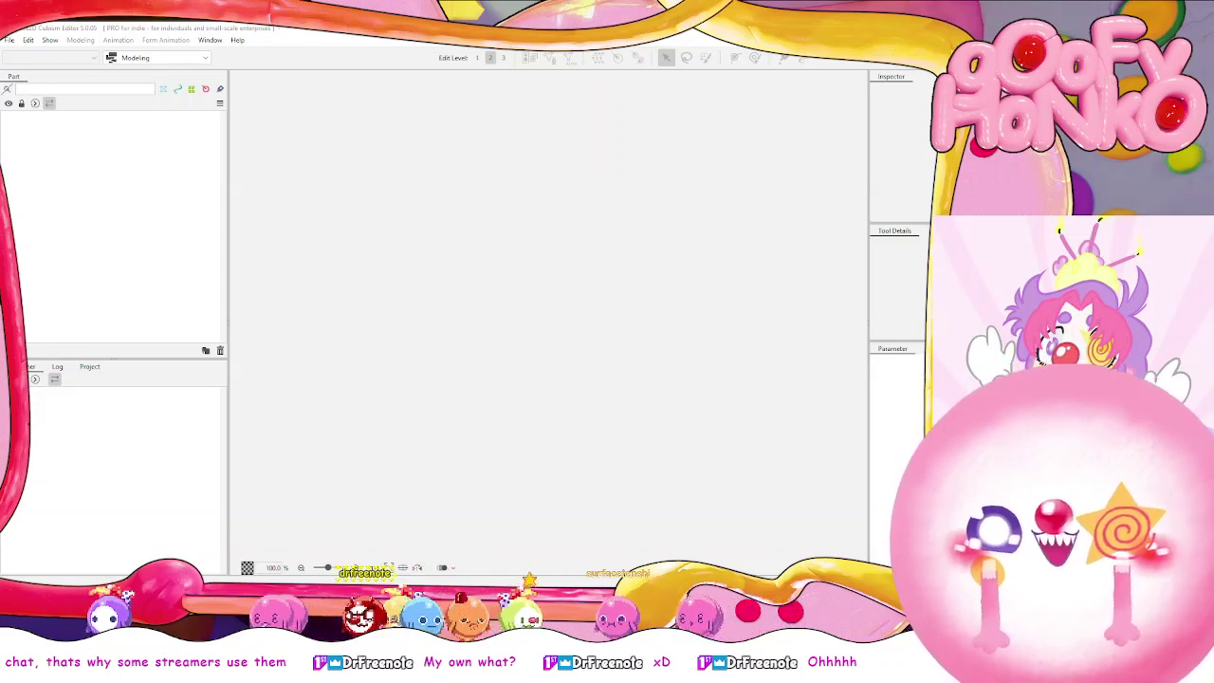
Open the recent model file v4.cmo3 and bring up its physics settings
click(9, 40)
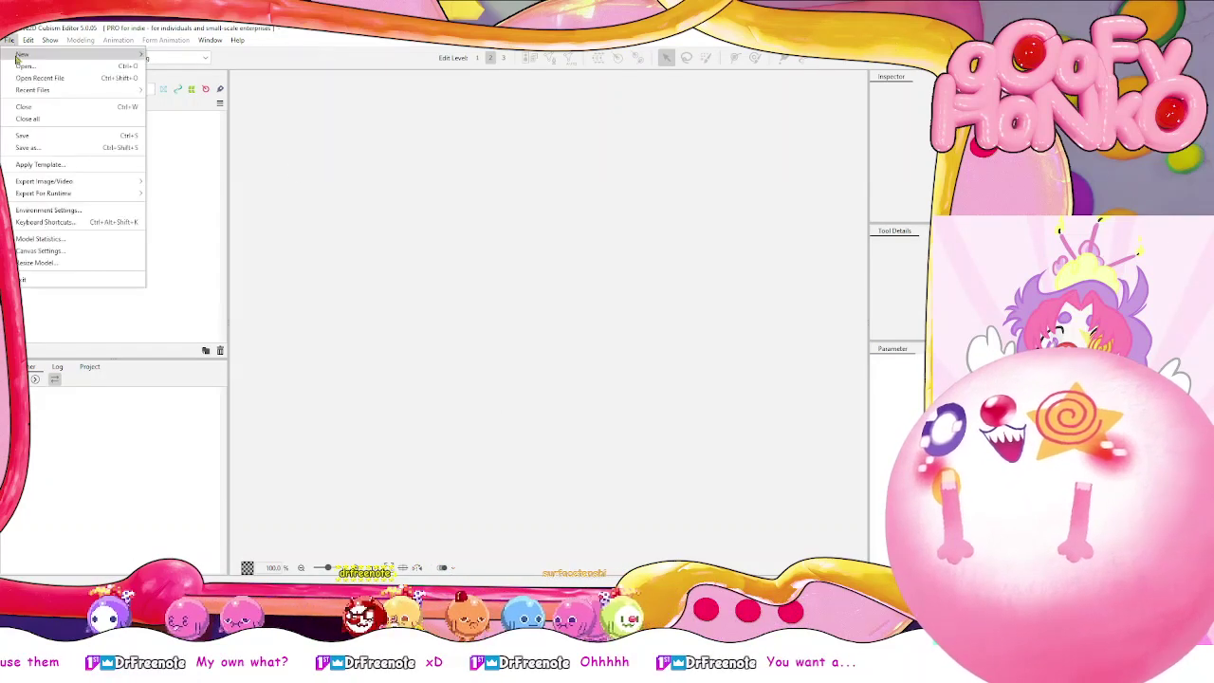
mouse_move(57, 89)
click(173, 90)
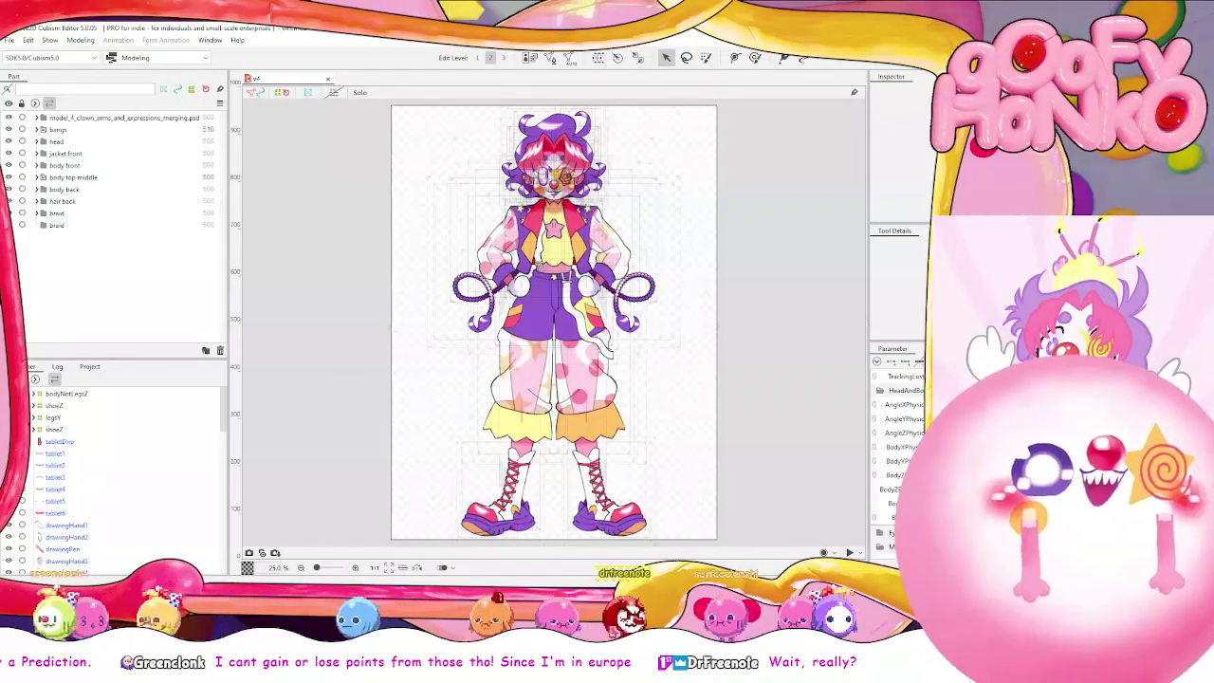
click(81, 40)
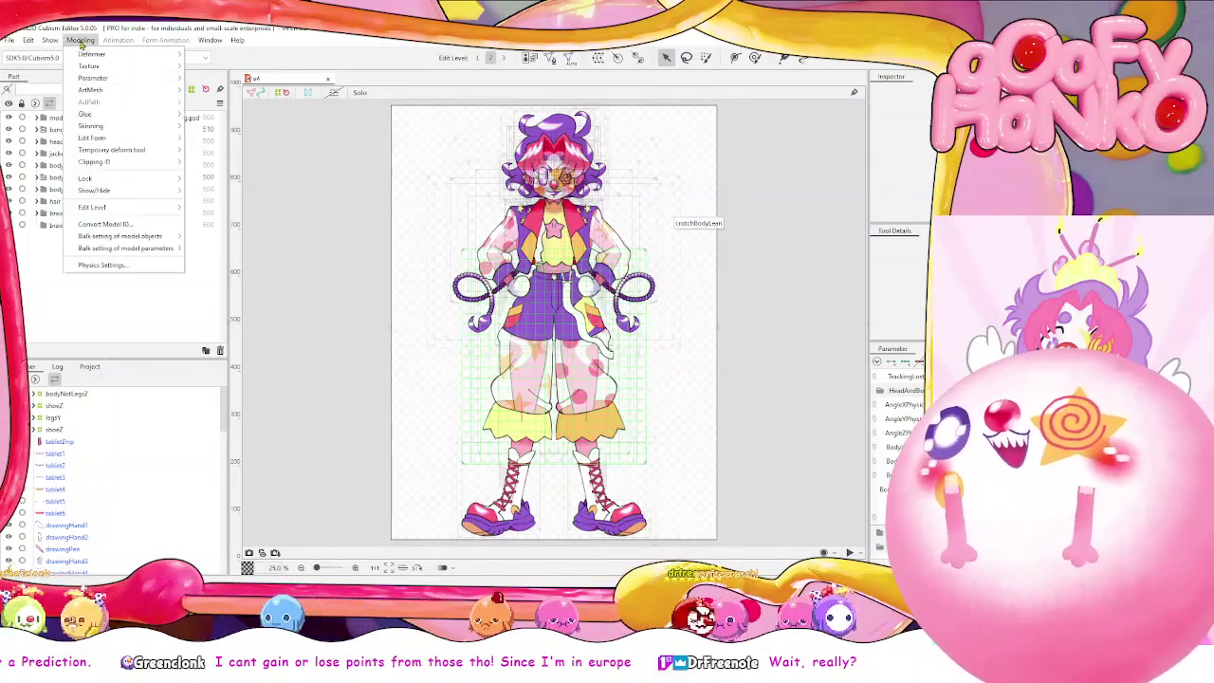
click(139, 267)
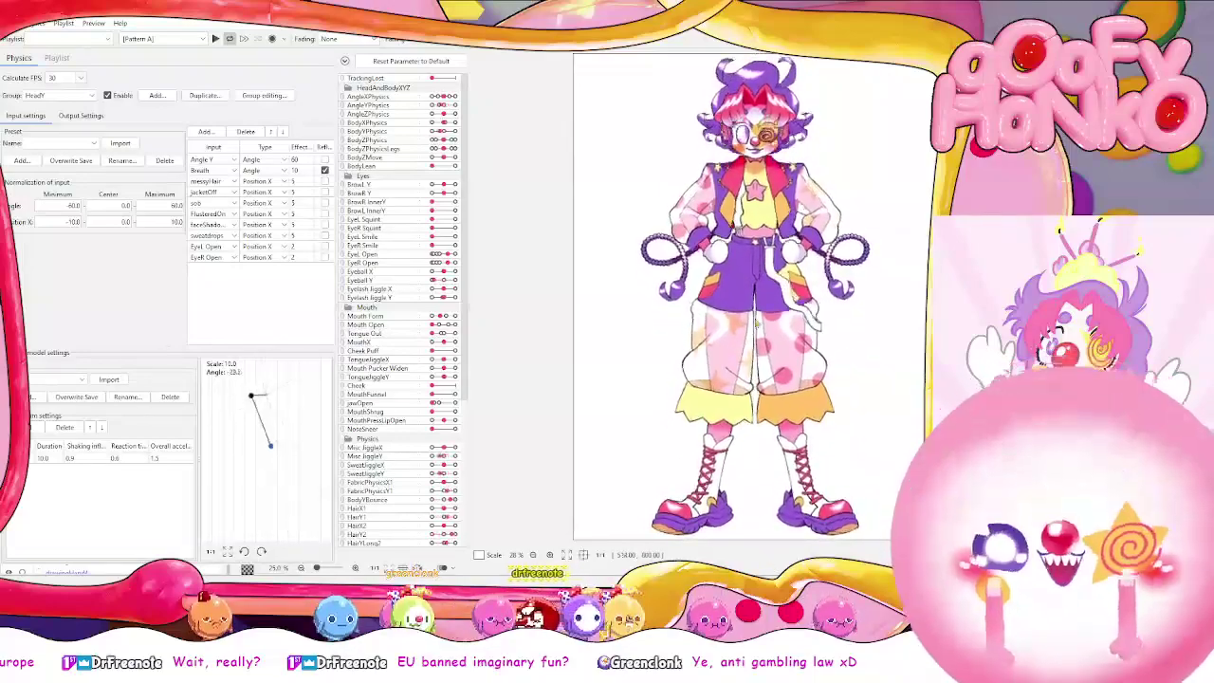
Examine the motion of the character's swirl eye up close in the physics preview
scroll(843, 309, up, 10)
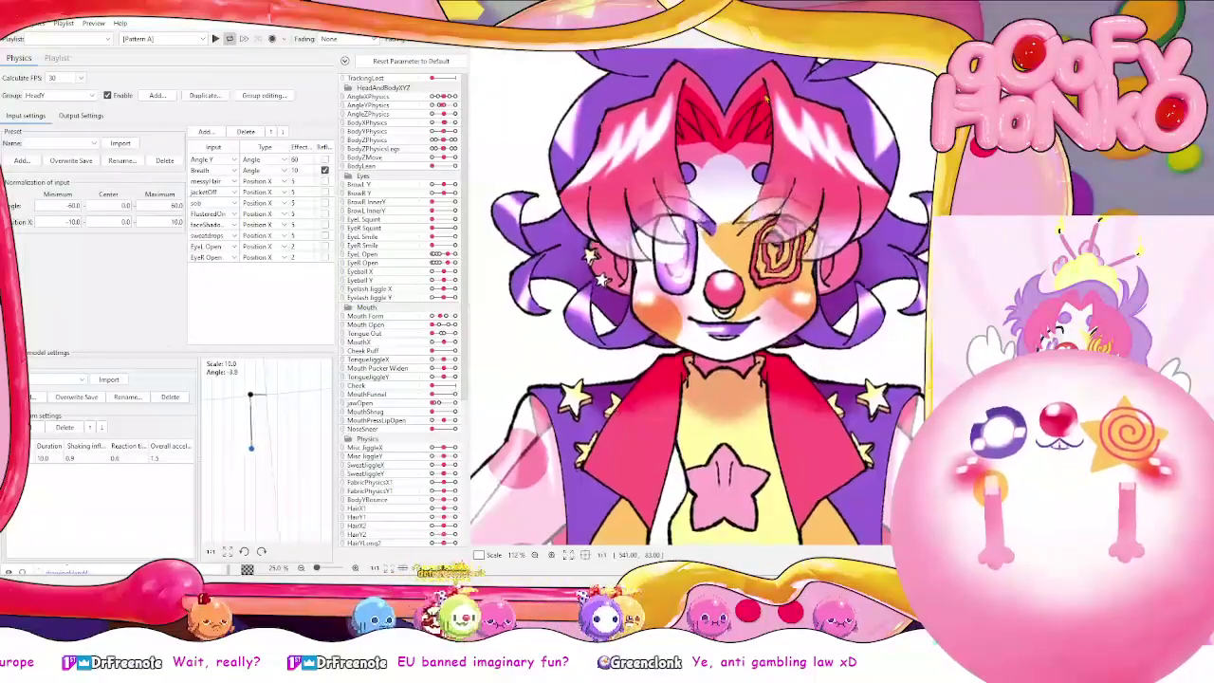
scroll(843, 309, down, 4)
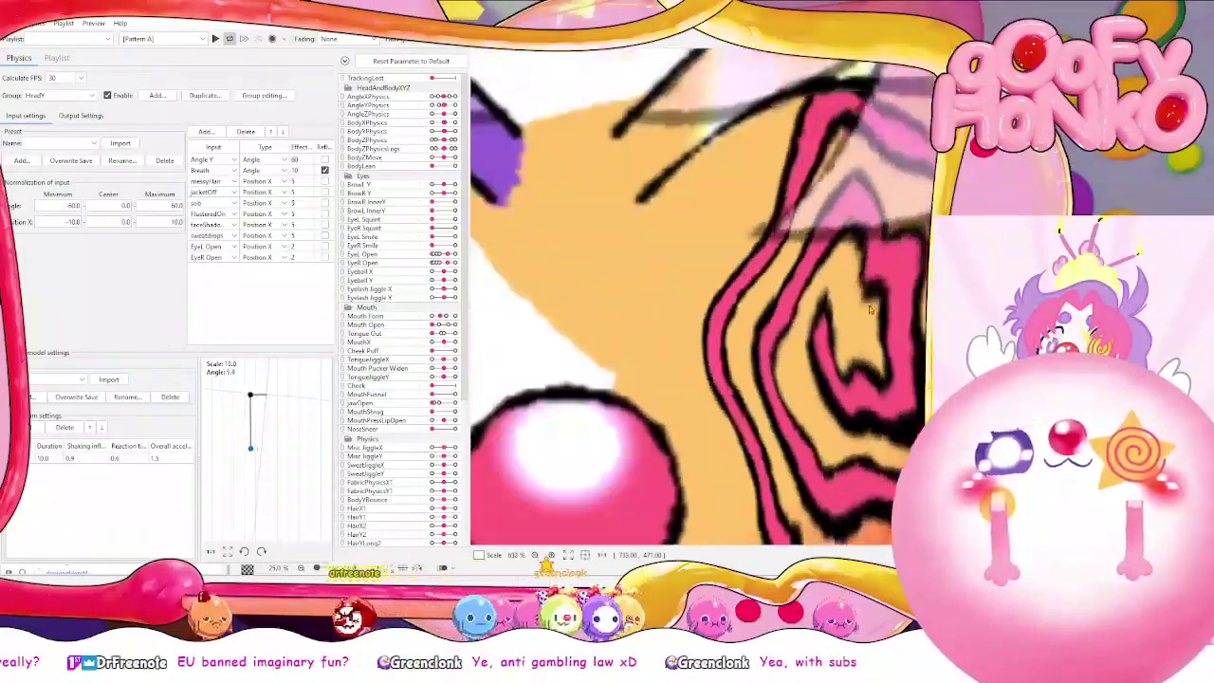
drag(862, 306, 715, 318)
scroll(715, 320, up, 4)
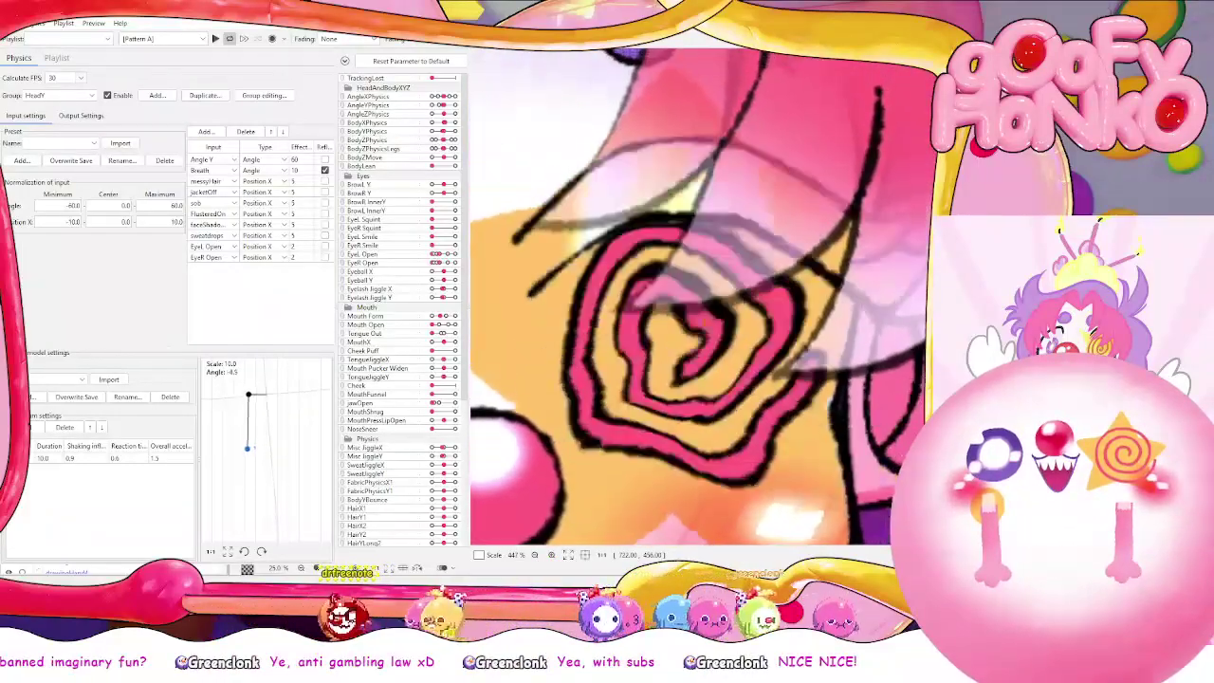
scroll(711, 332, up, 3)
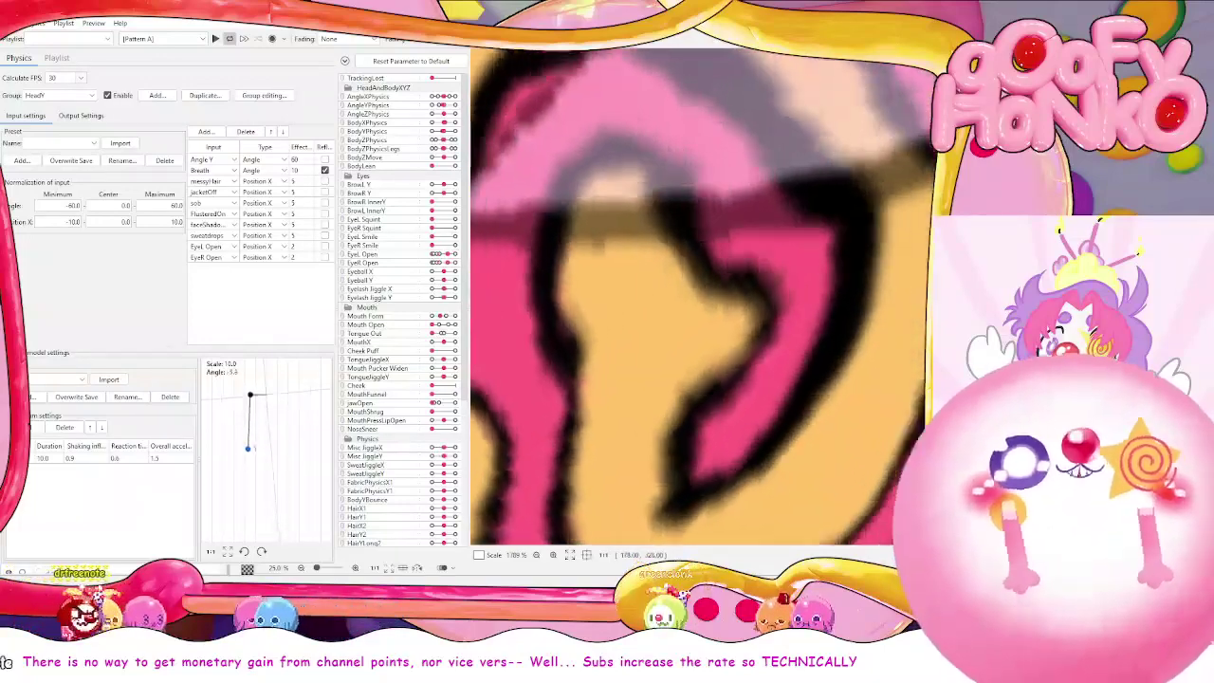
scroll(697, 295, down, 5)
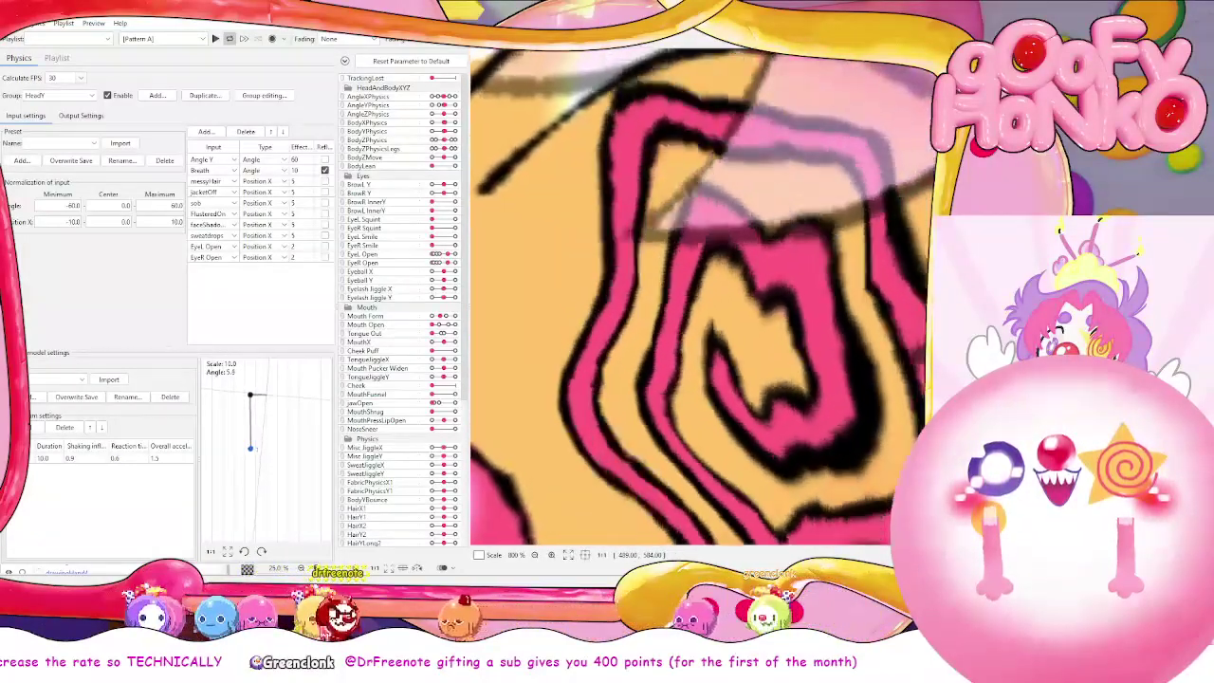
scroll(698, 296, down, 4)
scroll(698, 296, up, 4)
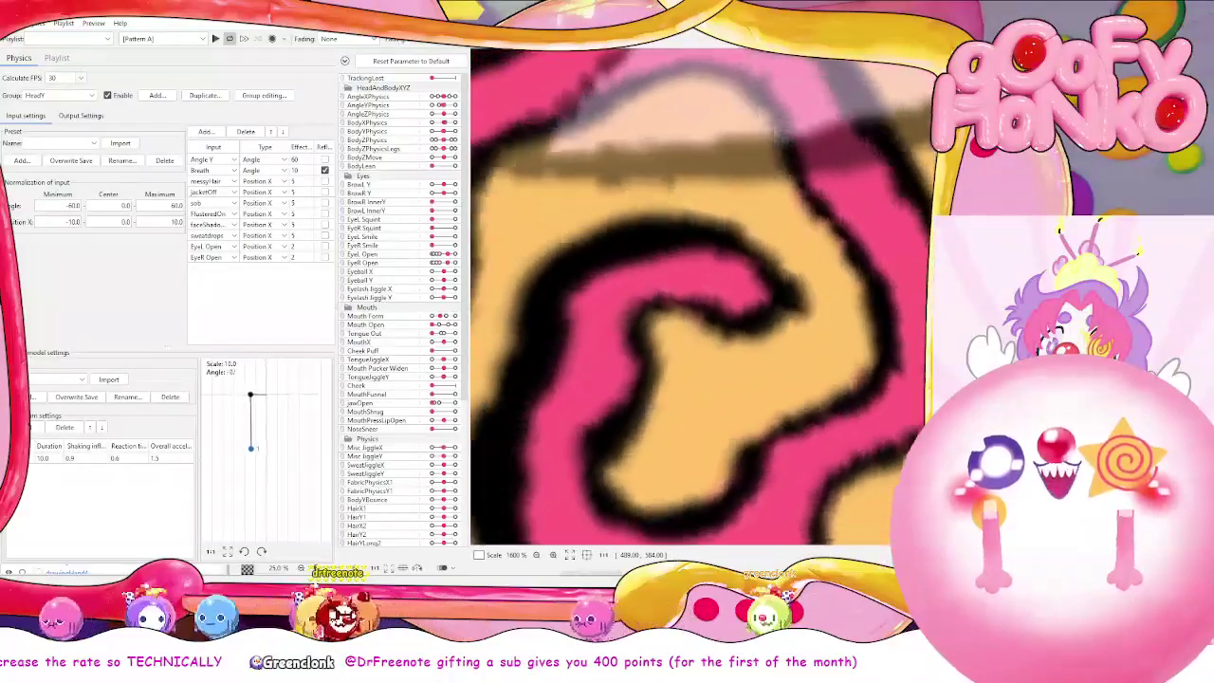
scroll(697, 296, down, 8)
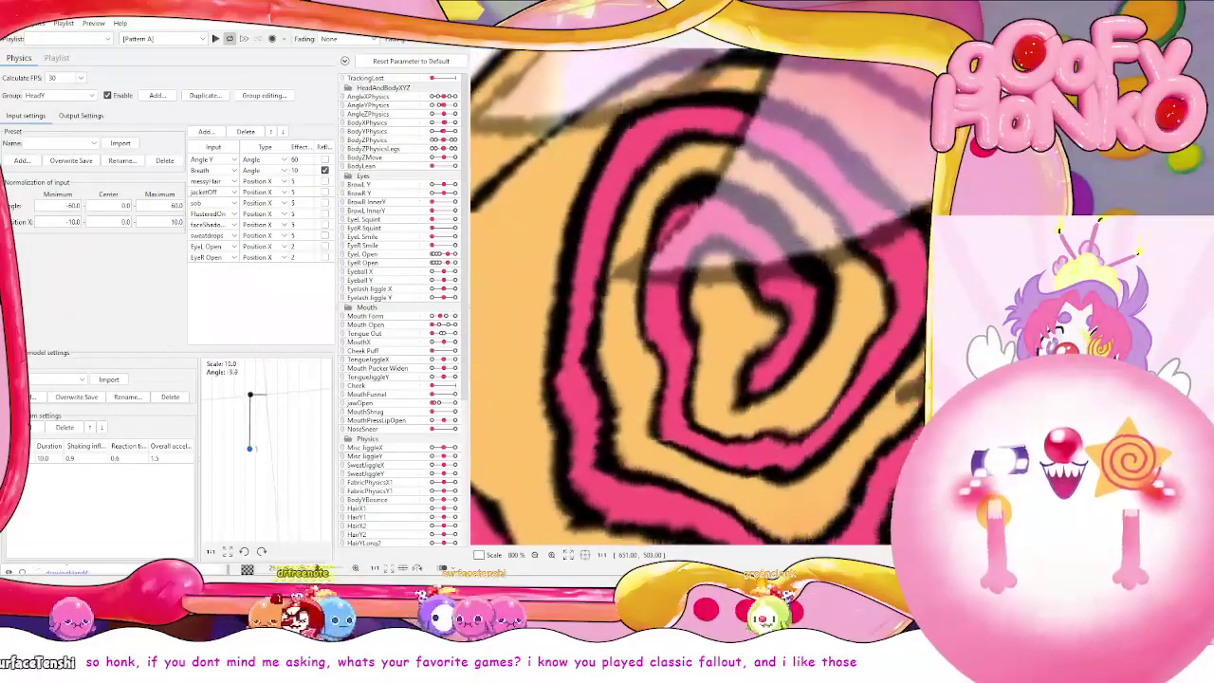
Return to the modeling window, expand the Physics parameter group and select the objects keyed to the pupilSpin parameter
key(alt+Tab)
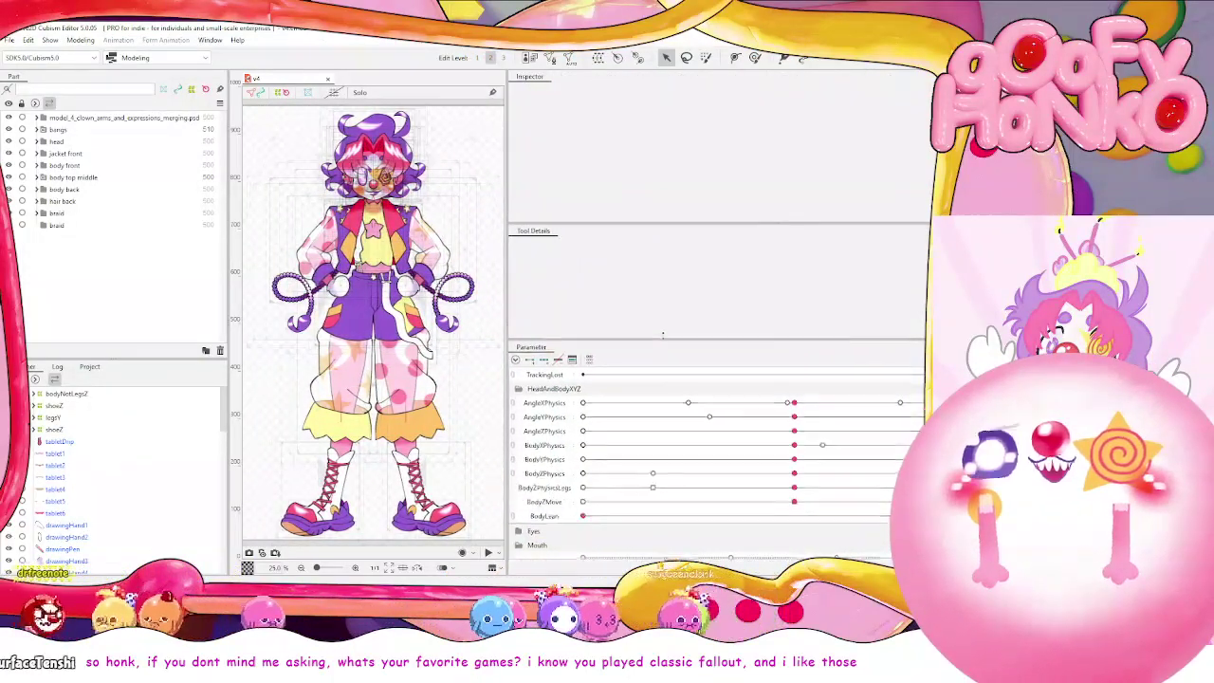
scroll(750, 402, down, 5)
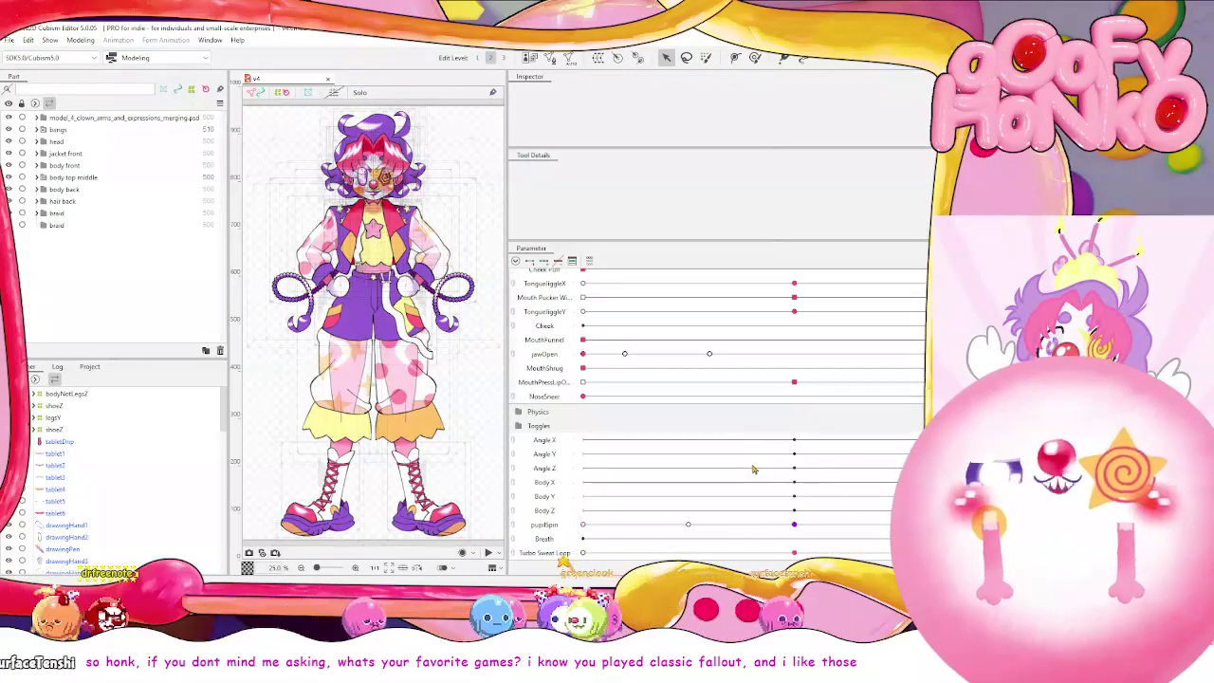
click(520, 412)
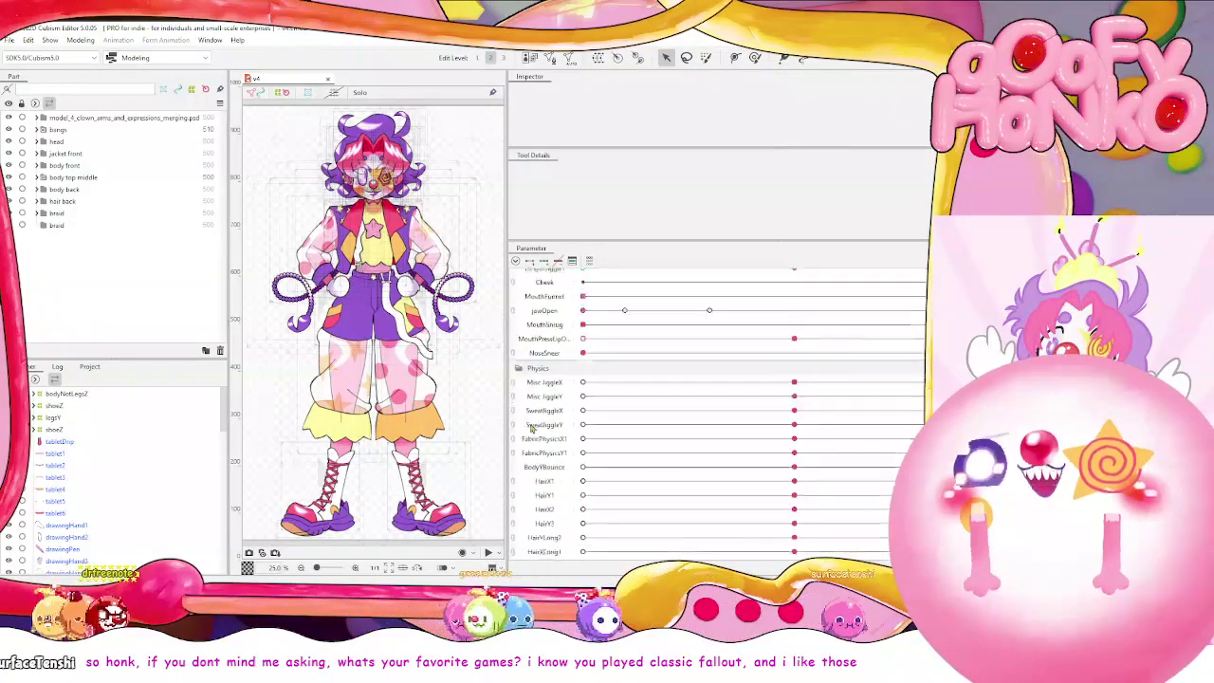
click(775, 527)
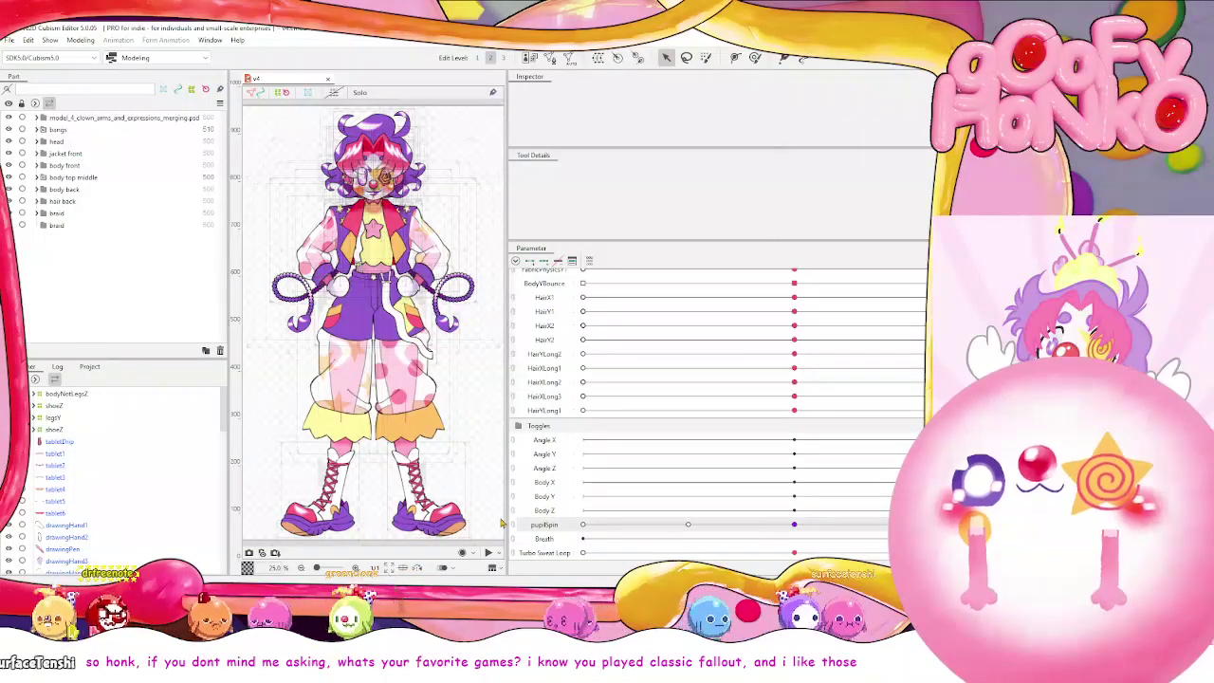
click(688, 525)
mouse_move(794, 525)
mouse_down()
mouse_move(702, 528)
mouse_move(838, 527)
mouse_move(786, 527)
mouse_up()
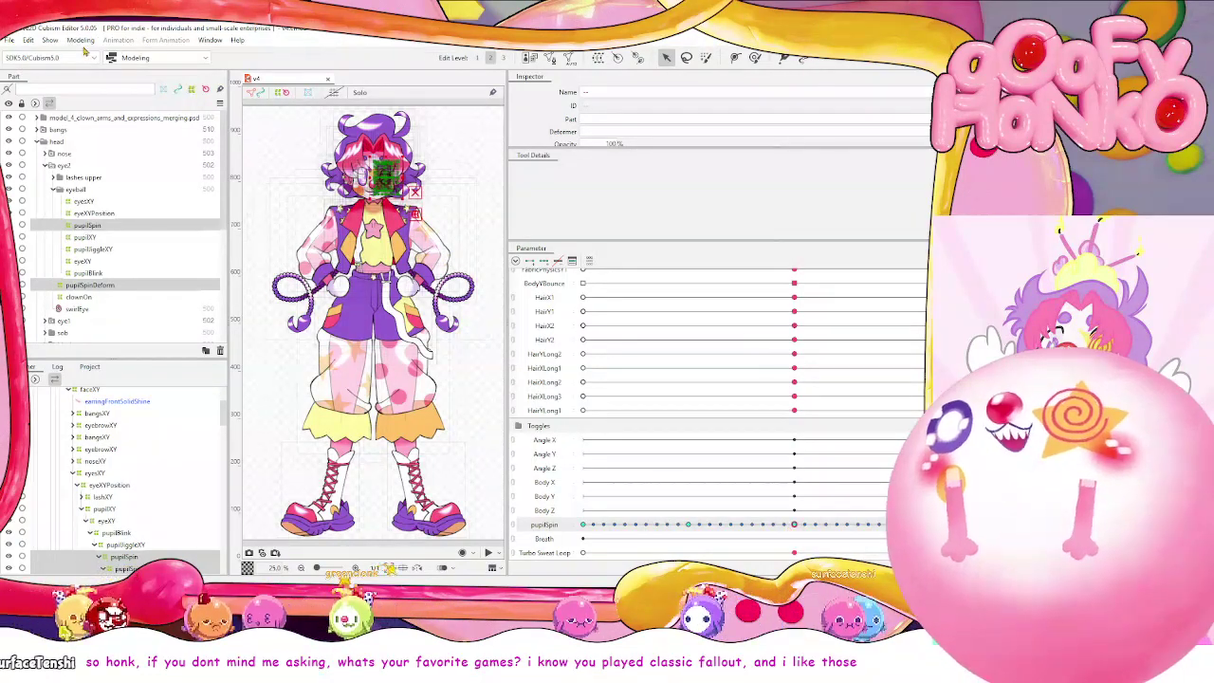
Bring up the physics settings again and inspect the swirl eye and the whole head in the preview
click(81, 41)
click(112, 268)
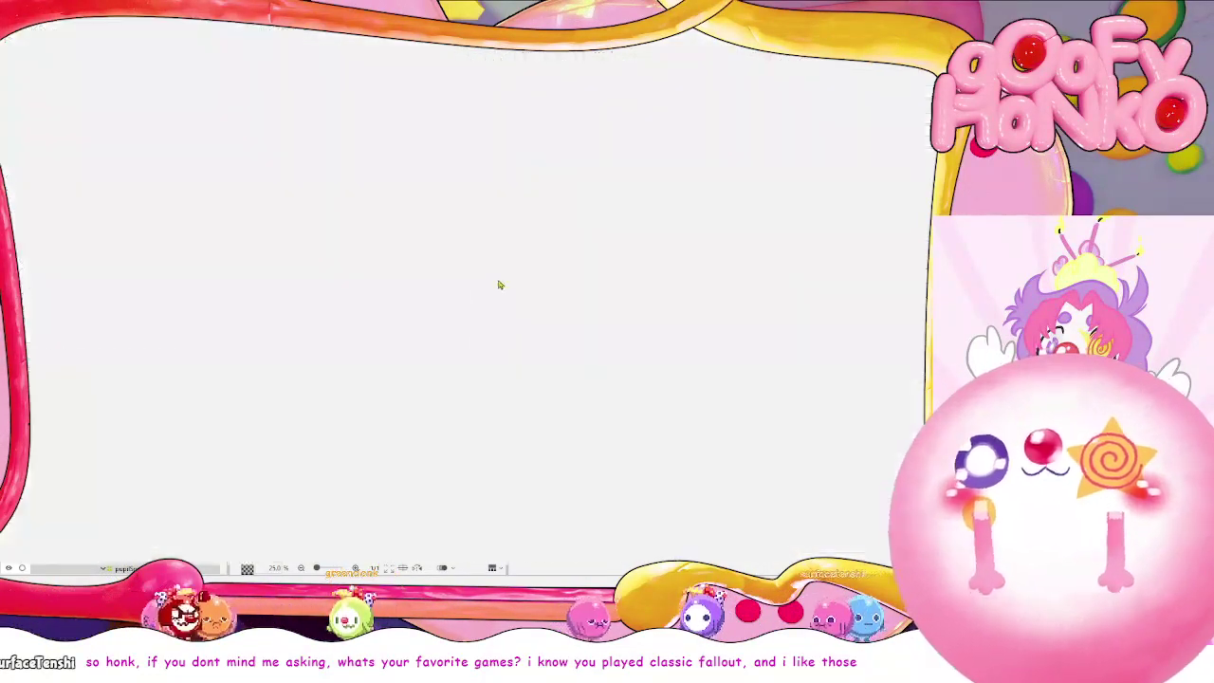
scroll(835, 370, up, 6)
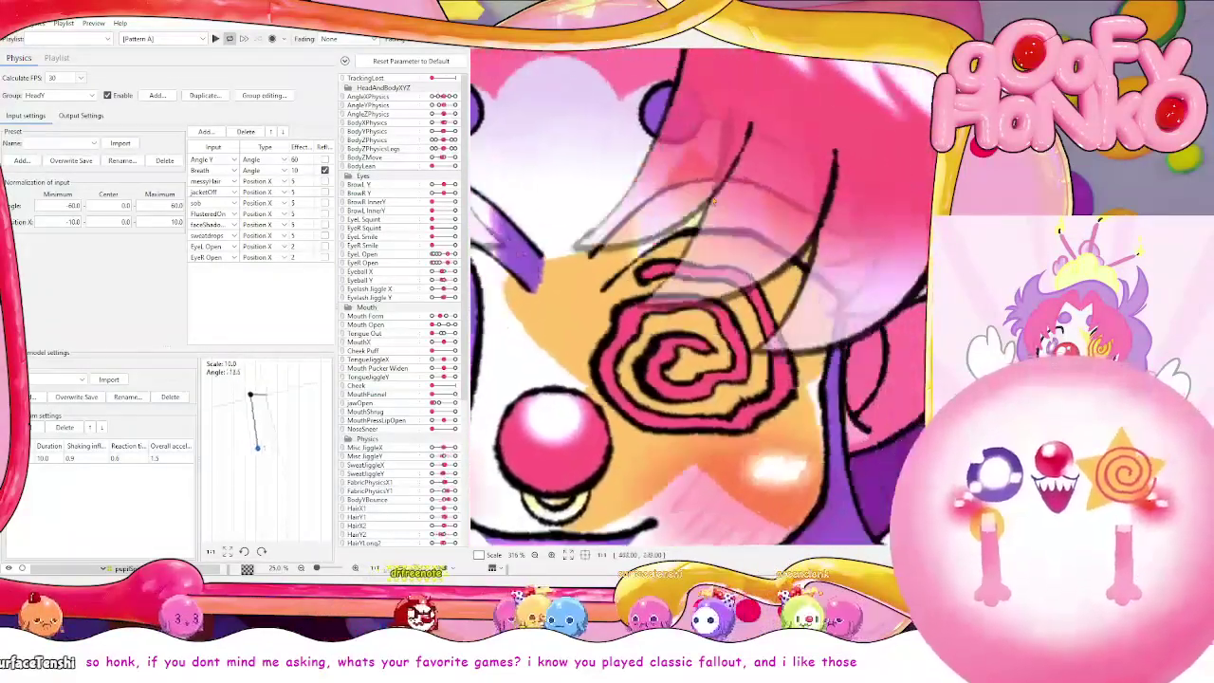
scroll(720, 218, down, 11)
scroll(635, 469, up, 5)
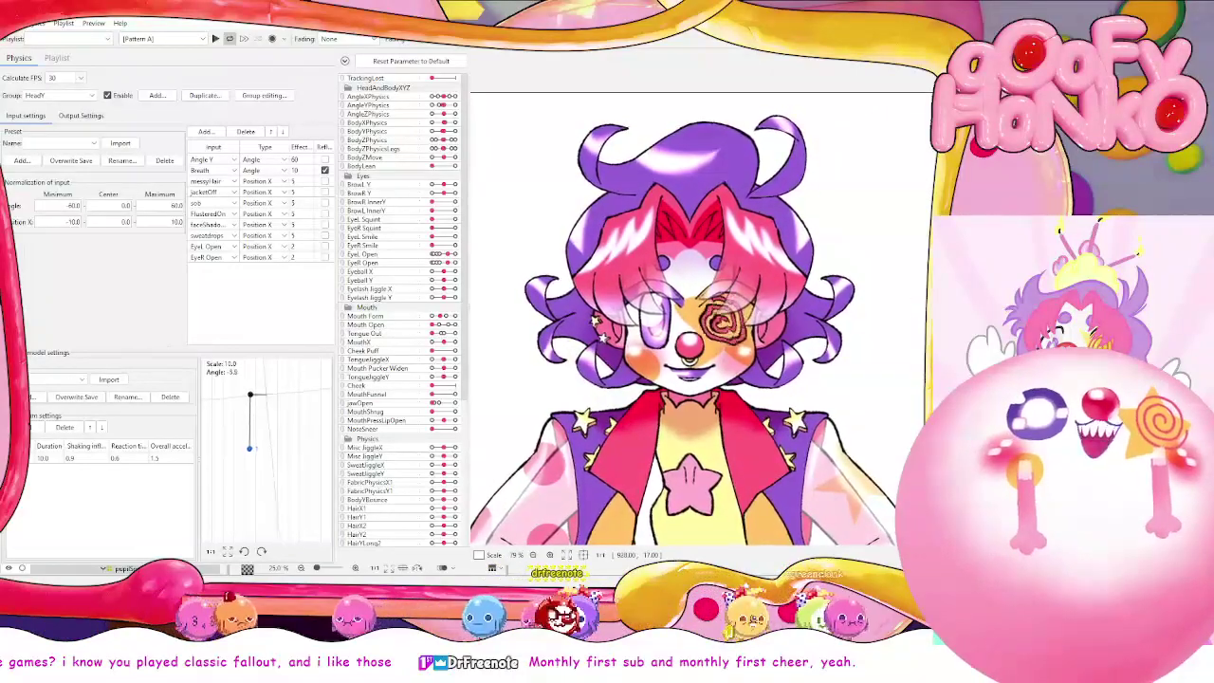
Return to the modeling window, widen the canvas area beside the parameter list and clear the object selection
key(alt+Tab)
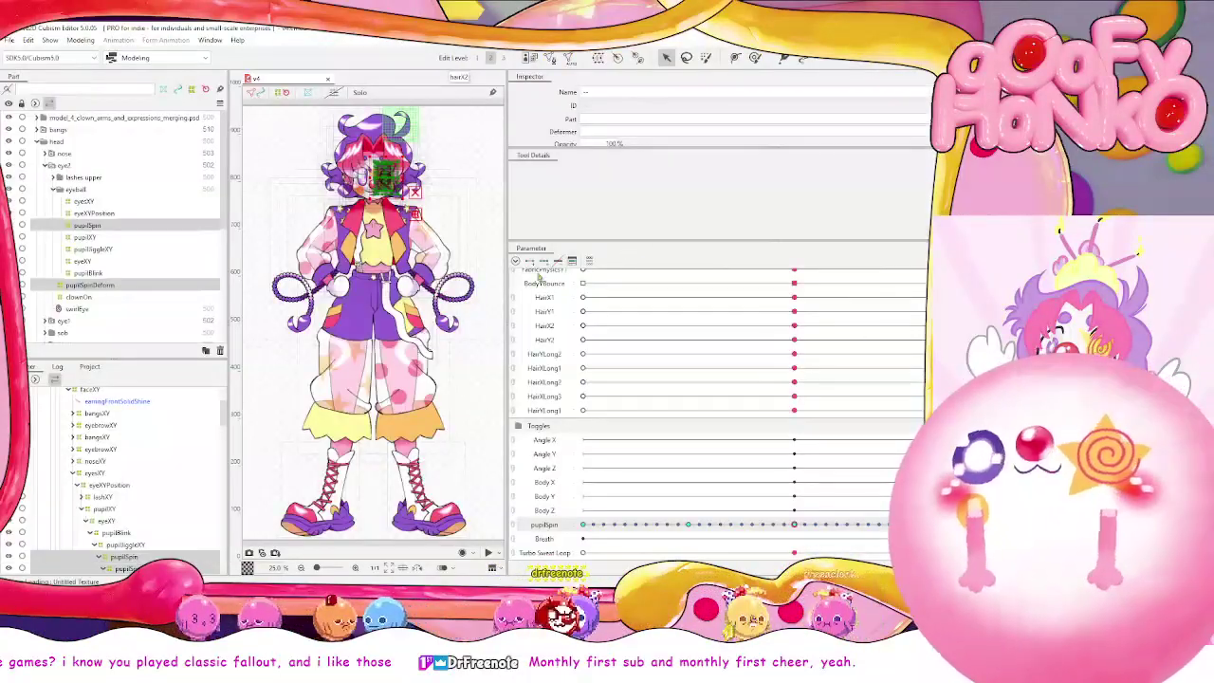
drag(505, 326, 902, 330)
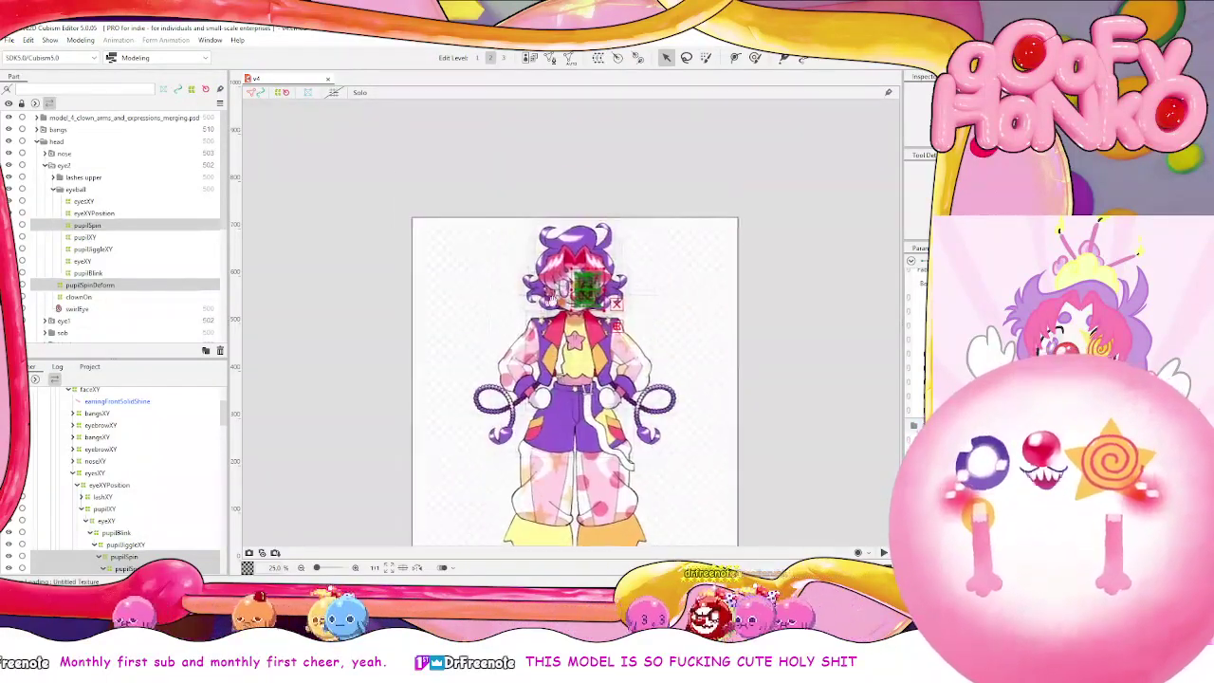
scroll(654, 320, up, 1)
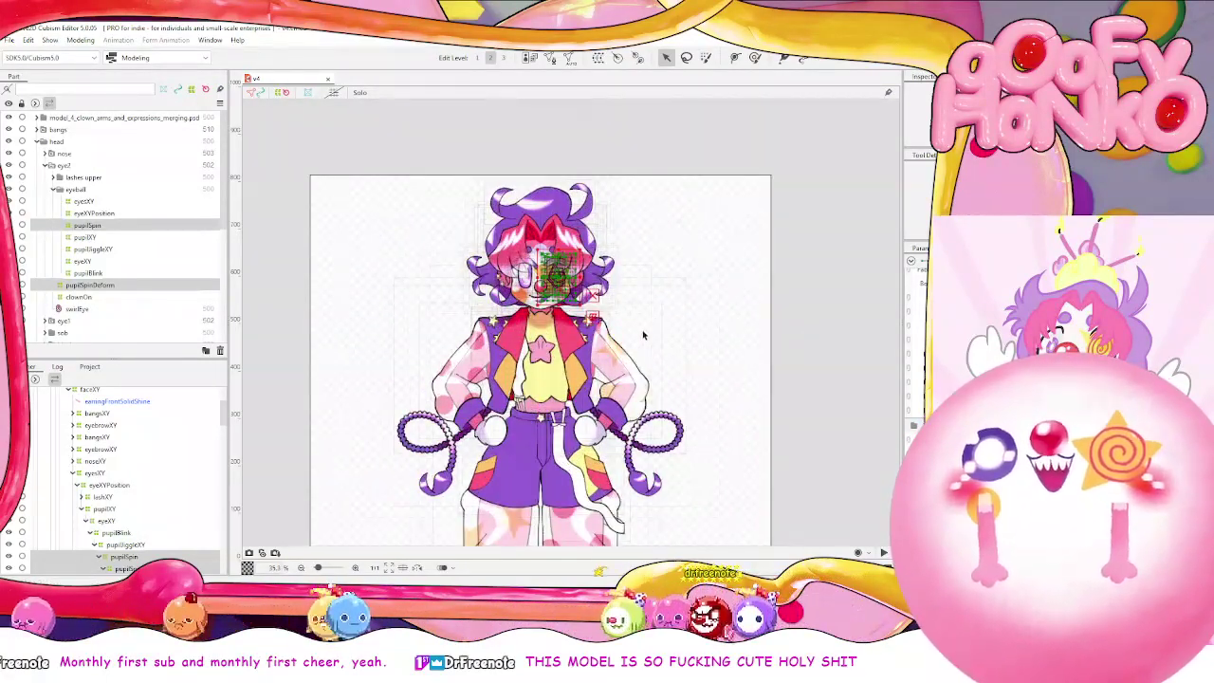
drag(710, 204, 727, 239)
click(726, 239)
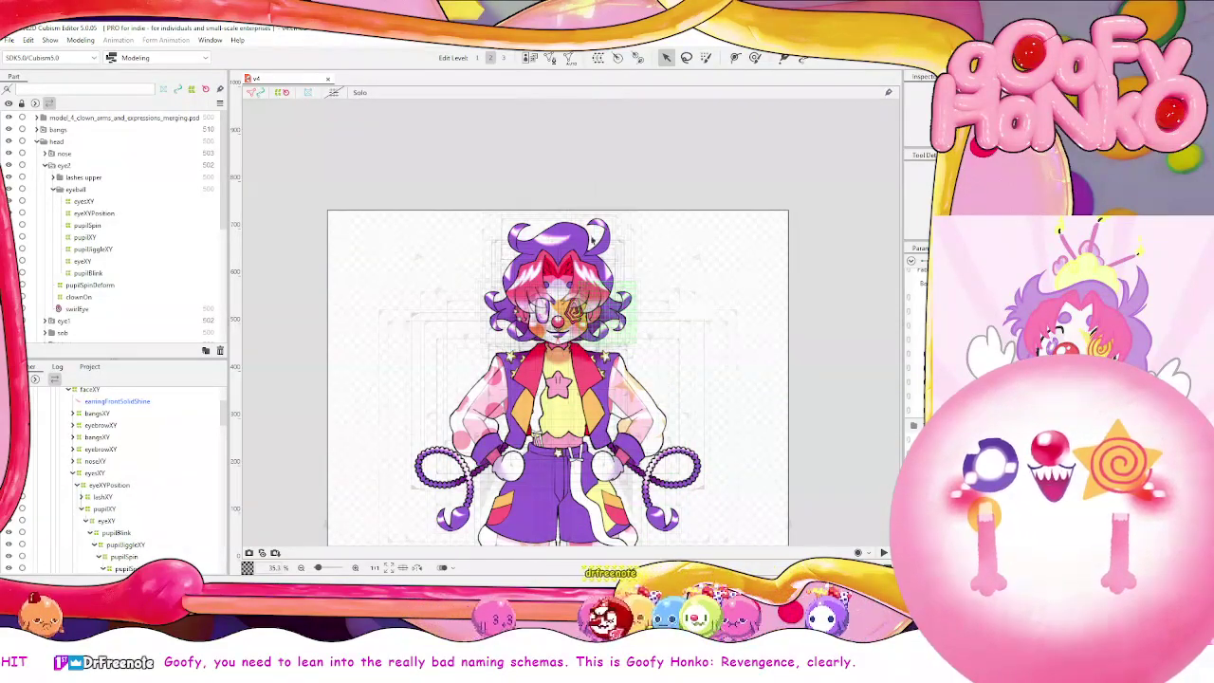
Open the recent animation file sweating.can3
click(9, 41)
mouse_move(57, 89)
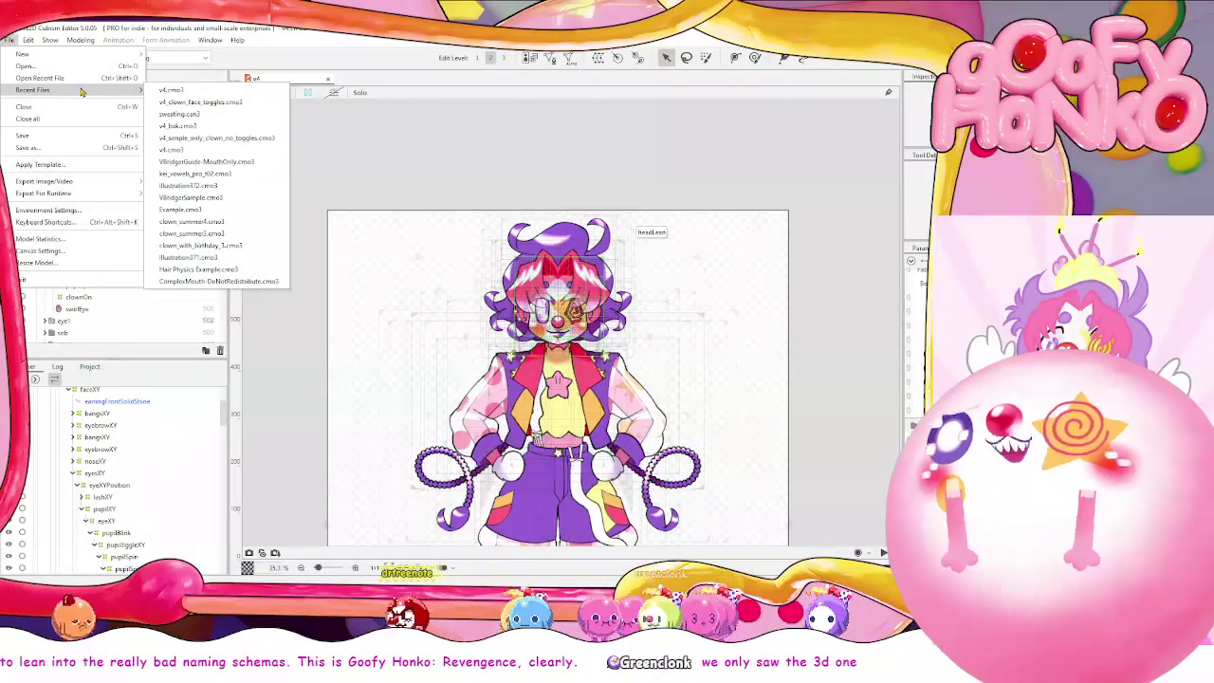
click(189, 113)
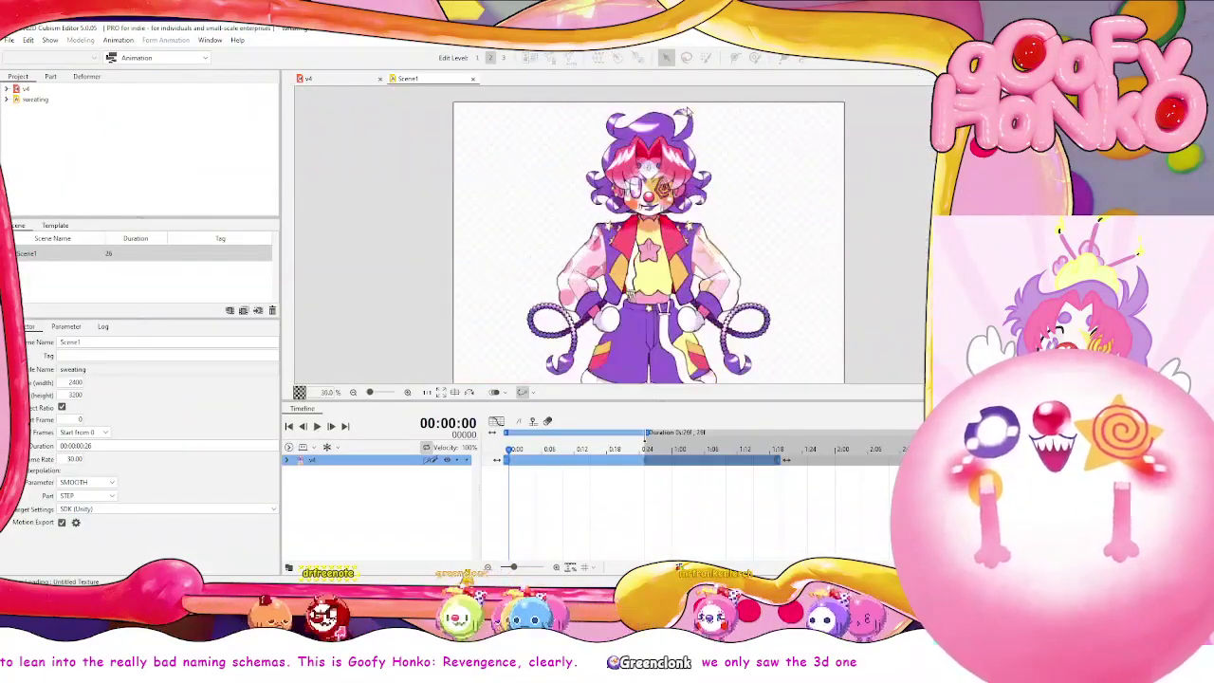
Play the sweating animation in Scene1, enlarge the preview area and examine the looping motion on the face and upper body
scroll(668, 173, up, 5)
drag(656, 206, 675, 243)
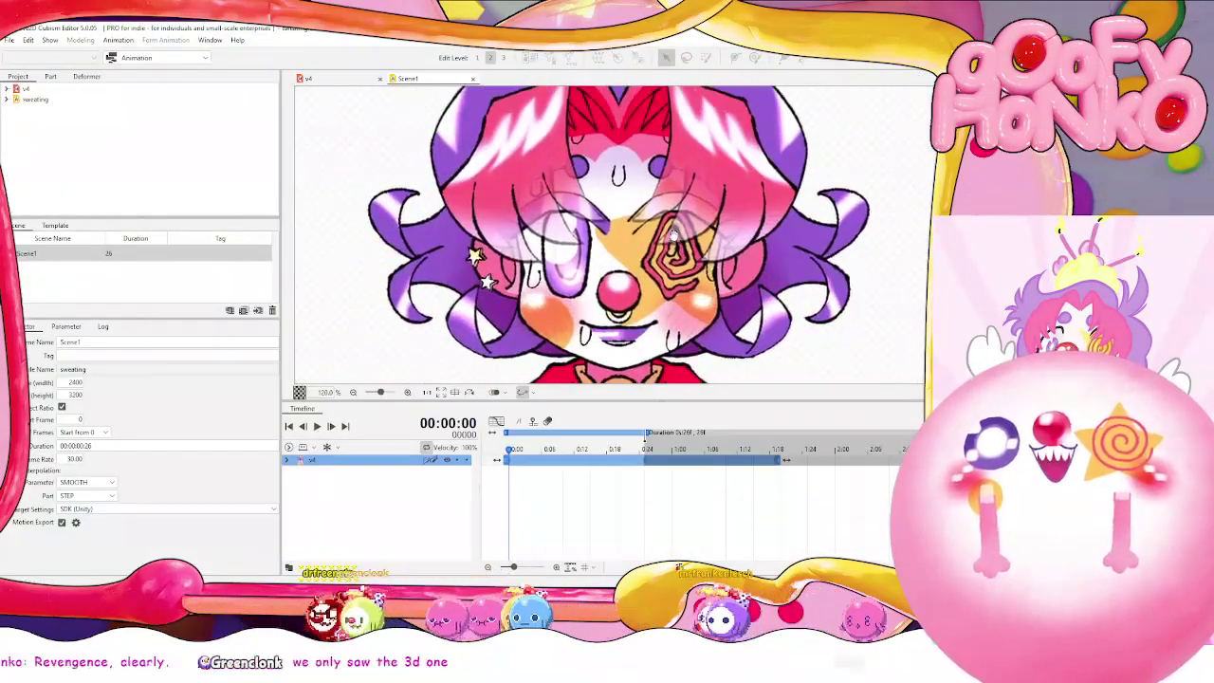
scroll(676, 243, down, 3)
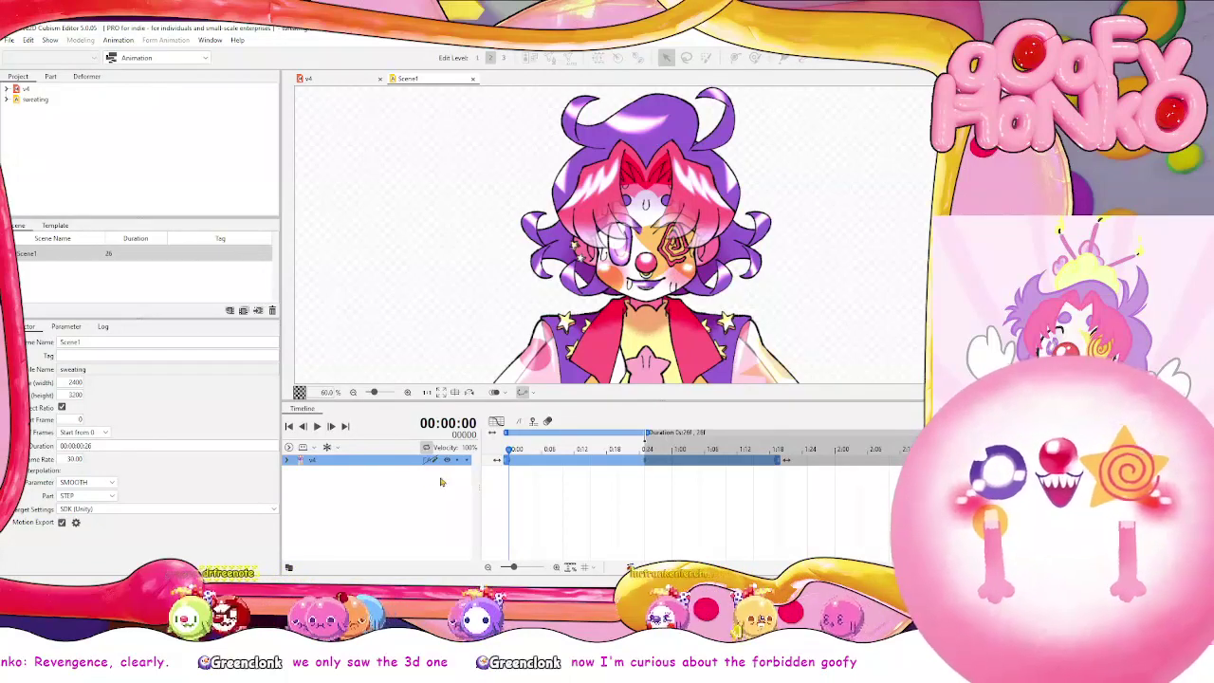
click(315, 427)
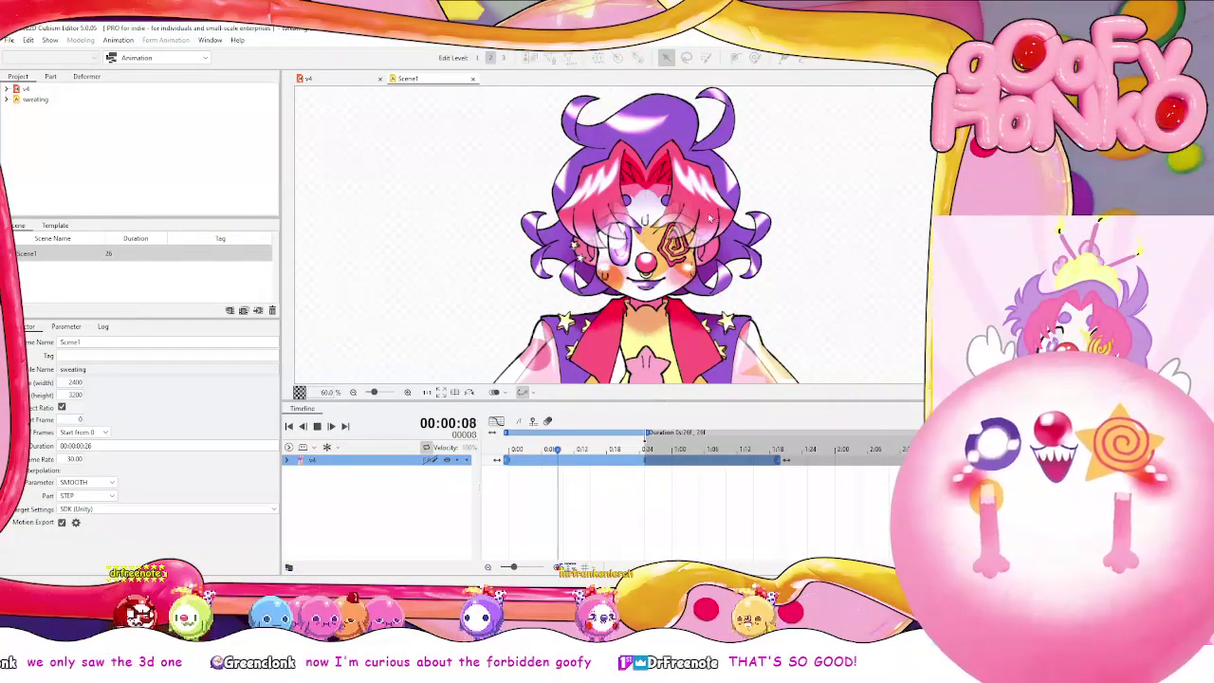
scroll(704, 211, up, 2)
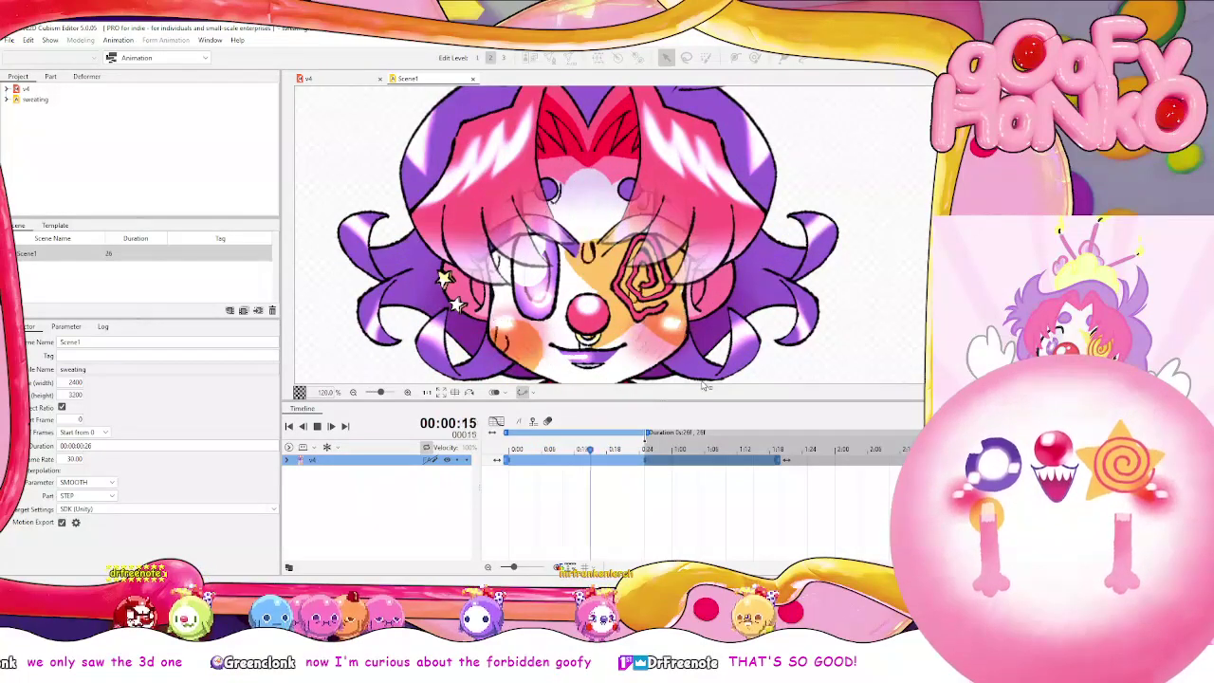
drag(695, 402, 699, 492)
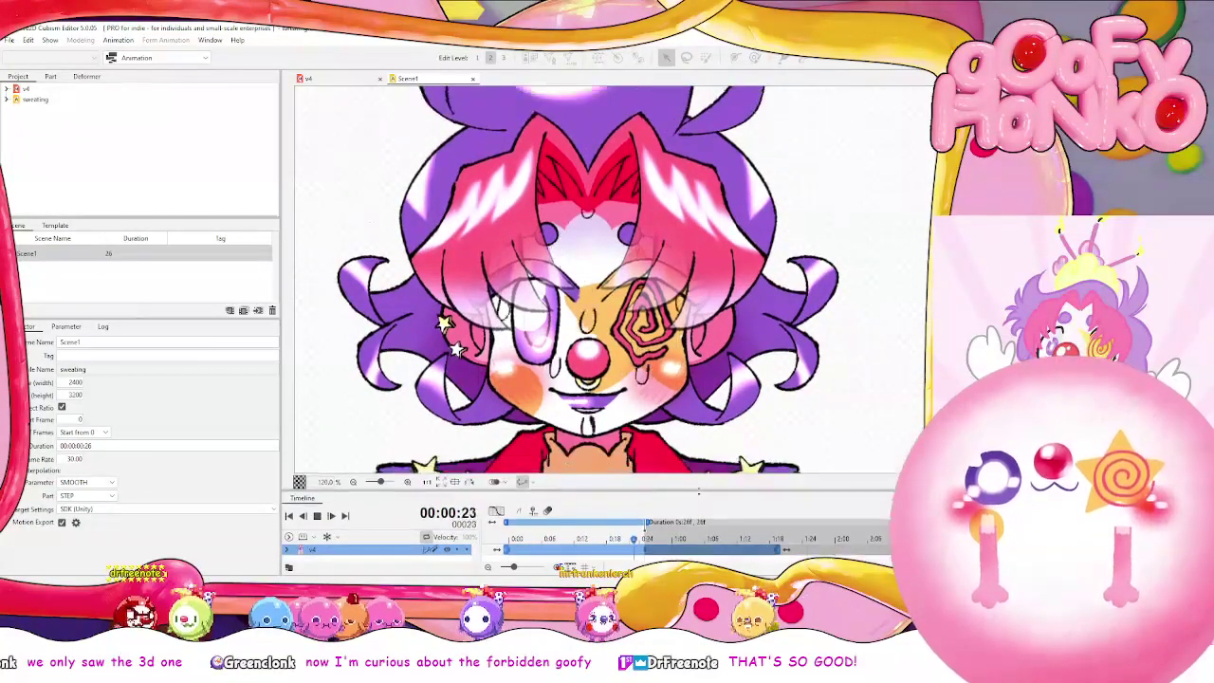
drag(746, 364, 798, 334)
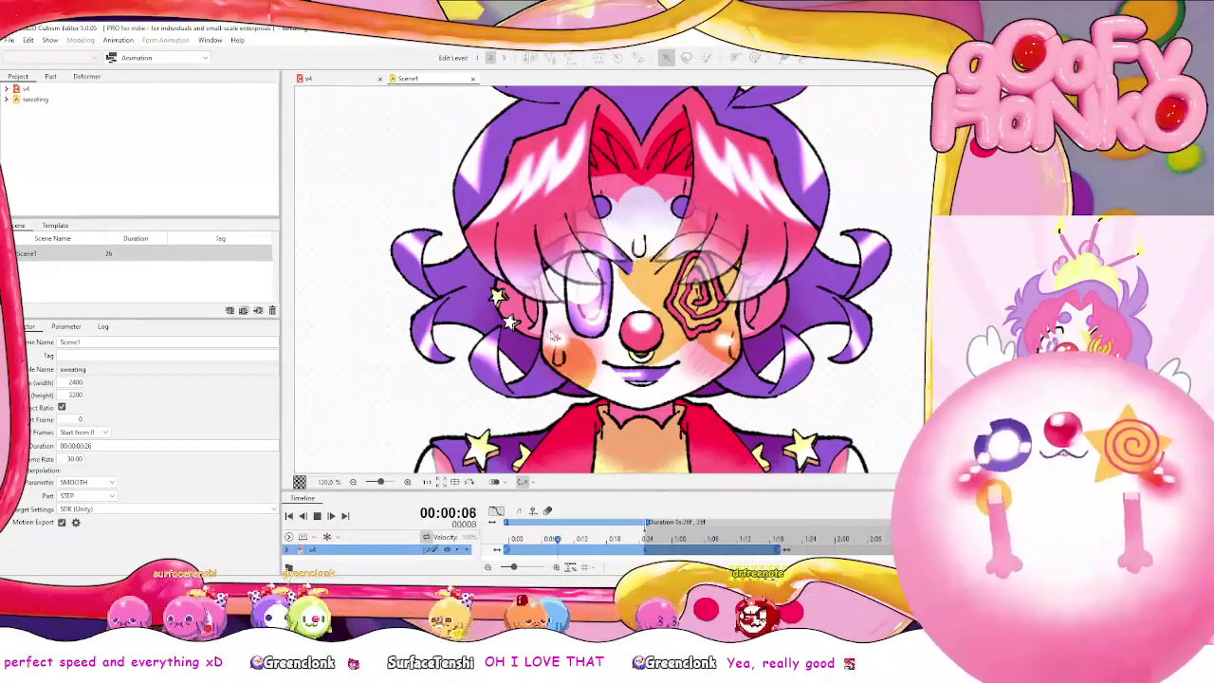
scroll(370, 205, down, 3)
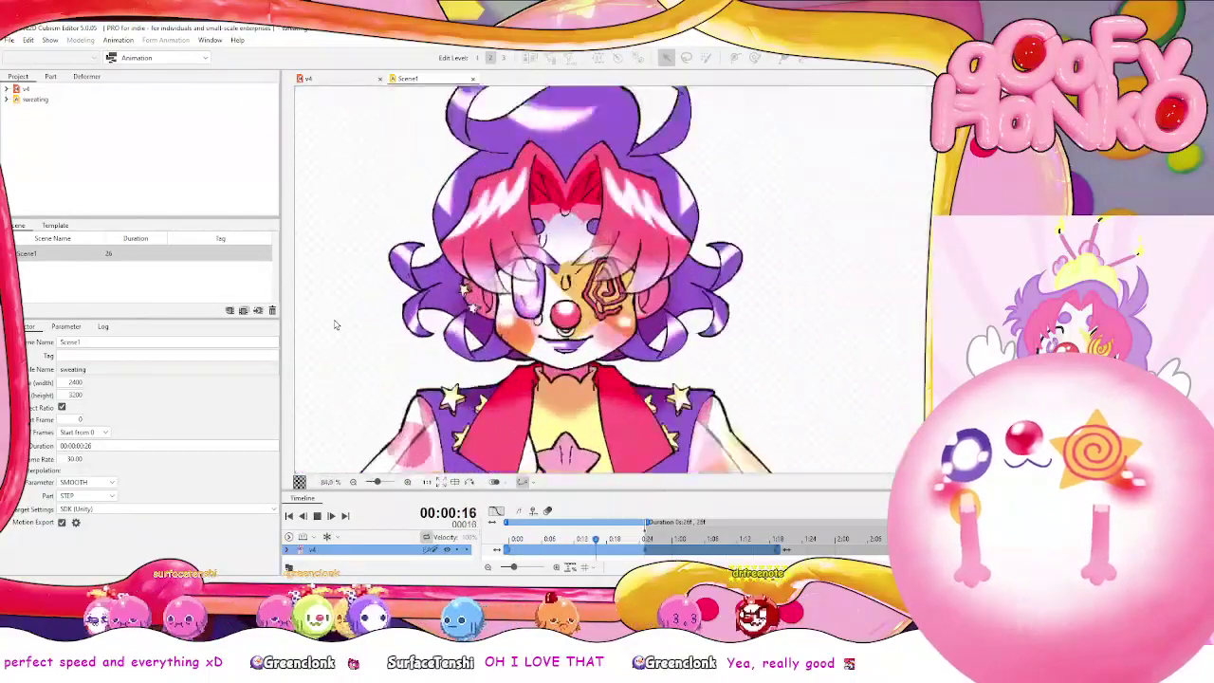
scroll(809, 177, up, 3)
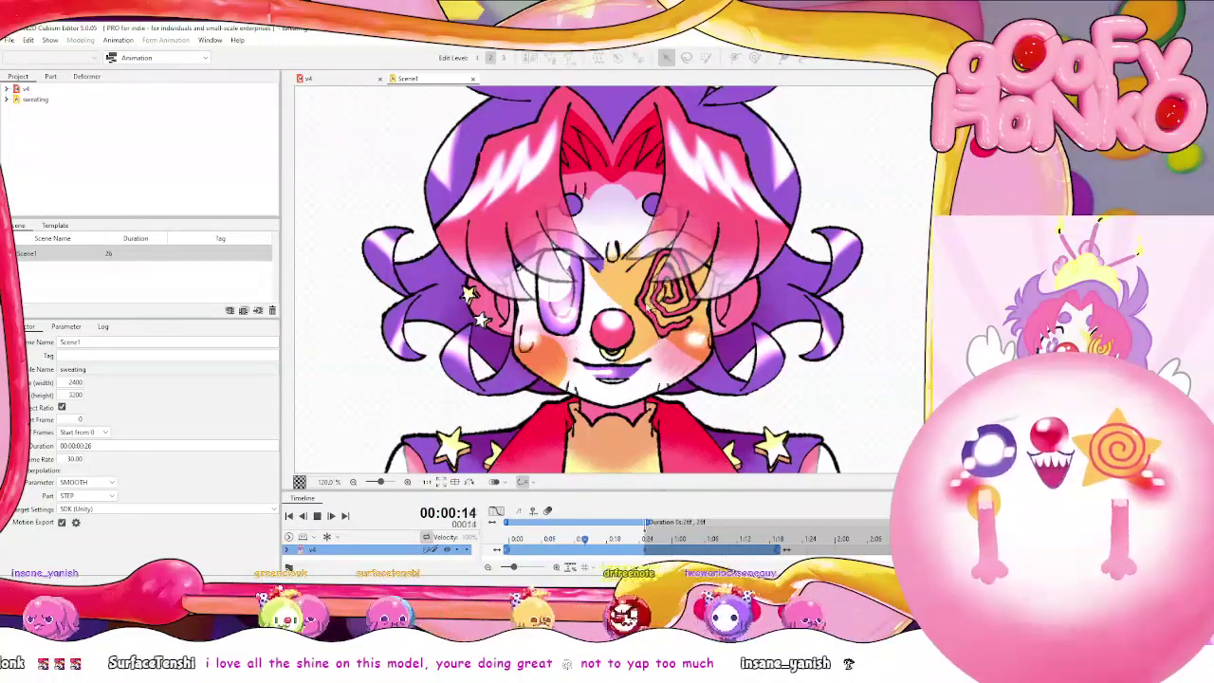
scroll(569, 343, down, 5)
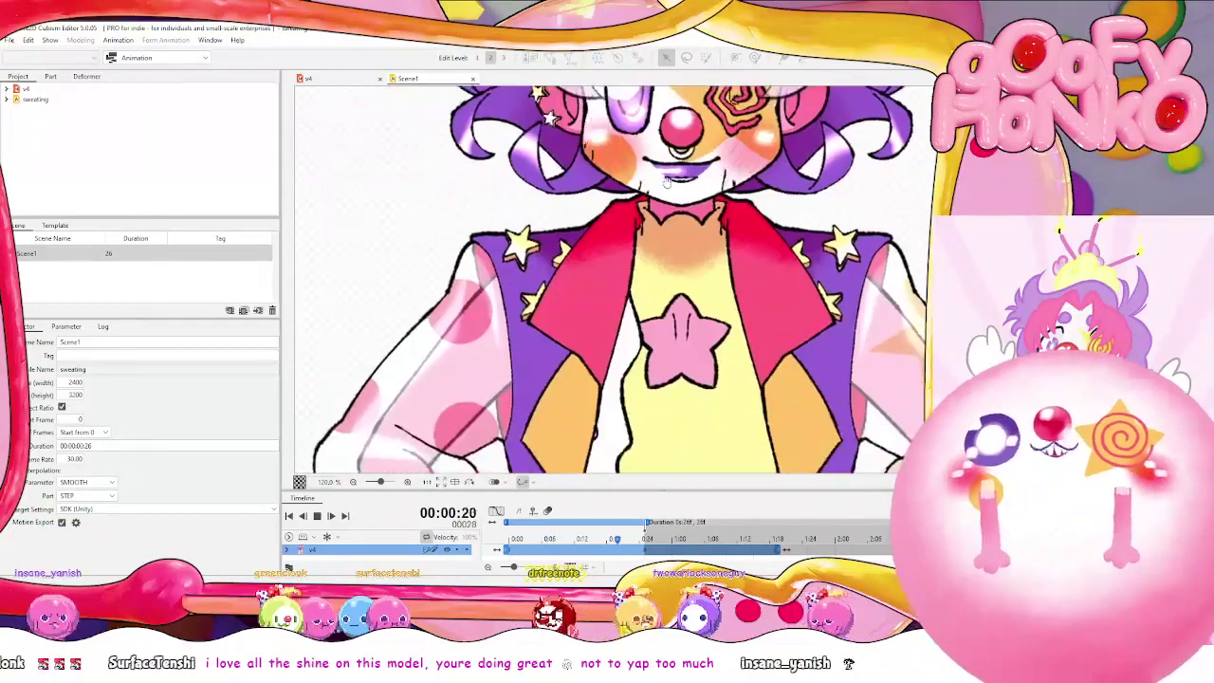
scroll(666, 209, up, 3)
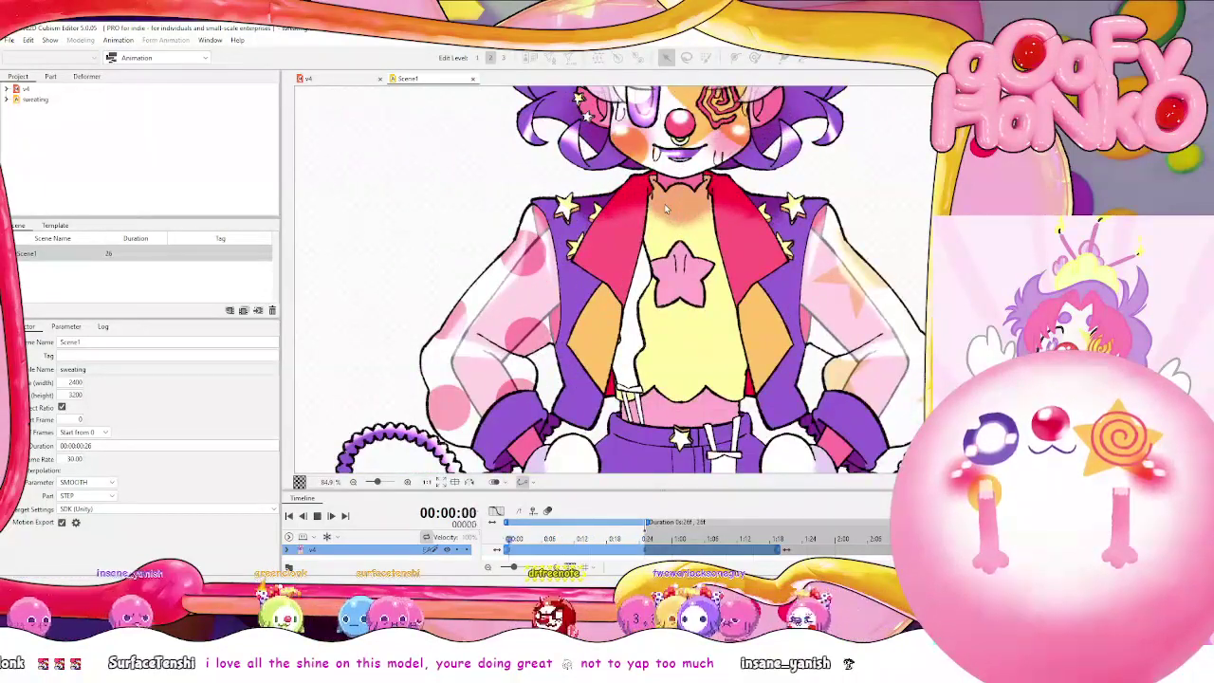
Examine the looping sweating animation on the full figure, the face and the jacket's shoulder stars
scroll(666, 214, down, 2)
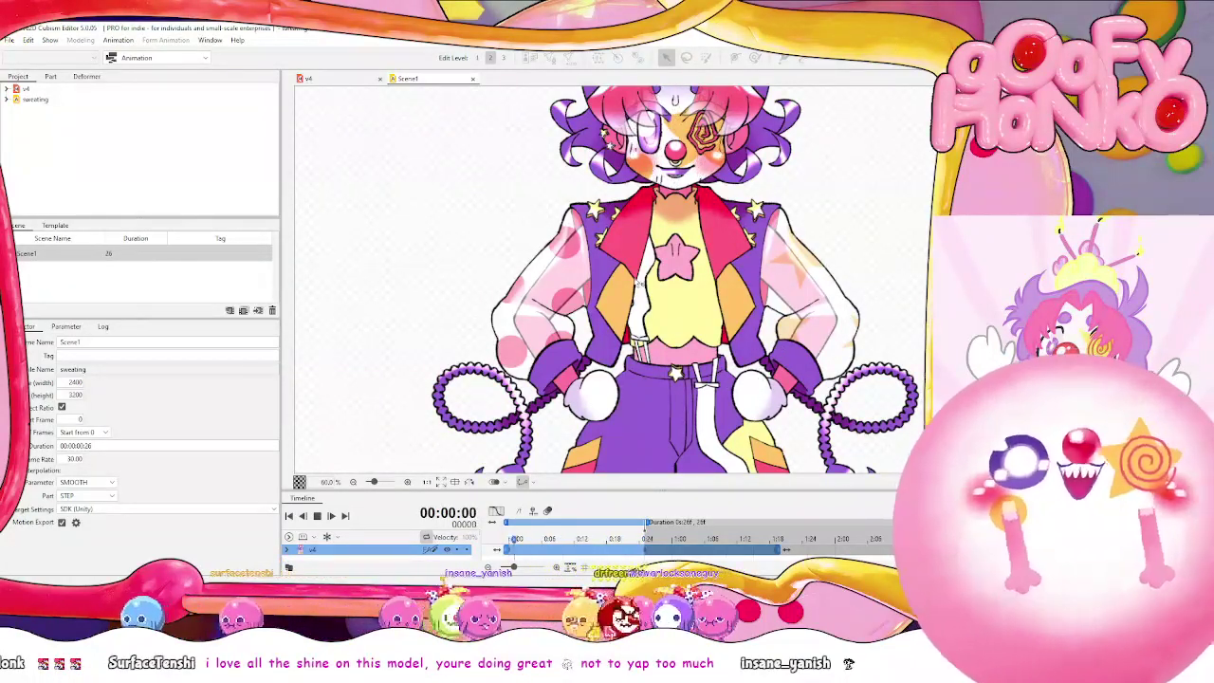
scroll(840, 333, down, 3)
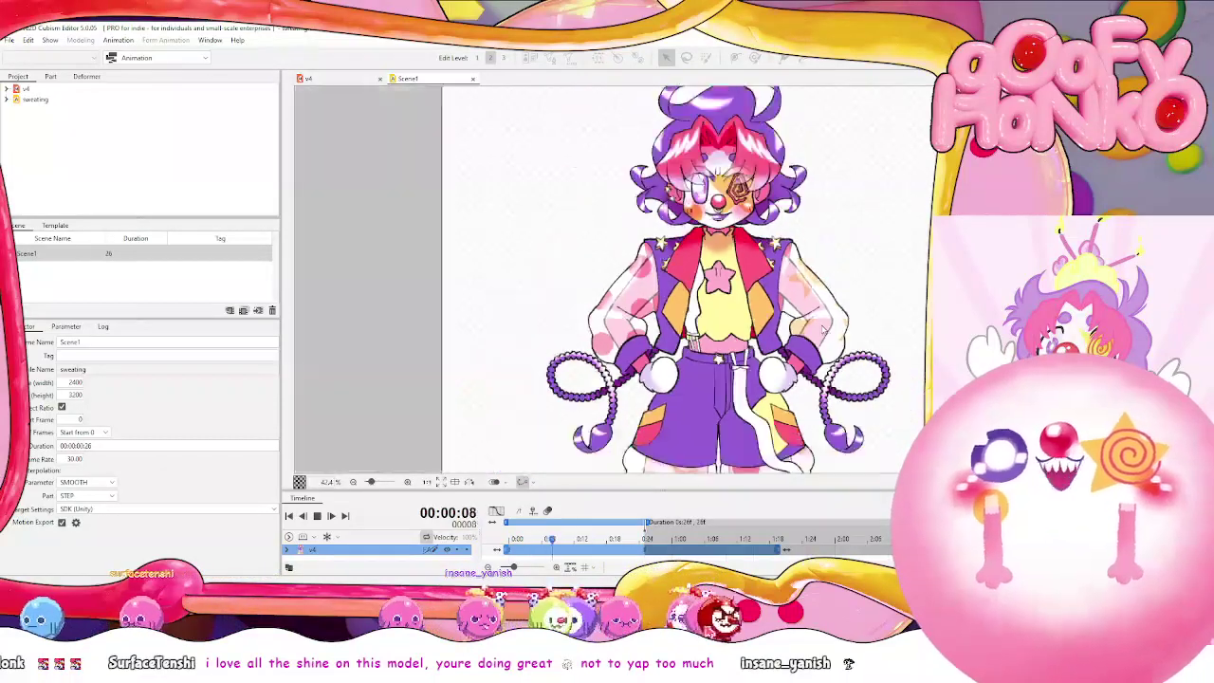
drag(723, 384, 651, 306)
scroll(650, 306, up, 2)
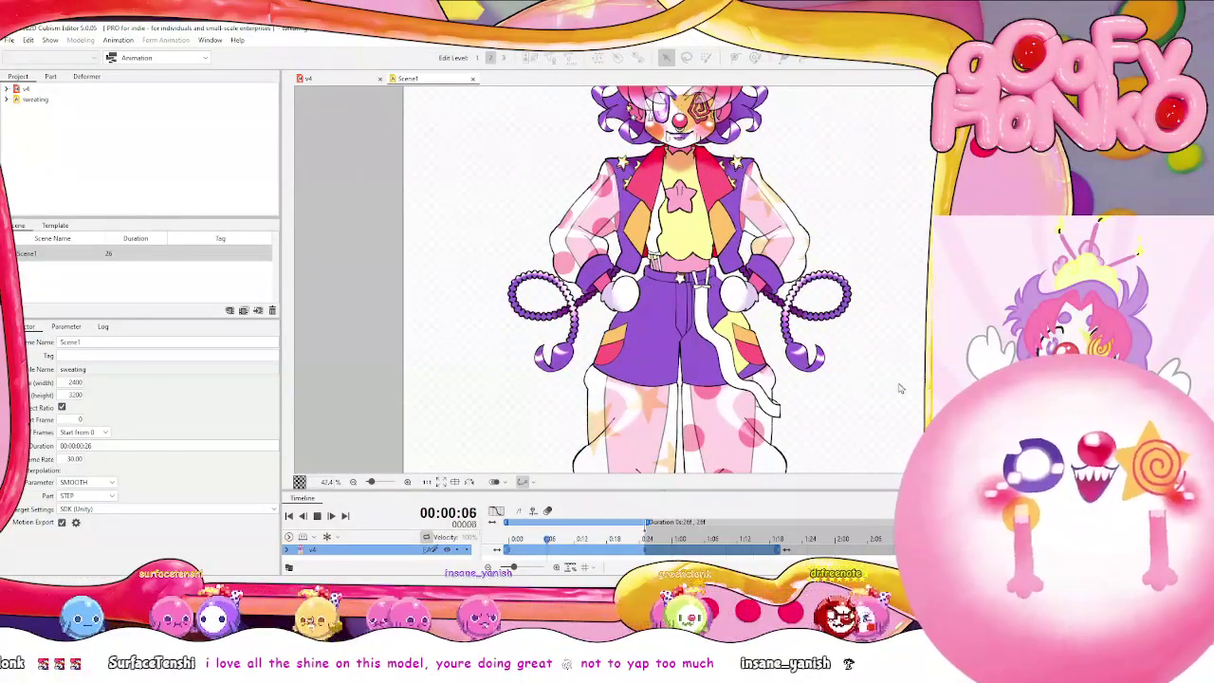
drag(662, 403, 621, 584)
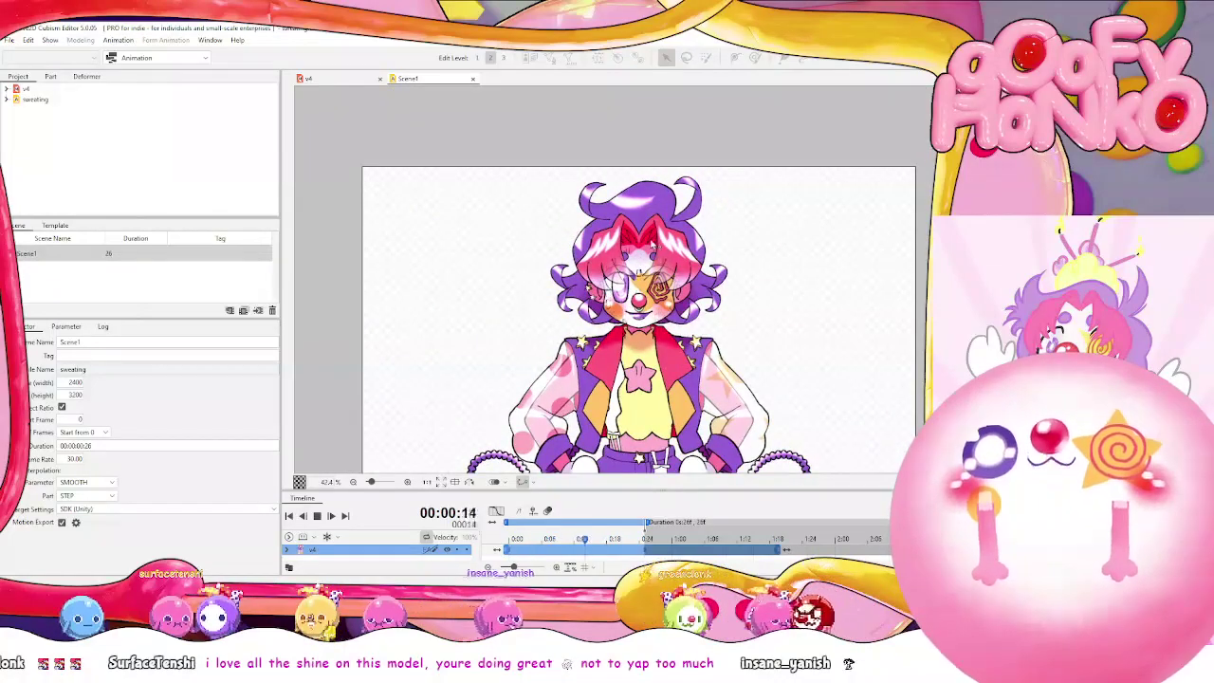
scroll(658, 313, up, 5)
scroll(658, 313, down, 3)
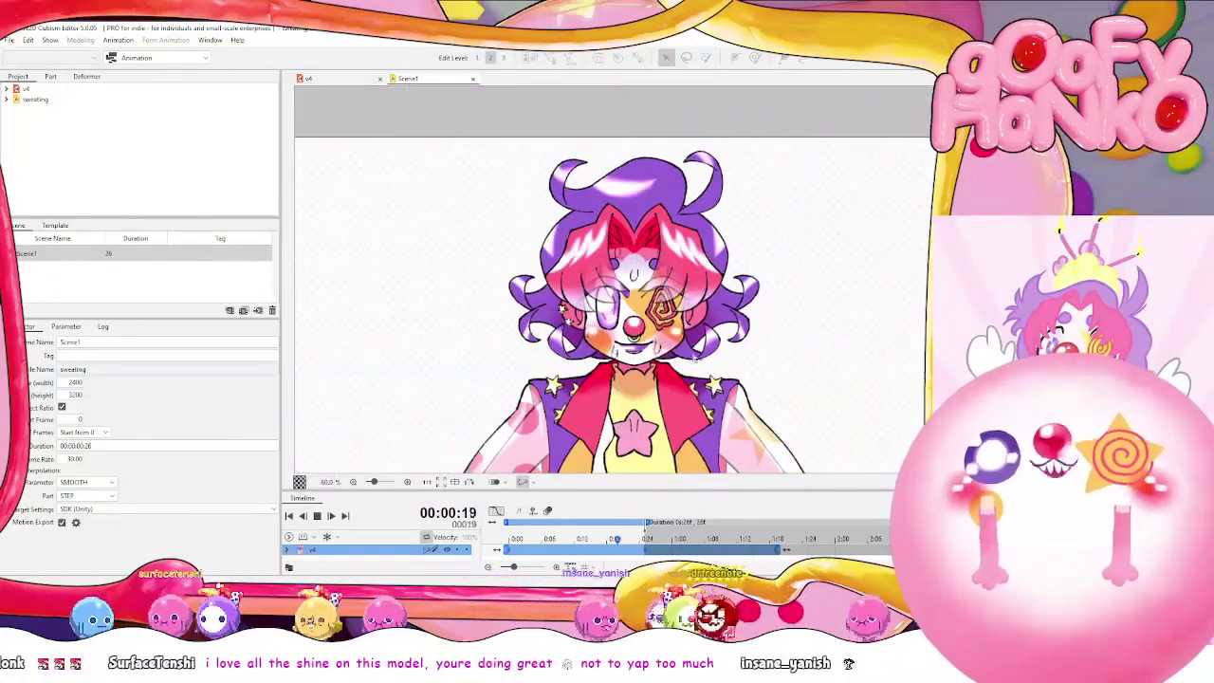
drag(695, 359, 695, 186)
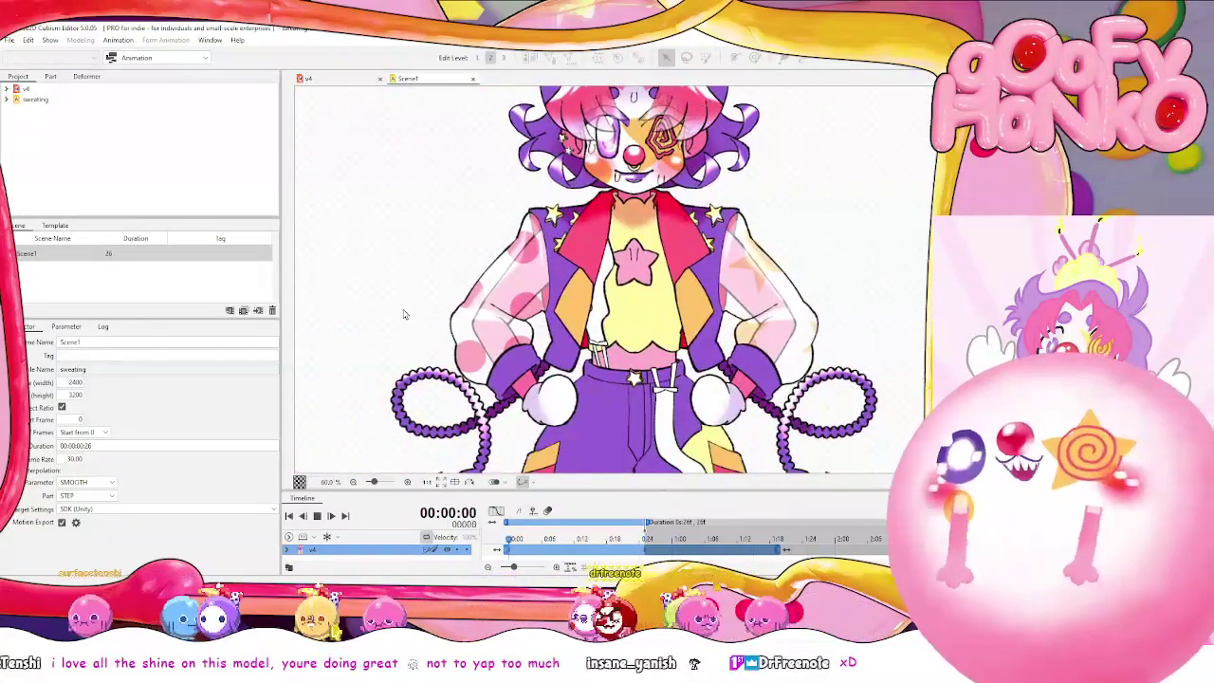
drag(601, 231, 601, 317)
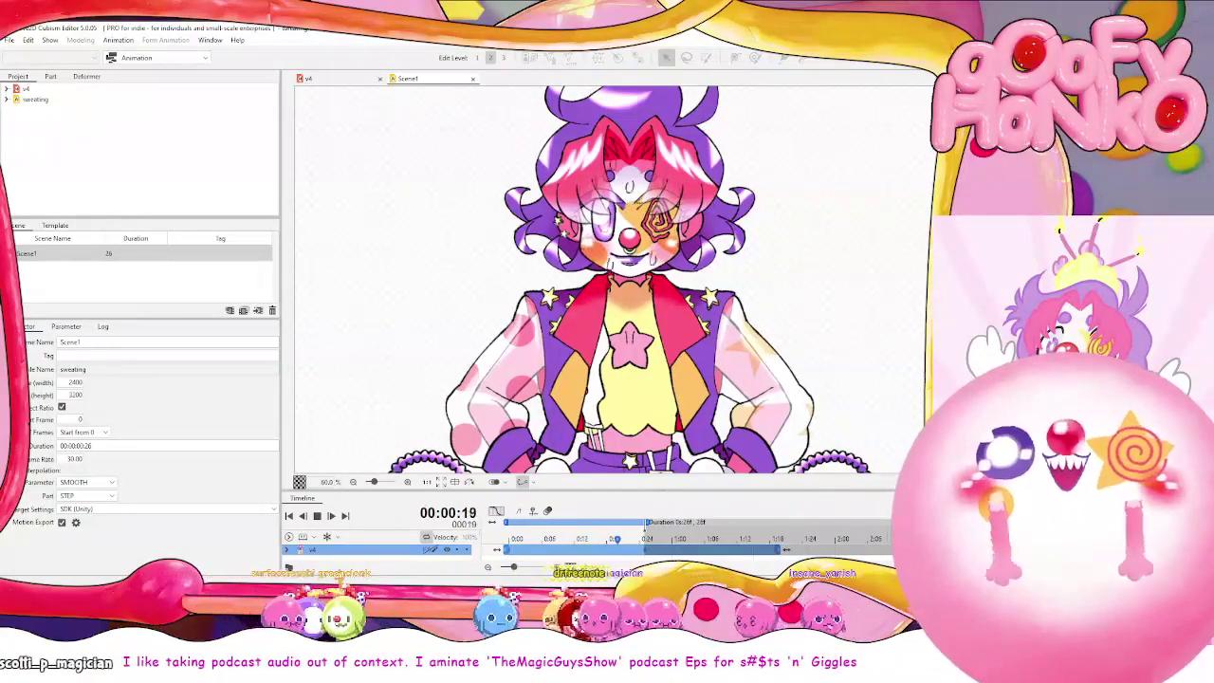
scroll(555, 269, up, 6)
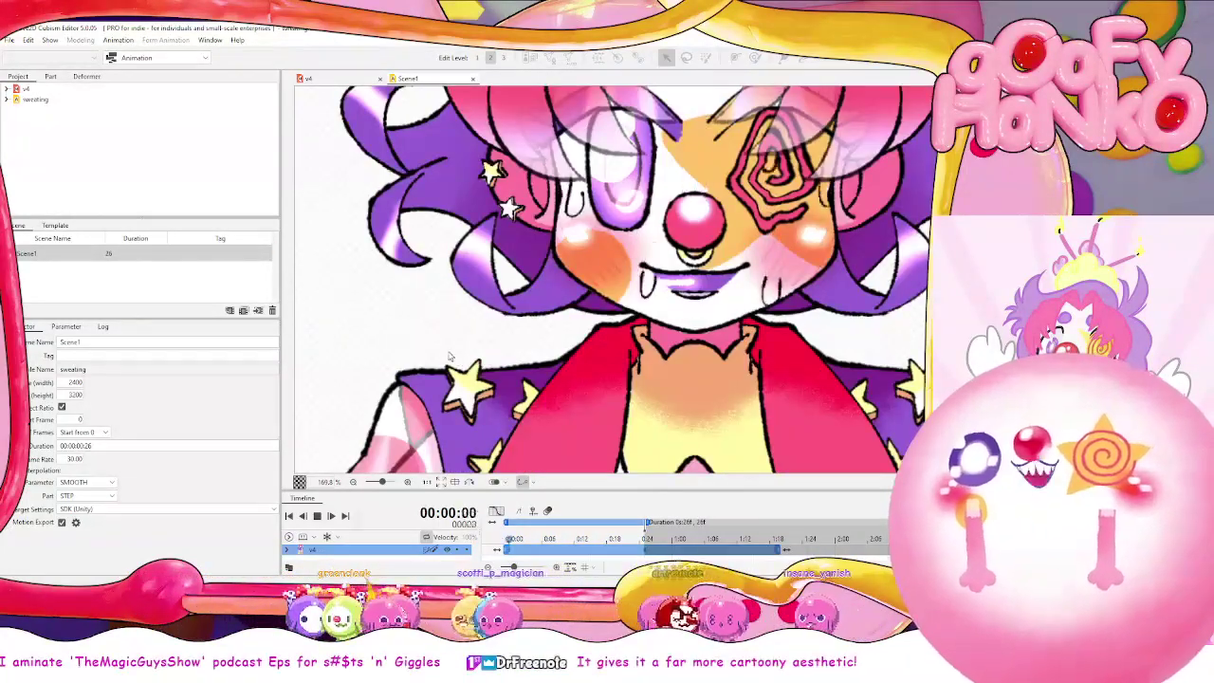
scroll(569, 279, up, 2)
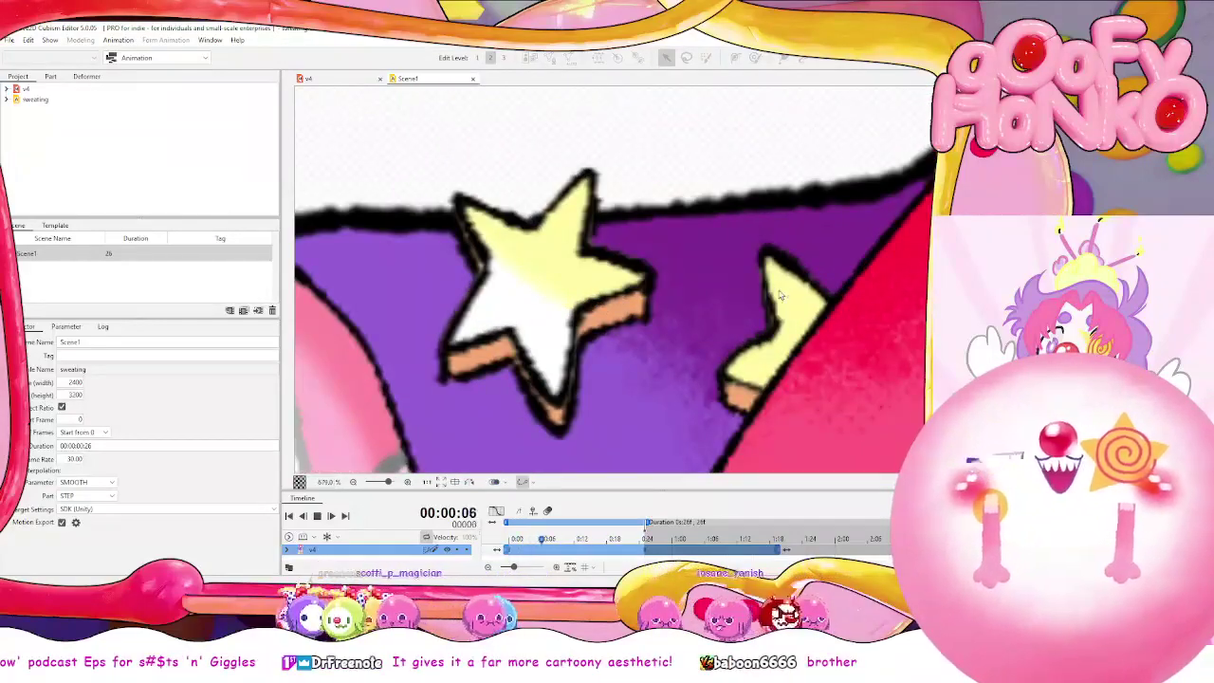
scroll(578, 284, down, 6)
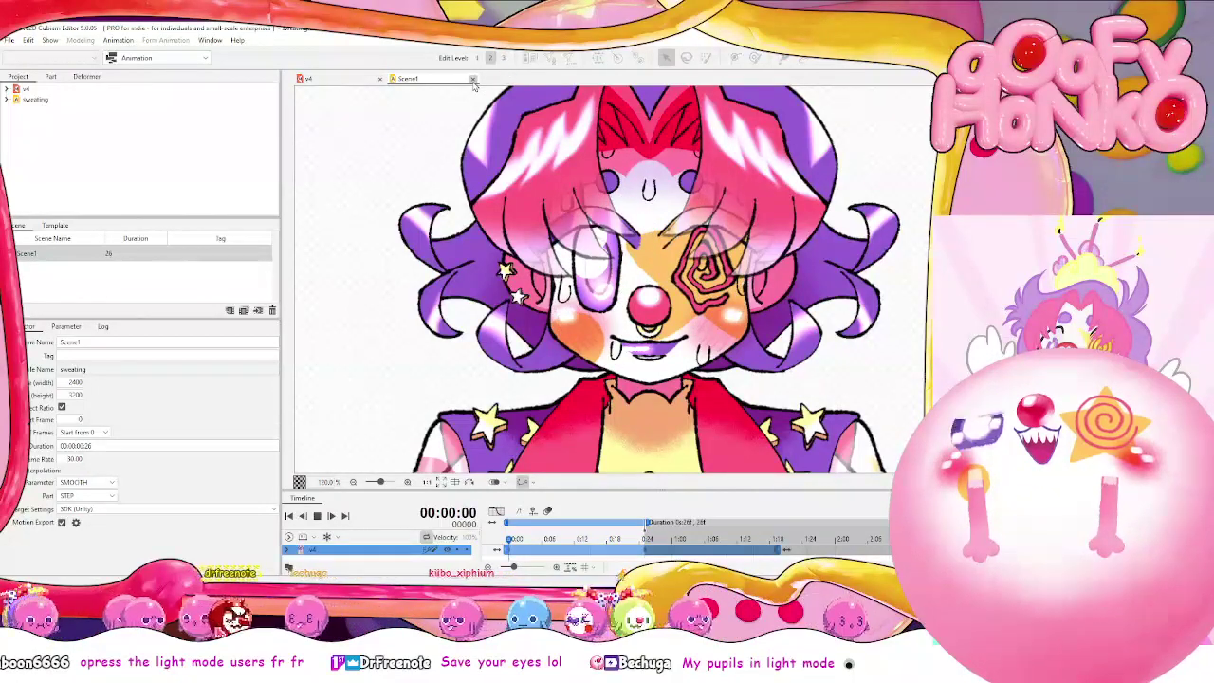
Close the Scene1 animation and look over the v4 model's full figure and head in the modeling view
click(473, 80)
scroll(585, 222, up, 5)
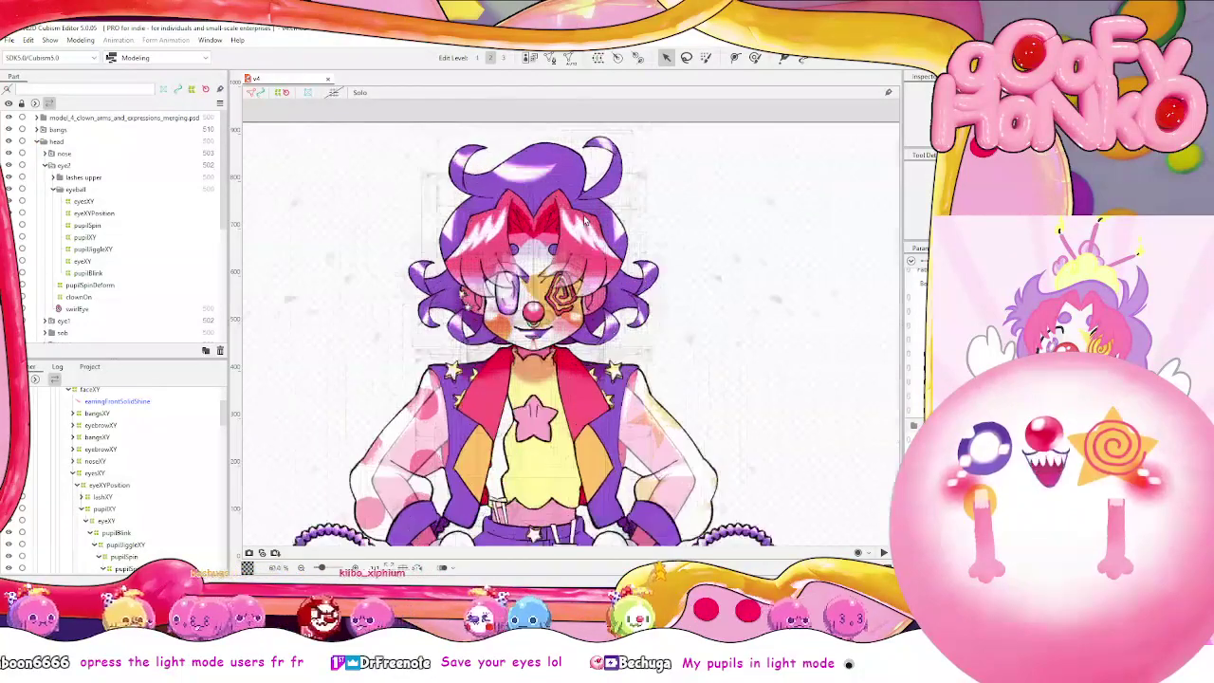
scroll(585, 221, down, 5)
scroll(586, 221, up, 5)
scroll(585, 221, down, 4)
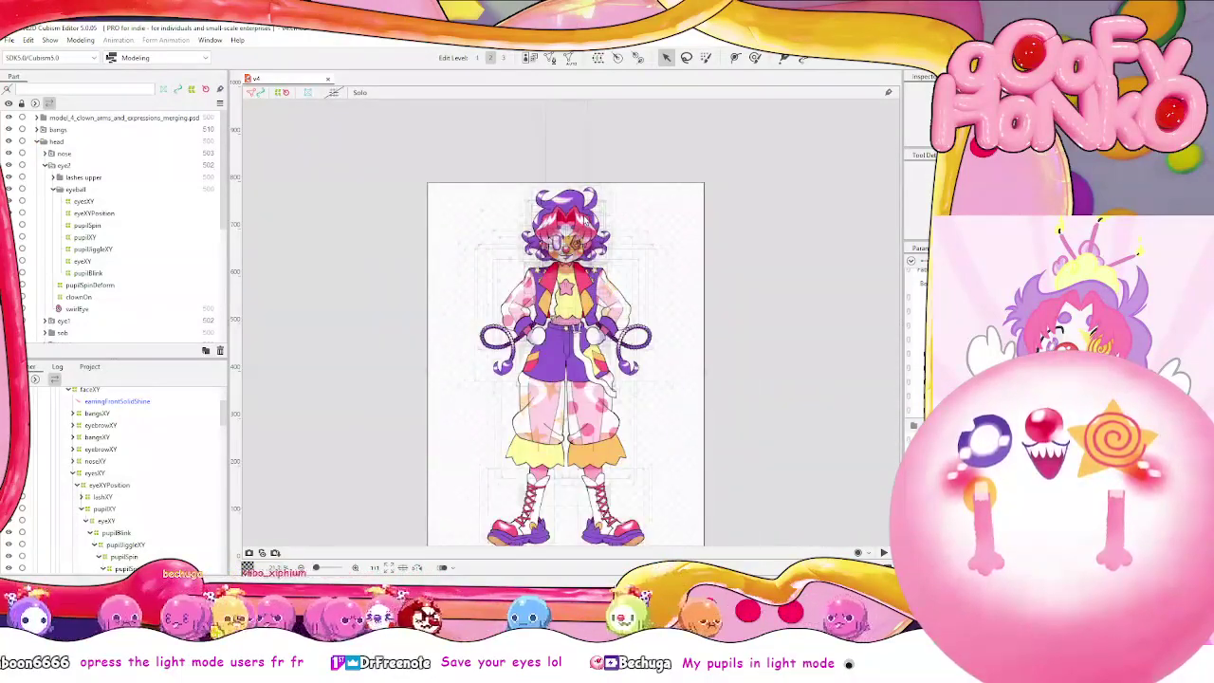
scroll(585, 221, up, 4)
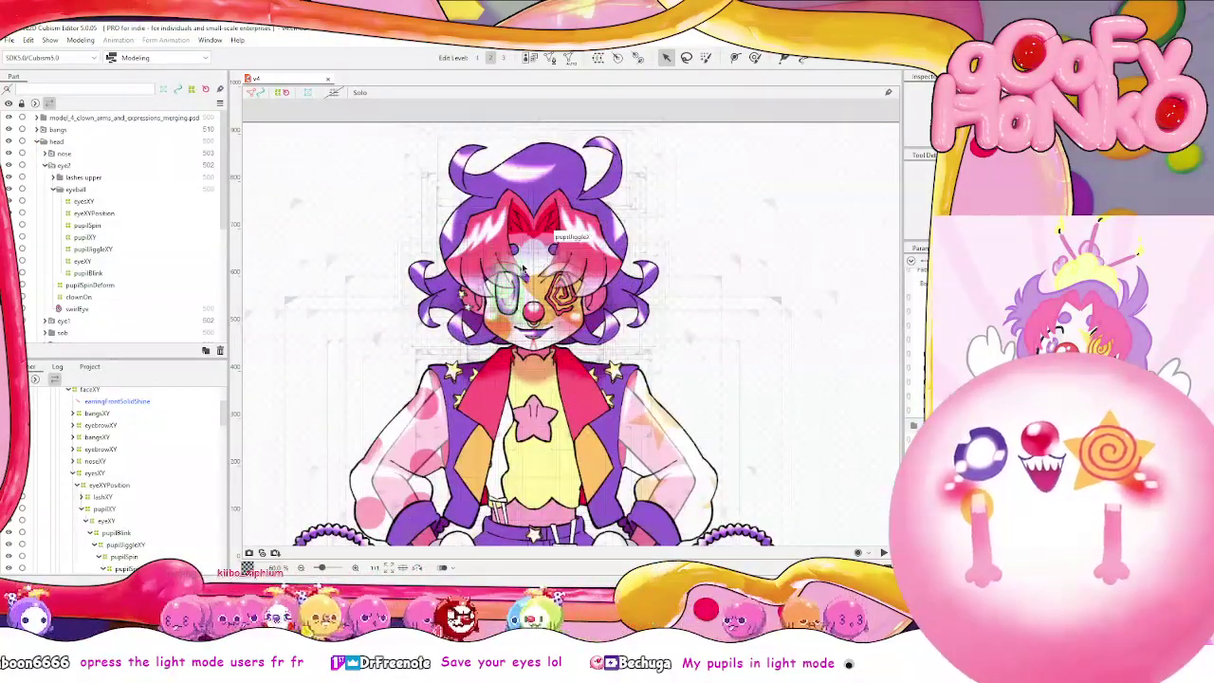
scroll(450, 271, up, 2)
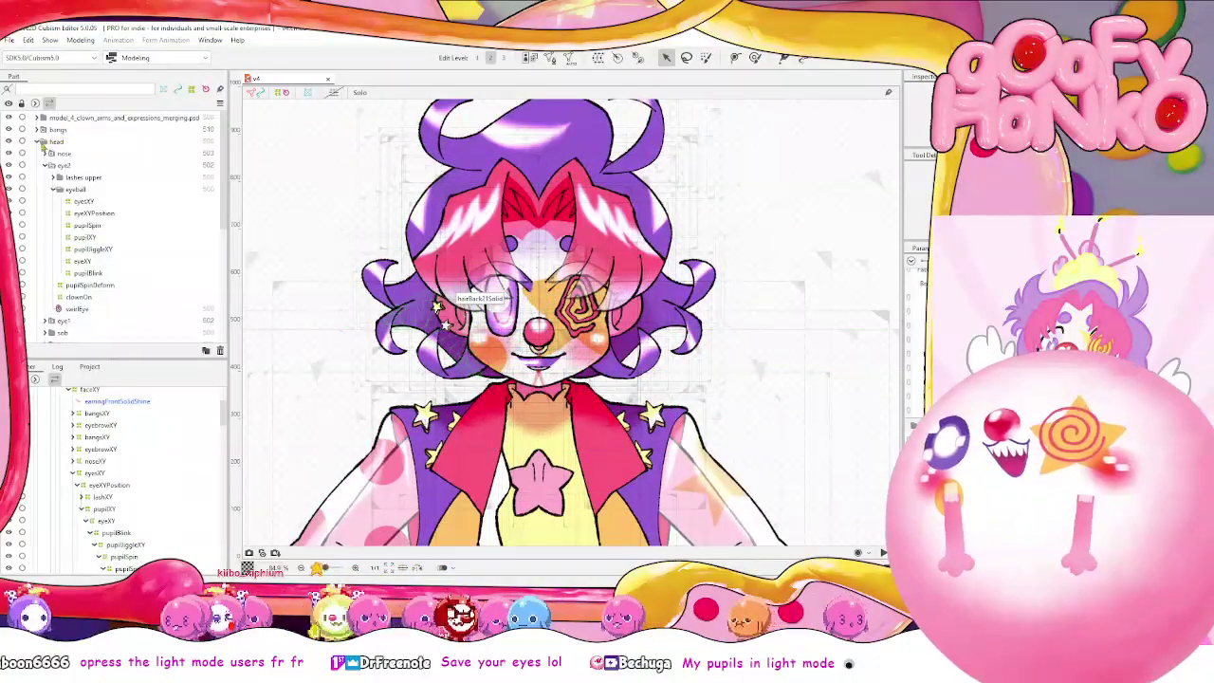
Collapse the head part folder and expand model_4_clown_arms_and_expressions_merging.psd to list its arm parts
click(41, 142)
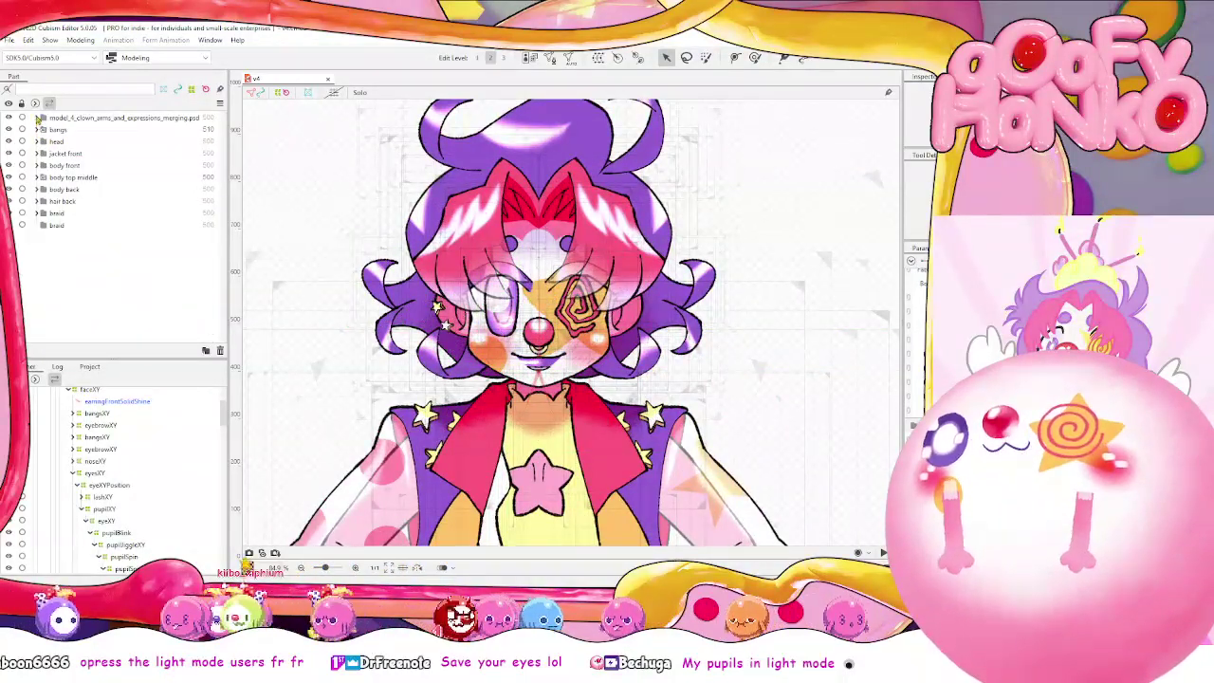
click(39, 119)
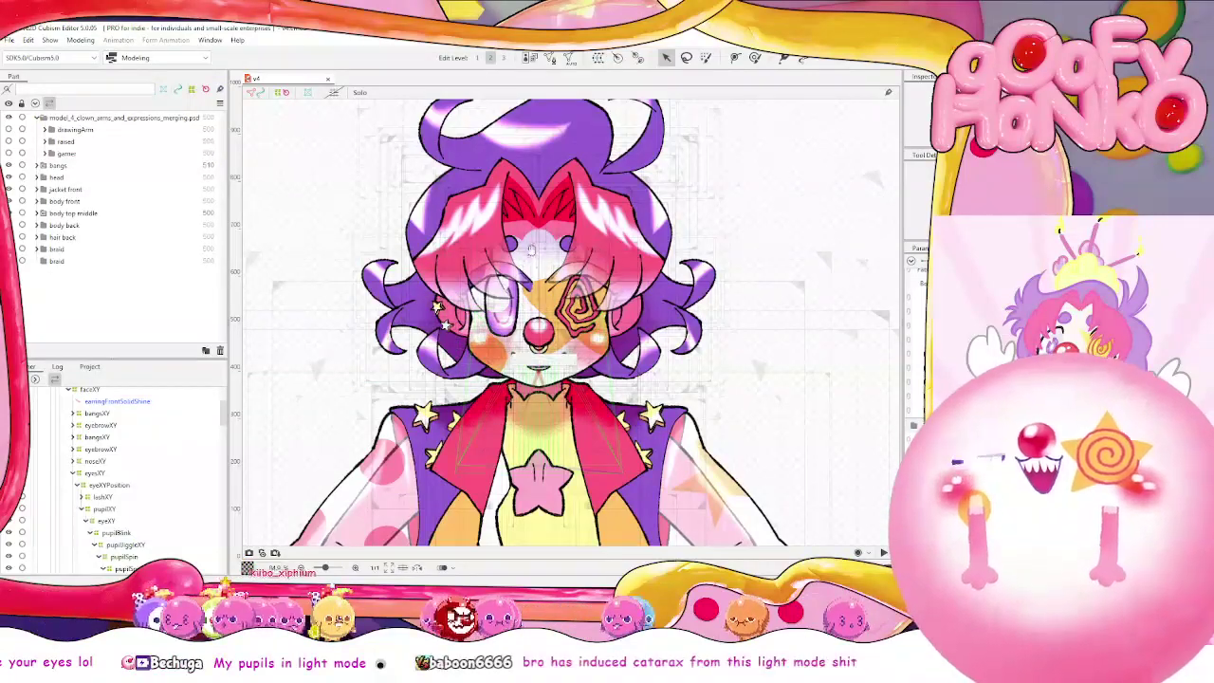
drag(482, 386, 542, 182)
scroll(542, 182, down, 5)
scroll(568, 322, up, 3)
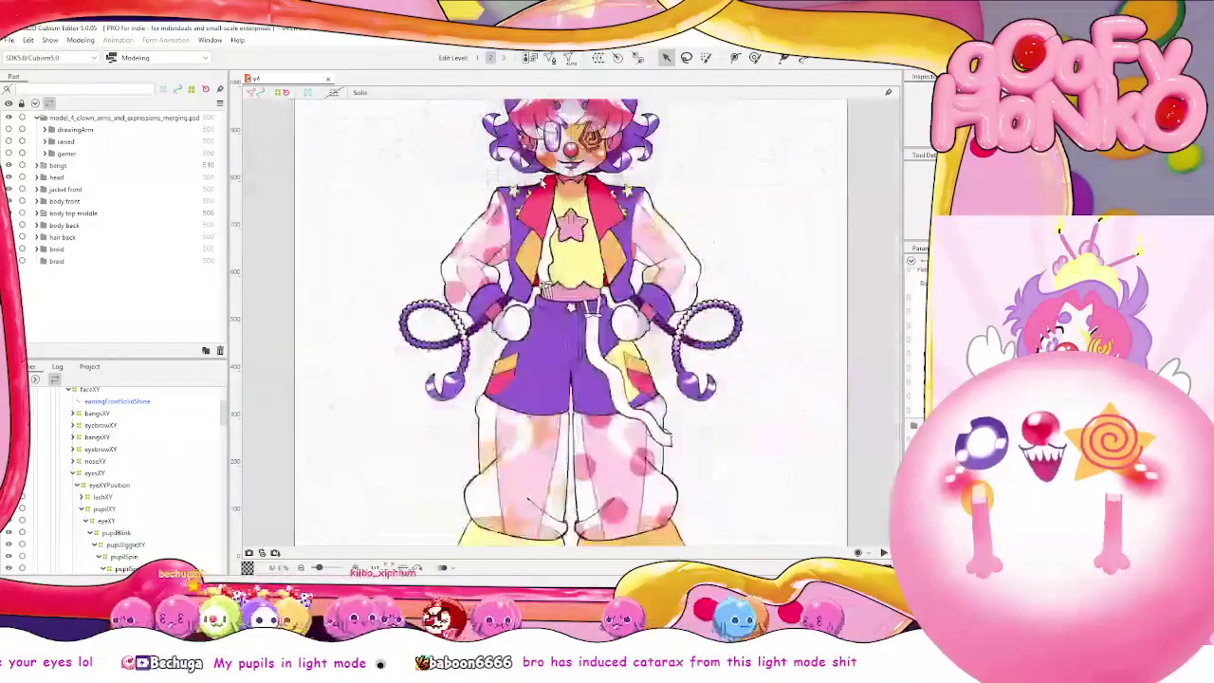
scroll(583, 243, up, 3)
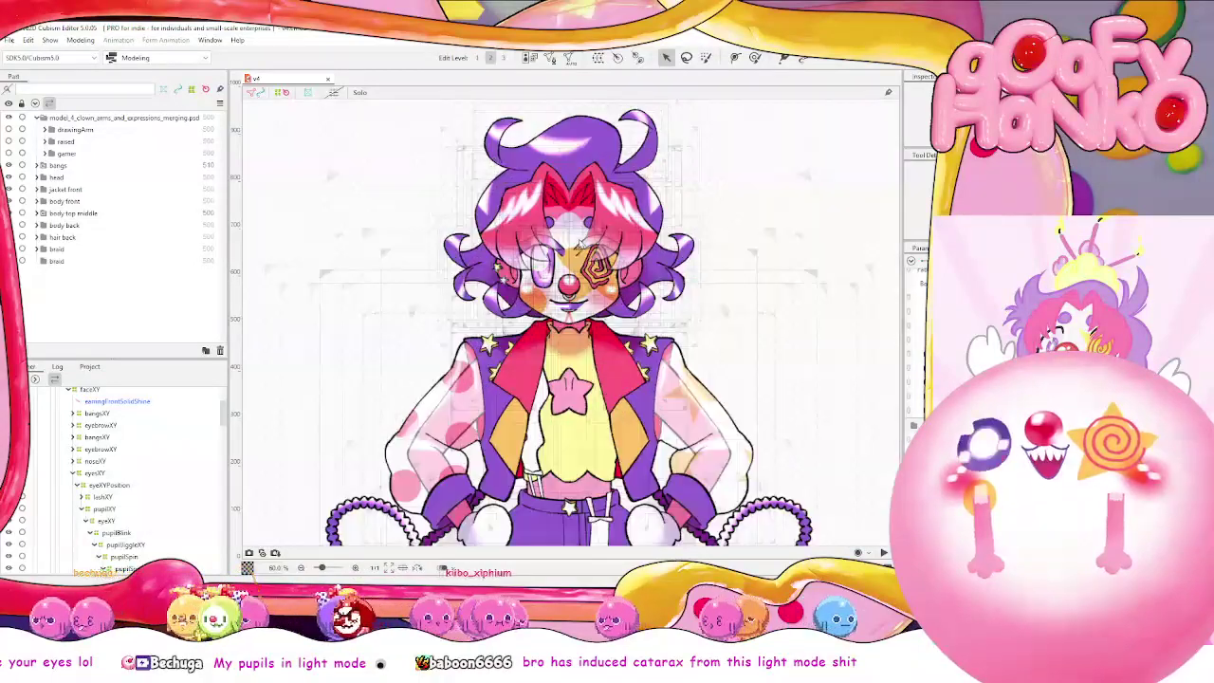
Bring up the physics settings for the v4 model and try the BodyLean parameter
click(80, 40)
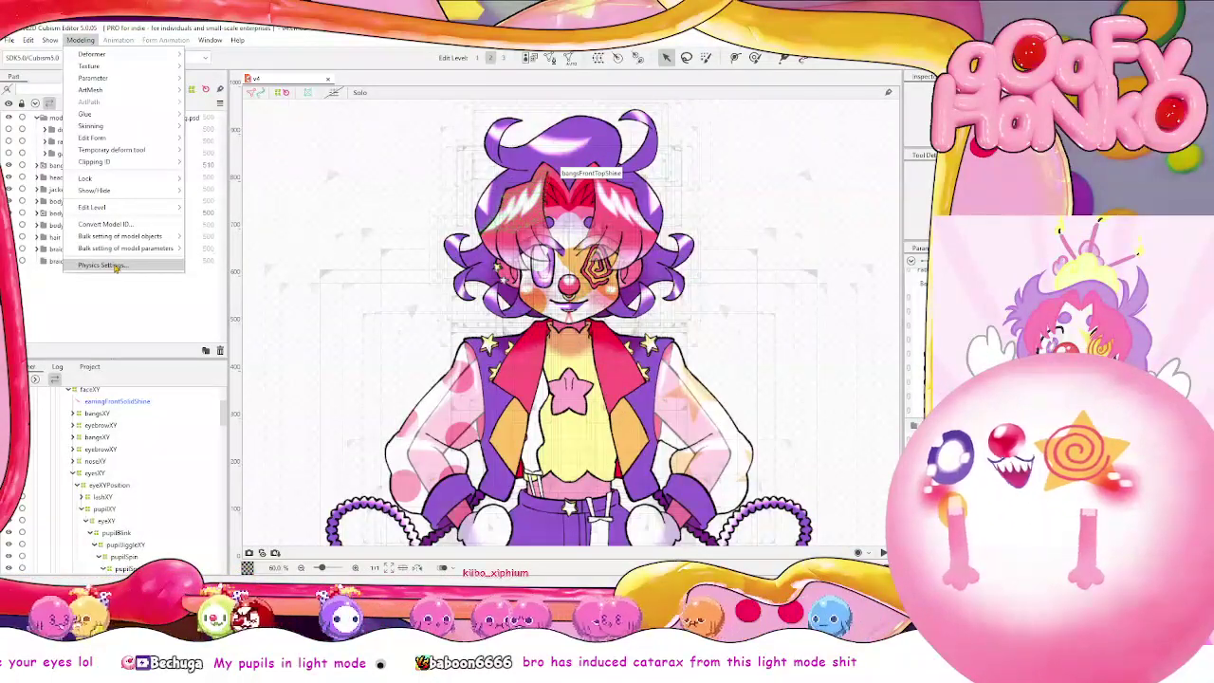
click(106, 265)
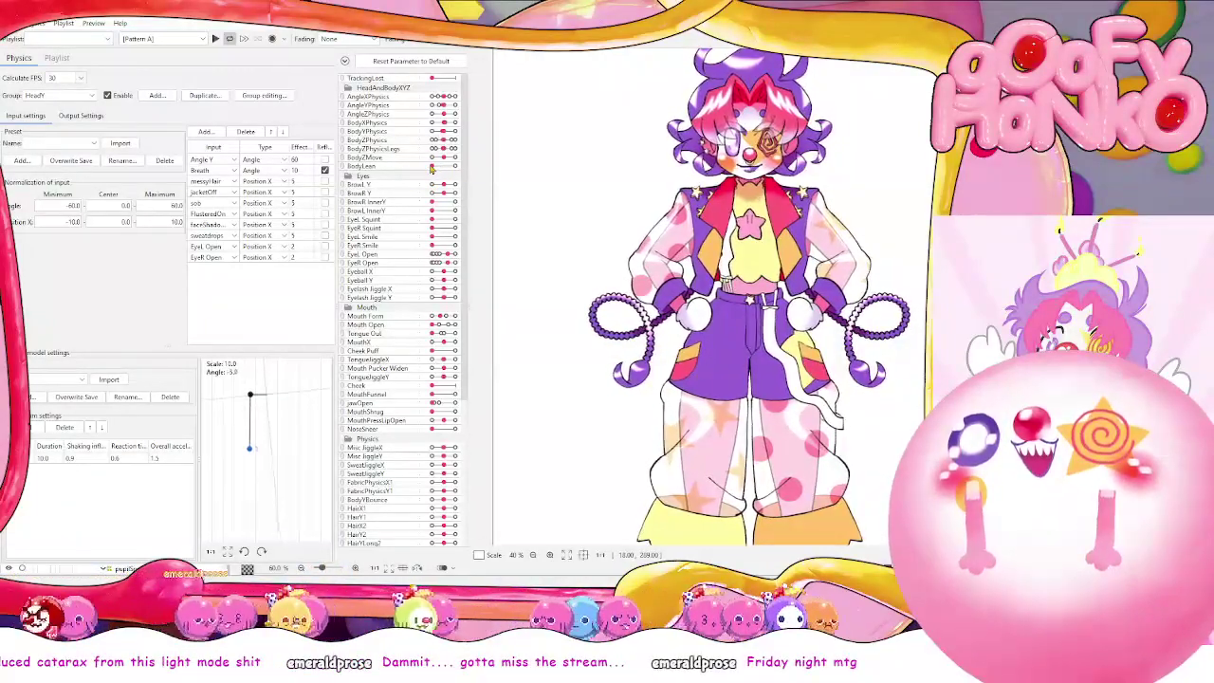
drag(431, 169, 512, 174)
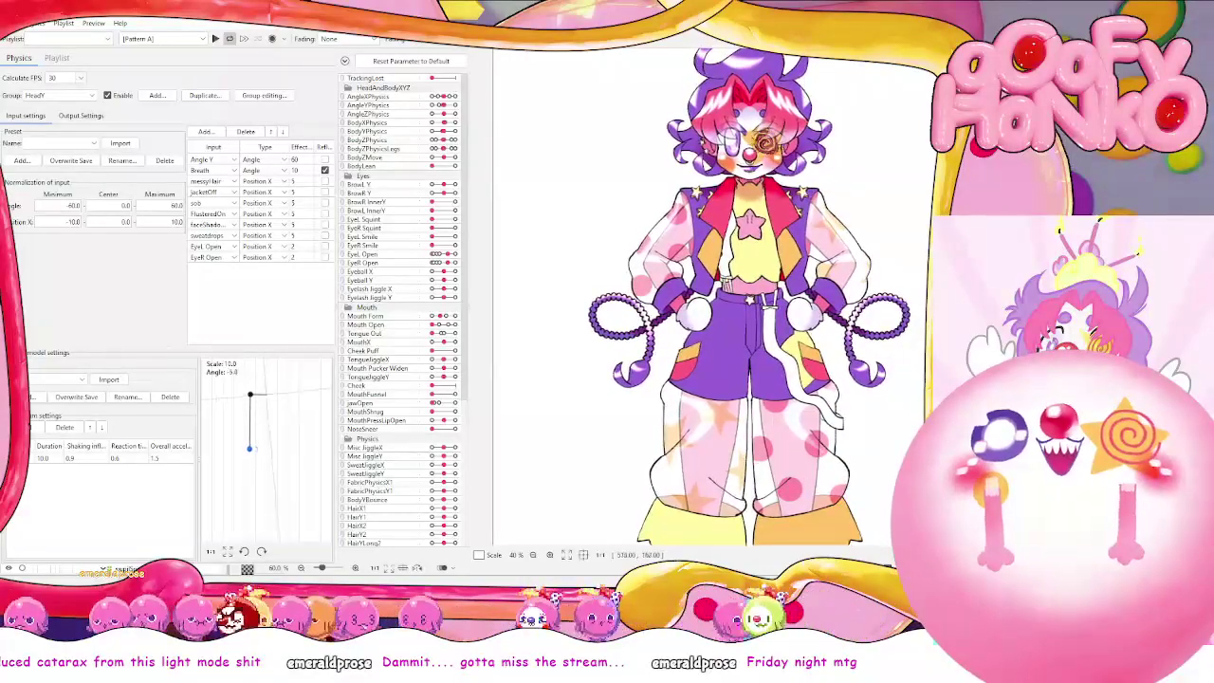
Examine the head, swirl eye and body motion in the physics preview and close the physics settings
scroll(770, 74, up, 2)
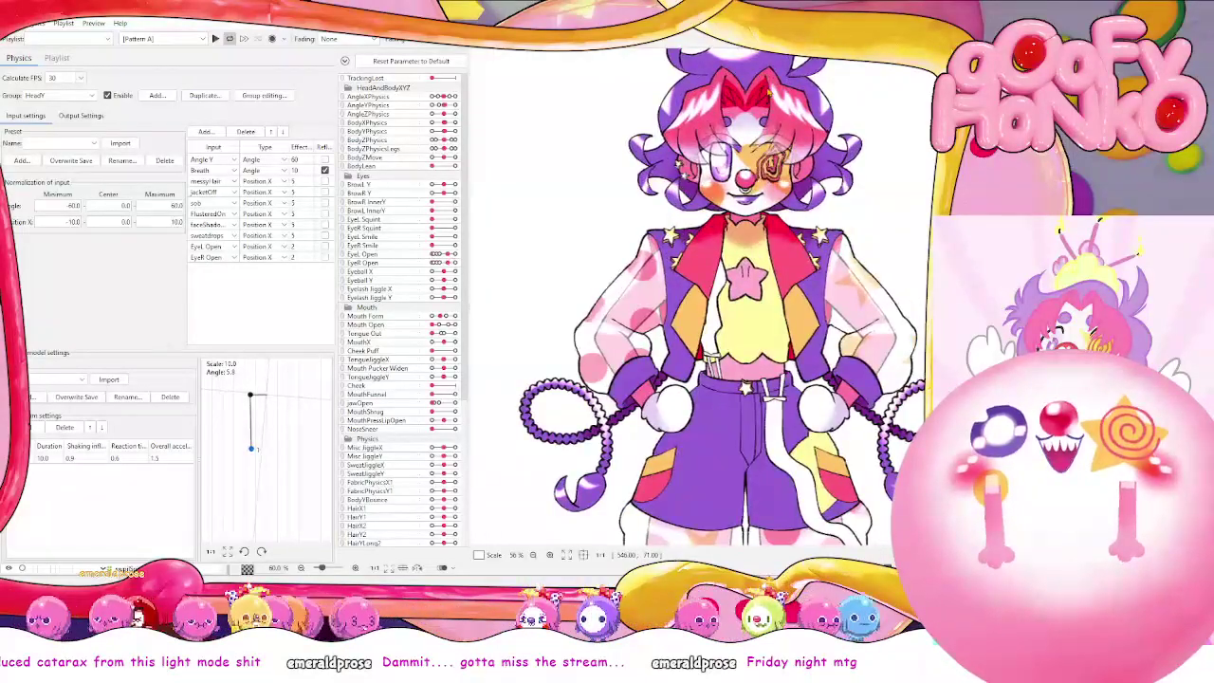
scroll(770, 85, down, 2)
scroll(769, 91, up, 2)
scroll(754, 86, down, 2)
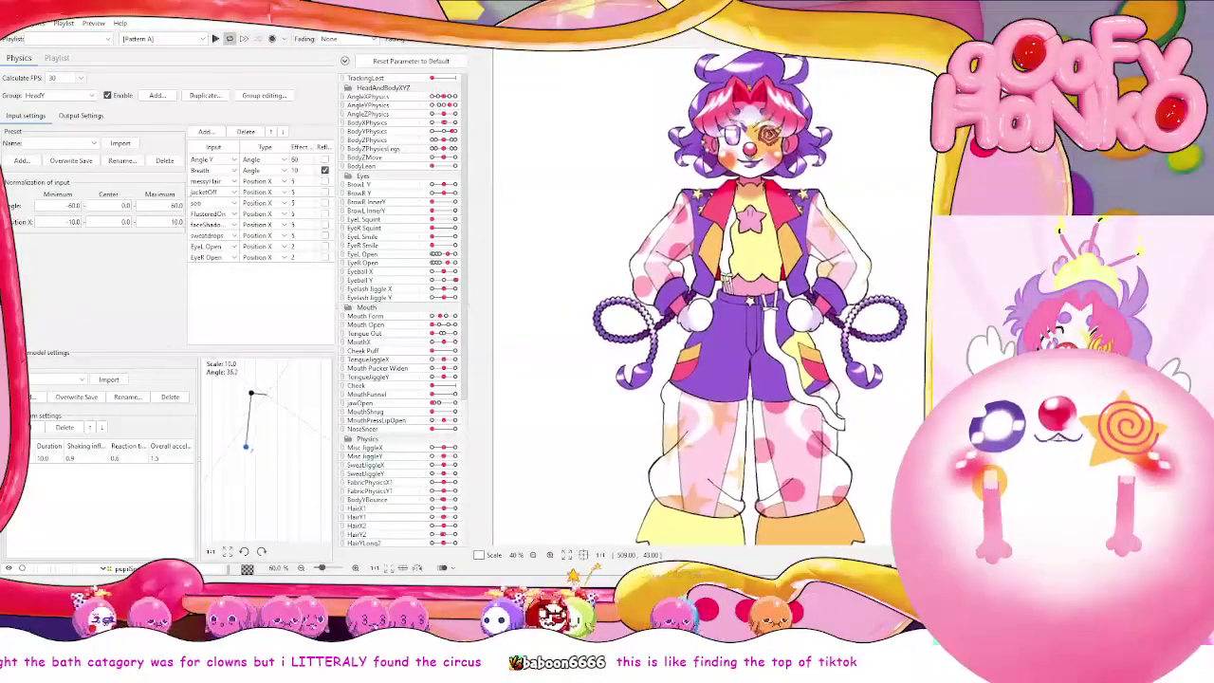
scroll(816, 156, up, 5)
scroll(815, 157, down, 3)
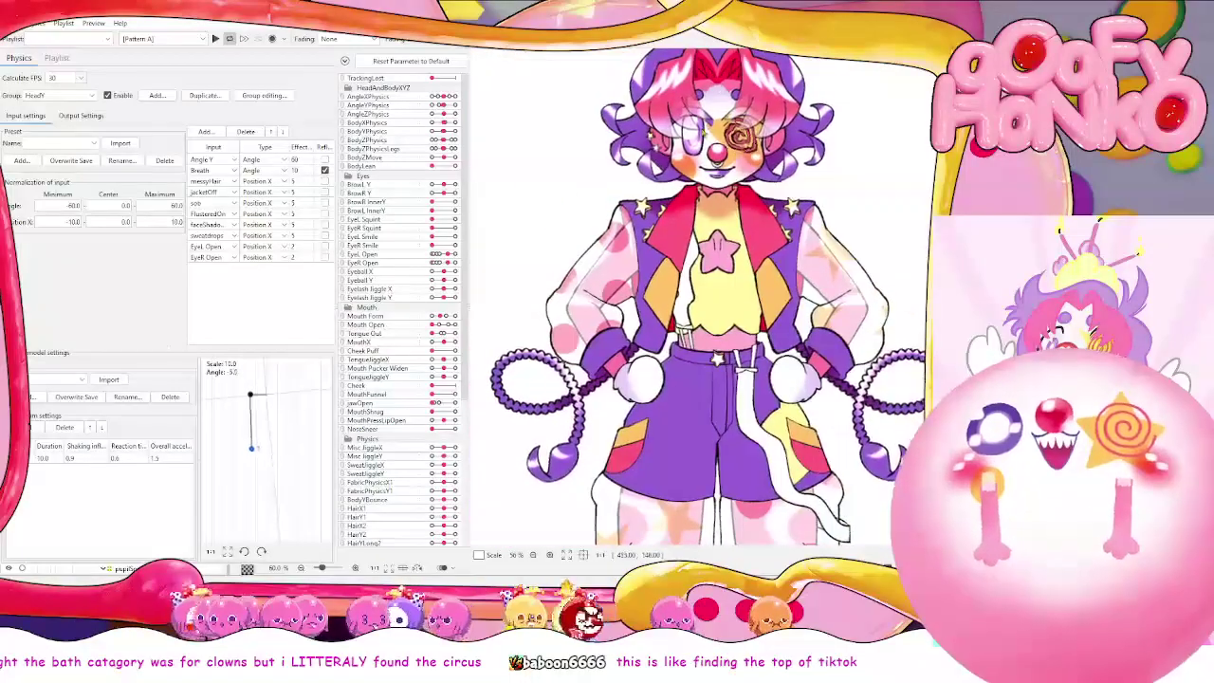
scroll(727, 189, up, 2)
drag(733, 200, 742, 251)
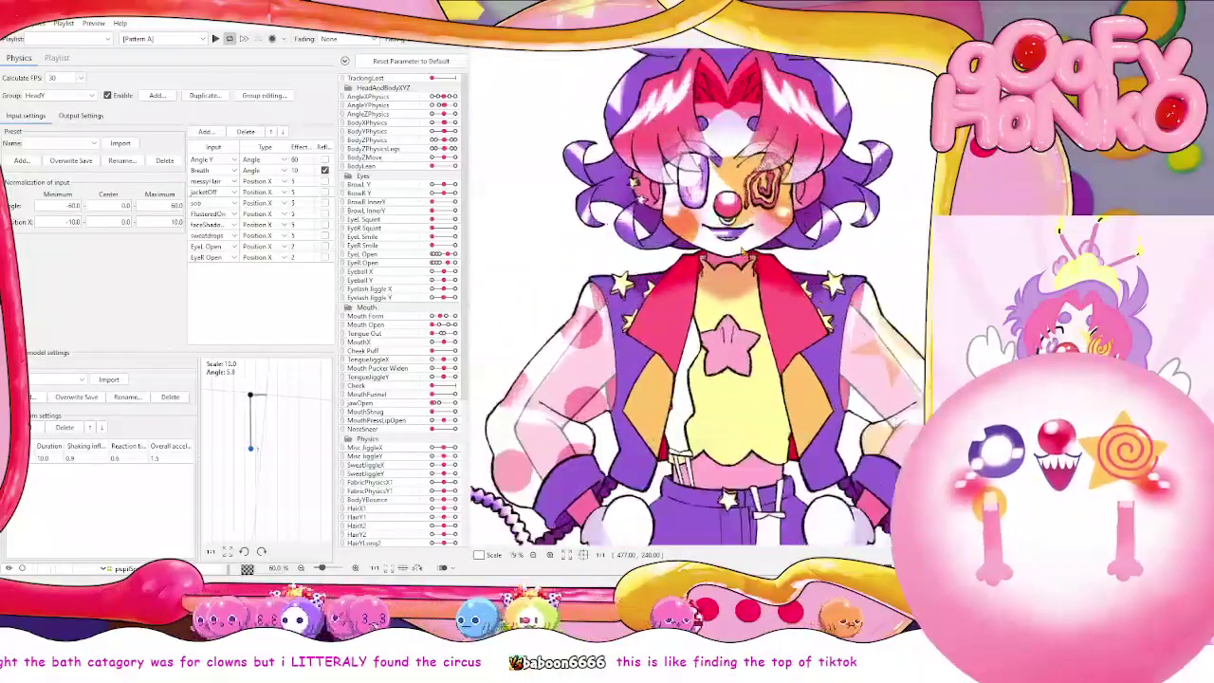
scroll(742, 252, down, 2)
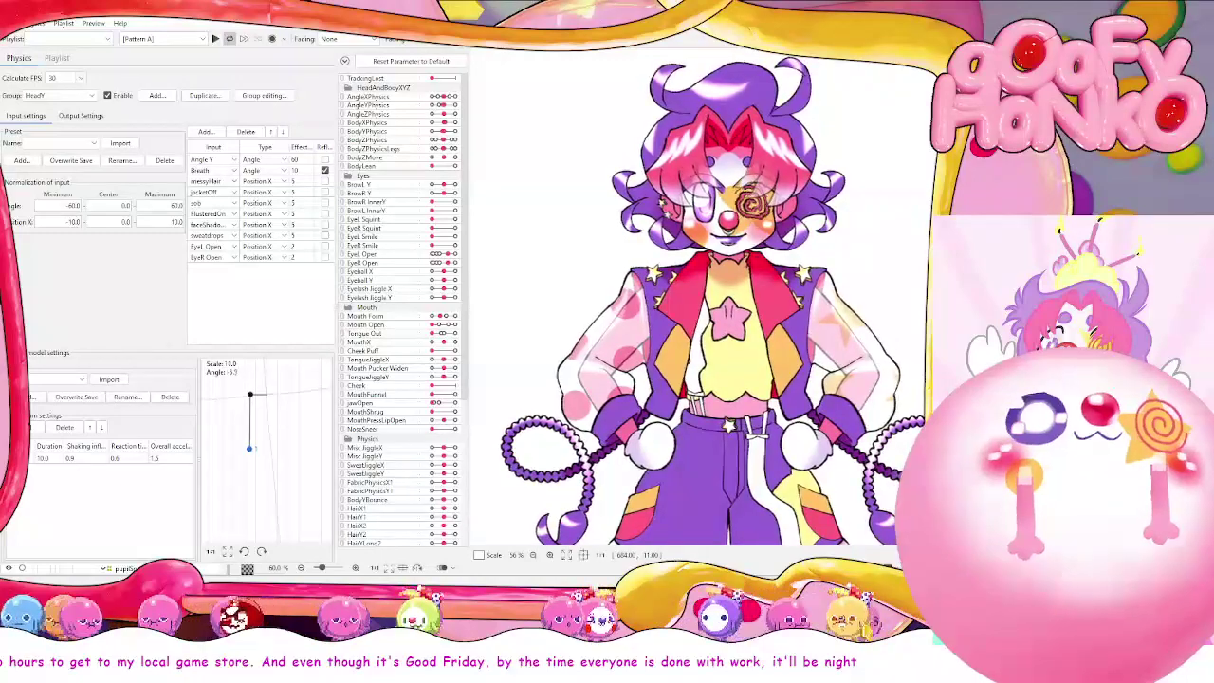
key(alt+F4)
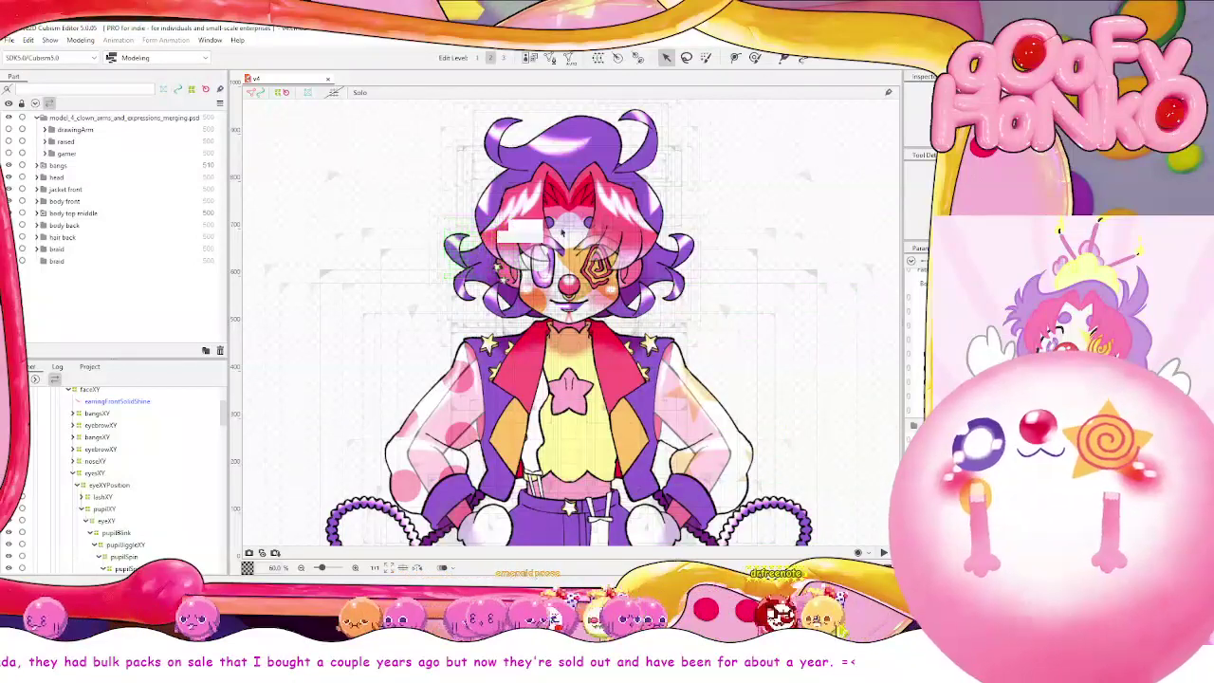
scroll(562, 233, up, 2)
scroll(604, 478, down, 2)
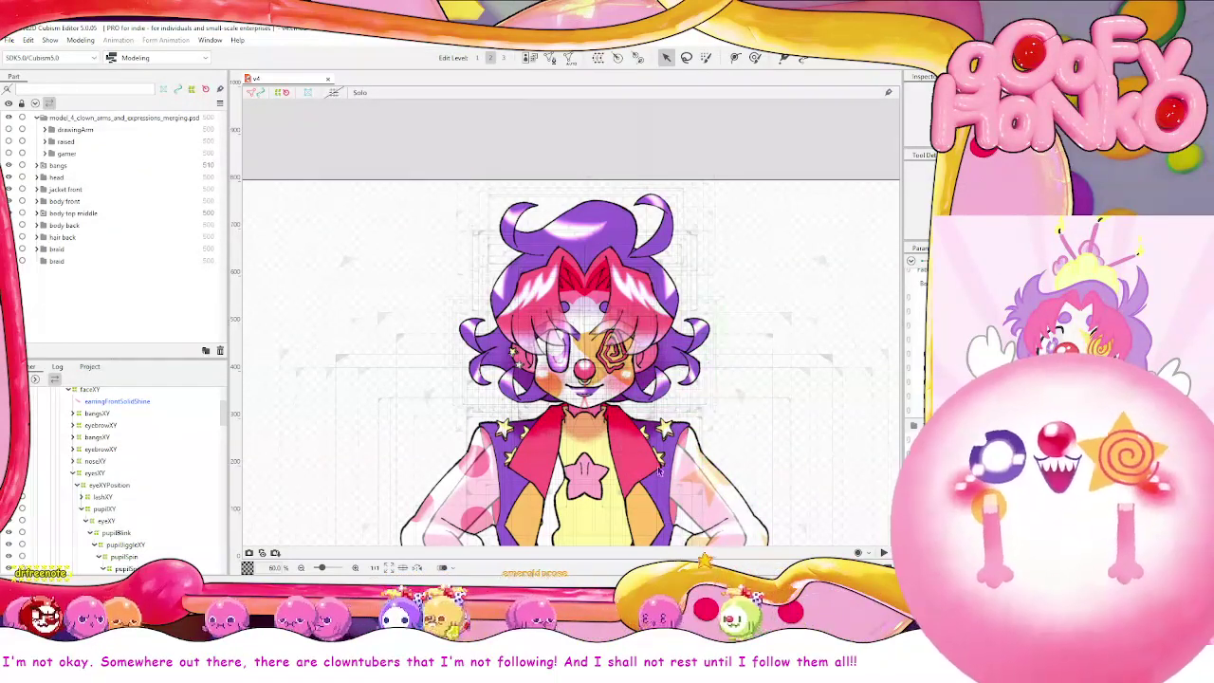
drag(654, 408, 689, 362)
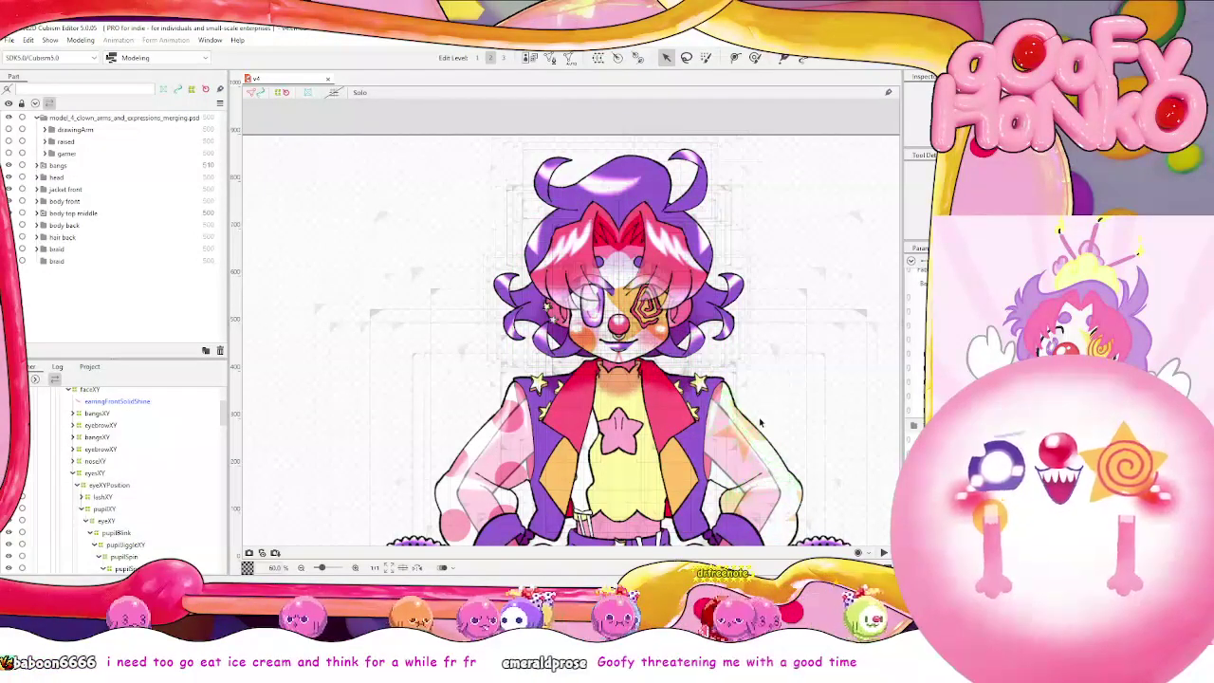
drag(763, 399, 746, 400)
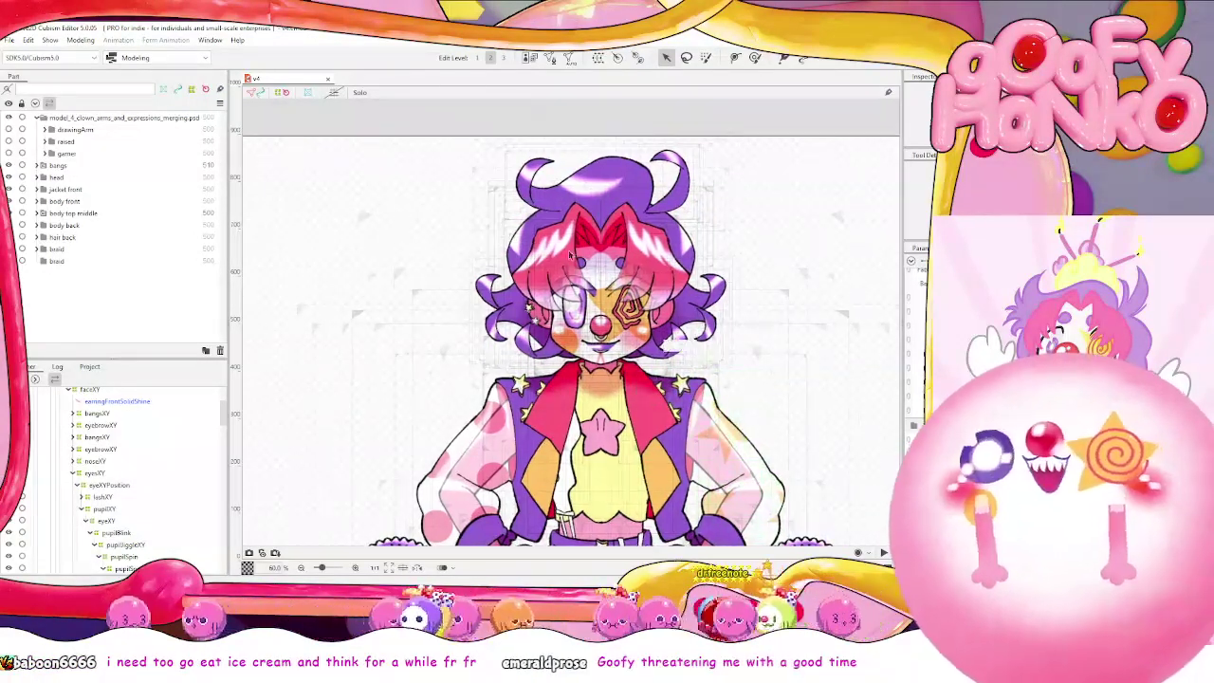
scroll(790, 431, right, 3)
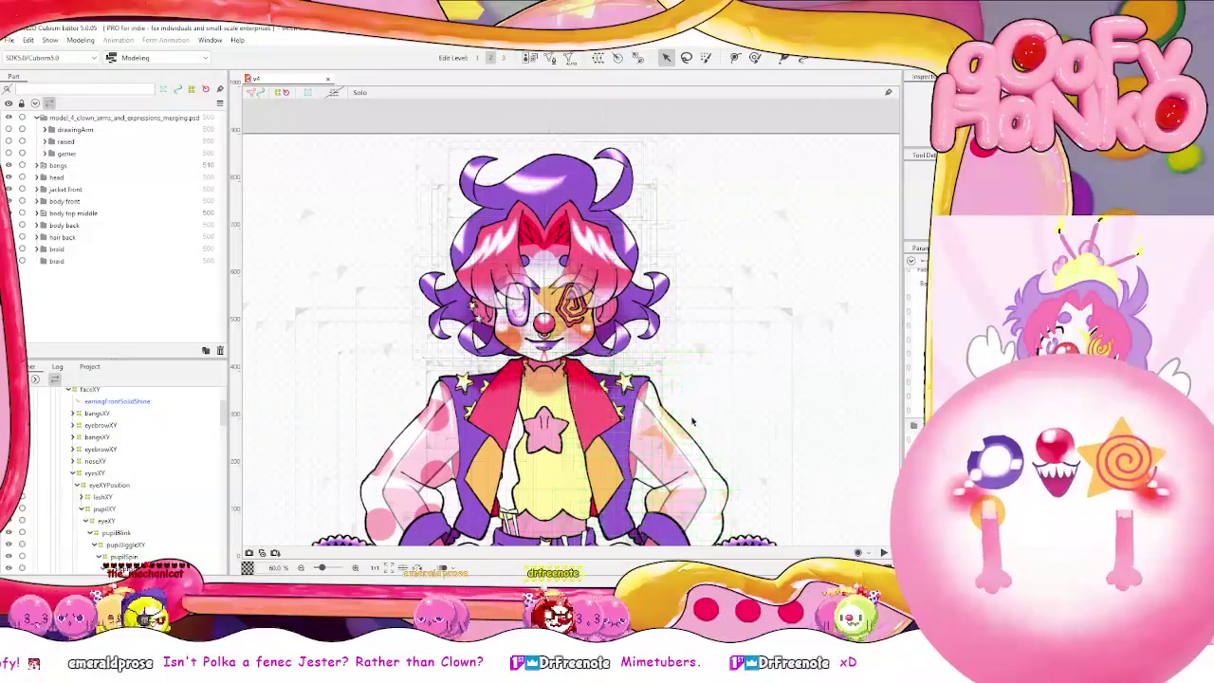
drag(560, 414, 590, 388)
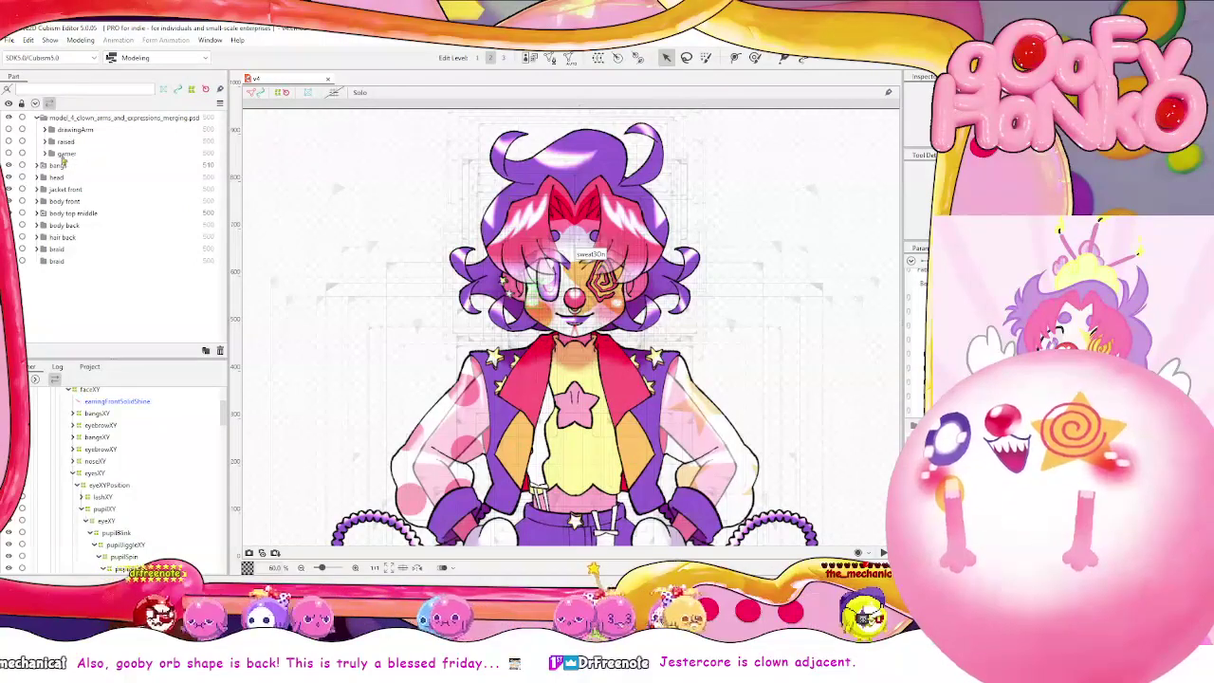
Show the gamer arm part and inspect the gloved hand and the pink pad it holds in front of the torso
drag(644, 444, 661, 394)
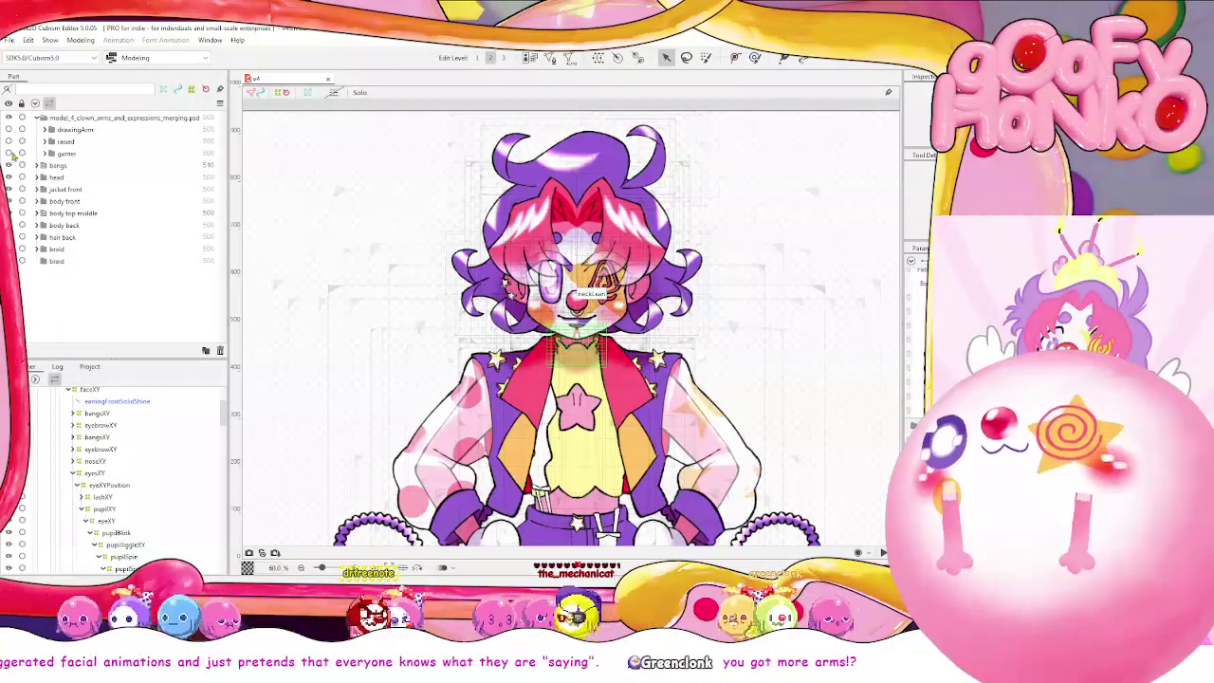
scroll(503, 416, up, 5)
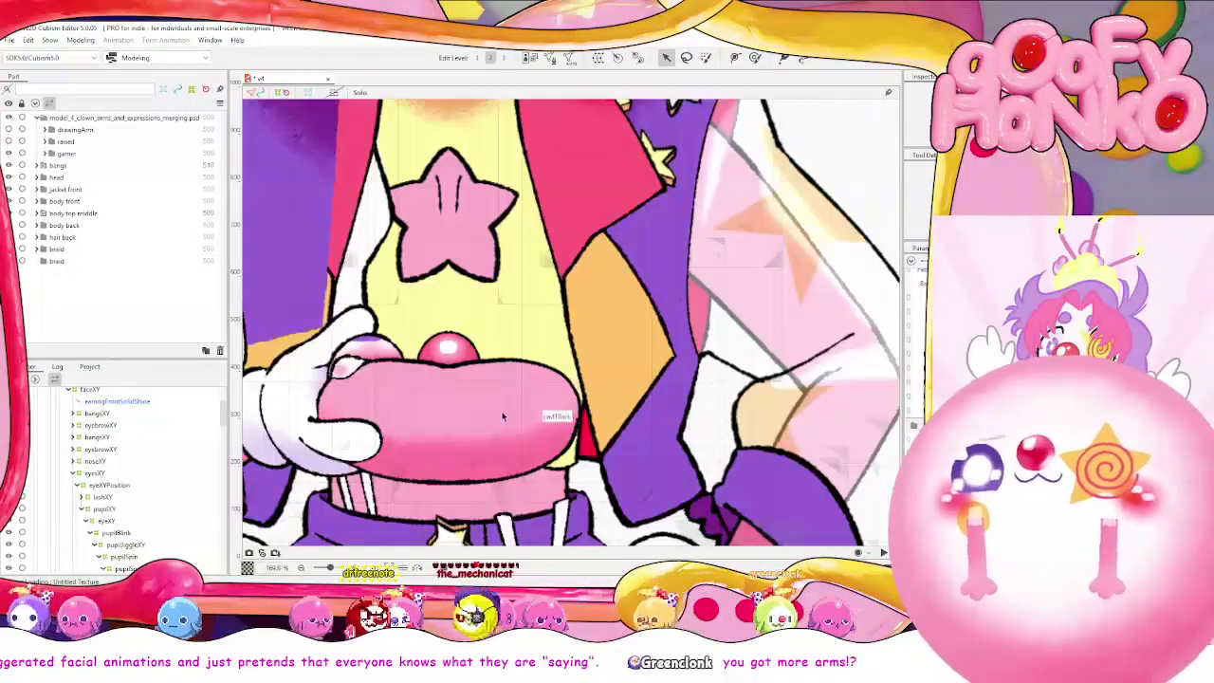
drag(469, 367, 596, 414)
scroll(597, 415, up, 1)
scroll(596, 414, down, 1)
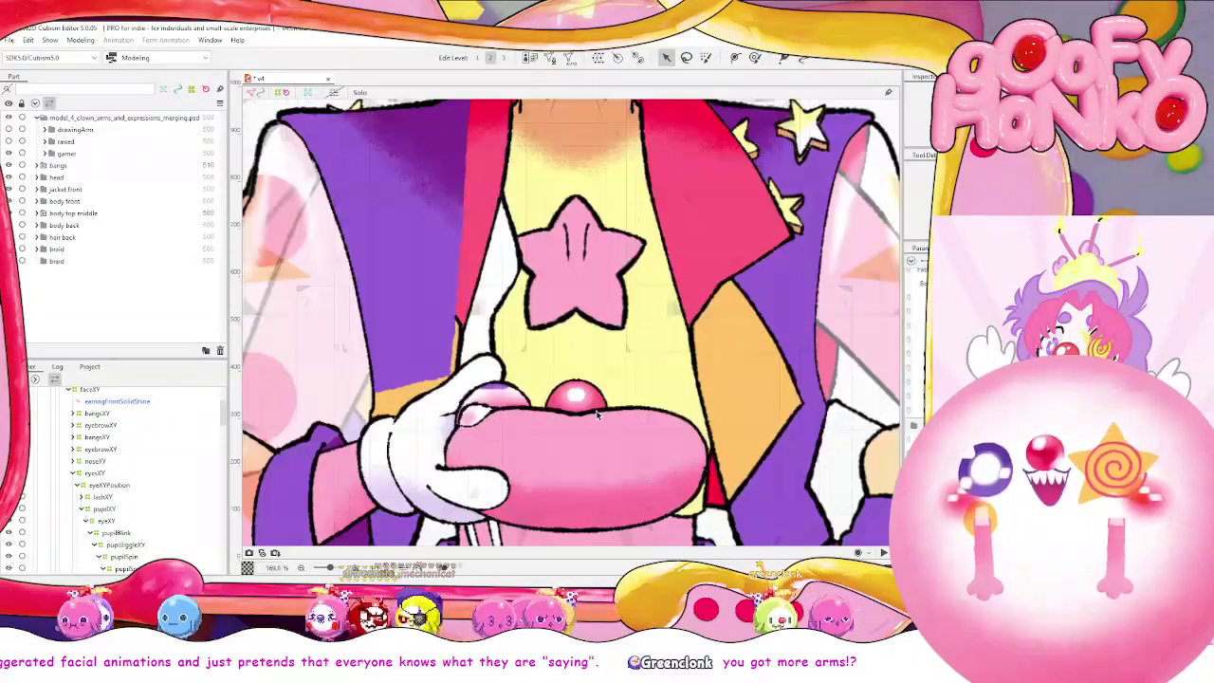
Hide the gamer arm part and show the raised arm with its pointing gloved hand
scroll(598, 413, down, 2)
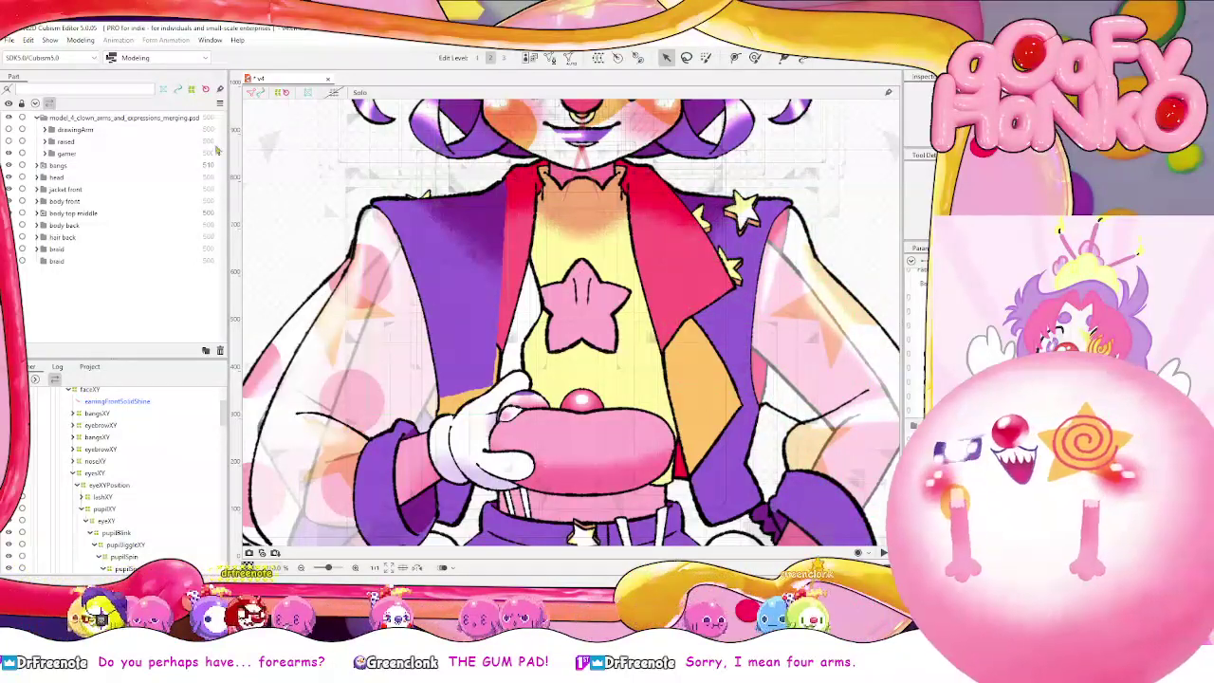
scroll(548, 311, down, 4)
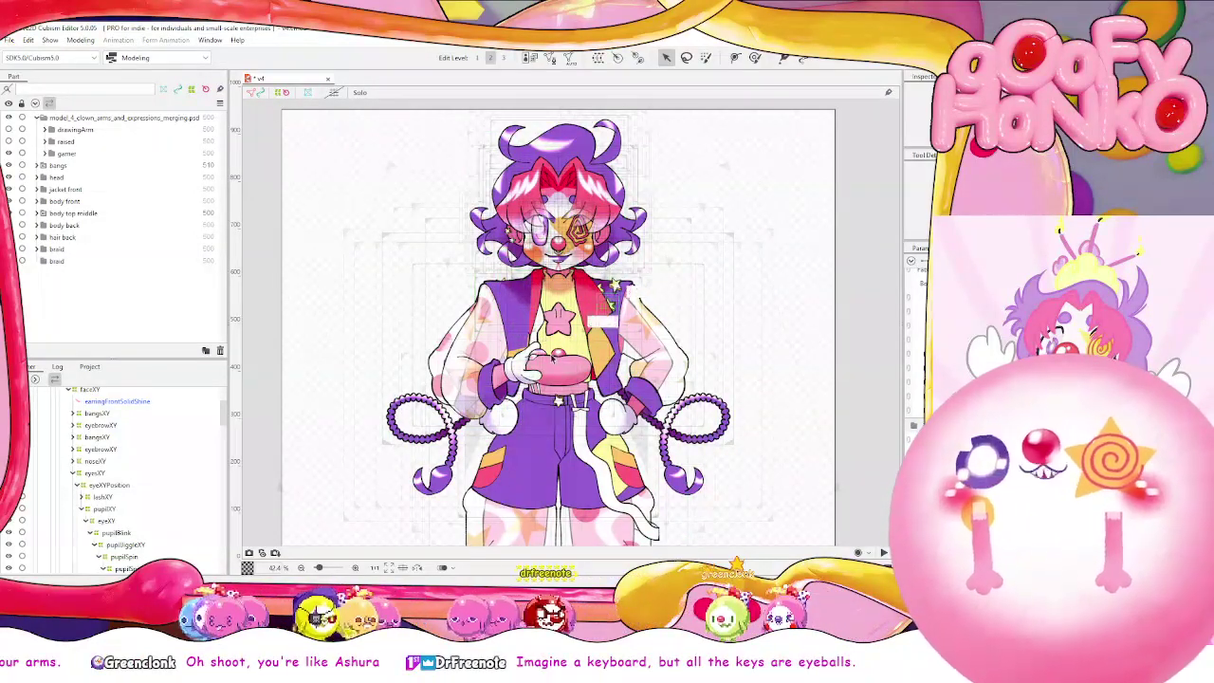
scroll(553, 357, up, 3)
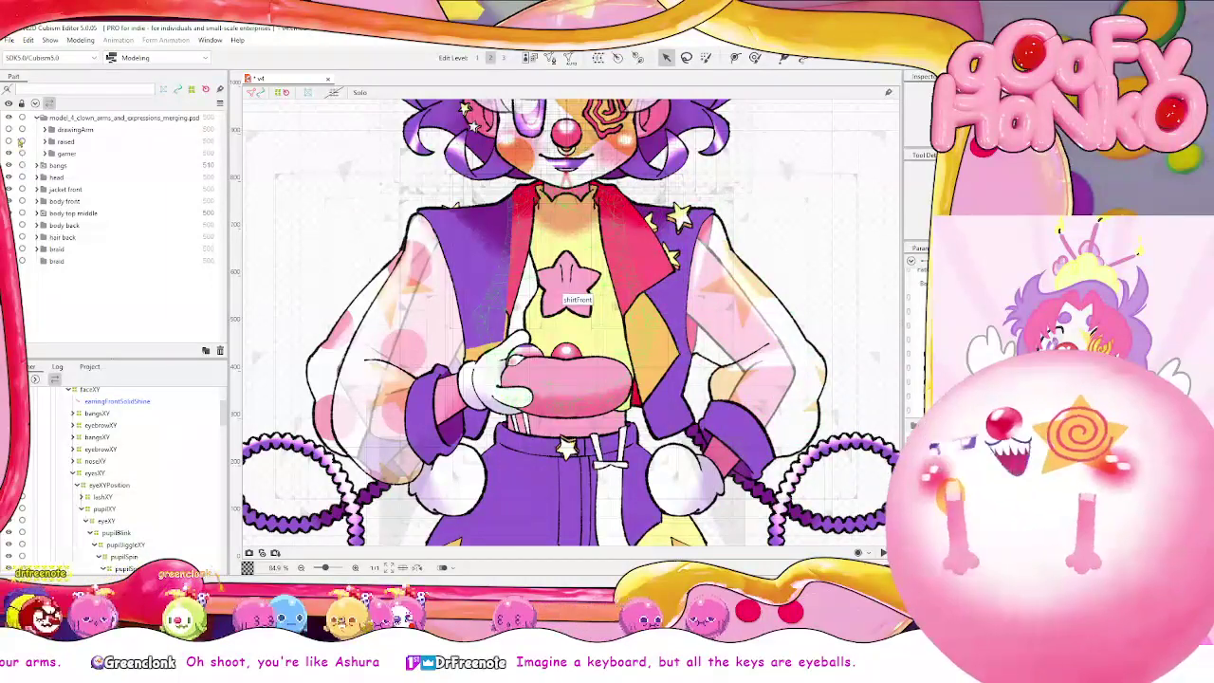
click(10, 154)
click(8, 141)
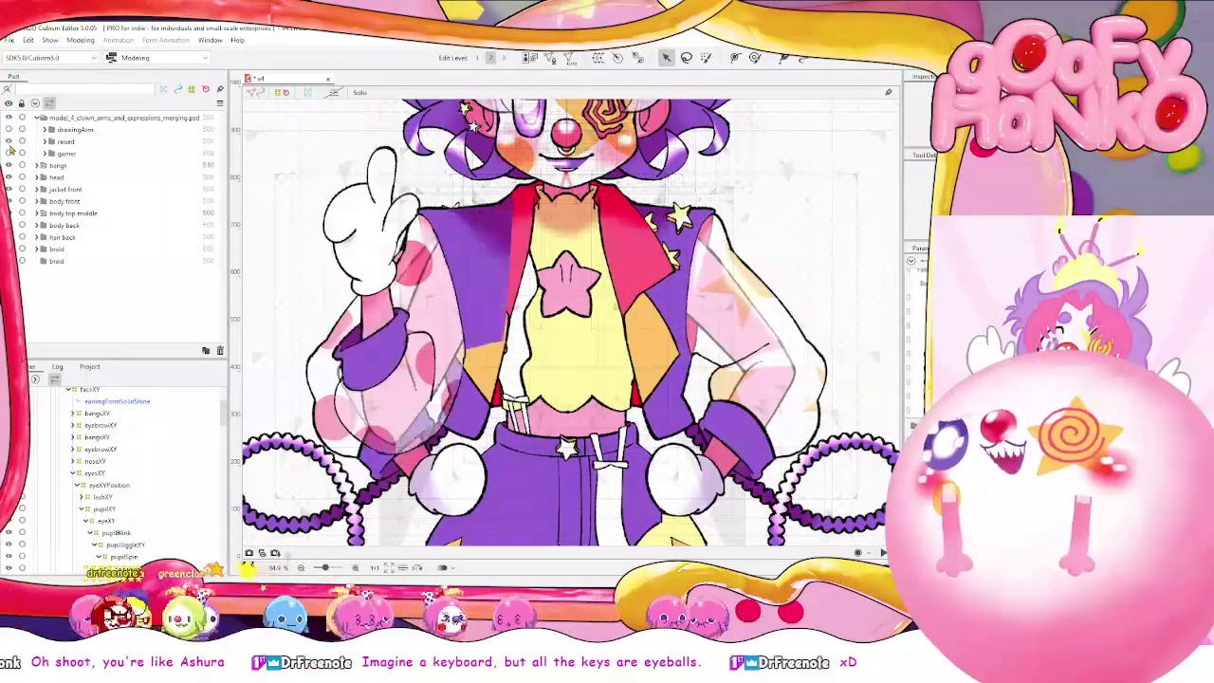
drag(460, 255, 613, 293)
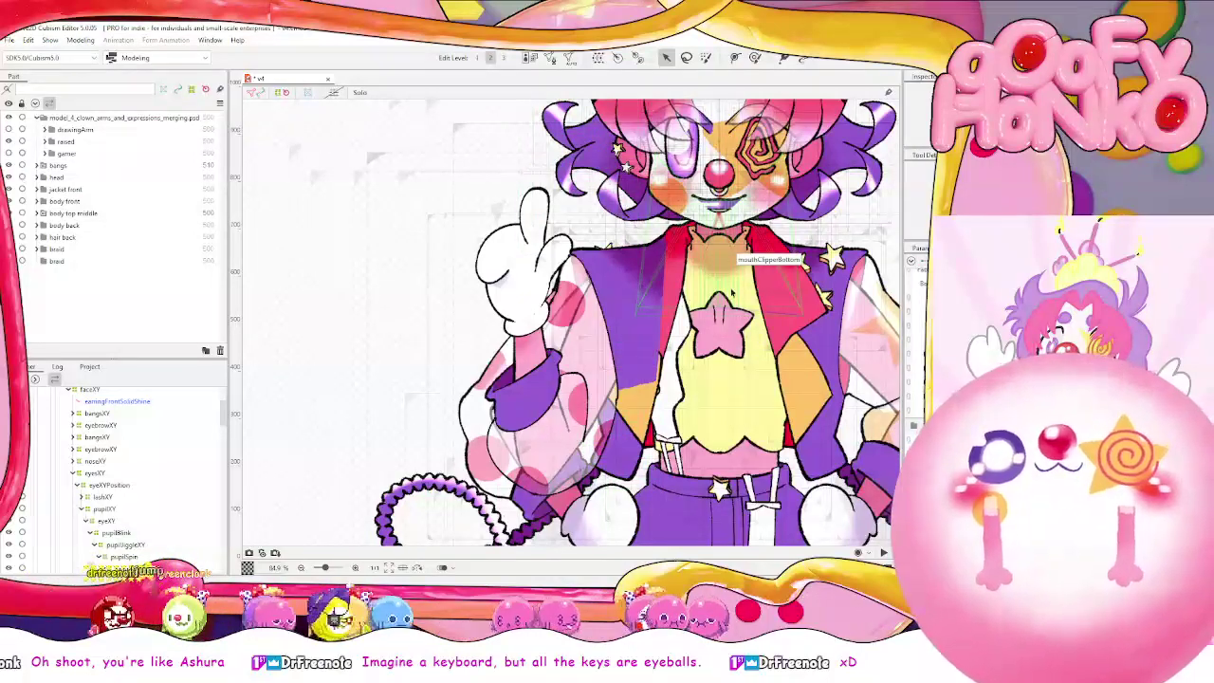
drag(660, 269, 804, 272)
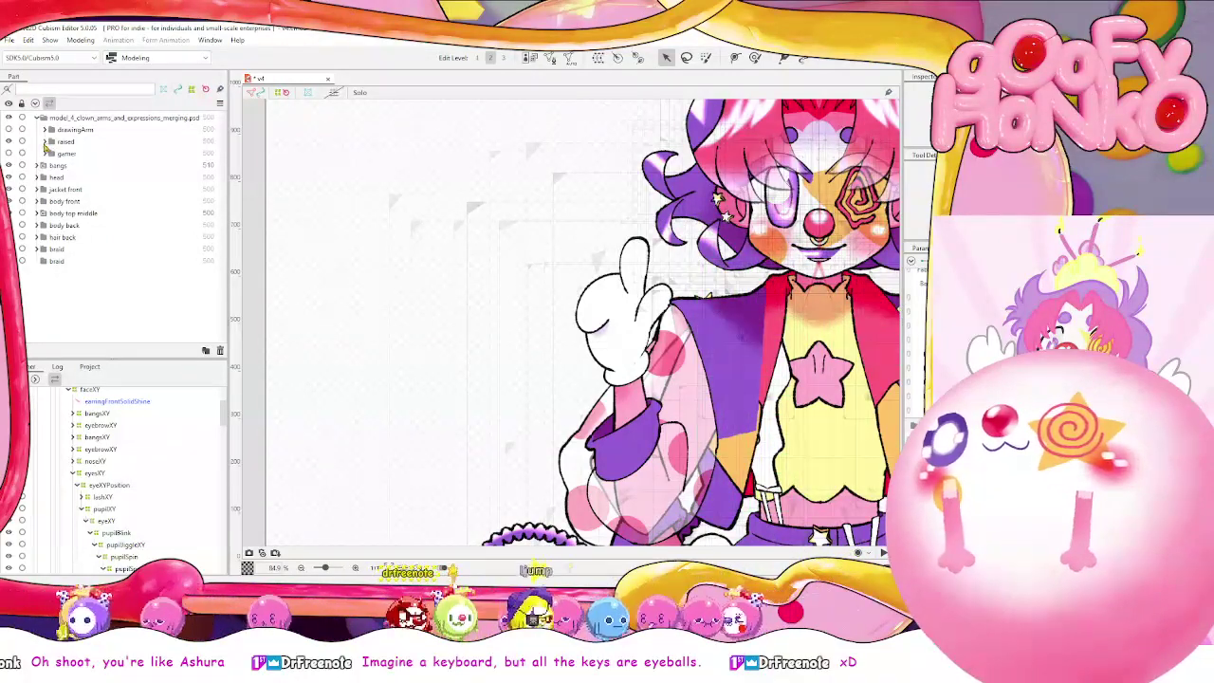
Expand the raised and handRaised folders and hide the handRaisedFingersDown layer
click(45, 142)
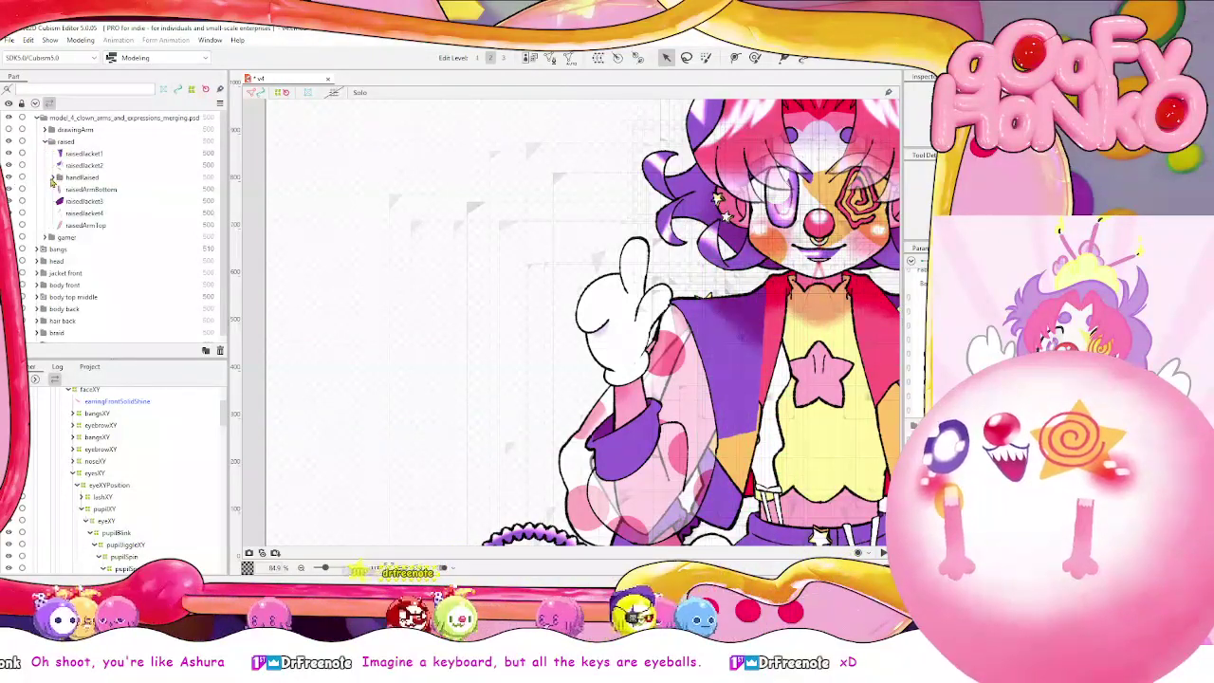
click(52, 177)
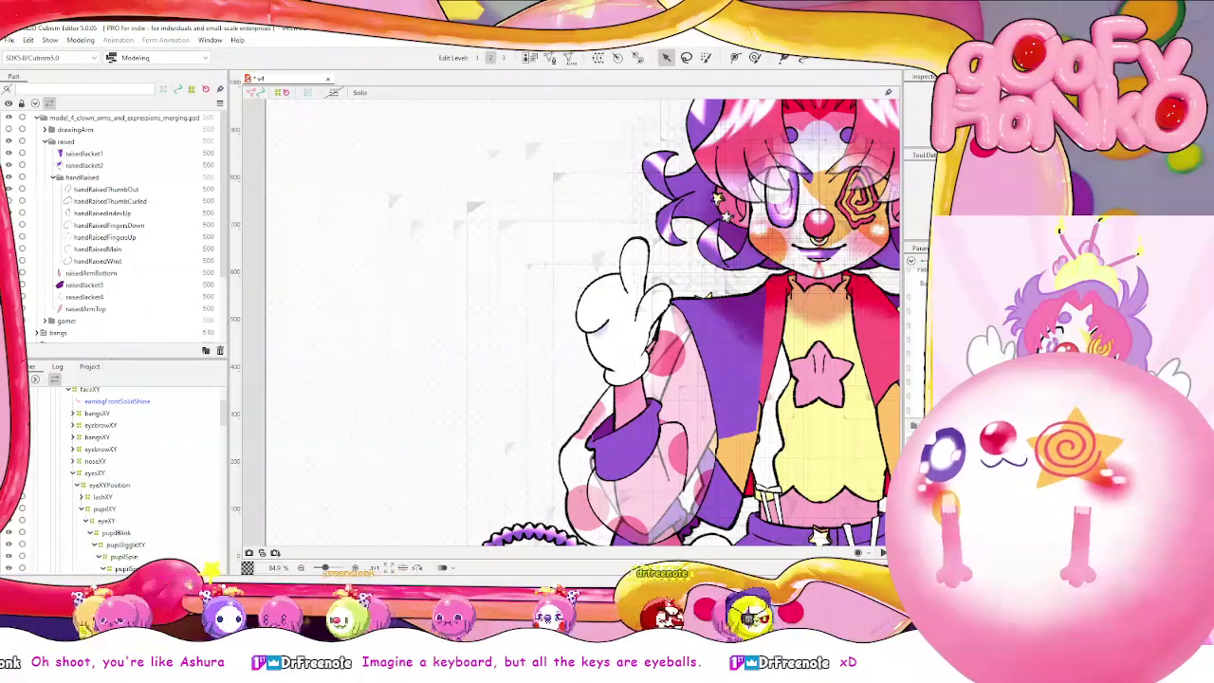
click(10, 225)
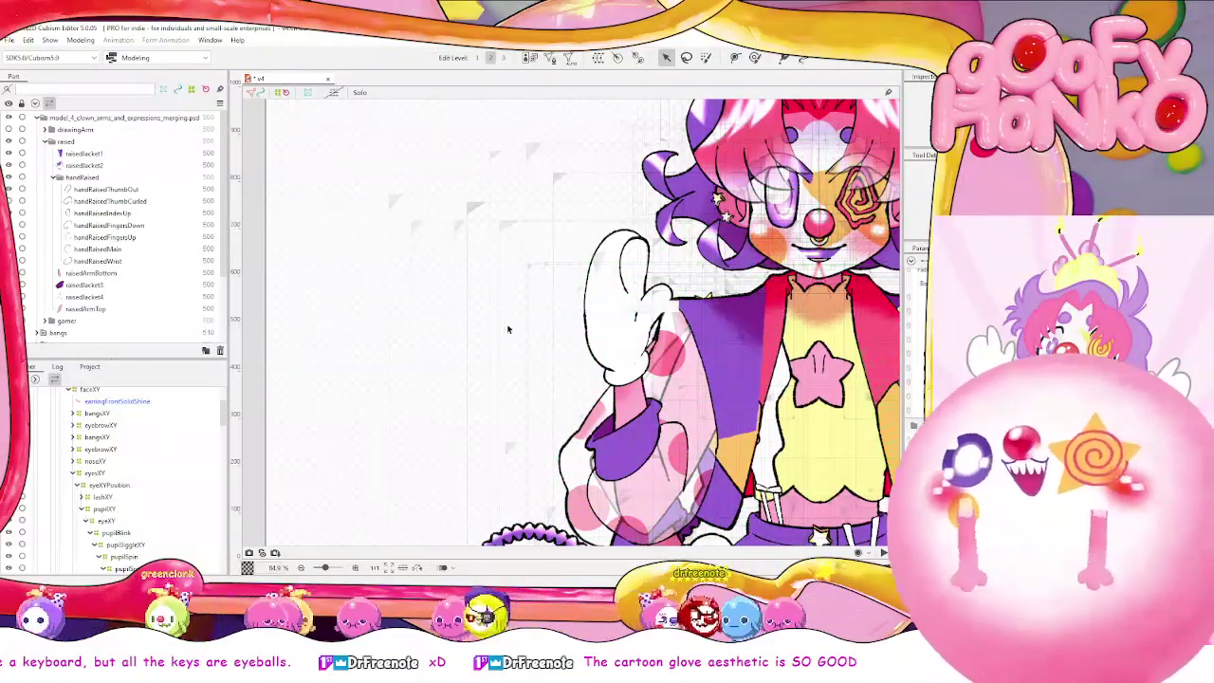
Collapse the handRaised and raised folders, then swap the raised arm part for drawingArm
click(54, 178)
click(9, 177)
click(8, 177)
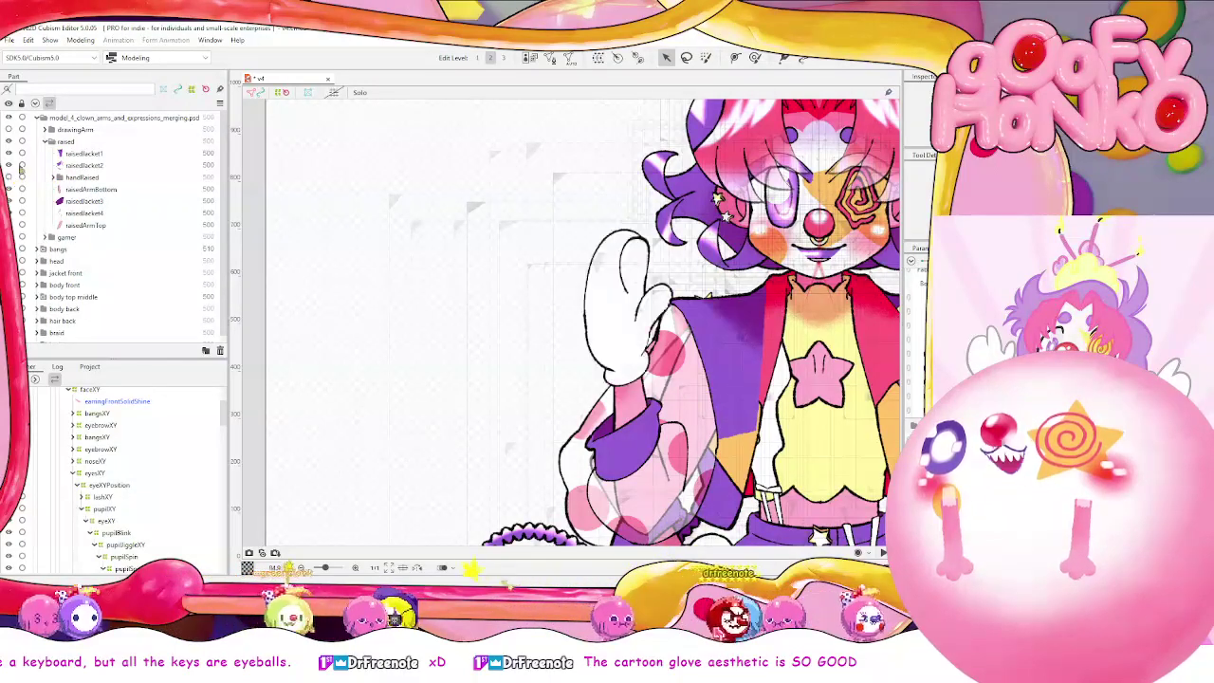
click(42, 142)
click(9, 142)
click(8, 129)
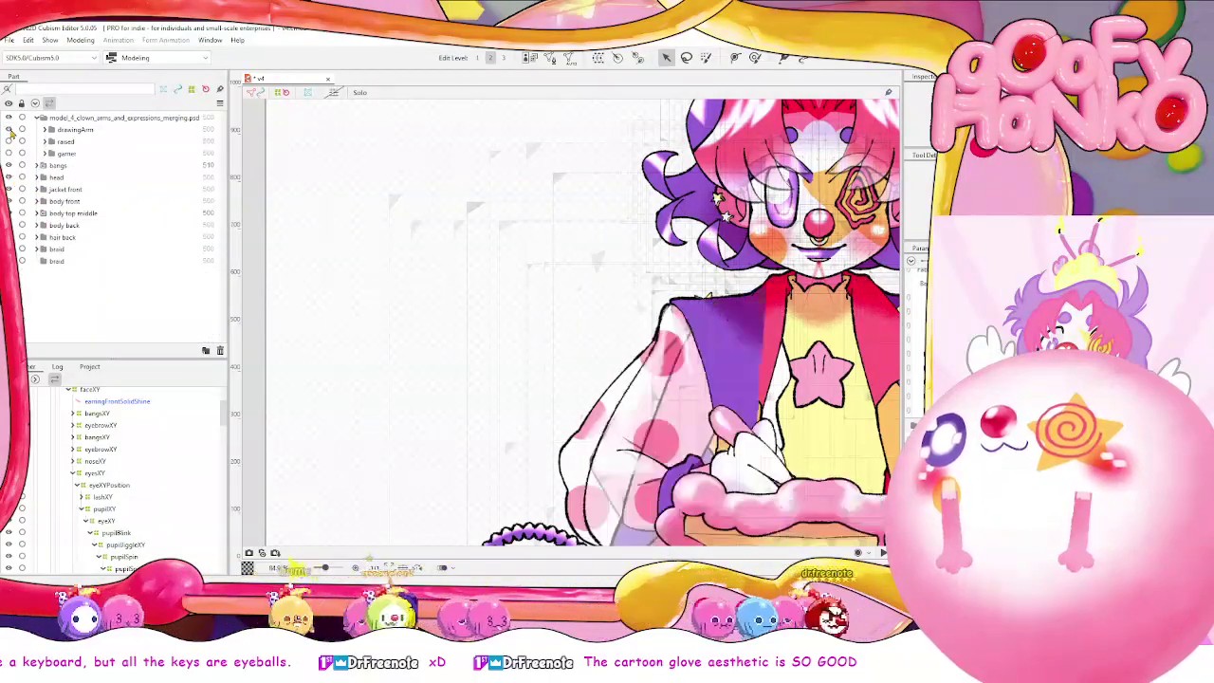
Examine the drawingArm pose with its pink frosted tray and compare it with the sleeve of the opposite arm
drag(646, 312, 458, 230)
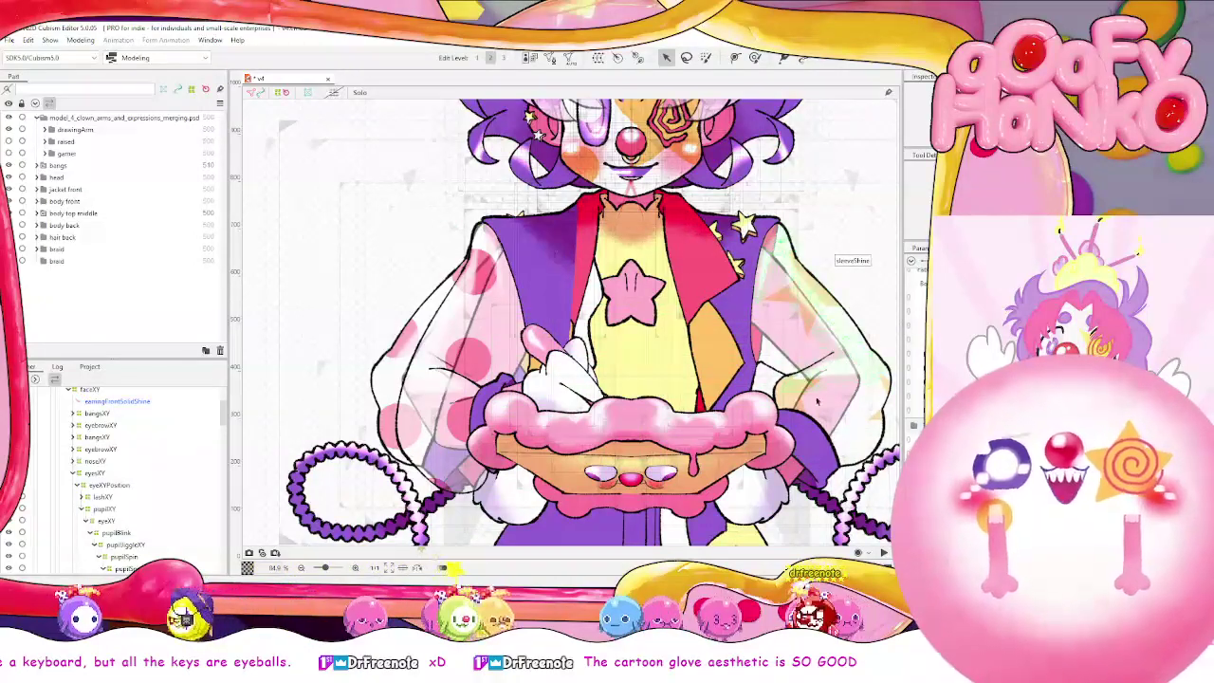
drag(817, 401, 845, 352)
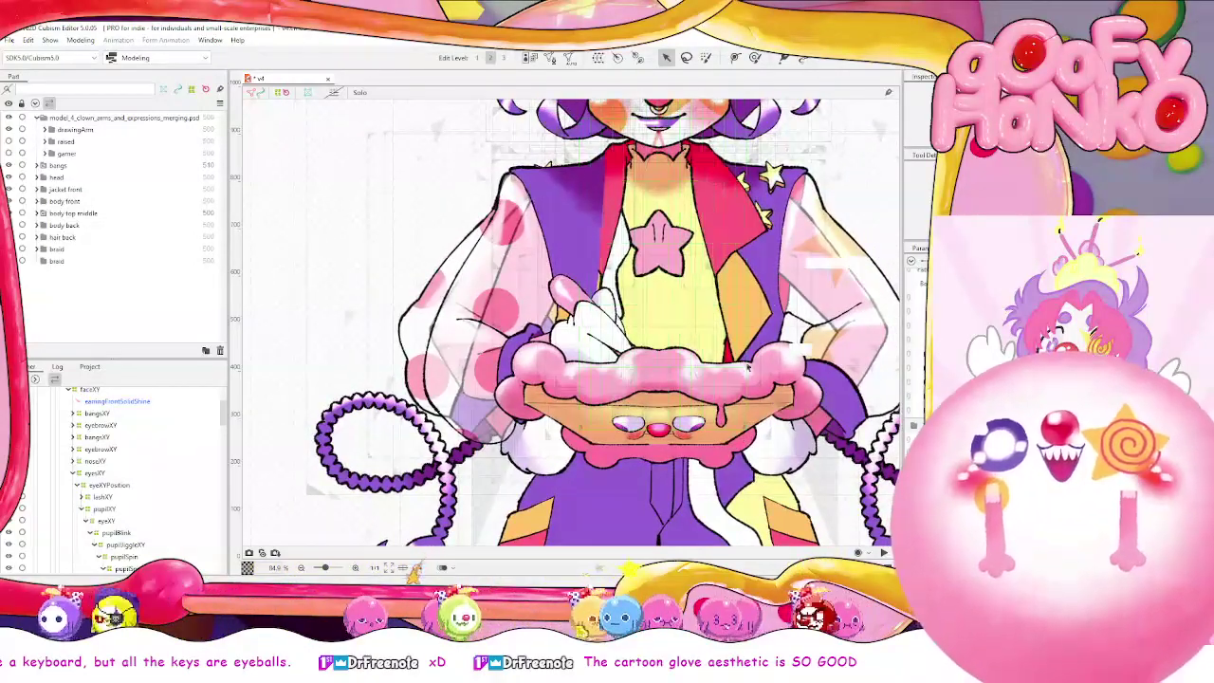
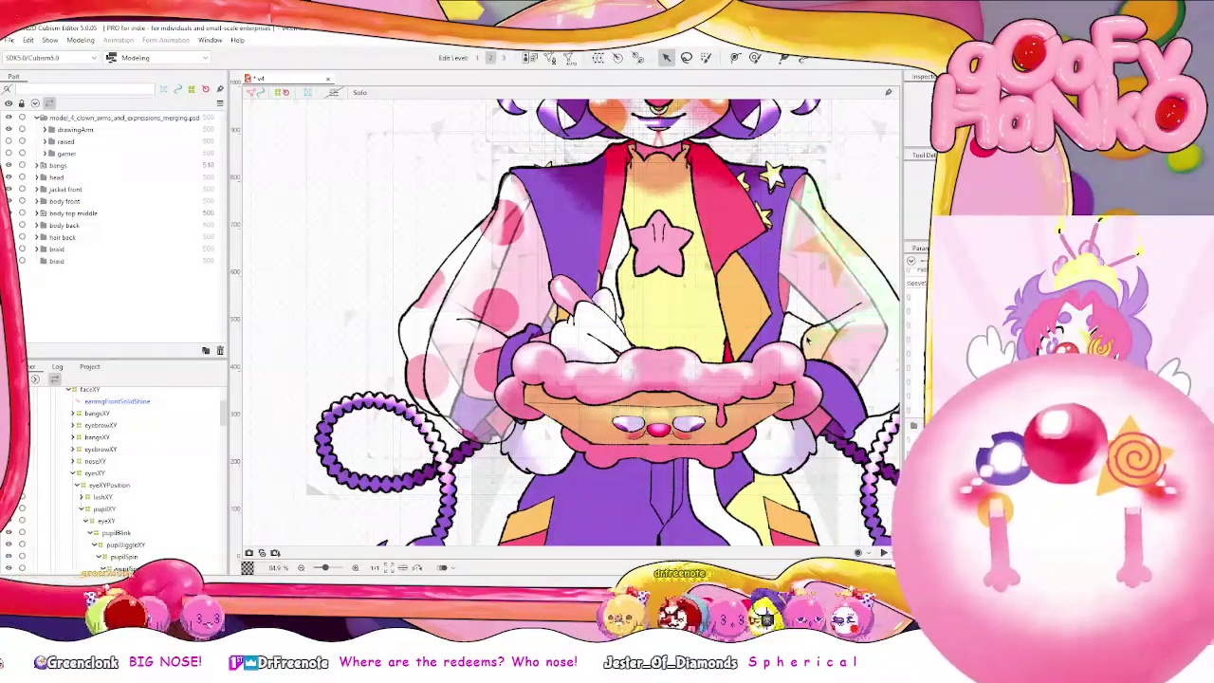
scroll(616, 362, up, 6)
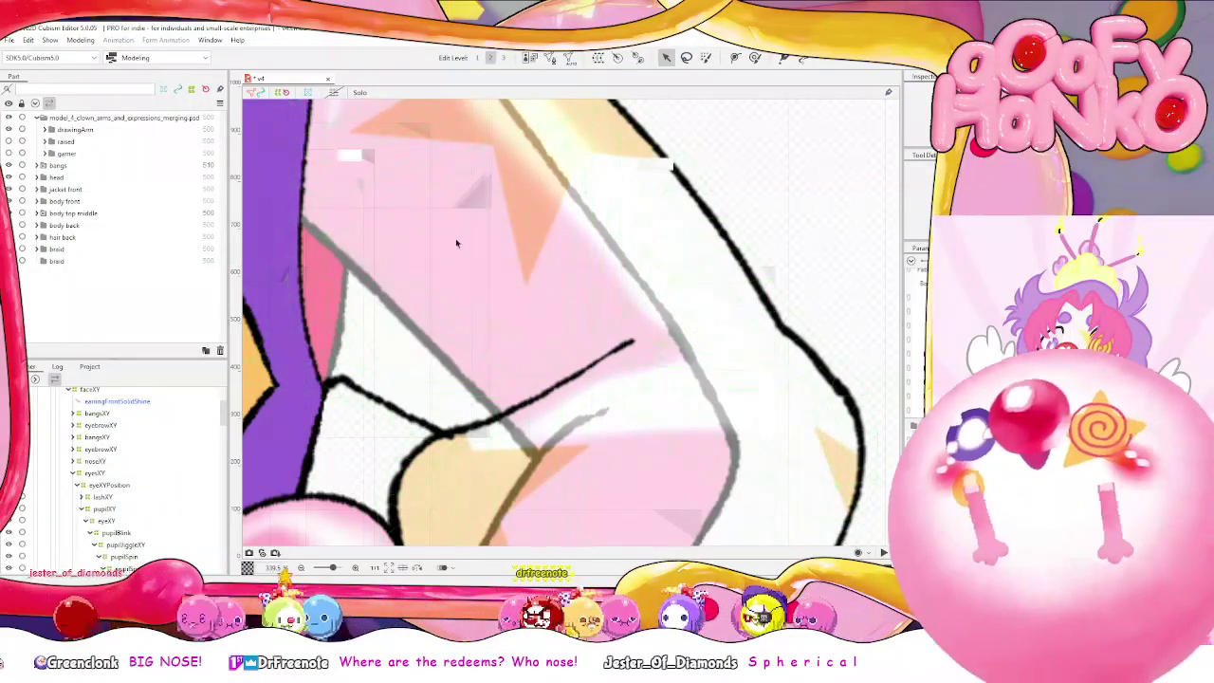
scroll(464, 357, down, 5)
scroll(531, 373, up, 4)
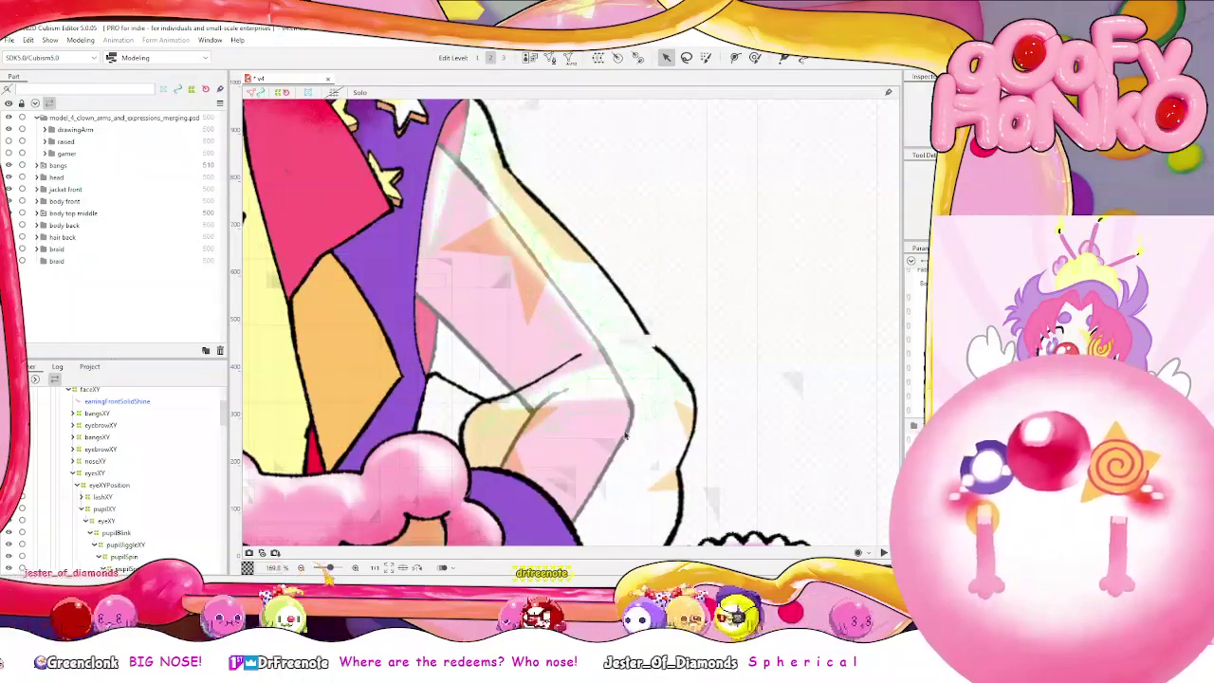
scroll(652, 398, down, 4)
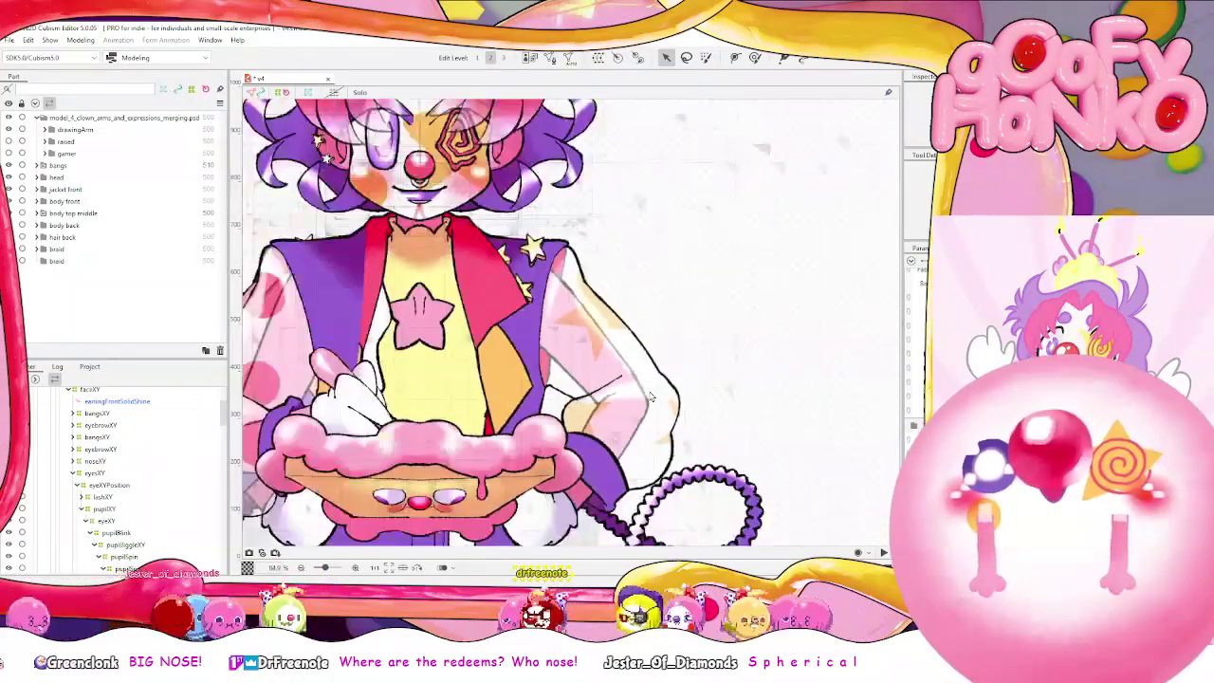
drag(482, 341, 744, 321)
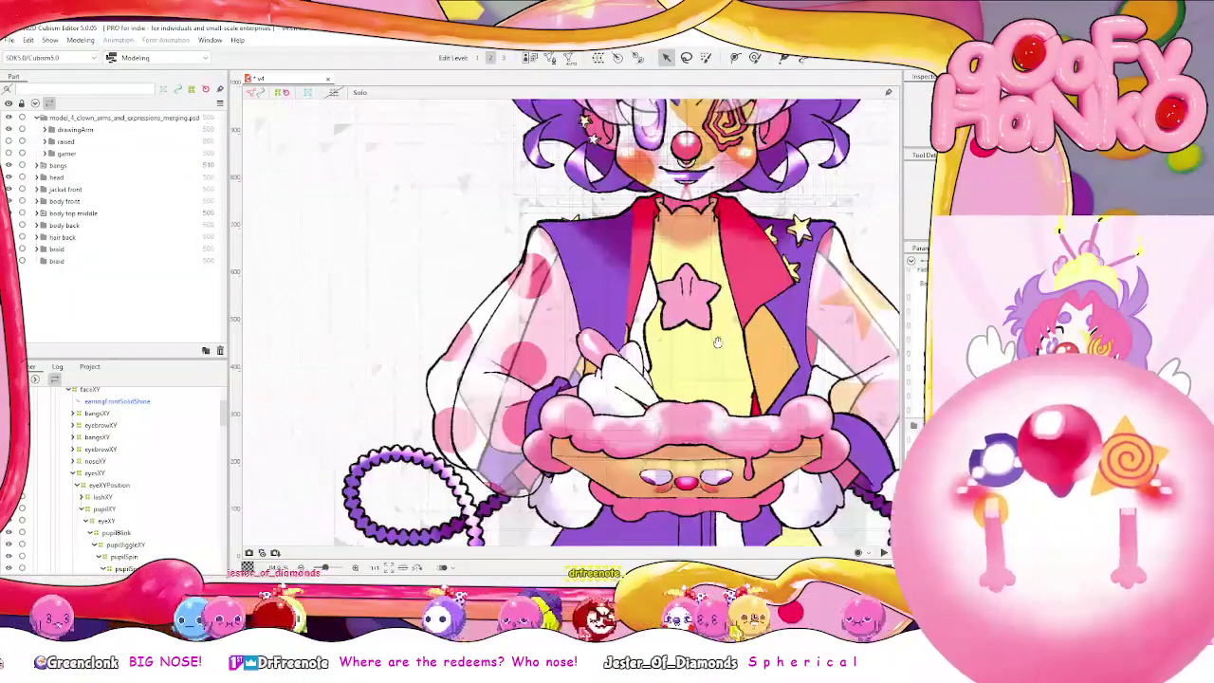
drag(897, 295, 806, 316)
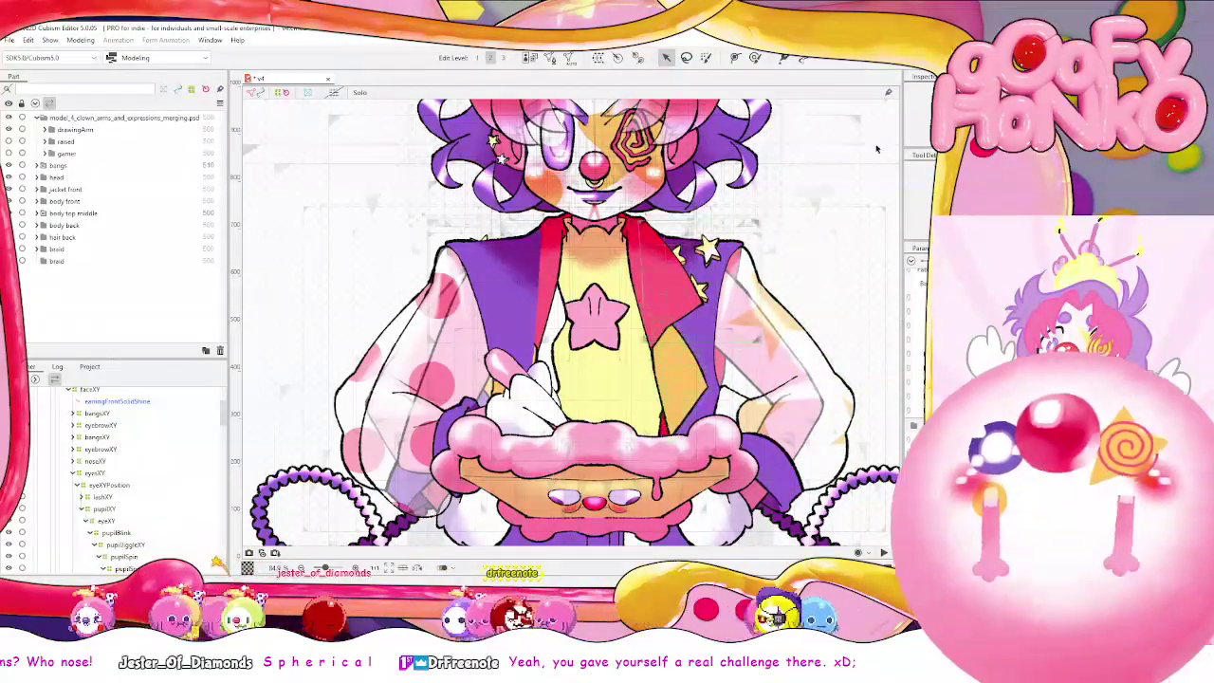
click(81, 40)
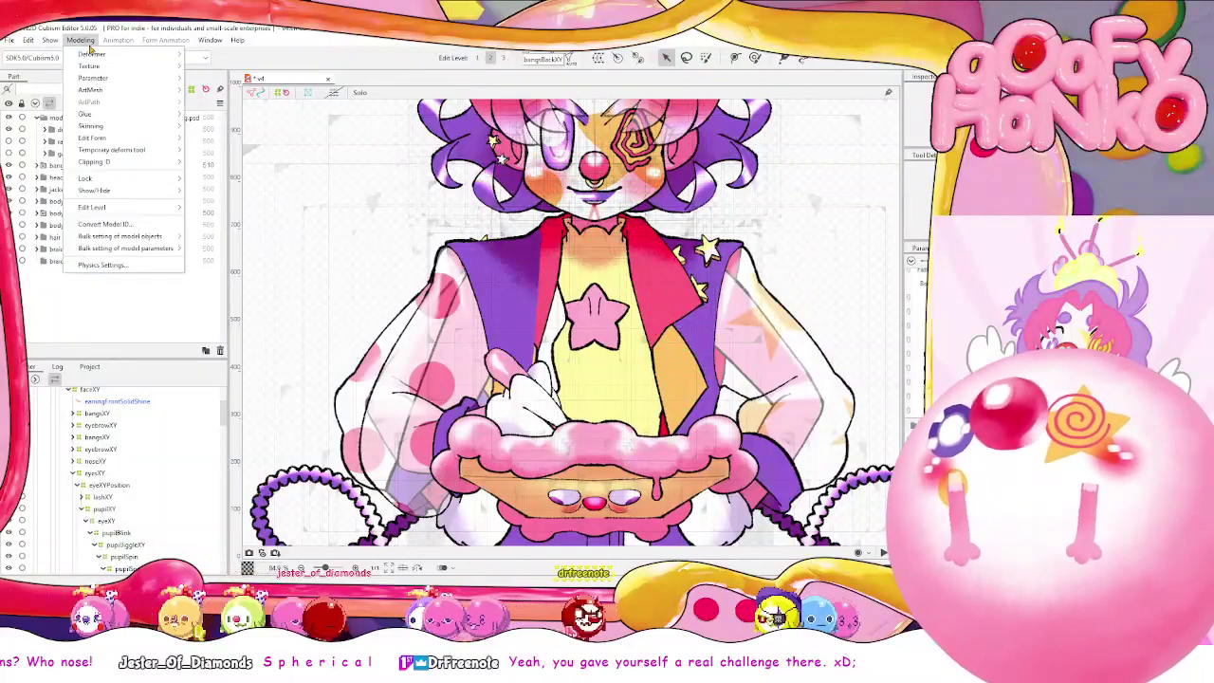
click(120, 269)
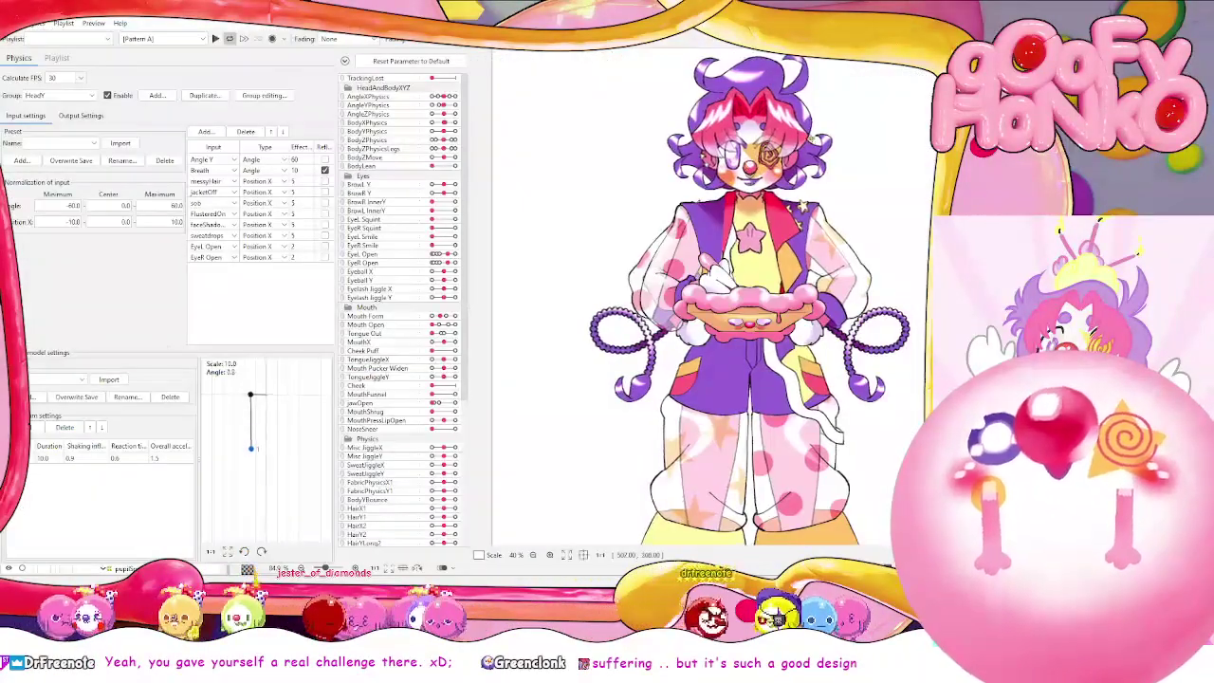
key(alt+Tab)
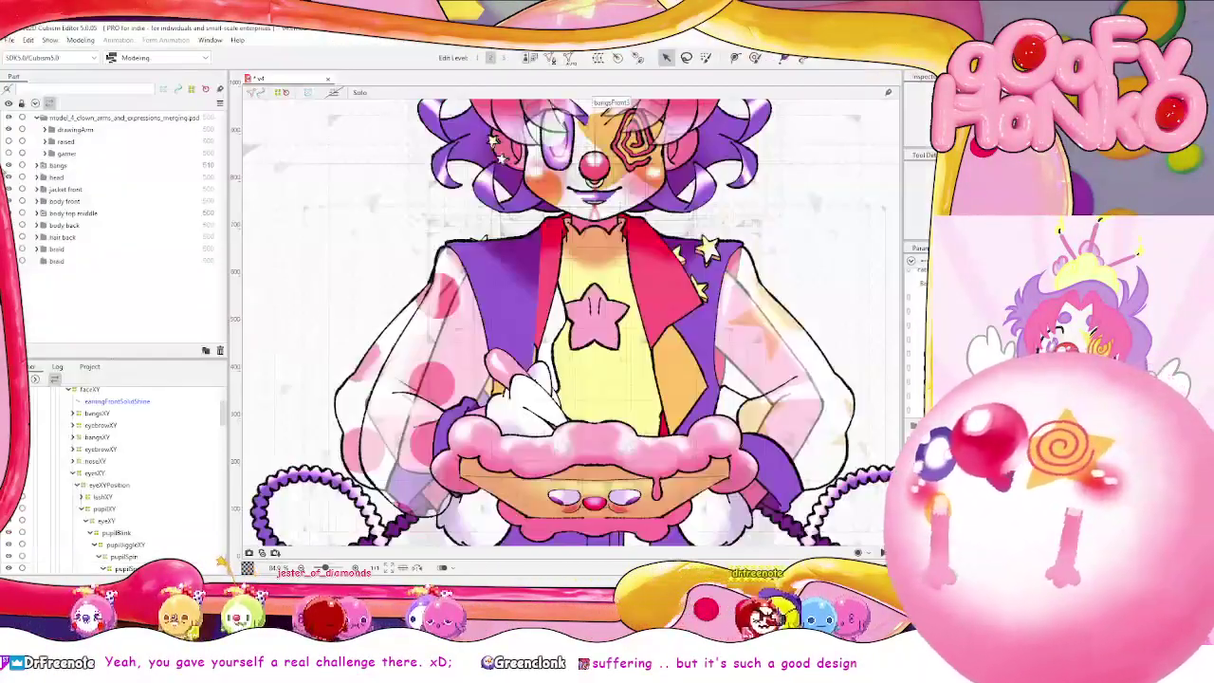
Hide the drawingArm part and bring up the physics settings for the model
click(8, 130)
click(80, 40)
click(117, 269)
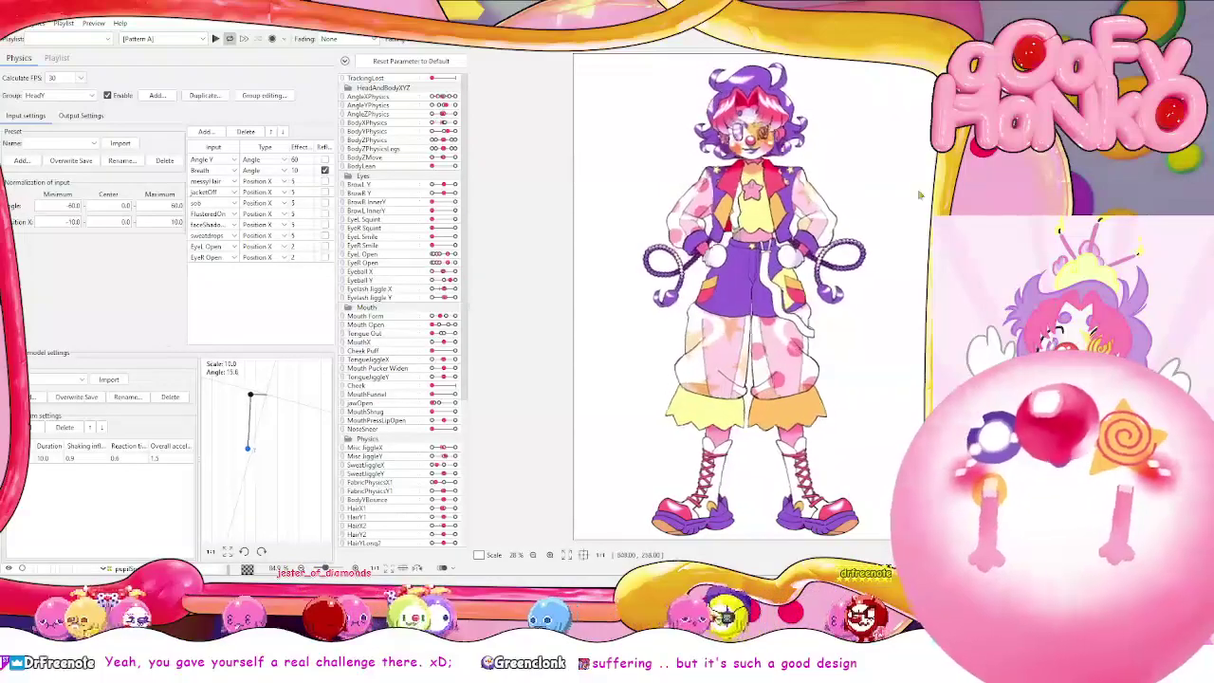
Examine how the default arms, sleeves and jacket move with the body in the physics preview
scroll(770, 140, up, 3)
scroll(770, 140, down, 1)
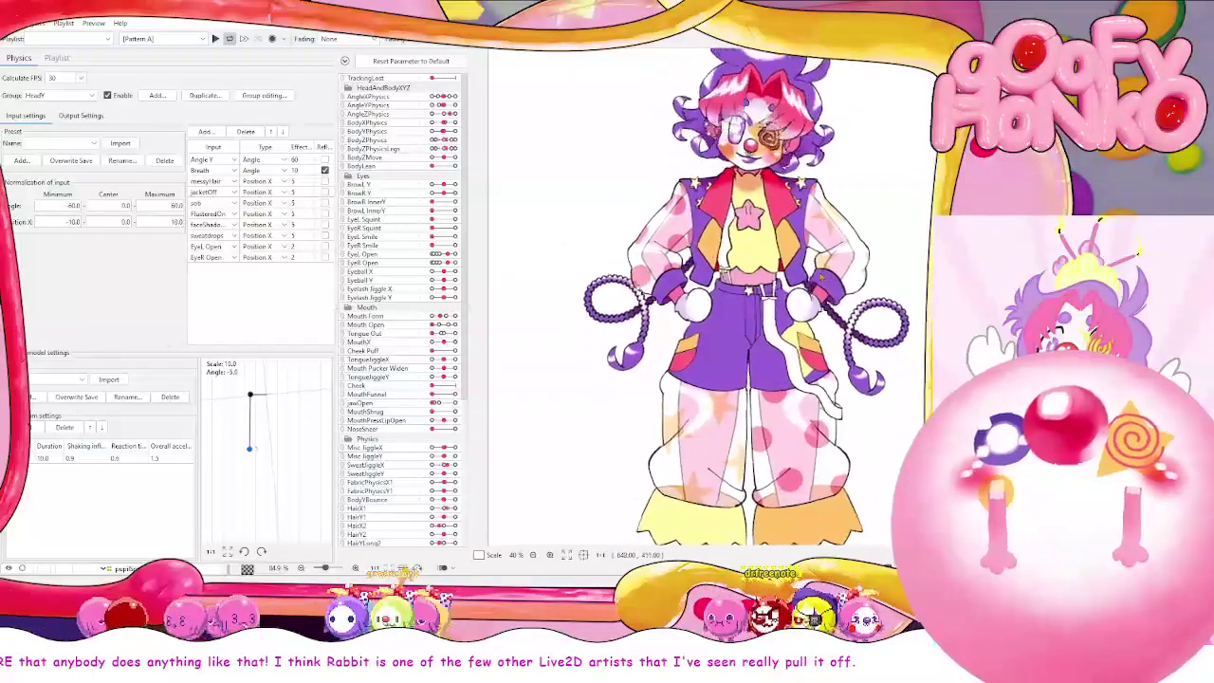
scroll(781, 227, up, 2)
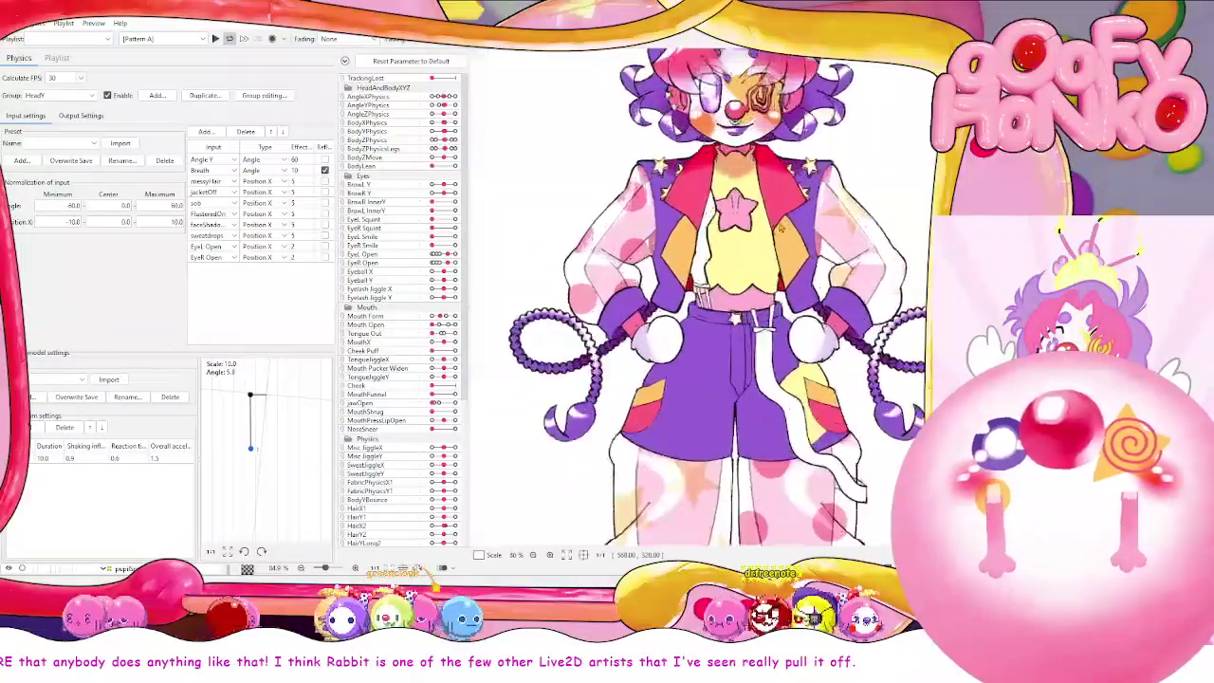
scroll(781, 228, down, 2)
scroll(782, 227, up, 4)
scroll(782, 228, down, 2)
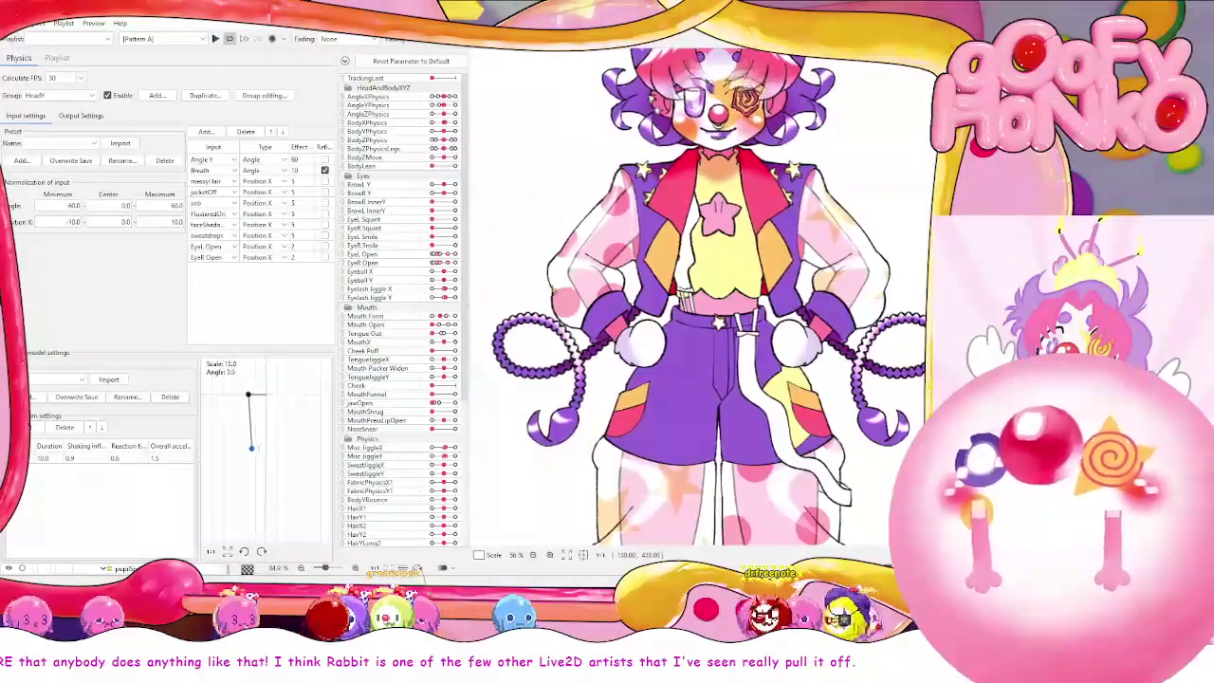
scroll(616, 285, up, 4)
scroll(607, 275, down, 3)
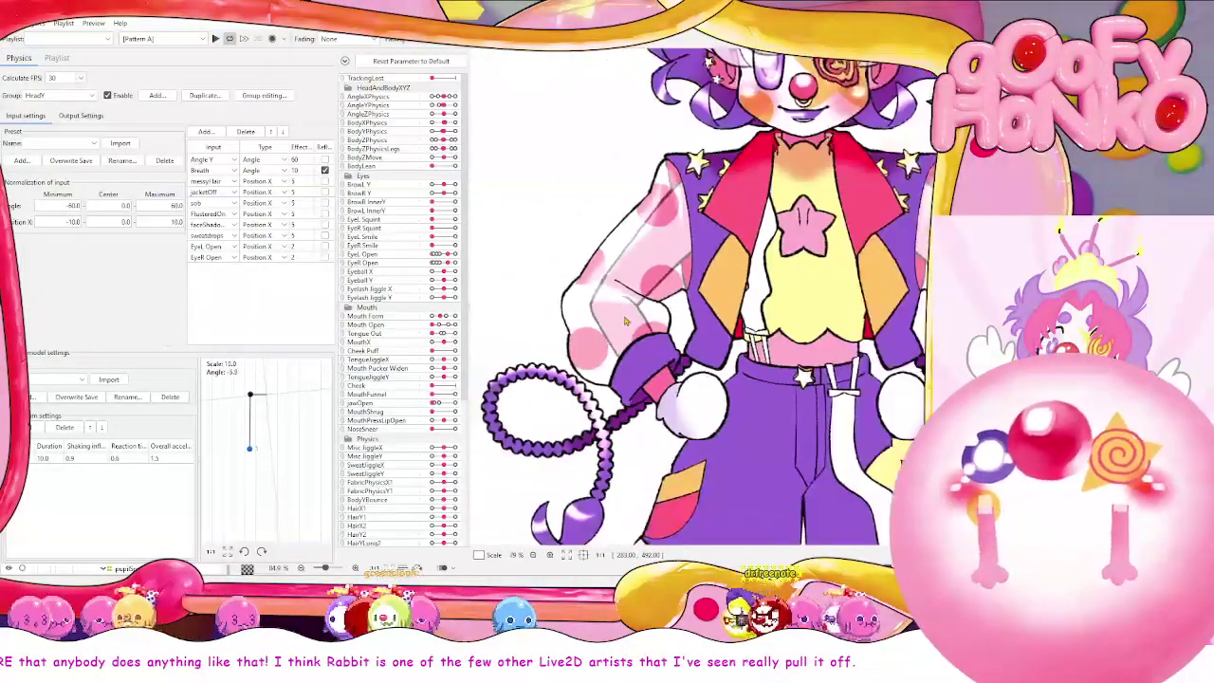
Return to the modeling view, show the drawingArm part and inspect its overlapping sleeve lines, cuff and gloved hand
key(alt+Tab)
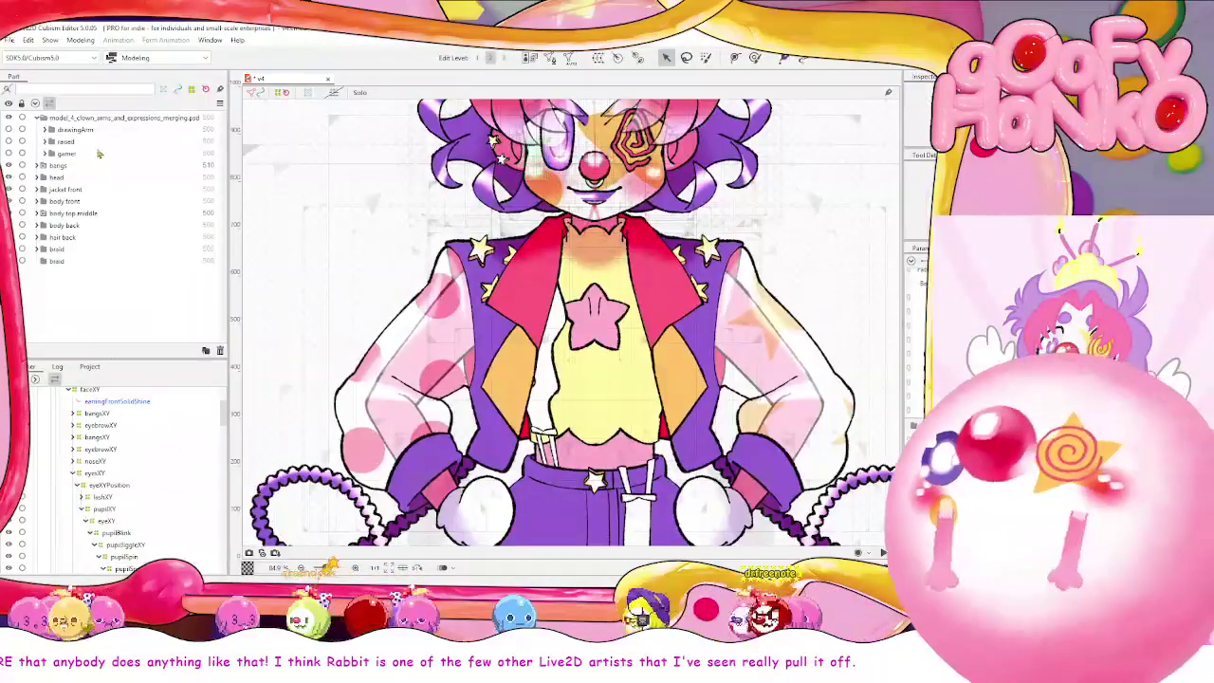
click(10, 130)
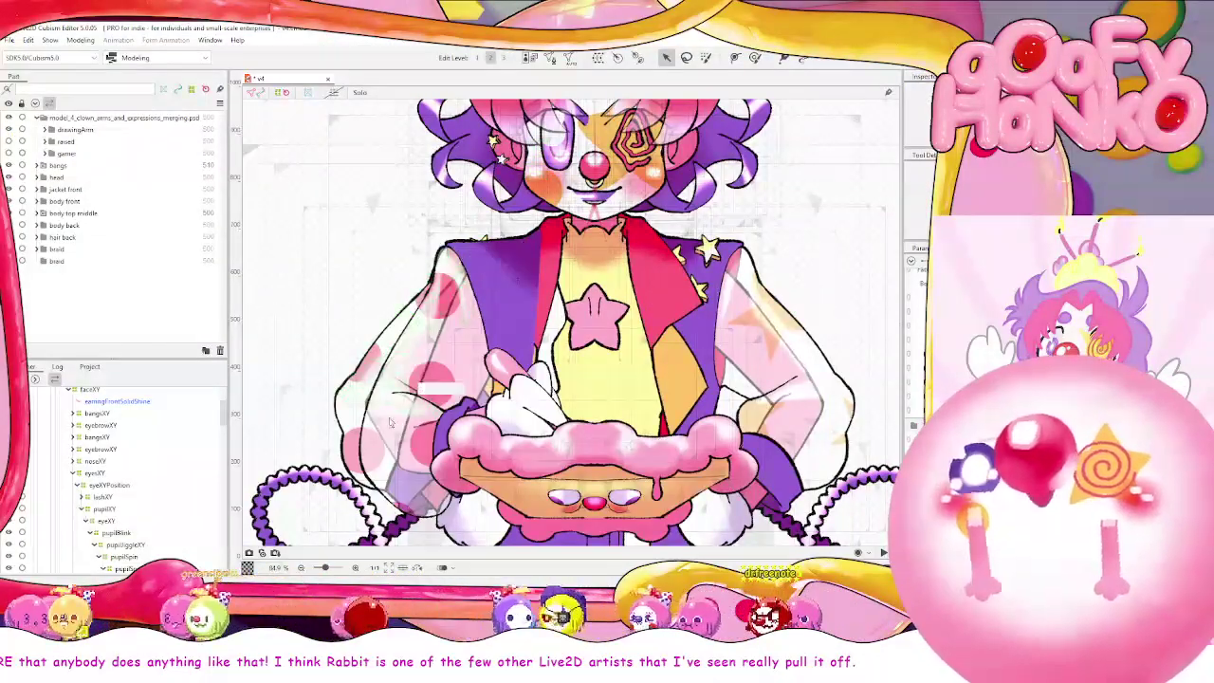
scroll(441, 445, up, 4)
drag(465, 439, 475, 334)
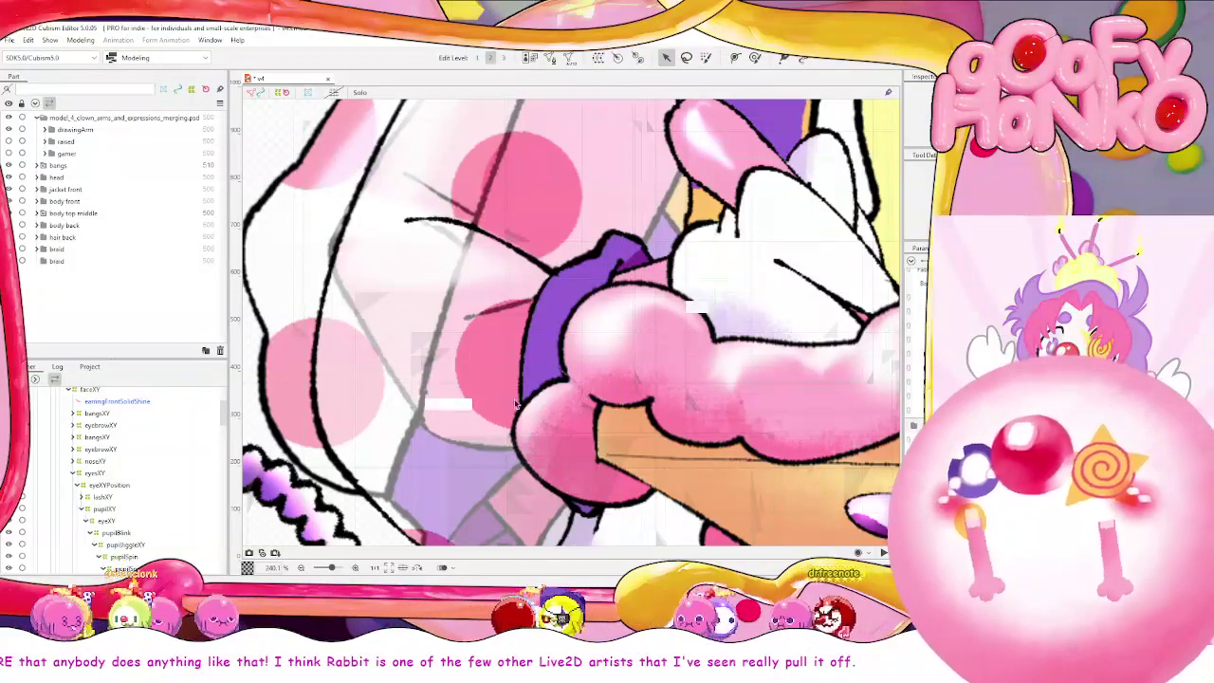
scroll(482, 250, up, 2)
scroll(480, 253, down, 2)
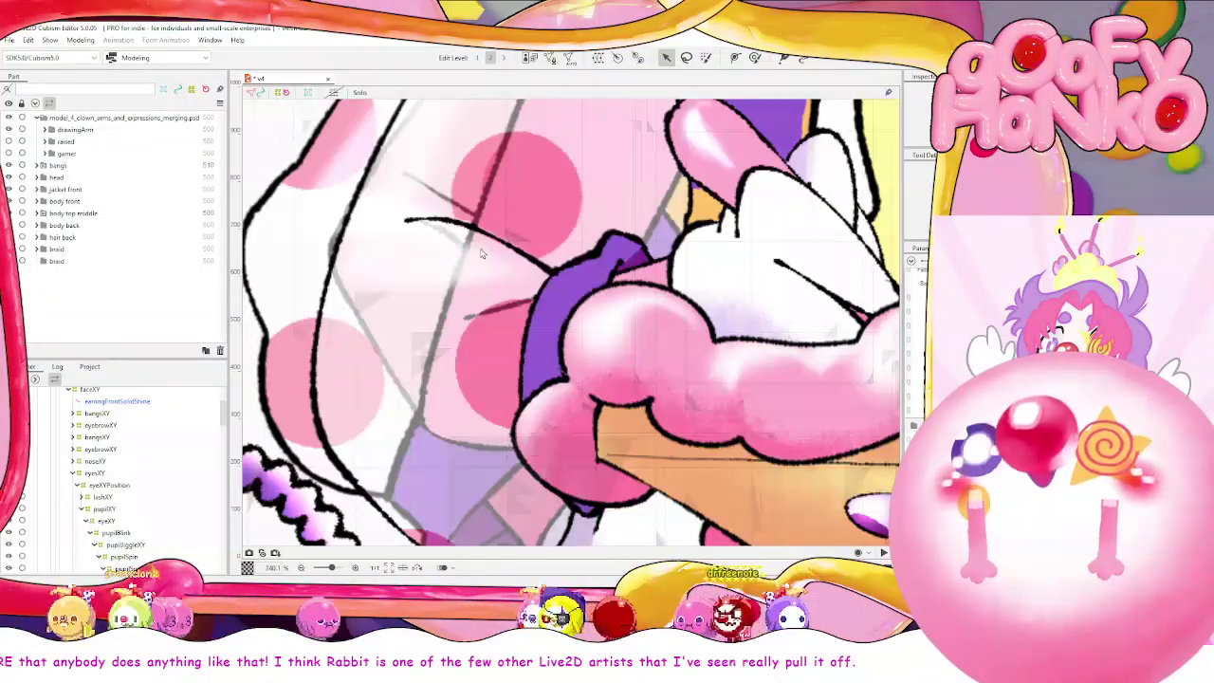
drag(478, 249, 480, 306)
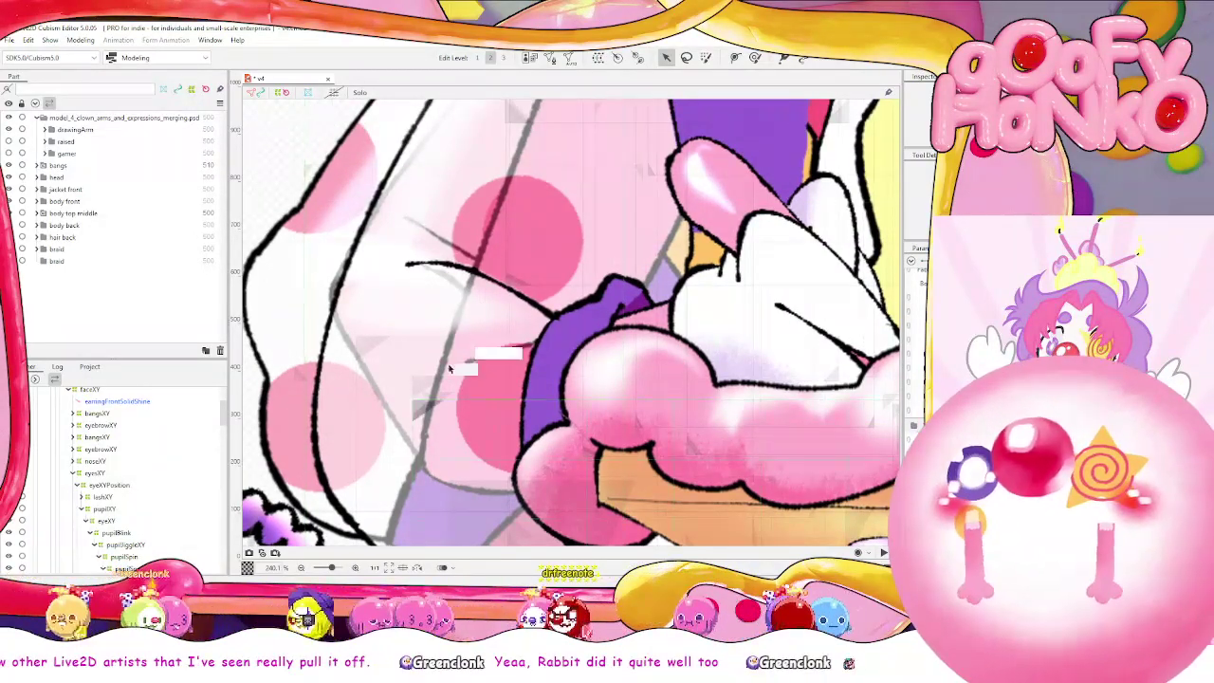
drag(659, 365, 718, 312)
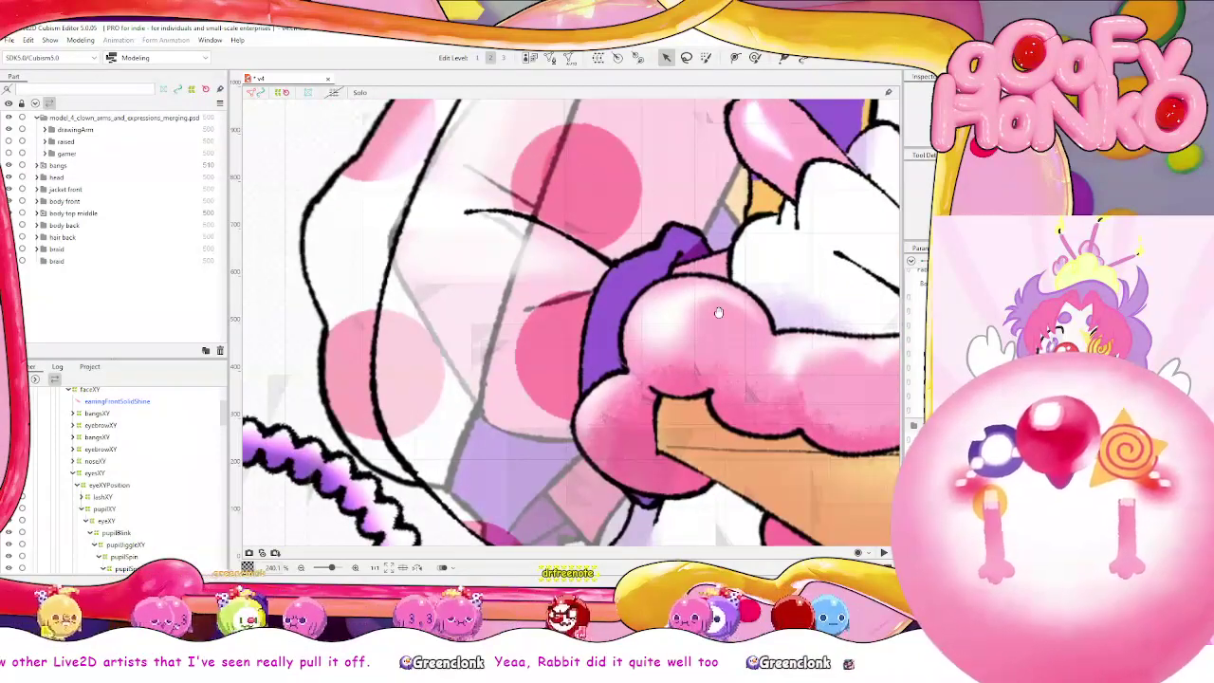
scroll(718, 312, down, 6)
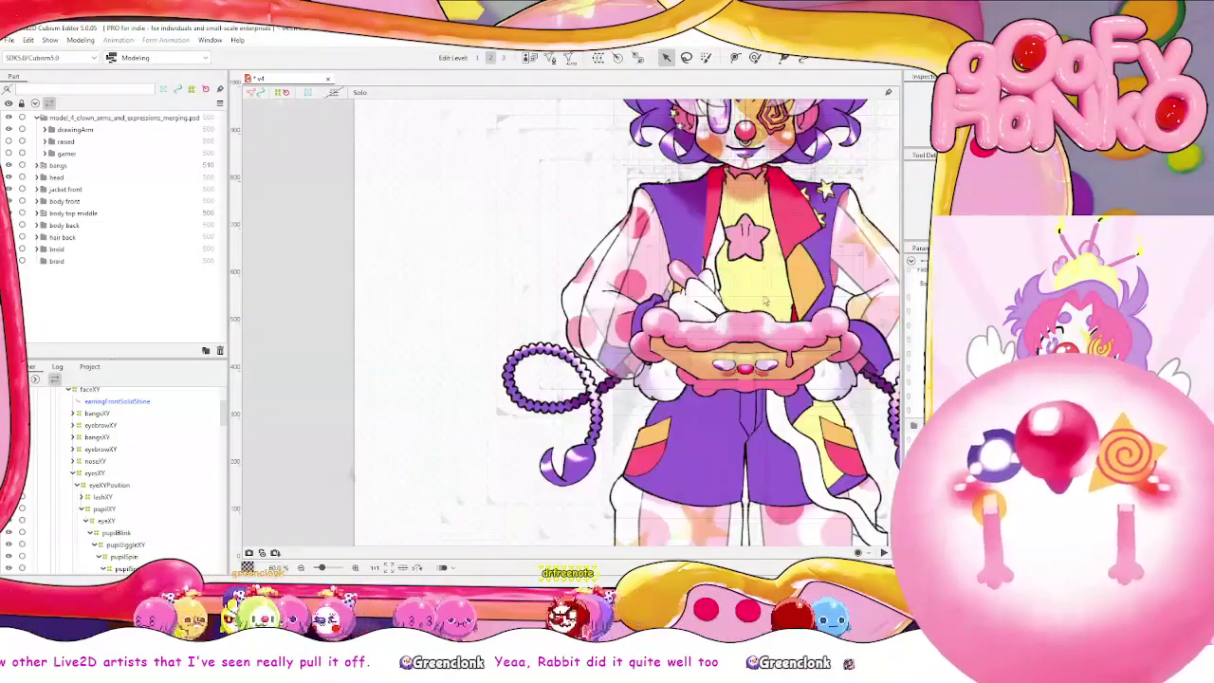
drag(832, 287, 625, 294)
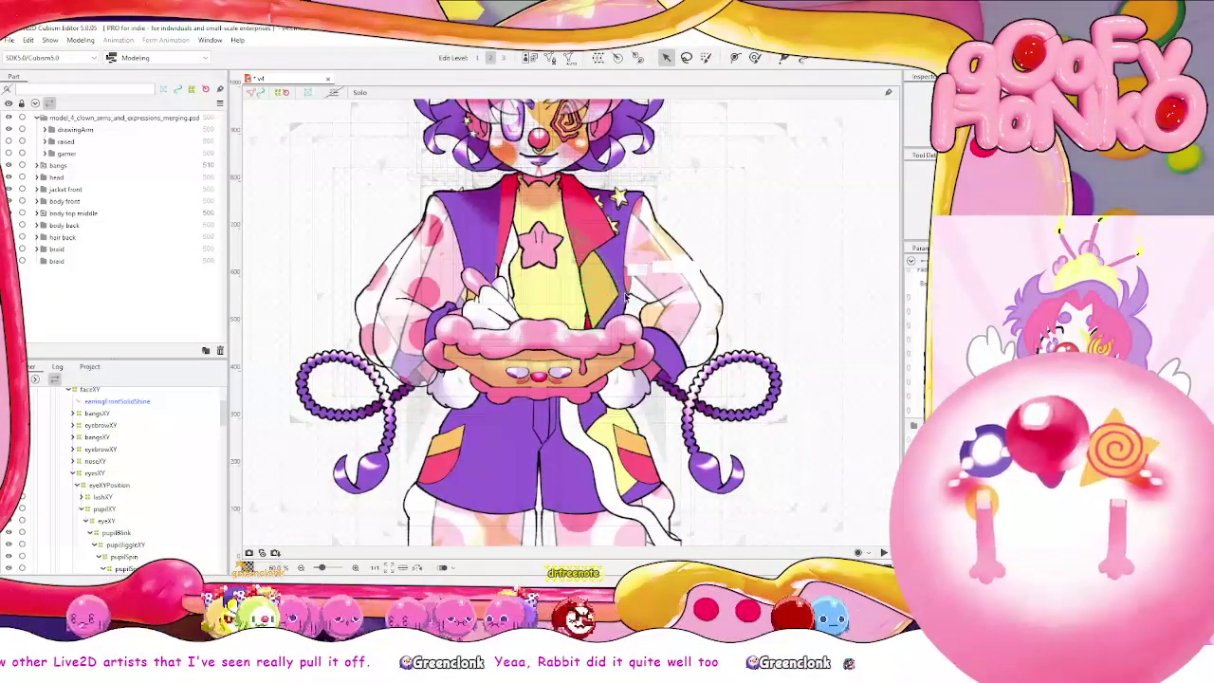
Examine the star-patterned sleeve beside the drawingArm tray, following its fold lines, elbow and cuff up close and against the whole figure
scroll(641, 304, up, 8)
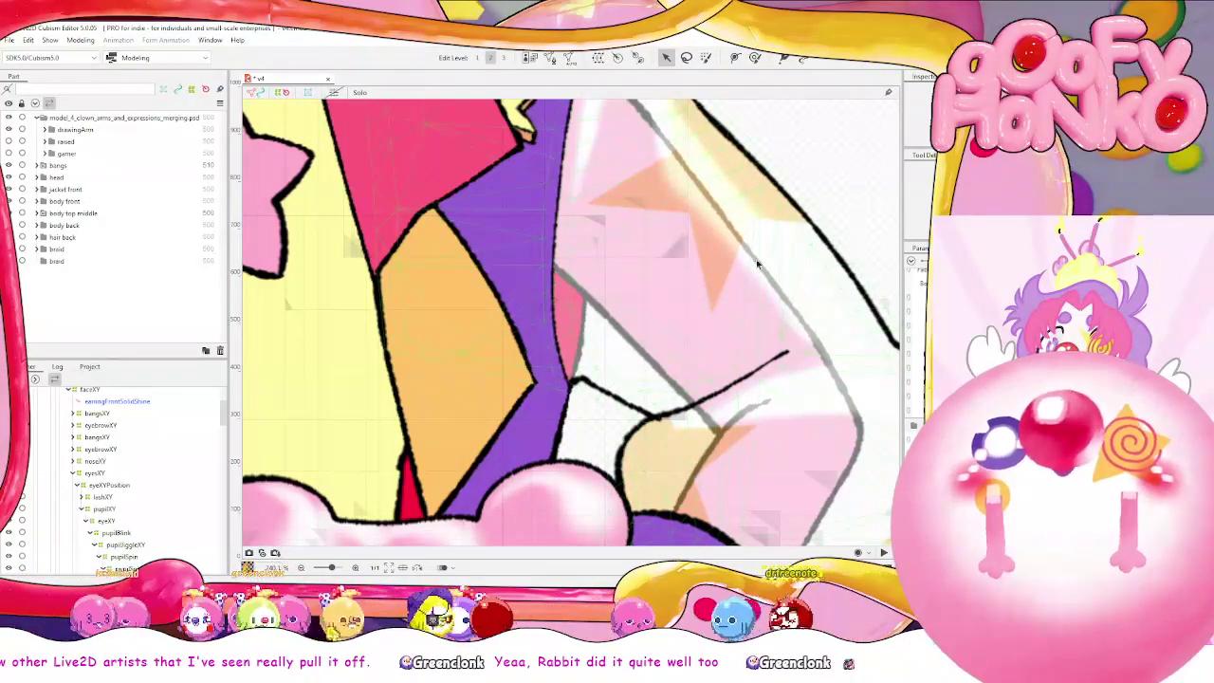
scroll(649, 355, down, 8)
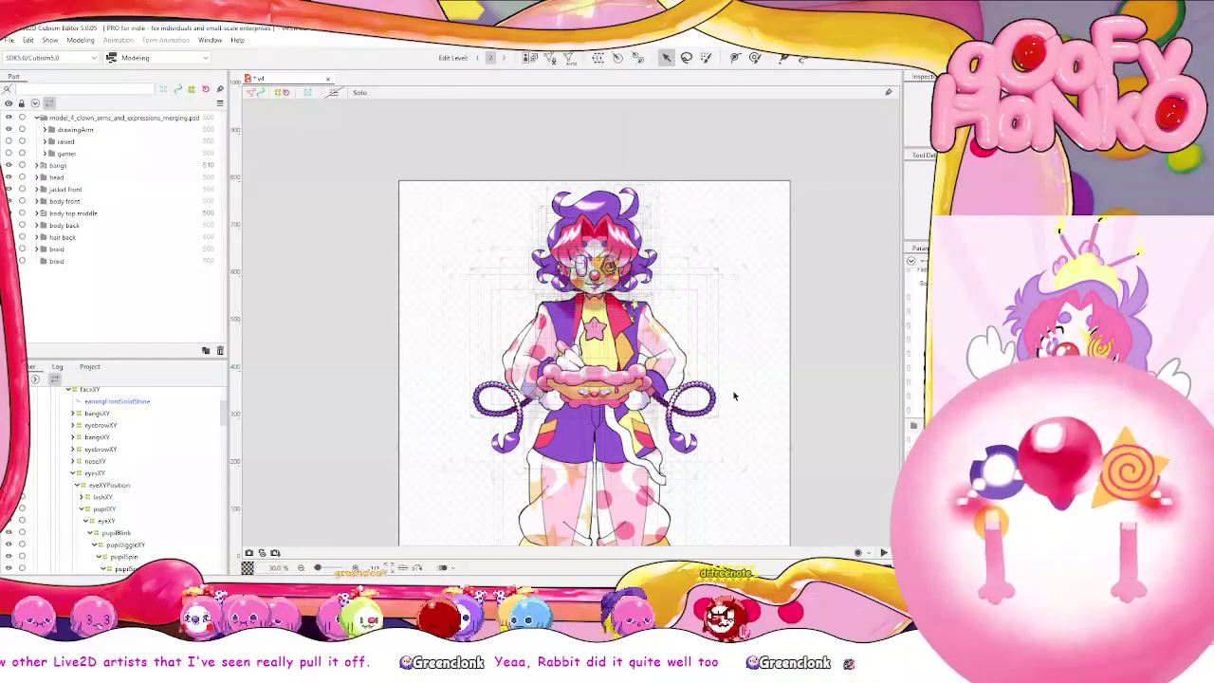
scroll(610, 395, up, 8)
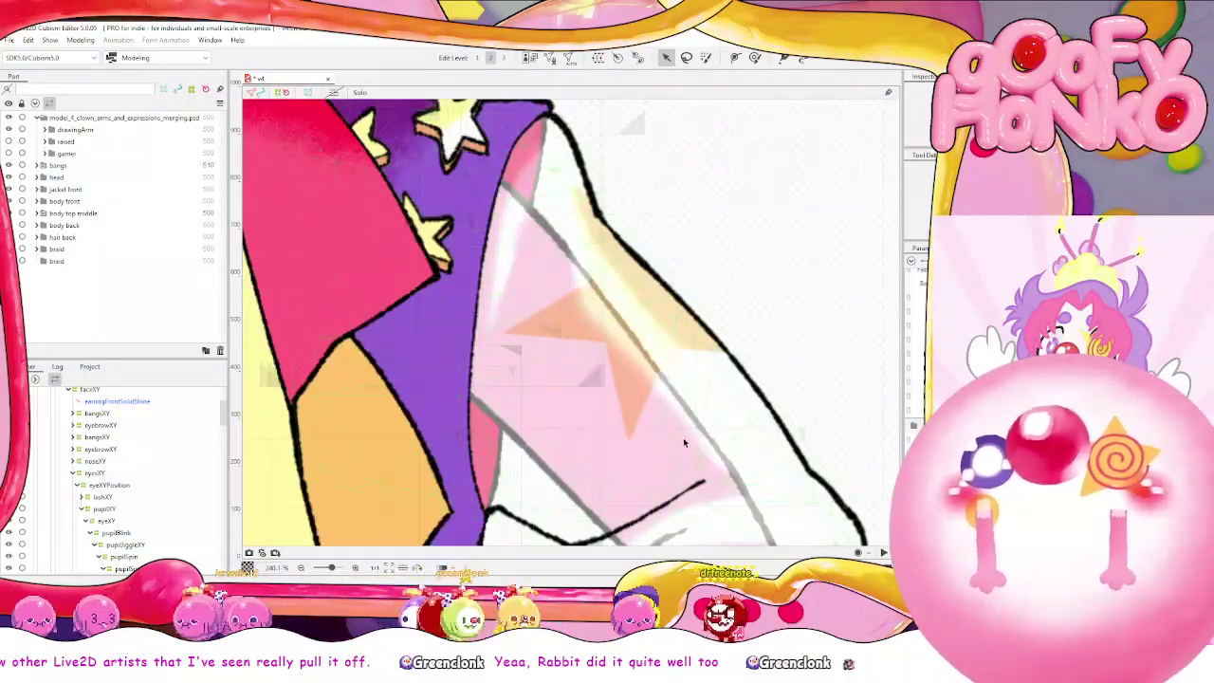
drag(679, 360, 673, 247)
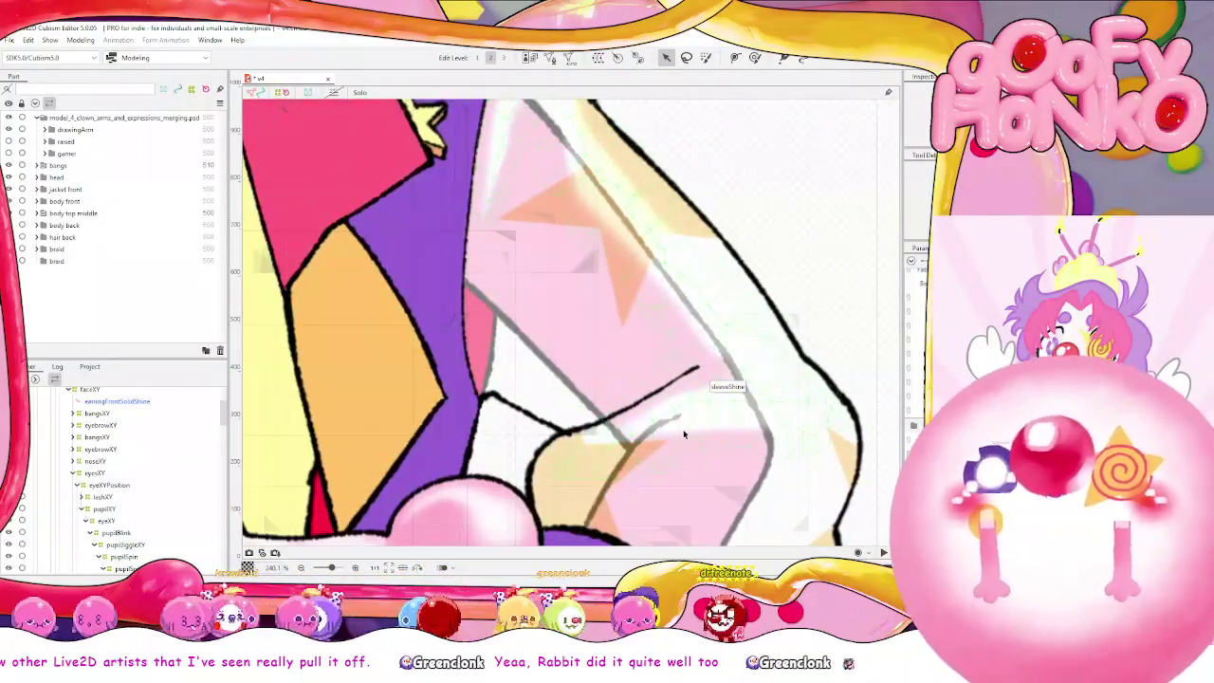
drag(716, 398, 728, 242)
scroll(728, 244, up, 3)
scroll(727, 245, down, 6)
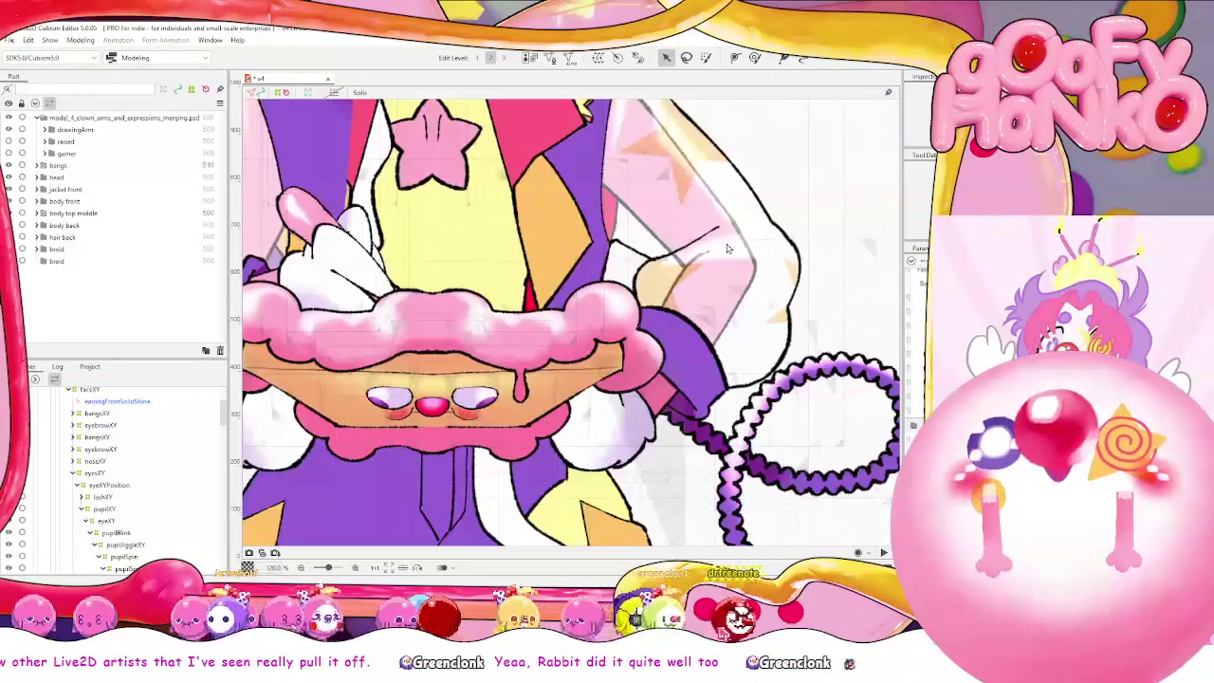
scroll(692, 201, down, 2)
scroll(711, 213, down, 1)
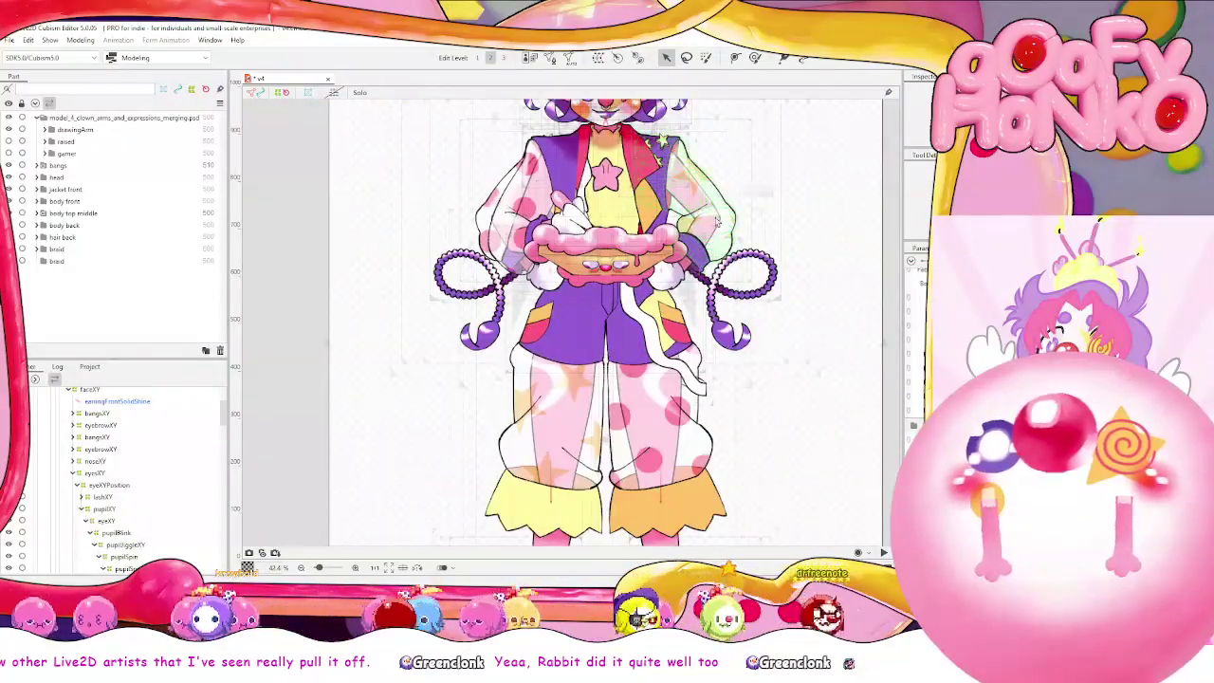
scroll(721, 220, up, 1)
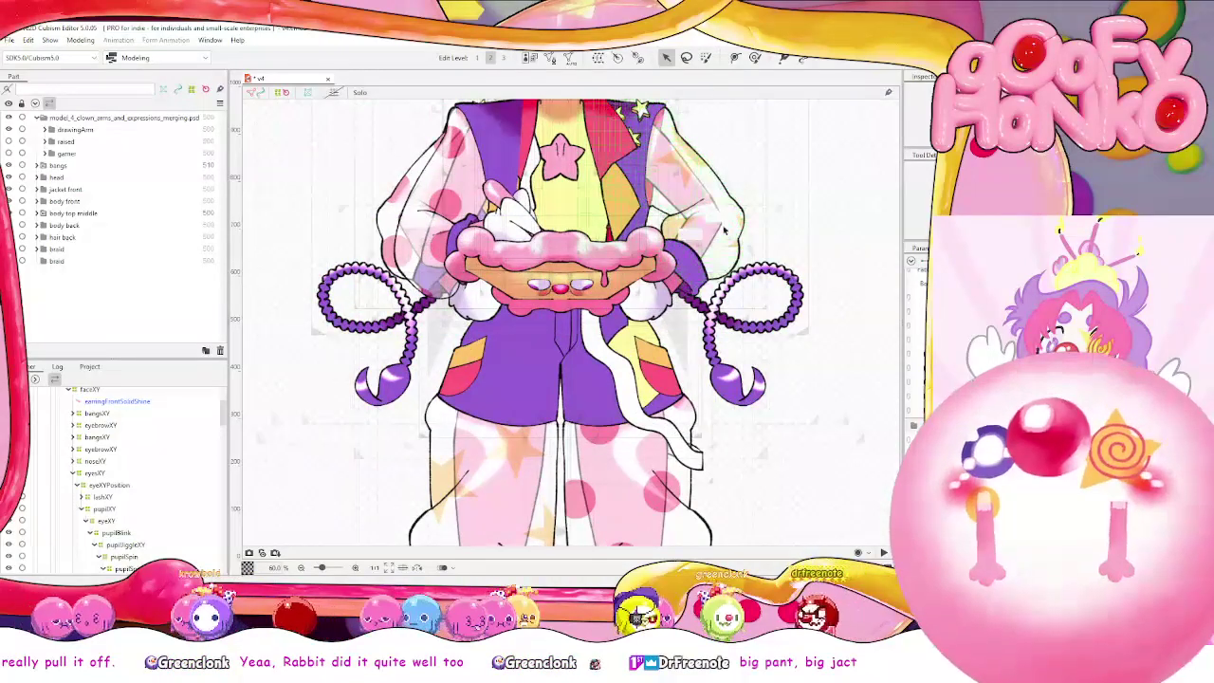
scroll(763, 228, up, 2)
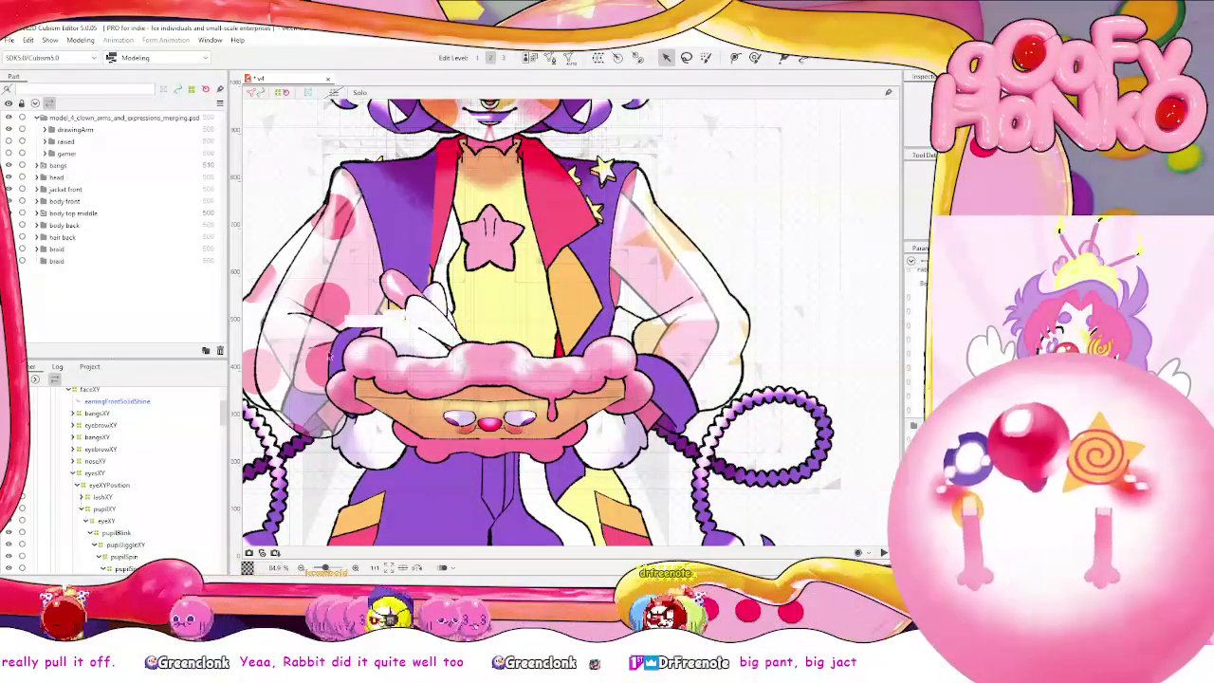
scroll(650, 338, up, 4)
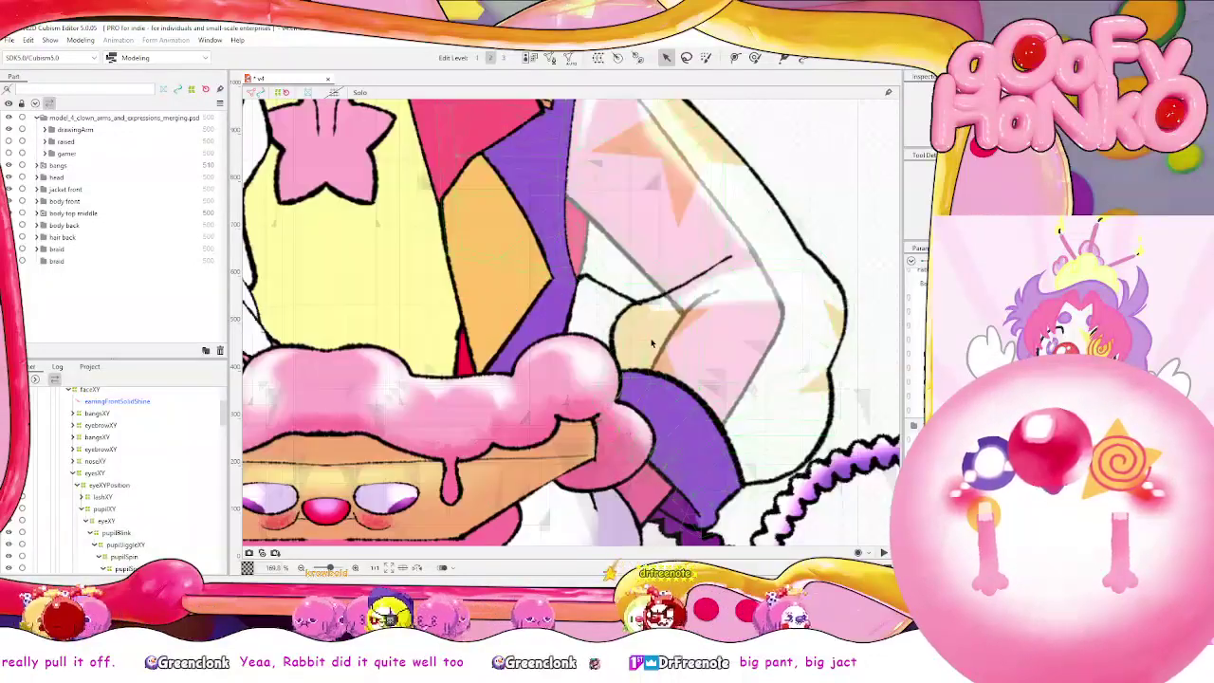
scroll(650, 337, down, 4)
scroll(650, 341, up, 4)
scroll(645, 334, down, 5)
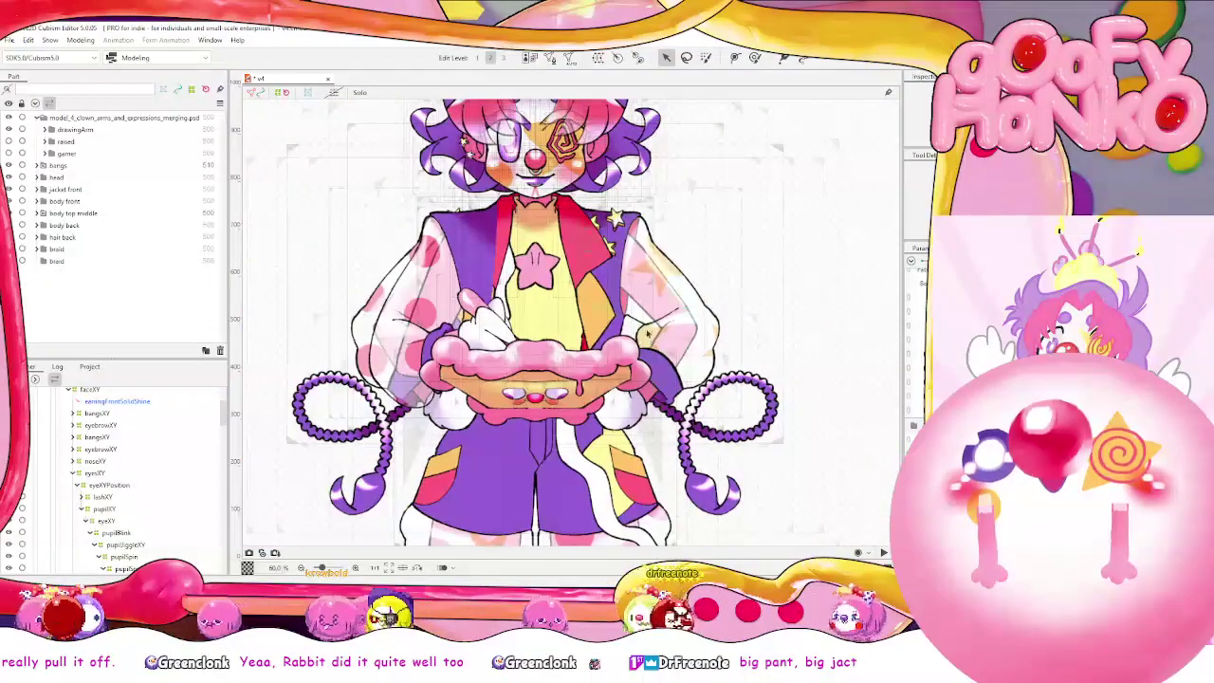
scroll(631, 322, up, 3)
scroll(631, 322, up, 2)
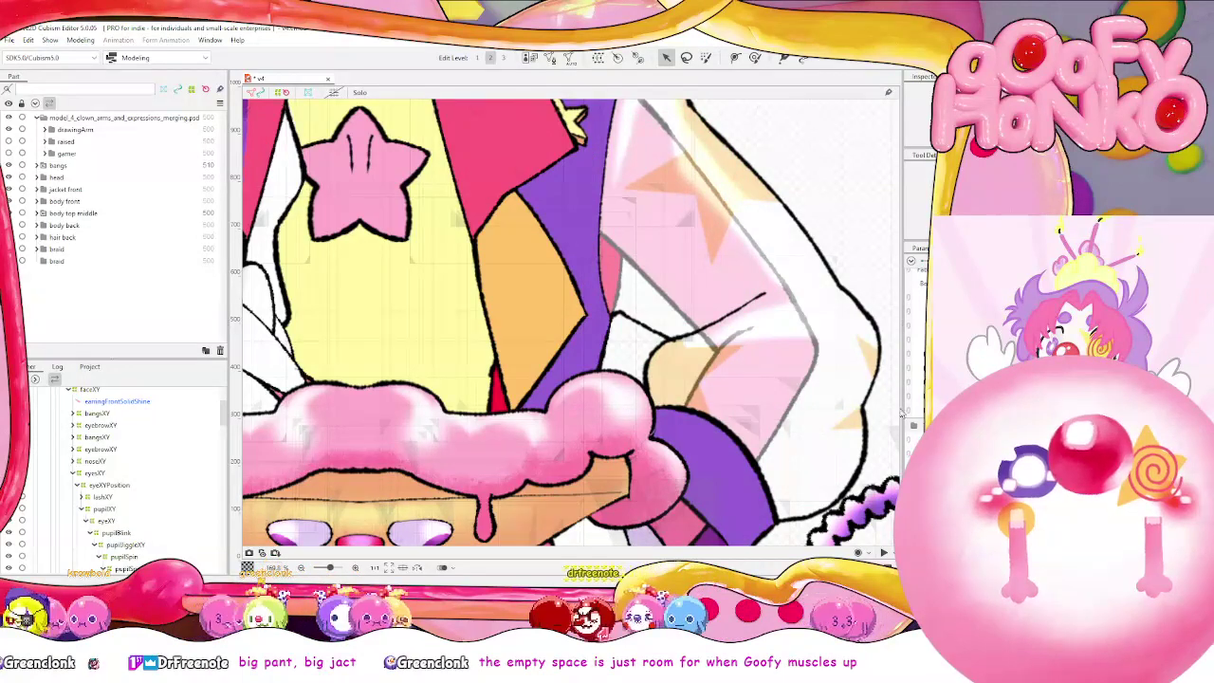
Hide the drawingArm pose, bring up the model's physics settings and examine the default arms and jacket in the preview
key(ctrl+0)
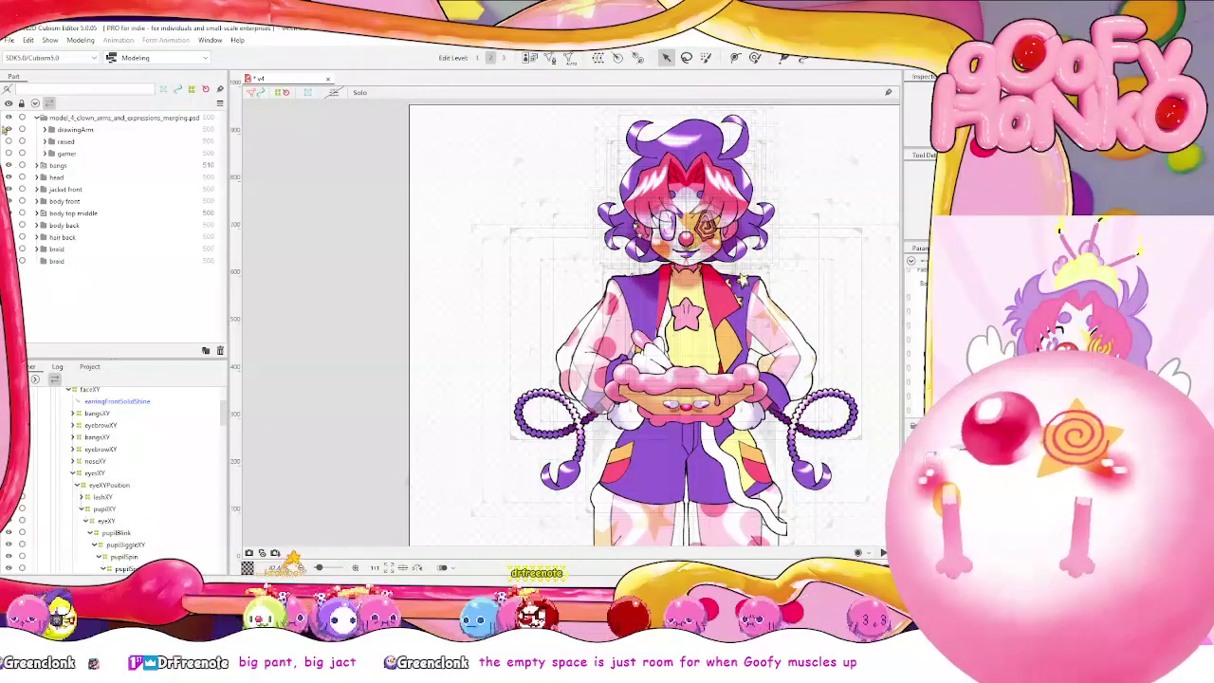
click(80, 40)
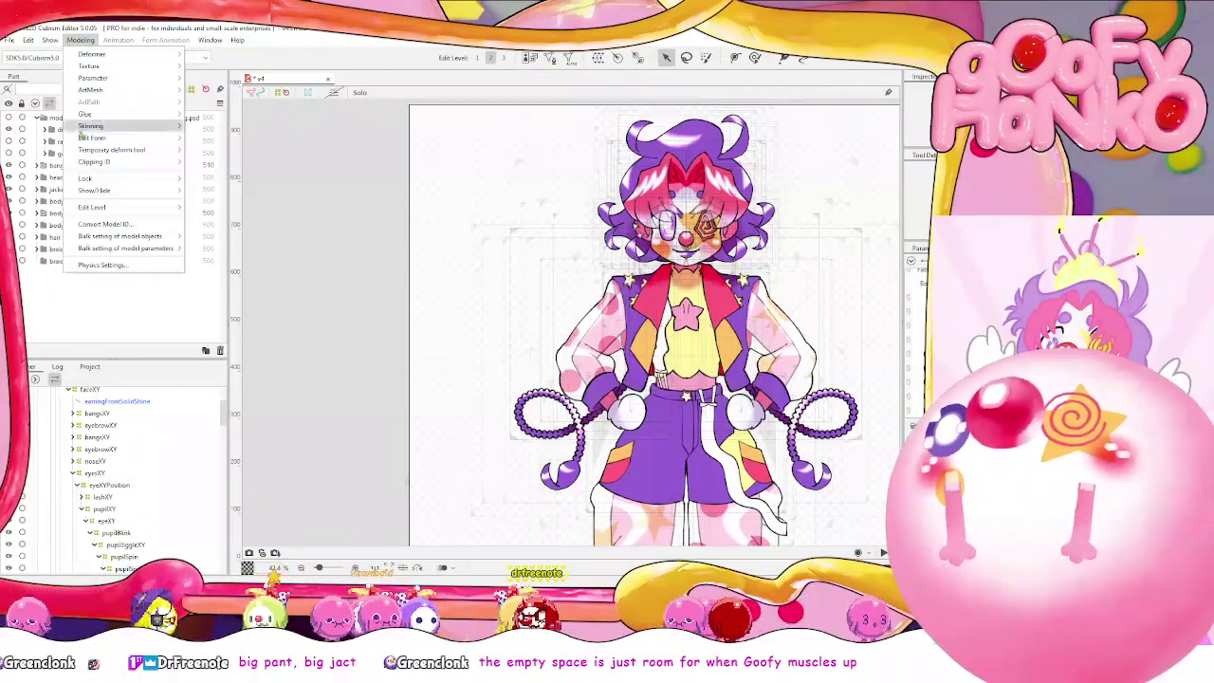
click(104, 266)
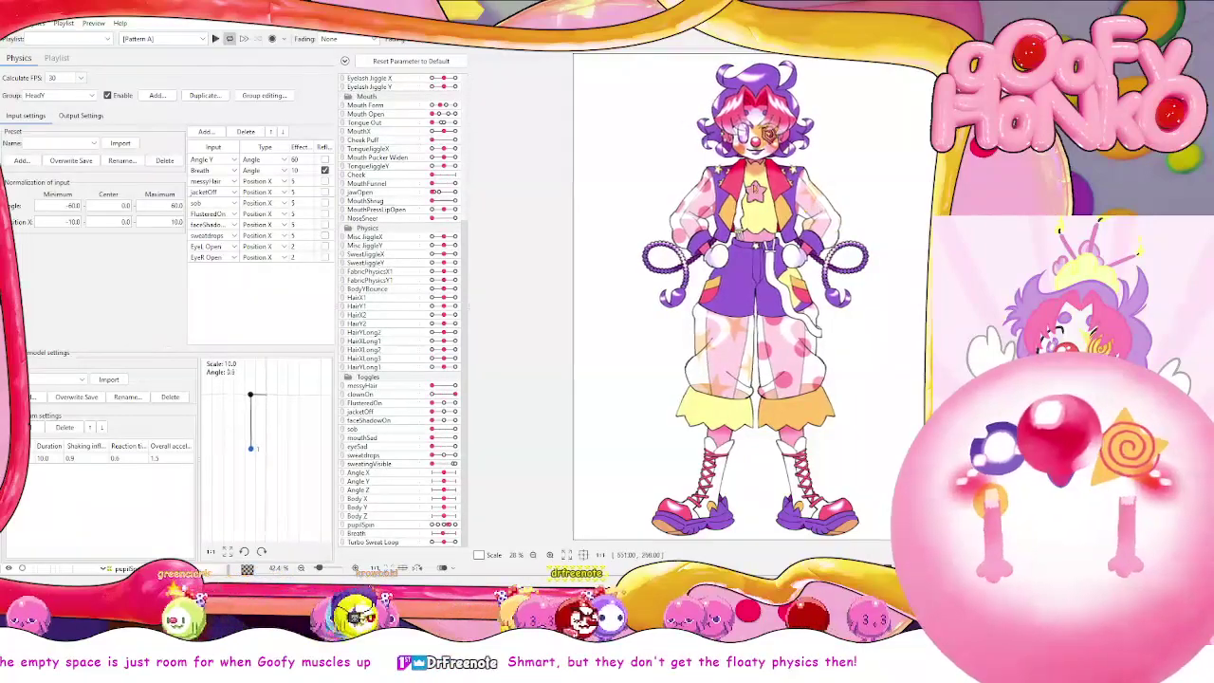
scroll(762, 258, up, 5)
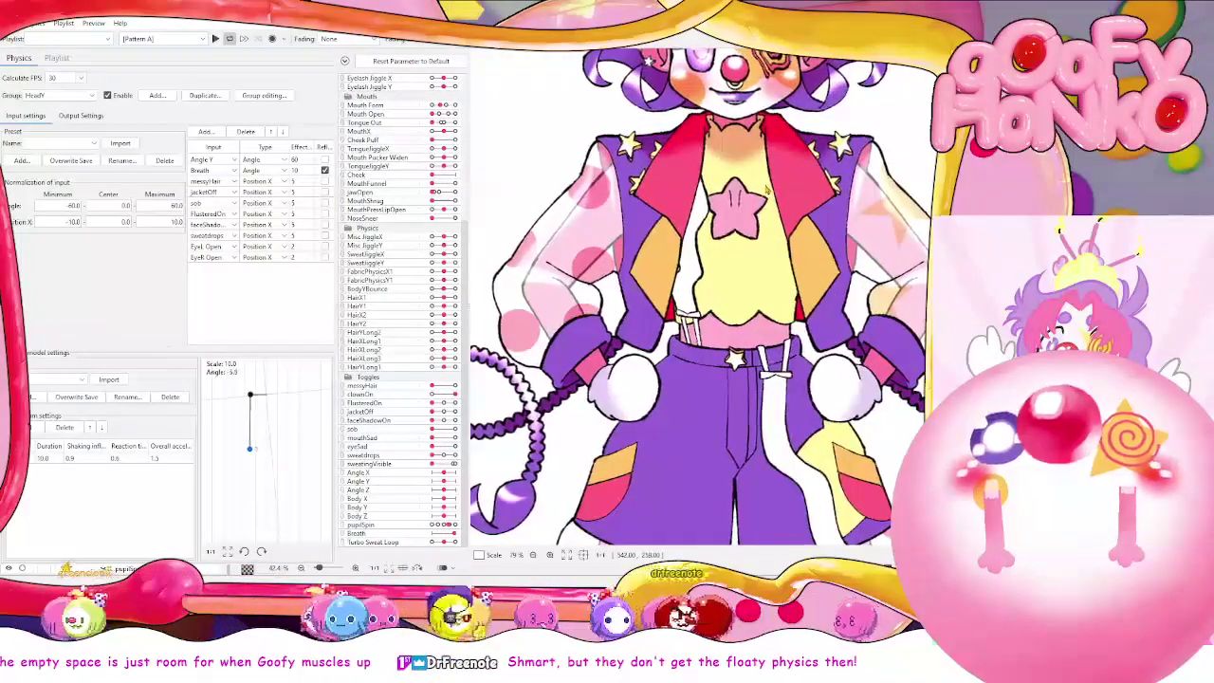
scroll(761, 258, down, 3)
scroll(770, 81, down, 4)
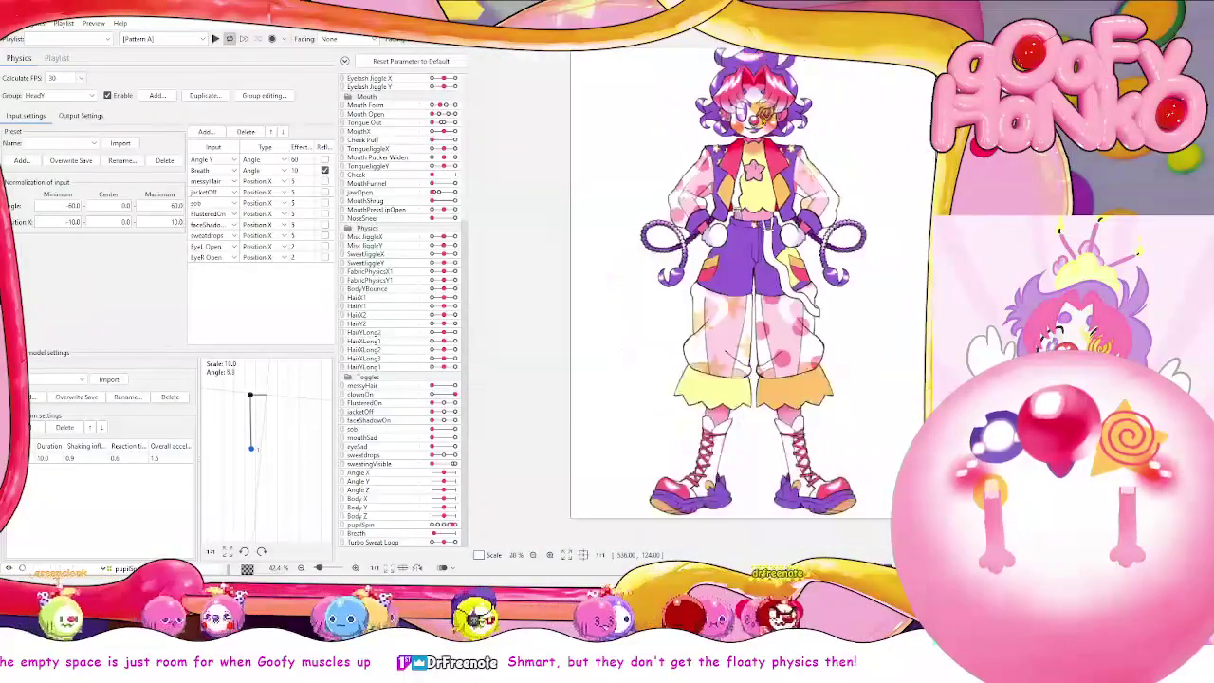
scroll(770, 80, up, 2)
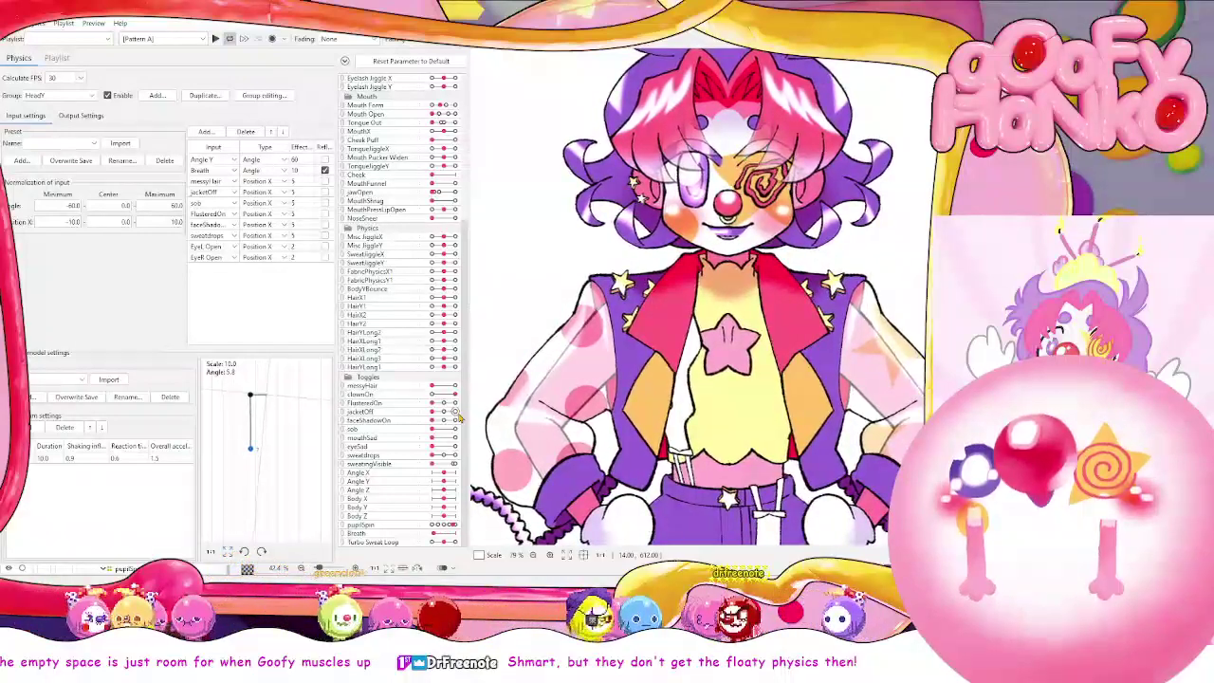
Switch on the jacketOff toggle in the physics preview to view the bare arms, and switch it off again
click(456, 412)
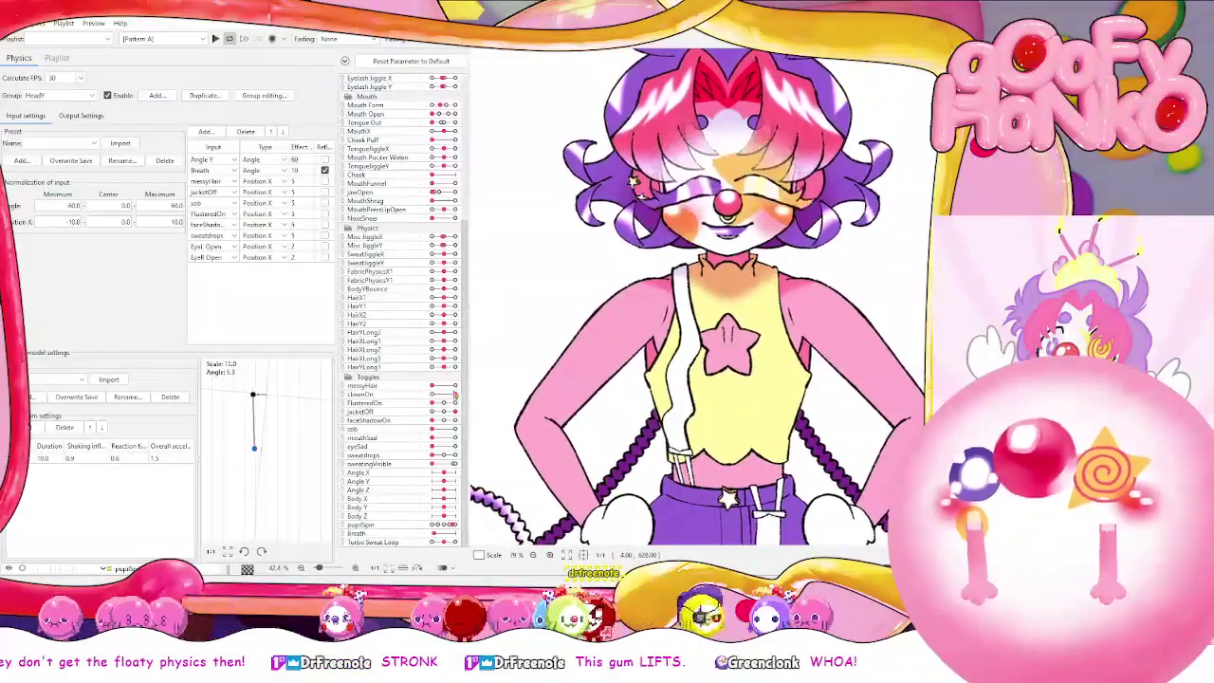
drag(442, 412, 427, 413)
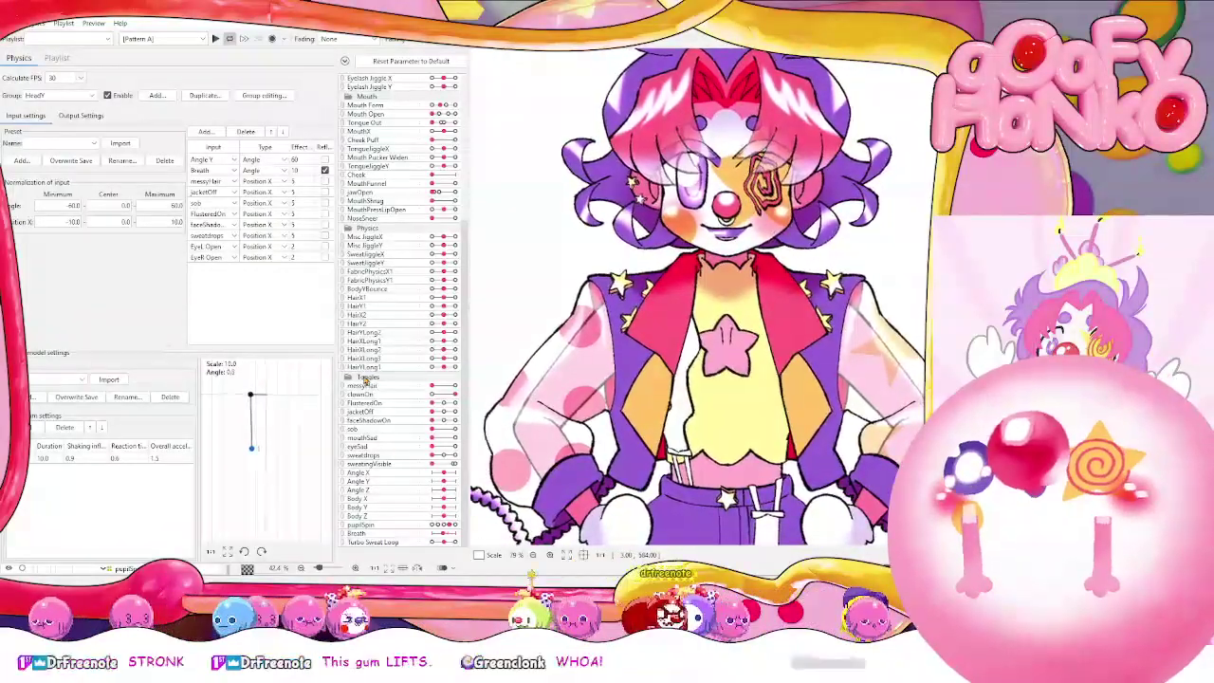
scroll(364, 379, up, 3)
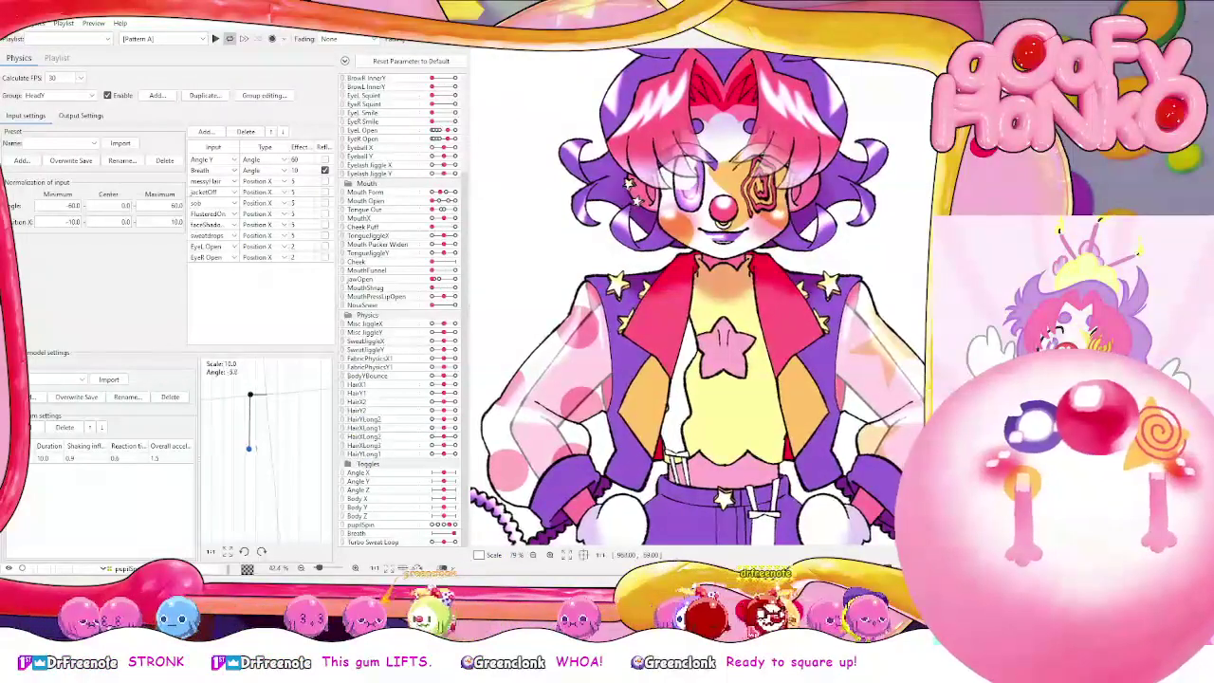
Return to the modeling view and move the gamer part out of the merging PSD group to the top level, just above bangs
key(alt+Tab)
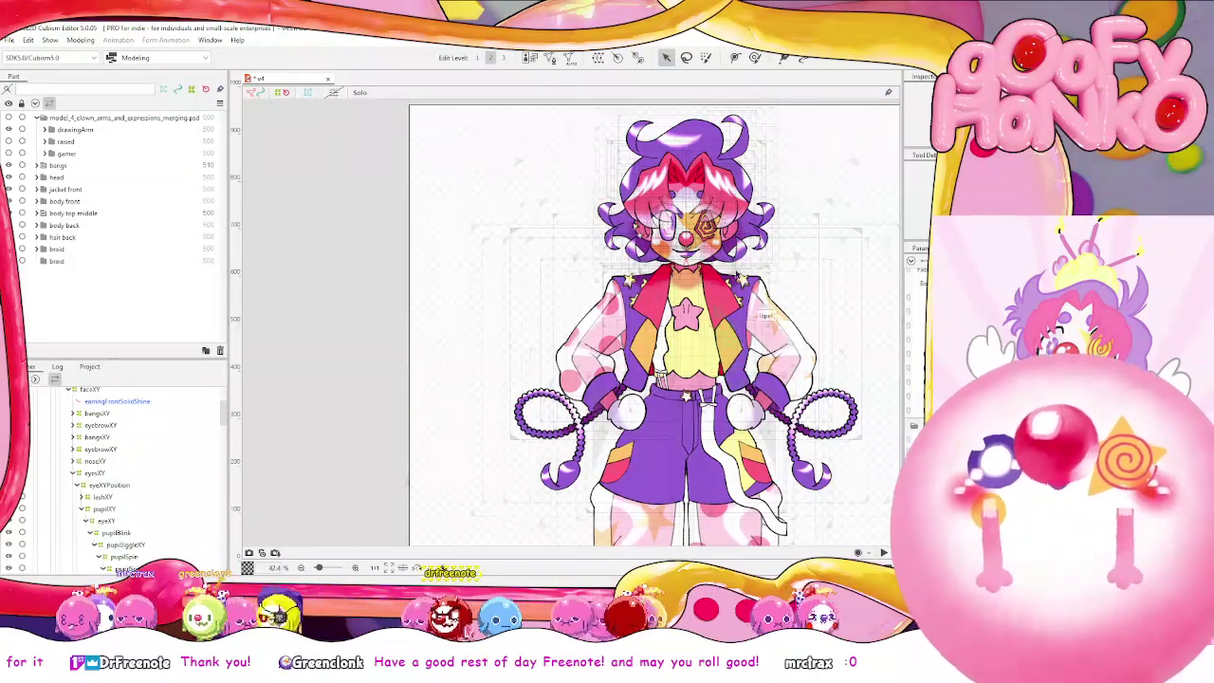
drag(776, 228, 651, 274)
drag(599, 310, 637, 285)
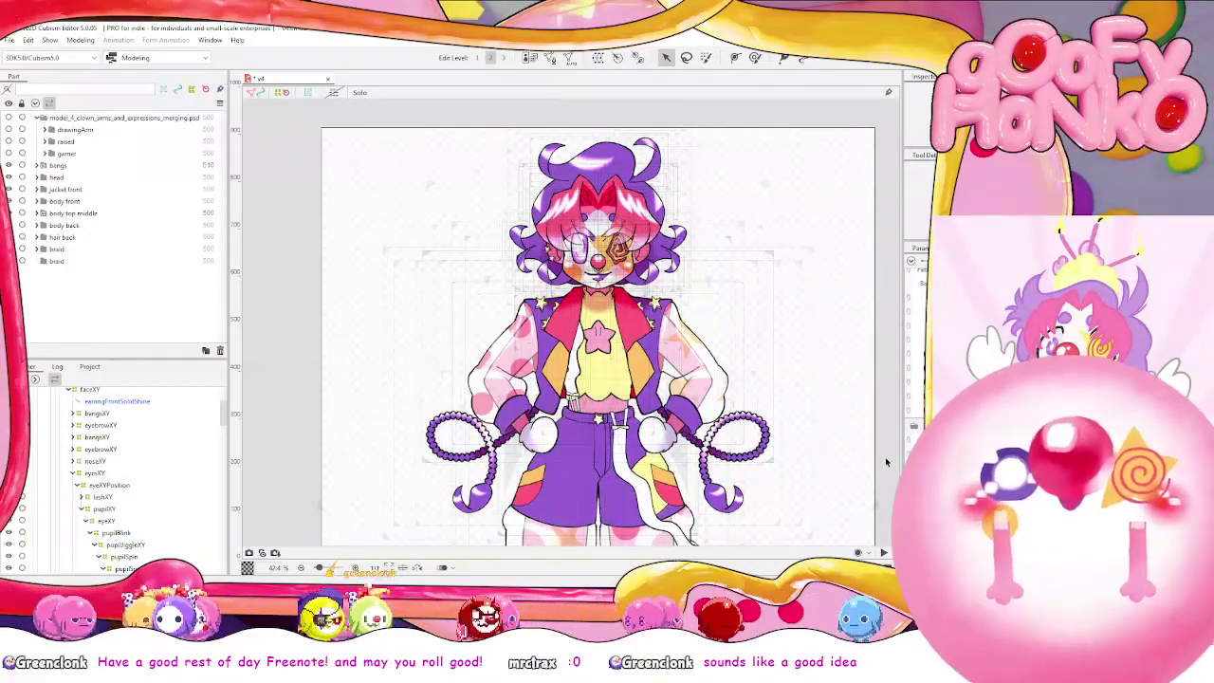
scroll(563, 434, up, 2)
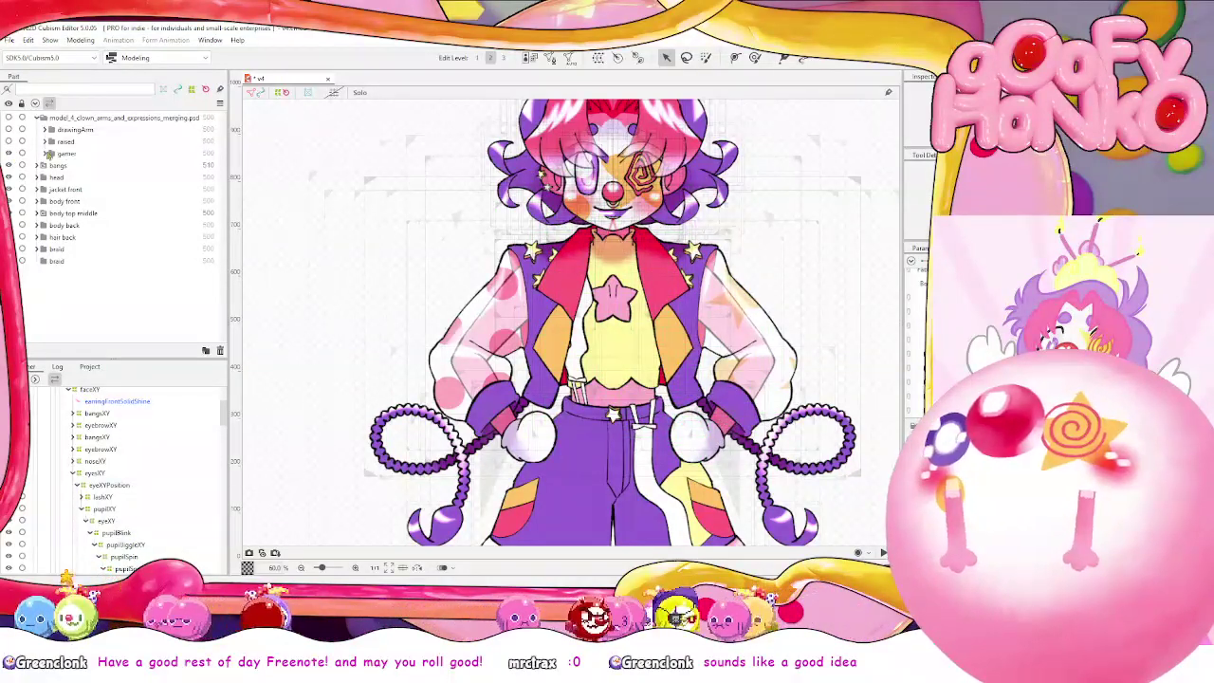
click(45, 157)
click(62, 153)
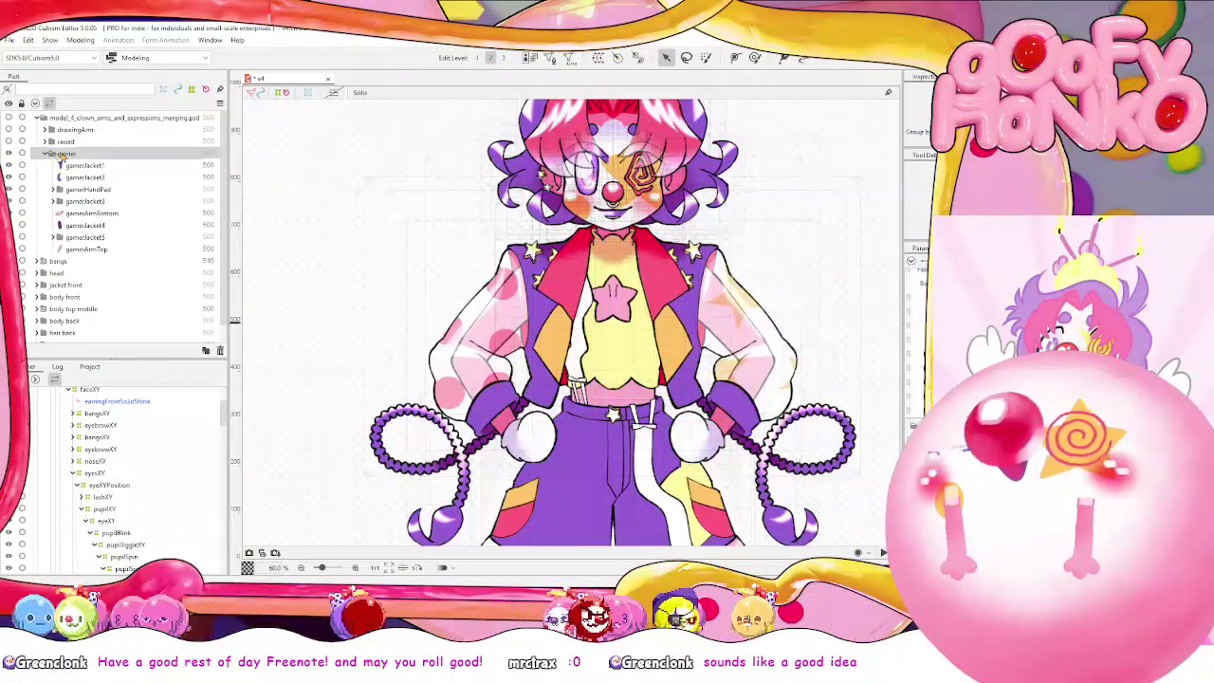
drag(93, 155, 68, 261)
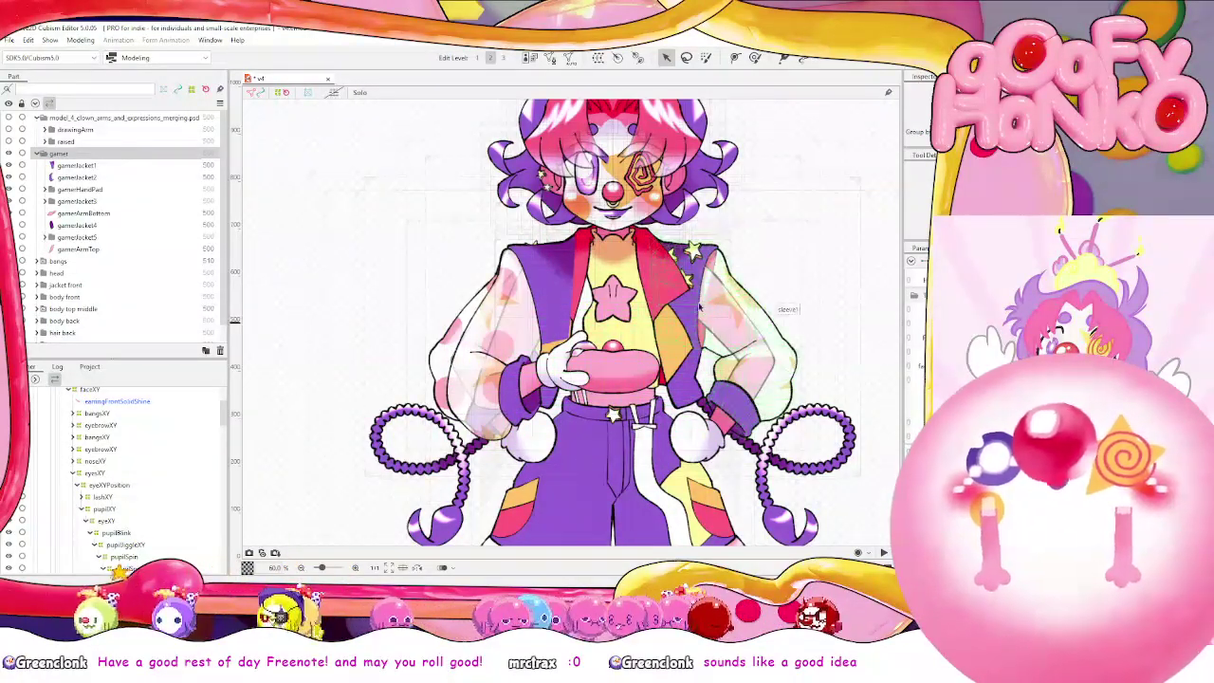
Inspect the gamer arm and its gamerJacket1 piece in mesh edit mode, and cancel the mesh editing
scroll(604, 345, up, 2)
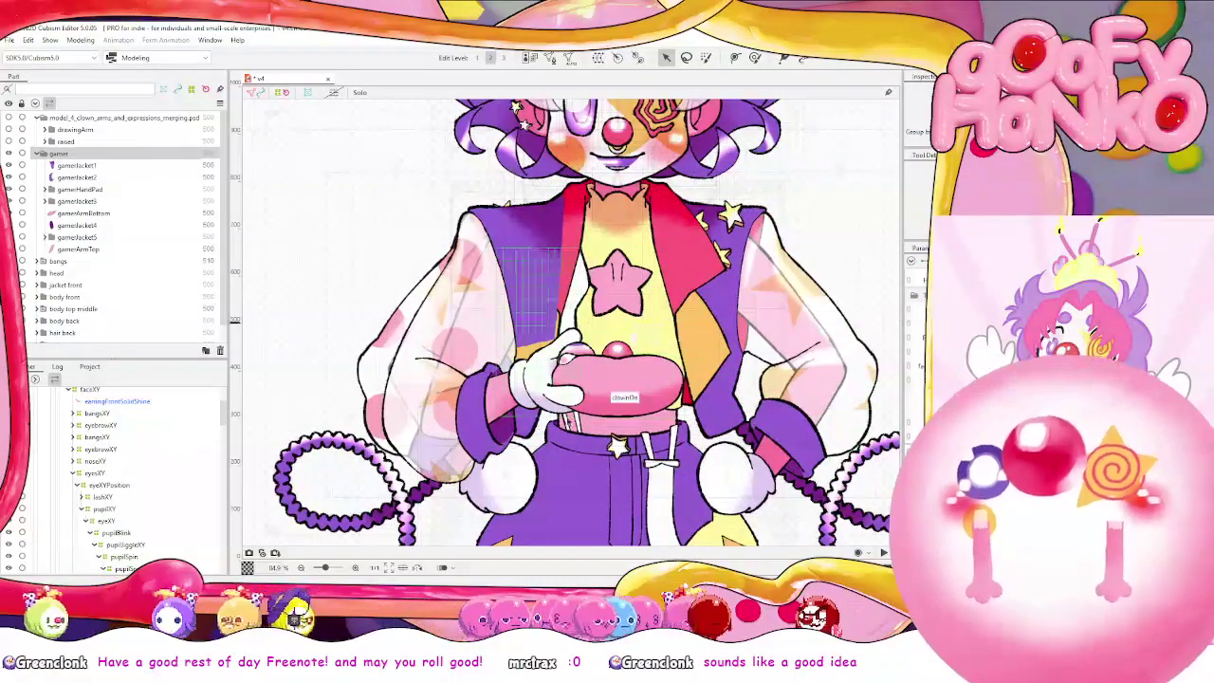
click(109, 166)
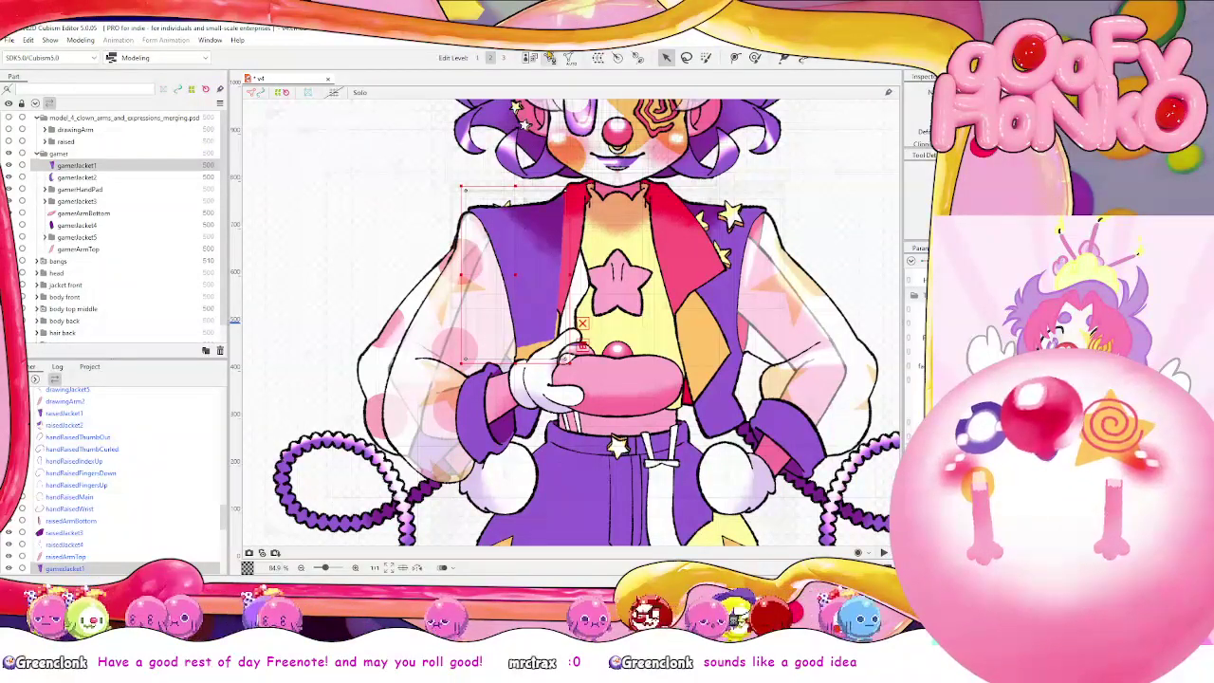
key(ctrl+e)
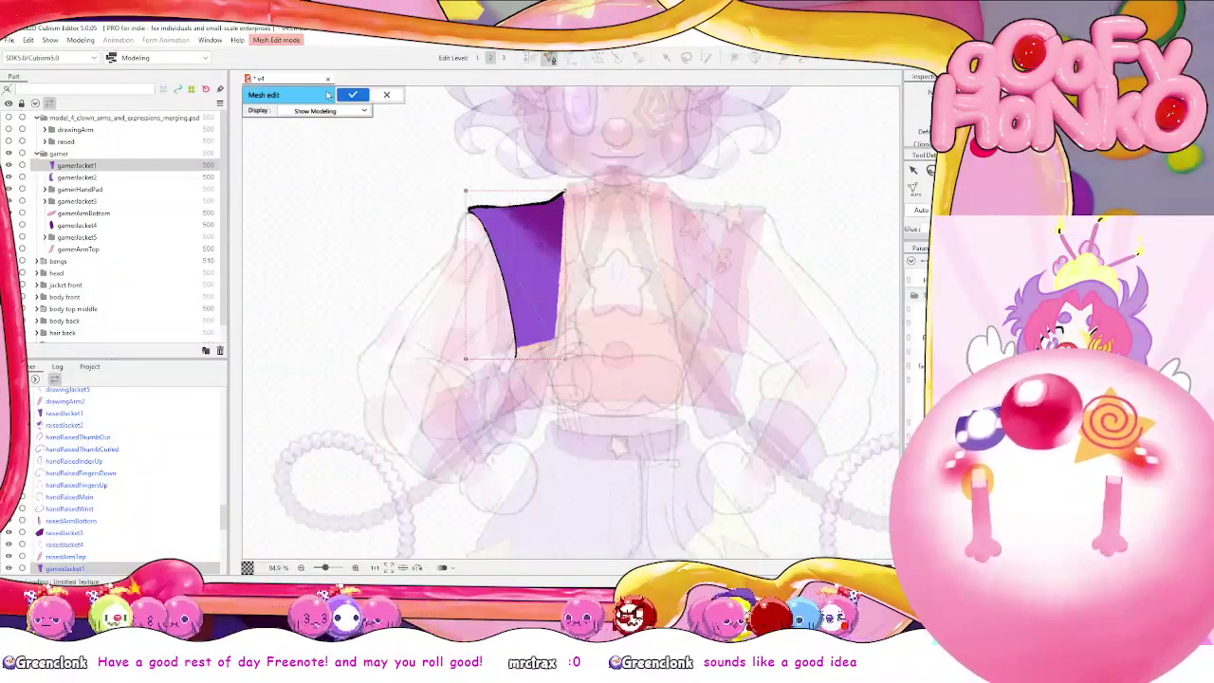
click(388, 96)
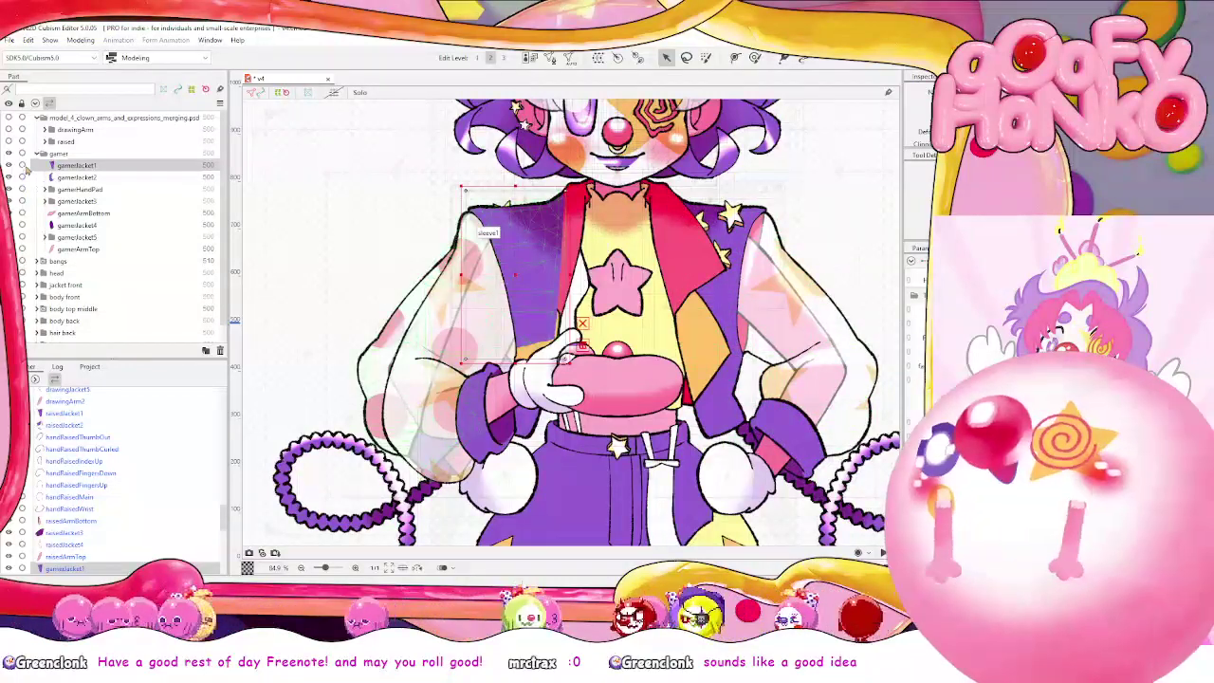
Hide the gamer part, select the default sleeve1 mesh to examine its parent deformers, and reselect gamerJacket1
click(9, 154)
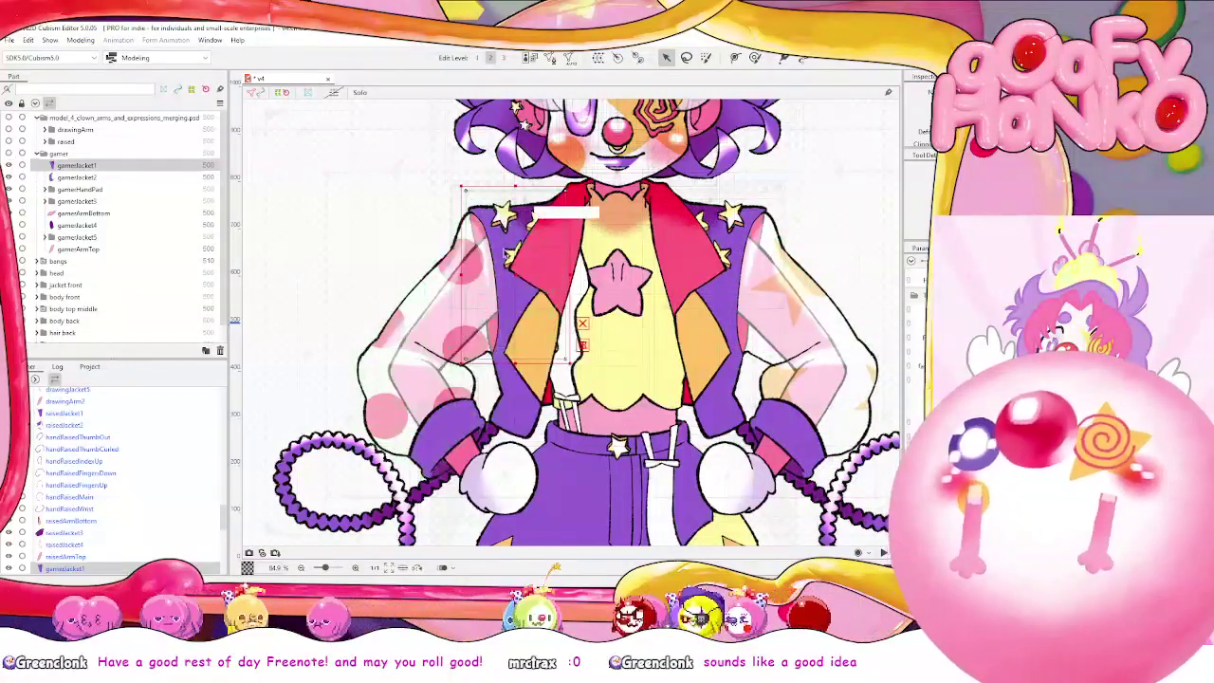
click(509, 303)
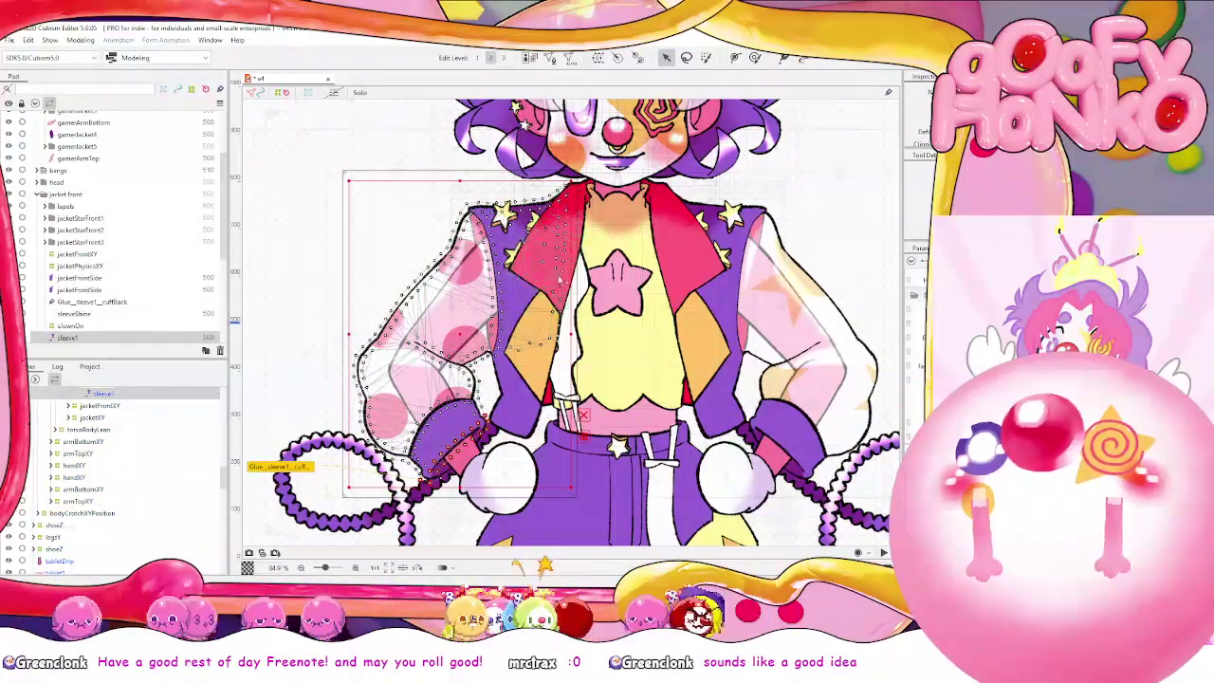
scroll(122, 418, up, 2)
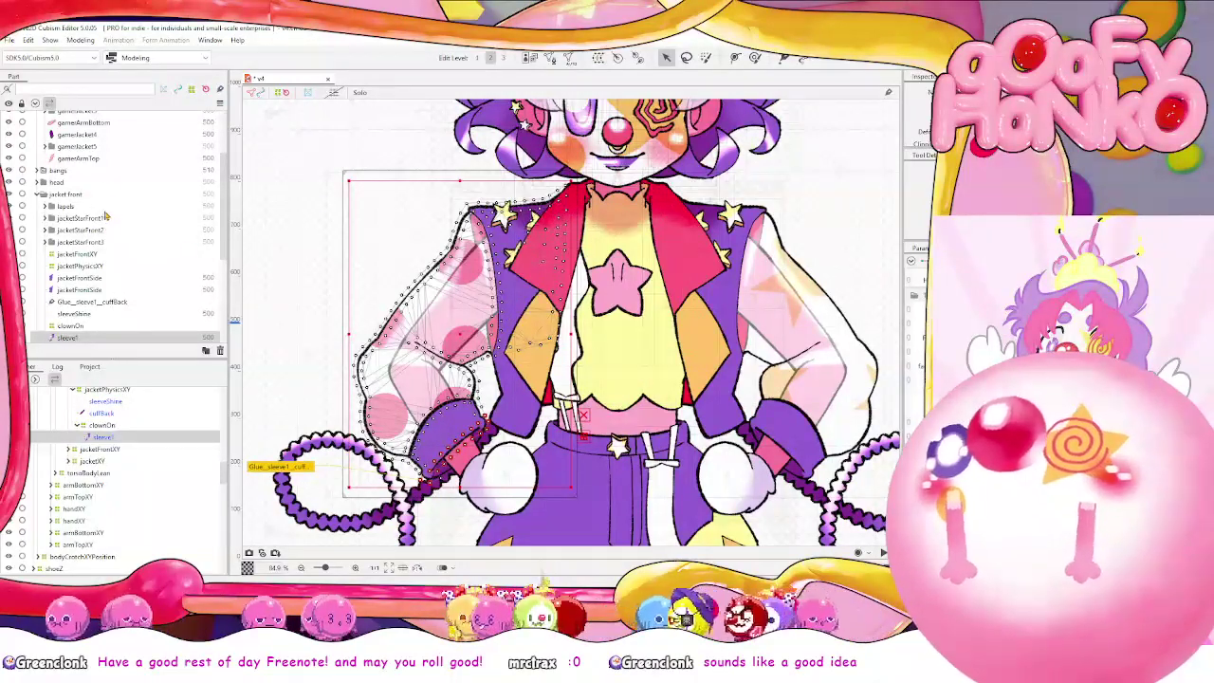
scroll(104, 190, up, 4)
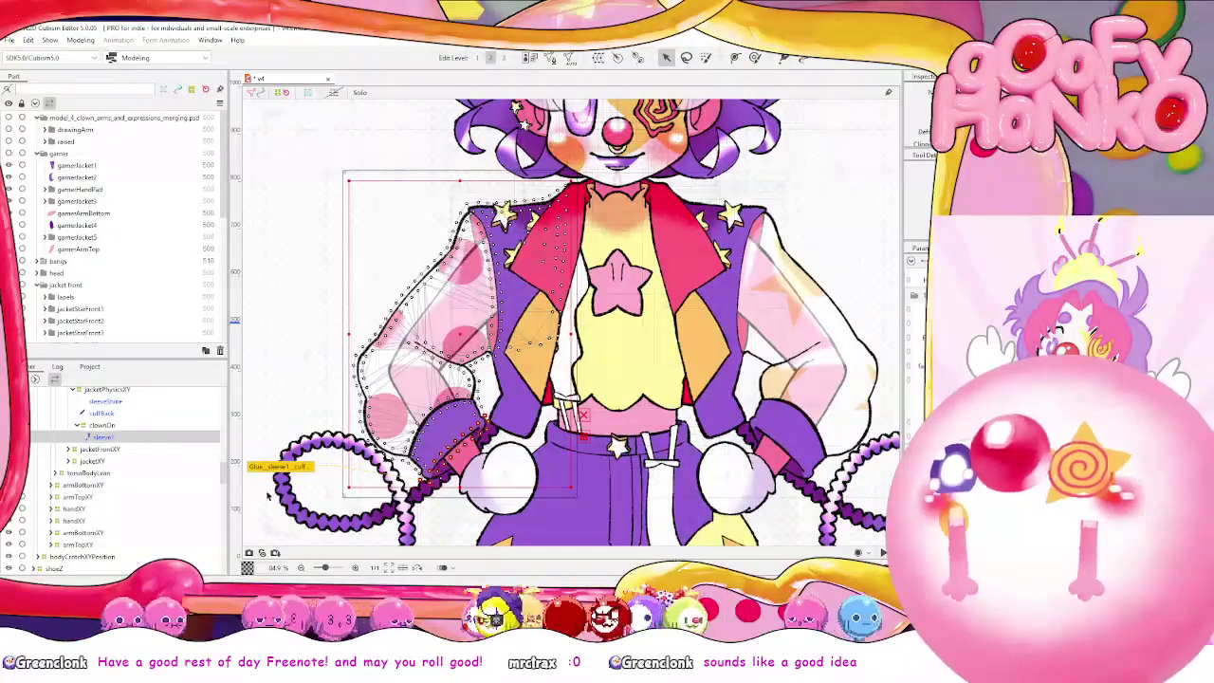
scroll(142, 445, up, 2)
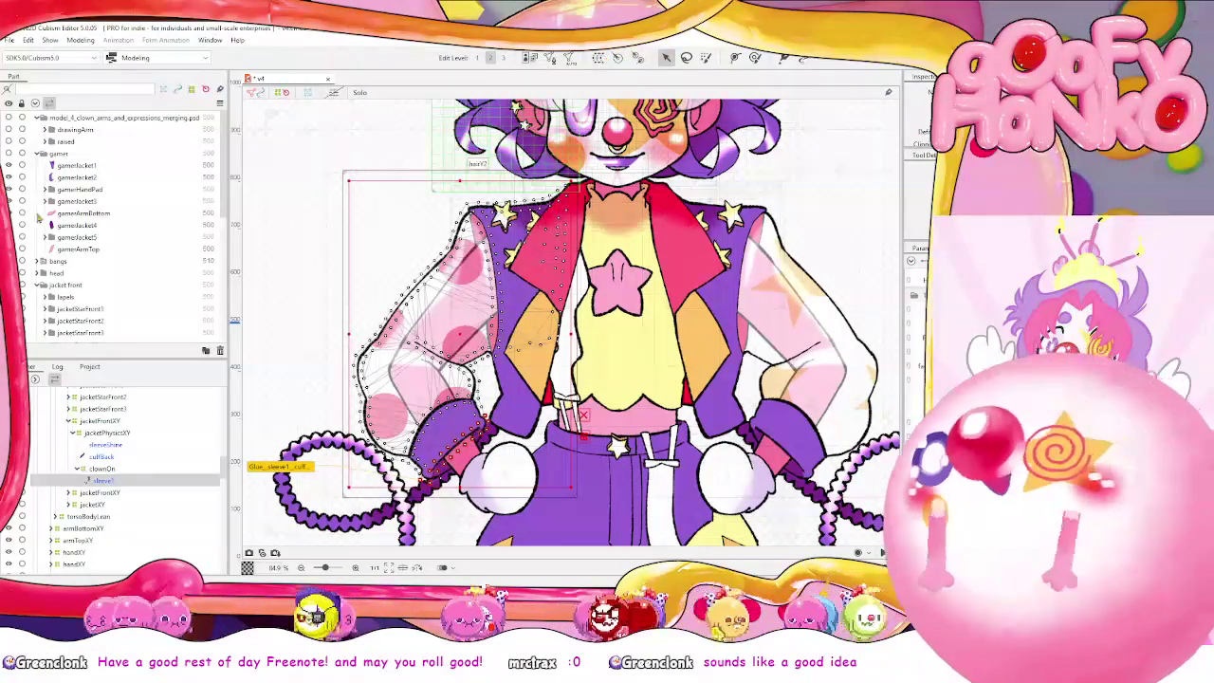
click(83, 168)
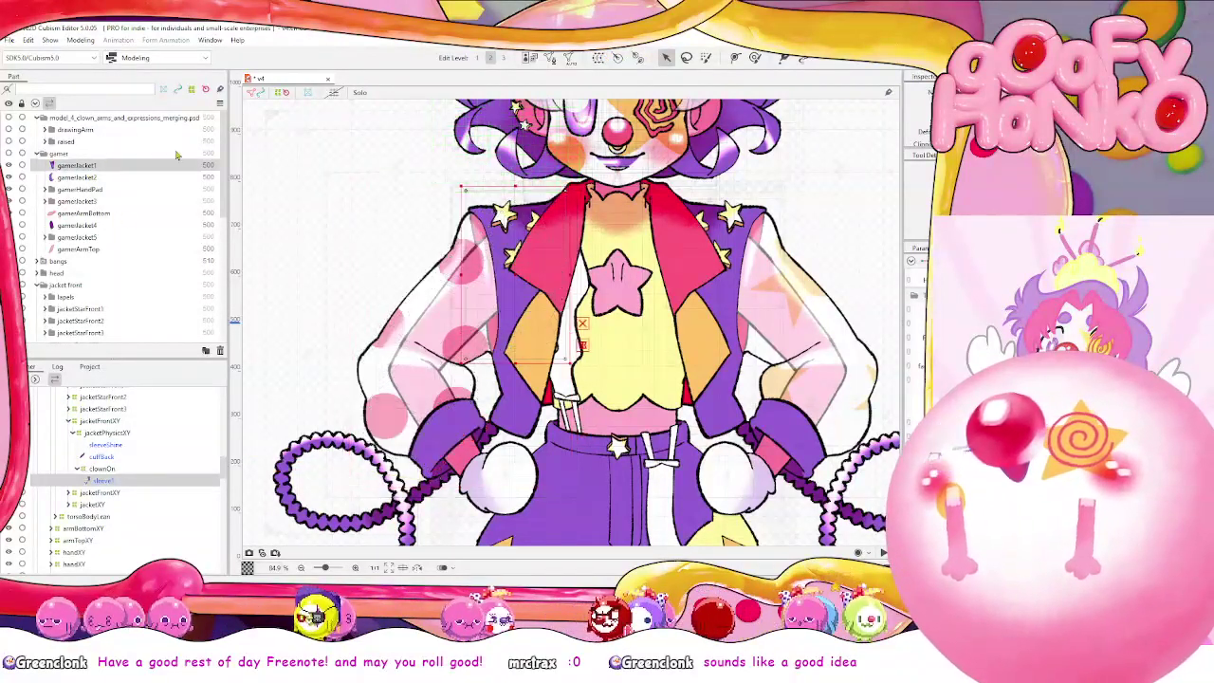
Show the gamer part again and replace gamerJacket1's existing mesh with the copied default sleeve mesh
click(550, 58)
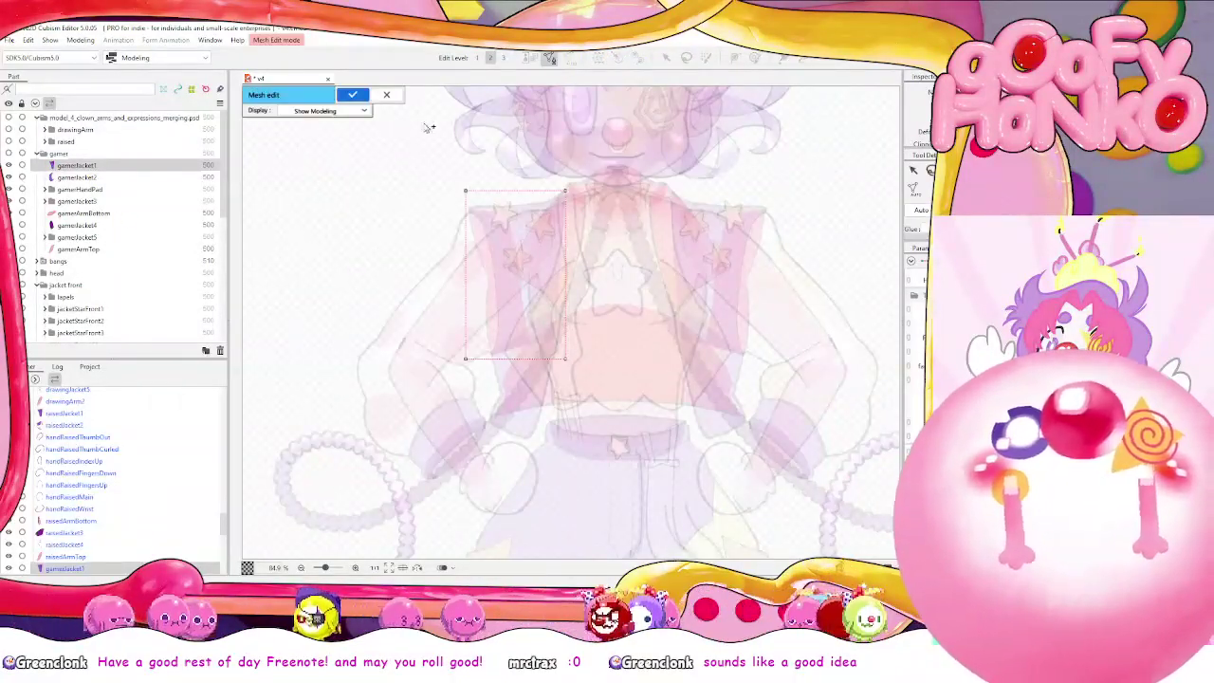
click(385, 96)
click(10, 164)
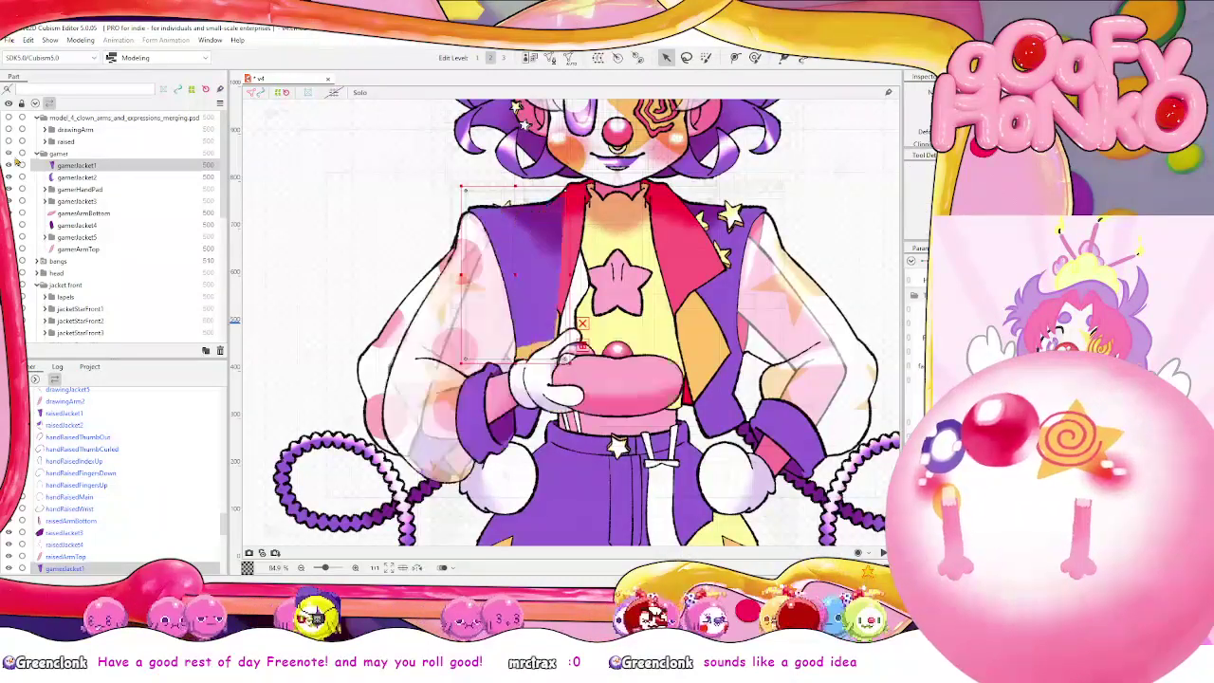
click(550, 58)
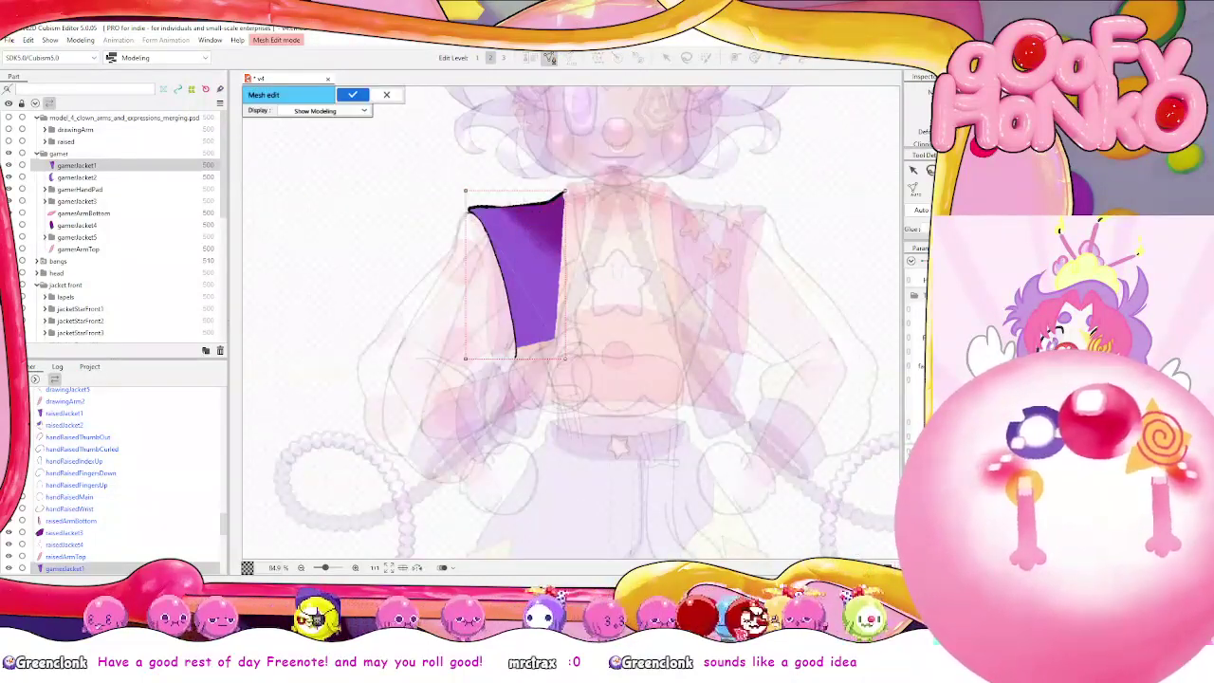
mouse_move(474, 252)
mouse_down()
mouse_move(459, 248)
mouse_move(484, 208)
mouse_move(472, 357)
mouse_move(492, 327)
mouse_up()
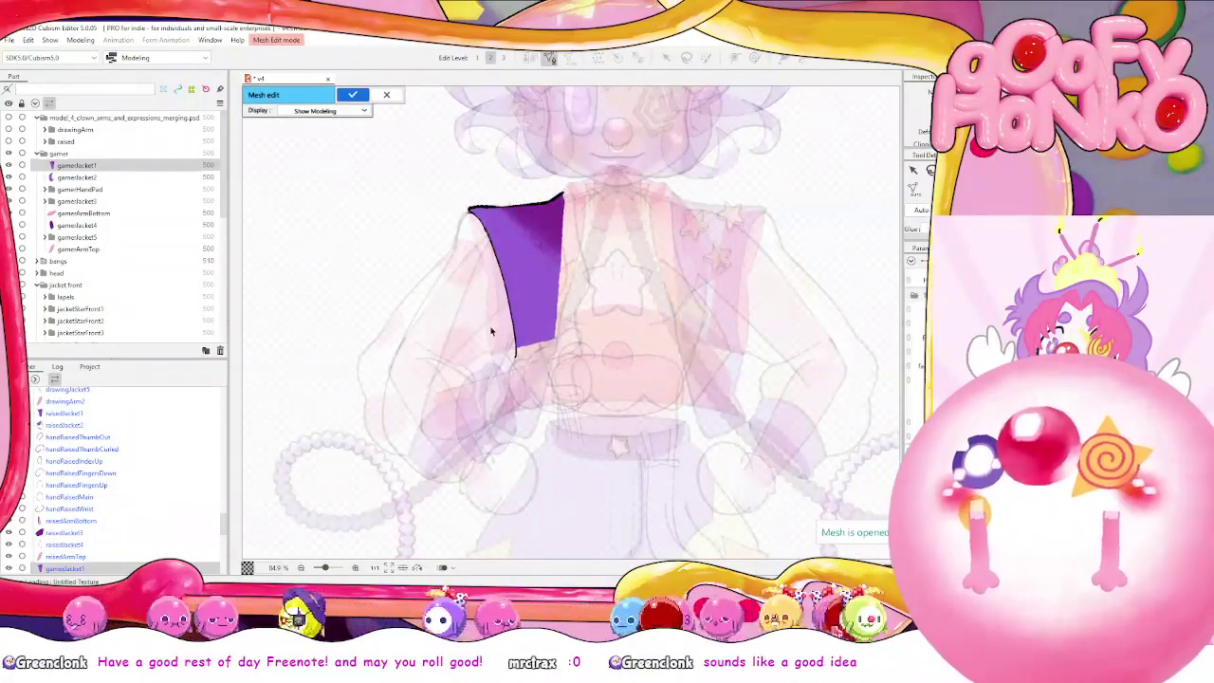
key(ctrl+v)
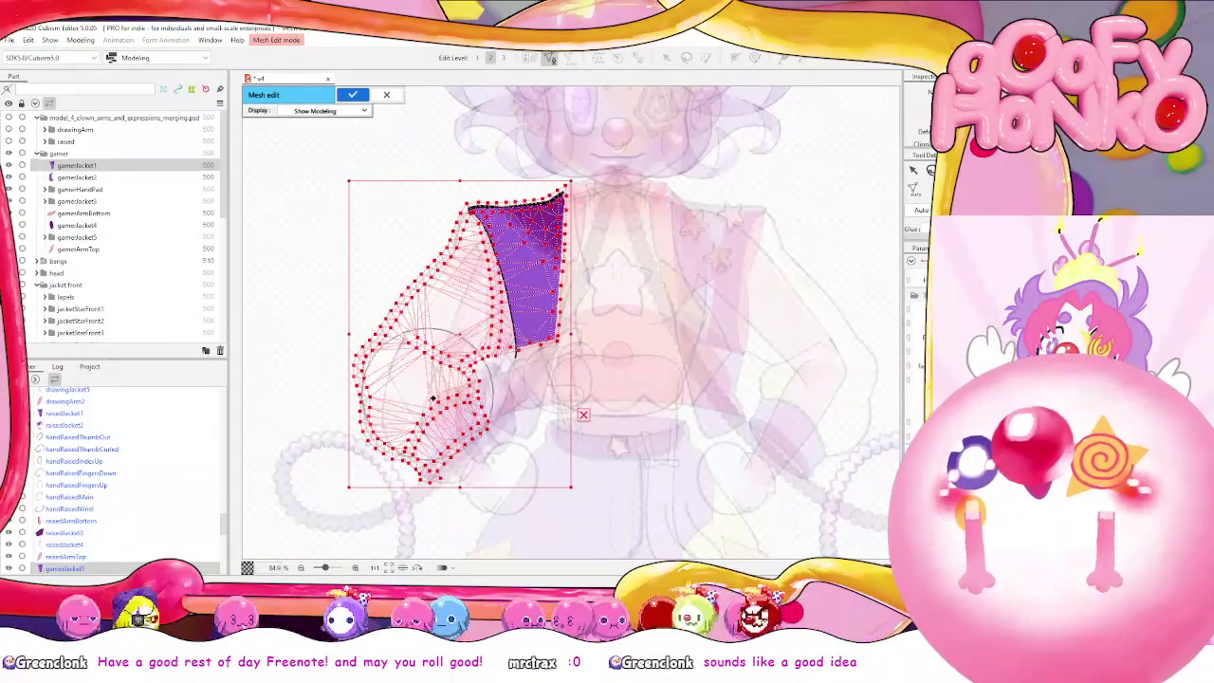
Remove the surplus sleeve vertices that extend beyond the purple jacket artwork in gamerJacket1's mesh
click(432, 409)
mouse_move(430, 400)
mouse_down()
mouse_move(425, 360)
mouse_move(380, 412)
mouse_move(421, 260)
mouse_up()
scroll(556, 273, up, 5)
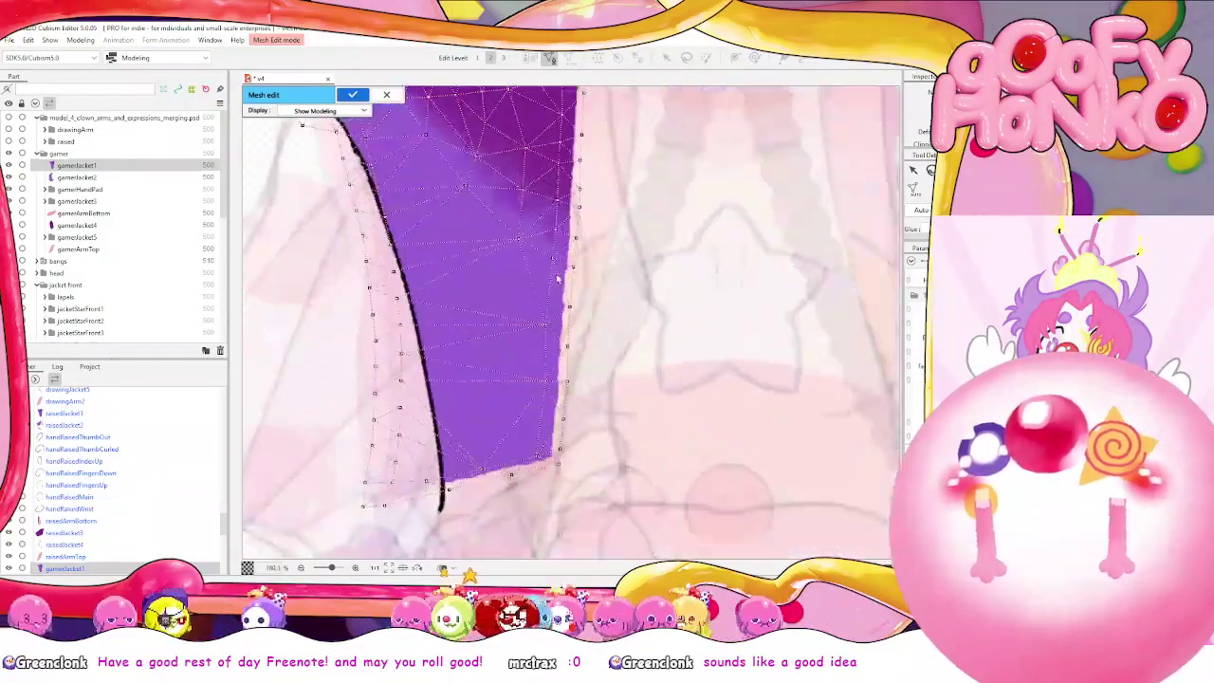
Move and rotate the inner vertex column of gamerJacket1's mesh so it follows the inside of the curved armhole outline
mouse_move(556, 329)
mouse_down()
mouse_move(580, 297)
mouse_move(651, 259)
mouse_up()
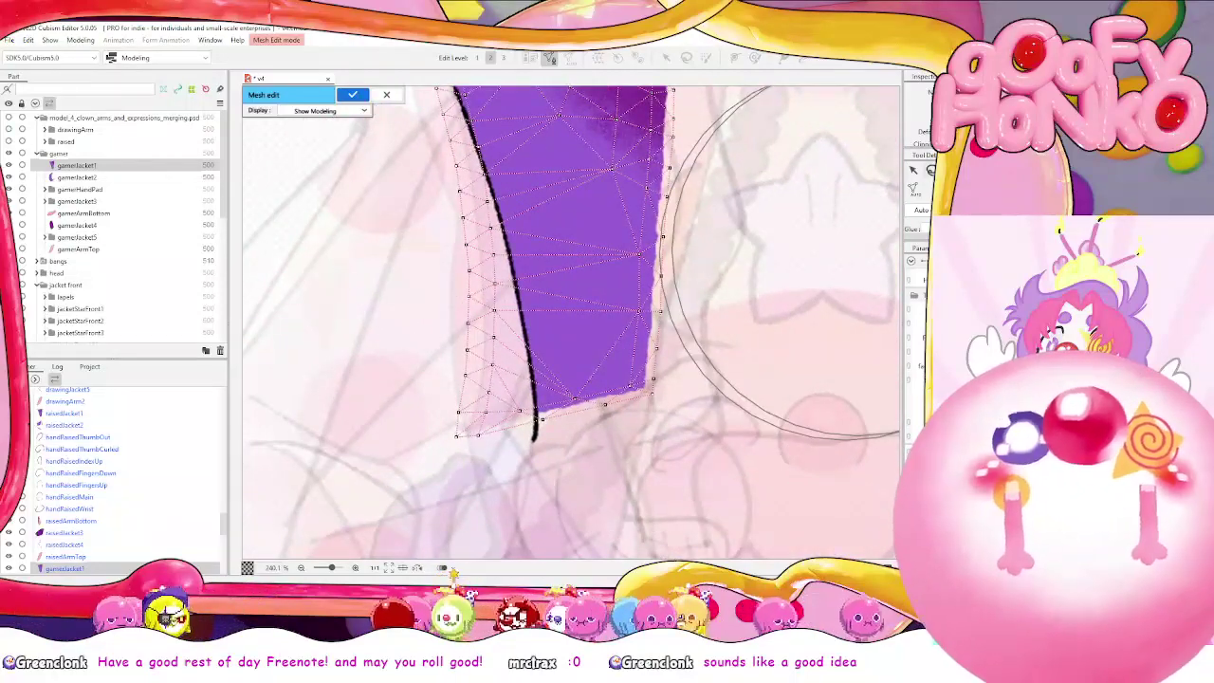
scroll(458, 192, down, 3)
scroll(458, 192, up, 3)
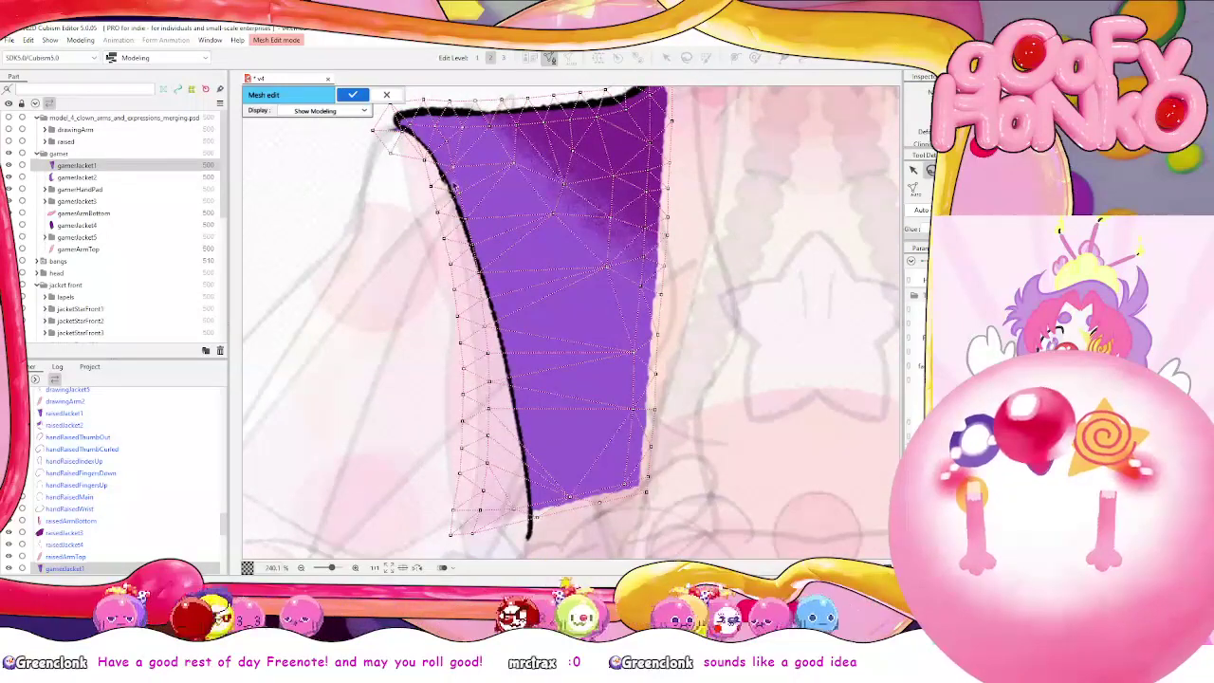
mouse_move(466, 300)
mouse_down()
mouse_move(476, 457)
mouse_move(466, 561)
mouse_move(543, 535)
mouse_move(594, 453)
mouse_move(563, 294)
mouse_up()
drag(520, 362, 533, 362)
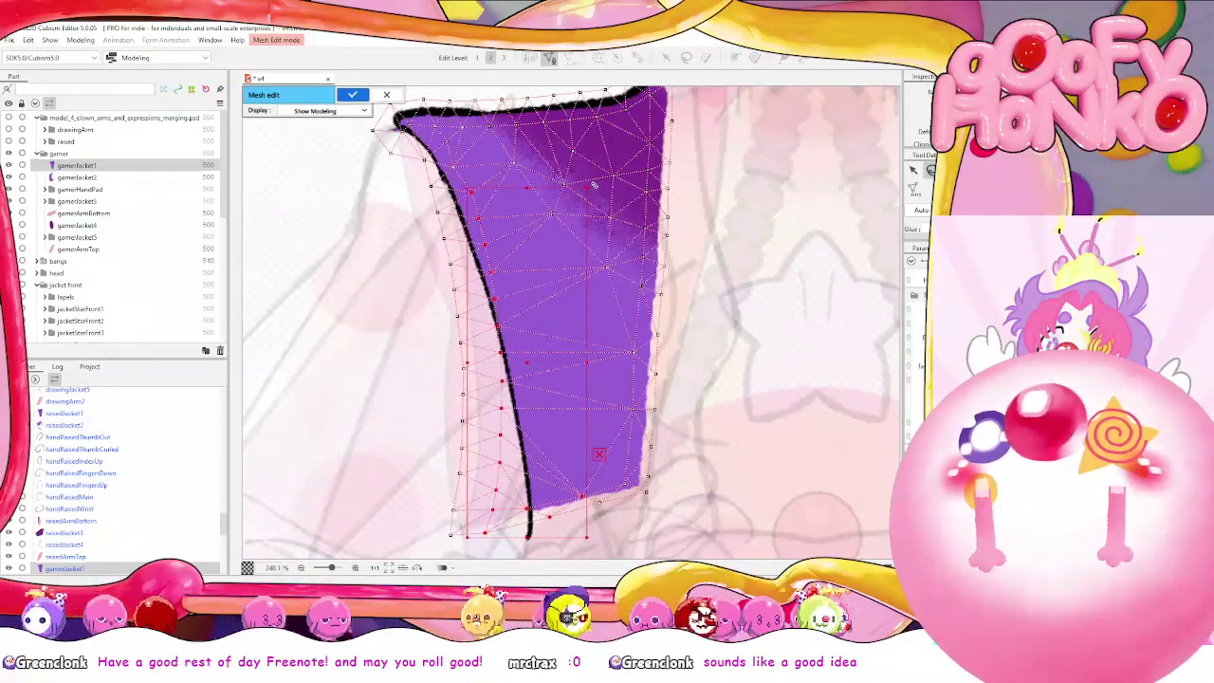
drag(593, 185, 577, 181)
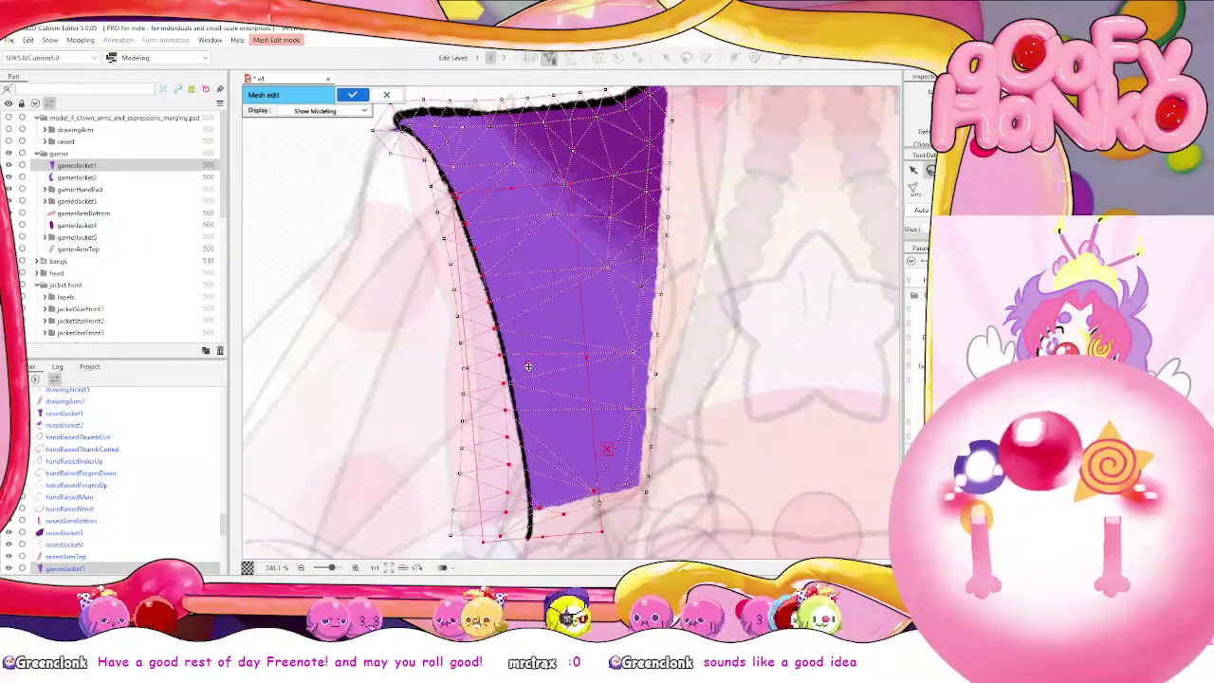
drag(528, 366, 542, 359)
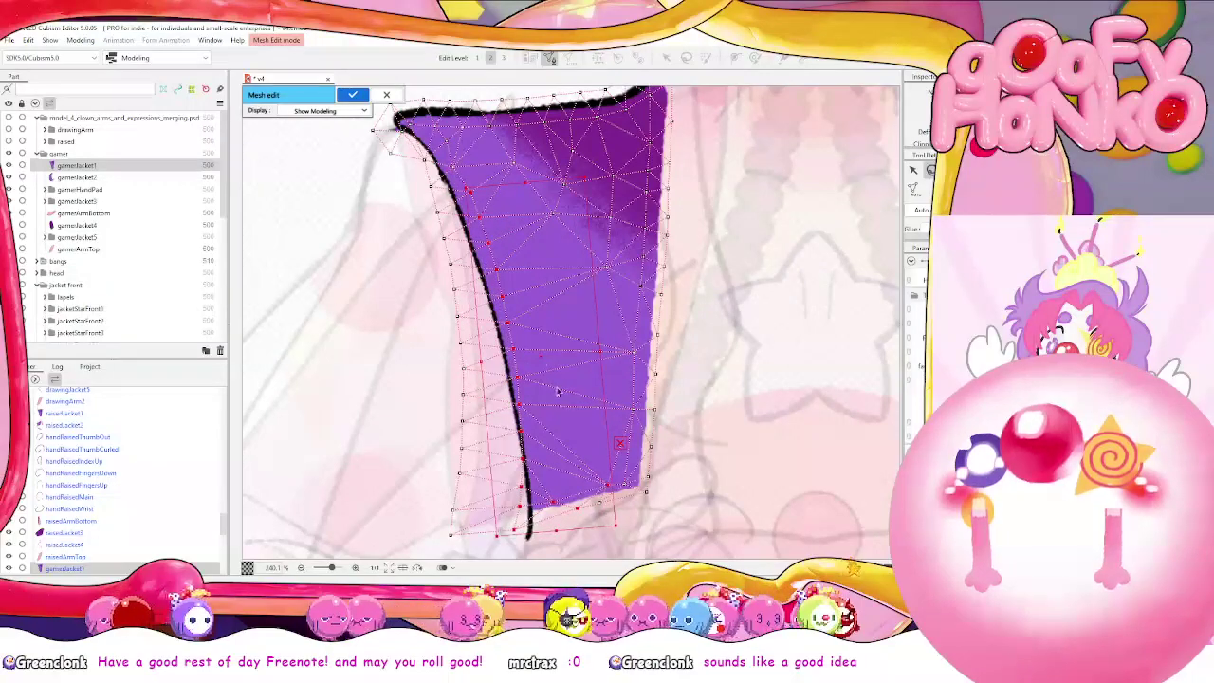
drag(592, 174, 580, 171)
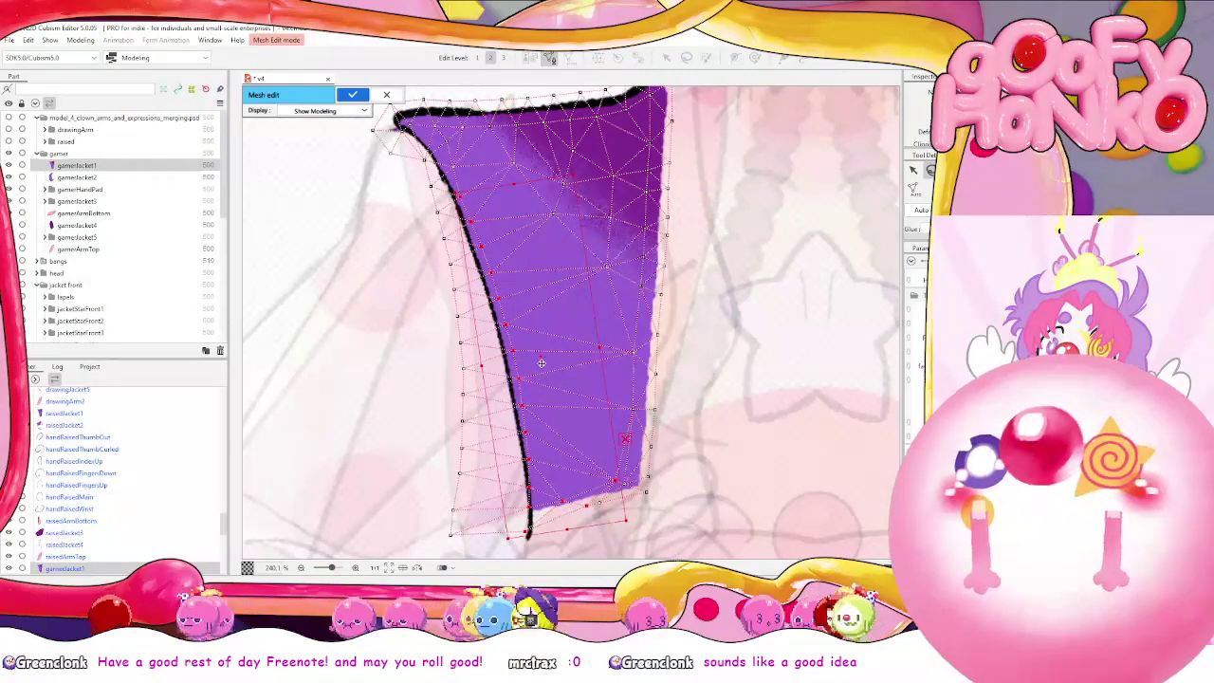
drag(541, 365, 548, 353)
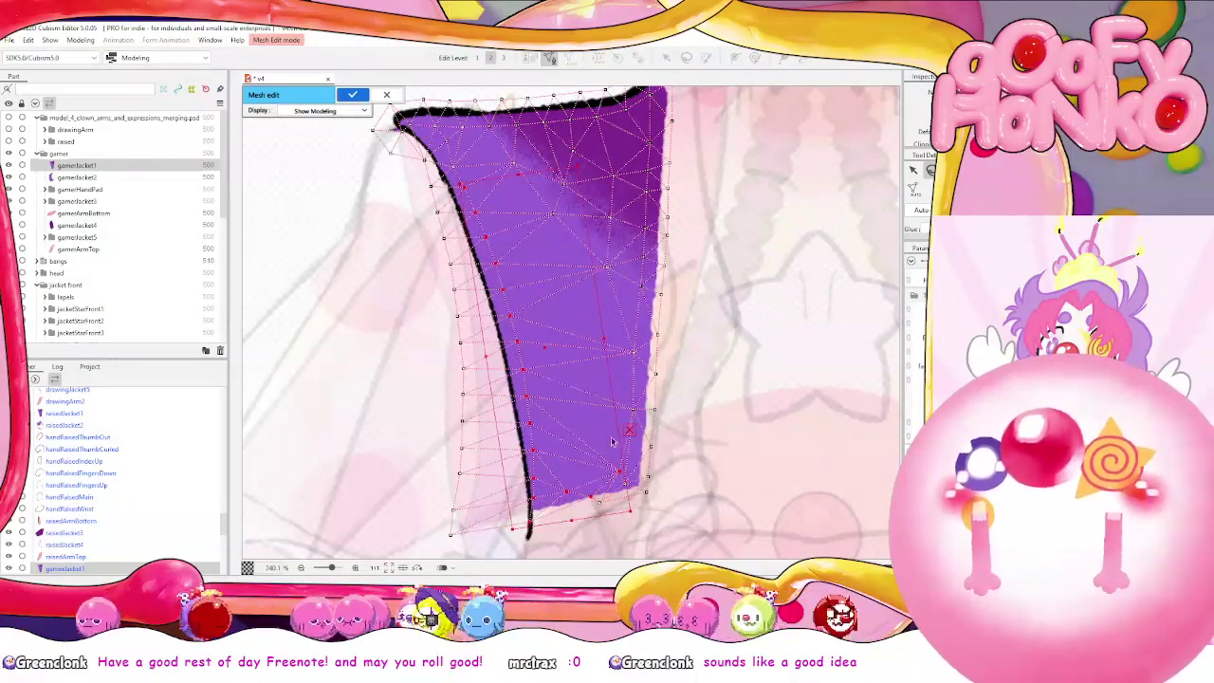
click(687, 490)
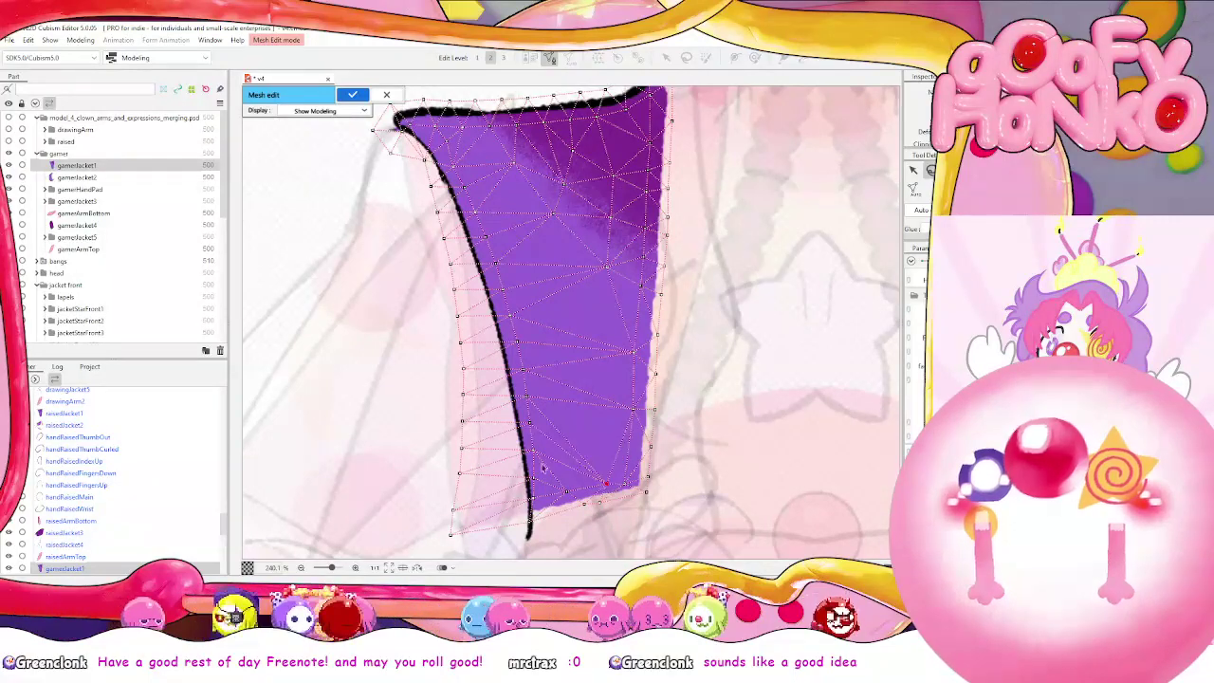
Shift the lower armhole vertices slightly inward from the outline and apply the mesh edit to gamerJacket1
mouse_move(502, 372)
mouse_down()
mouse_move(502, 506)
mouse_move(518, 546)
mouse_move(549, 485)
mouse_move(544, 516)
mouse_move(578, 504)
mouse_move(560, 402)
mouse_up()
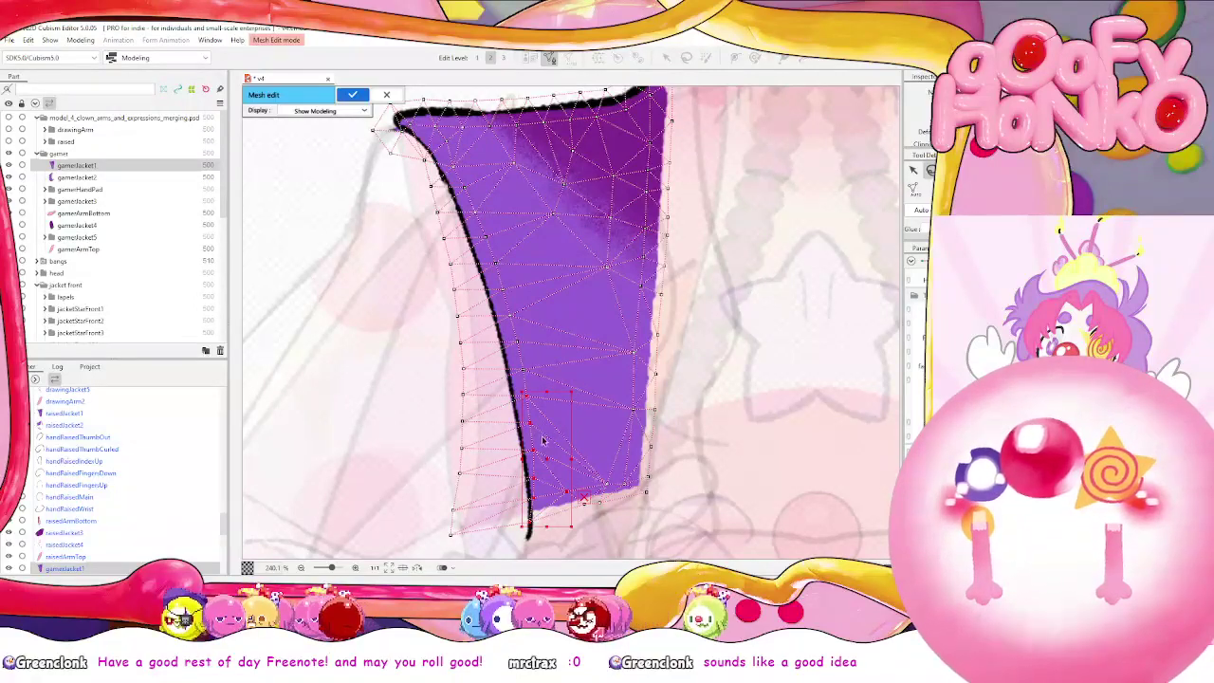
drag(545, 455, 554, 456)
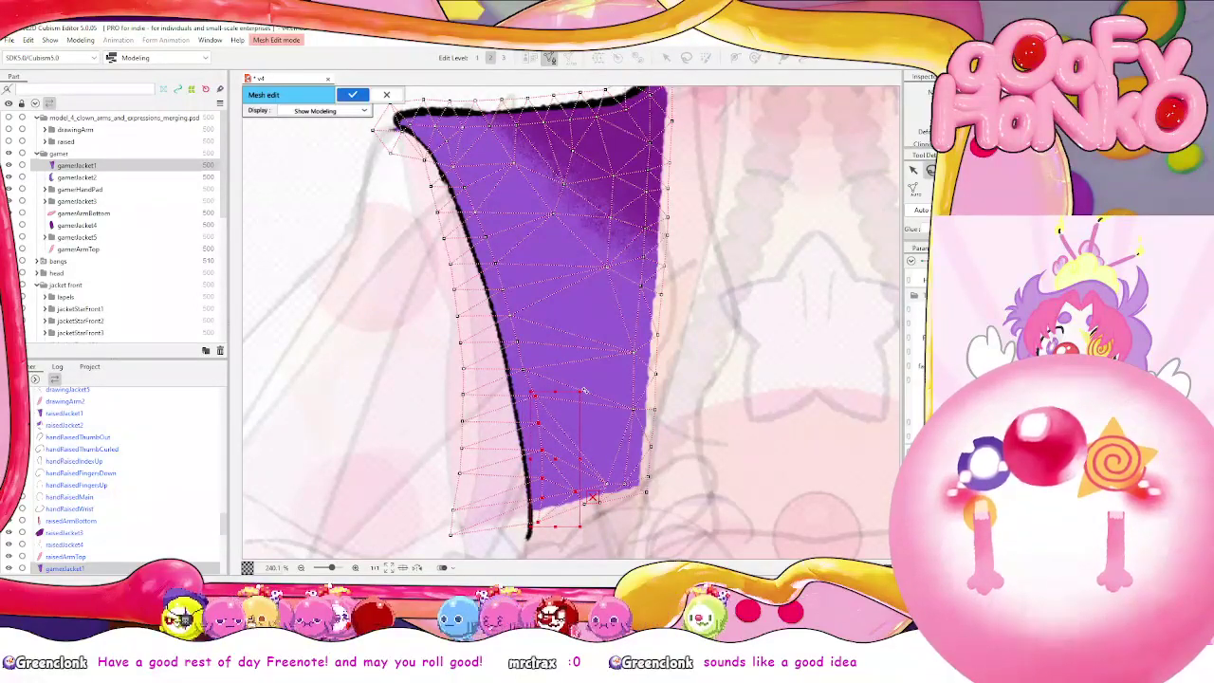
drag(584, 390, 582, 386)
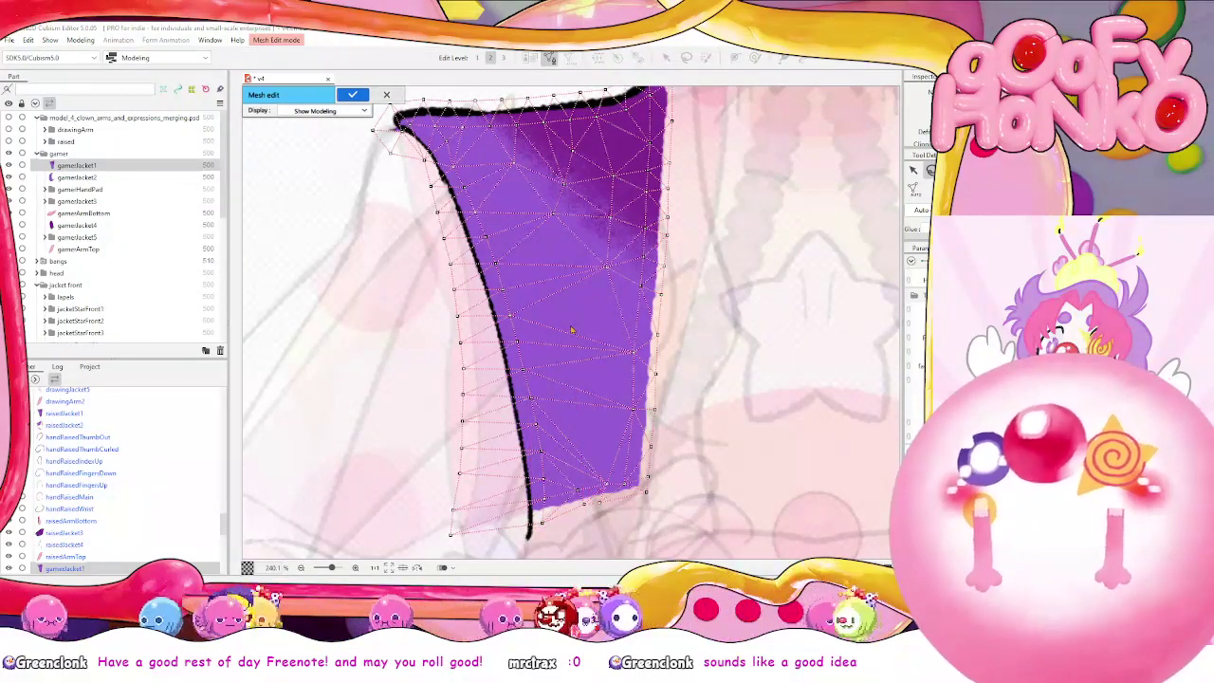
click(355, 96)
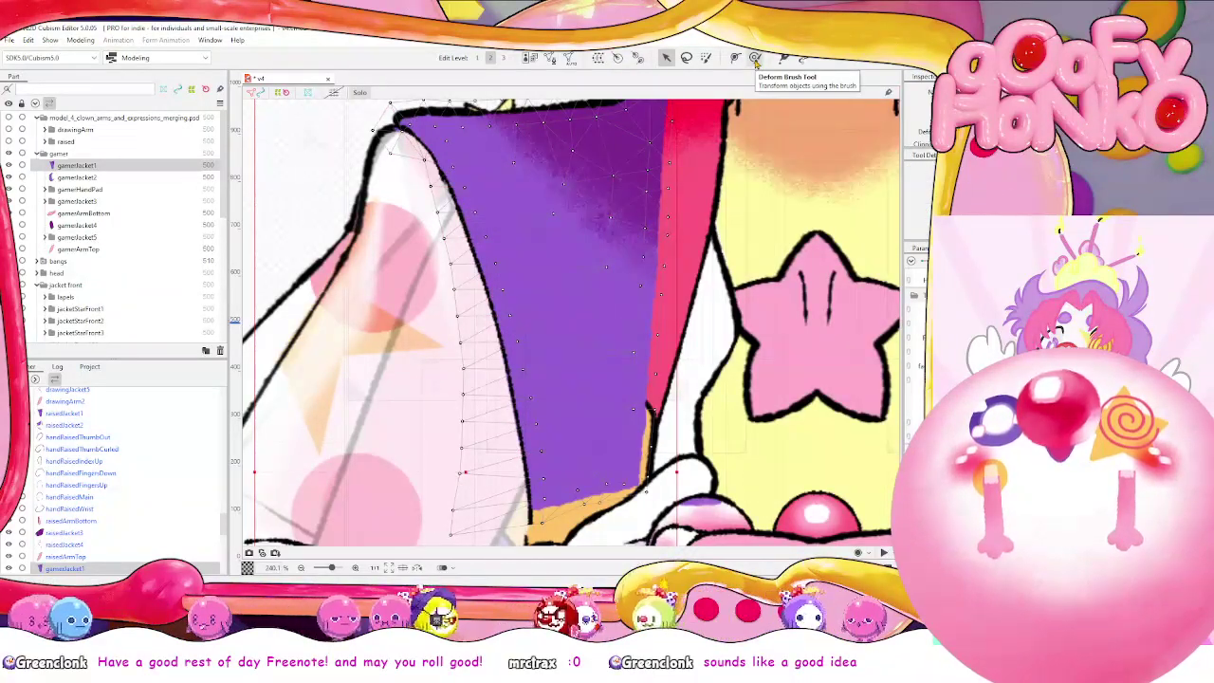
Bring gamerJacket1's outer vertex column close to the armhole outline, add a vertex below the lower corner, and apply the mesh edit
click(557, 63)
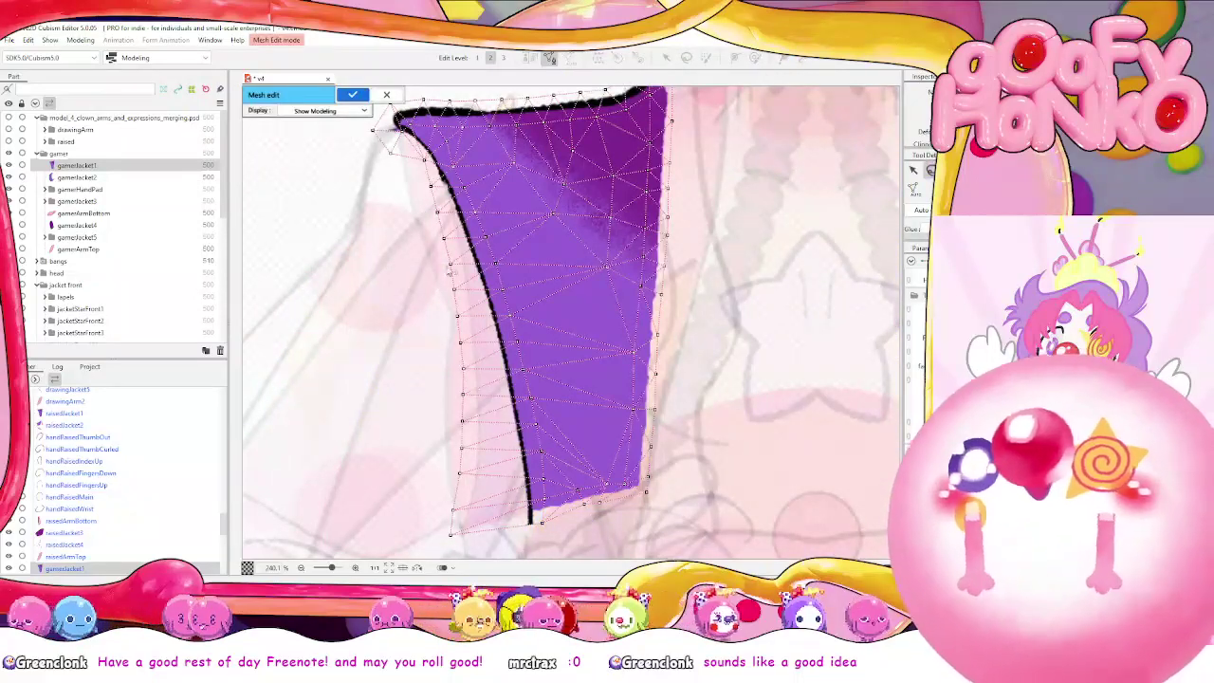
mouse_move(431, 237)
mouse_down()
mouse_move(418, 515)
mouse_move(429, 559)
mouse_move(482, 529)
mouse_move(496, 451)
mouse_move(433, 203)
mouse_up()
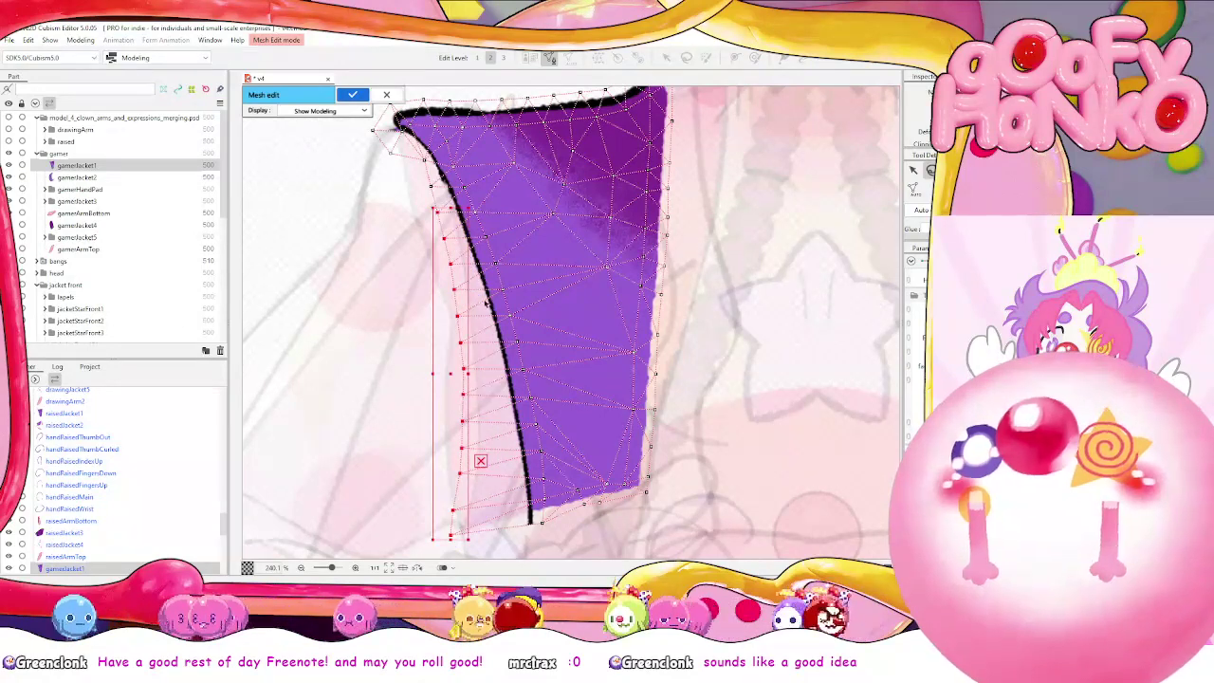
drag(473, 374, 493, 368)
click(428, 223)
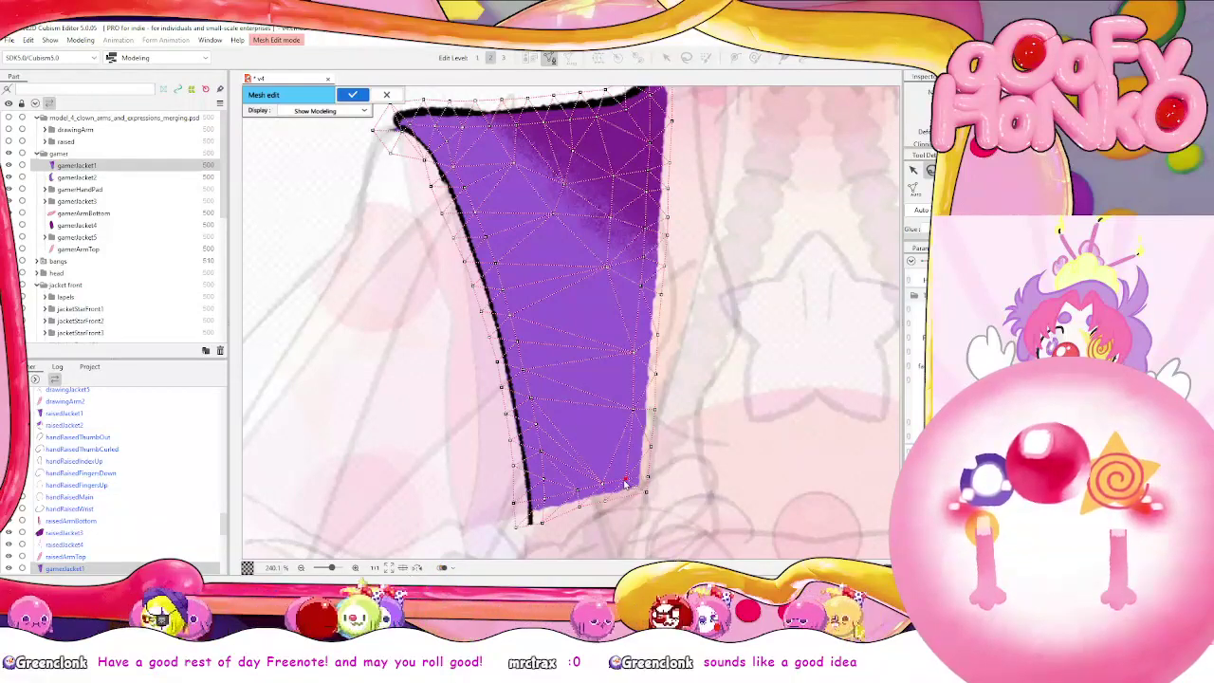
scroll(546, 523, down, 4)
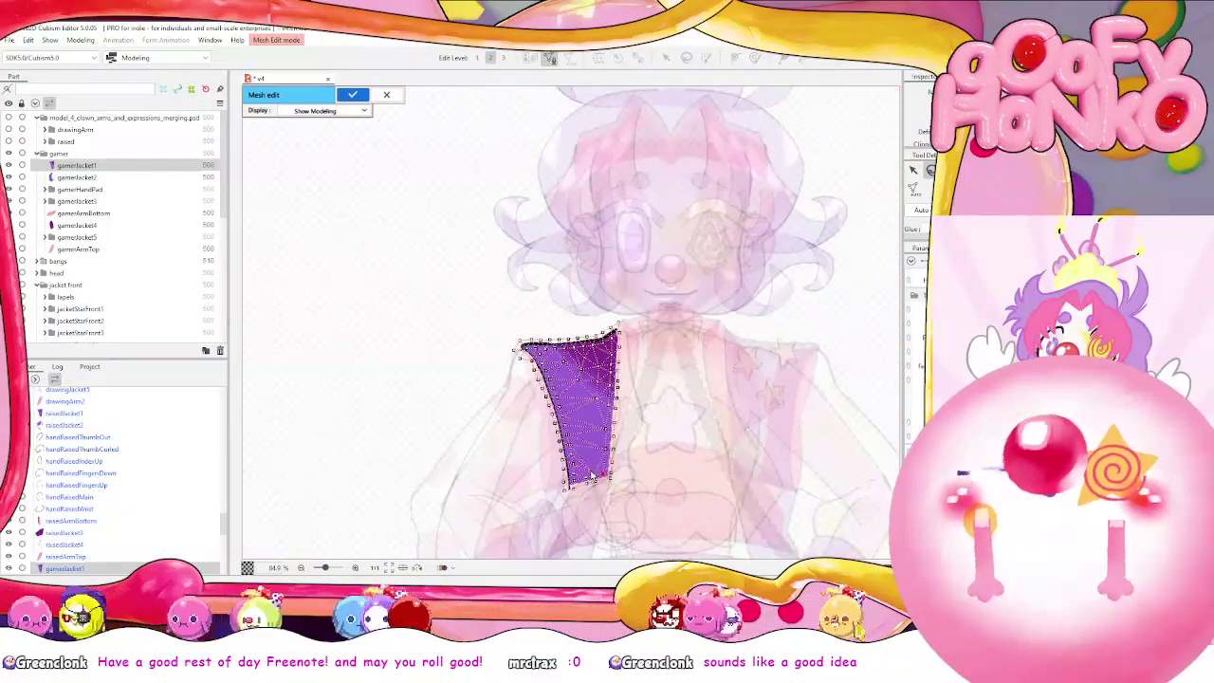
scroll(589, 474, up, 4)
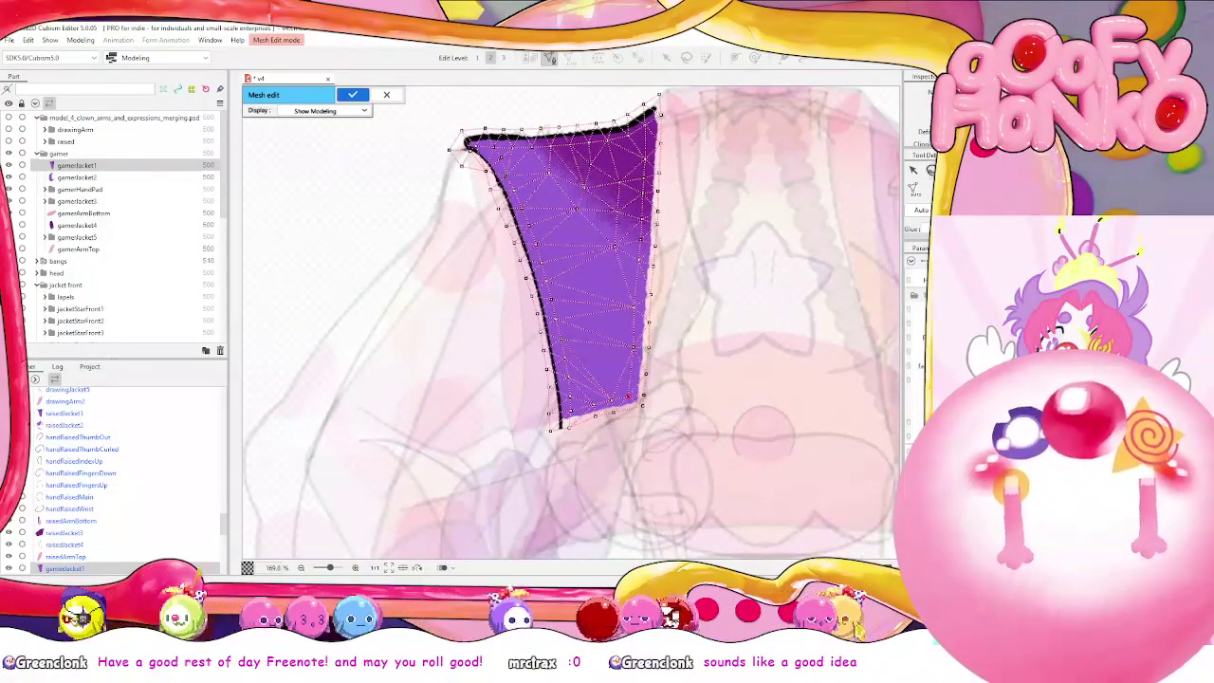
click(548, 453)
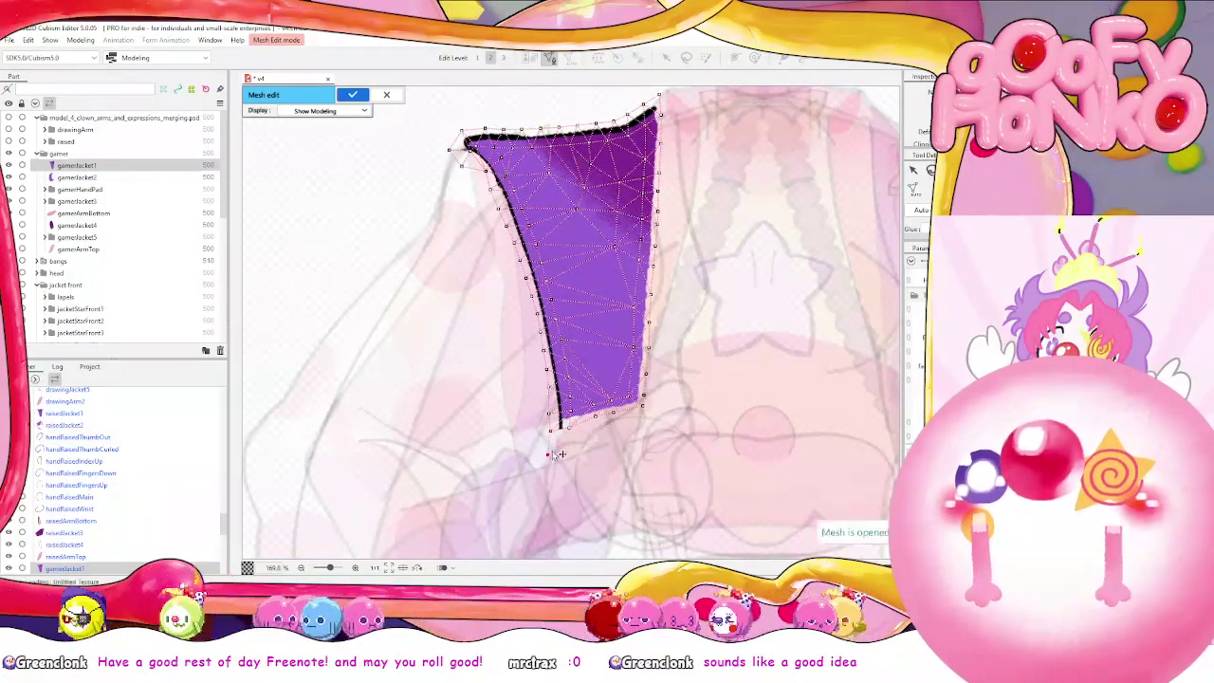
click(364, 96)
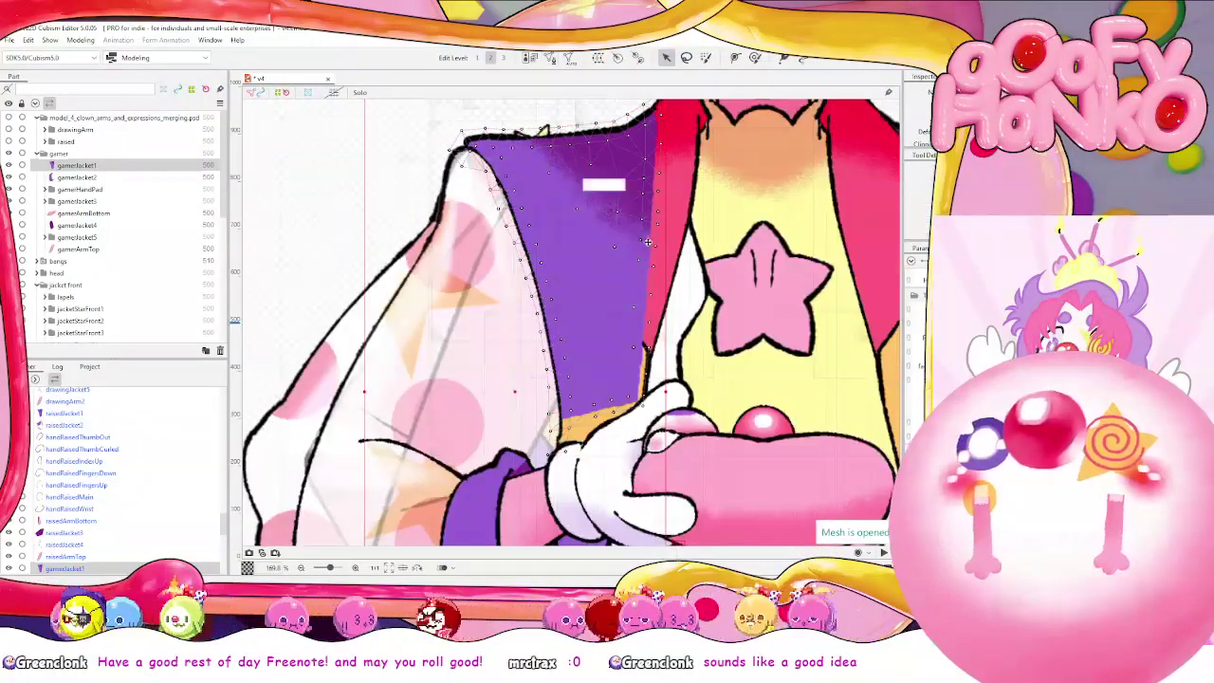
Select gamerArmTop and examine how it sits beneath the jacket compared with the default sleeve
scroll(653, 245, down, 3)
scroll(652, 257, up, 2)
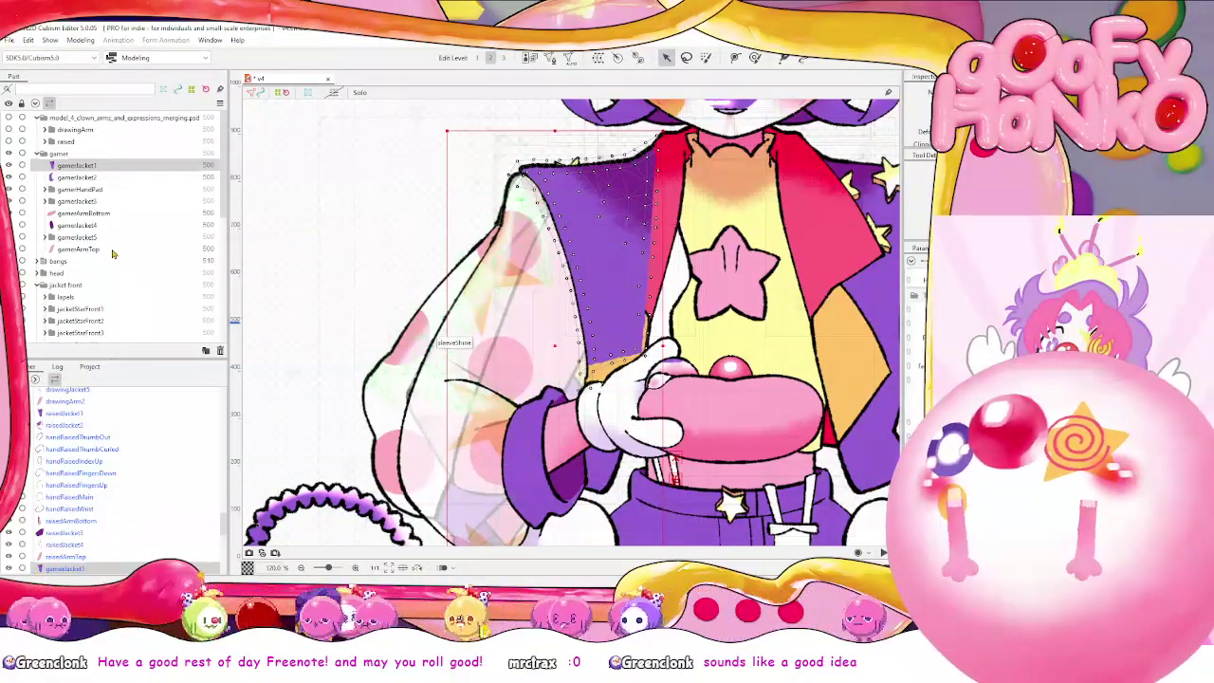
click(78, 248)
scroll(588, 297, down, 3)
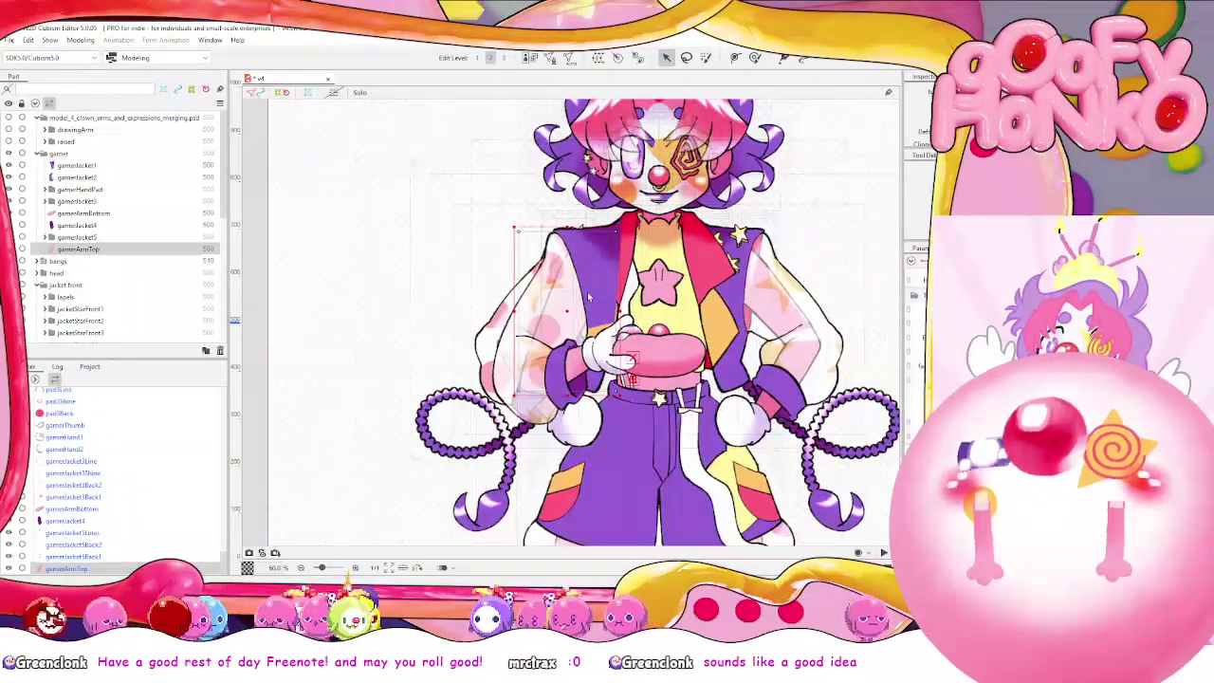
scroll(588, 297, up, 3)
drag(588, 296, 512, 291)
scroll(176, 271, down, 2)
scroll(177, 270, up, 2)
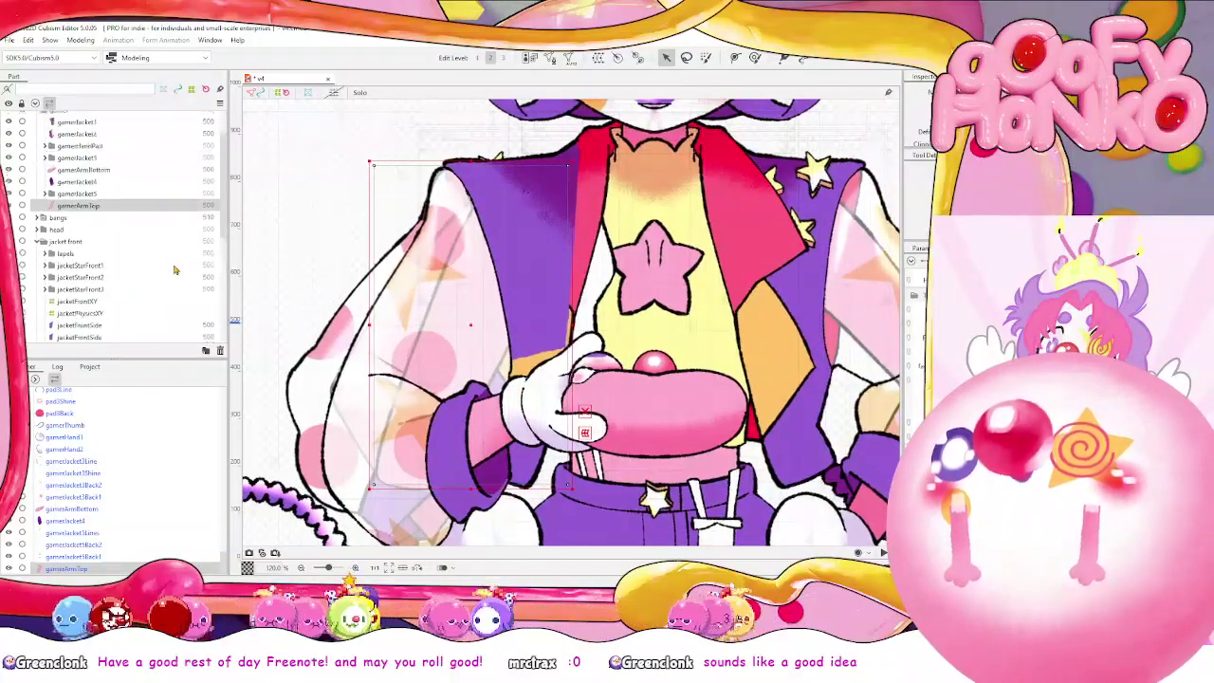
scroll(481, 267, down, 3)
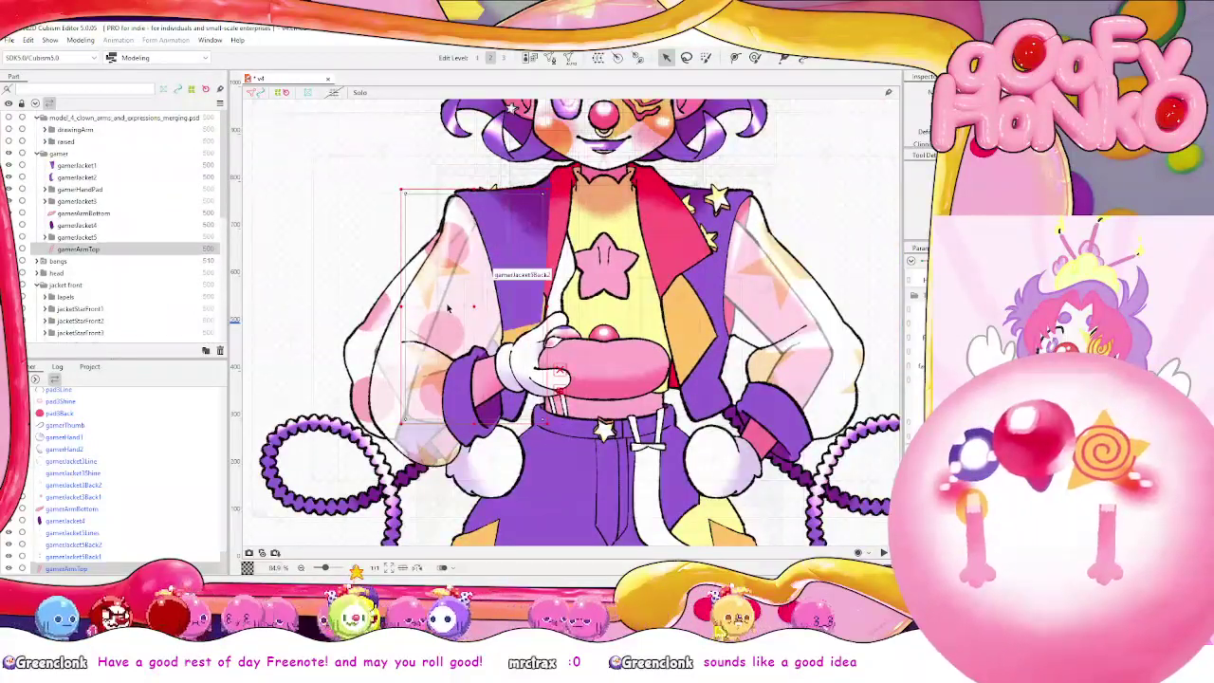
Select the default armTop mesh under the sleeve and examine its vertex layout at the shoulder
right_click(449, 279)
mouse_move(497, 339)
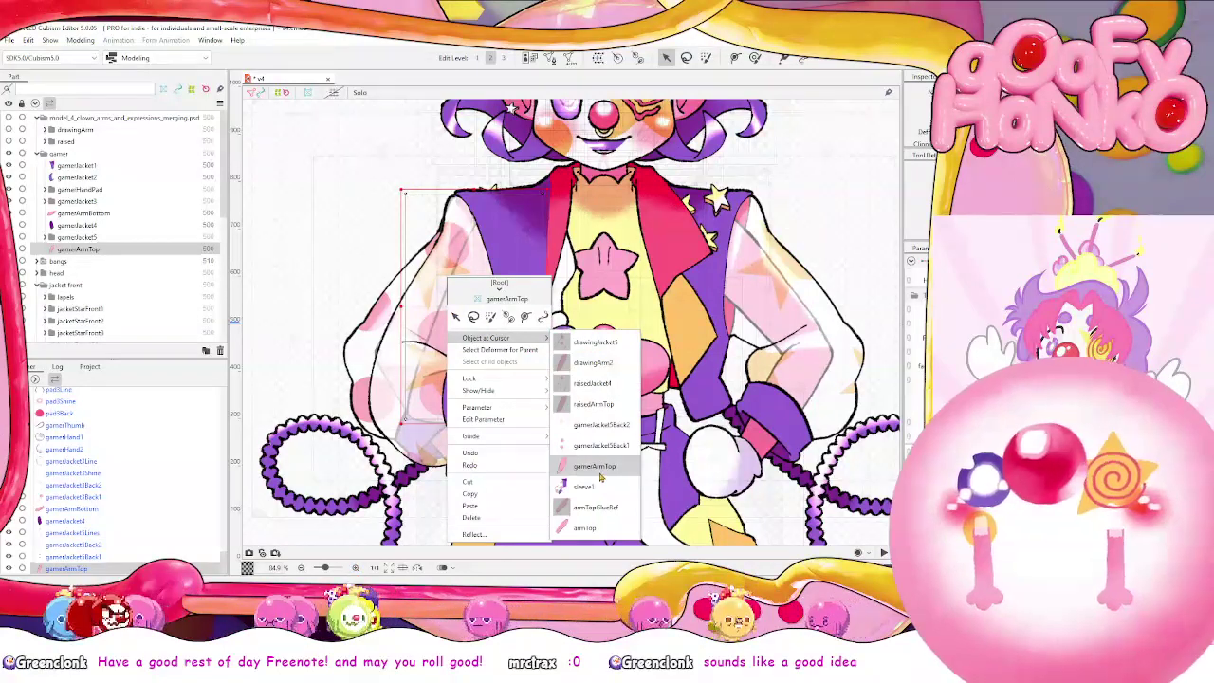
click(603, 525)
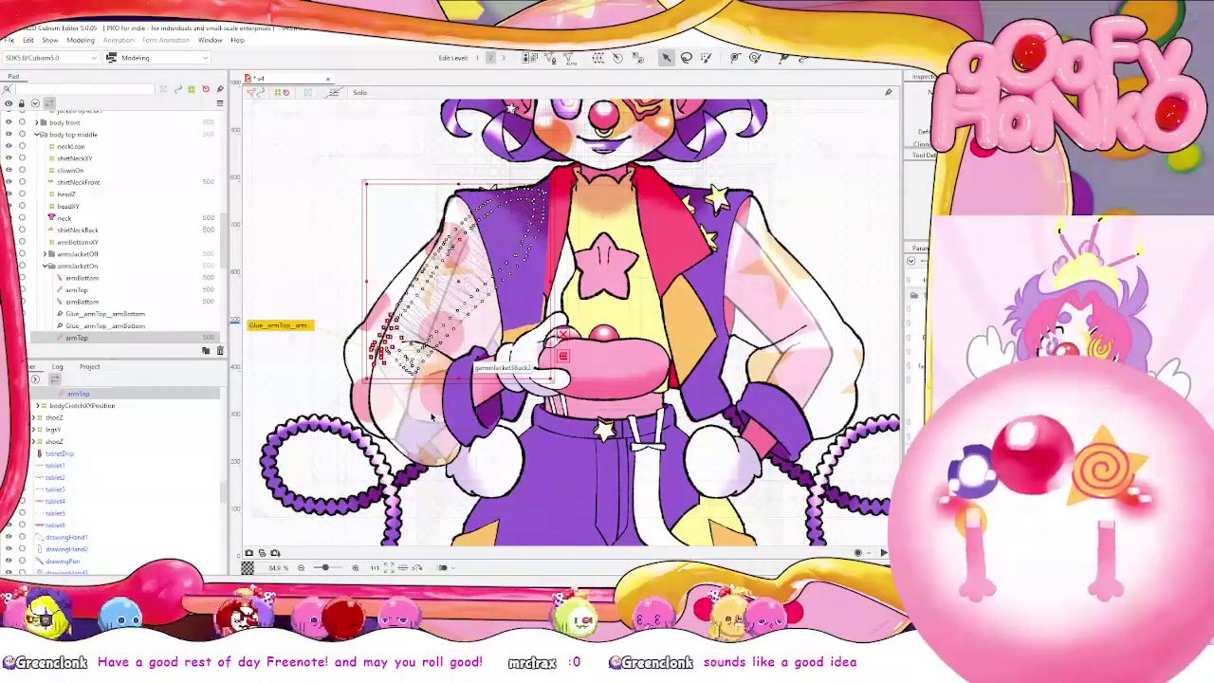
scroll(560, 180, up, 6)
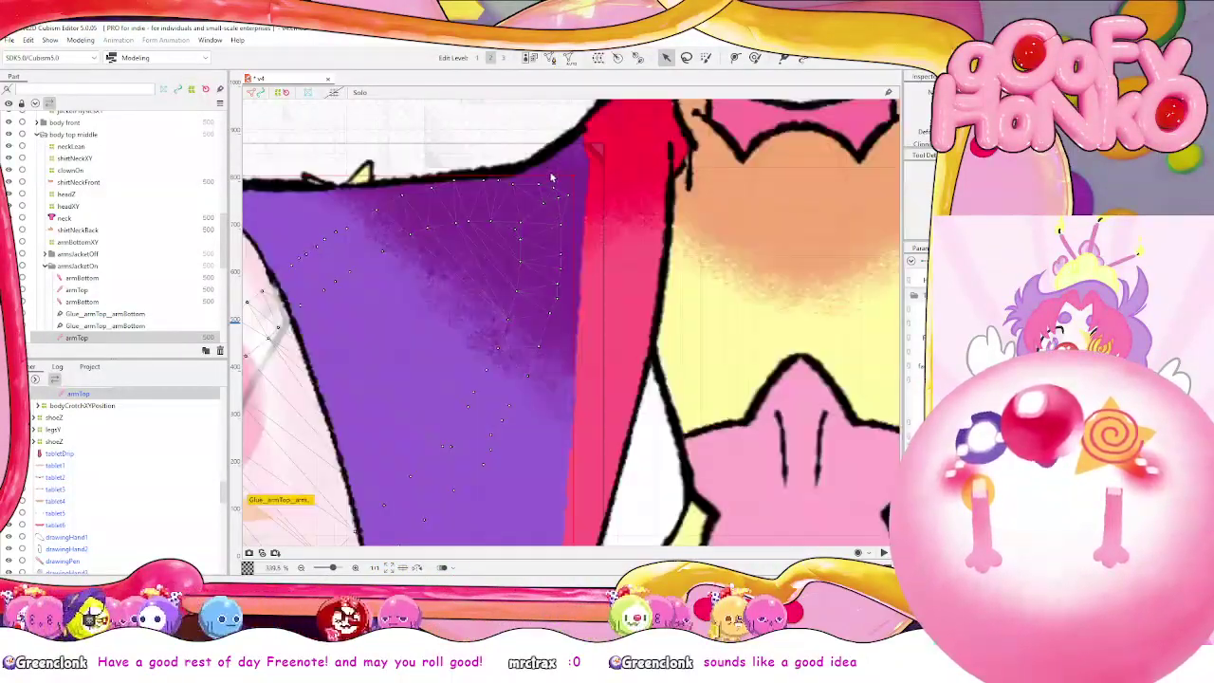
scroll(569, 199, down, 3)
scroll(564, 216, up, 8)
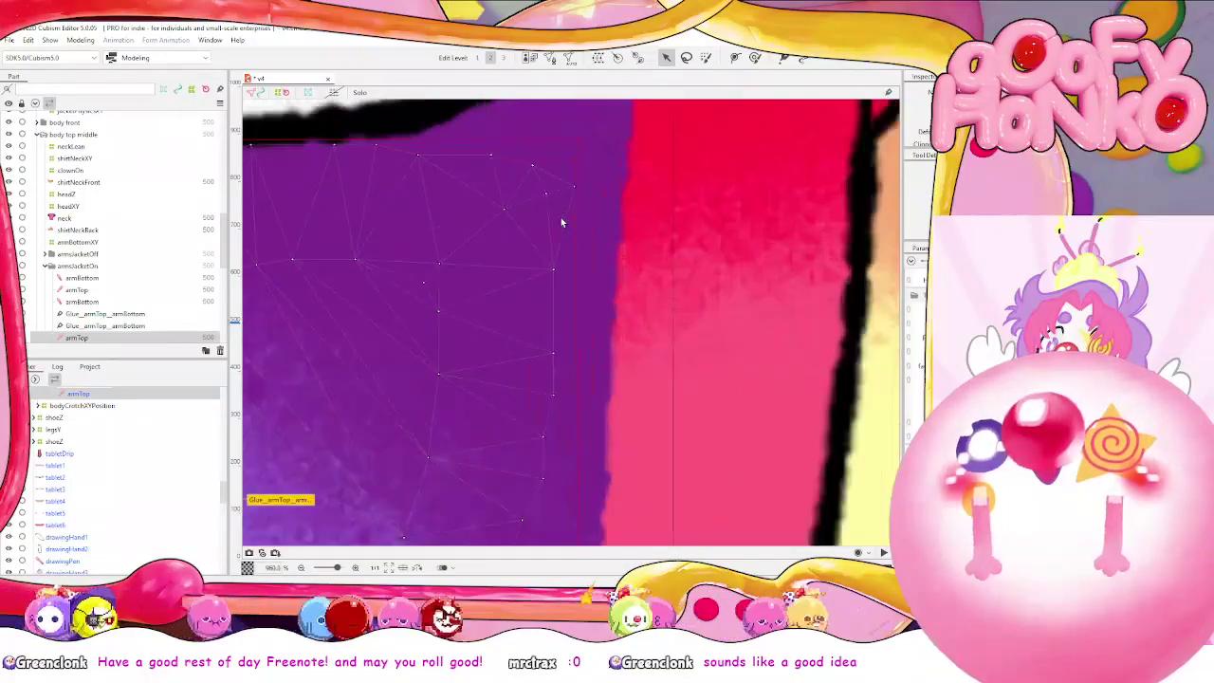
scroll(562, 222, down, 2)
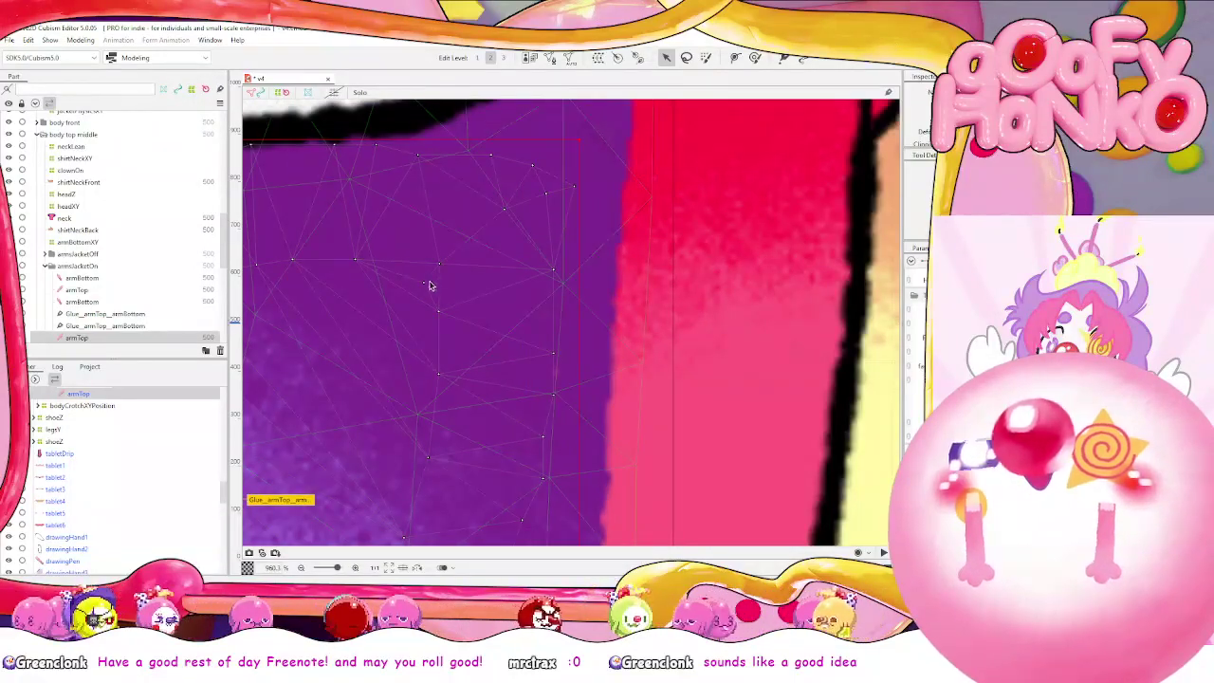
scroll(427, 285, down, 1)
scroll(427, 284, up, 5)
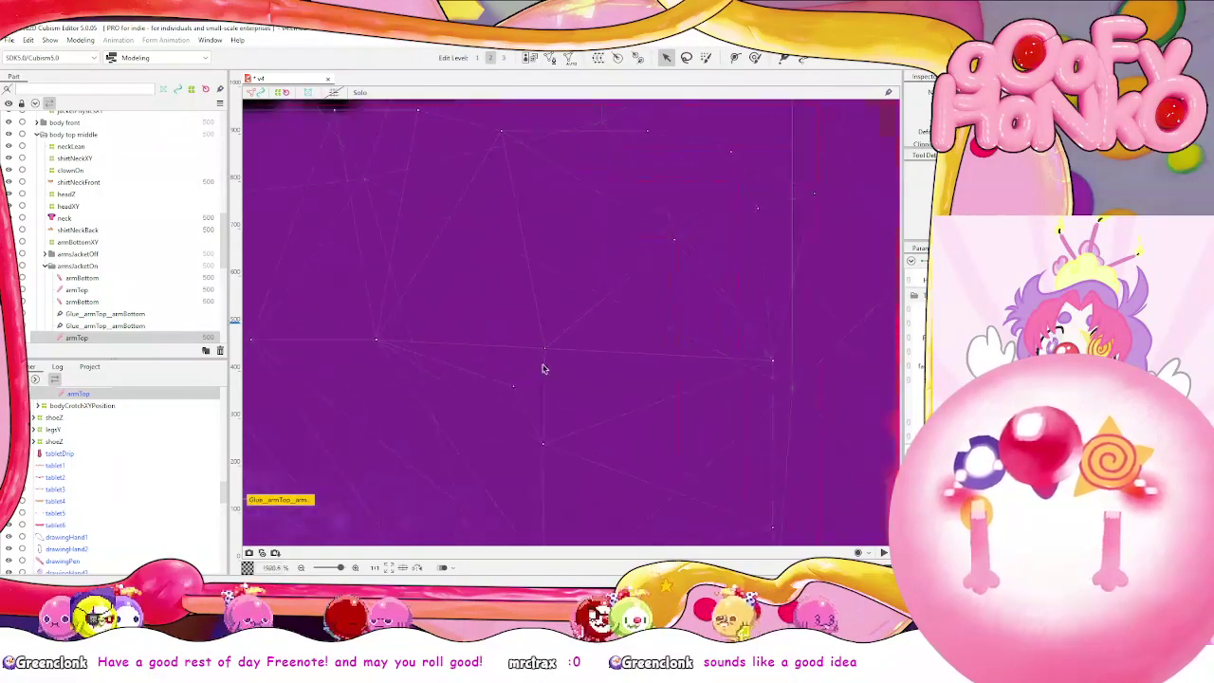
Examine the default armTop mesh from the shoulder down to the elbow and its closely spaced interior vertices
scroll(542, 368, down, 6)
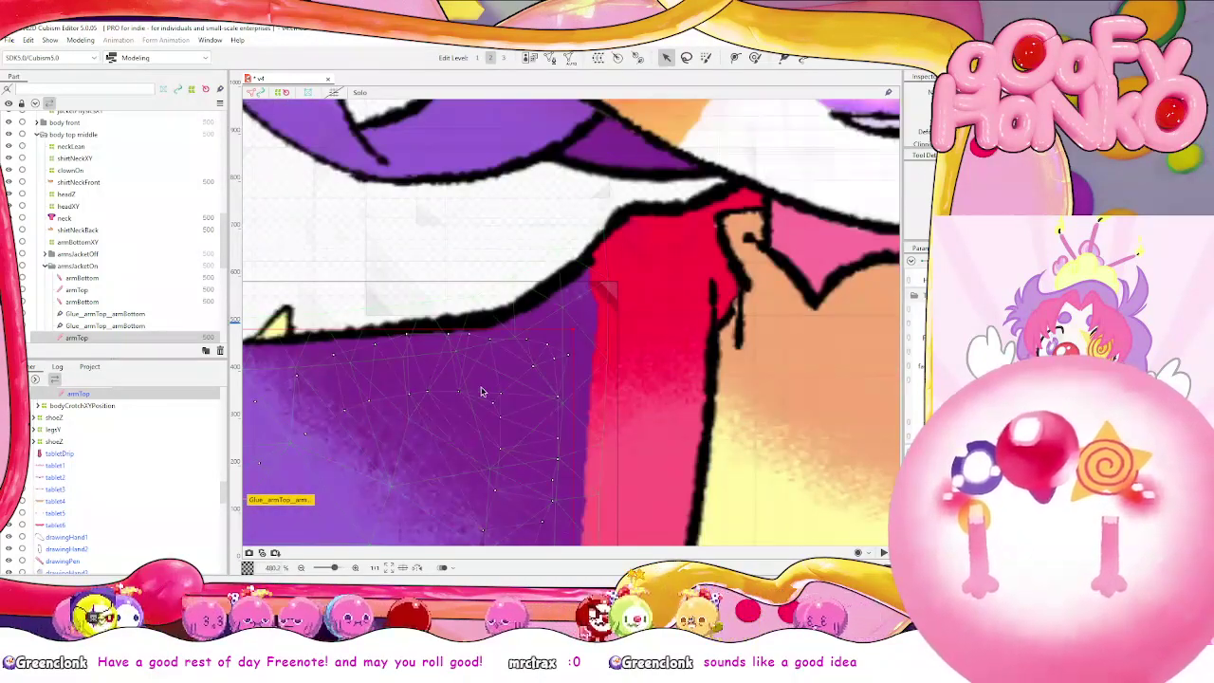
scroll(482, 393, up, 5)
scroll(522, 192, down, 9)
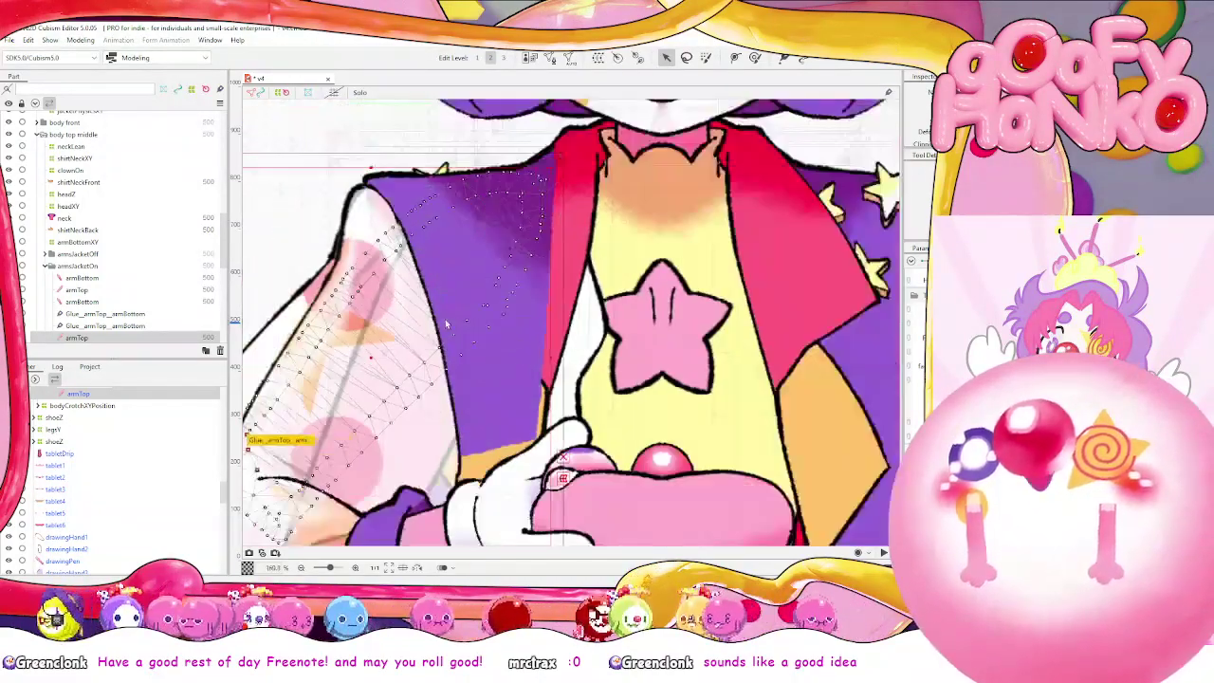
drag(423, 332, 563, 266)
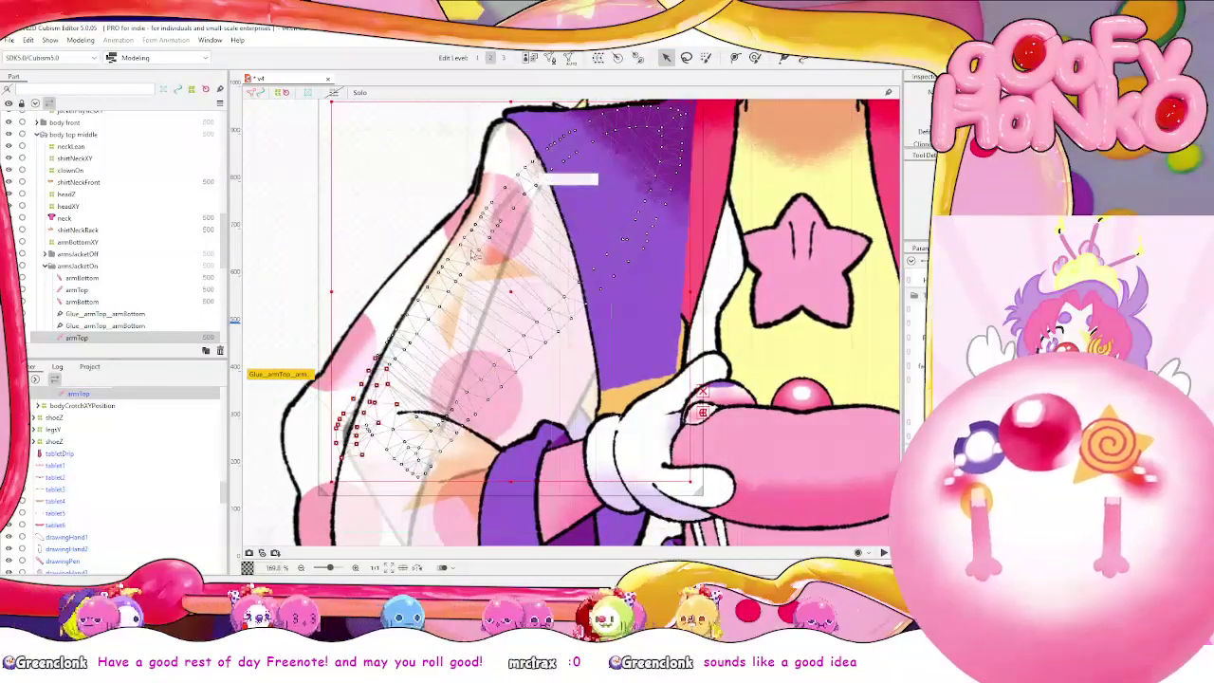
drag(505, 332, 513, 244)
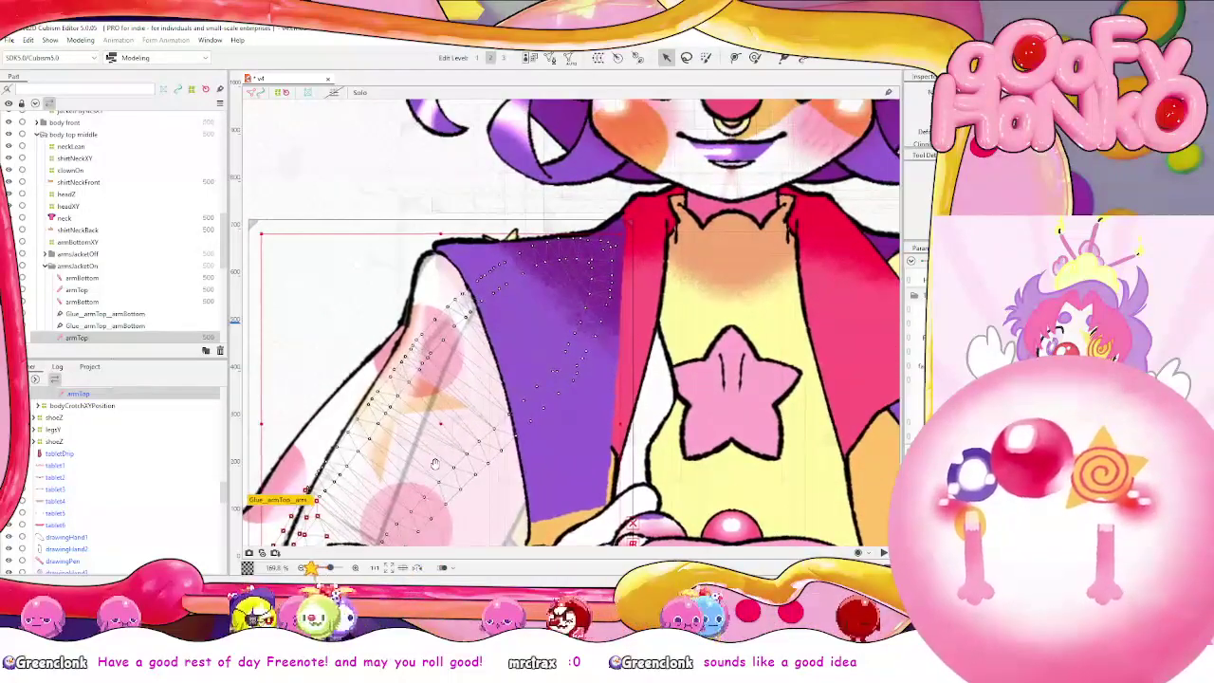
scroll(575, 299, up, 12)
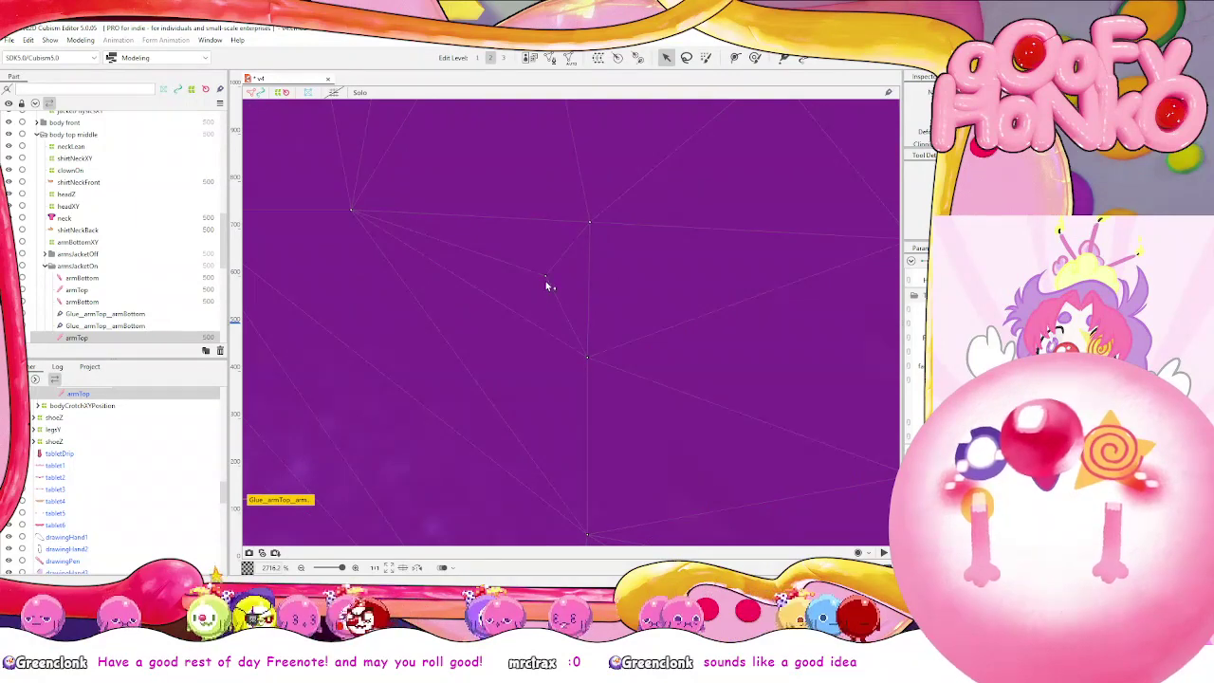
scroll(559, 271, down, 12)
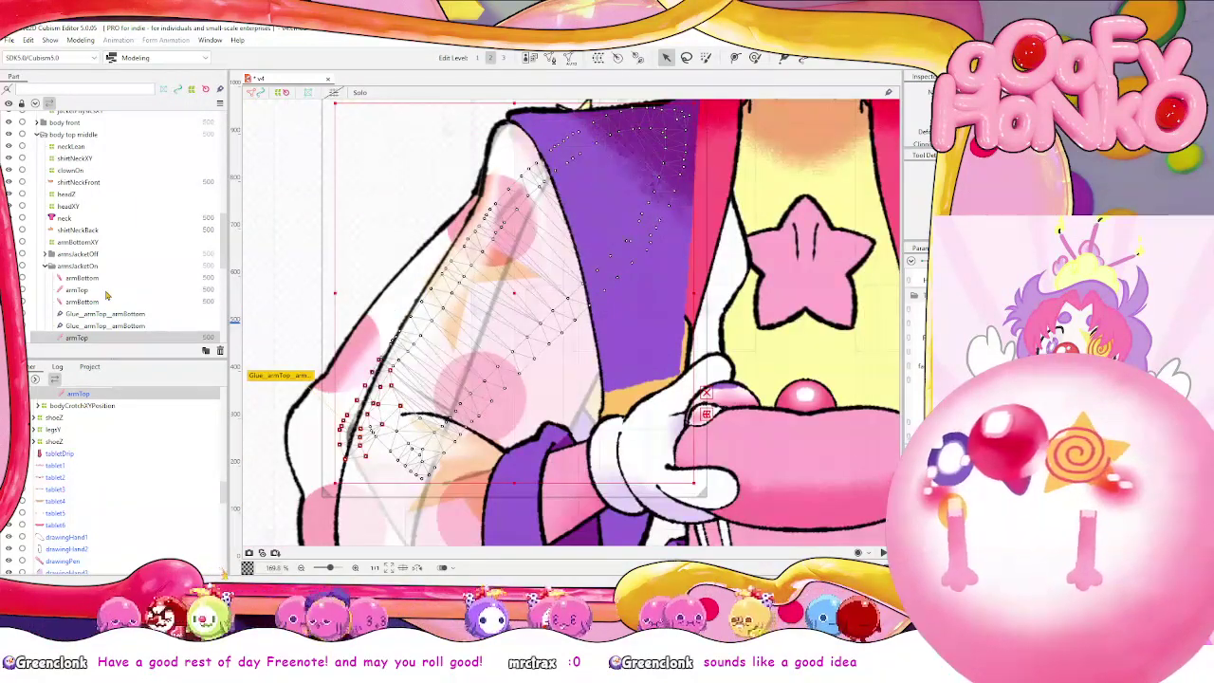
scroll(118, 247, up, 5)
click(99, 214)
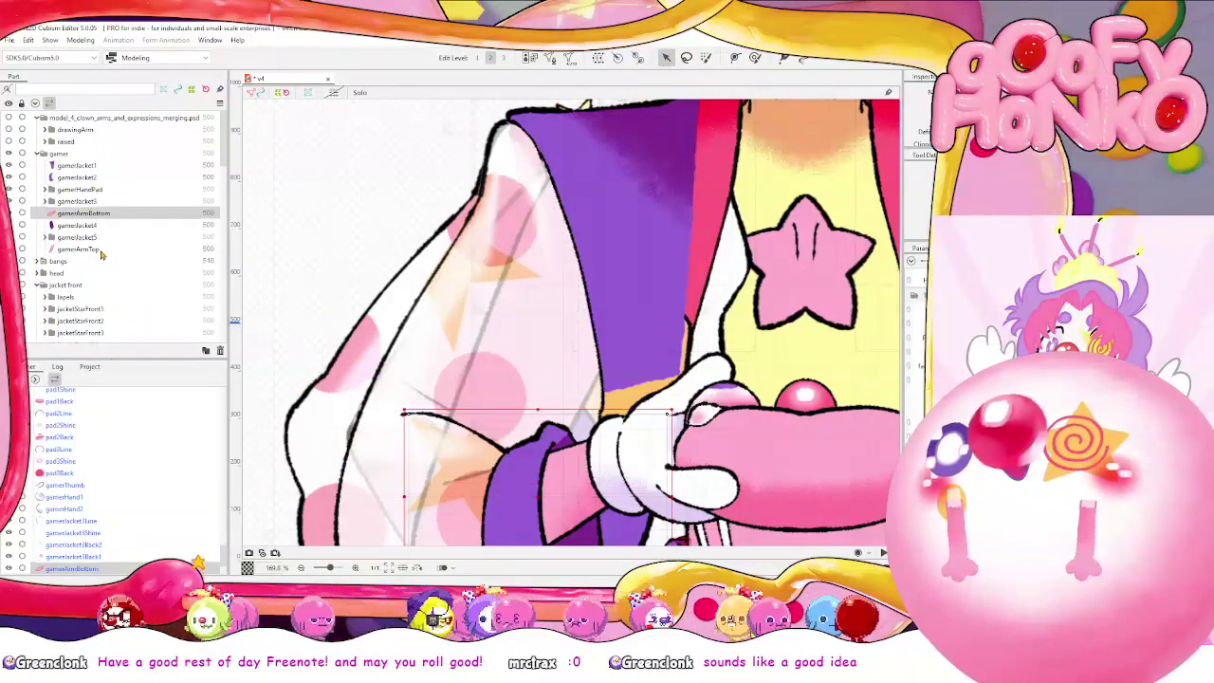
click(102, 251)
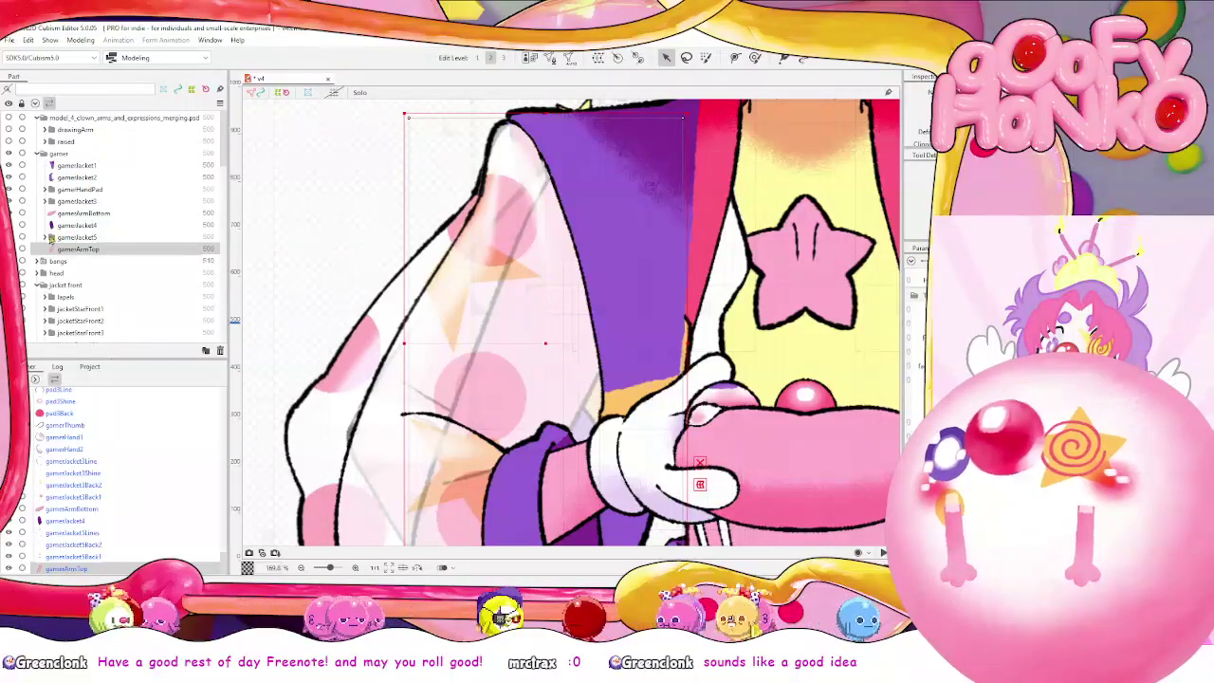
click(45, 237)
ctrl+click(79, 274)
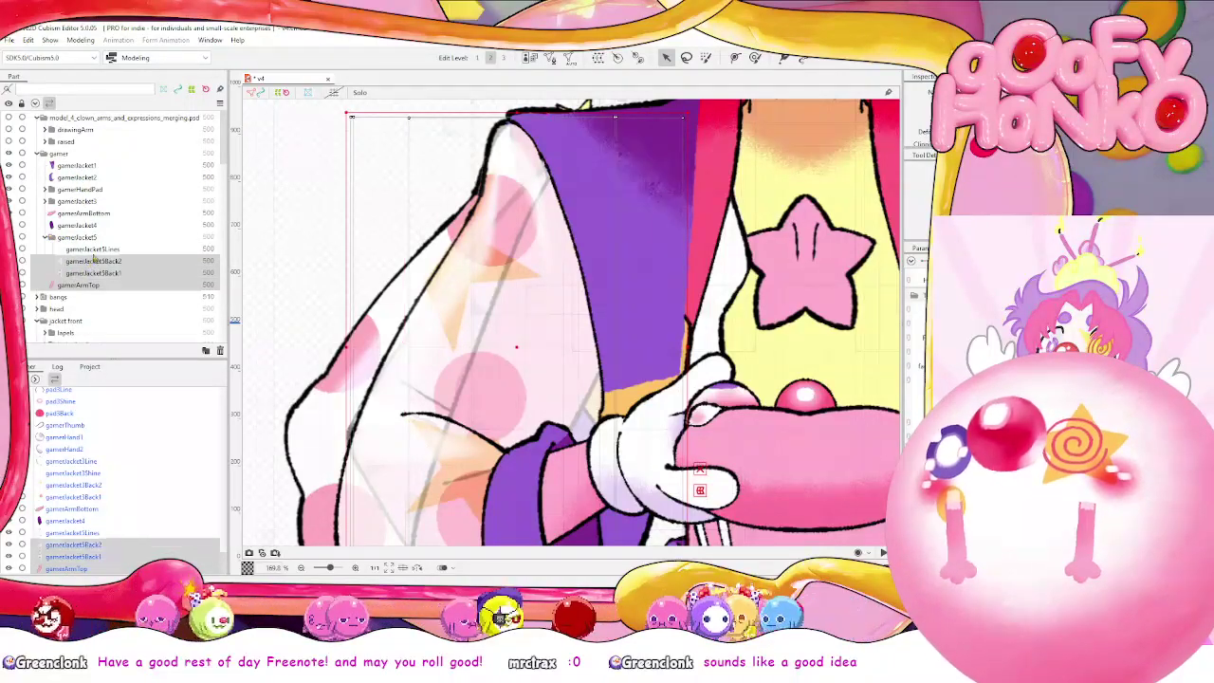
ctrl+click(89, 261)
ctrl+click(94, 249)
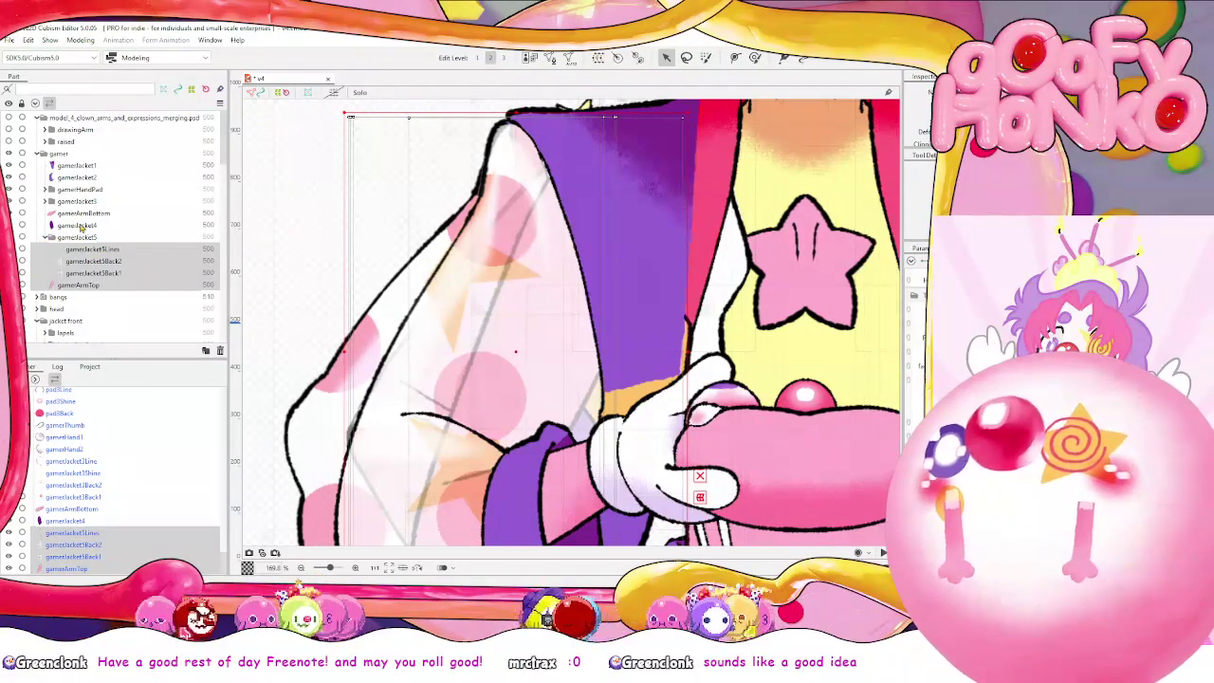
ctrl+click(81, 226)
ctrl+click(82, 215)
click(46, 201)
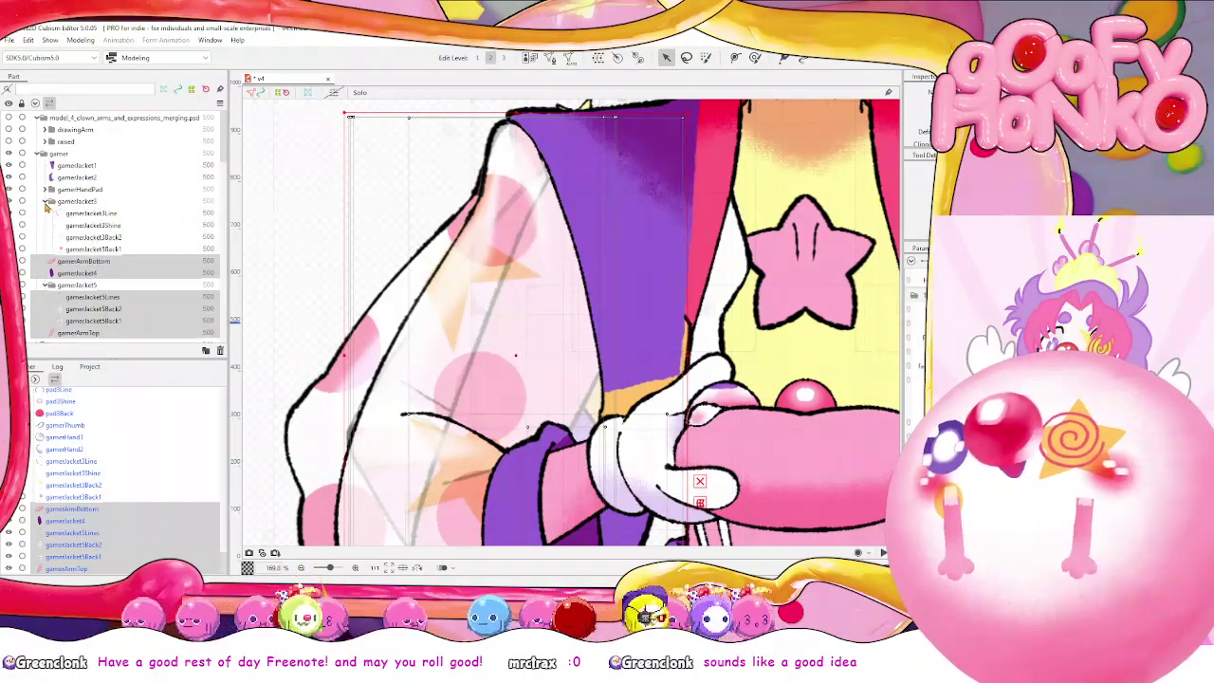
ctrl+click(80, 215)
ctrl+click(80, 226)
ctrl+click(81, 237)
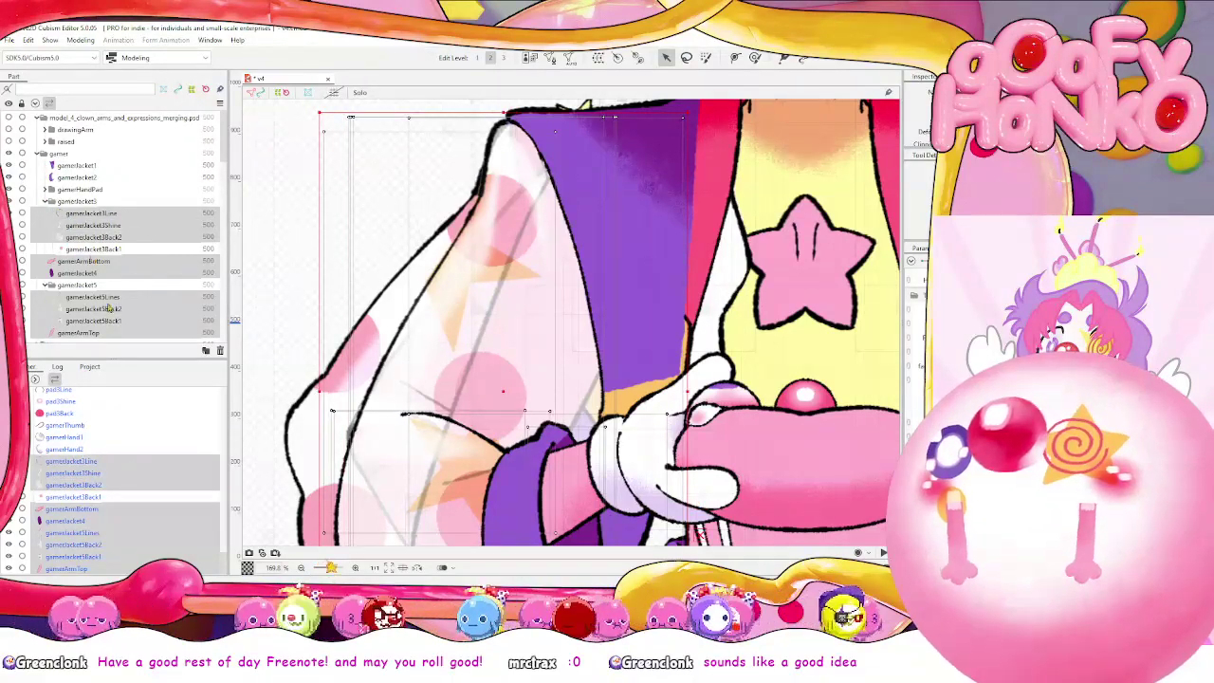
Generate automatic meshes for gamerArmTop, gamerArmBottom, gamerJacket4 and gamerJacket2 together
scroll(108, 307, down, 1)
click(103, 290)
ctrl+click(104, 217)
ctrl+click(101, 229)
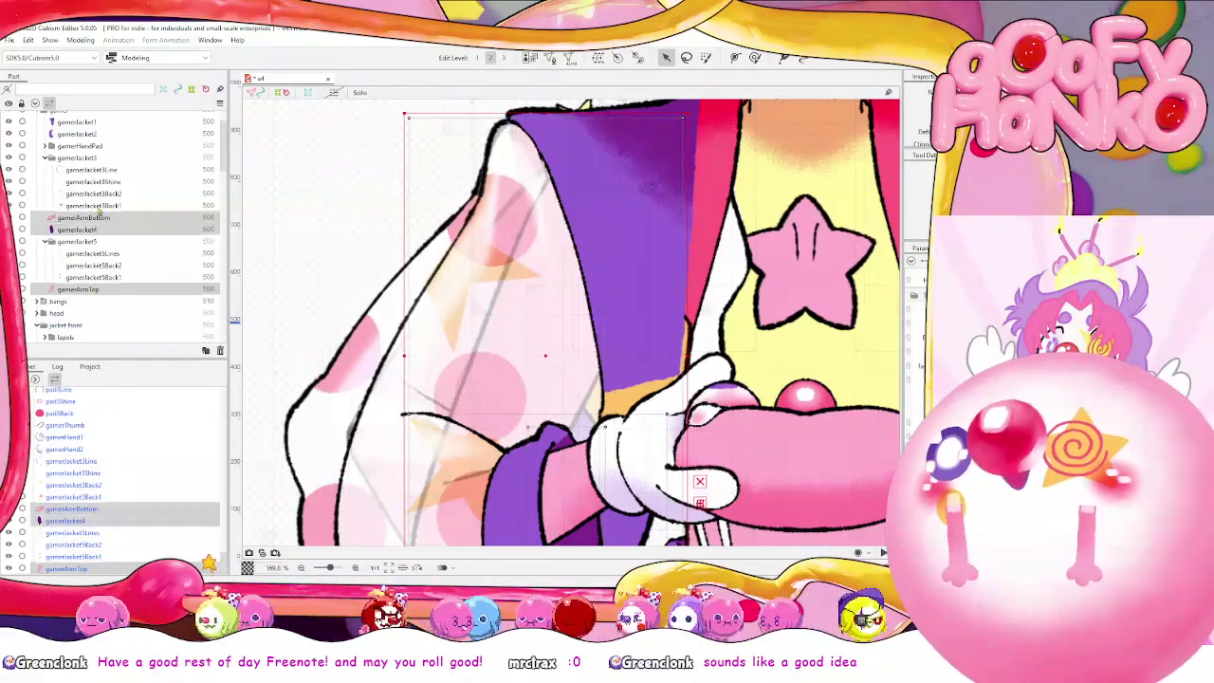
ctrl+click(91, 135)
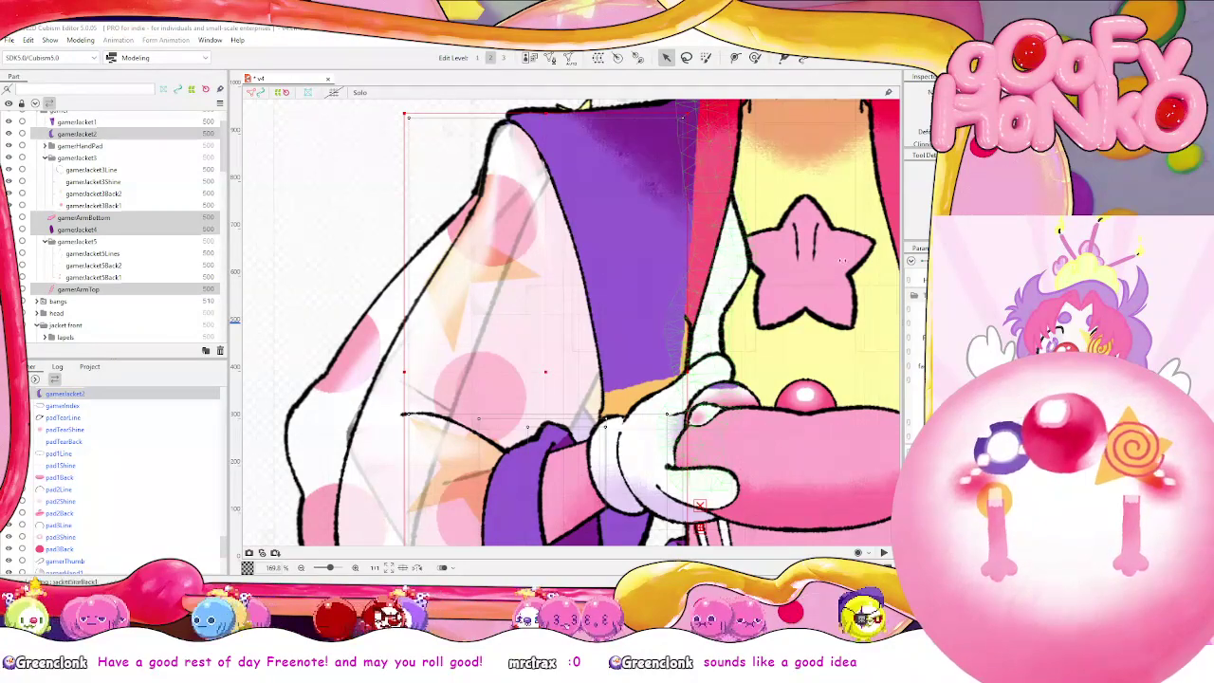
key(ctrl+e)
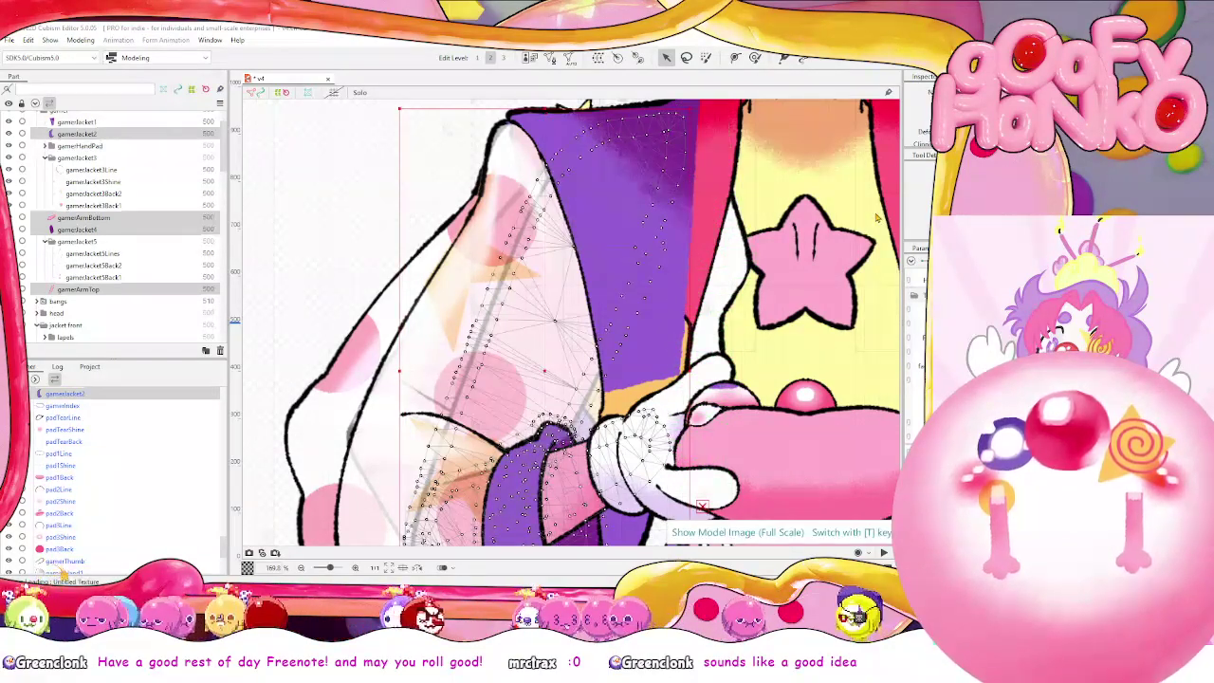
Examine the generated meshes of the gamer arm and jacket parts from the shoulder to the cuff
scroll(675, 143, up, 2)
drag(675, 142, 631, 274)
scroll(631, 274, up, 1)
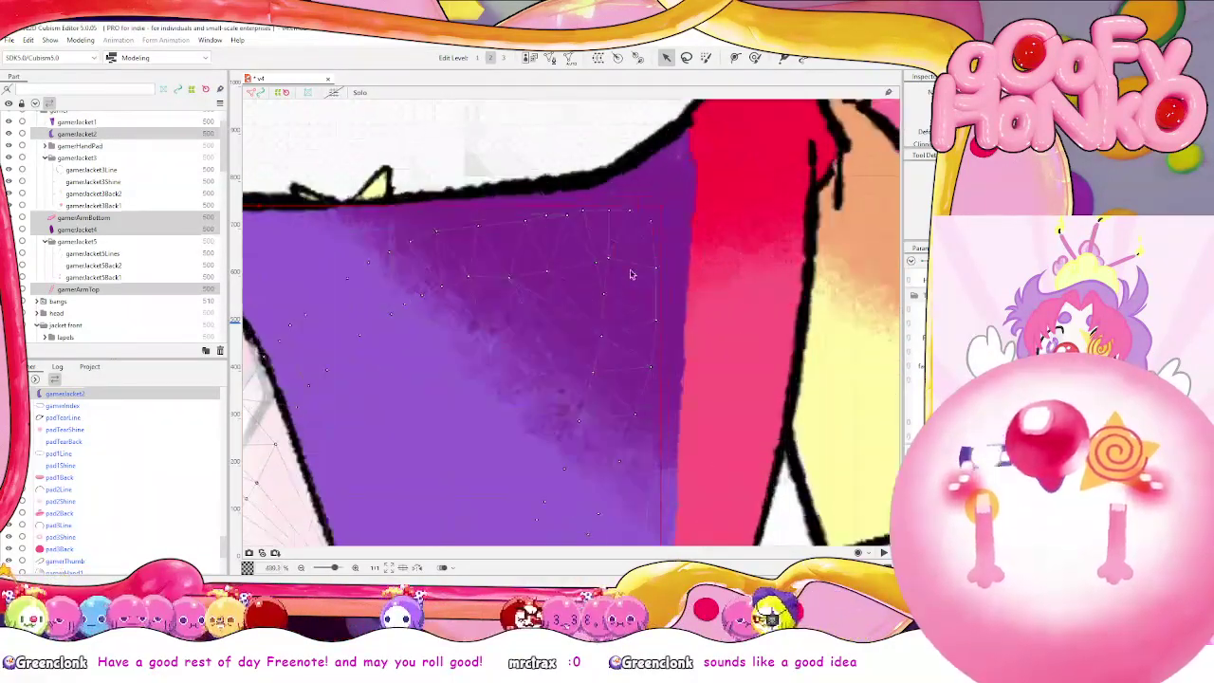
scroll(631, 257, down, 2)
scroll(615, 295, up, 3)
scroll(615, 295, down, 4)
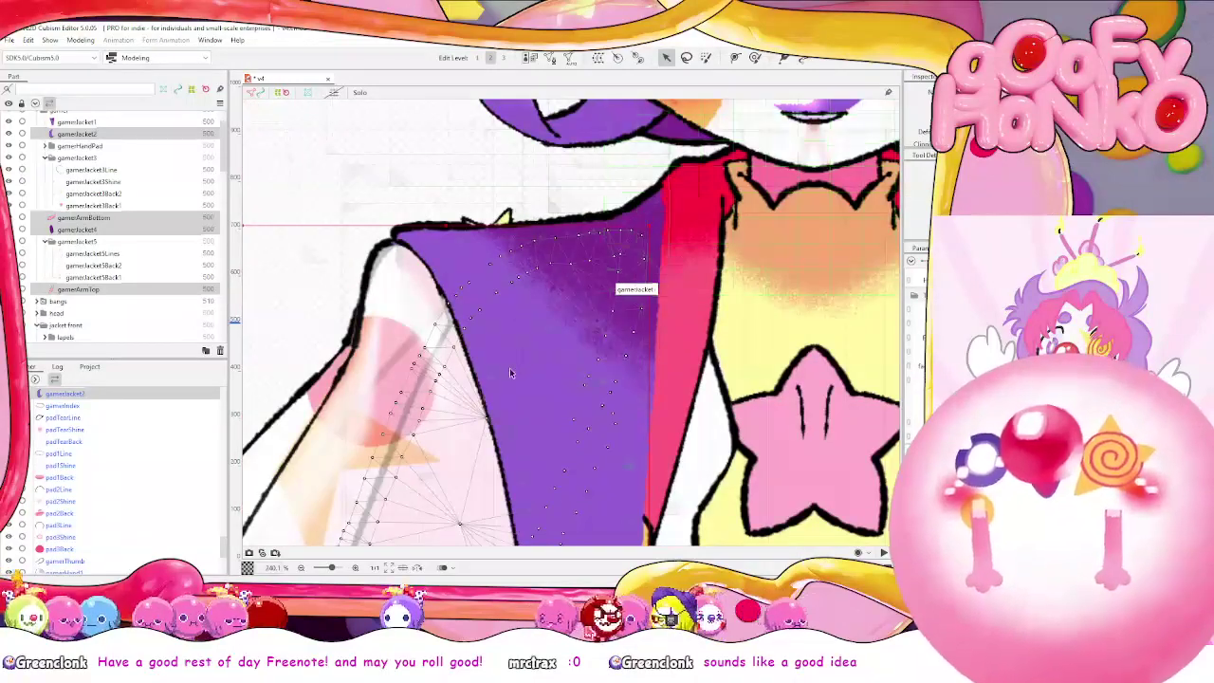
scroll(569, 204, down, 1)
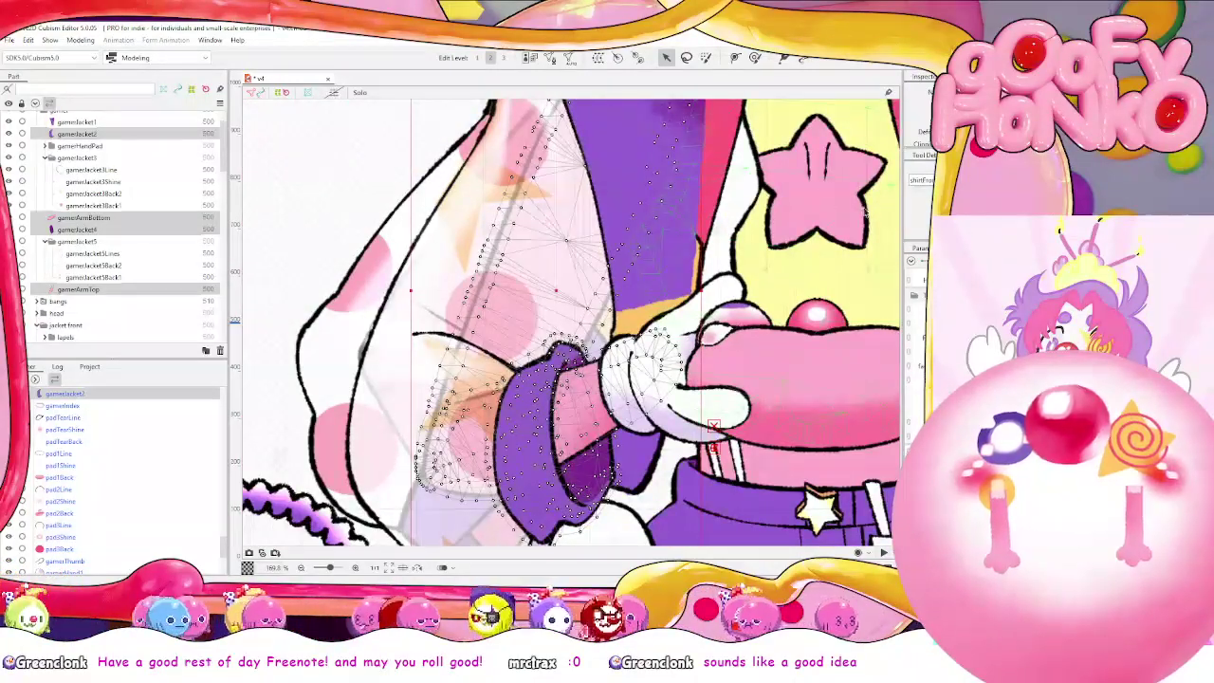
Erase the central vertices of gamerArmTop's mesh, reconnect the remaining ones automatically, and apply the mesh edit
click(142, 289)
click(551, 59)
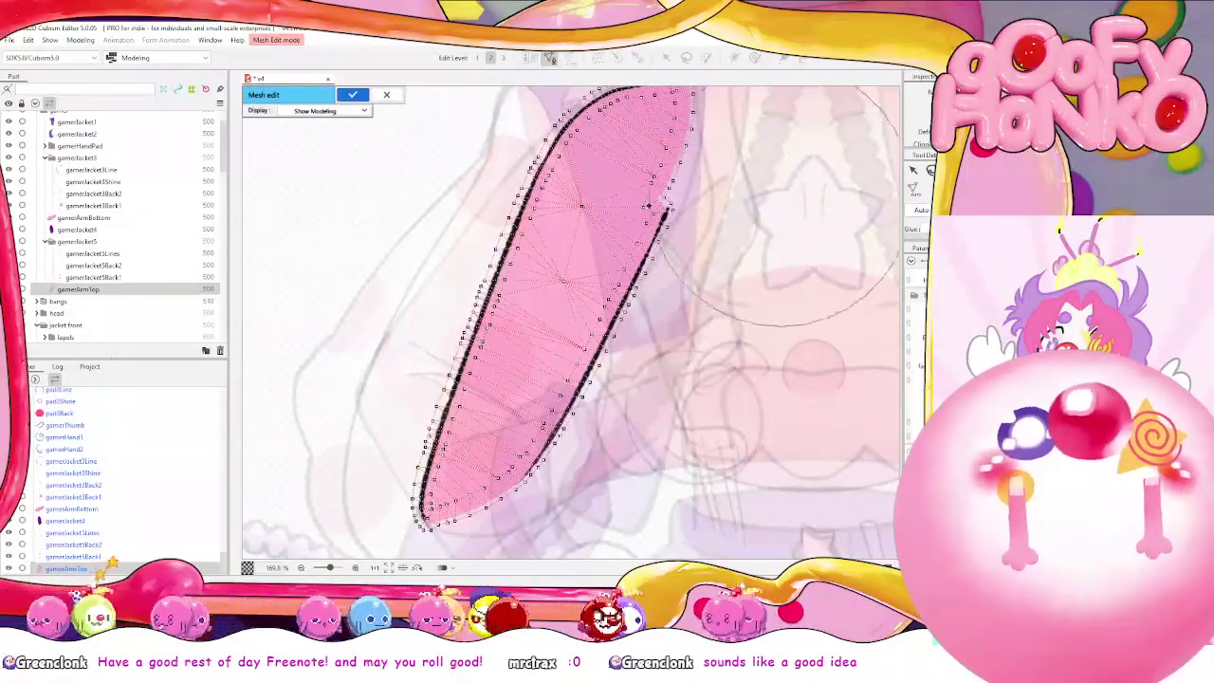
key(b)
mouse_move(620, 250)
mouse_down()
mouse_move(570, 237)
mouse_move(560, 269)
mouse_up()
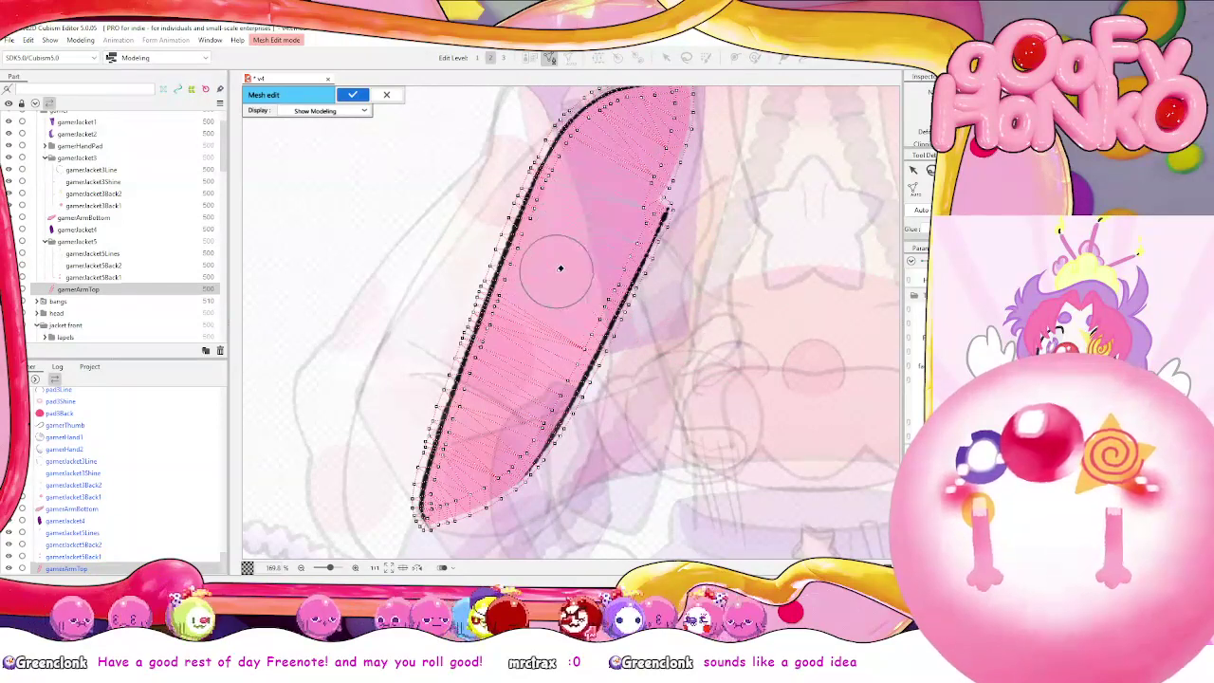
click(917, 209)
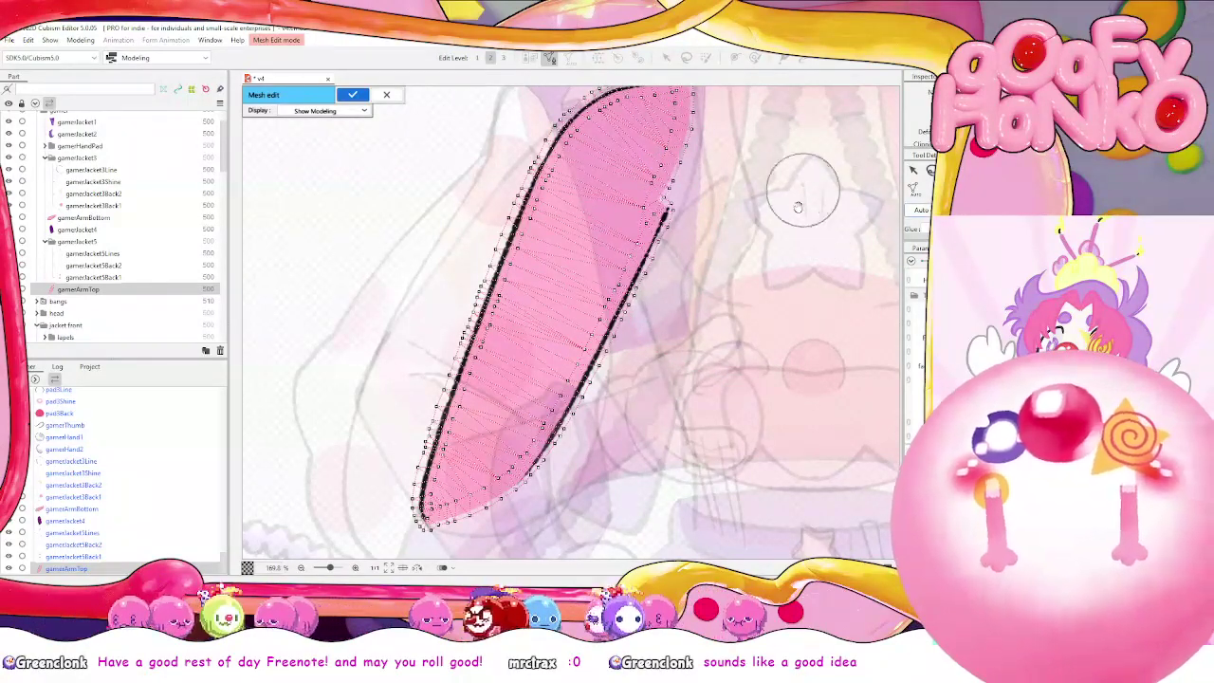
drag(805, 187, 789, 280)
drag(664, 269, 690, 169)
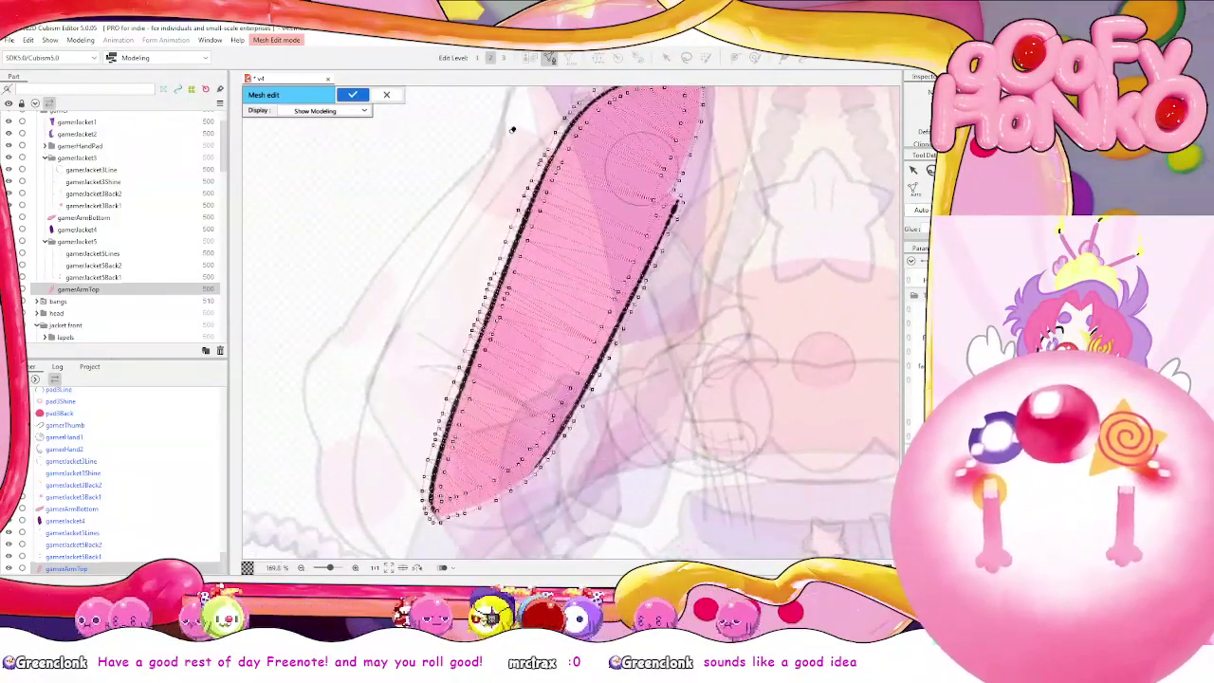
click(353, 96)
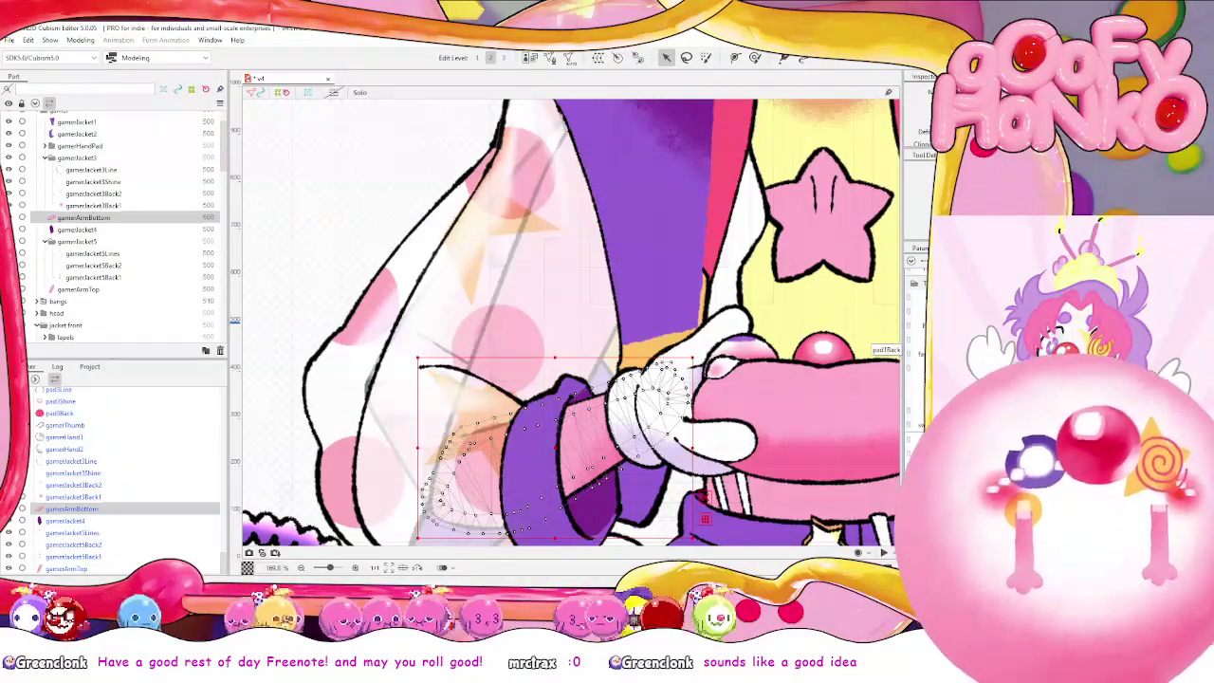
Hide the default jacket, gamerHandPad and gamerJacket1 to gamerJacket5, leaving the gamer arm parts shown
click(918, 339)
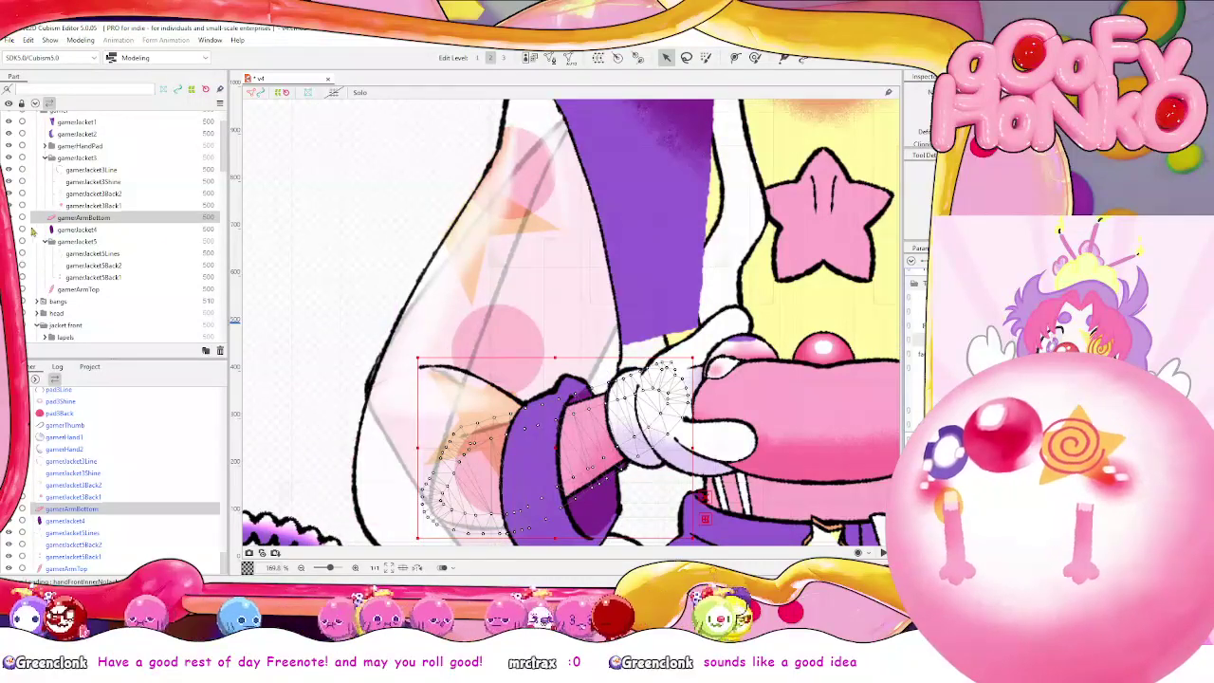
scroll(19, 201, up, 1)
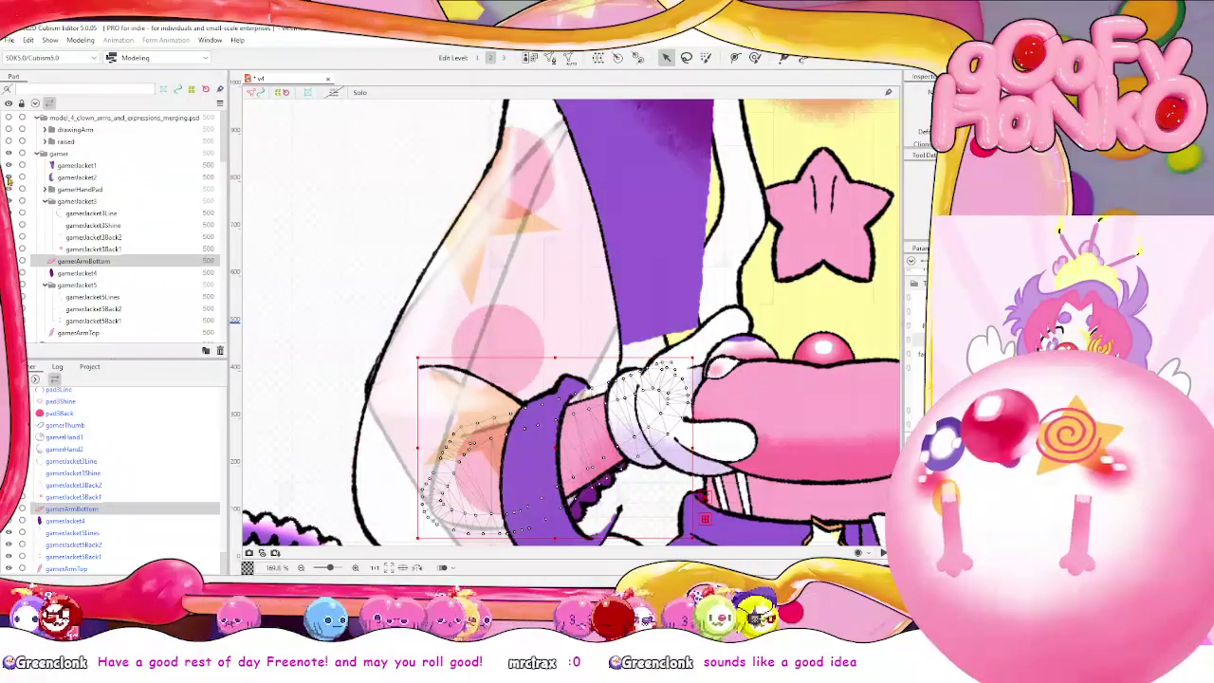
drag(8, 178, 8, 165)
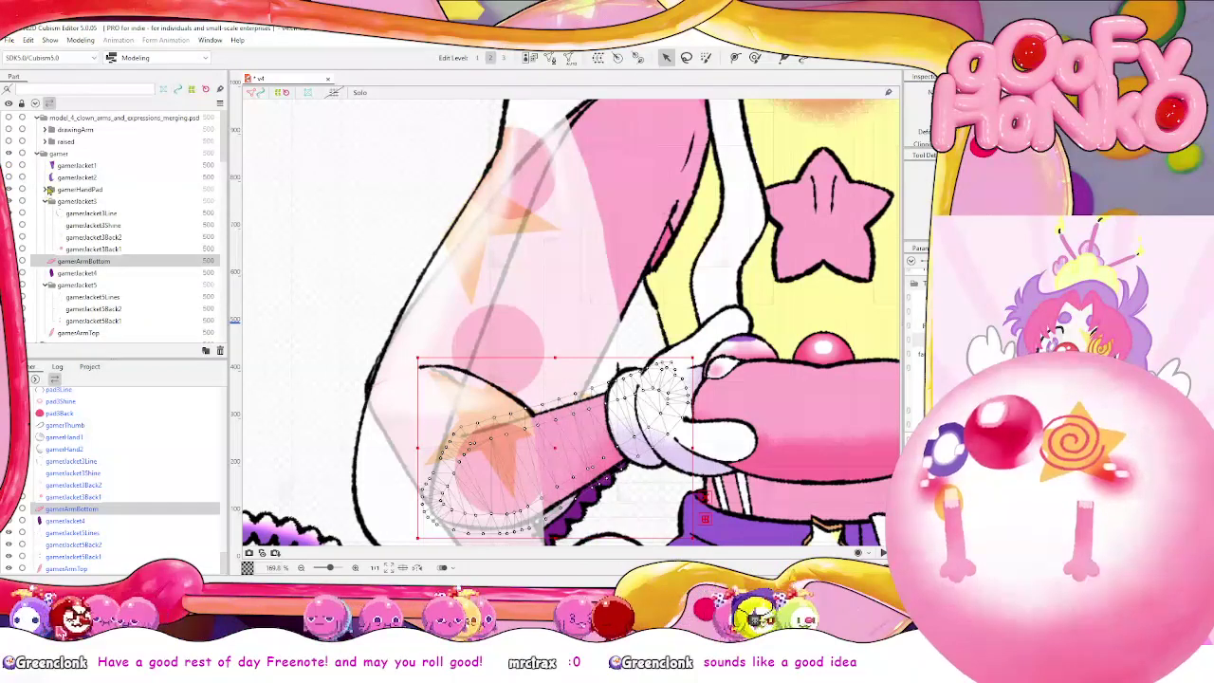
click(9, 190)
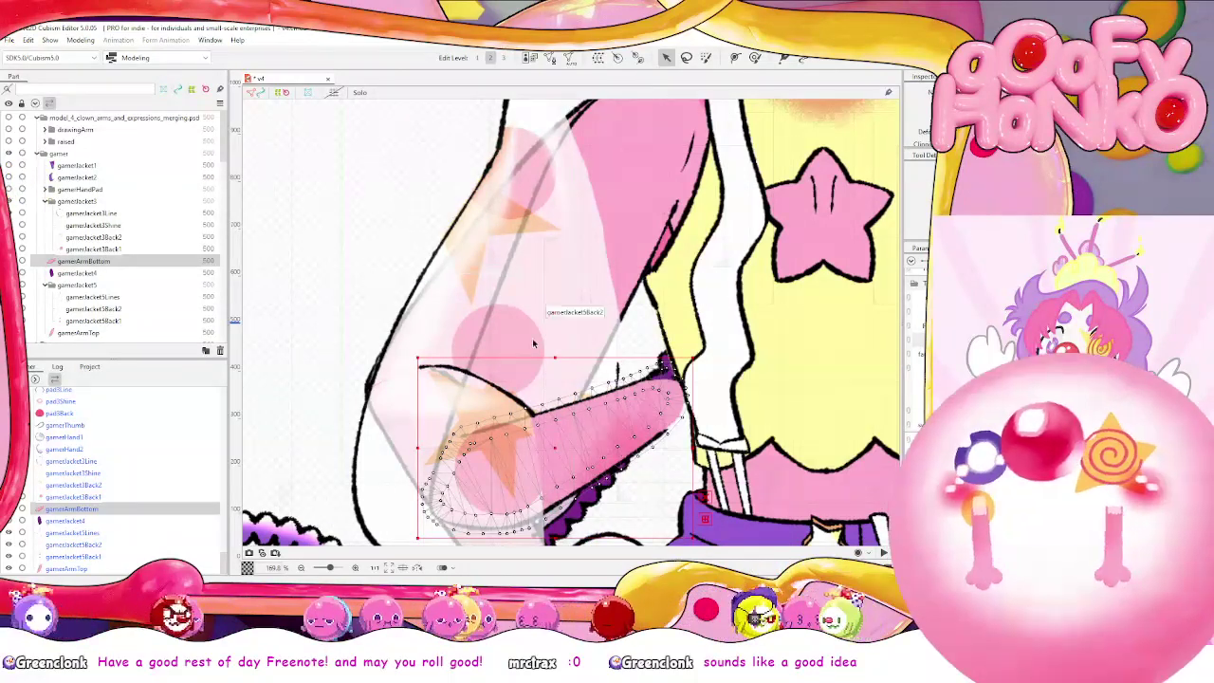
scroll(533, 312, down, 4)
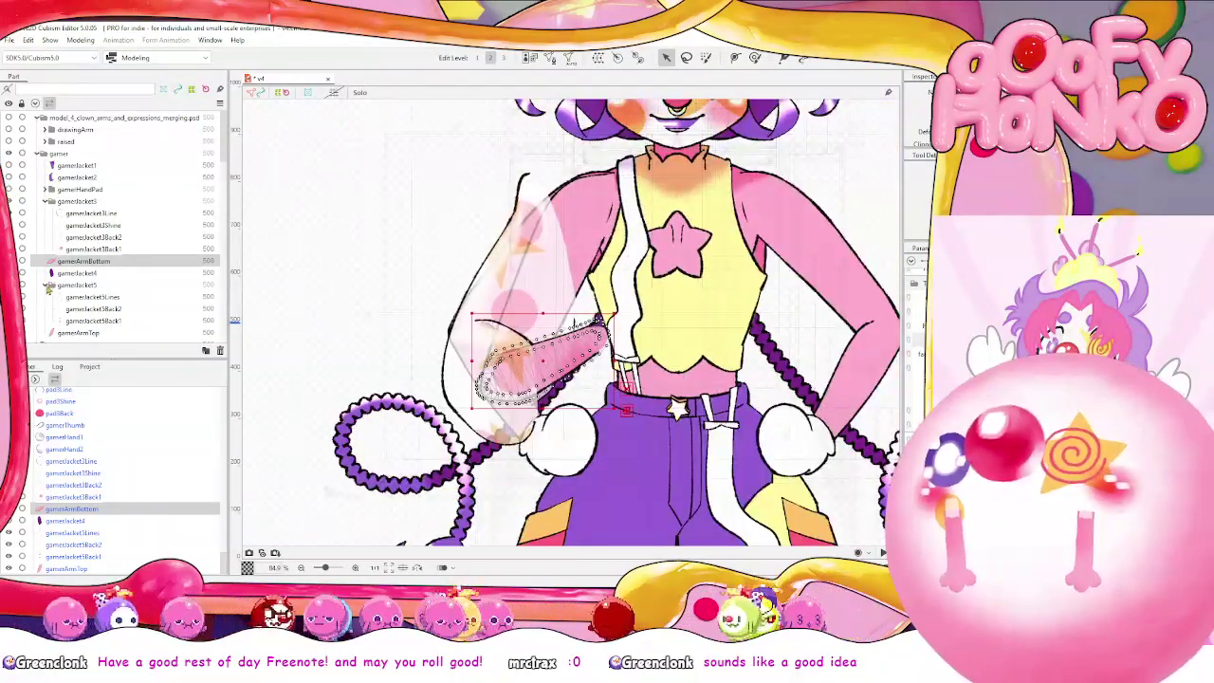
click(9, 284)
click(45, 286)
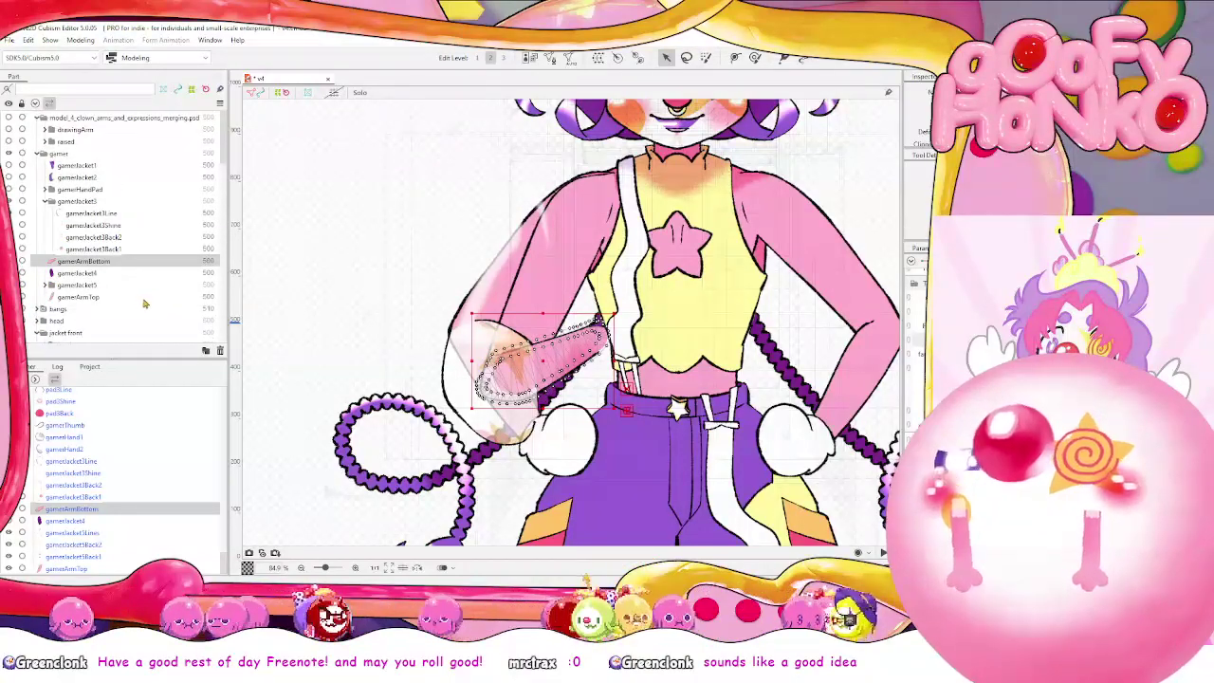
click(46, 201)
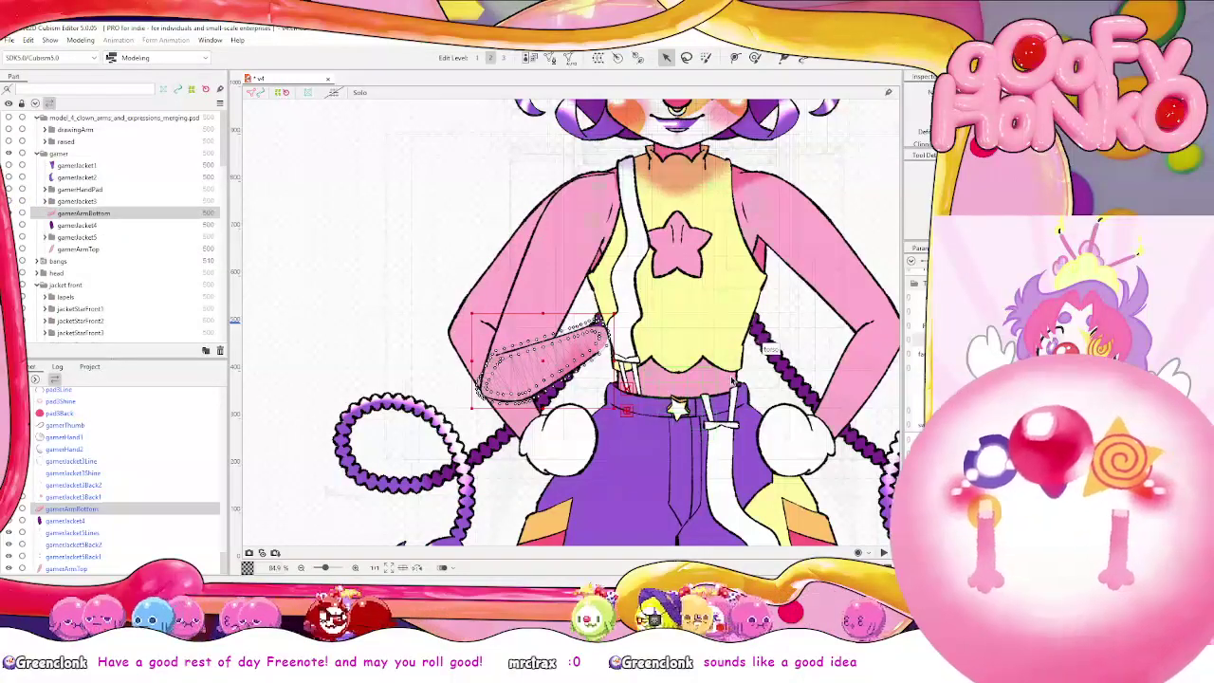
Select gamerArmBottom and gamerArmTop together and open both meshes for manual editing
scroll(811, 334, up, 3)
drag(559, 312, 709, 432)
scroll(710, 430, down, 2)
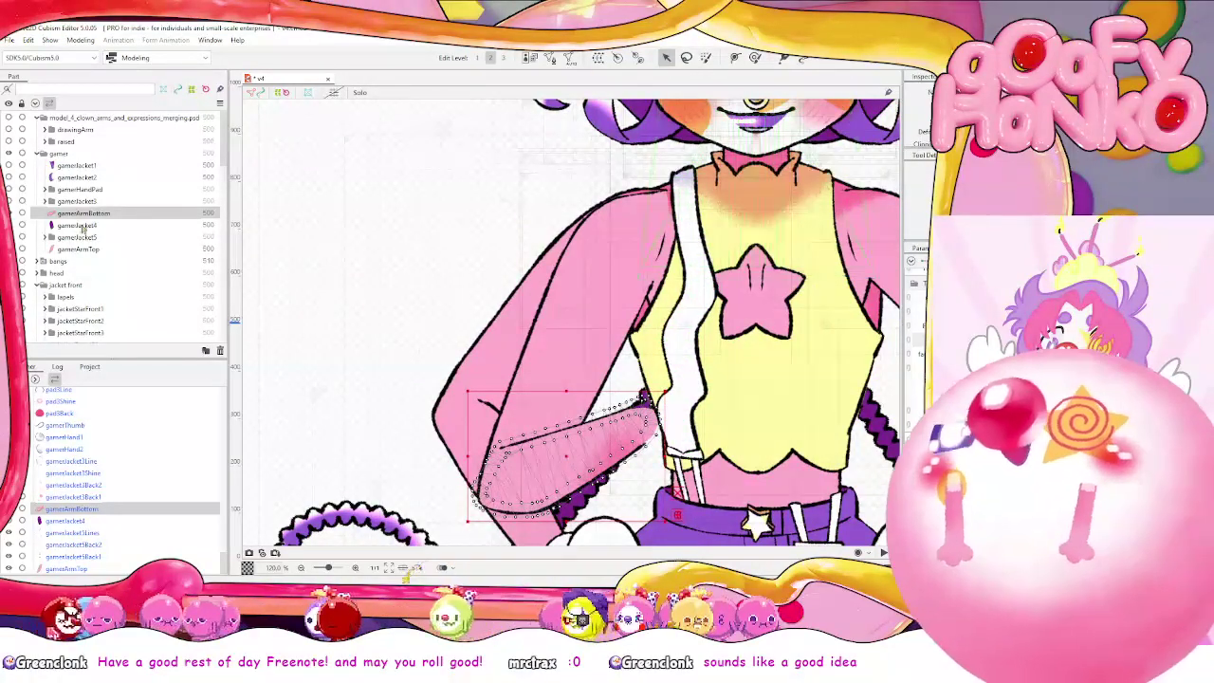
ctrl+click(115, 253)
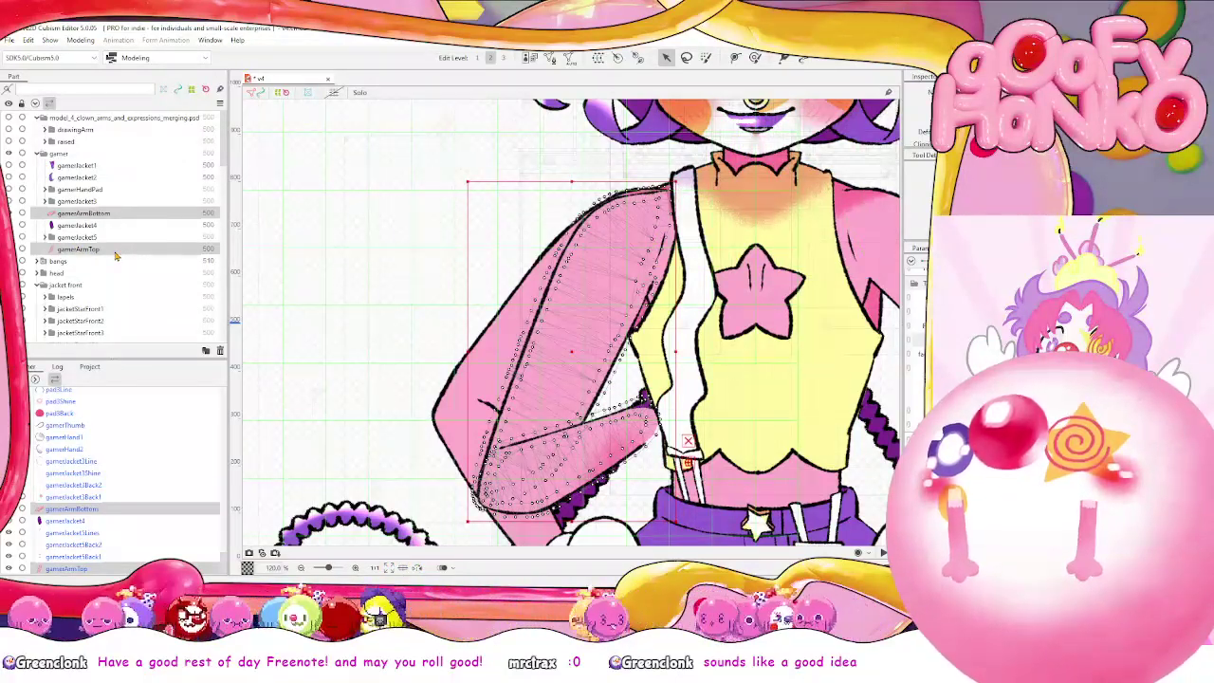
click(550, 58)
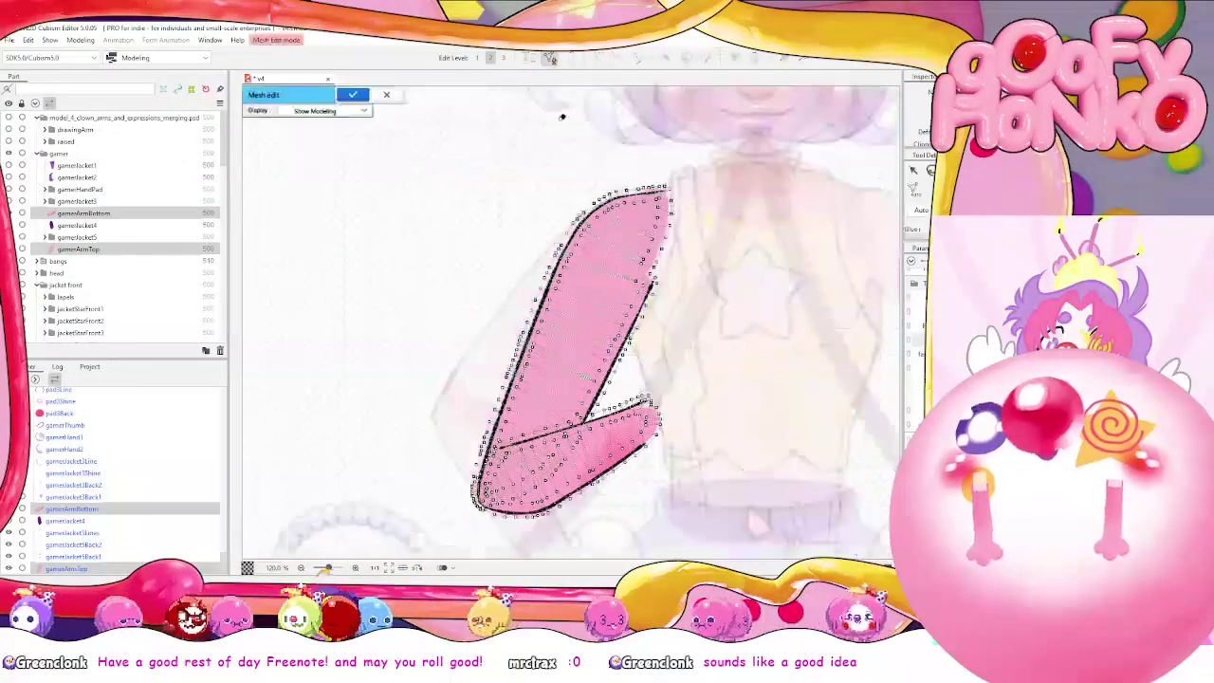
Move the outer vertices of gamerArmTop's mesh around the elbow tip onto the matching outline vertices of gamerArmBottom
scroll(572, 357, up, 4)
drag(572, 358, 569, 137)
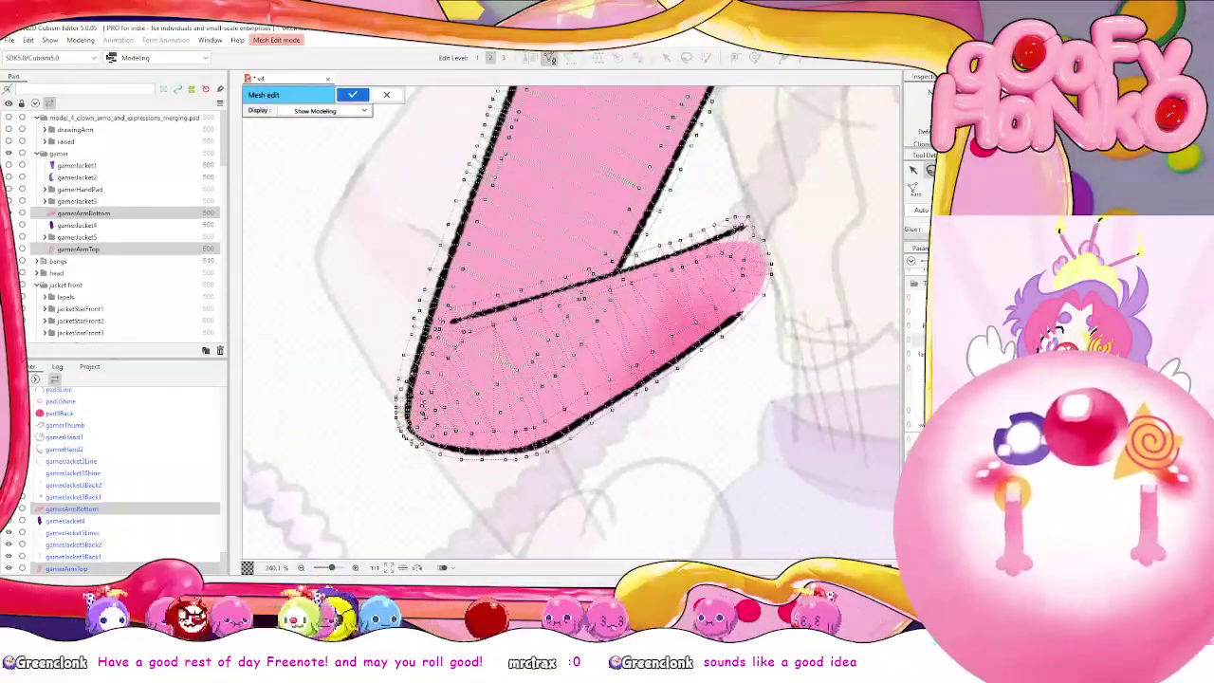
click(534, 190)
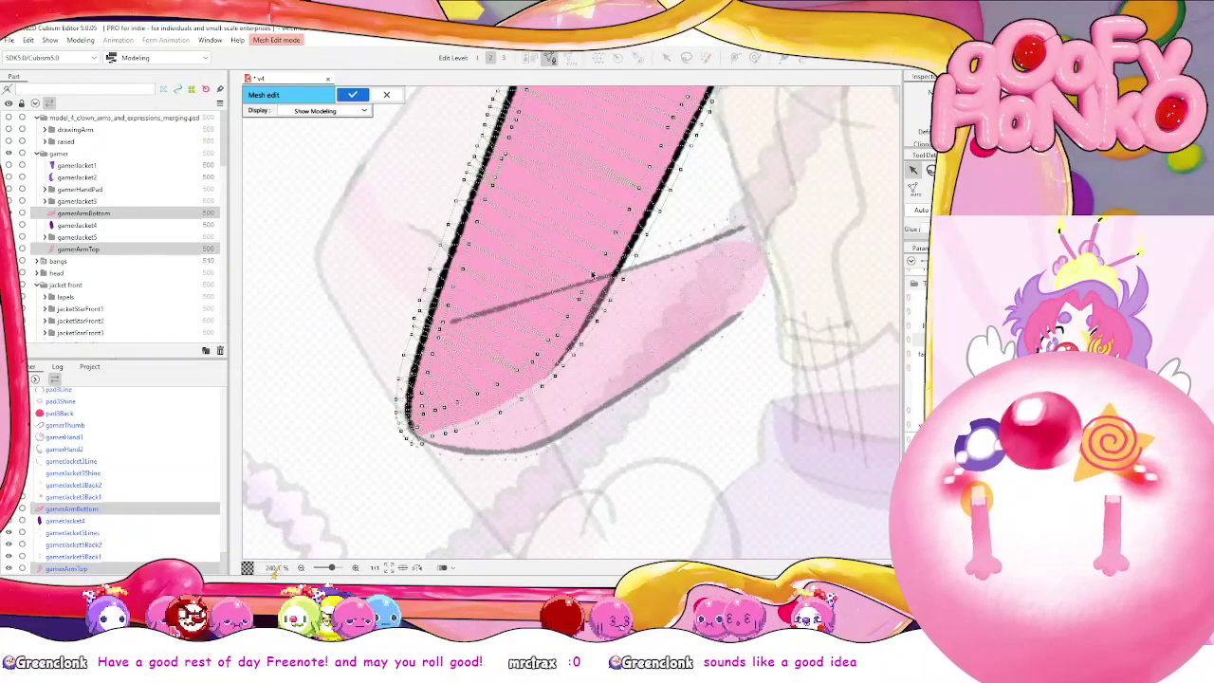
click(656, 338)
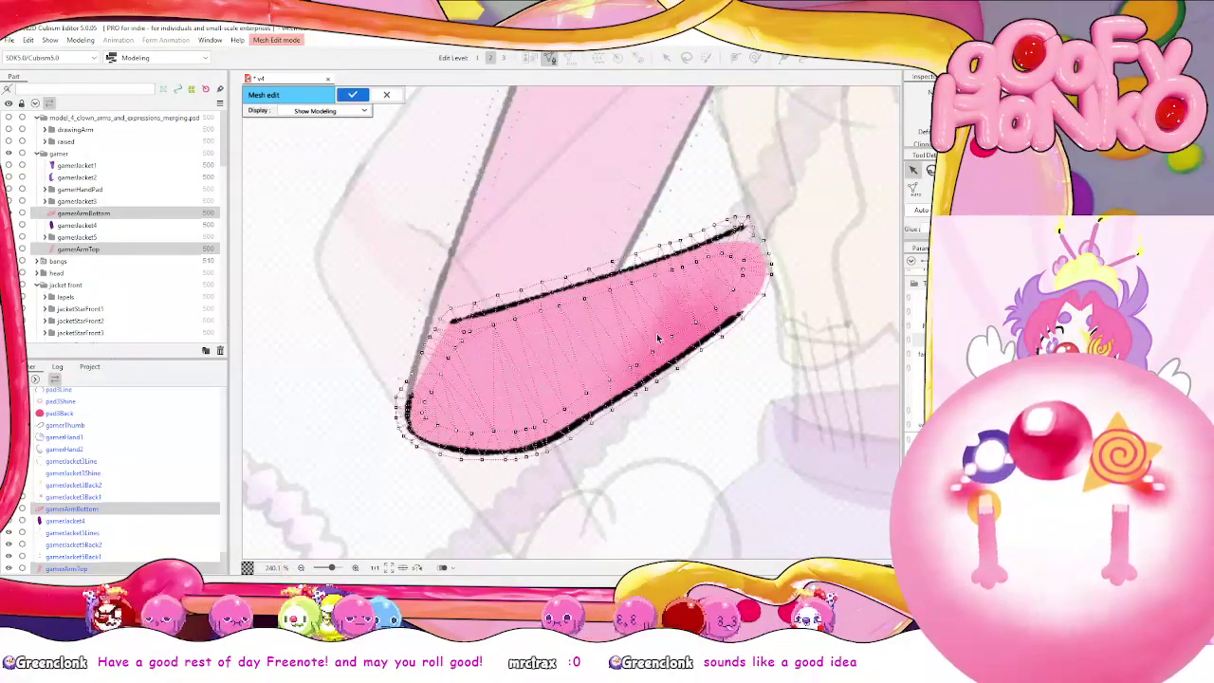
scroll(431, 395, up, 6)
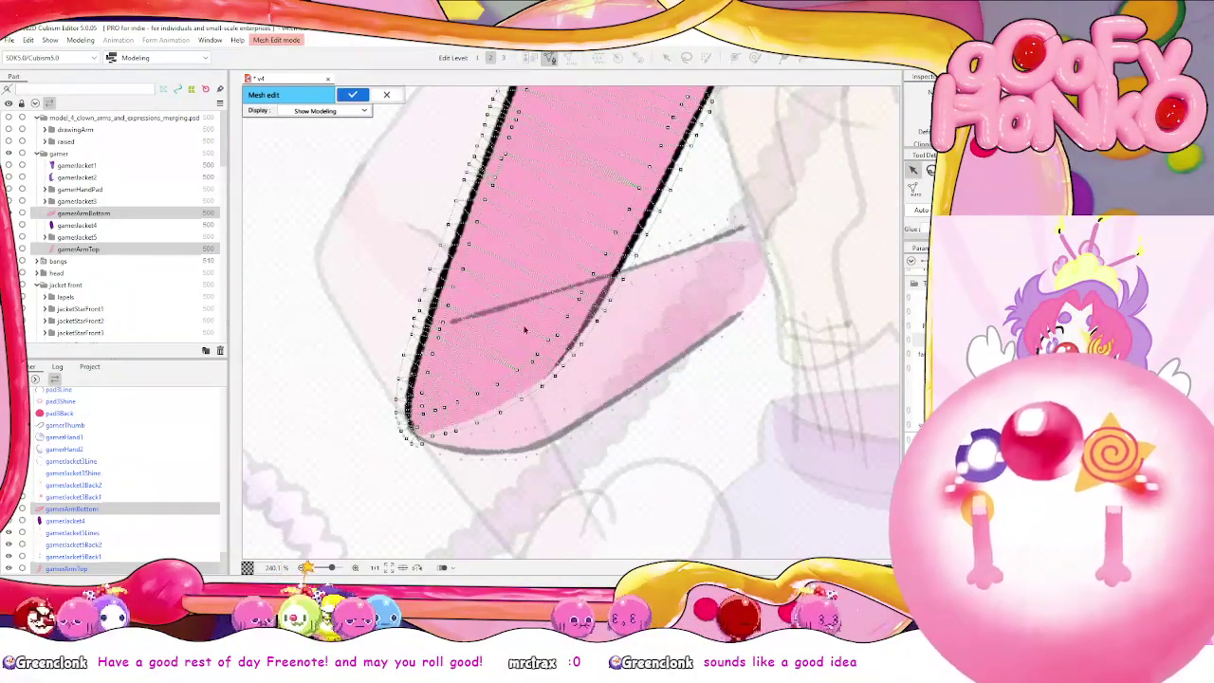
scroll(439, 322, up, 3)
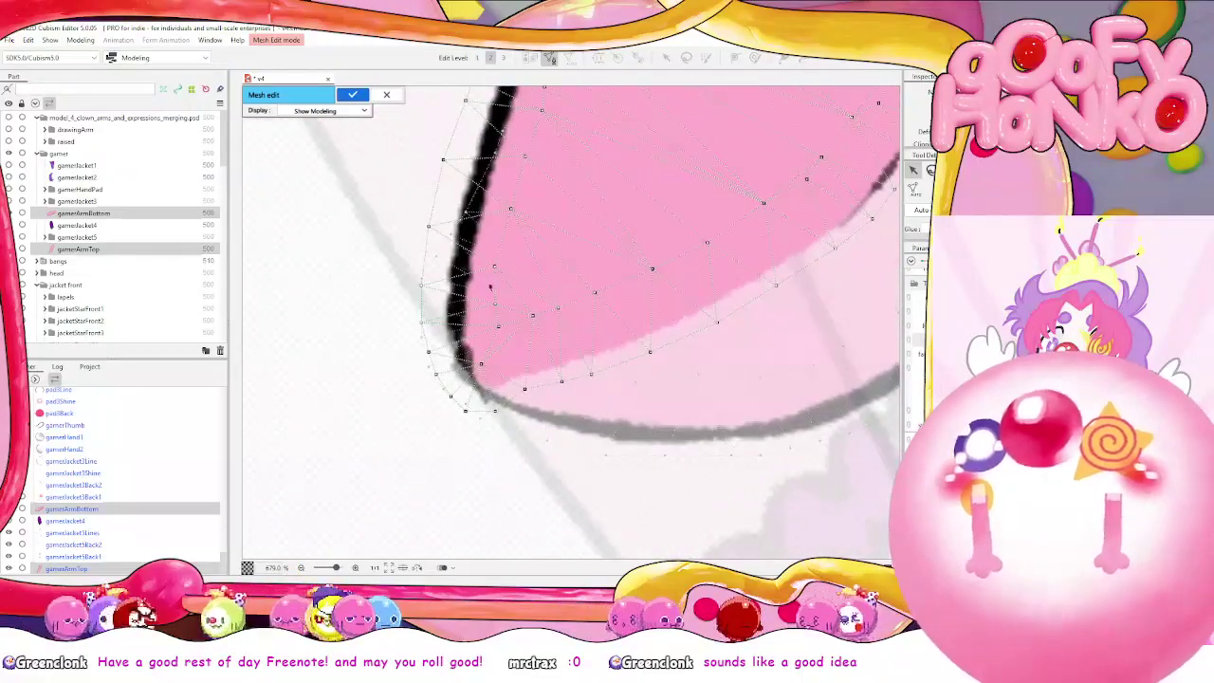
drag(394, 339, 394, 322)
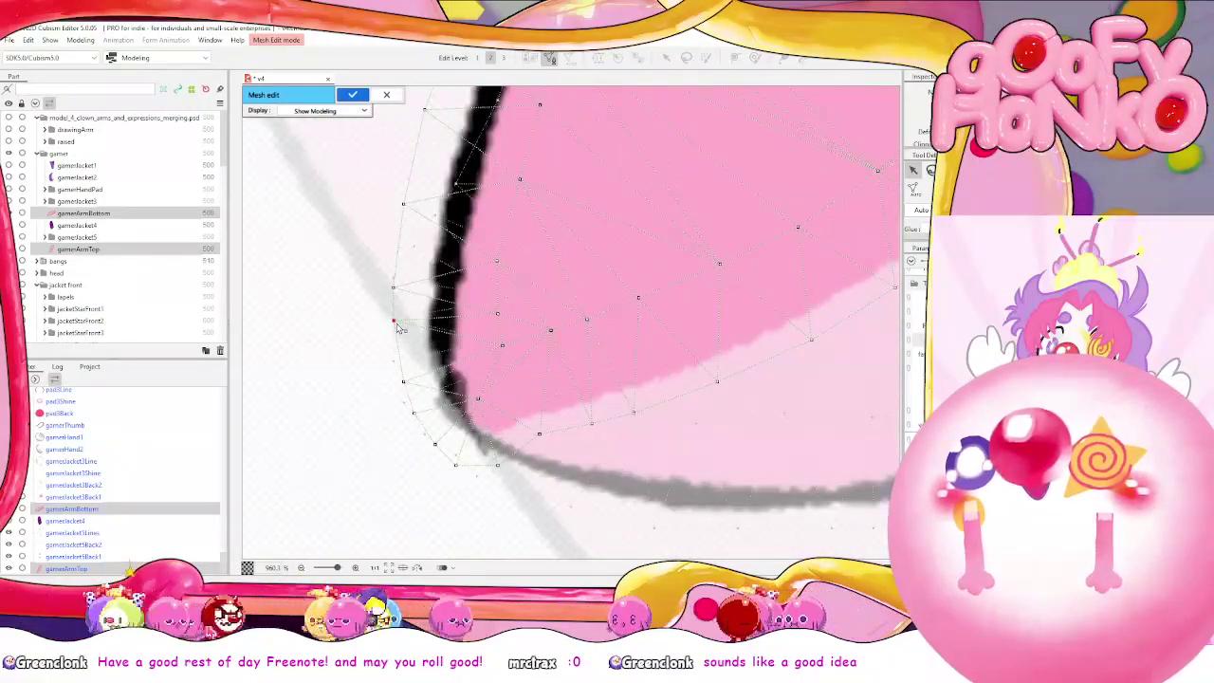
drag(403, 382, 396, 363)
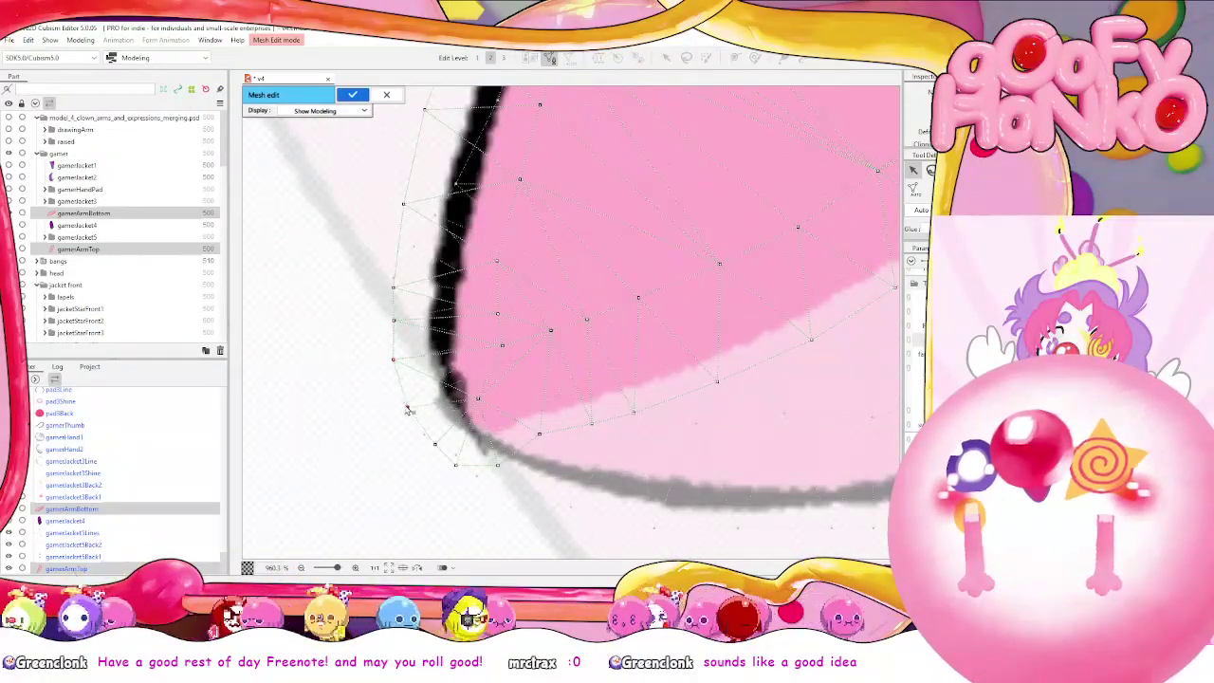
drag(432, 440, 481, 478)
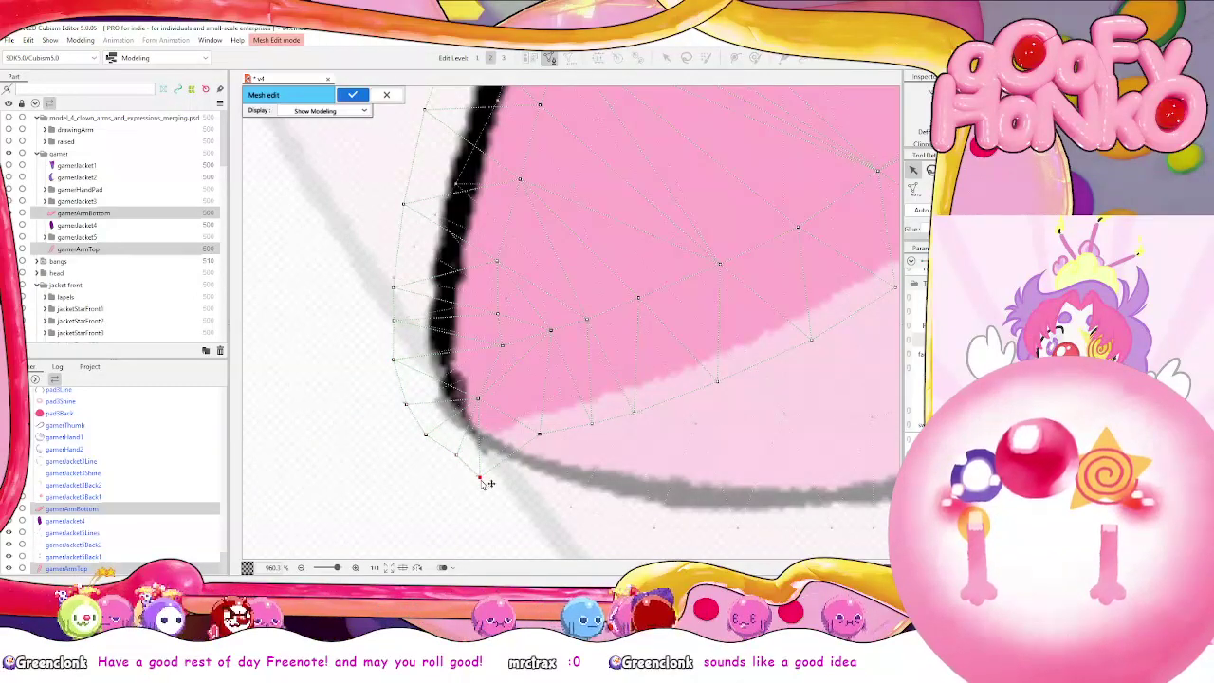
Reposition the inner vertices of gamerArmTop's mesh at the elbow to line up with gamerArmBottom's inner vertices
scroll(468, 388, up, 2)
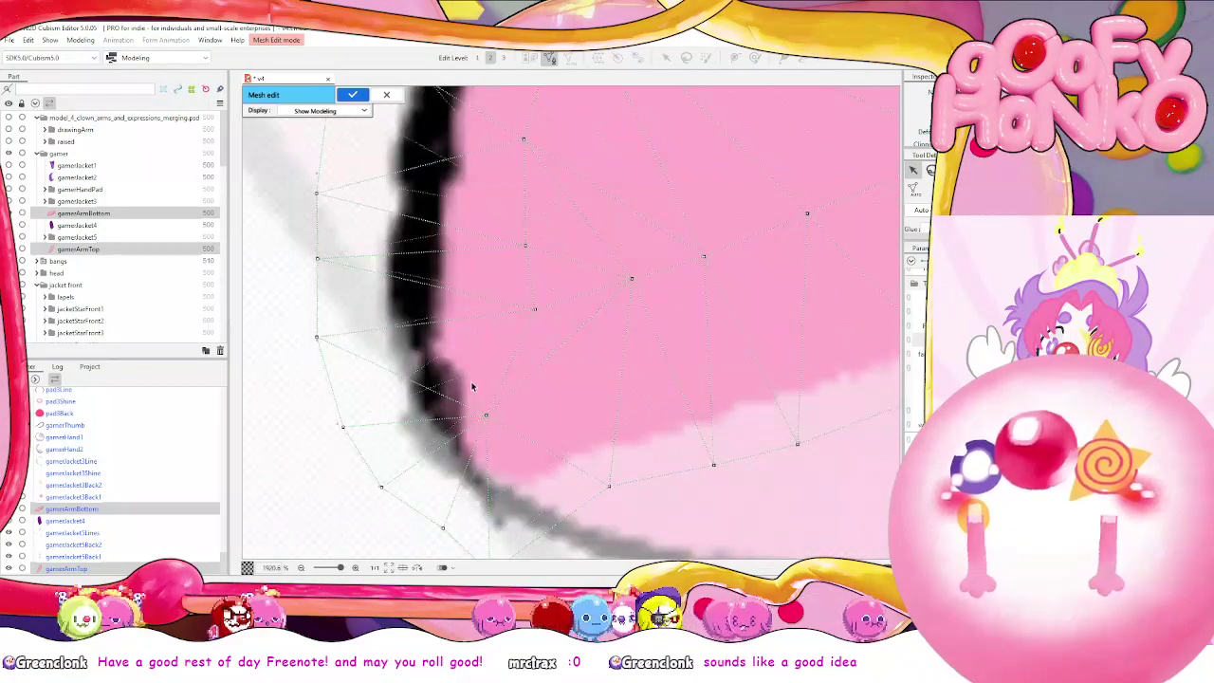
scroll(486, 415, up, 2)
drag(487, 419, 581, 313)
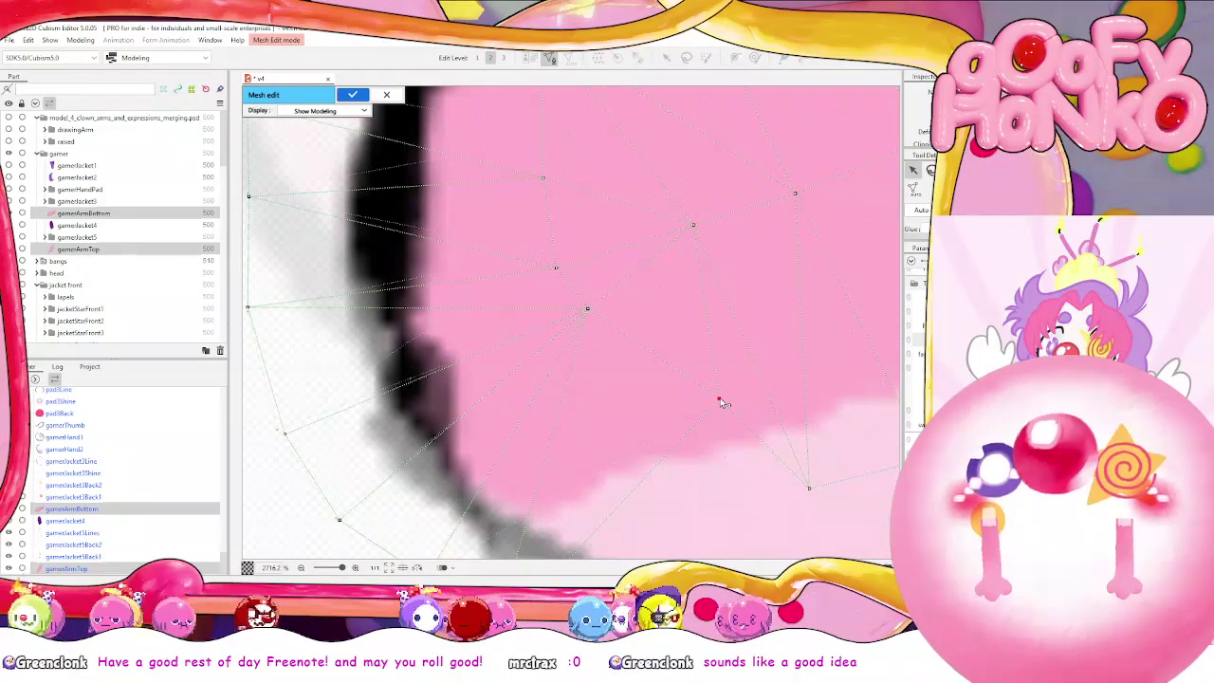
scroll(721, 402, down, 2)
drag(721, 402, 622, 383)
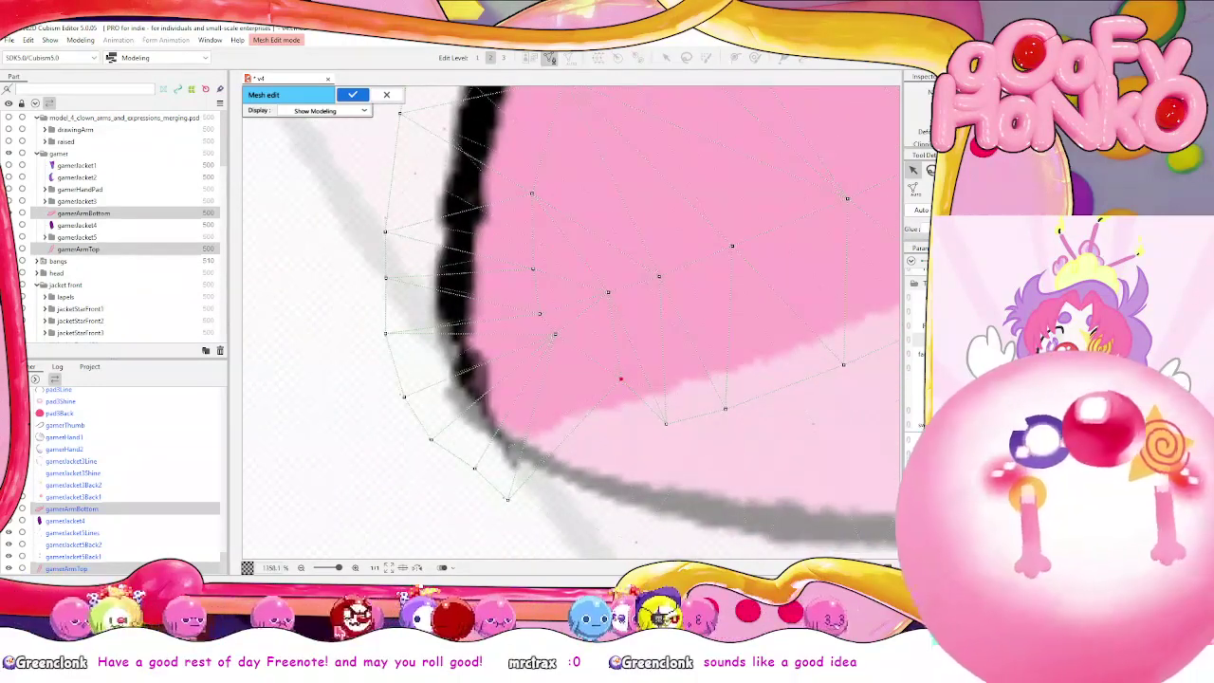
key(b)
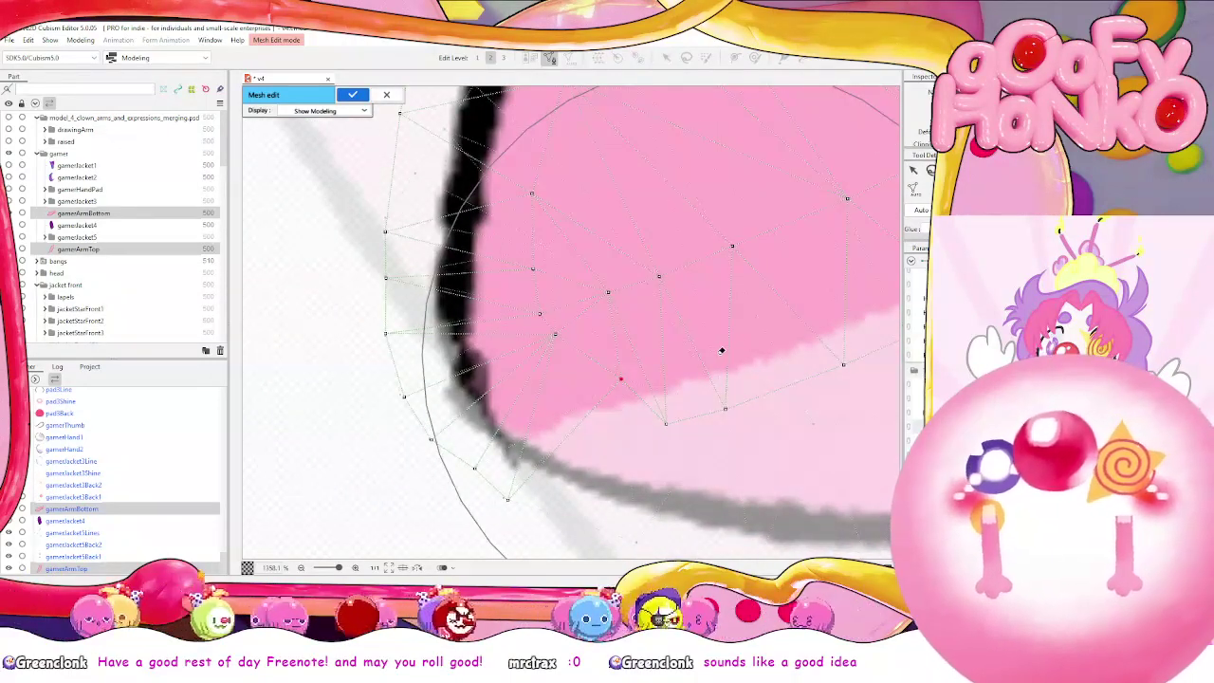
key(e)
drag(301, 308, 280, 310)
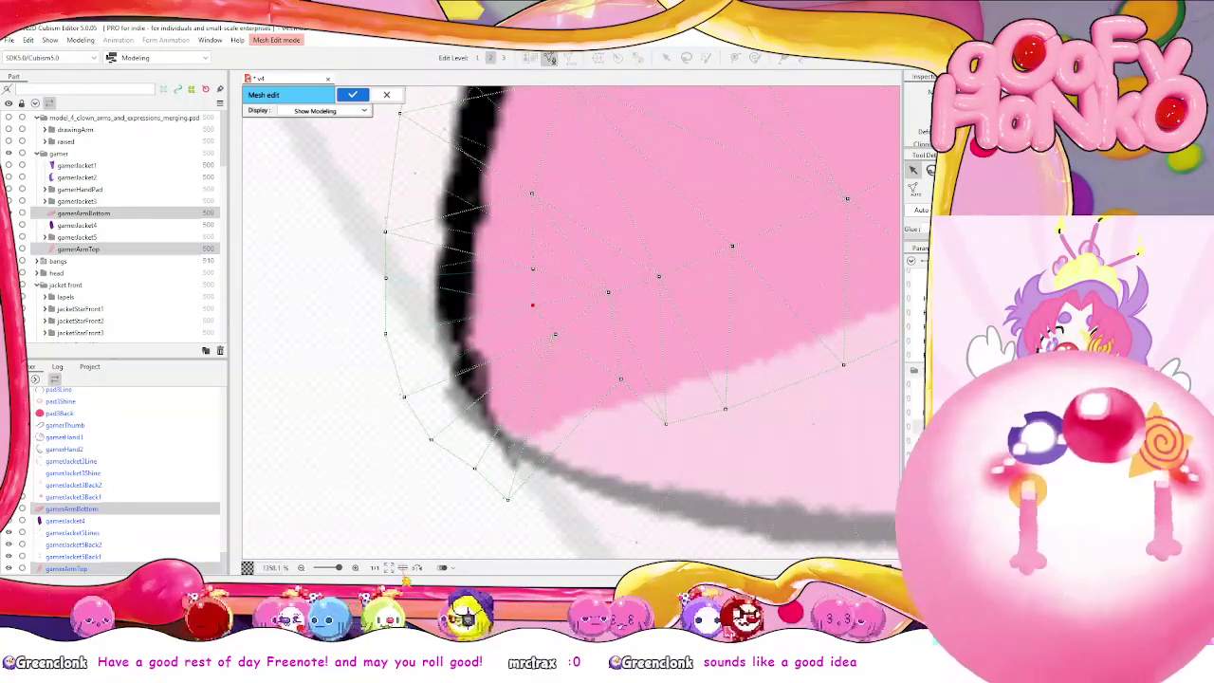
Fine-tune the lower outline vertices of gamerArmTop's mesh around the elbow tip
drag(772, 331, 753, 290)
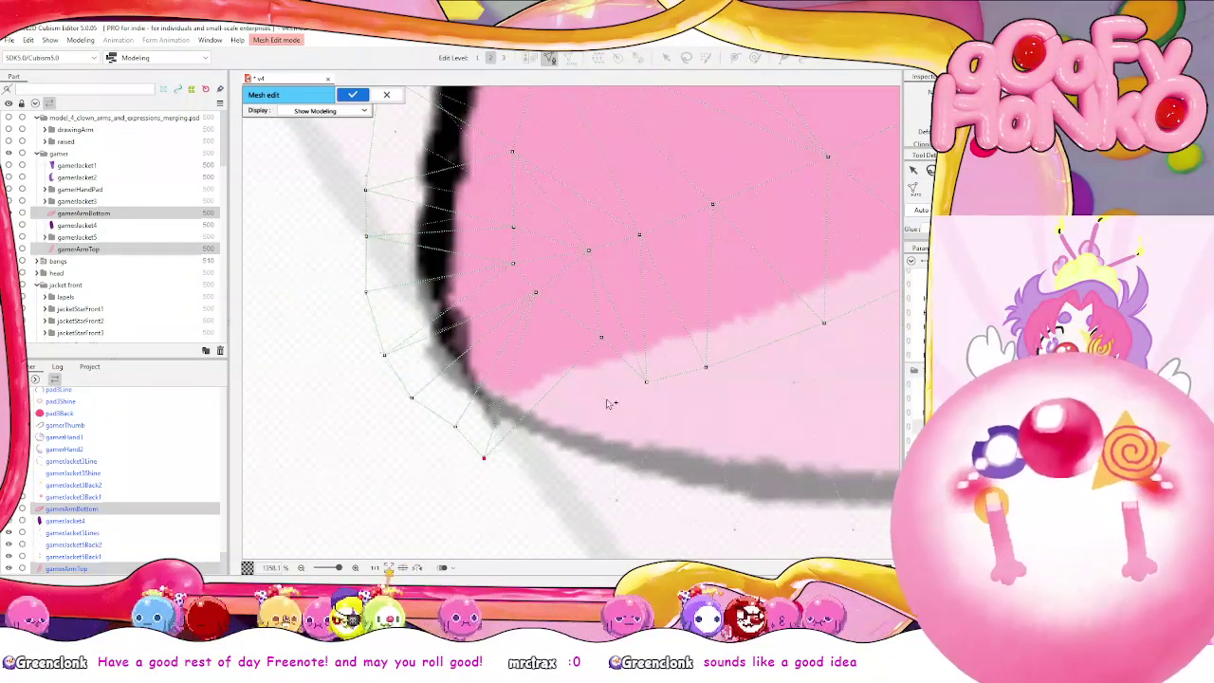
click(646, 383)
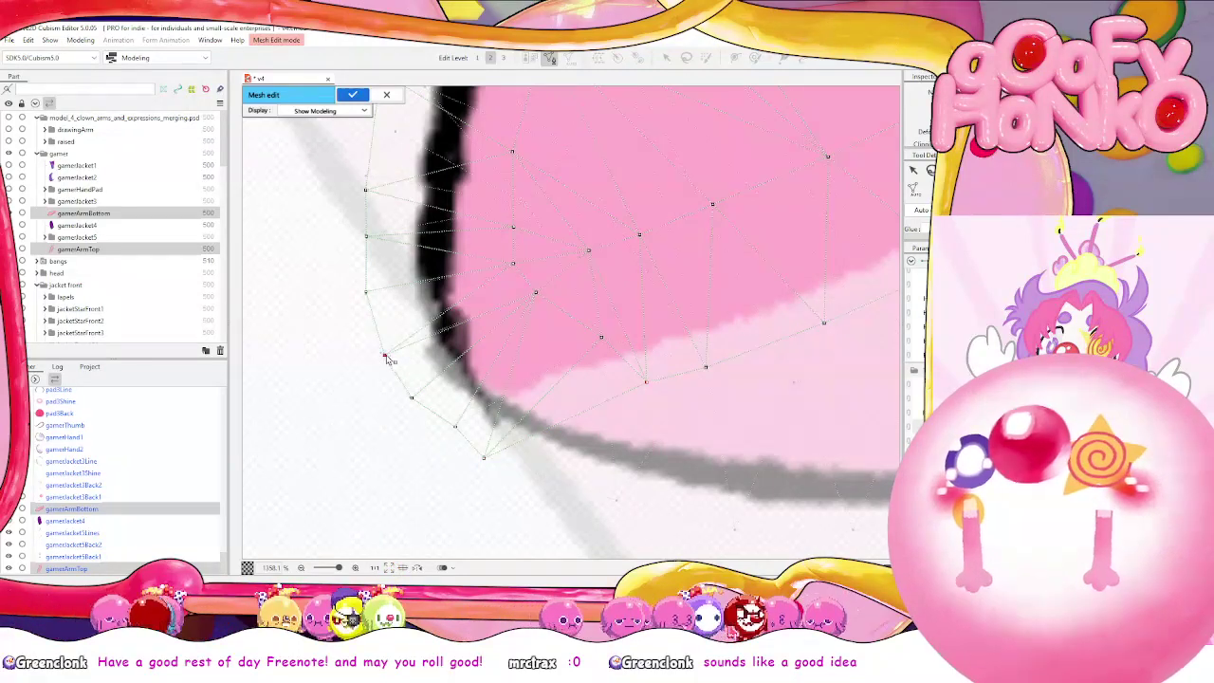
drag(385, 356, 382, 353)
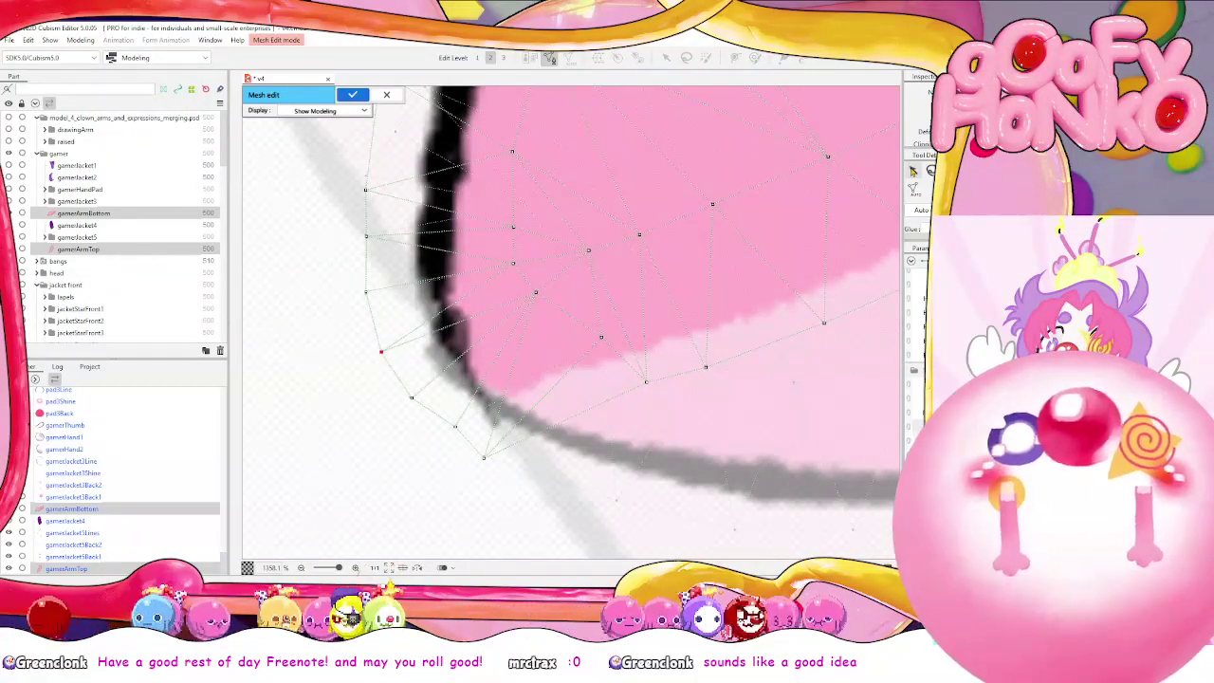
Adjust gamerArmBottom's outer and inner elbow vertices so they coincide with the corresponding vertices of gamerArmTop's mesh
click(912, 170)
drag(747, 217, 805, 252)
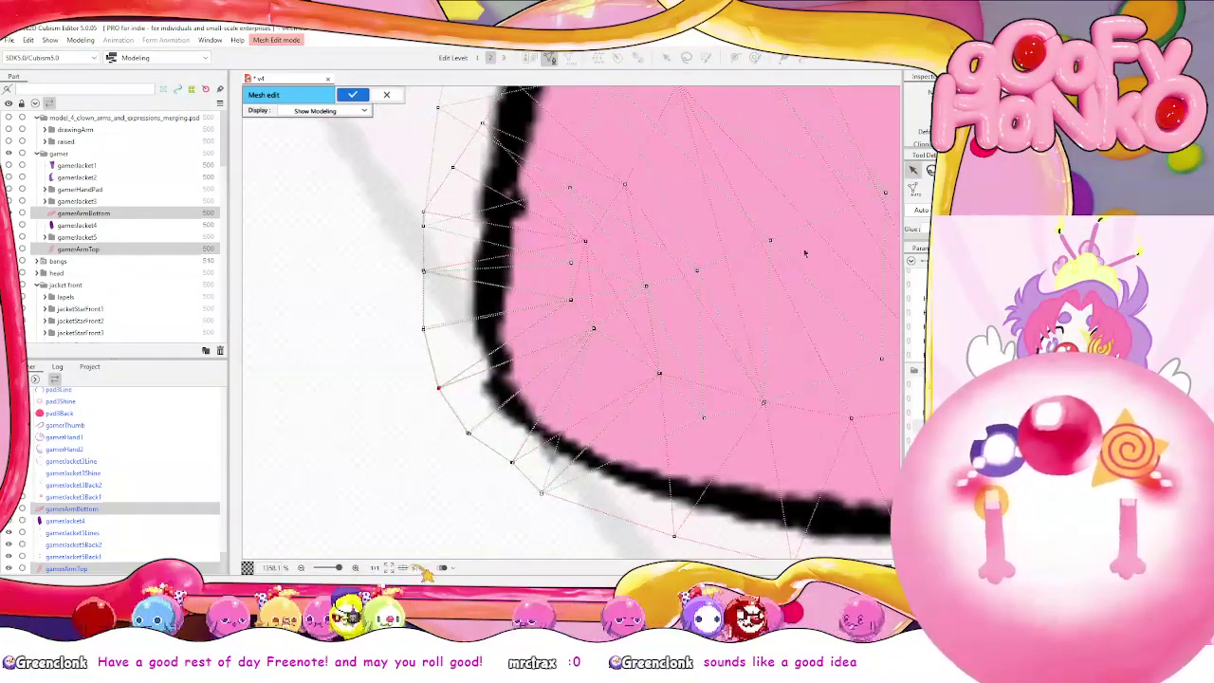
click(424, 226)
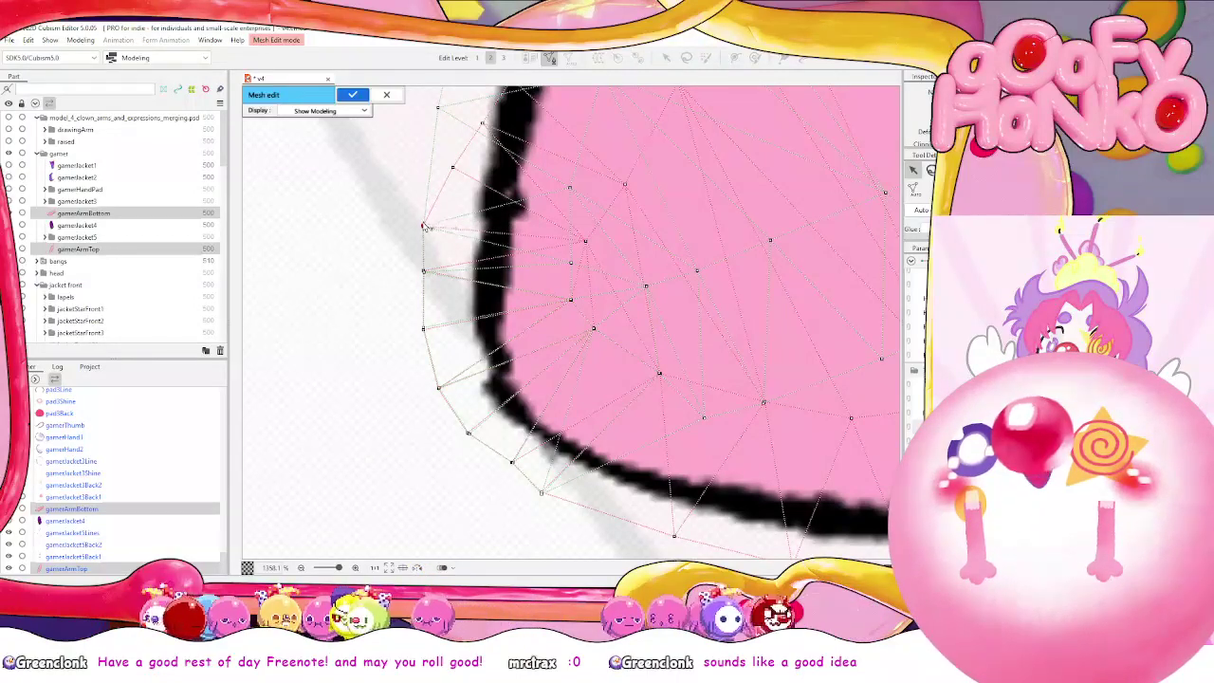
drag(586, 241, 571, 262)
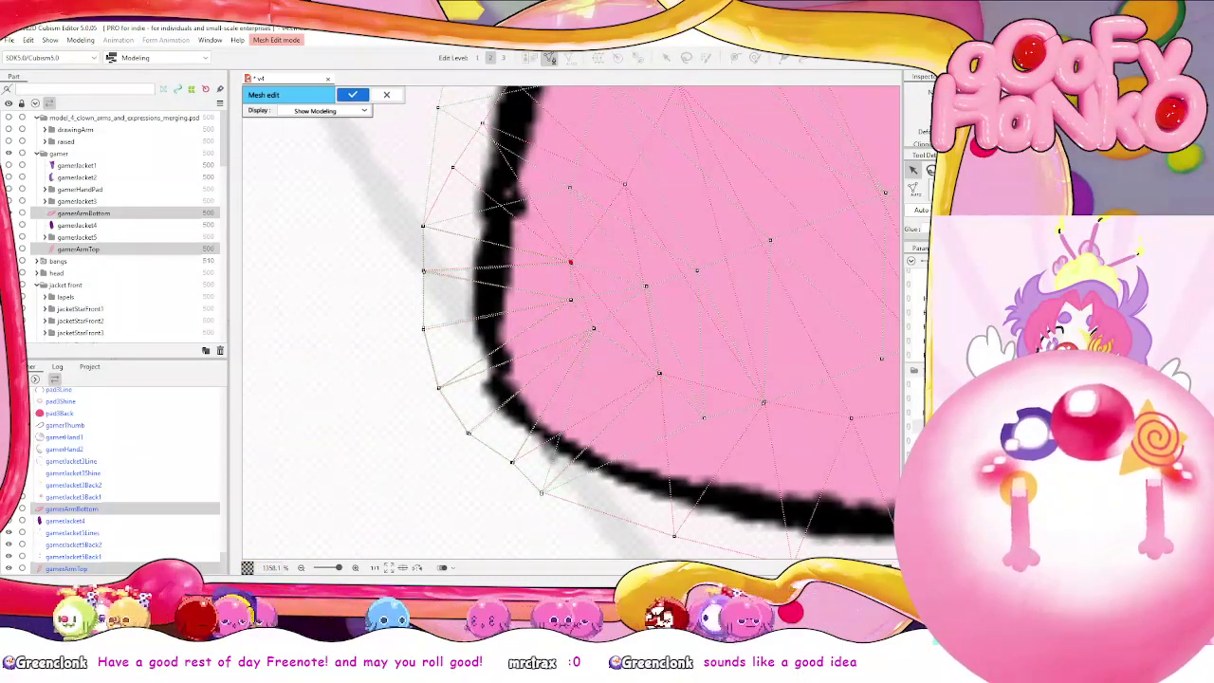
click(570, 301)
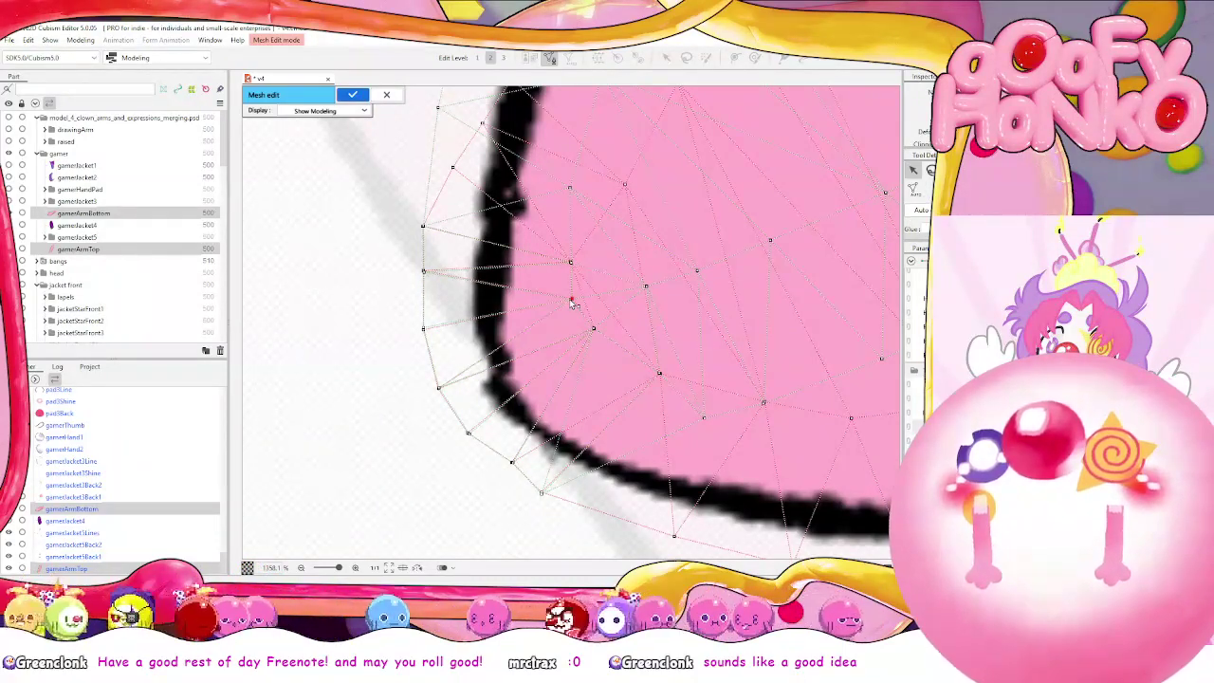
click(424, 329)
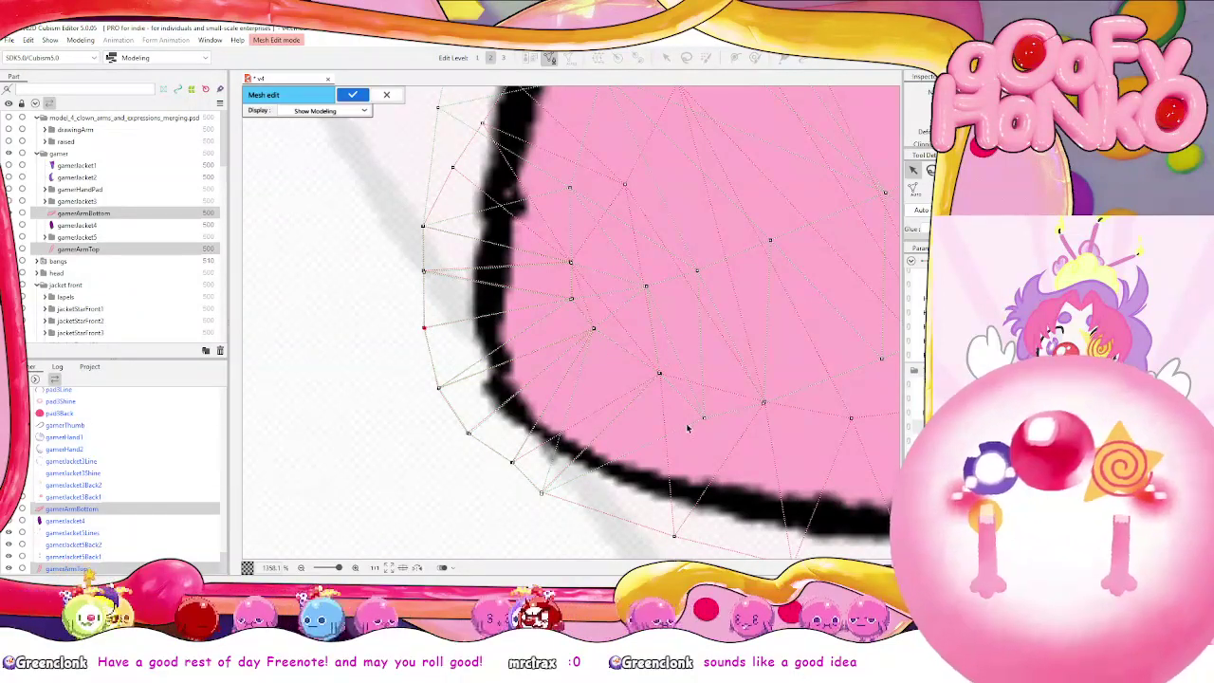
Examine how the vertices of the gamerArmTop and gamerArmBottom meshes overlap around the elbow
scroll(675, 313, down, 3)
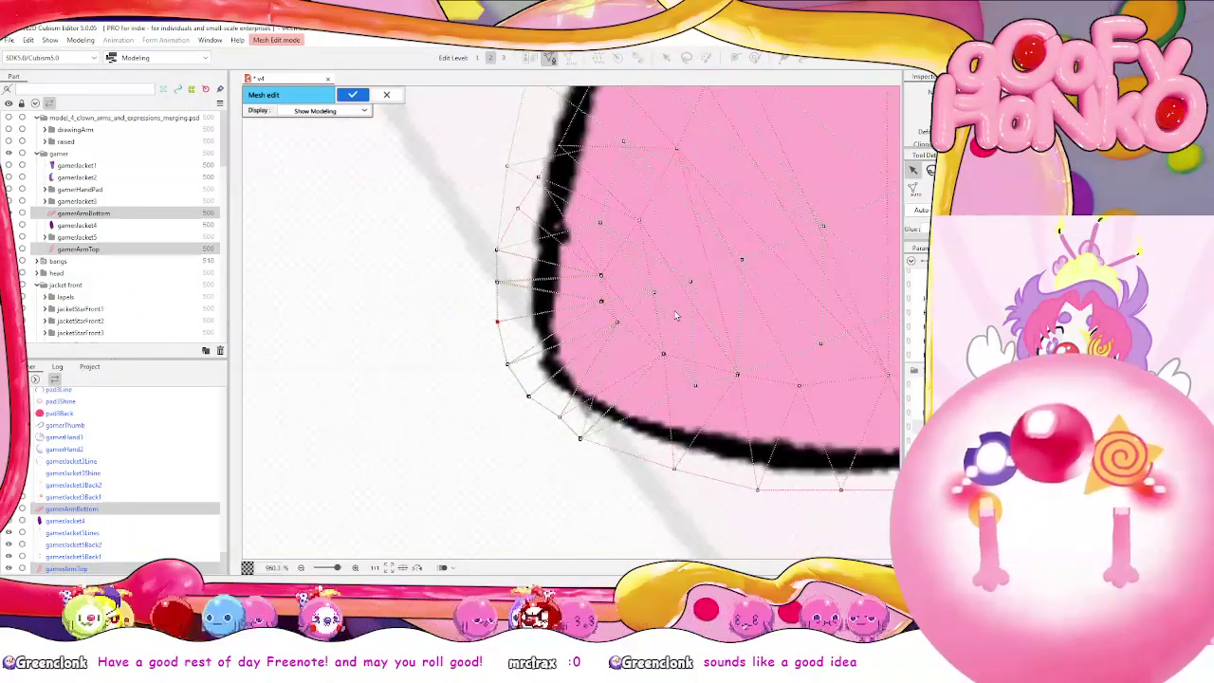
click(930, 170)
mouse_move(489, 237)
mouse_down()
mouse_move(487, 359)
mouse_move(455, 296)
mouse_up()
scroll(452, 298, down, 3)
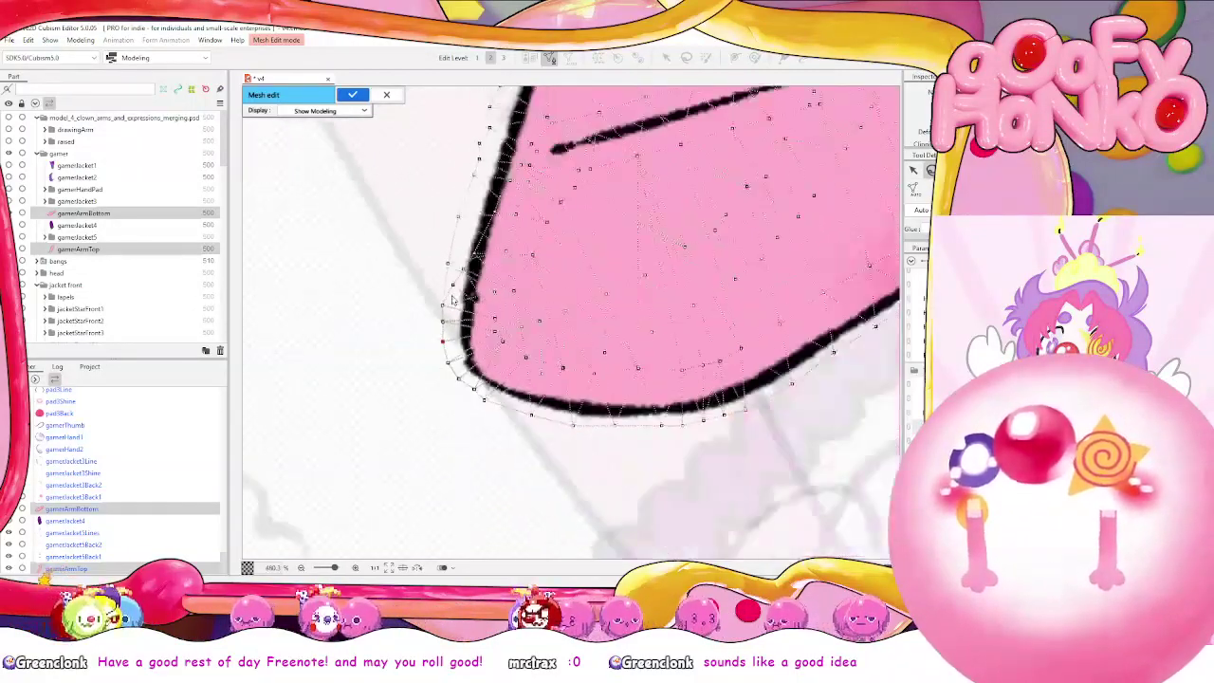
scroll(452, 298, up, 3)
scroll(452, 300, down, 4)
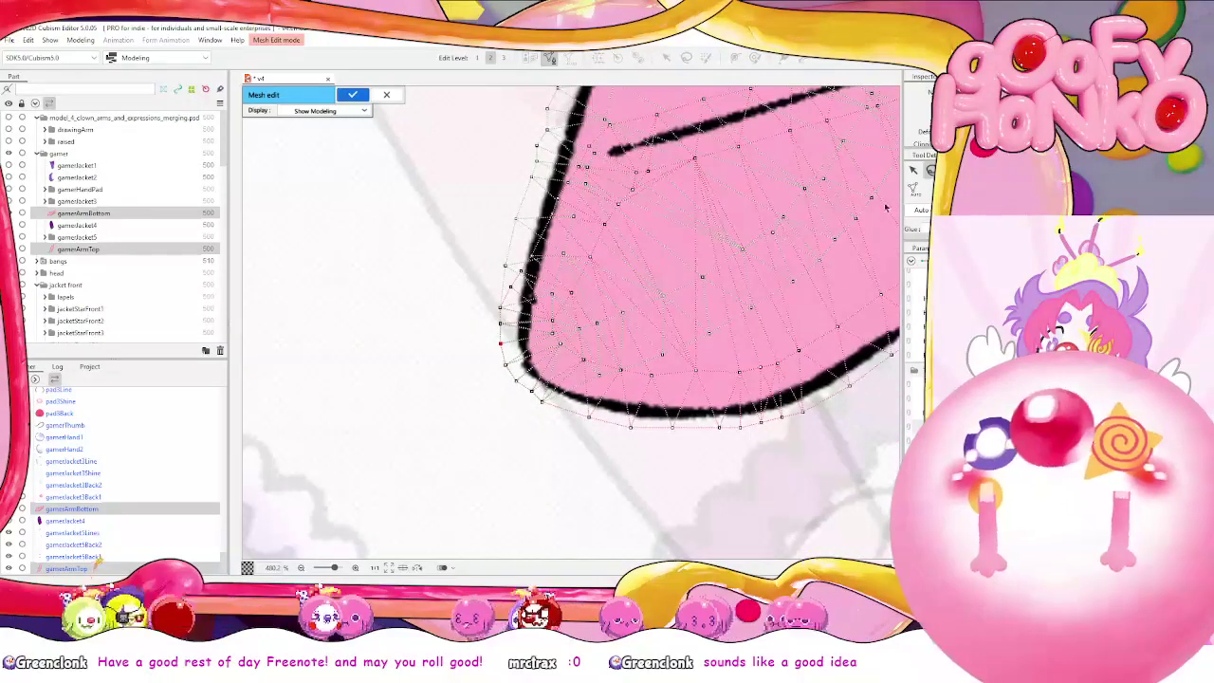
click(914, 172)
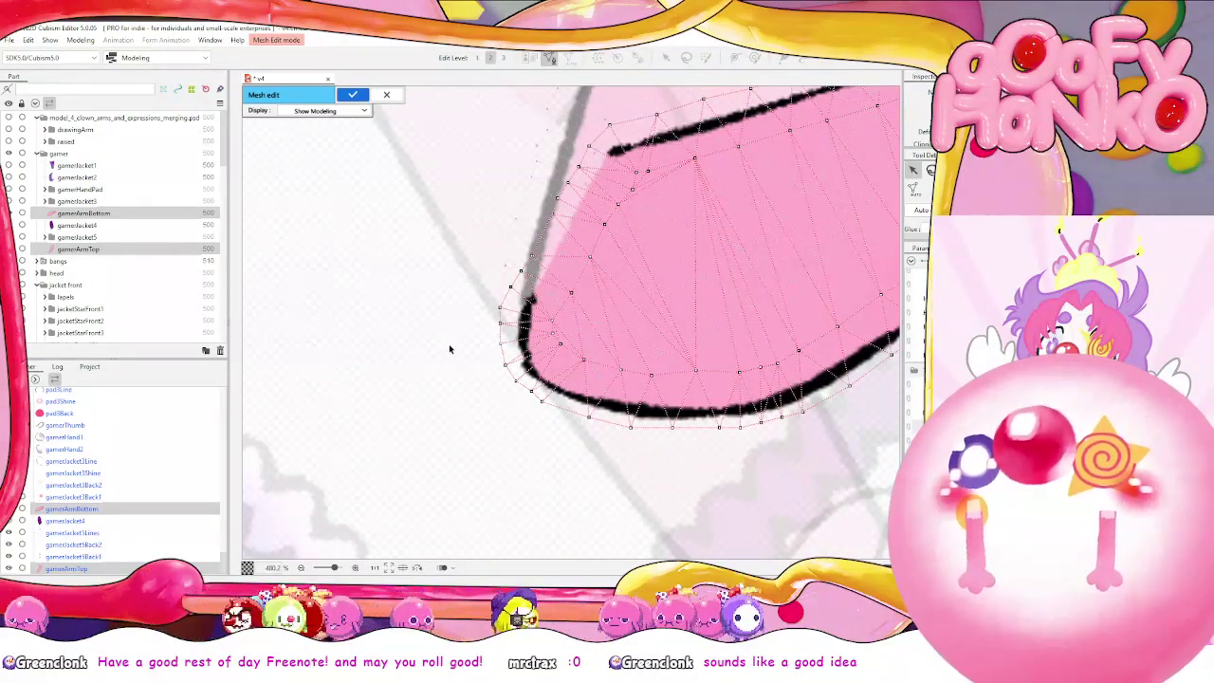
drag(449, 348, 439, 439)
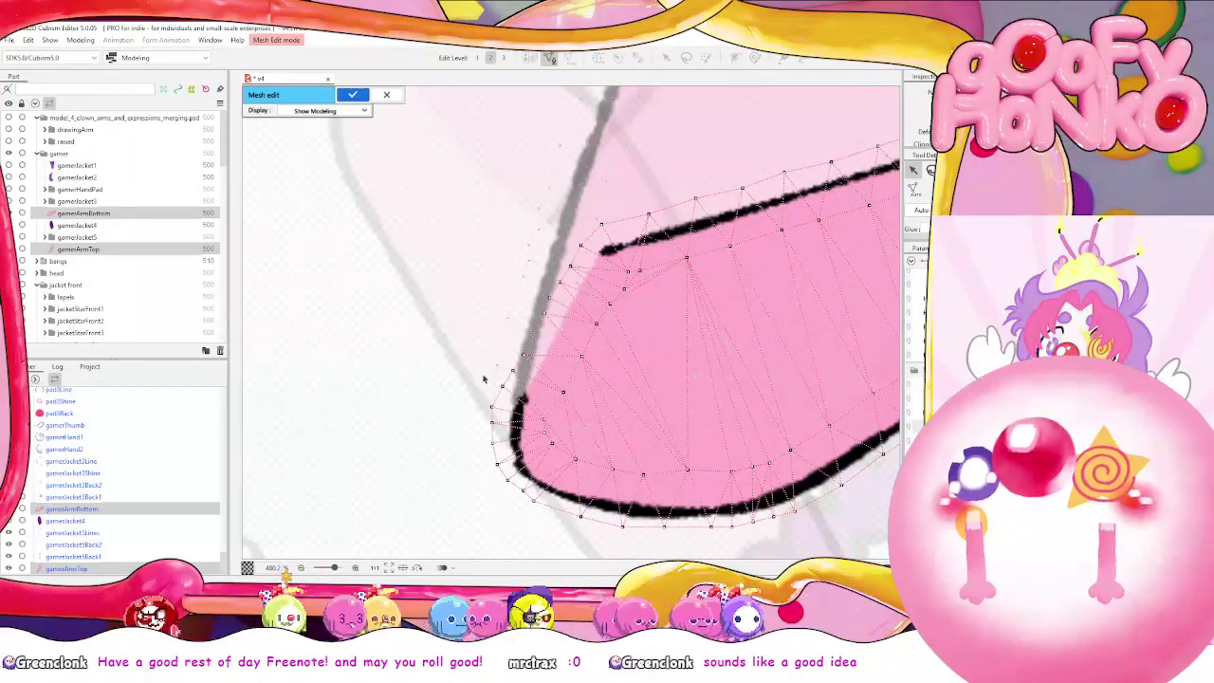
Lasso the matching elbow vertices of both arm meshes, bind them with Glue, and apply the mesh edit
click(693, 173)
shift+click(771, 463)
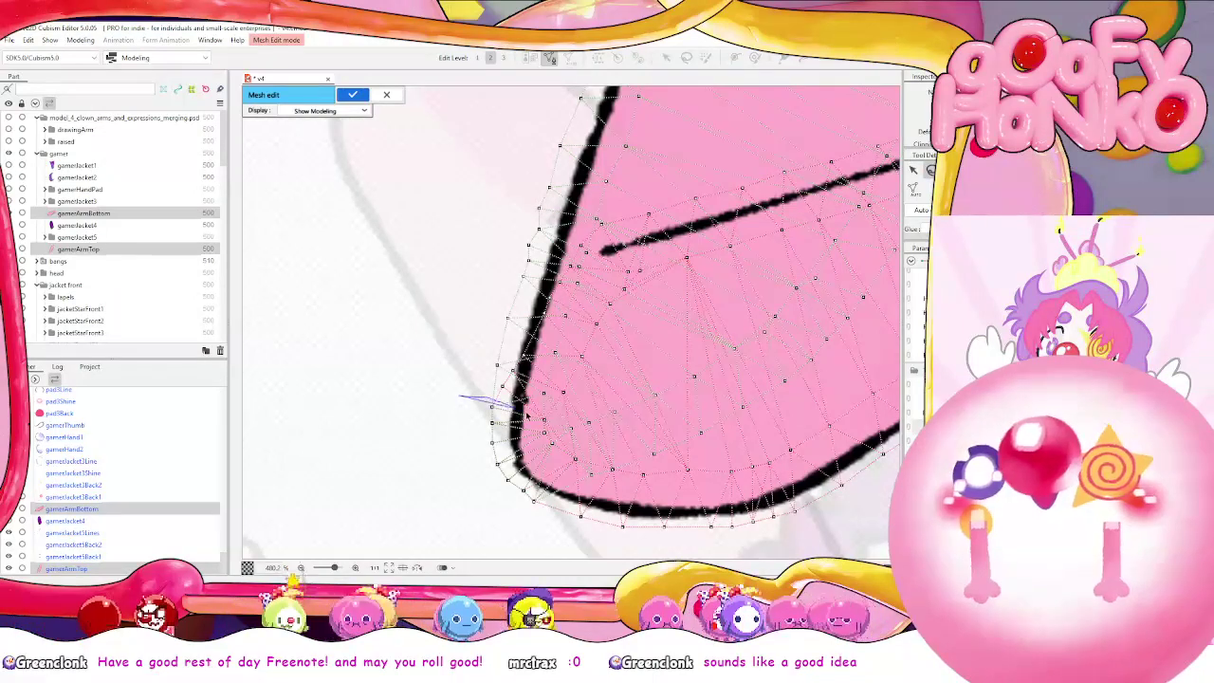
mouse_move(550, 421)
mouse_down()
mouse_move(583, 468)
mouse_move(551, 509)
mouse_move(487, 512)
mouse_up()
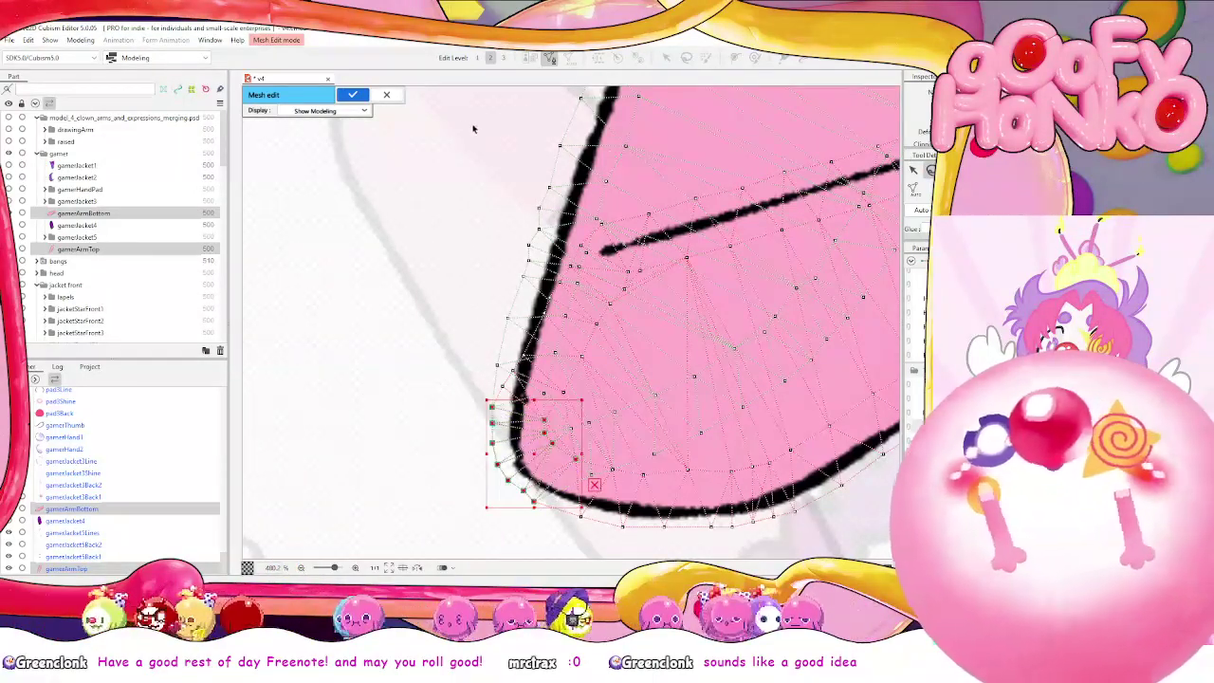
scroll(527, 370, down, 2)
scroll(565, 417, up, 2)
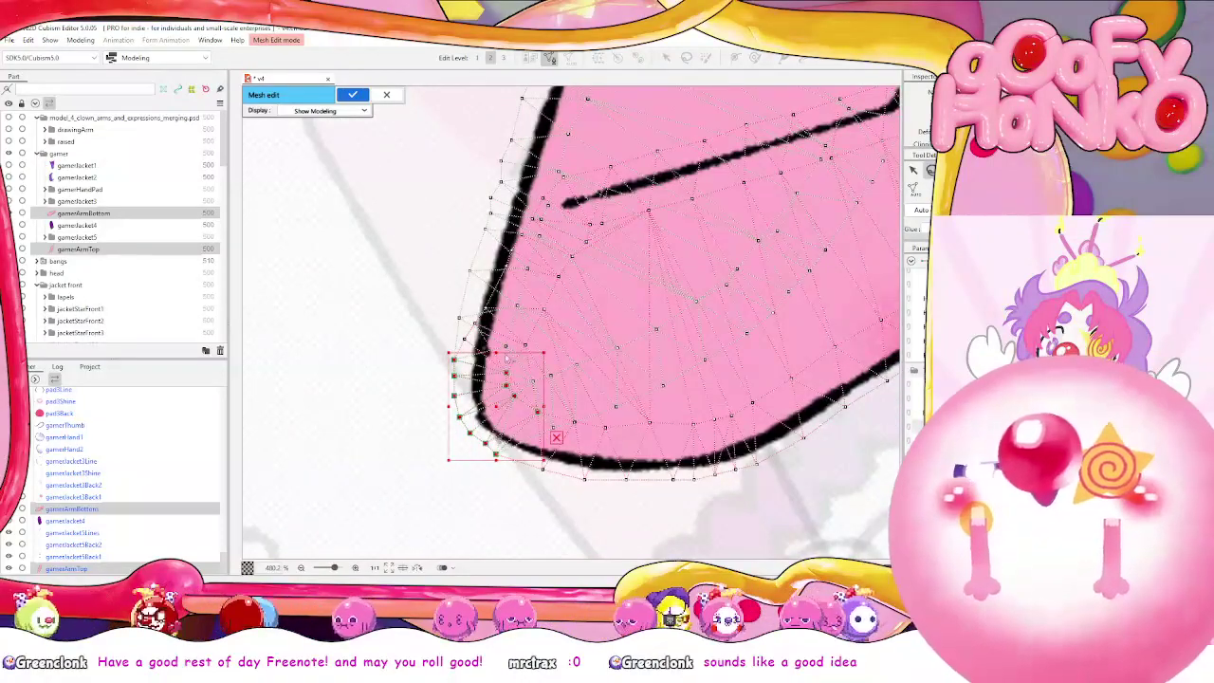
click(356, 96)
scroll(629, 195, down, 3)
scroll(670, 118, up, 2)
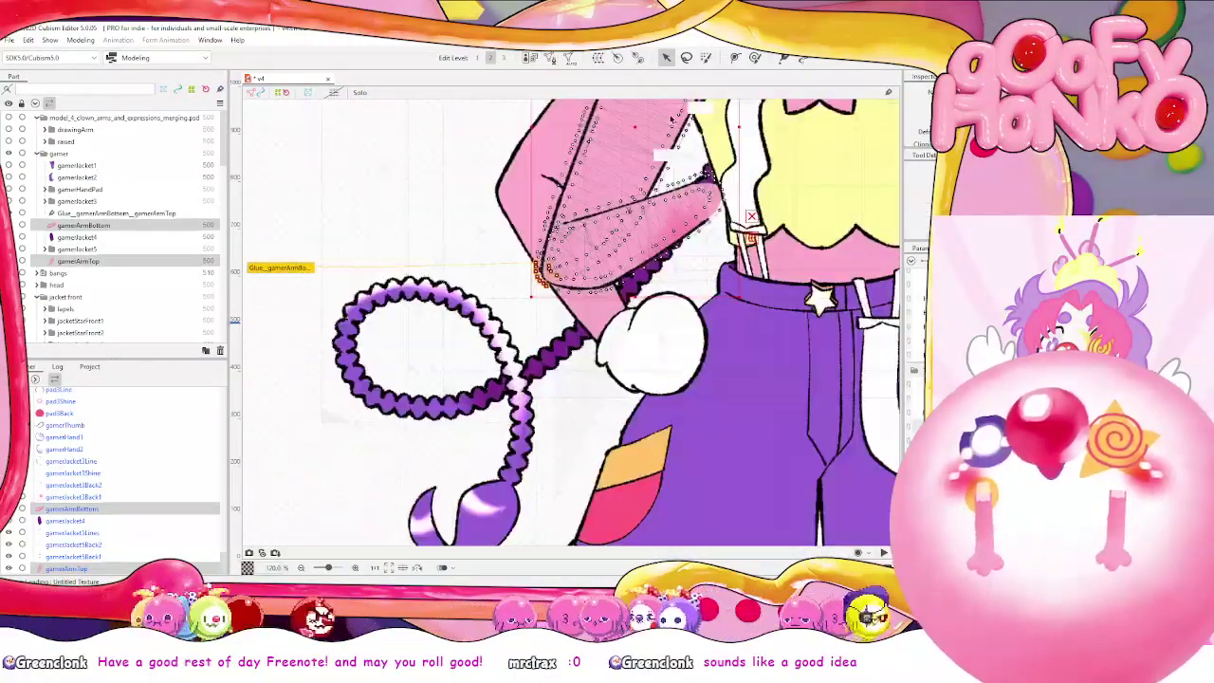
Create a warp deformer named gamerArmXY around gamerArmBottom and gamerArmTop and parent it under bodyLean
drag(544, 325, 445, 538)
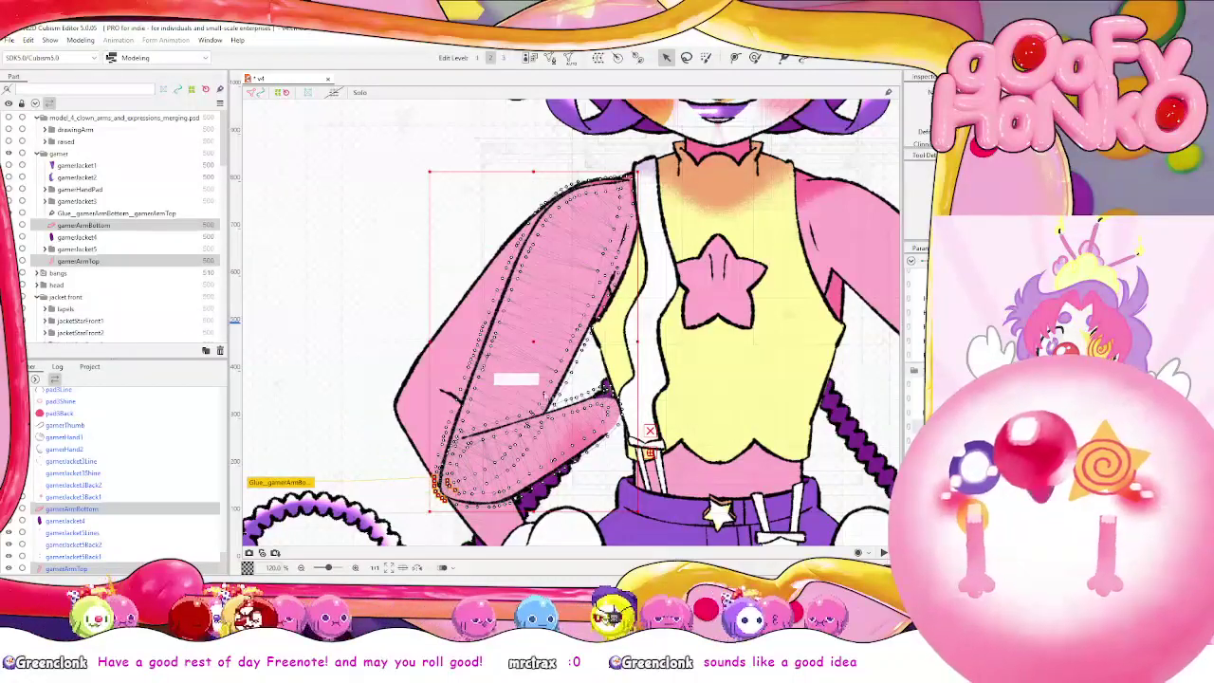
scroll(145, 462, up, 10)
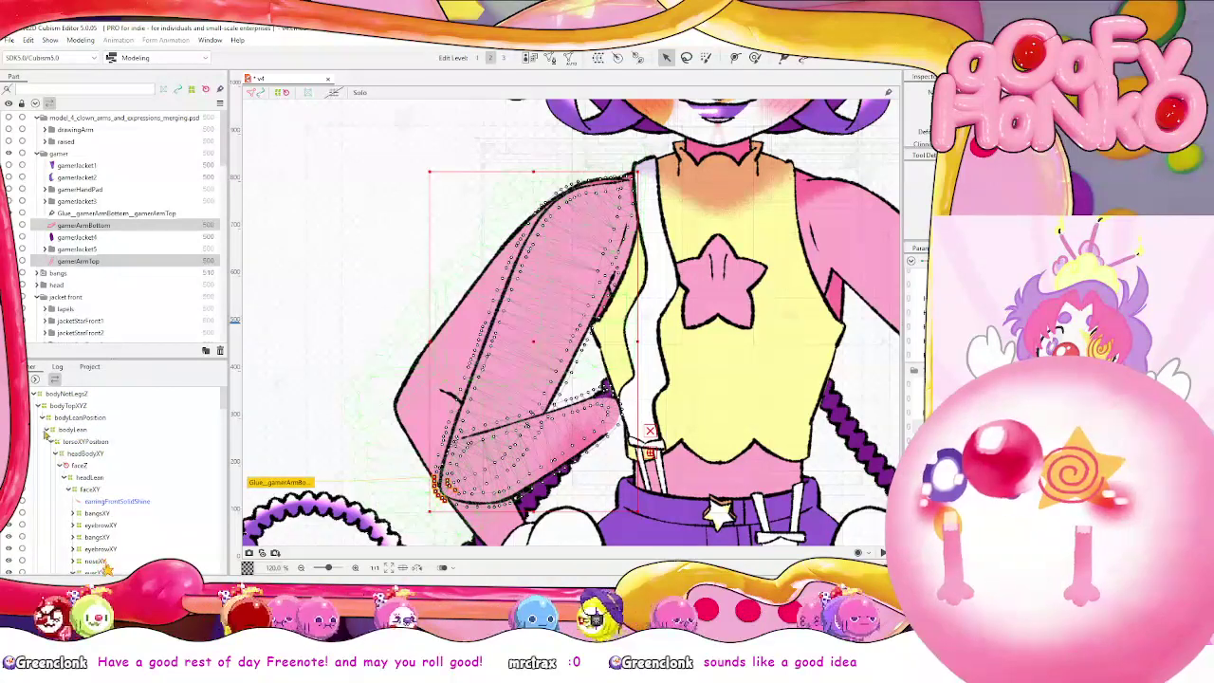
click(53, 443)
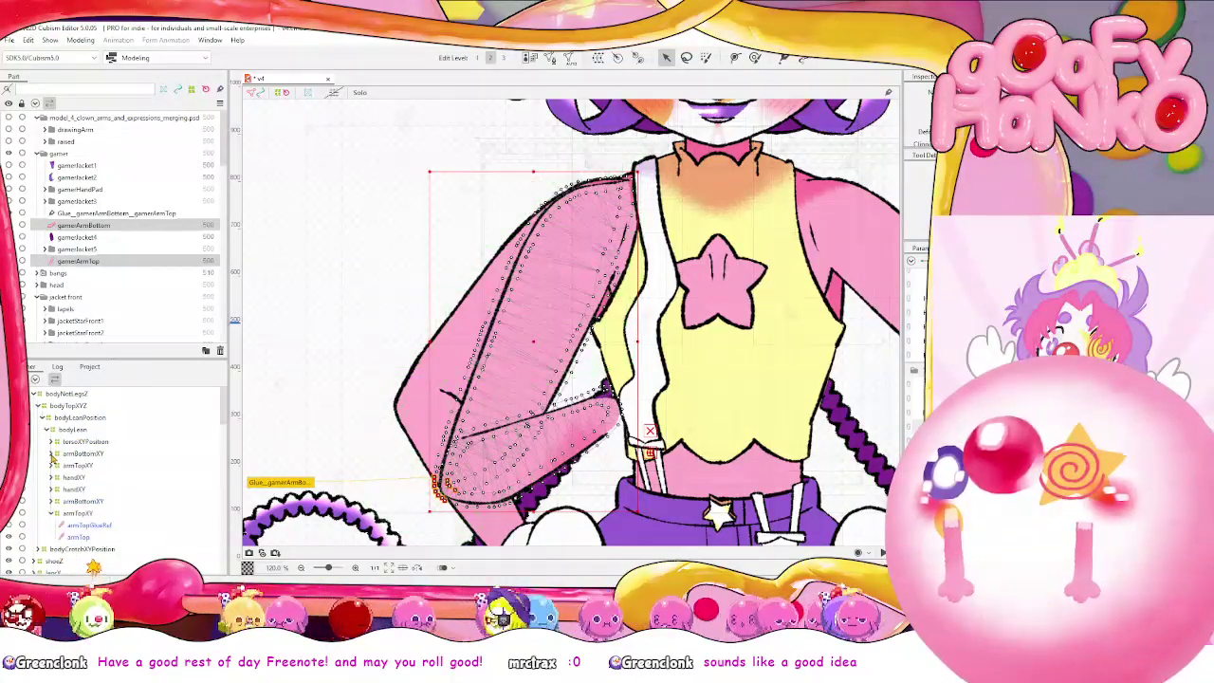
click(52, 514)
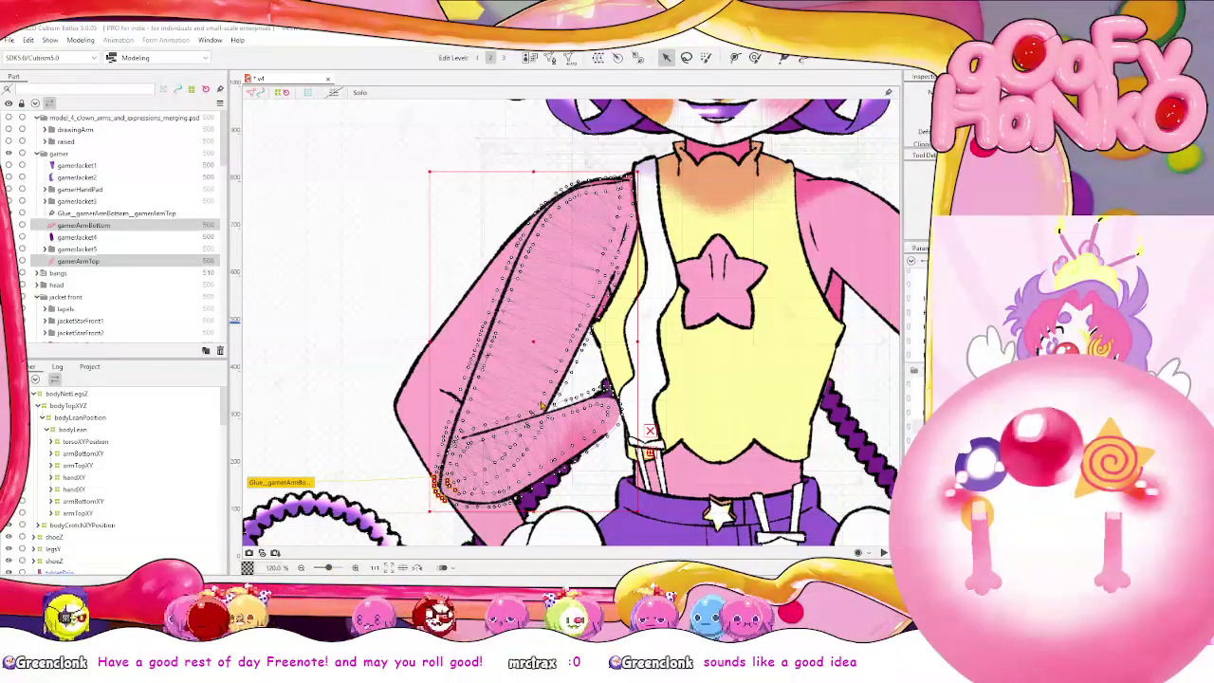
key(Return)
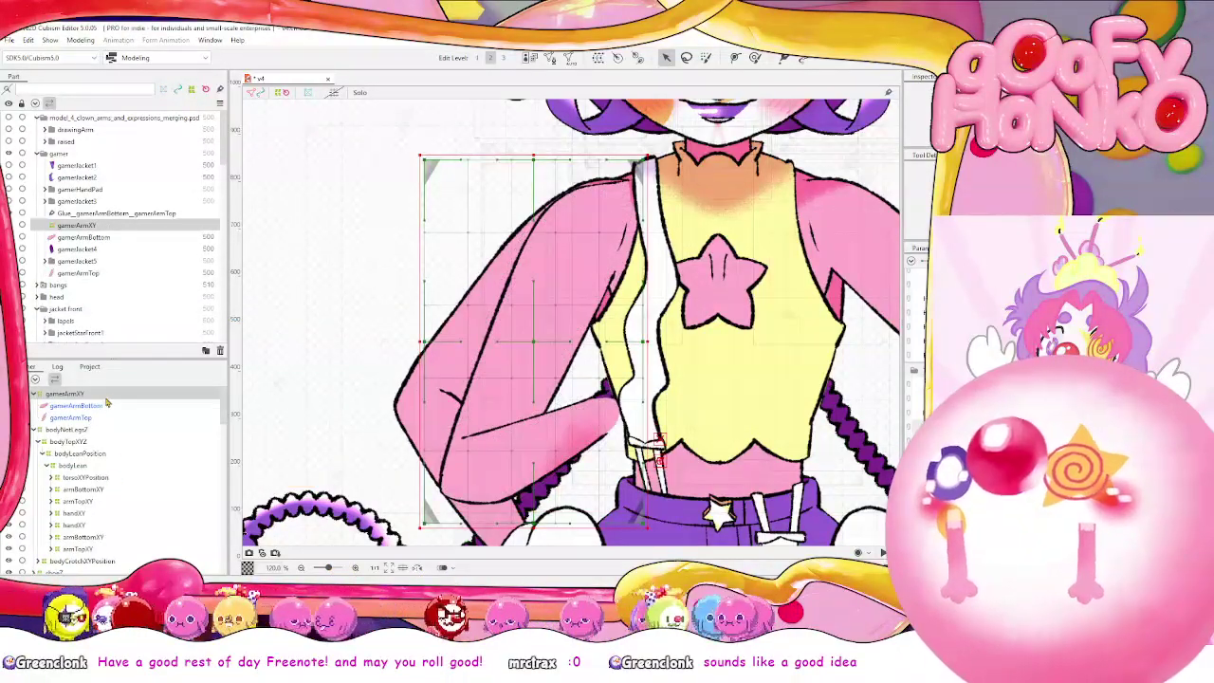
drag(107, 401, 112, 476)
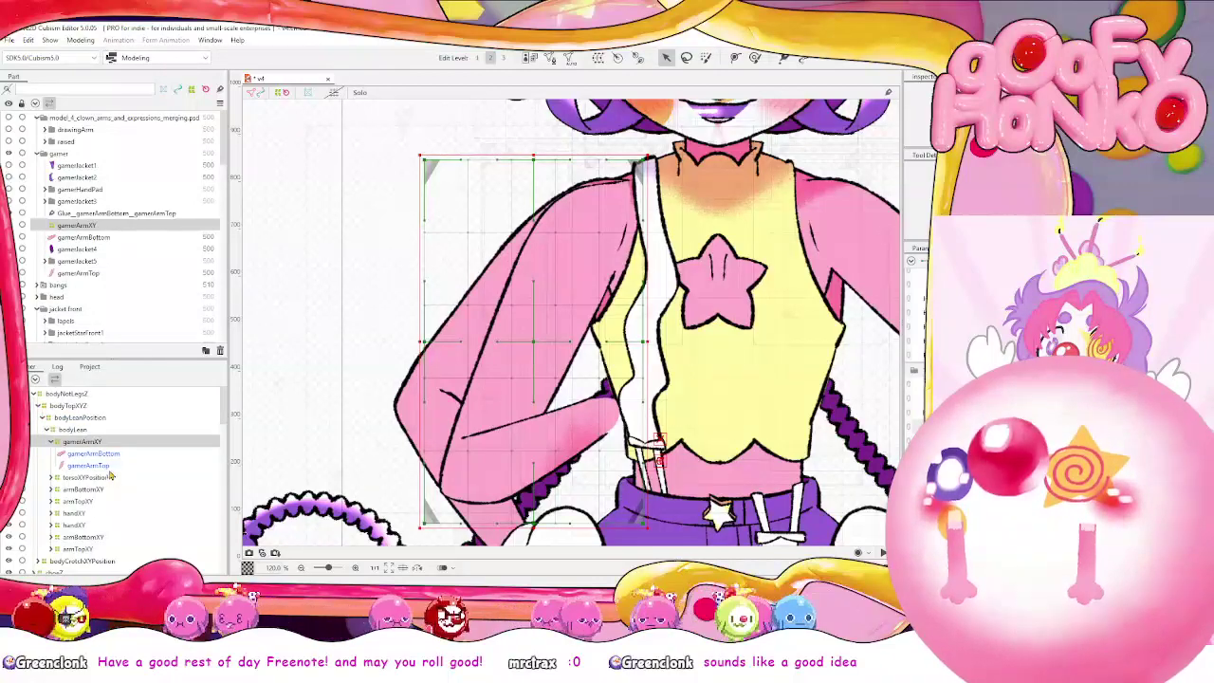
Examine the arm and upper body in the physics settings preview, then return to the modeling view
click(81, 41)
click(162, 269)
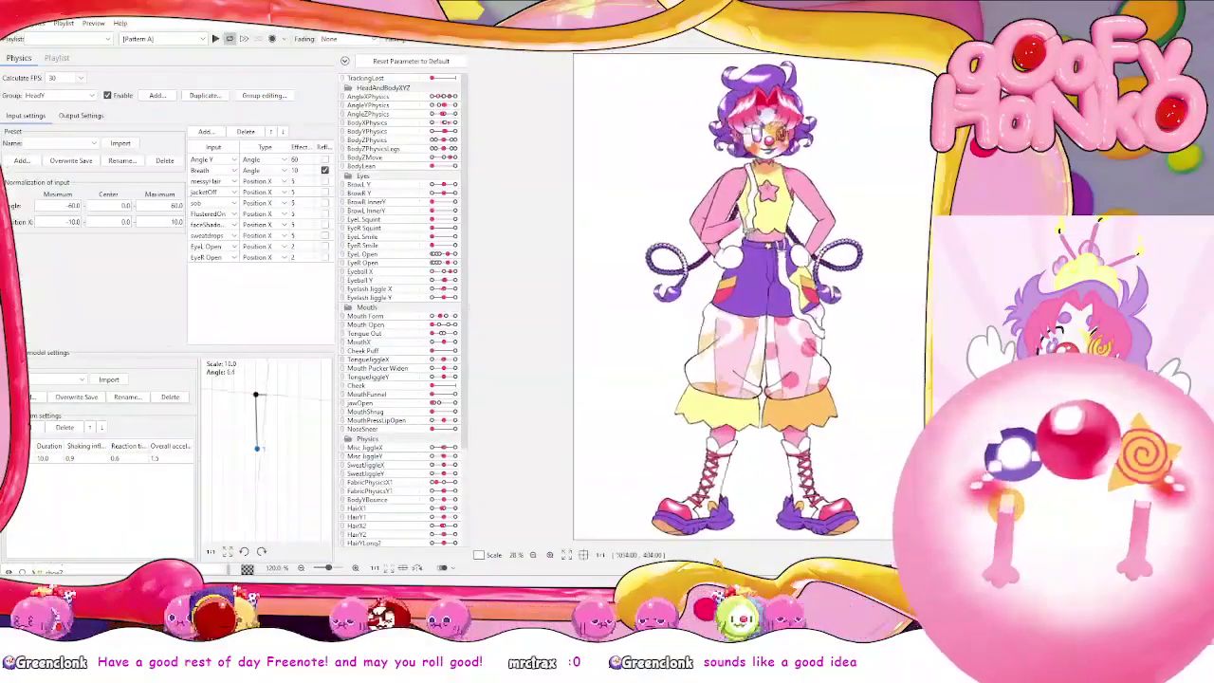
scroll(740, 311, up, 5)
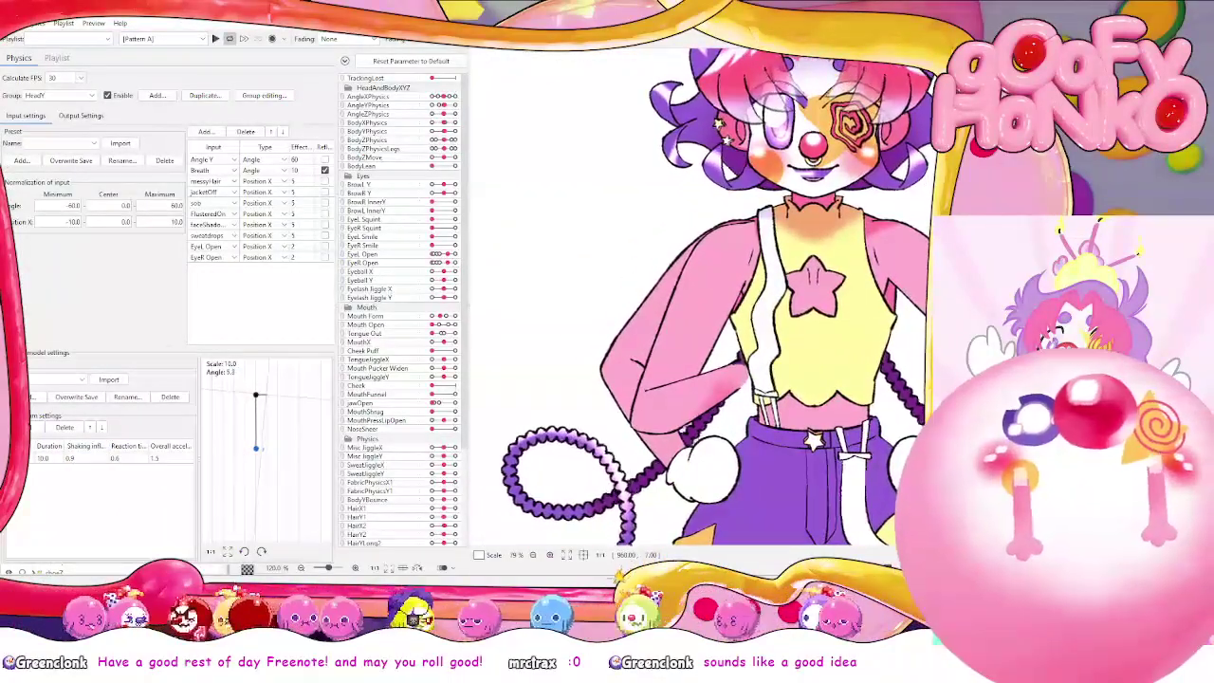
key(alt+Tab)
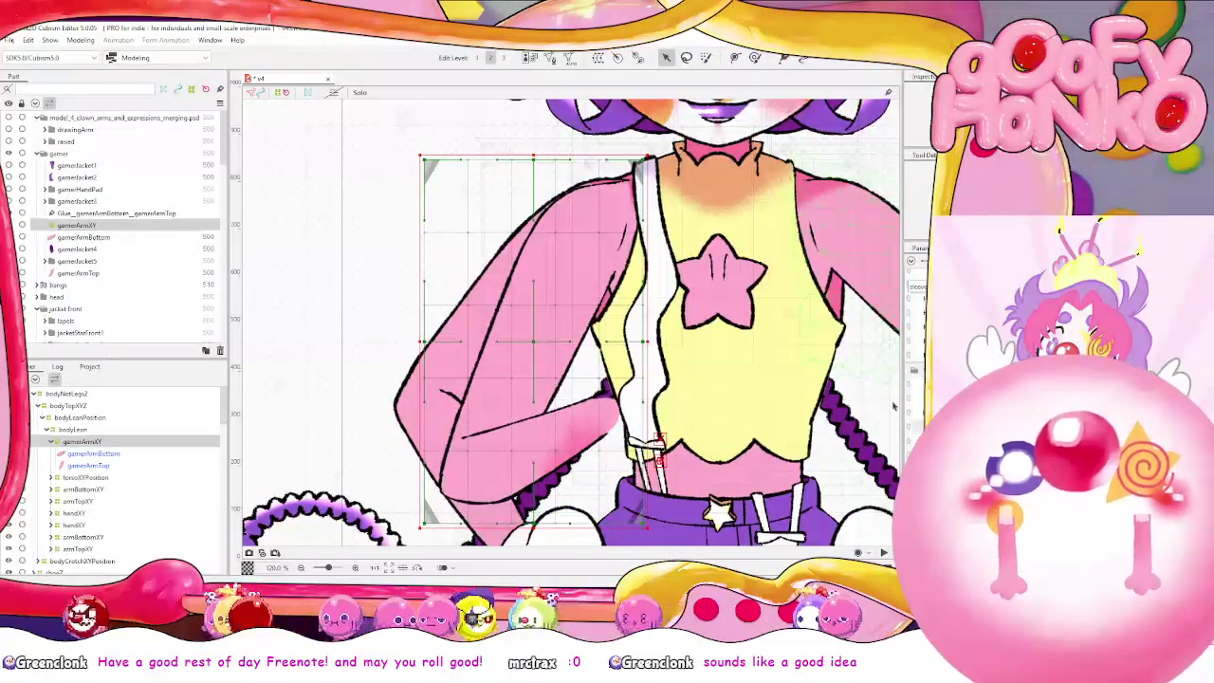
Examine how both shoulders and upper arms meet the torso and white strap in different body poses
scroll(569, 332, up, 6)
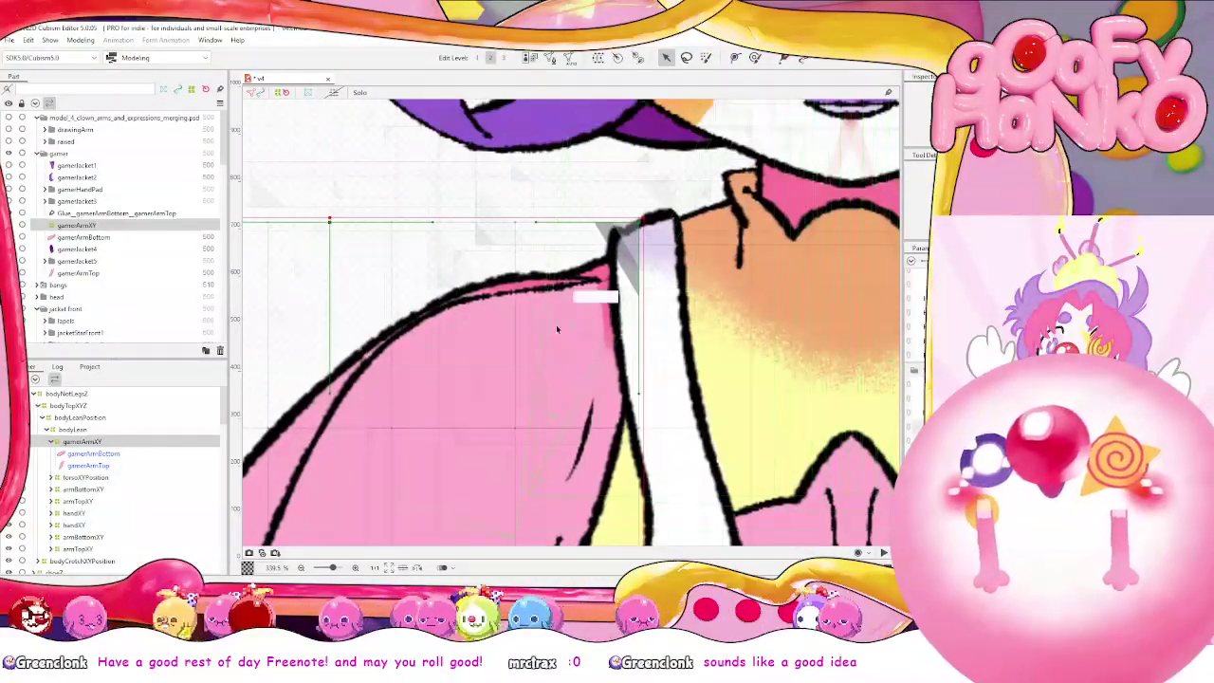
scroll(576, 342, down, 6)
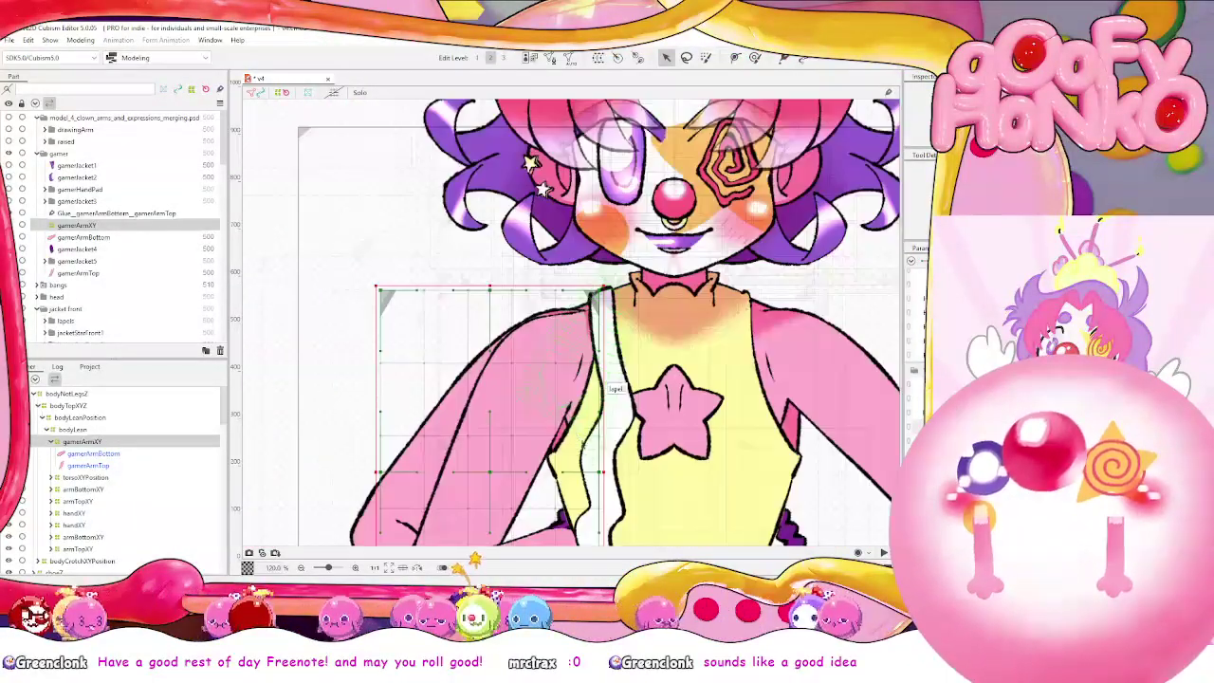
drag(662, 476, 673, 372)
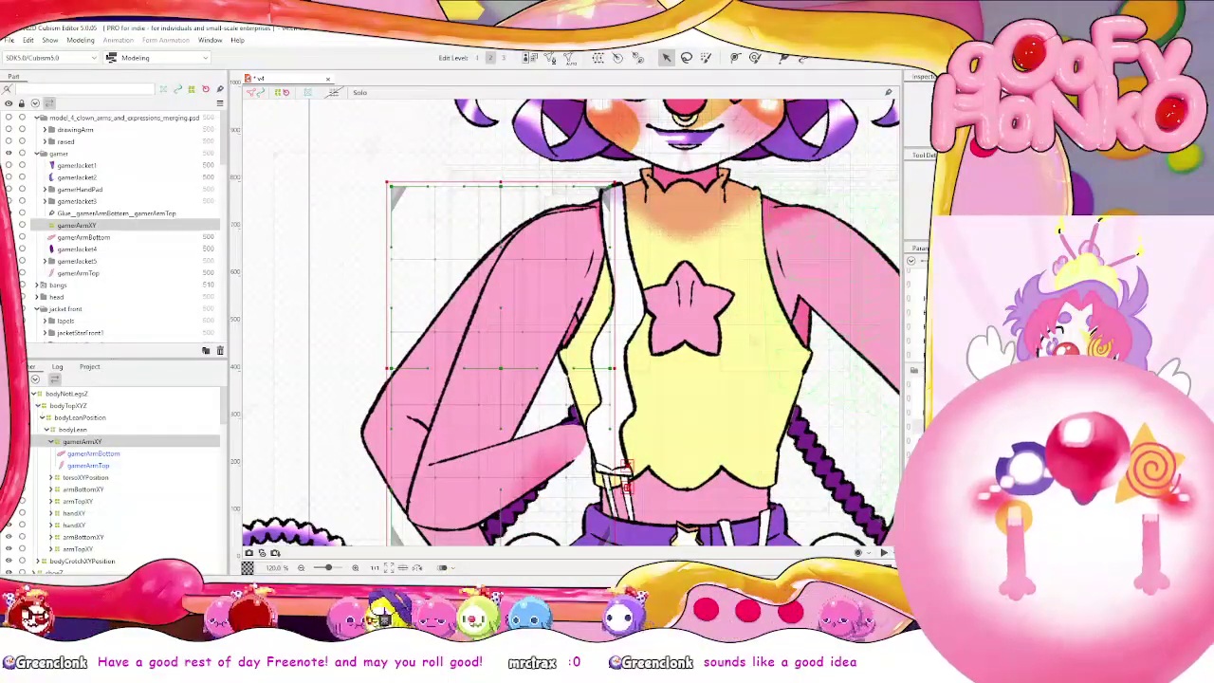
scroll(638, 300, up, 6)
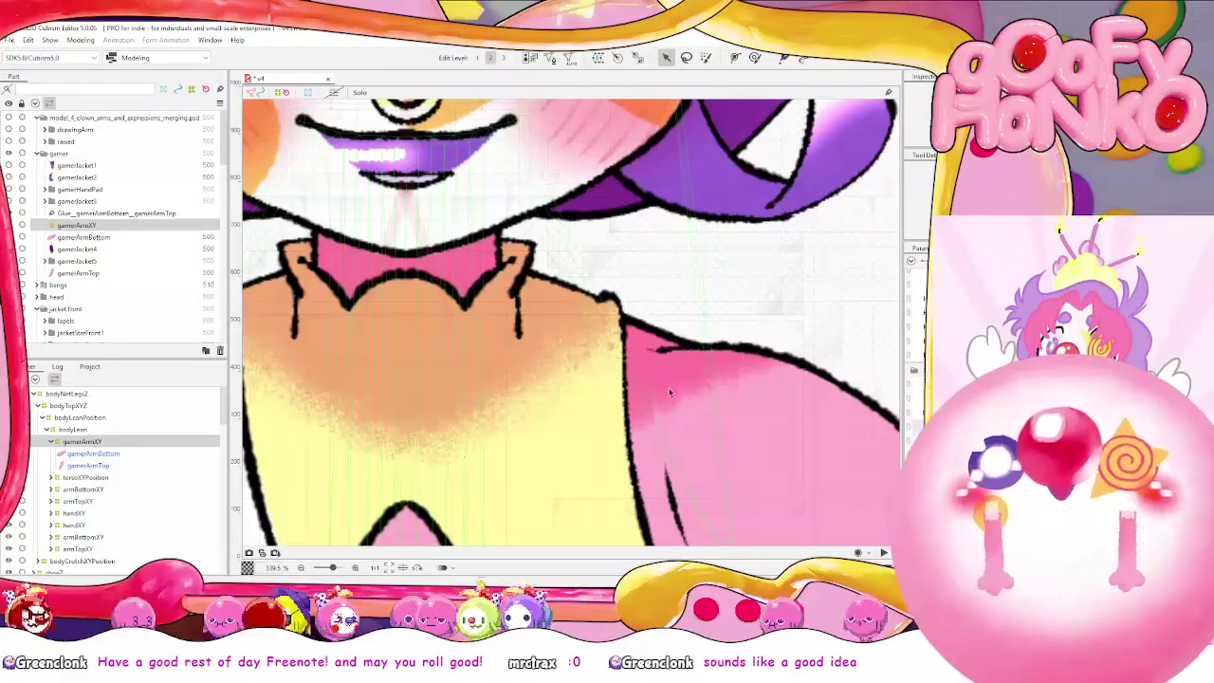
scroll(474, 298, down, 3)
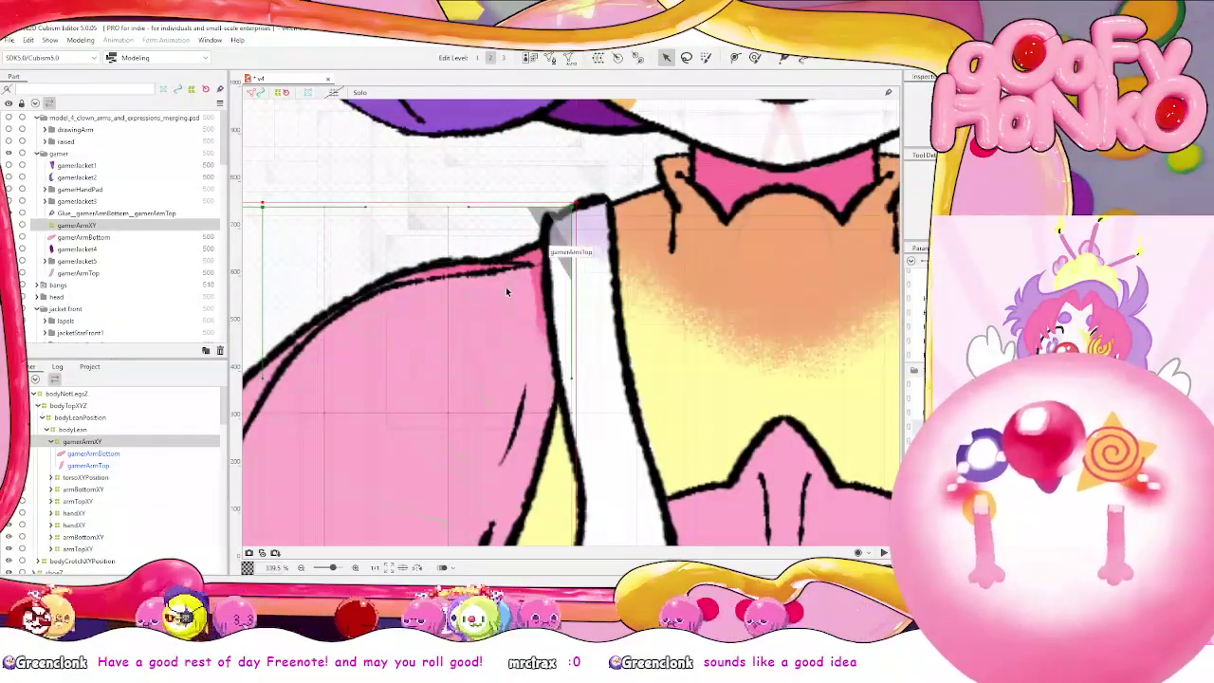
scroll(505, 286, down, 3)
scroll(555, 337, down, 2)
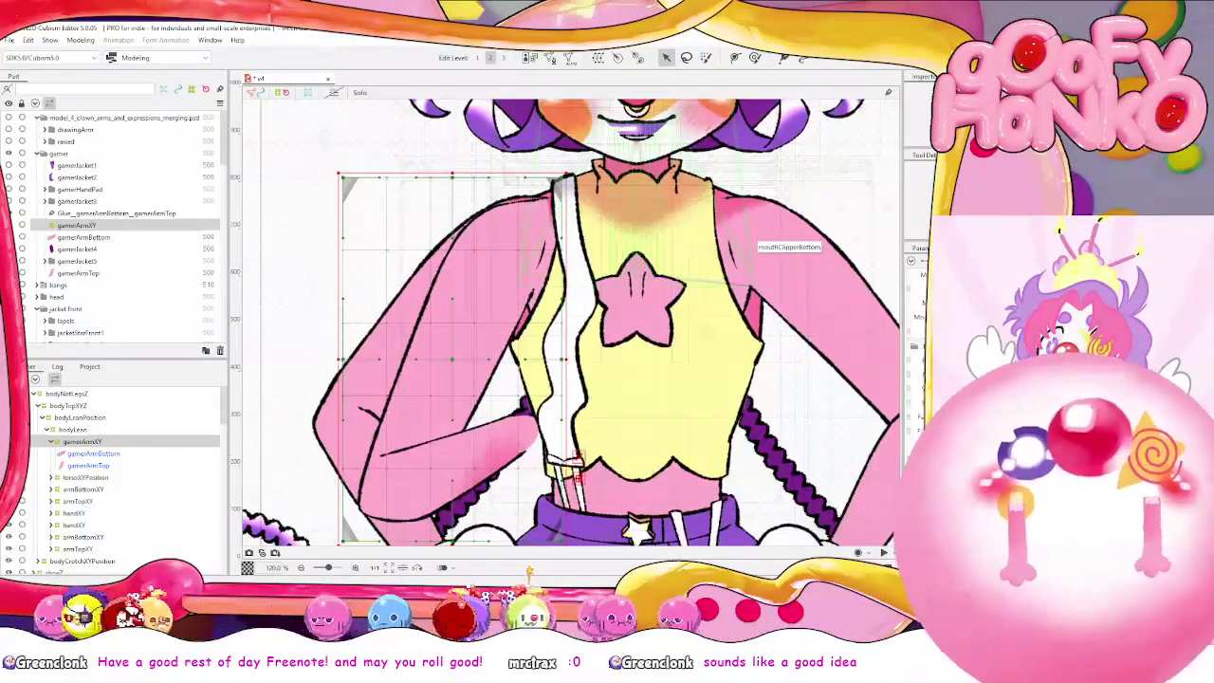
scroll(917, 332, down, 3)
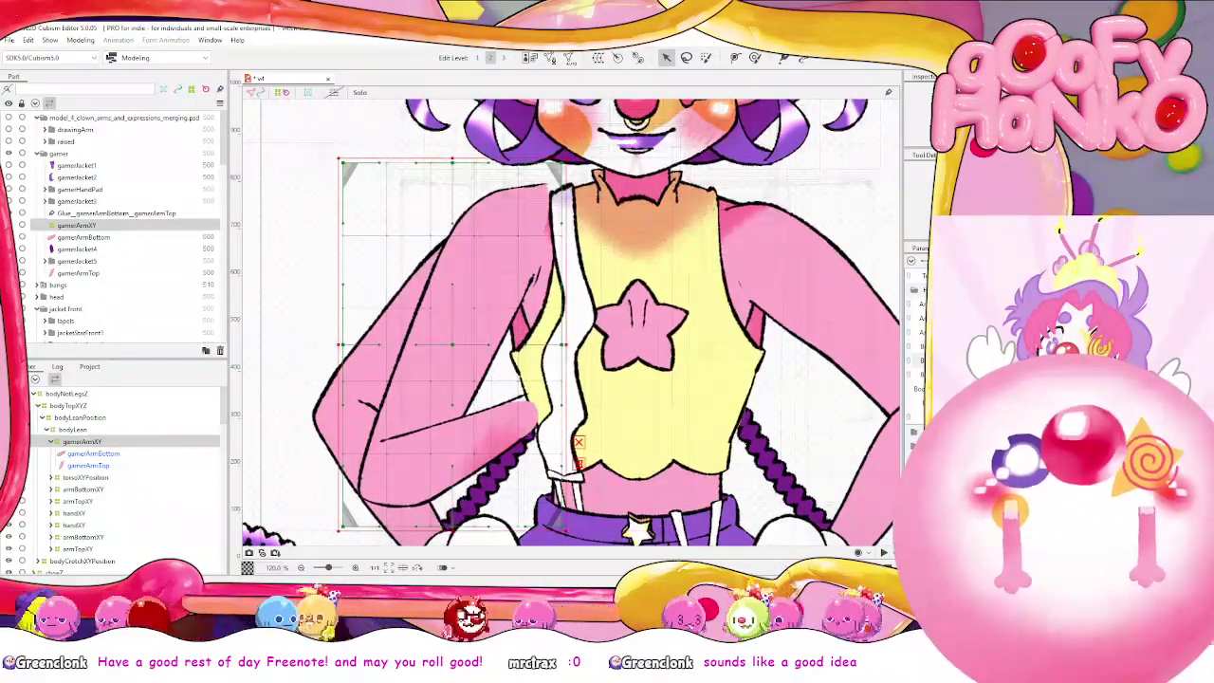
Rename the arm's warp deformer gamerArmXYPosition and create a parent warp deformer named gamerArmXY around it
click(666, 59)
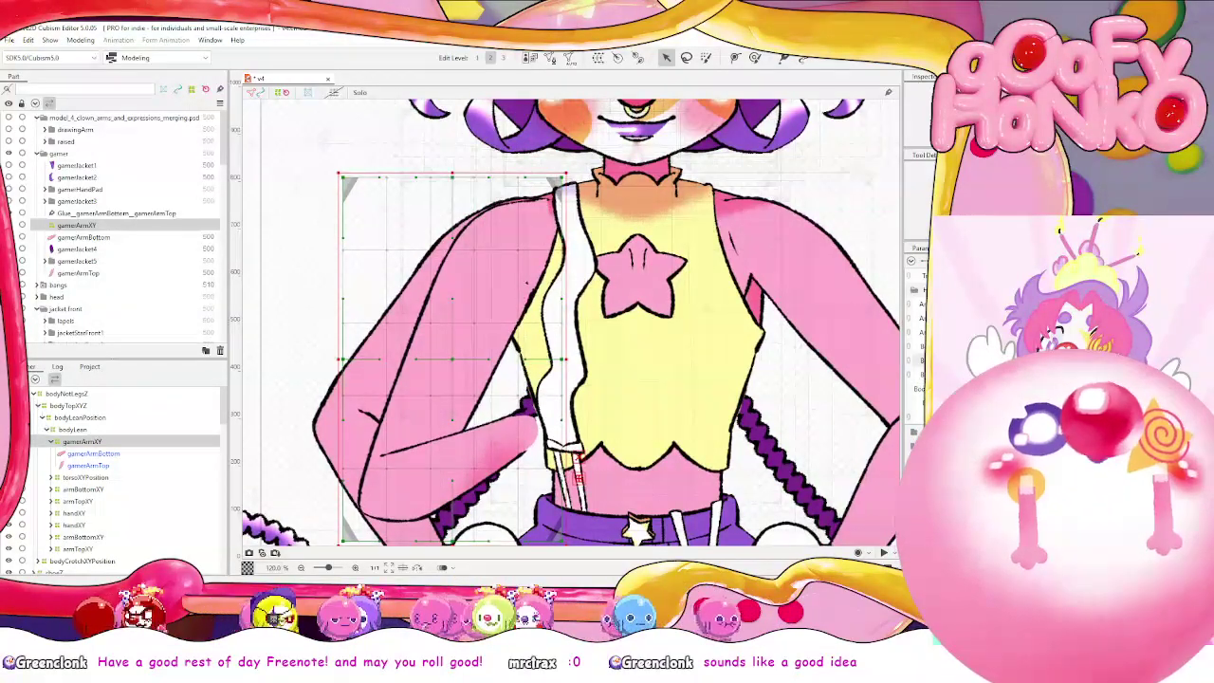
key(Return)
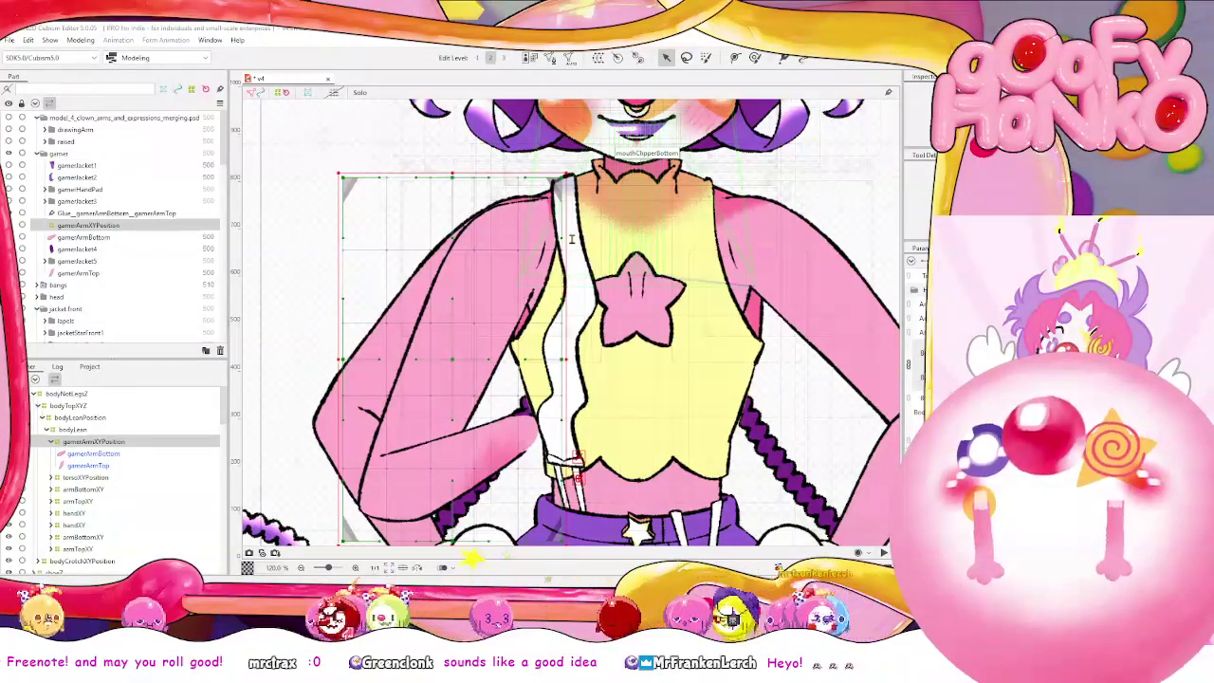
key(Return)
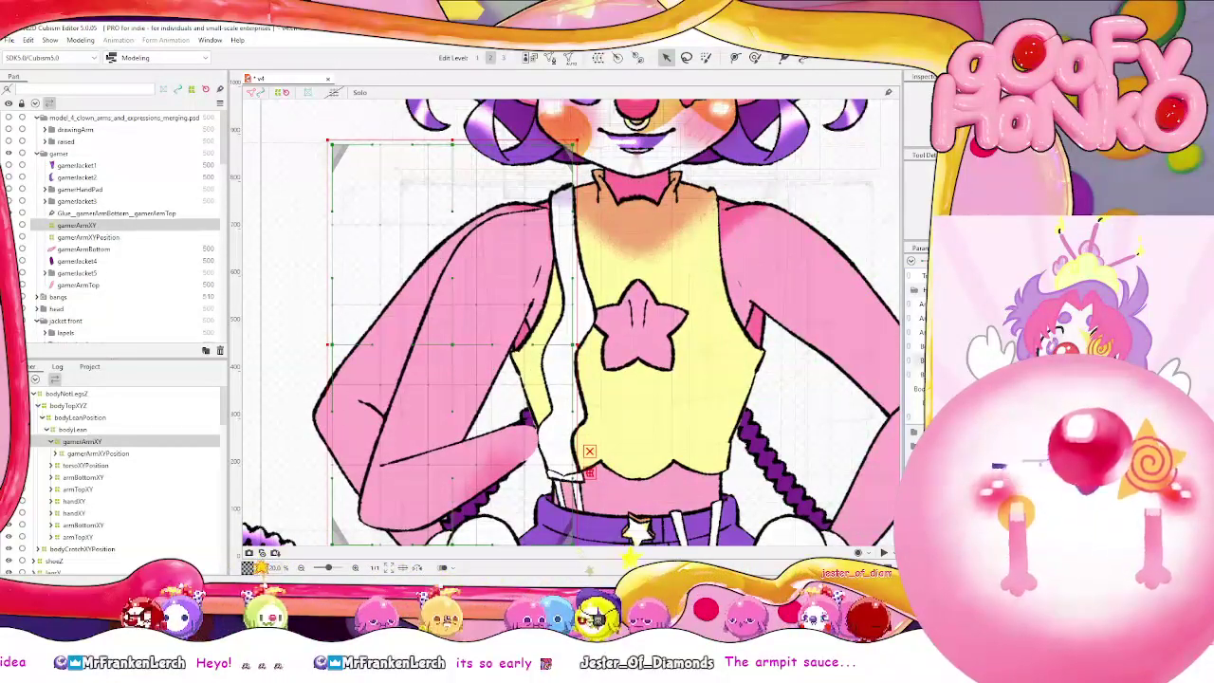
Arch gamerArmXY's upper grid upward with a large Deform Brush for the body pose with the chest star lowered
click(755, 57)
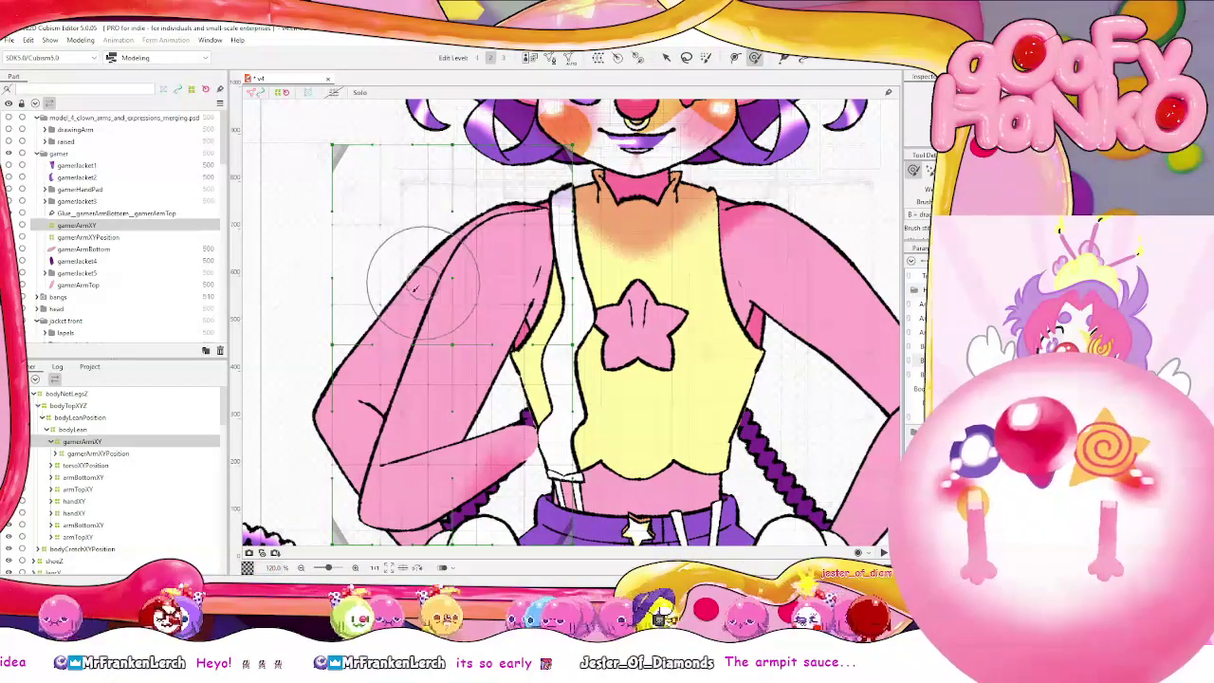
key(b)
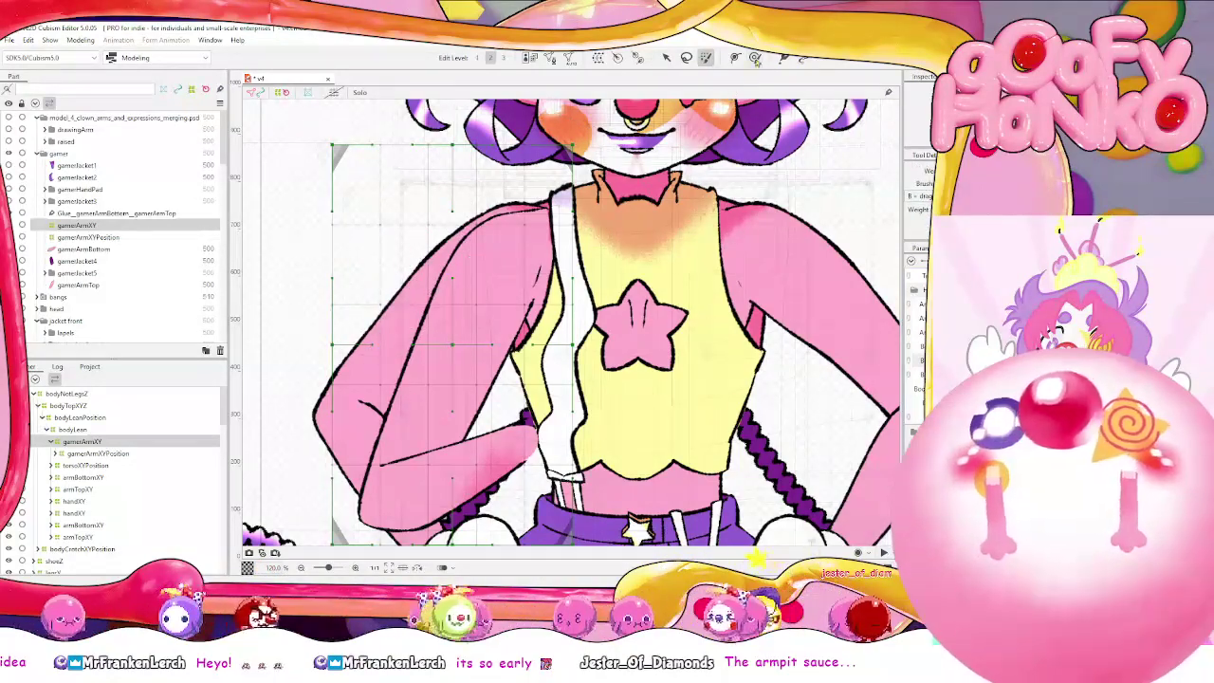
click(755, 59)
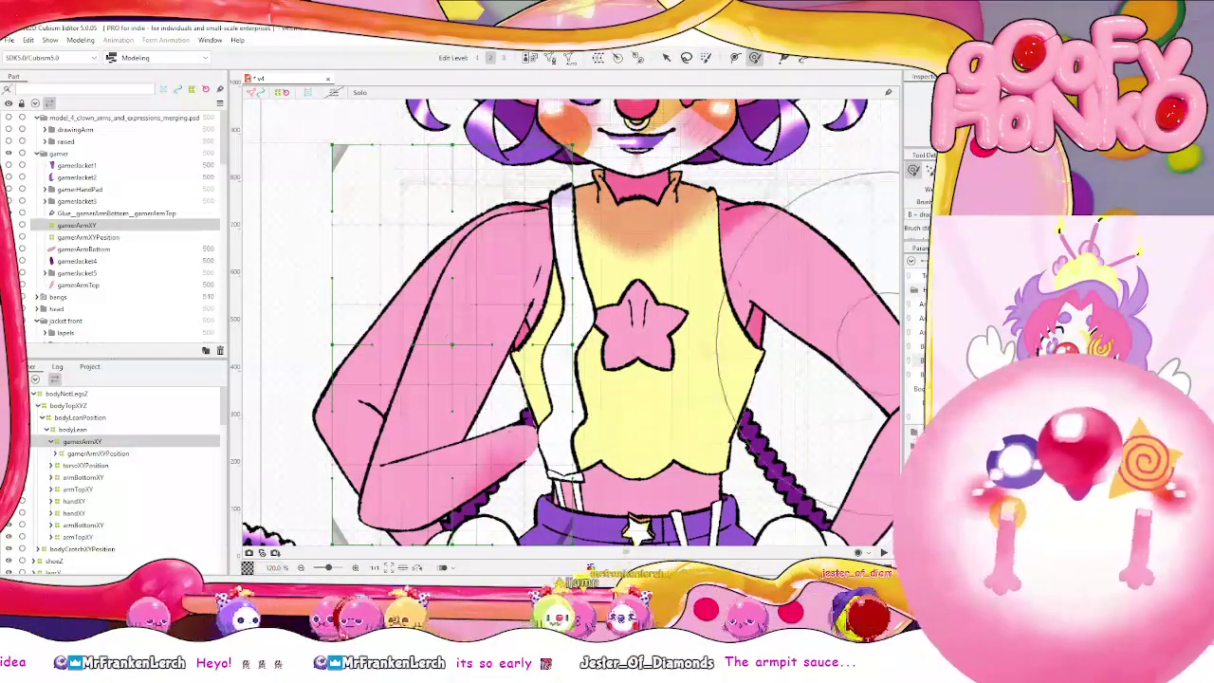
click(921, 361)
click(921, 360)
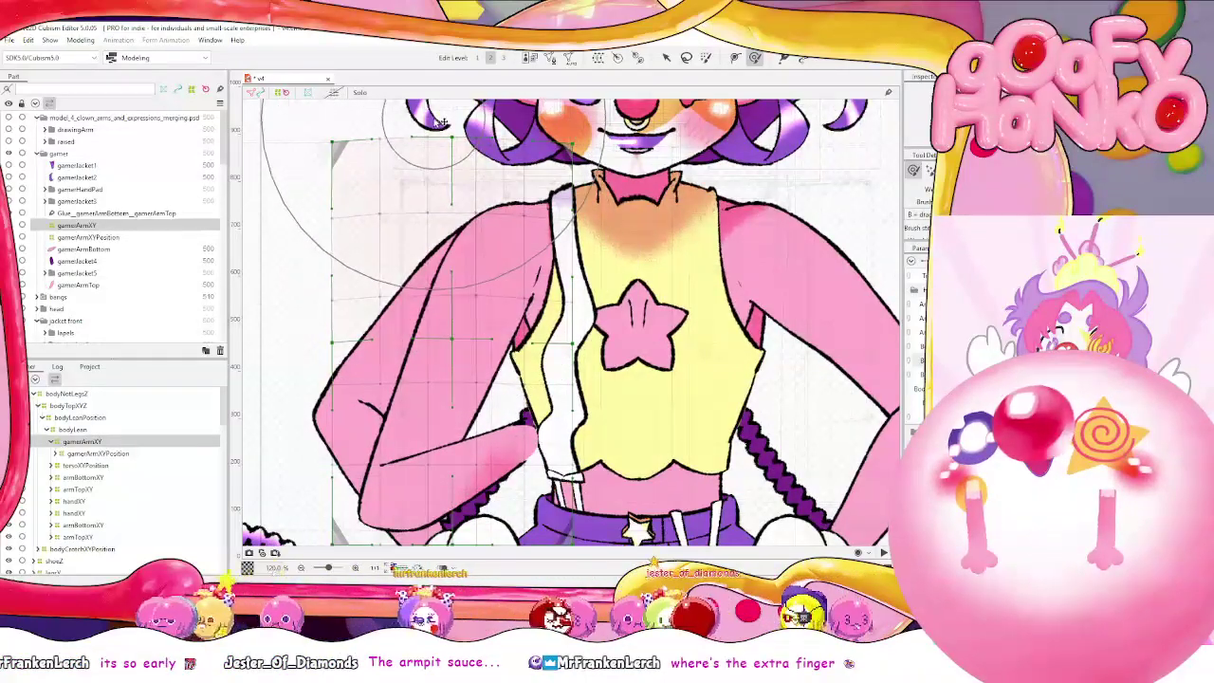
Compare the vertical body poses and shift gamerArmXY's upper grid outward with the Deform Brush for the raised-star pose
click(922, 361)
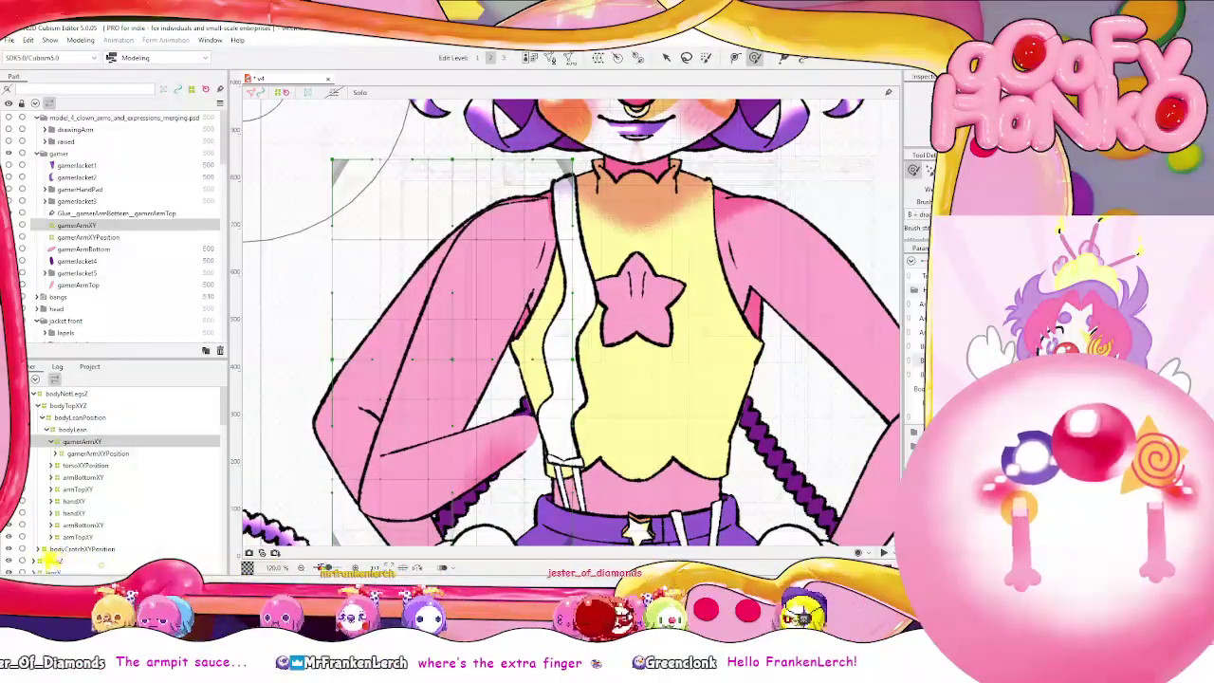
click(922, 360)
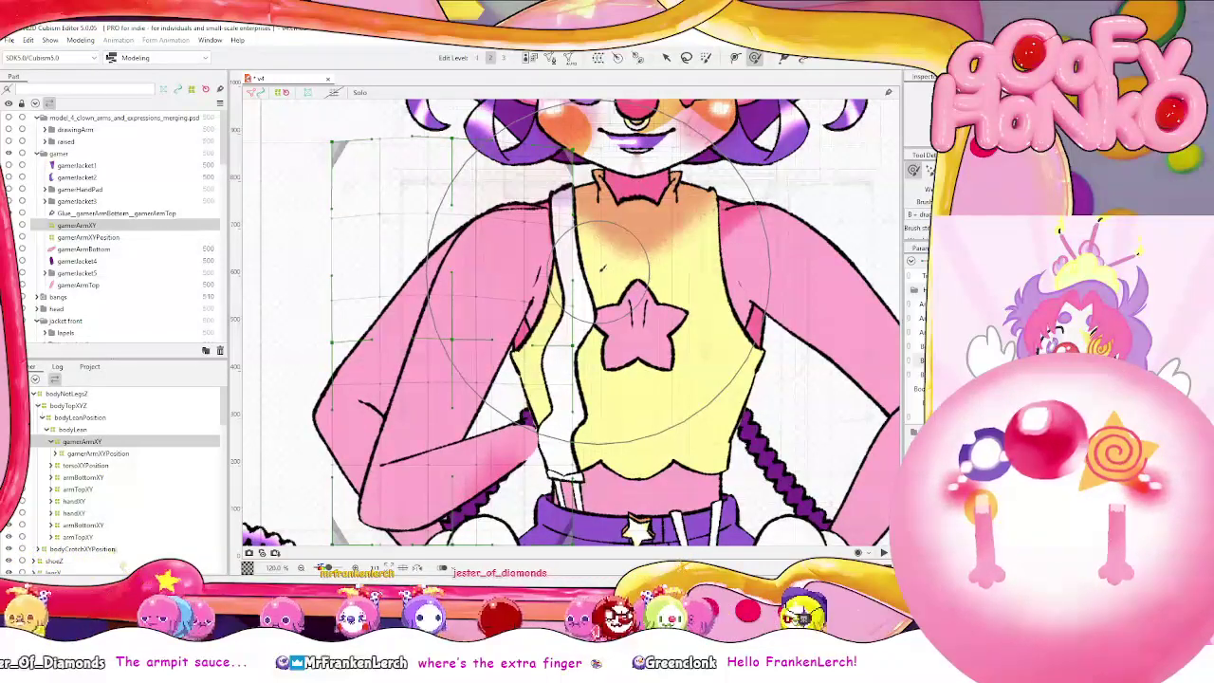
click(922, 360)
click(922, 361)
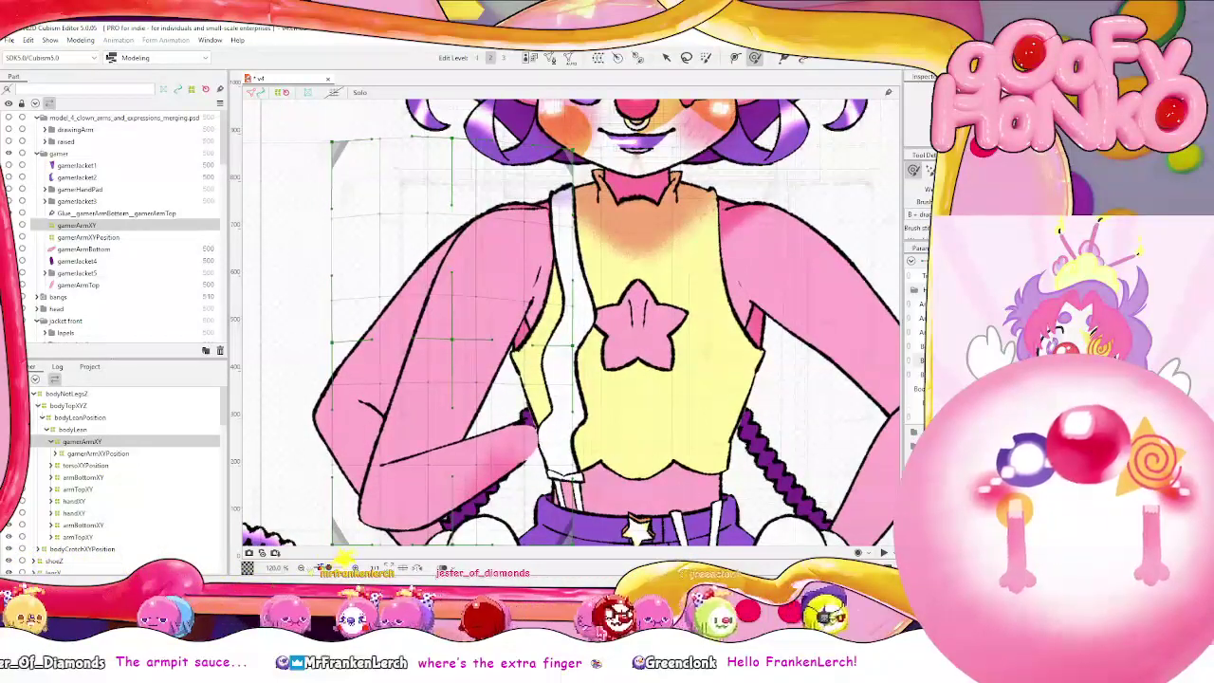
click(921, 360)
drag(437, 220, 355, 222)
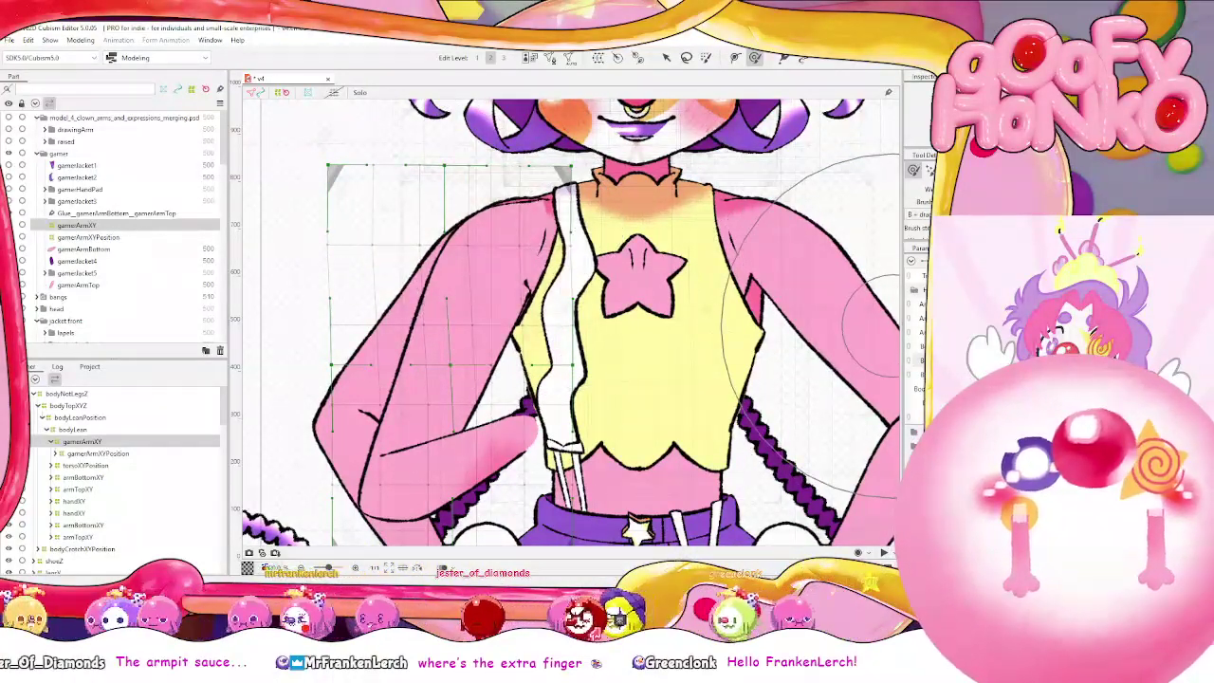
Shape gamerArmXY's upper grid at the shoulder with the Deform Brush for the sideways body turn
click(922, 360)
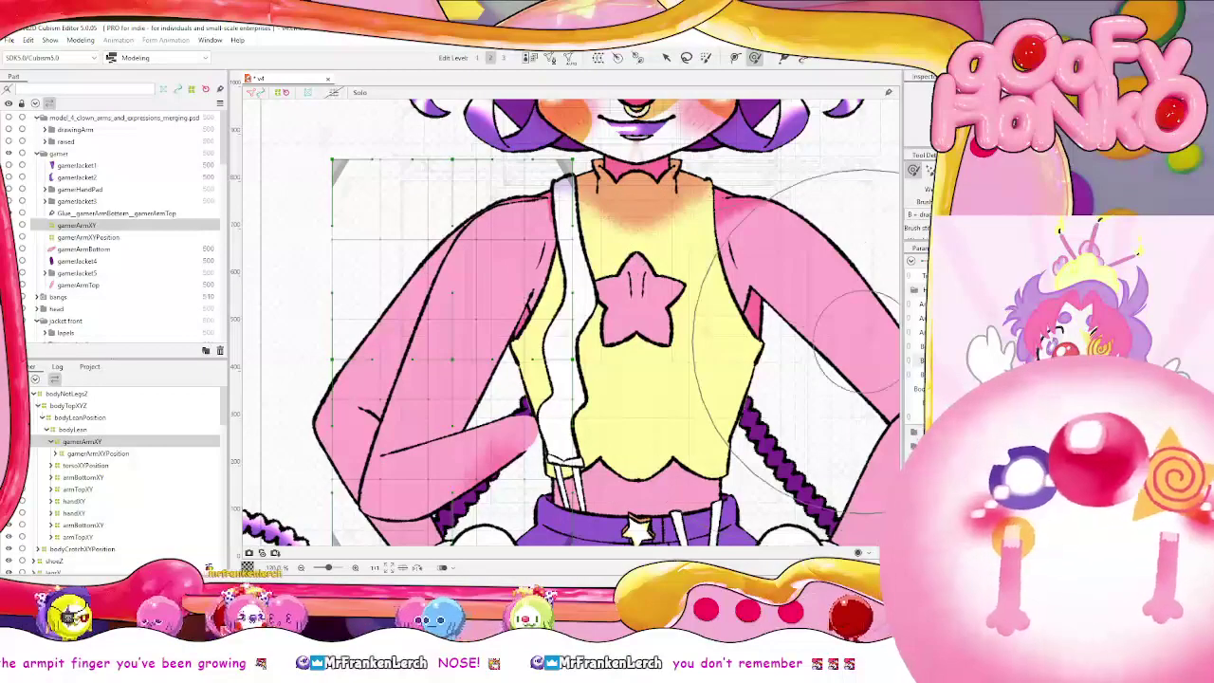
mouse_move(918, 360)
mouse_down()
mouse_move(986, 361)
mouse_move(948, 380)
mouse_up()
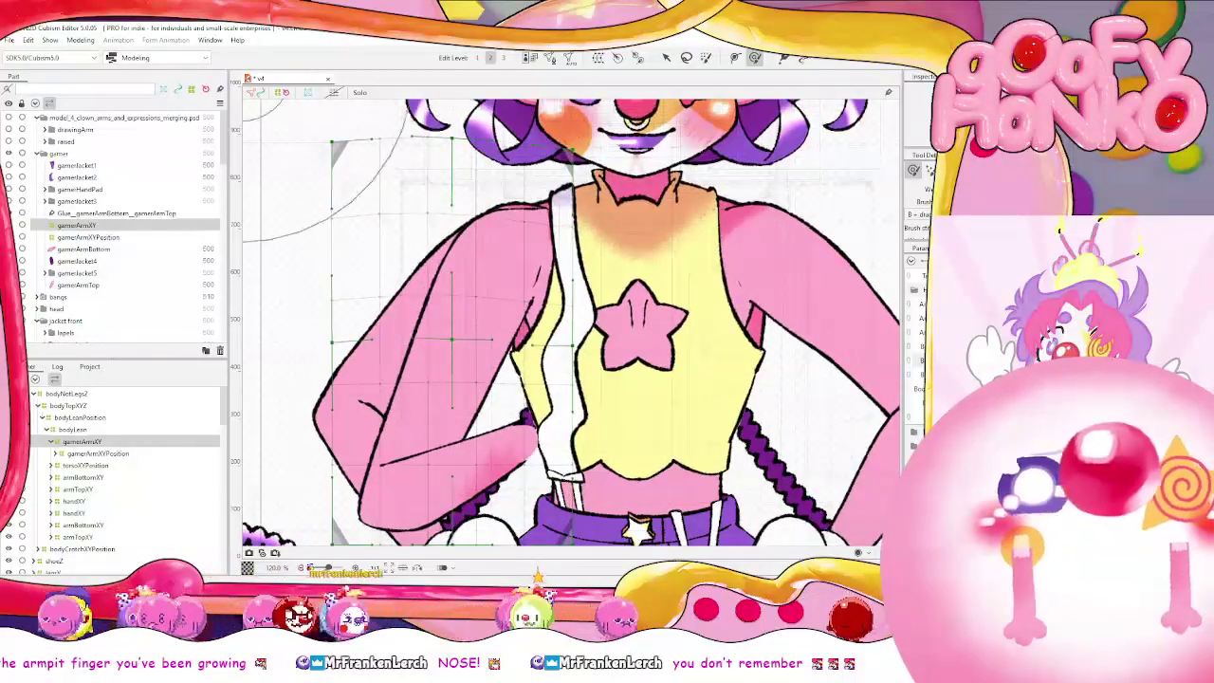
key(ctrl+z)
key(ctrl+z)
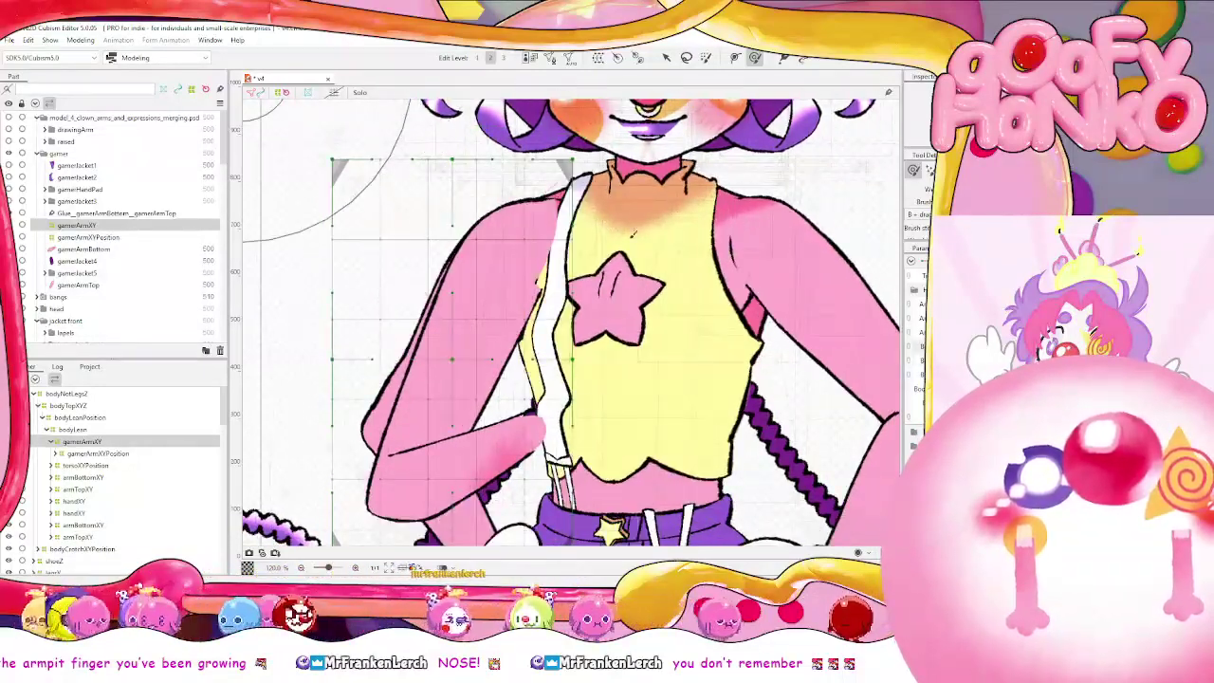
drag(483, 204, 413, 198)
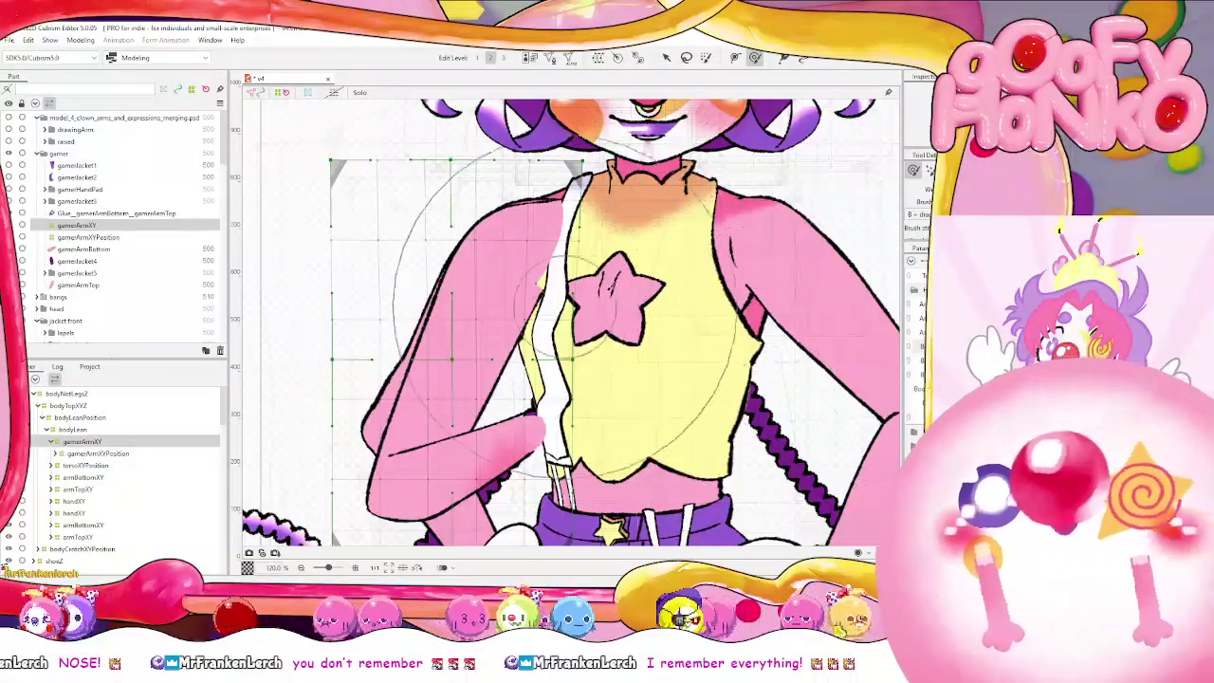
Synthesize gamerArmXY's corner forms from its horizontal and vertical body poses
click(1043, 261)
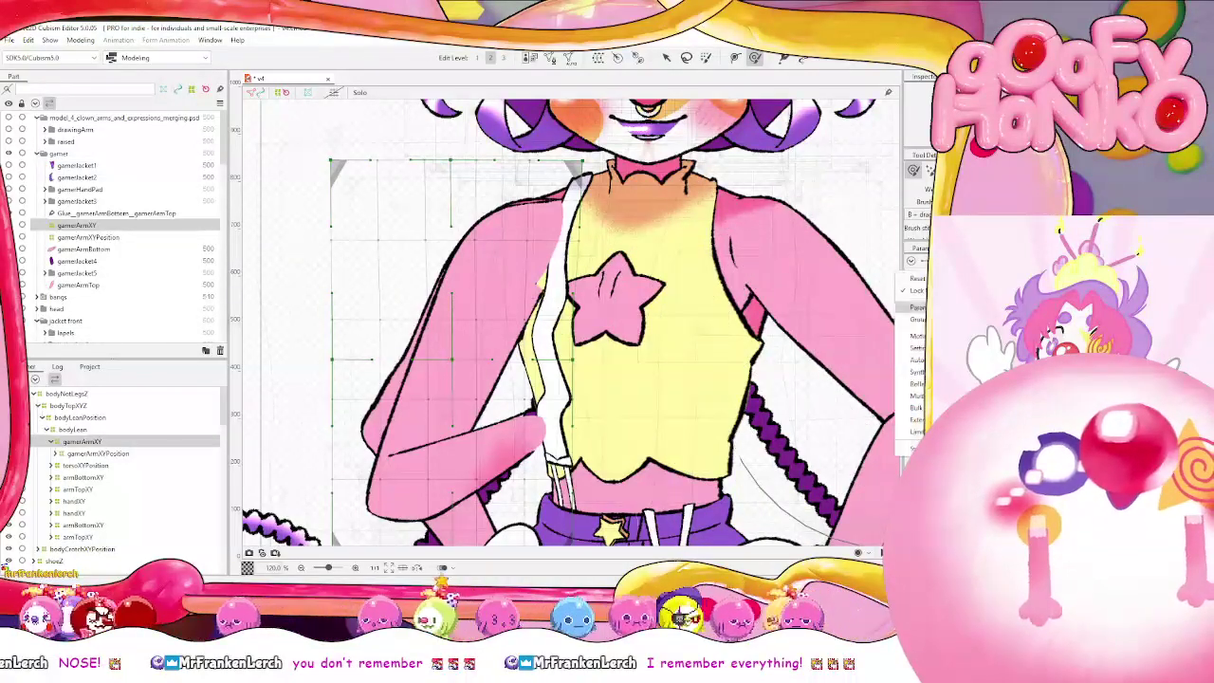
click(916, 372)
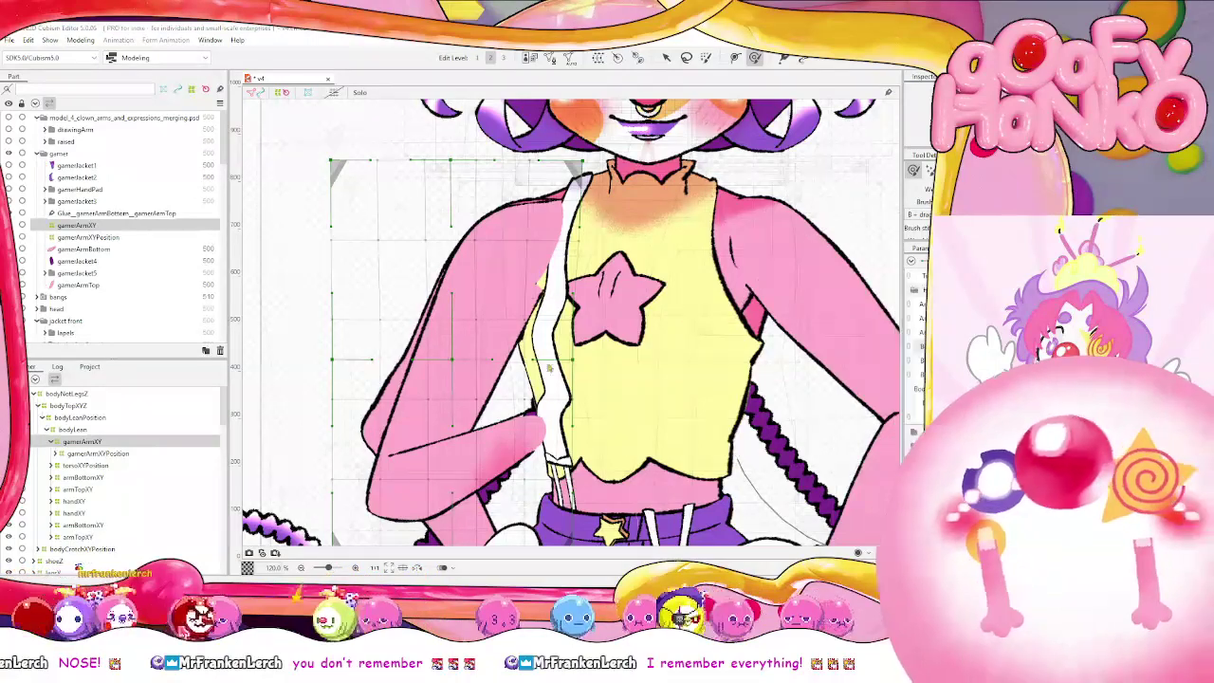
click(918, 359)
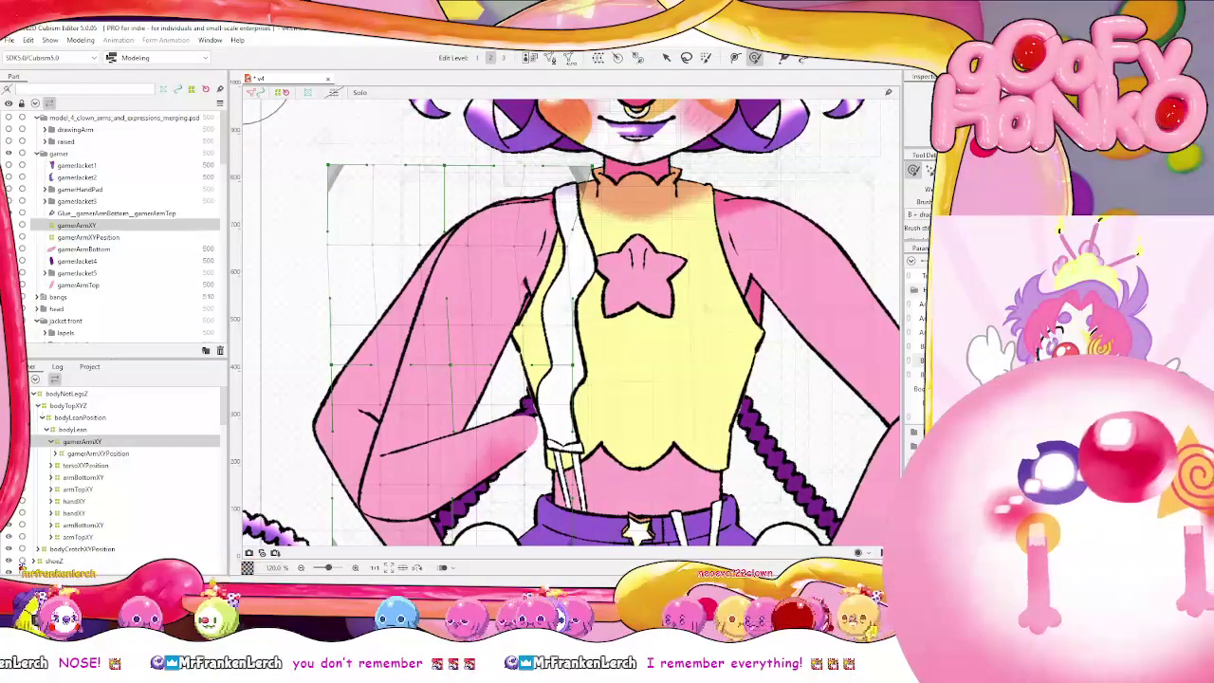
click(911, 261)
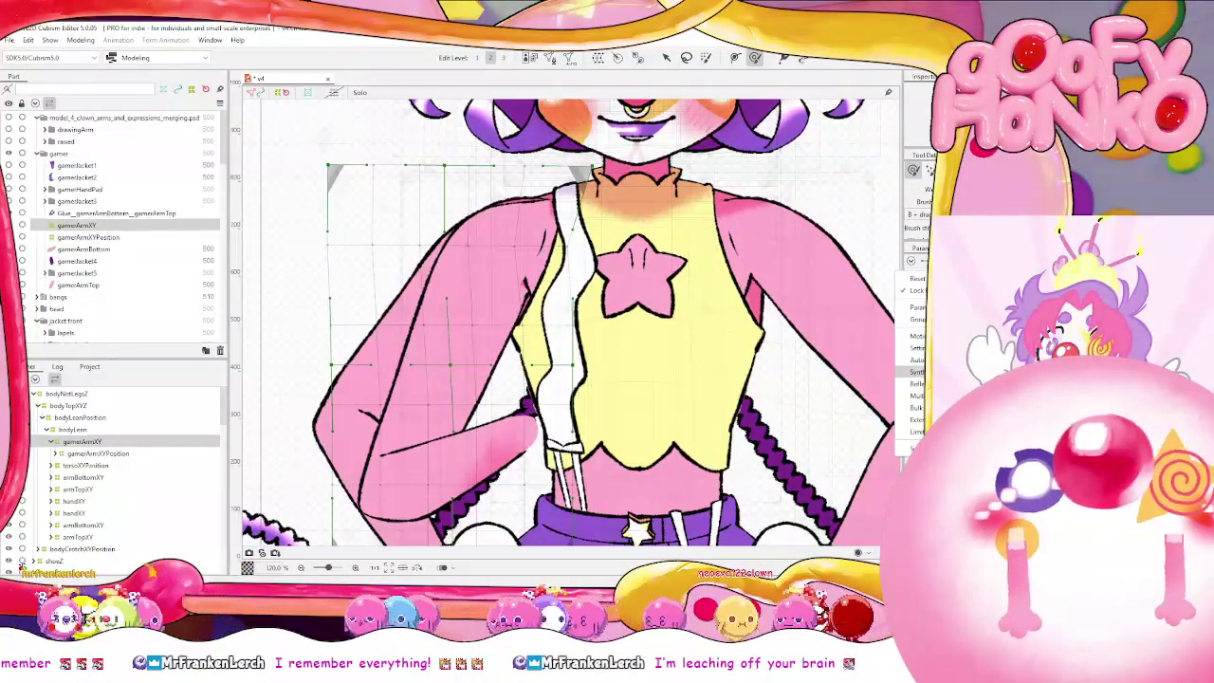
click(916, 371)
click(918, 361)
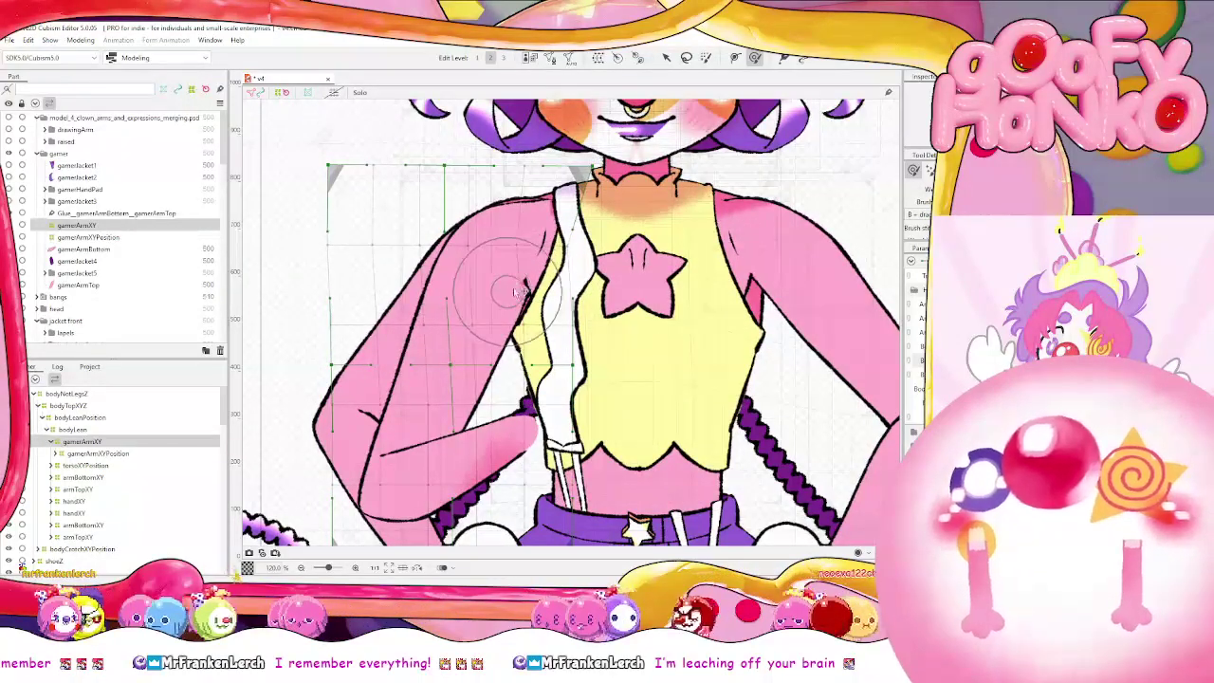
Try to push gamerArmXY's grid upward near the armpit with the Deform Brush for the raised-star body pose
key(ctrl+z)
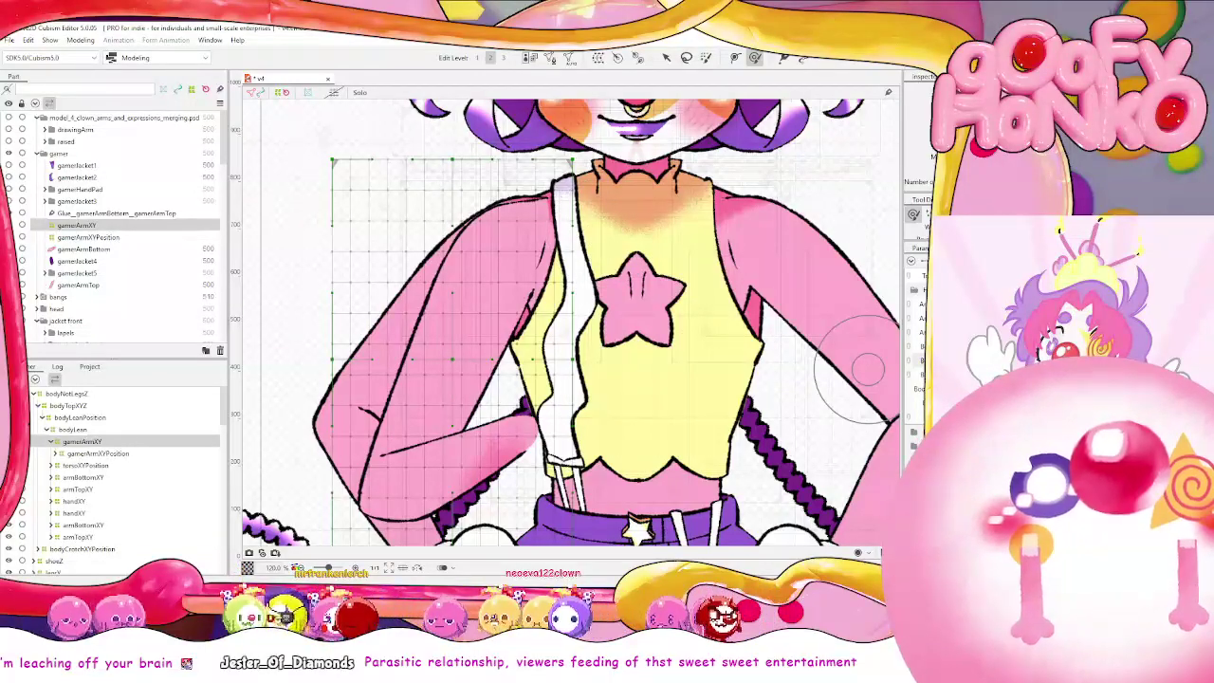
drag(986, 361, 1043, 361)
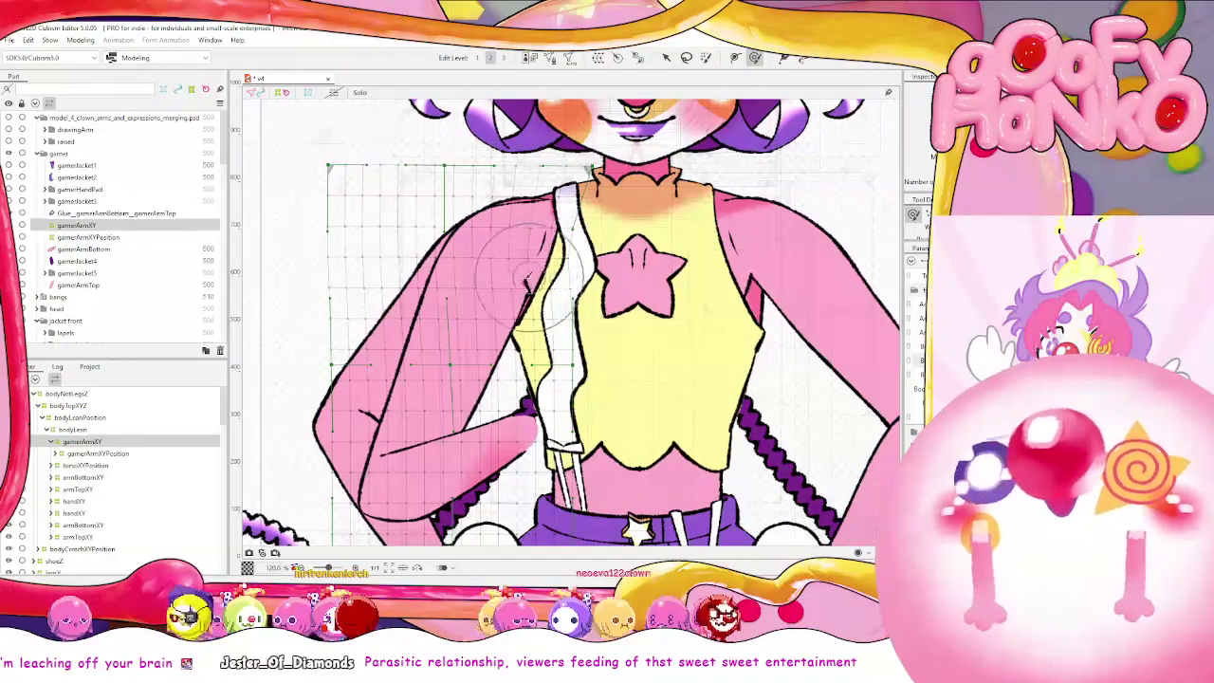
drag(509, 286, 527, 246)
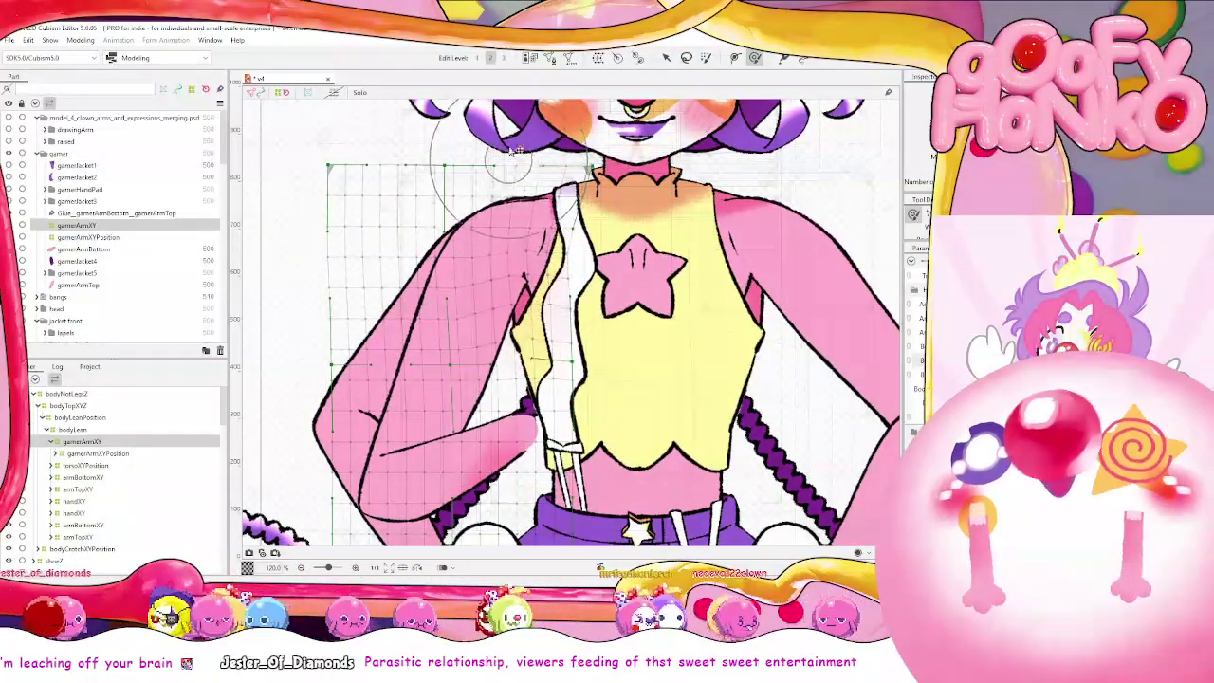
key(ctrl+z)
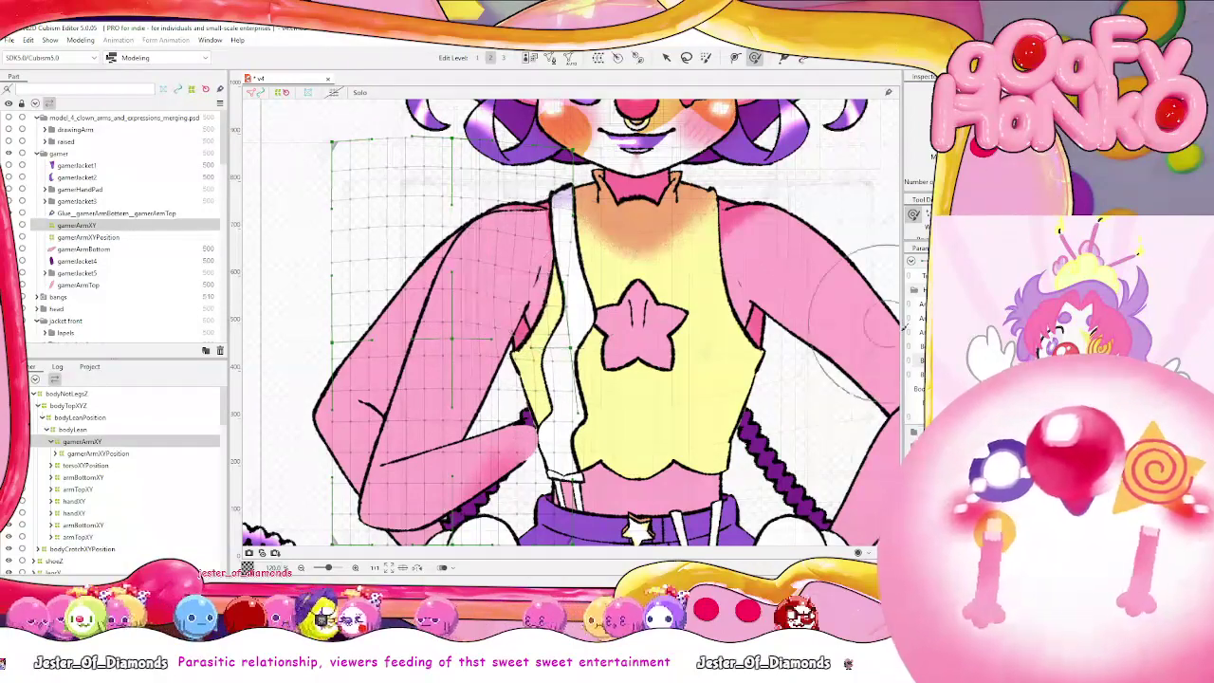
Shape gamerArmXY's upper grid with the Deform Brush for the body turn away from the gamer arm
drag(986, 361, 1029, 360)
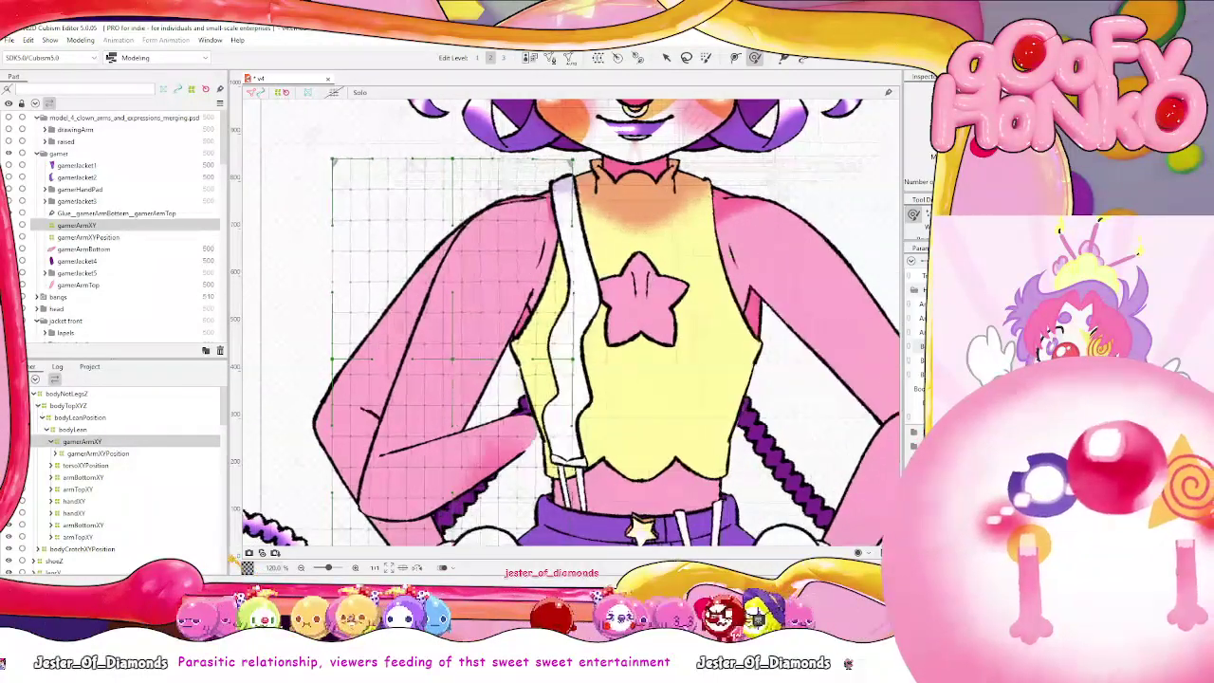
key(b)
drag(667, 293, 610, 289)
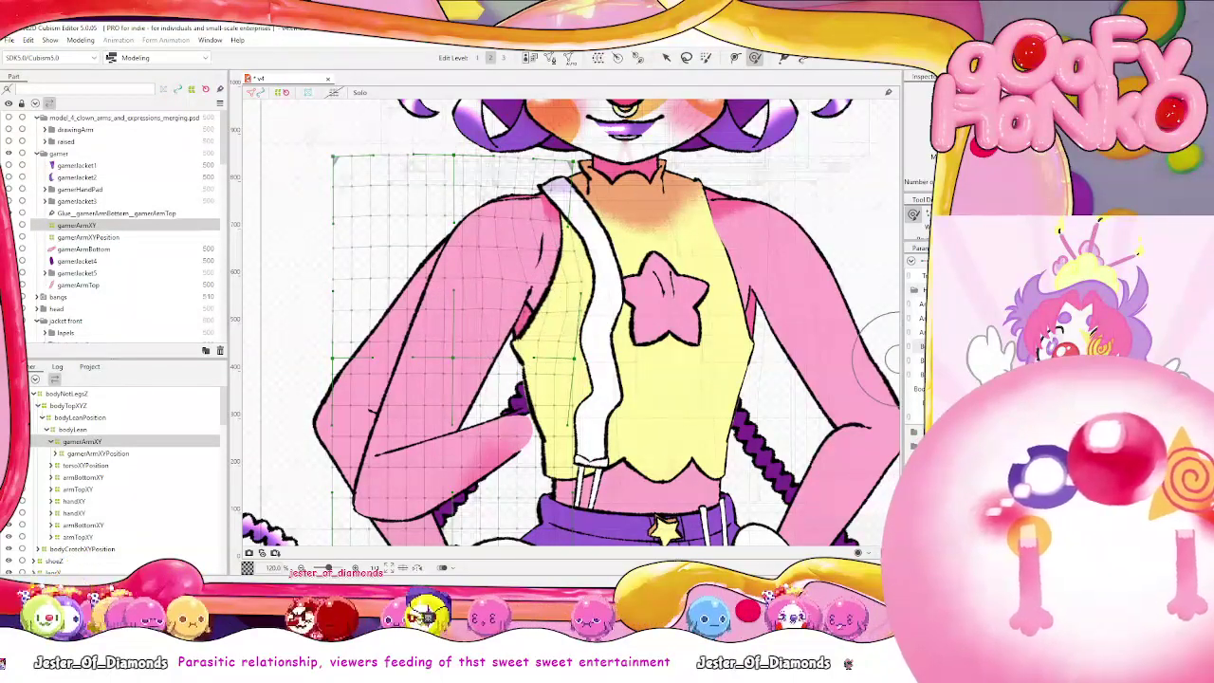
Regenerate gamerArmXY's synthesized corner forms and check the arm in the diagonal and neutral body poses
click(911, 260)
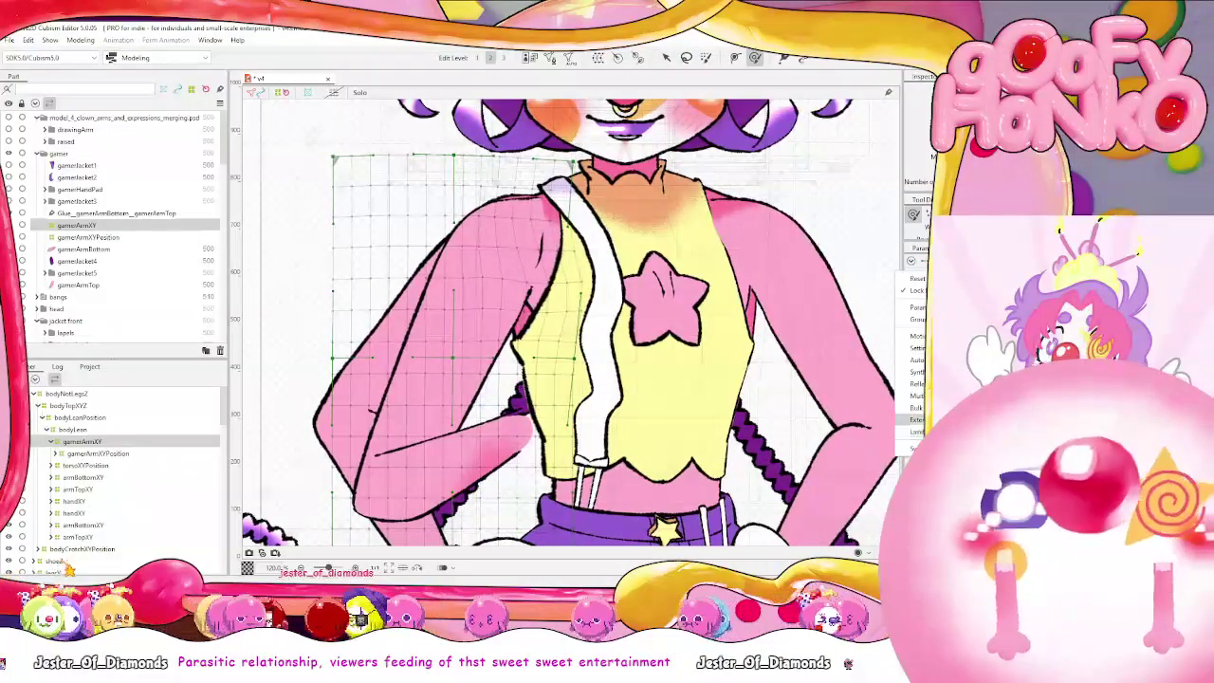
click(916, 372)
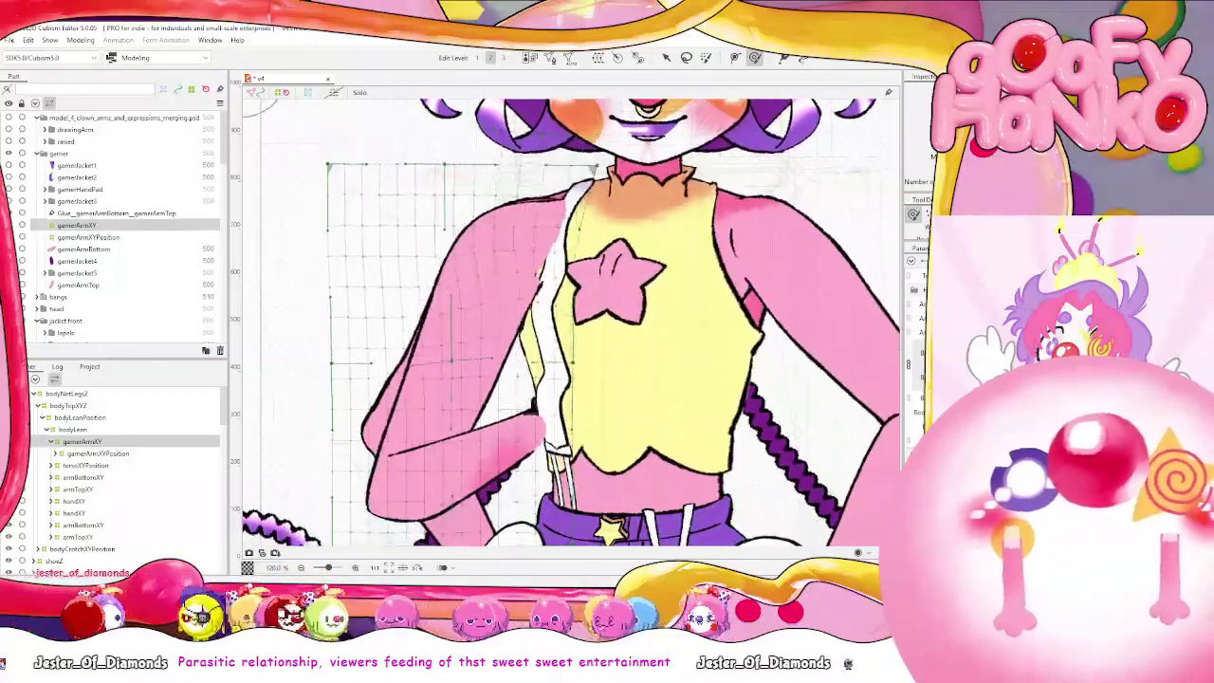
click(82, 228)
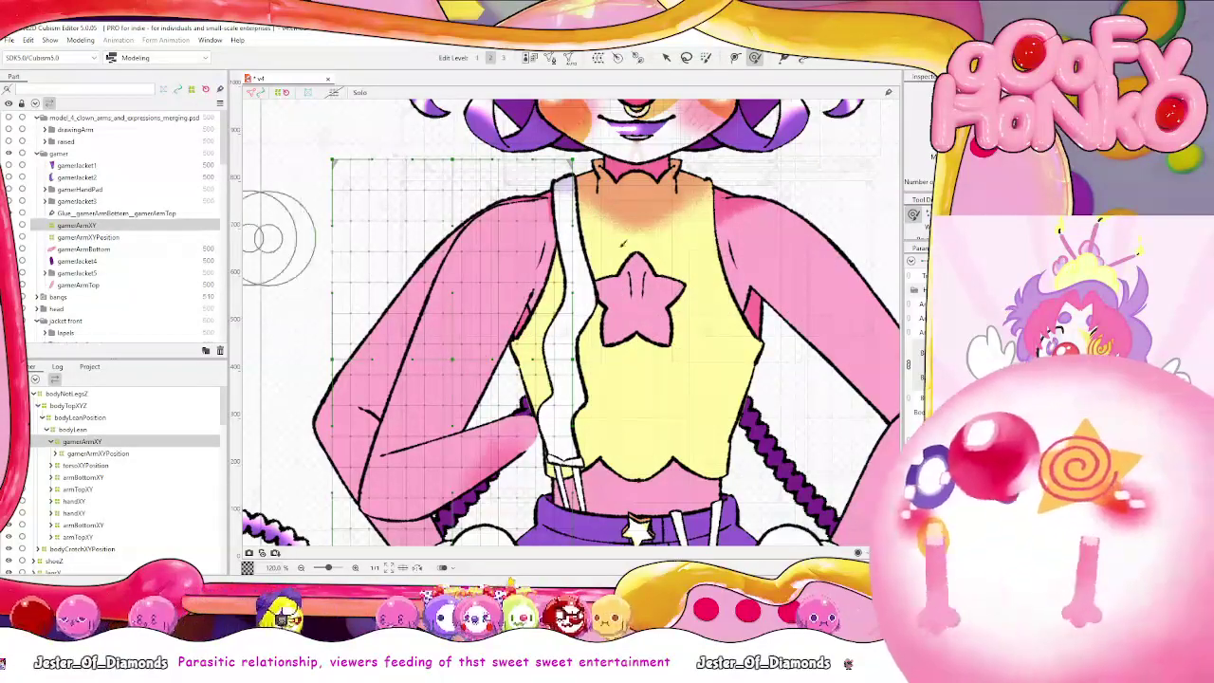
drag(1005, 365, 963, 384)
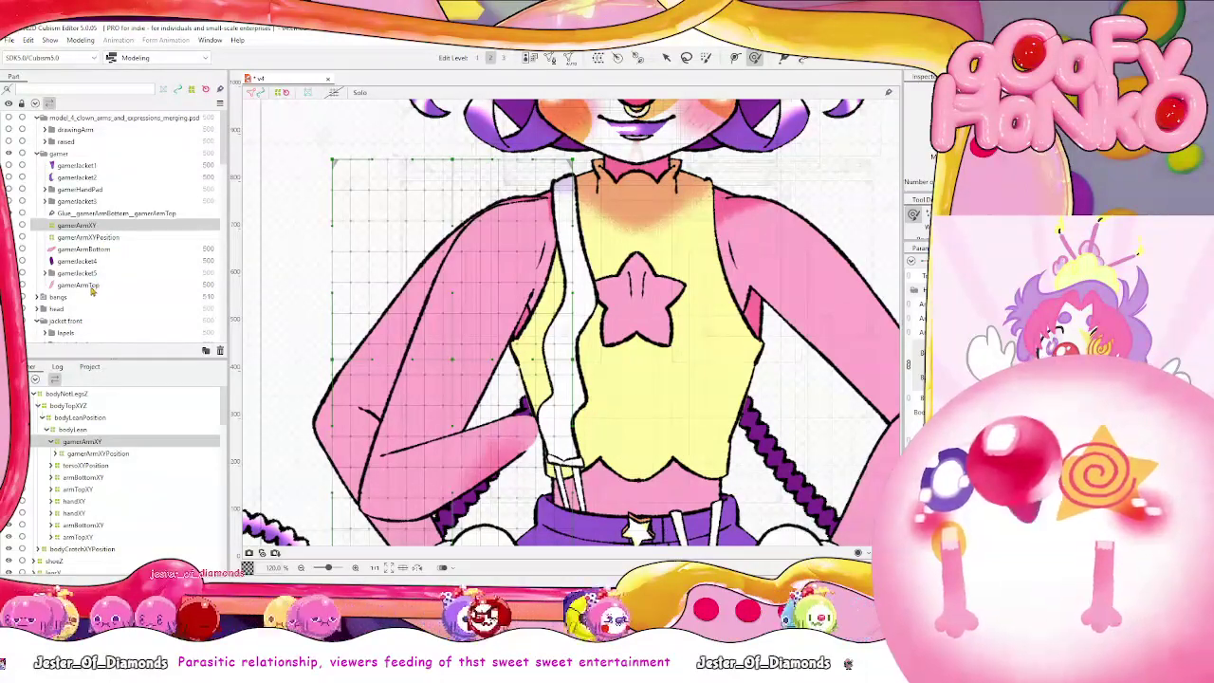
Filter the parts by "arm" and move the gamerArmTop mesh from the gamer part into armsJacketOn
click(94, 286)
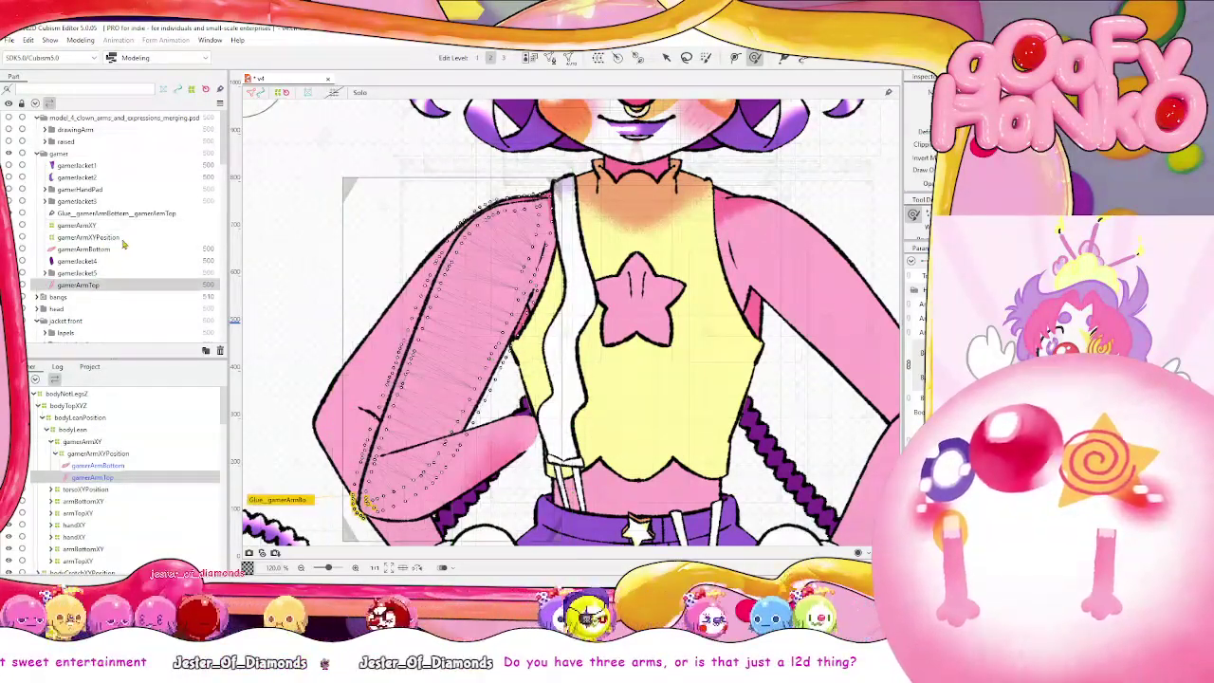
scroll(111, 280, down, 3)
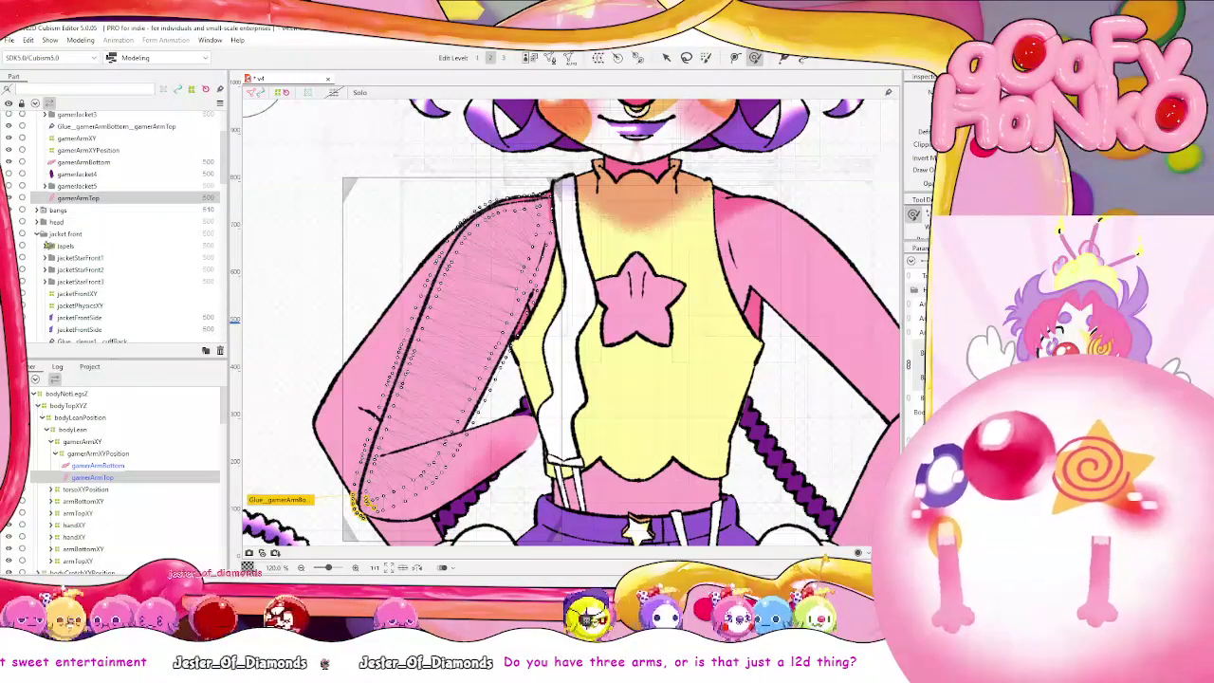
click(39, 235)
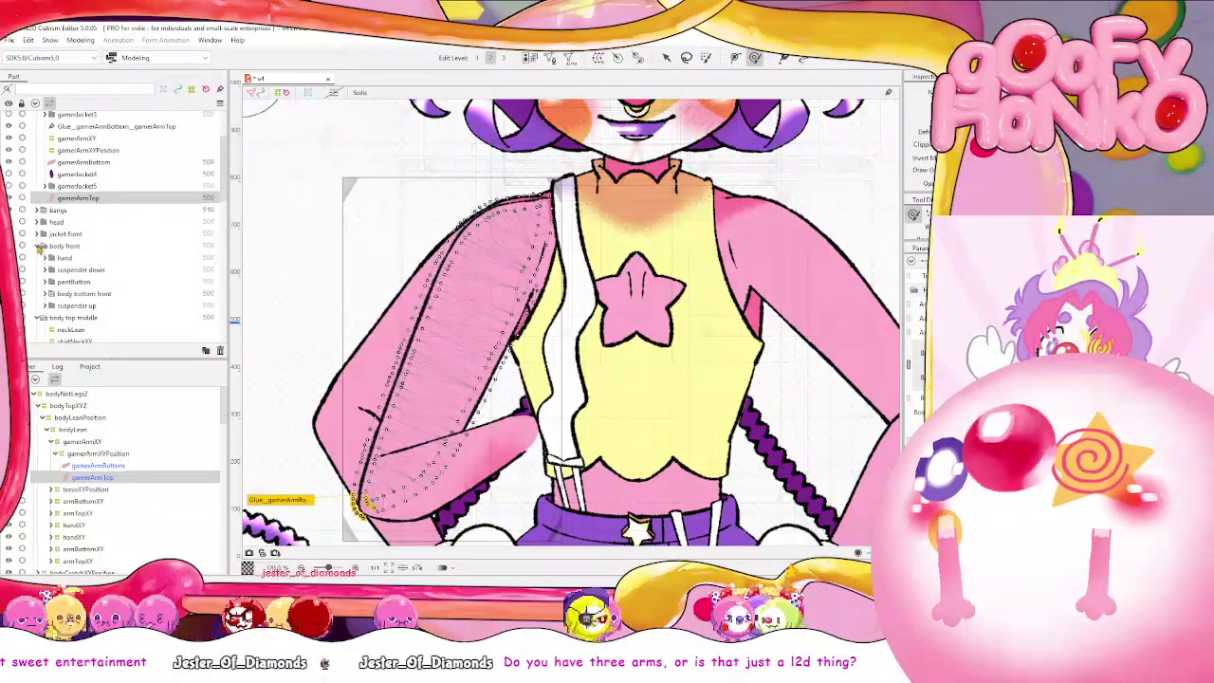
click(40, 258)
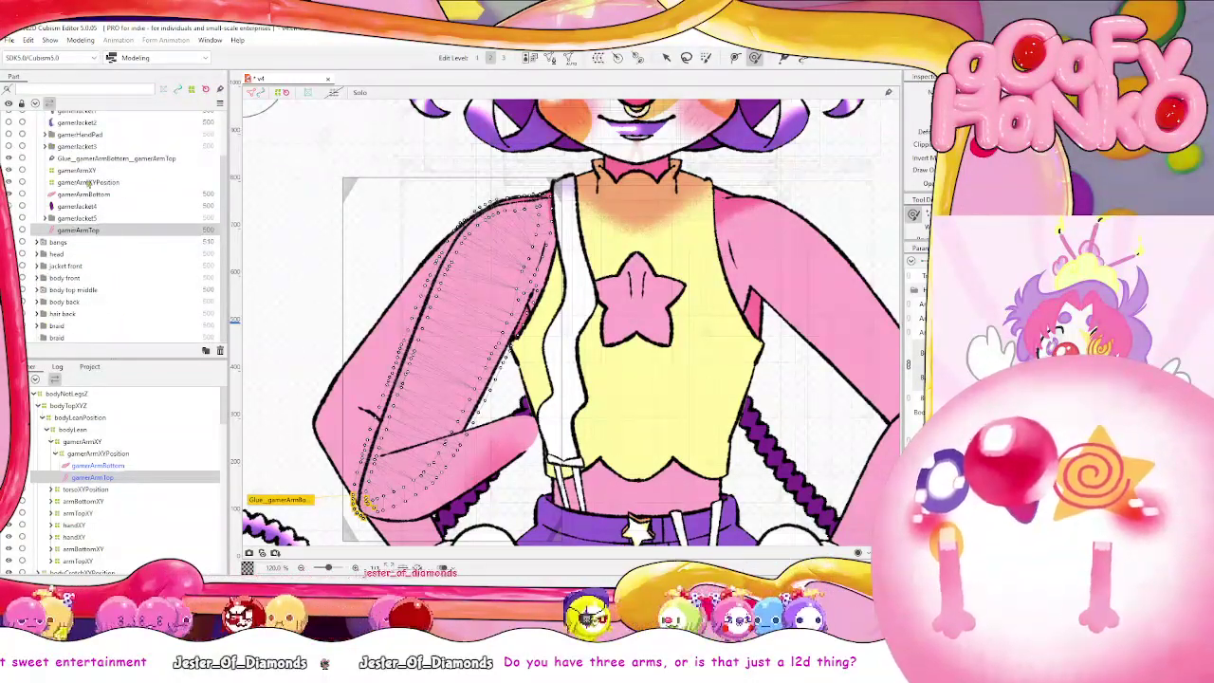
click(8, 90)
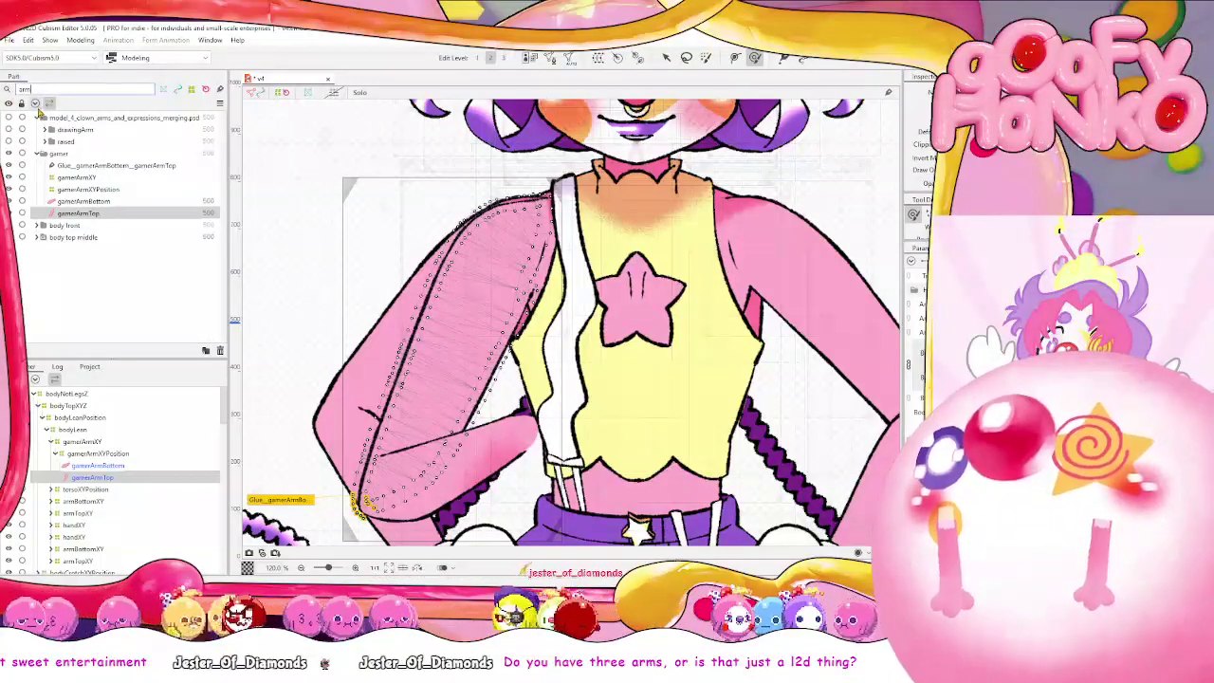
click(35, 103)
scroll(63, 183, down, 1)
scroll(63, 185, down, 2)
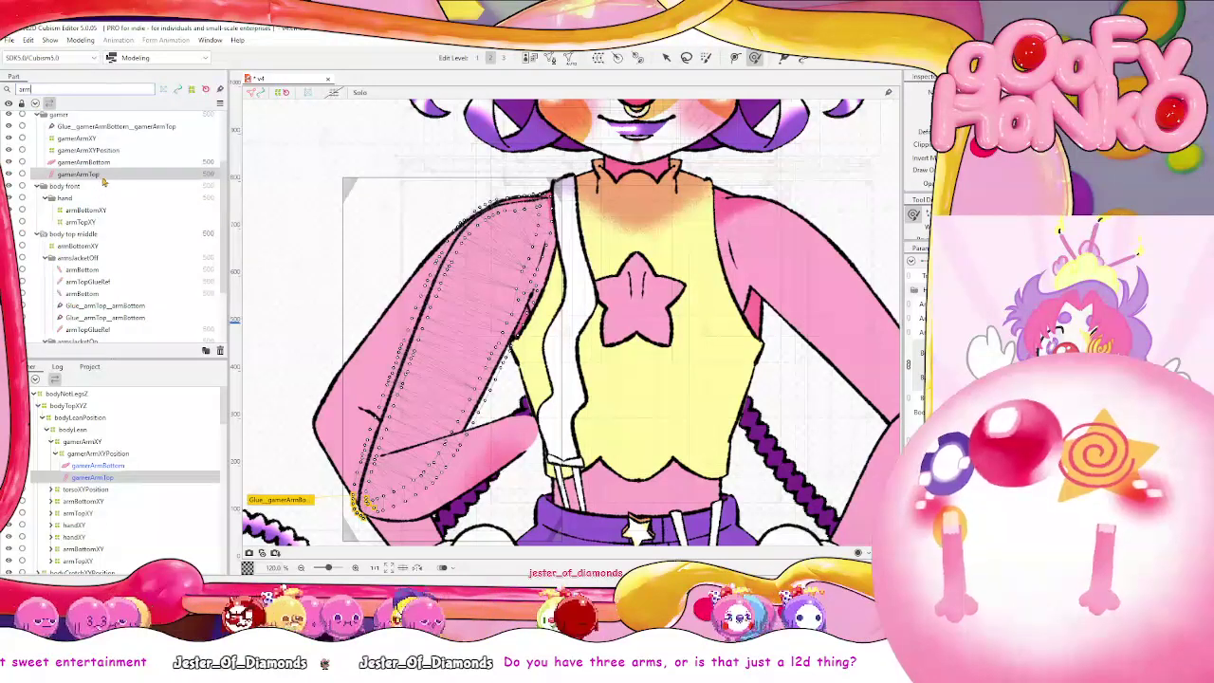
mouse_move(112, 324)
mouse_down()
mouse_move(111, 296)
mouse_move(104, 326)
mouse_up()
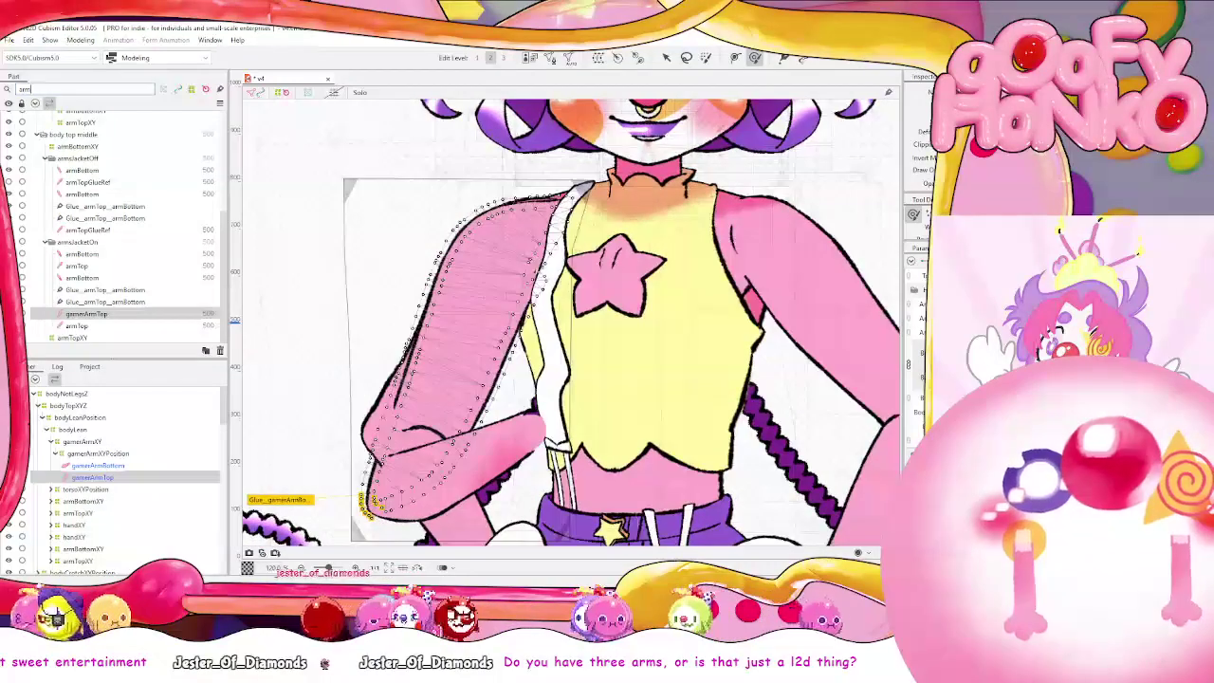
Preview the arm's movement with the model in the physics settings
click(79, 40)
click(110, 266)
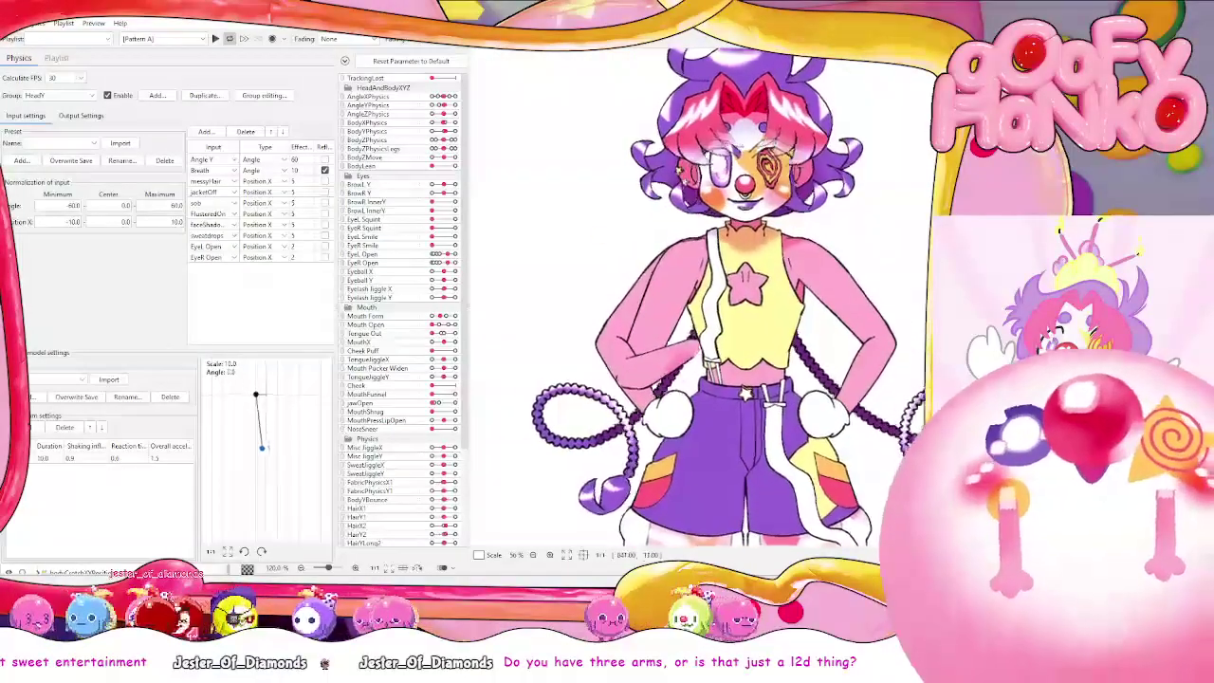
key(Escape)
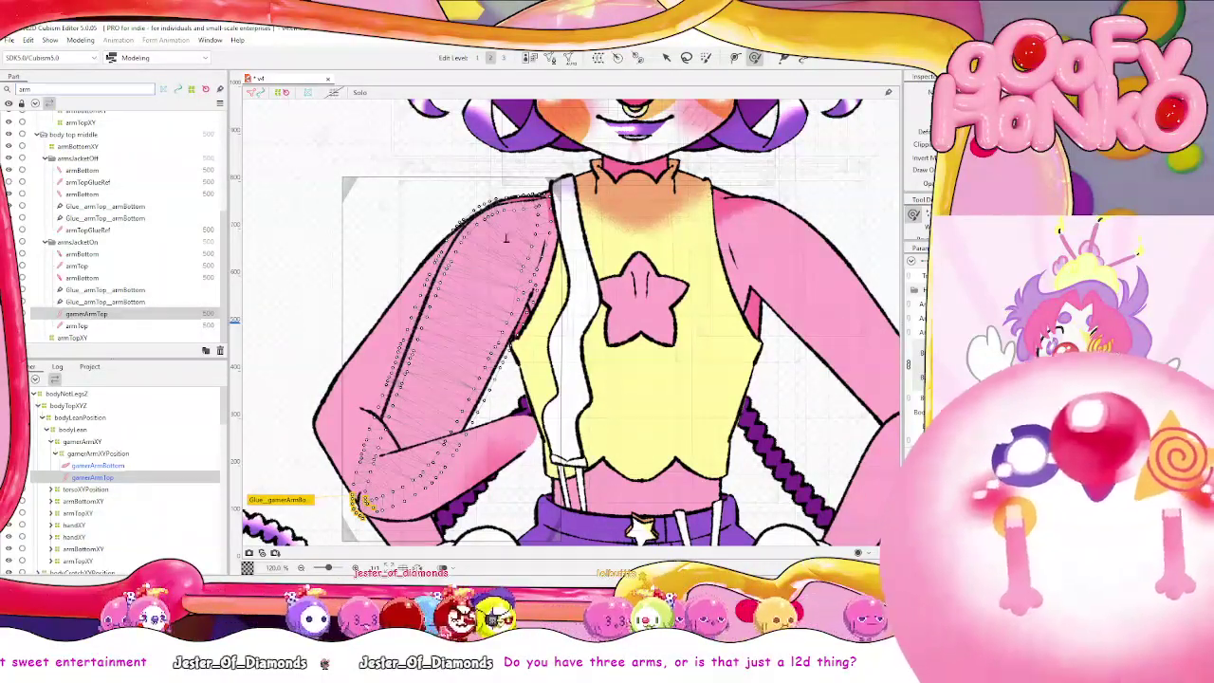
Move the gamerArmTop mesh out of armsJacketOn to directly above armsJacketOff in the body top middle part
scroll(918, 341, down, 2)
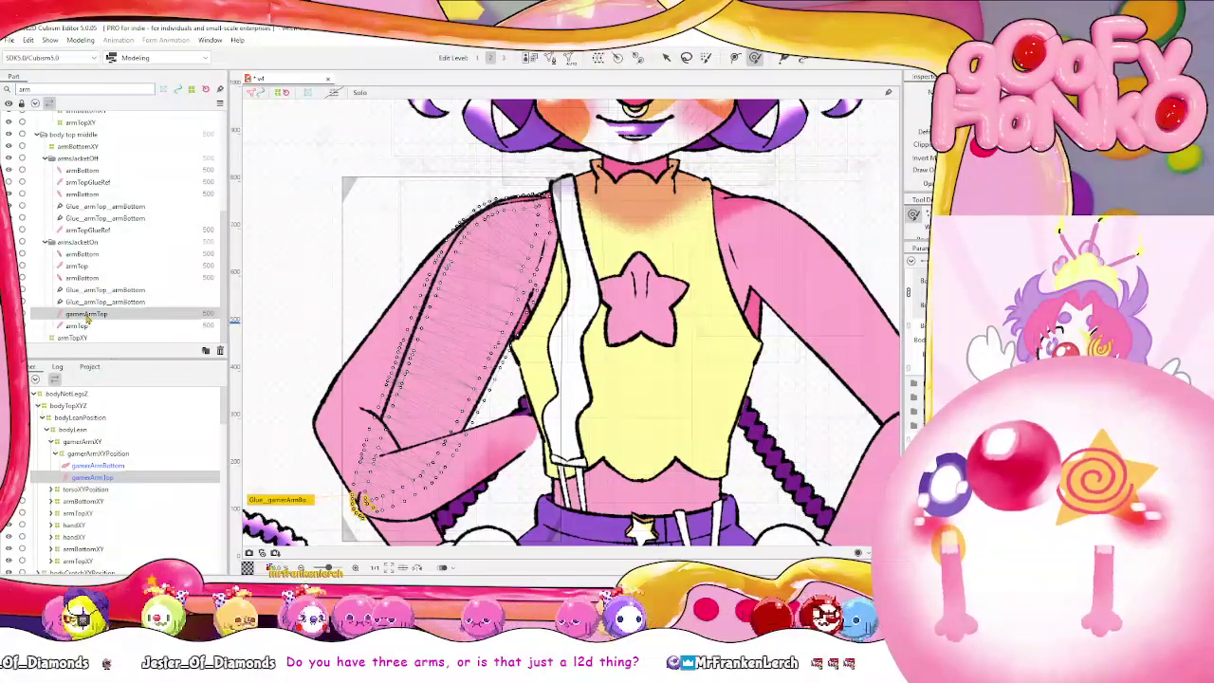
drag(87, 320, 97, 159)
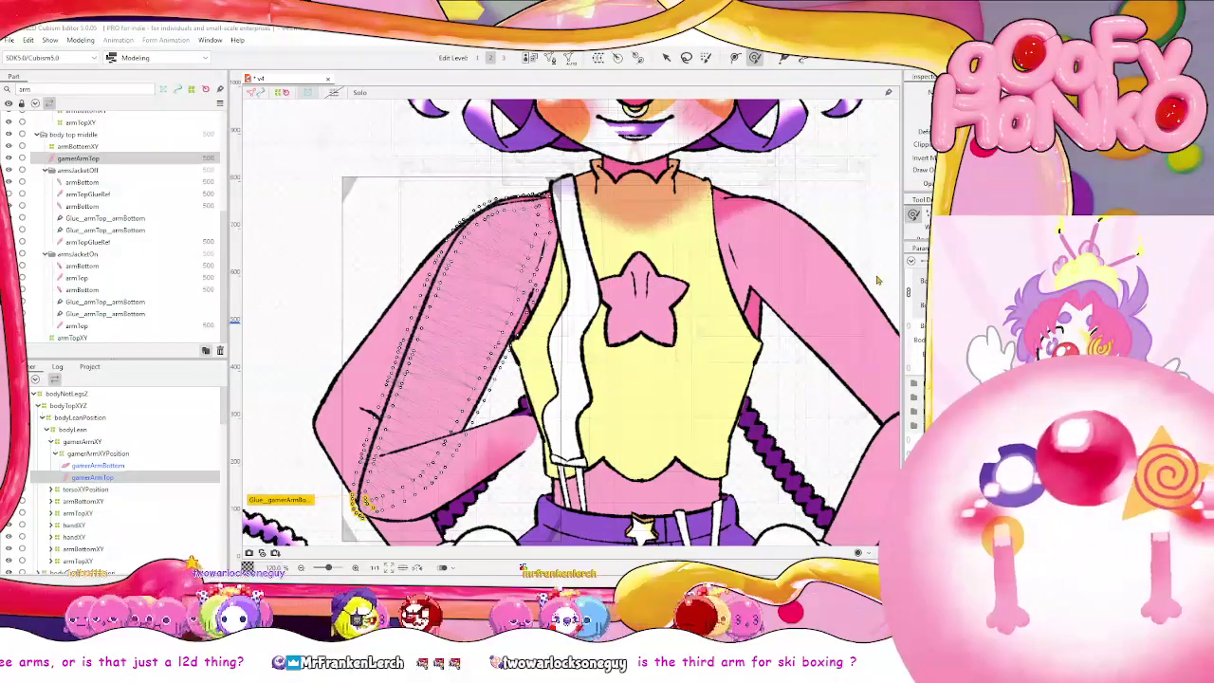
click(559, 278)
scroll(92, 152, up, 2)
scroll(117, 172, down, 1)
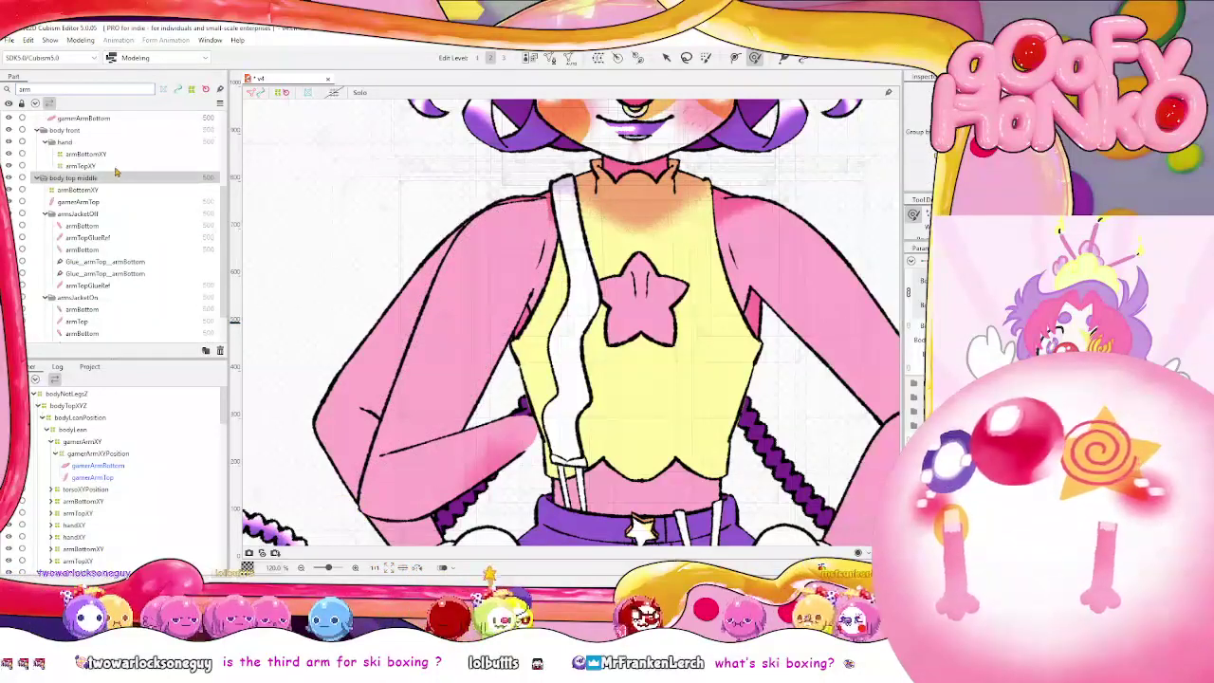
scroll(116, 171, up, 4)
scroll(112, 175, down, 6)
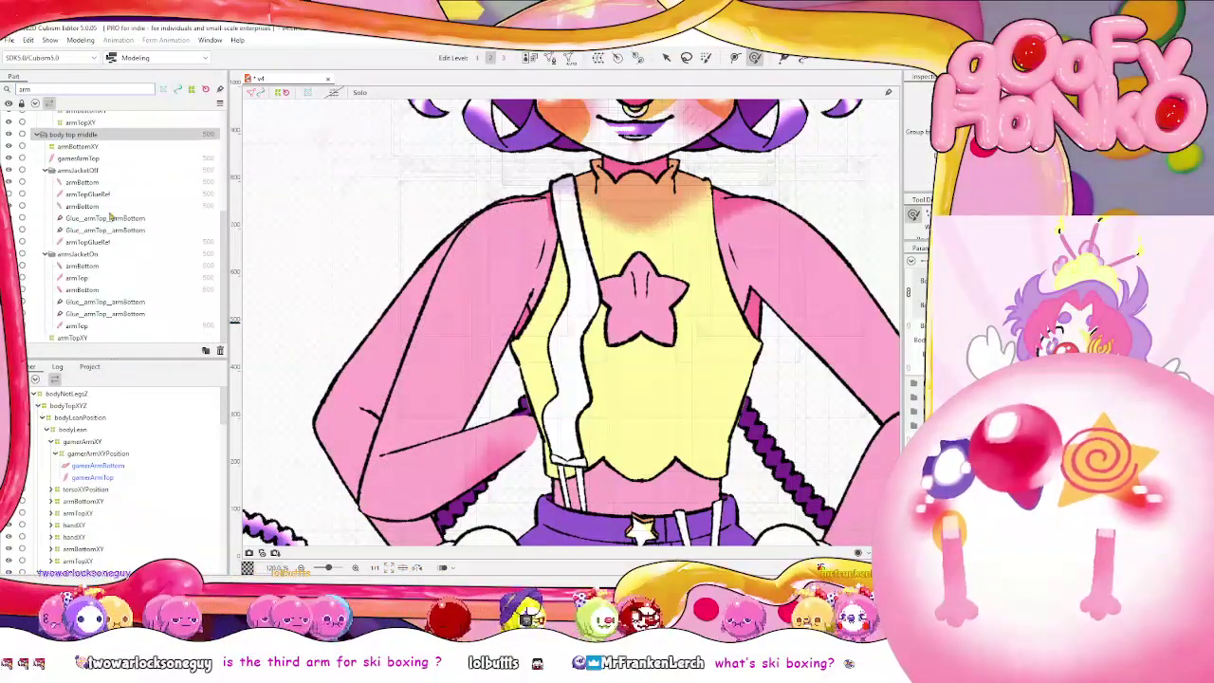
Add a part named gamerArmTop under body top middle and place the gamerArmTop mesh inside it
click(85, 159)
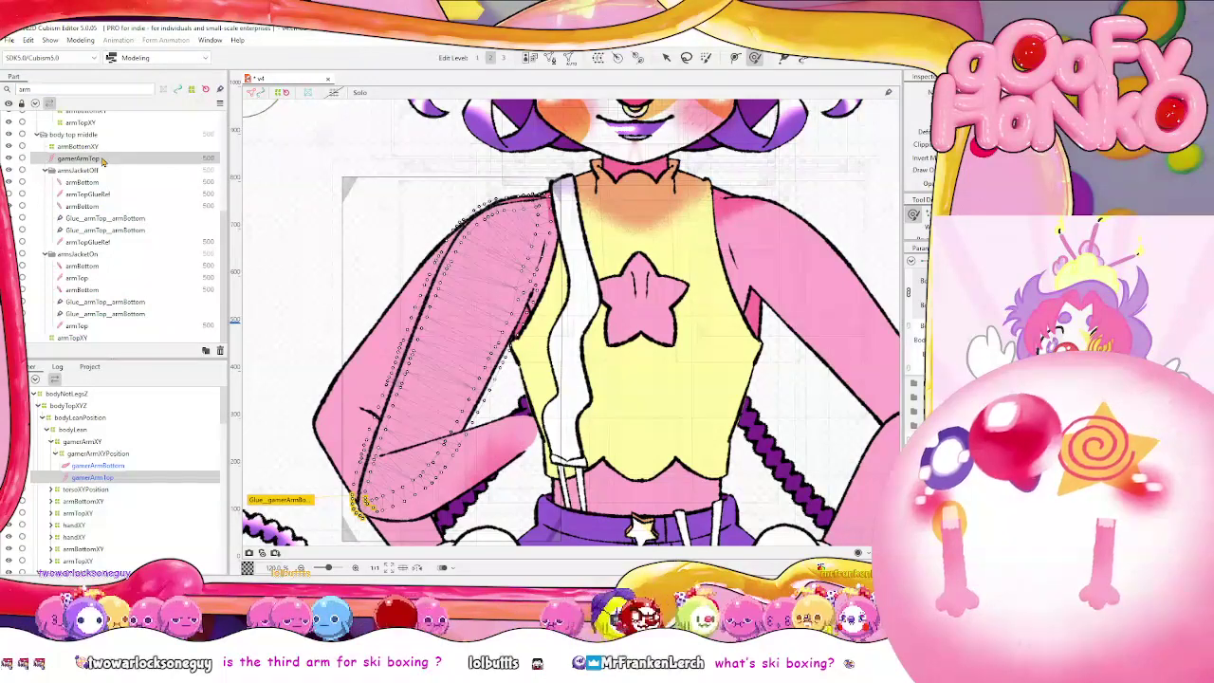
click(8, 90)
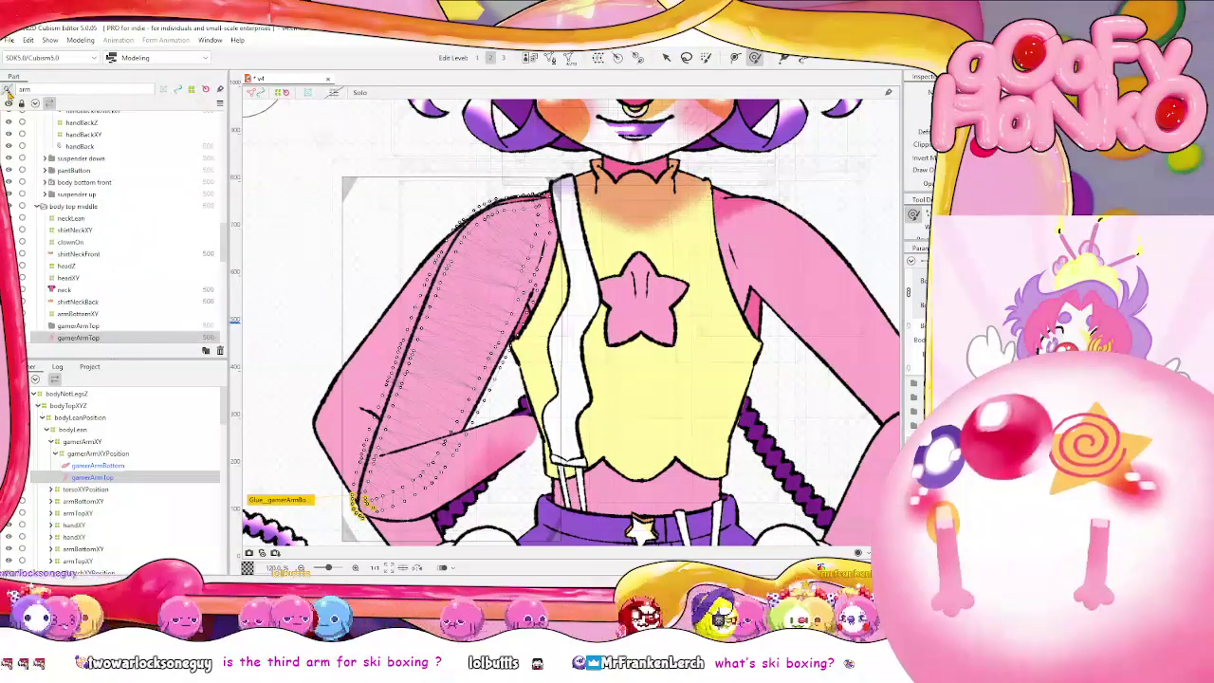
scroll(67, 190, down, 2)
drag(82, 248, 100, 243)
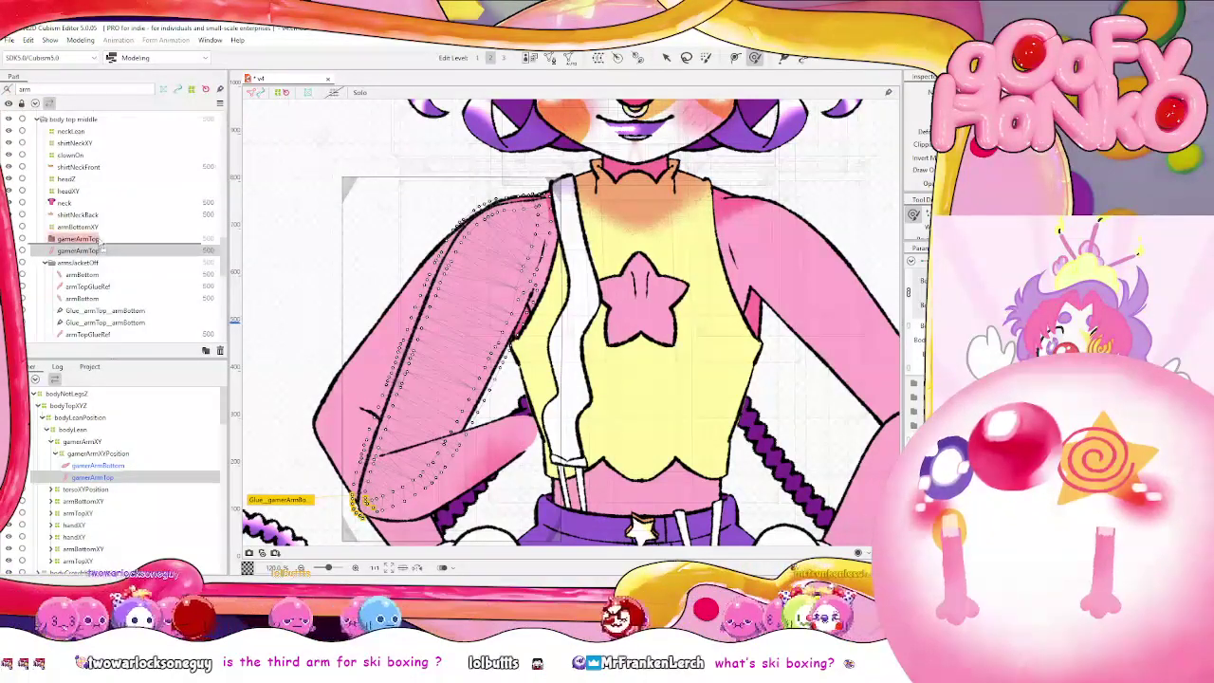
double_click(99, 240)
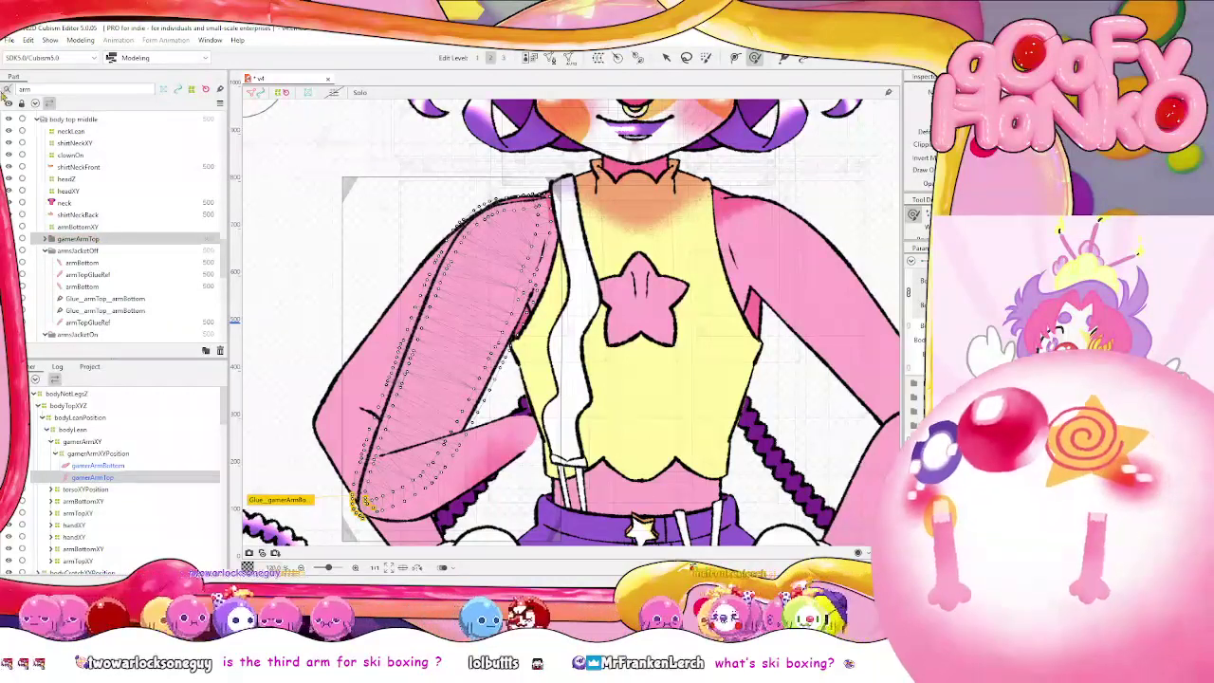
click(7, 90)
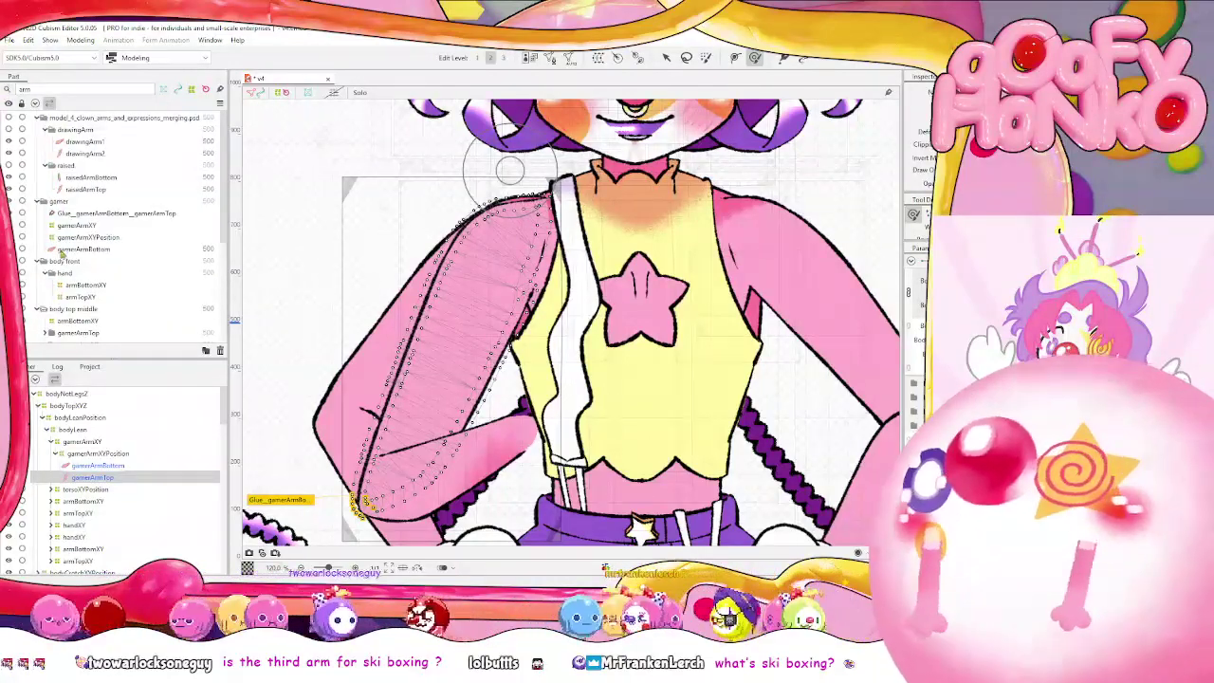
scroll(85, 261, down, 4)
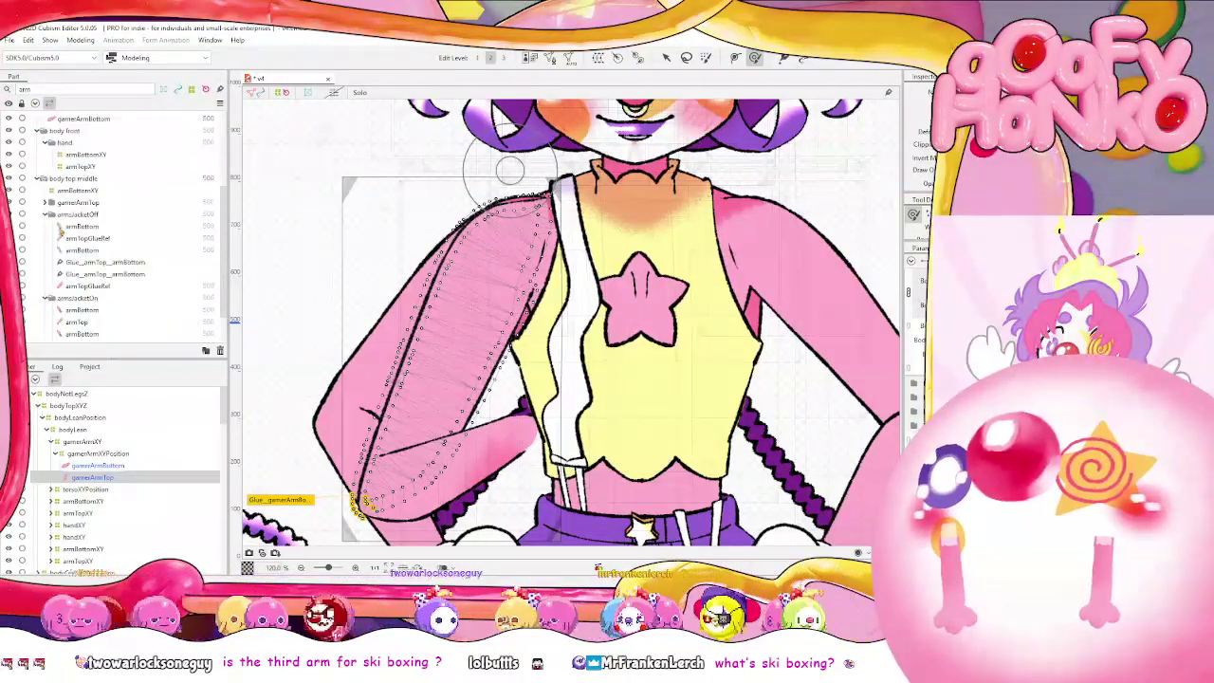
click(45, 202)
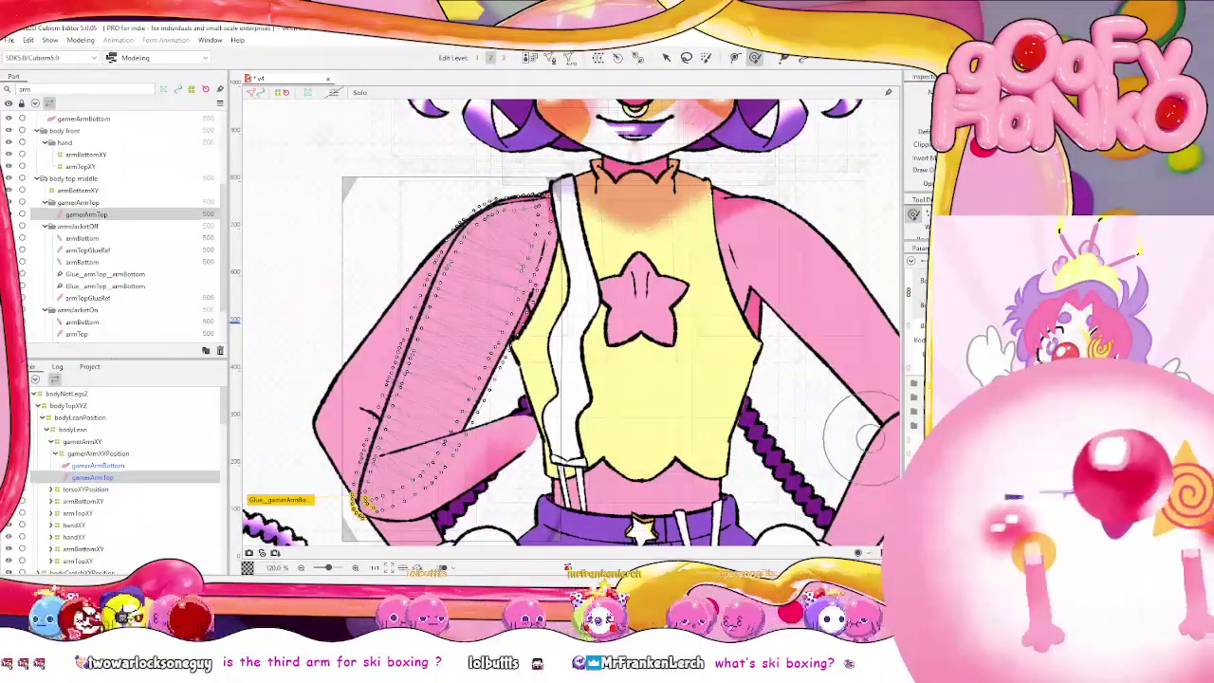
Examine the armsJacketOn part and its armTop mesh on the canvas and in the deformer hierarchy
drag(558, 333, 455, 320)
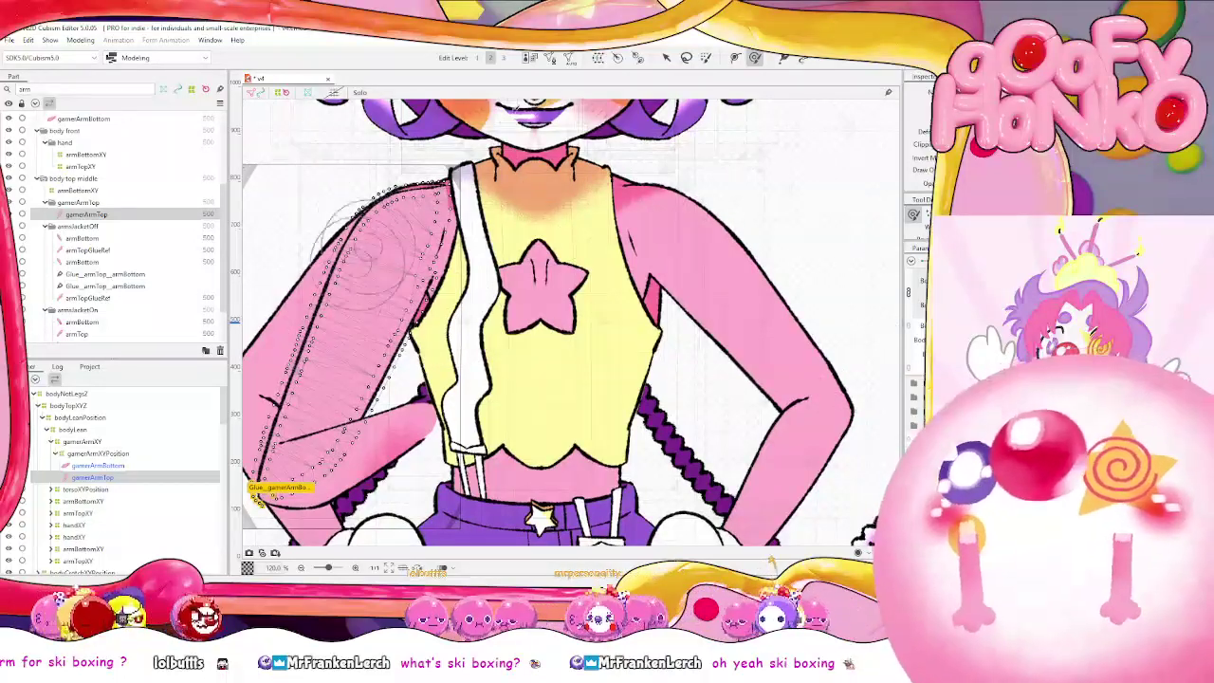
click(86, 323)
click(79, 310)
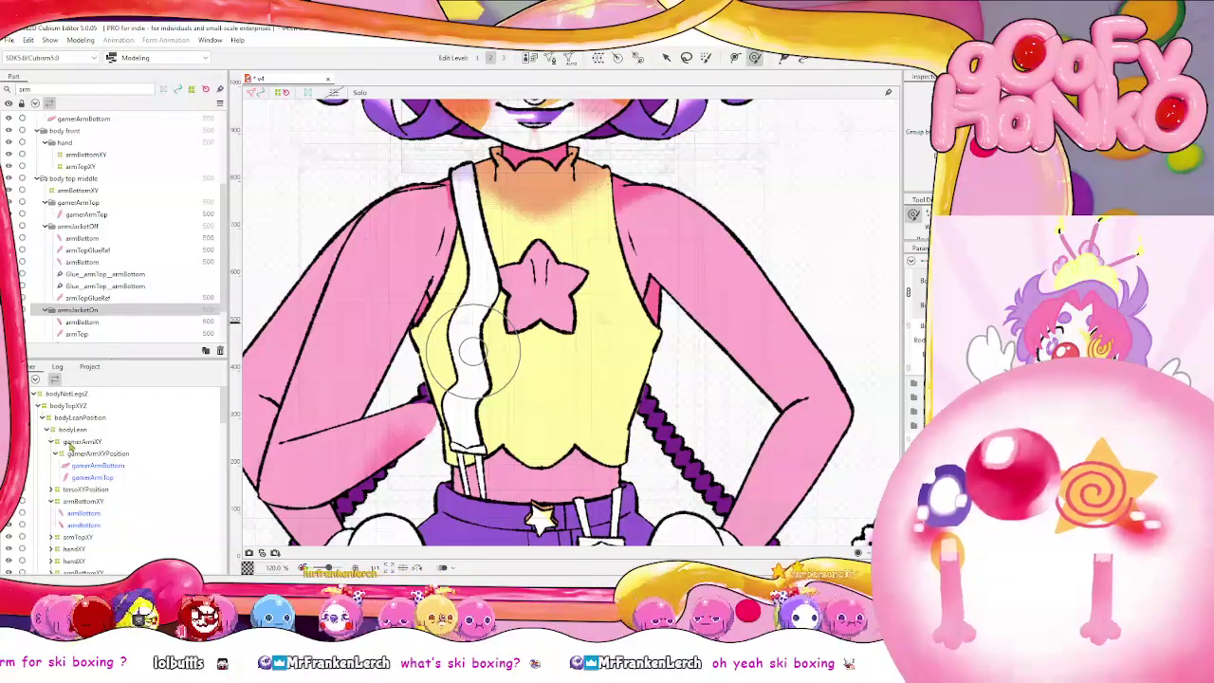
click(95, 335)
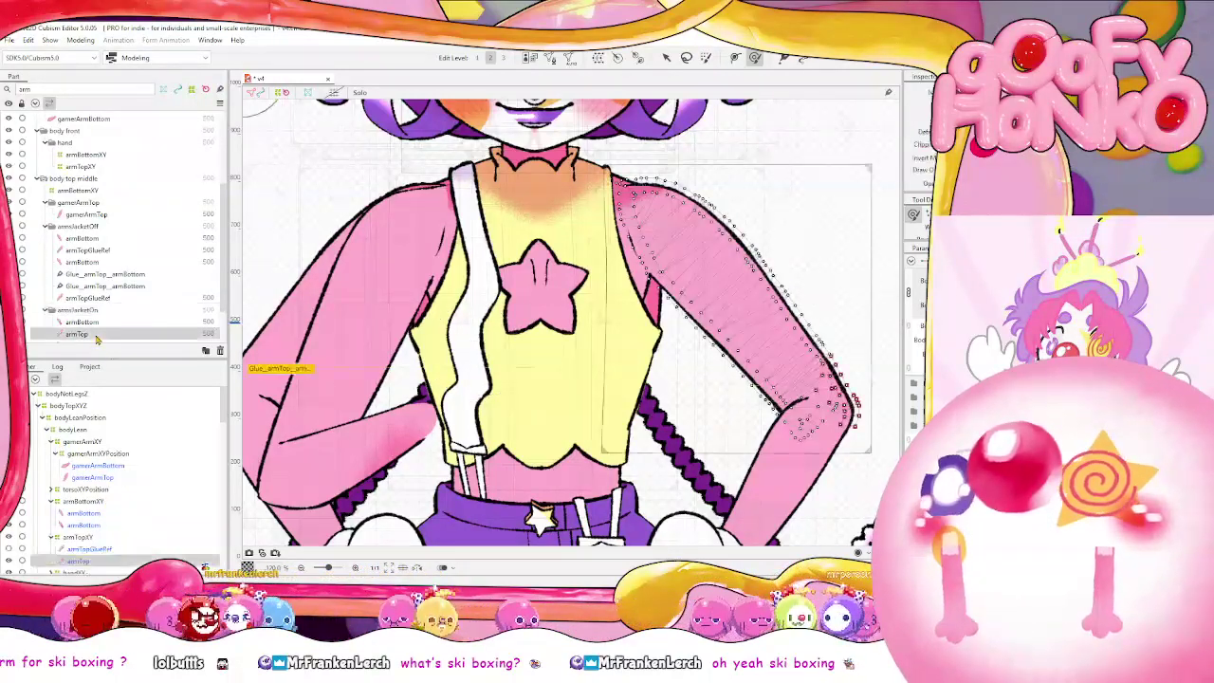
drag(609, 435, 644, 388)
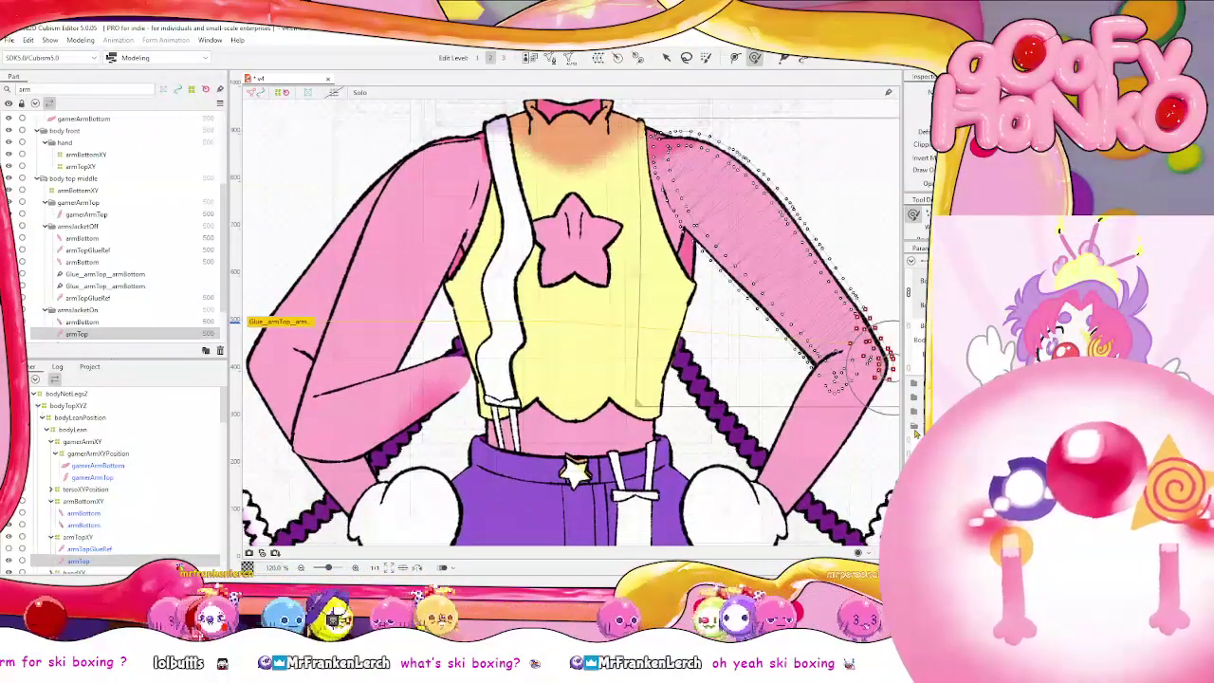
scroll(915, 433, down, 3)
scroll(123, 463, down, 3)
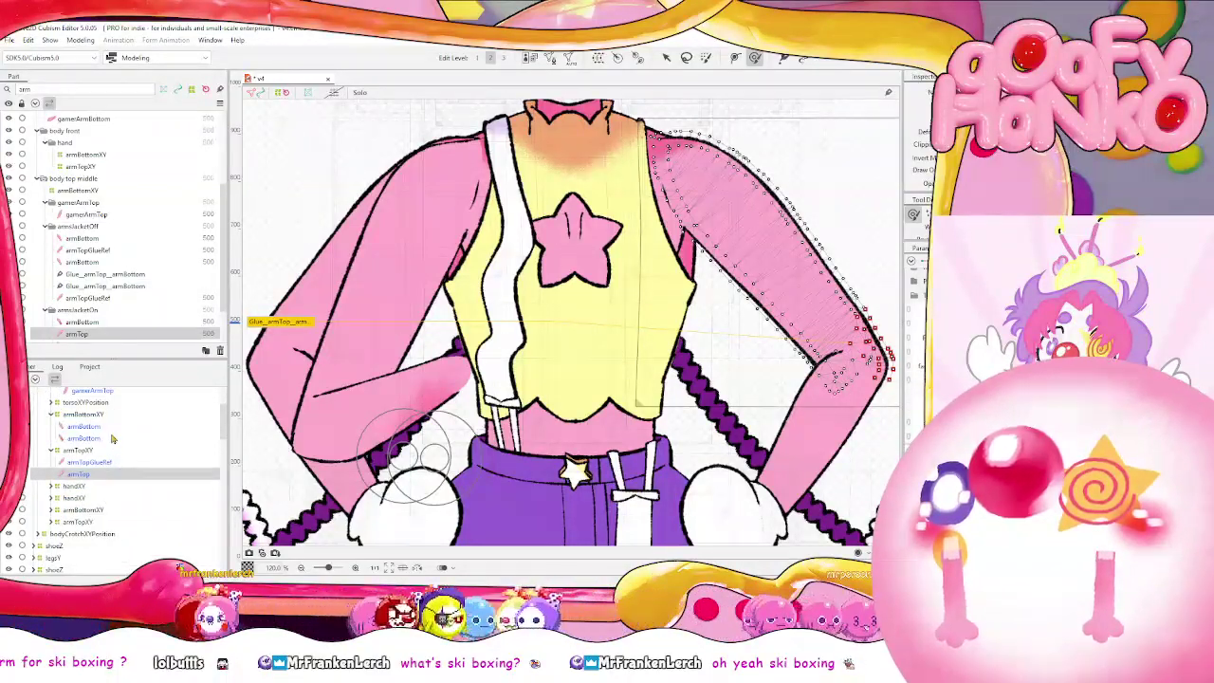
scroll(112, 438, up, 2)
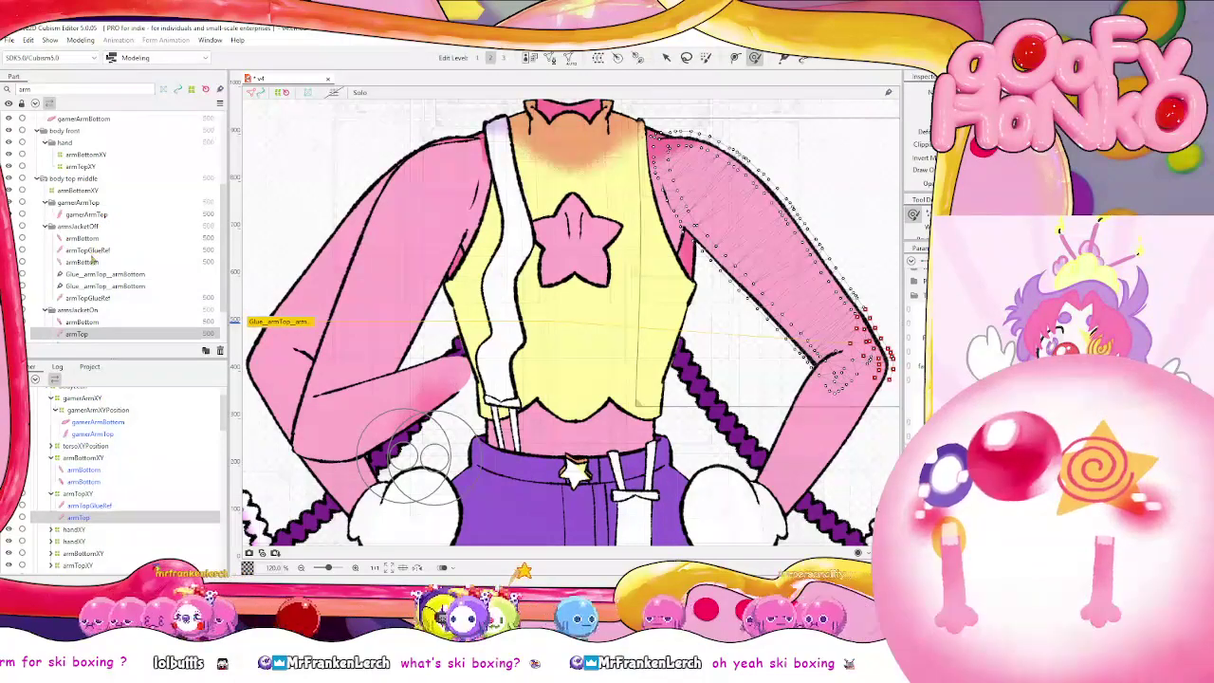
Create a warp deformer named arm<Off inside armBottomXY around both armBottom meshes on the gamer arm's side
click(88, 263)
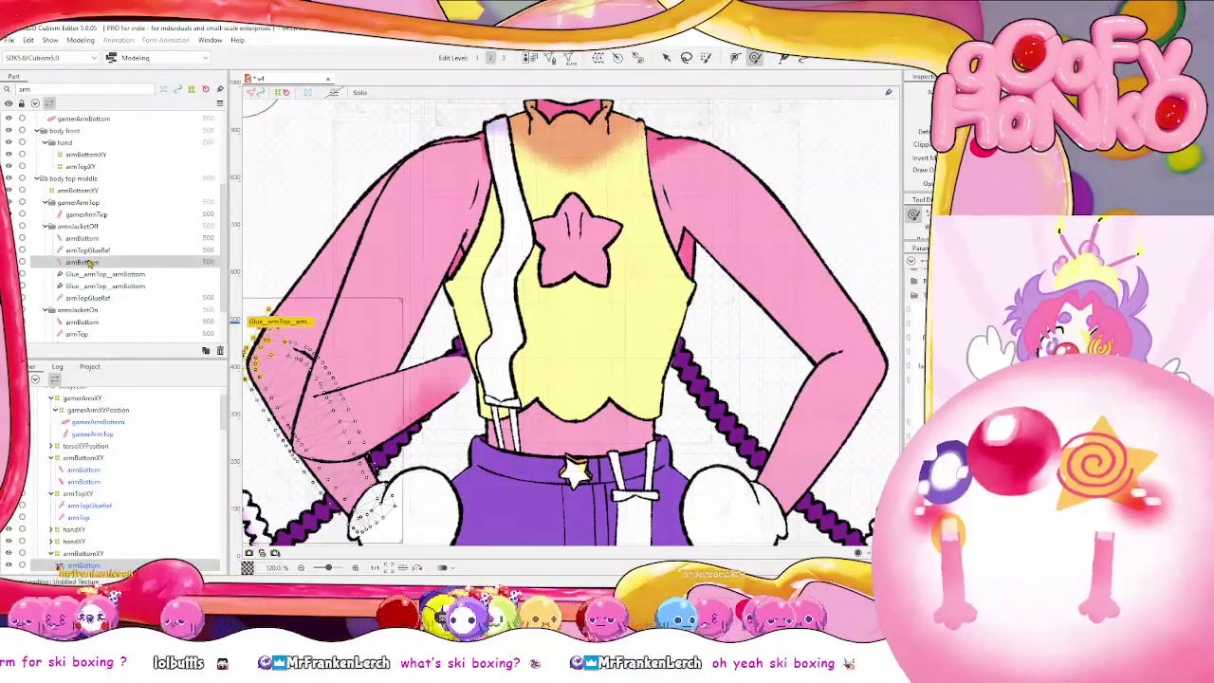
scroll(606, 390, down, 2)
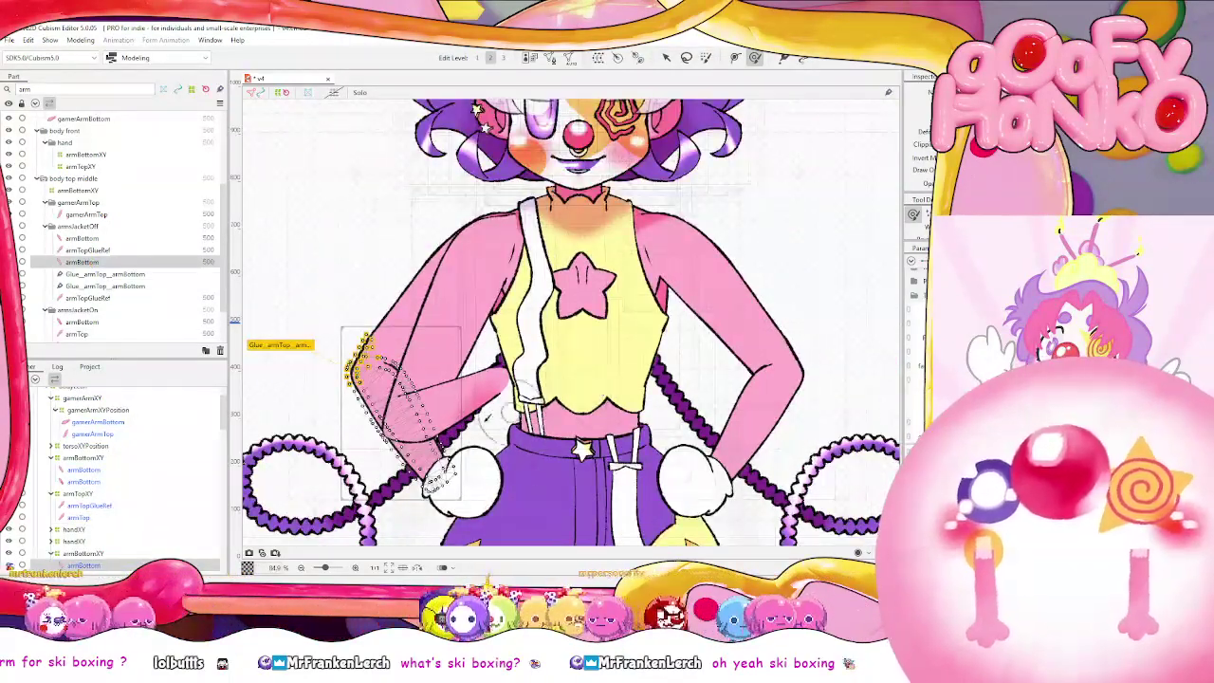
scroll(124, 511, down, 2)
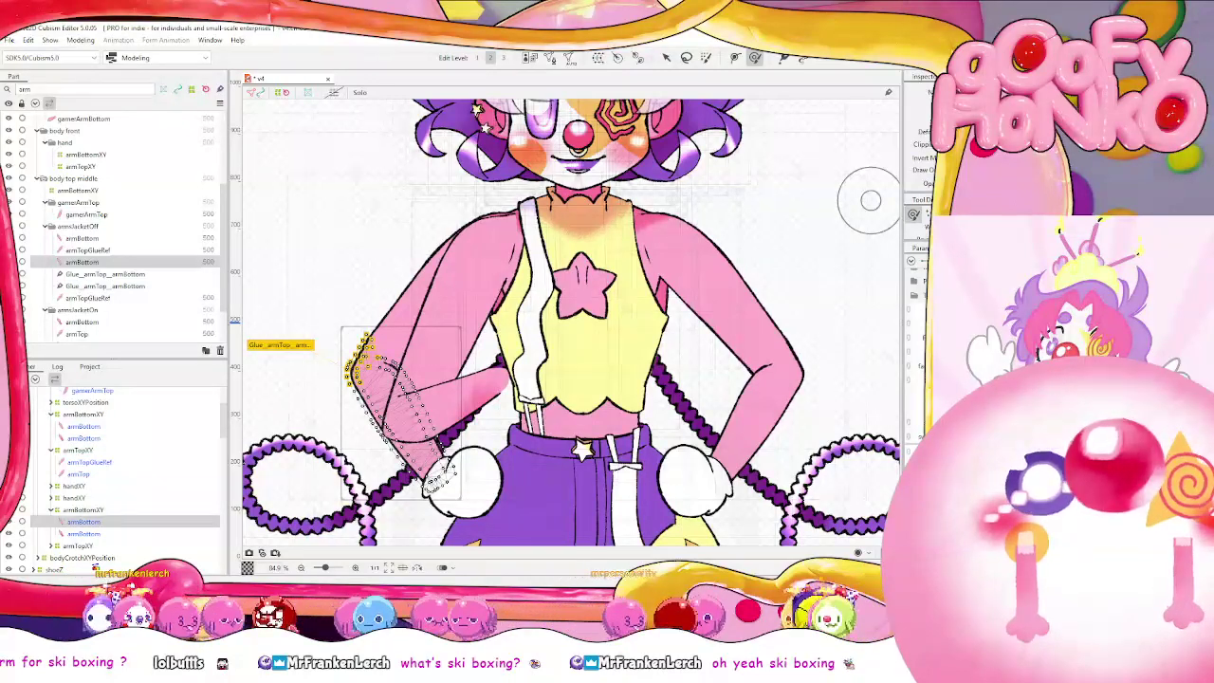
ctrl+click(110, 536)
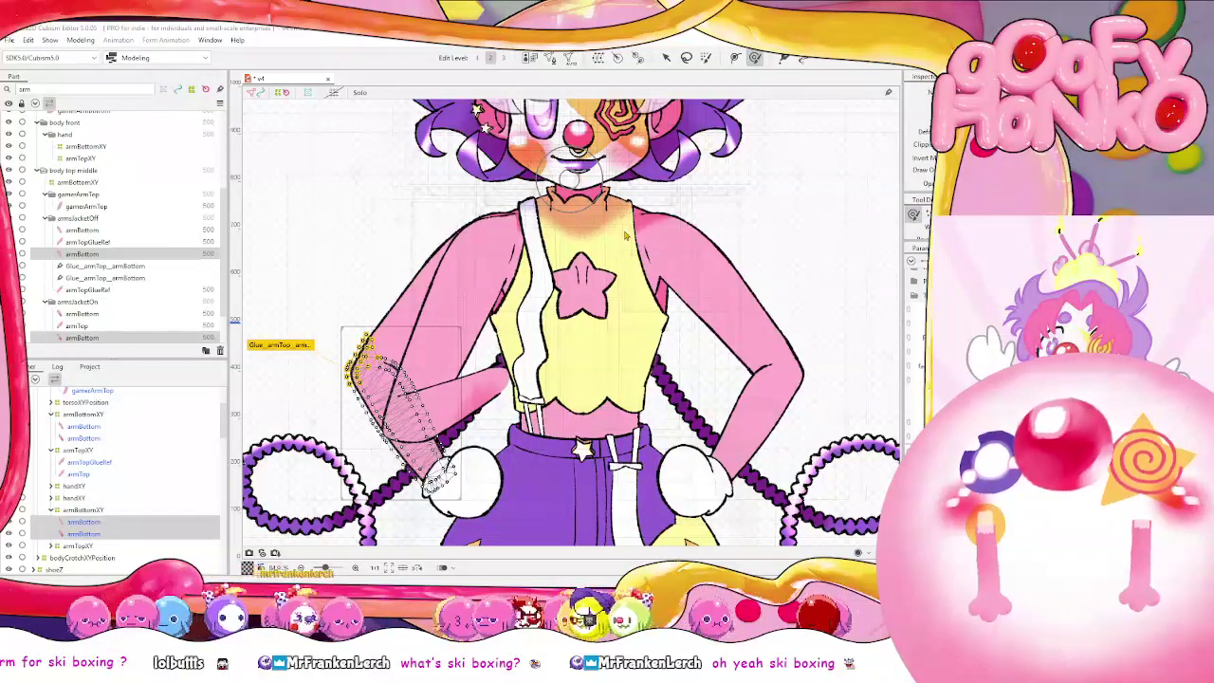
click(524, 410)
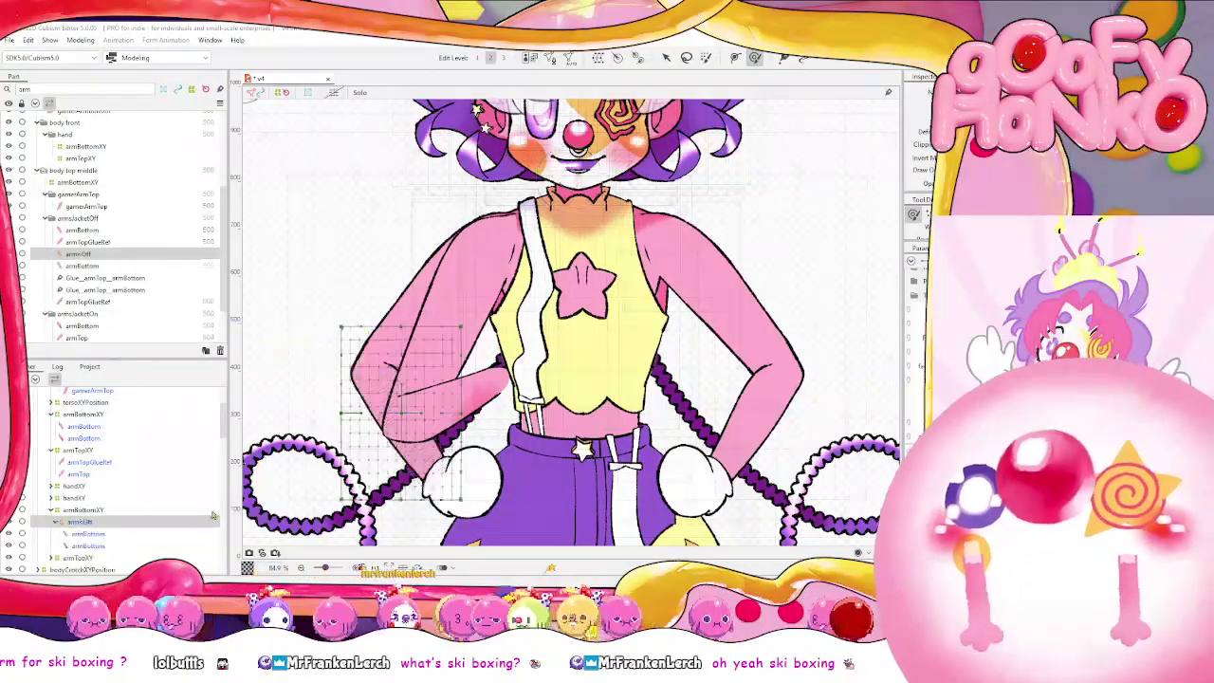
Create a warp deformer named arm<Off inside gamerArmXYPosition around the gamerArmBottom and gamerArmTop meshes
click(89, 473)
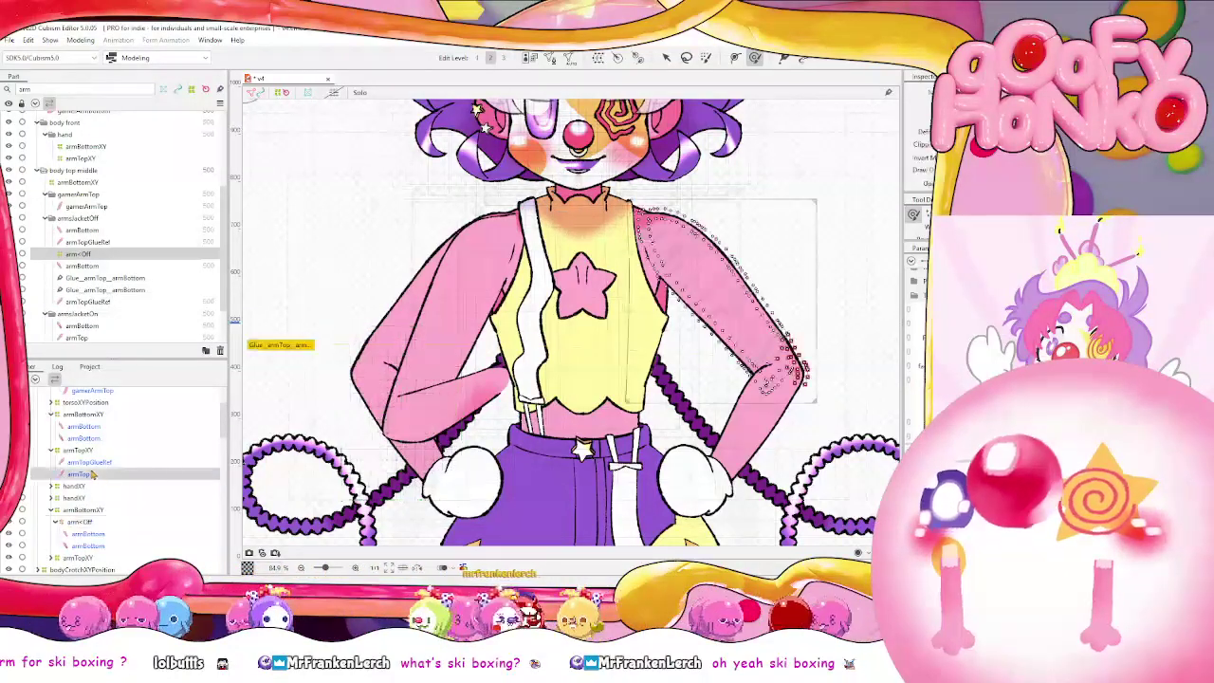
click(90, 439)
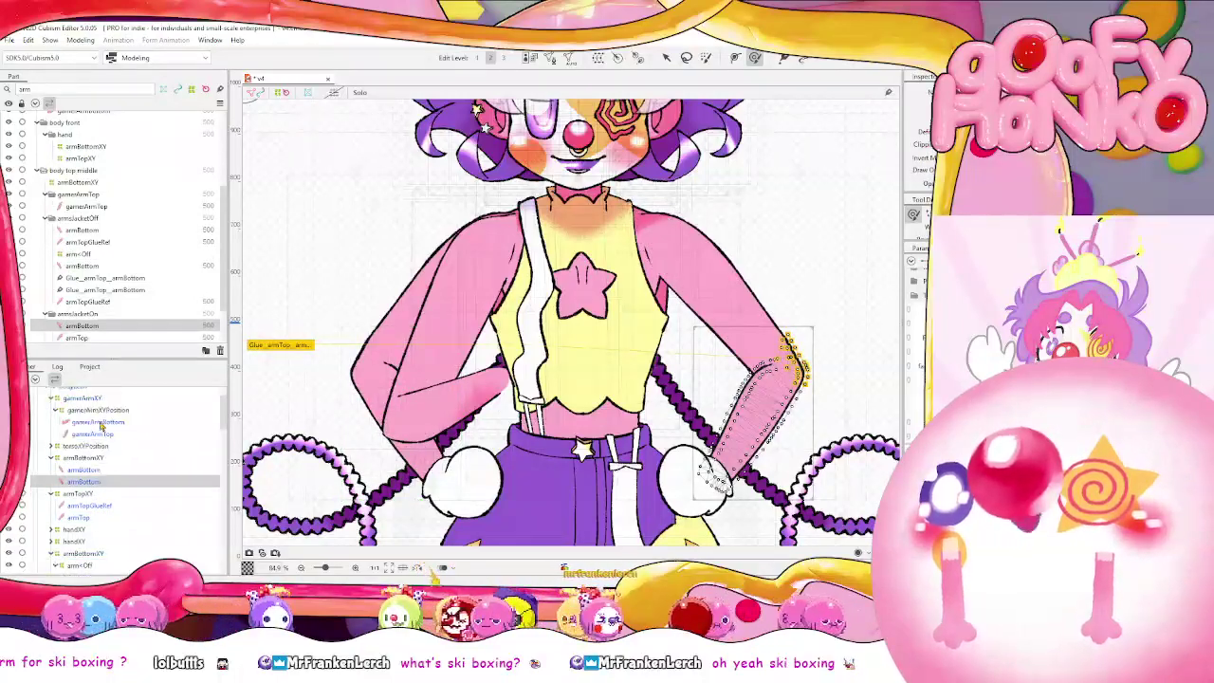
click(94, 433)
ctrl+click(100, 423)
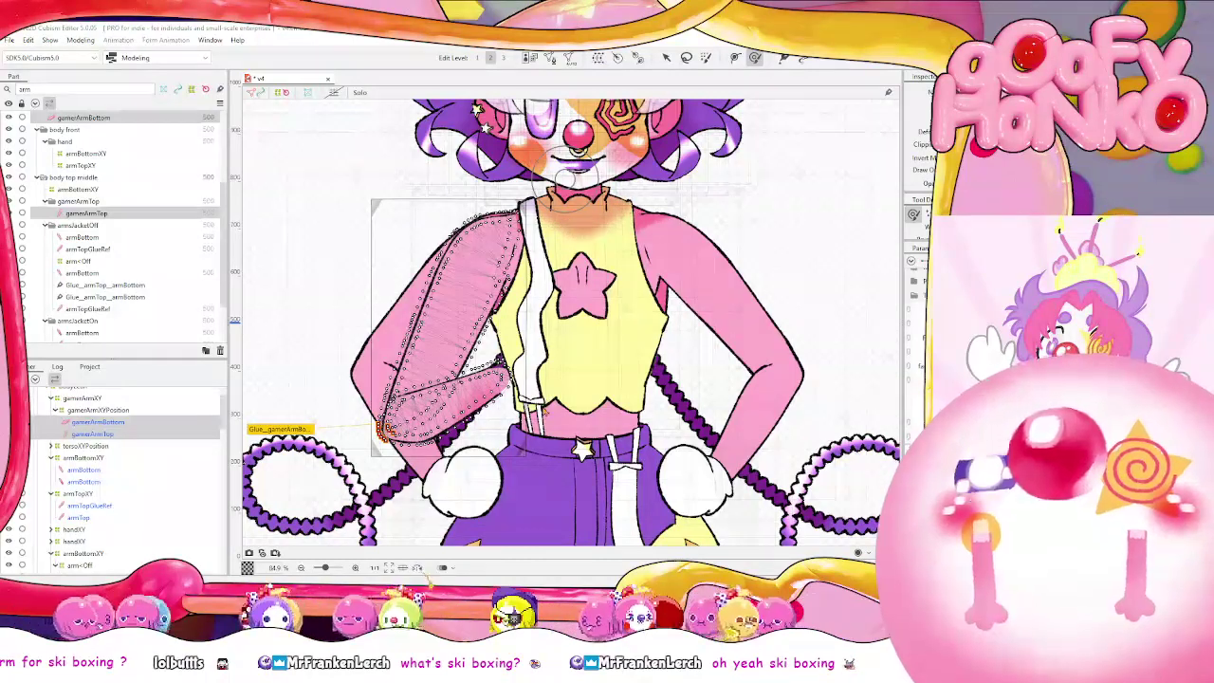
key(ctrl+z)
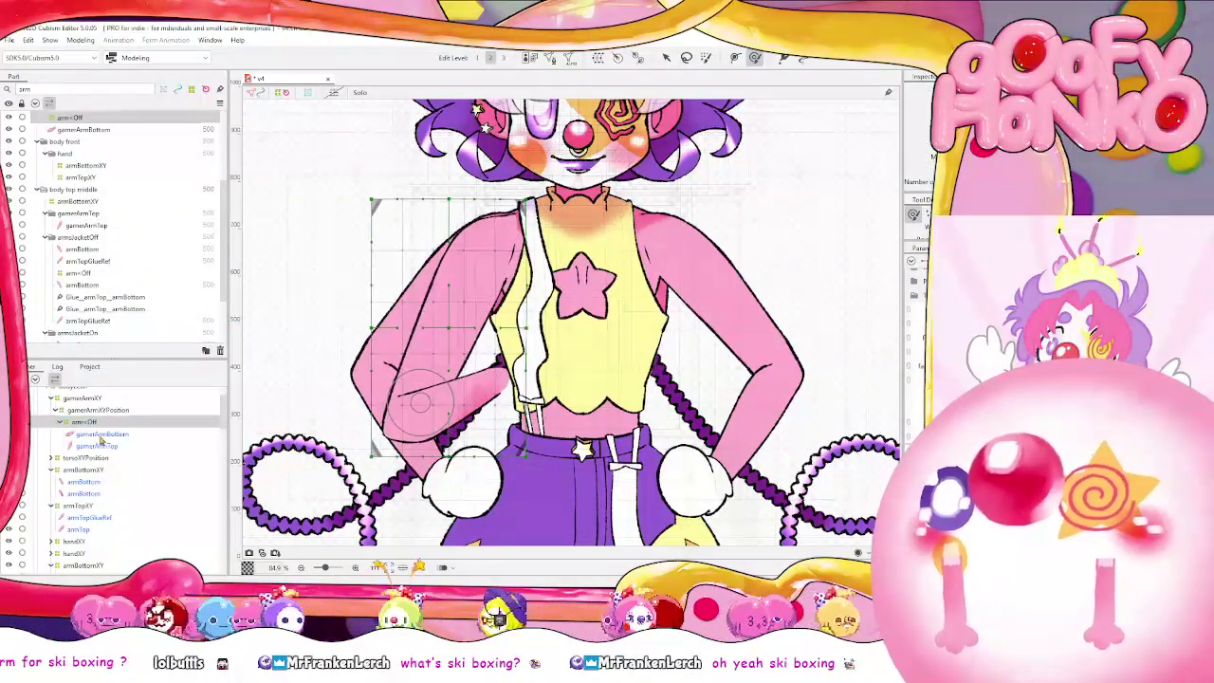
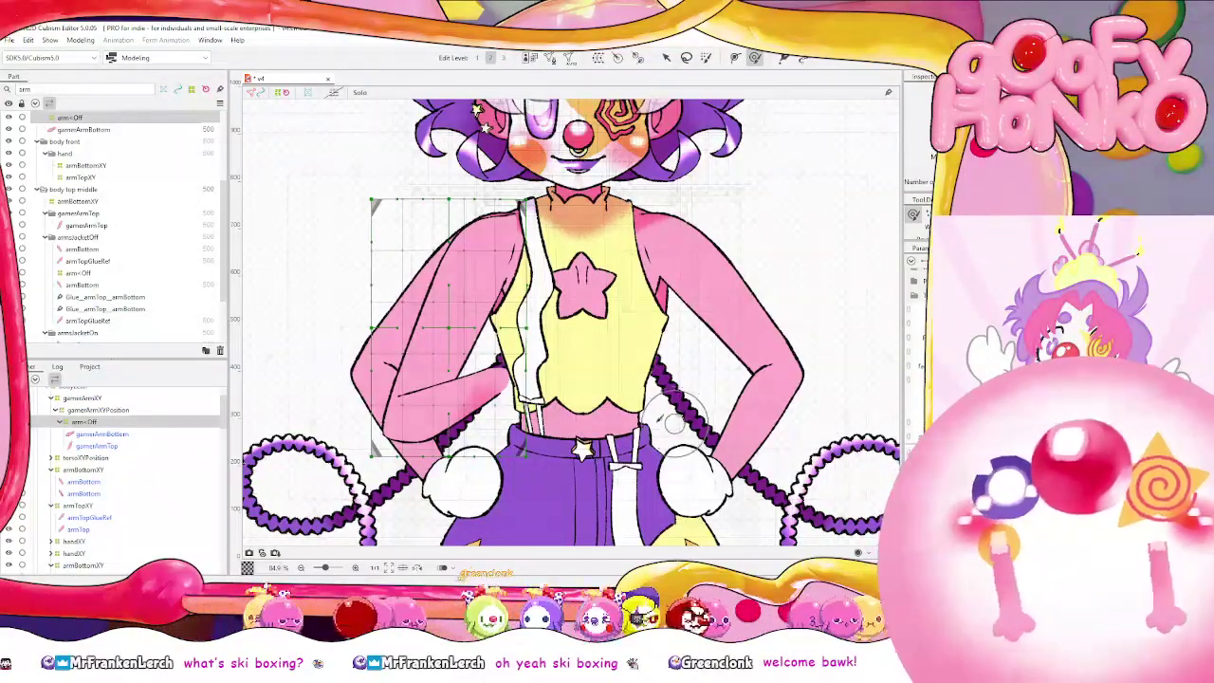
Make the arm<Off deformers of the gamer arm and the lower arm invisible together at the current parameter setting
scroll(273, 435, down, 2)
scroll(424, 414, up, 2)
scroll(166, 495, down, 1)
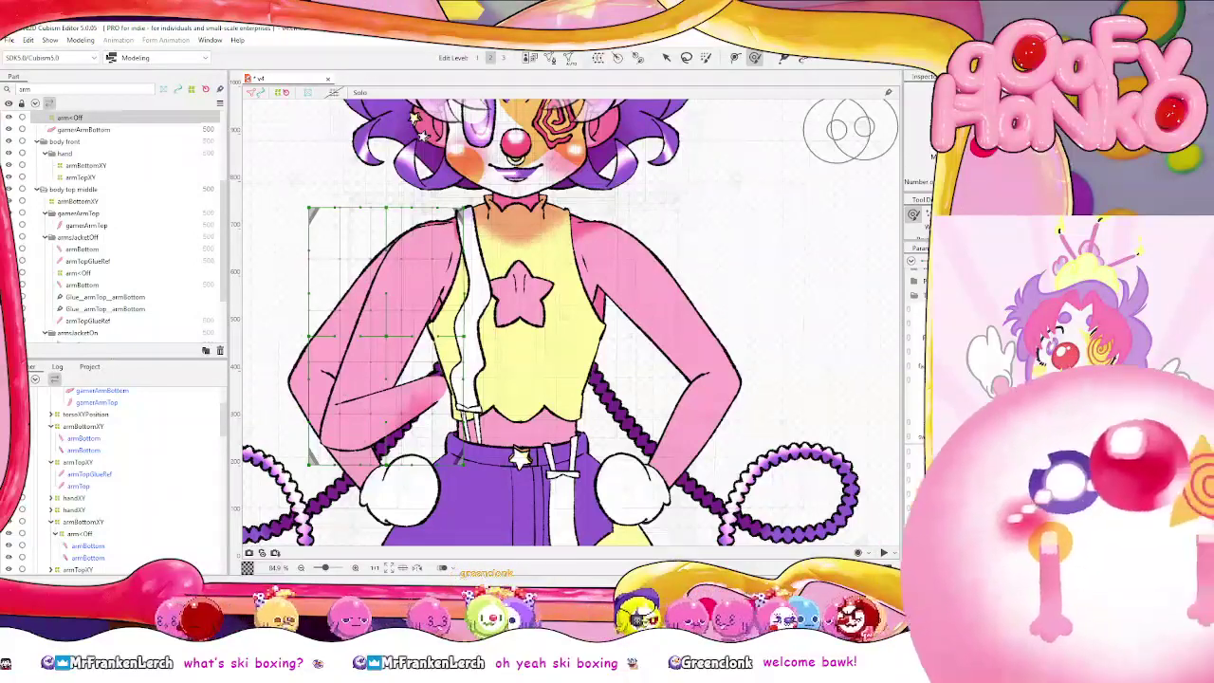
ctrl+click(95, 532)
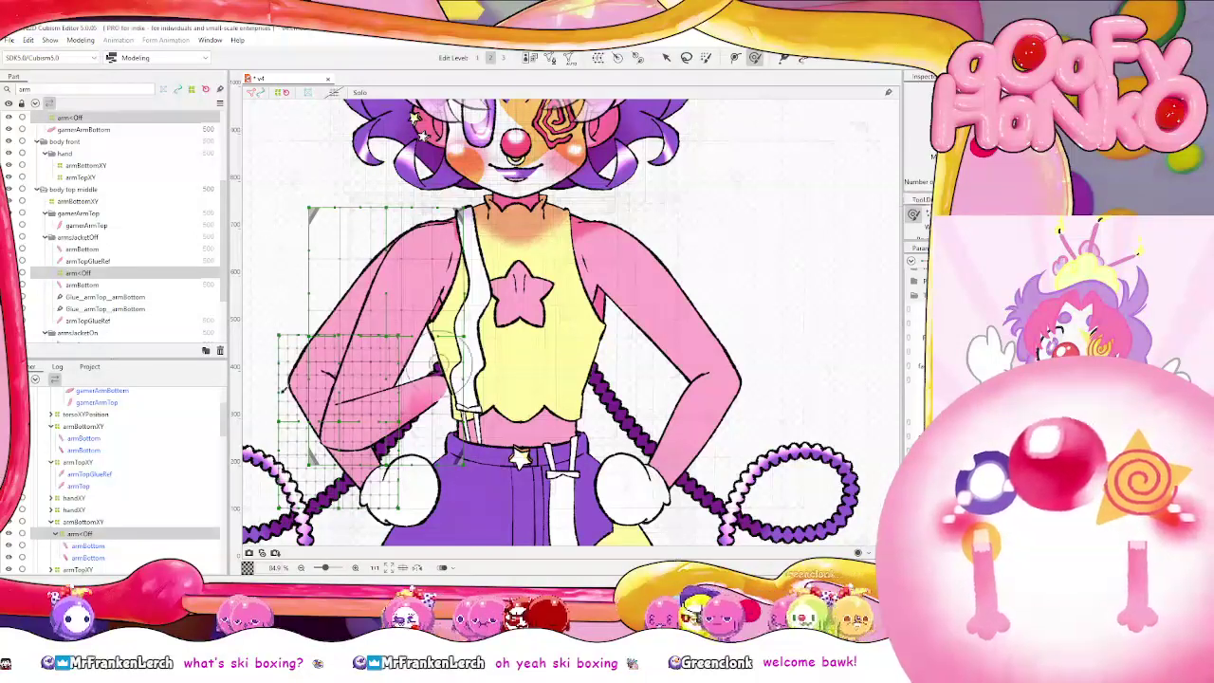
click(138, 120)
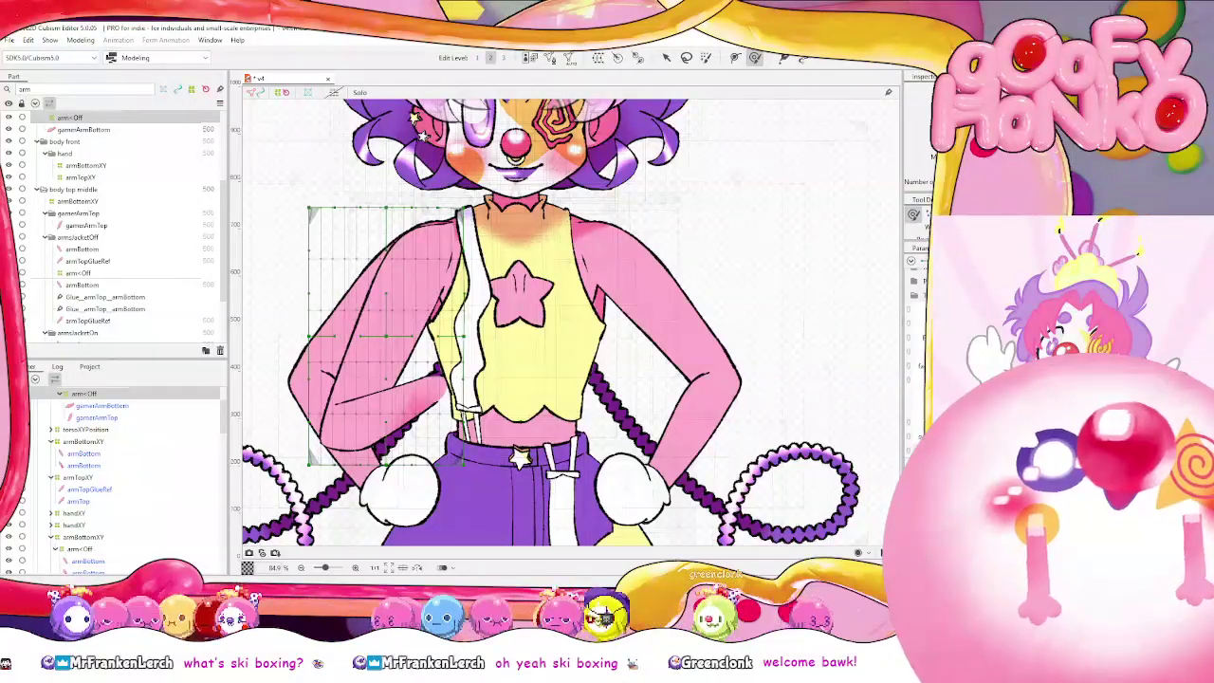
scroll(85, 197, up, 2)
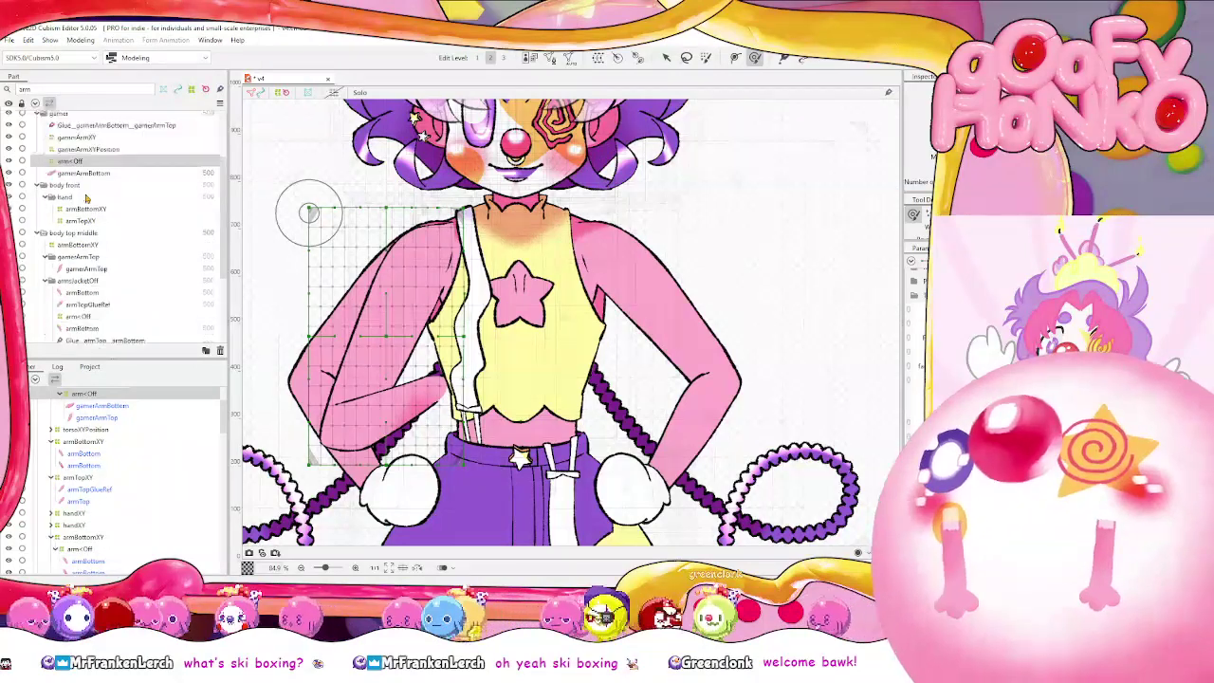
scroll(86, 198, up, 2)
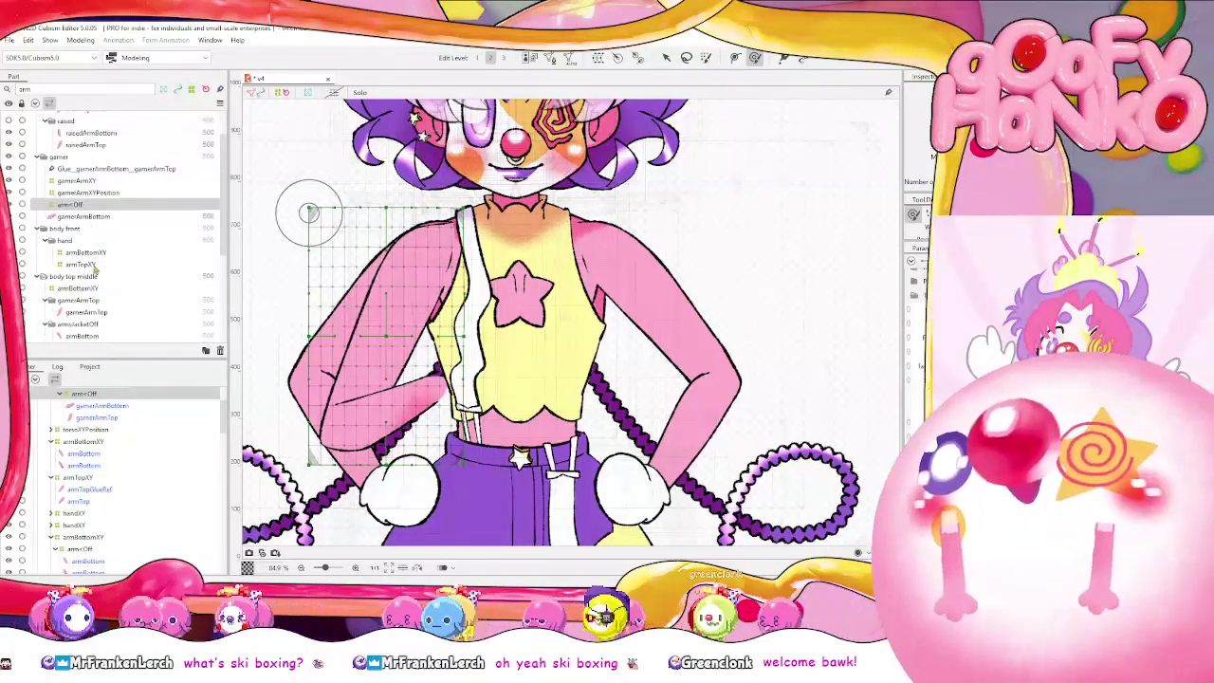
ctrl+click(83, 550)
drag(924, 463, 906, 463)
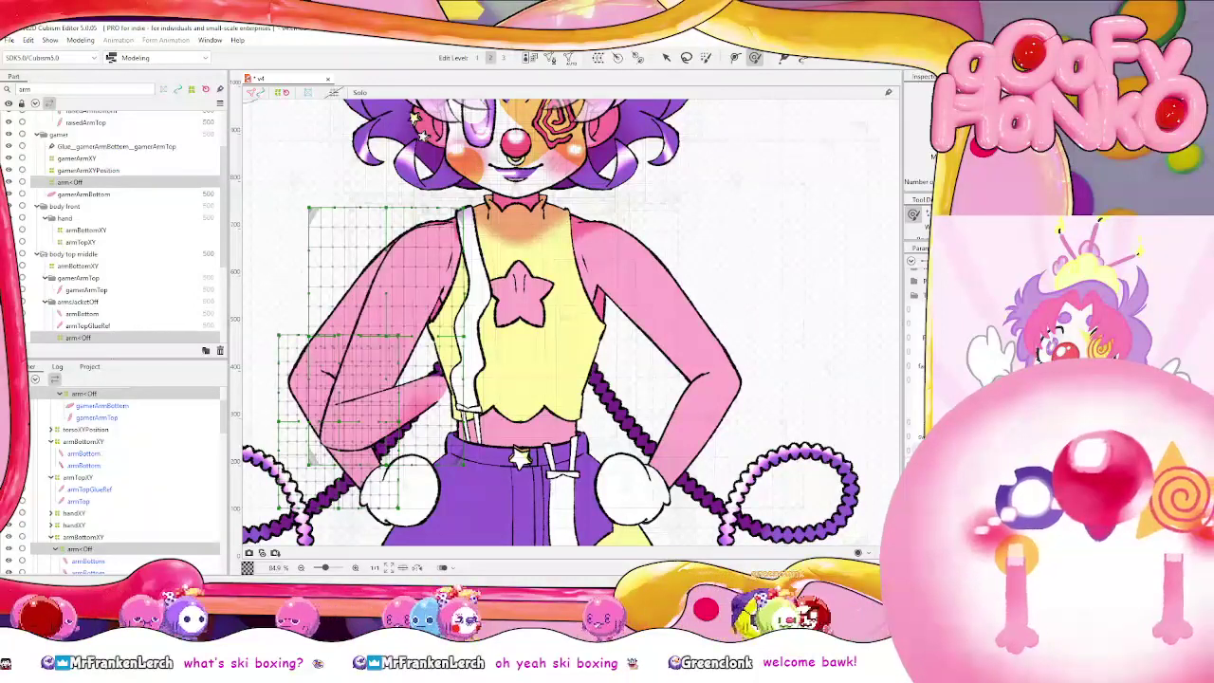
scroll(66, 536, down, 2)
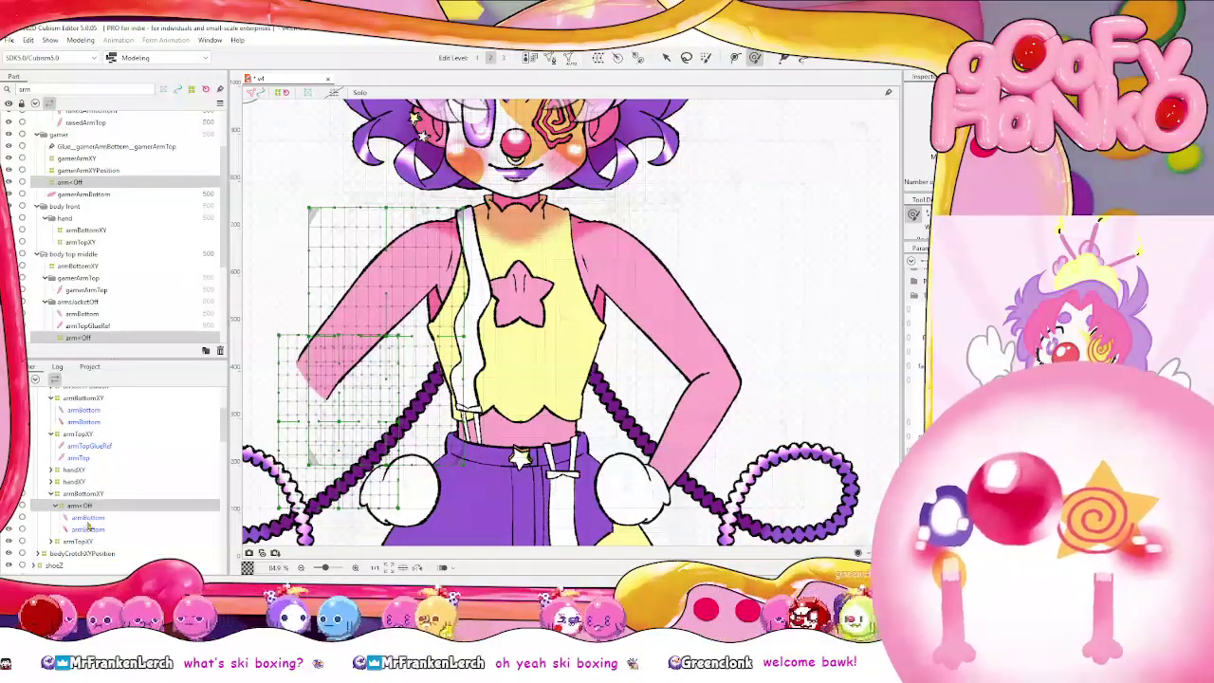
Create a warp deformer named arm<Off inside handXY around handFrontZ and handBackZ
click(74, 482)
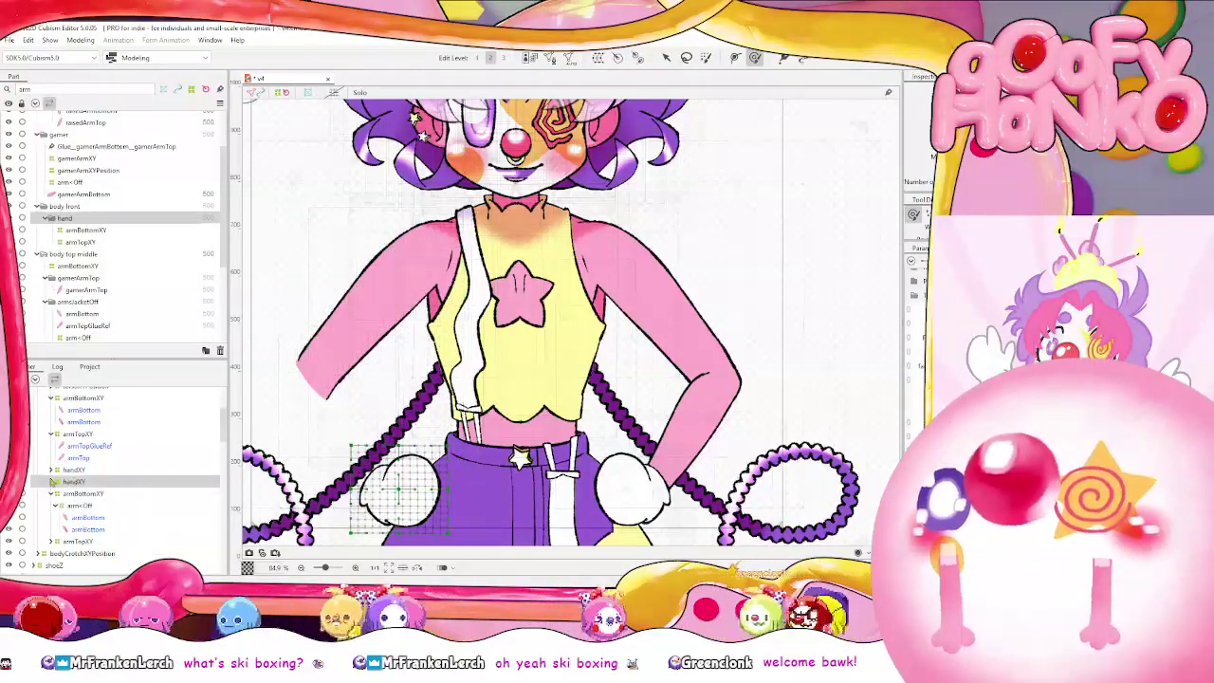
click(52, 482)
click(71, 494)
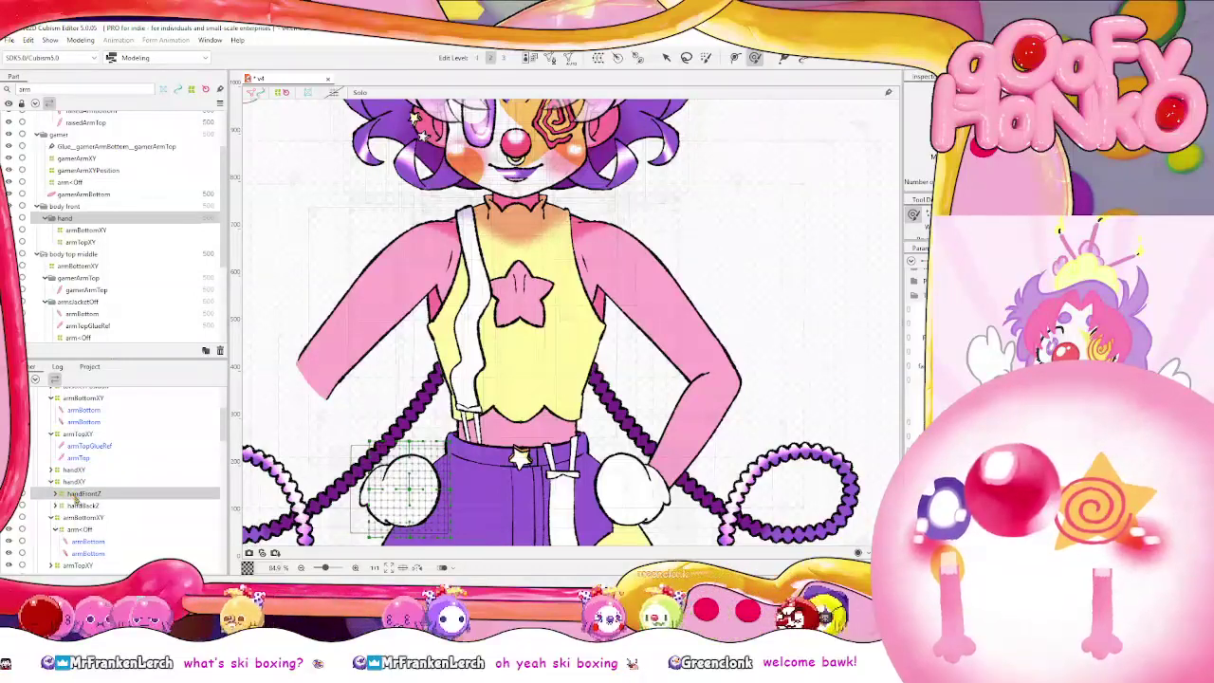
ctrl+click(78, 506)
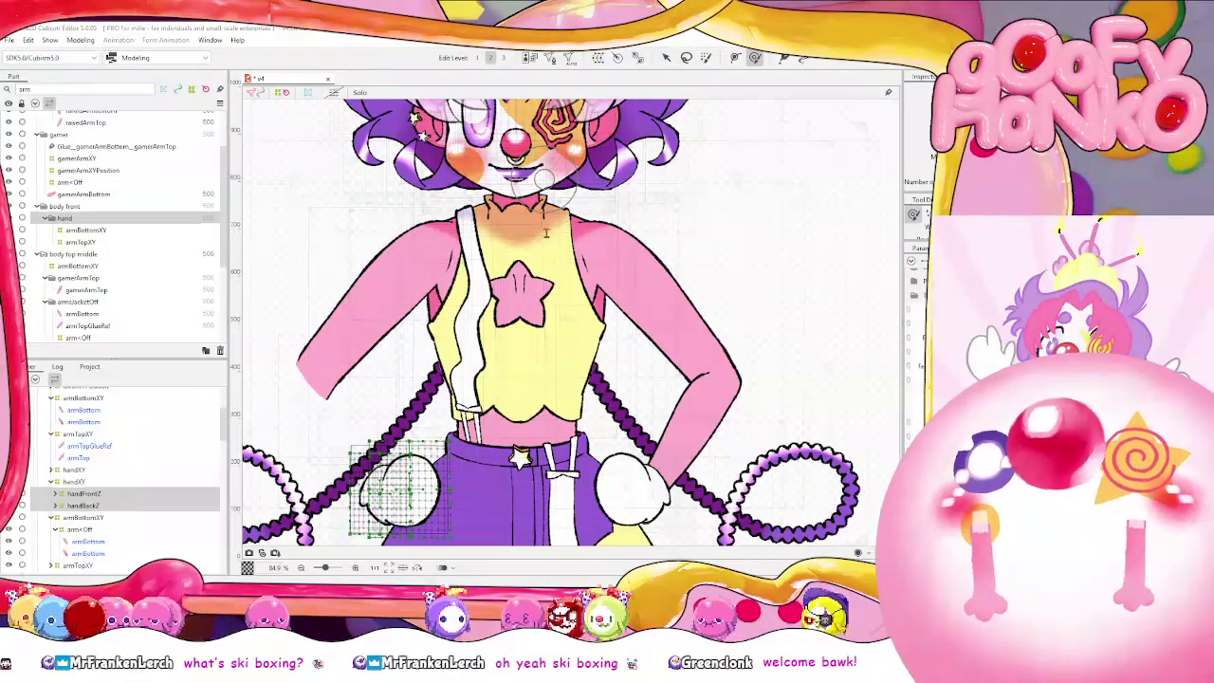
click(556, 389)
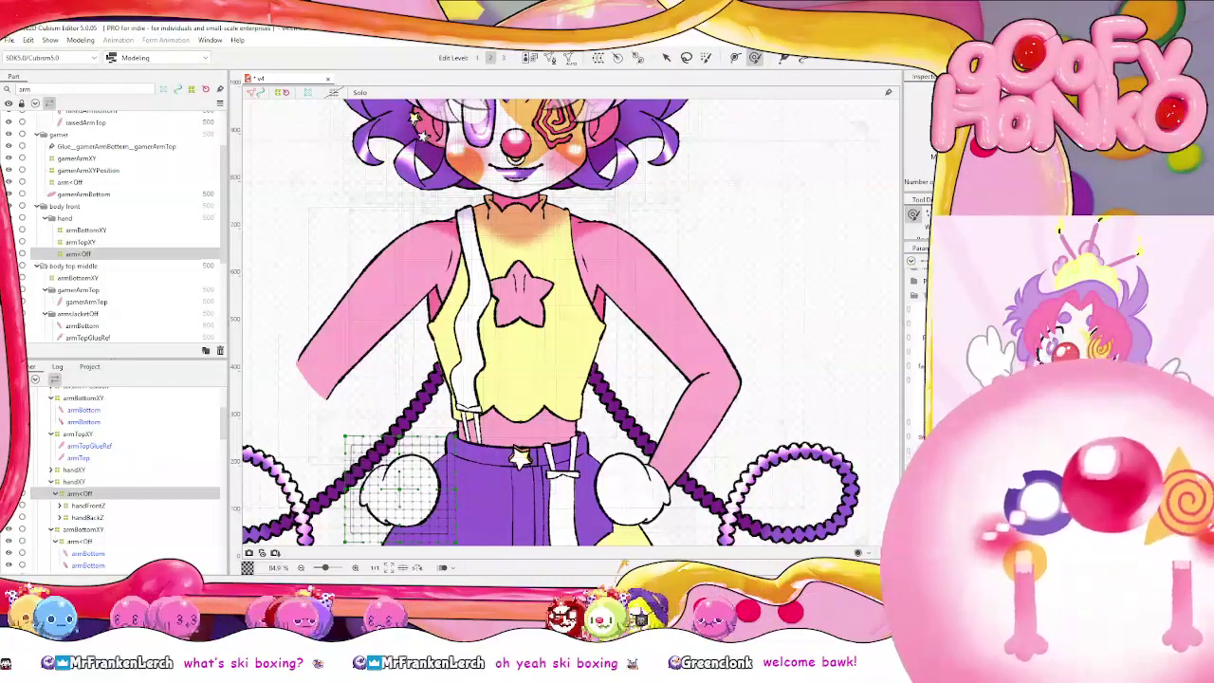
Hide the hand through its arm<Off deformer and check the upper arm that remains on that side
key(Return)
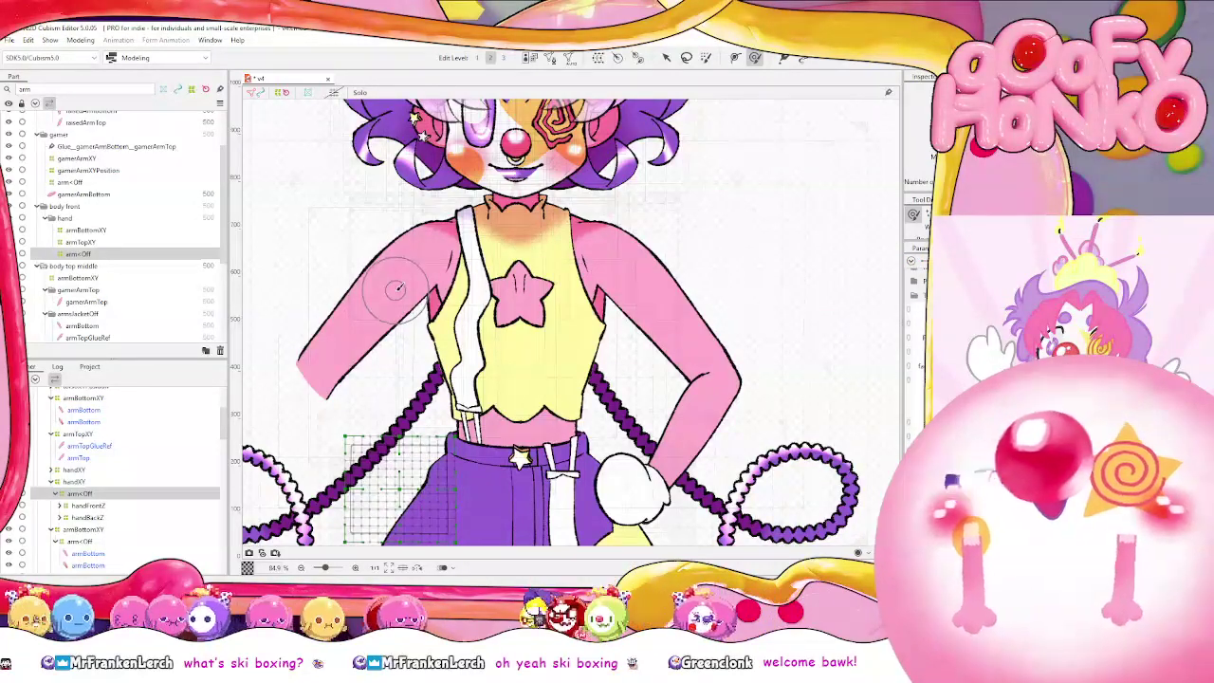
scroll(411, 261, up, 3)
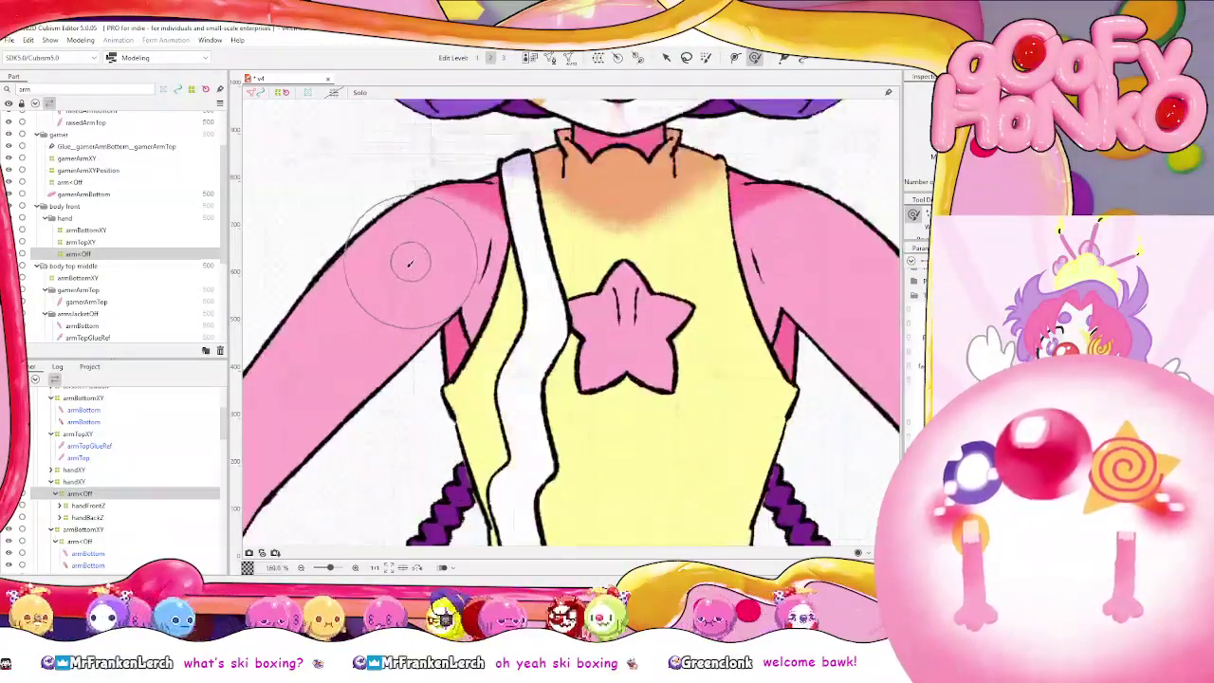
drag(409, 262, 499, 293)
scroll(499, 295, down, 3)
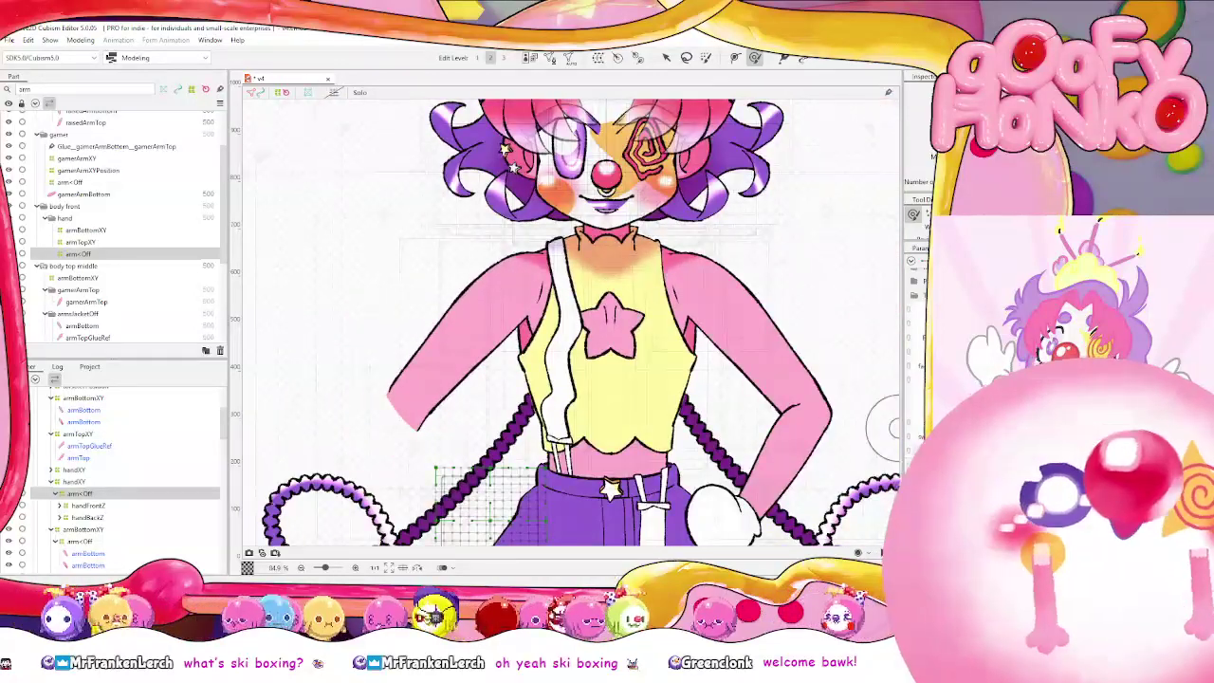
drag(912, 412, 949, 411)
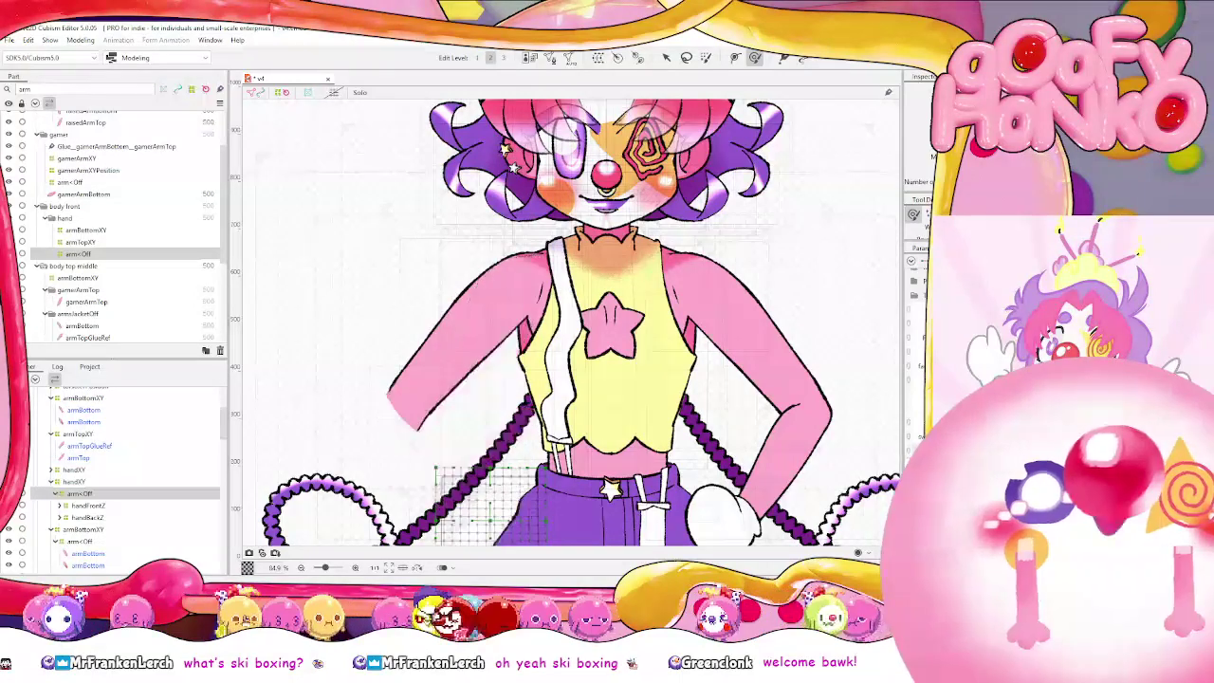
scroll(122, 512, up, 5)
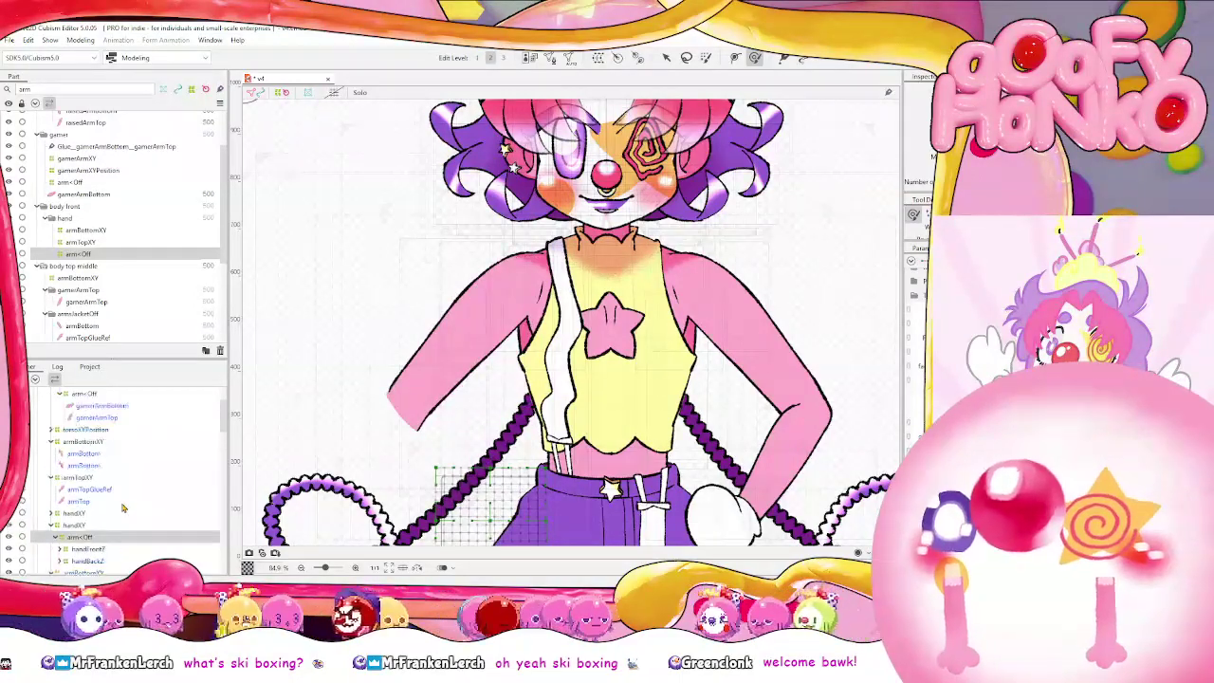
Move the gamerArmBottom and gamerArmTop meshes out of the arm<Off deformer, directly under gamerArmXYPosition
click(122, 451)
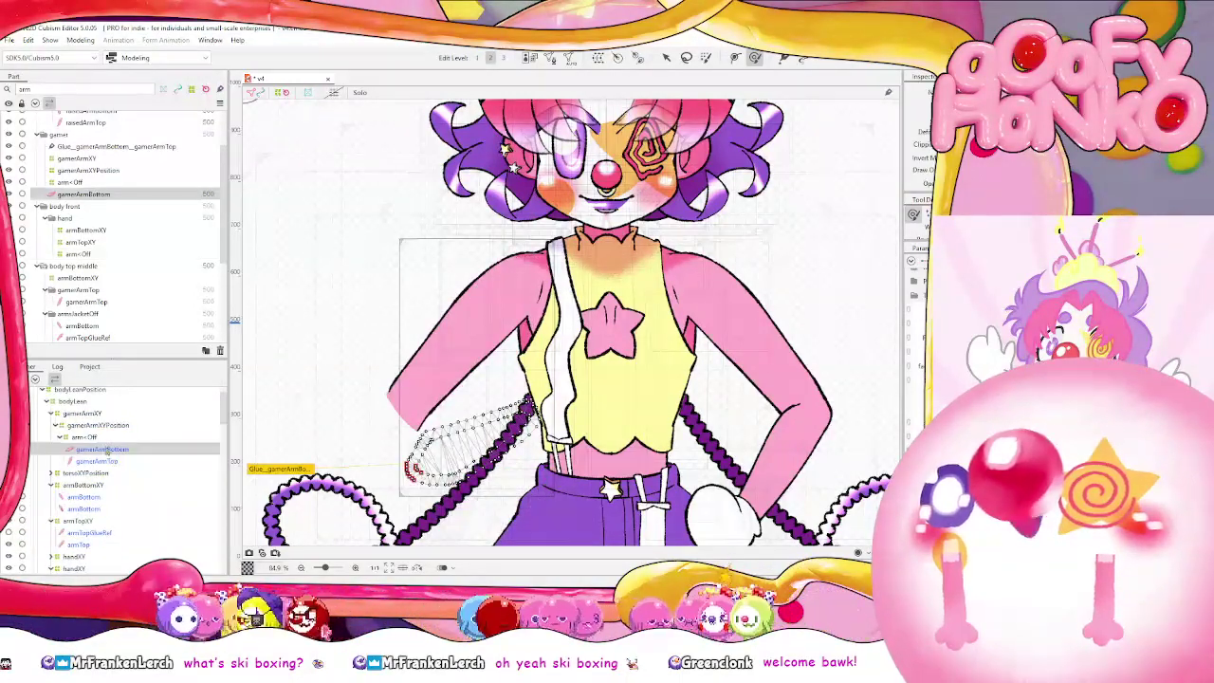
ctrl+click(101, 461)
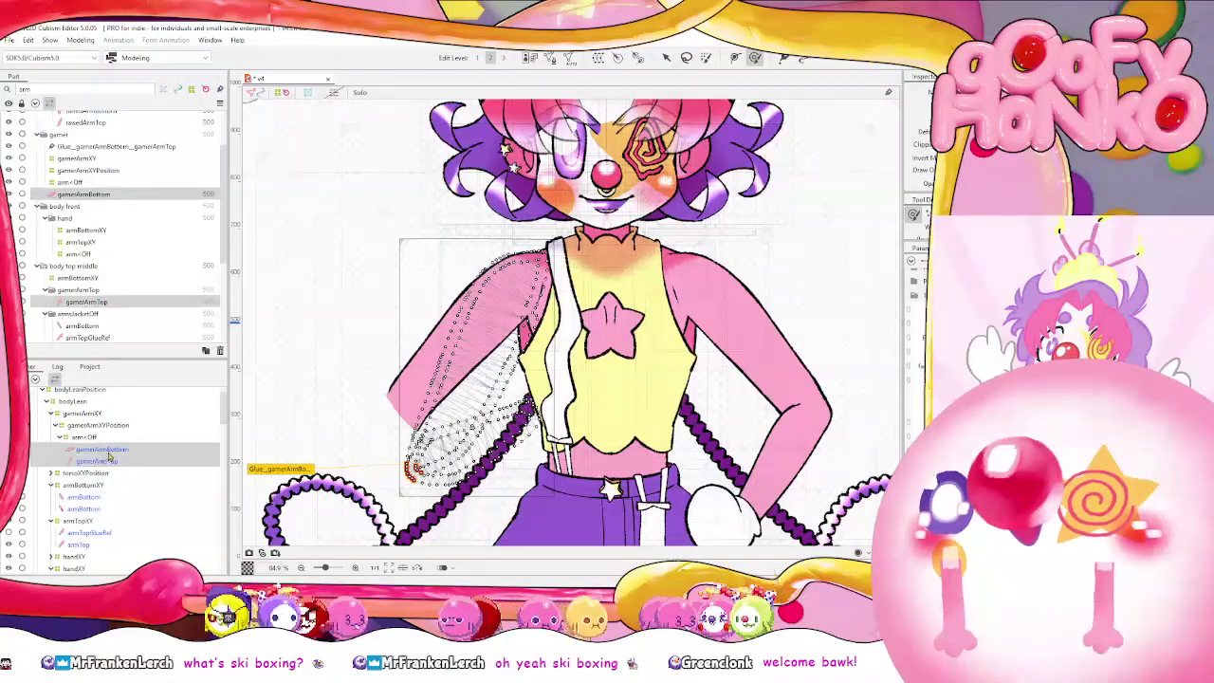
drag(110, 453, 109, 435)
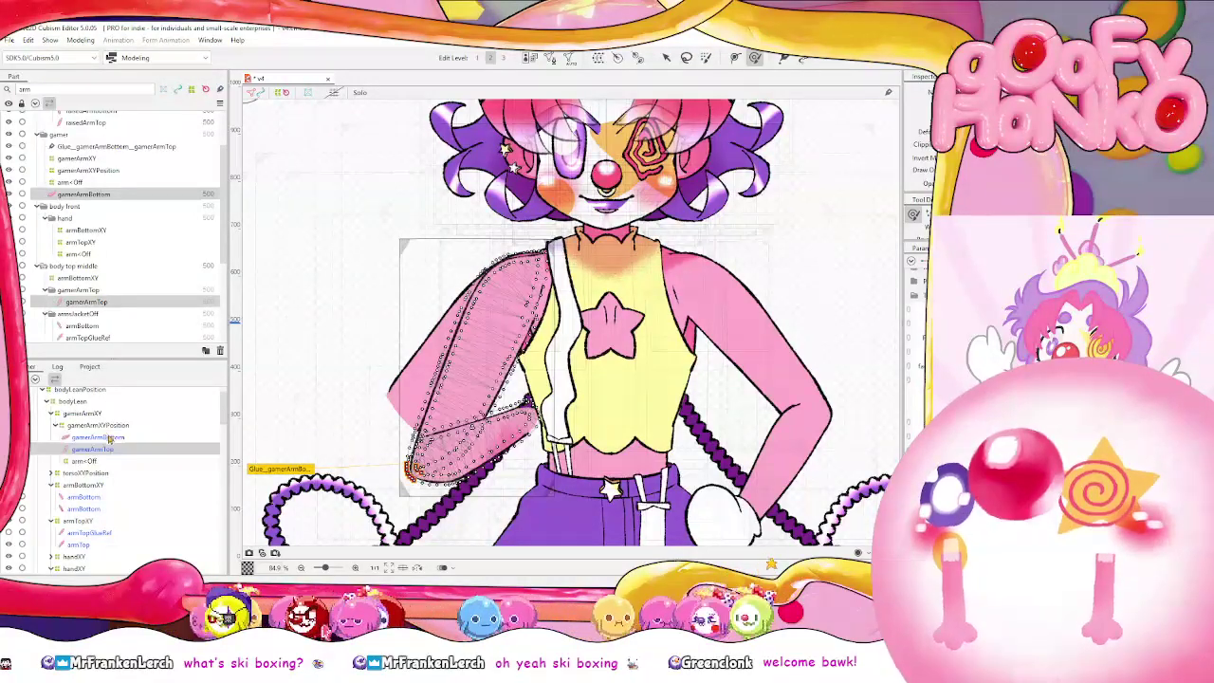
Delete the emptied arm<Off deformer that used to hold the gamer arm meshes
click(71, 499)
scroll(73, 507, down, 2)
click(91, 501)
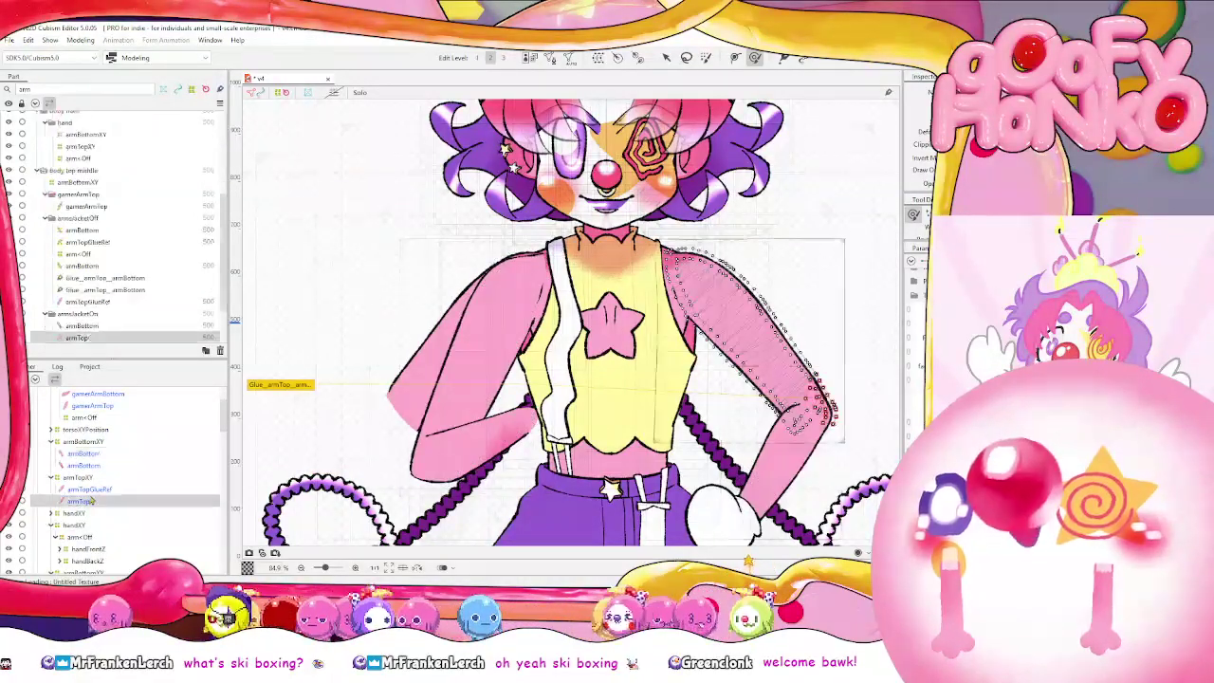
click(51, 525)
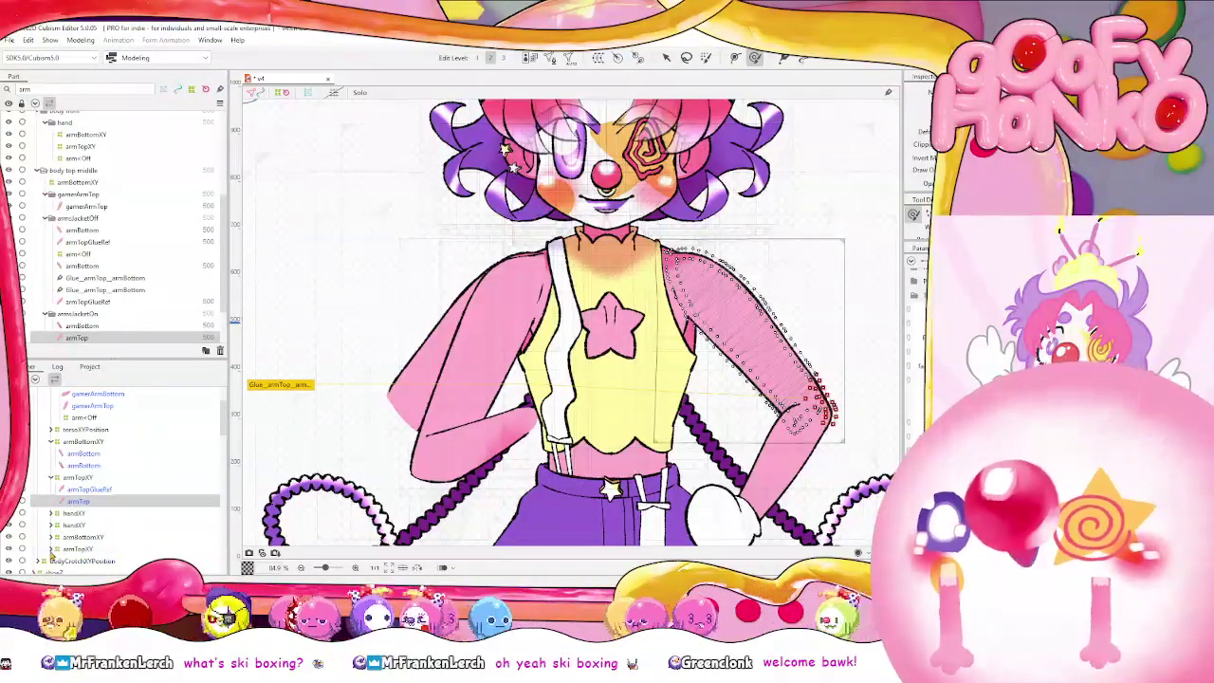
click(38, 549)
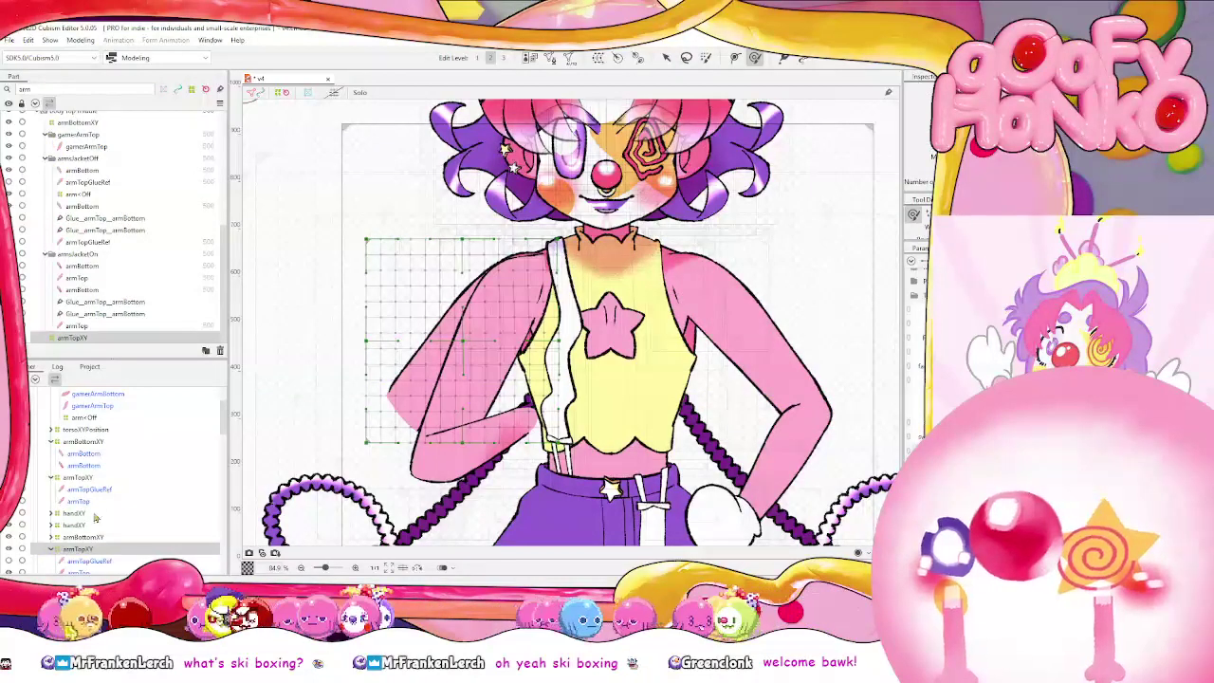
click(100, 418)
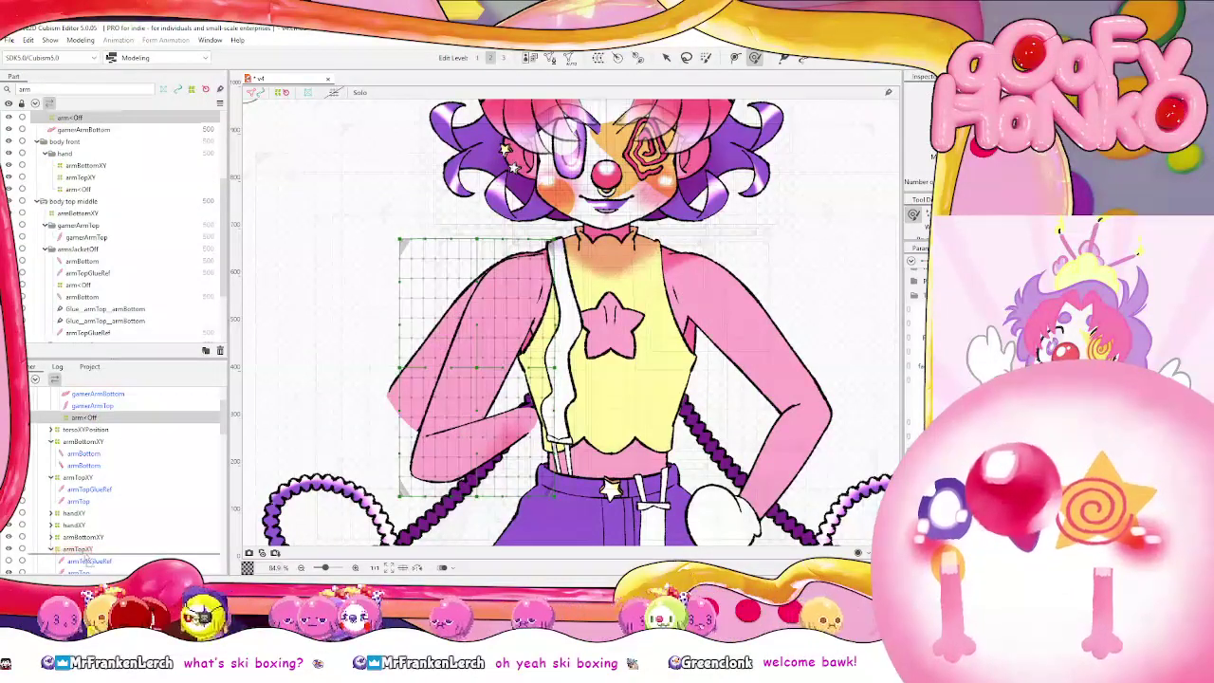
drag(85, 555, 85, 556)
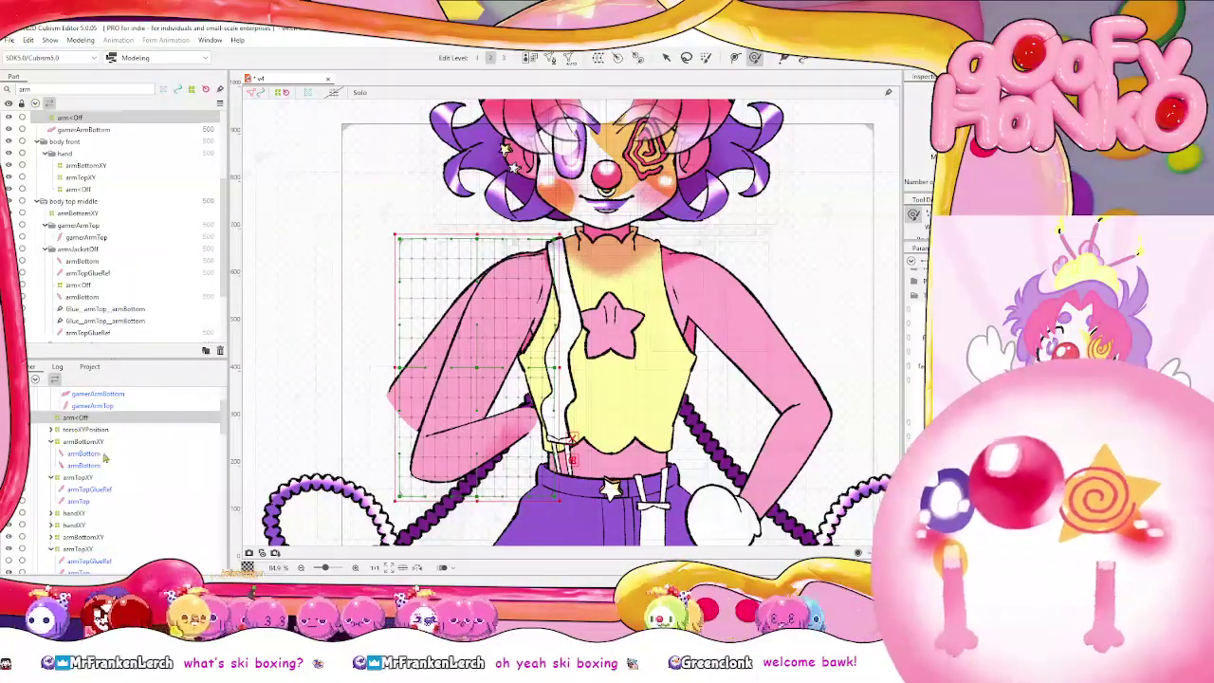
click(112, 406)
click(104, 417)
key(Delete)
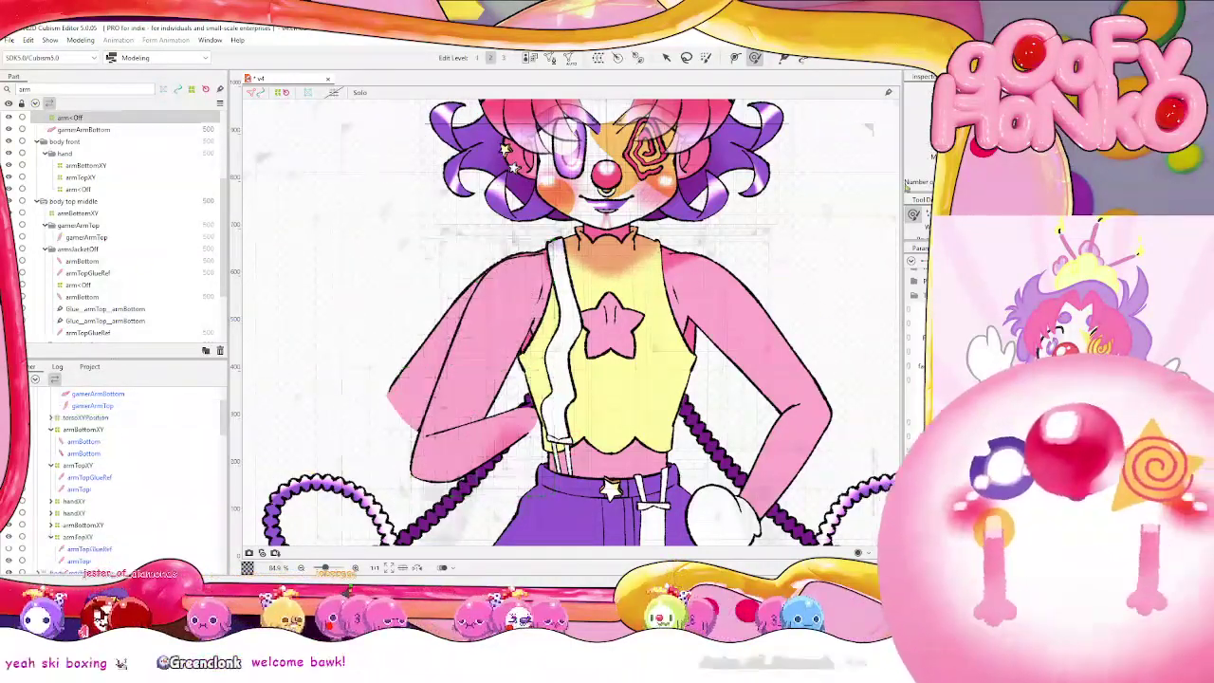
Create a warp deformer named arm<Off inside armTopXY as parent of armTopGlueRef and armTop
click(111, 549)
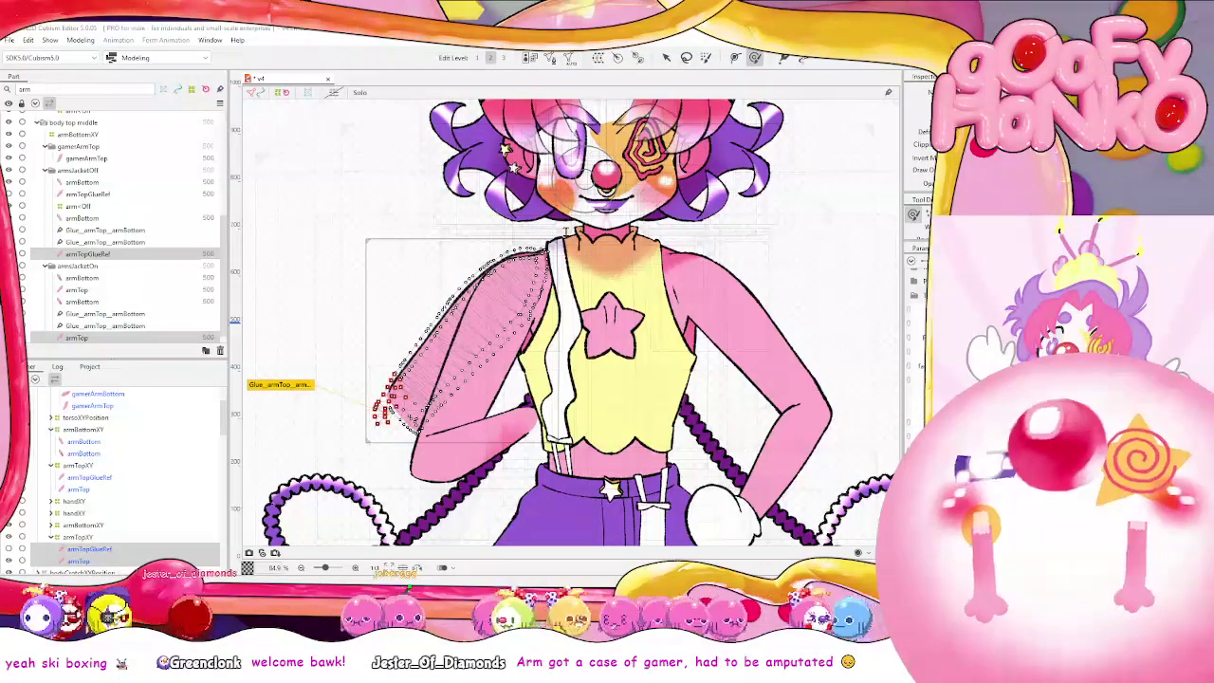
click(559, 407)
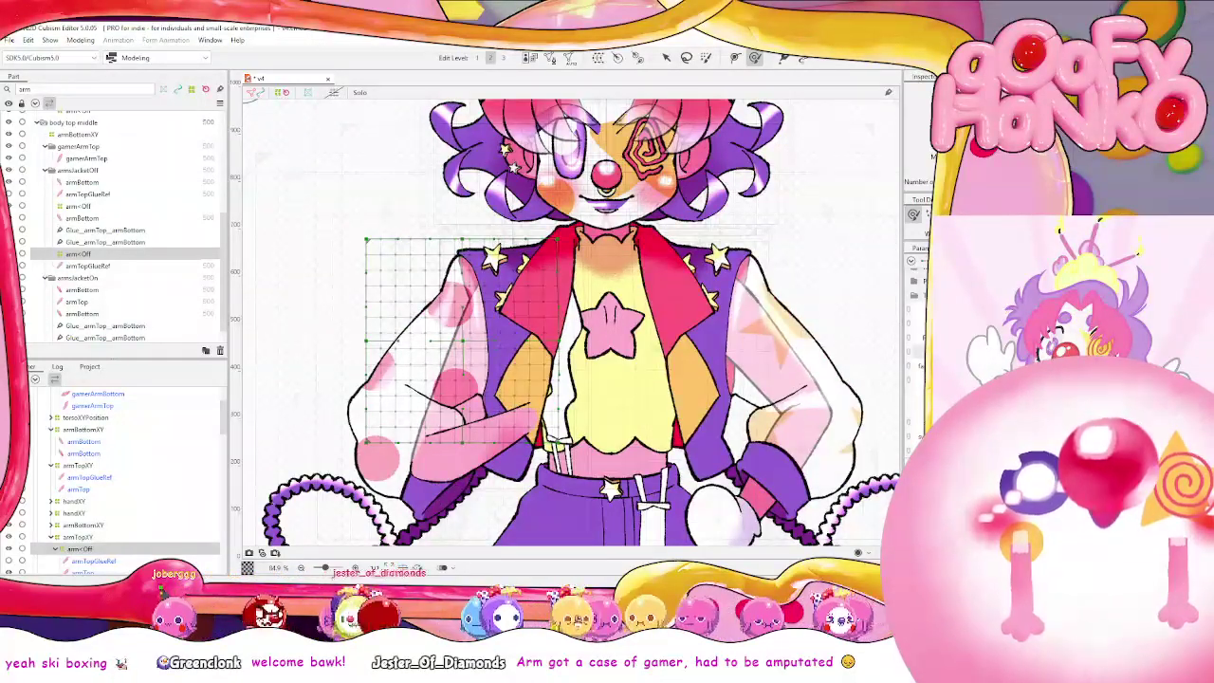
Add an arm<Off warp deformer above the sleeve's clownOn deformer in jacketPhysicsXY and hide the sleeve with it
click(667, 59)
click(349, 461)
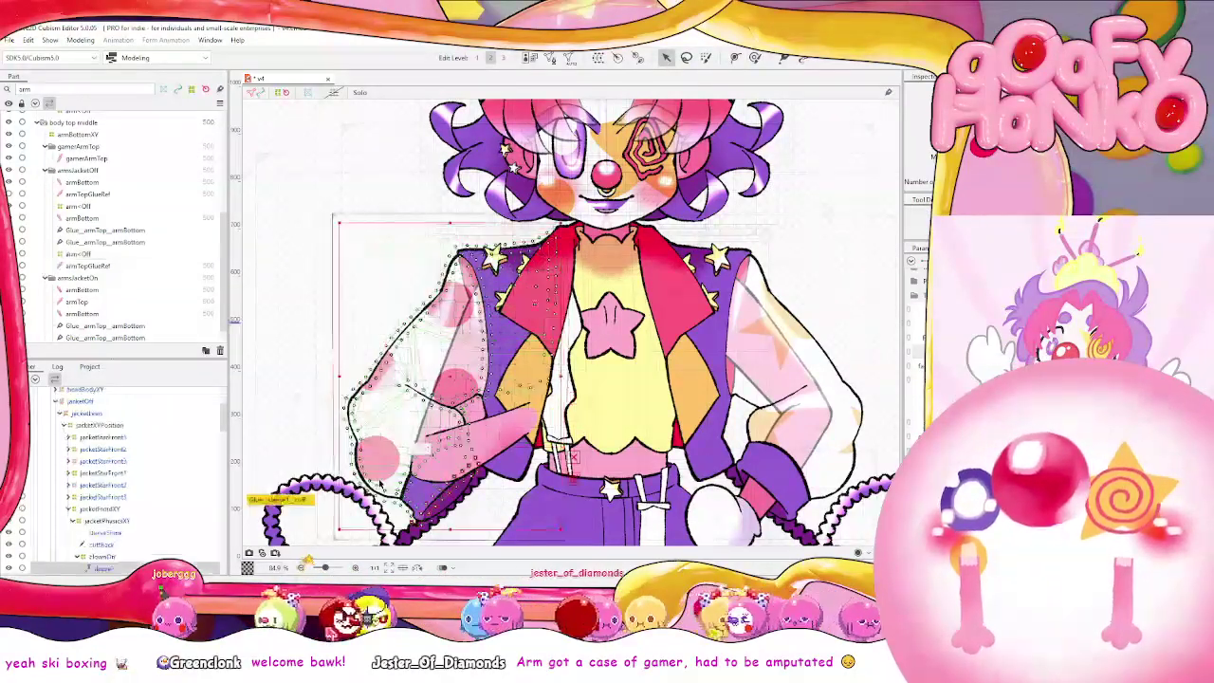
scroll(121, 545, down, 1)
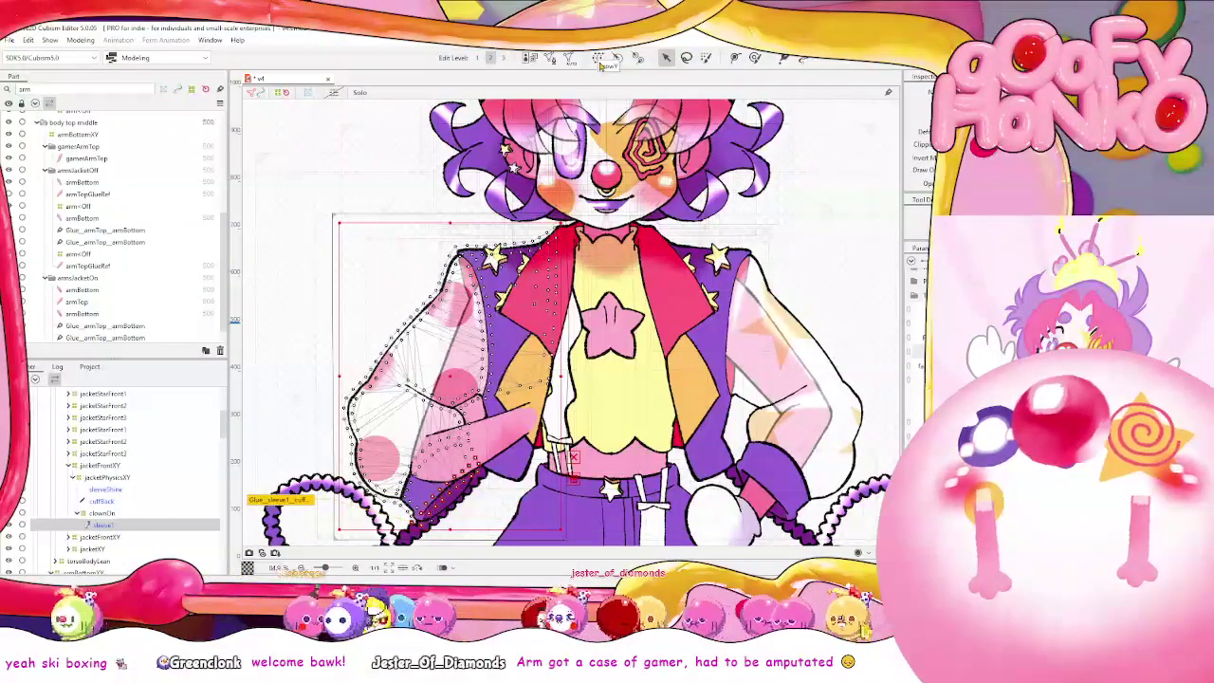
click(122, 514)
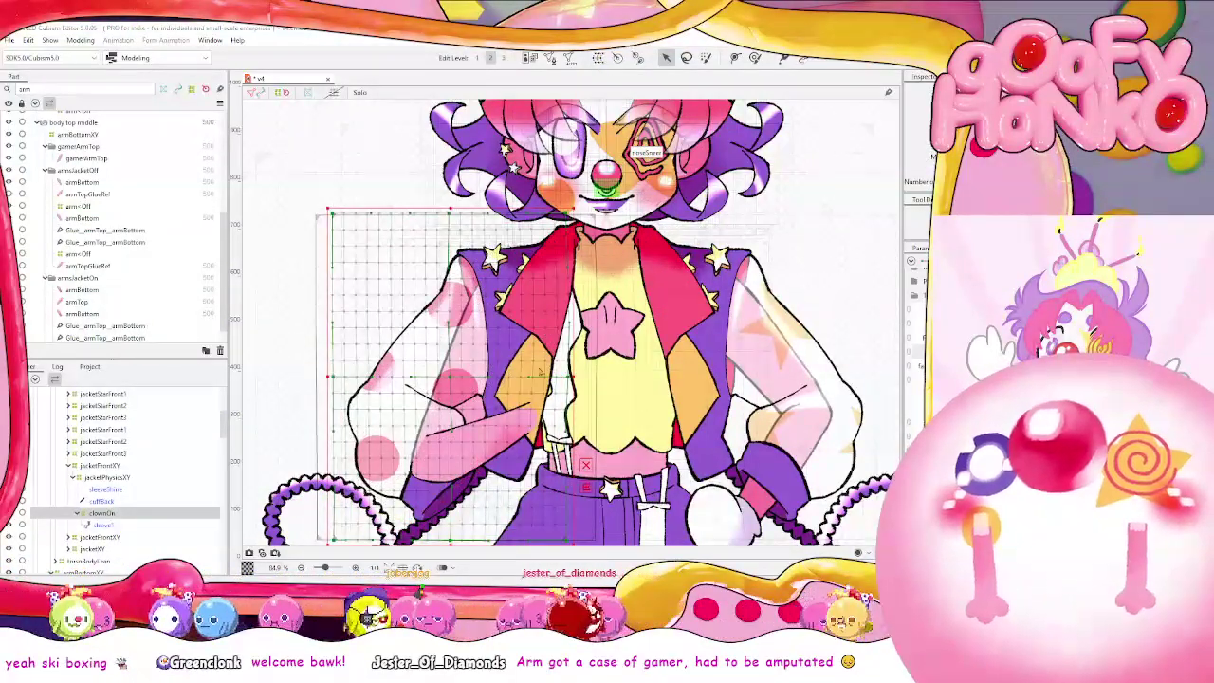
key(ctrl+z)
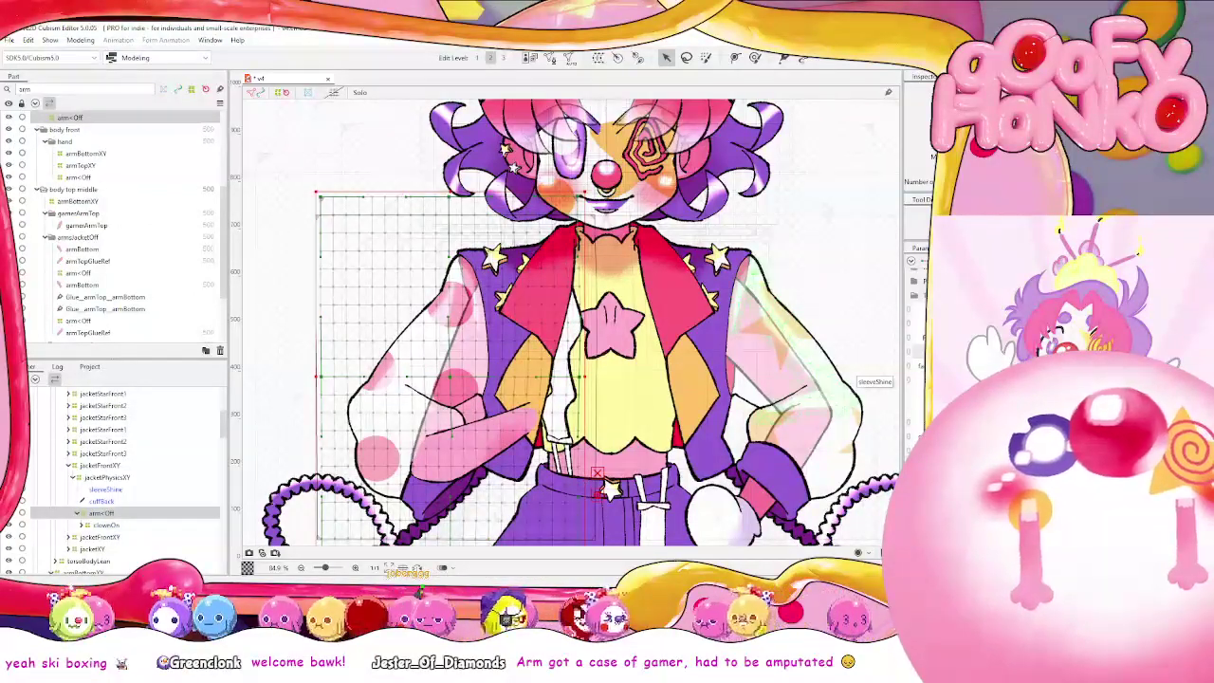
key(ctrl+z)
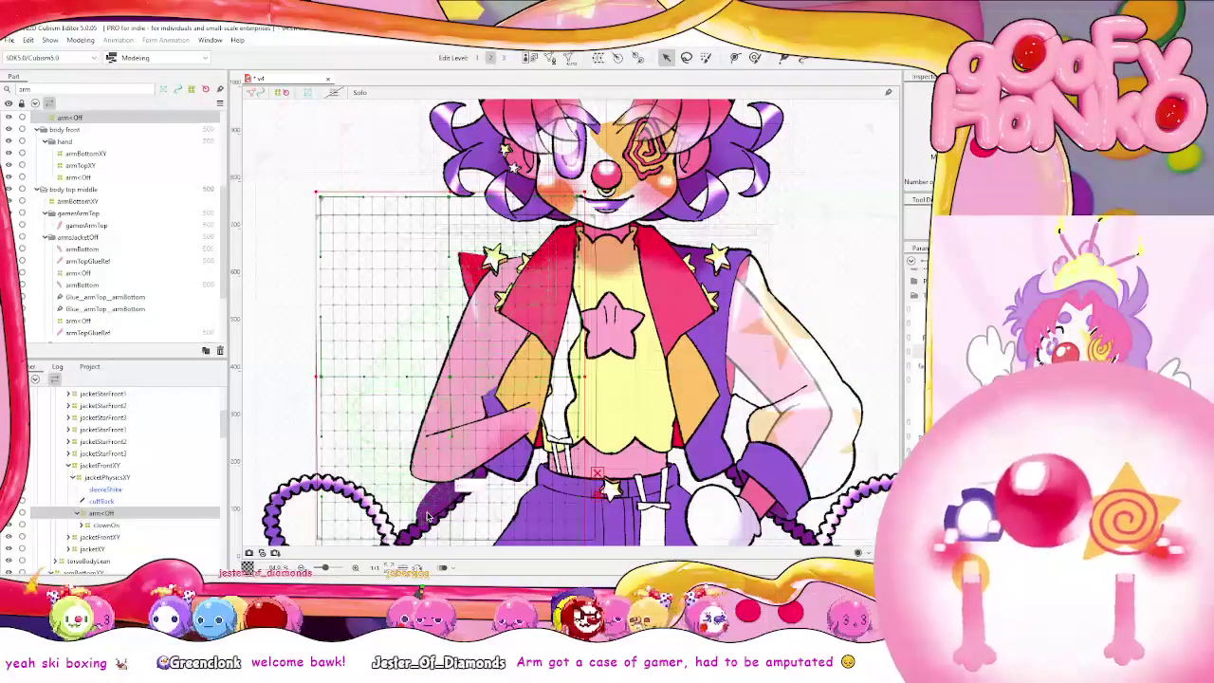
Move the cuffBack and sleeveShine meshes into the arm<Off deformer inside jacketPhysicsXY
click(429, 517)
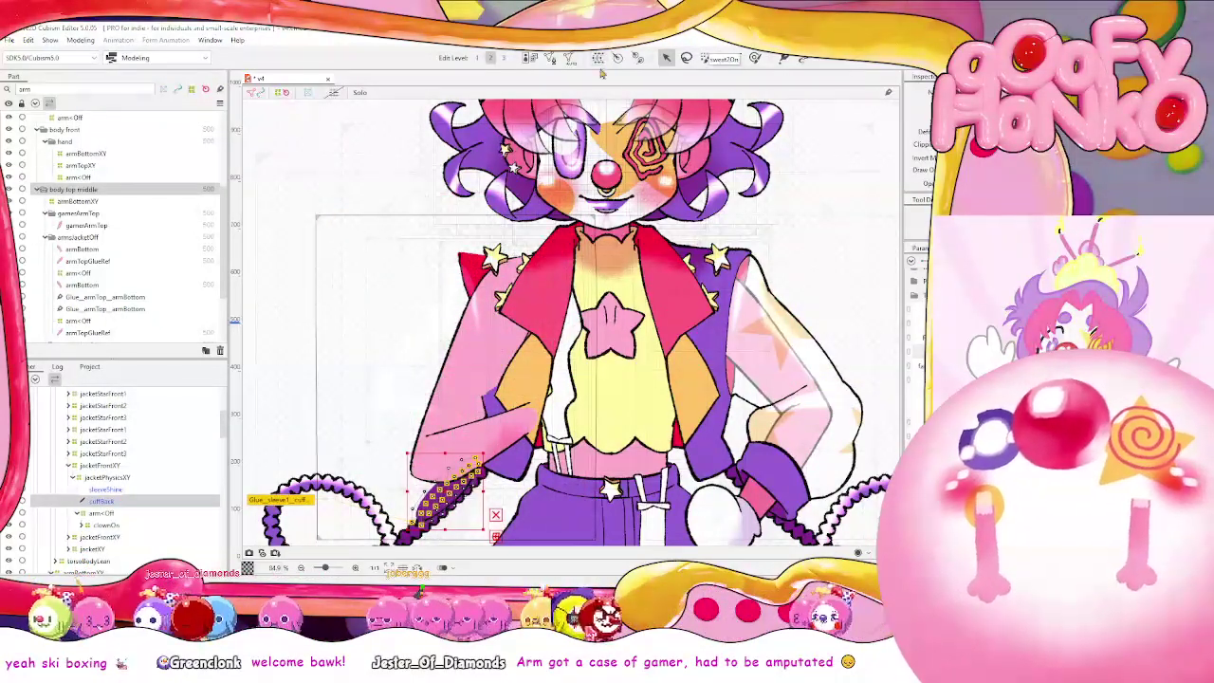
click(149, 491)
click(105, 513)
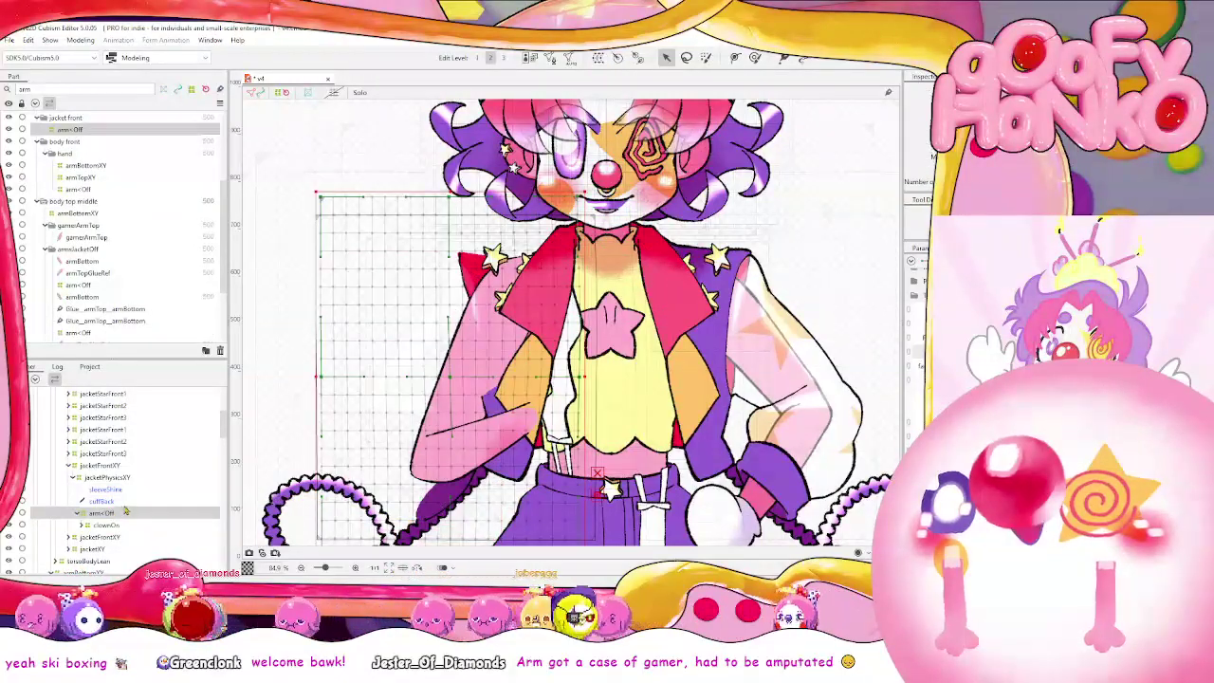
click(129, 498)
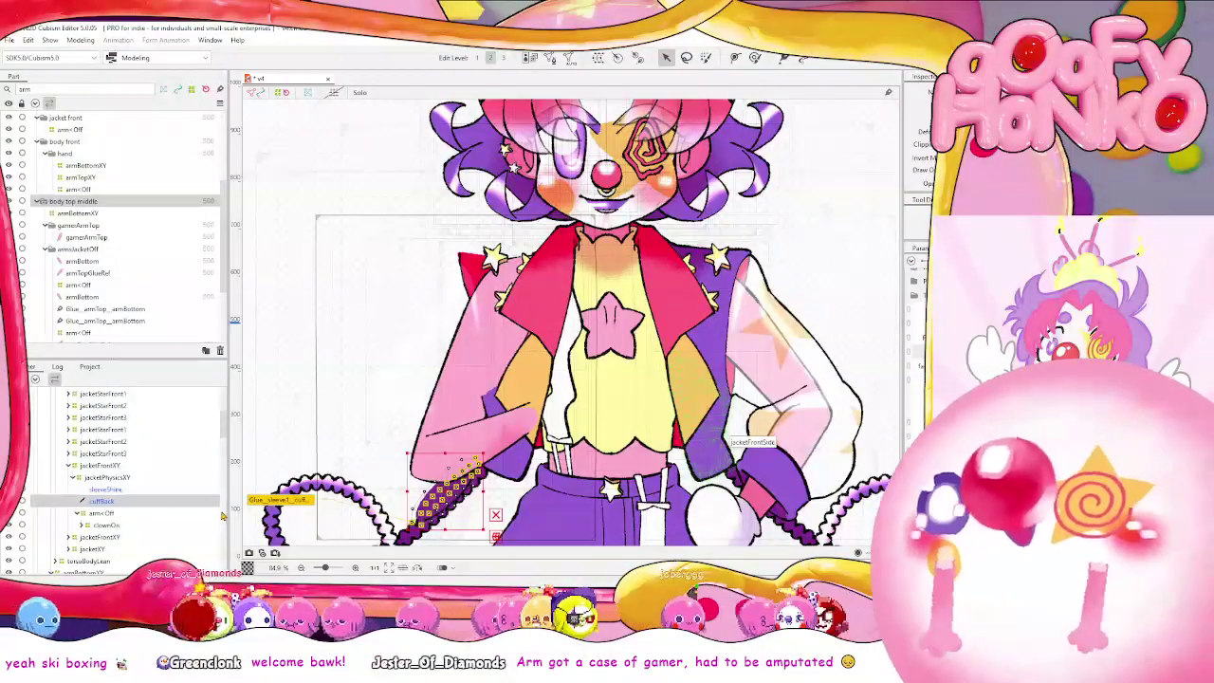
click(115, 489)
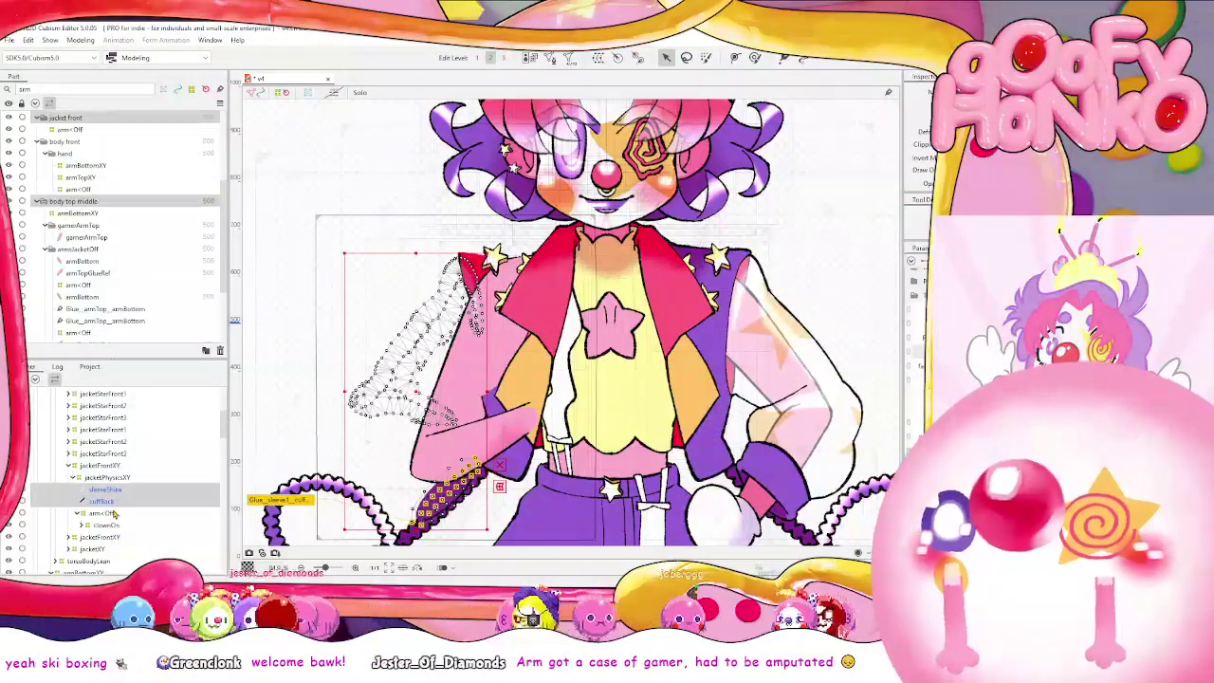
drag(113, 514, 112, 525)
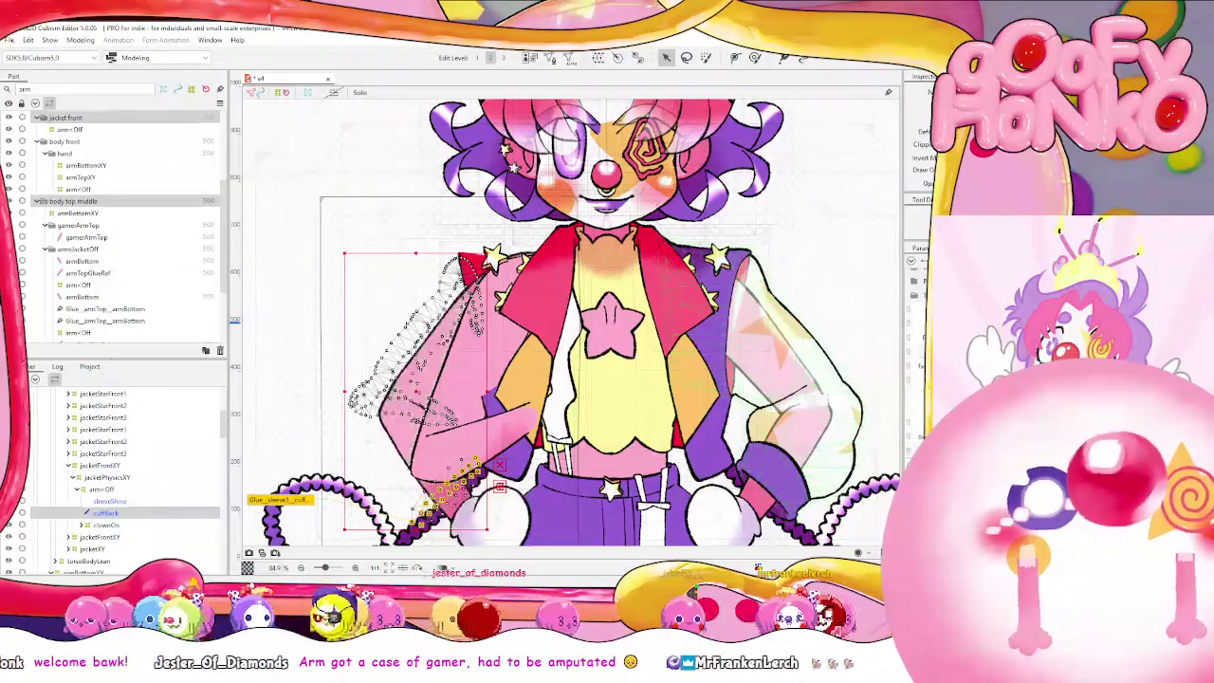
click(179, 453)
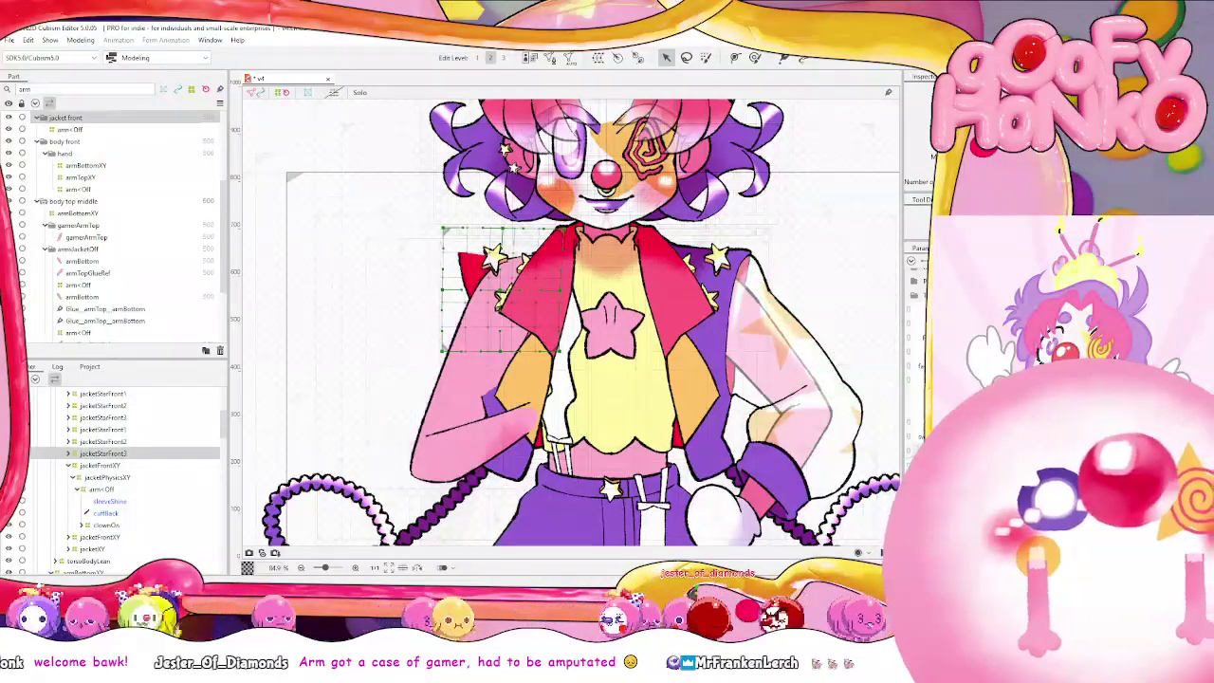
click(139, 489)
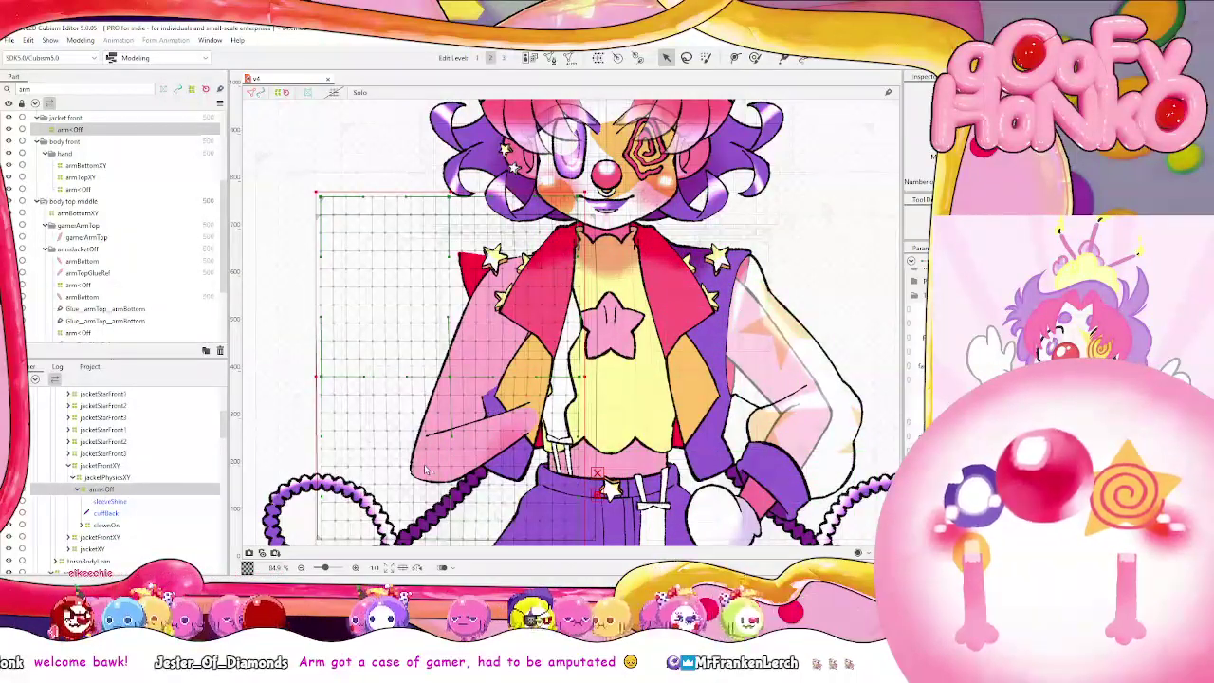
Open the physics settings, examine the arms in the model preview, and return to the model
click(477, 467)
click(474, 465)
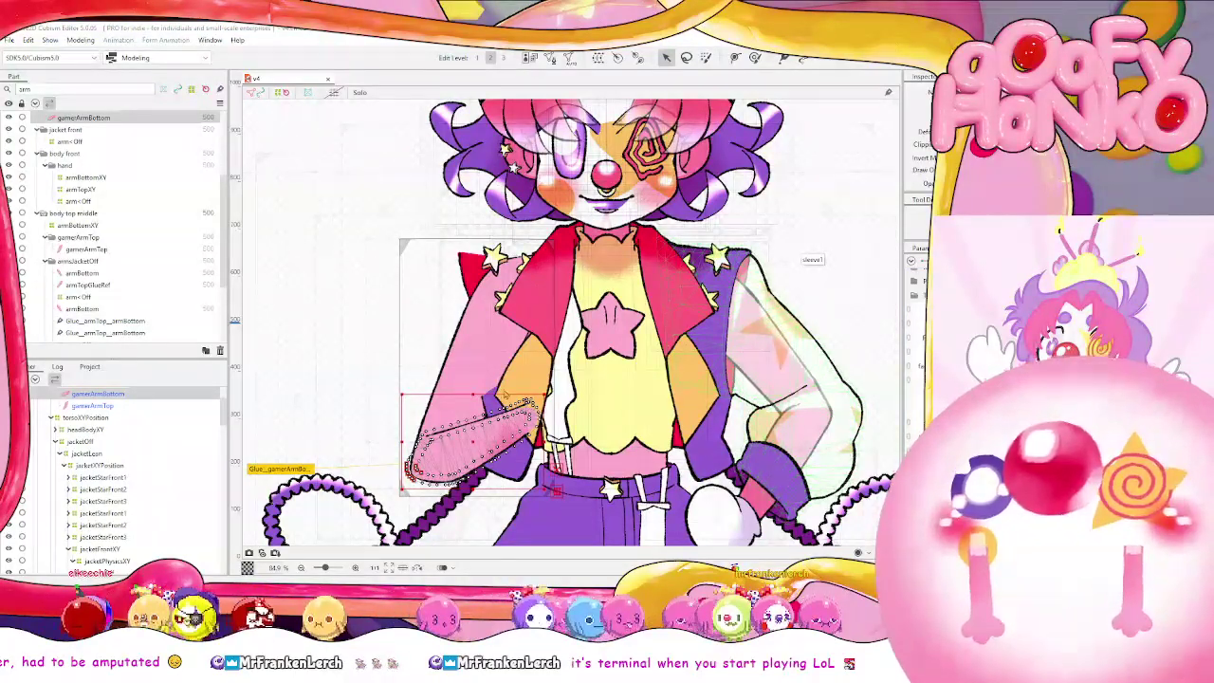
click(81, 40)
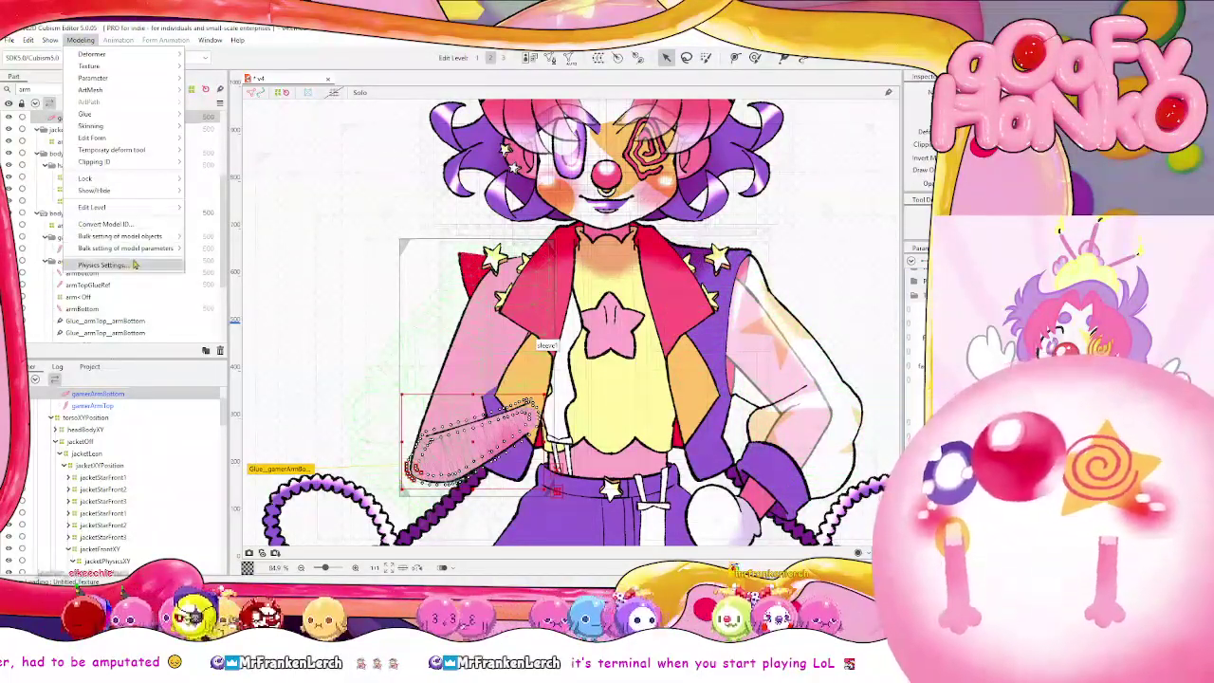
click(104, 264)
scroll(698, 113, up, 3)
drag(698, 190, 891, 189)
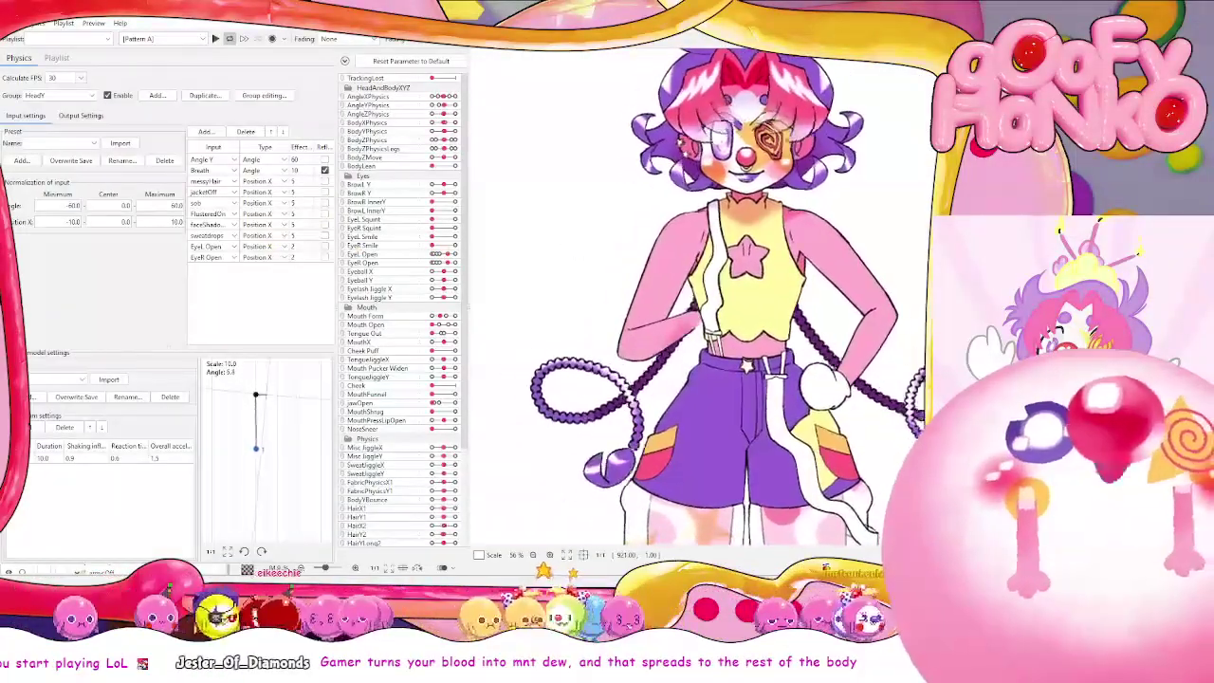
key(alt+F4)
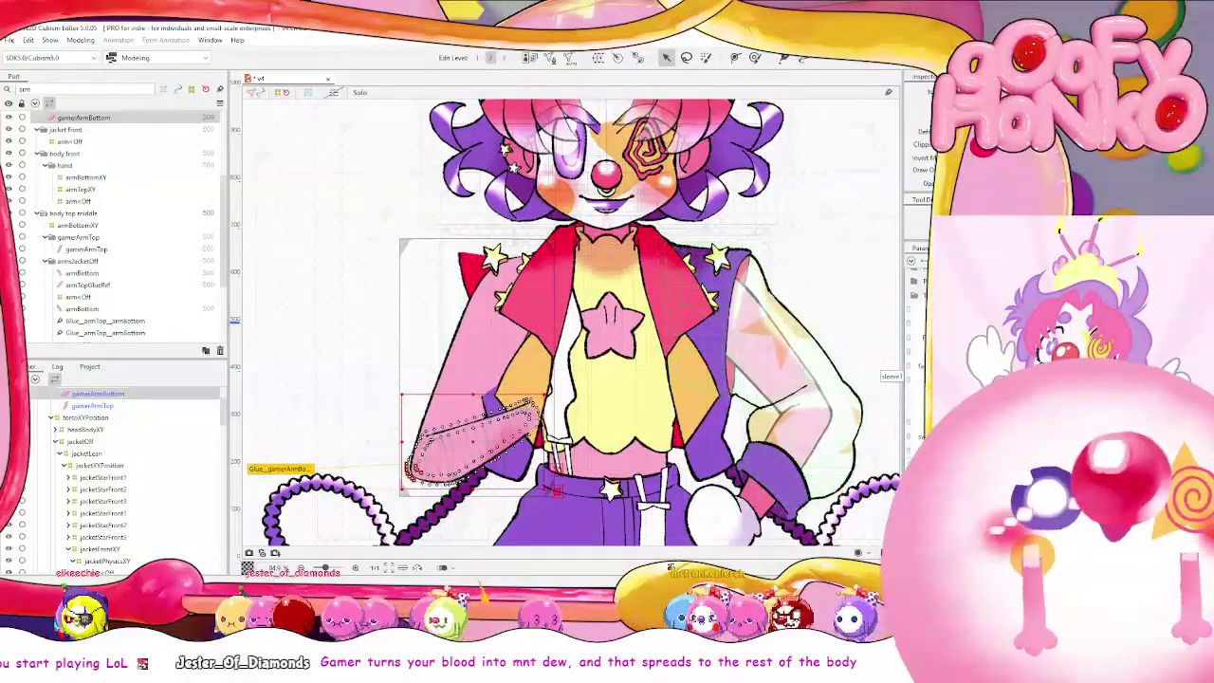
Set the jacketOff parameter to 1.0 and select the gamerArmTop mesh on the upper arm
click(918, 351)
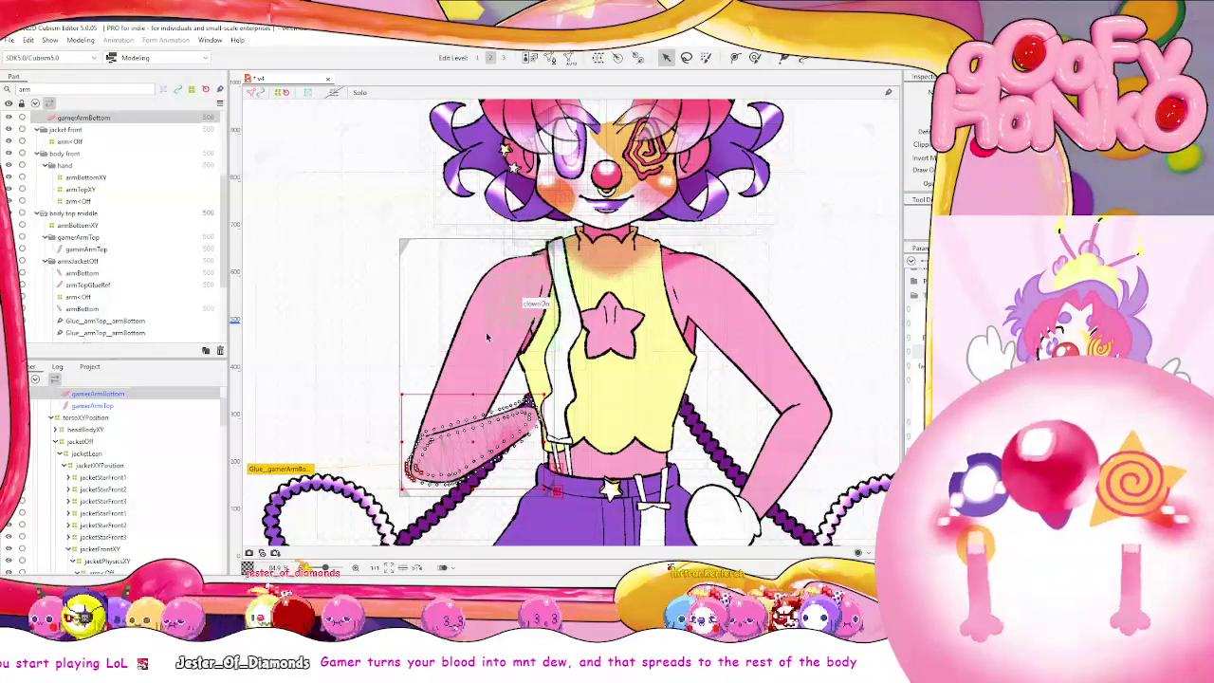
right_click(458, 363)
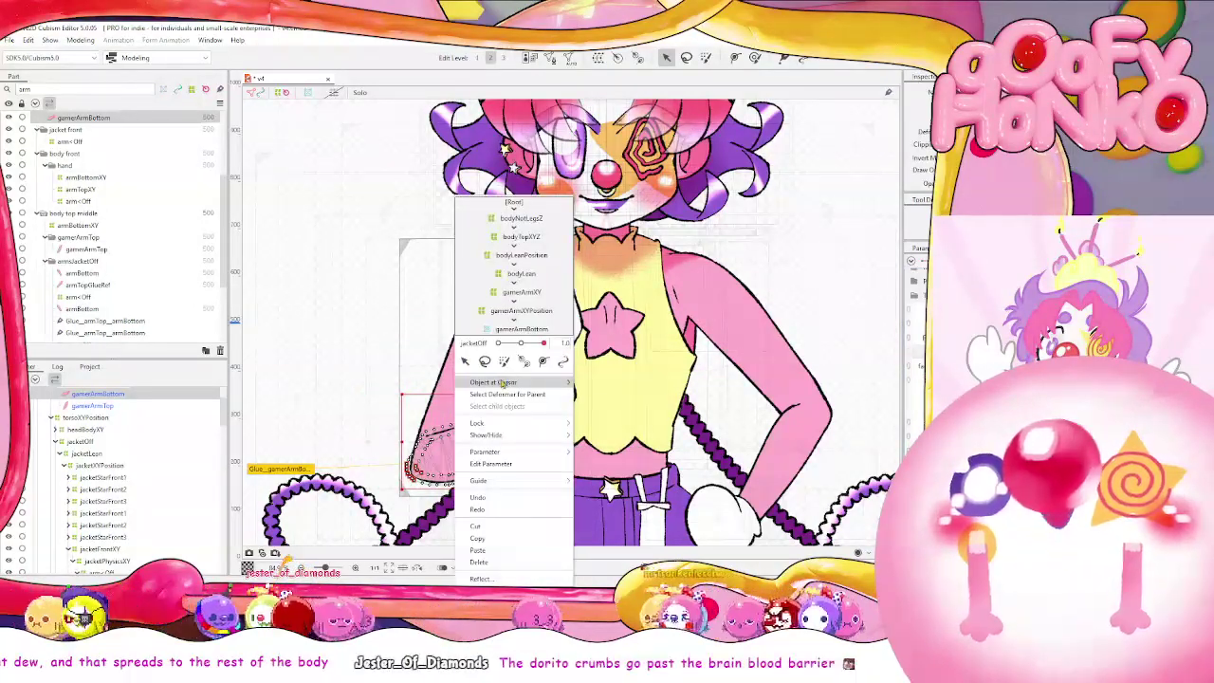
mouse_move(517, 381)
click(639, 340)
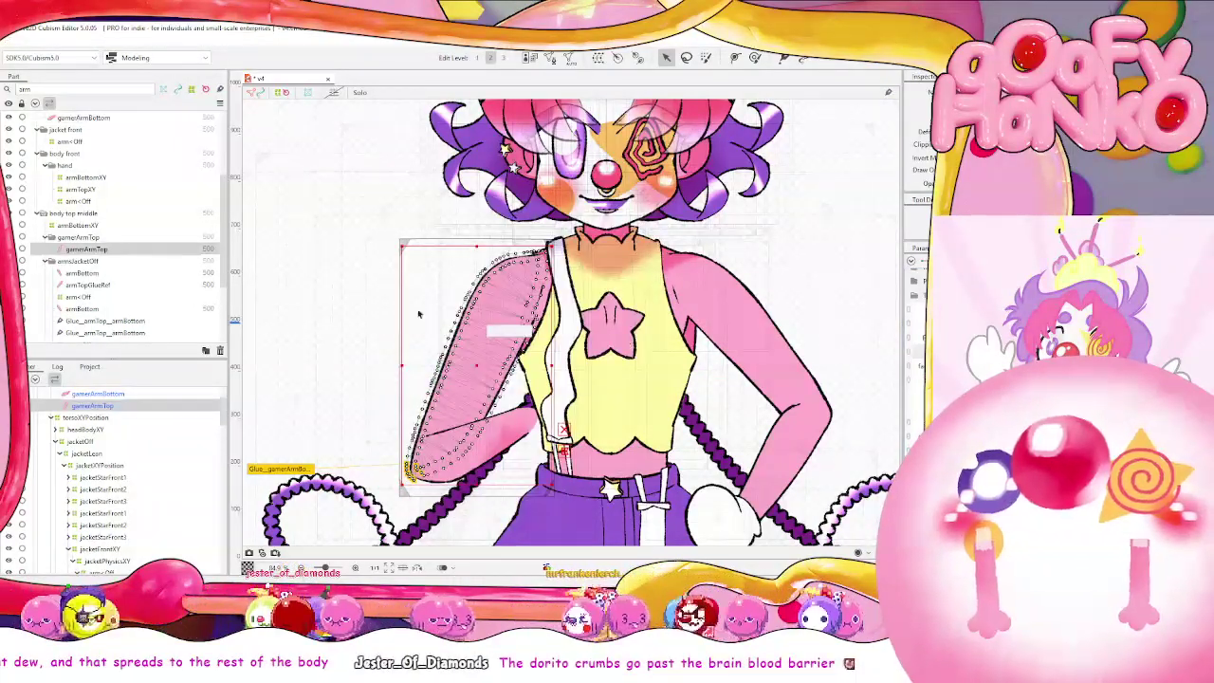
Turn off the arm filter in the parts list, select the gamerArmTop folder, and collapse the armsJacketOff and armsJacketOn folders
click(8, 89)
scroll(118, 260, down, 2)
scroll(104, 251, down, 2)
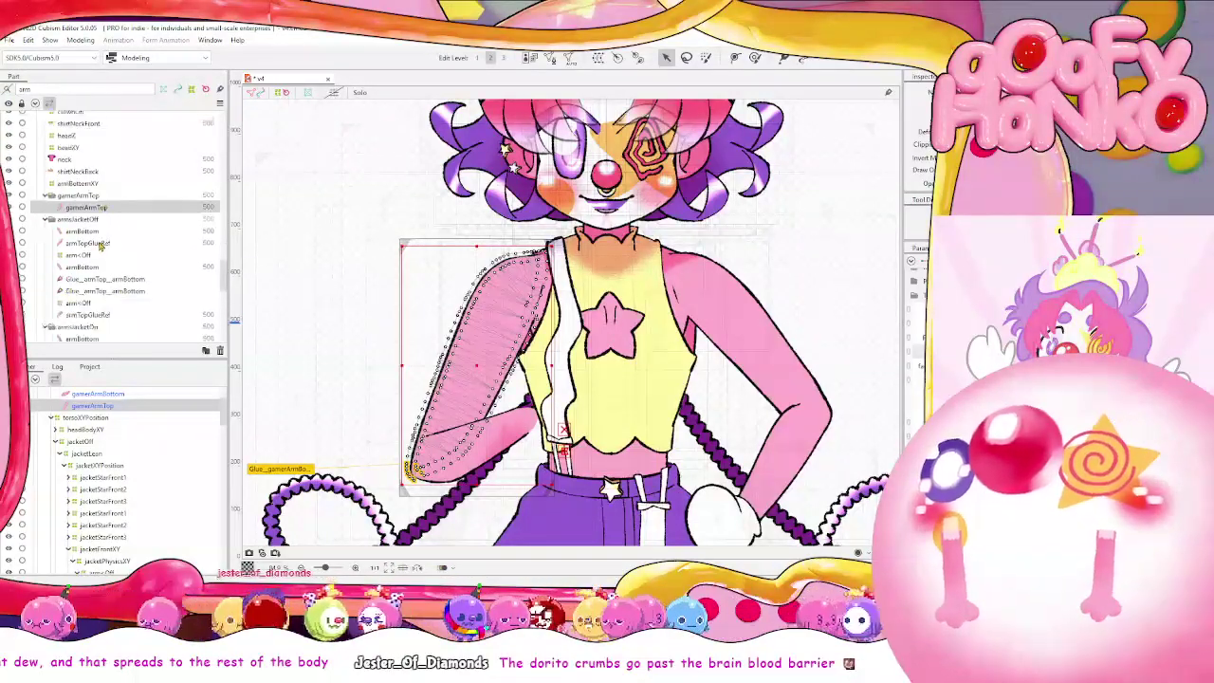
scroll(92, 243, up, 2)
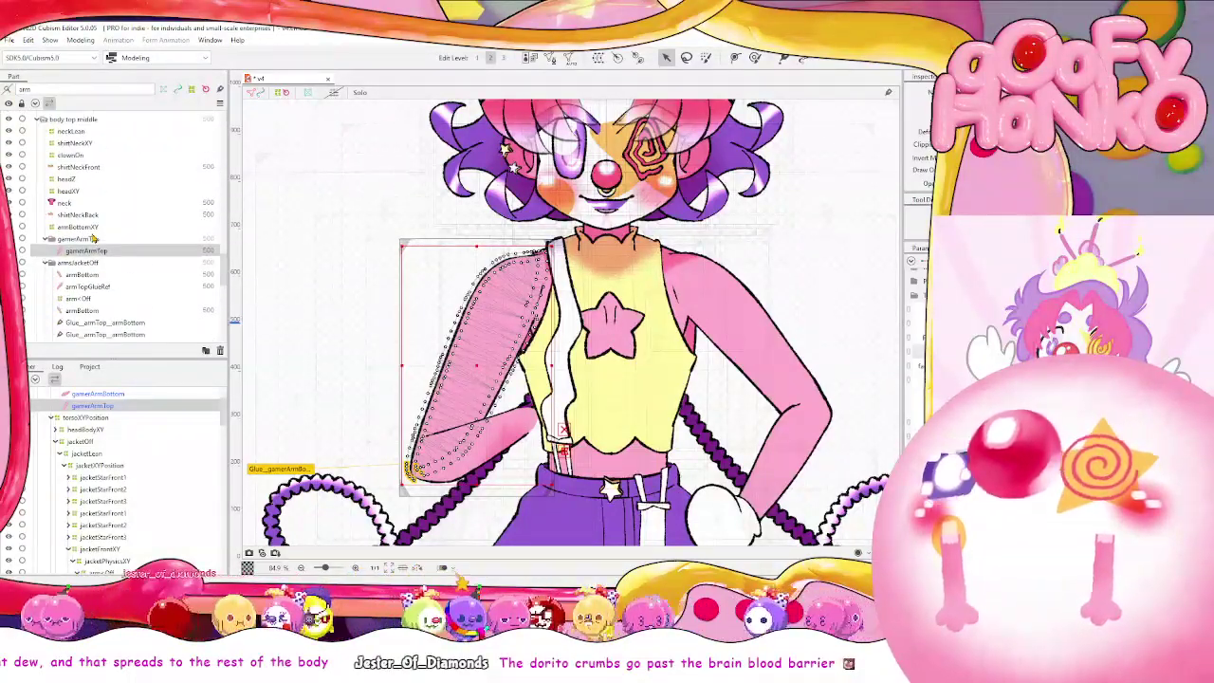
click(95, 239)
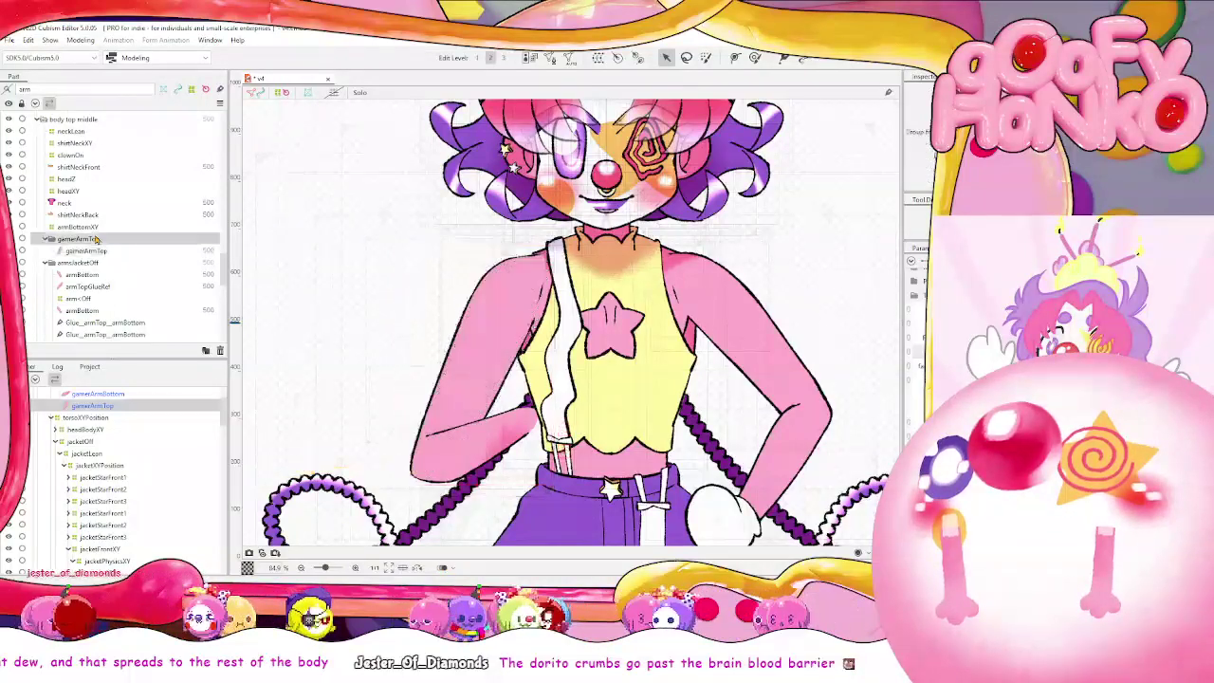
scroll(94, 242, down, 2)
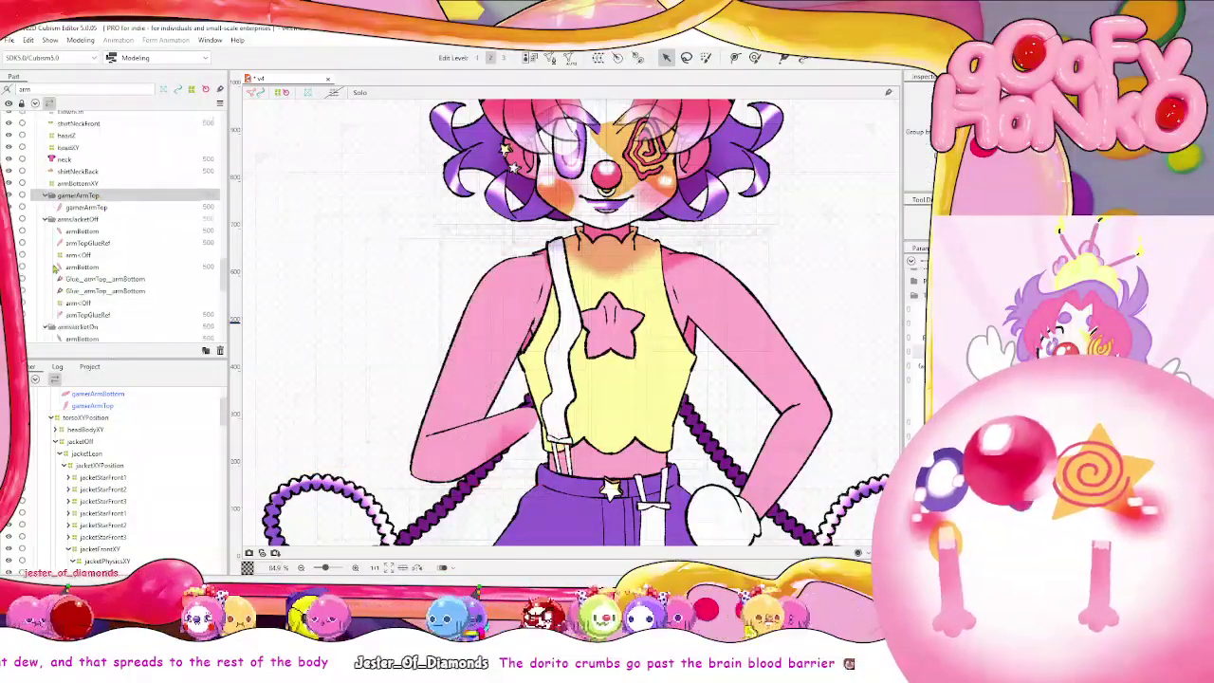
click(43, 220)
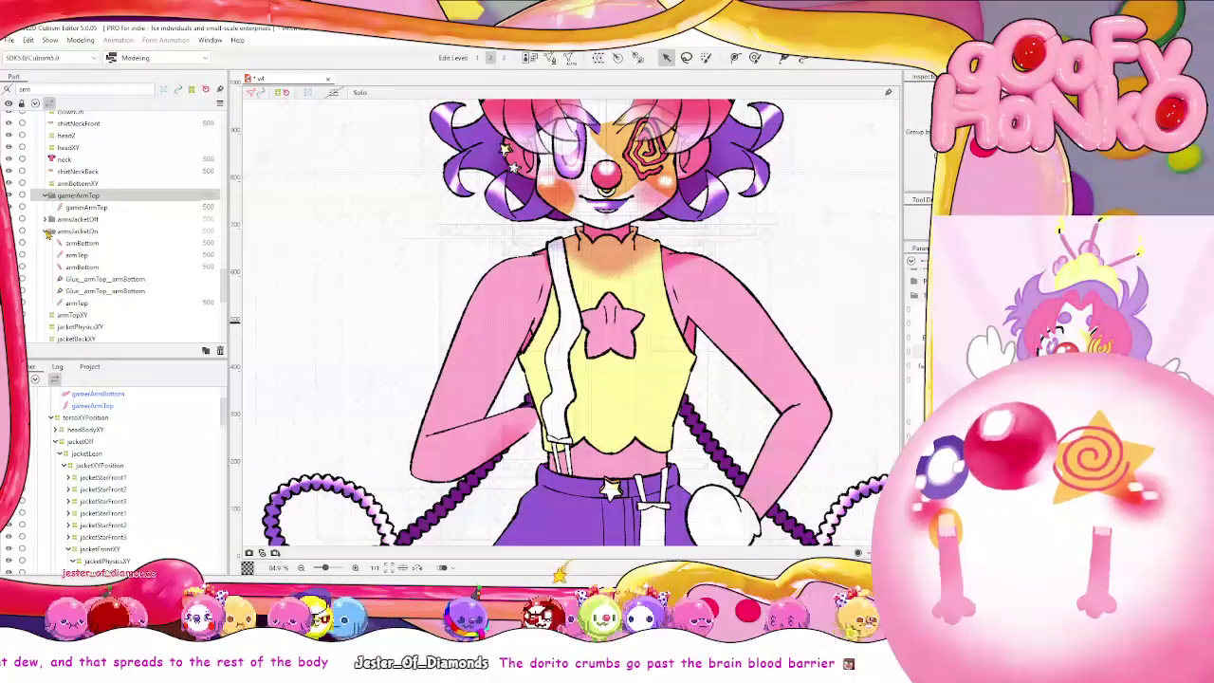
click(45, 232)
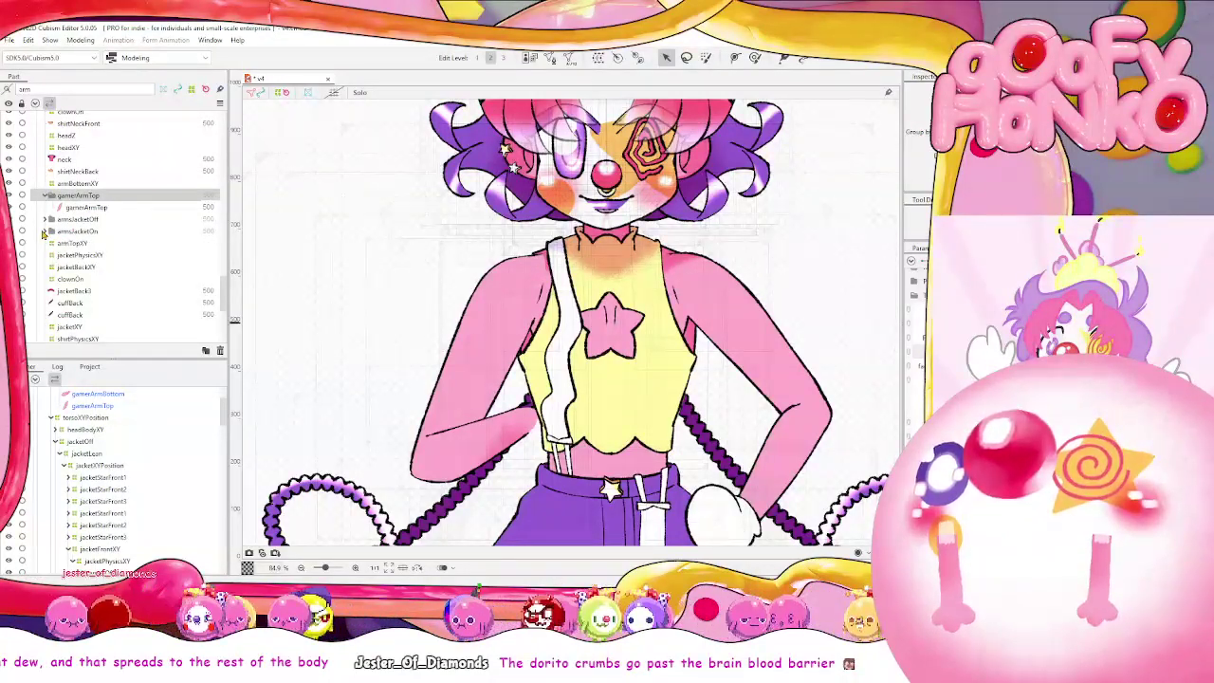
Move the gamerArmTop folder directly above shirtFront in body top middle and check the layering in the physics settings preview
scroll(85, 199, down, 2)
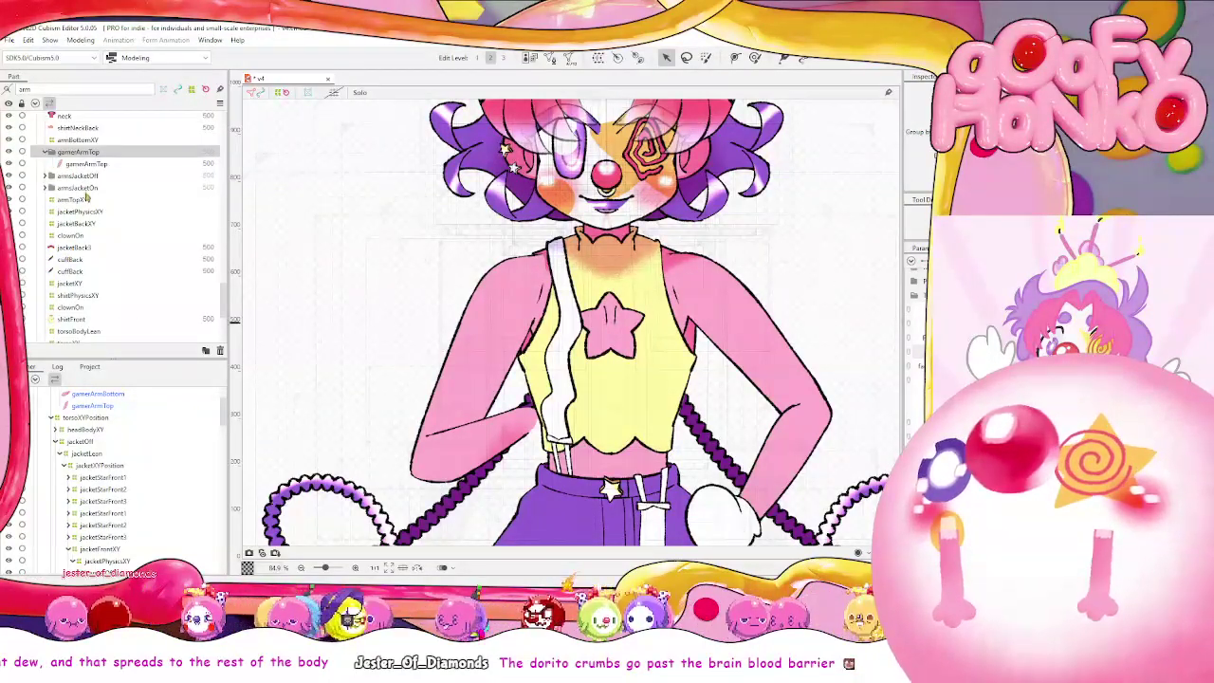
drag(95, 156, 97, 331)
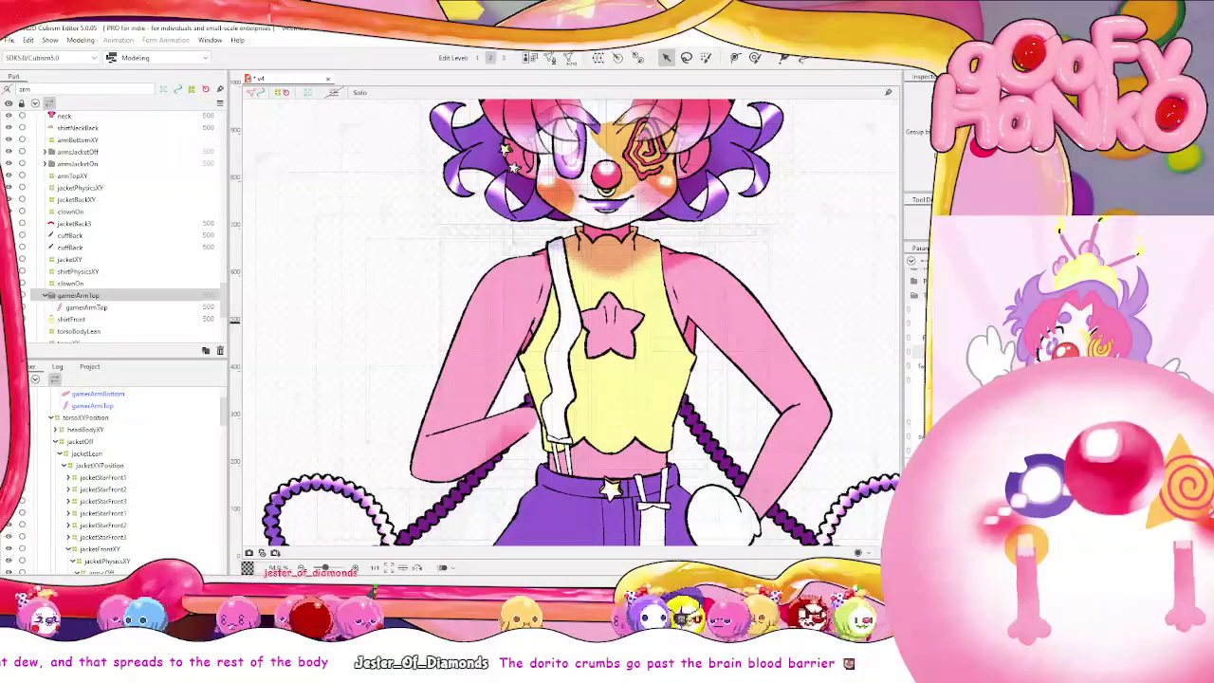
click(80, 40)
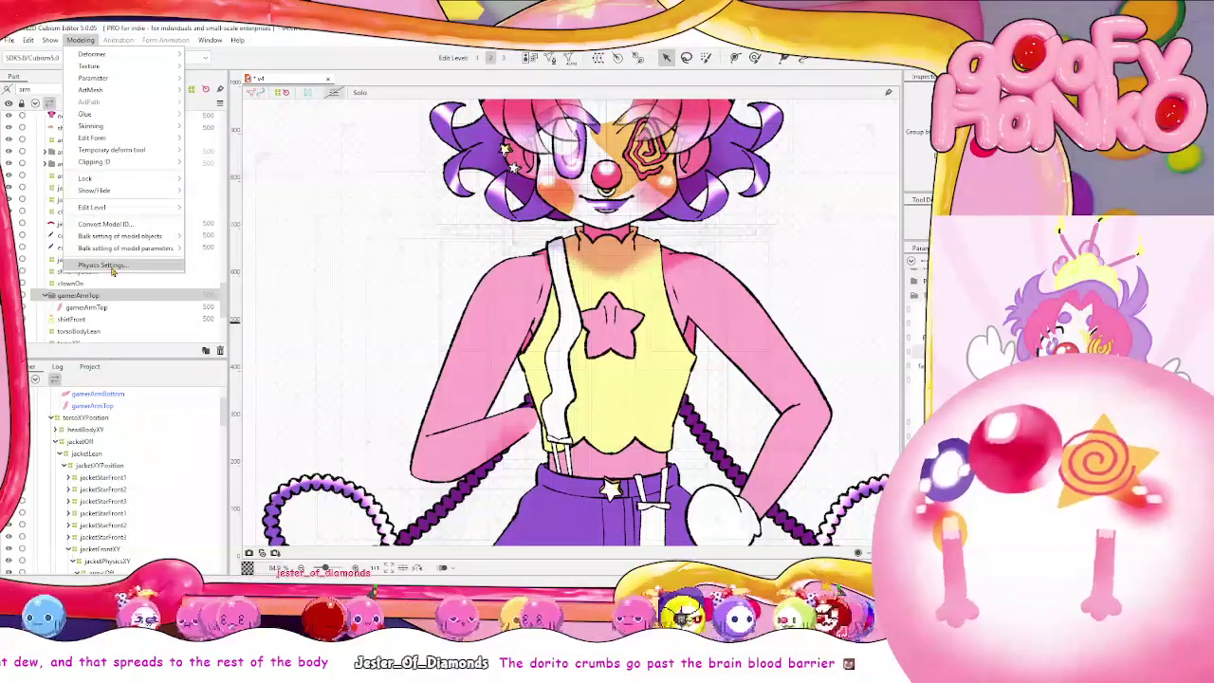
click(101, 264)
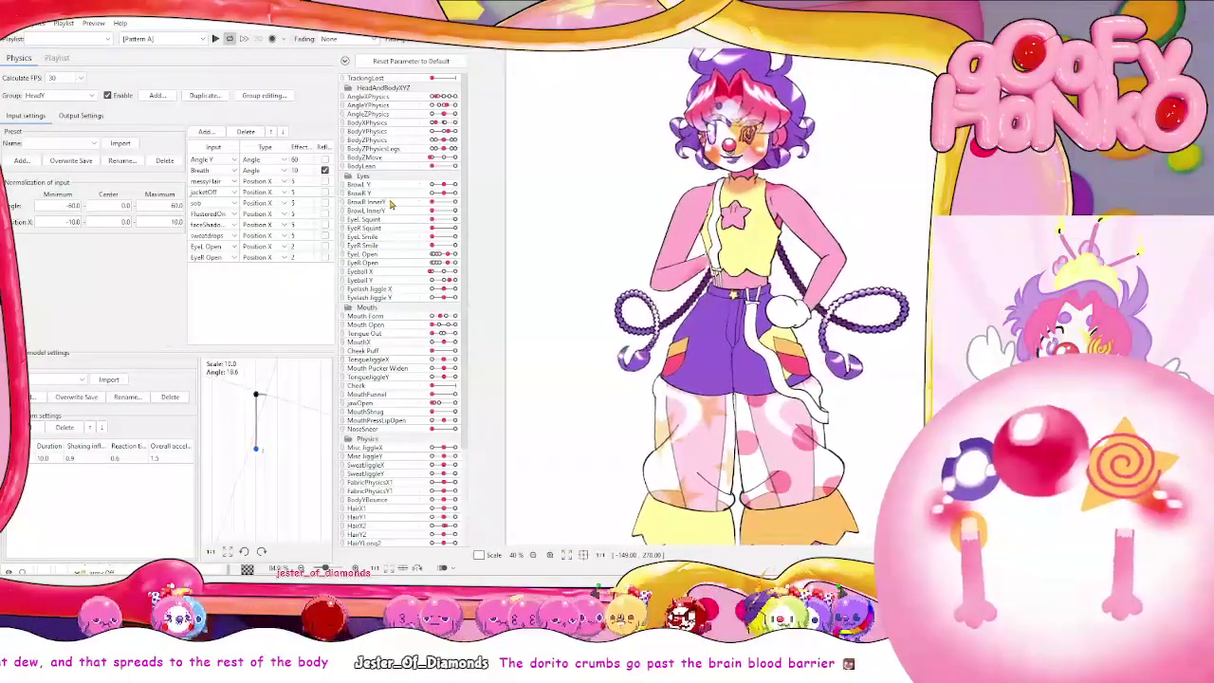
key(alt+Tab)
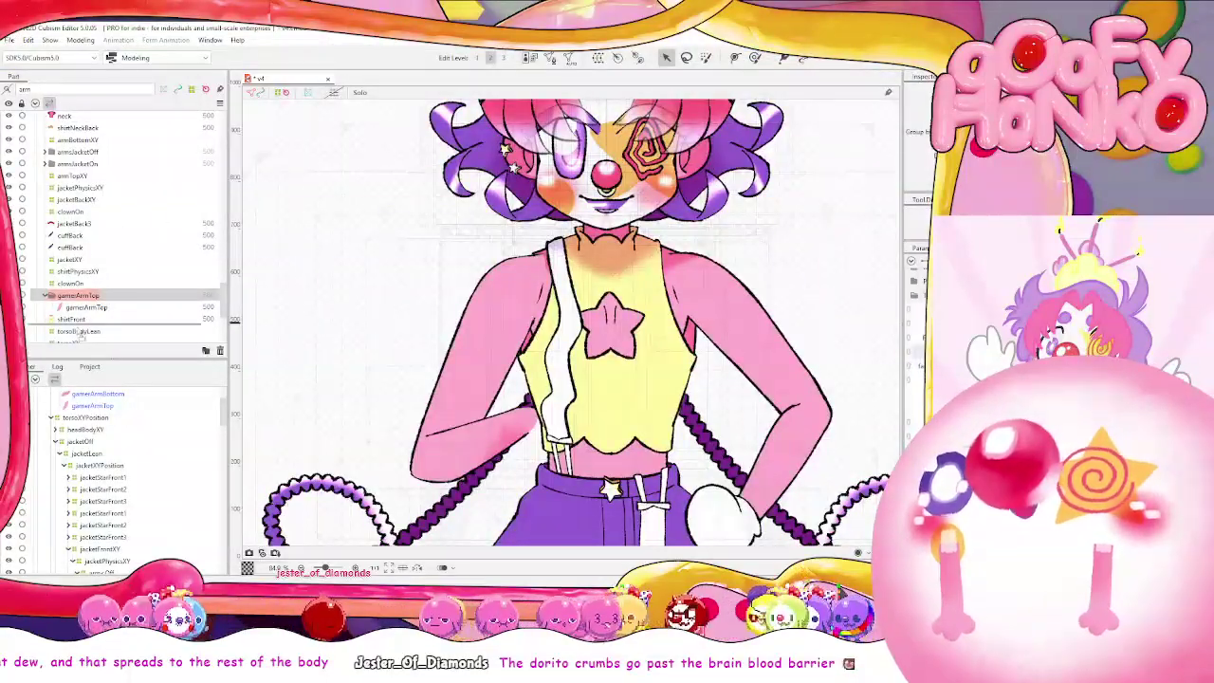
Move the gamerArmTop folder directly below shirtFront and open the physics settings
drag(71, 294, 65, 327)
click(80, 40)
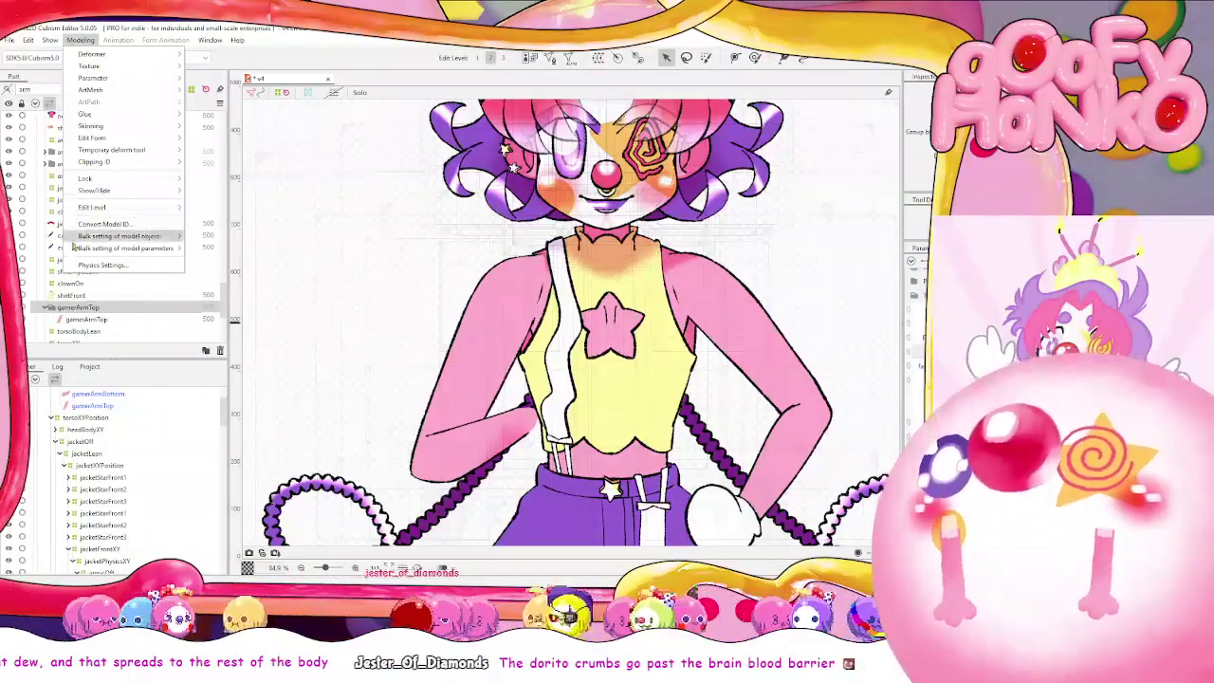
click(87, 267)
Examine the gamer arm's shoulder edge beside the suspender strap up close in the physics preview, and return to the model
scroll(892, 120, up, 5)
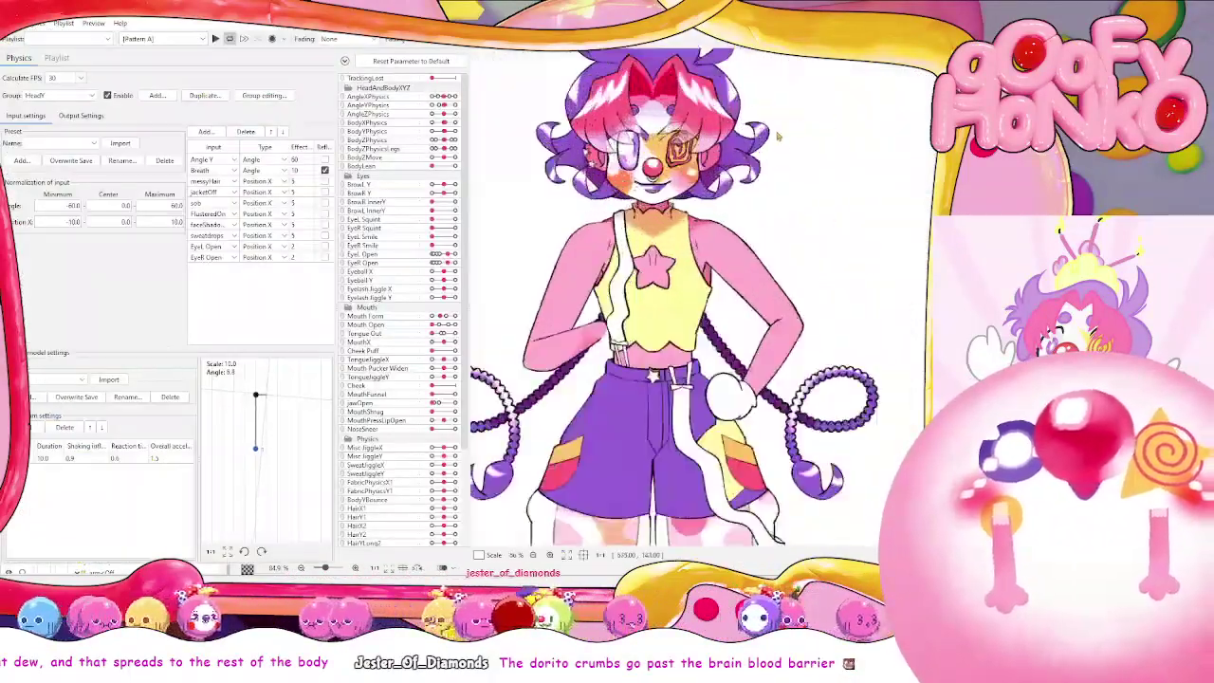
drag(780, 303, 389, 268)
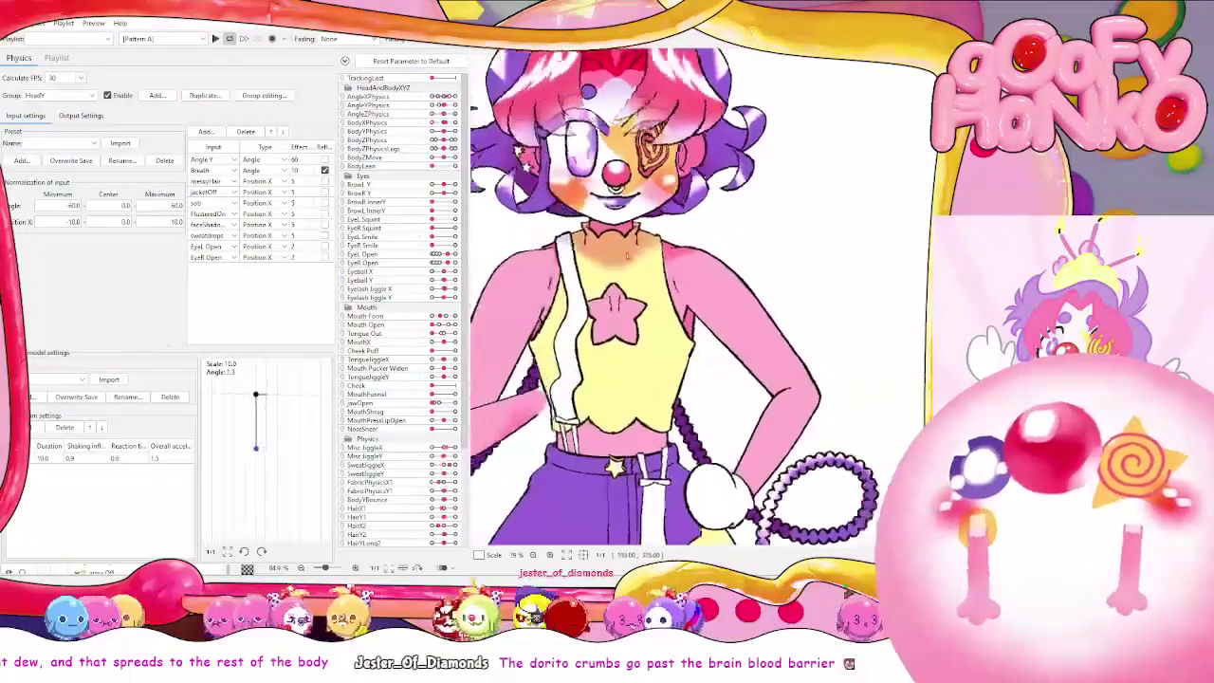
scroll(733, 284, down, 4)
scroll(733, 284, up, 7)
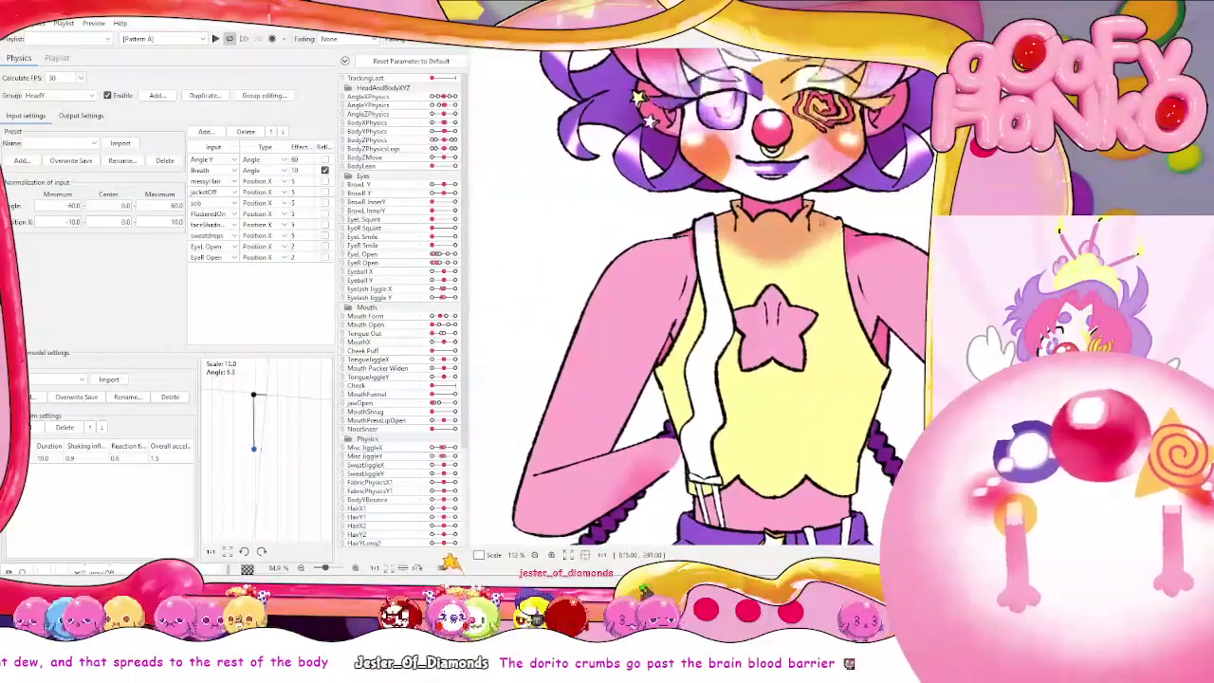
scroll(574, 200, up, 8)
scroll(574, 200, up, 2)
scroll(631, 128, down, 4)
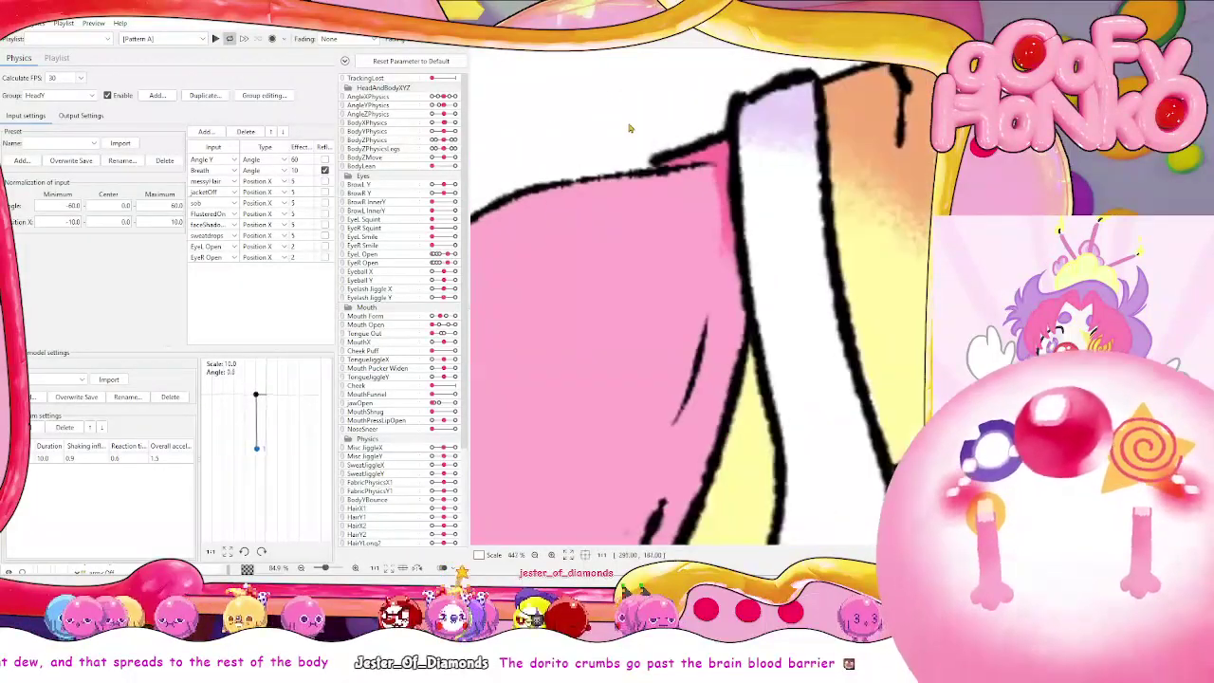
scroll(607, 120, up, 5)
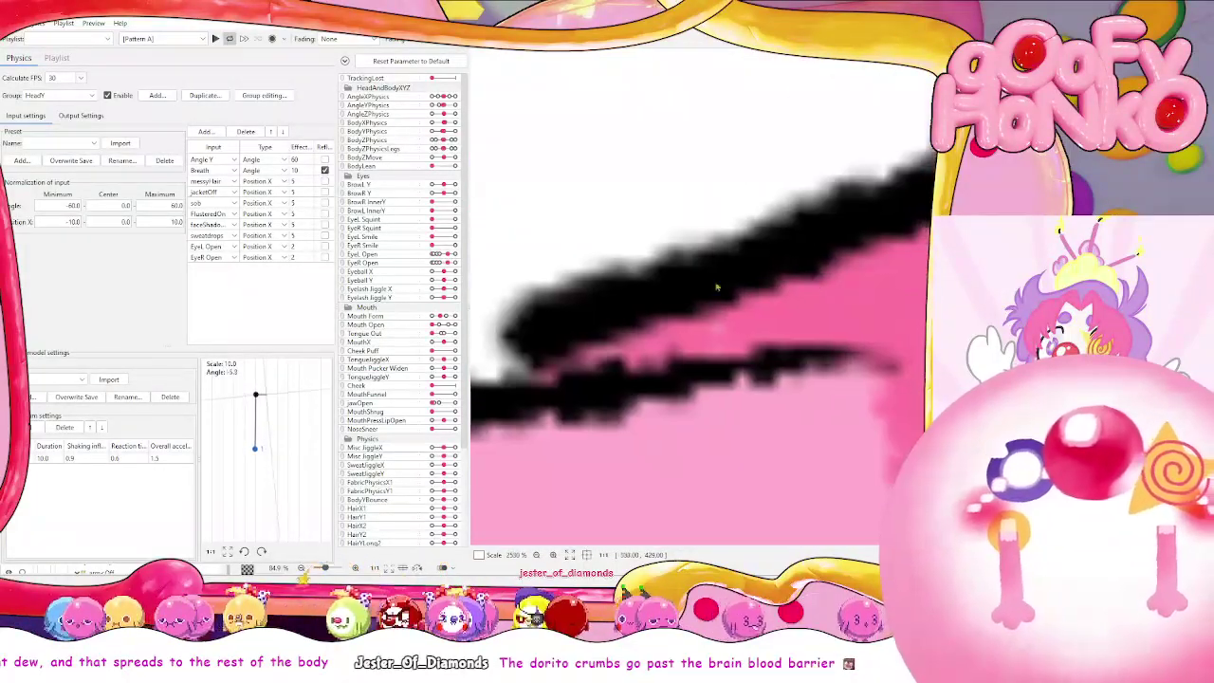
scroll(683, 294, up, 1)
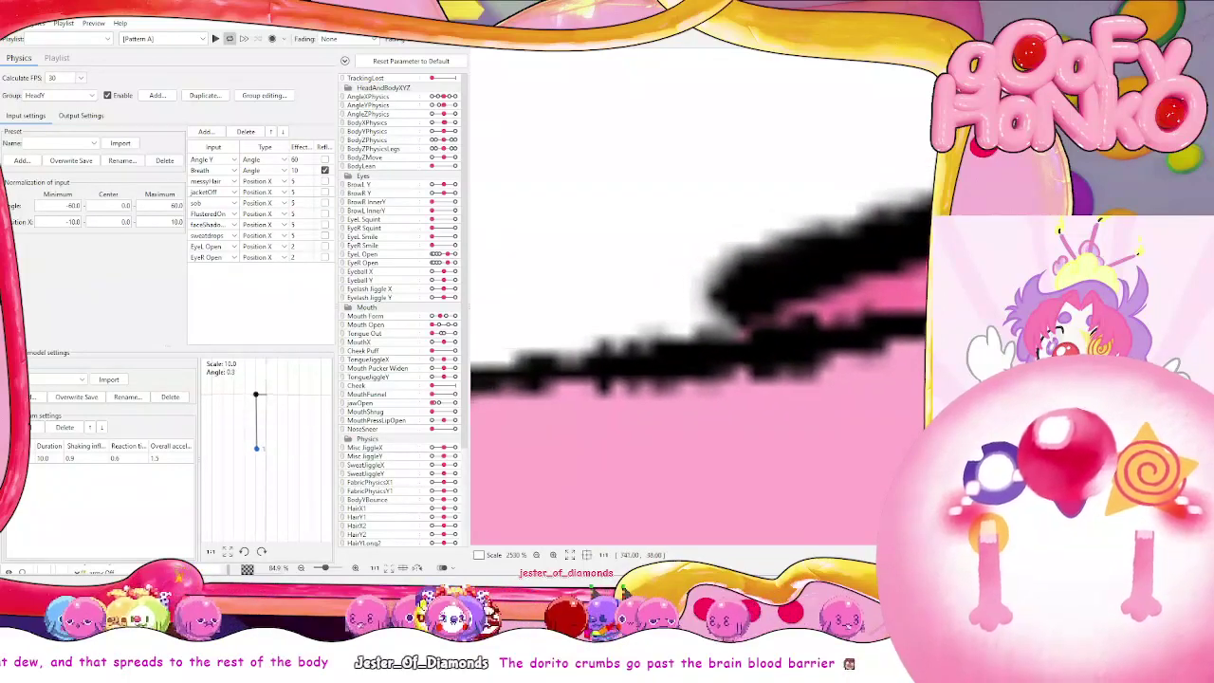
key(alt+Tab)
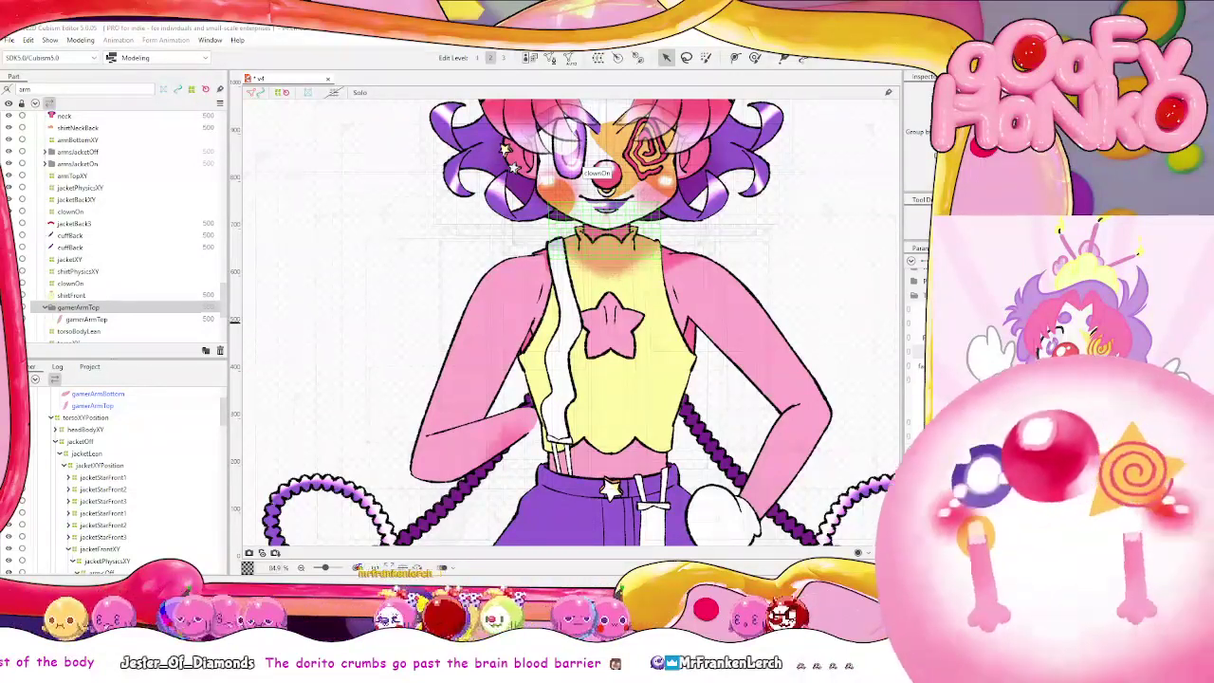
Switch to the clown artwork in Clip Studio Paint, collapse Folder 1, and examine the layer list and the raised mug arm
key(alt+Tab)
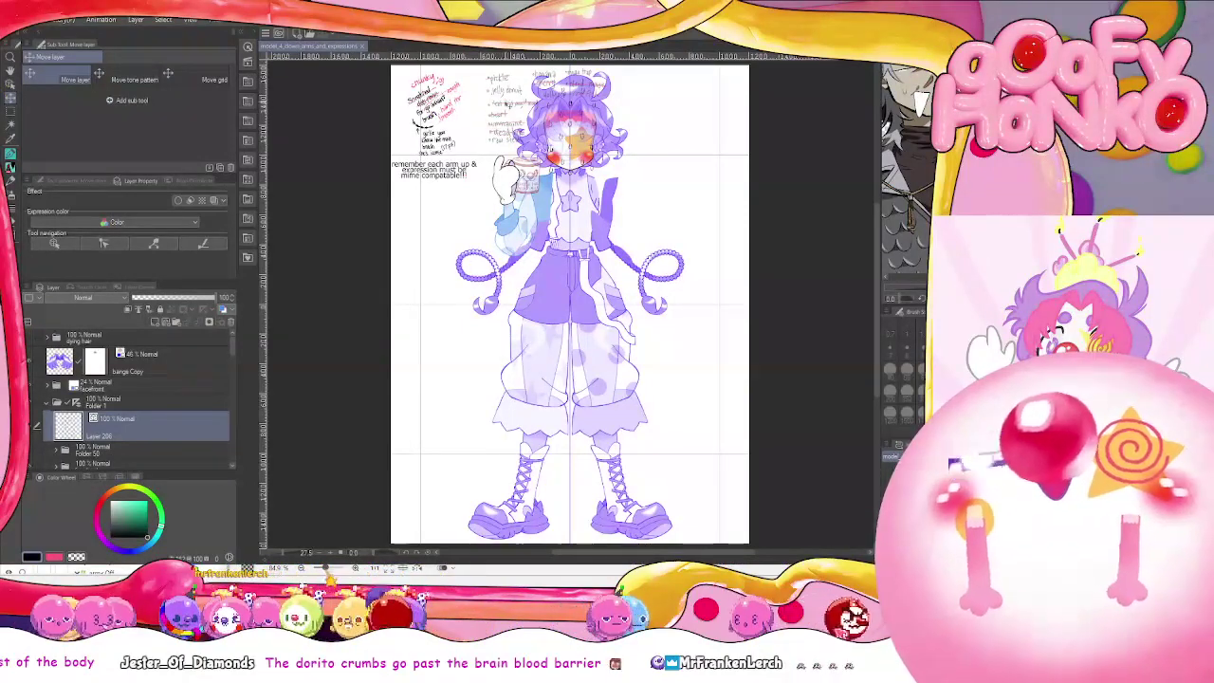
scroll(81, 425, down, 1)
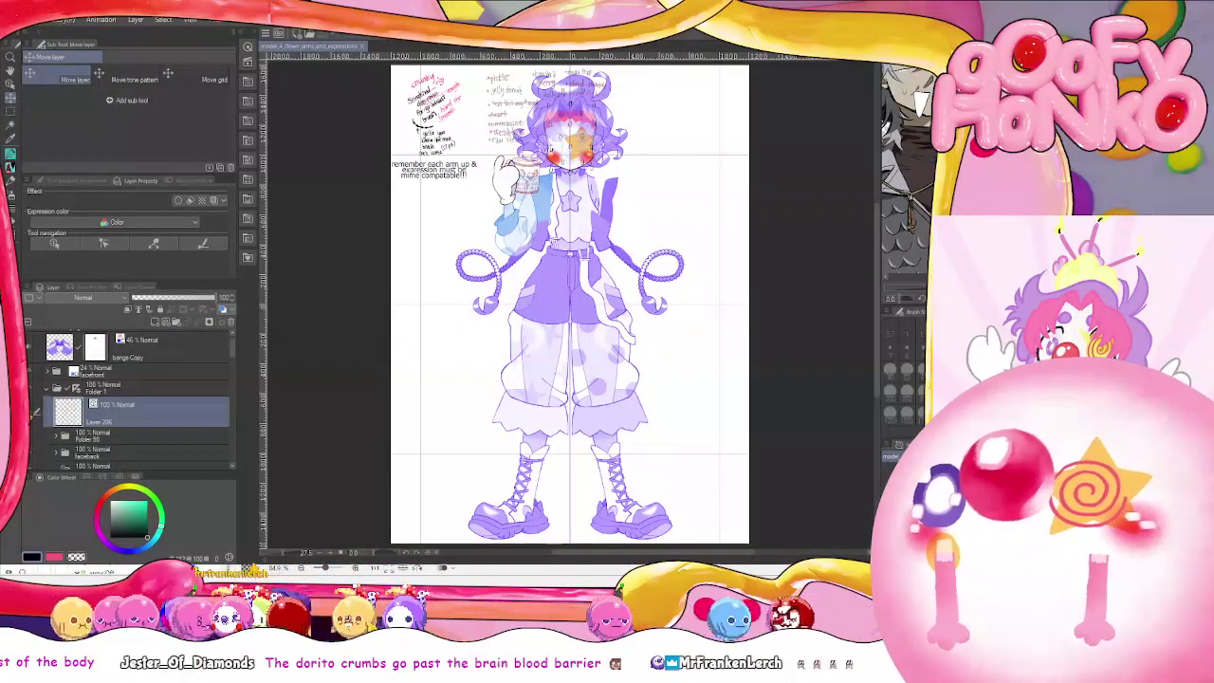
click(32, 415)
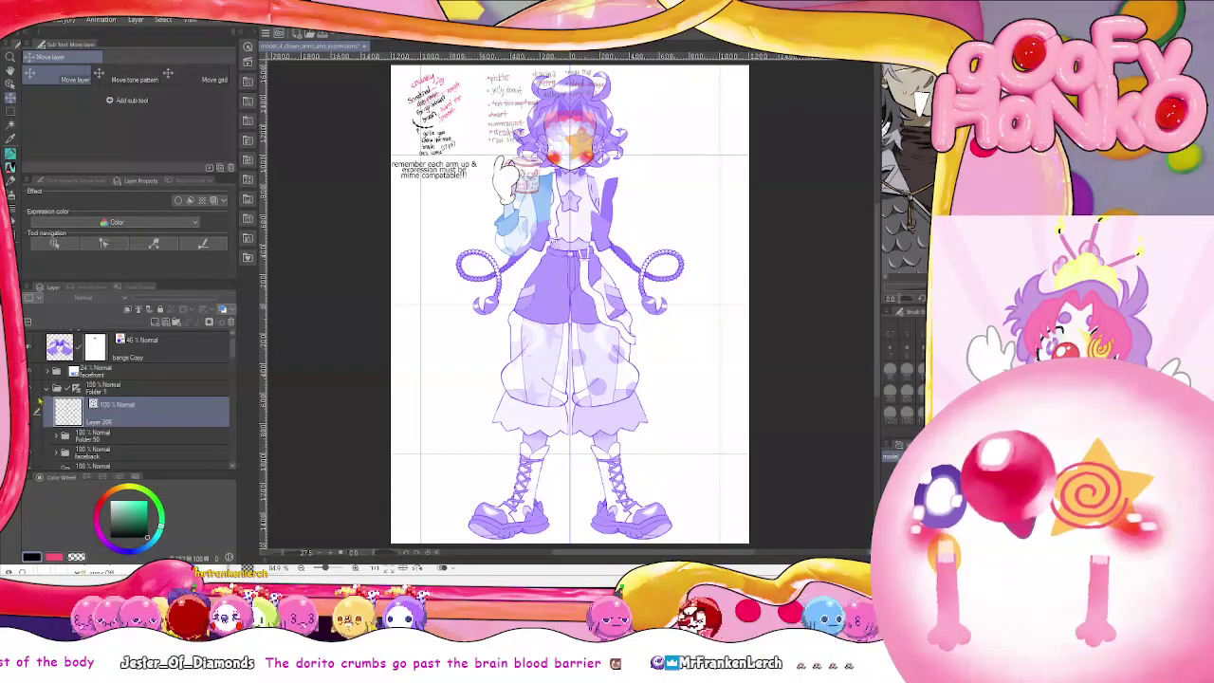
click(49, 387)
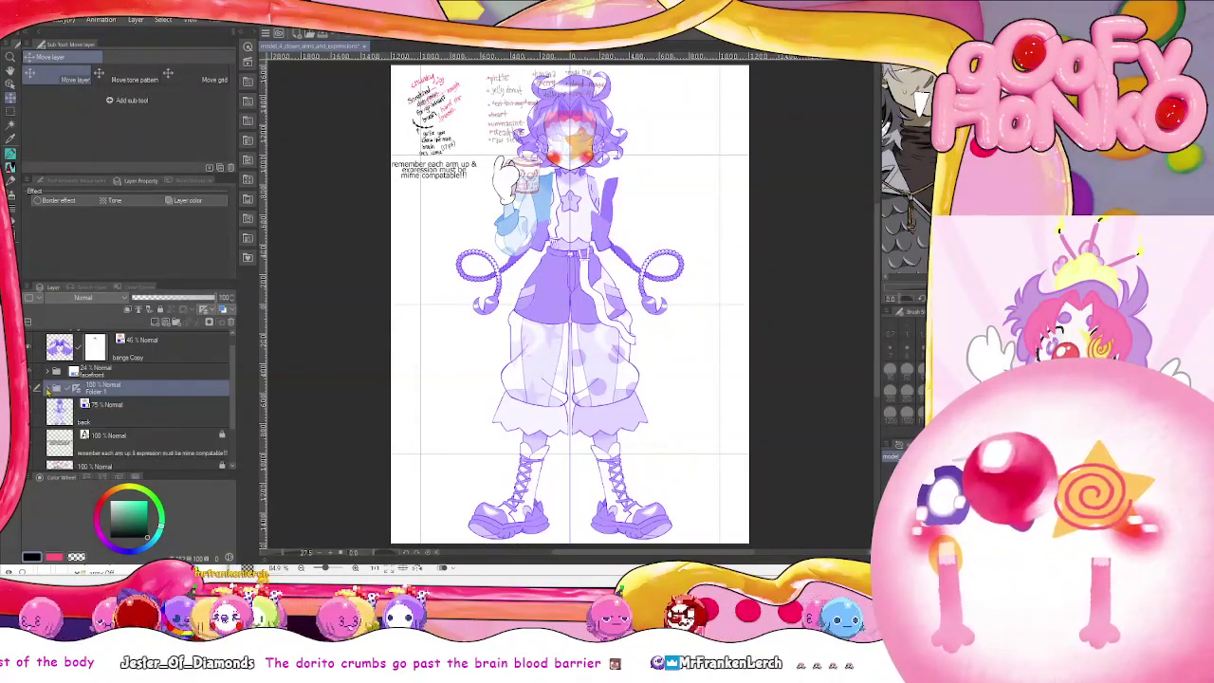
click(47, 389)
scroll(49, 419, down, 3)
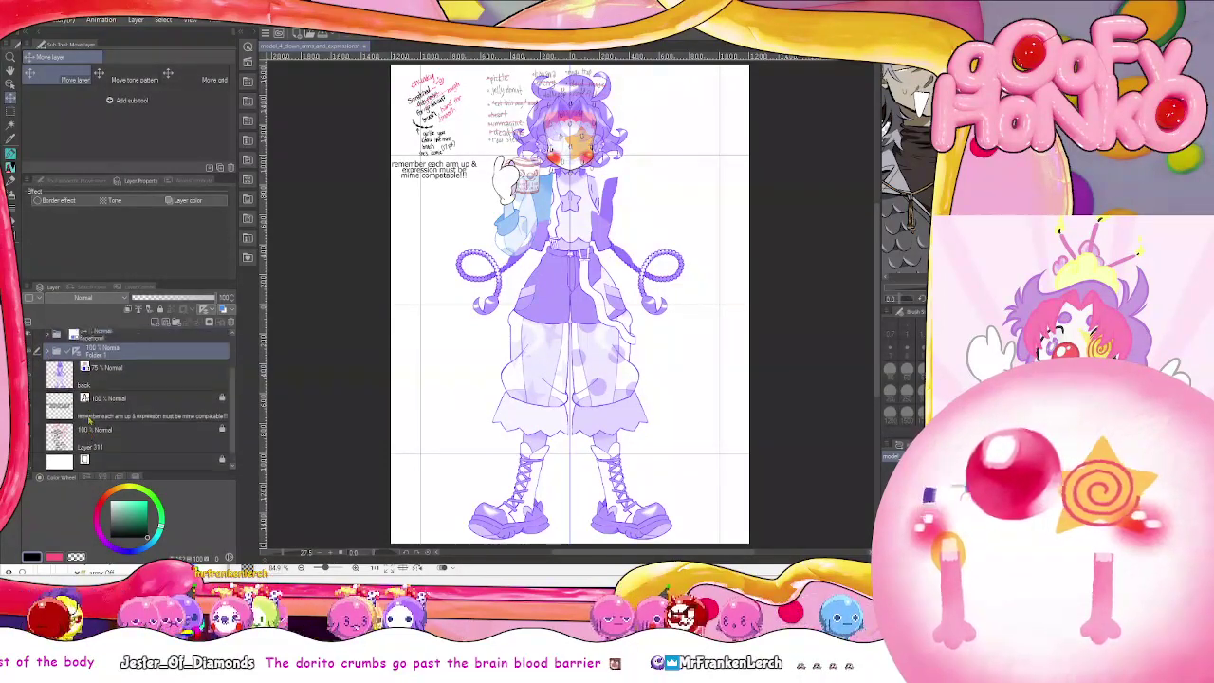
scroll(88, 422, up, 1)
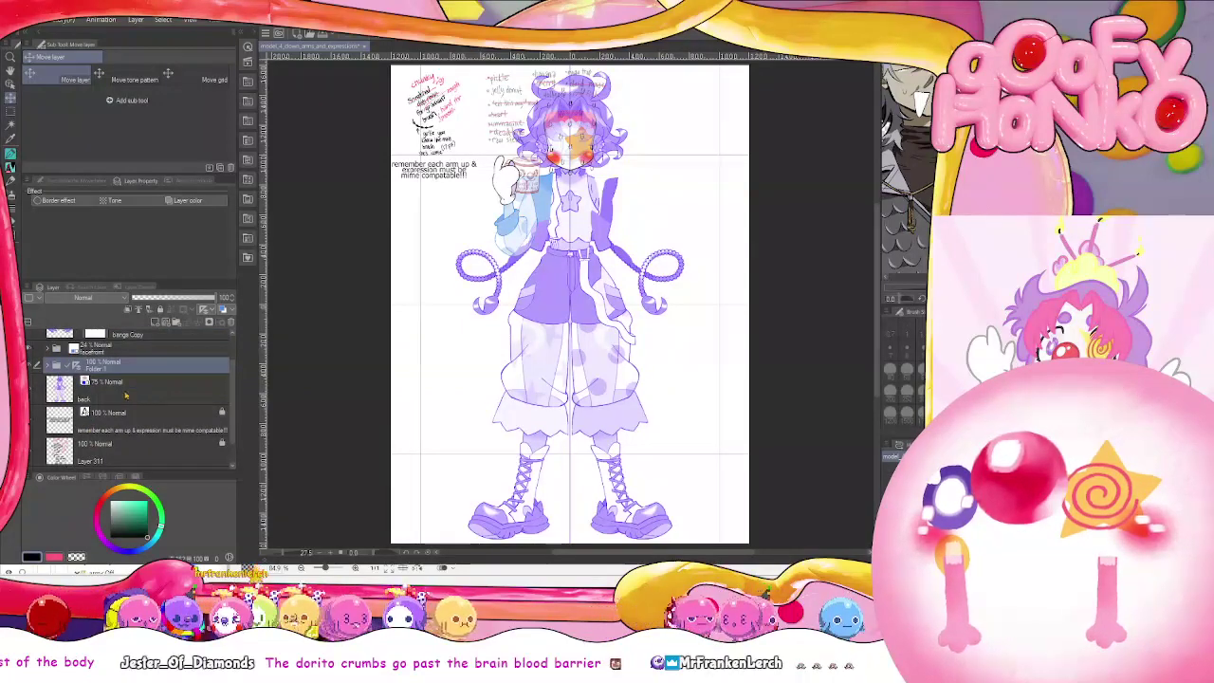
scroll(143, 396, up, 2)
scroll(409, 202, up, 1)
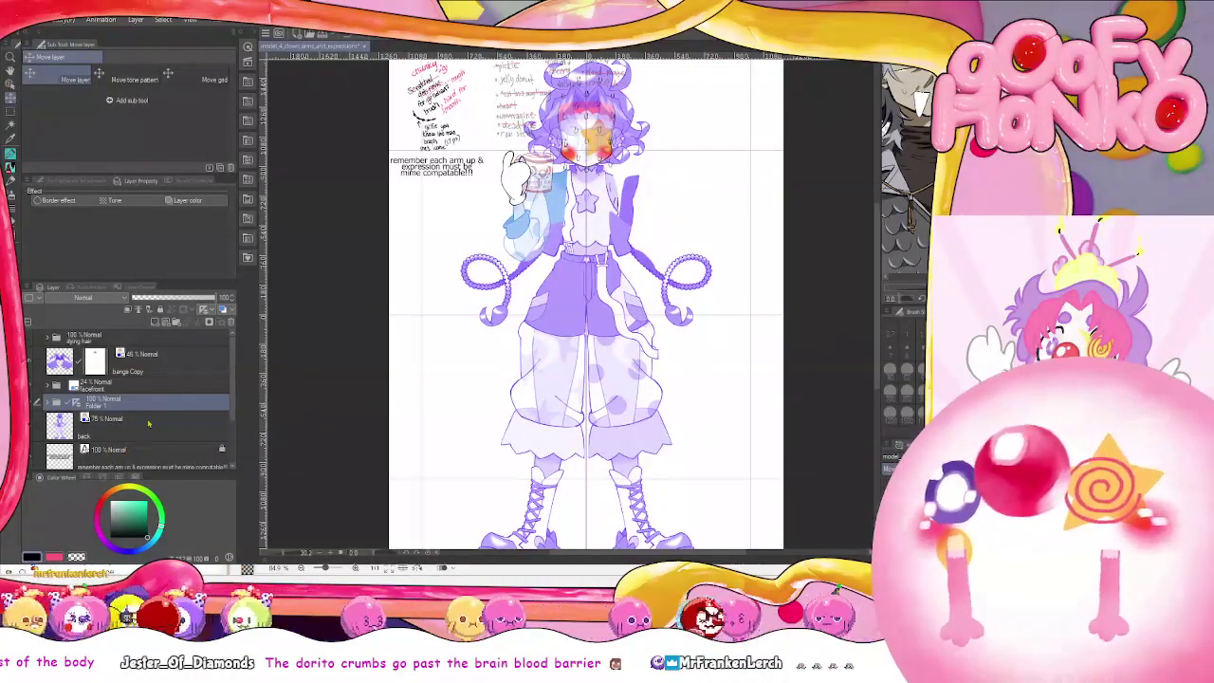
scroll(538, 88, up, 2)
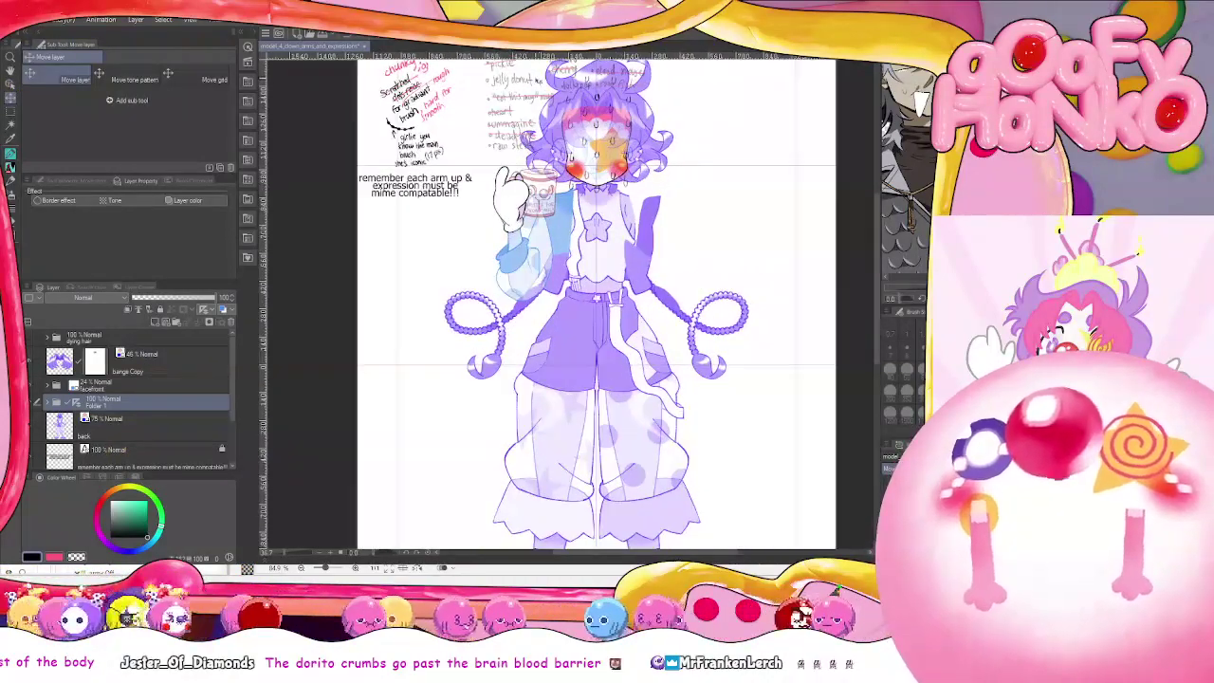
scroll(479, 94, down, 2)
scroll(630, 167, up, 3)
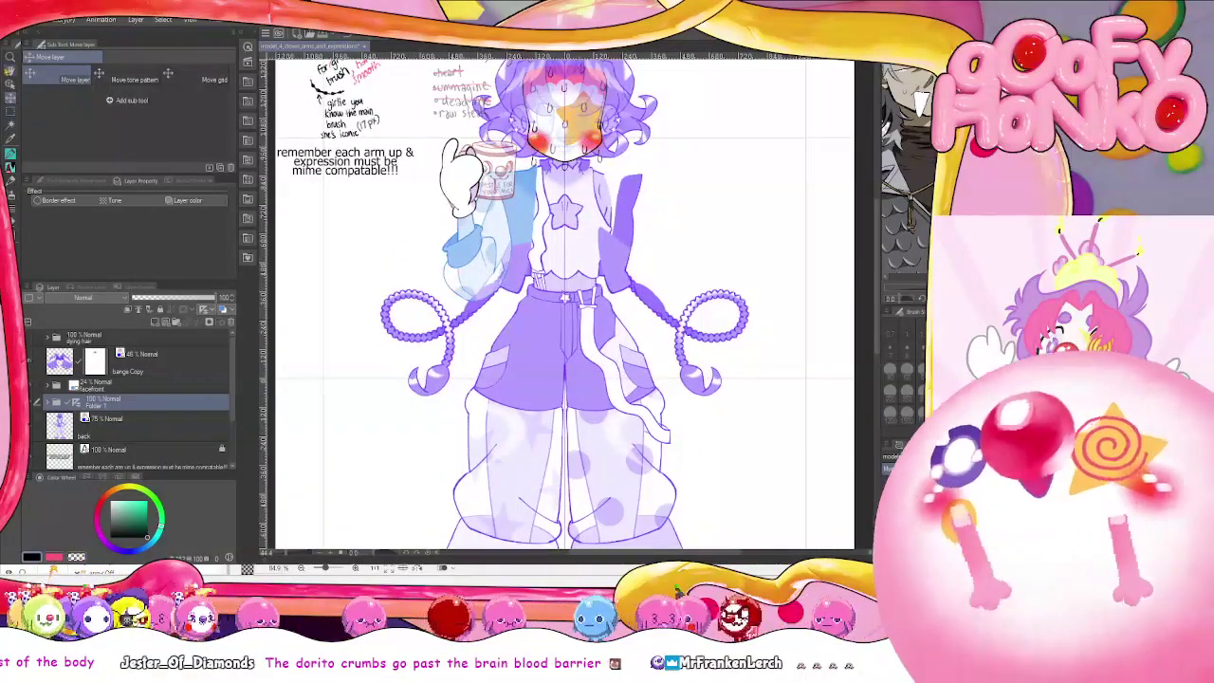
Pick the raised arm's jacket on the canvas to locate its layer, and collapse the jacket front gamer Copy 3 folder
click(12, 85)
click(527, 226)
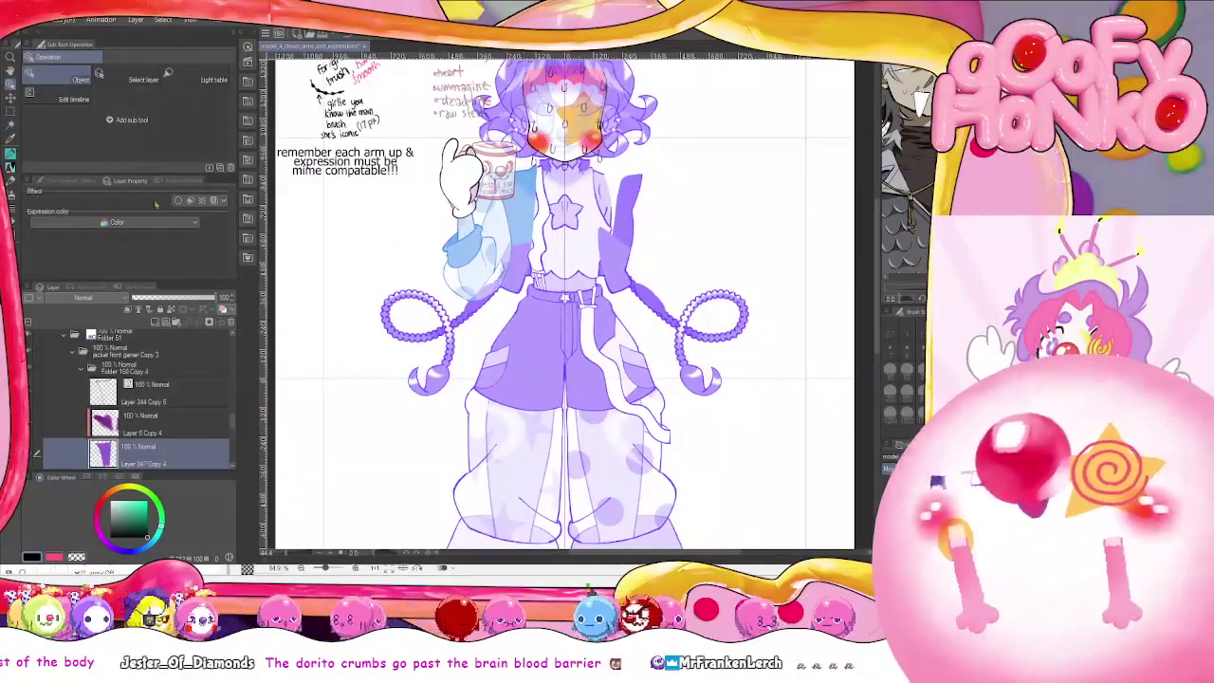
scroll(74, 428, up, 1)
click(76, 382)
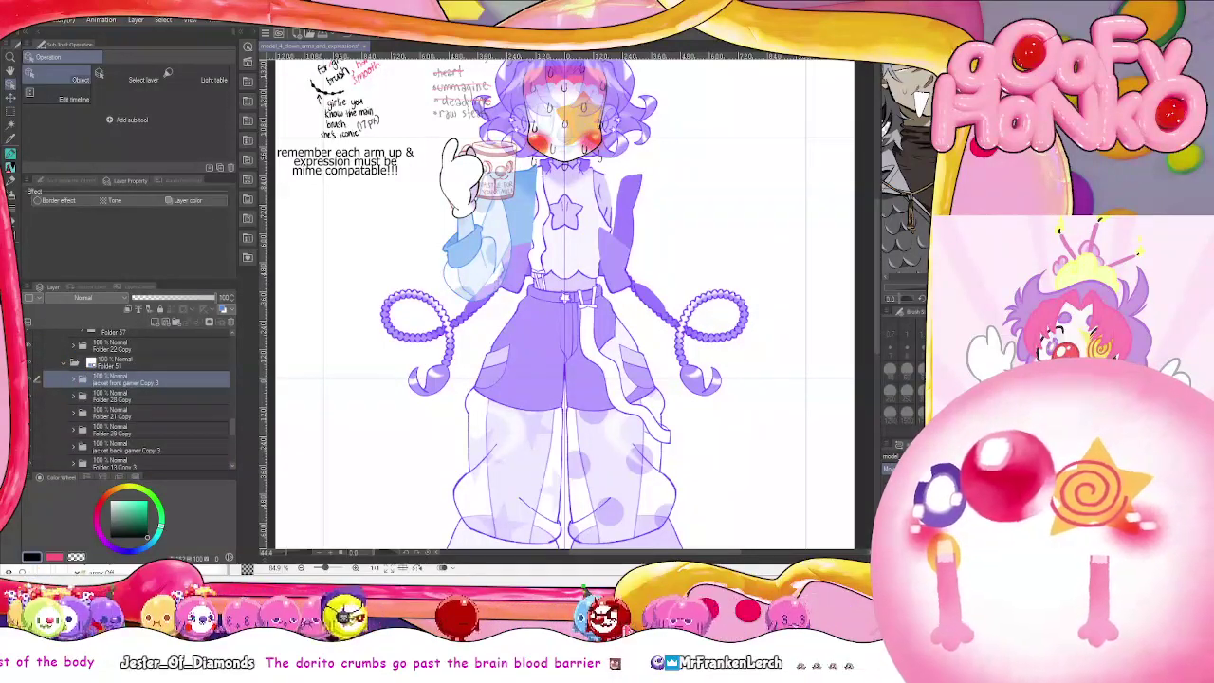
Collapse the hand up holding folder and hide it
scroll(67, 399, up, 5)
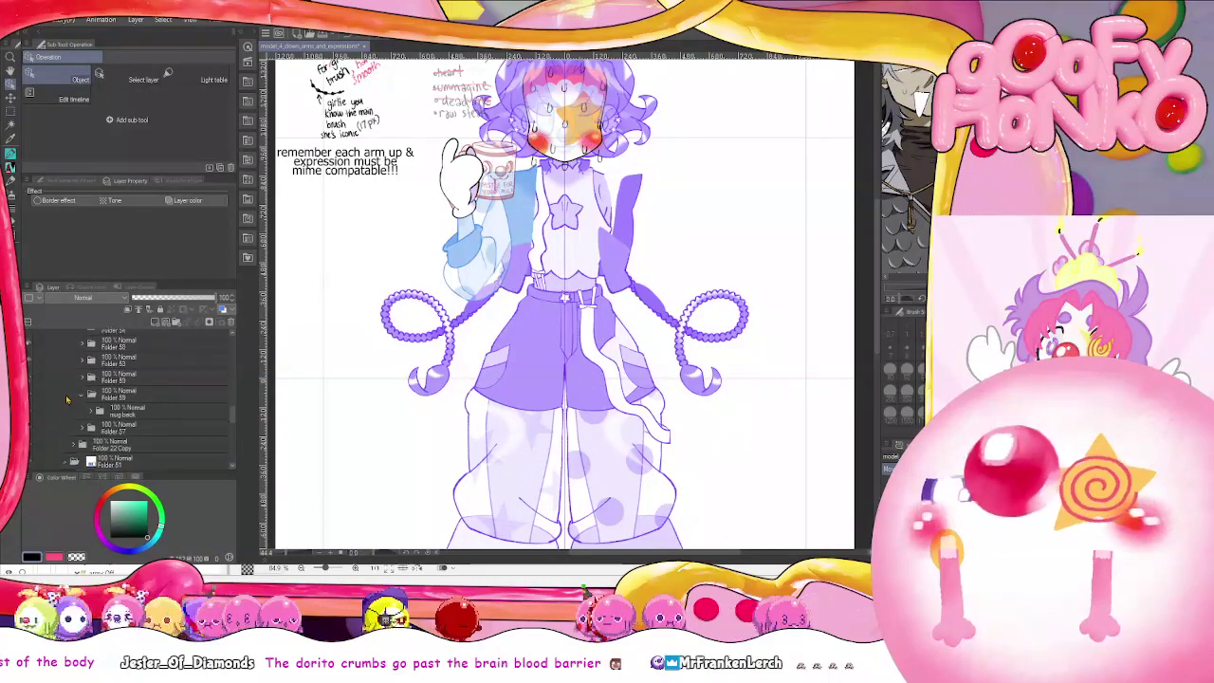
scroll(66, 399, up, 1)
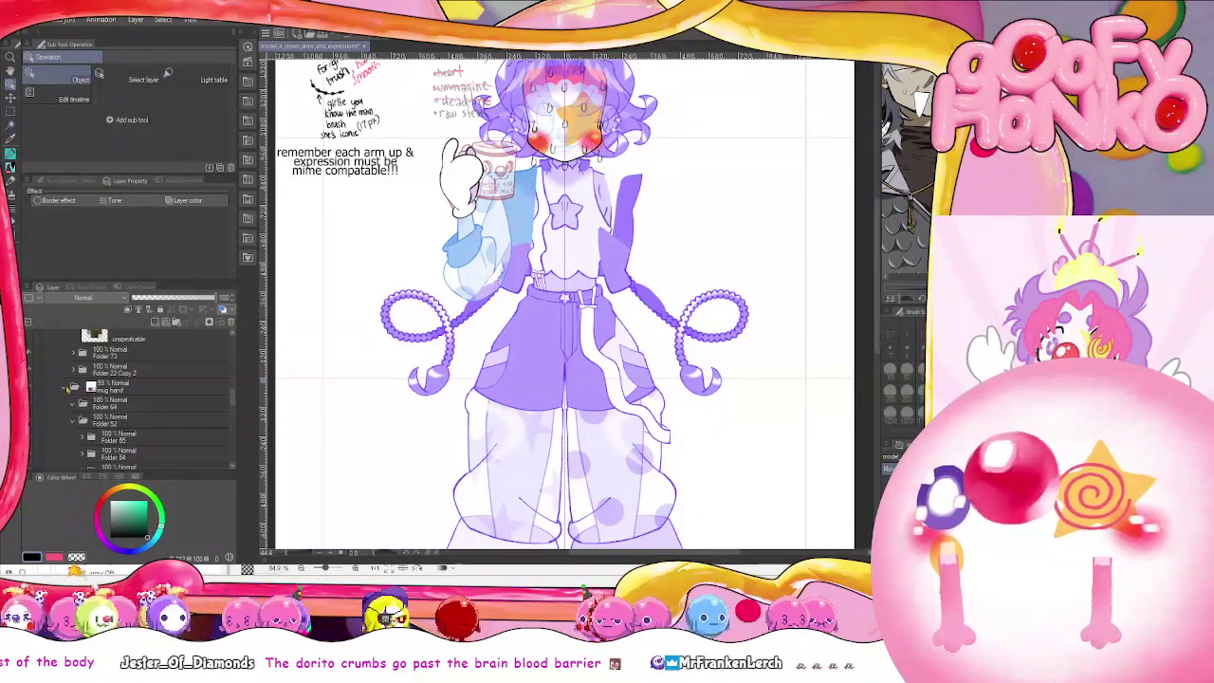
scroll(69, 387, up, 6)
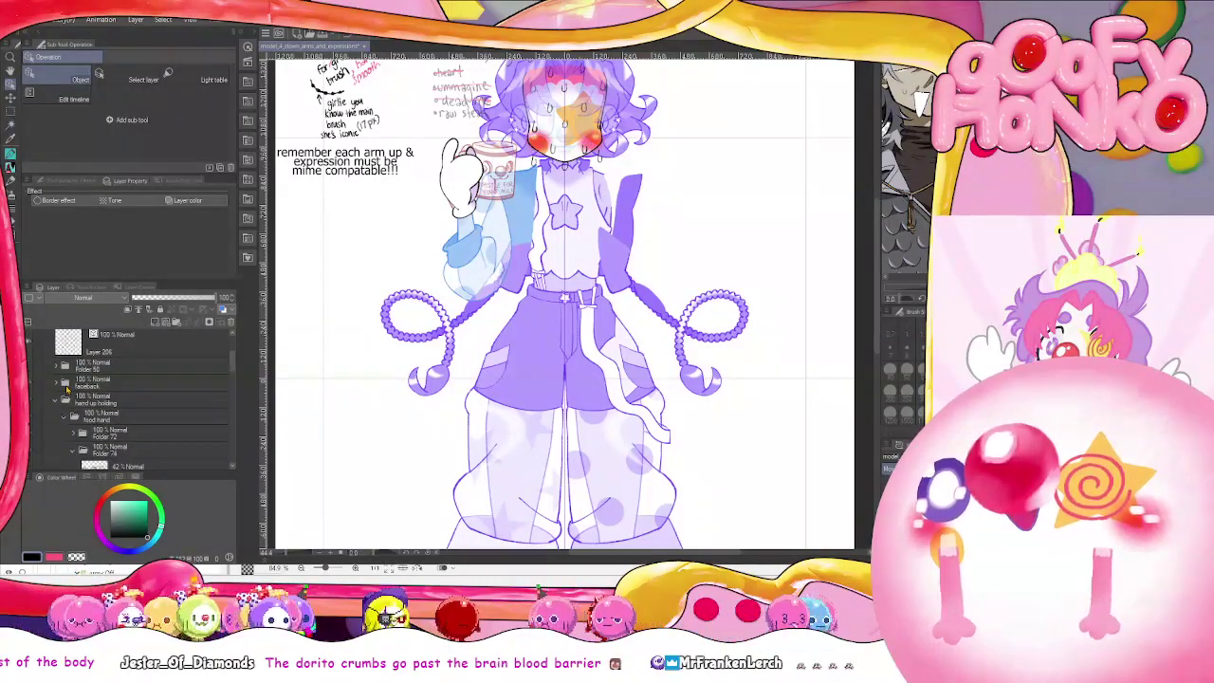
scroll(66, 389, down, 1)
click(54, 386)
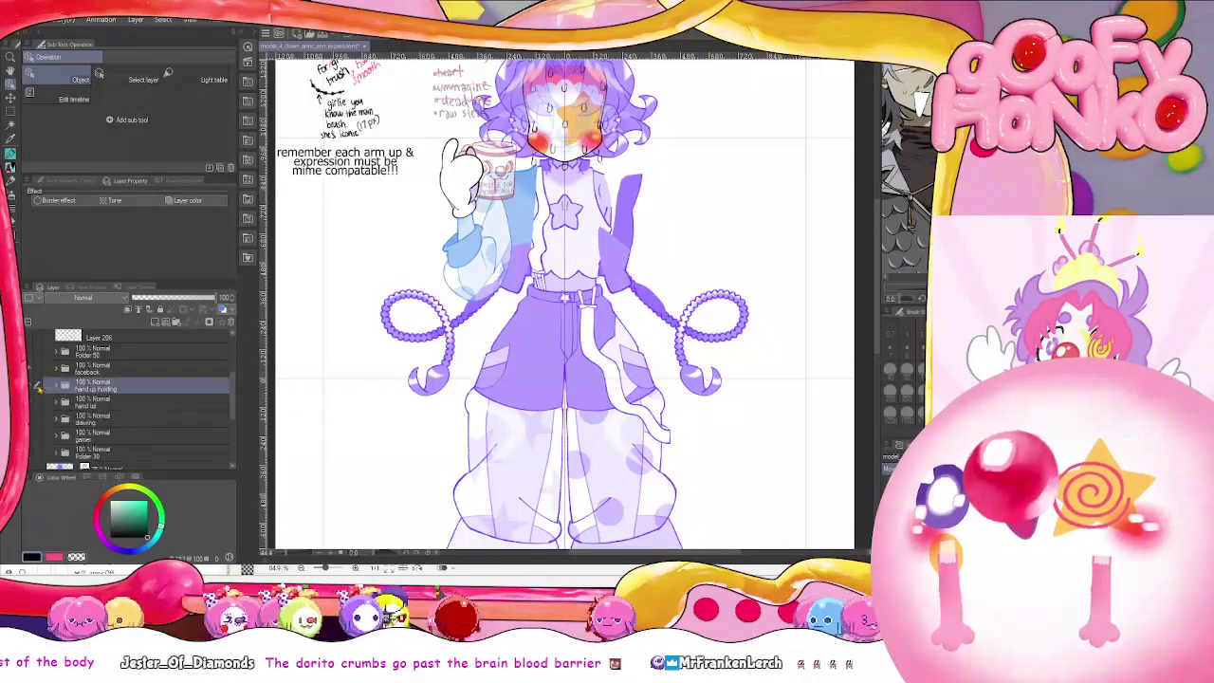
click(36, 385)
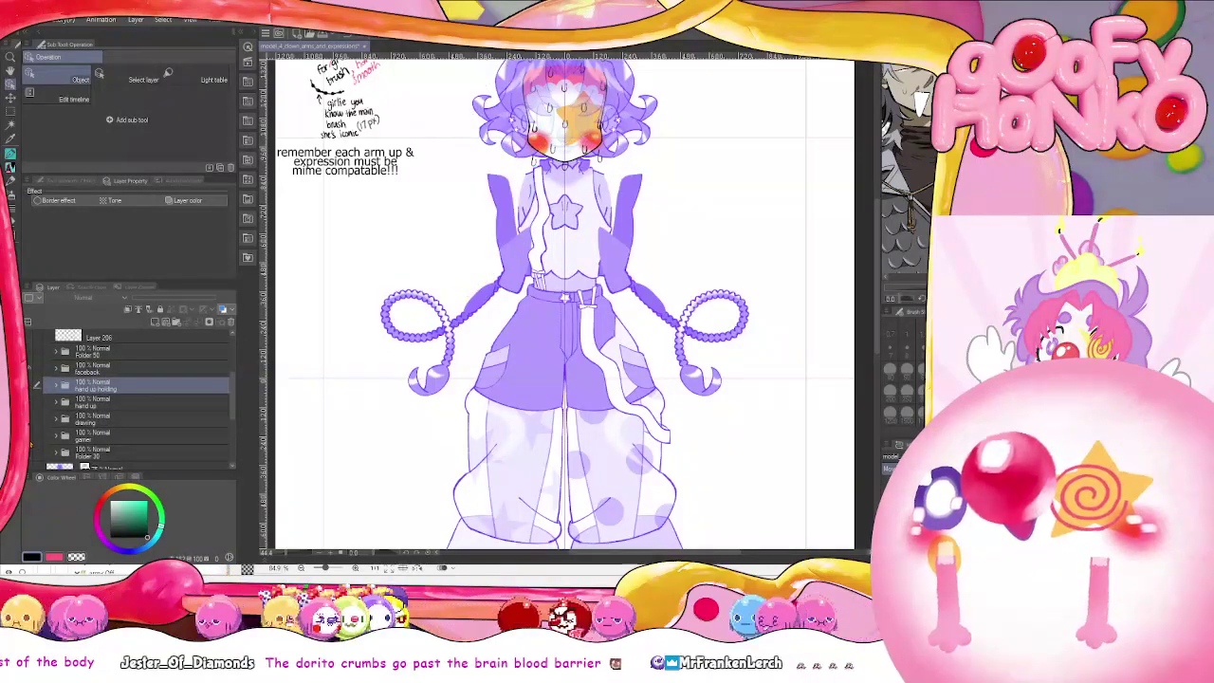
Show and expand the gamer folder, and hide the jacket front gamer folder inside it
click(36, 434)
click(55, 436)
scroll(55, 438, down, 3)
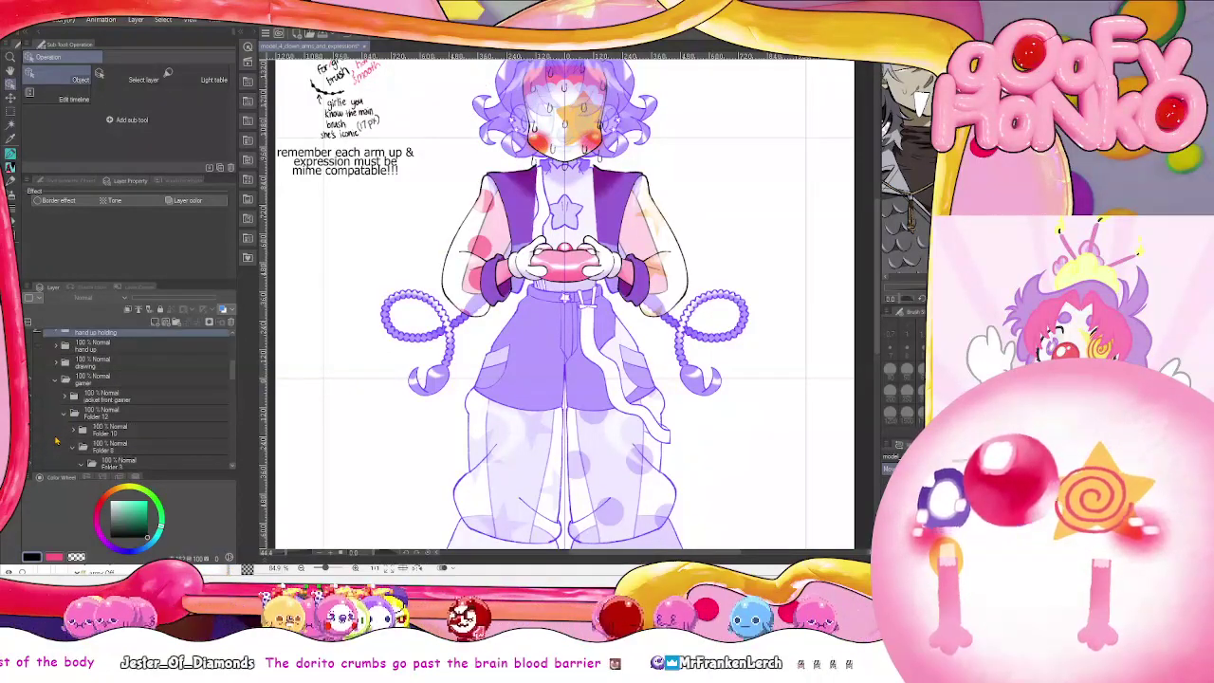
click(36, 396)
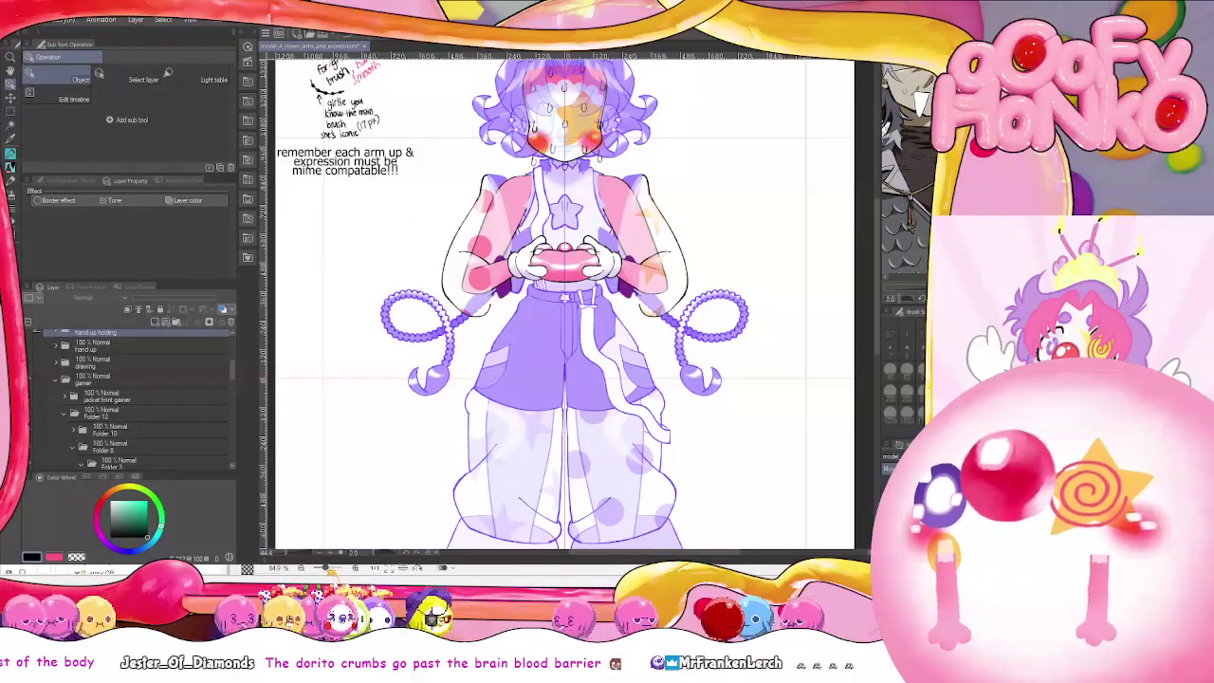
Examine where the gamer arms' shoulders meet the vest and suspender strap, from close up and from further out
scroll(541, 204, up, 6)
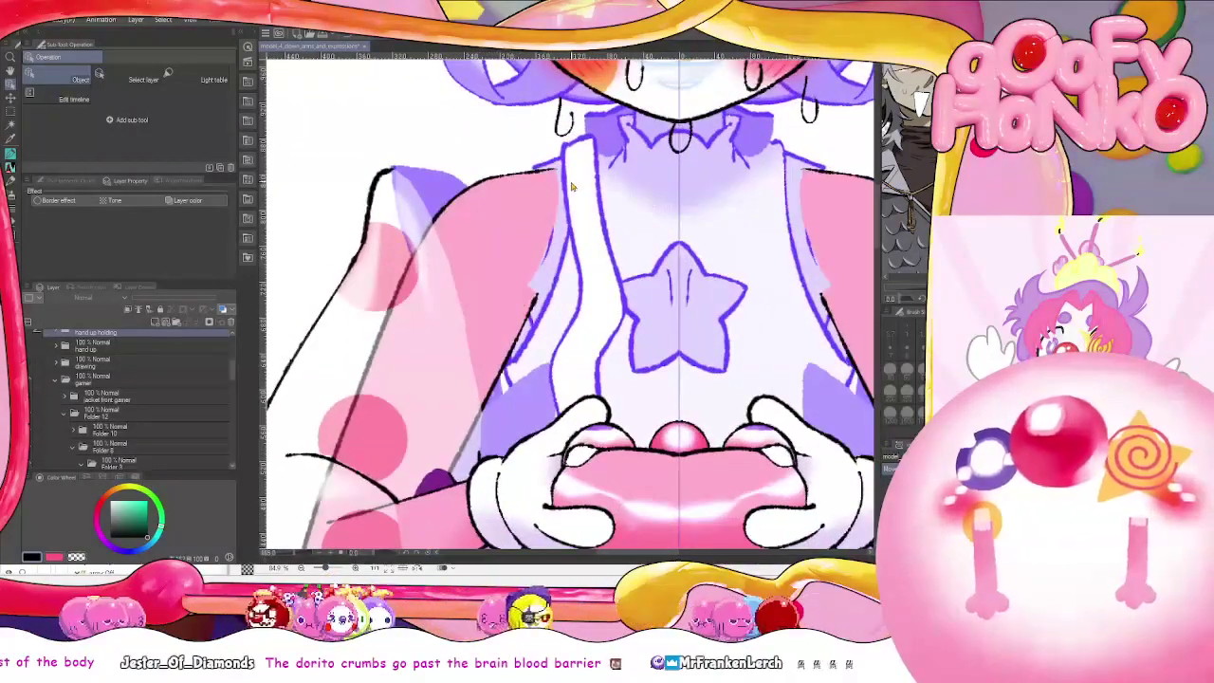
scroll(572, 186, down, 4)
scroll(570, 187, up, 5)
scroll(633, 187, down, 5)
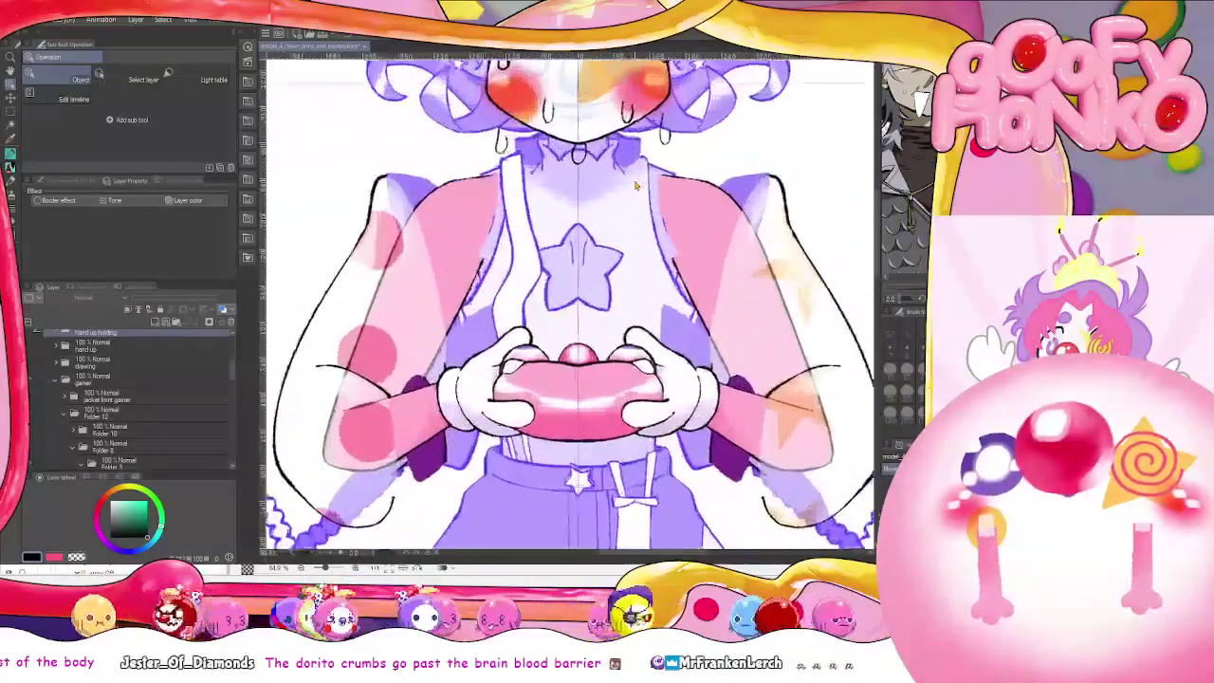
scroll(634, 187, up, 2)
scroll(612, 187, down, 2)
scroll(584, 185, up, 4)
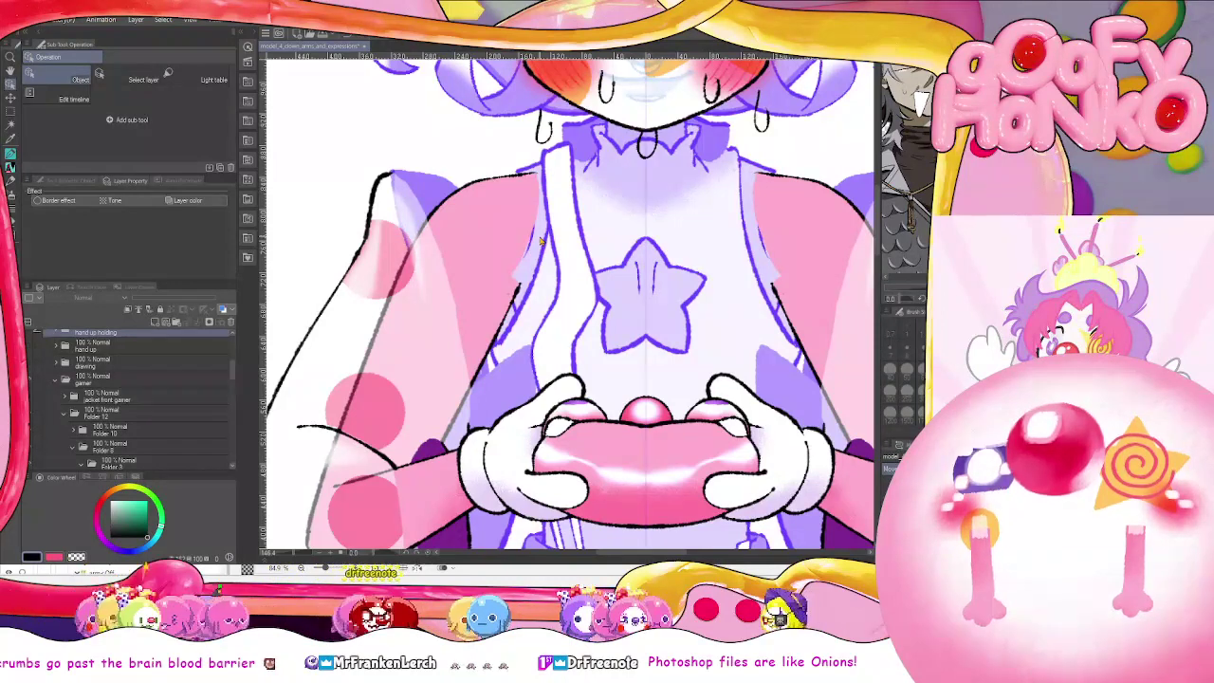
Pick the gamer arm's shoulder outline on the canvas and erase its inner end beside the suspender strap
click(477, 184)
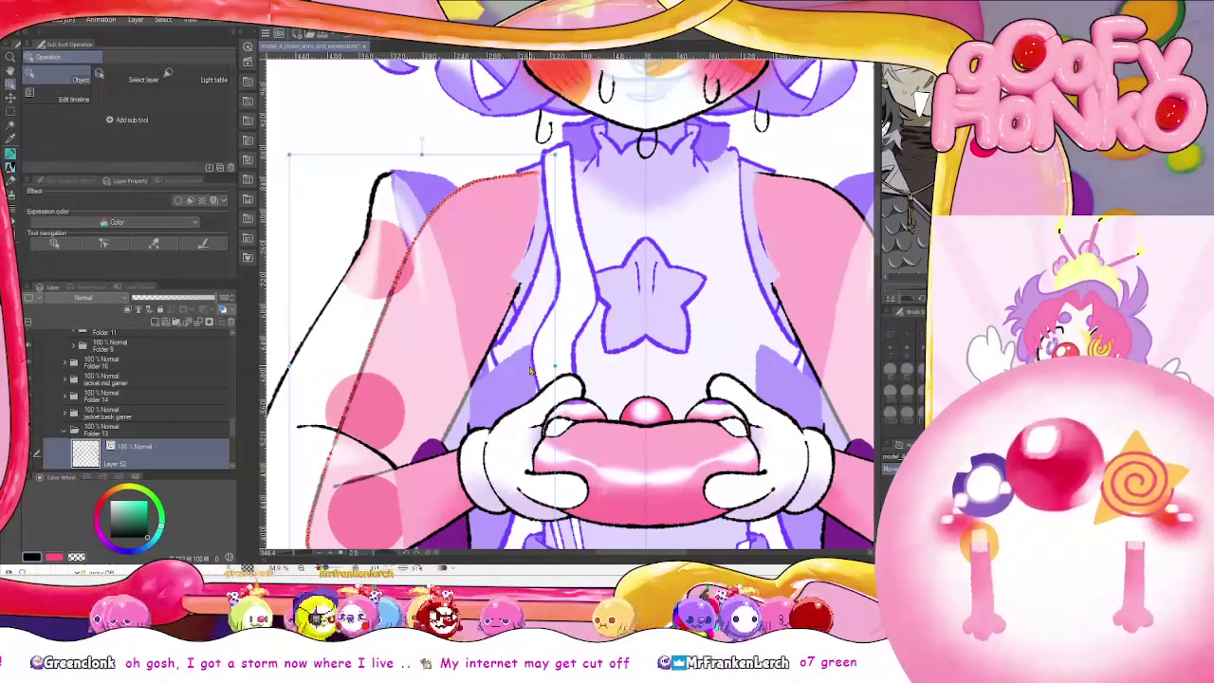
key(e)
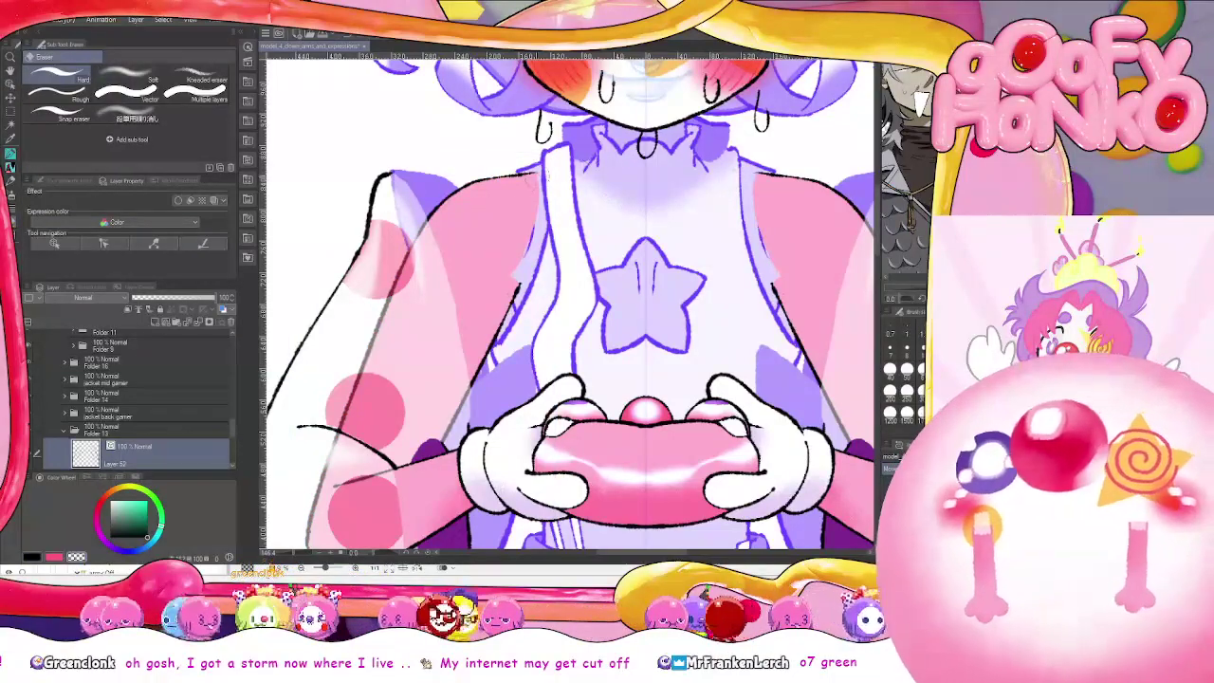
drag(533, 168, 537, 171)
scroll(534, 169, up, 4)
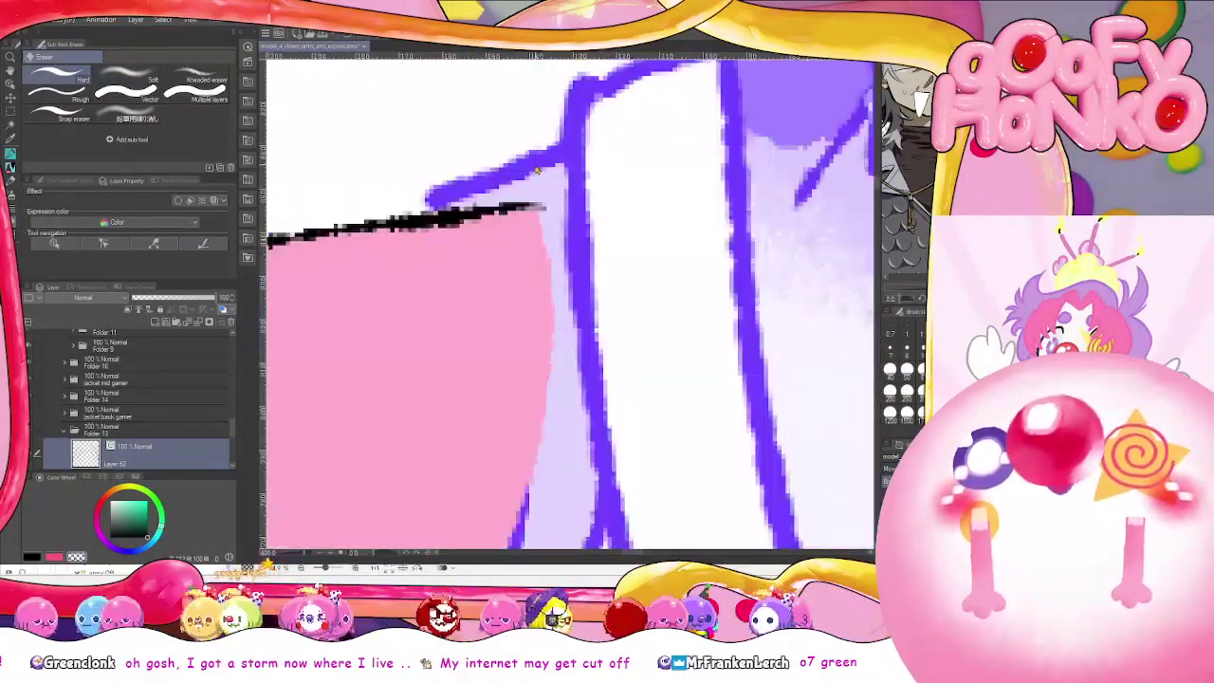
scroll(499, 111, down, 2)
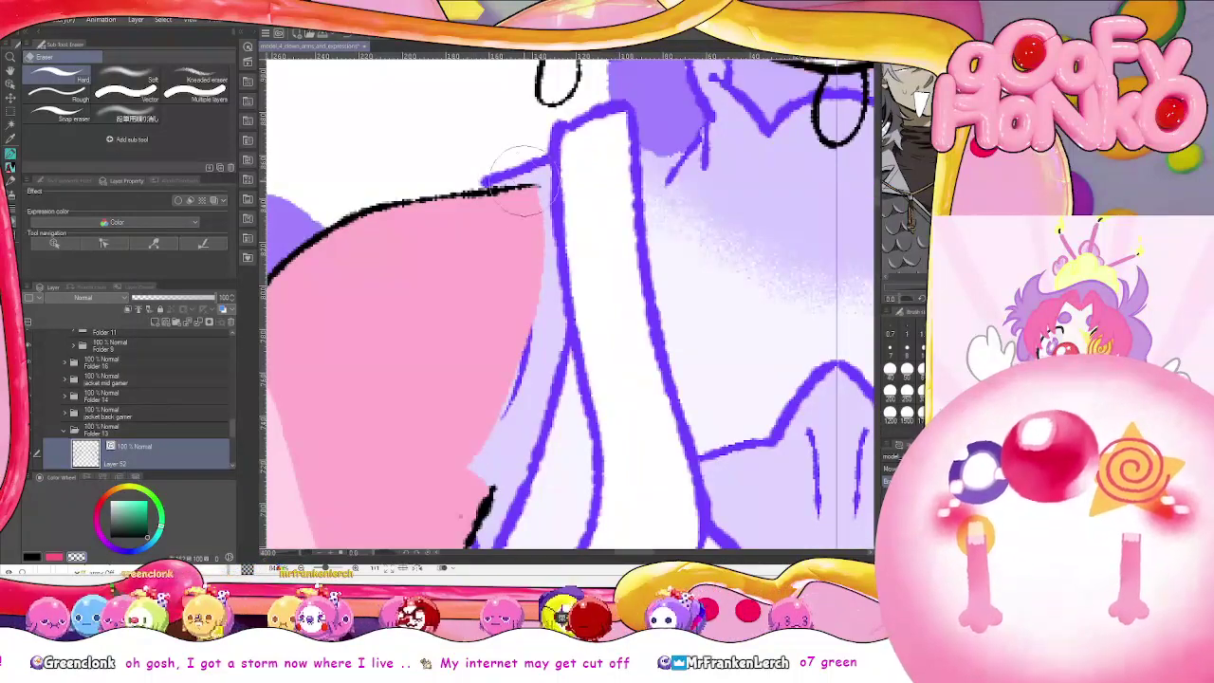
drag(540, 189, 474, 198)
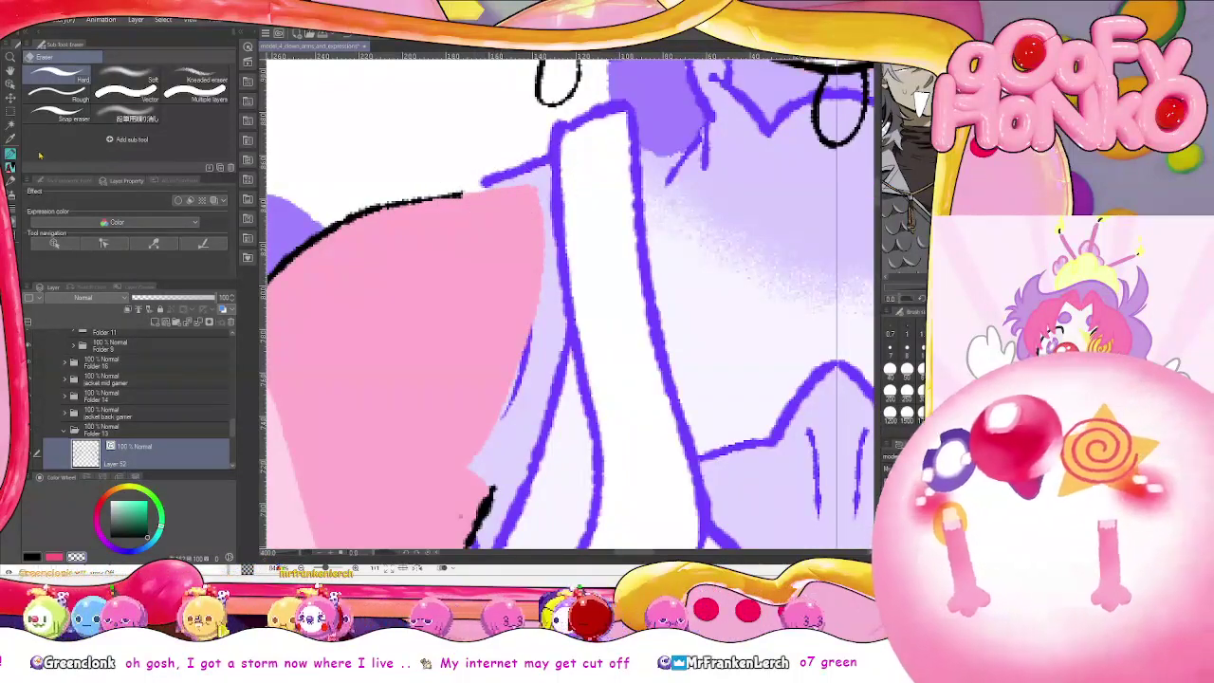
Redraw the shoulder outline in a dark colour so it rises to the vest's shoulder edge, retrying strokes until smooth
key(p)
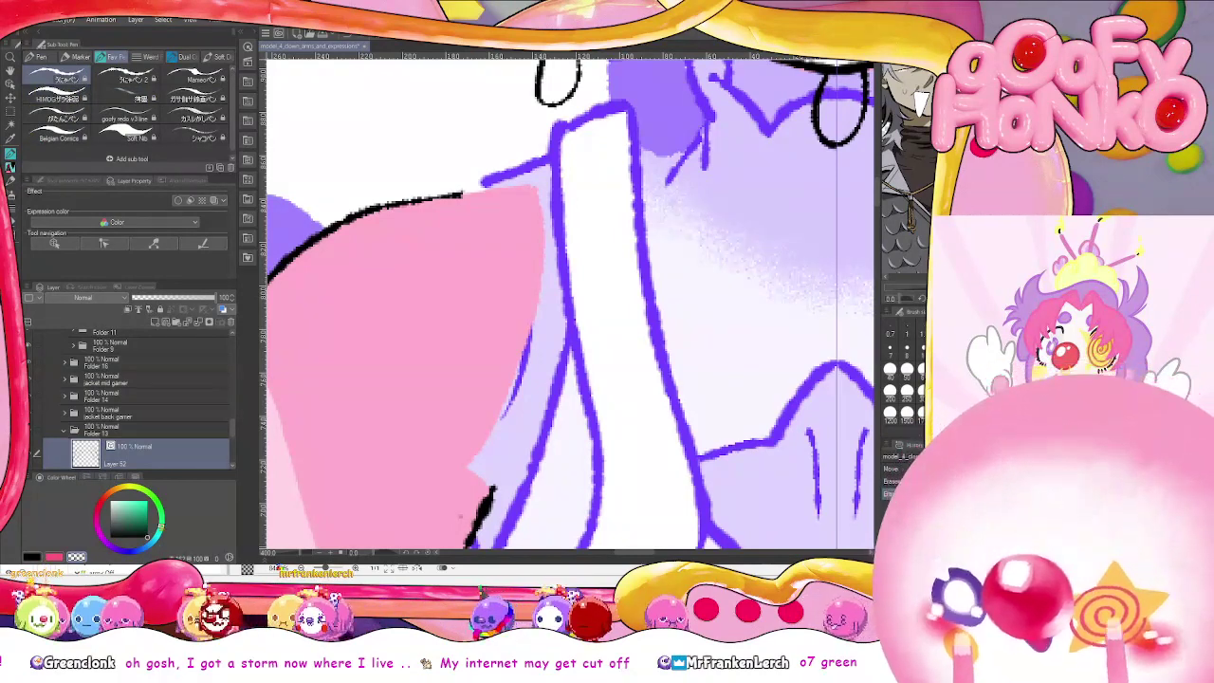
drag(145, 521, 147, 536)
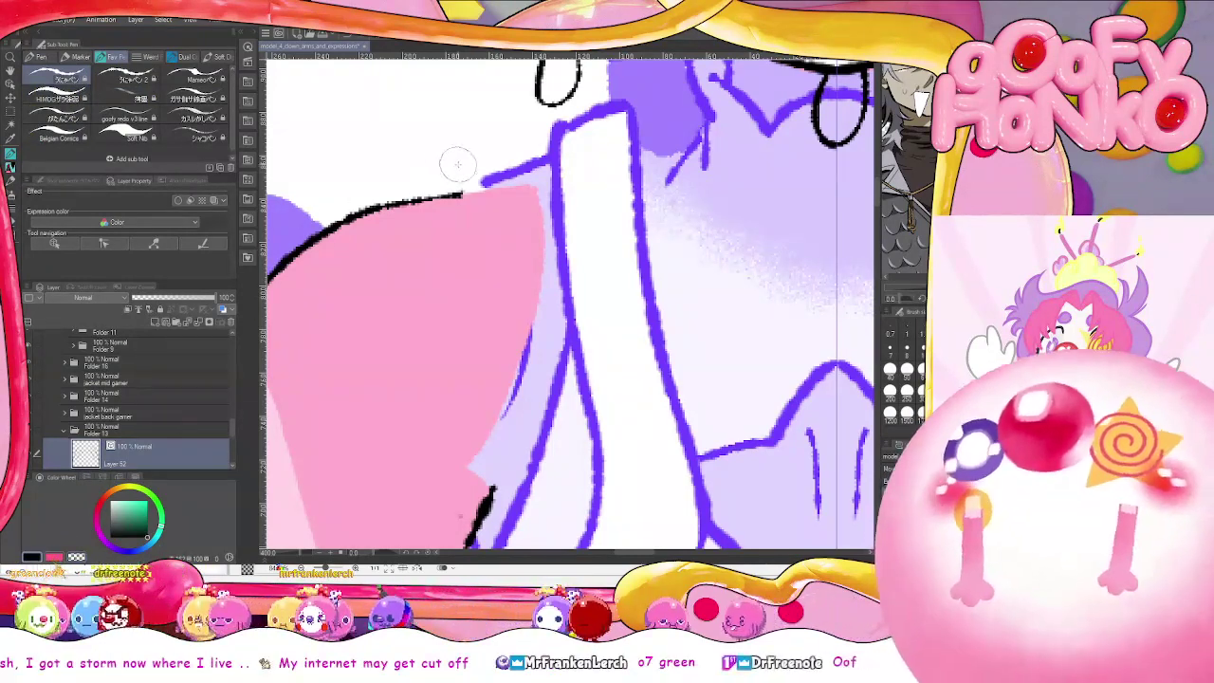
mouse_move(459, 196)
mouse_down()
mouse_move(532, 166)
mouse_move(484, 180)
mouse_move(525, 172)
mouse_up()
key(ctrl+z)
key(ctrl+z)
drag(358, 212, 460, 192)
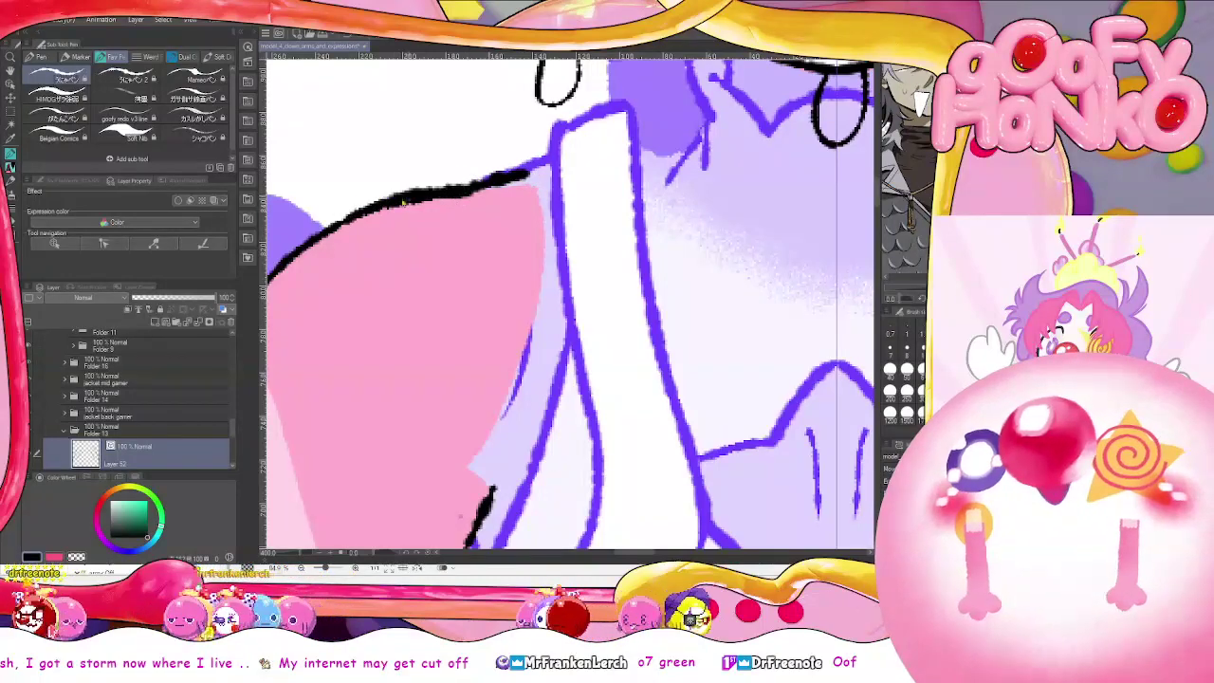
key(ctrl+z)
drag(347, 217, 463, 191)
key(ctrl+z)
drag(347, 218, 457, 187)
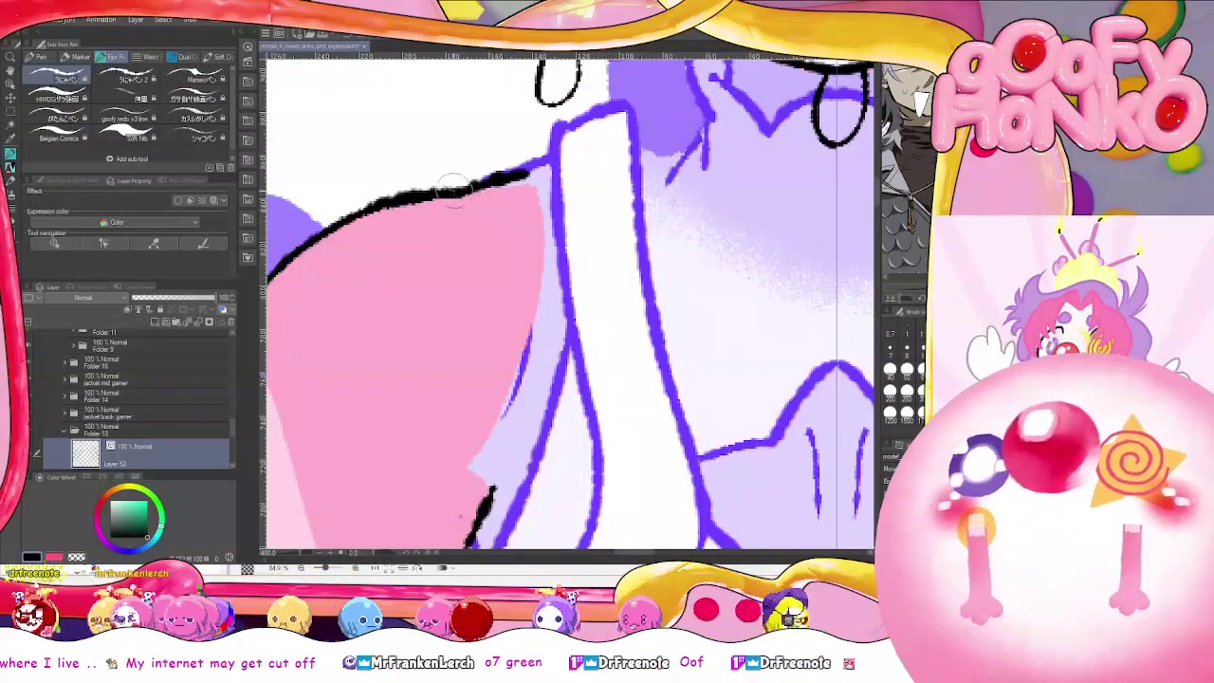
key(ctrl+z)
drag(353, 215, 462, 186)
scroll(456, 187, down, 5)
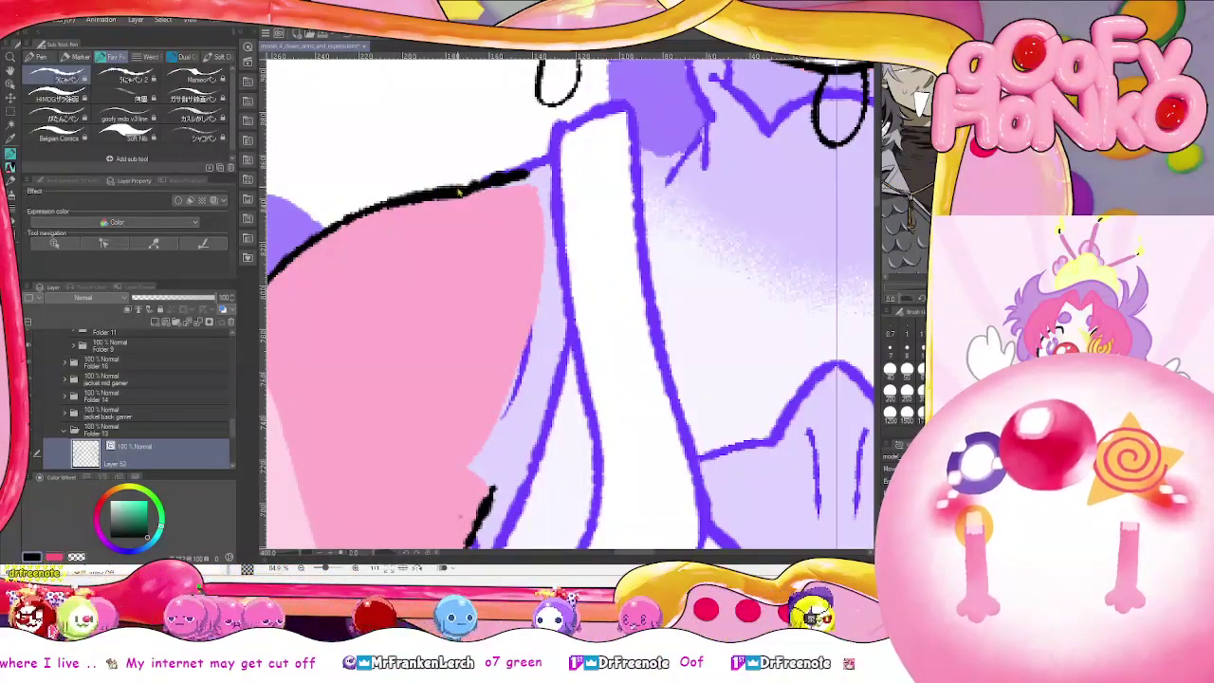
scroll(458, 193, up, 3)
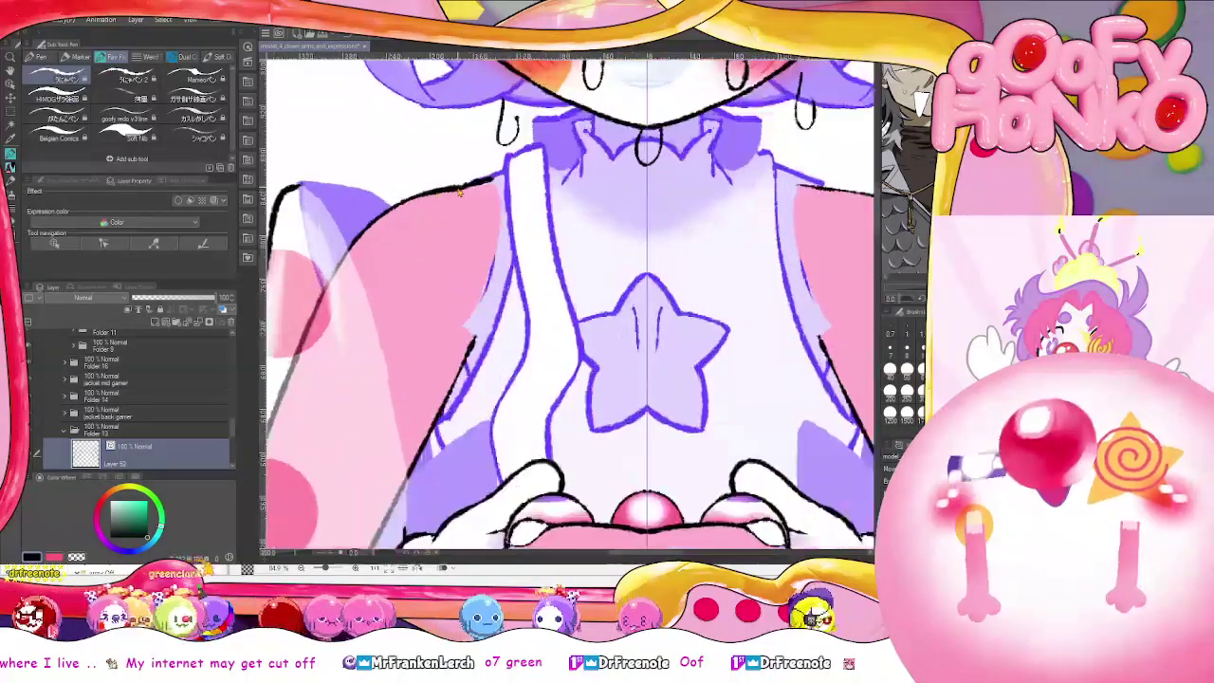
Select Layer 51, trim the arm's pink fill beside the suspender strap, and toggle Folder 13's visibility to compare
drag(234, 431, 238, 442)
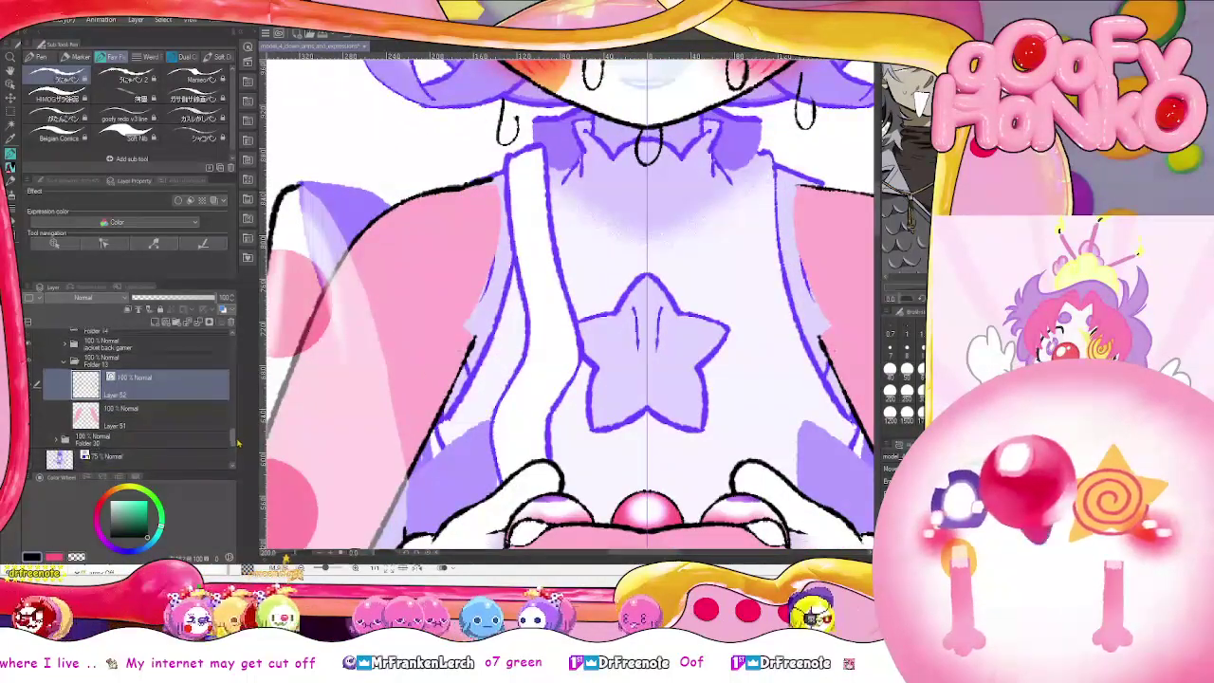
click(220, 417)
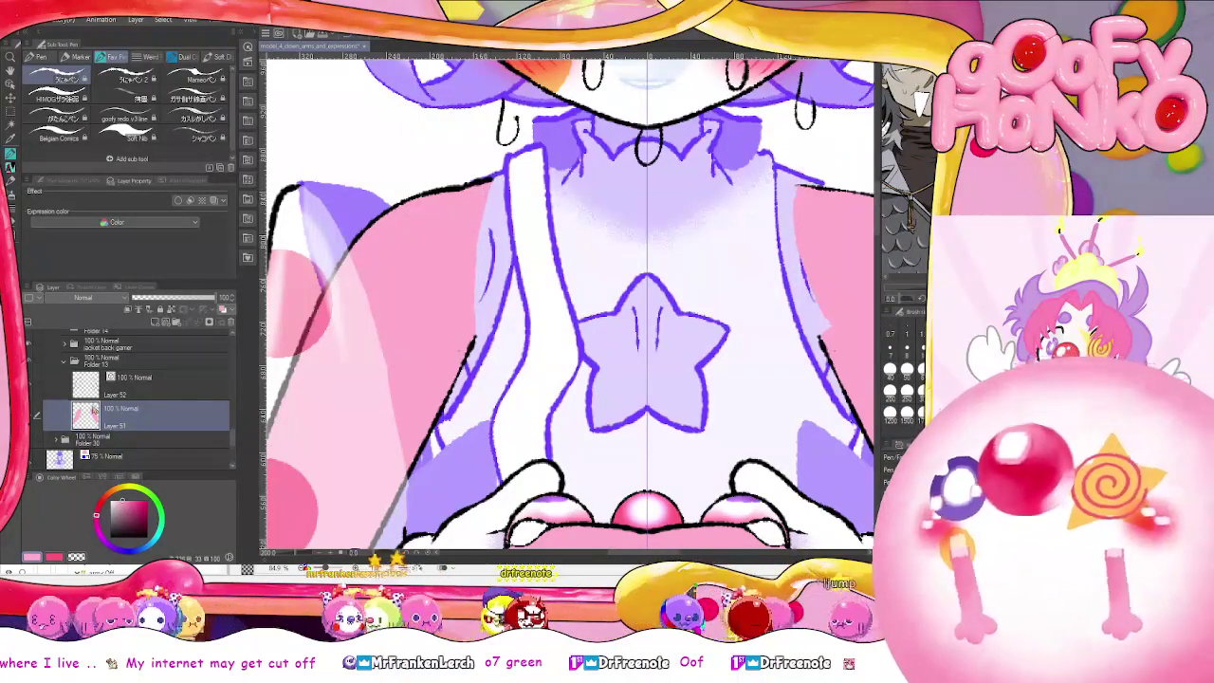
click(30, 364)
click(31, 363)
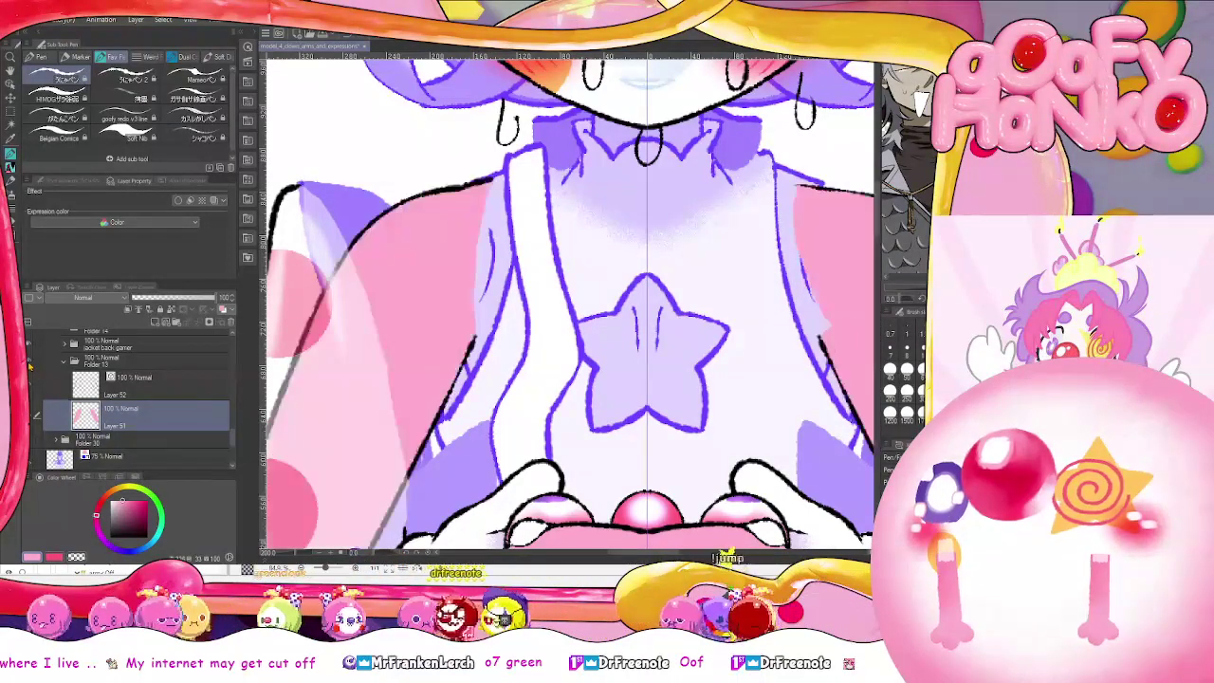
click(31, 364)
click(30, 363)
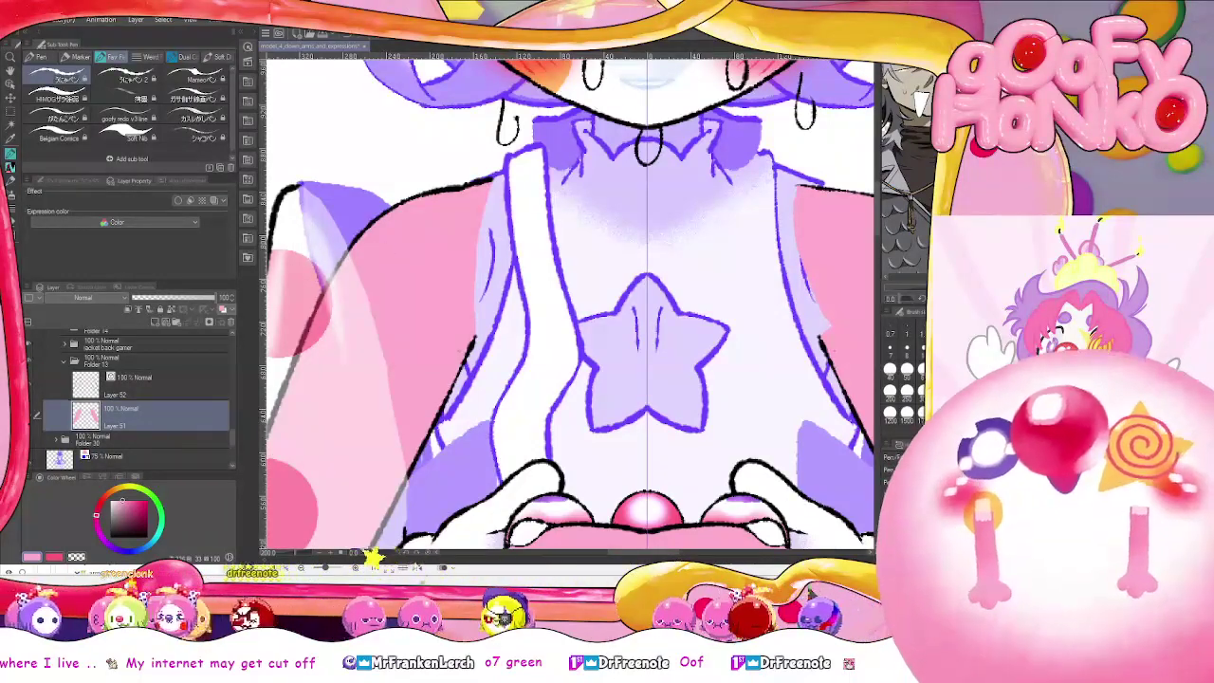
Undo the test scribble across the chest and refine the inner edge of the pink arm fill on Layer 51
mouse_move(729, 191)
mouse_down()
mouse_move(763, 232)
mouse_move(631, 169)
mouse_up()
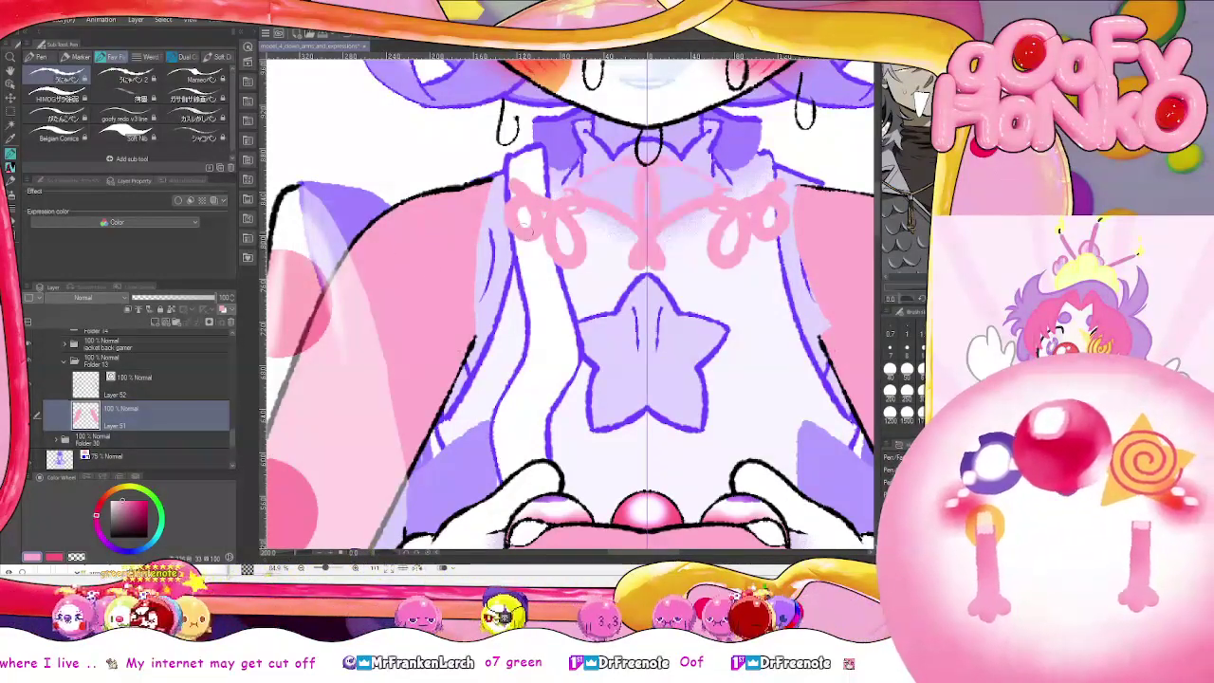
key(ctrl+z)
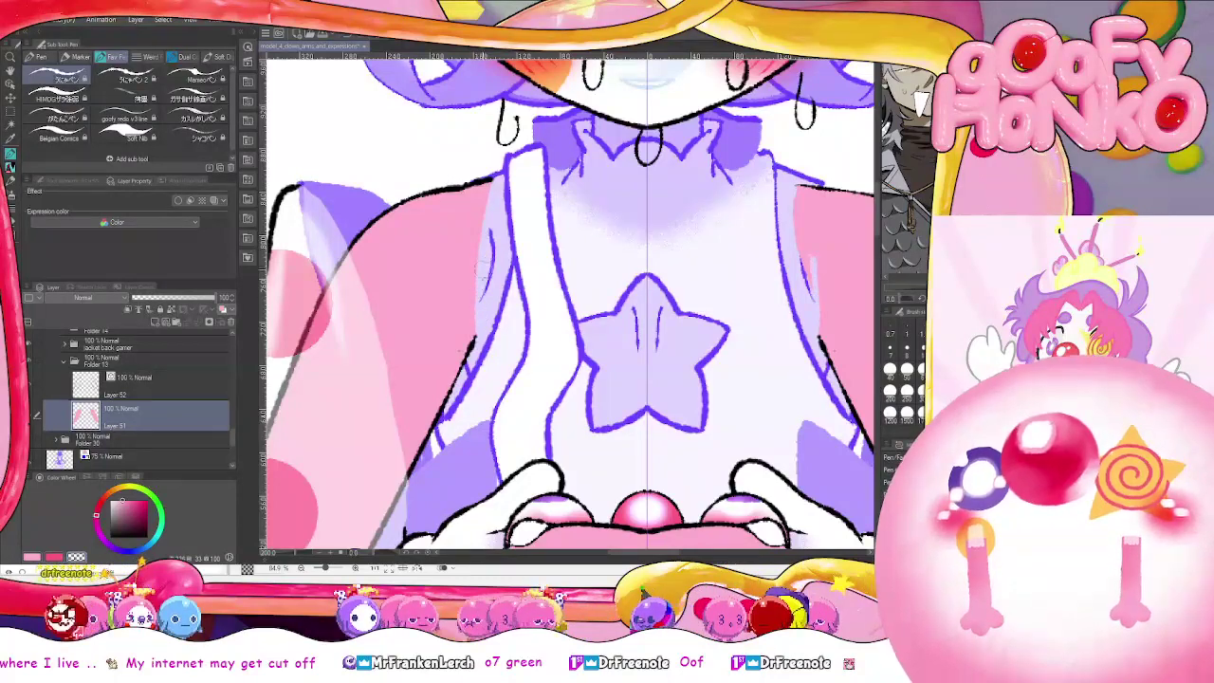
drag(486, 273, 490, 246)
drag(495, 175, 493, 295)
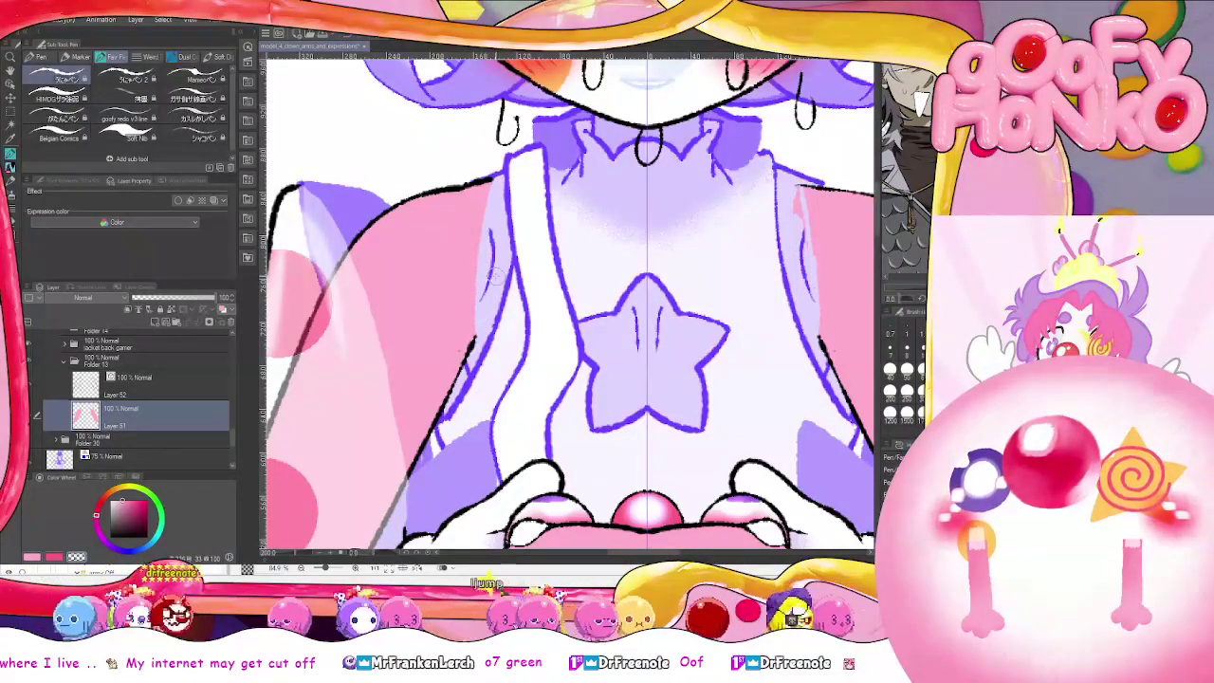
mouse_move(486, 270)
mouse_down()
mouse_move(492, 187)
mouse_move(490, 220)
mouse_move(503, 194)
mouse_move(497, 232)
mouse_move(492, 176)
mouse_move(482, 328)
mouse_up()
key(ctrl+z)
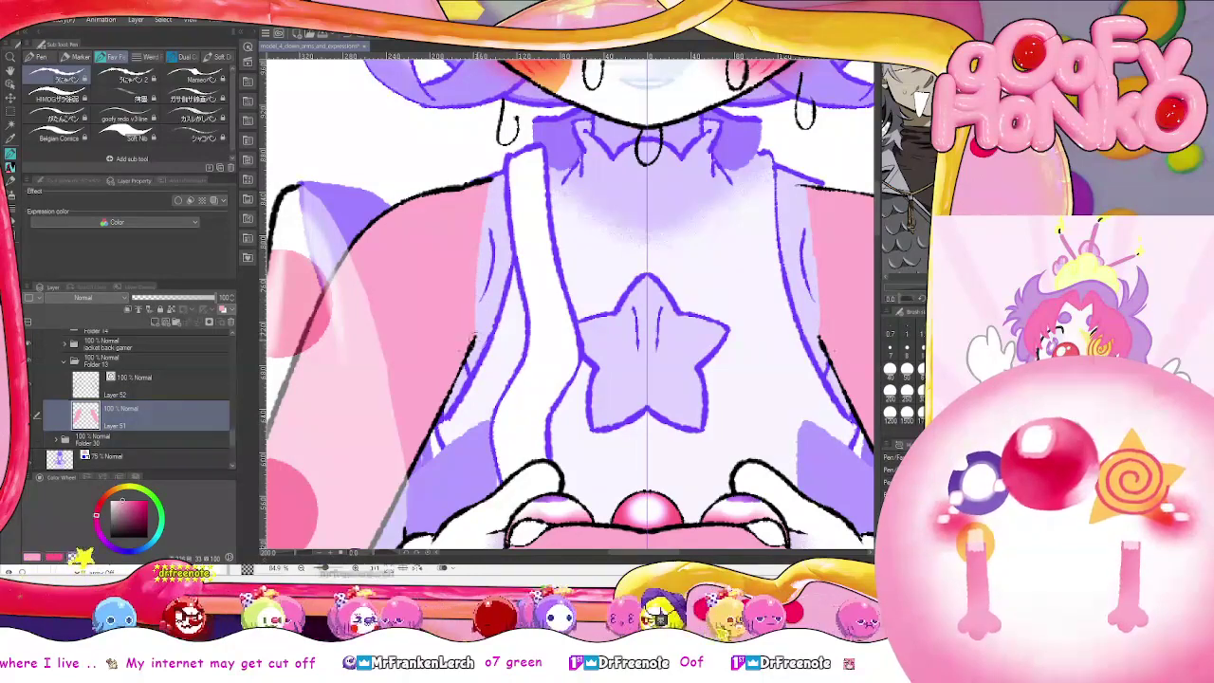
drag(480, 254, 488, 195)
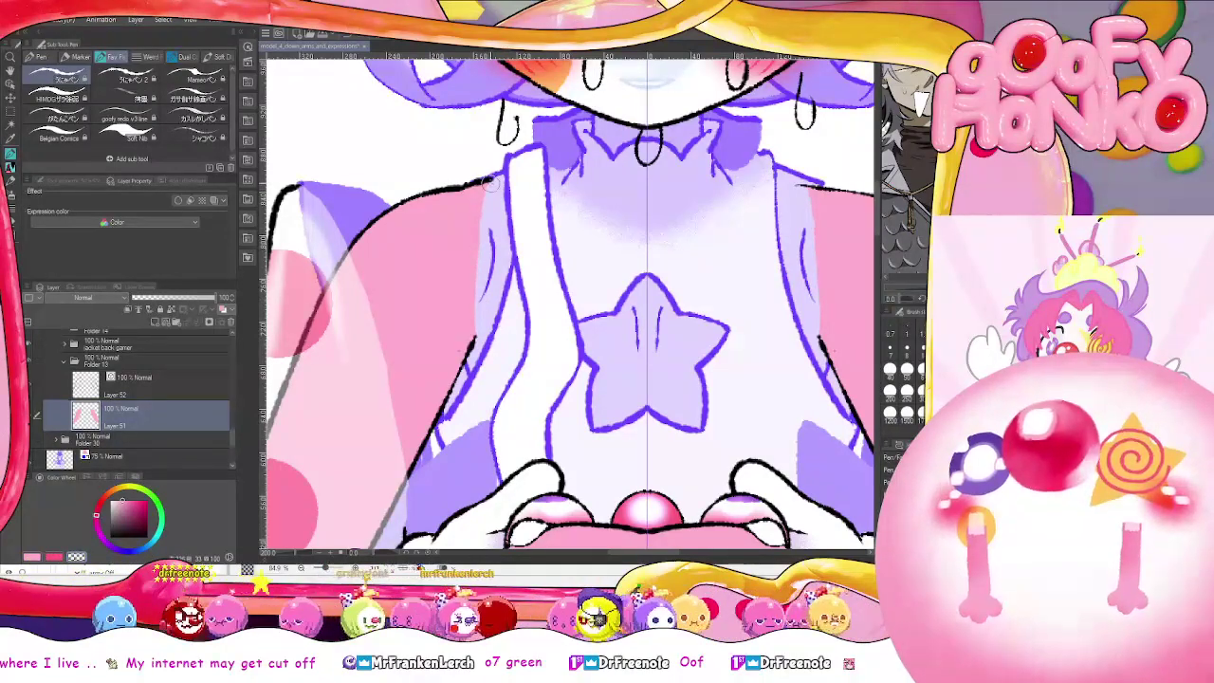
key(ctrl+z)
mouse_move(476, 251)
mouse_down()
mouse_move(483, 201)
mouse_move(472, 339)
mouse_up()
key(ctrl+z)
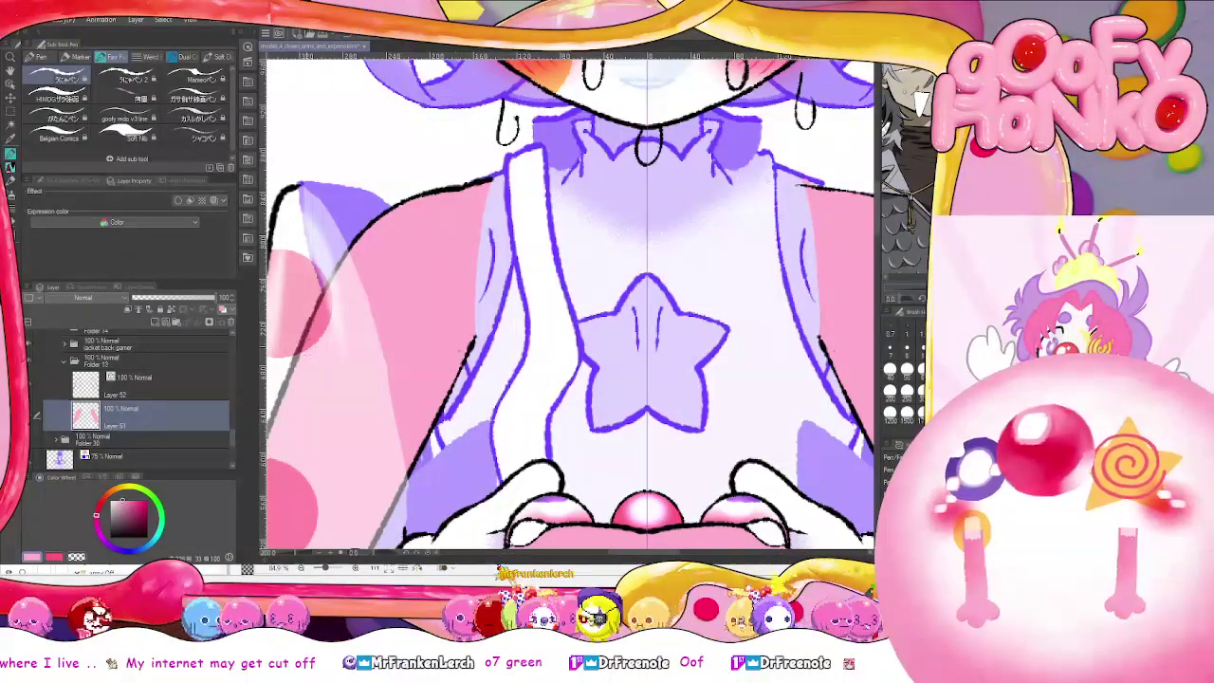
Choose a dark outline colour, select Layer 52, and erase the shoulder outline between the arm's curve and the strap
drag(141, 521, 149, 538)
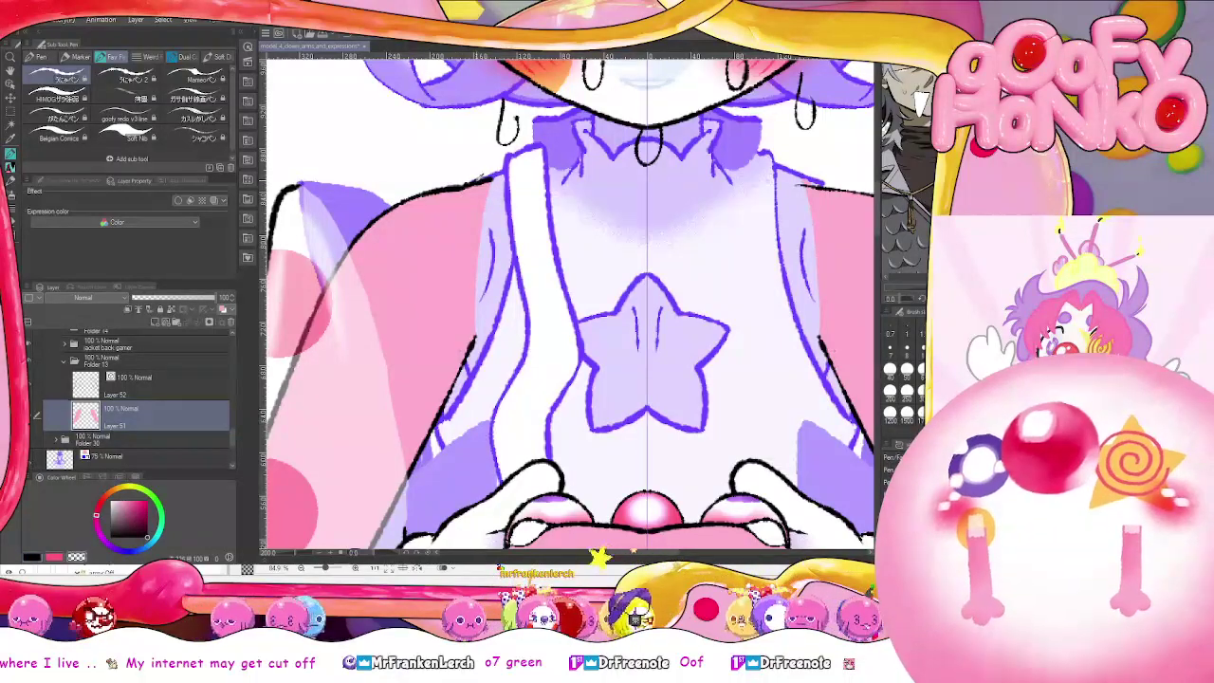
click(175, 387)
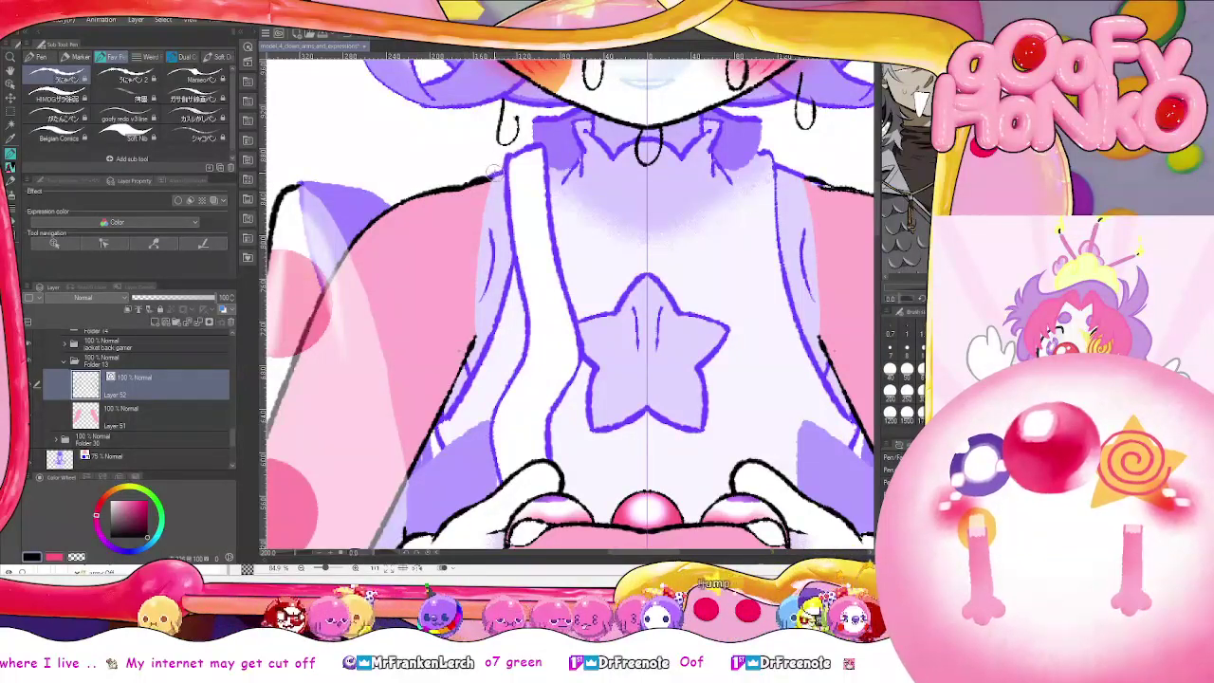
drag(620, 553, 625, 555)
key(e)
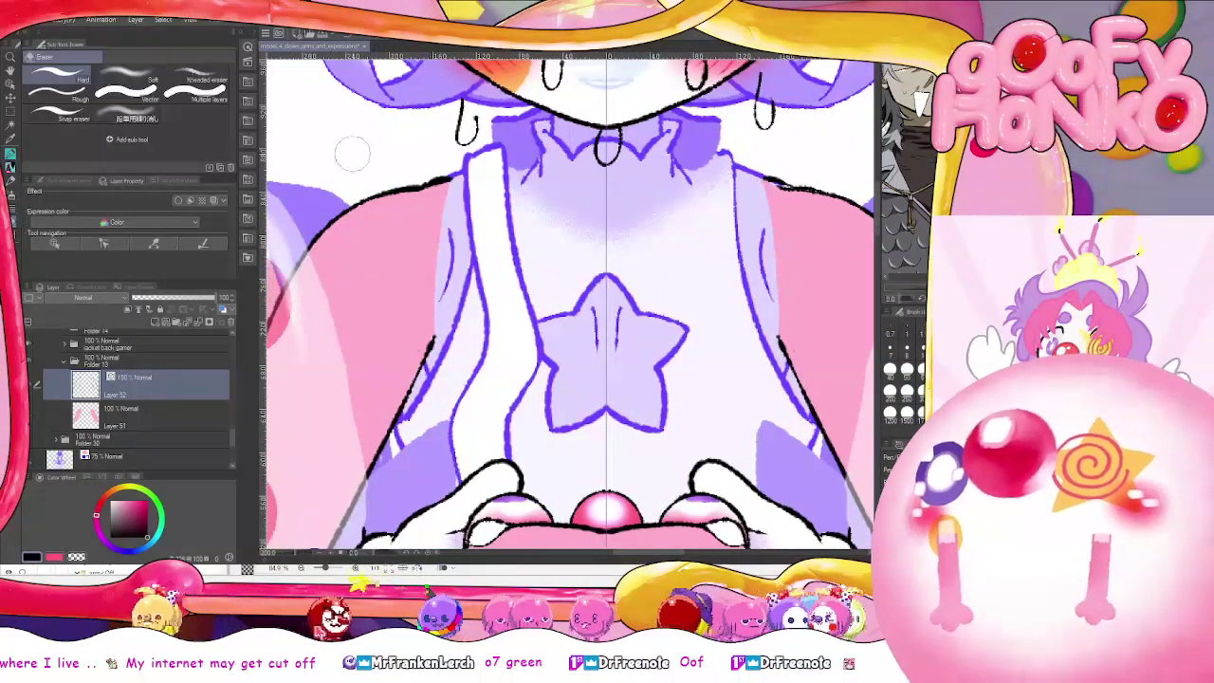
mouse_move(391, 187)
mouse_down()
mouse_move(460, 175)
mouse_move(369, 179)
mouse_up()
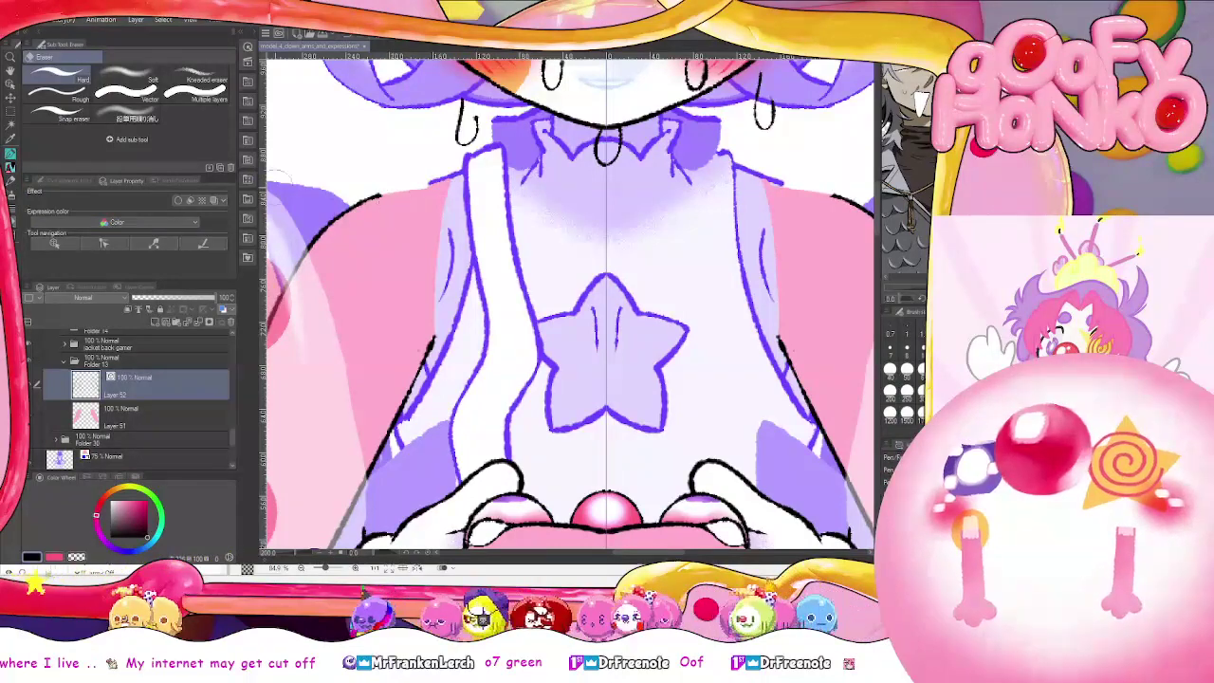
Redraw the erased shoulder outline with the pen up to the vest's shoulder edge, undoing unsatisfactory strokes
key(p)
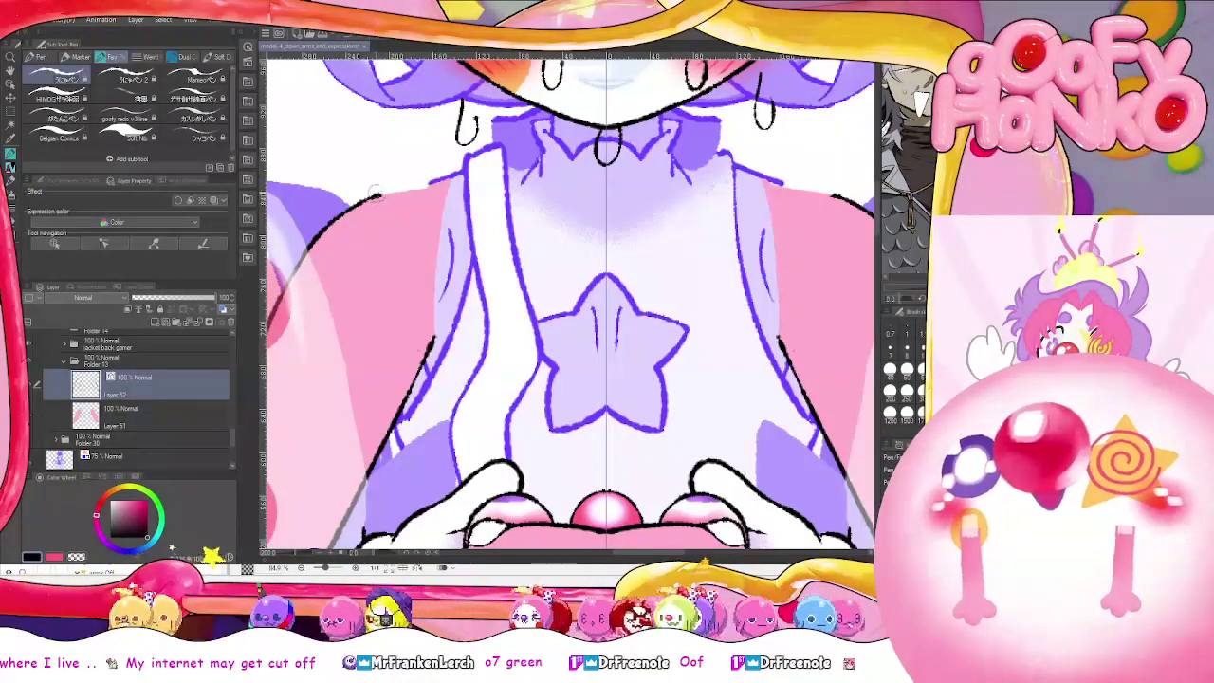
key(ctrl+z)
drag(375, 197, 435, 178)
key(ctrl+z)
key(ctrl+z)
drag(370, 200, 449, 177)
key(ctrl+z)
key(ctrl+z)
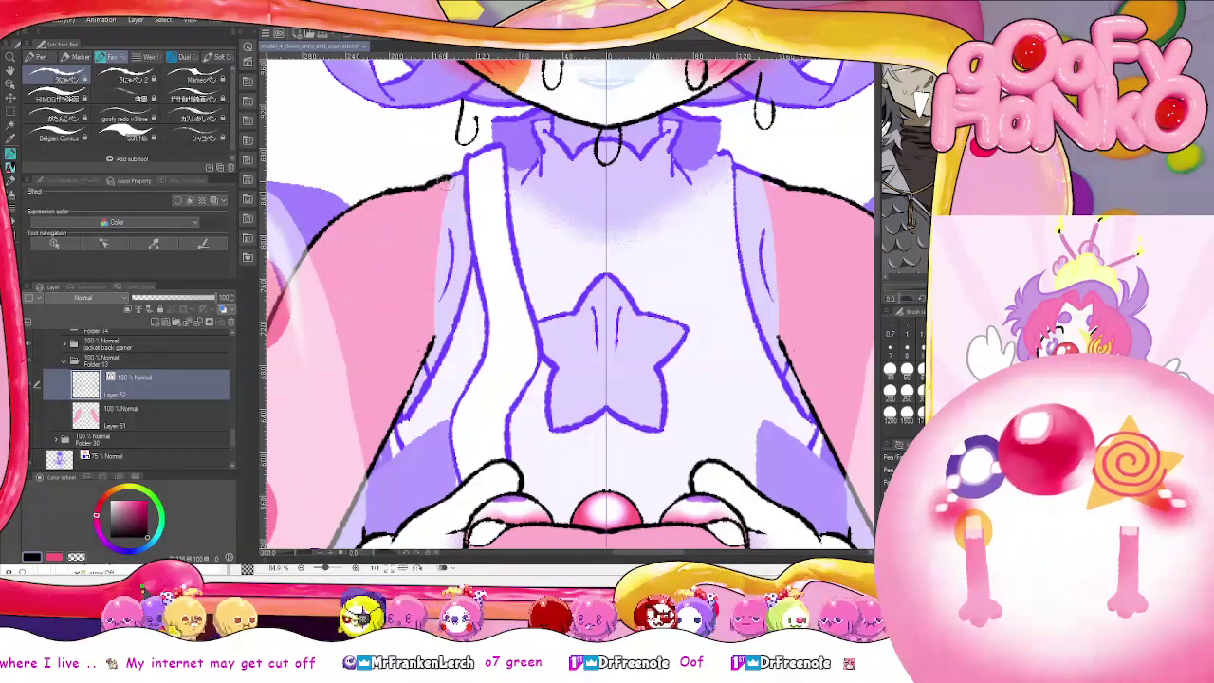
Select Layer 51 and sample the arm's pink from the canvas
click(179, 402)
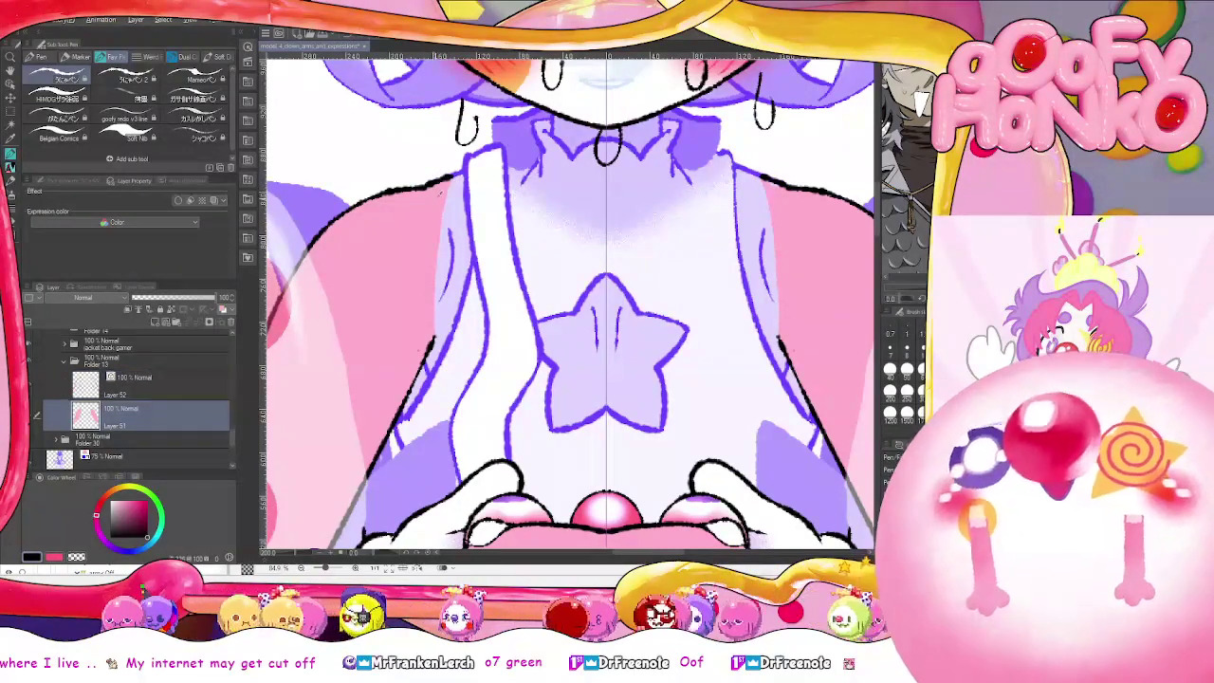
alt+click(428, 196)
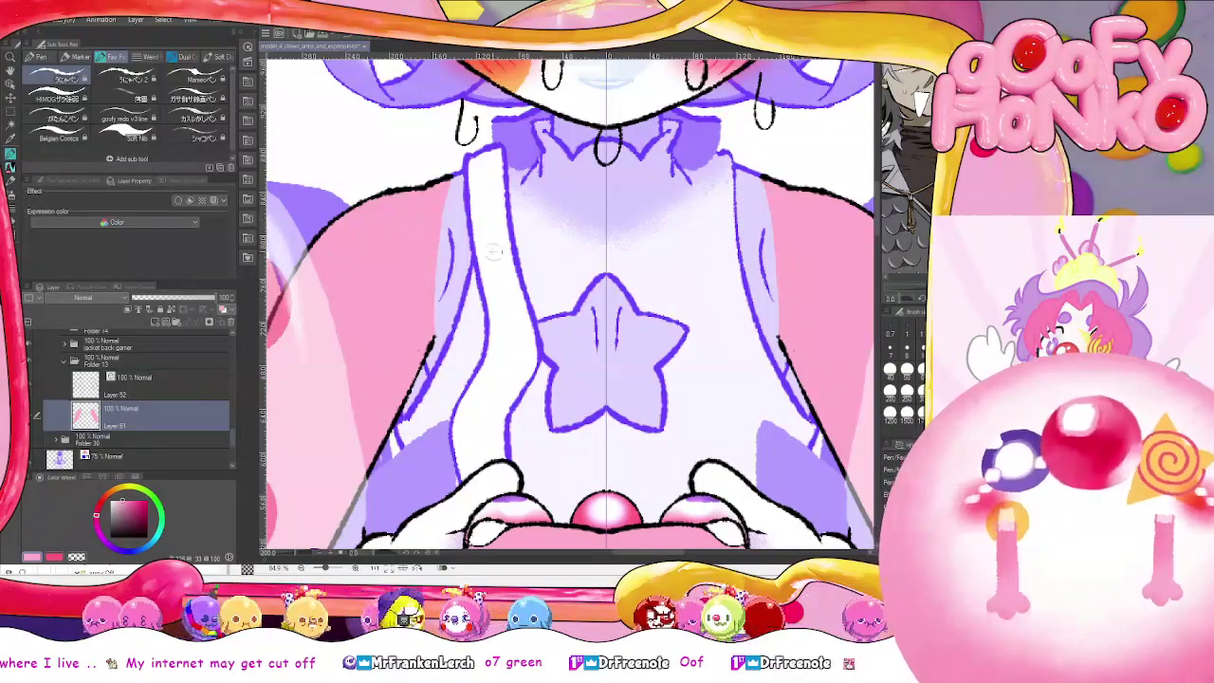
scroll(580, 179, down, 2)
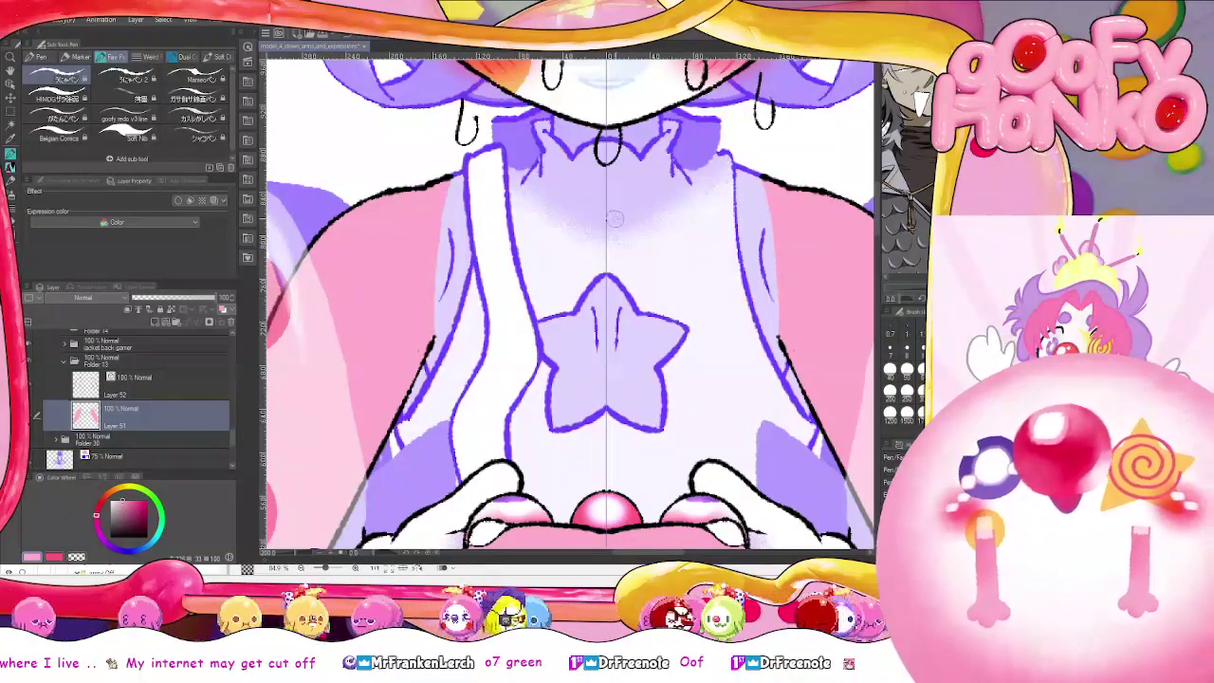
Save the source artwork and select Folder 13, which holds the gamer arm's outline and fill, for copying
scroll(615, 220, down, 4)
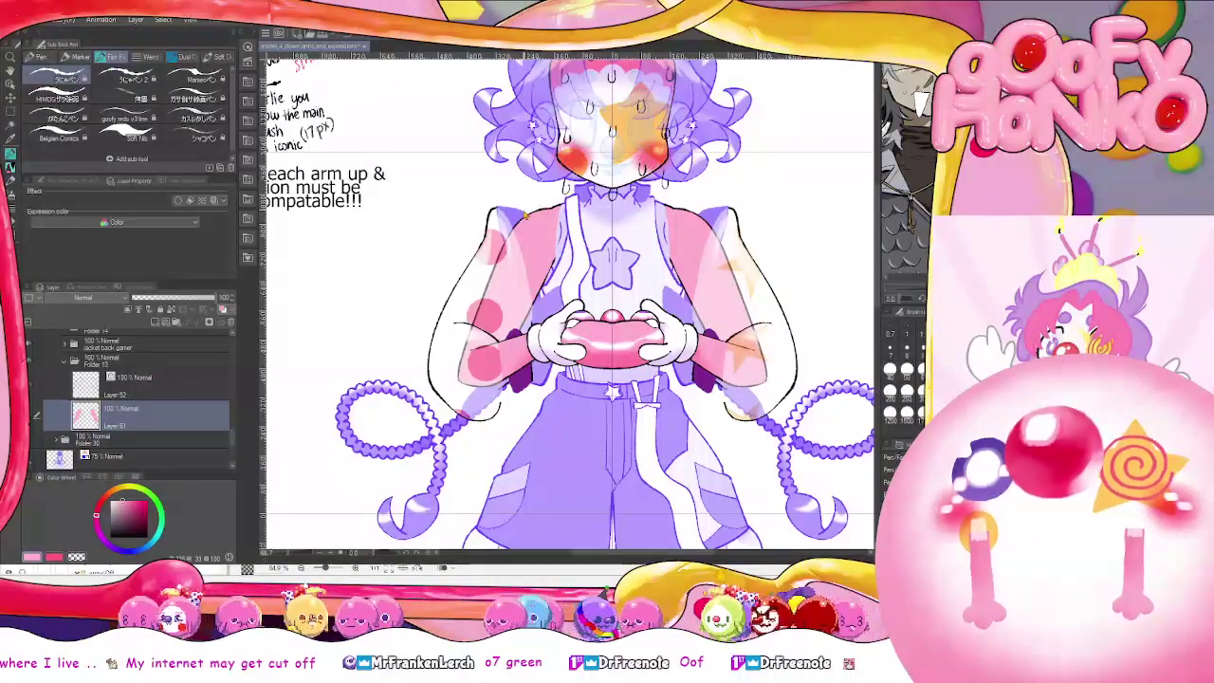
key(ctrl+s)
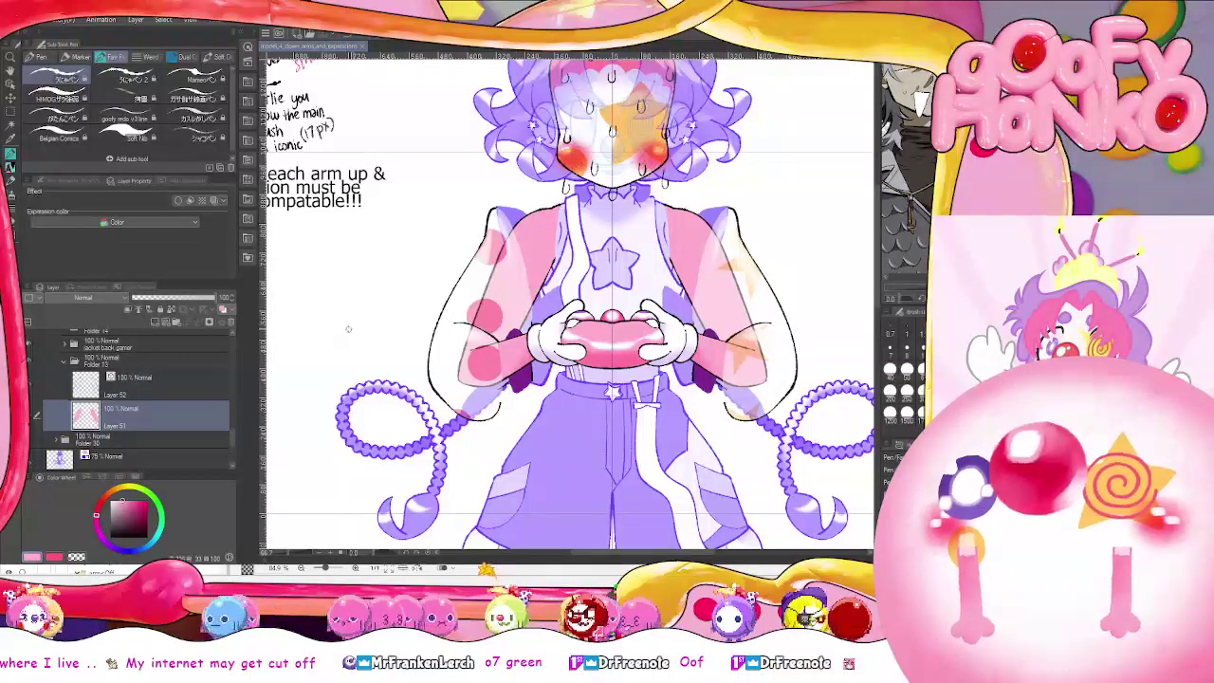
click(173, 365)
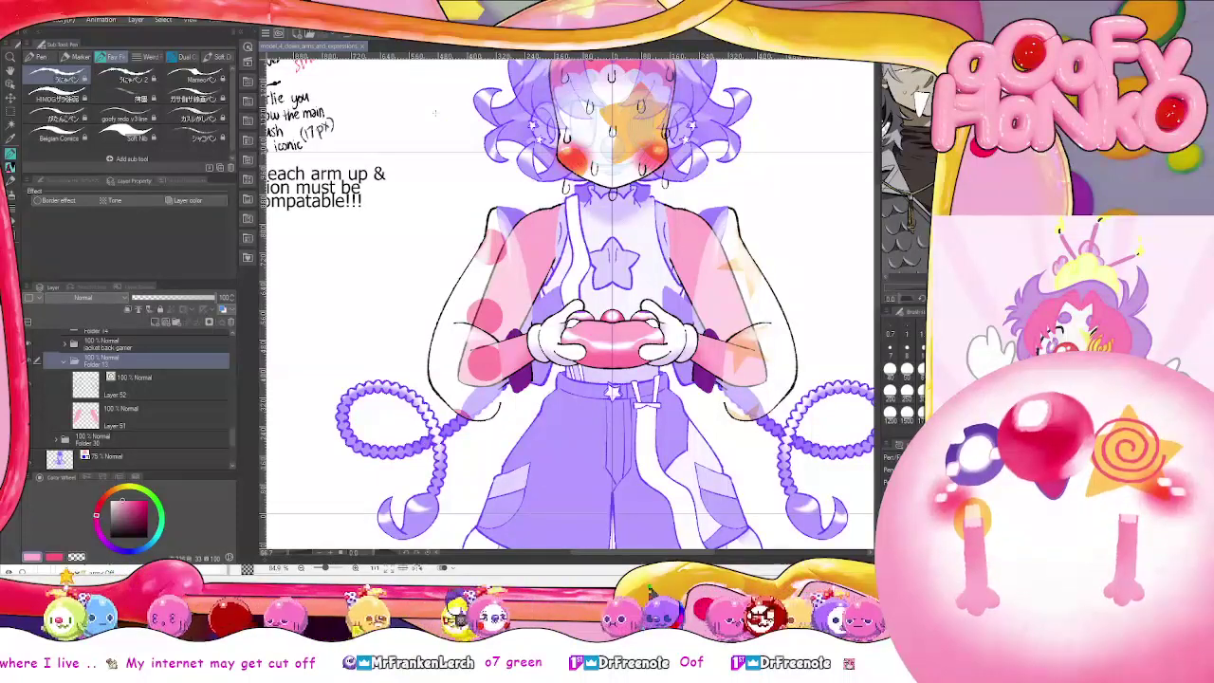
Switch to the document with the separated arm parts and find the drawing pose's jacket and arm layers
key(ctrl+Tab)
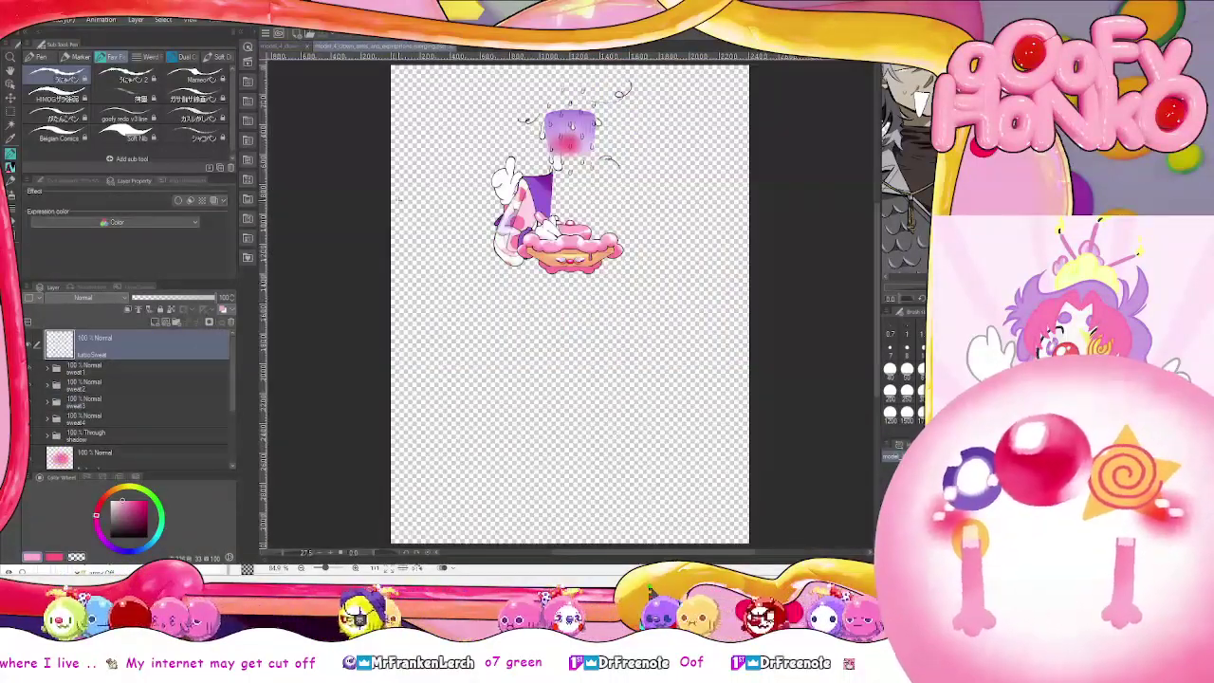
scroll(569, 216, up, 4)
key(ctrl+plus)
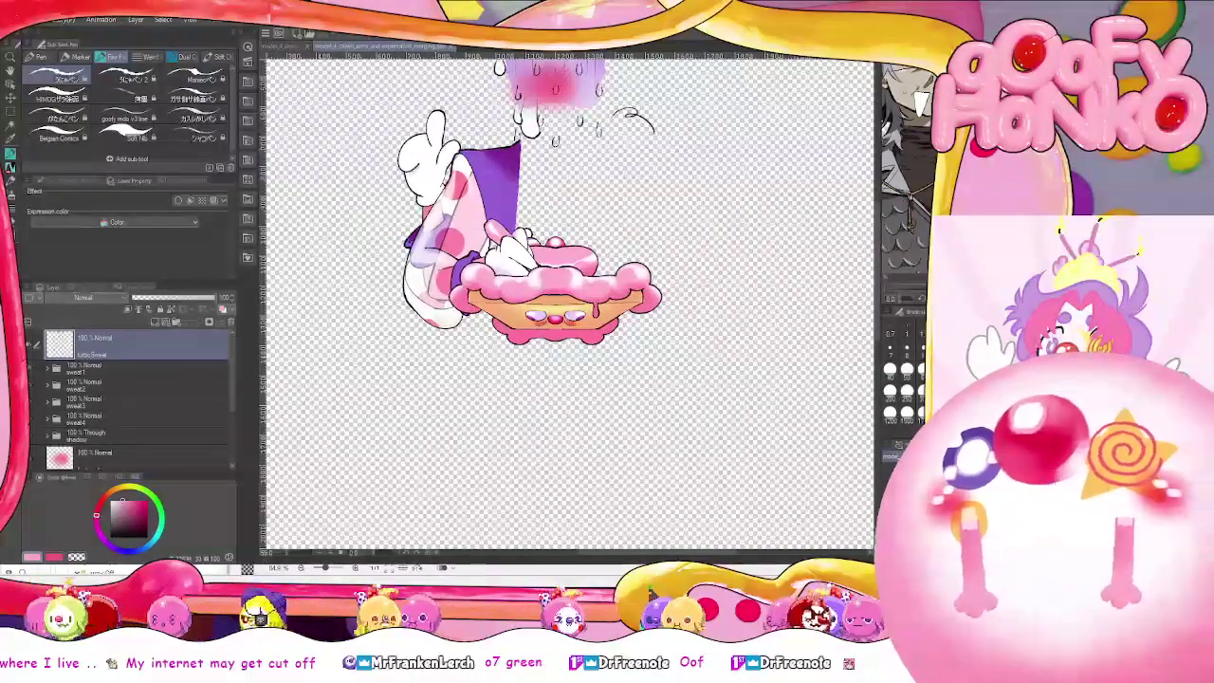
scroll(460, 171, up, 4)
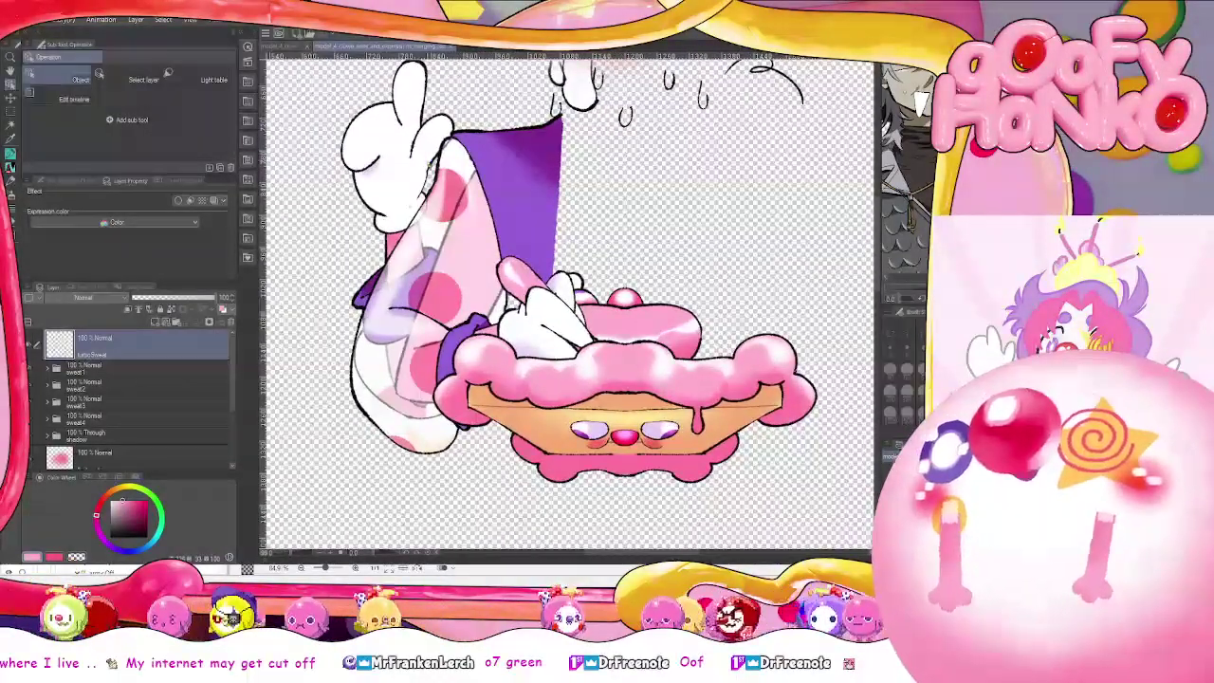
ctrl+click(519, 213)
scroll(116, 426, down, 2)
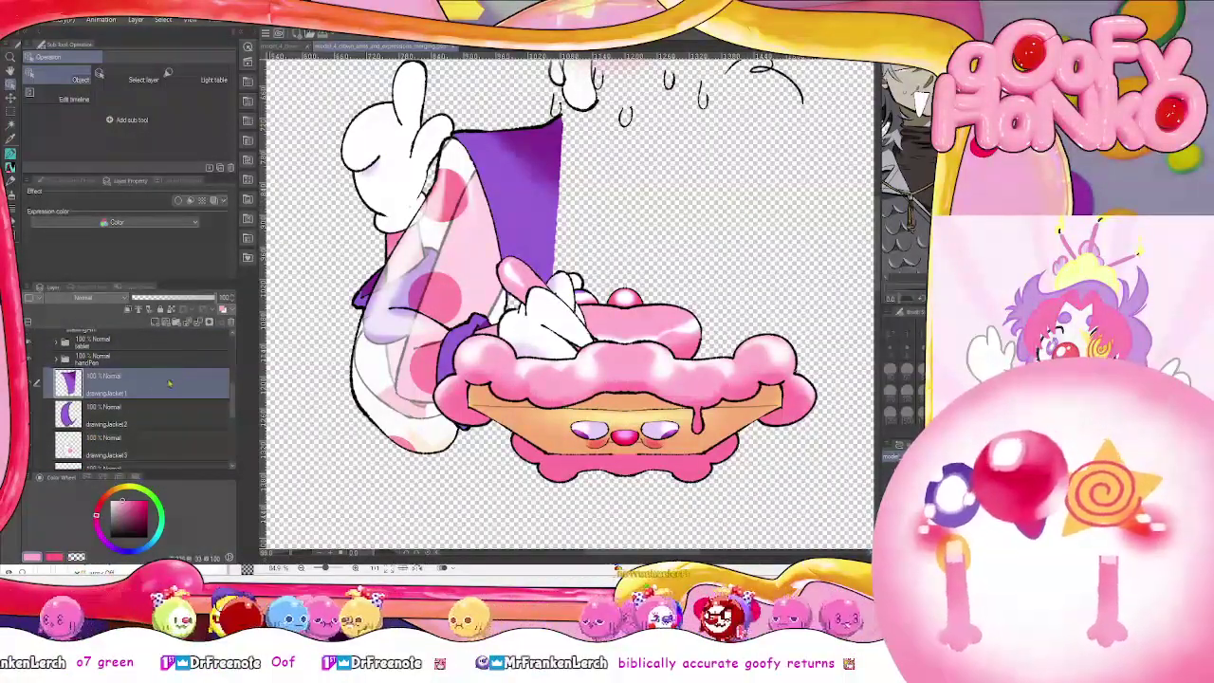
scroll(90, 402, down, 2)
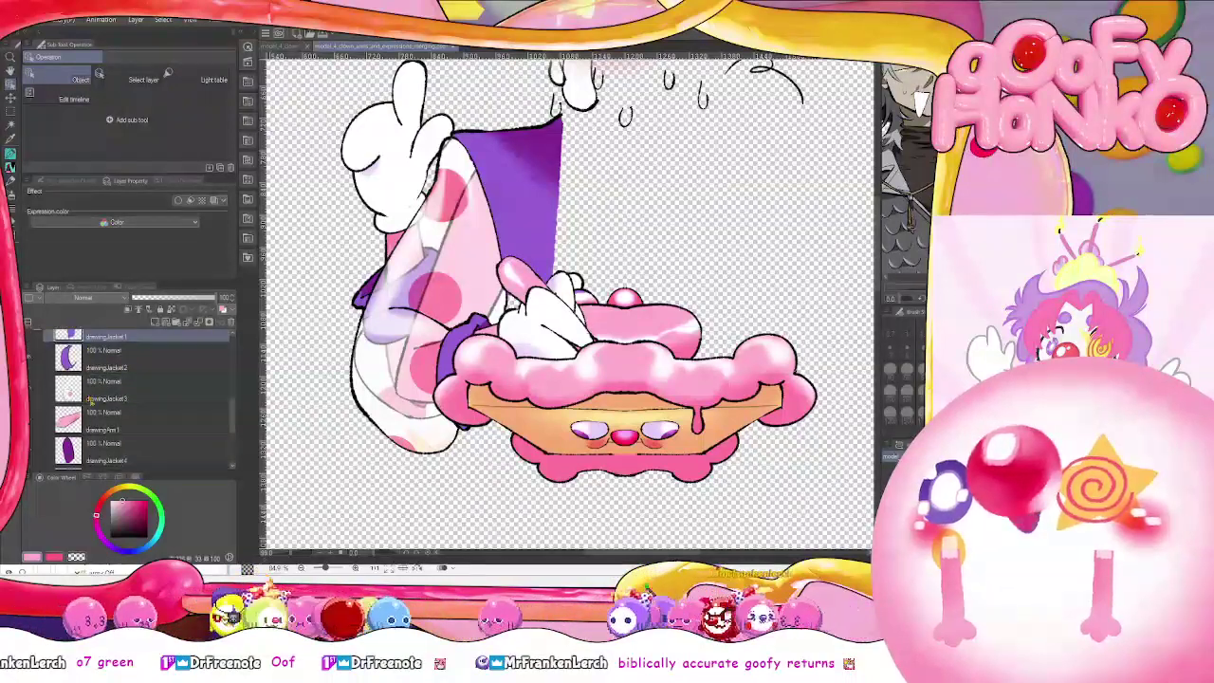
scroll(104, 406, down, 2)
click(123, 408)
scroll(124, 407, up, 2)
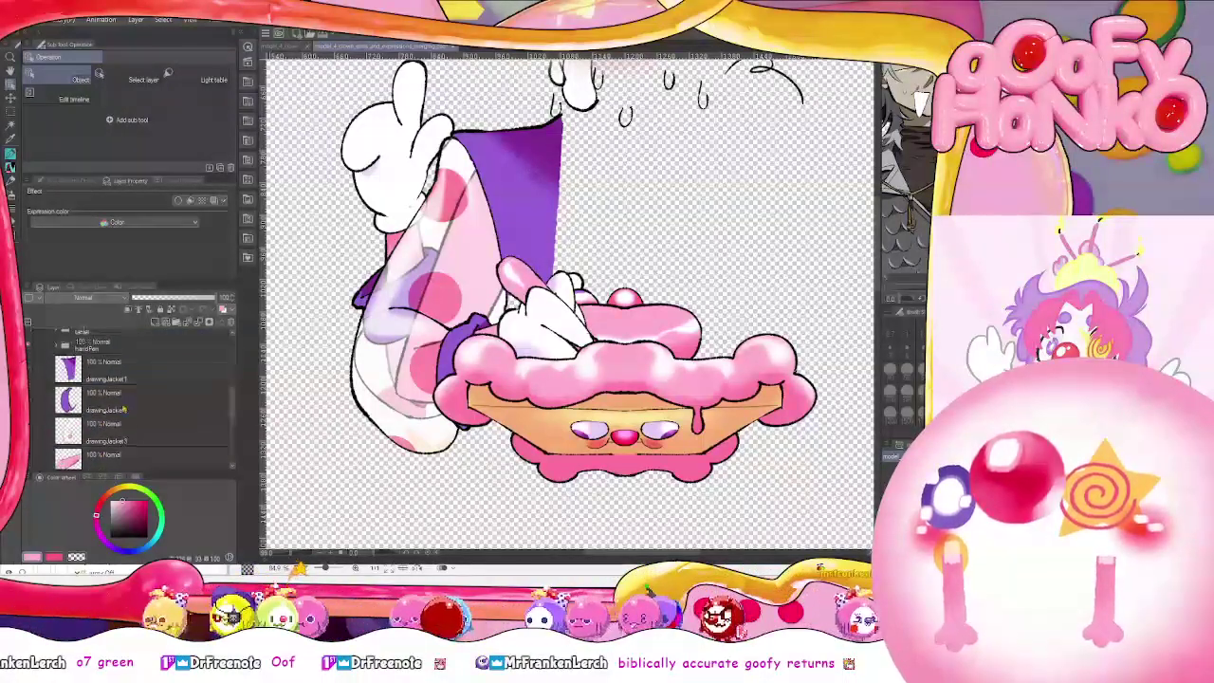
Paste a copy of Folder 13 directly above the drawingArm2 layer and try merging it into a single layer
click(128, 378)
scroll(124, 389, down, 2)
click(116, 459)
scroll(116, 445, down, 2)
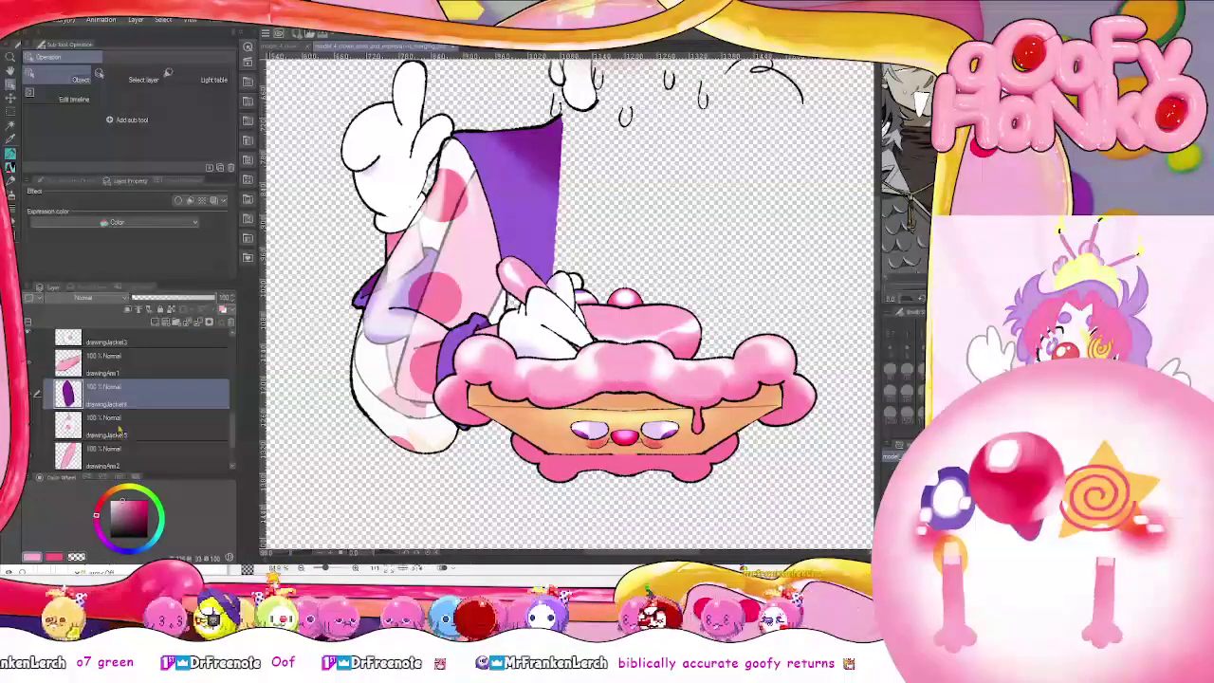
click(115, 458)
scroll(408, 294, down, 1)
key(ctrl+v)
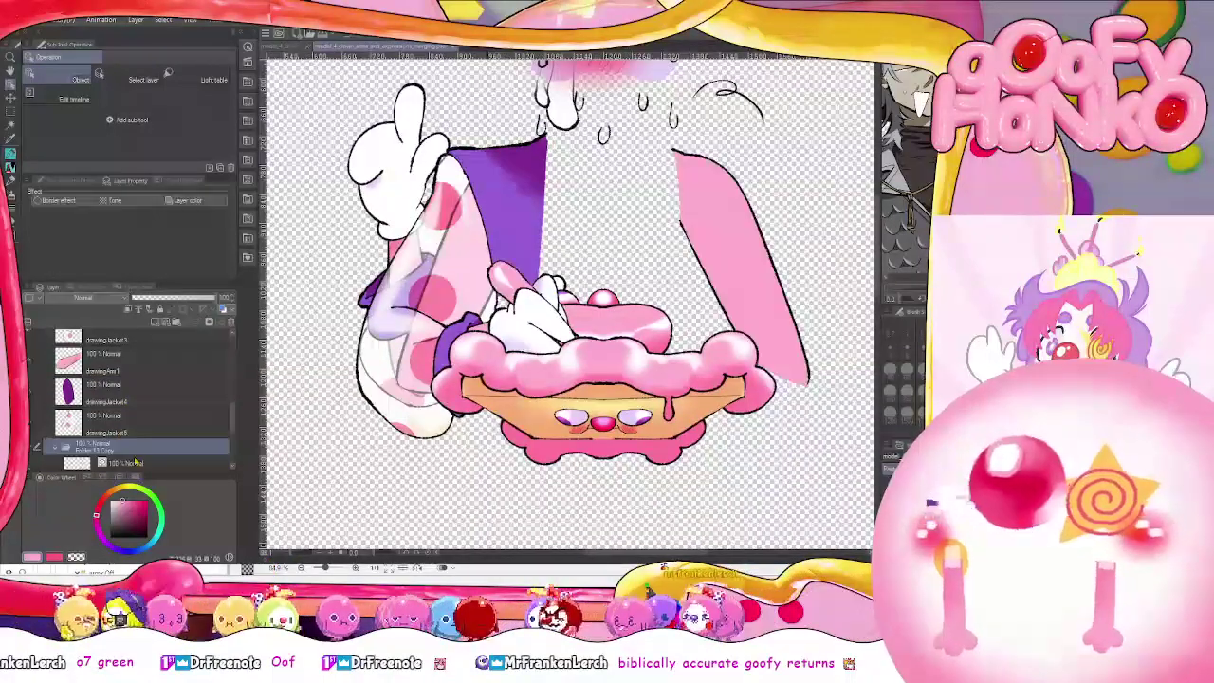
key(shift+alt+e)
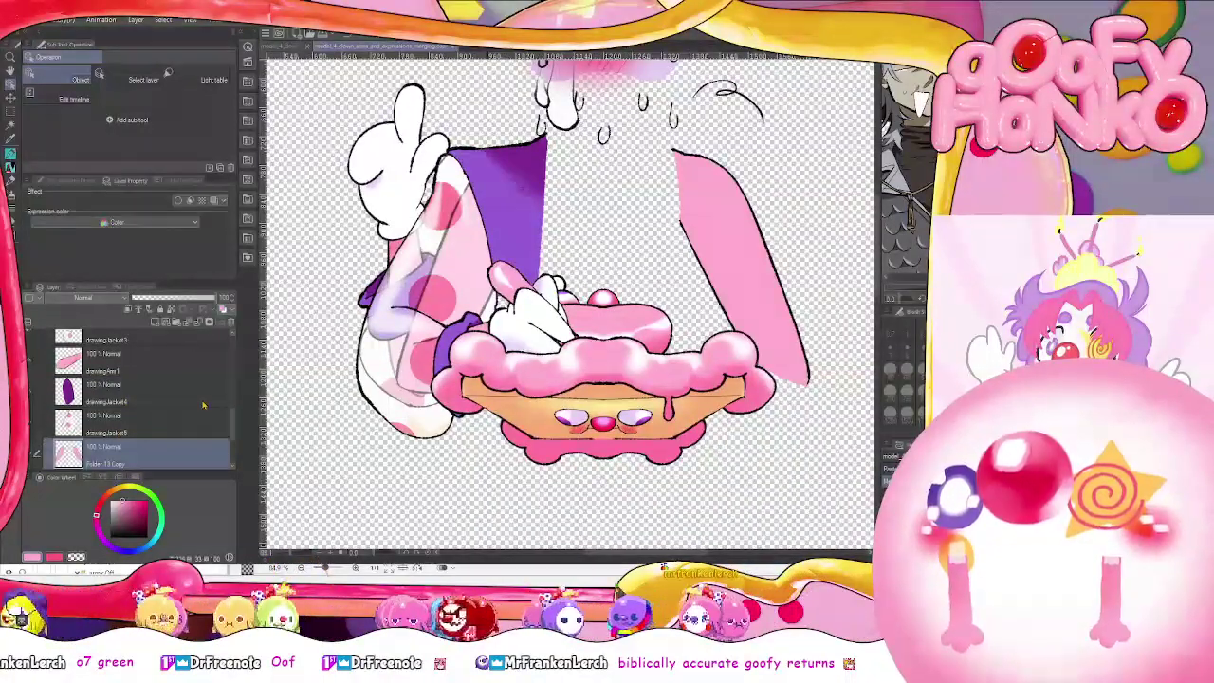
key(ctrl+z)
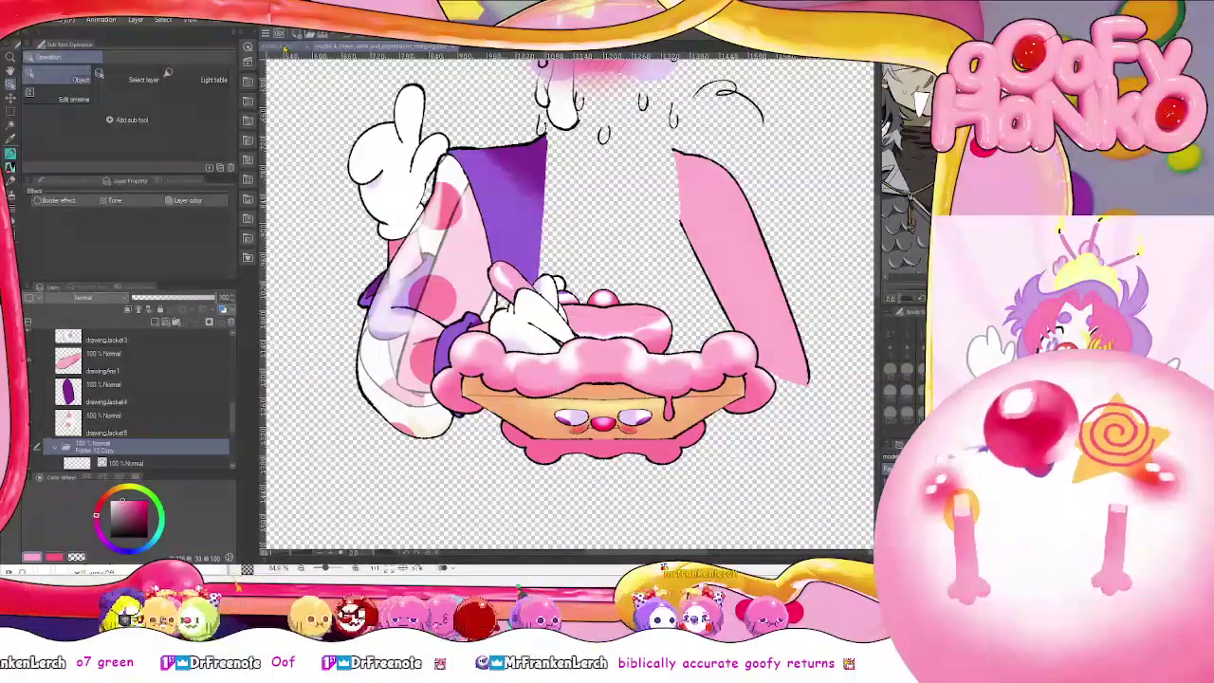
Switch to the full-colour clown model document, locate the arm's pink shading layer, and copy it
click(288, 46)
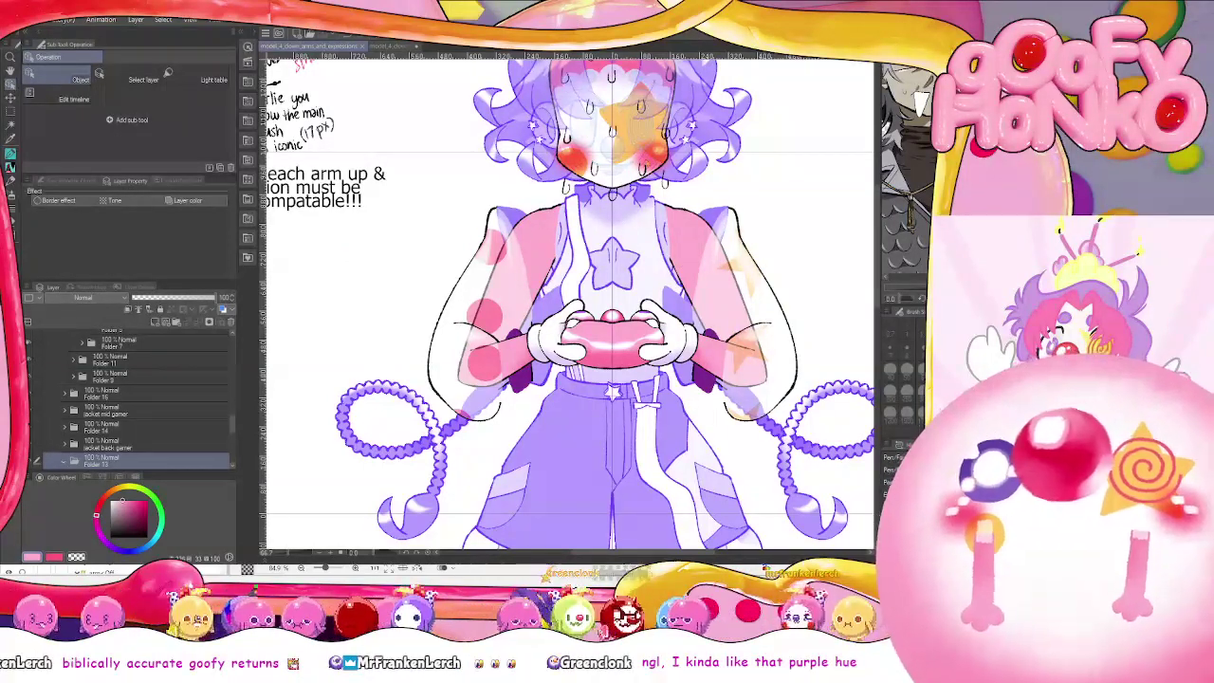
key(ctrl+Tab)
scroll(552, 106, up, 4)
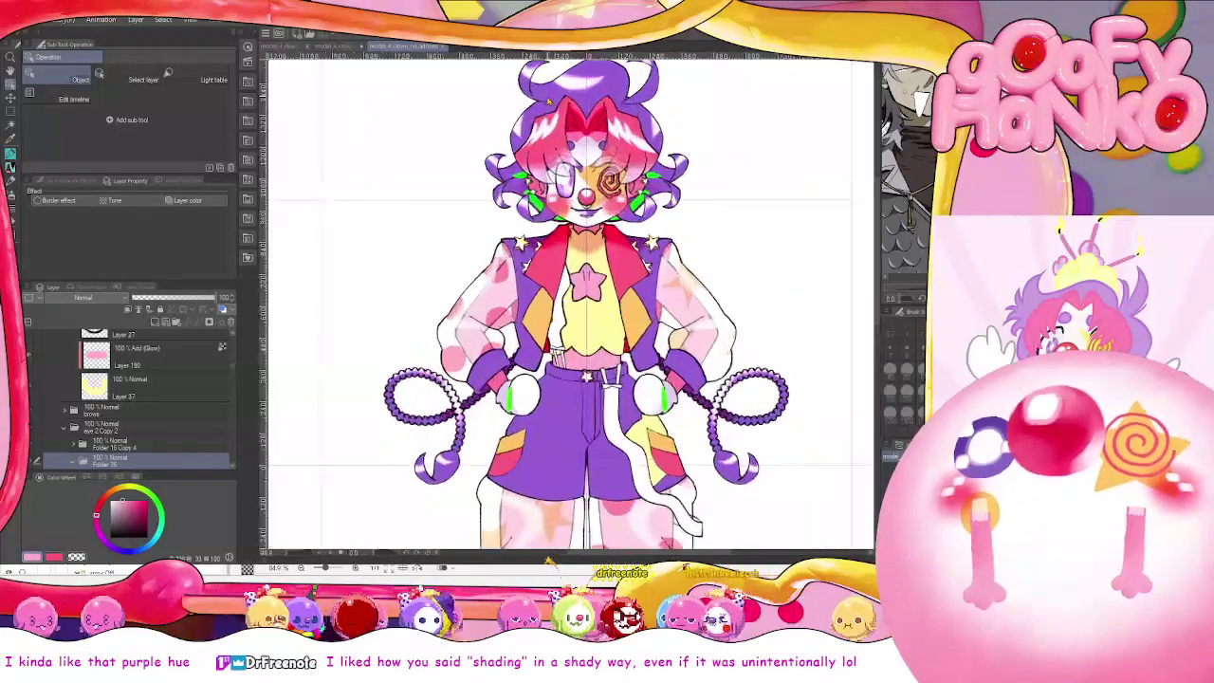
ctrl+shift+click(484, 370)
scroll(109, 408, down, 3)
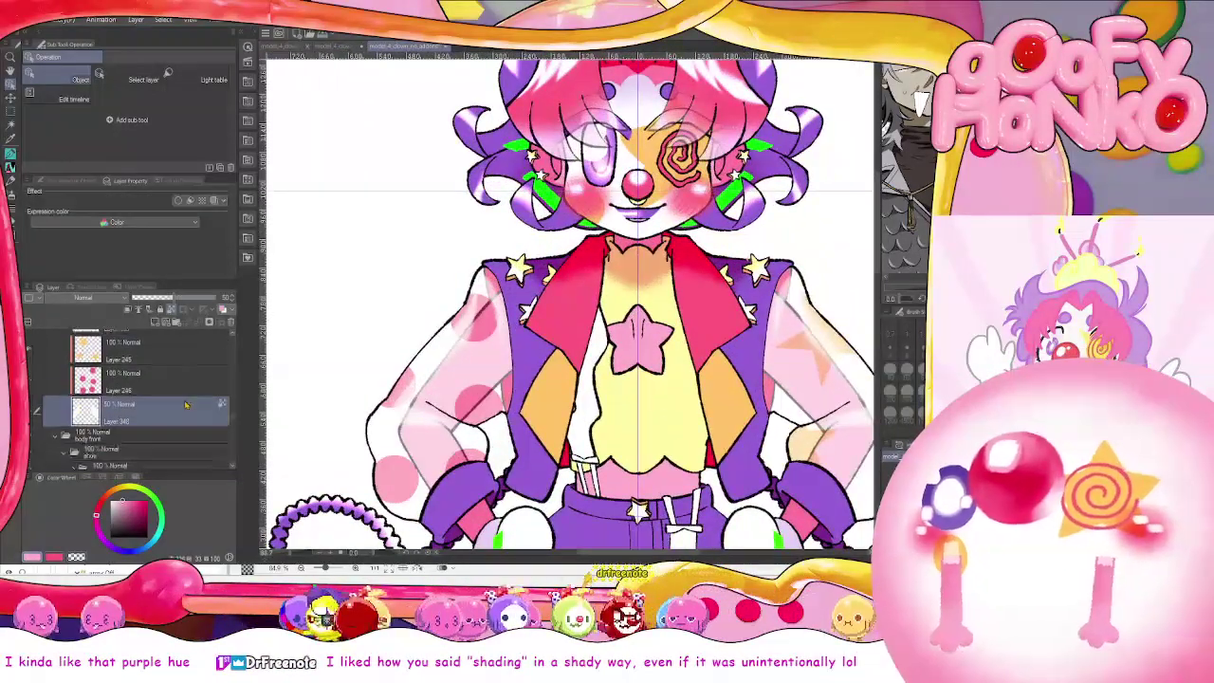
scroll(109, 407, down, 5)
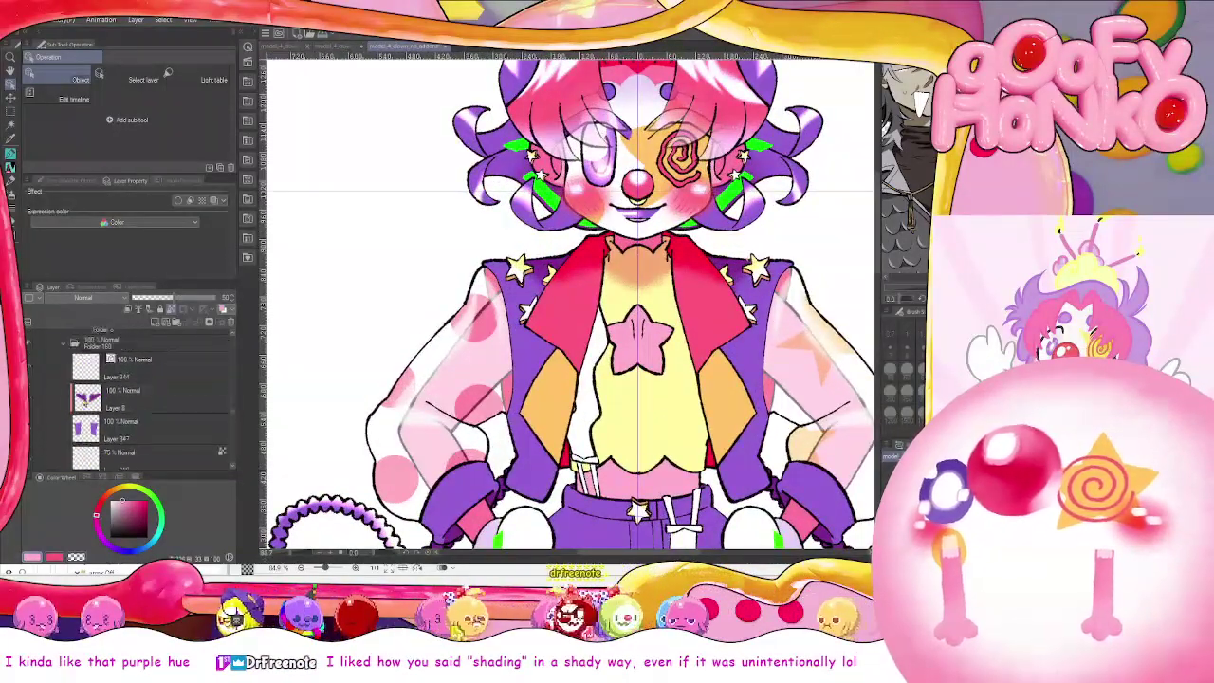
click(30, 415)
ctrl+shift+click(462, 344)
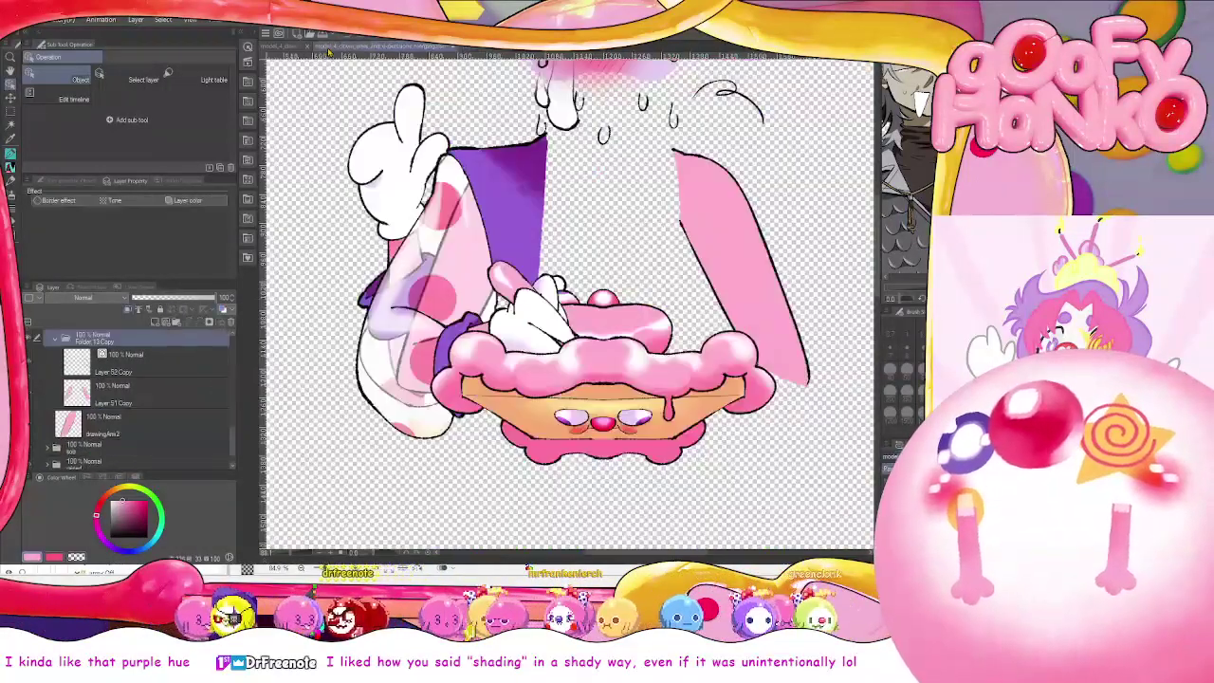
Return to the source artwork, paste the shading between Layer 52 and Layer 51, and clip it to the arm fill
click(340, 46)
click(284, 46)
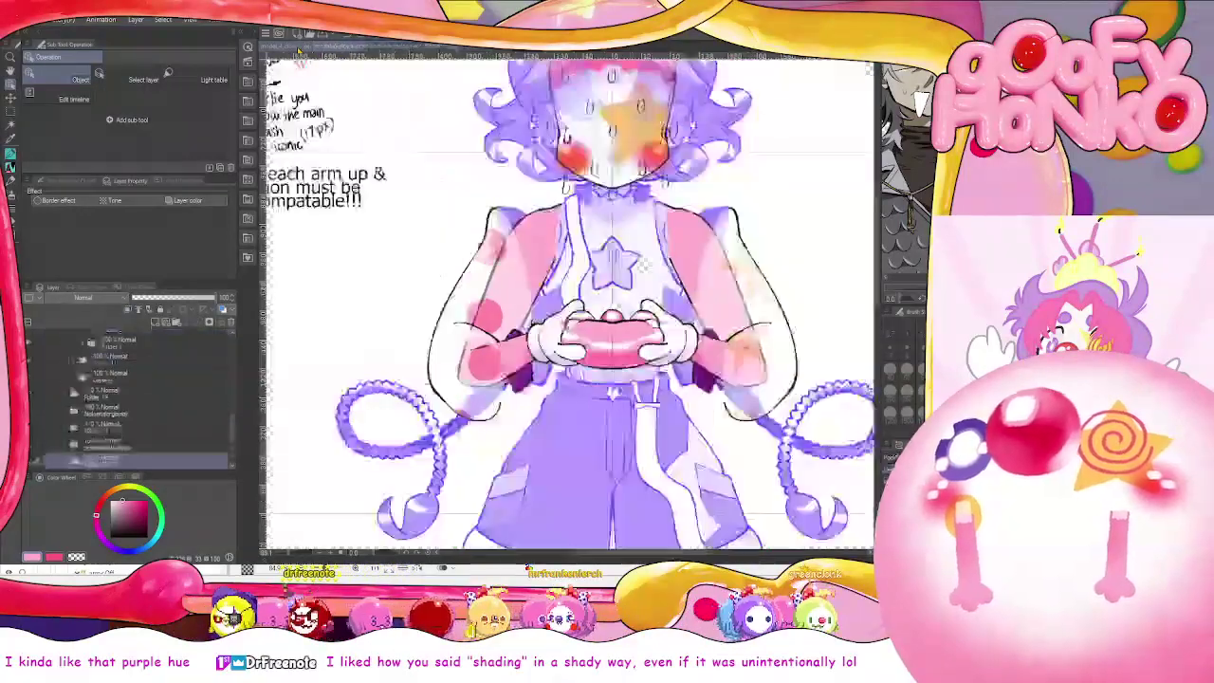
key(ctrl+v)
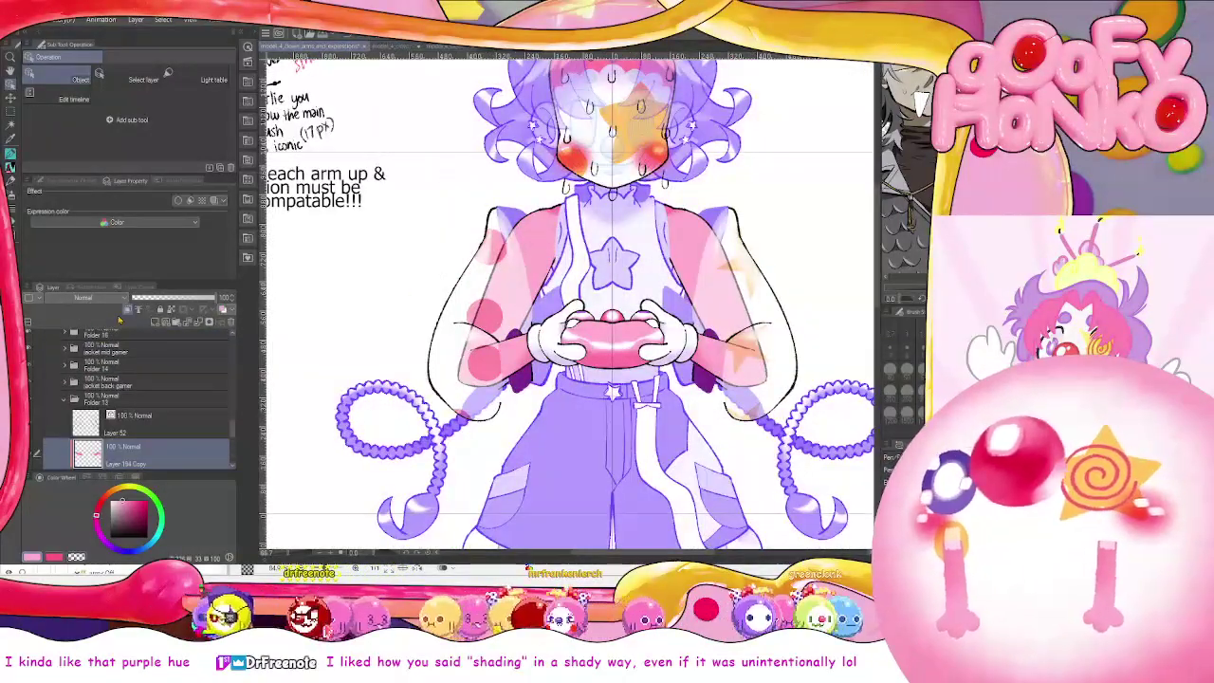
click(127, 309)
scroll(602, 198, up, 3)
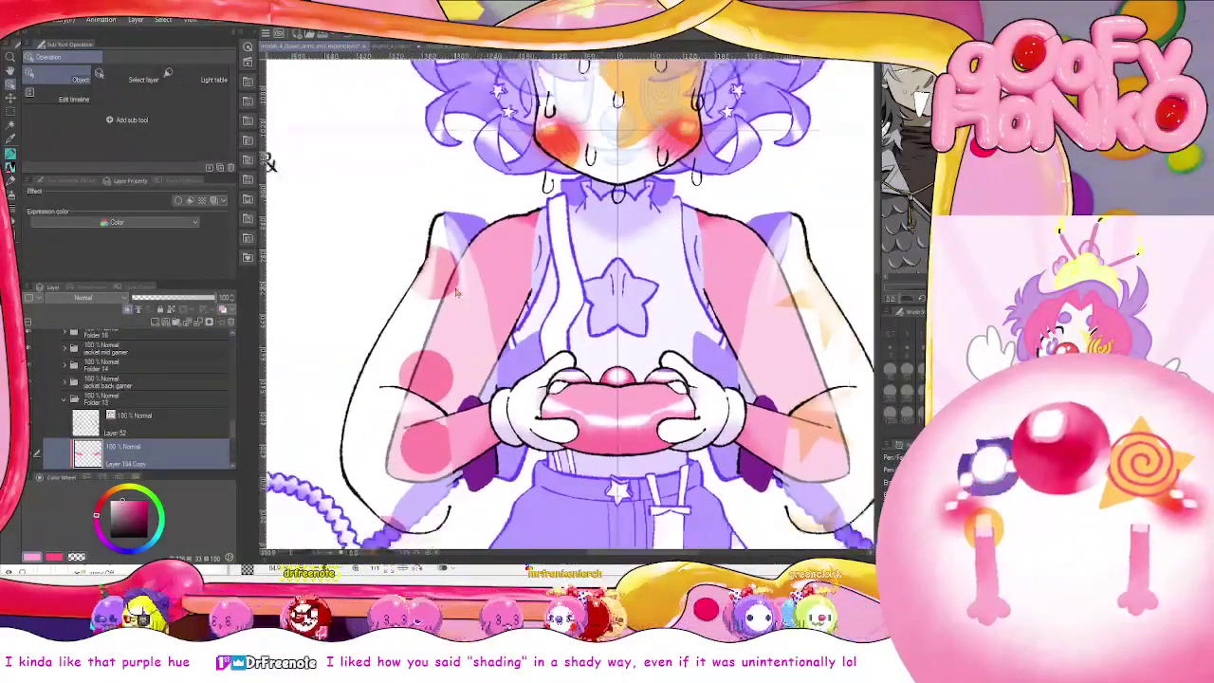
scroll(132, 430, down, 2)
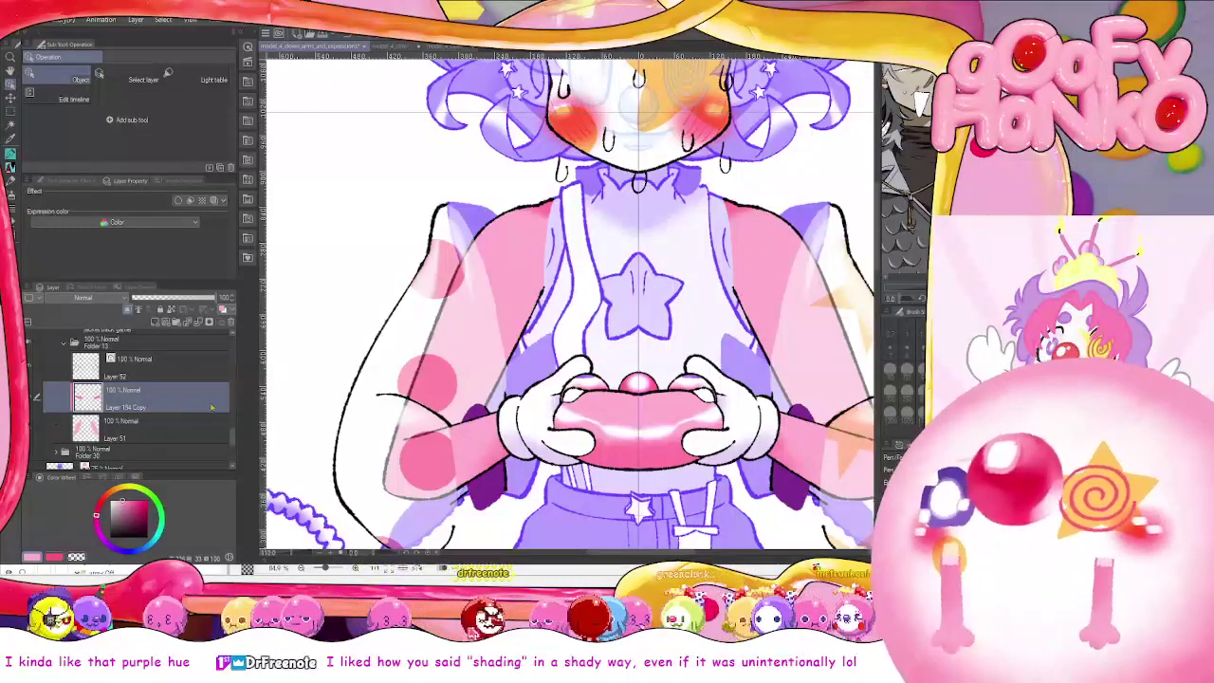
Replace the earlier Folder 13 copy in the separated parts document with the newly shaded folder and merge it into one layer
click(150, 345)
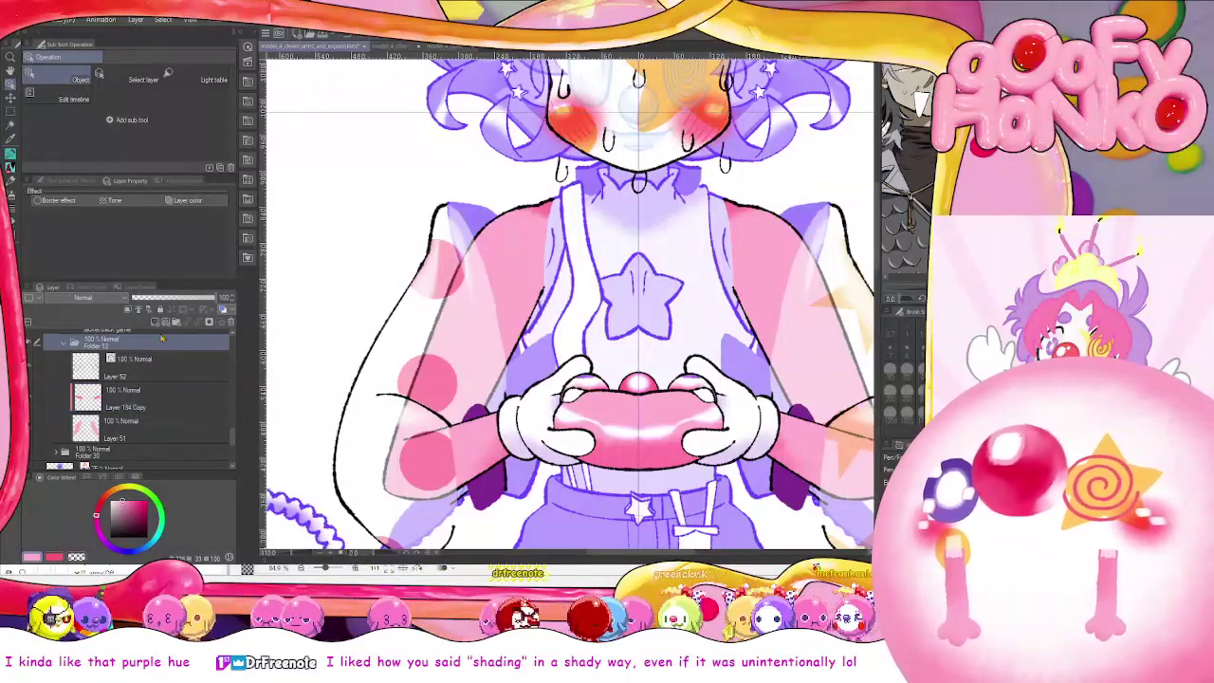
click(399, 47)
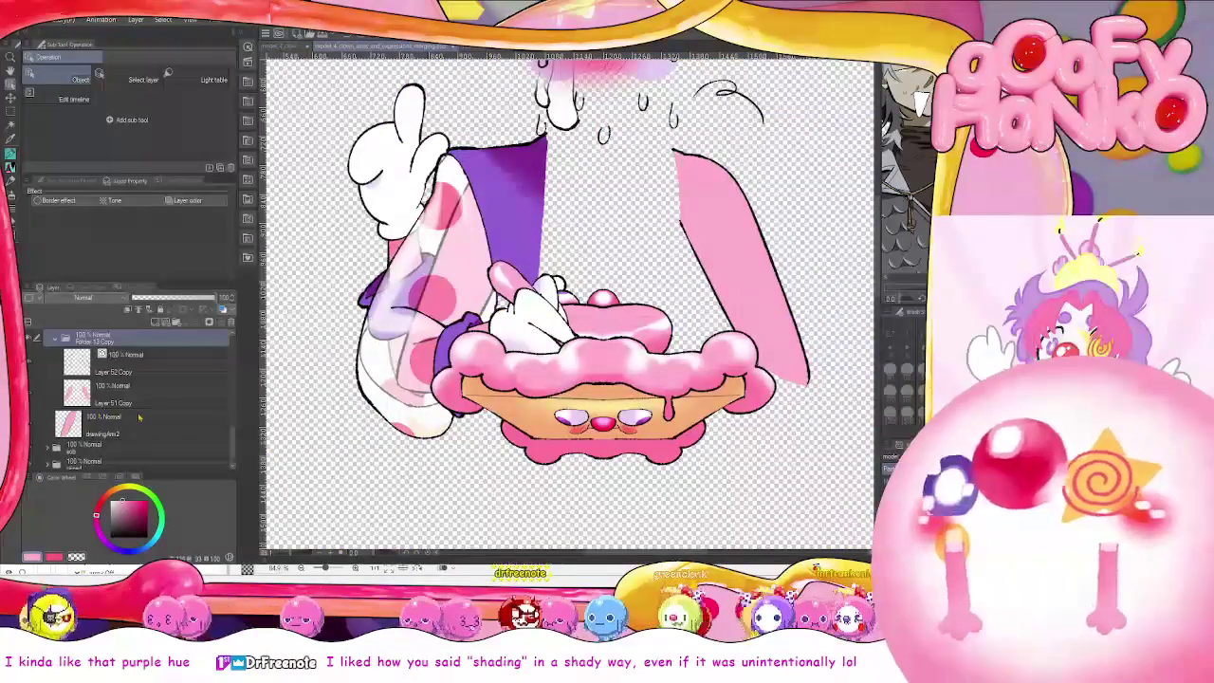
click(537, 216)
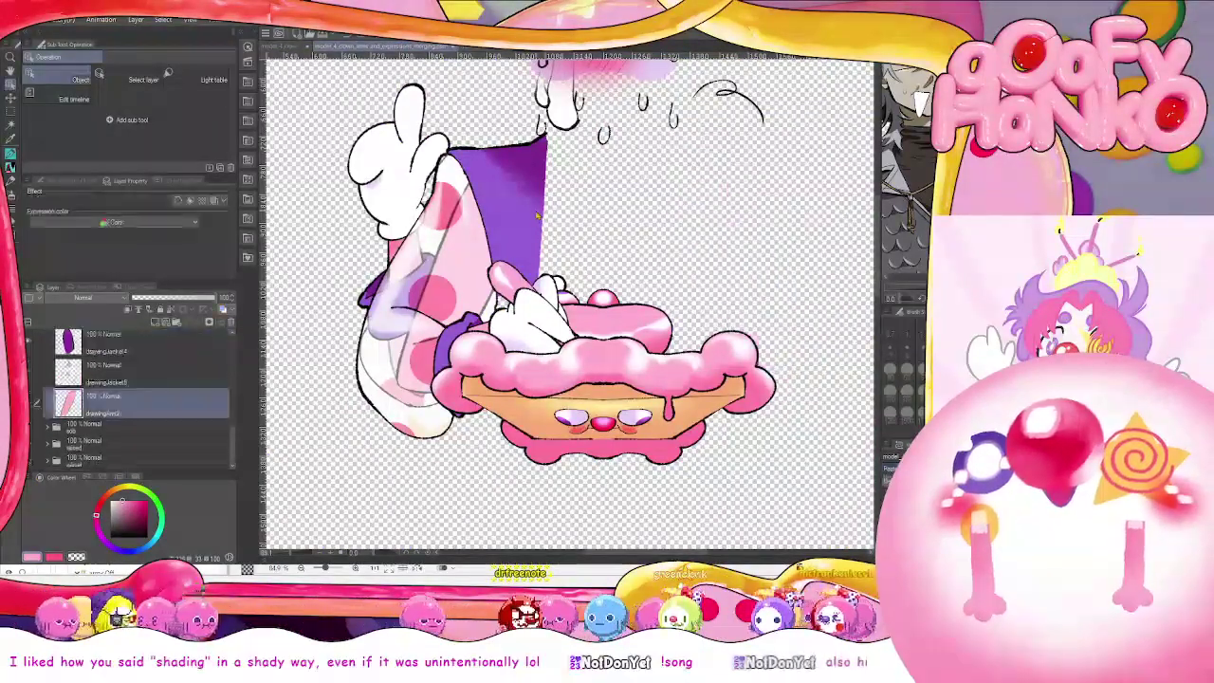
key(ctrl+z)
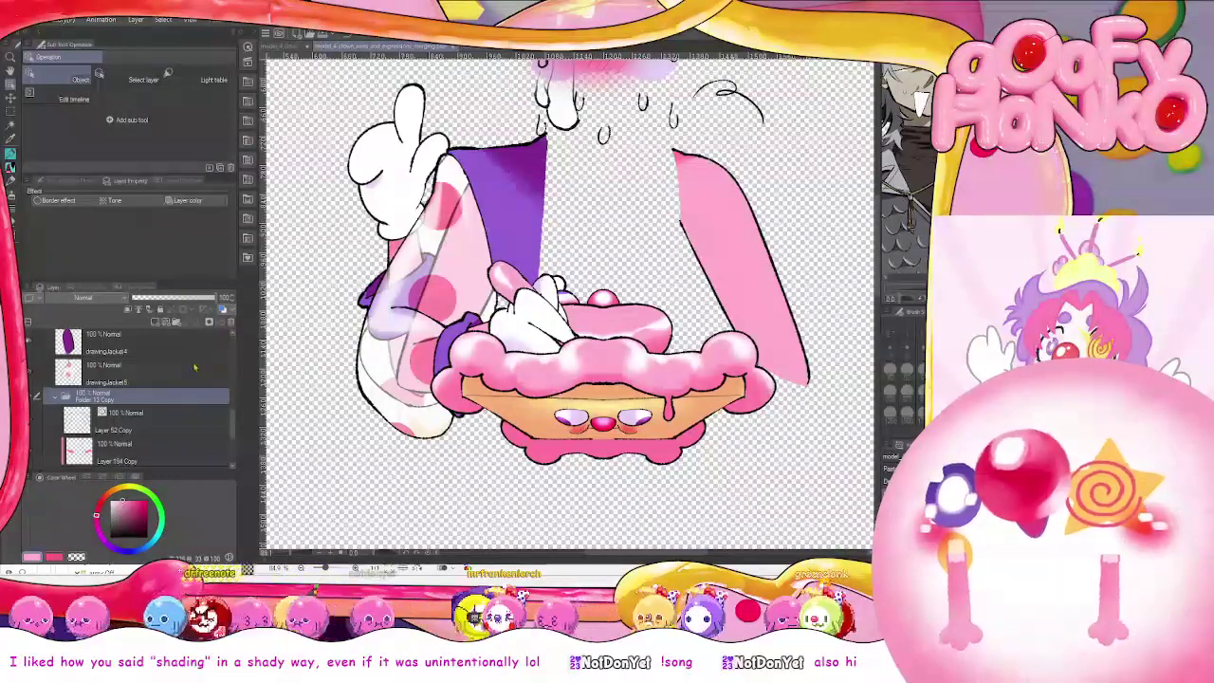
key(shift+alt+e)
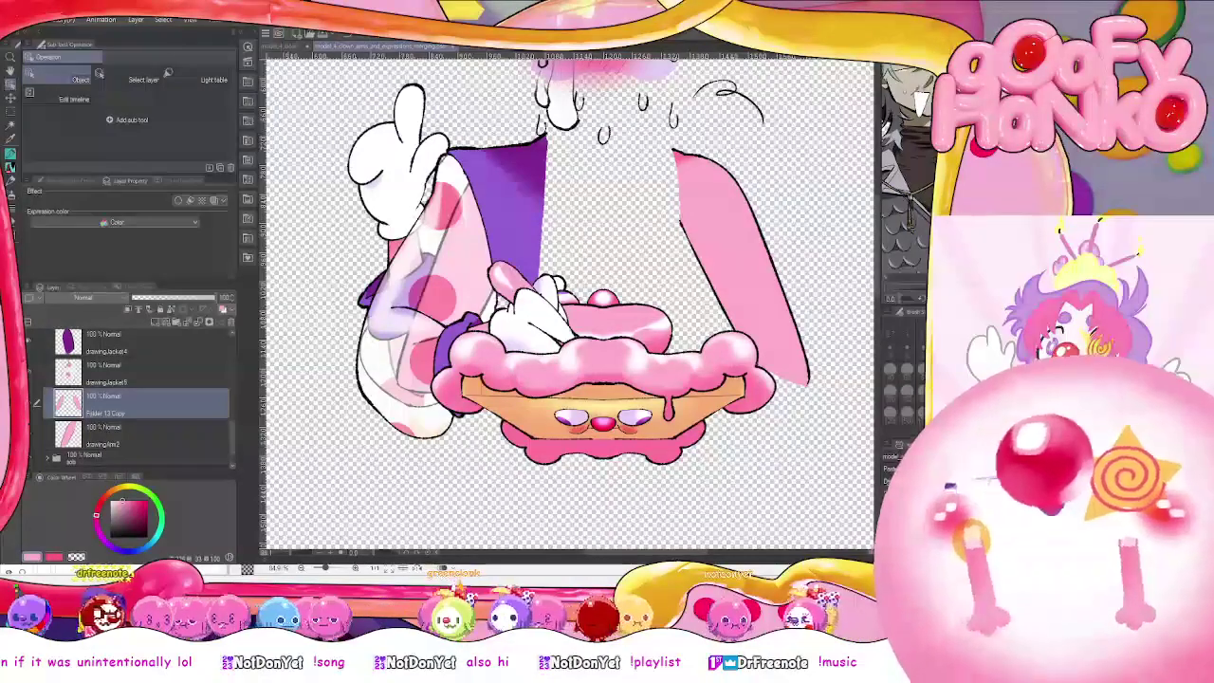
Delete the unneeded arm on the right half of the Folder 13 Copy layer with a rectangular selection, and deselect
click(10, 111)
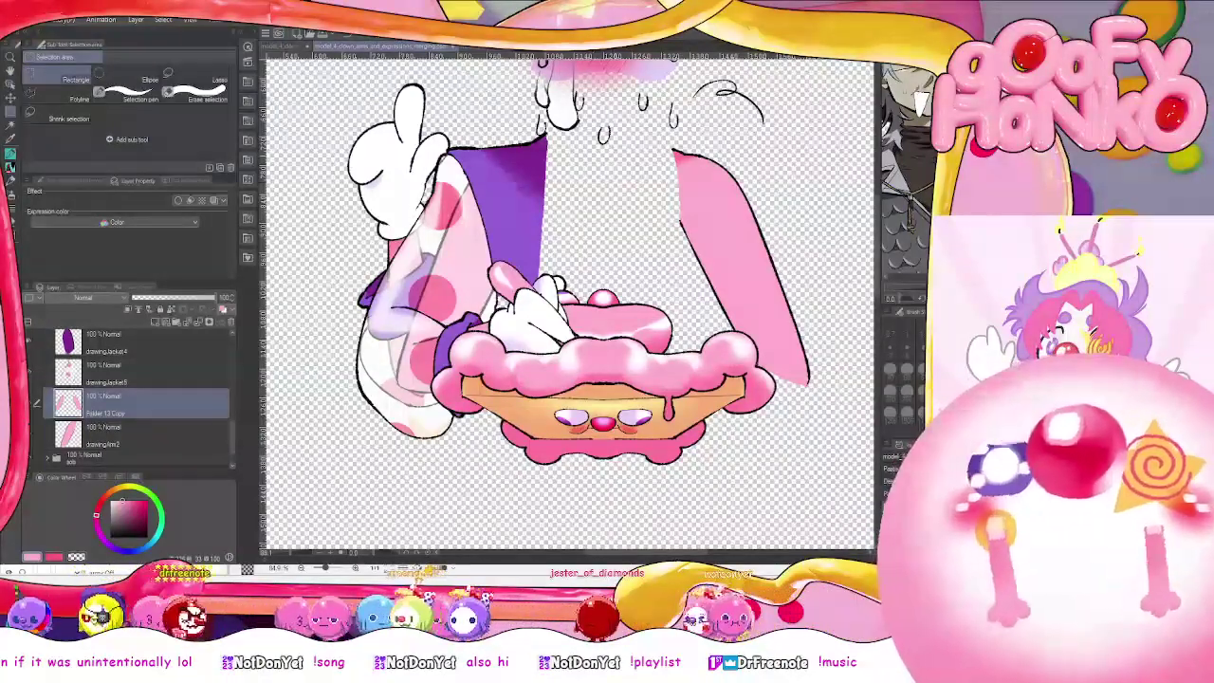
drag(642, 127, 832, 417)
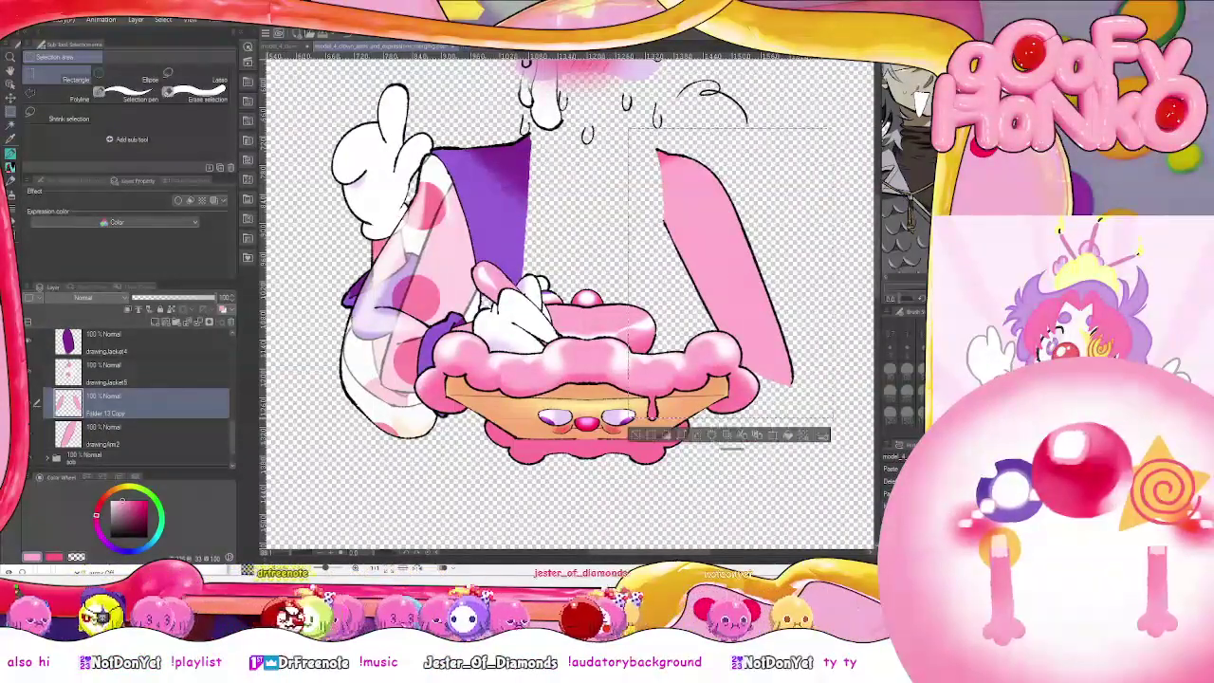
key(Delete)
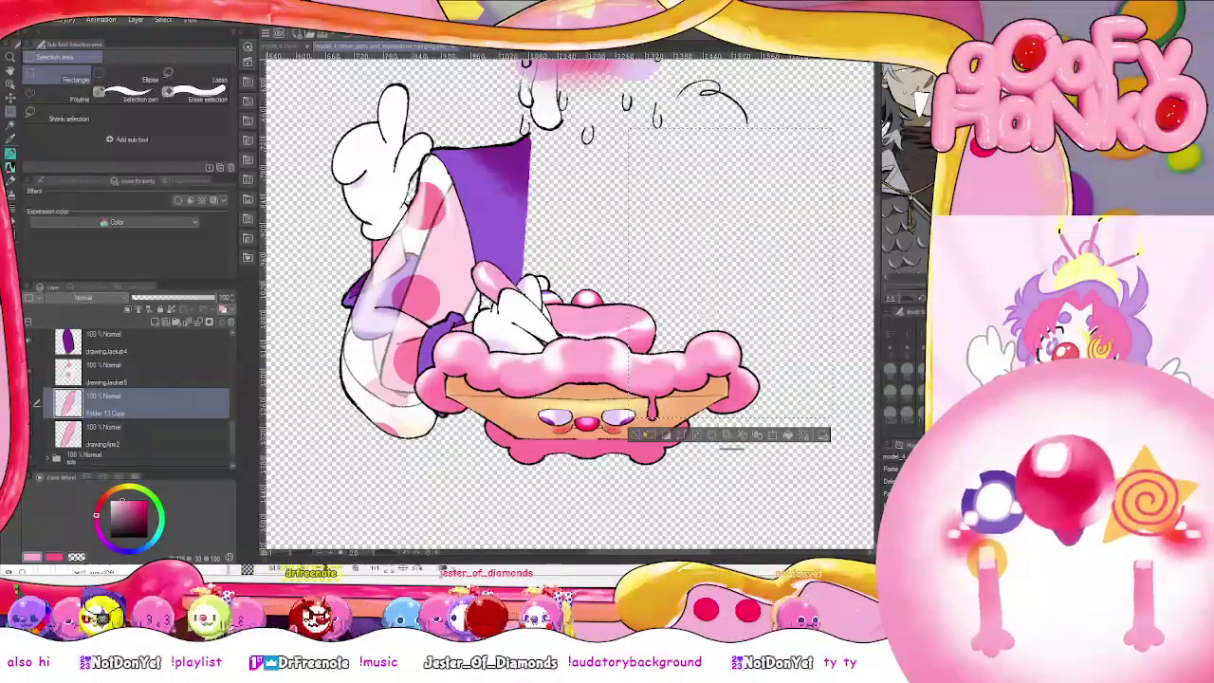
key(ctrl+d)
Merge the Folder 13 Copy layer down into drawingArm2
click(149, 436)
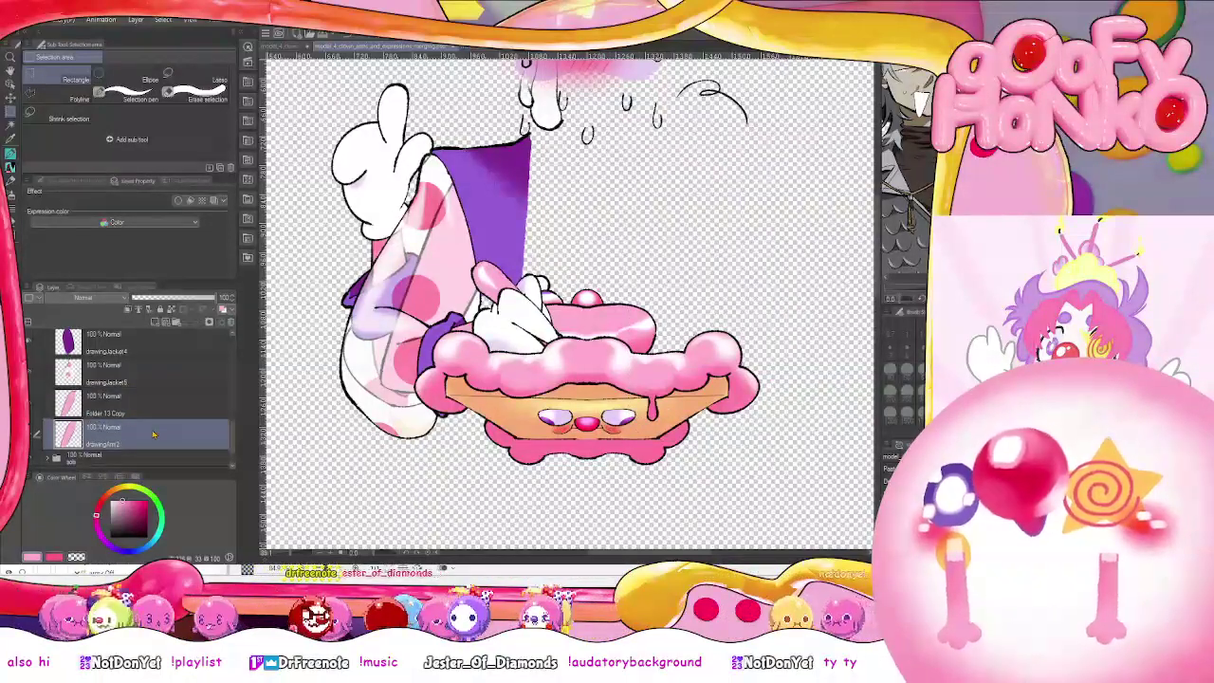
click(186, 406)
key(ctrl+e)
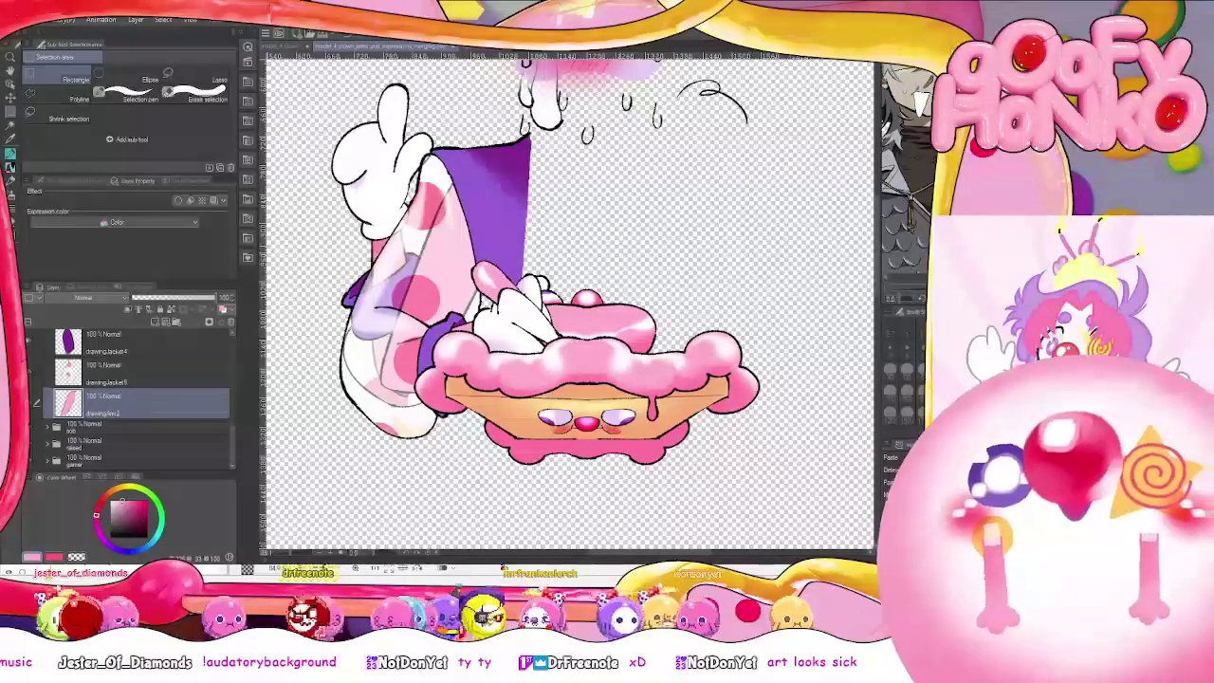
scroll(560, 241, up, 1)
scroll(559, 241, down, 2)
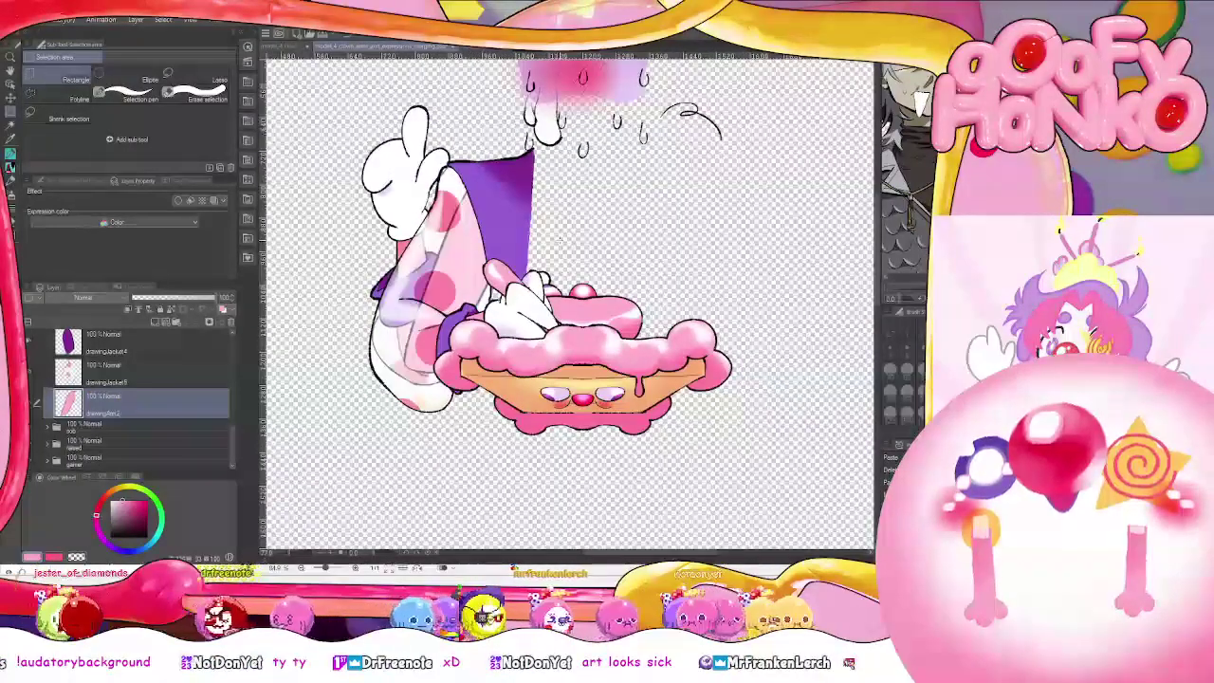
scroll(558, 238, up, 2)
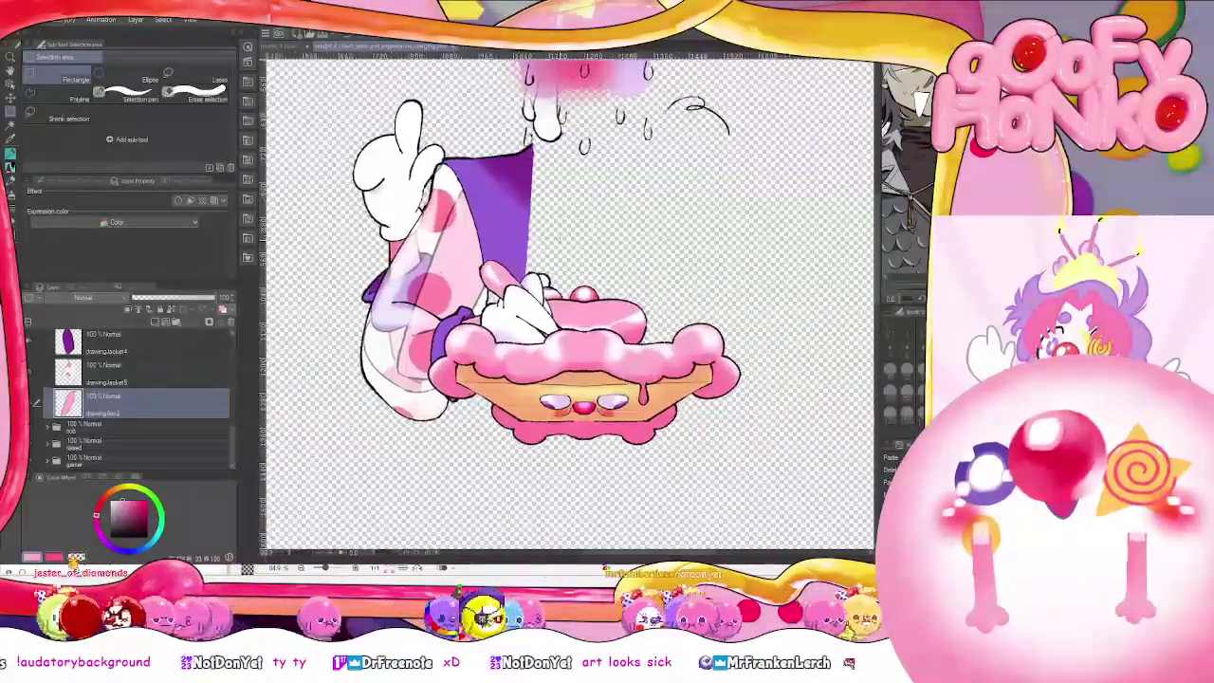
scroll(558, 238, down, 3)
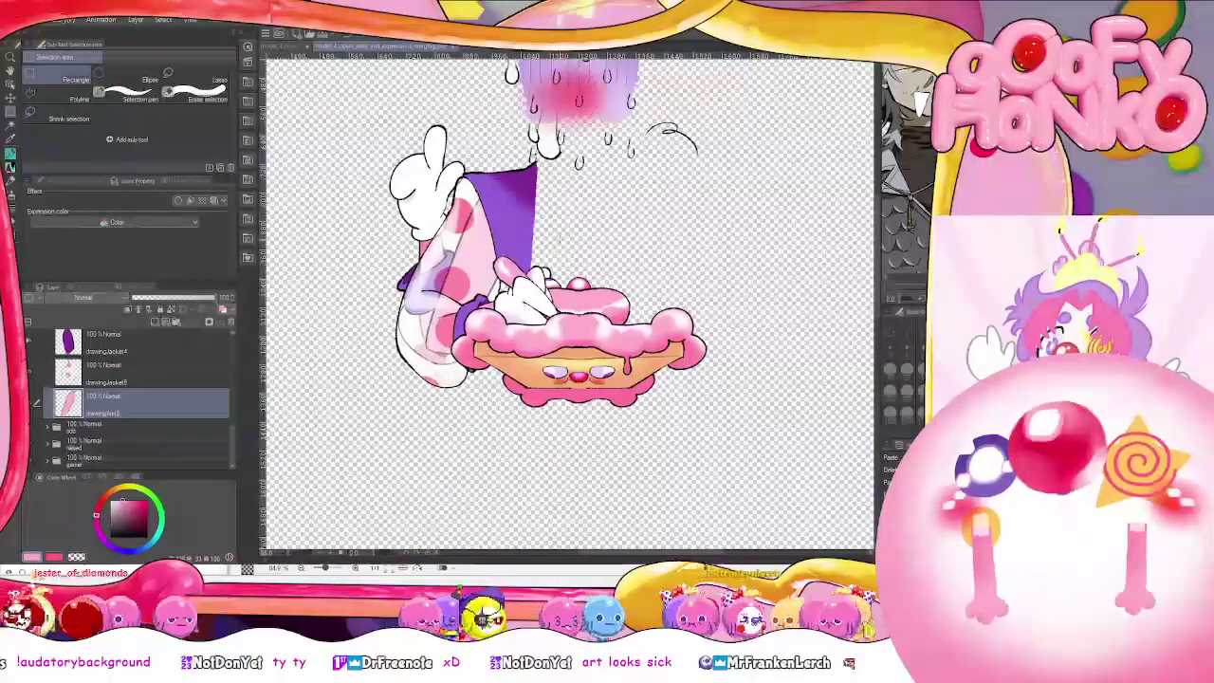
Save the separated parts document and switch to the clown model in Live2D Cubism Editor
scroll(569, 298, down, 1)
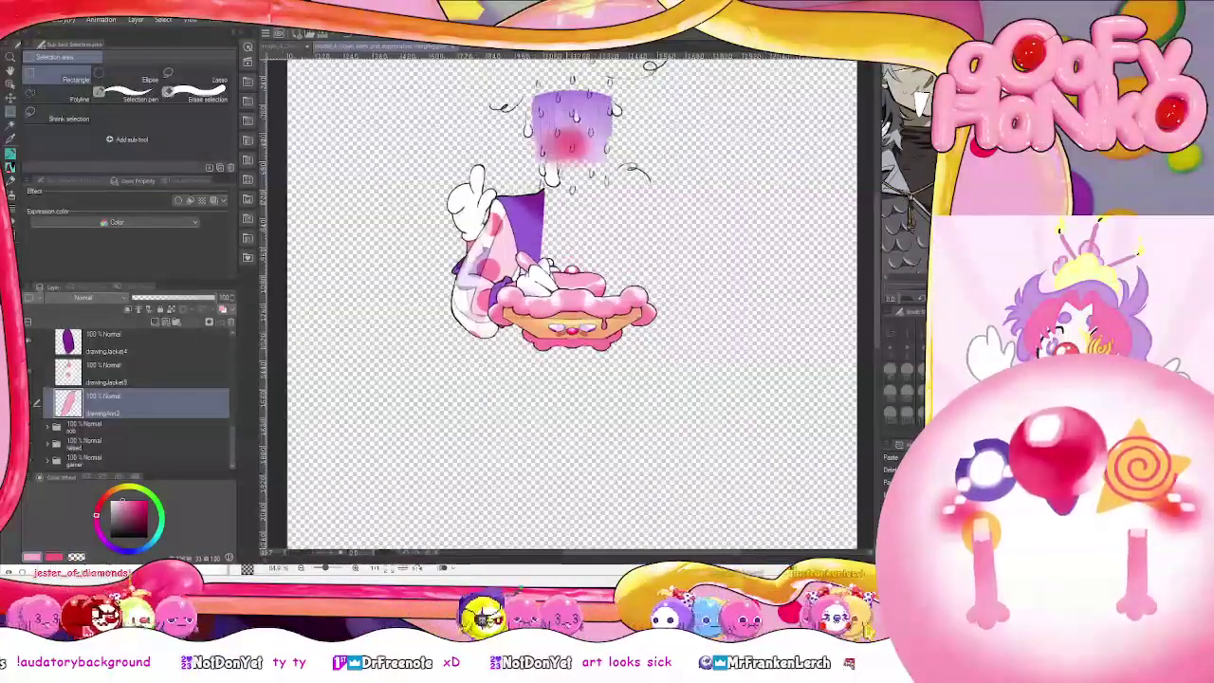
scroll(571, 175, up, 2)
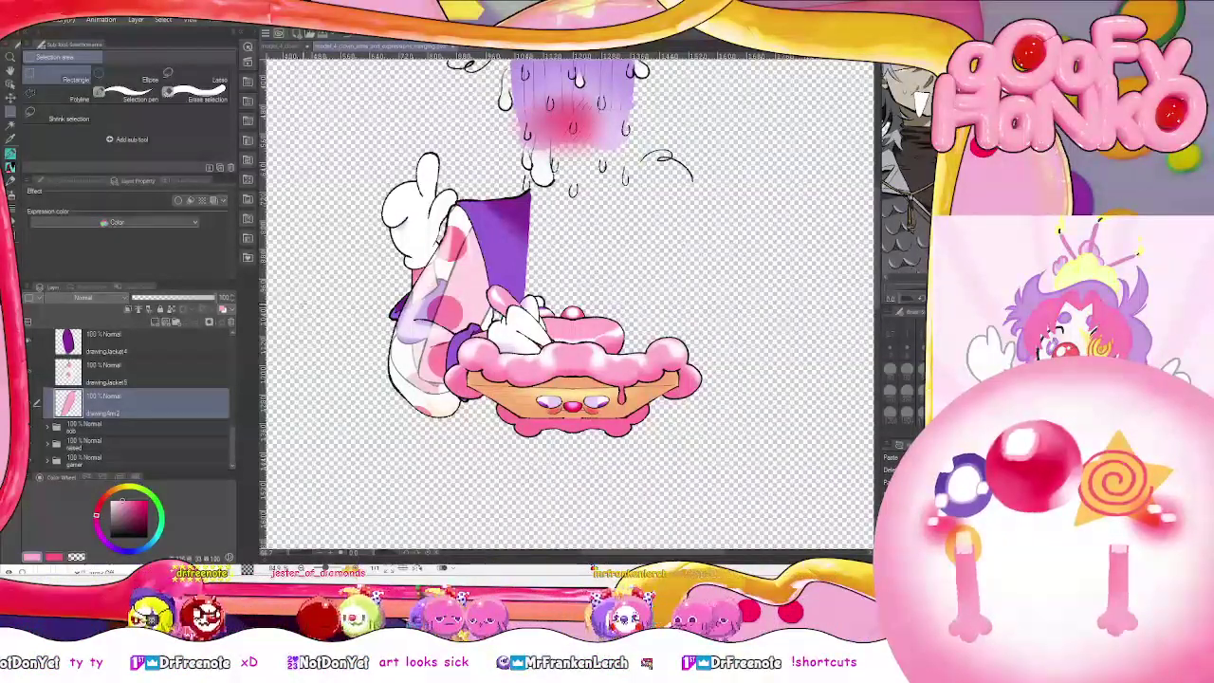
key(ctrl+s)
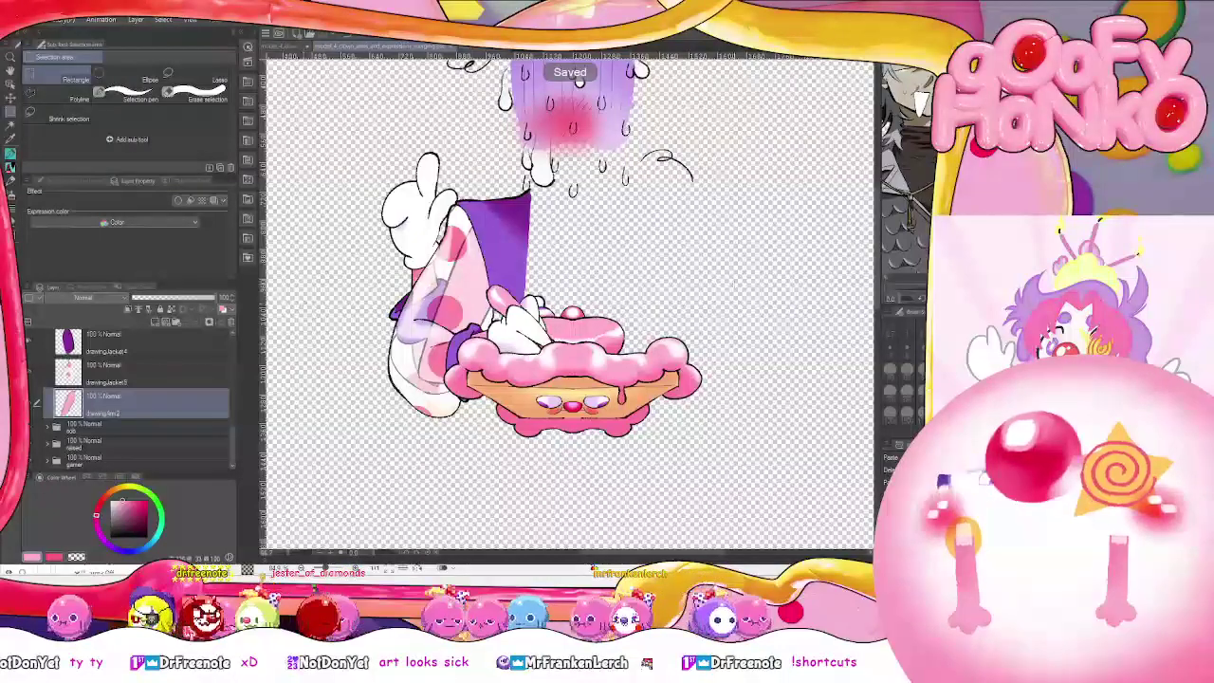
key(alt+Tab)
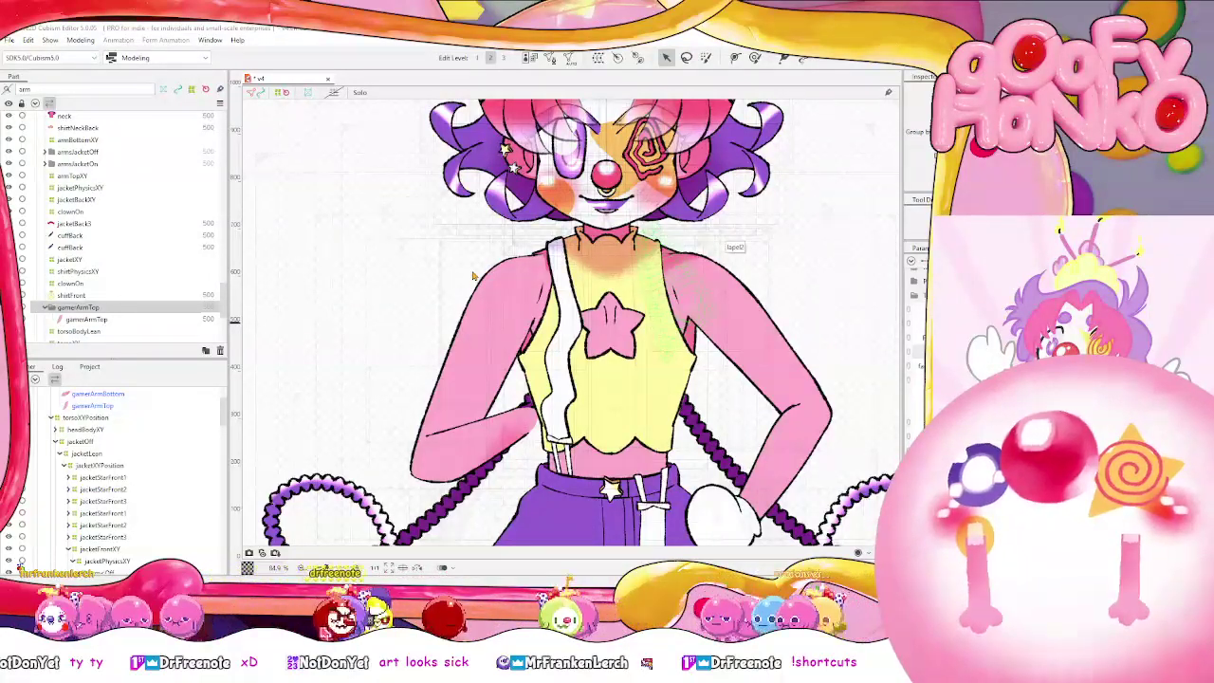
Switch the display to the full-scale model image, collapse the arms and expressions PSD part, and select the gamerArmTop mesh
key(t)
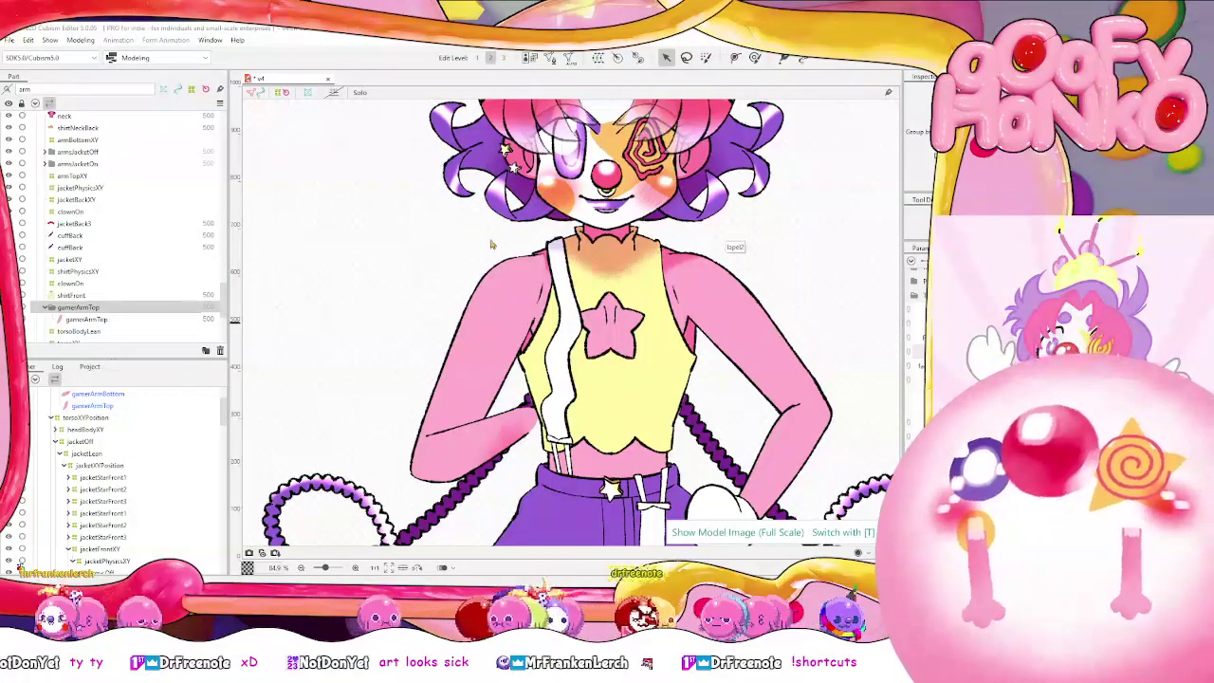
scroll(111, 139, up, 20)
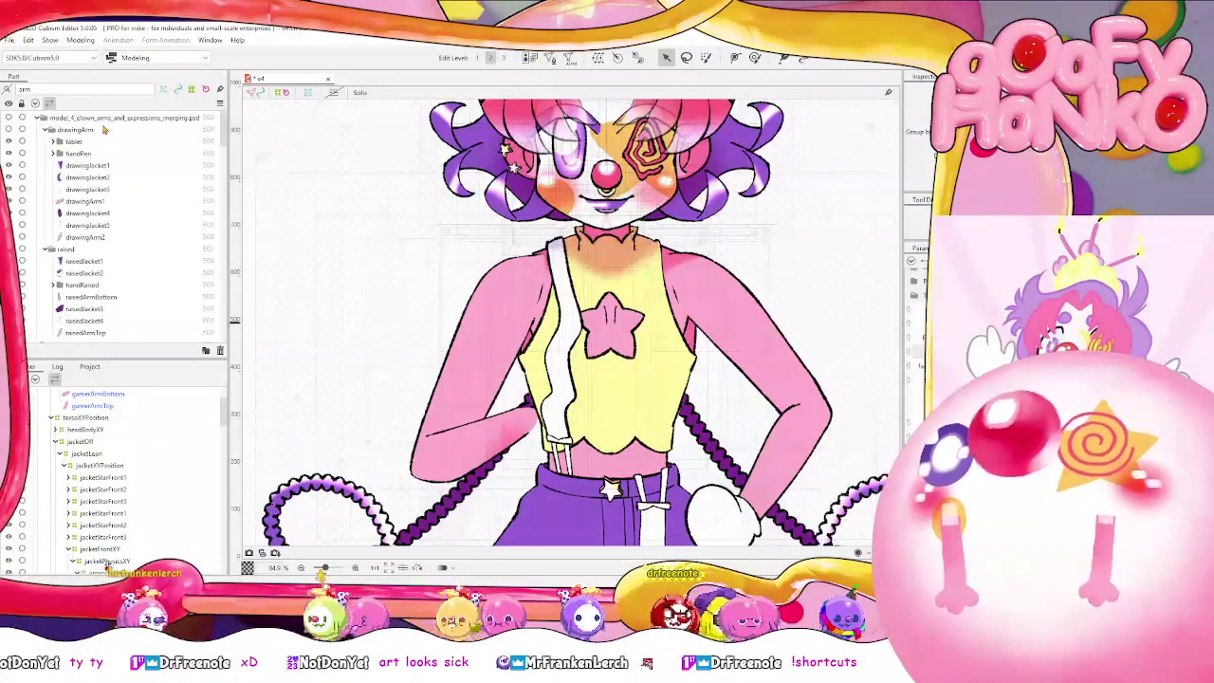
click(36, 118)
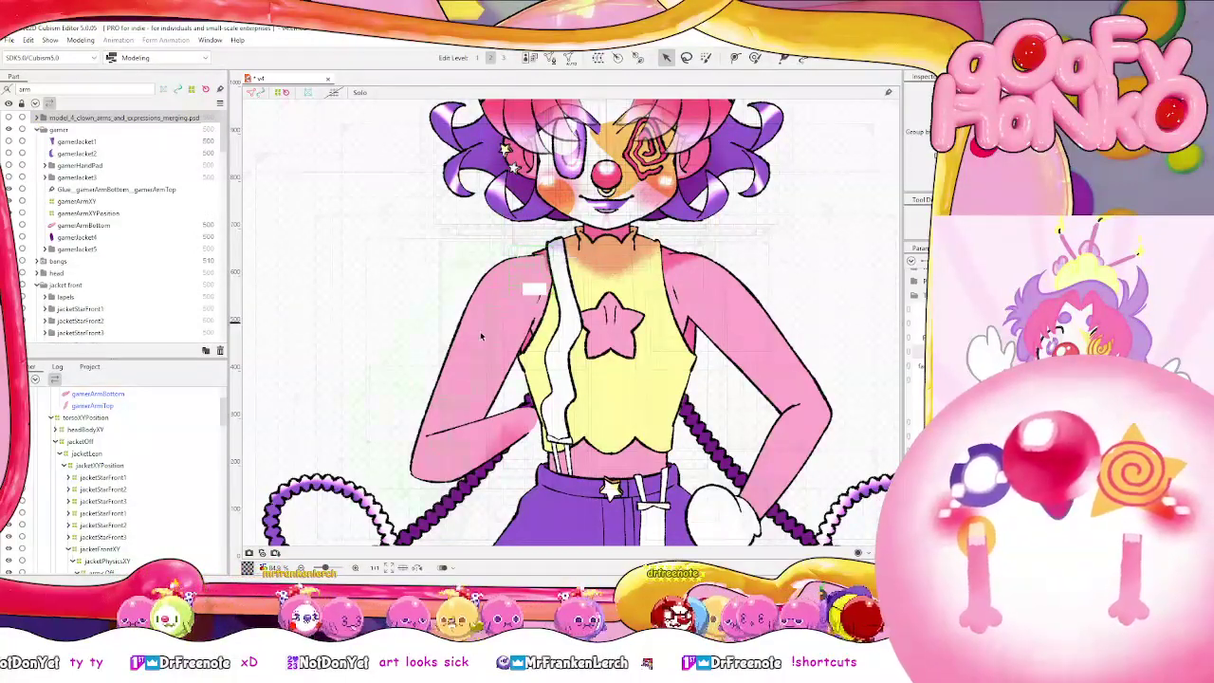
right_click(501, 298)
mouse_move(560, 341)
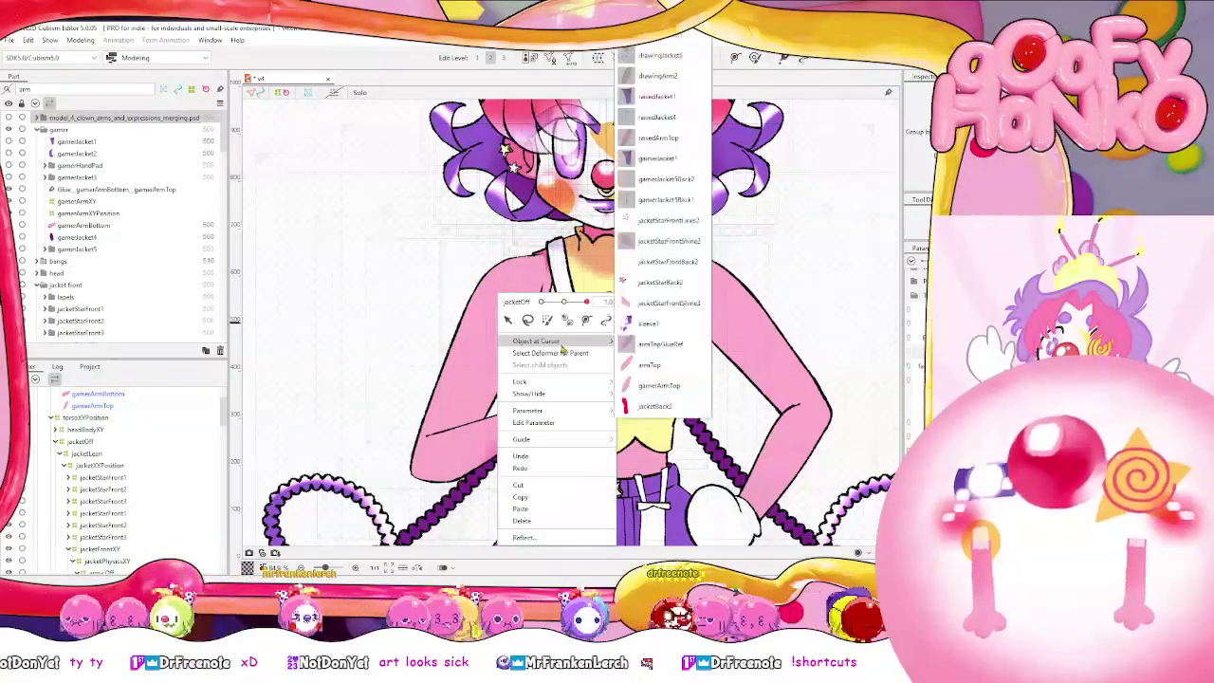
click(659, 385)
scroll(536, 263, up, 5)
drag(537, 264, 471, 311)
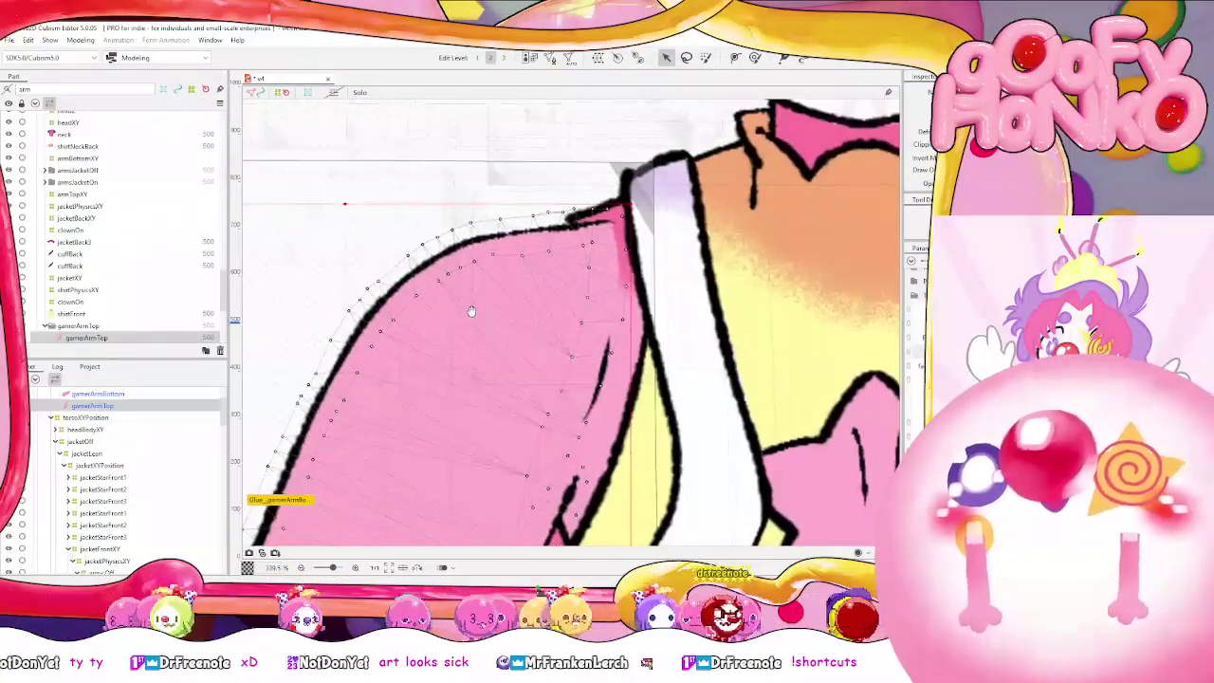
Expand the arms and expressions PSD part and compare gamerArmTop's shoulder between the texture and full-scale model image displays
scroll(68, 178, up, 12)
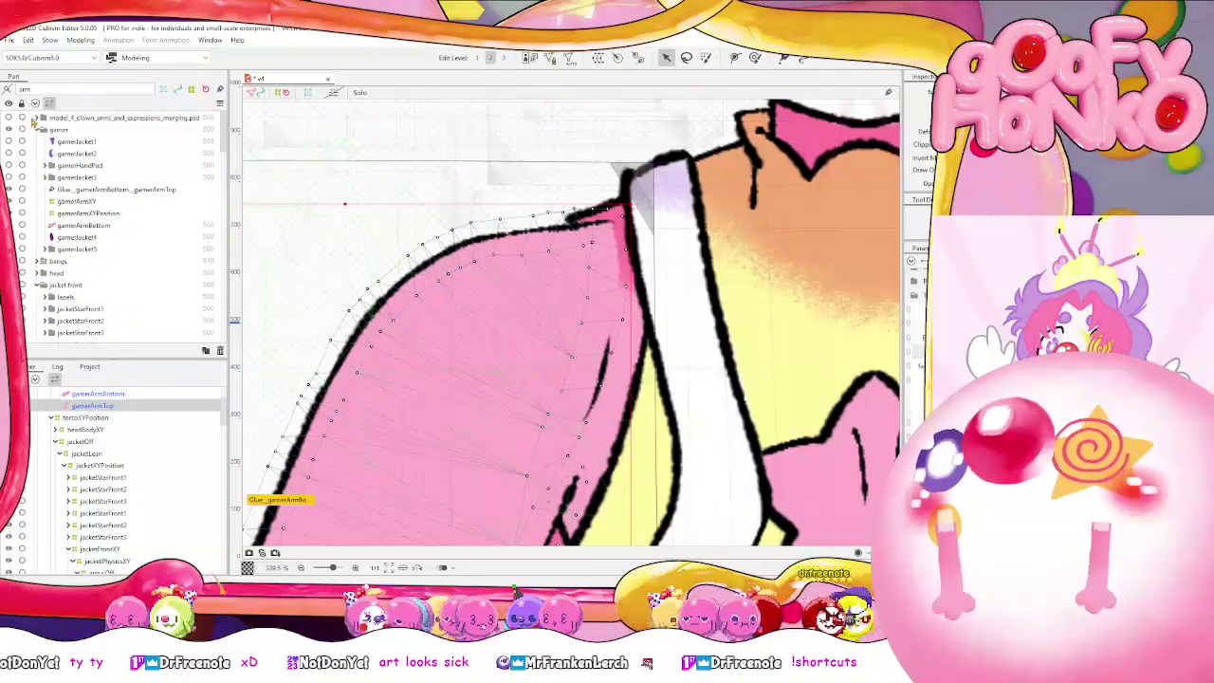
click(35, 119)
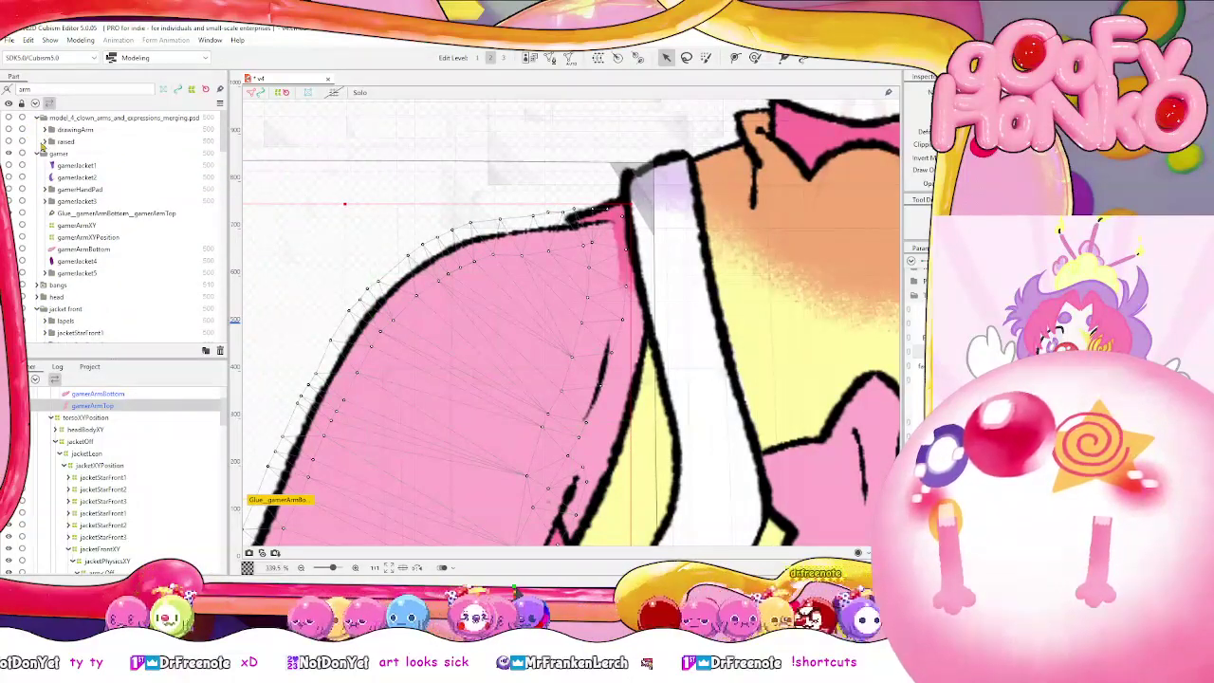
click(43, 141)
click(44, 140)
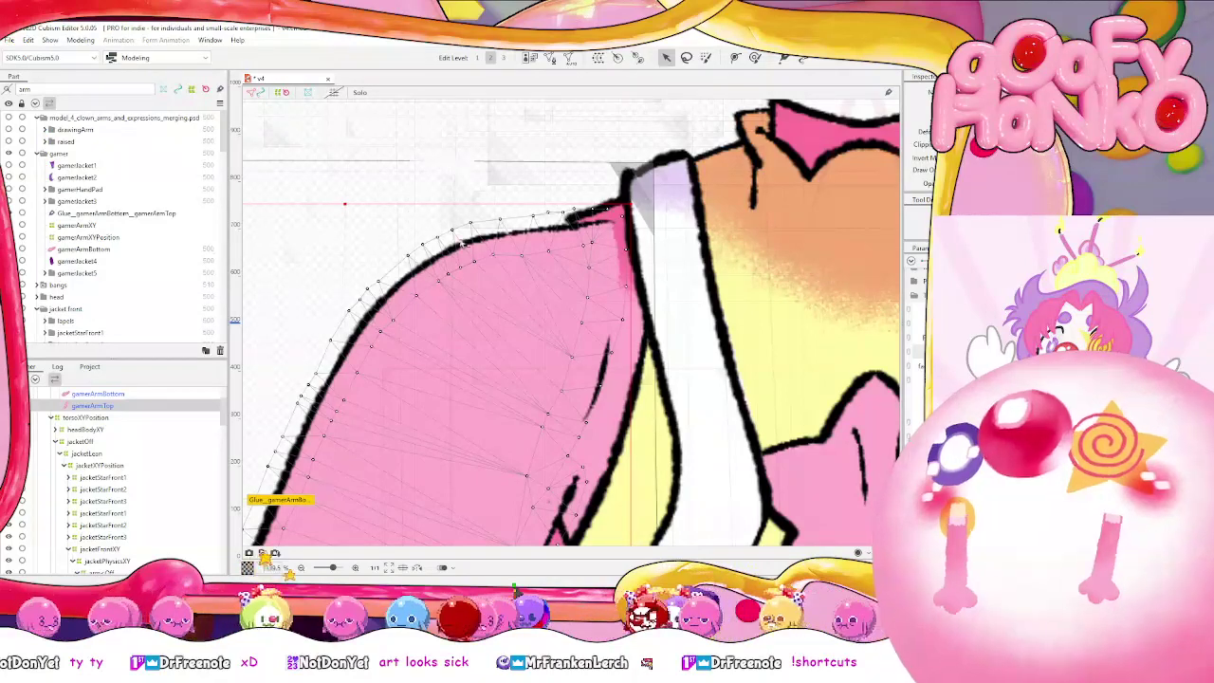
scroll(579, 251, down, 6)
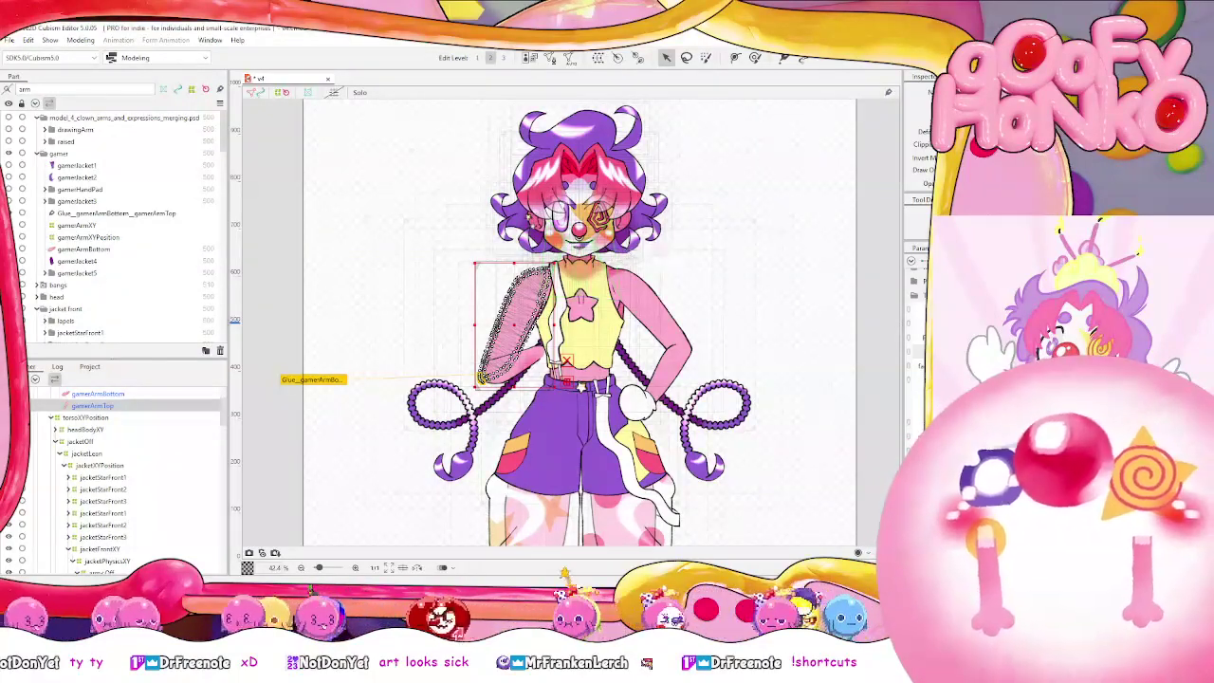
scroll(522, 290, up, 5)
scroll(522, 289, down, 5)
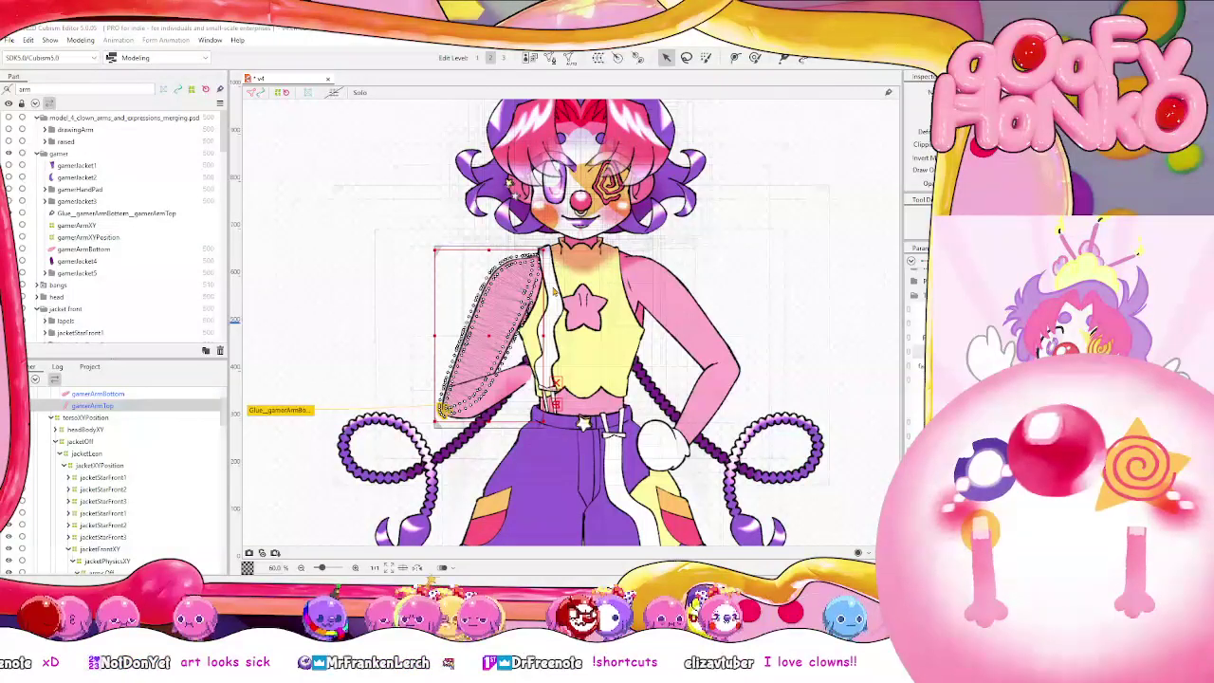
key(t)
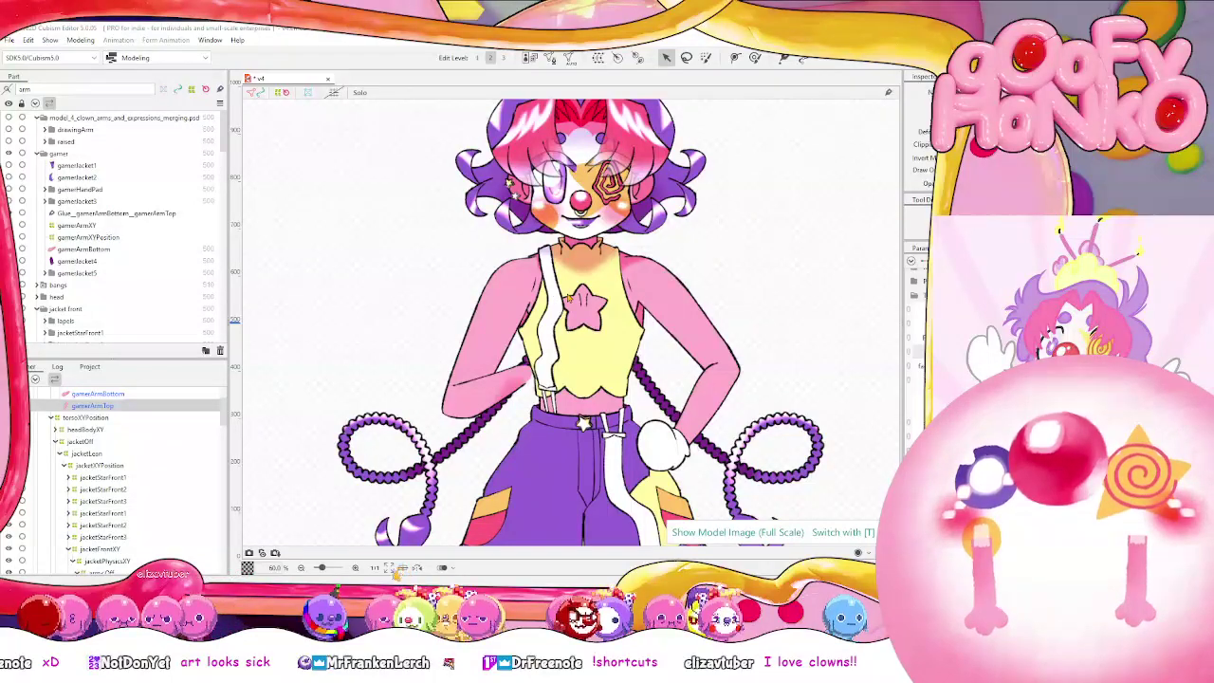
key(t)
scroll(569, 301, up, 7)
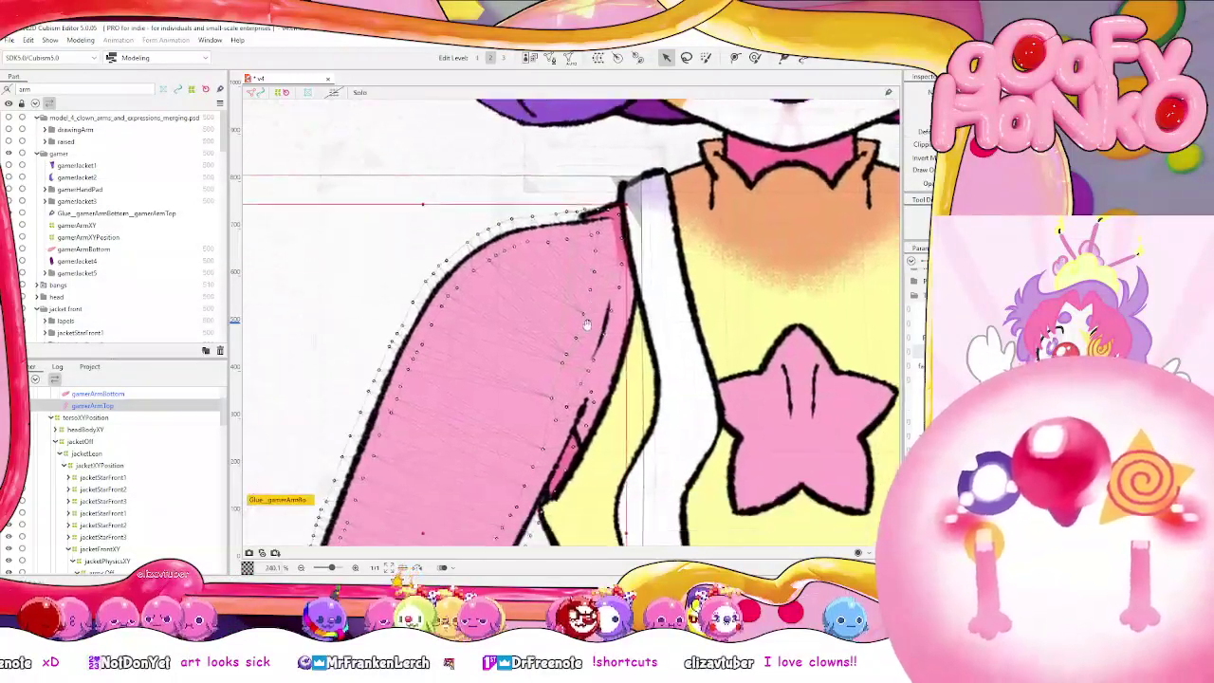
drag(587, 325, 609, 313)
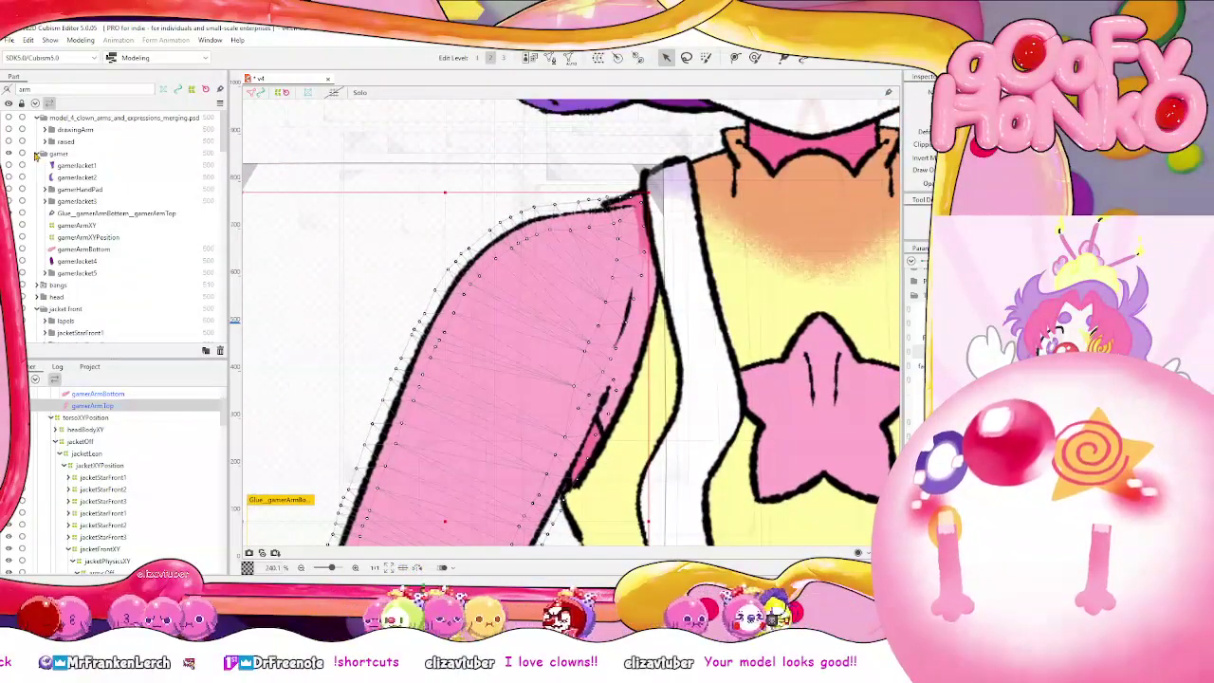
Collapse the gamer part and inspect the gamerArmTop source layer in the project's gamer folder
click(38, 154)
drag(535, 430, 520, 360)
click(90, 366)
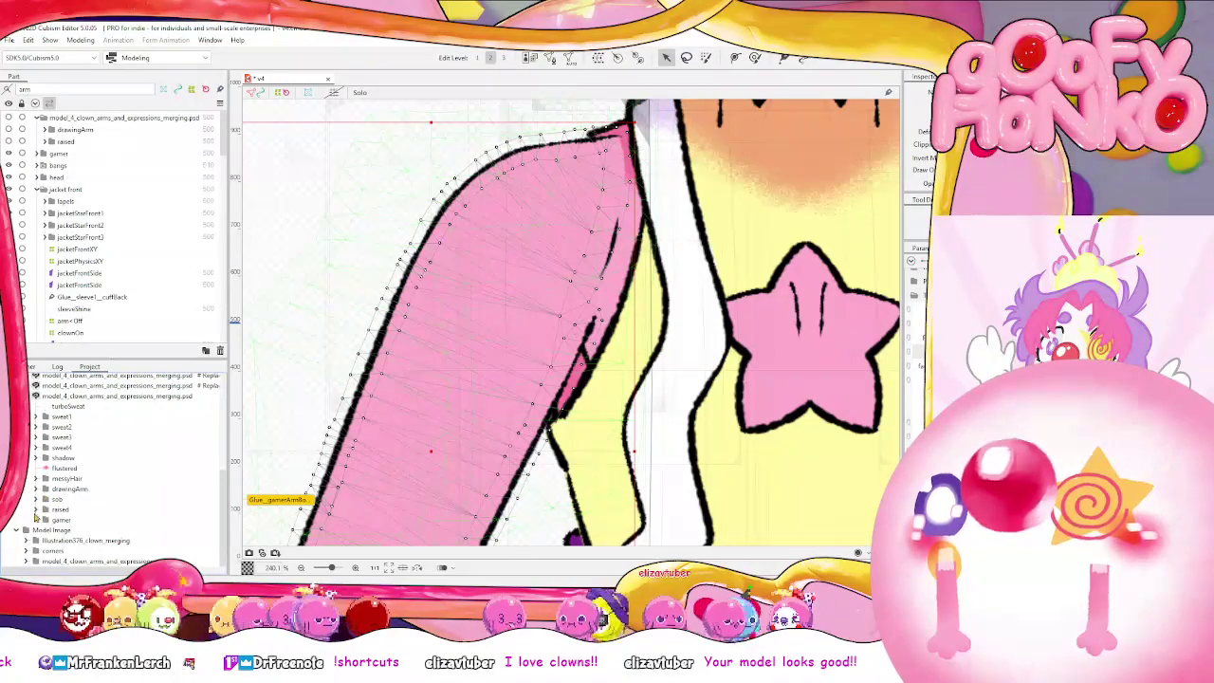
click(38, 519)
scroll(53, 504, down, 1)
click(87, 520)
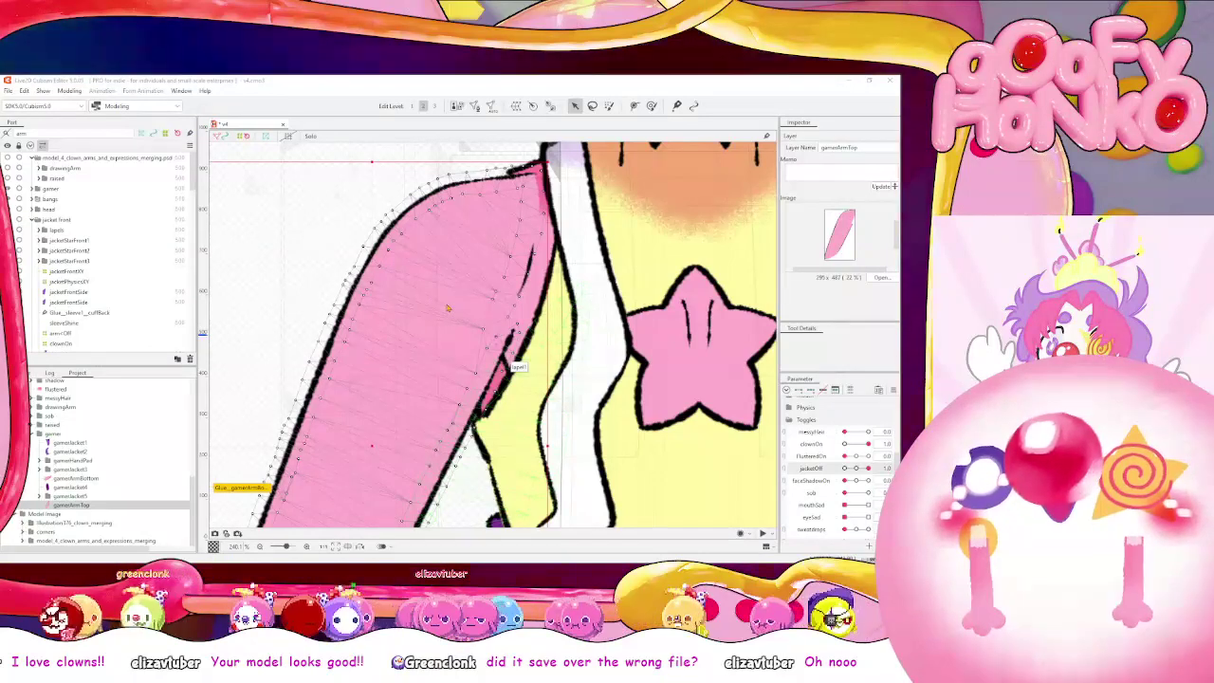
Examine the gamerArmTop texture up close in the texture atlas editor, and close the atlas without changes
key(t)
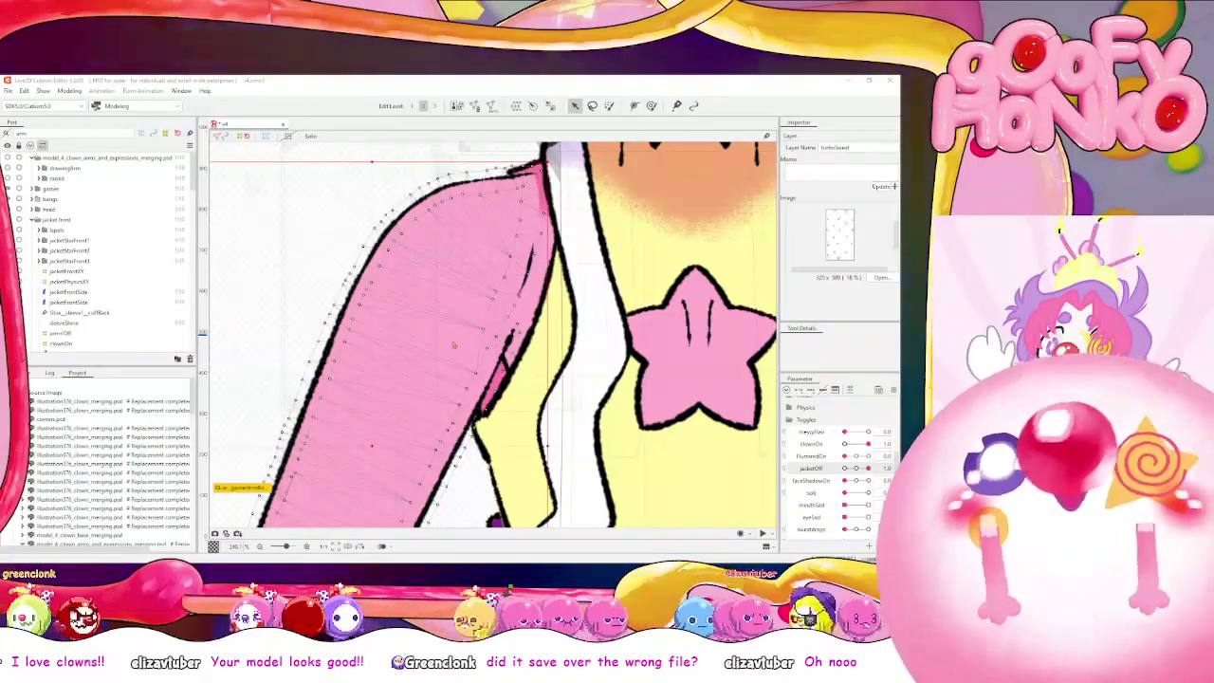
click(479, 193)
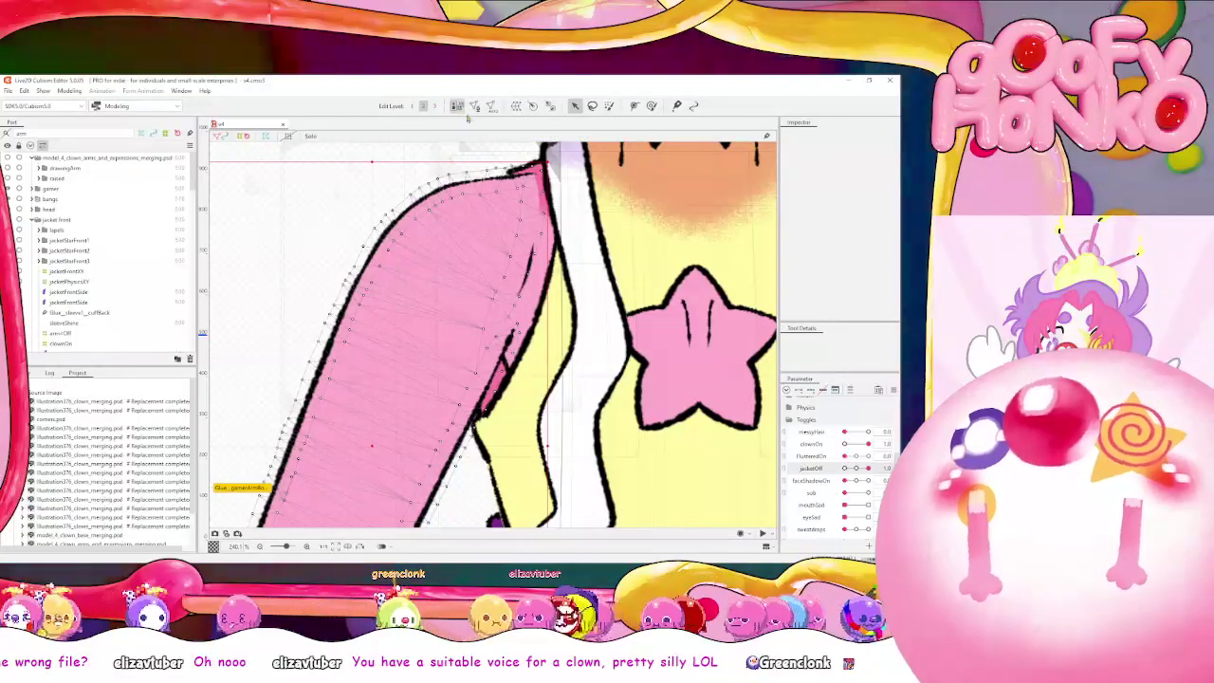
key(ctrl+t)
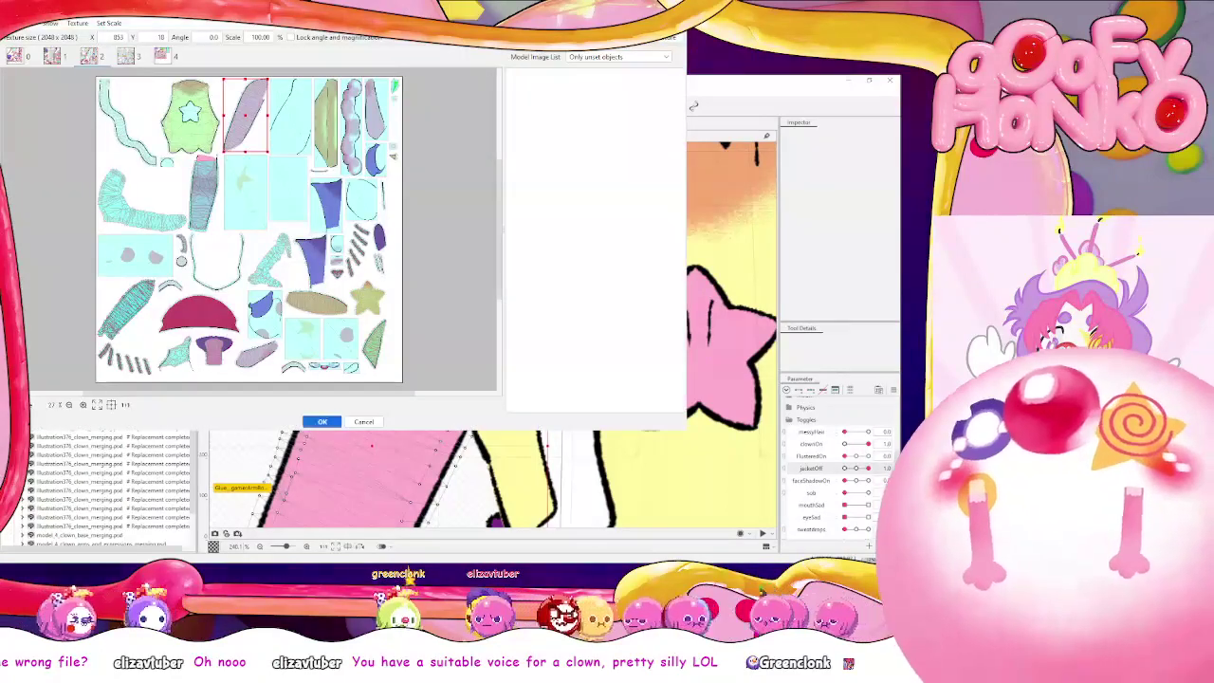
scroll(255, 110, up, 5)
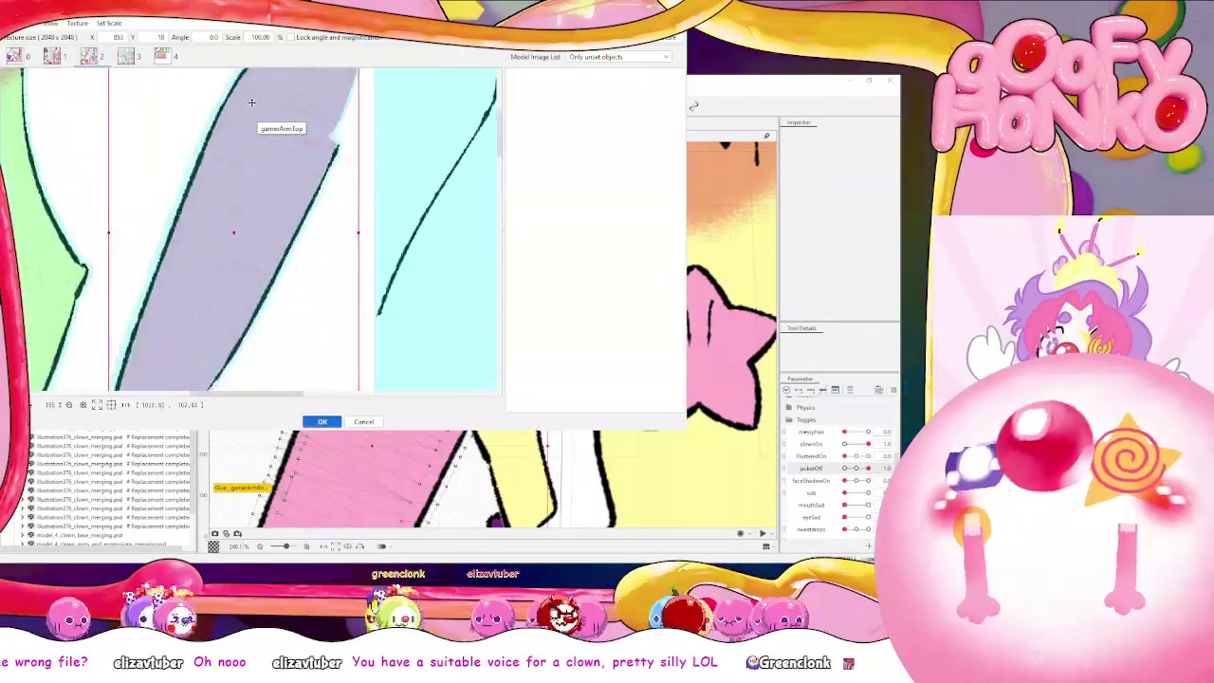
scroll(252, 140, down, 5)
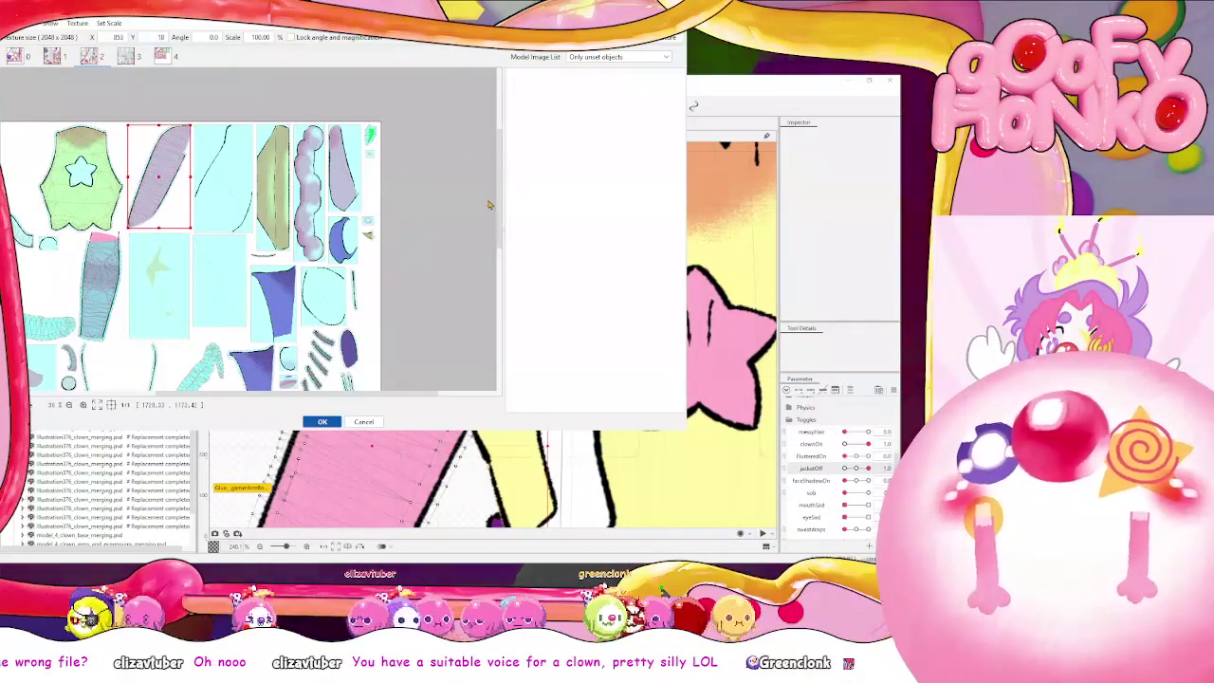
key(Escape)
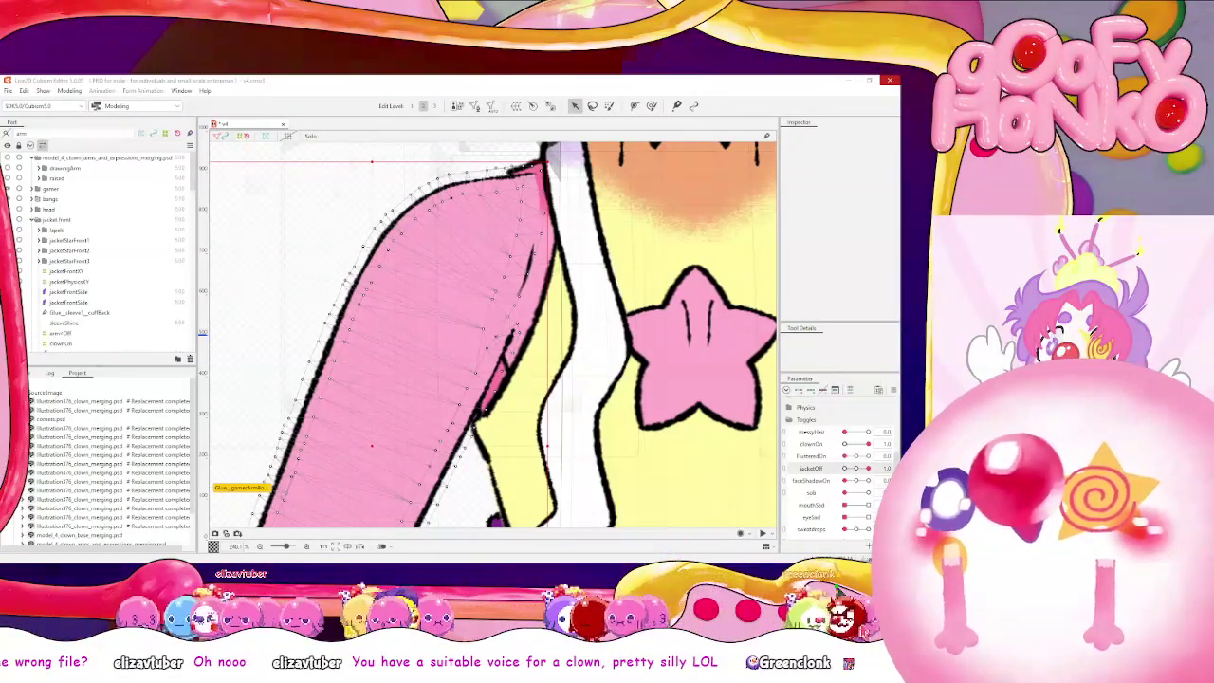
Reopen the v4 model from the recently used files
scroll(493, 332, down, 2)
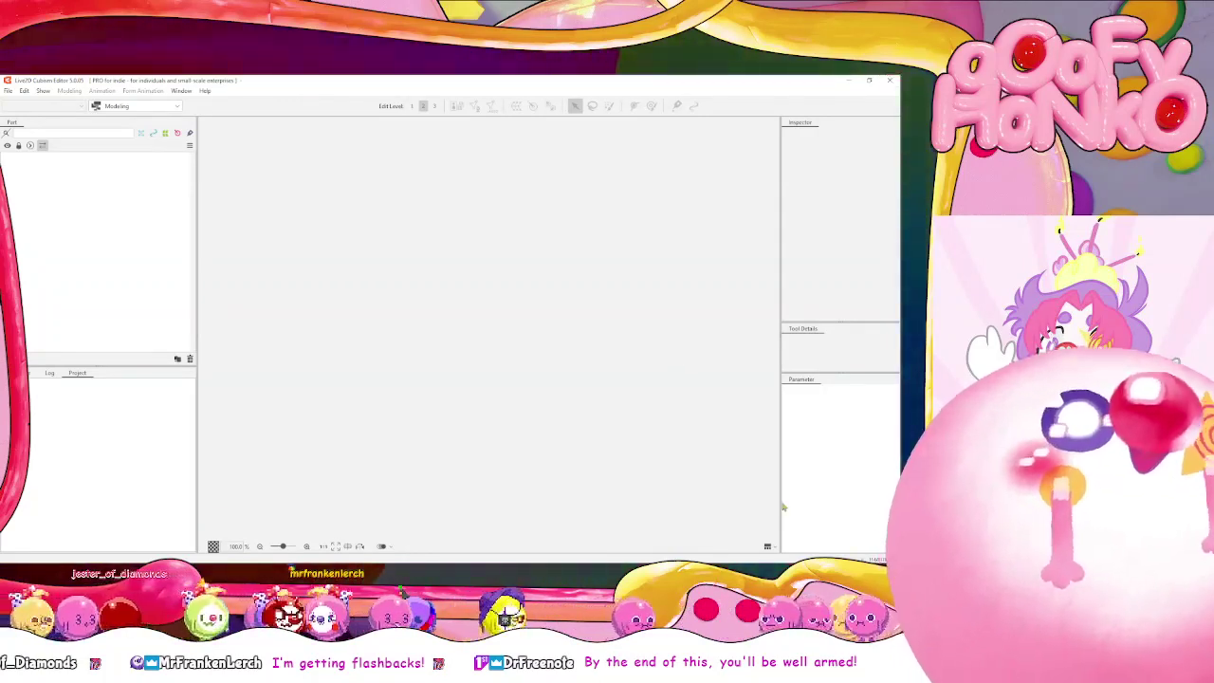
click(8, 90)
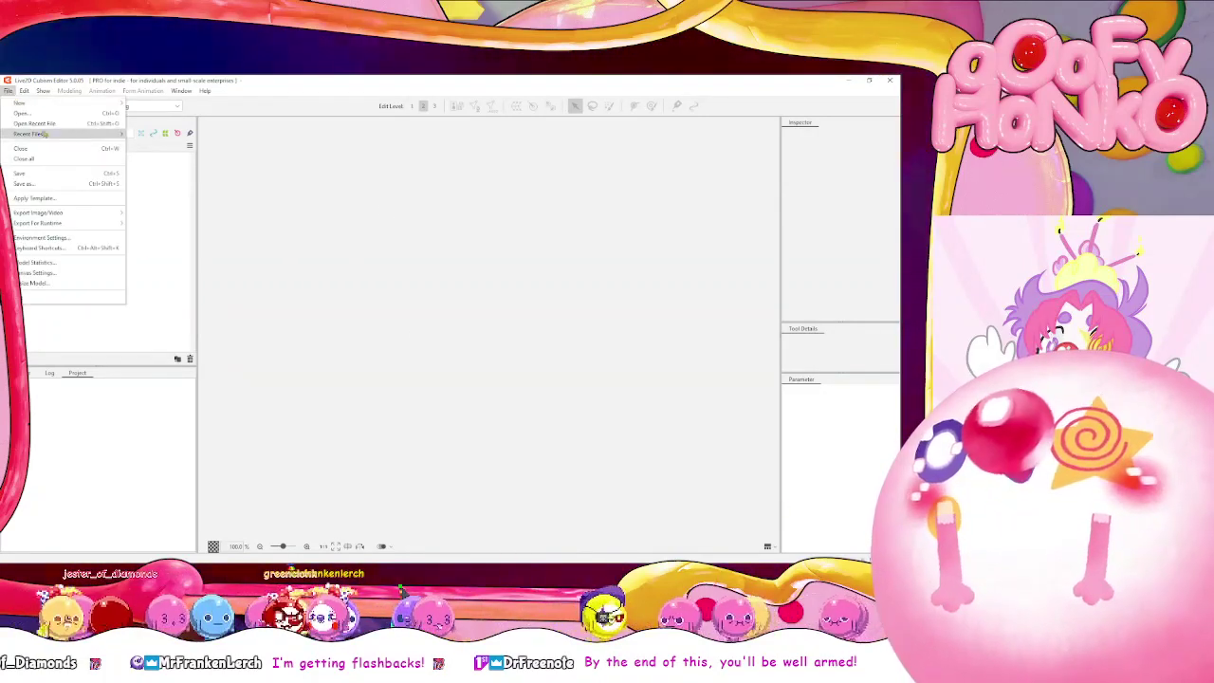
mouse_move(76, 139)
click(140, 136)
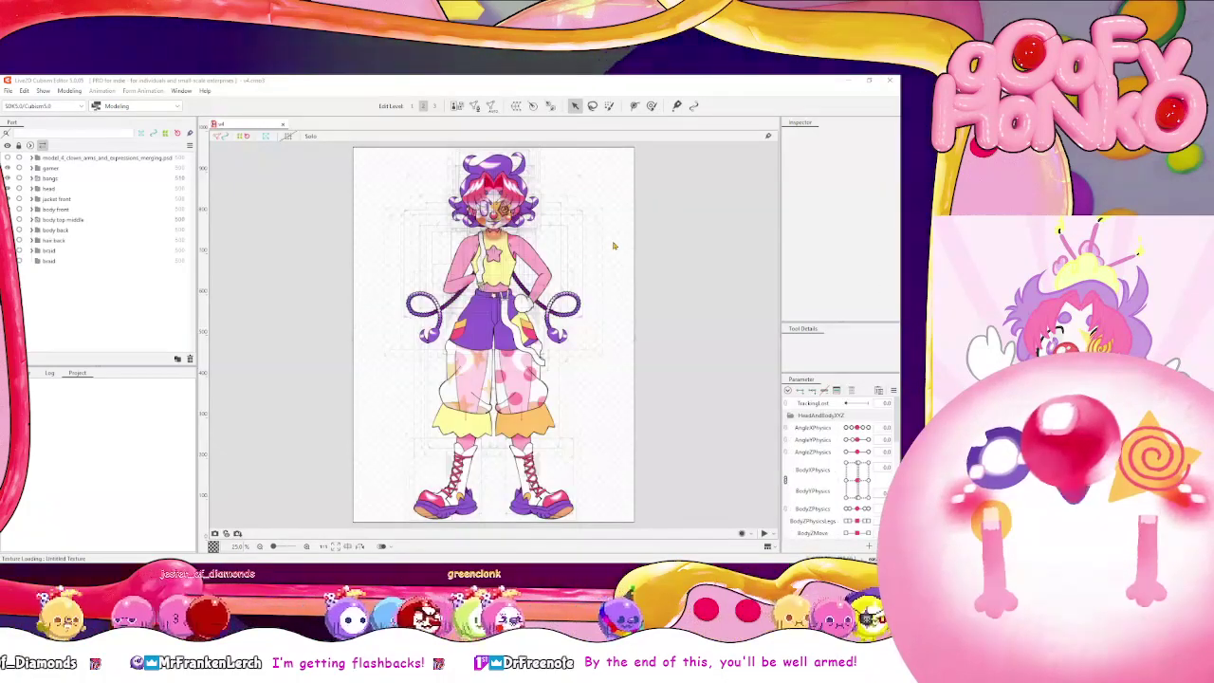
Toggle the model's image display mode and examine the shading on both shoulders, especially beside the white suspender strap
scroll(512, 185, up, 5)
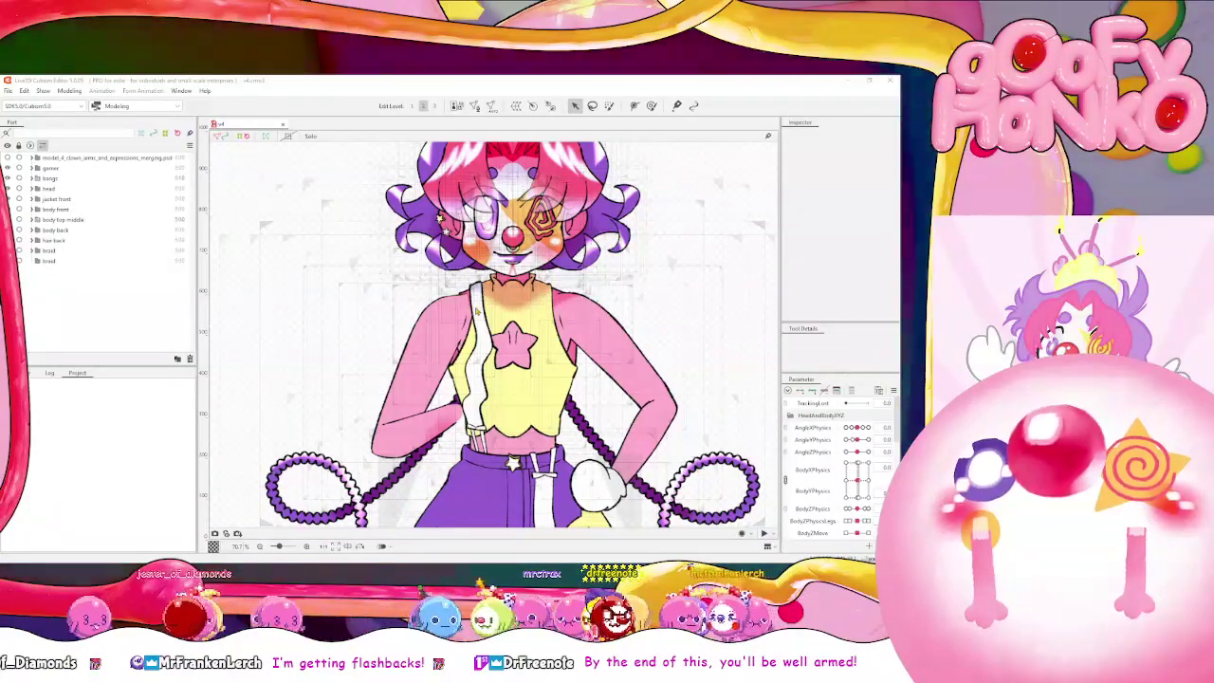
key(t)
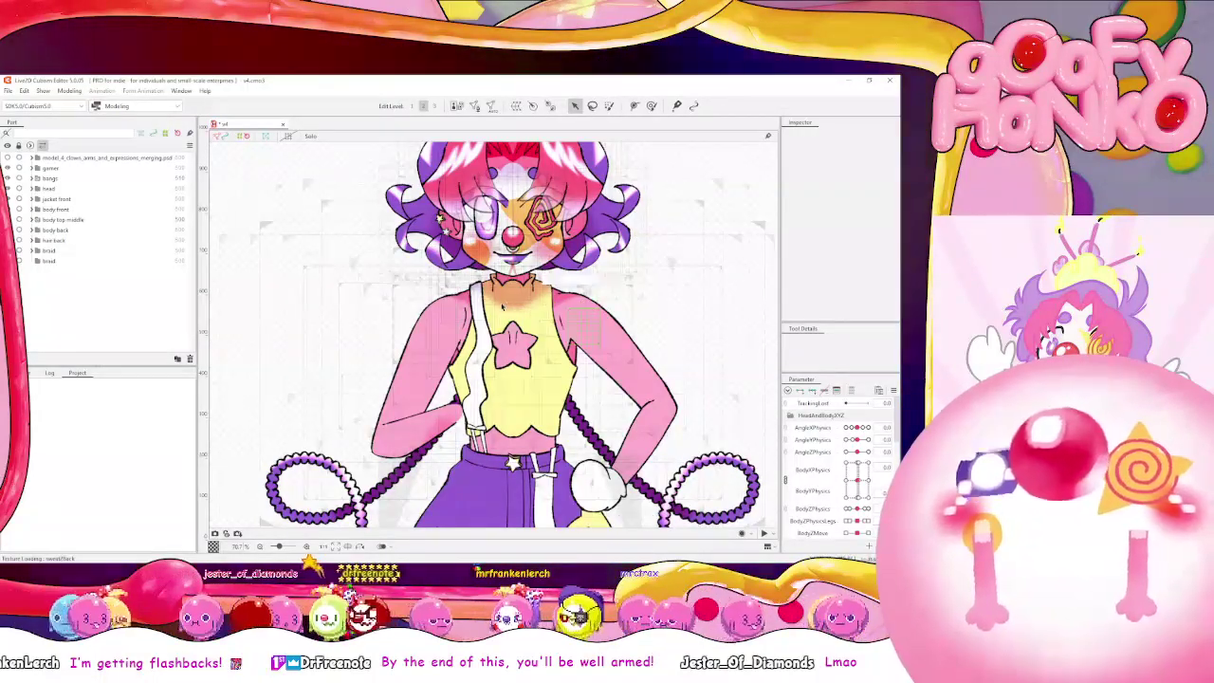
scroll(502, 306, up, 5)
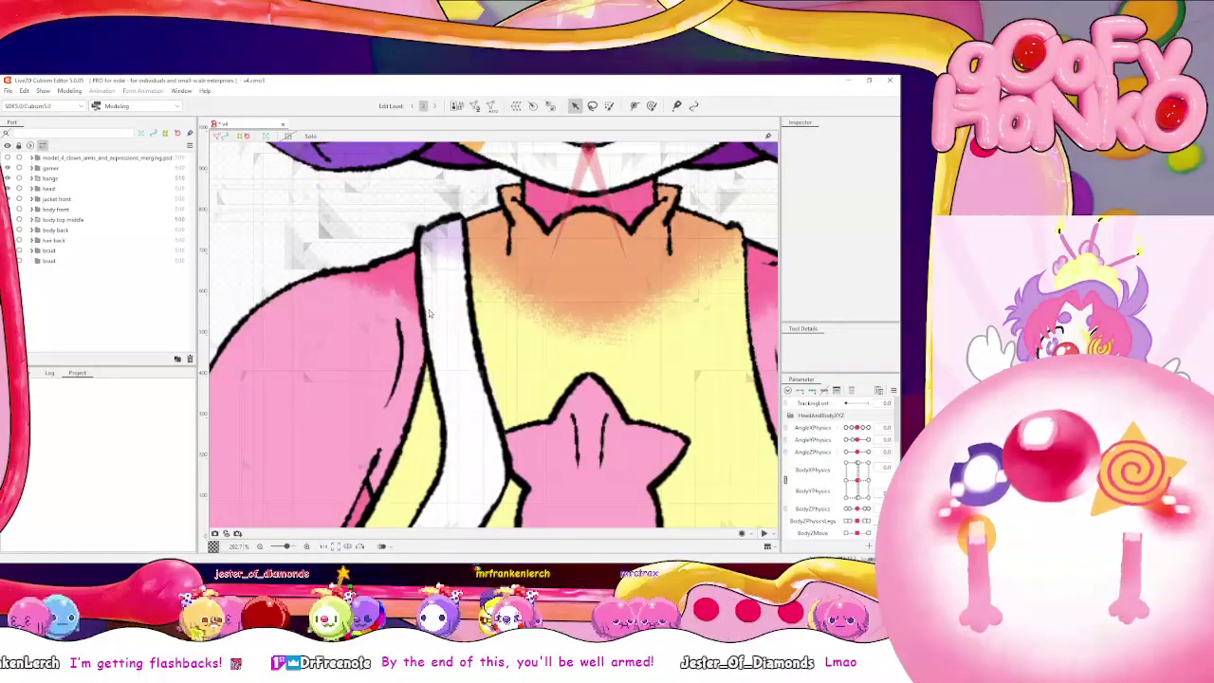
scroll(428, 313, down, 2)
scroll(429, 313, up, 2)
scroll(429, 313, down, 4)
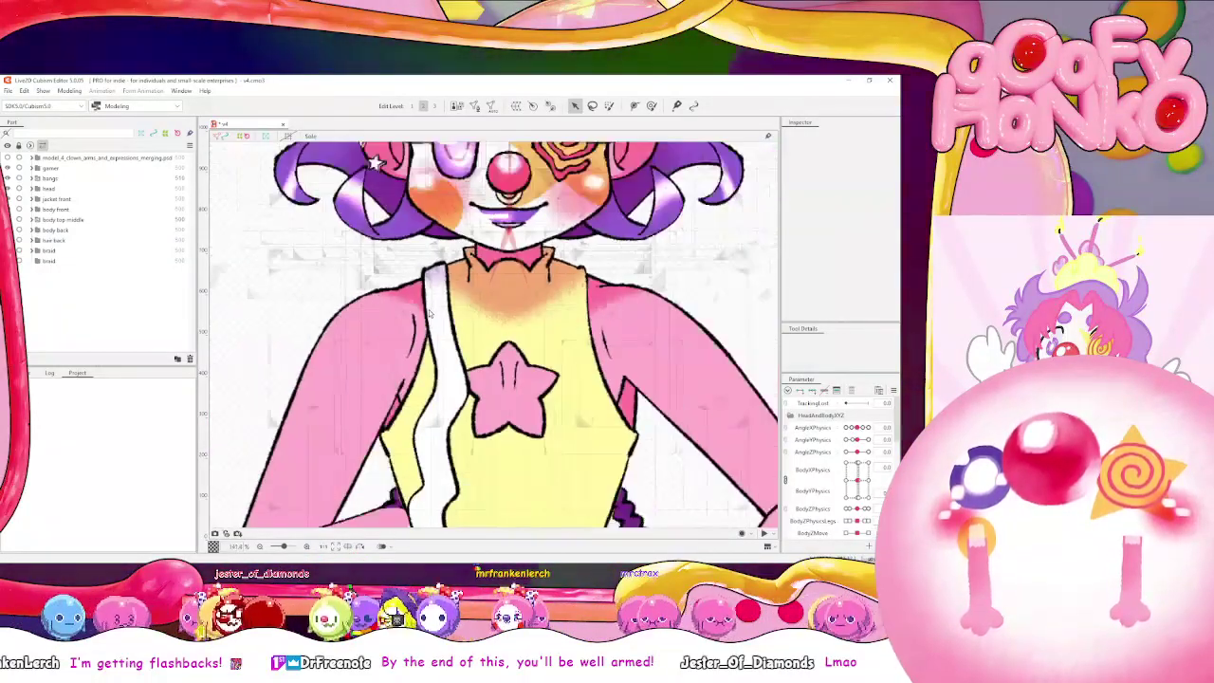
scroll(429, 313, up, 4)
scroll(429, 313, down, 2)
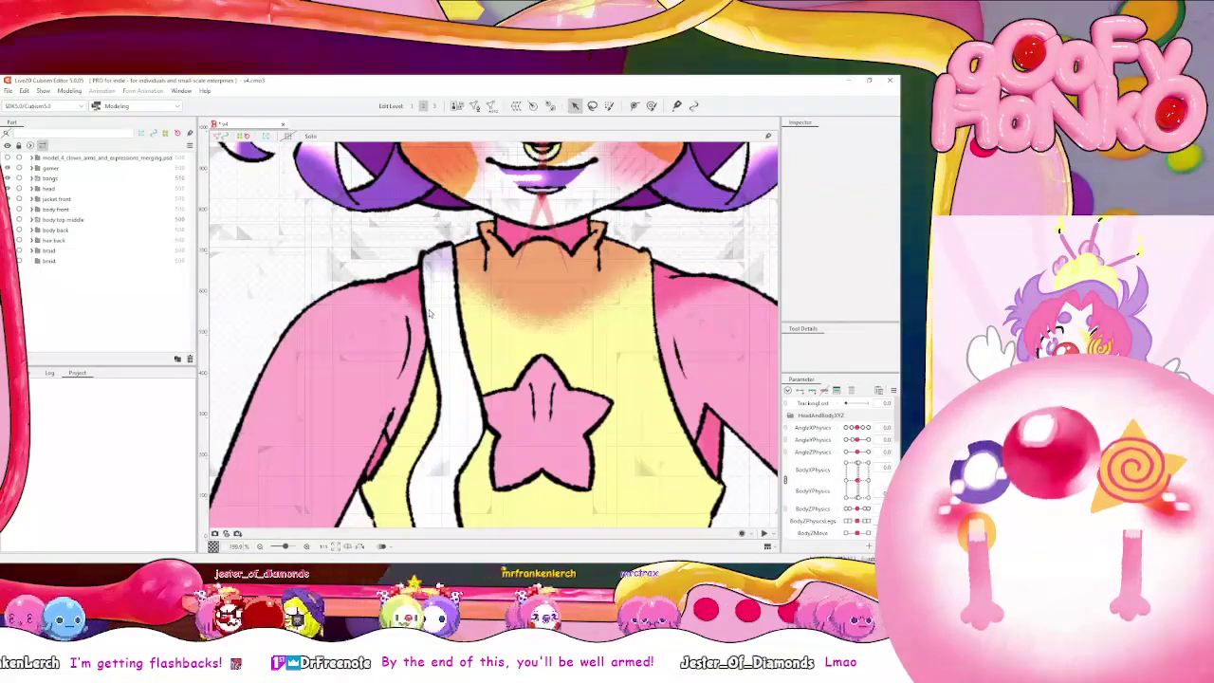
scroll(429, 313, up, 1)
scroll(428, 313, down, 2)
scroll(429, 313, up, 3)
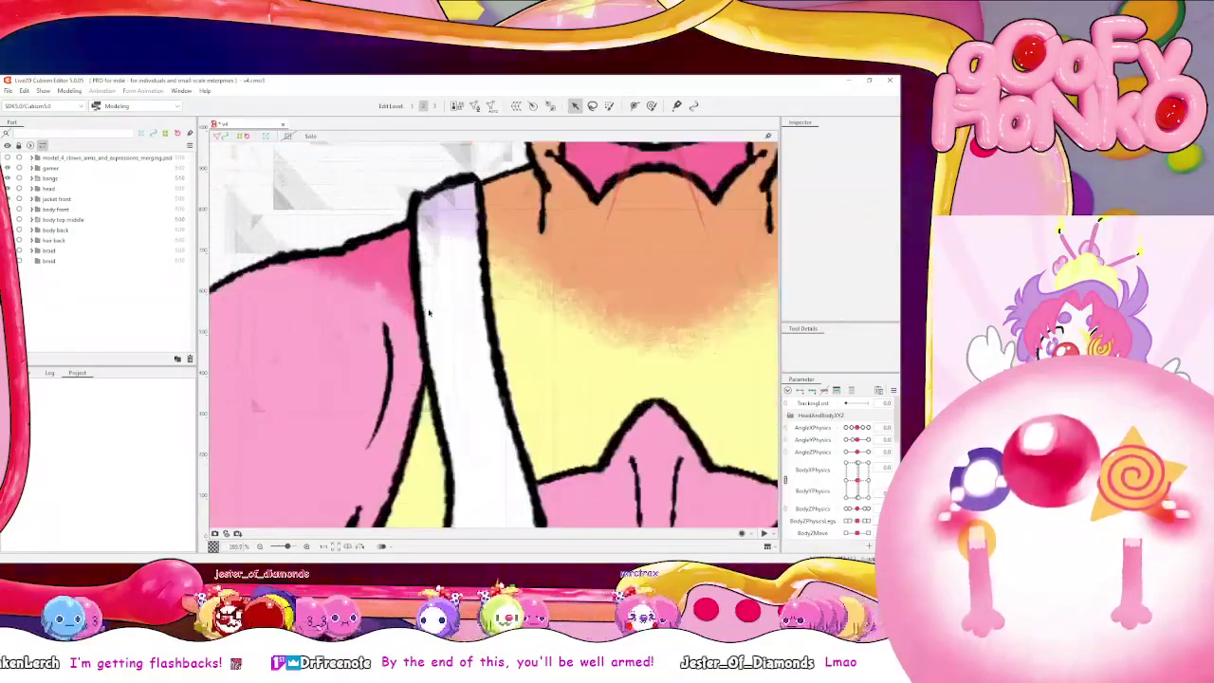
scroll(429, 313, up, 4)
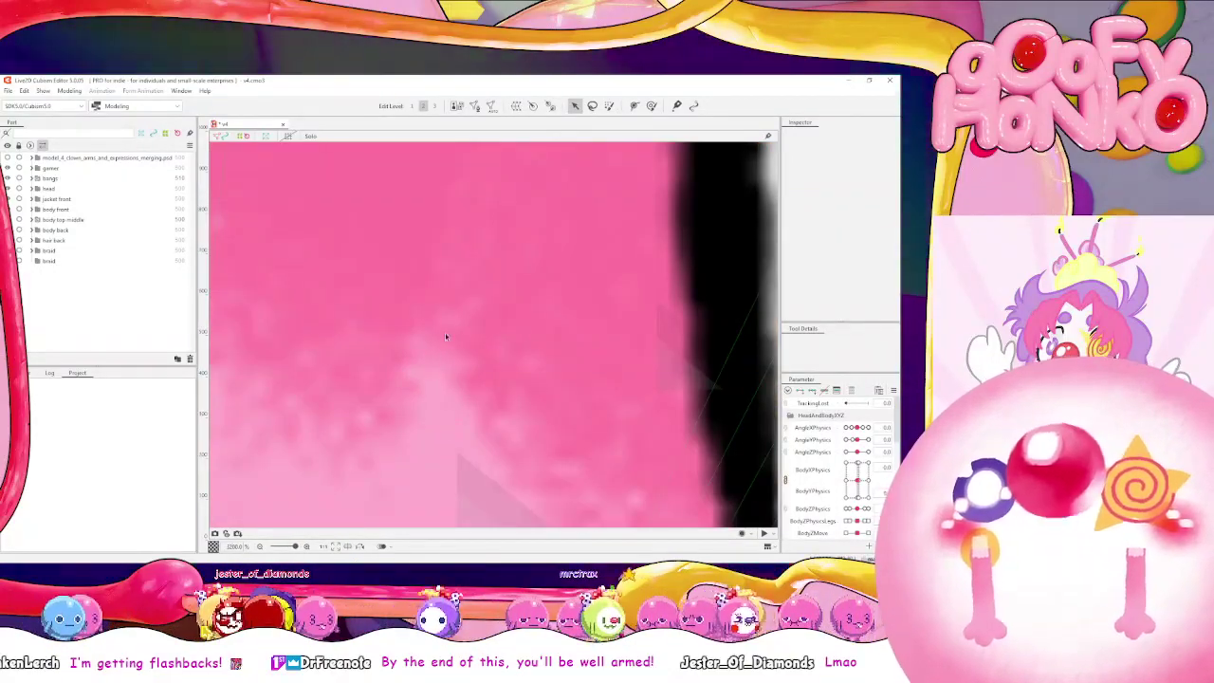
Select the gamerArmTop mesh and examine its shoulder shading beside the white suspender strap, up close and on the full figure
scroll(499, 433, down, 8)
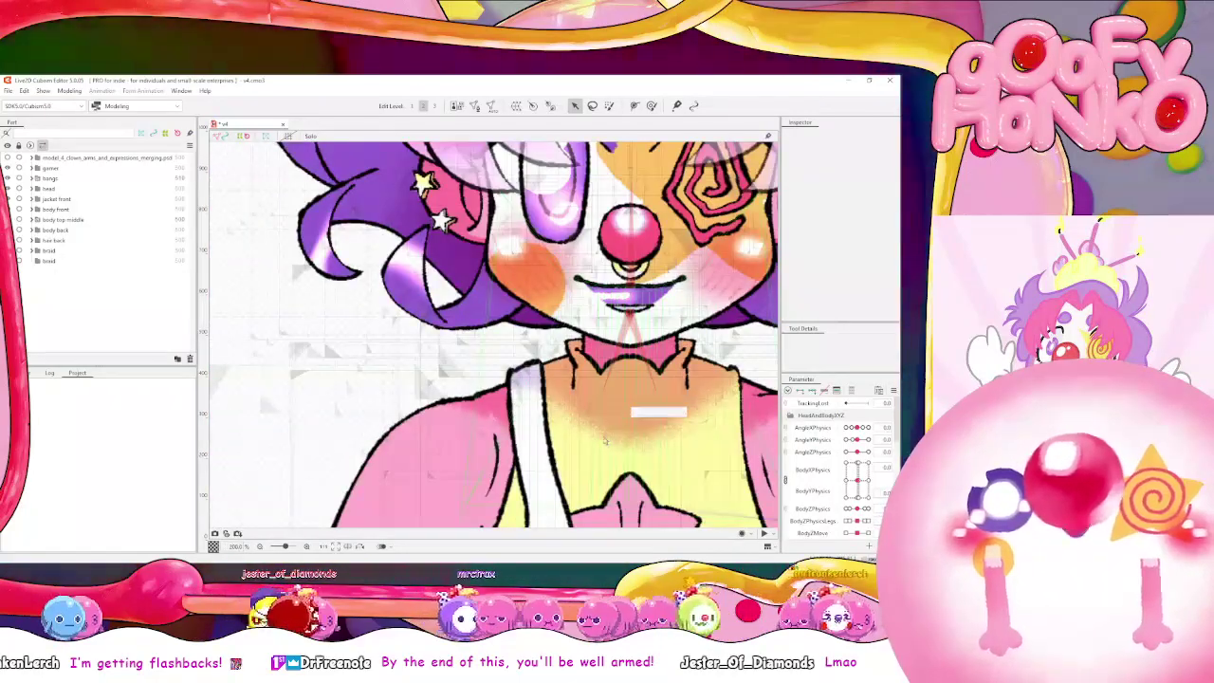
scroll(605, 441, down, 3)
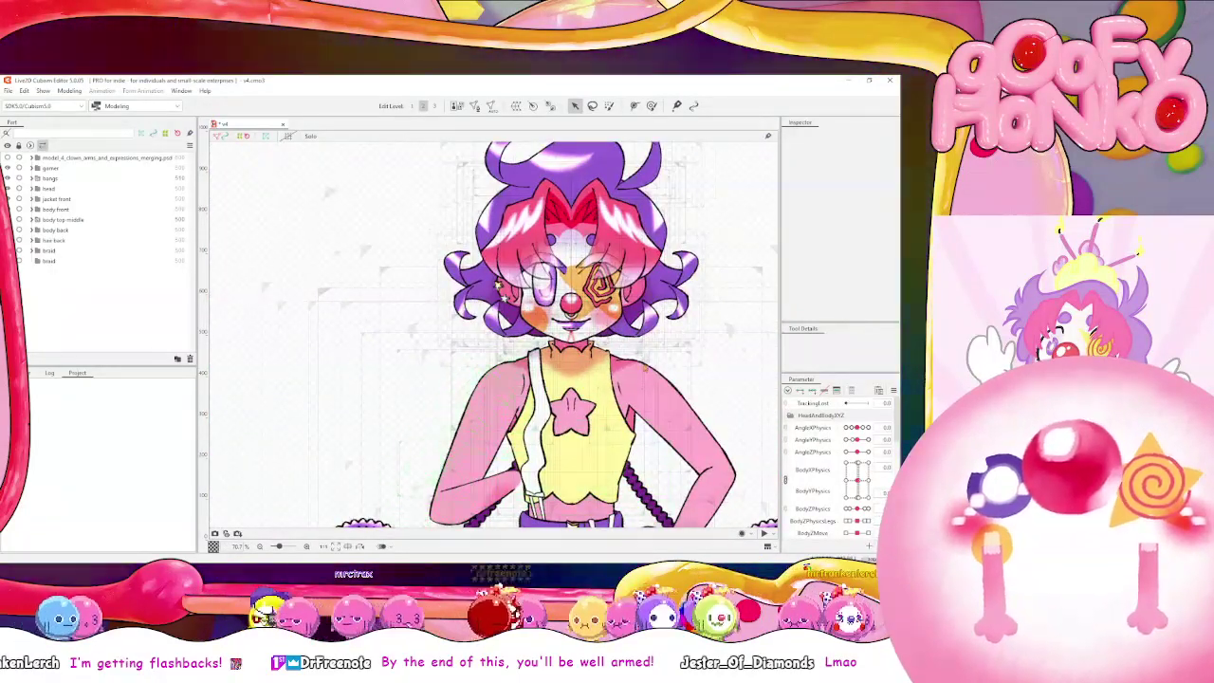
click(517, 377)
scroll(533, 377, up, 5)
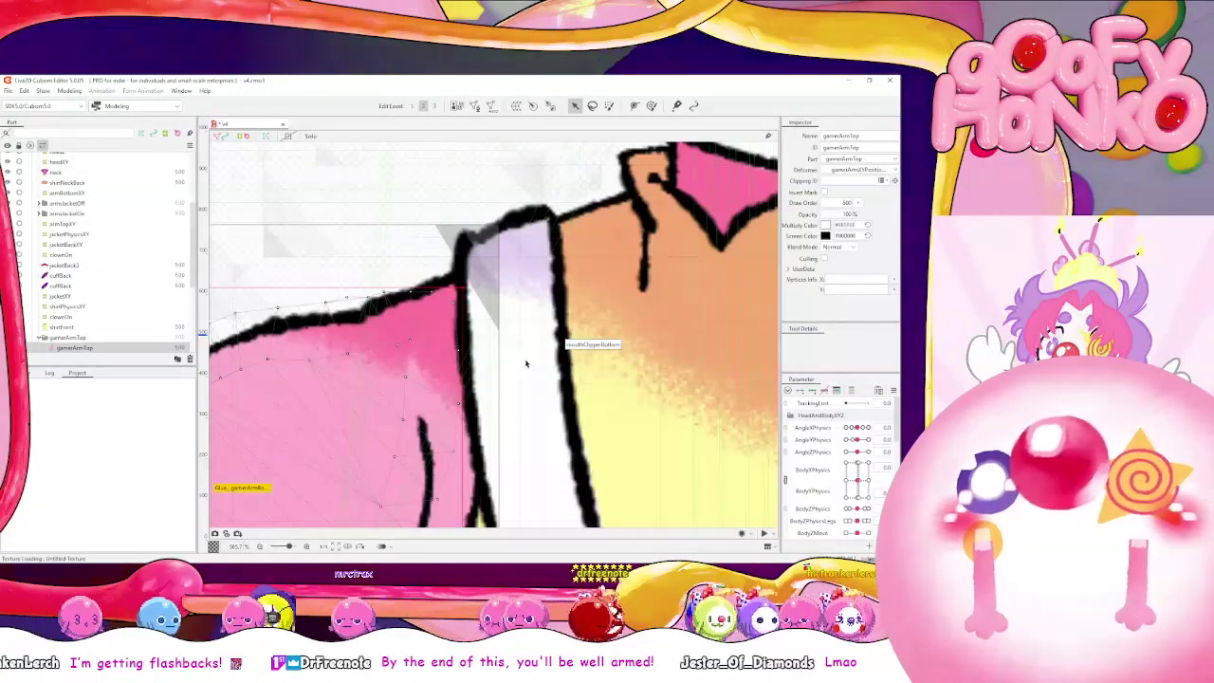
scroll(498, 347, down, 10)
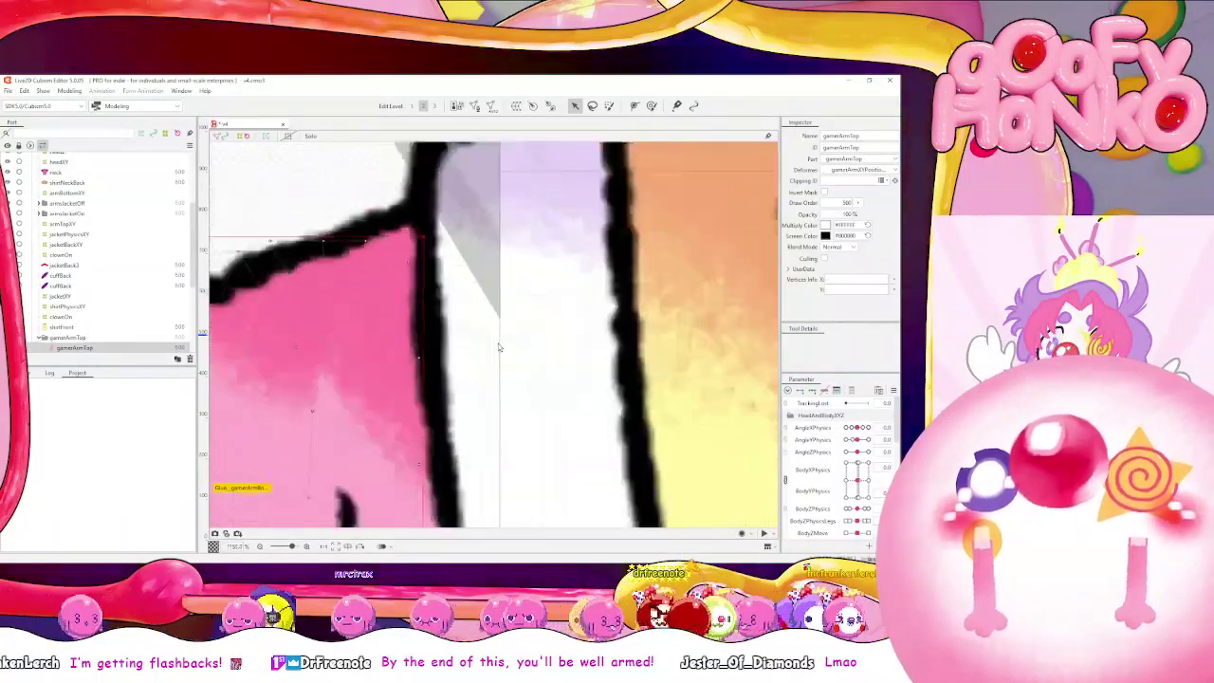
scroll(498, 347, up, 3)
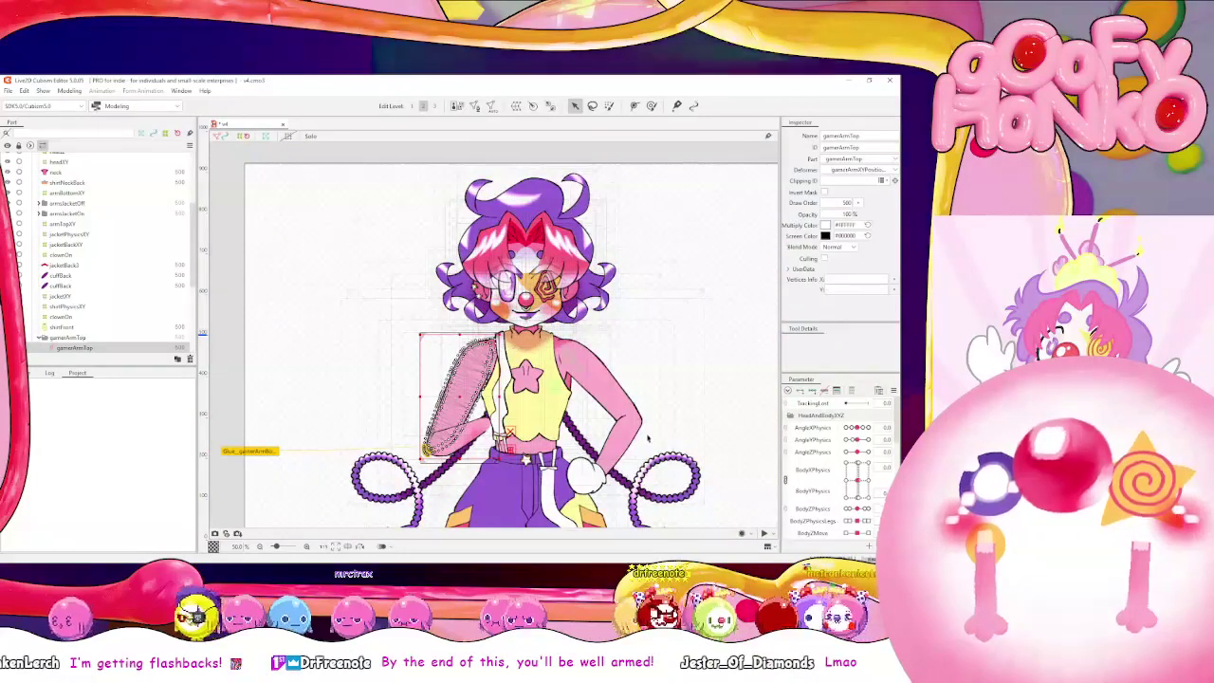
drag(615, 377, 612, 330)
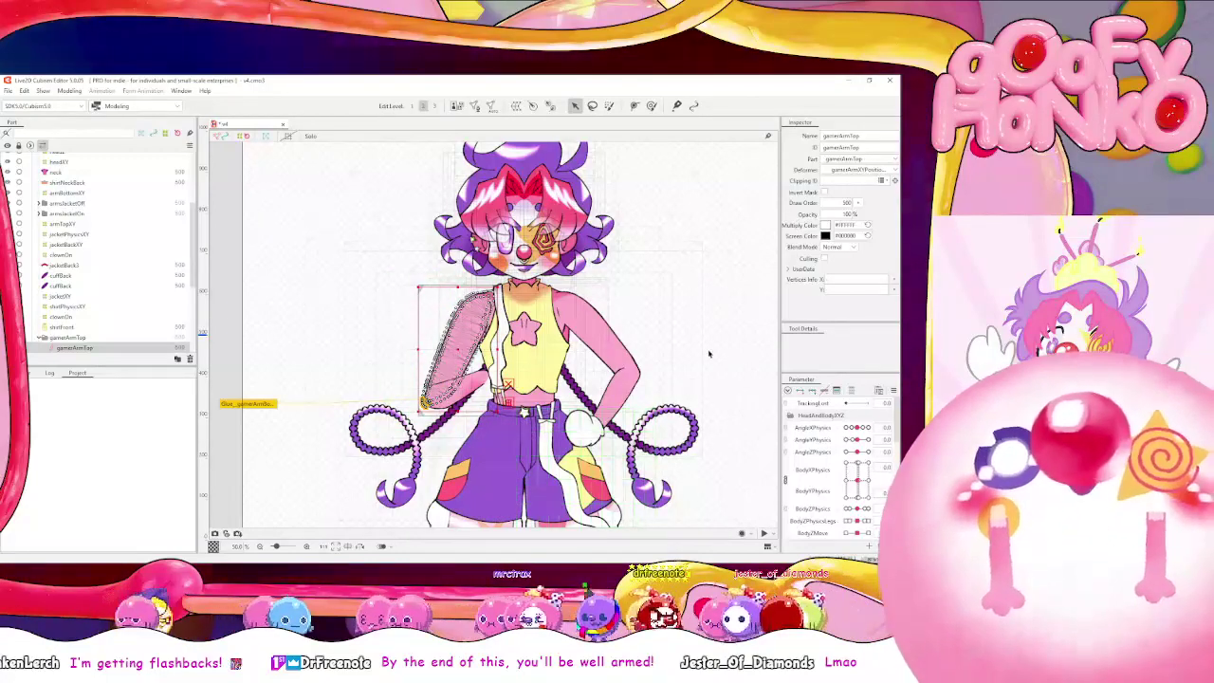
Preview the model's body movement in the physics settings, examine both shoulders in motion, and close the preview
click(71, 92)
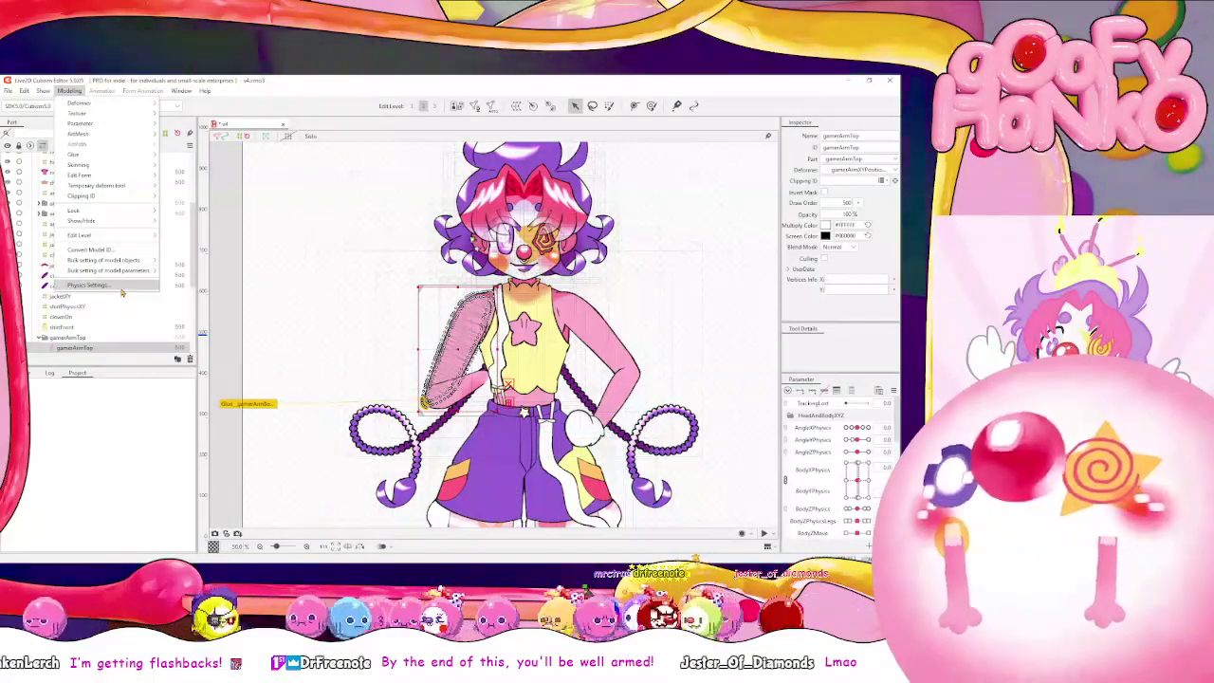
click(119, 286)
scroll(692, 284, up, 4)
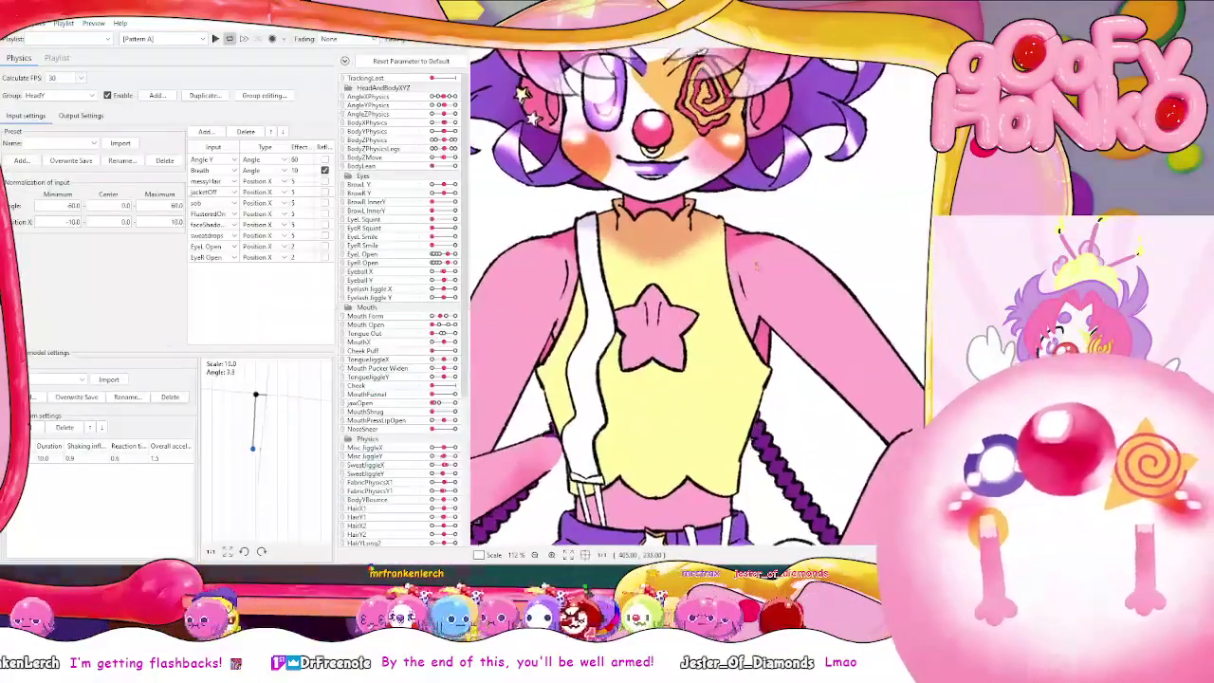
drag(892, 76, 103, 487)
scroll(518, 276, down, 2)
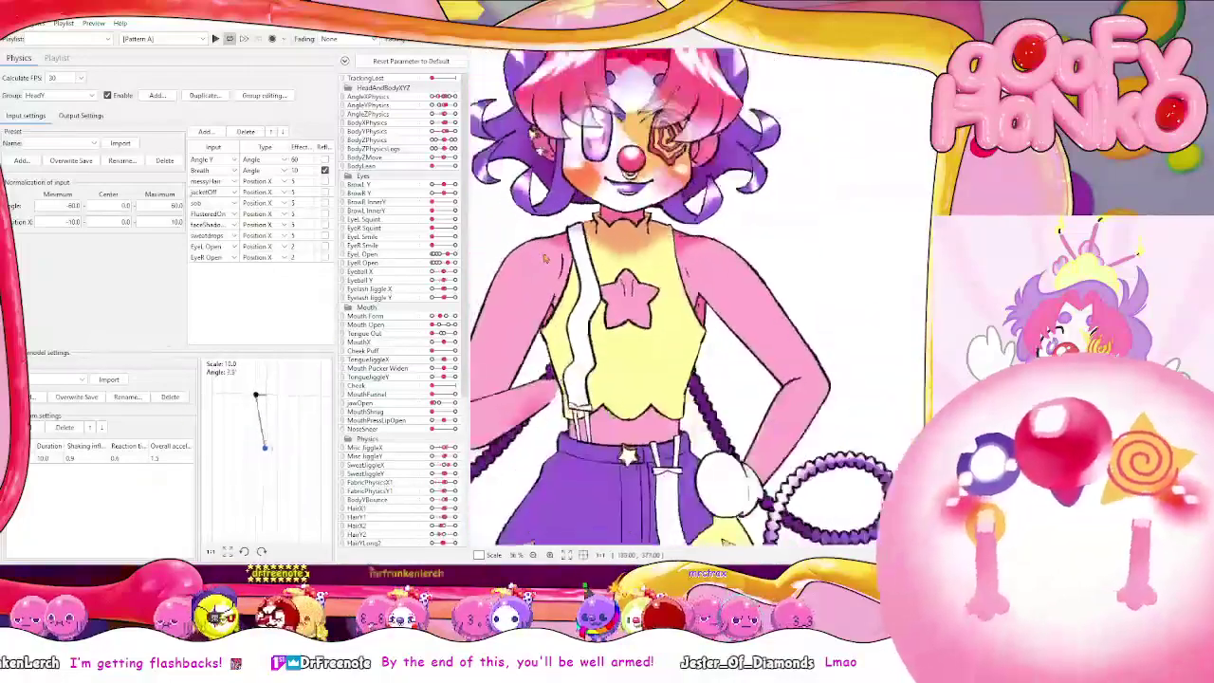
scroll(517, 276, down, 4)
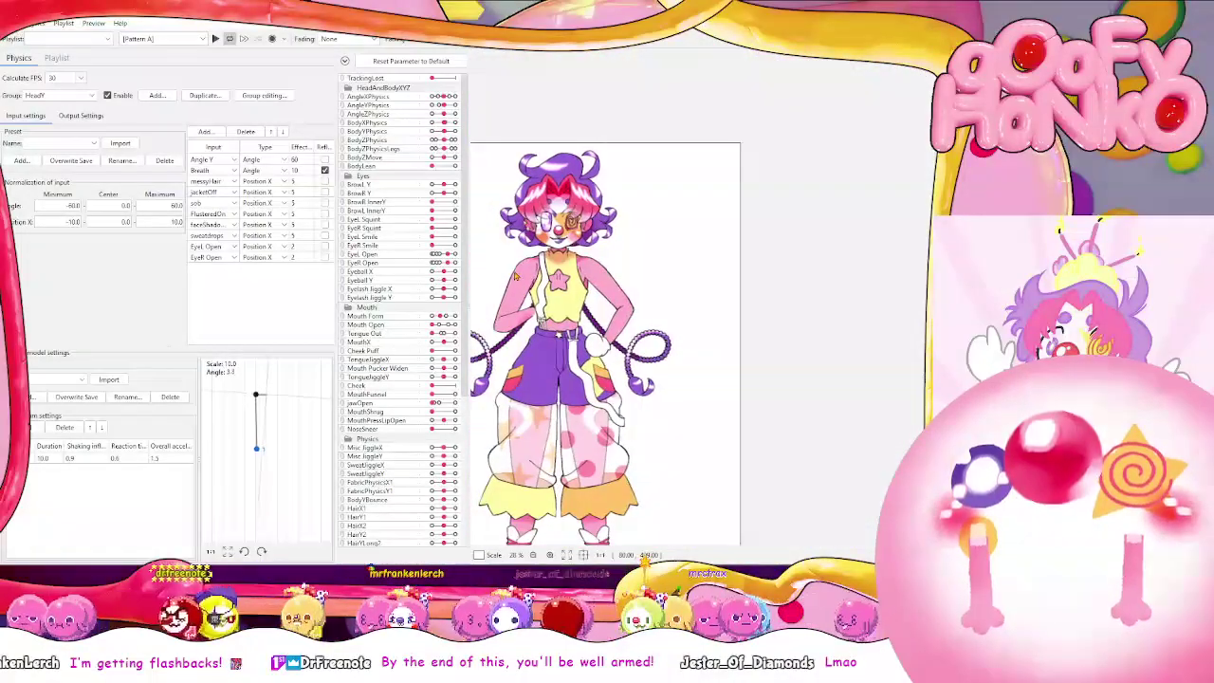
scroll(514, 275, up, 8)
drag(896, 292, 759, 114)
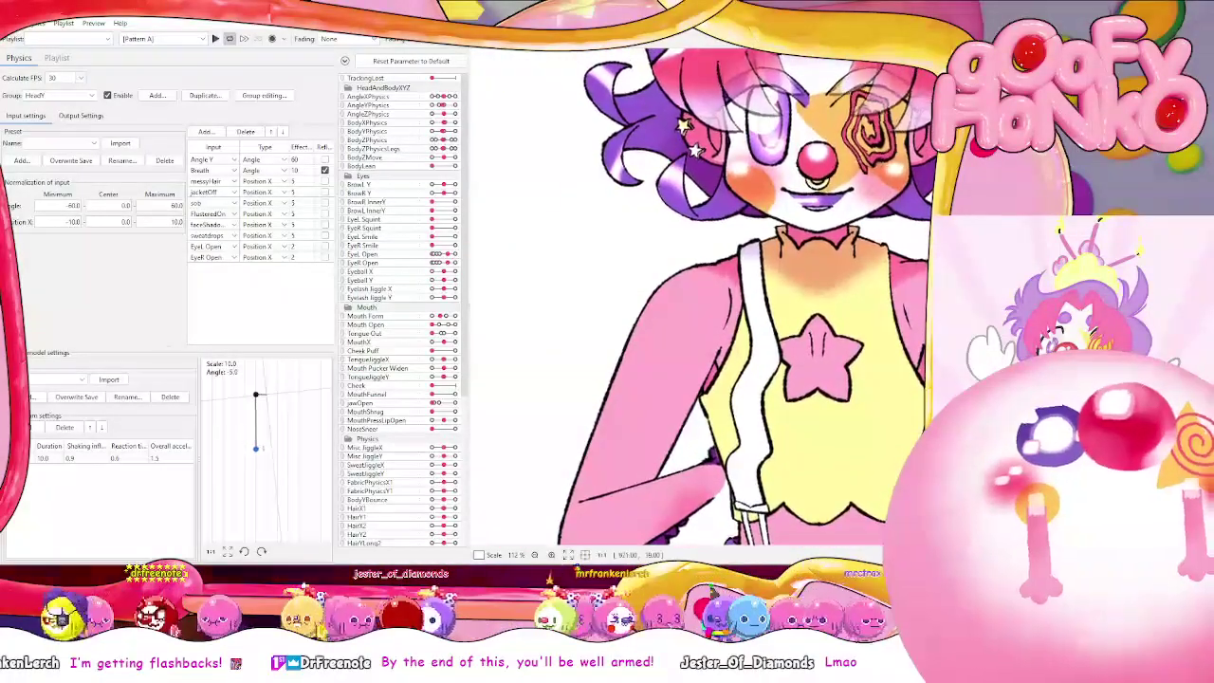
click(922, 12)
Select the gamerArmXYPosition deformer in the deformer hierarchy and check the arm's position with BodyXPhysics at its minimum and at neutral
scroll(474, 309, up, 3)
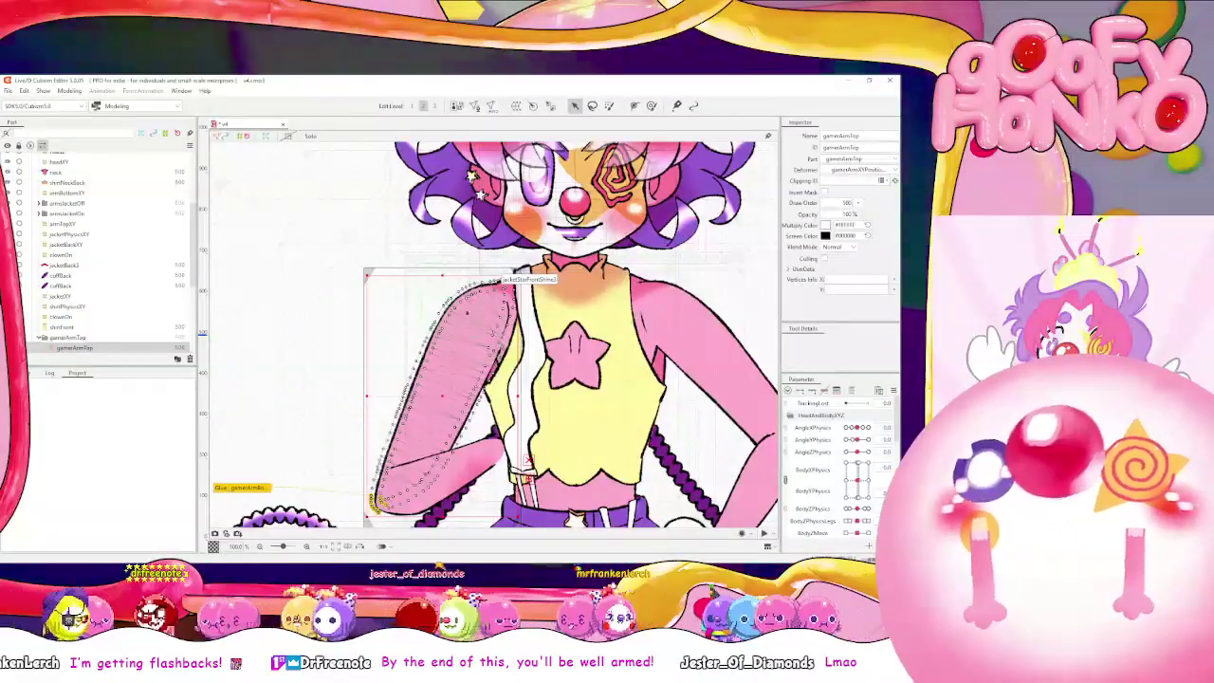
click(17, 372)
click(85, 447)
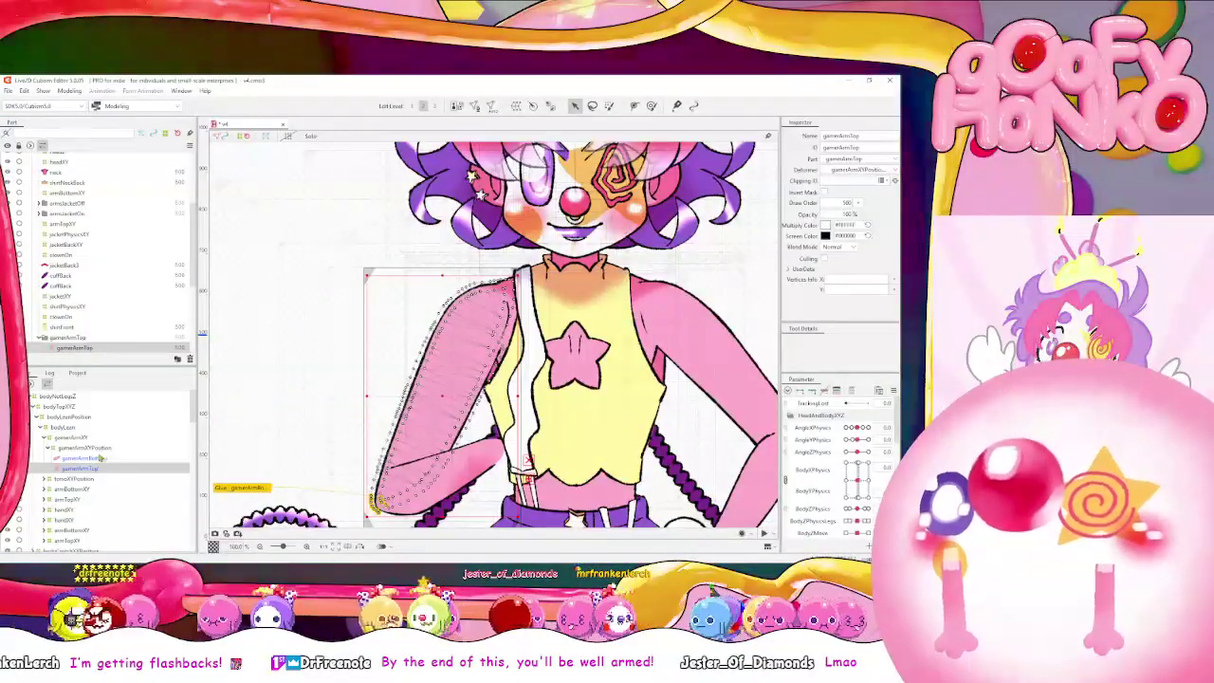
click(847, 482)
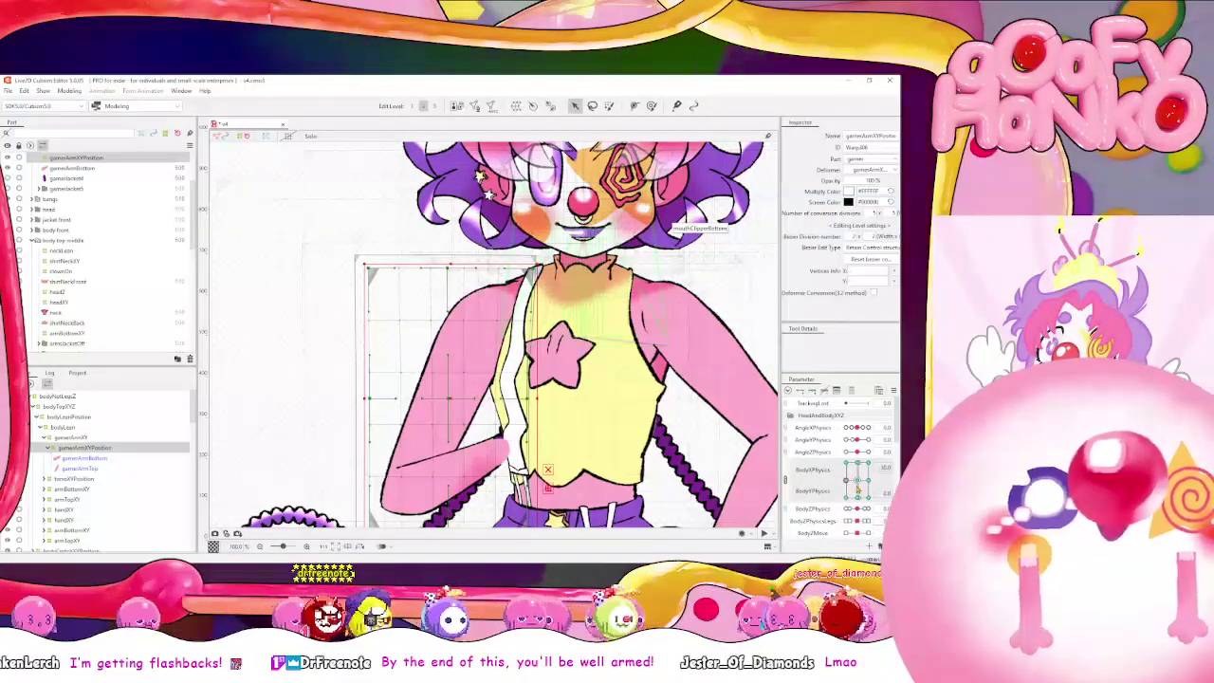
click(857, 481)
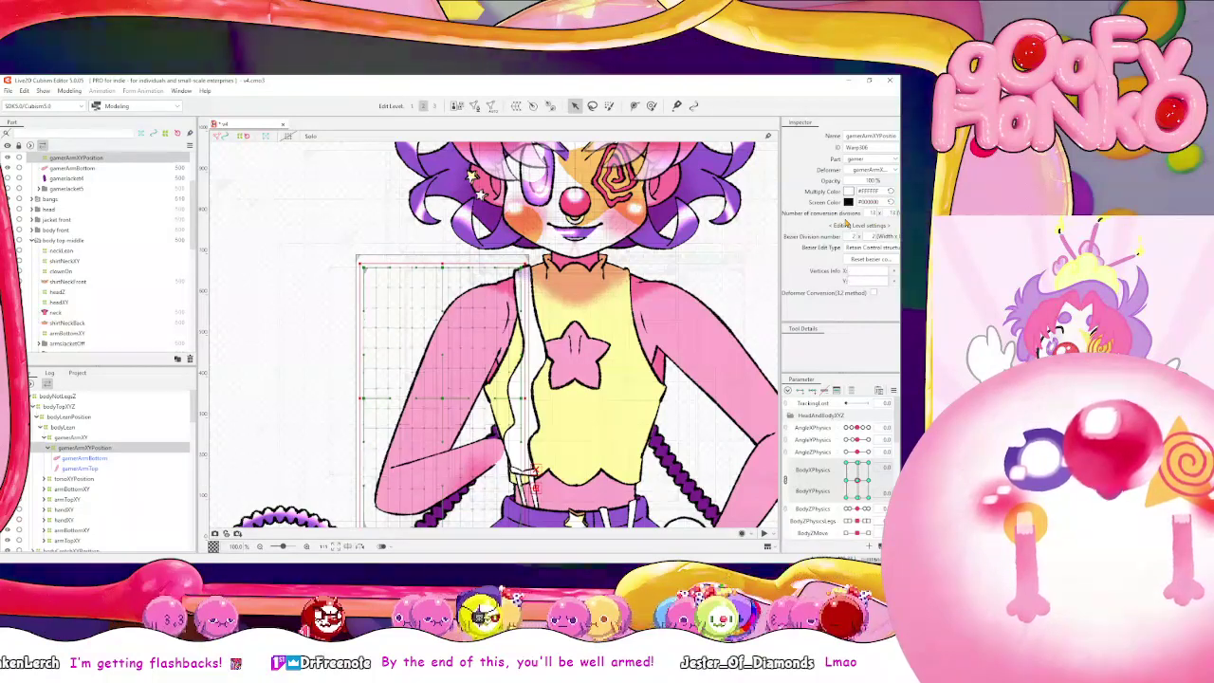
Nest gamerArmXY inside gamerArmXYPosition with the gamerArmBottom and gamerArmTop meshes under gamerArmXY, and test the body's sideways turn
click(89, 457)
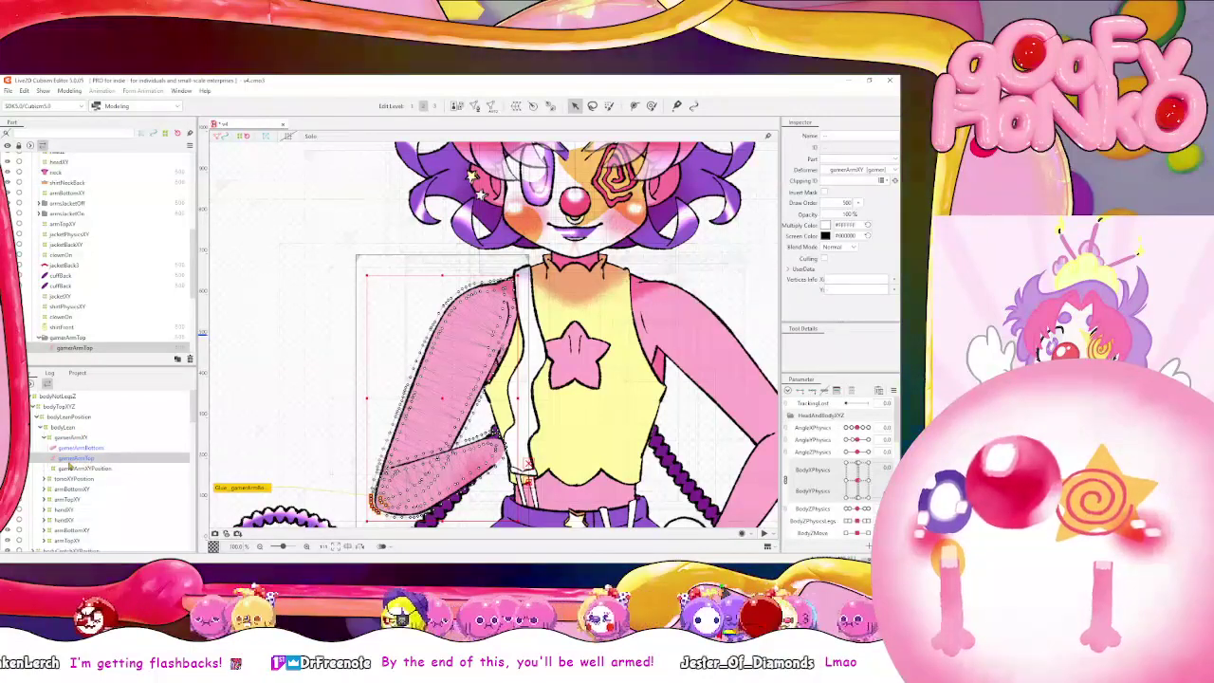
click(90, 437)
drag(94, 438, 83, 471)
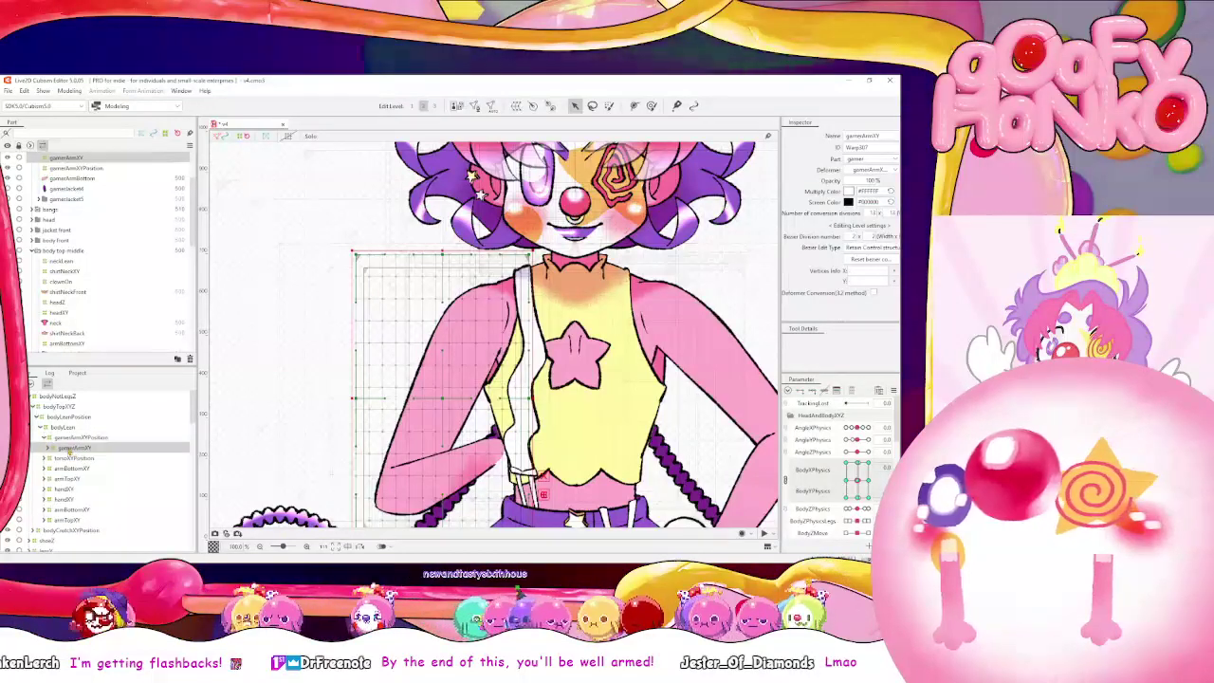
click(846, 481)
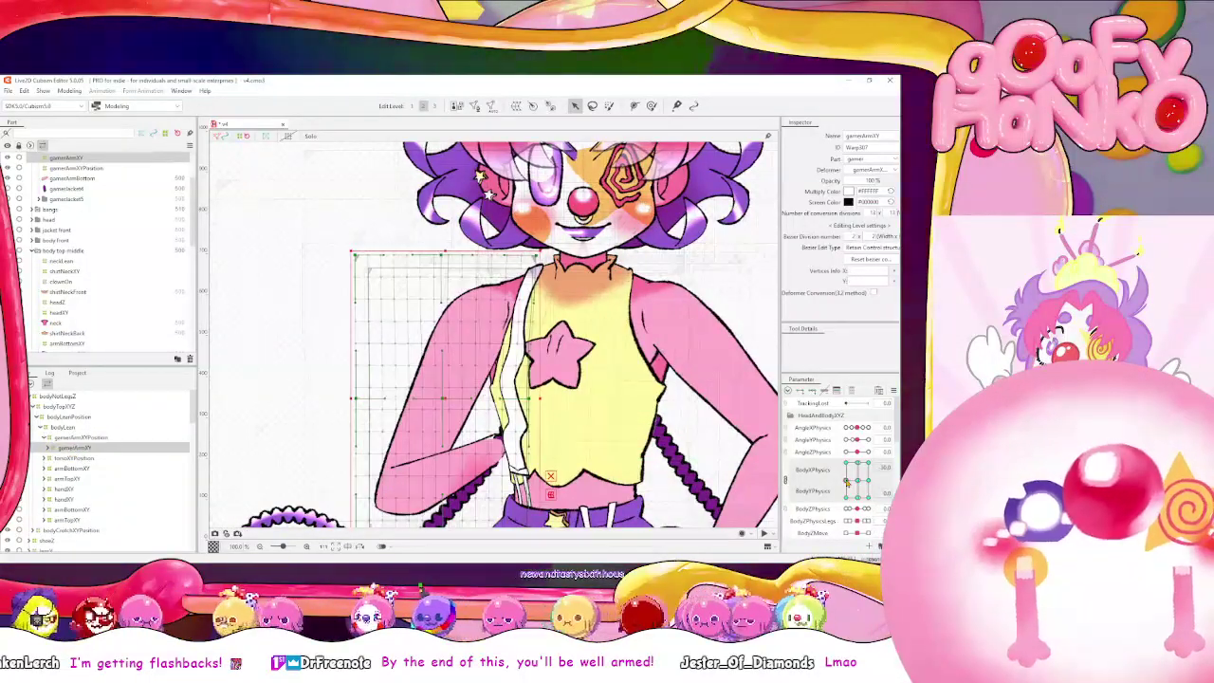
mouse_move(847, 483)
mouse_down()
mouse_move(845, 503)
mouse_move(872, 494)
mouse_move(879, 464)
mouse_move(848, 465)
mouse_move(844, 482)
mouse_move(857, 480)
mouse_up()
click(48, 448)
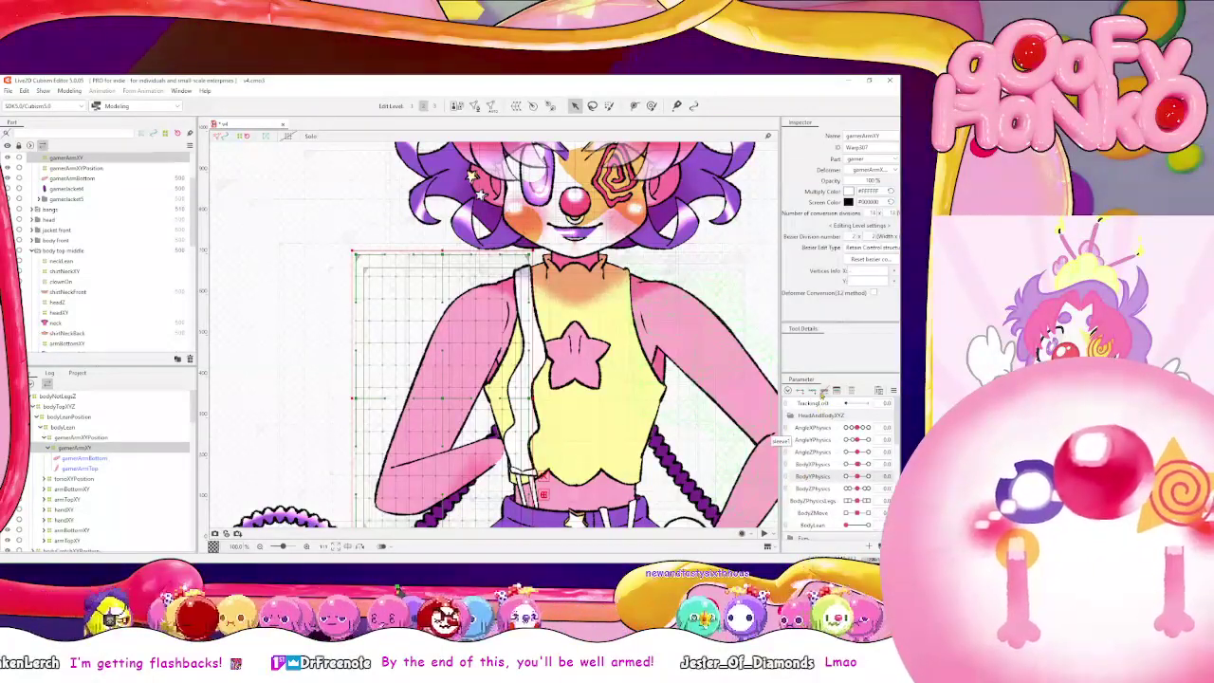
With BodyYPhysics at its minimum, enlarge the deform brush and push the upper shoulder area of the gamerArmXY deformer upward
drag(851, 477, 840, 477)
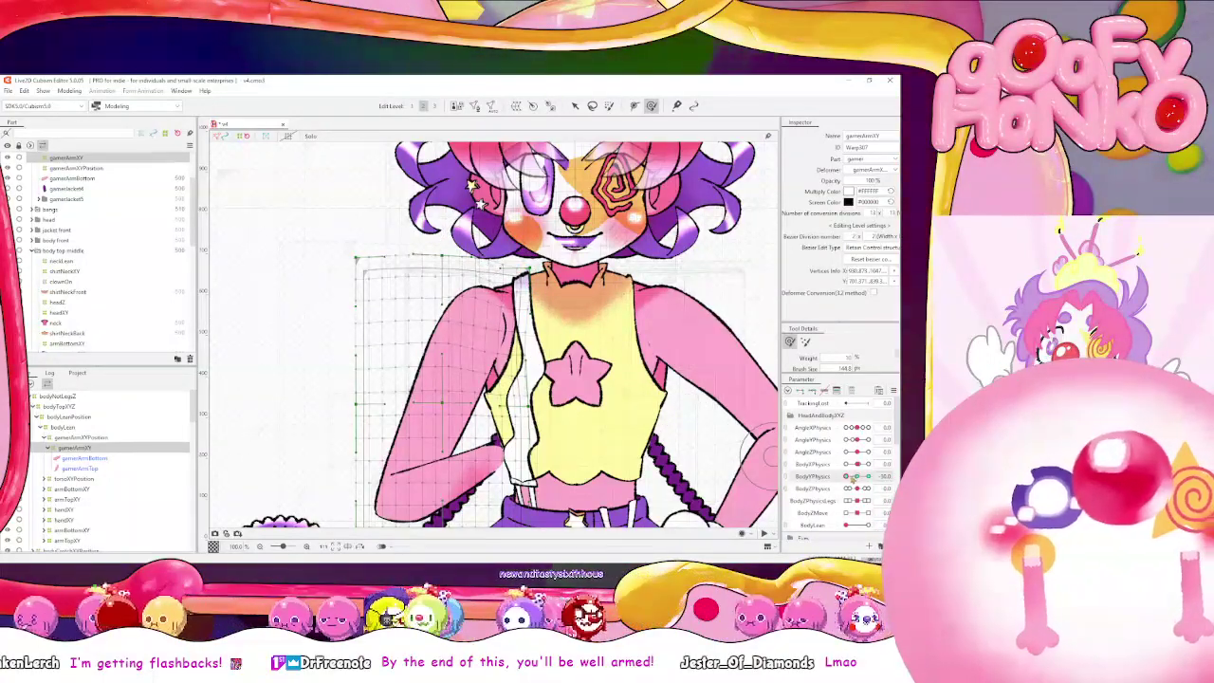
mouse_move(849, 477)
mouse_down()
mouse_move(867, 486)
mouse_move(845, 484)
mouse_up()
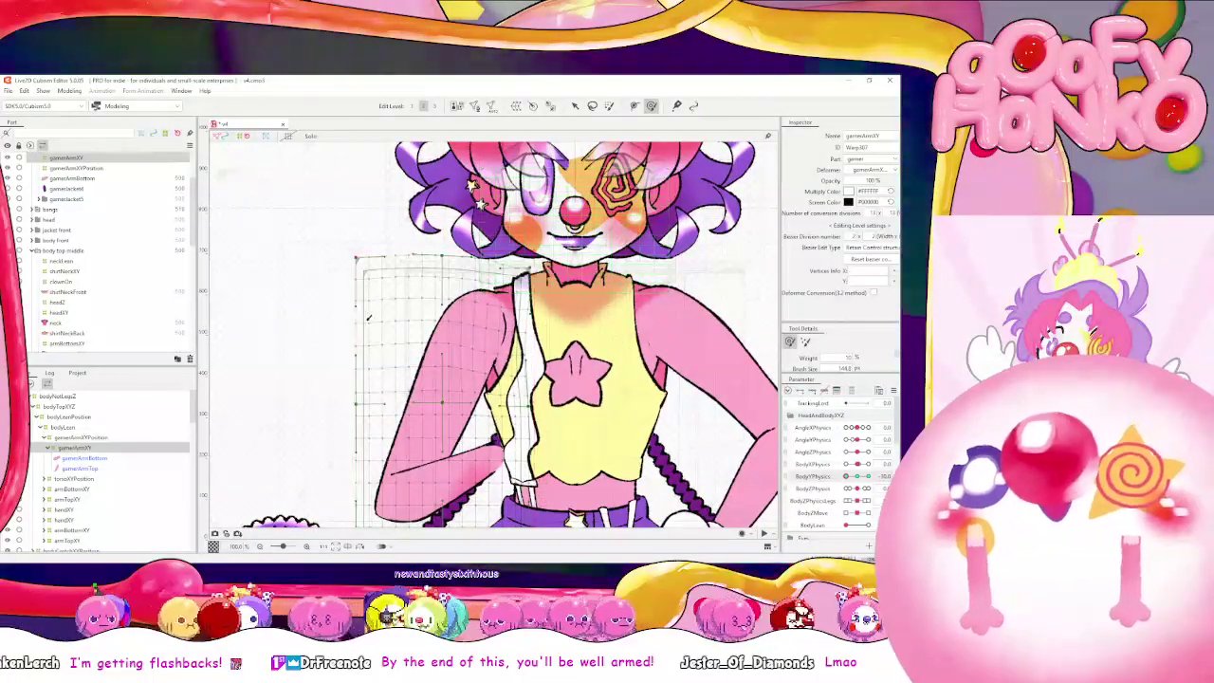
key(b)
drag(465, 313, 628, 318)
drag(465, 313, 462, 287)
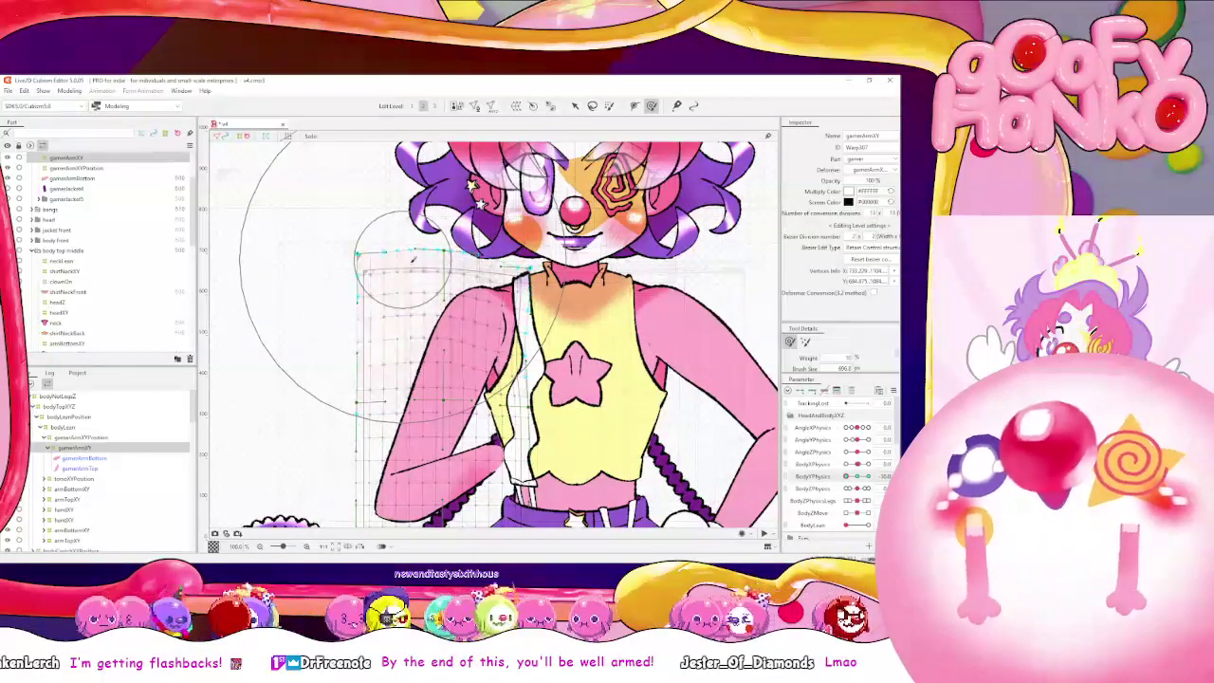
With BodyYPhysics at its maximum, reshape the upper part of the gamerArmXY deformer around the shoulder with the deform brush
mouse_move(857, 476)
mouse_down()
mouse_move(846, 477)
mouse_move(878, 477)
mouse_up()
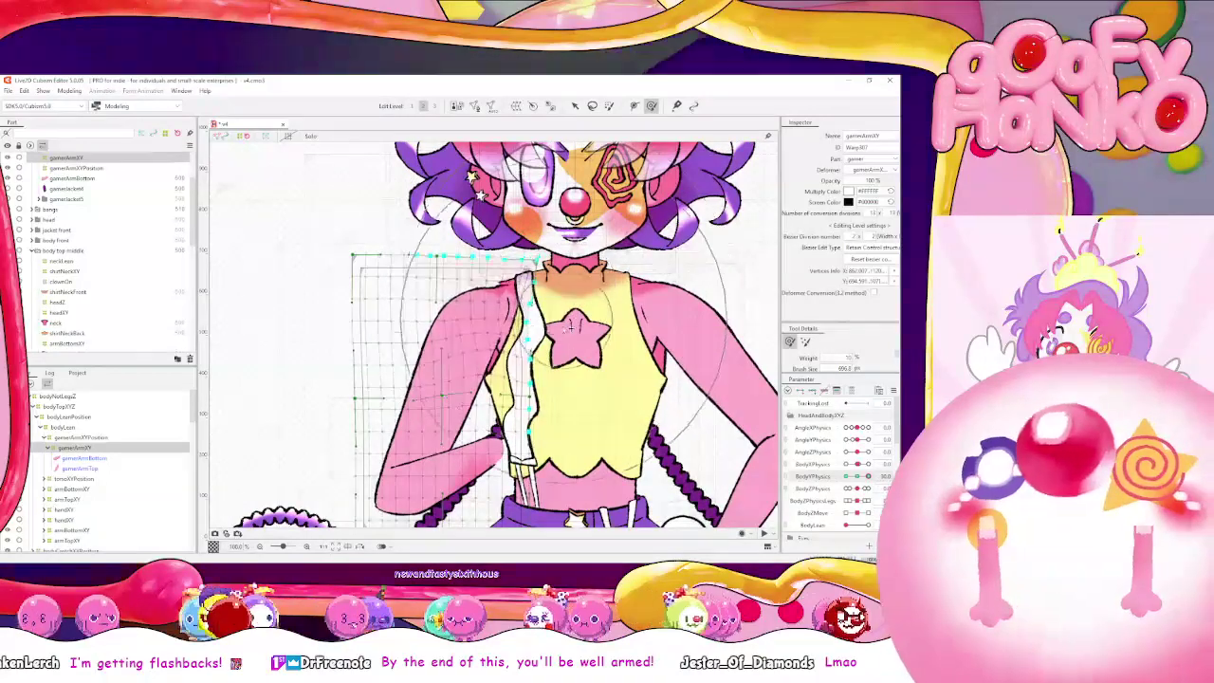
mouse_move(468, 292)
mouse_down()
mouse_move(430, 291)
mouse_move(428, 253)
mouse_move(444, 283)
mouse_move(395, 285)
mouse_move(406, 216)
mouse_up()
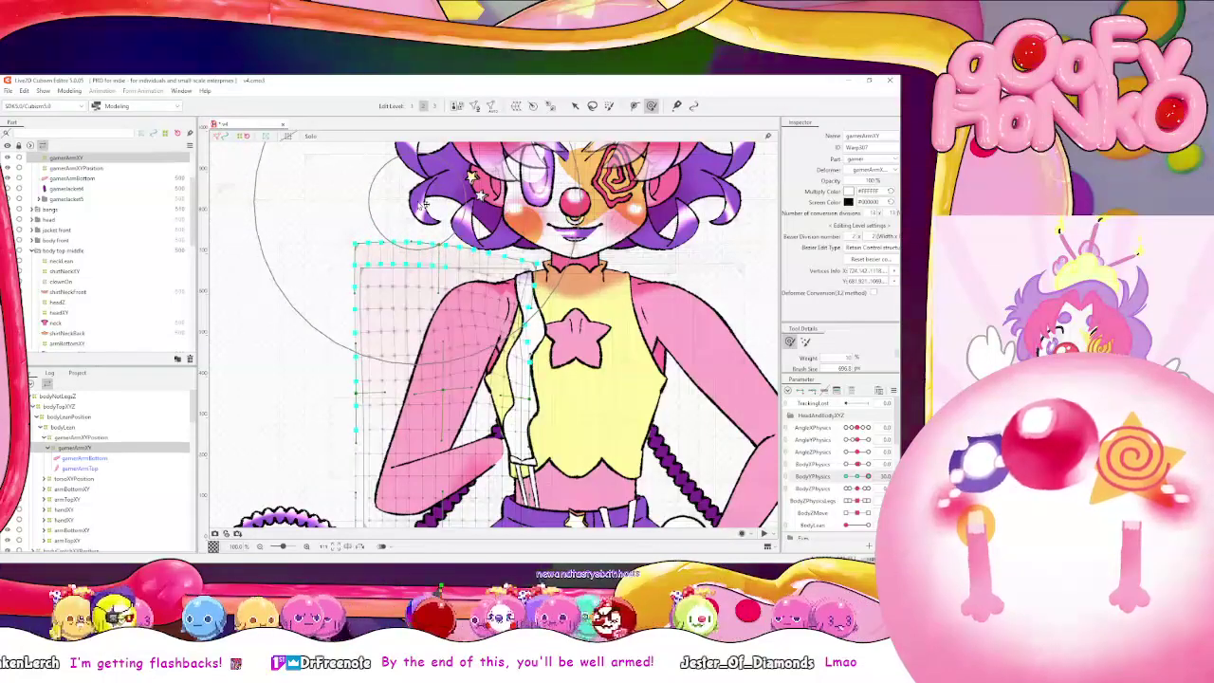
mouse_move(868, 476)
mouse_down()
mouse_move(853, 489)
mouse_move(868, 478)
mouse_up()
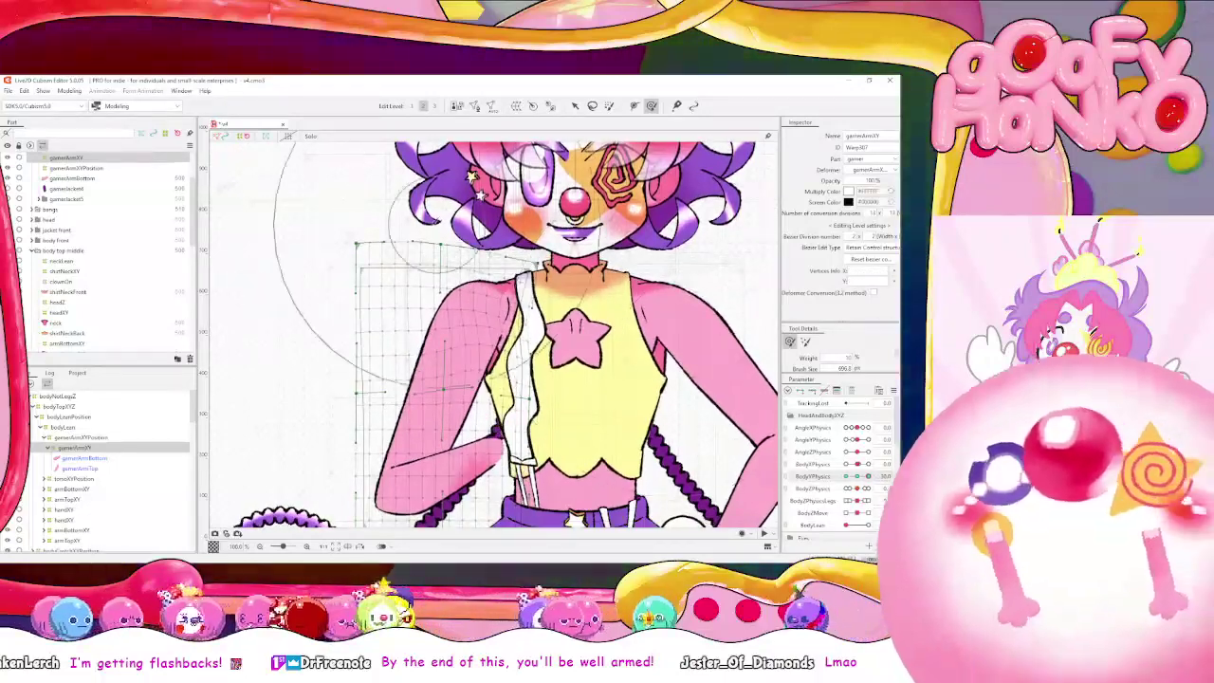
drag(366, 237, 381, 351)
drag(438, 313, 459, 295)
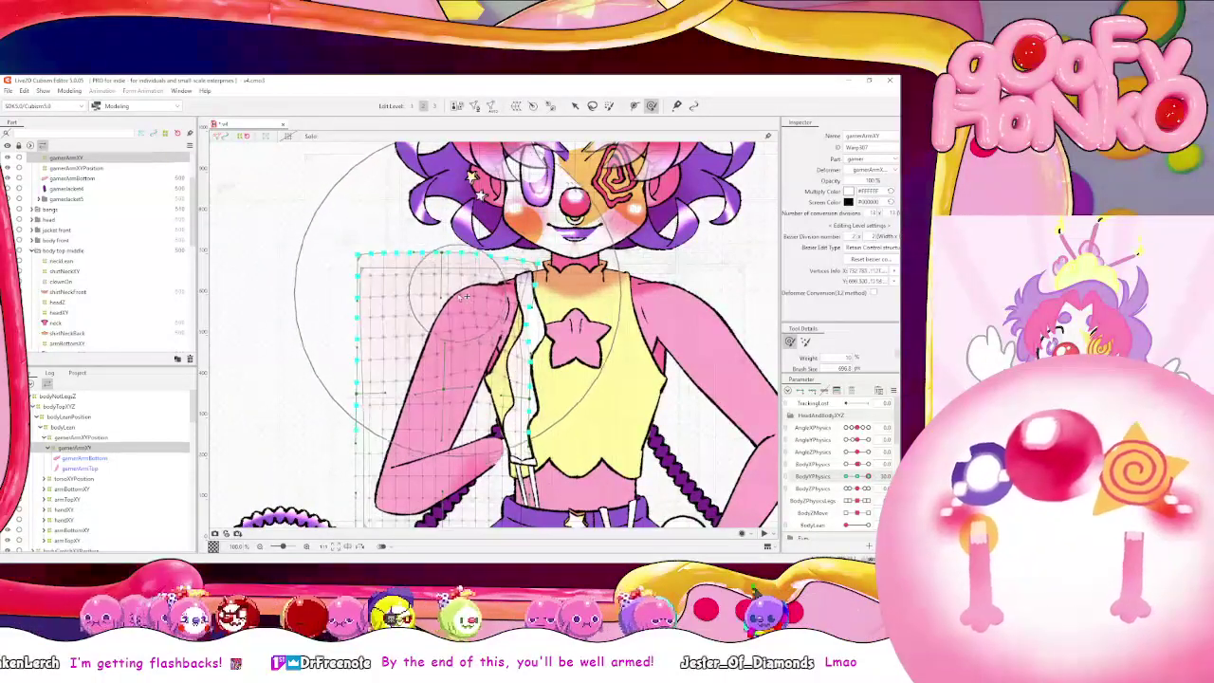
Back at the BodyYPhysics minimum, bow the gamerArmXY deformer outward along the upper arm and refine its shoulder and strap-side edges
mouse_move(867, 476)
mouse_down()
mouse_move(844, 478)
mouse_move(863, 482)
mouse_up()
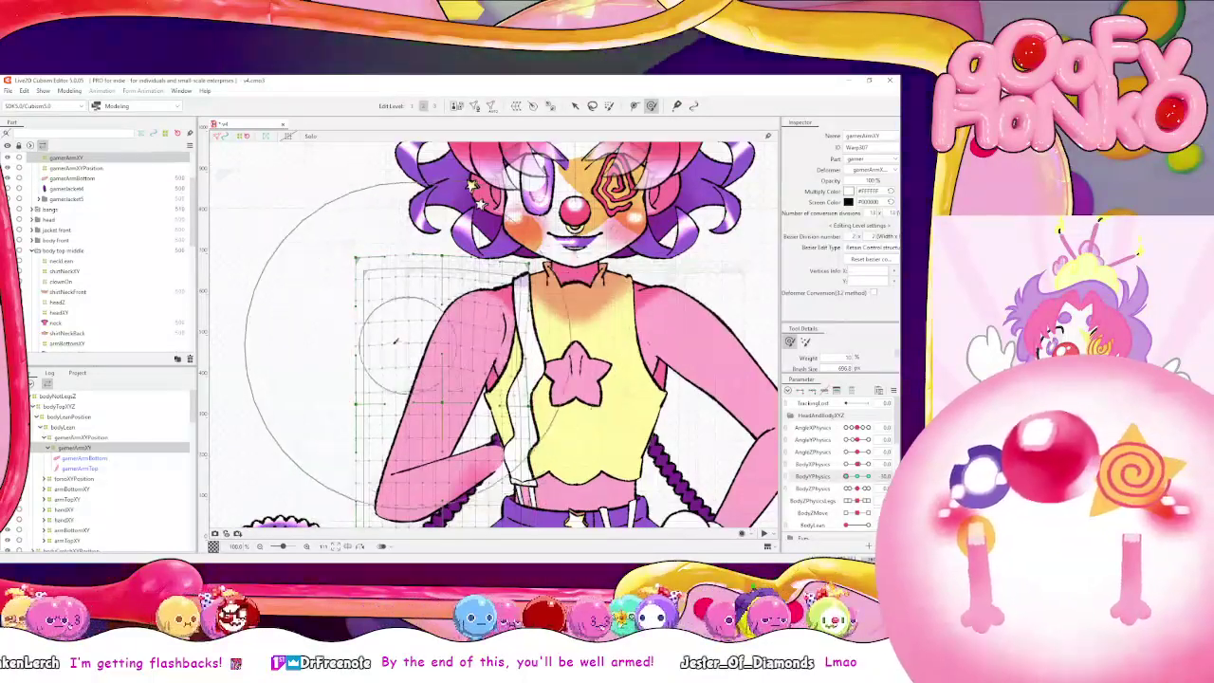
drag(403, 343, 289, 341)
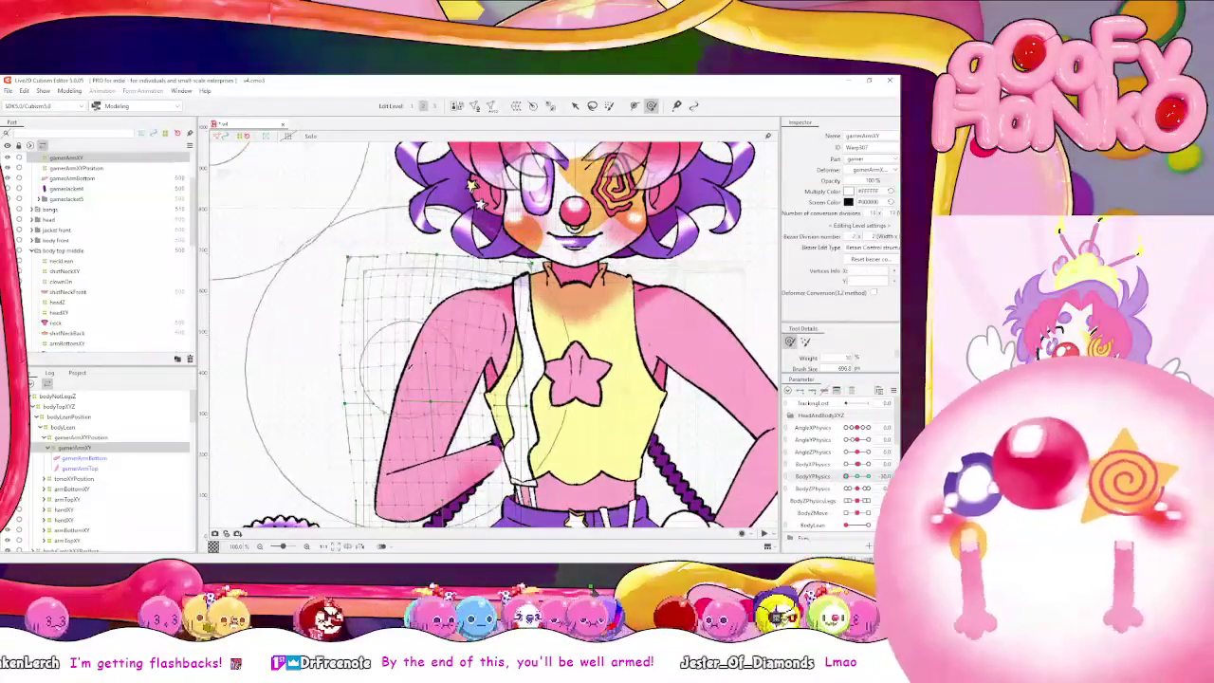
mouse_move(408, 365)
mouse_down()
mouse_move(341, 365)
mouse_move(456, 383)
mouse_up()
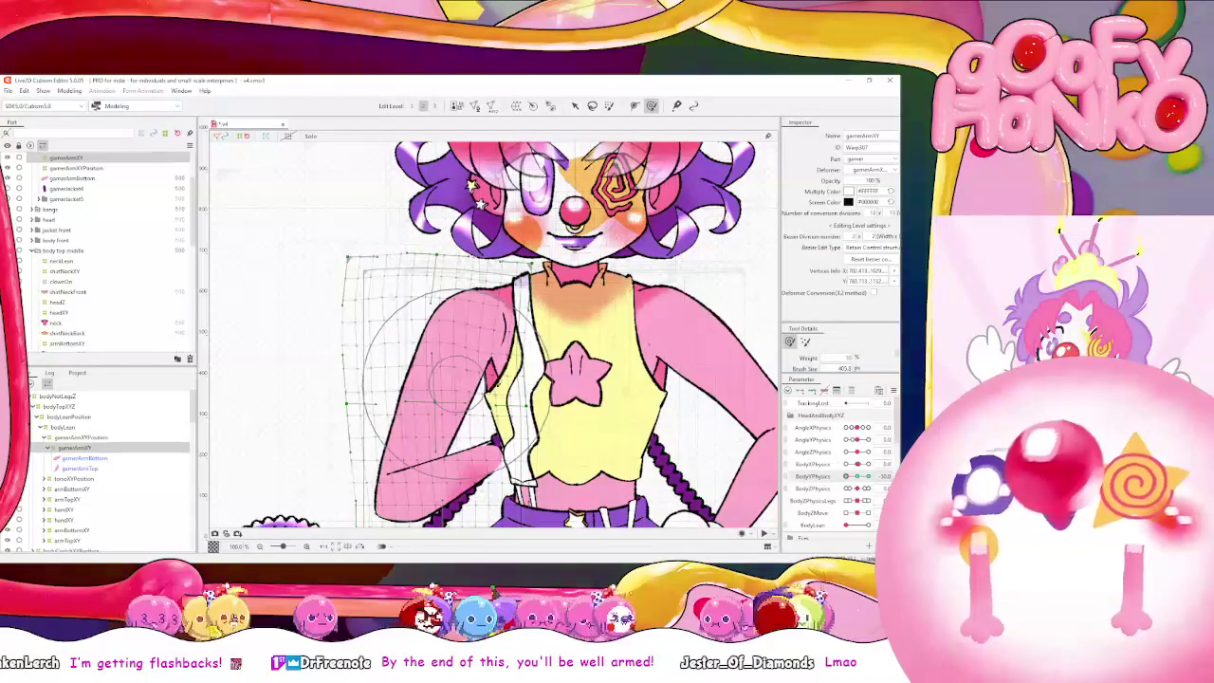
drag(858, 485, 831, 490)
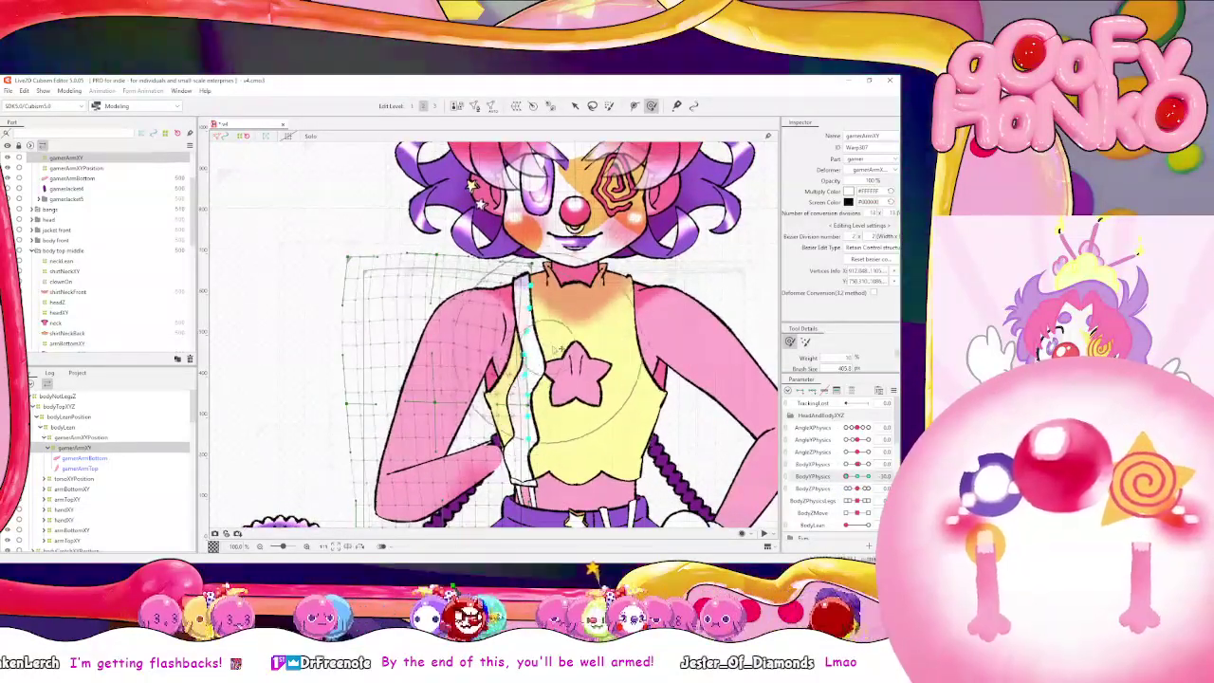
drag(524, 362, 589, 335)
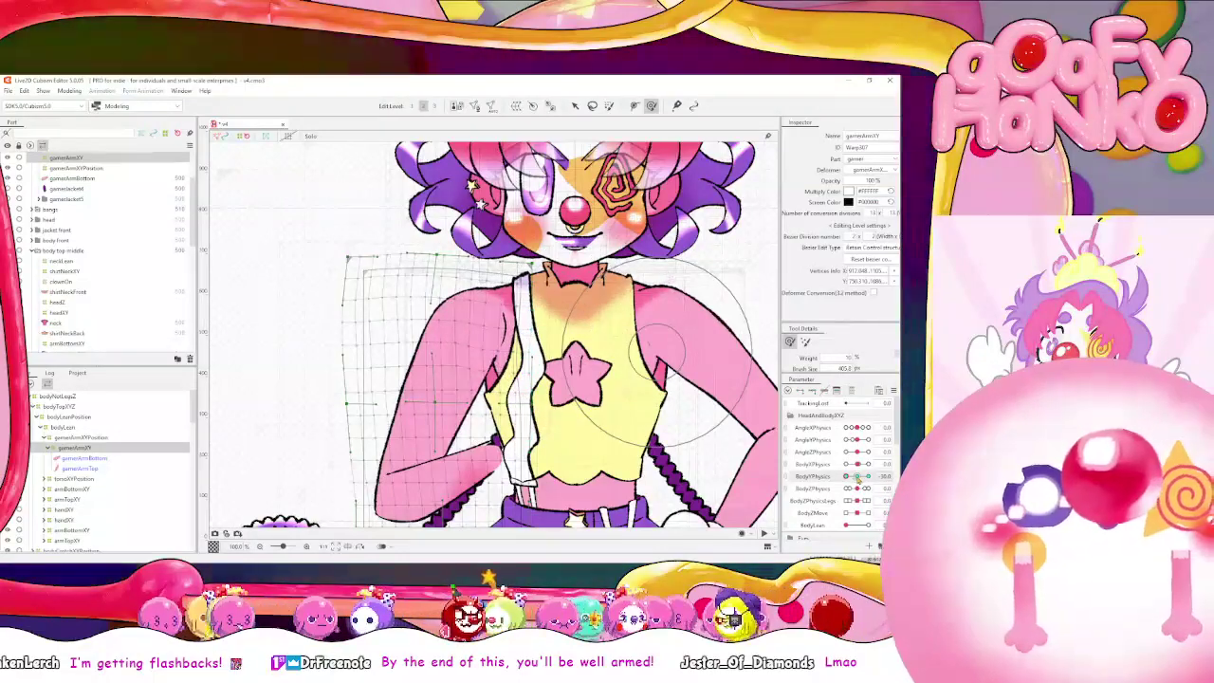
drag(847, 477, 855, 479)
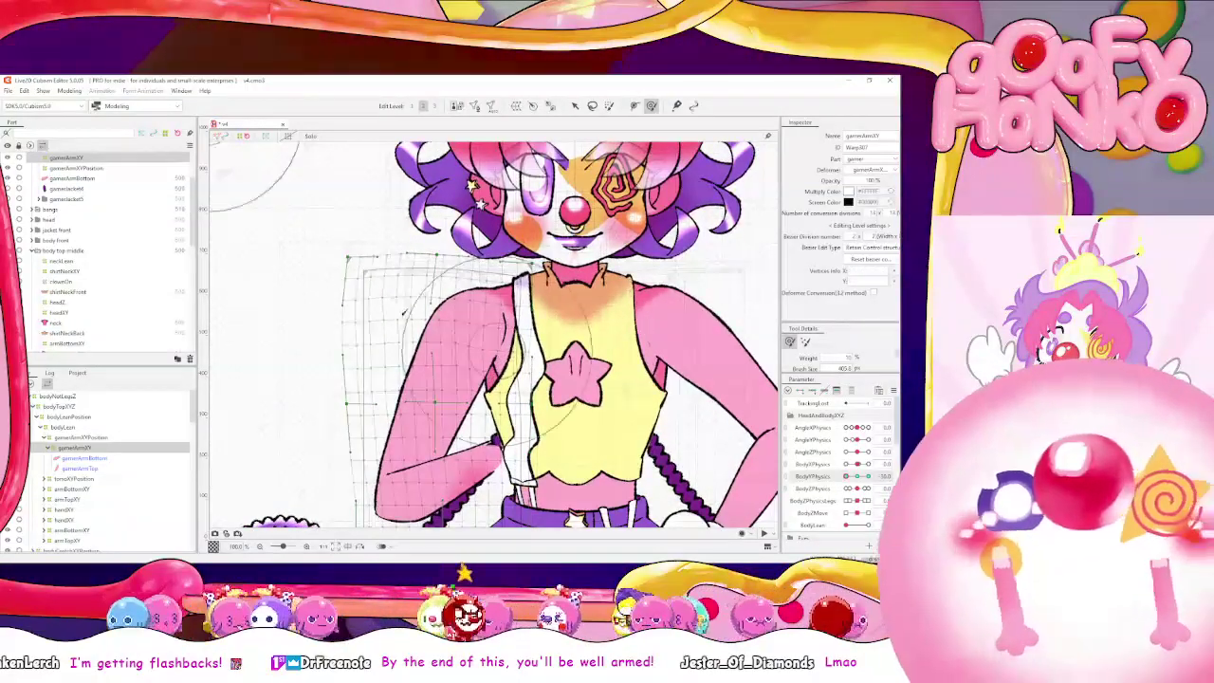
drag(398, 322, 414, 319)
drag(382, 368, 407, 345)
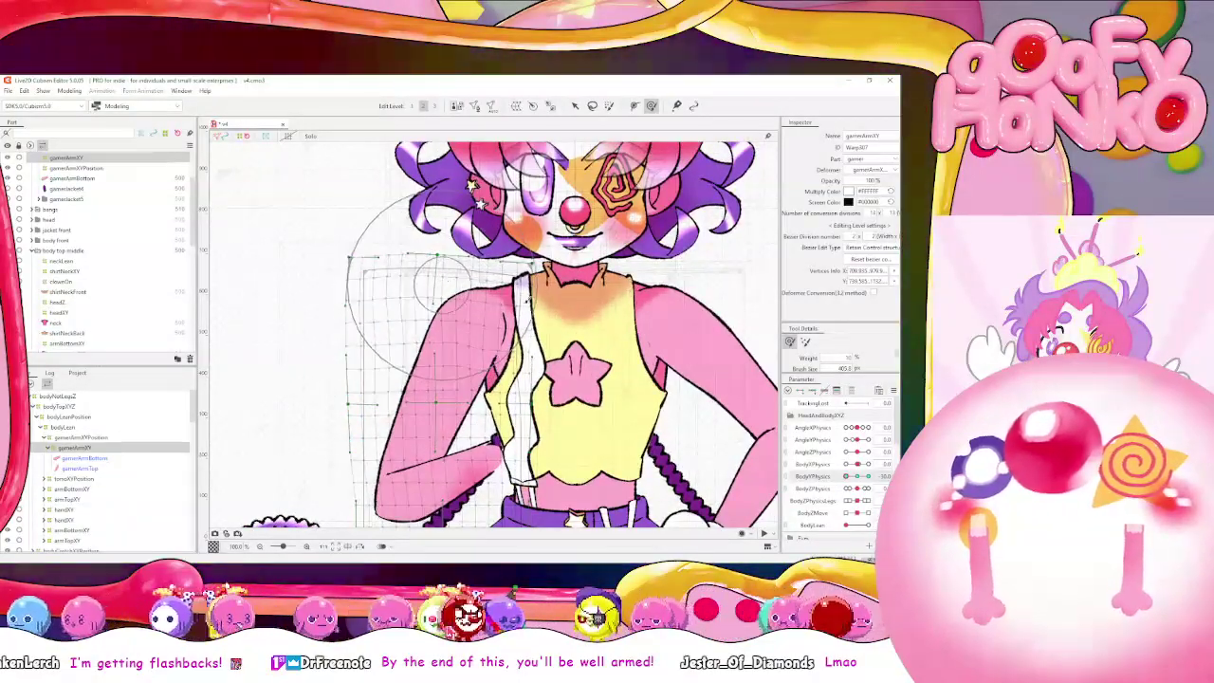
With BodyYPhysics at its maximum, shrink the deform brush and nudge the strap-side shoulder area of the gamerArmXY deformer
drag(846, 476, 853, 485)
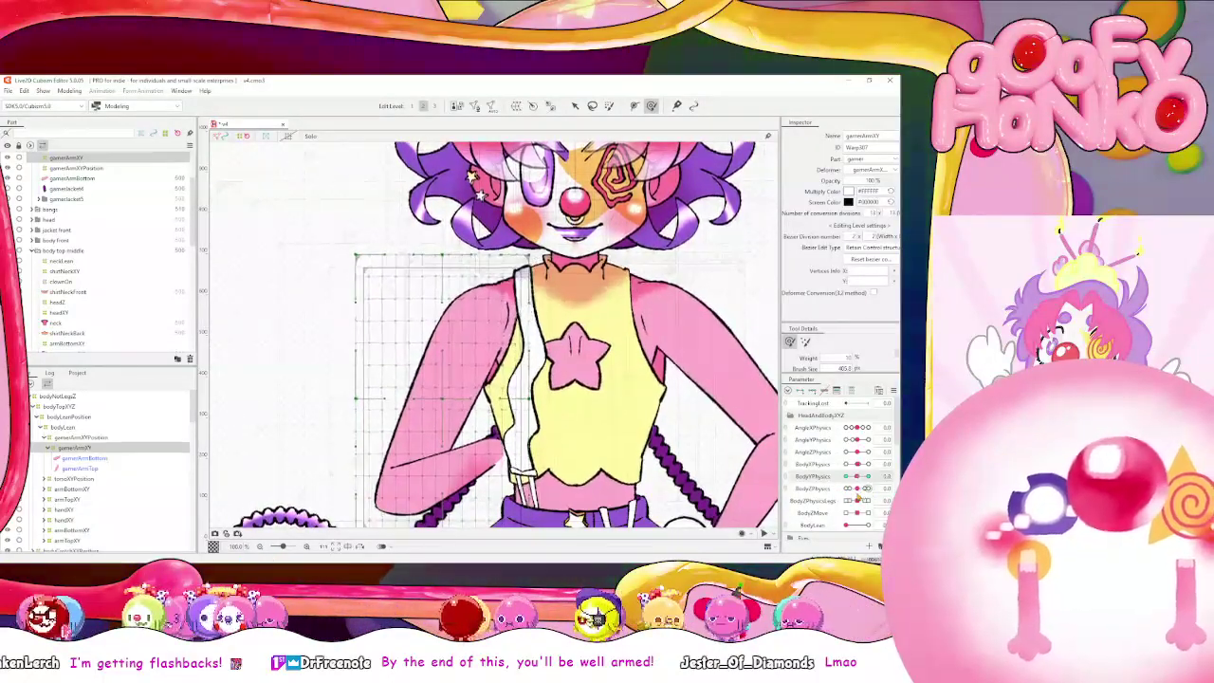
mouse_move(558, 353)
mouse_down()
mouse_move(483, 363)
mouse_move(503, 393)
mouse_up()
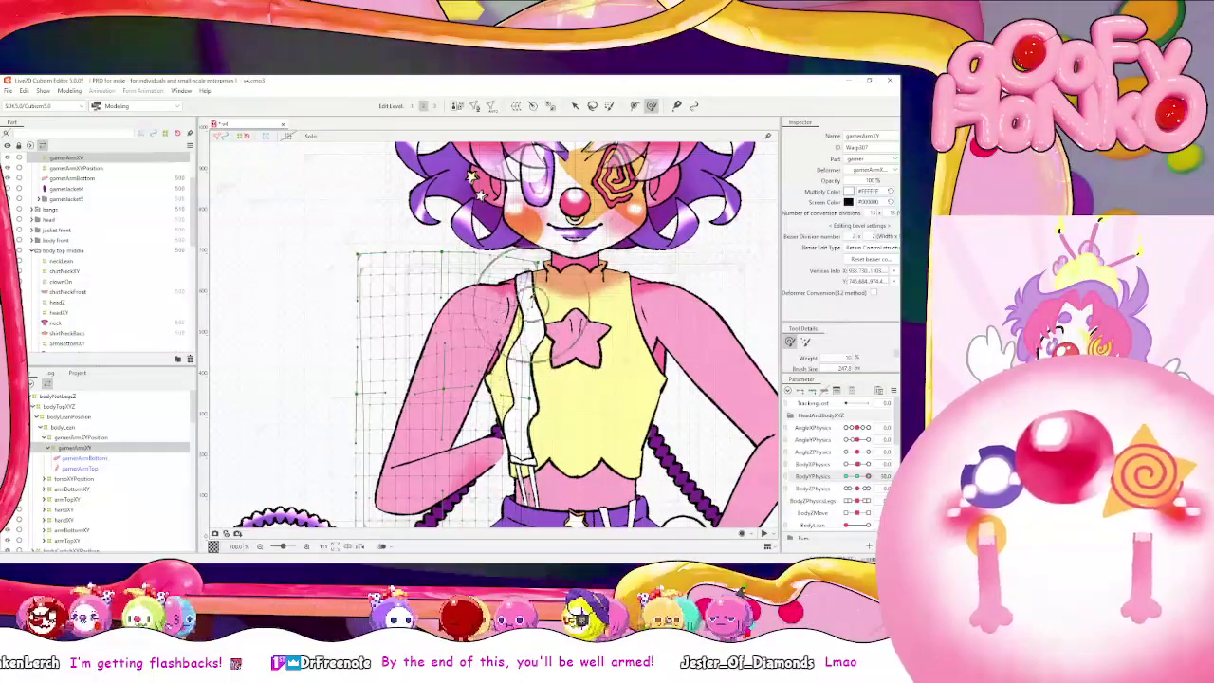
drag(482, 282, 491, 281)
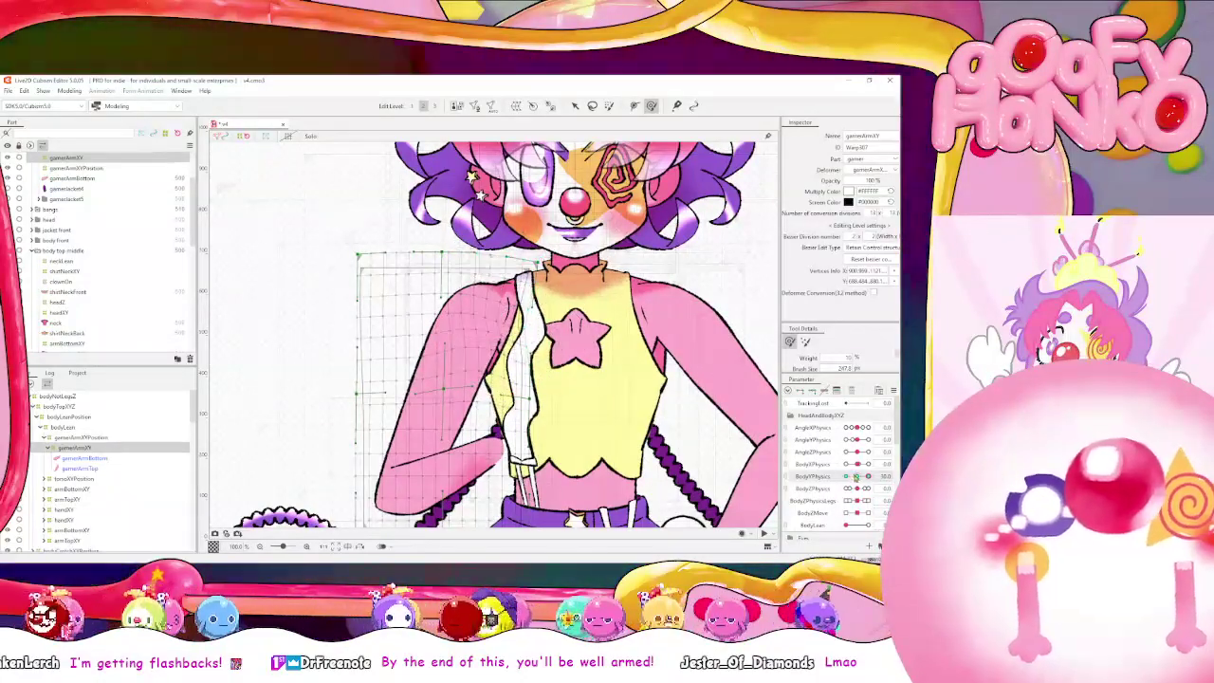
key(Escape)
With BodyYPhysics at its minimum, refine the strap-side edge of the gamerArmXY deformer beside the armpit
drag(868, 477, 784, 465)
mouse_move(524, 341)
mouse_down()
mouse_move(488, 341)
mouse_move(513, 362)
mouse_up()
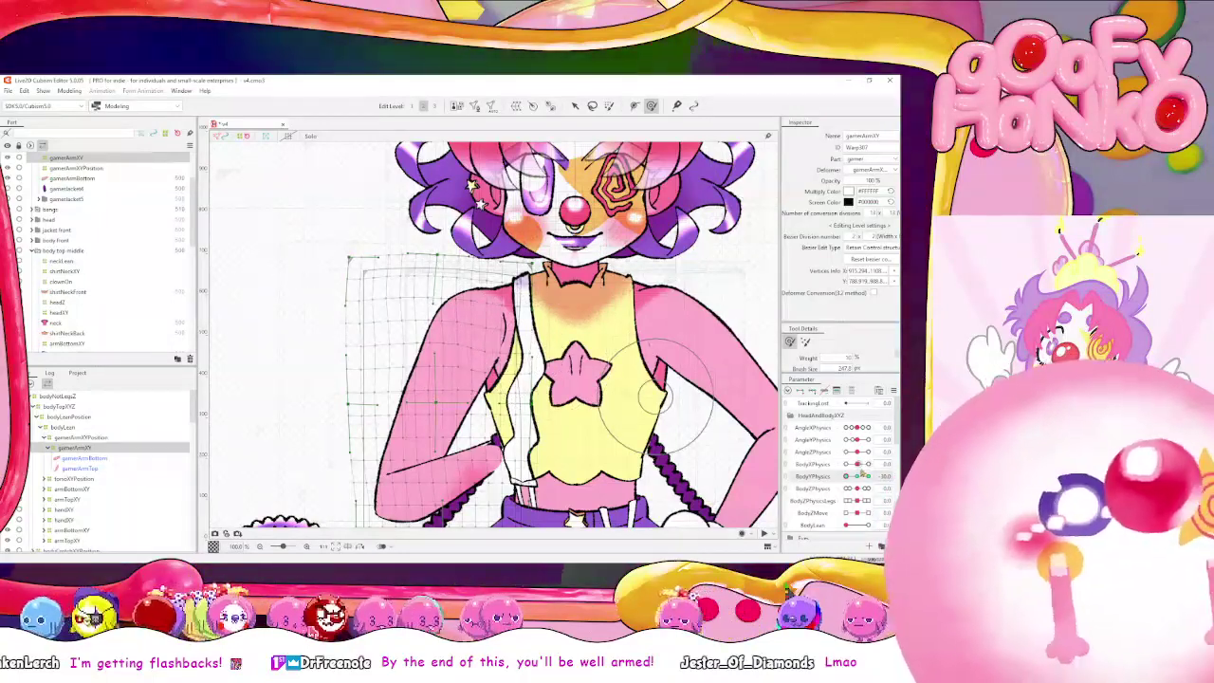
mouse_move(846, 476)
mouse_down()
mouse_move(859, 477)
mouse_move(844, 477)
mouse_up()
drag(515, 348, 526, 365)
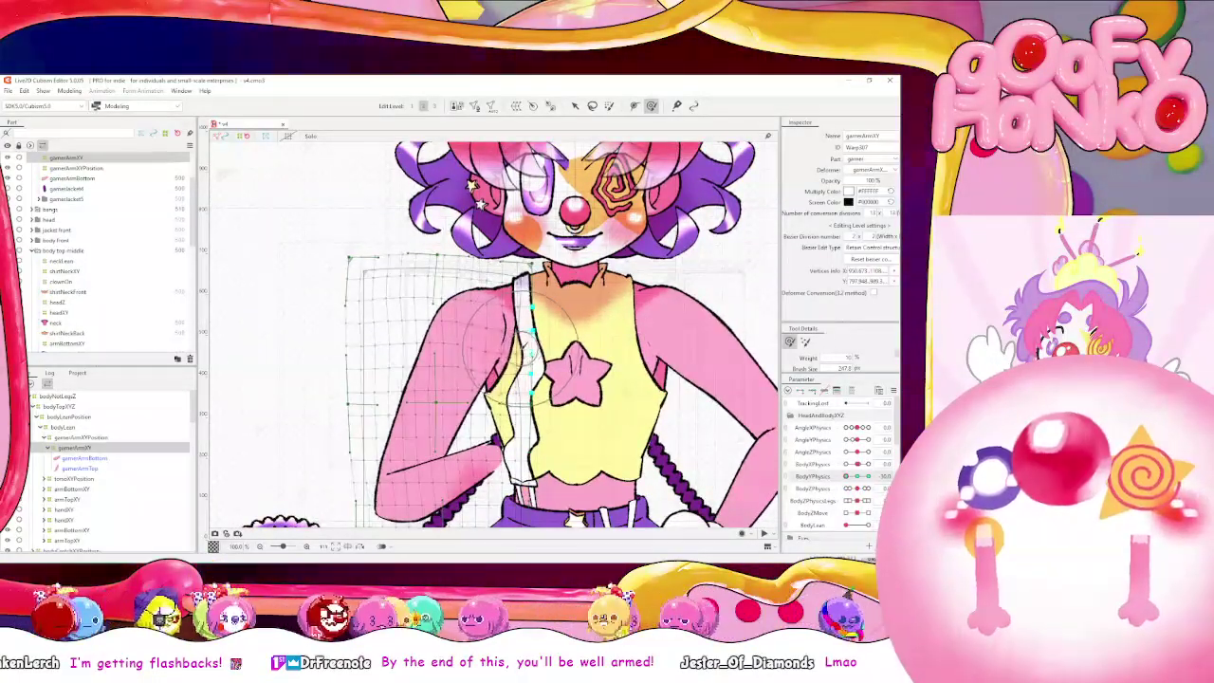
With BodyXPhysics at its maximum, reshape the top and strap-side edges of the gamerArmXY deformer with the deform brush
drag(861, 480, 838, 489)
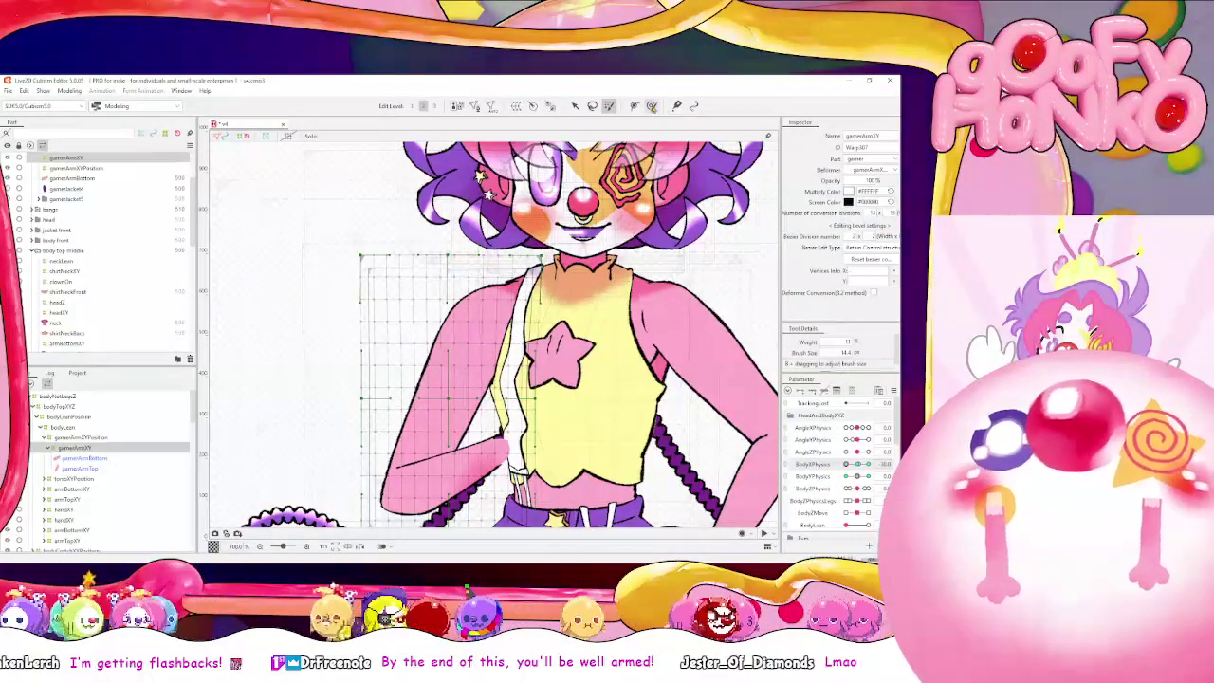
click(651, 106)
drag(491, 352, 441, 342)
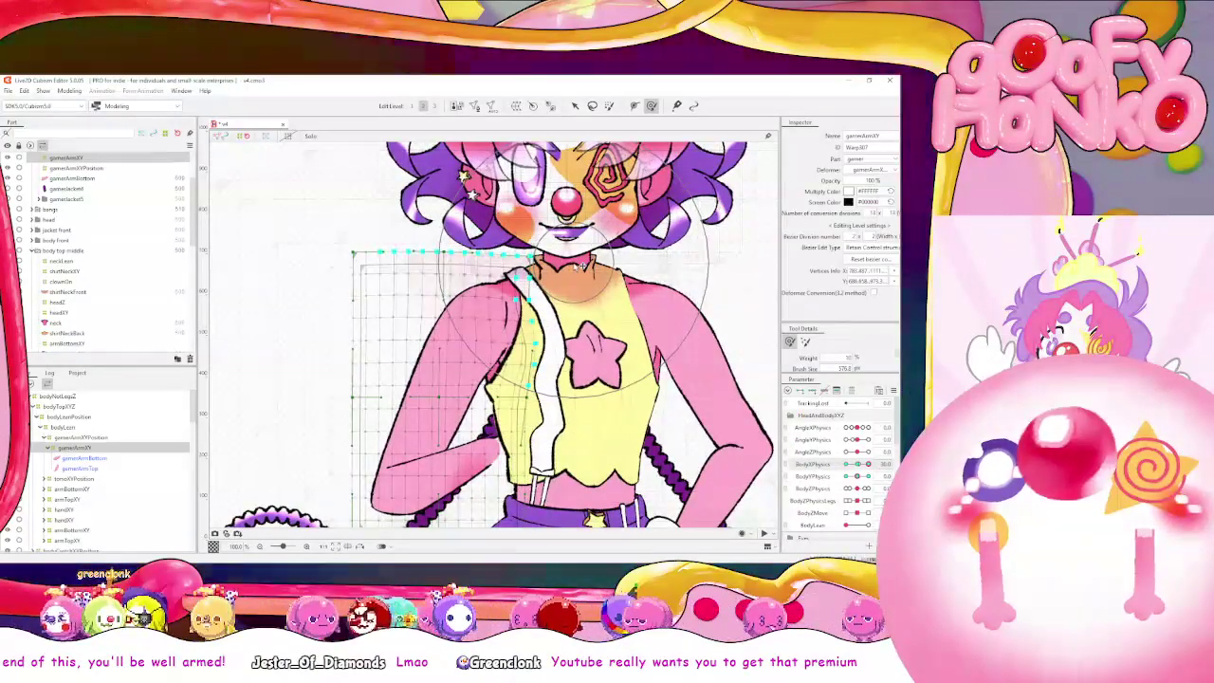
drag(668, 375, 512, 379)
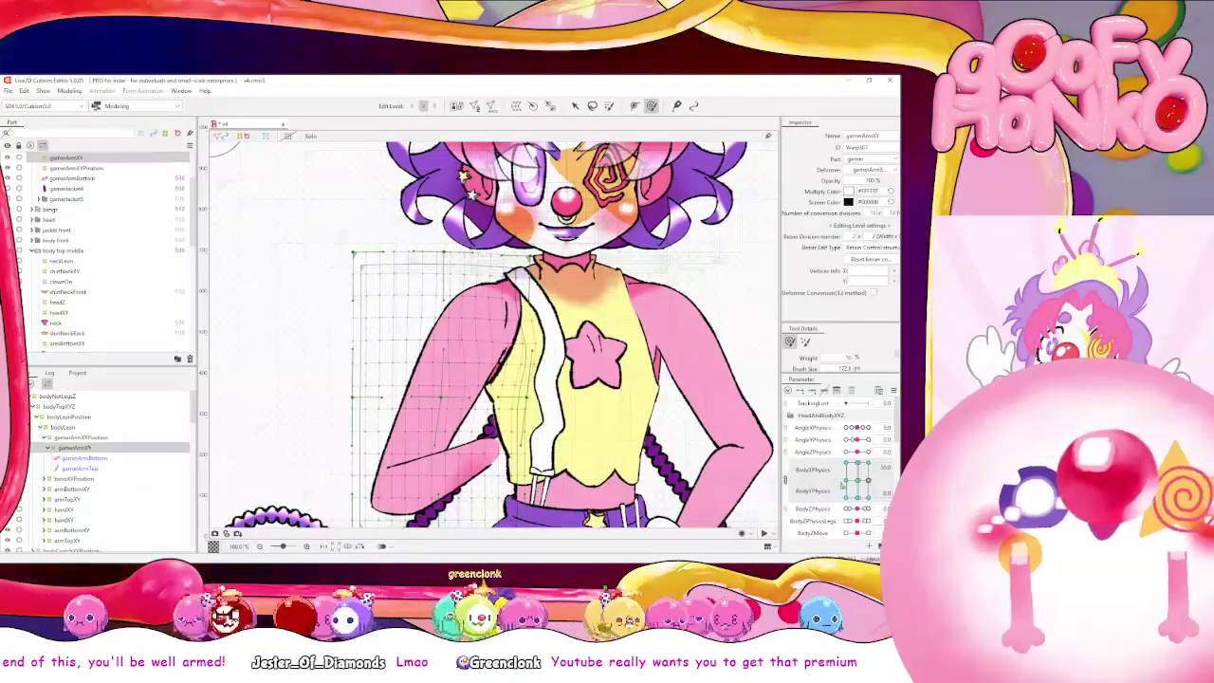
click(868, 480)
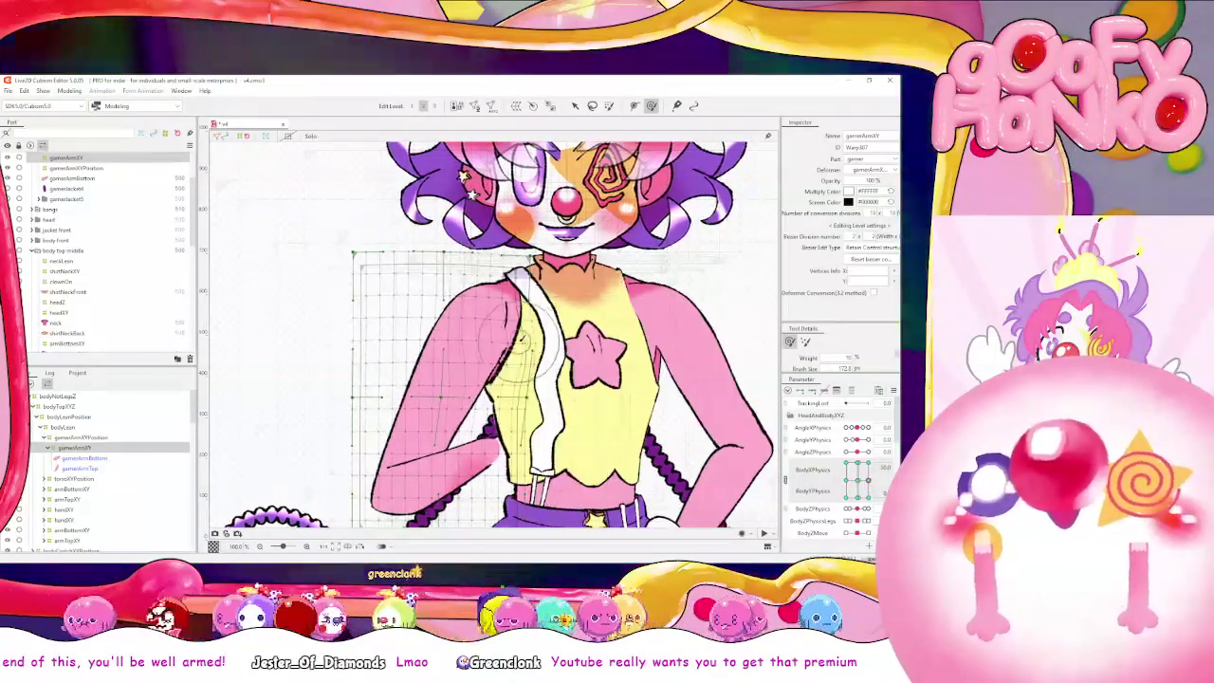
drag(503, 342, 462, 334)
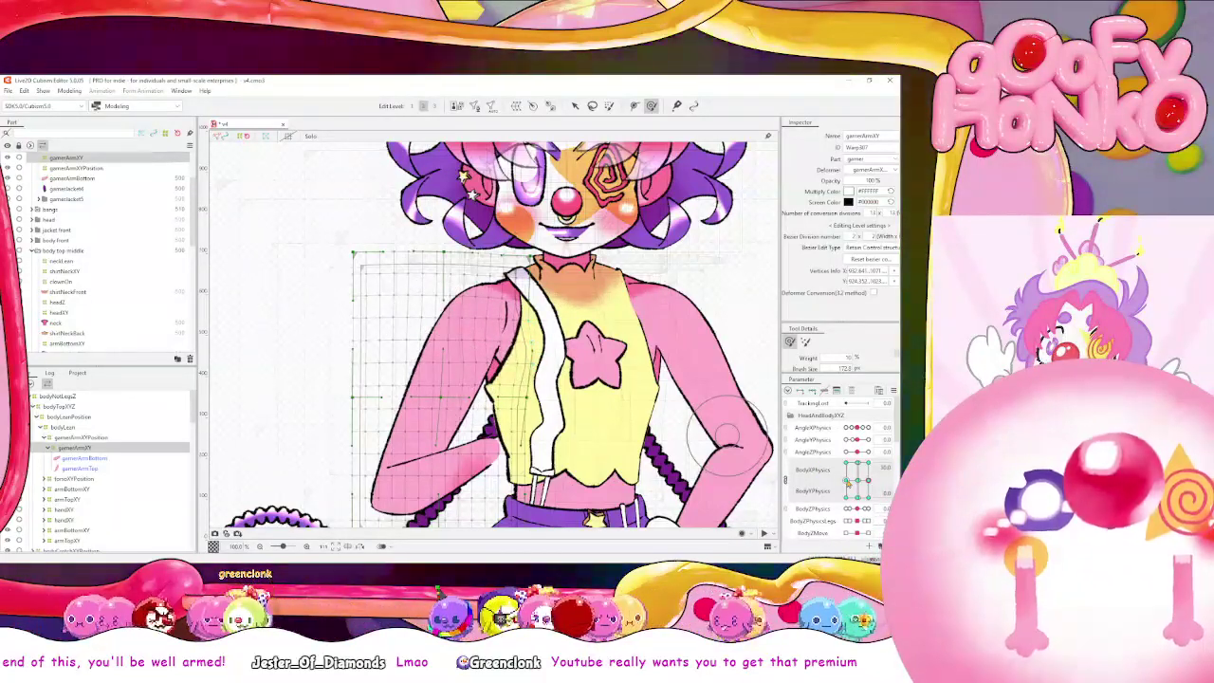
With BodyXPhysics at its minimum, enlarge the deform brush and push the outer side of the gamerArmXY deformer toward the torso
click(846, 481)
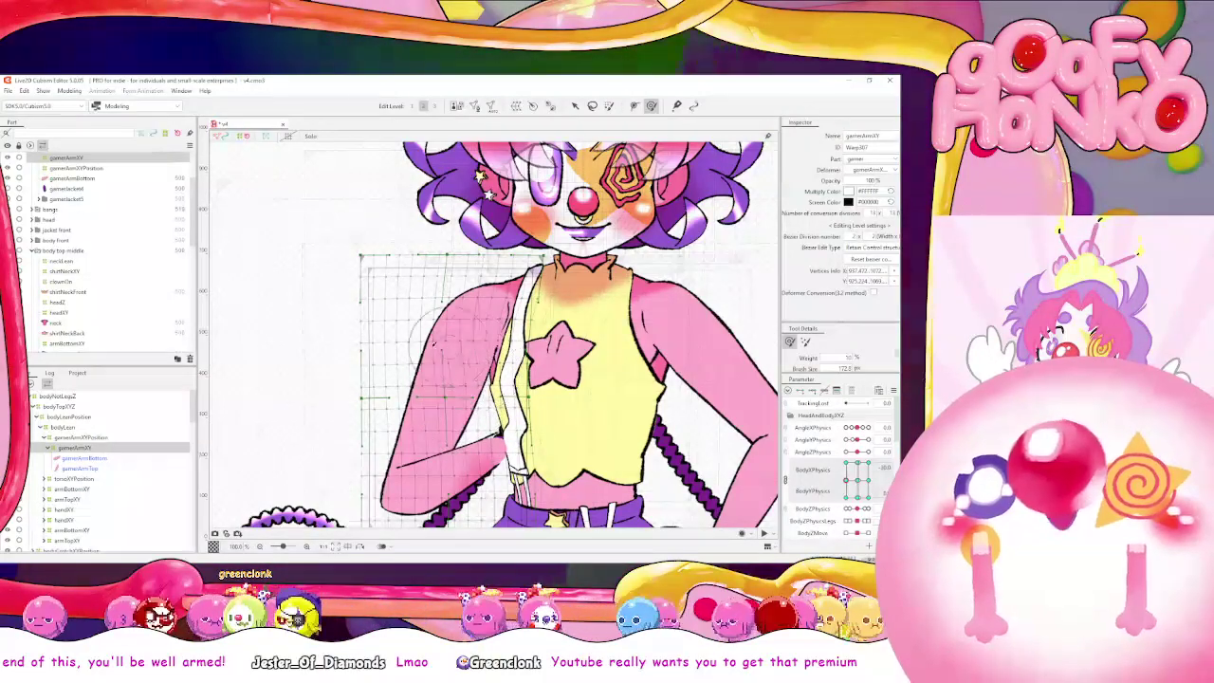
key(b)
drag(380, 358, 504, 366)
drag(393, 325, 408, 351)
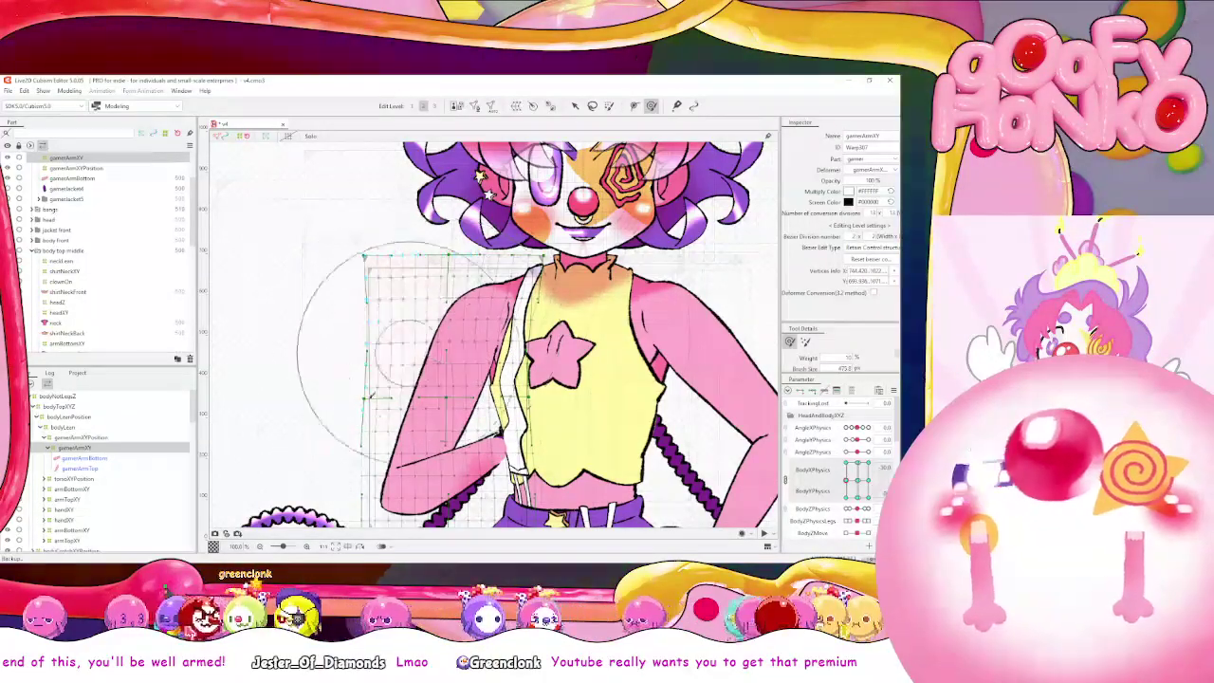
drag(419, 310, 449, 302)
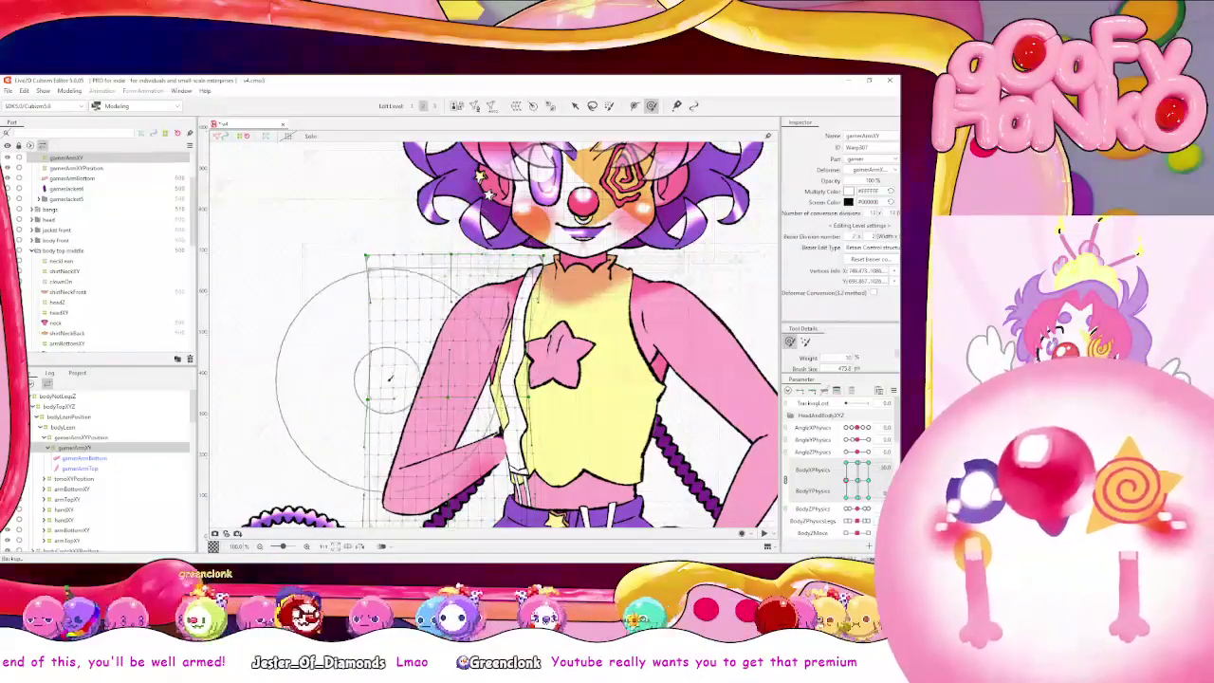
drag(391, 400, 475, 410)
drag(490, 410, 501, 365)
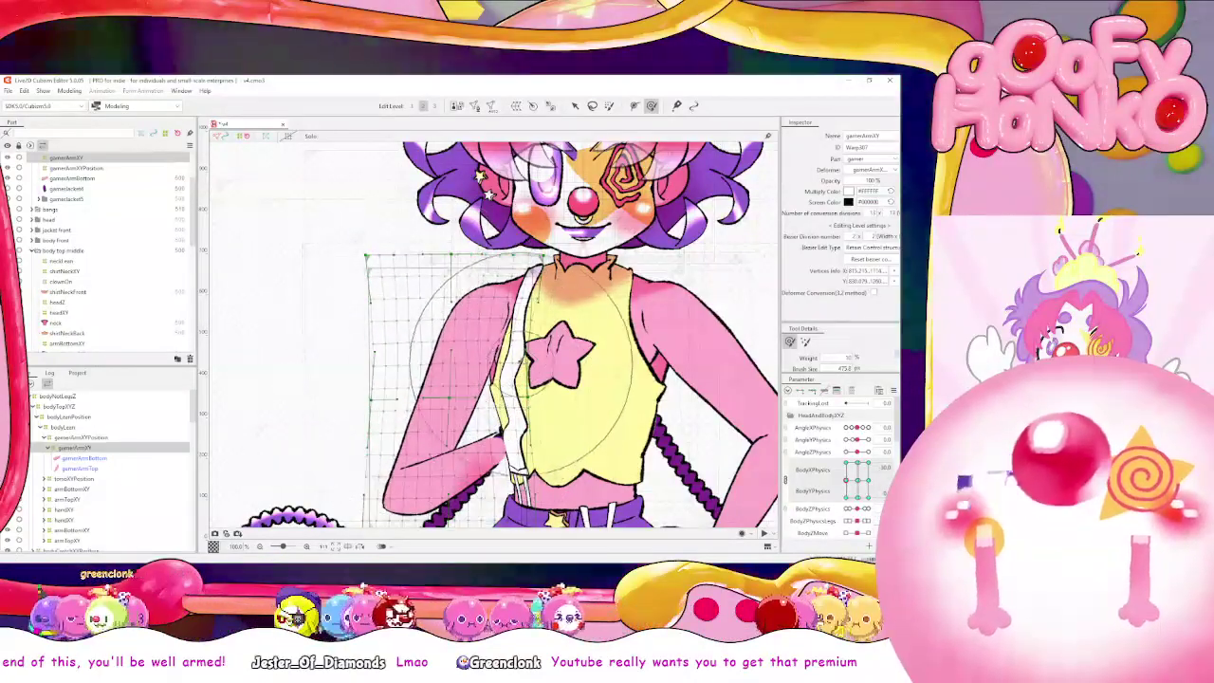
Unlink BodyXPhysics from BodyYPhysics and refine gamerArmXY along the armpit and outer arm at the BodyXPhysics minimum with a smaller brush
drag(867, 482, 842, 480)
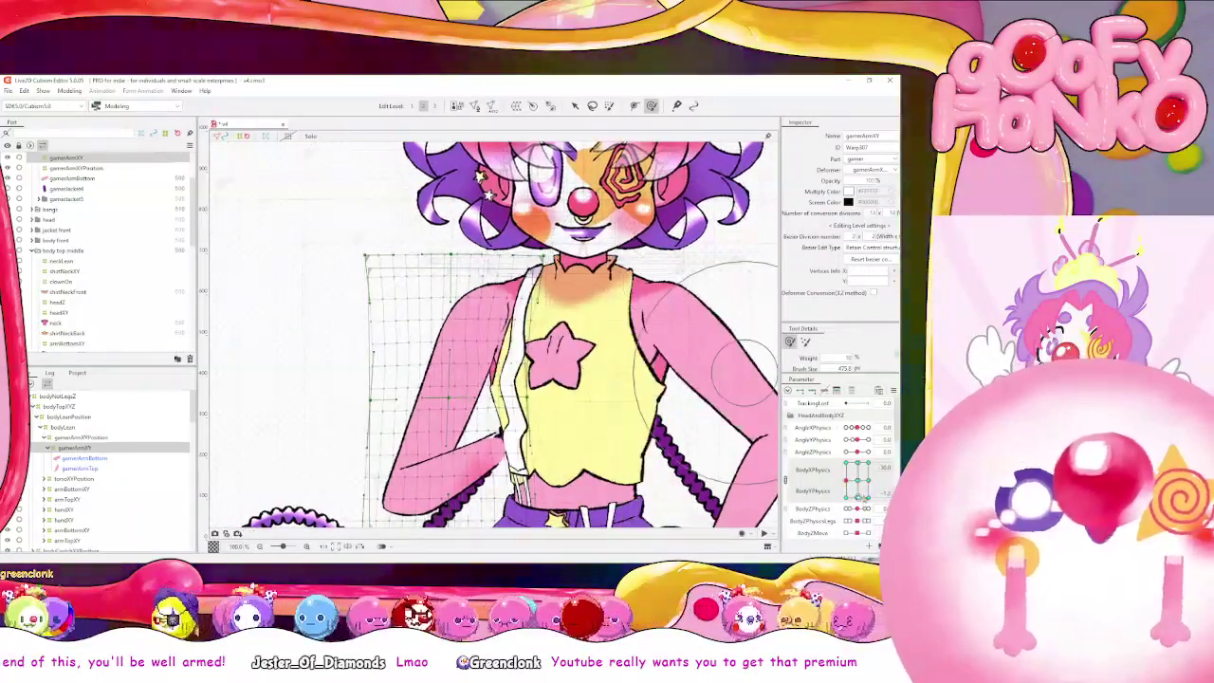
click(786, 479)
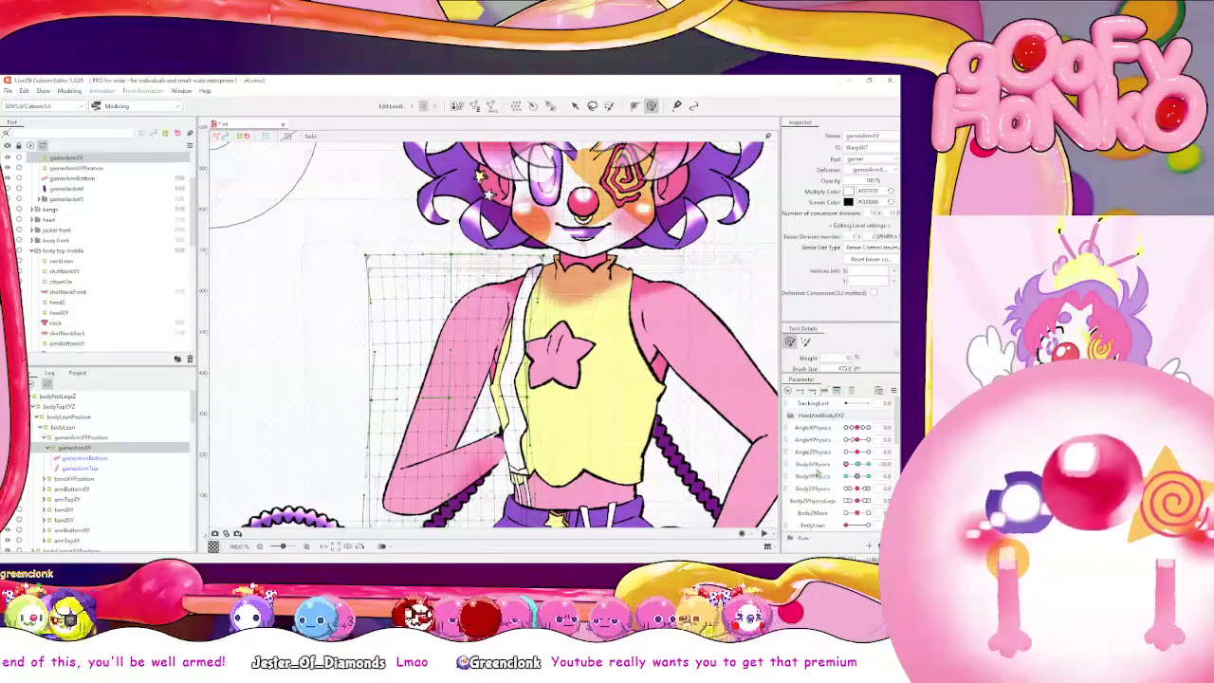
mouse_move(846, 464)
mouse_down()
mouse_move(867, 465)
mouse_move(831, 470)
mouse_up()
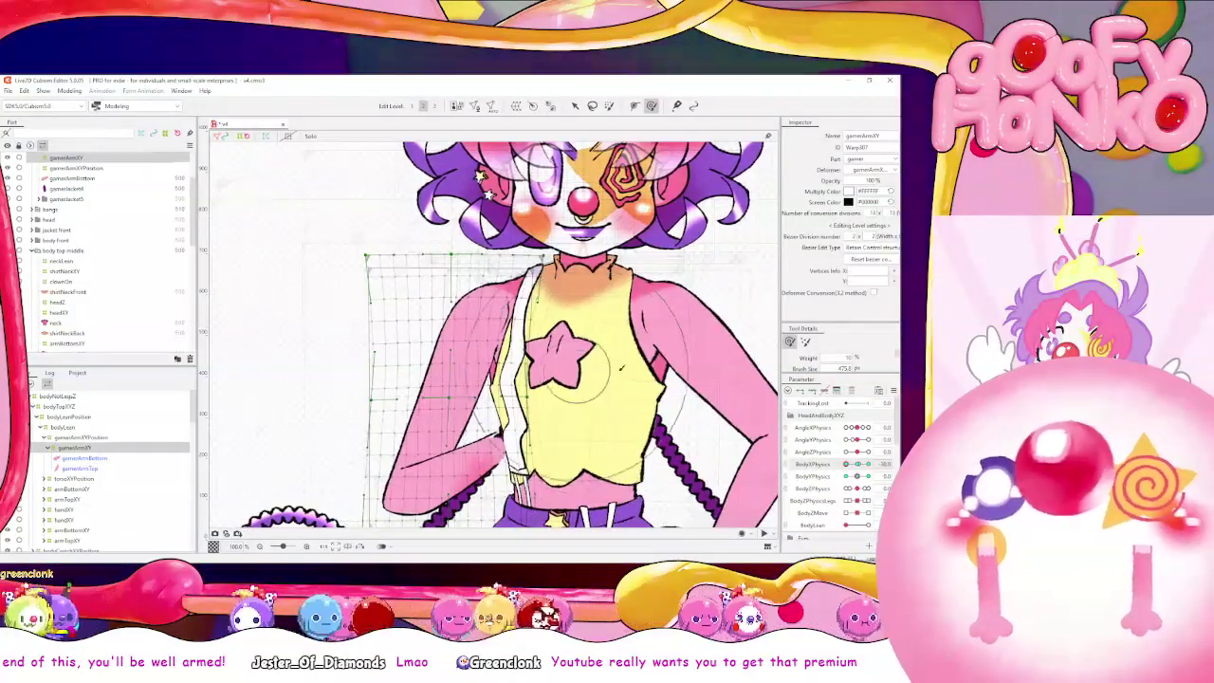
key(b)
drag(584, 372, 527, 372)
mouse_move(490, 410)
mouse_down()
mouse_move(489, 345)
mouse_move(460, 393)
mouse_move(449, 424)
mouse_up()
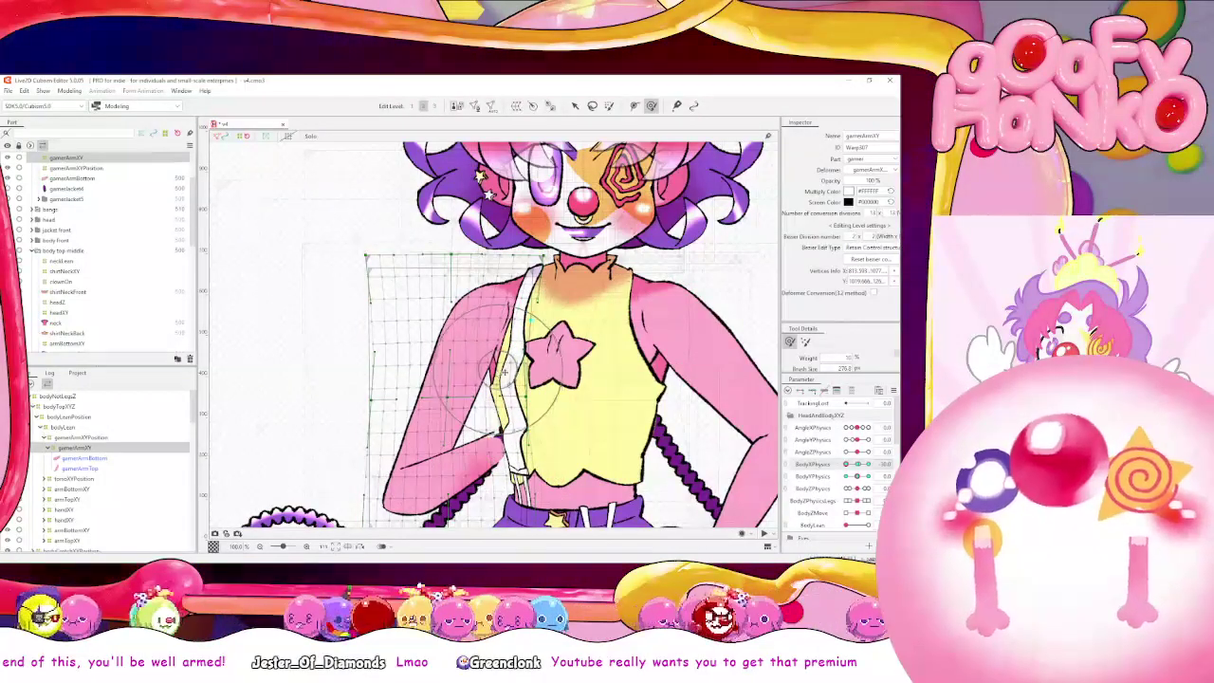
click(432, 308)
drag(370, 381, 384, 379)
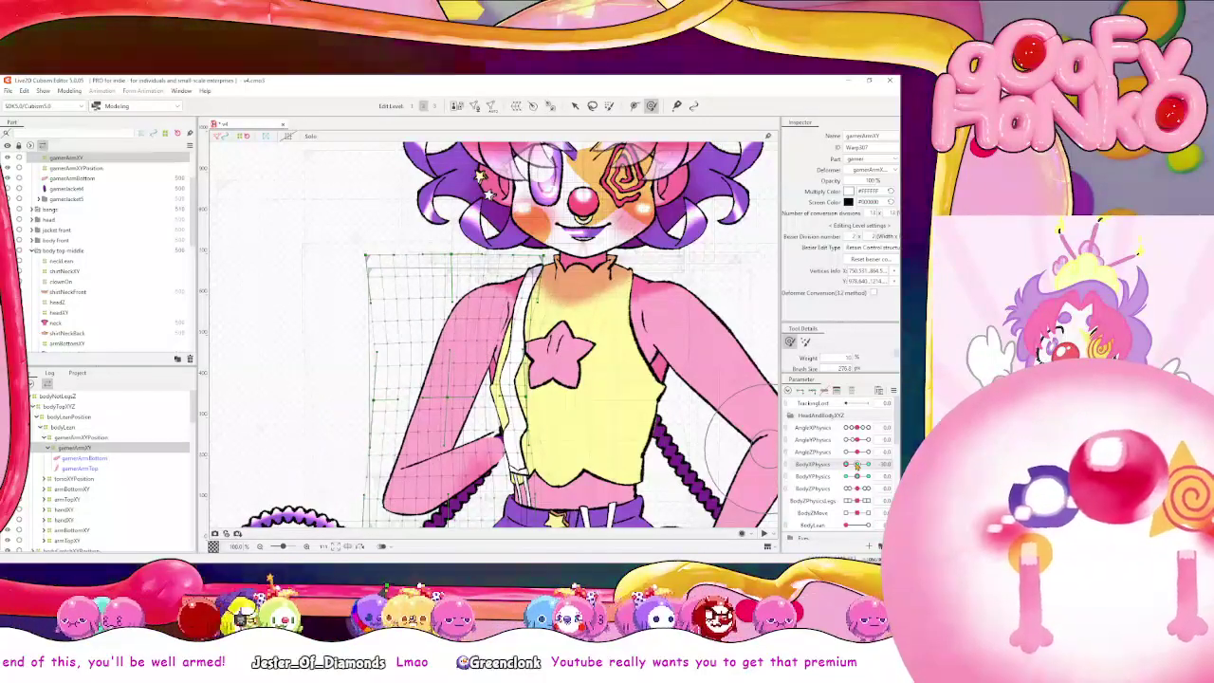
Adjust the strap-side edge of gamerArmXY at the BodyXPhysics maximum and test the body's sideways turn
mouse_move(857, 464)
mouse_down()
mouse_move(844, 464)
mouse_move(882, 453)
mouse_move(856, 464)
mouse_move(871, 464)
mouse_up()
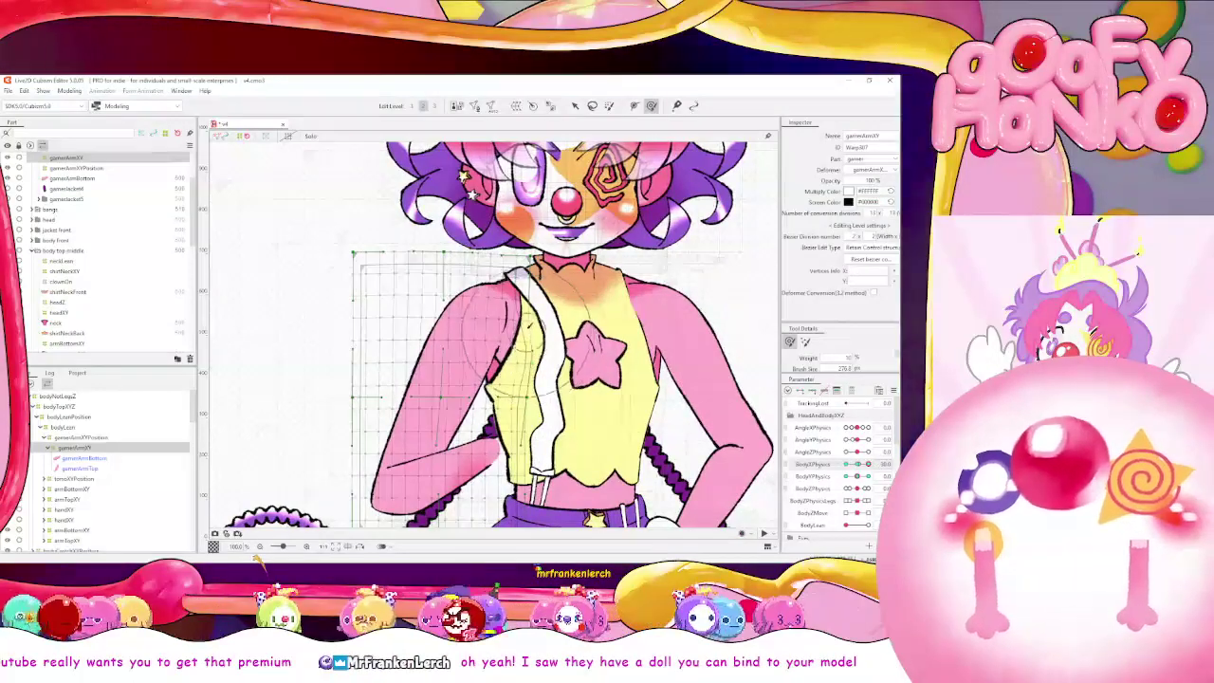
mouse_move(531, 332)
mouse_down()
mouse_move(559, 343)
mouse_move(508, 352)
mouse_move(524, 353)
mouse_up()
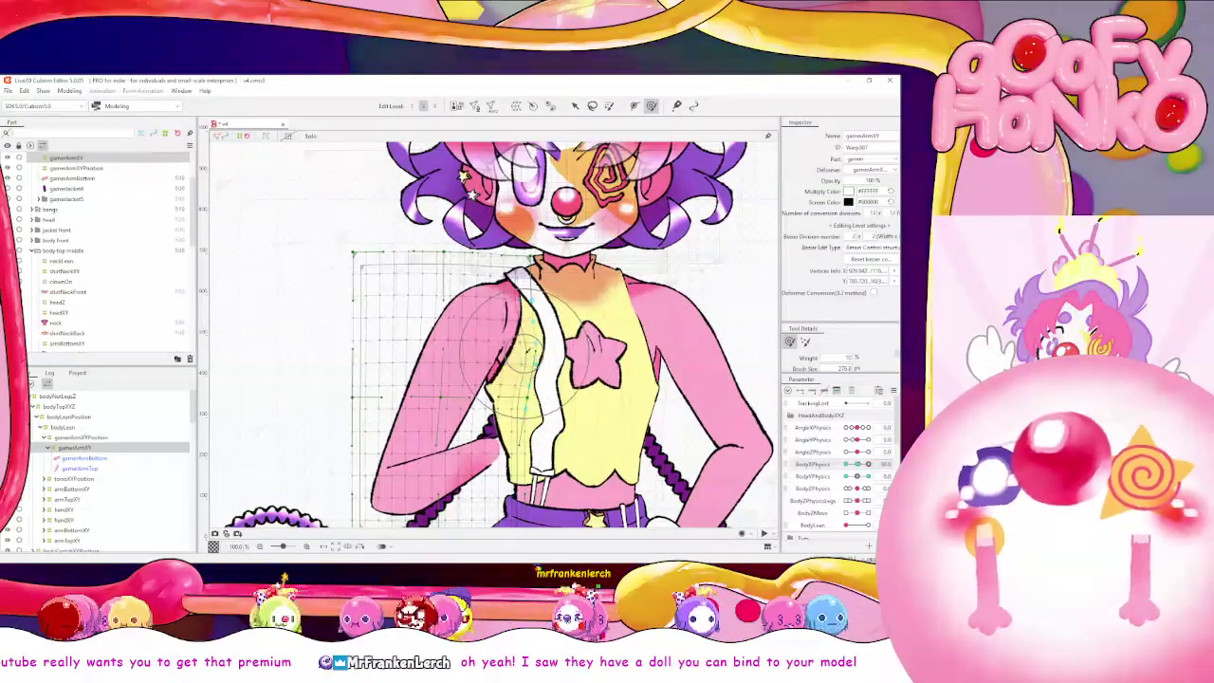
drag(868, 463, 839, 473)
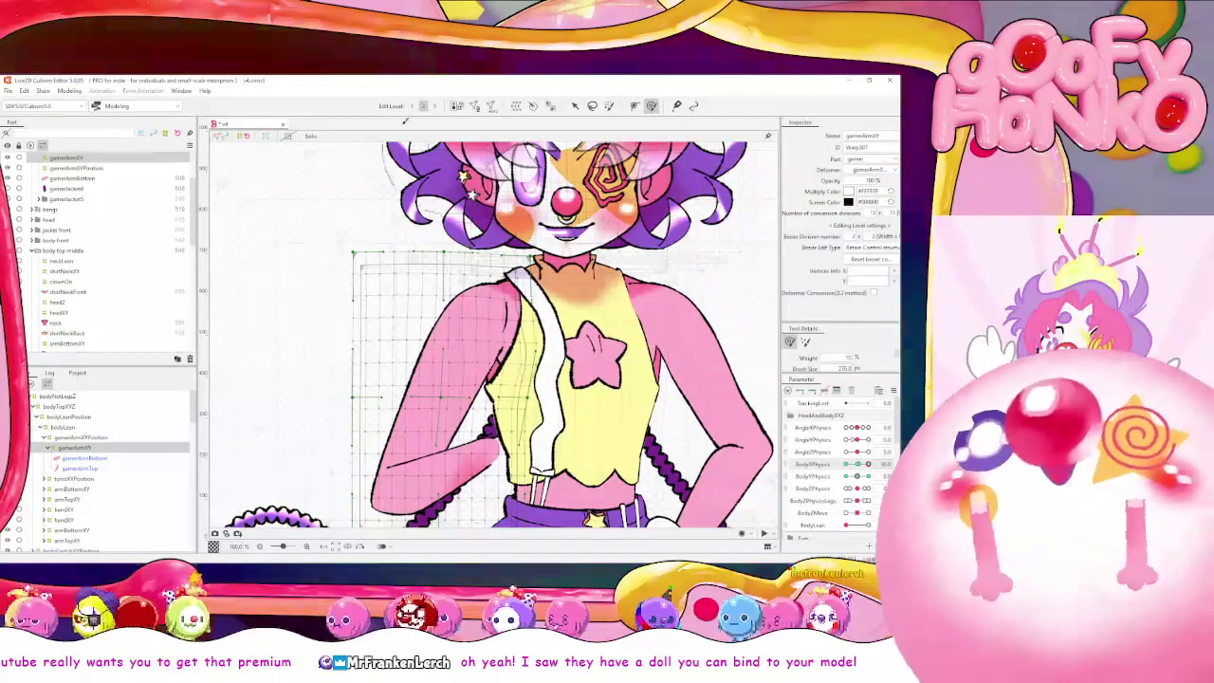
Synthesize the corner forms of gamerArmXY for BodyXPhysics and BodyYPhysics, then test the two linked parameters diagonally
click(41, 106)
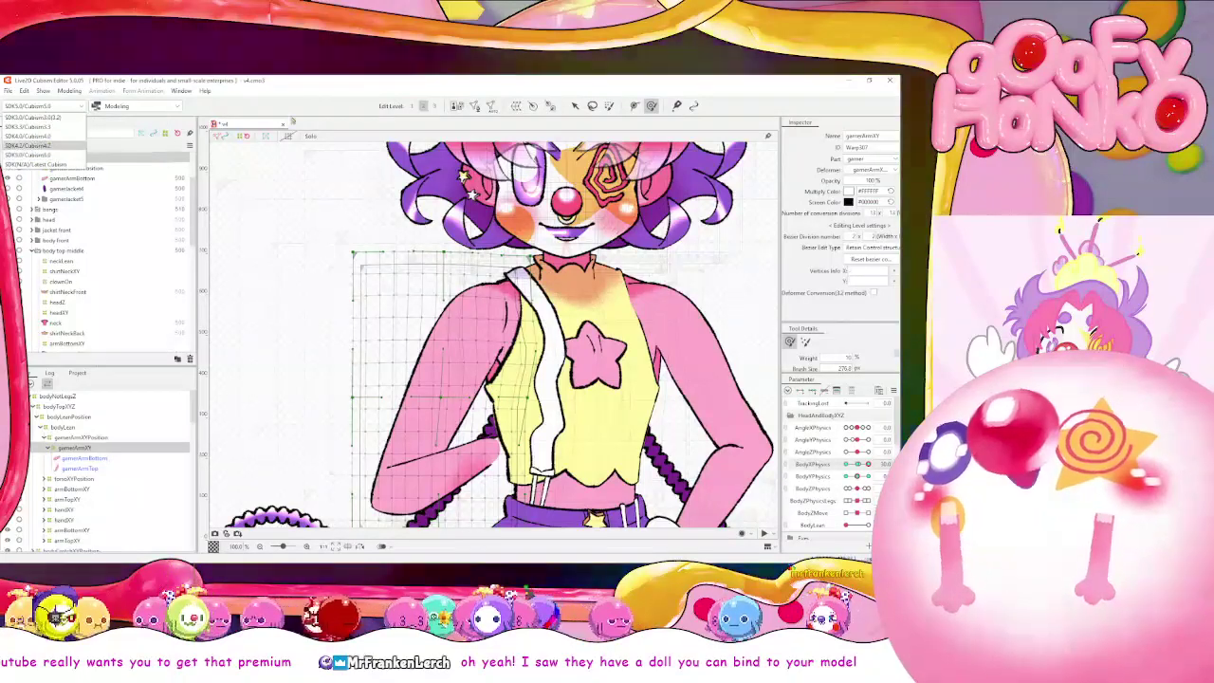
click(327, 110)
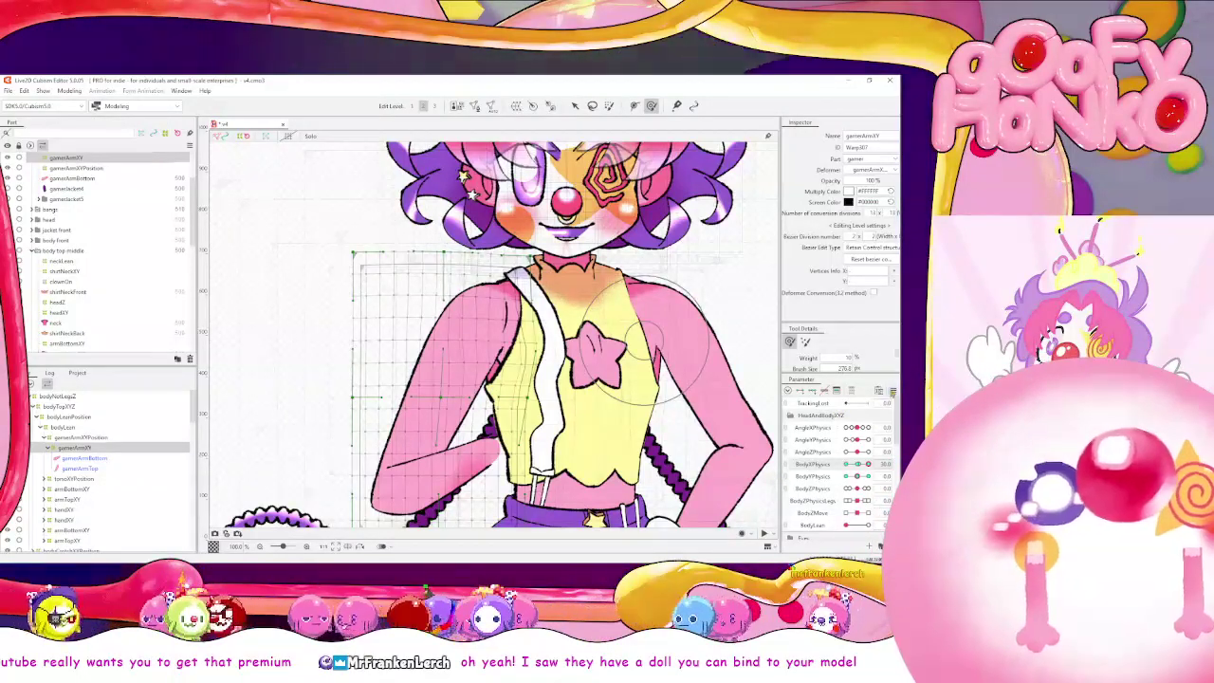
click(891, 391)
click(835, 475)
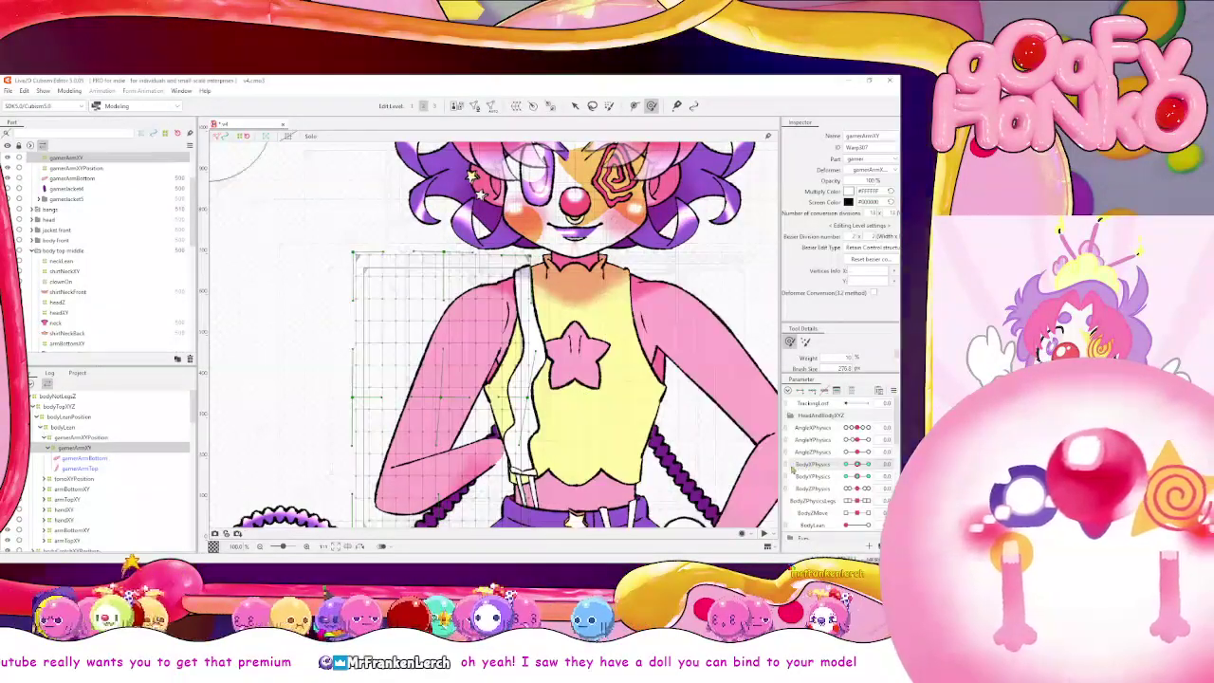
drag(844, 480, 849, 507)
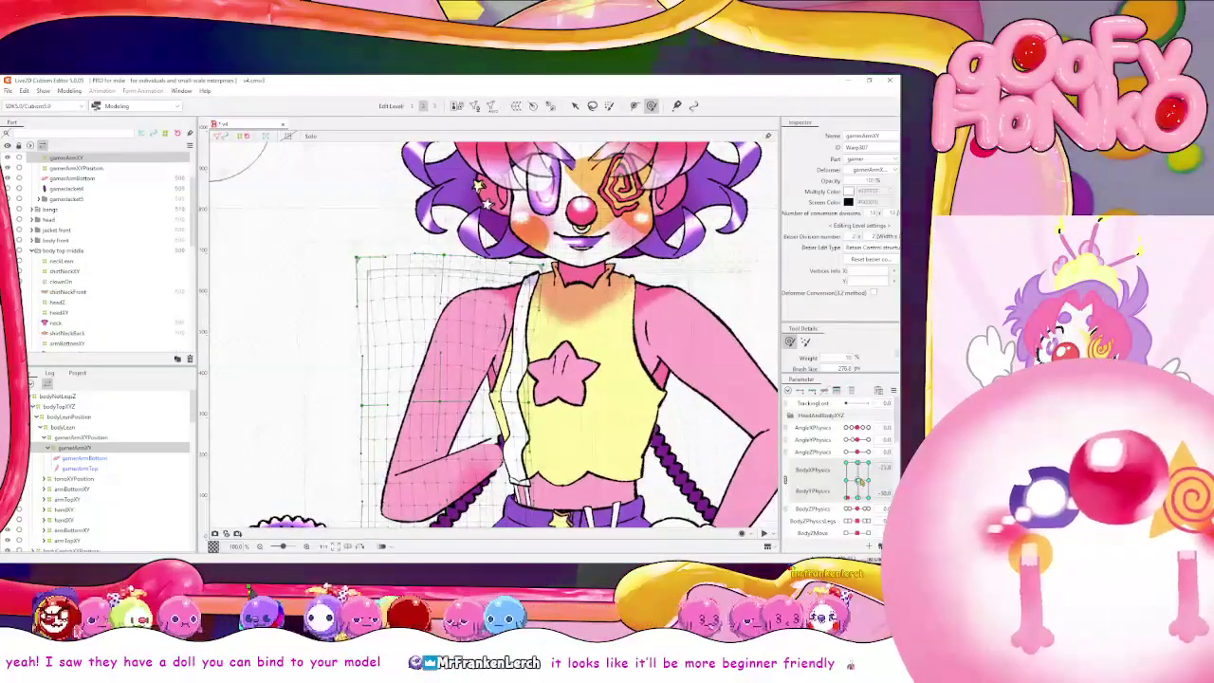
Open the physics settings to preview the arm's movement on the whole model, then return to the modeling workspace
click(69, 90)
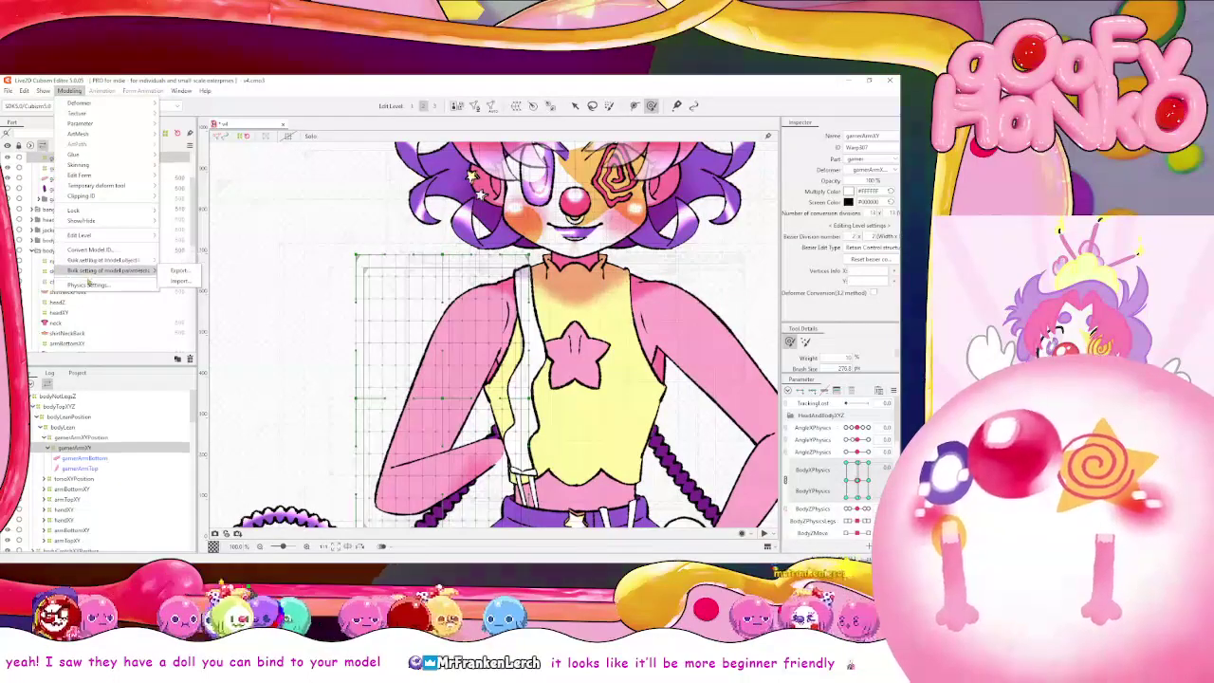
click(88, 285)
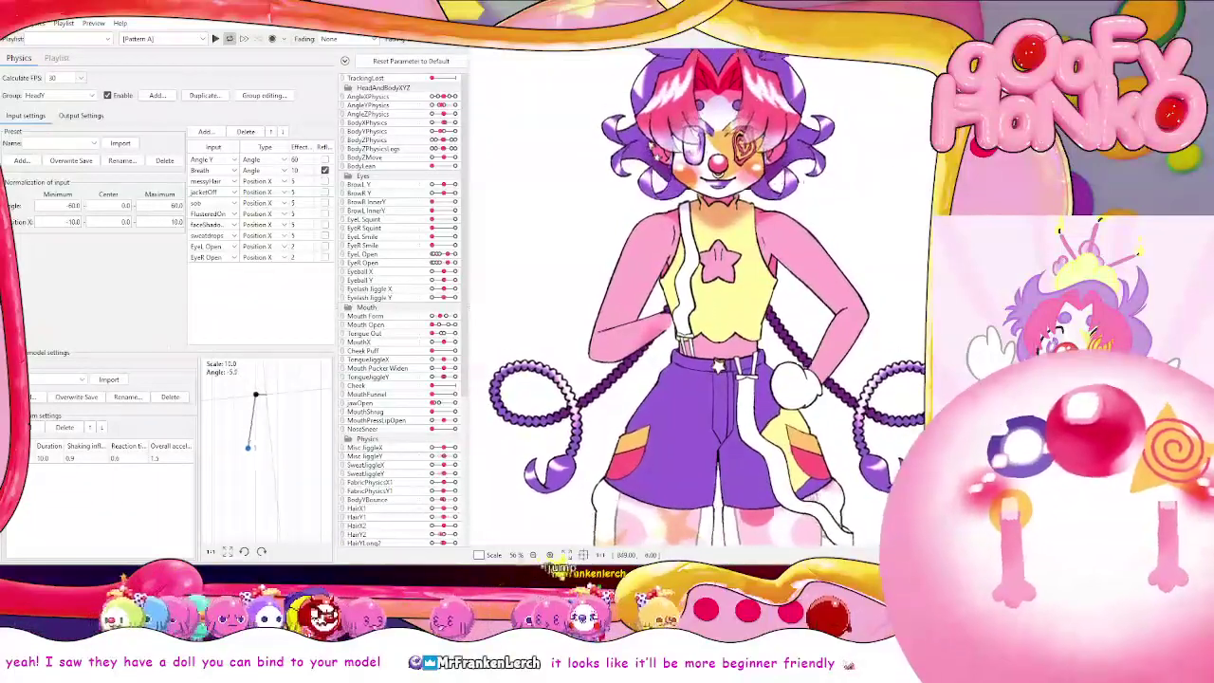
key(alt+Tab)
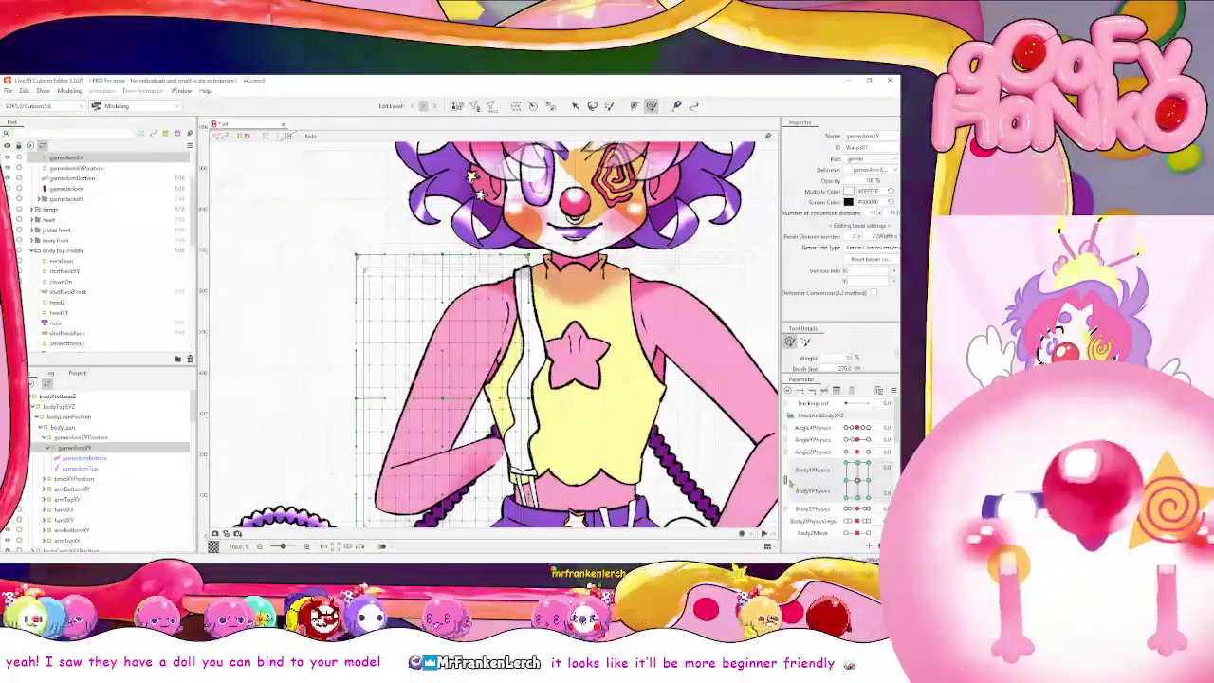
Unlink the body parameters and refine gamerArmXY around the armpit and shoulder at the BodyYPhysics minimum with a smaller deform brush
click(786, 481)
click(846, 476)
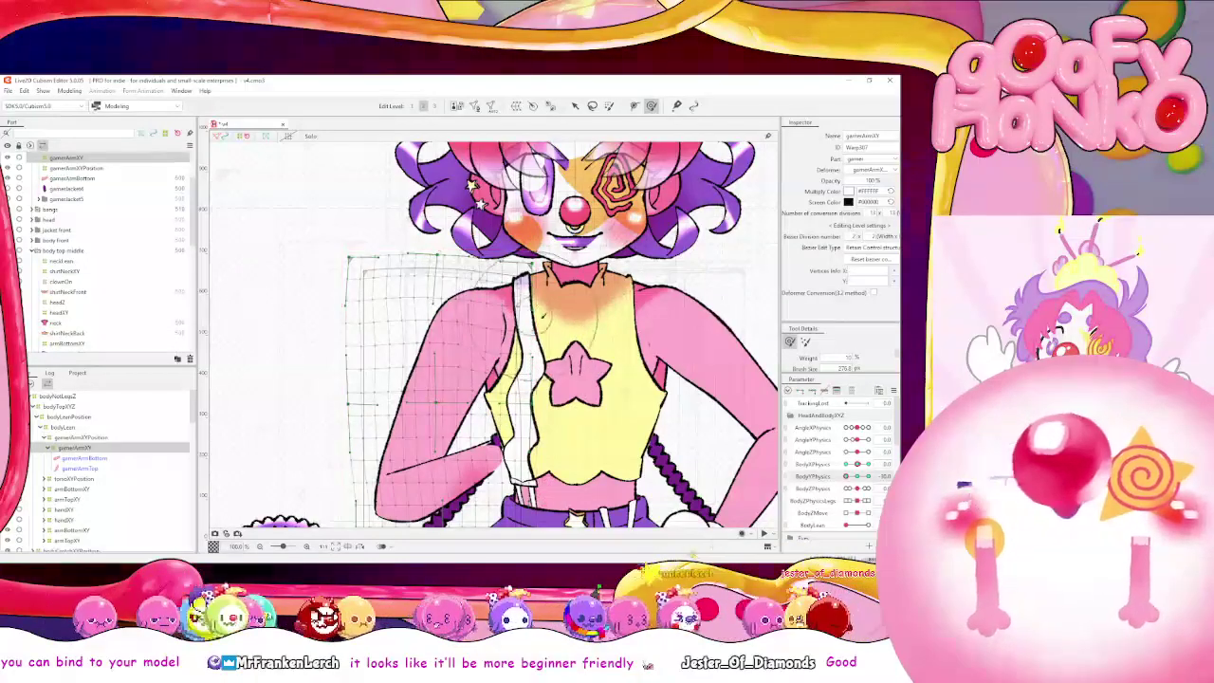
click(486, 403)
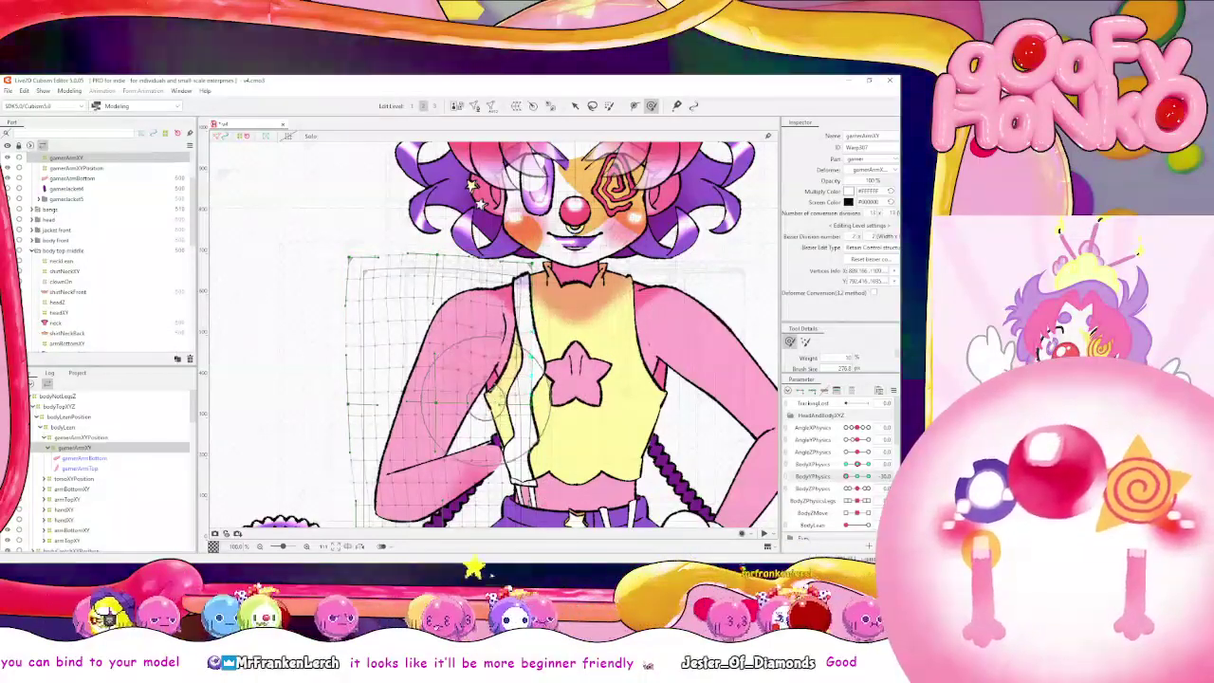
key(b)
drag(486, 403, 435, 403)
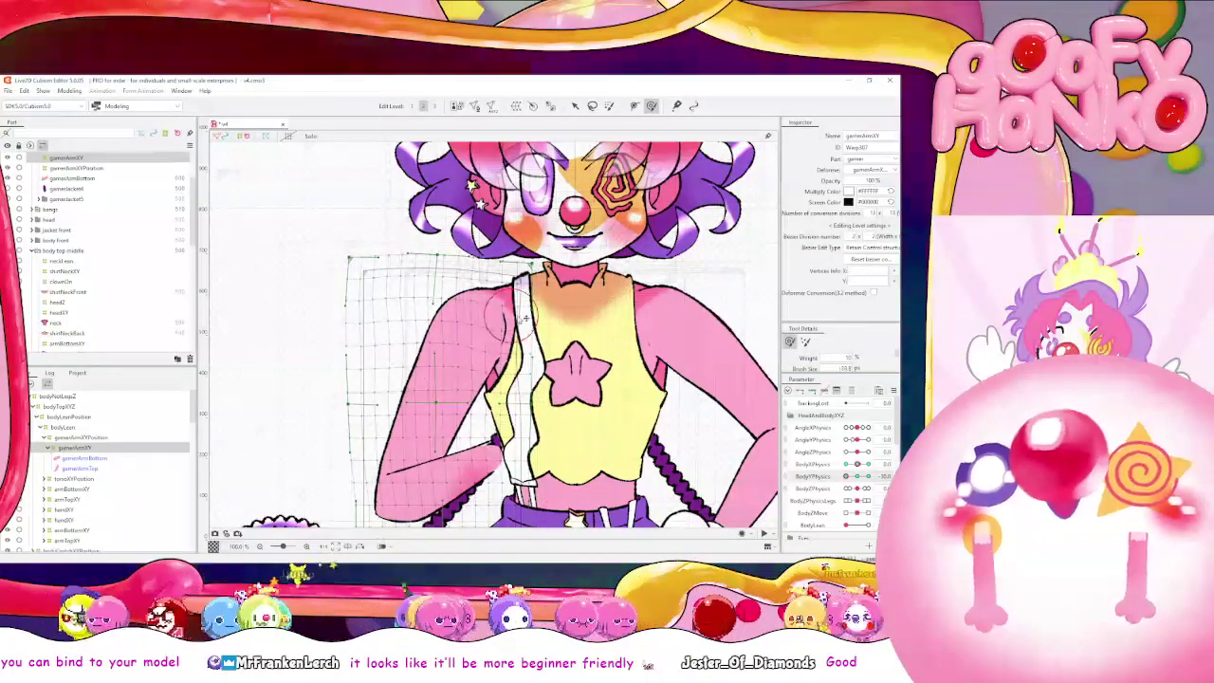
key(b)
drag(499, 308, 511, 306)
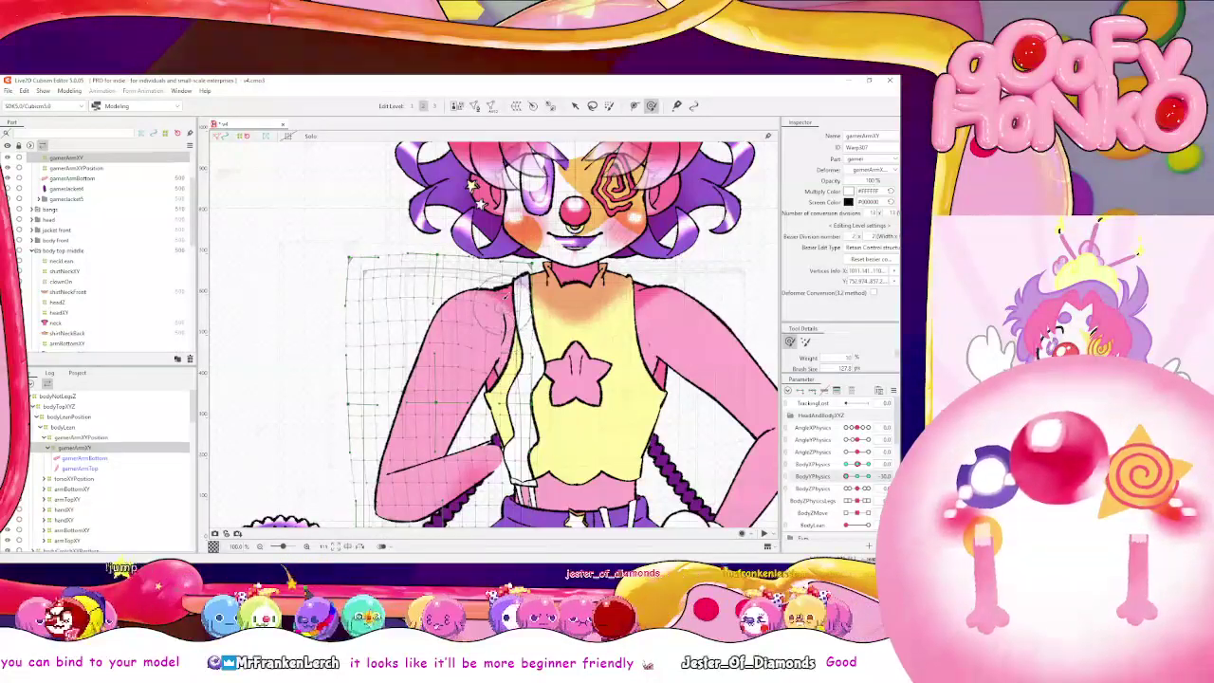
Reshape gamerArmXY around the shoulder strap at the BodyYPhysics maximum, then synthesize the deformer's corner forms again
drag(846, 476, 869, 476)
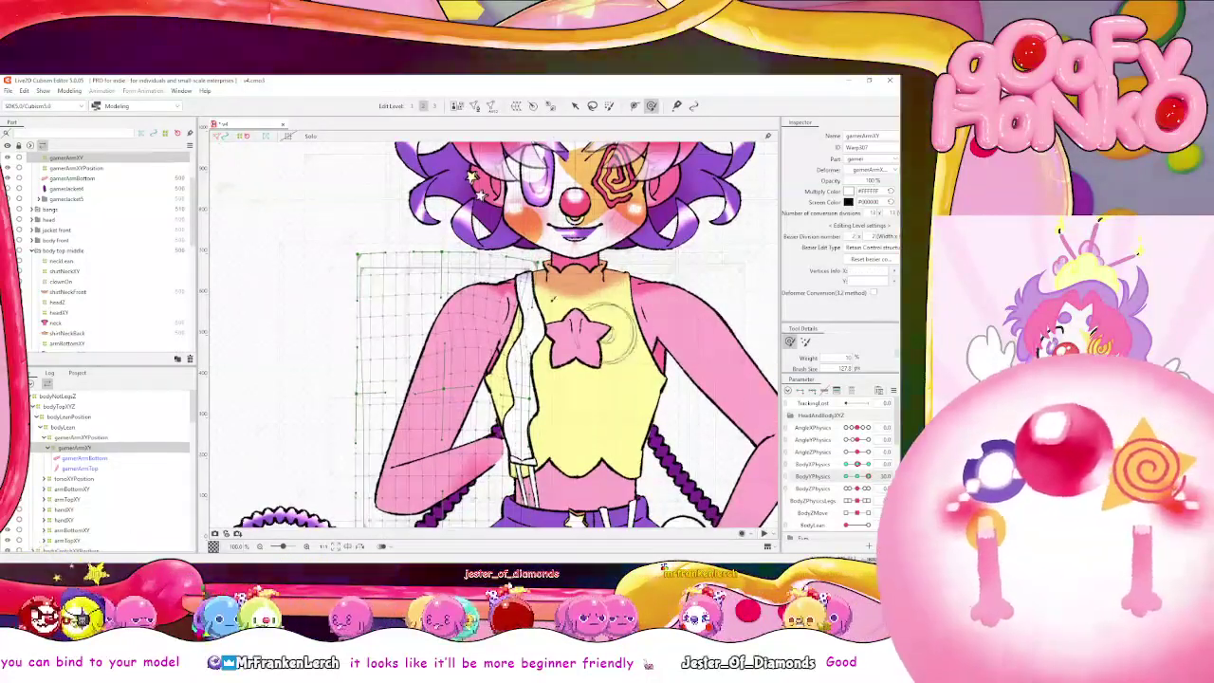
mouse_move(492, 294)
mouse_down()
mouse_move(495, 313)
mouse_move(500, 277)
mouse_move(505, 292)
mouse_up()
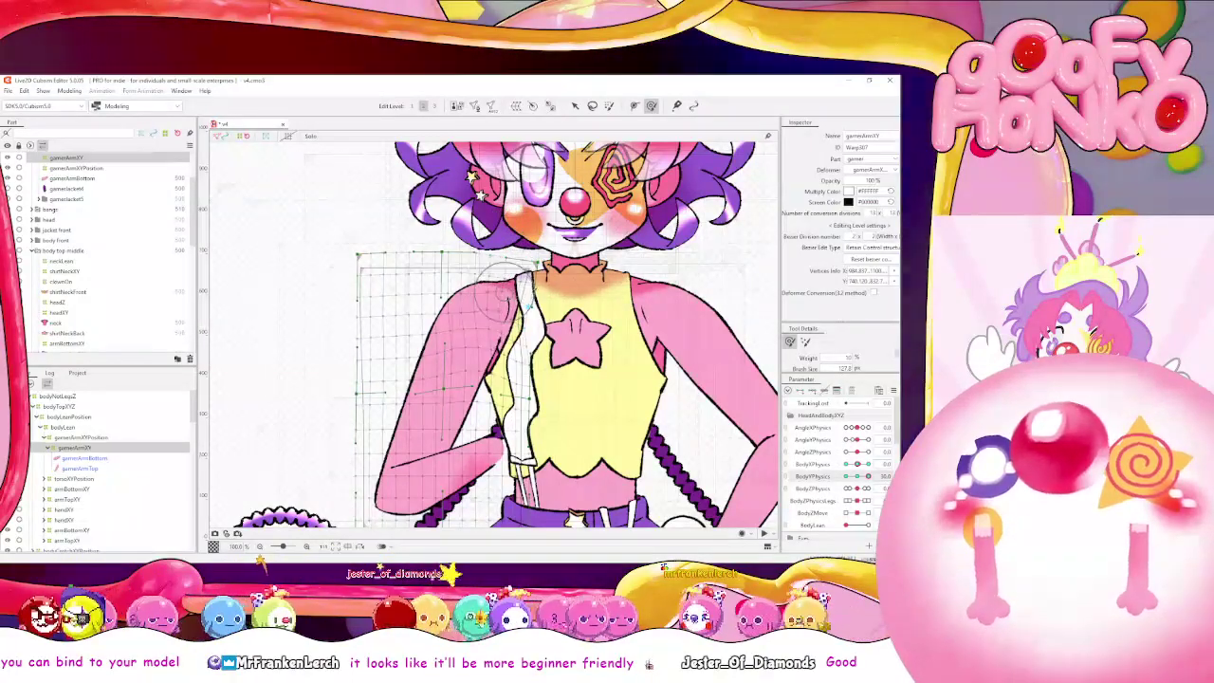
click(788, 390)
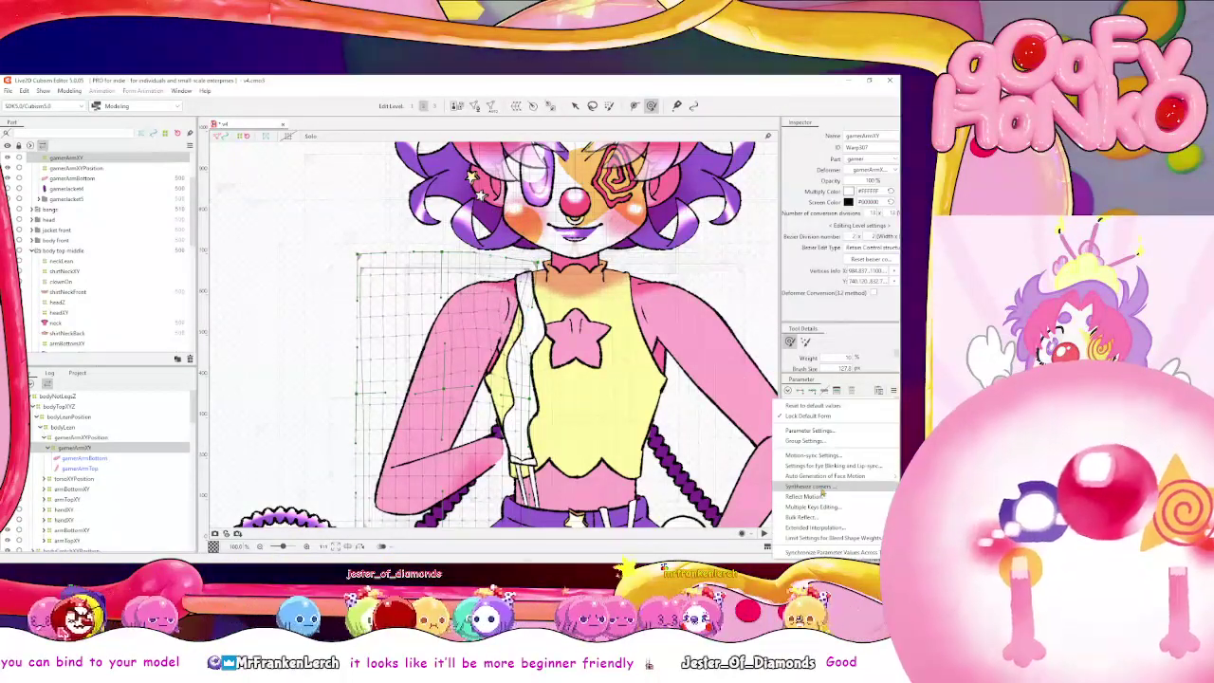
click(821, 488)
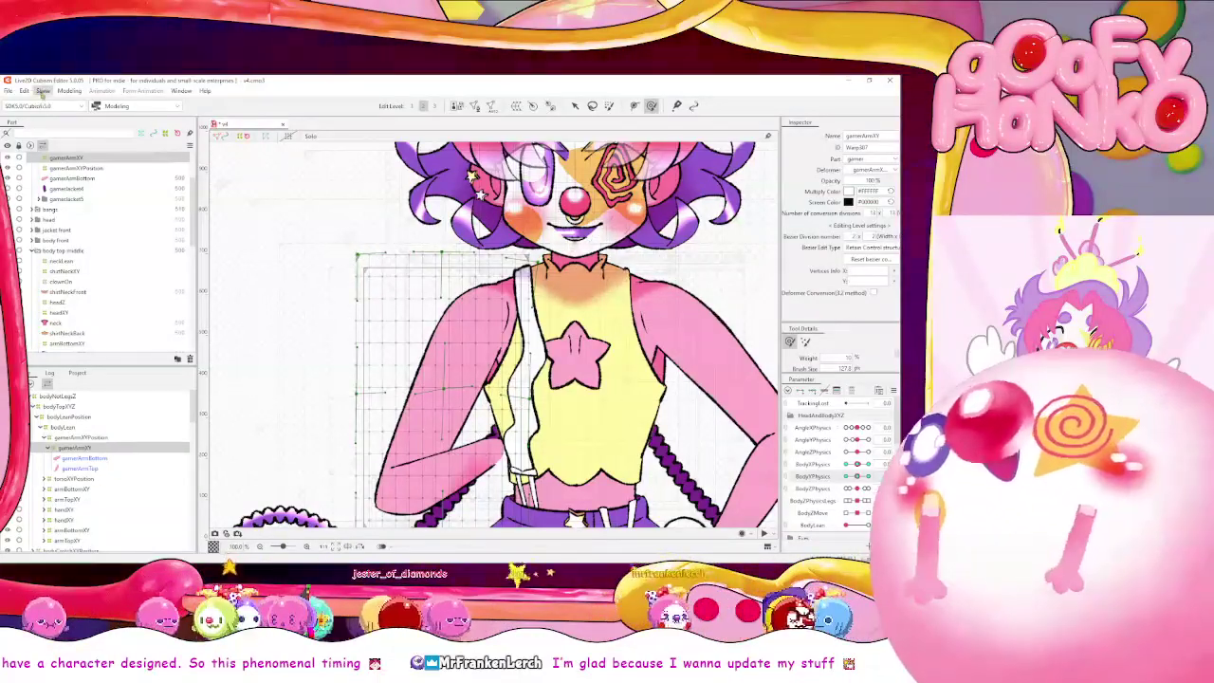
Preview the model's movement up close in the physics settings and link Mouth Form with Mouth Open, then return to modeling
click(69, 90)
click(243, 282)
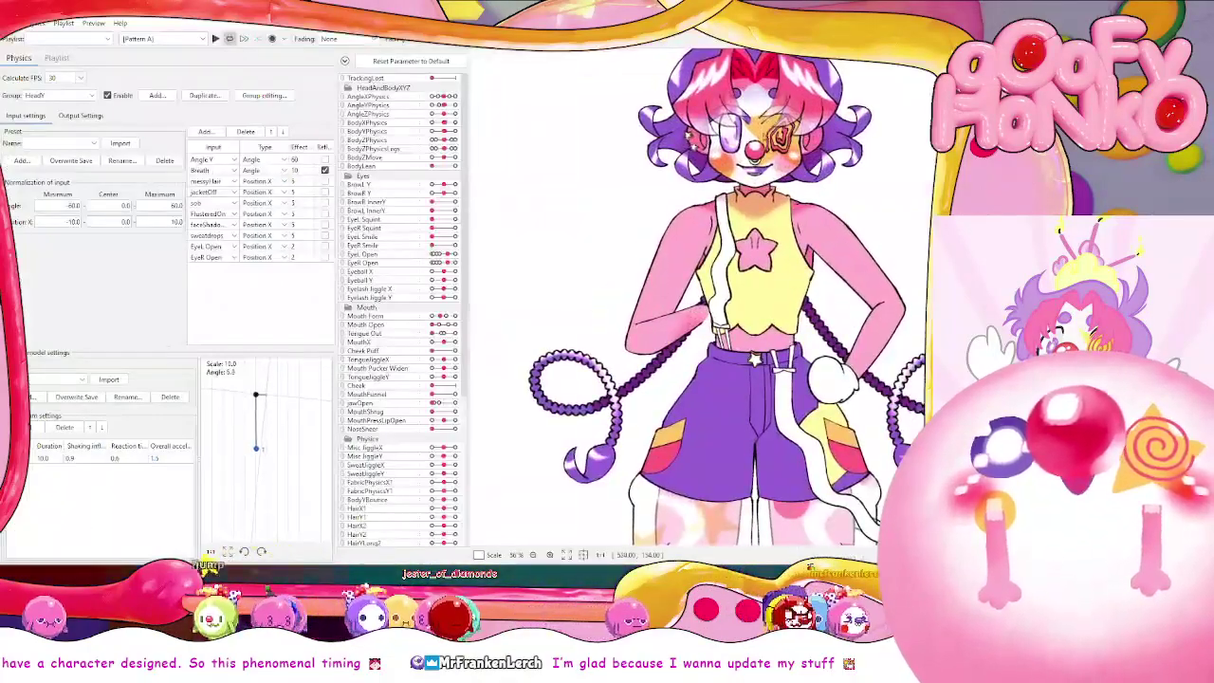
drag(808, 147, 721, 126)
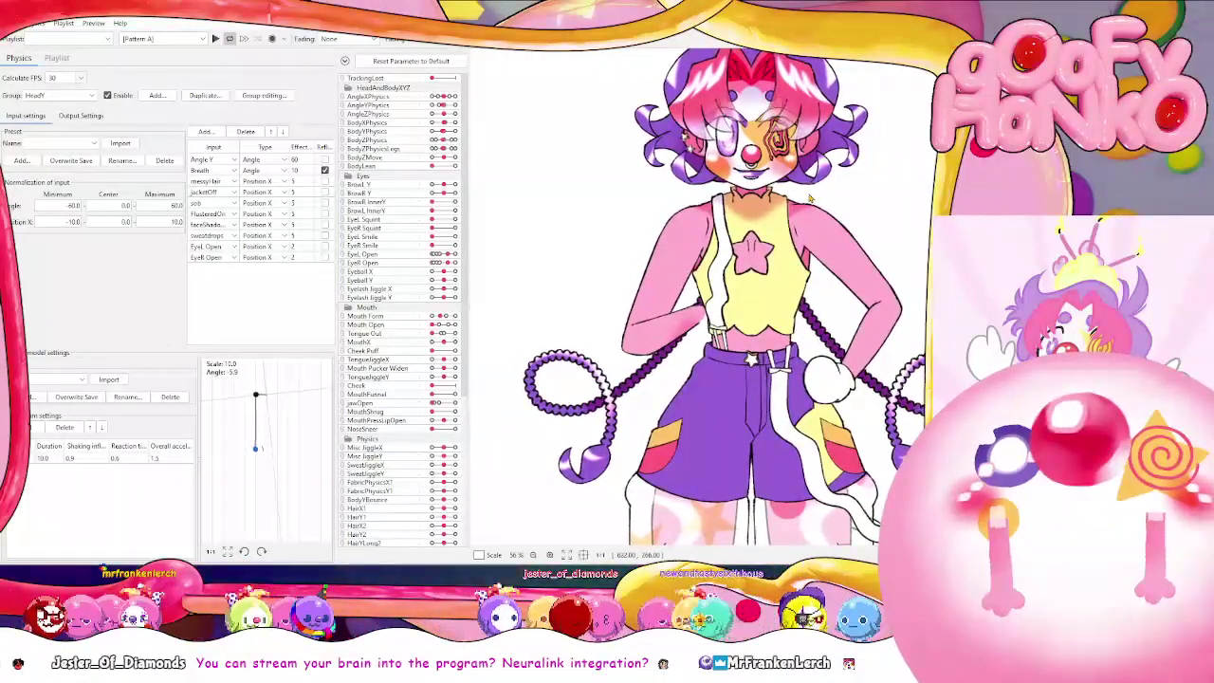
scroll(768, 104, up, 5)
scroll(759, 114, down, 5)
scroll(749, 118, up, 5)
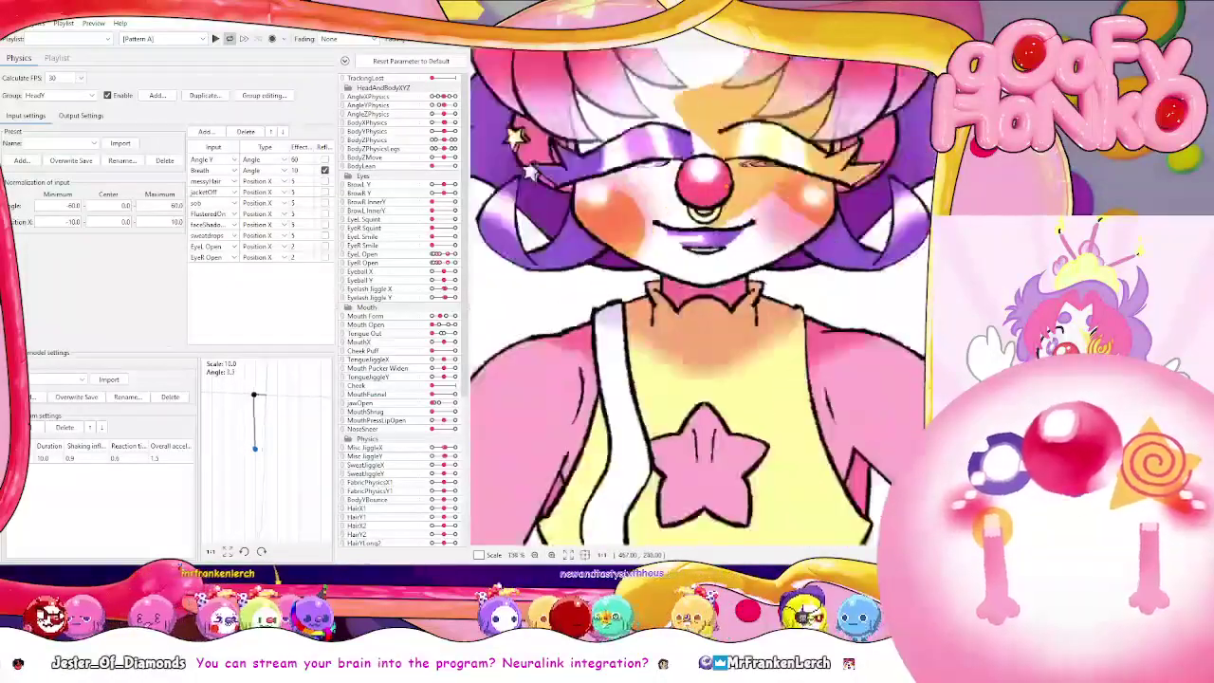
scroll(735, 124, down, 5)
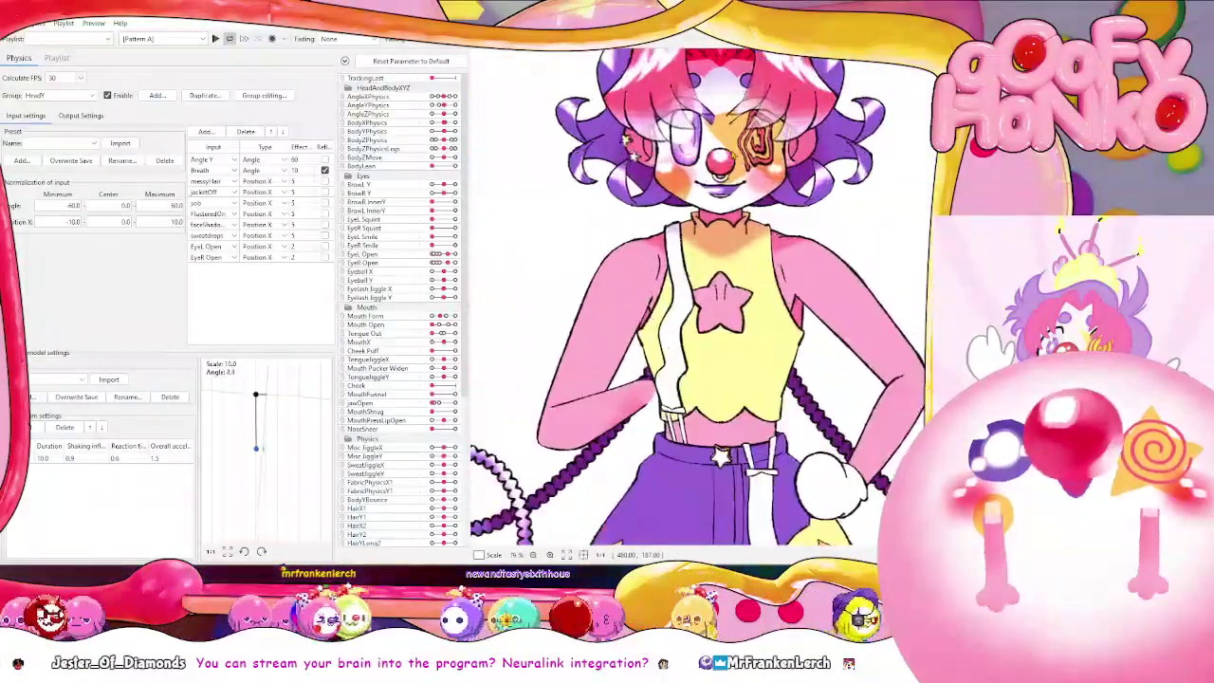
scroll(740, 149, up, 5)
scroll(734, 155, down, 3)
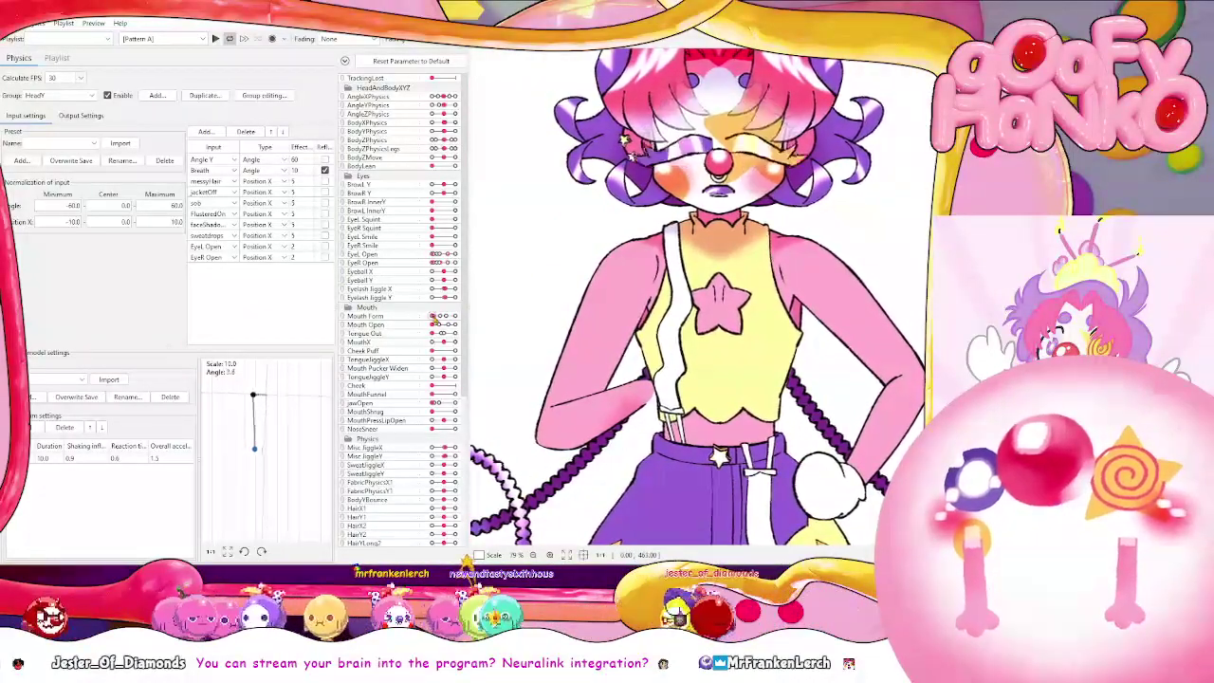
click(344, 319)
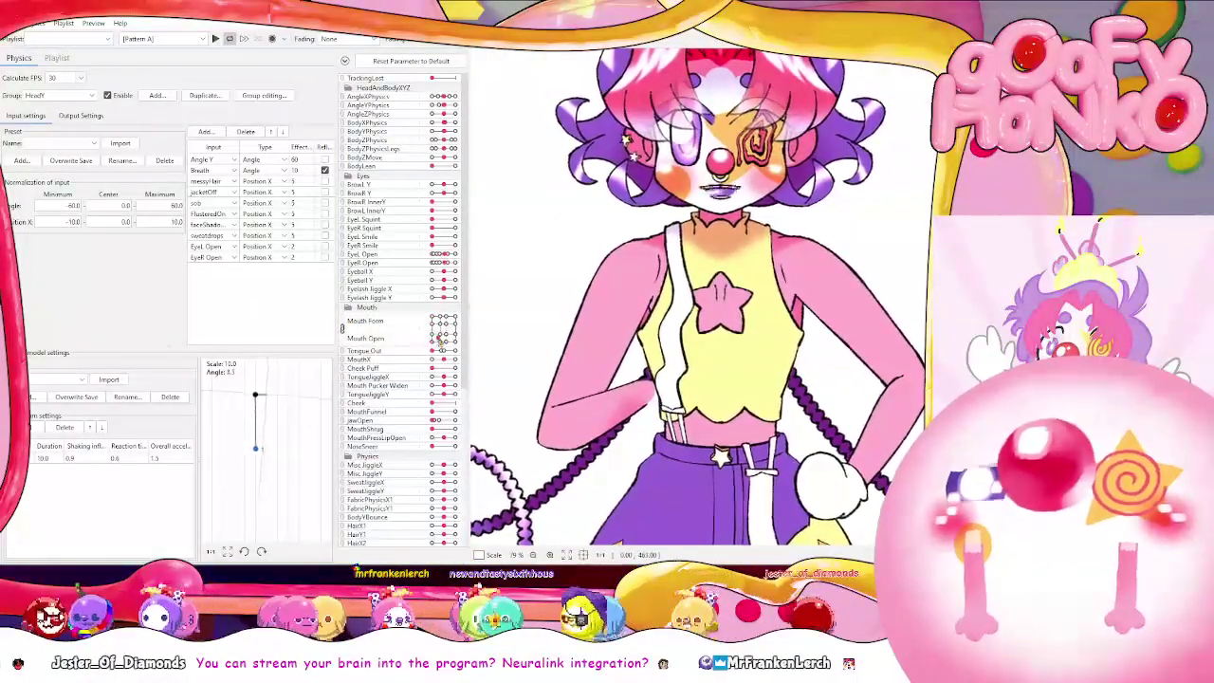
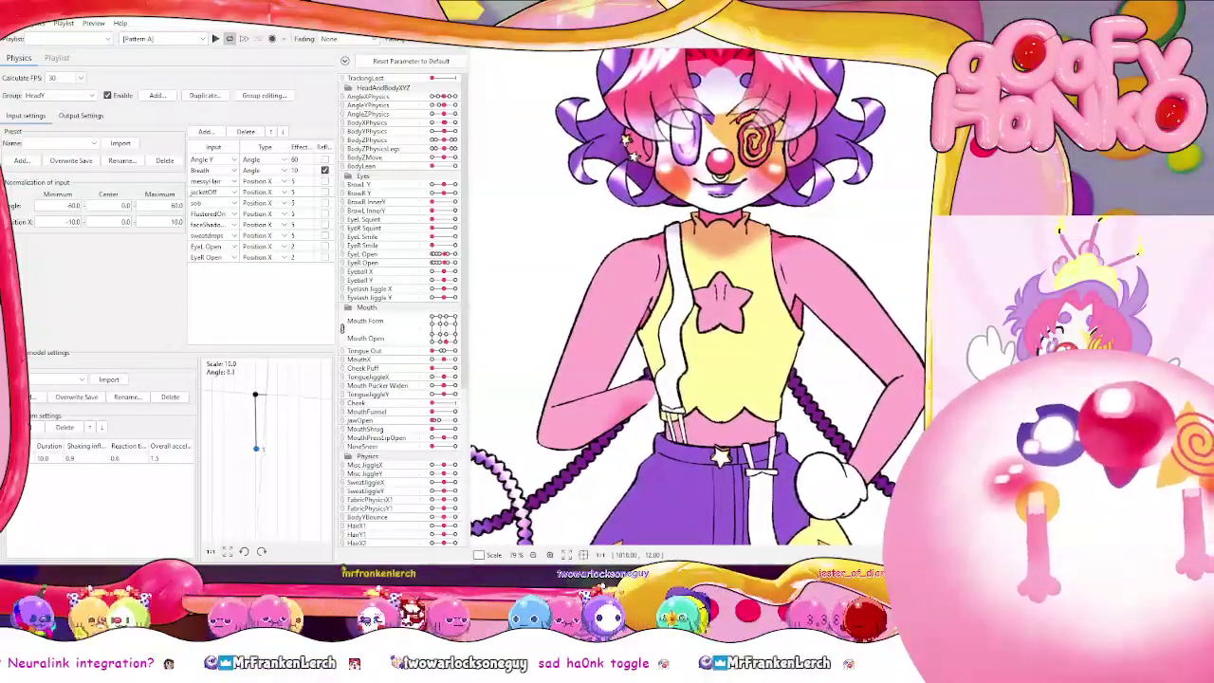
key(alt+Tab)
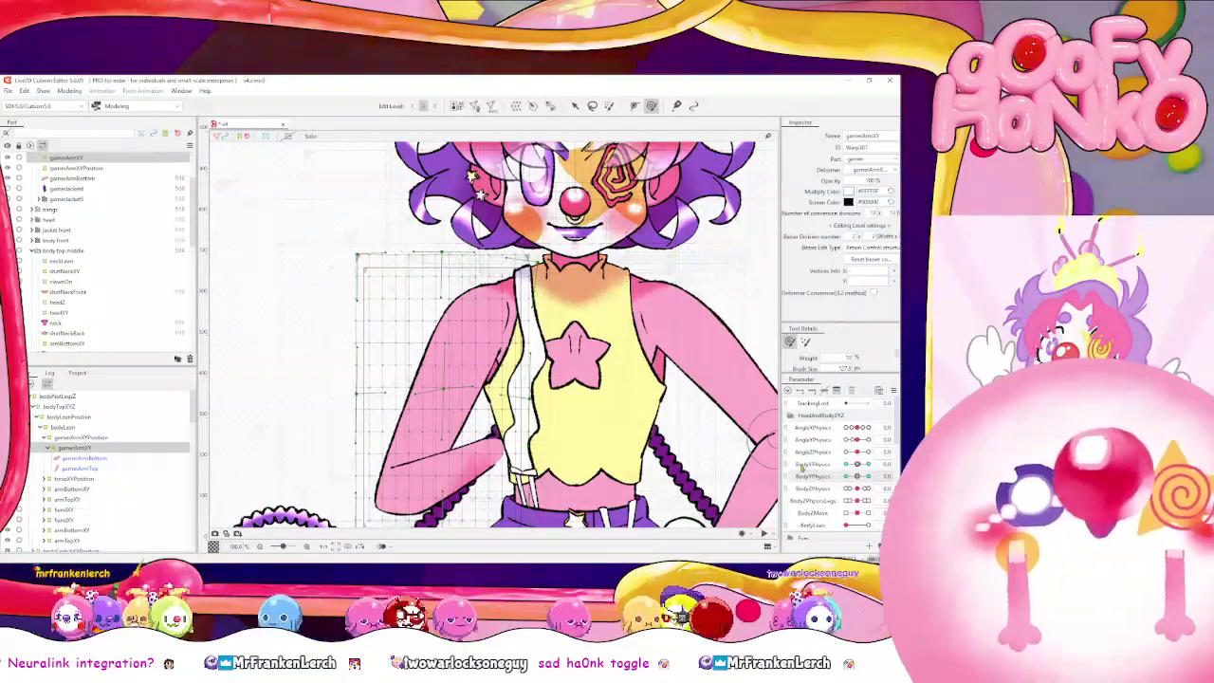
Link BodyXPhysics with BodyYPhysics again and check the arm's movement on the model in the physics settings
click(786, 469)
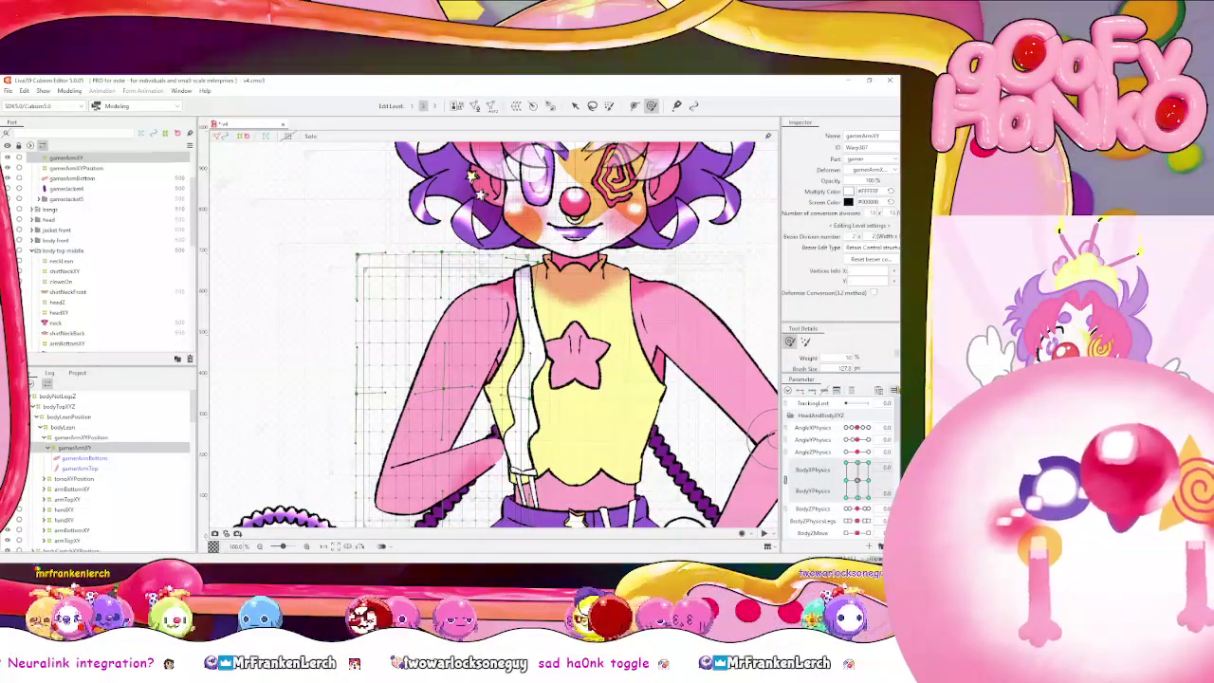
click(893, 390)
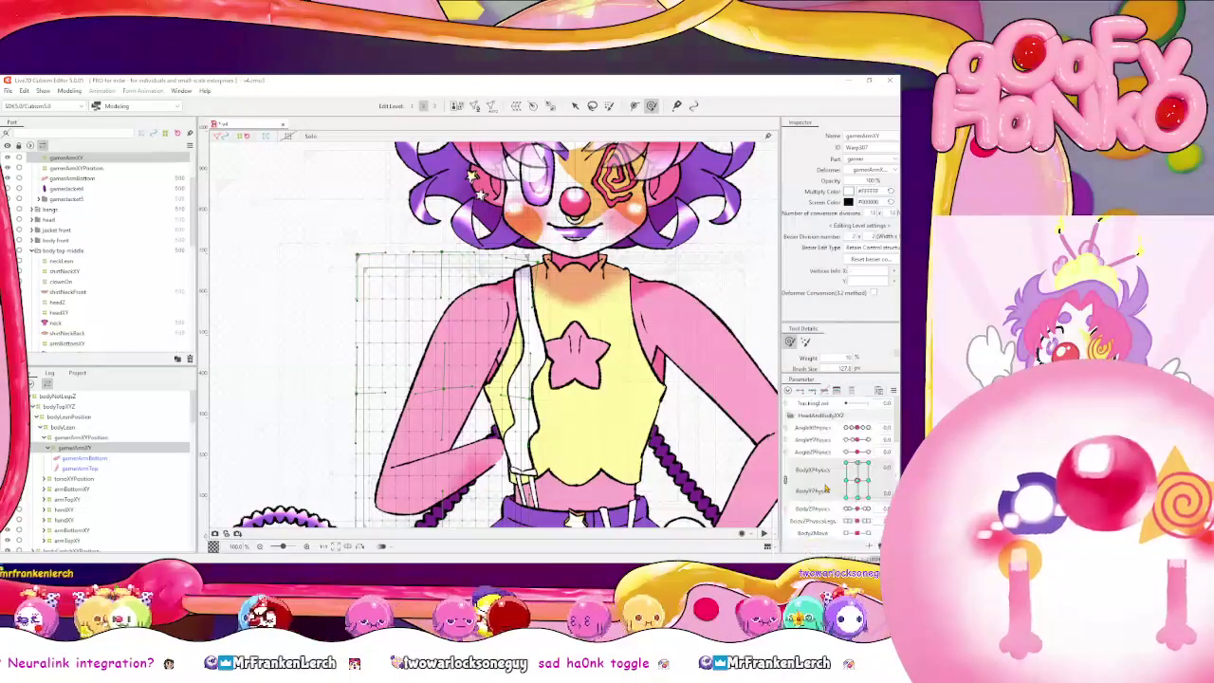
click(69, 90)
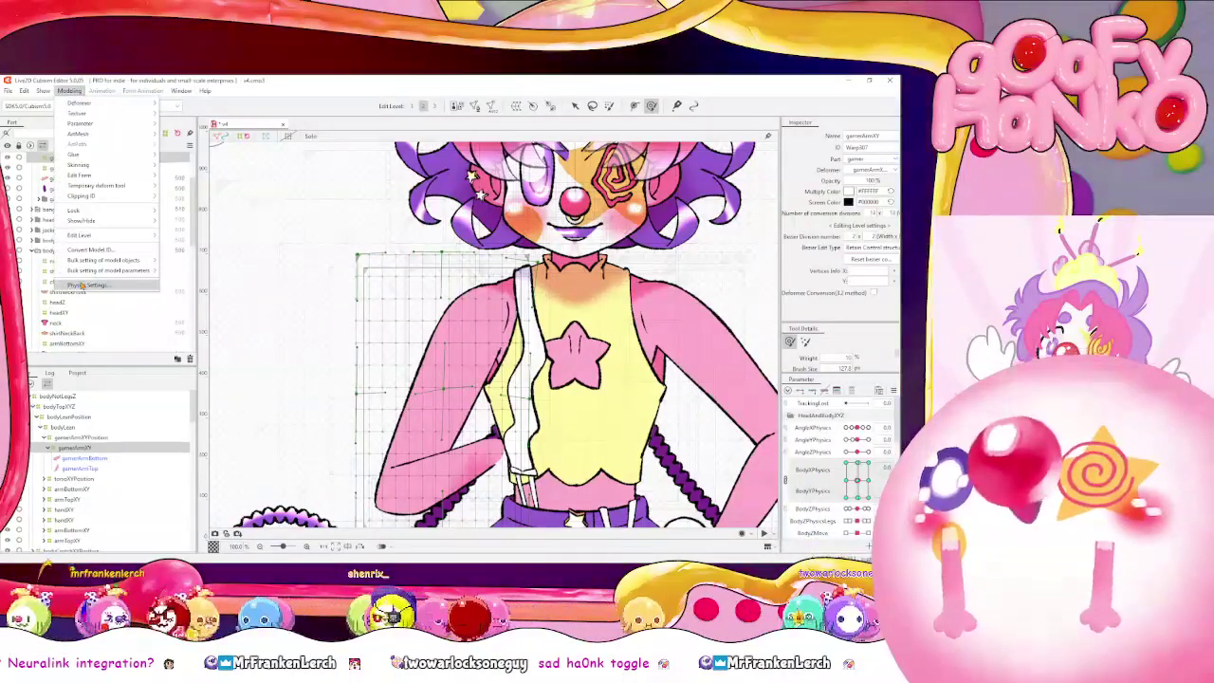
click(87, 284)
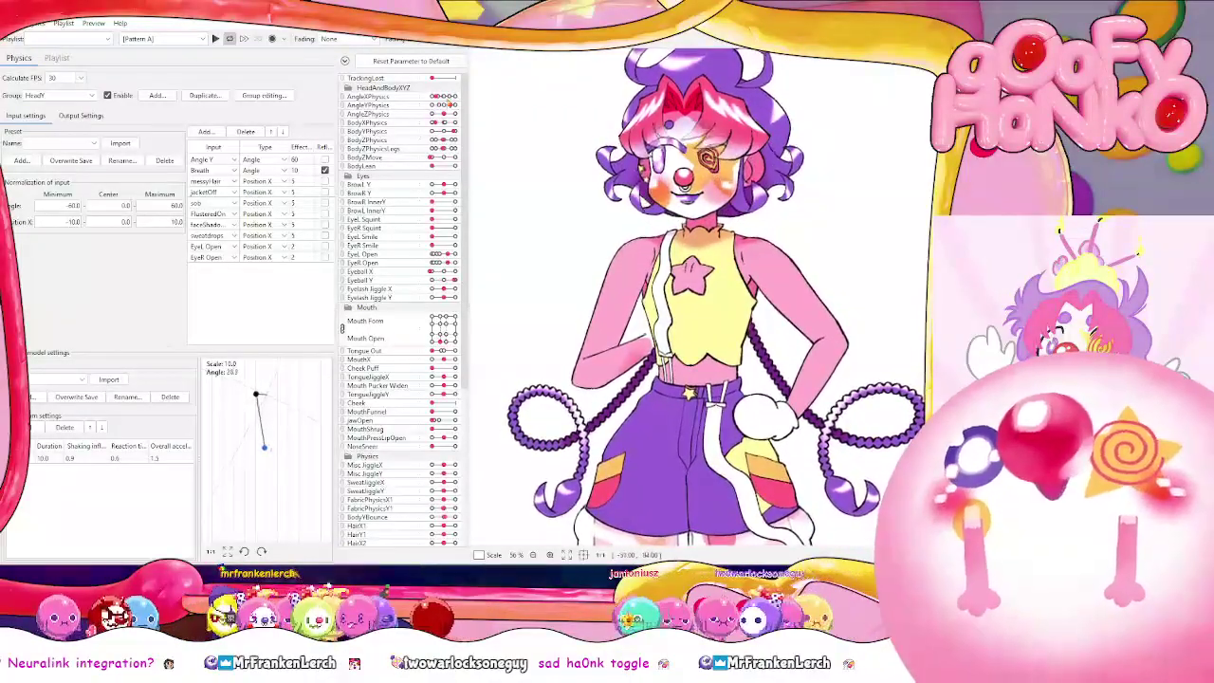
key(alt+Tab)
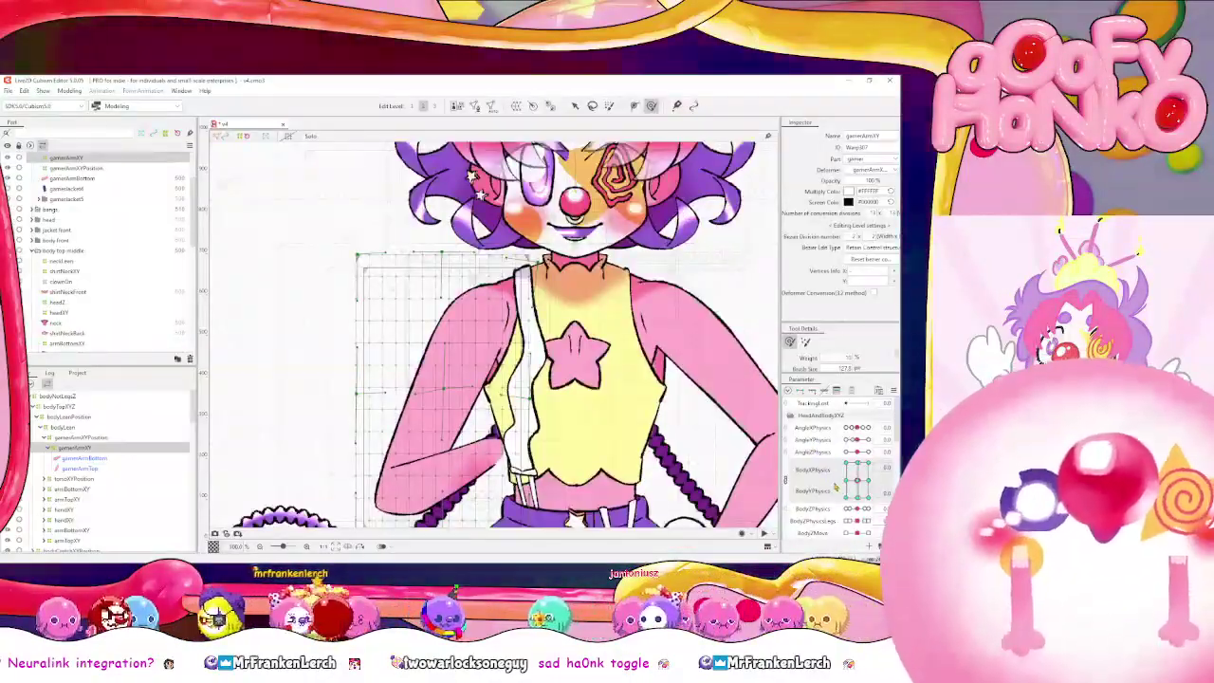
Reshape gamerArmXY with a larger deform brush at the BodyXPhysics minimum and resynthesize its corner forms
click(847, 481)
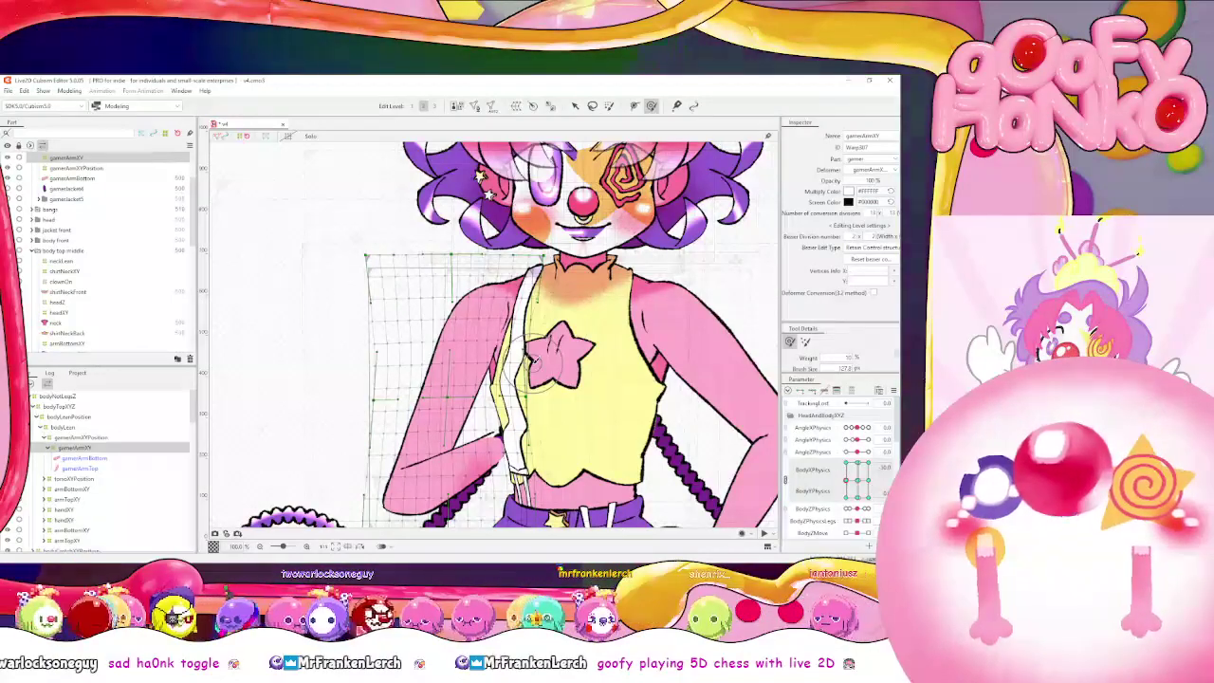
drag(350, 455, 610, 368)
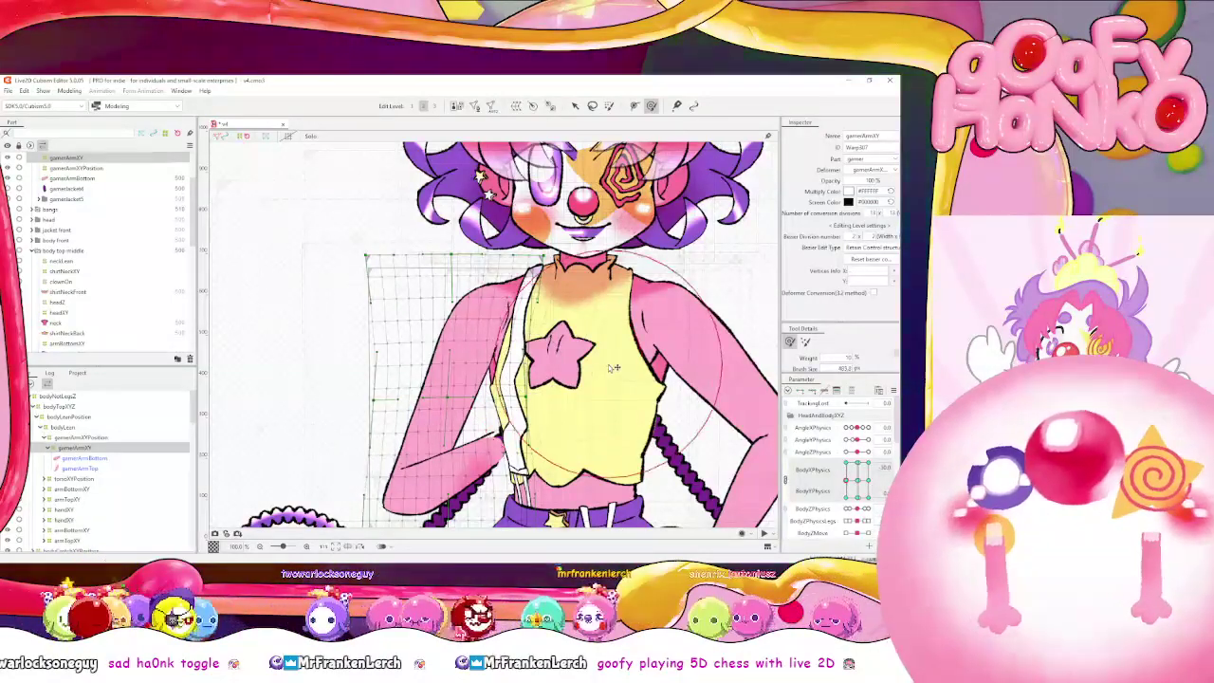
mouse_move(408, 379)
mouse_down()
mouse_move(442, 383)
mouse_move(452, 364)
mouse_move(487, 370)
mouse_move(465, 239)
mouse_up()
mouse_move(450, 434)
mouse_down()
mouse_move(505, 425)
mouse_move(417, 408)
mouse_up()
drag(608, 293, 577, 369)
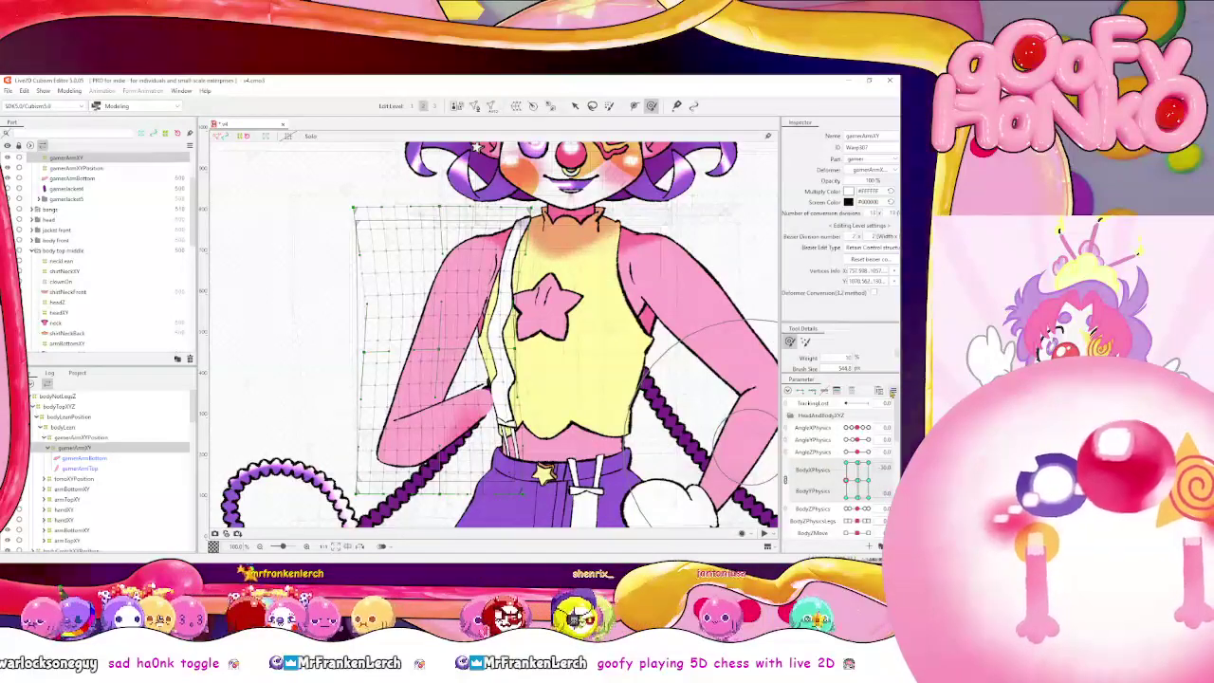
click(838, 490)
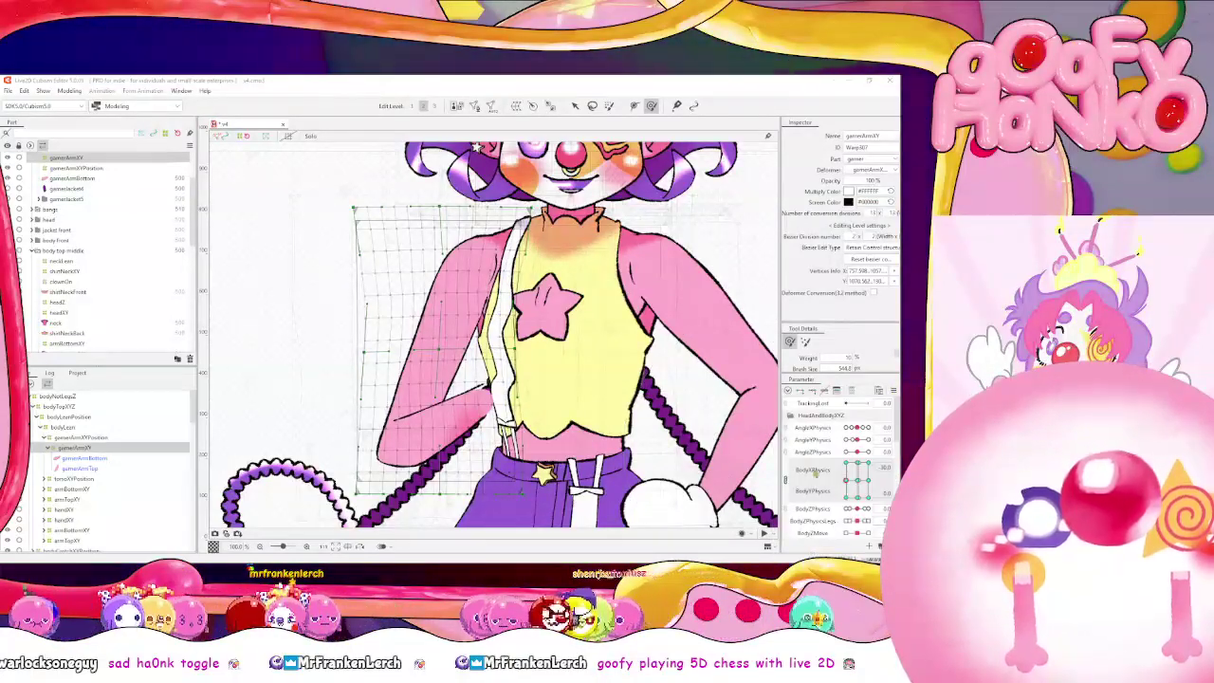
Check the reshaped arm in the physics preview, close the preview and save the model file
click(69, 90)
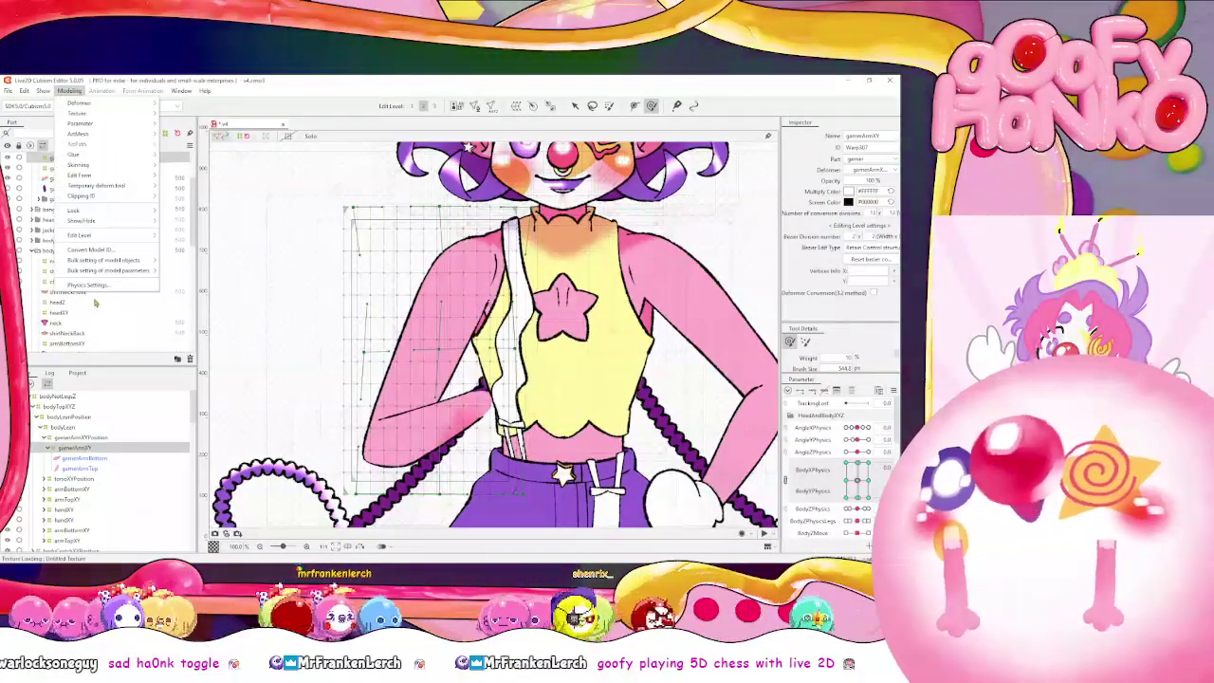
click(94, 286)
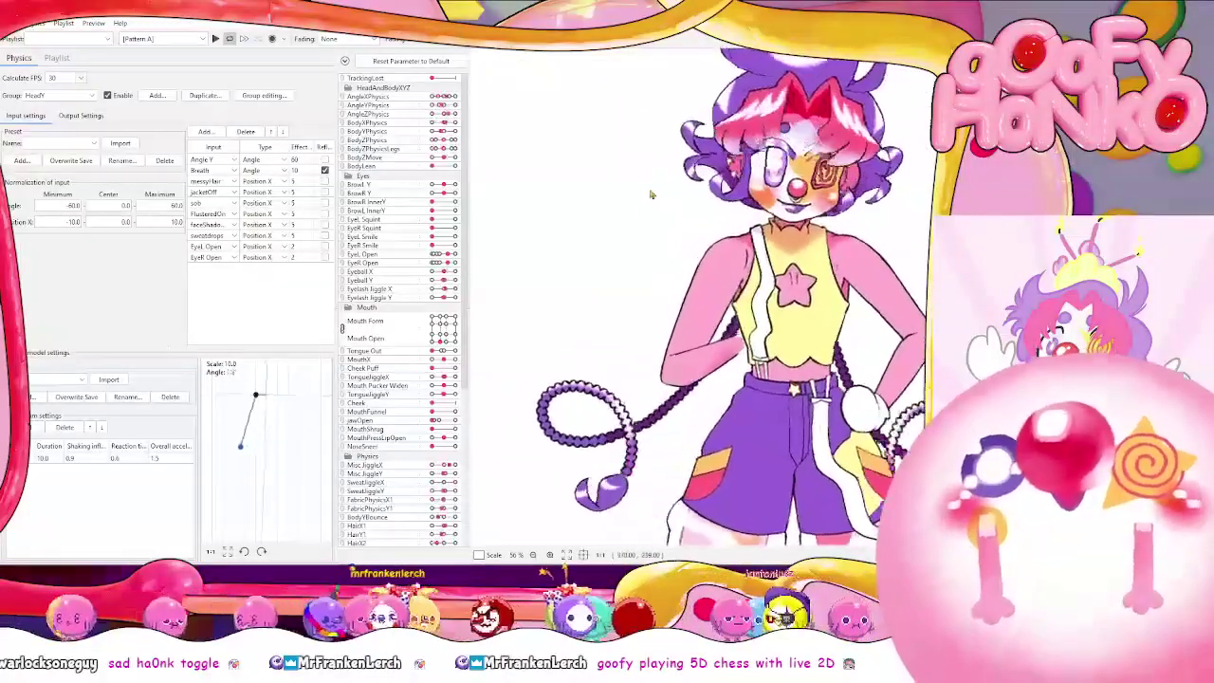
click(916, 13)
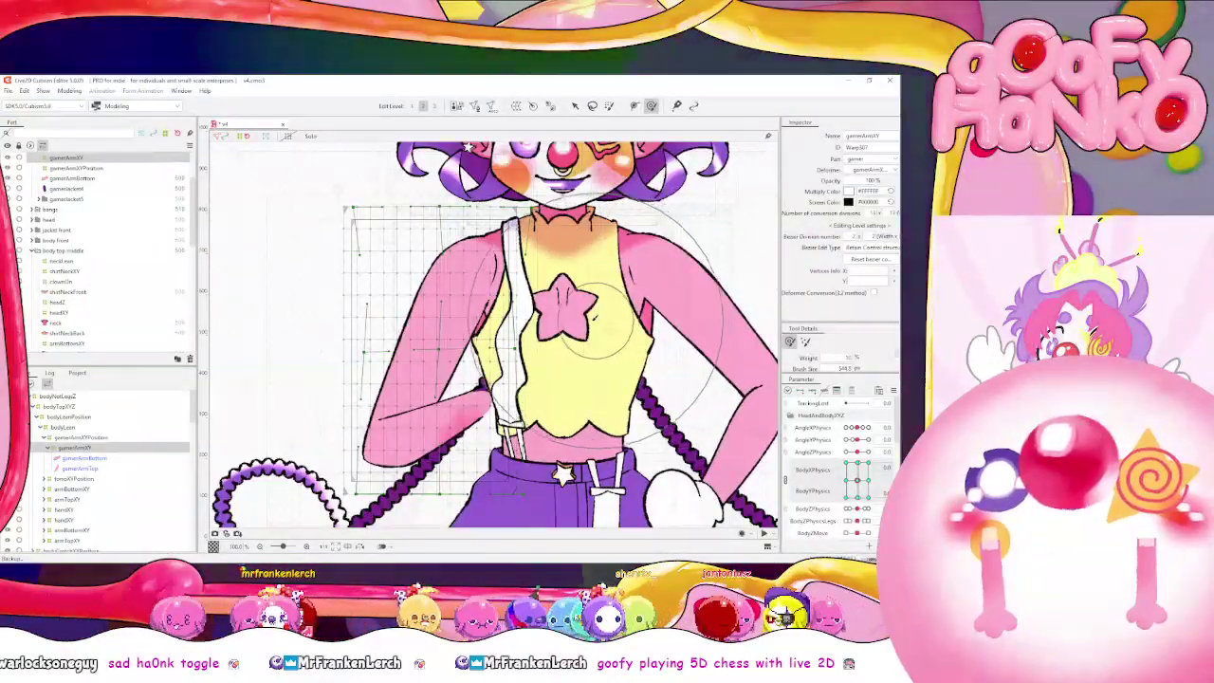
key(ctrl)
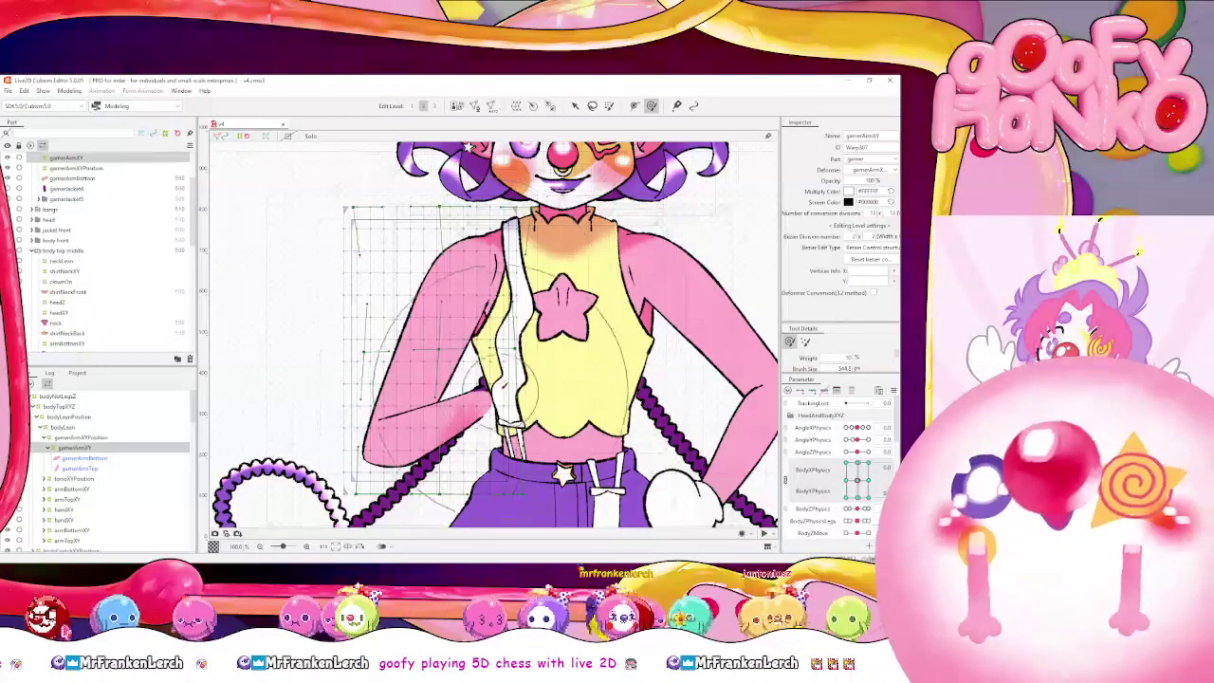
Examine the gamer arm and upper body at several magnifications, and test the body's sideways turn back to the neutral pose
drag(585, 195, 549, 319)
scroll(560, 271, up, 1)
scroll(578, 281, down, 2)
scroll(569, 284, up, 1)
scroll(550, 214, down, 1)
scroll(550, 218, down, 1)
scroll(550, 218, up, 1)
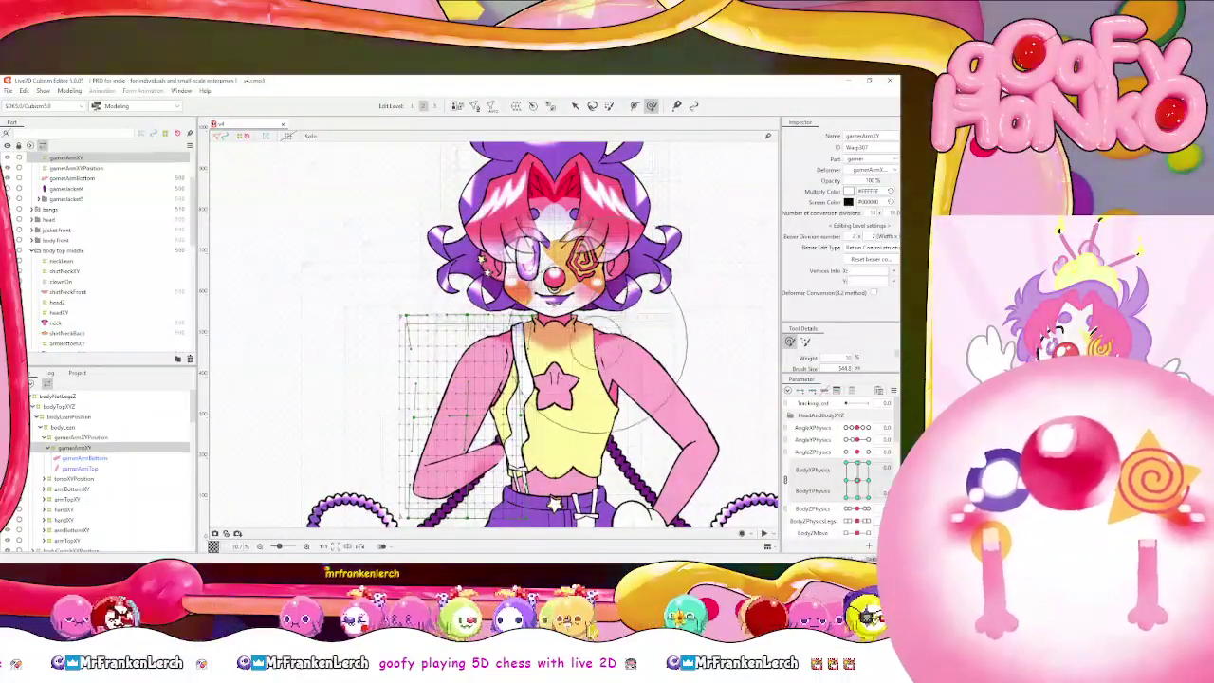
scroll(698, 238, down, 3)
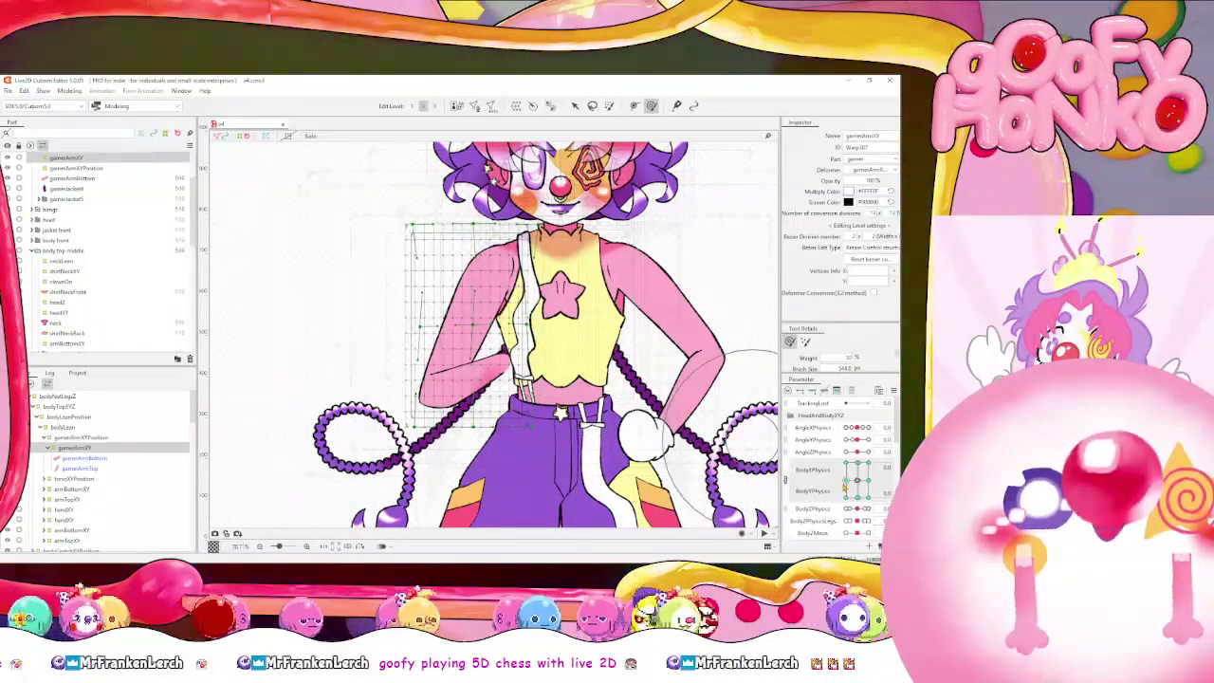
mouse_move(843, 482)
mouse_down()
mouse_move(869, 482)
mouse_move(844, 482)
mouse_move(869, 482)
mouse_move(858, 483)
mouse_up()
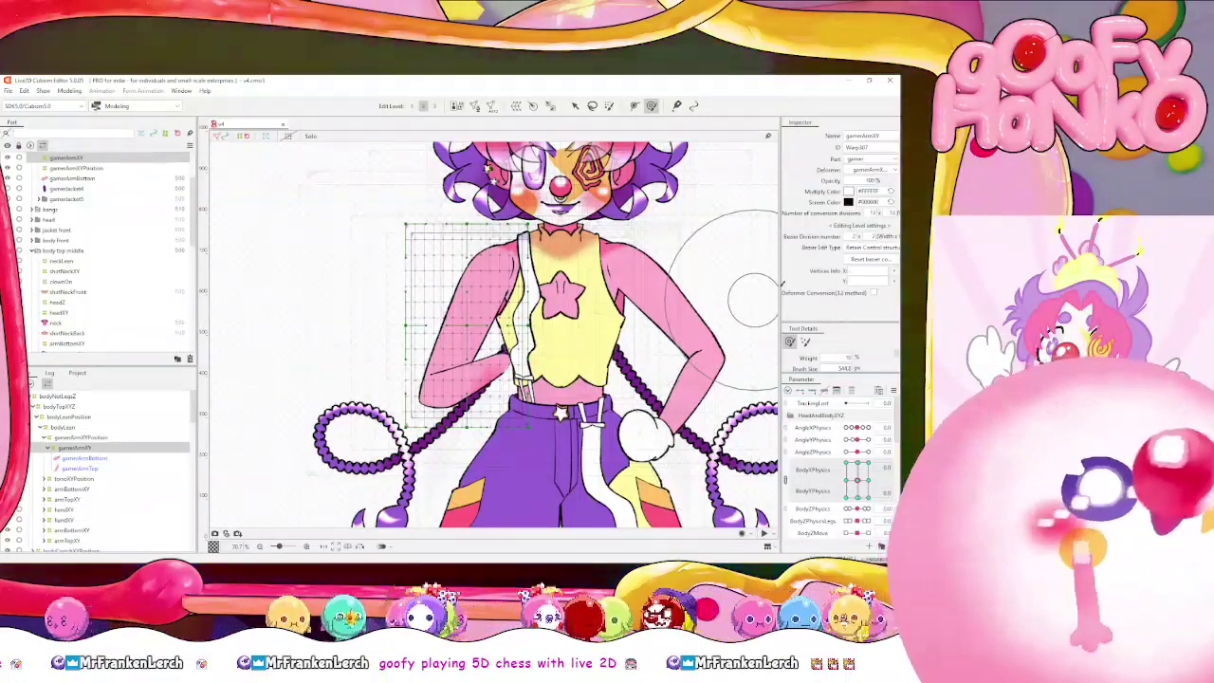
drag(573, 340, 576, 340)
scroll(574, 339, up, 5)
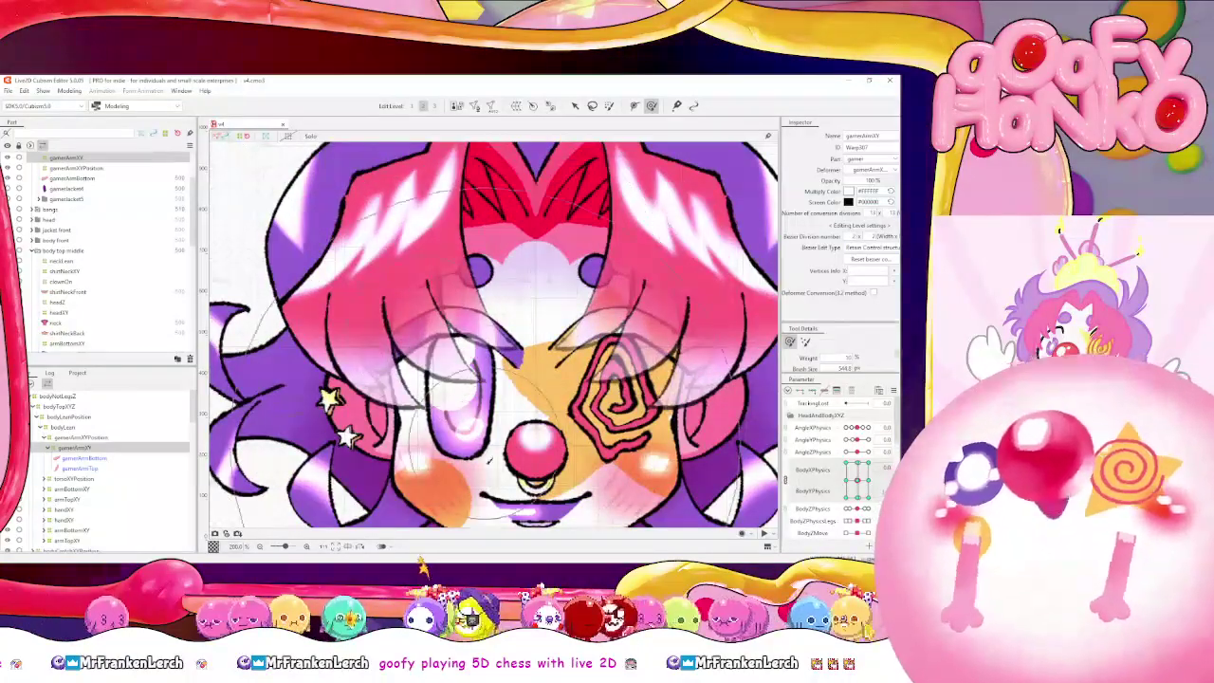
scroll(541, 220, down, 5)
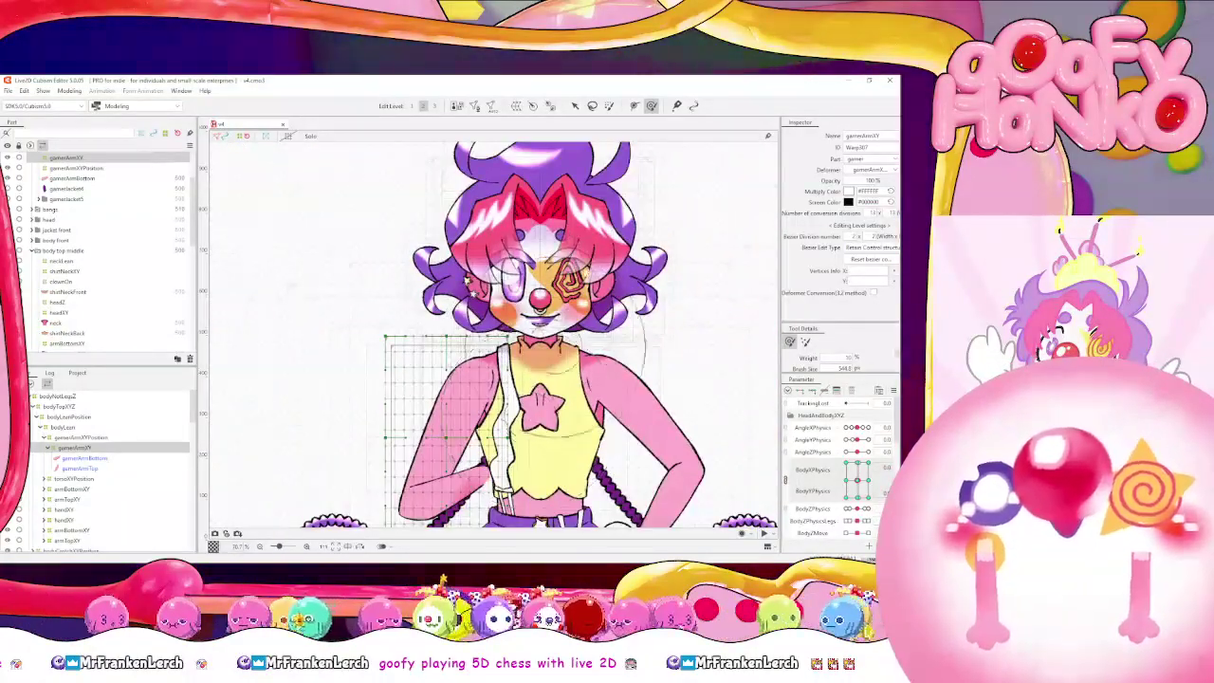
mouse_move(547, 352)
mouse_down()
mouse_move(541, 397)
mouse_move(528, 357)
mouse_move(635, 385)
mouse_move(550, 378)
mouse_move(588, 283)
mouse_move(525, 356)
mouse_move(561, 320)
mouse_up()
scroll(555, 365, up, 1)
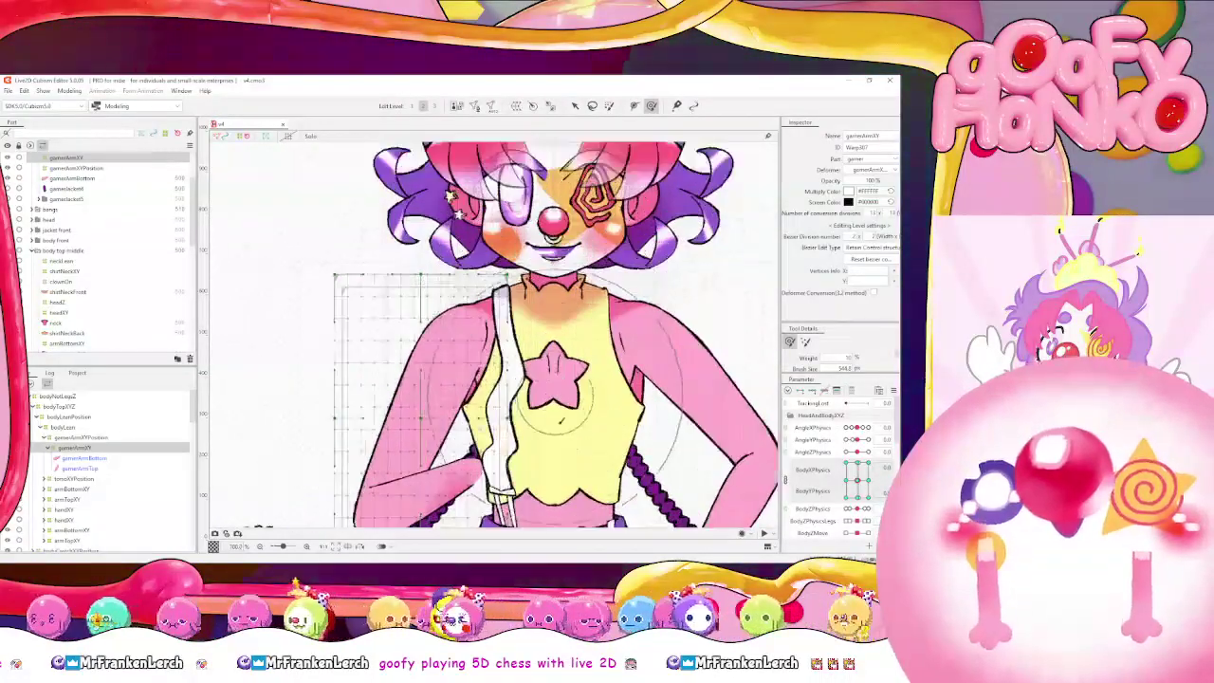
drag(559, 417, 548, 329)
scroll(543, 301, down, 2)
scroll(556, 273, up, 1)
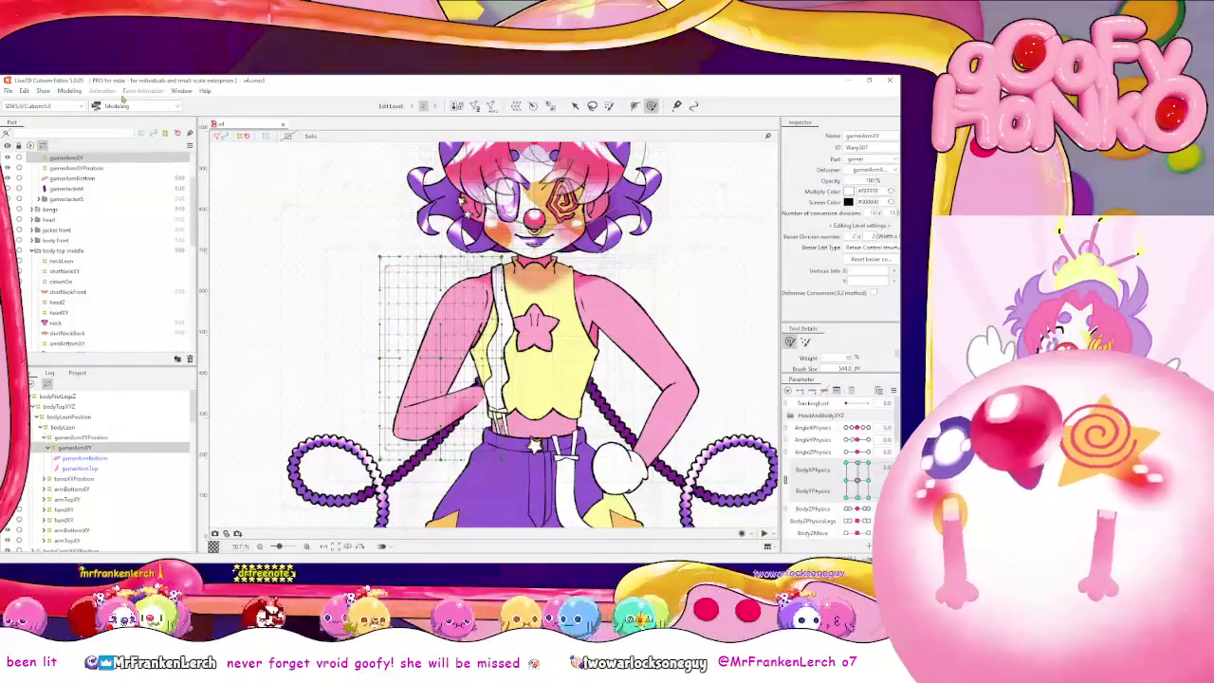
Inspect the full-length model from head to shoes in the physics settings, then return to the modeling workspace
click(69, 91)
click(84, 286)
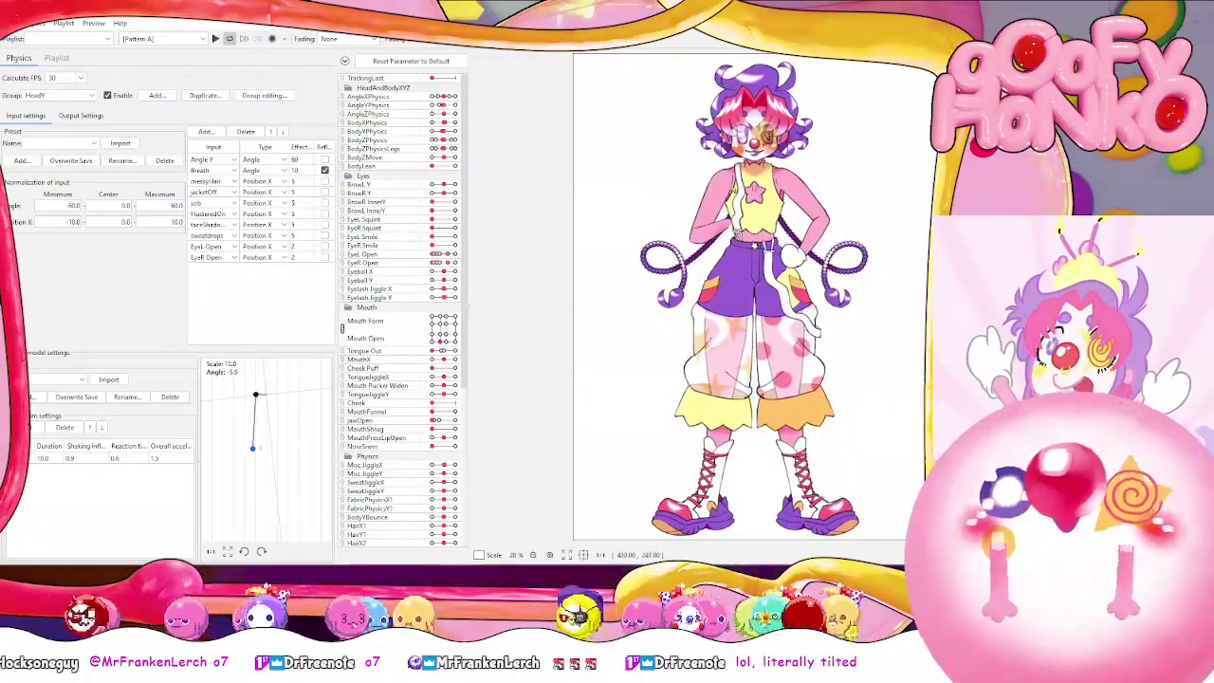
scroll(725, 194, up, 5)
scroll(721, 168, down, 6)
scroll(744, 247, up, 2)
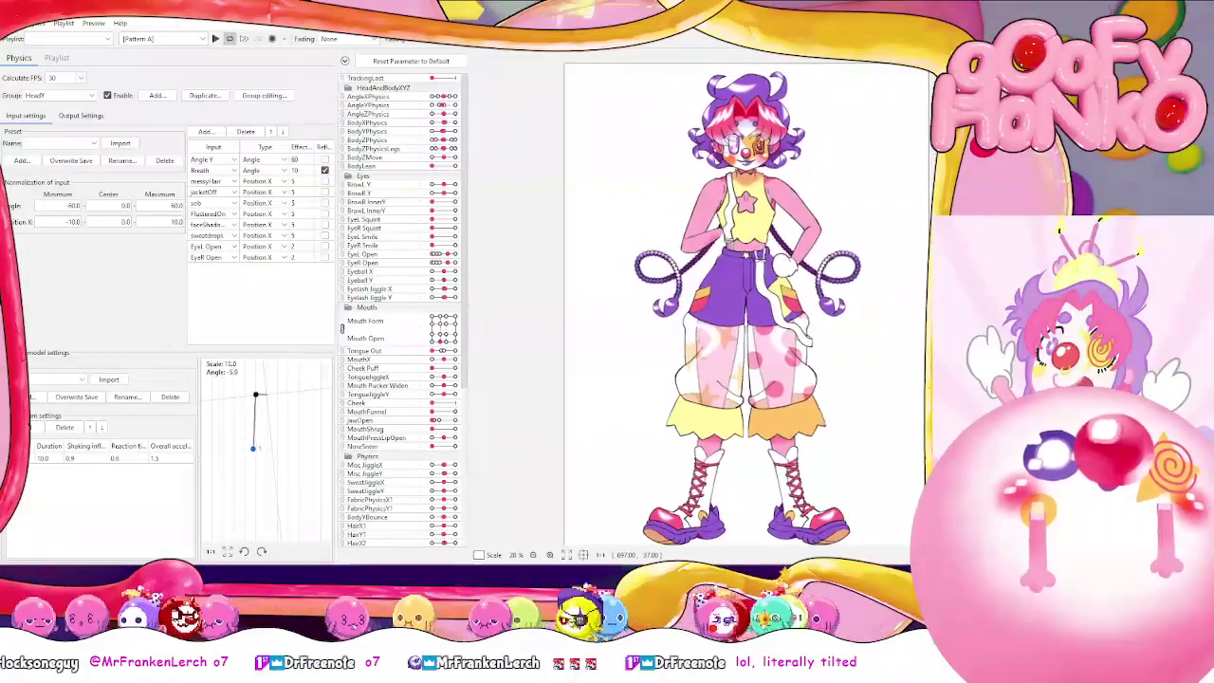
key(alt+Tab)
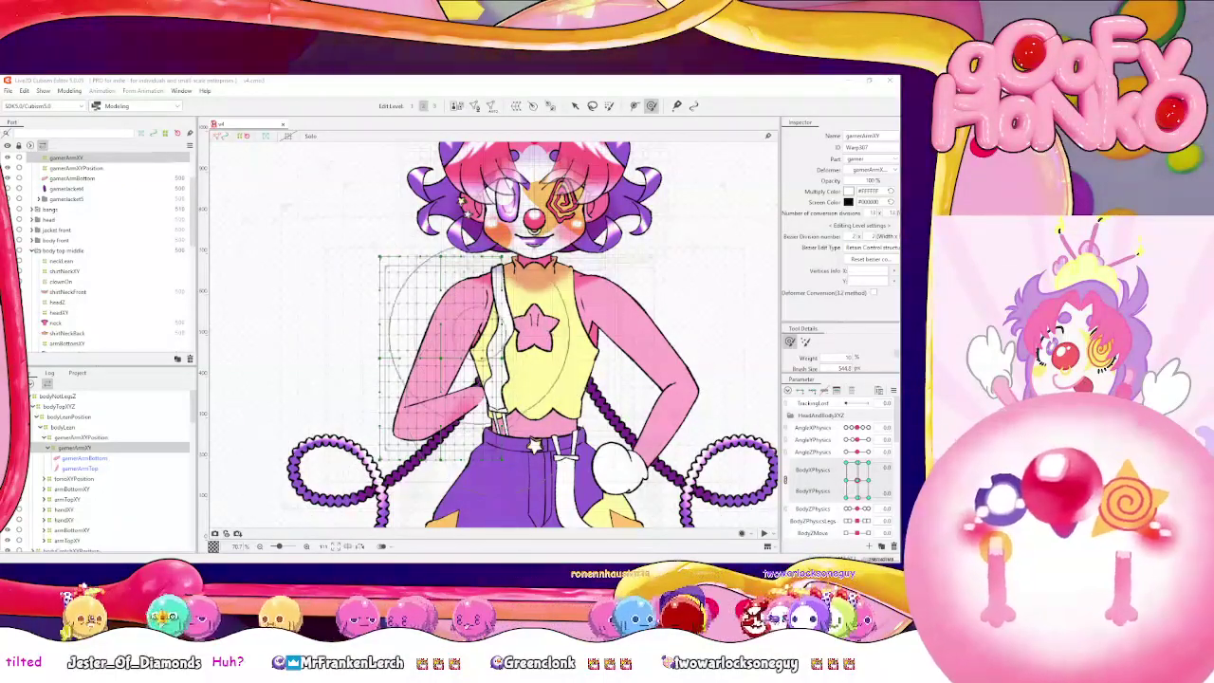
scroll(540, 379, up, 5)
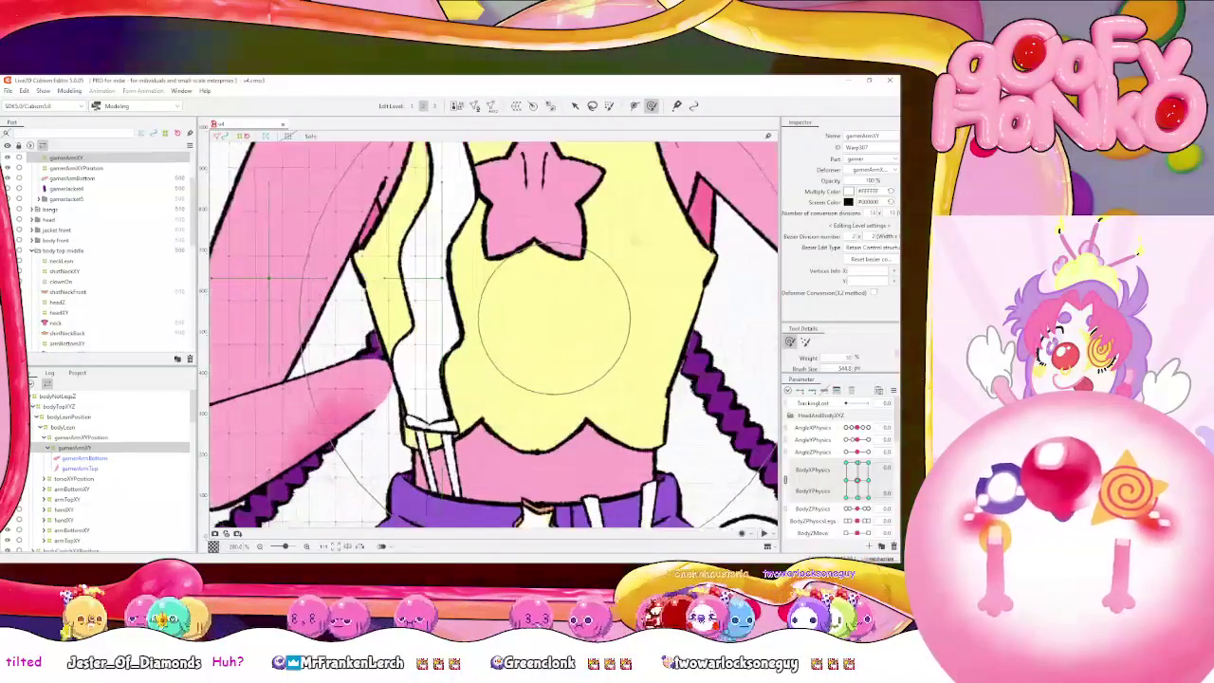
scroll(555, 318, down, 5)
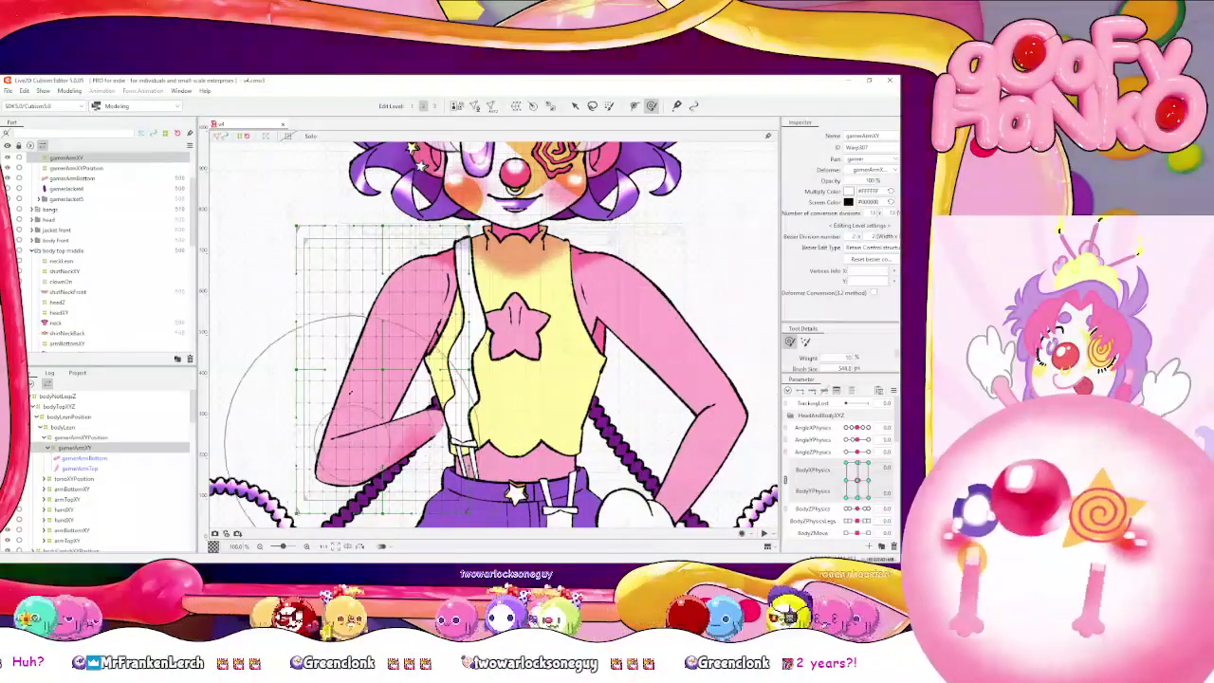
scroll(521, 442, up, 1)
scroll(521, 443, down, 1)
scroll(521, 443, up, 1)
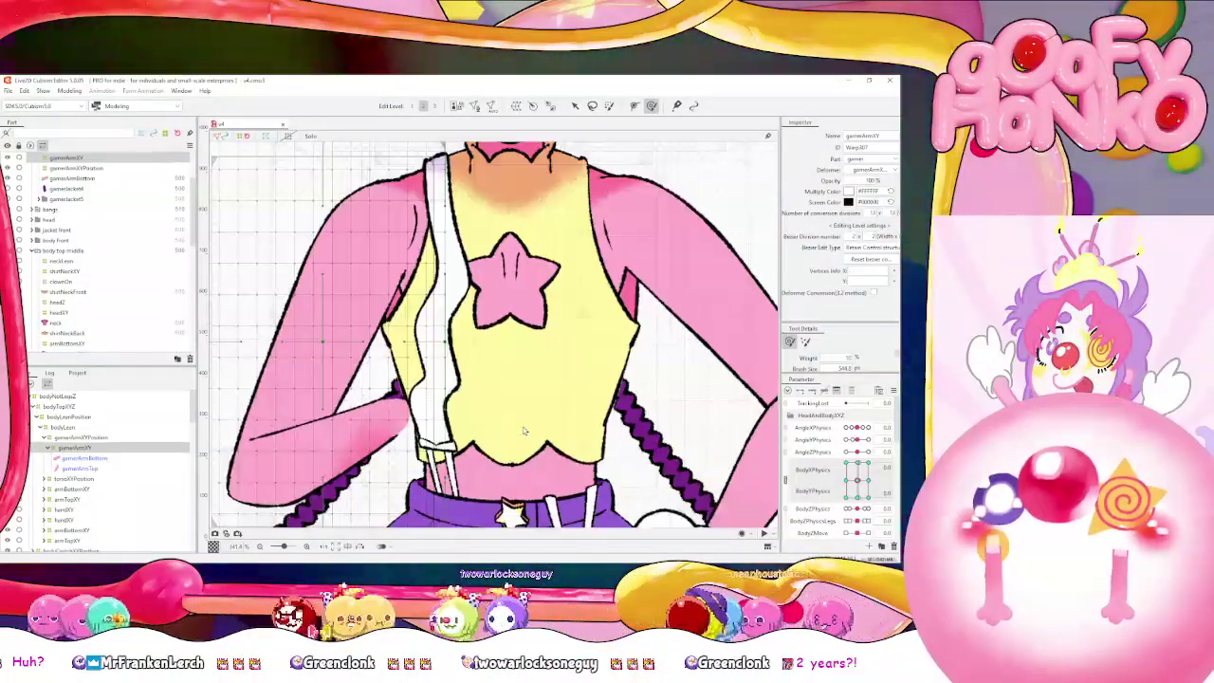
scroll(523, 429, up, 2)
scroll(625, 333, down, 2)
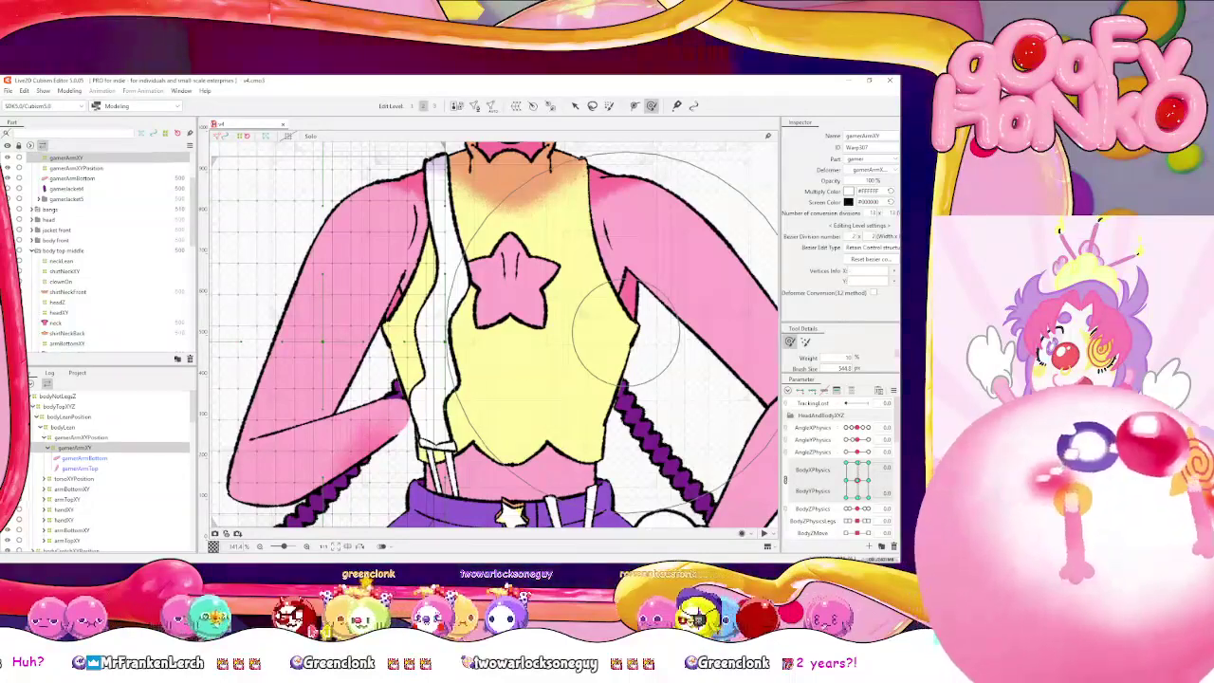
scroll(582, 325, up, 2)
scroll(488, 320, down, 2)
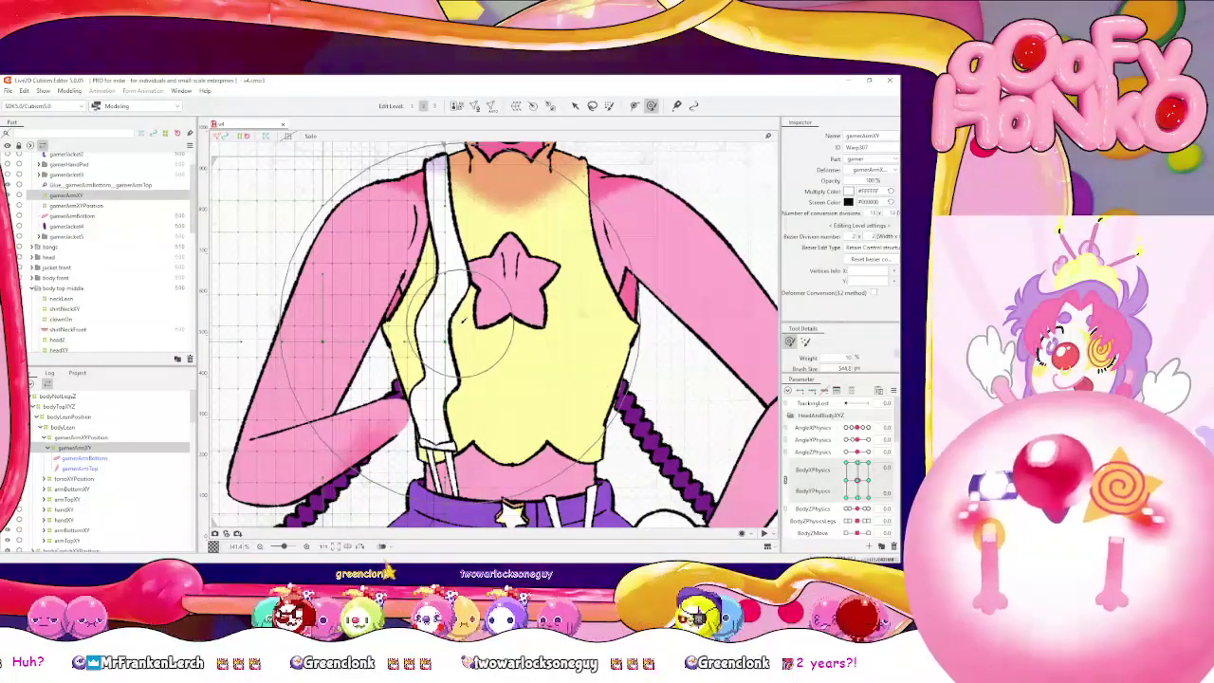
scroll(462, 322, down, 1)
drag(546, 252, 536, 271)
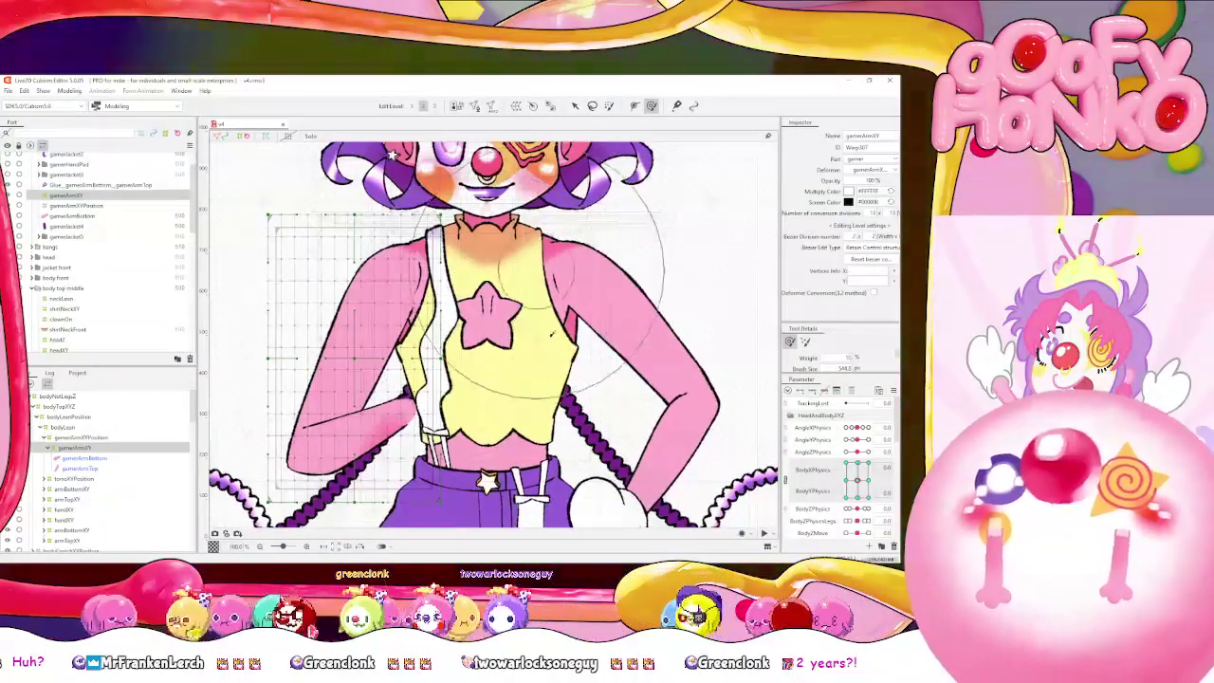
scroll(551, 333, up, 2)
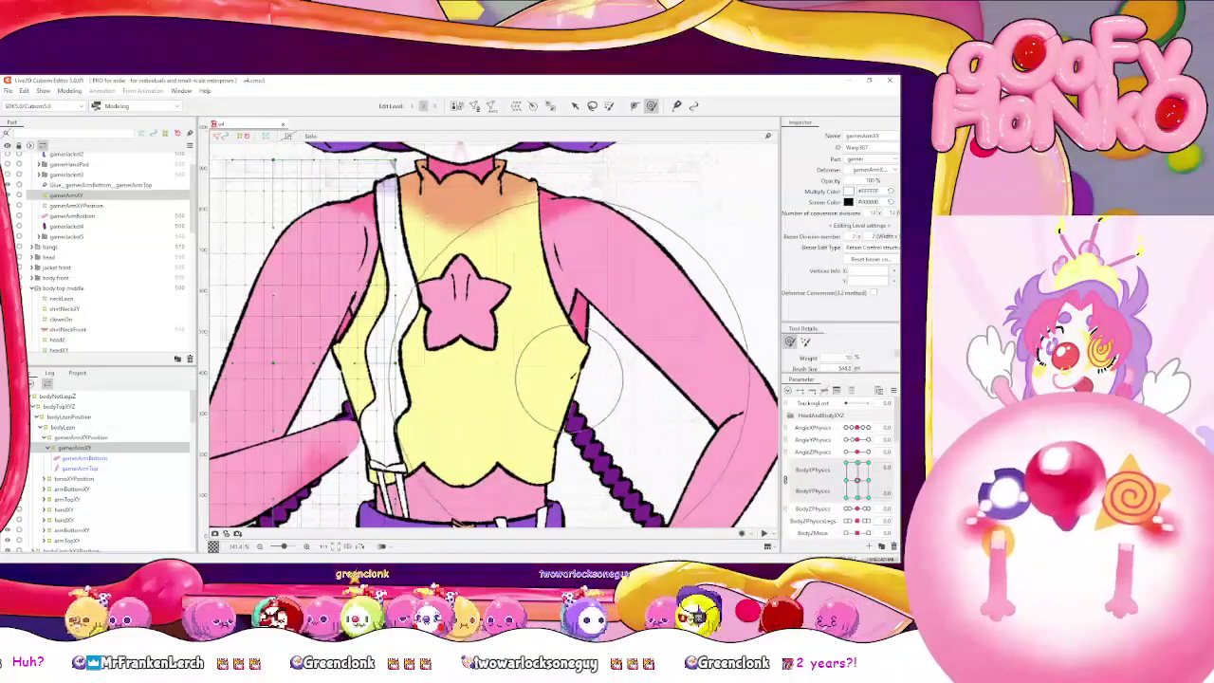
scroll(571, 376, down, 2)
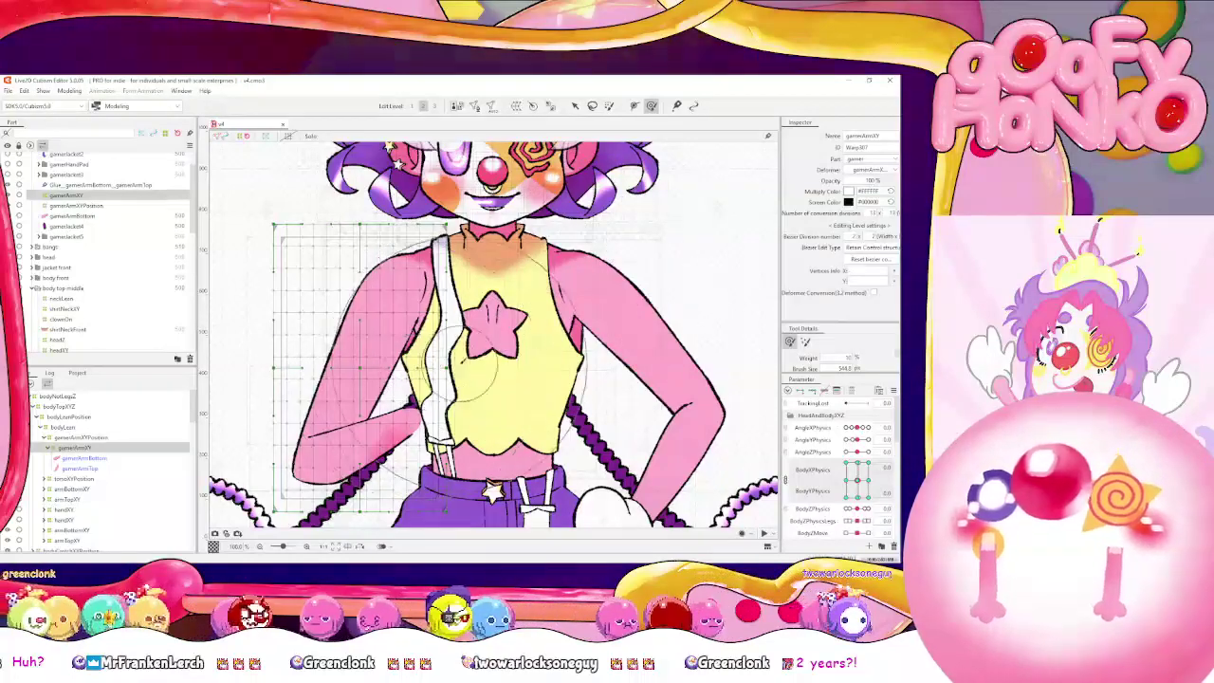
scroll(463, 361, up, 2)
scroll(463, 361, down, 2)
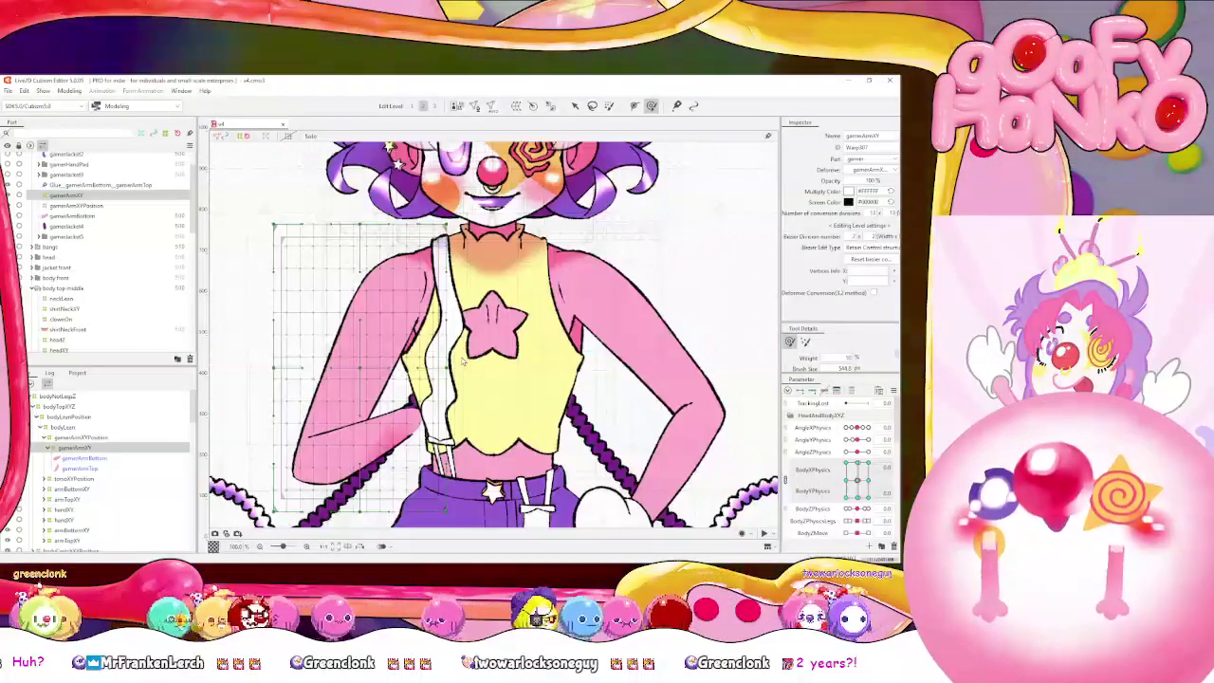
scroll(463, 358, up, 2)
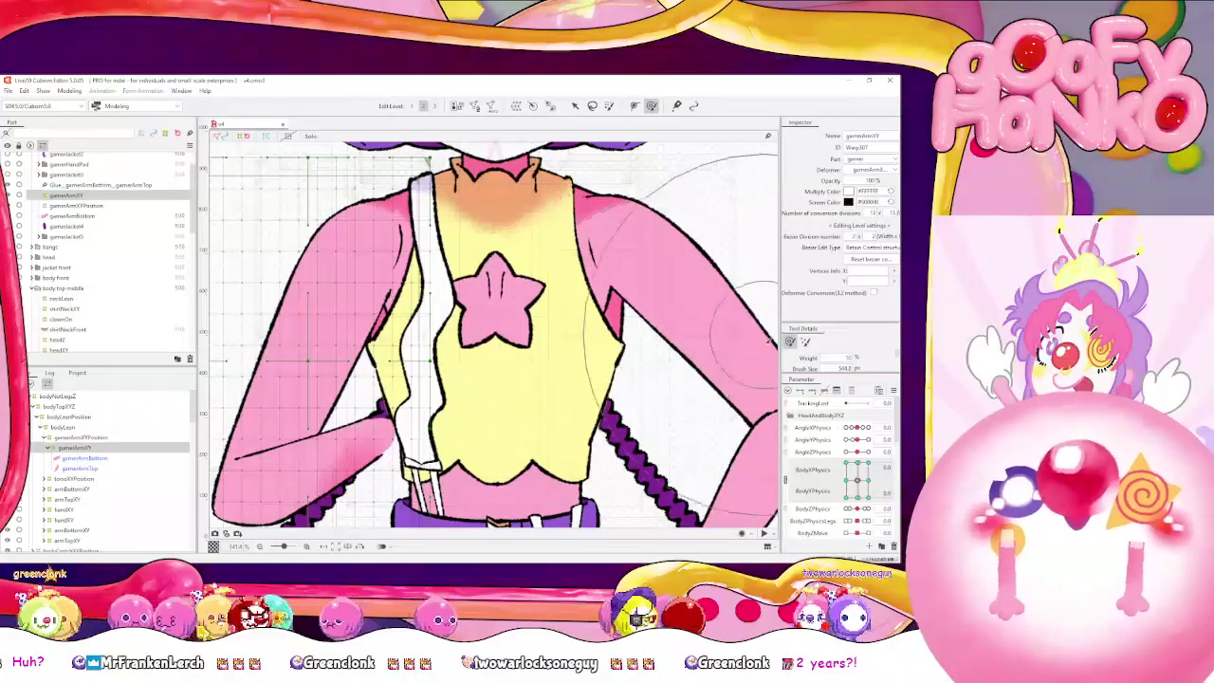
scroll(463, 358, down, 2)
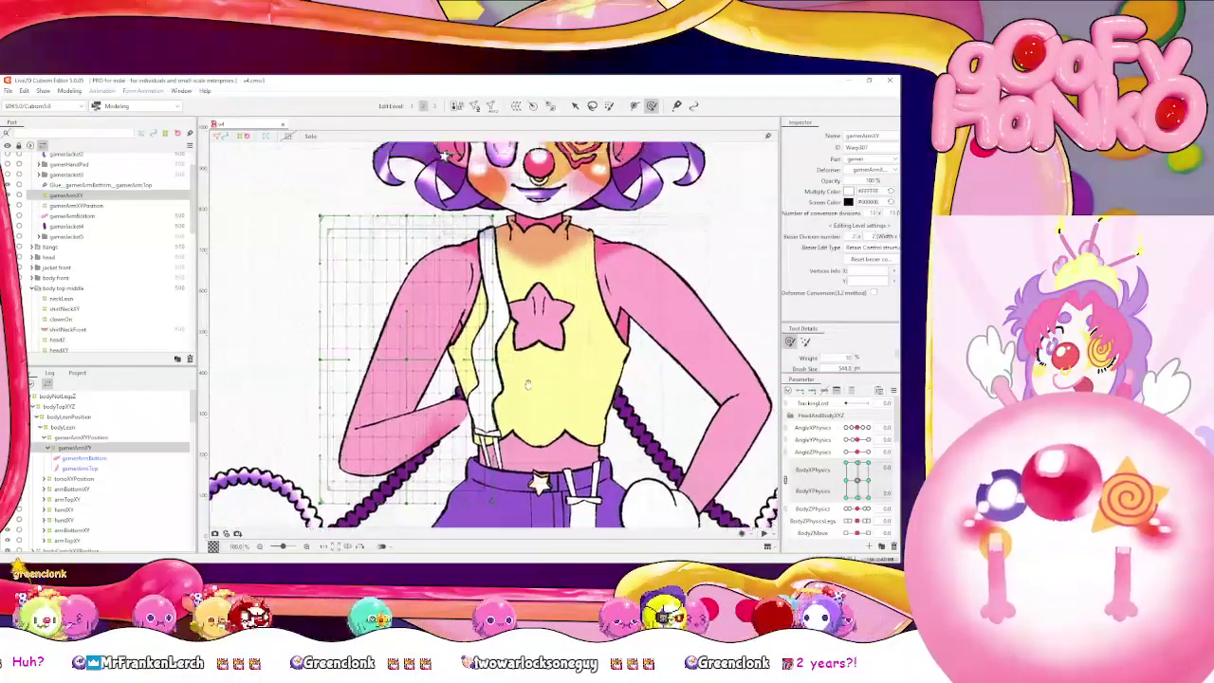
drag(528, 385, 509, 413)
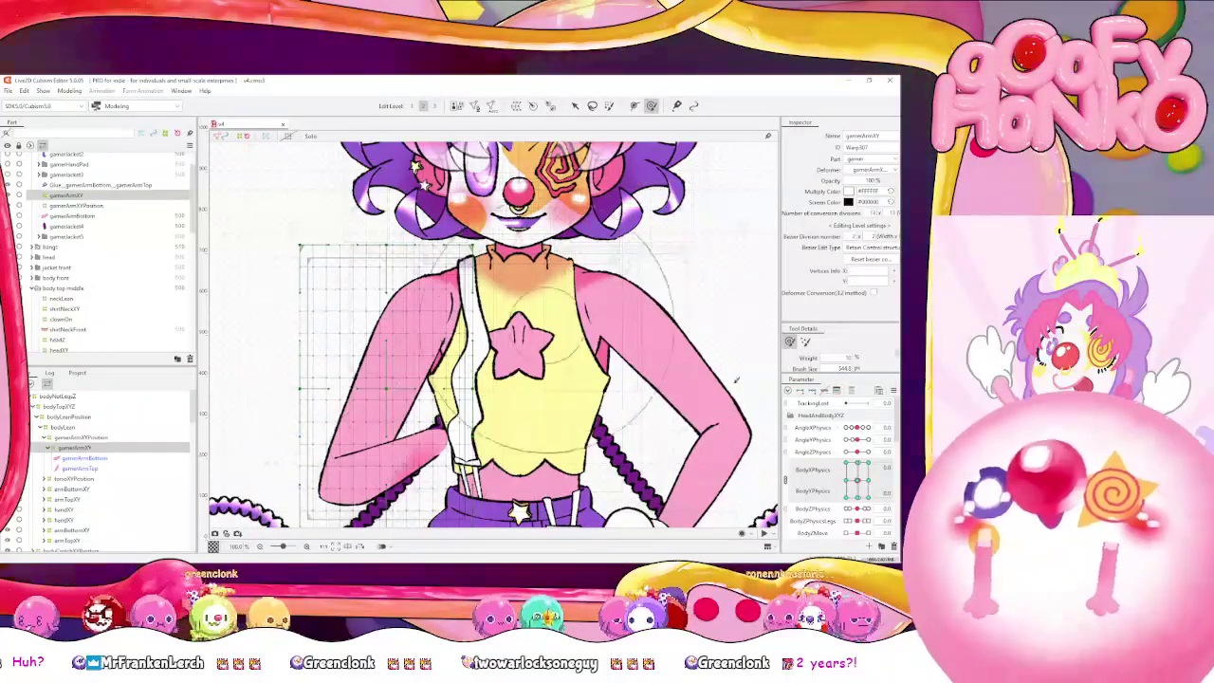
drag(683, 389, 714, 291)
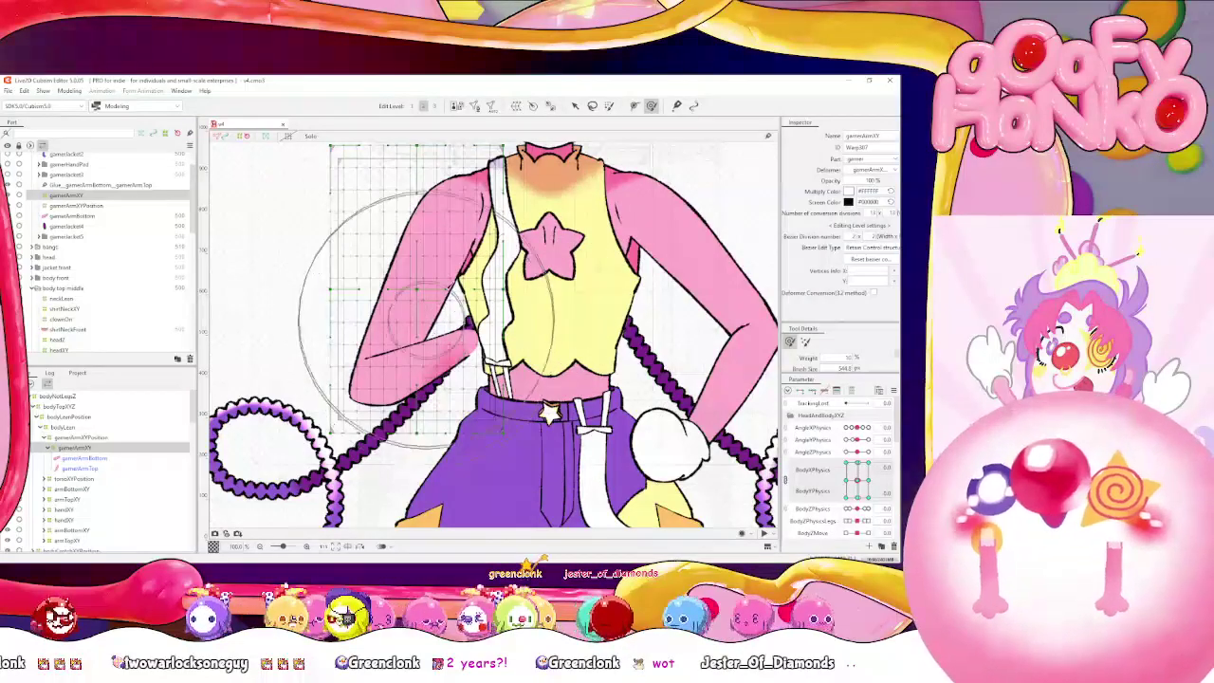
drag(420, 318, 407, 360)
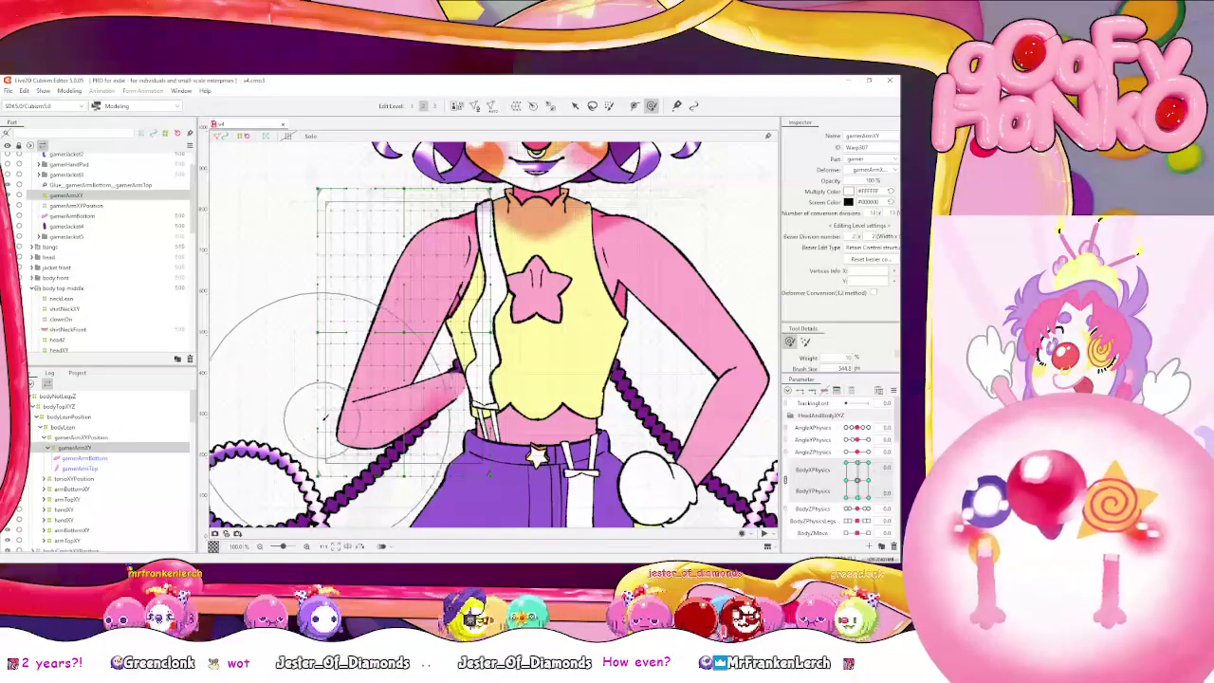
scroll(547, 341, up, 2)
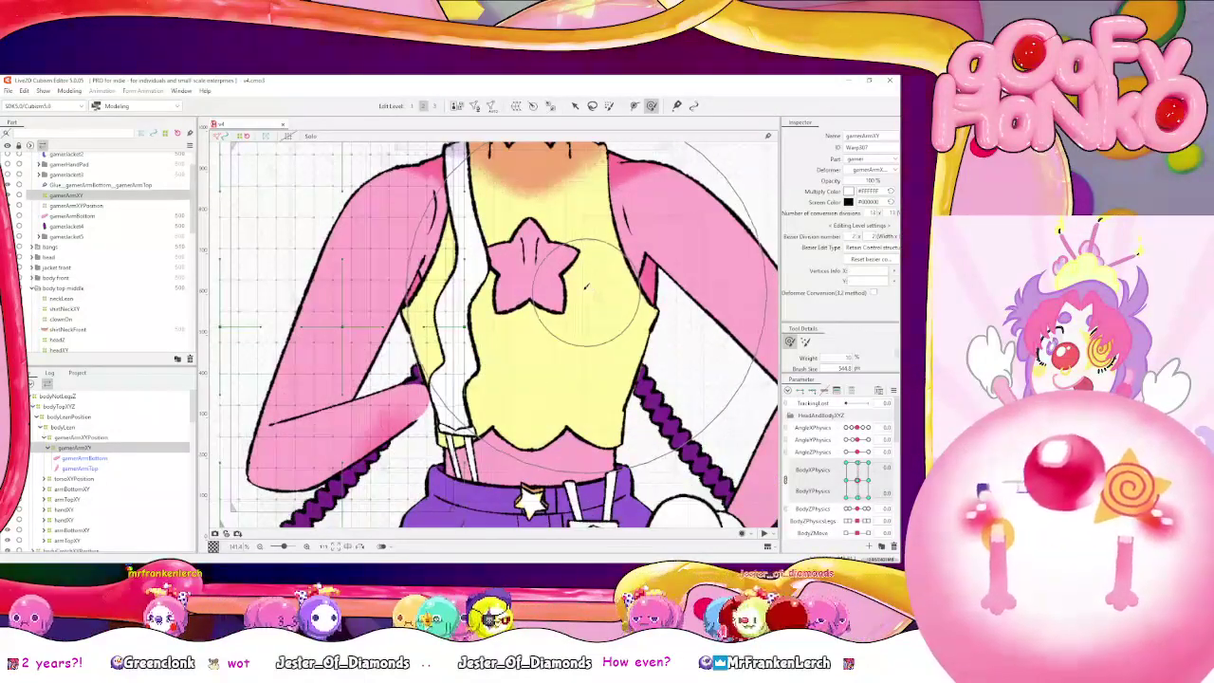
drag(501, 244, 509, 403)
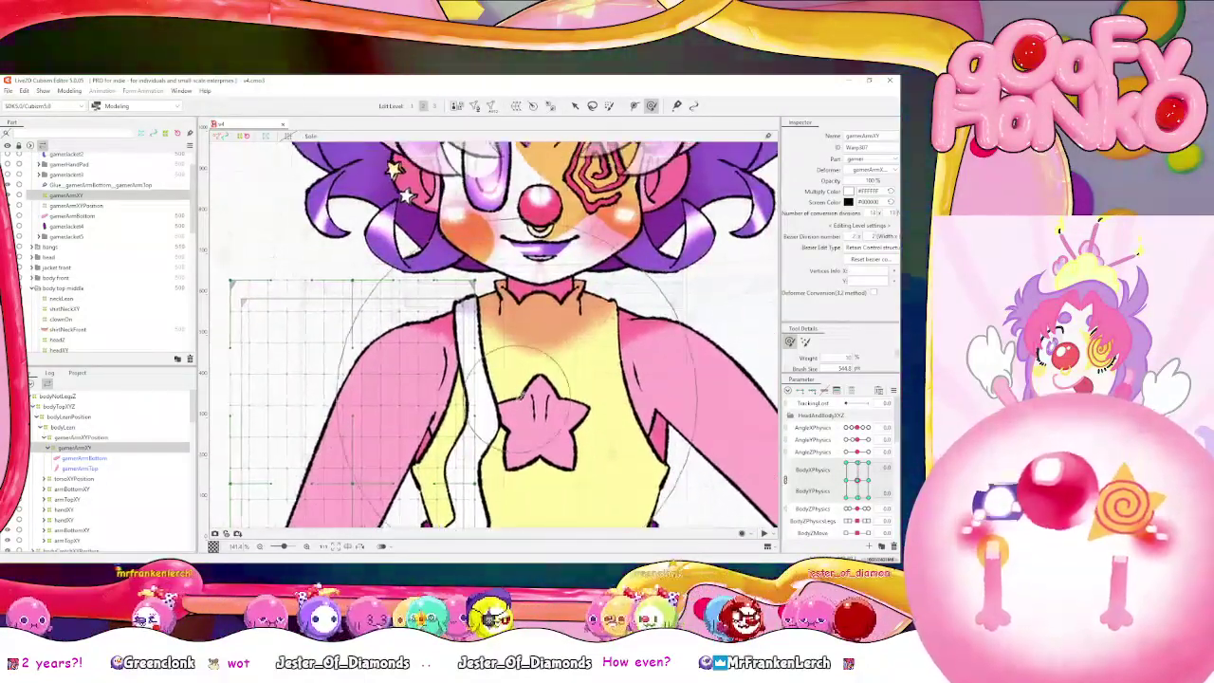
drag(528, 327, 535, 314)
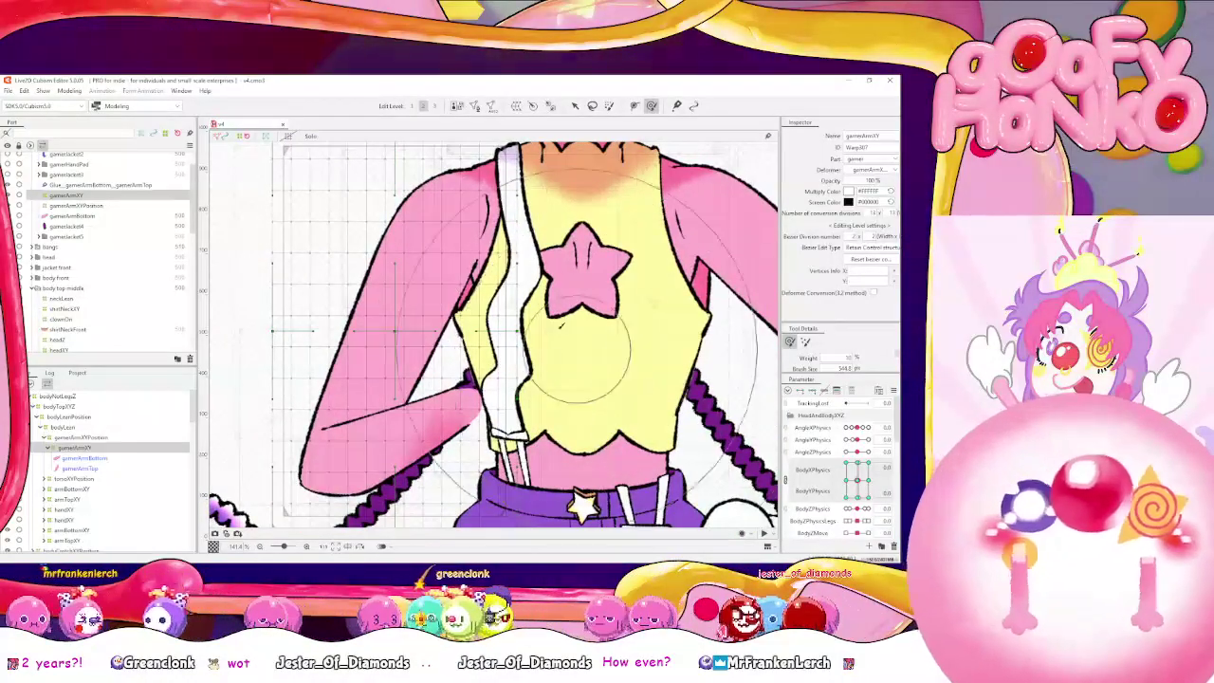
scroll(512, 408, down, 4)
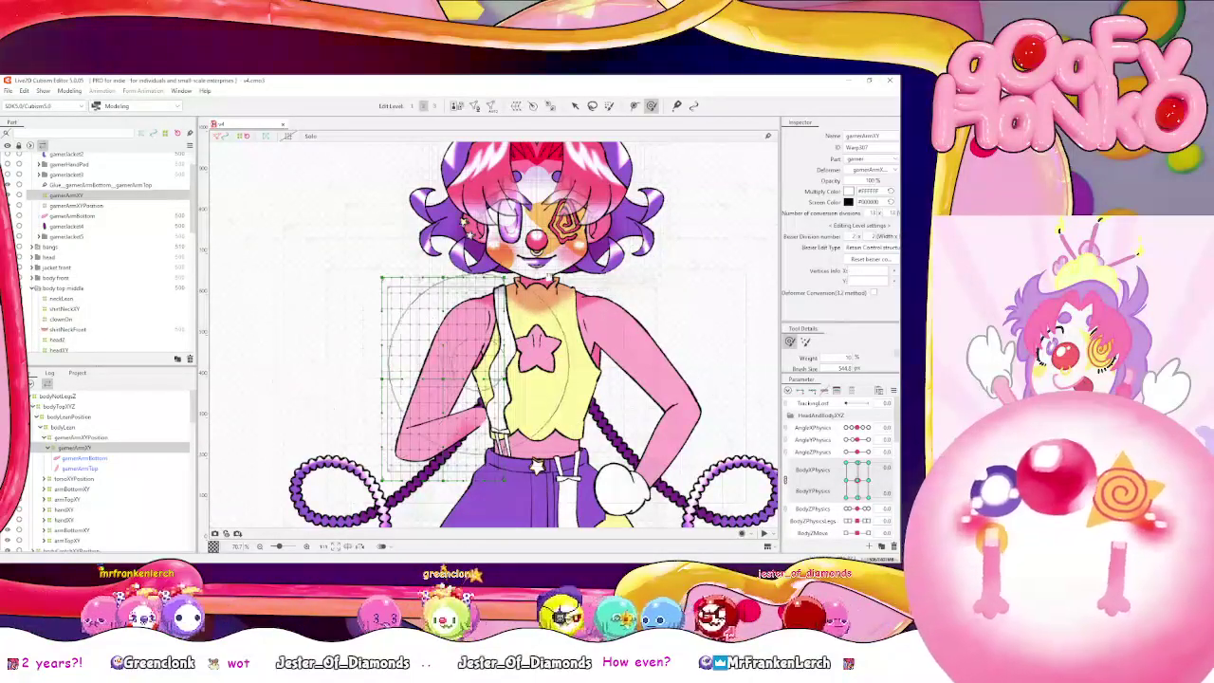
mouse_move(479, 366)
mouse_down()
mouse_move(451, 349)
mouse_move(419, 358)
mouse_move(471, 347)
mouse_move(474, 367)
mouse_up()
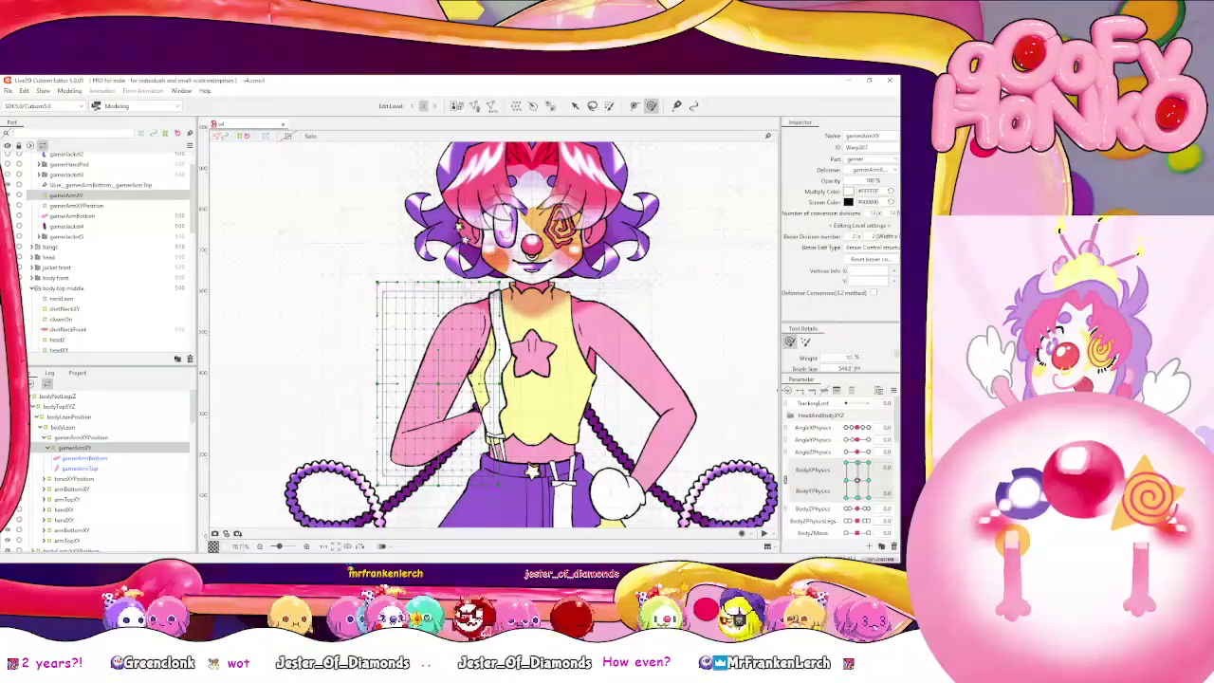
Widen the area holding the object properties and parameter sliders, and examine the model from full length to the upper body
drag(783, 389, 744, 389)
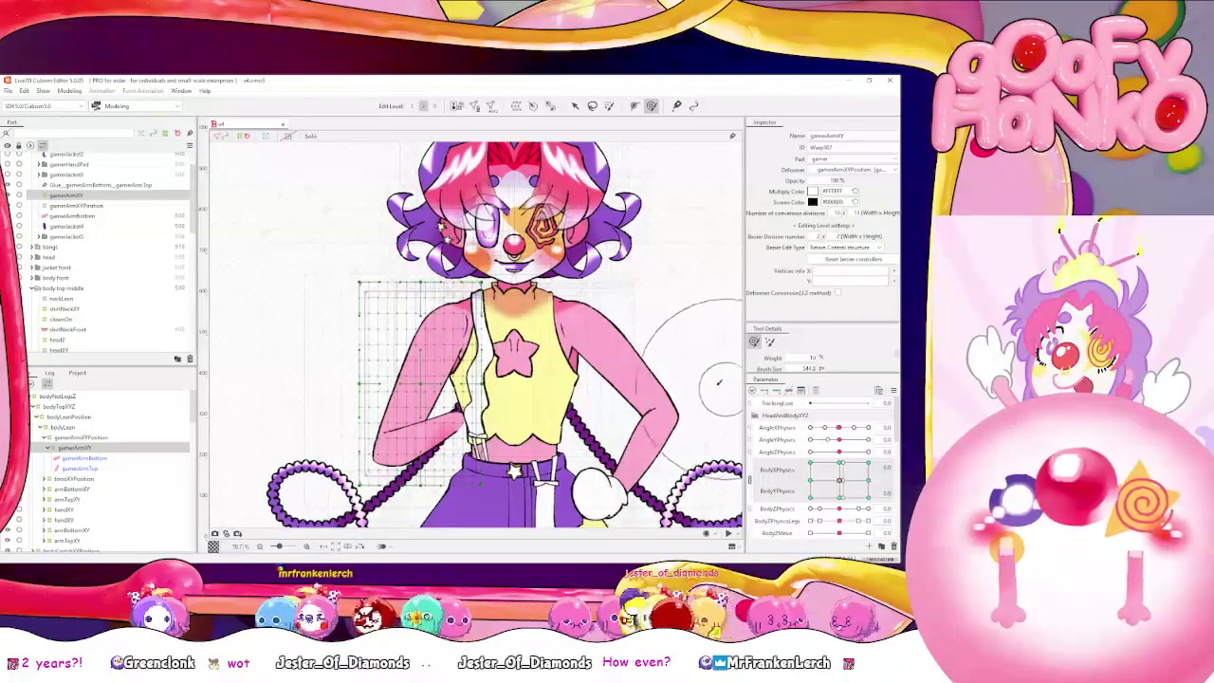
scroll(626, 322, up, 3)
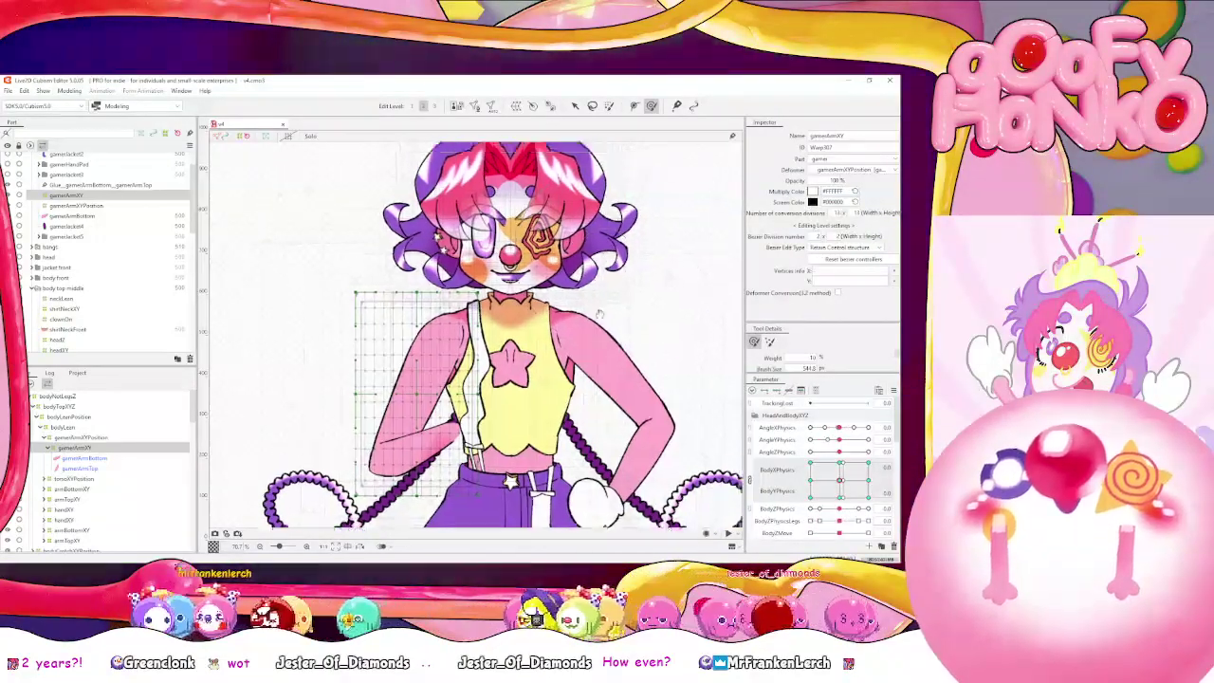
scroll(606, 361, down, 5)
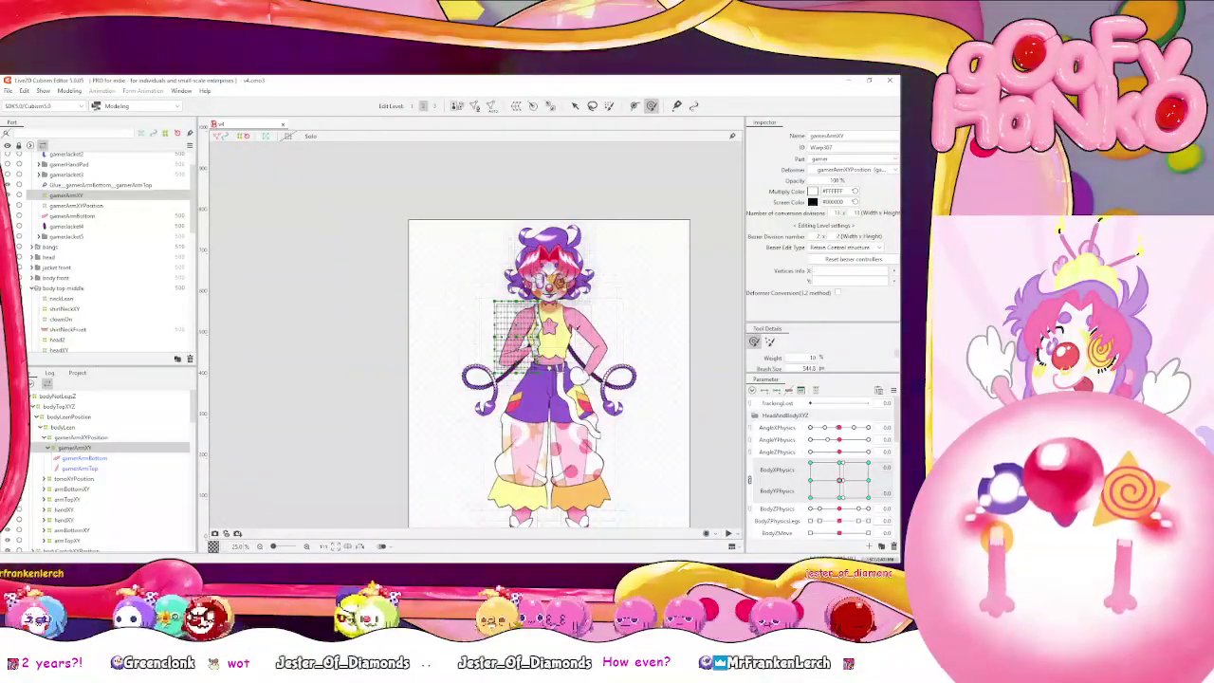
scroll(594, 300, up, 5)
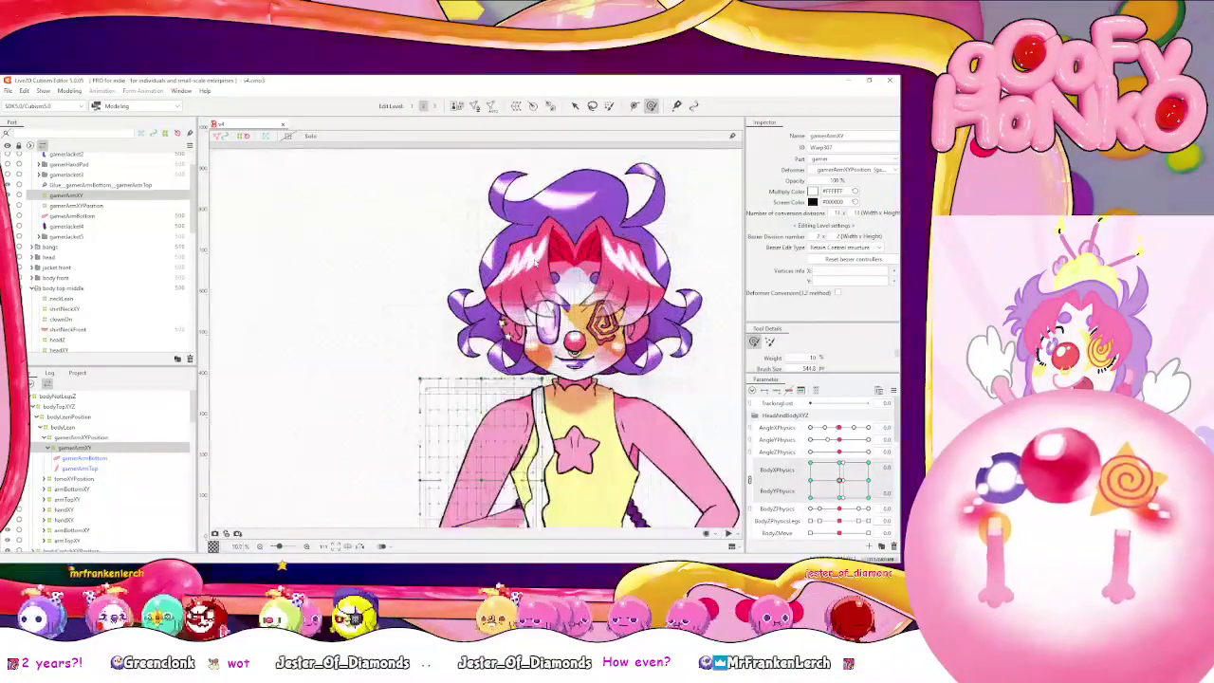
scroll(474, 332, down, 2)
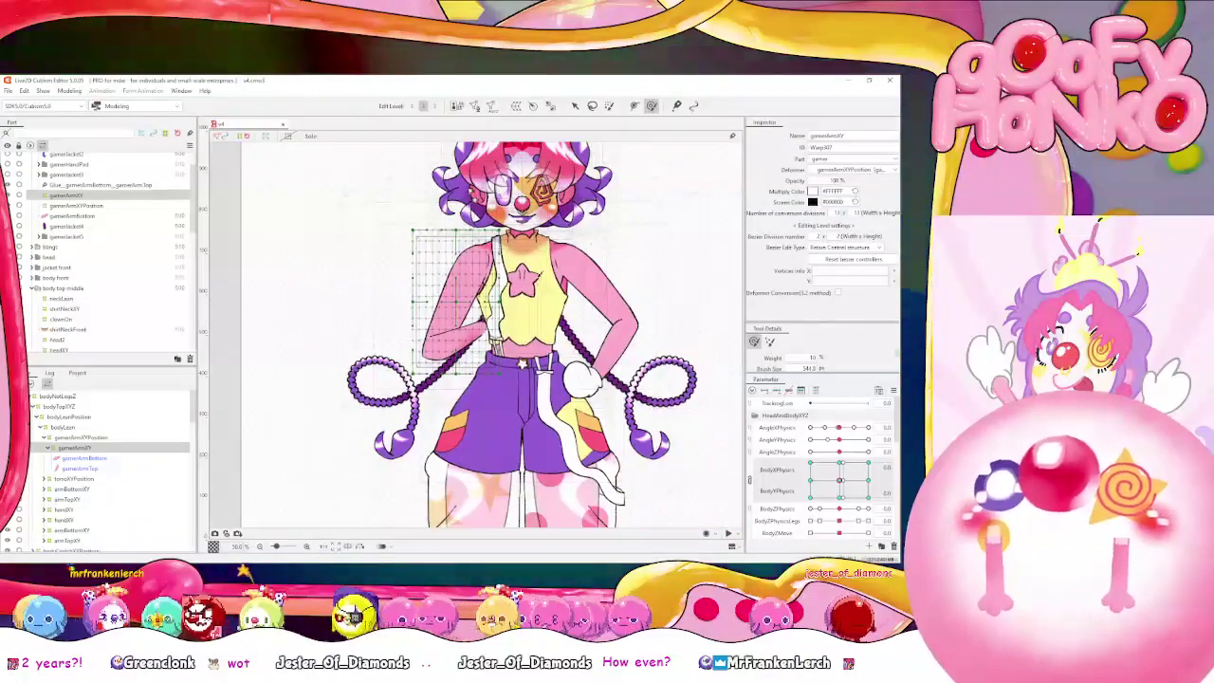
scroll(559, 280, up, 2)
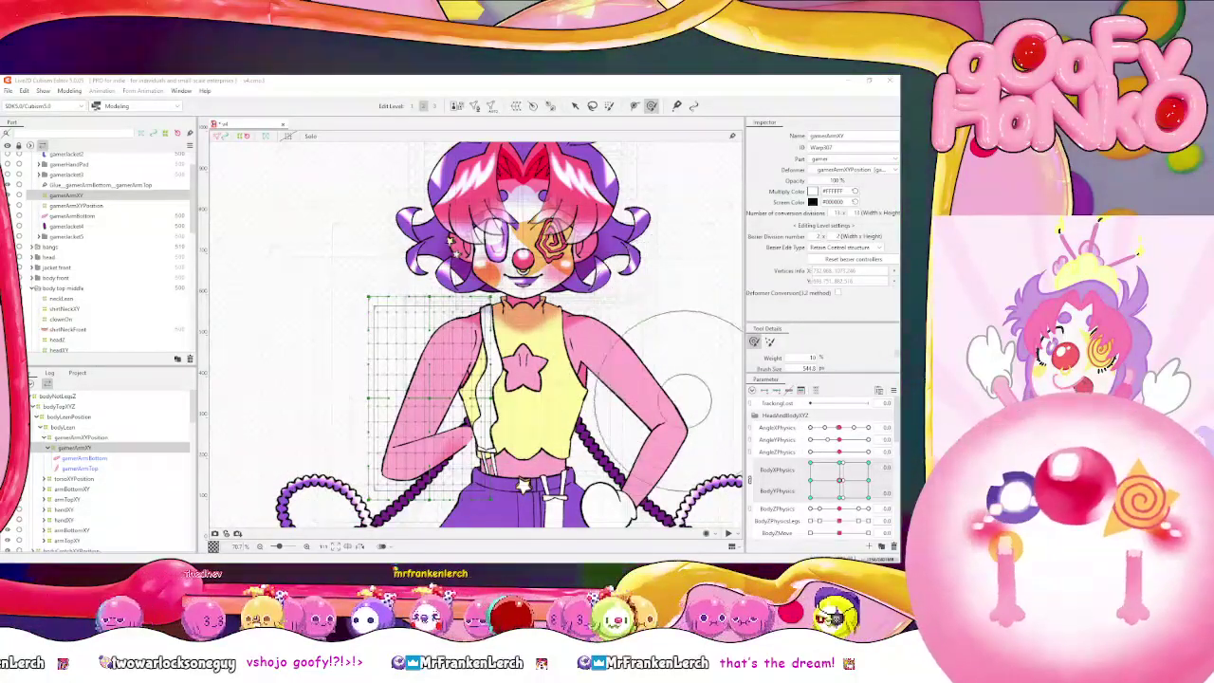
drag(682, 414, 620, 366)
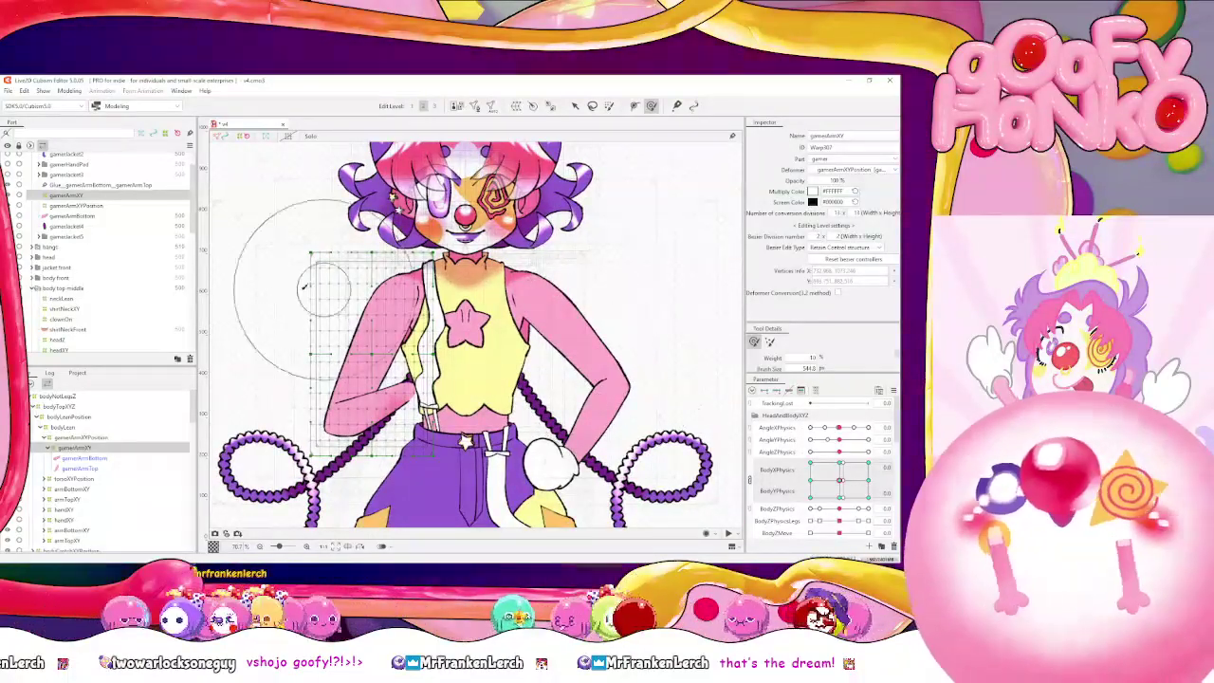
drag(426, 375, 431, 375)
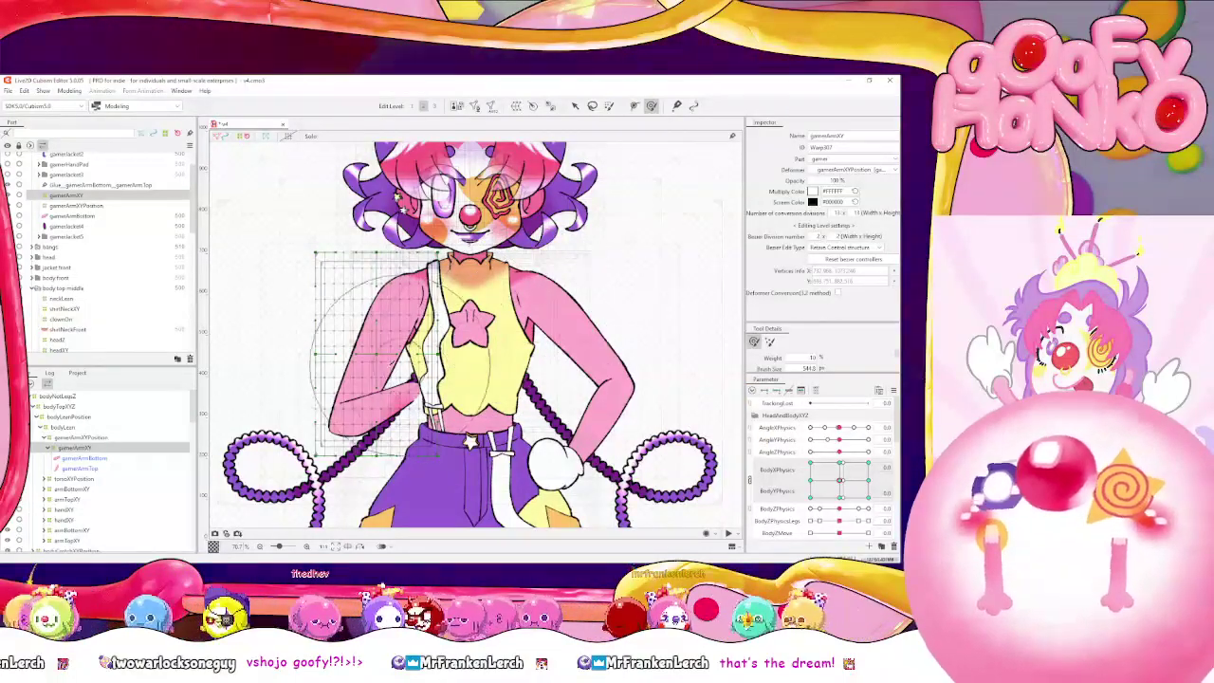
scroll(443, 374, up, 1)
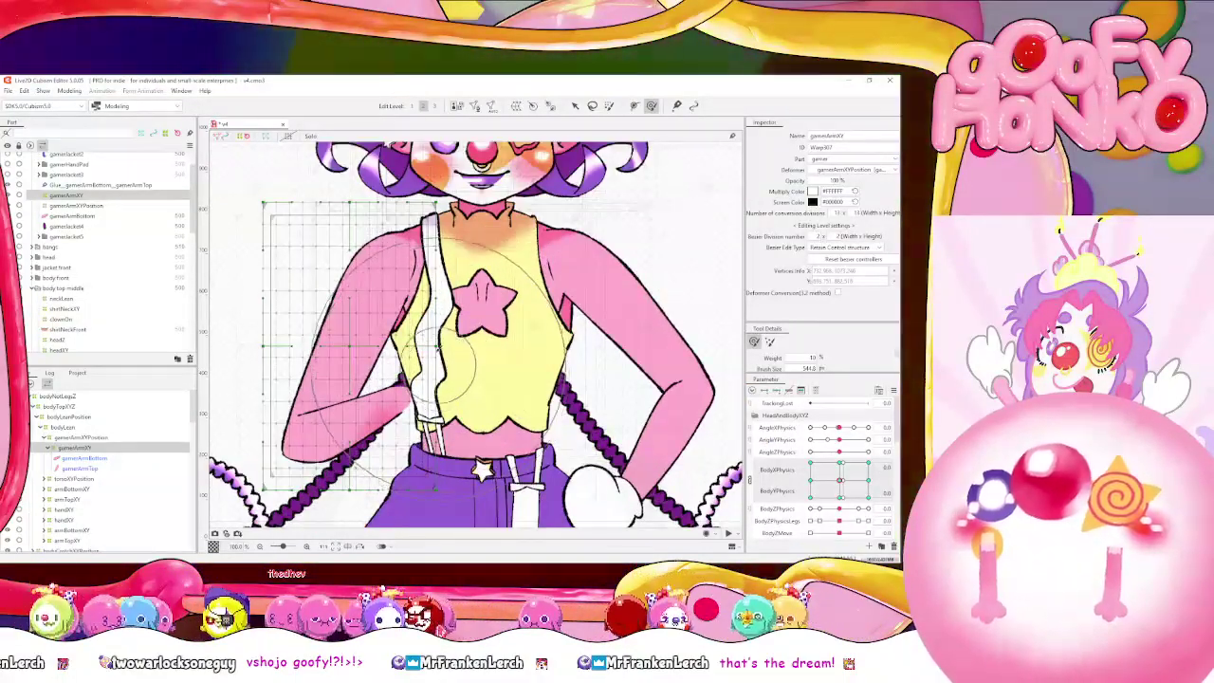
Check the full-length model in the physics settings preview, then switch back to the modeling workspace
click(69, 90)
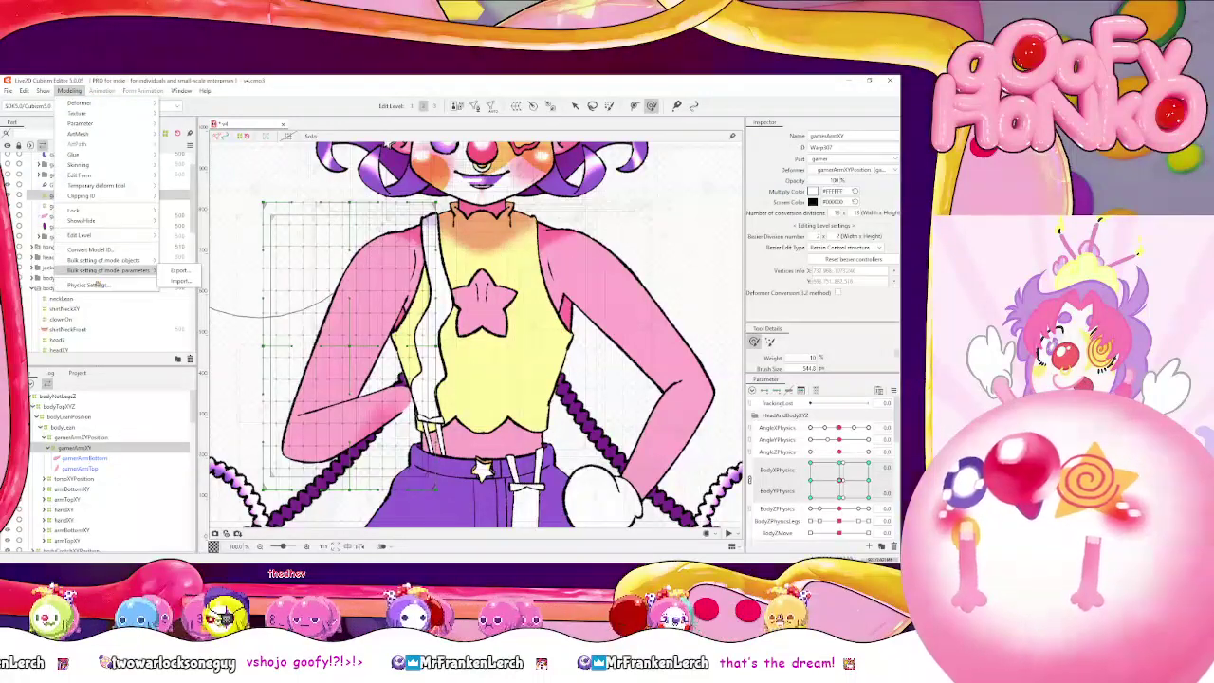
click(90, 284)
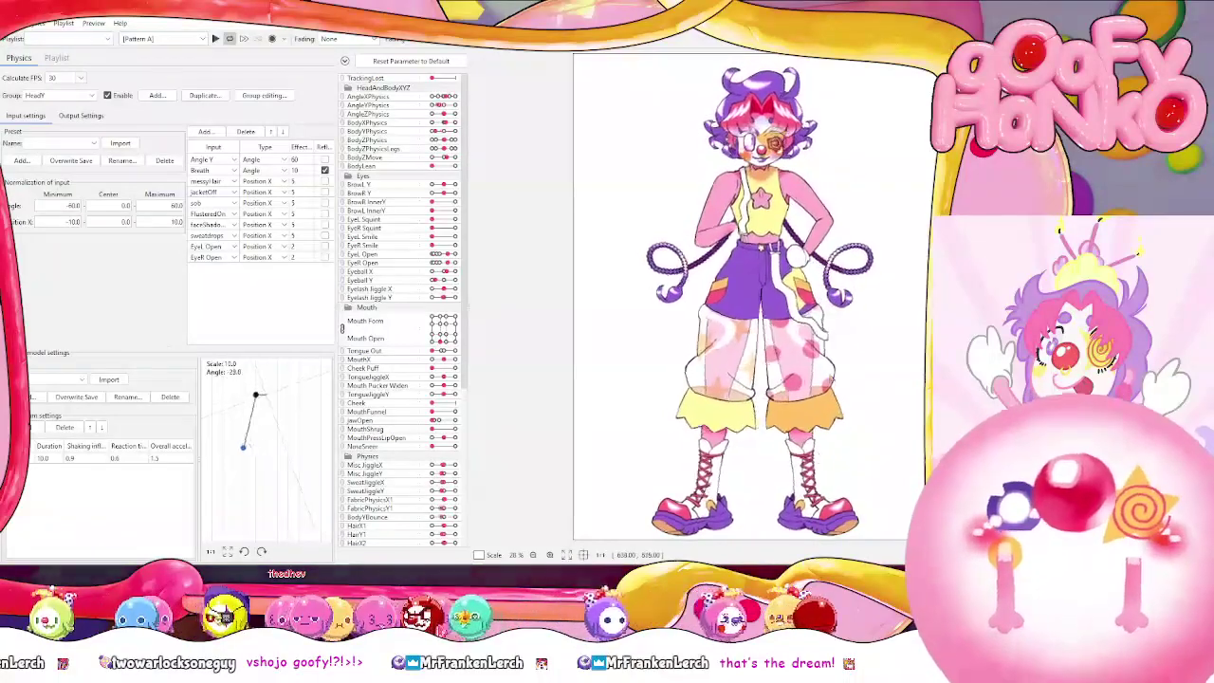
key(alt+Tab)
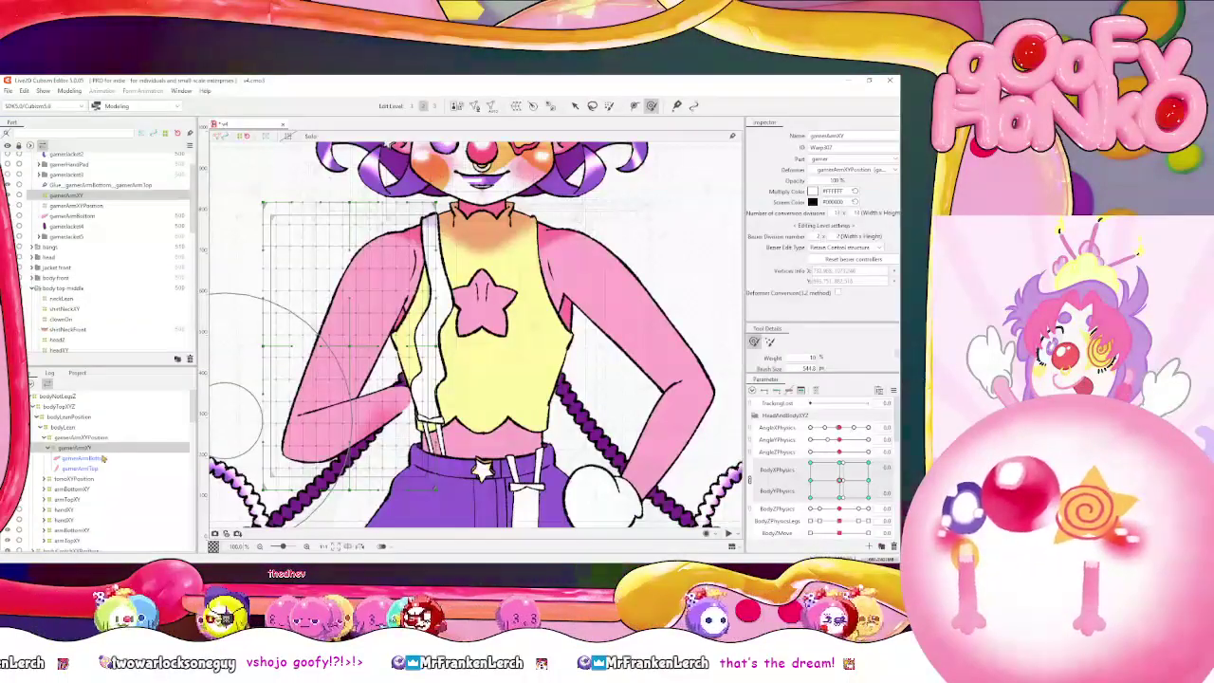
Reparent gamerArmBottom out of gamerArmXY to sit directly under gamerArmXYPosition, and test the forearm with BodyXPhysics from its minimum to neutral
click(103, 458)
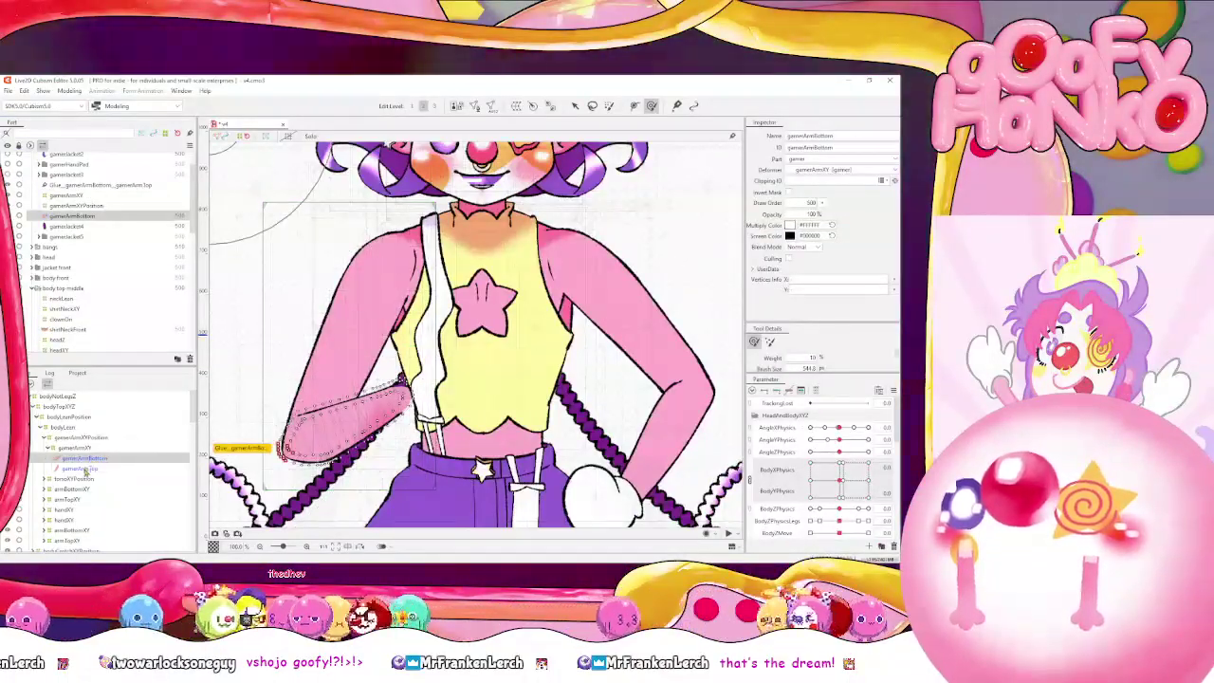
click(83, 468)
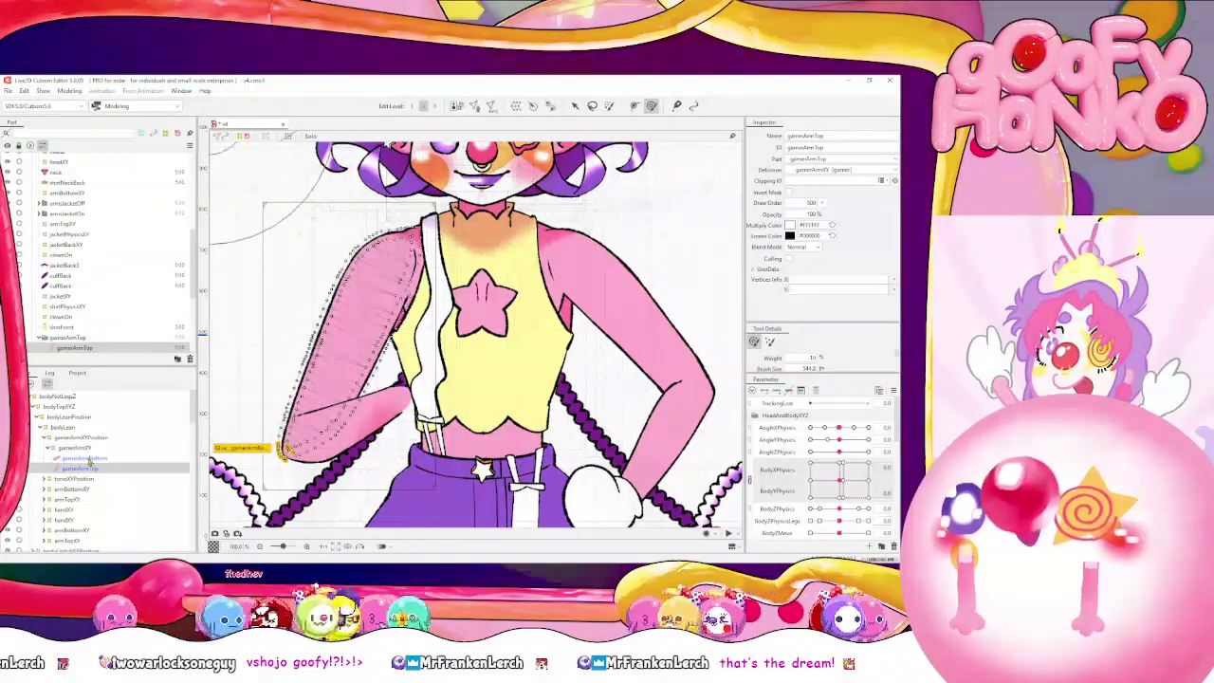
drag(90, 458, 95, 438)
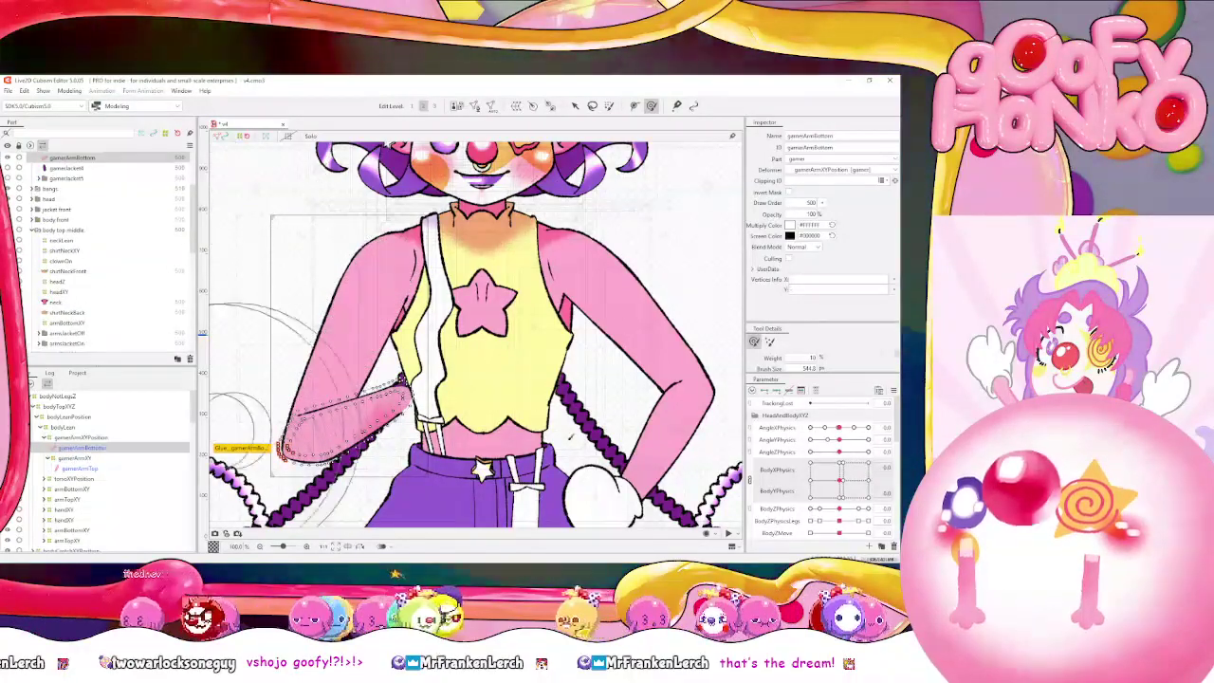
drag(812, 480, 840, 480)
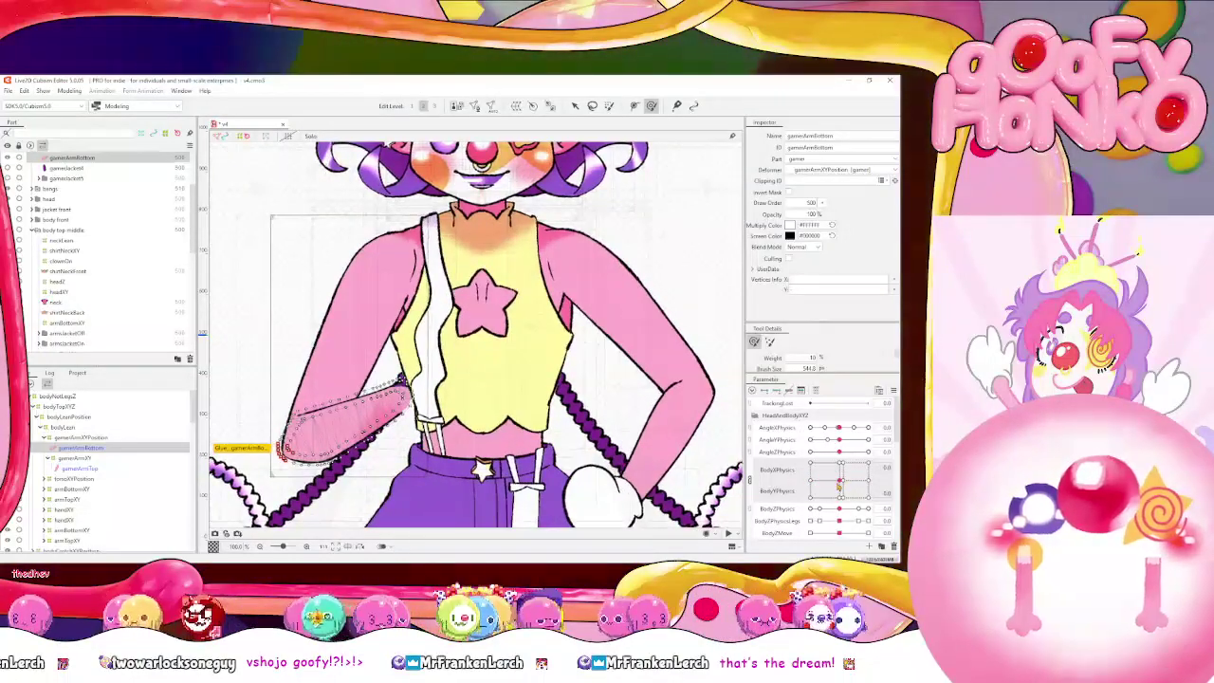
Select gamerArmTop together with gamerArmBottom and start editing both meshes around the elbow
ctrl+click(82, 468)
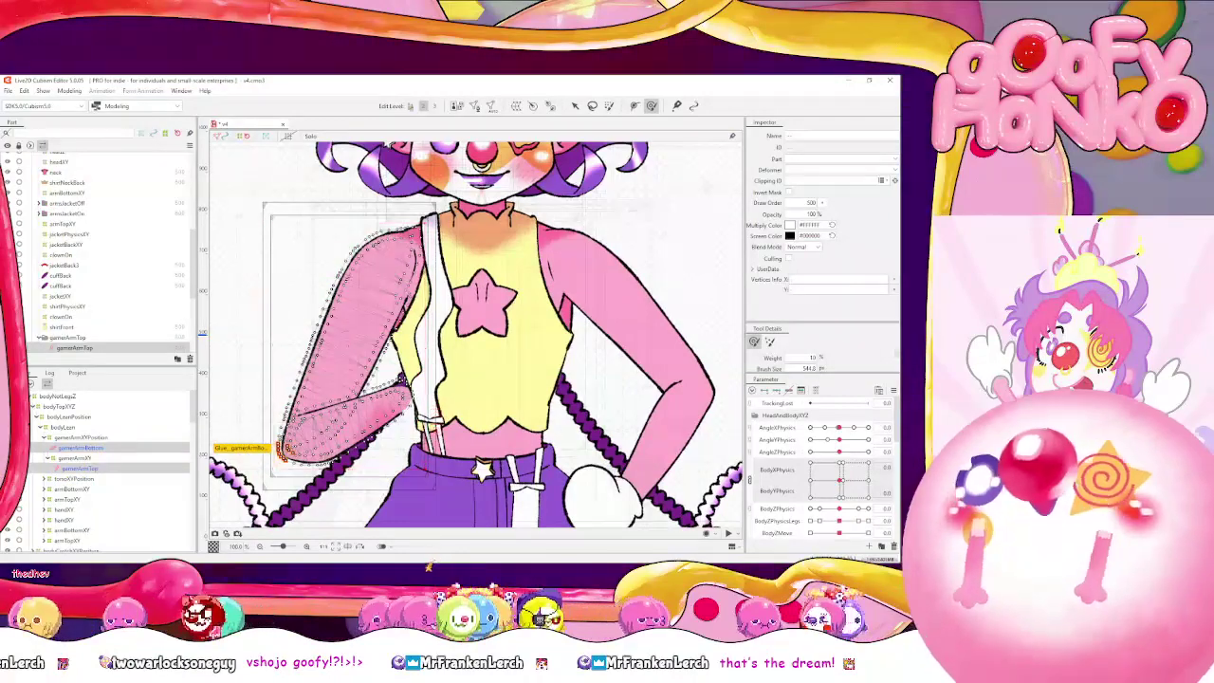
click(475, 106)
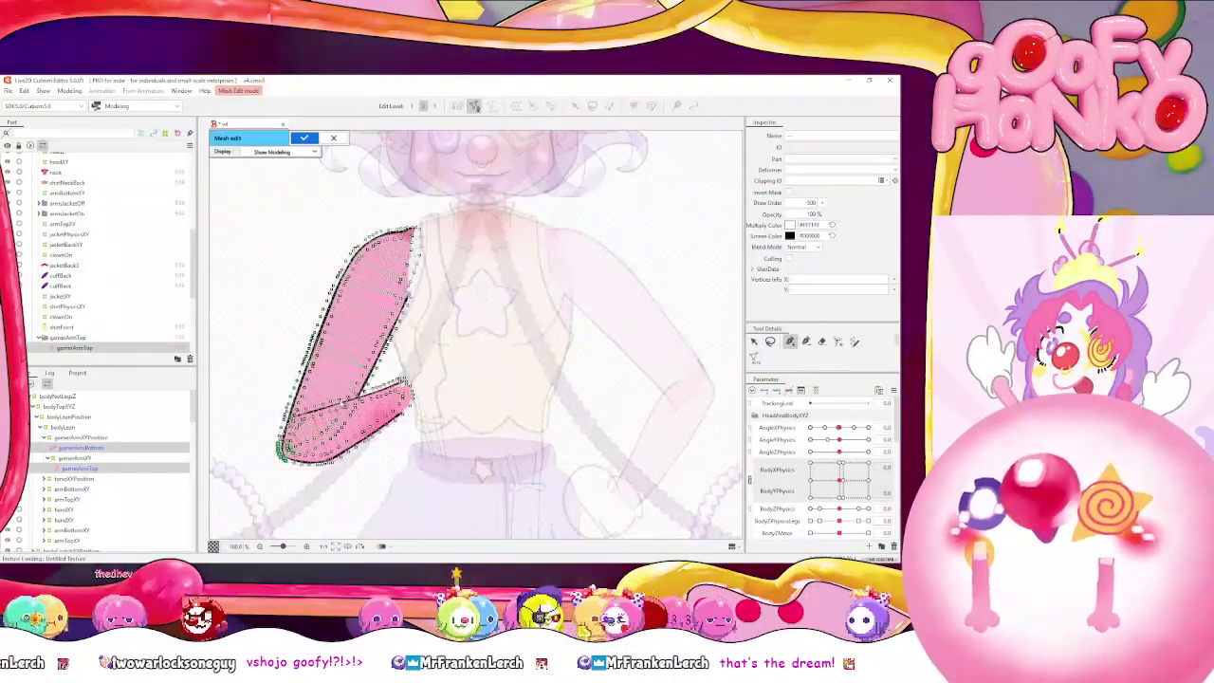
scroll(517, 286, up, 6)
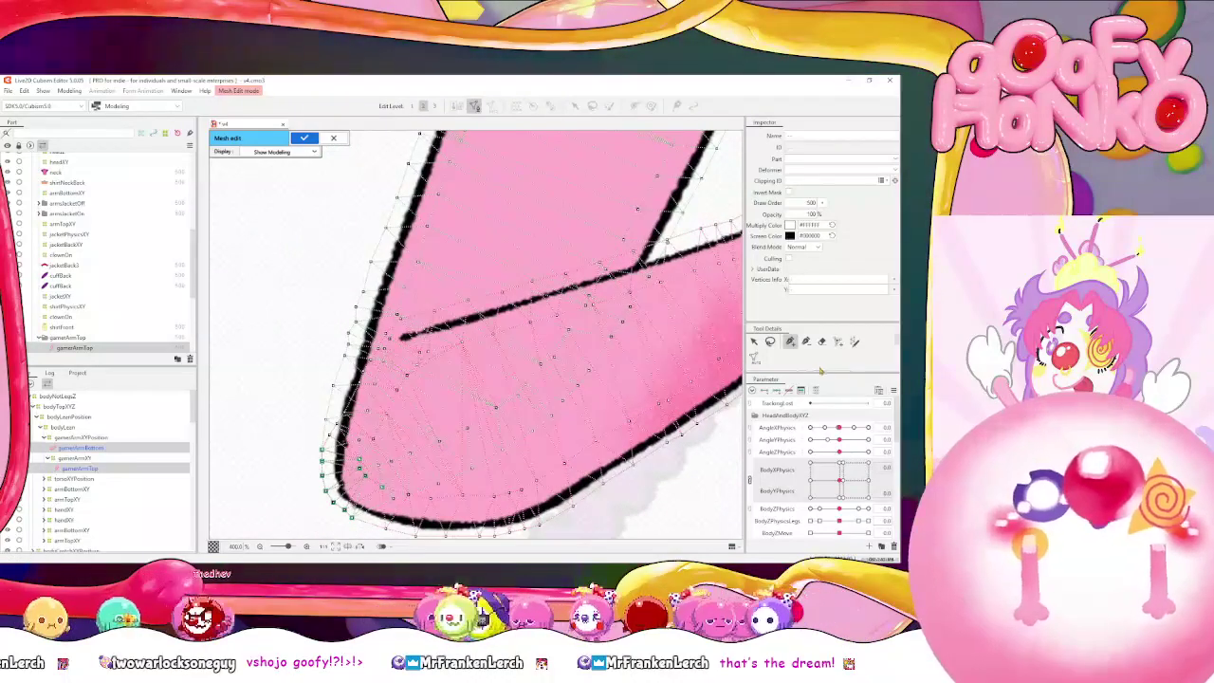
Adjust the spacing of gamerArmTop's mesh vertices along both sides of the outer arm outline just above the elbow
click(755, 341)
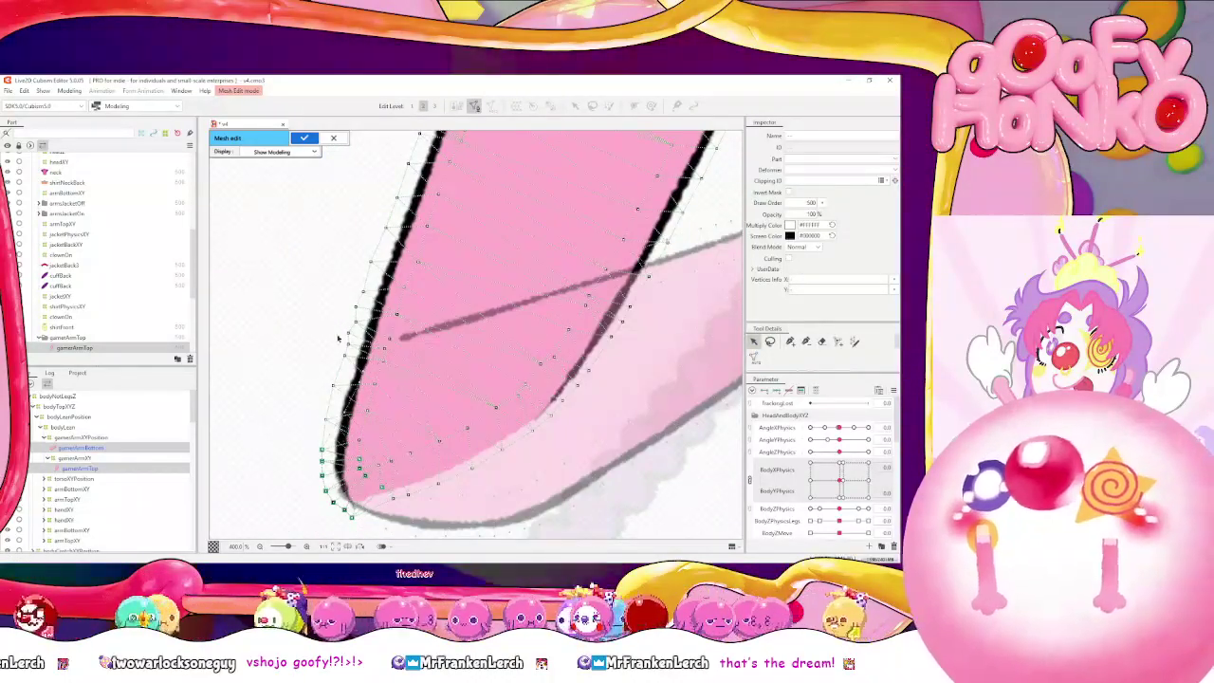
scroll(339, 339, up, 2)
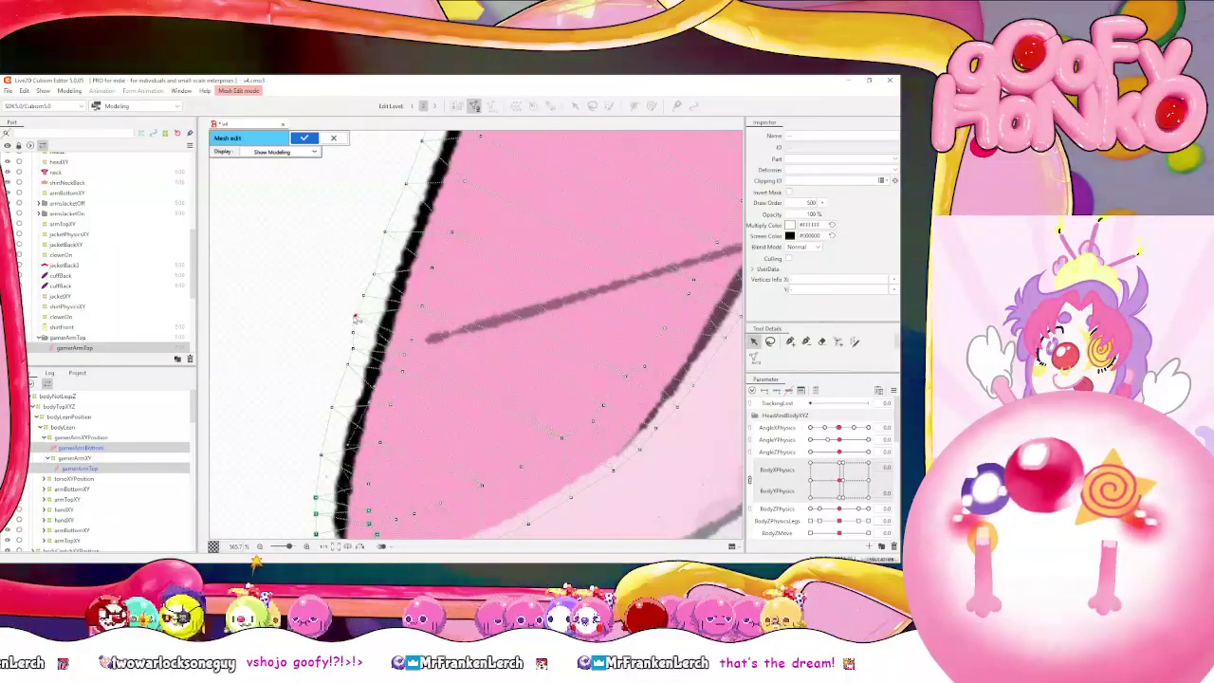
click(352, 348)
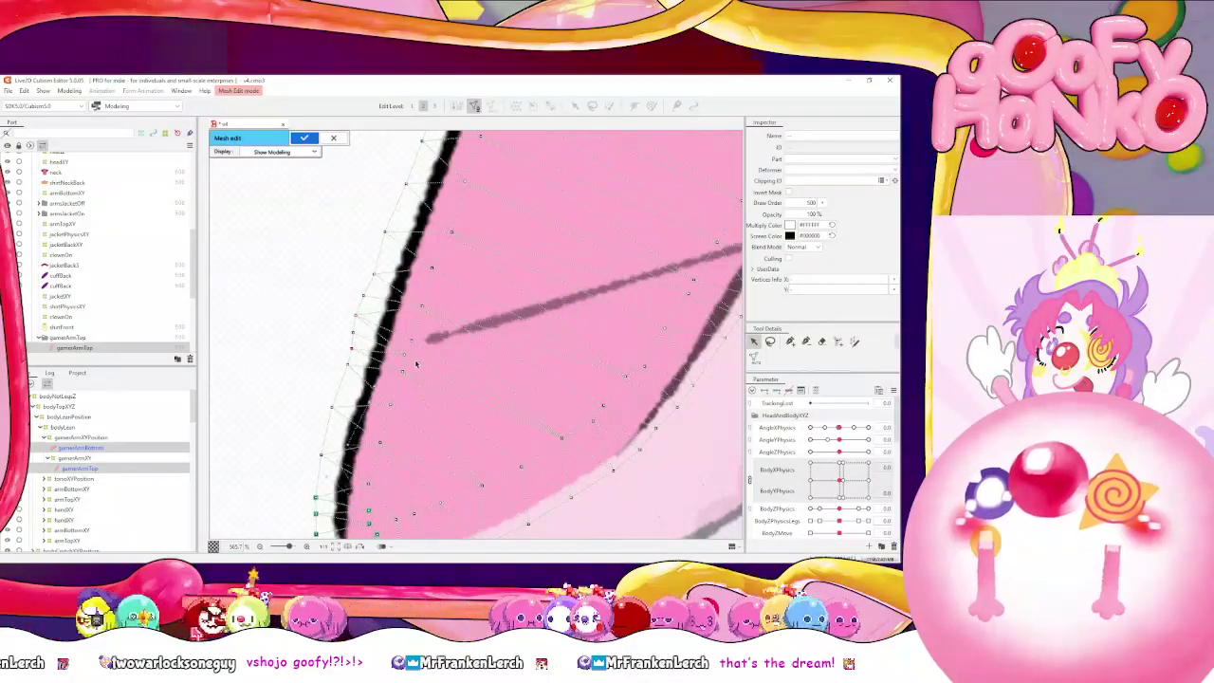
click(424, 308)
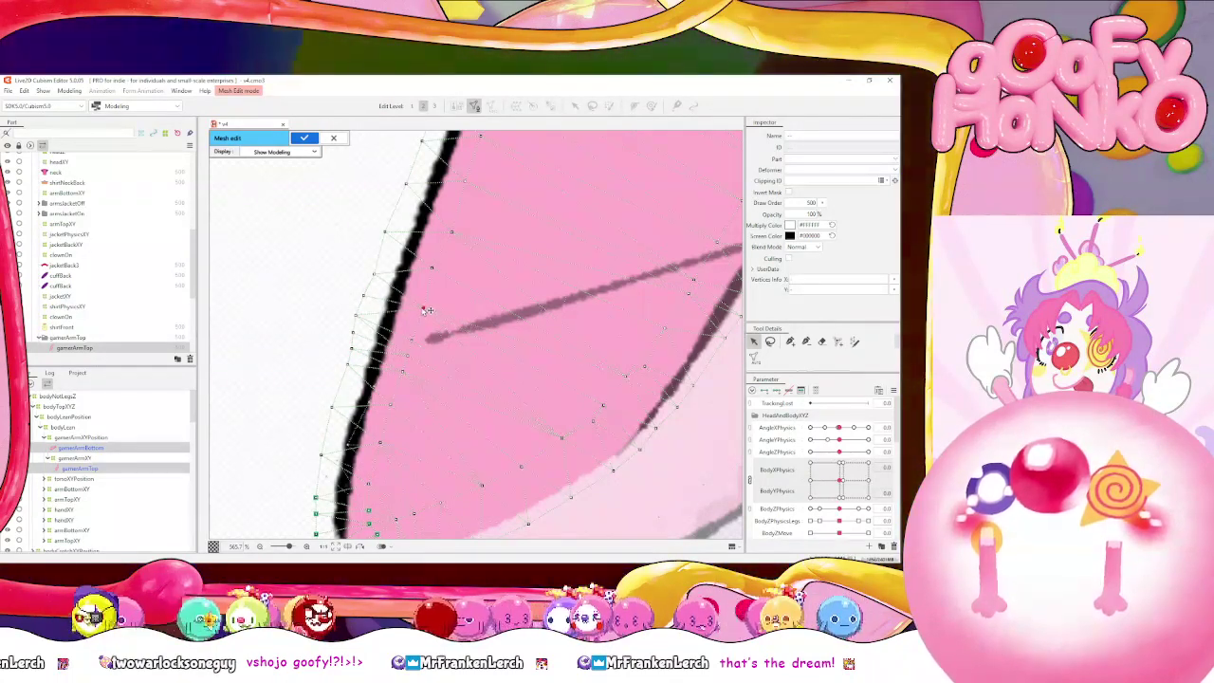
click(450, 228)
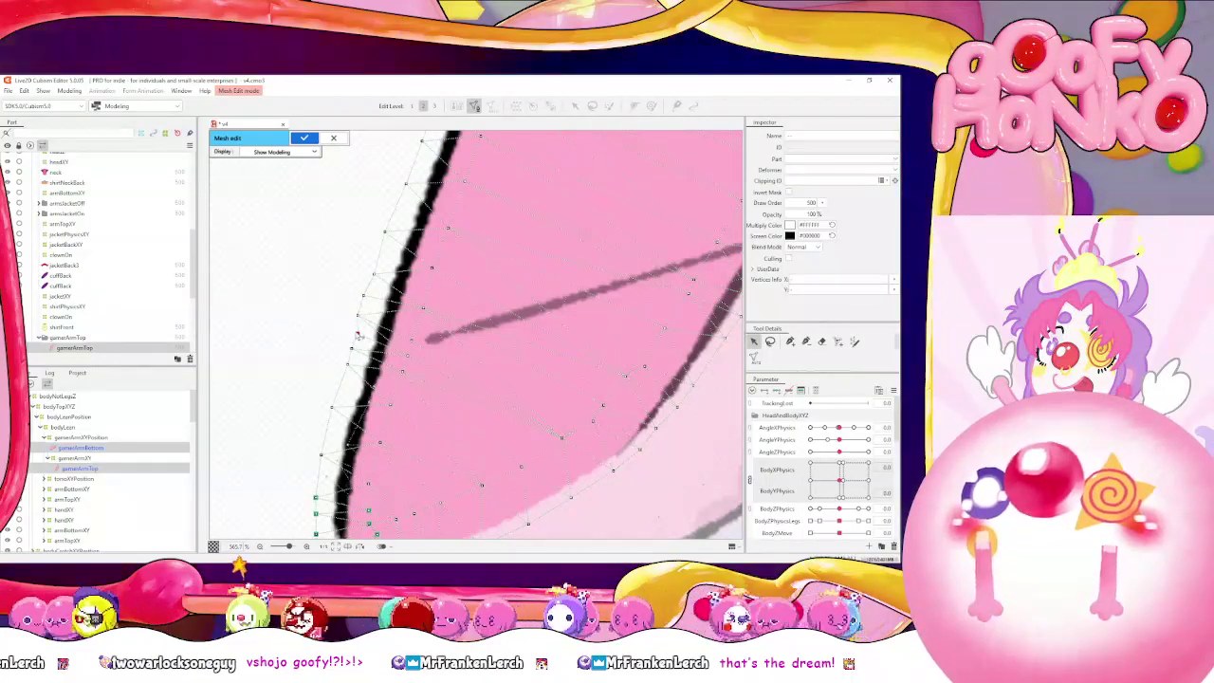
click(367, 295)
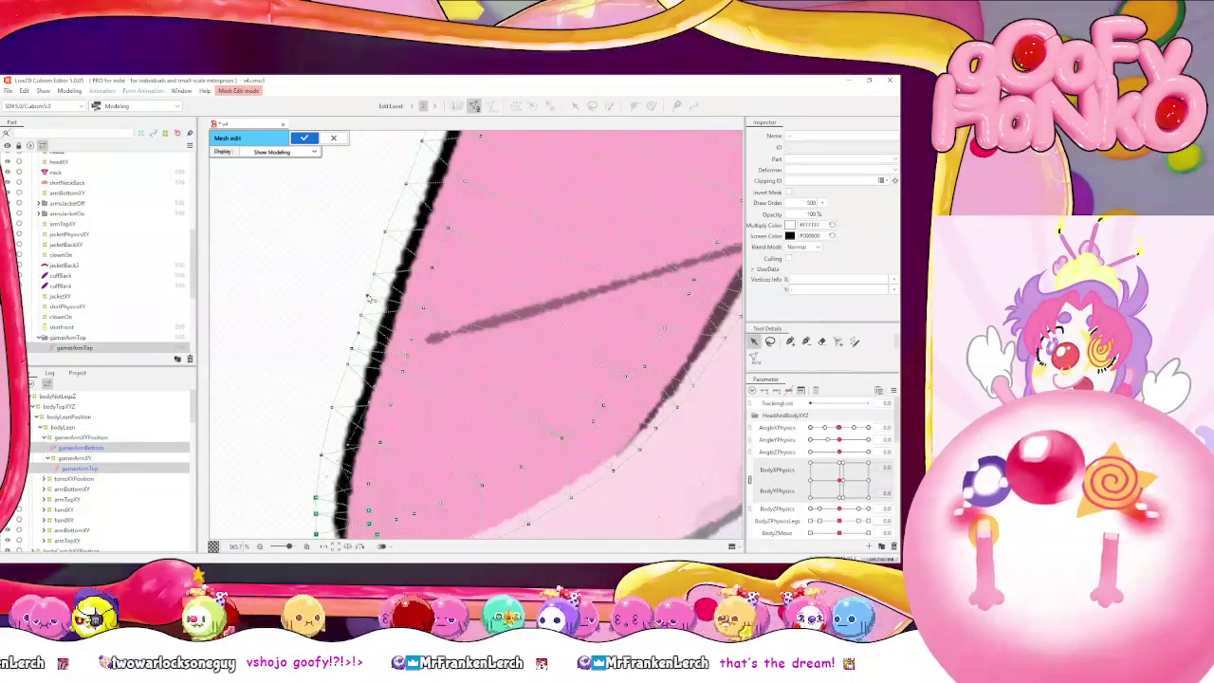
click(362, 315)
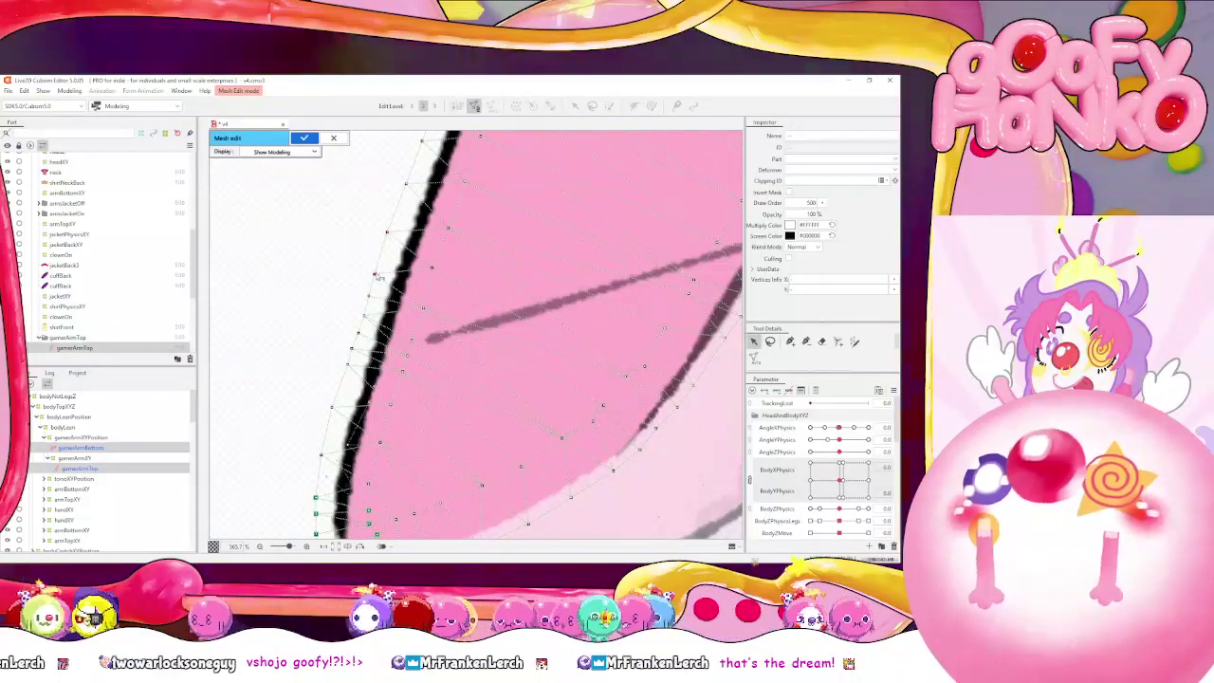
drag(373, 274, 376, 274)
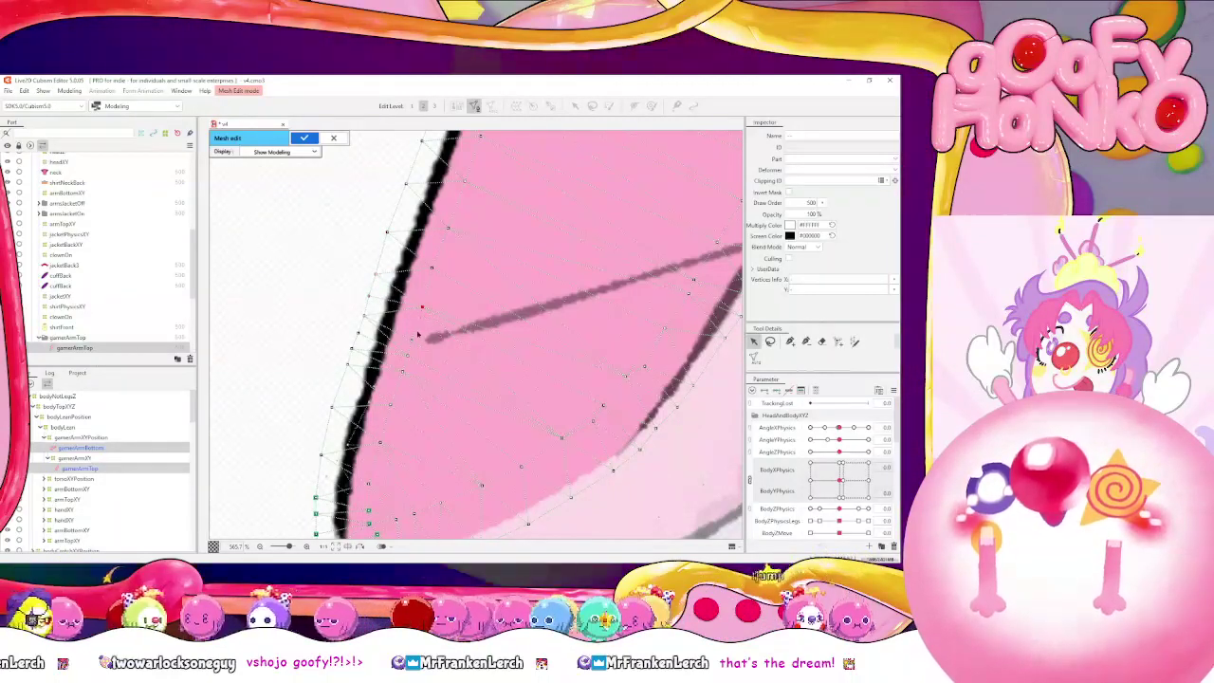
scroll(412, 338, down, 2)
scroll(413, 342, down, 2)
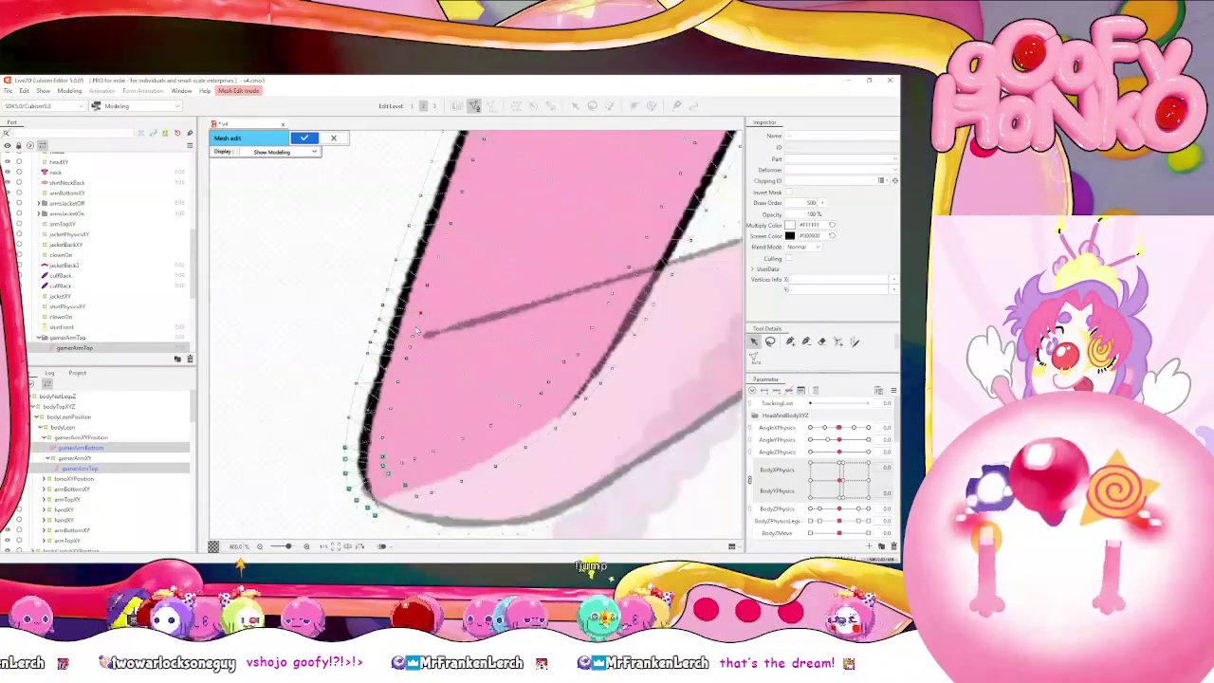
scroll(413, 342, up, 2)
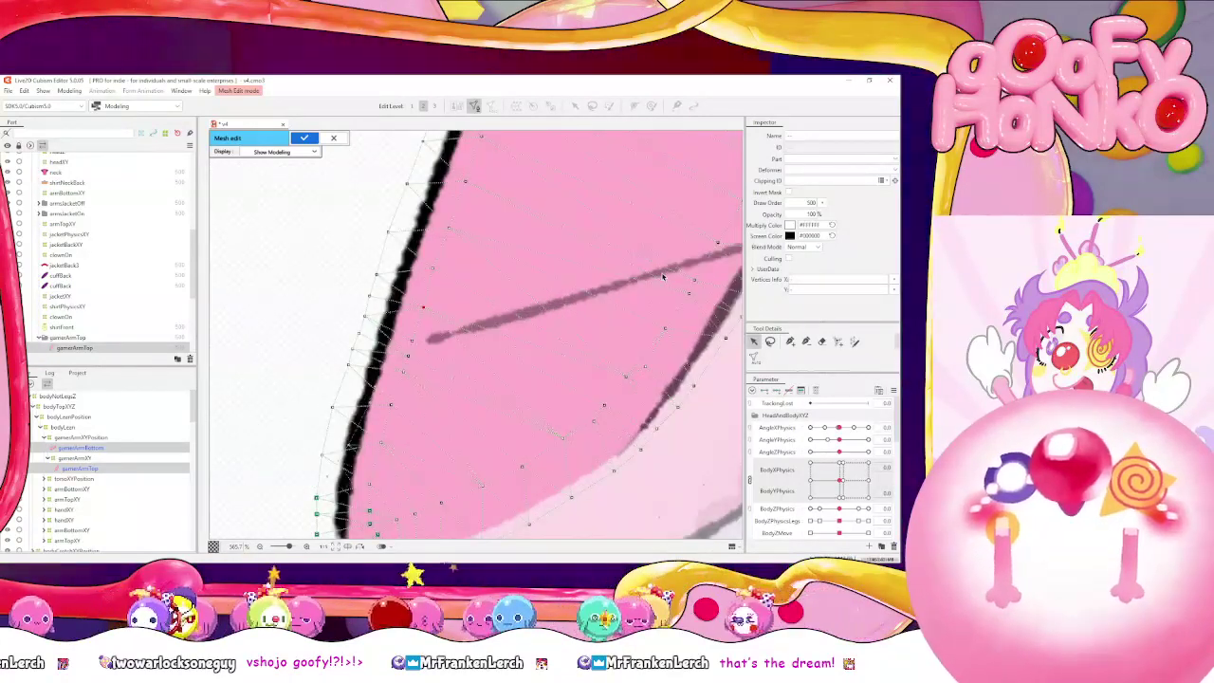
scroll(582, 299, down, 1)
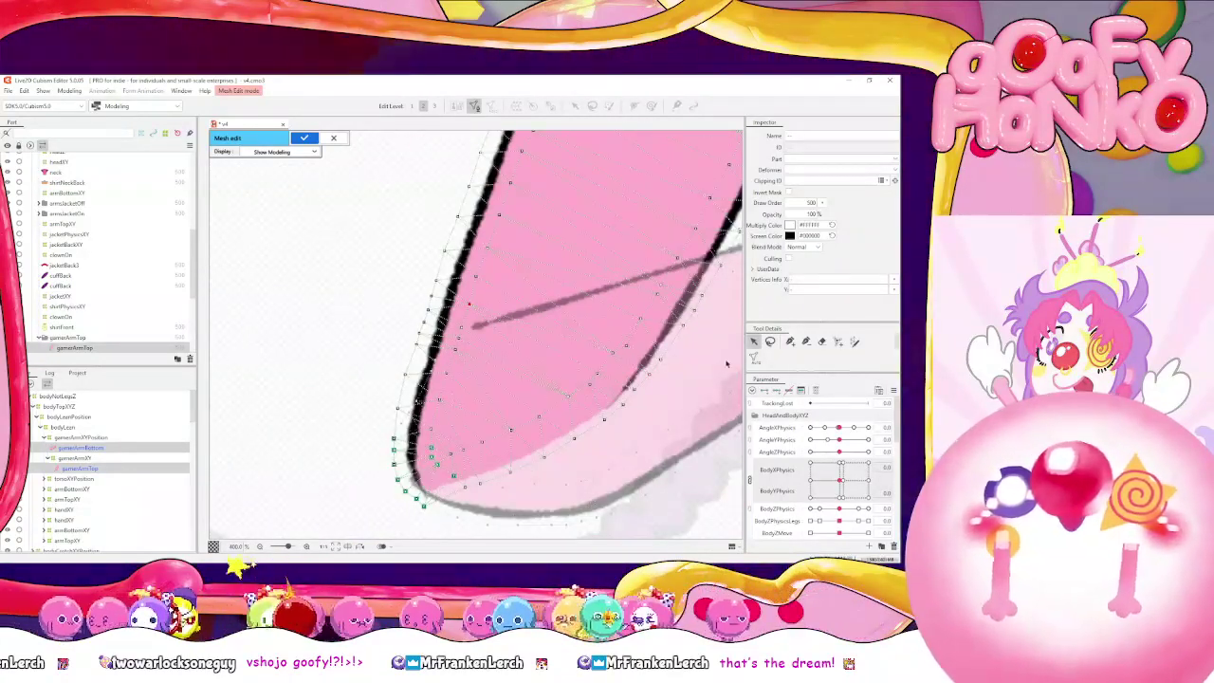
Add a chain of vertices to gamerArmBottom's mesh outside the upper arm outline, matching gamerArmTop's outer vertices
click(683, 404)
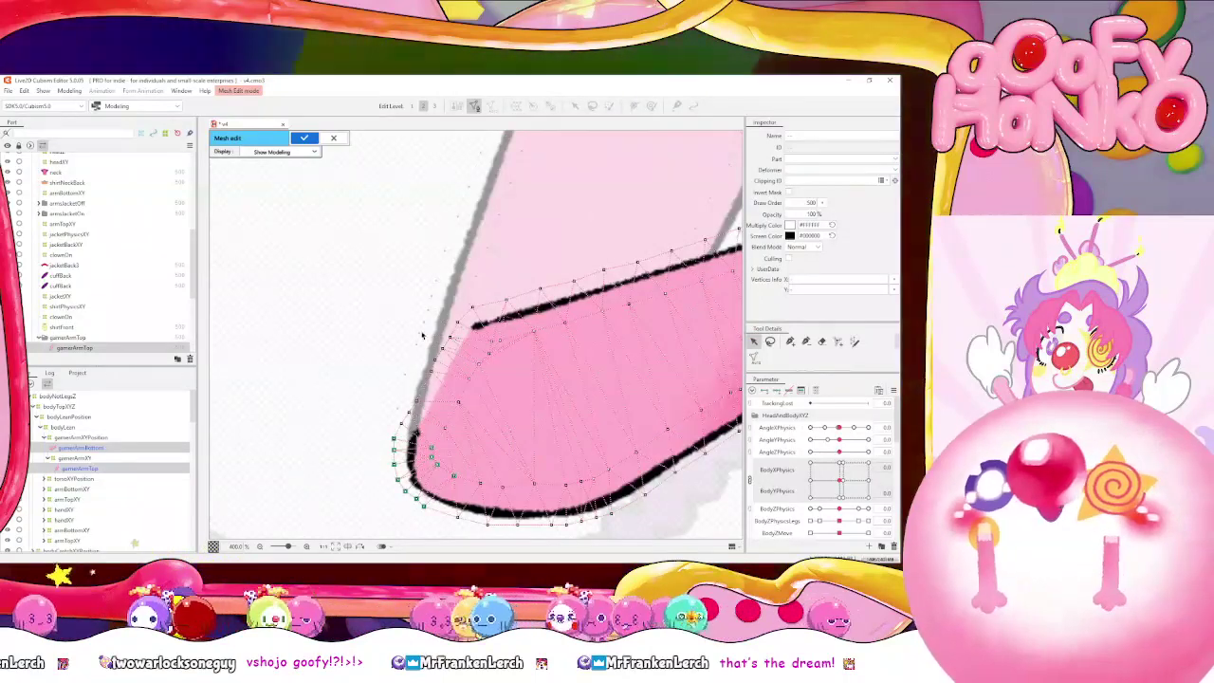
scroll(422, 333, up, 2)
click(788, 342)
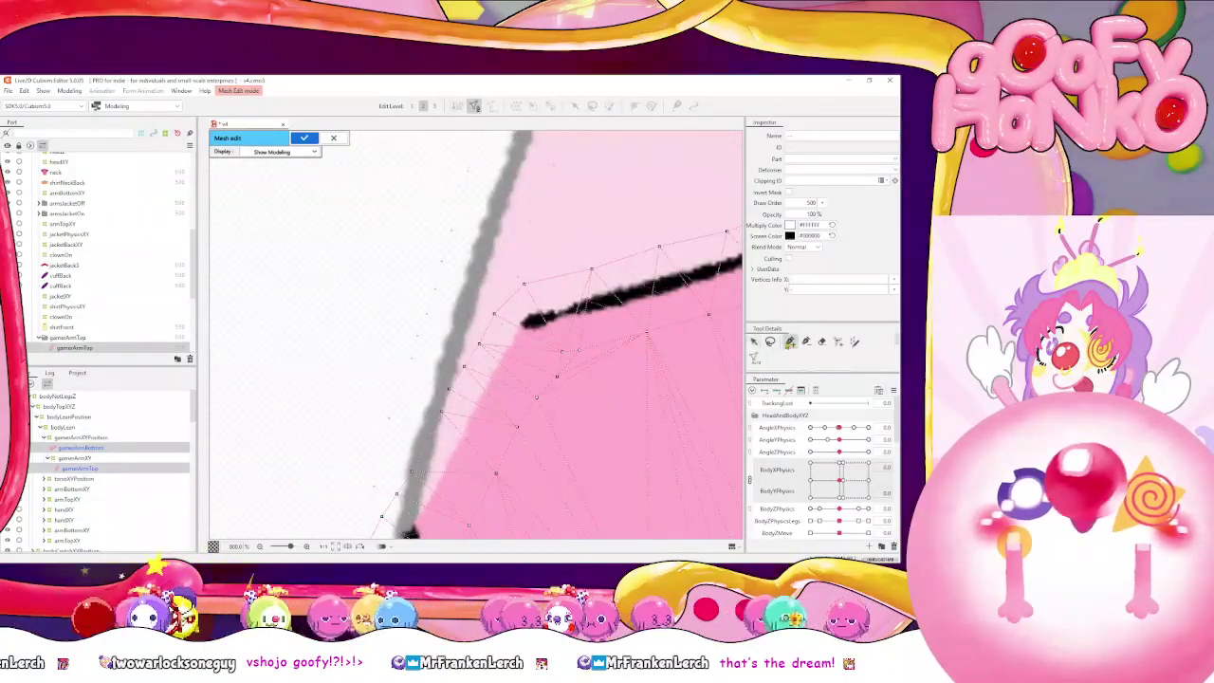
scroll(458, 349, up, 2)
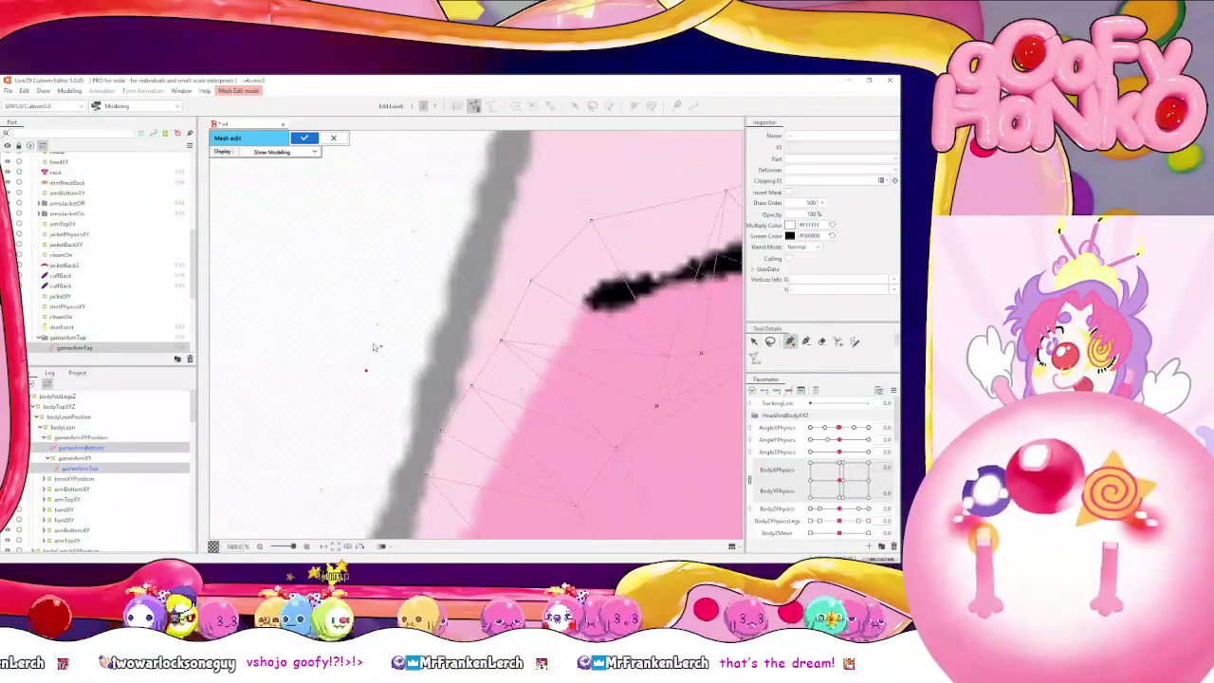
click(393, 280)
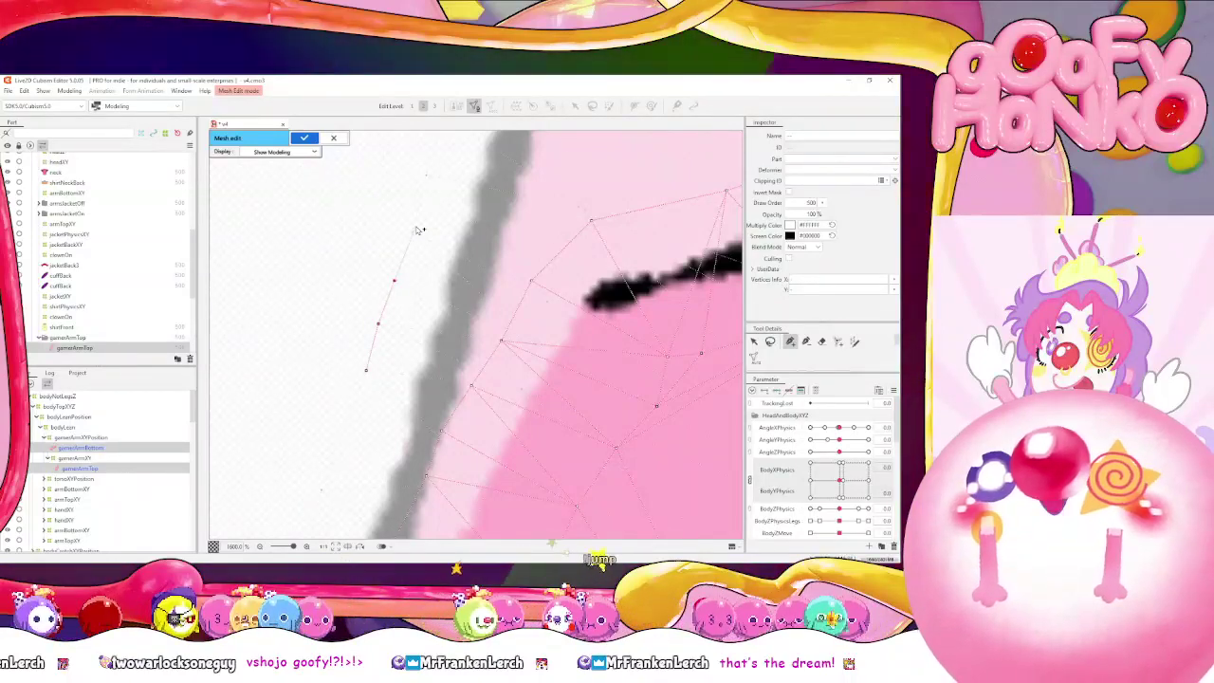
click(428, 177)
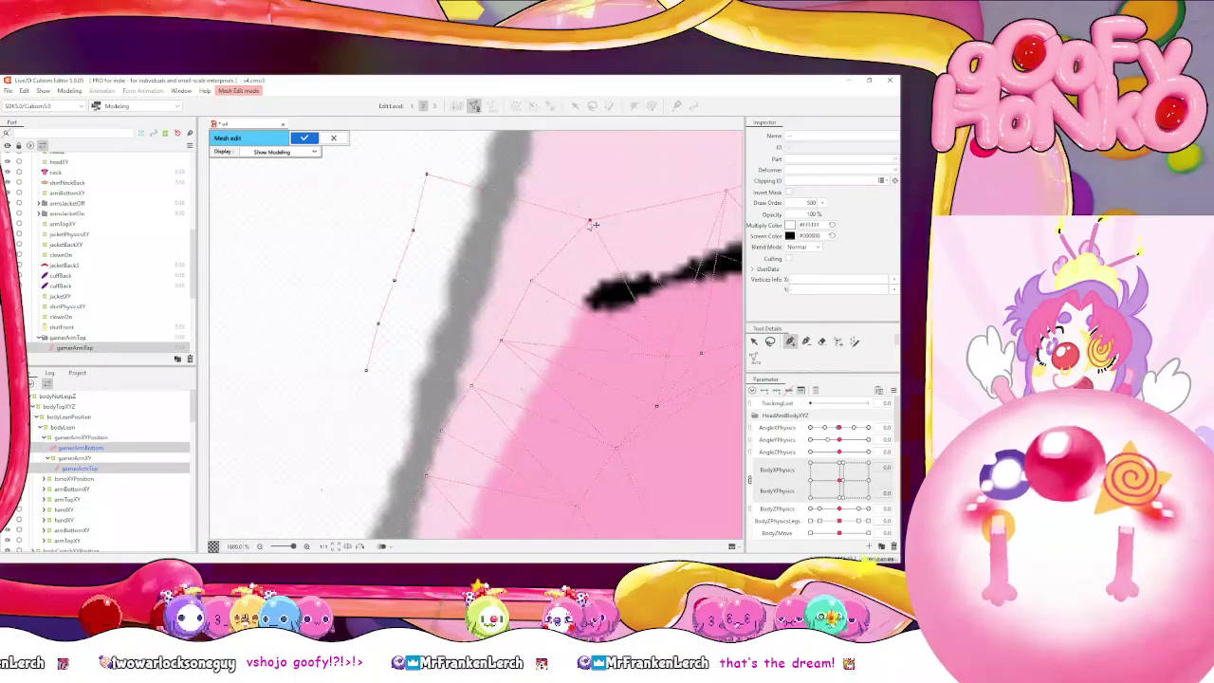
Undo the misplaced vertex edit, then add matching inner vertices to gamerArmBottom and connect them to the outer chain
drag(592, 221, 579, 205)
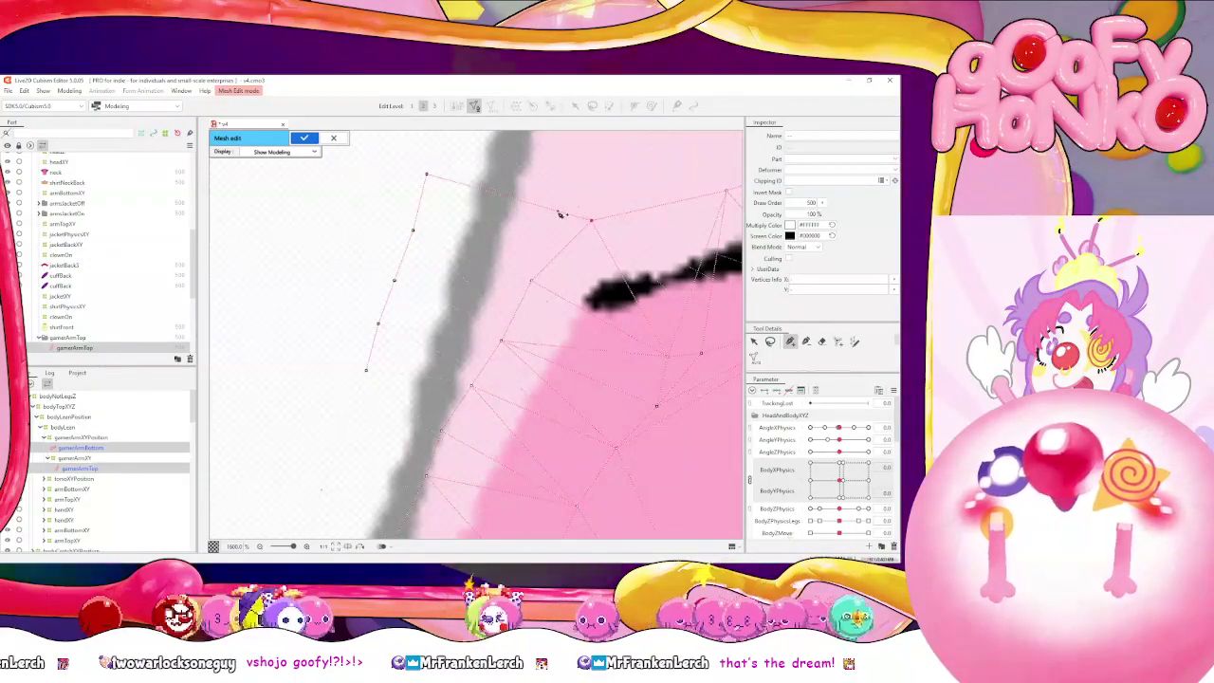
key(ctrl+z)
click(578, 206)
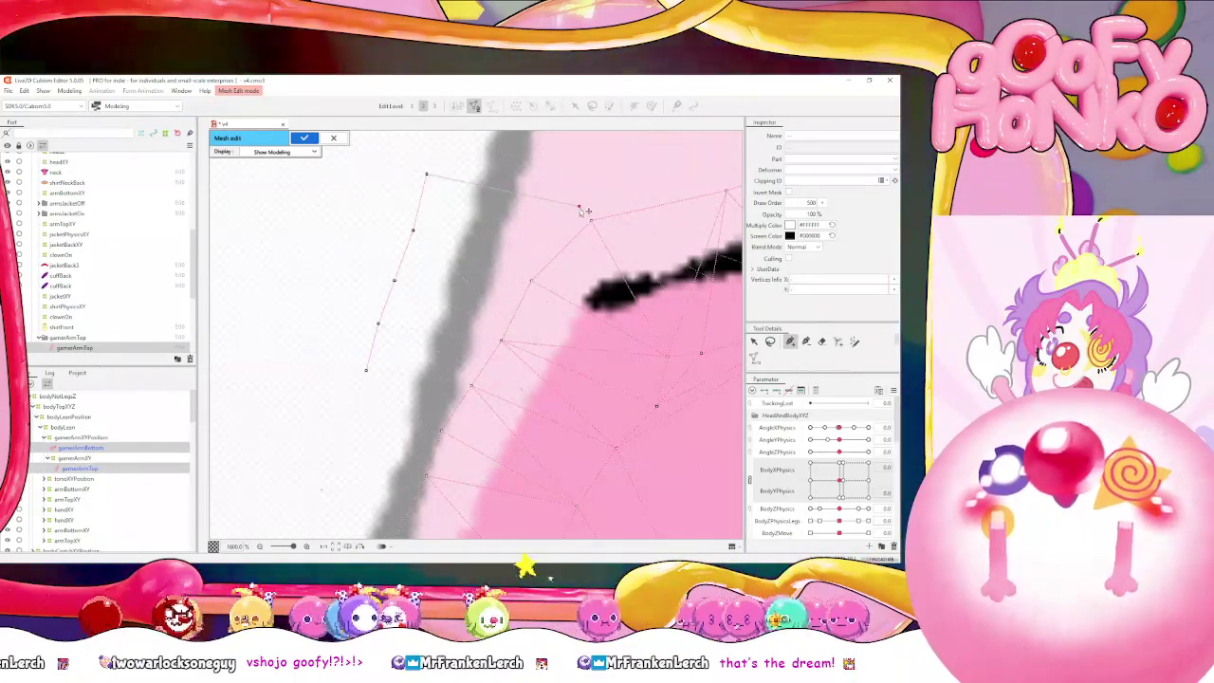
scroll(538, 238, down, 2)
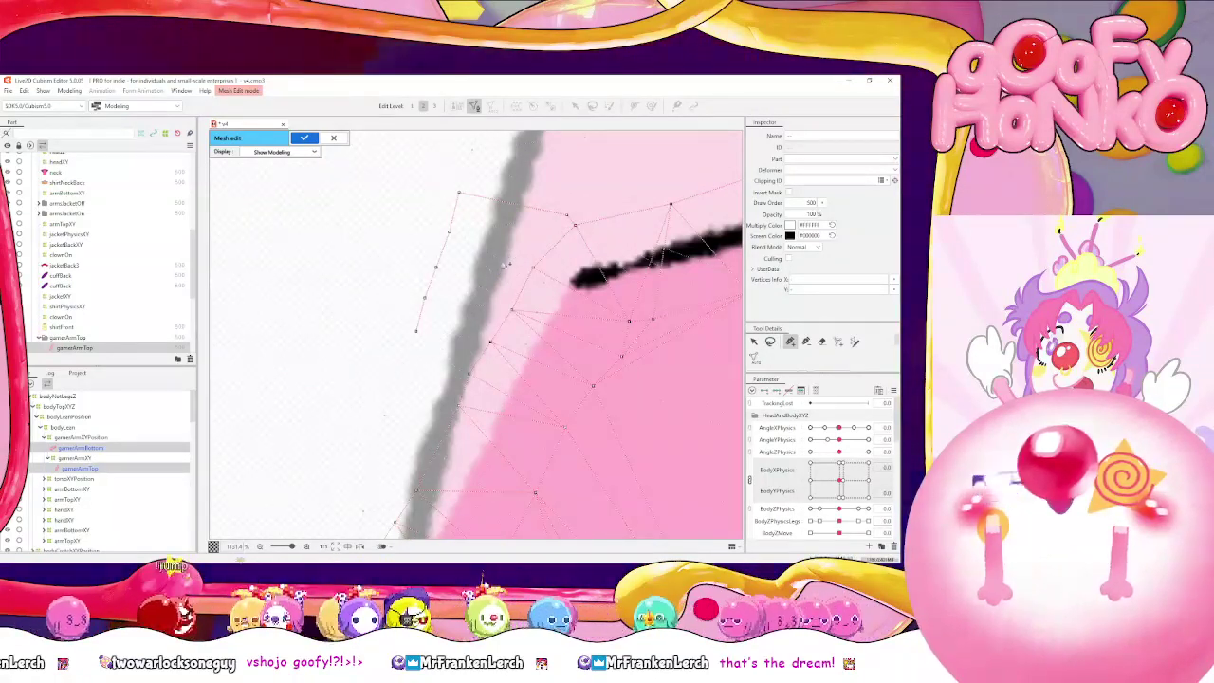
drag(488, 289, 499, 261)
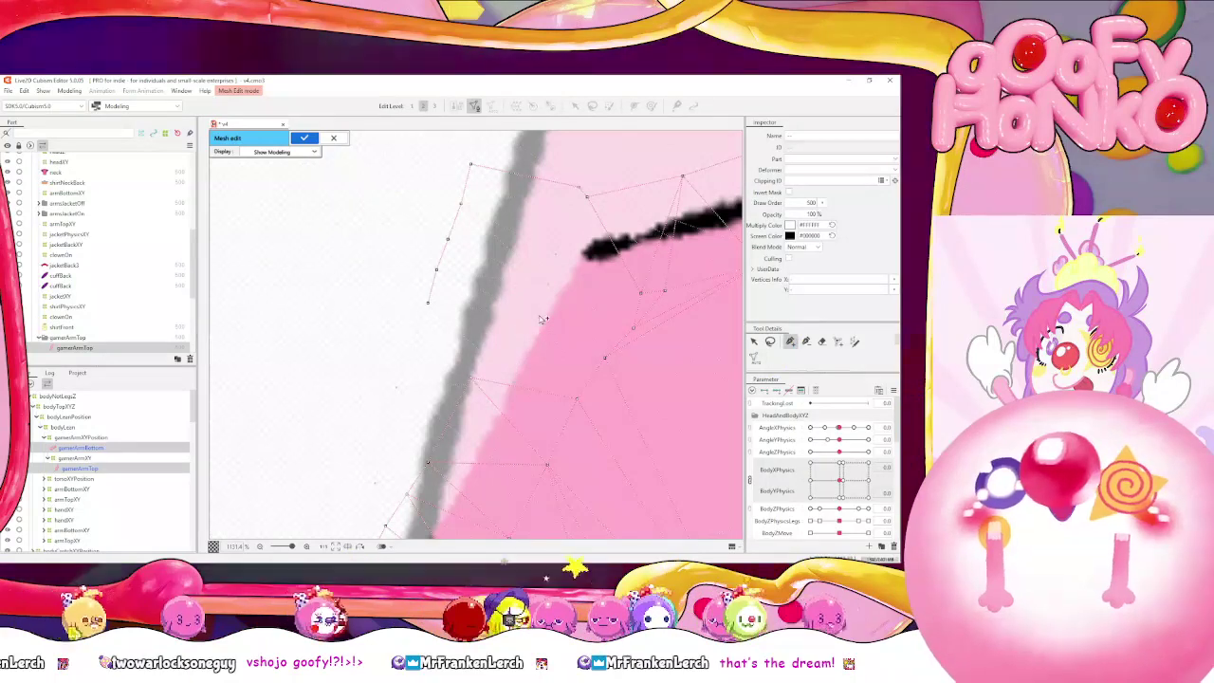
click(579, 189)
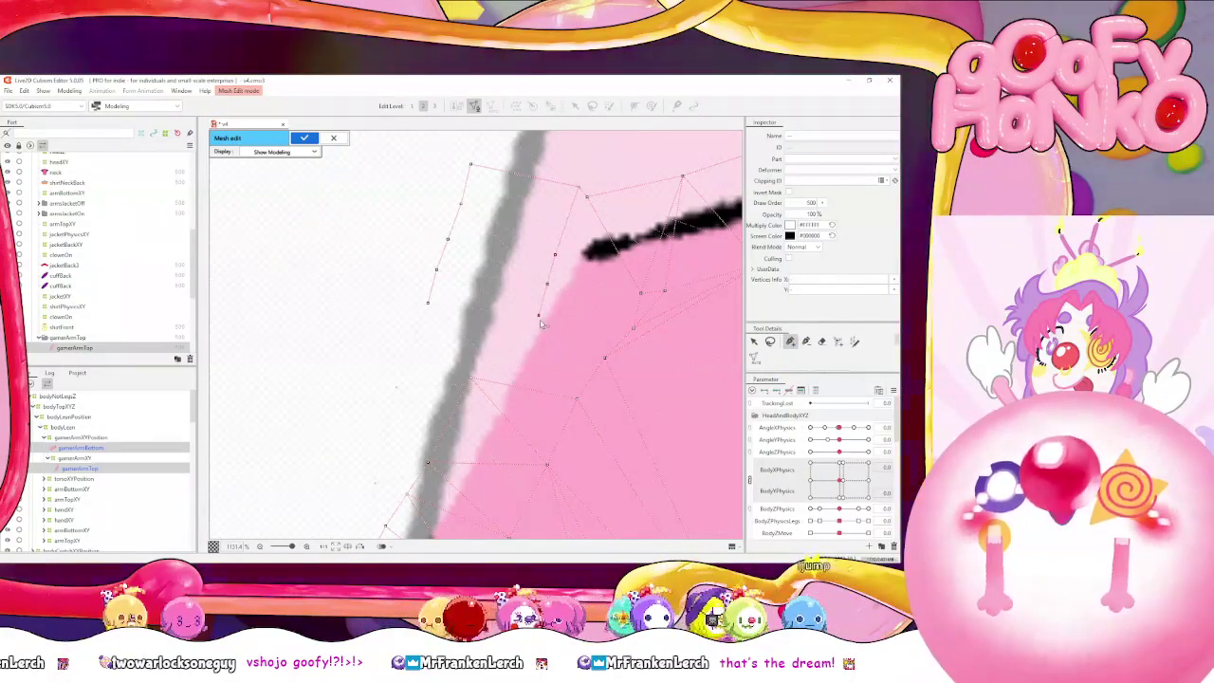
click(427, 302)
Shift gamerArmBottom's old edge vertices inward and extend the outer chain down to the mesh's existing elbow edge
scroll(423, 313, down, 2)
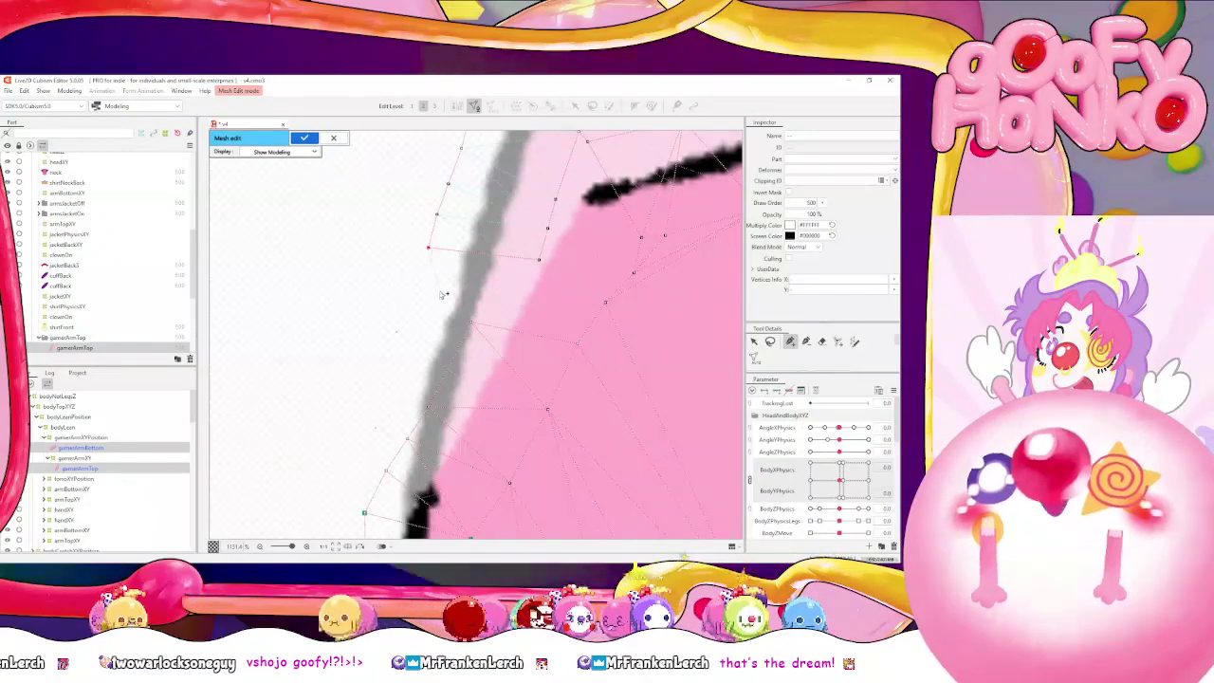
drag(503, 326, 513, 327)
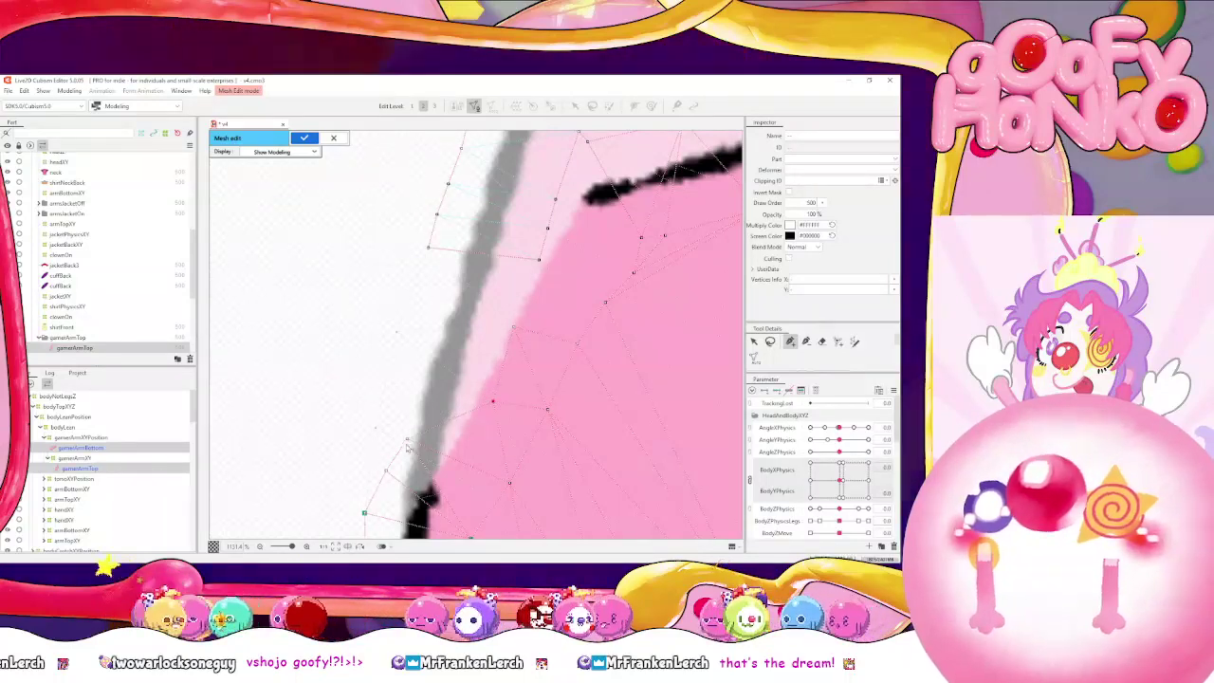
drag(407, 446, 477, 438)
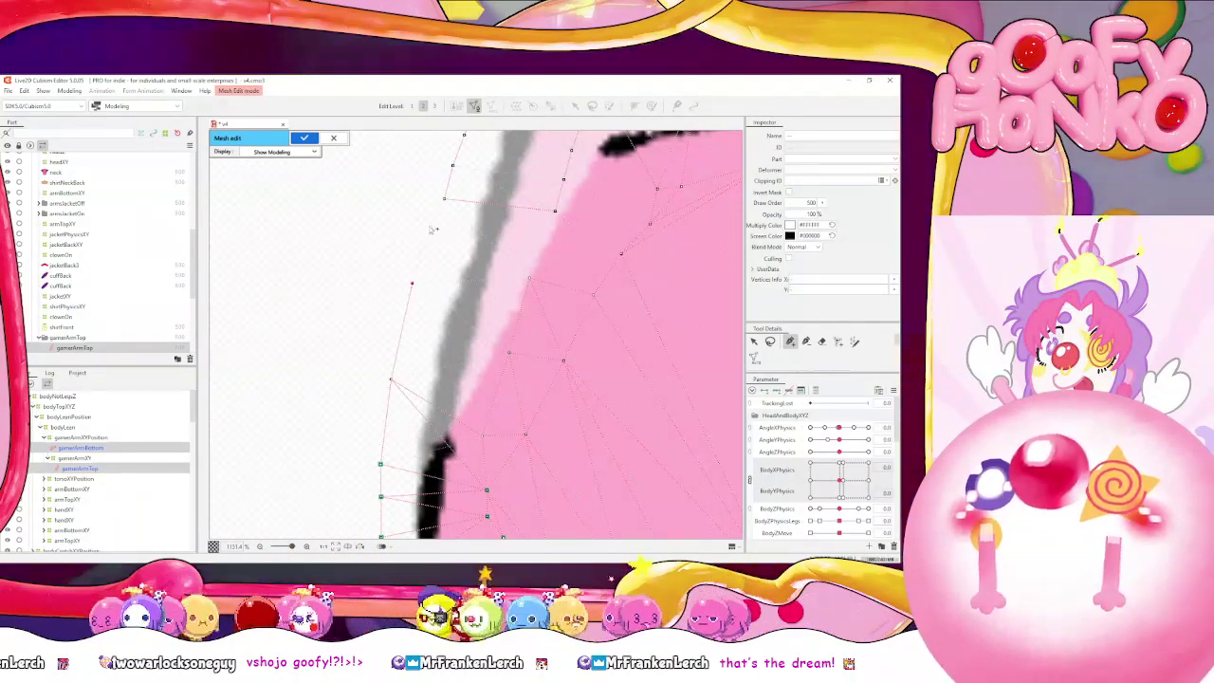
scroll(517, 254, up, 3)
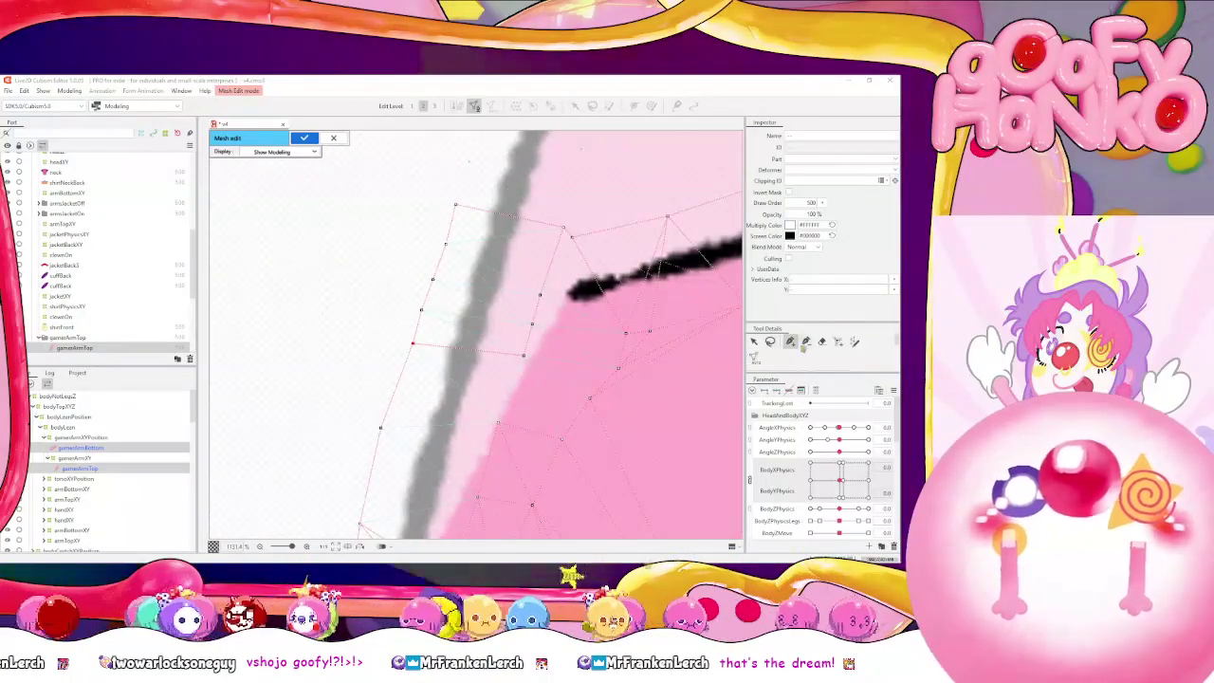
Auto-connect gamerArmBottom's mesh and reposition its interior vertices beneath the tip of the forearm's upper line
scroll(810, 363, down, 2)
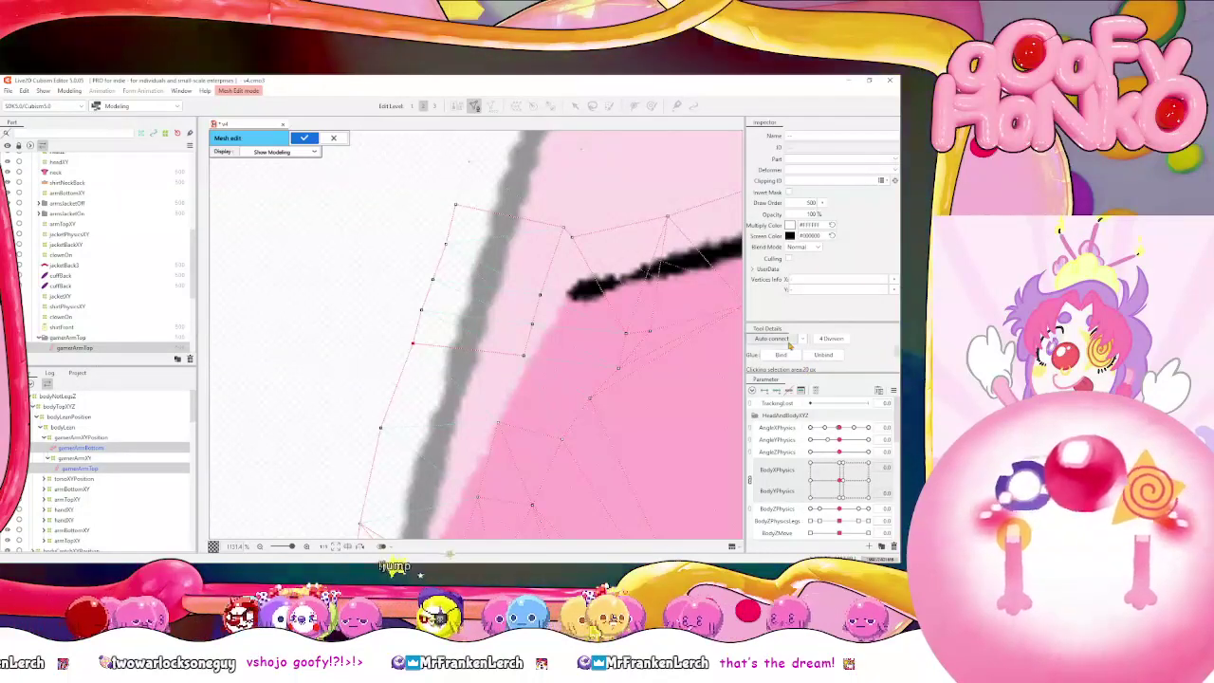
click(787, 343)
drag(623, 369, 621, 335)
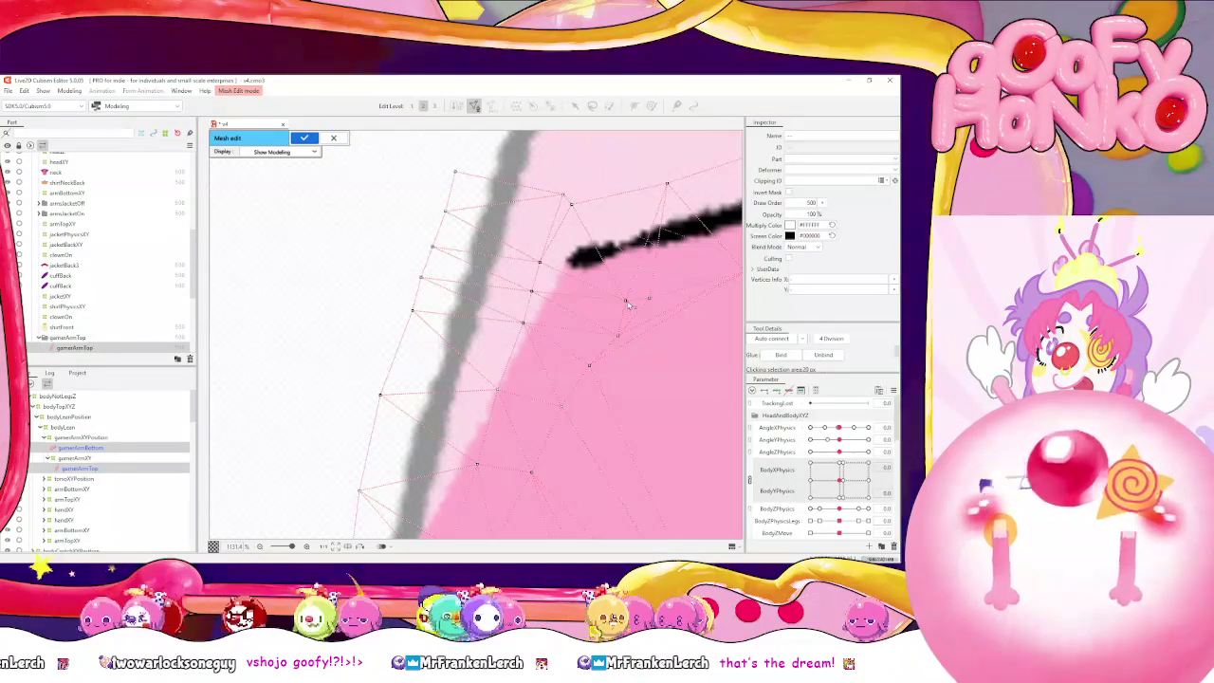
drag(650, 298, 601, 300)
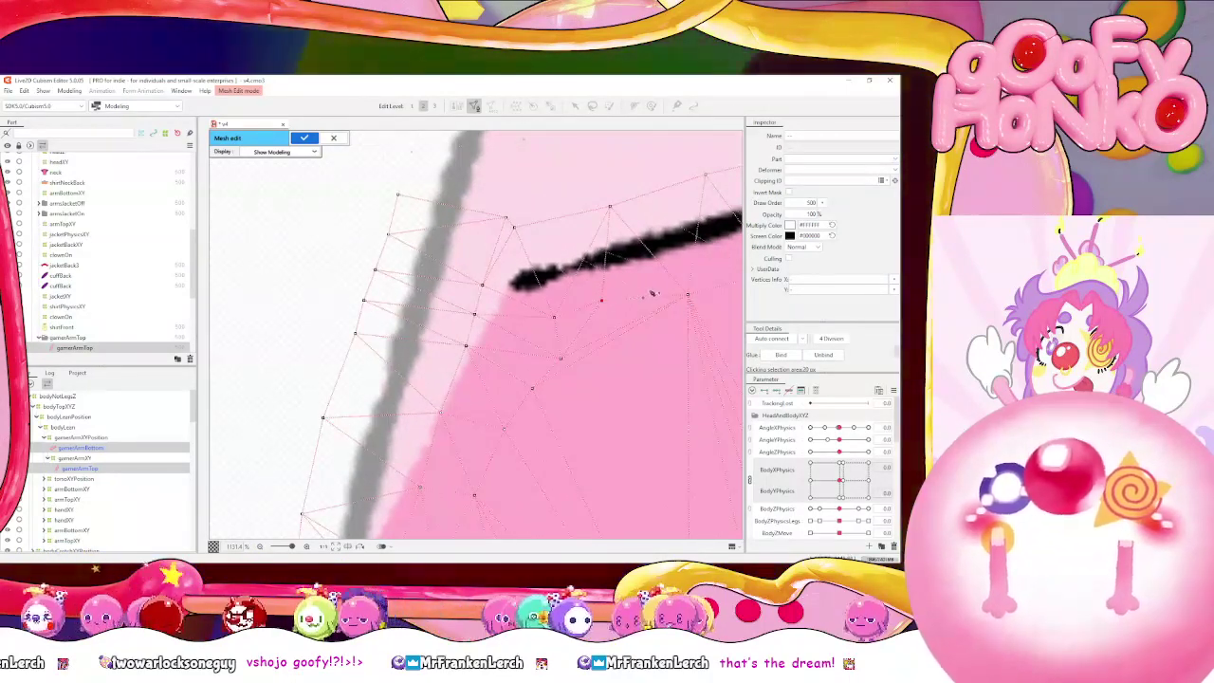
Clean up the mesh edges along the outer arm outline beside the crease line and reconnect them automatically
scroll(601, 349, down, 2)
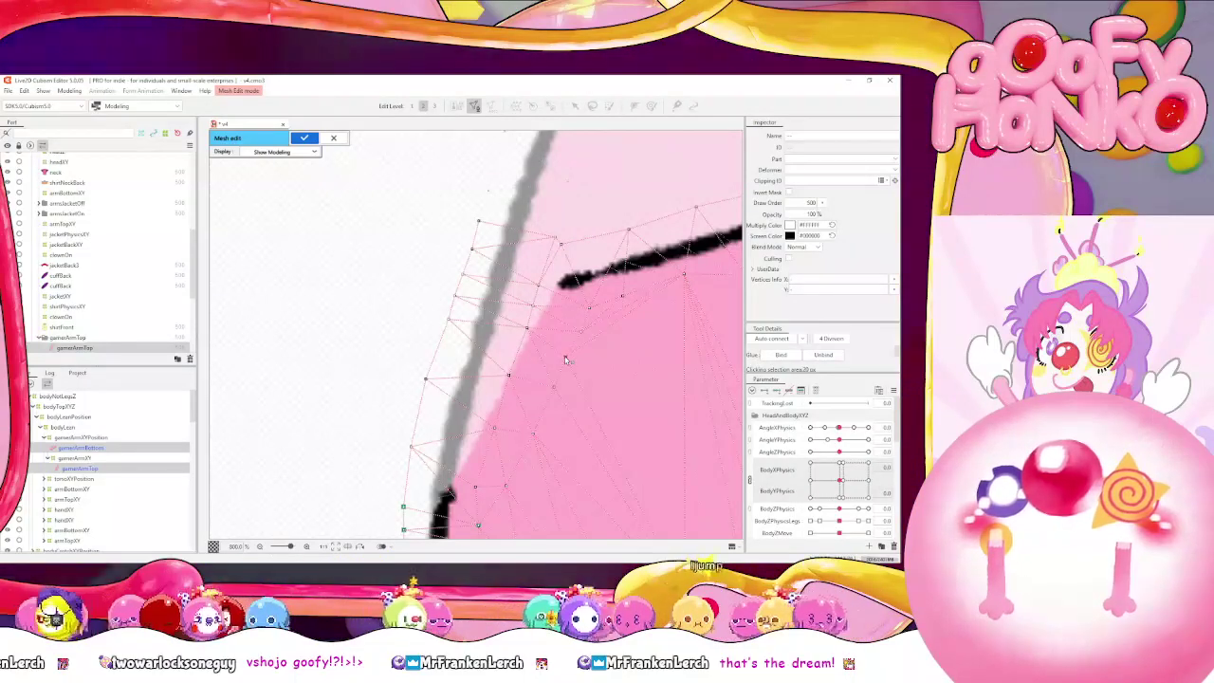
scroll(556, 388, down, 2)
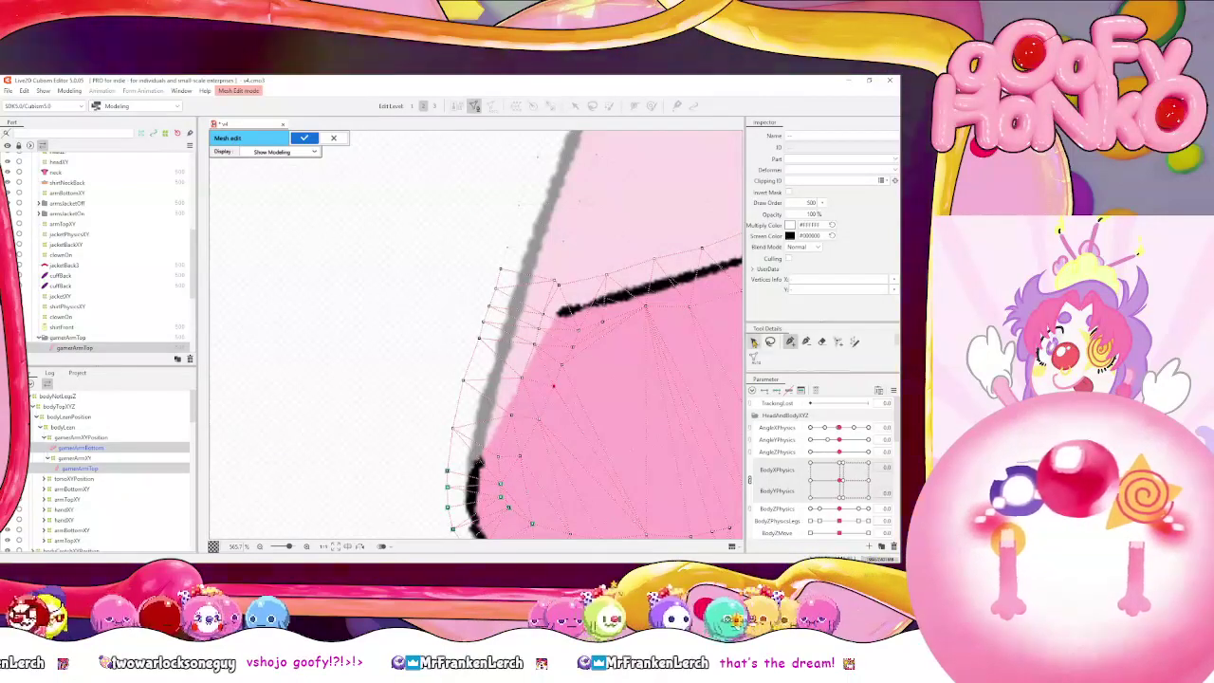
click(754, 341)
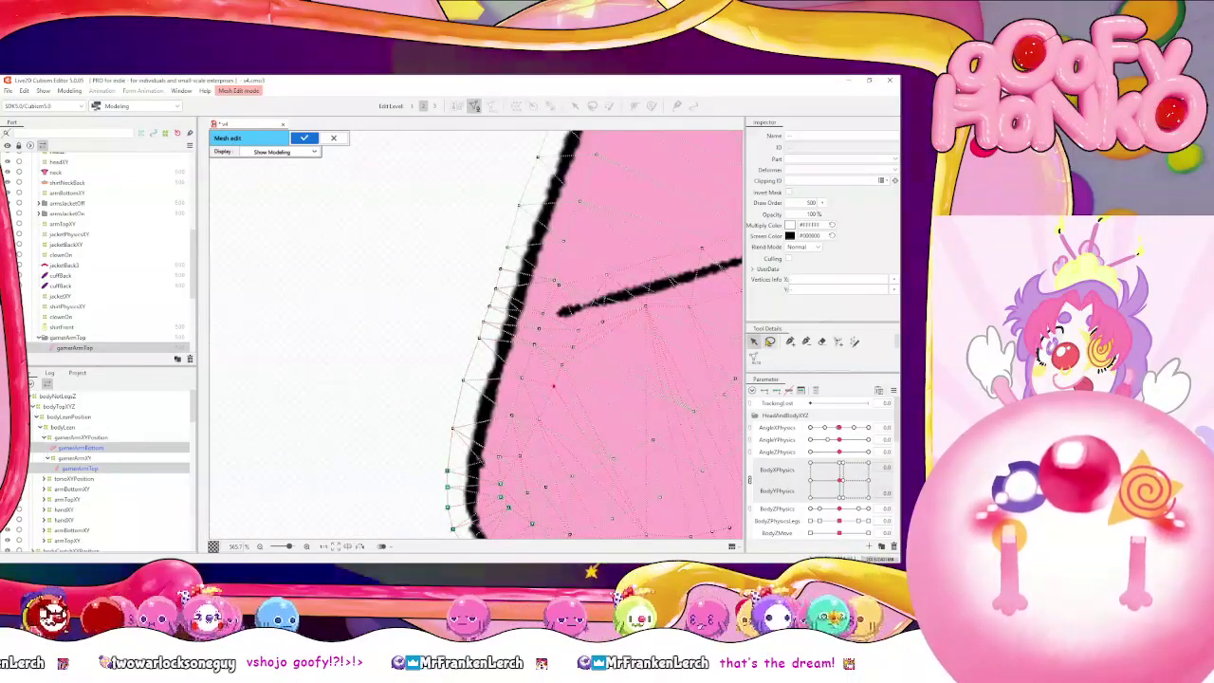
scroll(567, 323, up, 6)
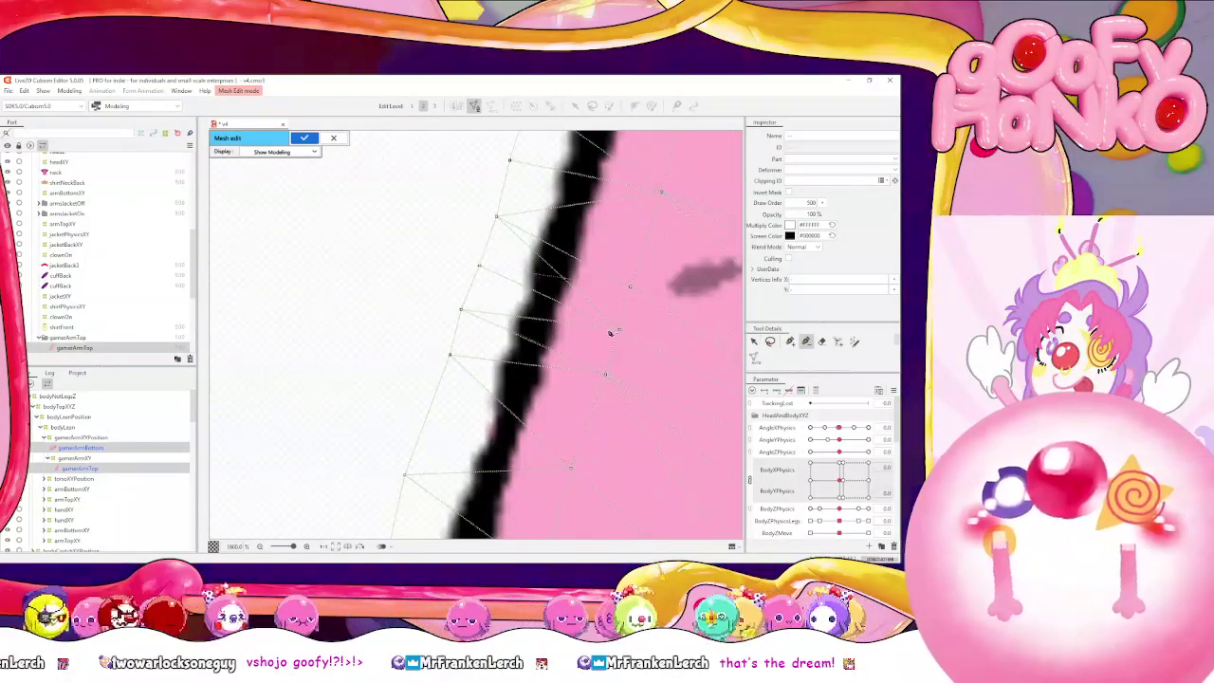
key(e)
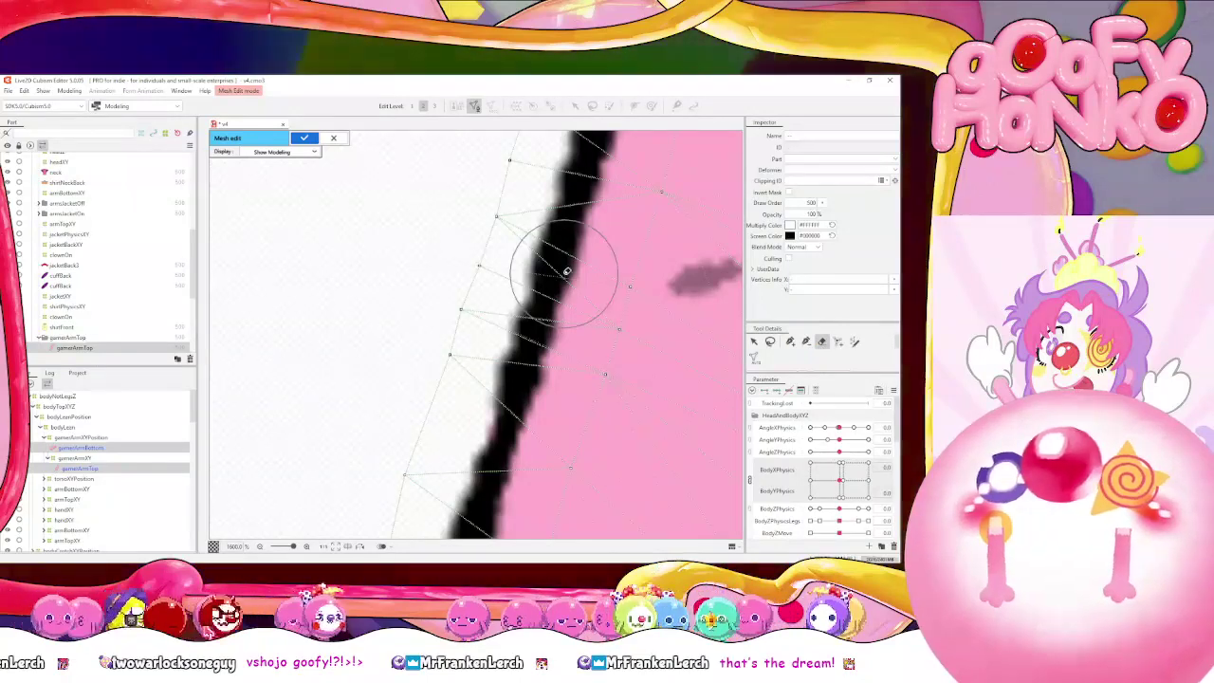
scroll(762, 361, down, 1)
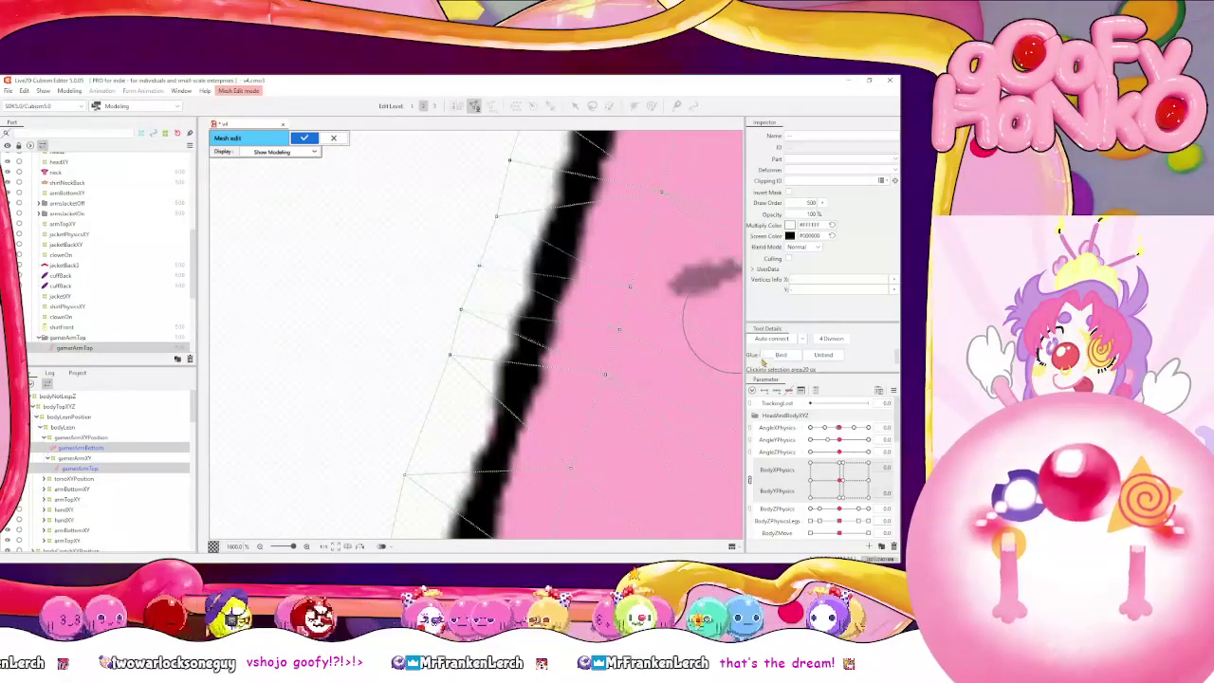
scroll(585, 280, down, 2)
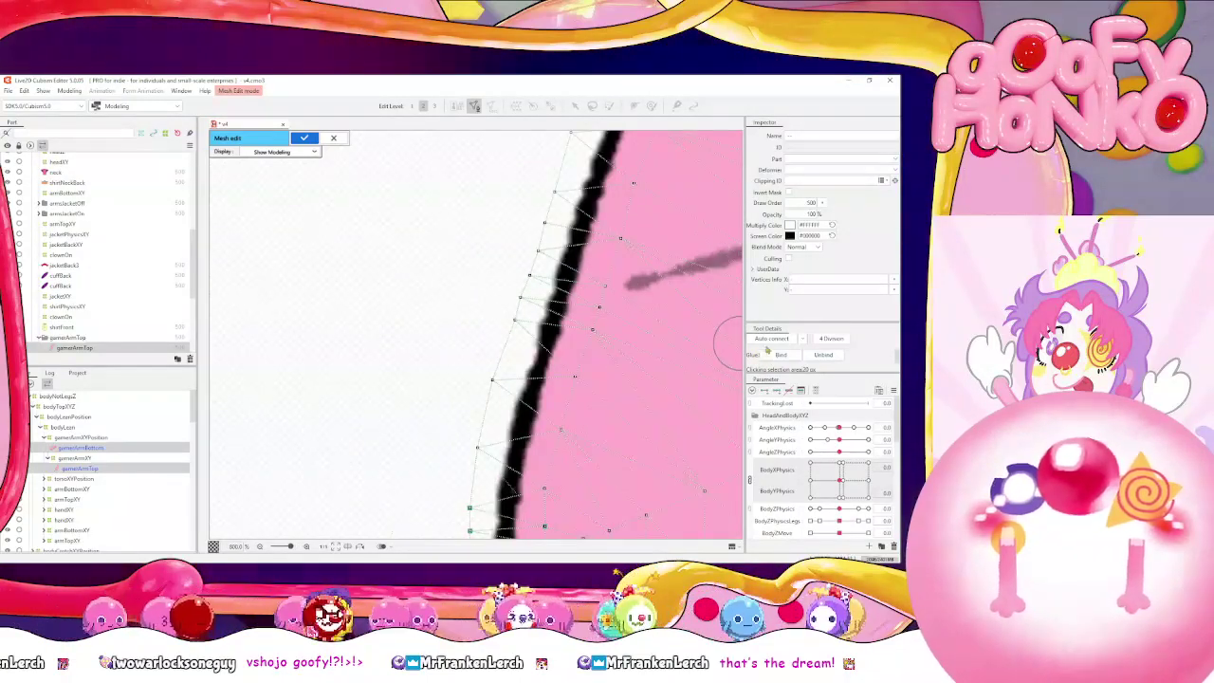
scroll(773, 355, up, 2)
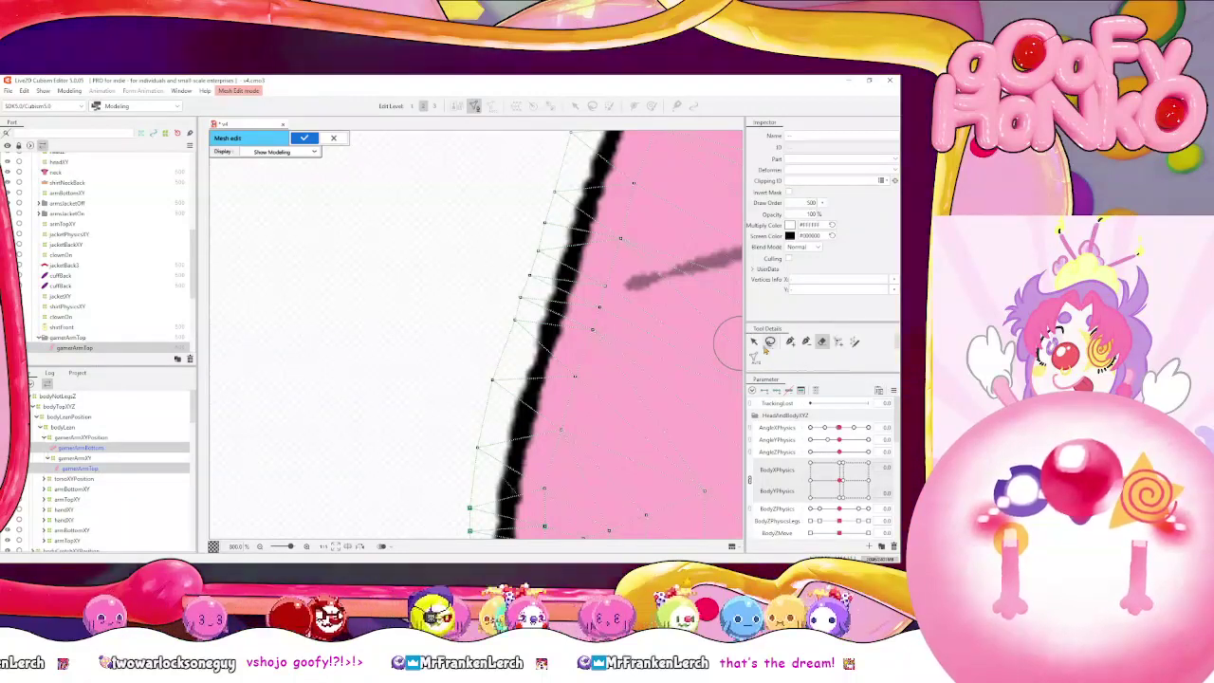
Select the overlapping vertices along the outer arm outline, from beside the crease down to the already glued elbow vertices, and bind them with glue
scroll(691, 218, down, 3)
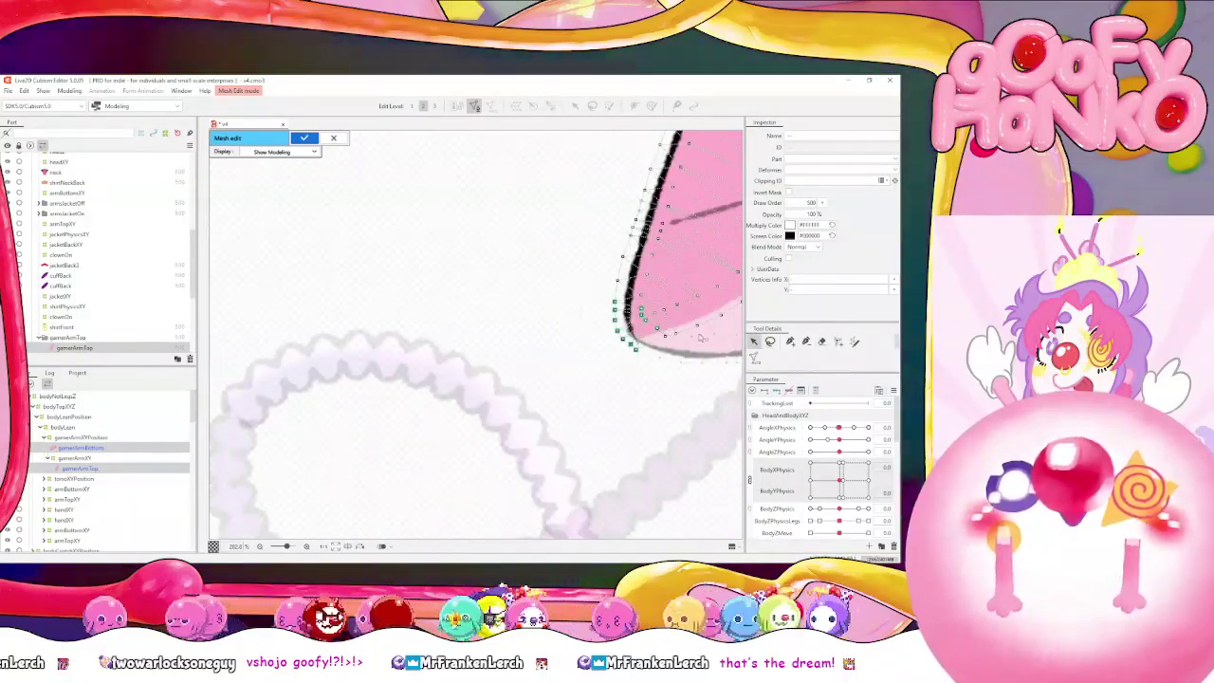
scroll(684, 221, up, 1)
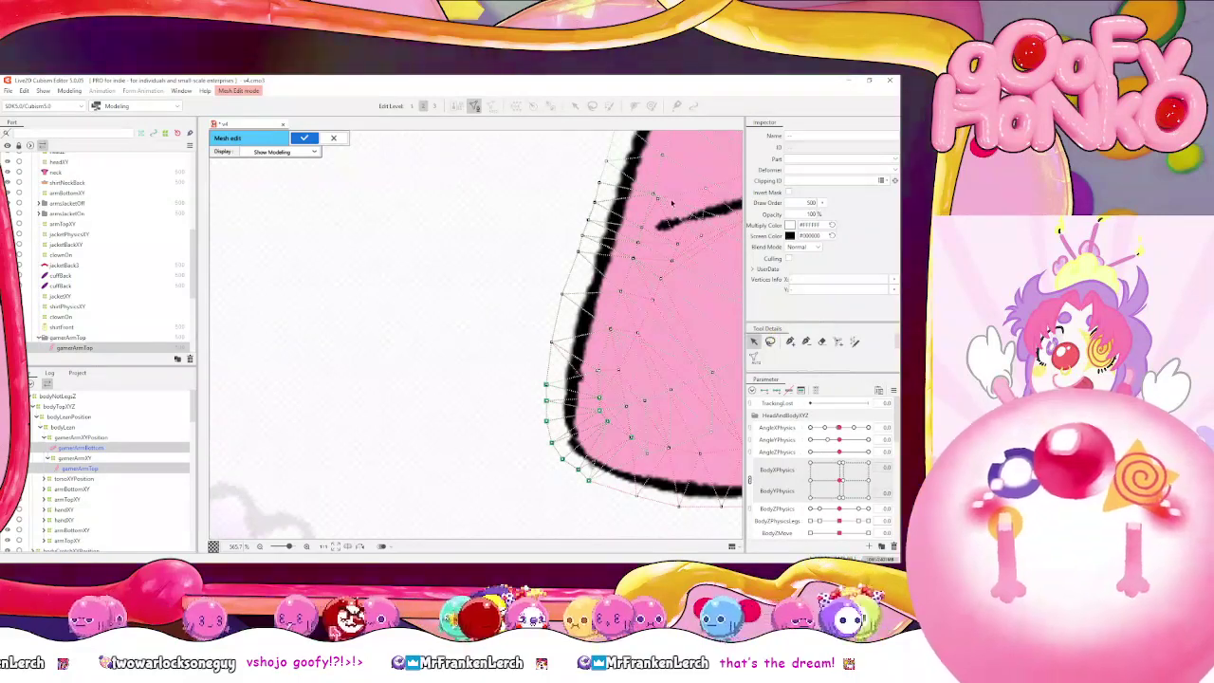
drag(591, 175, 664, 193)
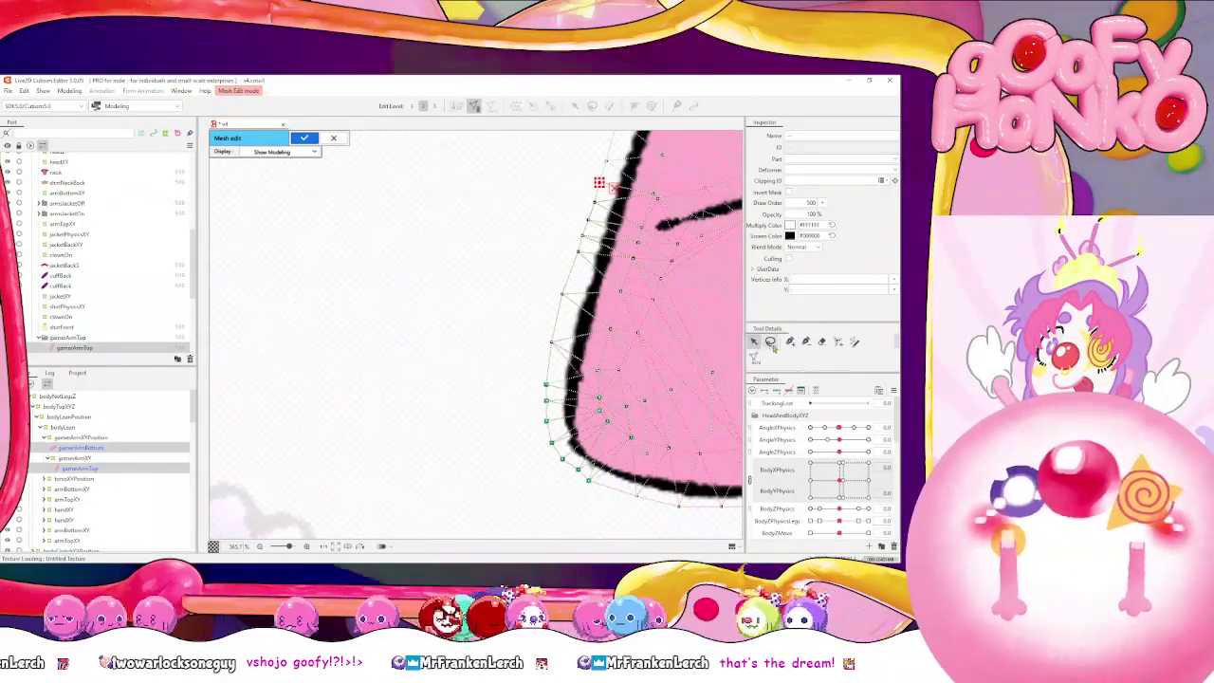
click(770, 343)
mouse_move(565, 186)
mouse_down()
mouse_move(536, 312)
mouse_move(543, 360)
mouse_move(595, 353)
mouse_up()
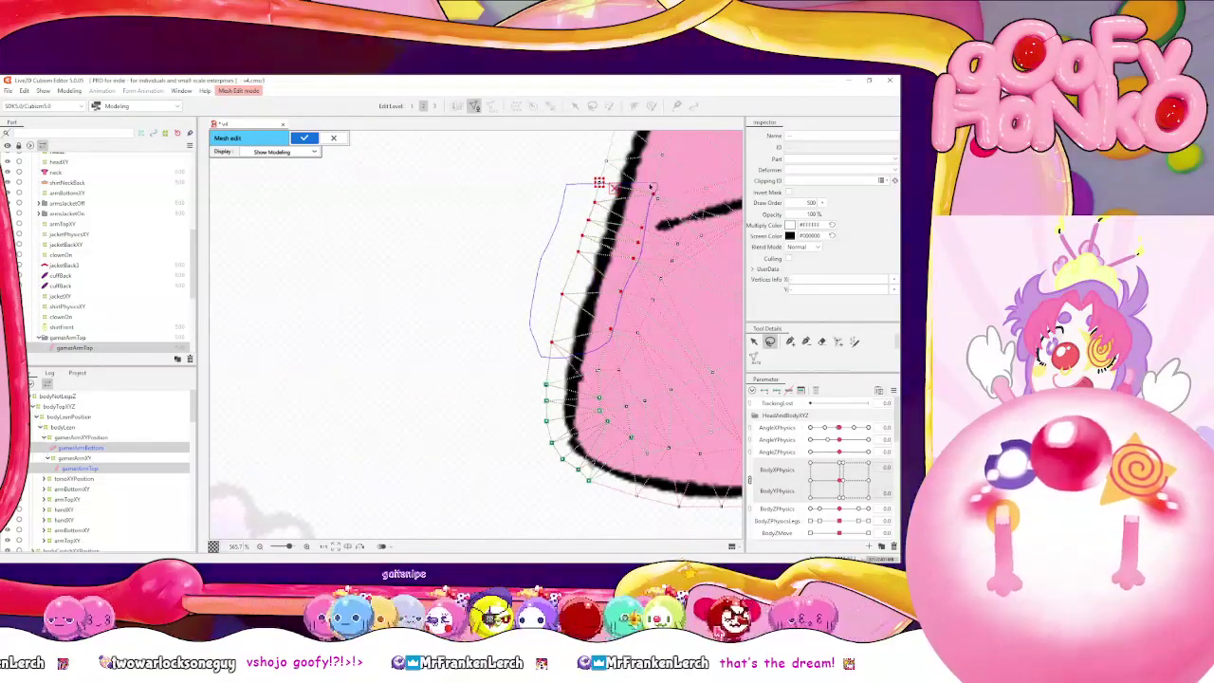
drag(609, 197, 603, 201)
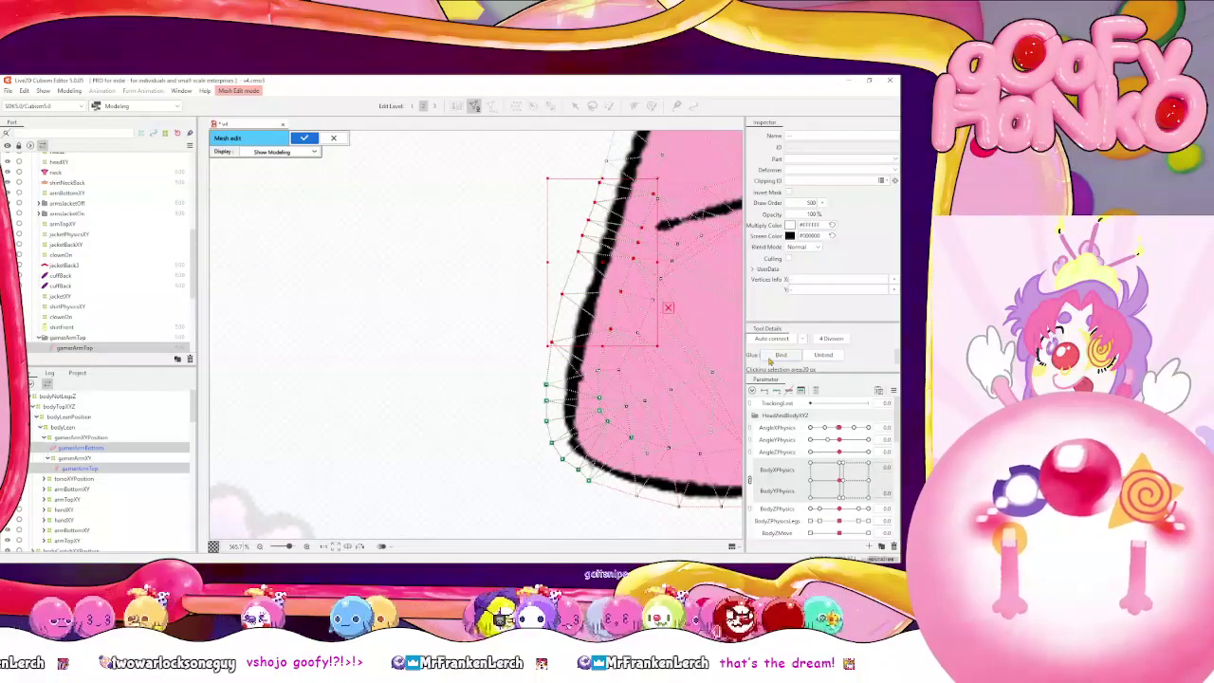
scroll(626, 342, up, 5)
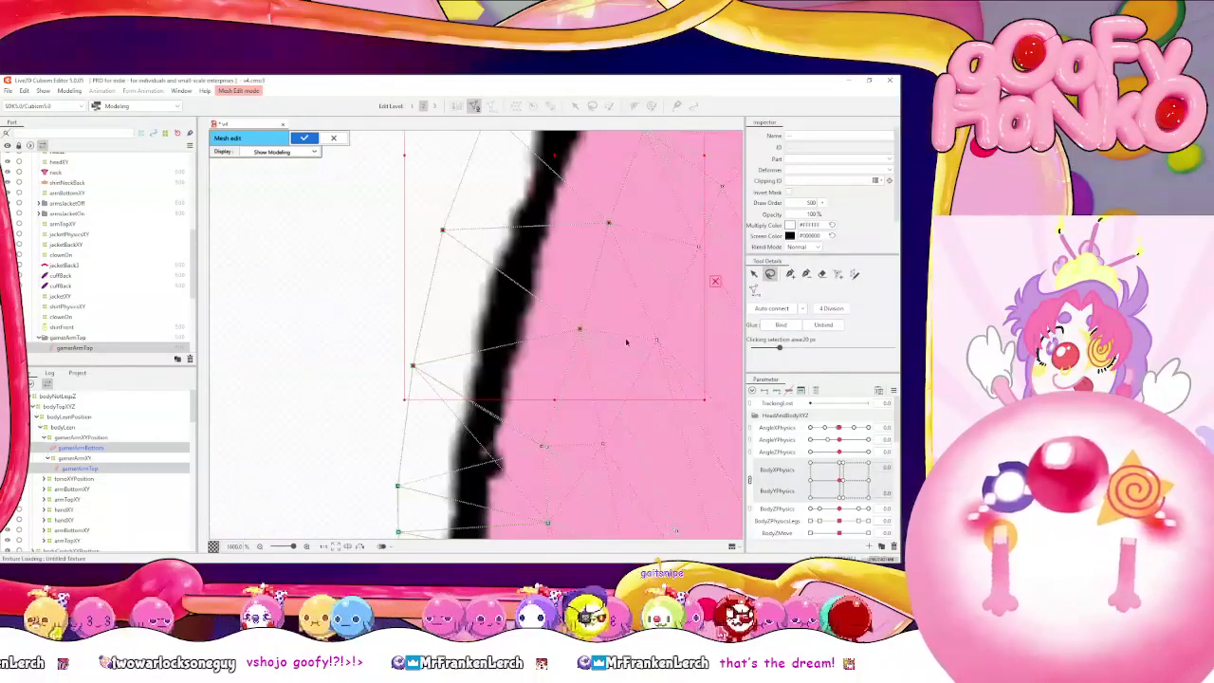
scroll(570, 477, up, 3)
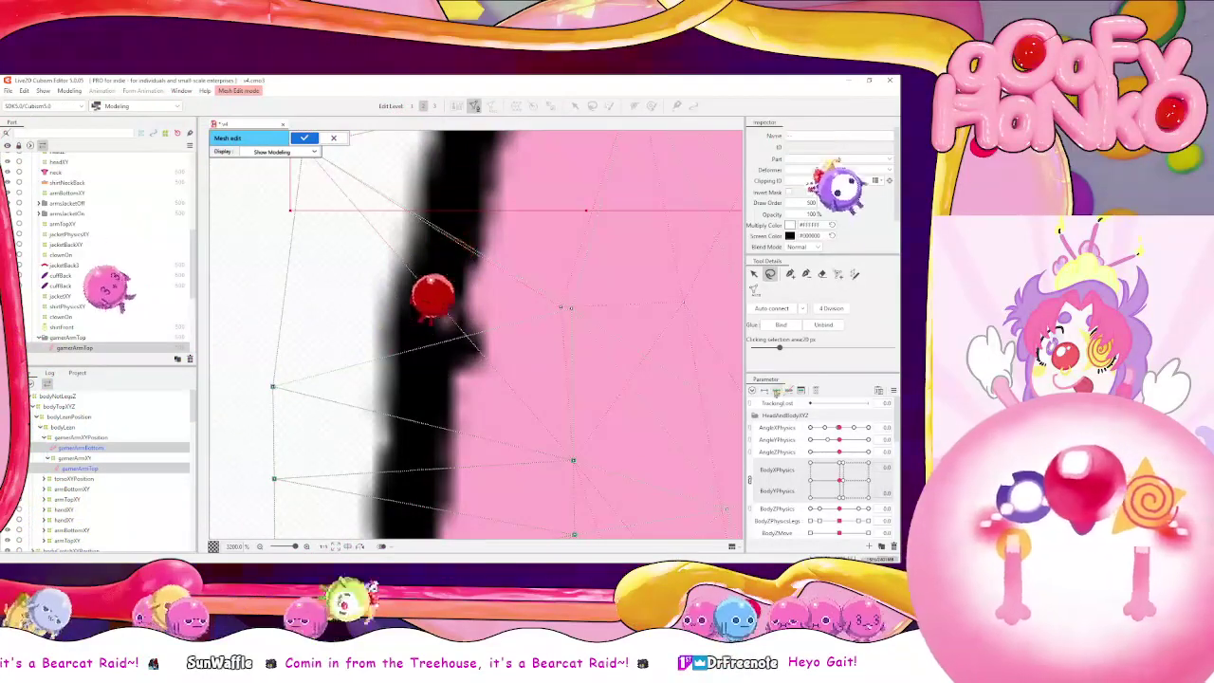
scroll(569, 370, down, 10)
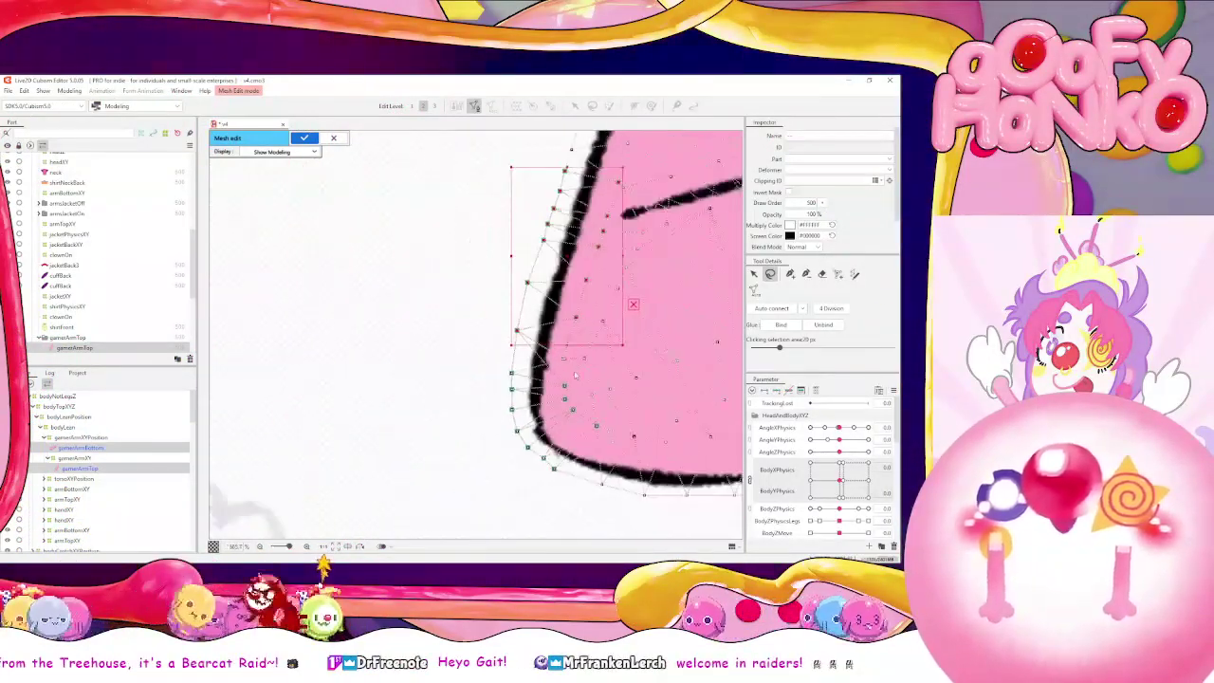
drag(610, 368, 538, 380)
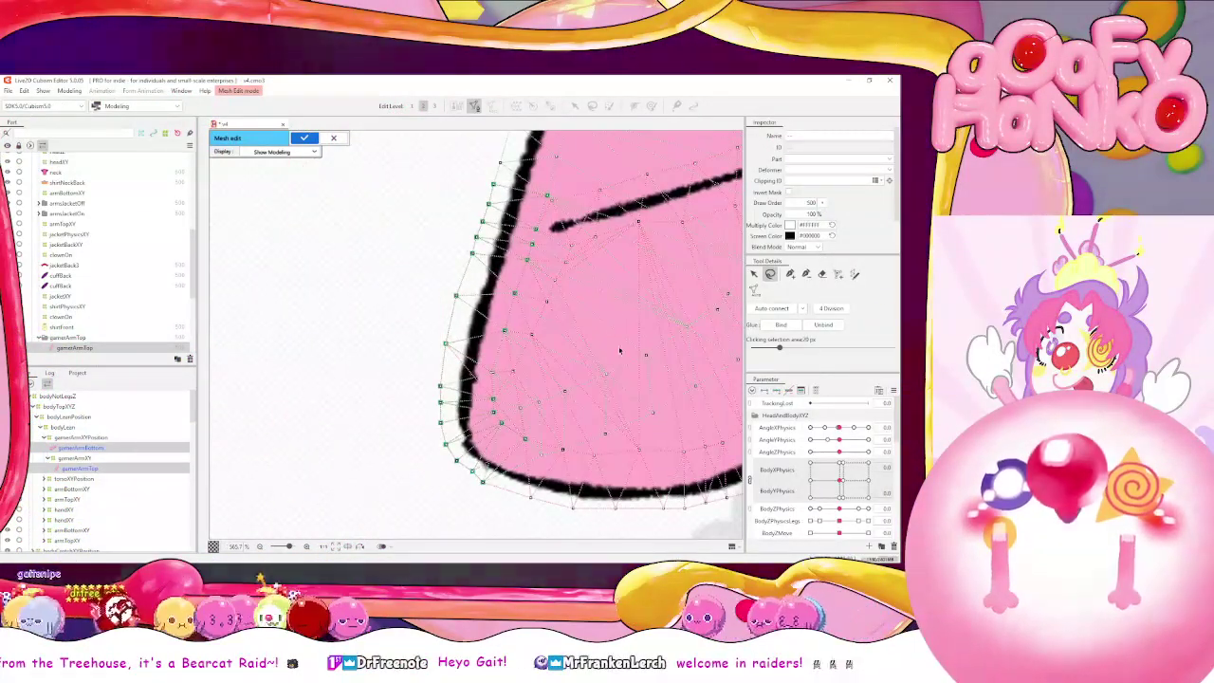
Add a mesh vertex just inside the elbow outline, above the inner glued vertices, and auto-connect the mesh
drag(619, 351, 405, 347)
scroll(455, 305, up, 4)
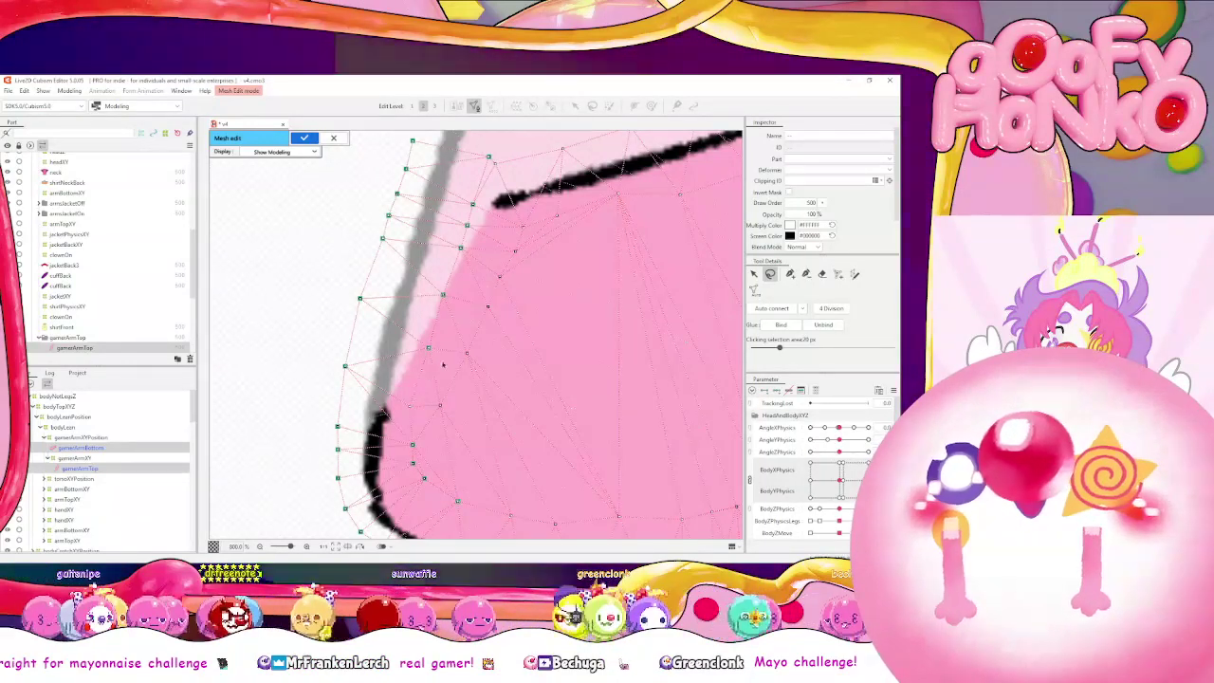
scroll(442, 365, down, 3)
scroll(479, 409, up, 5)
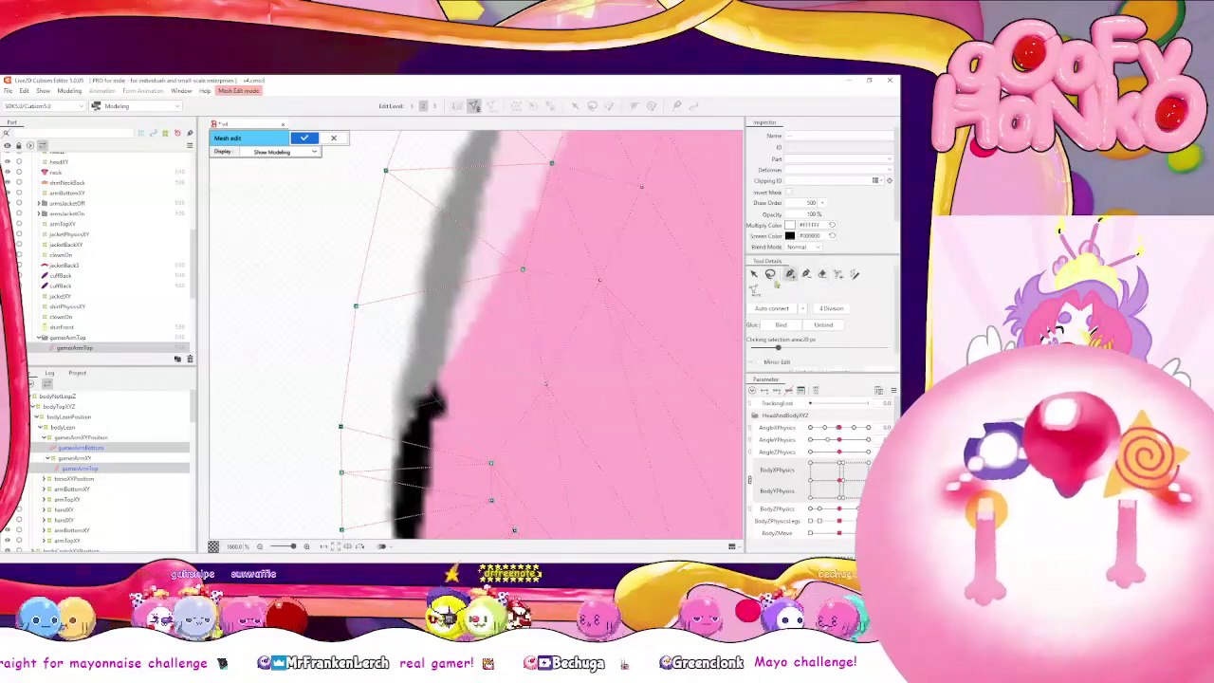
click(491, 388)
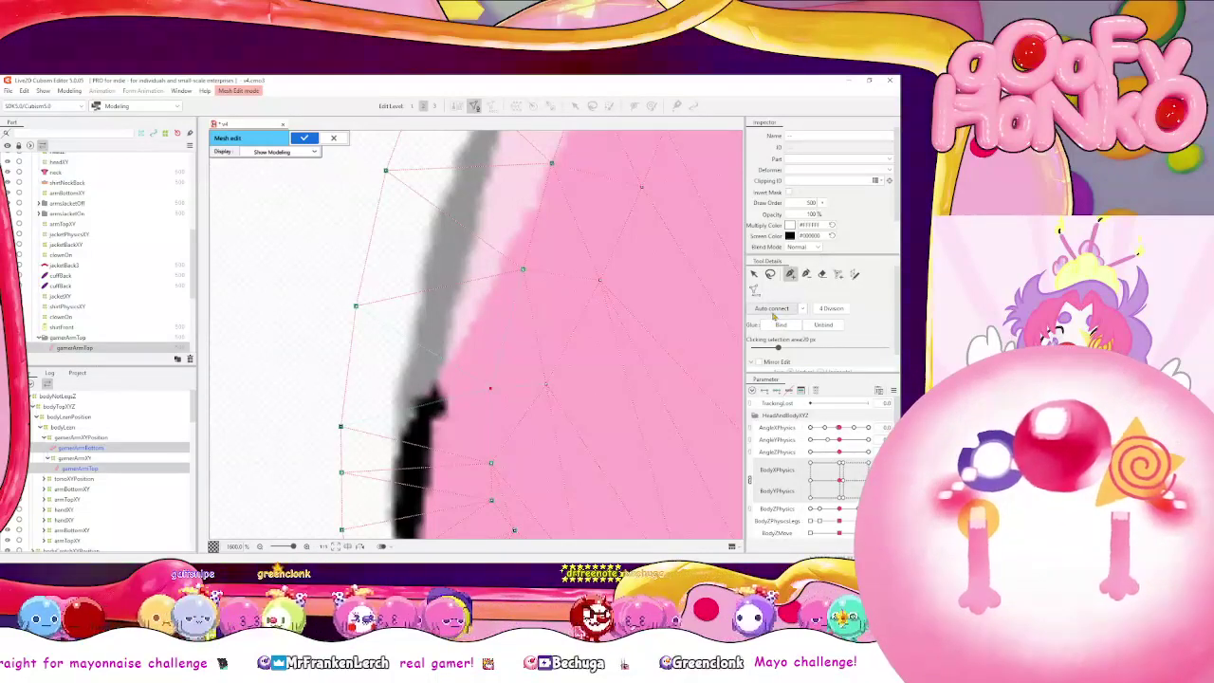
Bind the added inner elbow vertex into the glue and apply the mesh edit
click(755, 275)
scroll(605, 364, down, 5)
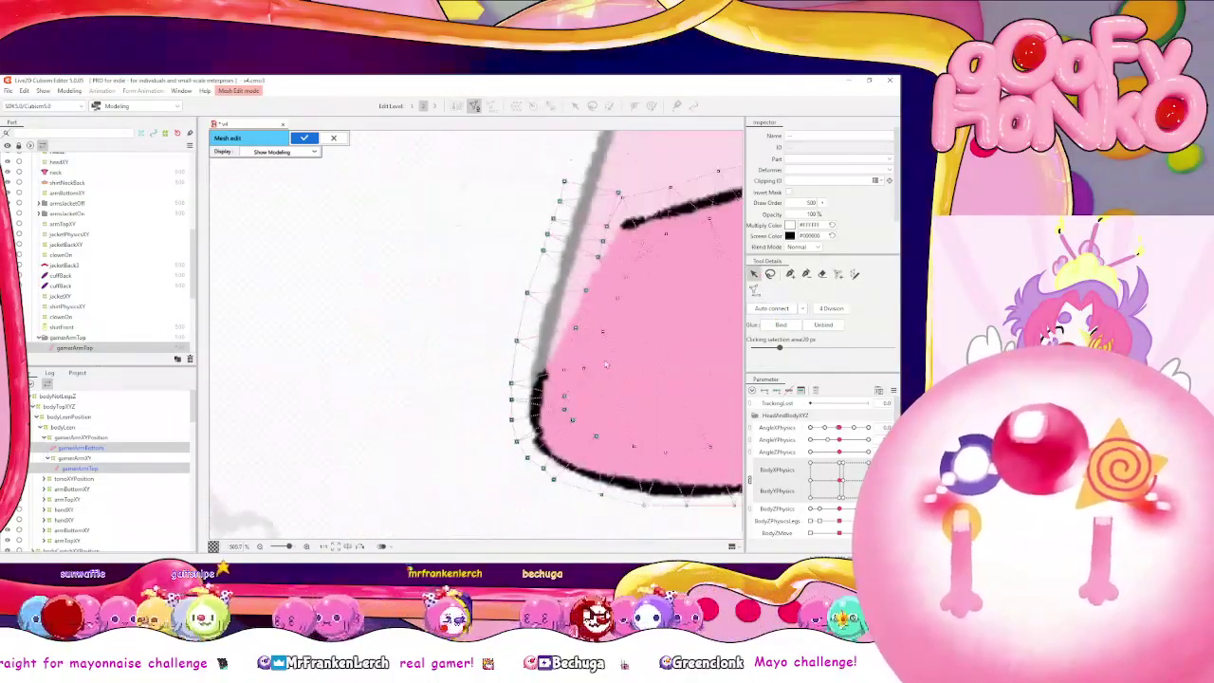
scroll(546, 412, up, 5)
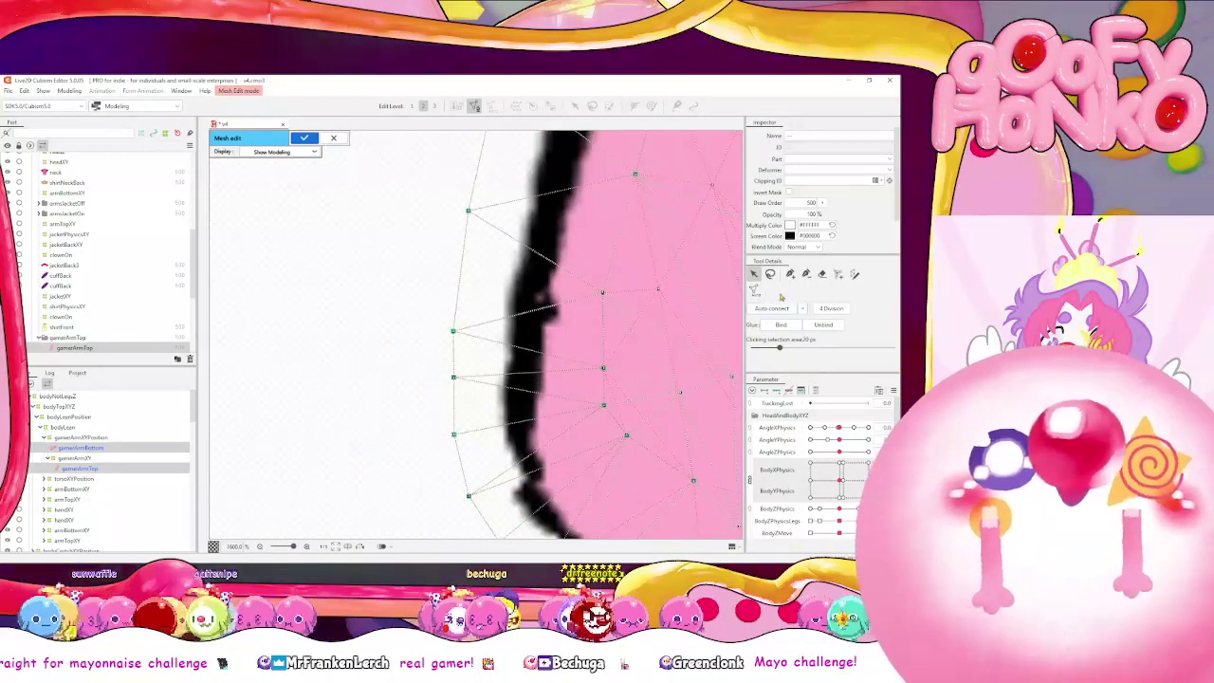
drag(583, 297, 615, 318)
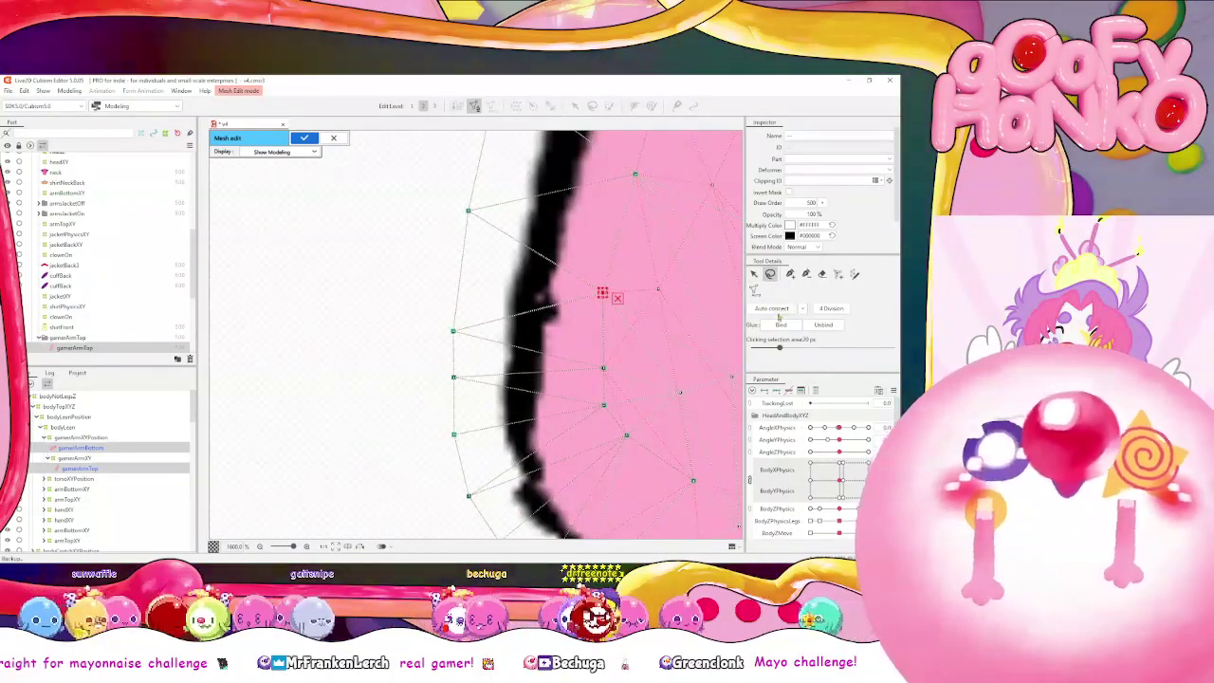
drag(673, 288, 591, 378)
scroll(590, 379, down, 6)
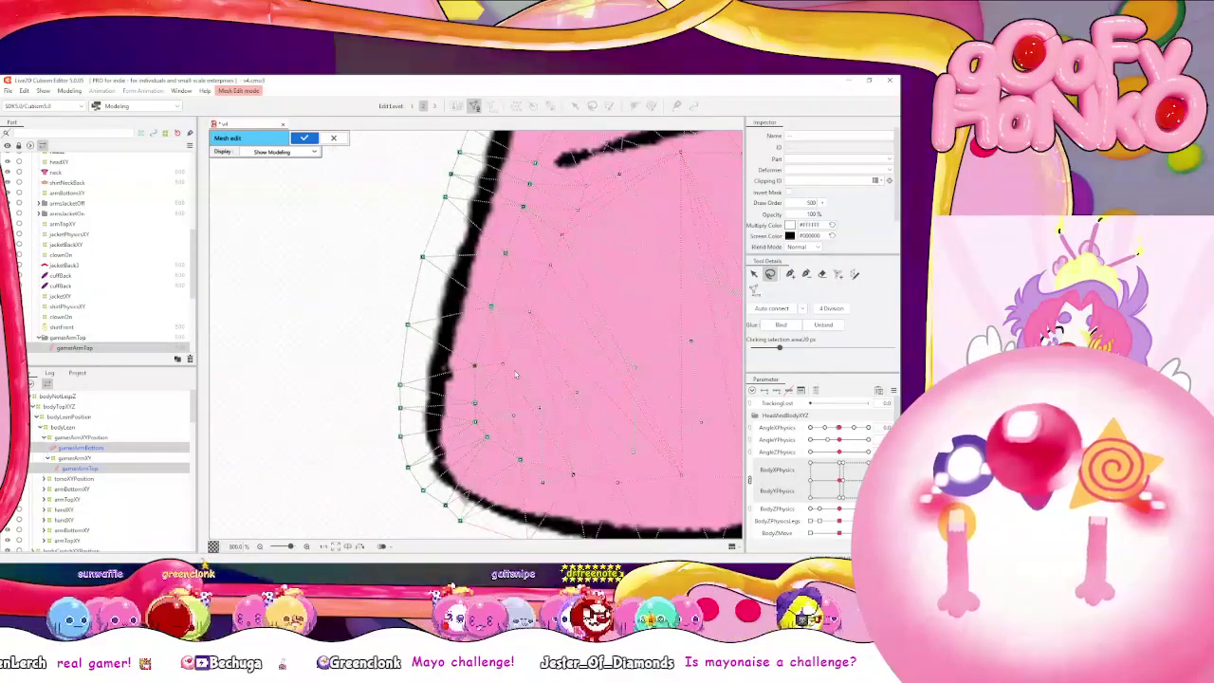
scroll(551, 359, up, 1)
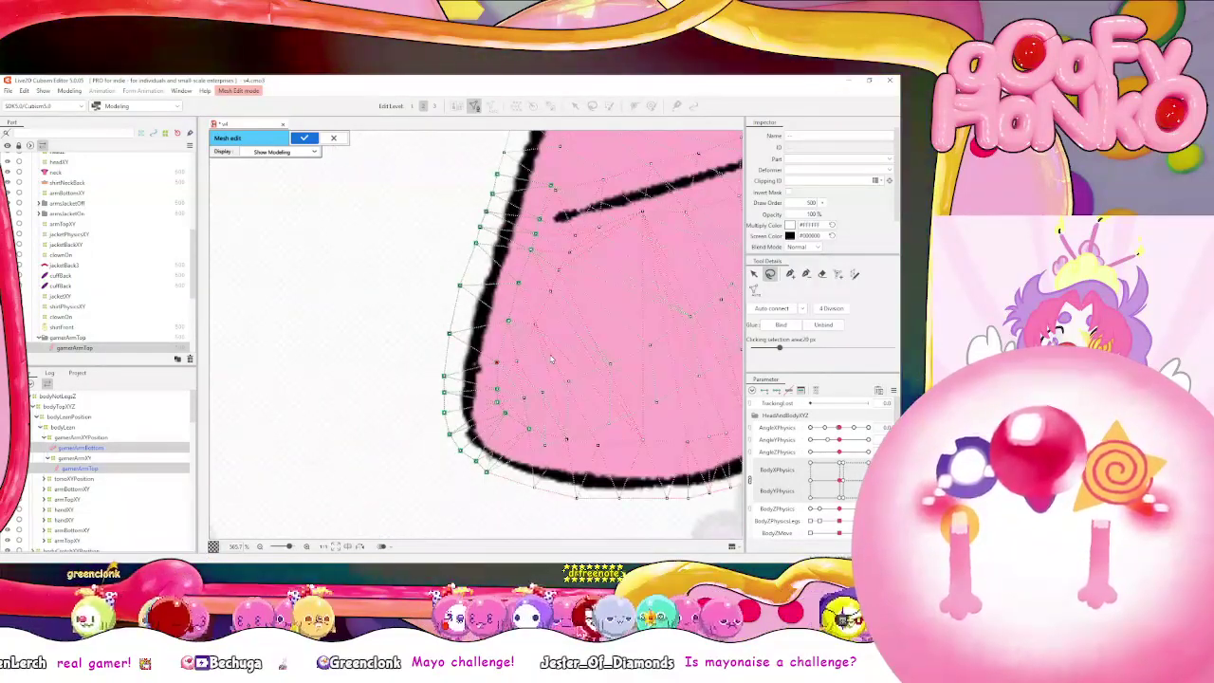
scroll(553, 443, up, 5)
scroll(553, 443, up, 1)
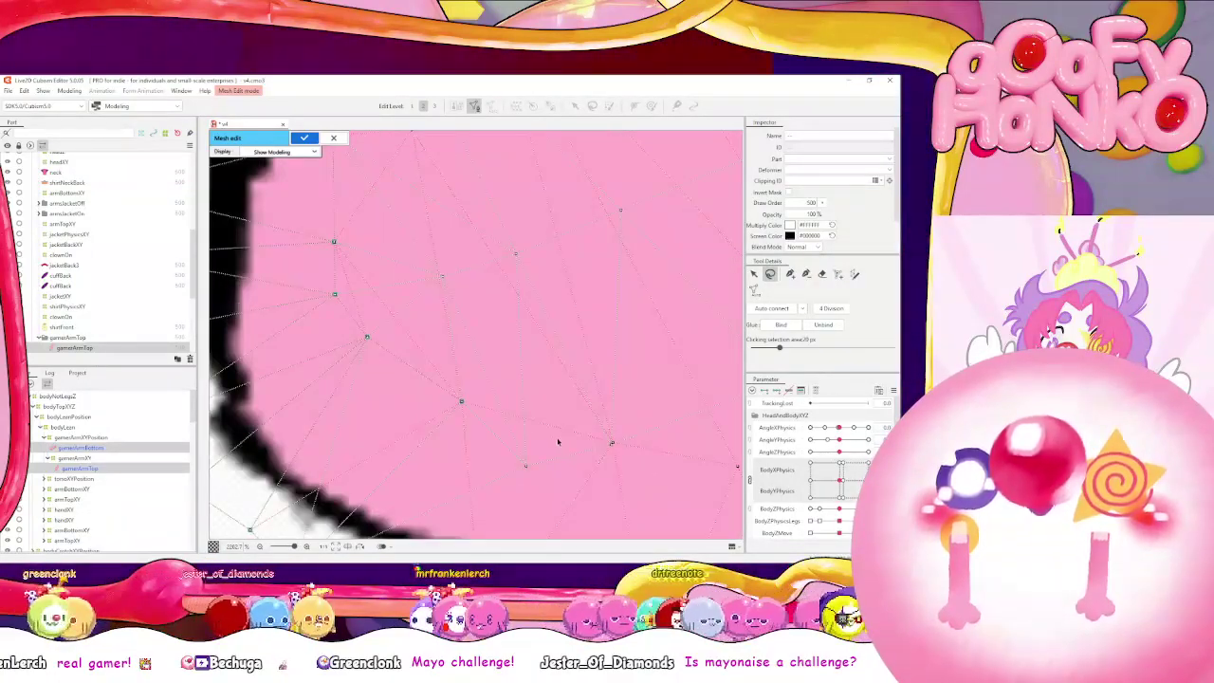
scroll(560, 439, down, 6)
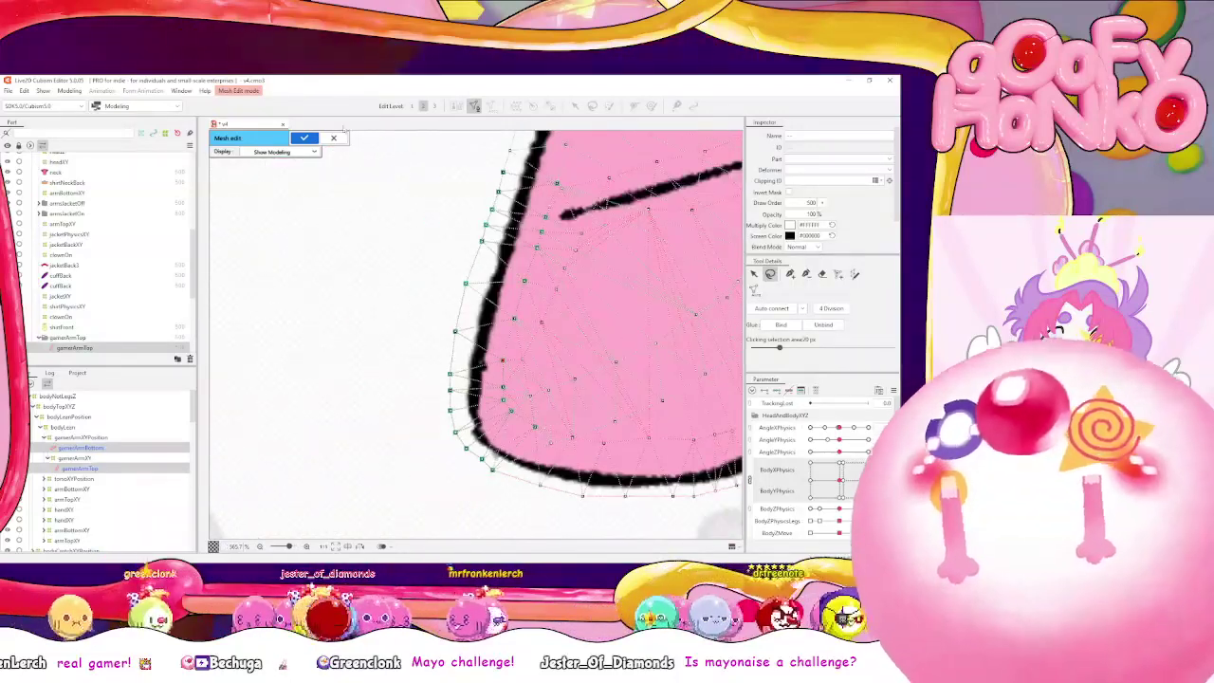
click(304, 137)
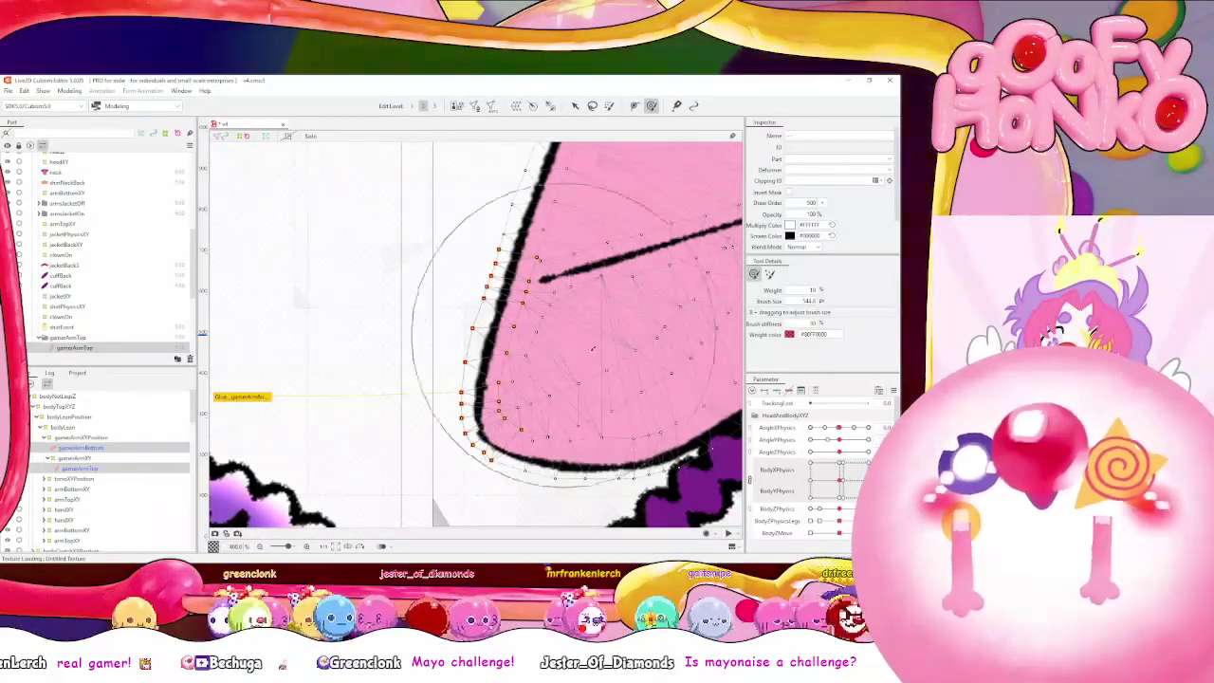
Pose BodyXPhysics at its minimum with BodyYPhysics centred, and select the glue between gamerArmBottom and gamerArmTop
click(812, 482)
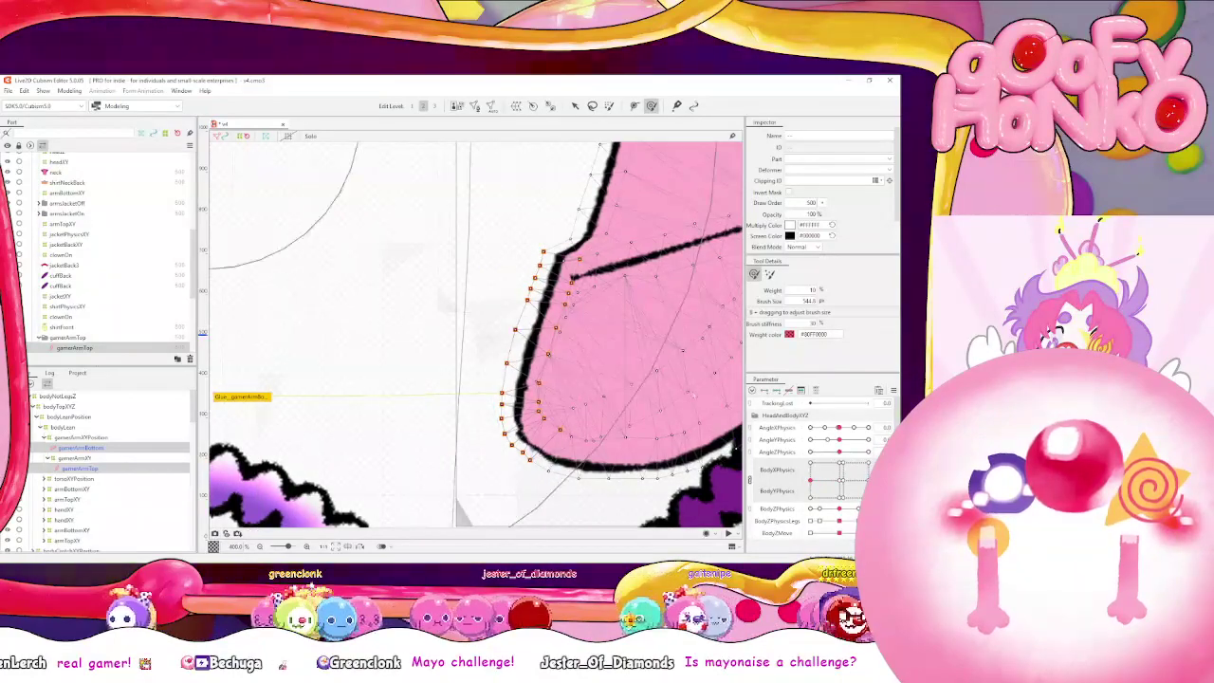
drag(599, 338, 523, 339)
click(243, 396)
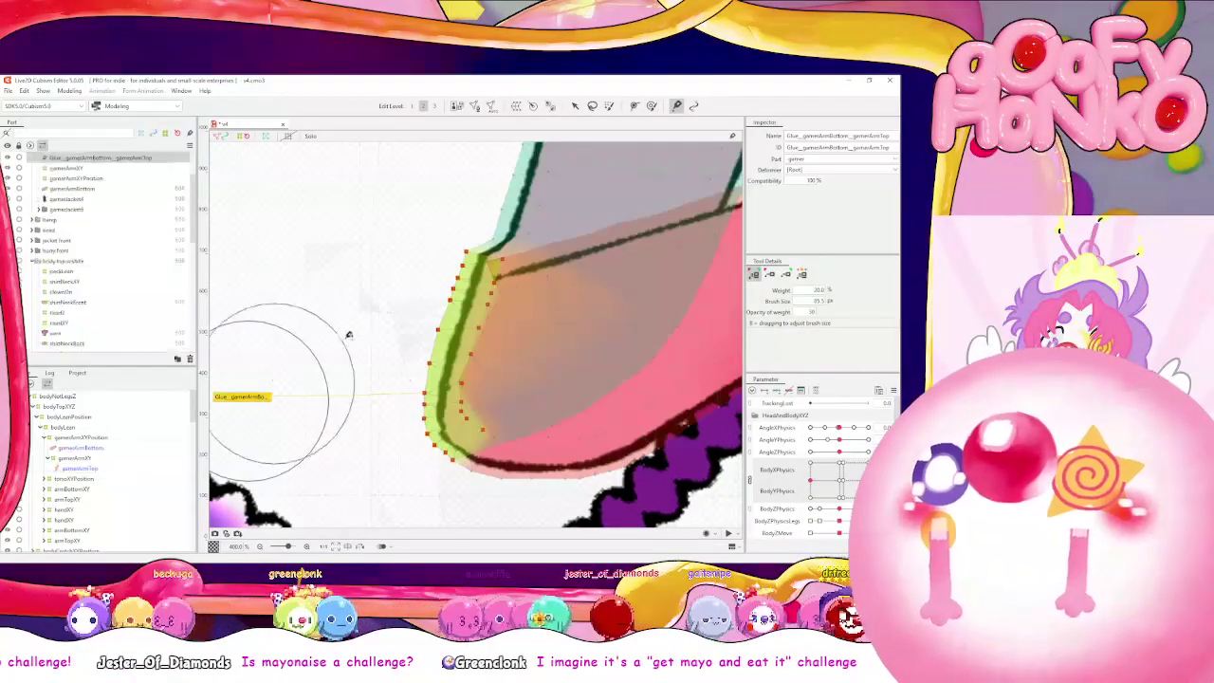
Undo a first full-length weight stroke and repaint the glue weights from the crease partway down the outer elbow edge at weight 20
mouse_move(448, 293)
mouse_down()
mouse_move(463, 283)
mouse_move(455, 308)
mouse_move(476, 262)
mouse_move(458, 442)
mouse_up()
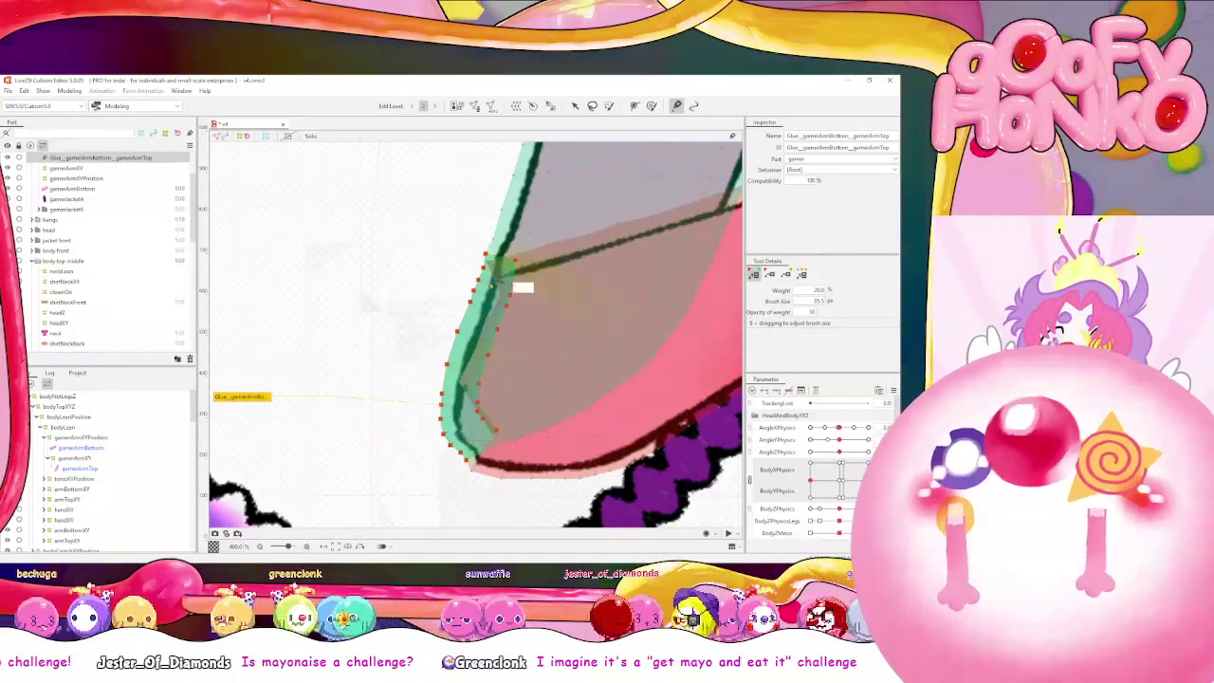
key(ctrl+z)
mouse_move(493, 268)
mouse_down()
mouse_move(479, 275)
mouse_move(462, 360)
mouse_move(434, 365)
mouse_up()
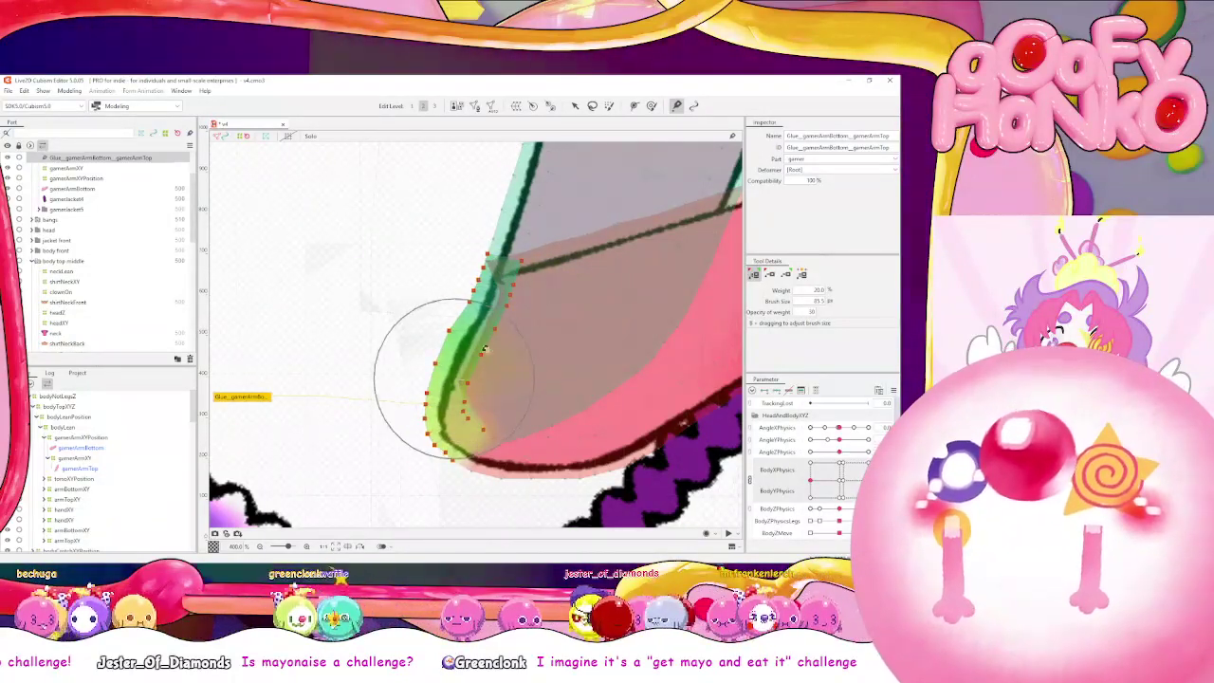
scroll(434, 366, down, 3)
Paint the glue weights toward gamerArmBottom at weight 20 around the crease and along the upper outer elbow edge
click(769, 274)
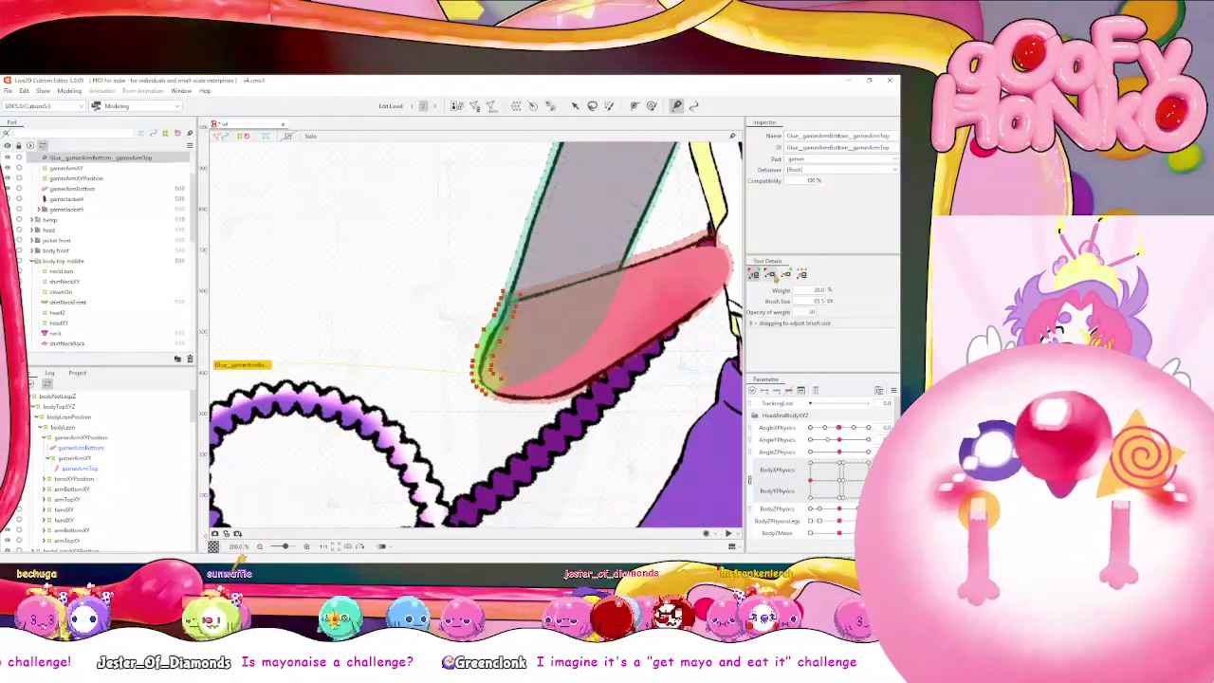
drag(503, 289, 517, 303)
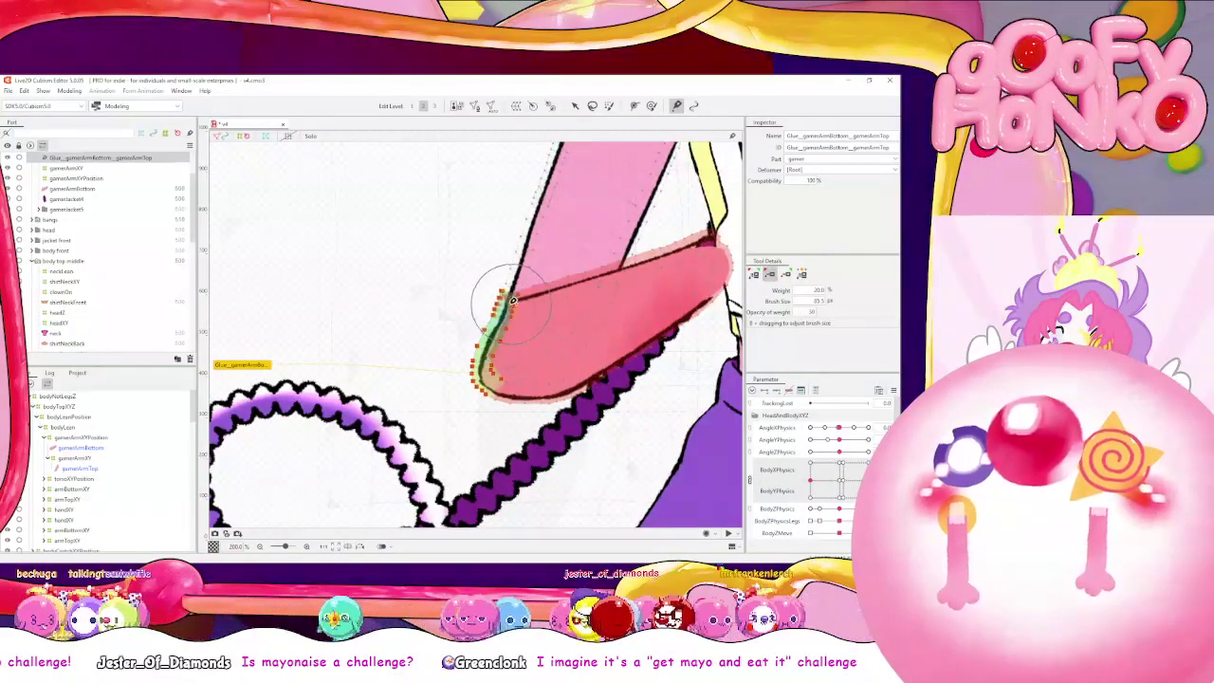
mouse_move(481, 351)
mouse_down()
mouse_move(488, 285)
mouse_move(494, 299)
mouse_up()
scroll(495, 300, up, 3)
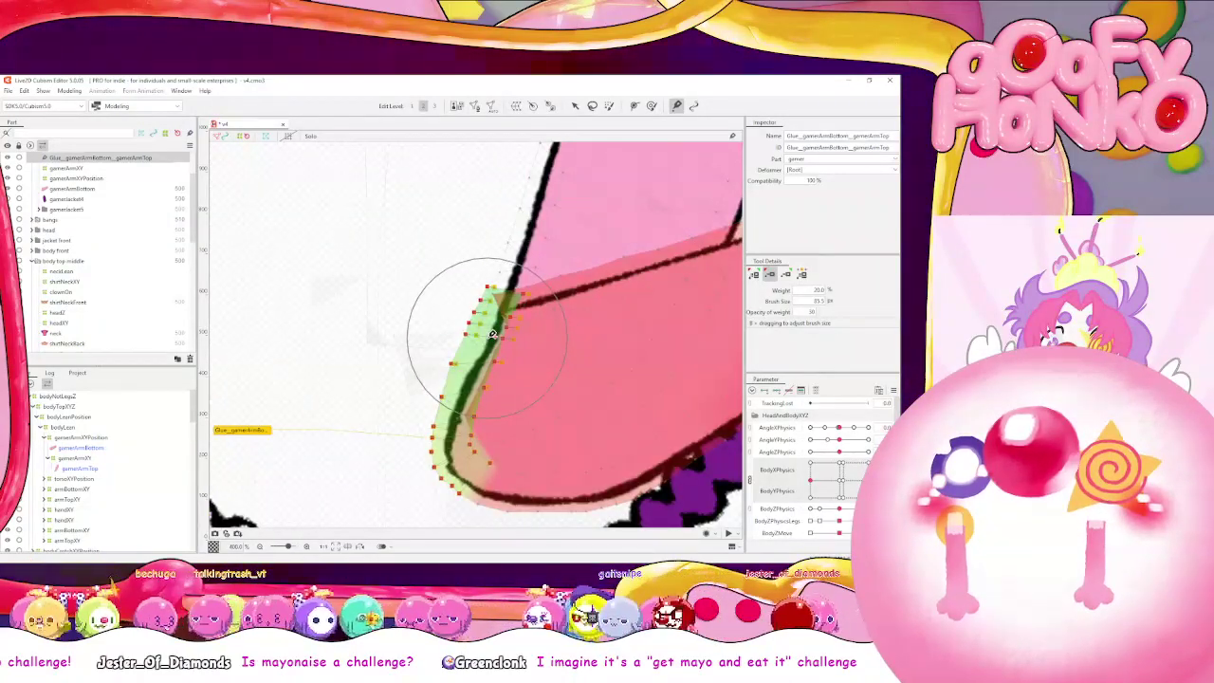
drag(493, 334, 490, 311)
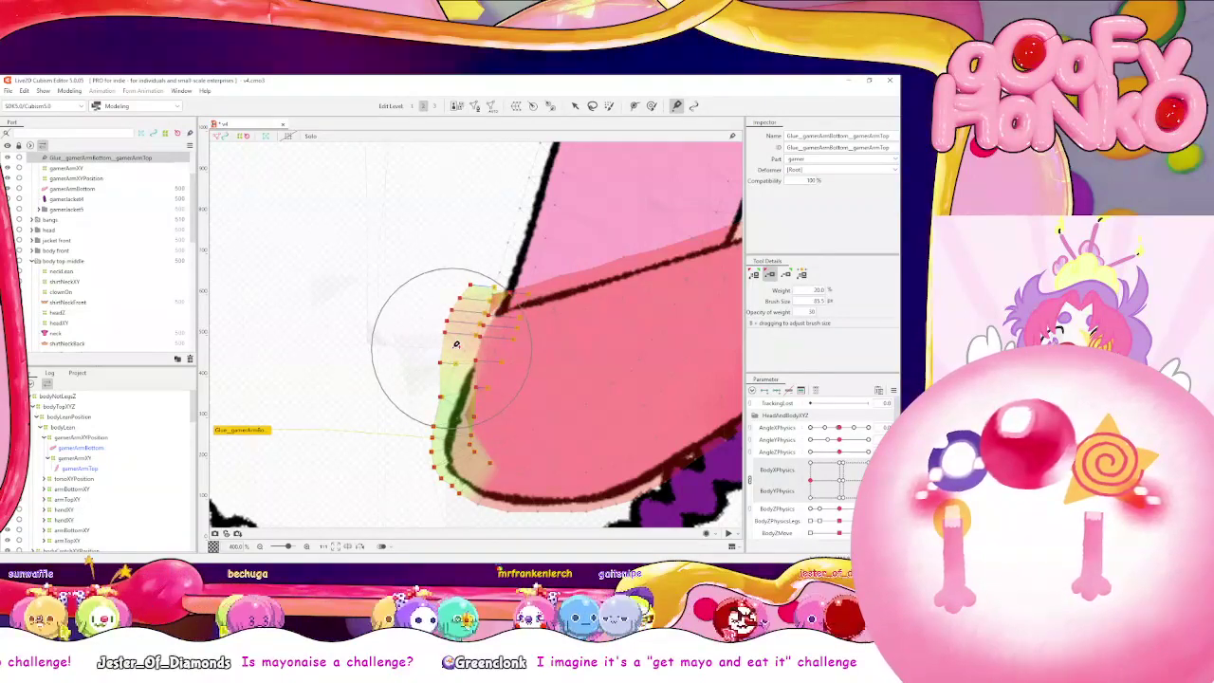
Even out the glue weights between both arm meshes down the outer elbow, using a smaller brush near the crease
click(753, 274)
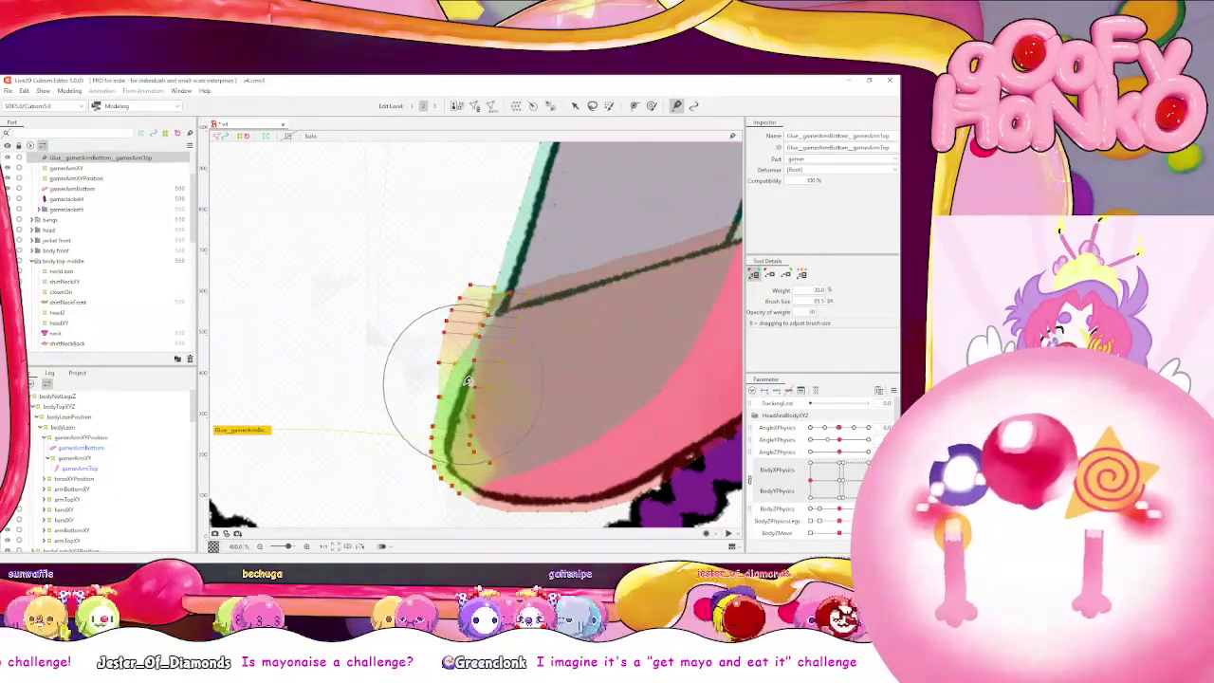
drag(468, 381, 460, 381)
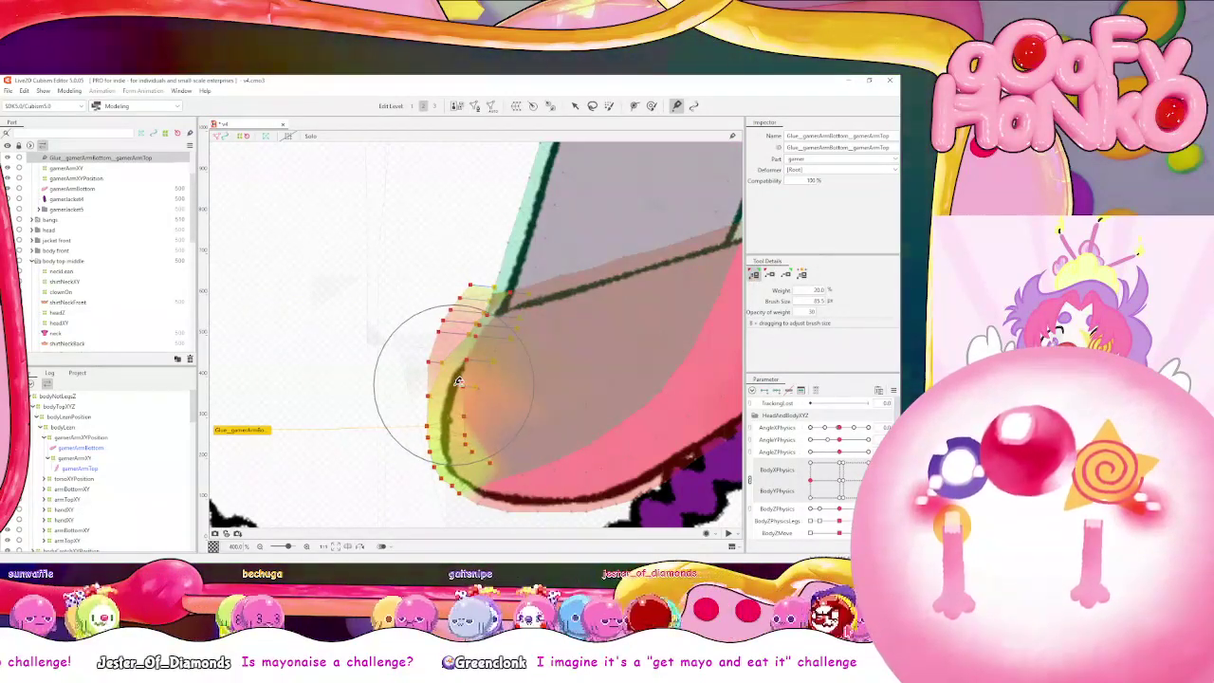
drag(460, 350, 460, 344)
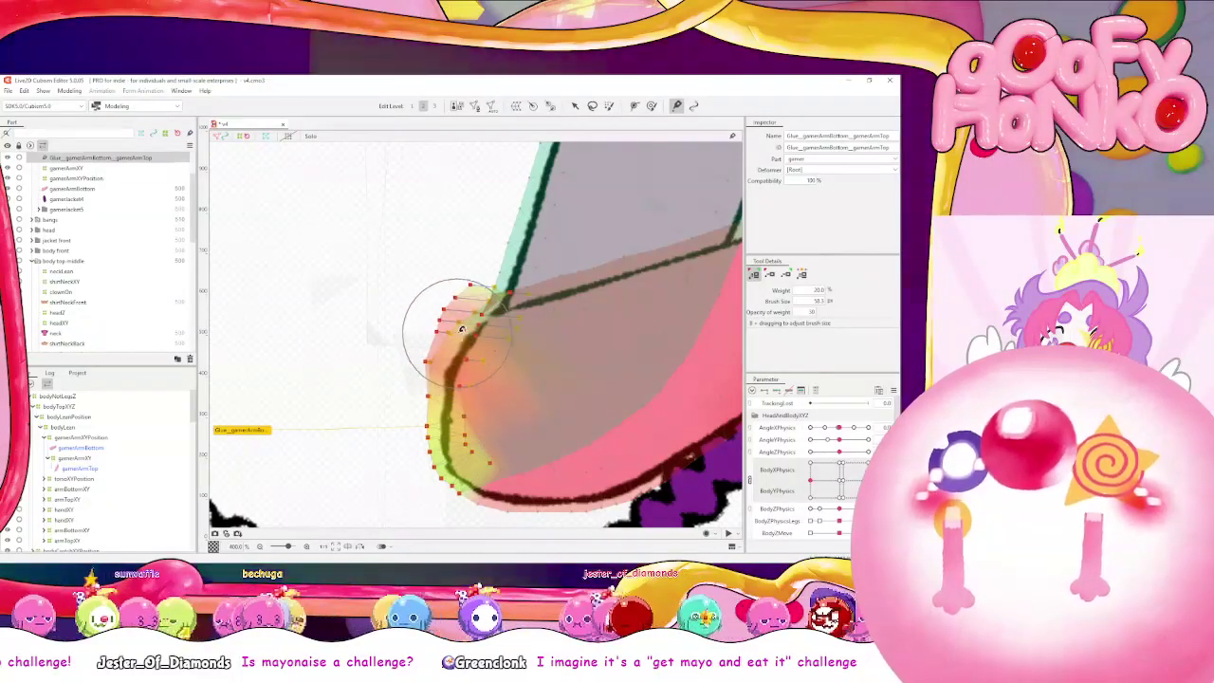
scroll(461, 331, down, 3)
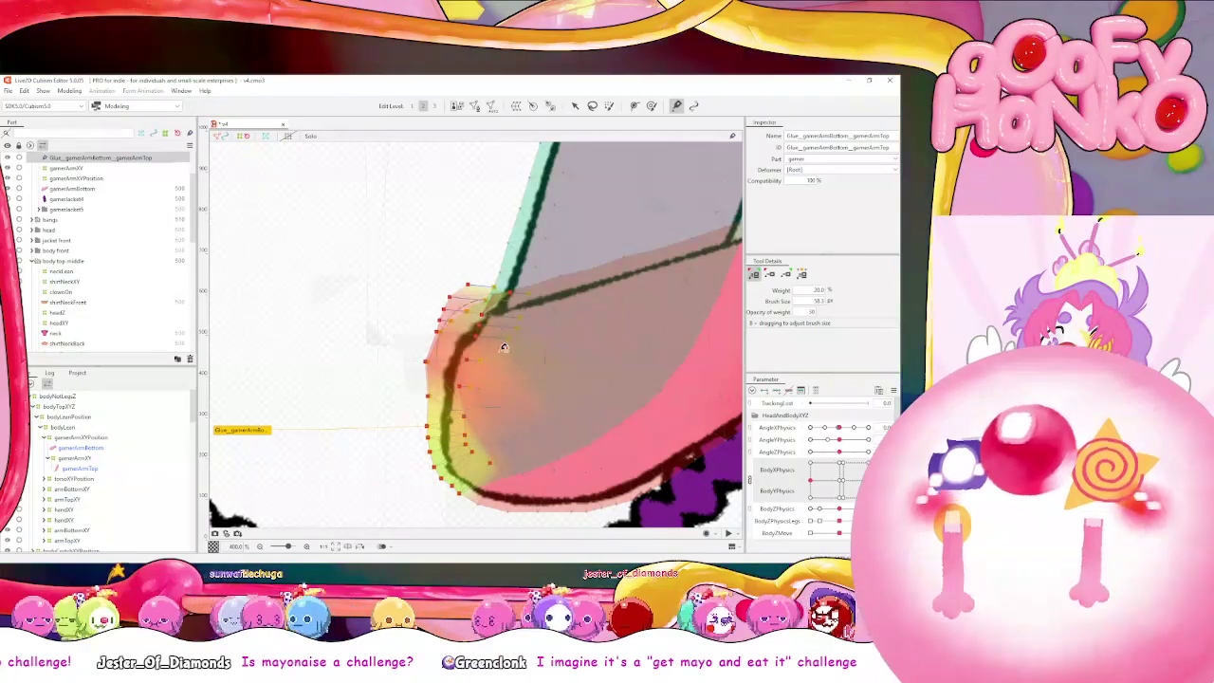
scroll(531, 334, up, 2)
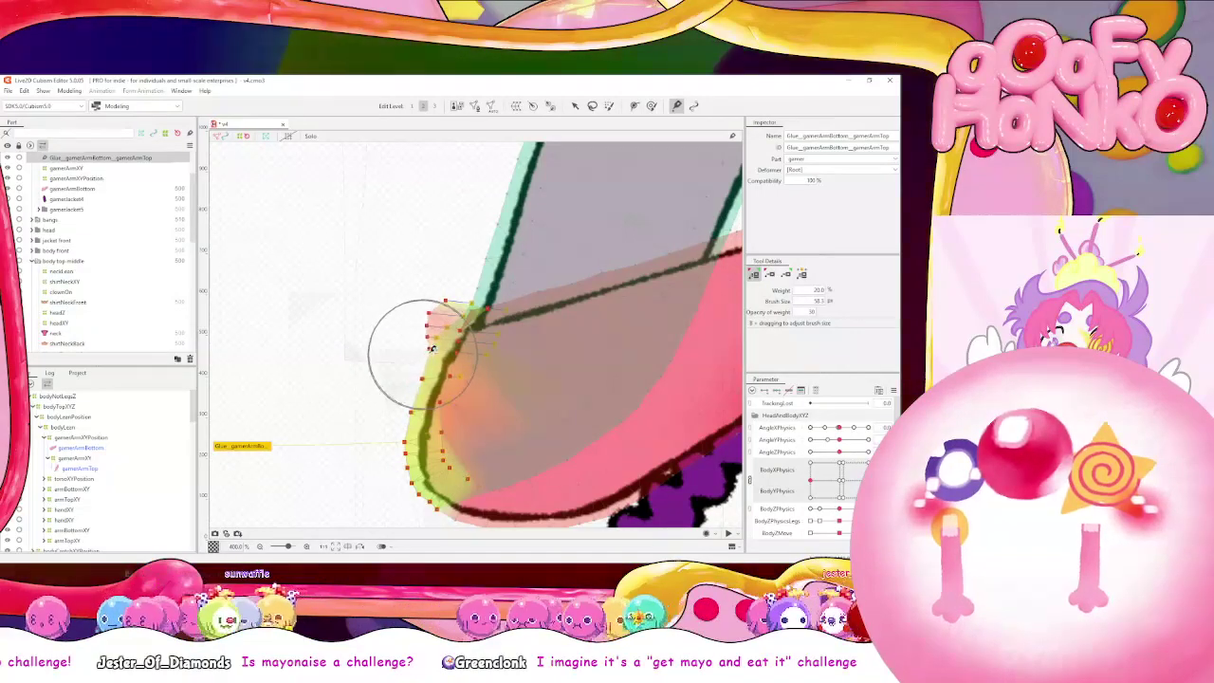
scroll(503, 398, down, 3)
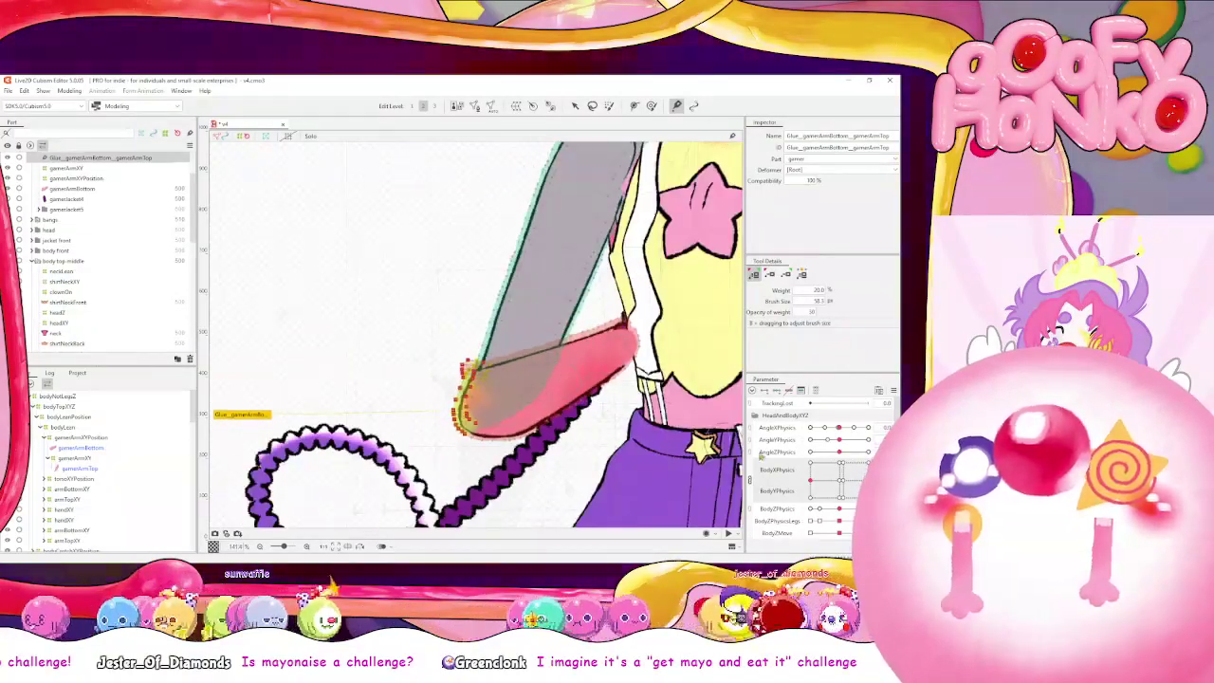
Rename the upper arm's warp deformer gamerArmXY as gamerArmTopXY
click(95, 457)
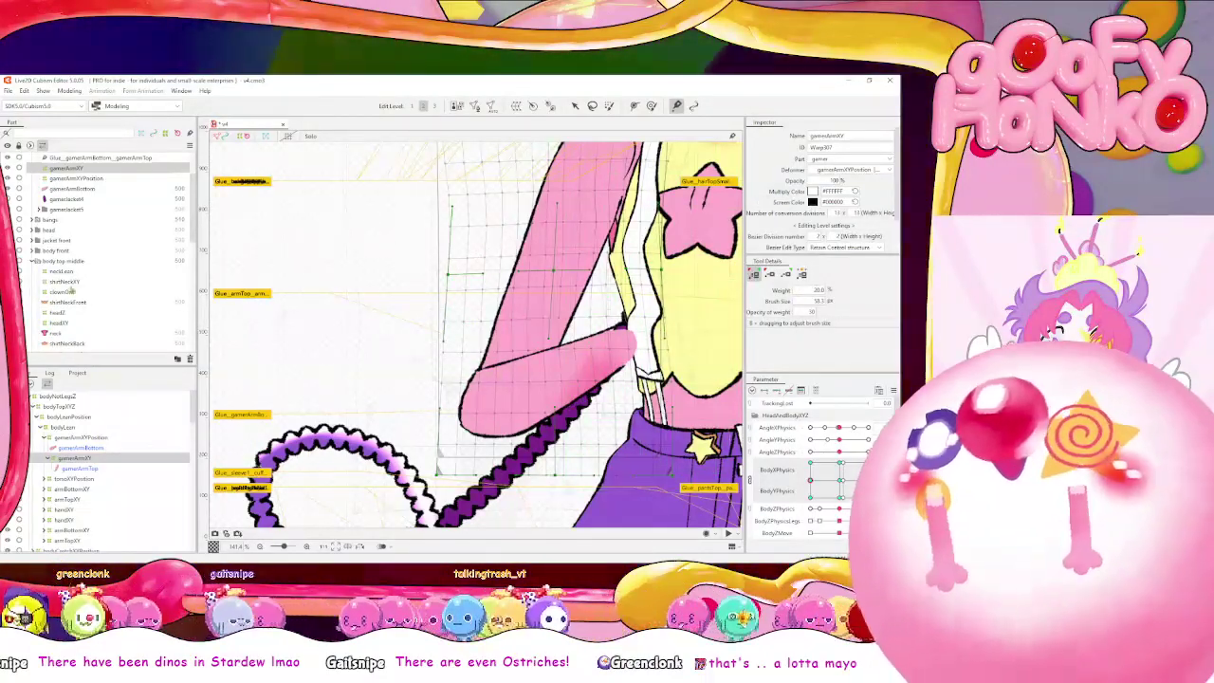
click(94, 448)
click(95, 458)
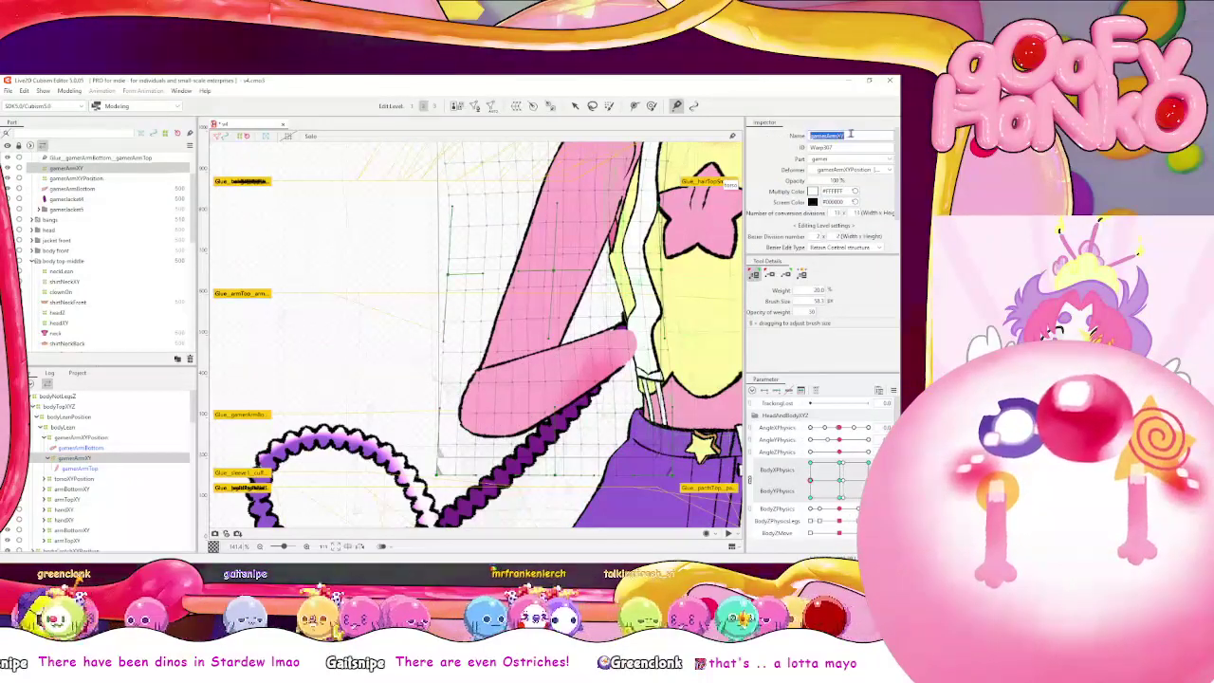
text(Top)
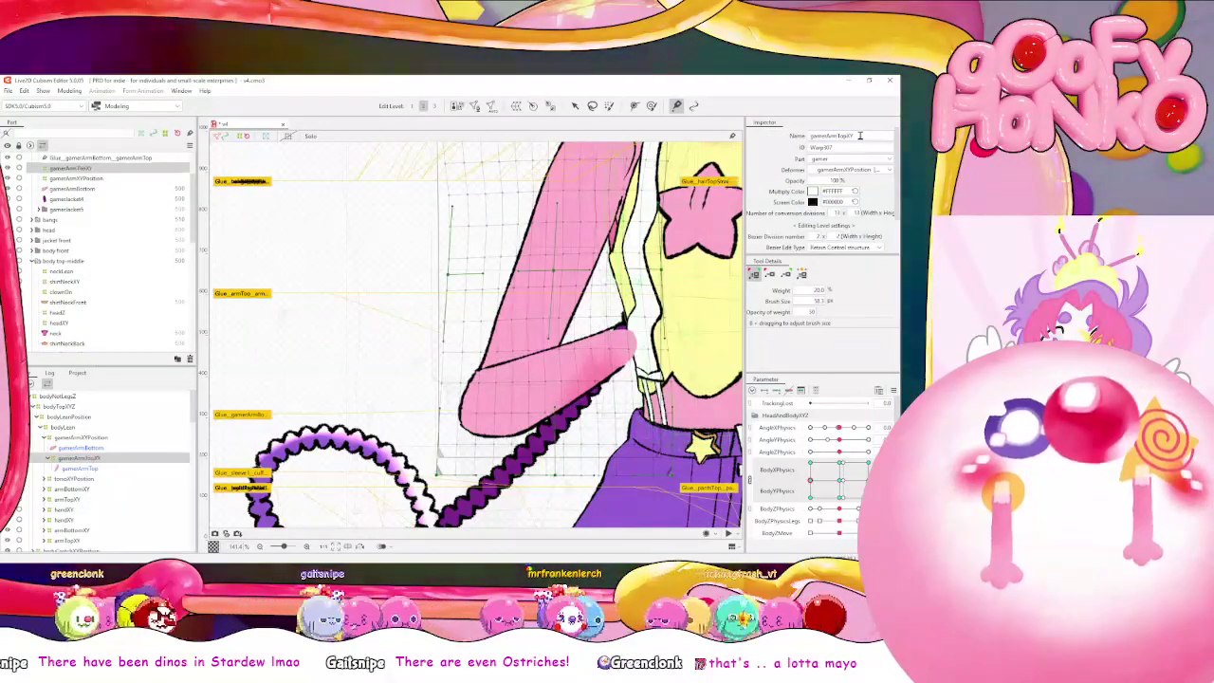
Open the physics settings, examine the upper body and arms in the moving model preview, and return to the modeling view
drag(510, 232, 385, 400)
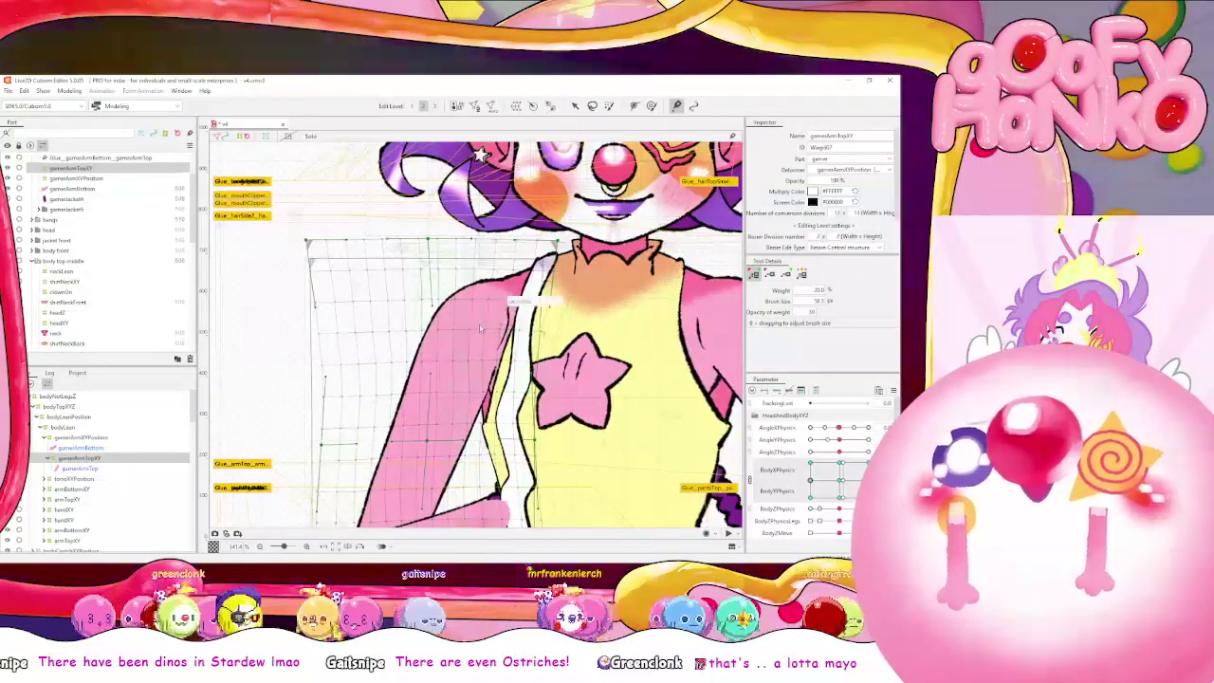
scroll(478, 324, down, 2)
drag(498, 333, 483, 391)
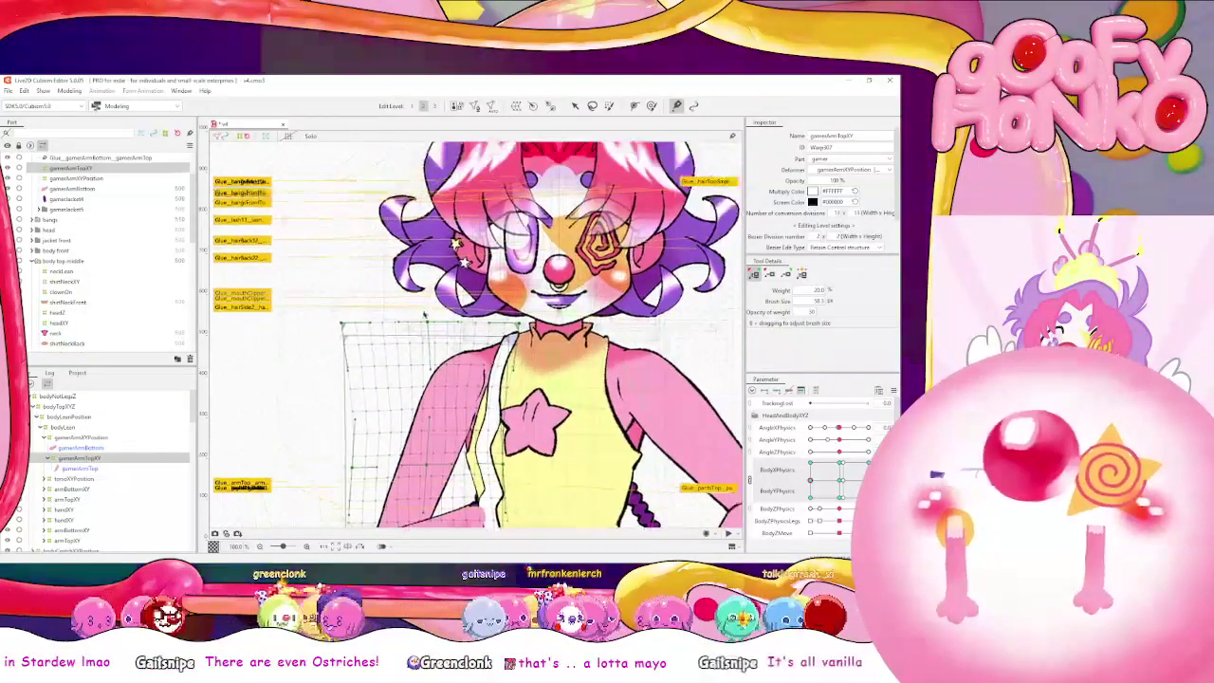
click(70, 91)
click(87, 284)
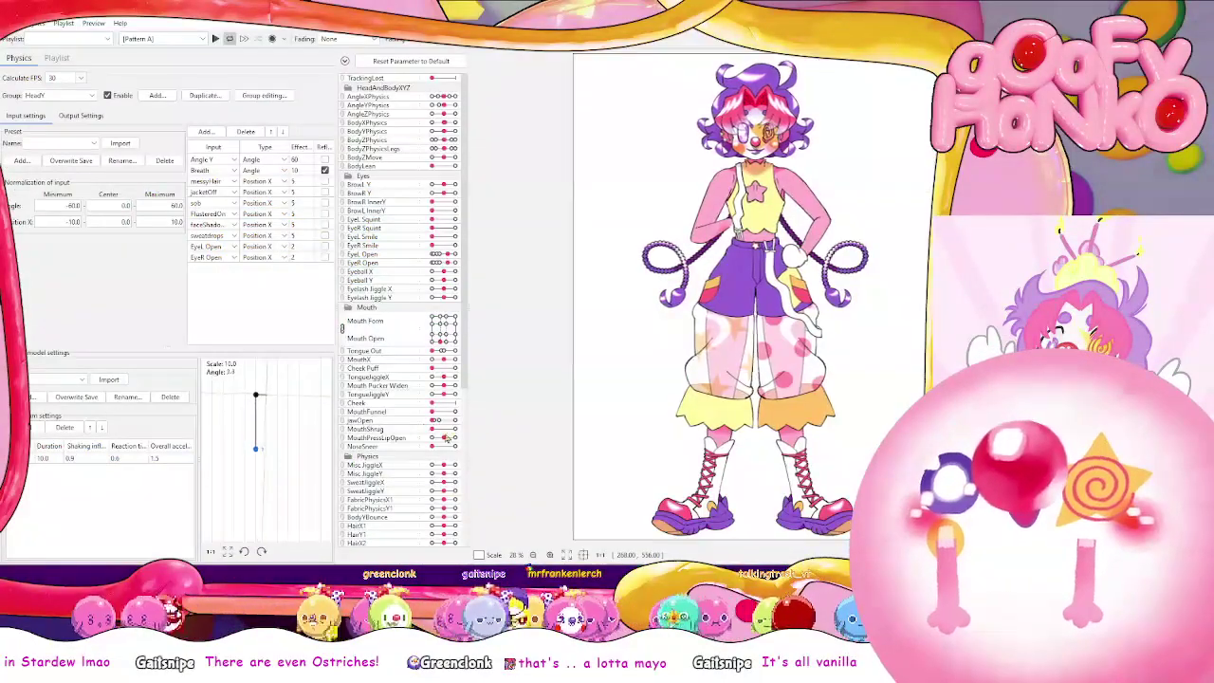
scroll(445, 437, down, 5)
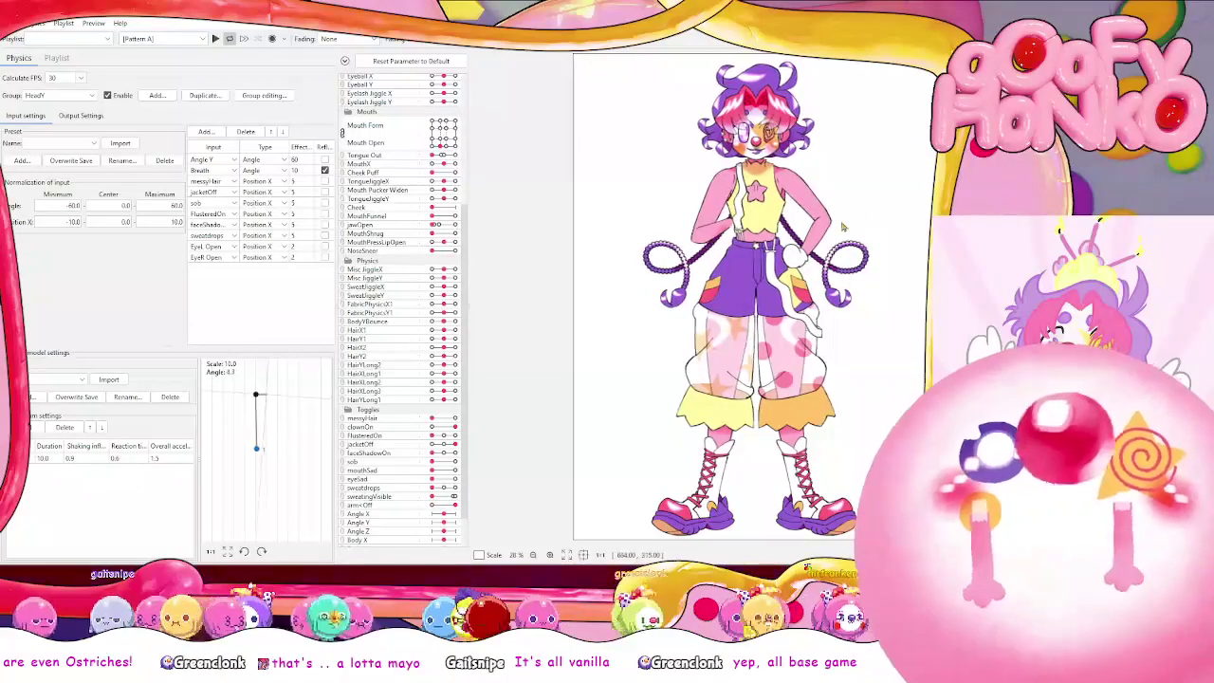
scroll(800, 184, up, 5)
scroll(772, 134, down, 5)
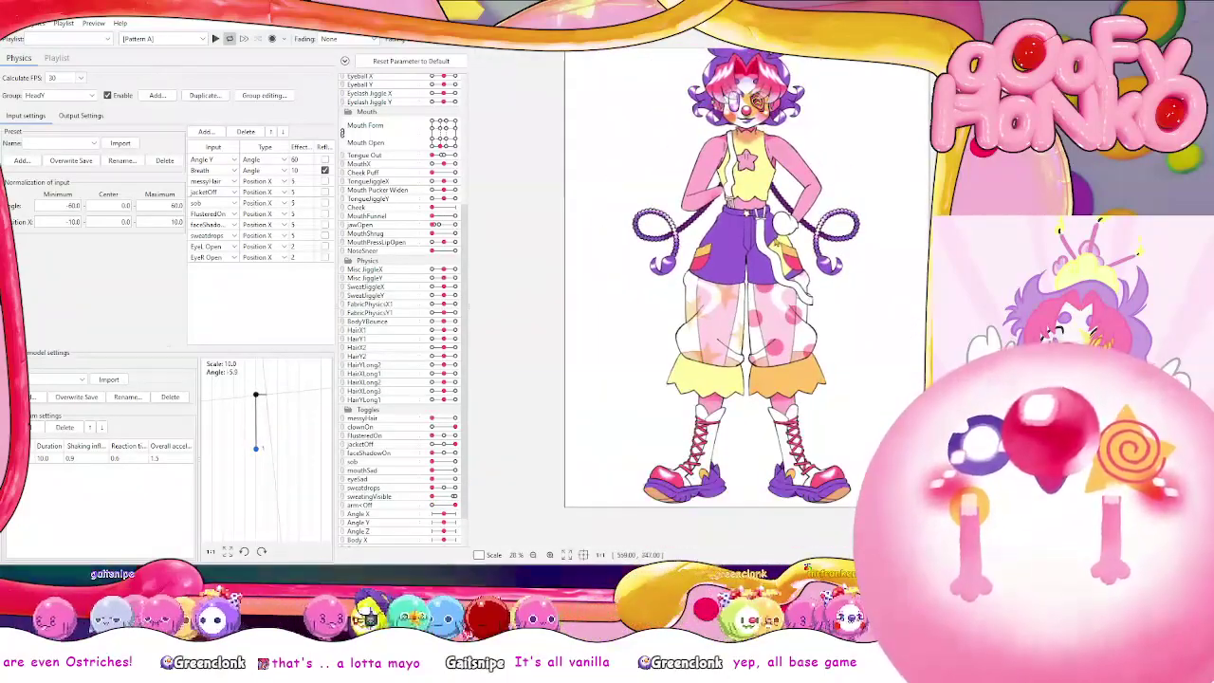
scroll(867, 277, up, 2)
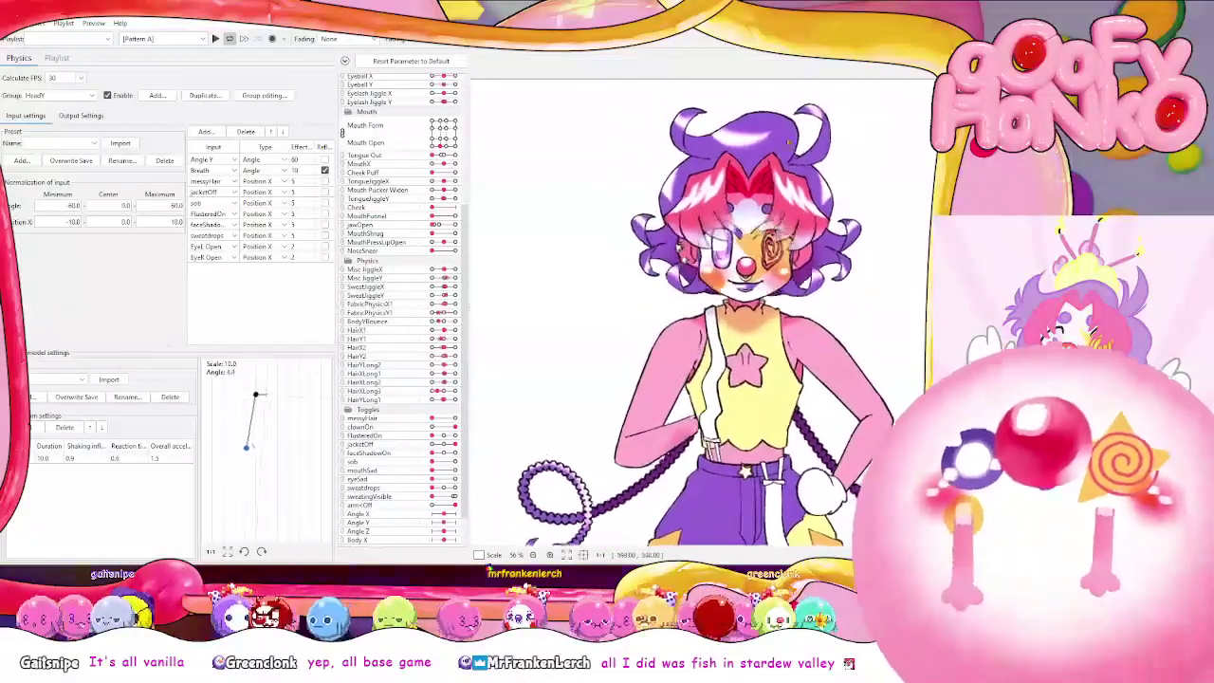
key(alt+Tab)
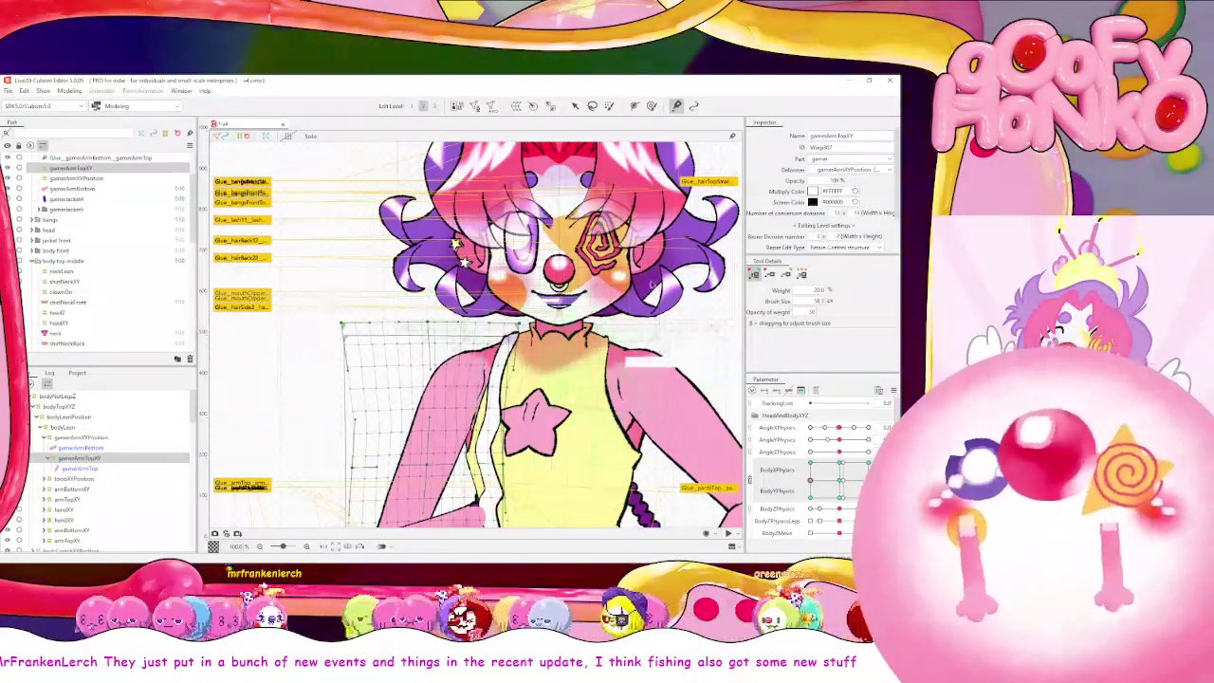
Centre BodyXPhysics and create the warp deformer gamerArmBottomXY around the gamerArmBottom mesh
scroll(556, 327, down, 3)
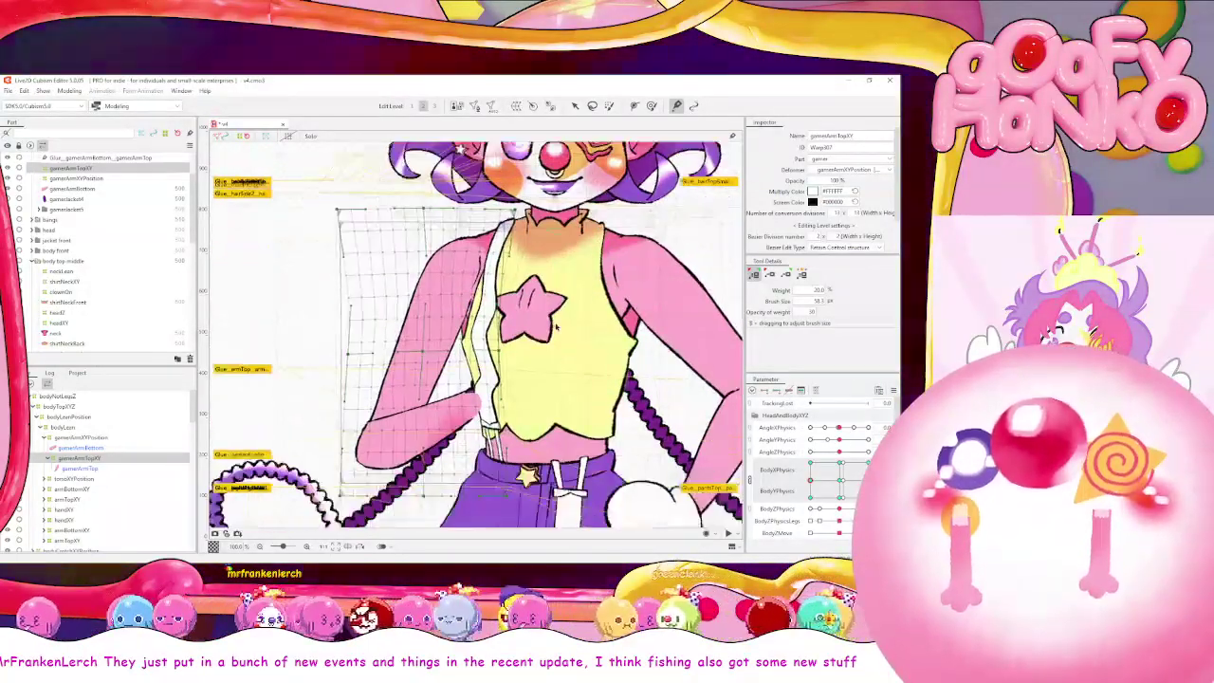
click(81, 437)
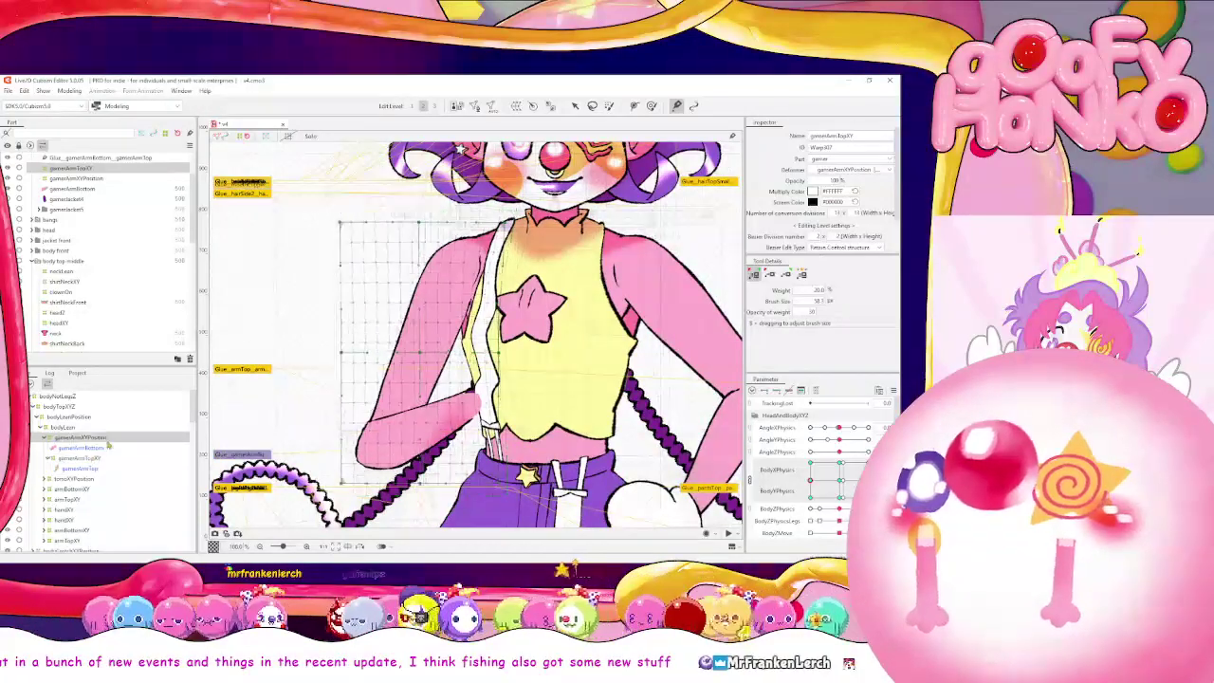
click(95, 457)
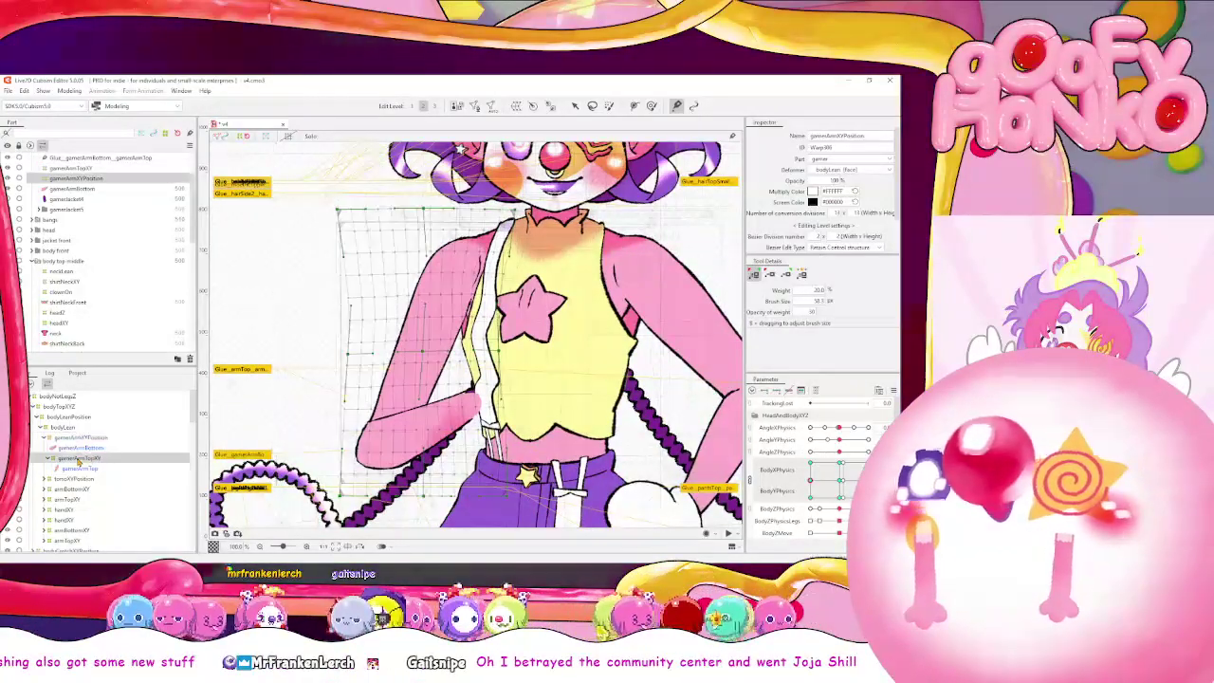
click(95, 448)
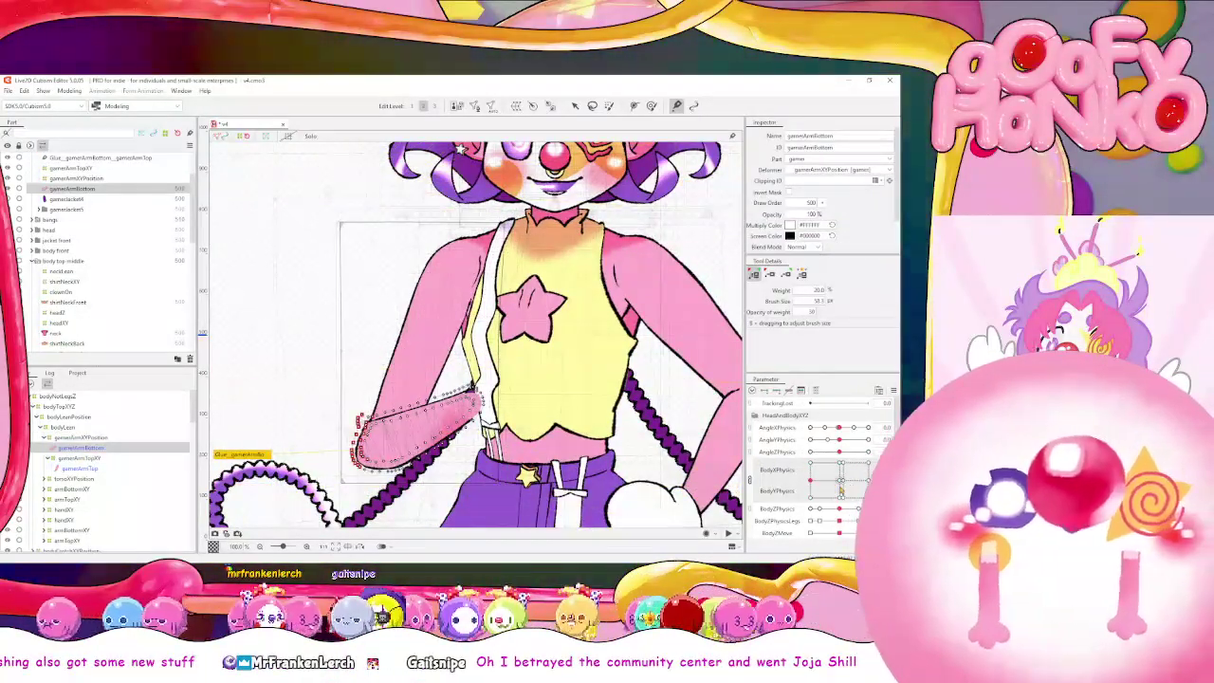
click(842, 481)
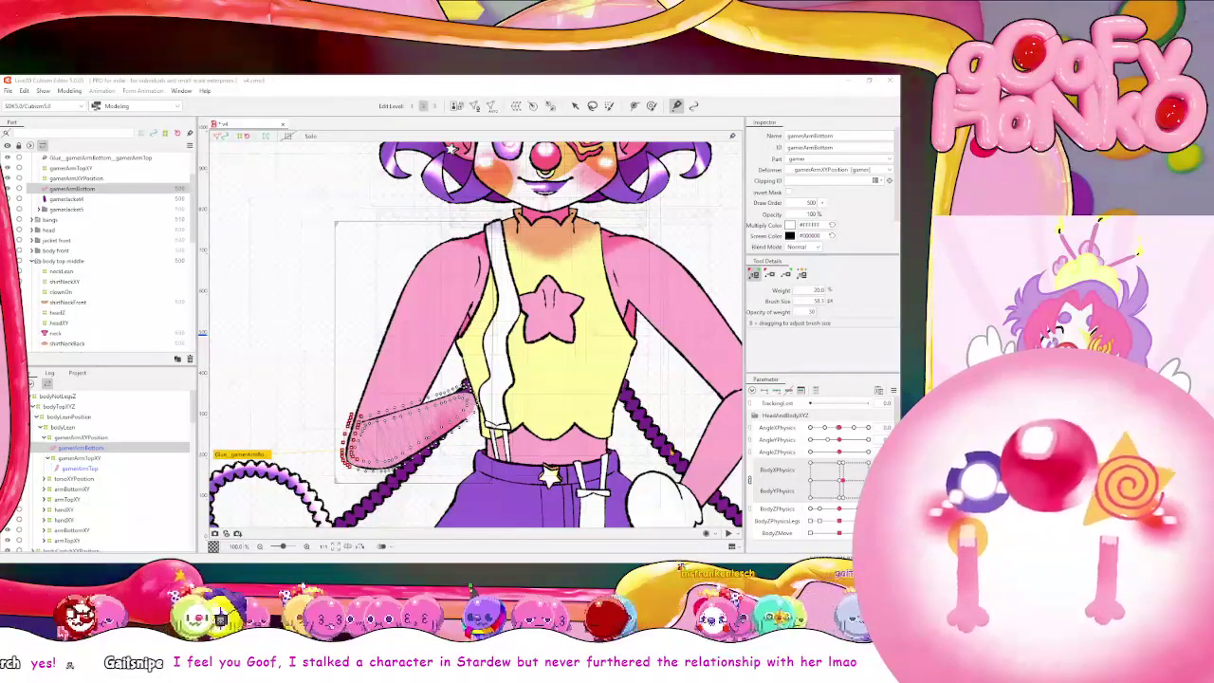
click(71, 458)
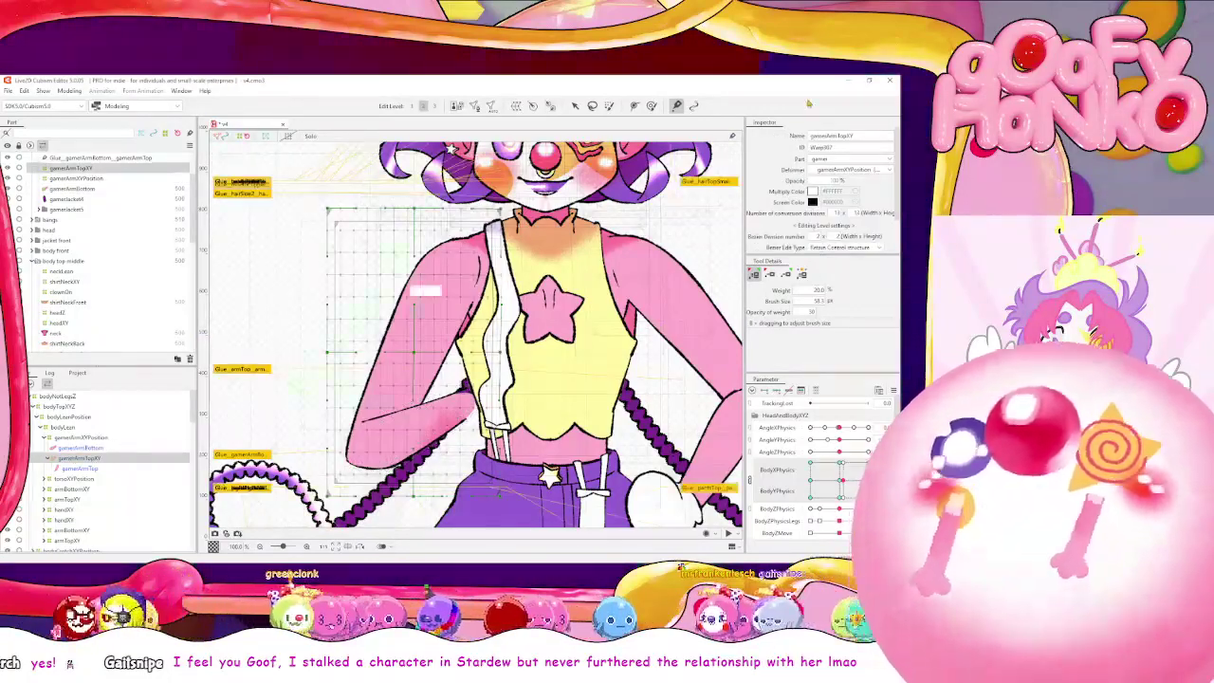
click(102, 448)
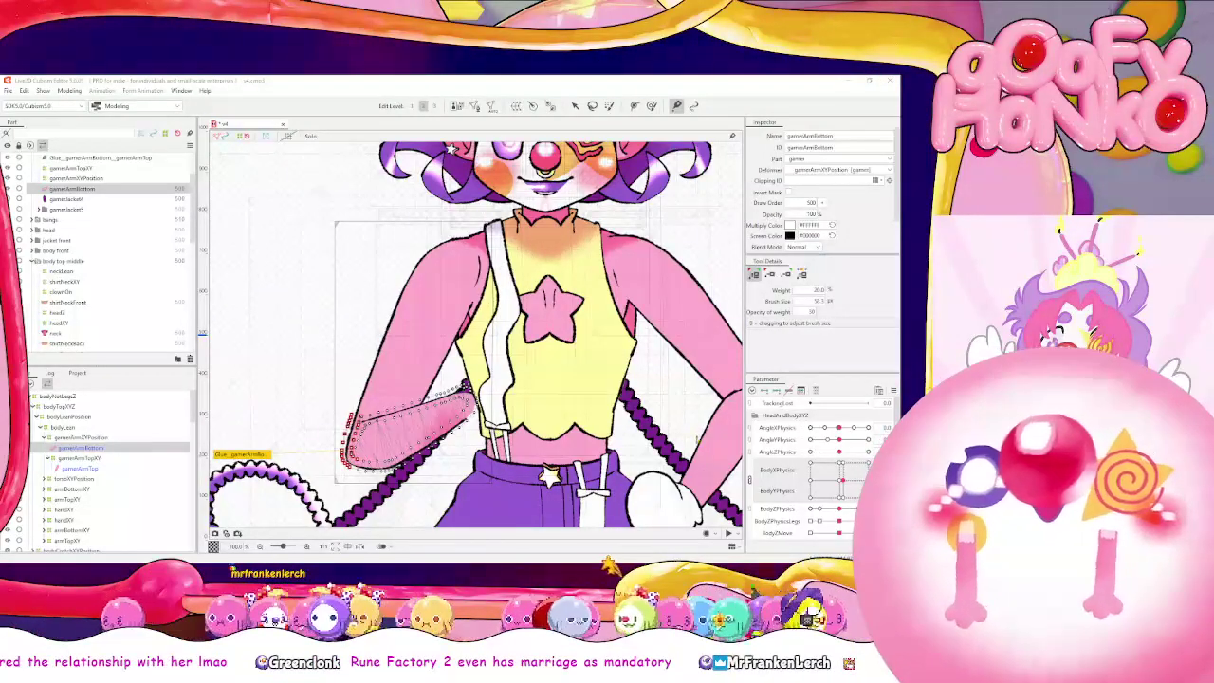
click(634, 448)
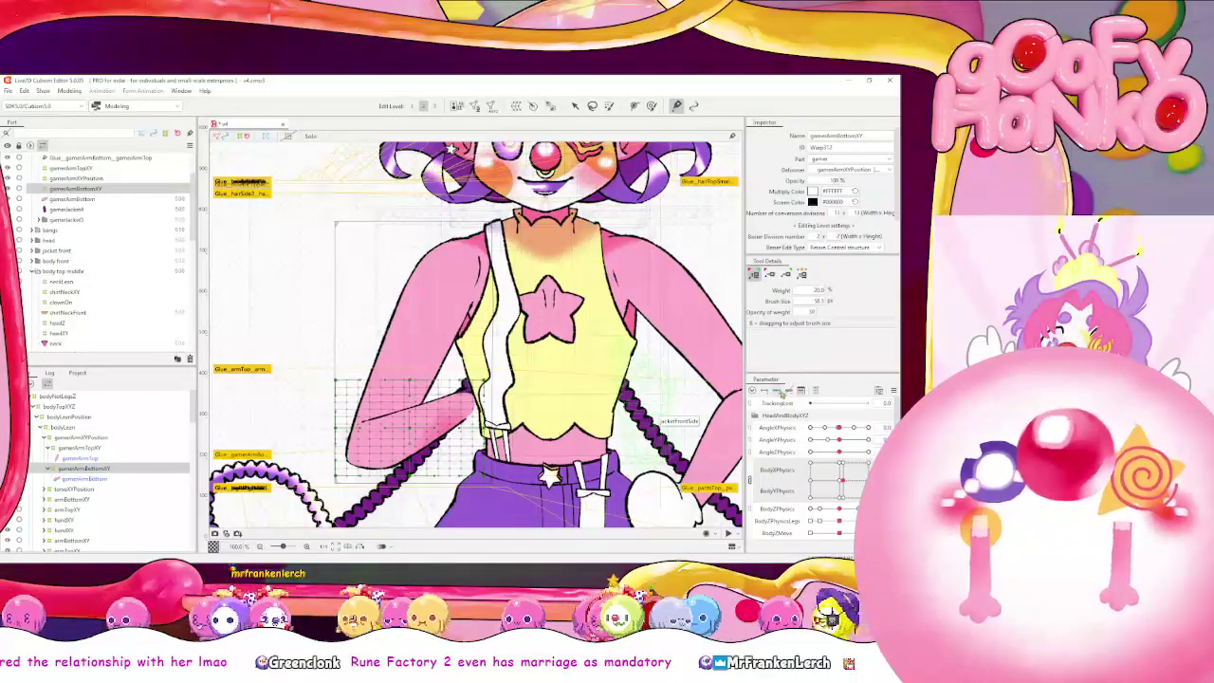
Give gamerArmBottomXY three key points on both BodyXPhysics and BodyYPhysics, and shift it slightly toward the body at minimum BodyXPhysics
click(780, 391)
click(811, 480)
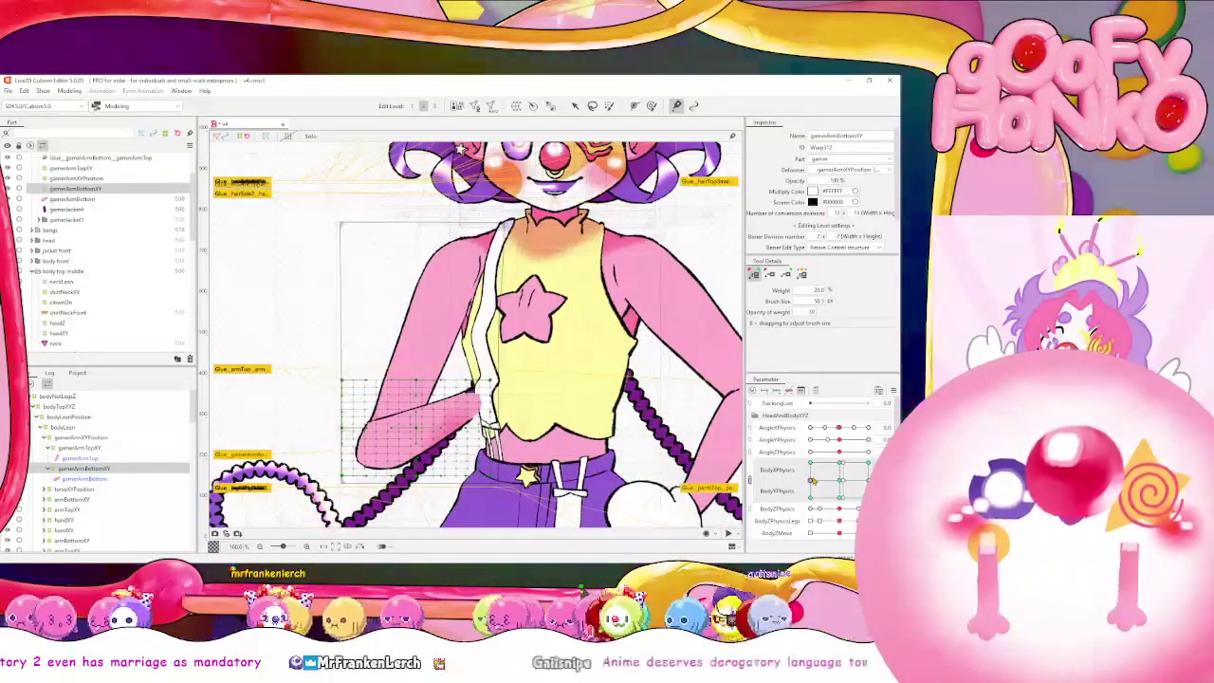
drag(812, 481, 839, 481)
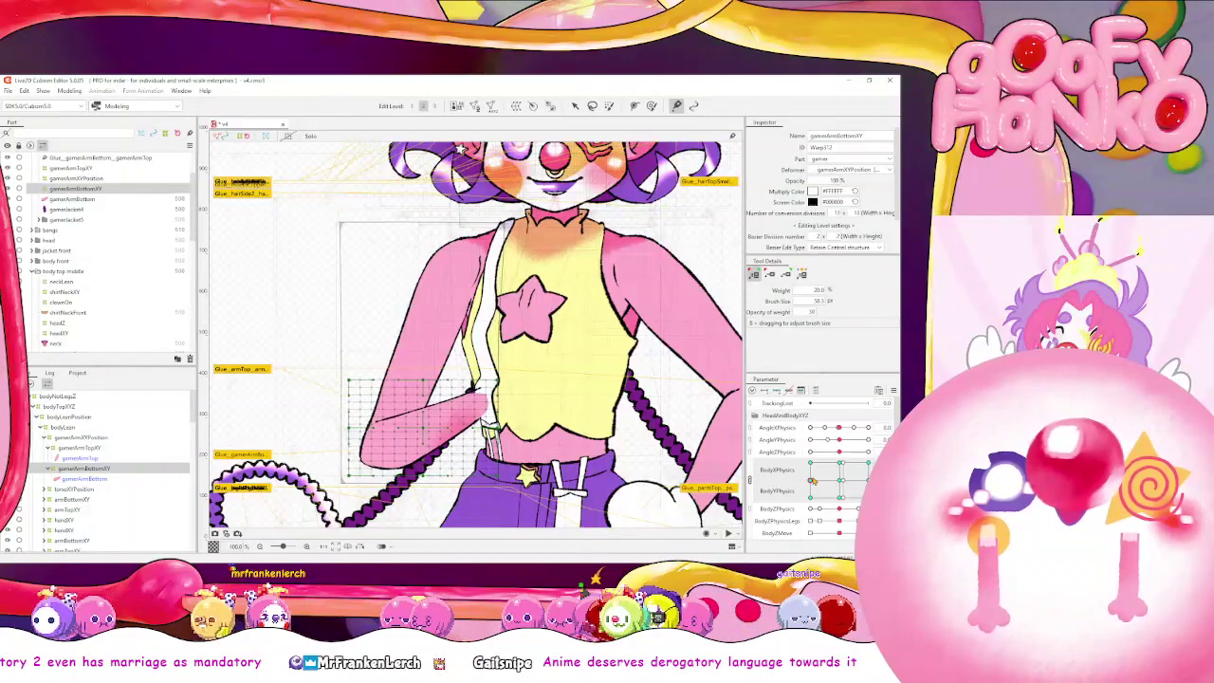
click(839, 481)
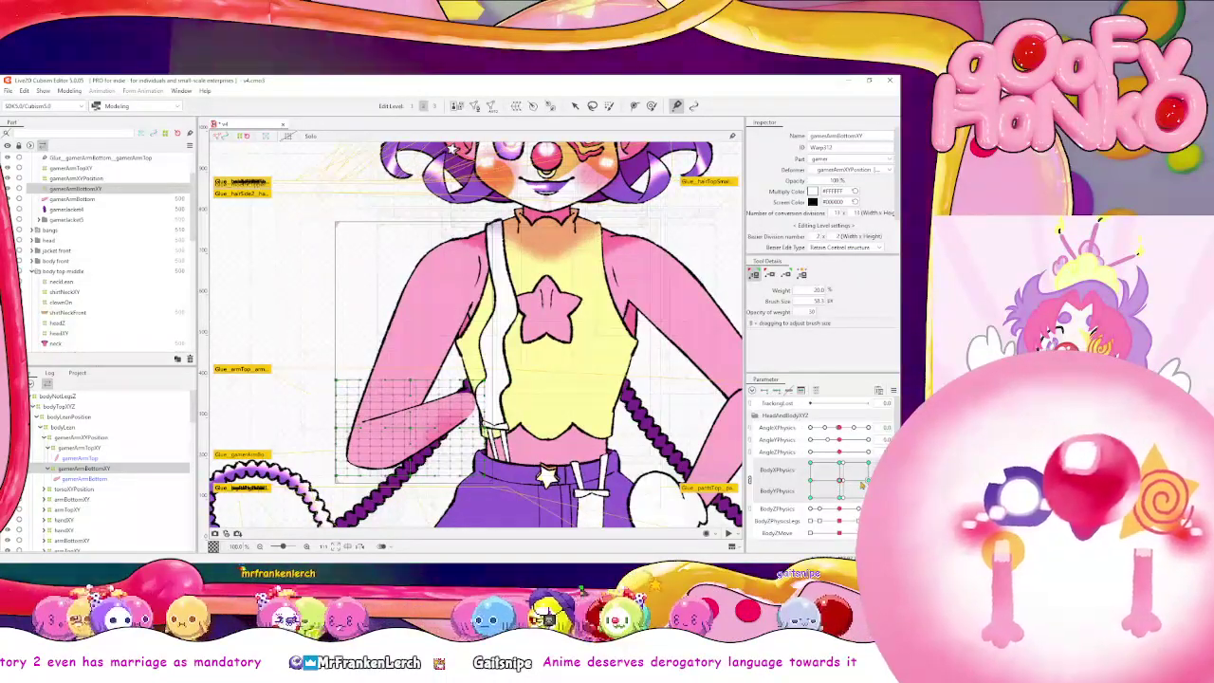
click(867, 480)
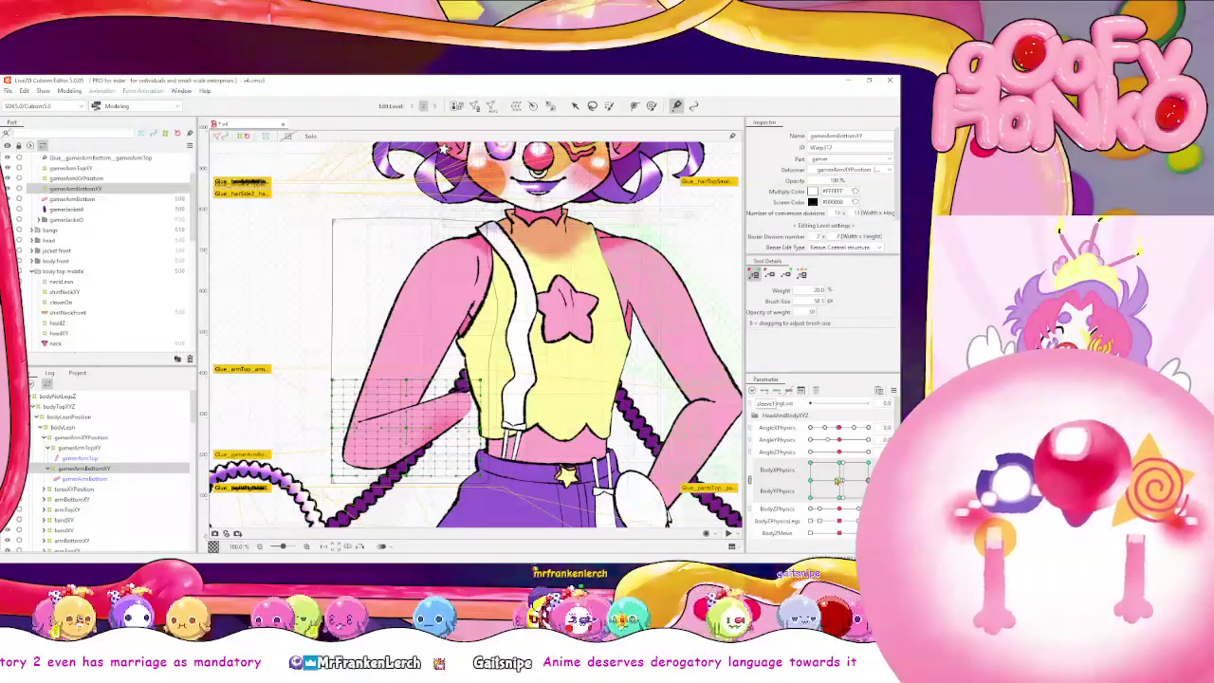
drag(838, 481, 839, 463)
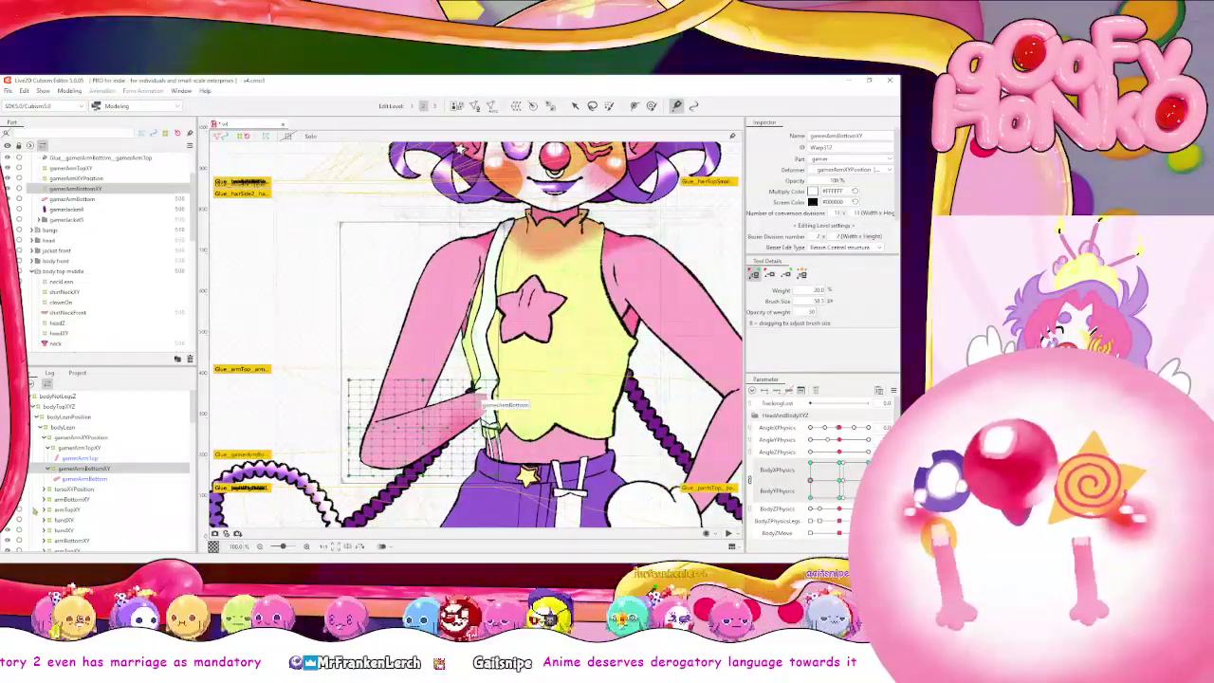
At minimum BodyXPhysics, narrow gamerArmBottomXY from its body-side edge to shorten the forearm, and nudge it slightly back toward the body
click(112, 479)
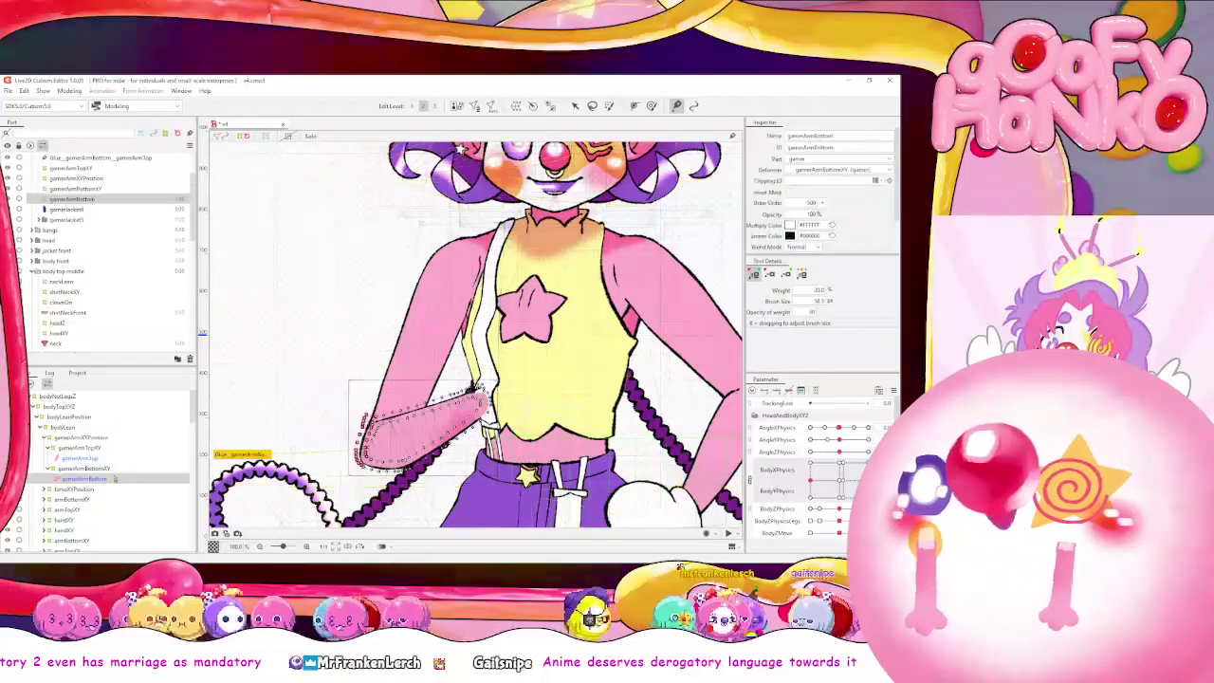
click(112, 468)
key(v)
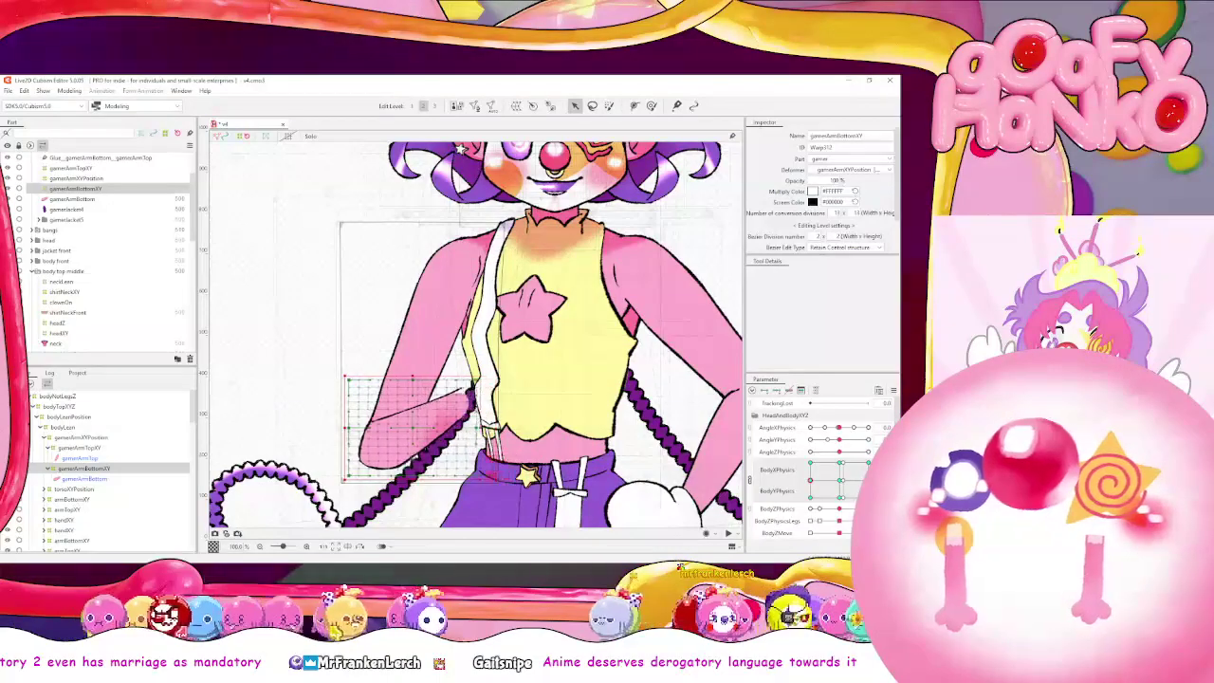
drag(479, 428, 447, 453)
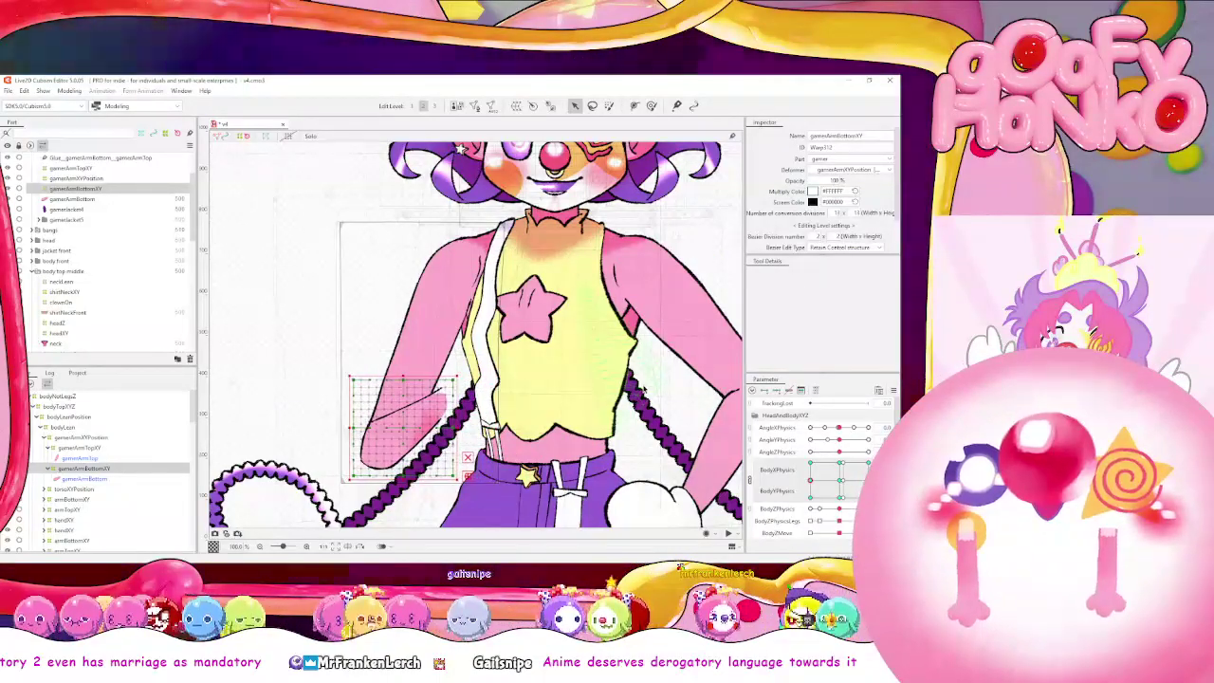
key(Right)
key(Right)
key(Right)
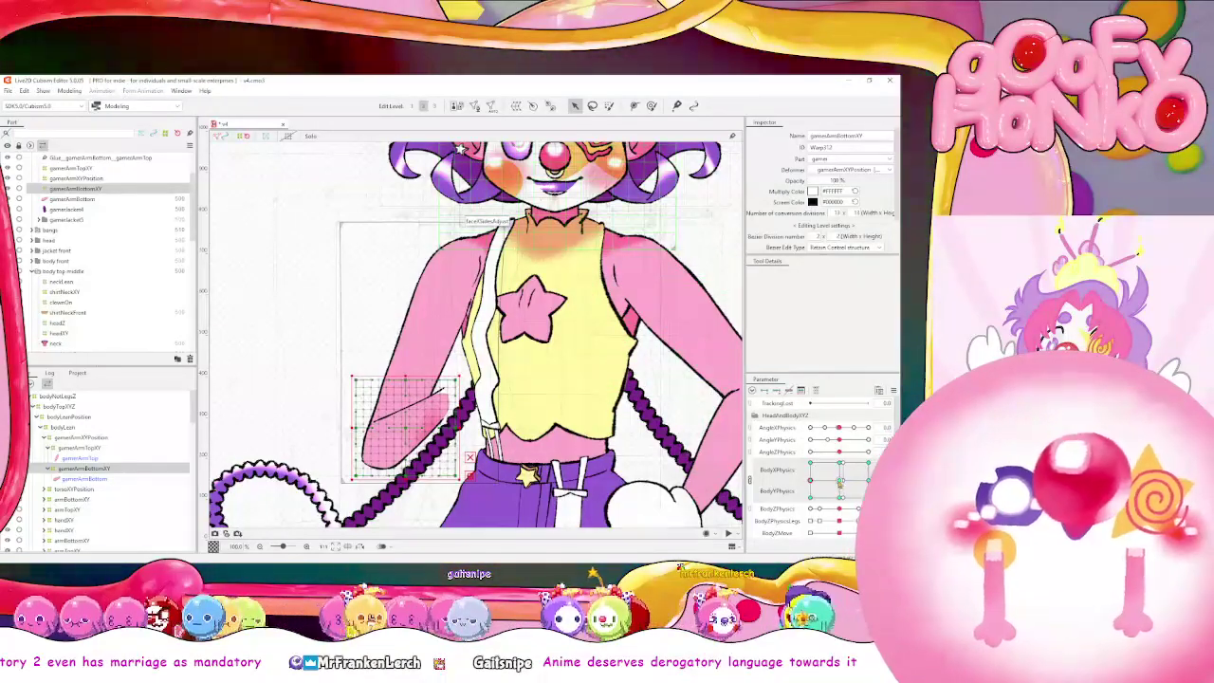
Unlink BodyXPhysics from BodyYPhysics and widen gamerArmBottomXY across the torso at maximum BodyXPhysics
click(839, 479)
click(750, 480)
drag(838, 464, 669, 518)
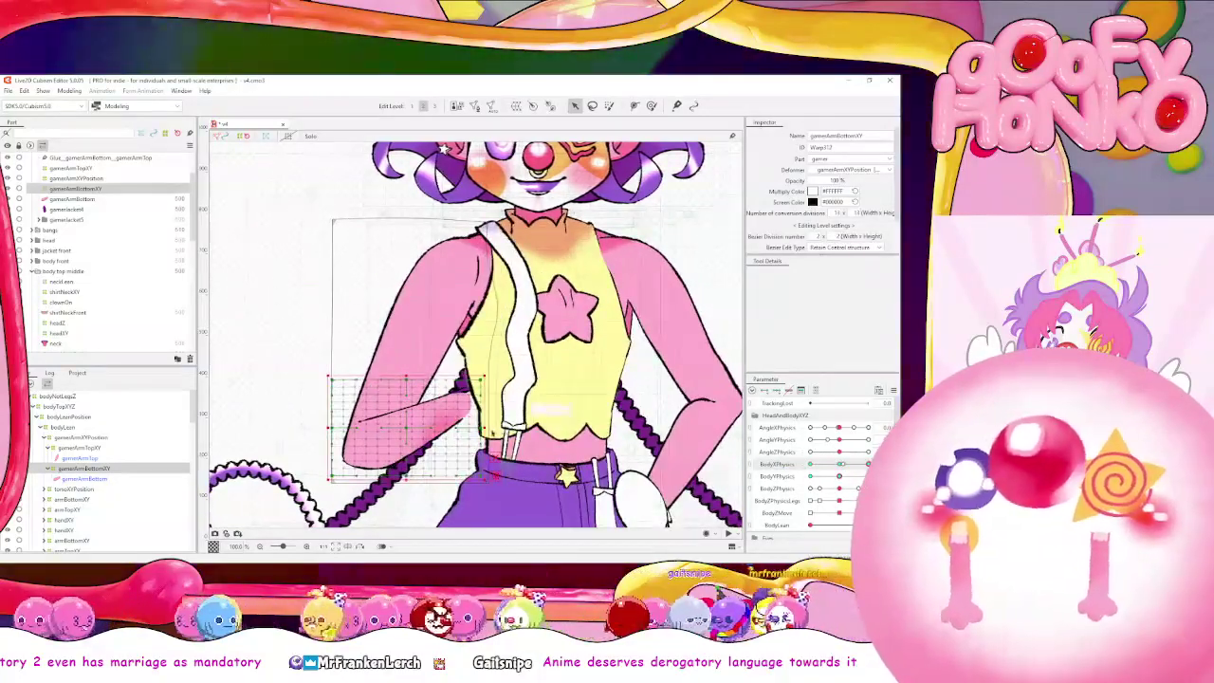
drag(485, 429, 520, 427)
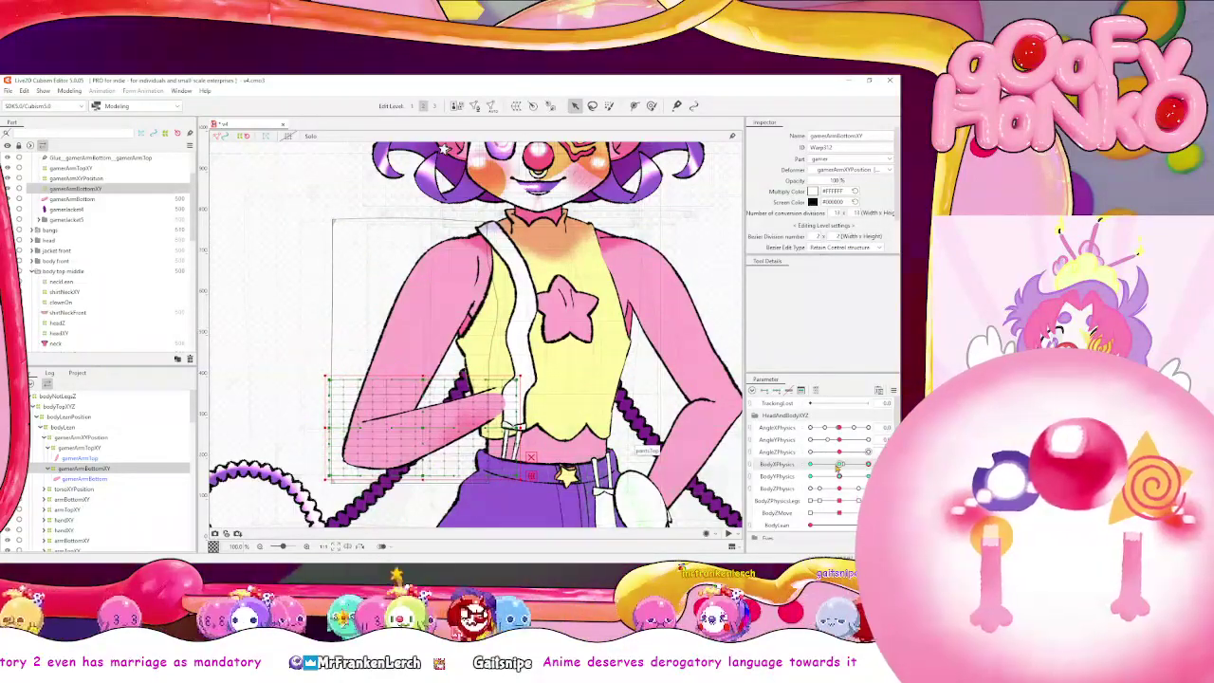
Centre BodyXPhysics, shift gamerArmBottomXY slightly away from the body at minimum BodyYPhysics, and try enlarging it from its inner upper corner
mouse_move(837, 464)
mouse_down()
mouse_move(823, 465)
mouse_move(861, 465)
mouse_move(826, 479)
mouse_move(839, 477)
mouse_up()
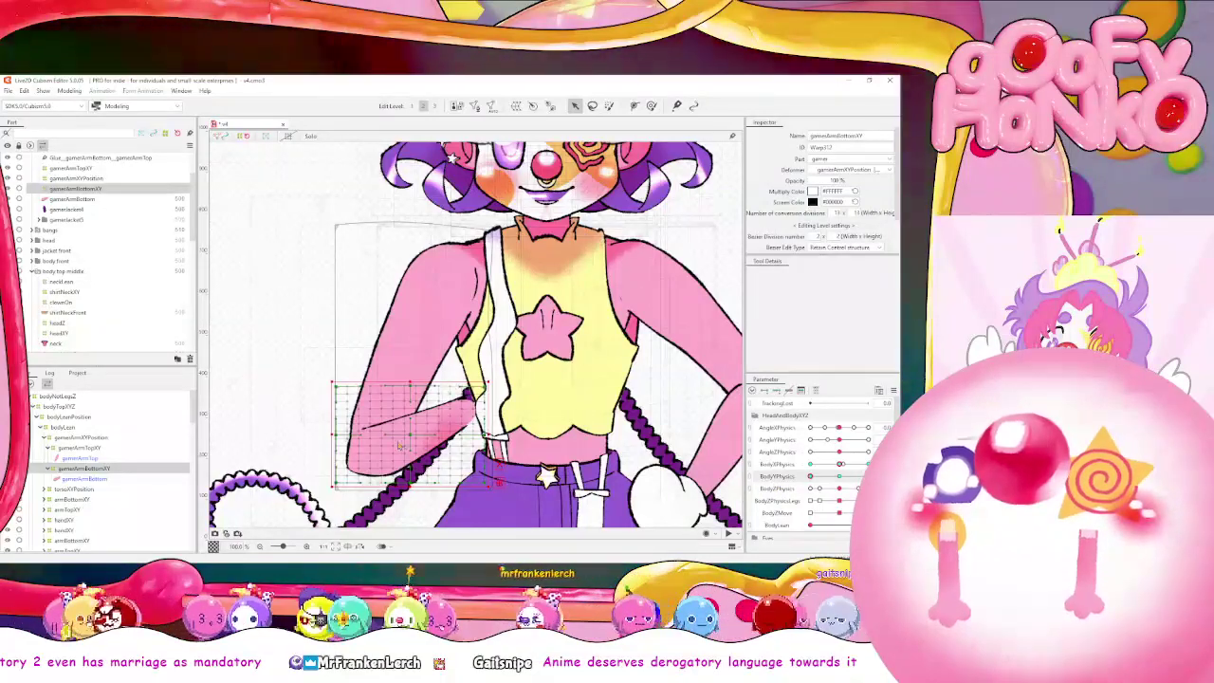
drag(429, 428, 426, 428)
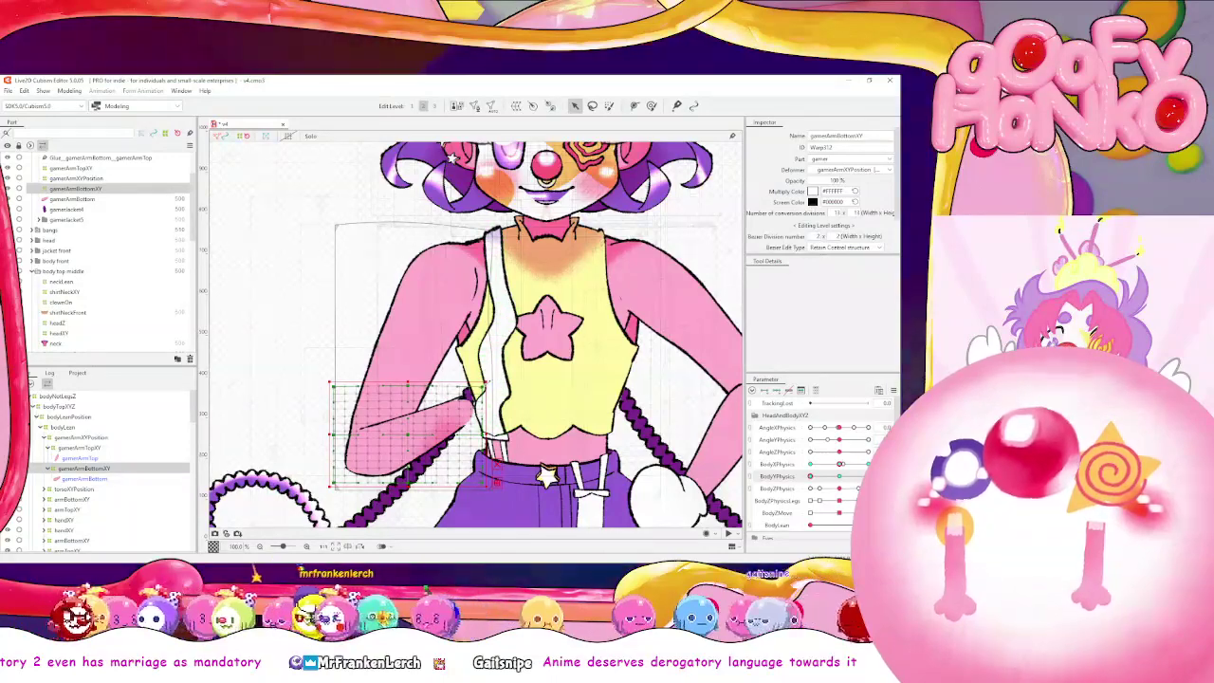
drag(485, 385, 504, 377)
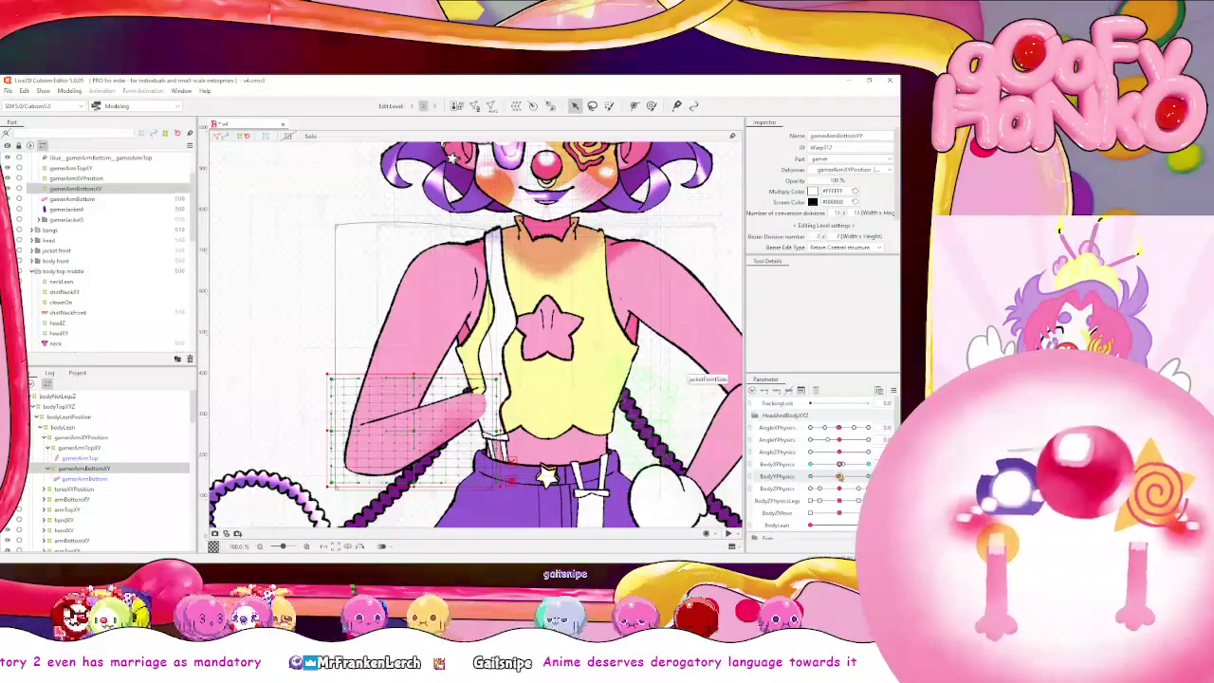
drag(839, 476, 803, 483)
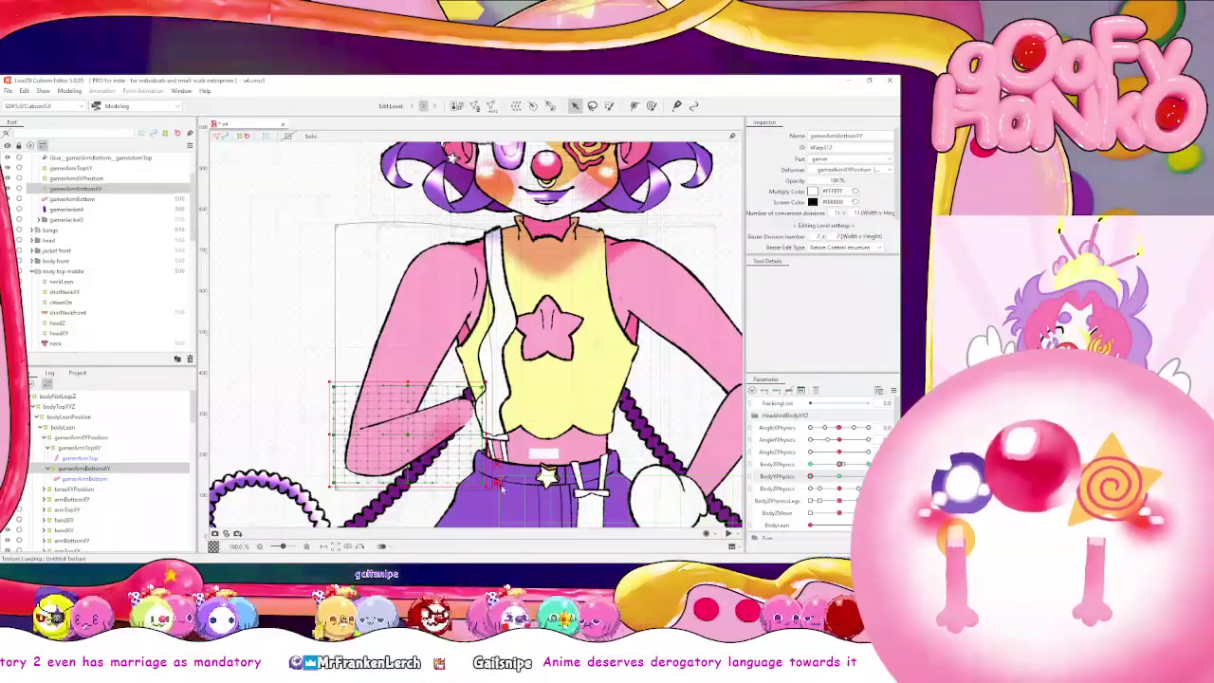
Try raising the body-side end of gamerArmBottomXY at minimum BodyYPhysics with a temporary Free transform, and compare it with the centred pose
click(549, 105)
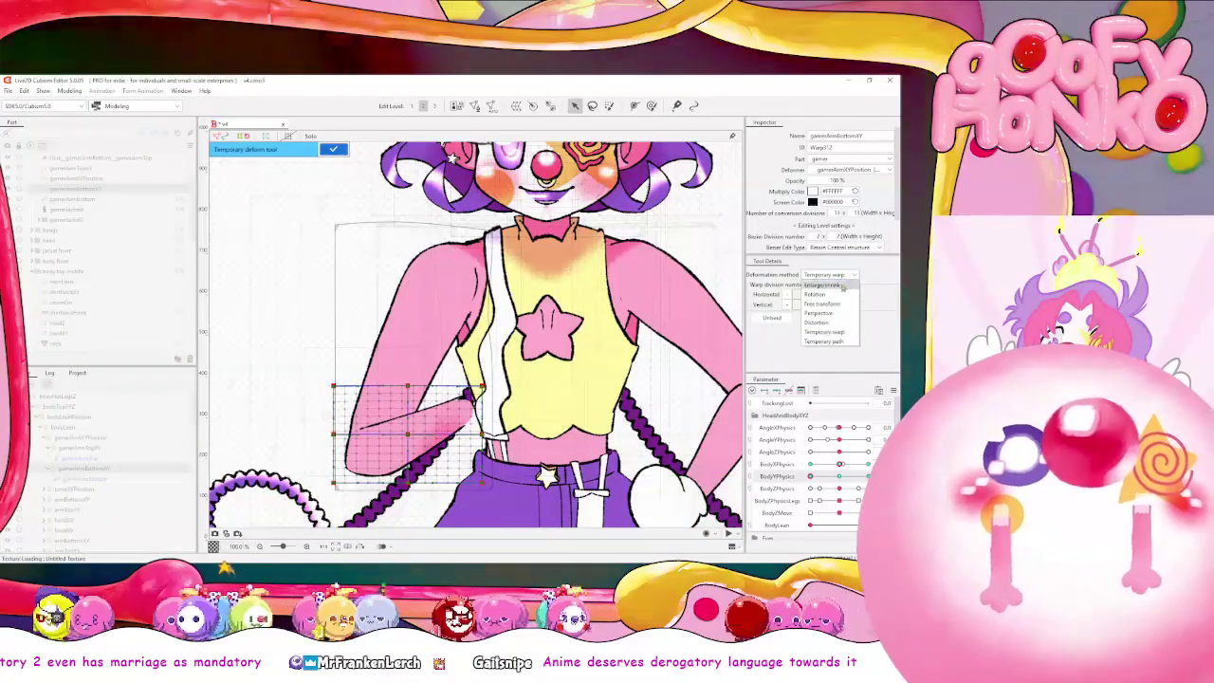
click(833, 275)
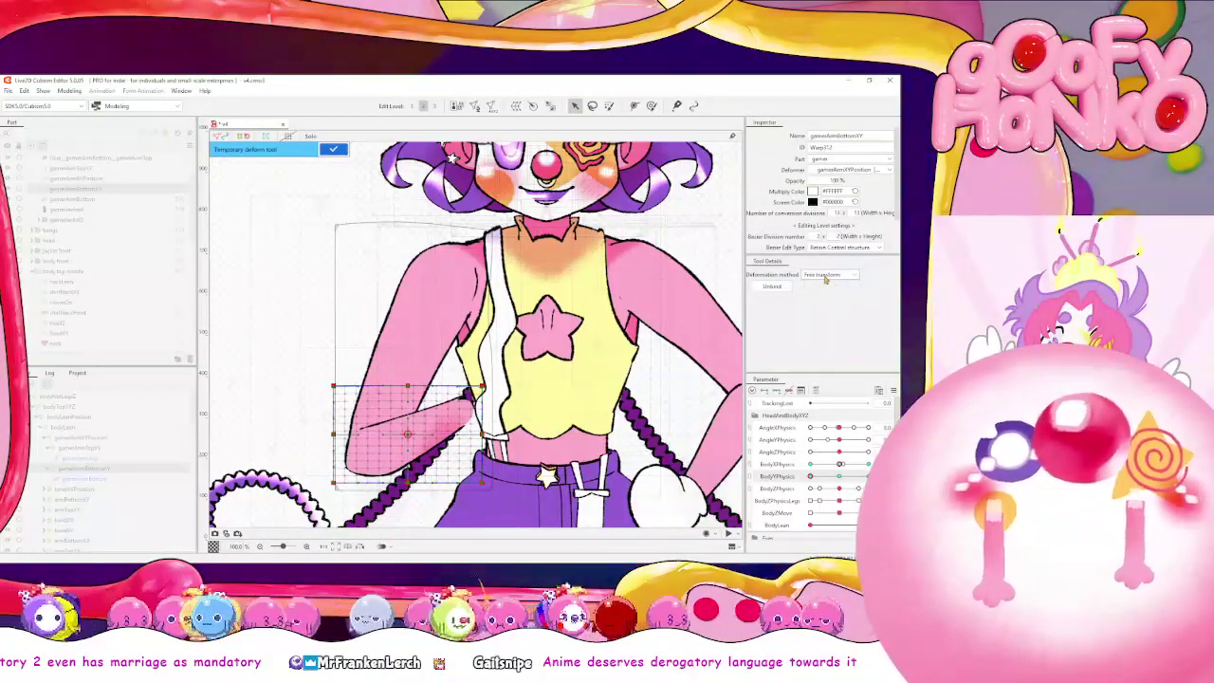
drag(482, 387, 498, 359)
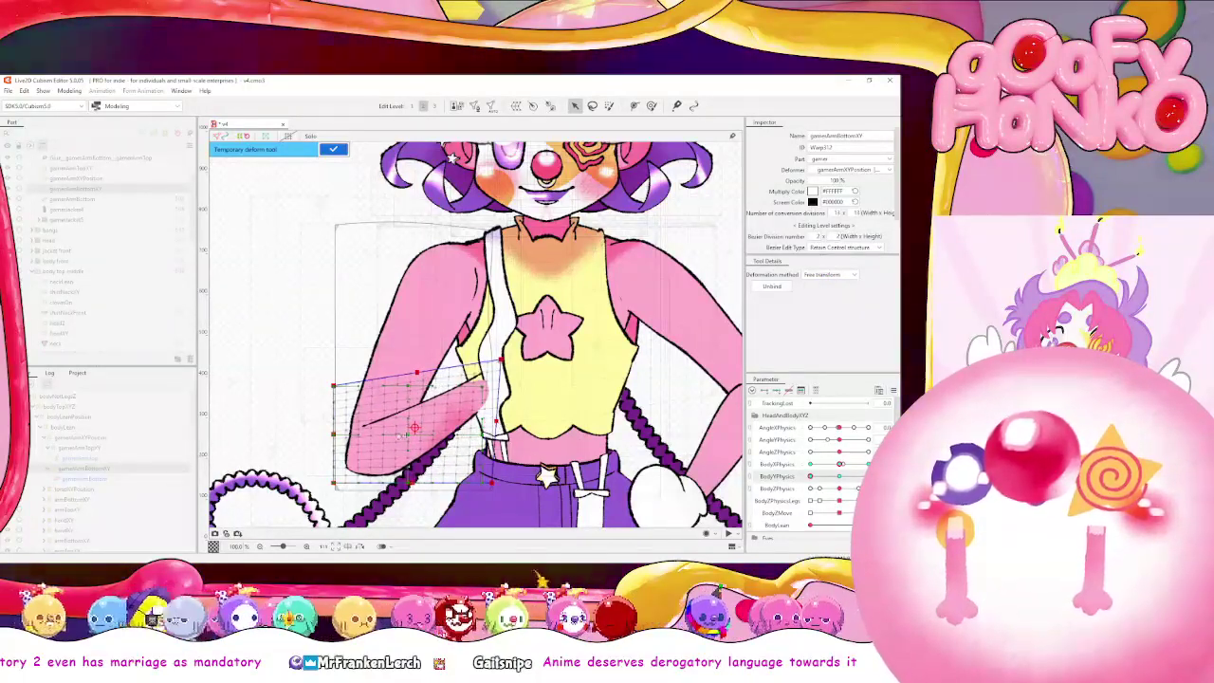
click(332, 150)
mouse_move(825, 477)
mouse_down()
mouse_move(839, 477)
mouse_move(810, 478)
mouse_move(839, 478)
mouse_move(803, 481)
mouse_up()
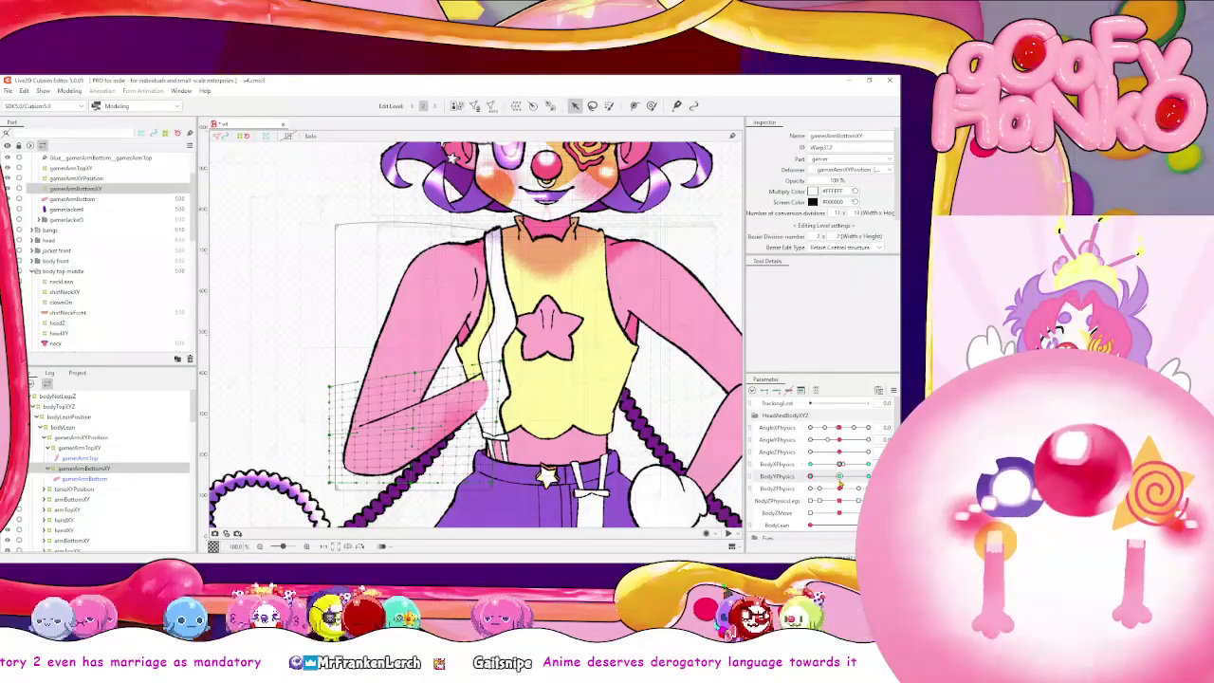
click(839, 478)
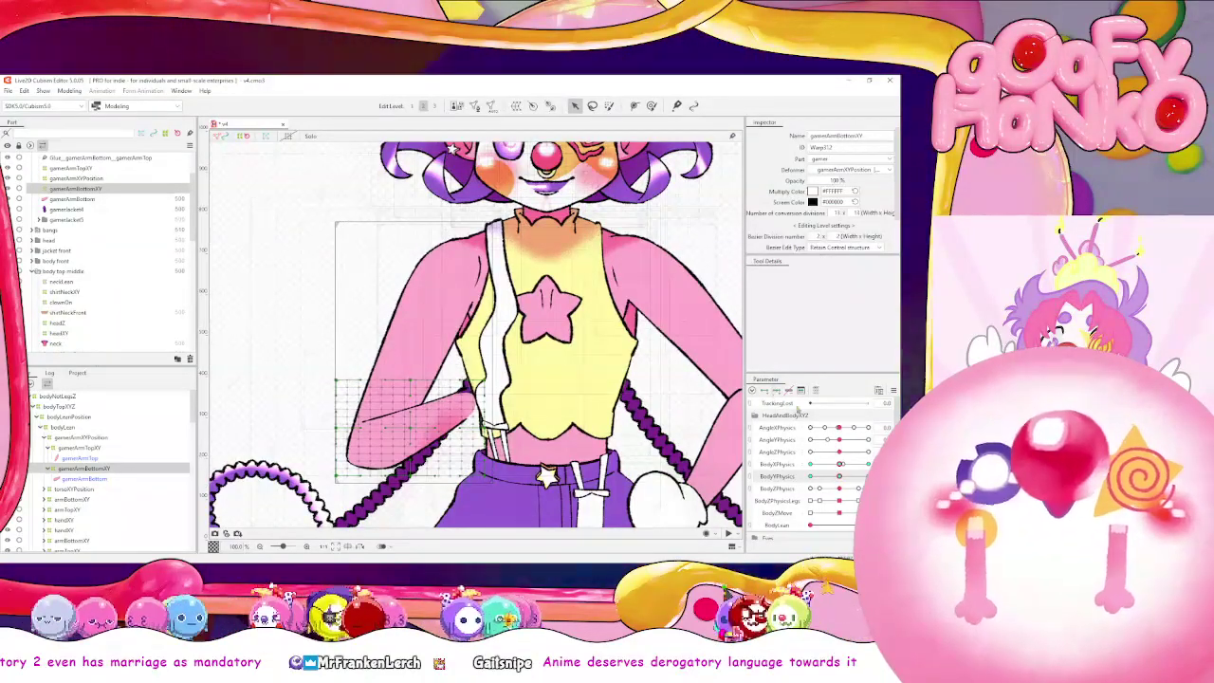
drag(839, 476, 786, 482)
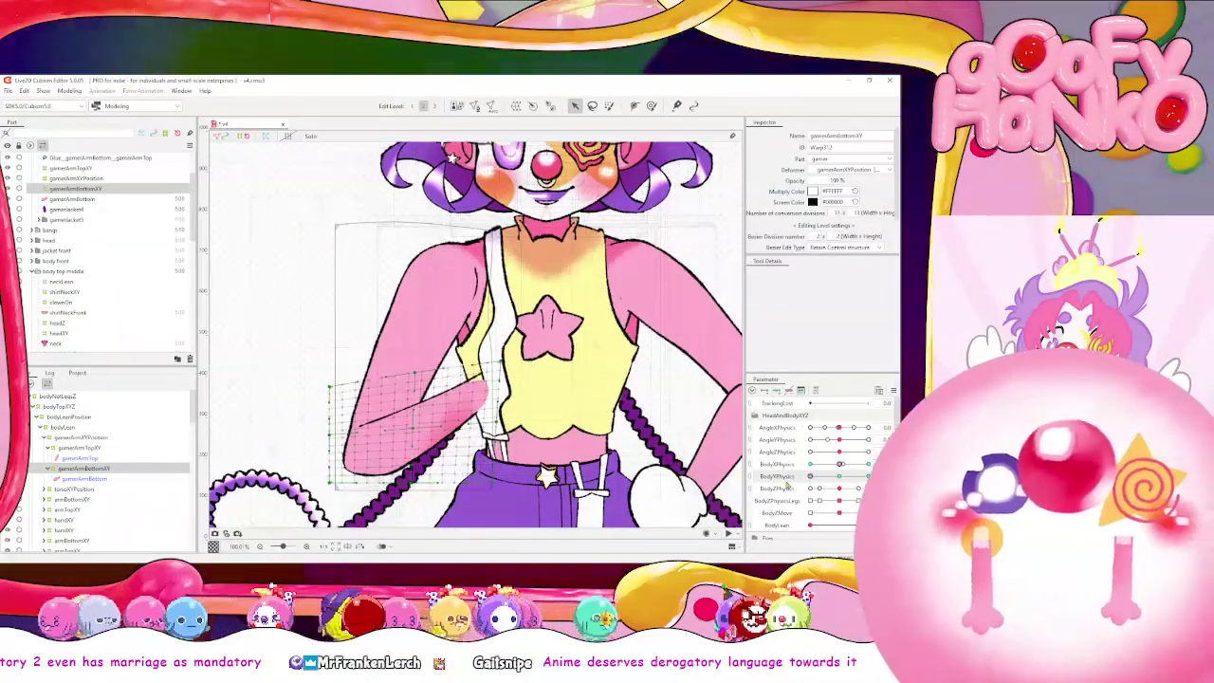
Remove the angled deformation from gamerArmBottomXY at minimum BodyYPhysics, recentre the parameter, and link BodyXPhysics with BodyYPhysics
right_click(797, 485)
click(786, 391)
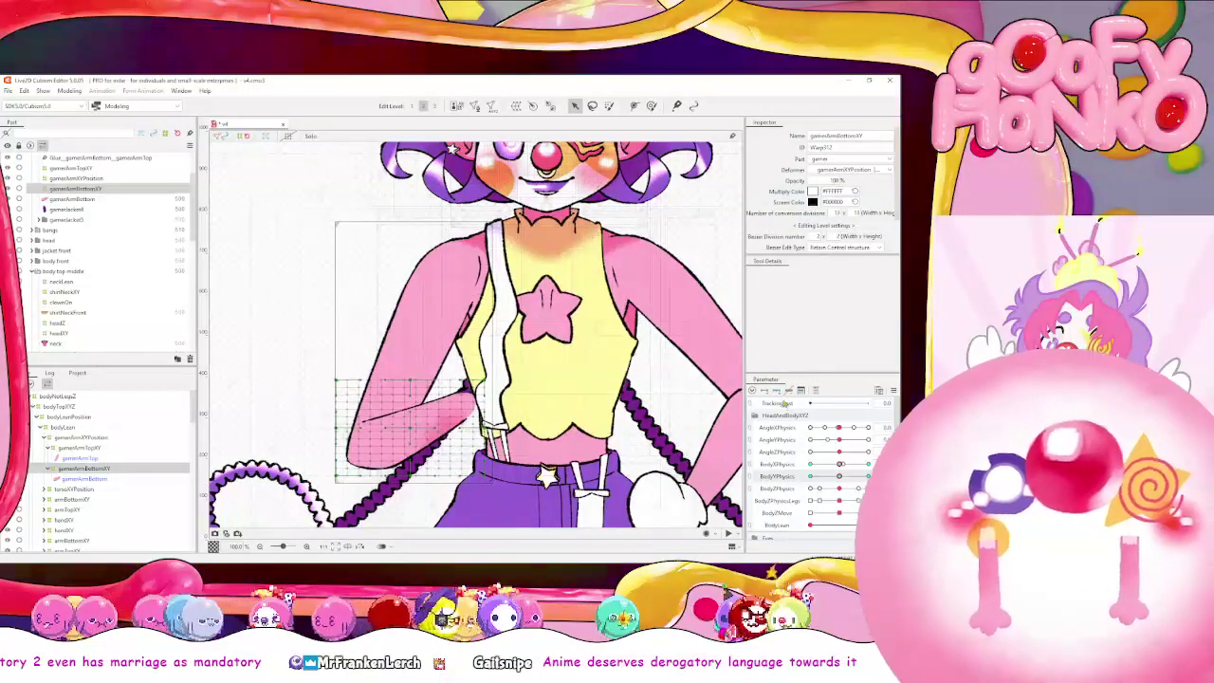
drag(839, 475, 809, 477)
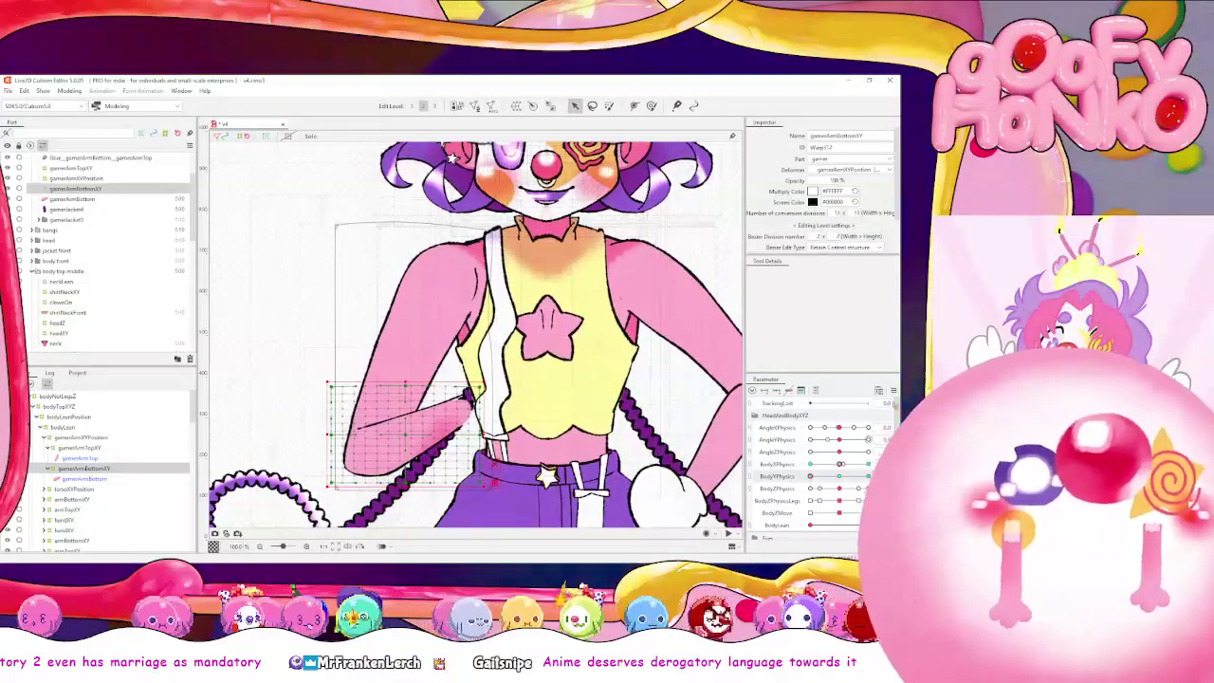
click(839, 476)
click(750, 469)
mouse_move(841, 479)
mouse_down()
mouse_move(810, 463)
mouse_move(867, 463)
mouse_move(811, 474)
mouse_move(866, 474)
mouse_move(810, 474)
mouse_move(822, 478)
mouse_move(813, 492)
mouse_move(835, 464)
mouse_move(865, 488)
mouse_move(838, 483)
mouse_up()
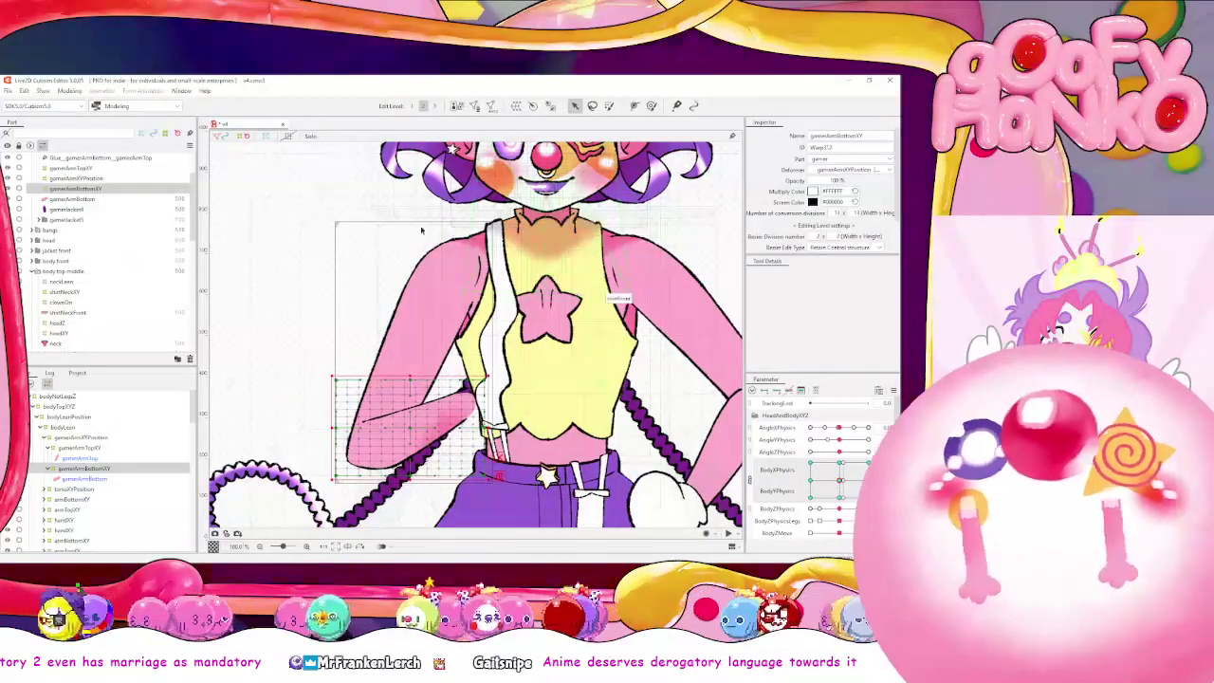
Open the physics settings, examine the forearm's movement with the body in the preview, and return to the modeling view
scroll(556, 330, down, 2)
scroll(557, 326, down, 1)
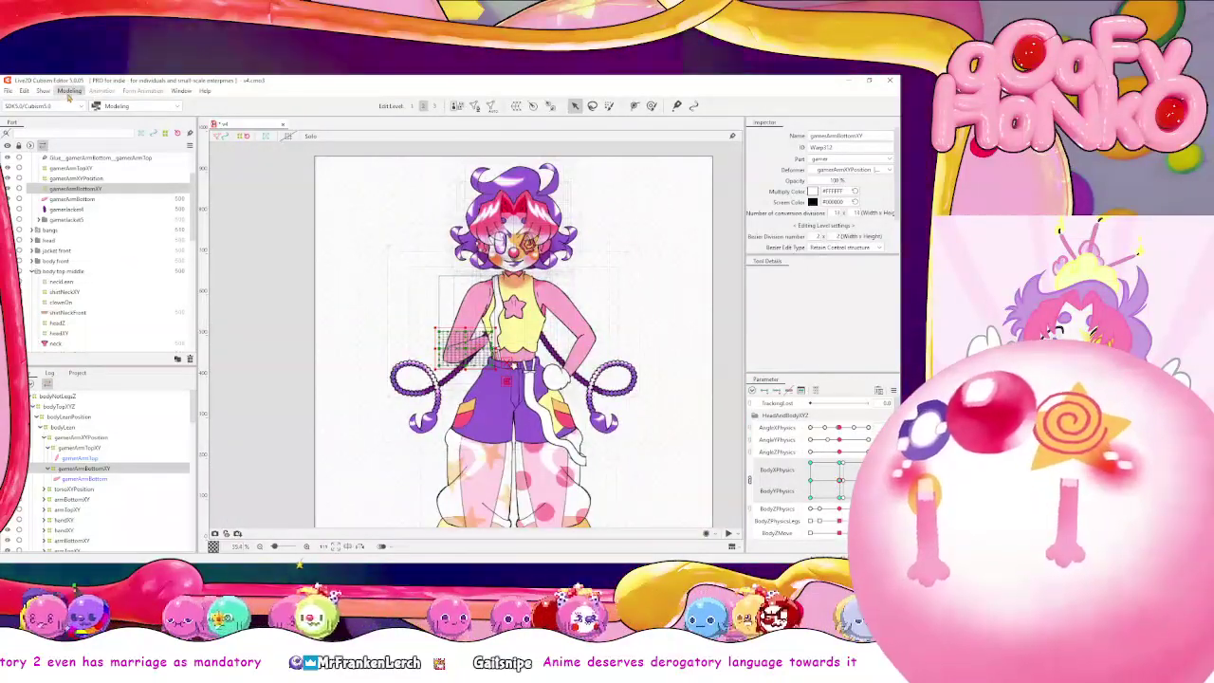
click(69, 91)
click(126, 286)
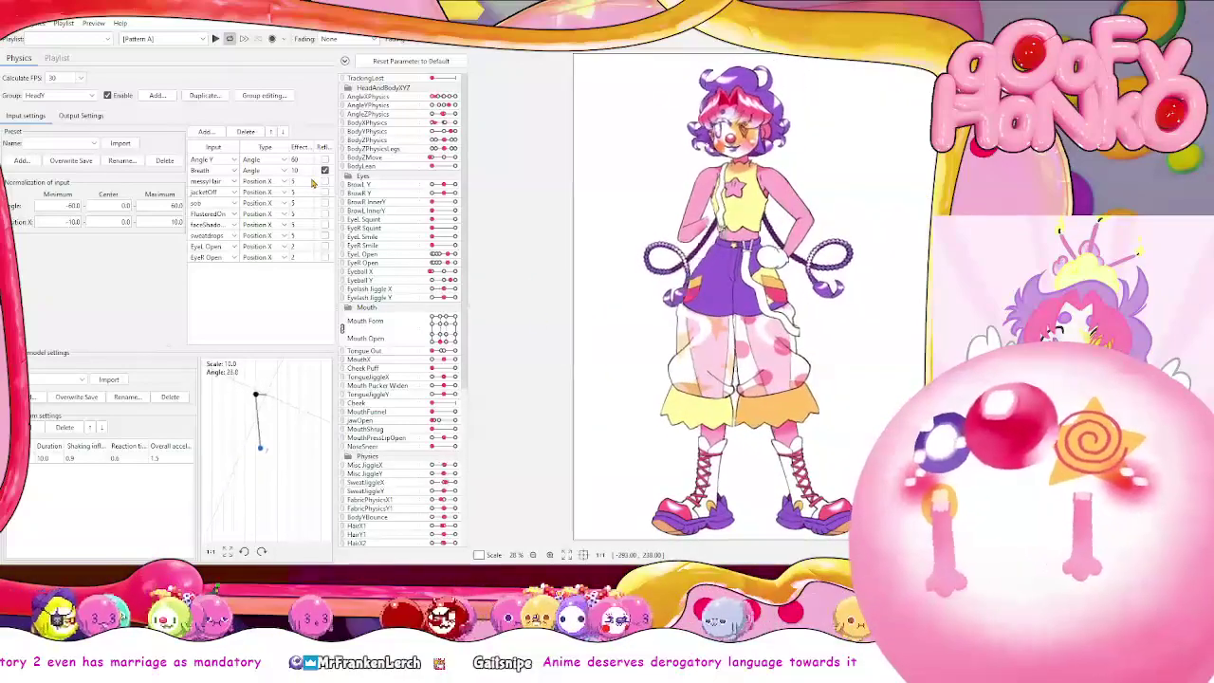
scroll(740, 157, up, 3)
scroll(737, 161, up, 2)
scroll(737, 161, down, 3)
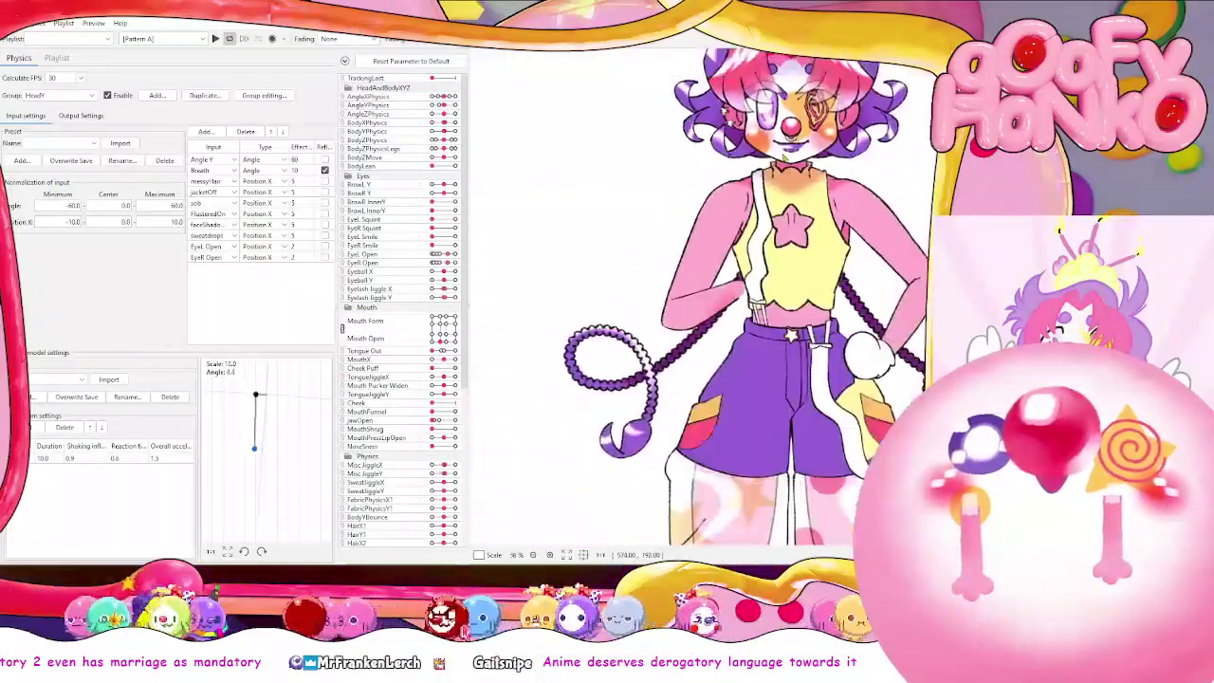
scroll(917, 239, up, 2)
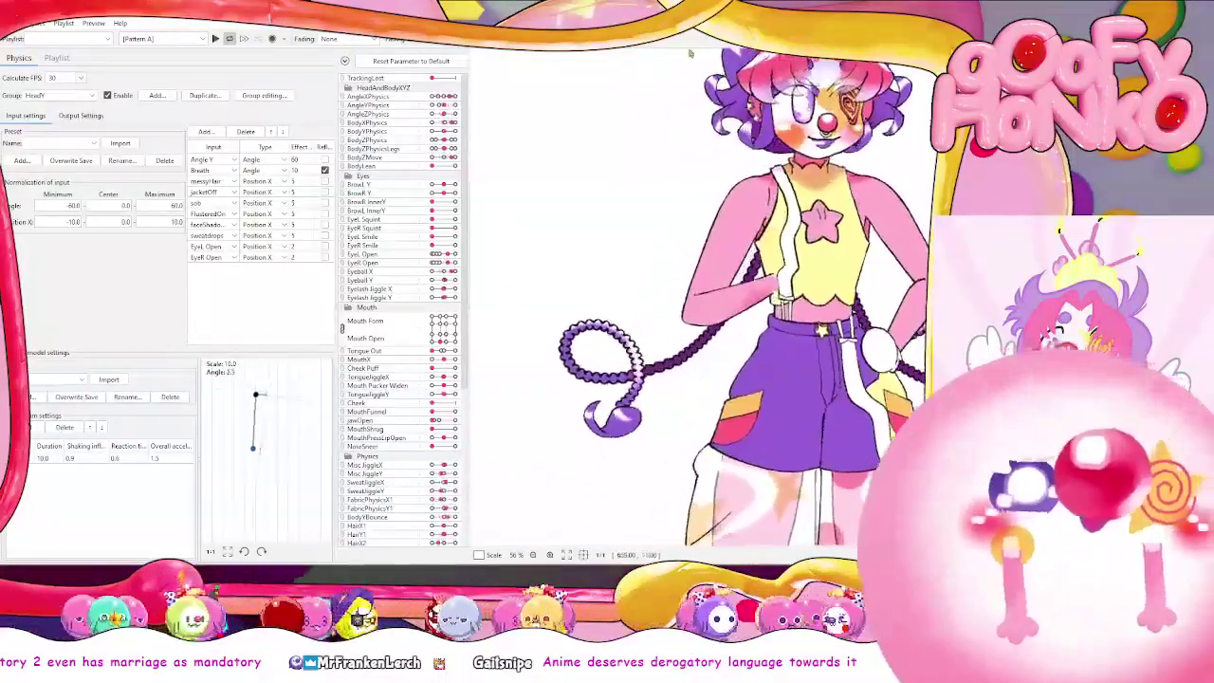
click(889, 80)
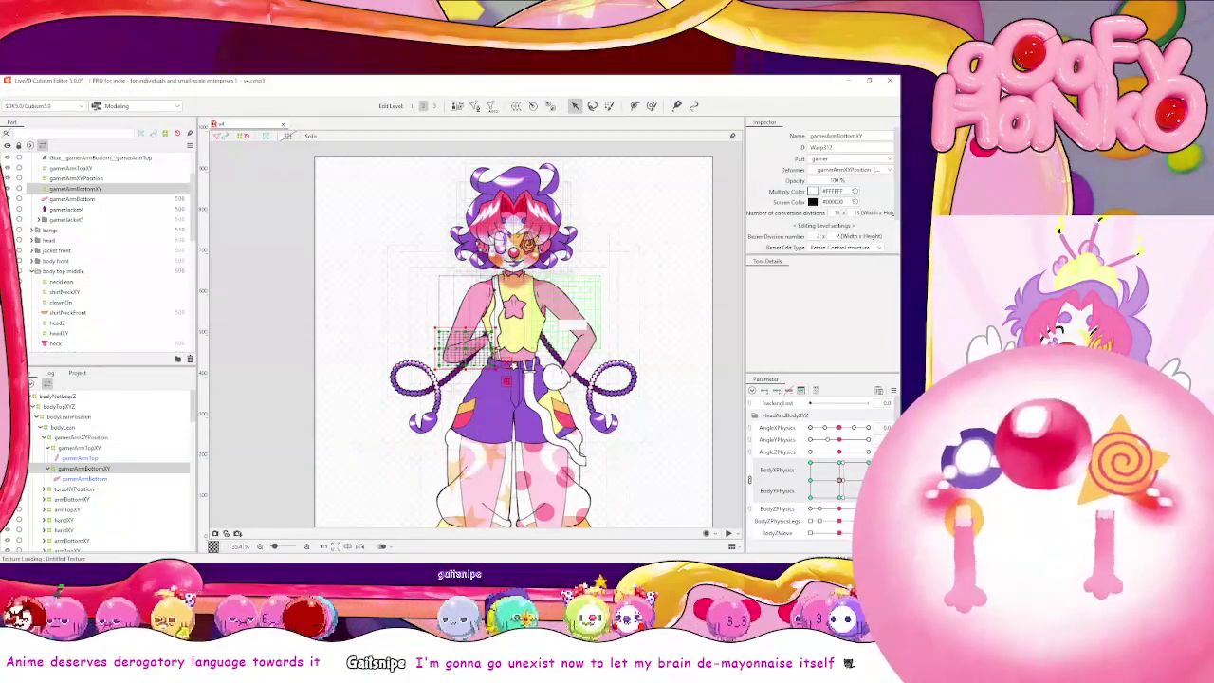
Make the gamerHandPad folder inside the gamer part visible and check the hand and controller artwork up close
scroll(69, 193, up, 2)
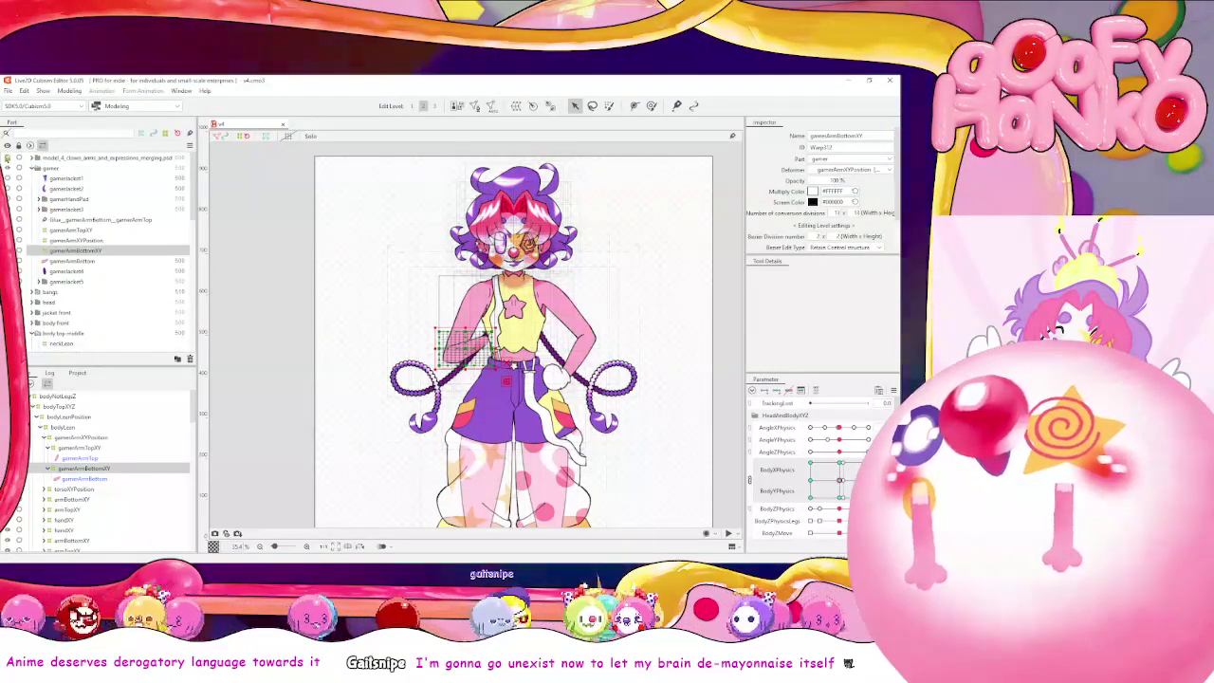
click(32, 157)
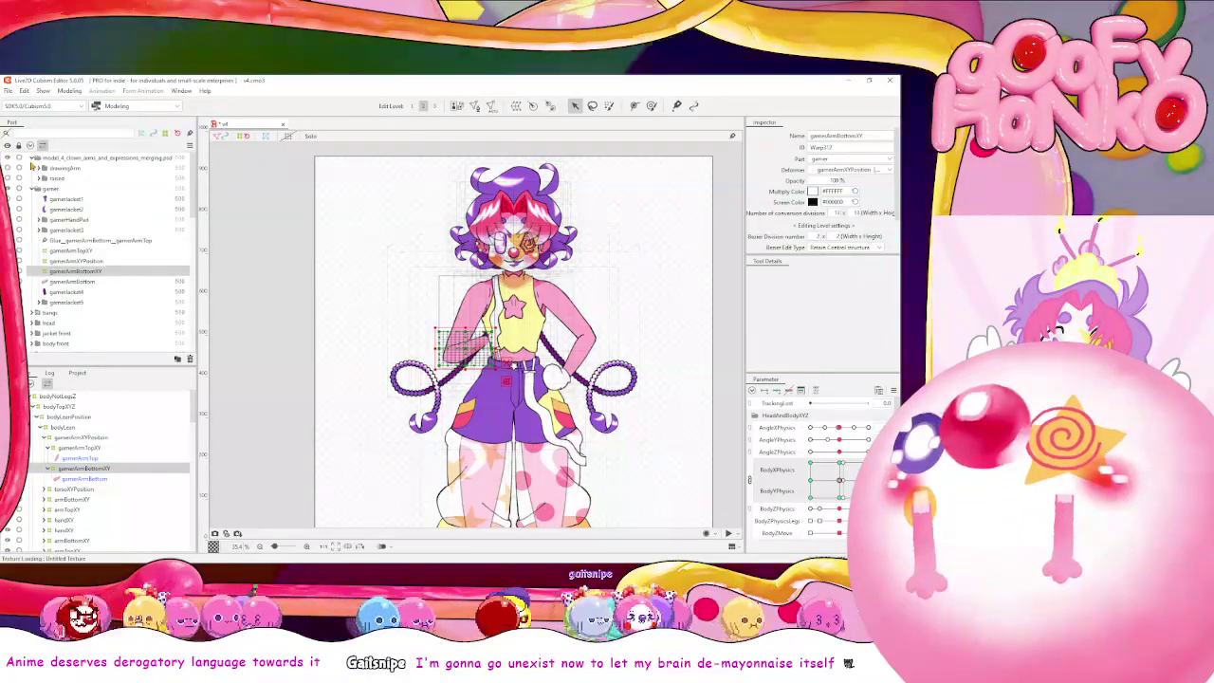
click(32, 158)
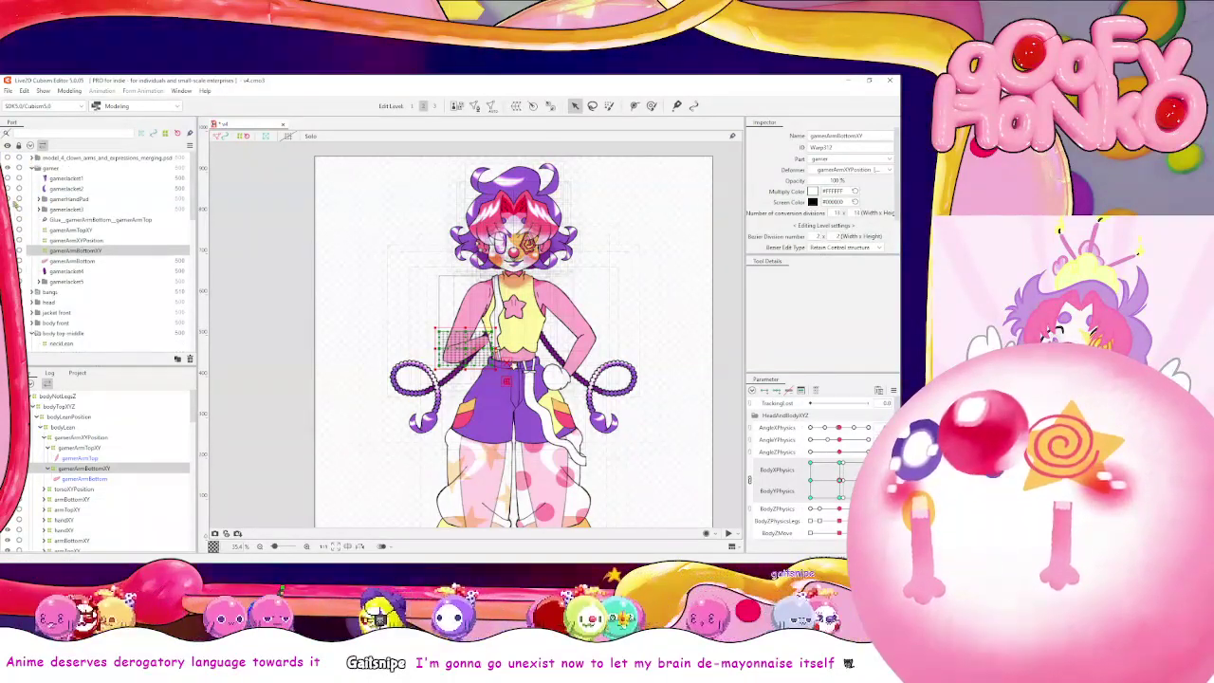
click(7, 198)
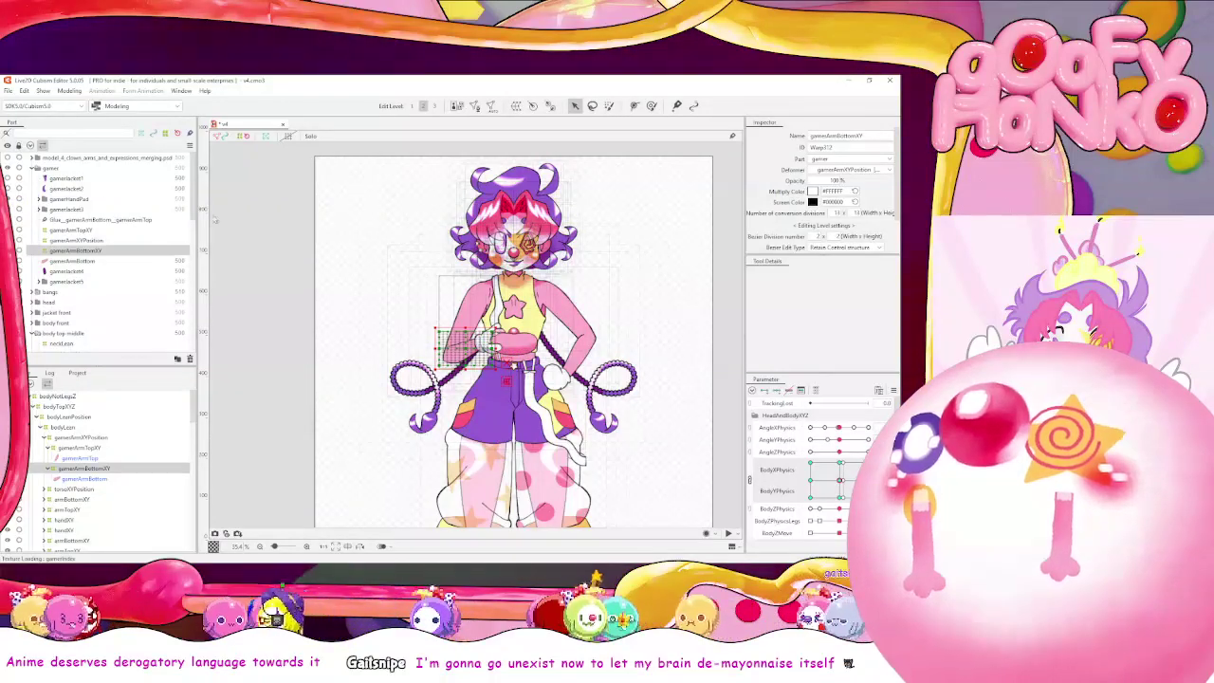
scroll(498, 321, up, 5)
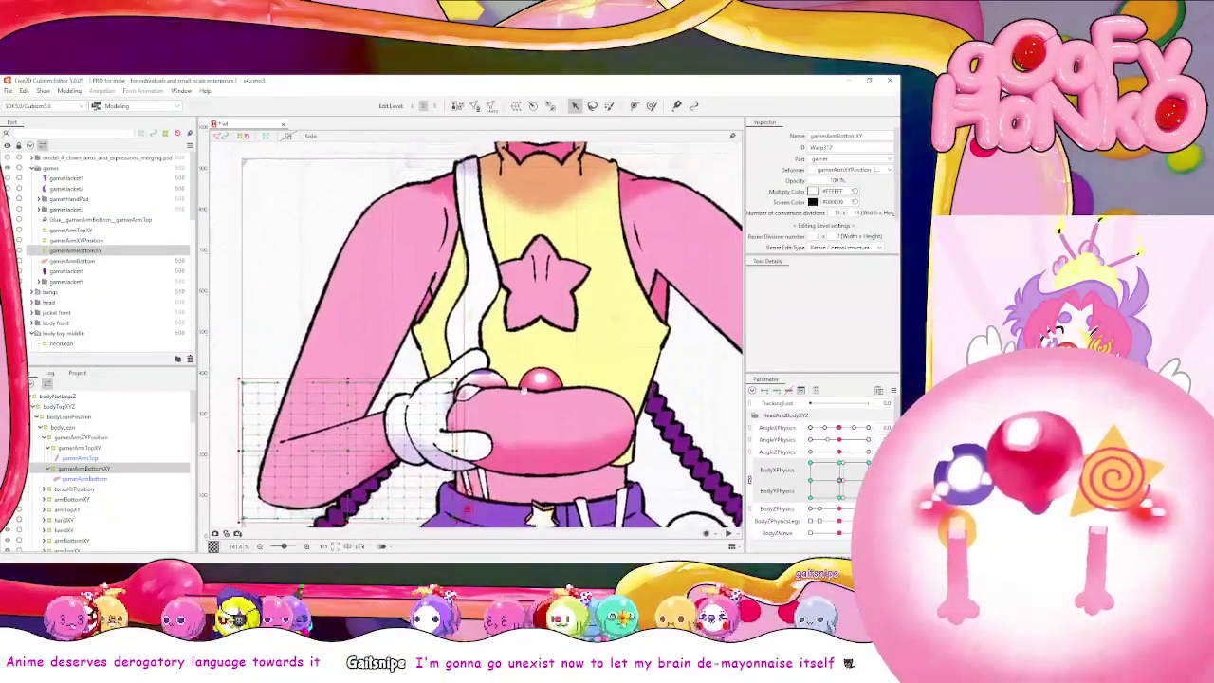
scroll(292, 311, up, 3)
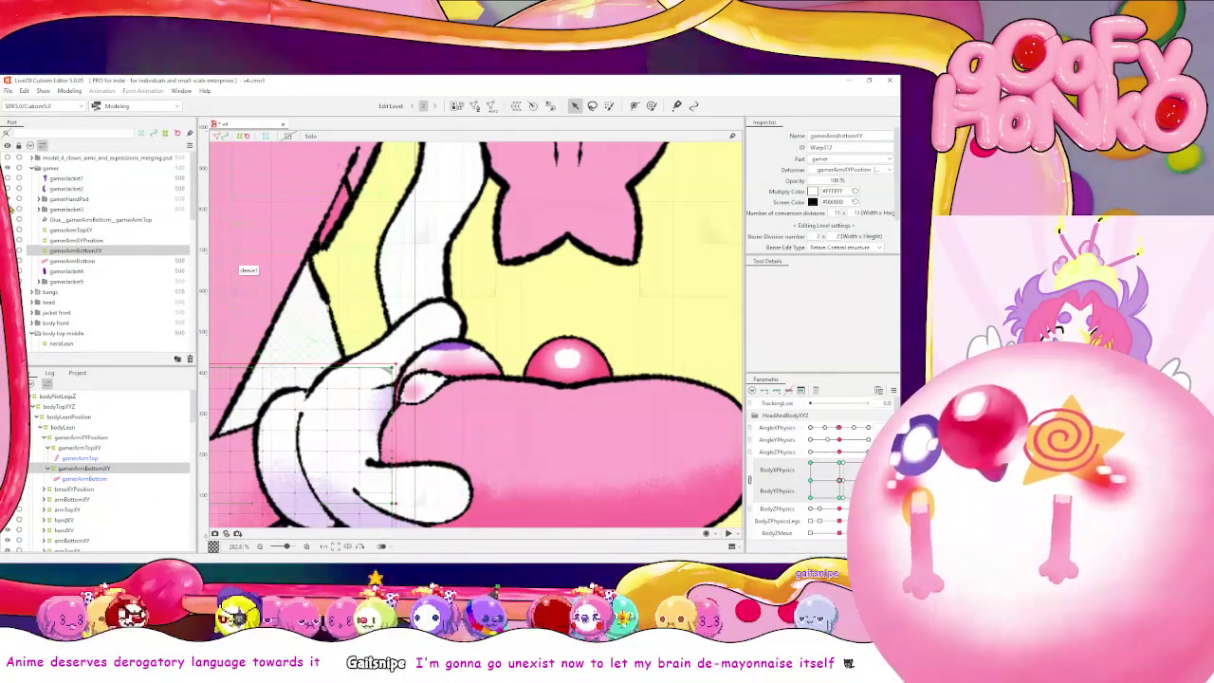
click(7, 199)
click(8, 199)
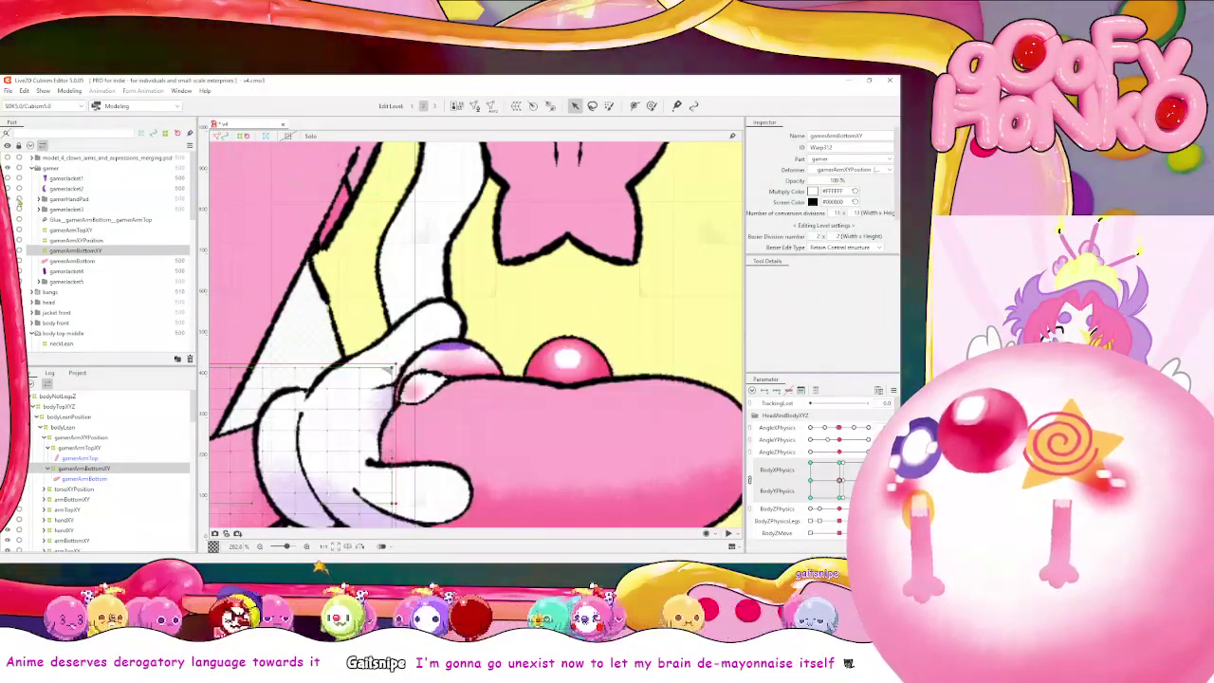
Expand gamerHandPad, hide gamerIndex, gamerThumb and both gamerHand layers, and open the pad subfolder to isolate the controller artwork
click(39, 200)
click(64, 220)
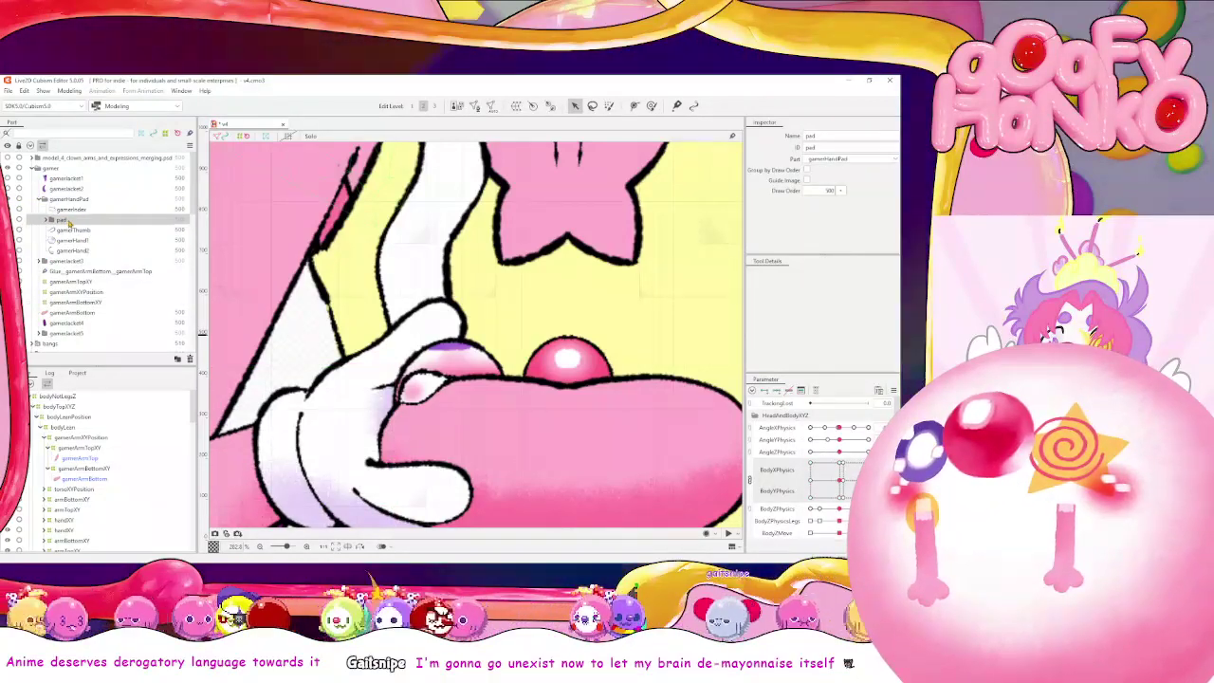
click(8, 208)
click(8, 230)
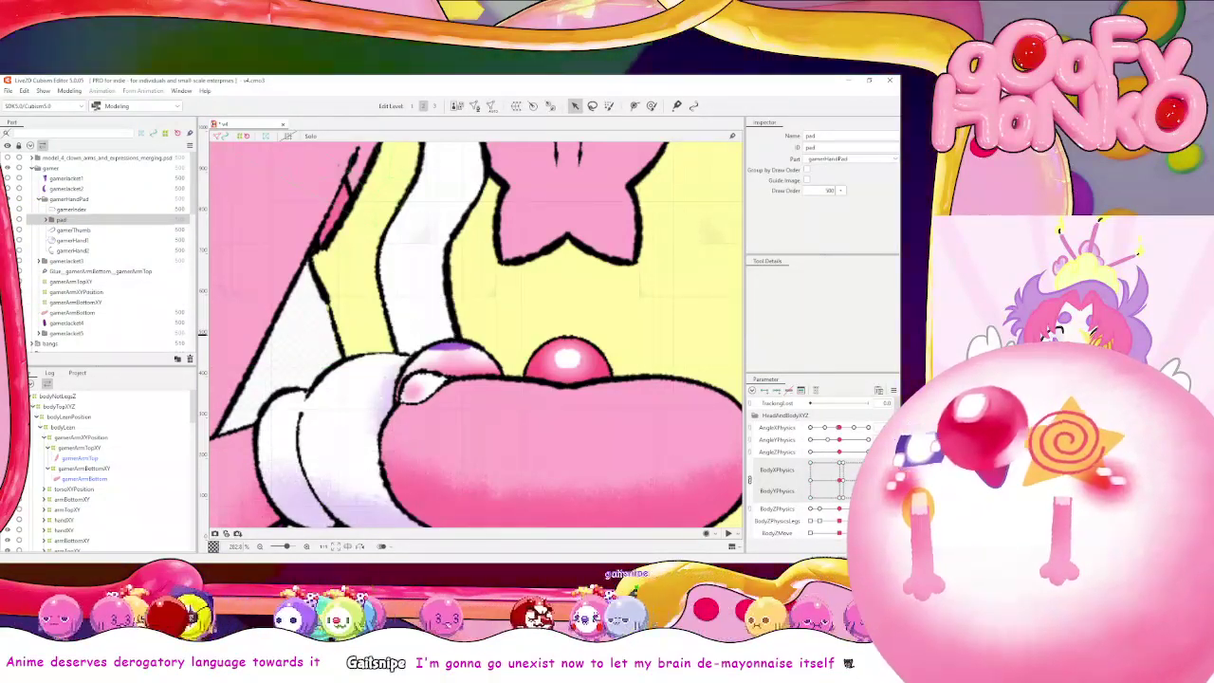
click(45, 220)
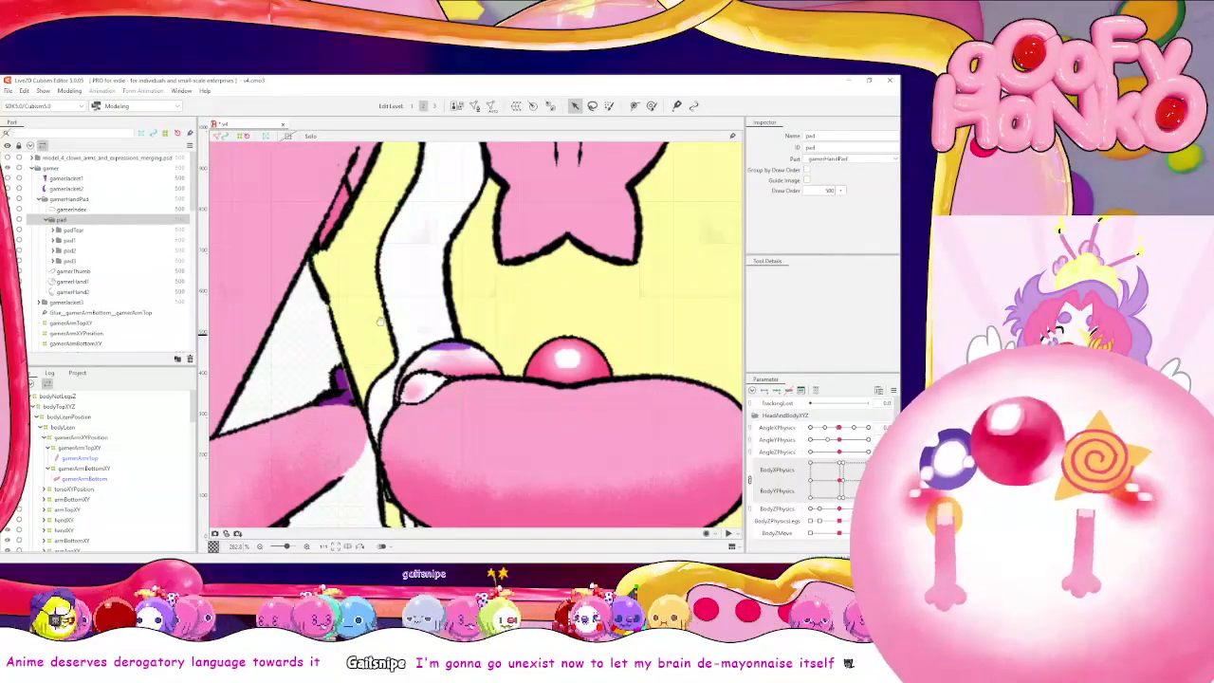
drag(360, 350, 351, 312)
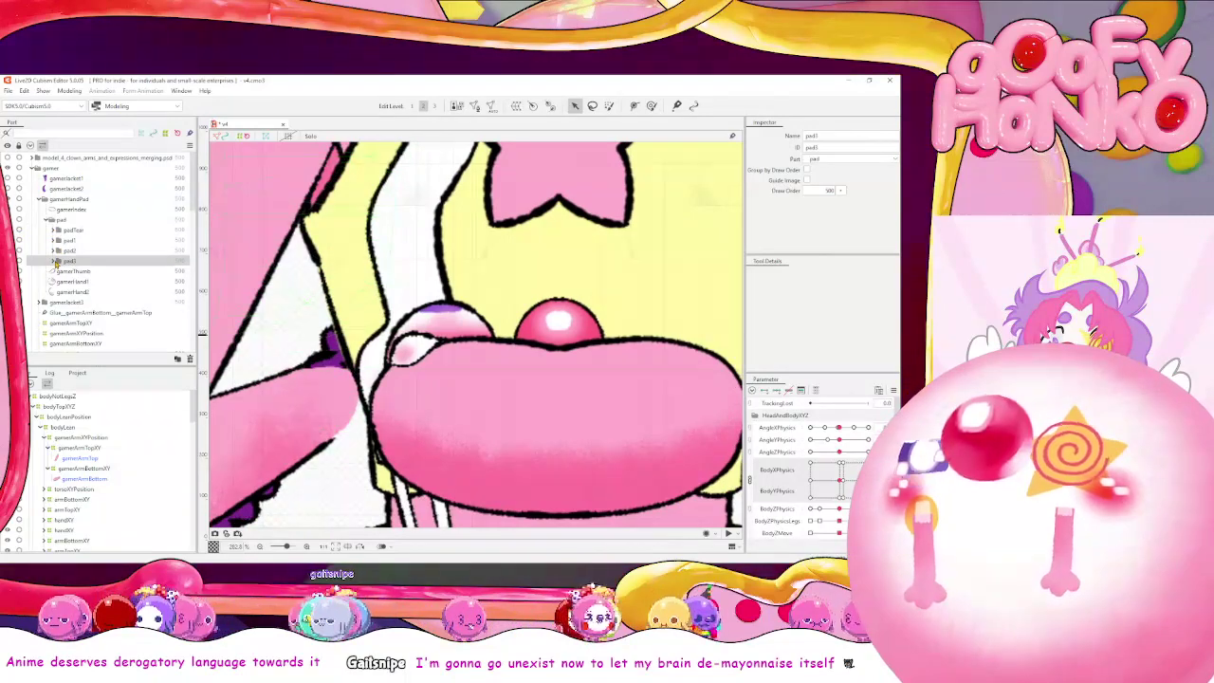
Set pad3Shine's blend mode to Additive and clip it to pad3Back
click(57, 261)
click(82, 281)
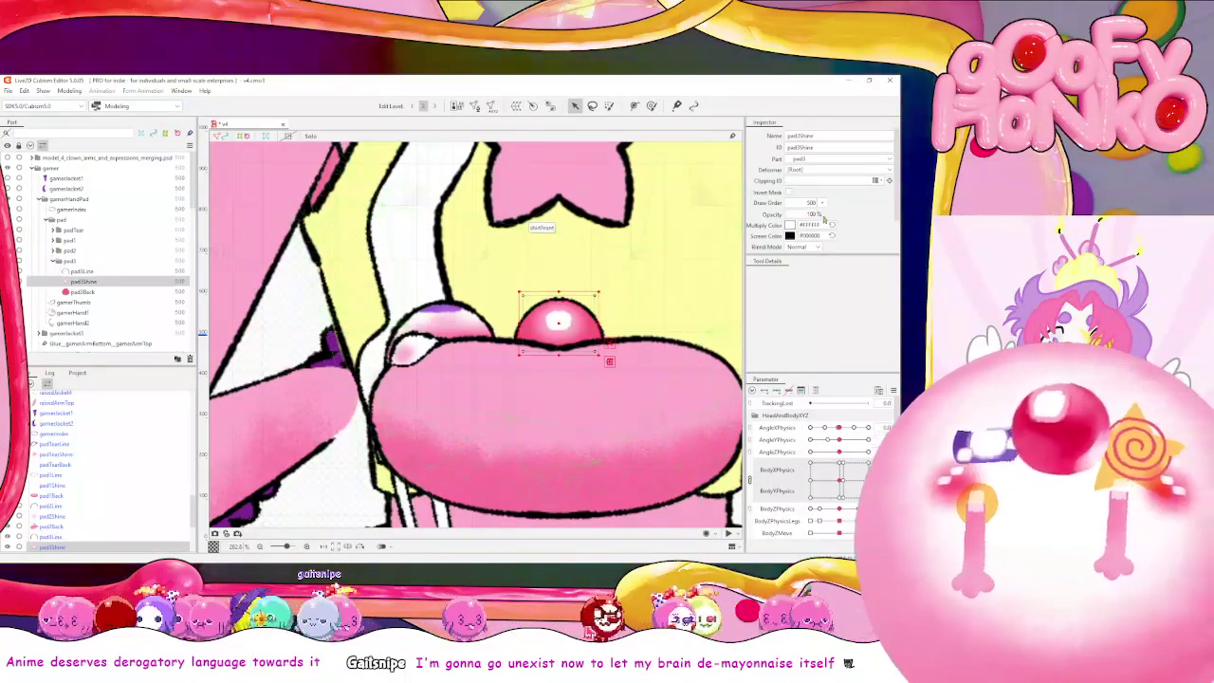
click(797, 266)
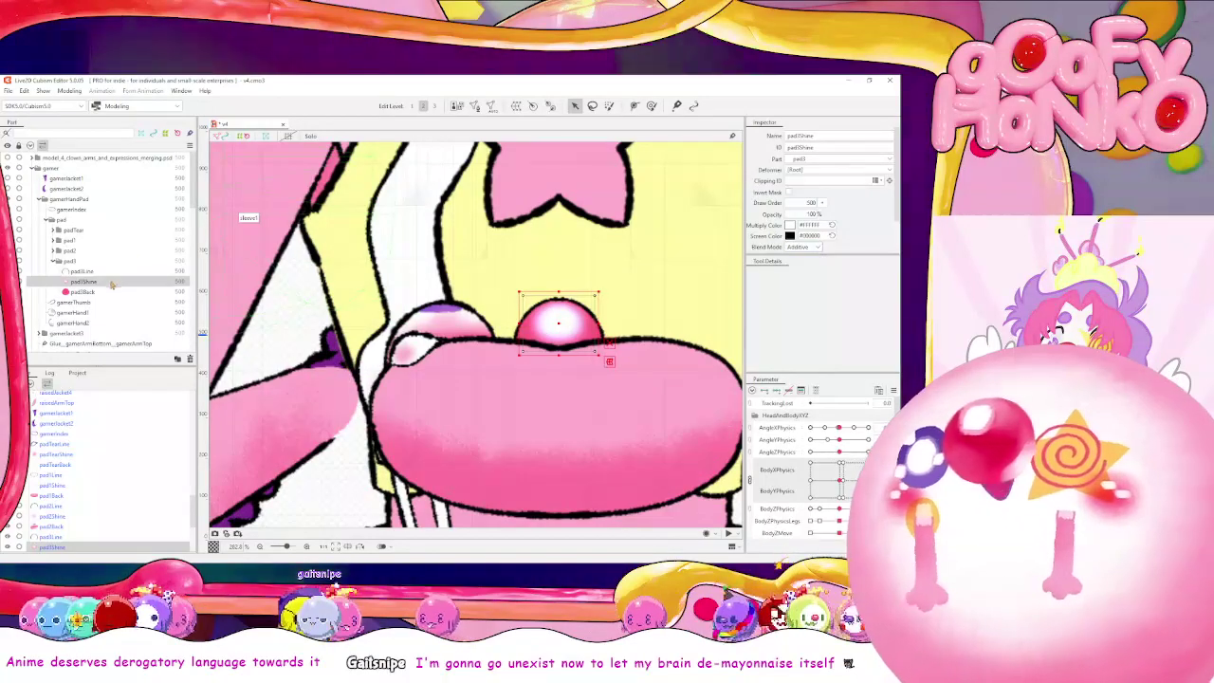
click(83, 291)
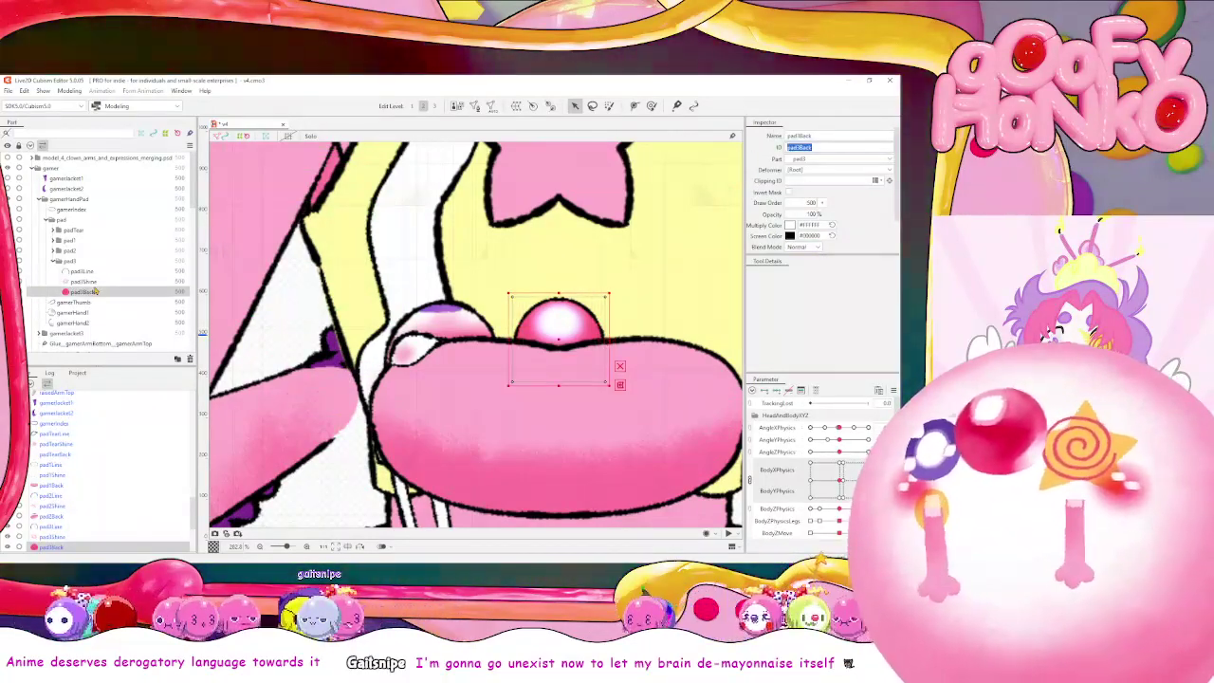
click(83, 281)
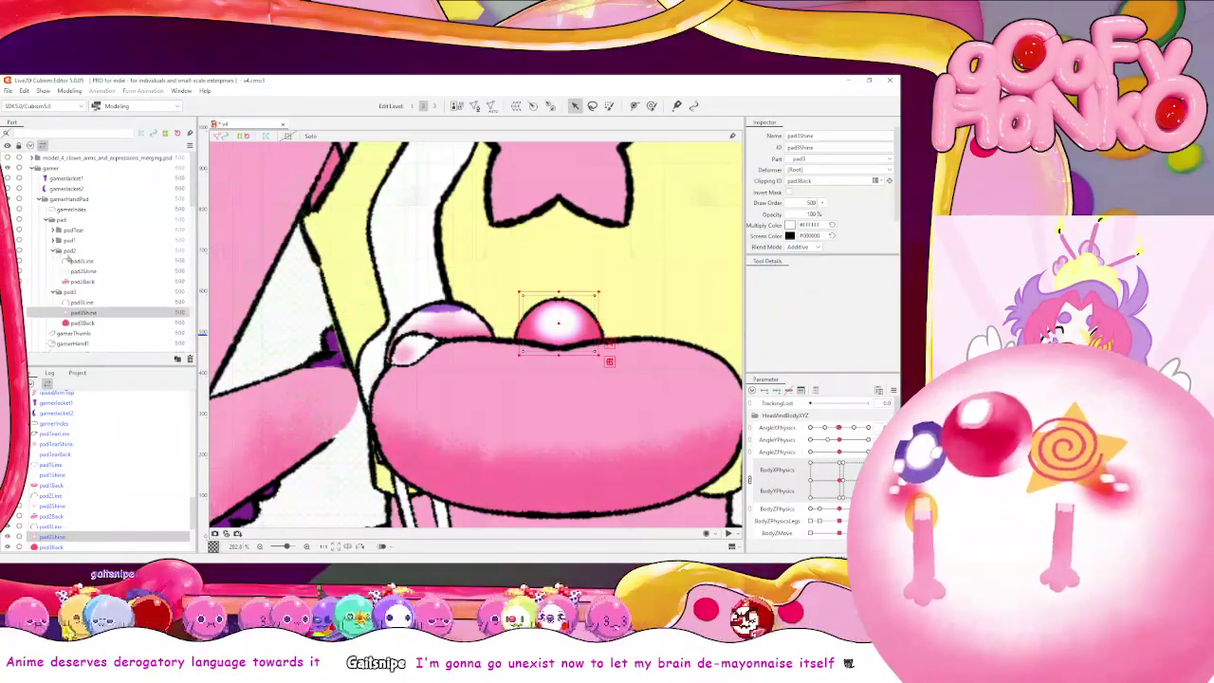
Set pad2Shine's blend mode to Additive and clip it to pad2Back
click(83, 273)
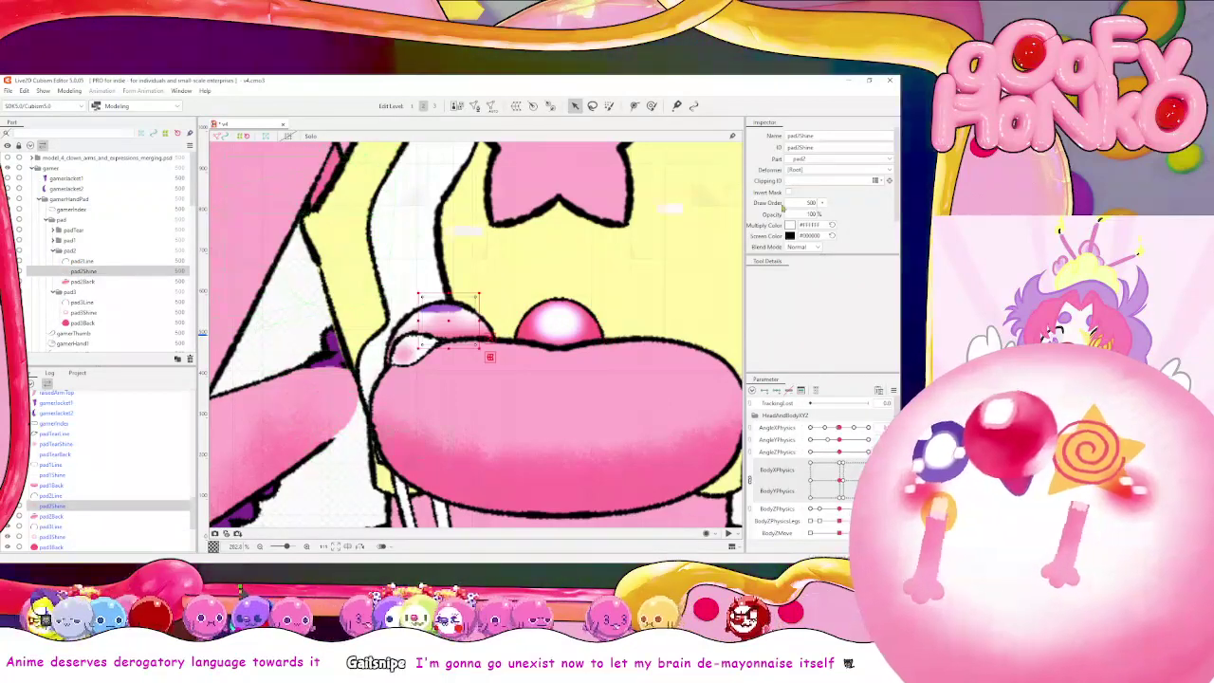
click(818, 246)
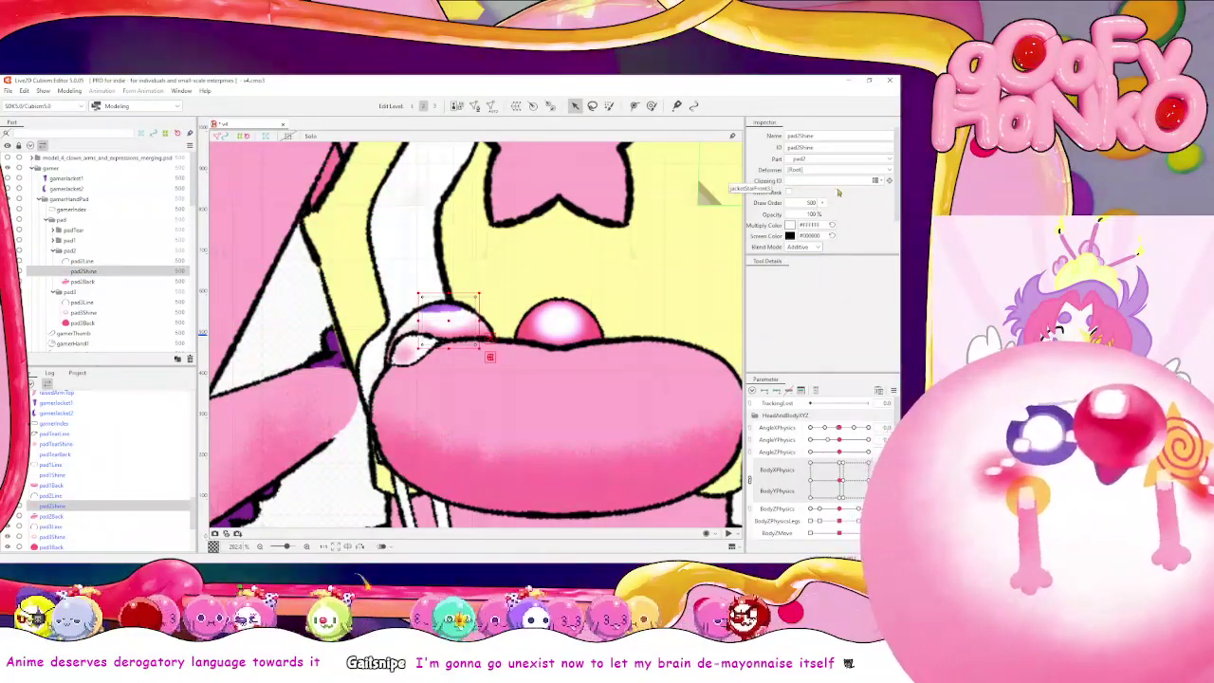
double_click(819, 147)
click(91, 282)
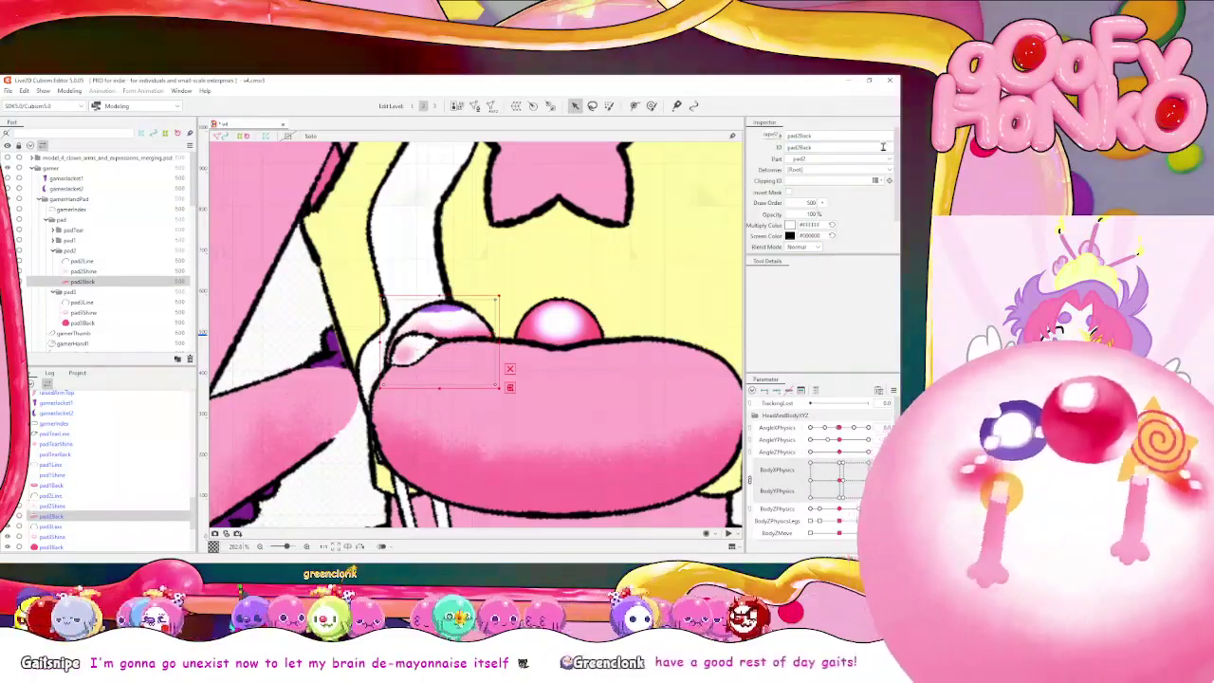
double_click(874, 147)
click(113, 271)
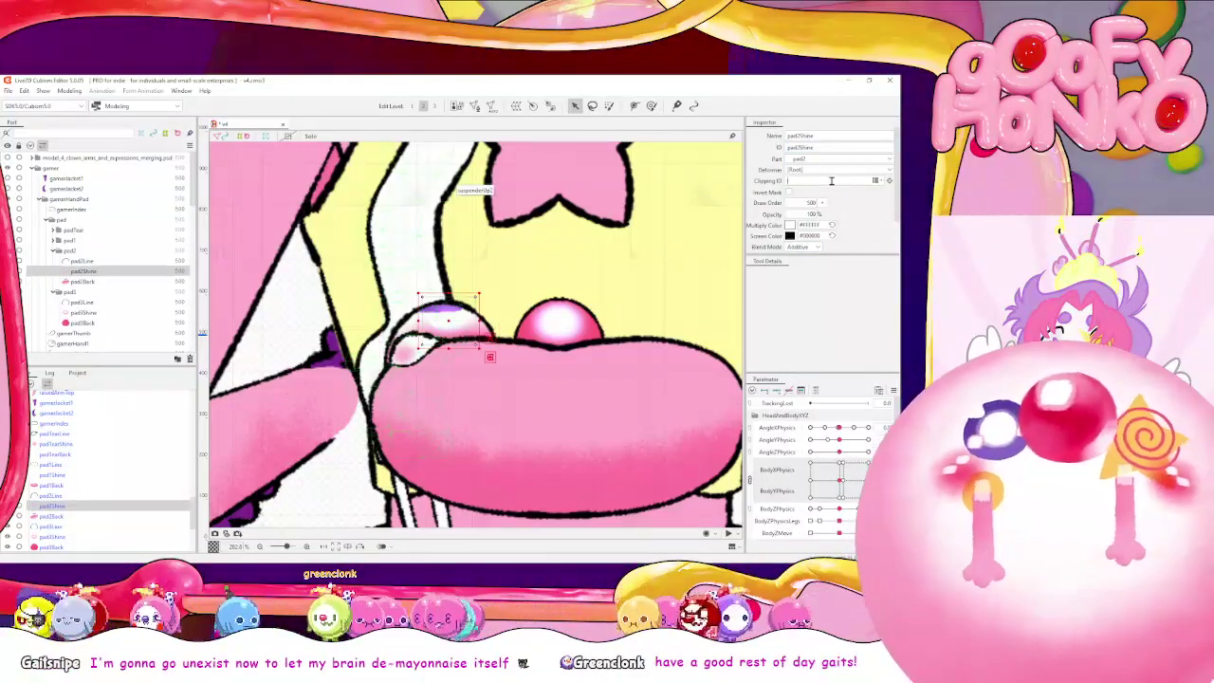
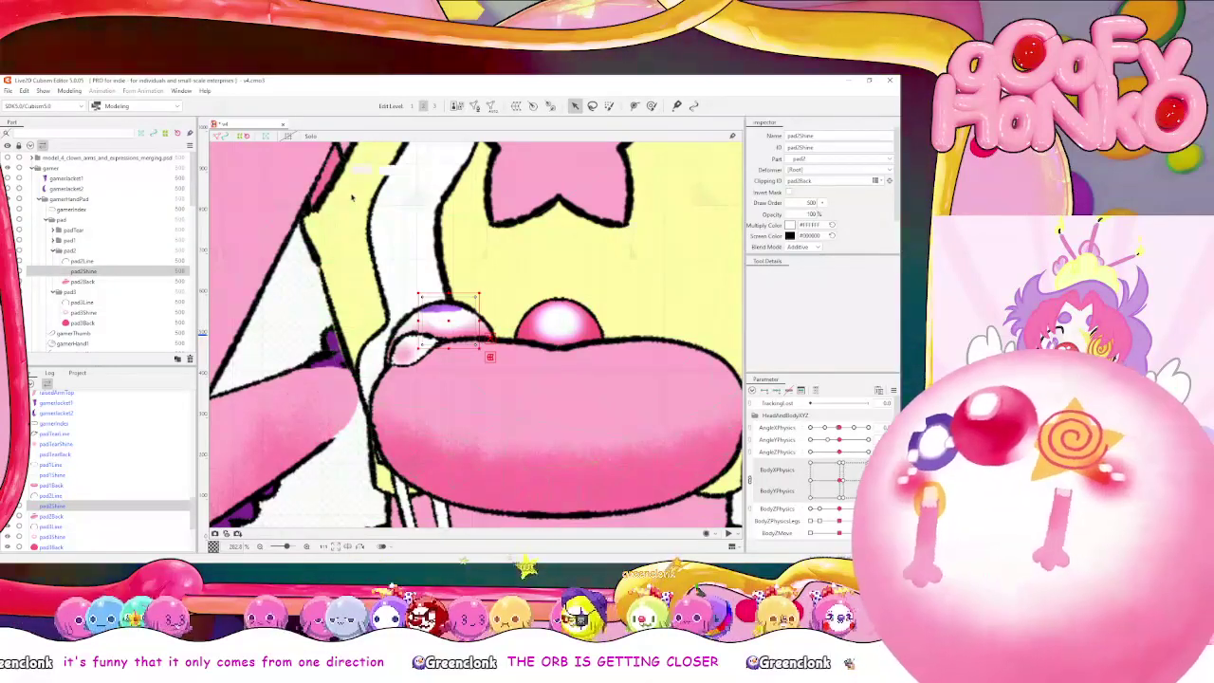
Expand the pad1 folder, clip pad1Shine to pad1Back and set its blend mode to Additive
click(57, 241)
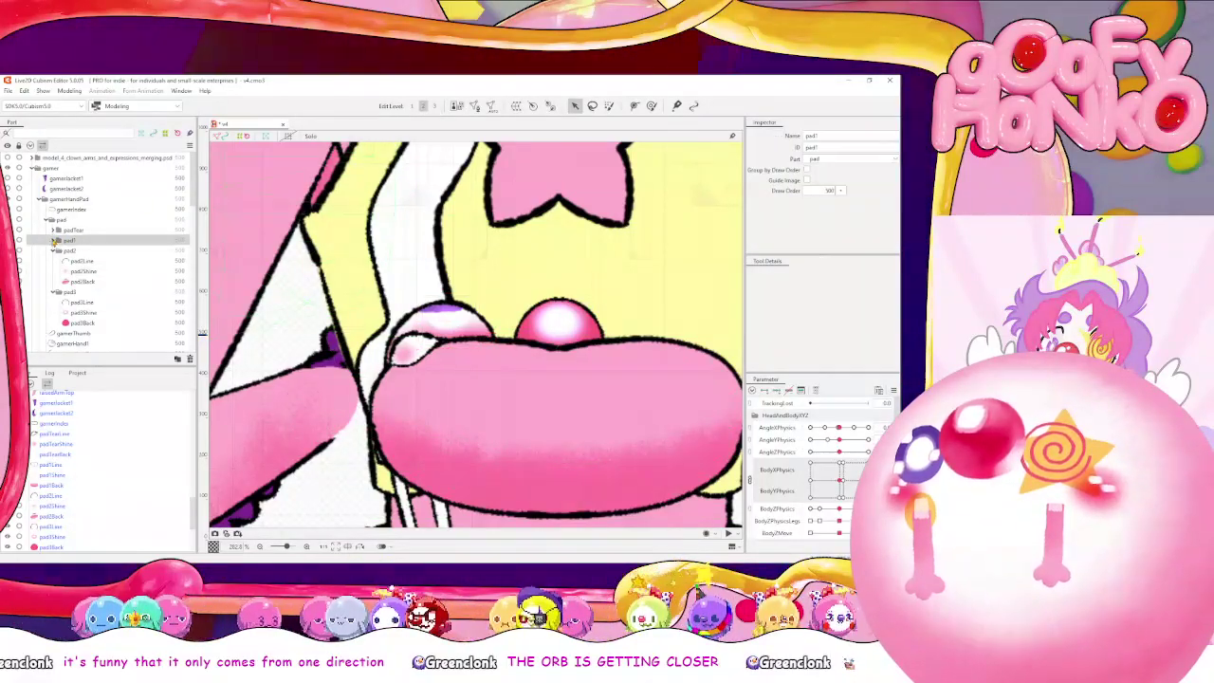
click(95, 271)
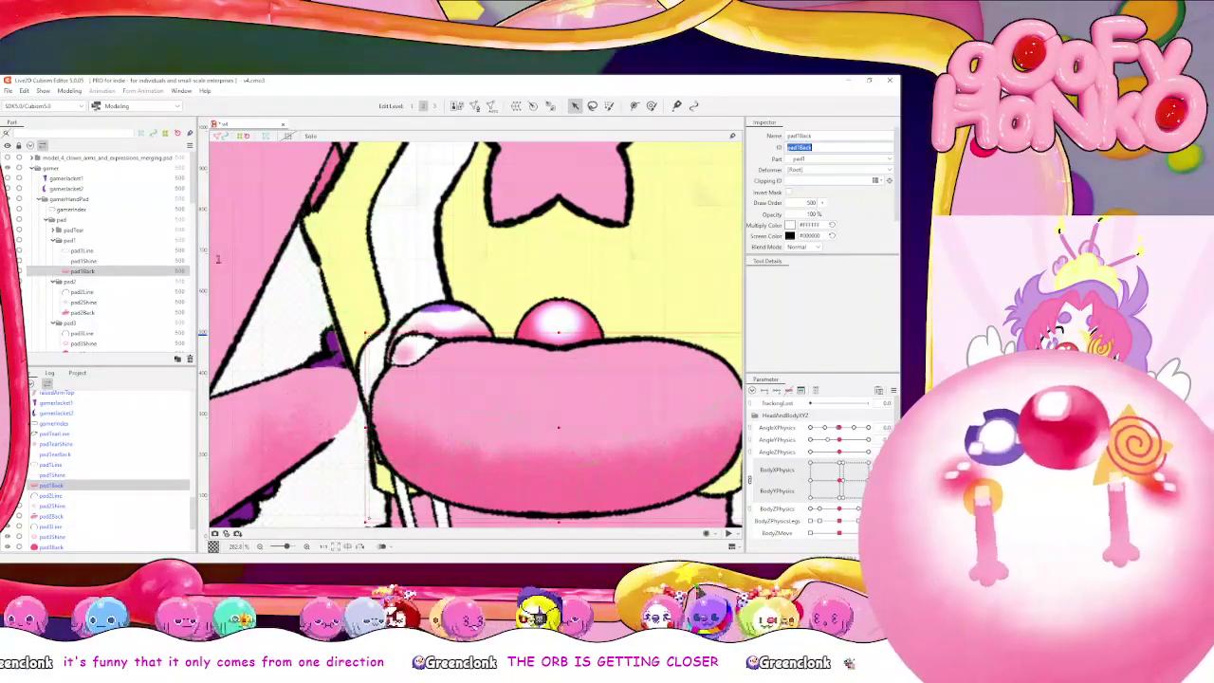
click(123, 261)
text(pad1Back)
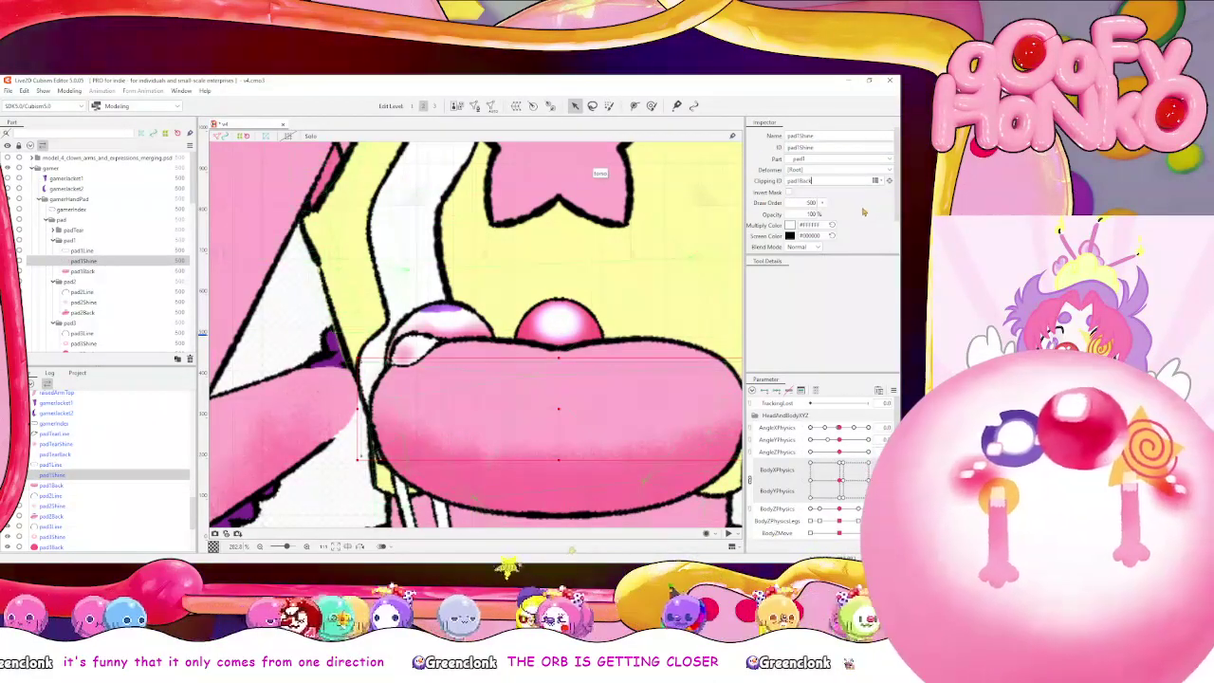
scroll(858, 211, down, 2)
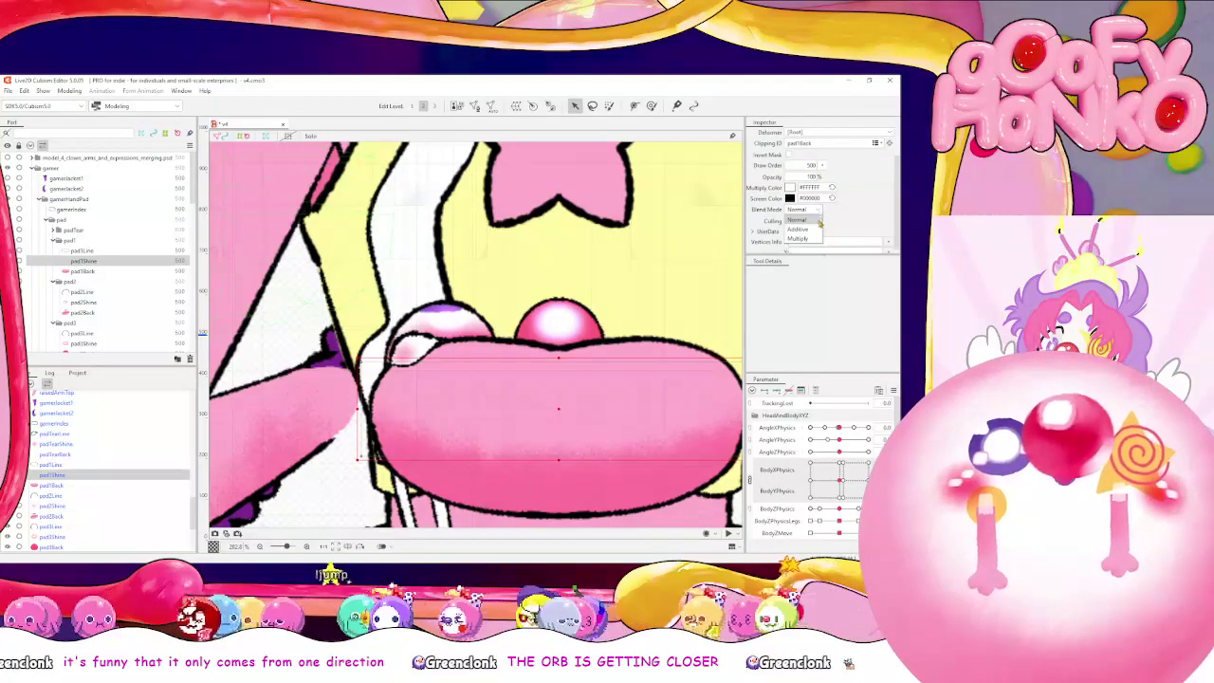
click(801, 229)
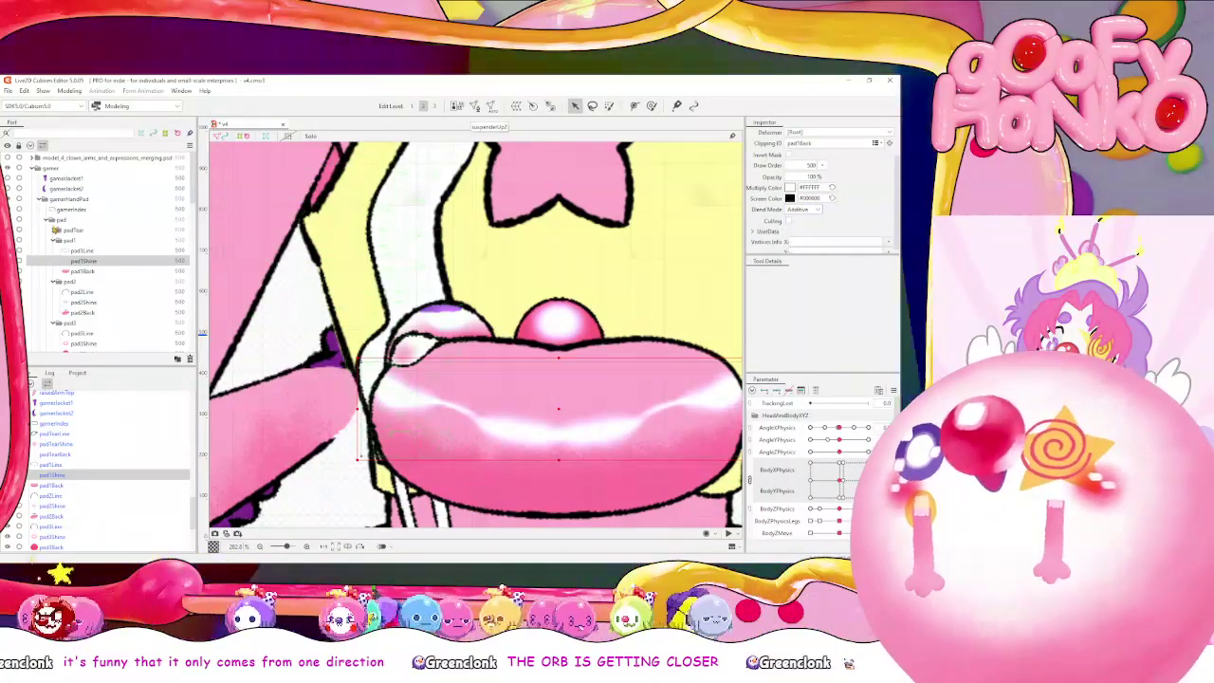
Expand the padTear folder, clip padTearShine to padTearBack and set its blend mode to Additive
click(54, 230)
click(86, 260)
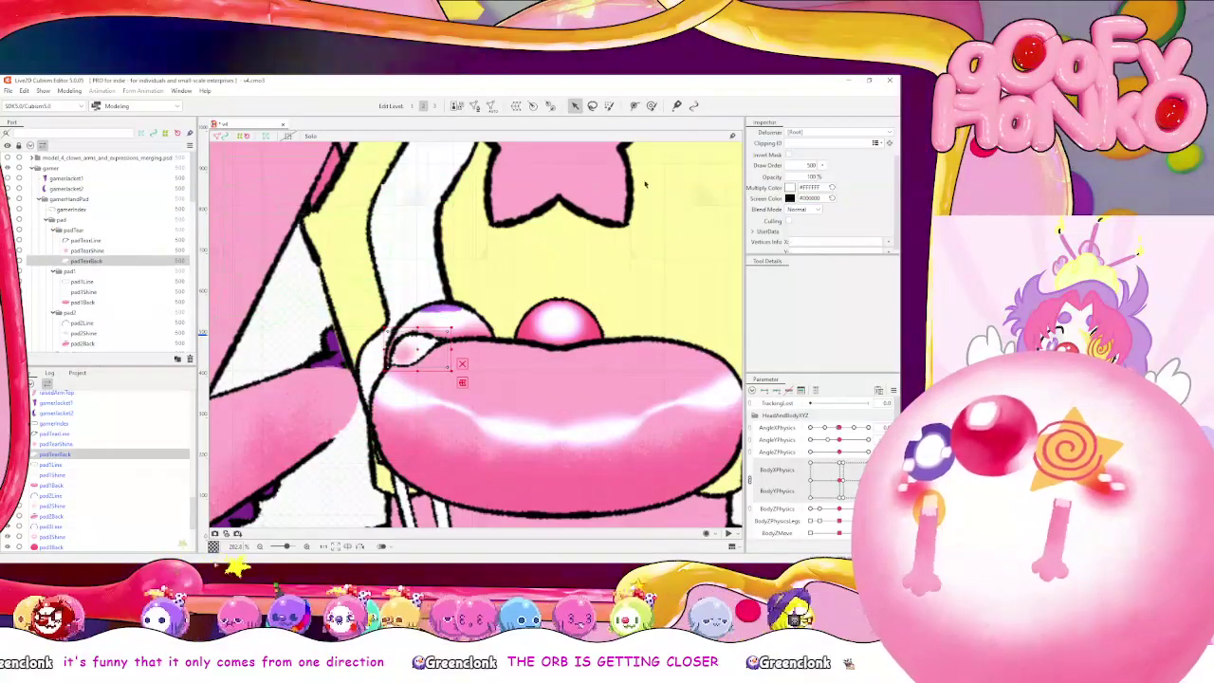
double_click(833, 150)
key(ctrl+c)
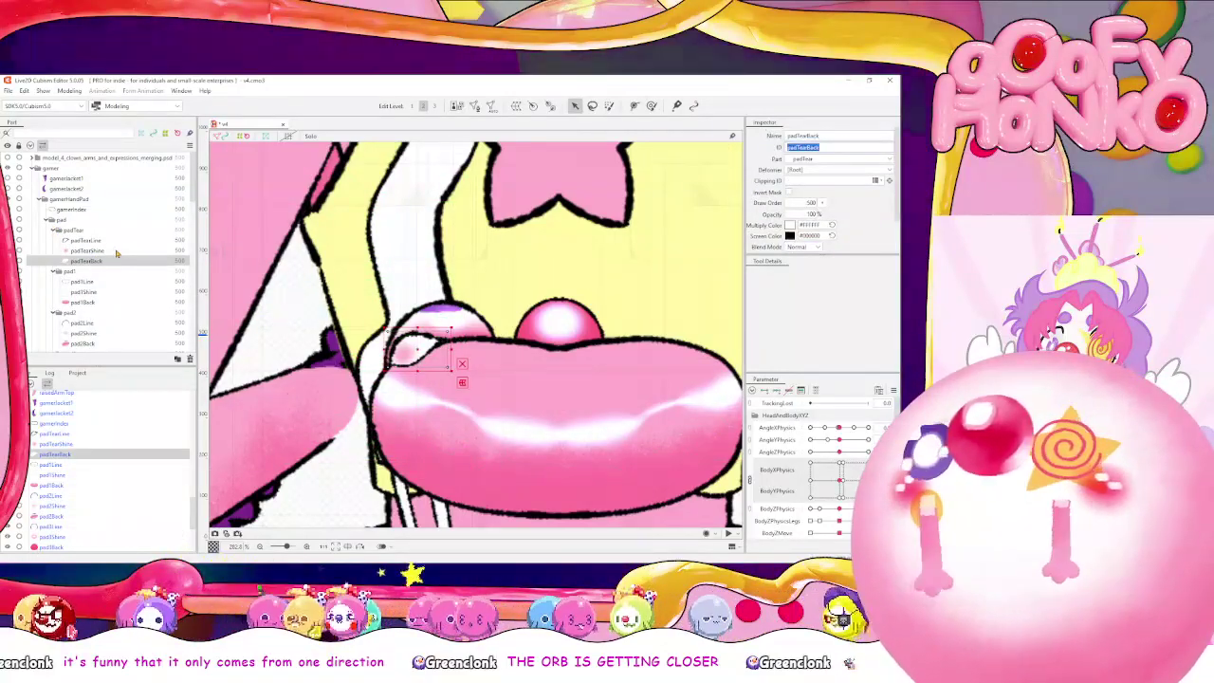
click(117, 251)
click(814, 181)
key(ctrl+v)
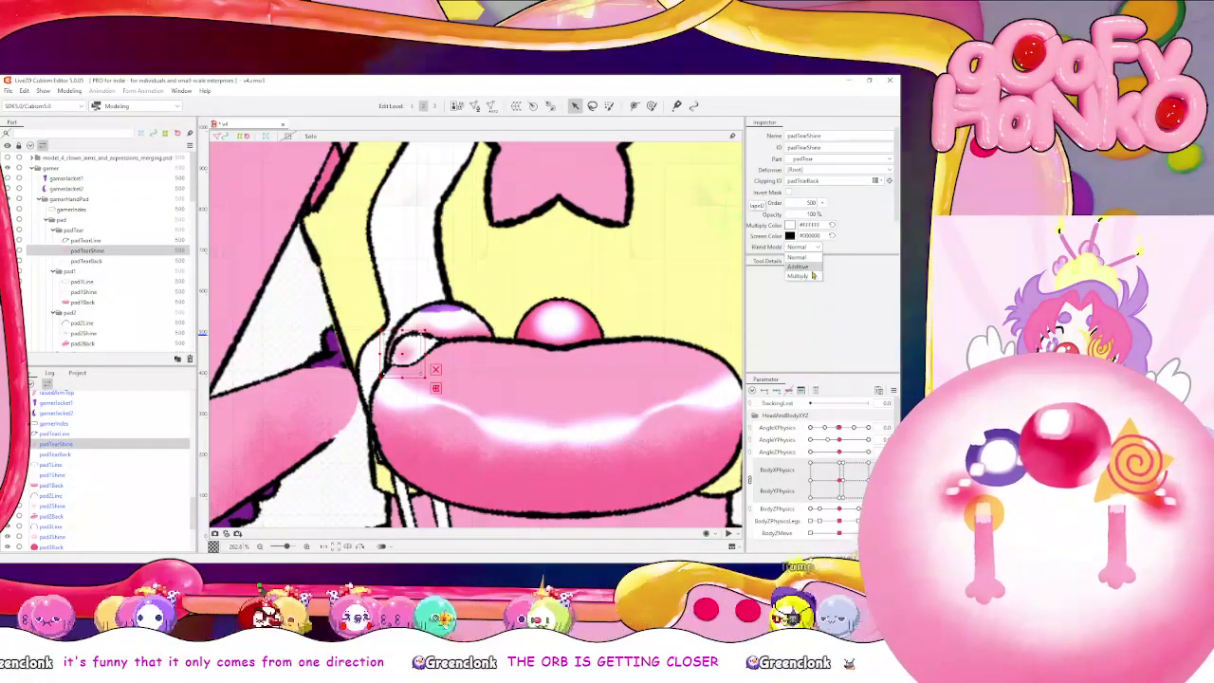
click(797, 266)
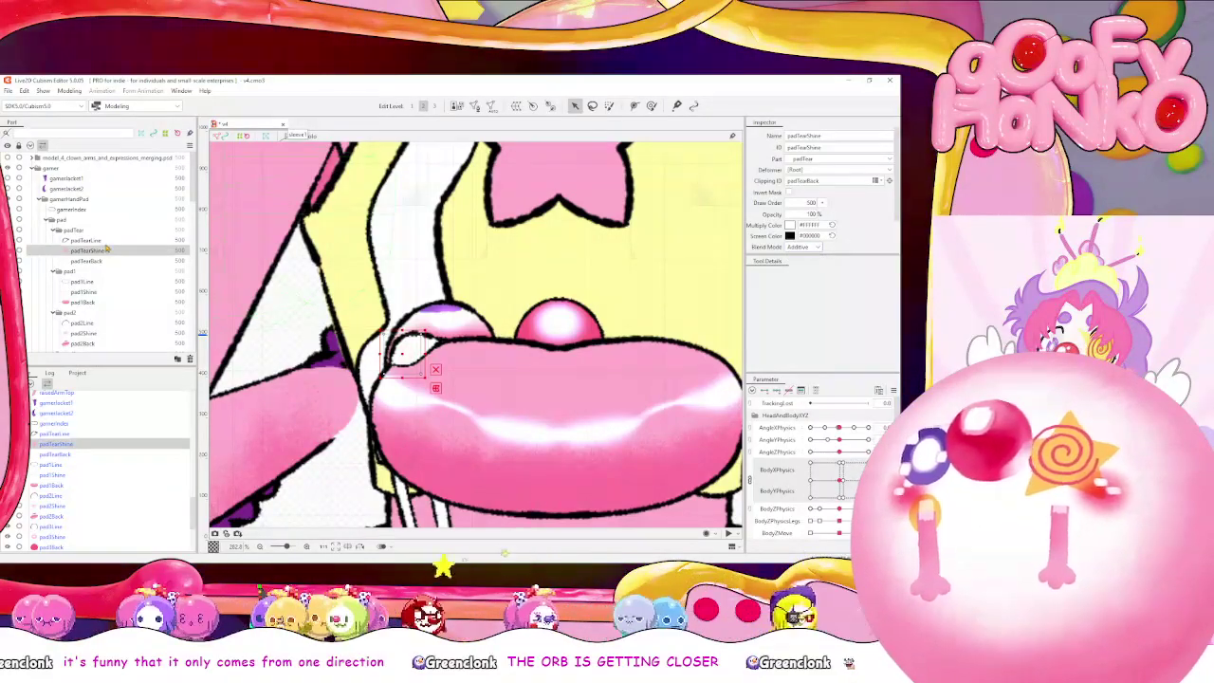
Open padTearLine's mesh for editing and move its inner vertices off the drawn outline into the tear's interior
click(57, 240)
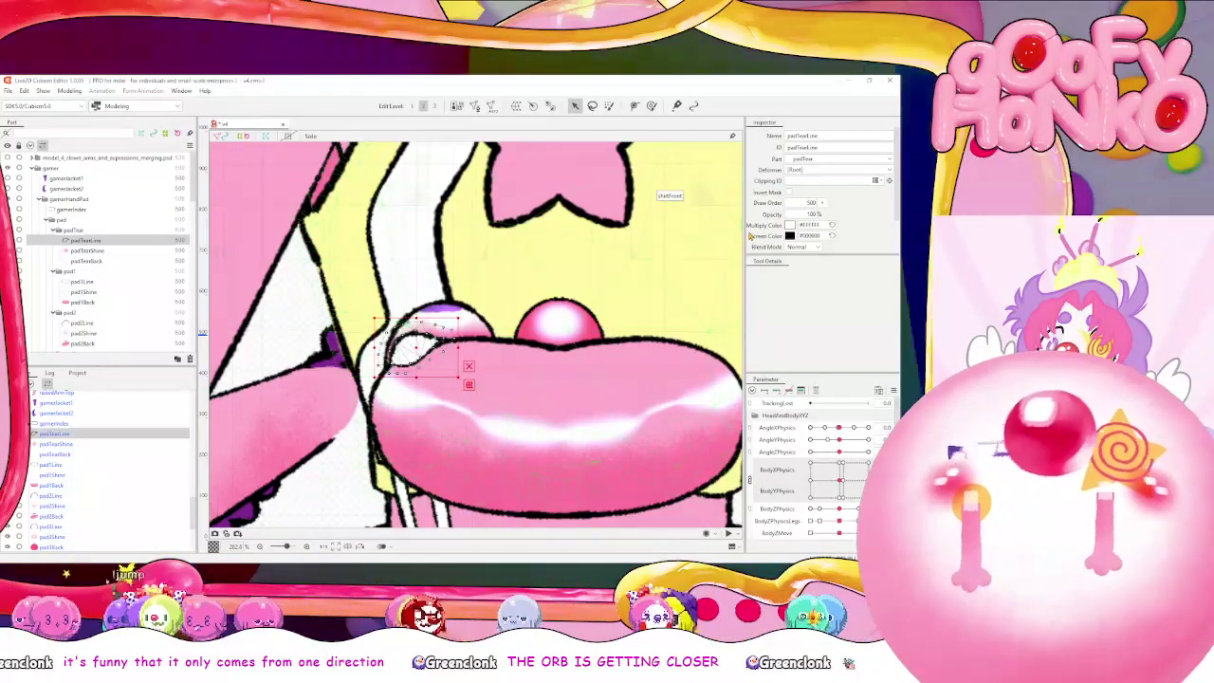
key(ctrl+e)
scroll(379, 323, up, 5)
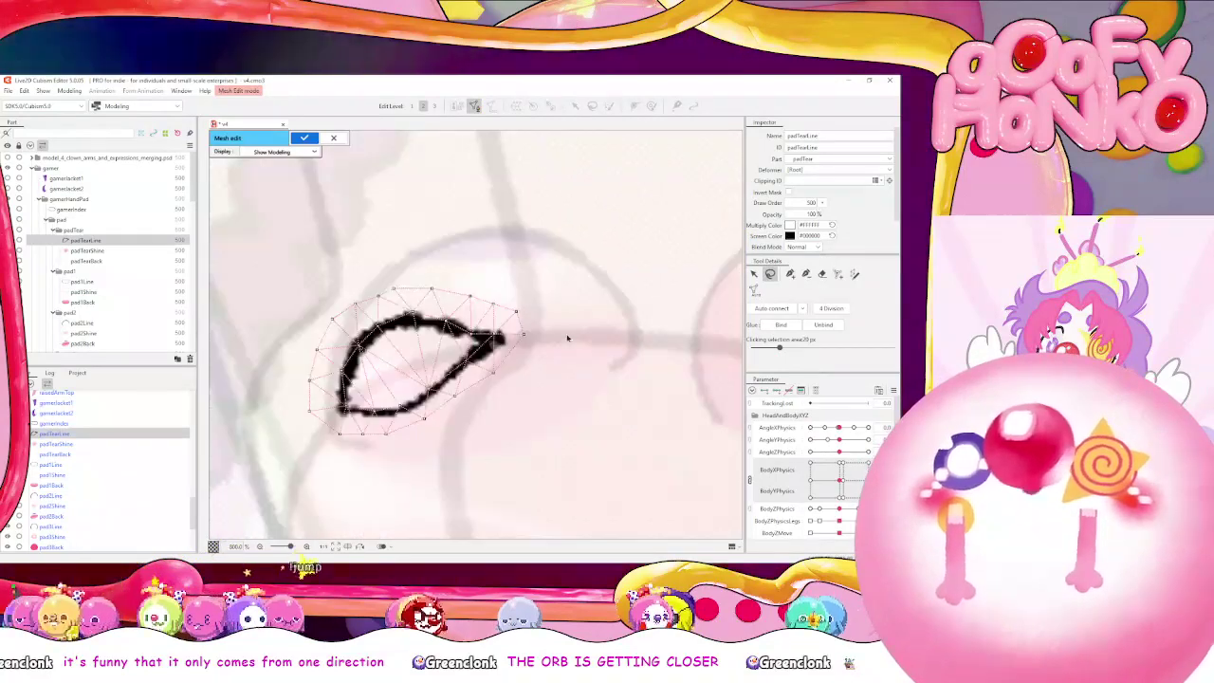
scroll(358, 336, up, 2)
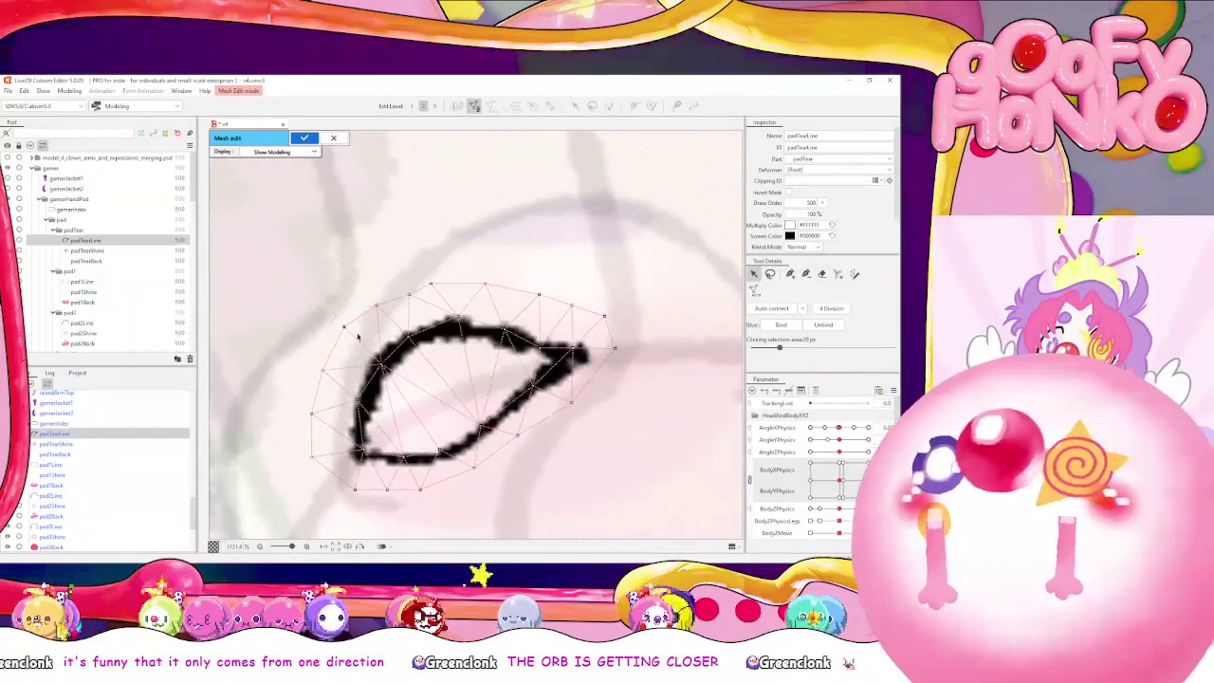
drag(458, 317, 399, 380)
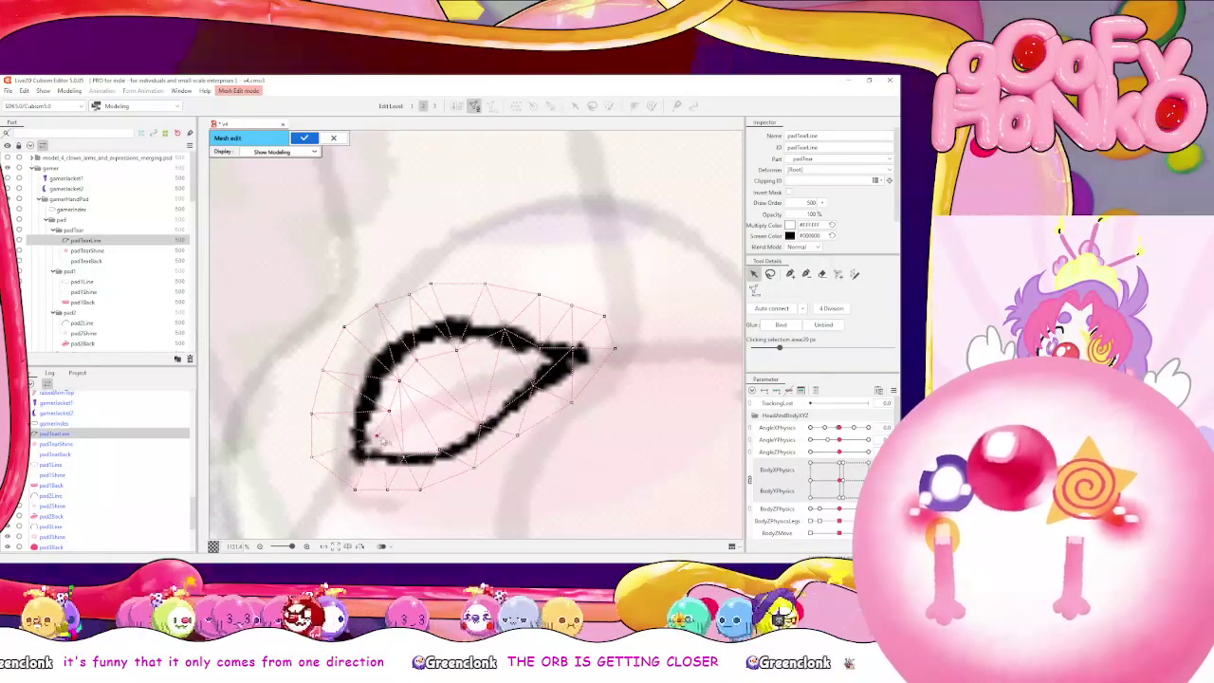
click(433, 437)
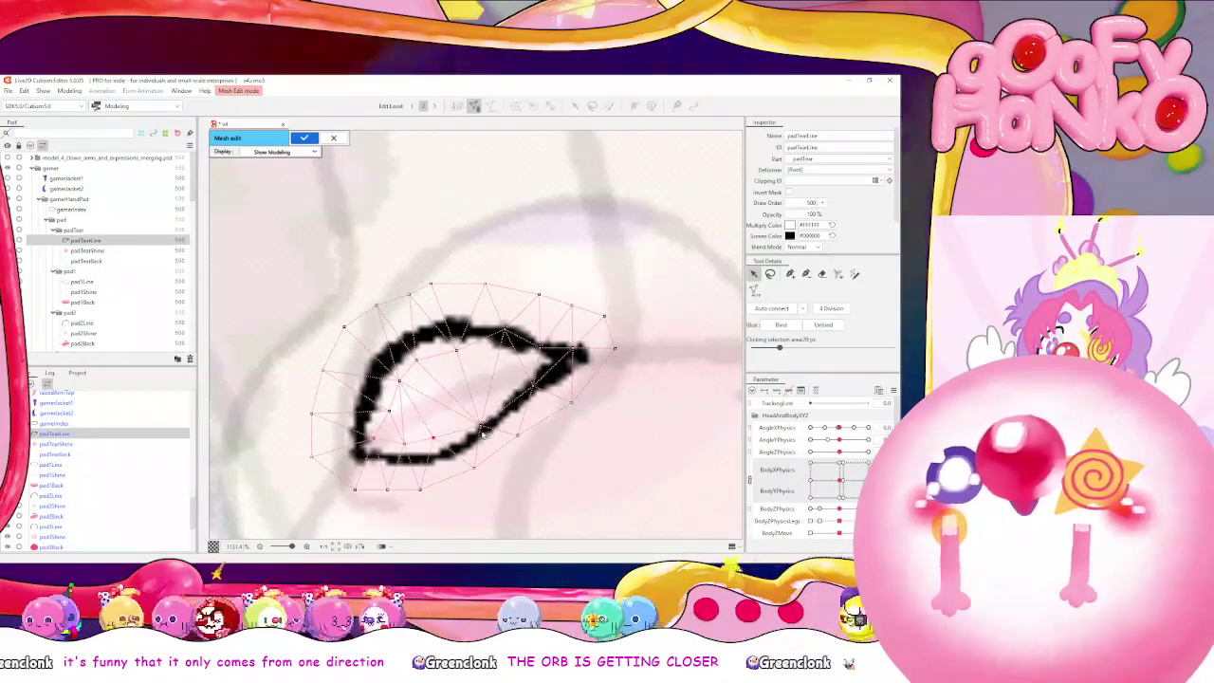
click(471, 414)
click(483, 357)
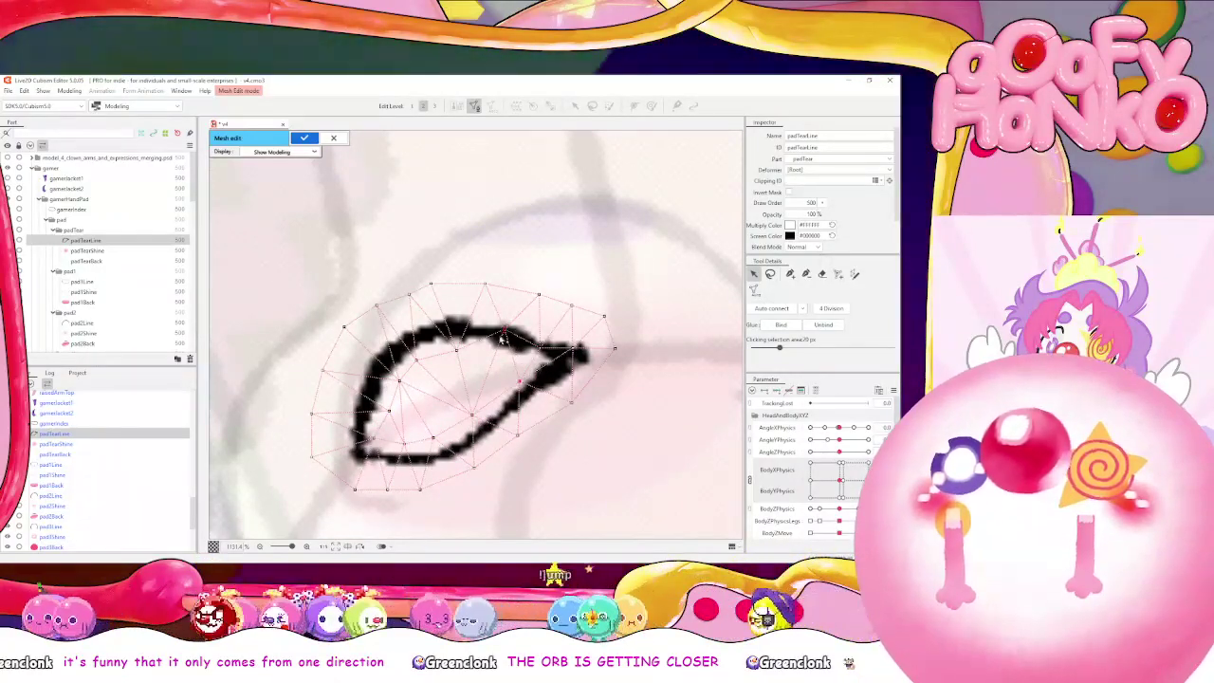
Line up padTearLine's mesh vertices just below the upper stroke and even out the spacing of the remaining inner vertices
drag(528, 353, 483, 351)
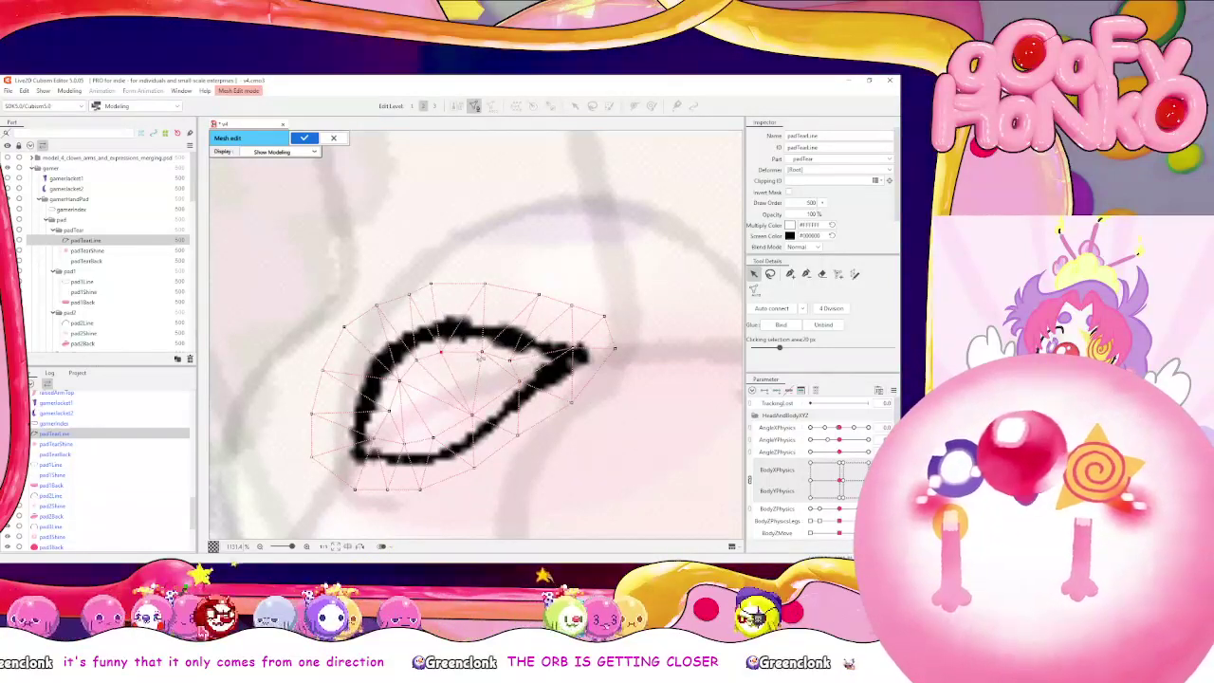
click(467, 355)
click(491, 358)
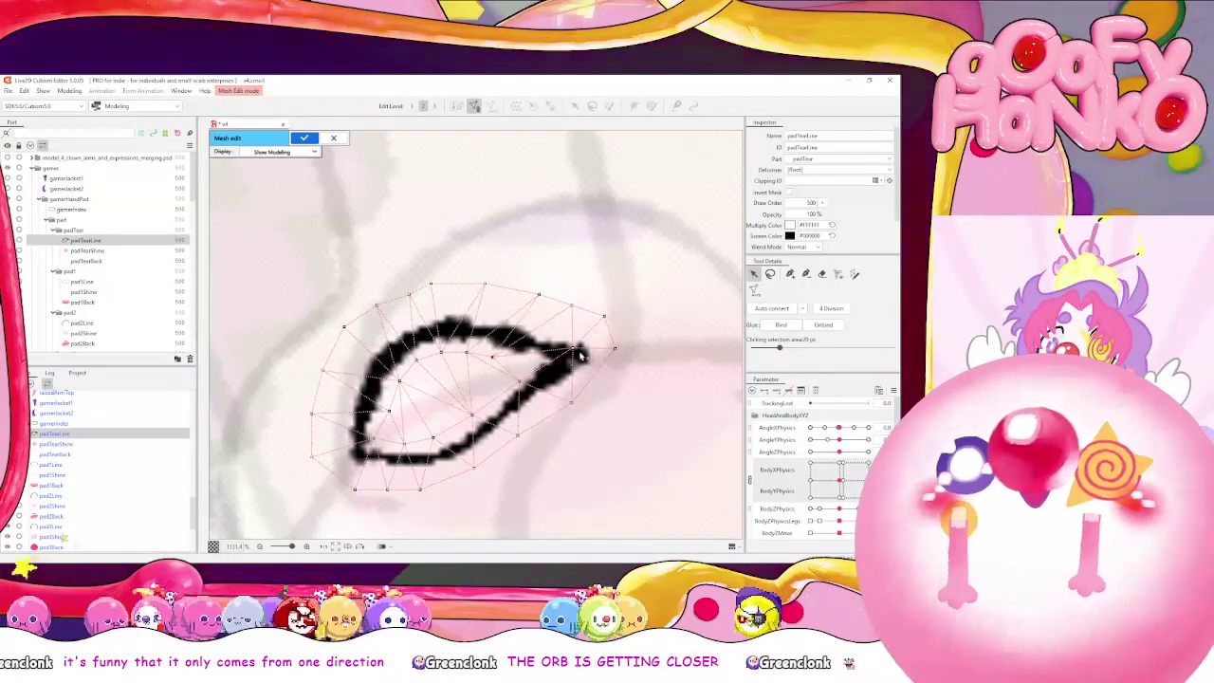
drag(536, 364, 532, 363)
drag(399, 381, 401, 376)
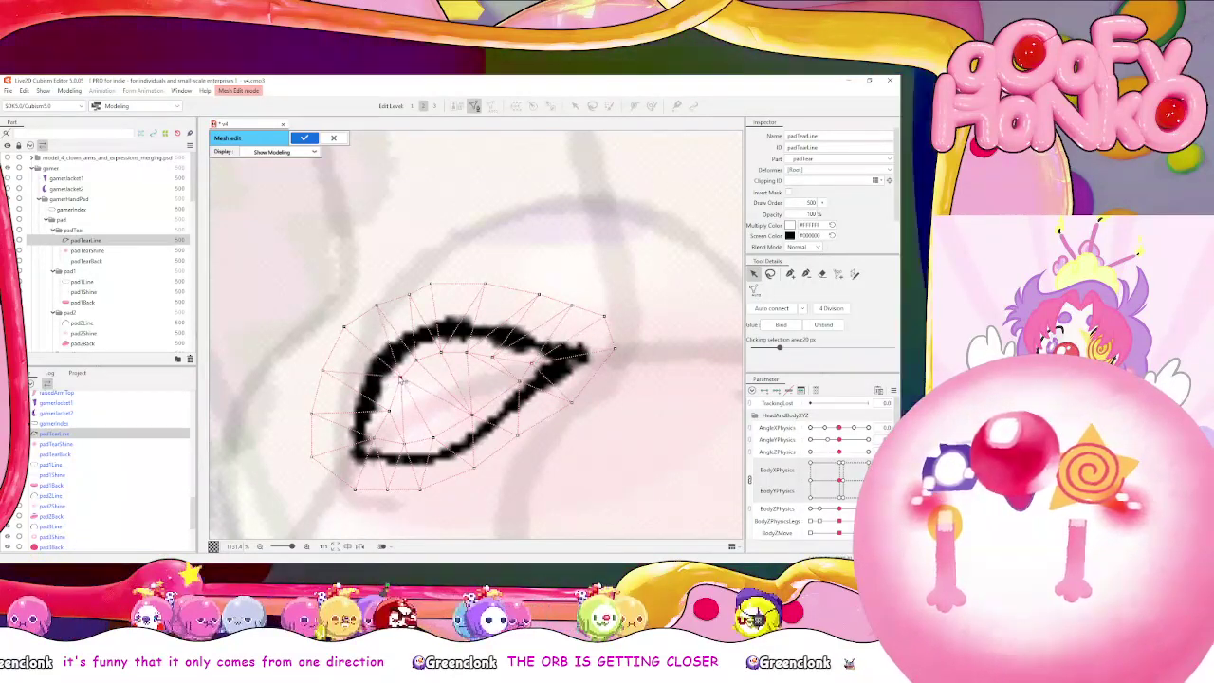
drag(374, 438, 381, 440)
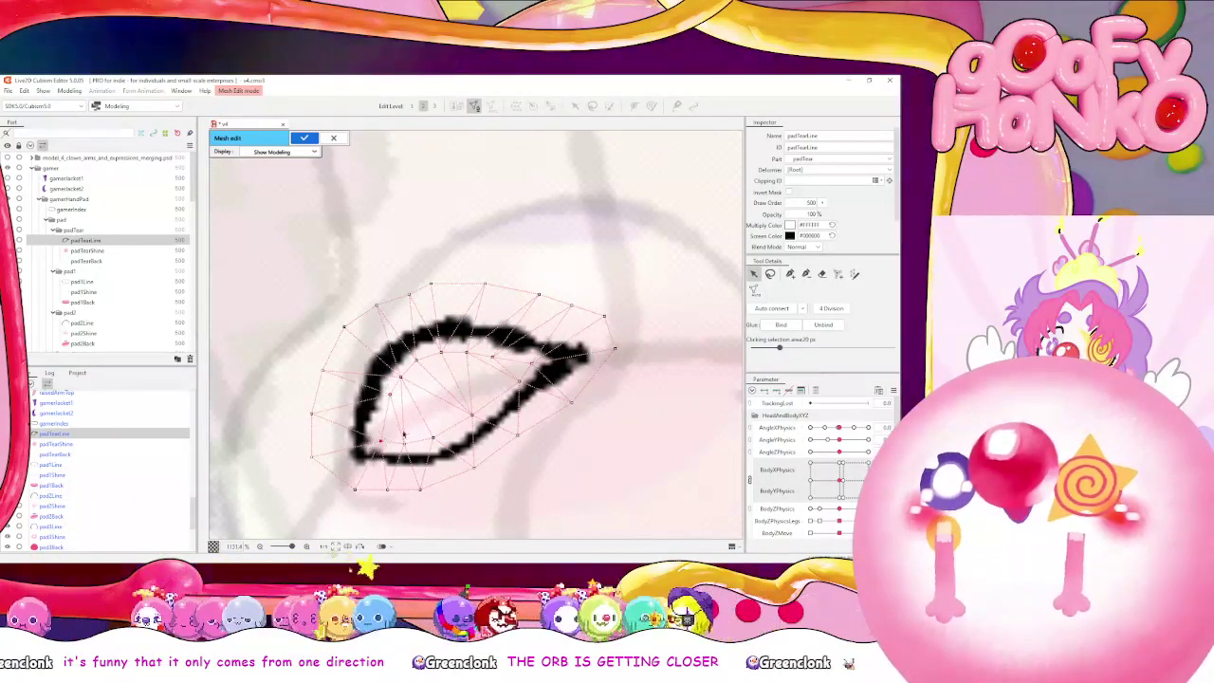
click(432, 439)
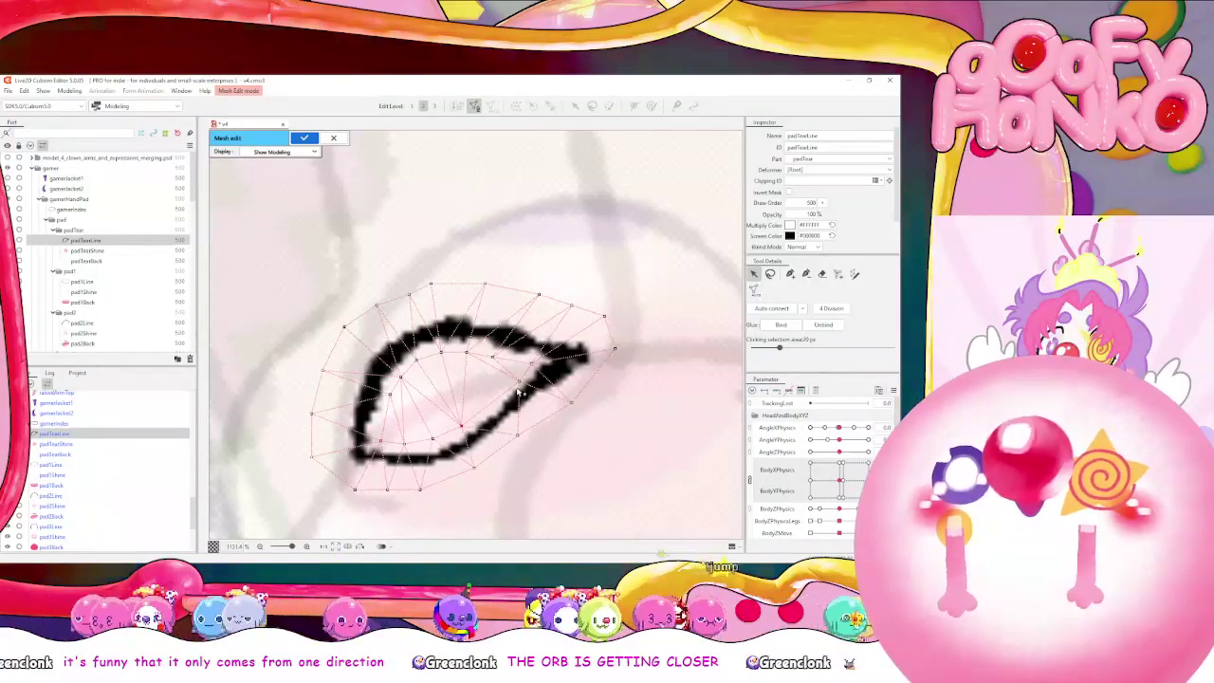
drag(520, 381, 501, 389)
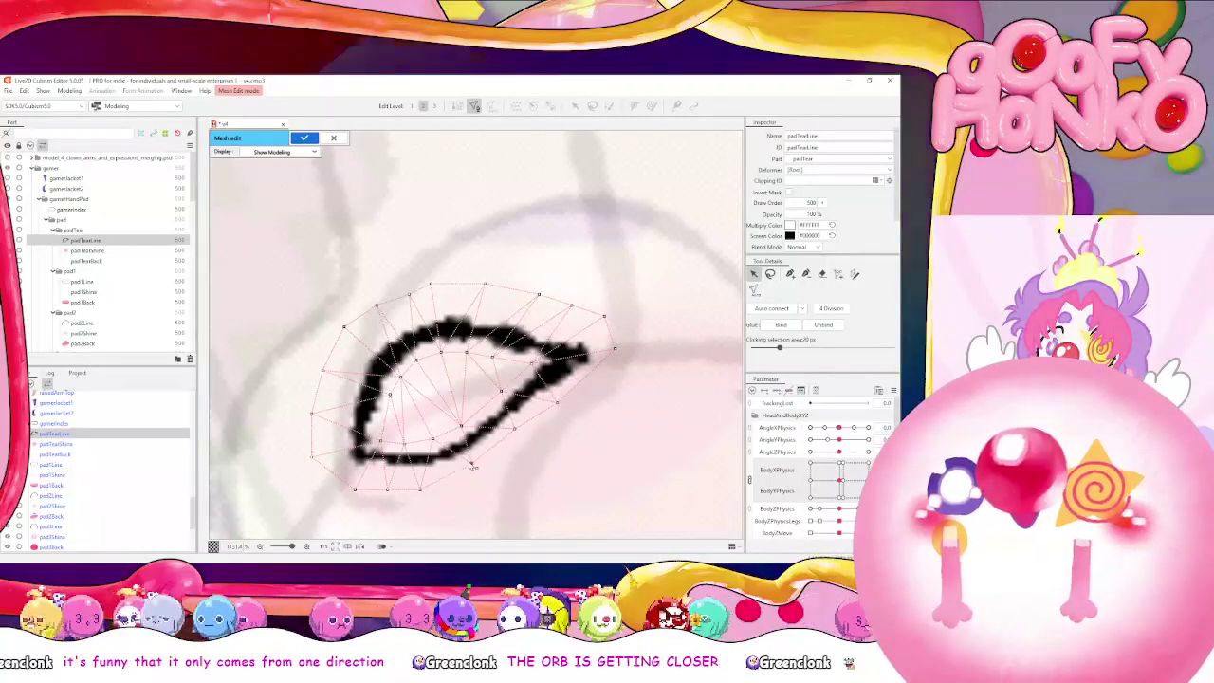
Pull padTearLine's outer mesh vertices in along the bottom, upper and left edges so they sit closer around the outline
click(437, 484)
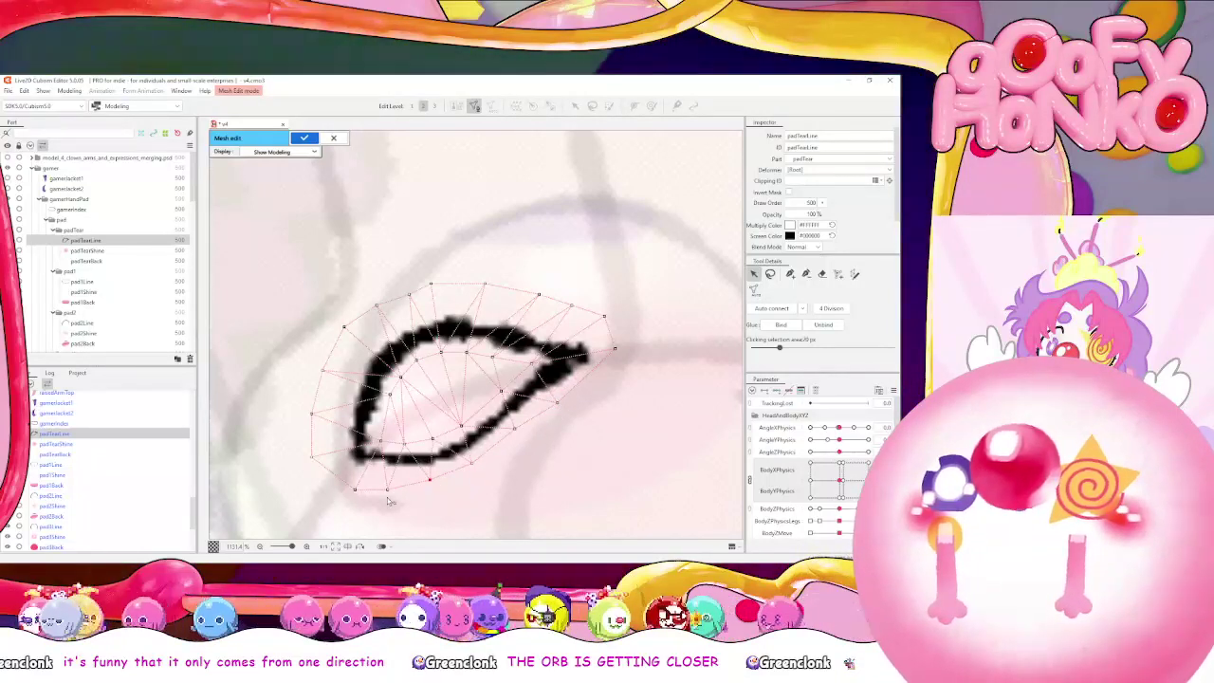
click(391, 485)
click(355, 472)
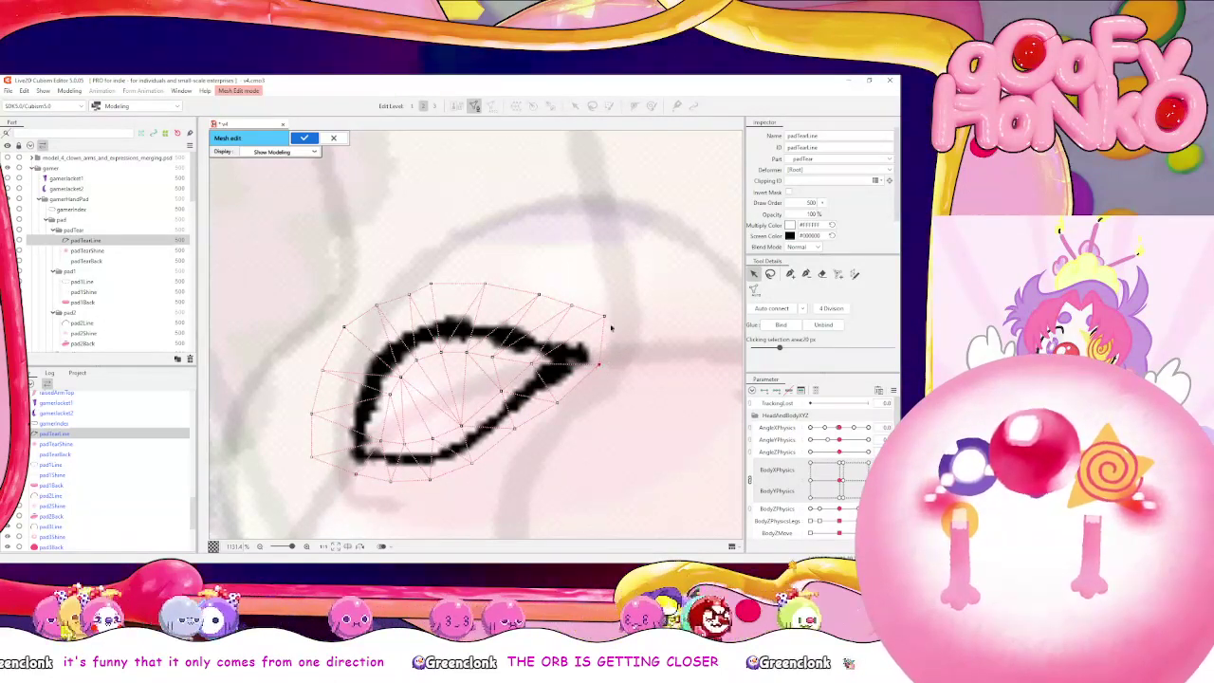
drag(571, 305, 459, 302)
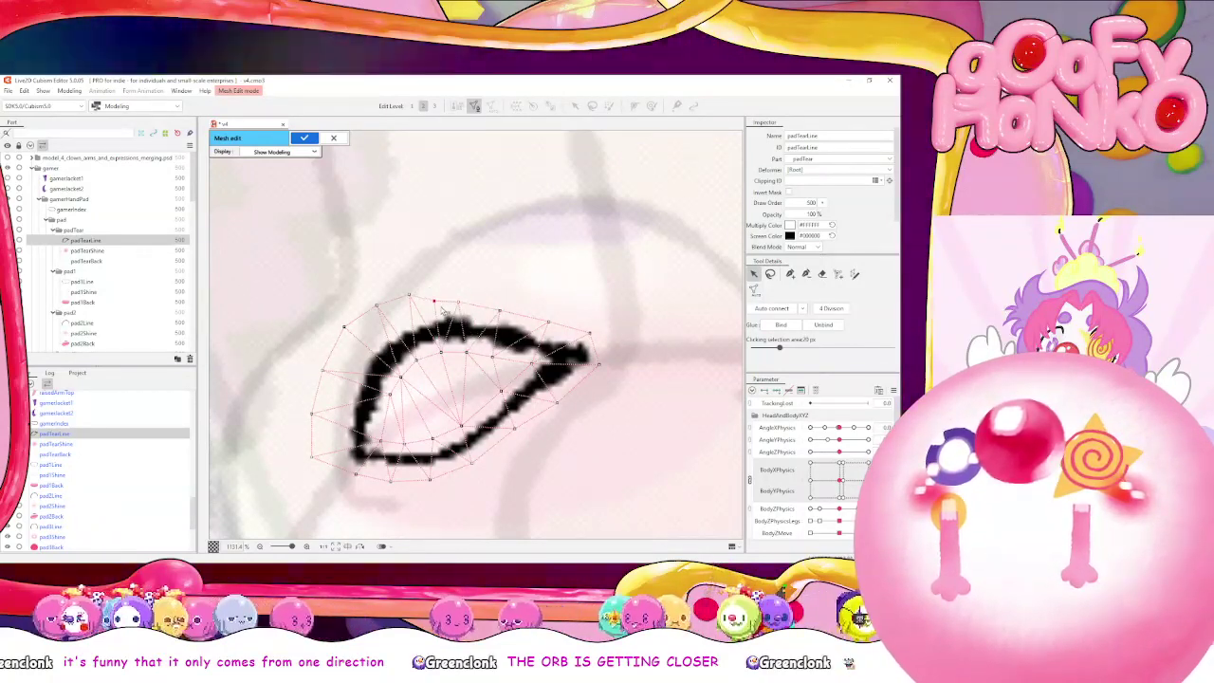
drag(409, 294, 354, 384)
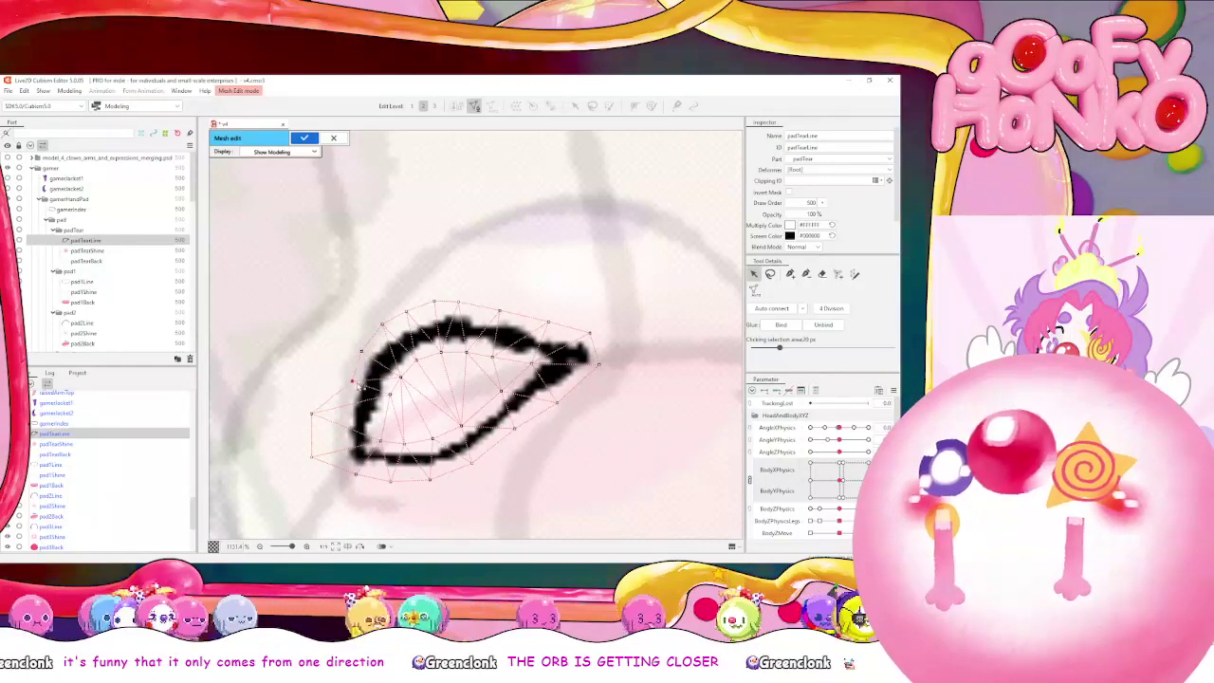
drag(313, 419, 338, 423)
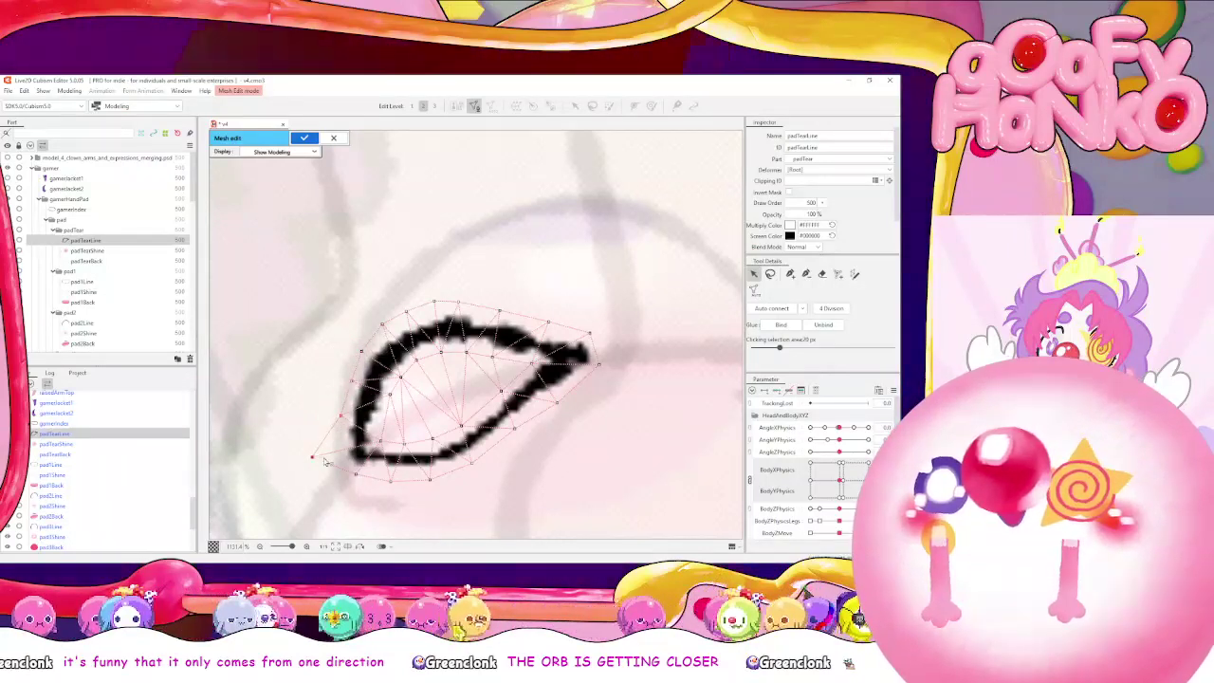
Even out the remaining outer vertices at padTearLine's left side, lower edge and pointed tip, and apply the mesh edit
drag(352, 381, 338, 415)
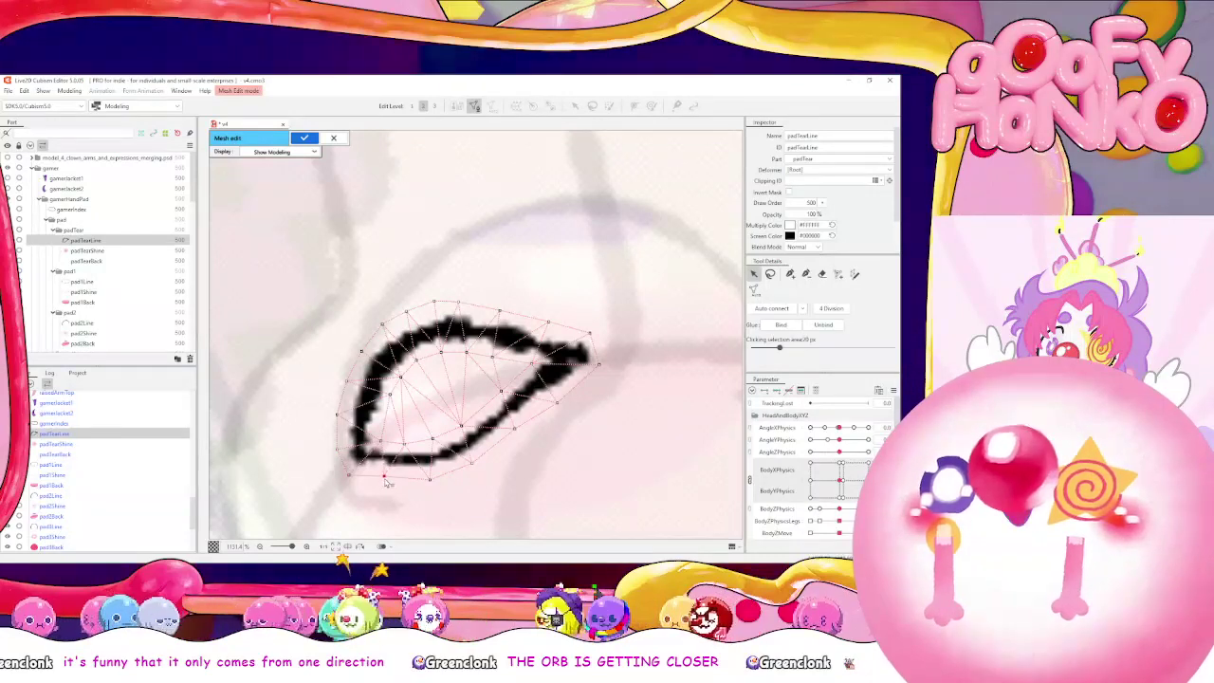
click(468, 467)
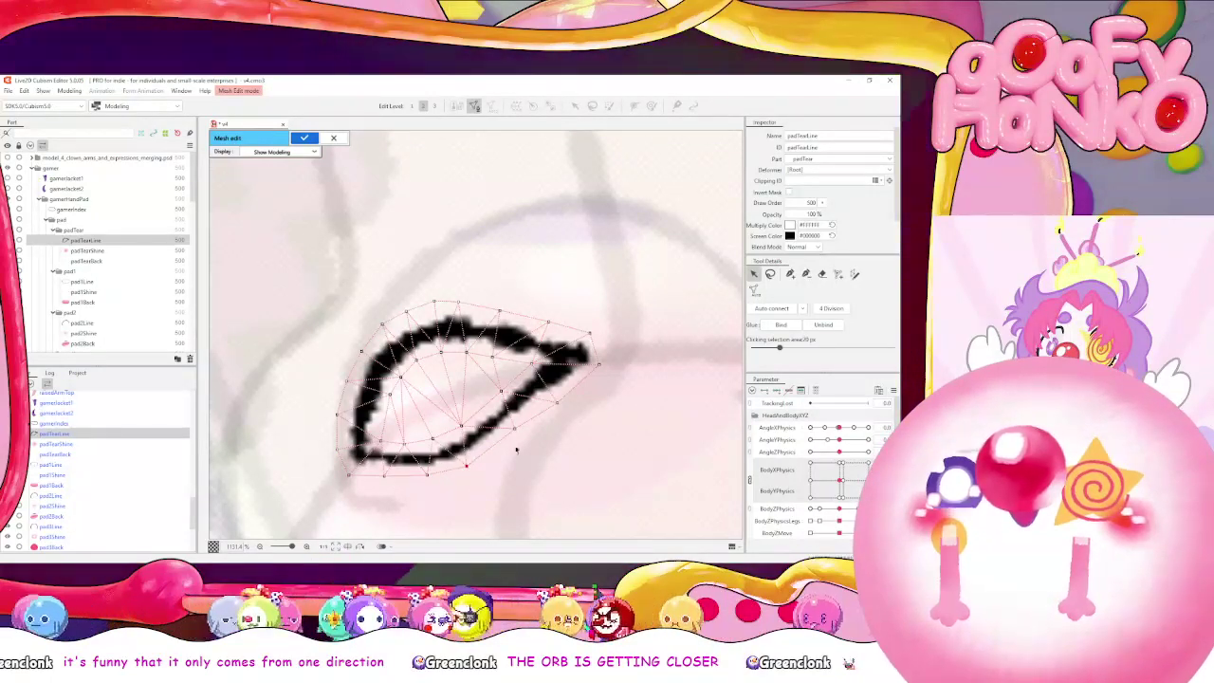
key(Delete)
mouse_move(525, 427)
mouse_down()
mouse_move(515, 435)
mouse_move(537, 409)
mouse_up()
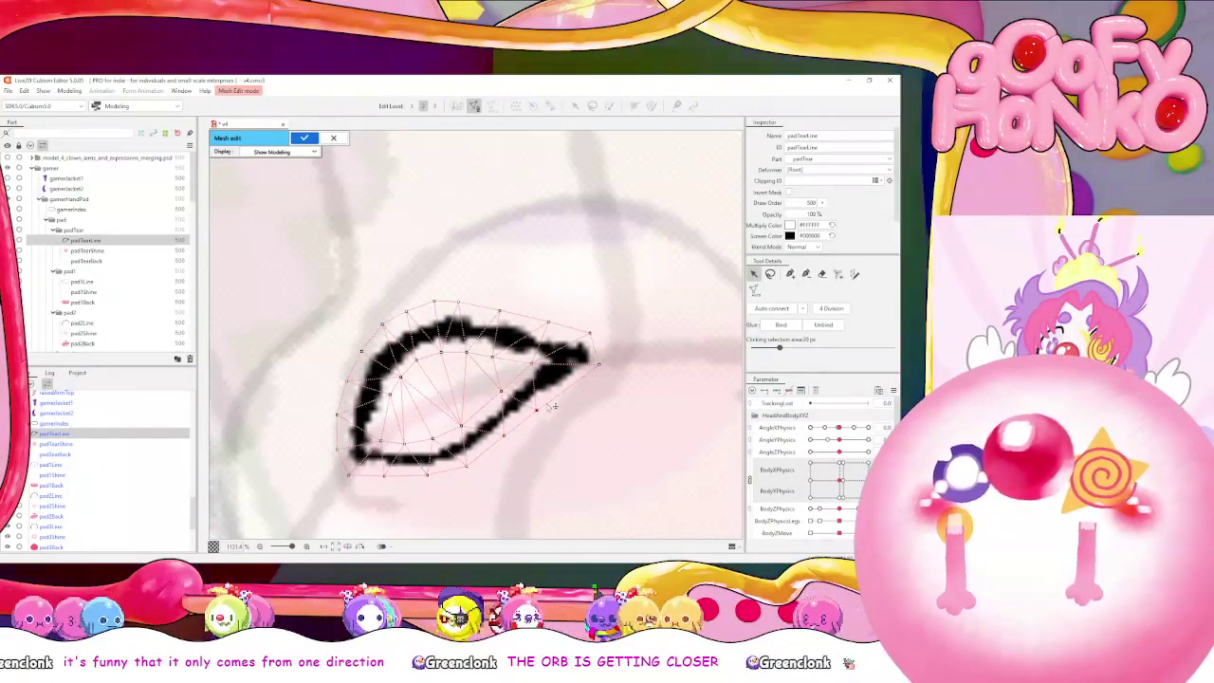
click(590, 335)
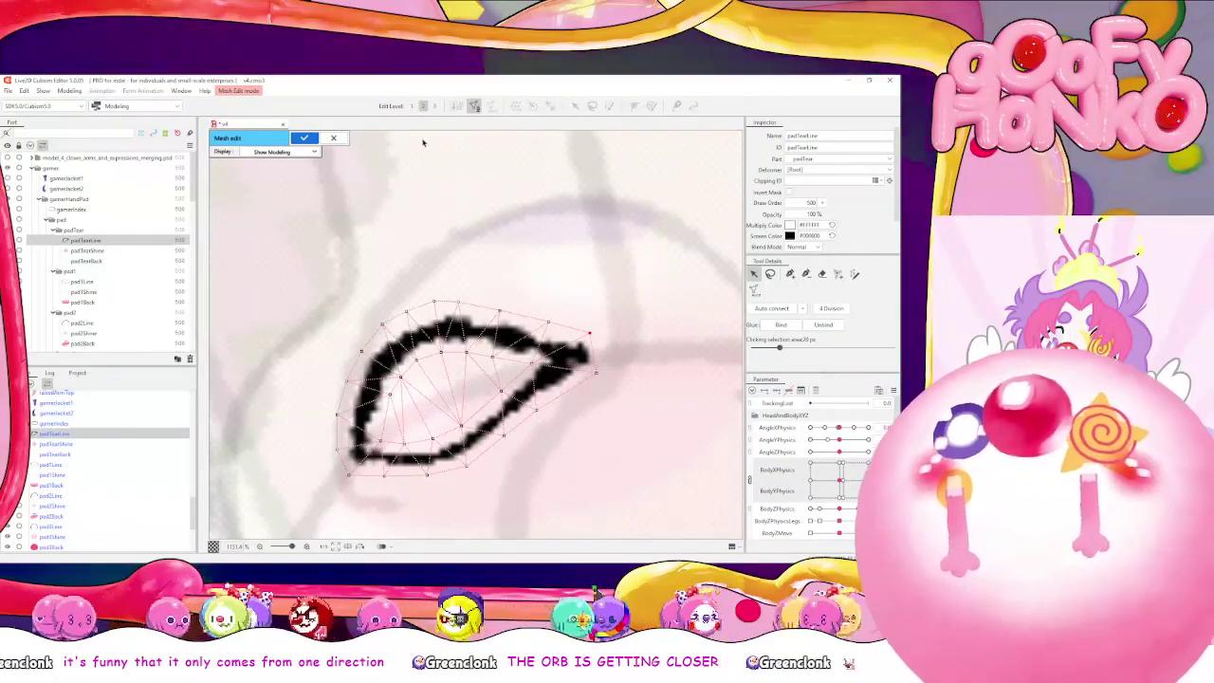
click(302, 140)
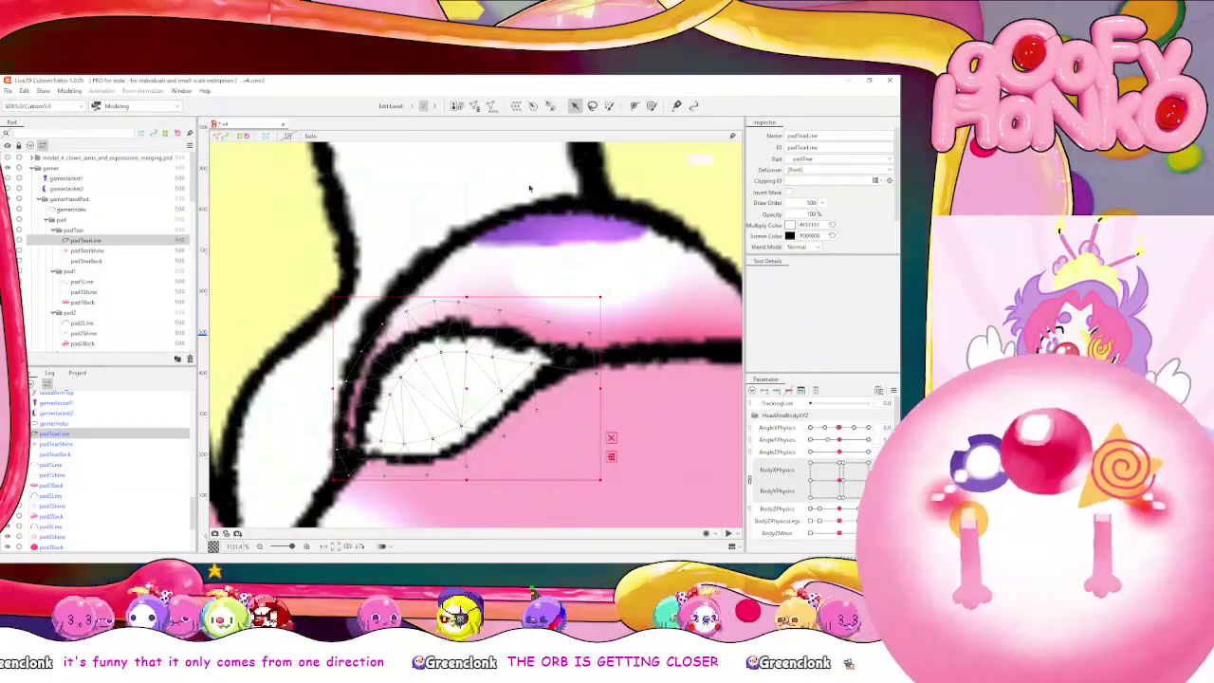
Replace the default meshes of padTearShine and padTearBack with padTearLine's mesh and leave mesh editing
click(116, 262)
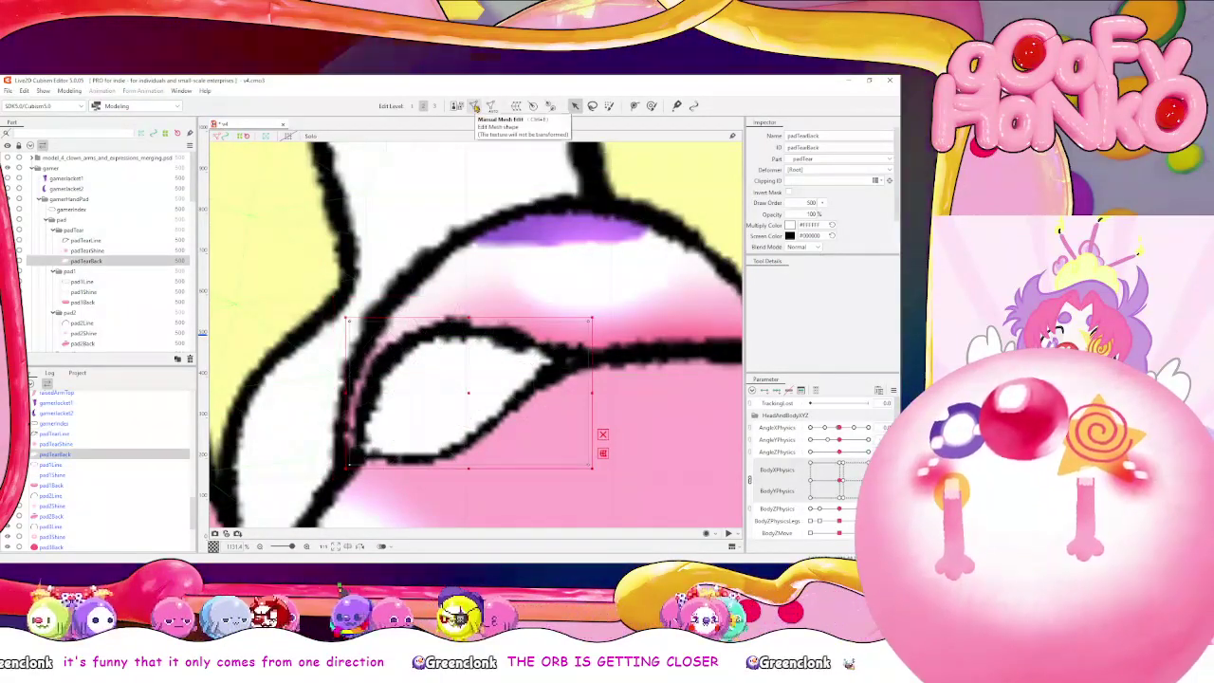
ctrl+click(92, 251)
click(474, 106)
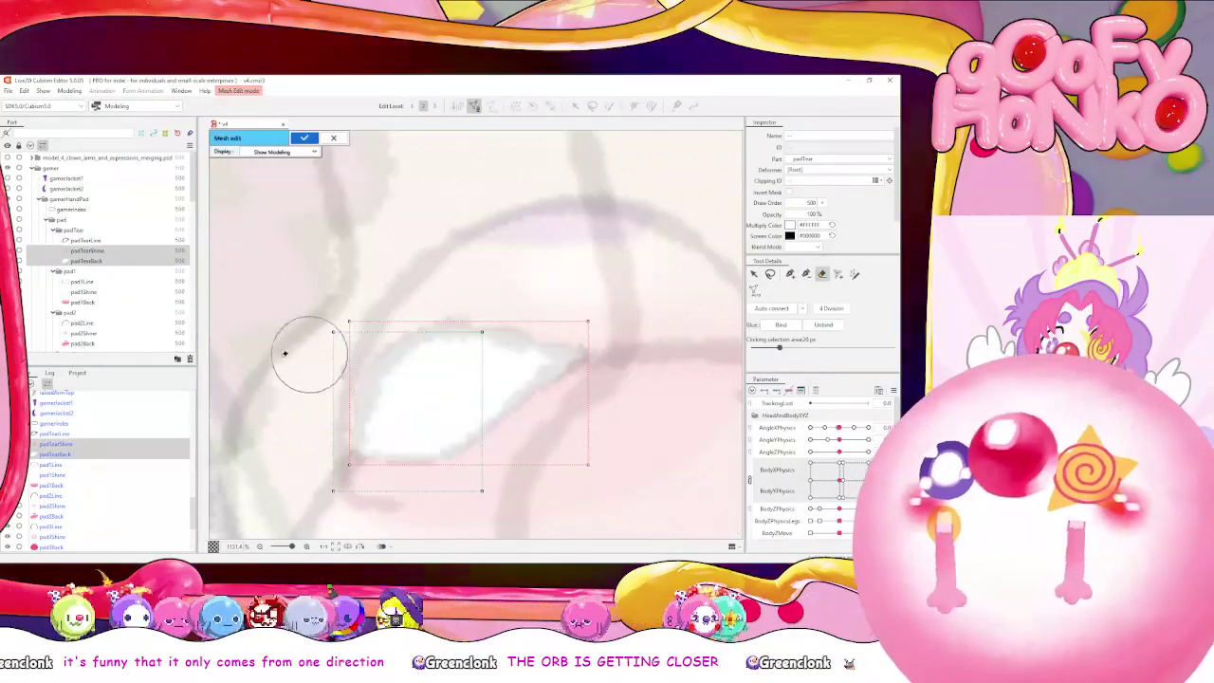
drag(285, 353, 569, 336)
click(436, 382)
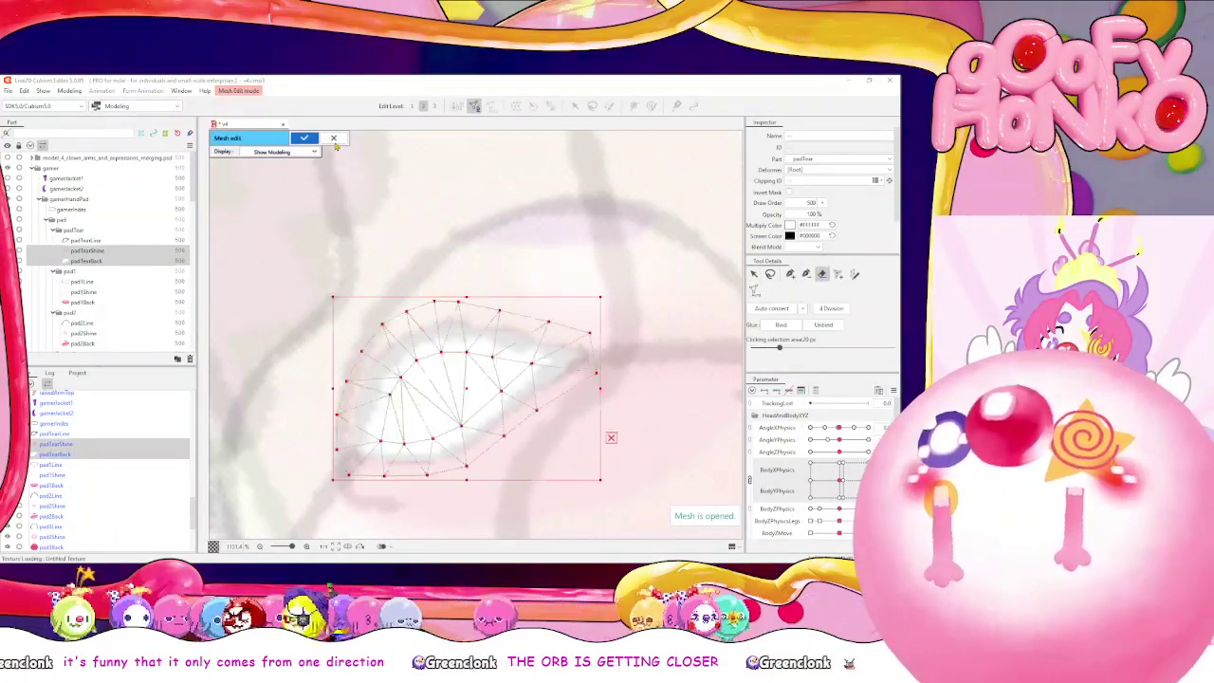
click(332, 138)
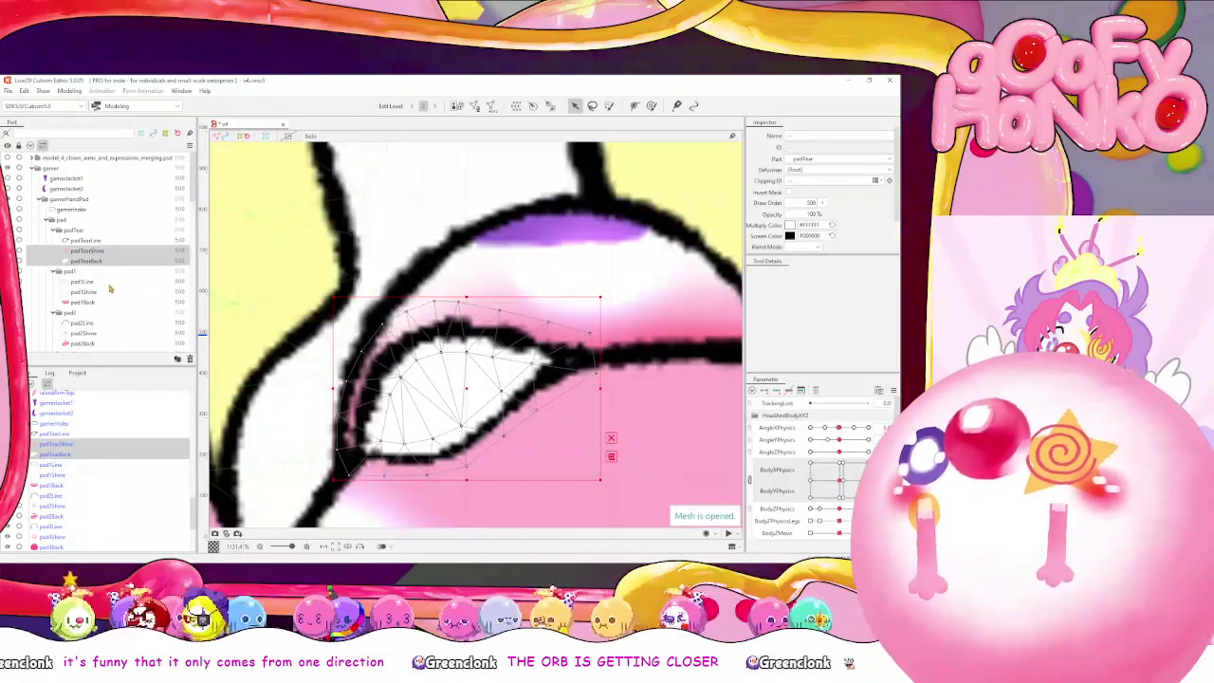
Create a warp deformer named padTear around the padTearShine and padTearBack meshes
scroll(485, 318, down, 6)
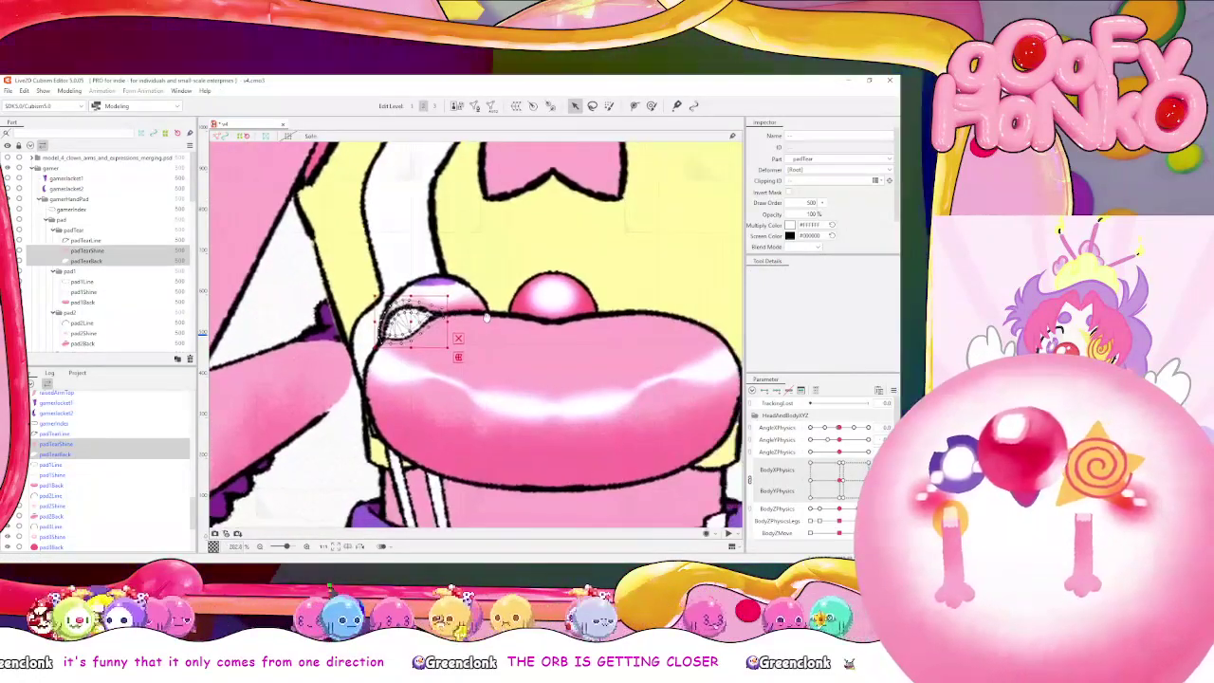
scroll(485, 318, down, 3)
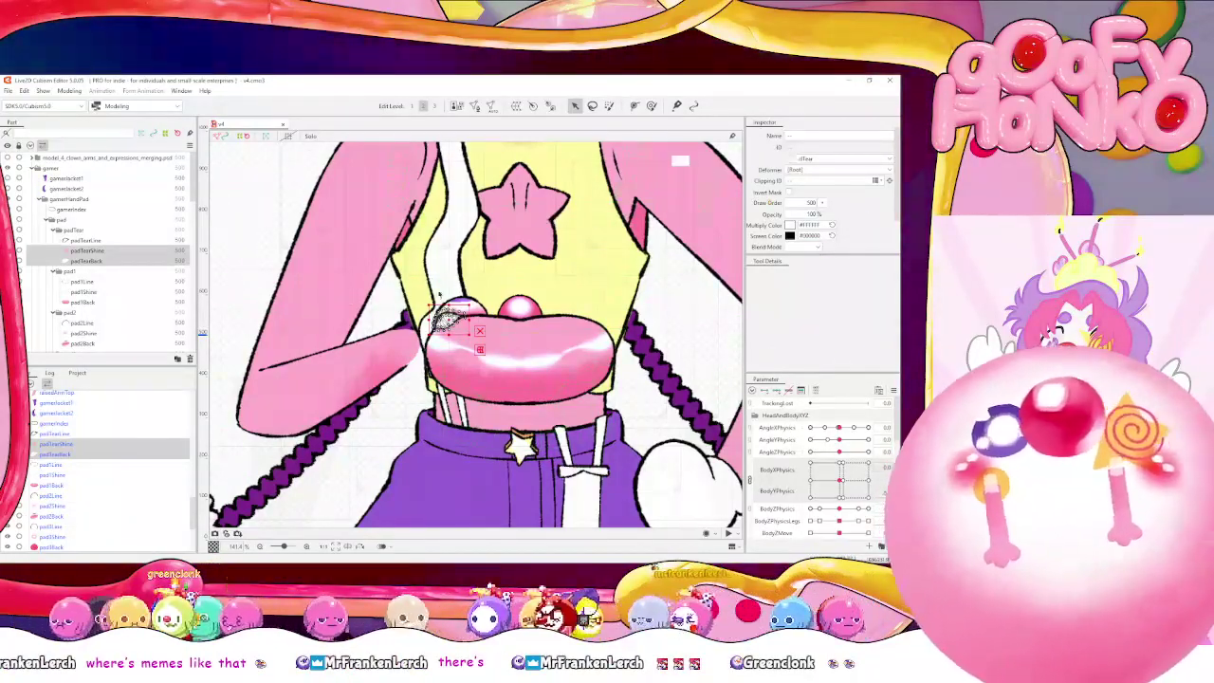
scroll(534, 276, up, 3)
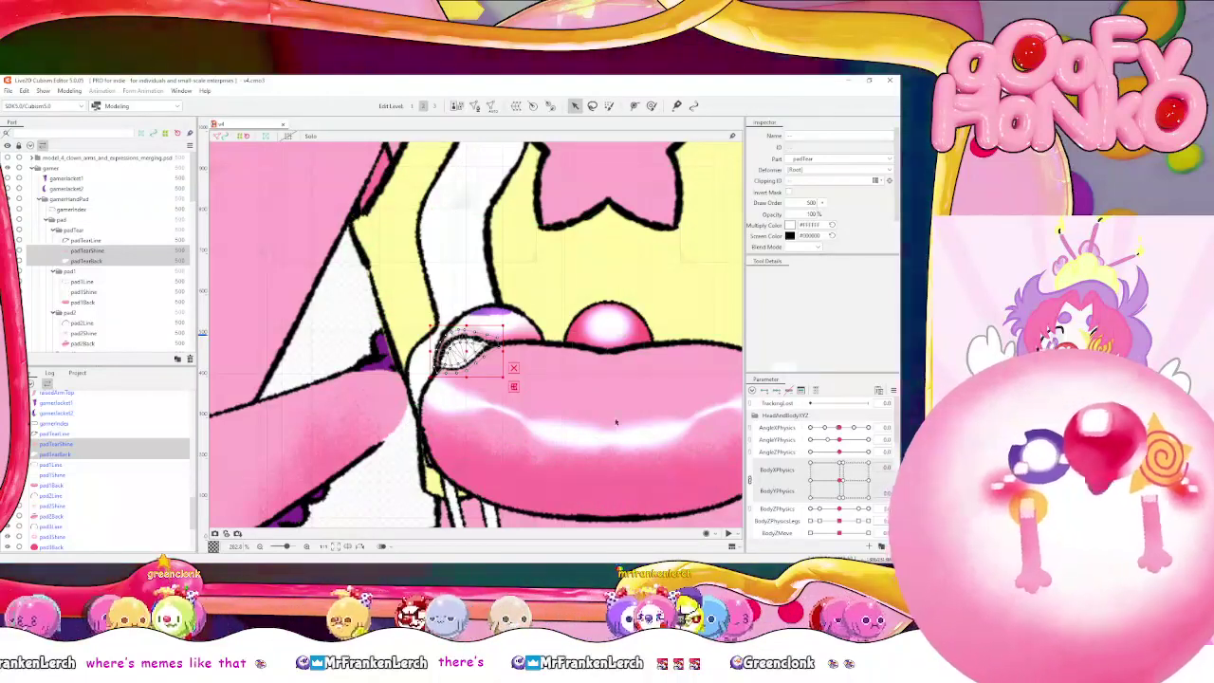
scroll(419, 461, down, 2)
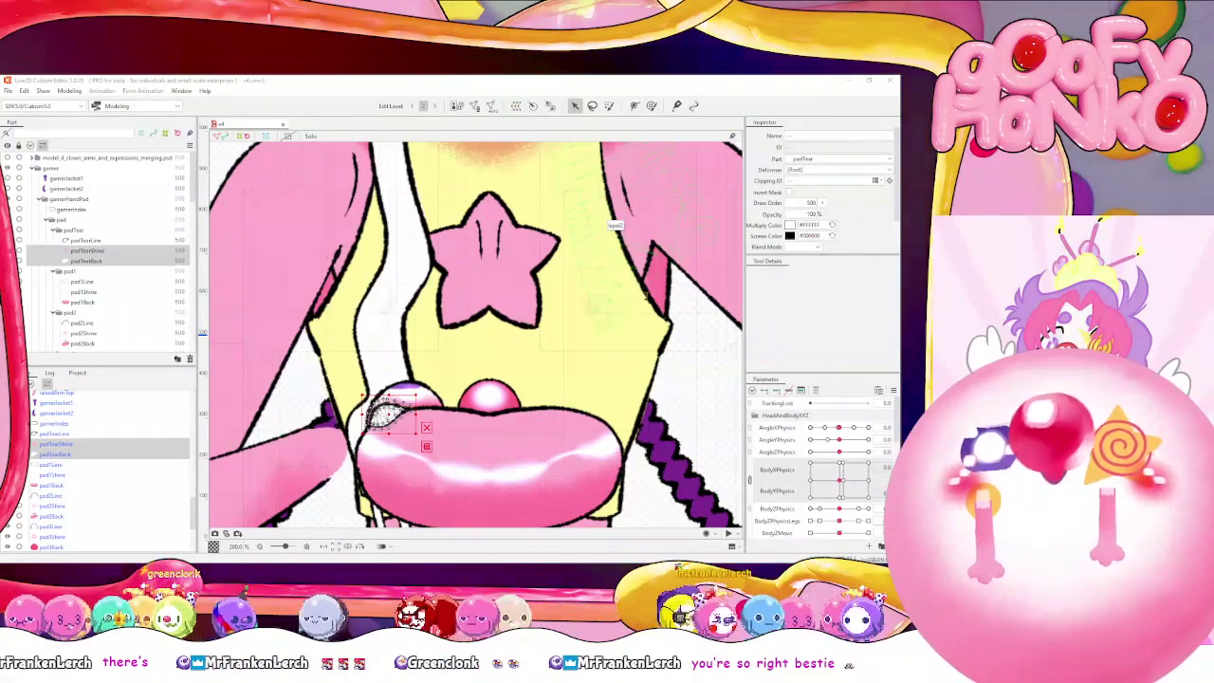
click(650, 441)
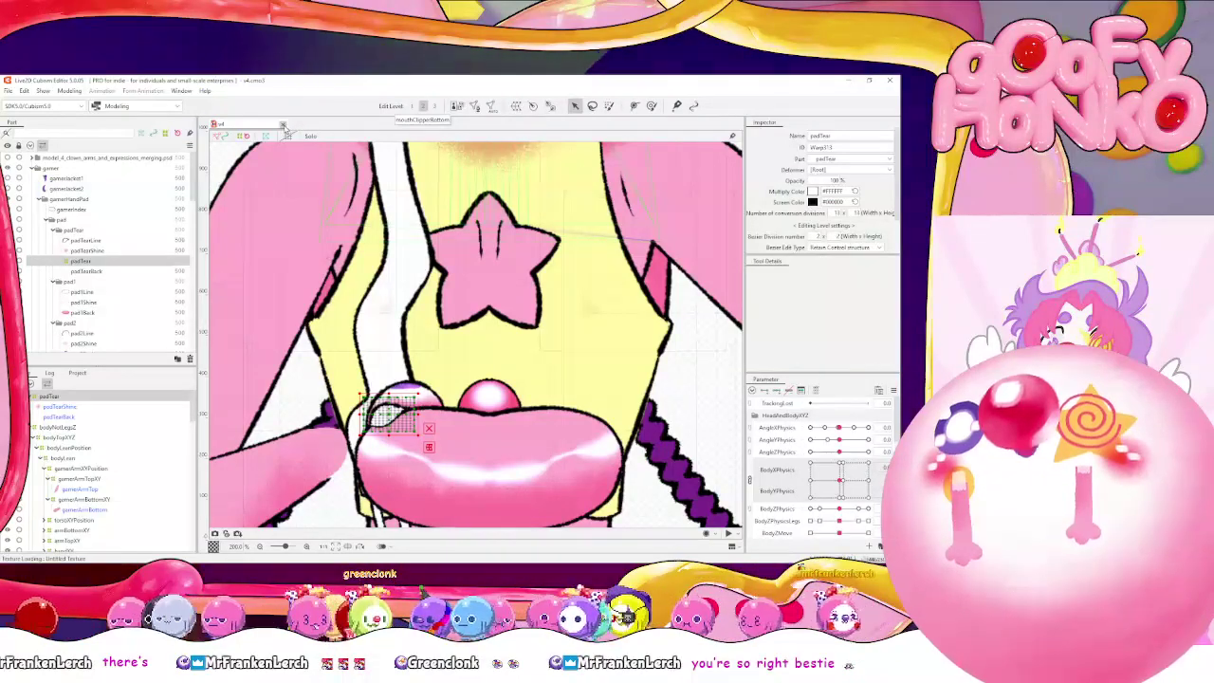
Close the v4 model and reopen v4.cmo3 from the recent files
click(283, 125)
click(9, 90)
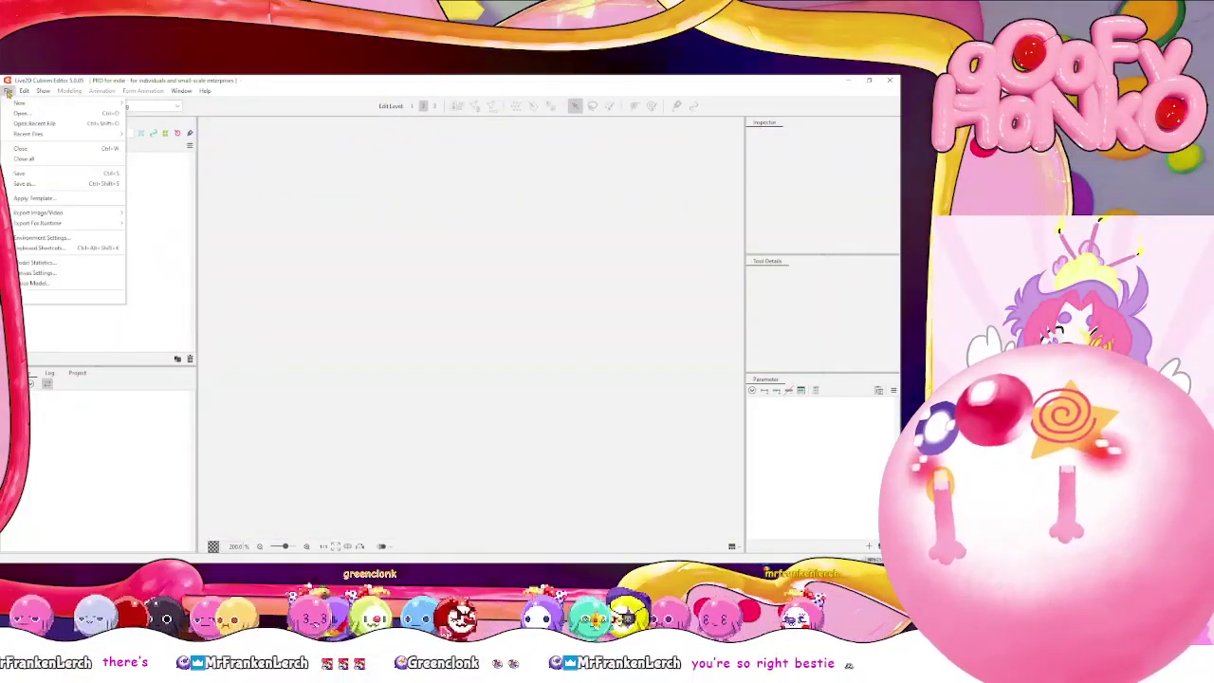
click(21, 113)
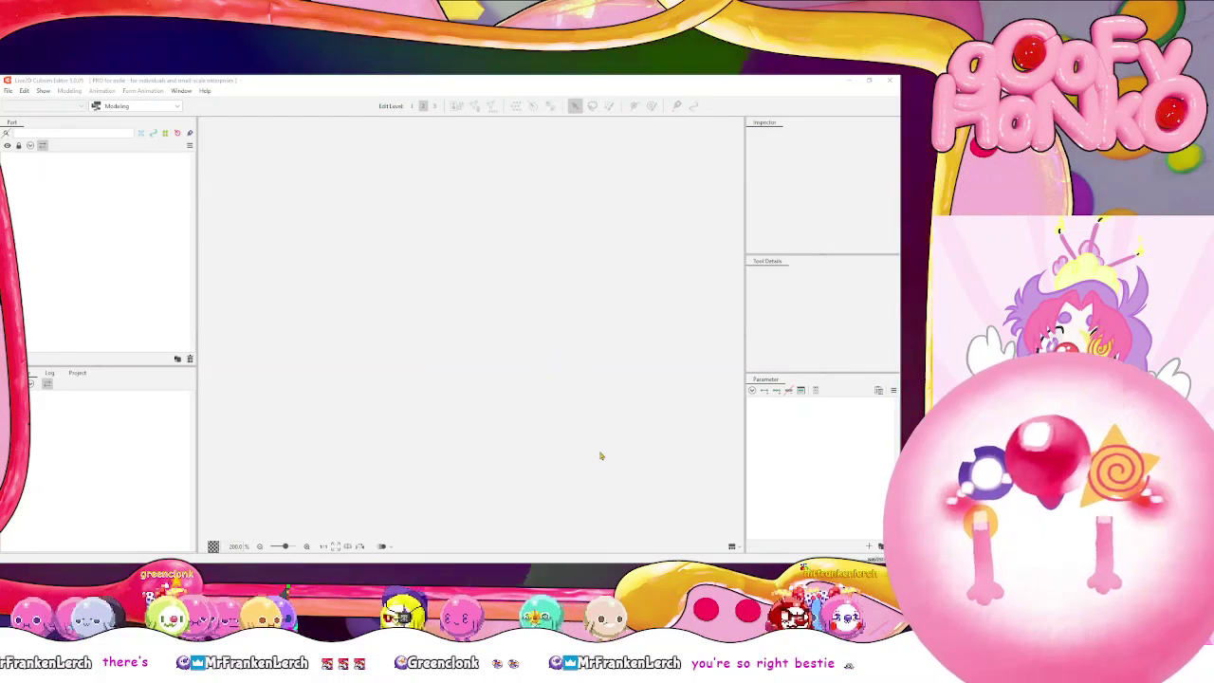
click(8, 90)
mouse_move(86, 138)
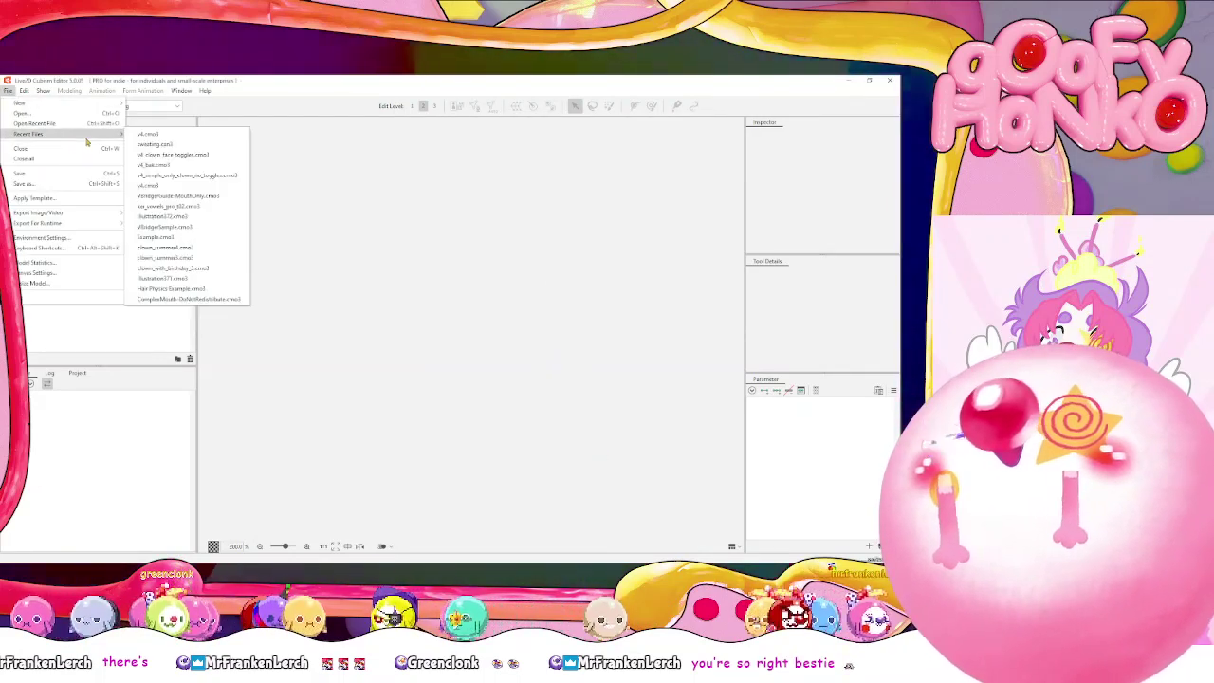
click(169, 135)
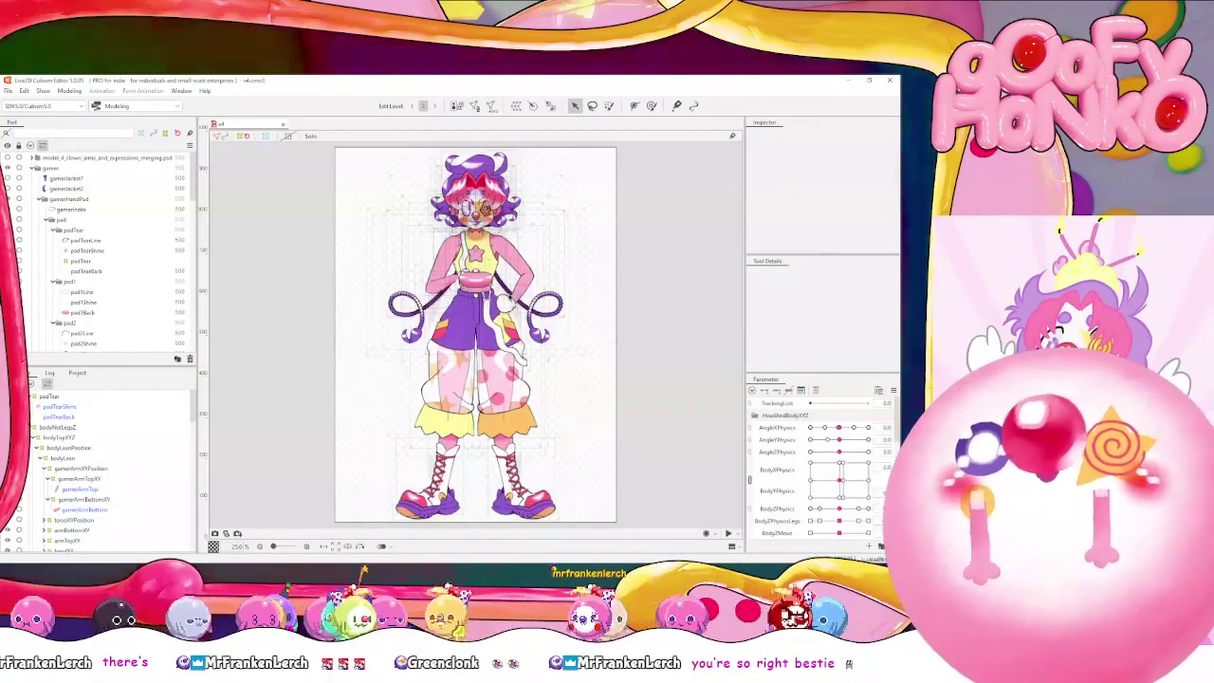
Close v4.cmo3 and open the older clown_halloween model file
click(11, 91)
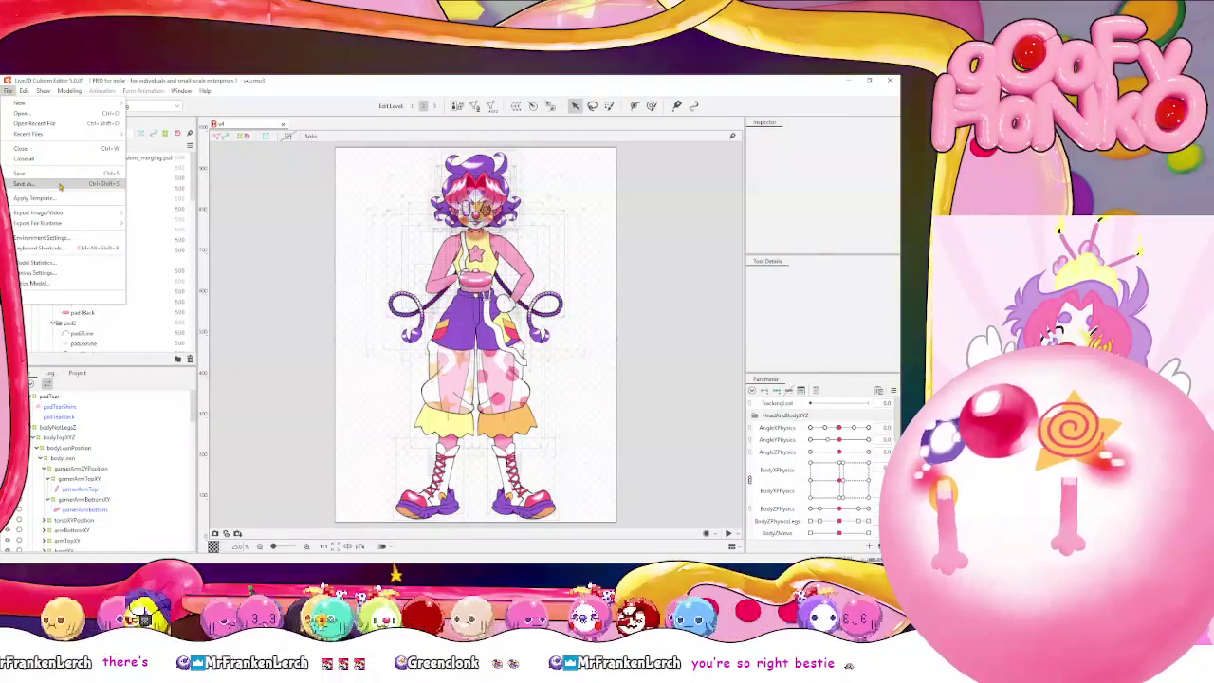
click(59, 186)
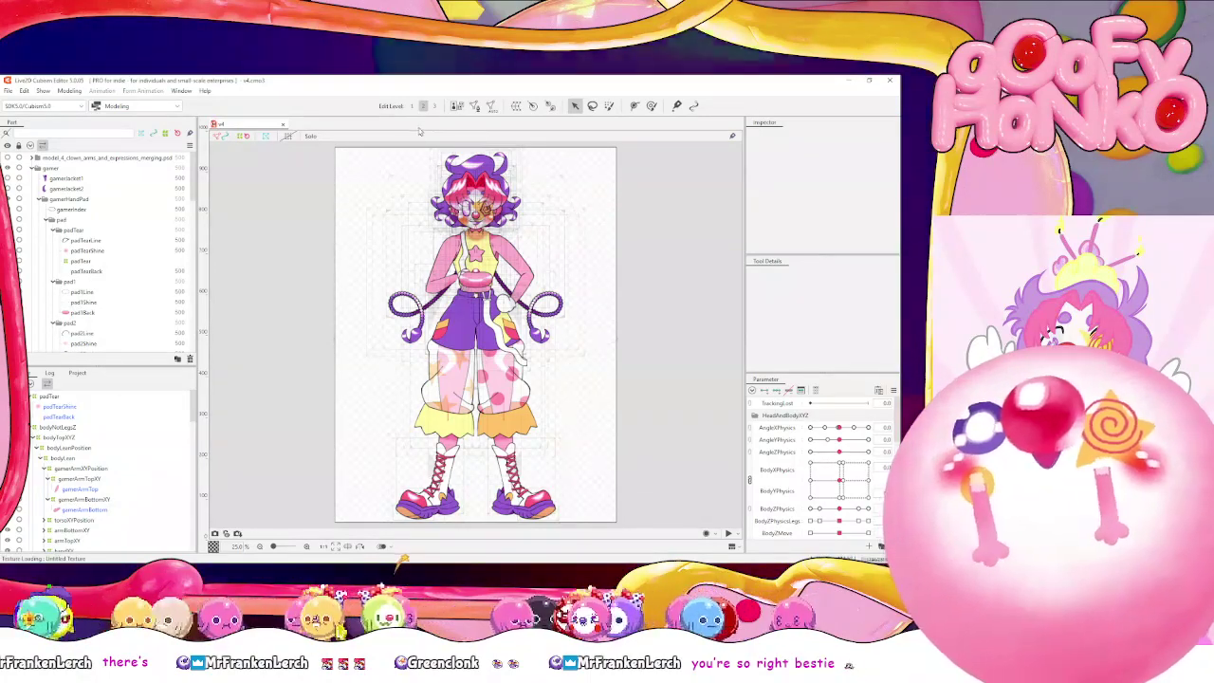
key(ctrl+w)
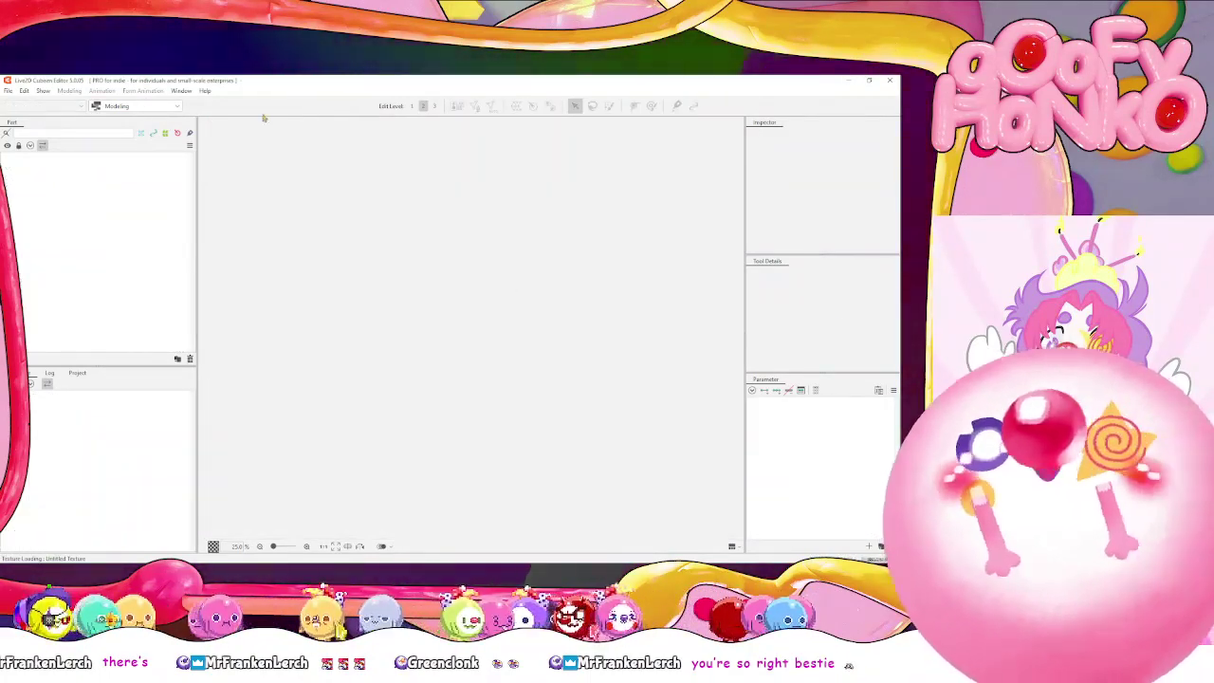
click(8, 90)
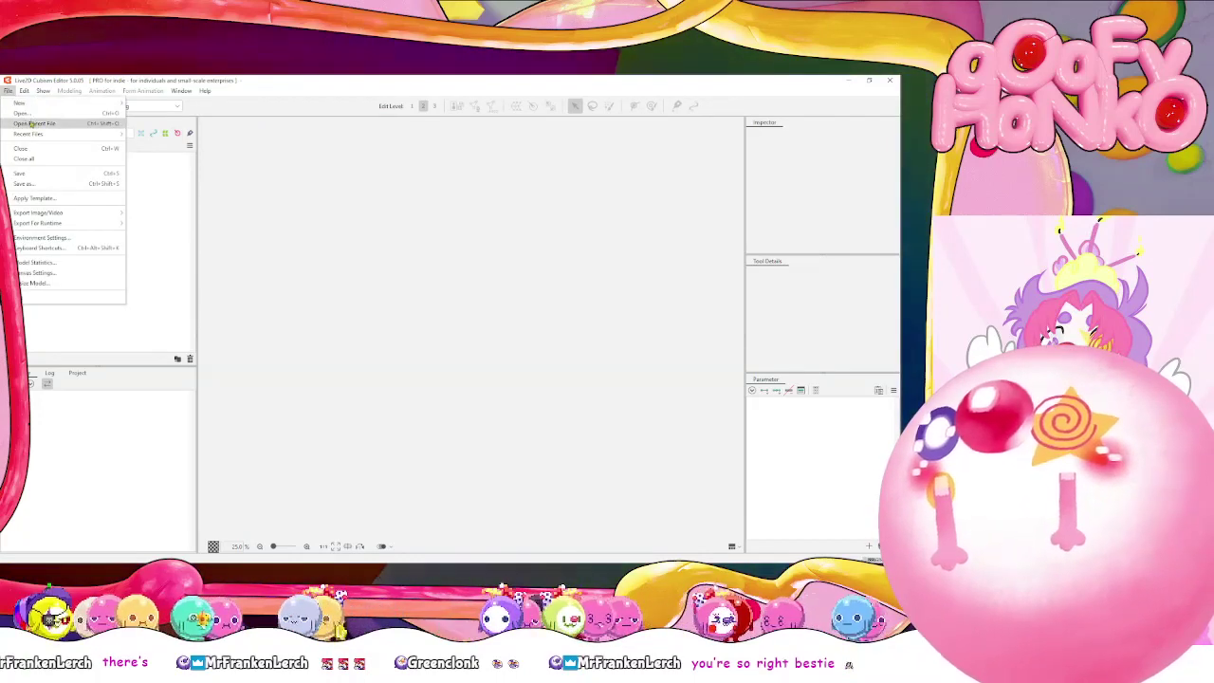
click(540, 322)
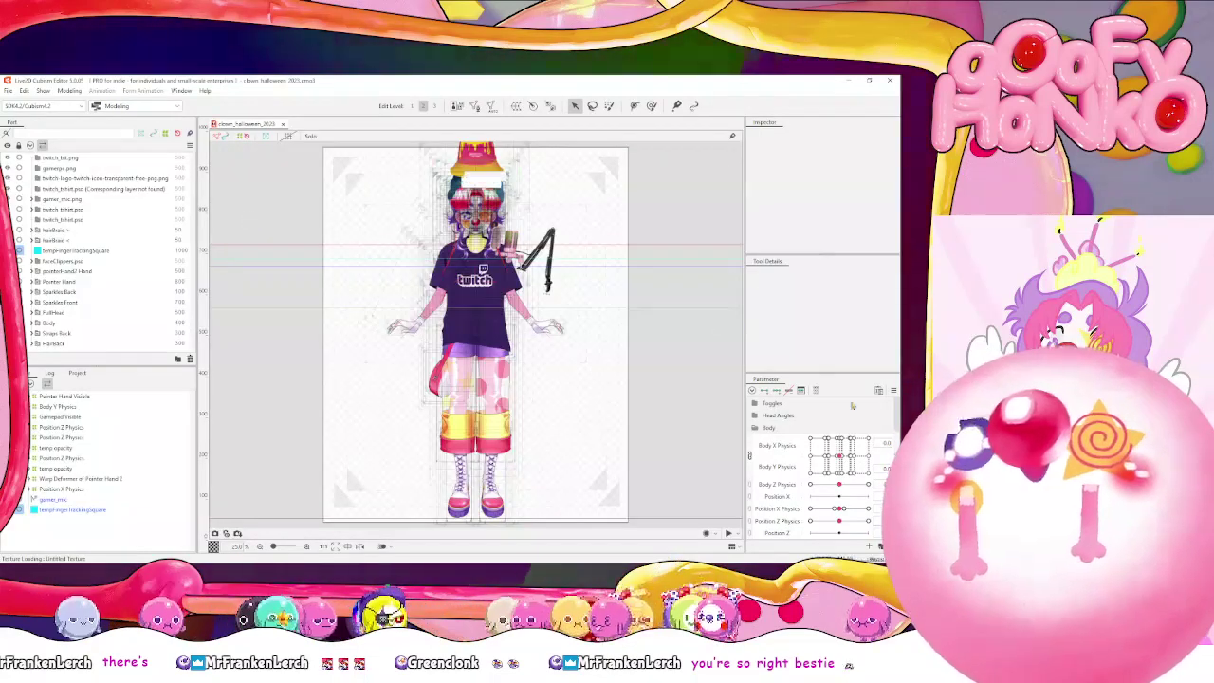
Collapse the Body and Pointer Hand 1 parameter groups and look through the Gamer Hands parameters
click(755, 428)
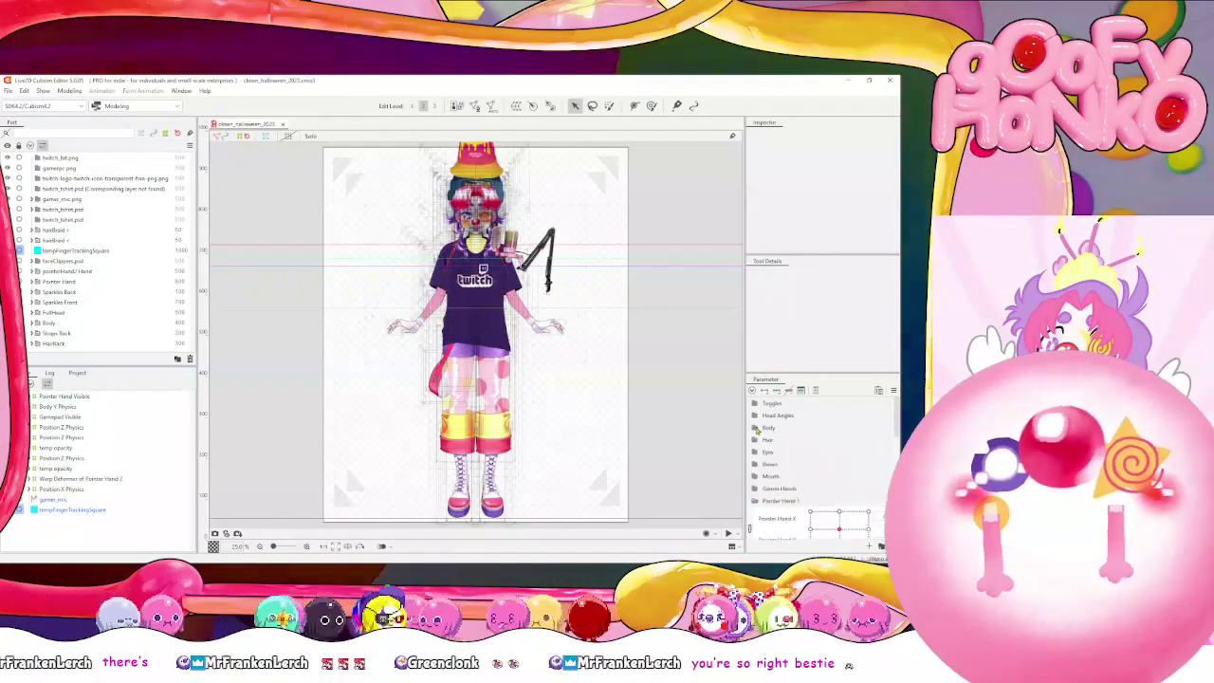
scroll(755, 488, down, 2)
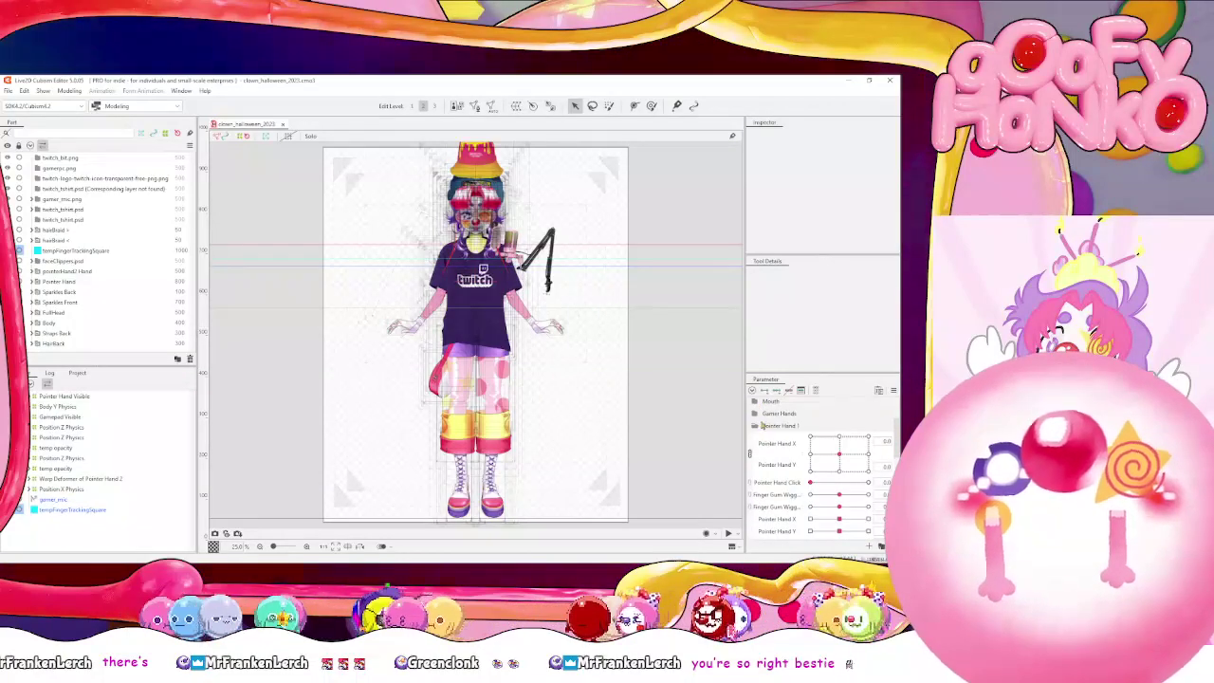
click(757, 425)
click(756, 414)
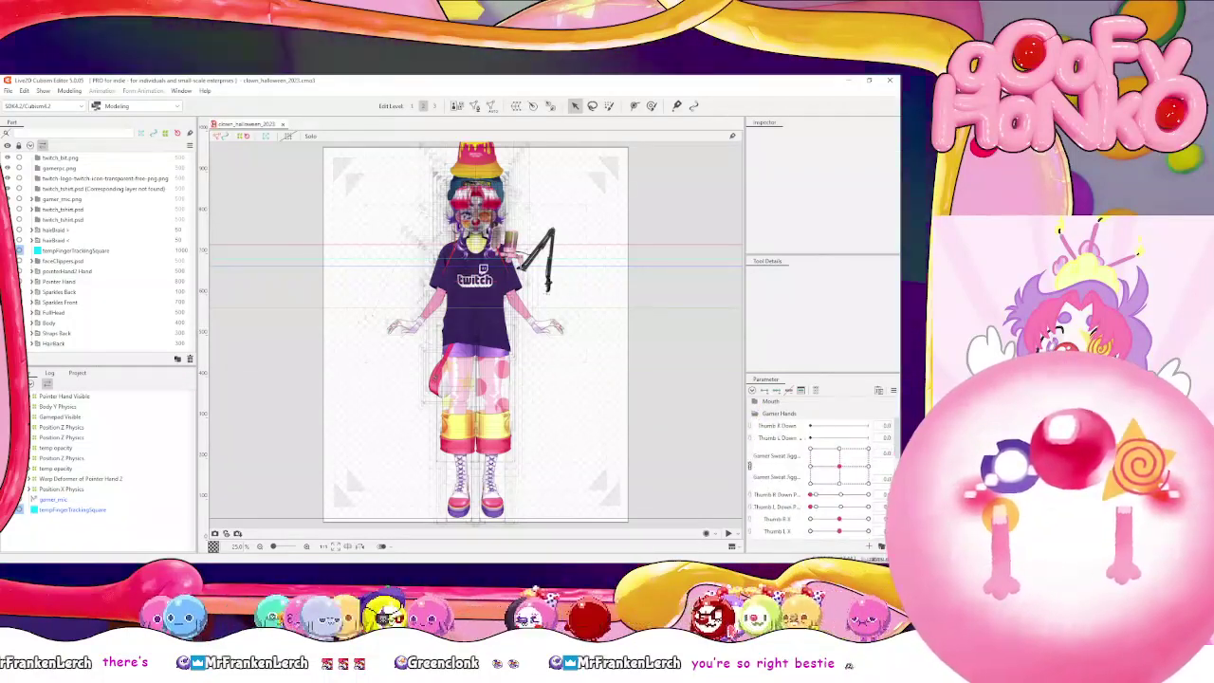
scroll(813, 477, down, 2)
scroll(759, 524, down, 3)
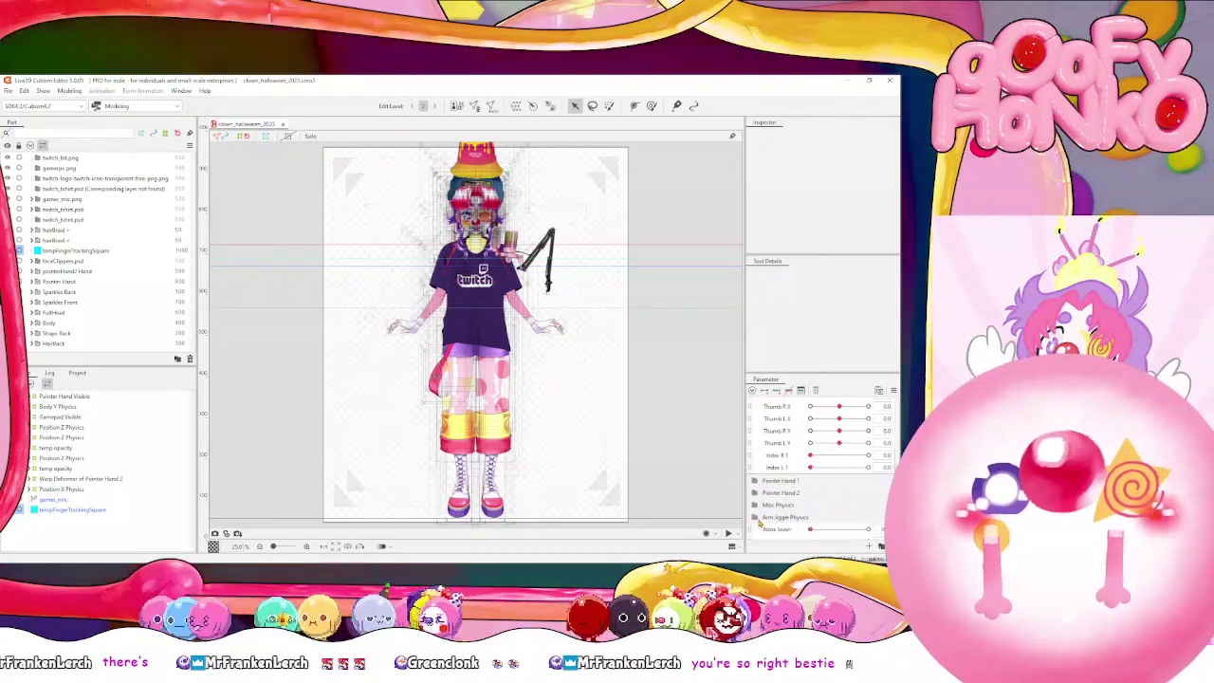
scroll(758, 455, up, 5)
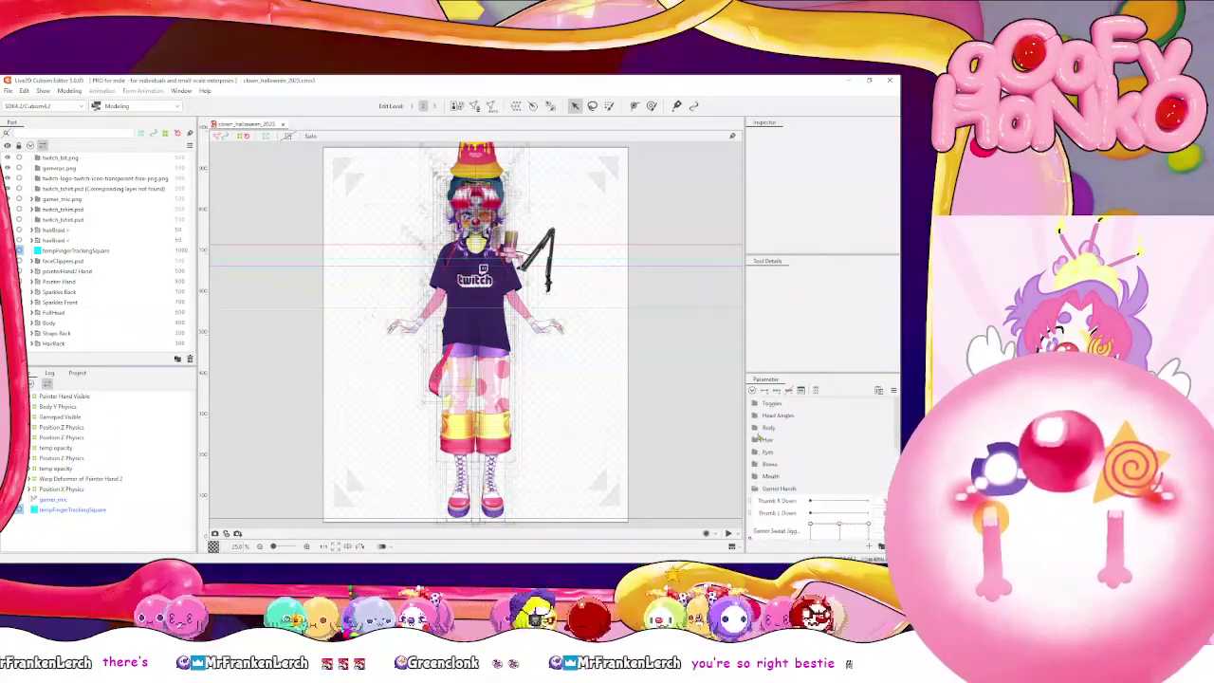
Expand the Toggles parameter group and set Alt Arms On L, Alt Arms On R and Gamer Hands On to 1.0
click(757, 405)
scroll(807, 468, down, 5)
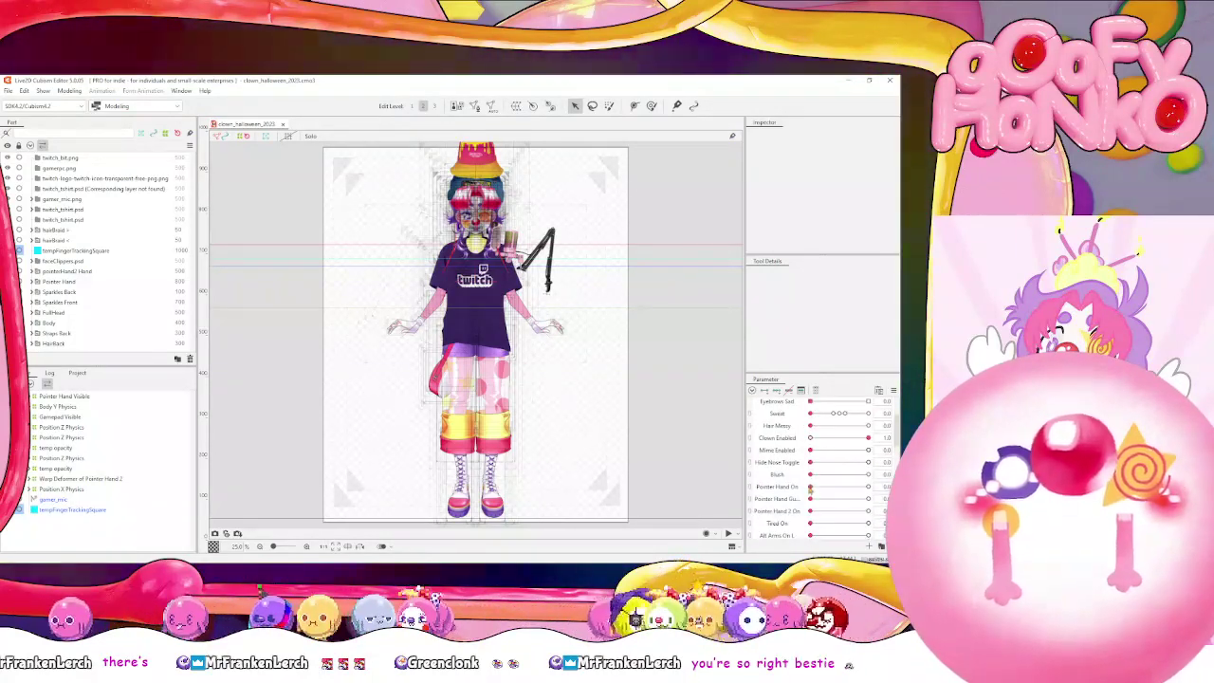
drag(817, 486, 867, 485)
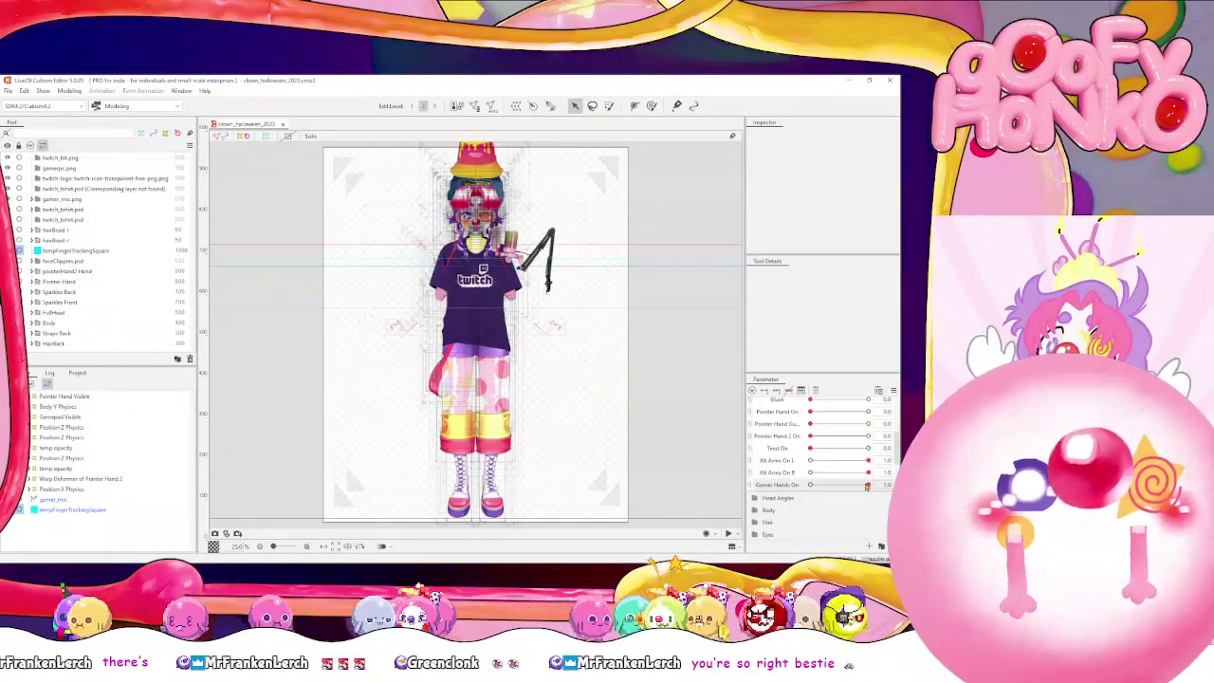
Hide the twitch_bit, gamerpc, Twitch logo, gamer_mic and twitch_tshirt layers that cover the gamer hands
scroll(526, 289, up, 2)
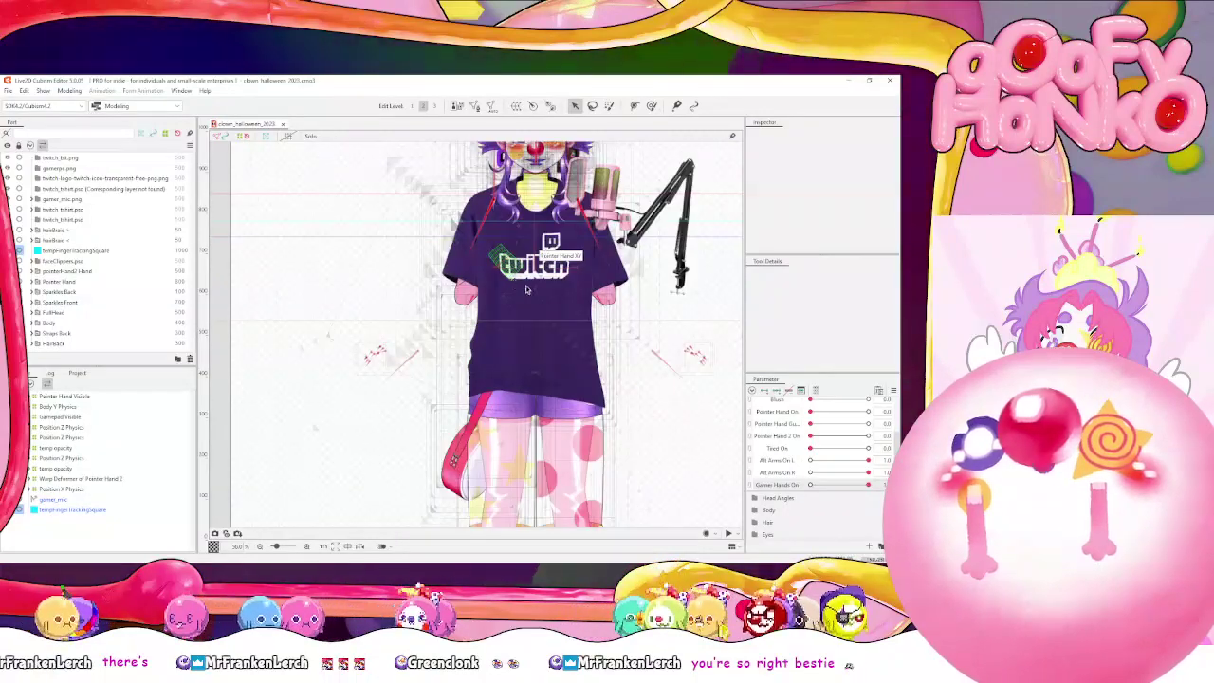
drag(555, 298, 534, 346)
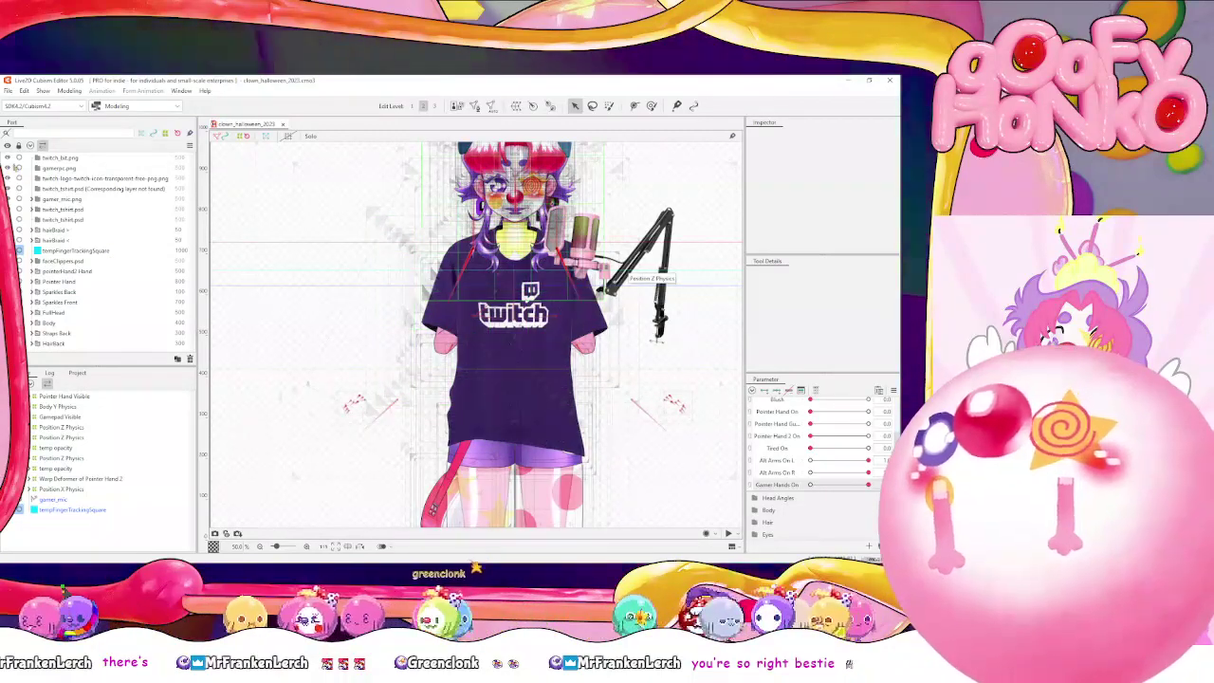
click(7, 158)
click(8, 167)
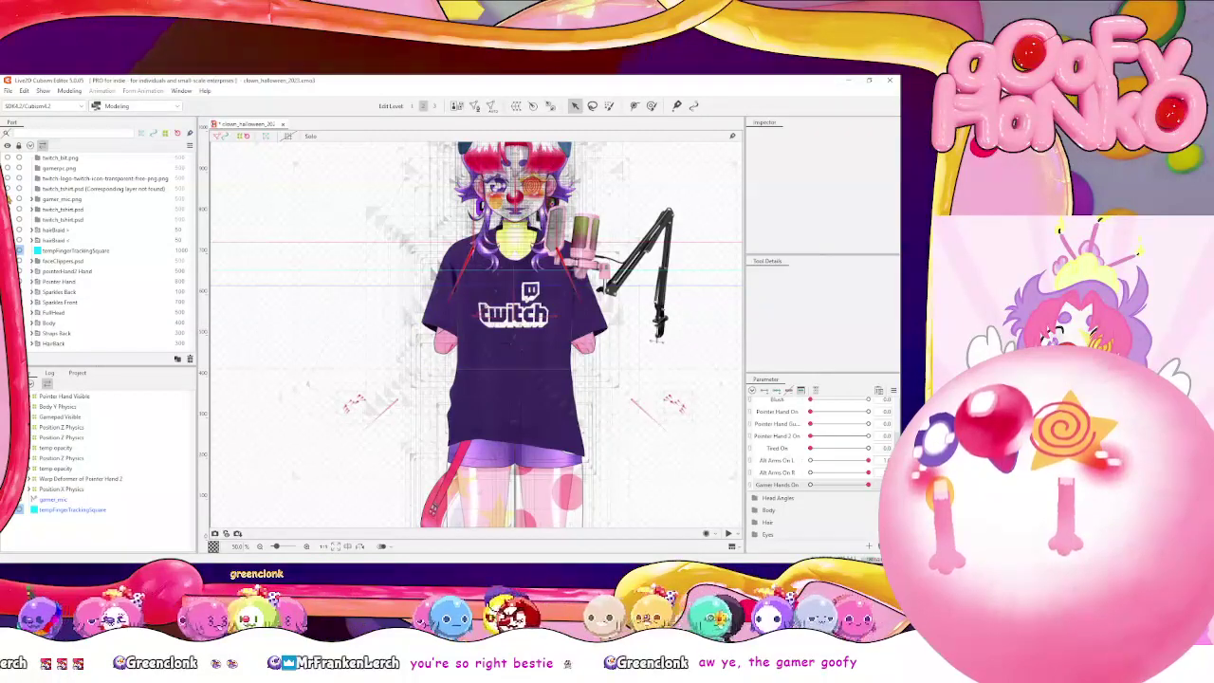
click(7, 209)
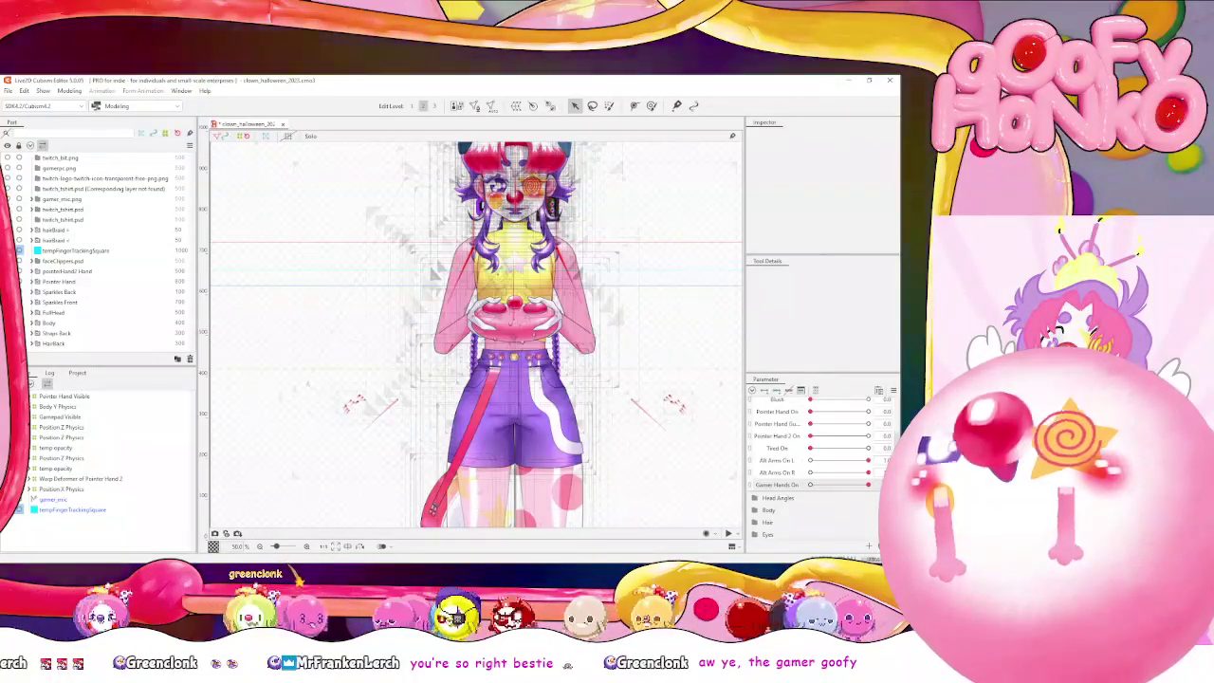
Select the gamerConsoleControl mesh beneath the controller thumb and trace it to its parent Thumb Y warp deformer
scroll(559, 264, up, 5)
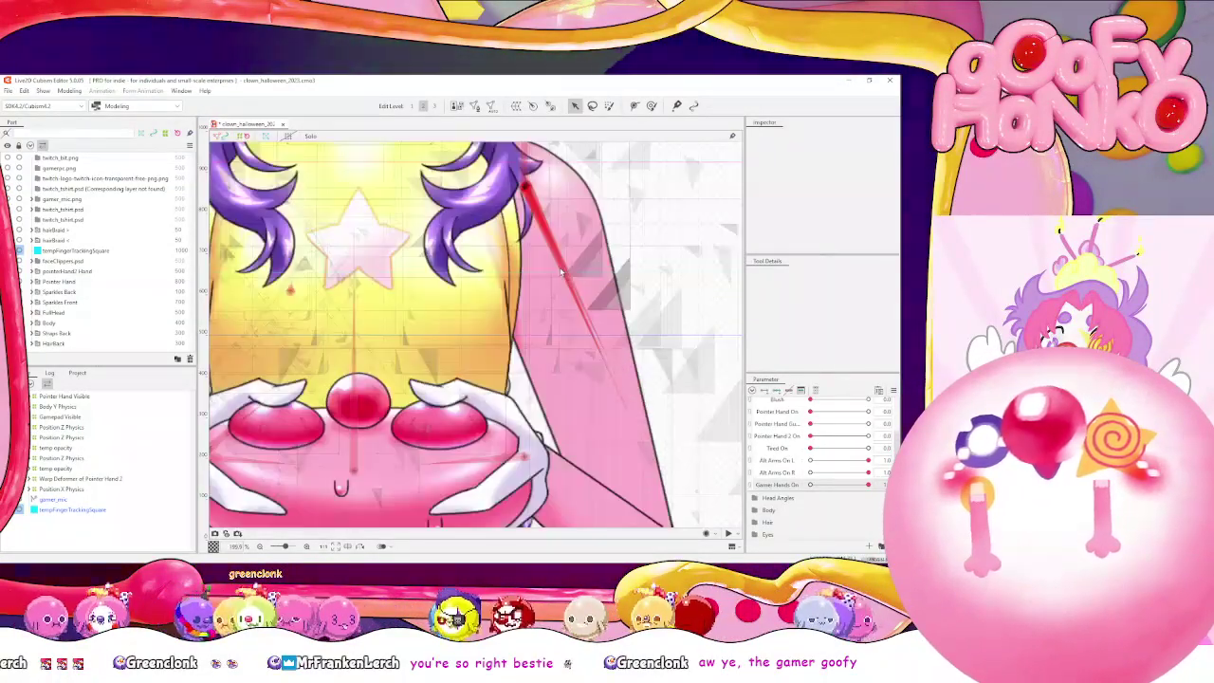
scroll(633, 295, down, 1)
scroll(634, 295, down, 6)
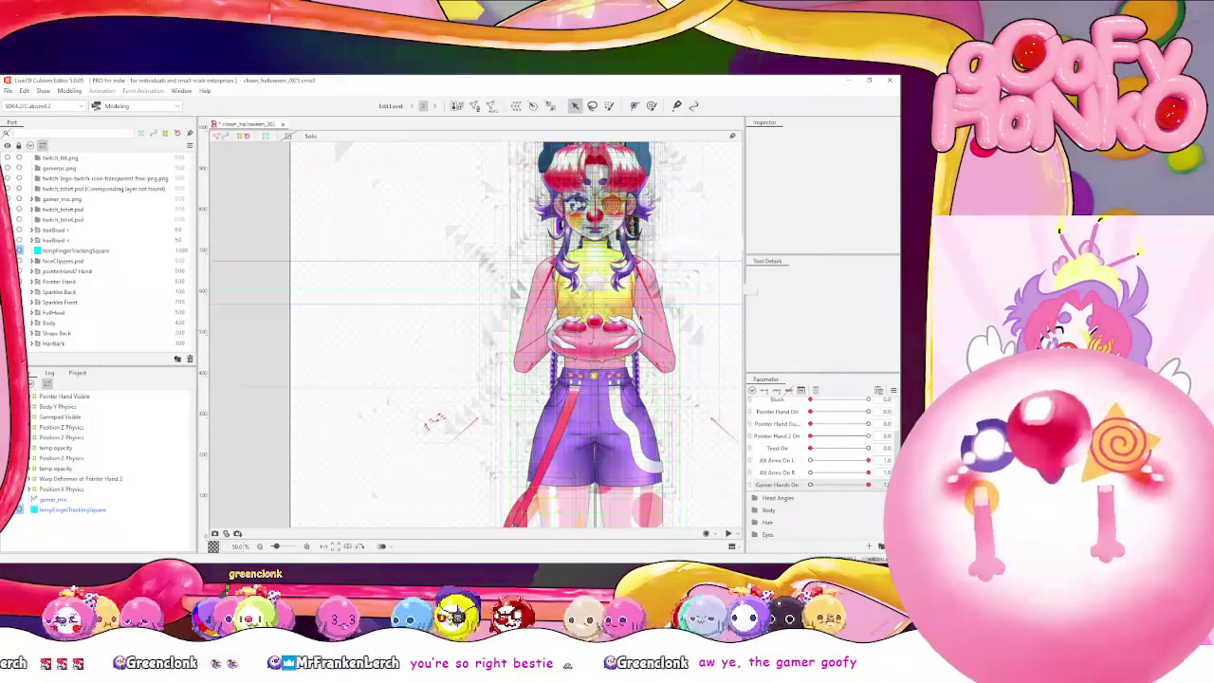
drag(641, 318, 546, 353)
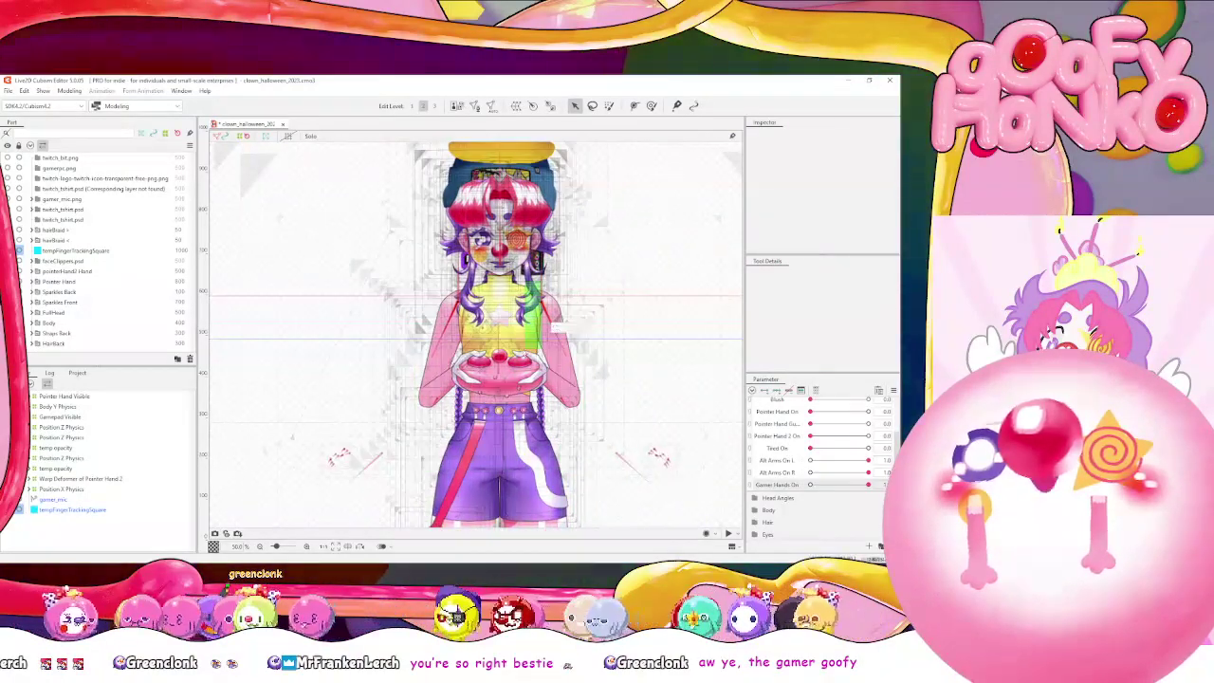
scroll(523, 349, up, 3)
click(524, 371)
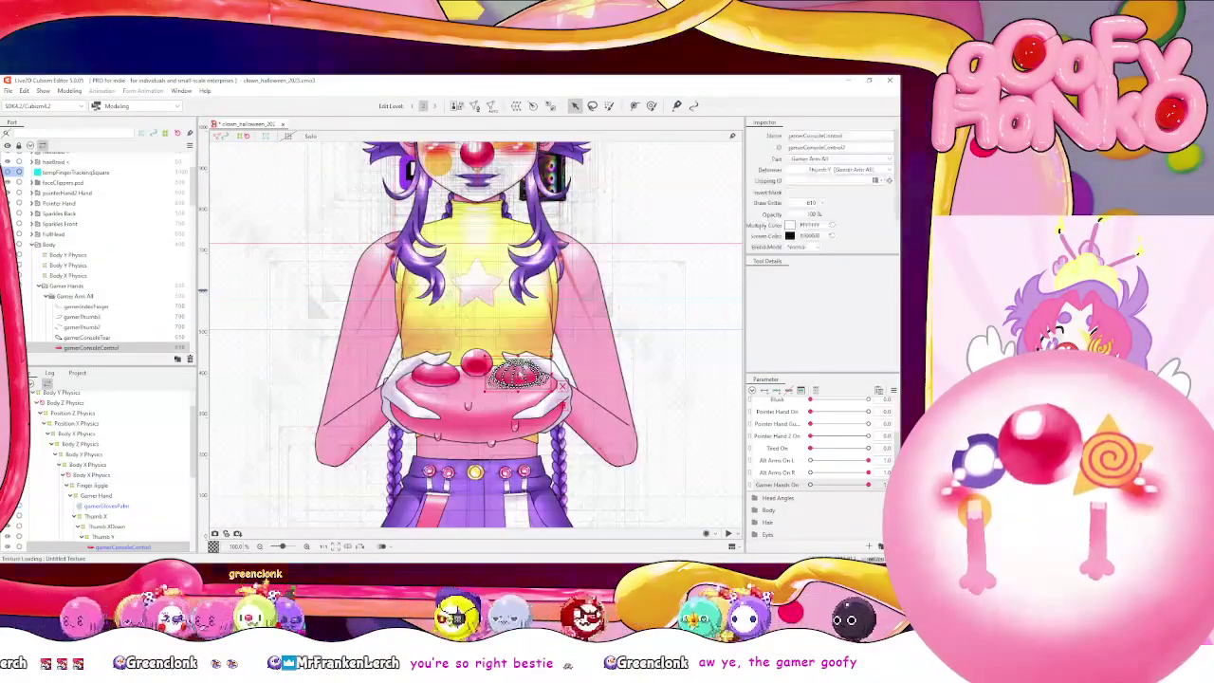
scroll(516, 377, up, 3)
drag(438, 365, 458, 341)
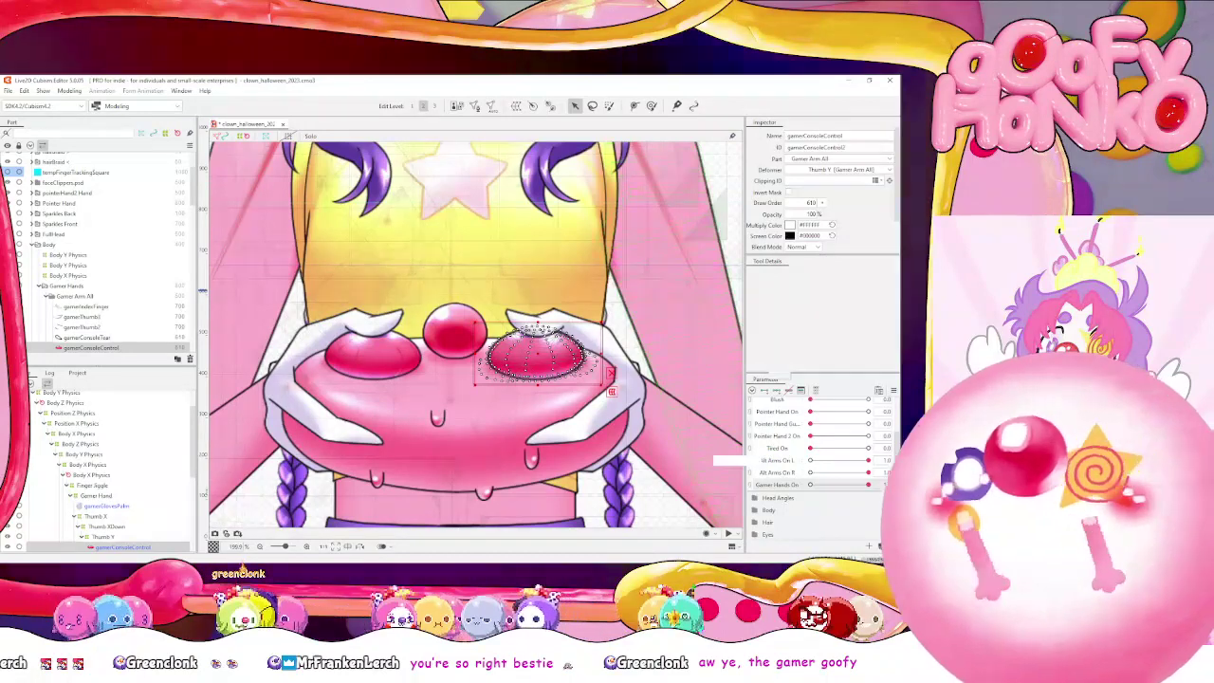
click(137, 535)
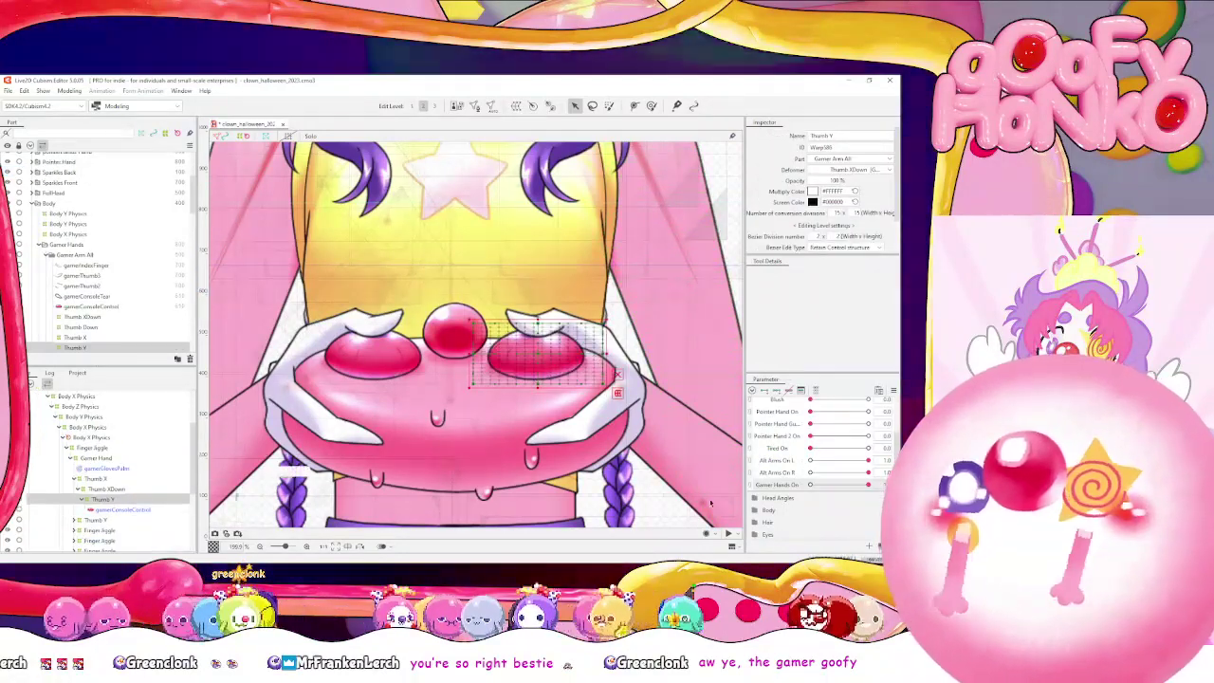
Collapse the Toggles group, show only the selected Thumb Y deformer's parameters, and preview Thumb R Y up to 30
scroll(788, 427, up, 3)
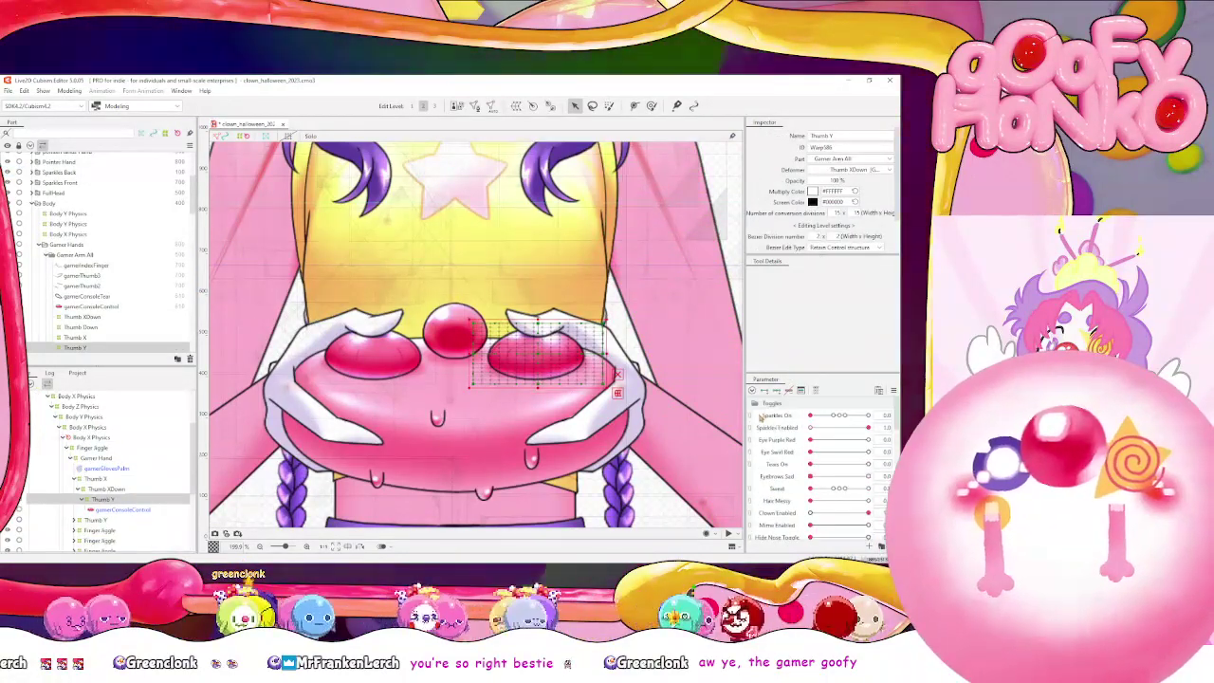
click(769, 404)
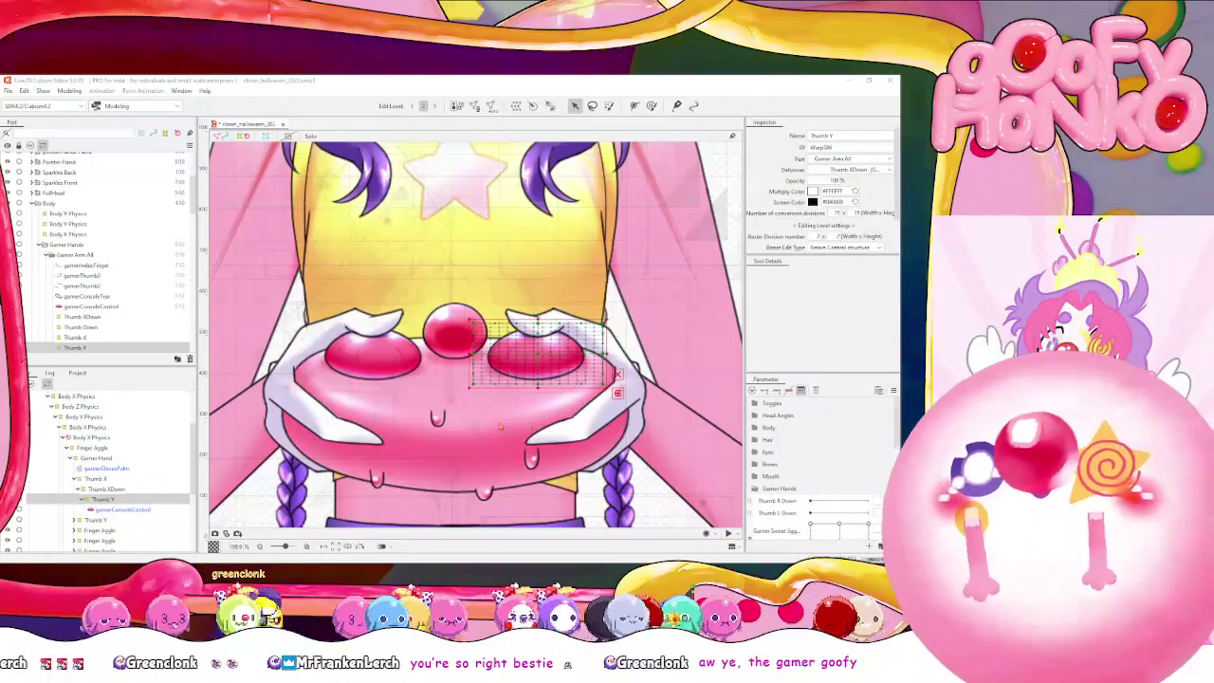
click(813, 389)
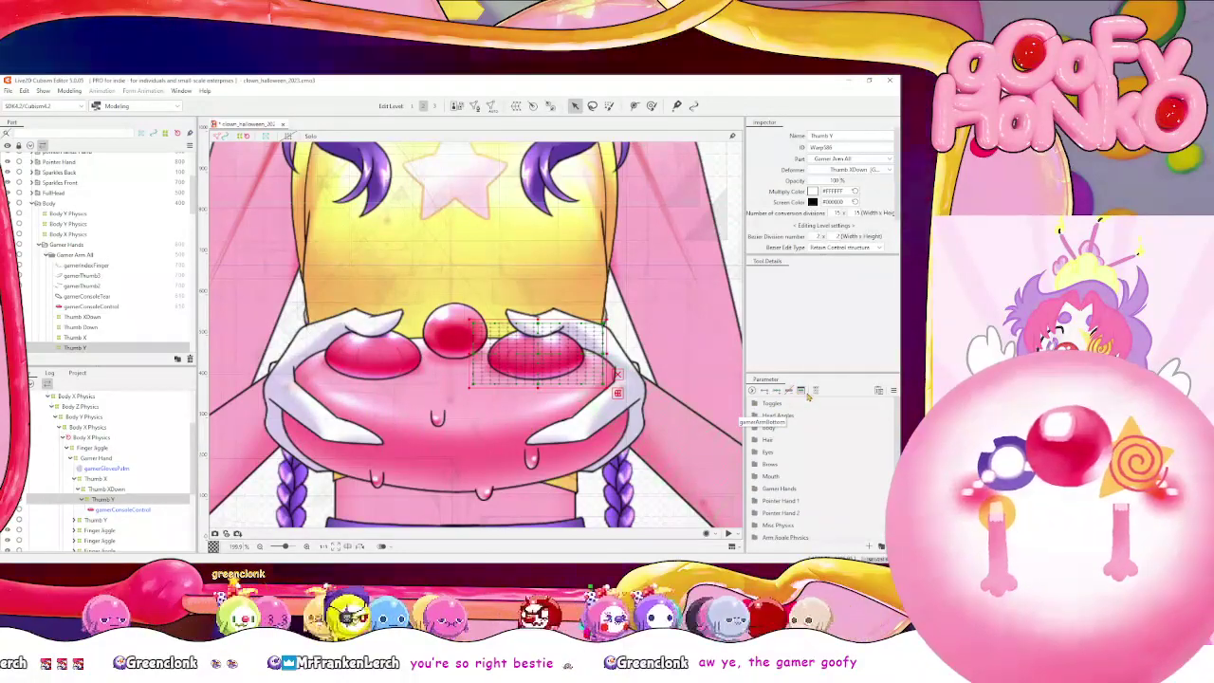
drag(838, 403, 867, 403)
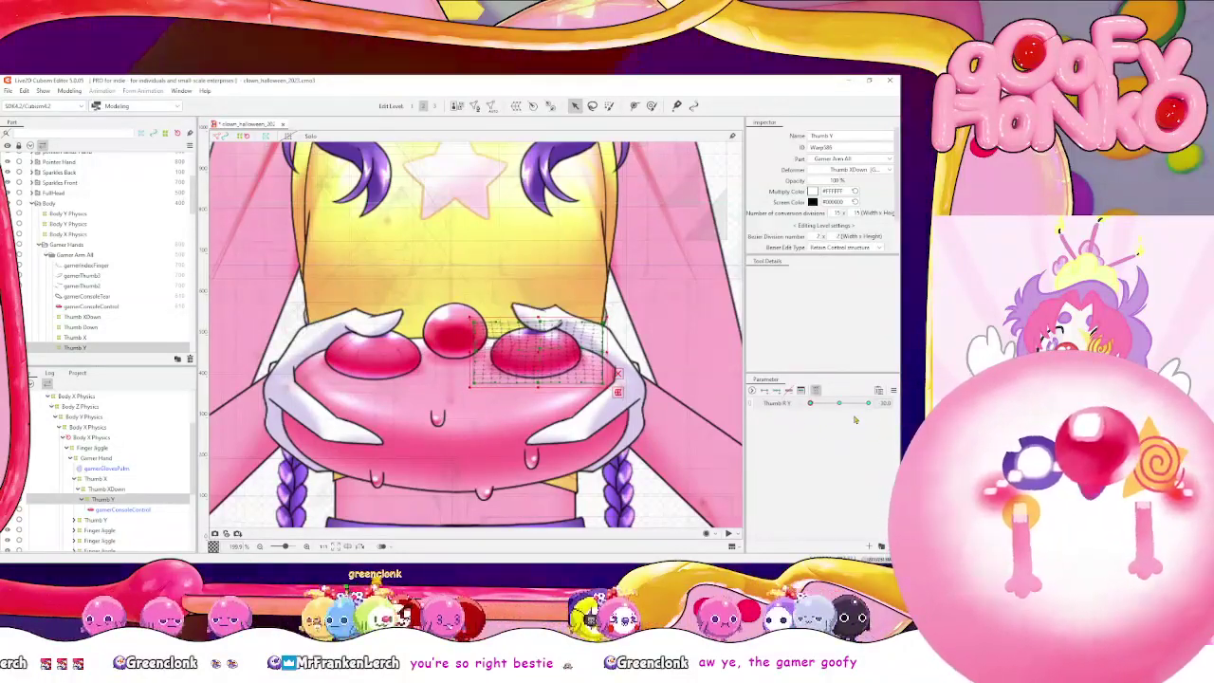
mouse_move(843, 408)
mouse_down()
mouse_move(830, 411)
mouse_move(881, 410)
mouse_move(718, 400)
mouse_move(839, 403)
mouse_up()
Select the Thumb XDown deformer, widen the parameter area, and preview its Thumb R Down and Thumb R X movement
click(106, 488)
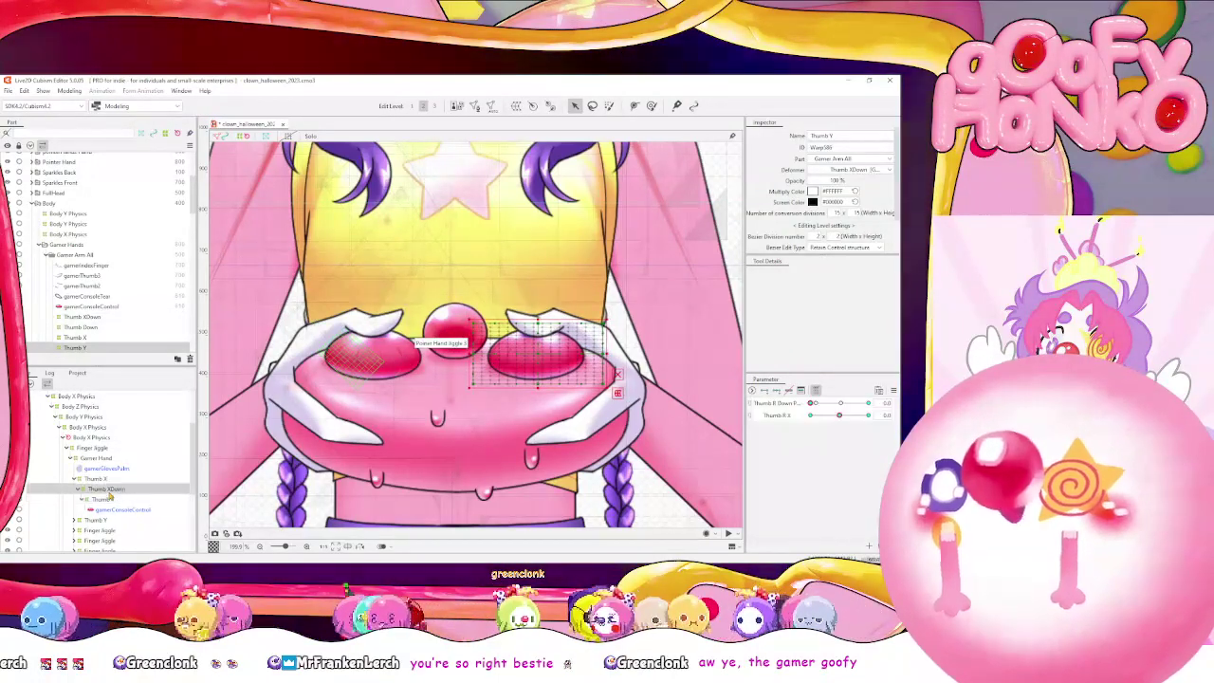
drag(813, 411, 665, 410)
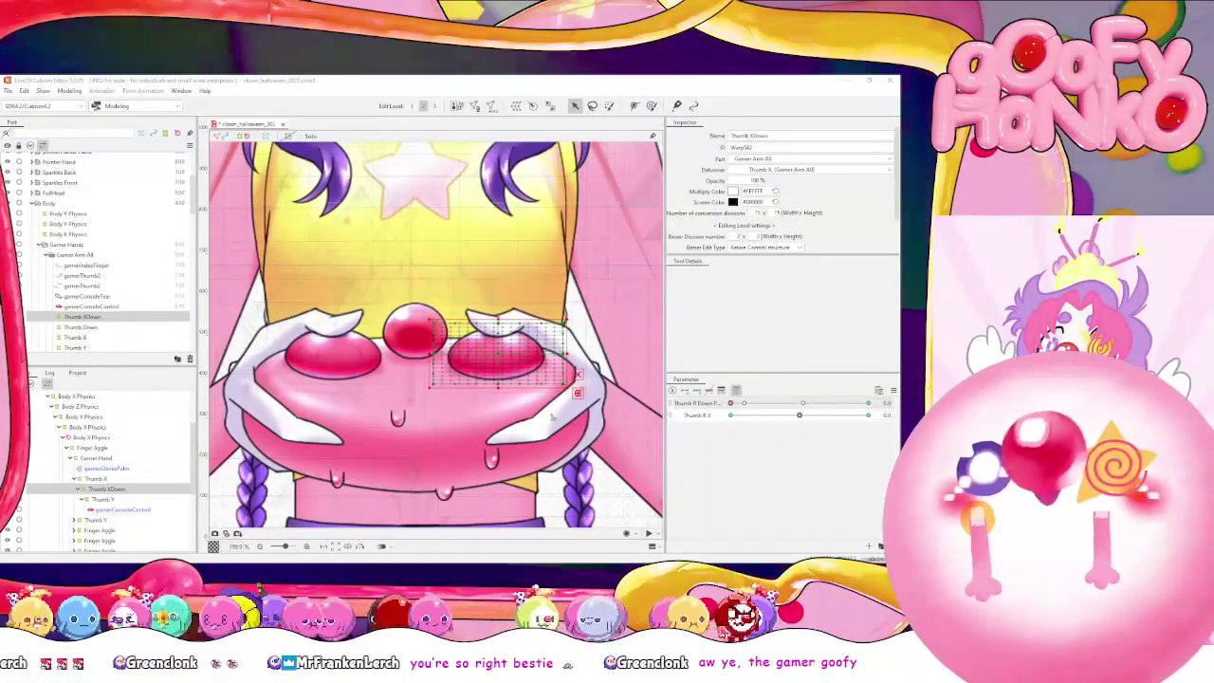
drag(730, 403, 868, 403)
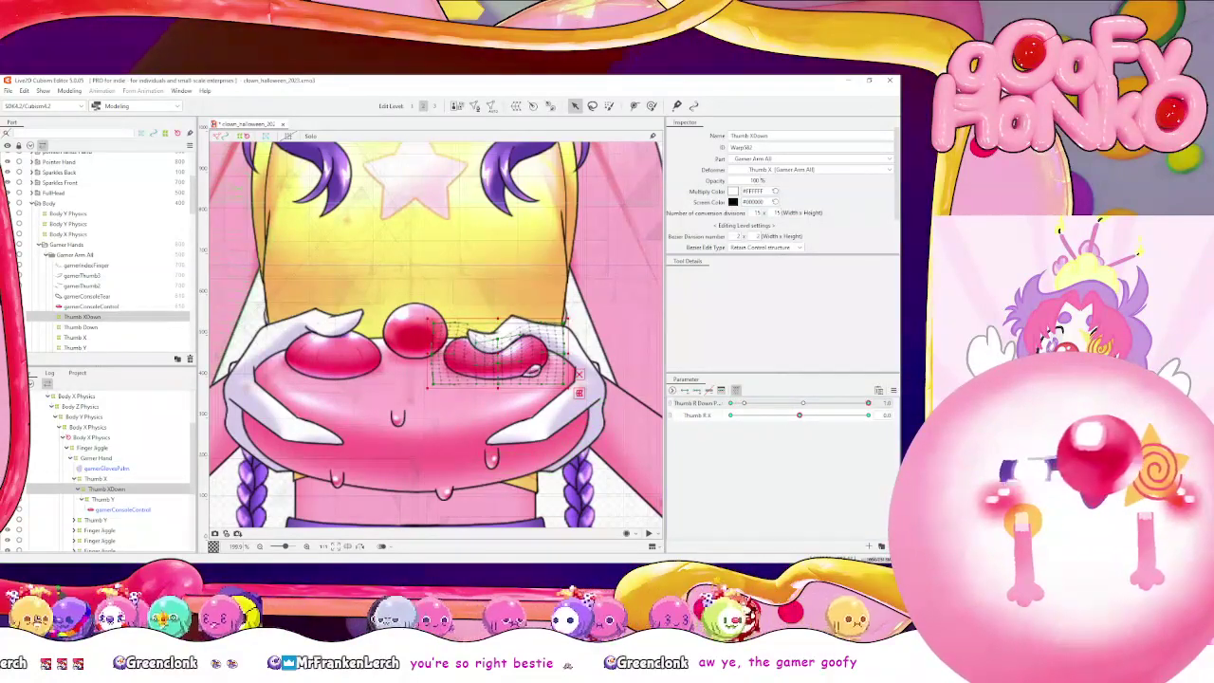
mouse_move(799, 415)
mouse_down()
mouse_move(691, 417)
mouse_move(875, 427)
mouse_move(682, 417)
mouse_move(870, 430)
mouse_move(699, 423)
mouse_move(807, 425)
mouse_move(792, 433)
mouse_up()
click(793, 416)
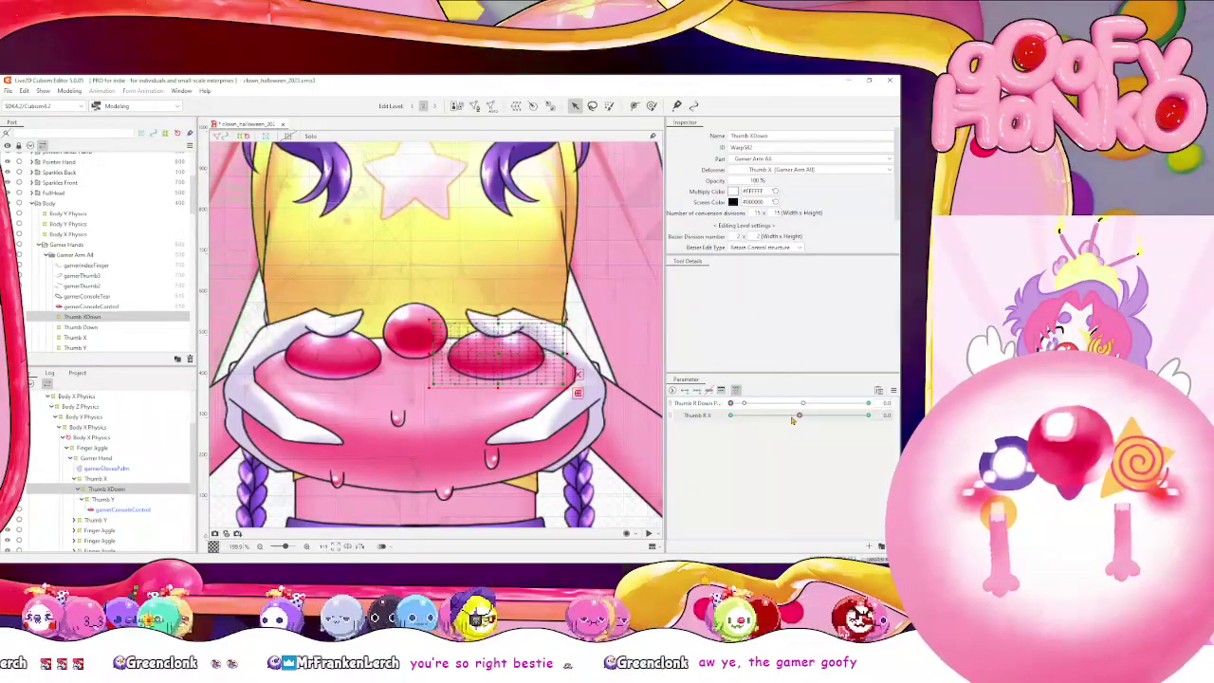
drag(739, 407, 898, 421)
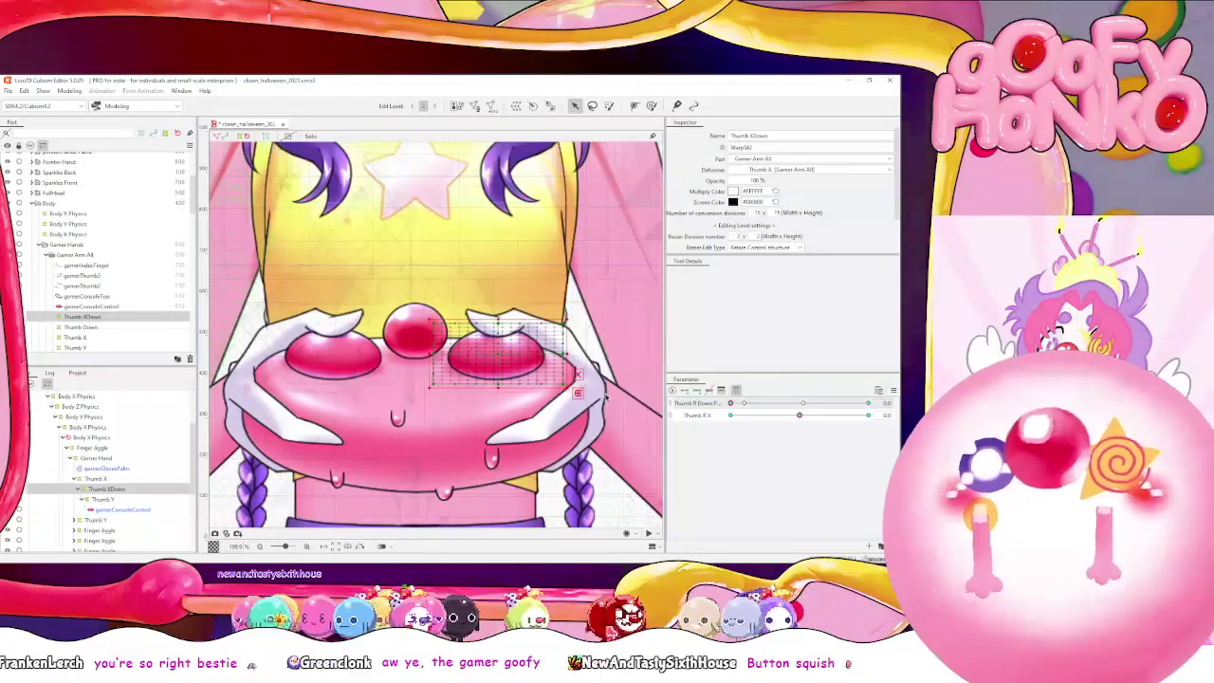
drag(803, 403, 882, 384)
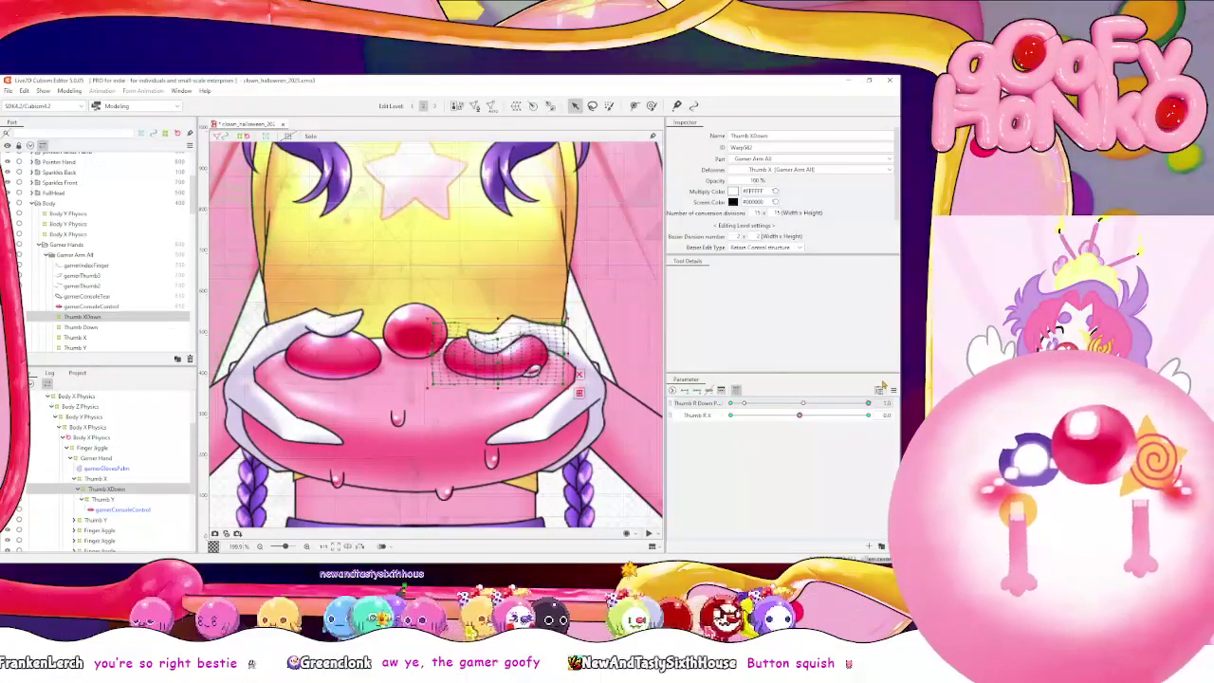
drag(659, 380, 496, 386)
Compare the Thumb X deformer with its child Thumb XDown, and return Thumb R X to 0 after previewing it
click(106, 479)
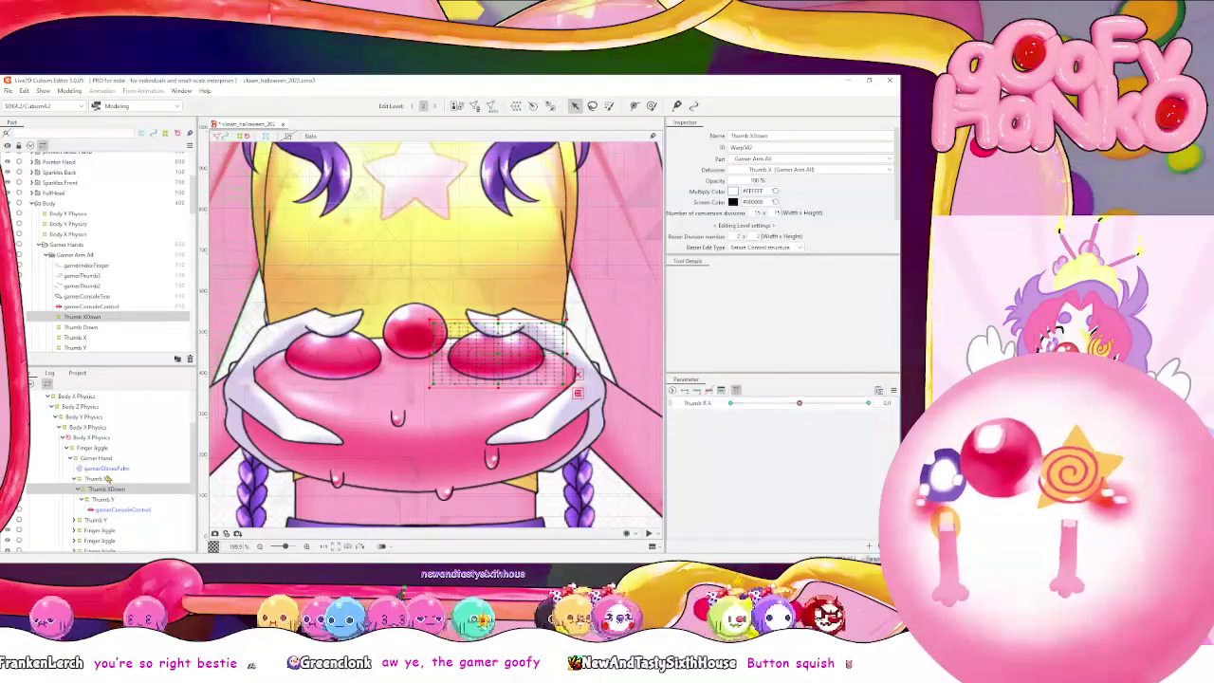
drag(729, 405, 800, 403)
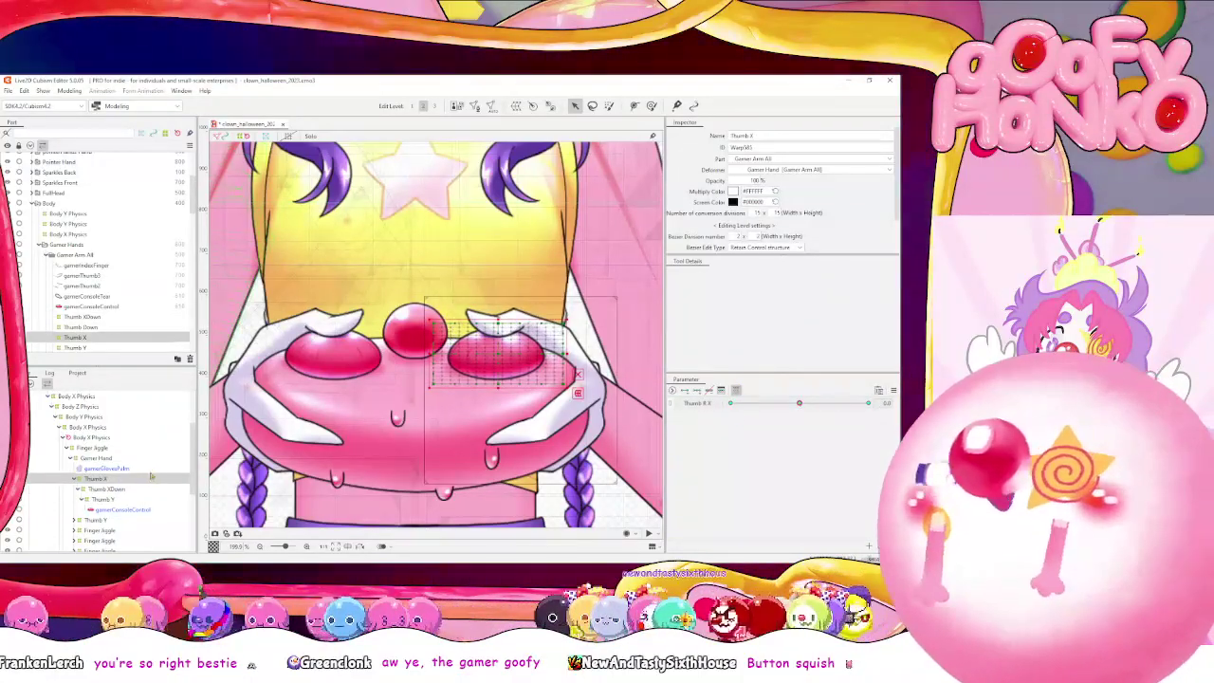
click(134, 489)
click(134, 479)
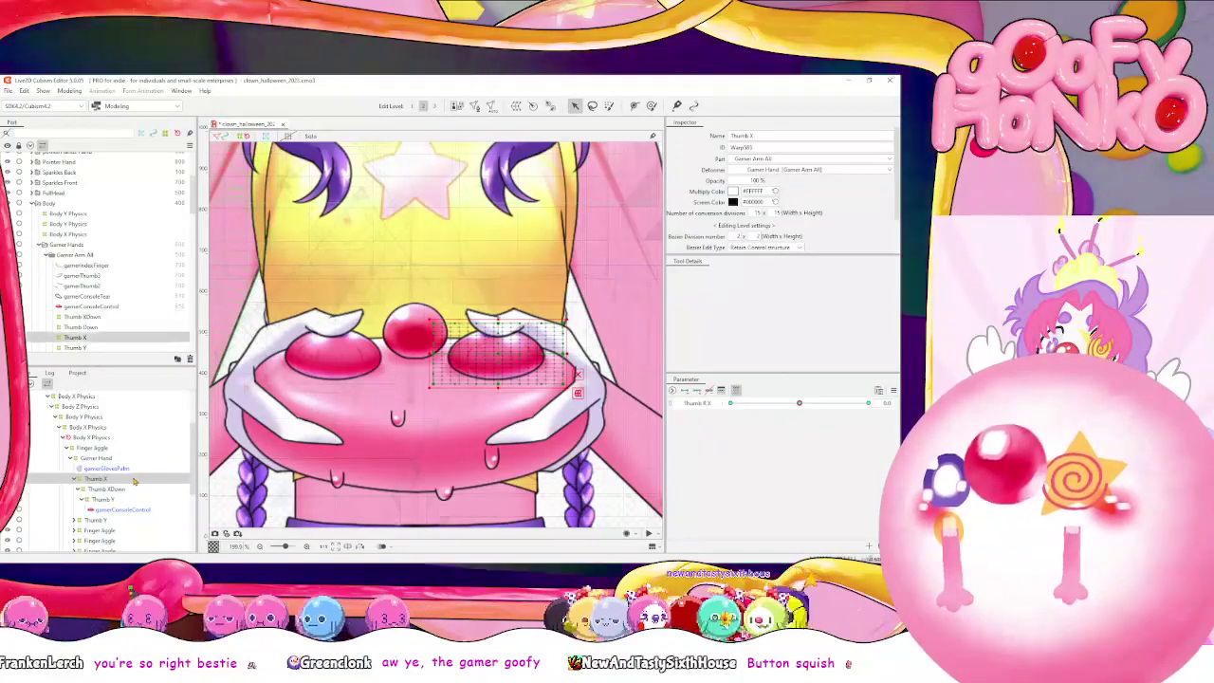
click(134, 491)
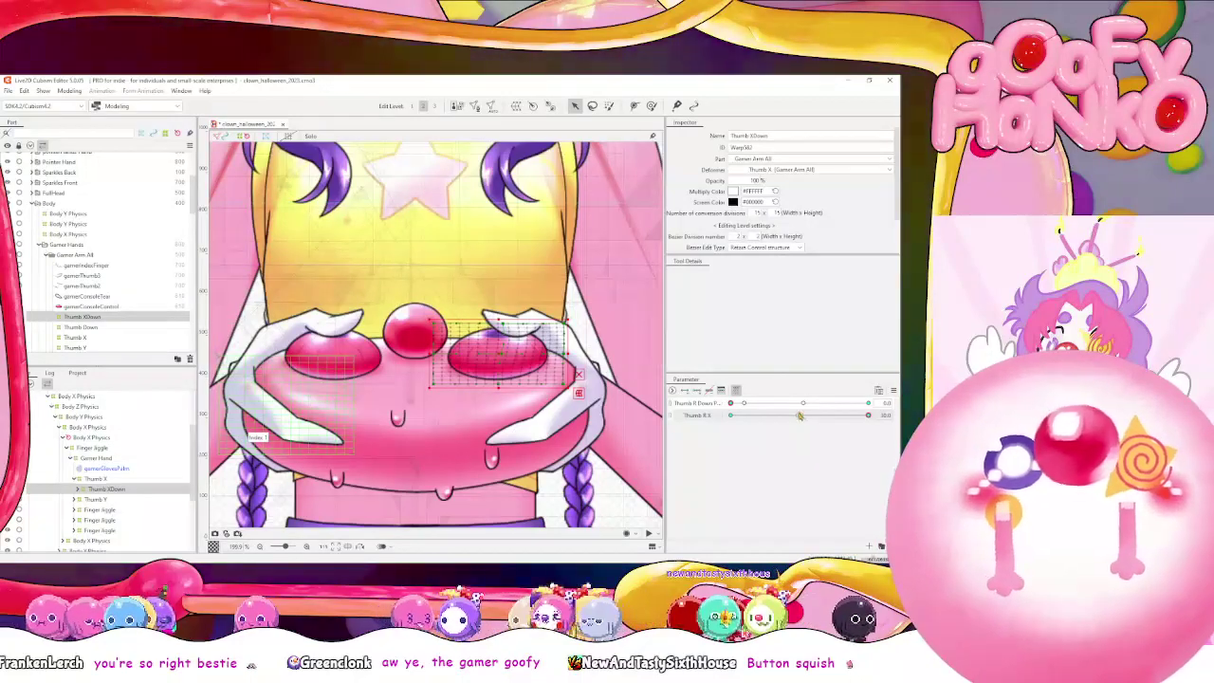
click(800, 415)
Examine how the Thumb X deformer moves across the full Thumb R X range, finishing at 0
click(111, 479)
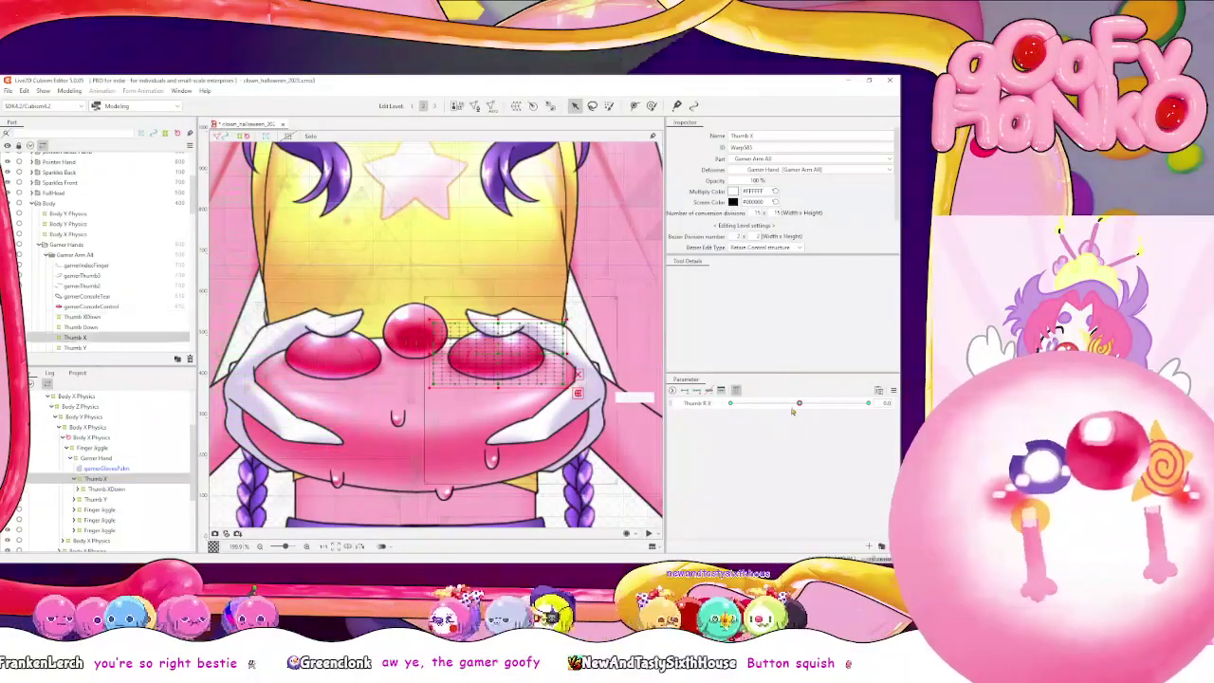
drag(669, 404, 873, 411)
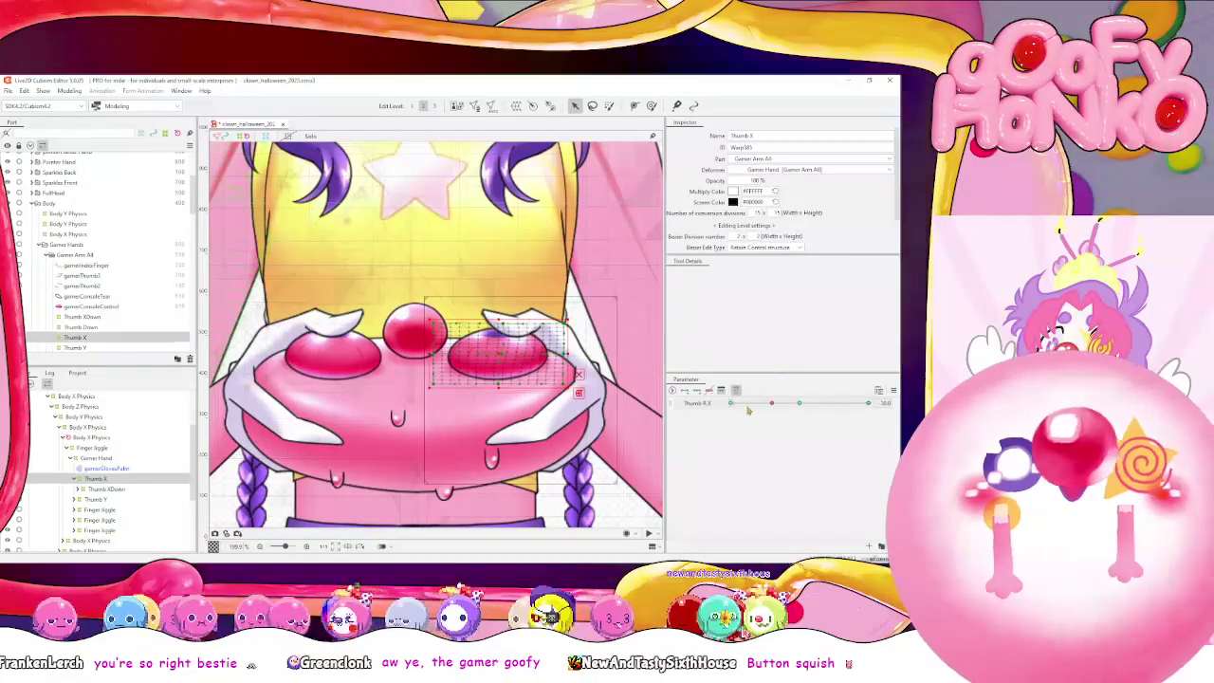
drag(747, 410, 864, 418)
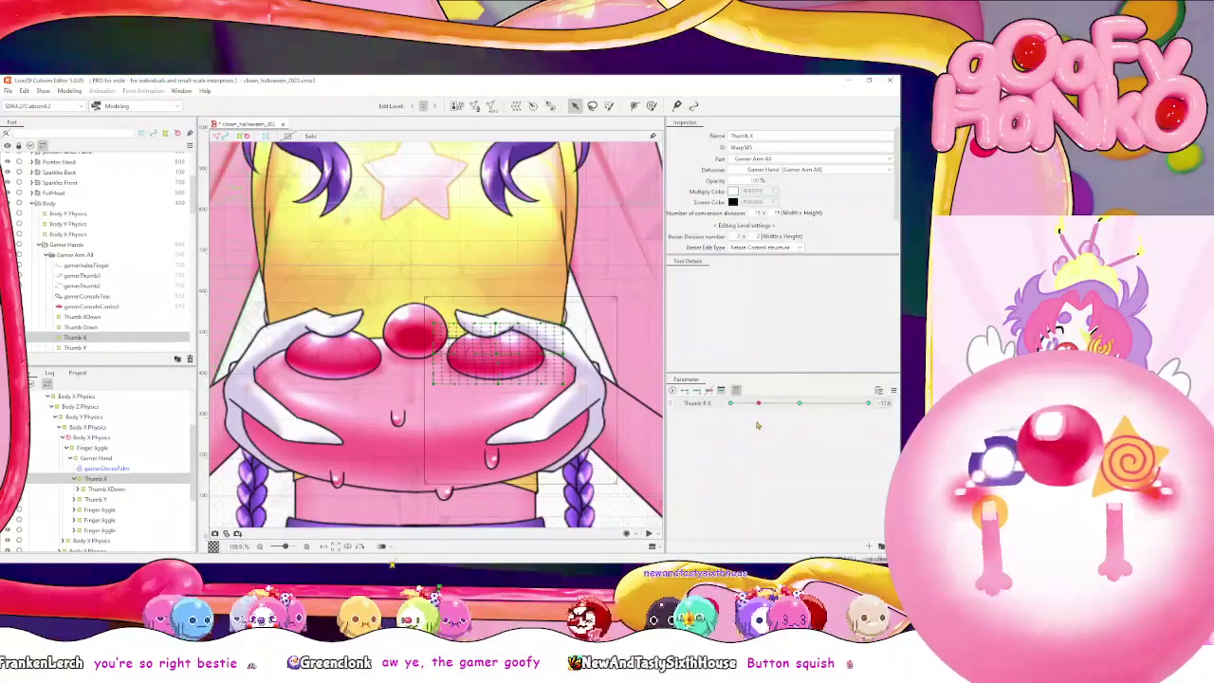
drag(758, 403, 696, 404)
click(798, 404)
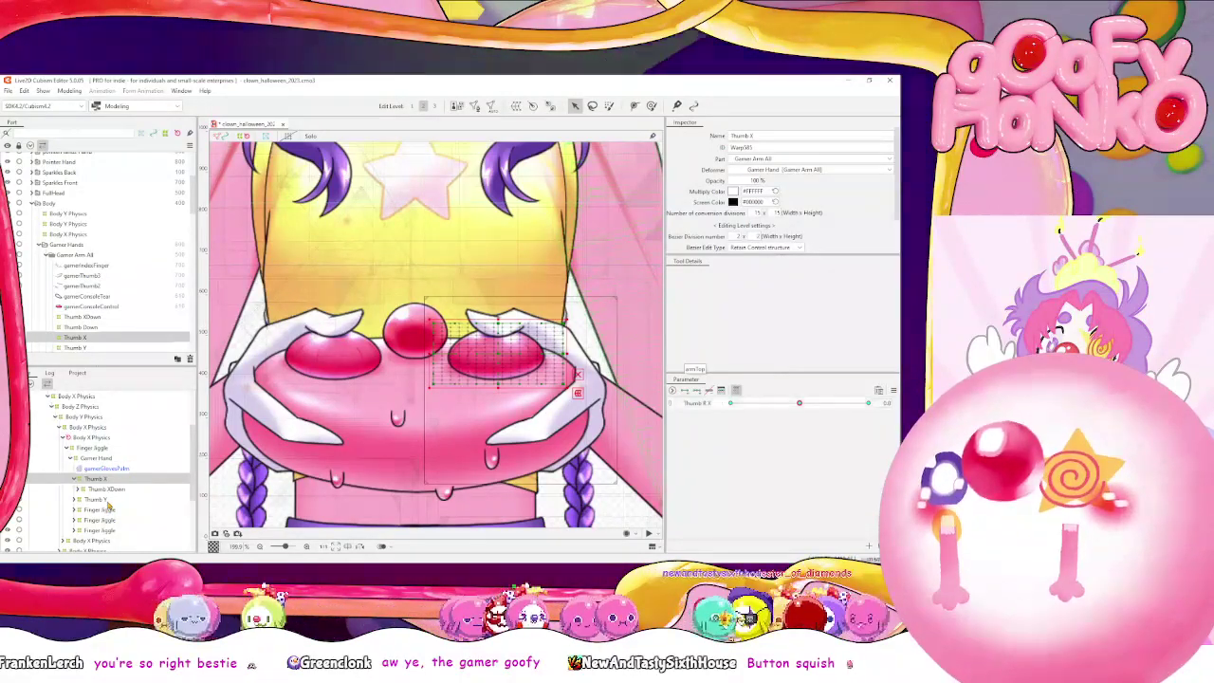
Expand the separate Thumb Y deformer under Gamer Hand and preview its nested Thumb Down deformer with Thumb R Down
click(100, 499)
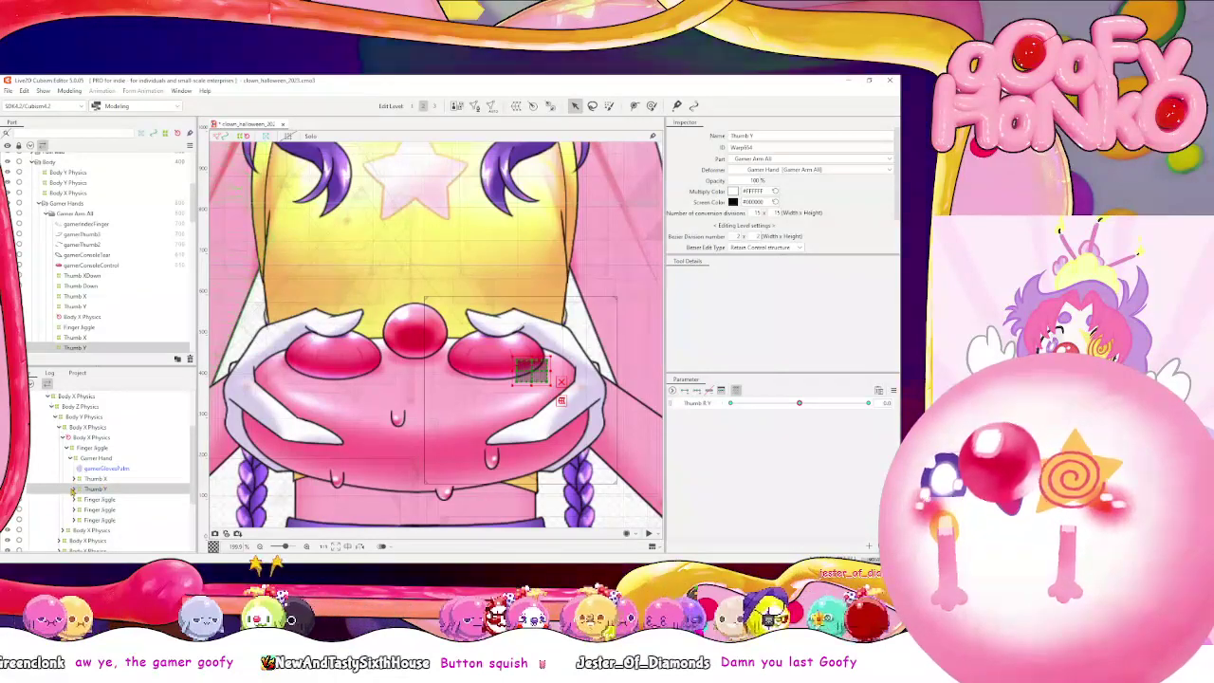
click(75, 489)
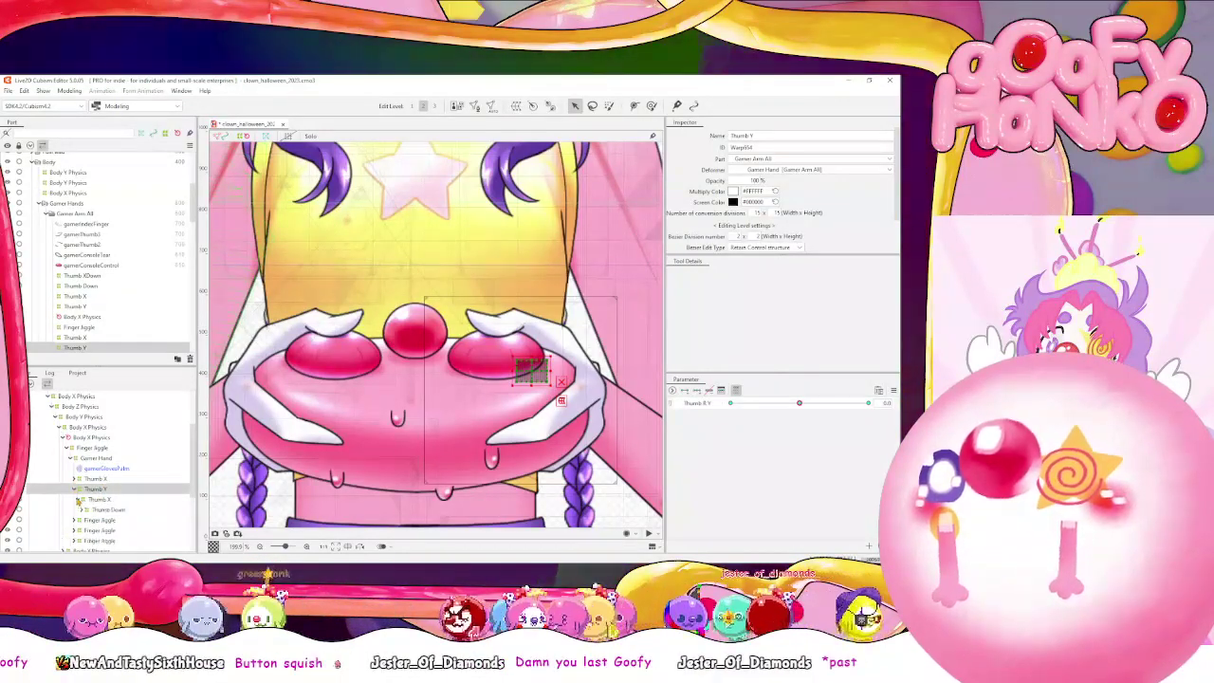
click(95, 509)
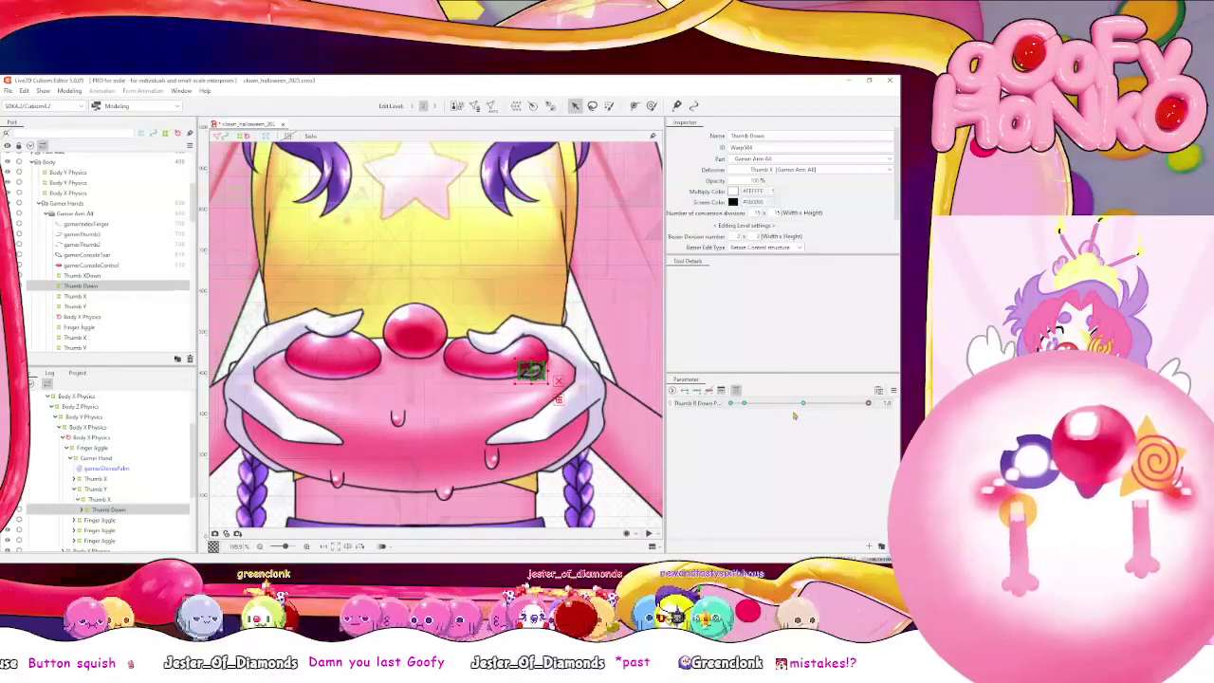
drag(797, 406, 700, 409)
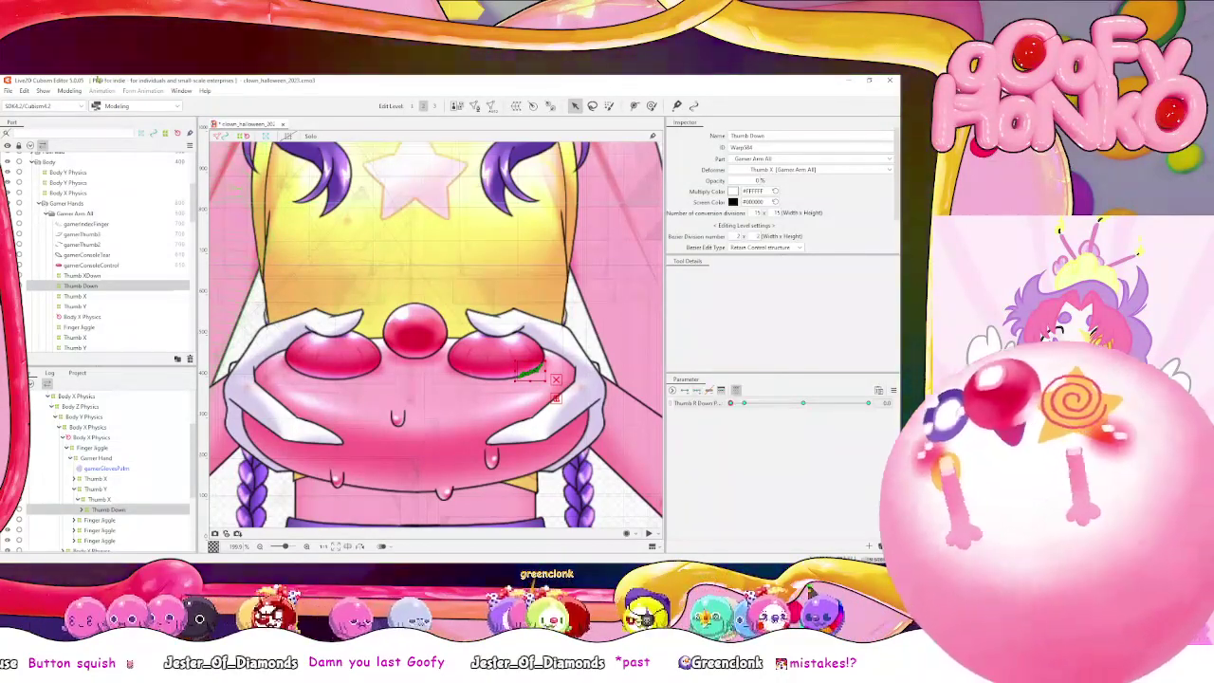
Open the model's physics settings and swing the head from side to side to preview the physics motion
click(69, 90)
click(87, 284)
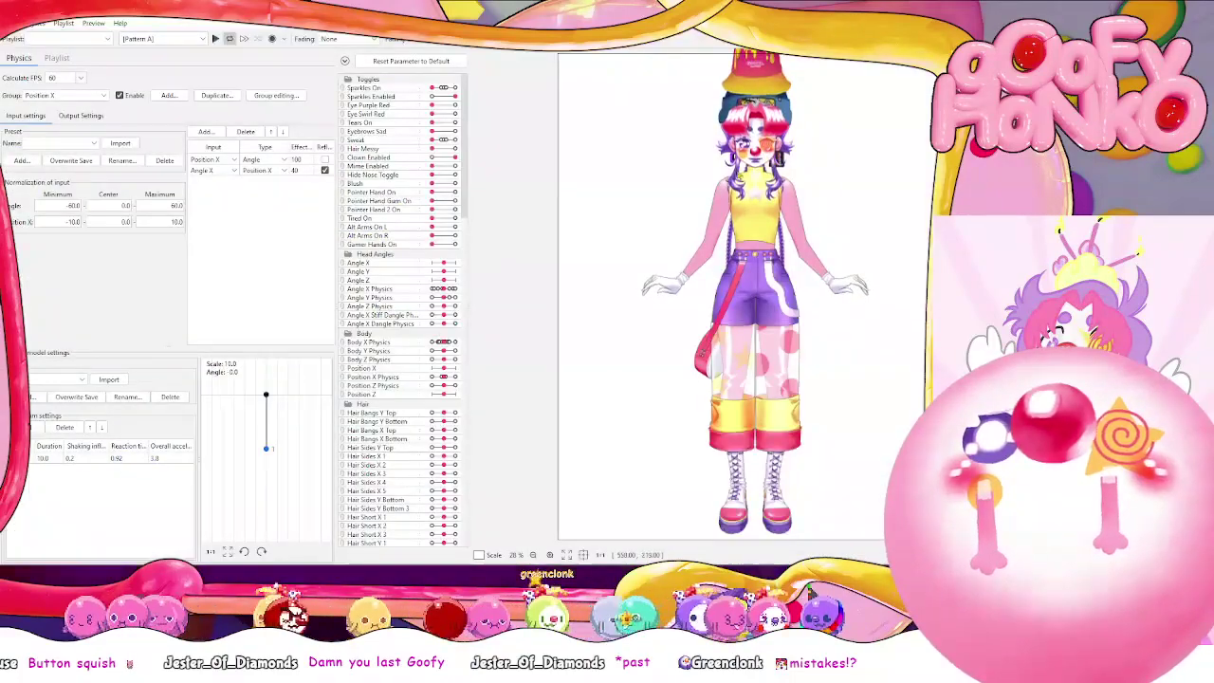
drag(743, 352, 384, 281)
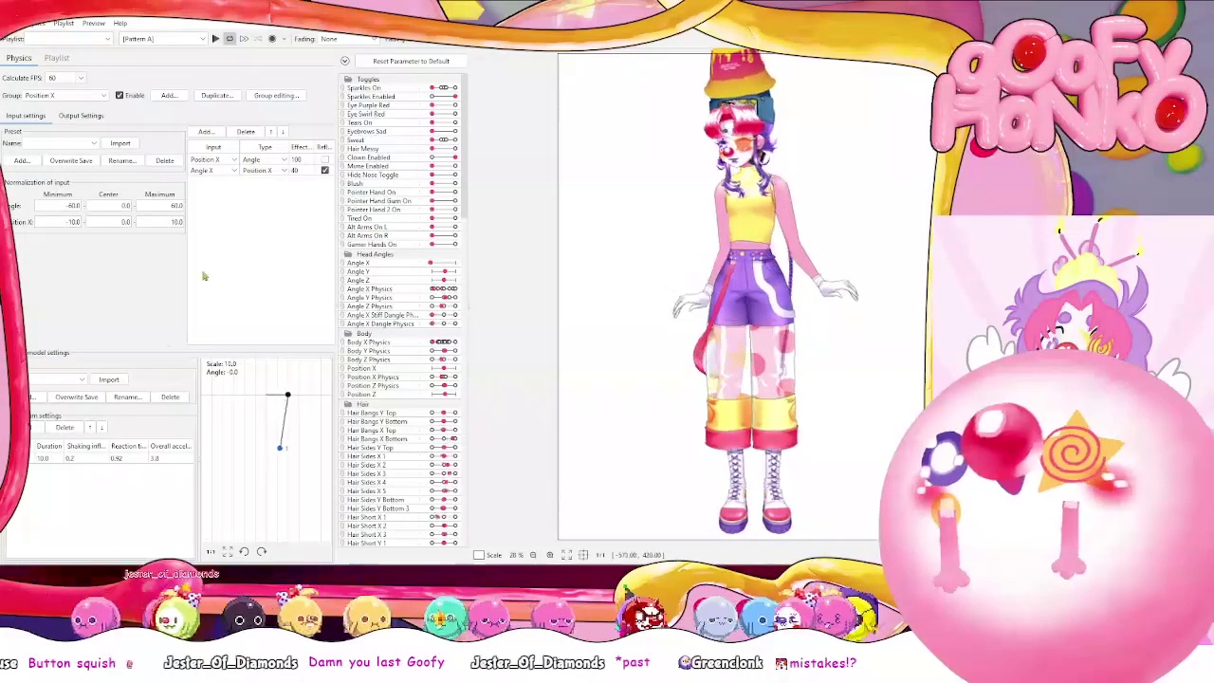
drag(204, 276, 963, 194)
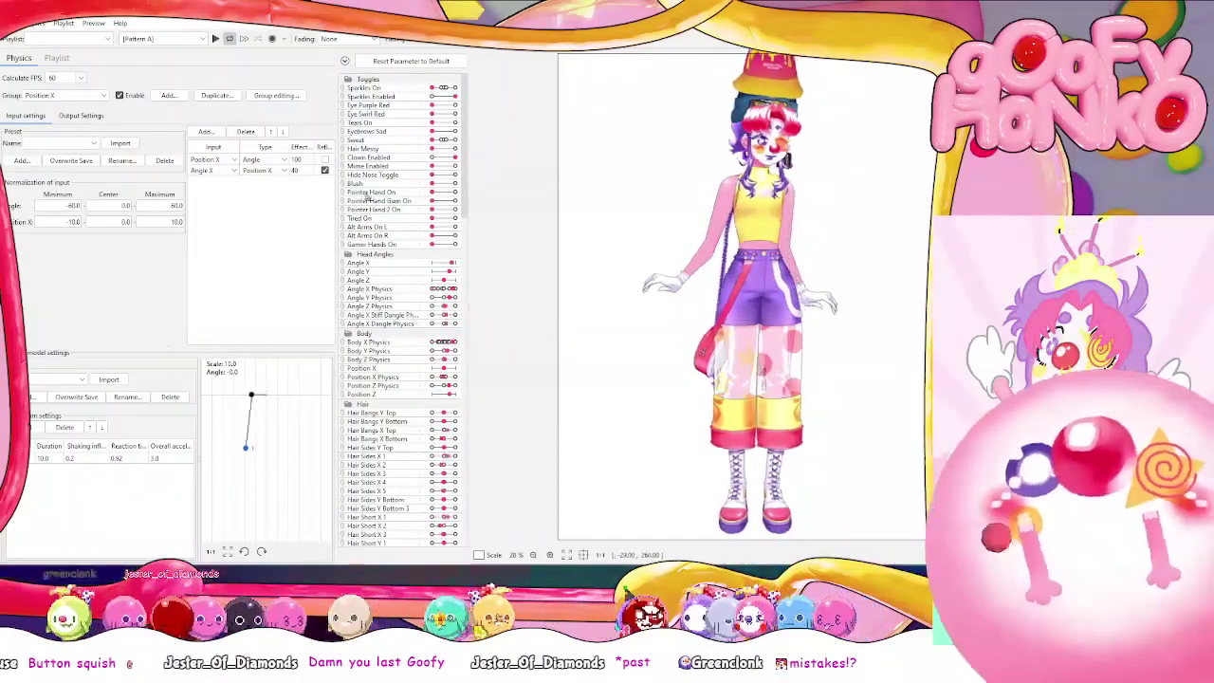
Swing the head once more to preview its physics, and return to the editor to close the clown_halloween_2023 model
drag(368, 196, 1015, 132)
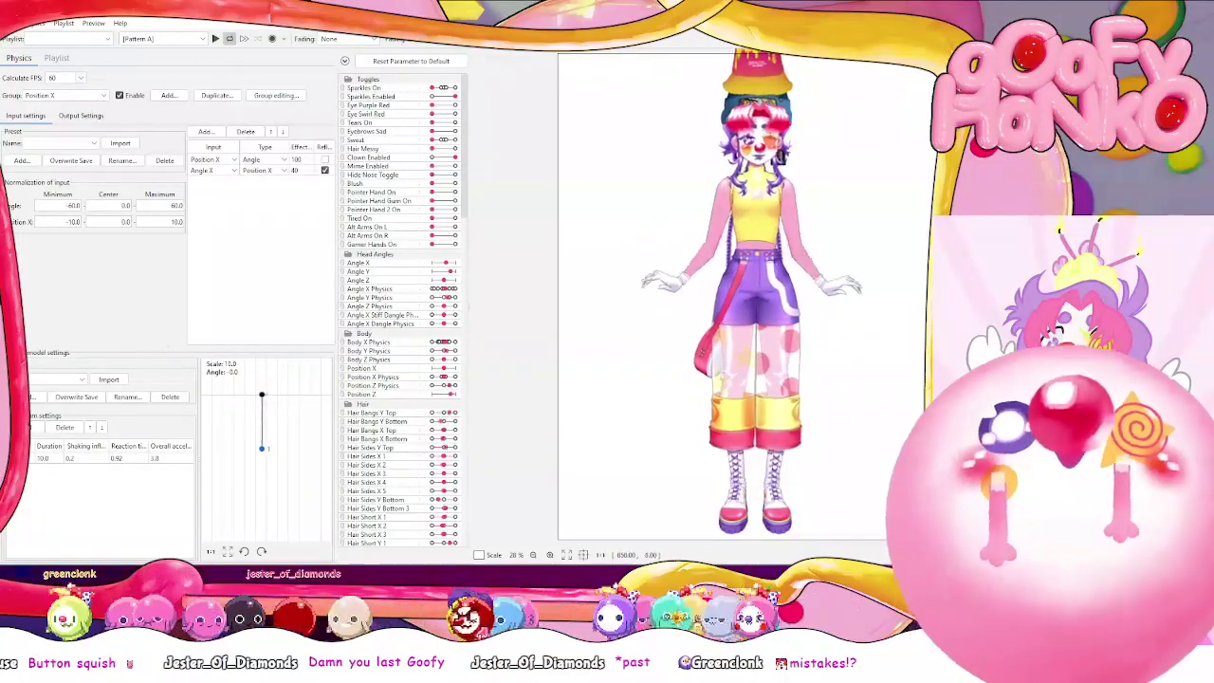
key(alt+Tab)
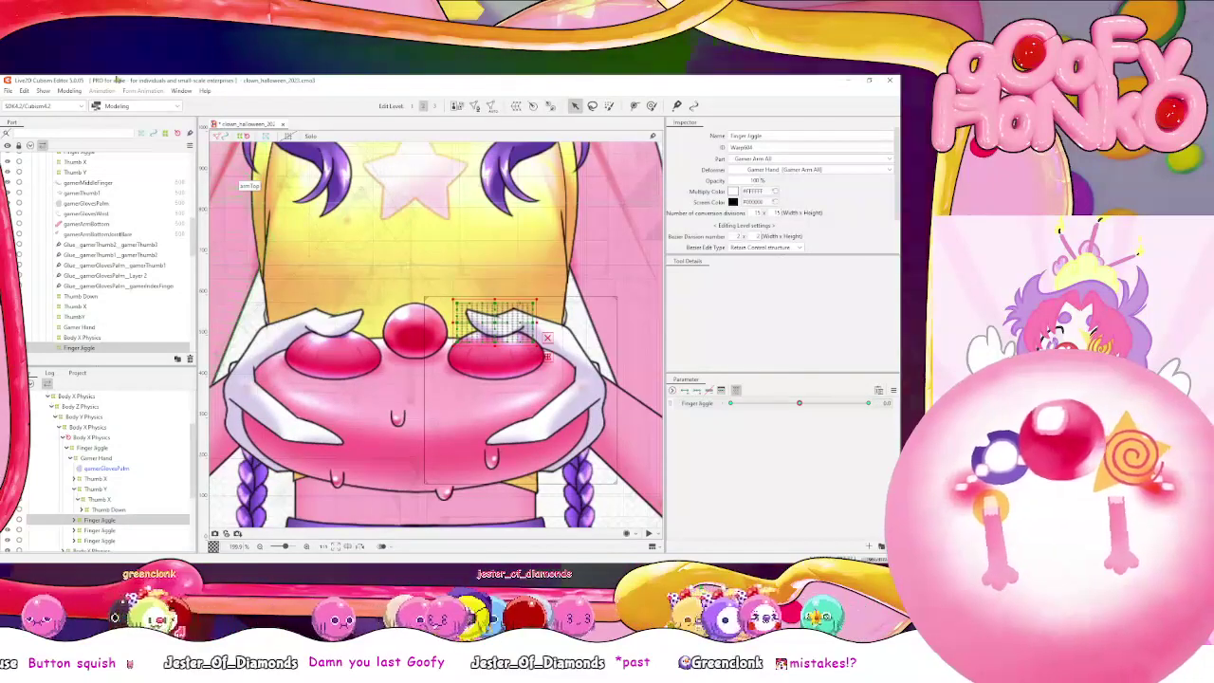
click(282, 124)
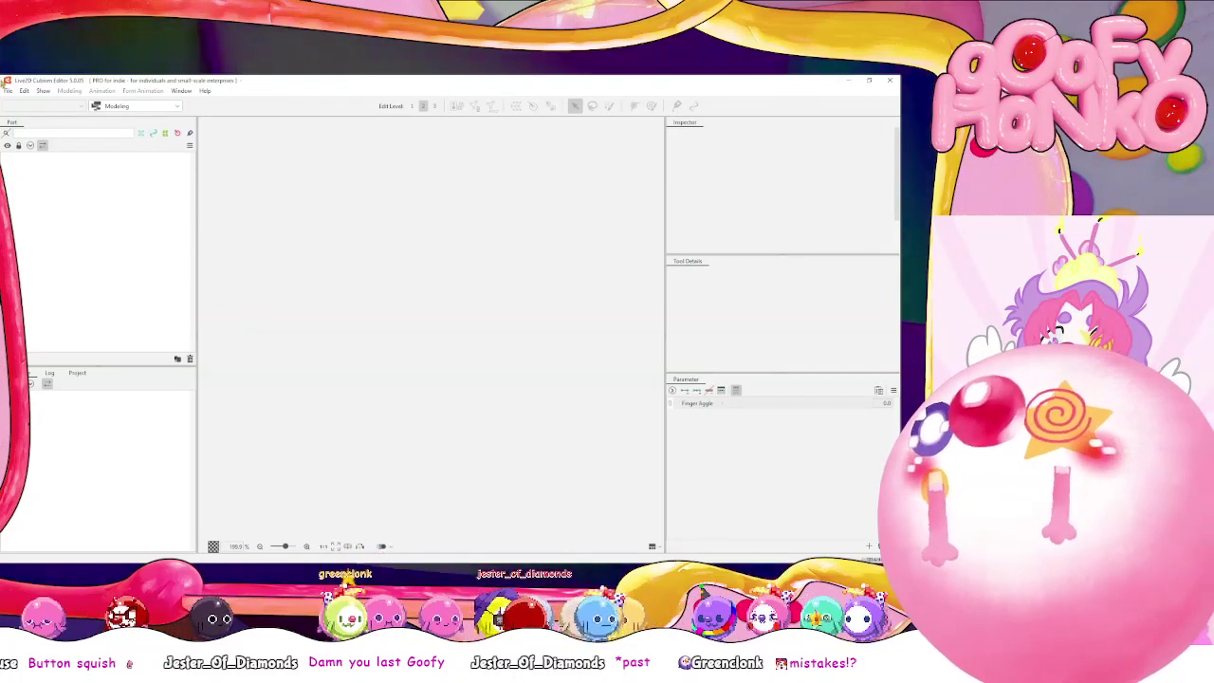
Open the recent v4.cmo3 model and examine the controller in front of the waist
click(8, 90)
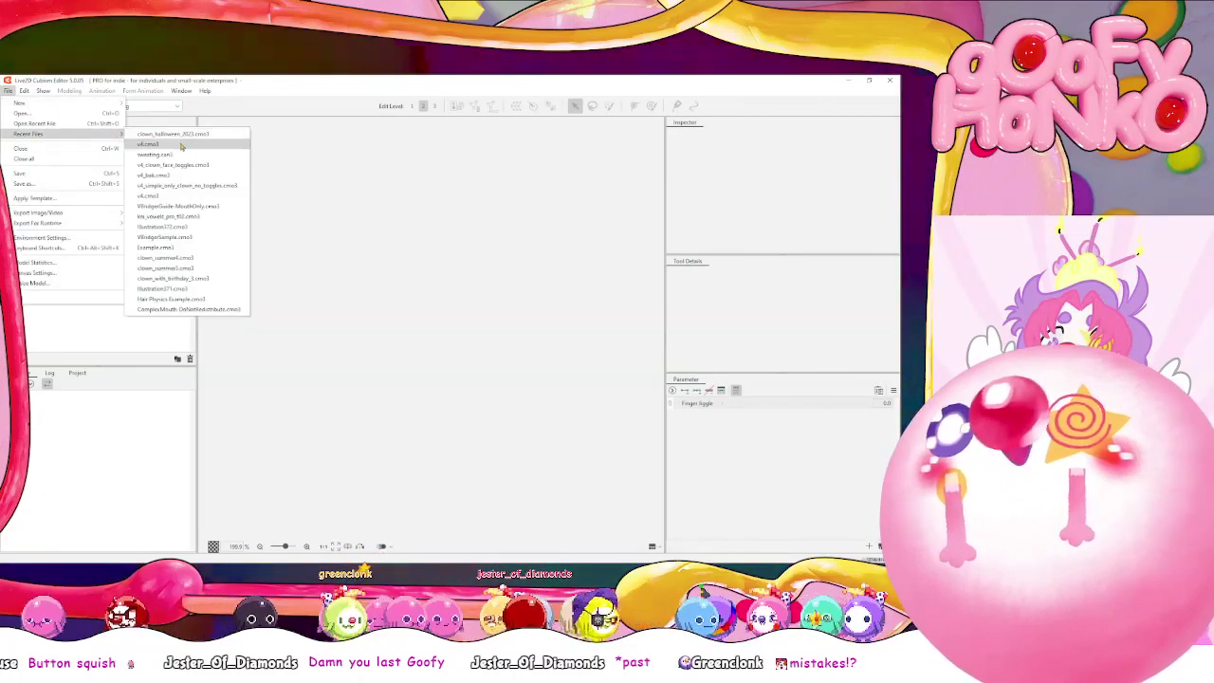
click(162, 133)
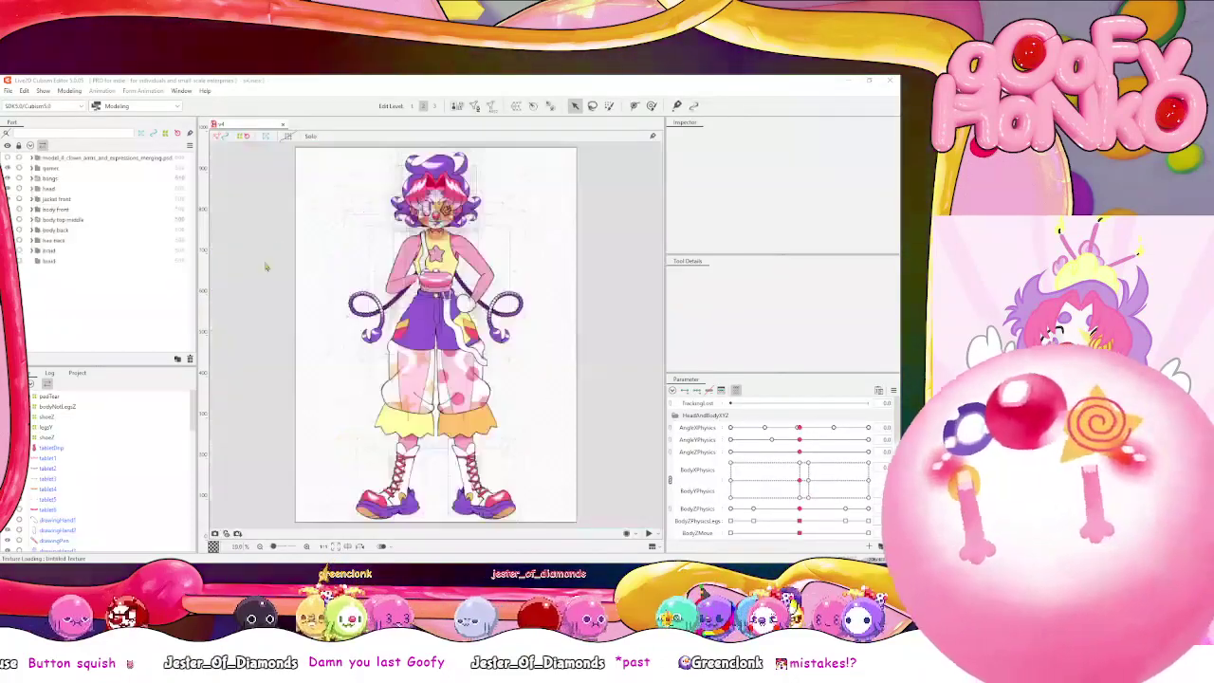
scroll(456, 198, up, 3)
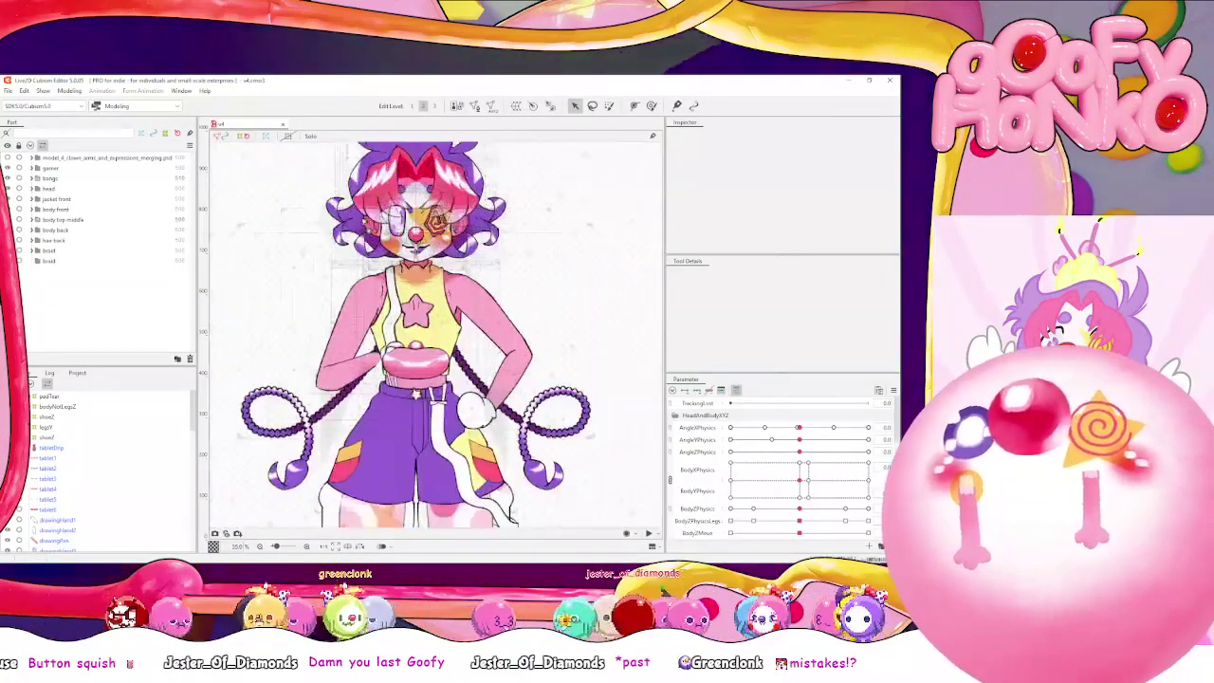
scroll(433, 379, up, 5)
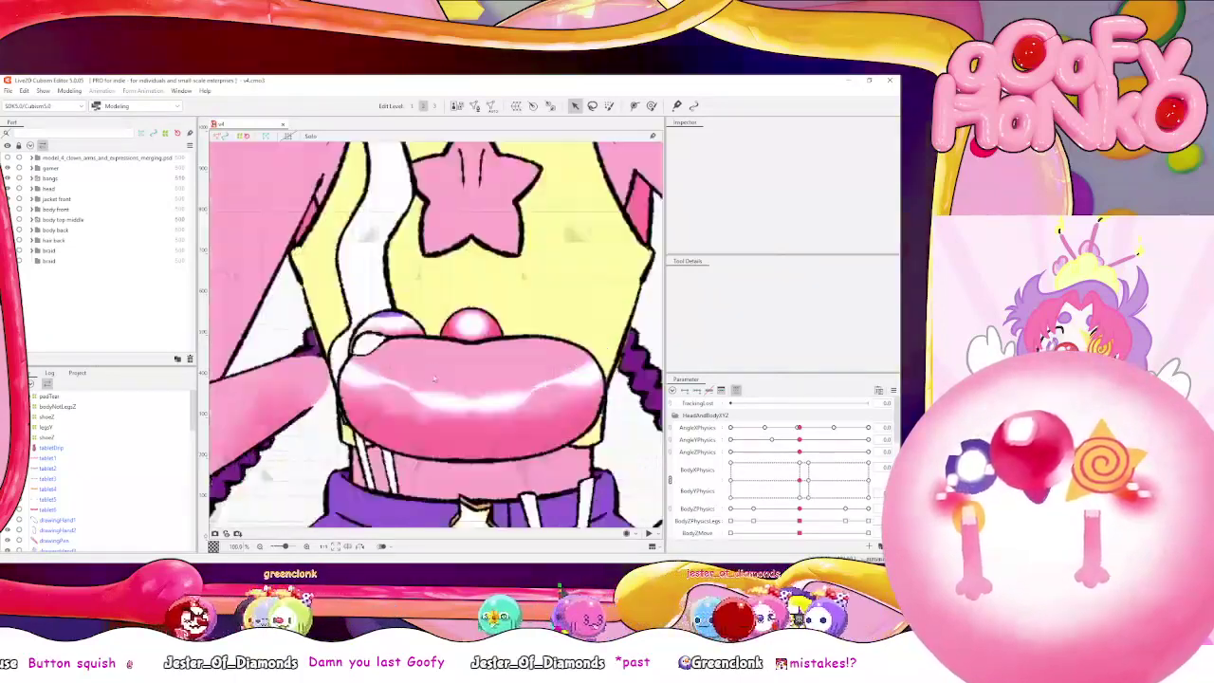
scroll(434, 379, up, 4)
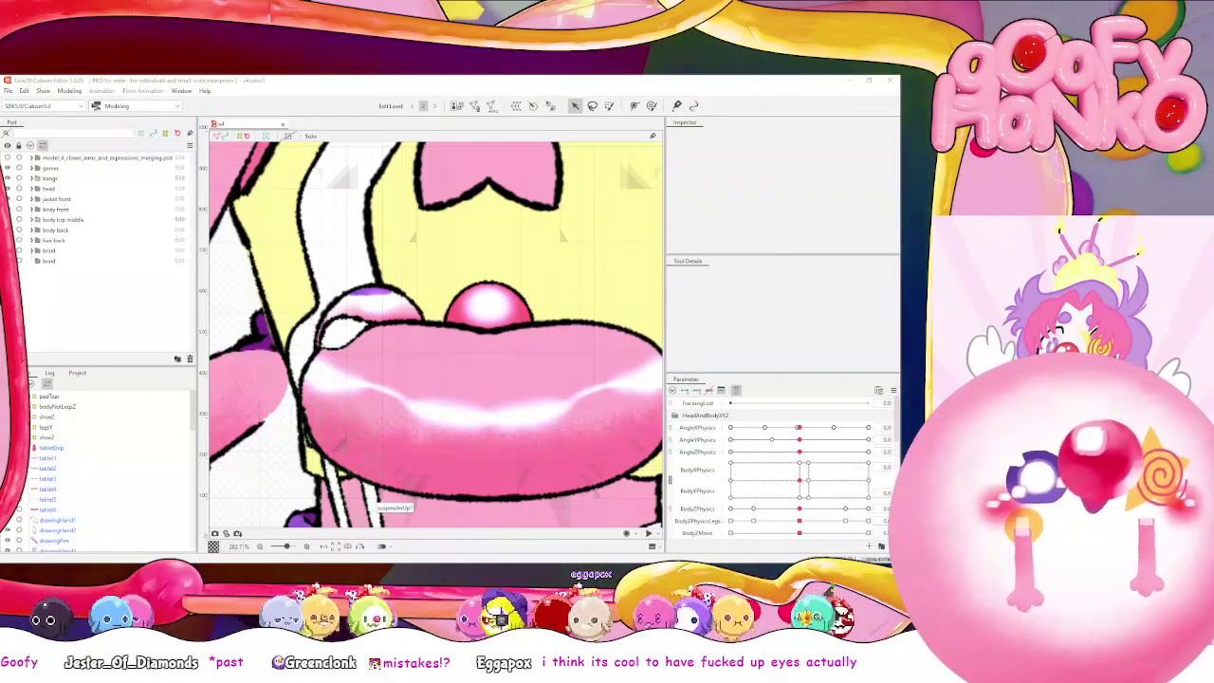
Switch to Clip Studio Paint, bring up the clown arms and expressions document, and select the controller's Layer 26
key(alt+Tab)
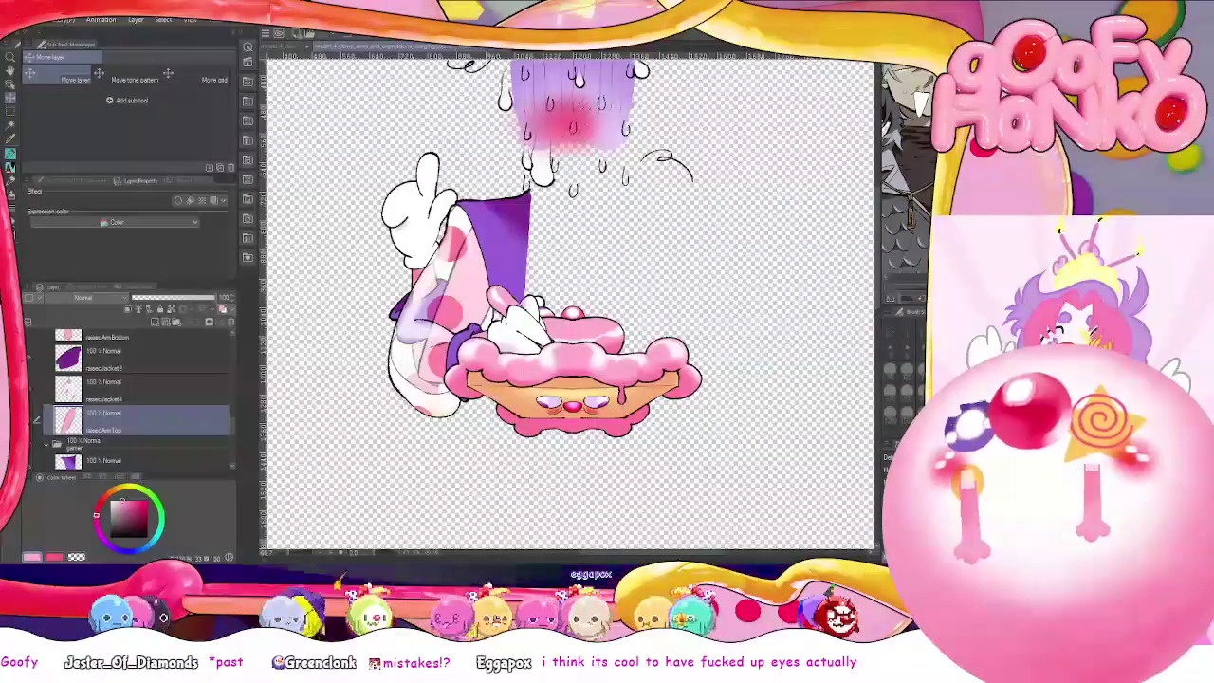
click(480, 50)
click(291, 48)
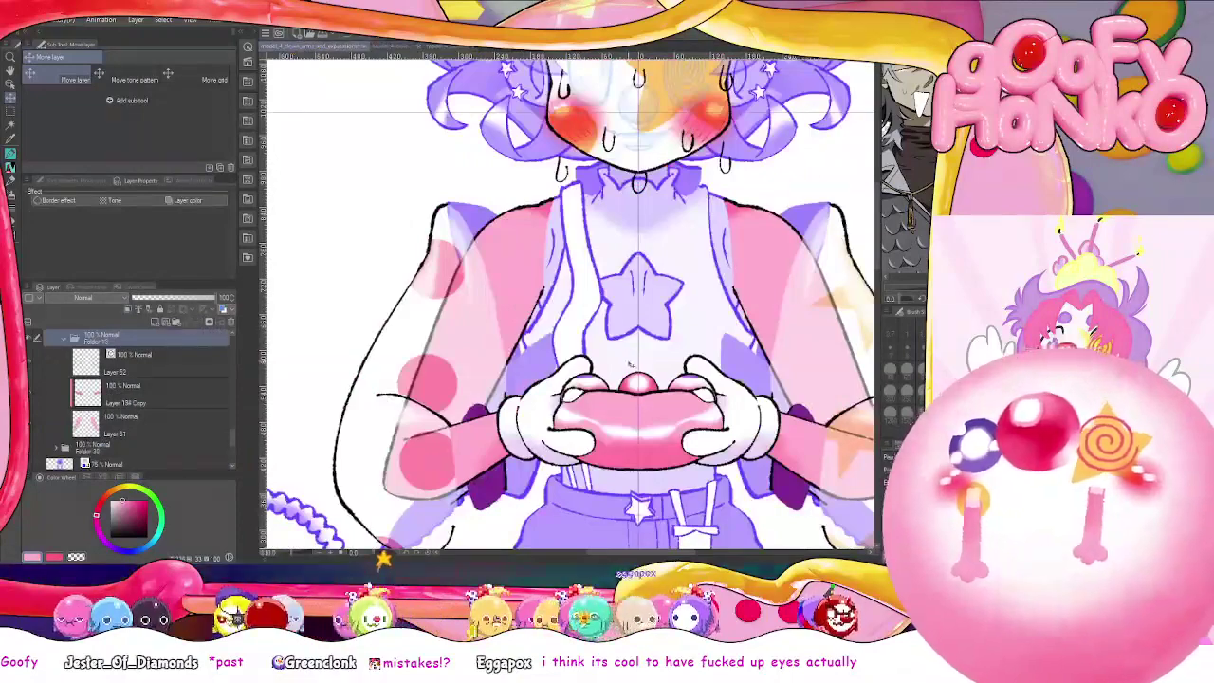
scroll(629, 365, up, 4)
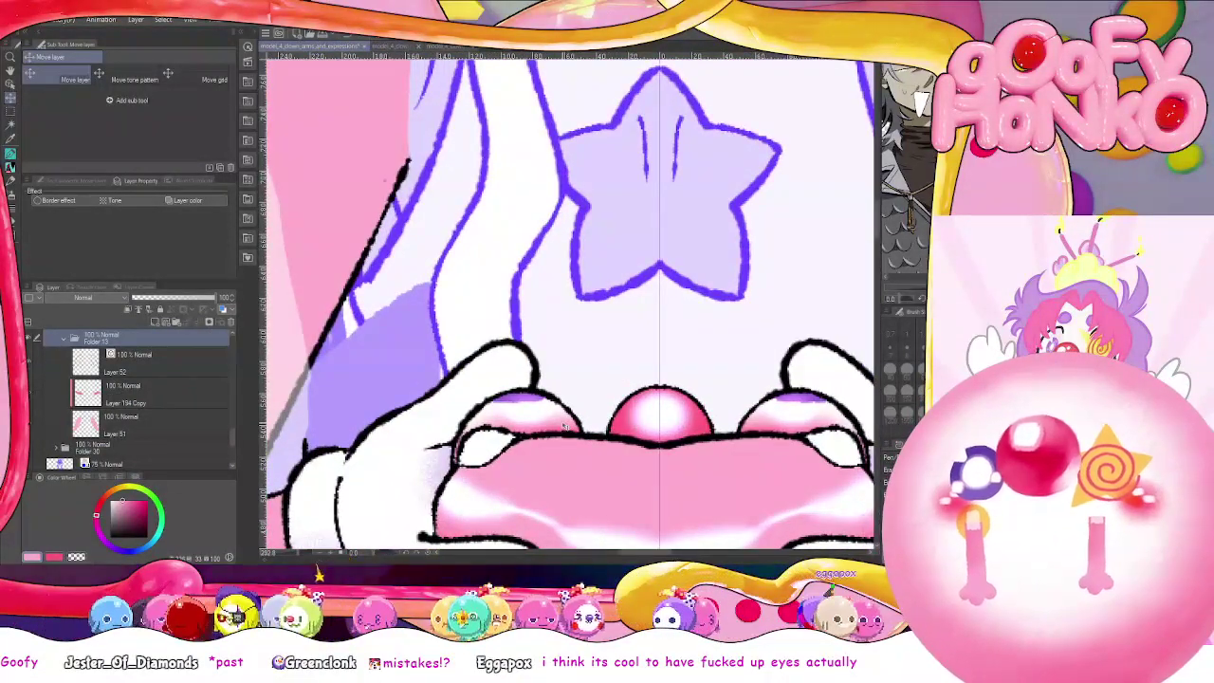
click(11, 84)
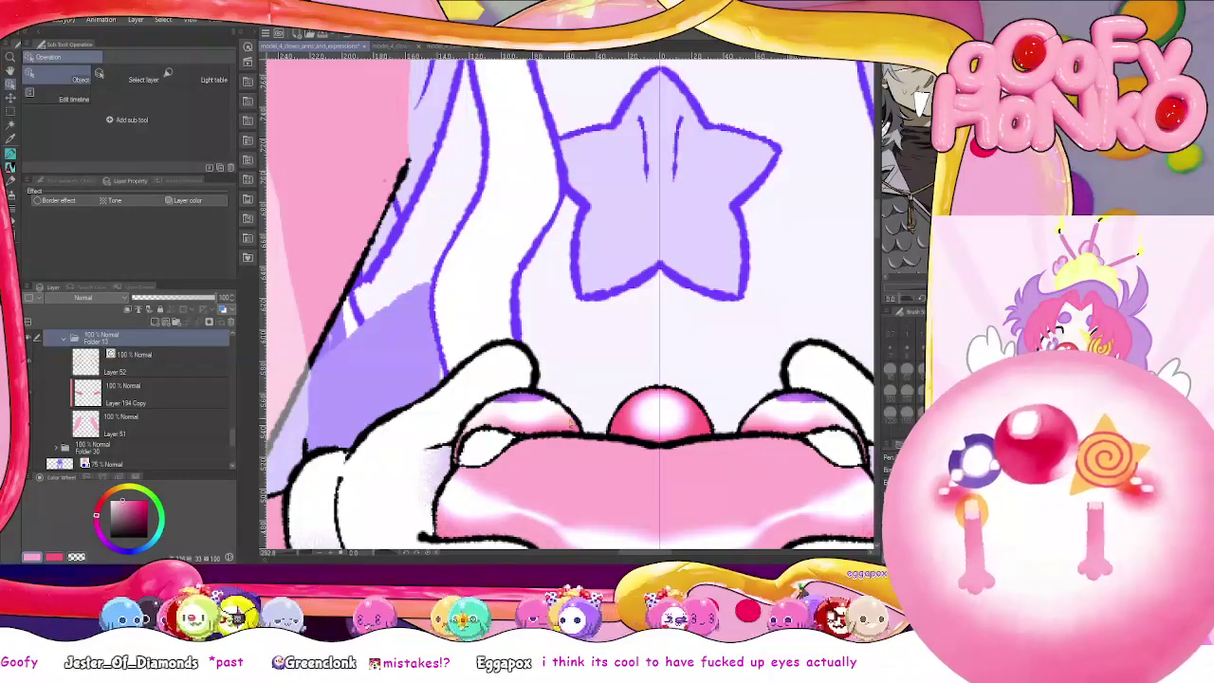
click(572, 427)
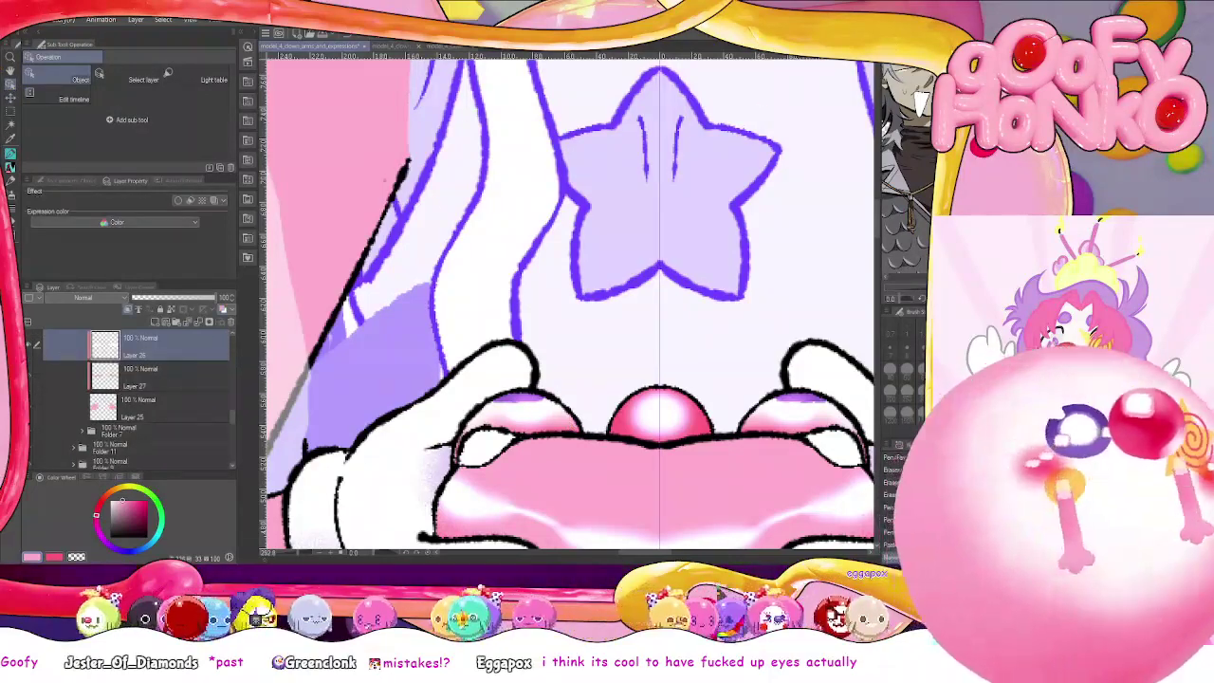
Hide the white fingertip shapes over the controller's side buttons and add a new layer above Layer 26
scroll(166, 386, up, 2)
scroll(161, 398, up, 5)
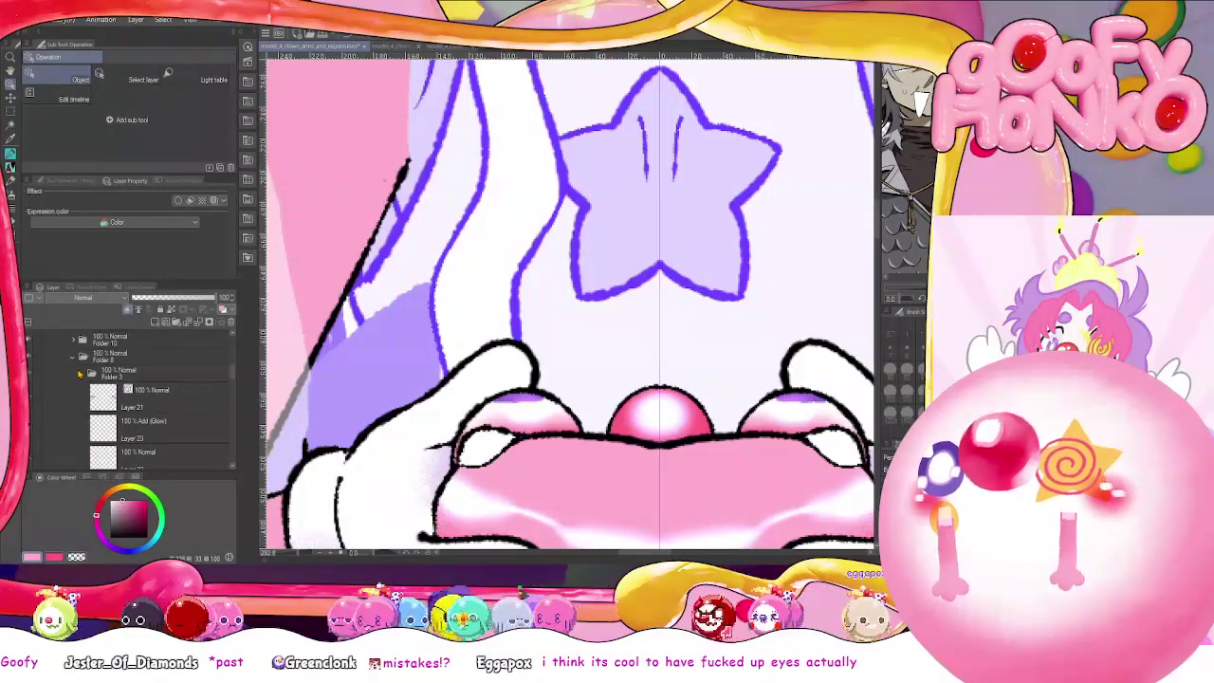
scroll(169, 401, down, 5)
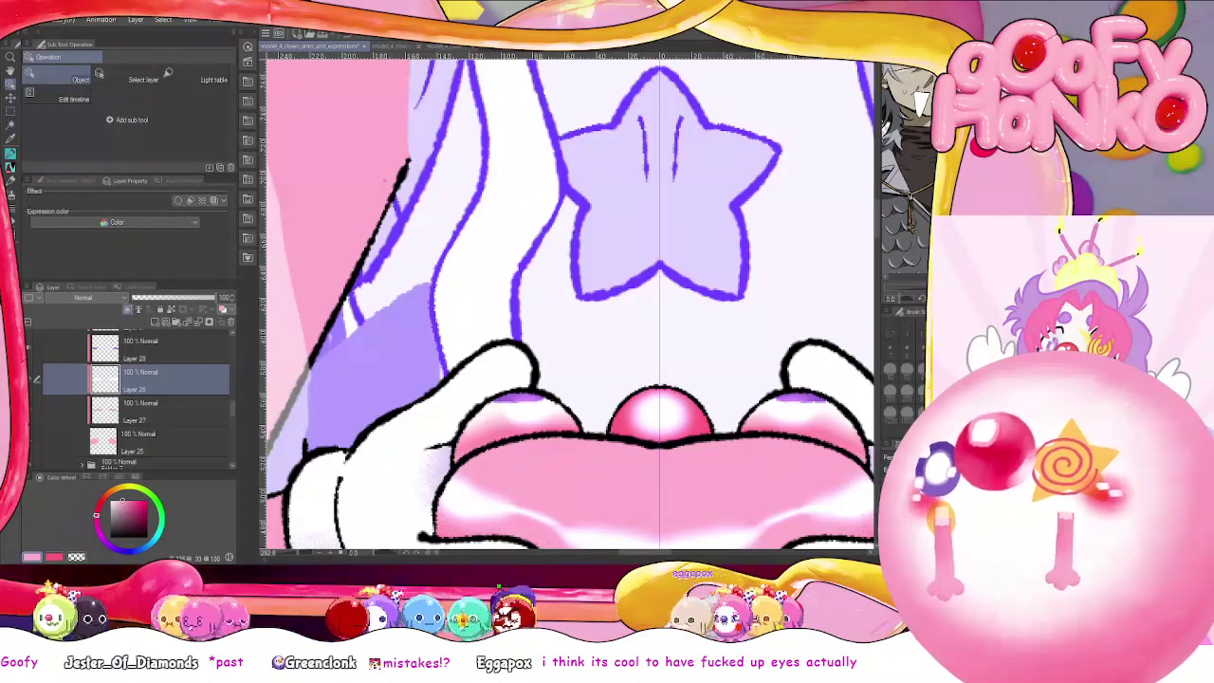
click(156, 323)
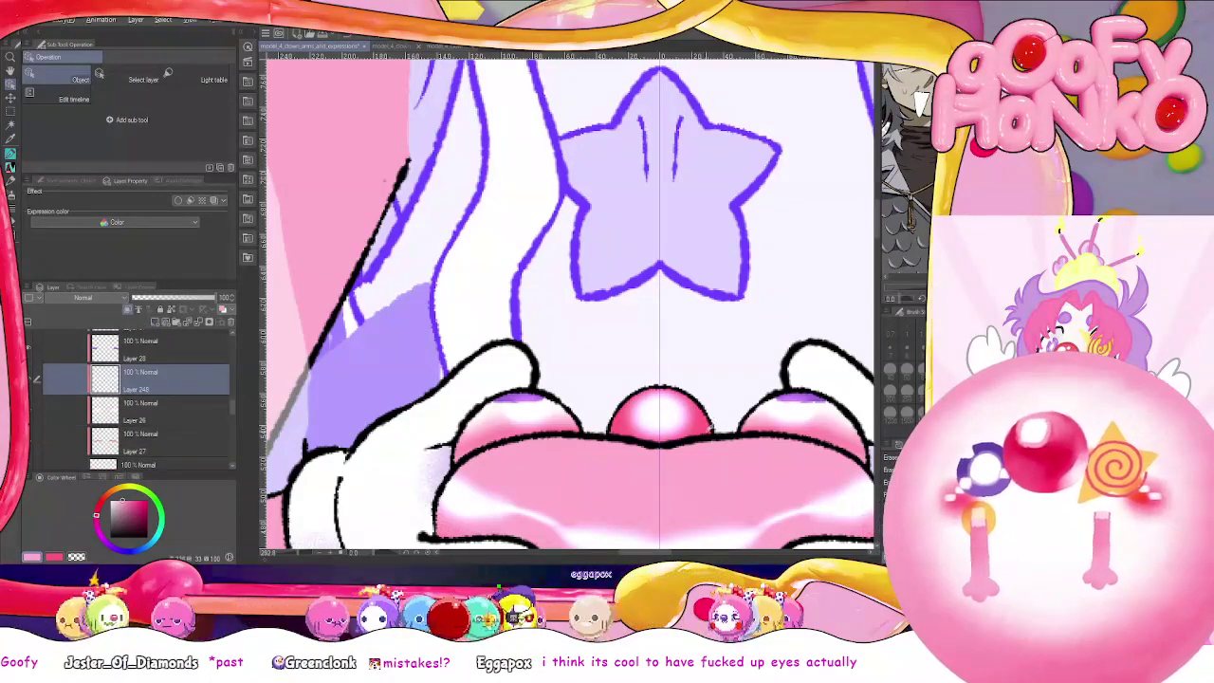
key(u)
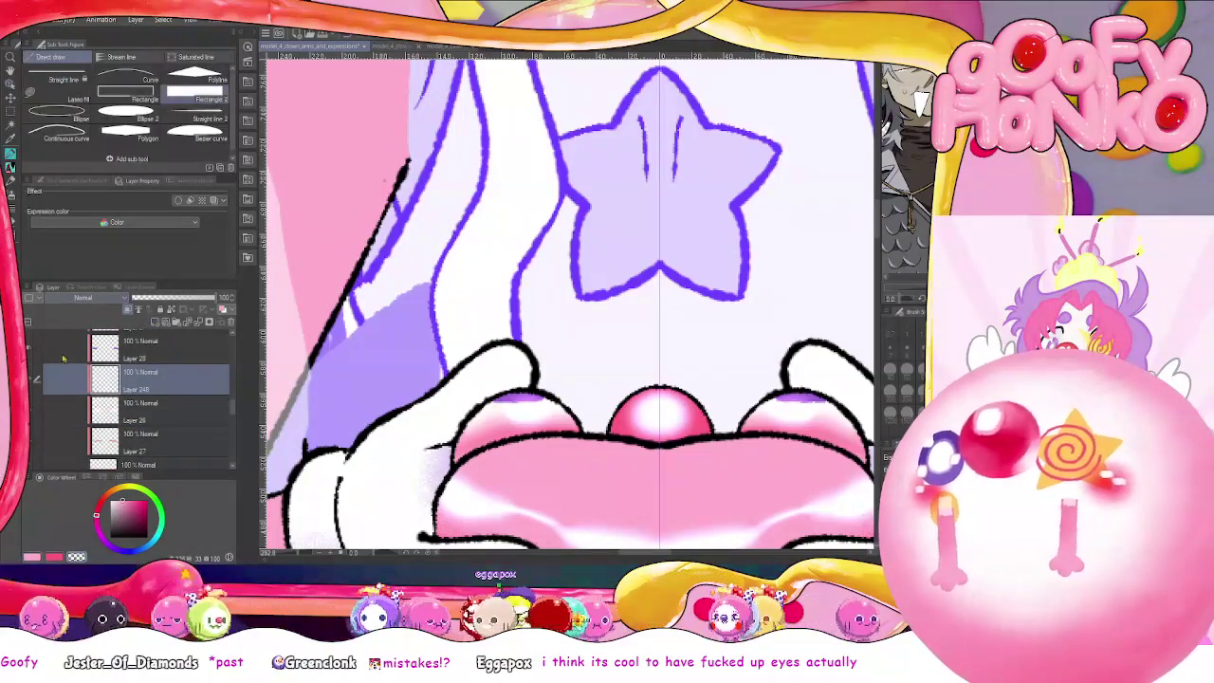
Widen the canvas area so the controller and both gamer arms fit in view
scroll(498, 299, down, 2)
scroll(501, 303, down, 4)
scroll(502, 305, up, 2)
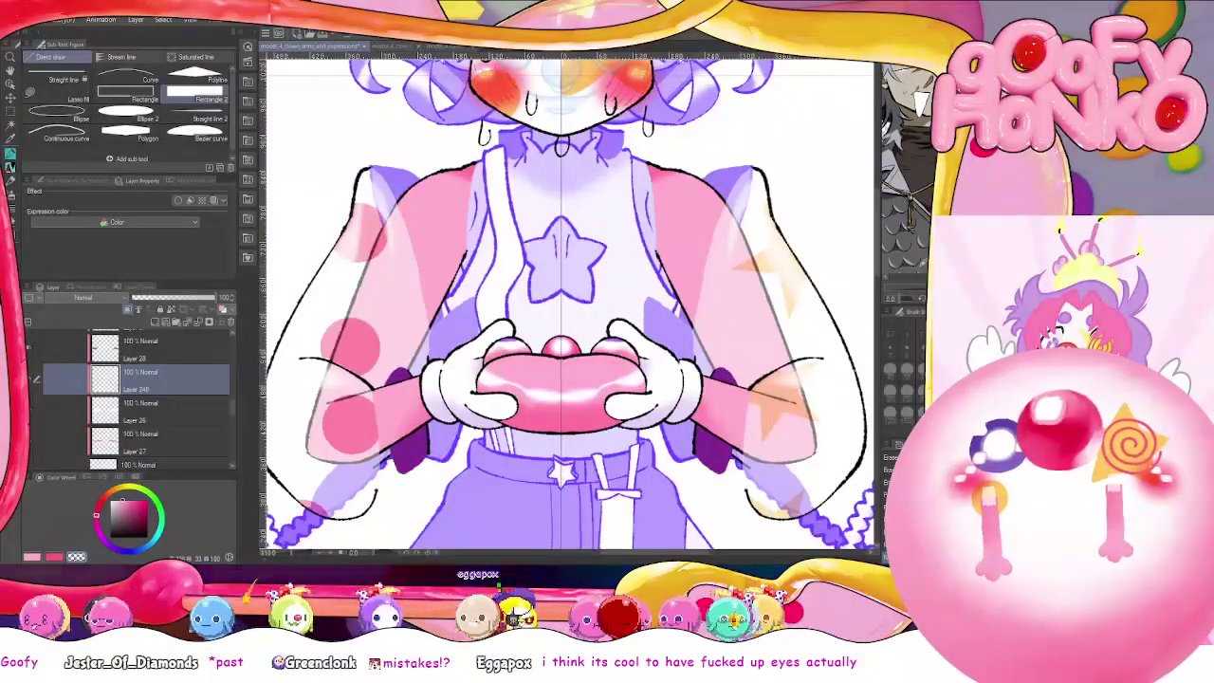
drag(879, 277, 922, 278)
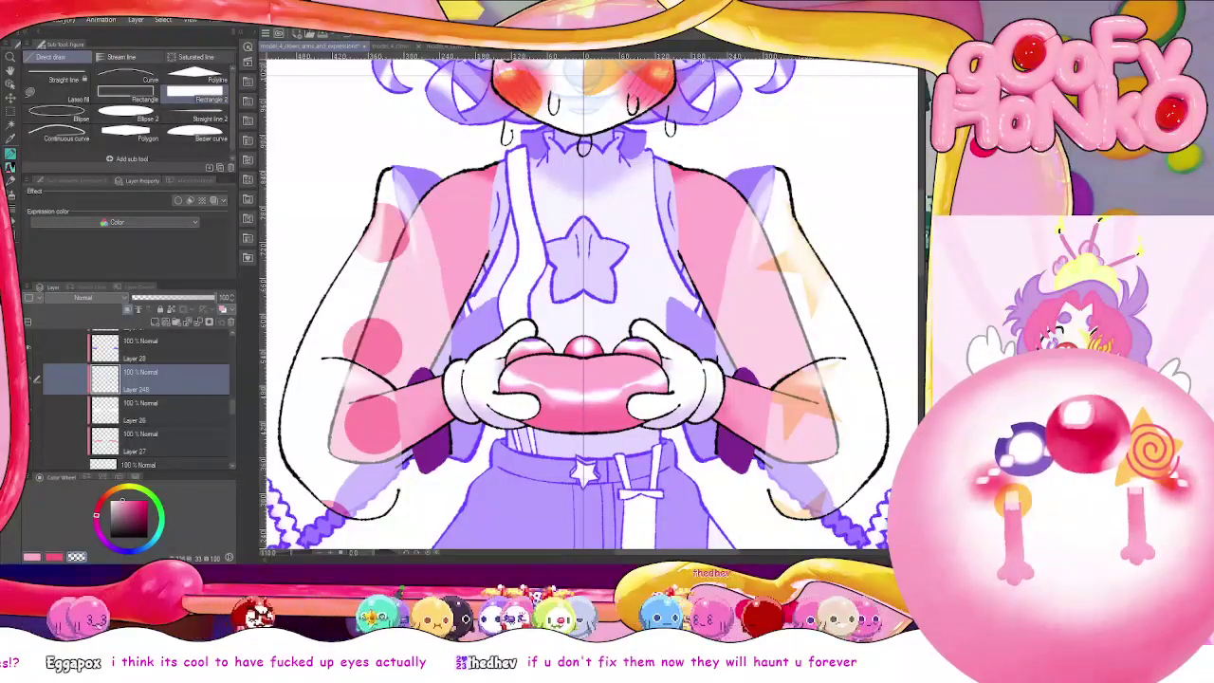
scroll(582, 348, up, 3)
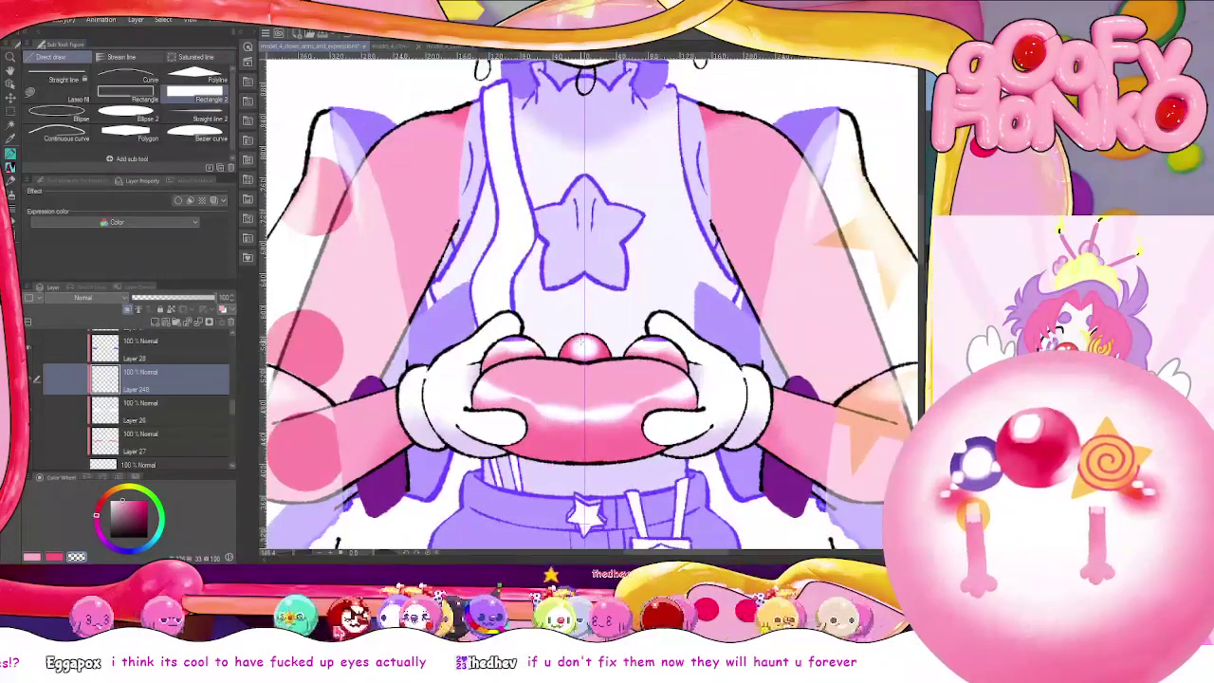
Expand Folder 7 and sample the red base color from the controller's center button layer
scroll(130, 383, down, 5)
scroll(131, 381, down, 1)
click(86, 355)
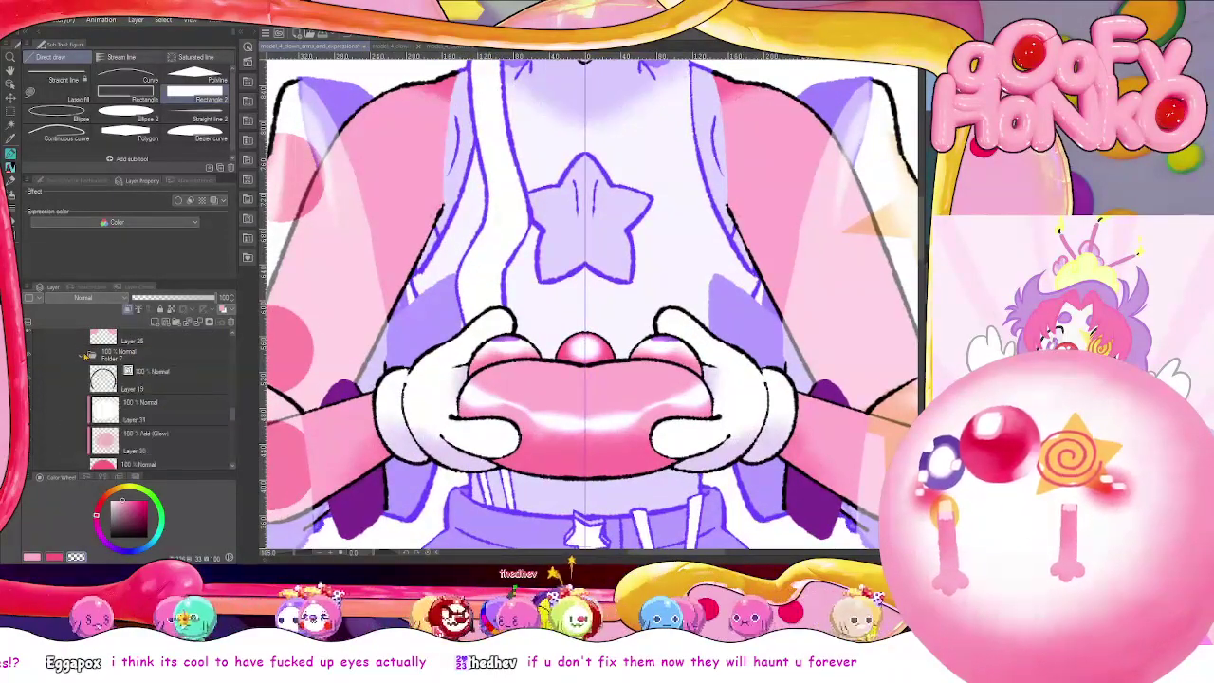
click(171, 461)
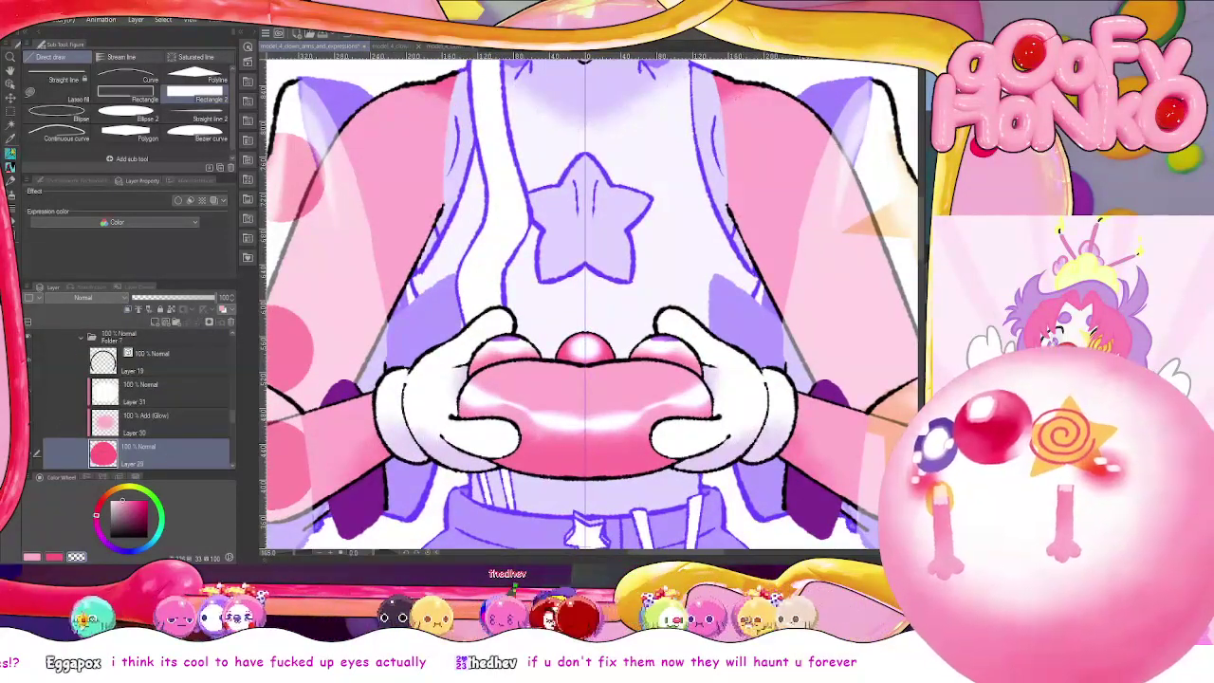
key(i)
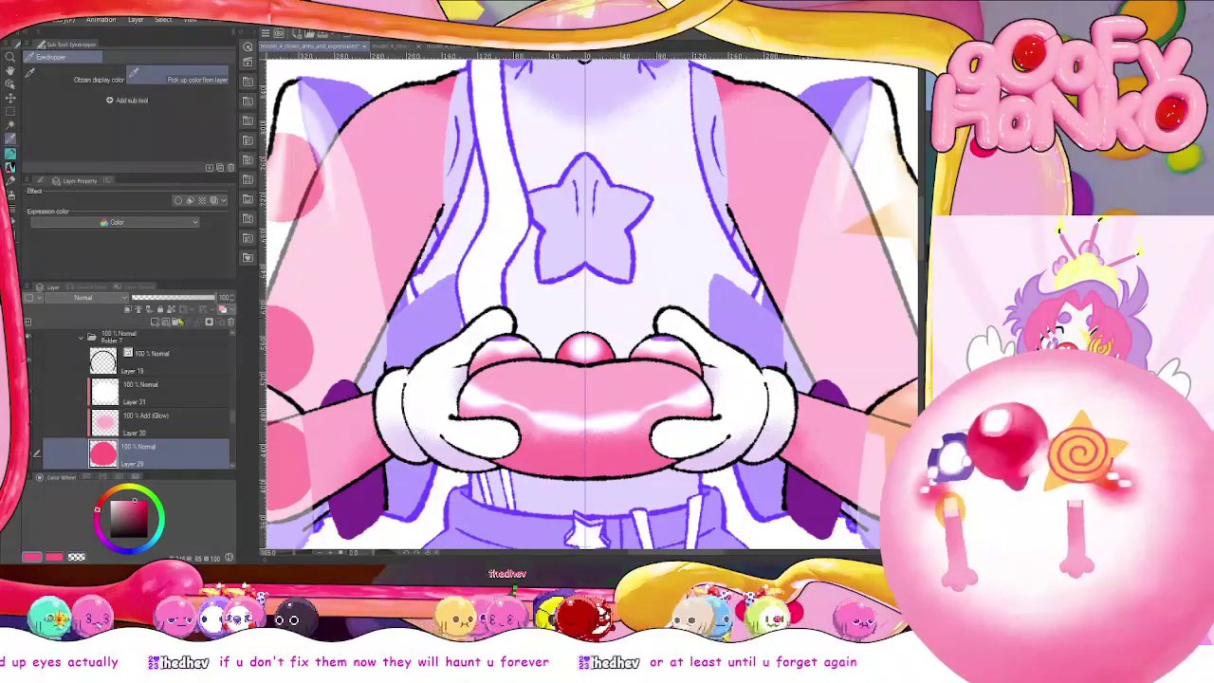
Fill both side buttons of the controller with the sampled red on Layer 248, using a mirrored filled rectangle
scroll(157, 395, down, 3)
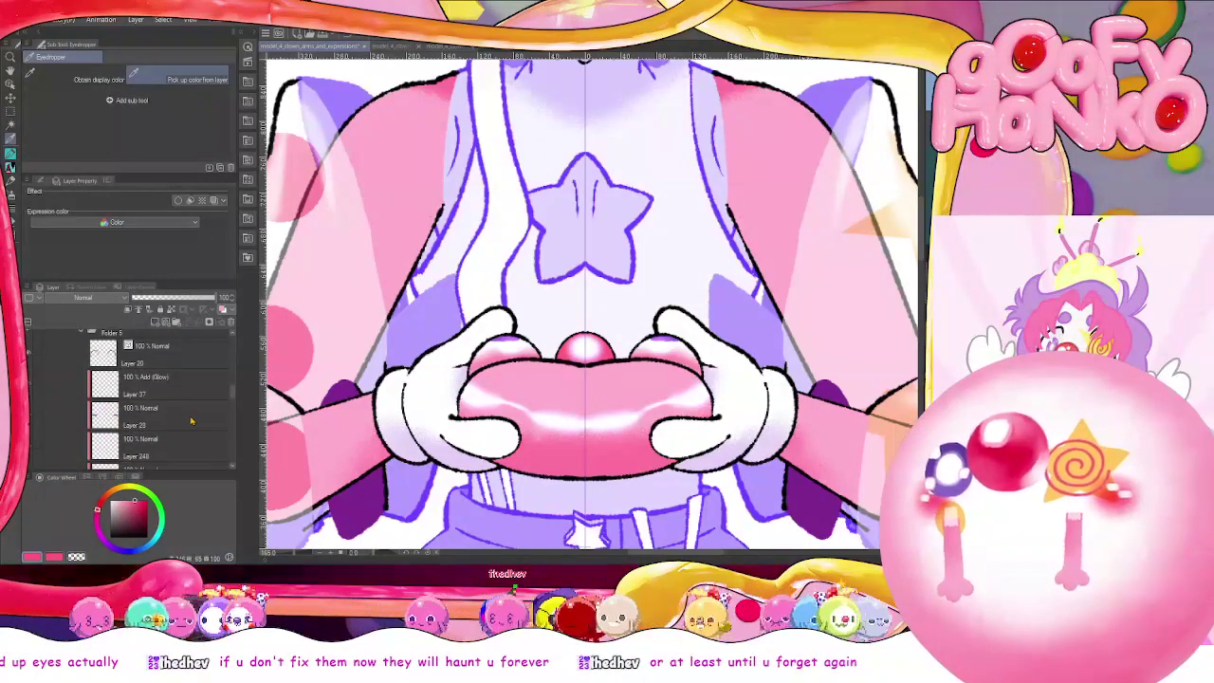
scroll(158, 394, down, 1)
click(164, 414)
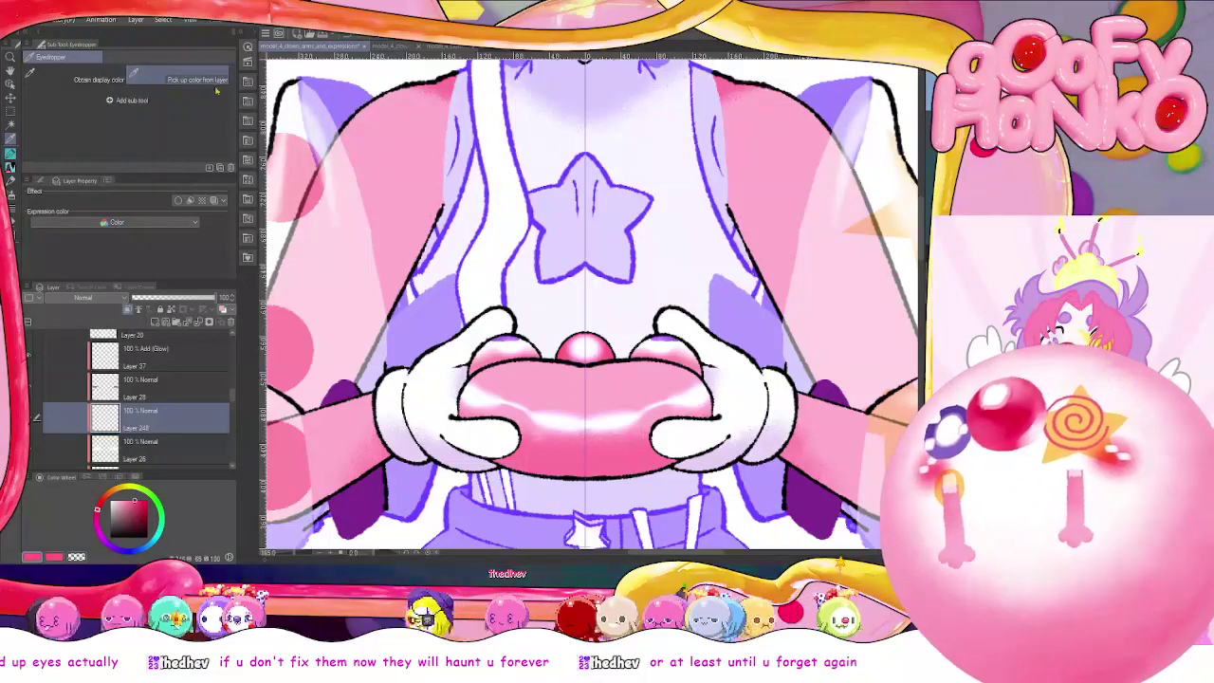
key(u)
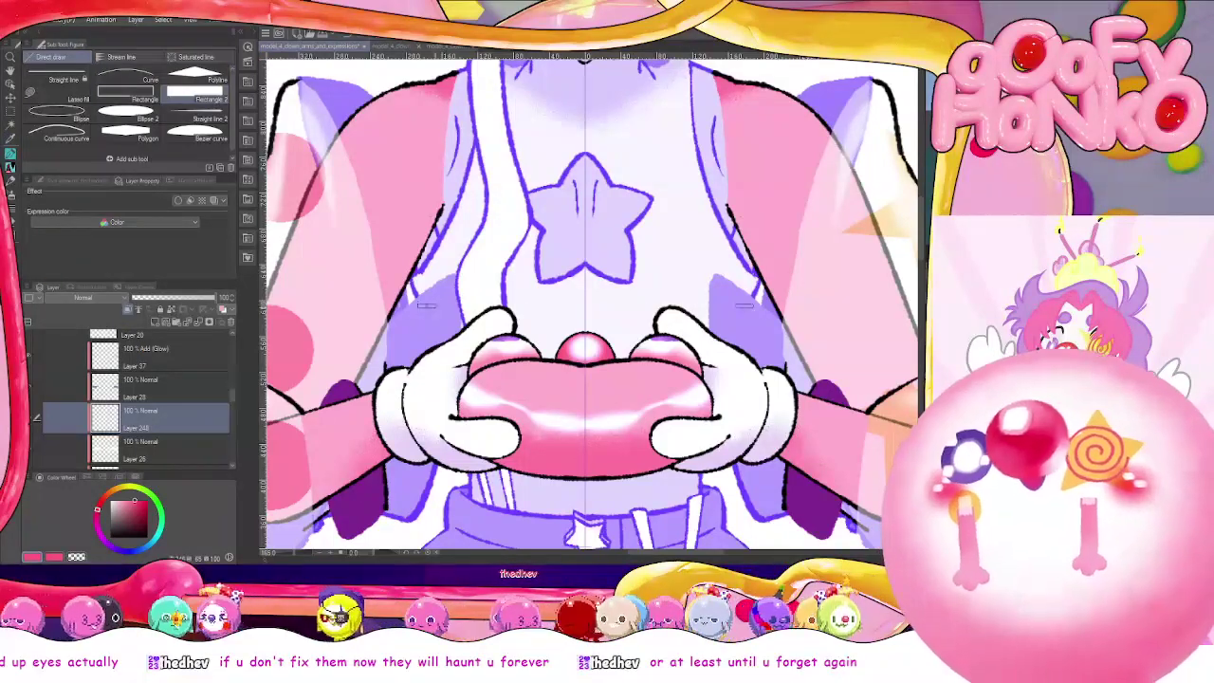
drag(419, 303, 553, 397)
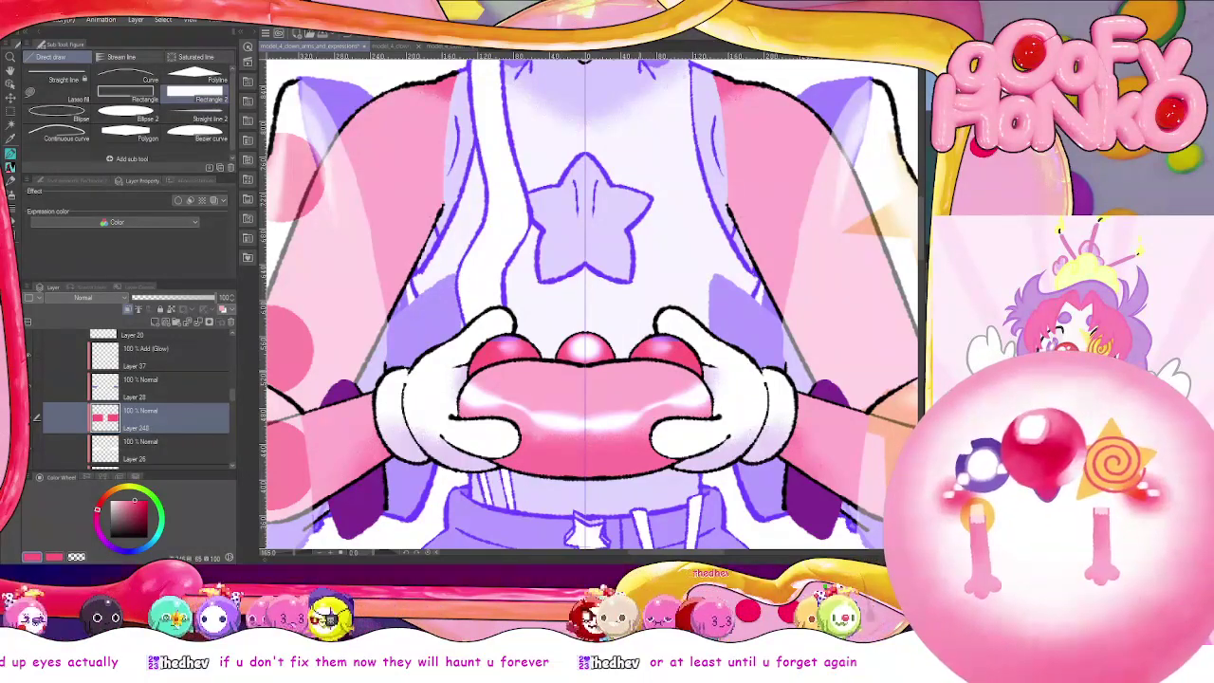
Try drawing hard round white highlights on the controller's side buttons on the Add (Glow) Layer 37
scroll(524, 332, up, 3)
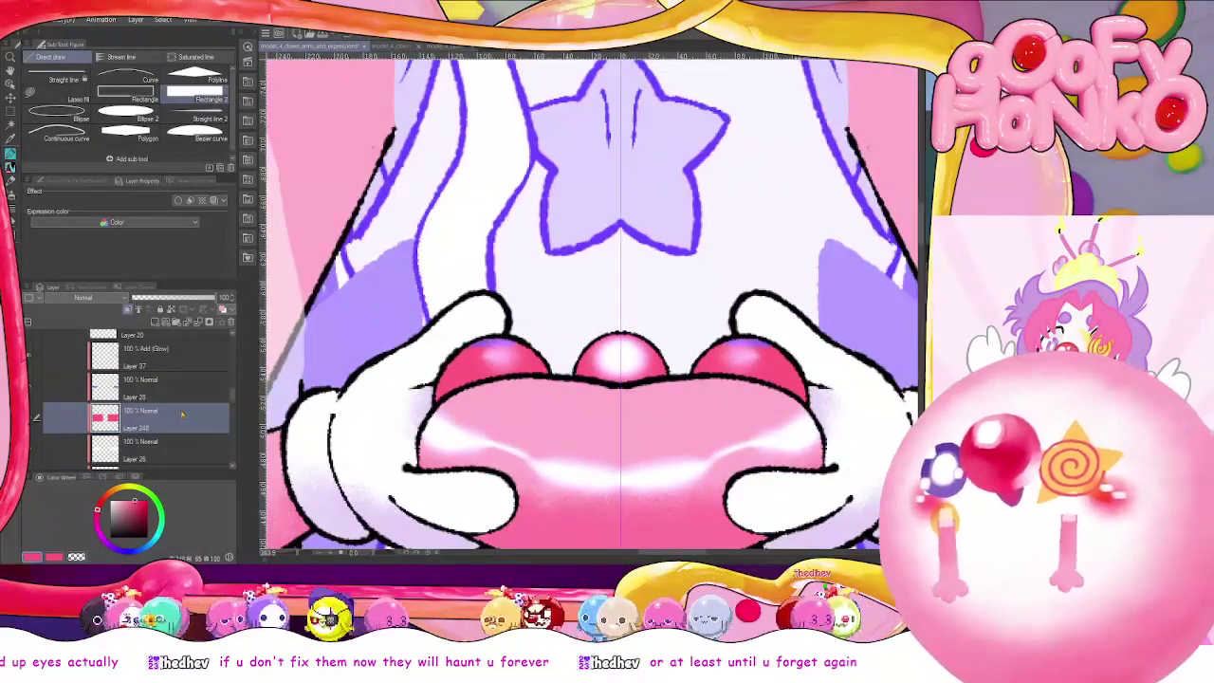
scroll(183, 411, up, 1)
scroll(183, 411, down, 1)
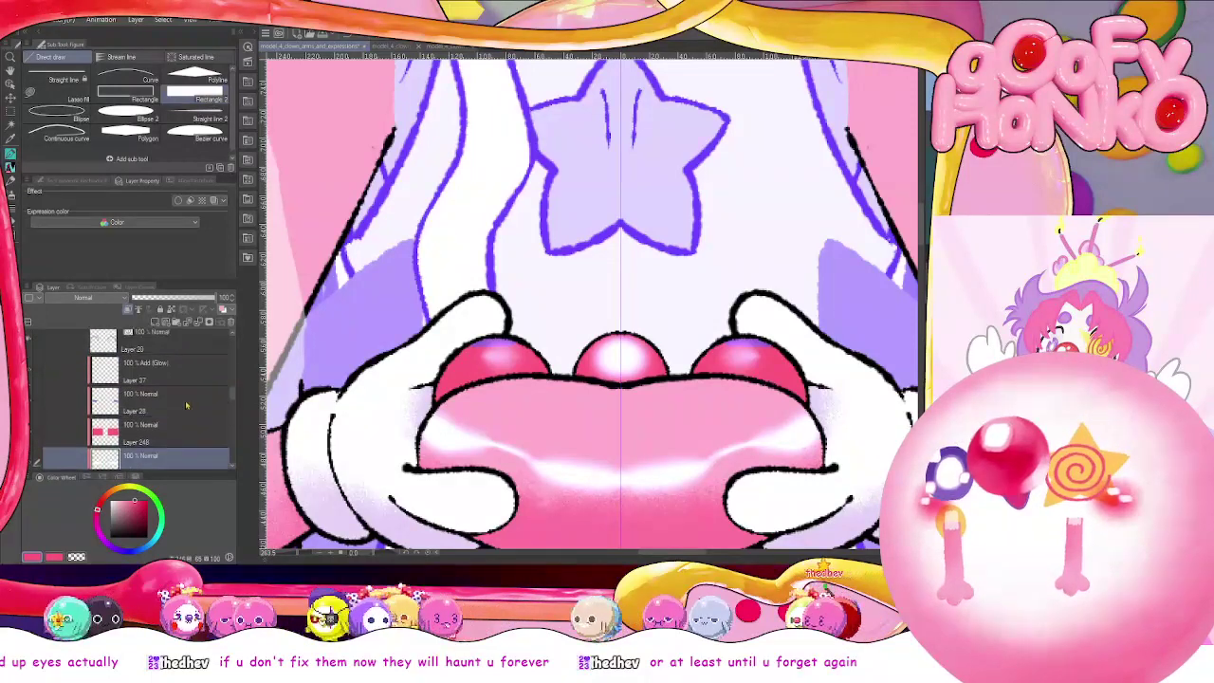
click(180, 380)
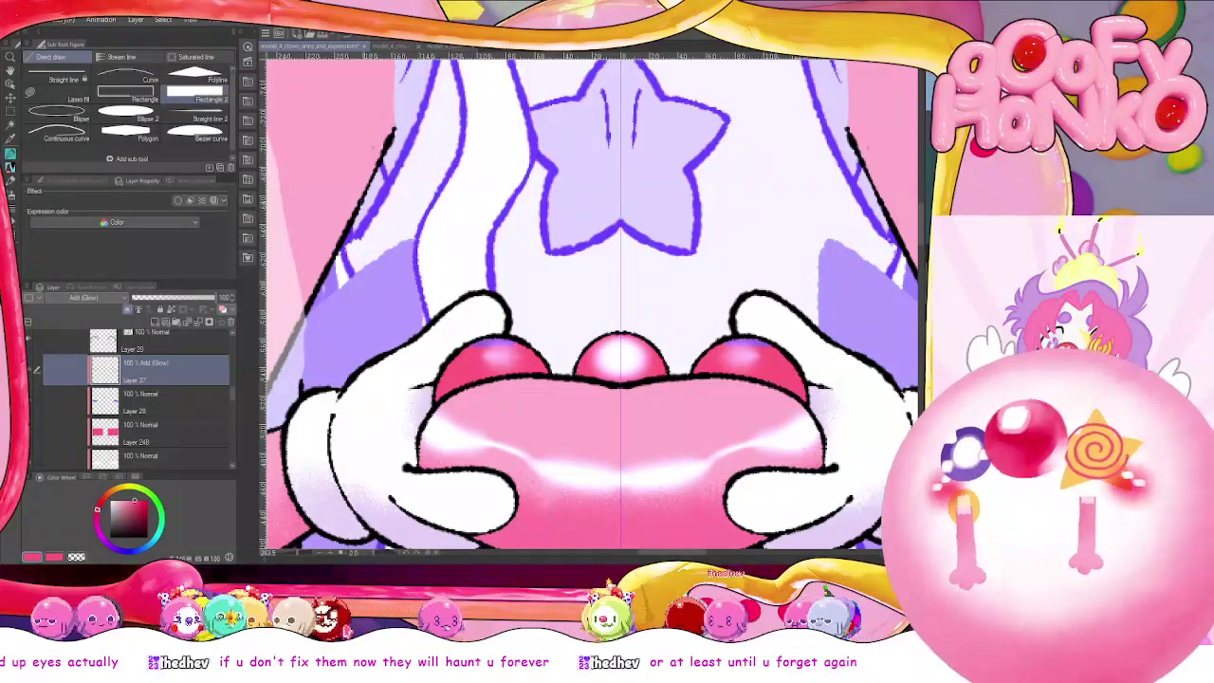
key(p)
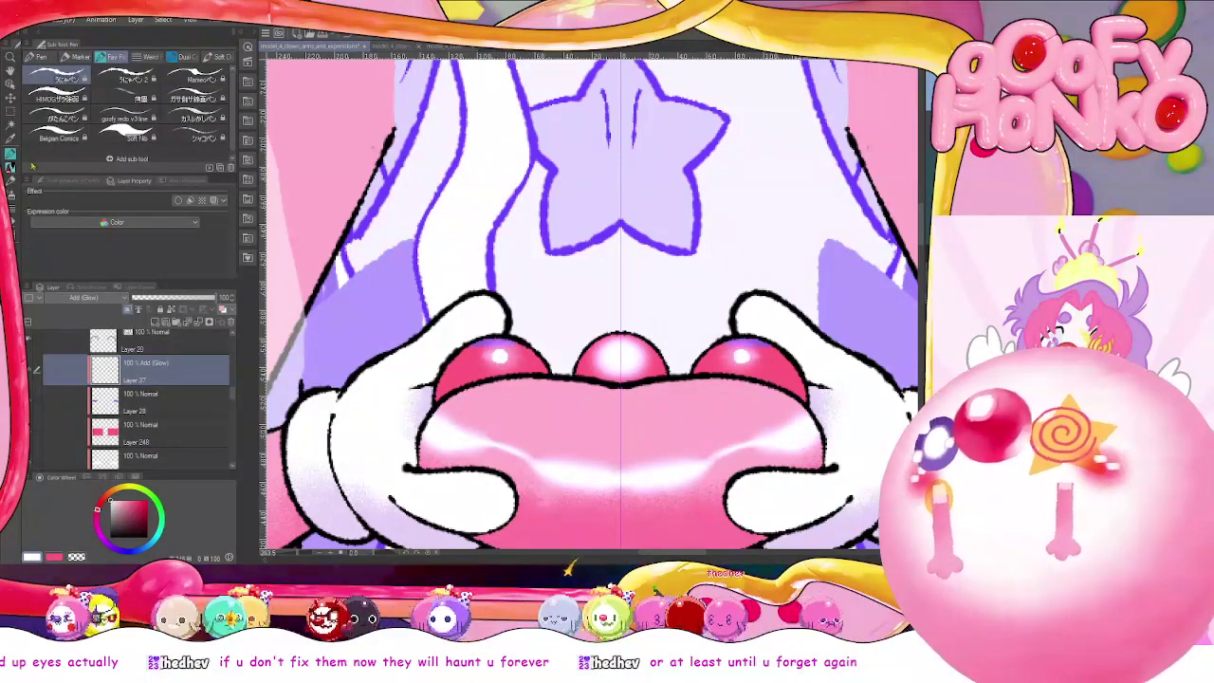
Airbrush soft white highlights onto the side buttons on a new clipped layer above Layer 37
key(b)
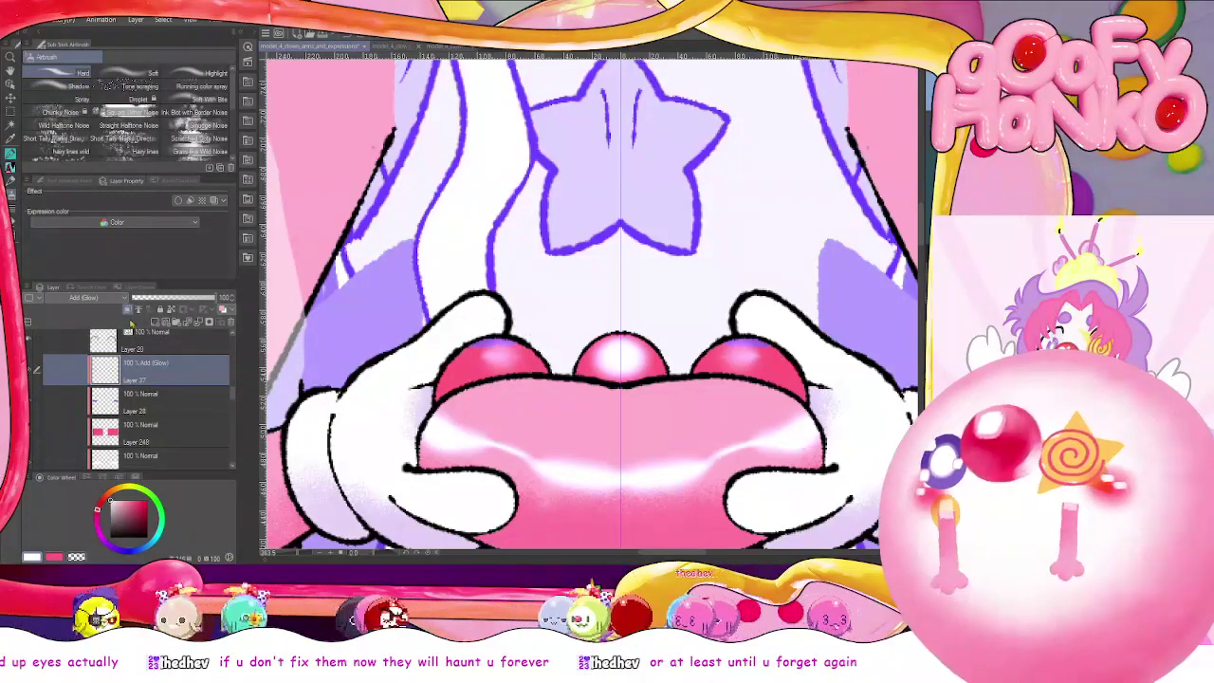
click(129, 310)
click(128, 310)
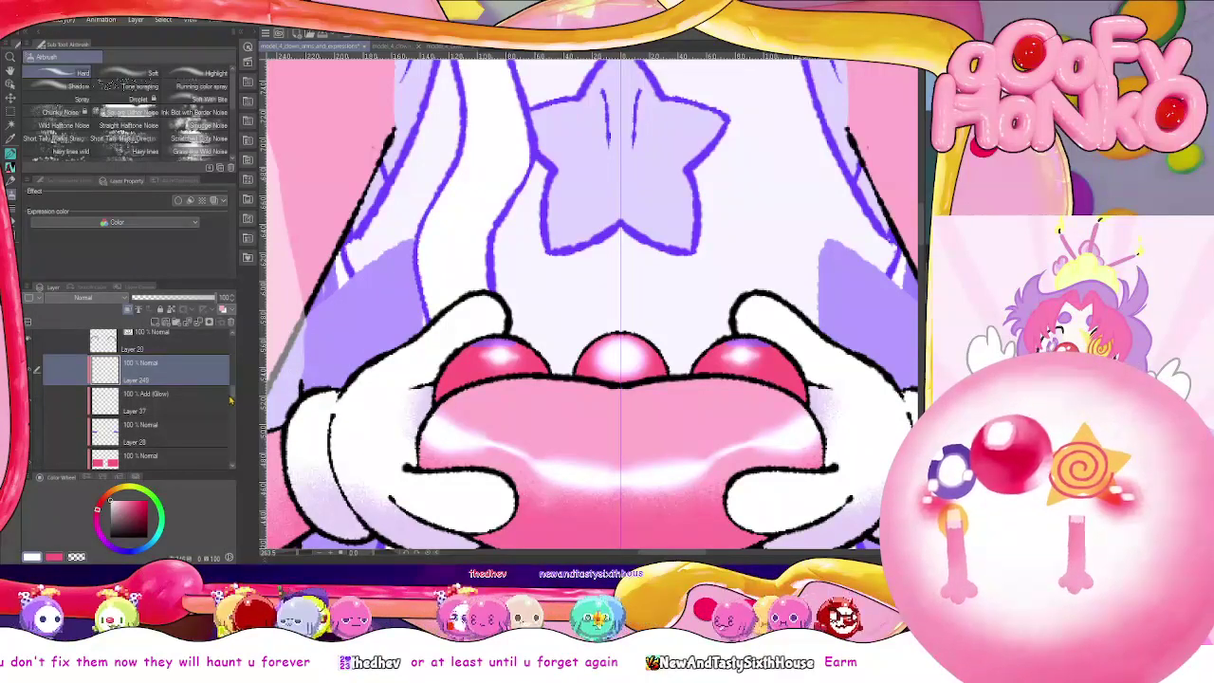
Select Layer 28, look through the other open documents for the color palette, and place the palette beside the canvas
drag(230, 400, 231, 404)
click(180, 387)
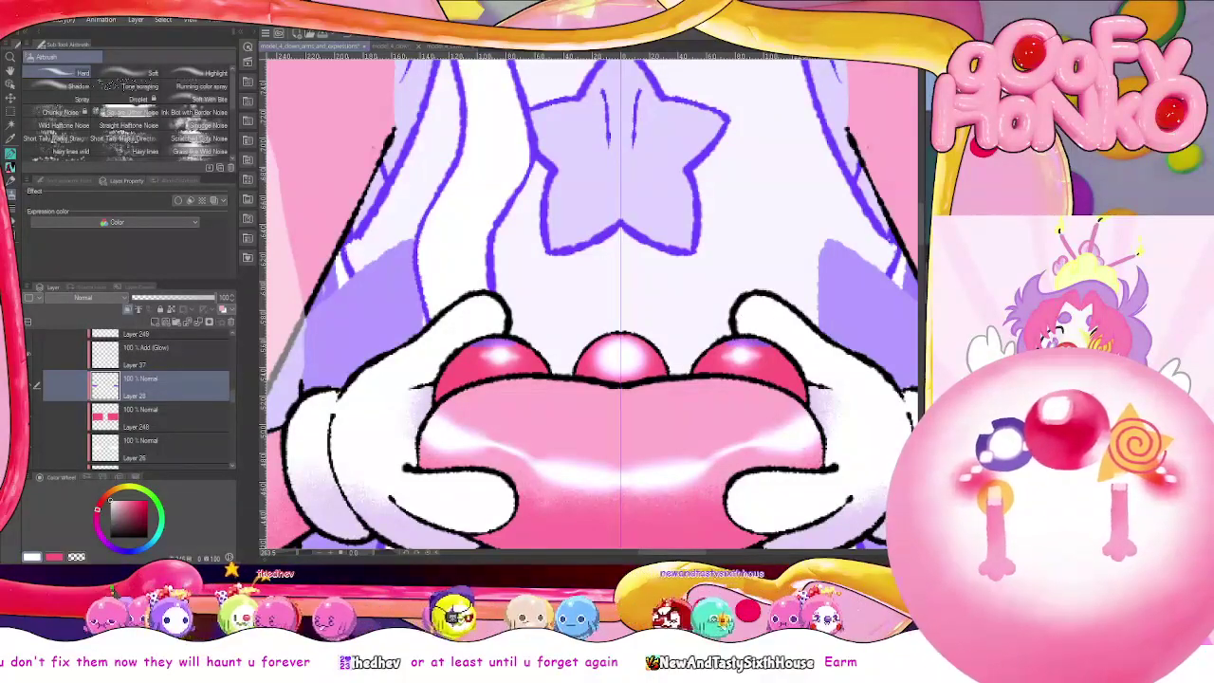
key(ctrl+shift+Tab)
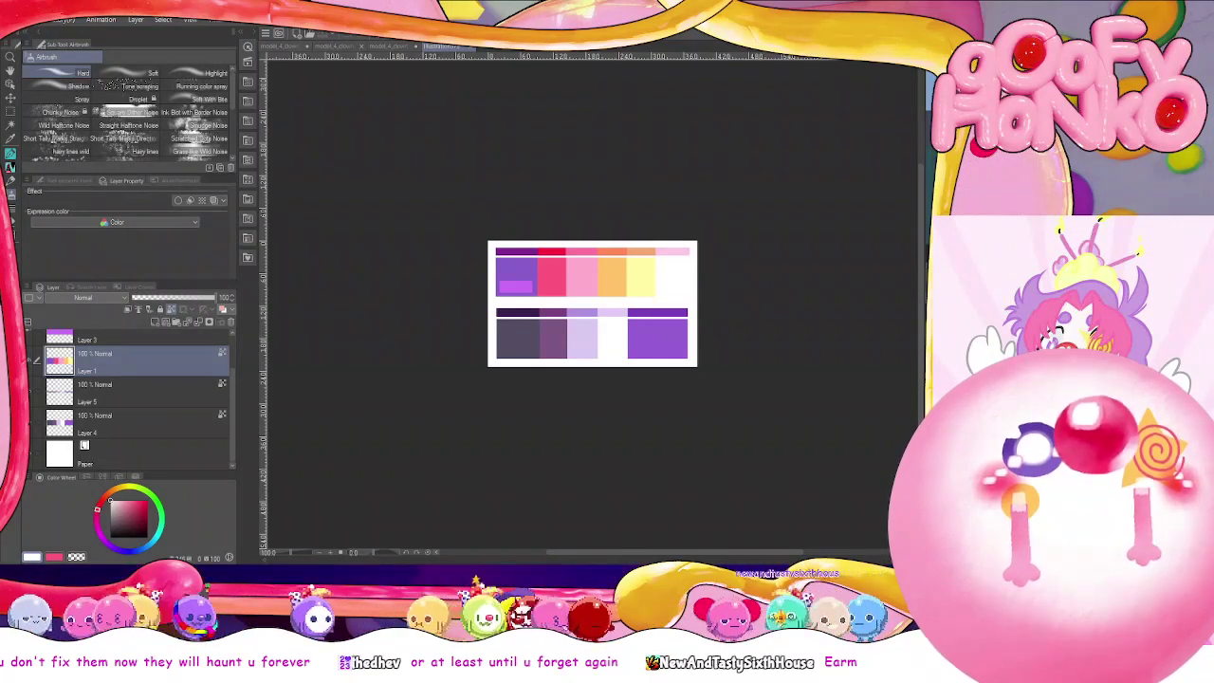
key(ctrl+Tab)
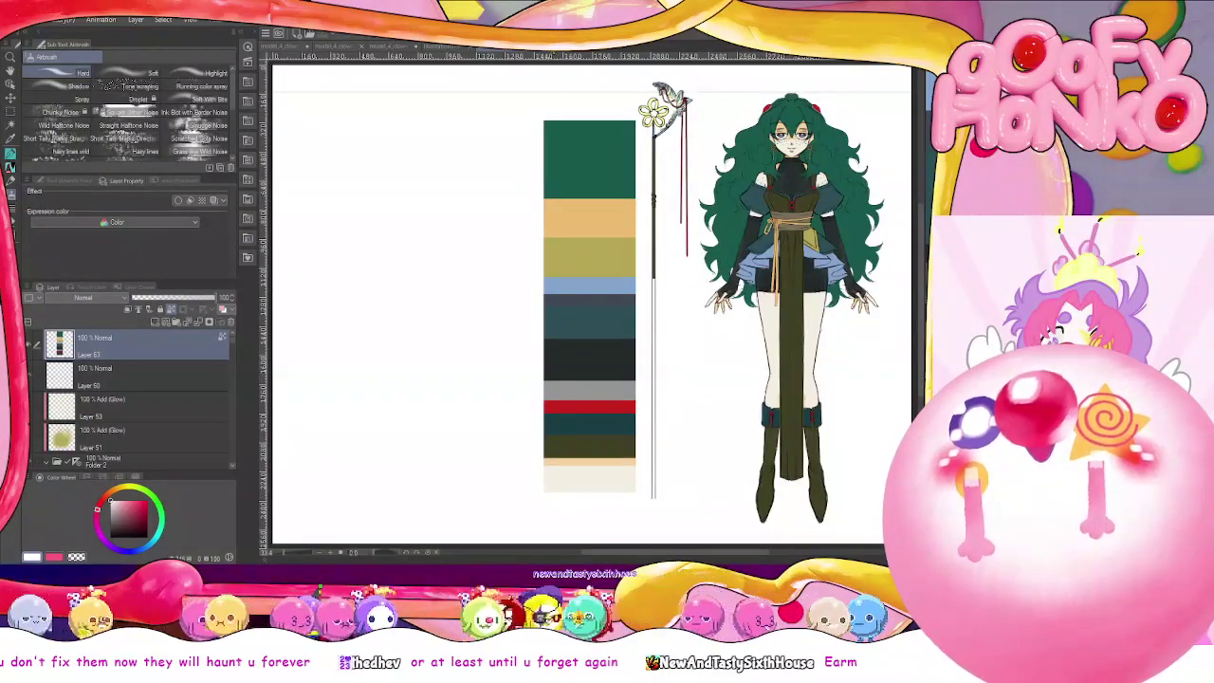
key(ctrl+Tab)
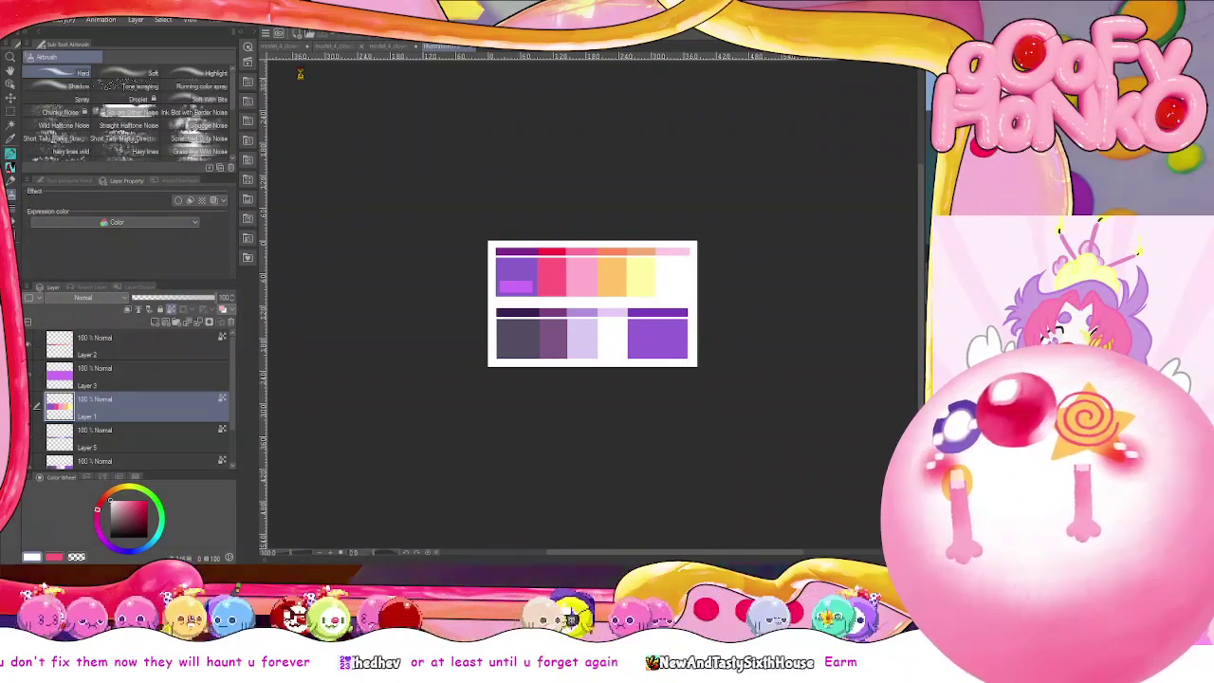
click(472, 47)
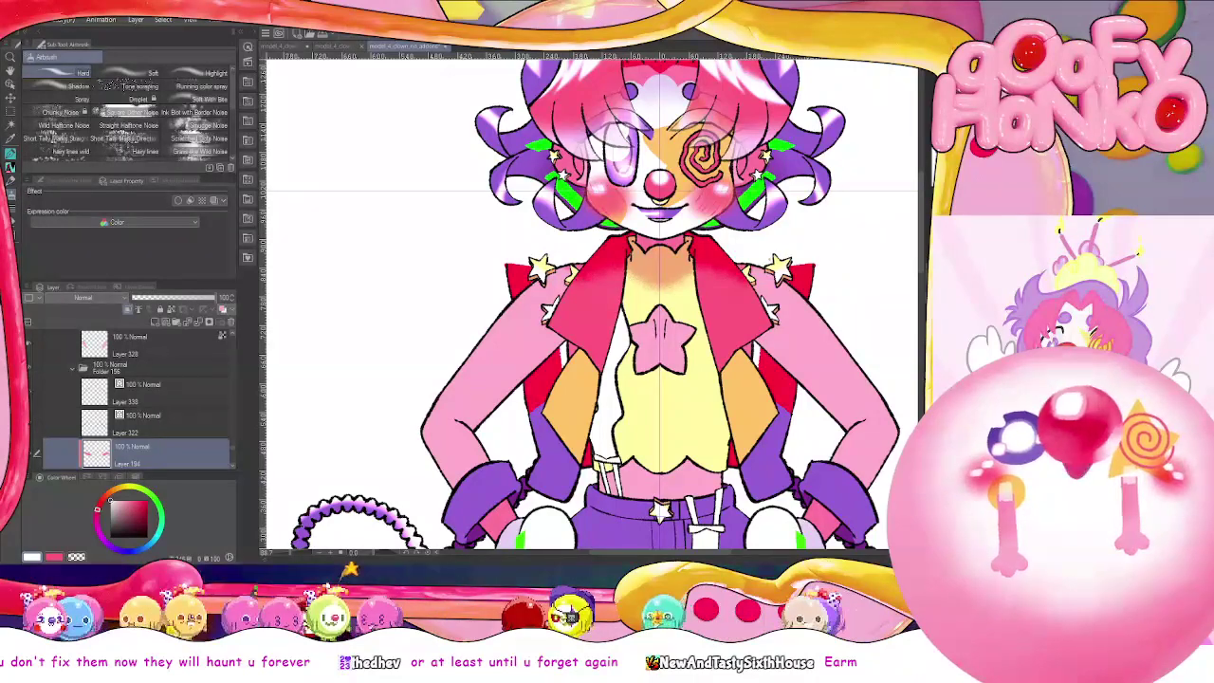
mouse_move(922, 237)
mouse_down()
mouse_move(677, 231)
mouse_move(873, 230)
mouse_up()
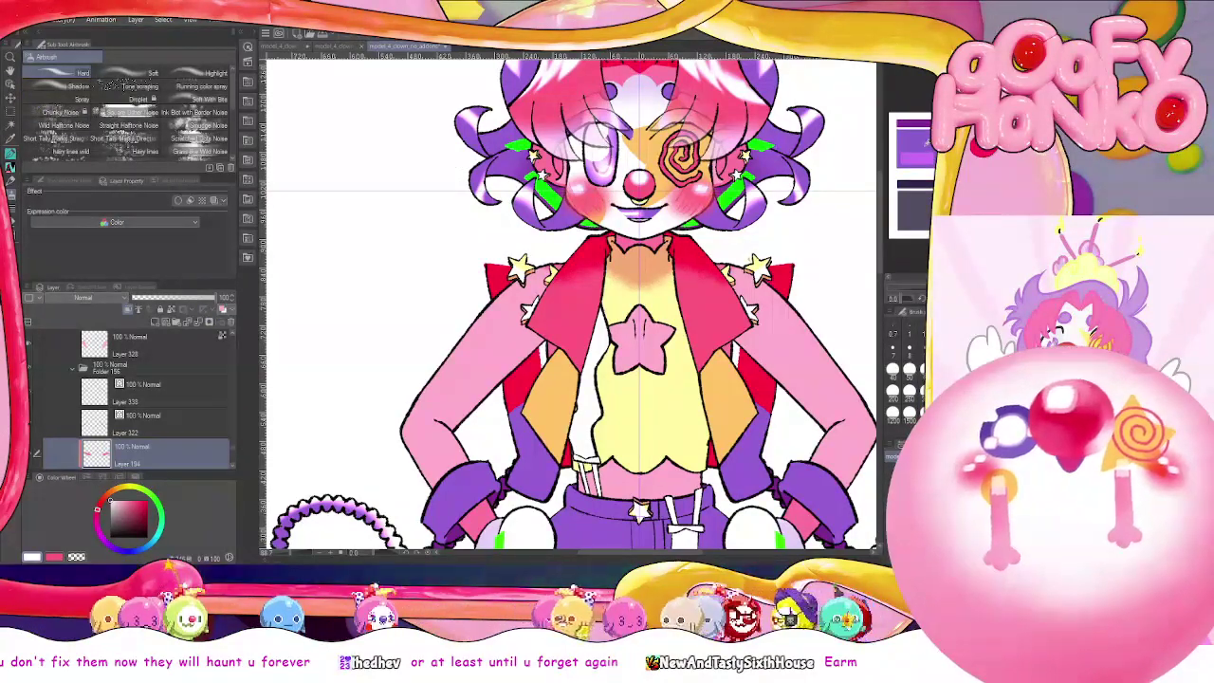
Return to the arms and expressions document and recolor the side-button shading on Layer 28 with purple, locking its transparent pixels
click(321, 47)
click(292, 46)
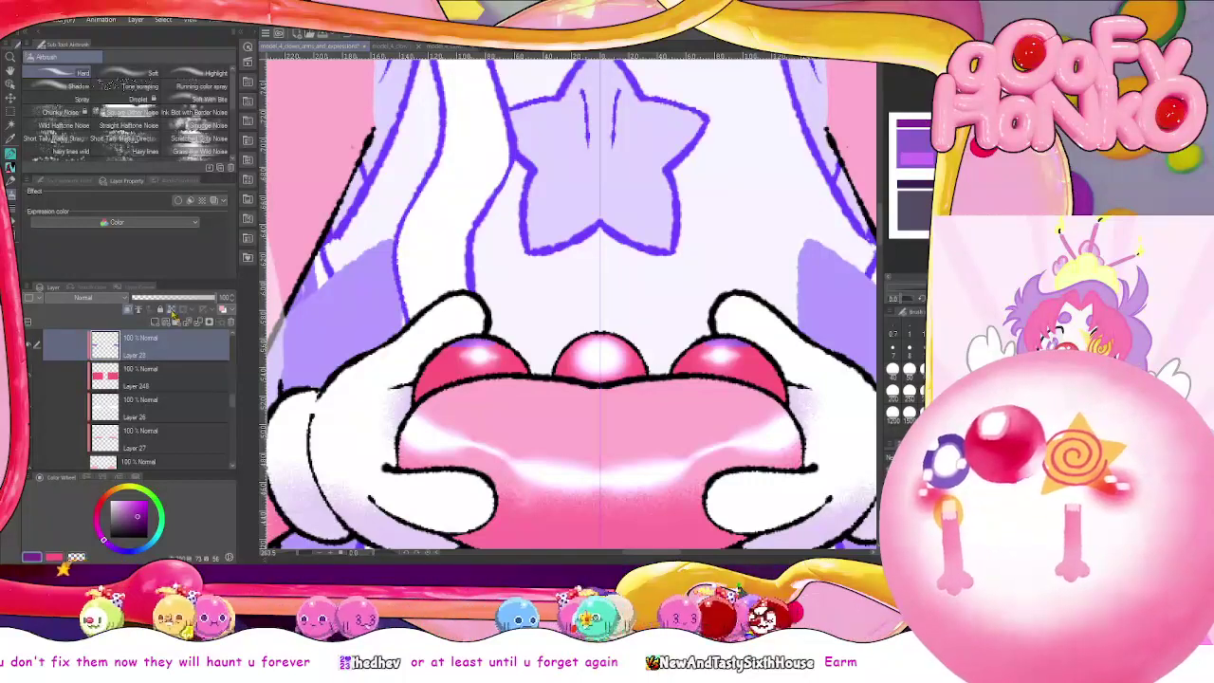
key(p)
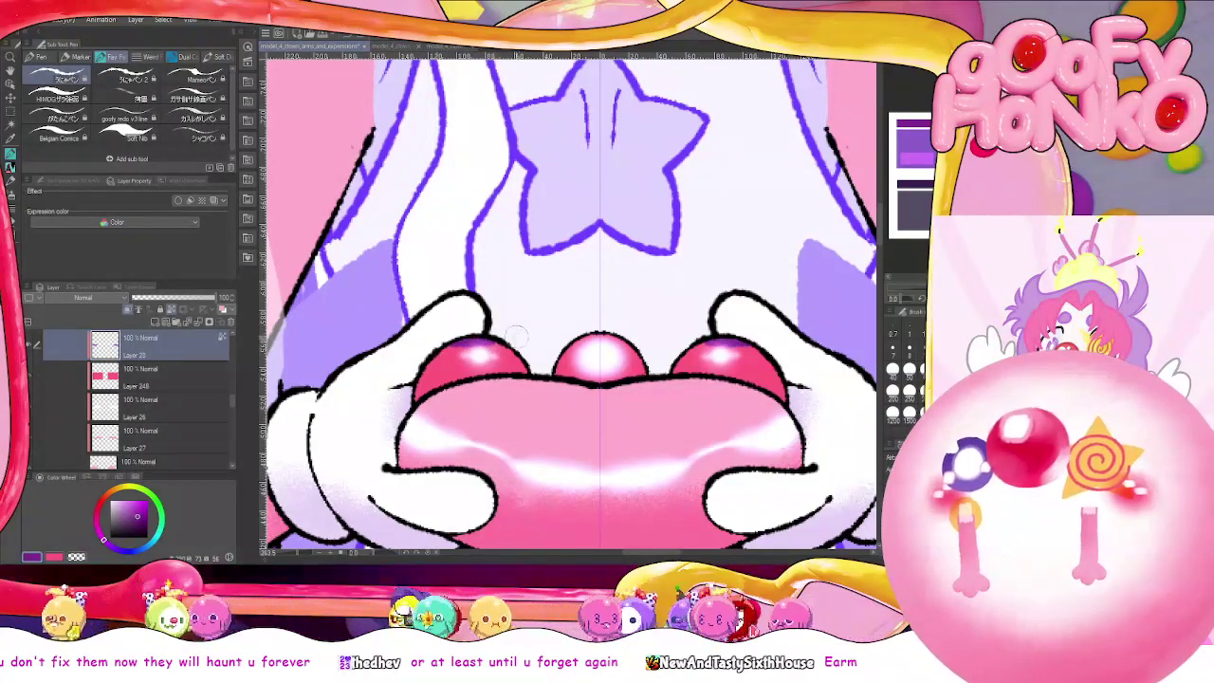
Lock transparent pixels on Layer 248 and shade the side buttons in deeper red with the Chunky Noise airbrush at size 34.3
click(200, 370)
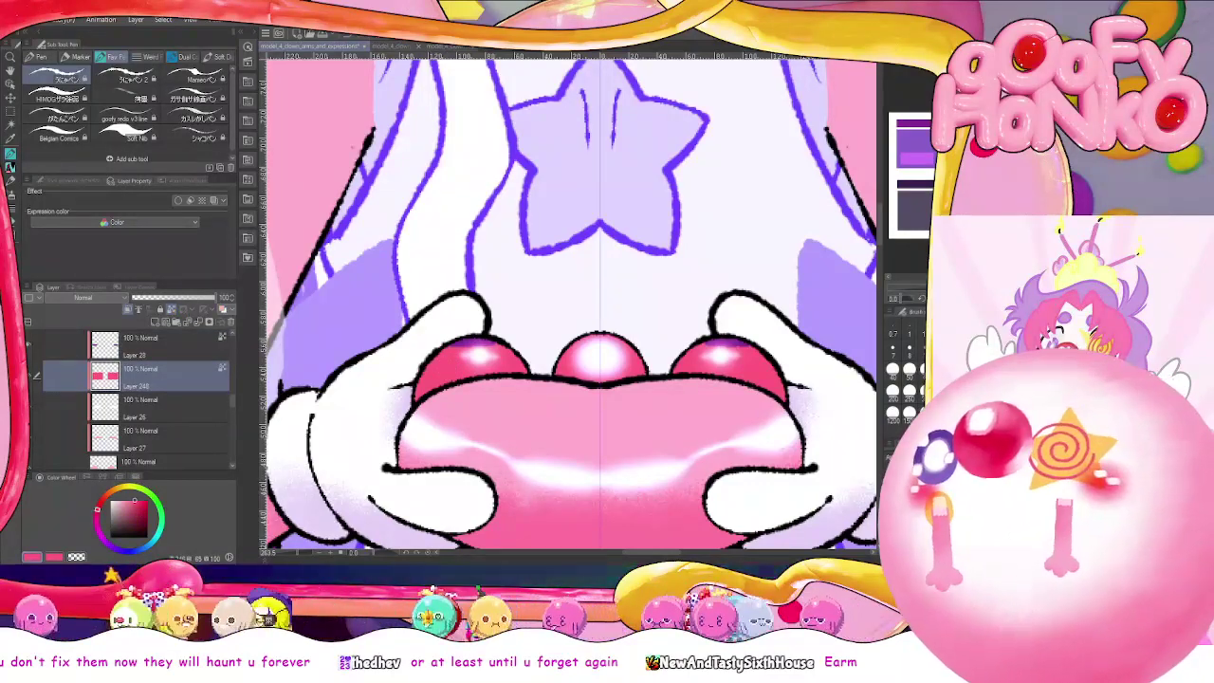
key(u)
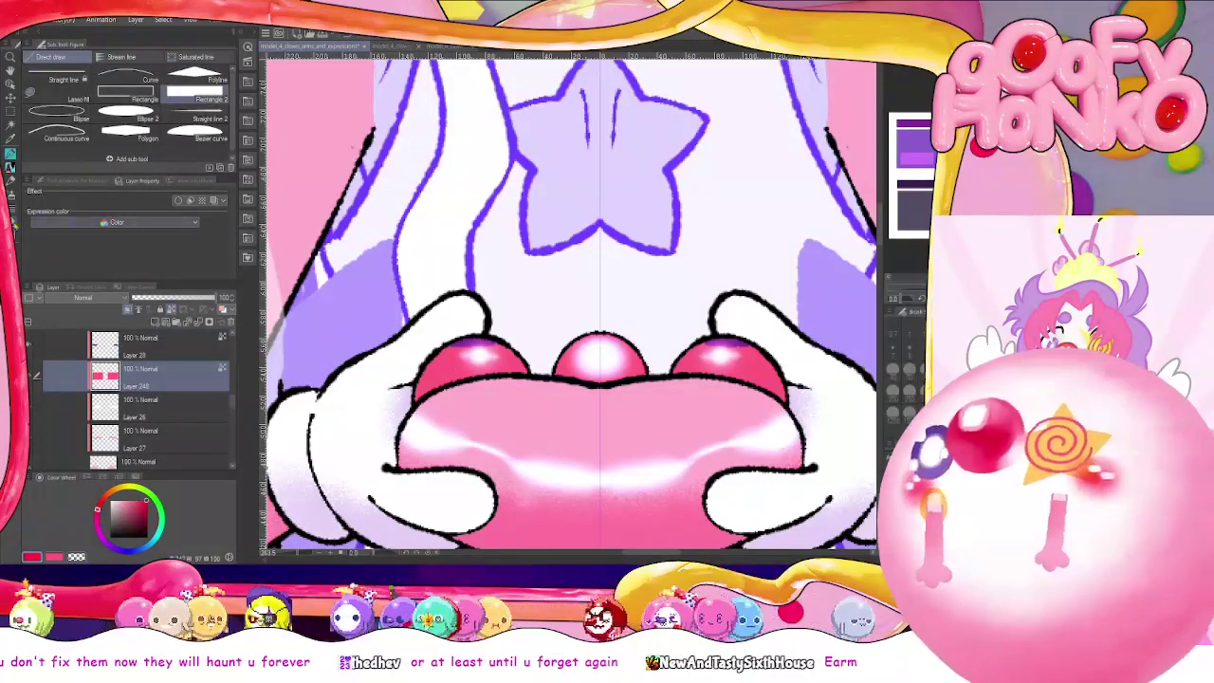
key(p)
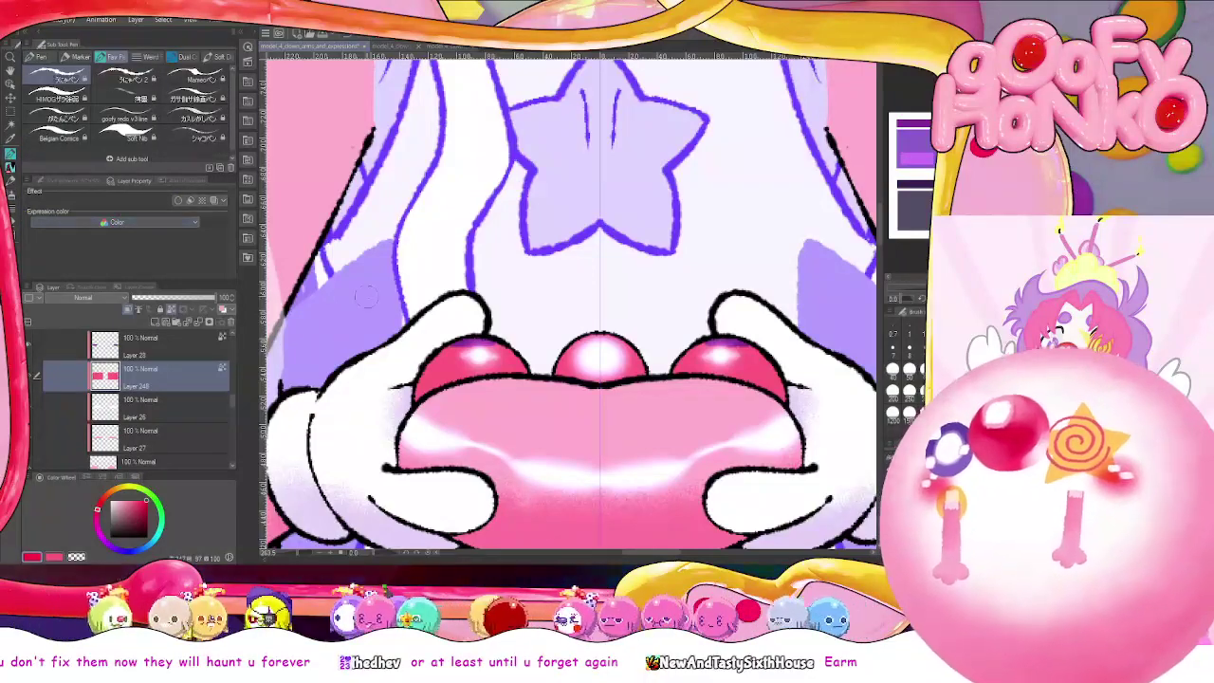
key(b)
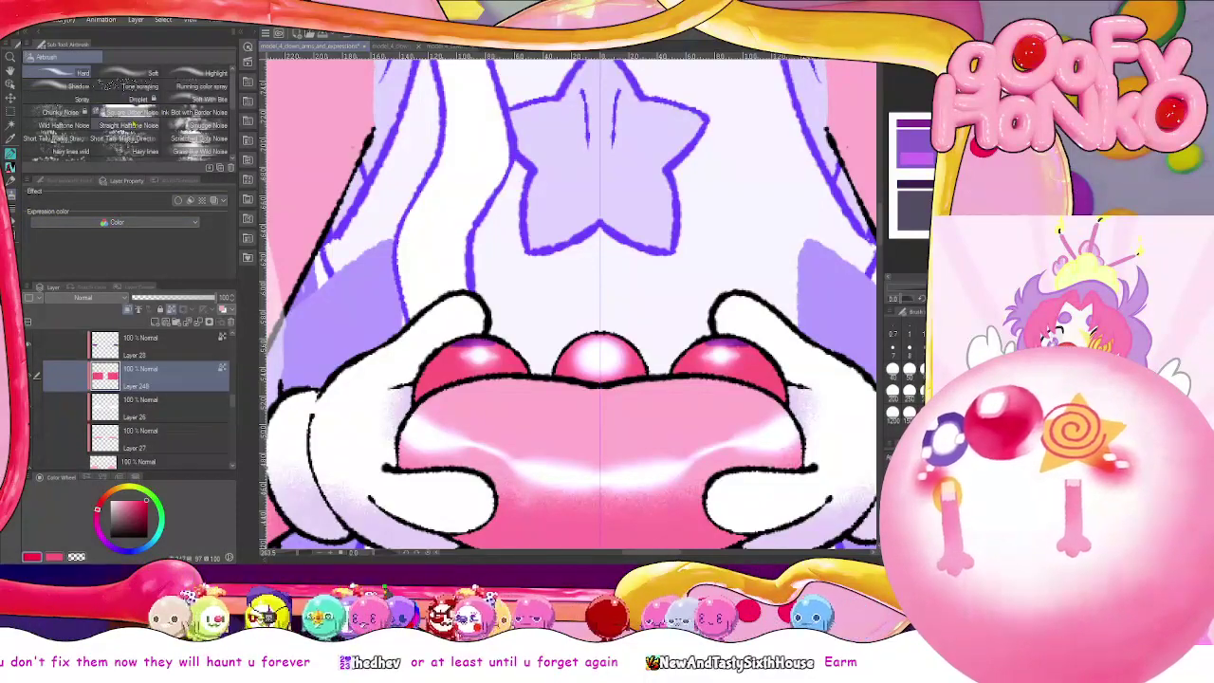
click(63, 112)
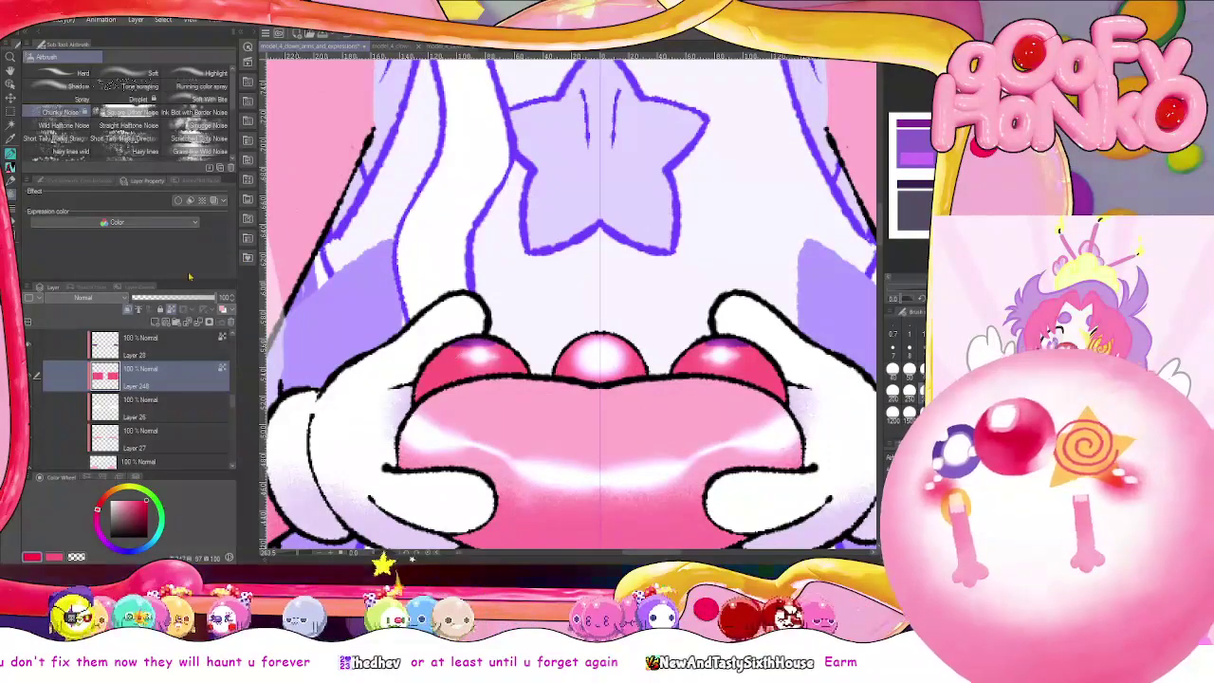
click(84, 181)
drag(108, 223, 128, 221)
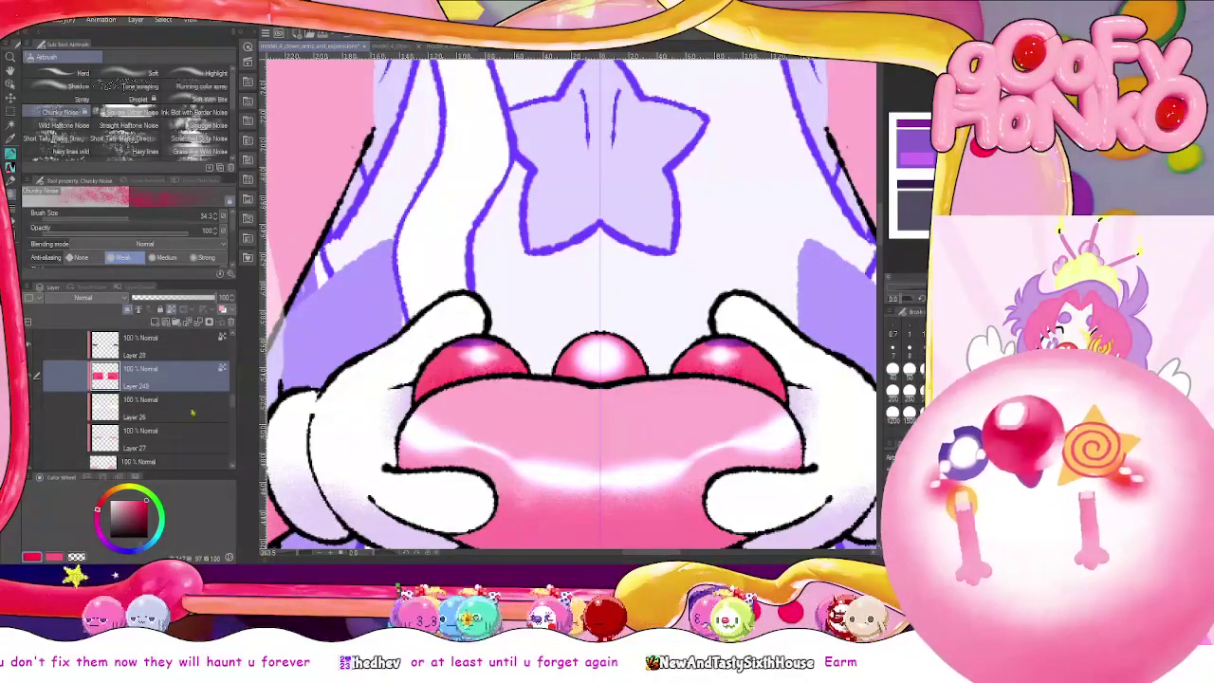
Delete the leftover Layers 26 and 27 beneath the side buttons' base color on Layer 248
scroll(230, 397, up, 2)
scroll(230, 397, up, 1)
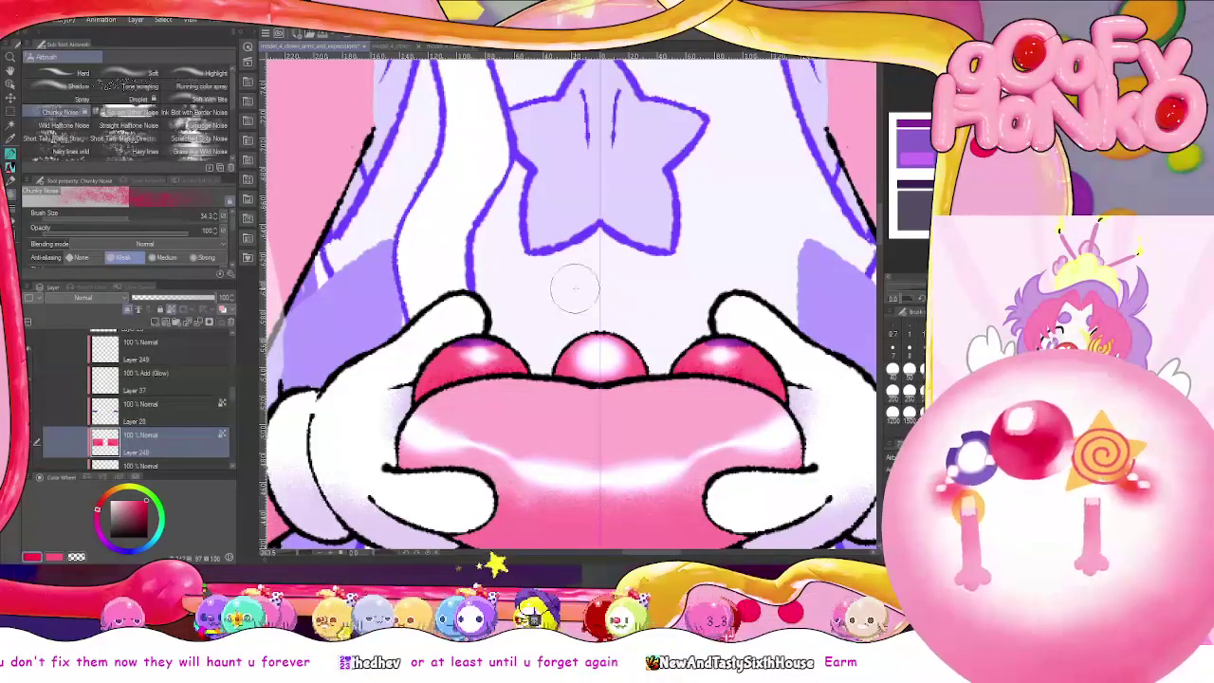
scroll(619, 301, down, 1)
scroll(619, 302, down, 2)
scroll(618, 302, up, 1)
scroll(618, 301, down, 1)
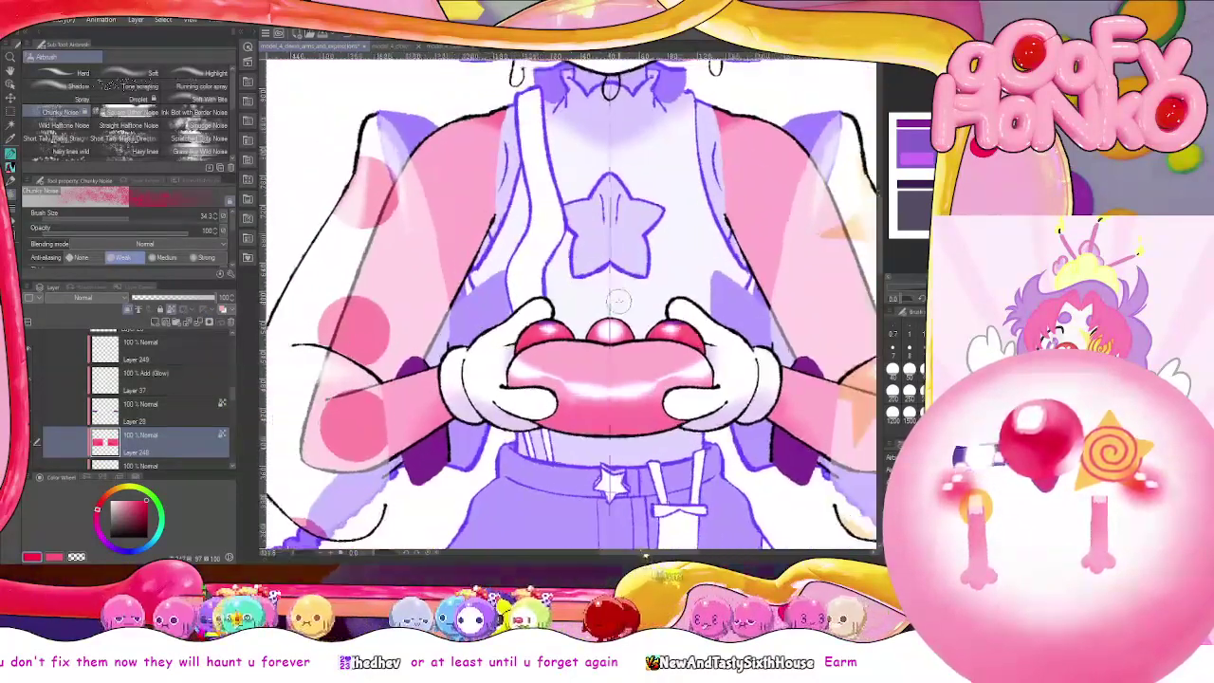
scroll(618, 301, up, 1)
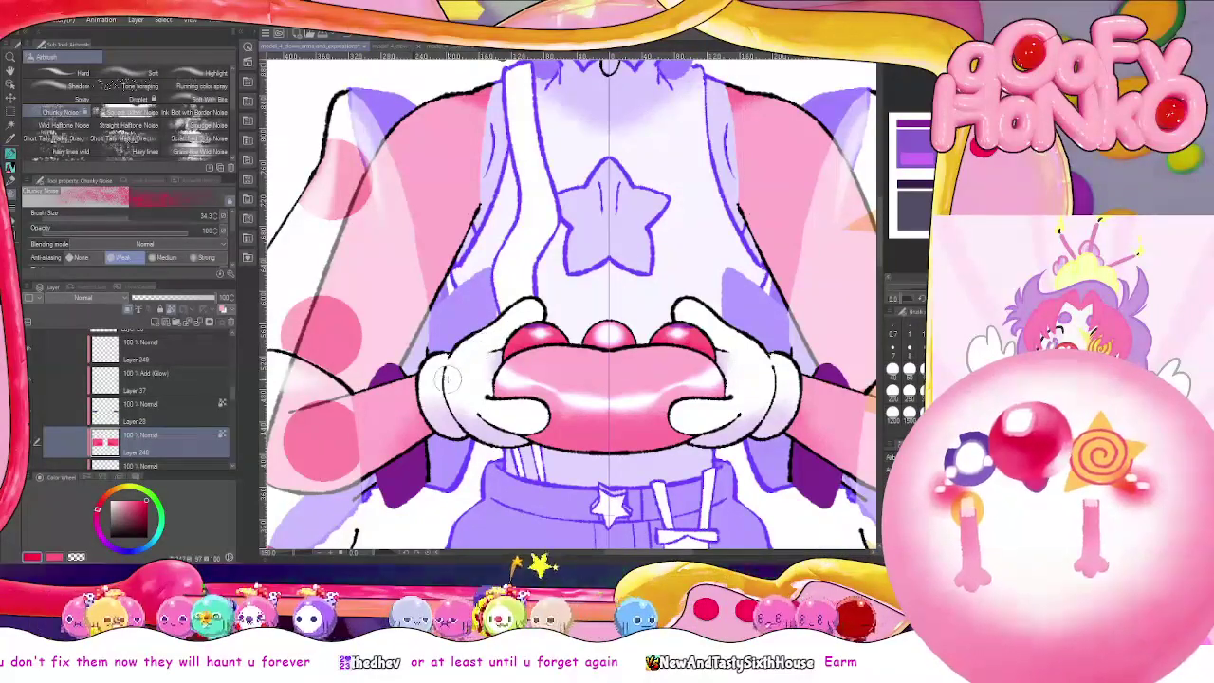
scroll(160, 398, down, 2)
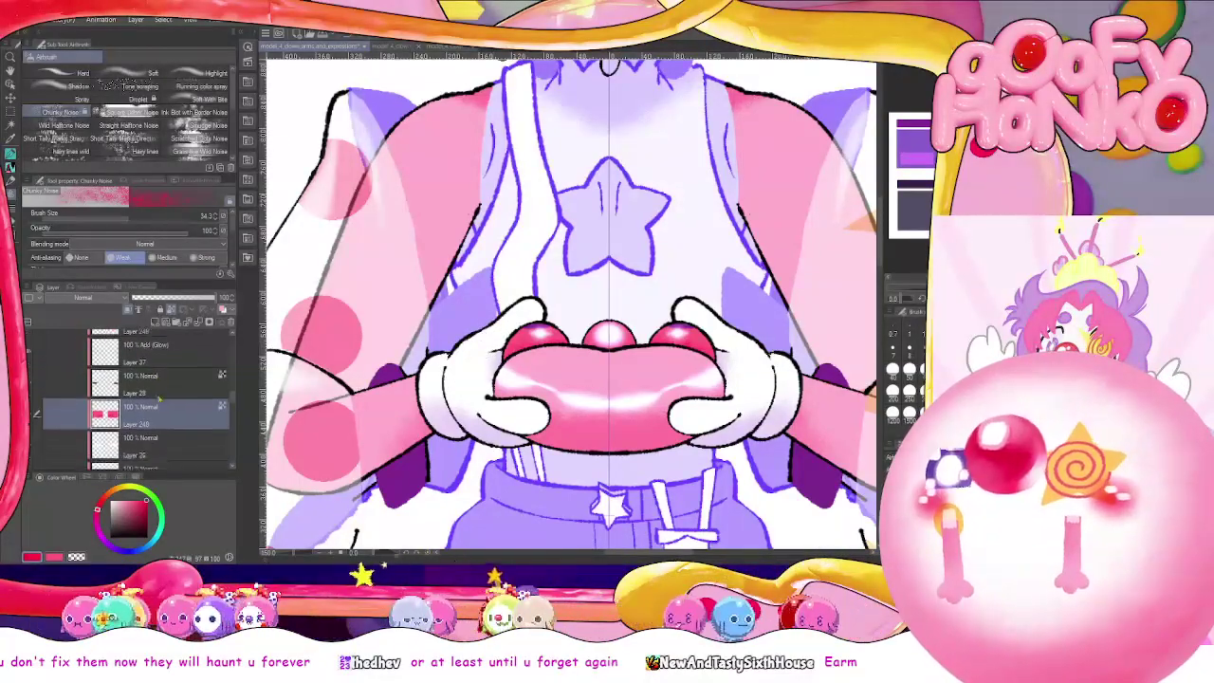
scroll(159, 398, down, 1)
click(175, 407)
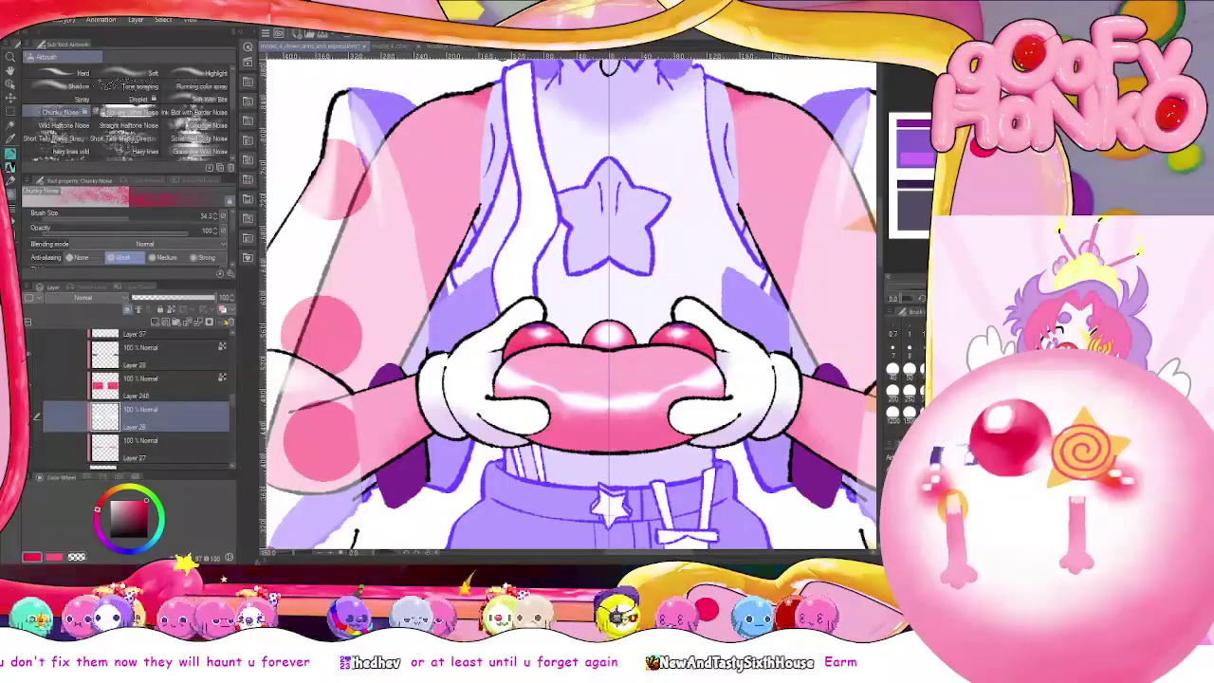
click(228, 321)
click(230, 323)
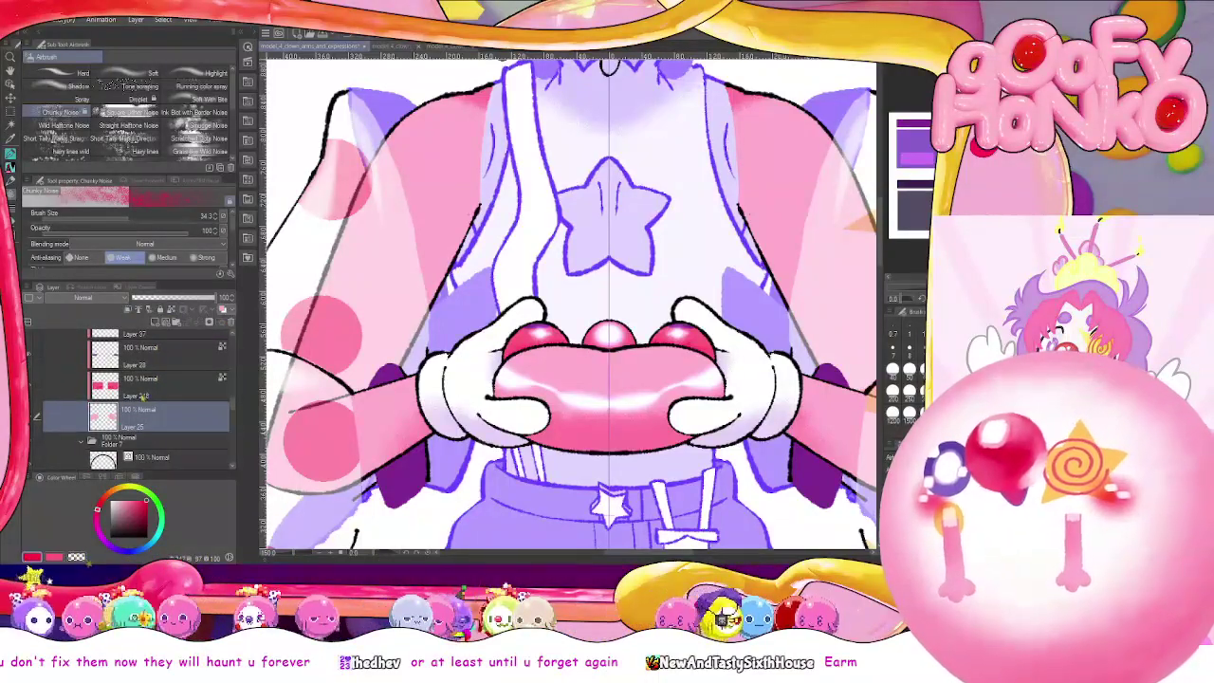
Copy Folder 5 containing the corrected side buttons and switch to the merged arms and expressions document
scroll(152, 399, up, 1)
scroll(153, 410, up, 5)
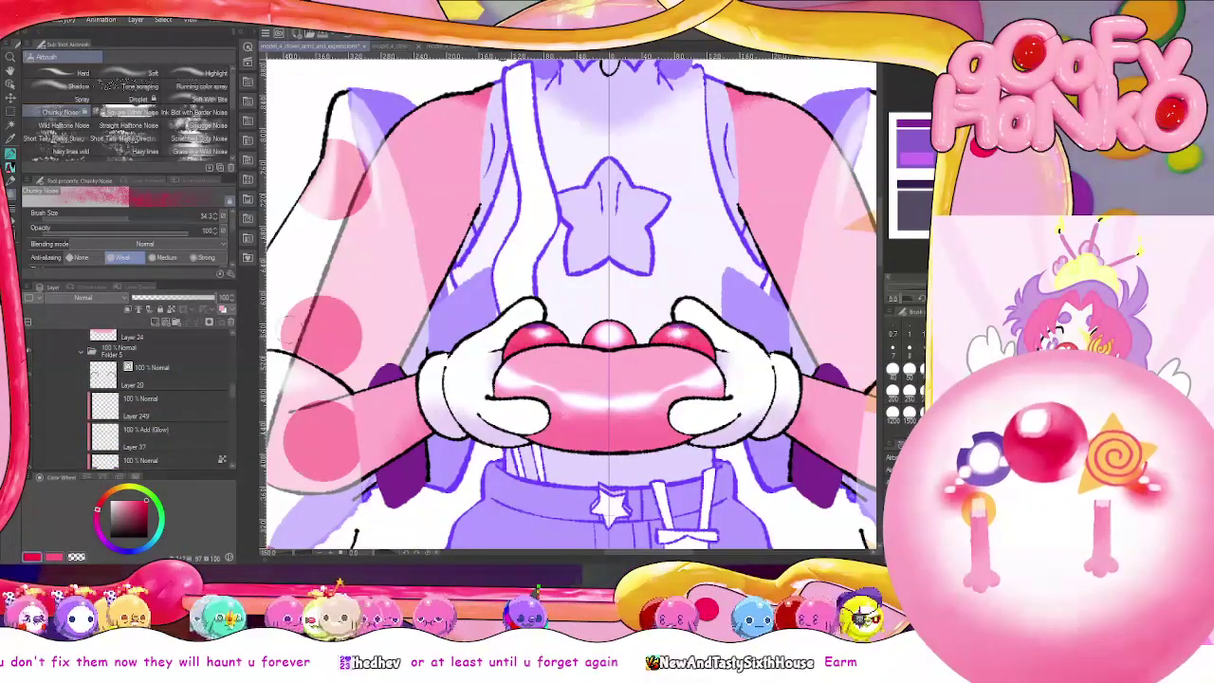
scroll(152, 398, up, 2)
click(151, 378)
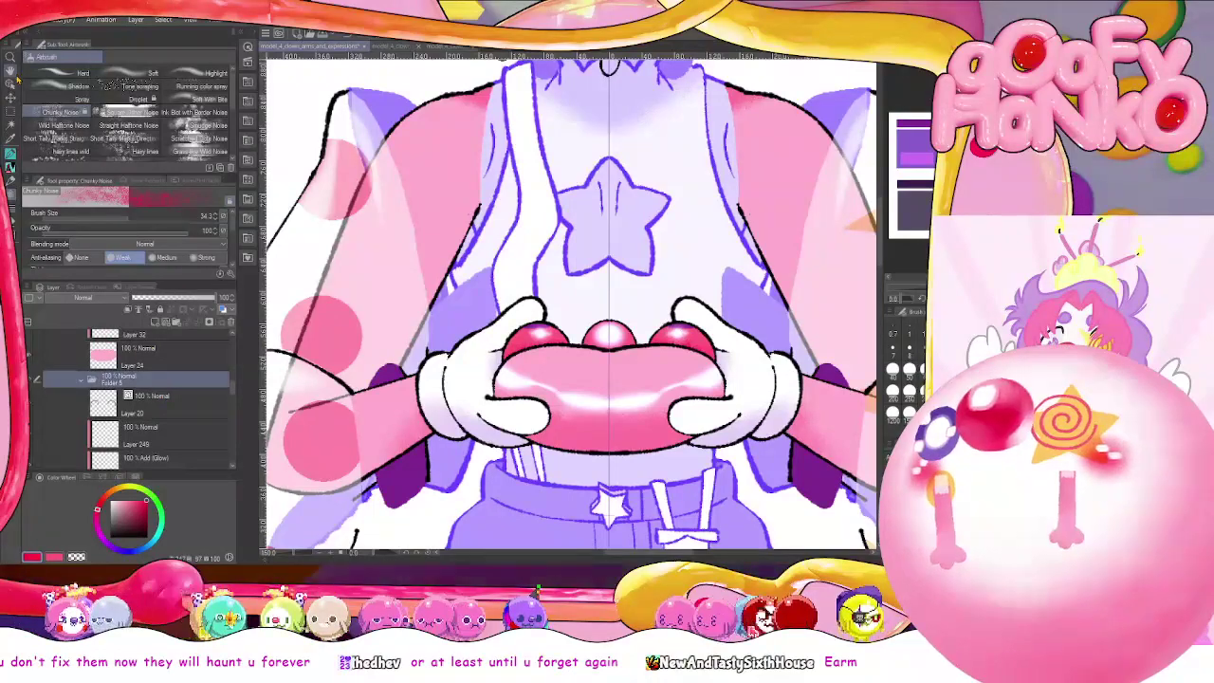
click(400, 45)
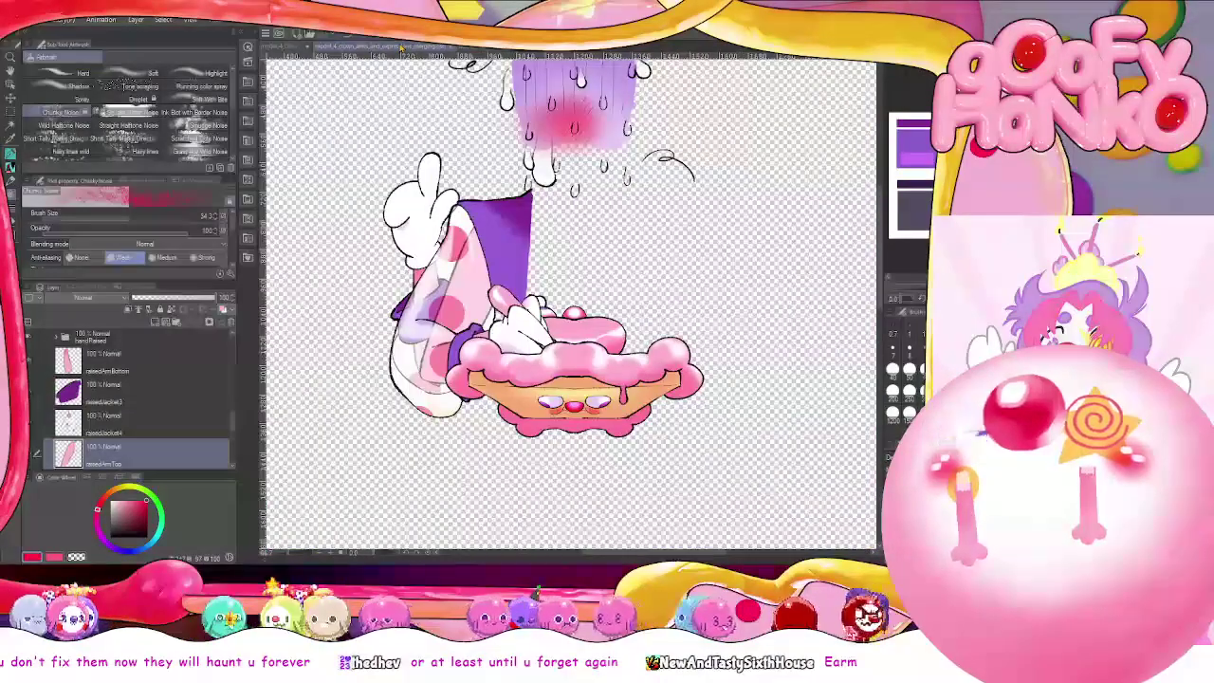
Locate the old side buttons in the merged document's pad2 folder and paste the copied button folder above it
key(o)
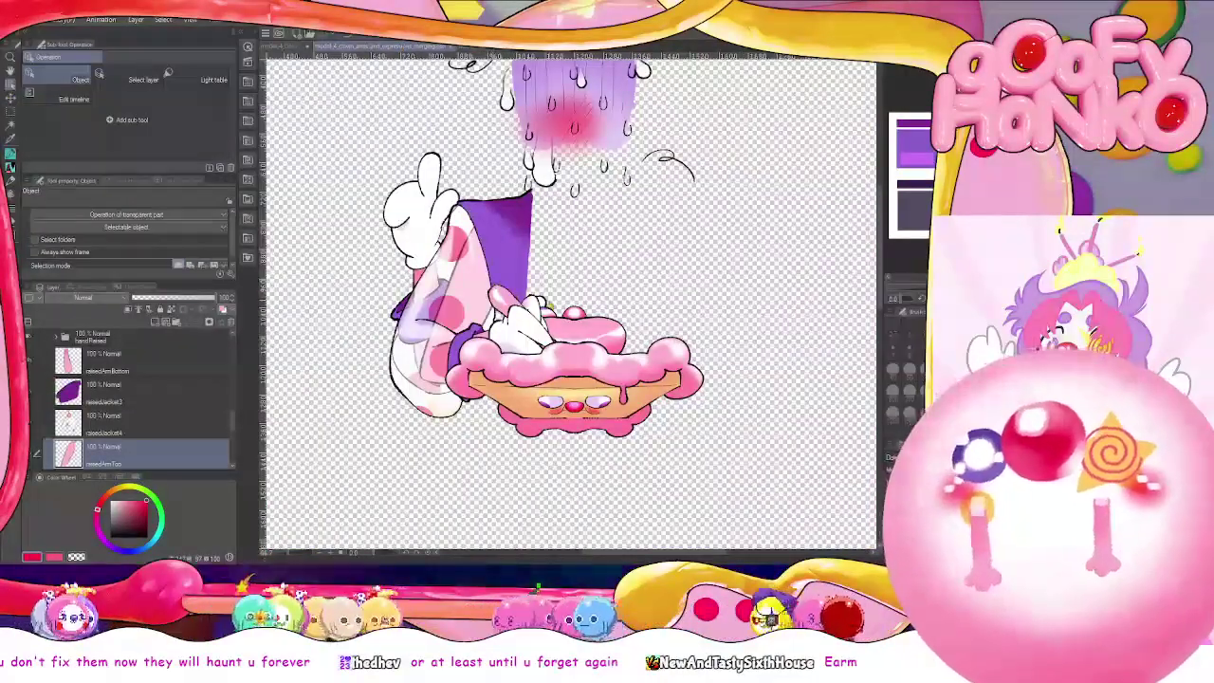
click(553, 315)
scroll(140, 411, up, 3)
scroll(140, 411, down, 1)
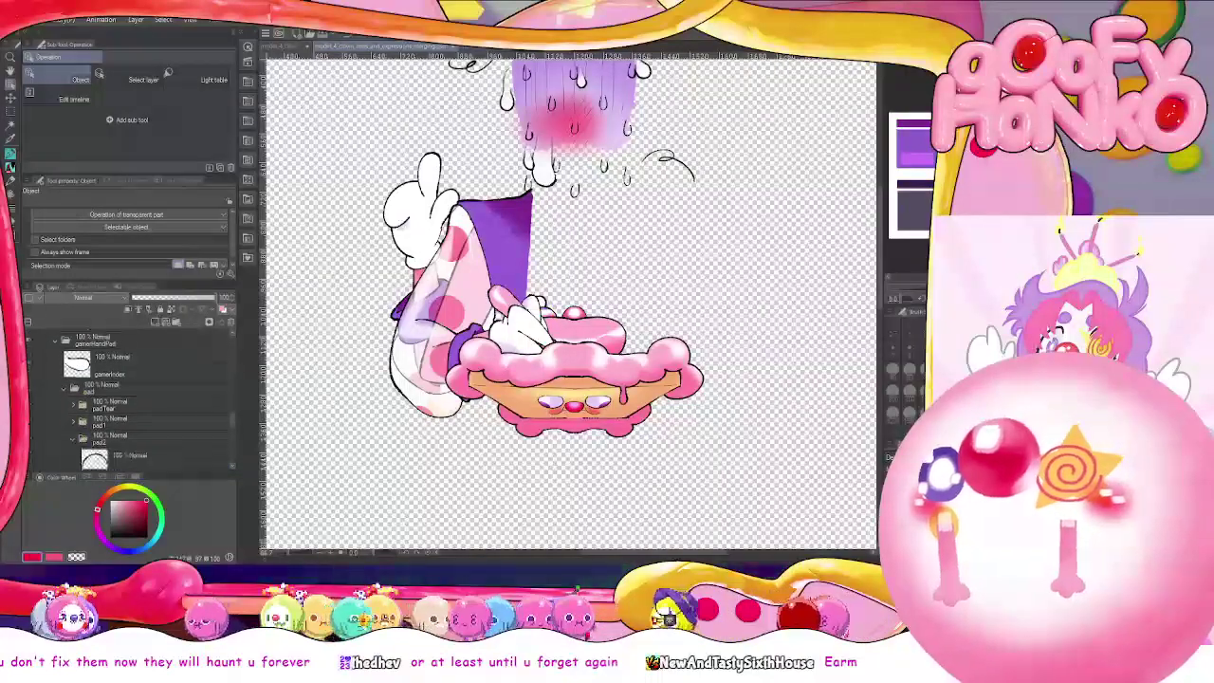
scroll(84, 424, up, 1)
scroll(152, 425, down, 3)
click(161, 438)
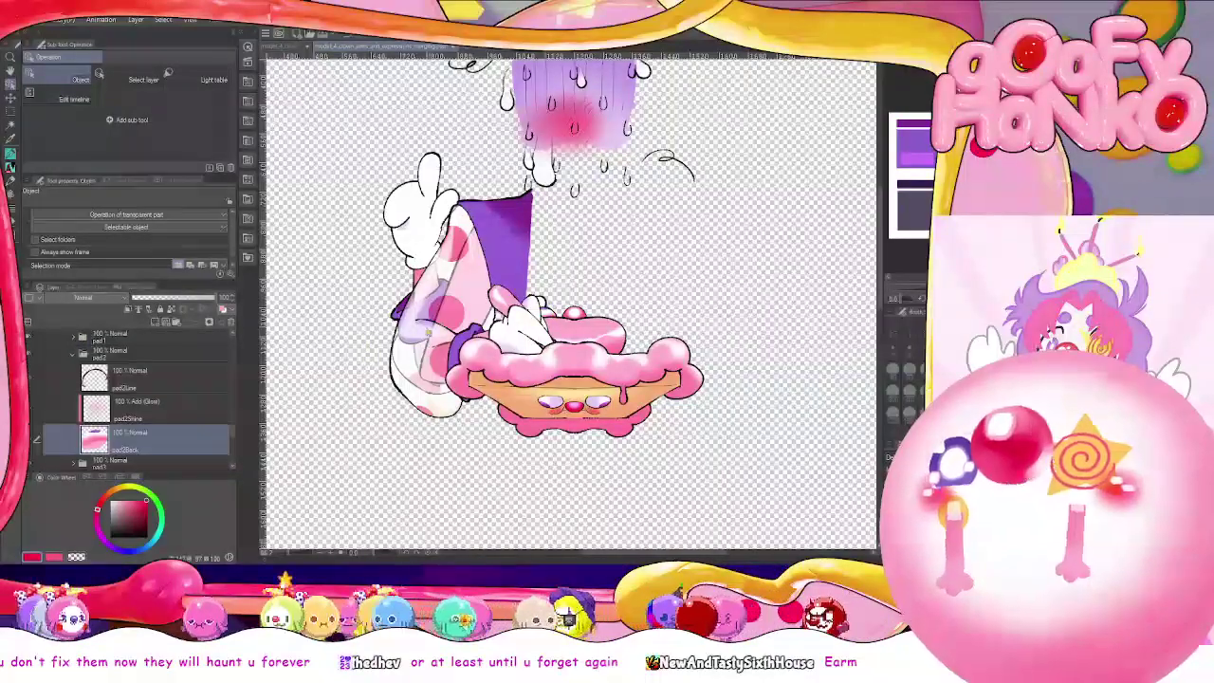
scroll(489, 321, up, 1)
scroll(607, 309, up, 6)
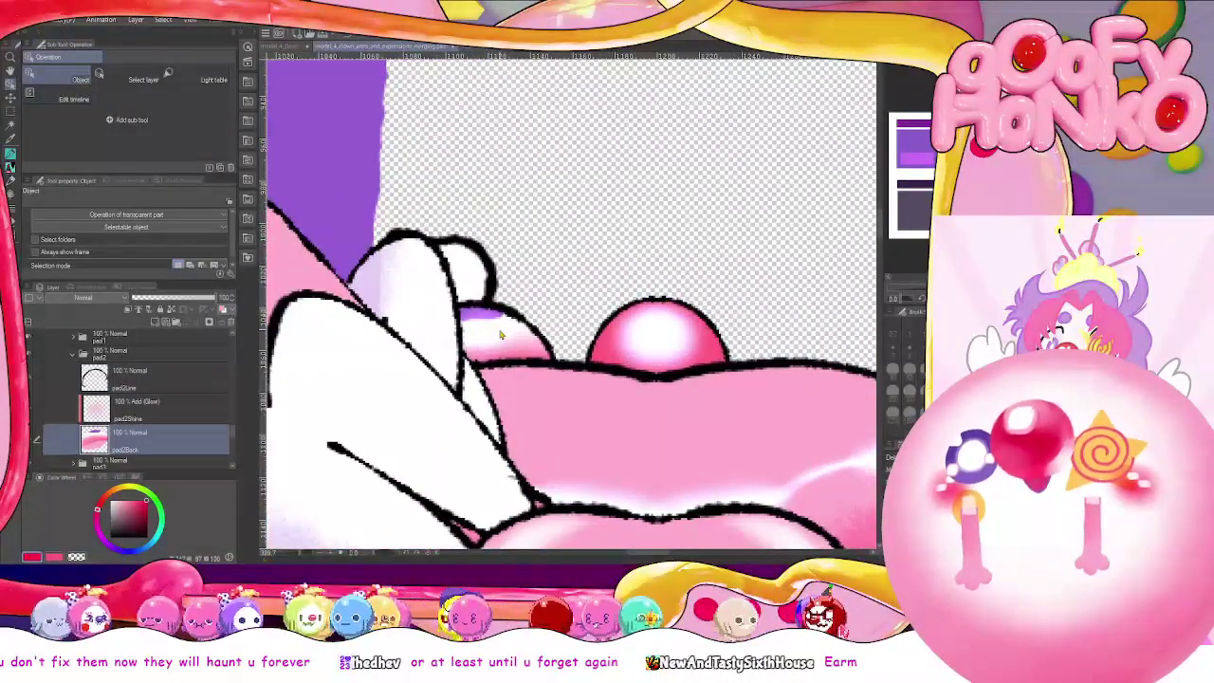
click(178, 354)
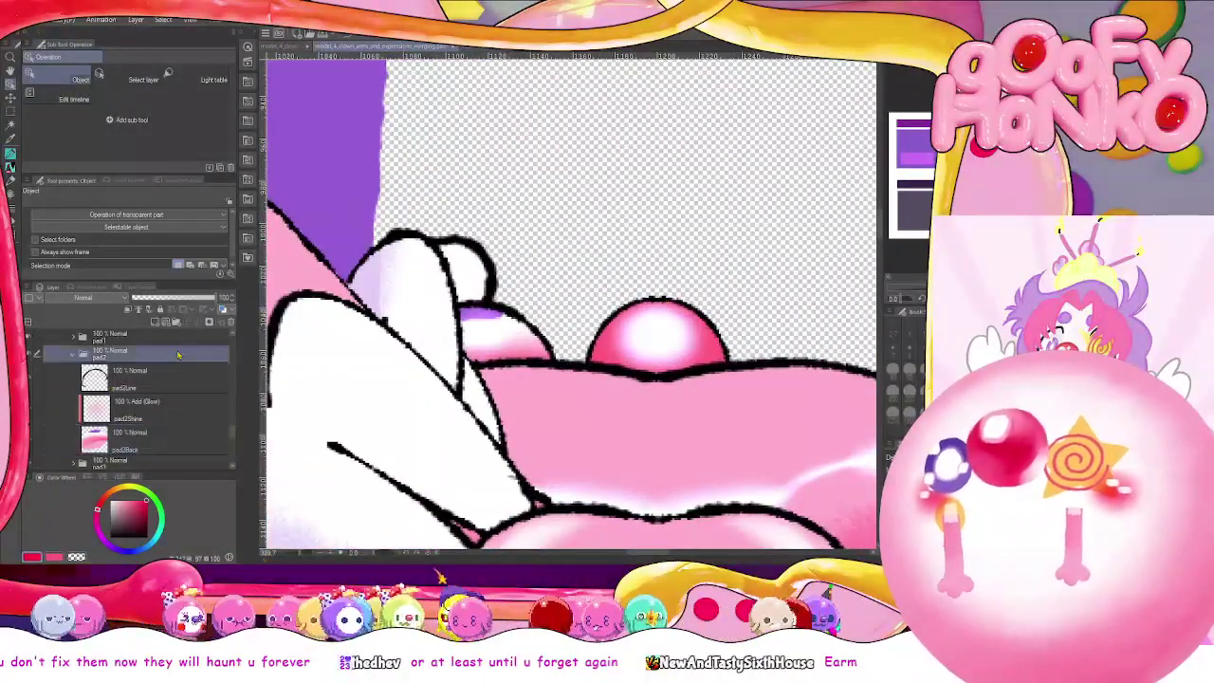
scroll(144, 398, up, 3)
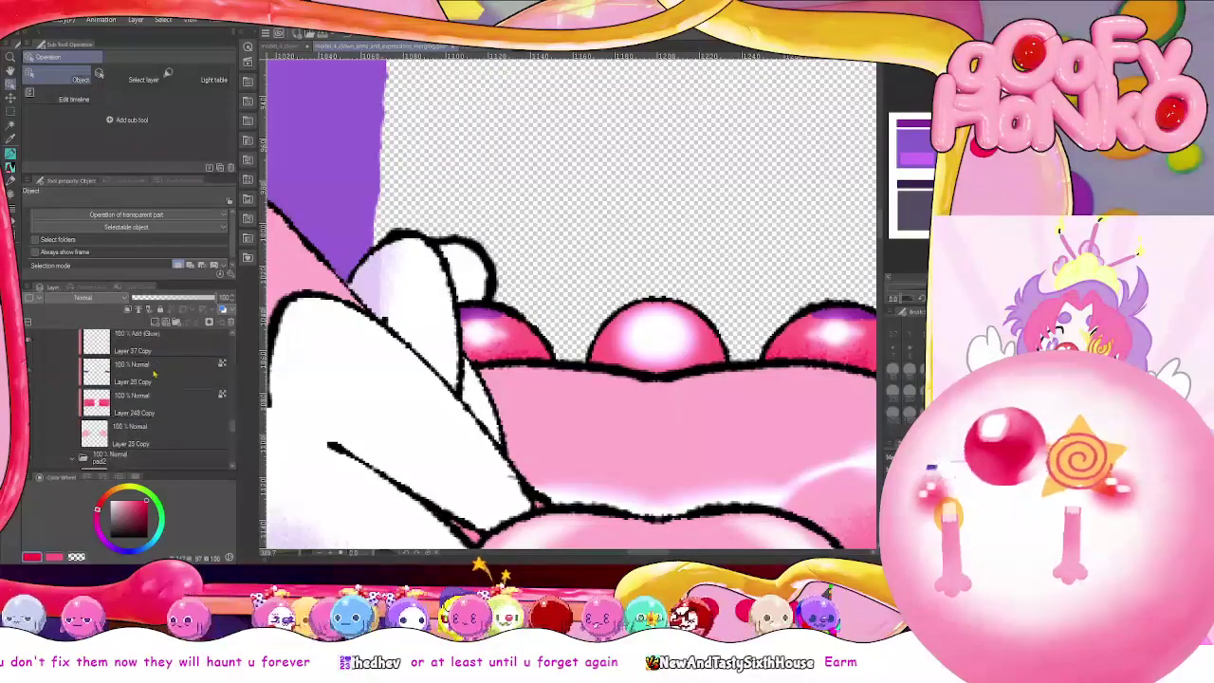
Merge Layer 249 Copy into Layer 37 Copy, and merge the Layer 28, 248 and 25 copies into one button color layer
scroll(144, 417, up, 3)
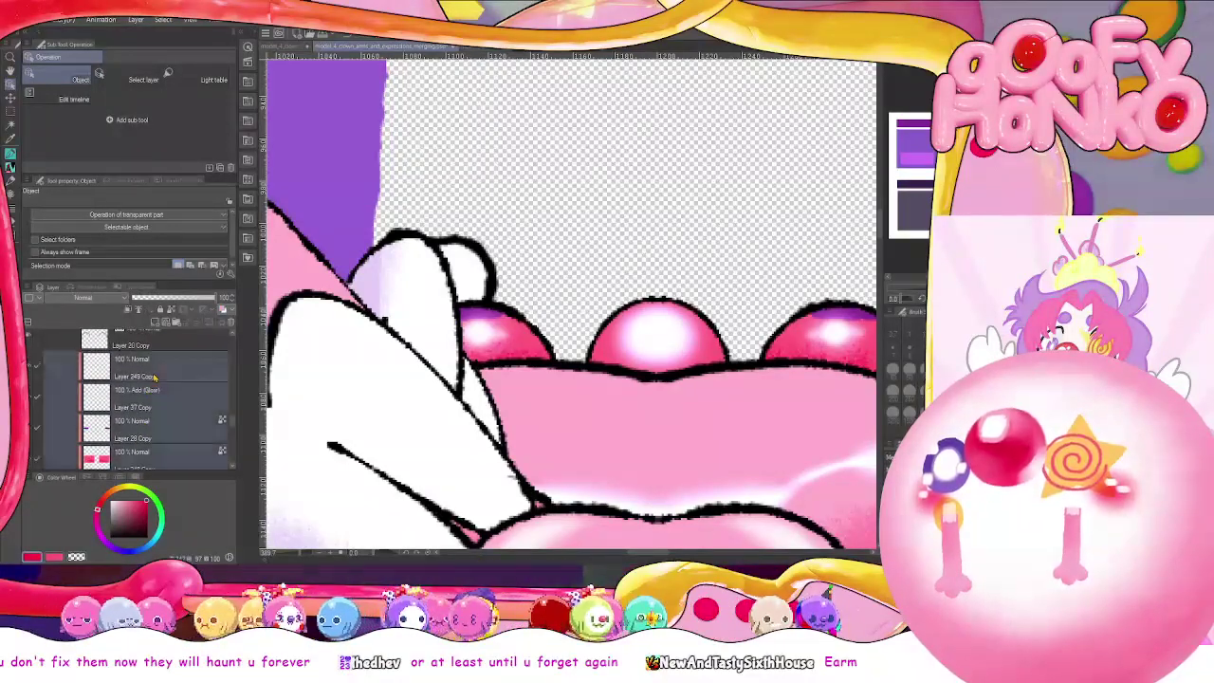
scroll(166, 406, down, 1)
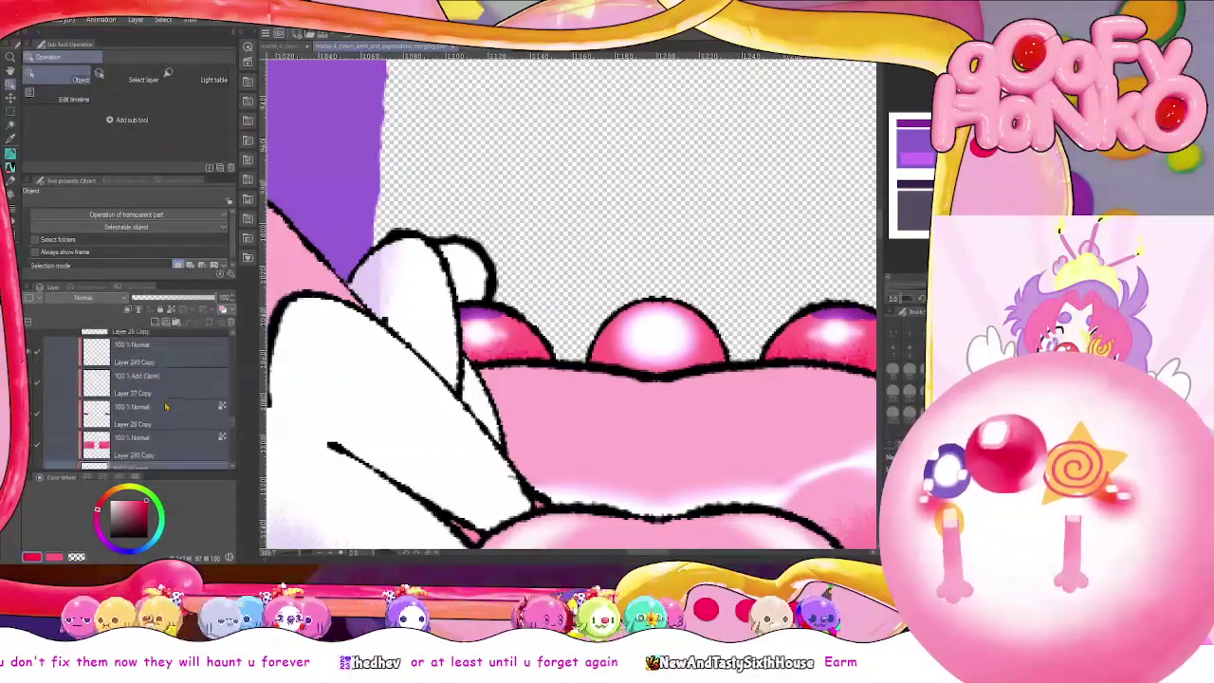
click(156, 380)
click(163, 358)
key(ctrl+e)
click(159, 377)
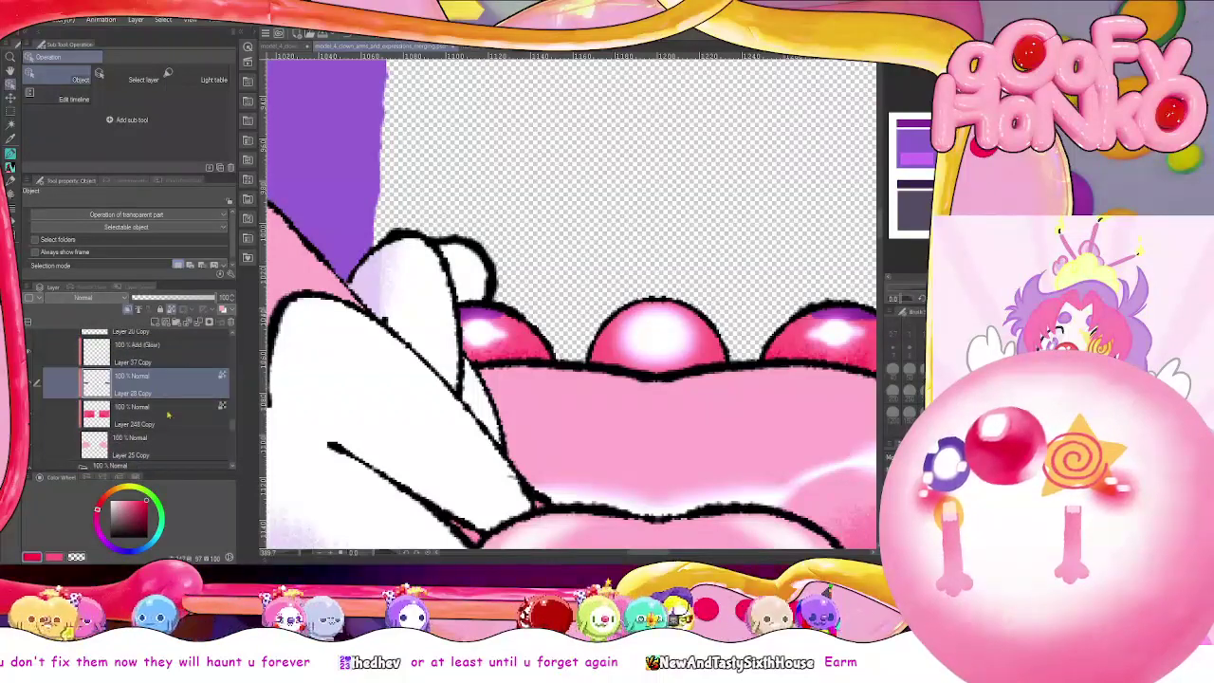
shift+click(165, 440)
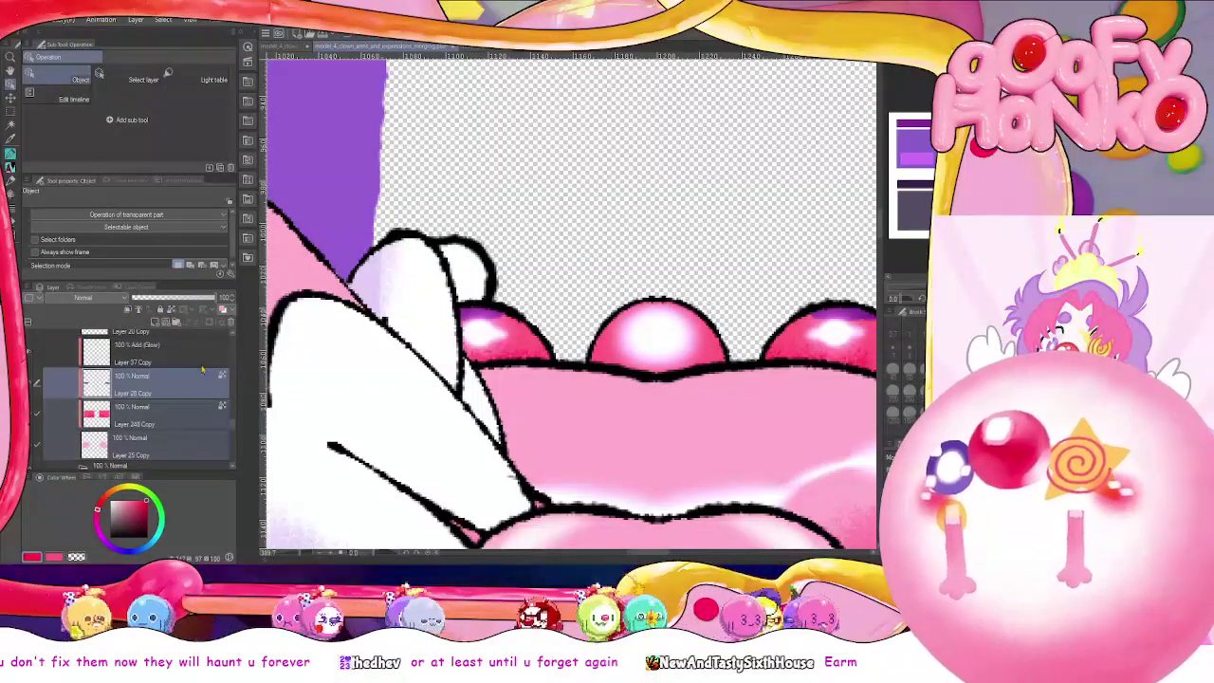
key(shift+alt+e)
Move the merged button color layer above pad2Back in the pad2 folder, replacing pad2Back's old content by merging it in
scroll(163, 398, down, 2)
drag(167, 389, 164, 448)
click(163, 446)
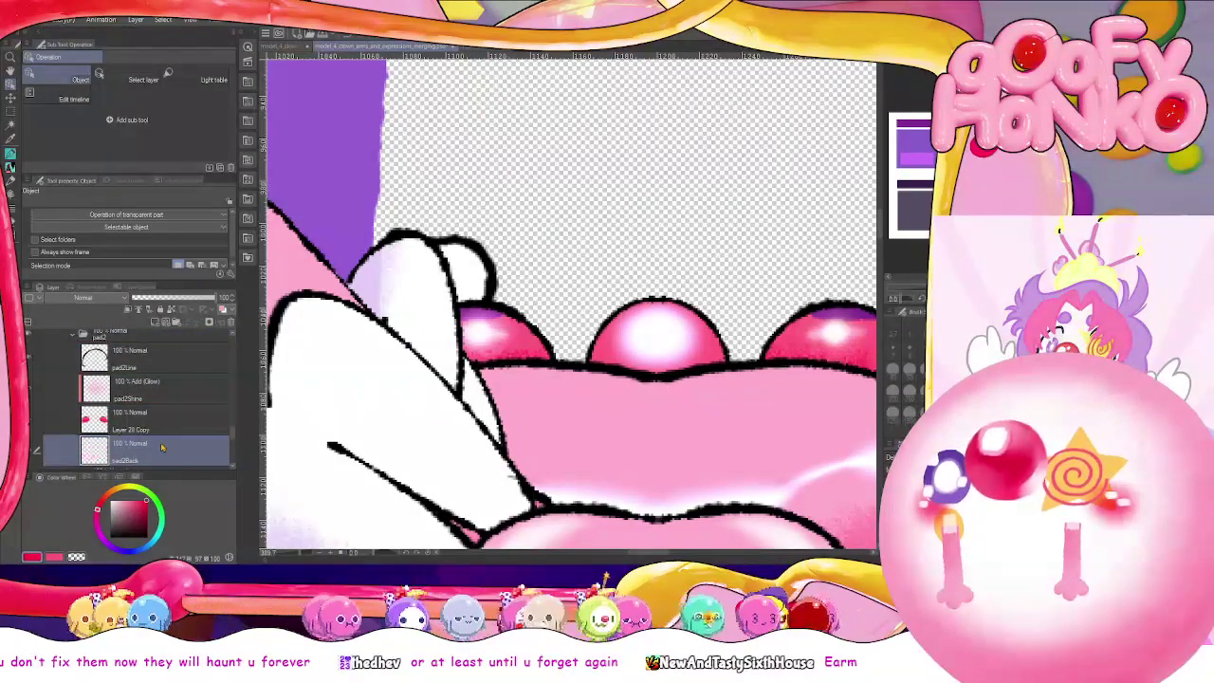
click(155, 427)
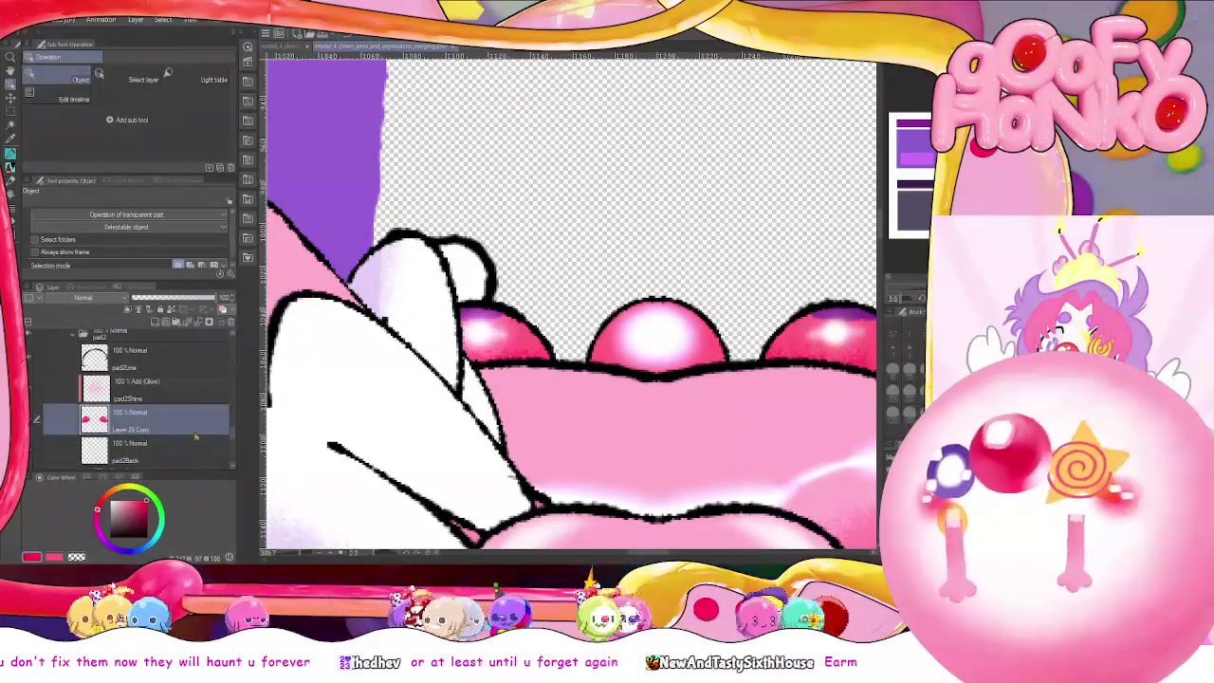
Move Layer 37 Copy above pad2Shine in the pad2 folder, replacing pad2Shine's old content by merging it in
scroll(190, 422, up, 3)
click(177, 400)
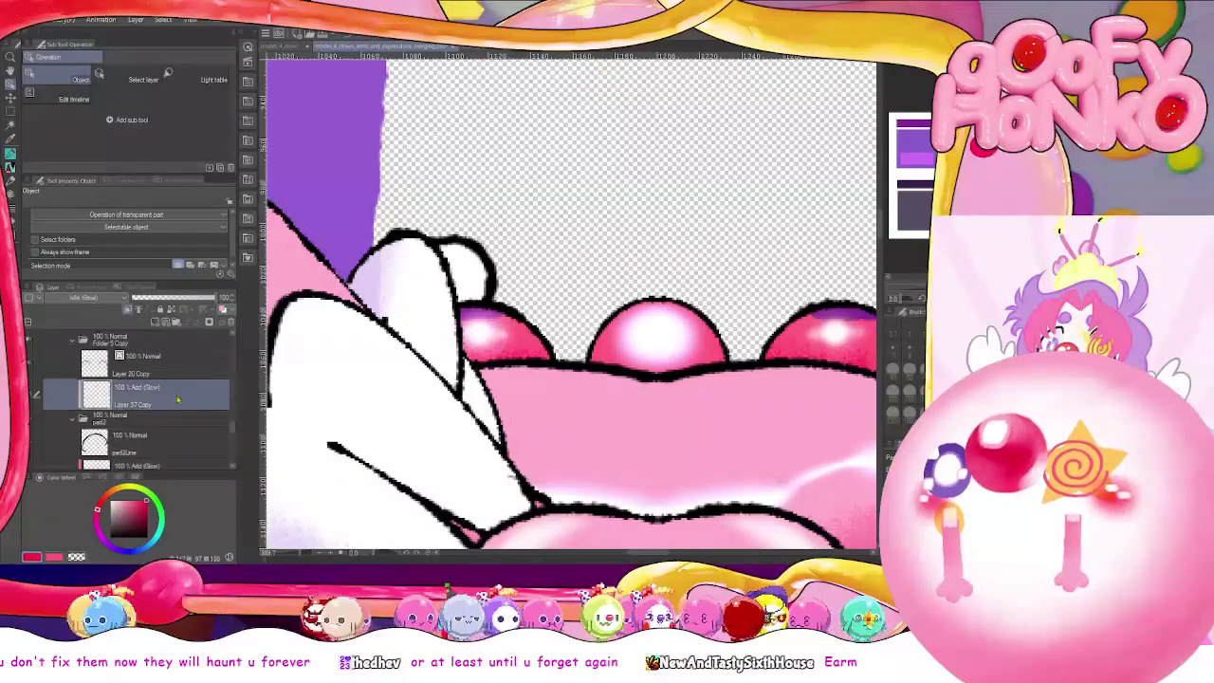
drag(178, 401, 165, 455)
click(159, 436)
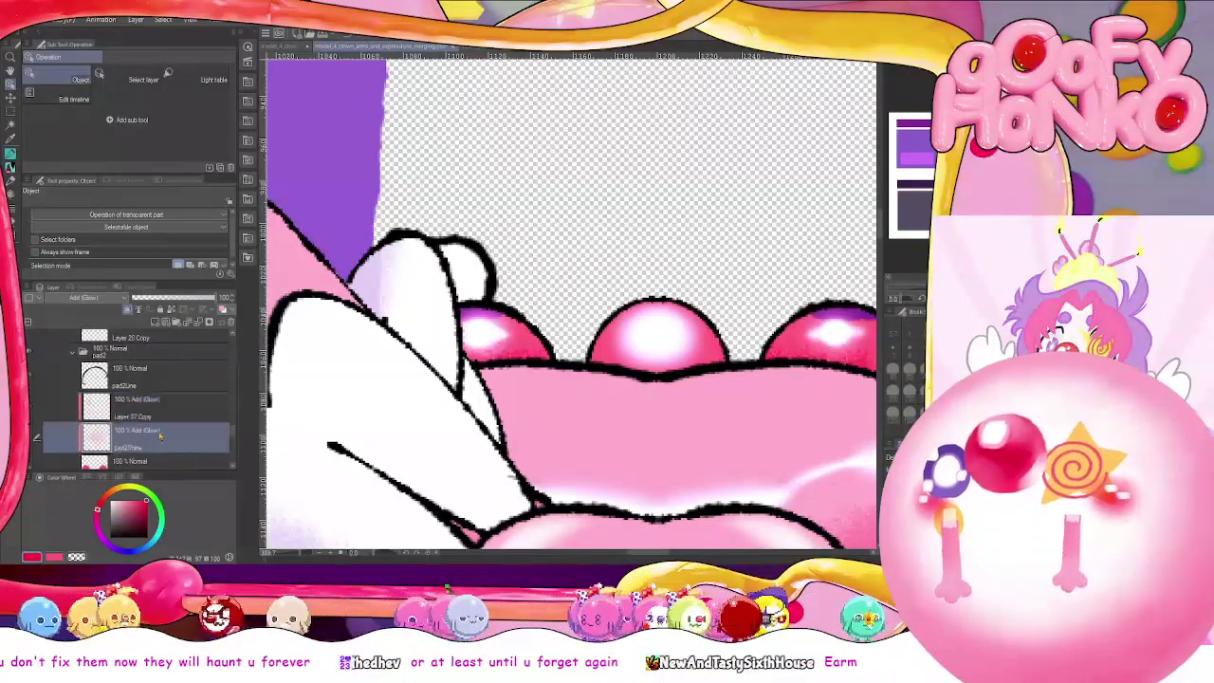
click(167, 420)
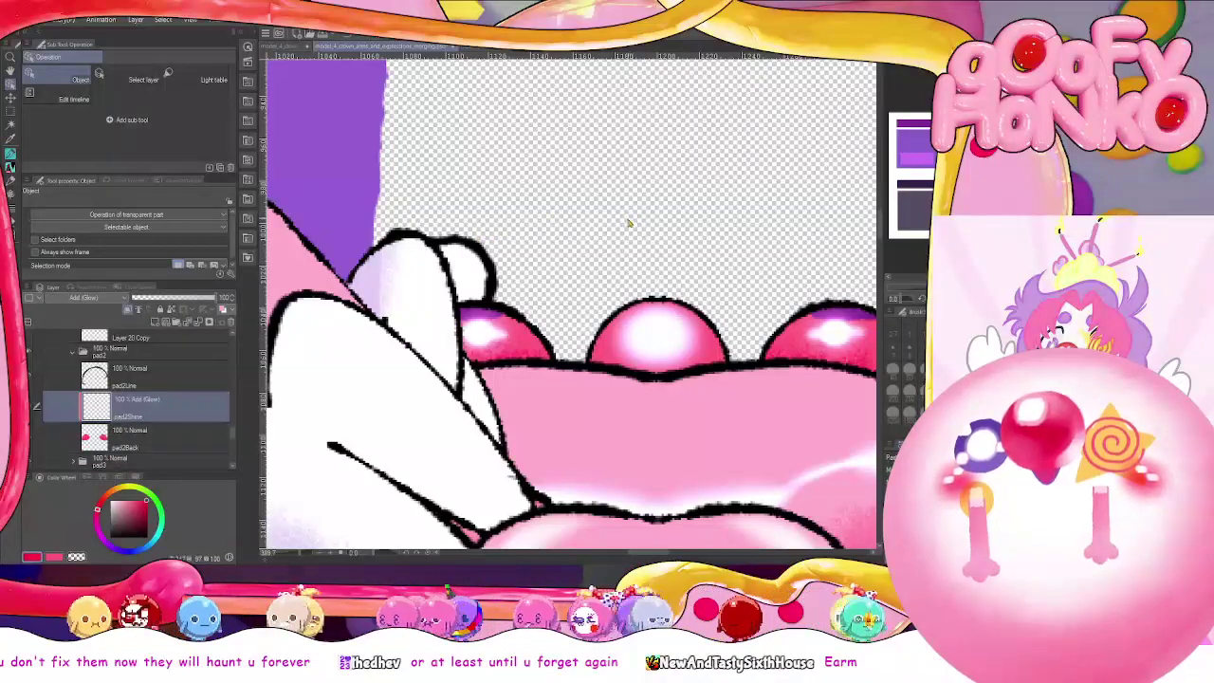
Delete the leftover Folder 5 Copy above the pad2 folder
scroll(178, 389, up, 2)
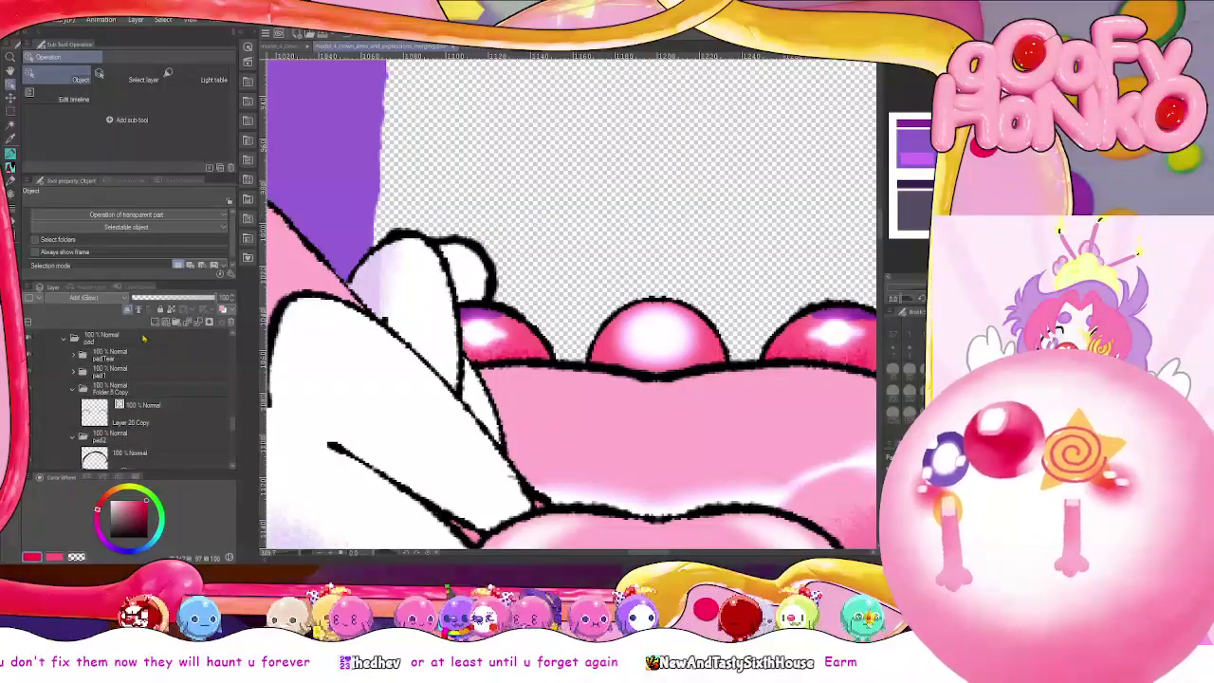
click(172, 390)
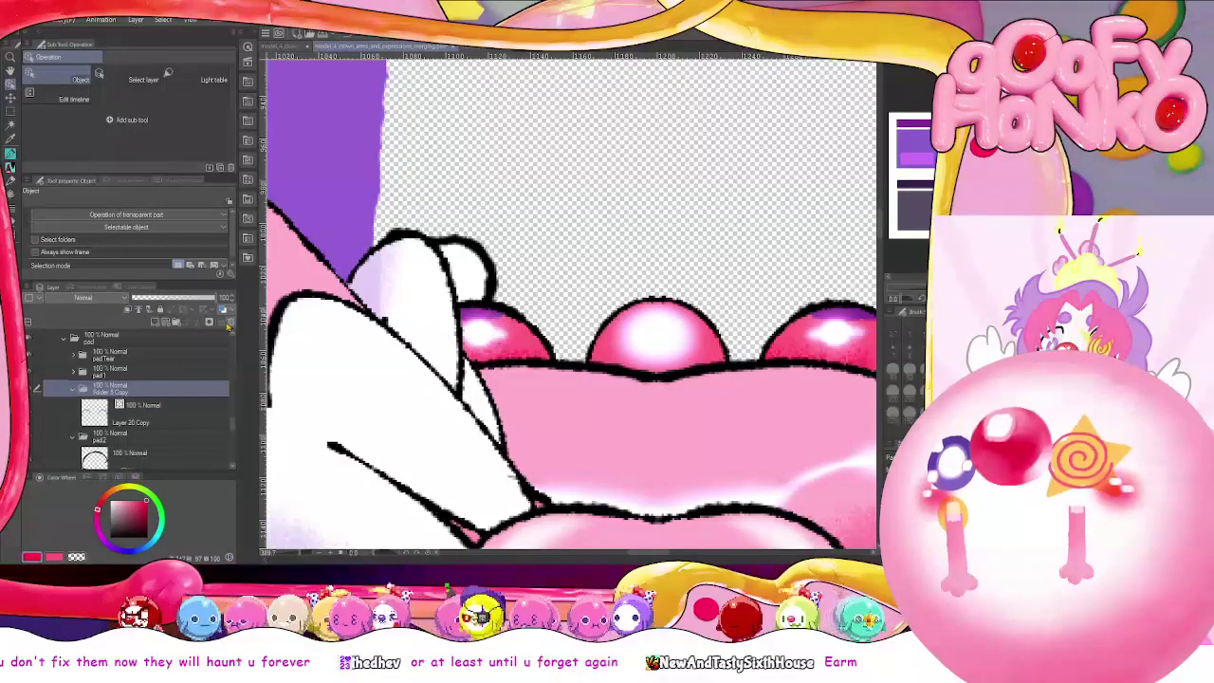
click(229, 323)
Erase the right-hand side button from pad2Back with a rectangular selection, leaving only the button beside the hand
scroll(527, 299, down, 4)
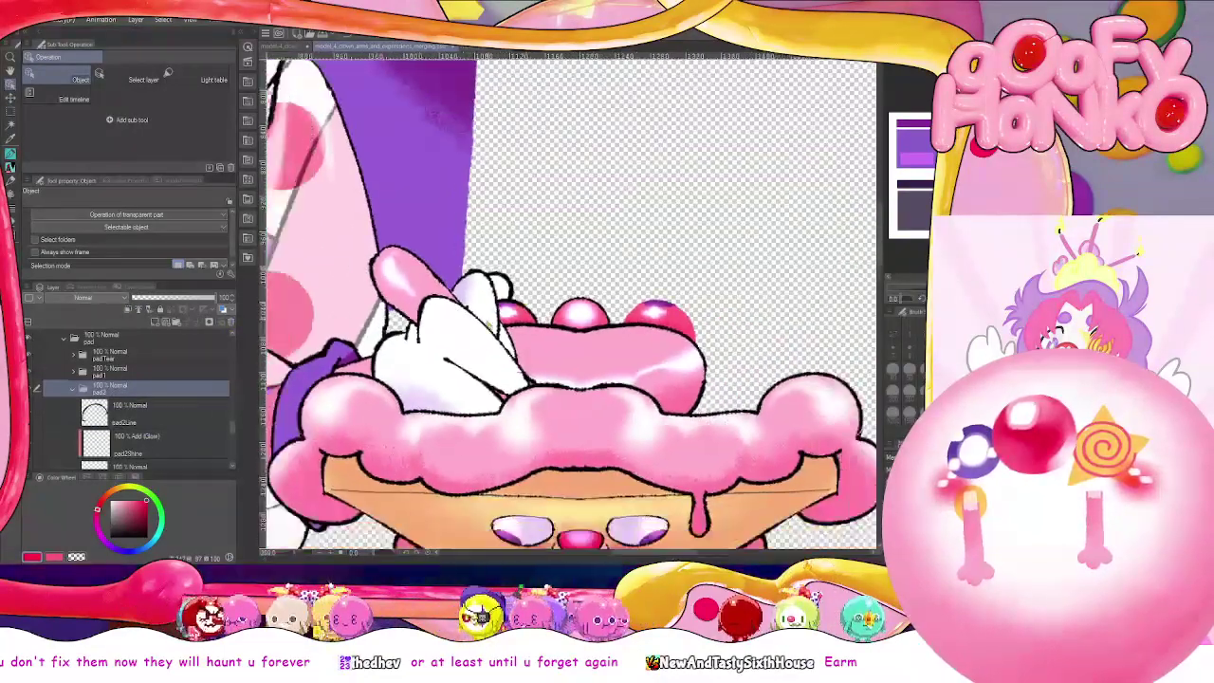
scroll(149, 409, down, 2)
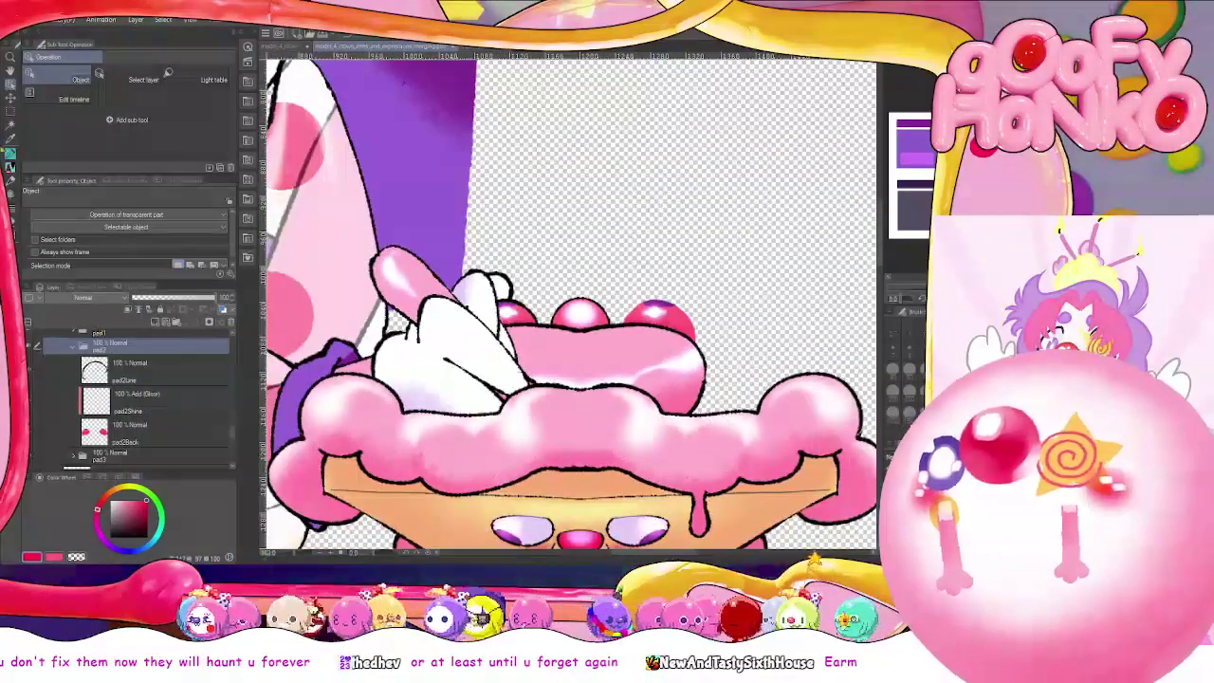
key(m)
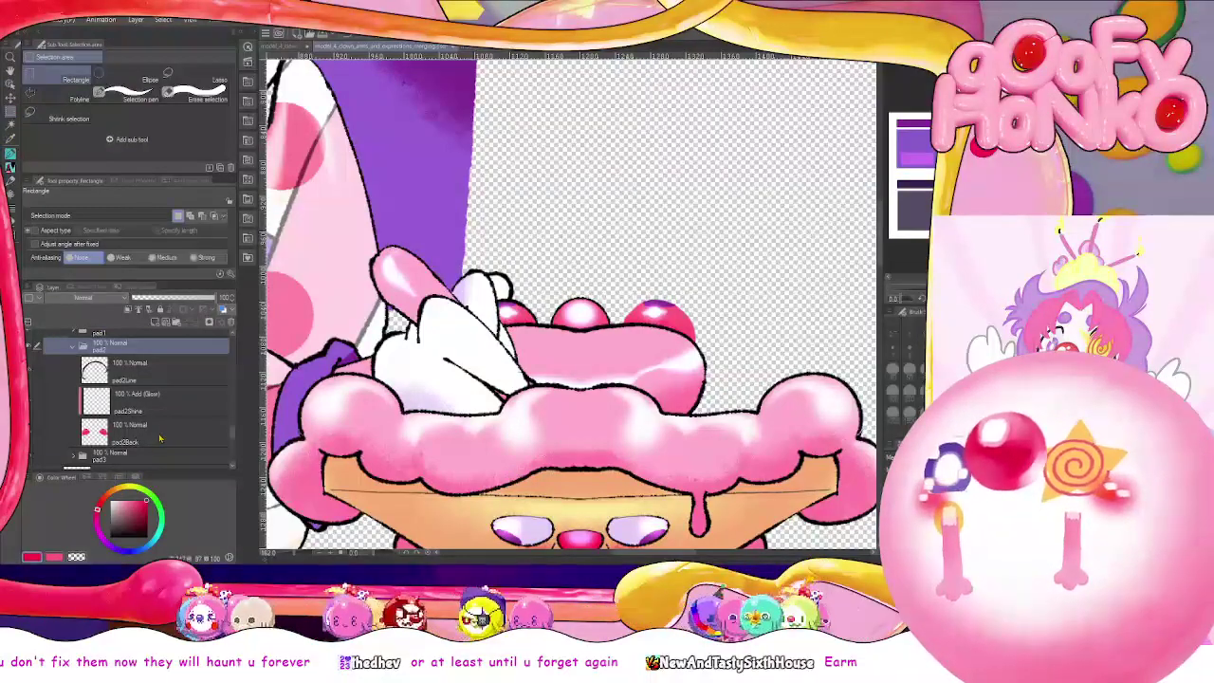
click(159, 438)
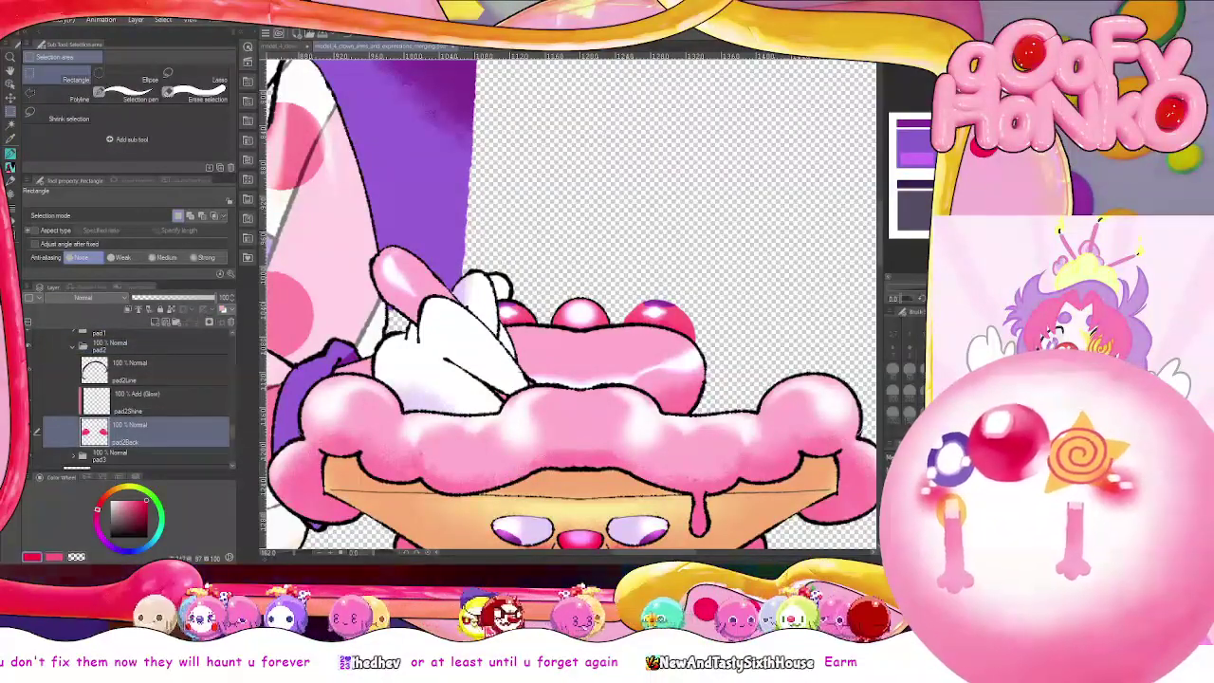
drag(582, 254, 767, 389)
key(Delete)
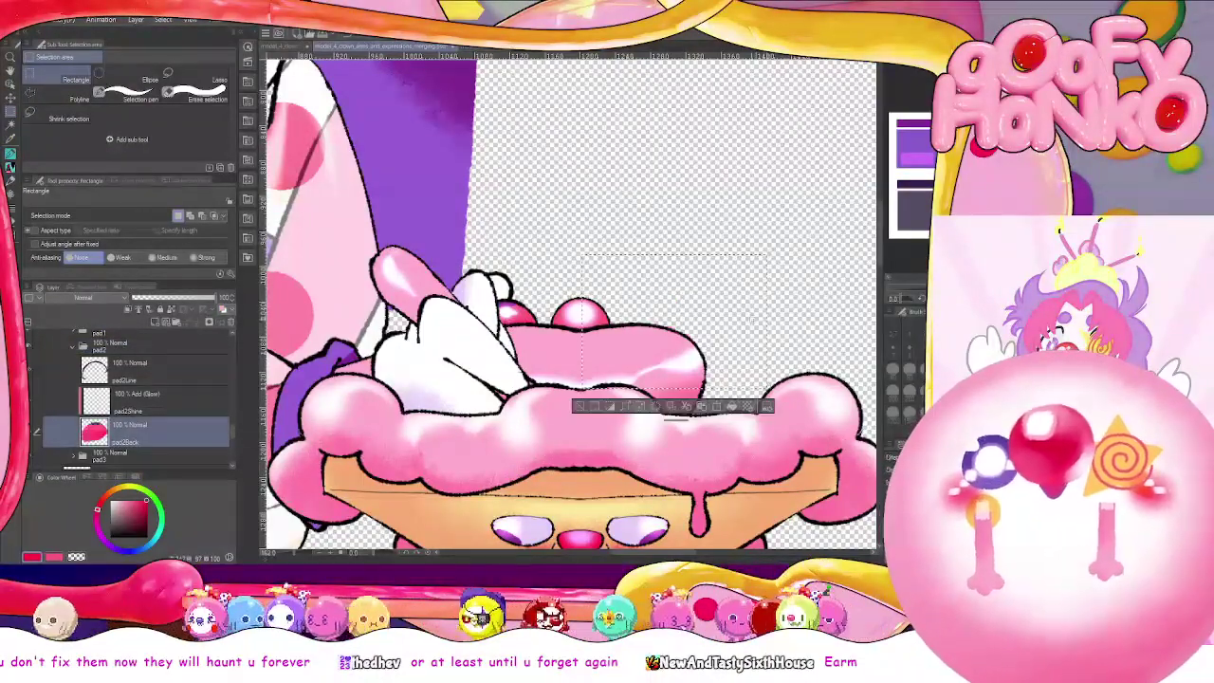
click(578, 406)
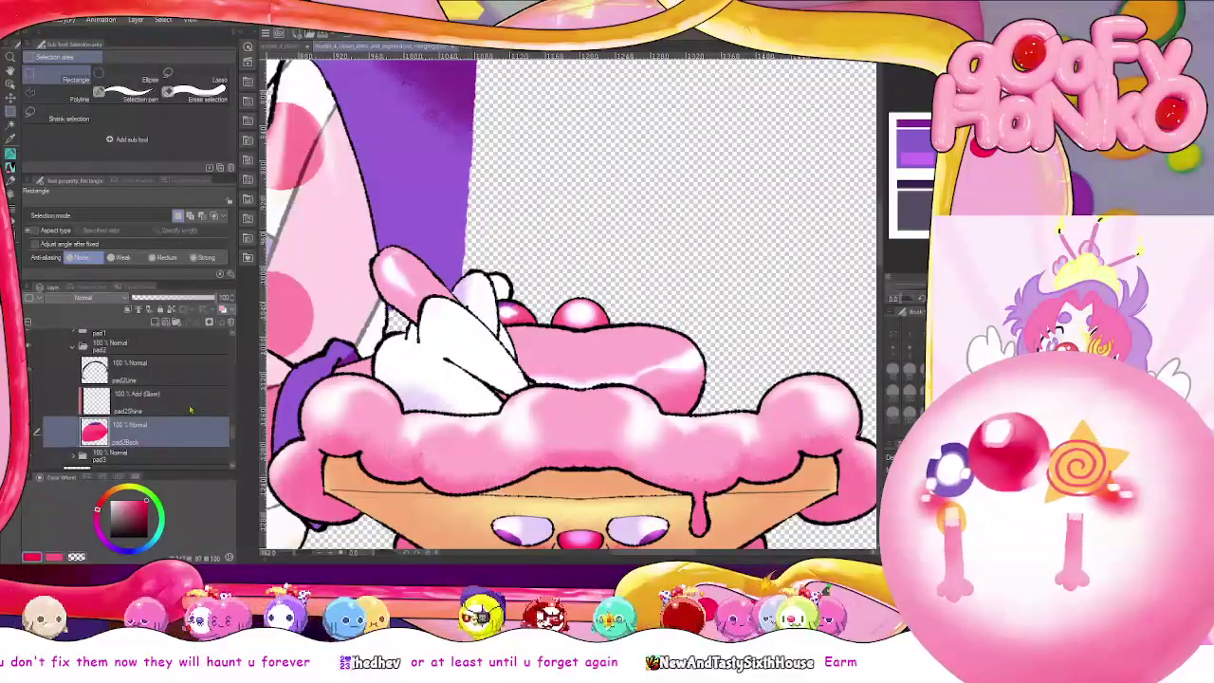
Restore the rectangular selection and clear the same right-hand button area on pad2Shine, then deselect
key(ctrl+z)
click(190, 406)
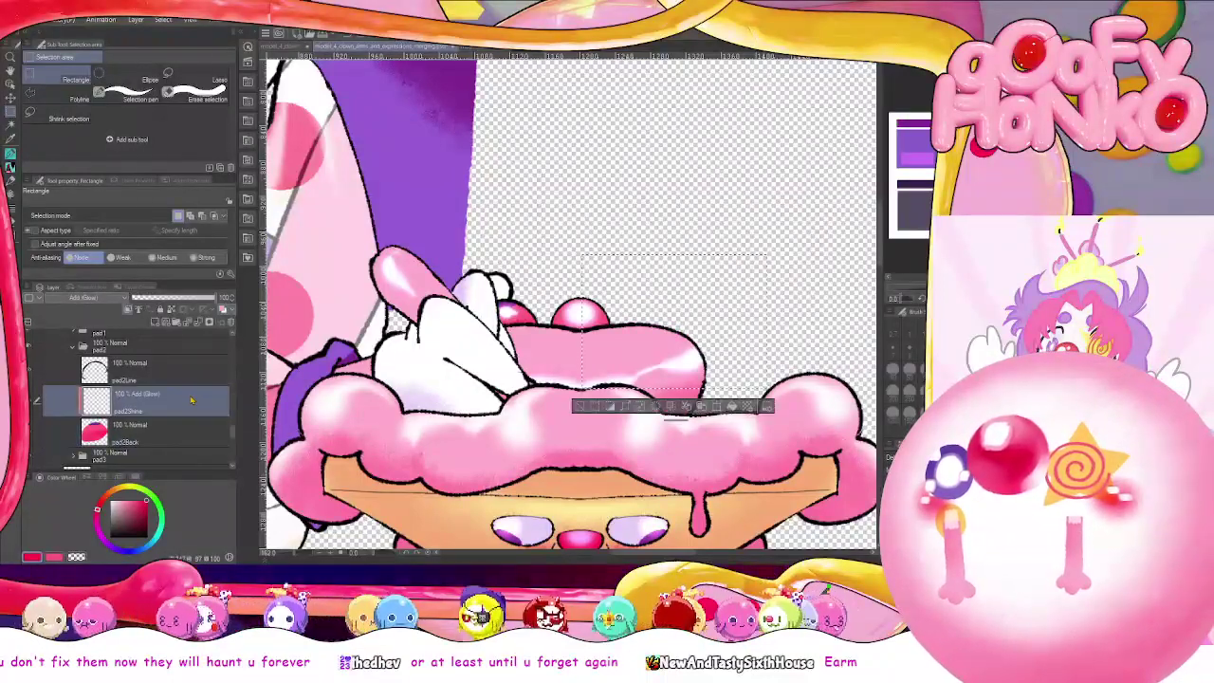
click(577, 407)
scroll(567, 337, down, 2)
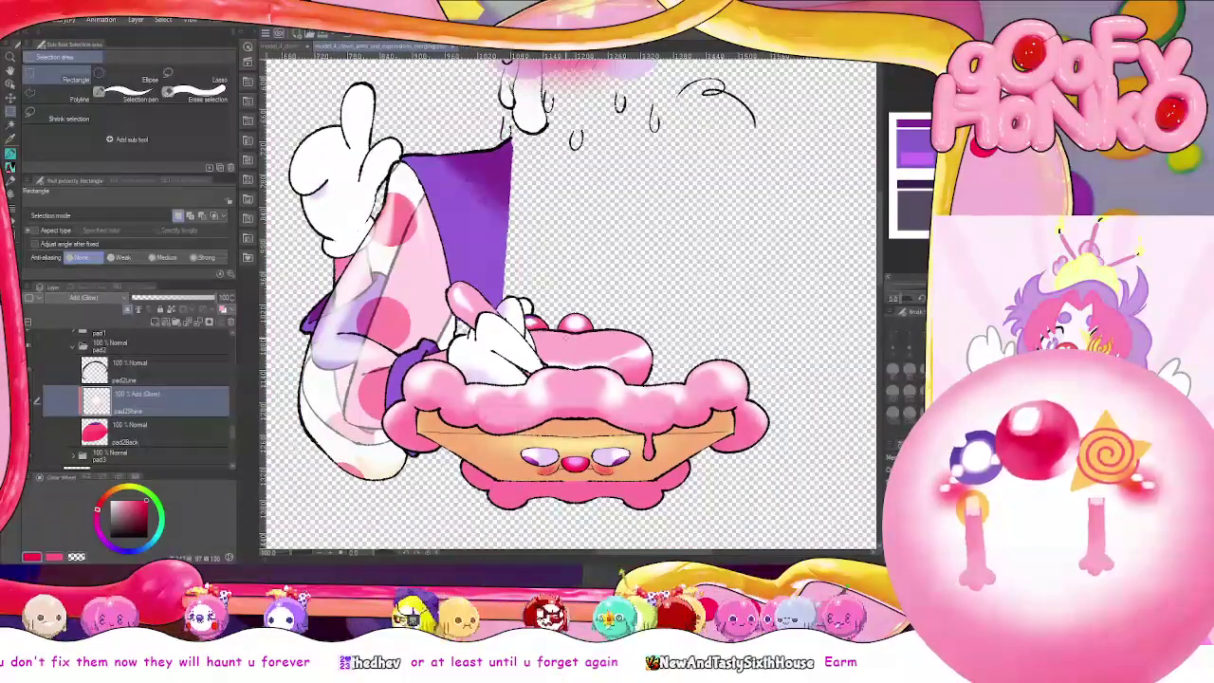
Save the merged document and switch to the v4 model in Live2D Cubism Editor
key(ctrl+s)
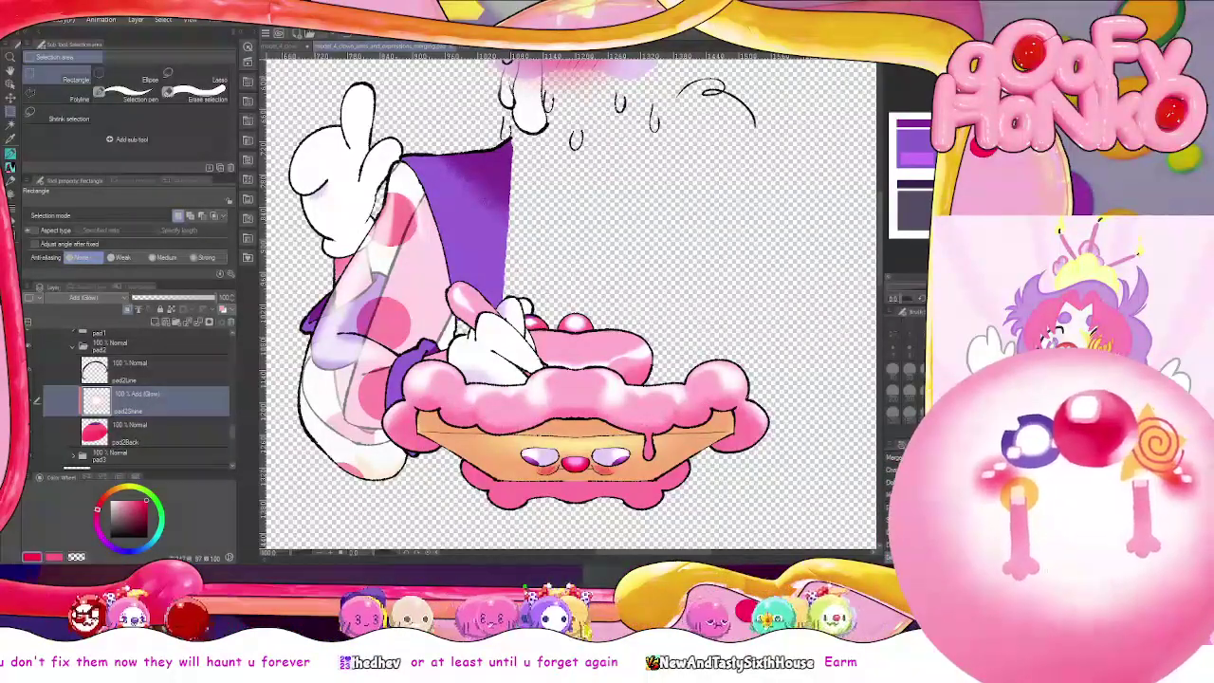
key(alt+Tab)
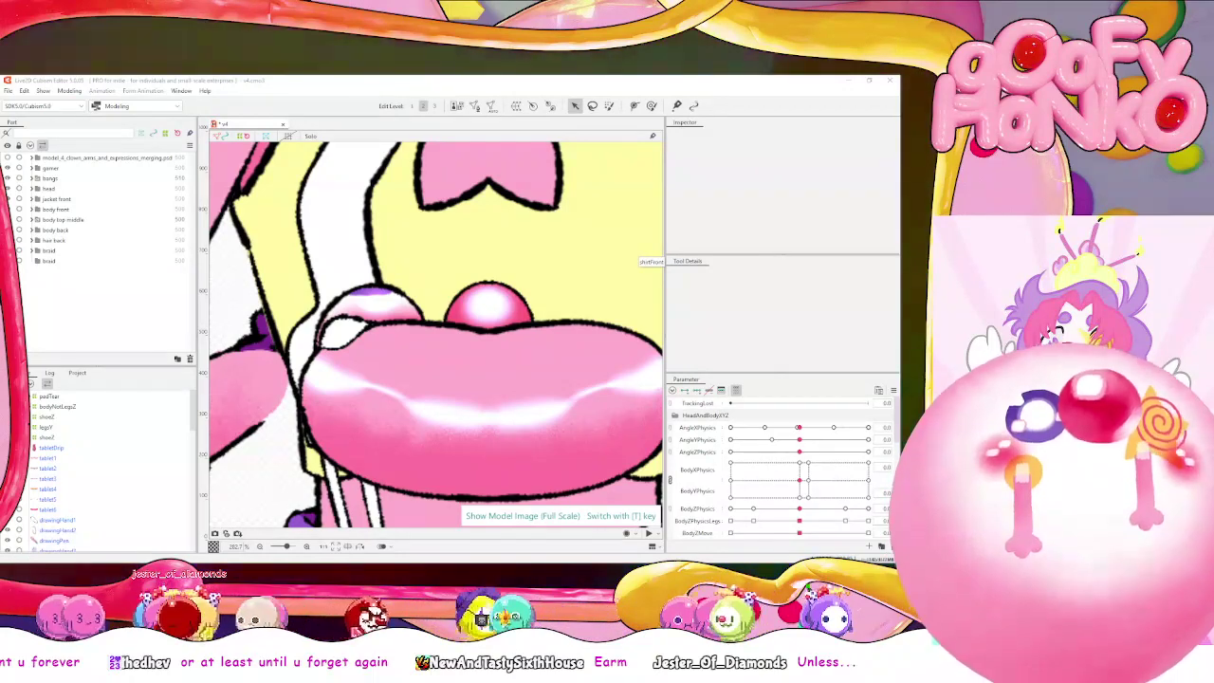
key(t)
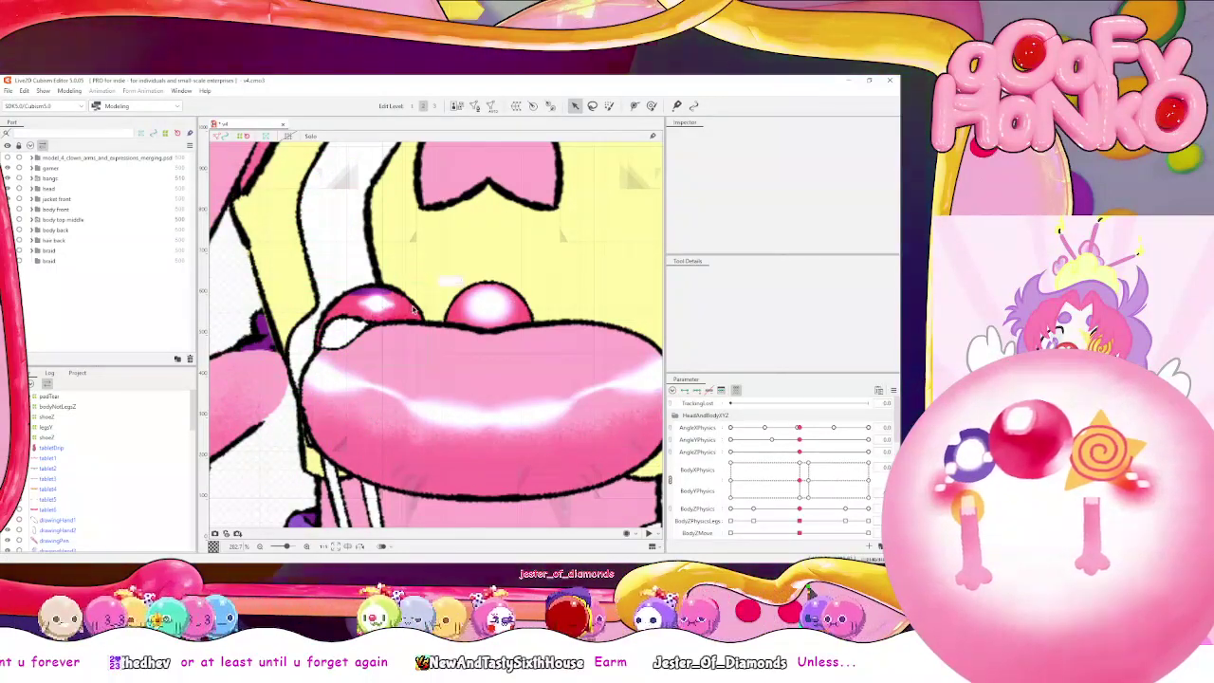
Select pad2Line, pad2Shine and pad2Back and view them in Solo display to examine the updated side button artwork
click(412, 308)
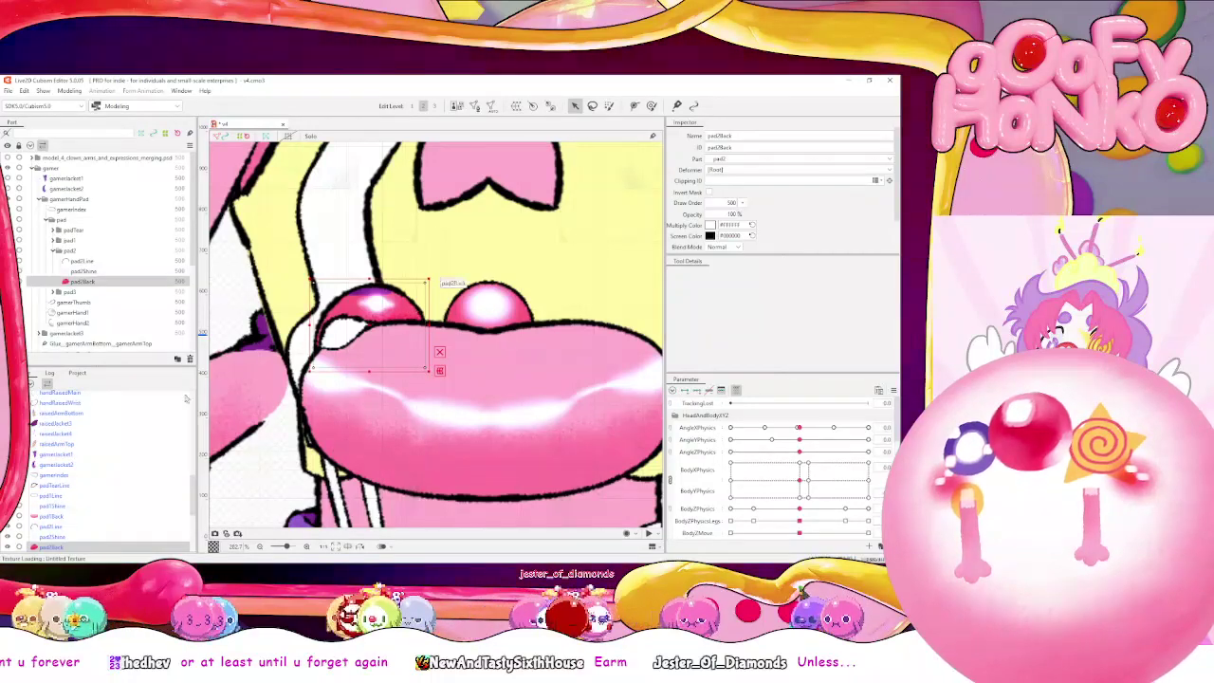
scroll(104, 440, down, 4)
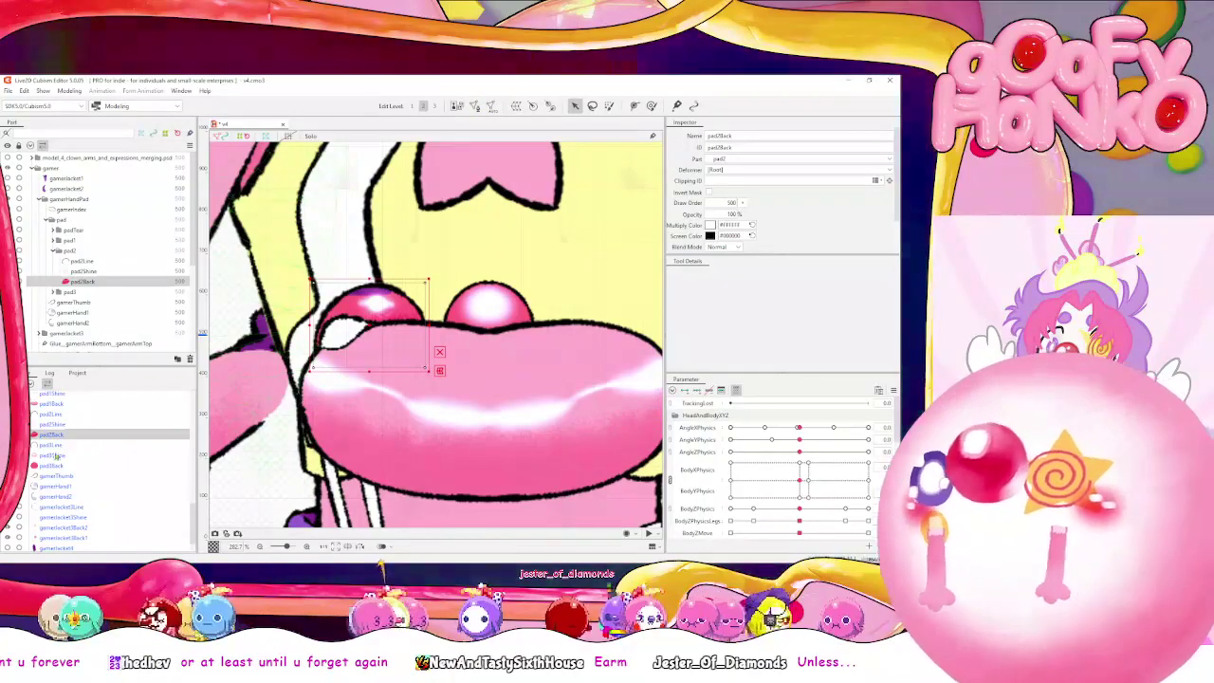
click(310, 136)
scroll(385, 251, up, 5)
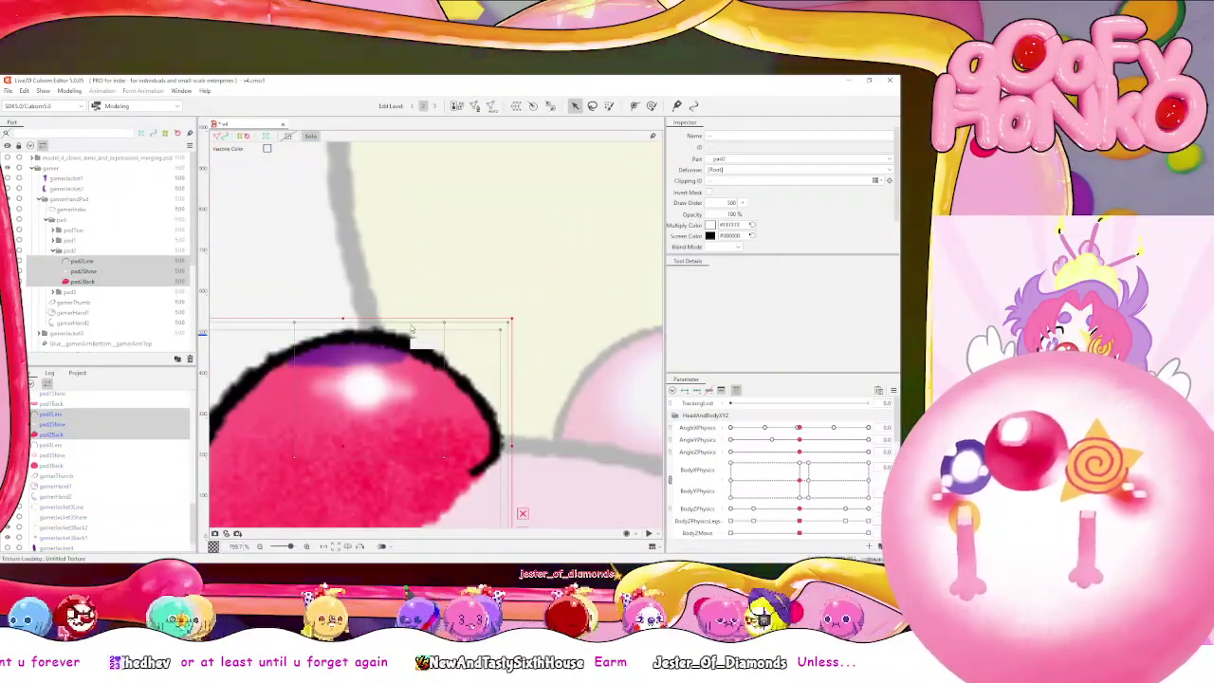
scroll(411, 329, down, 3)
scroll(389, 379, up, 2)
scroll(541, 343, up, 1)
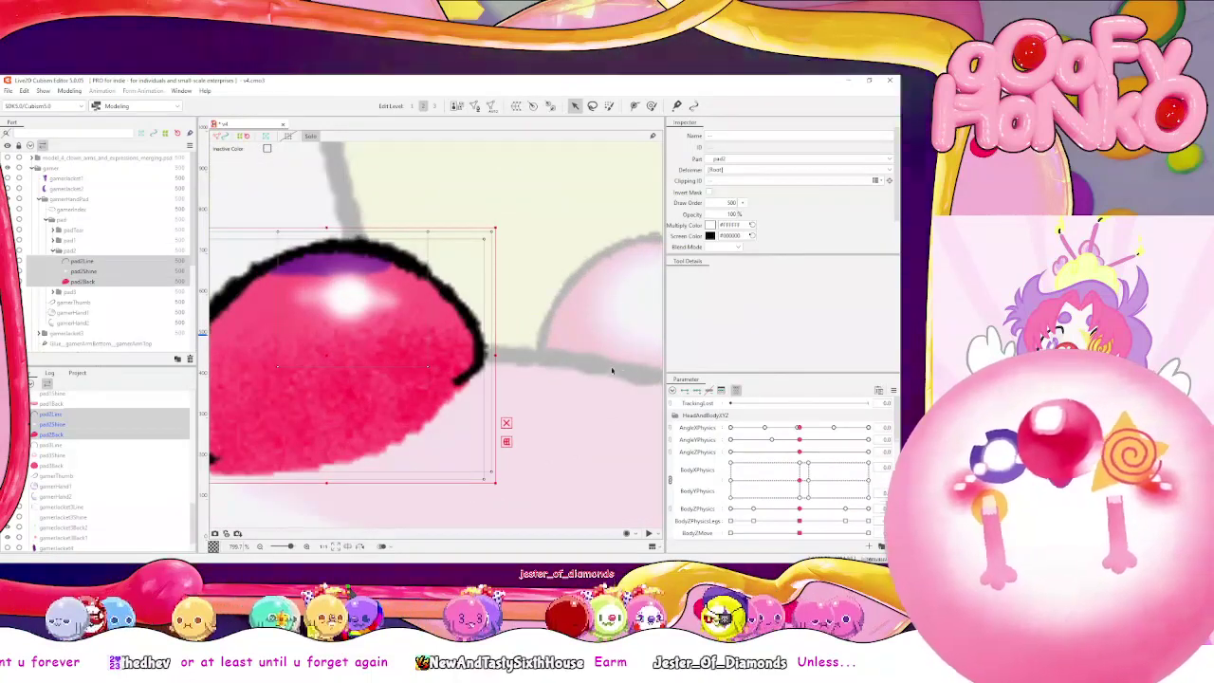
scroll(611, 370, down, 2)
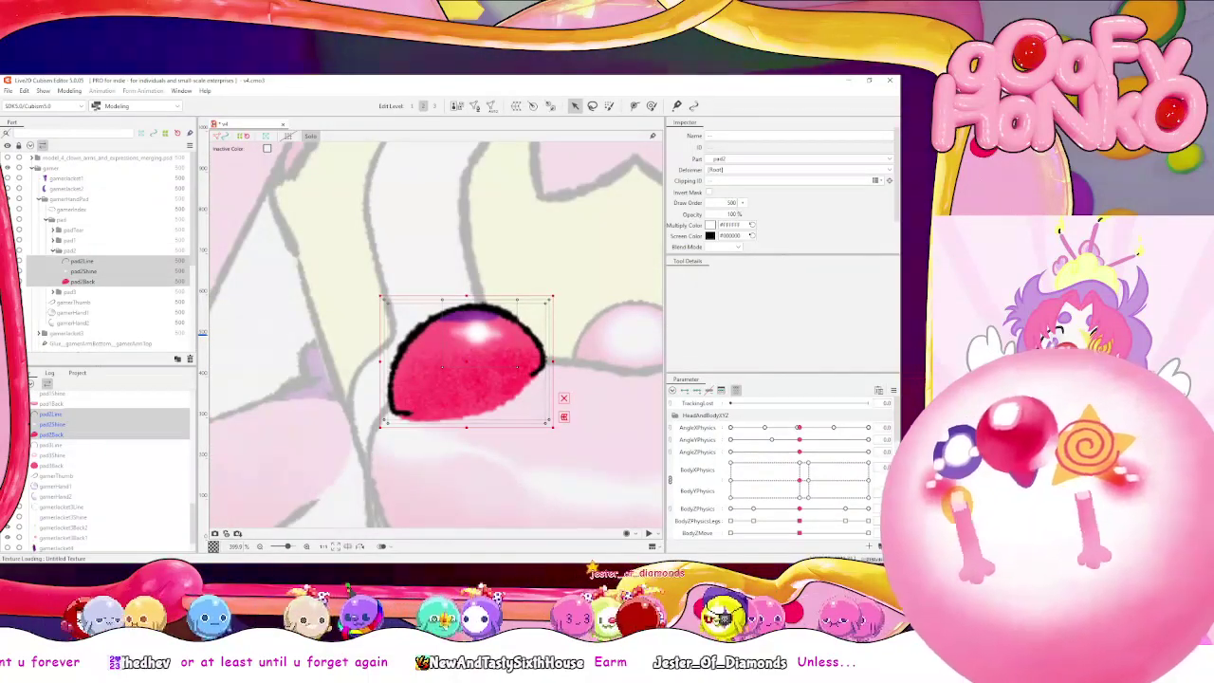
Open pad2Line for mesh editing and erase its existing mesh
click(107, 414)
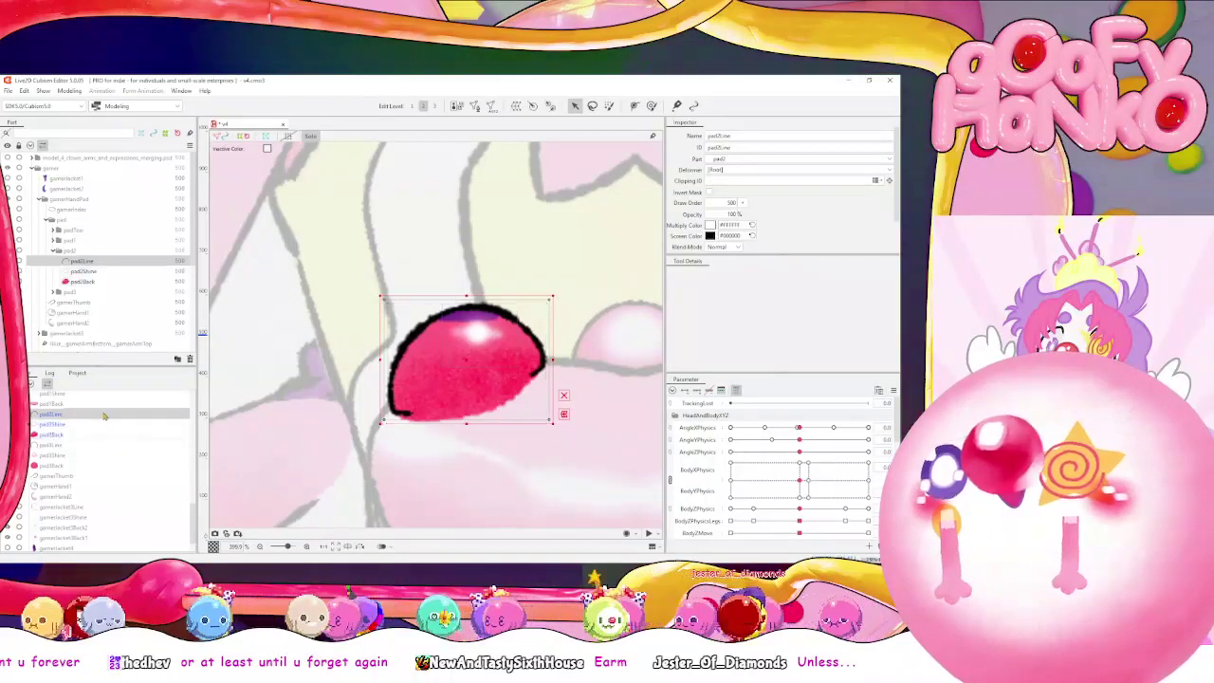
click(477, 107)
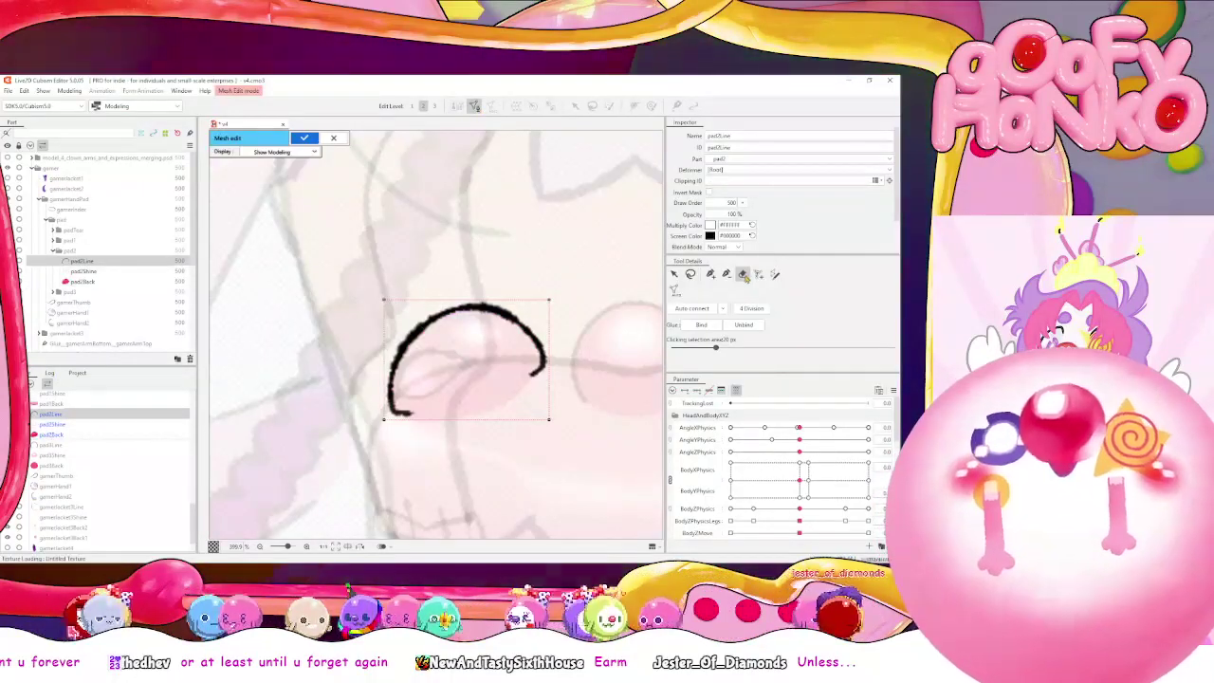
click(742, 274)
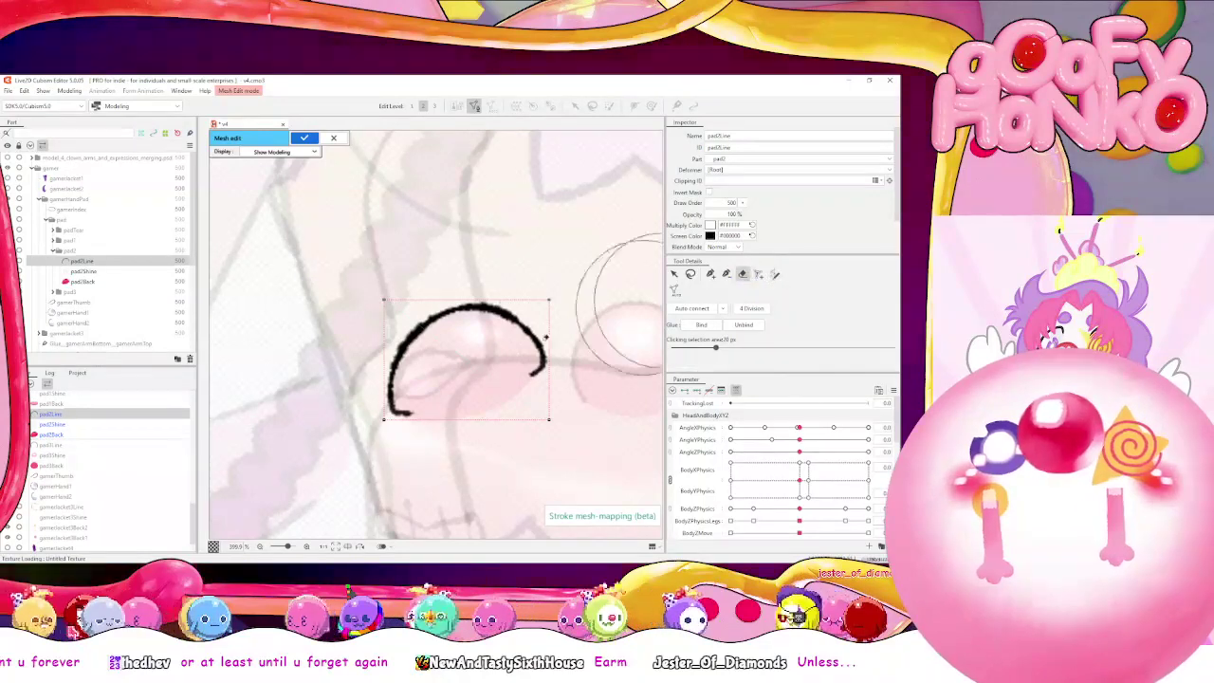
mouse_move(390, 360)
mouse_down()
mouse_move(476, 412)
mouse_move(545, 329)
mouse_up()
Place mesh points all around pad2Line's arc, along its outer edge, around the lower hook and back along the inner edge
click(710, 274)
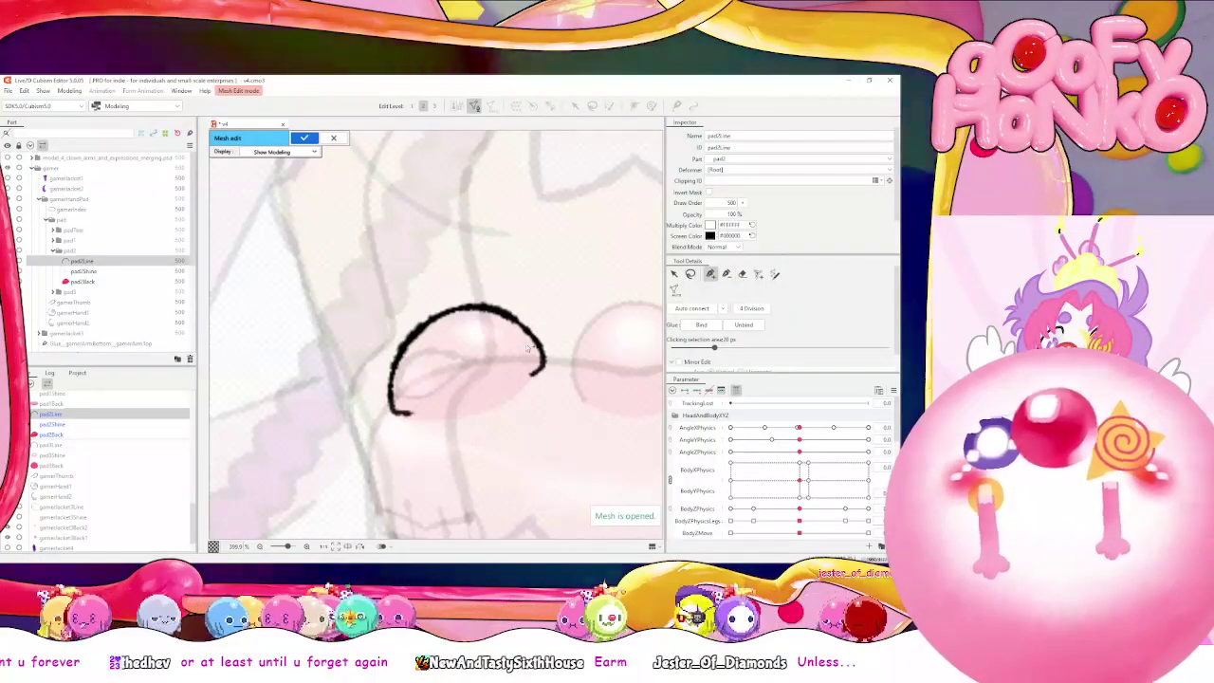
click(540, 381)
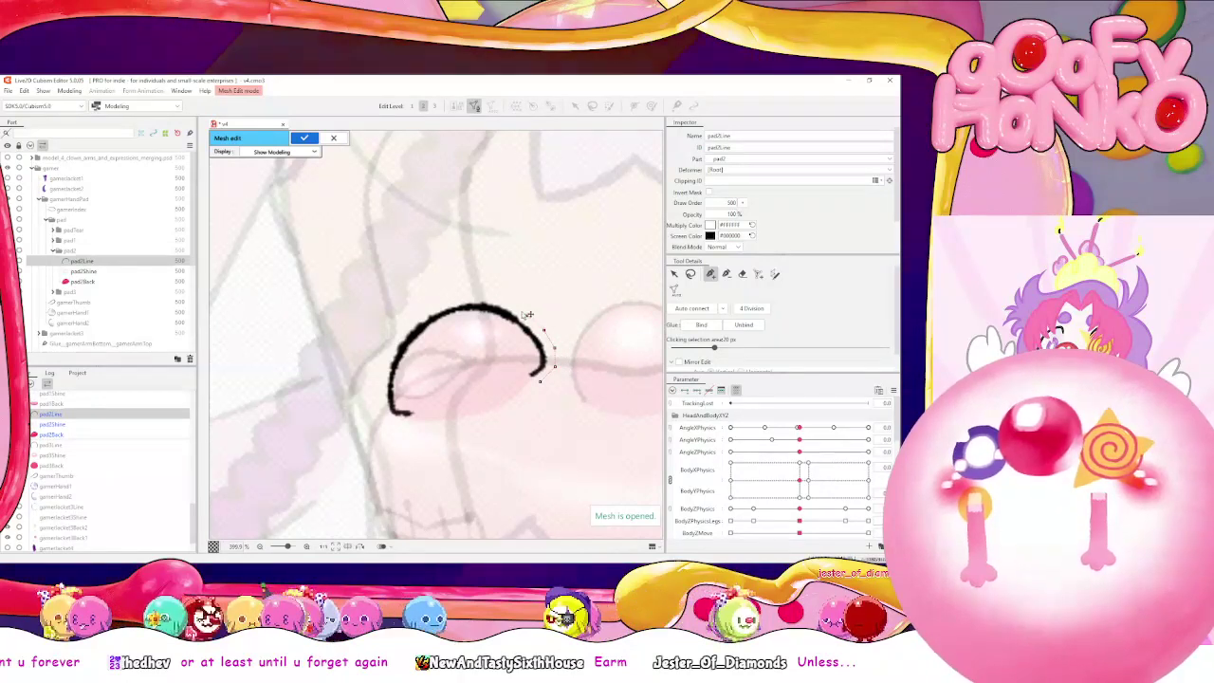
click(489, 292)
click(462, 297)
click(430, 308)
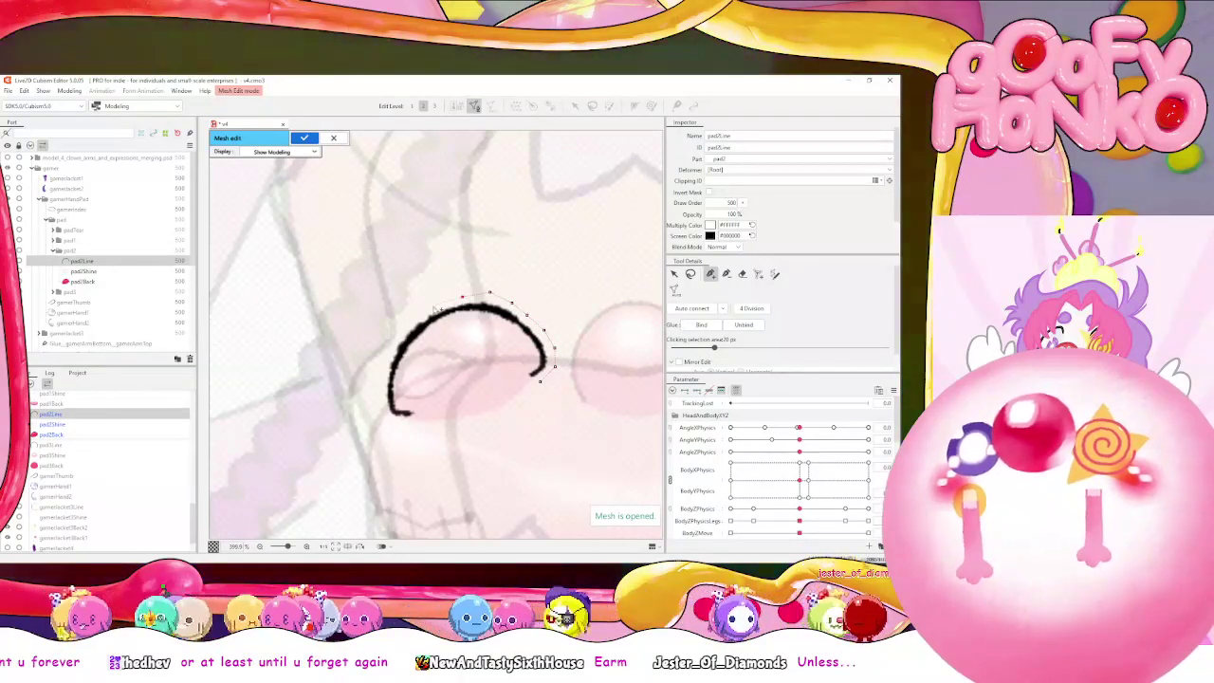
click(409, 321)
click(389, 339)
click(379, 363)
click(379, 389)
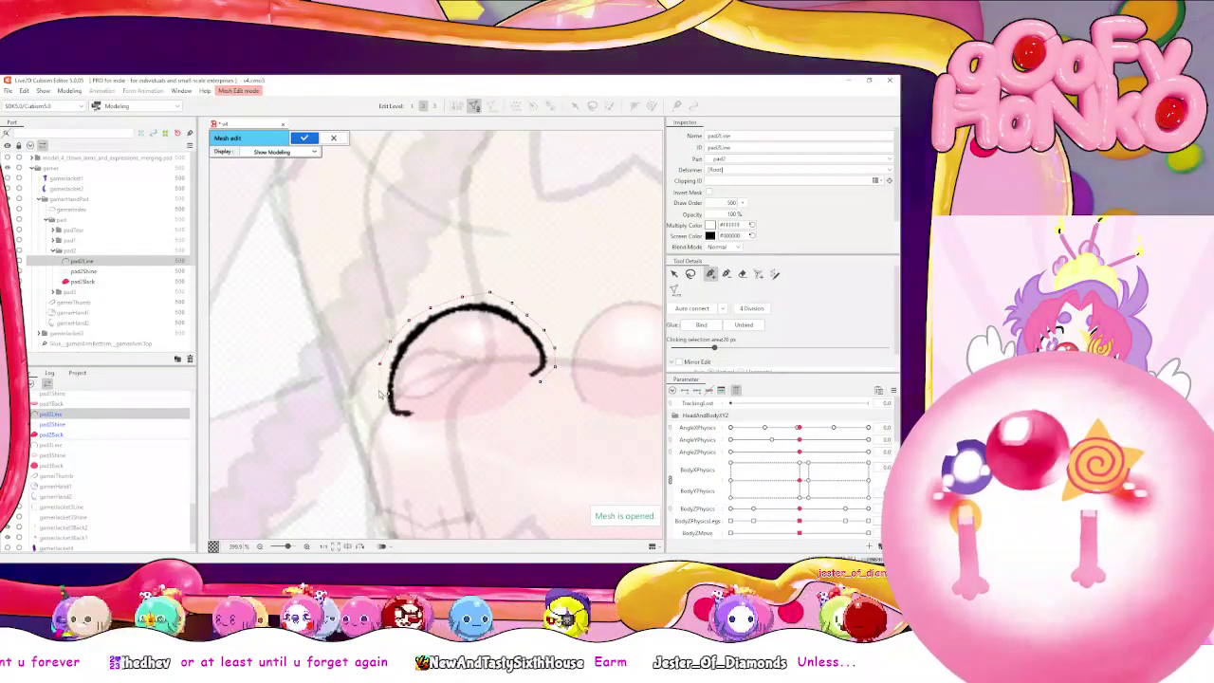
click(379, 416)
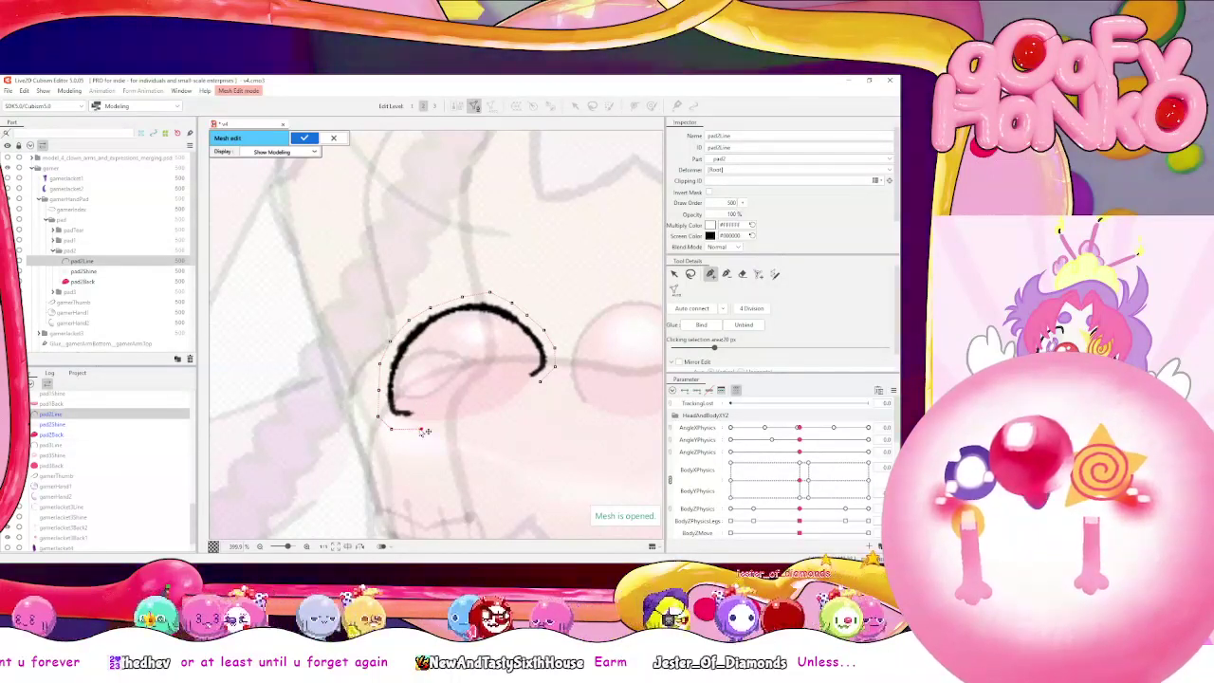
click(419, 399)
click(404, 400)
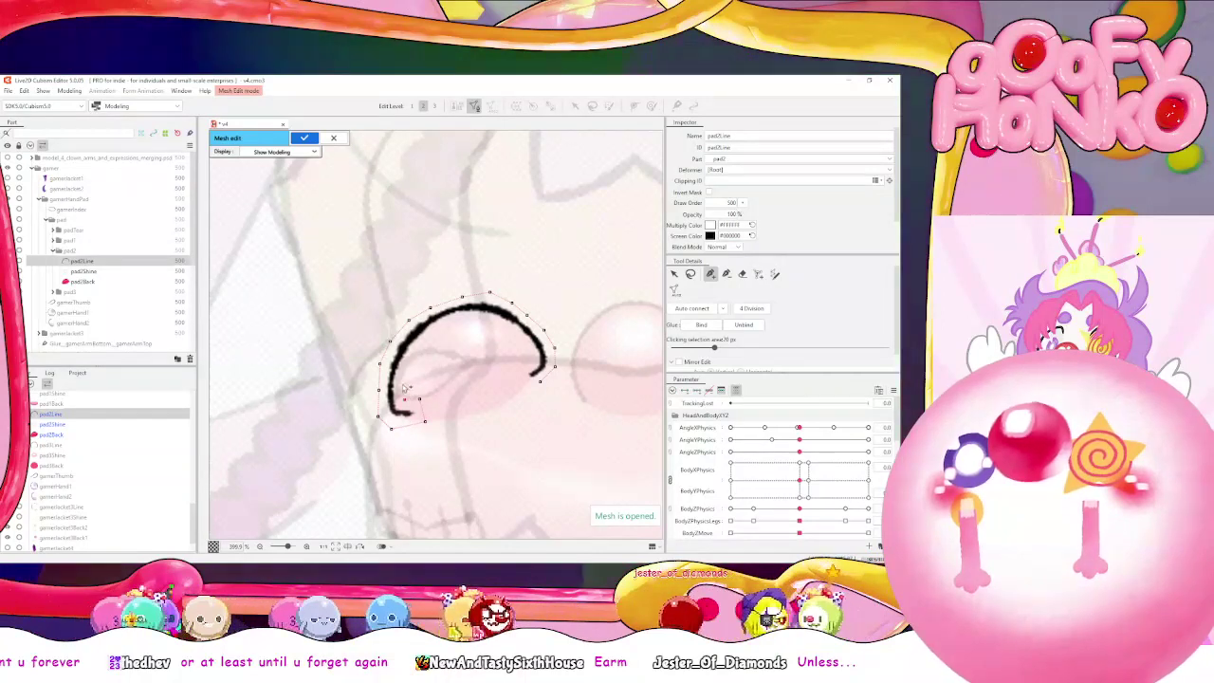
click(402, 383)
click(408, 364)
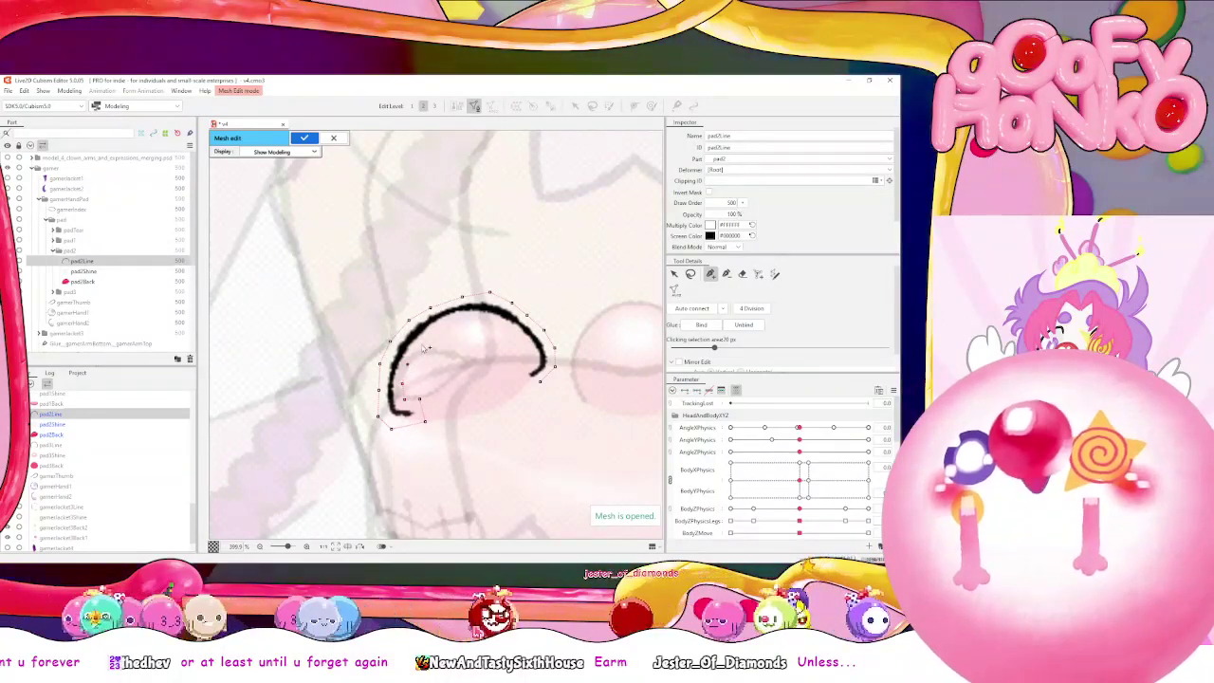
click(462, 316)
click(484, 315)
click(500, 322)
click(518, 333)
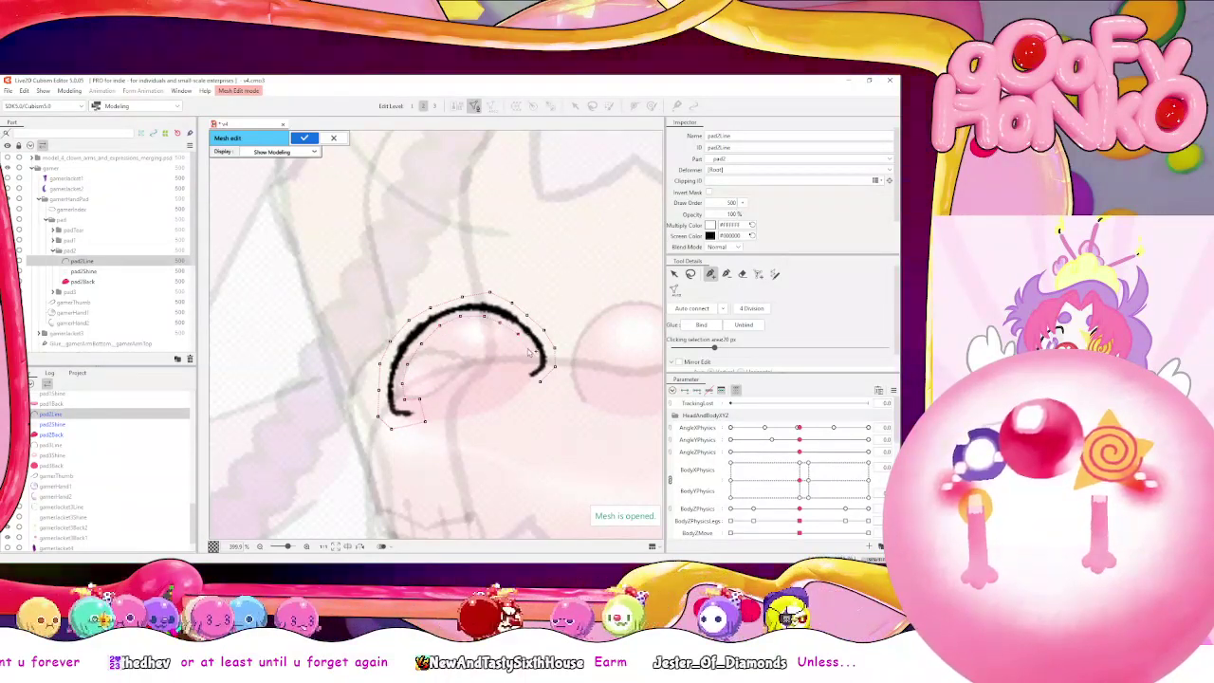
click(532, 360)
click(518, 373)
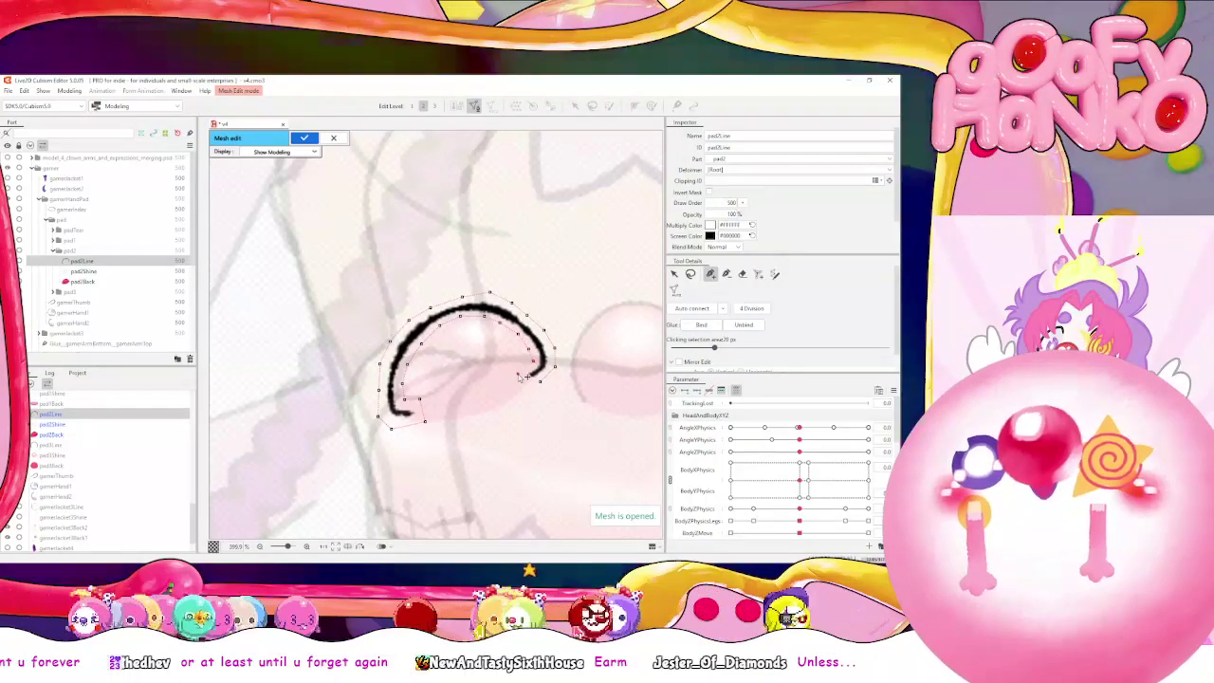
Finish pad2Line's mesh outline at the arc's right tip, connect the points and apply the mesh
click(540, 383)
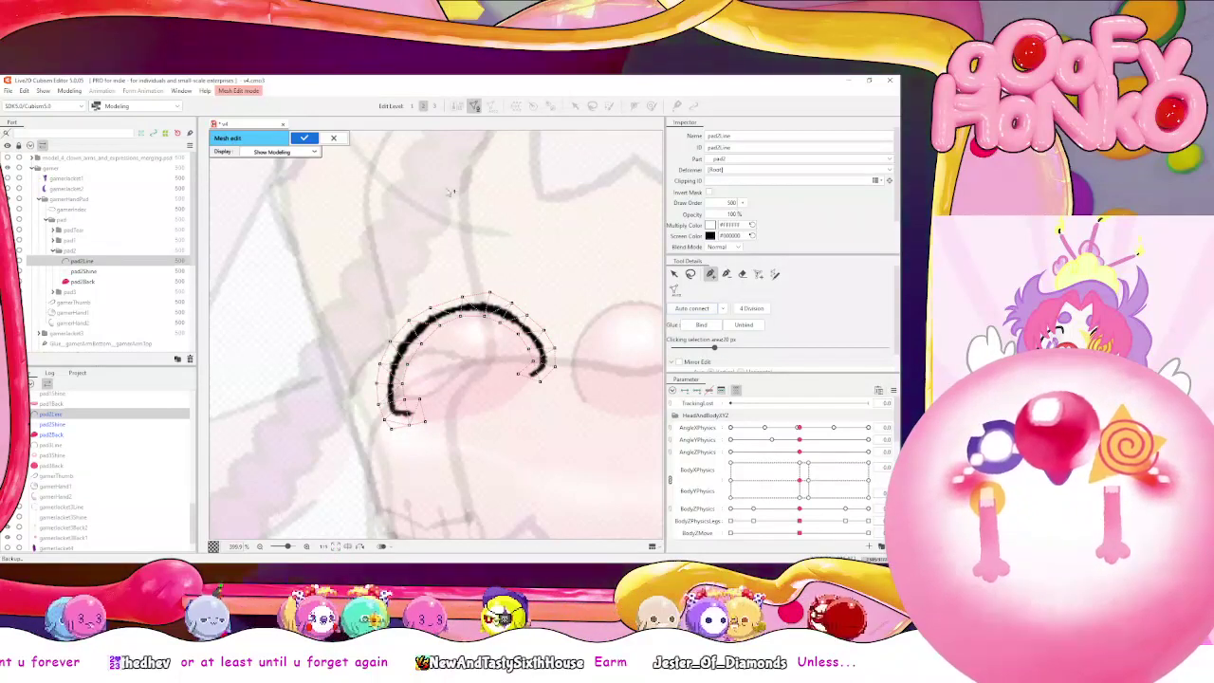
click(304, 138)
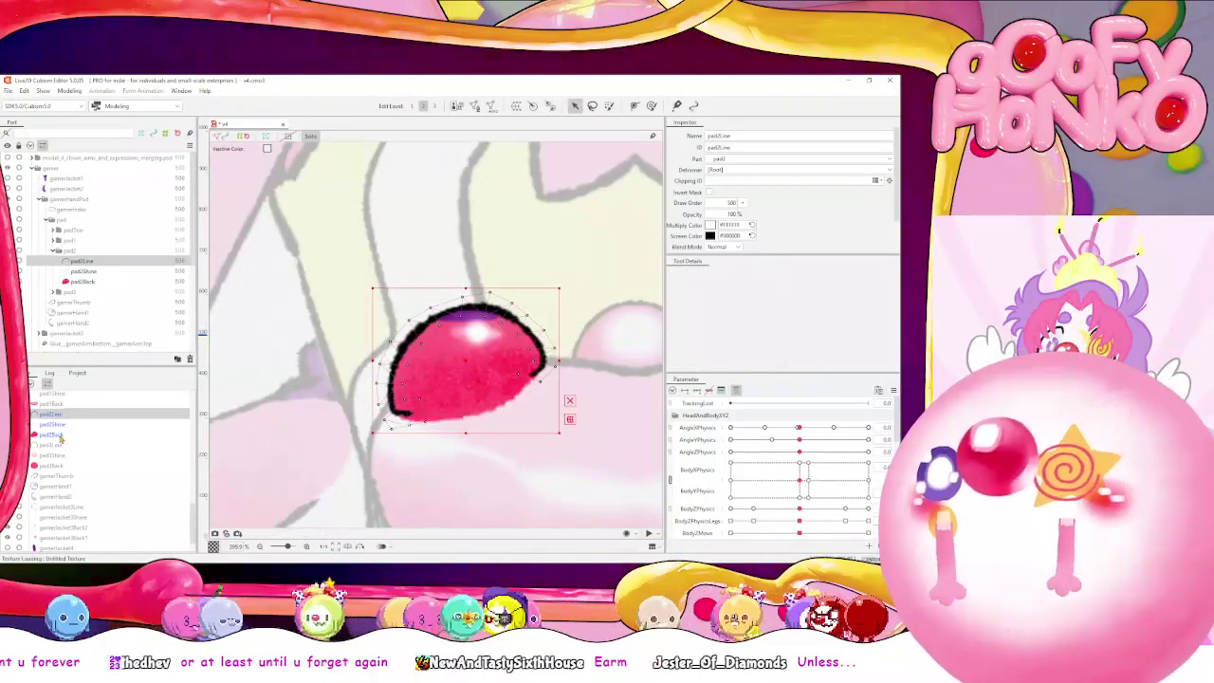
Open pad2Back for mesh editing and replace its existing mesh with a copy of pad2Line's mesh
click(57, 435)
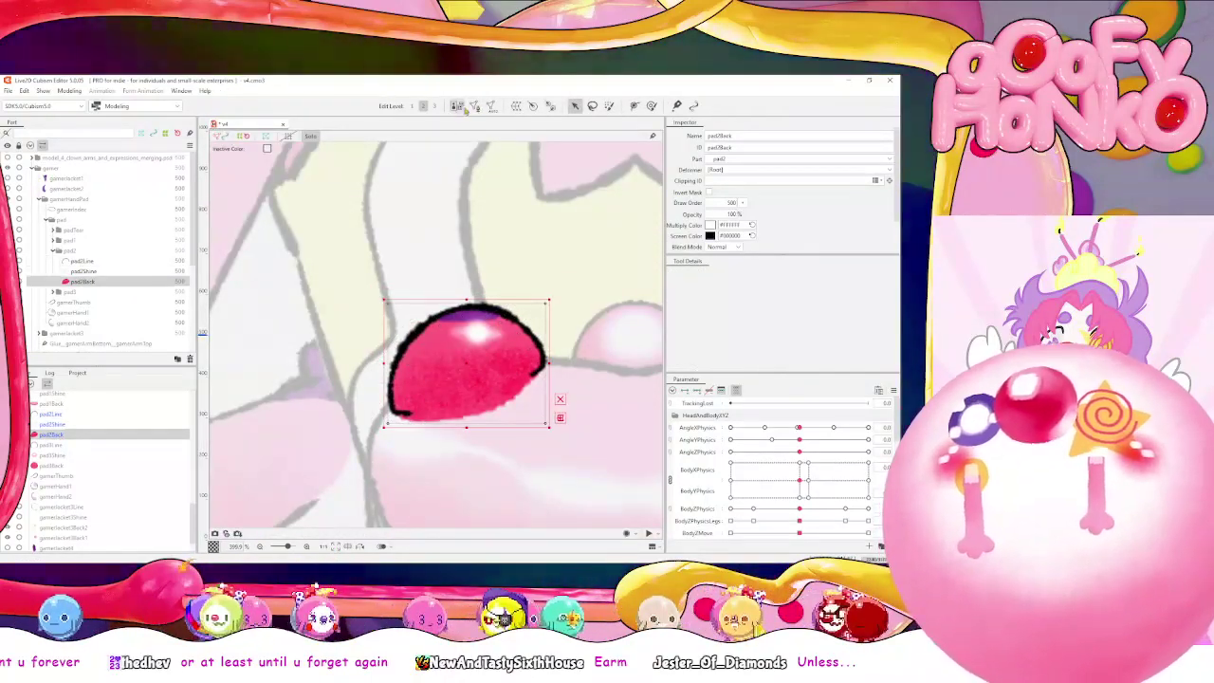
click(473, 105)
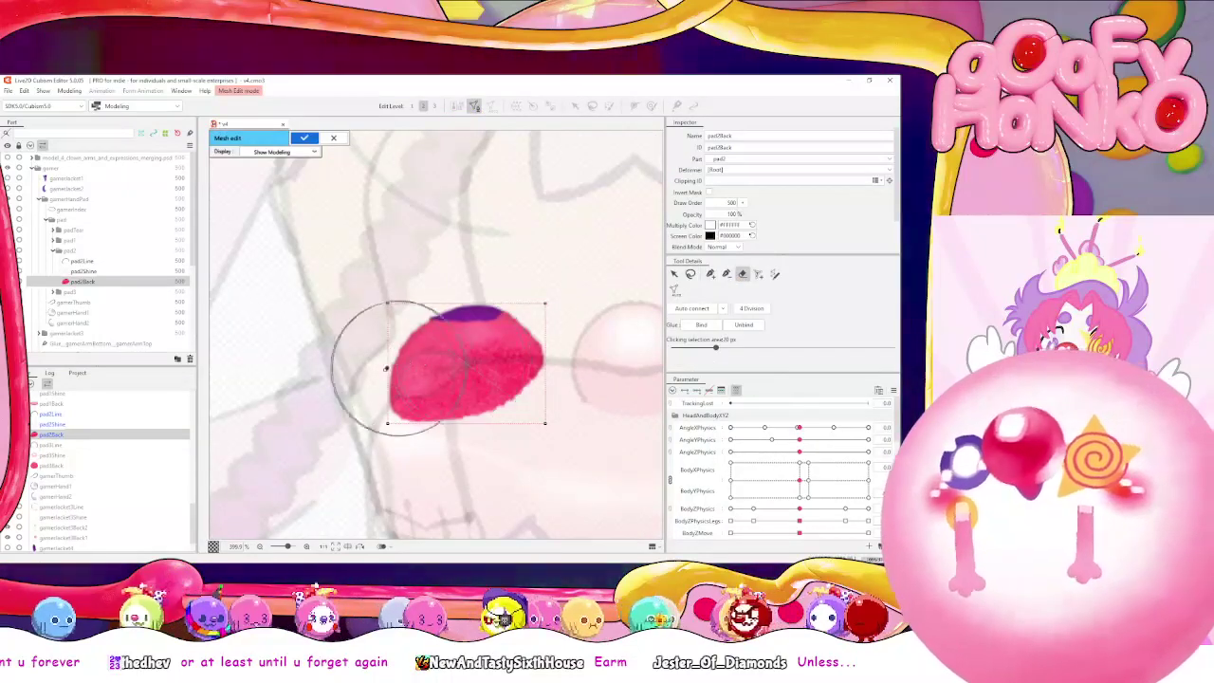
click(710, 275)
scroll(436, 347, up, 2)
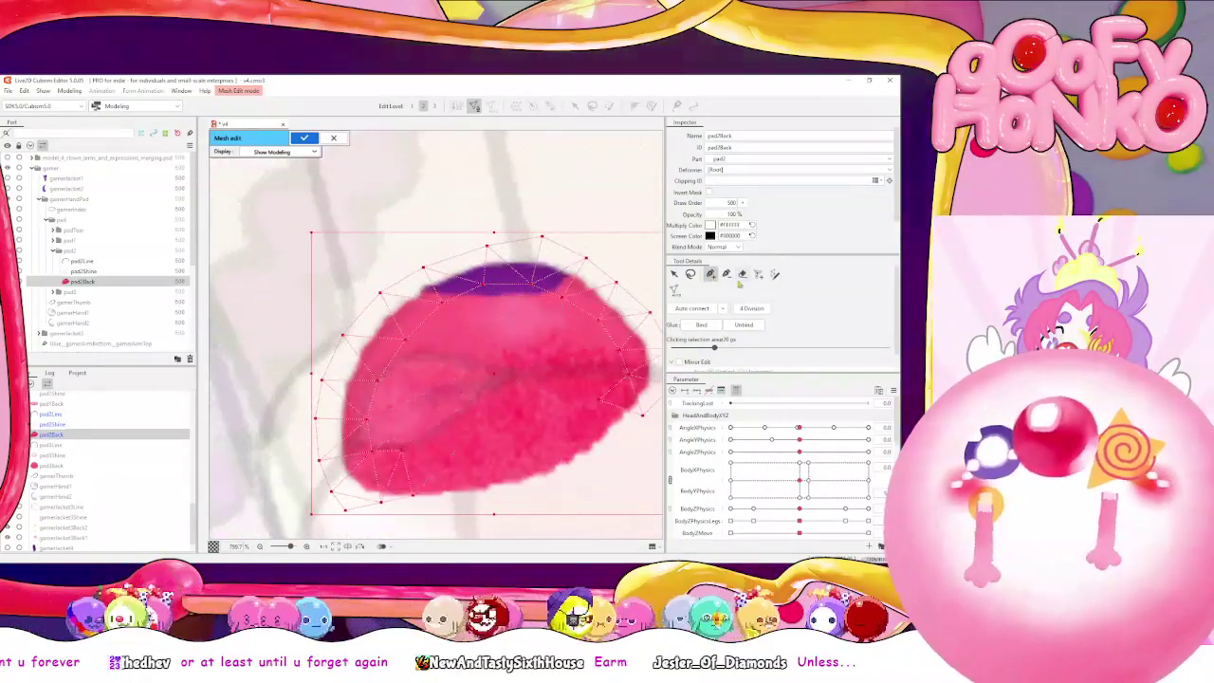
click(593, 318)
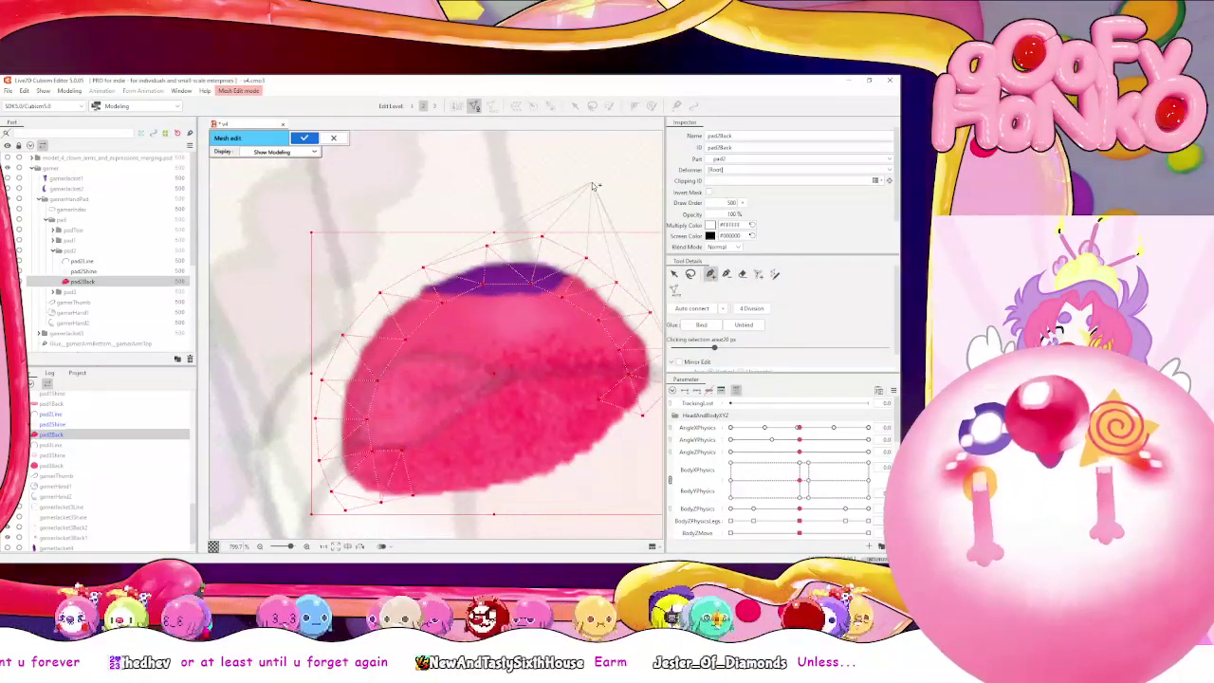
click(674, 273)
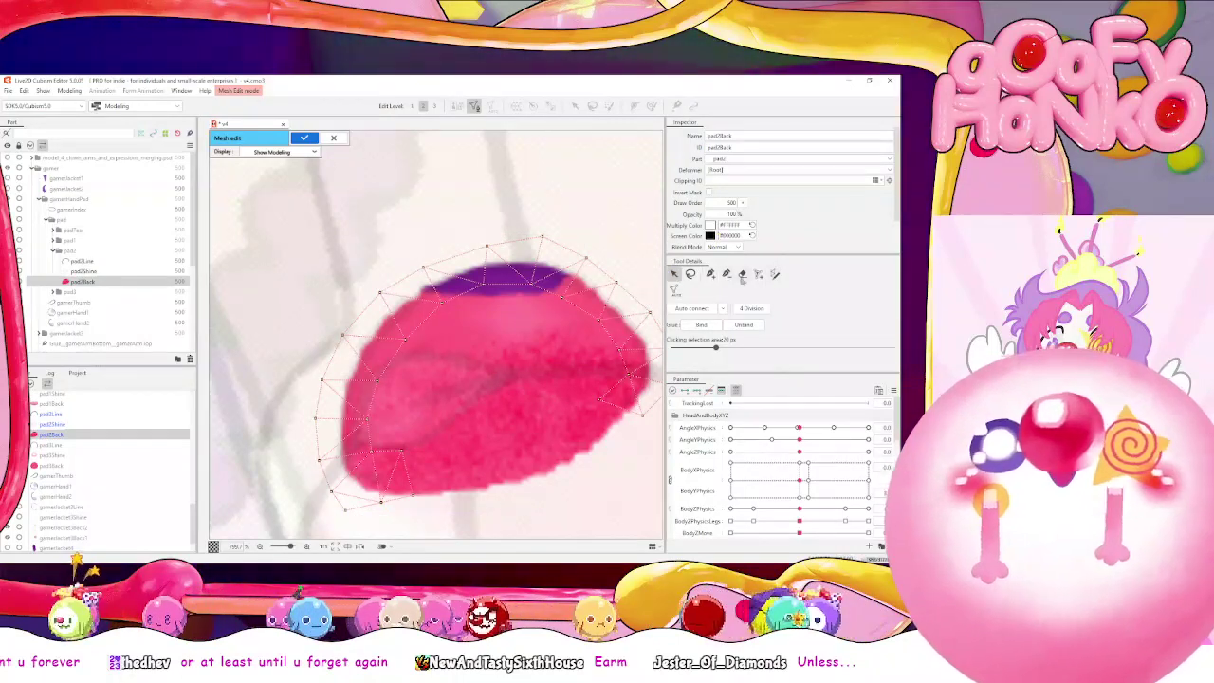
click(710, 274)
drag(441, 429, 389, 439)
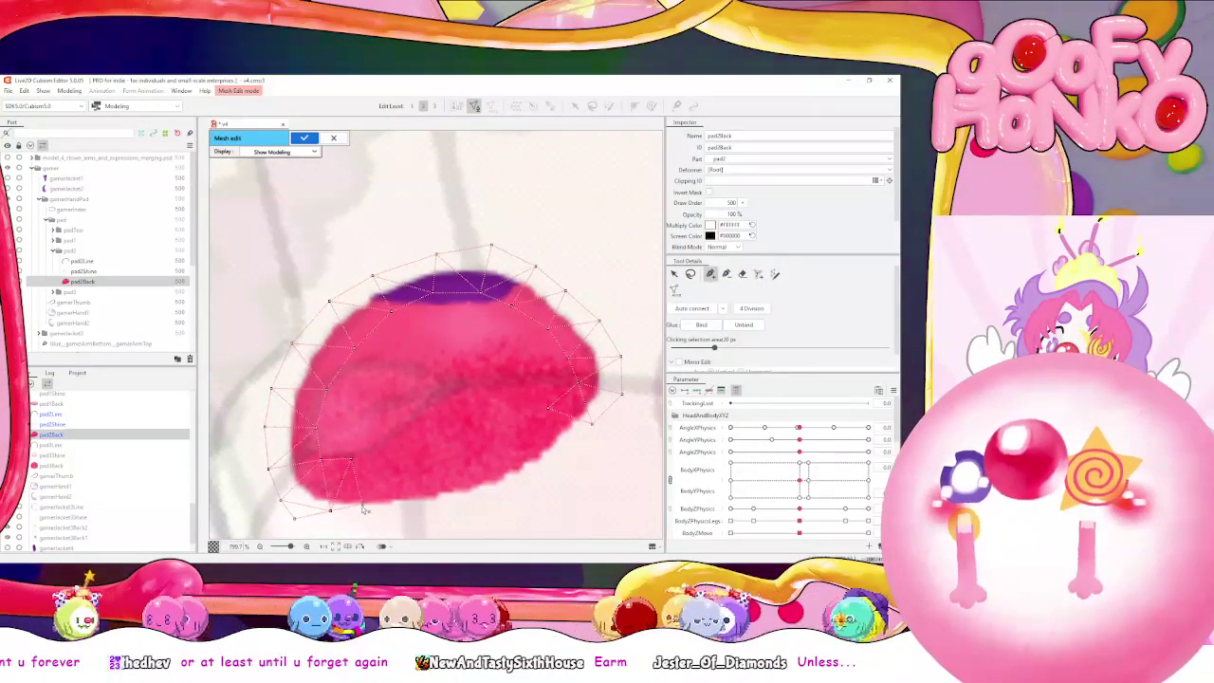
Add mesh points below pad2Back's lower edge and inside the red shape, connect them and apply the mesh
click(399, 508)
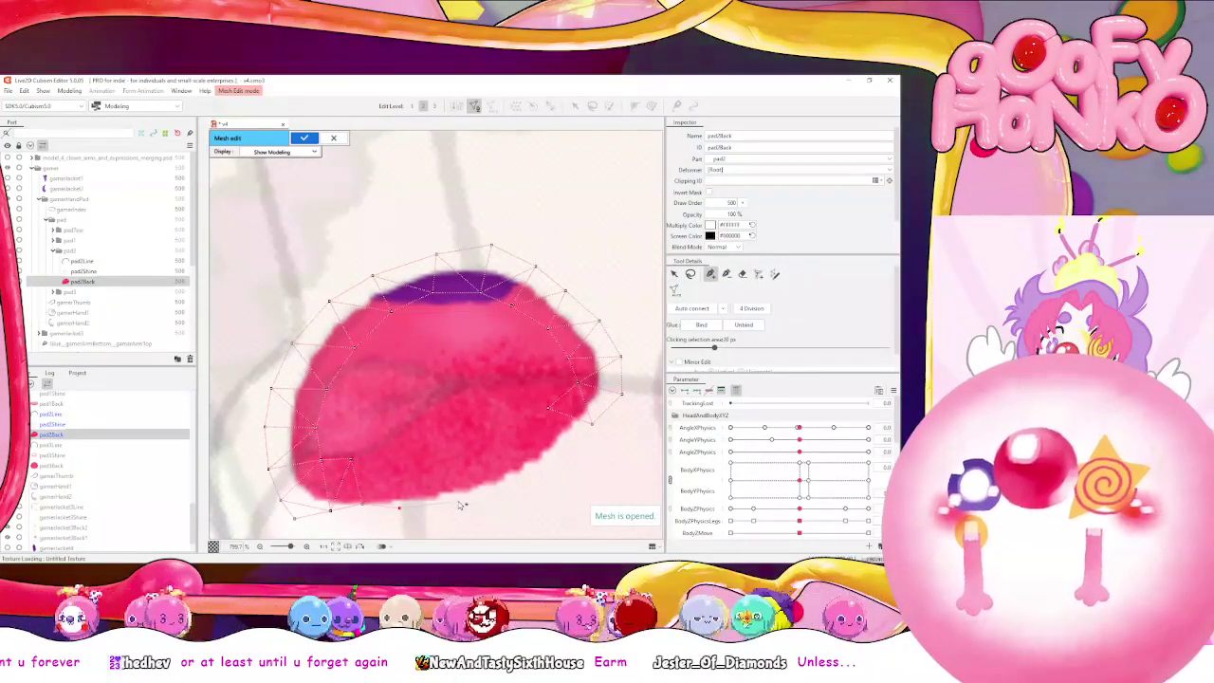
click(457, 500)
click(509, 487)
click(552, 465)
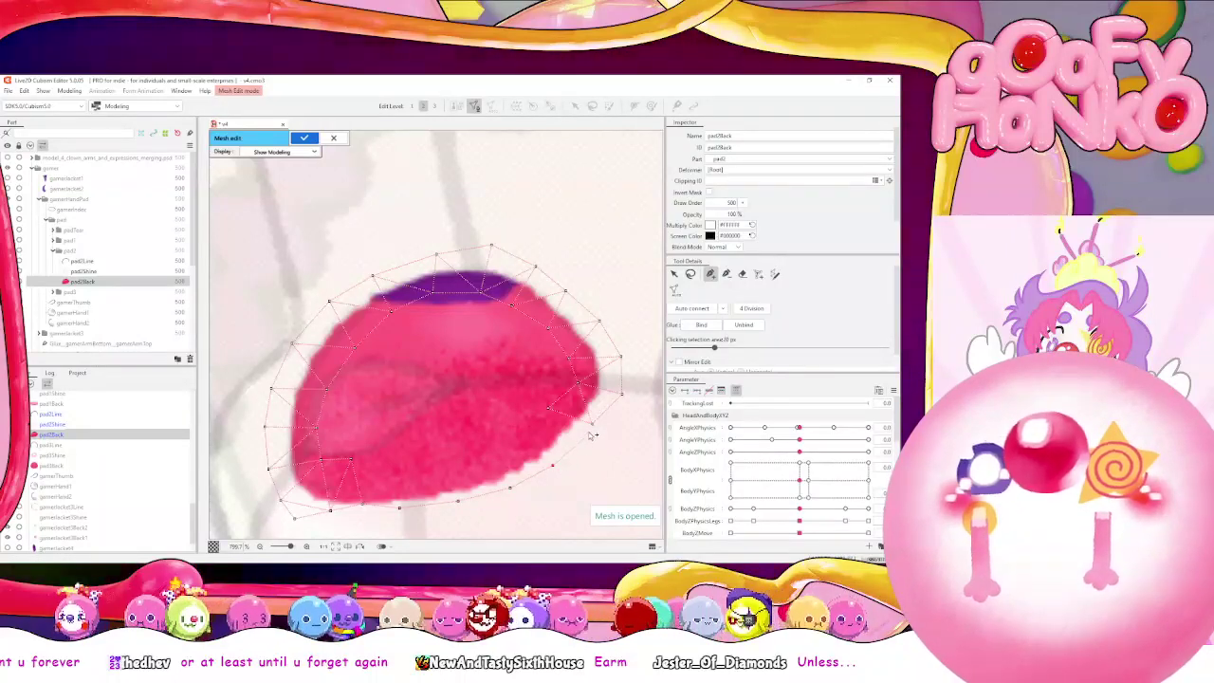
click(510, 433)
click(472, 455)
click(405, 464)
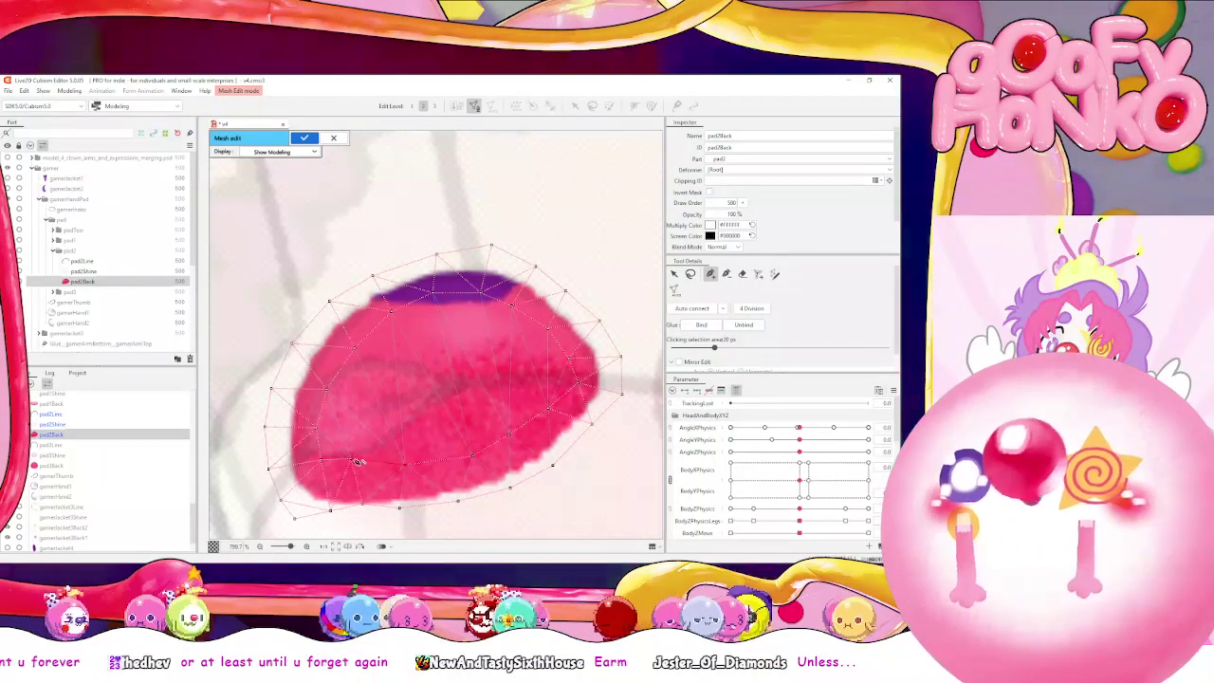
click(442, 306)
click(470, 306)
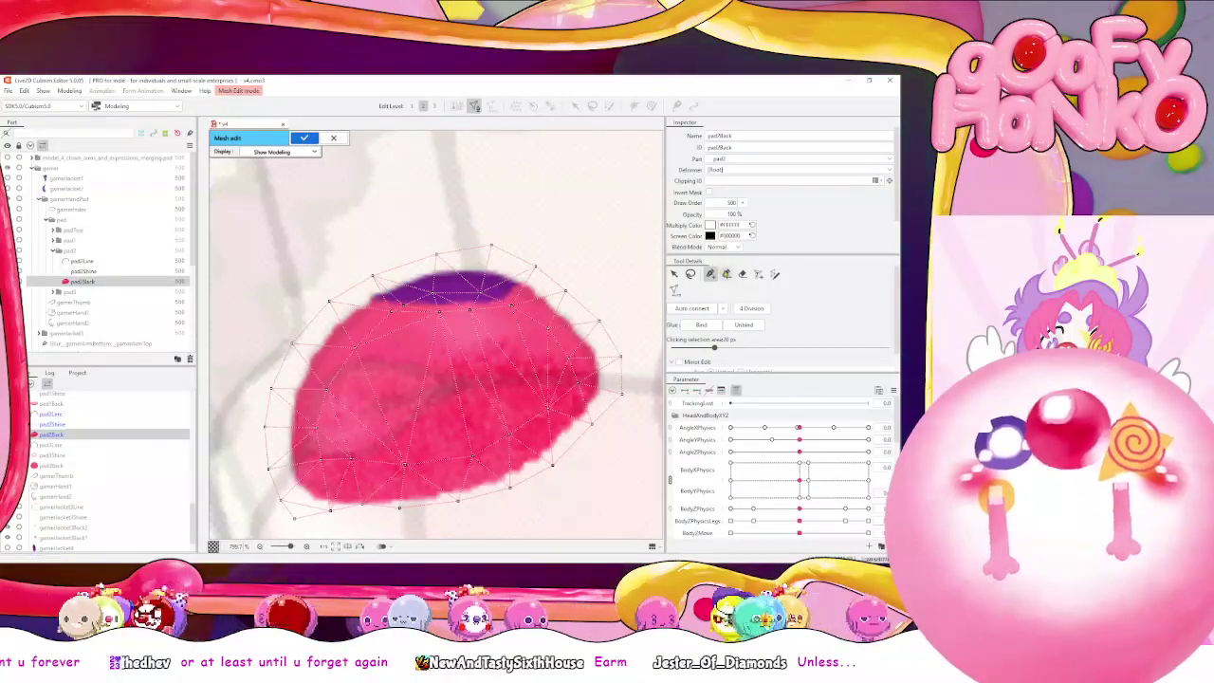
click(726, 274)
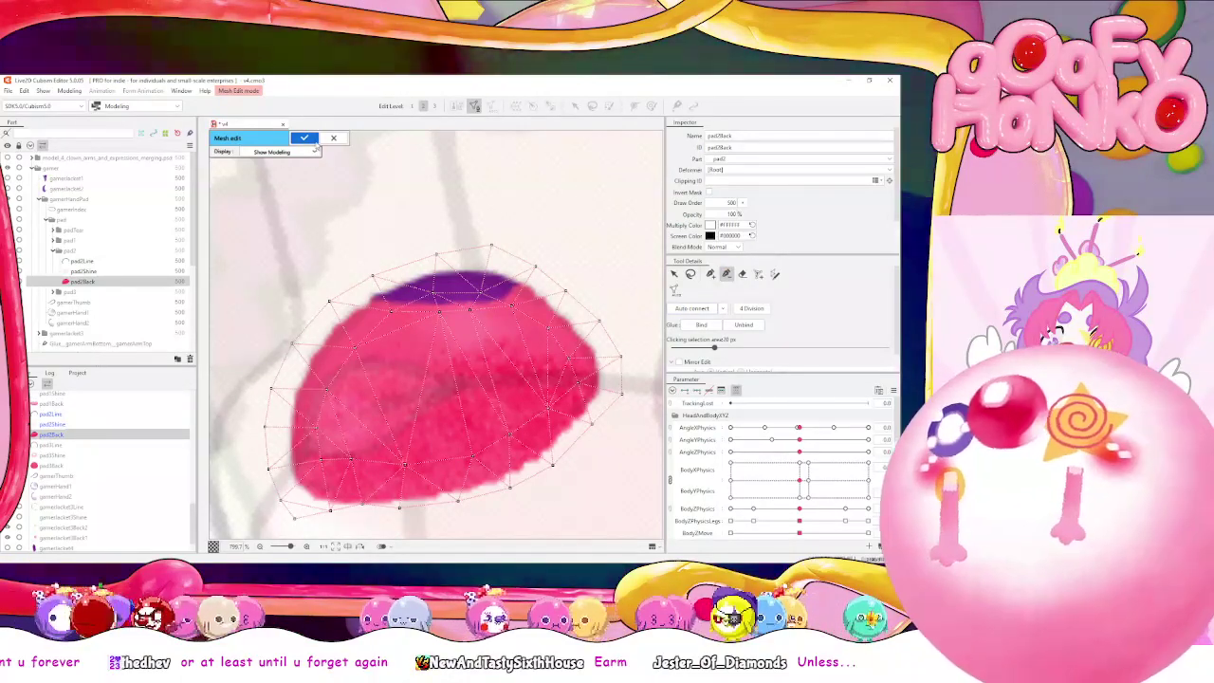
click(305, 137)
Replace pad2Shine's existing mesh with a copy of pad2Back's mesh and apply it
double_click(470, 327)
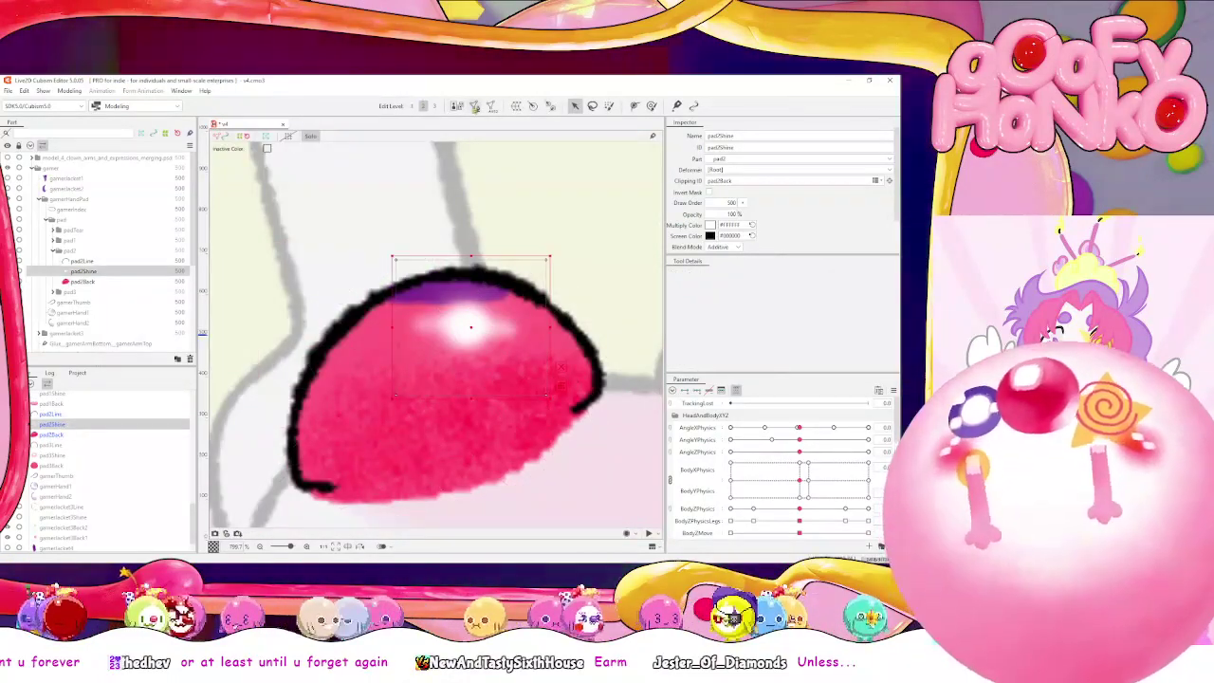
click(742, 274)
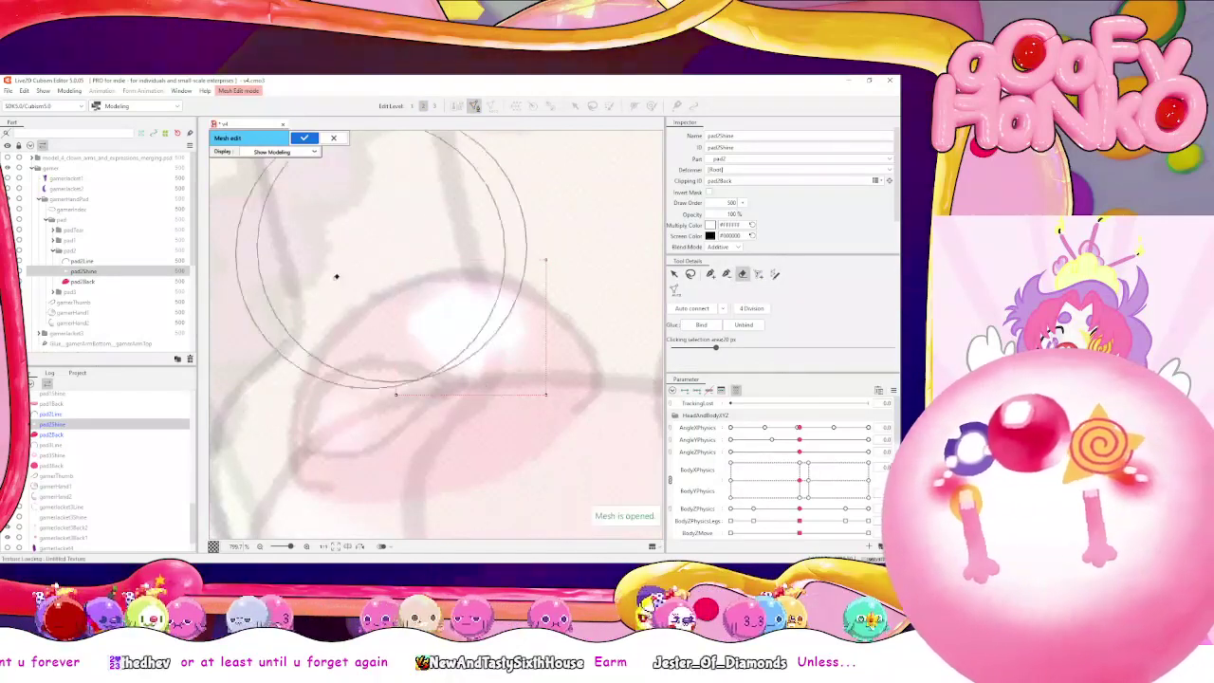
drag(336, 276, 512, 274)
key(ctrl+v)
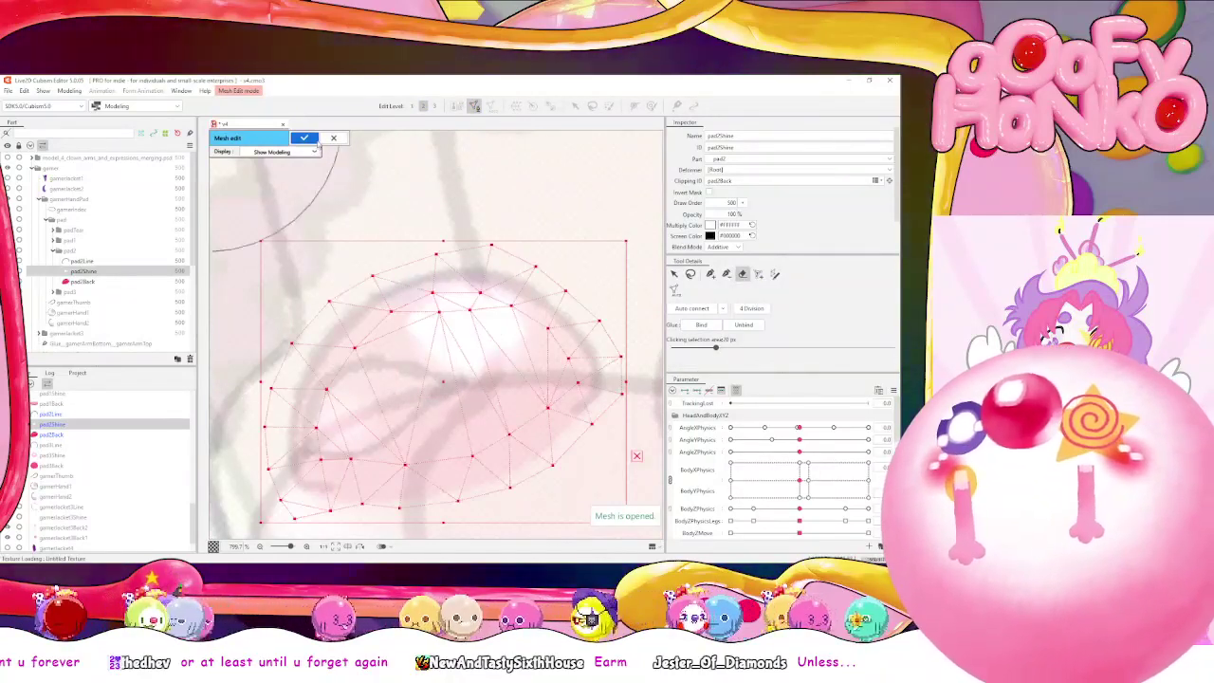
click(304, 139)
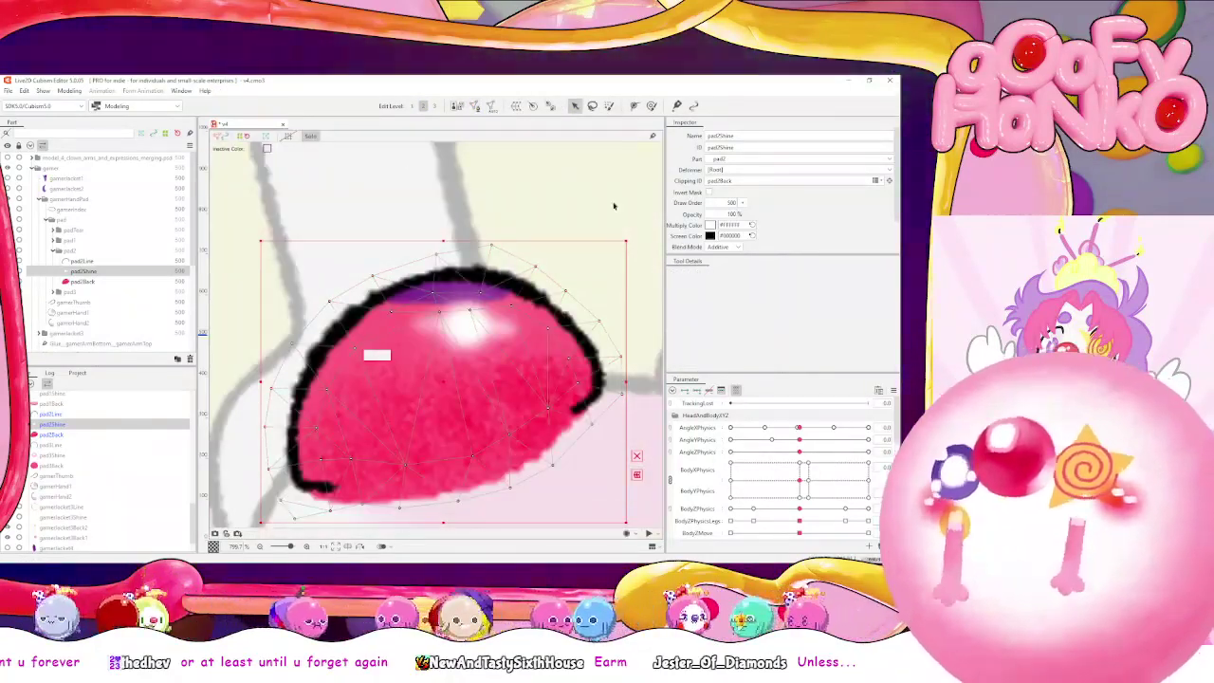
Create a warp deformer named gamePad around pad2Line, pad2Shine and pad2Back
key(Up)
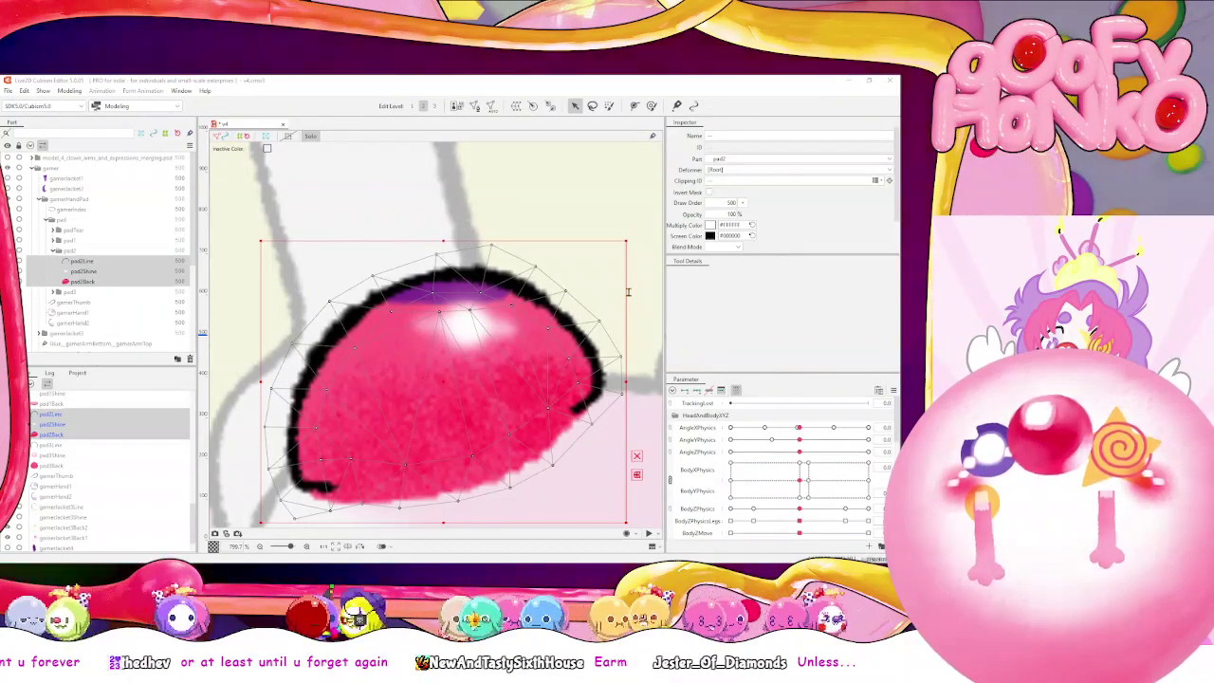
key(Return)
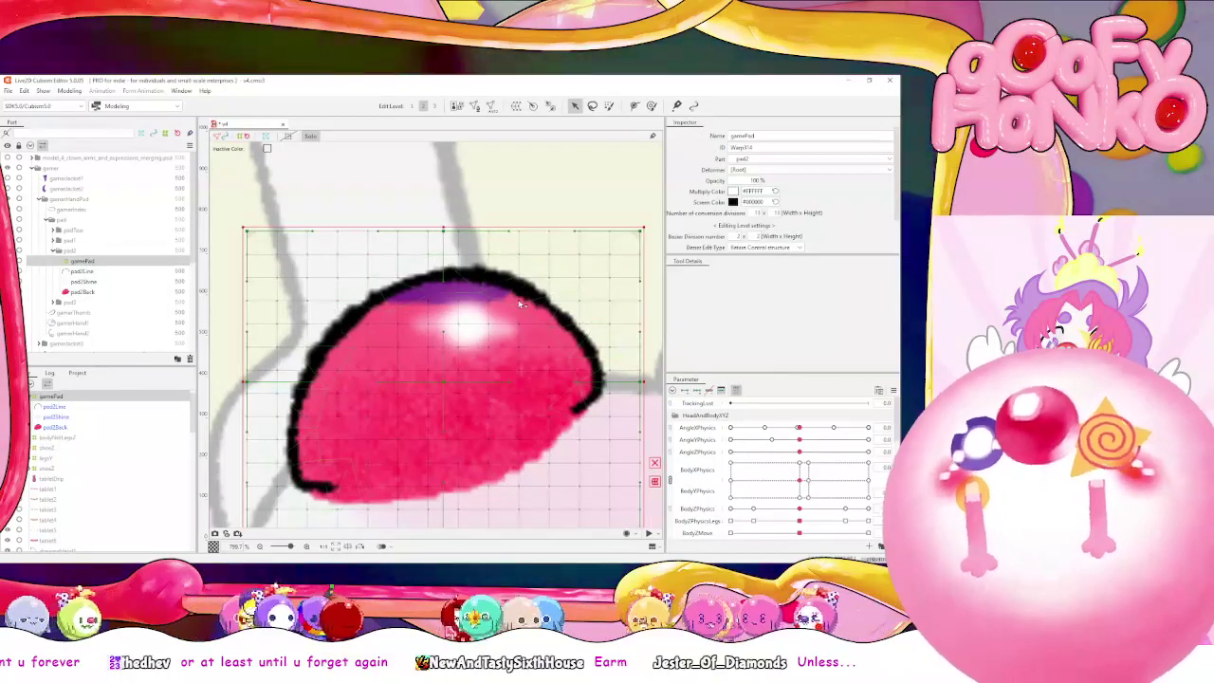
scroll(519, 303, down, 5)
scroll(518, 304, down, 2)
drag(518, 303, 377, 311)
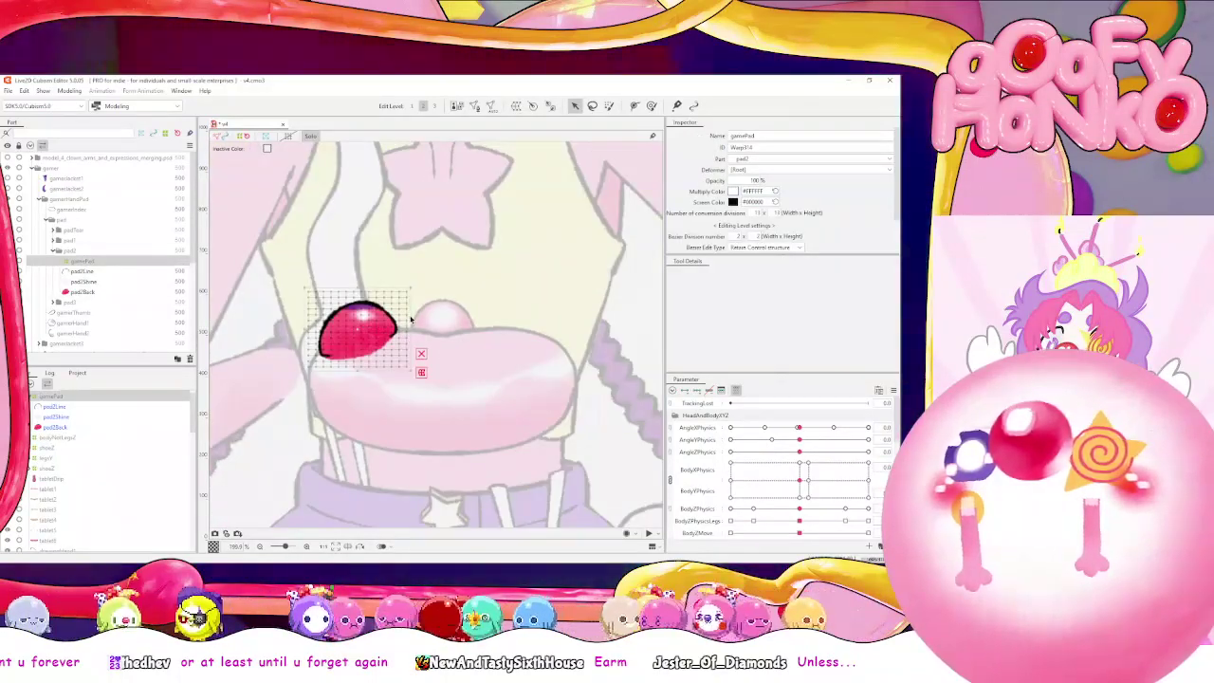
drag(381, 253, 428, 266)
click(471, 335)
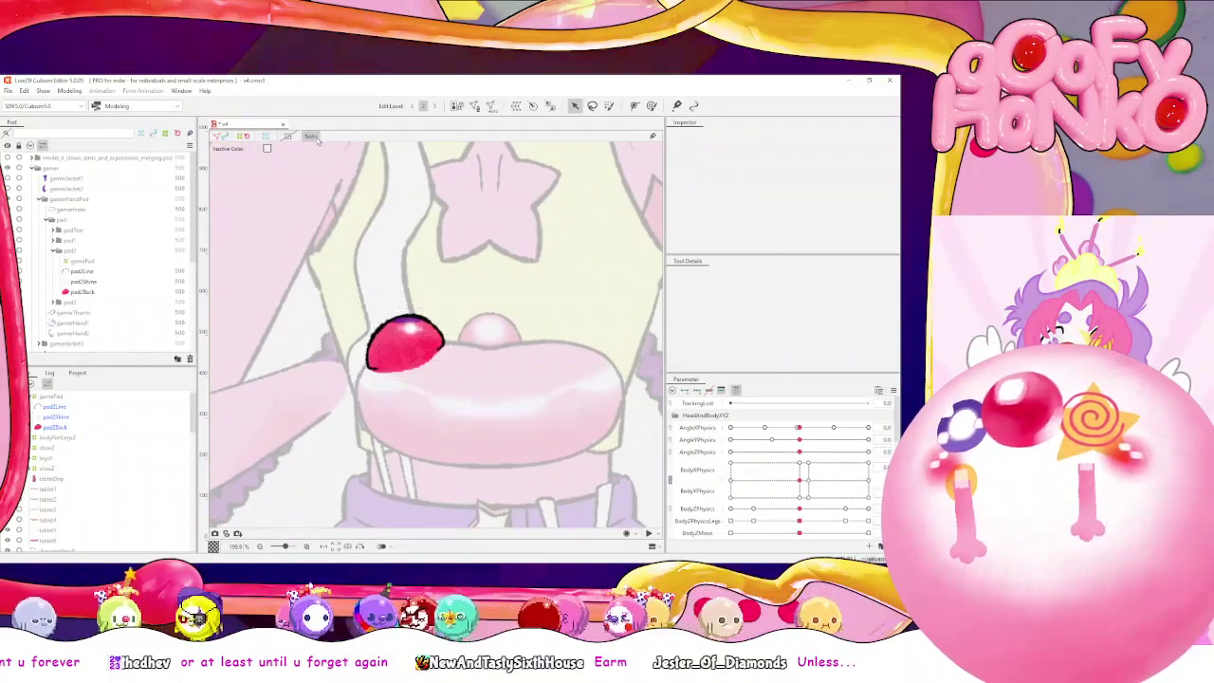
Rename the side button's warp deformer as gamePad2
click(107, 333)
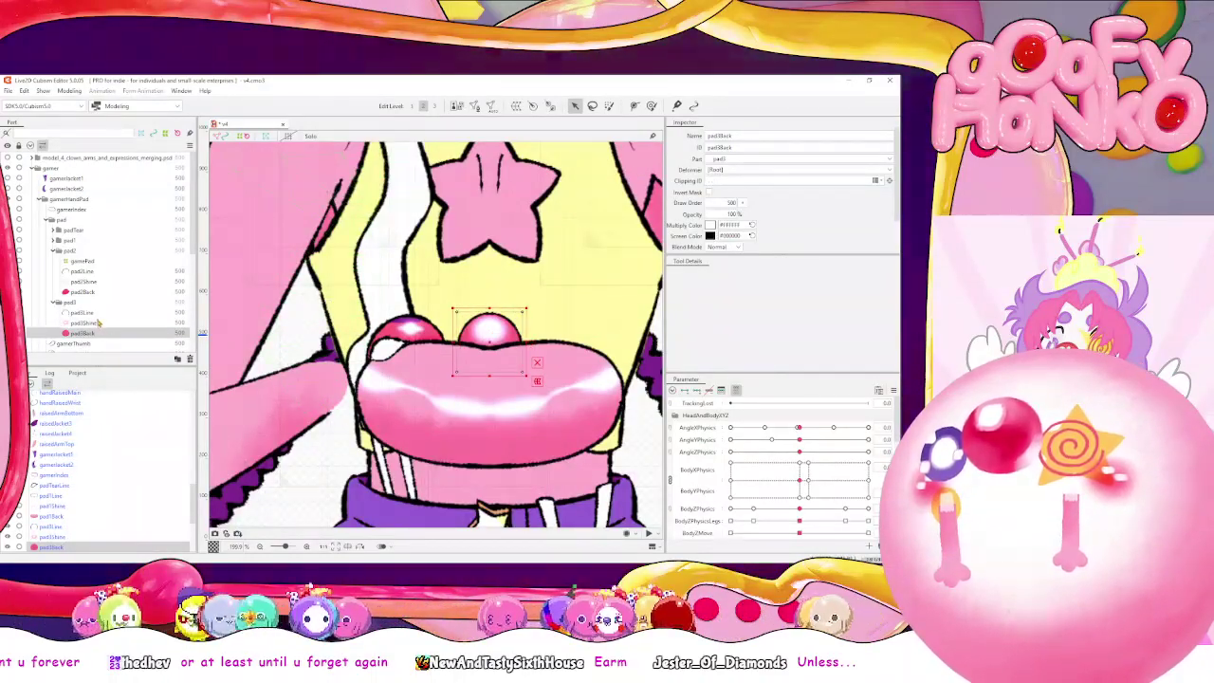
click(82, 260)
click(789, 135)
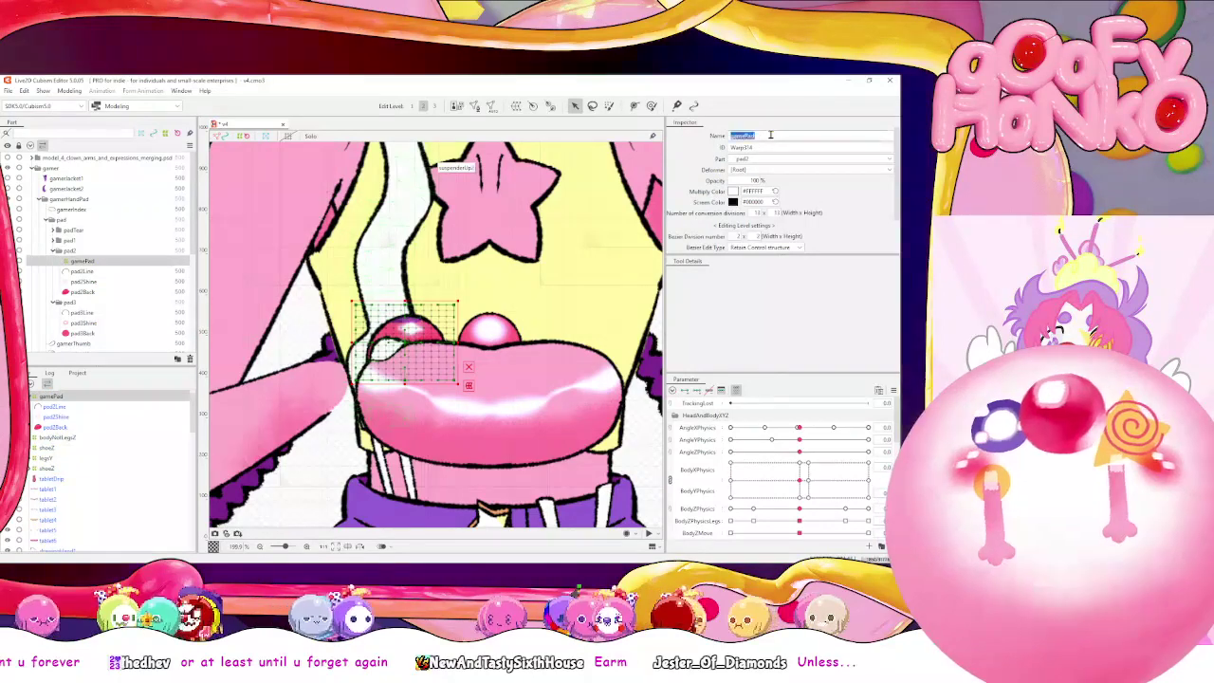
Select pad3Line, pad3Shine and pad3Back and isolate them in Solo display
click(104, 312)
shift+click(97, 332)
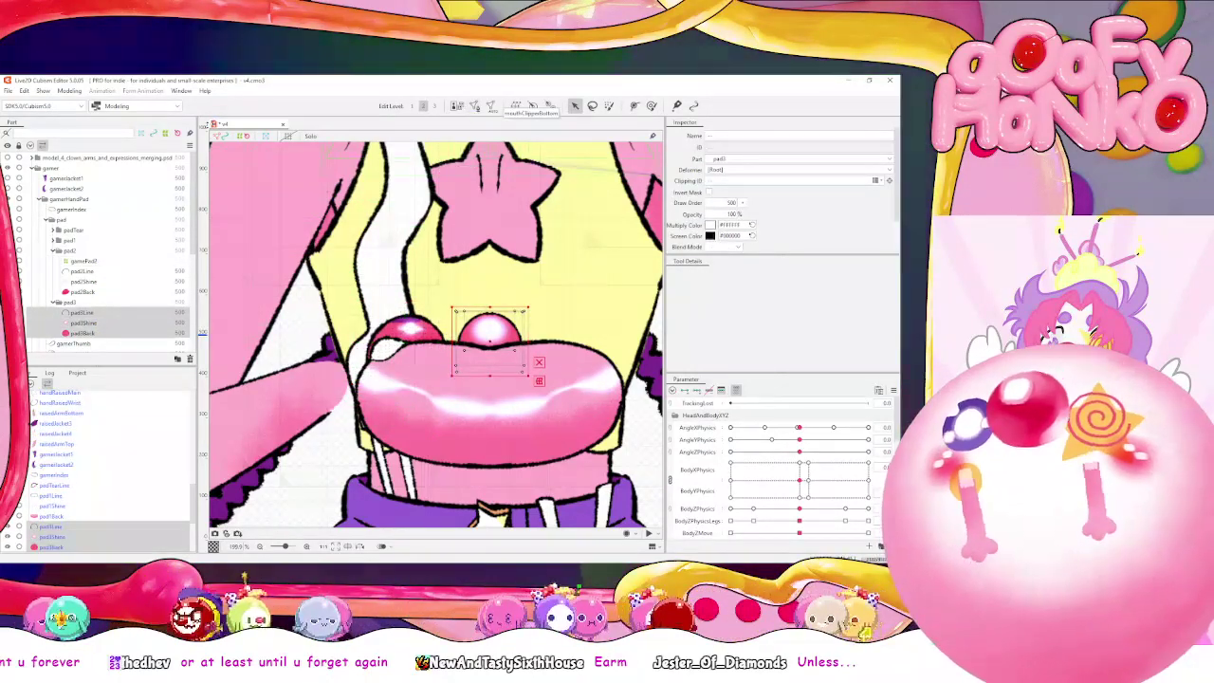
click(316, 136)
scroll(482, 291, up, 4)
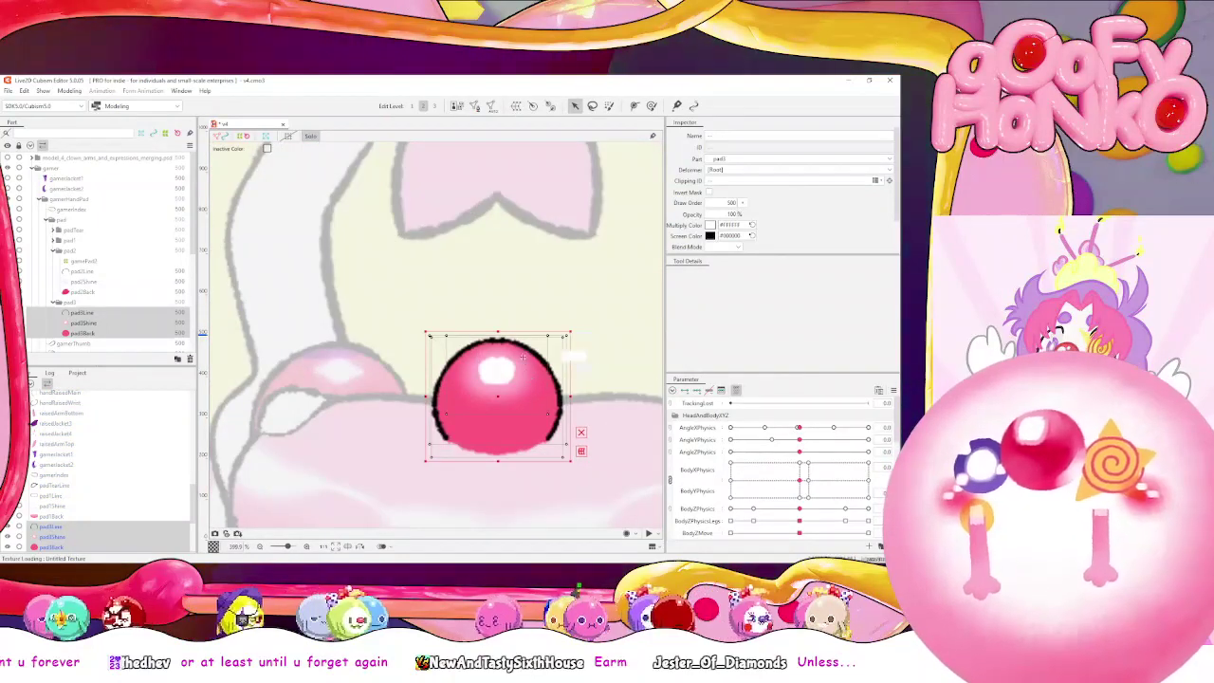
drag(522, 356, 510, 305)
Generate an automatic mesh for pad3Back with points following the round button's outline
click(82, 333)
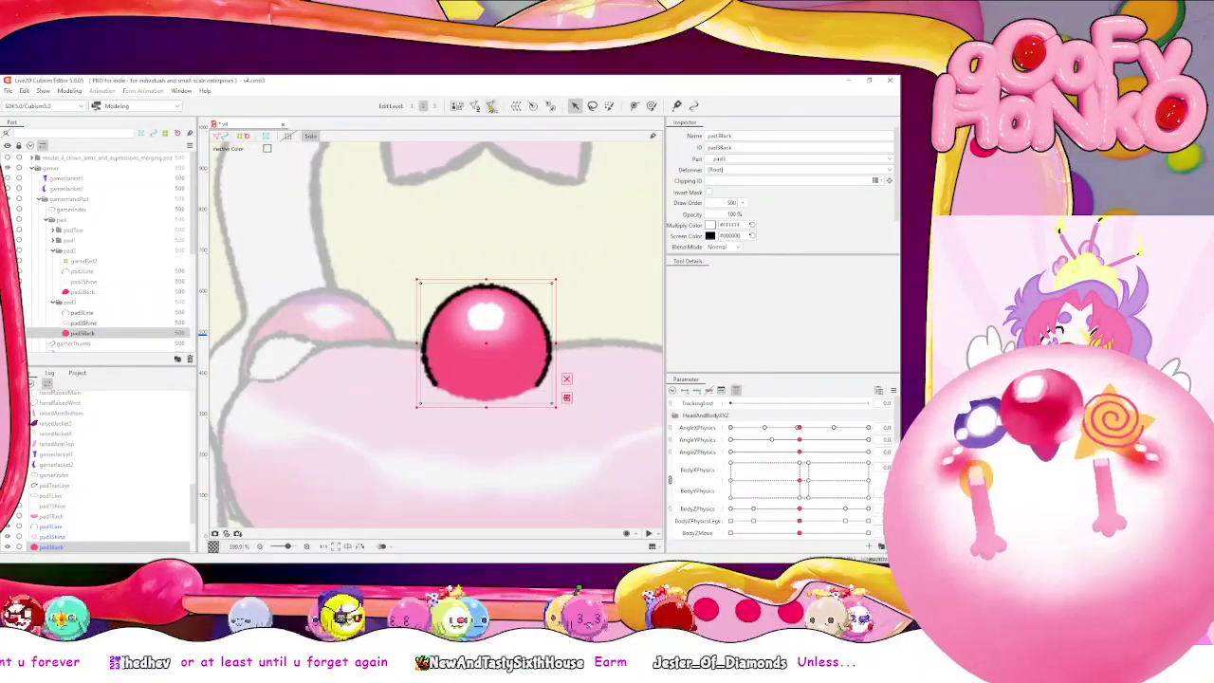
key(ctrl+shift+a)
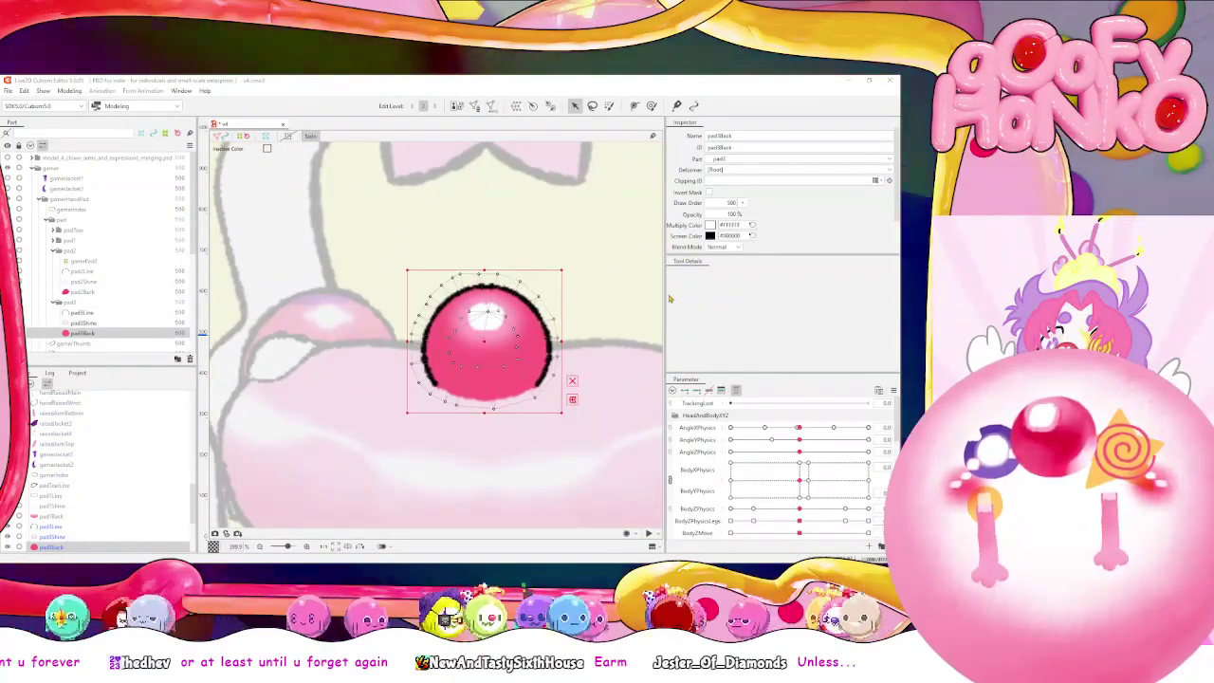
click(669, 290)
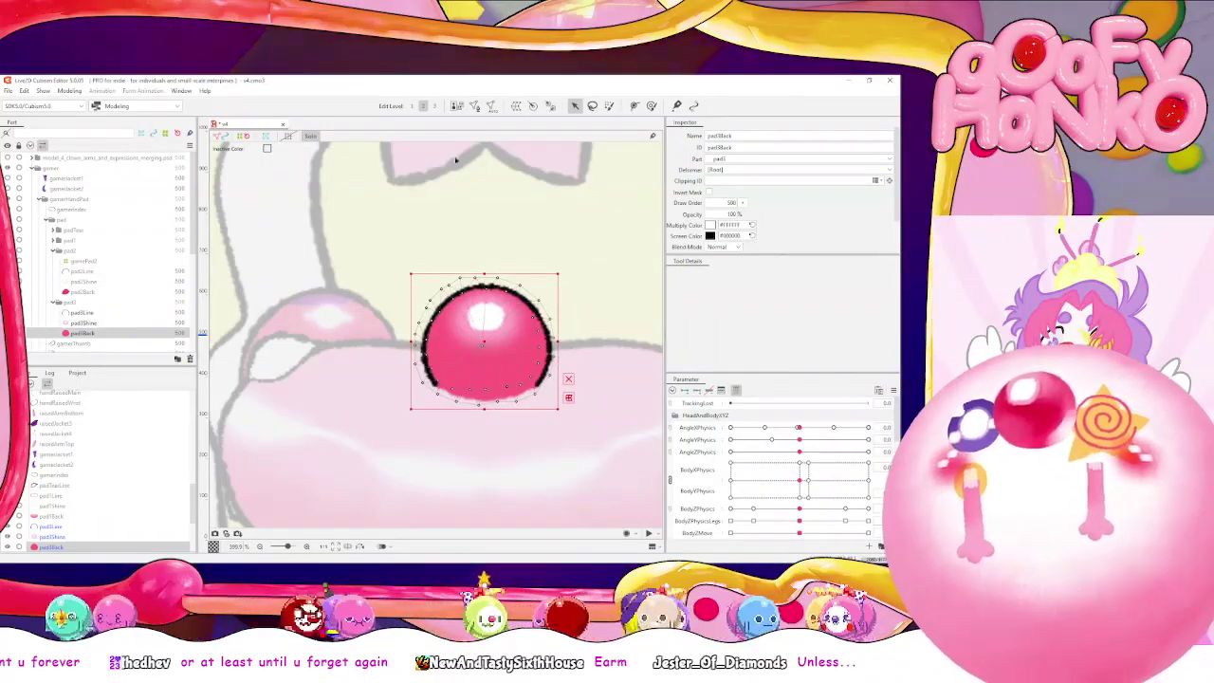
Open pad3Back's mesh for manual editing and even out the points around its circle, removing surplus ones
scroll(445, 187, up, 3)
key(ctrl+e)
drag(477, 352, 426, 234)
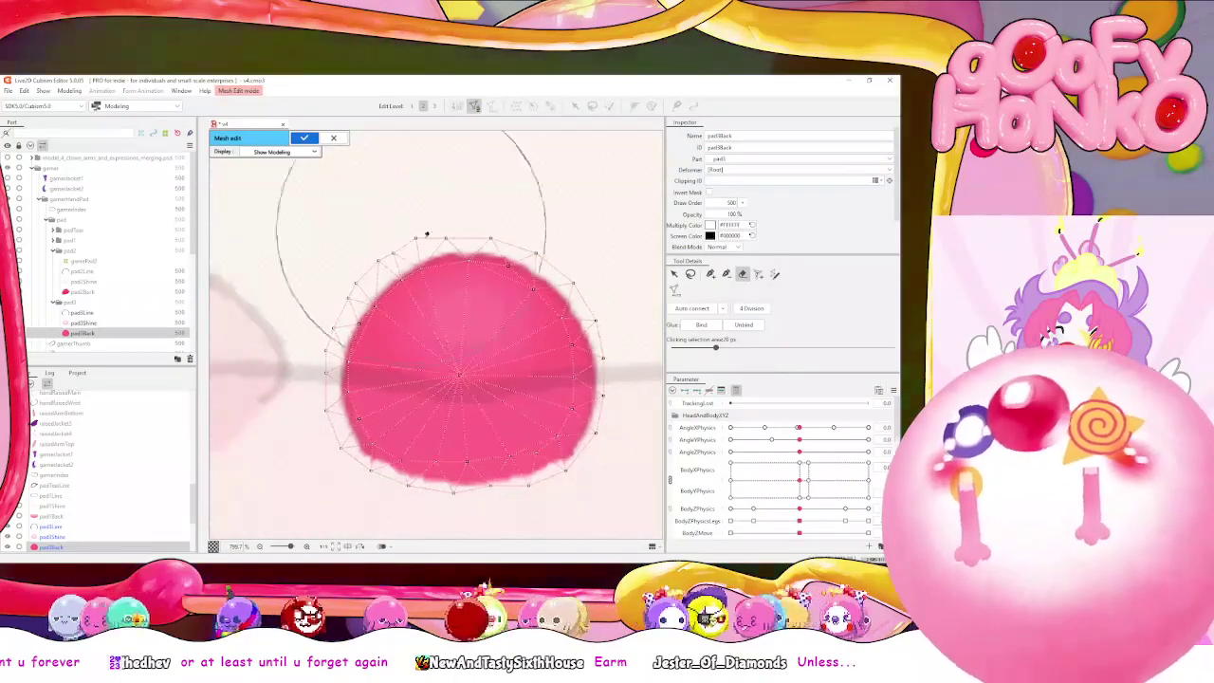
click(690, 274)
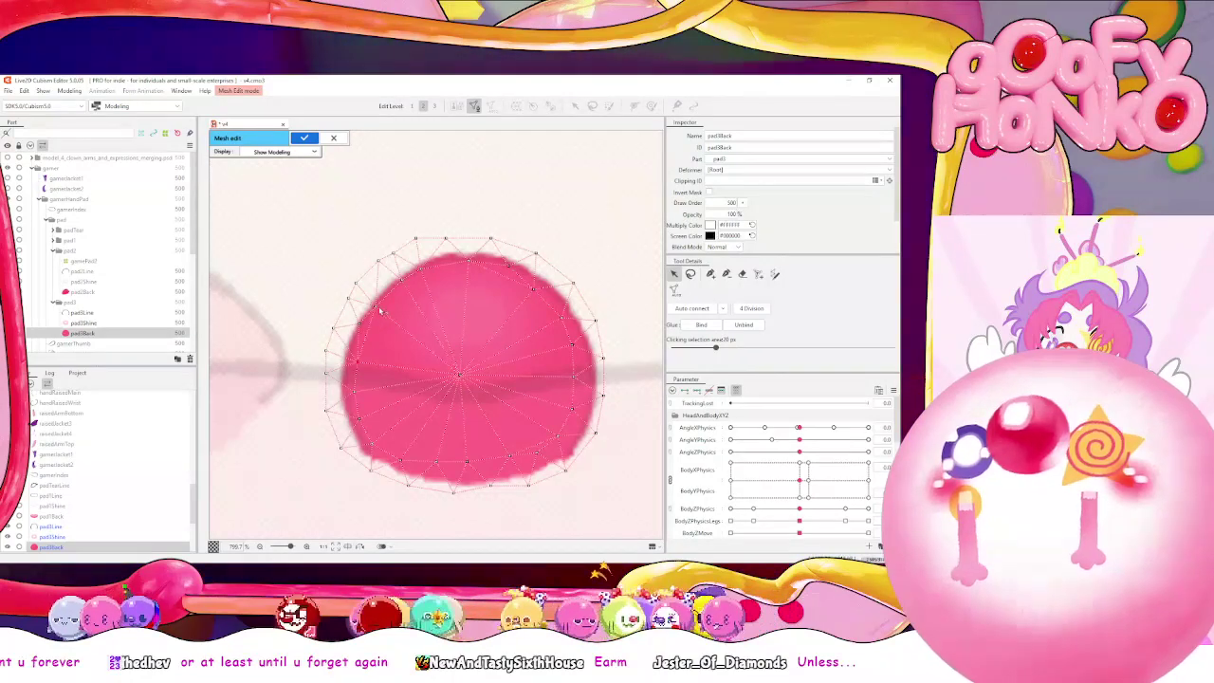
click(725, 274)
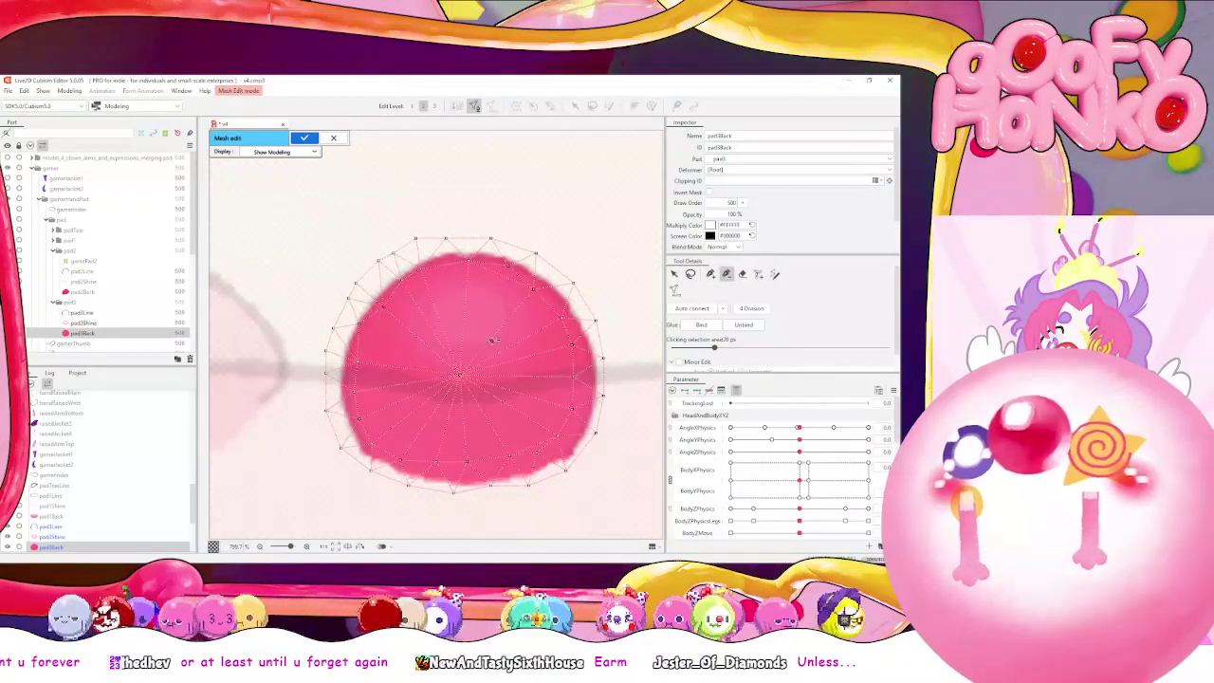
click(674, 274)
click(709, 274)
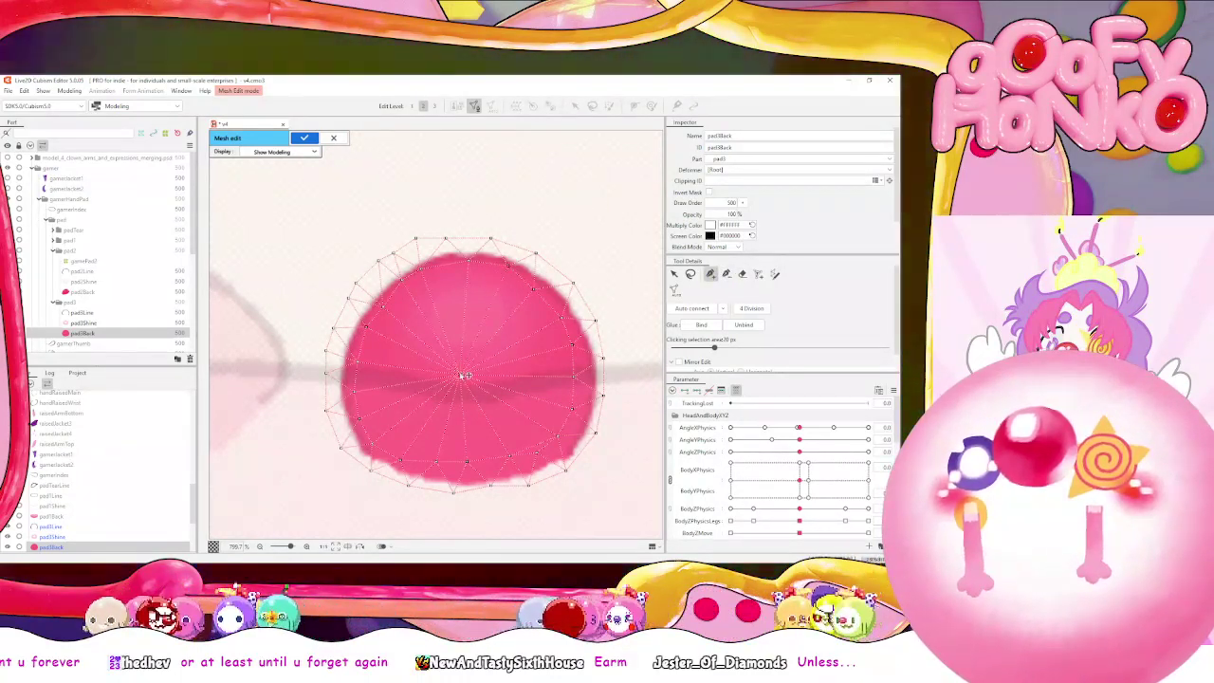
click(726, 274)
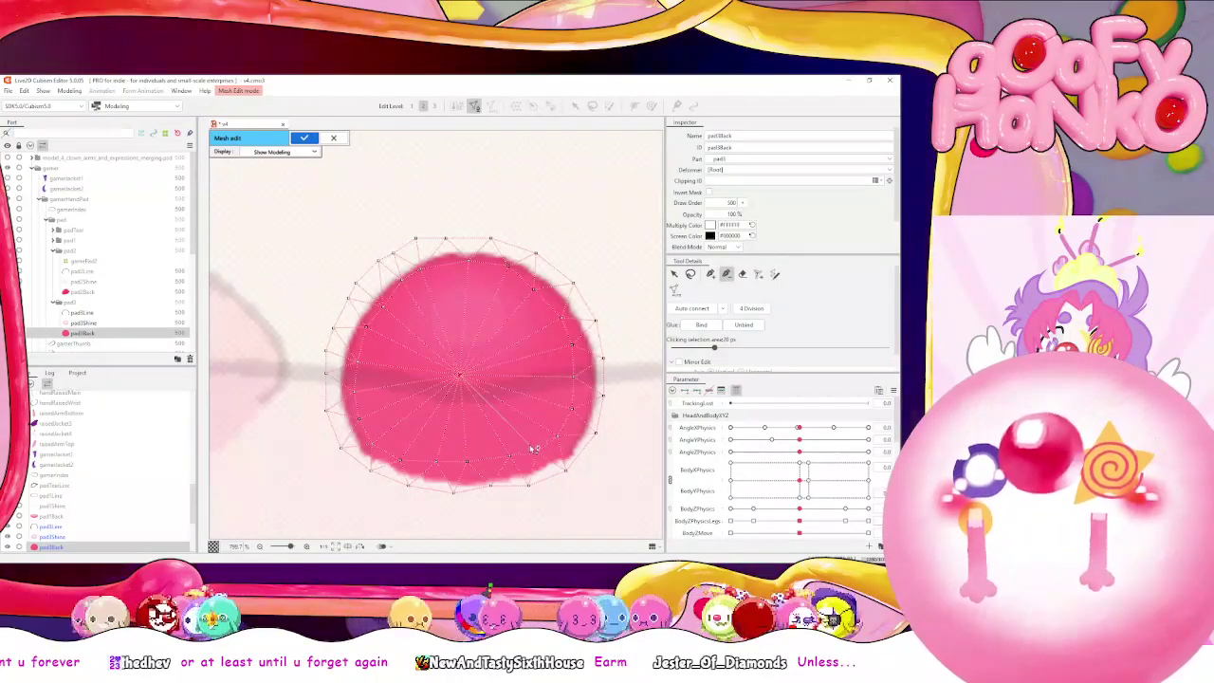
click(709, 274)
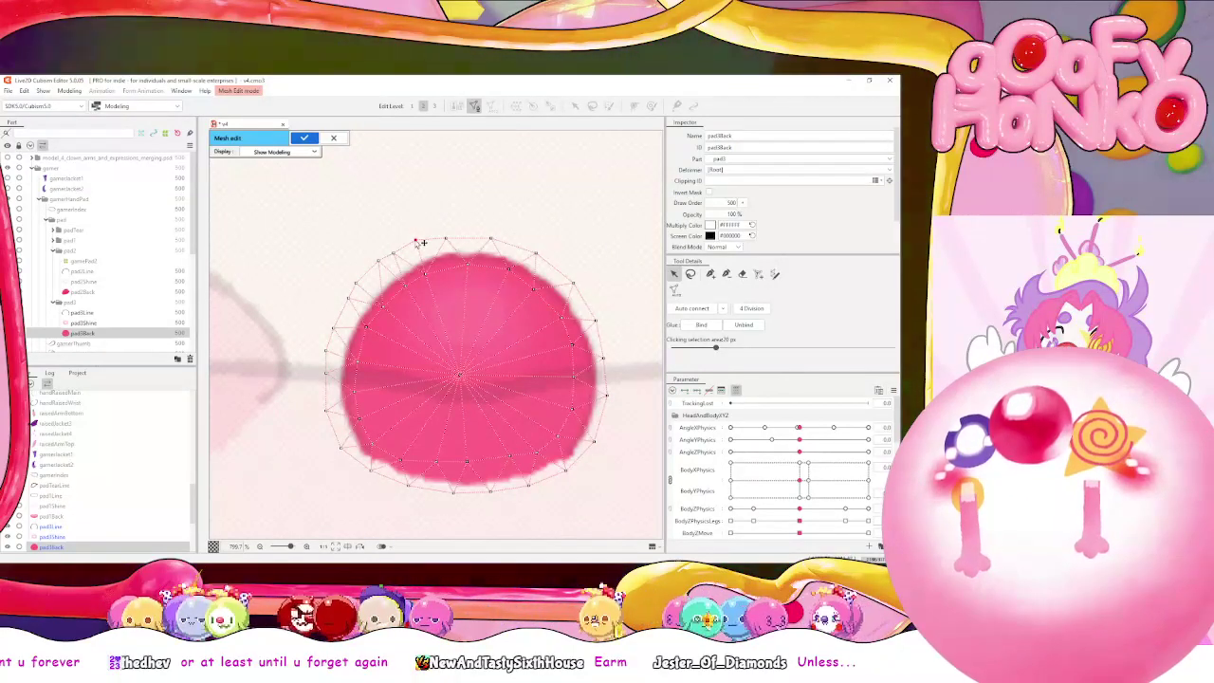
click(726, 273)
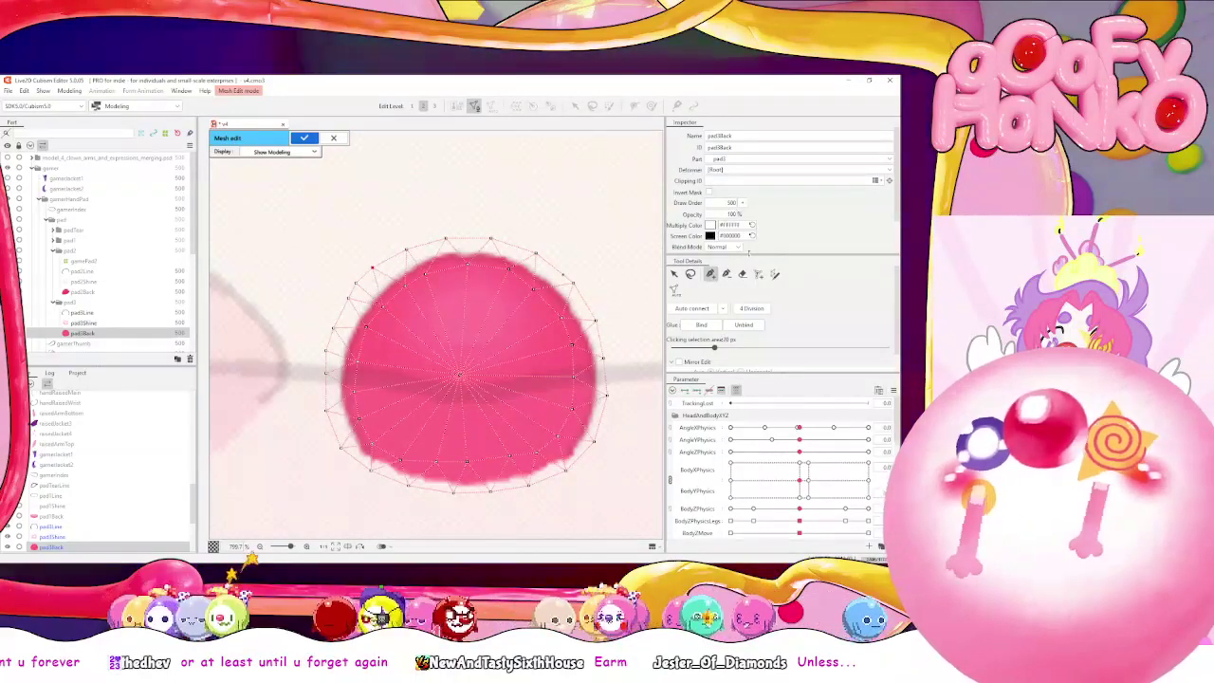
Rework the outer edge points of the pad3Back mesh around the ball and apply the mesh
click(725, 273)
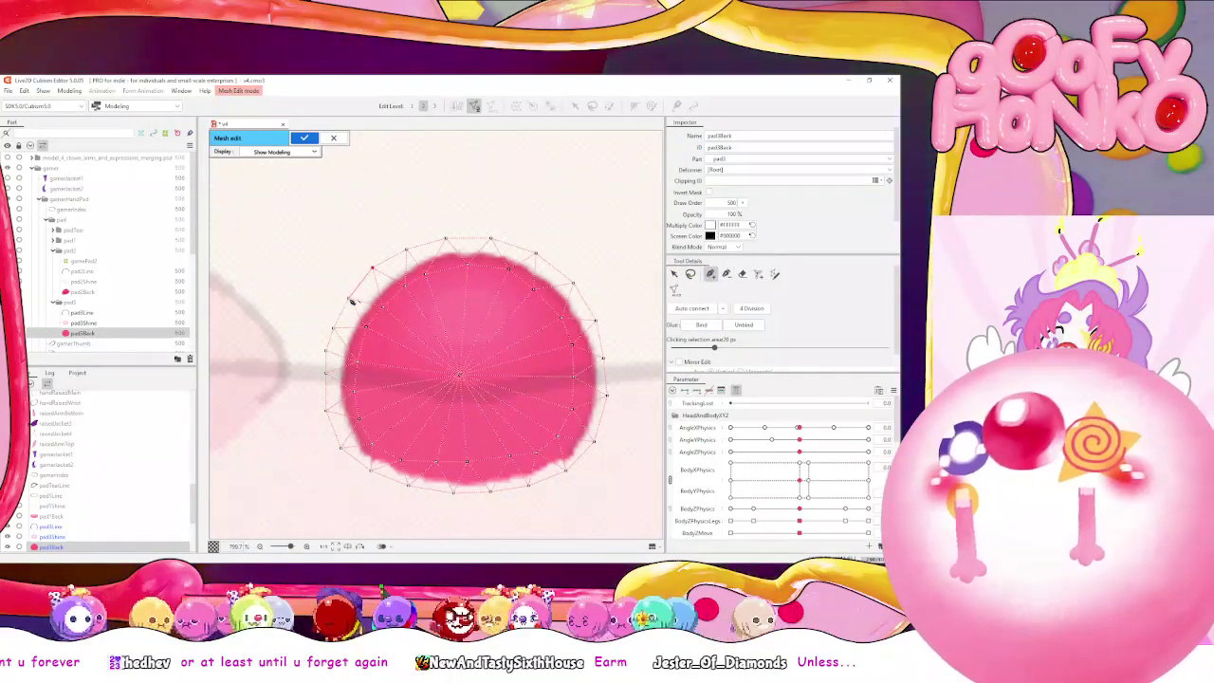
click(349, 299)
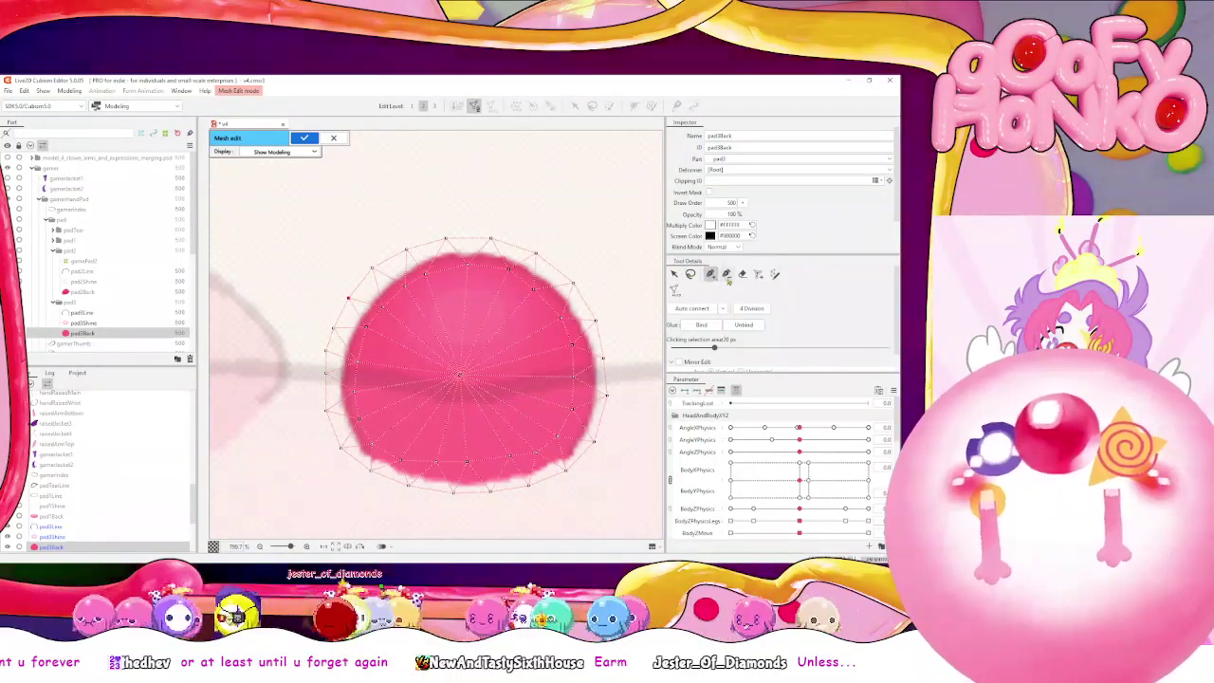
click(725, 273)
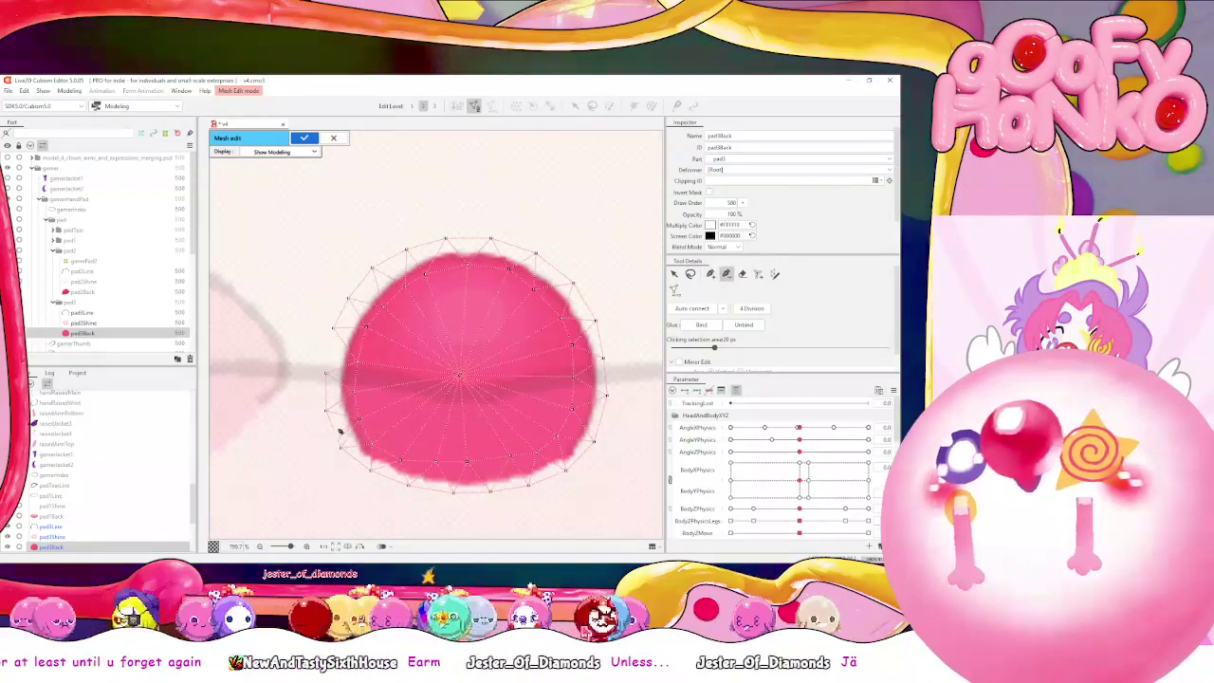
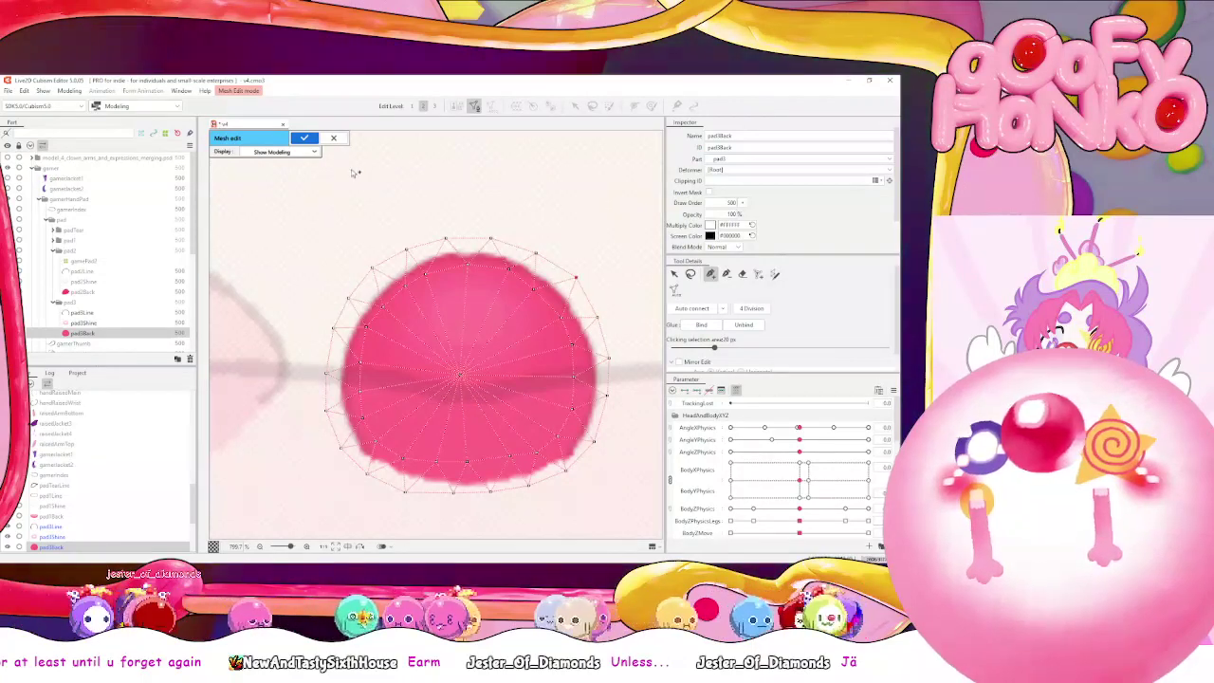
click(304, 138)
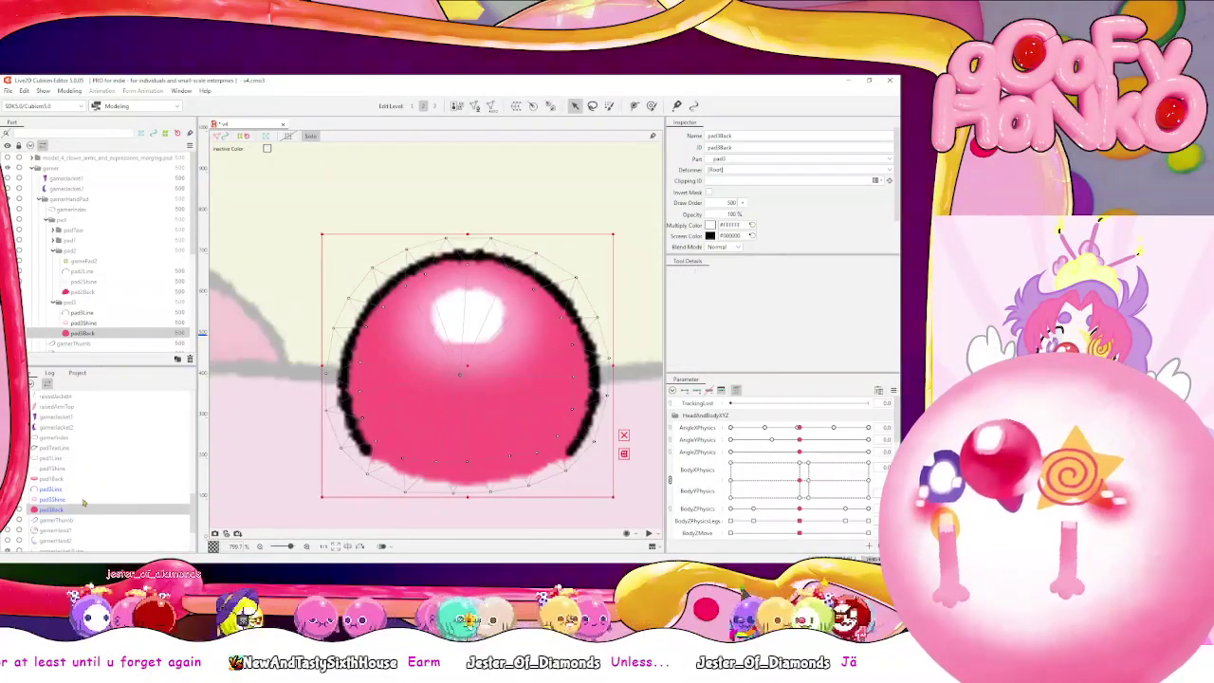
Replace the meshes of pad3Line and pad3Shine with the mesh copied from pad3Back
click(84, 499)
ctrl+click(84, 490)
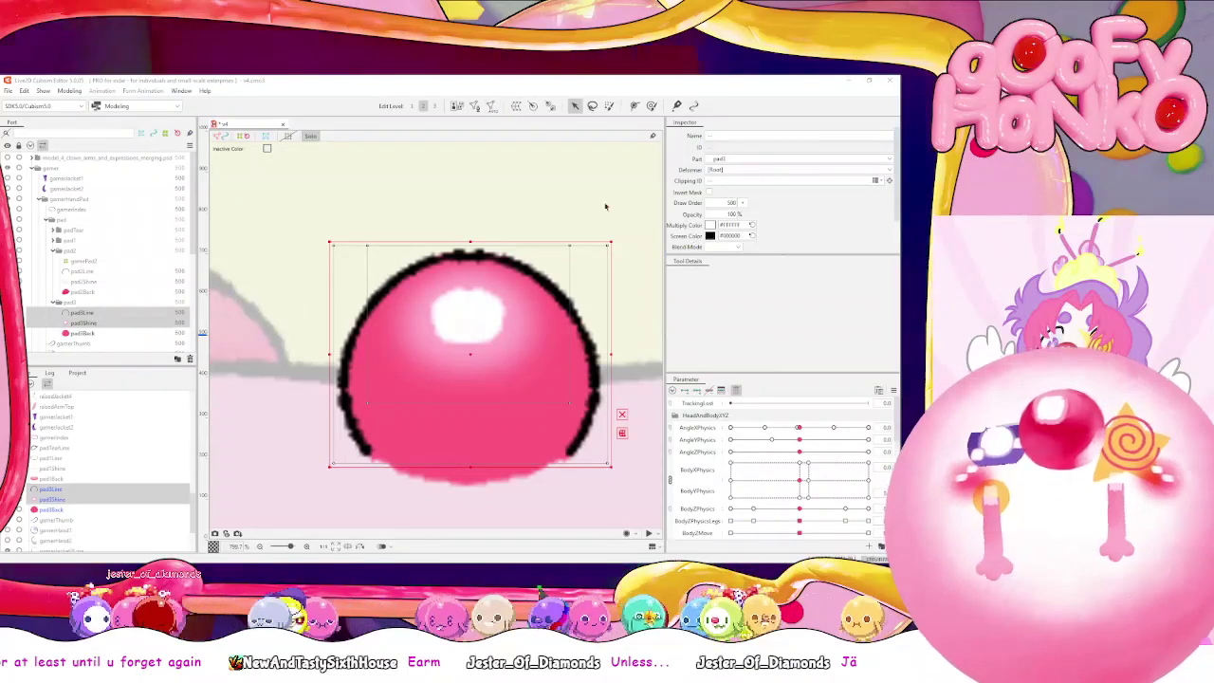
click(473, 105)
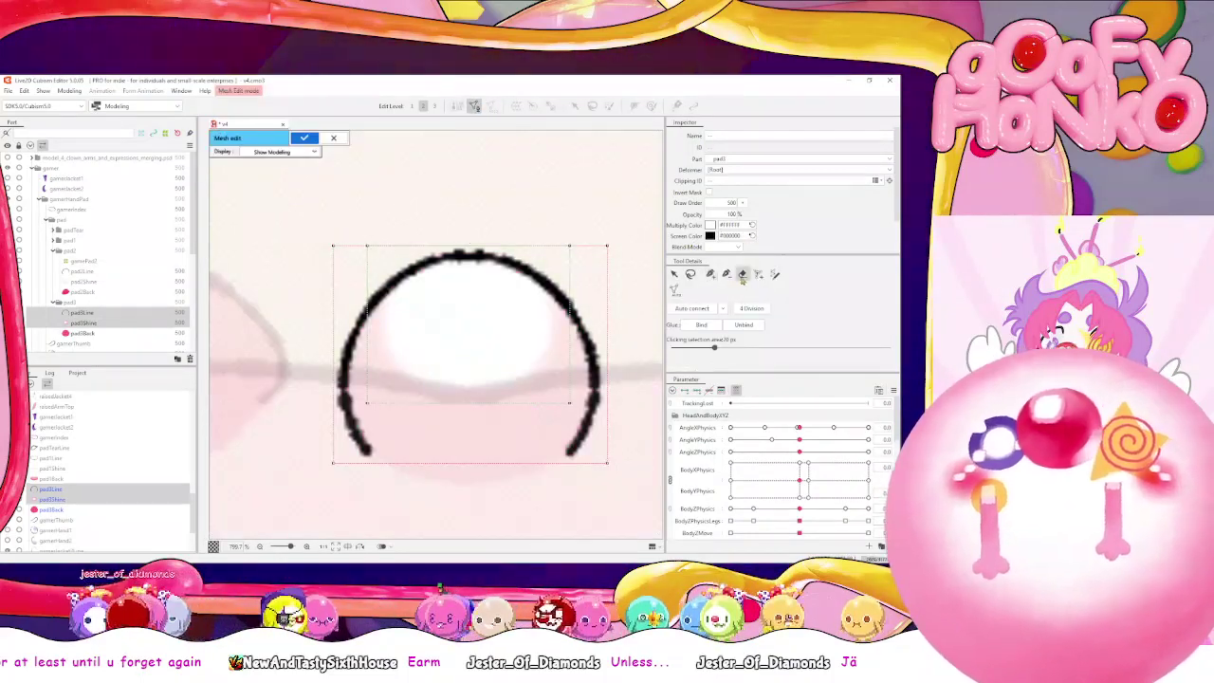
drag(495, 230, 620, 422)
key(ctrl+v)
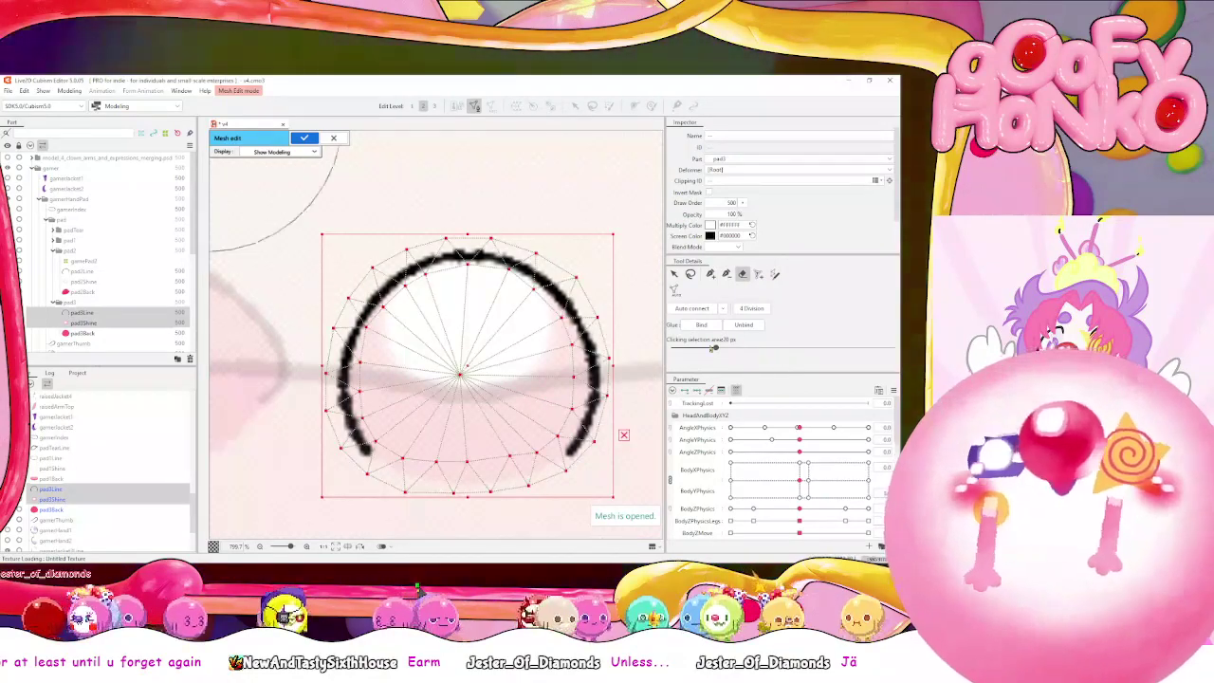
click(304, 138)
Group pad3Line, pad3Shine and pad3Back under a warp deformer named pad3, and turn off the Solo display
click(87, 480)
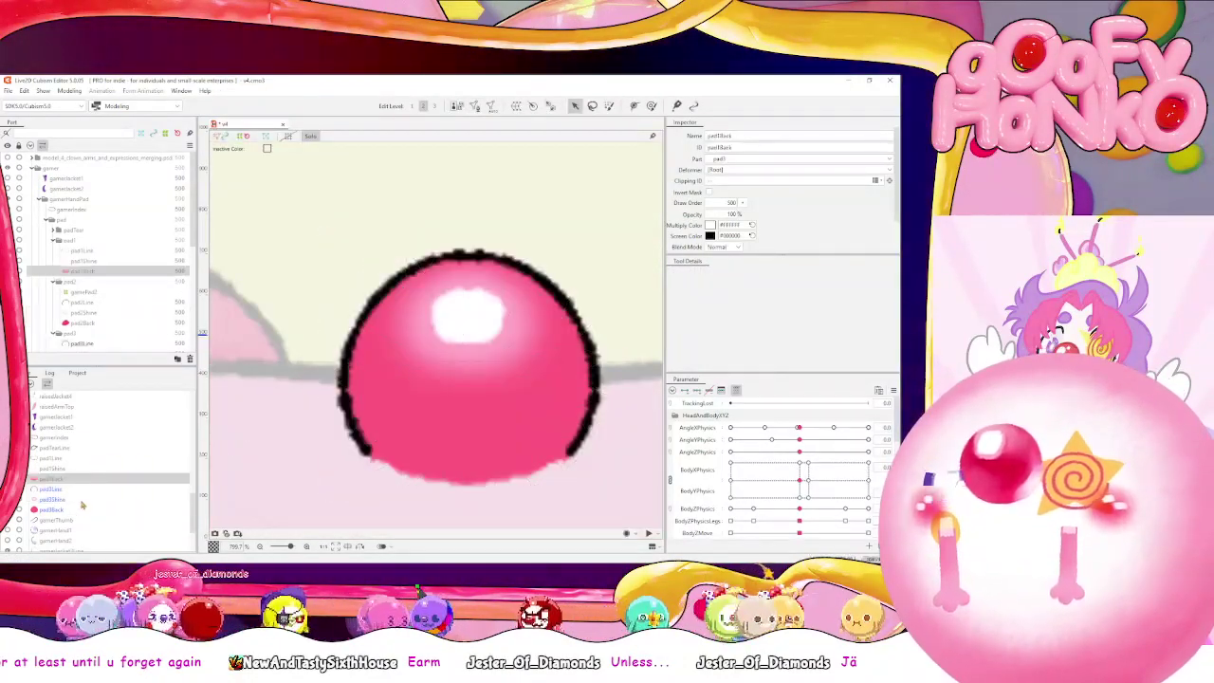
shift+click(67, 489)
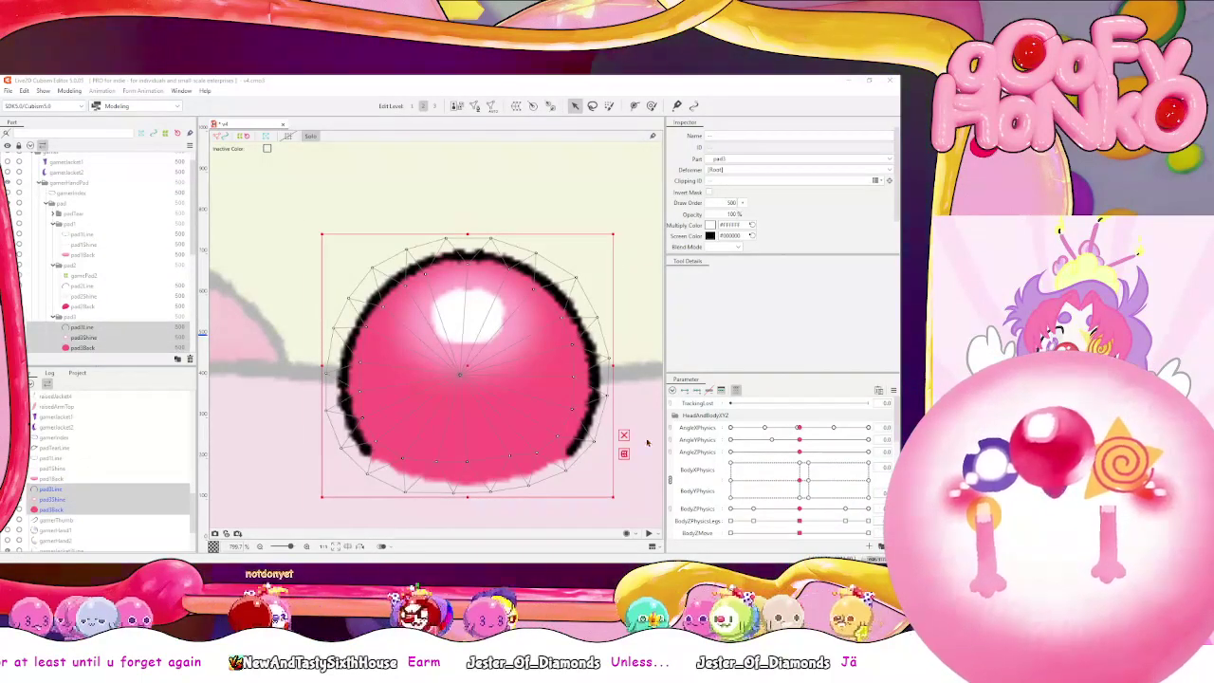
click(647, 442)
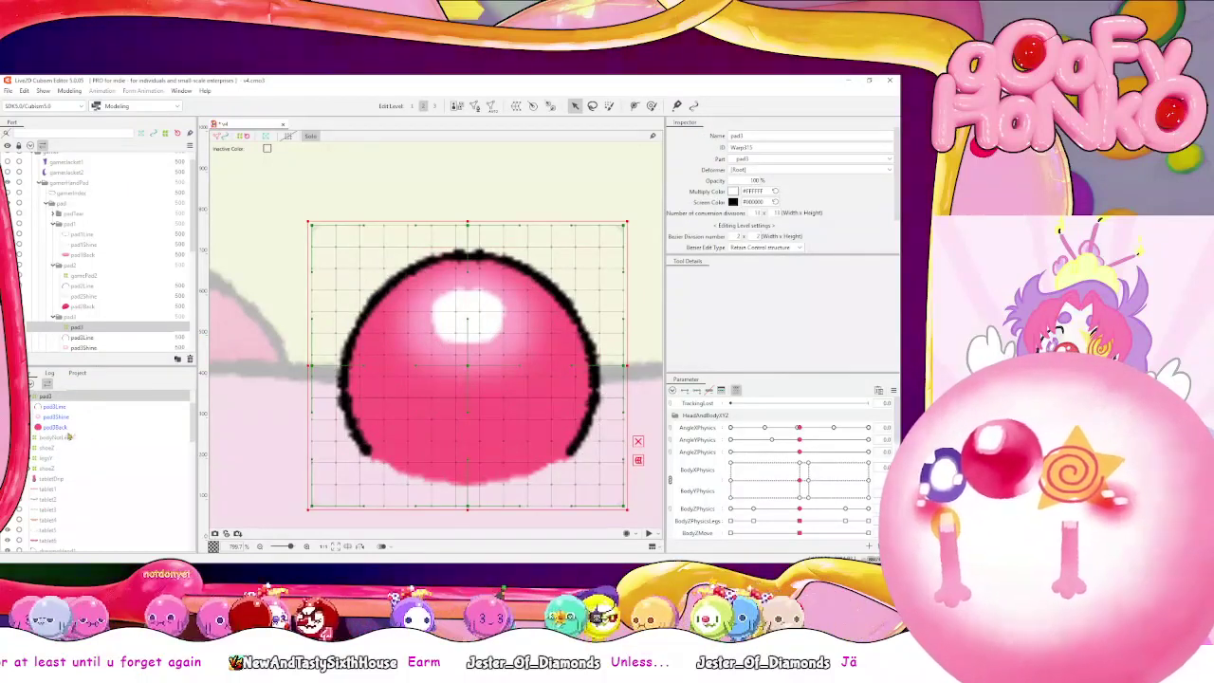
click(311, 137)
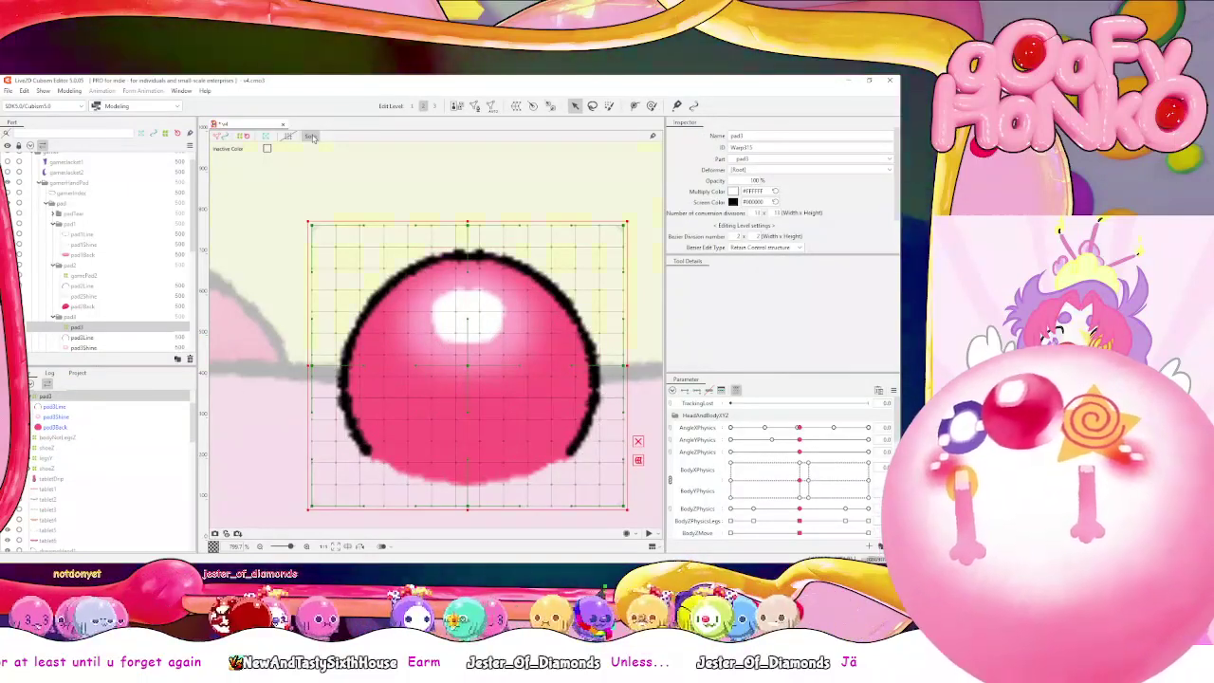
scroll(349, 290, down, 5)
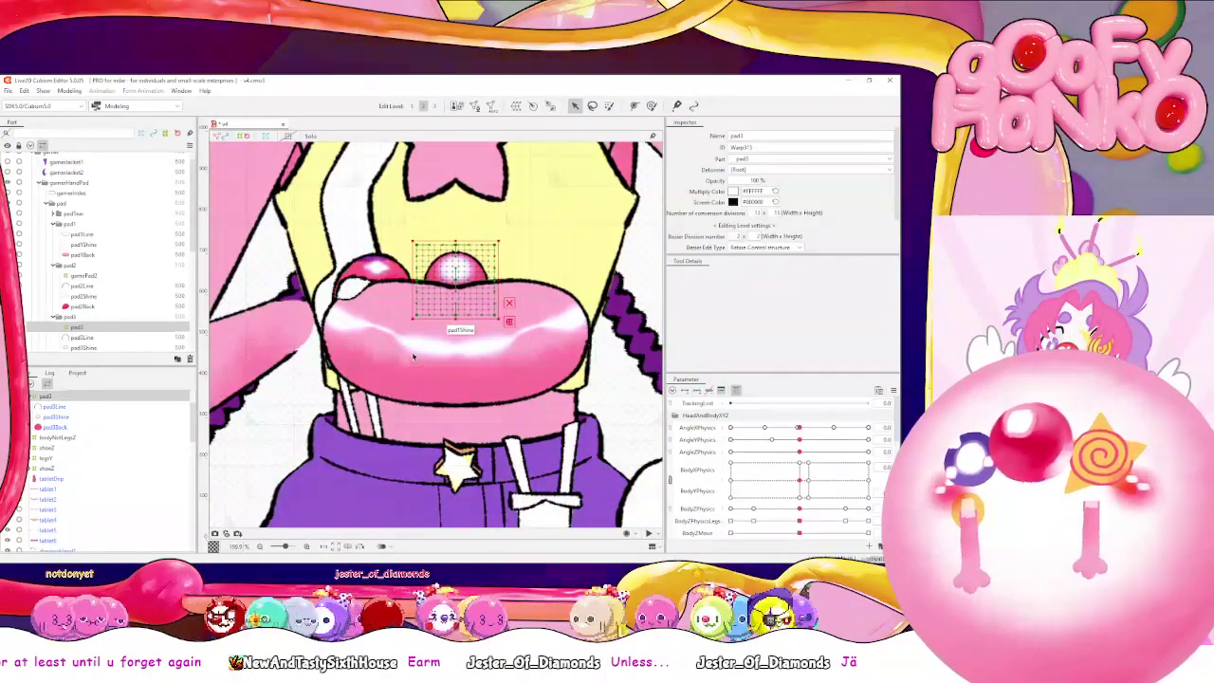
Generate a mesh covering the pad1Back art and apply it
click(90, 255)
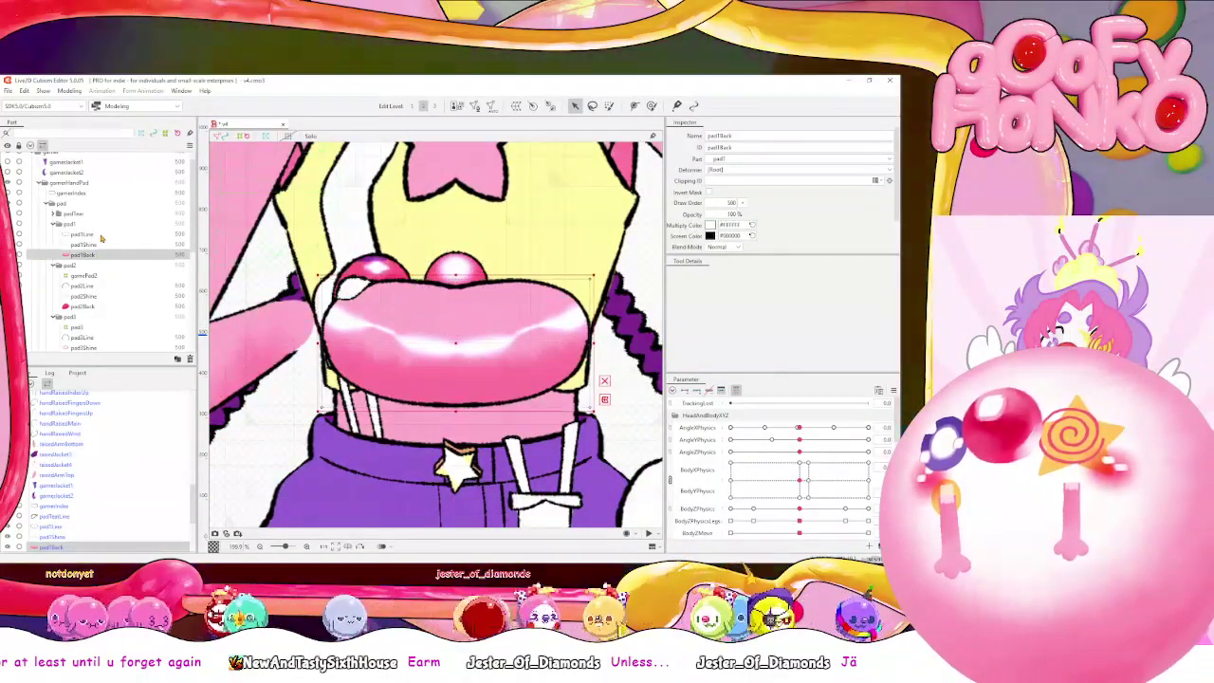
click(474, 105)
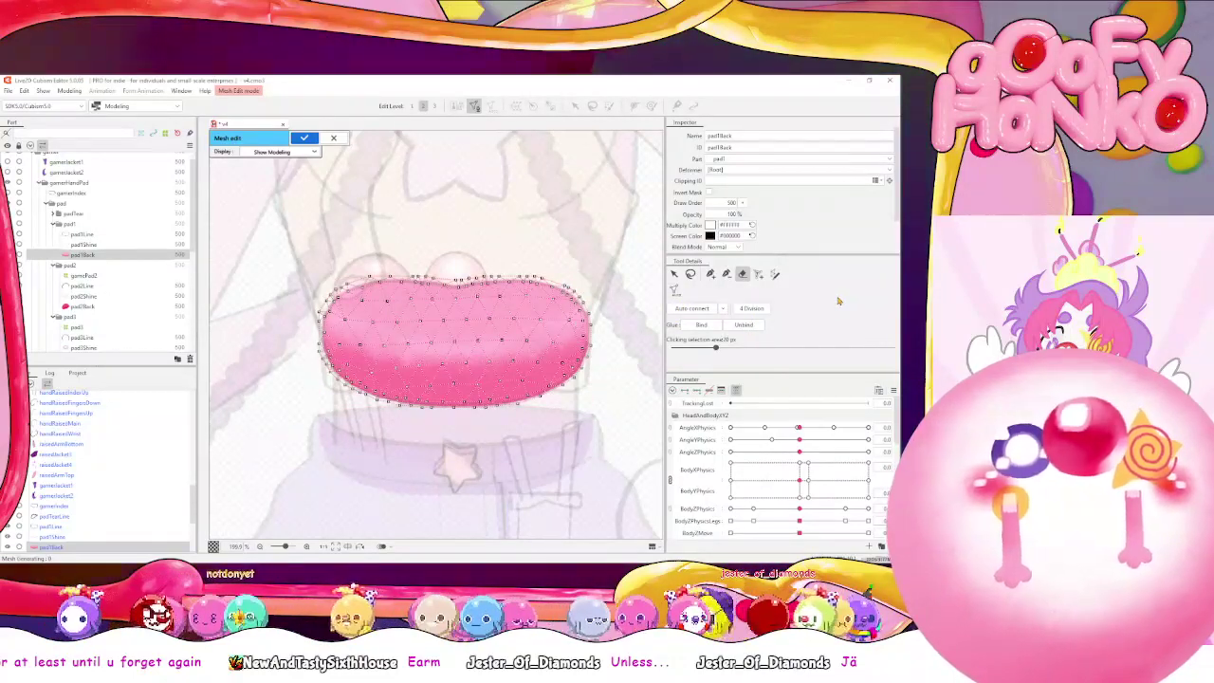
scroll(517, 314, up, 5)
scroll(517, 315, down, 3)
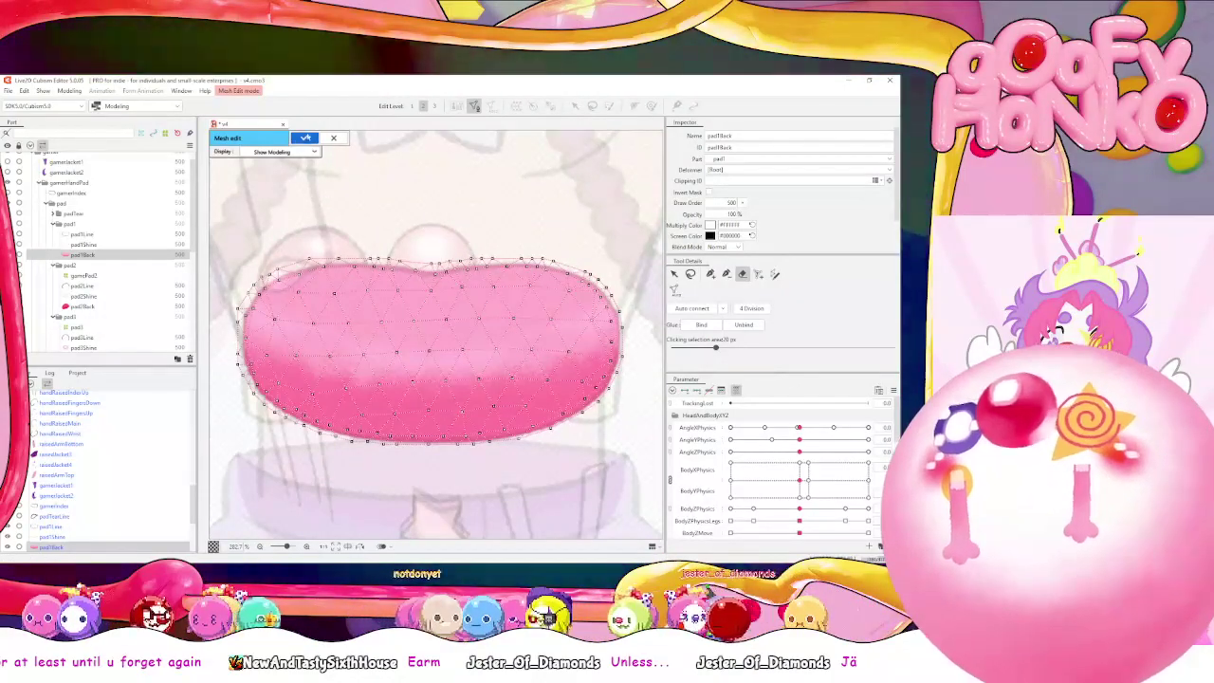
click(306, 137)
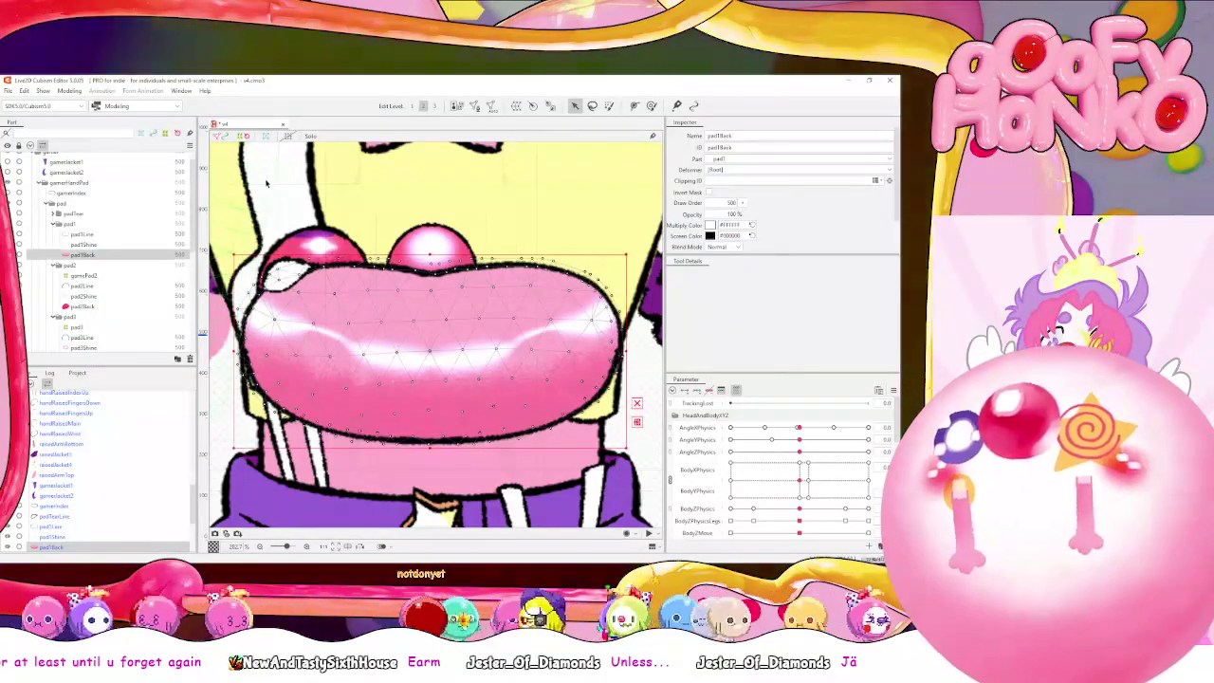
Open pad1Line for mesh editing and erase all of its existing mesh points
click(134, 233)
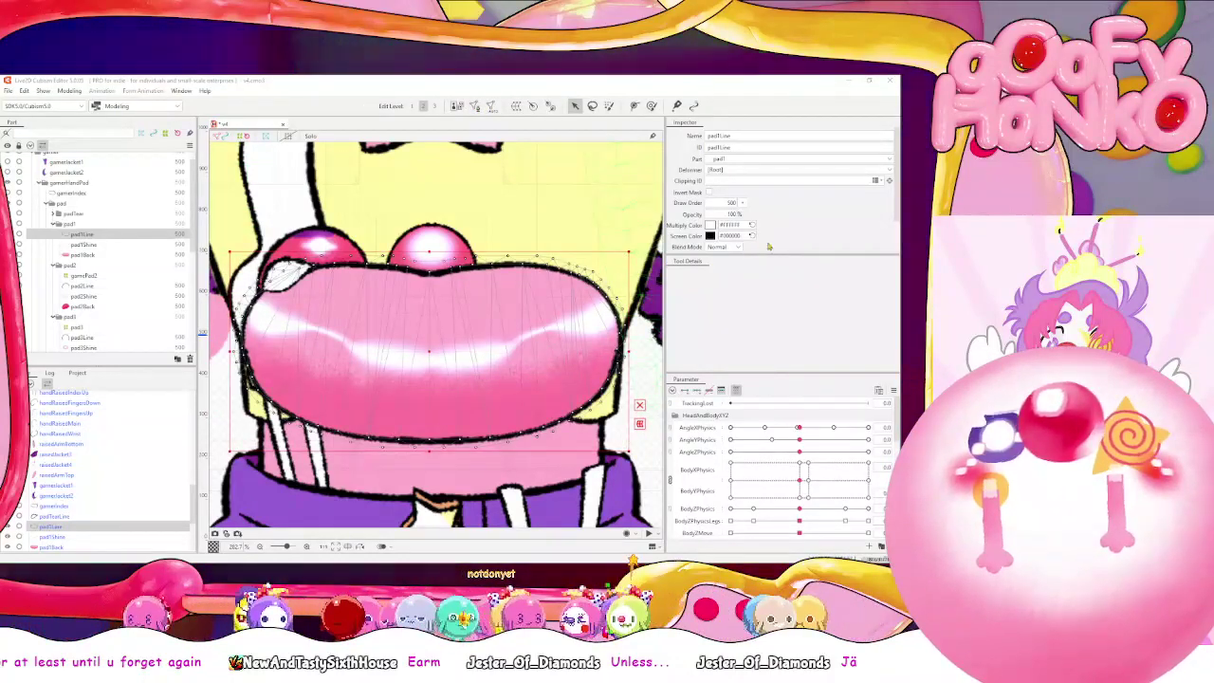
click(474, 105)
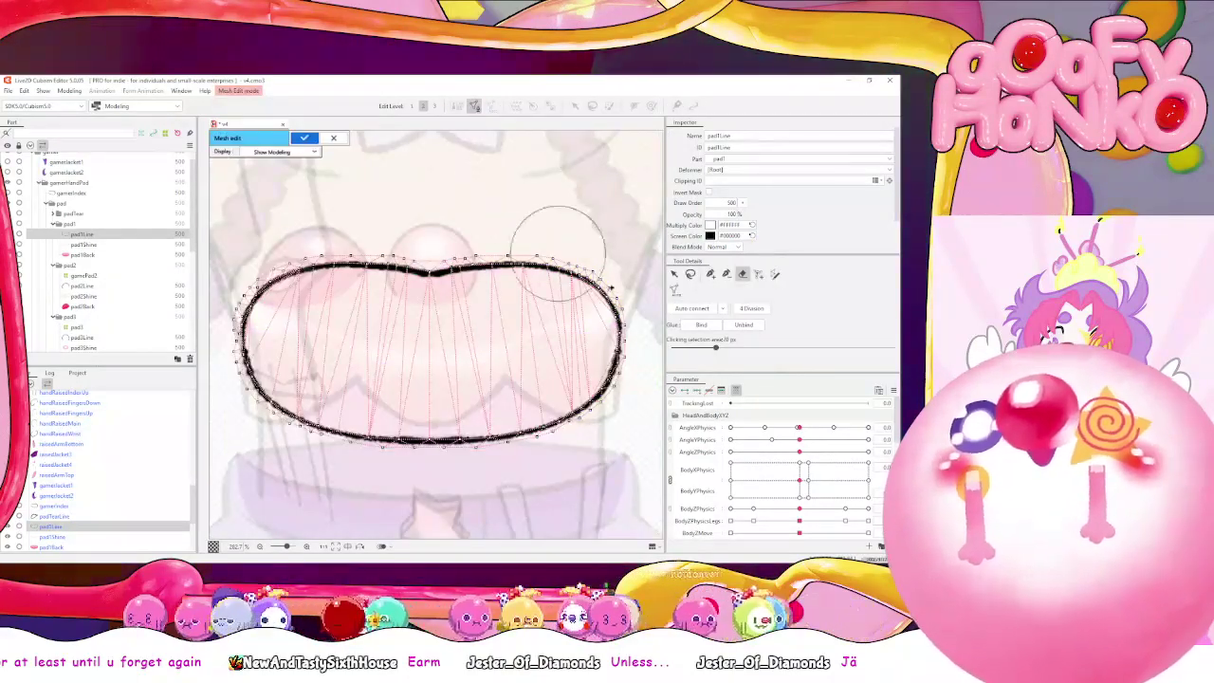
mouse_move(582, 398)
mouse_down()
mouse_move(235, 243)
mouse_move(402, 356)
mouse_up()
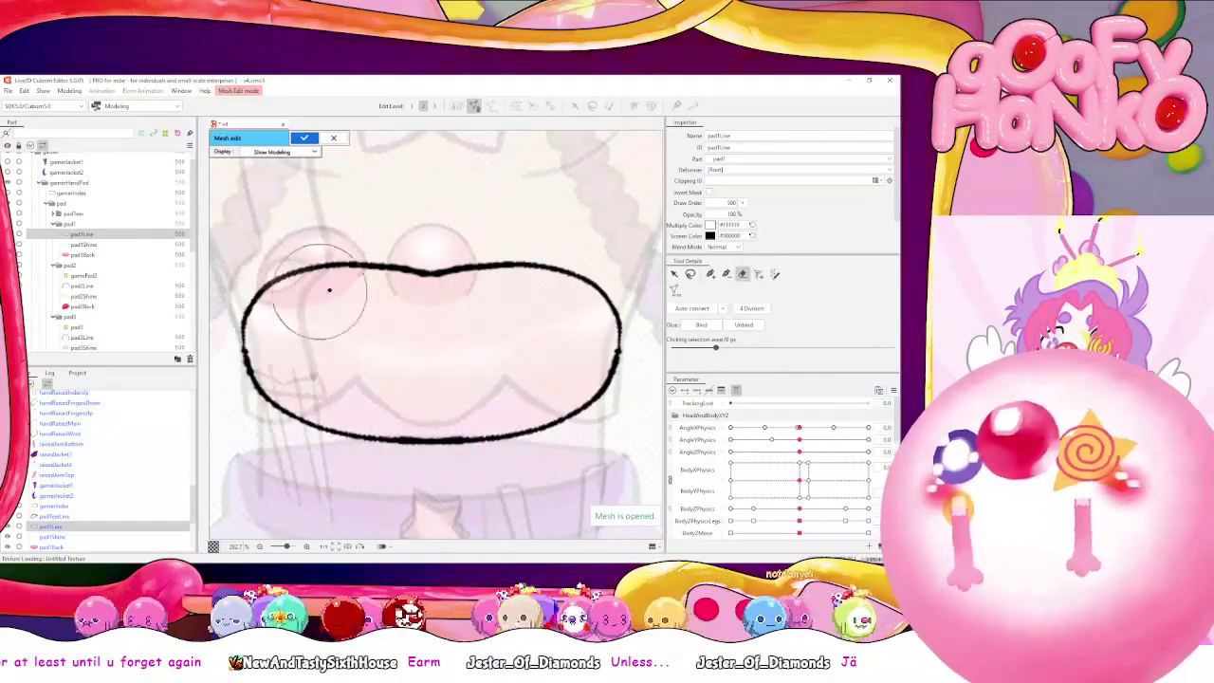
Trace the upper part of the pad1Line outline with stroke mesh-mapping, with Mirror Edit enabled
click(774, 274)
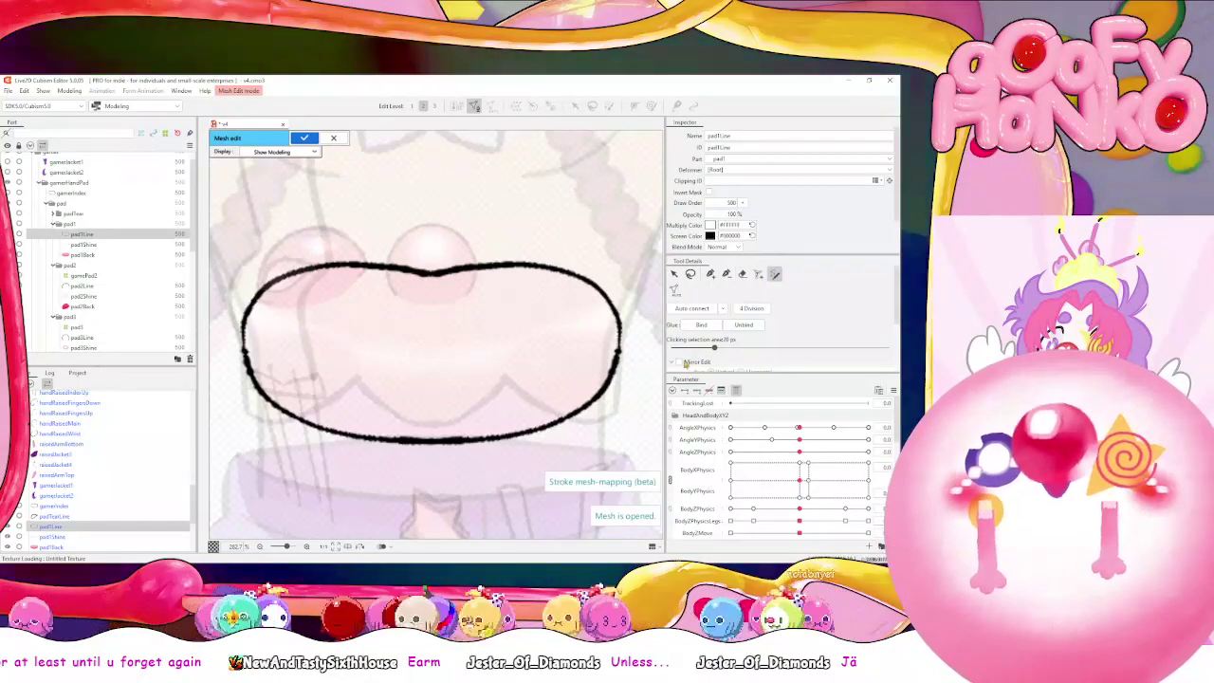
click(679, 361)
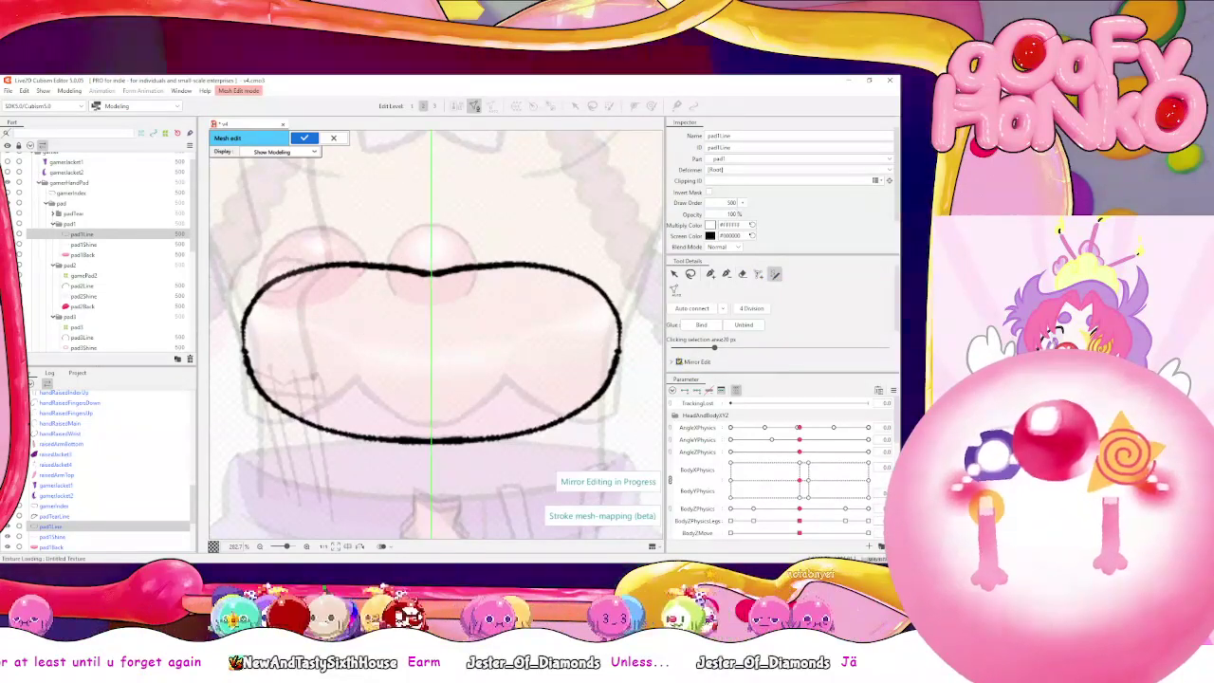
click(534, 263)
click(590, 281)
click(621, 335)
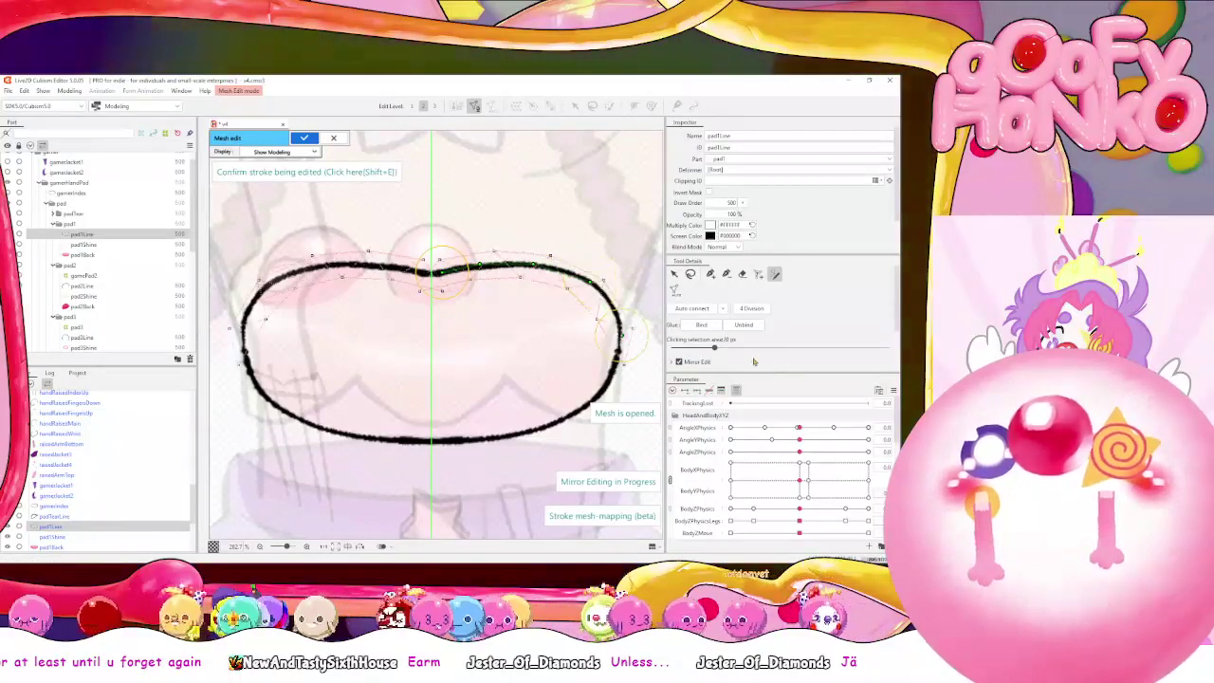
Make the stroke mesh narrower and denser, extend the stroke along the lower outline to the mirror axis, and confirm it
scroll(753, 361, down, 2)
mouse_move(751, 334)
mouse_down()
mouse_move(732, 334)
mouse_move(744, 324)
mouse_up()
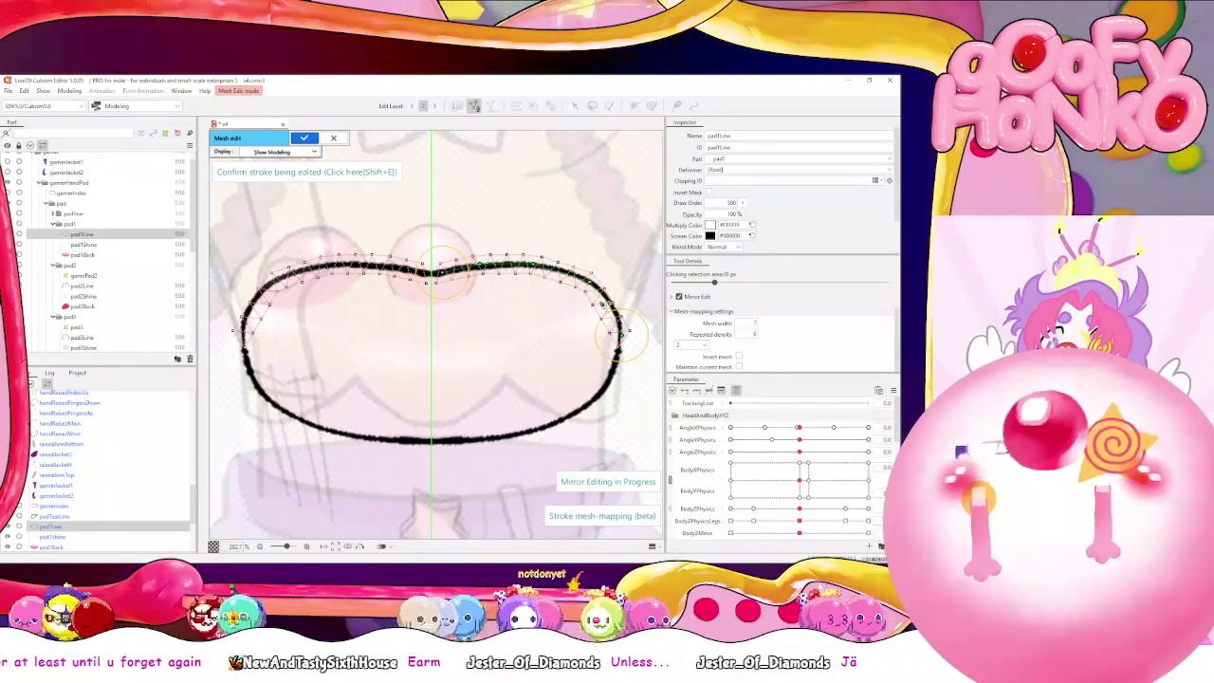
mouse_move(621, 334)
mouse_down()
mouse_move(597, 404)
mouse_move(442, 445)
mouse_up()
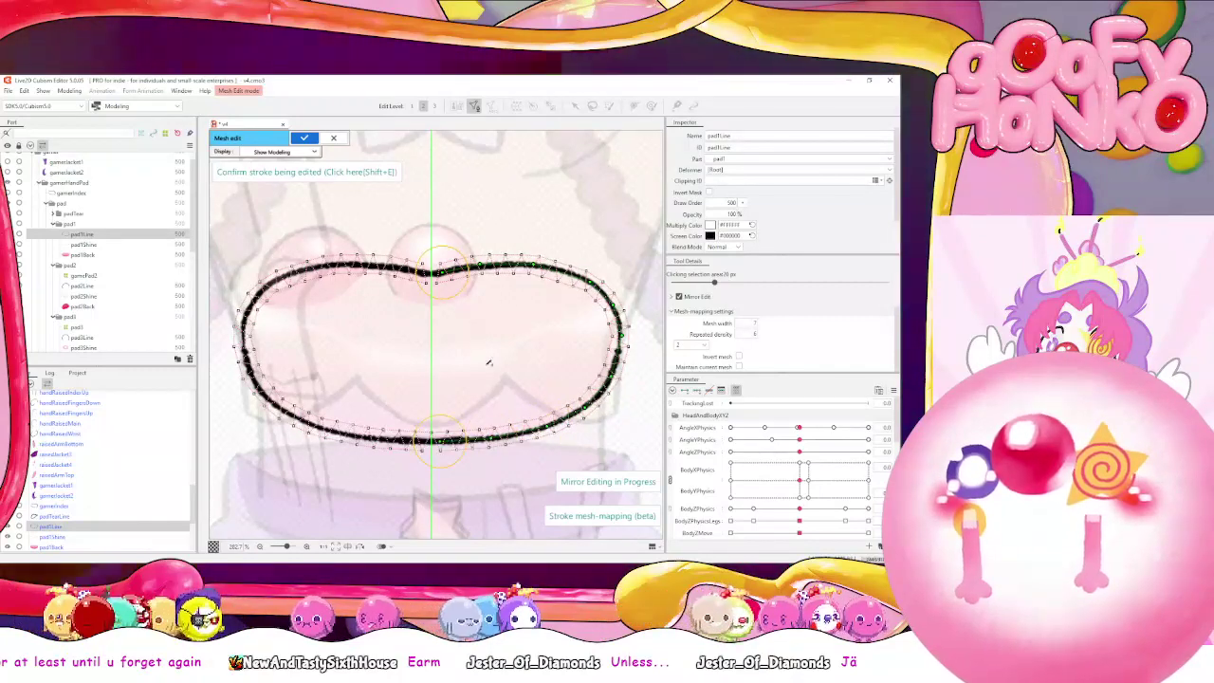
click(370, 175)
Delete the mesh points around the mirror axis at the bottom centre of the pad1Line outline
scroll(571, 379, up, 2)
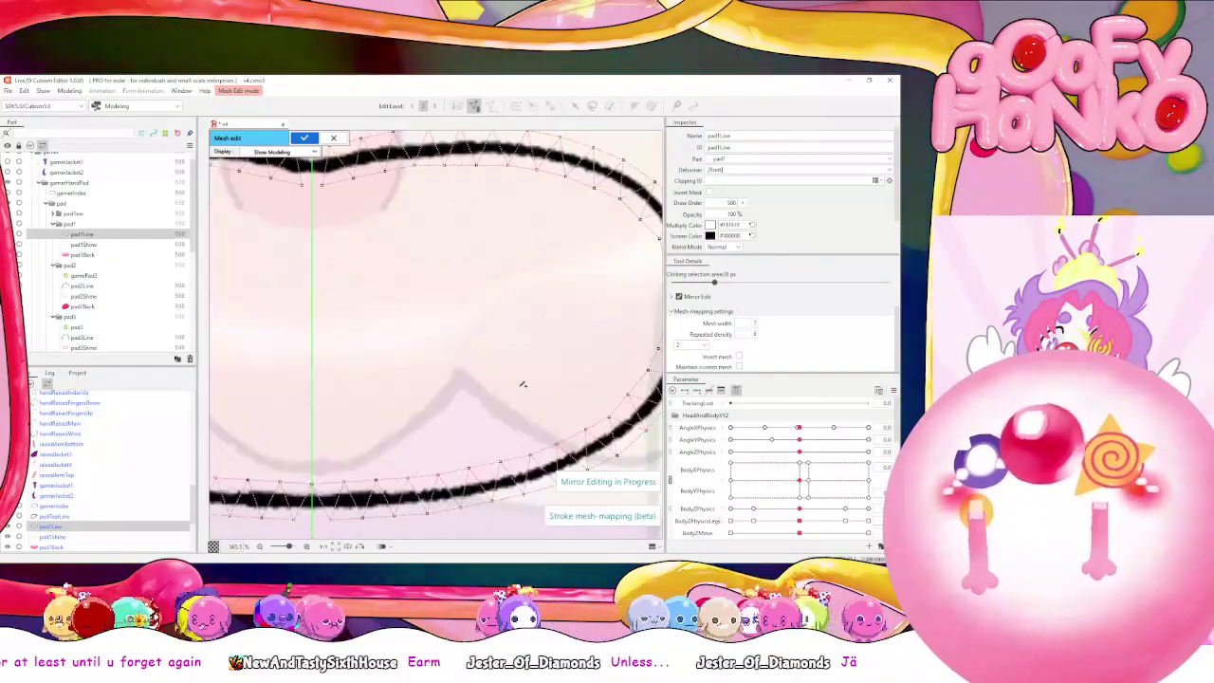
scroll(557, 305, up, 5)
scroll(765, 222, down, 2)
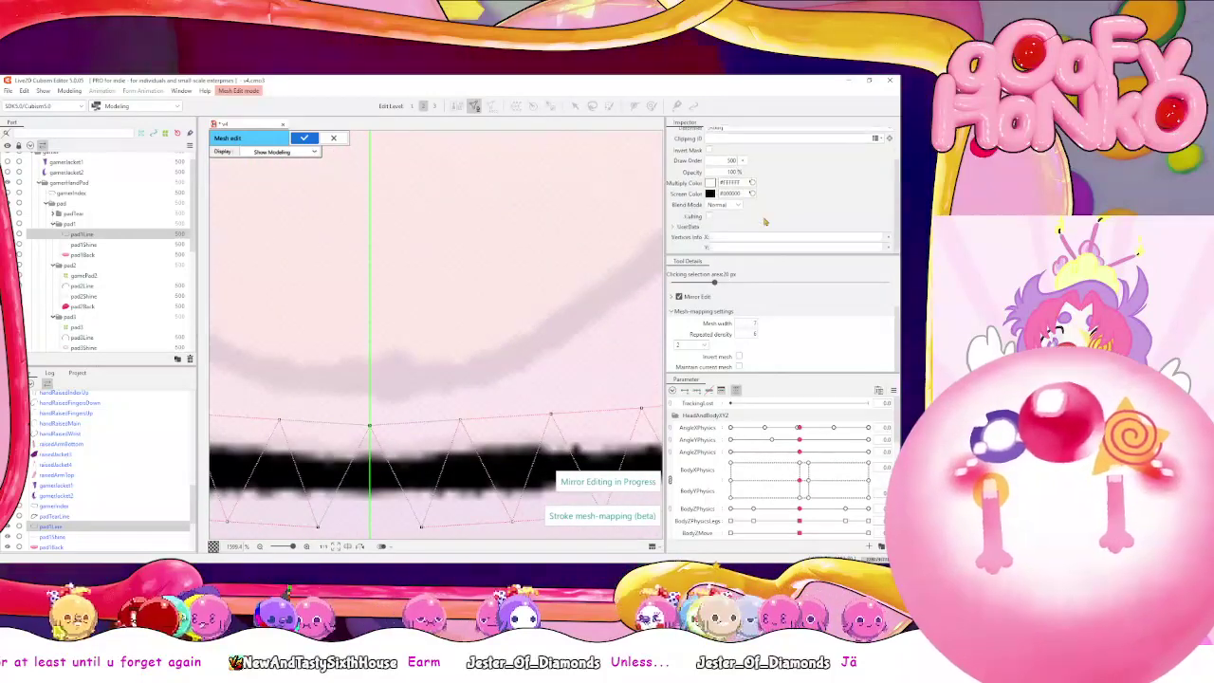
scroll(758, 285, up, 2)
click(727, 274)
scroll(423, 411, down, 2)
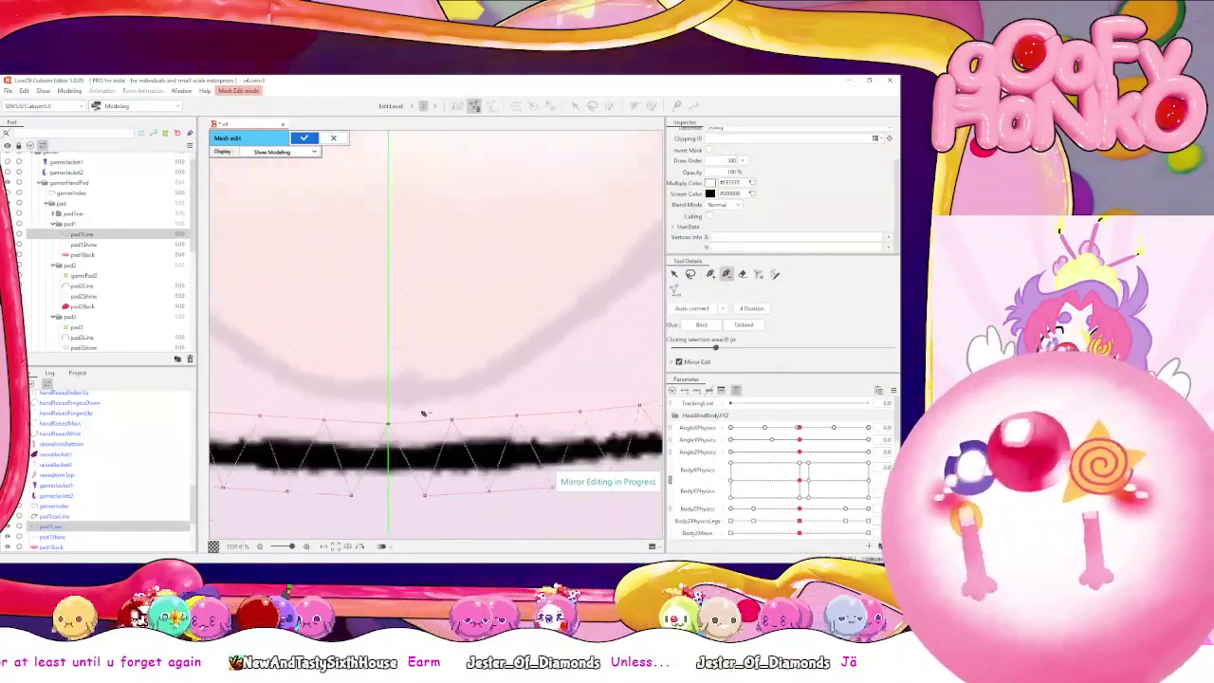
drag(423, 411, 490, 342)
scroll(475, 347, up, 2)
click(445, 354)
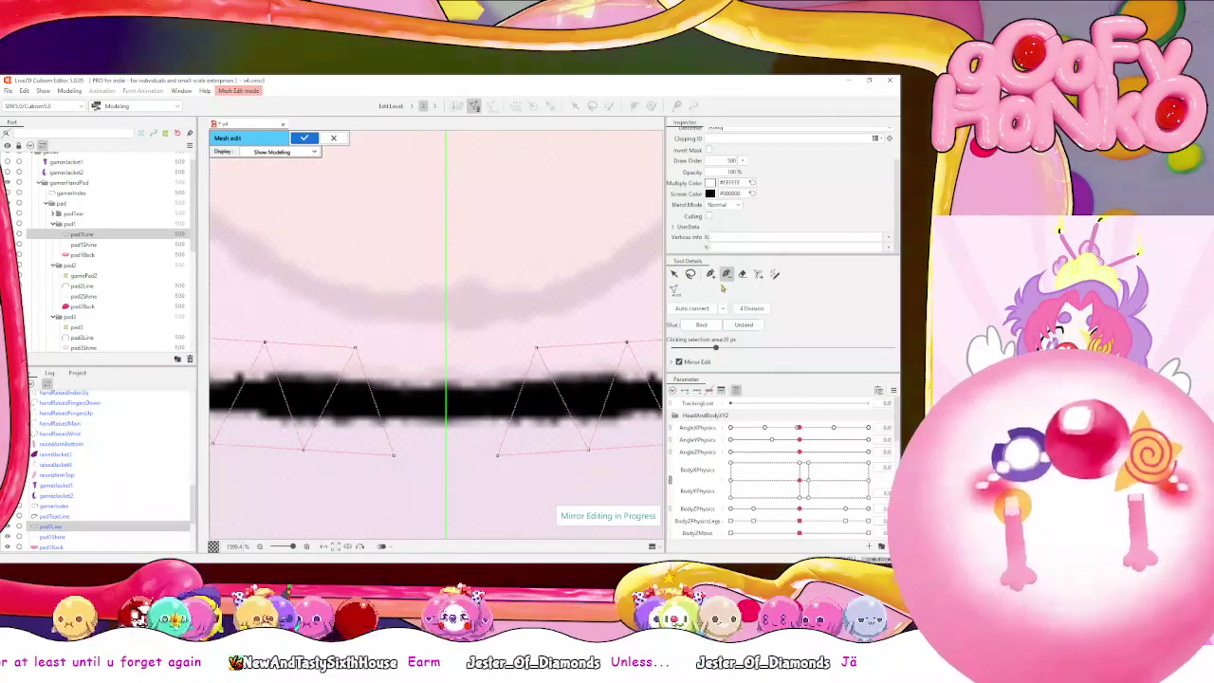
Add a vertex on the mirror axis at the bottom centre of pad1Line and connect it to the neighbouring points
click(710, 274)
click(535, 347)
click(445, 351)
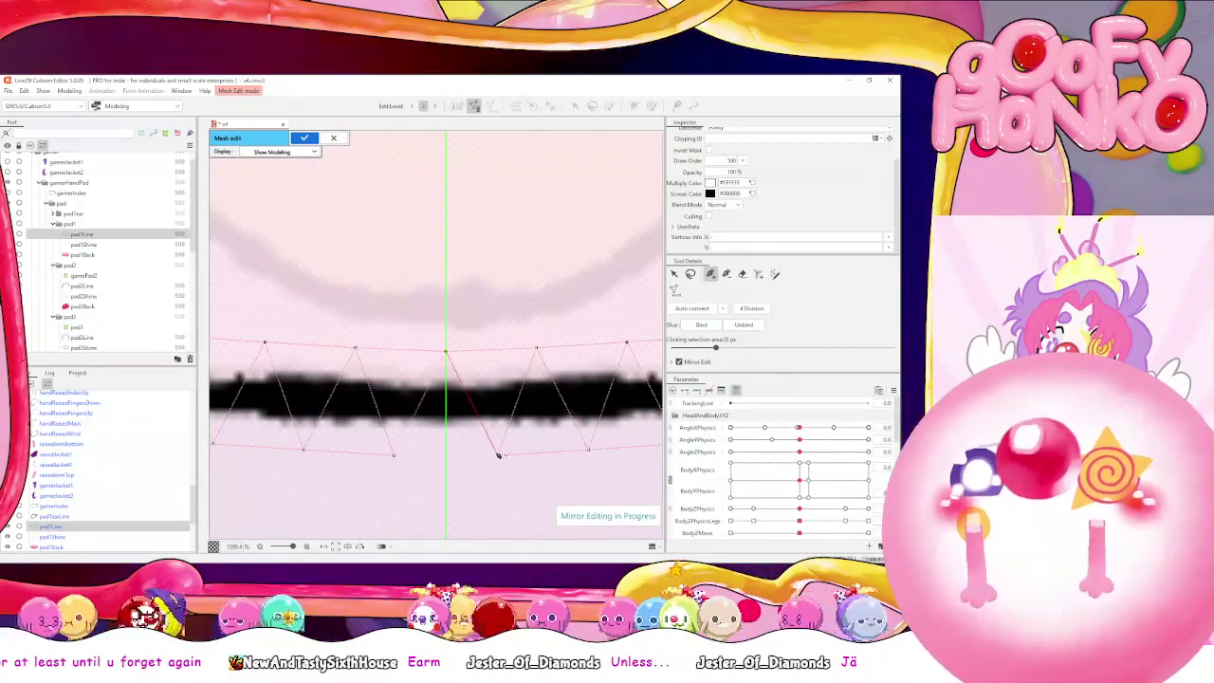
scroll(497, 184, down, 3)
scroll(498, 199, up, 5)
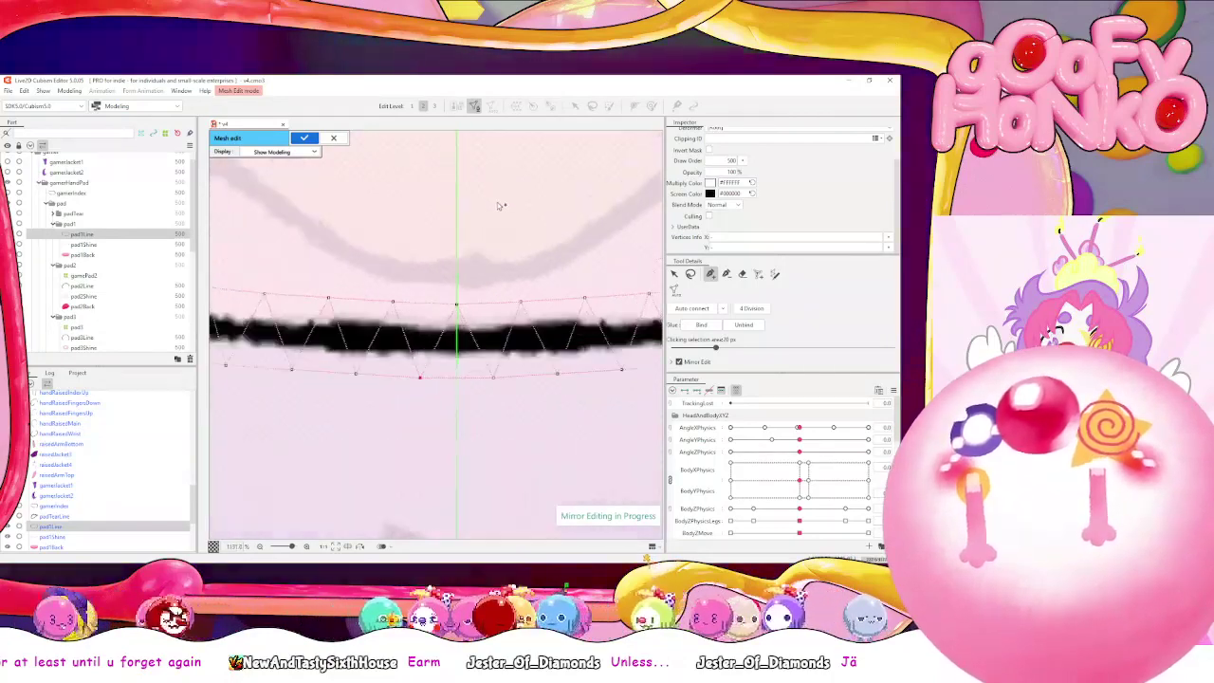
scroll(423, 415, down, 2)
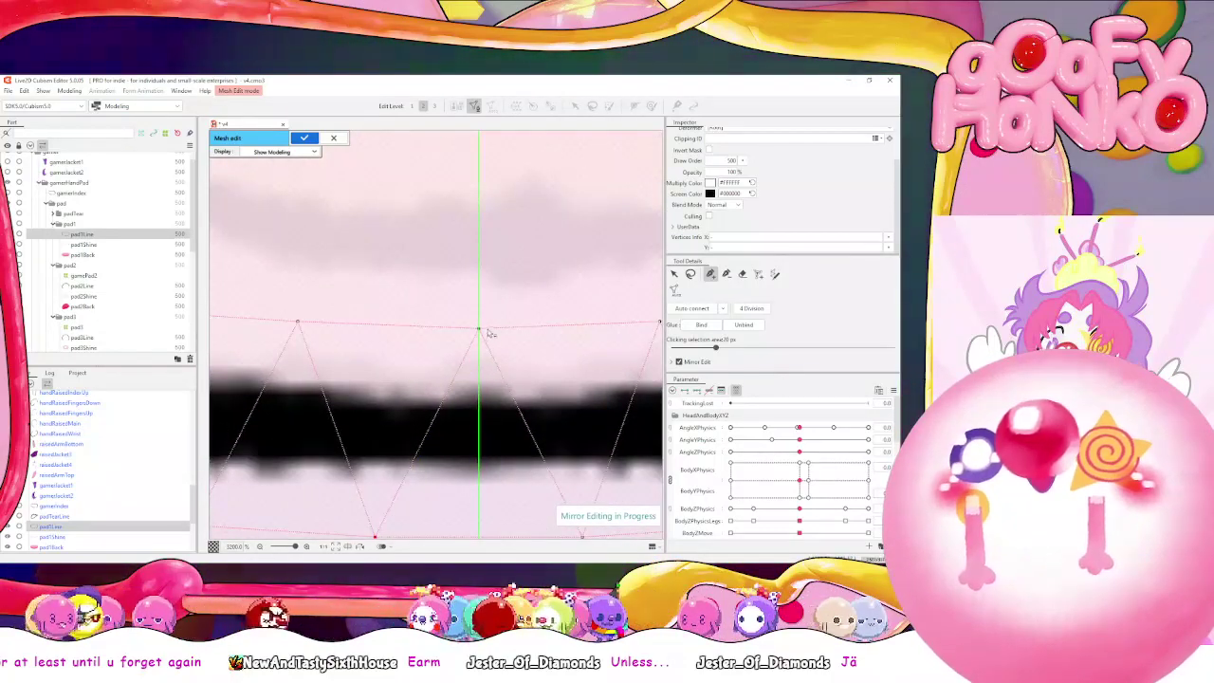
Add a vertex on the mirror axis at the top centre of the pad1Line mesh and connect it to the neighbouring points
scroll(596, 202, down, 5)
scroll(596, 202, up, 4)
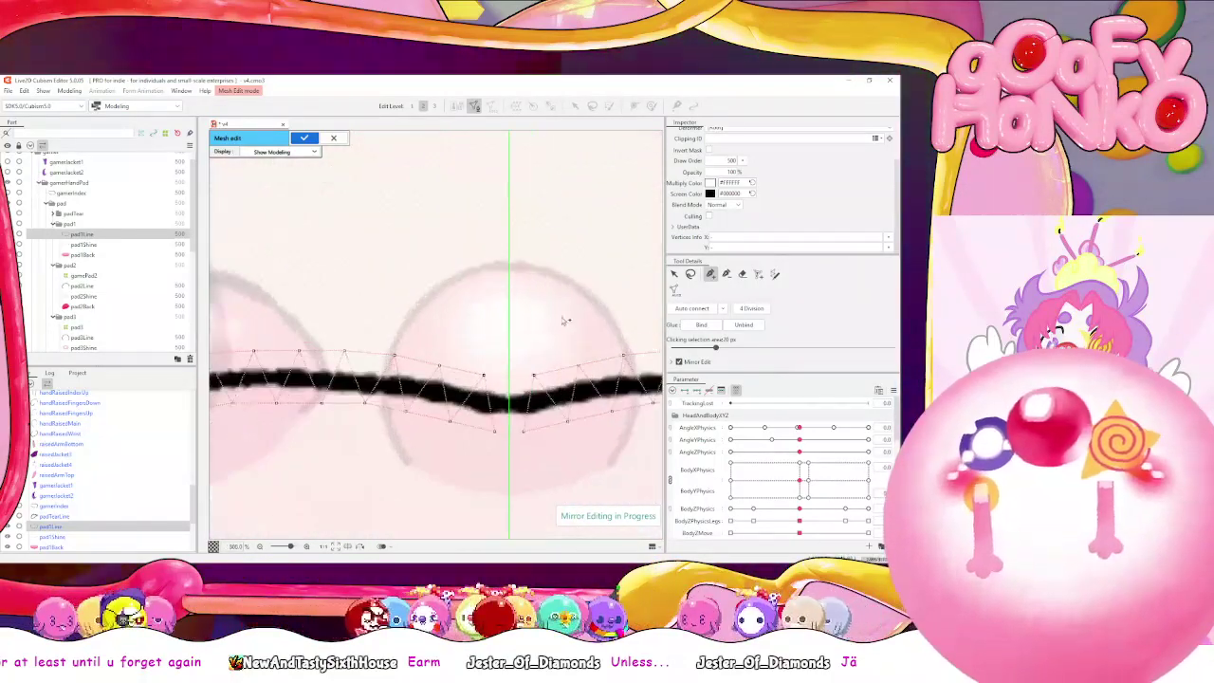
drag(536, 330, 607, 205)
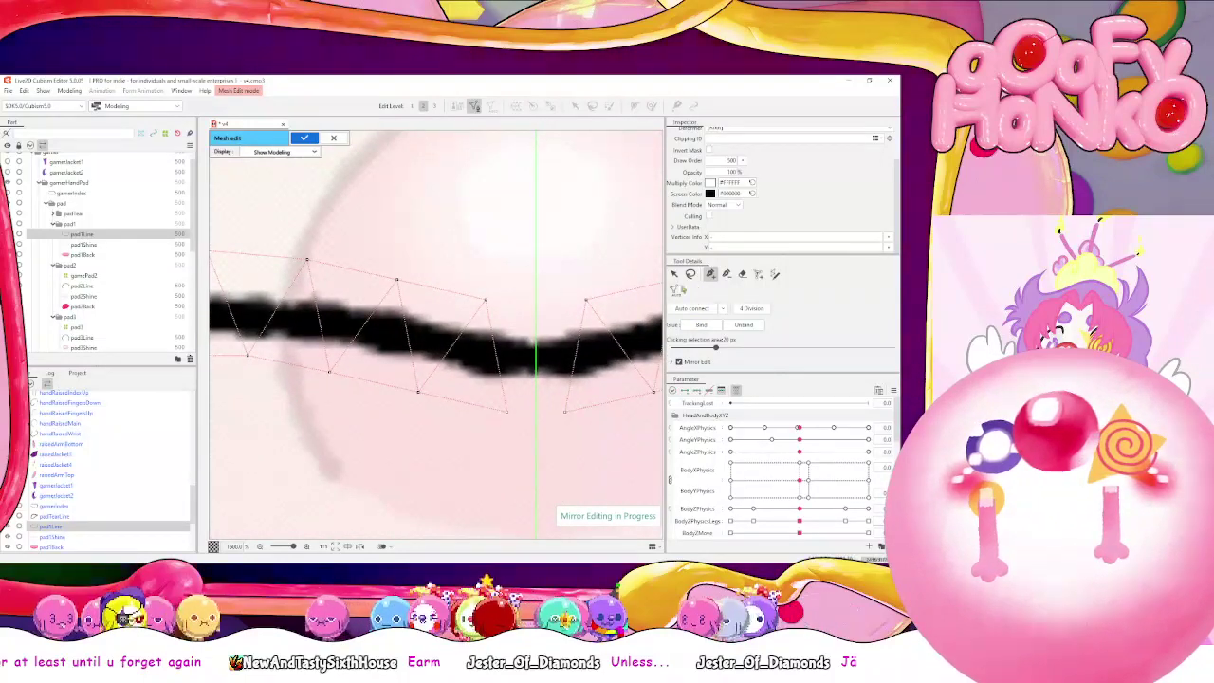
click(506, 412)
click(536, 301)
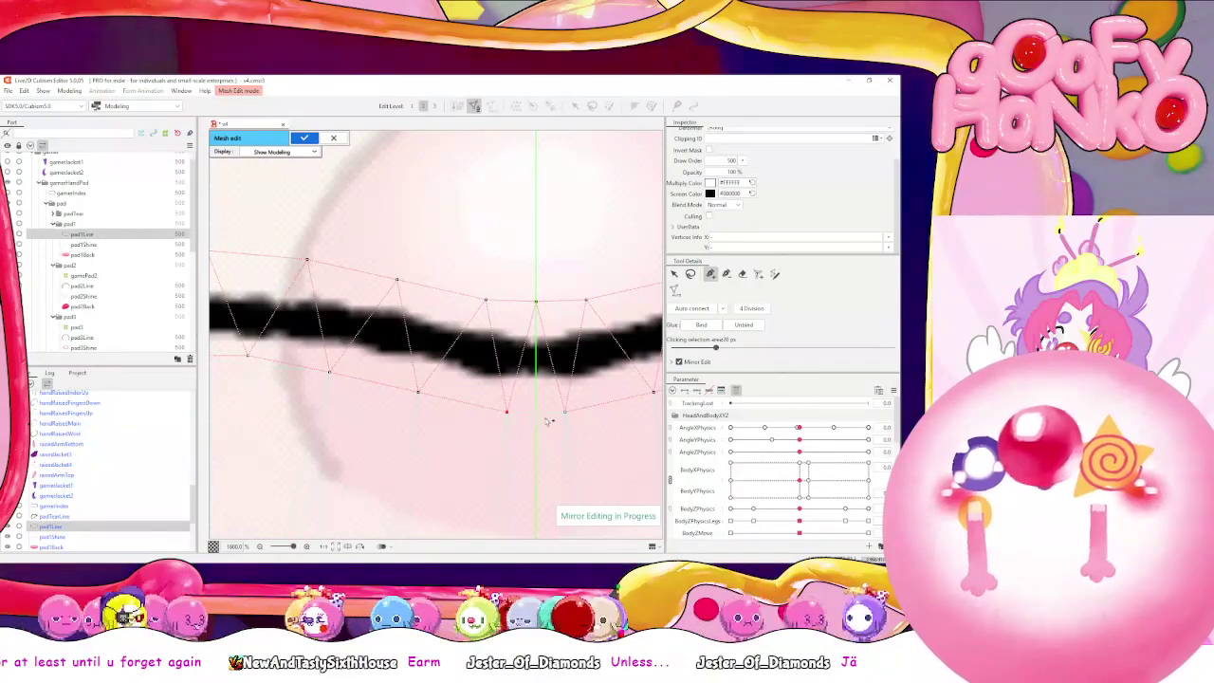
Auto-connect all points of the pad1Line mesh and confirm the mesh edit
scroll(567, 416, down, 10)
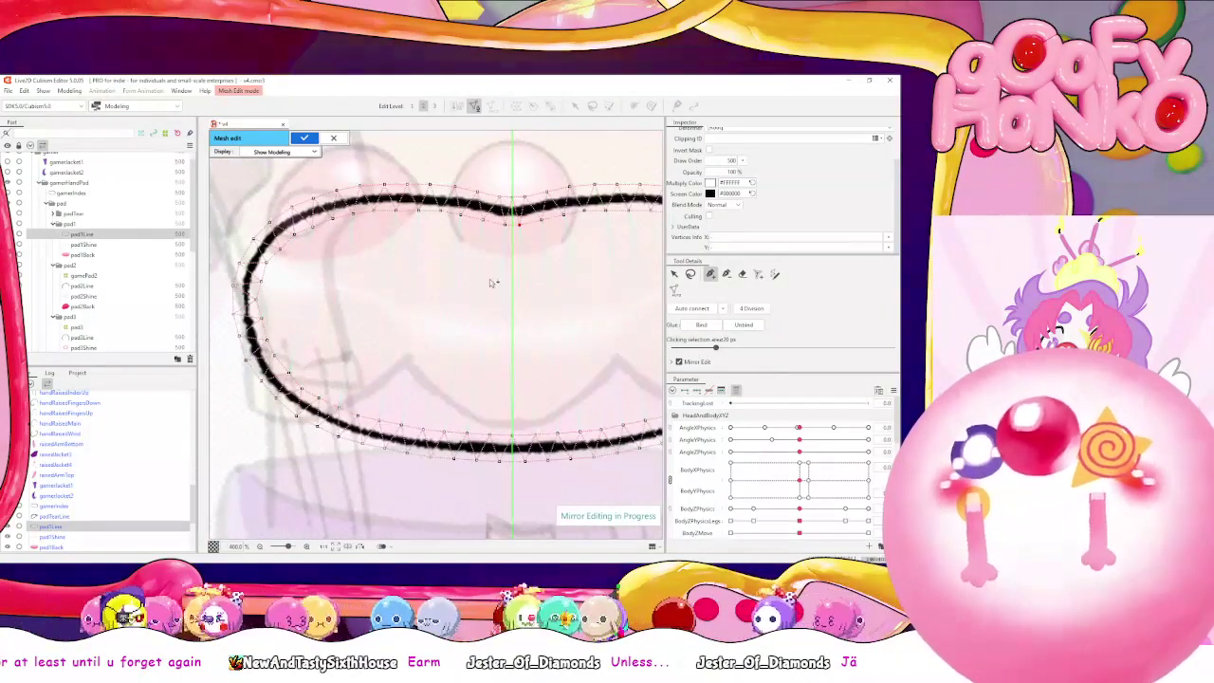
drag(509, 295, 454, 339)
click(704, 309)
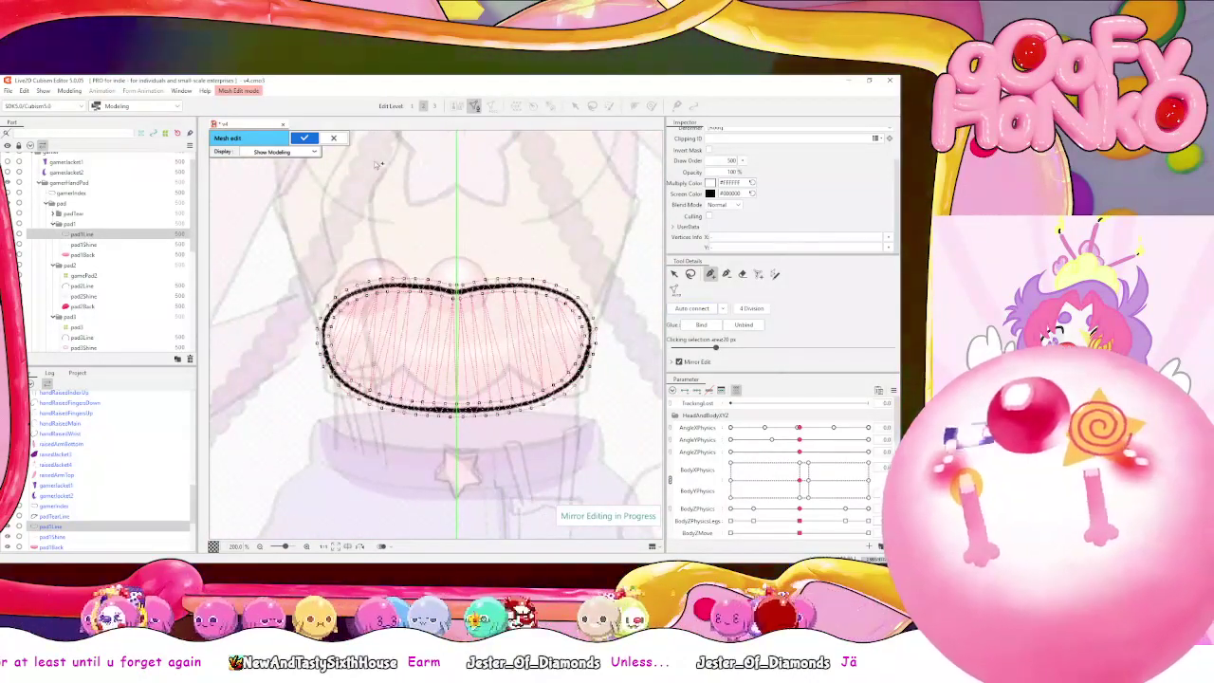
Copy the mesh of pad1Line and paste it into the mesh of pad1Shine
click(72, 536)
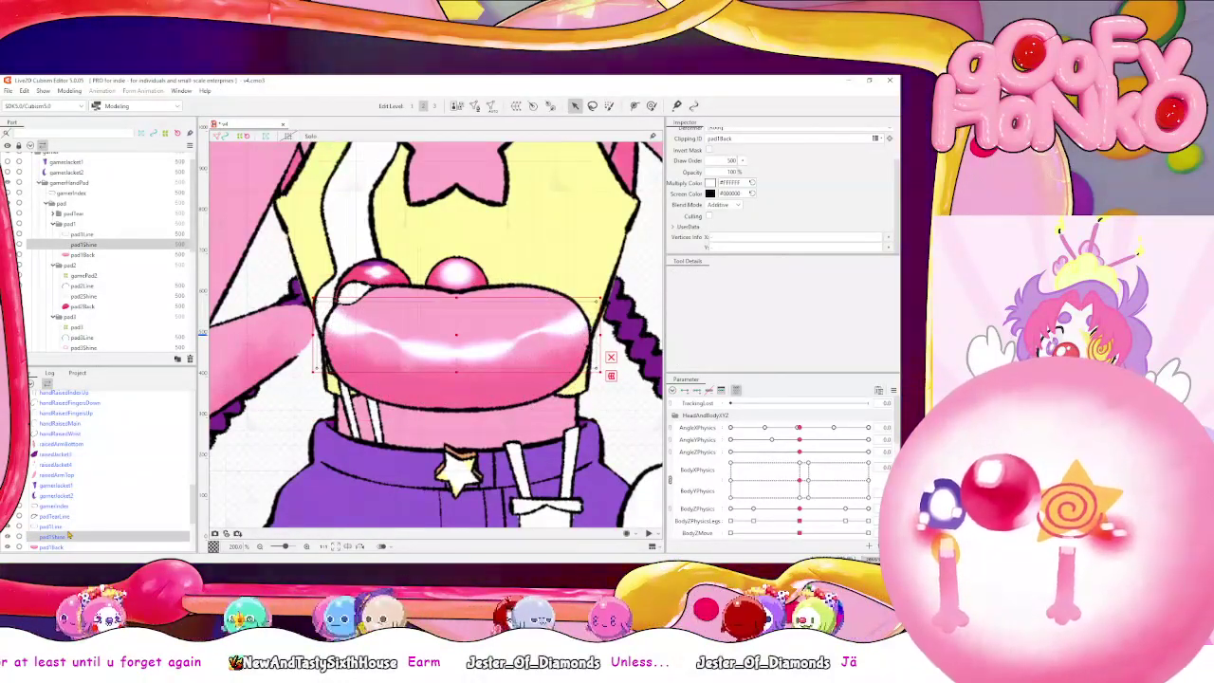
click(68, 528)
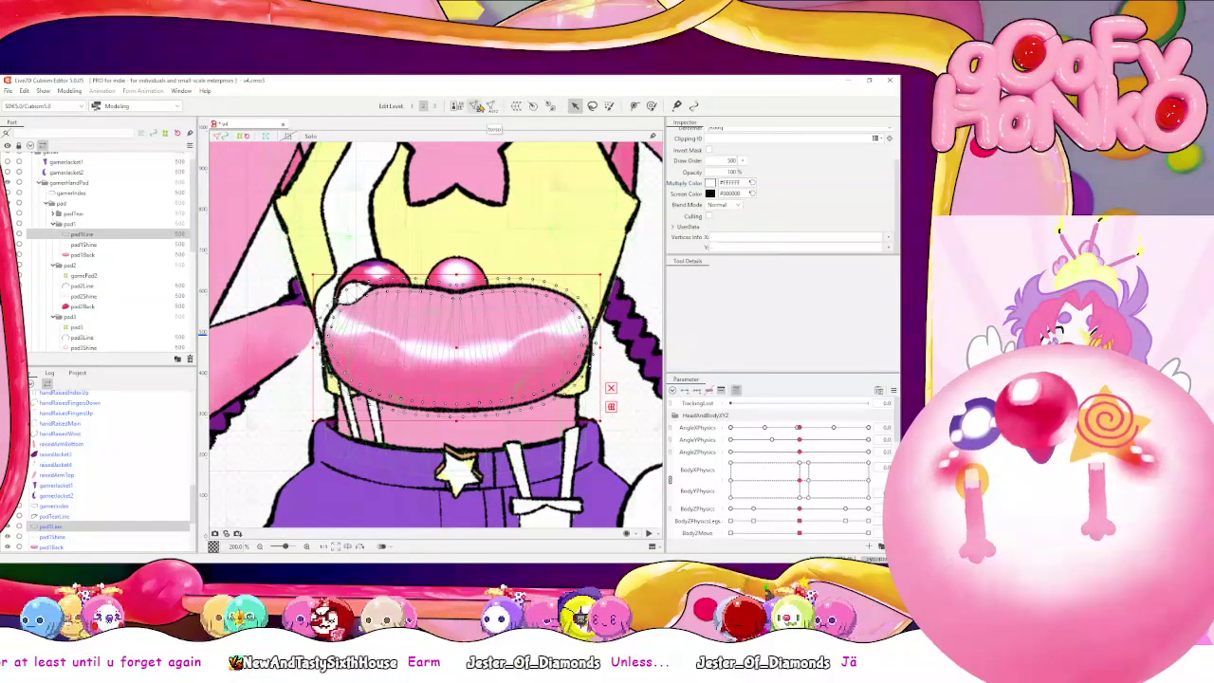
click(475, 106)
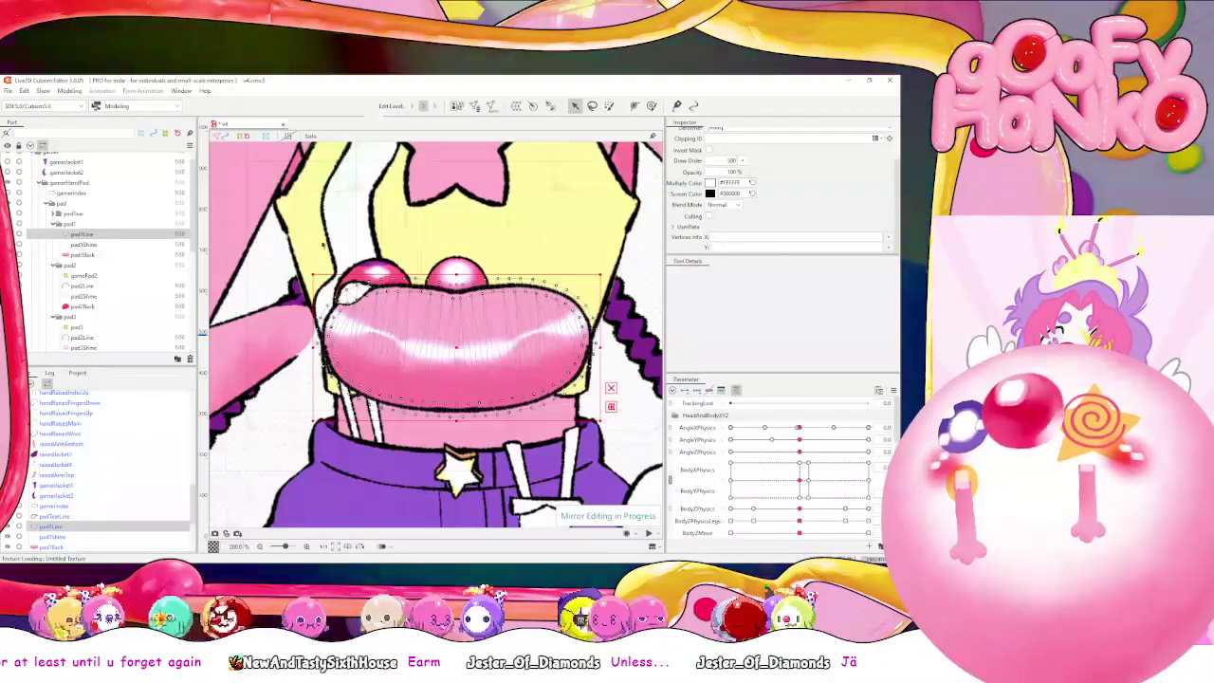
click(83, 245)
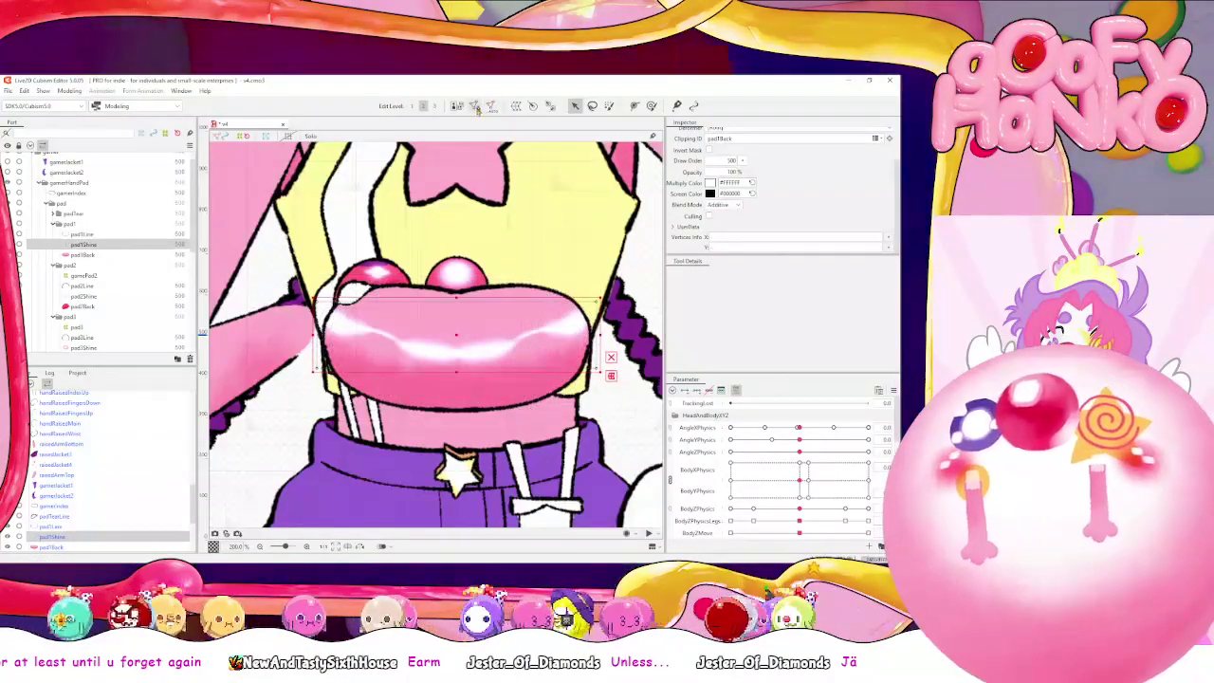
click(476, 107)
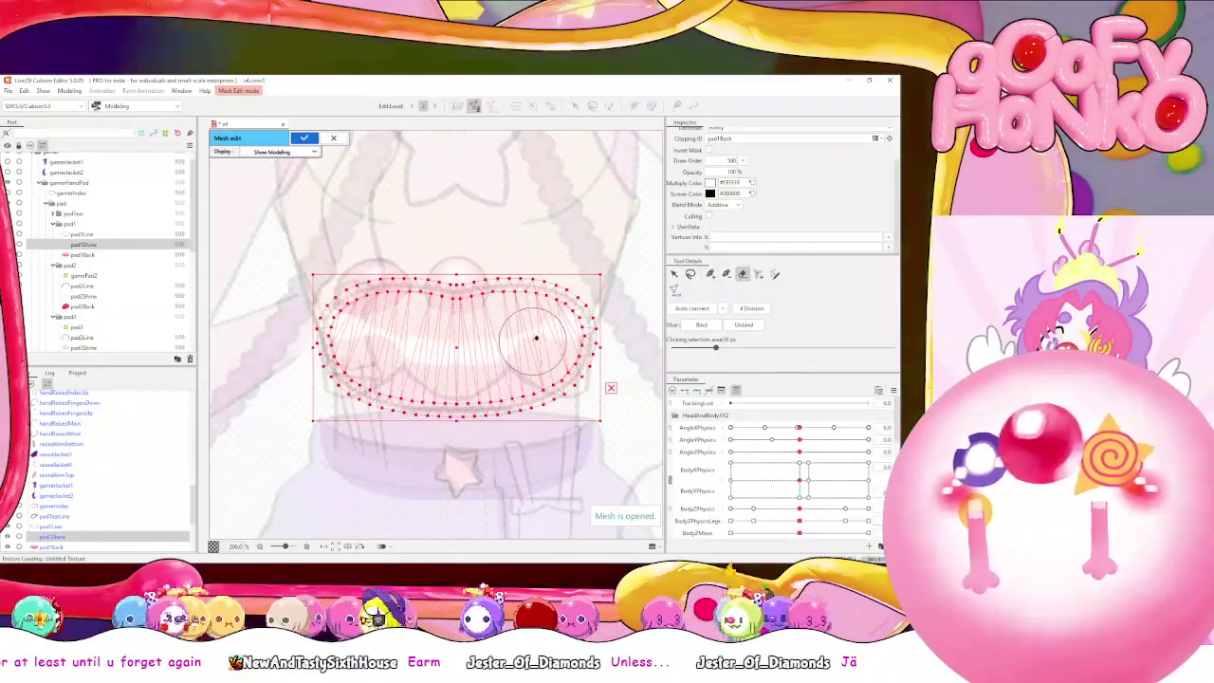
Erase the connecting edges across the interior of the pad1Shine mesh, keeping only the strip around the outline
mouse_move(371, 338)
mouse_down()
mouse_move(517, 347)
mouse_move(547, 333)
mouse_up()
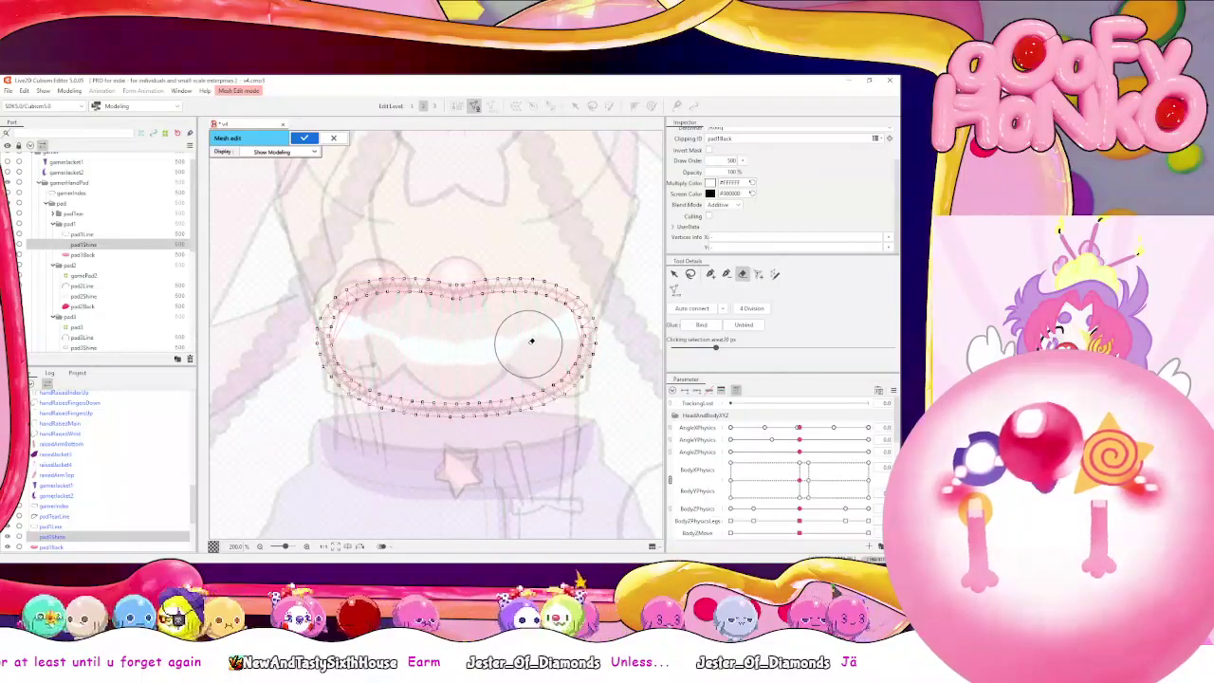
scroll(531, 340, up, 5)
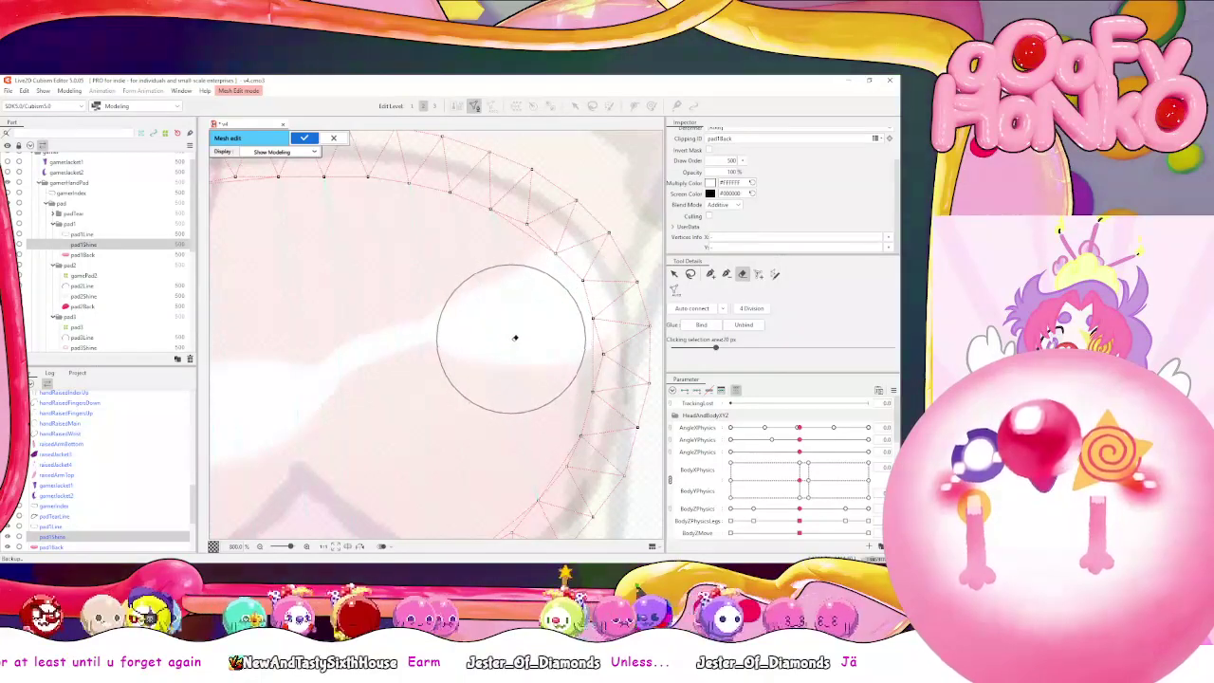
drag(471, 385, 503, 328)
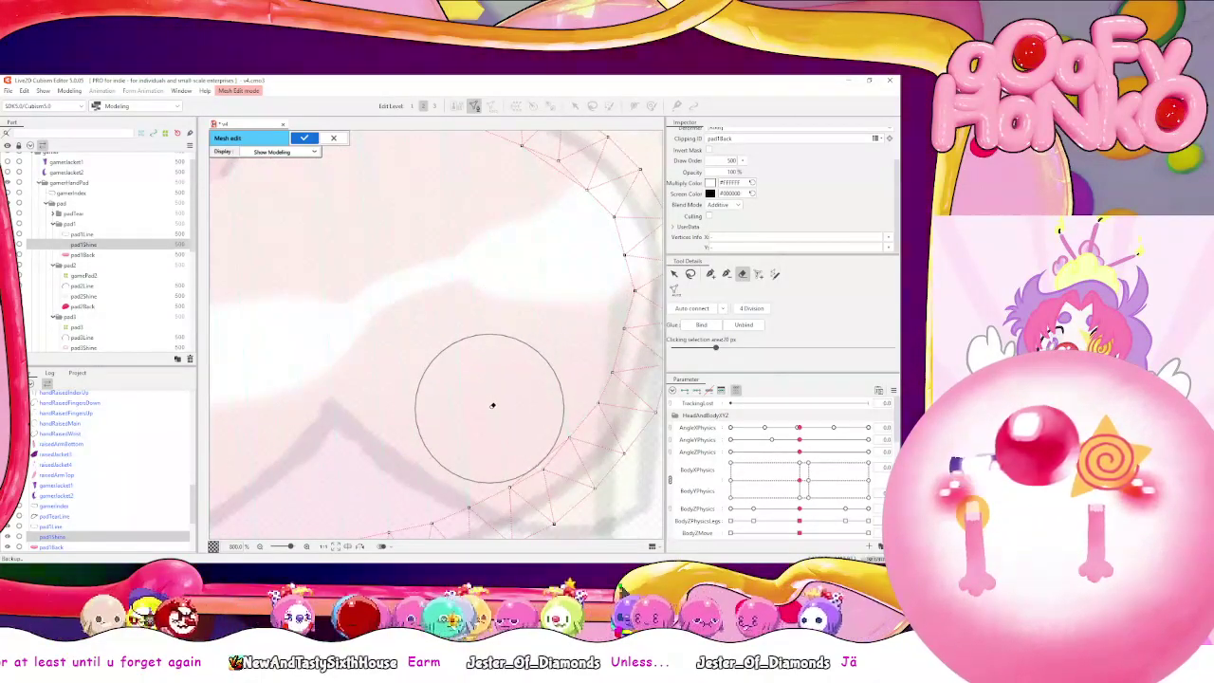
drag(362, 365, 463, 293)
drag(323, 308, 463, 303)
drag(323, 332, 564, 342)
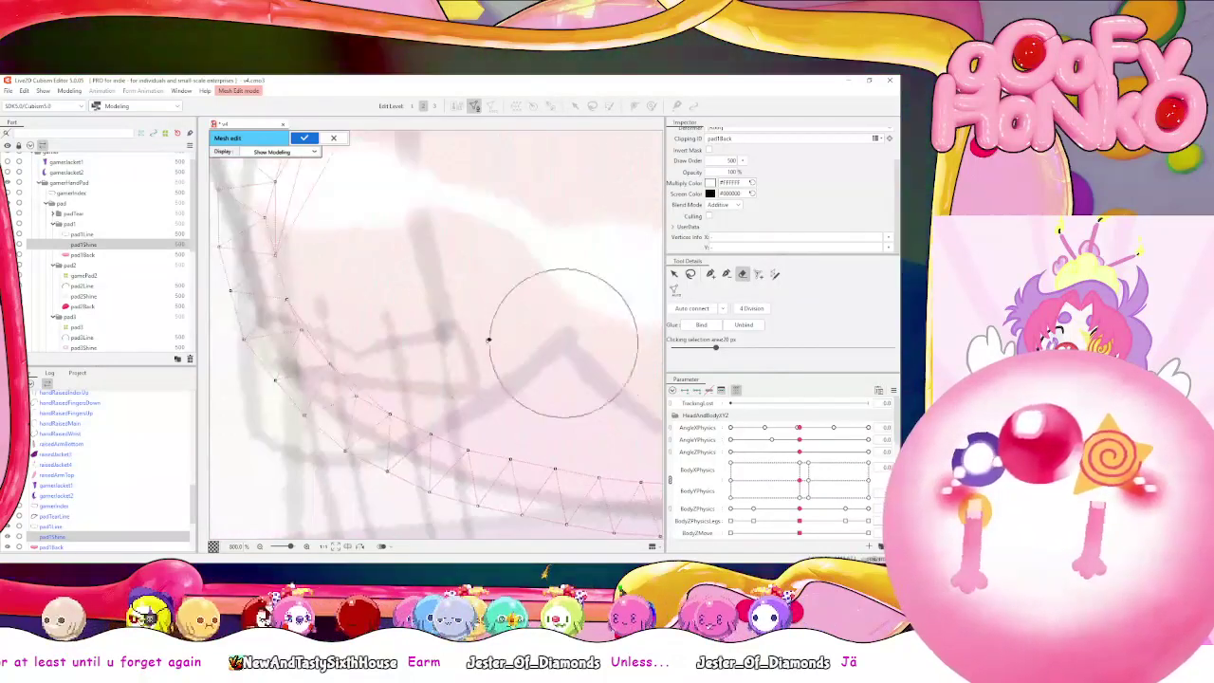
scroll(488, 340, down, 5)
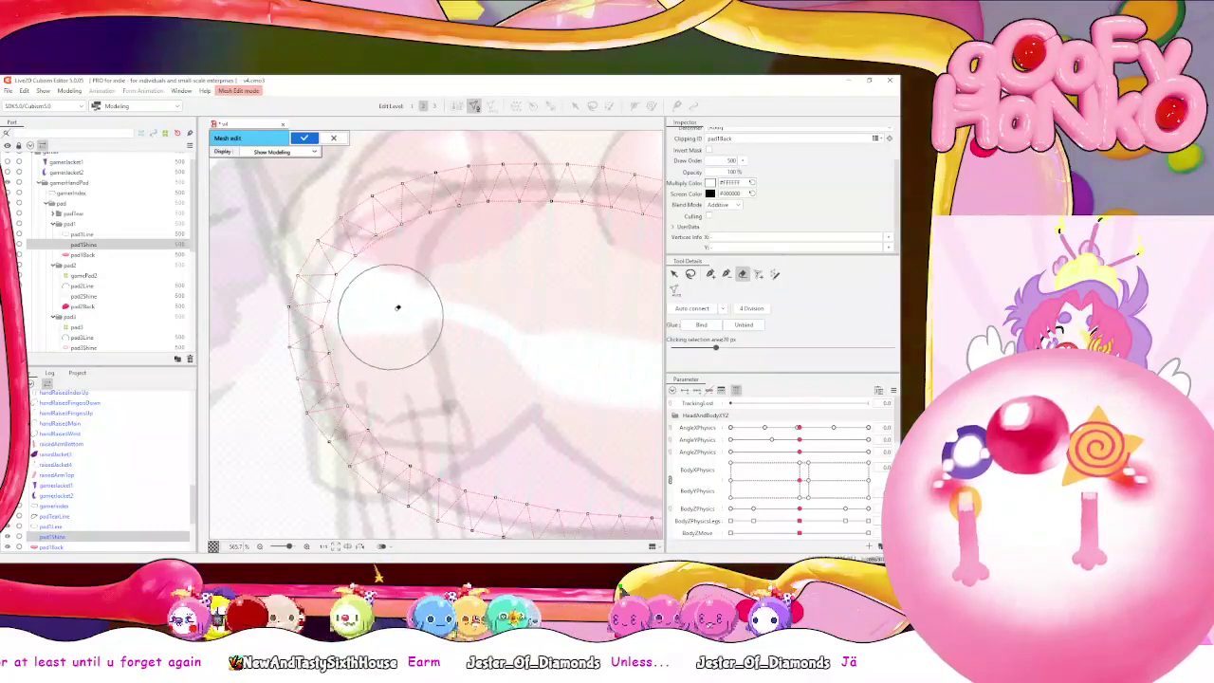
drag(481, 327, 318, 348)
drag(228, 275, 315, 341)
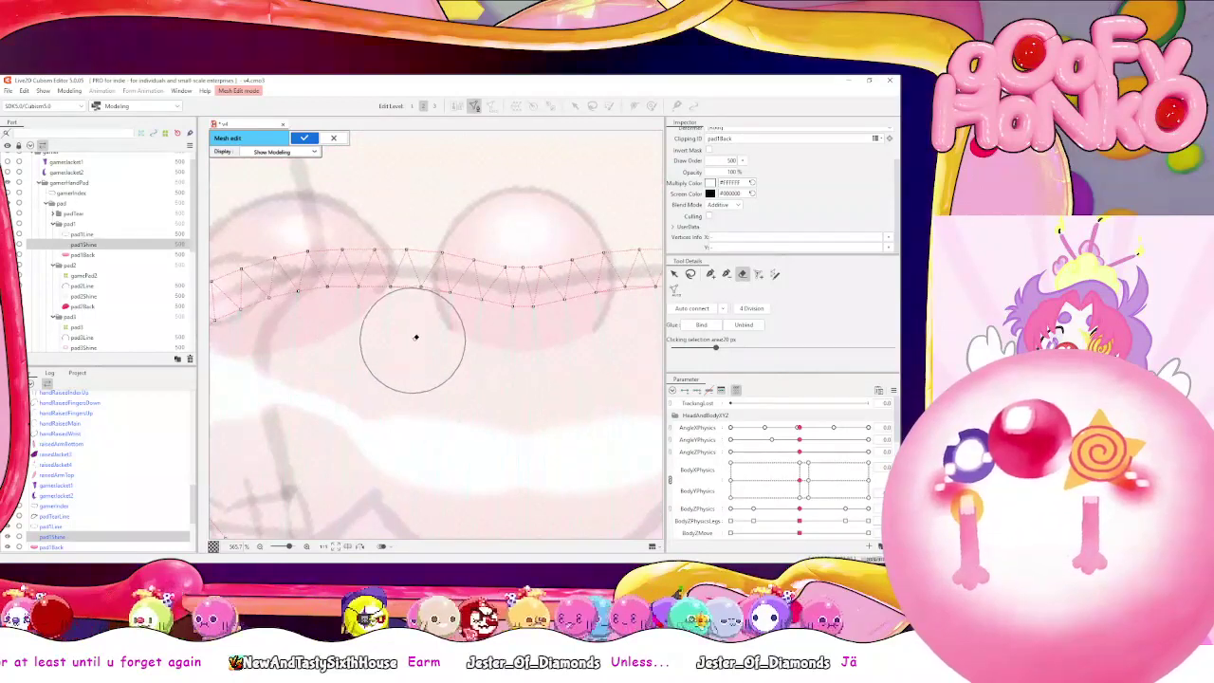
drag(493, 350, 349, 366)
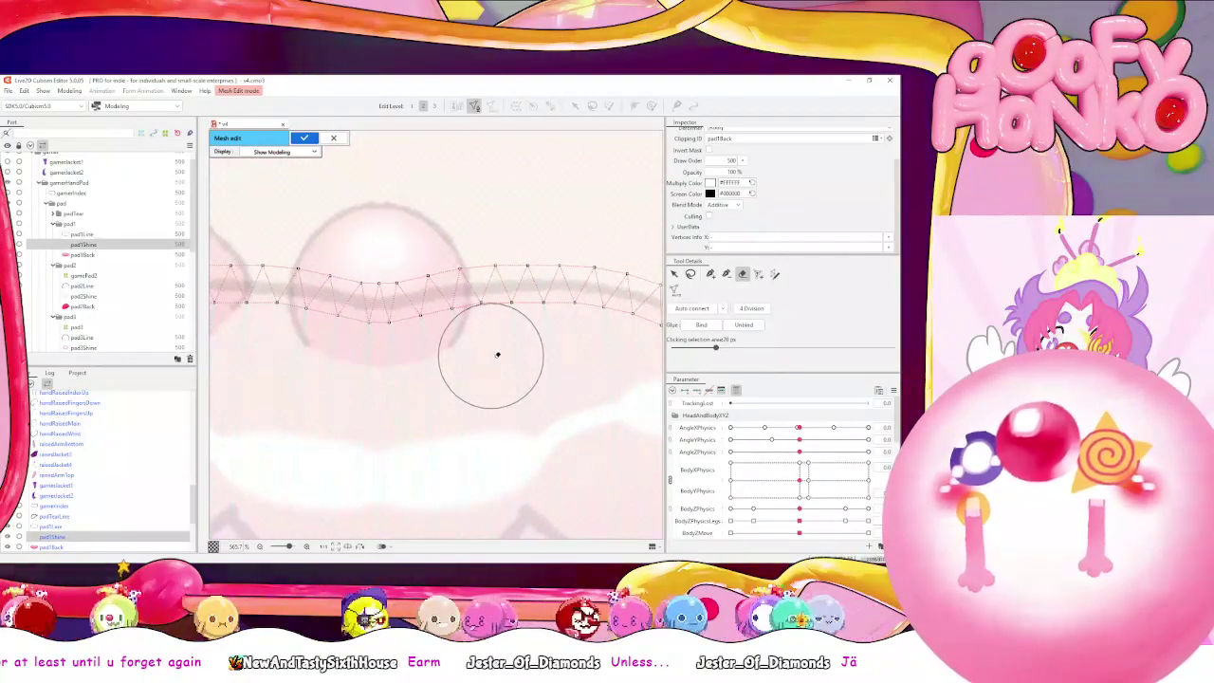
drag(524, 382, 358, 347)
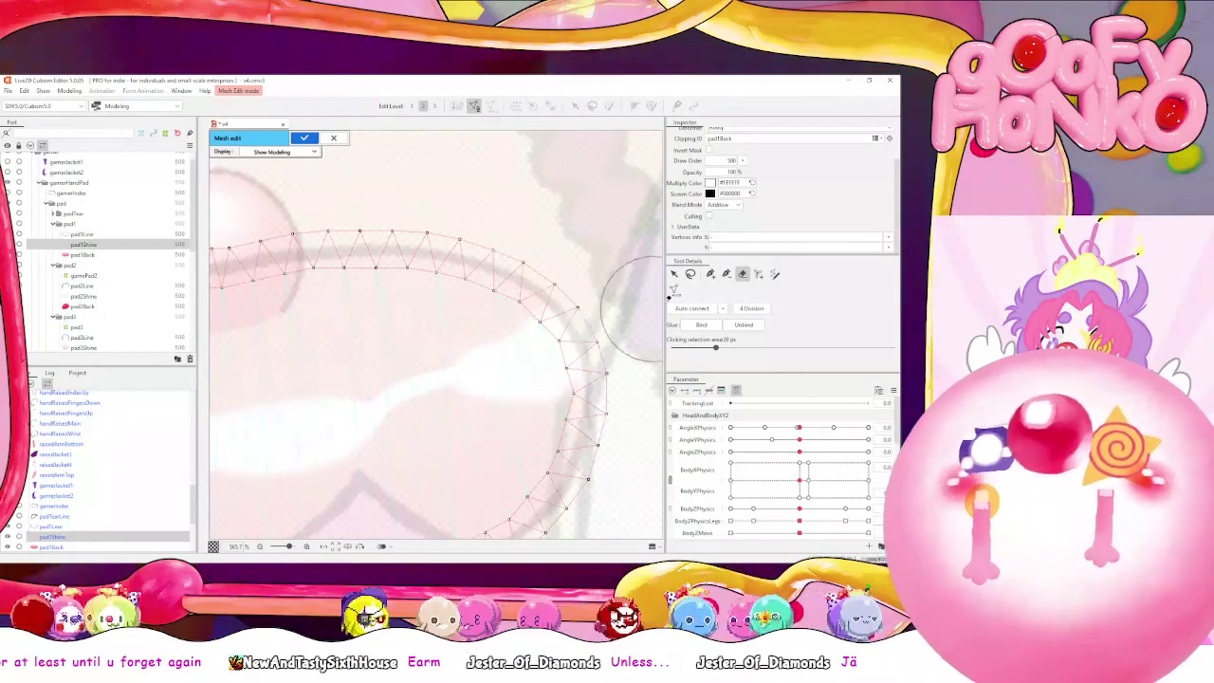
Add connected mesh points along the lower edge of the shine from the right outline past its first bump, with Mirror Edit enabled
click(711, 274)
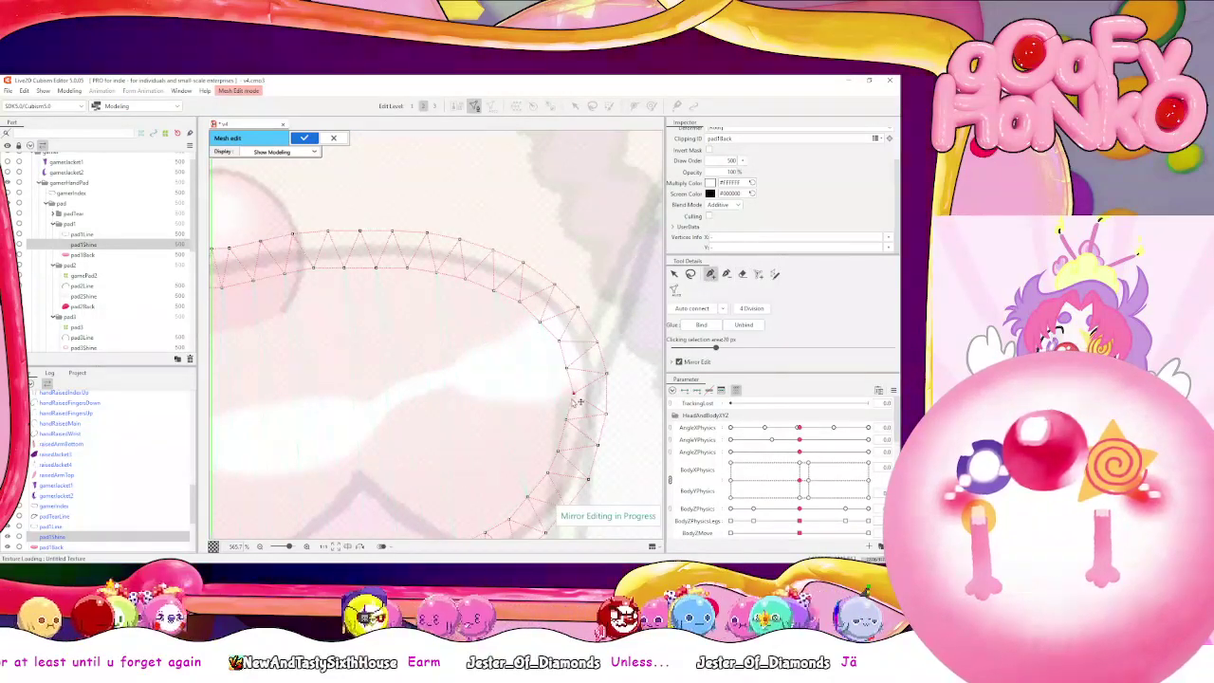
click(561, 407)
click(541, 412)
click(509, 412)
click(483, 409)
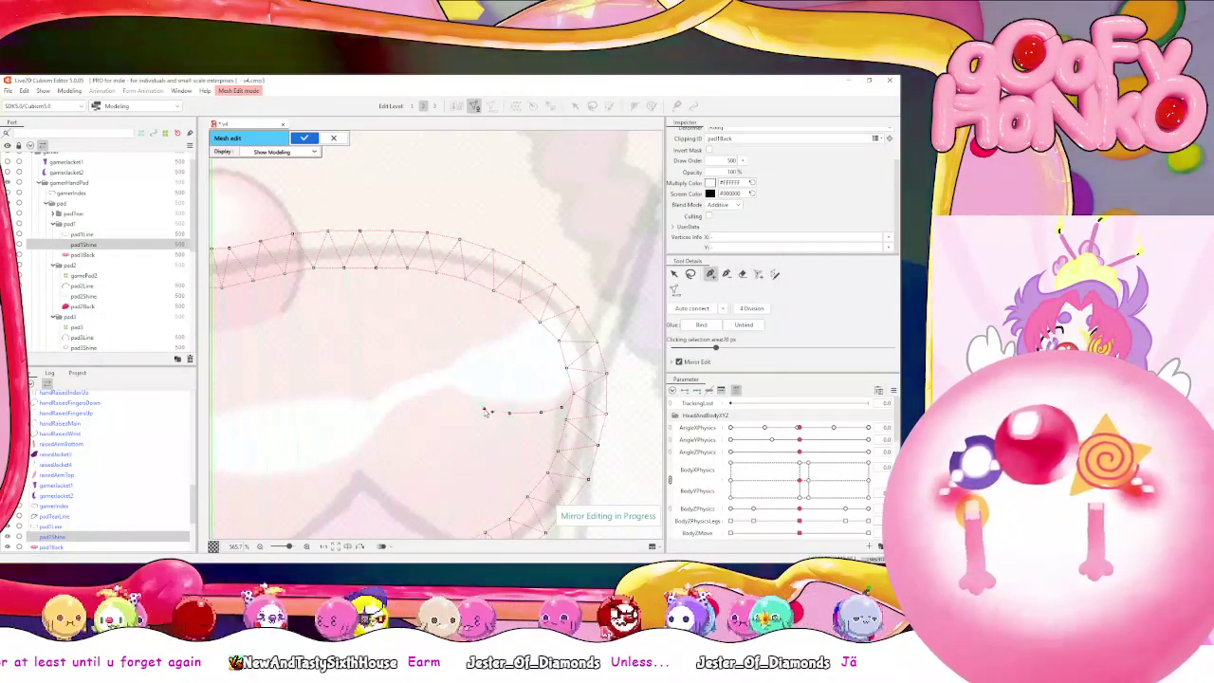
drag(463, 424, 466, 360)
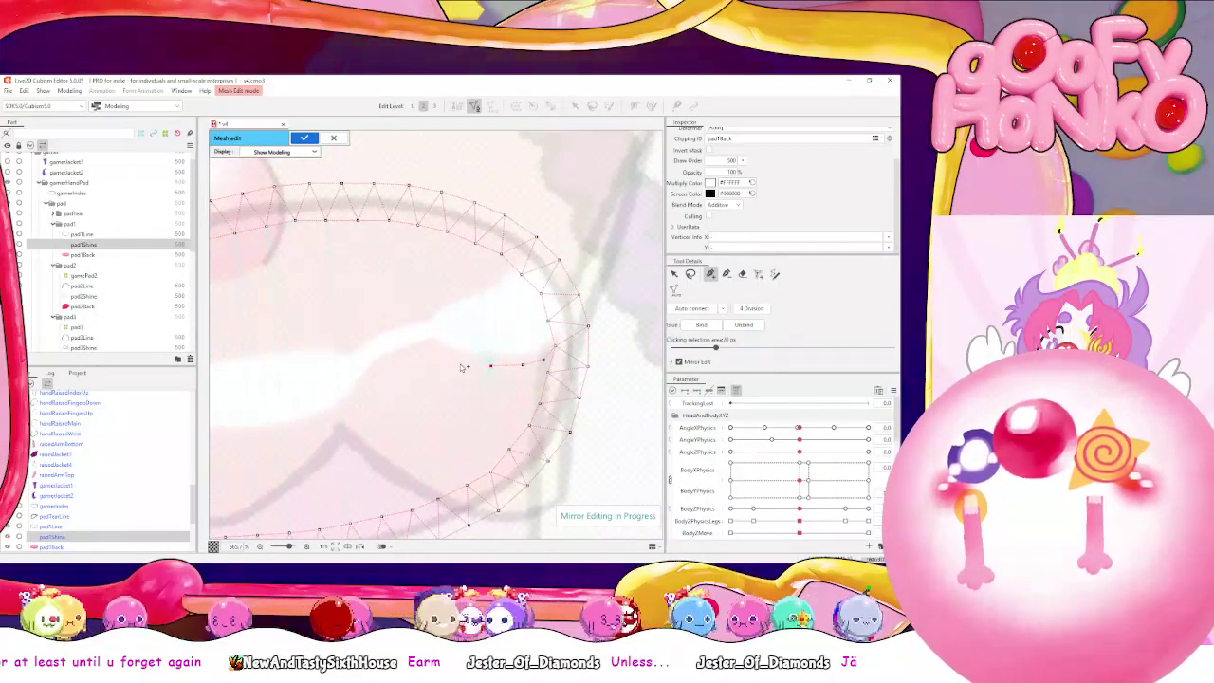
click(459, 363)
click(428, 347)
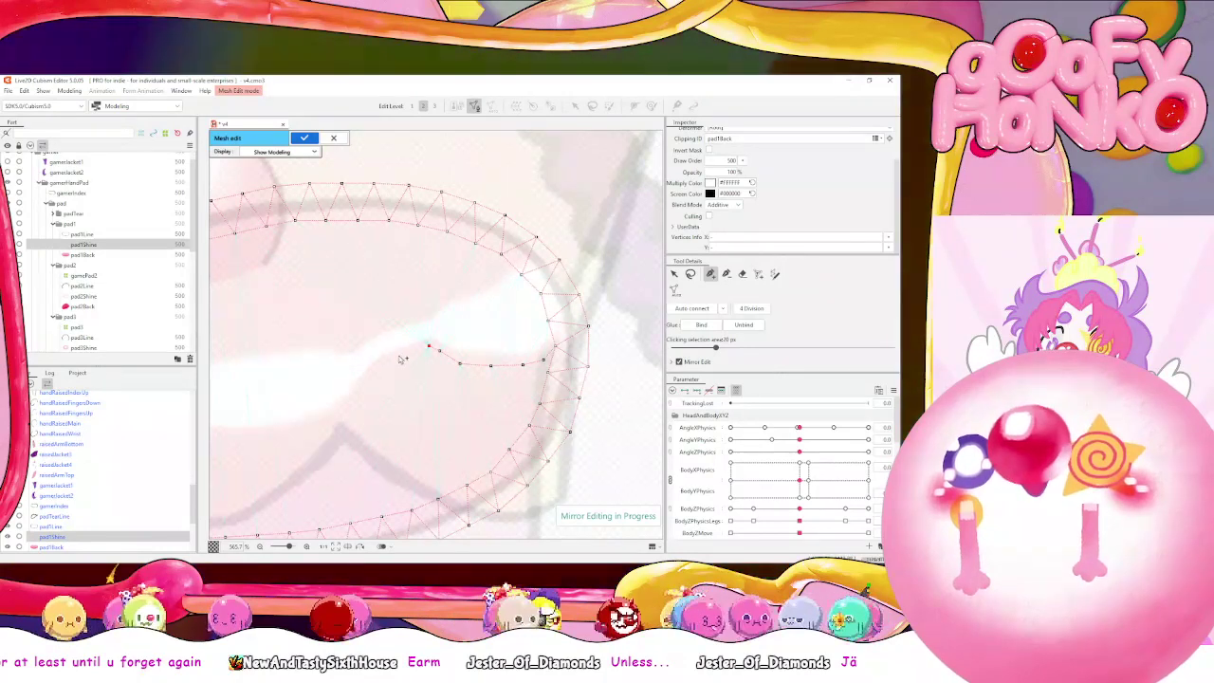
click(408, 349)
click(386, 359)
click(370, 376)
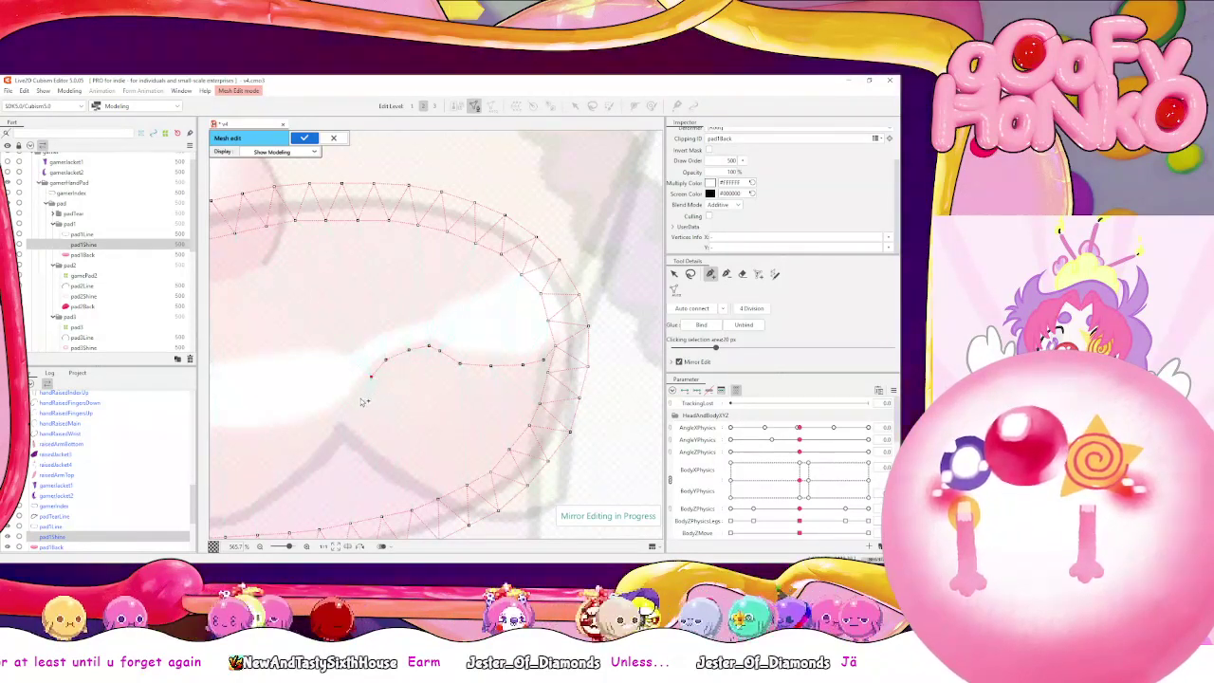
Extend the lower line of pad1Shine mesh points to the centre and join it with a vertex on the mirror axis
drag(361, 402, 457, 342)
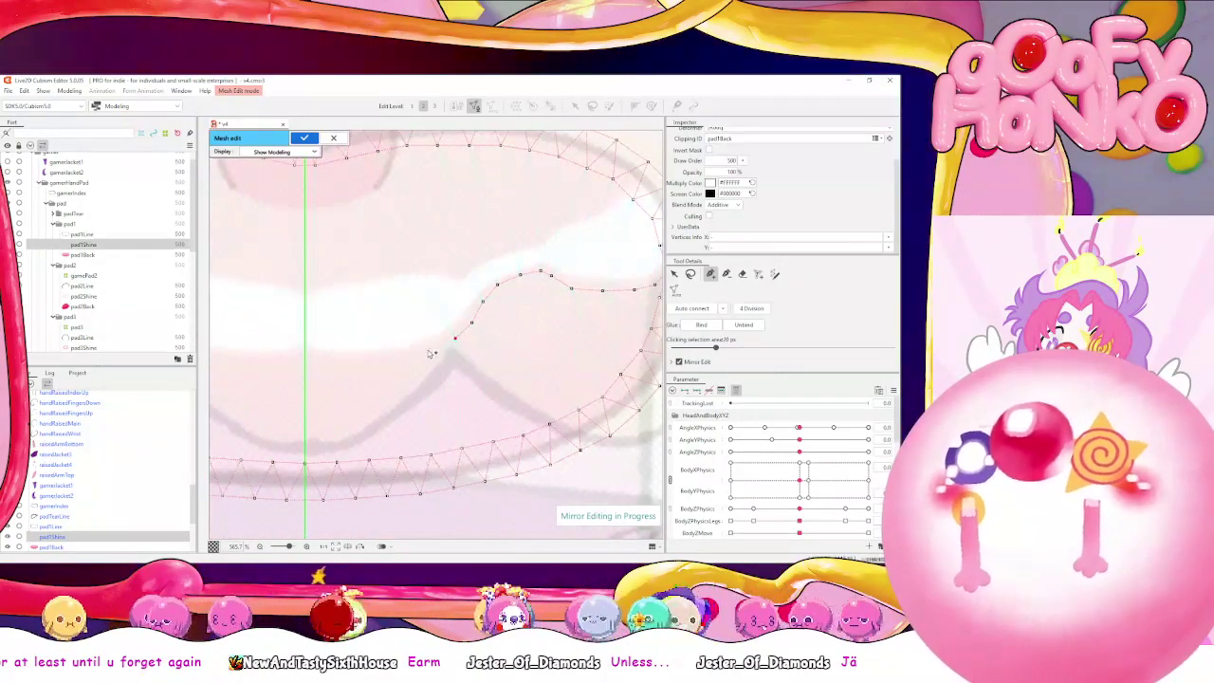
click(427, 349)
click(390, 354)
click(351, 357)
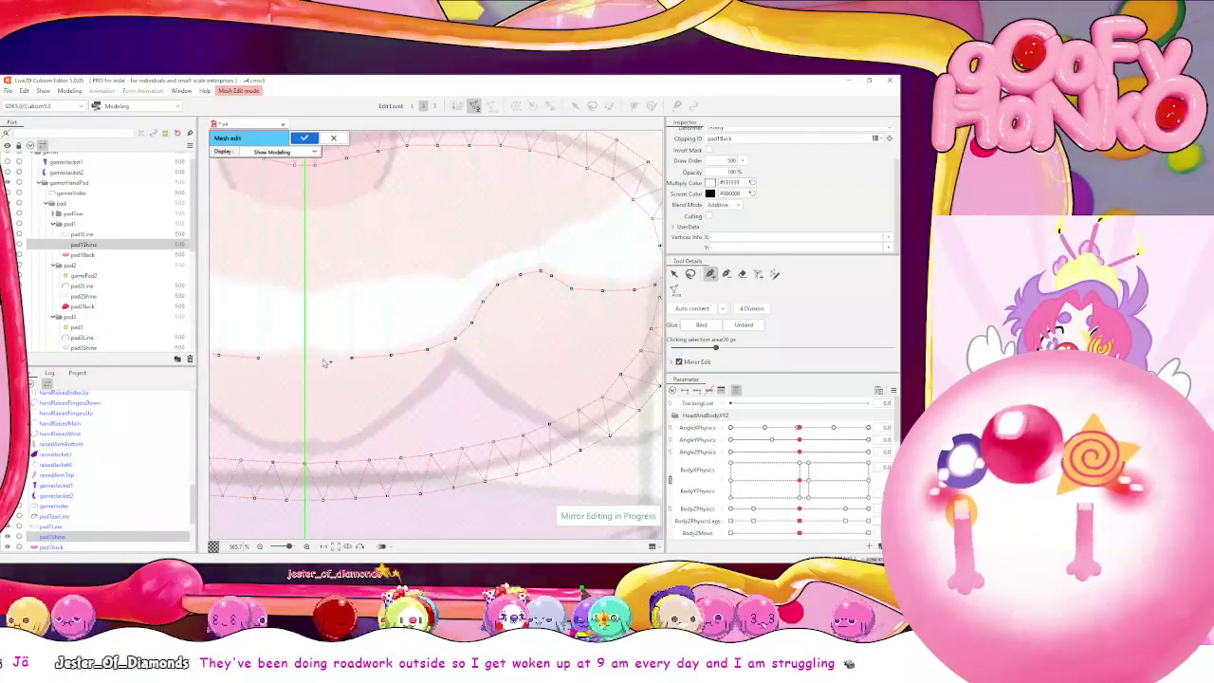
click(322, 358)
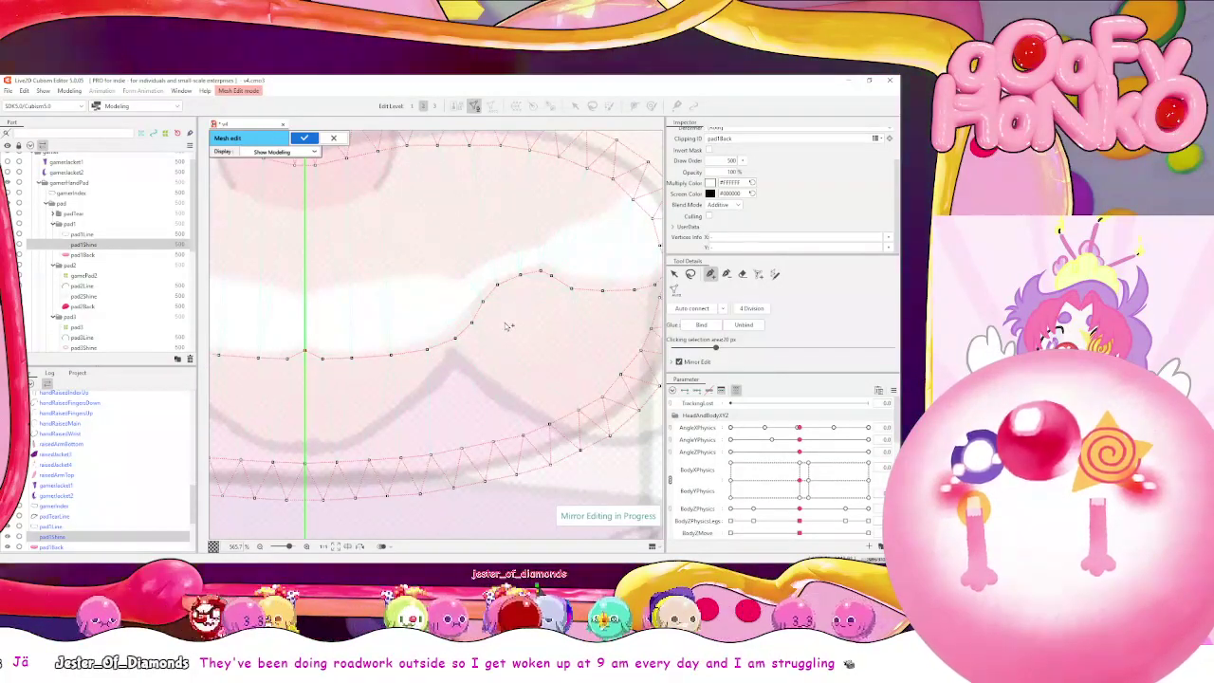
Start a separate line of mesh points from the upper-right inner outline along the upper edge of the shine
drag(507, 326, 469, 344)
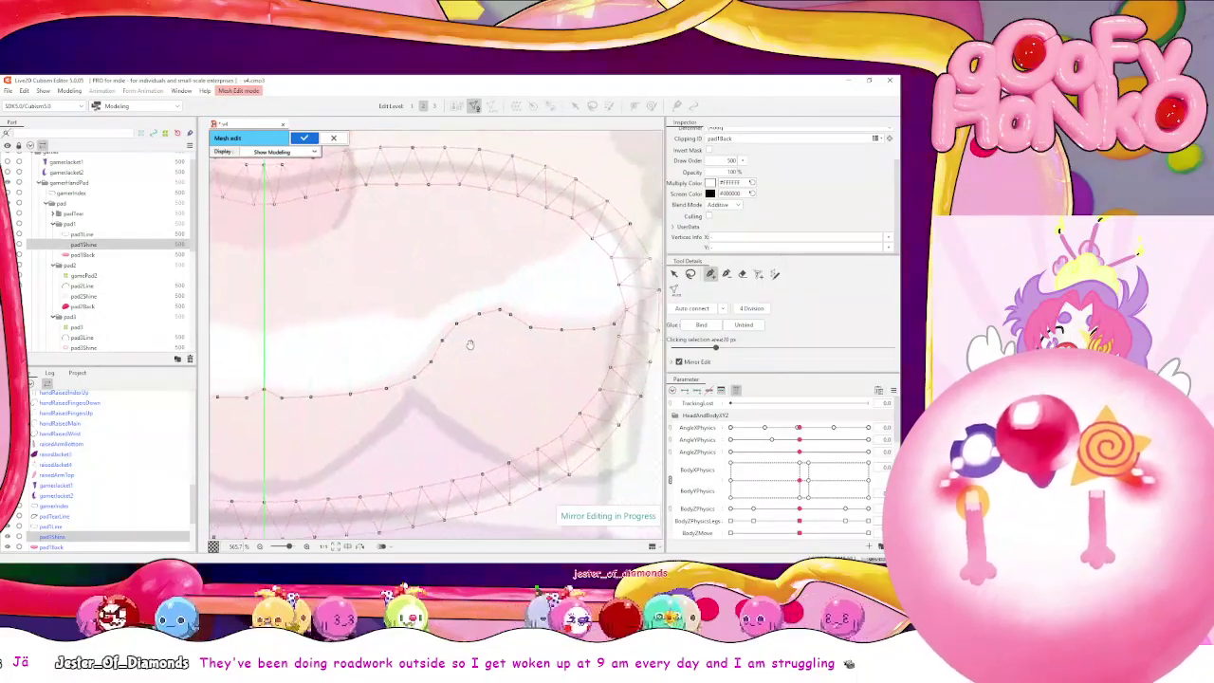
scroll(469, 344, up, 1)
drag(508, 296, 482, 379)
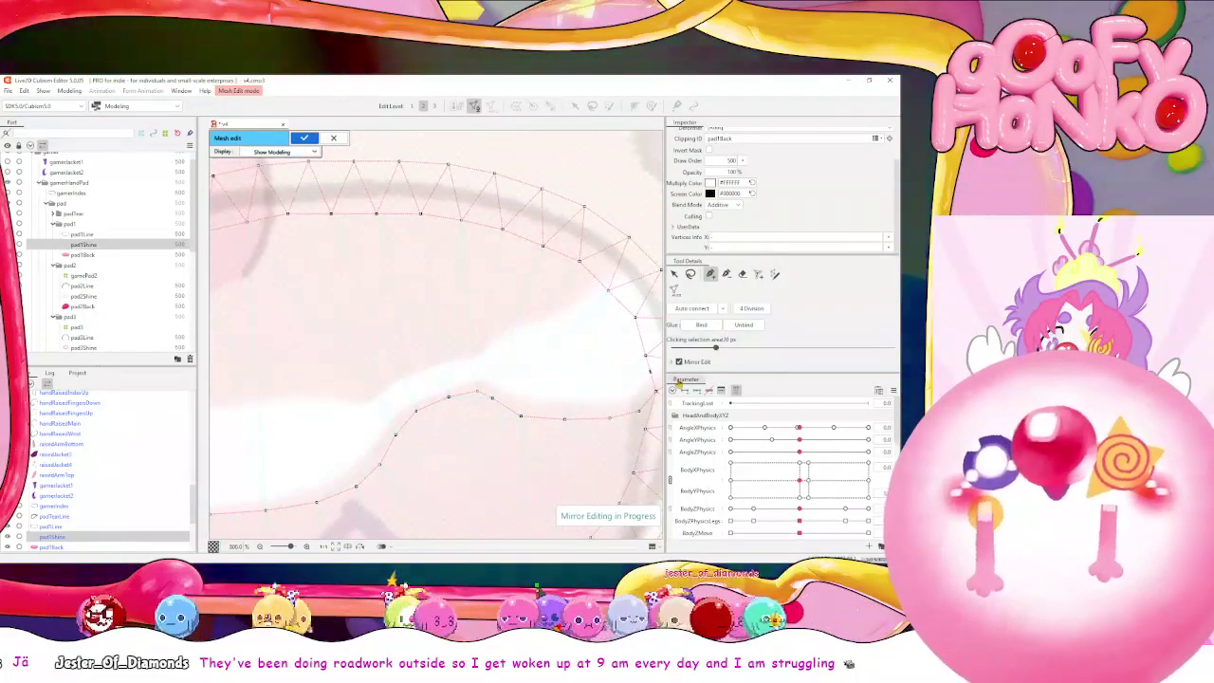
click(726, 274)
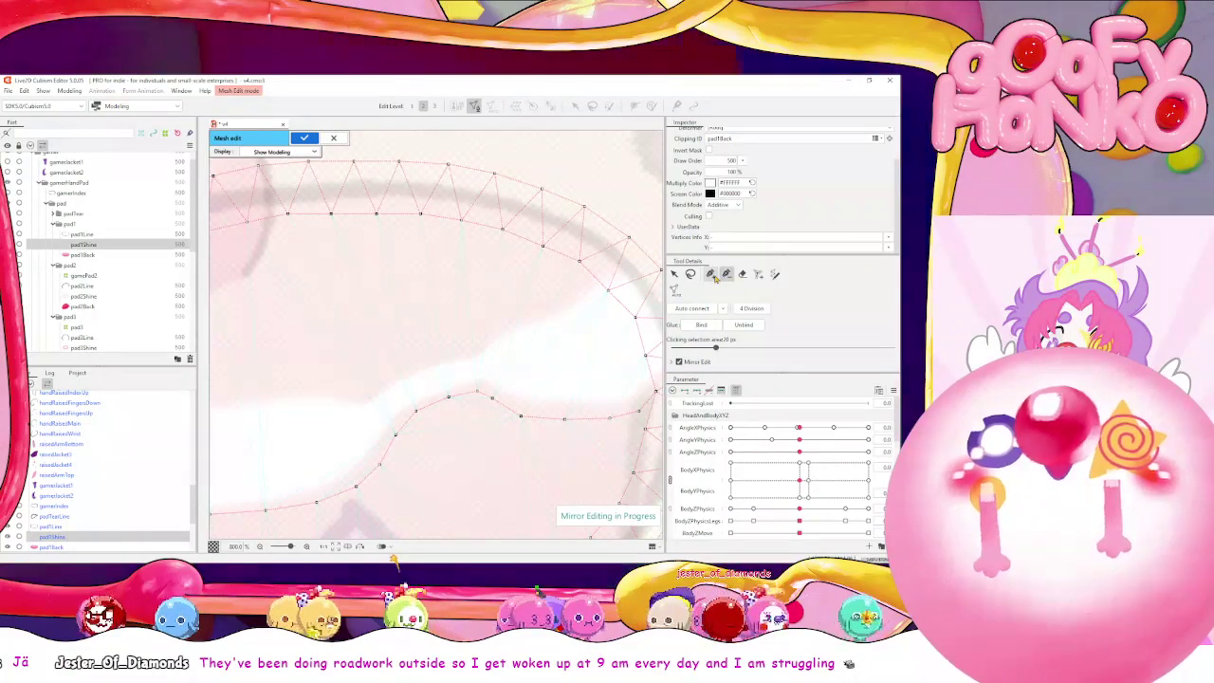
click(711, 274)
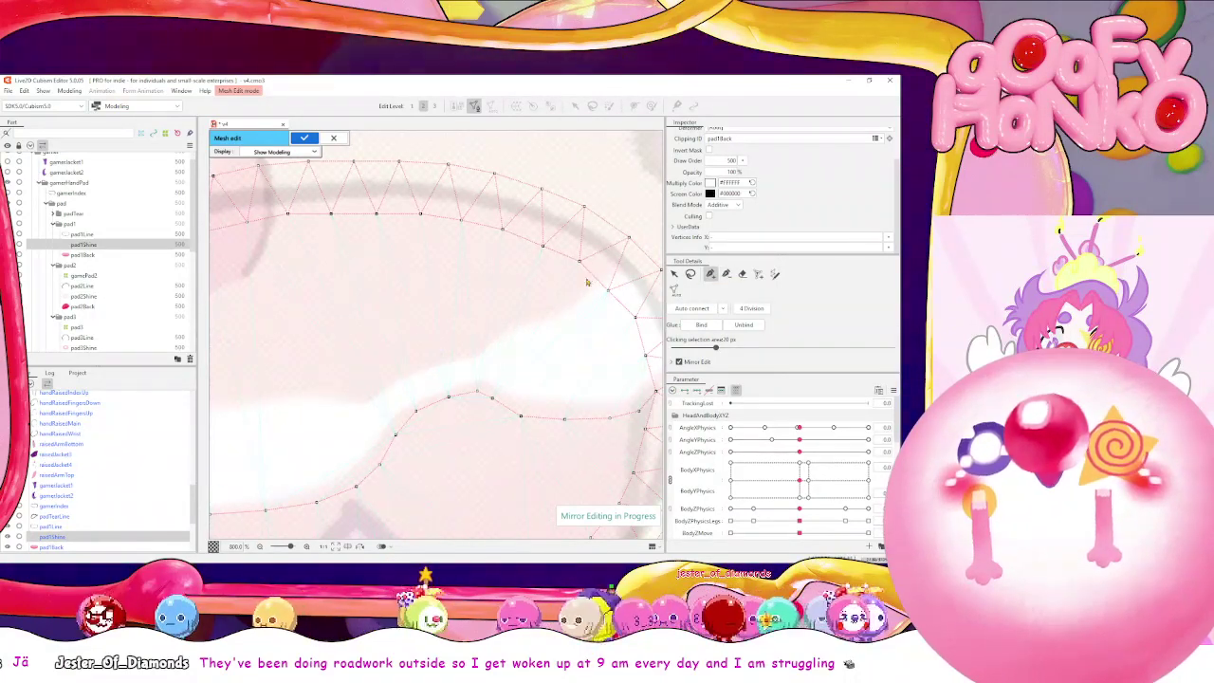
click(591, 274)
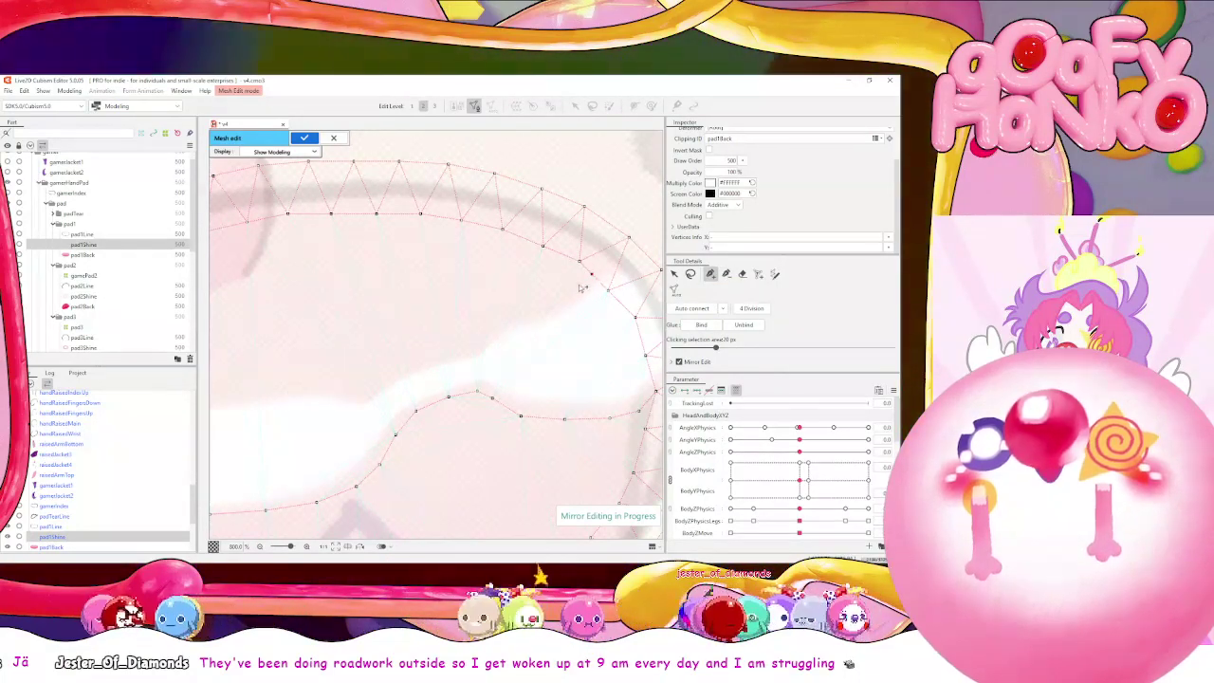
click(562, 295)
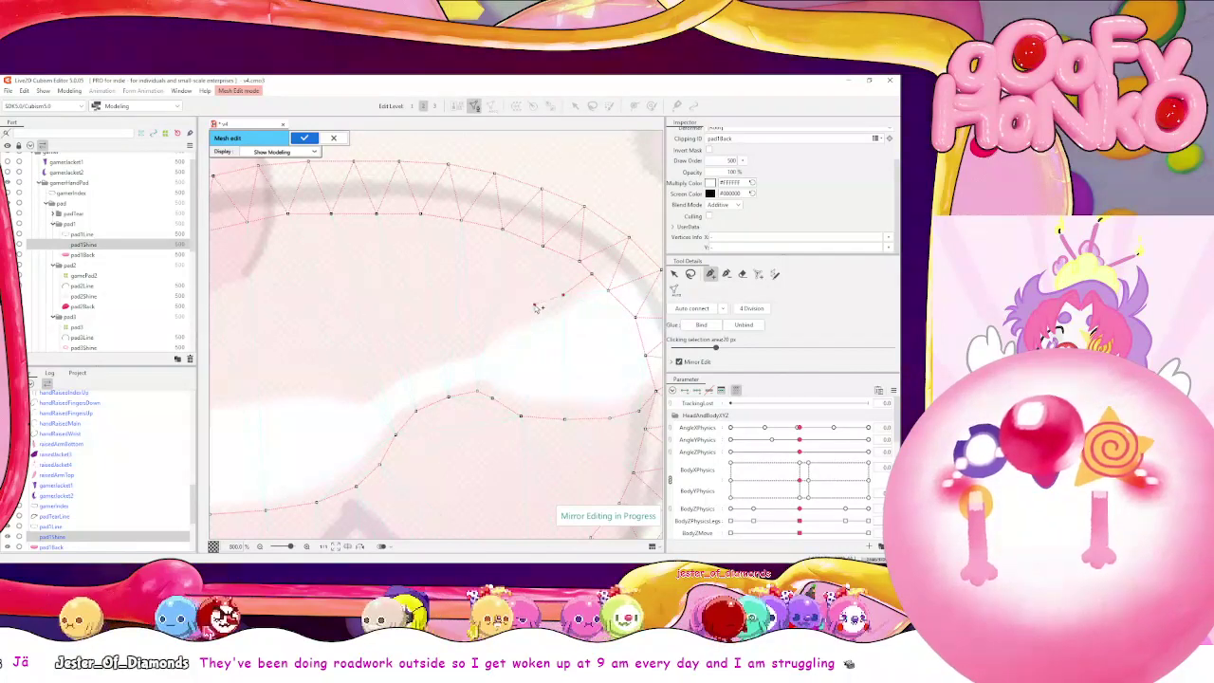
click(534, 304)
click(498, 325)
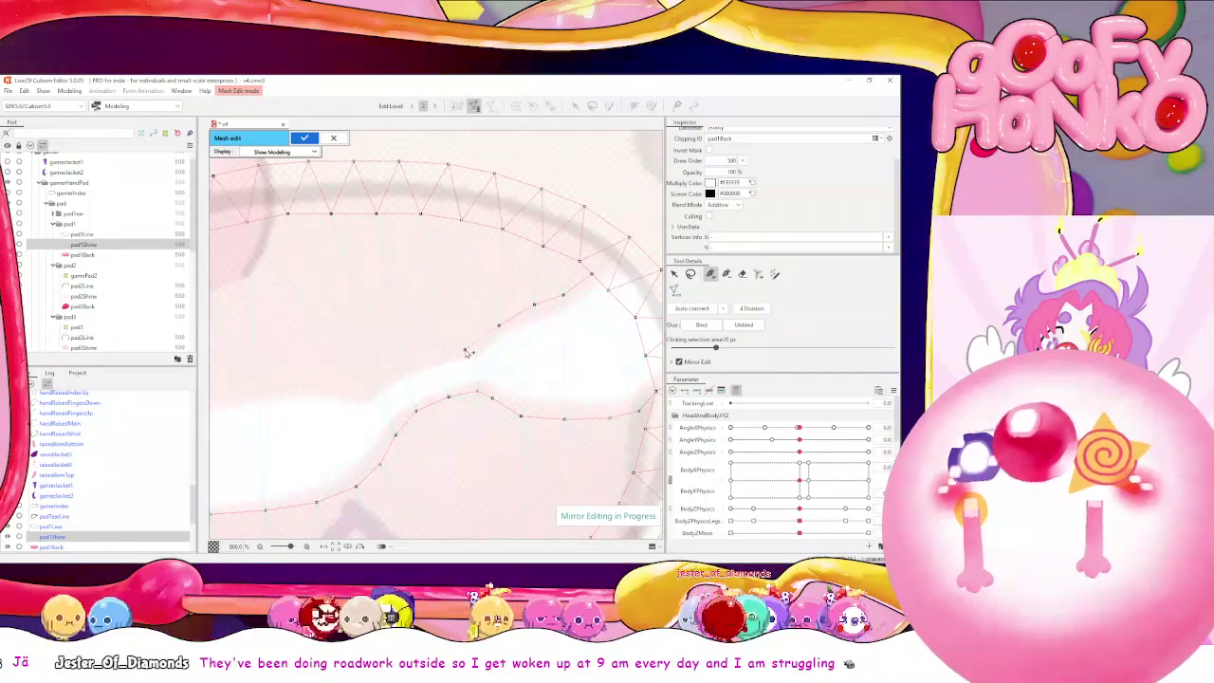
Continue the line of pad1Shine mesh points along the shine's upper edge and join it with a vertex on the mirror axis
drag(401, 346, 498, 339)
click(518, 355)
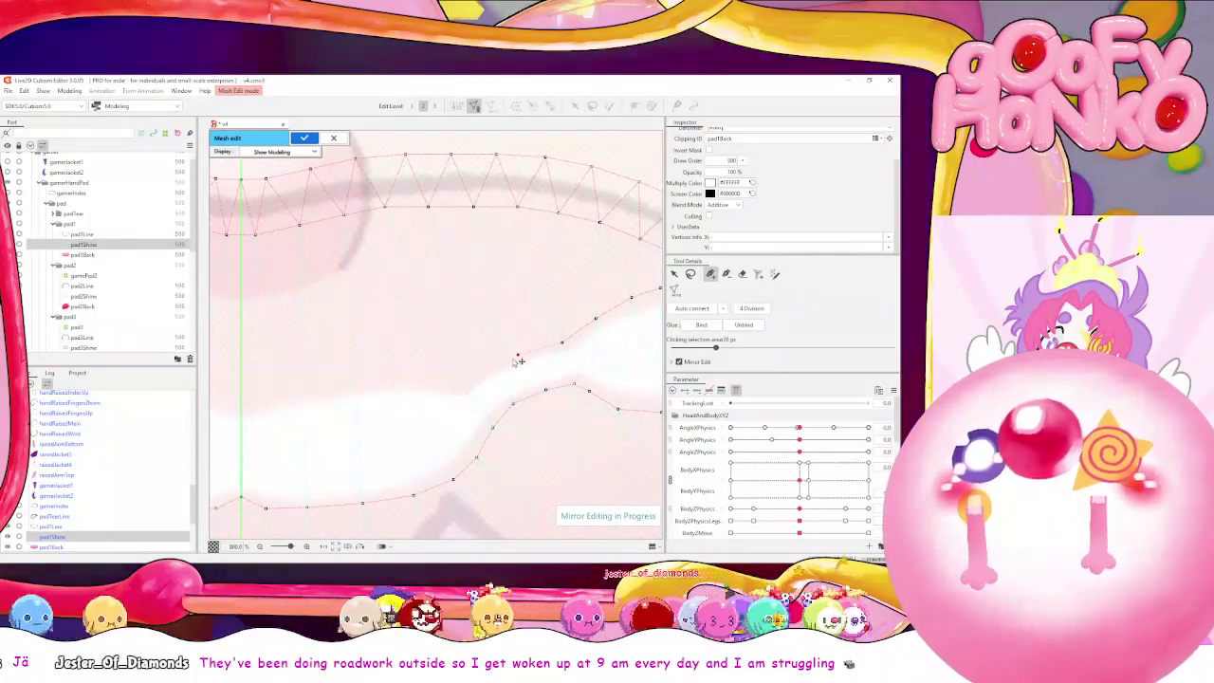
click(484, 369)
click(462, 384)
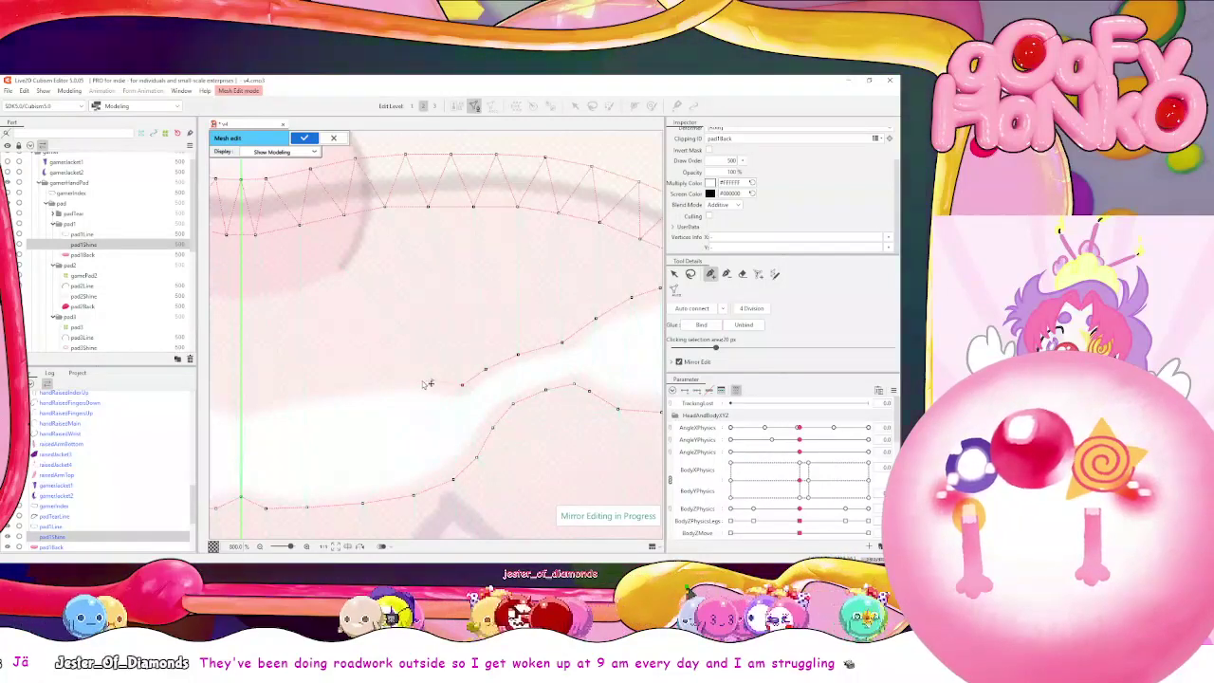
click(431, 381)
click(399, 379)
click(368, 381)
click(327, 387)
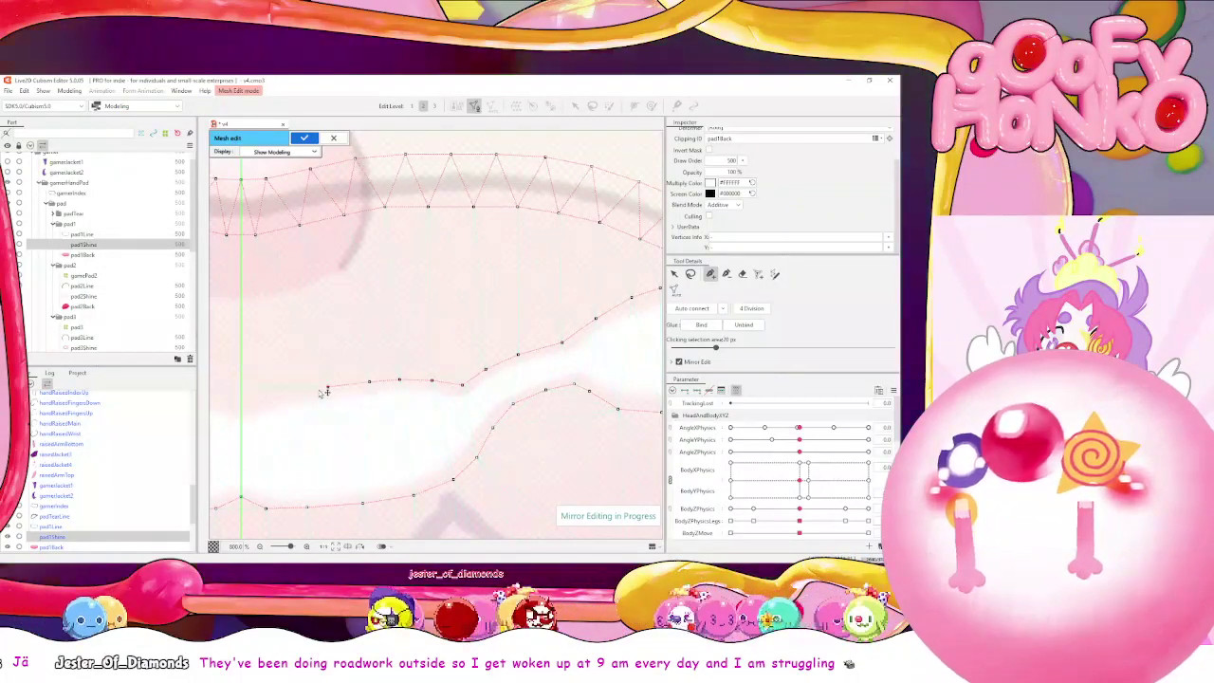
click(295, 392)
click(263, 400)
drag(301, 378, 442, 338)
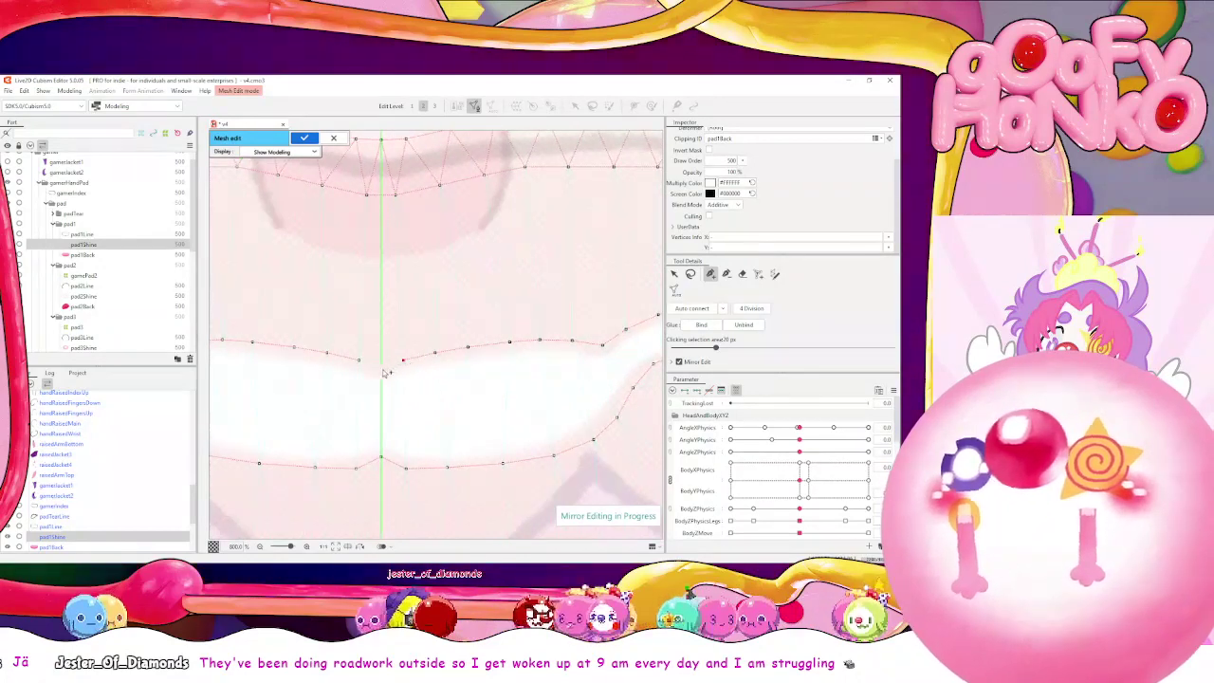
scroll(385, 373, down, 5)
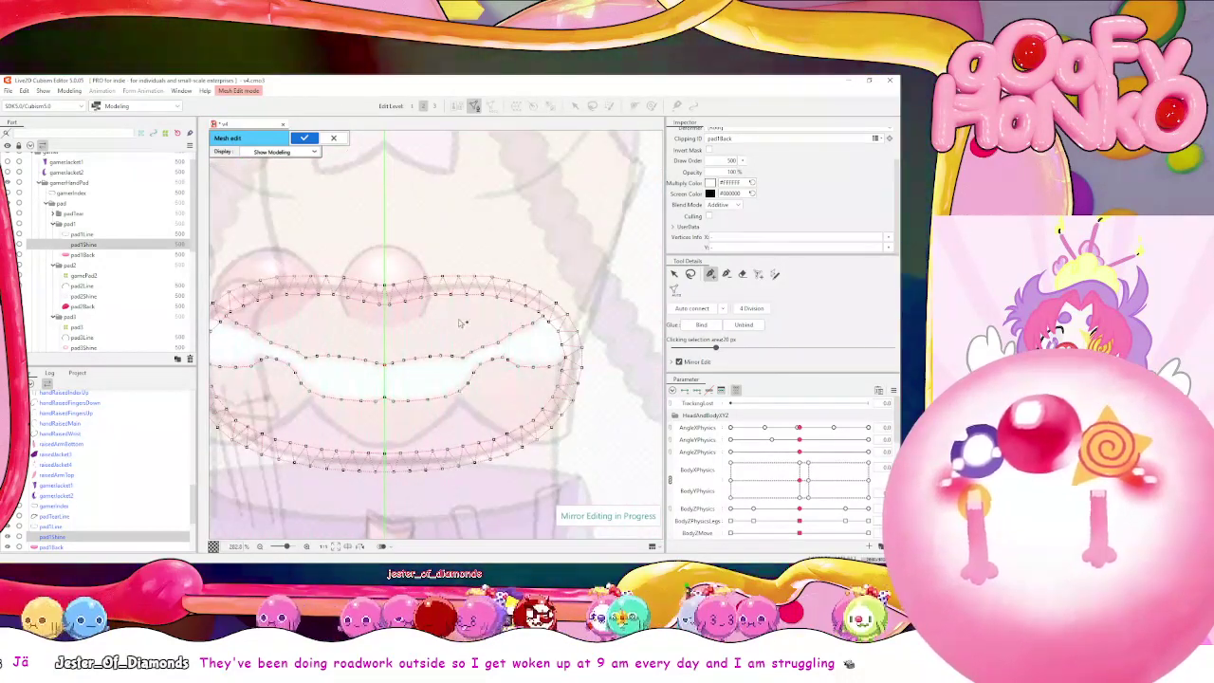
drag(459, 323, 517, 318)
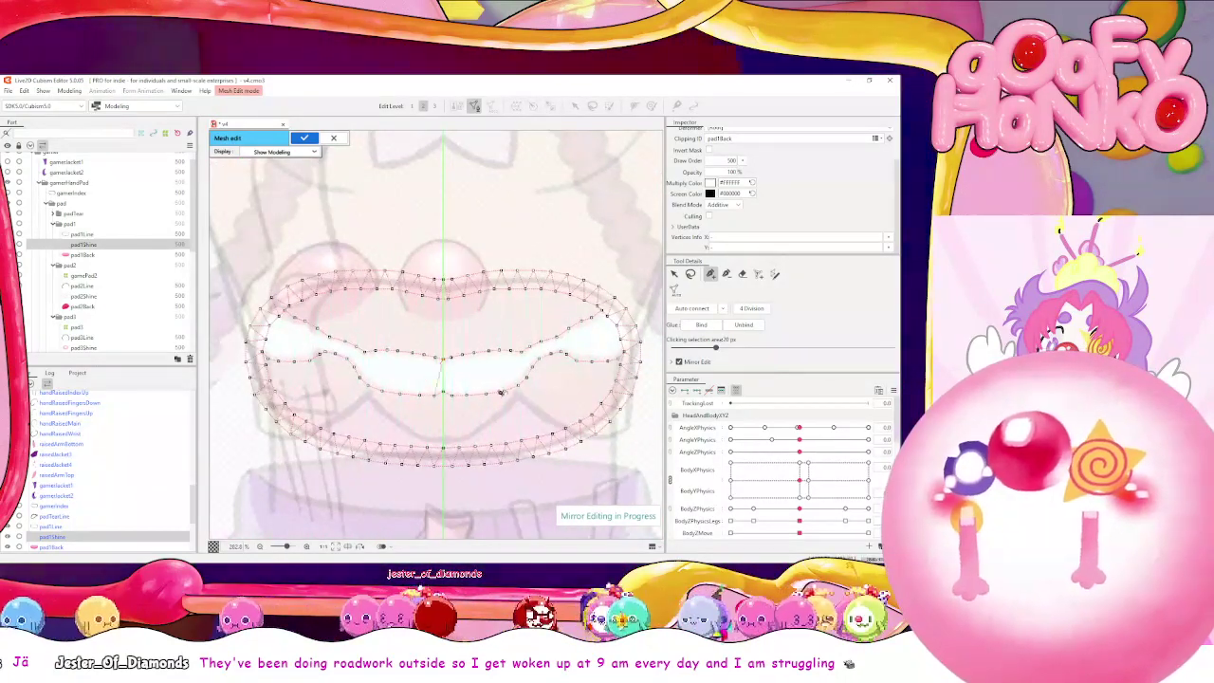
Connect the vertices around the bump in the shine's lower edge to the lower-right inner outline with separate edges
scroll(569, 393, up, 2)
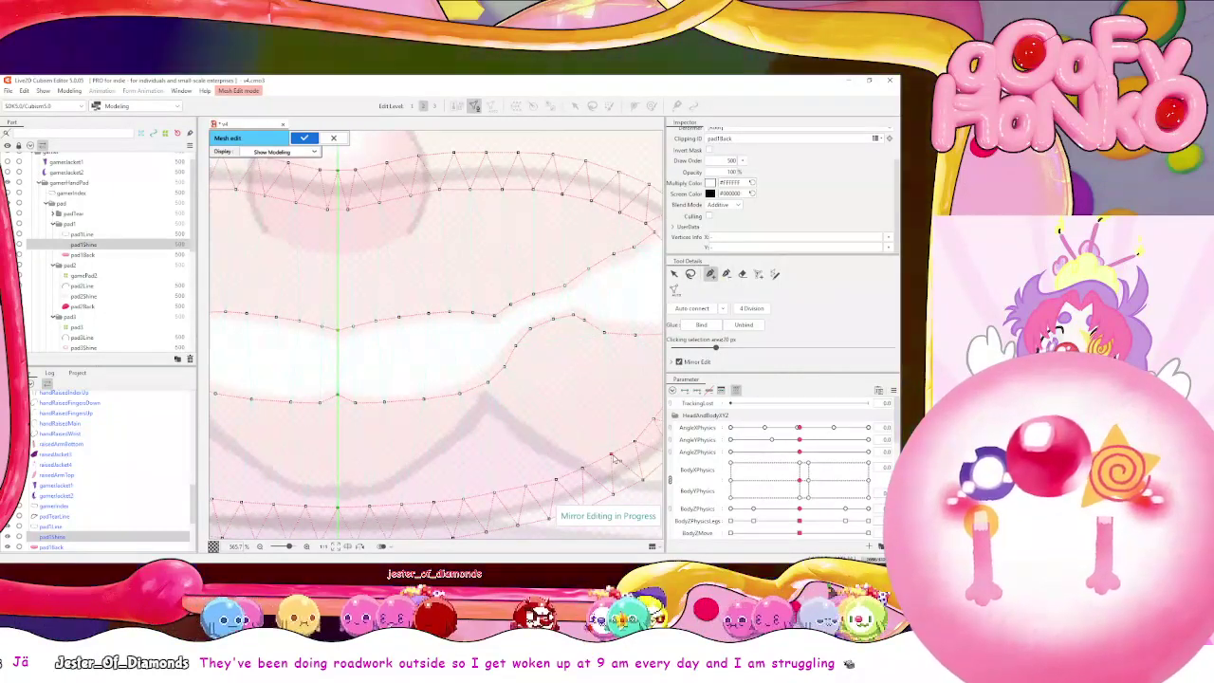
click(553, 319)
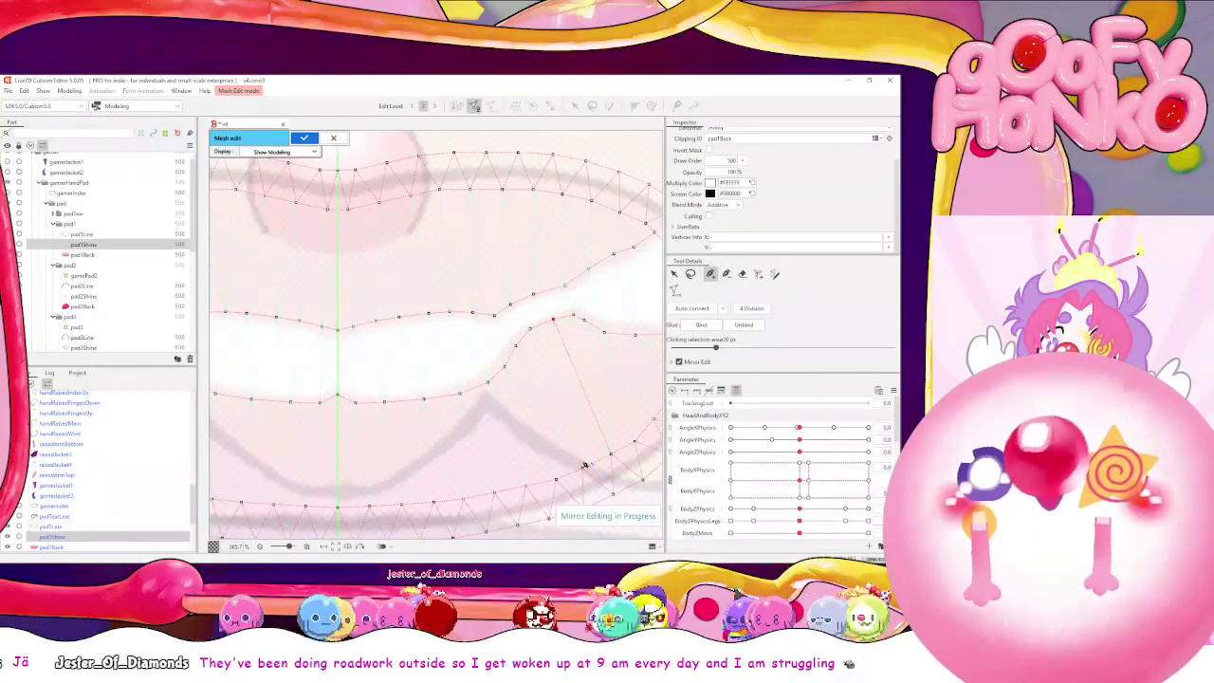
drag(585, 465, 559, 476)
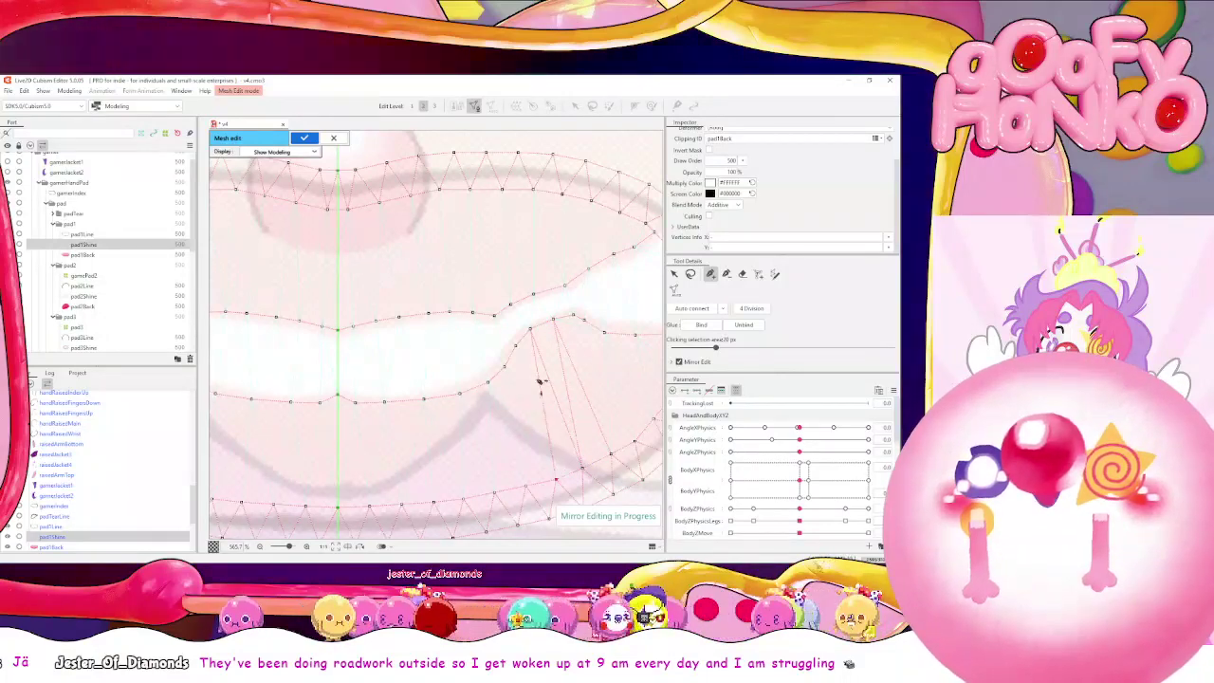
click(610, 453)
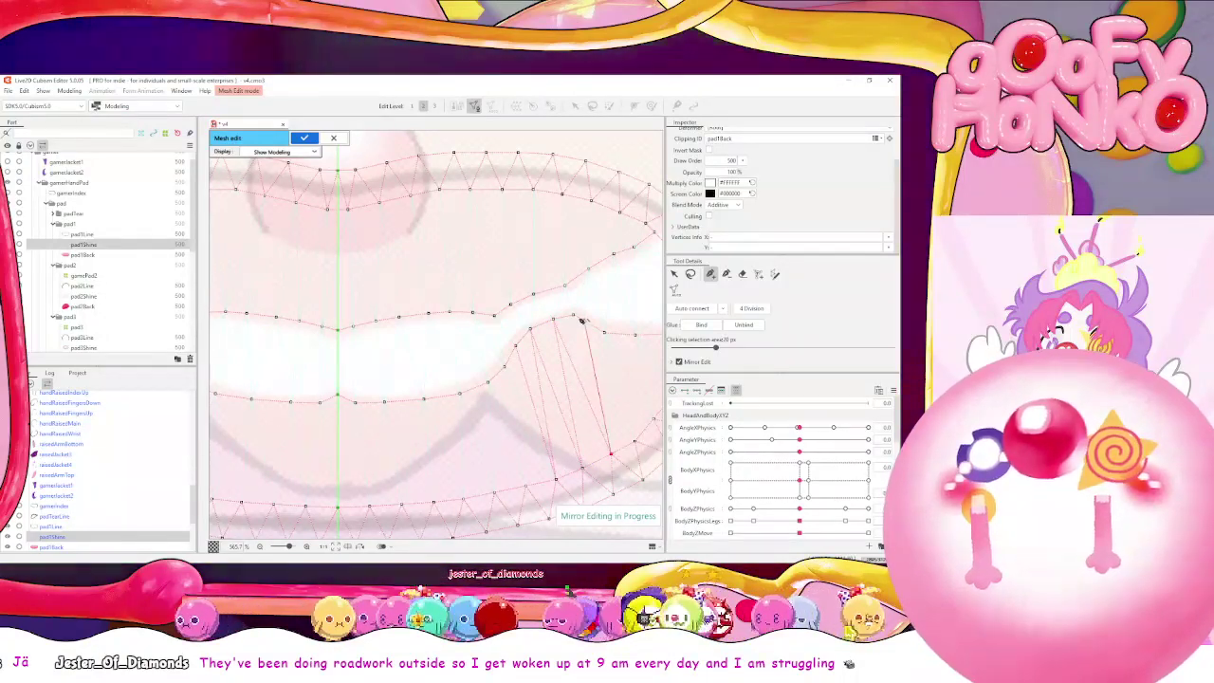
click(573, 315)
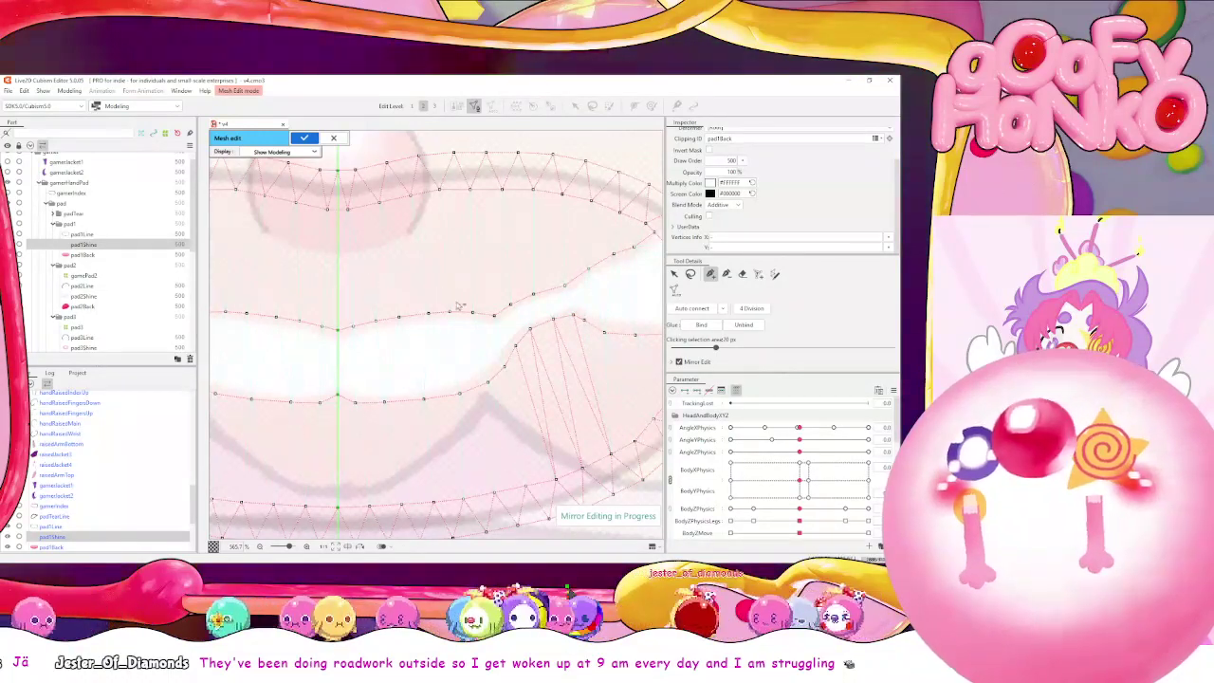
Add edges joining the upper shine line to the upper inner outline and the central lower vertex to the bottom outline
click(495, 317)
click(470, 190)
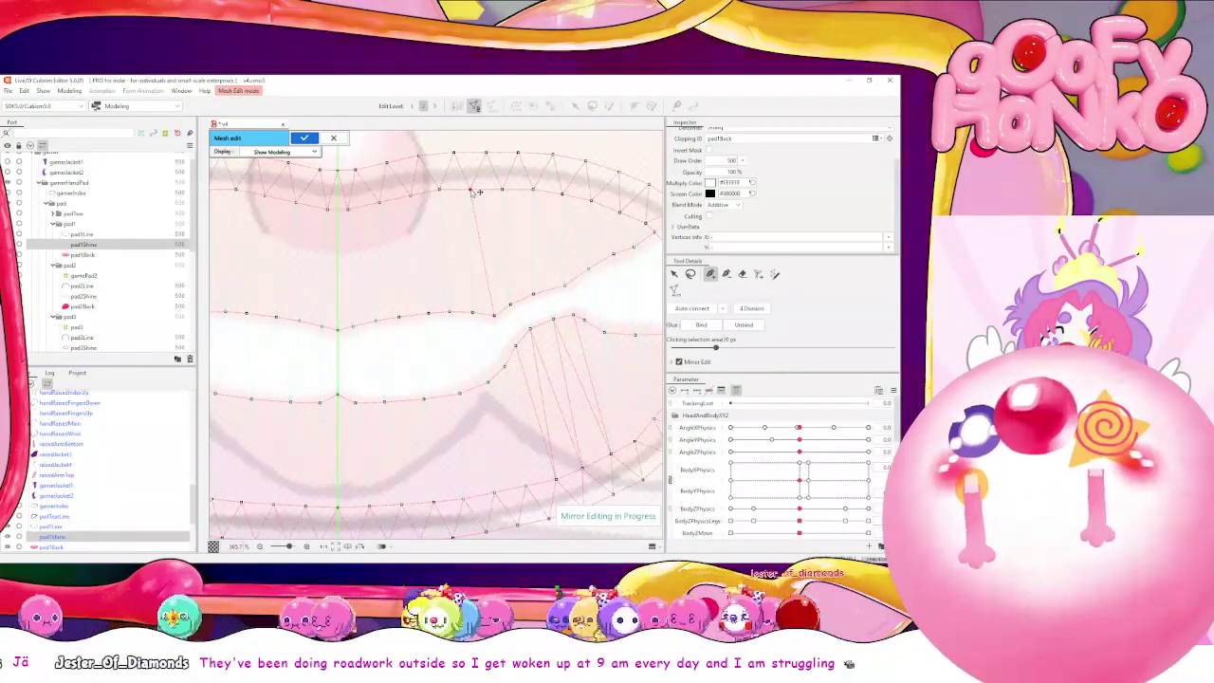
click(338, 330)
key(ctrl+z)
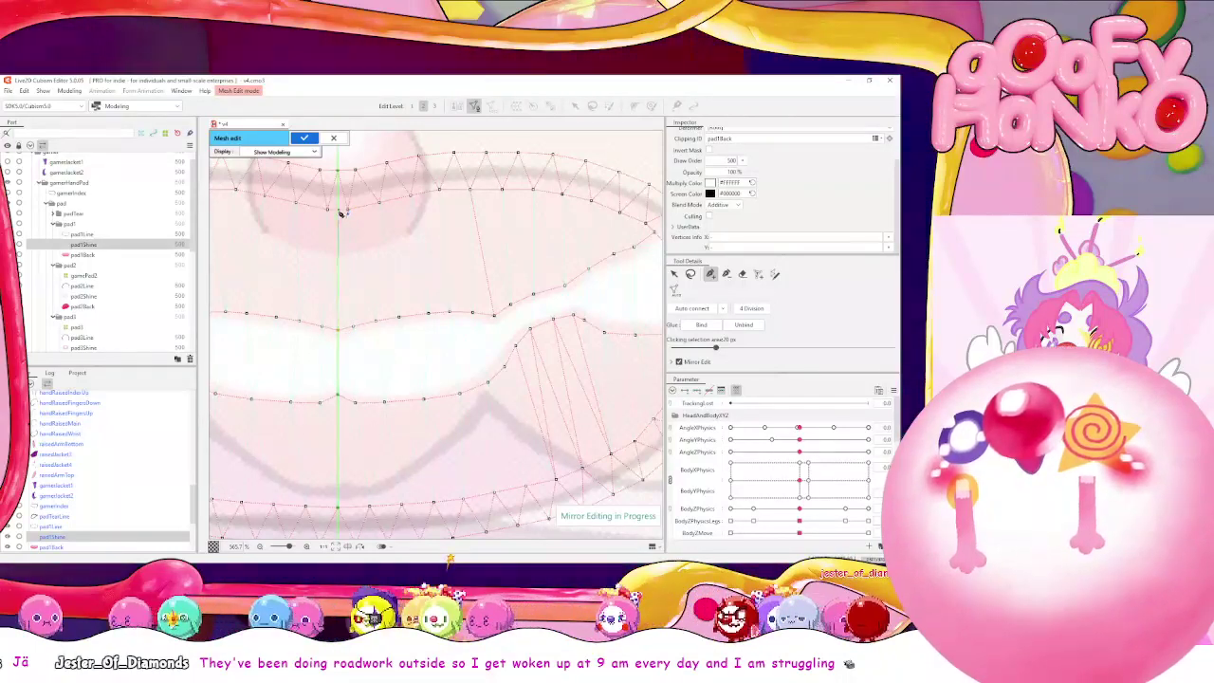
click(348, 210)
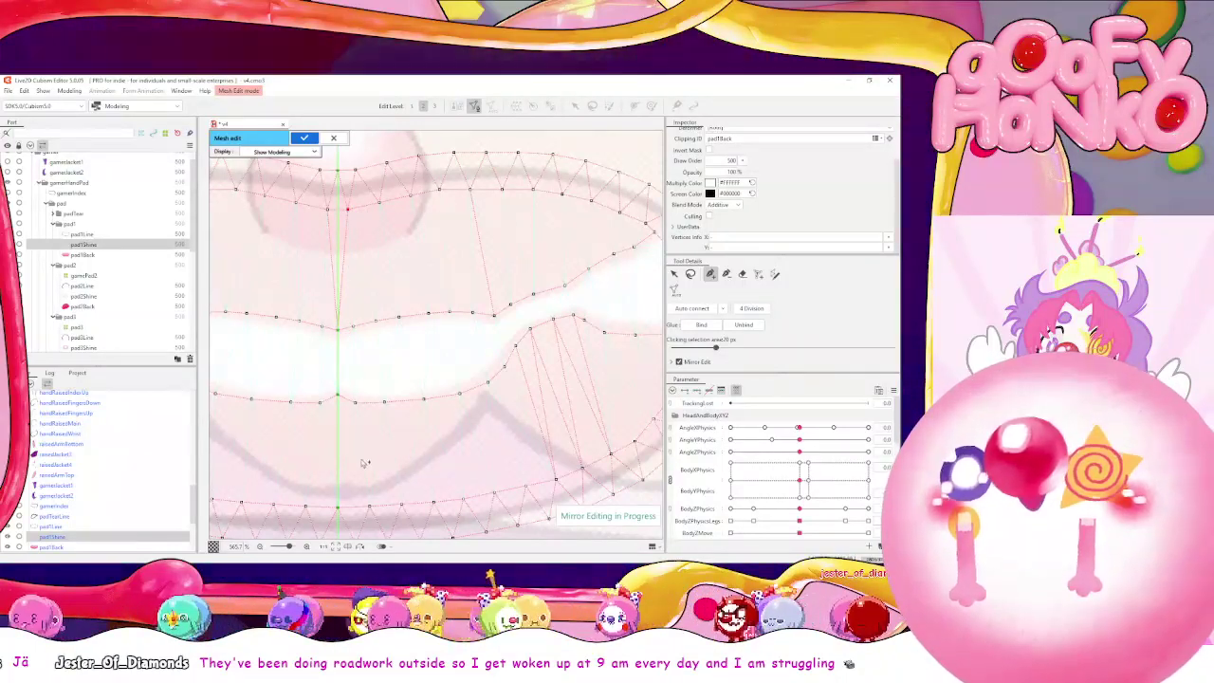
click(338, 396)
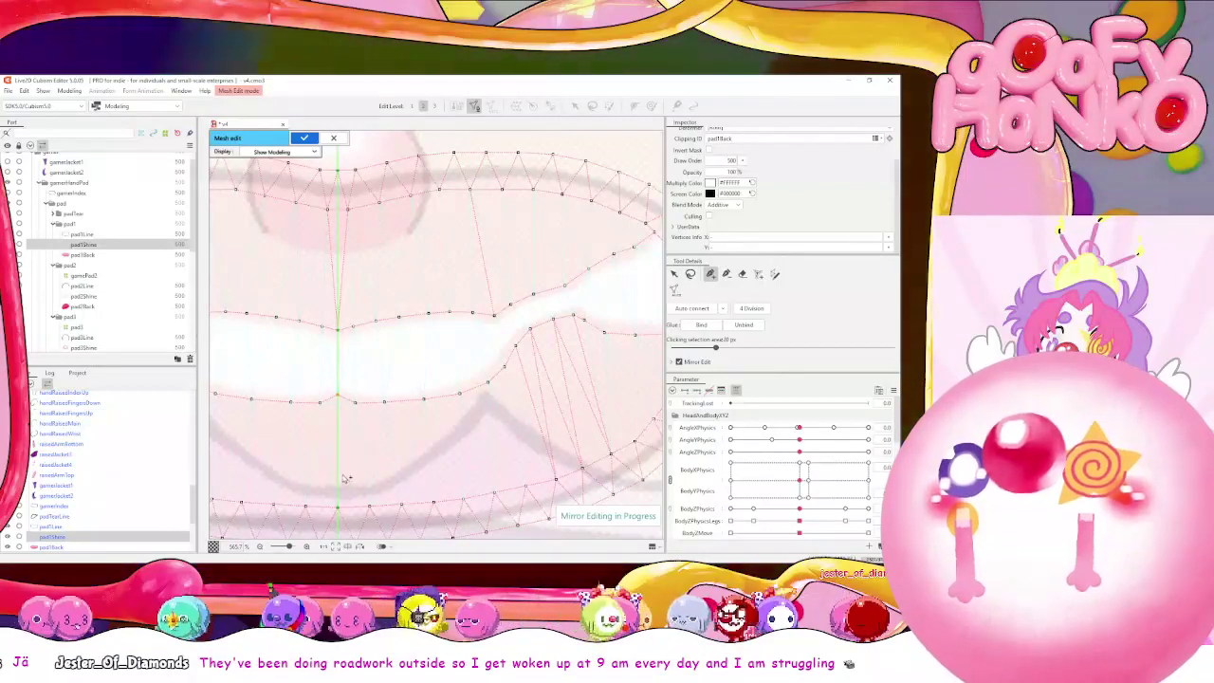
scroll(357, 512, up, 8)
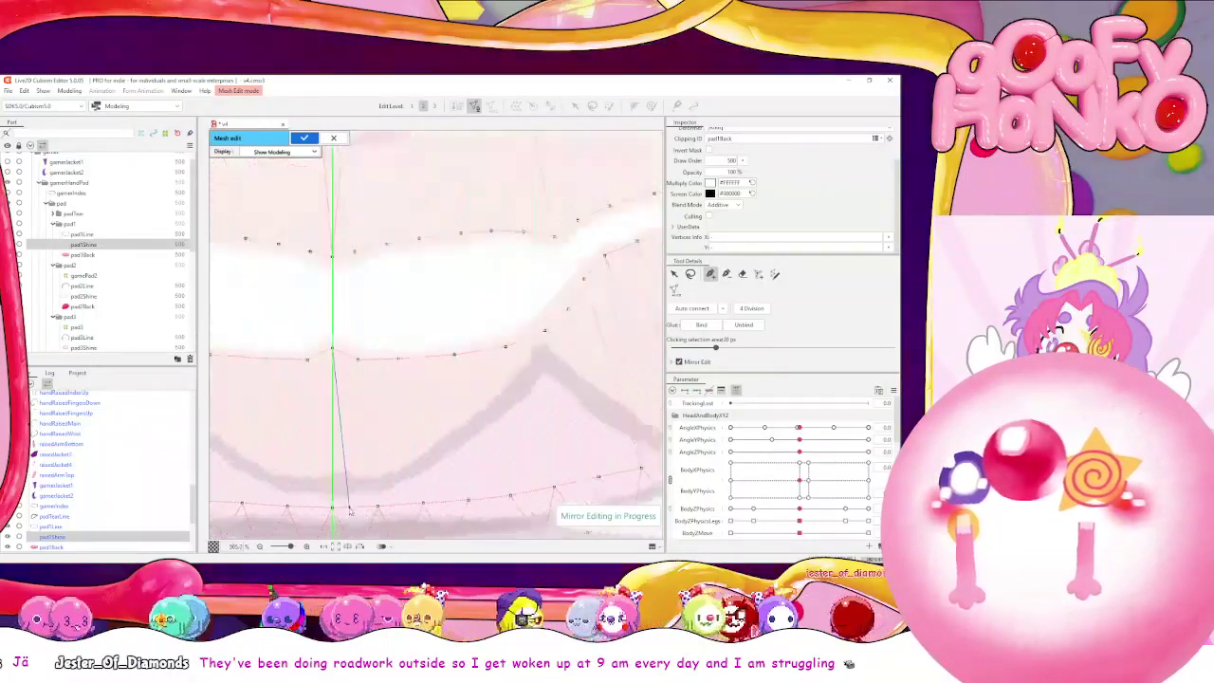
scroll(357, 477, down, 6)
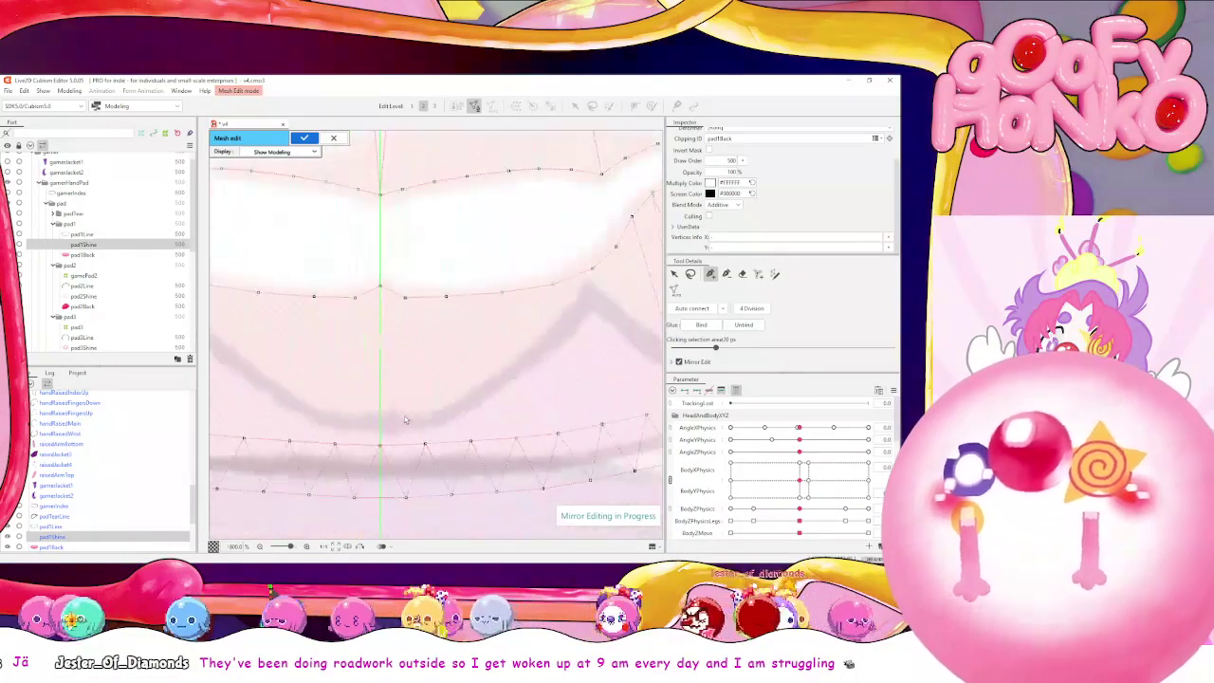
Fill the pad1Shine mesh with triangles using Auto connect and apply the mesh edit
drag(496, 375, 623, 385)
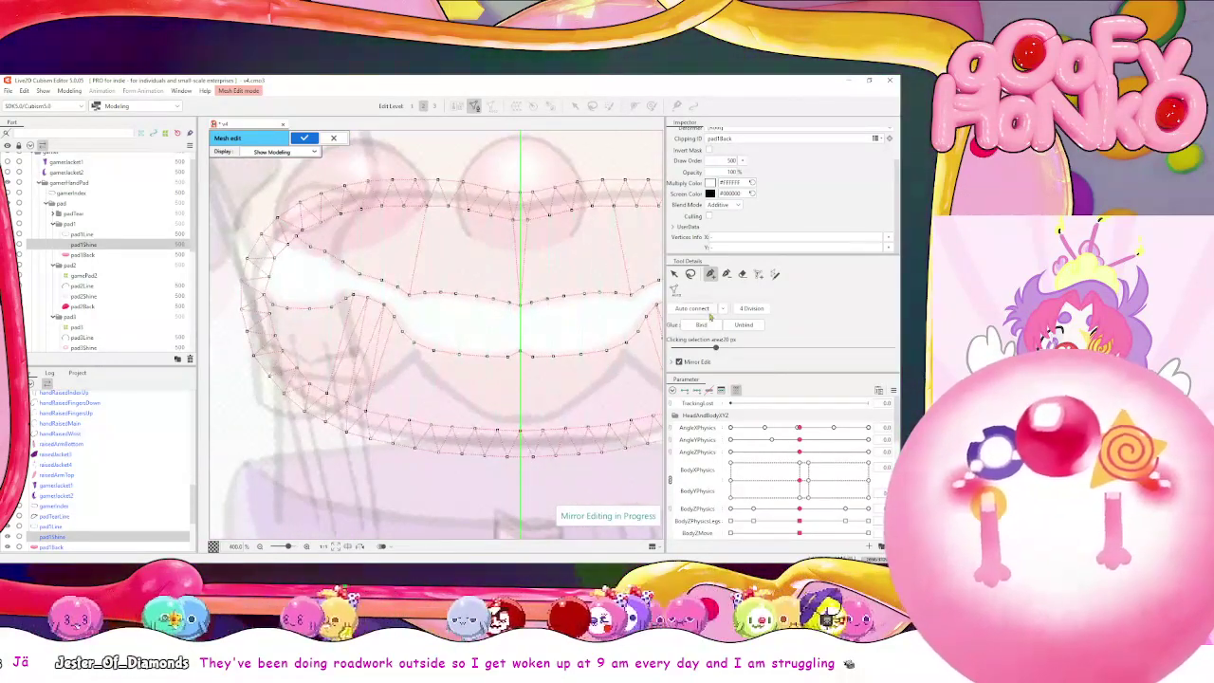
click(691, 308)
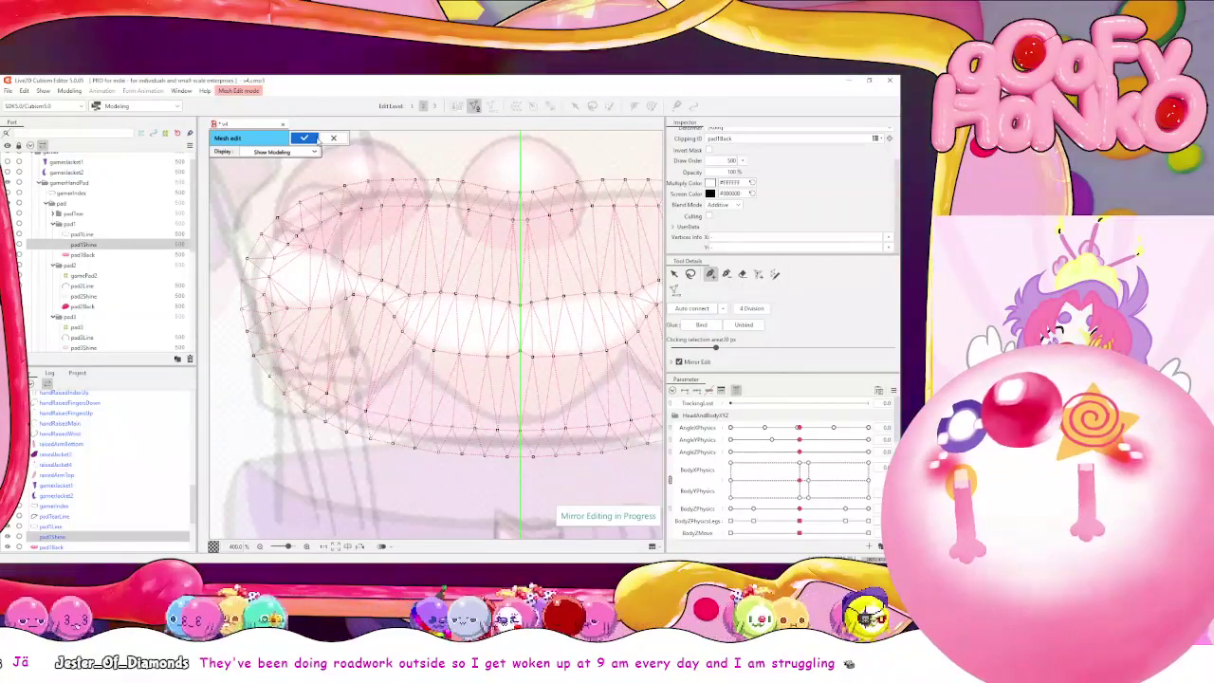
click(304, 138)
Erase the existing meshes of pad1Line and pad1Back together and replace them with the pad1Shine mesh
click(74, 526)
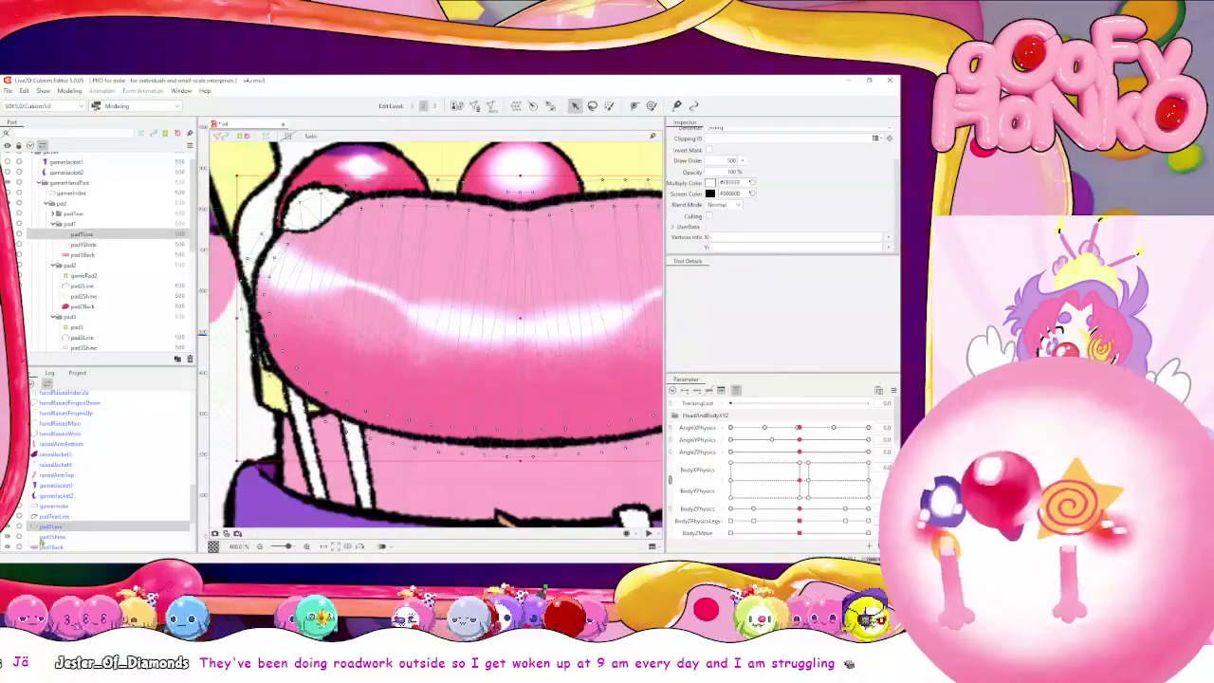
click(73, 548)
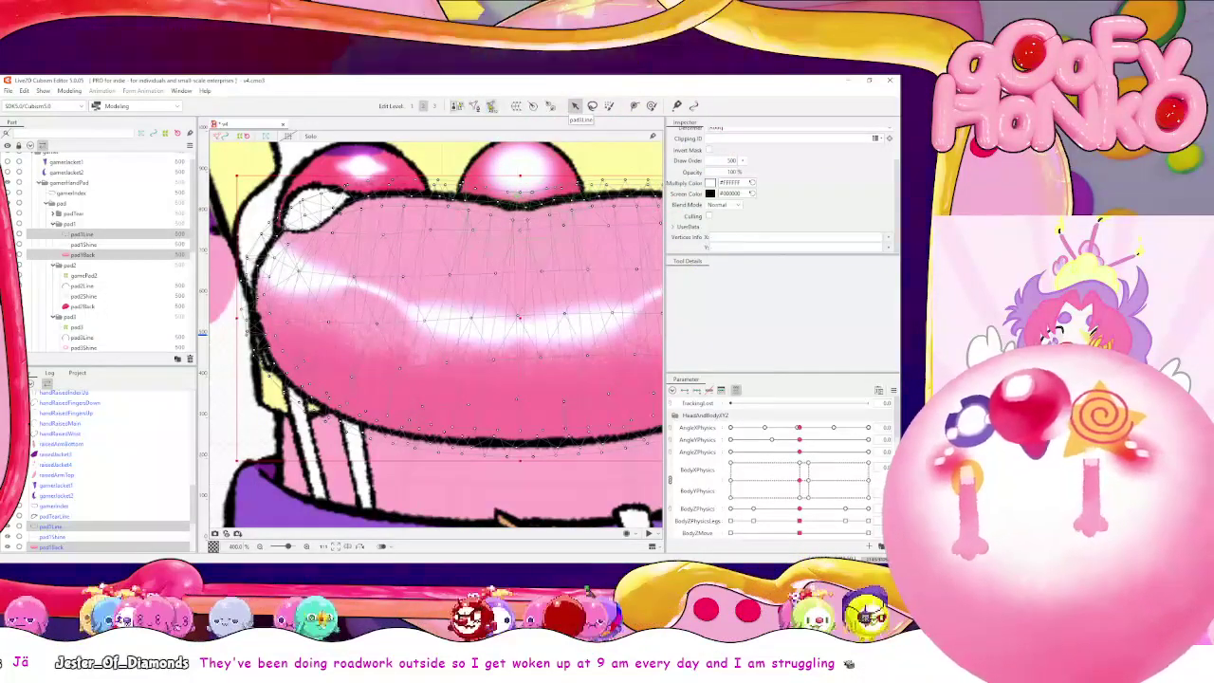
click(475, 107)
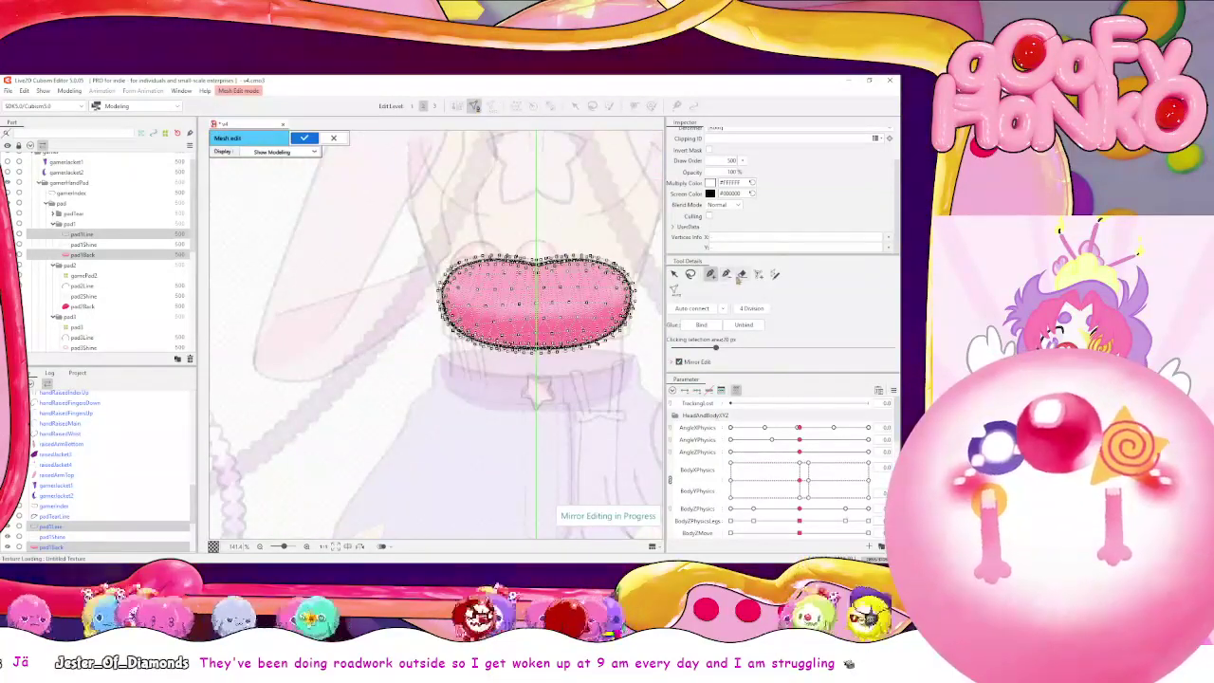
click(741, 274)
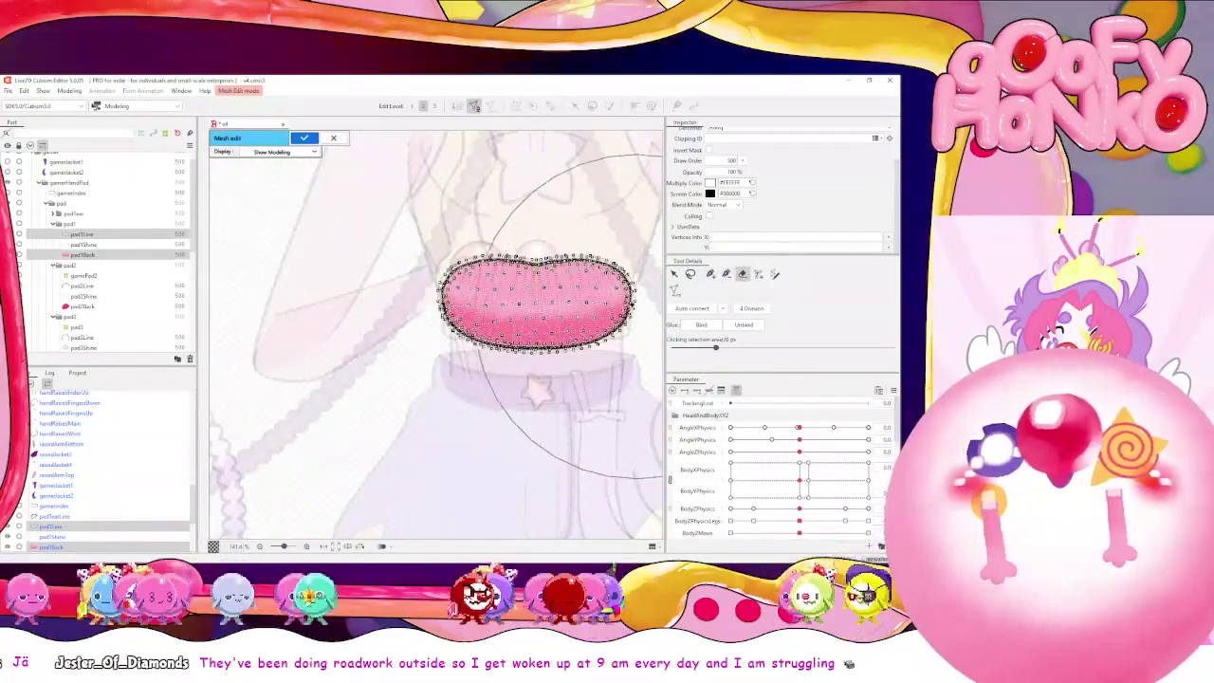
click(556, 264)
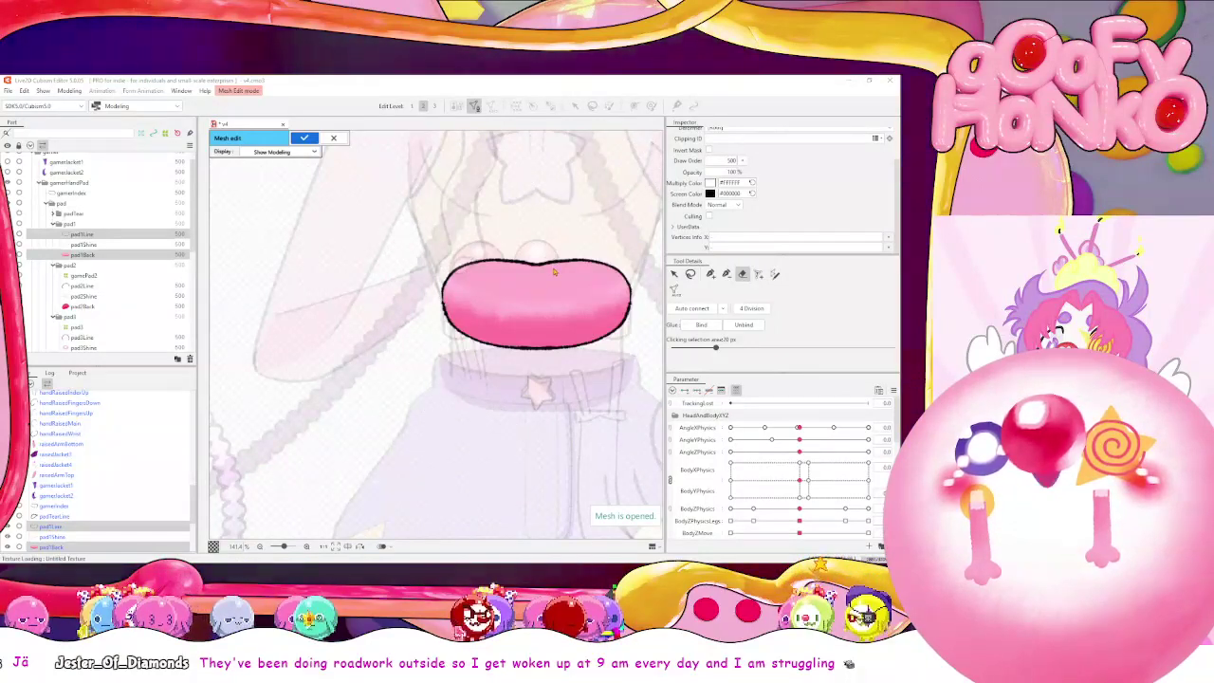
key(ctrl+z)
click(312, 138)
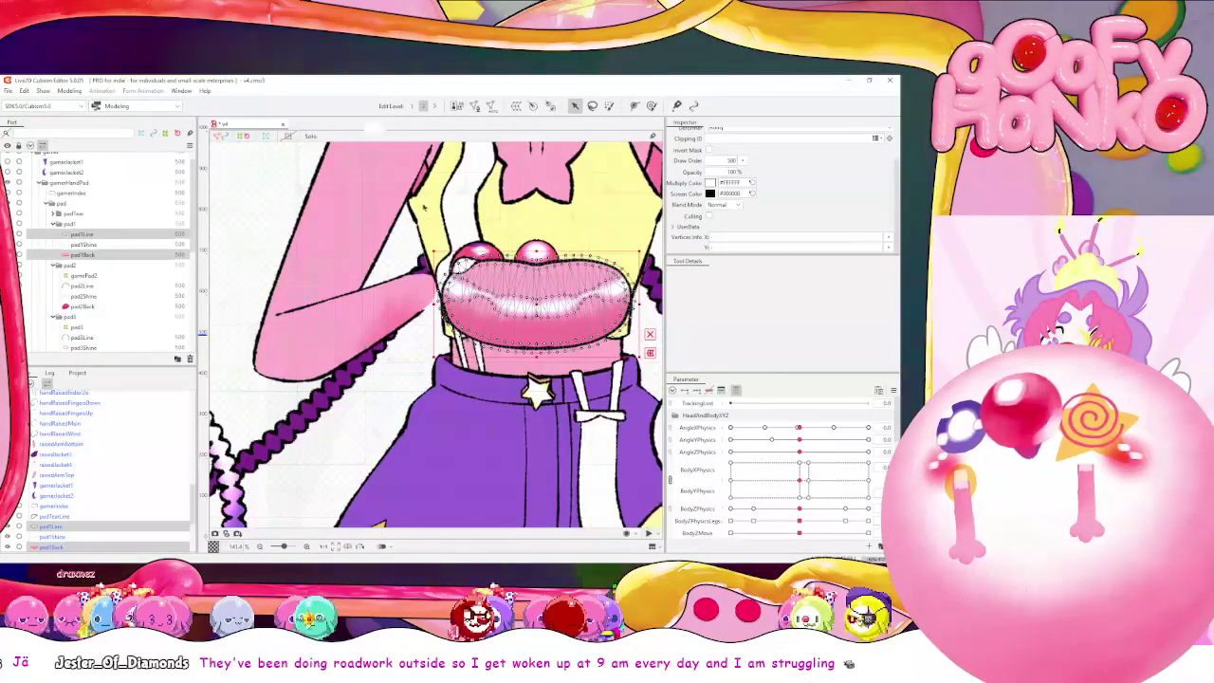
Create a warp deformer named pad1 around pad1Line, pad1Shine and pad1Back
drag(424, 207, 356, 245)
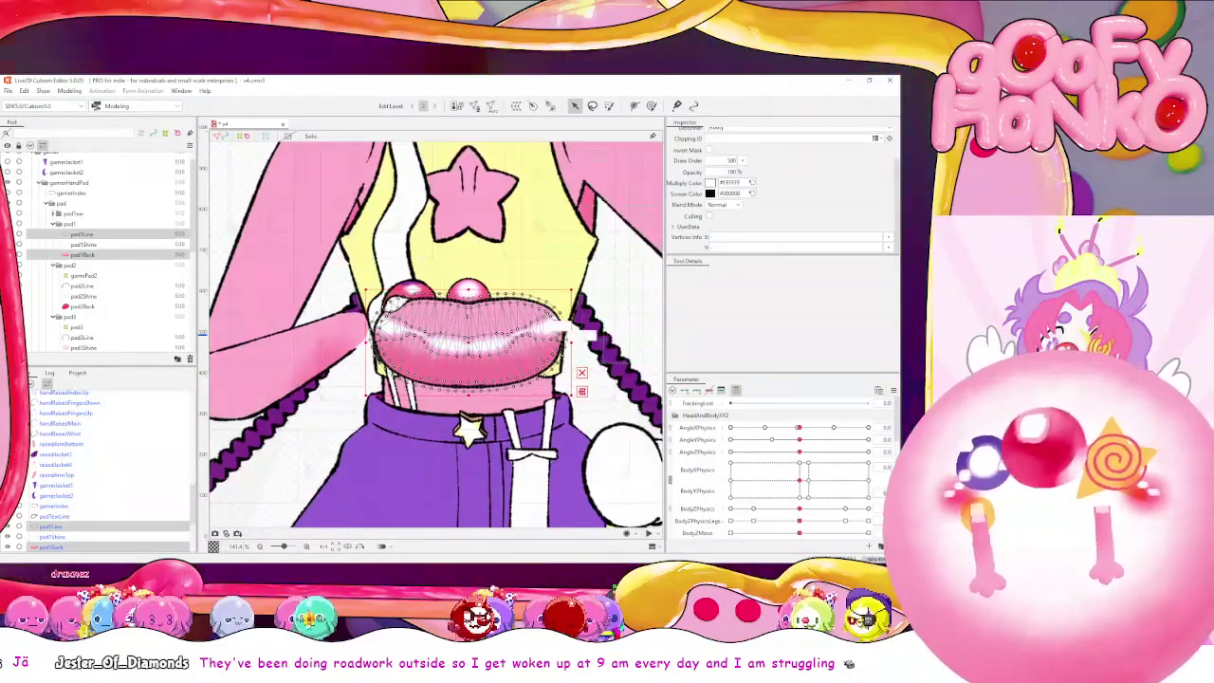
scroll(60, 490, down, 1)
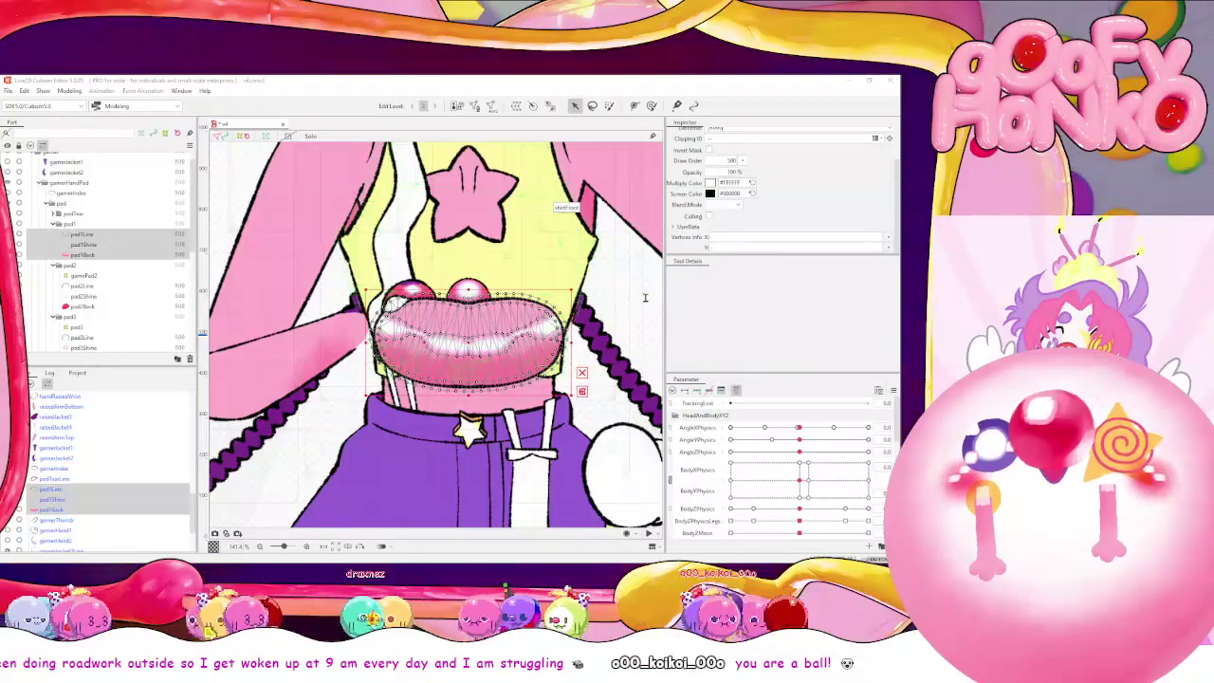
click(648, 438)
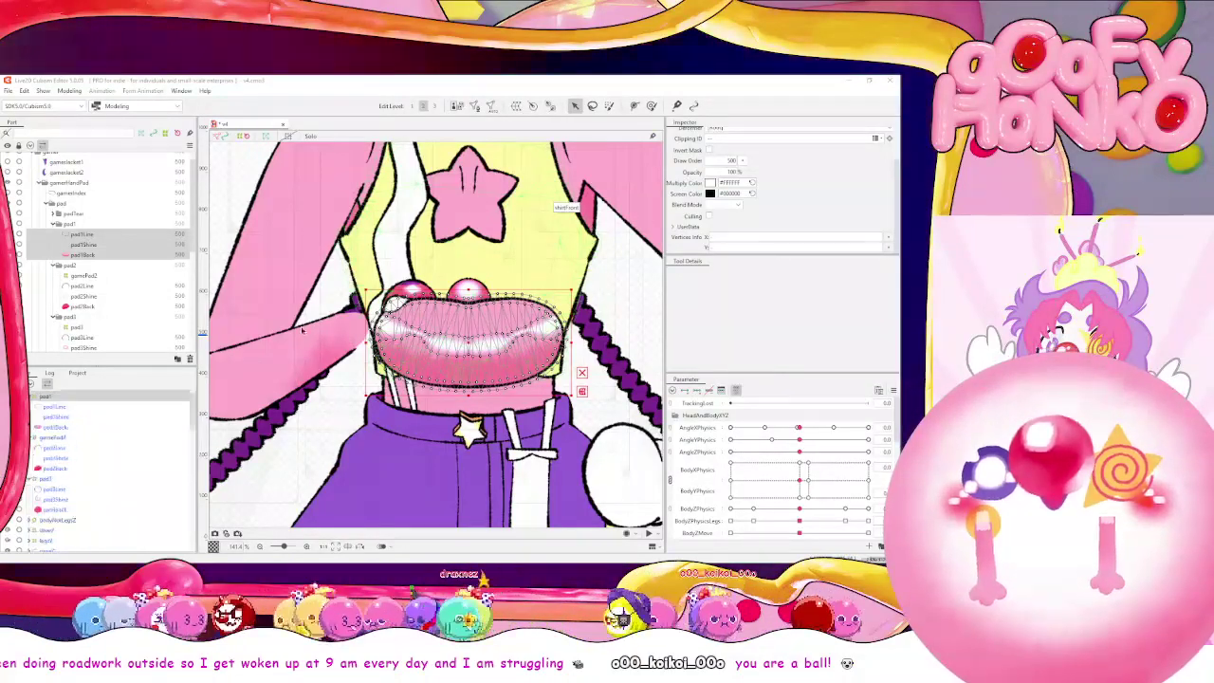
Rename the gamePad2 warp deformer to pad2
click(88, 285)
scroll(46, 281, down, 1)
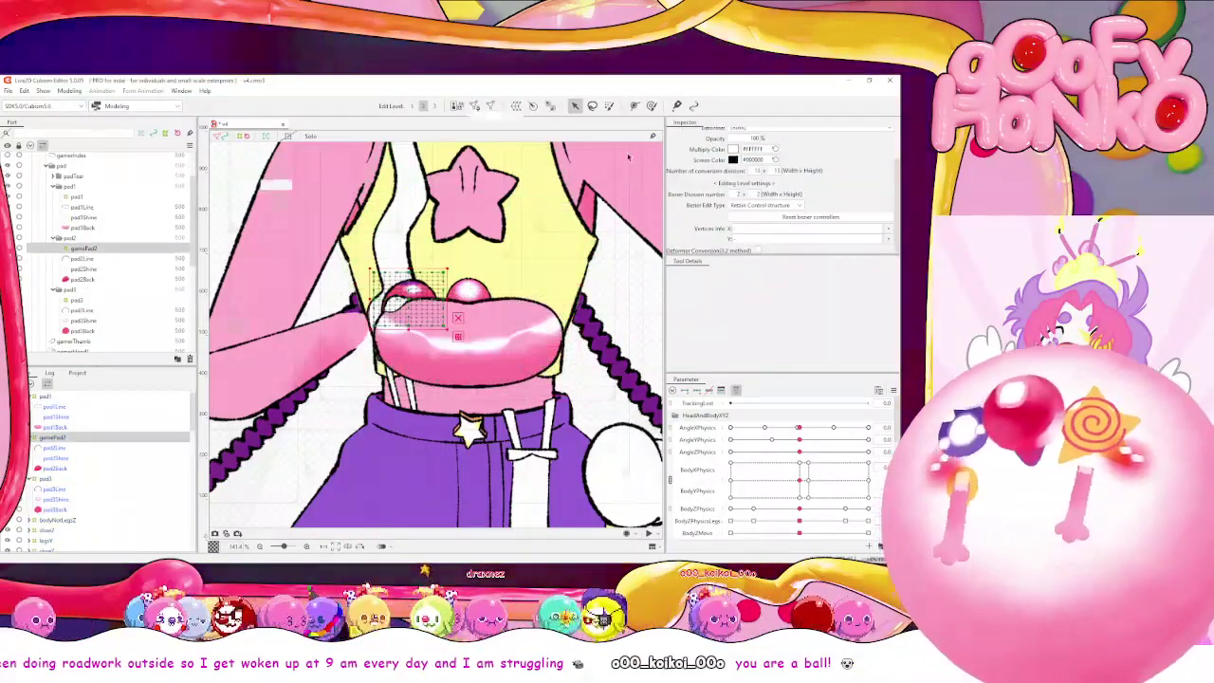
scroll(796, 178, up, 2)
double_click(748, 136)
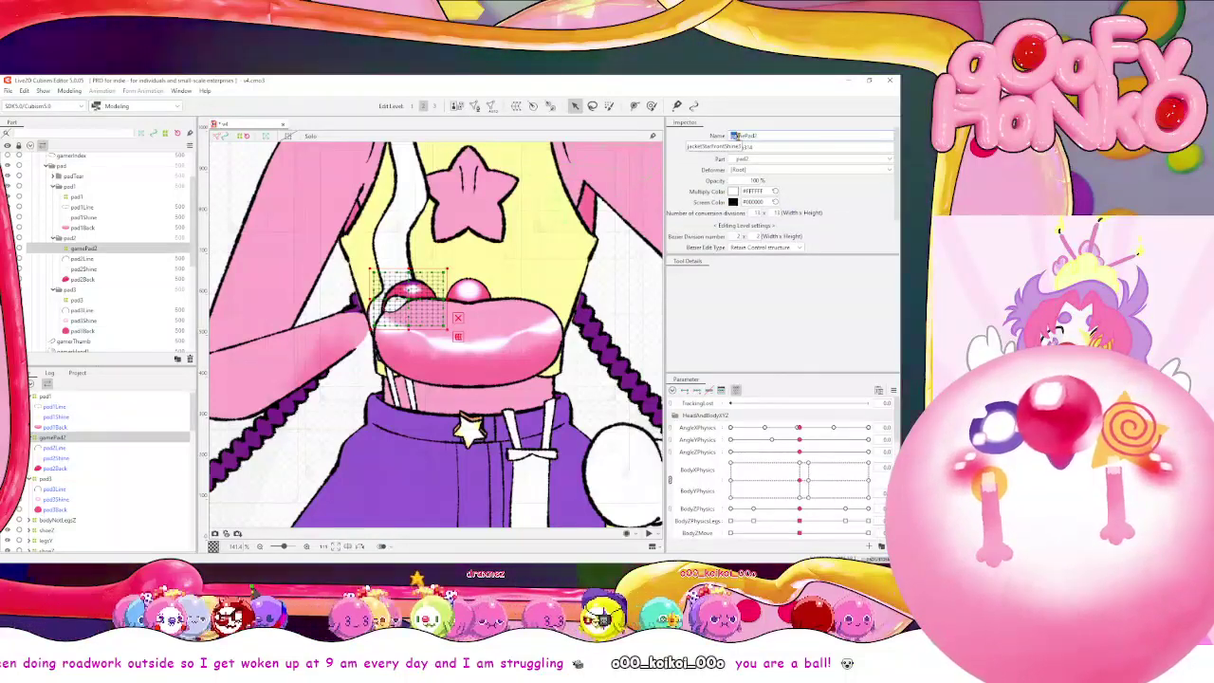
text(pad2)
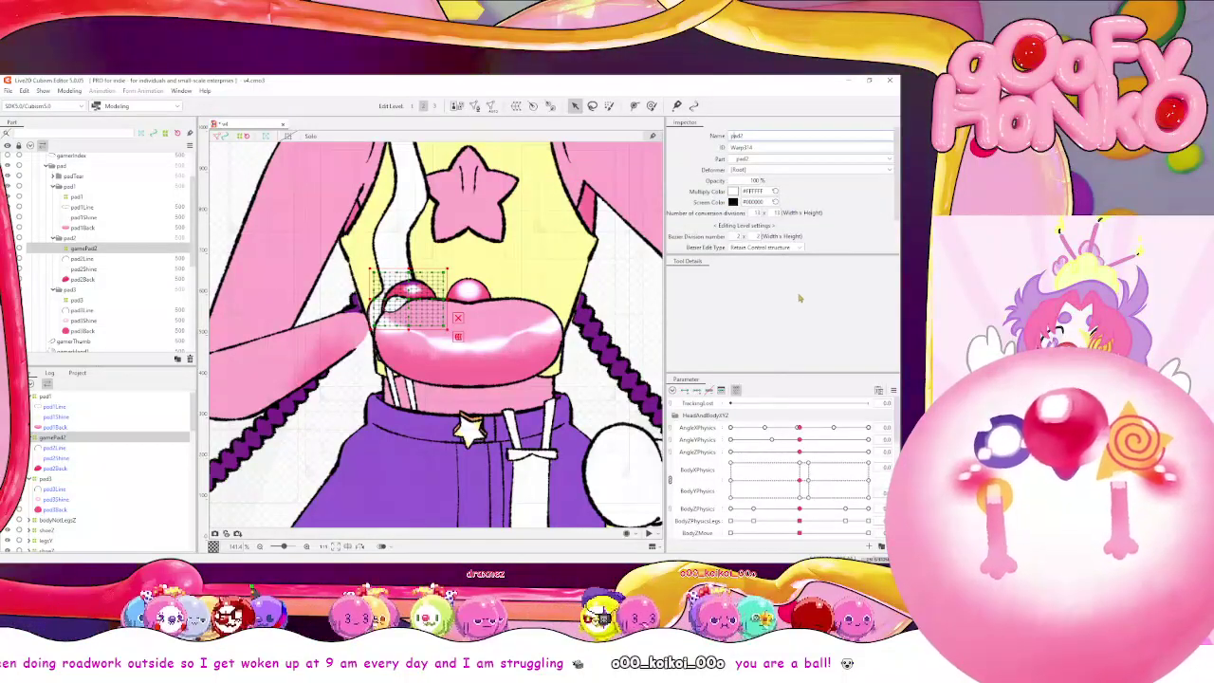
key(Return)
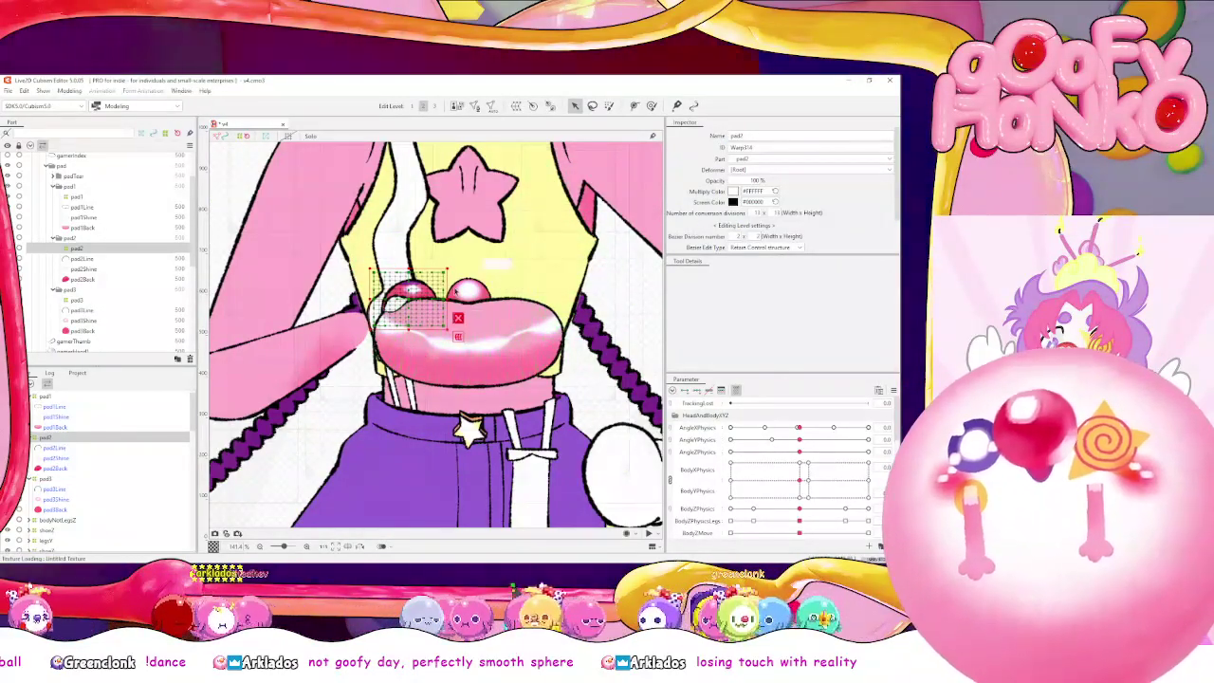
Create a warp deformer named eyeAndTear around the padTear and pad2 deformers
scroll(456, 290, up, 5)
scroll(457, 291, down, 3)
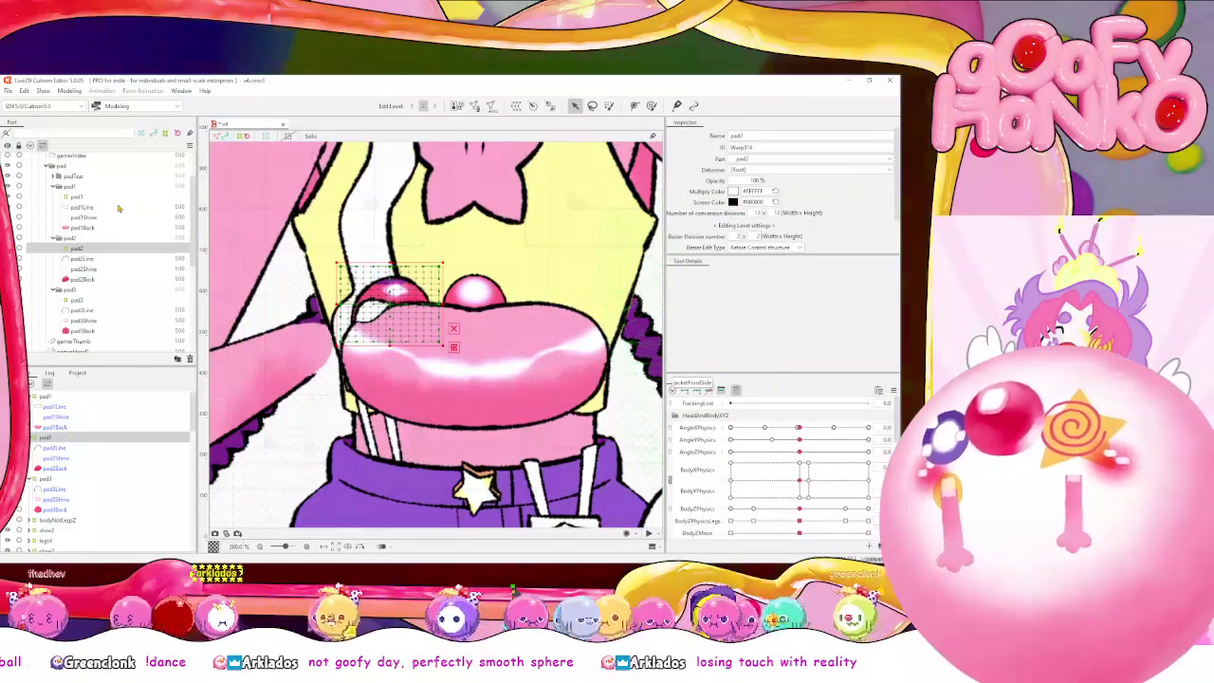
scroll(106, 222, up, 2)
click(53, 213)
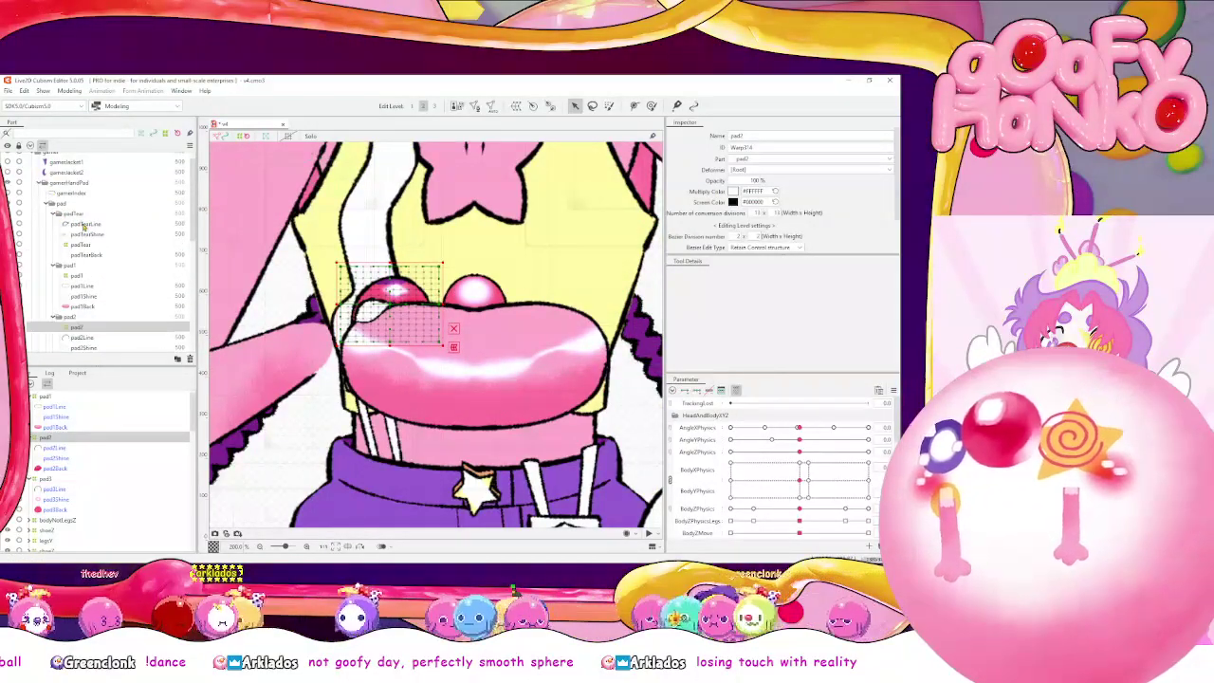
click(83, 225)
click(85, 243)
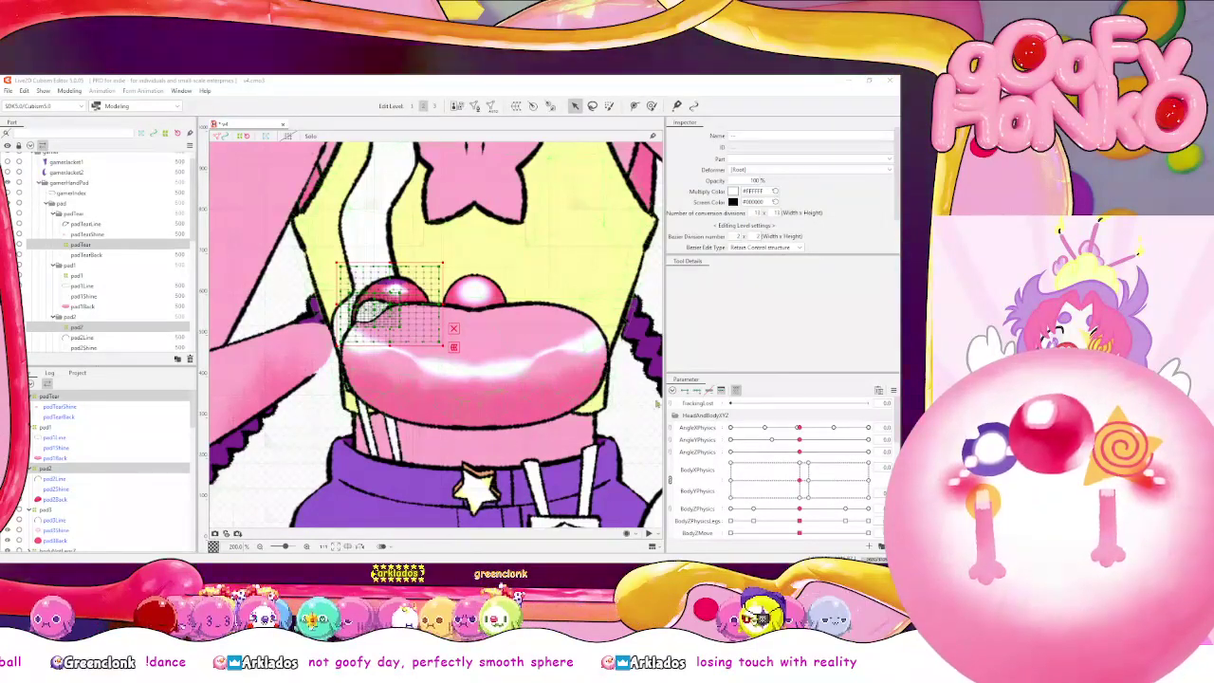
click(642, 442)
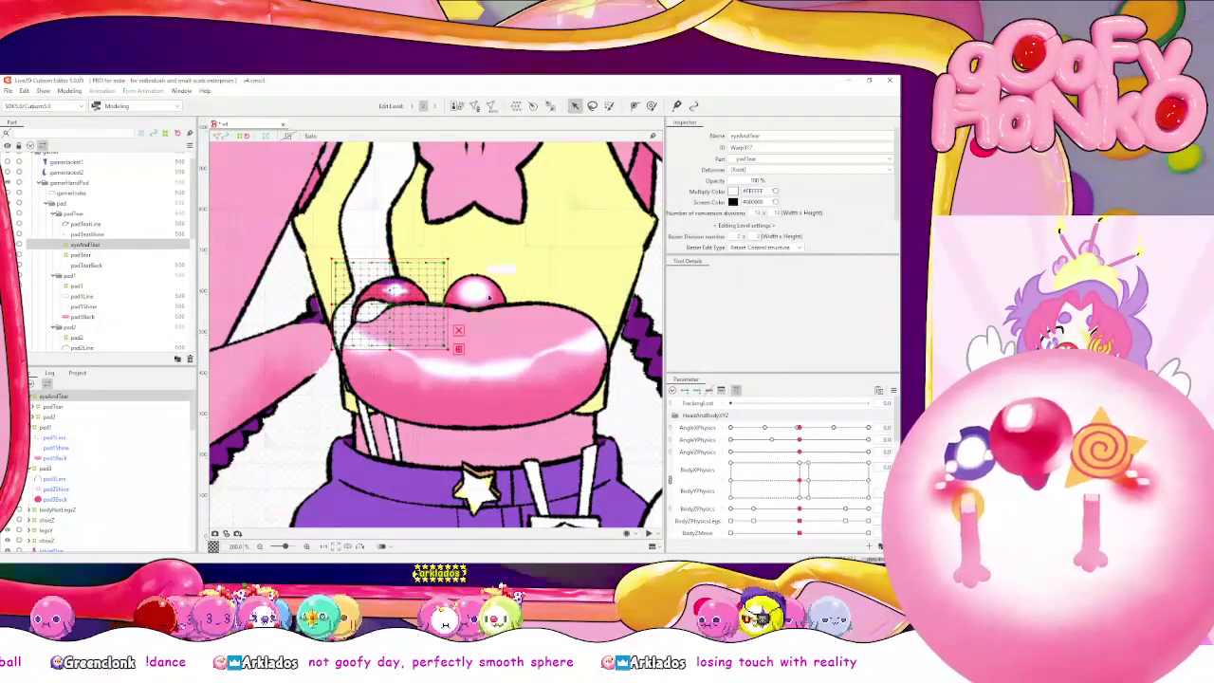
Create a warp deformer named gamePadXY around the eyeAndTear, pad1 and pad3 deformers
ctrl+click(80, 285)
ctrl+click(91, 339)
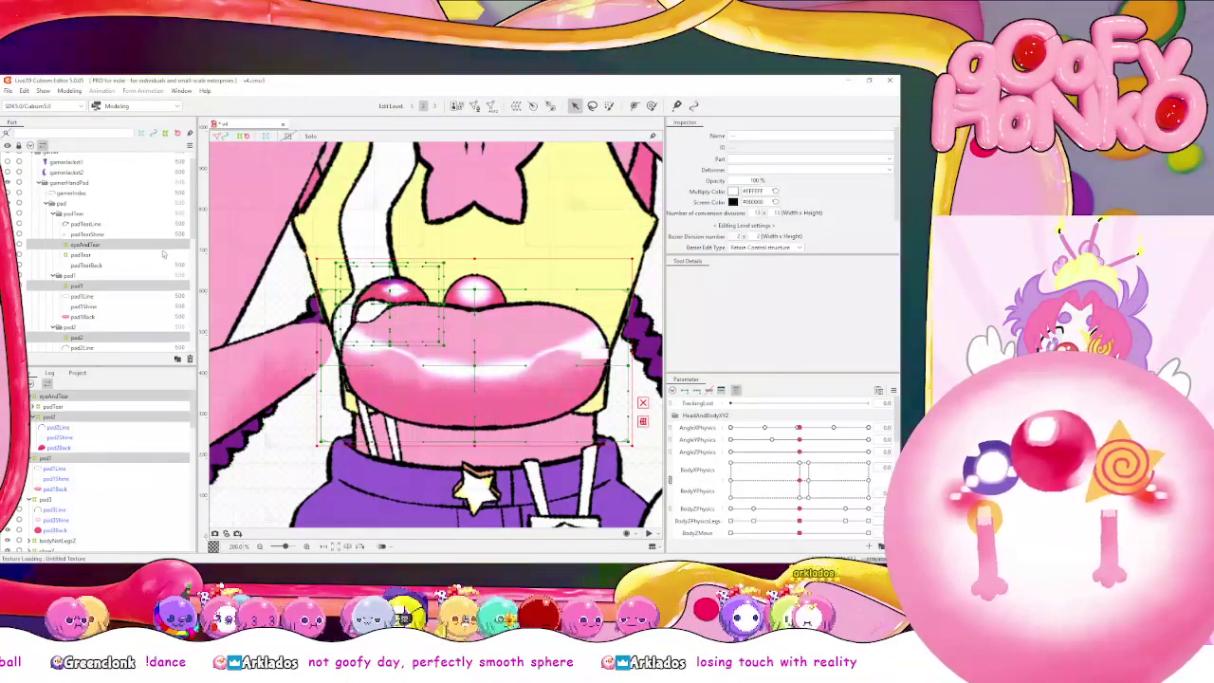
scroll(103, 263, down, 1)
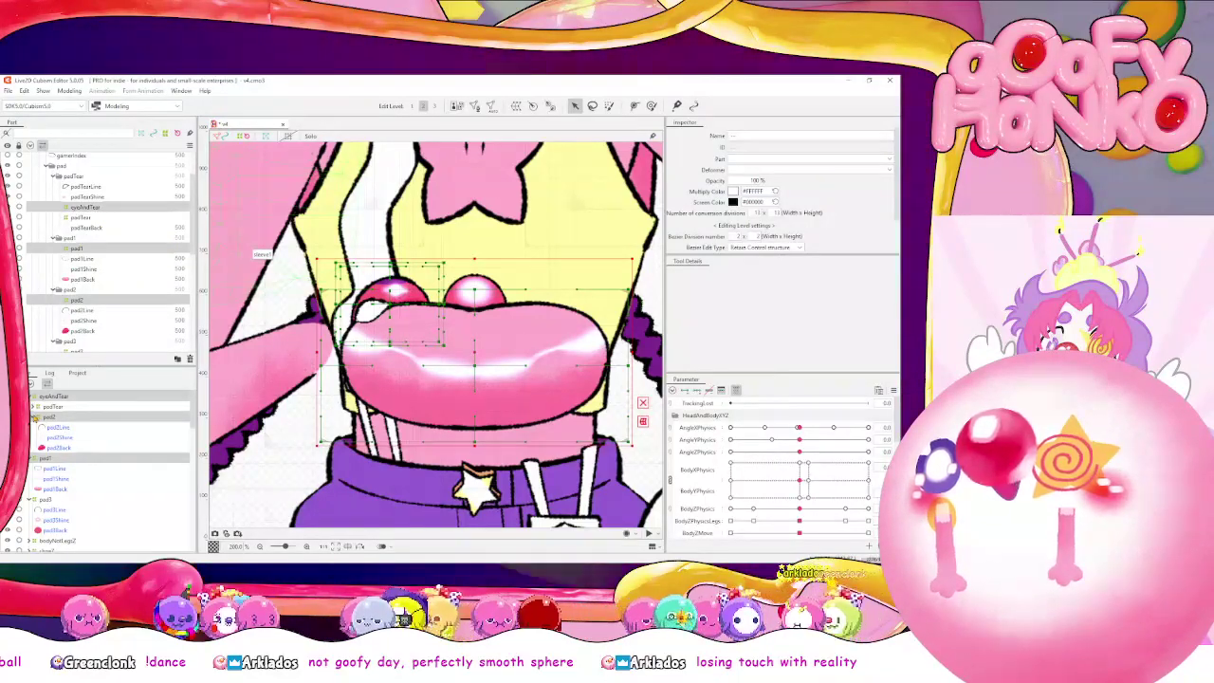
click(34, 417)
click(67, 417)
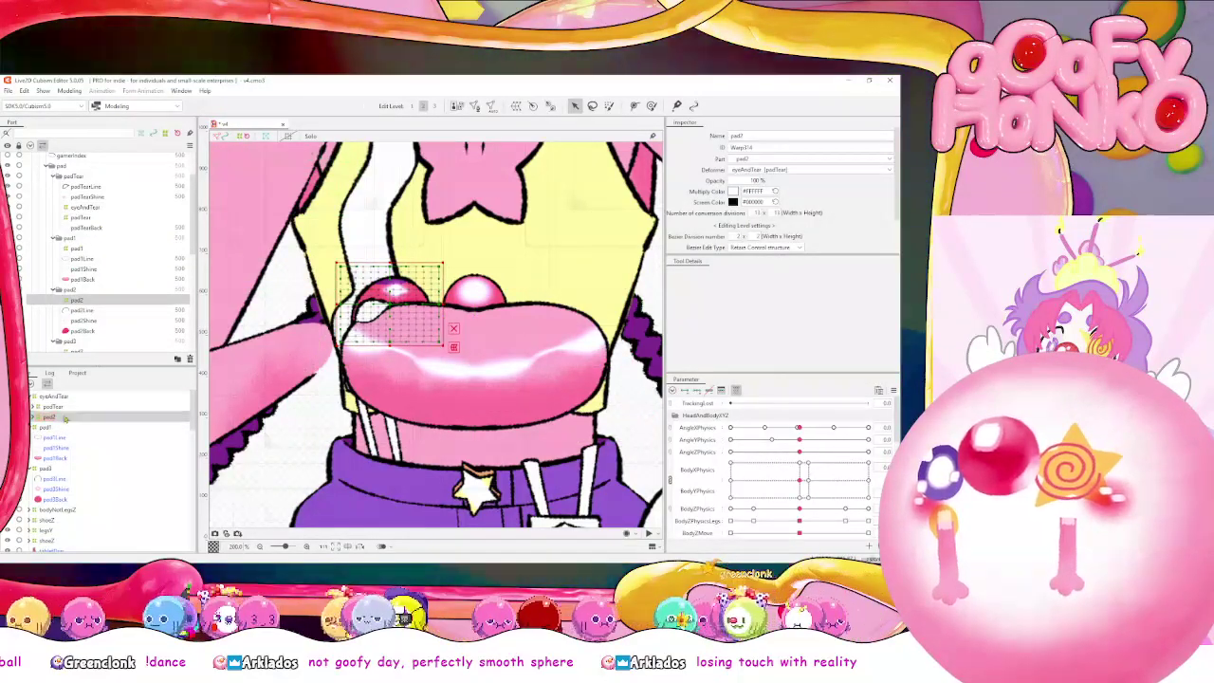
click(59, 396)
click(35, 426)
click(51, 428)
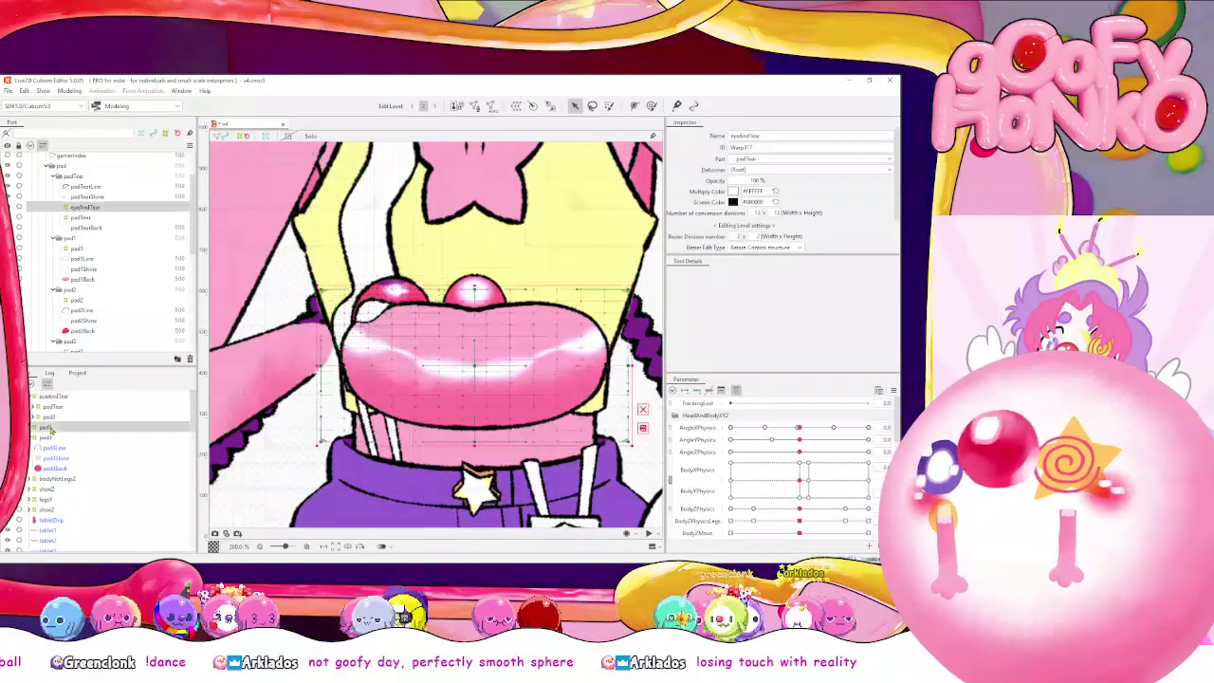
click(55, 437)
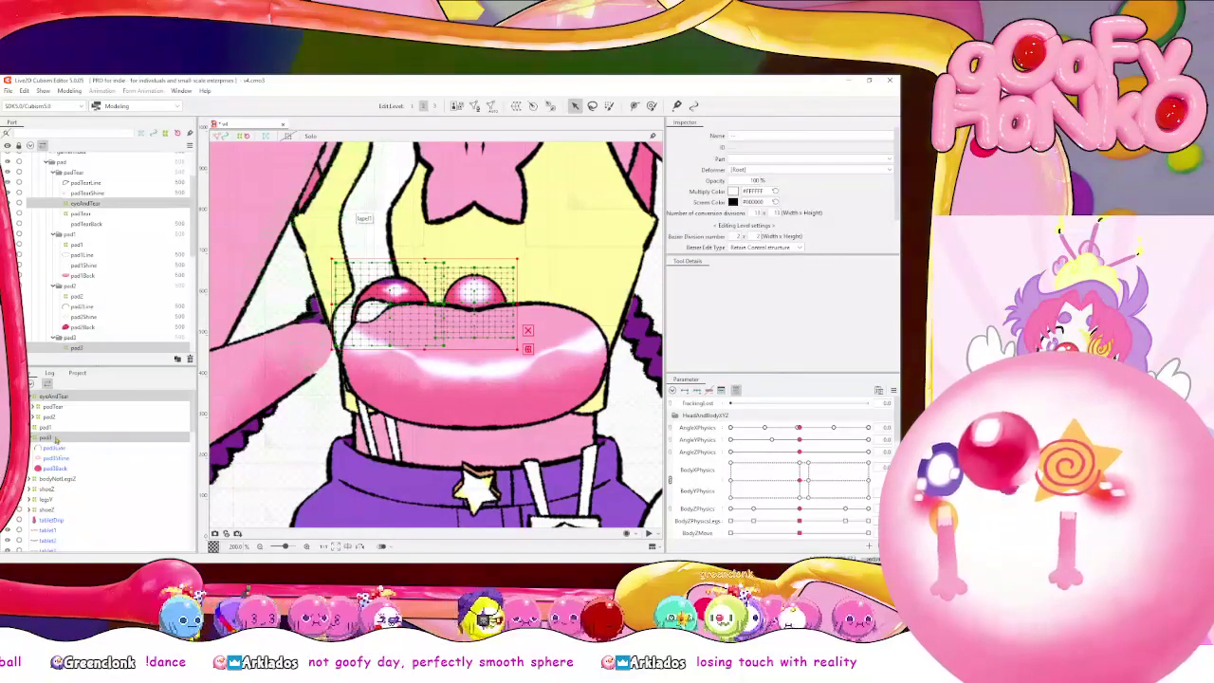
click(54, 429)
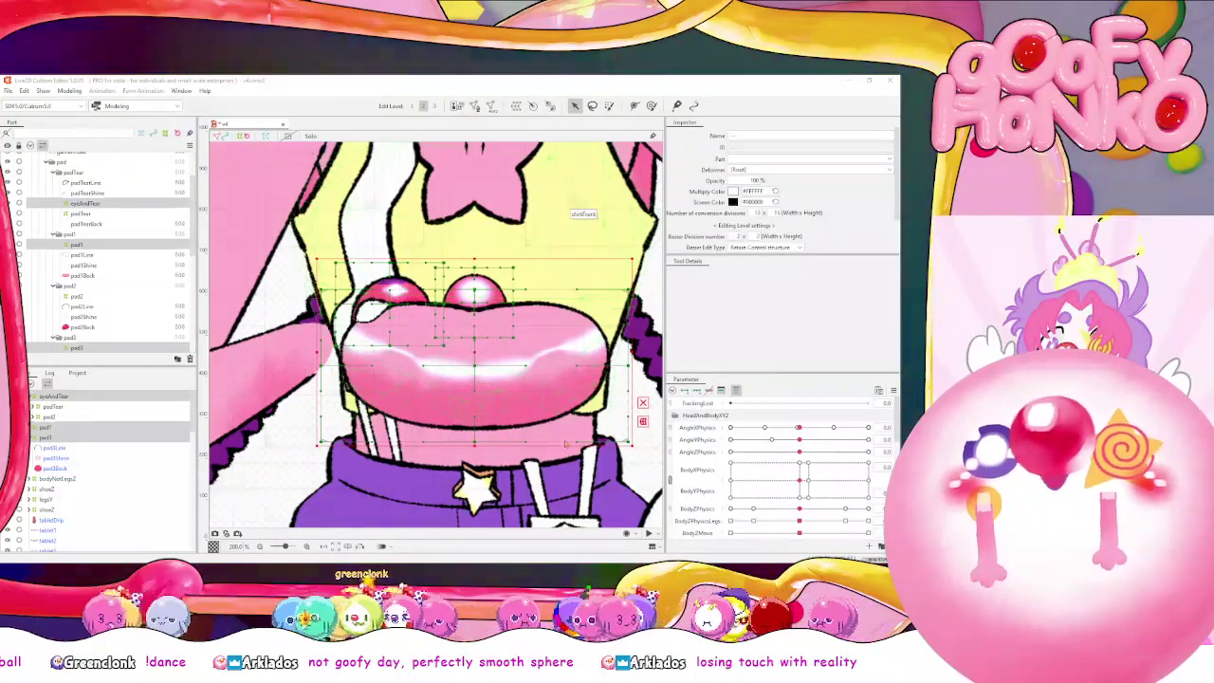
click(564, 460)
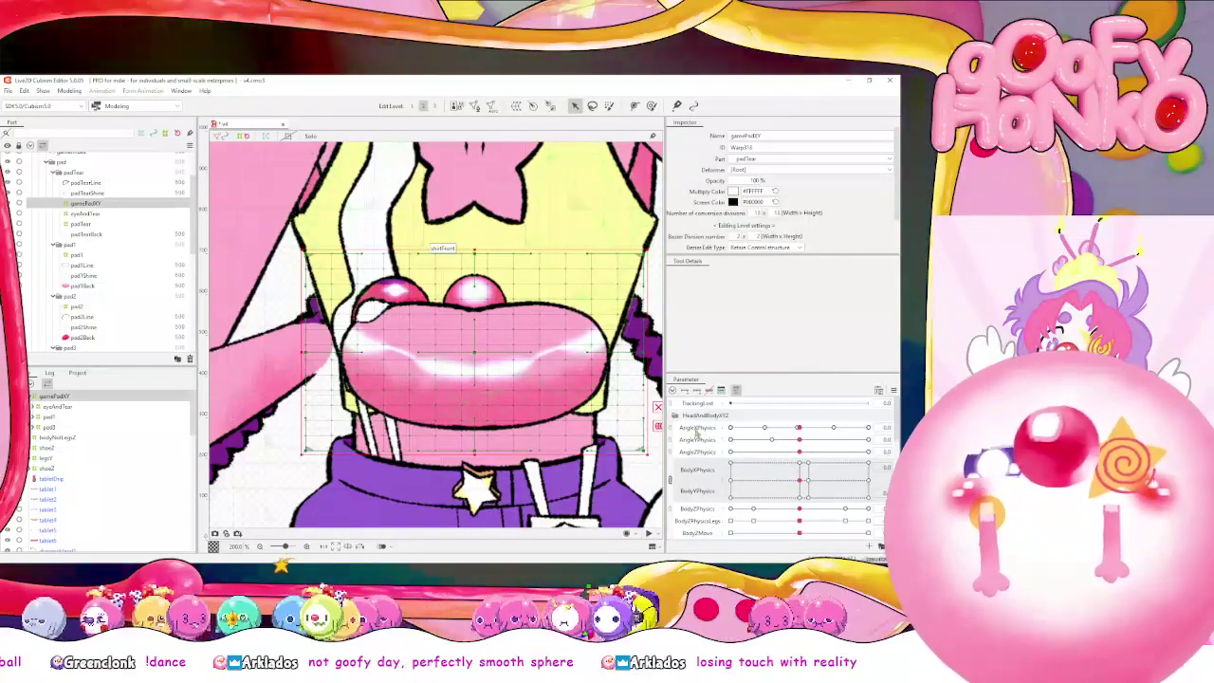
Unlink the BodyXPhysics and BodyYPhysics parameters, add three BodyXPhysics keys to gamePadXY and preview the minimum
click(671, 480)
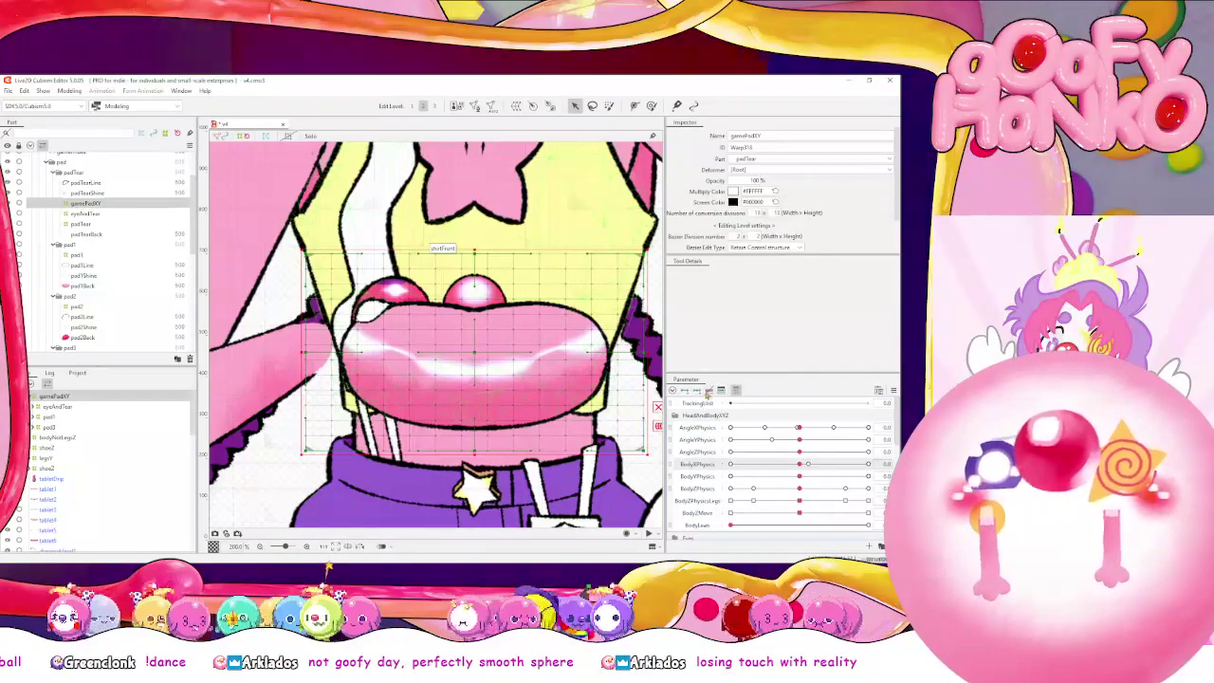
drag(800, 464, 730, 464)
scroll(475, 279, down, 3)
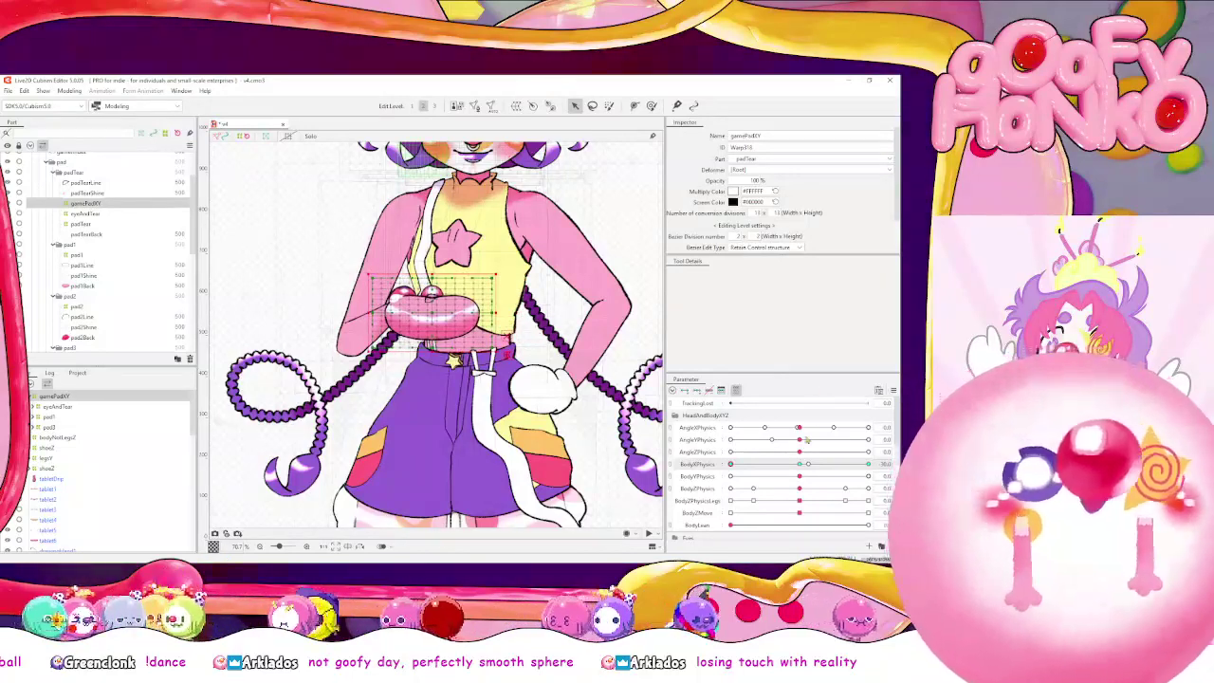
Parent padTearLine, padTearShine and padTearBack together to the padTear deformer
click(99, 184)
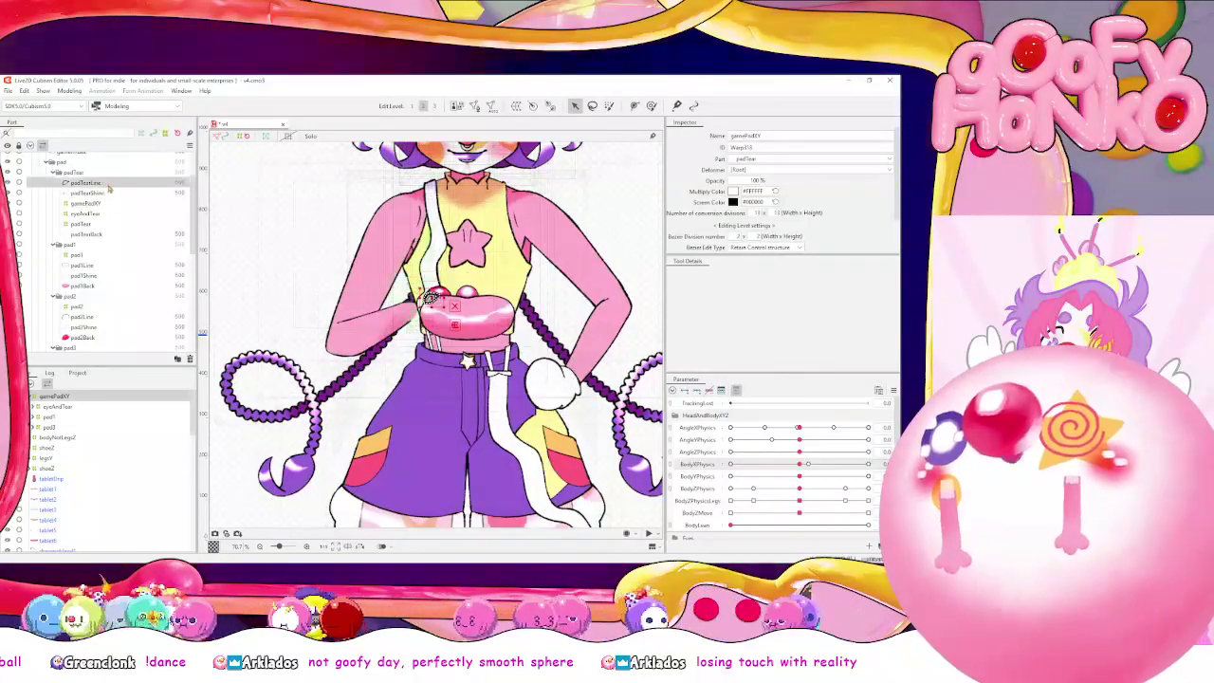
ctrl+click(99, 192)
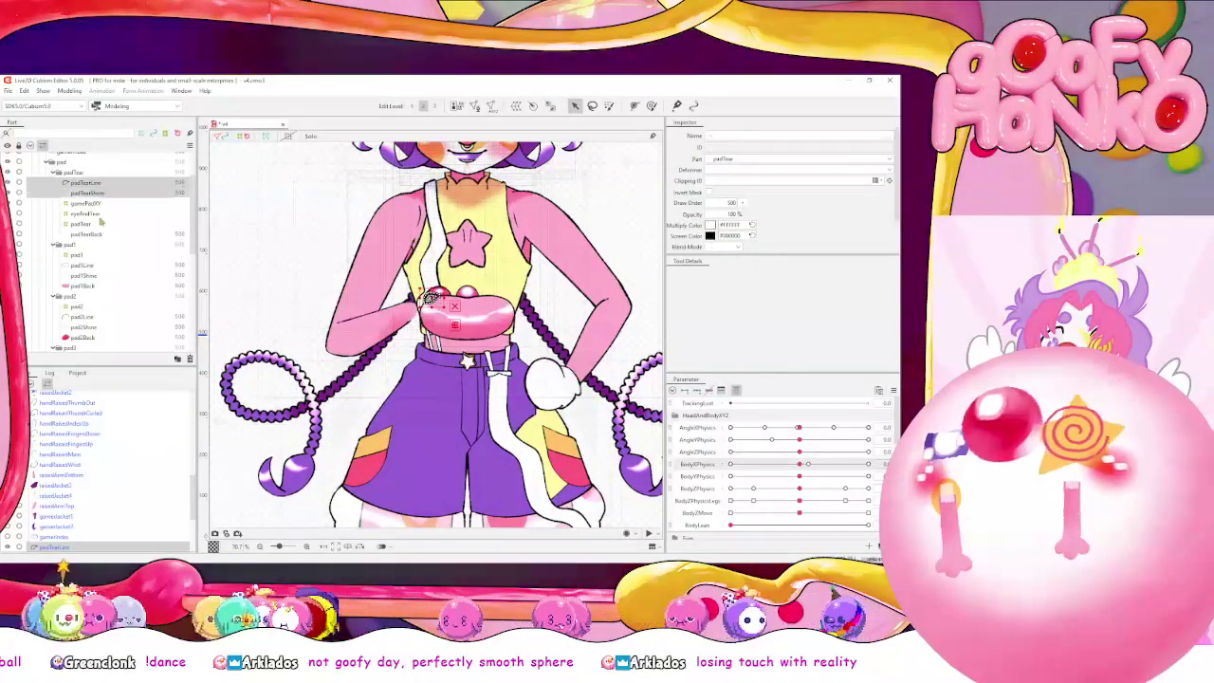
drag(100, 194, 85, 230)
ctrl+click(86, 234)
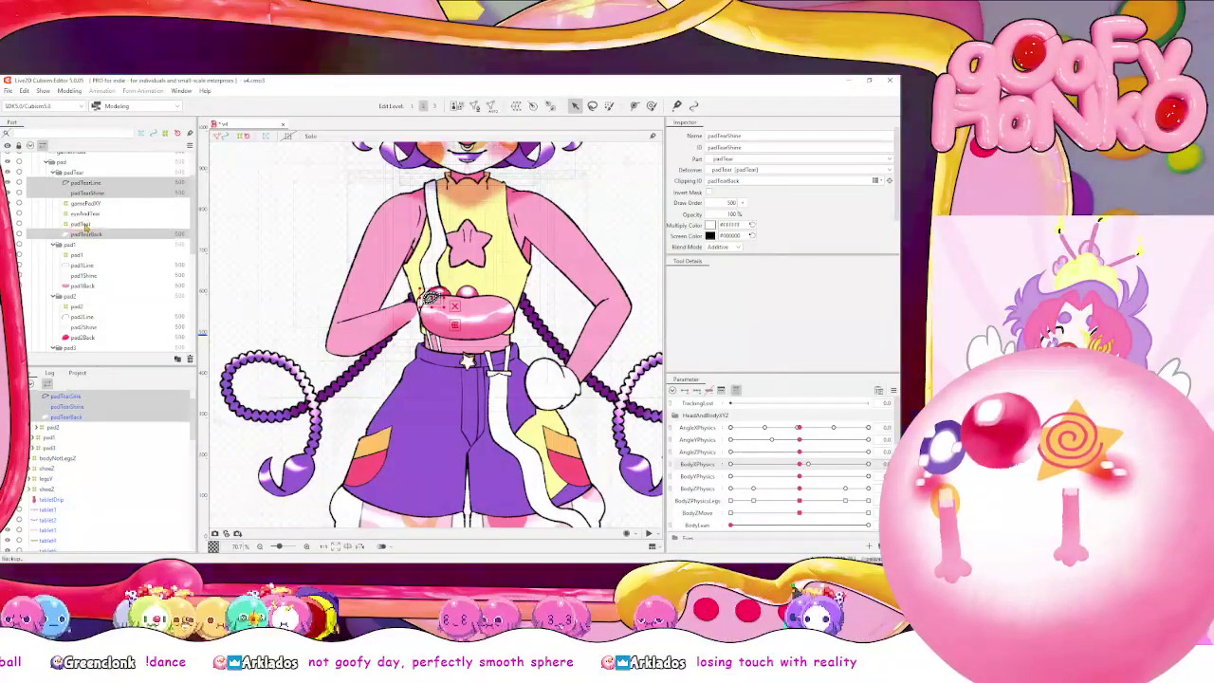
drag(797, 428, 789, 464)
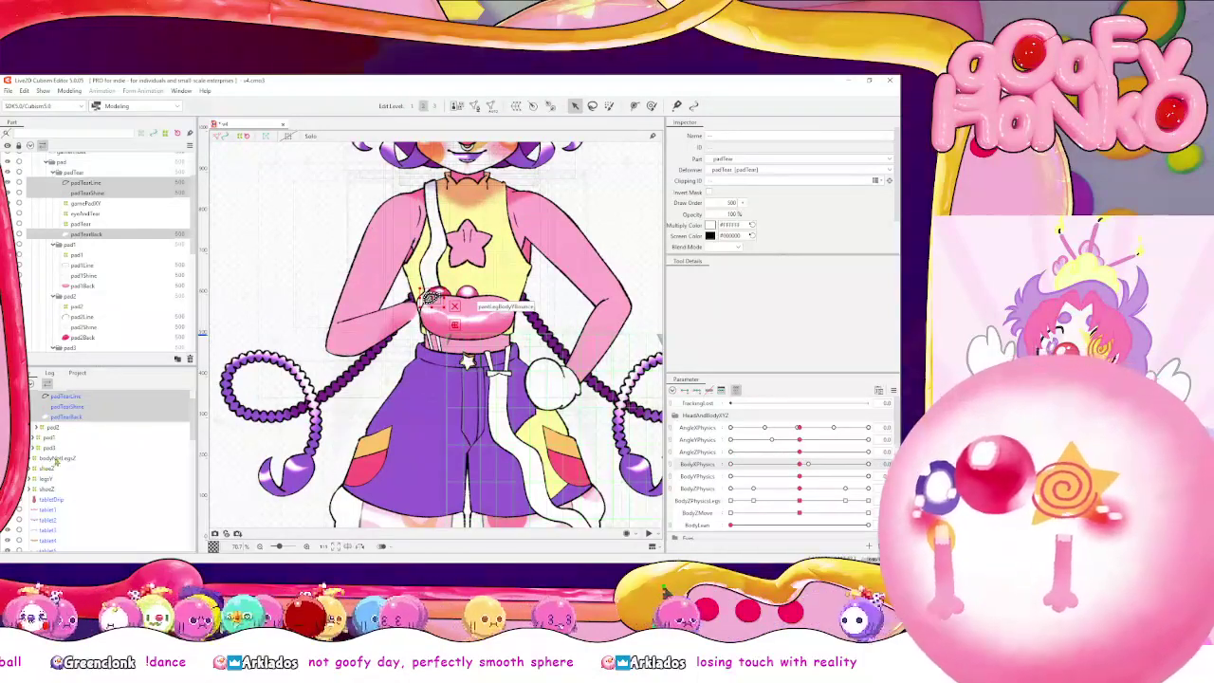
Shift the gamePadXY deformer sideways at the minimum BodyXPhysics key so the pad follows the turned body
scroll(59, 458, up, 1)
click(54, 395)
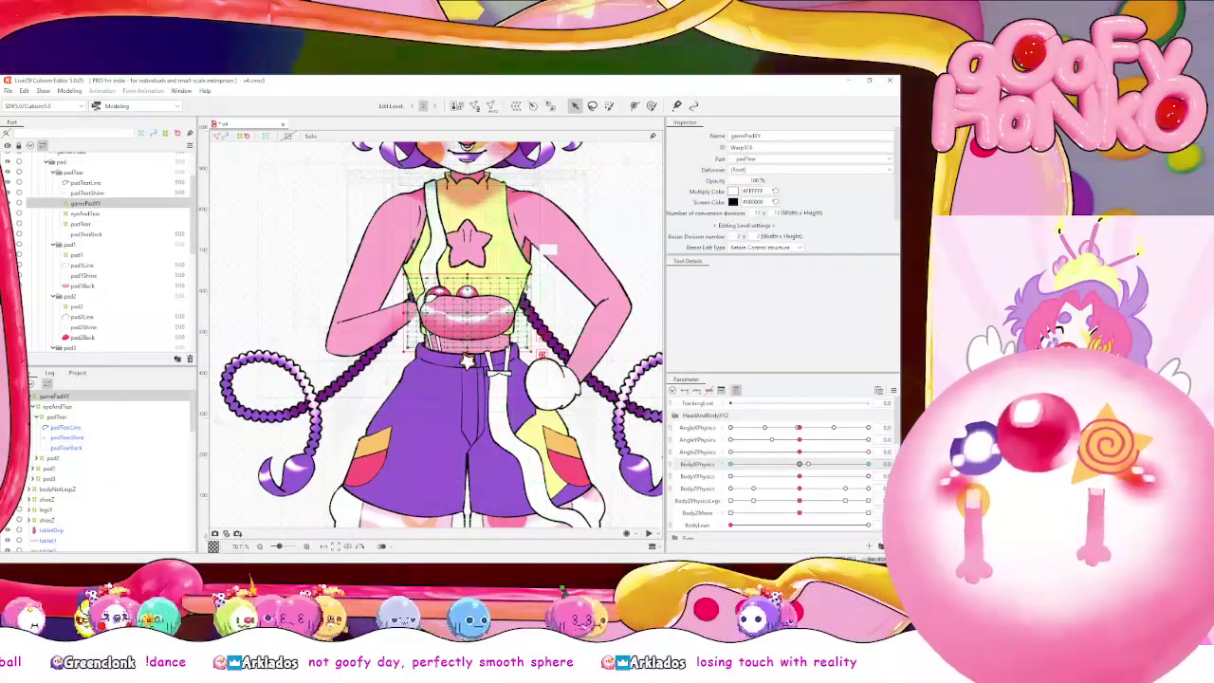
scroll(515, 292, up, 1)
scroll(317, 190, up, 1)
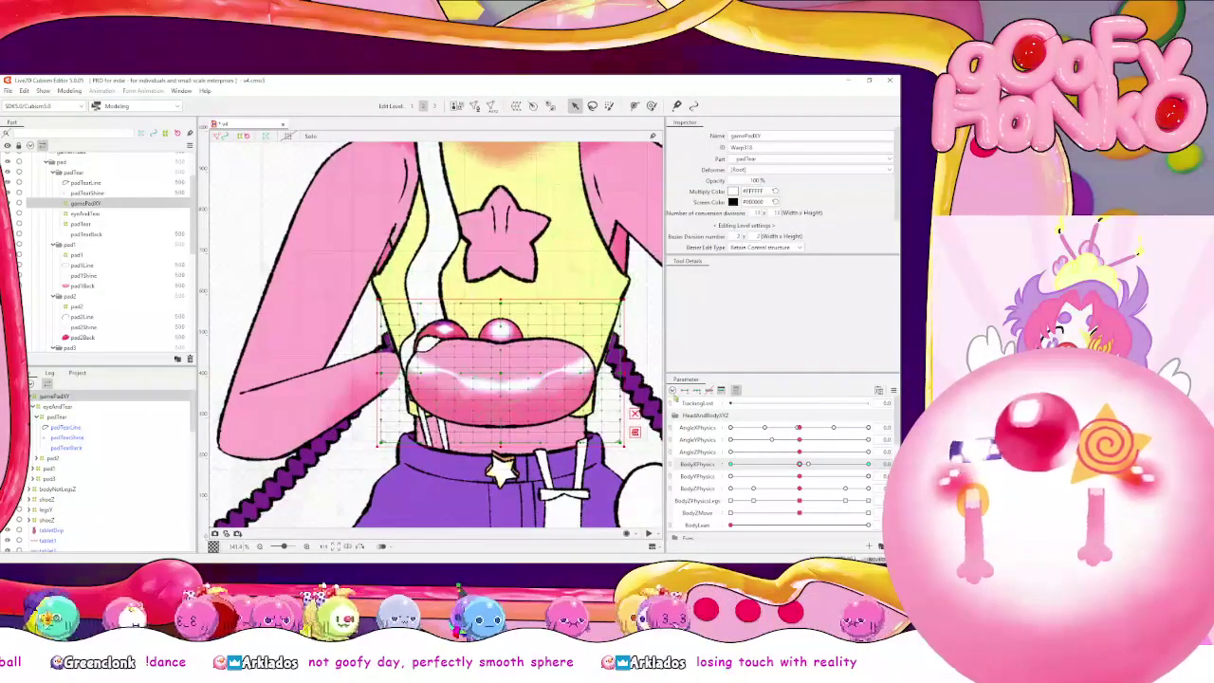
mouse_move(782, 465)
mouse_down()
mouse_move(730, 464)
mouse_move(801, 467)
mouse_up()
scroll(511, 367, down, 3)
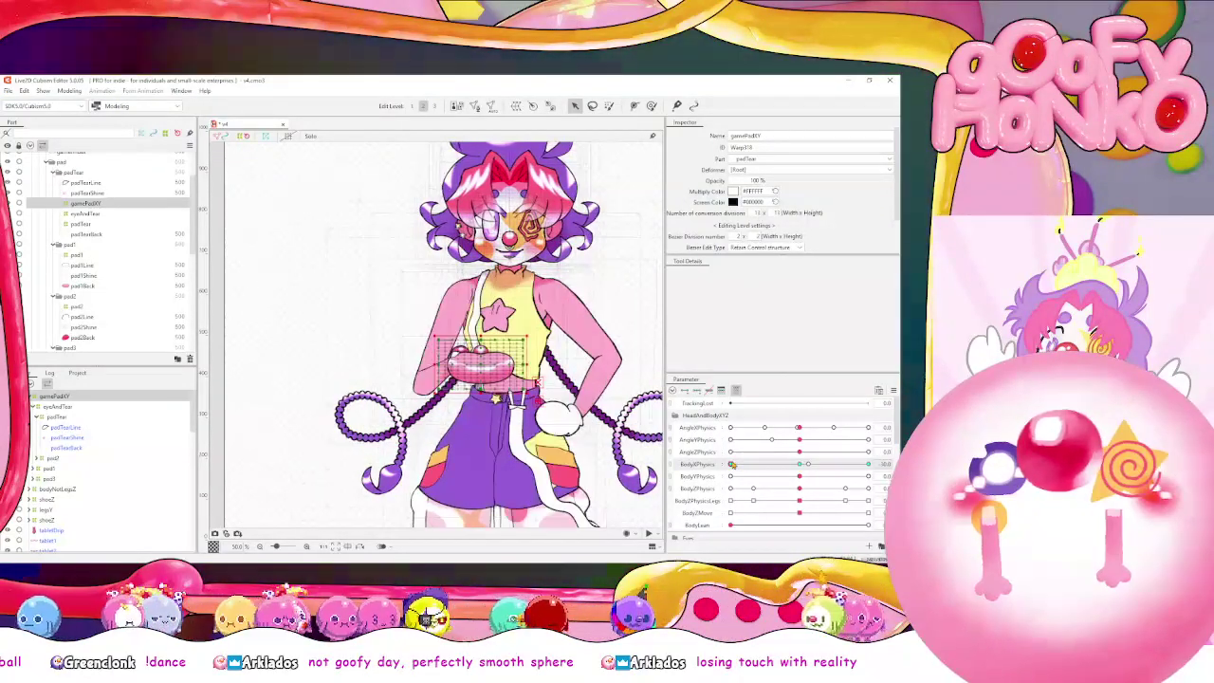
drag(732, 465, 698, 458)
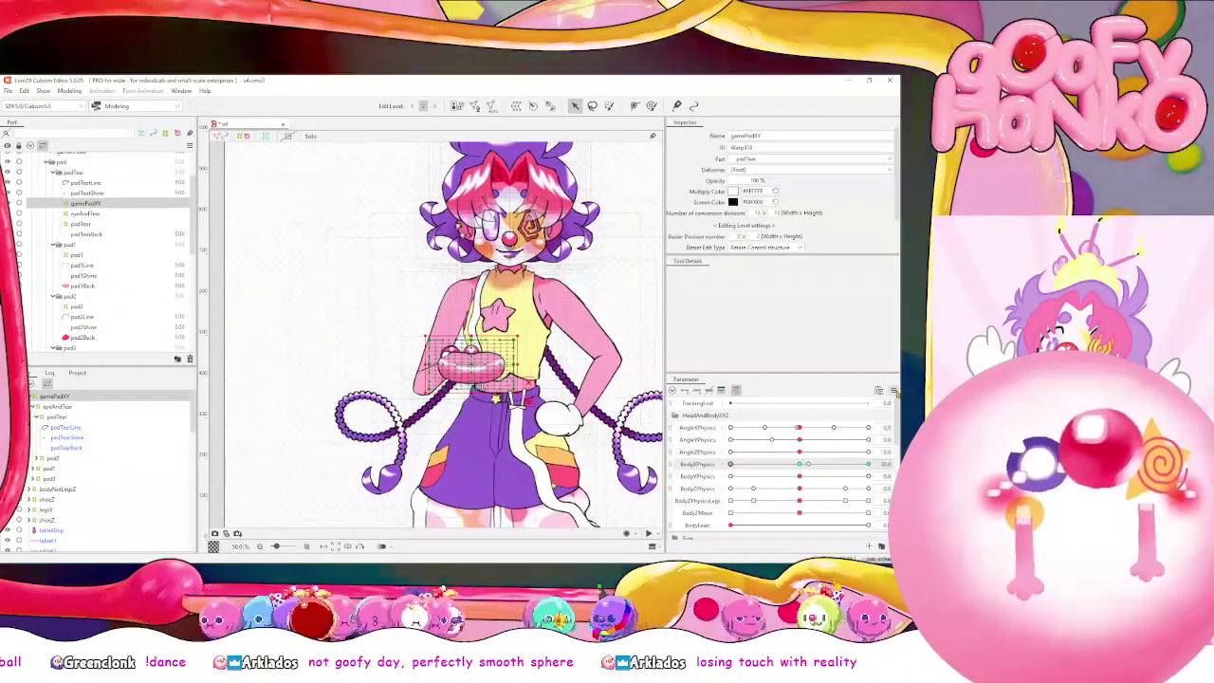
Reflect the gamePadXY motion to the opposite side of BodyXPhysics and return the parameter to 0
click(892, 389)
click(811, 498)
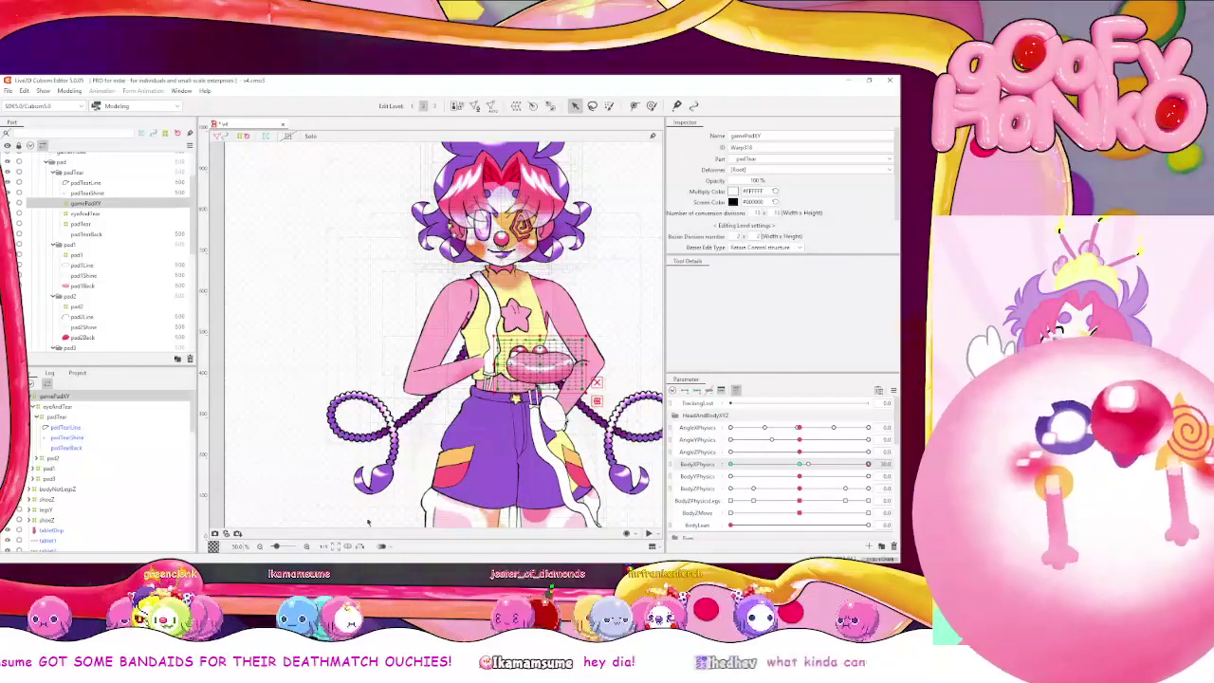
click(799, 465)
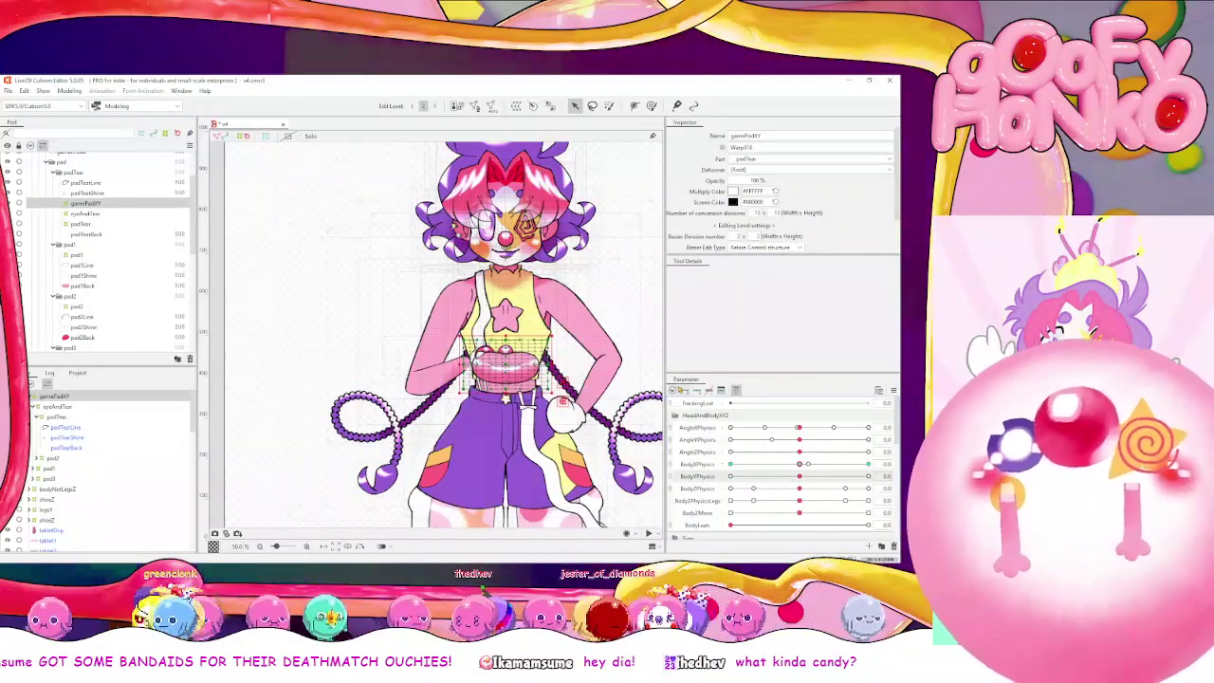
Add three BodyYPhysics keys to gamePadXY, shift the deformer vertically at the extremes and return the parameter to 0
click(696, 390)
drag(799, 476, 695, 489)
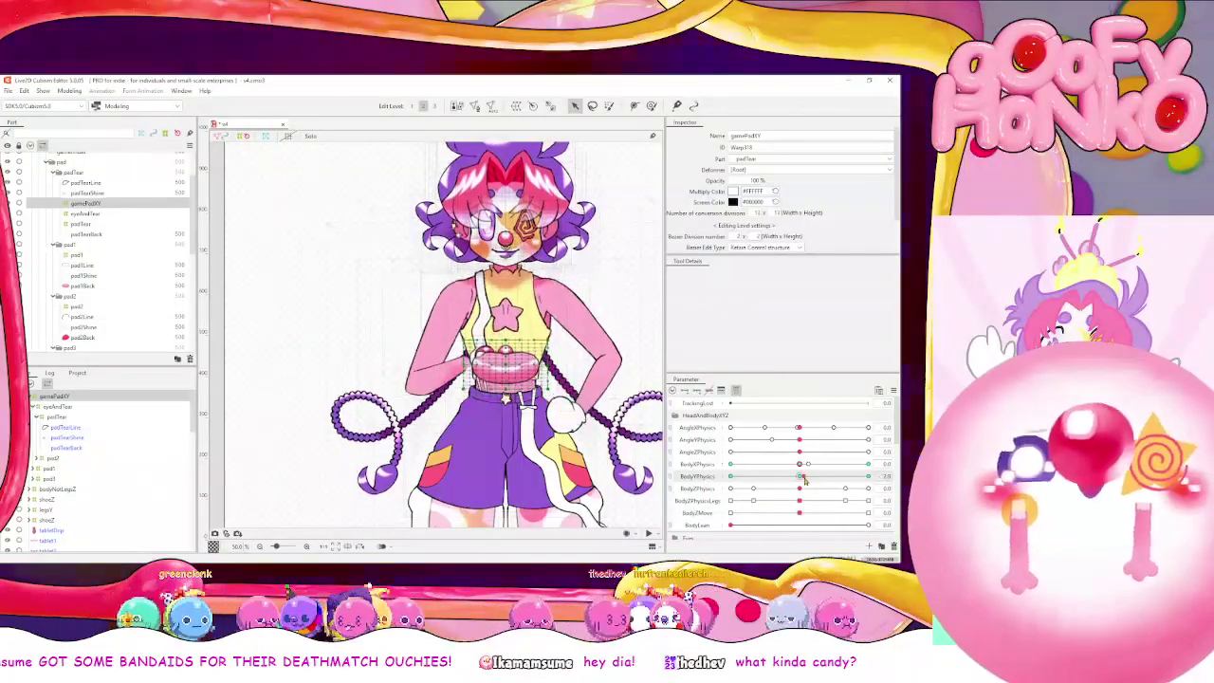
drag(704, 476, 869, 476)
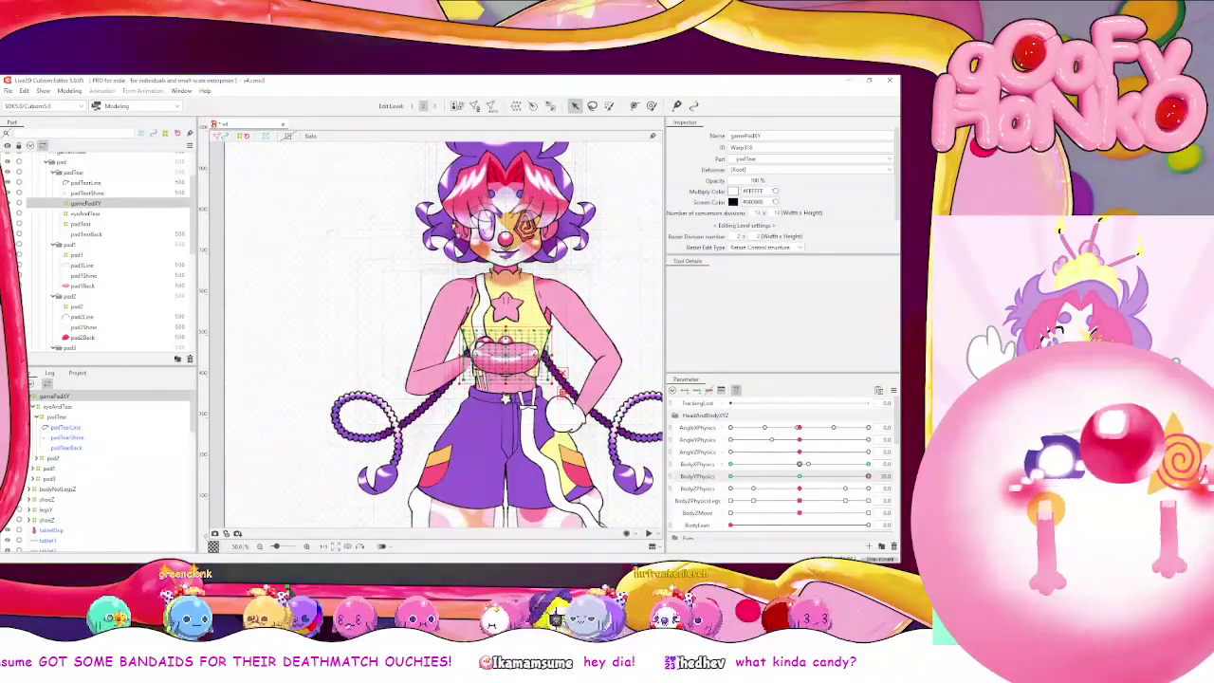
drag(868, 476, 799, 476)
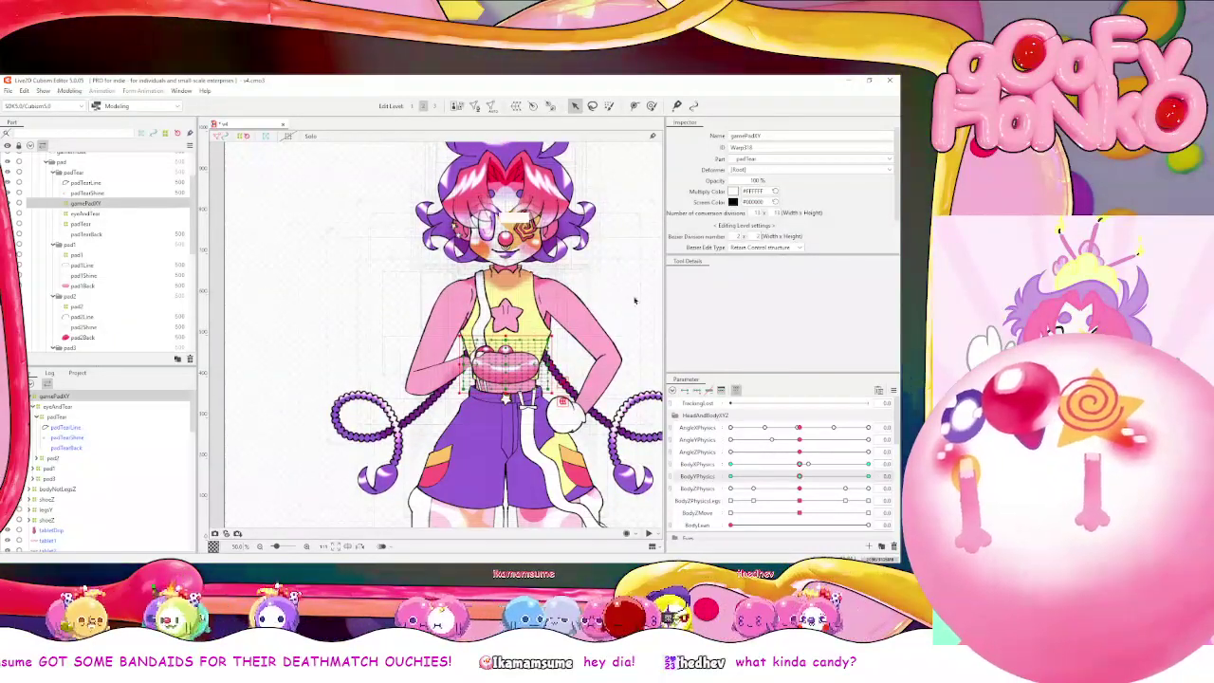
Open the model's physics settings to examine the input and output setup, and return to the modeling view
click(893, 390)
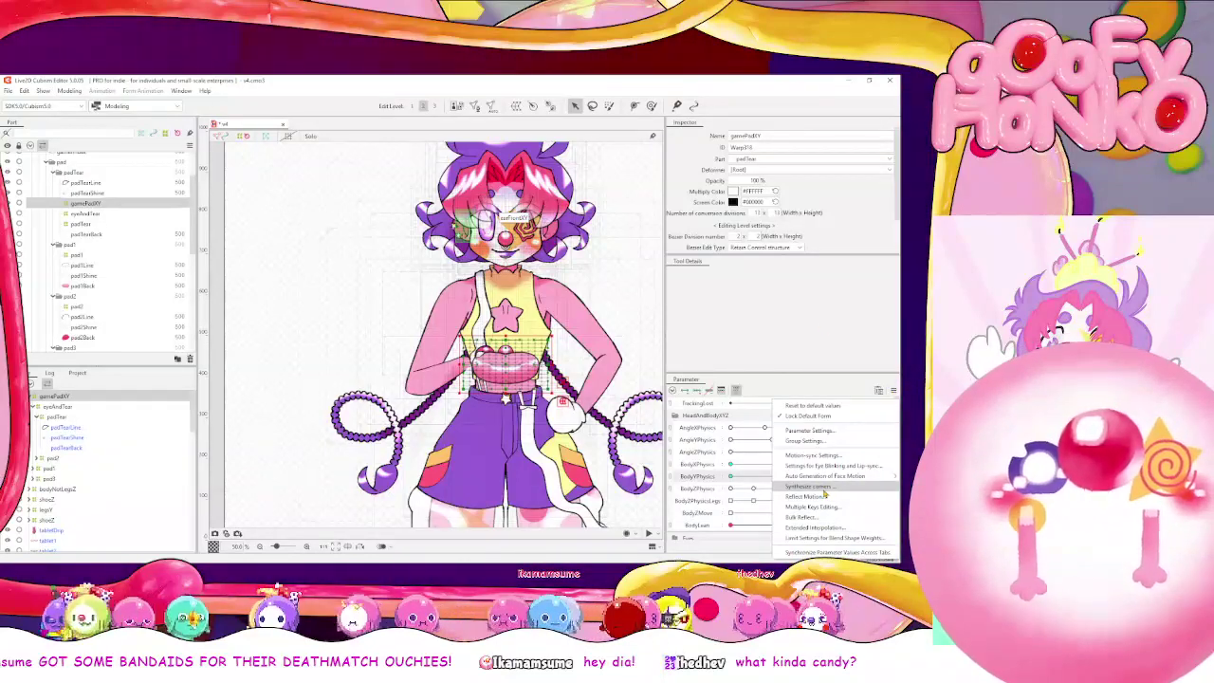
click(69, 90)
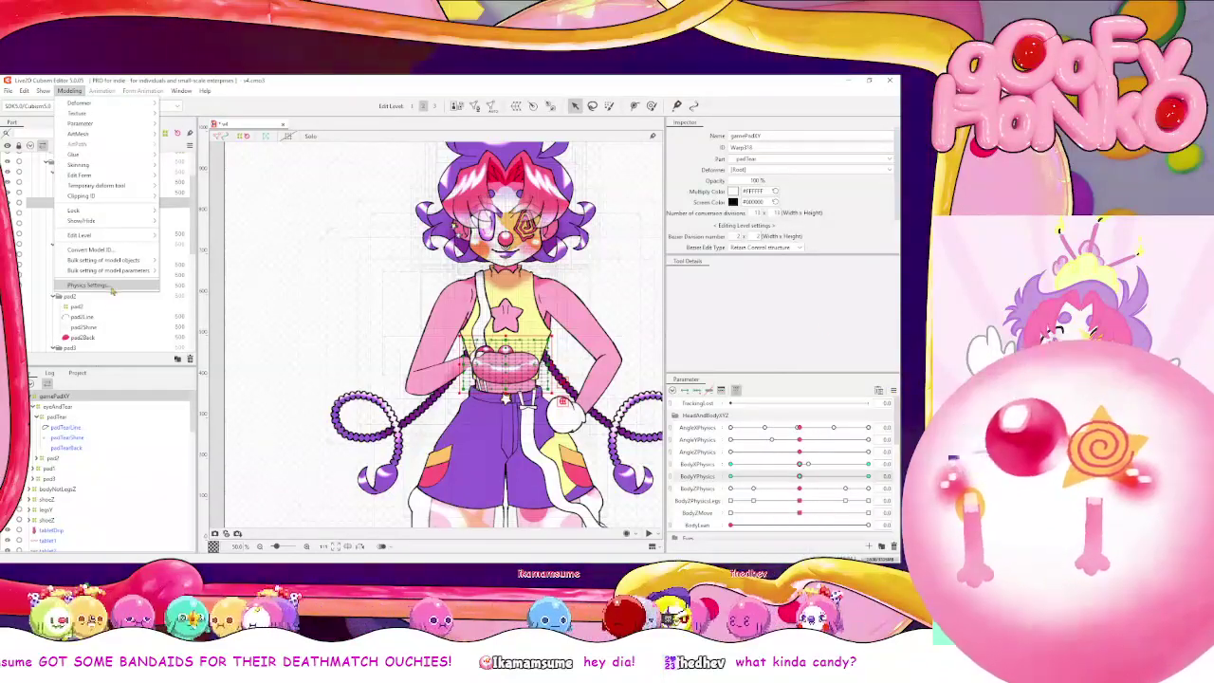
click(112, 289)
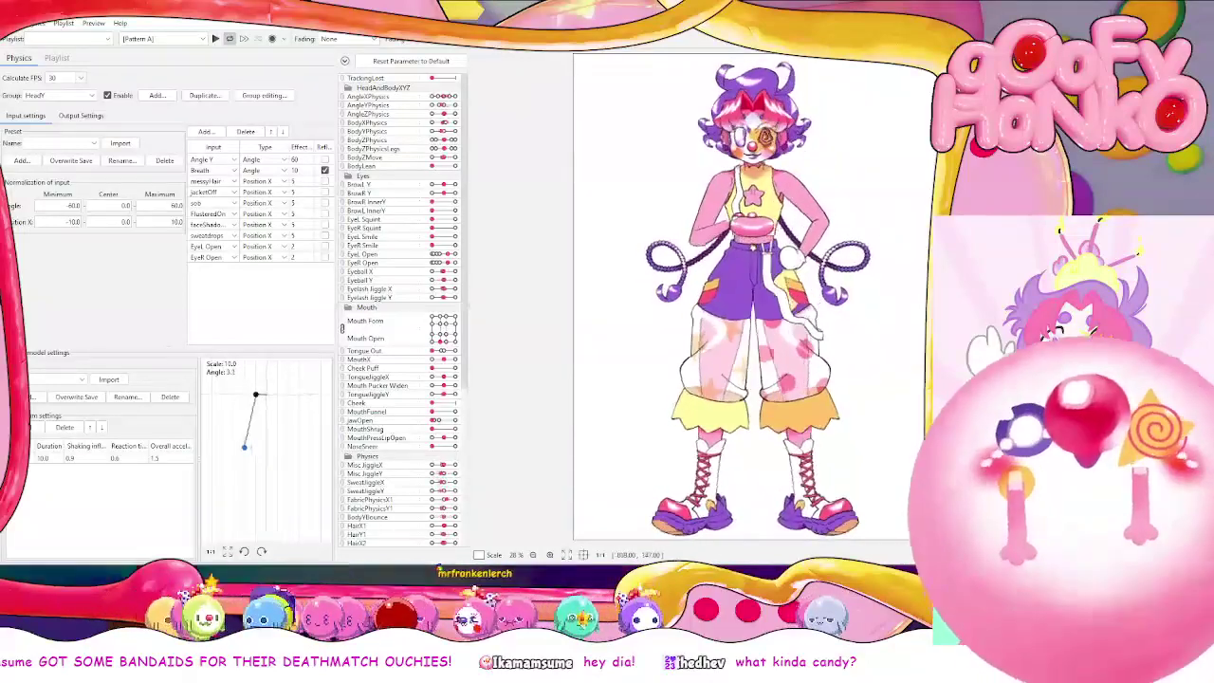
key(alt+Tab)
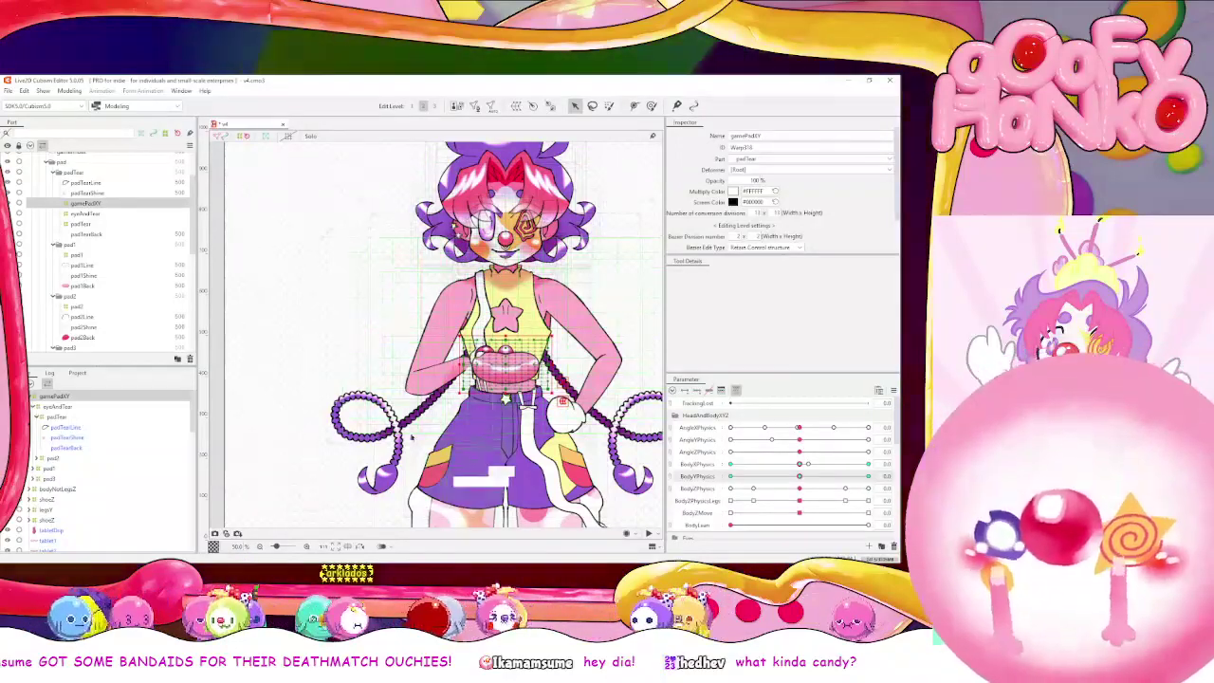
Create a warp deformer named padLean around gamePadXY and add two BodyLean keys to it
scroll(525, 404, up, 2)
scroll(525, 404, down, 1)
drag(529, 372, 531, 414)
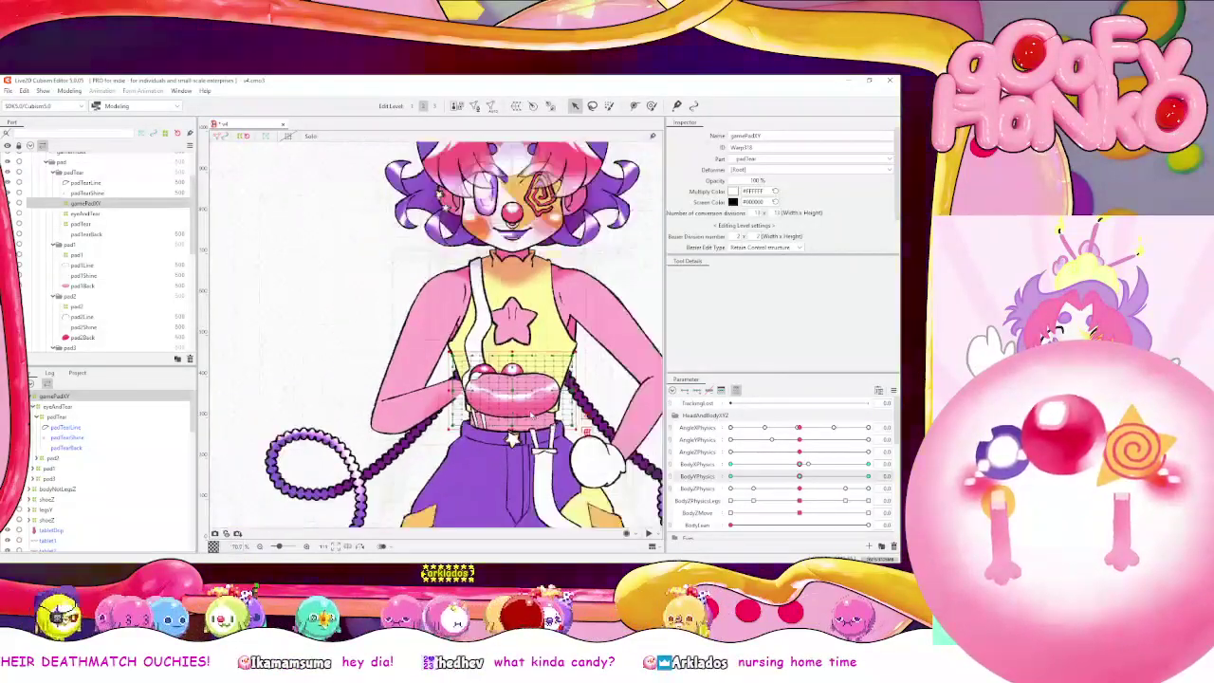
mouse_move(743, 524)
mouse_down()
mouse_move(868, 524)
mouse_move(707, 531)
mouse_move(858, 527)
mouse_move(730, 524)
mouse_up()
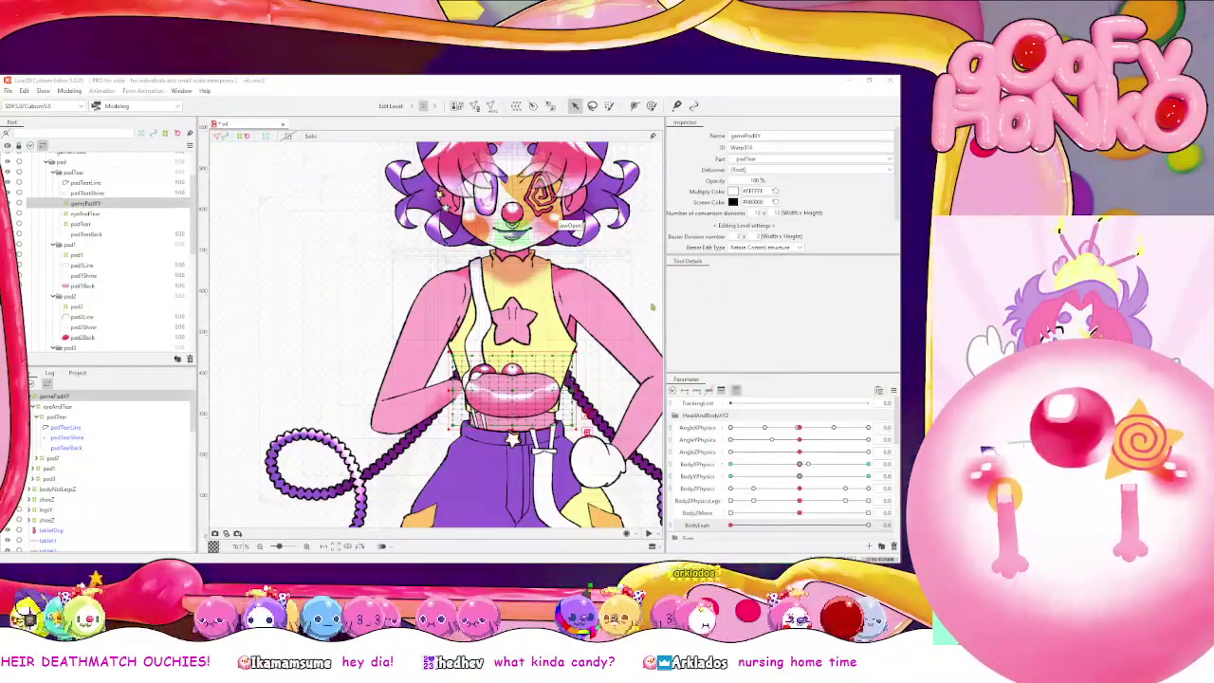
click(692, 444)
click(685, 390)
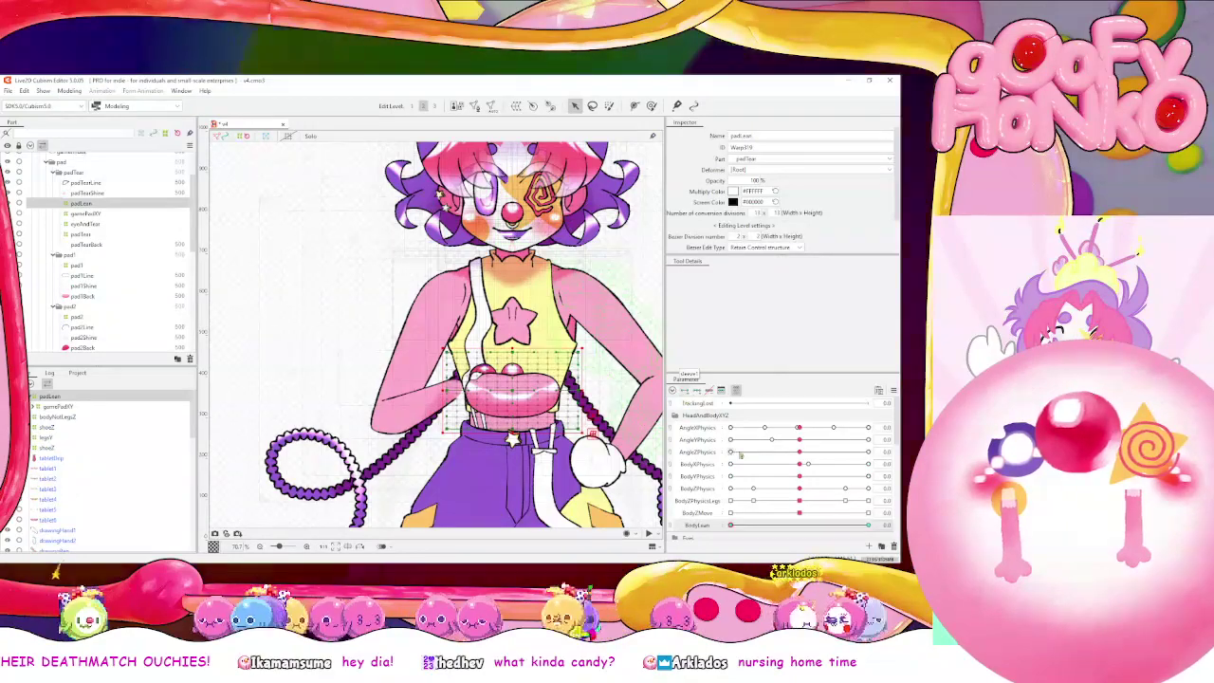
Preview the pad's movement at the minimum of BodyZMove and return the parameter to 0
drag(799, 513, 647, 532)
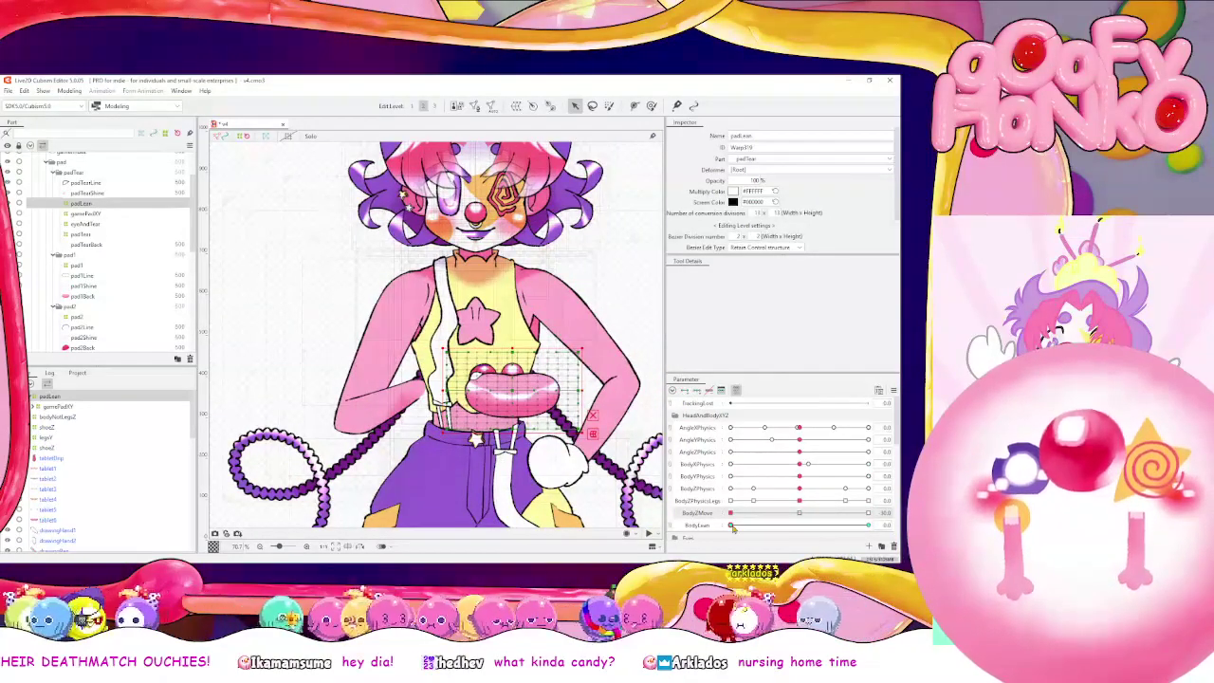
mouse_move(787, 517)
mouse_down()
mouse_move(859, 515)
mouse_move(718, 508)
mouse_move(797, 517)
mouse_up()
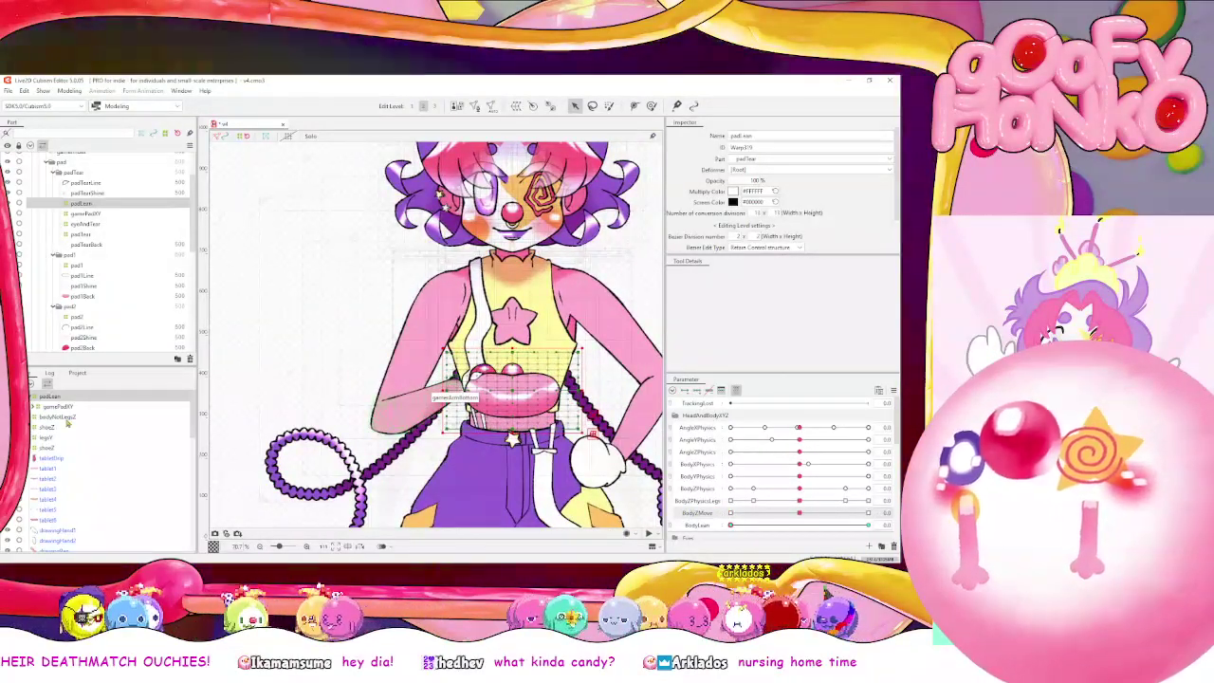
Nest the padLean deformer under bodyNotLegsZ and preview the pad with BodyZPhysics, returning the parameter to 0
click(32, 416)
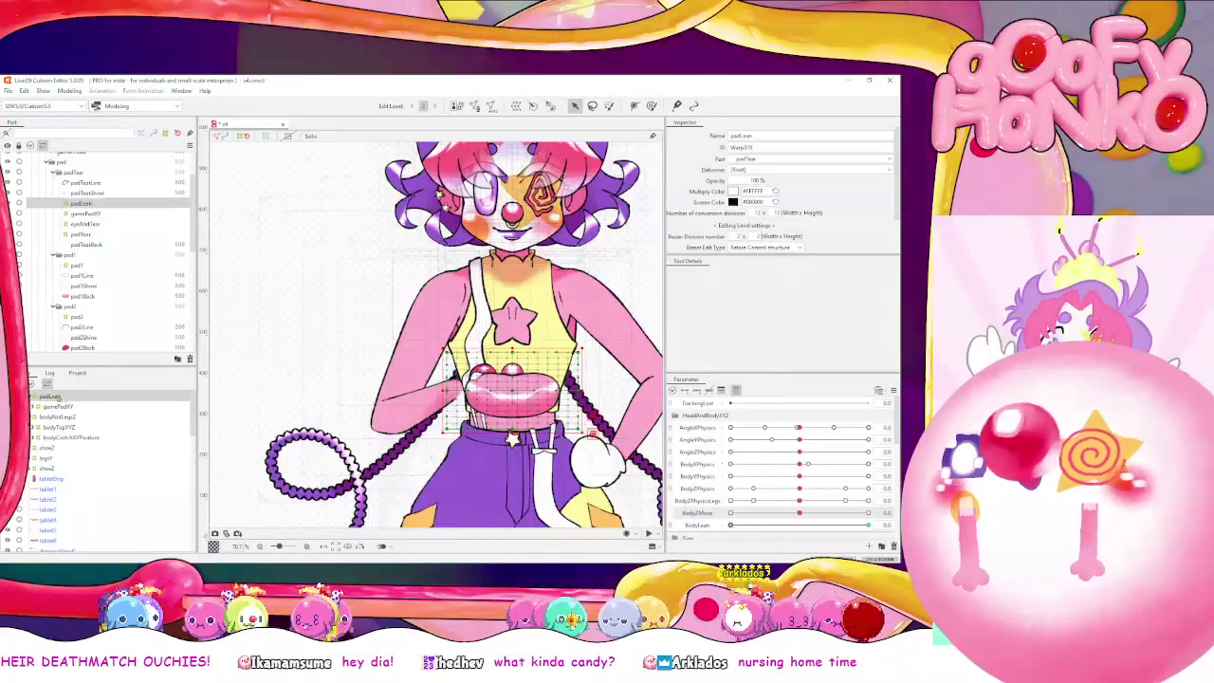
drag(60, 397, 63, 424)
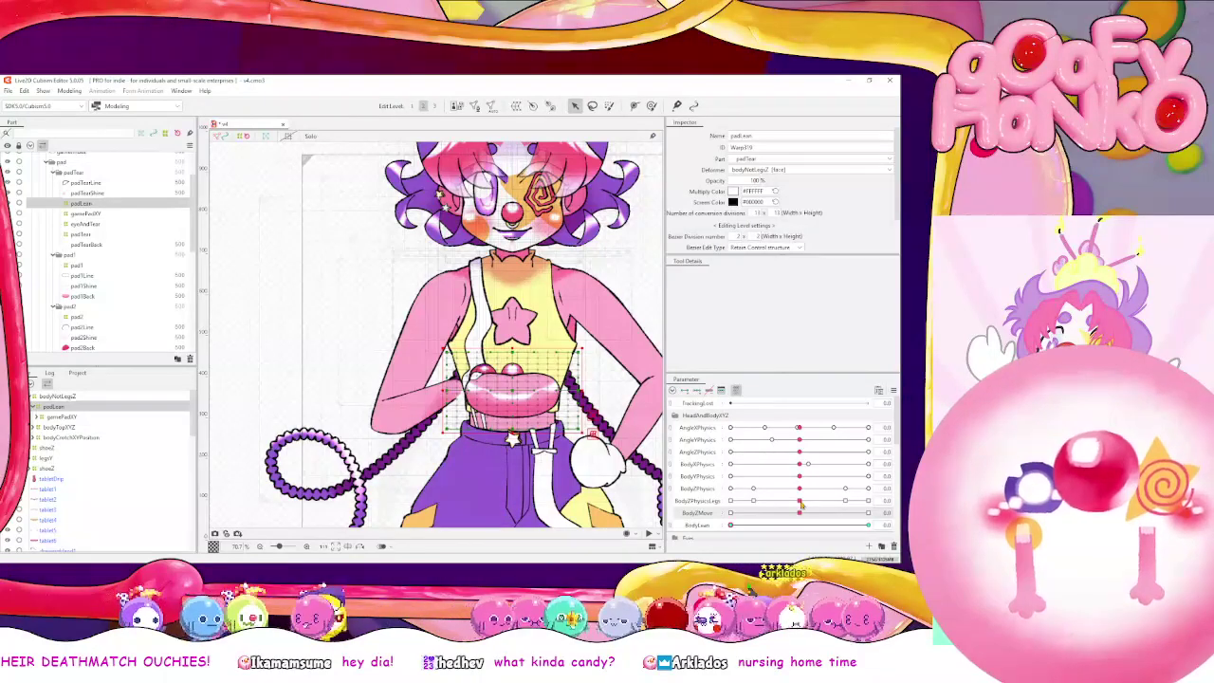
mouse_move(799, 489)
mouse_down()
mouse_move(845, 488)
mouse_move(799, 490)
mouse_up()
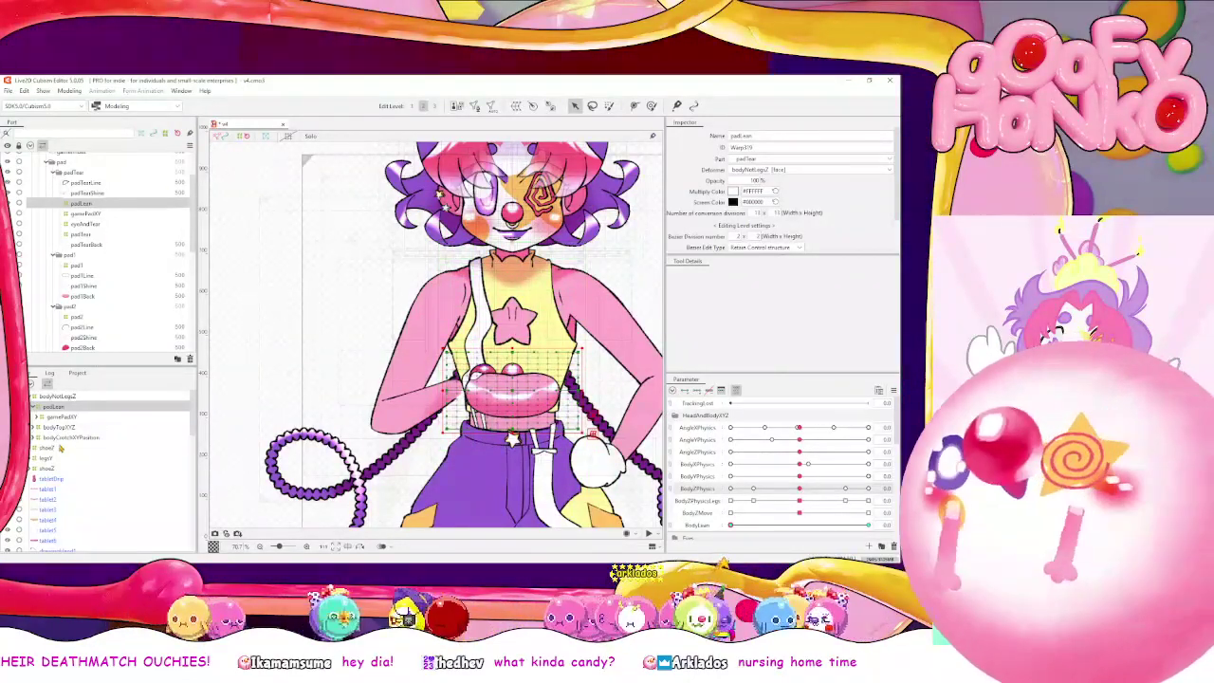
Enlarge and lower padLean at the BodyLean maximum, test the lean through its range, return it to 0 and save the model
drag(774, 526, 868, 524)
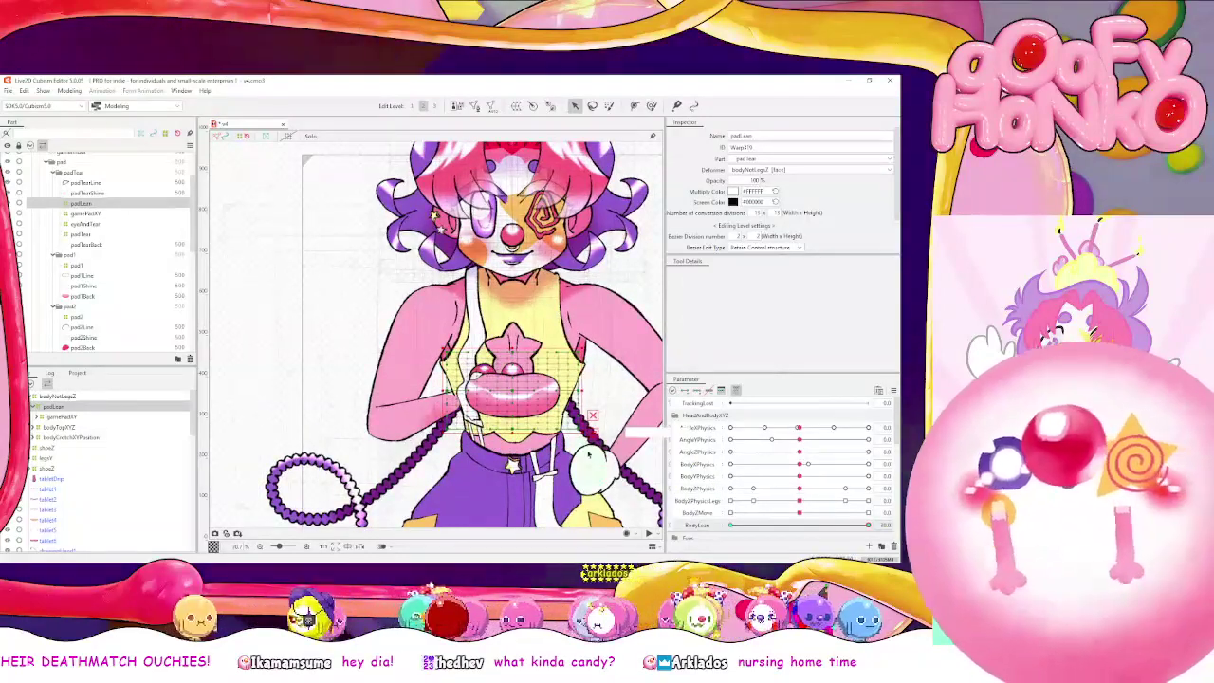
drag(594, 433, 605, 451)
drag(815, 524, 868, 514)
drag(604, 455, 609, 458)
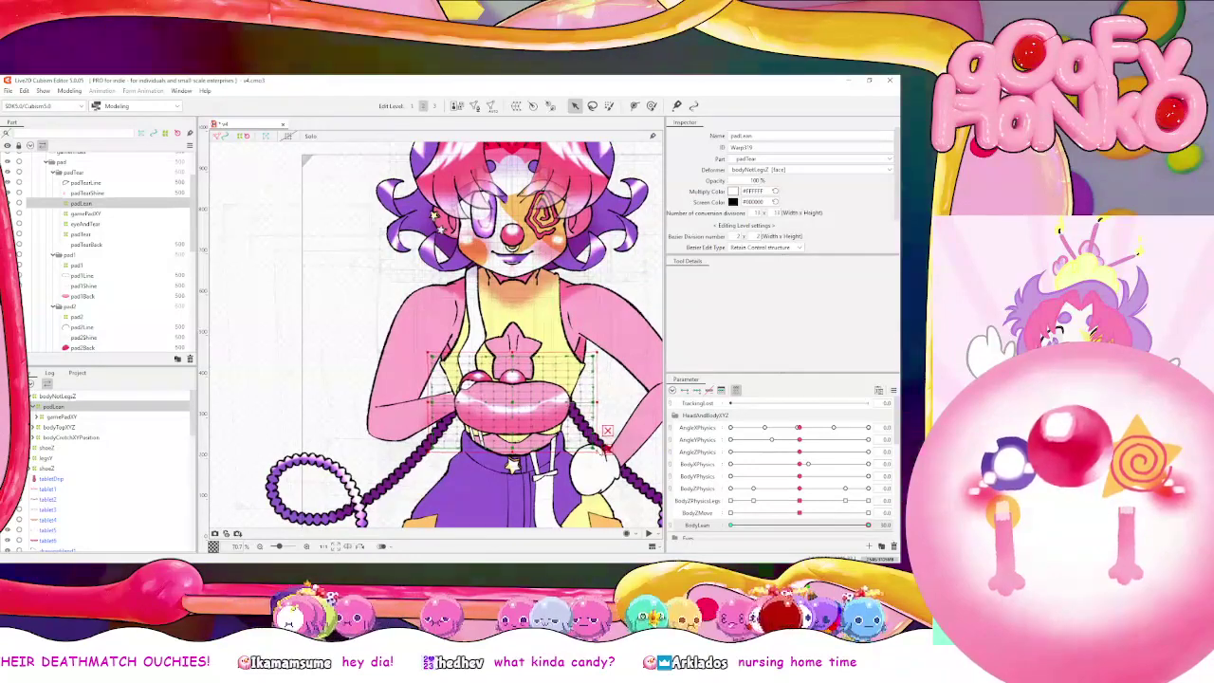
drag(732, 526, 873, 515)
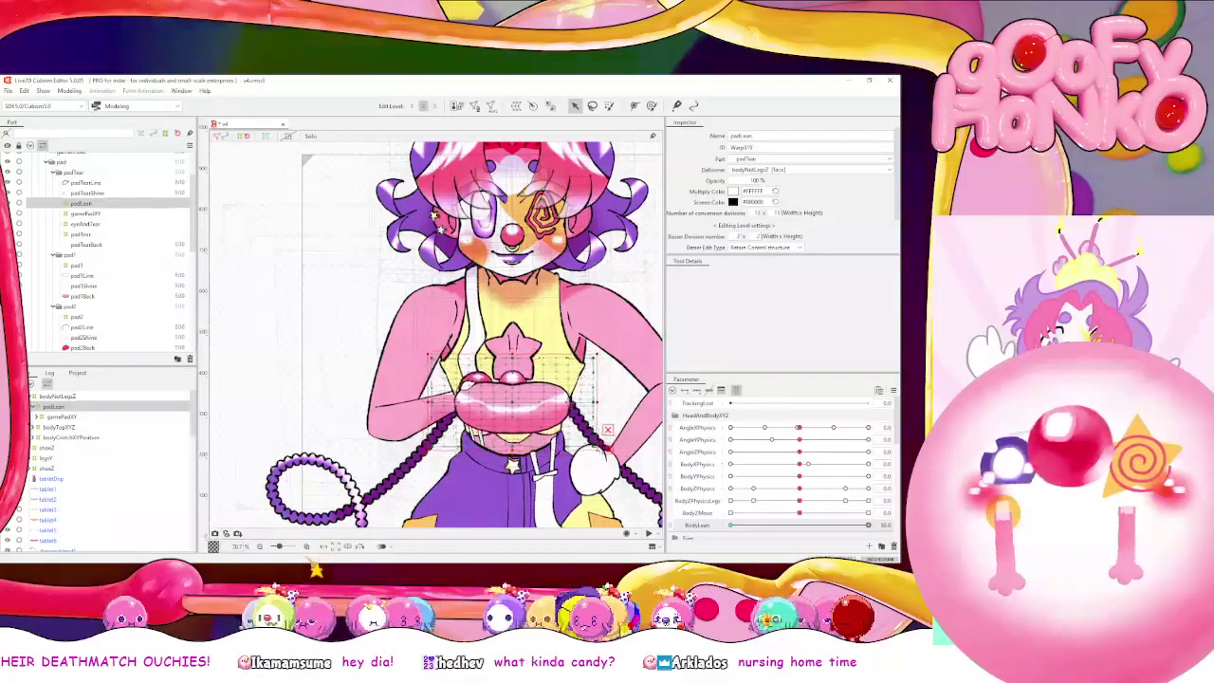
drag(798, 512, 718, 524)
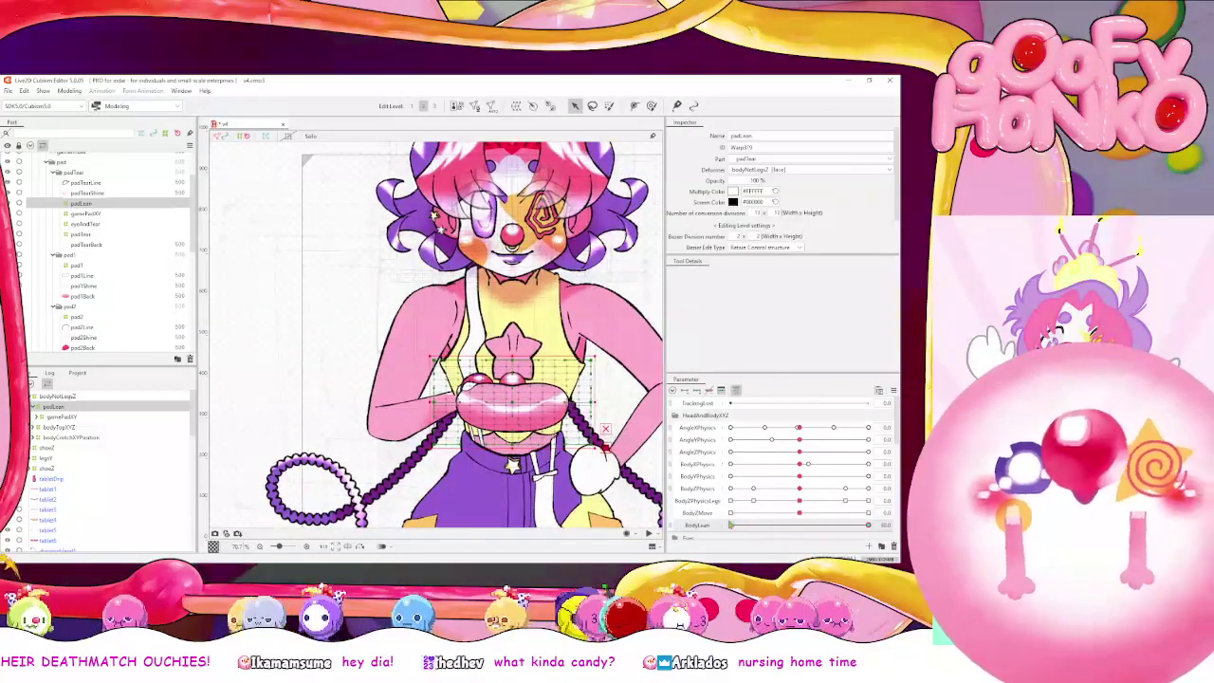
drag(731, 526, 869, 525)
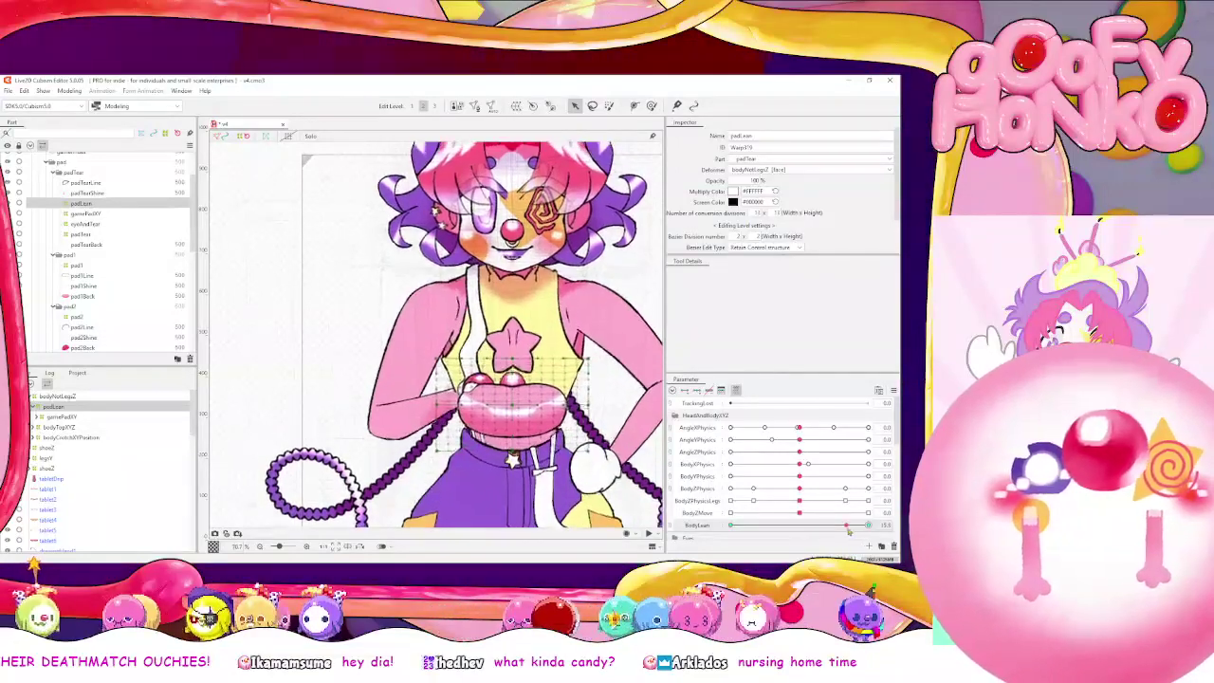
mouse_move(877, 528)
mouse_down()
mouse_move(732, 525)
mouse_move(870, 525)
mouse_up()
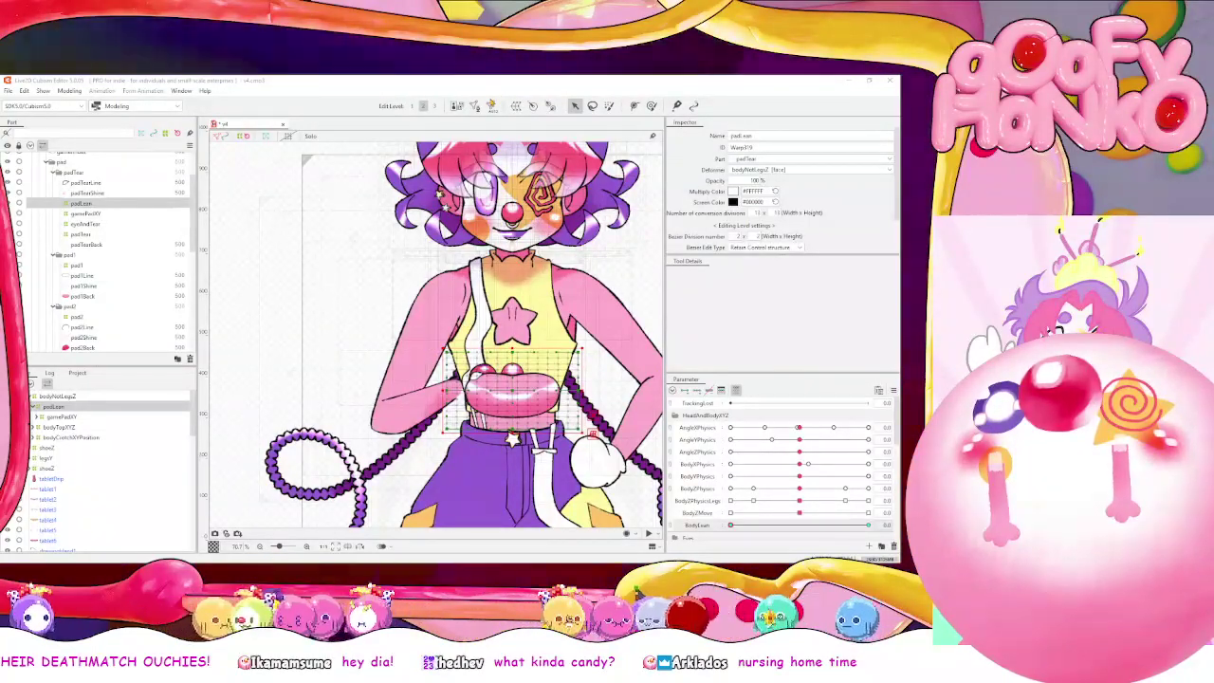
key(ctrl+s)
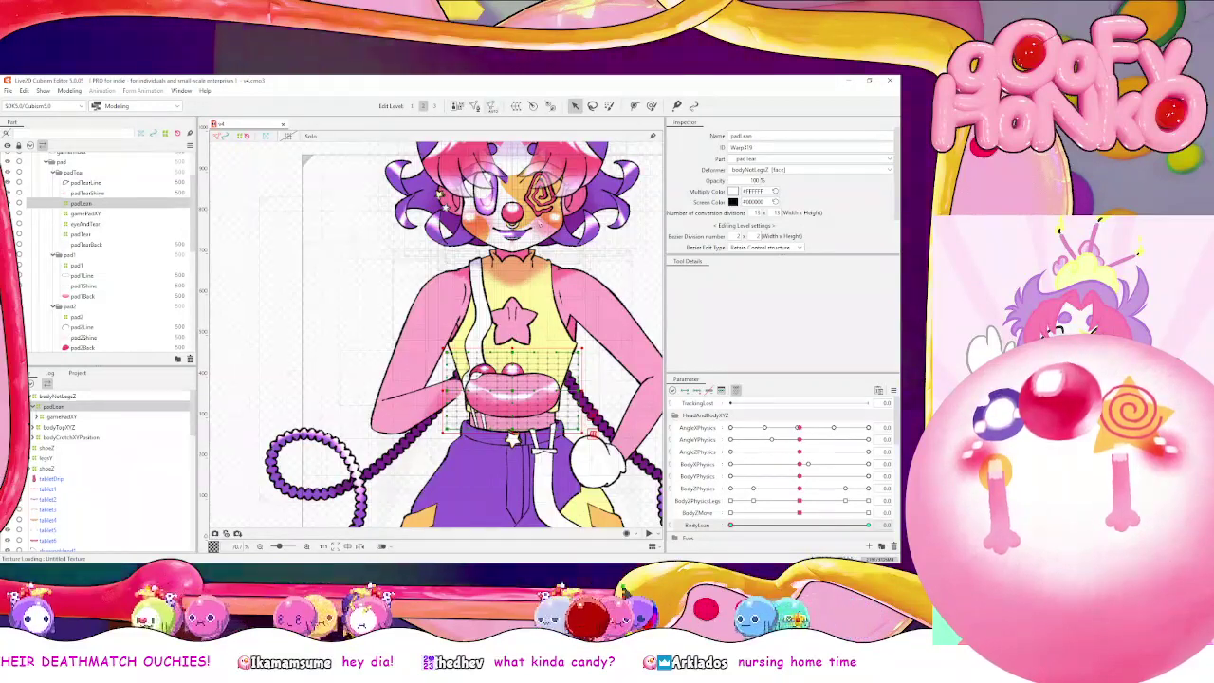
Preview the pad and surrounding body at the BodyLean maximum and return the parameter to 0
click(868, 524)
scroll(507, 314, up, 15)
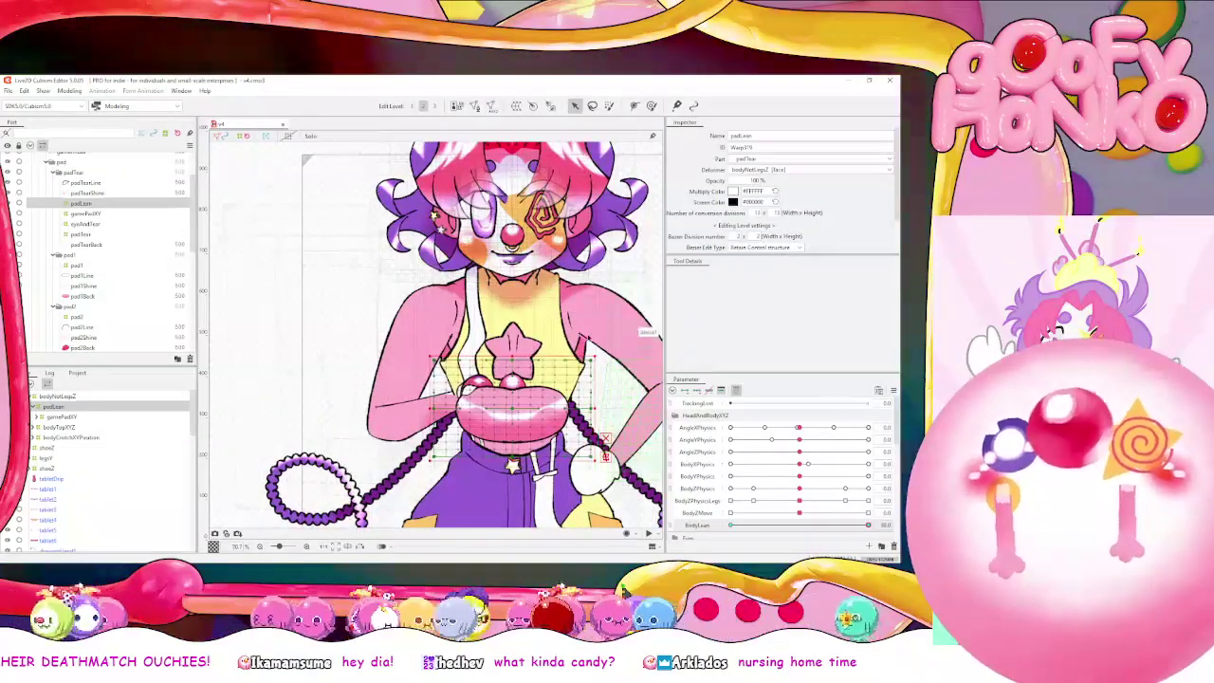
scroll(508, 314, up, 1)
drag(507, 313, 506, 193)
scroll(506, 193, down, 15)
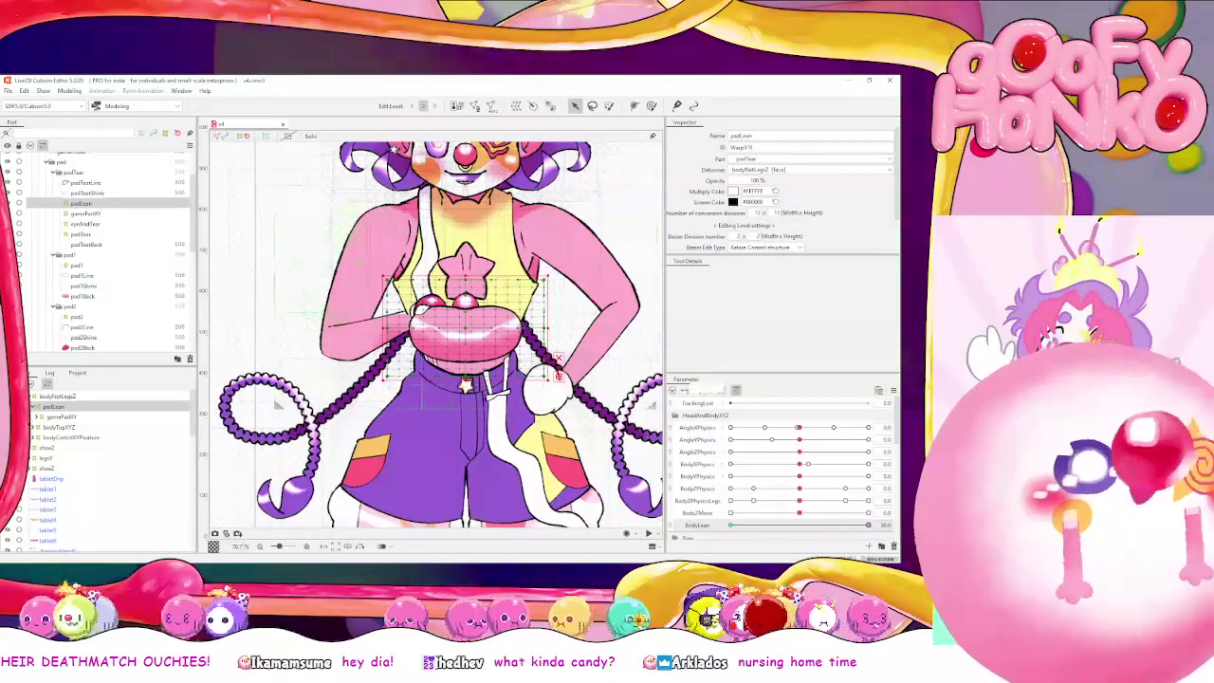
drag(256, 294, 261, 315)
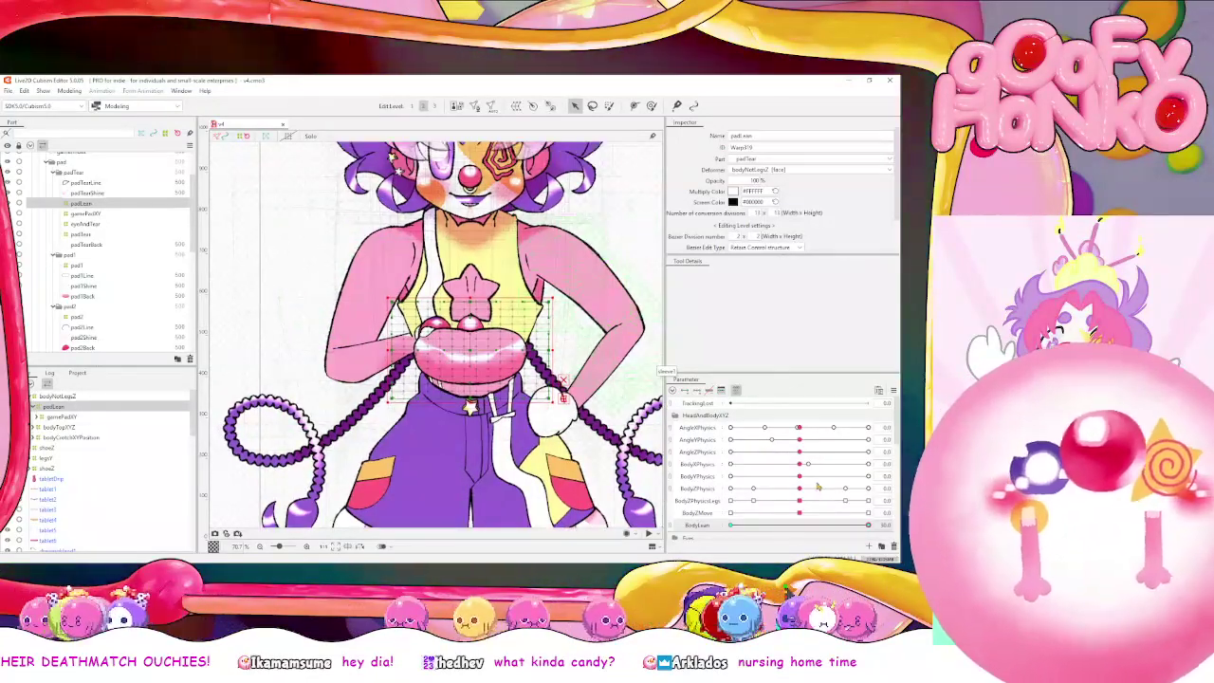
click(730, 525)
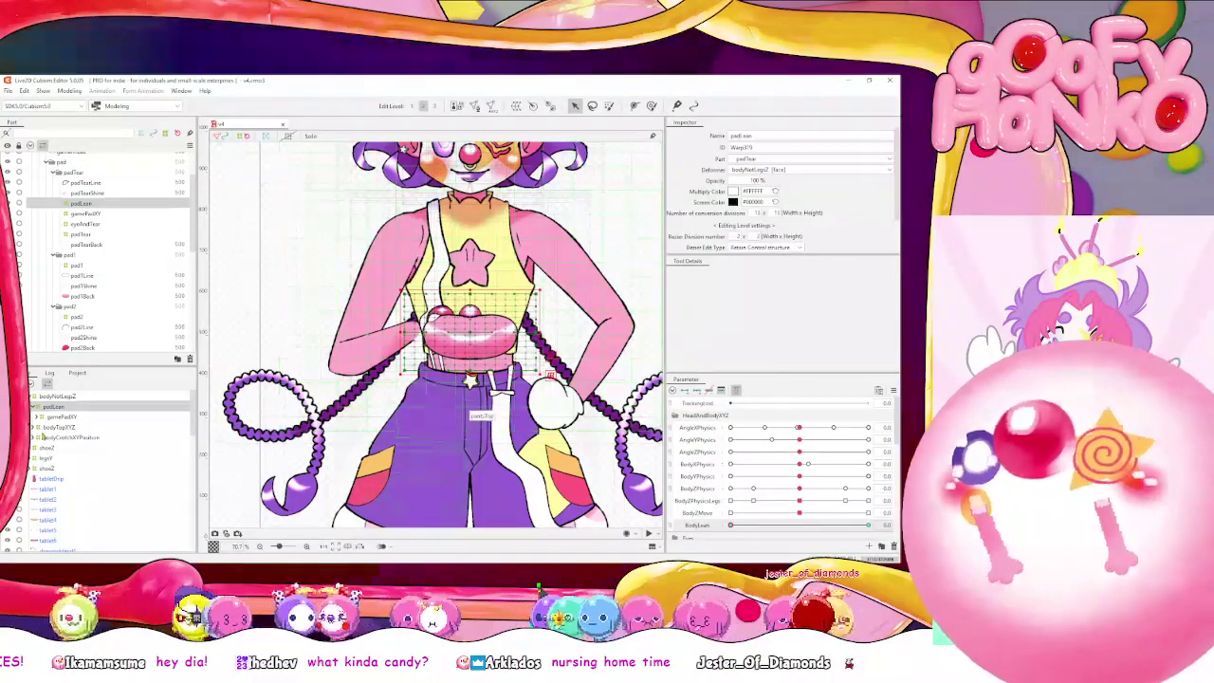
Select gamePadXY and preview the pad's movement at the minimum of BodyXPhysics
click(93, 417)
click(706, 466)
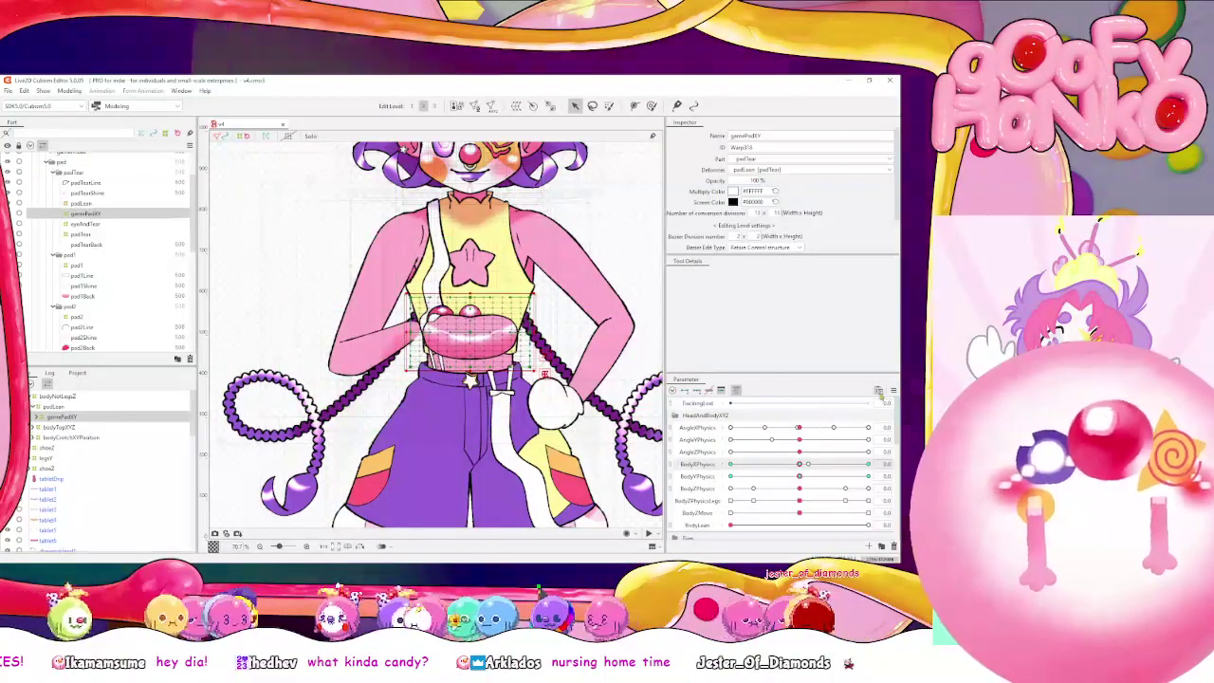
click(892, 390)
click(805, 486)
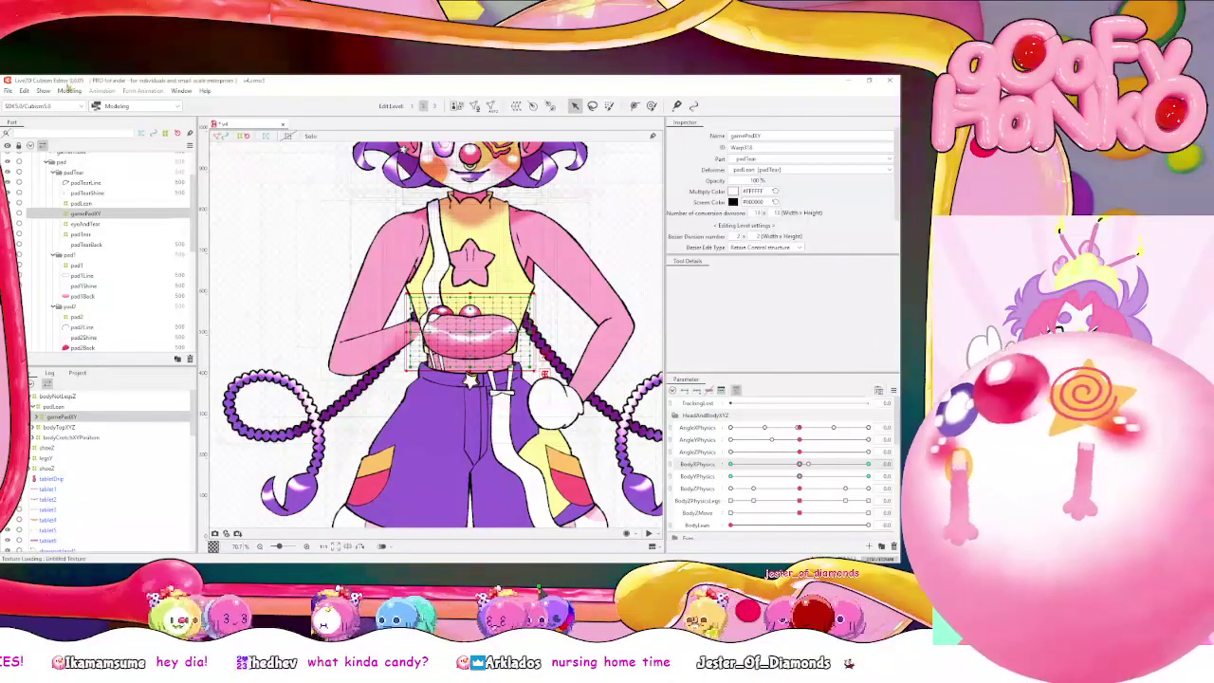
click(69, 90)
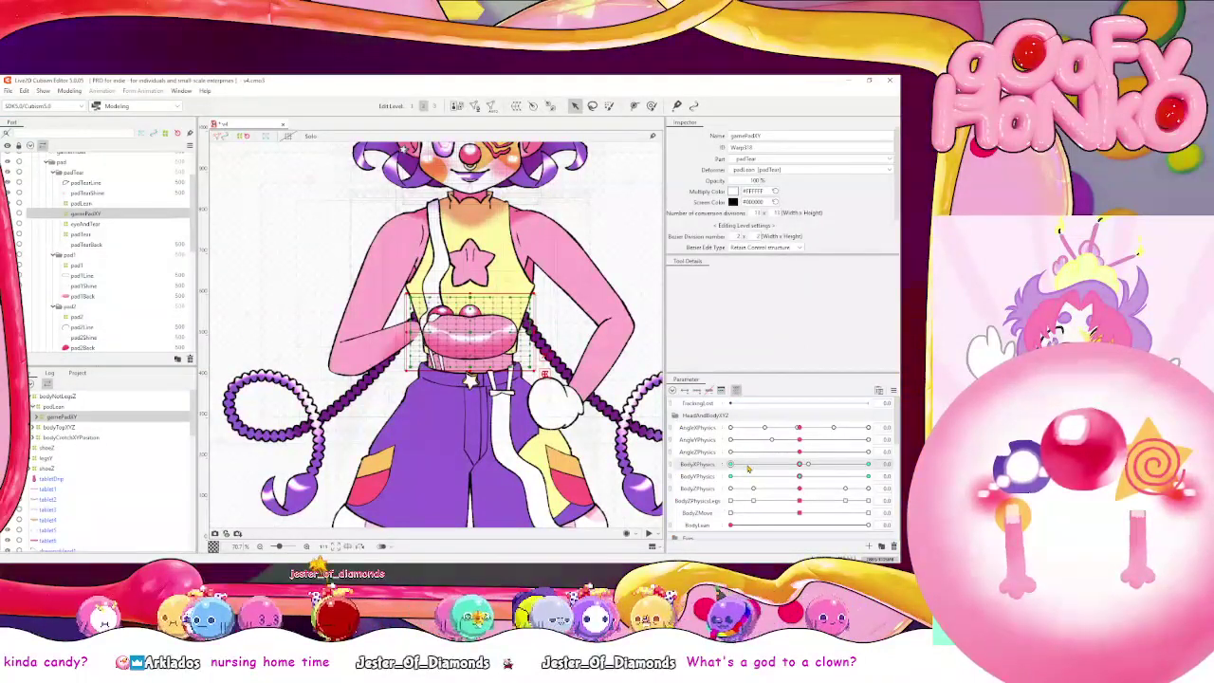
drag(747, 466, 221, 339)
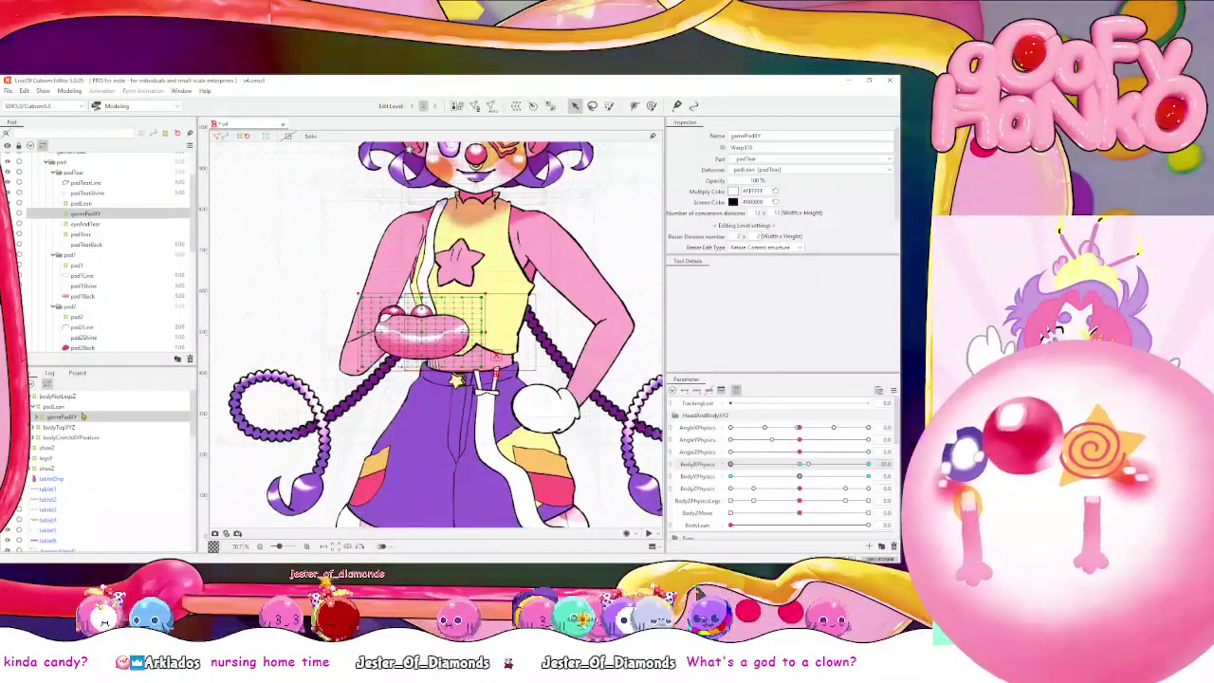
Rename the gamePadXY deformer to gamePadXYPosition
click(794, 134)
text(Position)
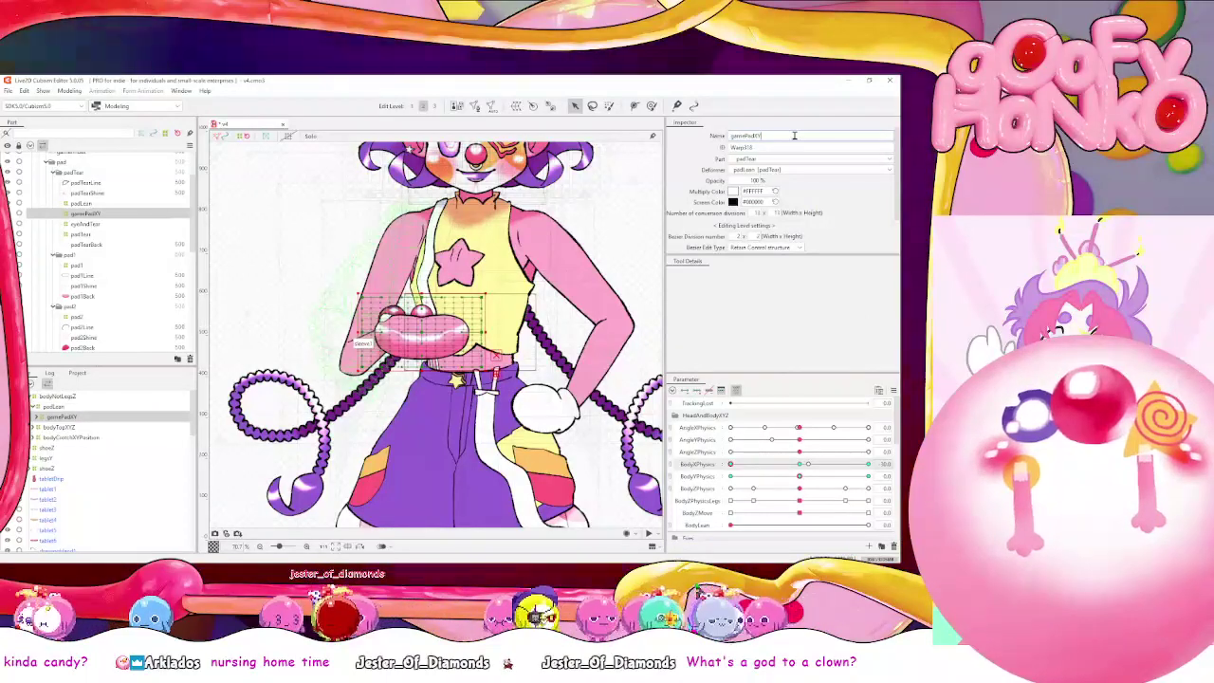
key(Return)
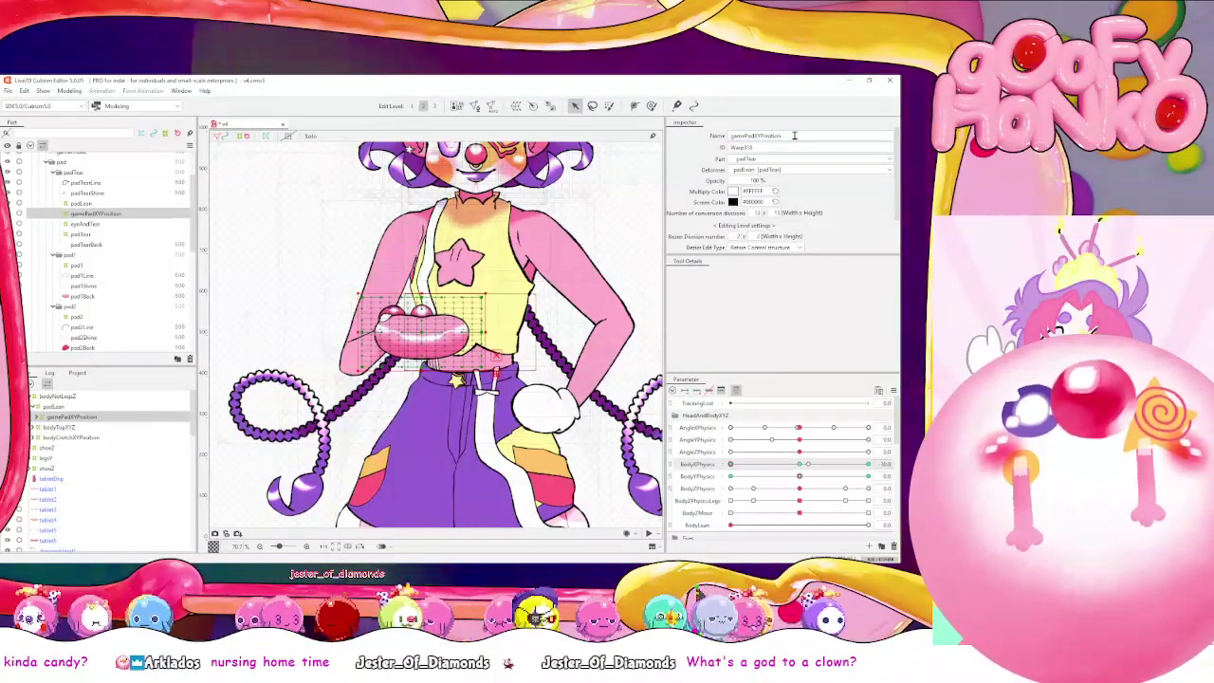
Rename the deformers nested in gamePadXYPosition to eyeAndTearXY, pad1XY and pad3XY
click(37, 417)
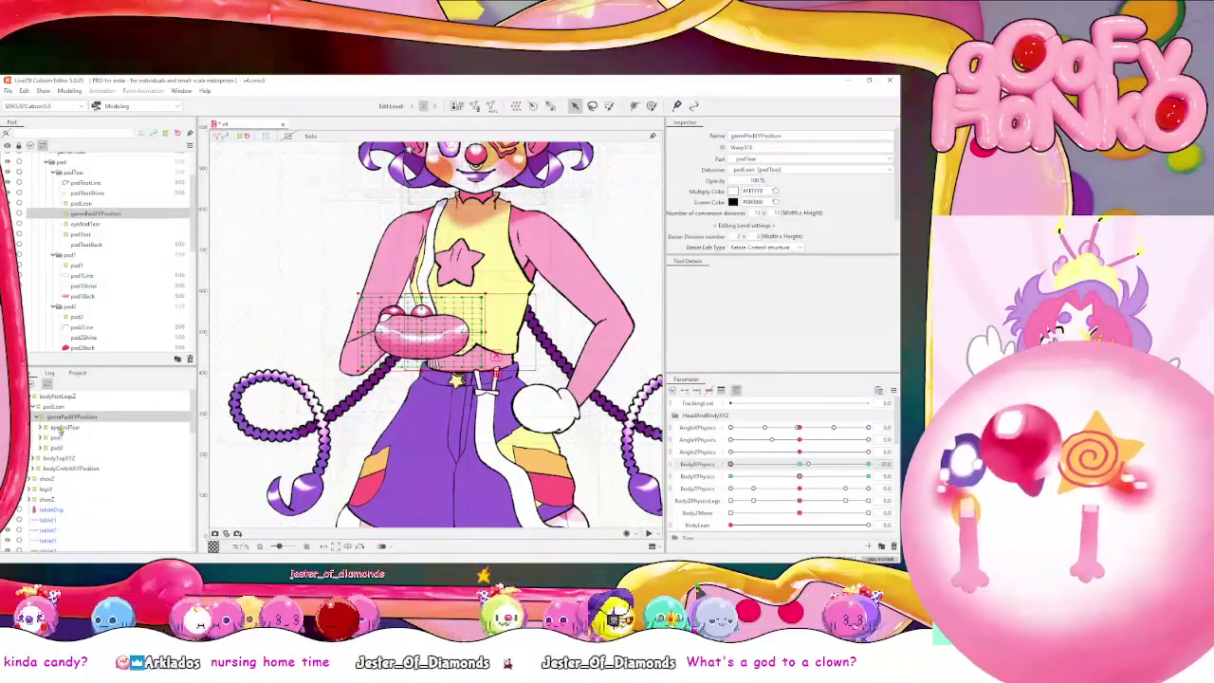
click(59, 427)
click(797, 135)
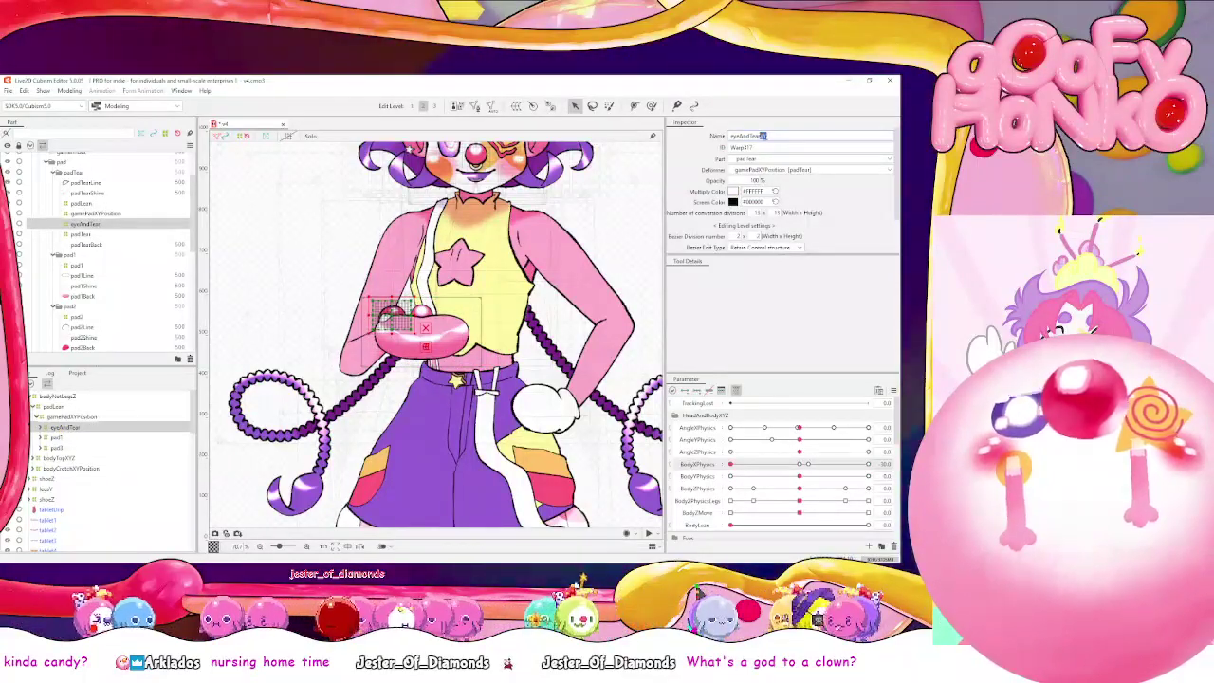
click(59, 437)
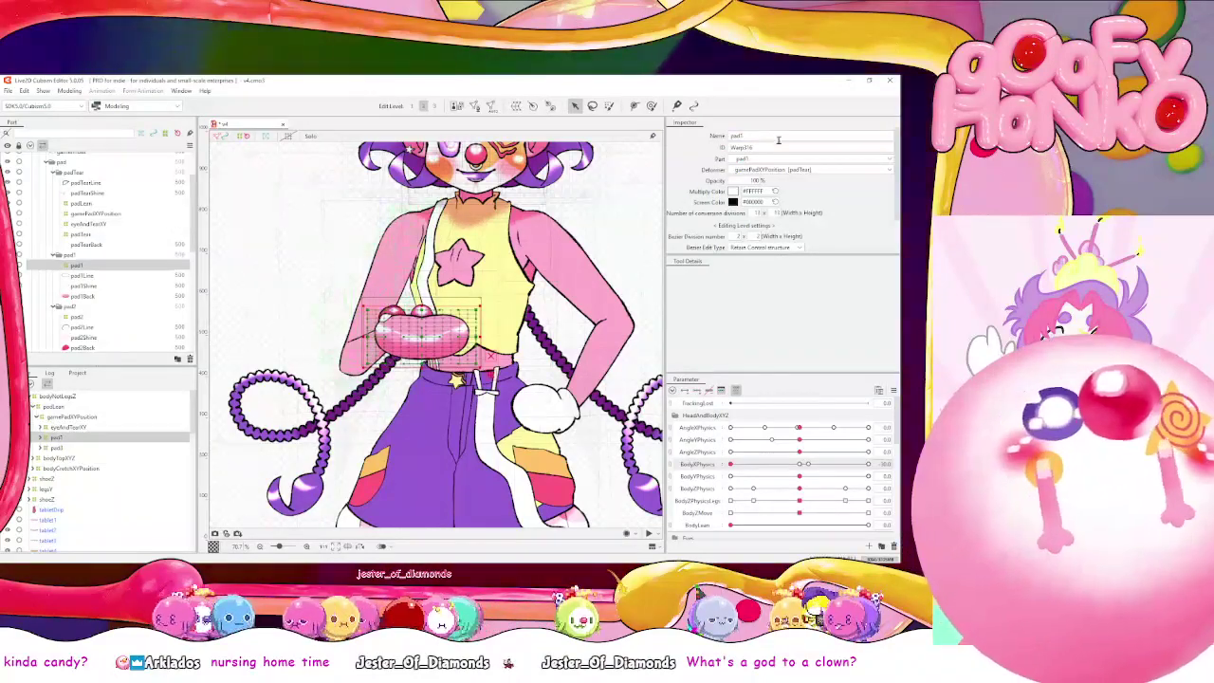
double_click(784, 136)
text(XY)
key(Return)
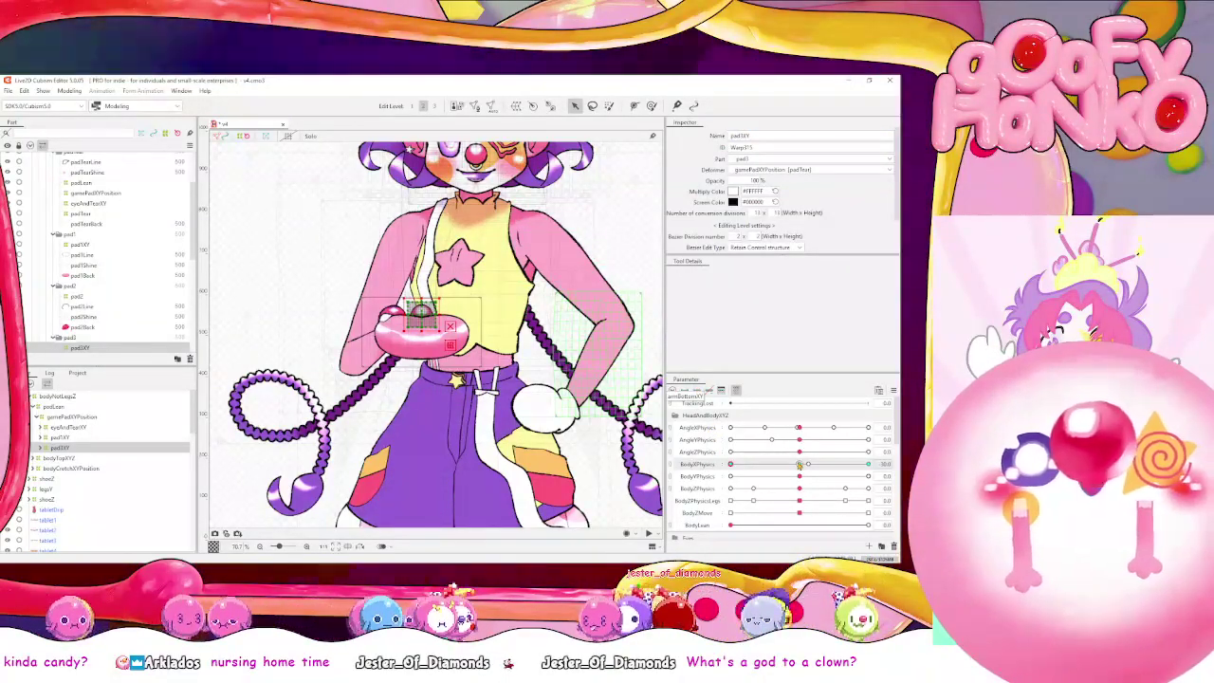
Add three BodyXPhysics keys each to pad3XY and eyeAndTearXY and shift the deformers sideways at the parameter's minimum
drag(799, 463, 669, 464)
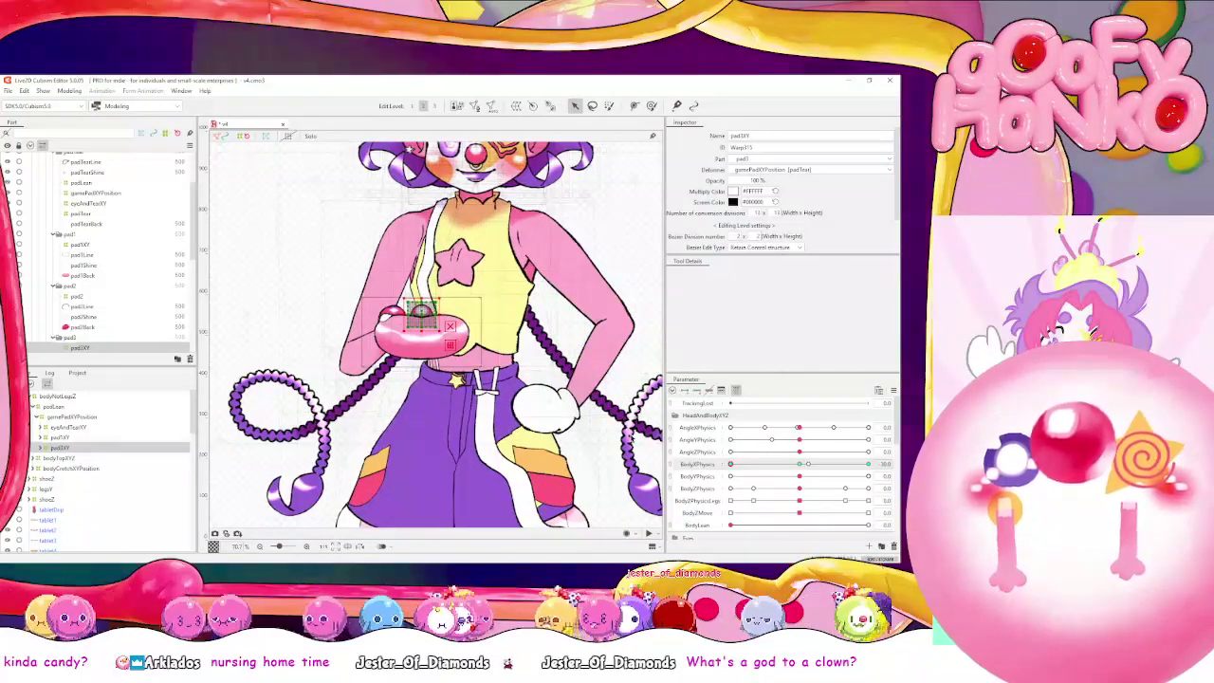
click(68, 428)
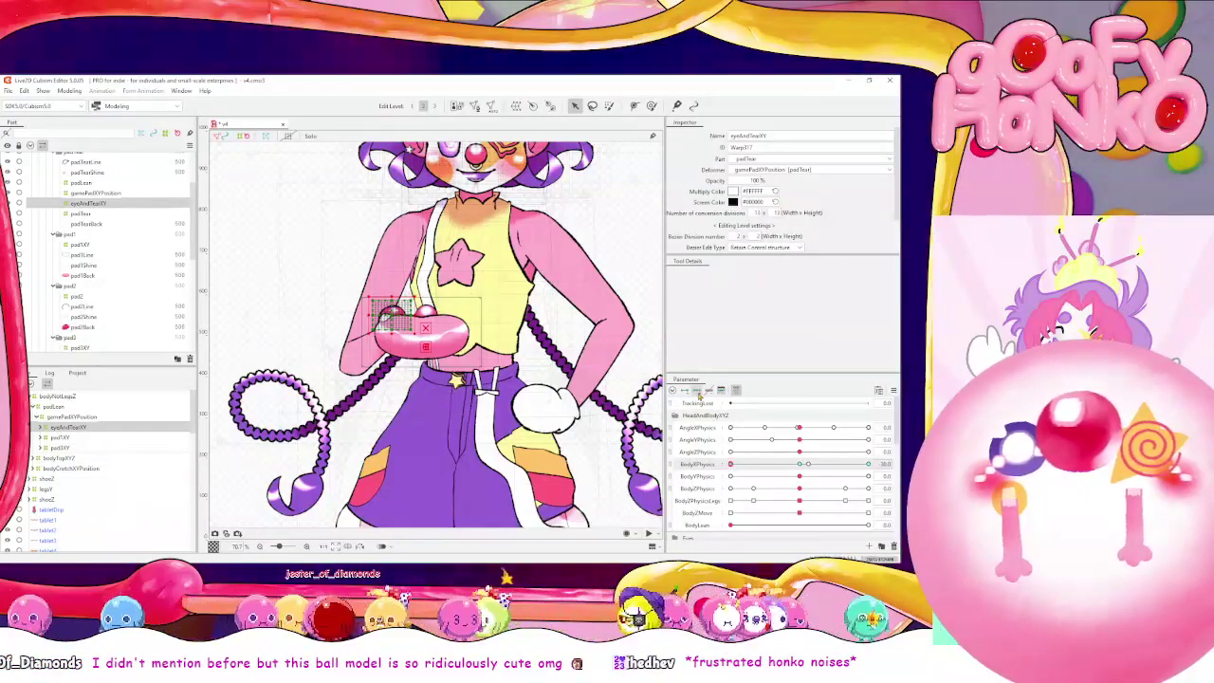
key(ctrl+z)
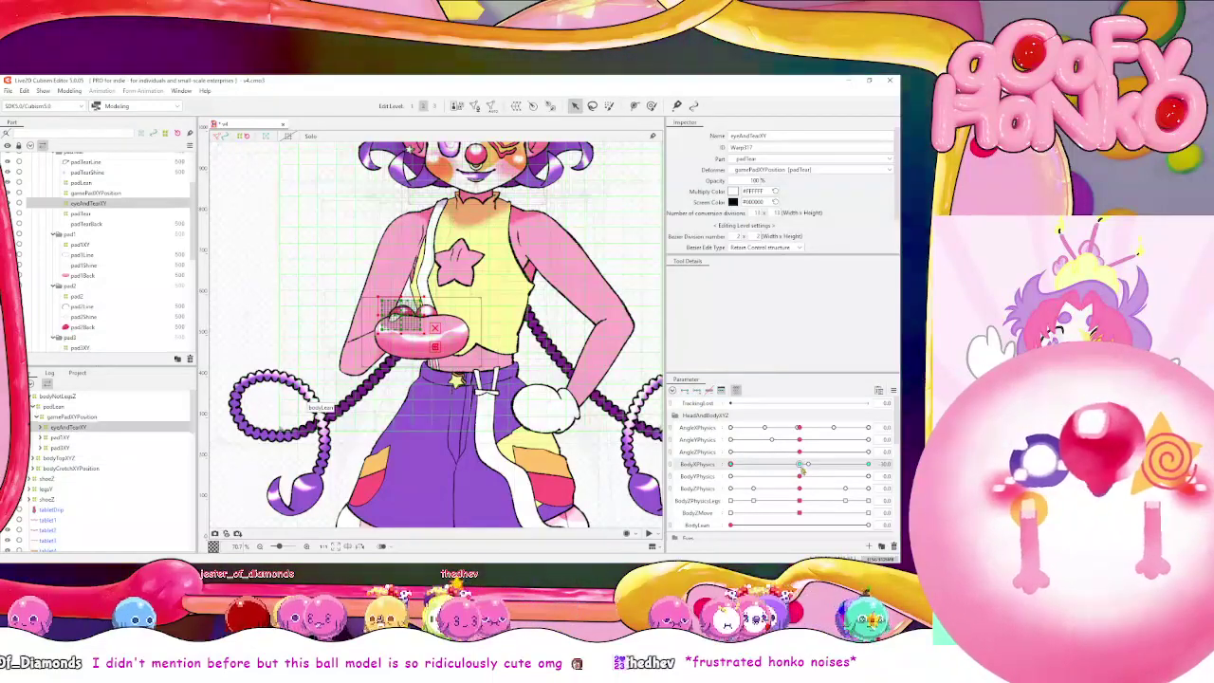
drag(799, 464, 677, 461)
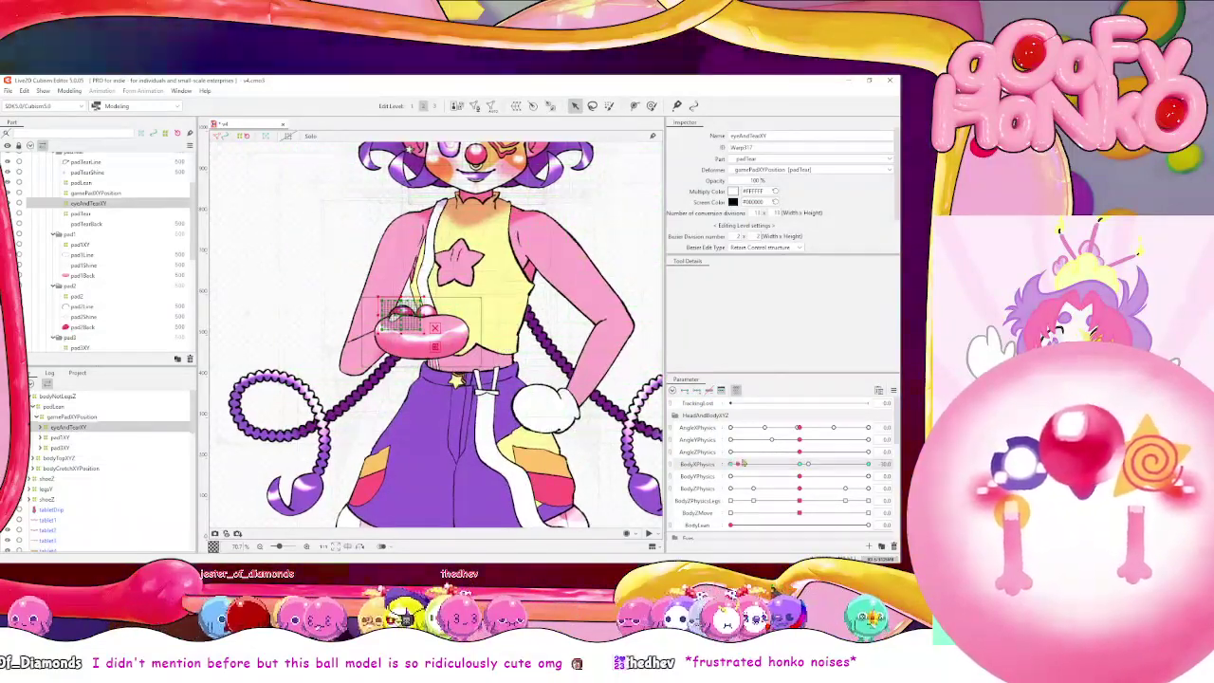
scroll(442, 367, up, 6)
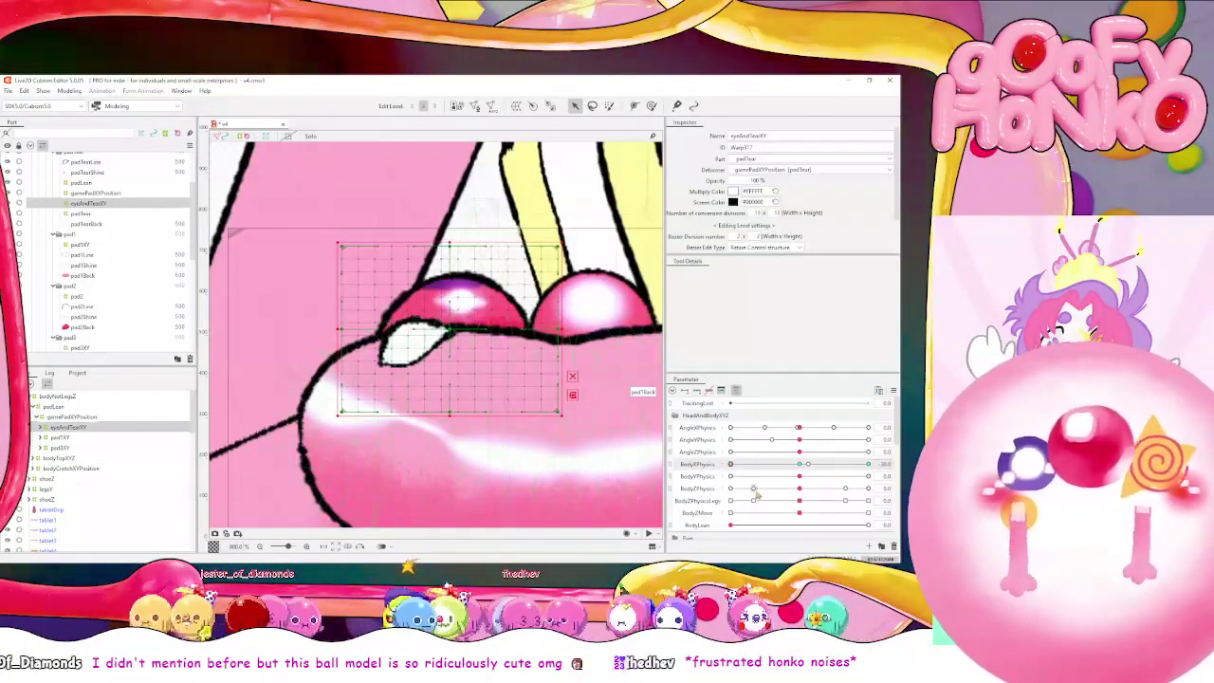
drag(720, 464, 713, 464)
Reshape eyeAndTearXY with the Deform Brush at the BodyXPhysics minimum so the eye and tear follow the turned pad
click(564, 379)
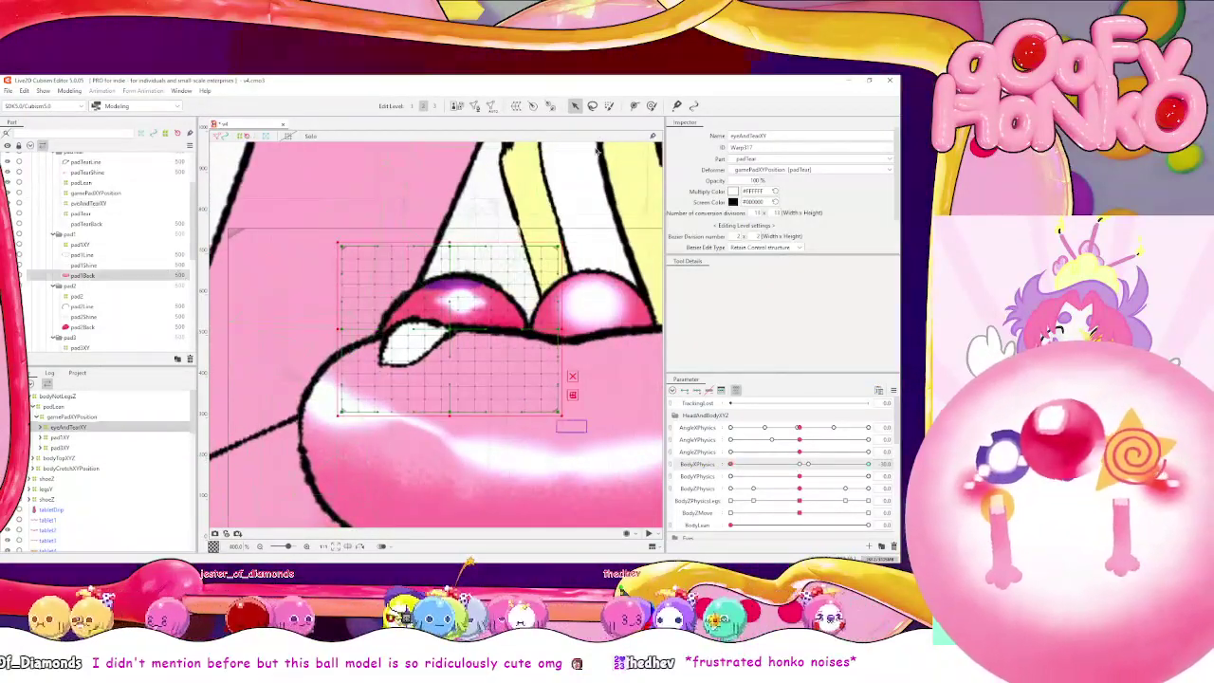
click(78, 417)
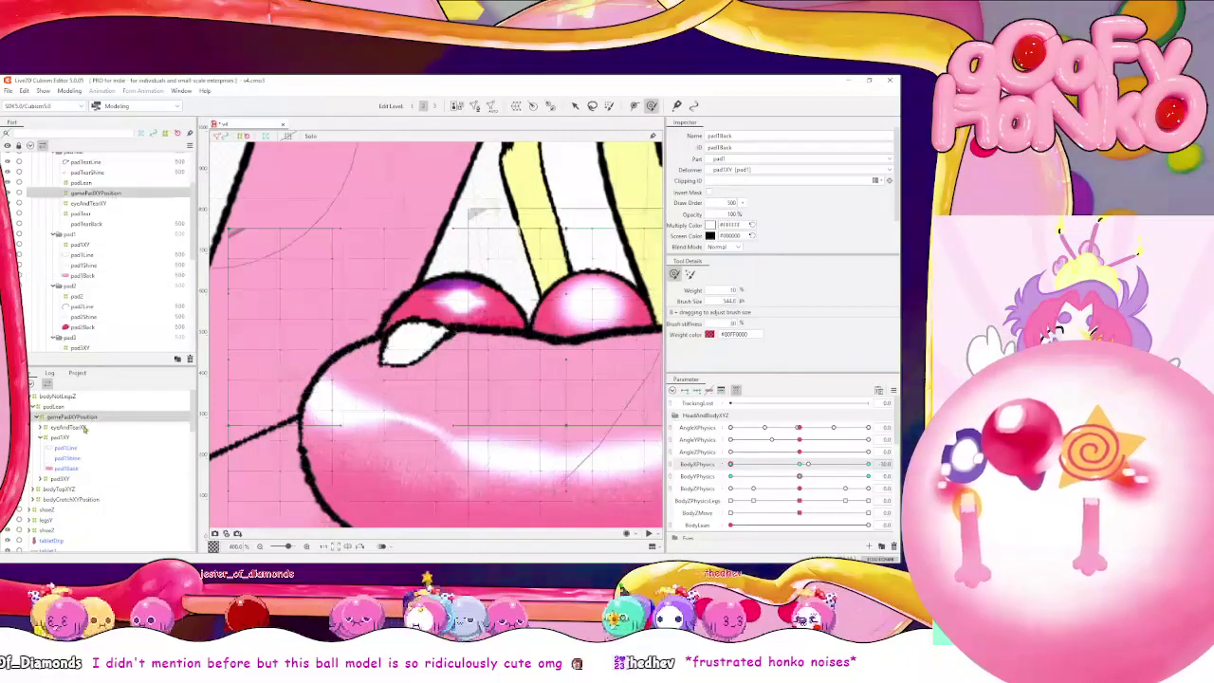
click(77, 426)
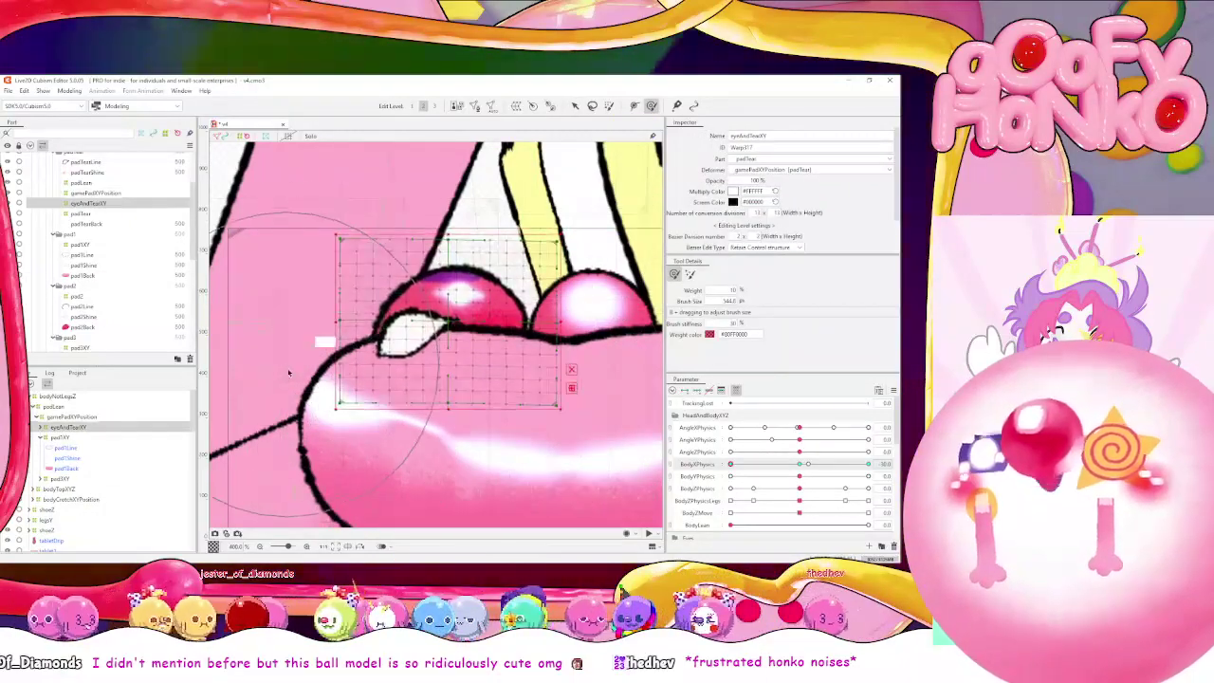
scroll(451, 389, down, 2)
scroll(452, 389, down, 2)
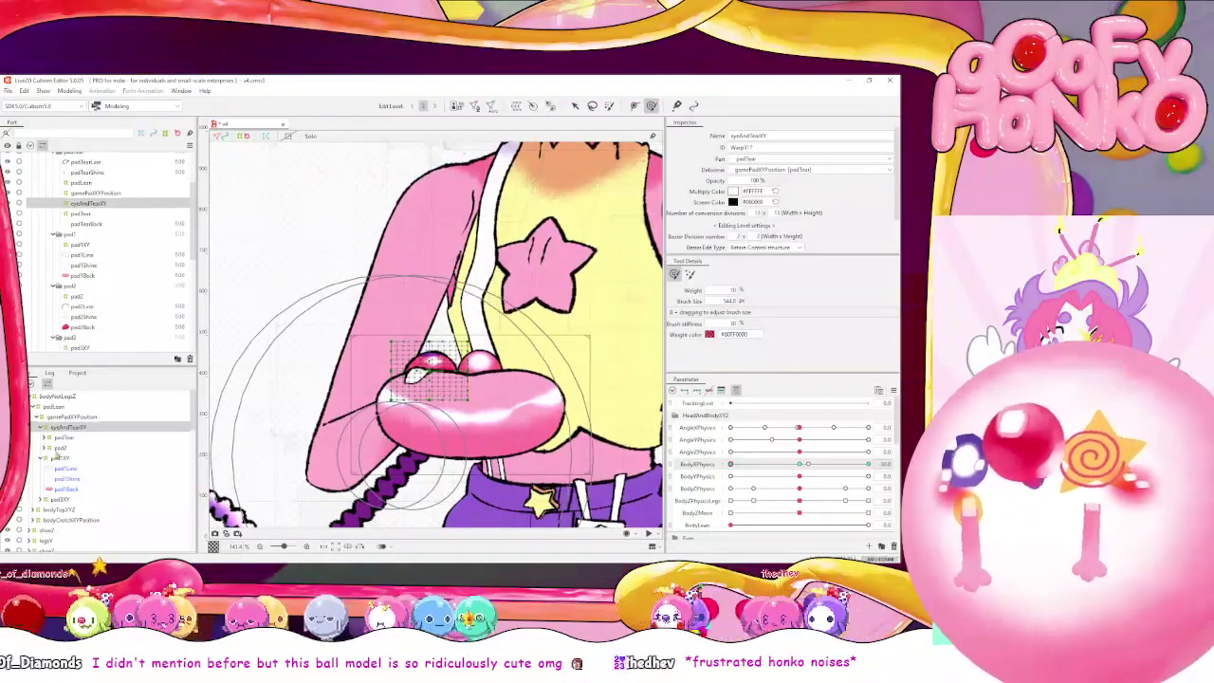
Inspect the pad2 deformer's meshes and part, and enable Group by Draw Order on the parent pad part
click(82, 445)
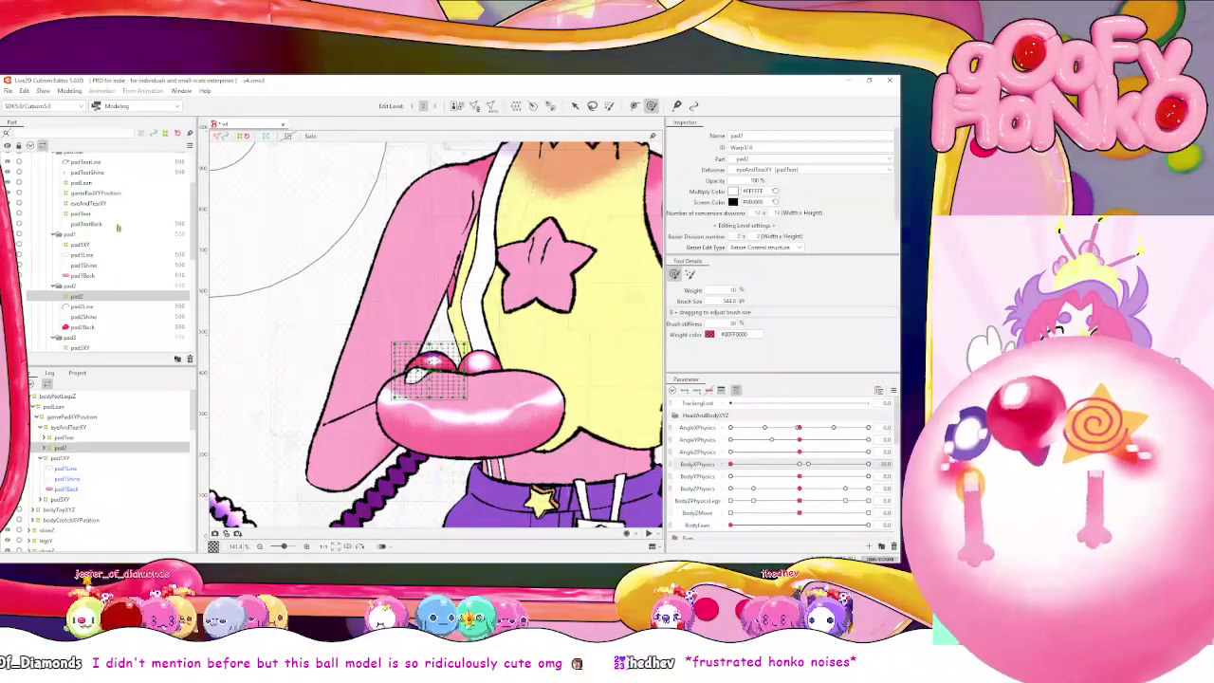
click(45, 448)
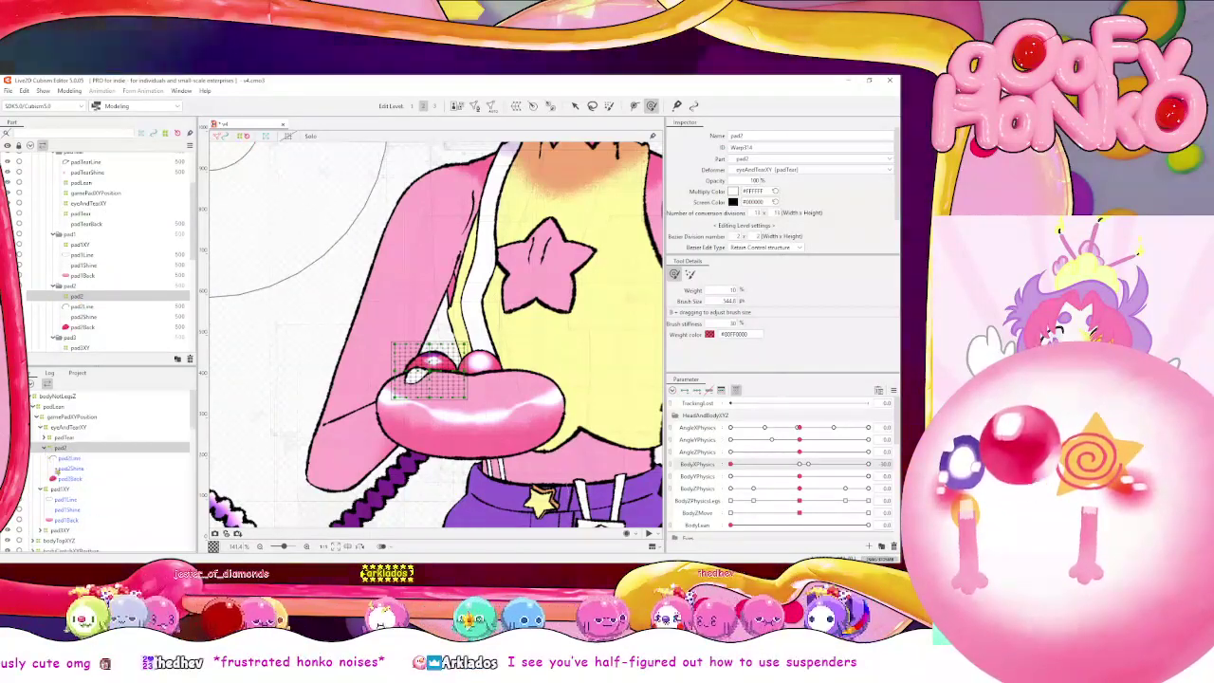
click(65, 478)
click(74, 458)
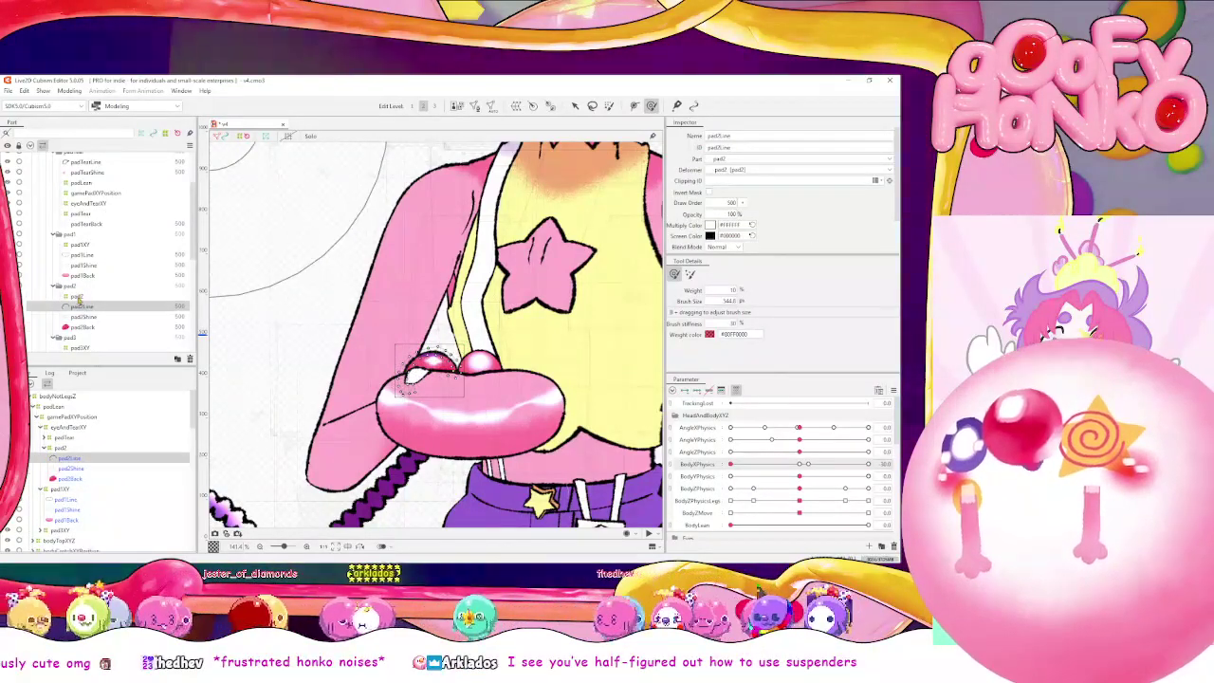
scroll(88, 280, down, 2)
click(70, 258)
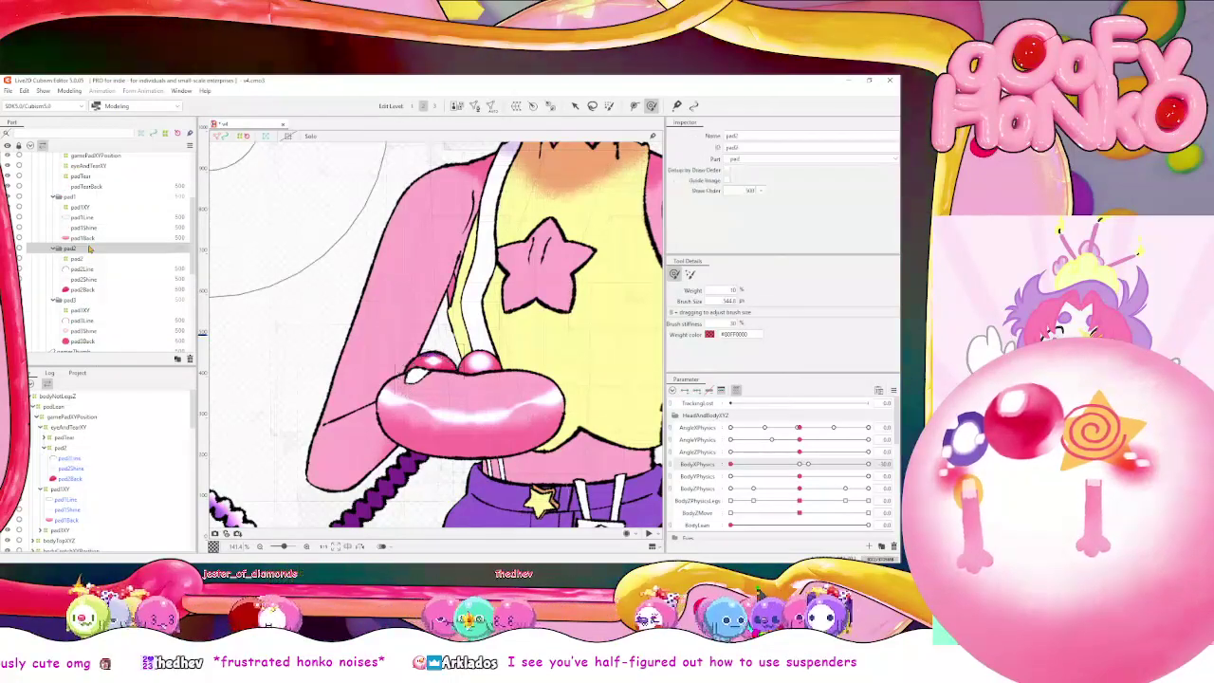
scroll(74, 242, up, 3)
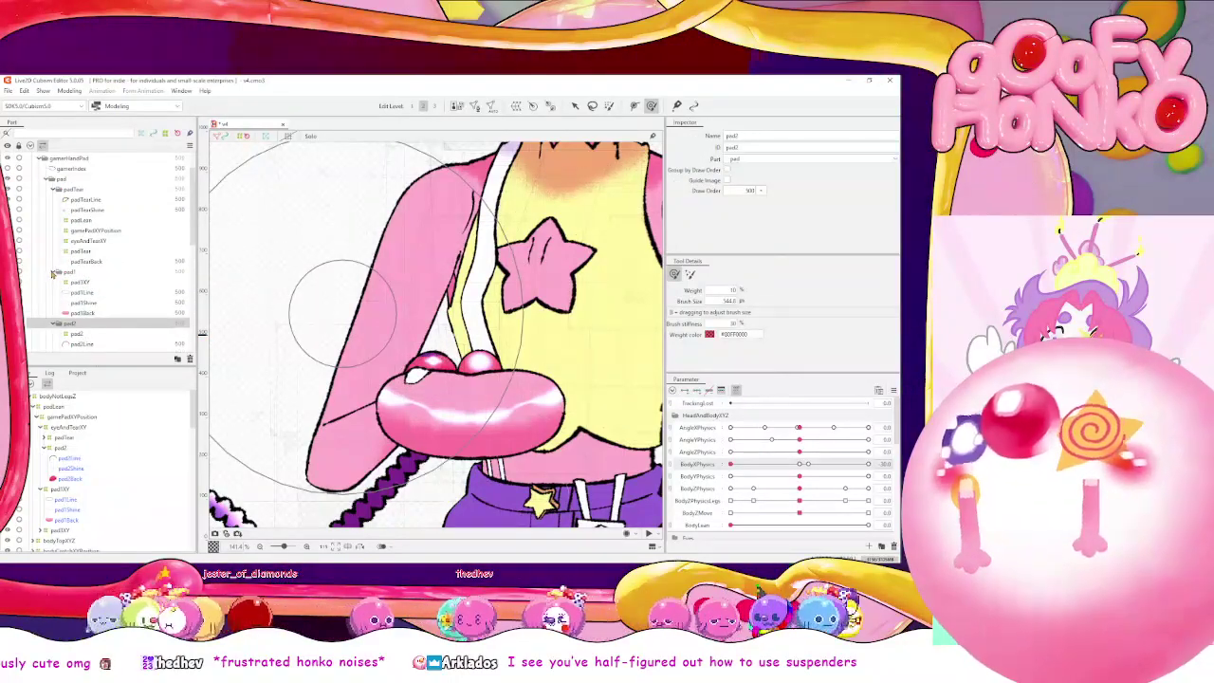
ctrl+click(71, 191)
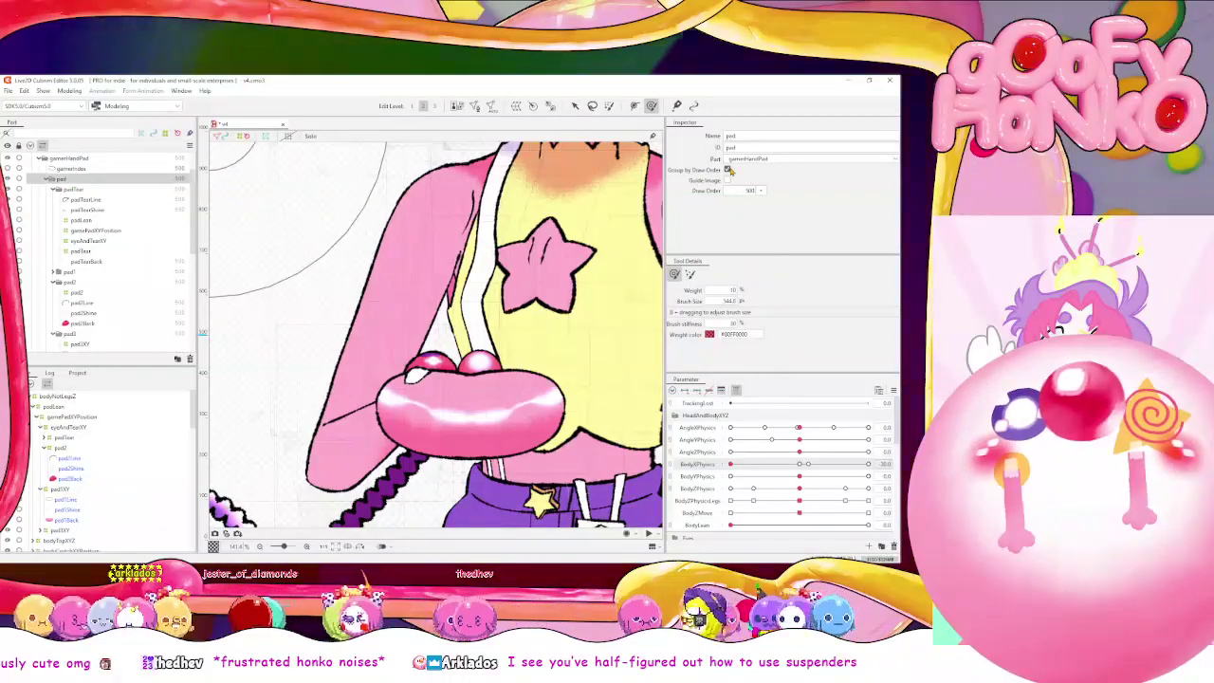
Try to move the pad2 part above pad1 in the part order
click(76, 283)
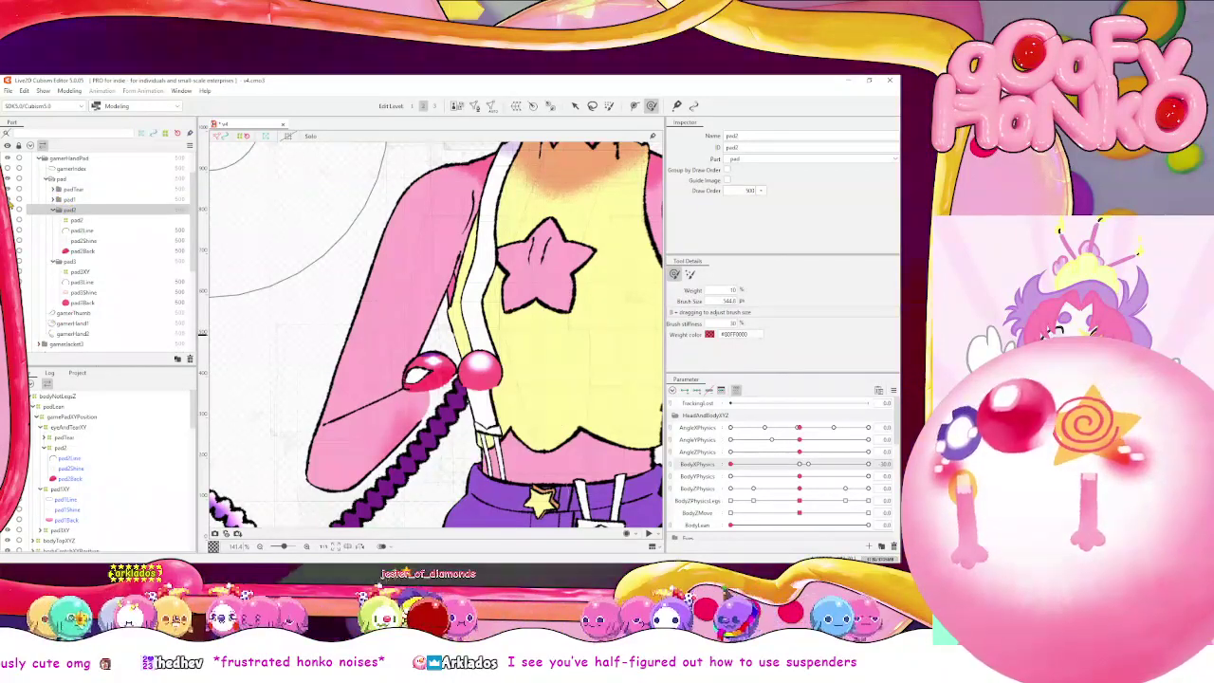
click(53, 209)
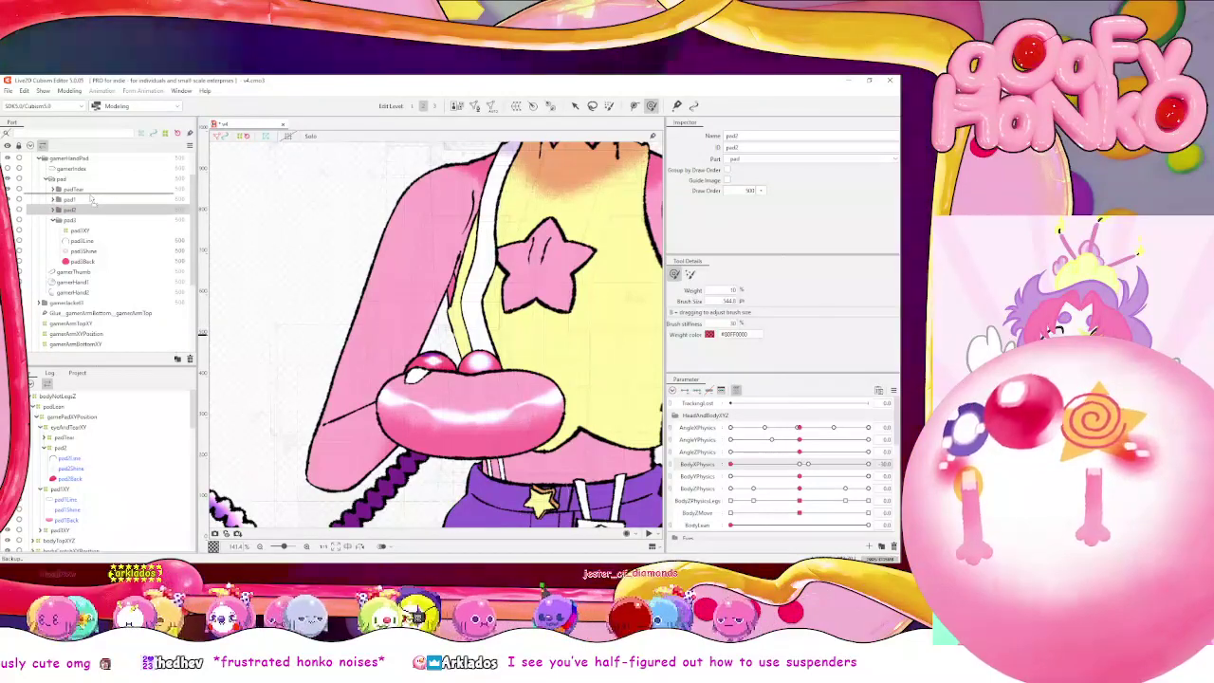
drag(87, 214, 88, 210)
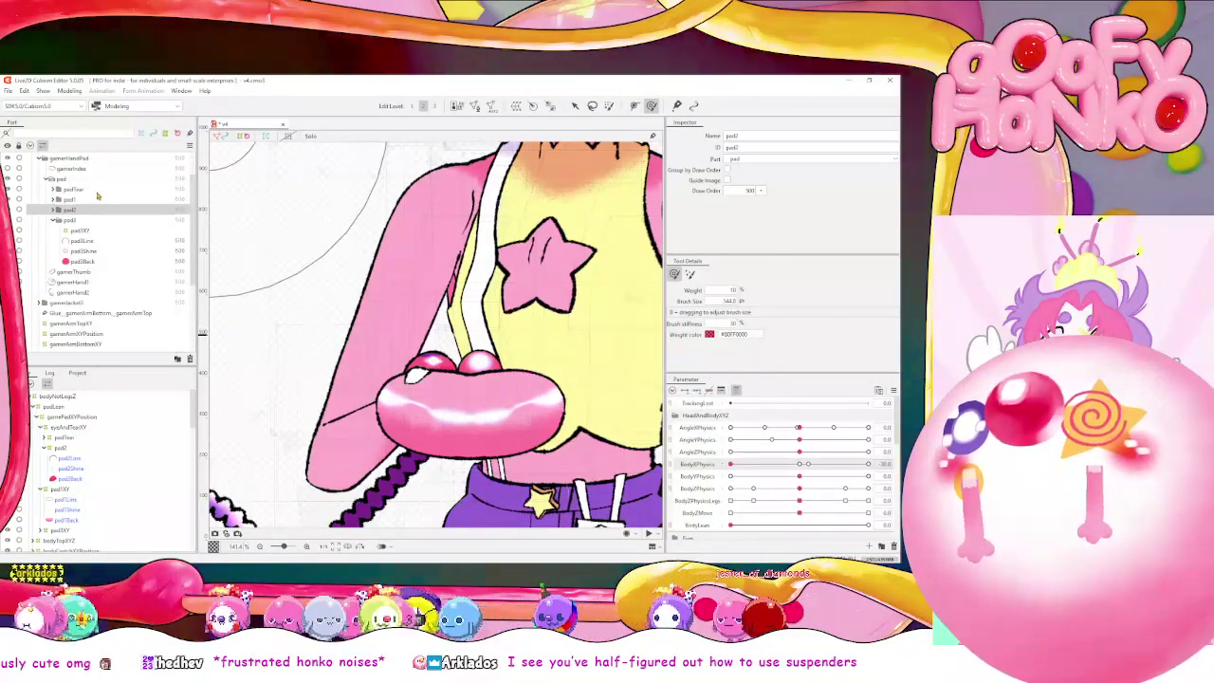
Add three BodyXPhysics keys to the padTear and pad2 parts and set their draw order to 501 at the maximum
shift+click(98, 191)
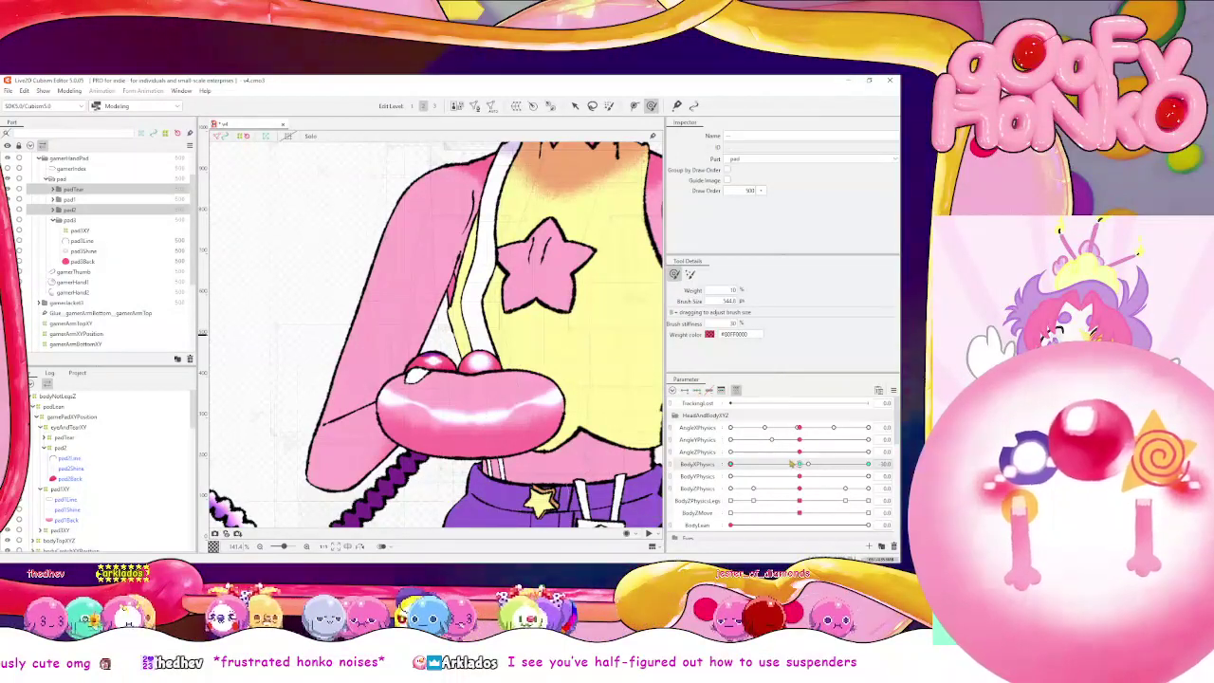
drag(791, 463, 893, 468)
drag(469, 341, 329, 355)
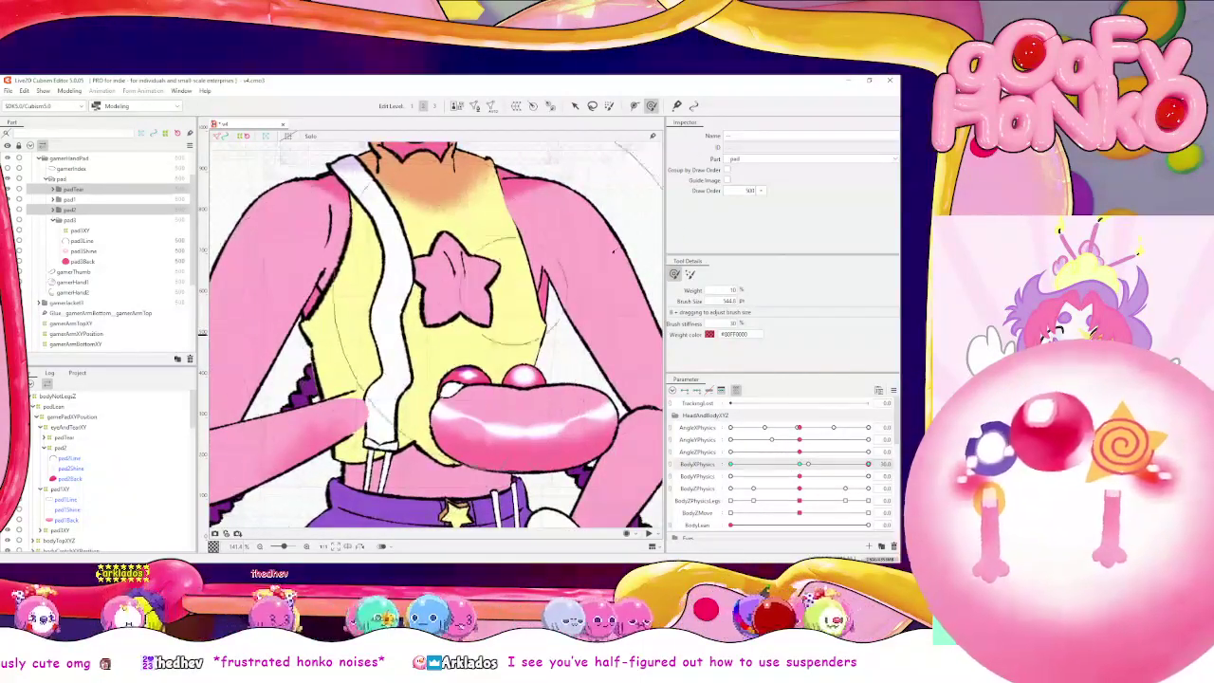
click(779, 209)
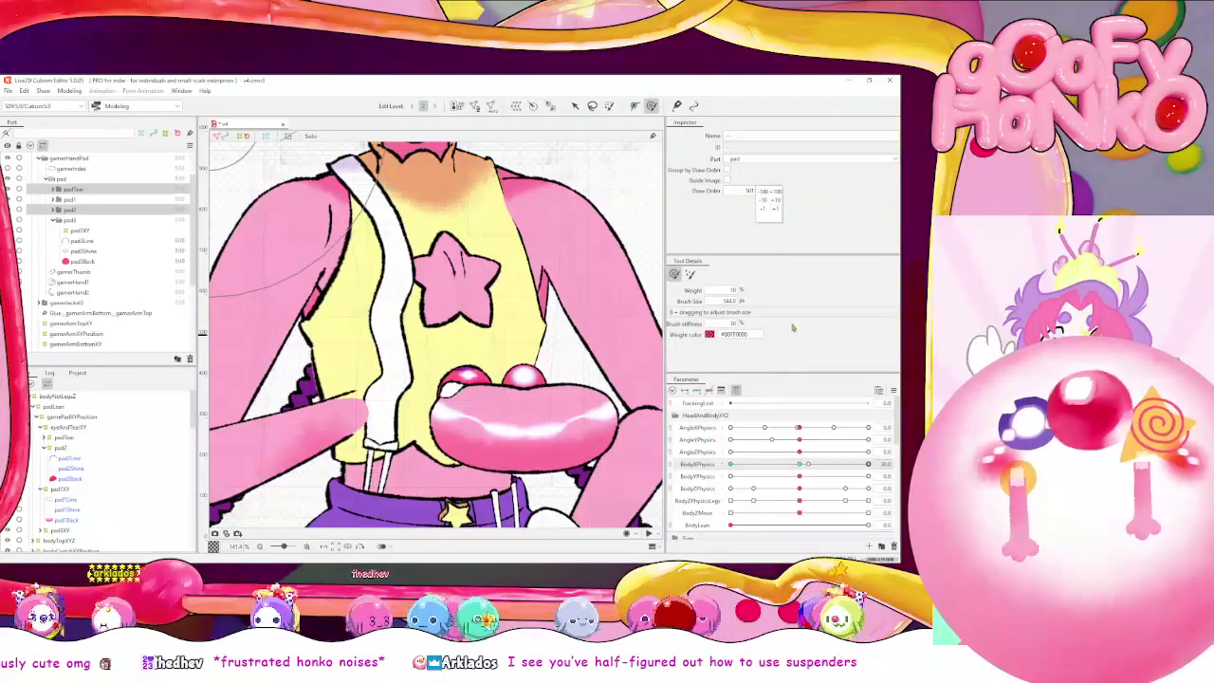
Key the padTear and pad2 parts at BodyXPhysics 4.0, raise their draw order by 1 there, and check the maximum pose
click(808, 464)
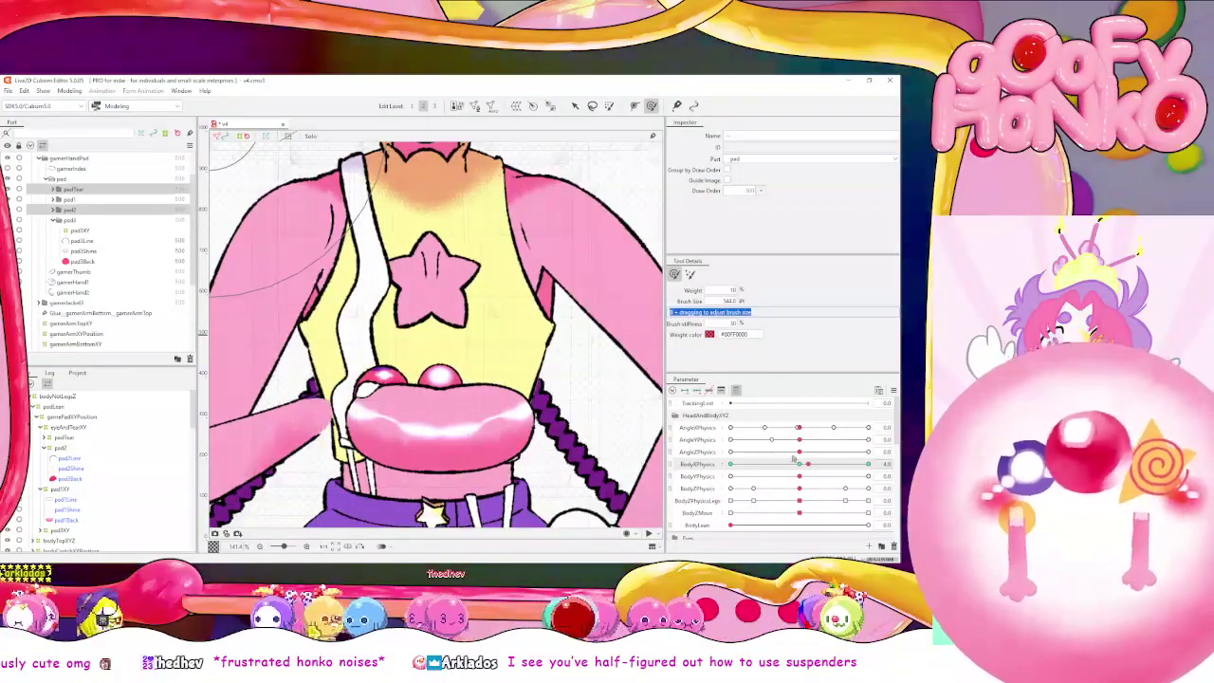
drag(808, 466, 808, 467)
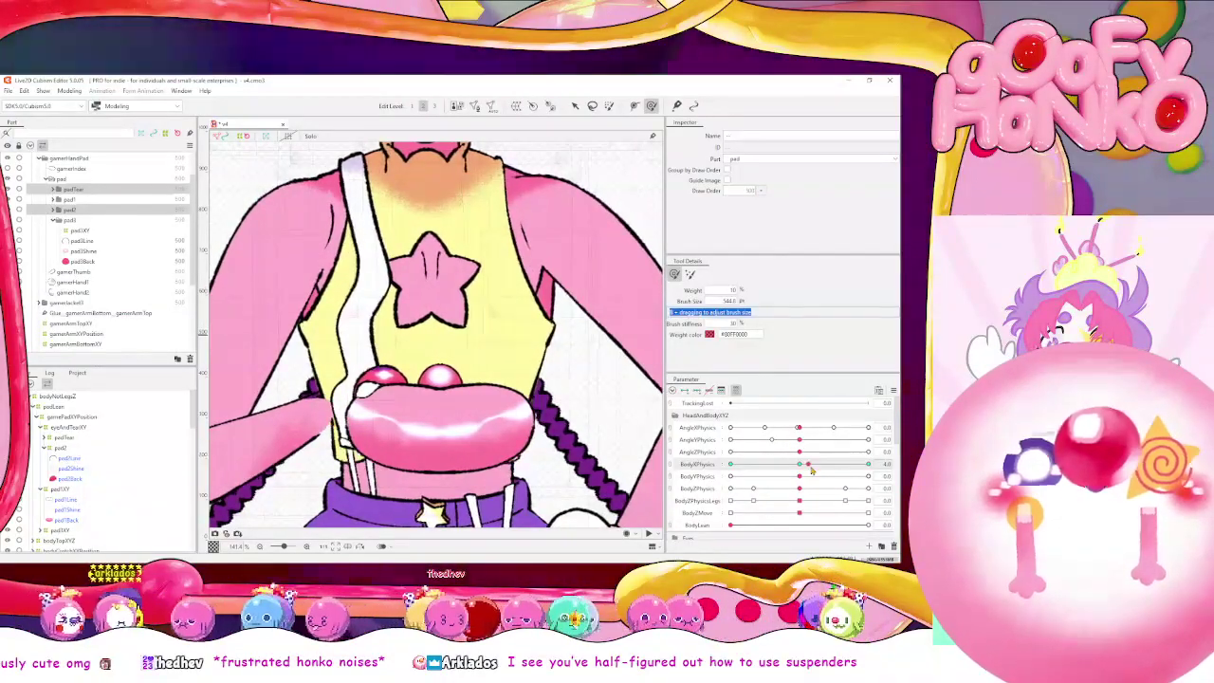
click(760, 190)
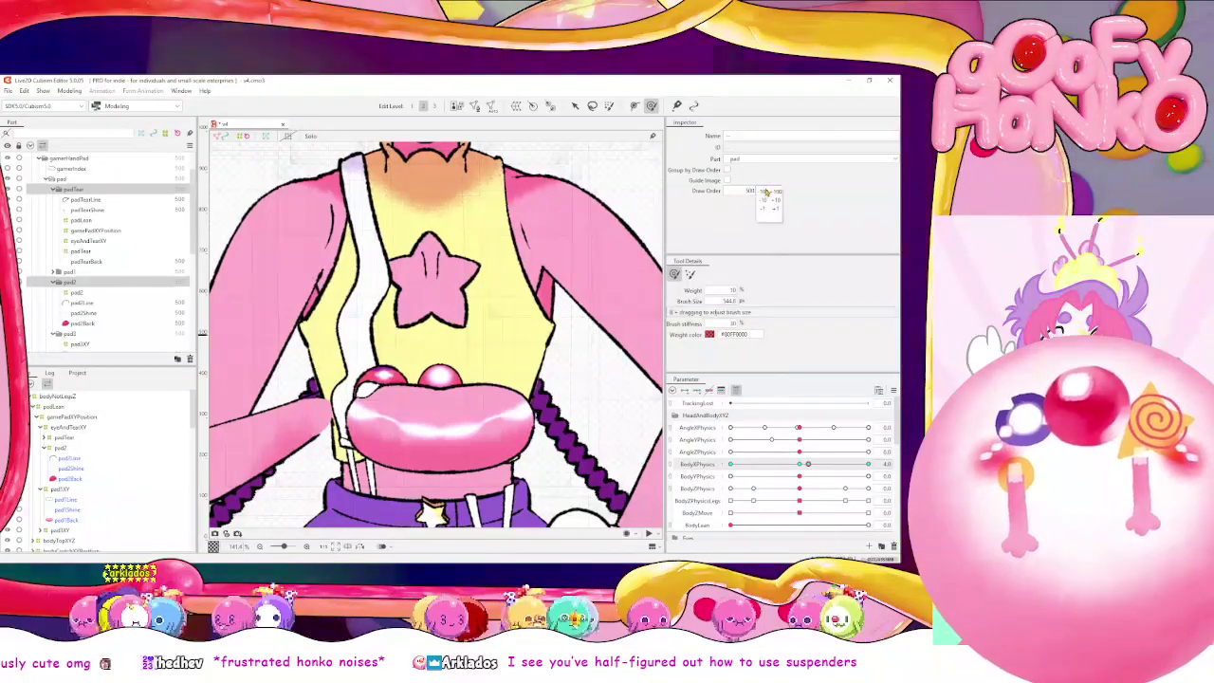
click(776, 209)
drag(806, 465, 868, 464)
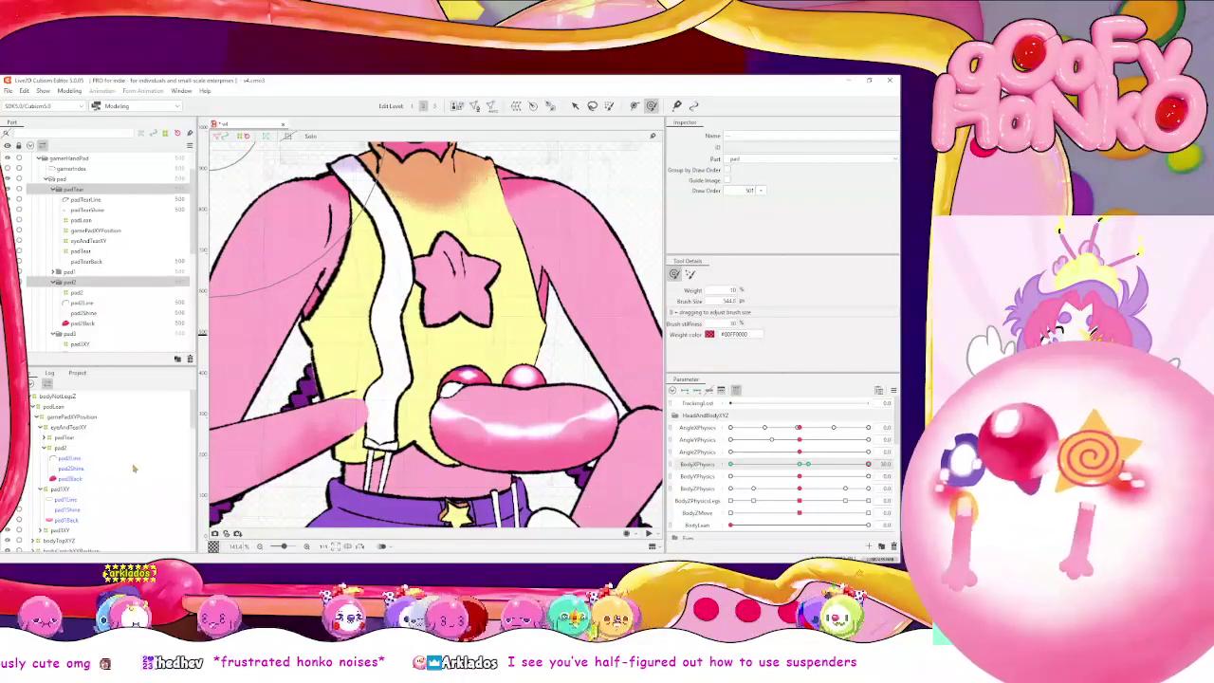
Check pad3XY across BodyXPhysics and move the pad3 part directly above pad2 inside the pad part
scroll(96, 306, down, 2)
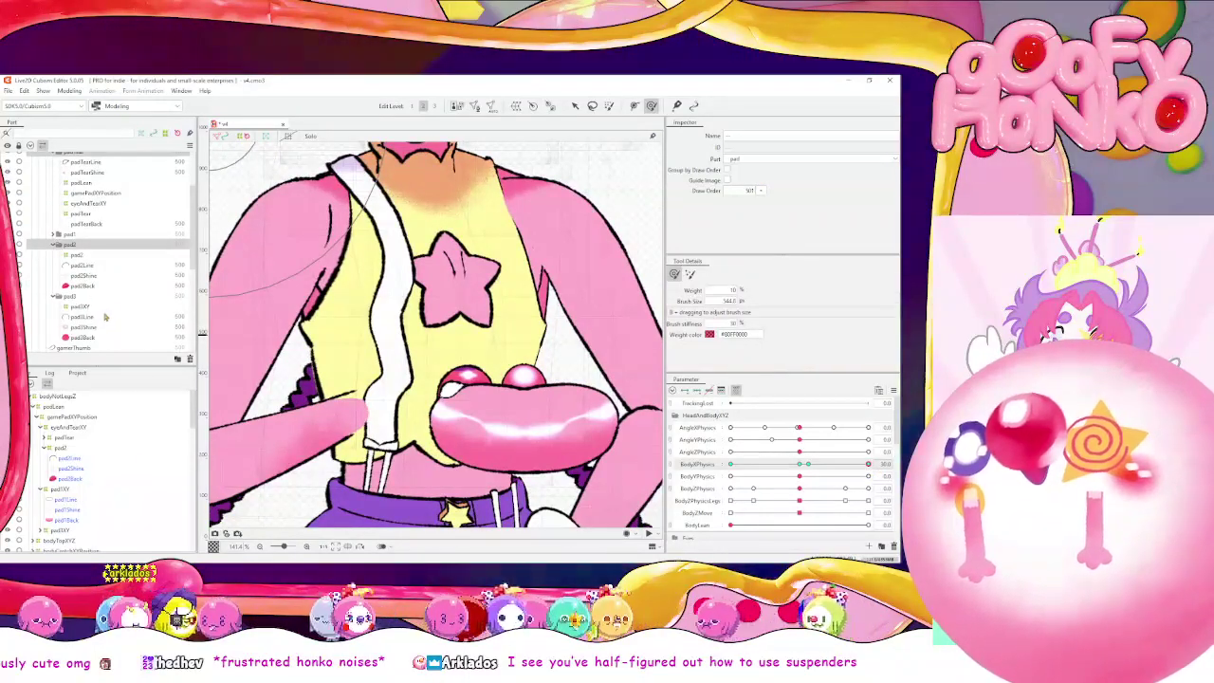
click(105, 306)
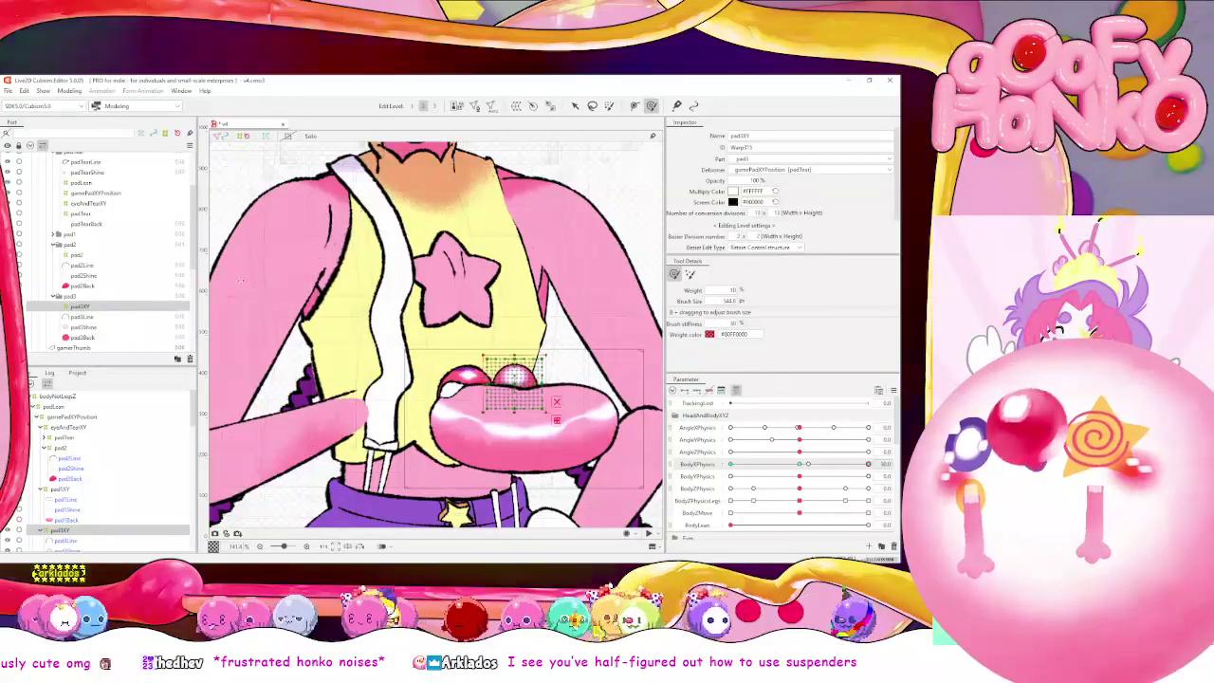
click(799, 464)
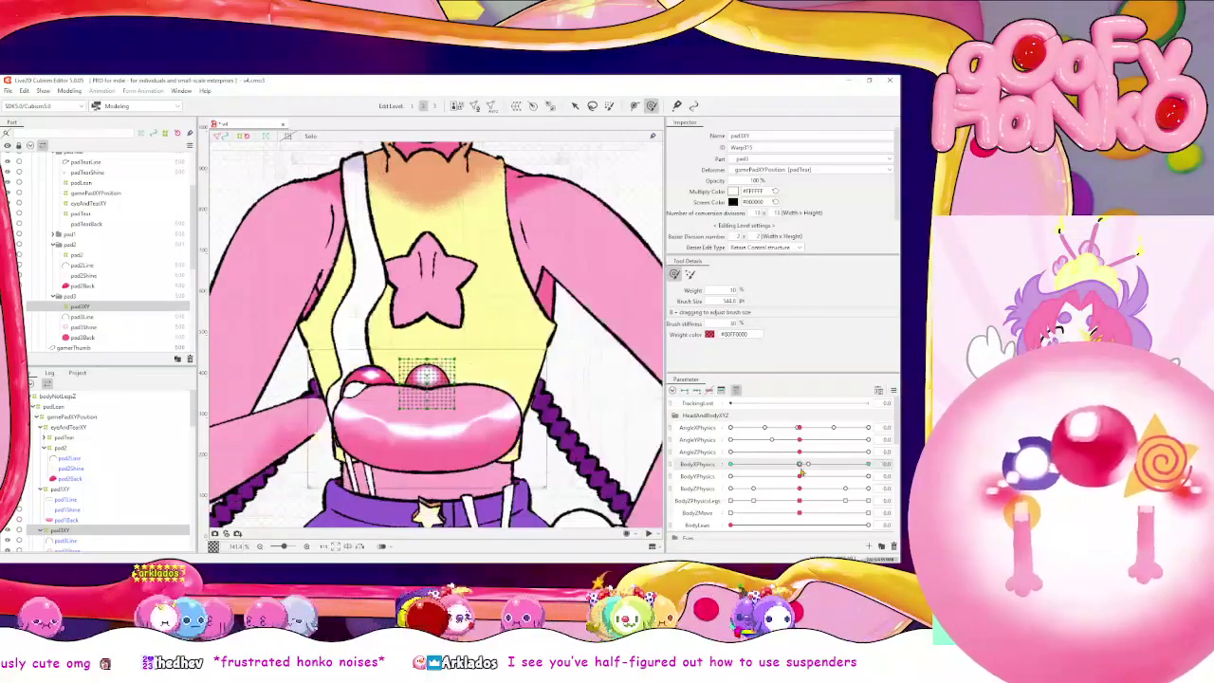
click(868, 463)
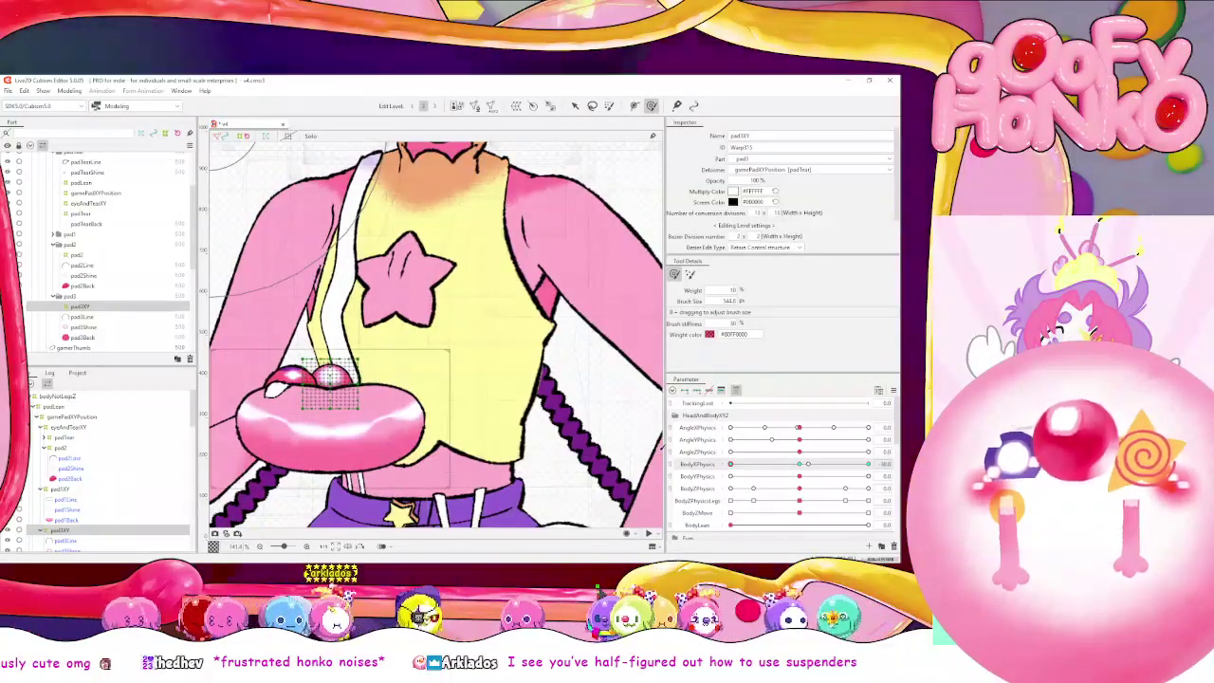
click(85, 297)
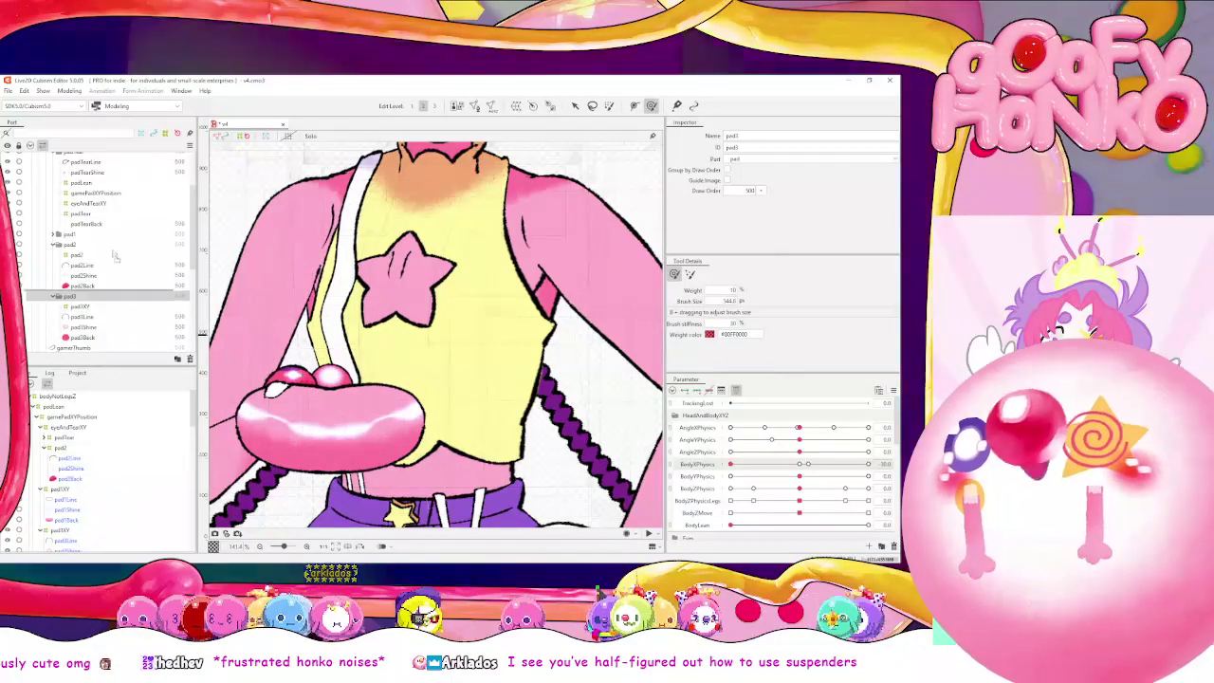
scroll(126, 169, up, 1)
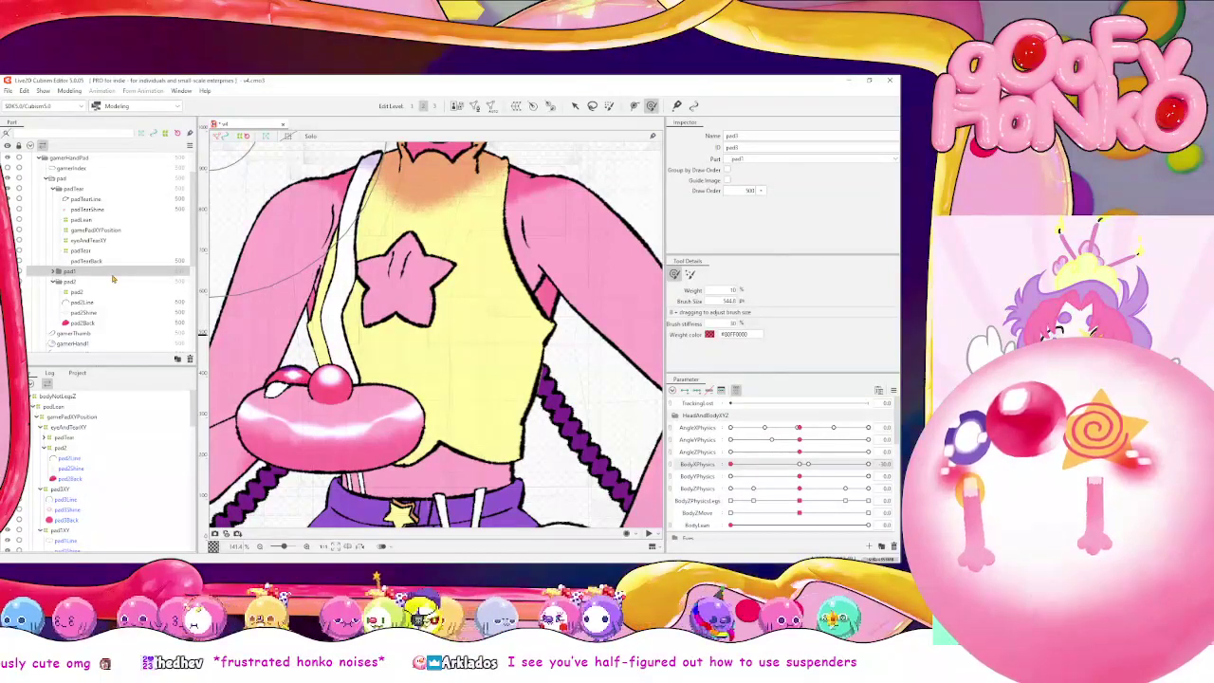
key(ctrl+z)
drag(95, 333, 71, 284)
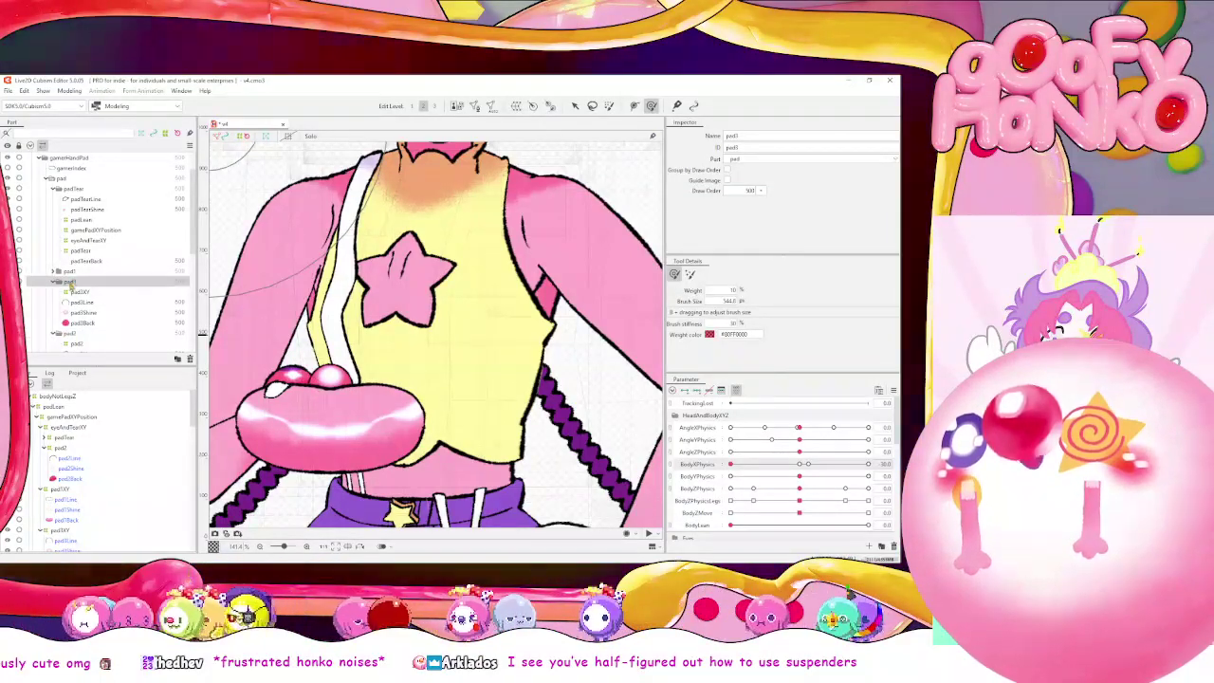
drag(755, 465, 730, 464)
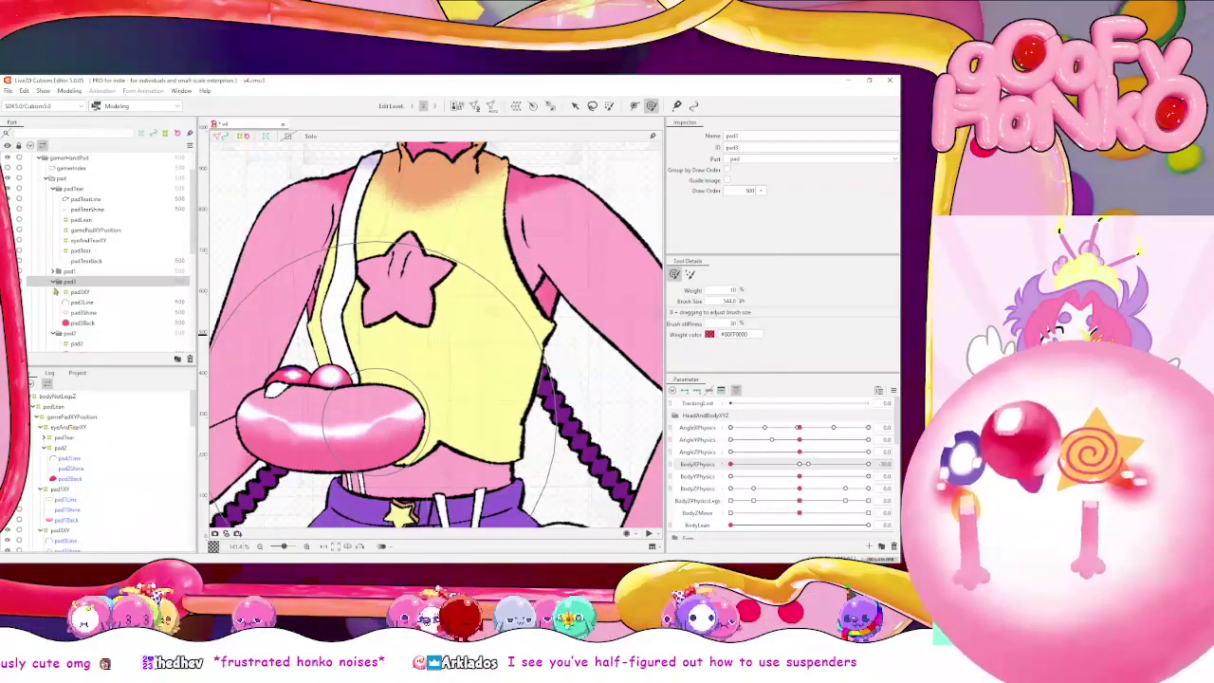
Reduce the Deform Brush size with pad3XY selected and compare the pad's shape between the BodyXPhysics centre and minimum
click(81, 292)
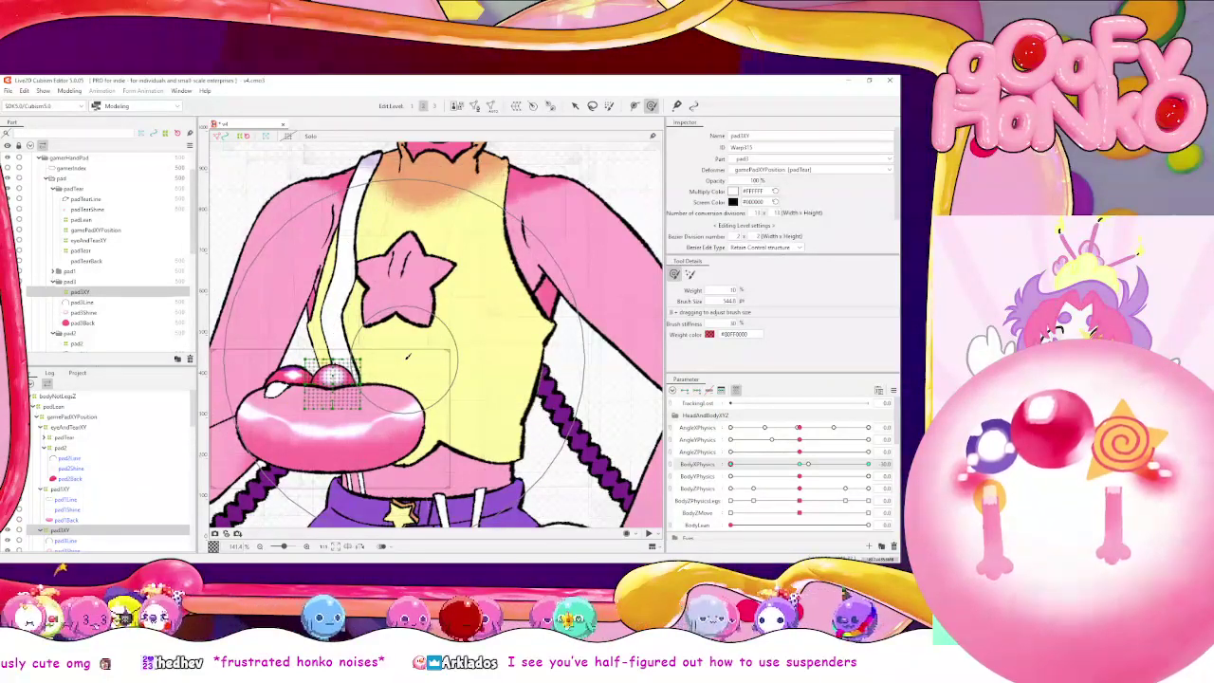
scroll(500, 362, down, 1)
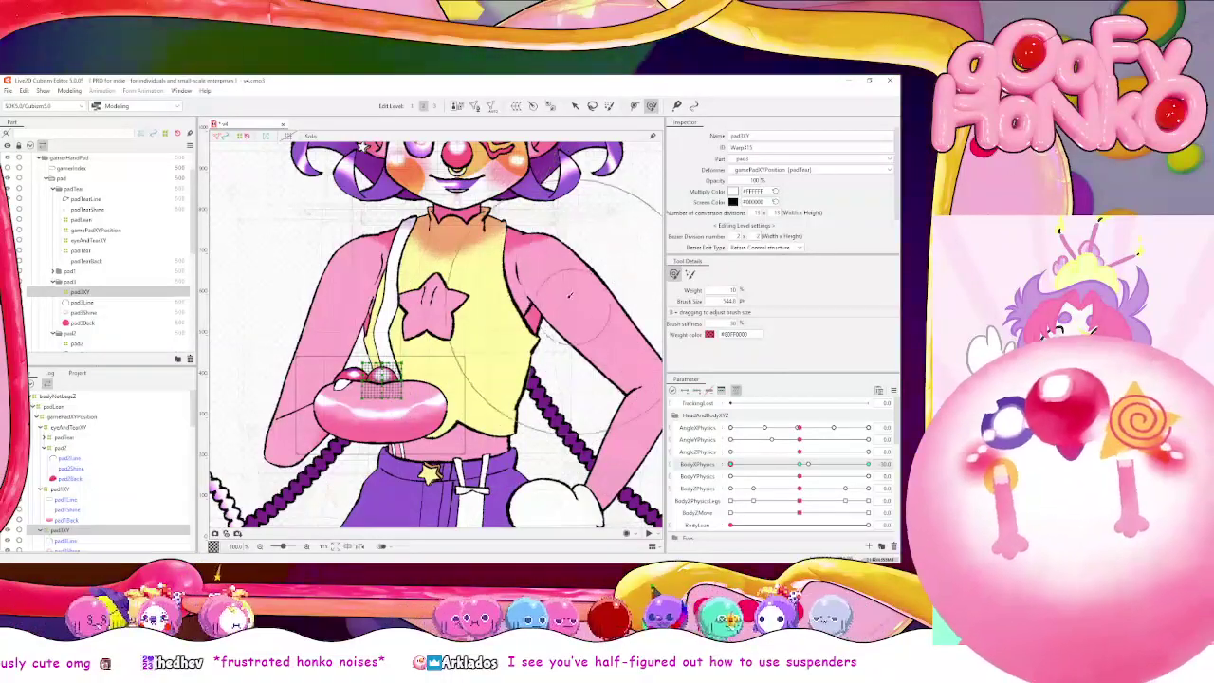
key(b)
drag(528, 356, 423, 351)
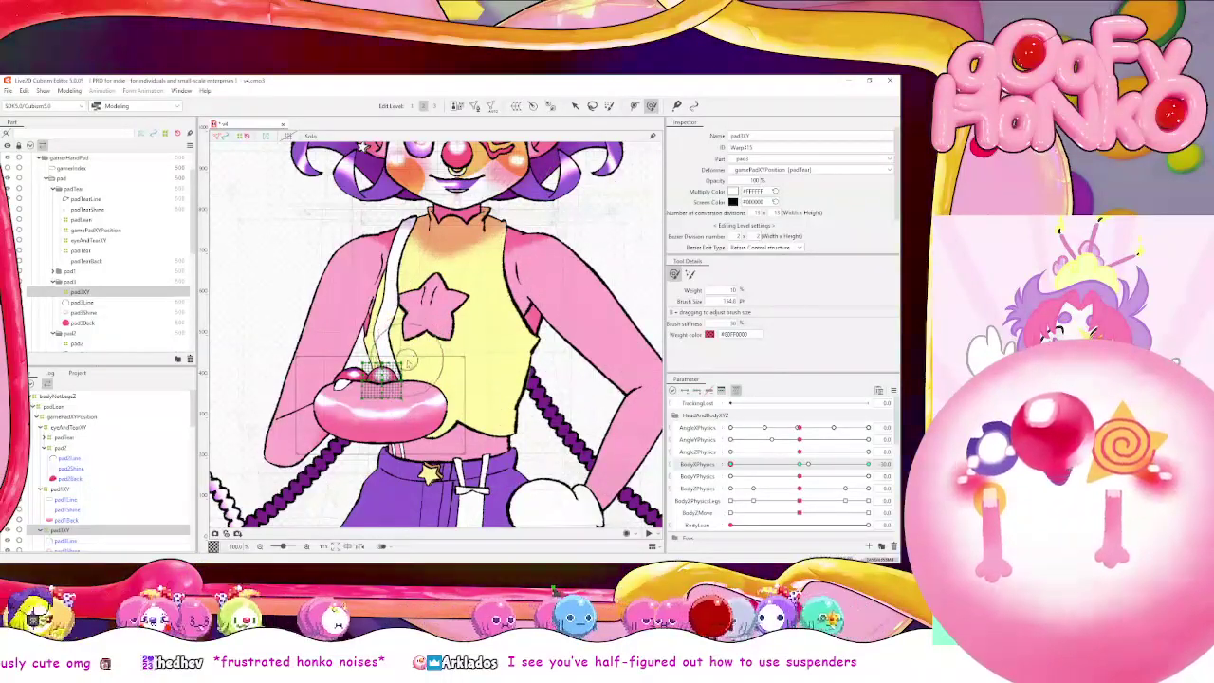
scroll(407, 364, up, 2)
drag(797, 470, 730, 470)
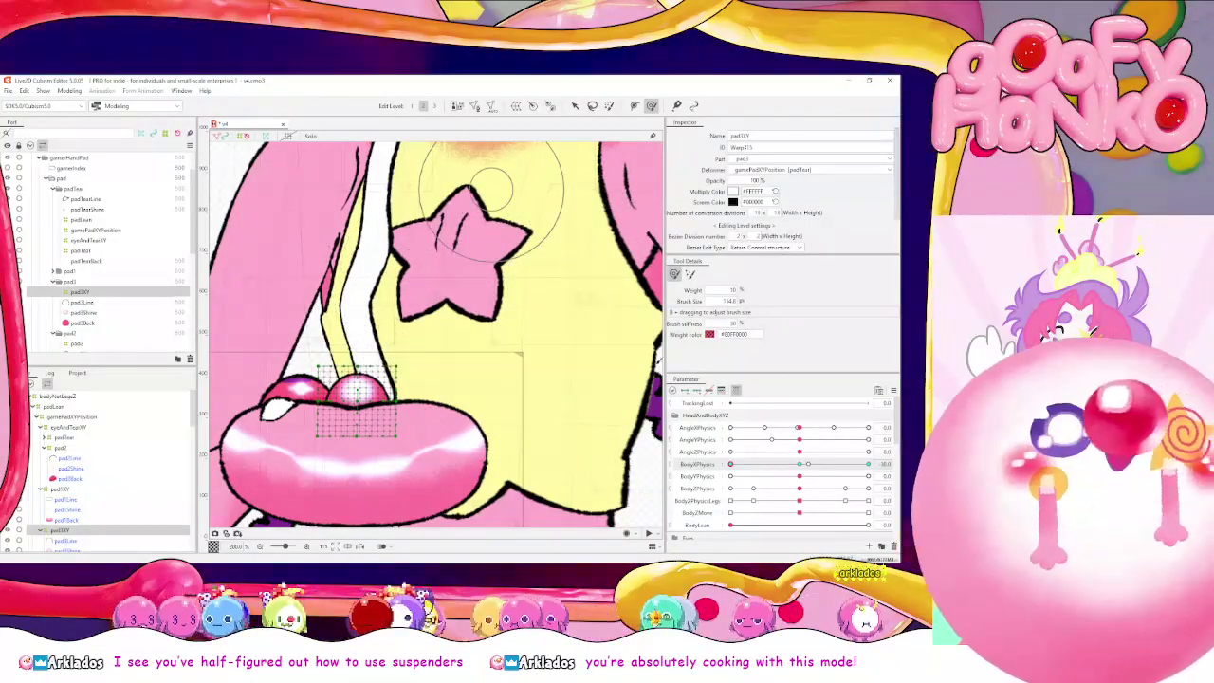
drag(803, 465, 730, 464)
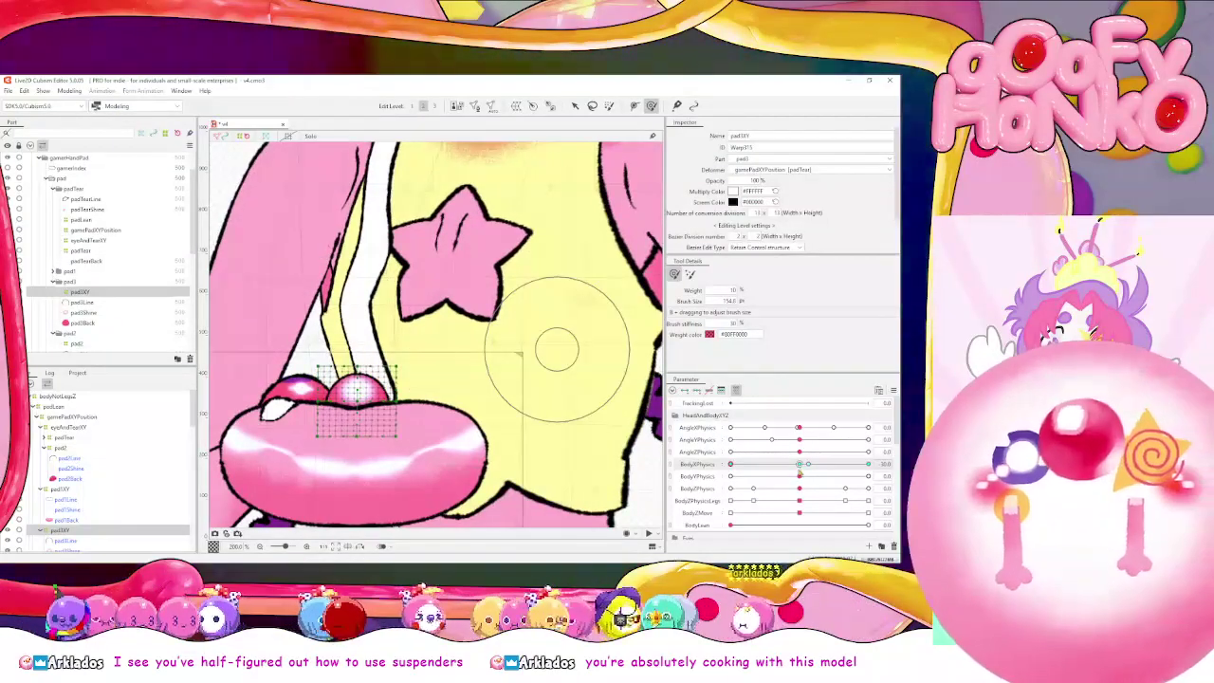
click(706, 464)
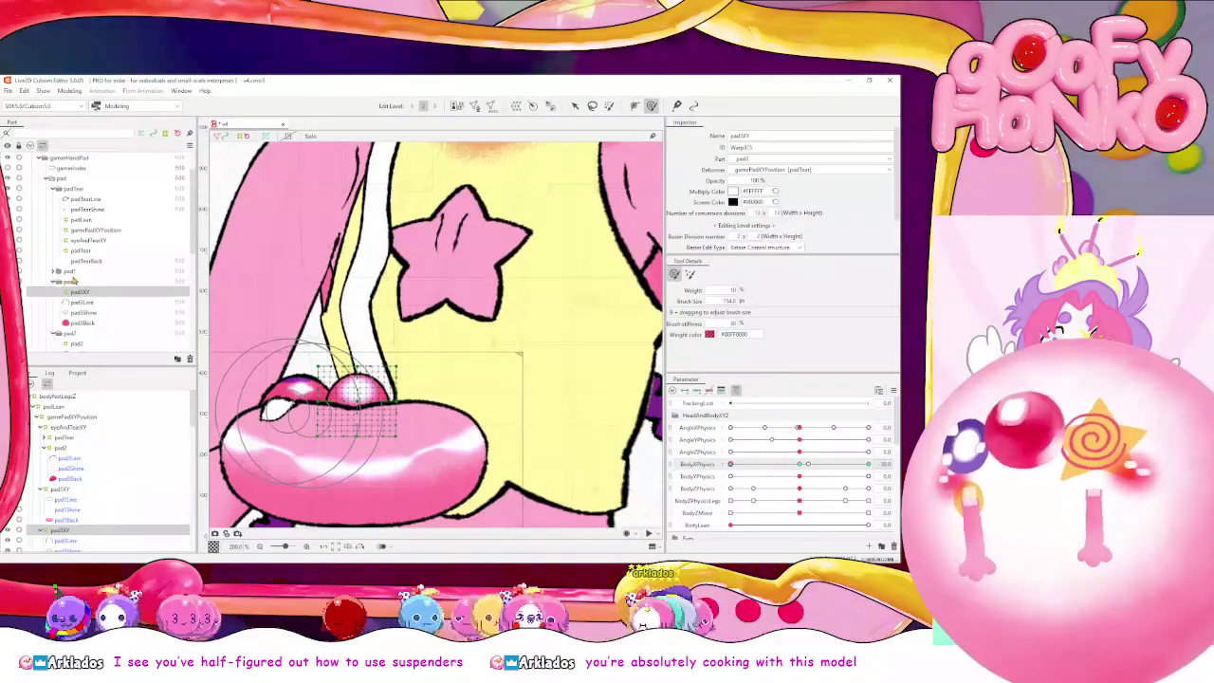
click(54, 282)
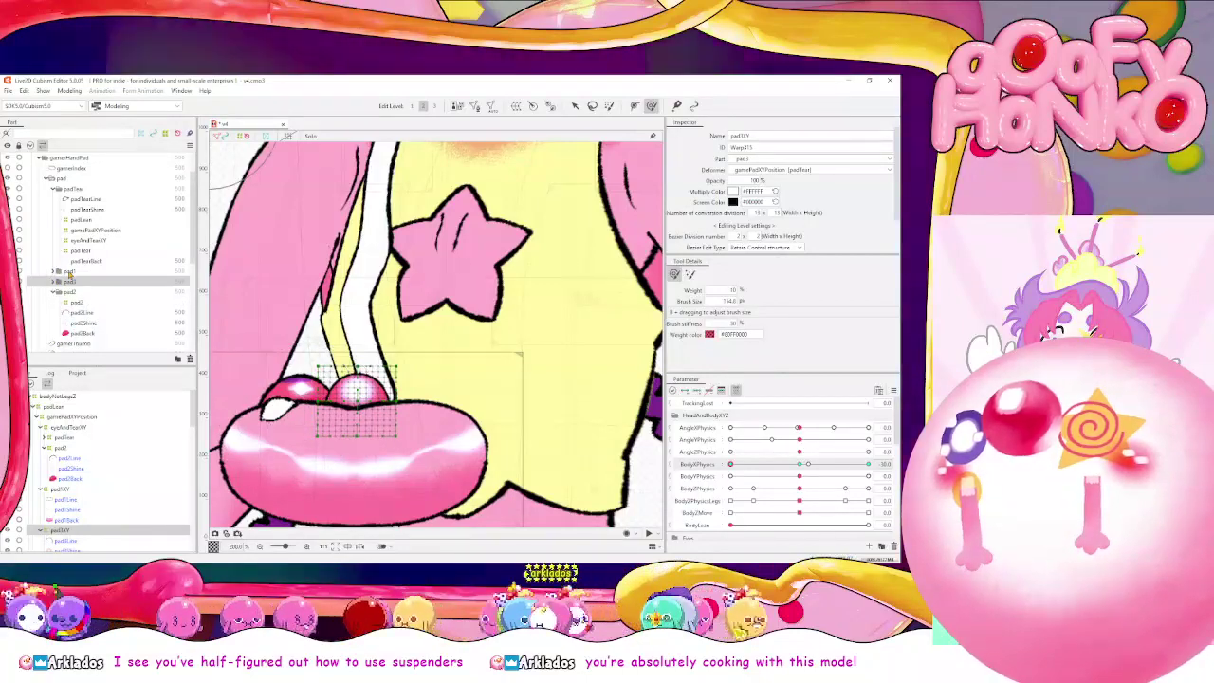
Narrow the eyeAndTearXY deformer slightly from its outer side at the BodyXPhysics minimum
click(106, 428)
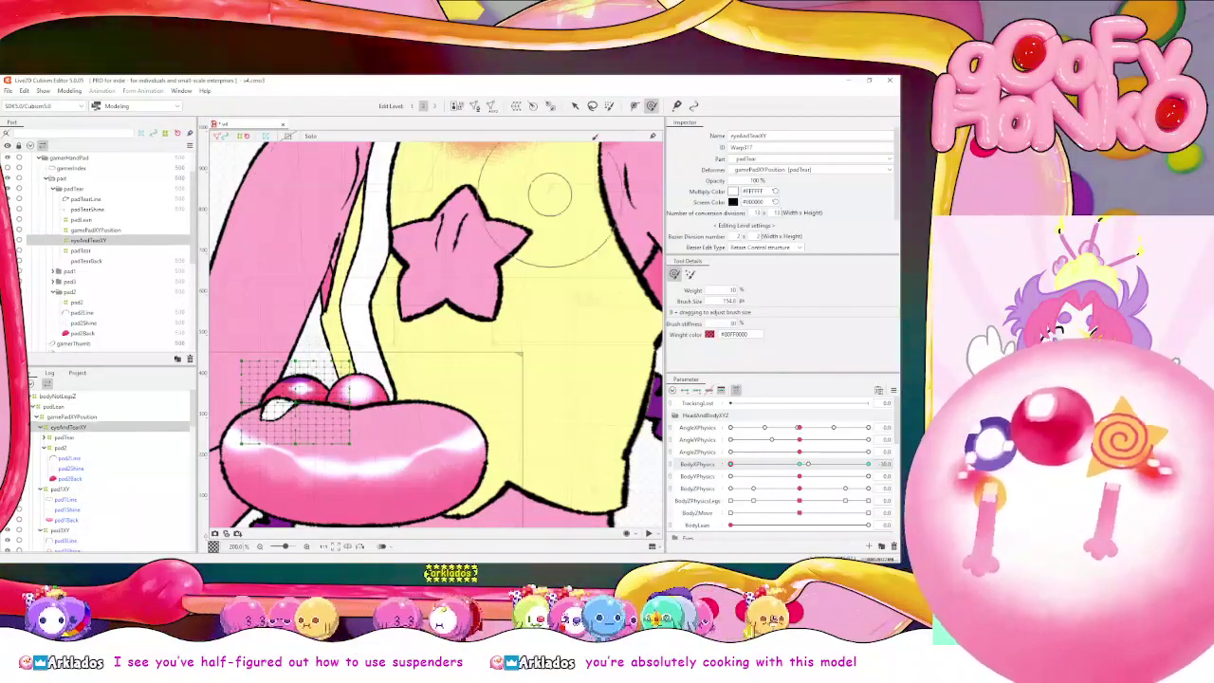
click(574, 106)
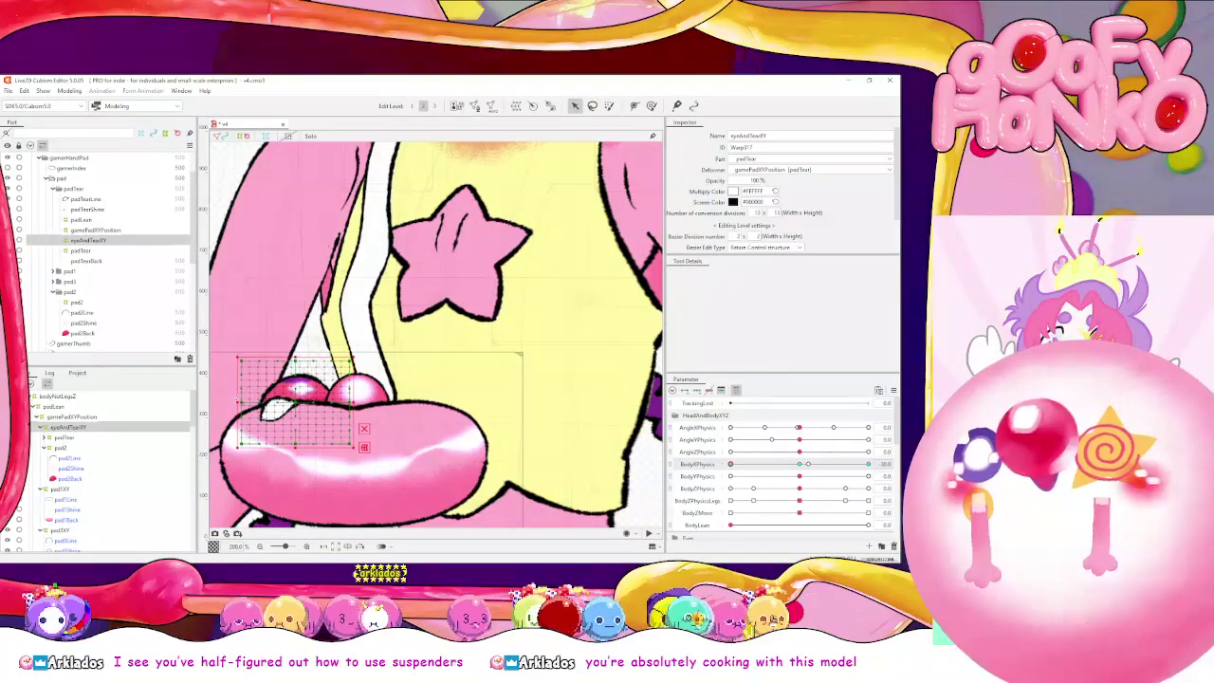
drag(235, 402, 242, 402)
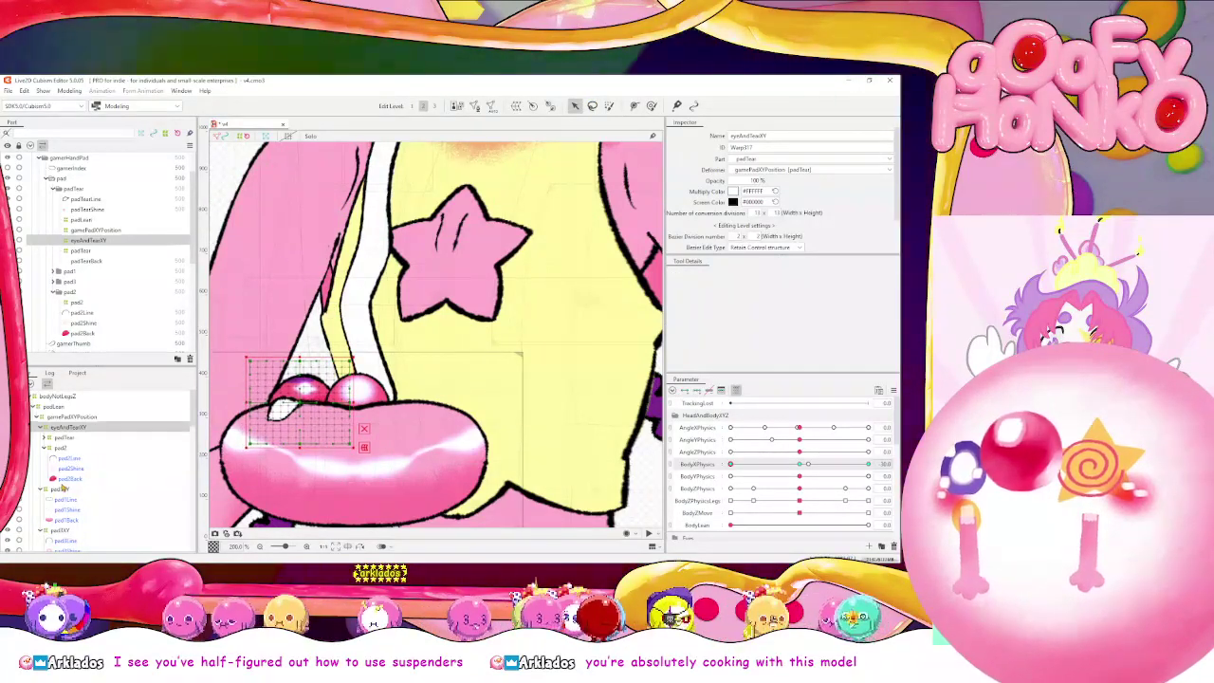
Key padTearXY on BodyXPhysics and bend the tear outward with the Deform Brush at the parameter's minimum, checking it against the centre pose
click(76, 439)
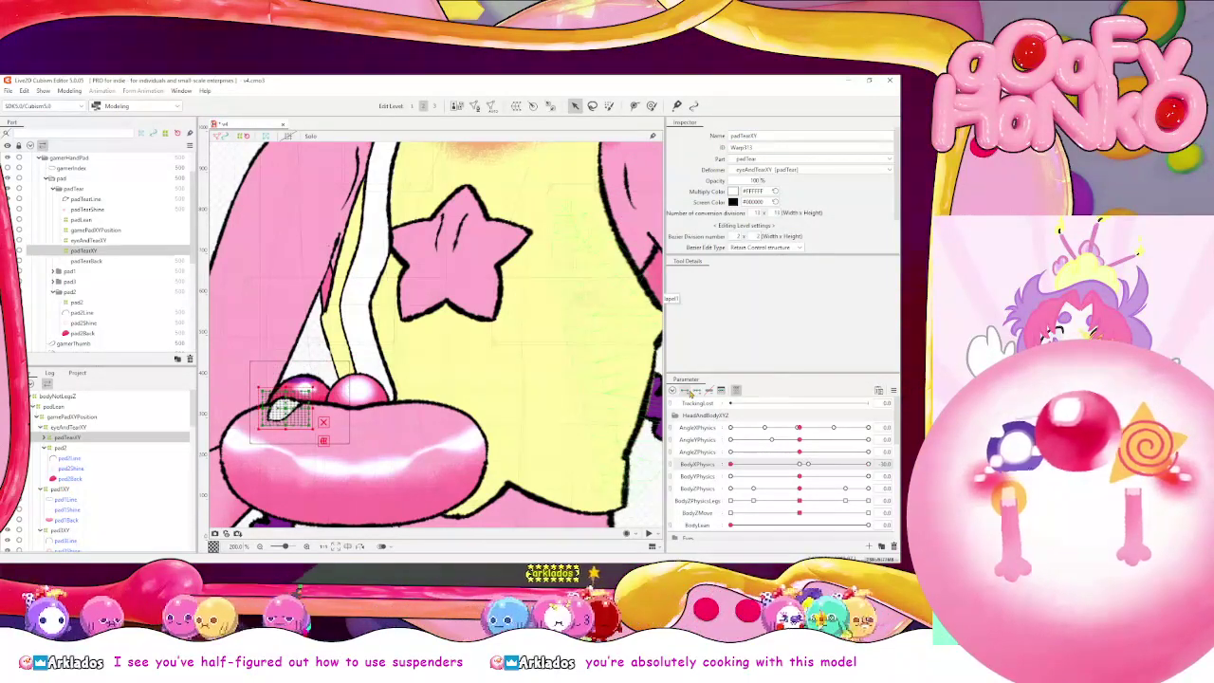
click(696, 389)
click(650, 106)
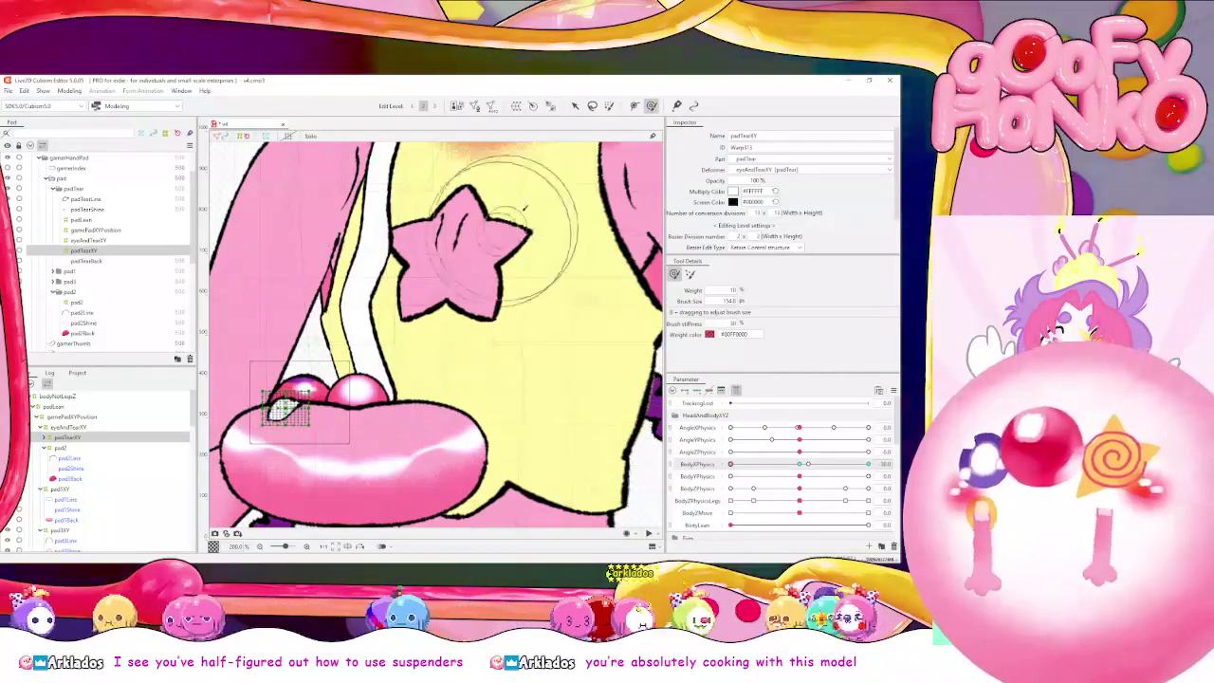
drag(259, 425, 229, 397)
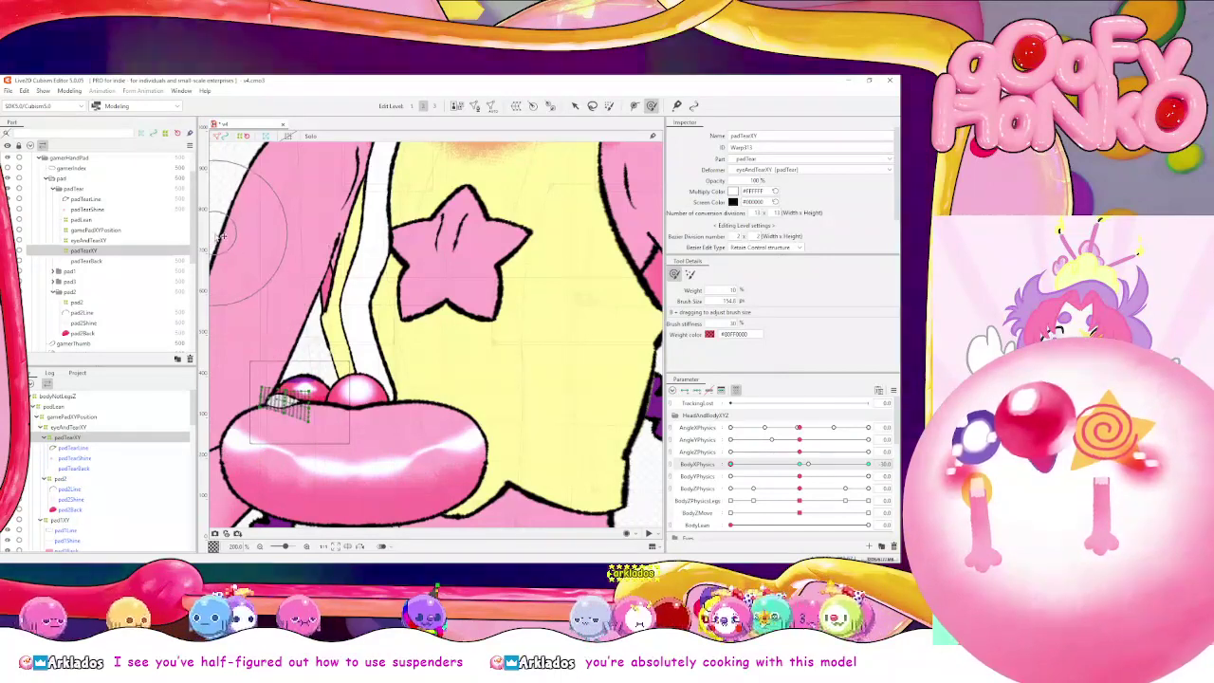
drag(807, 464, 729, 464)
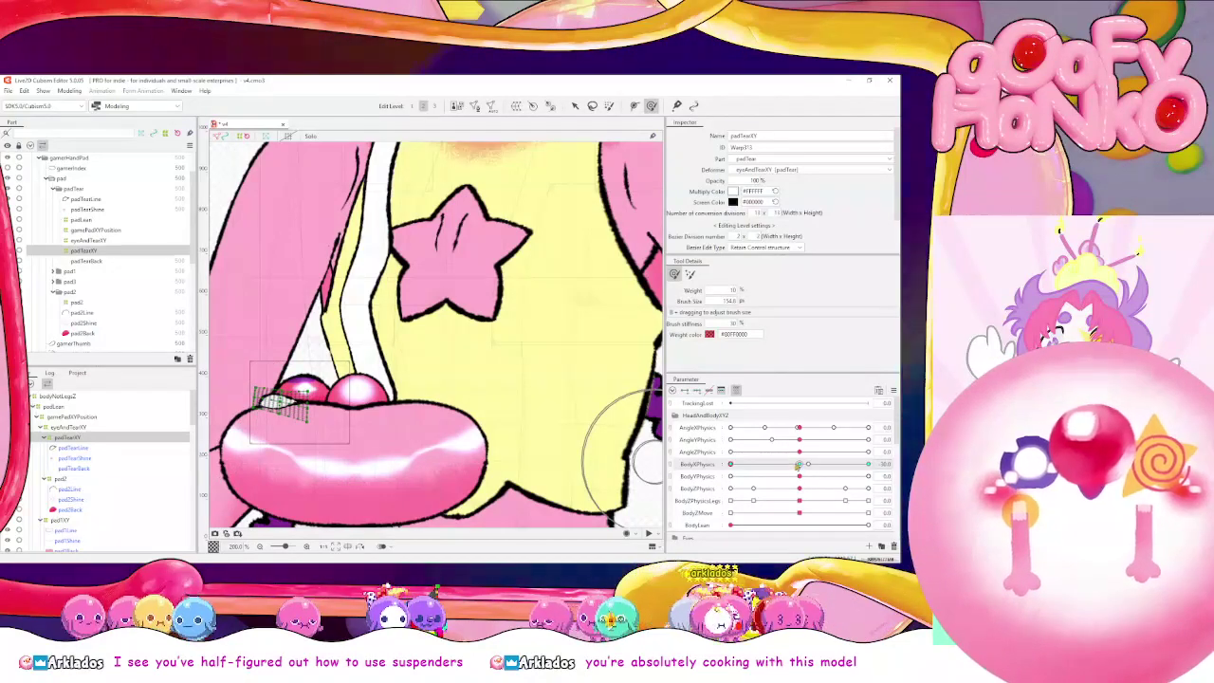
drag(798, 465, 729, 463)
drag(393, 393, 549, 383)
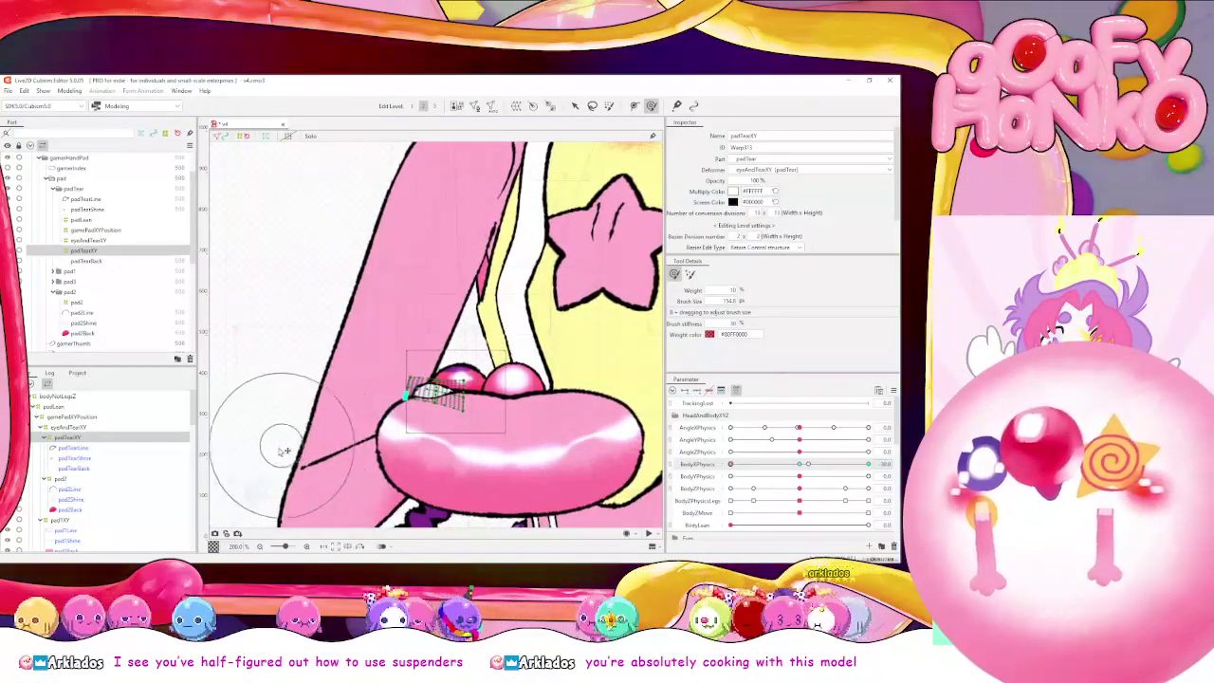
drag(800, 463, 727, 465)
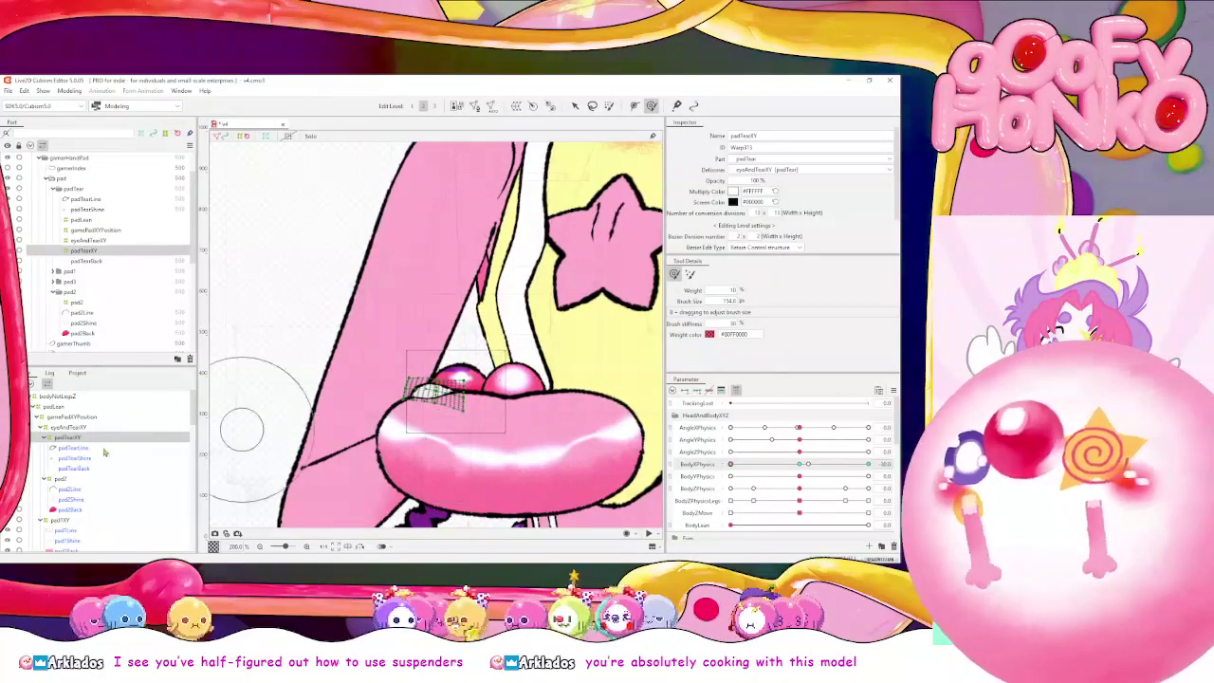
Key pad1XY on BodyXPhysics and reshape the pad's upper edge with the Deform Brush at the minimum, checking the movement from the centre
click(60, 519)
drag(643, 387, 595, 385)
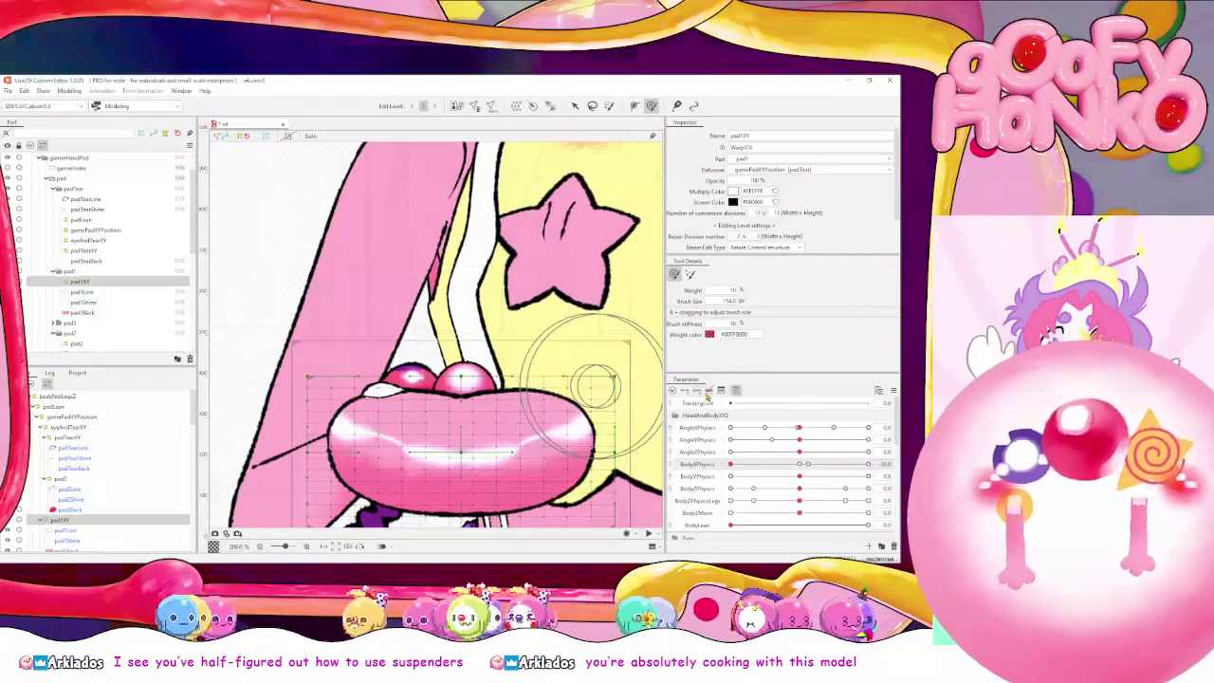
drag(451, 389, 371, 398)
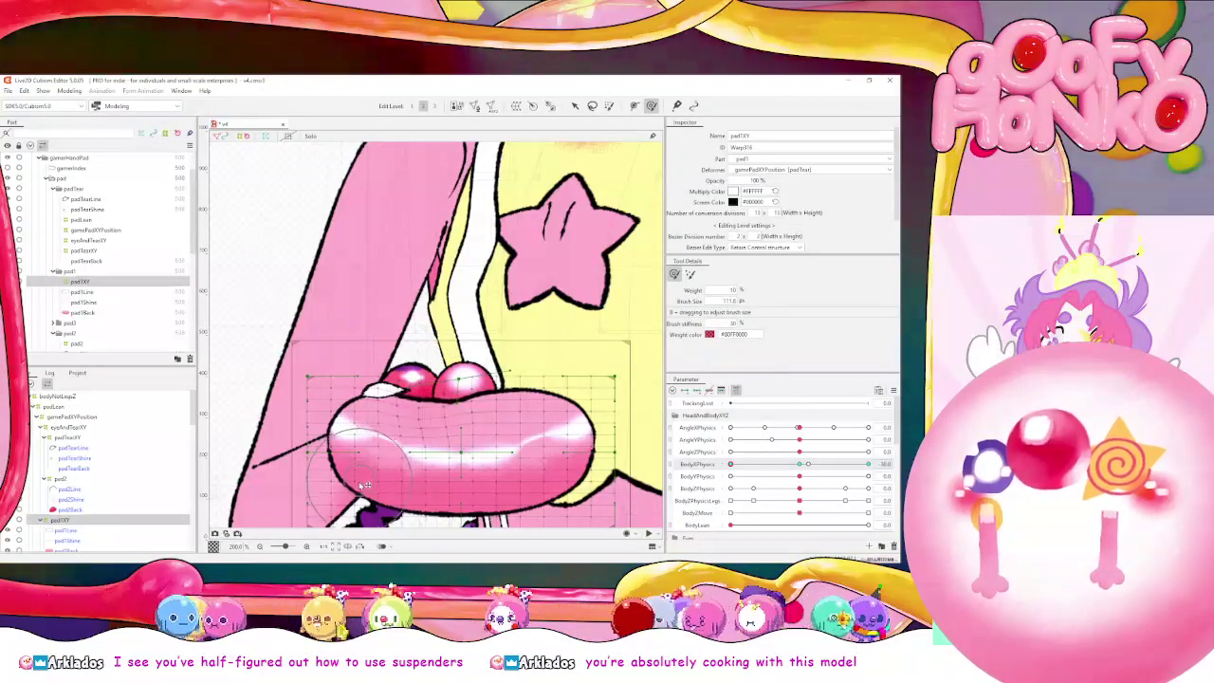
drag(797, 464, 697, 465)
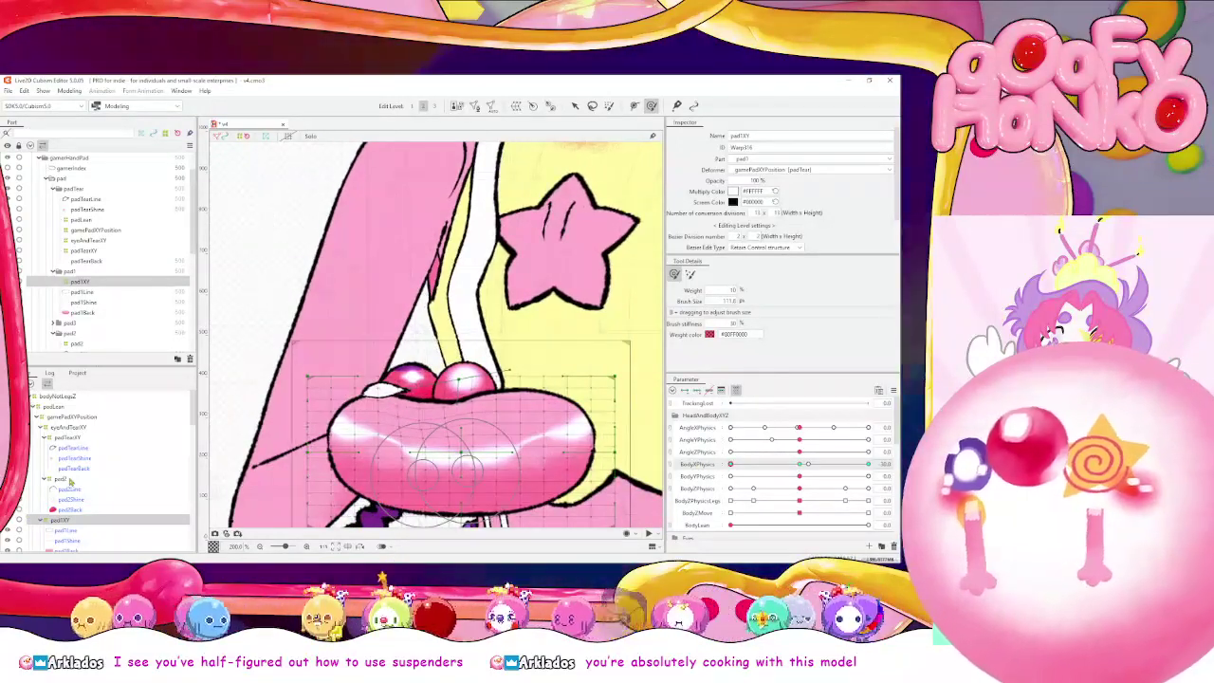
Inspect the pad2 and padTearXY deformers and preview the tear's movement between the BodyXPhysics centre and minimum
click(62, 479)
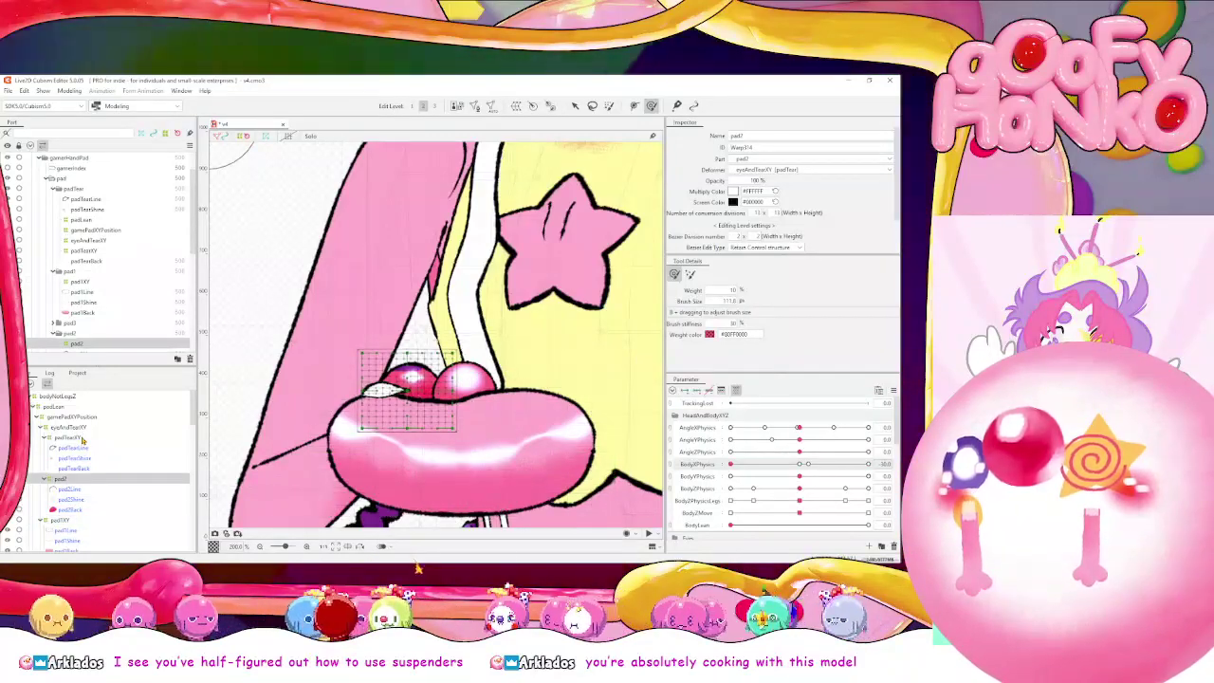
click(83, 438)
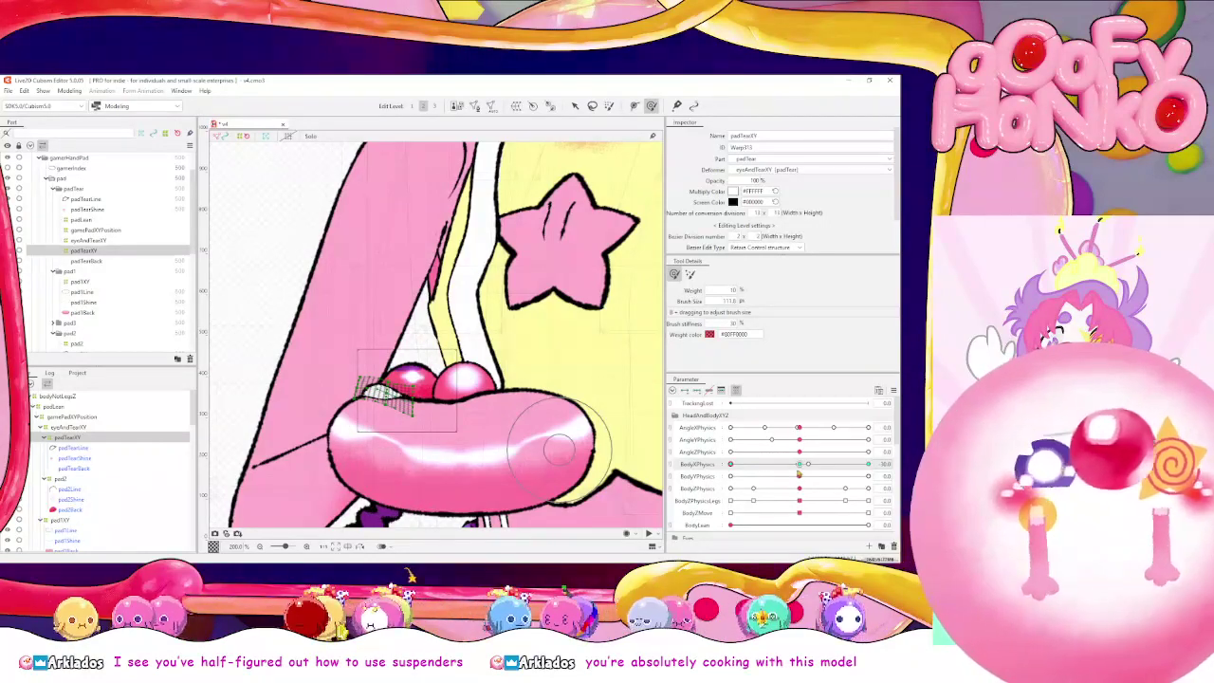
mouse_move(798, 465)
mouse_down()
mouse_move(715, 464)
mouse_move(782, 464)
mouse_up()
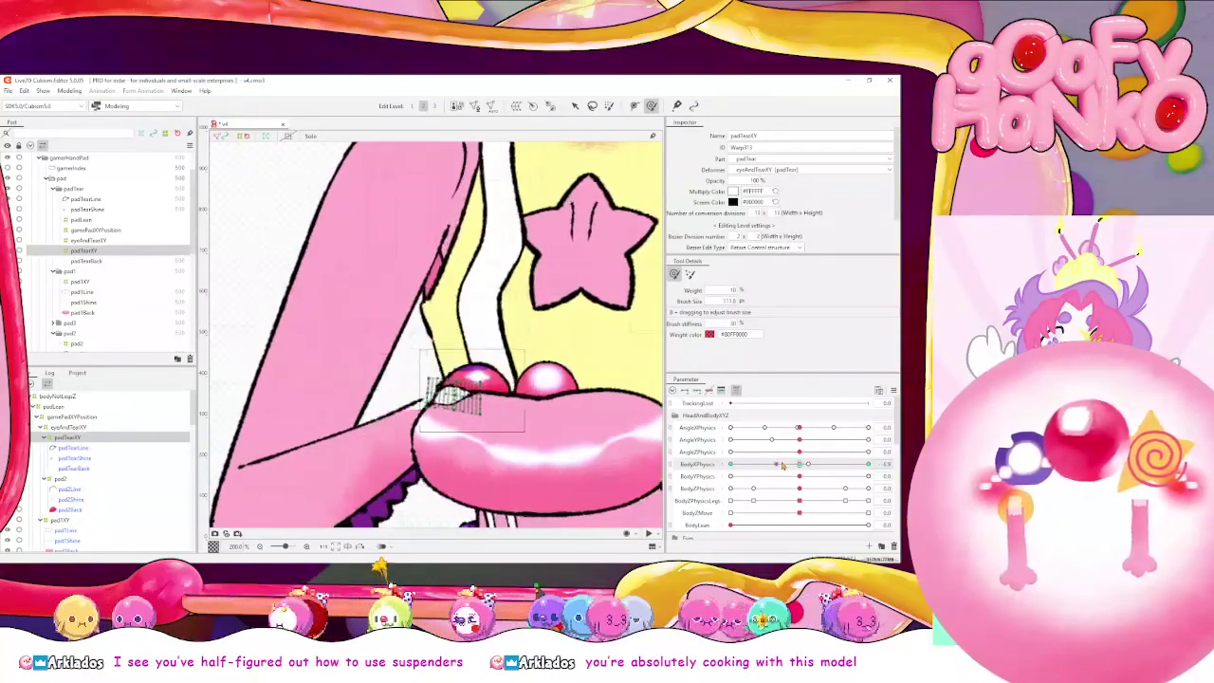
scroll(587, 437, down, 3)
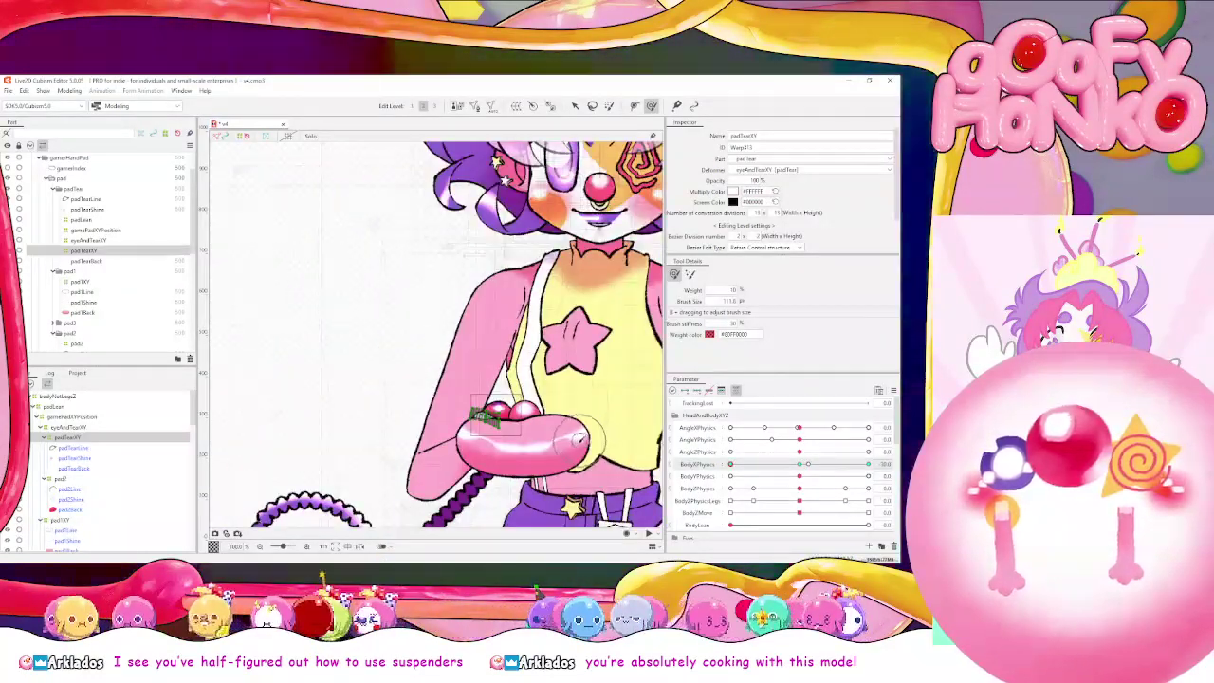
Enlarge the Deform Brush with pad1XY selected and compare the pad's overall shape between the BodyXPhysics centre and minimum
drag(588, 436, 525, 388)
click(60, 519)
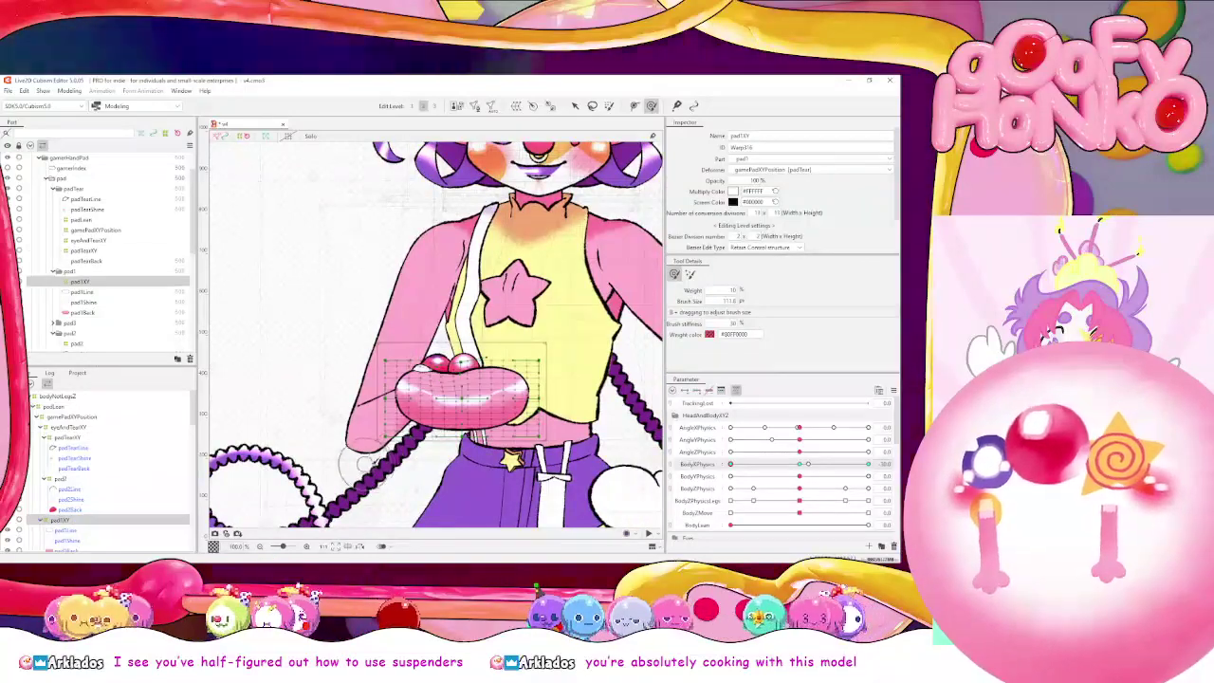
key(b)
drag(399, 439, 410, 447)
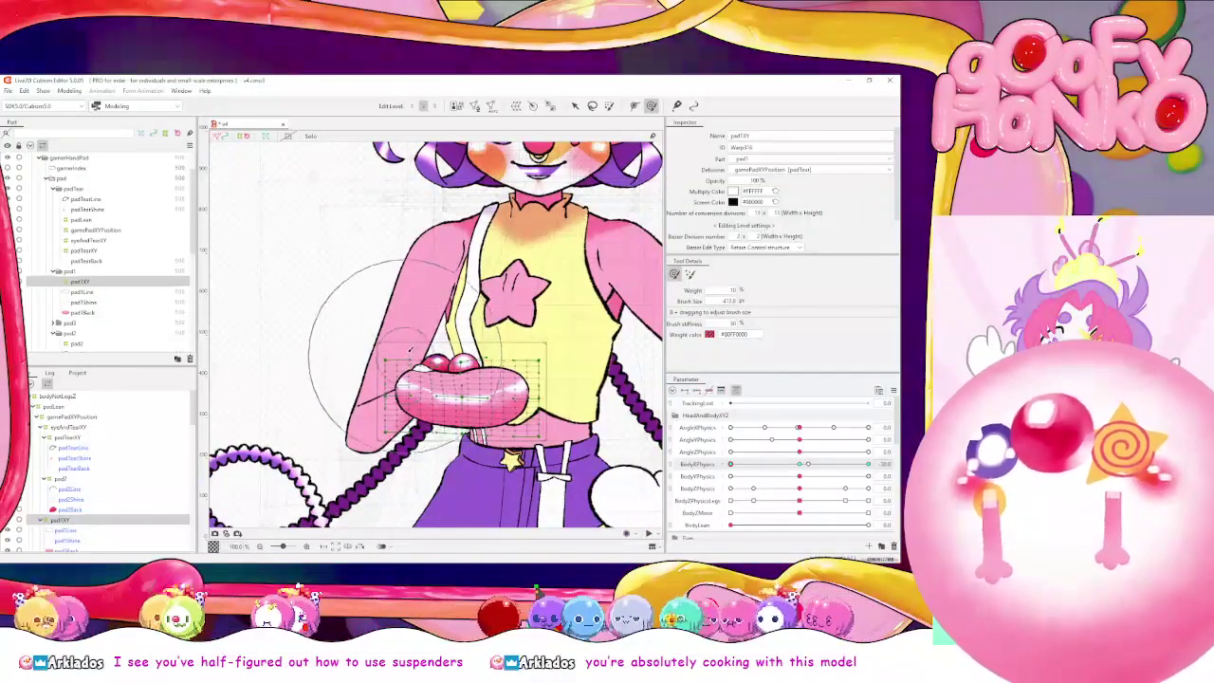
drag(799, 463, 711, 461)
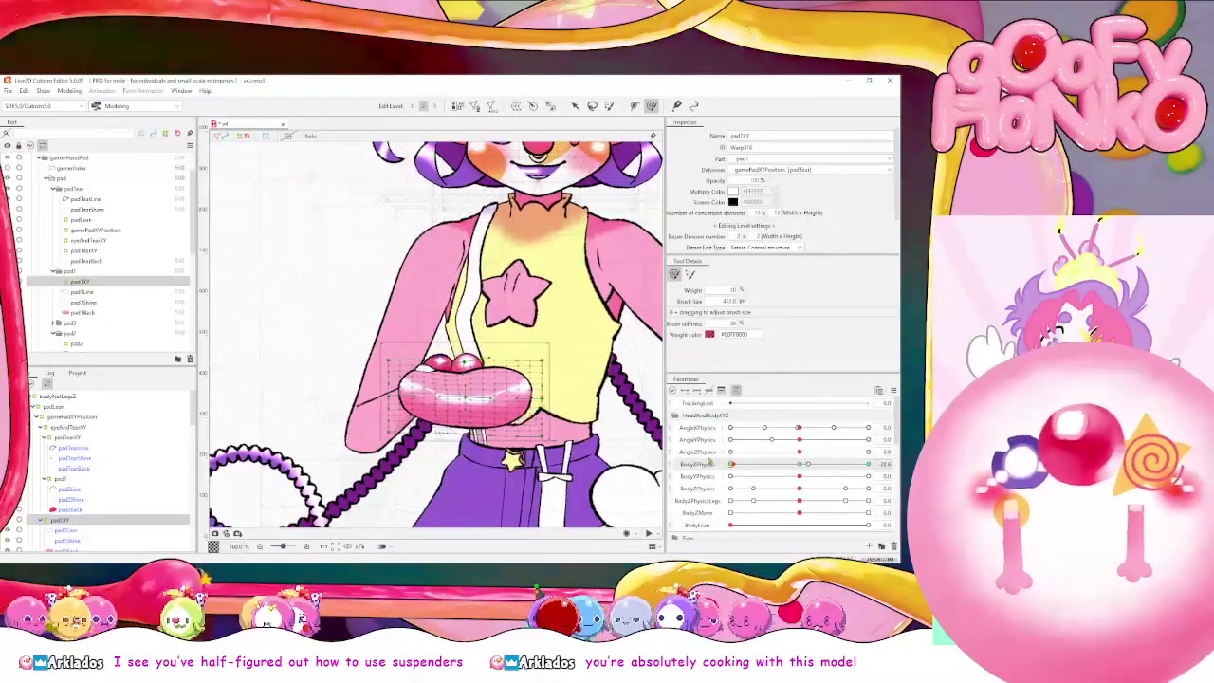
Reduce the Deform Brush size and check padTearXY on the whole figure from the BodyXPhysics centre to the minimum
key(b)
drag(554, 394, 509, 393)
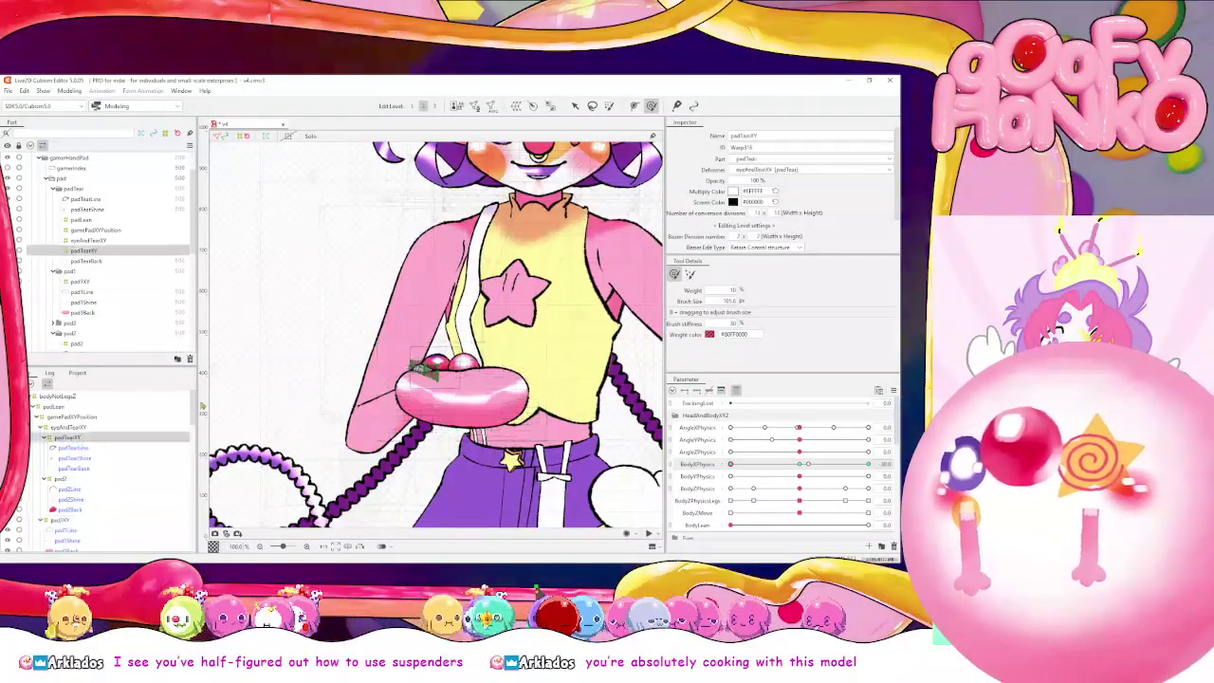
scroll(424, 368, up, 3)
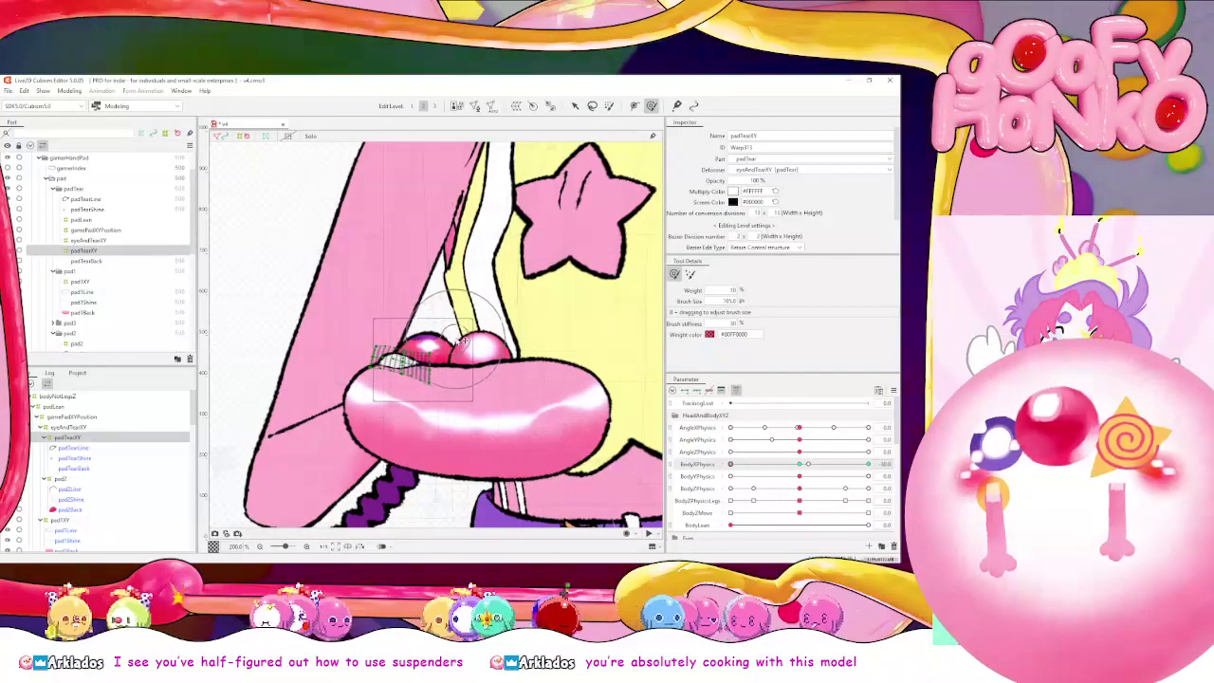
scroll(460, 339, down, 5)
click(800, 465)
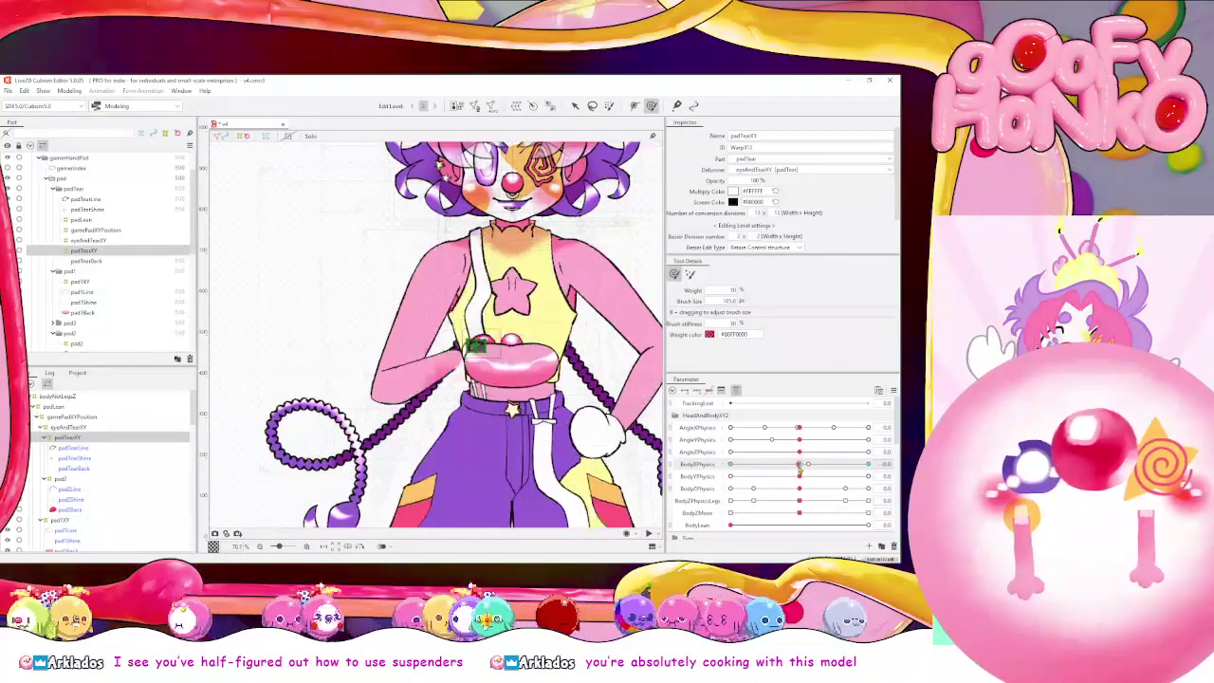
drag(787, 465, 720, 463)
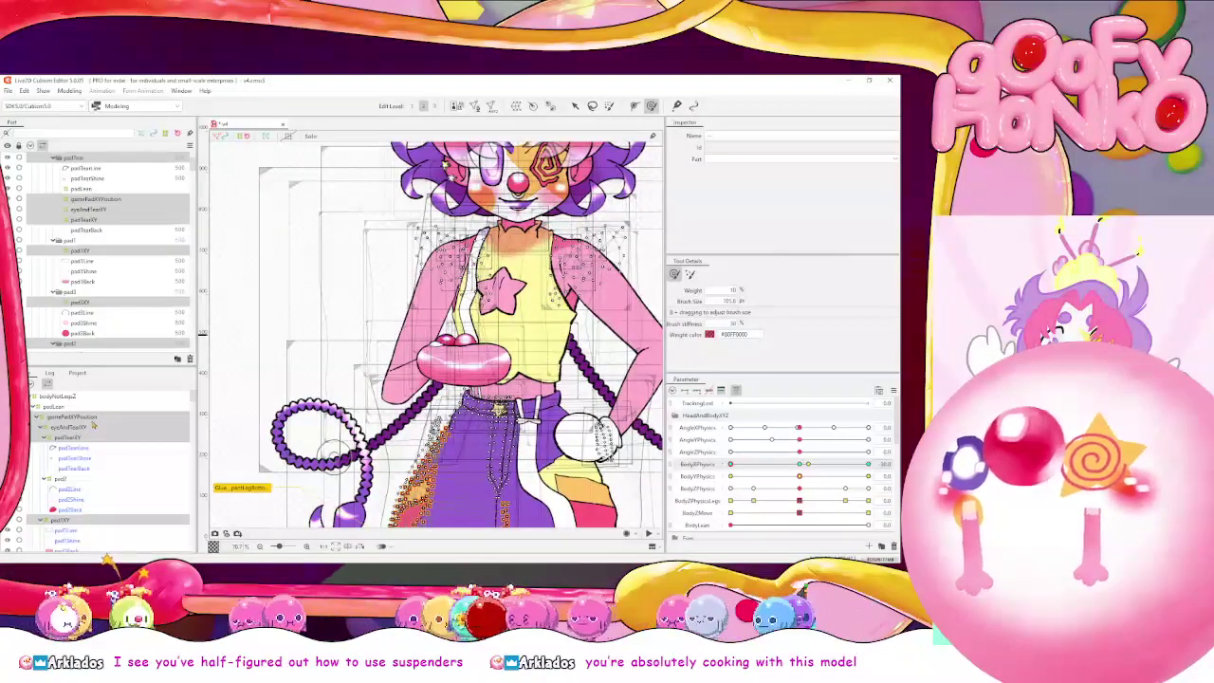
Apply Reflect Motion along BodyXPhysics to the gamePadXYPosition, eyeAndTearXY, padTearXY, pad1XY and pad3XY deformers and preview the range
click(91, 417)
ctrl+click(87, 426)
ctrl+click(83, 437)
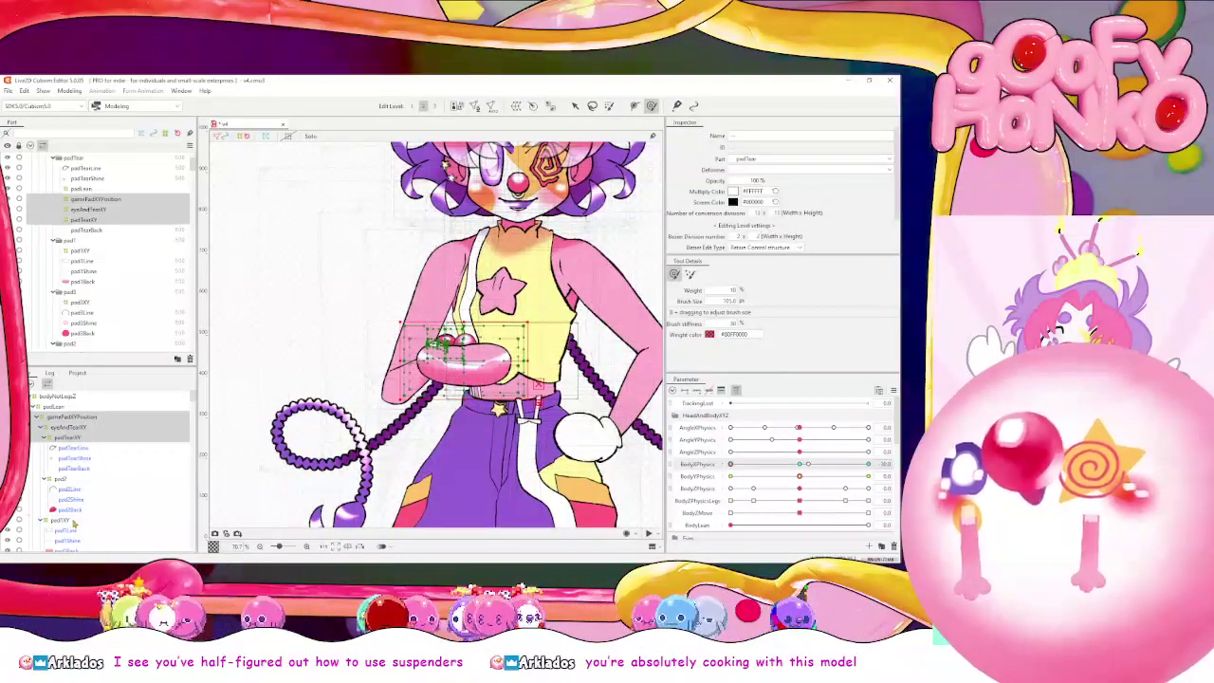
ctrl+click(74, 521)
scroll(135, 493, down, 1)
ctrl+click(83, 524)
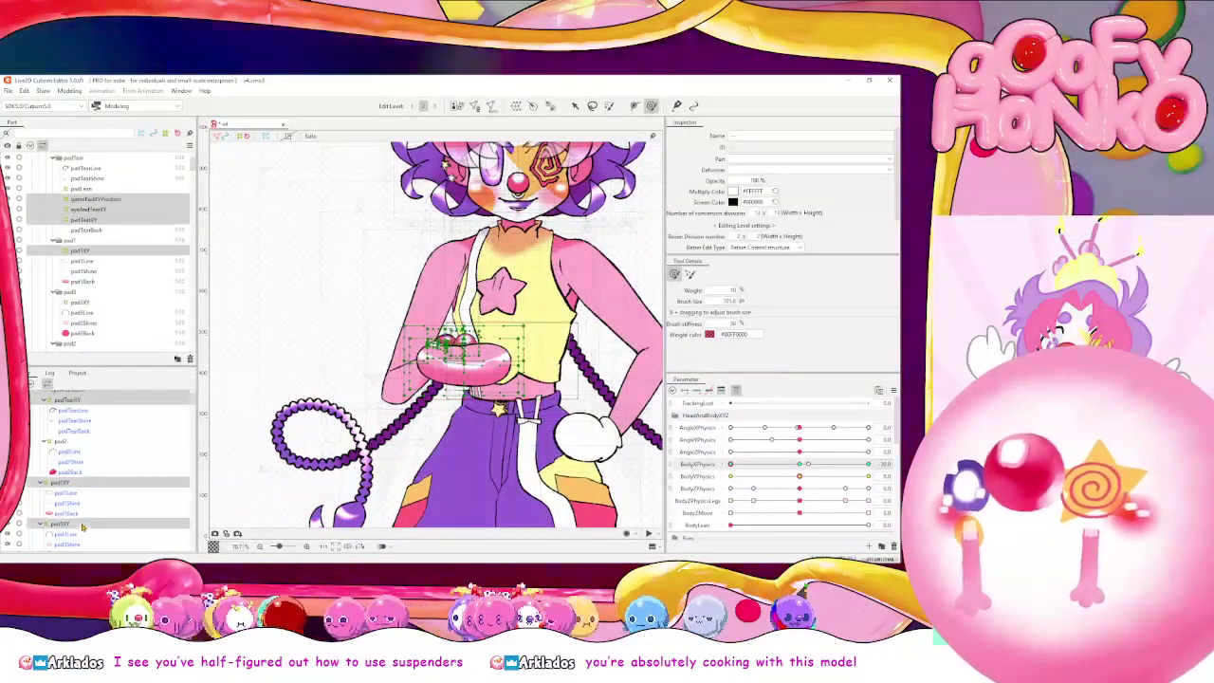
drag(752, 464, 718, 468)
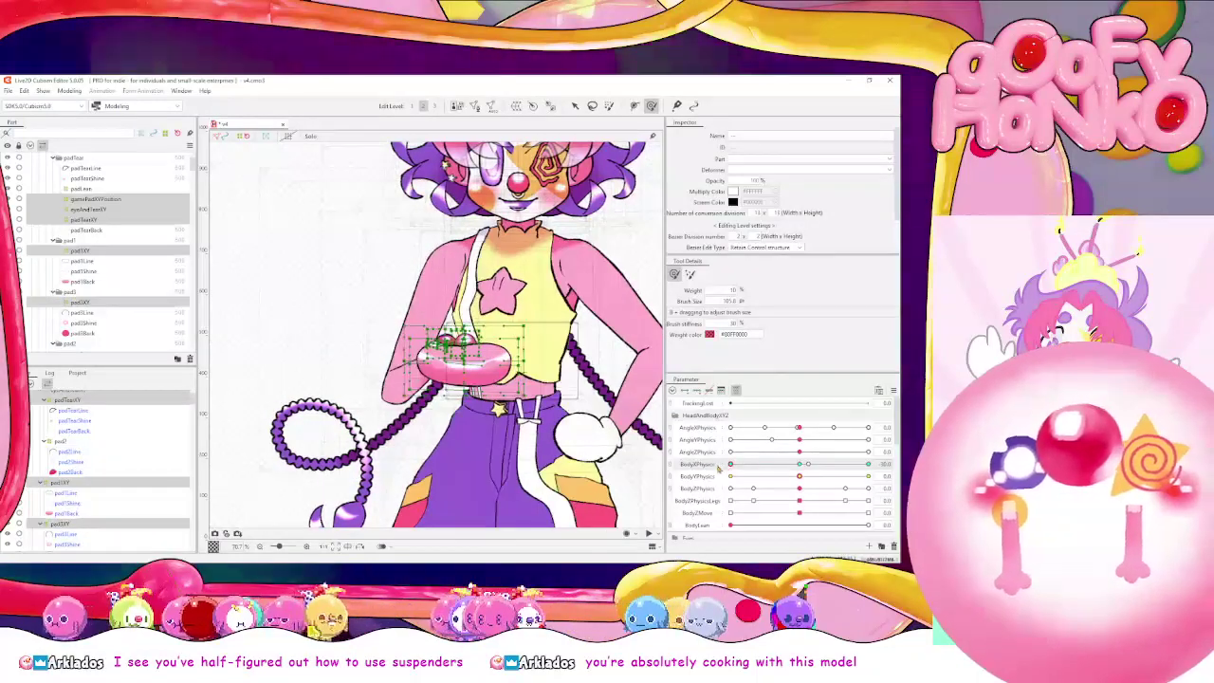
click(893, 390)
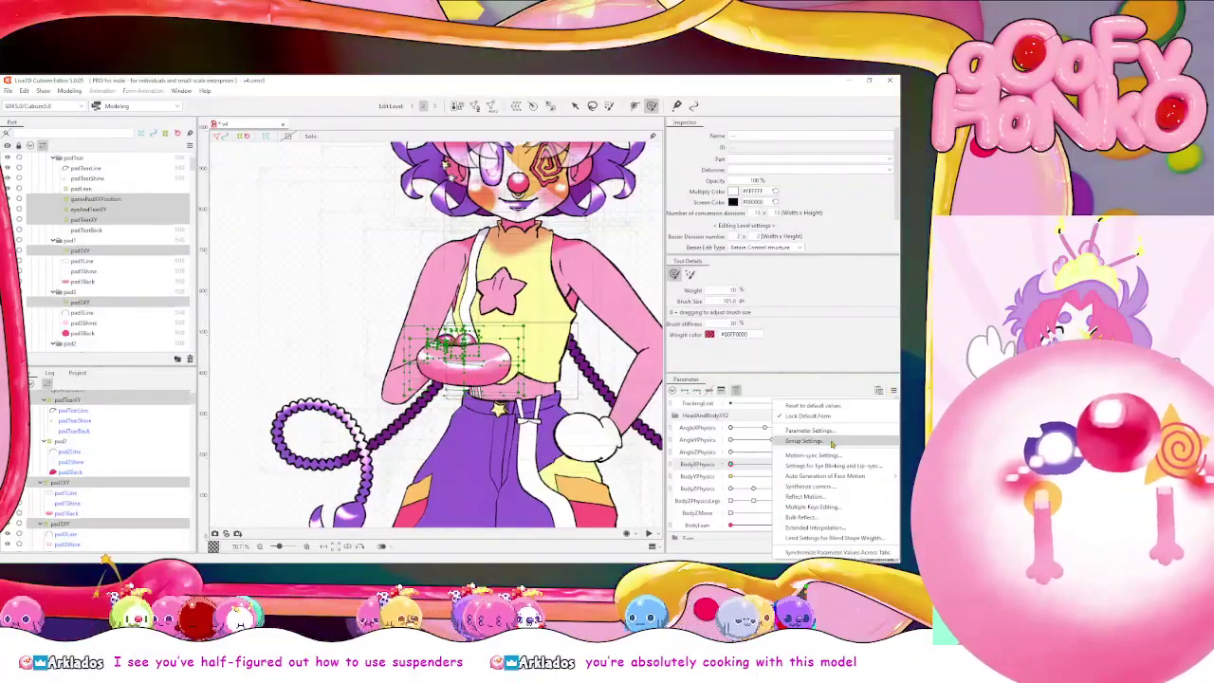
click(785, 504)
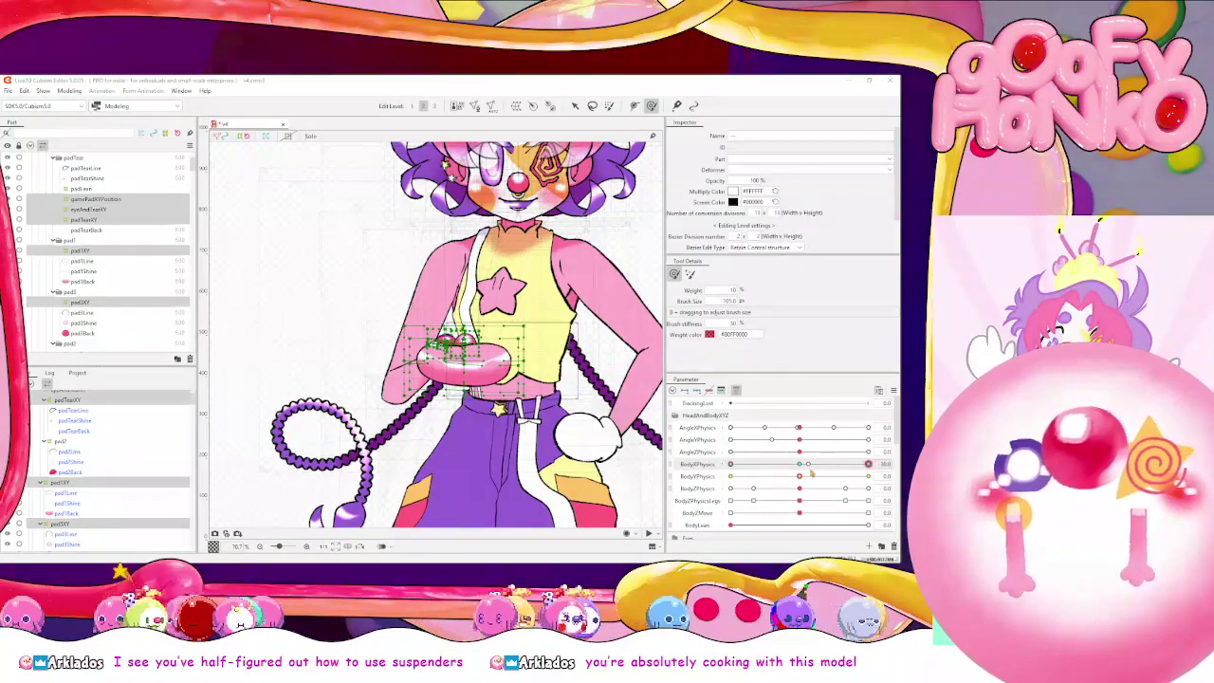
drag(811, 473, 721, 464)
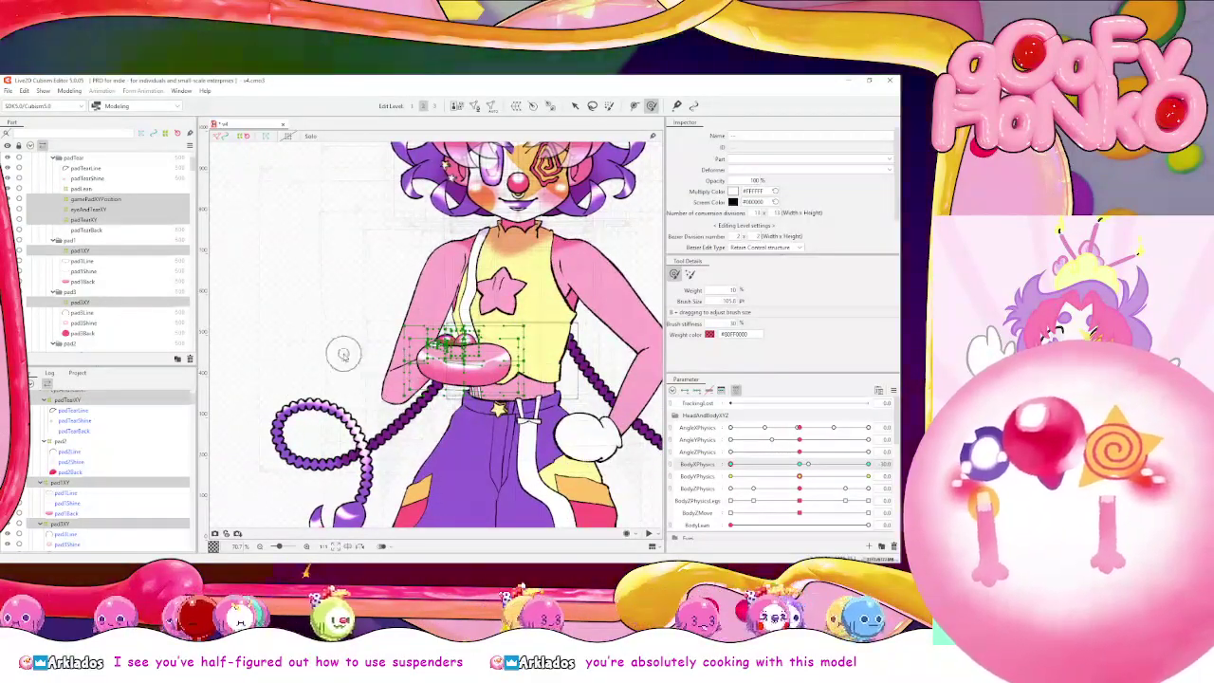
Examine the pad3XY, pad2 and eyeAndTearXY deformers one by one at the BodyXPhysics minimum and maximum
scroll(344, 352, up, 2)
scroll(396, 360, down, 1)
drag(413, 375, 352, 398)
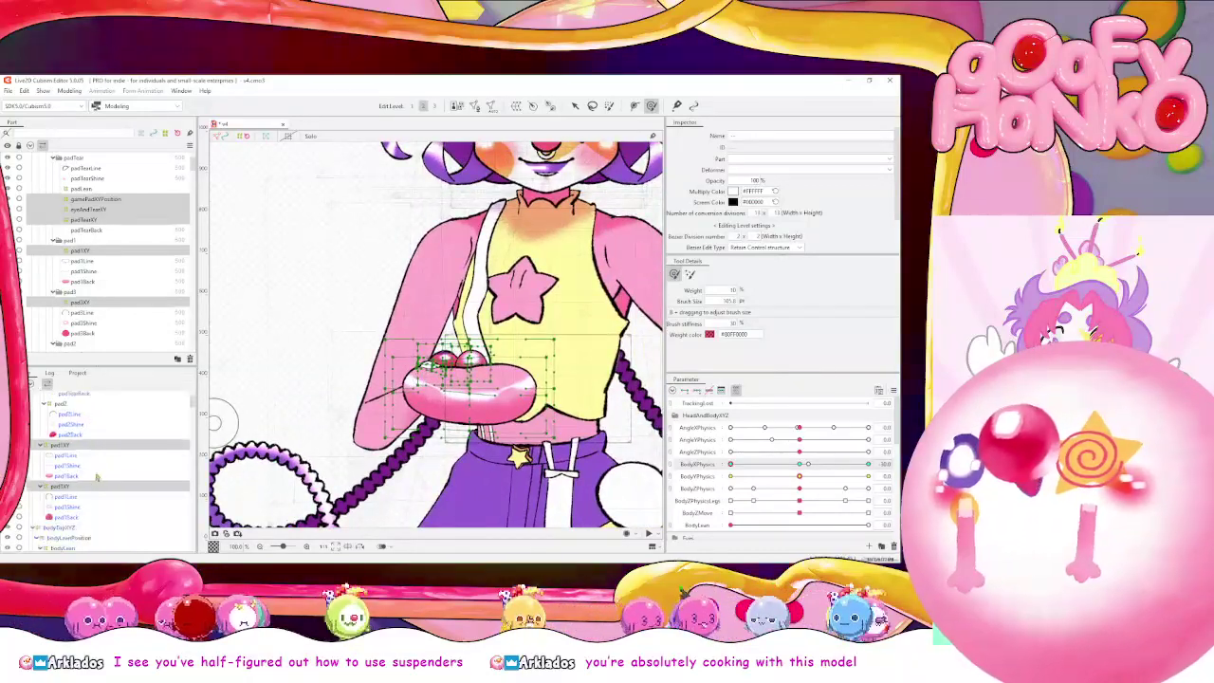
click(91, 486)
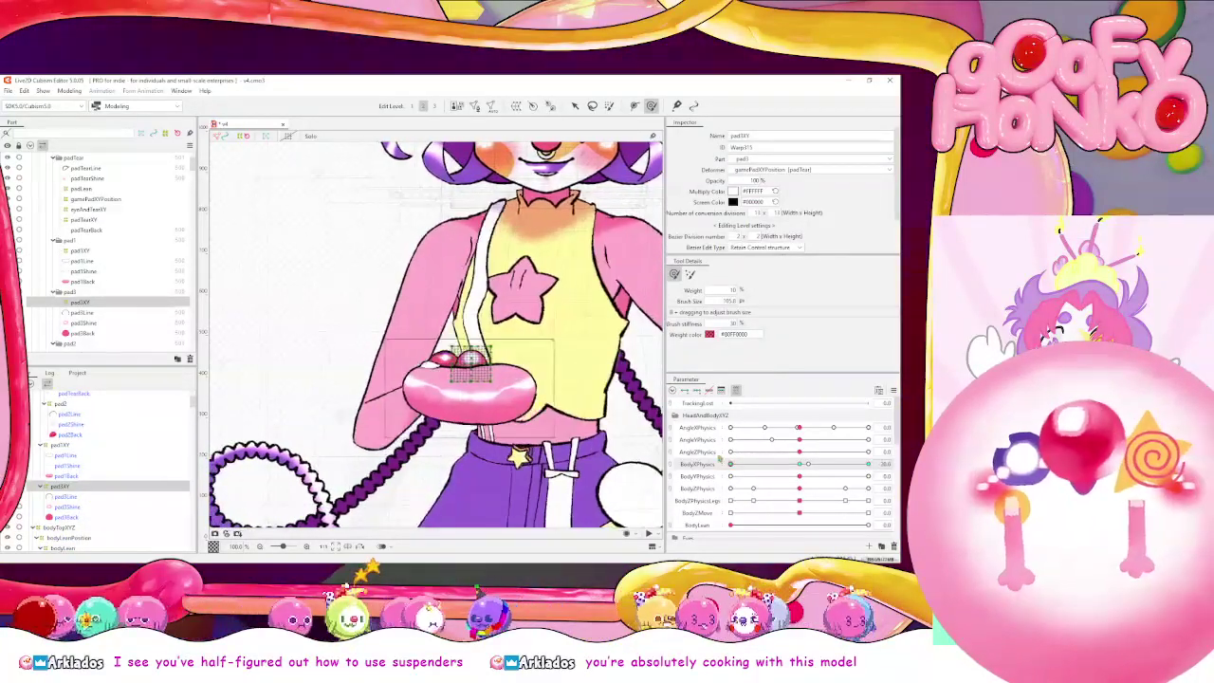
scroll(81, 418, up, 1)
click(142, 441)
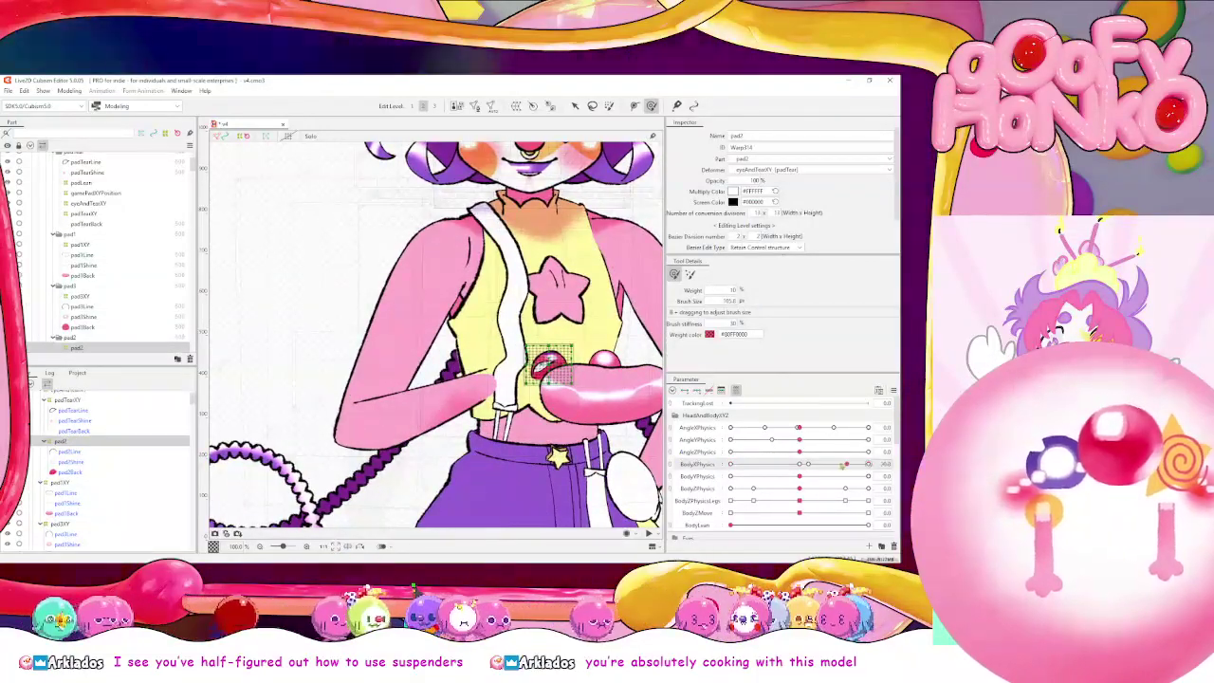
scroll(121, 429, up, 3)
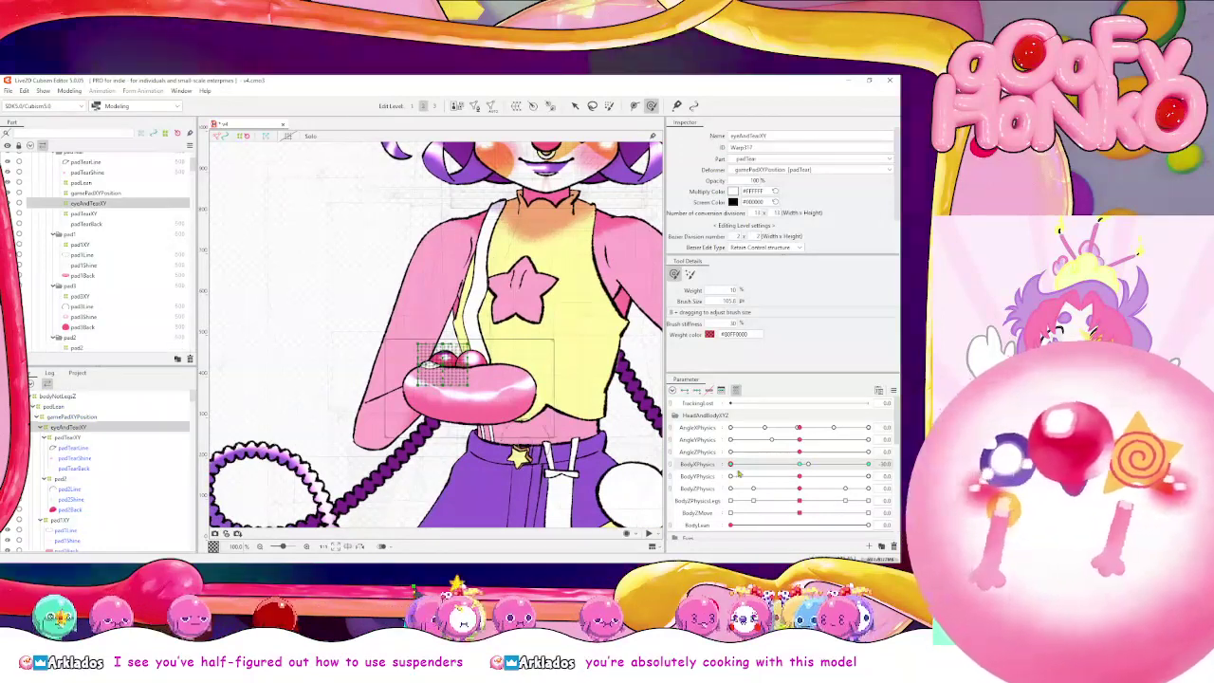
click(77, 428)
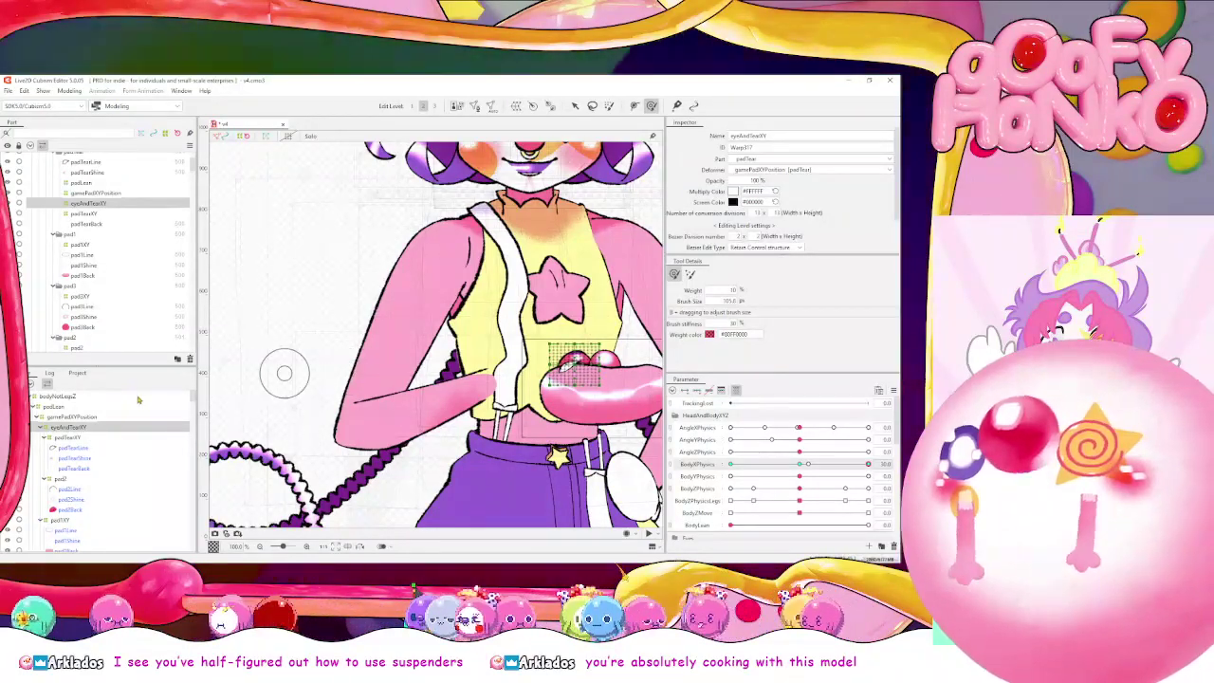
Resize the Deform Brush and reshape padTearXY at BodyXPhysics 30.0 so the tear lies flatter along the pad's upper edge
click(106, 437)
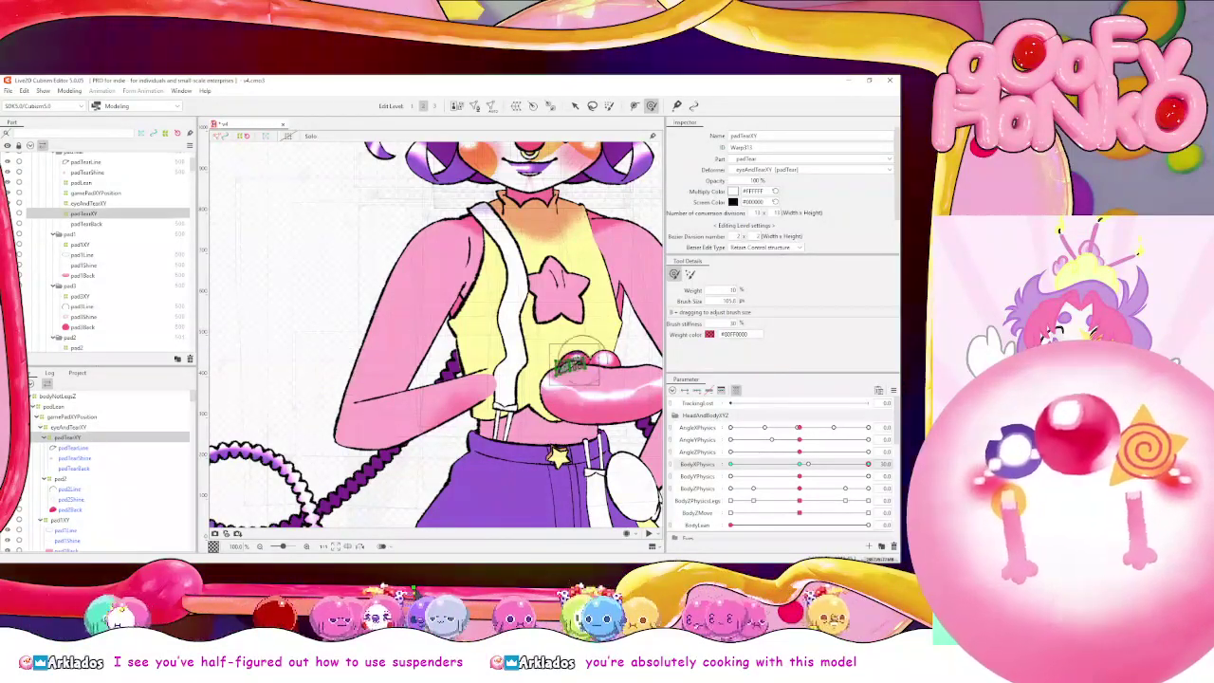
scroll(609, 364, up, 3)
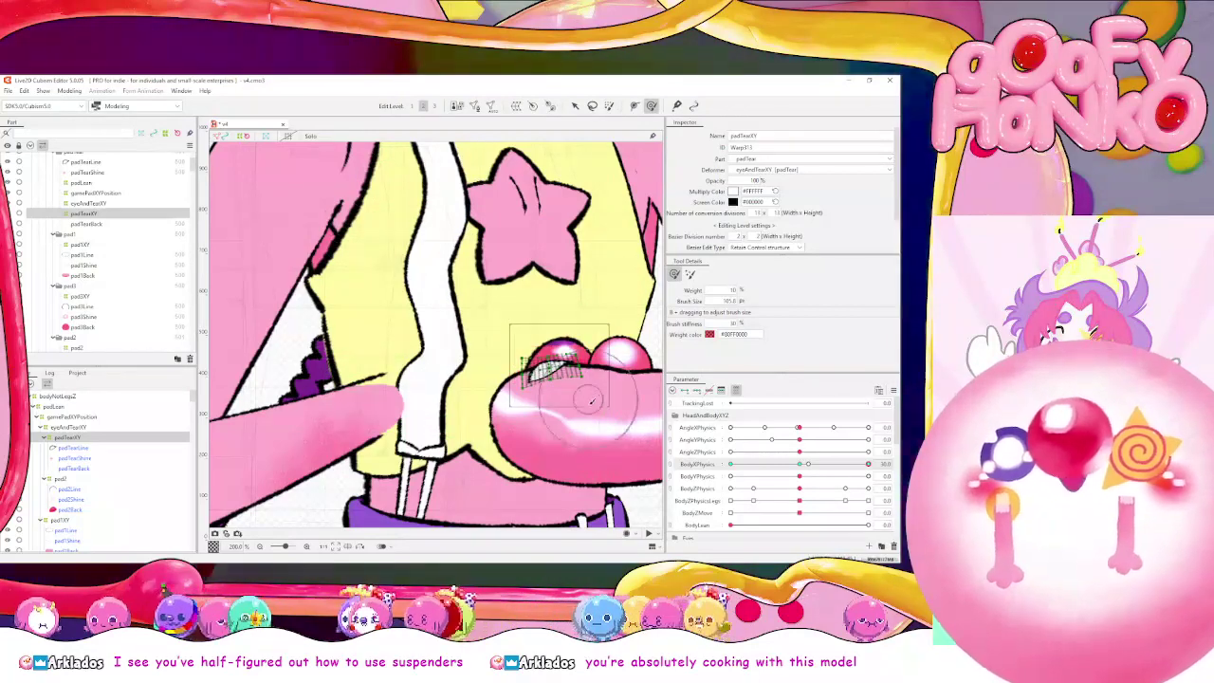
key(b)
mouse_move(537, 409)
mouse_down()
mouse_move(520, 408)
mouse_move(571, 393)
mouse_move(531, 373)
mouse_up()
key(b)
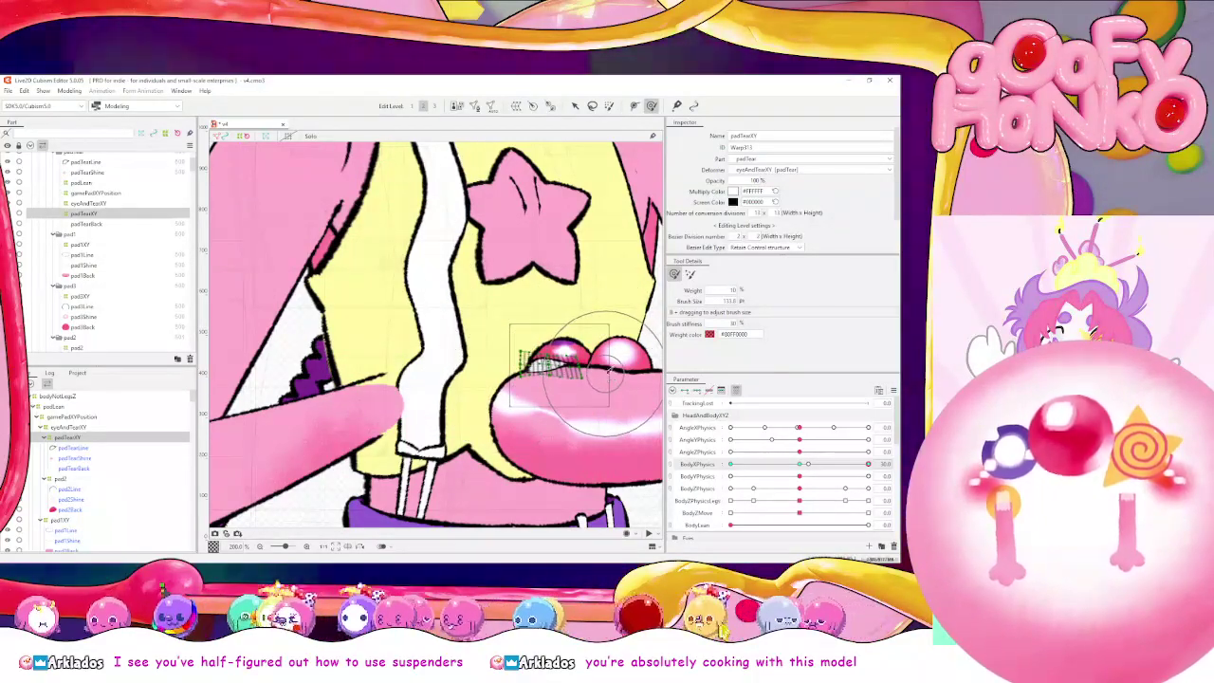
scroll(484, 384, down, 1)
scroll(97, 236, up, 1)
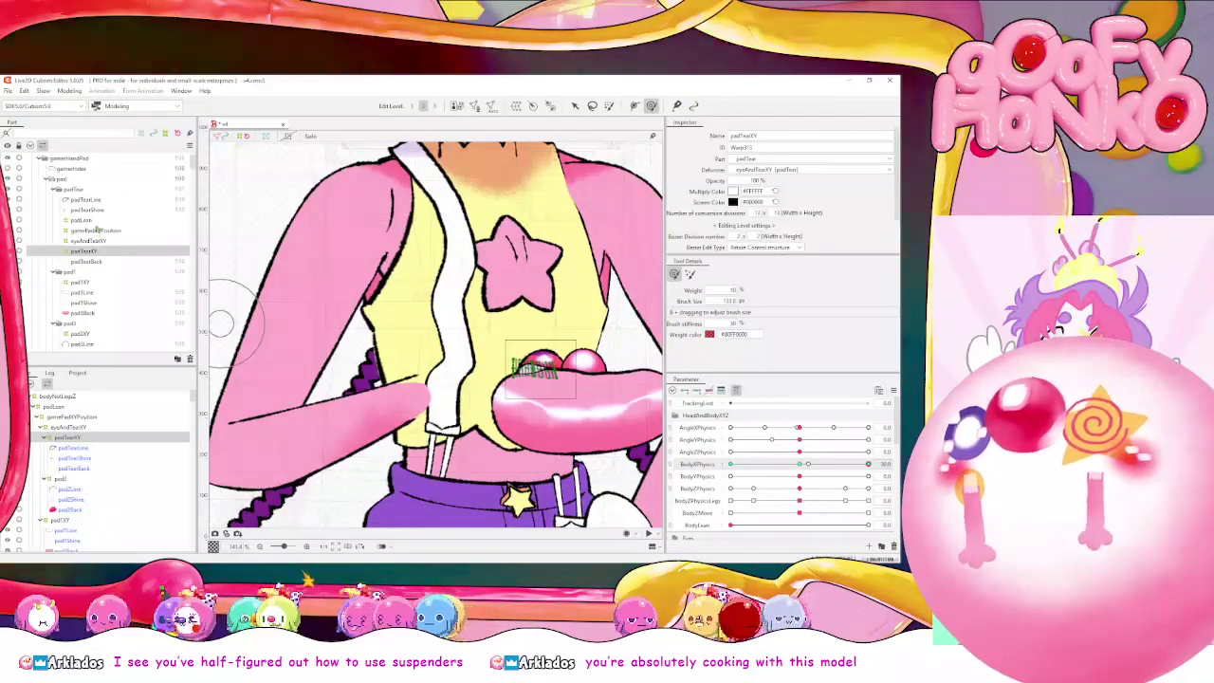
Set the pad part's draw order to 501 at BodyXPhysics 30.0 and compare it with the keys at 4.0 and the centre
click(103, 180)
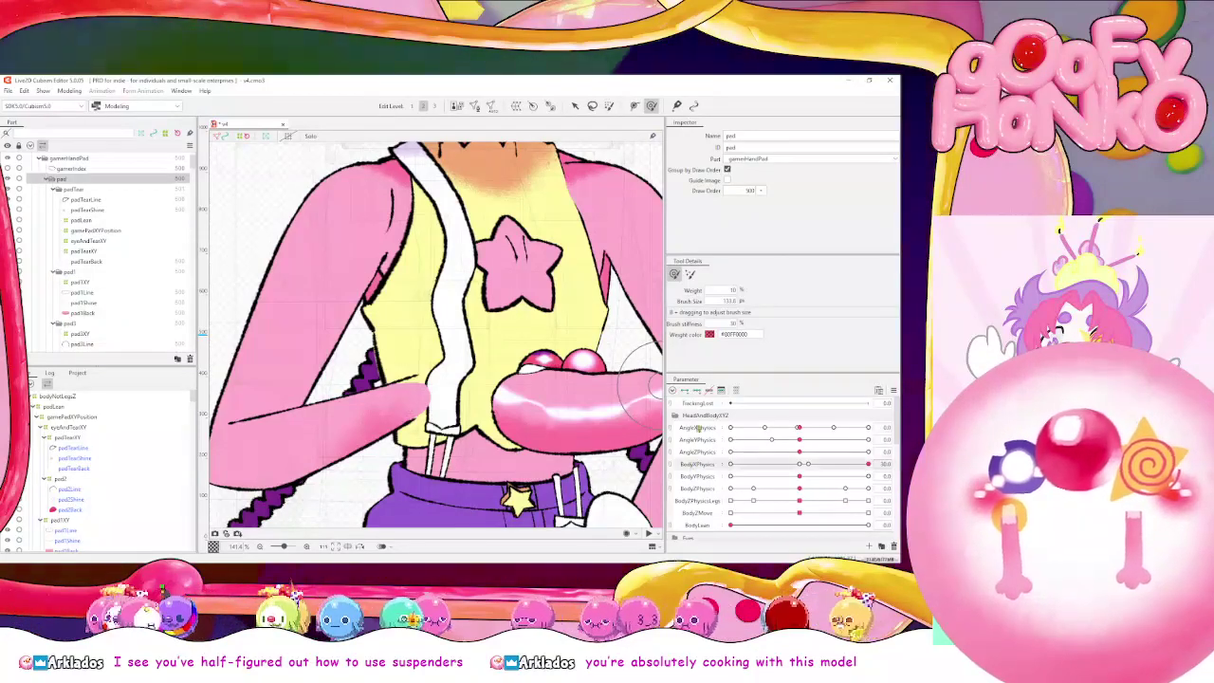
click(808, 464)
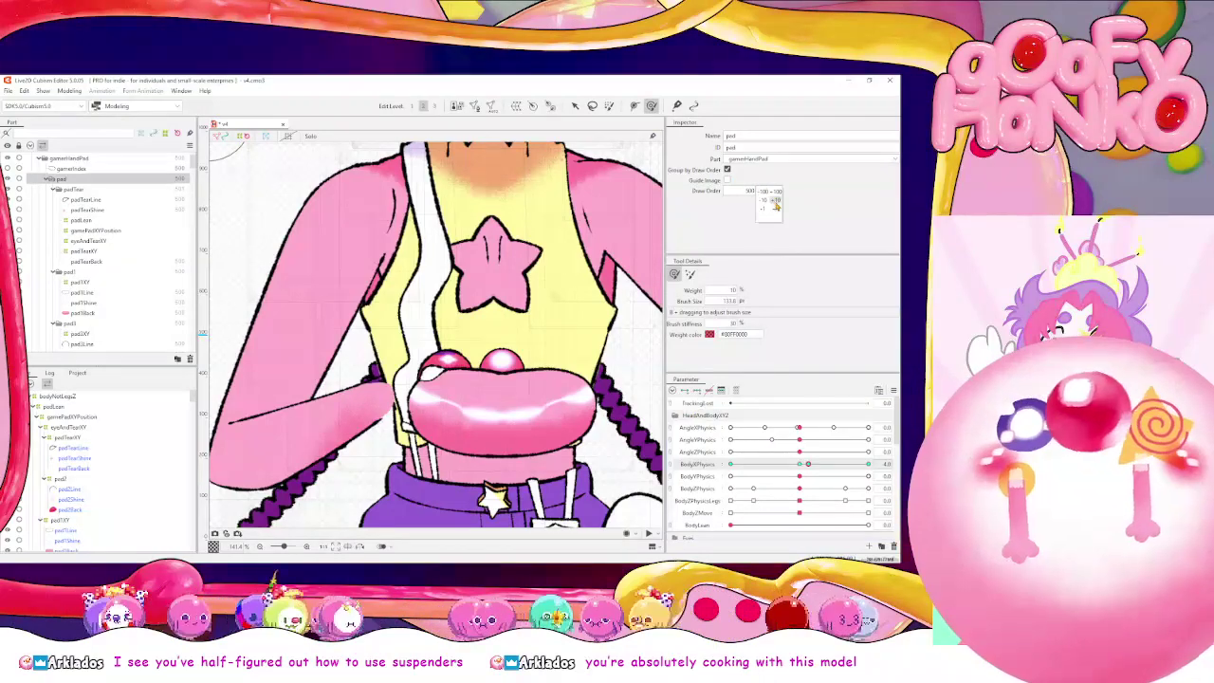
click(866, 463)
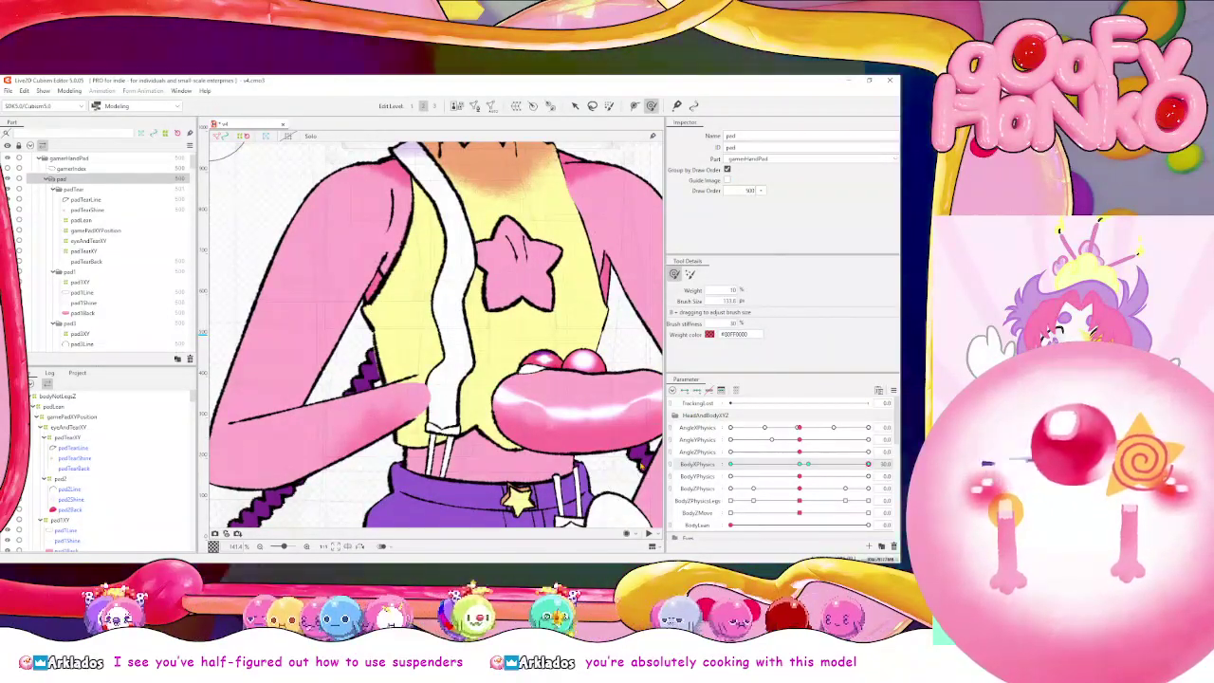
click(761, 191)
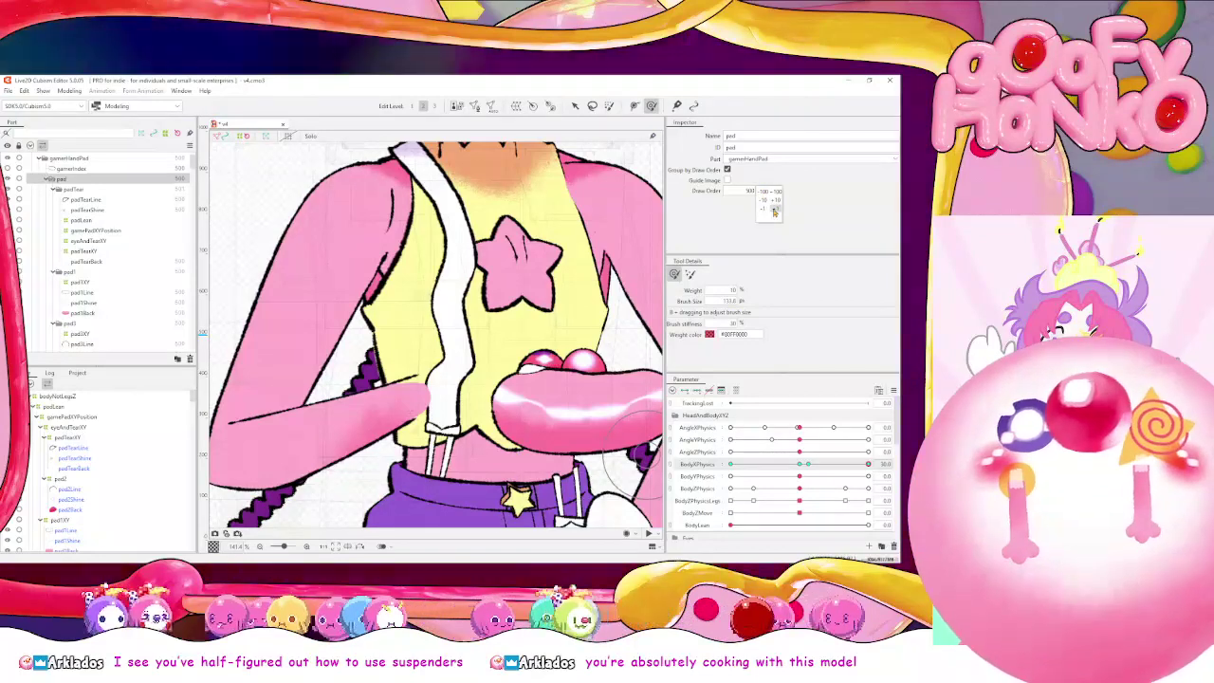
click(776, 209)
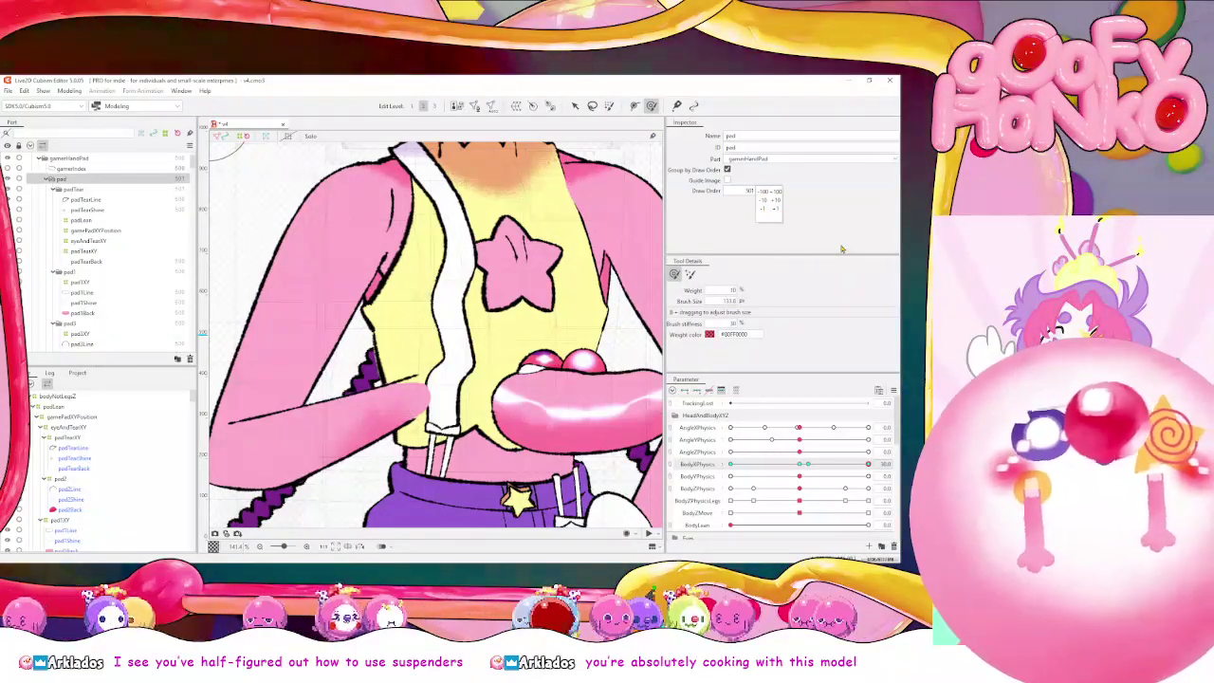
click(808, 463)
mouse_move(807, 467)
mouse_down()
mouse_move(787, 462)
mouse_move(801, 466)
mouse_up()
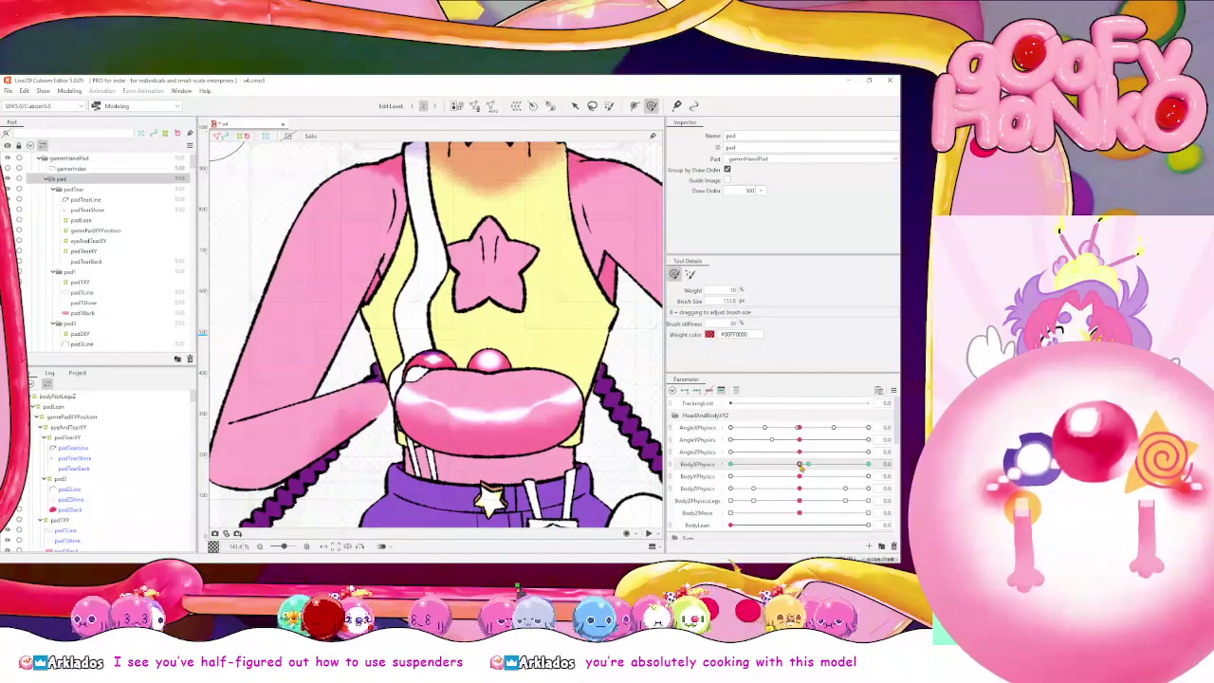
Examine the eyeAndTearXY and pad2 deformers and the pad2Back mesh close up at the BodyXPhysics centre
scroll(391, 361, up, 6)
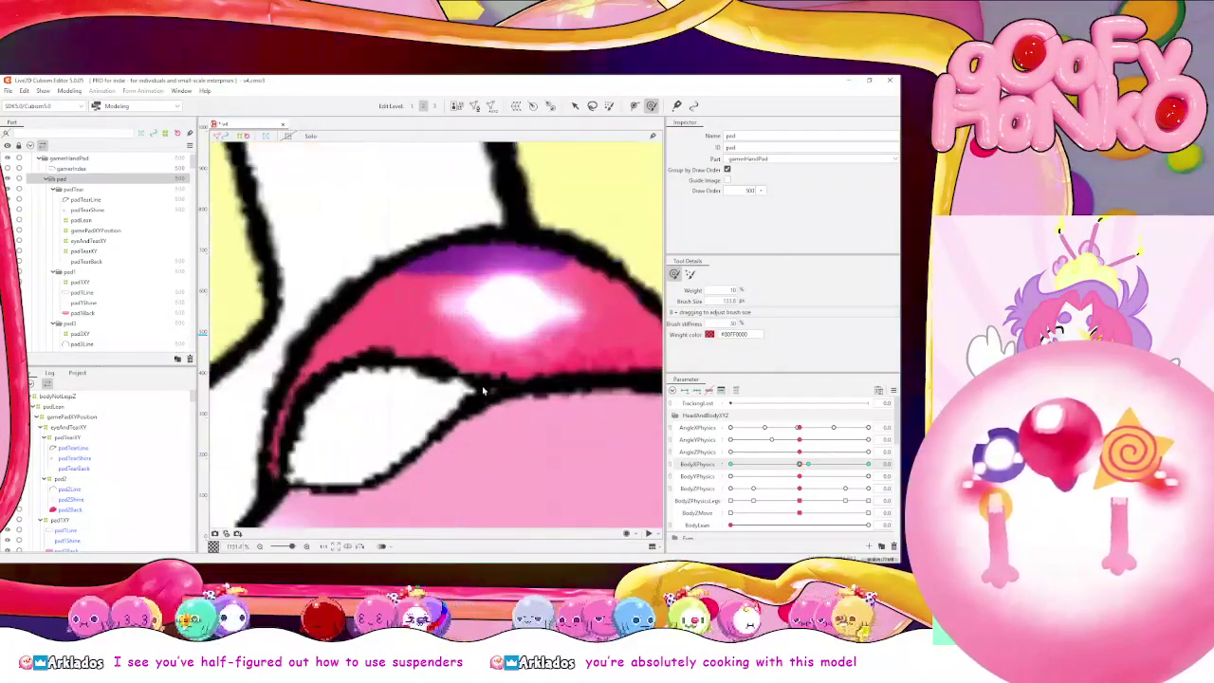
scroll(502, 384, down, 2)
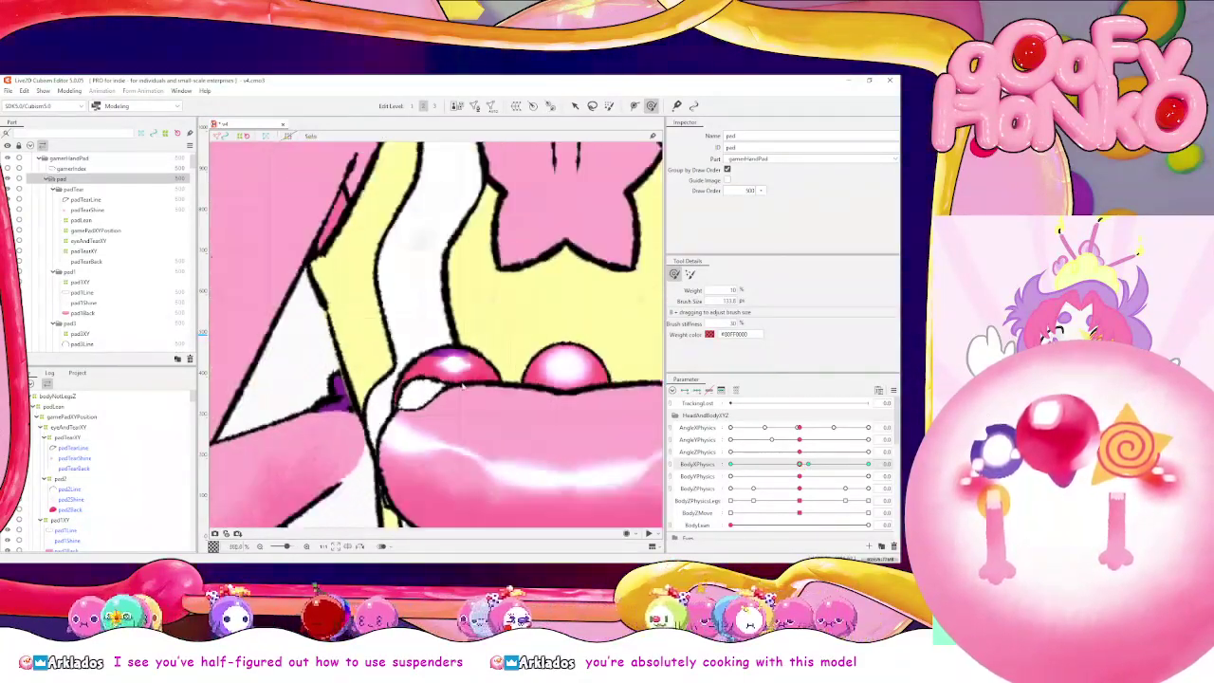
click(89, 429)
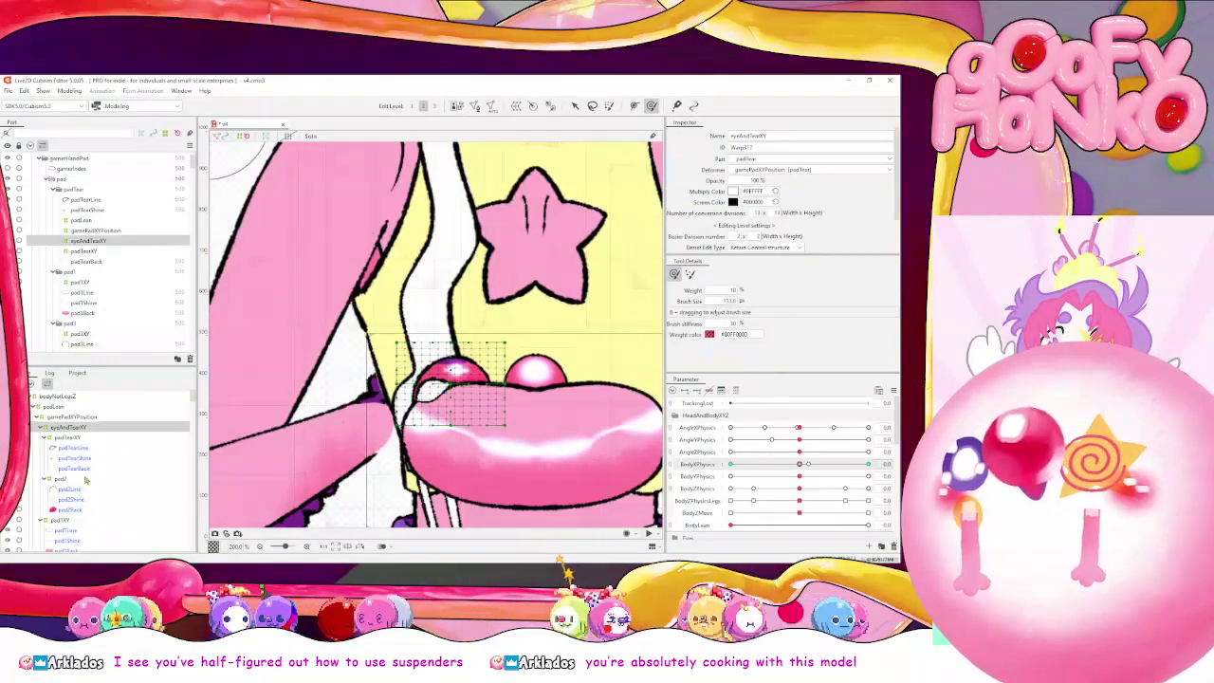
click(86, 479)
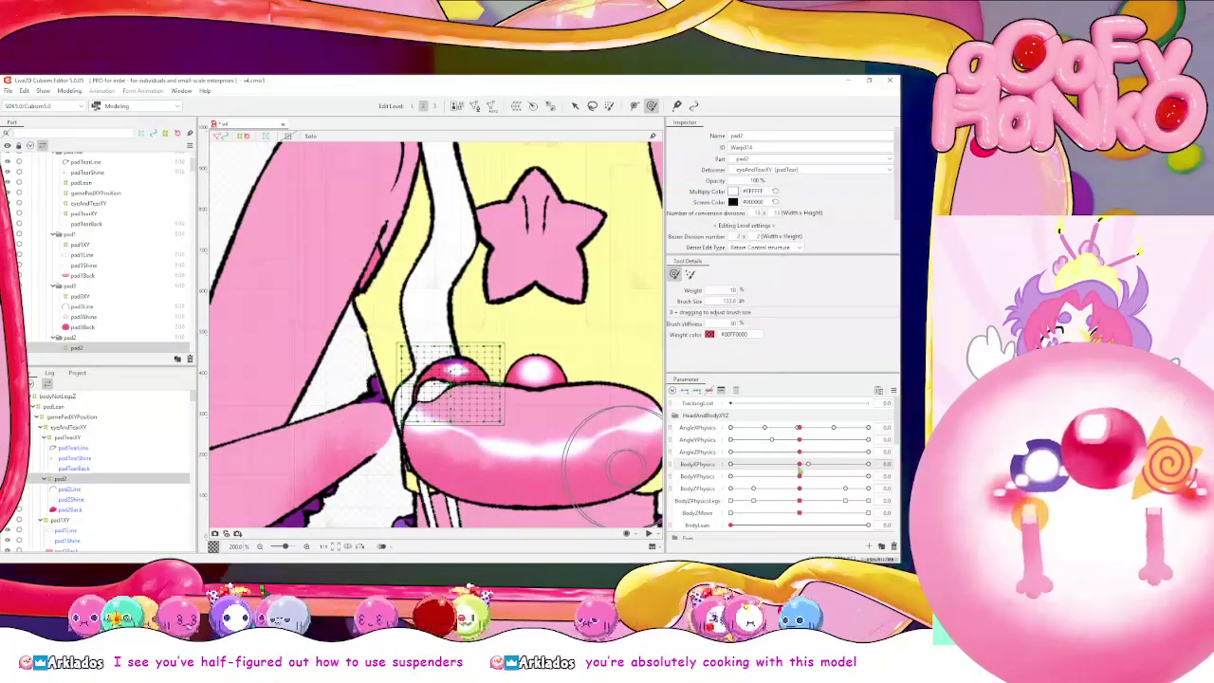
click(796, 461)
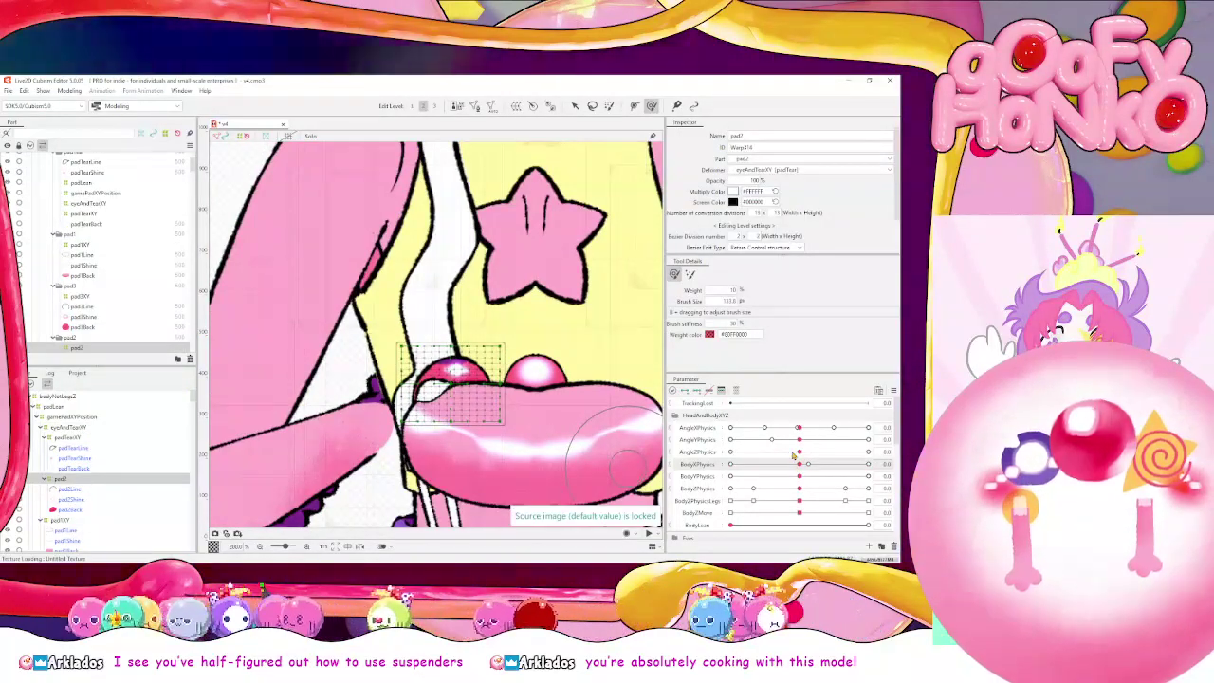
click(80, 511)
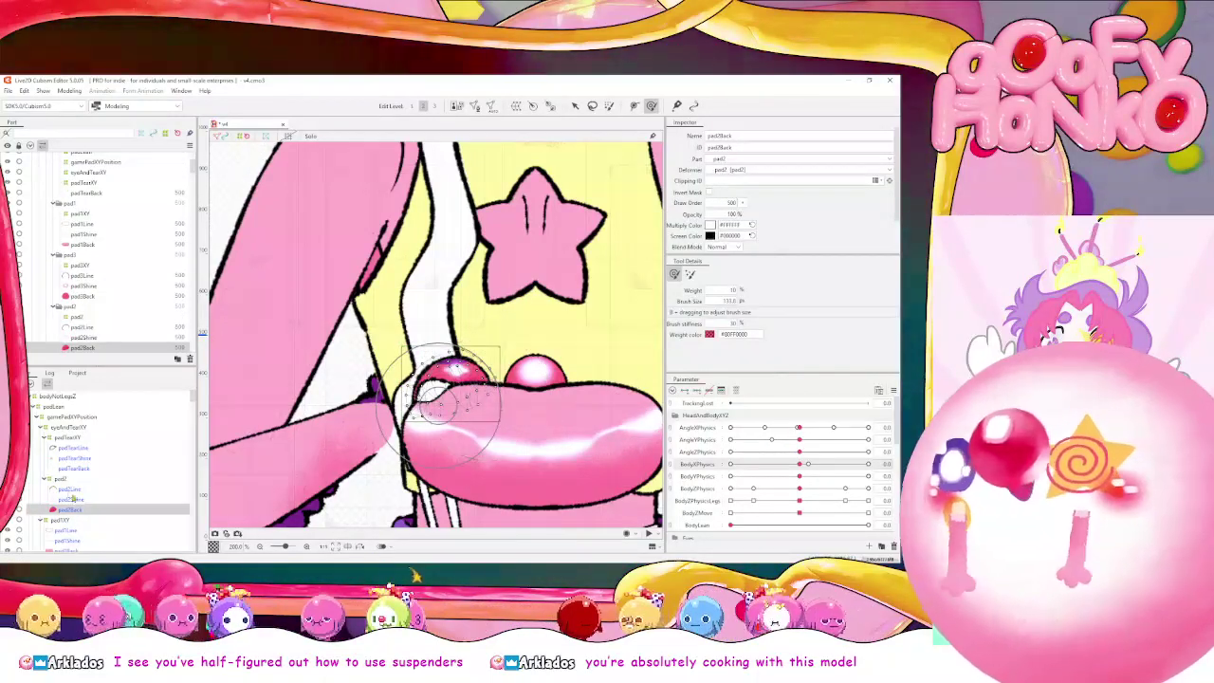
scroll(570, 368, down, 1)
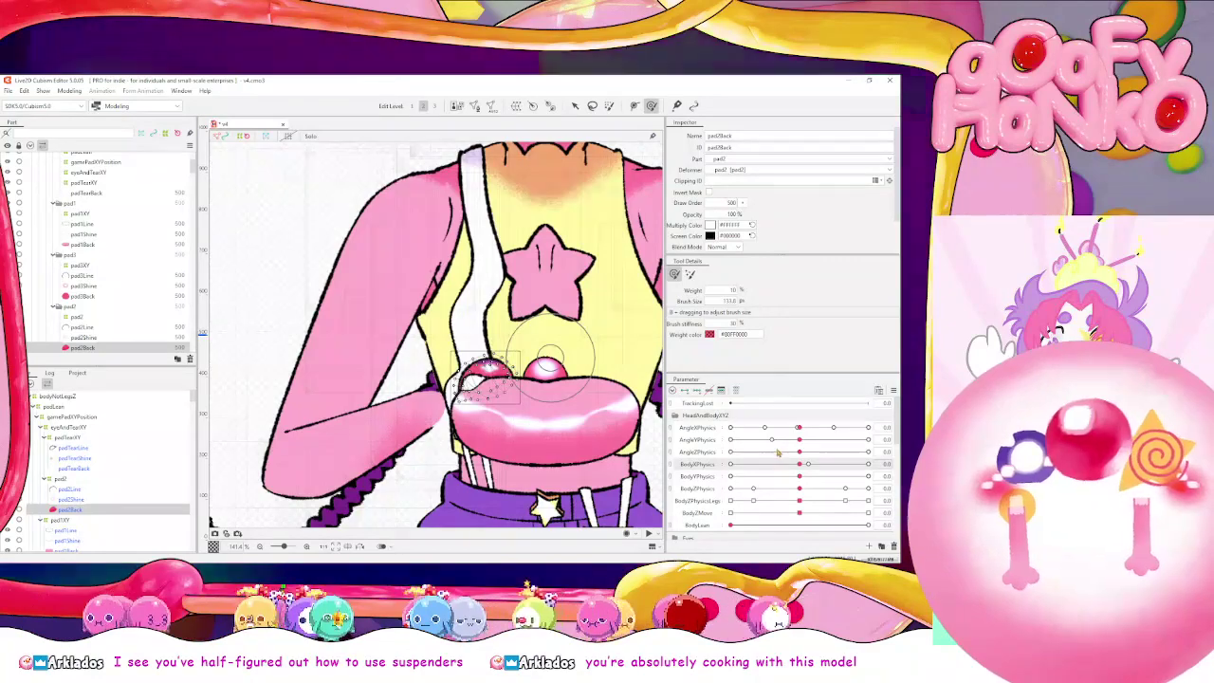
Bring BodyXPhysics to its minimum and rename the pad2 warp deformer to pad2XY
drag(798, 463, 724, 471)
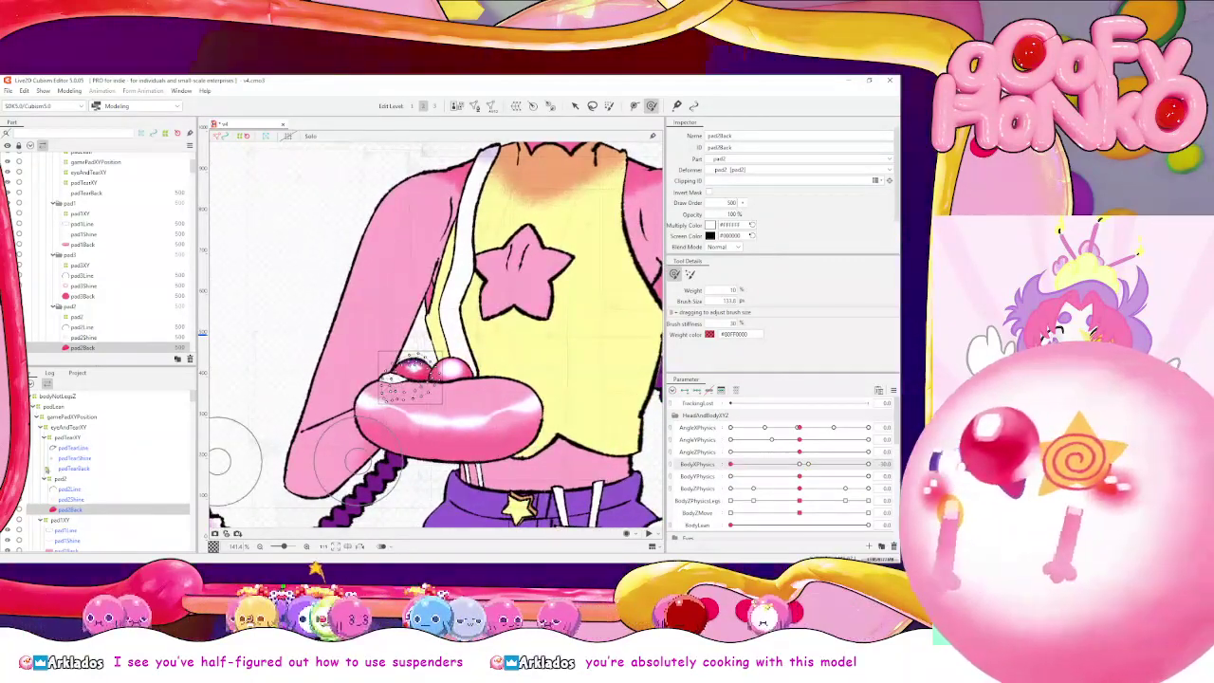
click(60, 478)
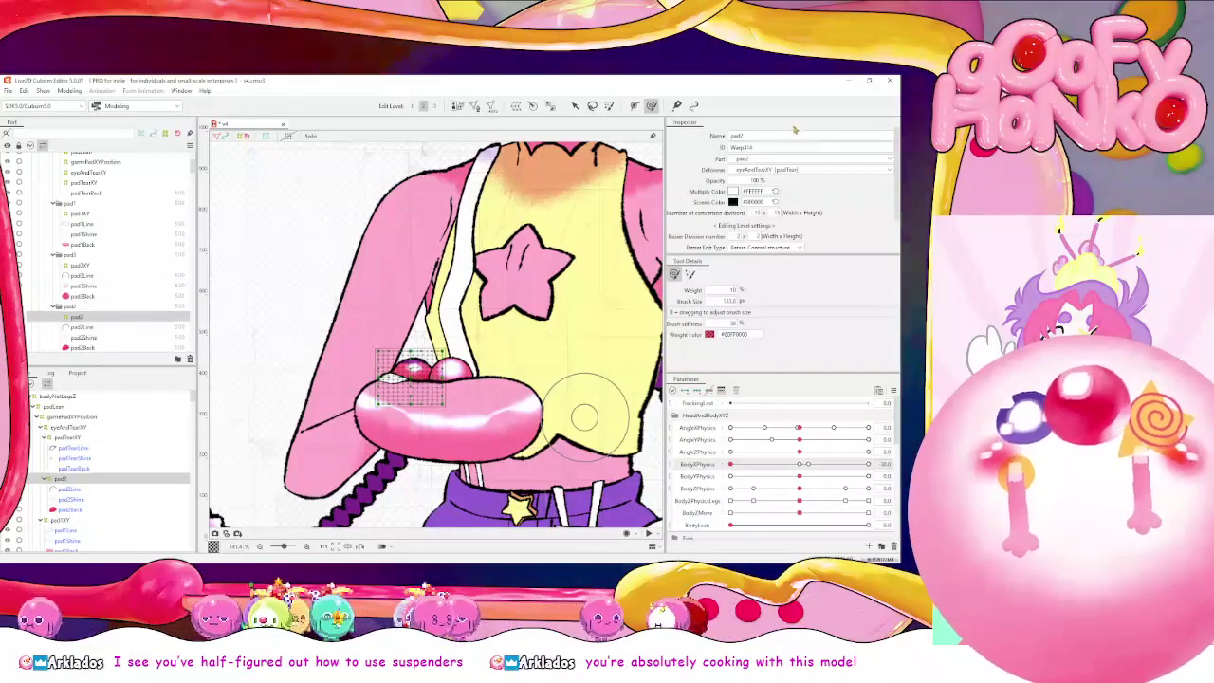
click(807, 136)
click(807, 134)
text(XY)
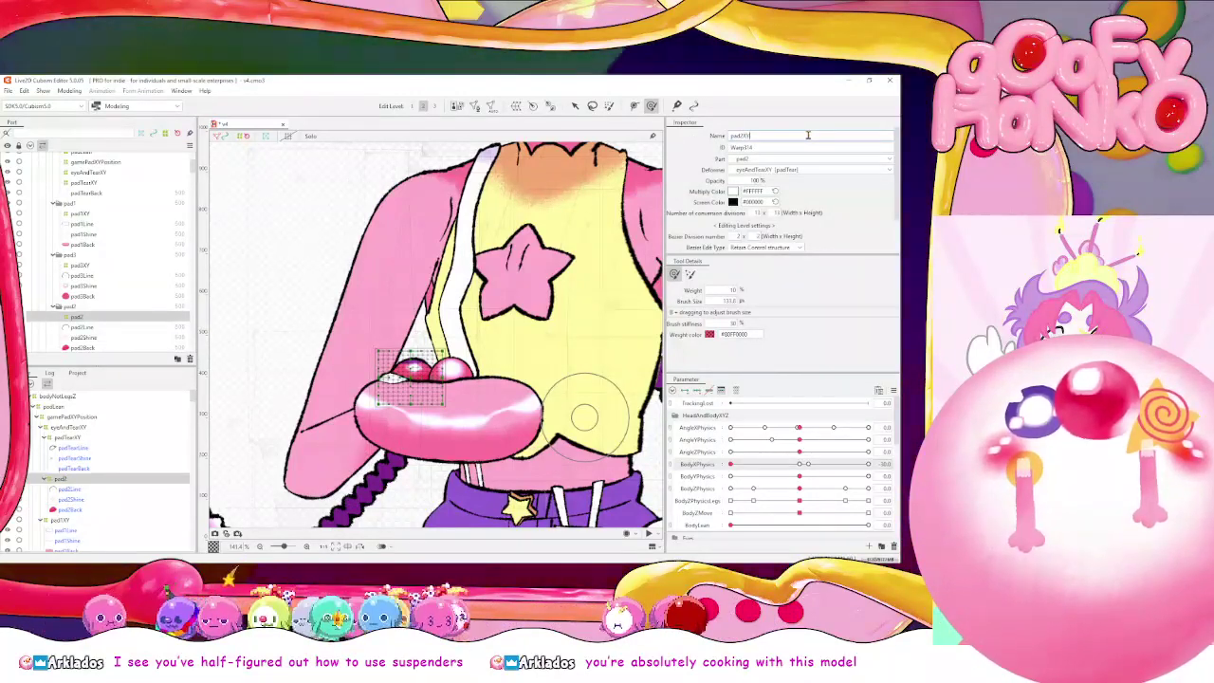
key(Return)
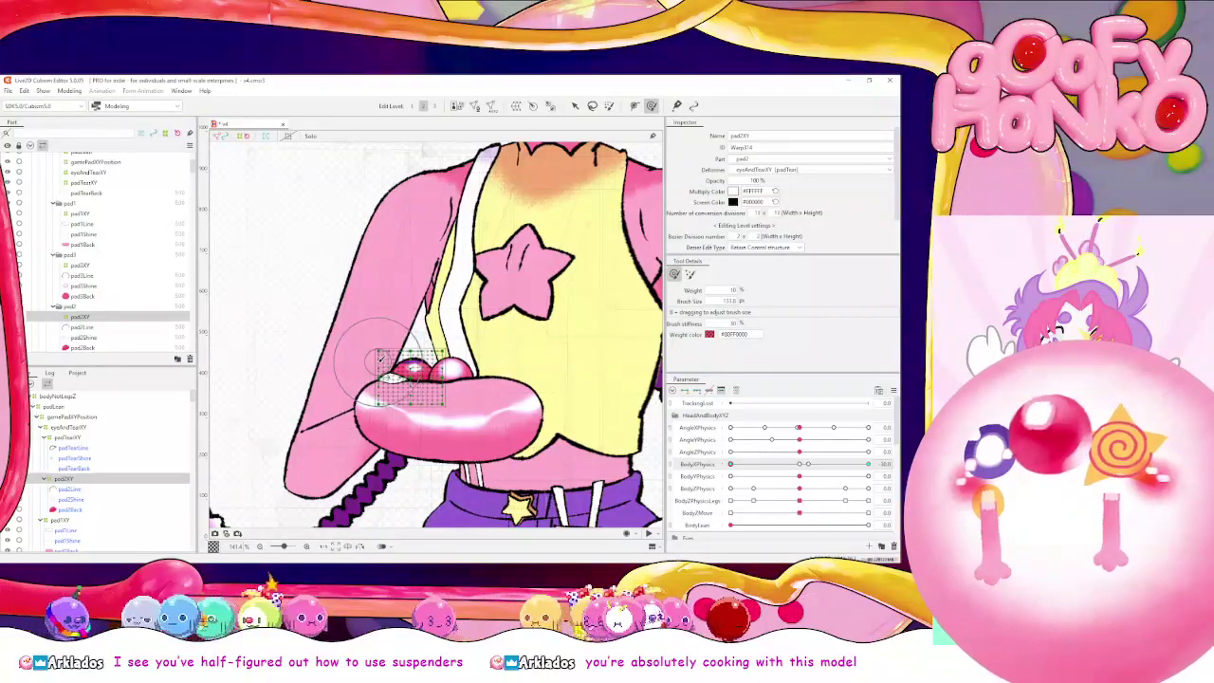
Nudge the pad2XY deformer outward to the left at the BodyXPhysics minimum and preview the pose through to 30.0
click(575, 107)
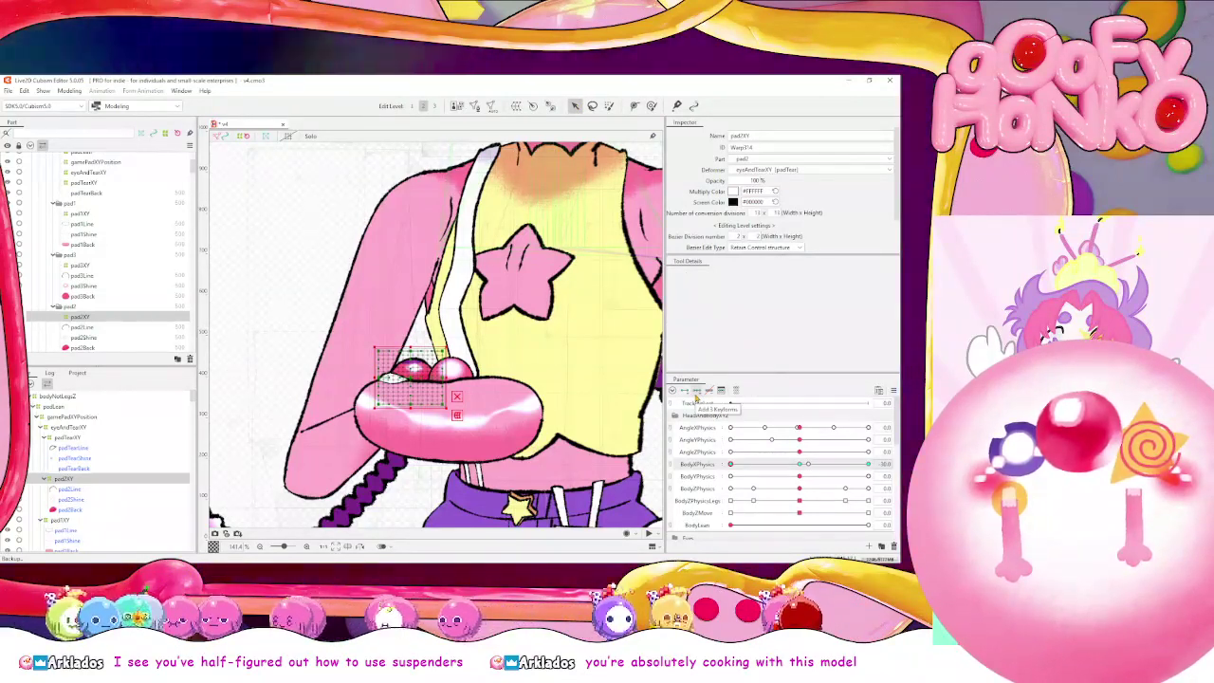
key(shift+Left)
key(shift+Left)
key(shift+Left)
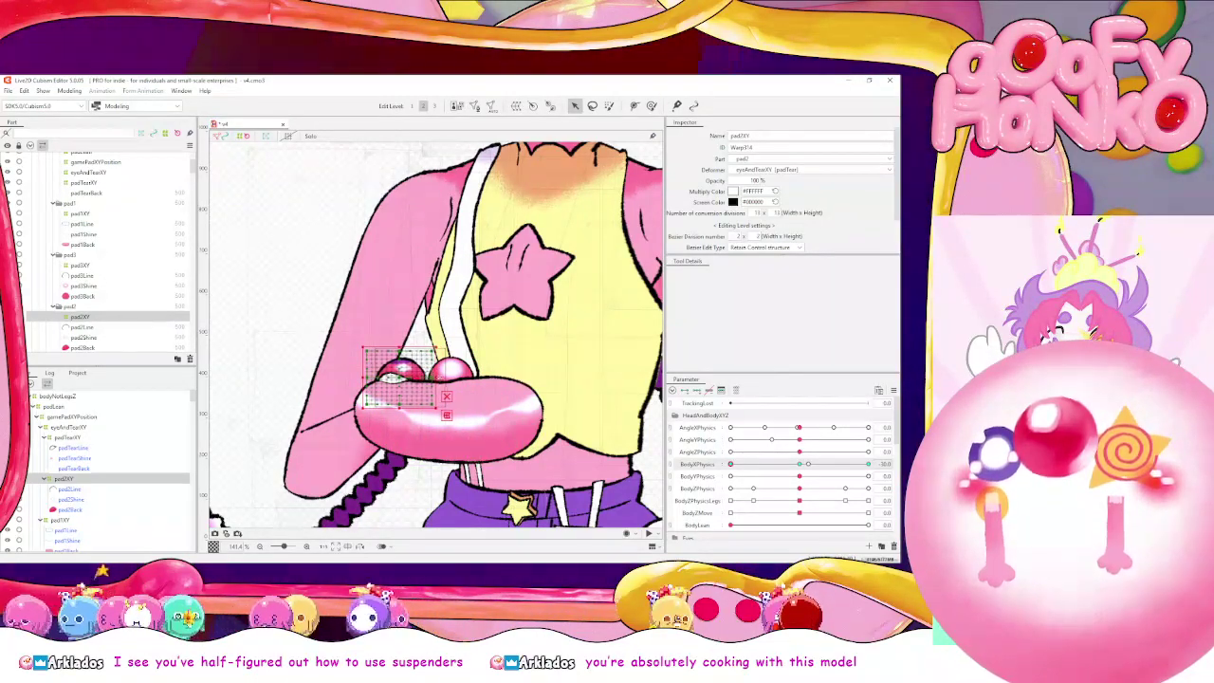
drag(805, 464, 894, 471)
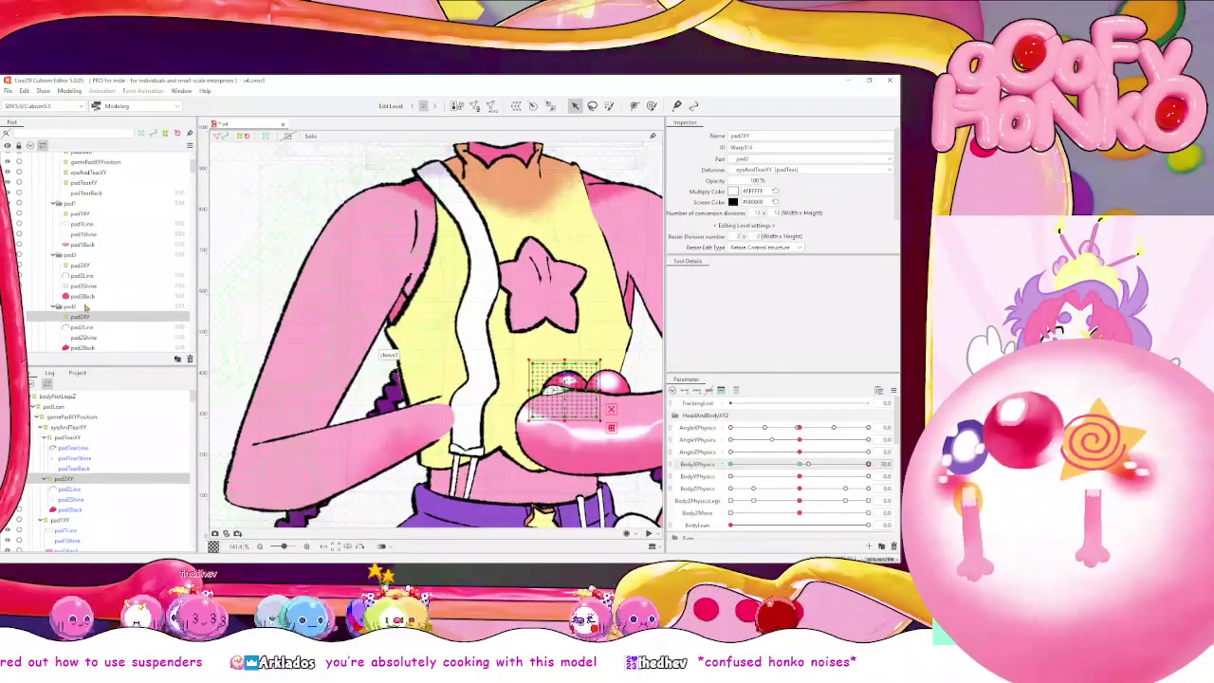
Collapse the pad2 and pad3 part folders and check the draw order of pad2 and padTear together at BodyXPhysics 30.0
click(55, 307)
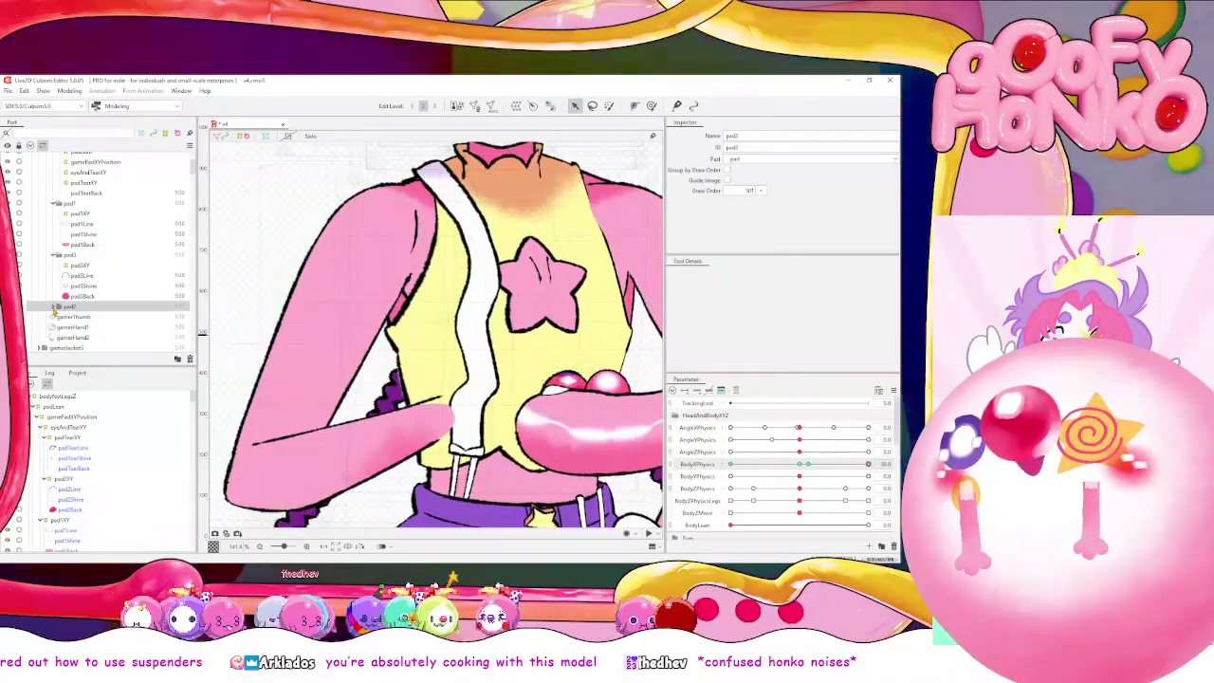
scroll(61, 301, up, 2)
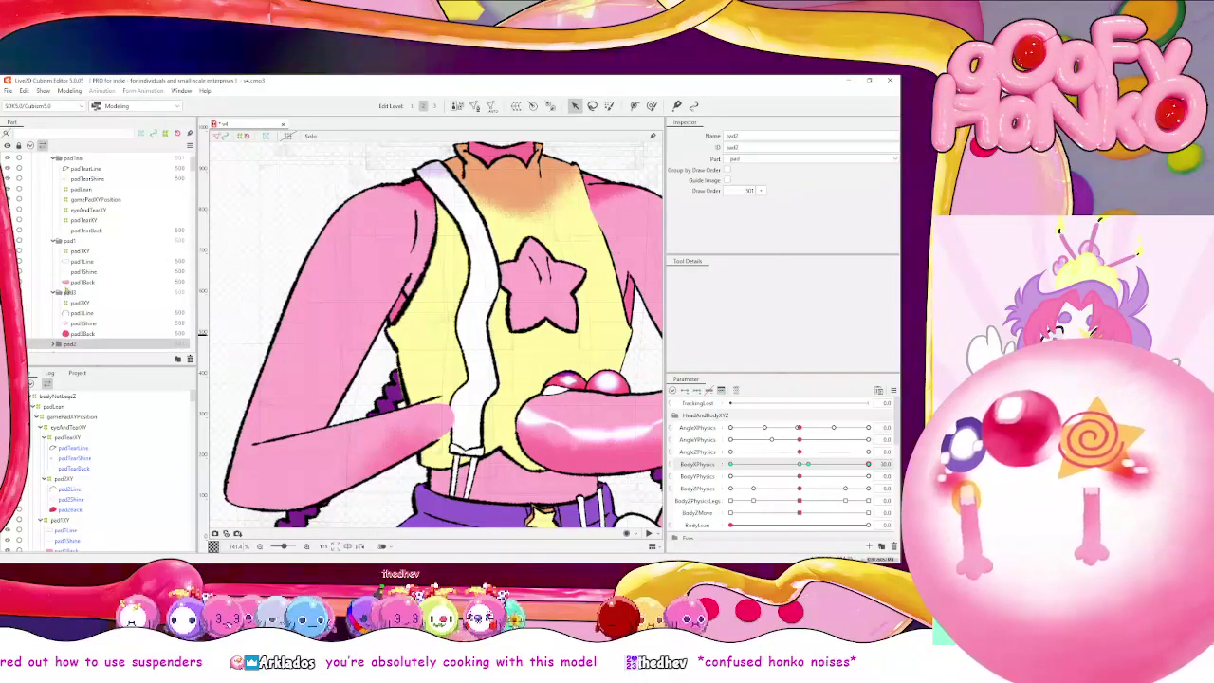
click(60, 293)
scroll(57, 293, up, 2)
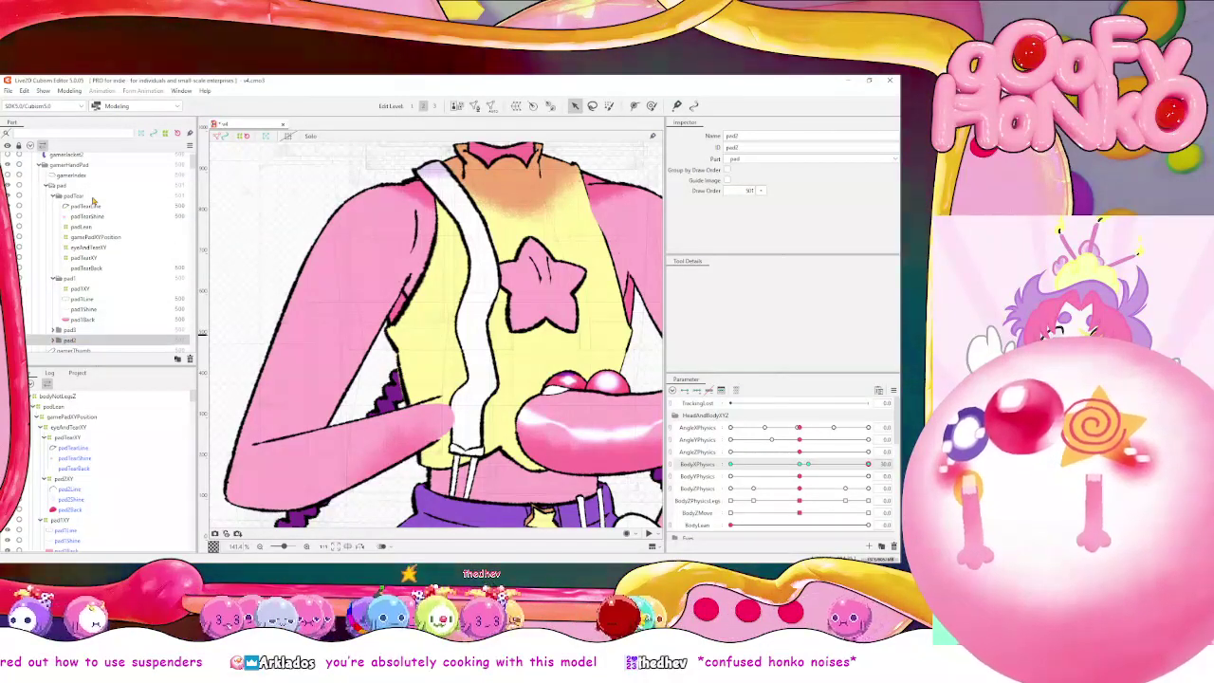
click(75, 195)
mouse_move(867, 464)
mouse_down()
mouse_move(811, 464)
mouse_move(868, 464)
mouse_up()
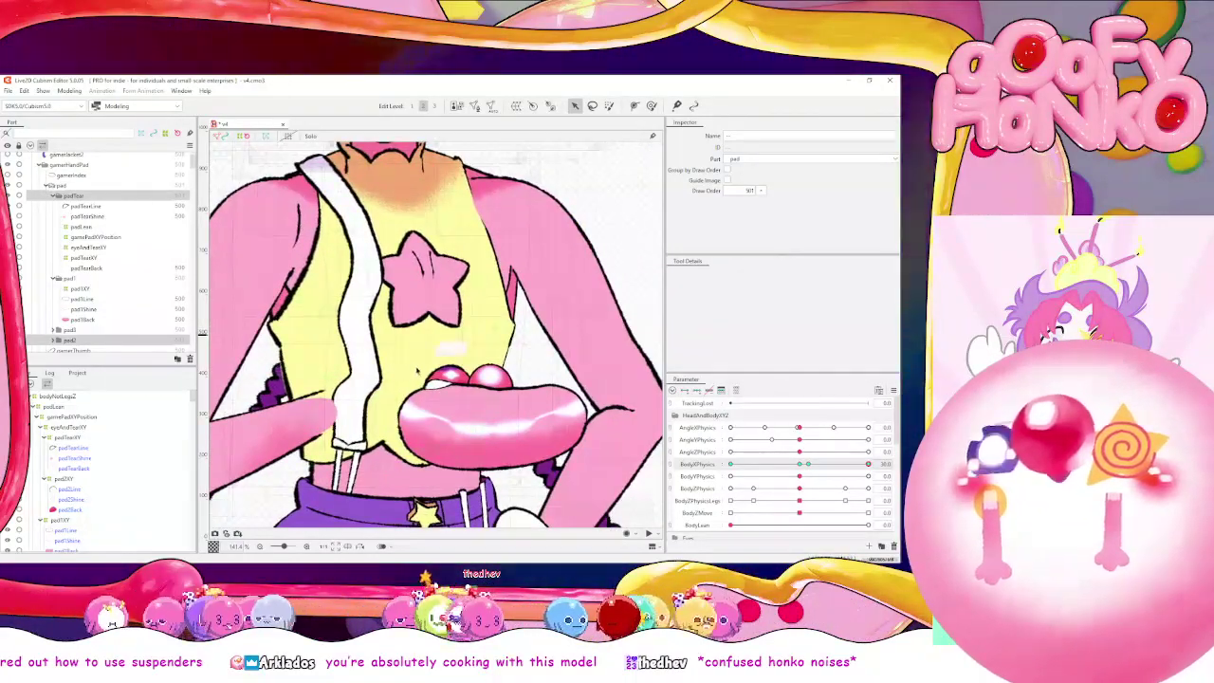
scroll(489, 387, up, 2)
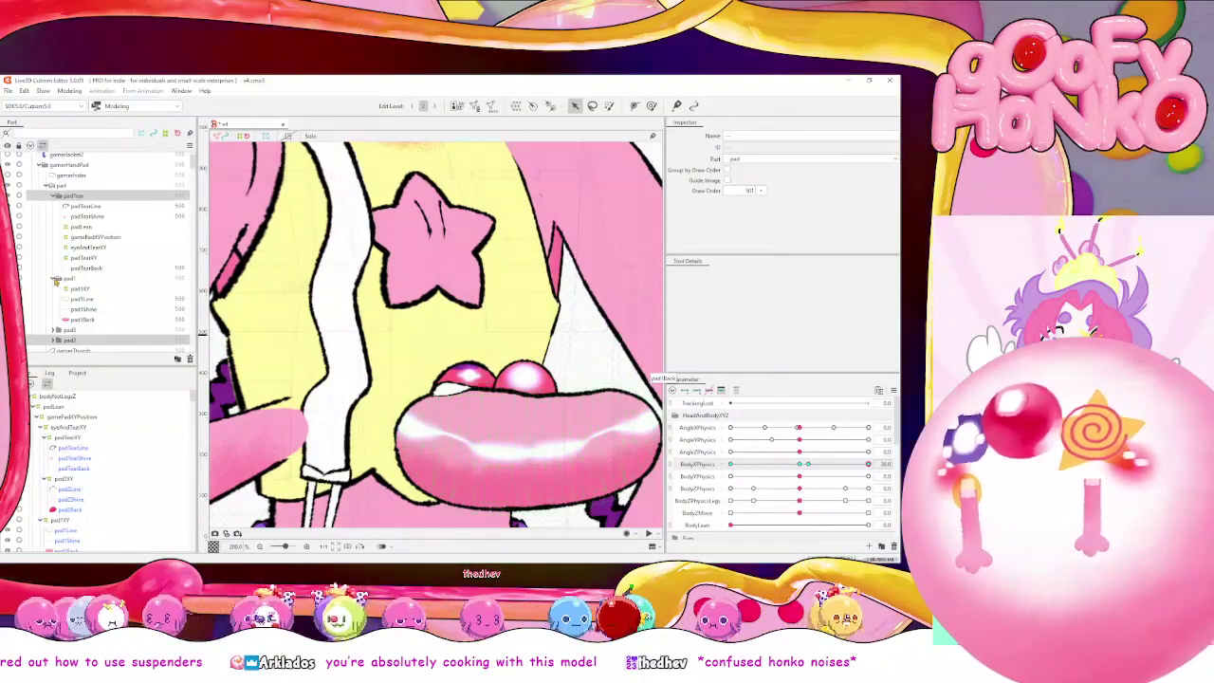
Collapse the pad1 folder and adjust the pad3 part's draw order in steps of one at BodyXPhysics 30.0
click(54, 280)
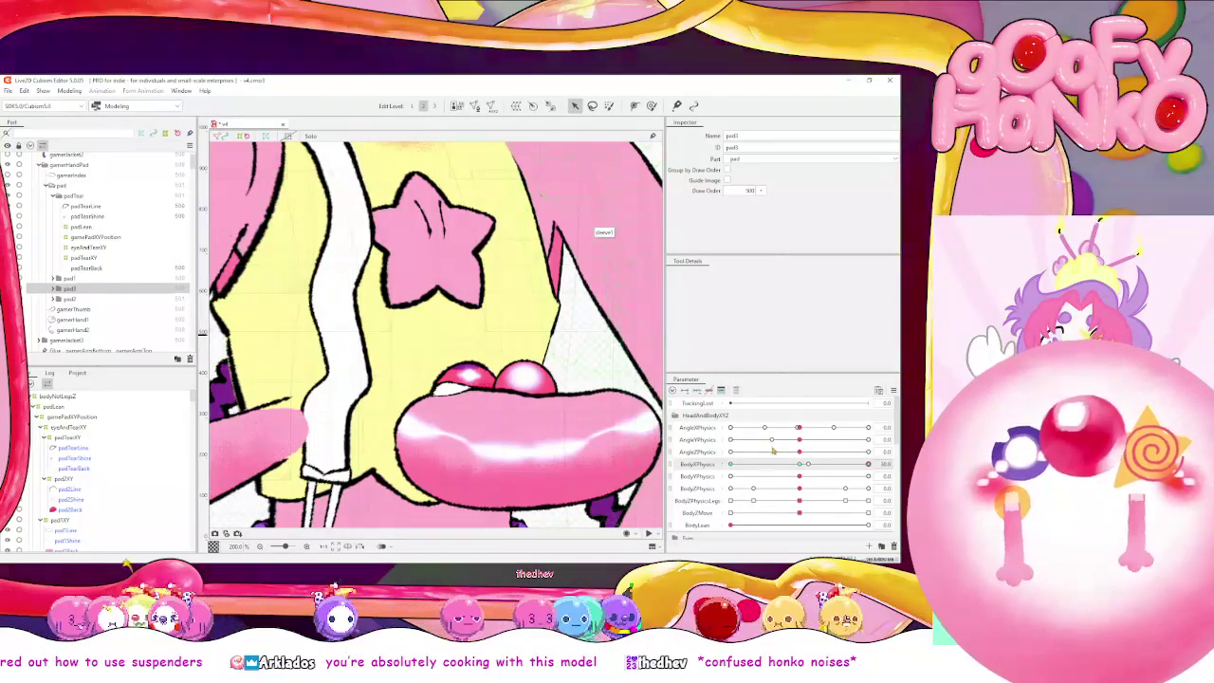
click(761, 190)
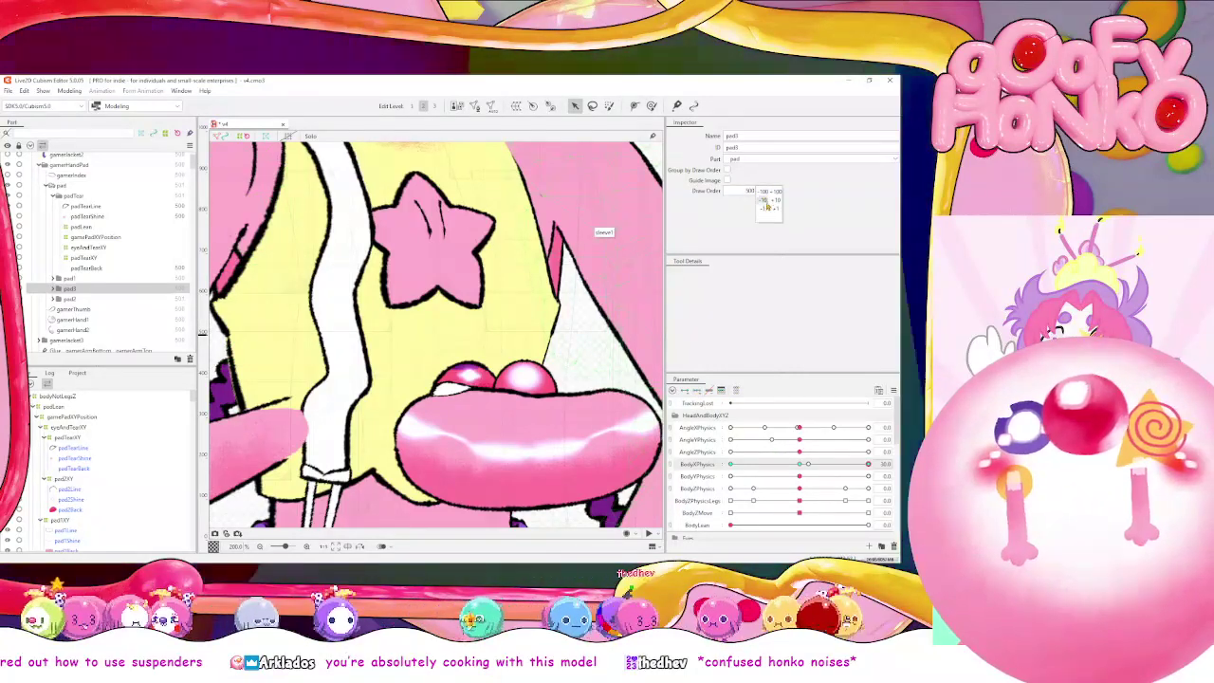
click(764, 208)
click(775, 209)
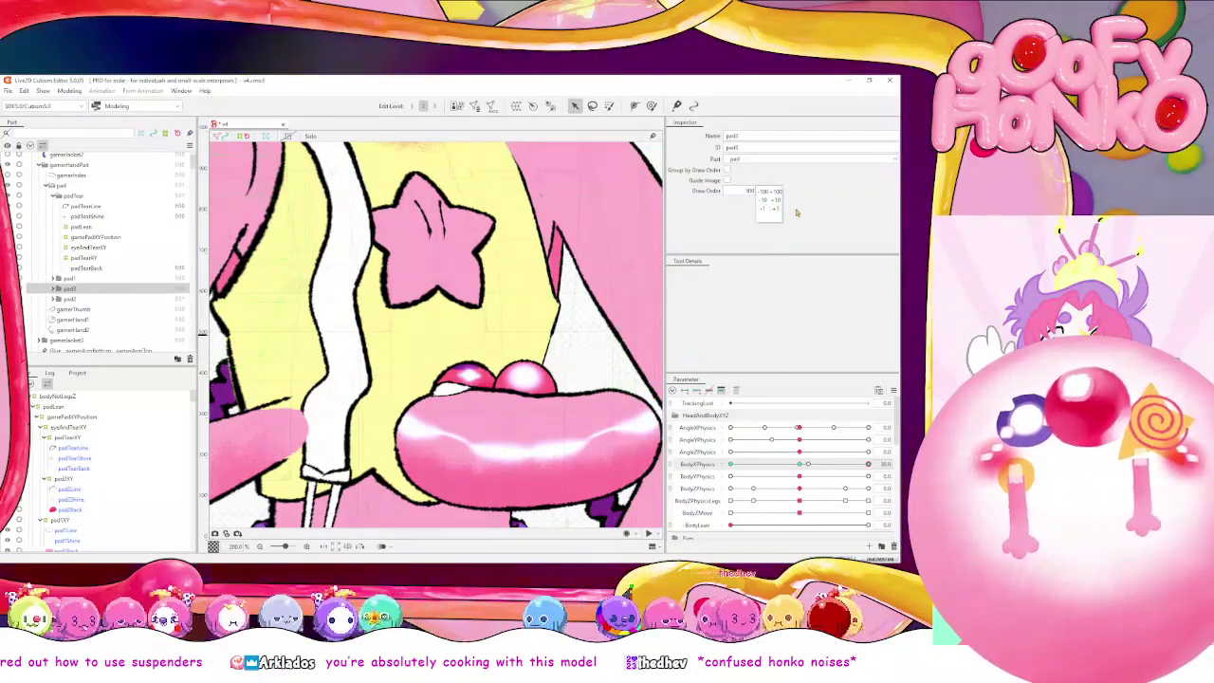
Collapse the padTear folder, select all four subparts of pad together and turn on Group by Draw Order
click(76, 186)
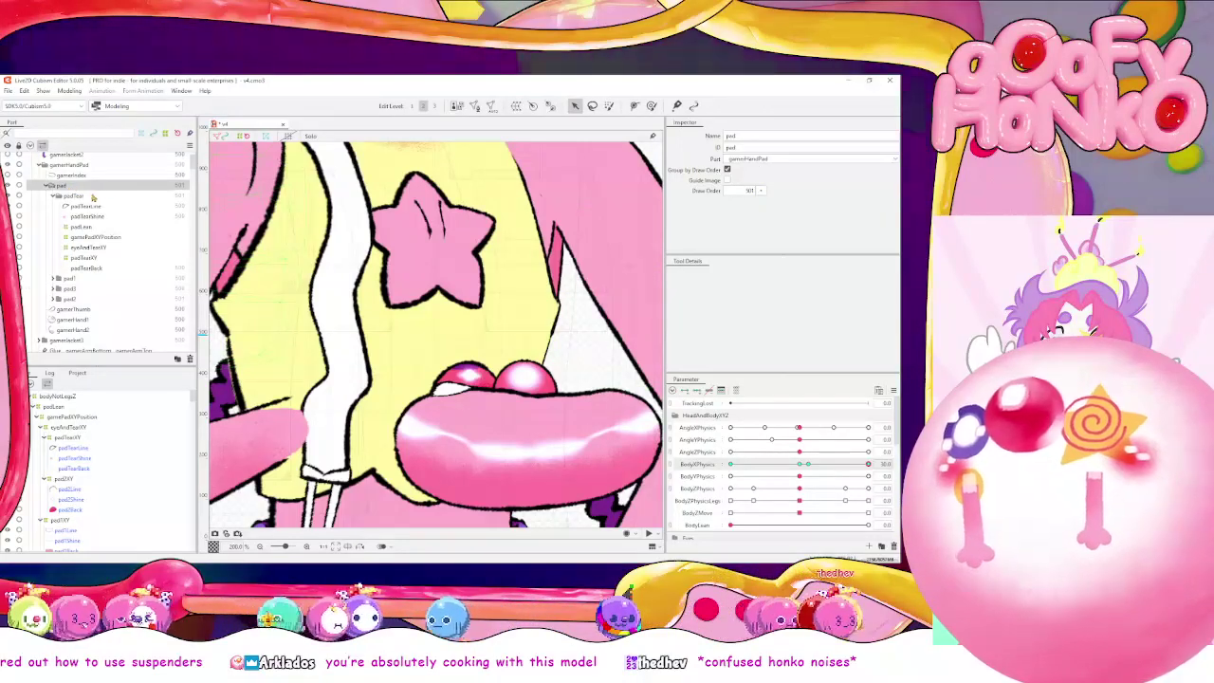
click(53, 195)
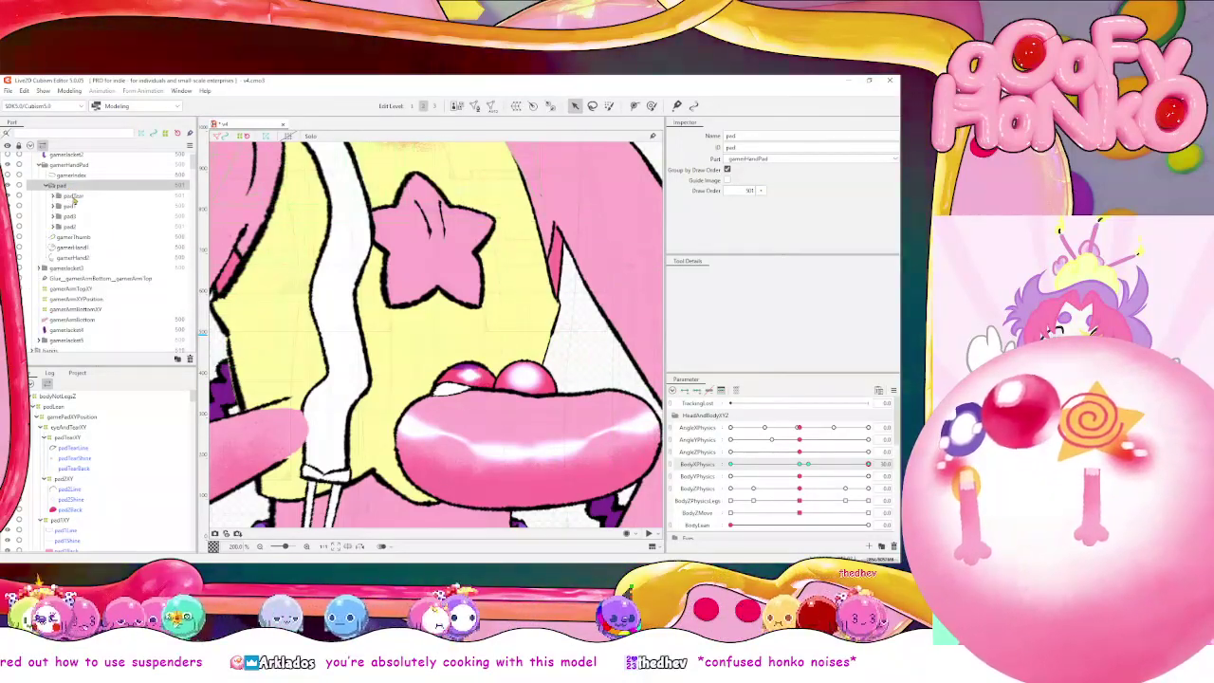
click(74, 195)
shift+click(80, 226)
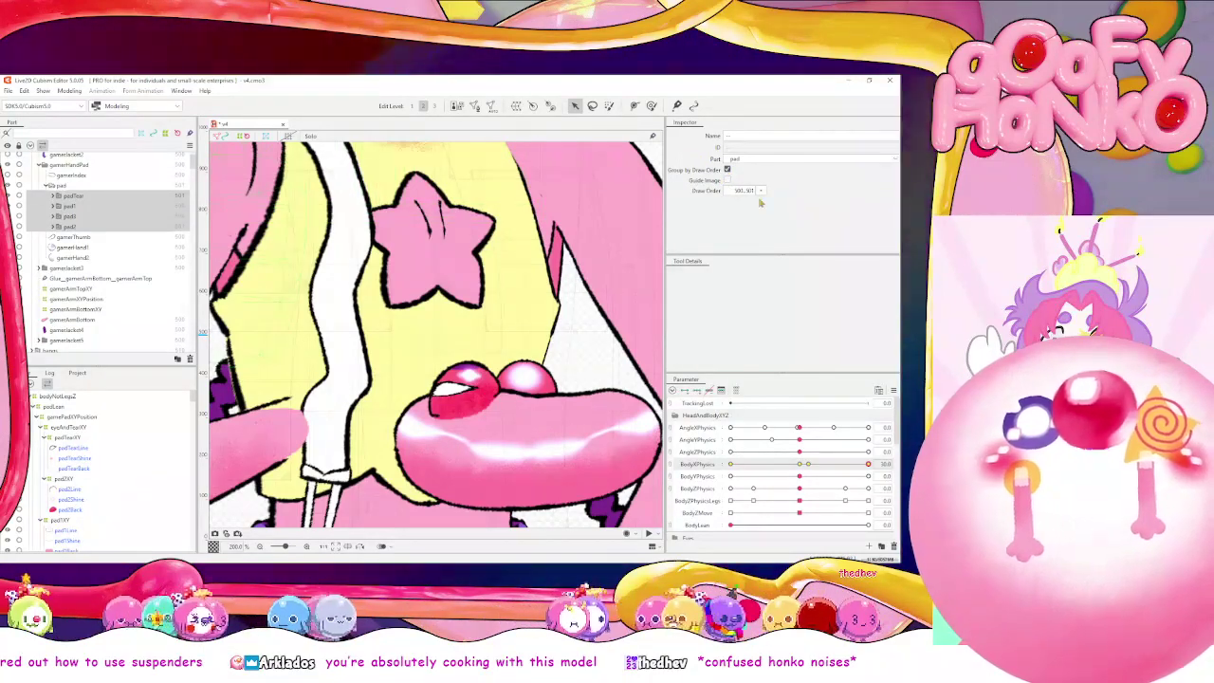
Raise the pad1 part's draw order to 510, turn on its Group by Draw Order and check the layering up to BodyXPhysics 30.0
click(71, 206)
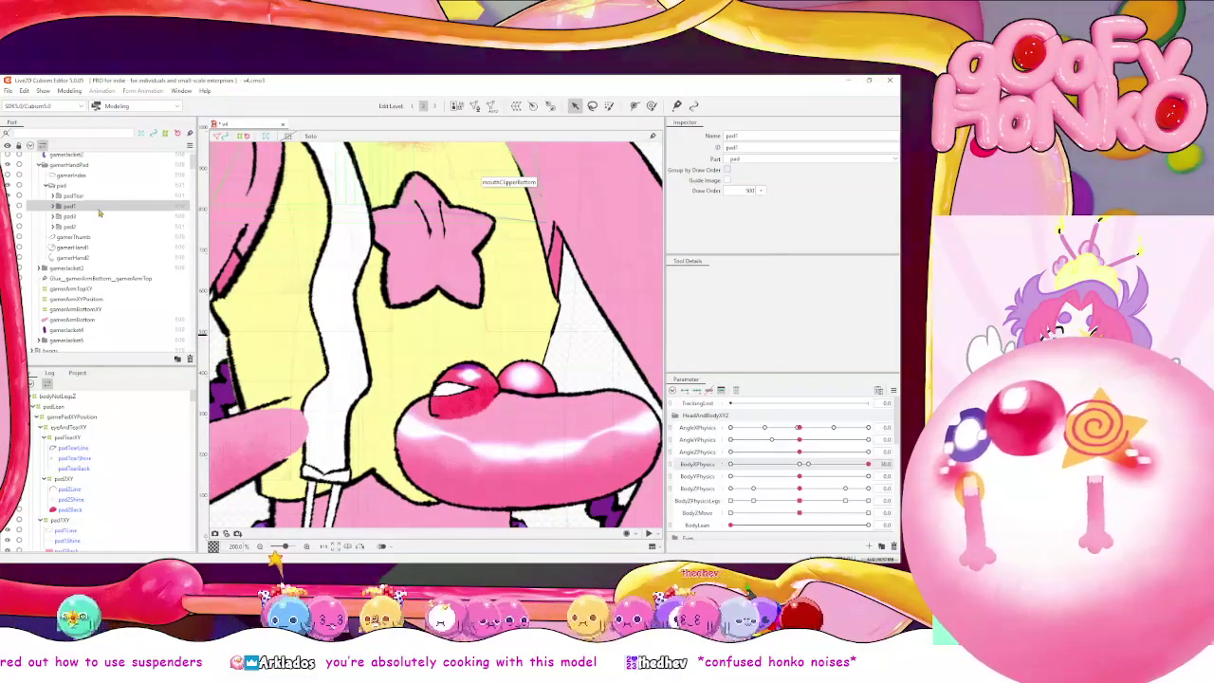
click(763, 192)
click(775, 202)
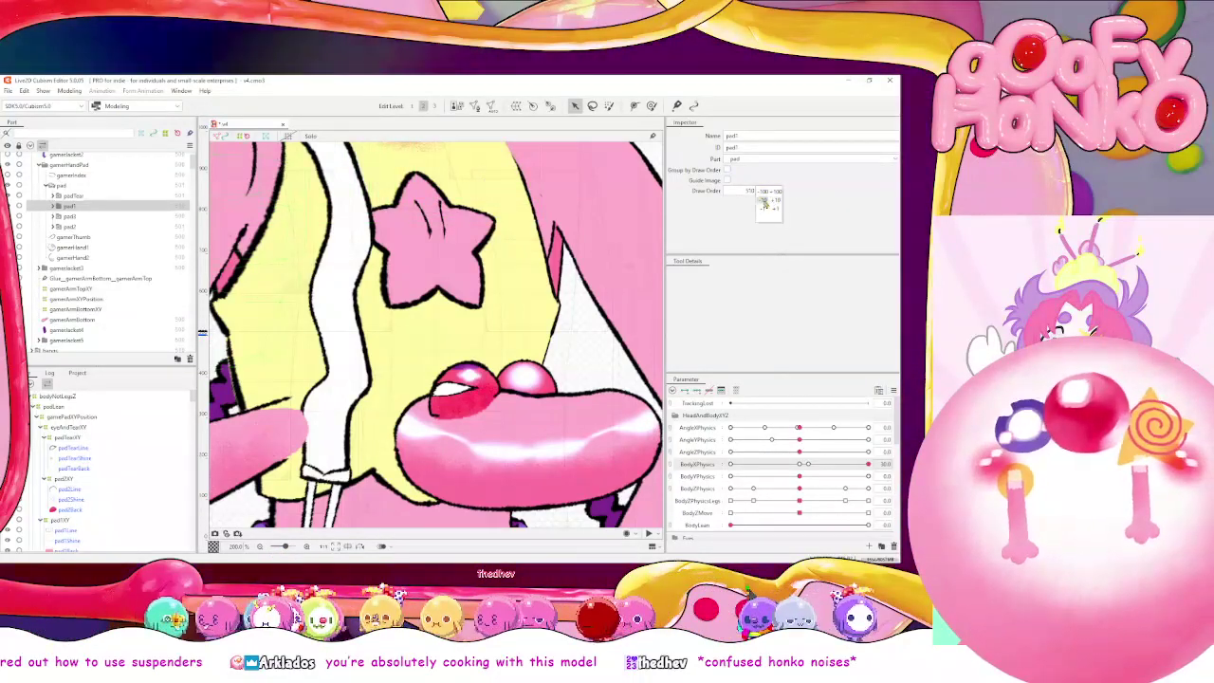
click(727, 169)
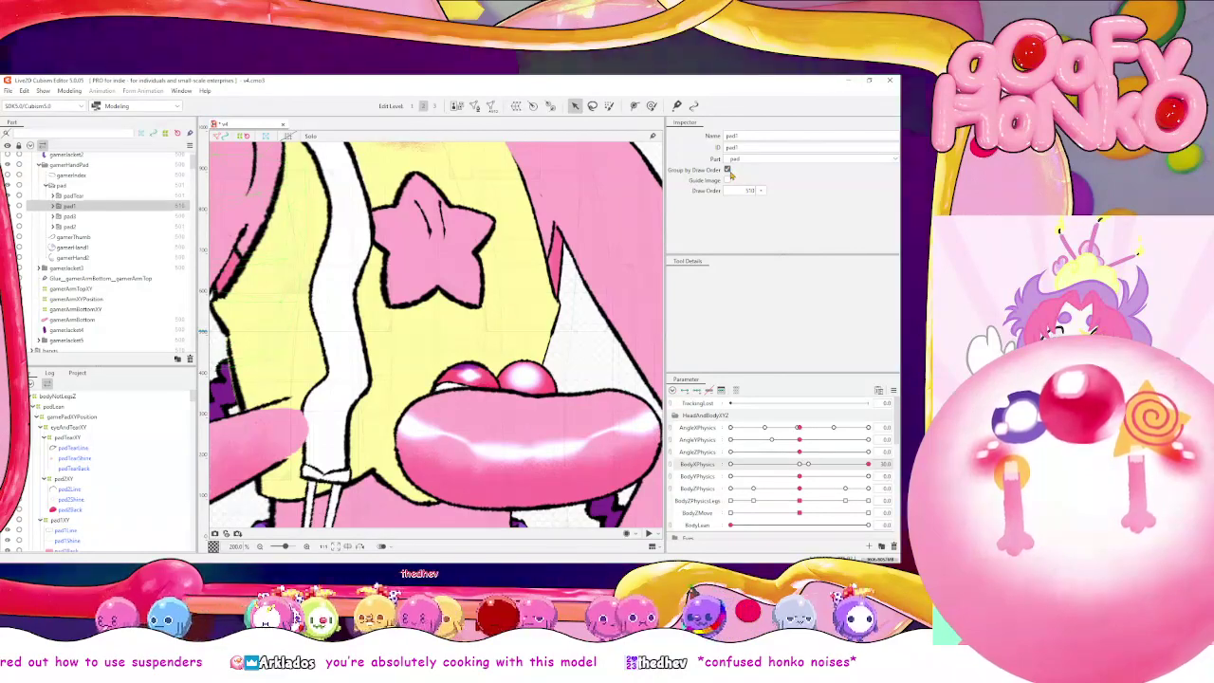
drag(808, 464, 871, 468)
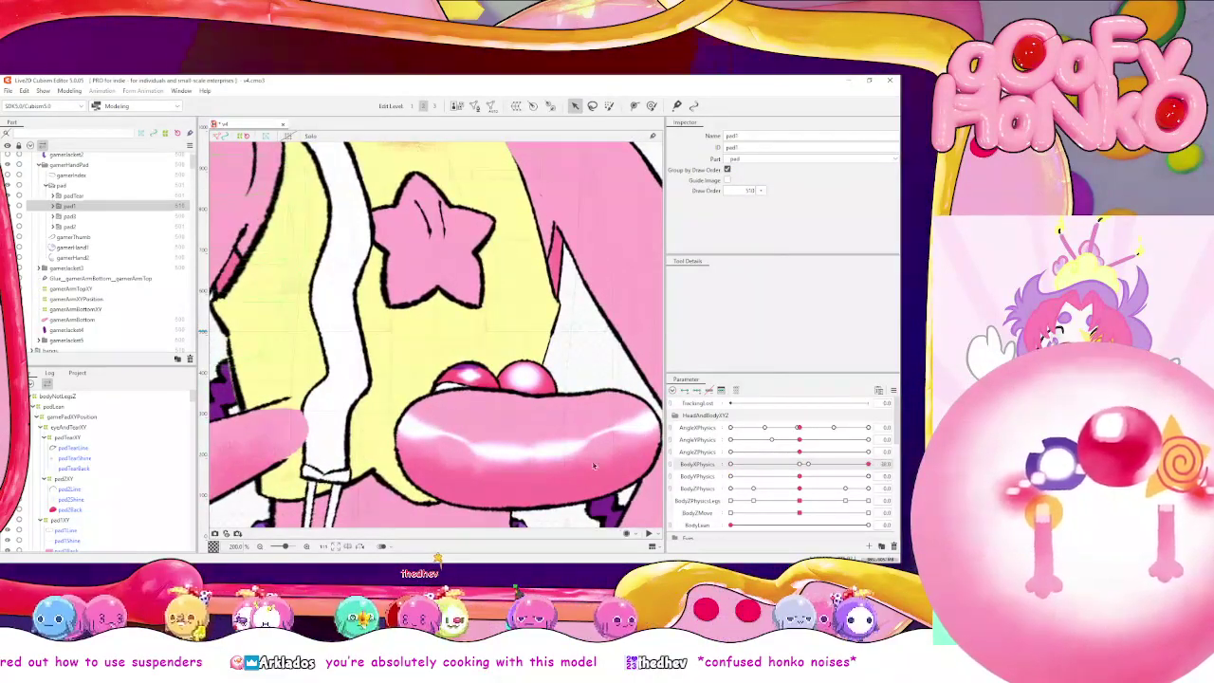
Reposition the pad2XY warp deformer along the pad at BodyXPhysics 30.0, nudge it back slightly, and check the opposite extreme
click(63, 478)
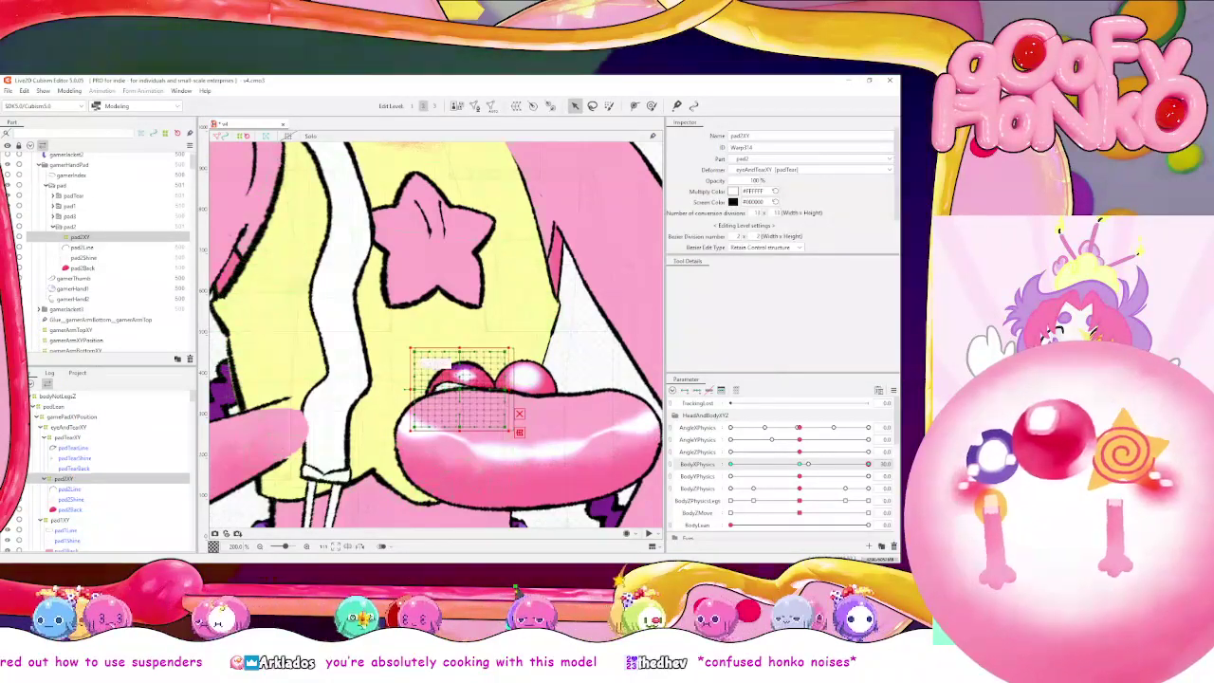
drag(464, 399, 519, 391)
key(Left)
key(Left)
key(Left)
key(Left)
drag(805, 456, 732, 493)
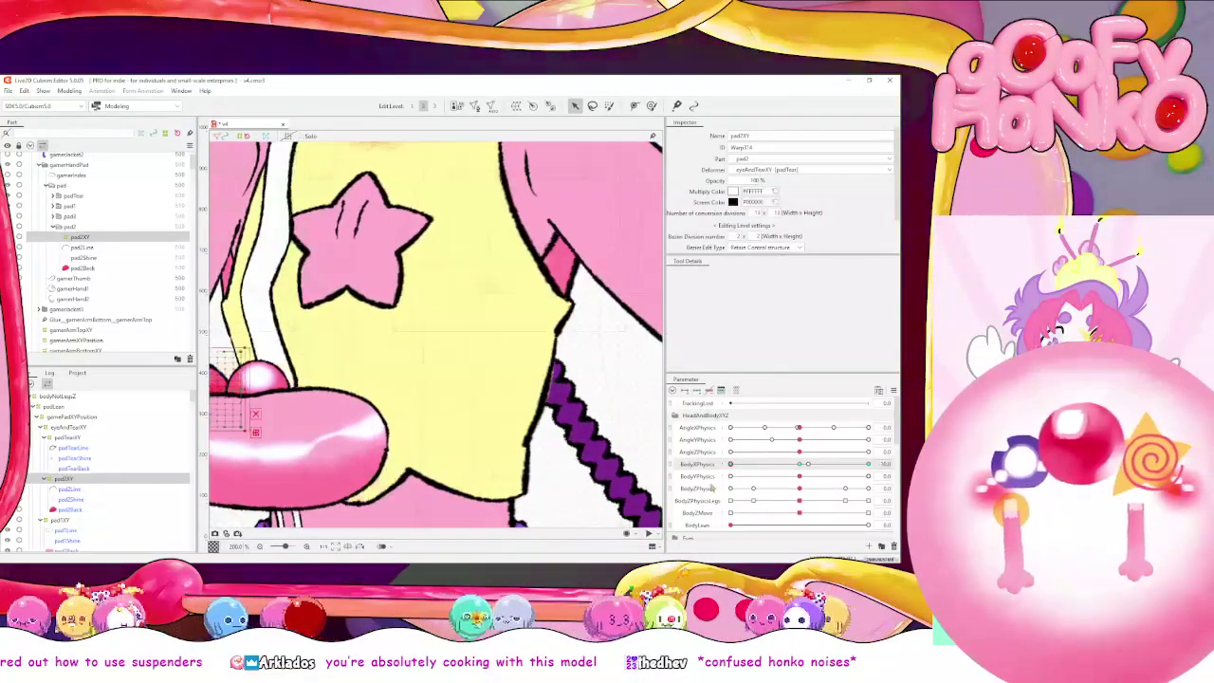
Open the physics settings and examine how the pad and its buttons layer and move in the live model preview
scroll(411, 330, down, 3)
drag(411, 330, 421, 331)
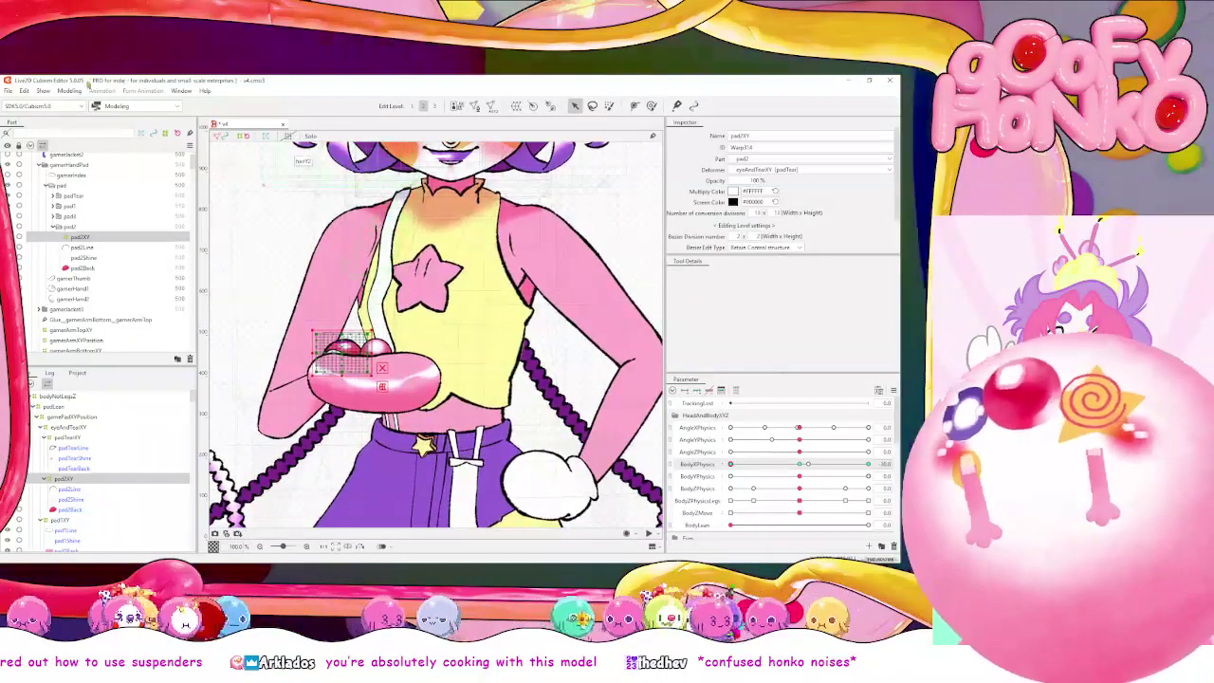
click(69, 90)
click(103, 284)
key(alt+Tab)
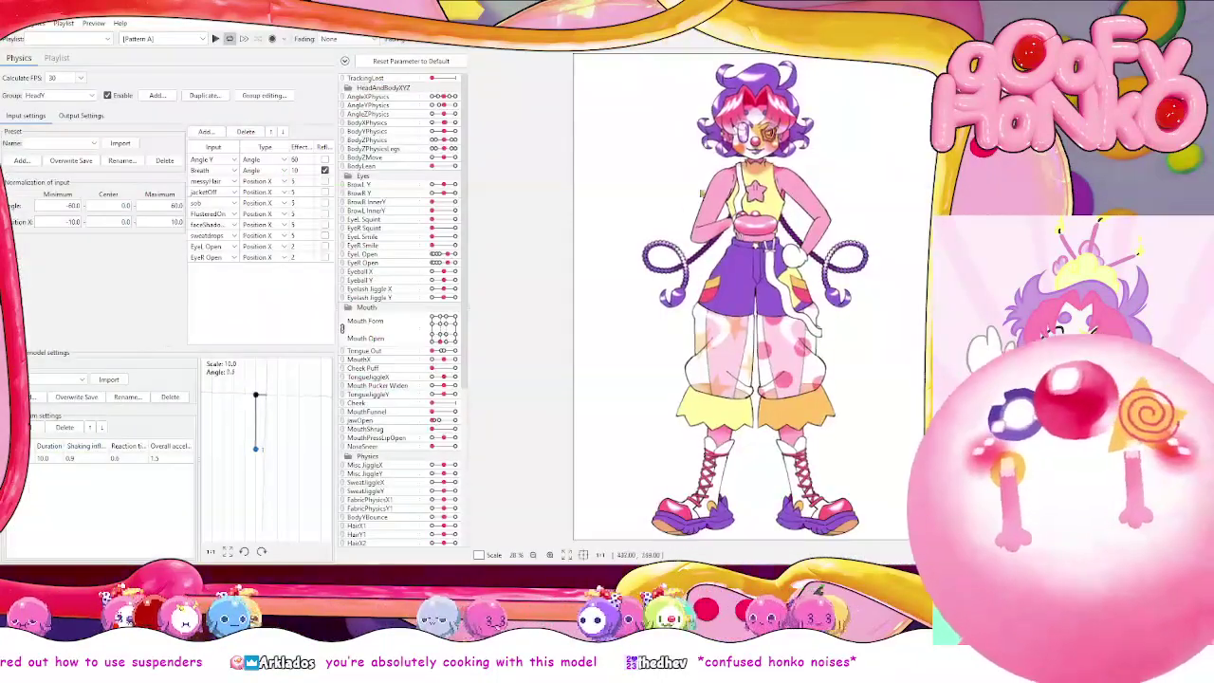
scroll(768, 175, up, 3)
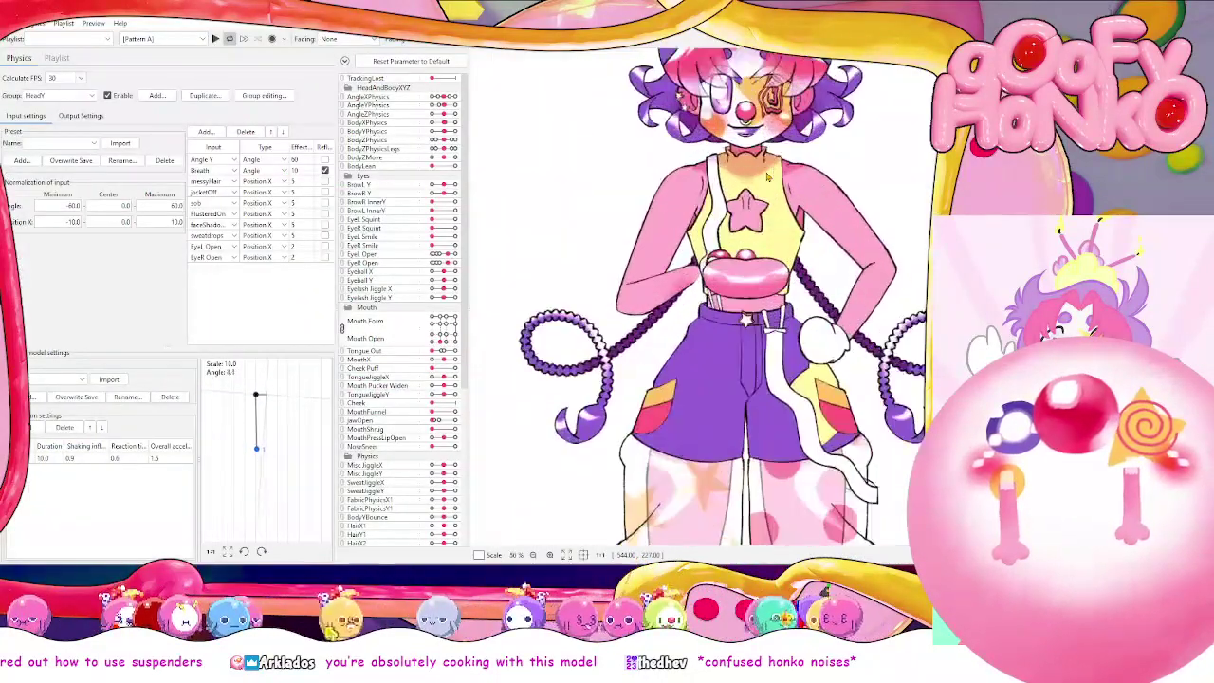
scroll(731, 240, down, 2)
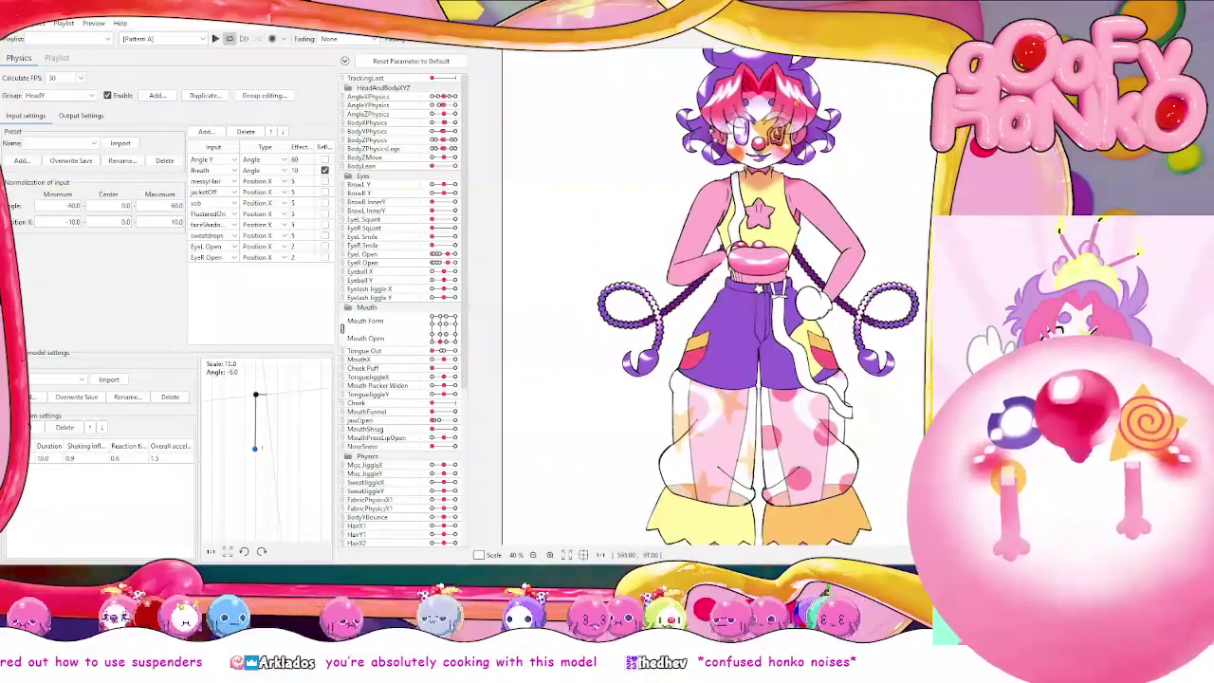
scroll(815, 151, down, 1)
scroll(816, 152, up, 4)
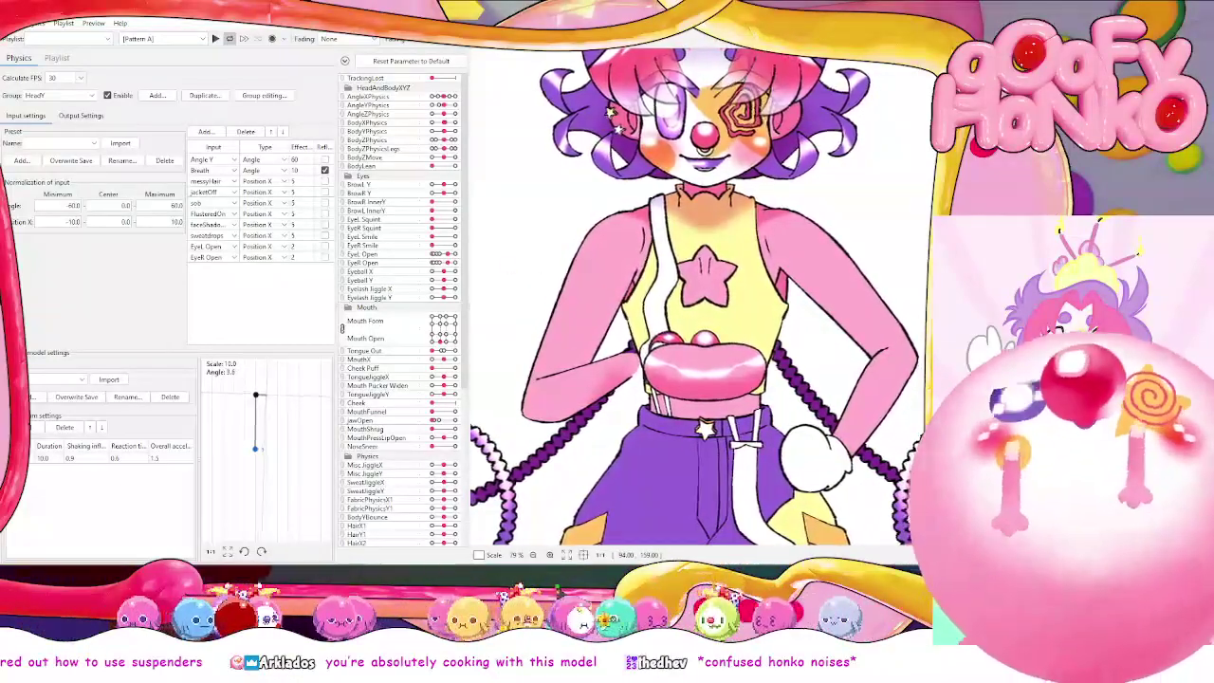
scroll(690, 164, up, 3)
scroll(810, 279, down, 5)
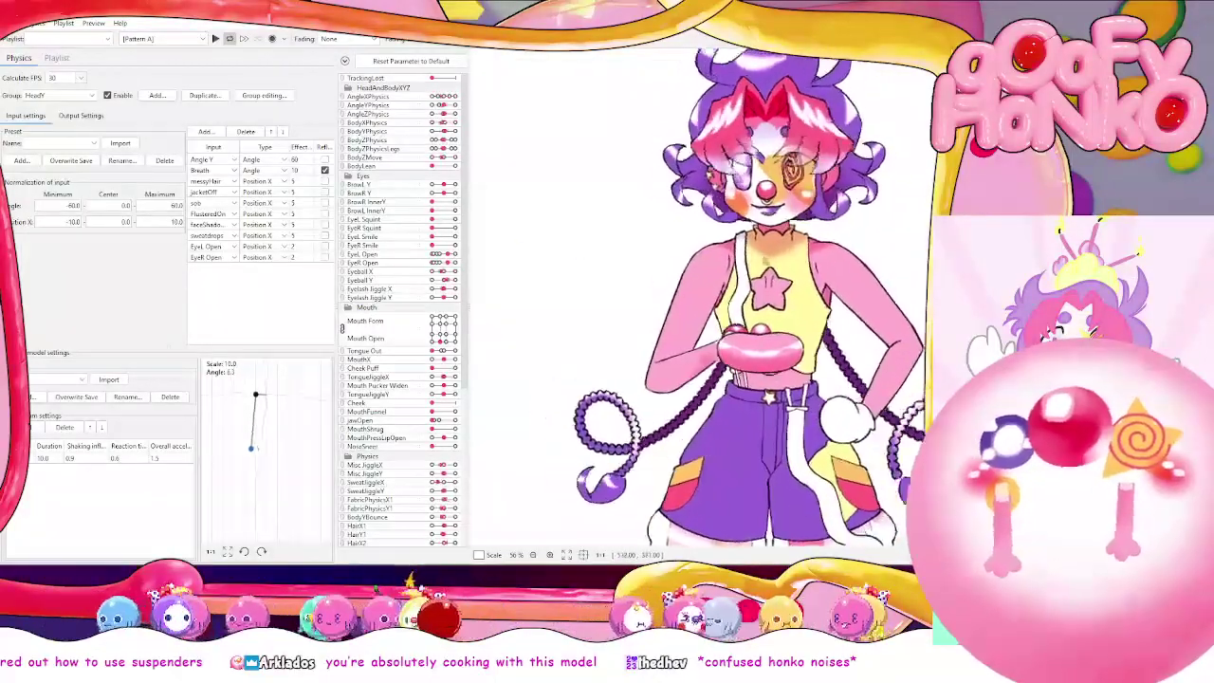
Return to the model and set the padTear part's draw order to 510 at BodyXPhysics 0.0, after checking -30.0
key(alt+Tab)
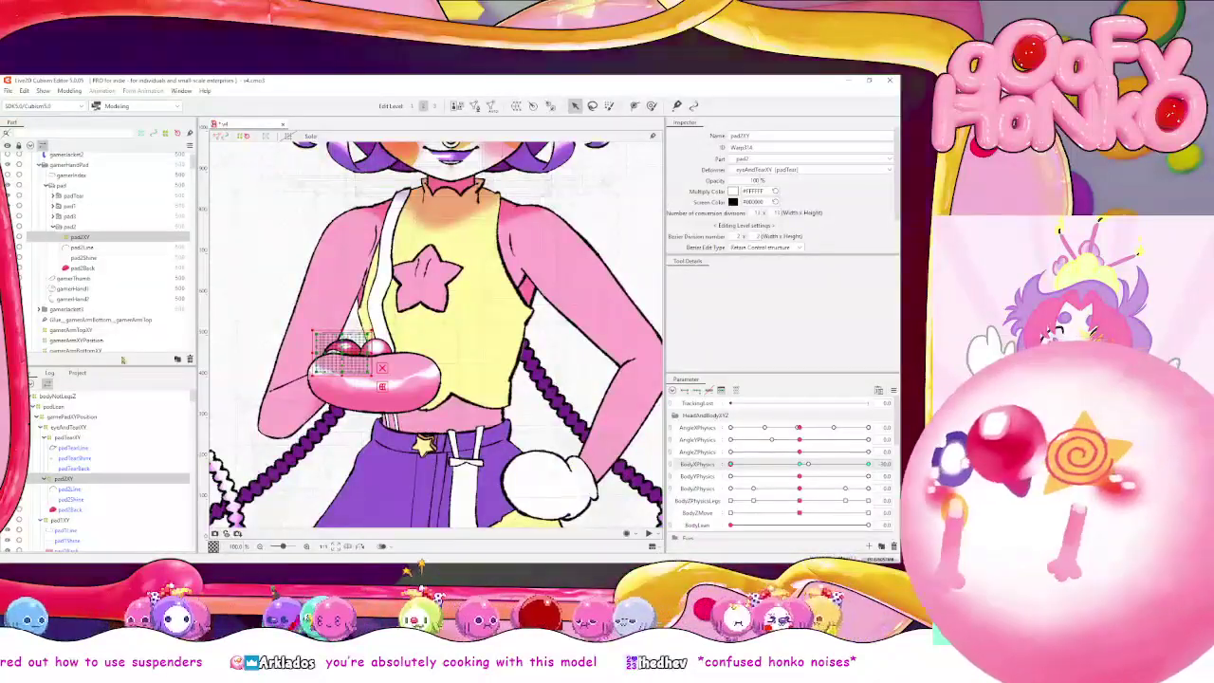
click(92, 196)
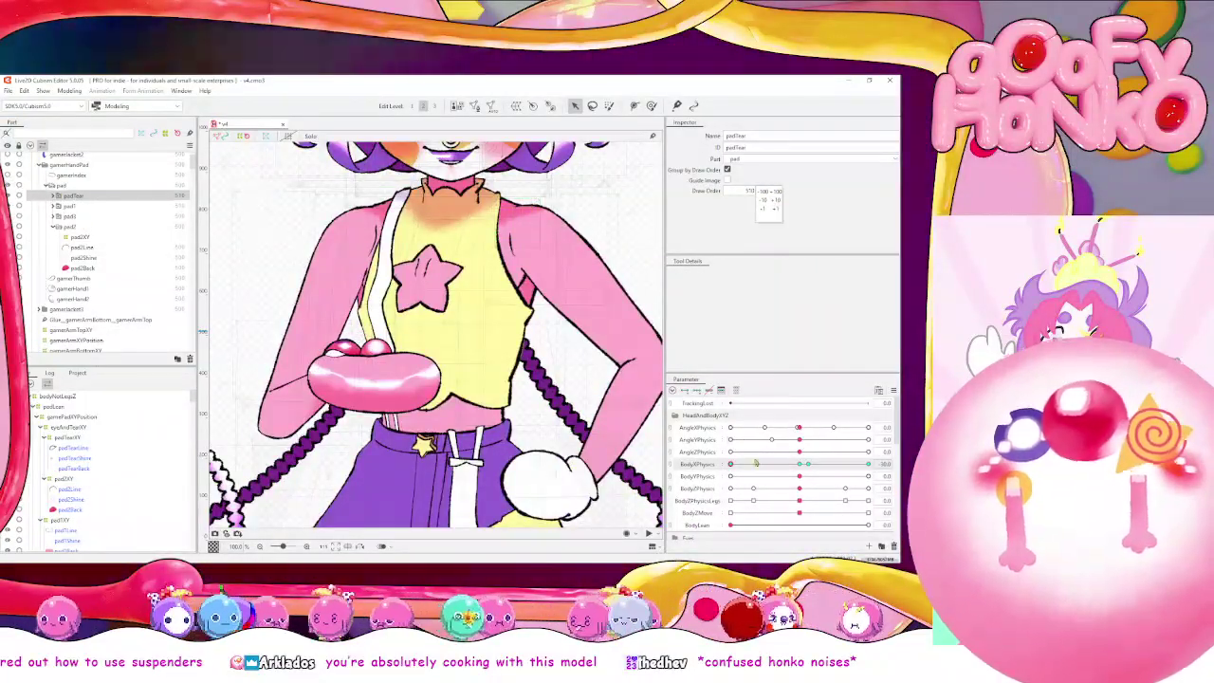
click(800, 464)
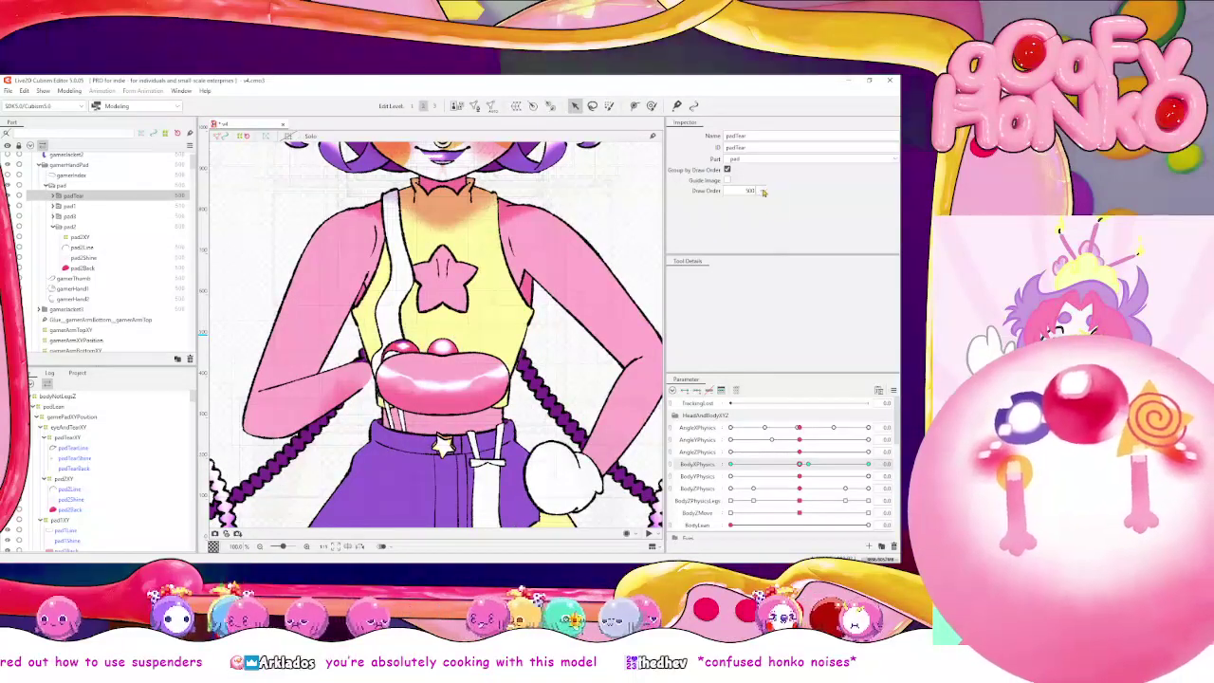
click(762, 190)
click(774, 200)
Adjust the padTear part's draw order at the BodyXPhysics 4.0 and 30.0 keys
click(808, 463)
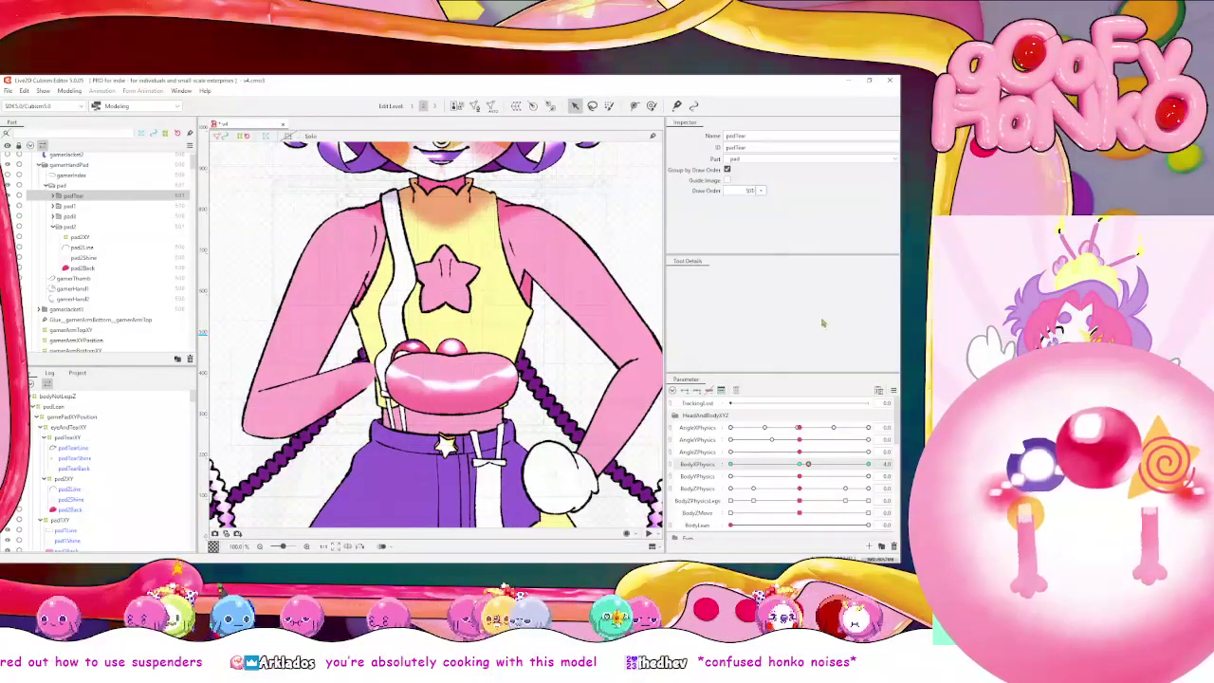
click(775, 209)
click(764, 200)
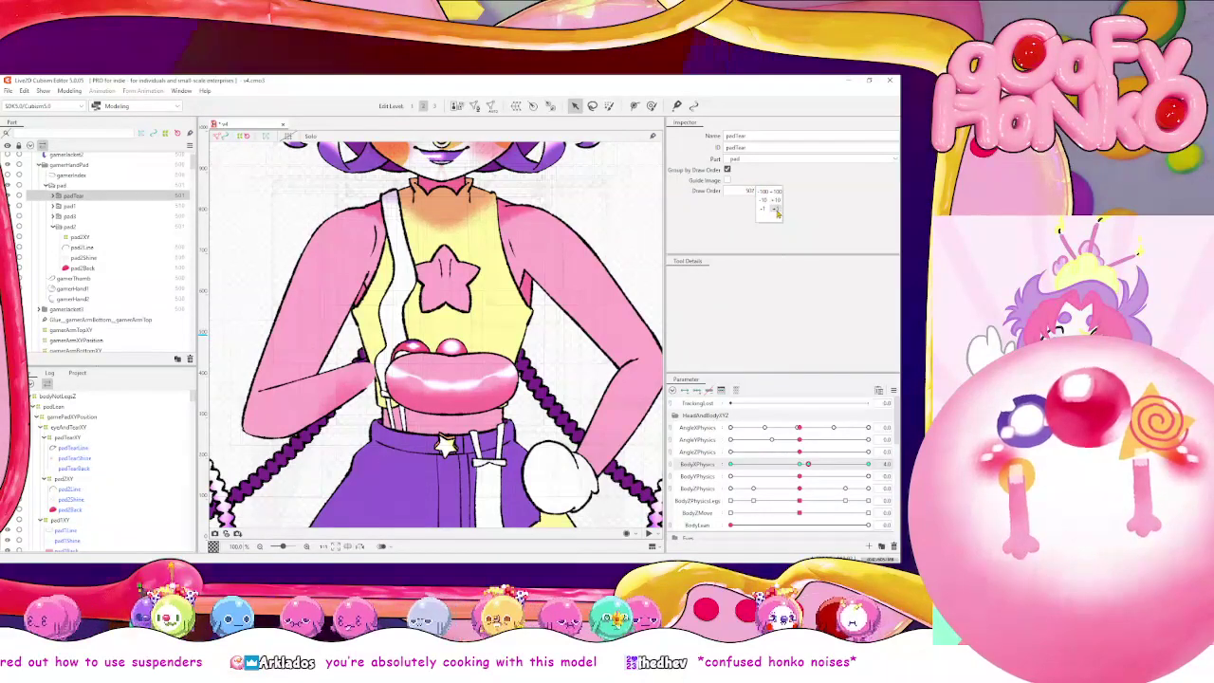
click(764, 209)
click(775, 200)
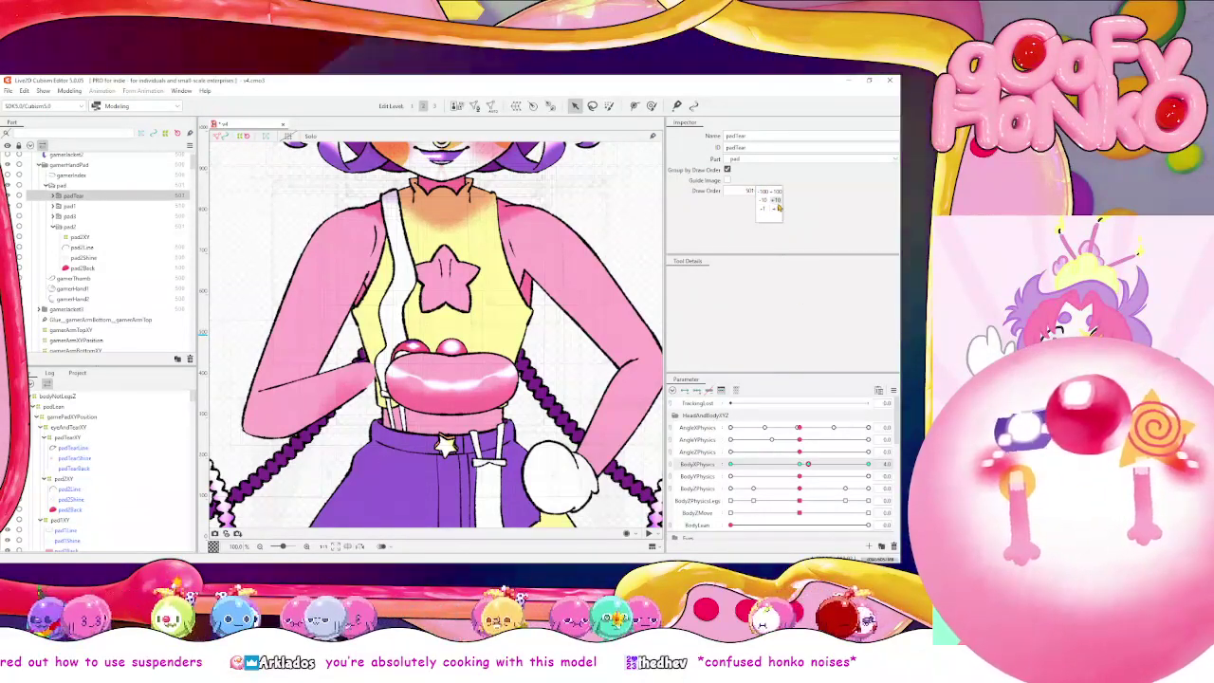
drag(808, 464, 868, 463)
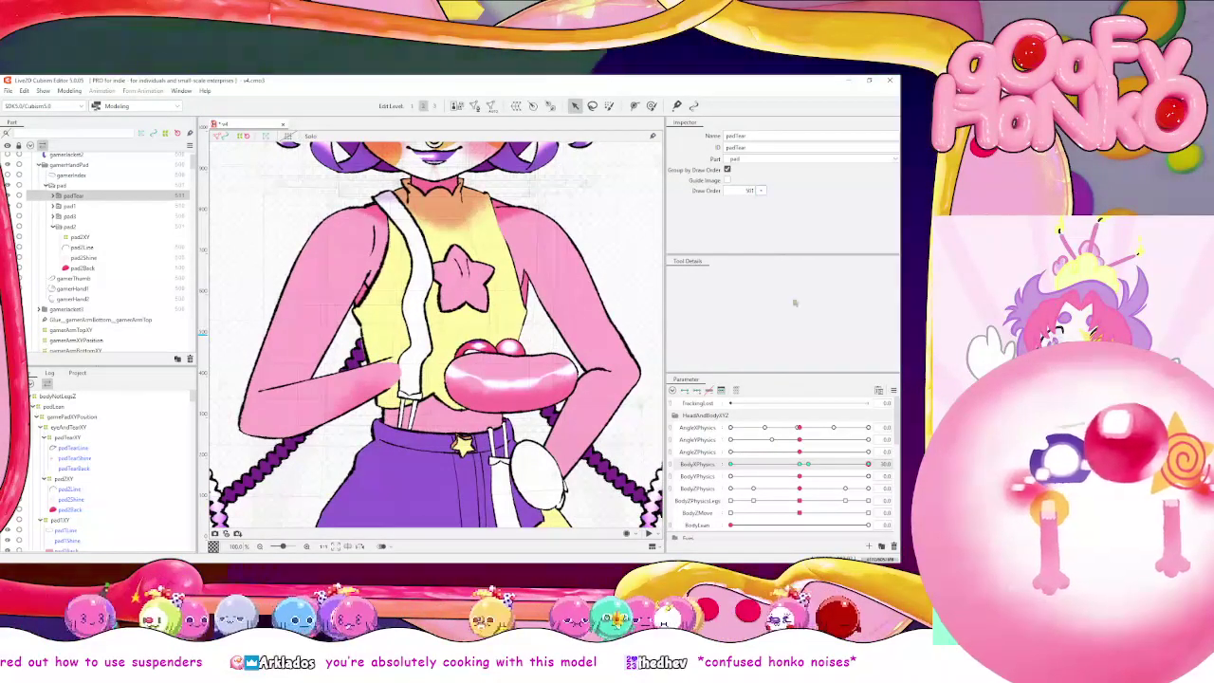
click(763, 200)
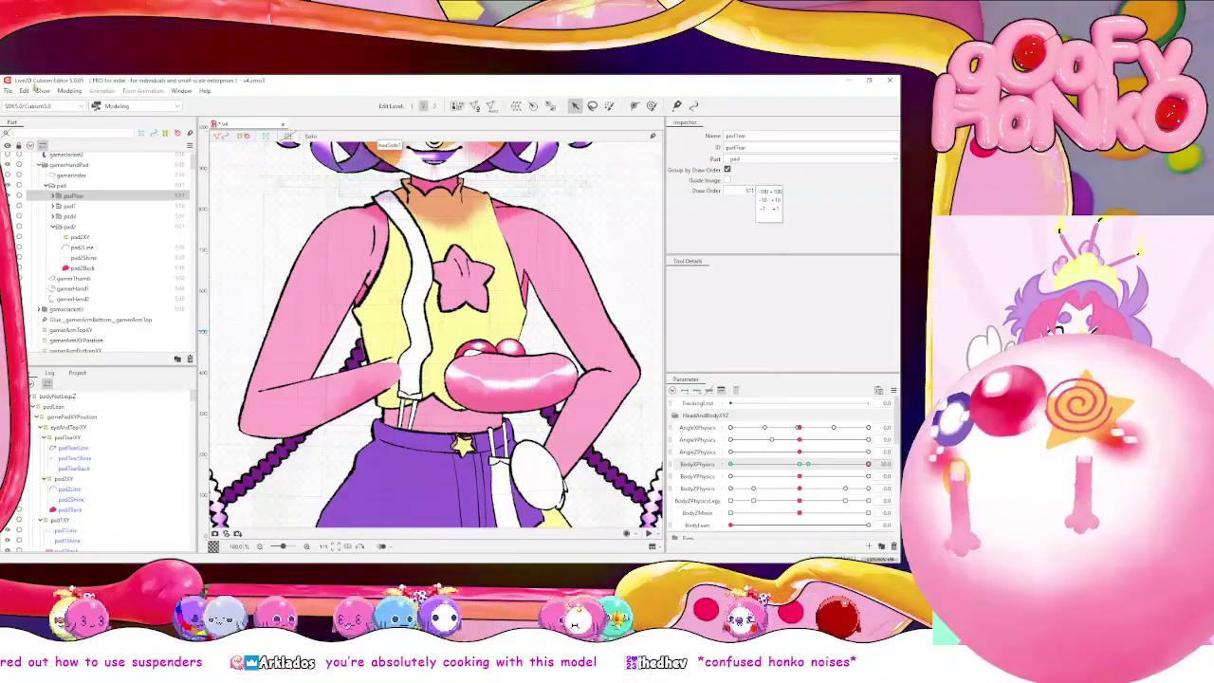
Reopen the physics preview to check the padTear layering in motion, and close it again
click(70, 91)
click(95, 286)
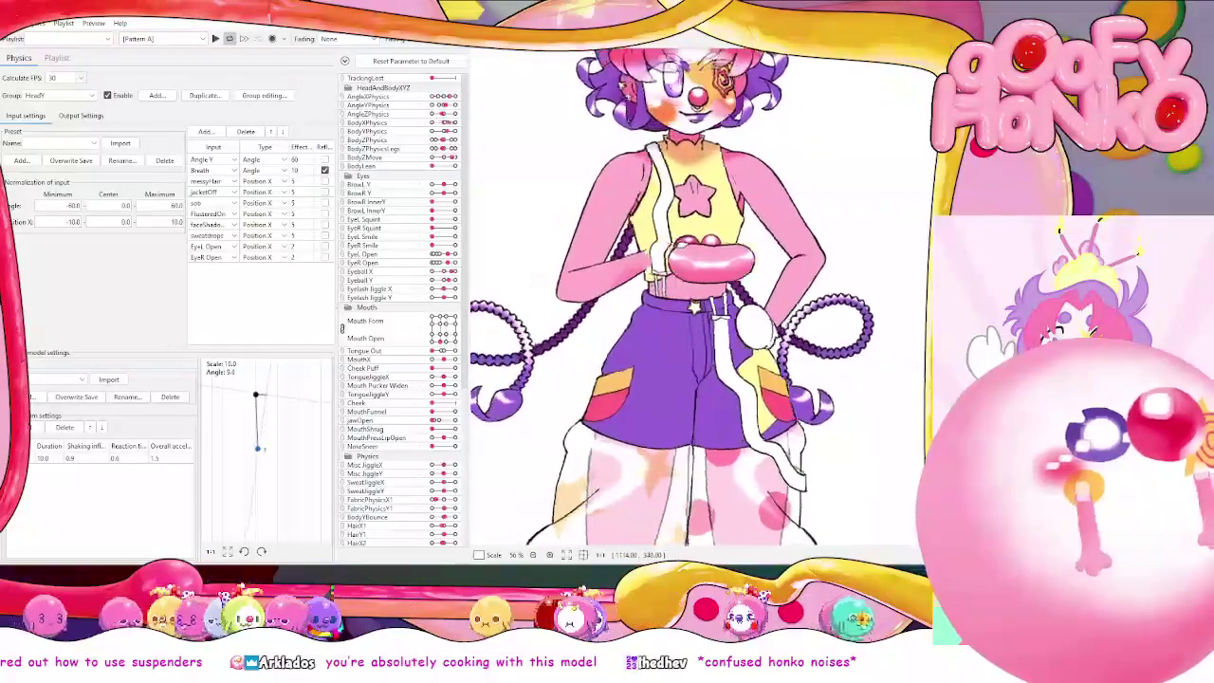
key(alt+F4)
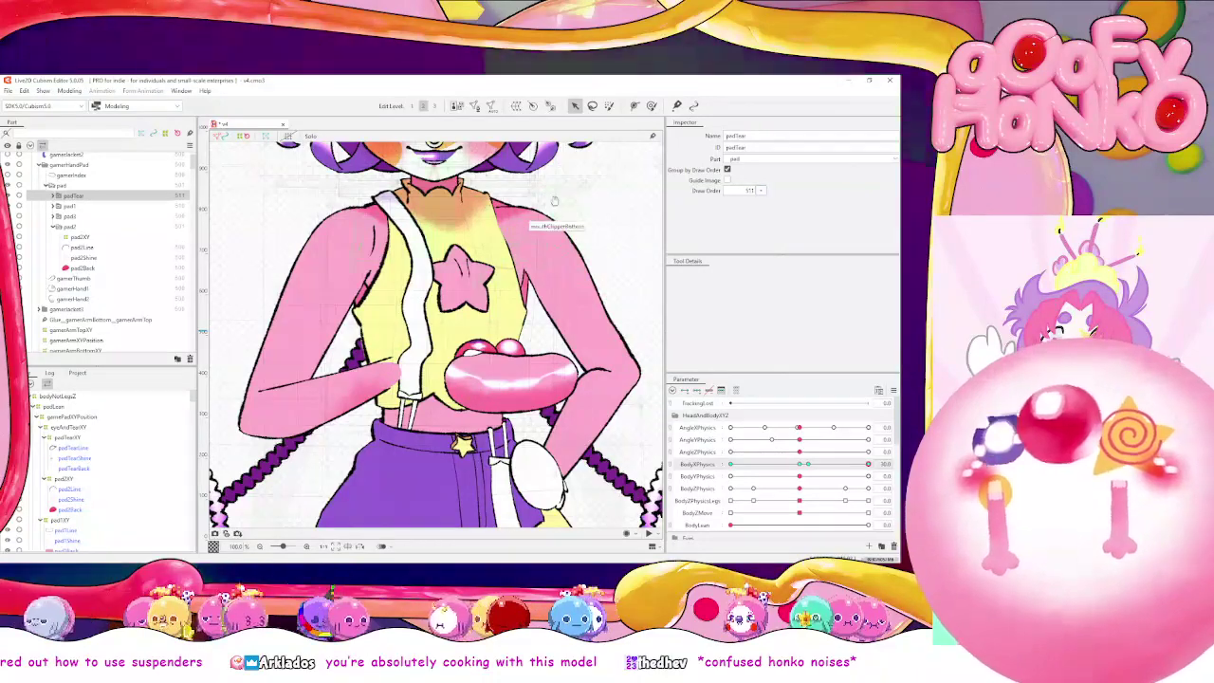
Reset BodyXPhysics to 0.0, move BodyYPhysics to its maximum and add three BodyYPhysics keyforms to the pad3XY deformer
drag(466, 254, 388, 244)
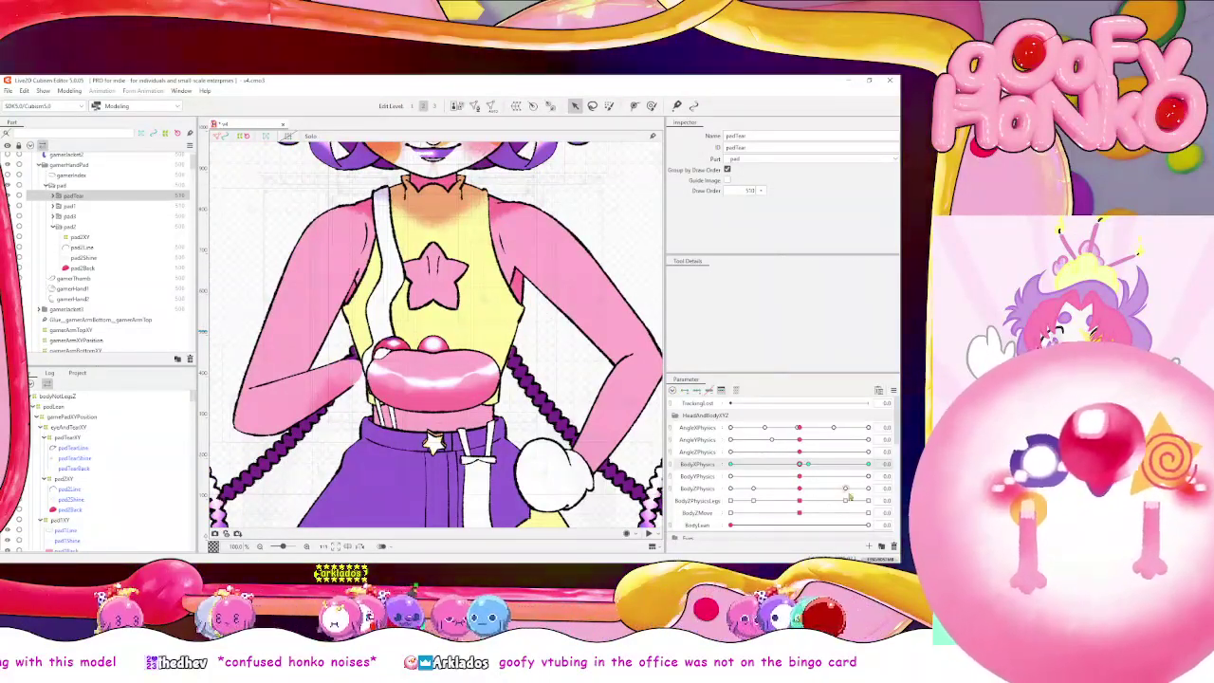
drag(800, 477, 661, 473)
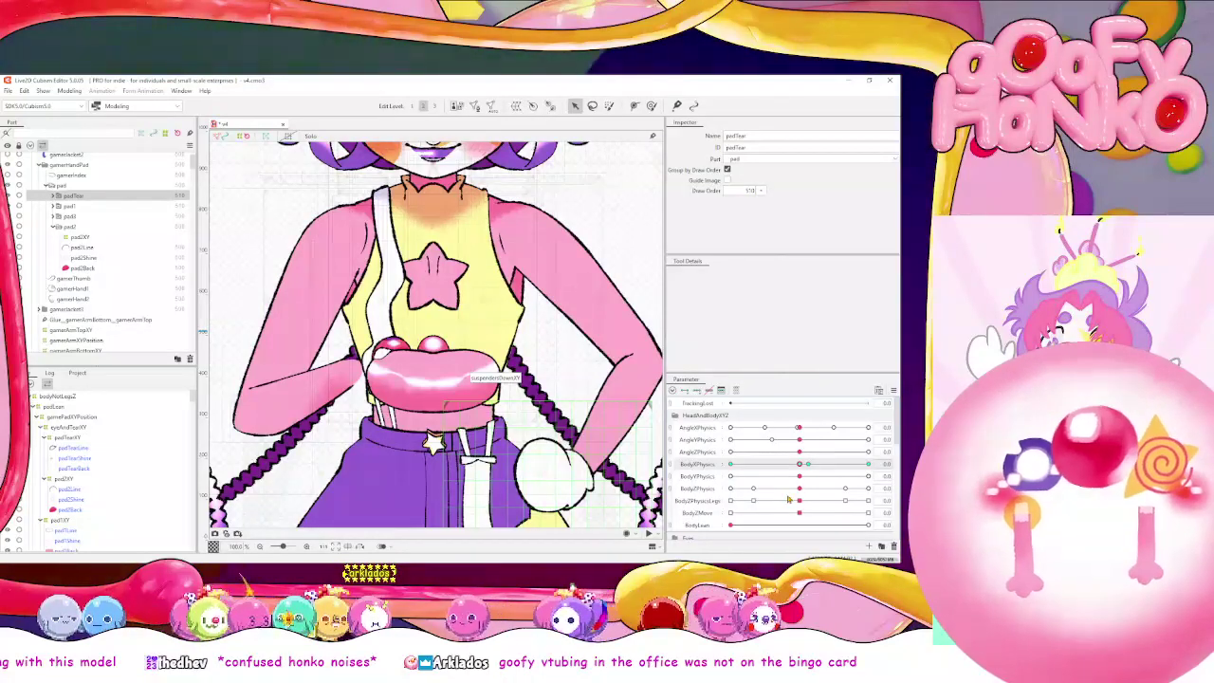
click(697, 477)
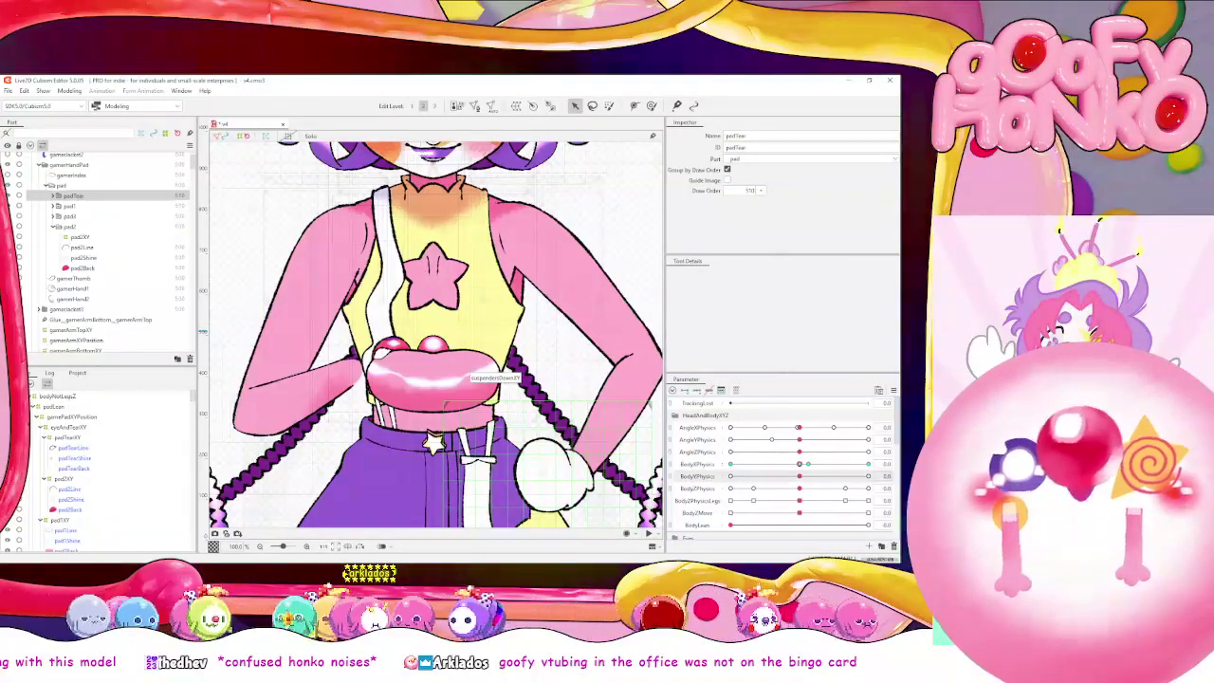
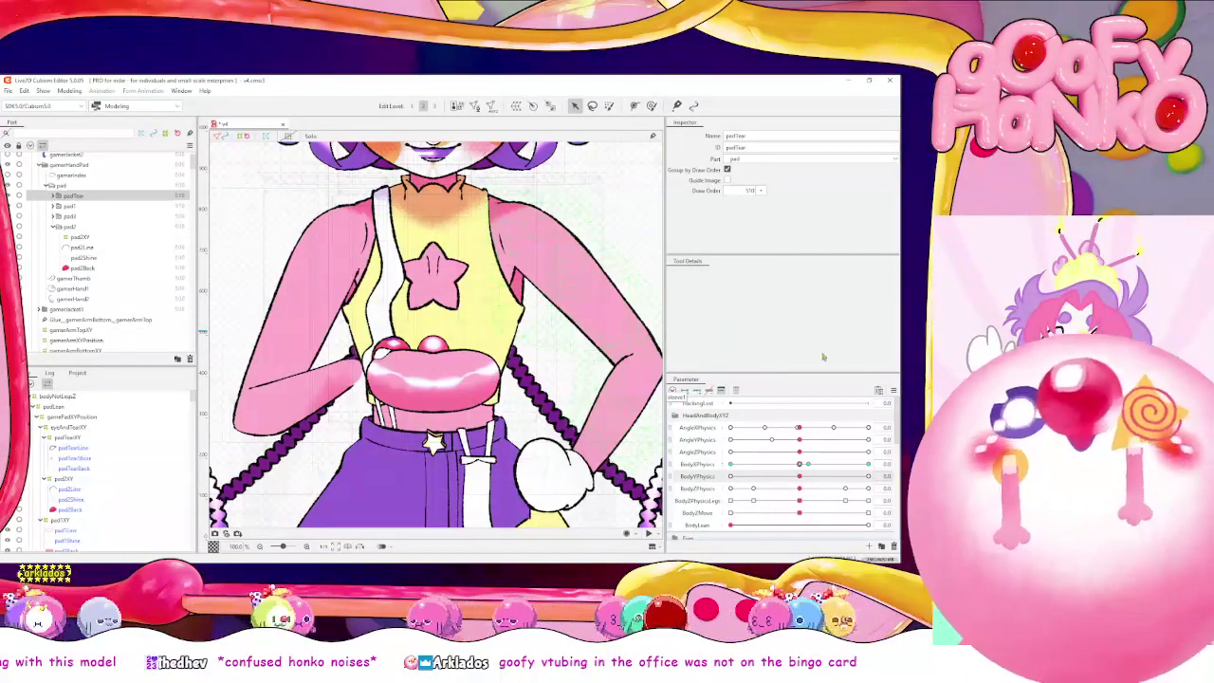
drag(799, 476, 868, 476)
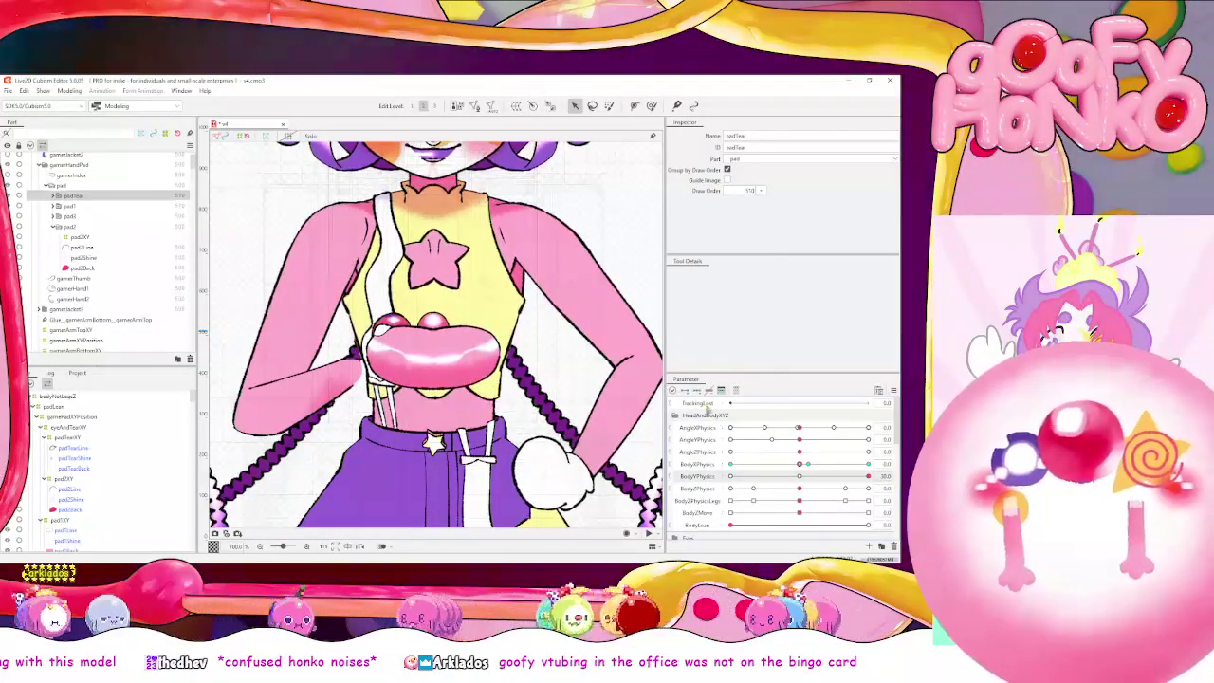
click(68, 428)
click(44, 438)
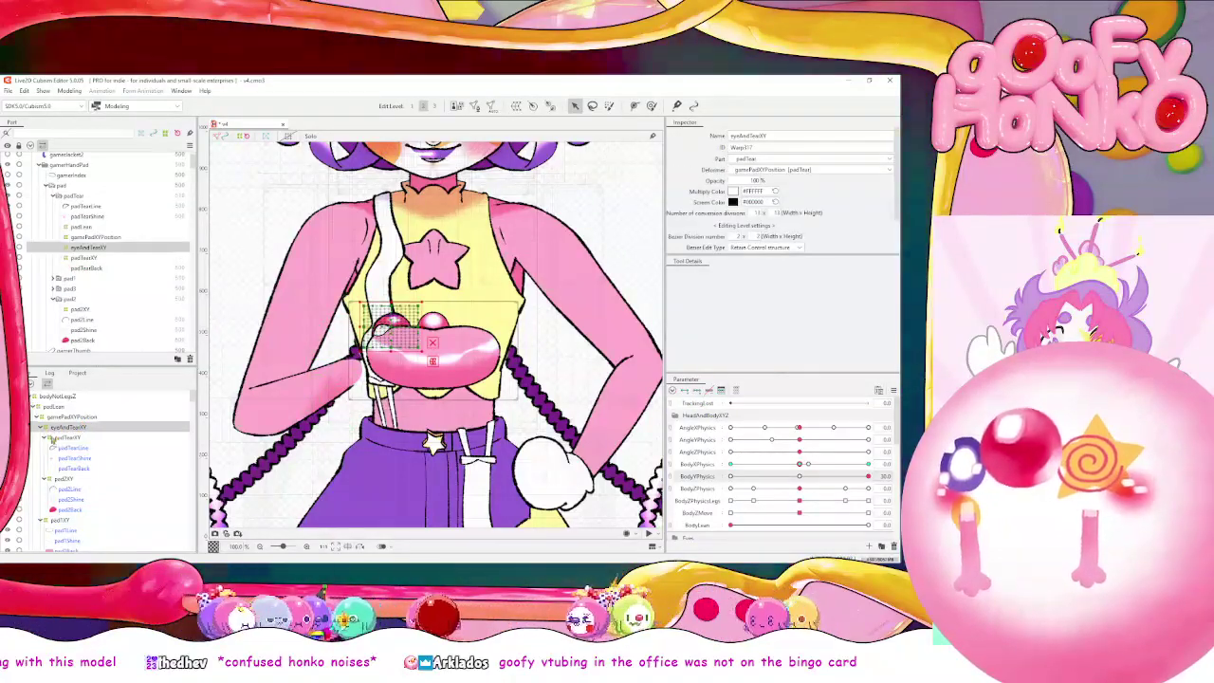
click(52, 447)
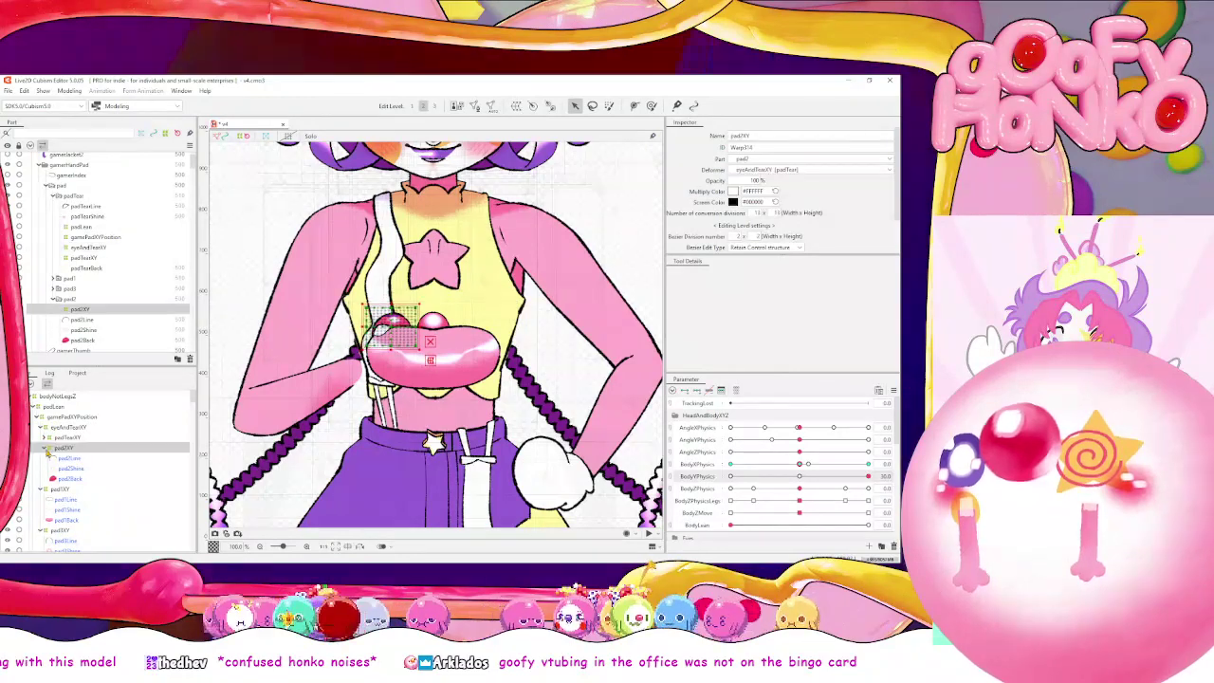
click(60, 498)
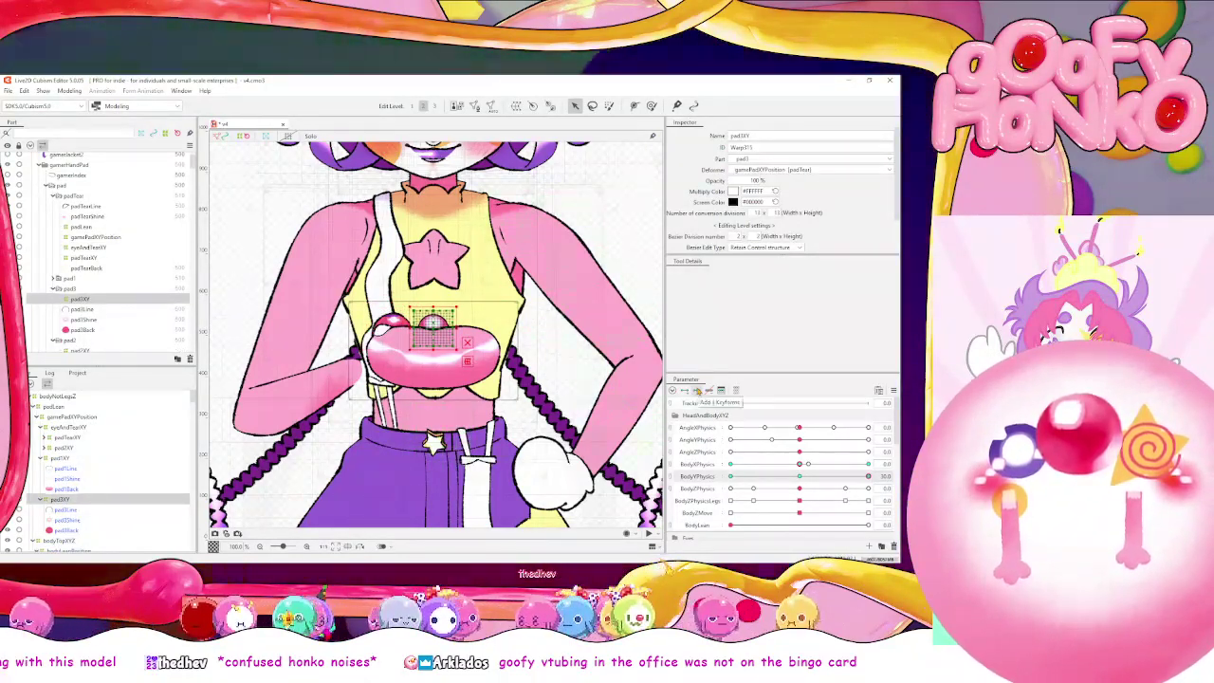
Add three BodyYPhysics keyforms to the pad2XY deformer, nudge it down at the maximum and check the minimum
click(79, 449)
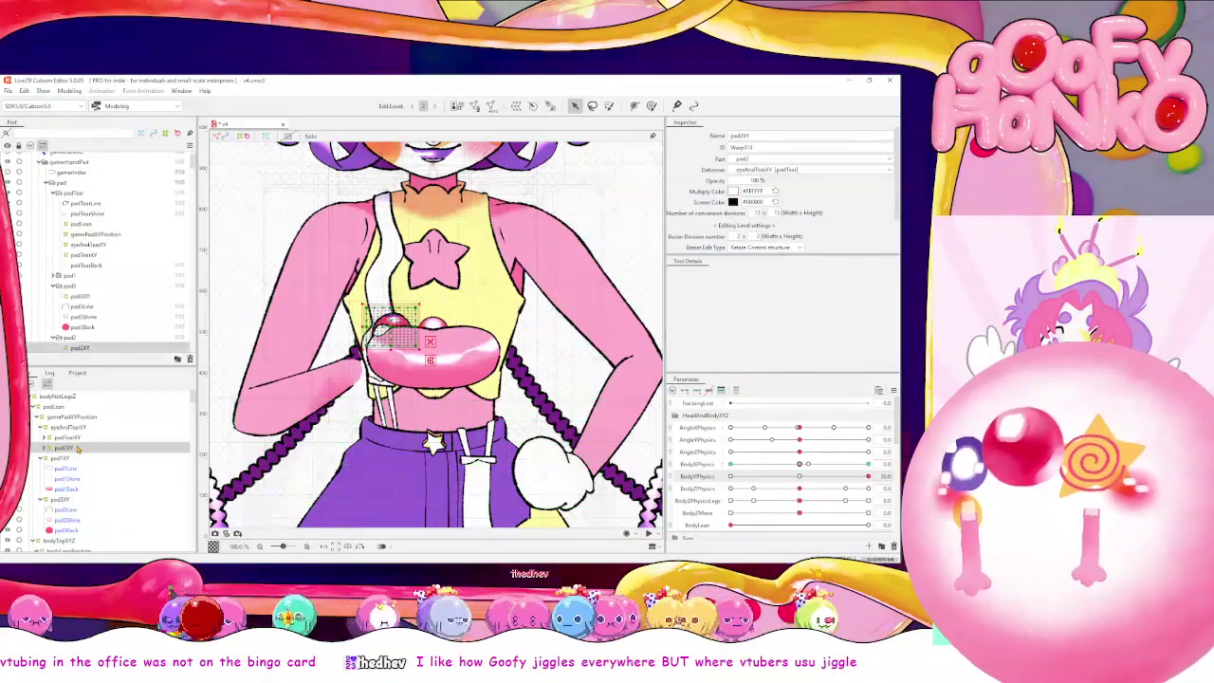
click(696, 390)
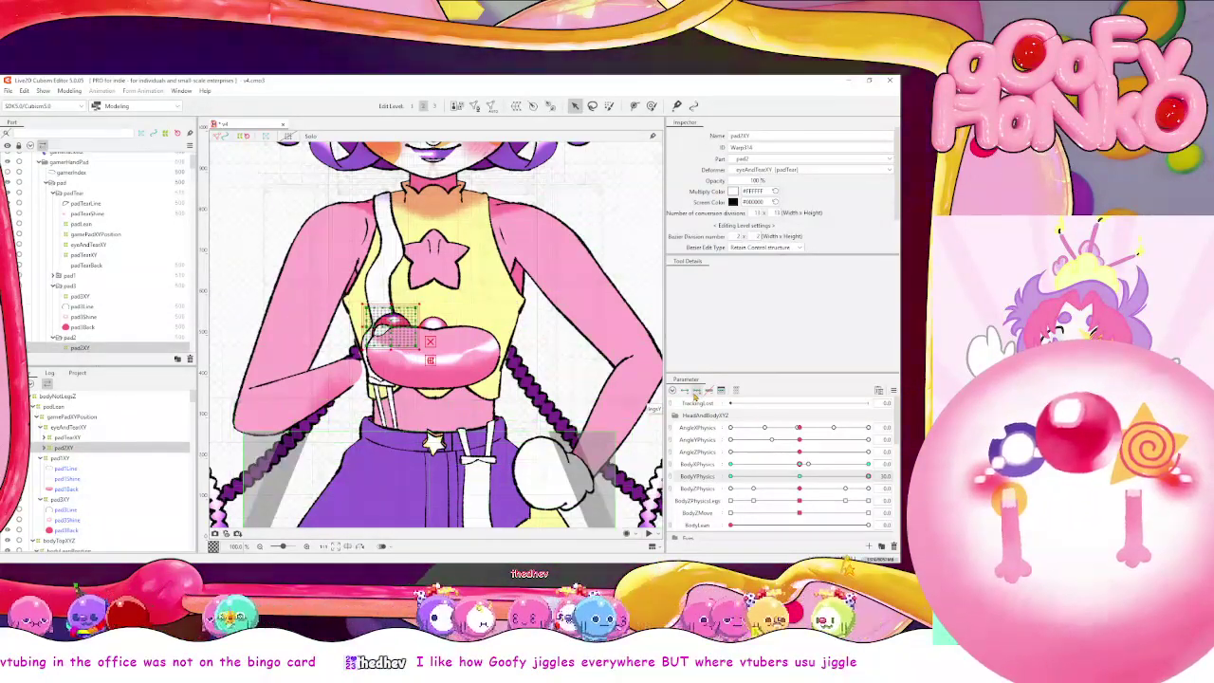
key(shift+Down)
drag(835, 487, 710, 475)
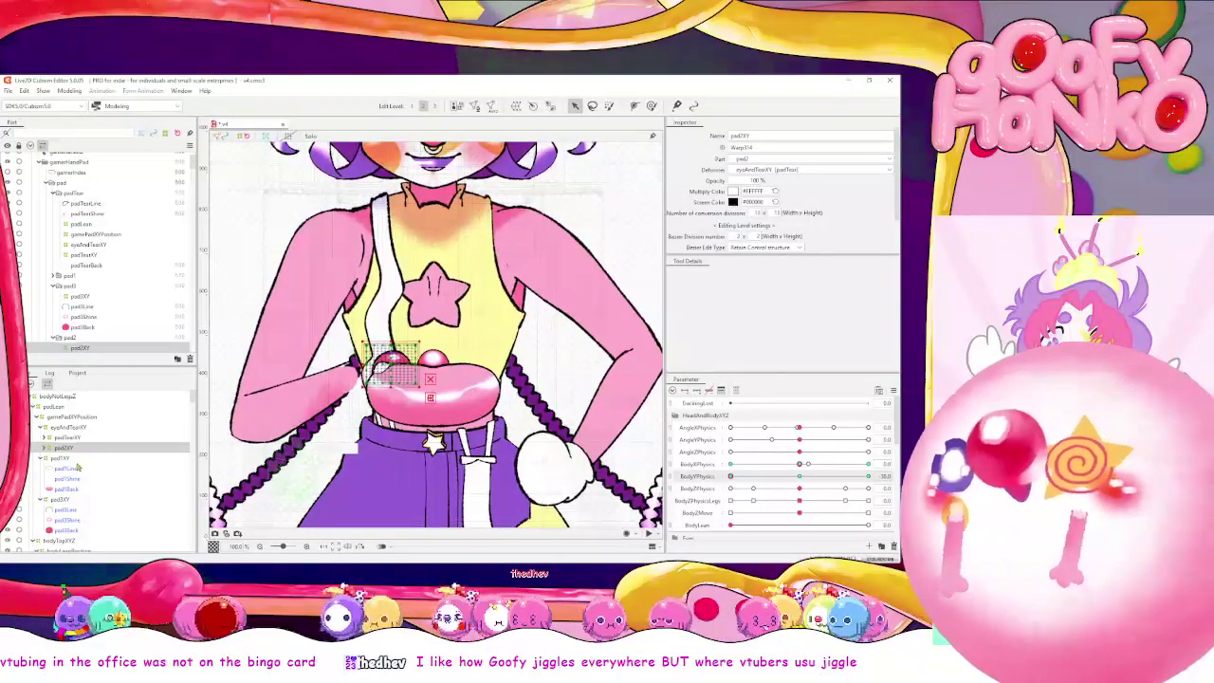
Key the pad1XY deformer on BodyYPhysics and reshape the pad's upper edge with the deform brush at the parameter's minimum
ctrl+click(62, 500)
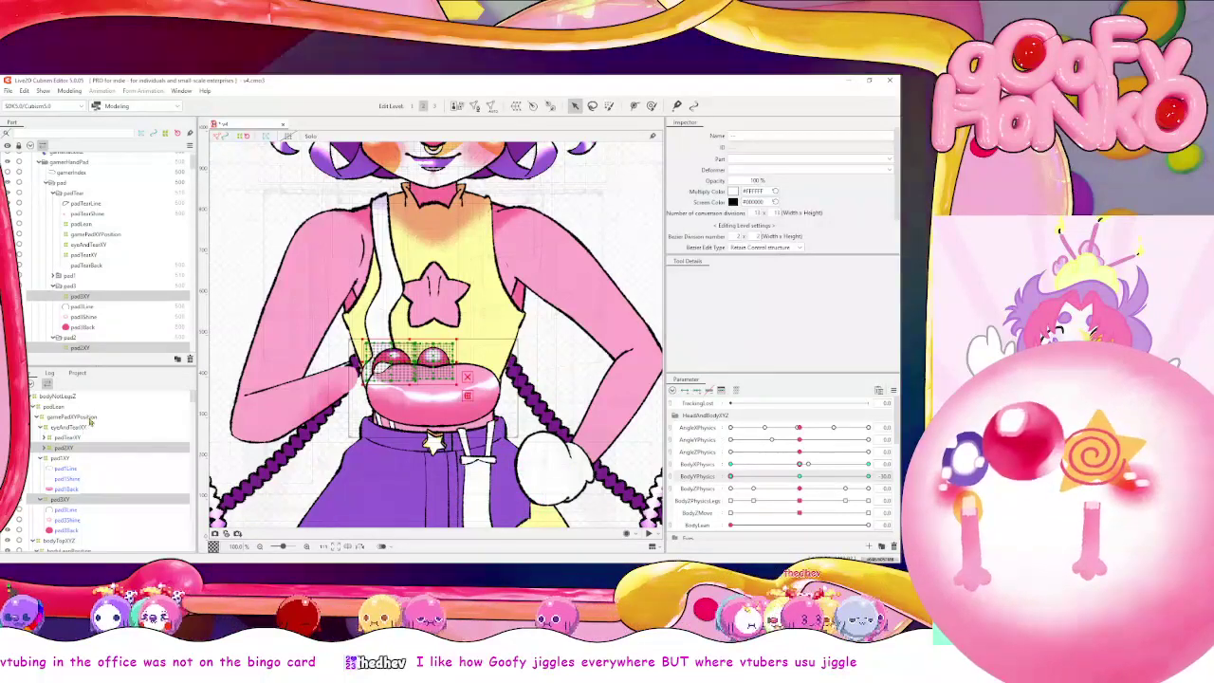
click(87, 418)
key(b)
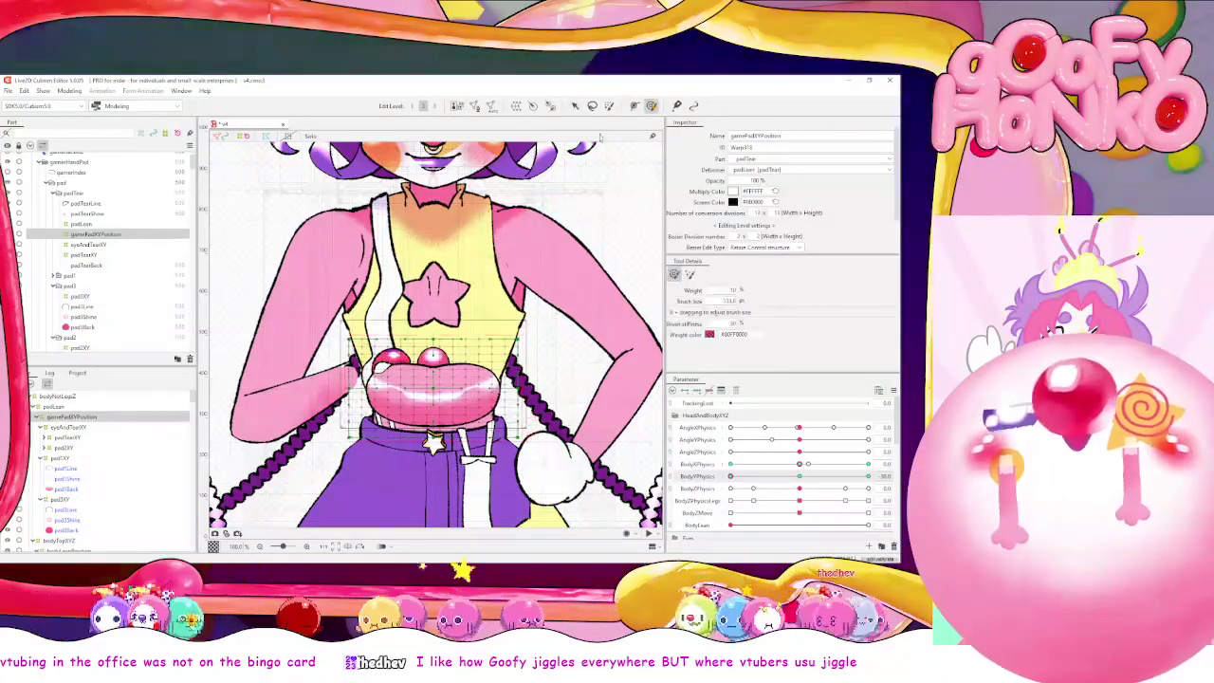
click(40, 458)
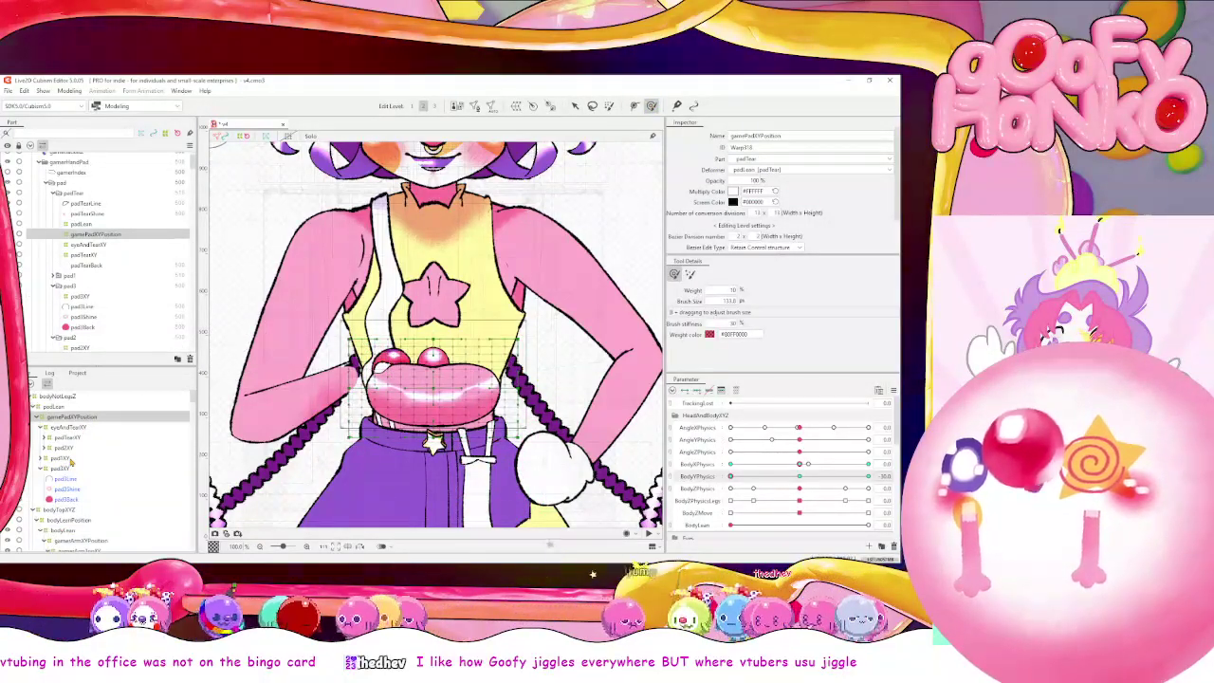
click(60, 458)
scroll(390, 347, up, 3)
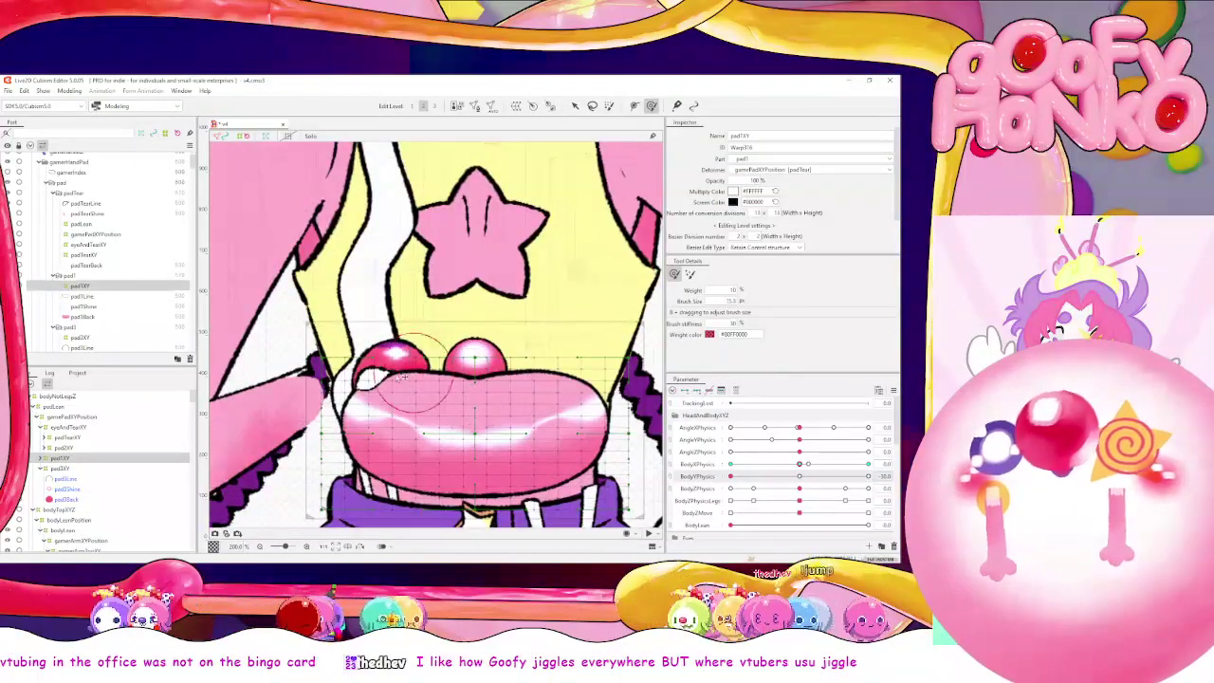
key(b)
mouse_move(396, 369)
mouse_down()
mouse_move(431, 370)
mouse_move(398, 368)
mouse_move(397, 407)
mouse_move(405, 401)
mouse_up()
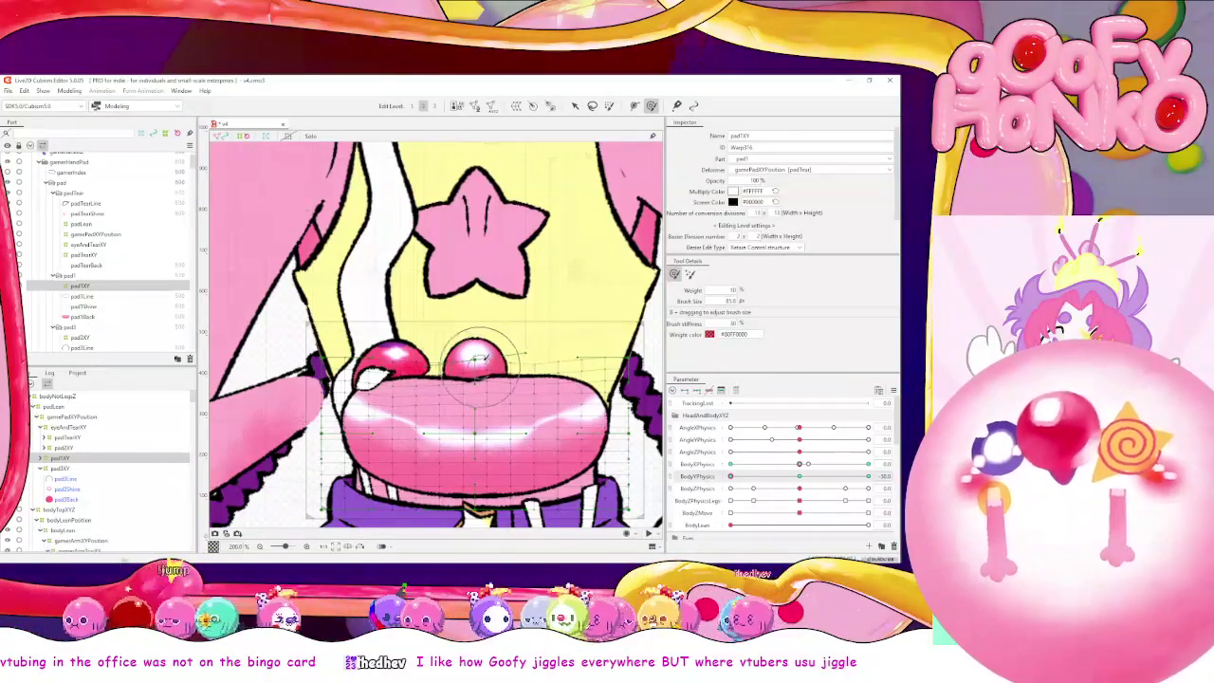
key(v)
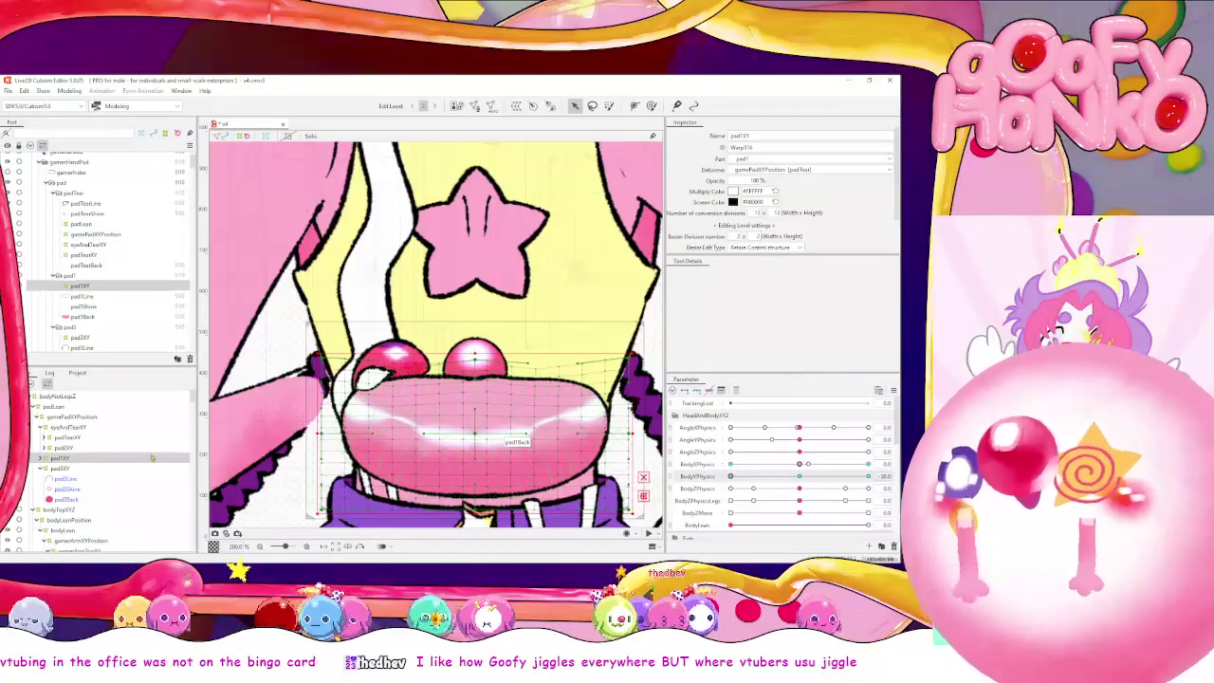
Rotate the pad2XY deformer slightly clockwise at the BodyYPhysics minimum so the eye leans with the pad
click(76, 468)
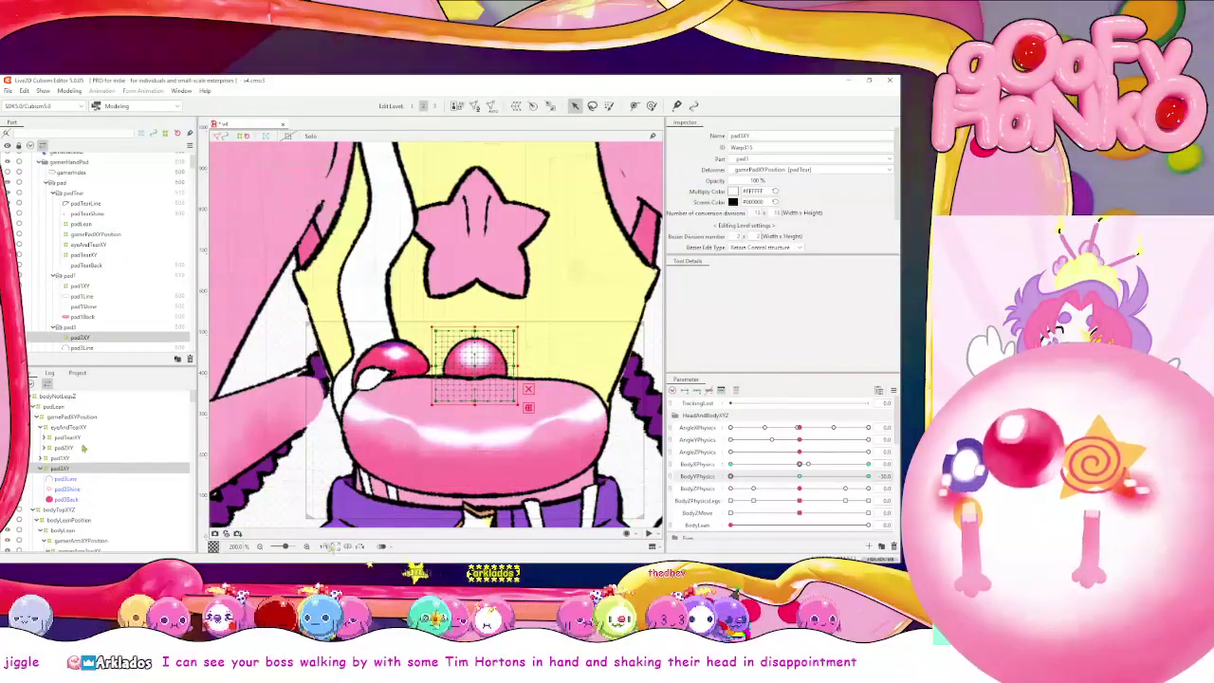
ctrl+click(68, 447)
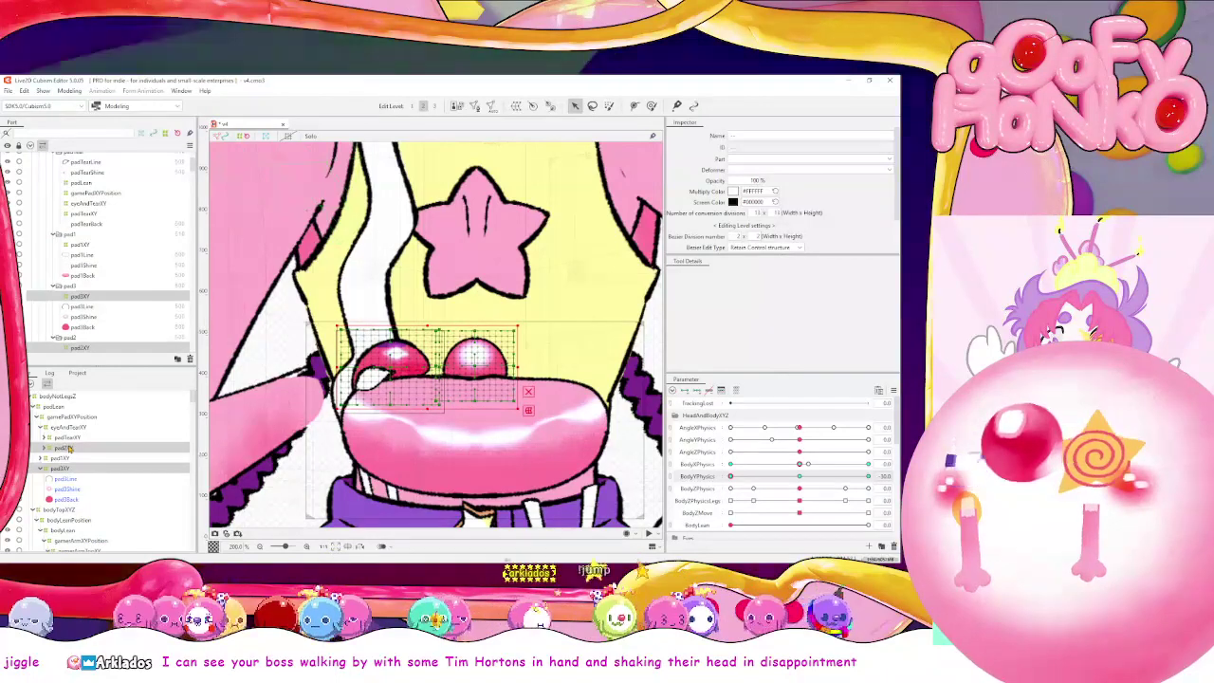
click(82, 446)
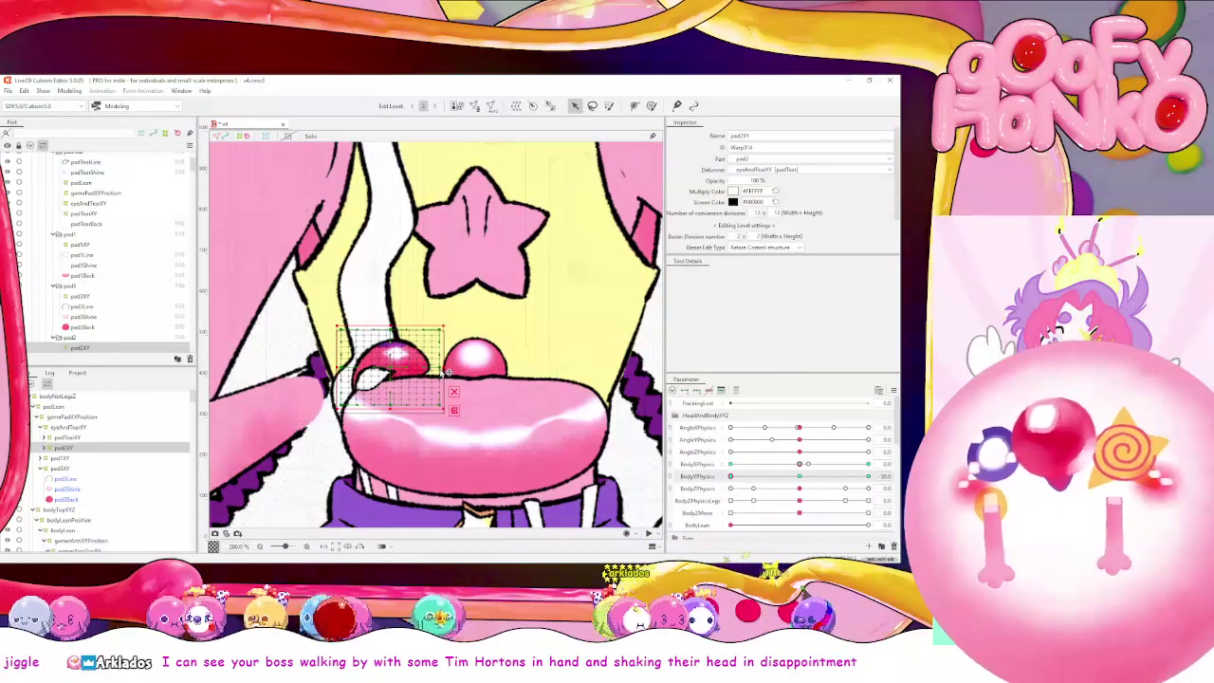
click(44, 446)
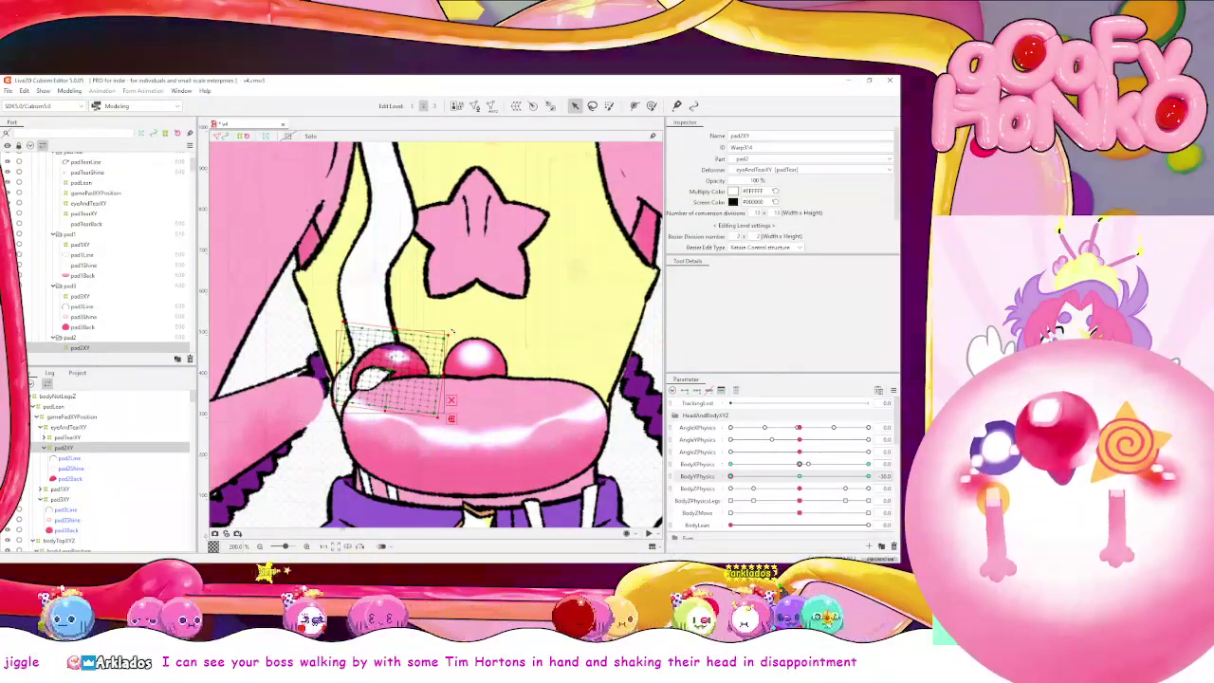
Add three BodyYPhysics keyforms to the padTearXY deformer, then tilt it and nudge it down at the parameter's minimum
click(78, 437)
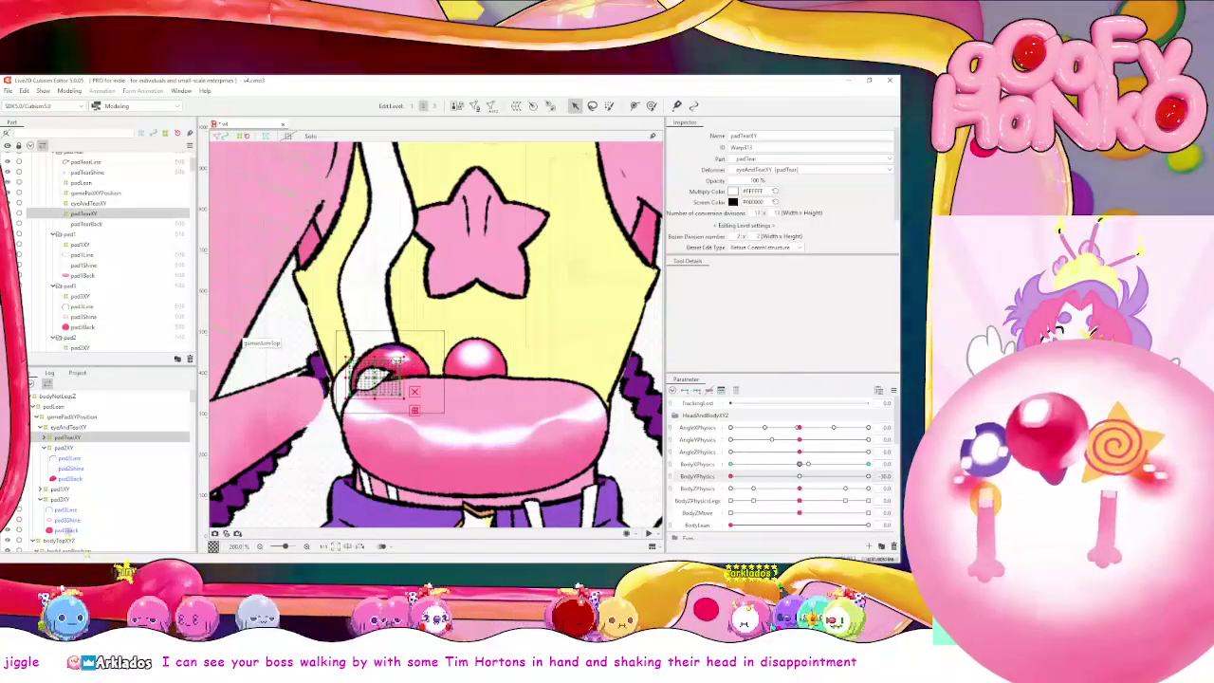
click(415, 354)
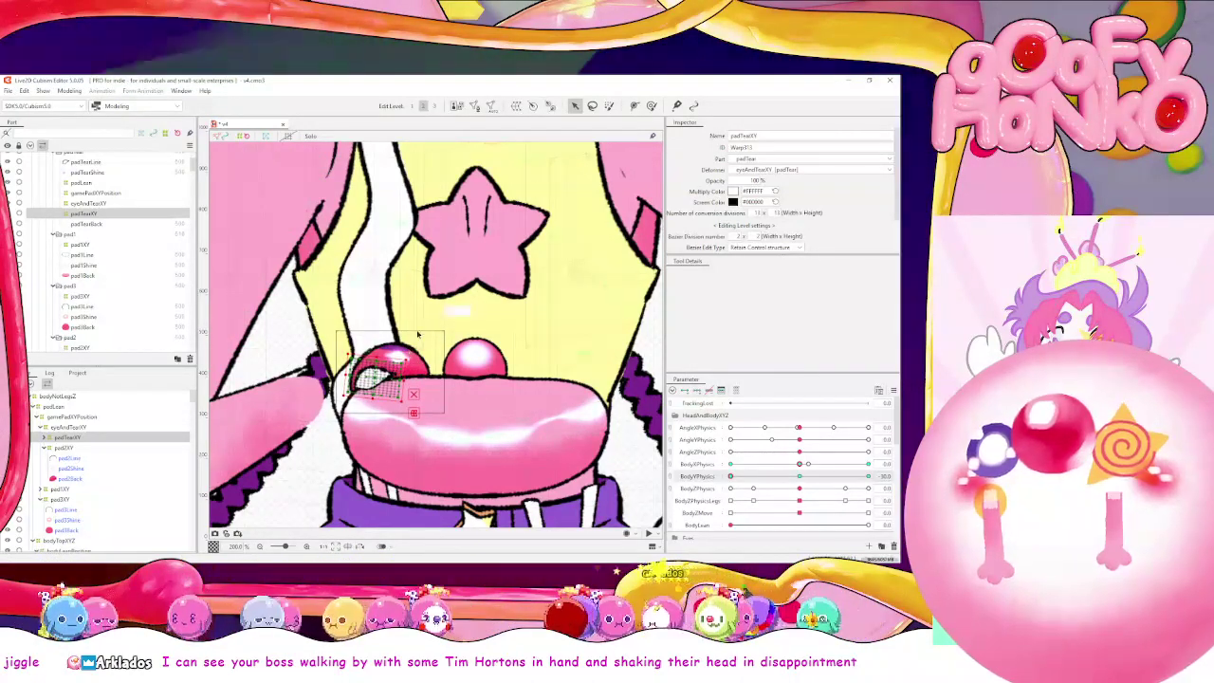
drag(378, 377, 378, 382)
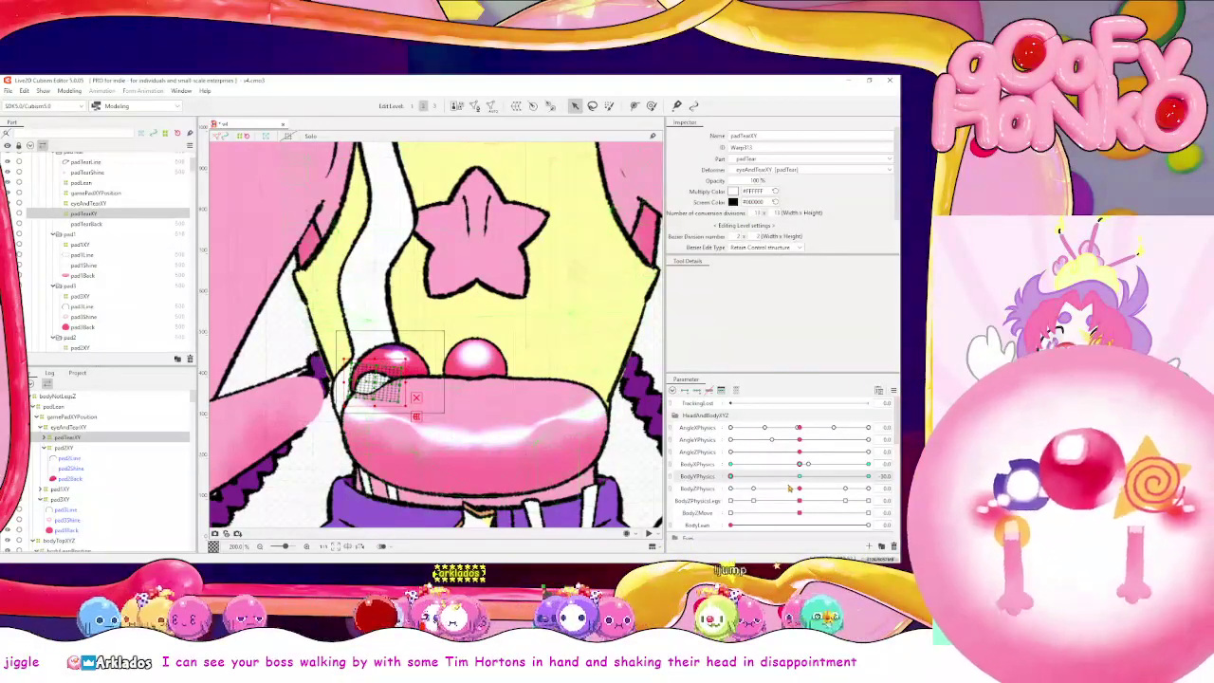
Reset the parameters to their default values and link BodyXPhysics with BodyYPhysics into one combined parameter grid
drag(806, 476, 764, 475)
right_click(773, 476)
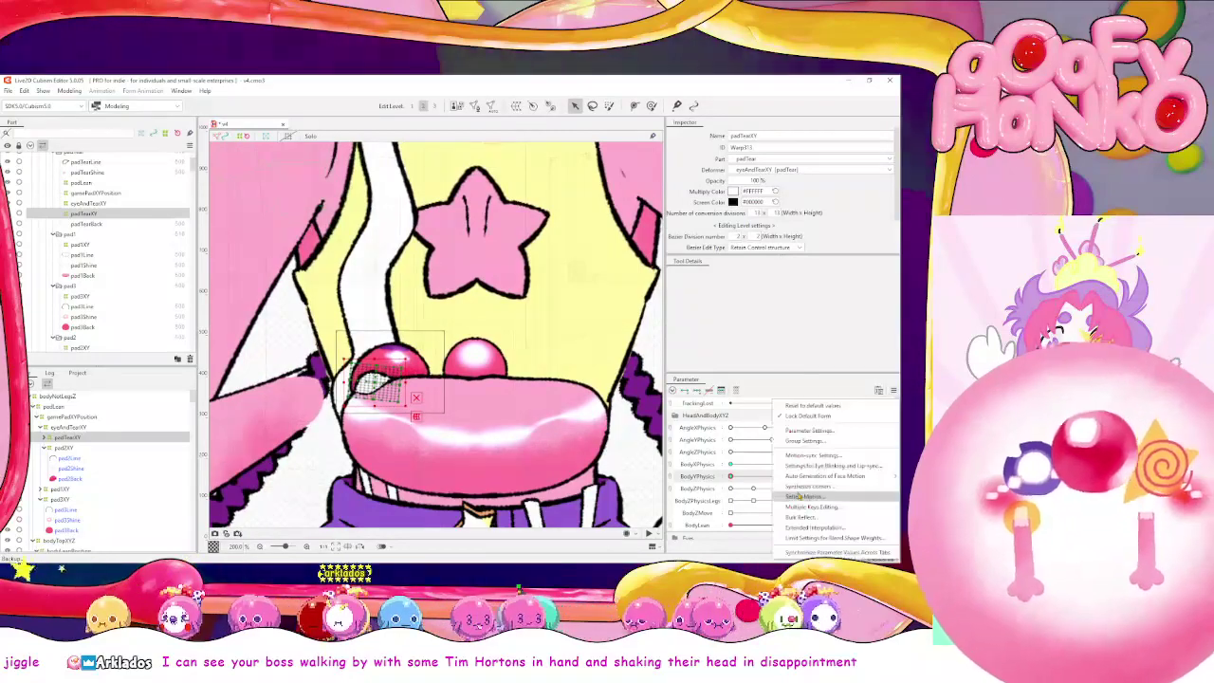
click(812, 405)
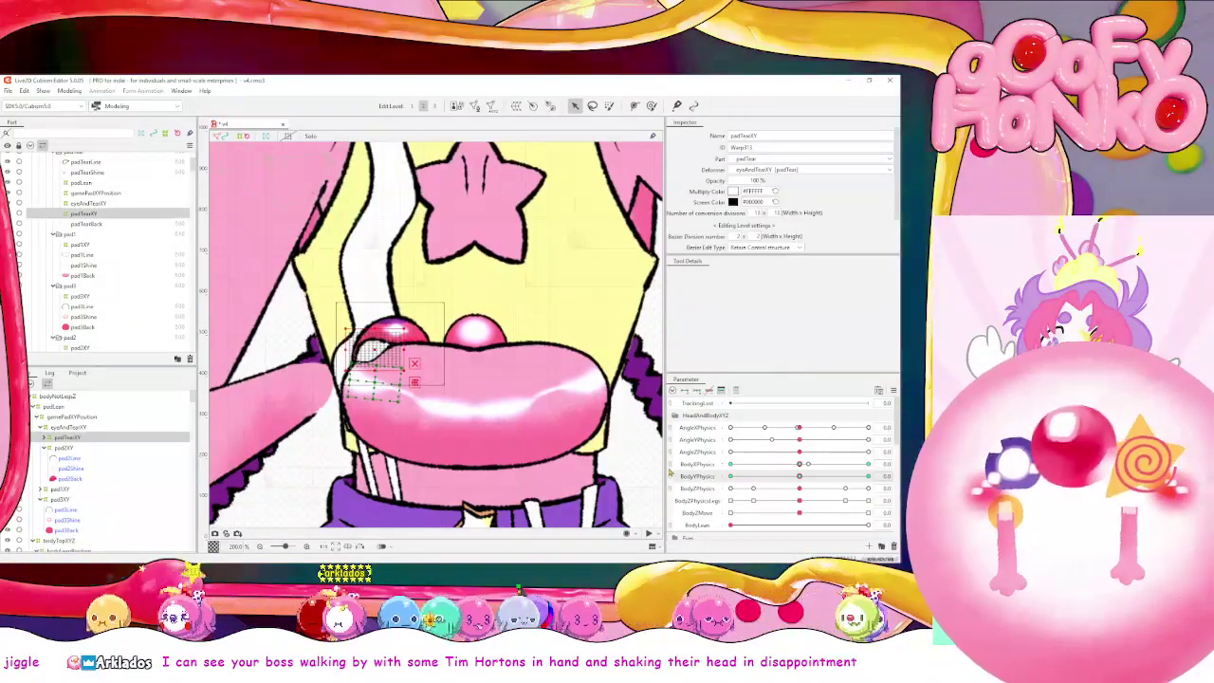
click(671, 464)
mouse_move(789, 481)
mouse_down()
mouse_move(747, 496)
mouse_move(759, 463)
mouse_move(845, 487)
mouse_move(774, 489)
mouse_up()
click(799, 480)
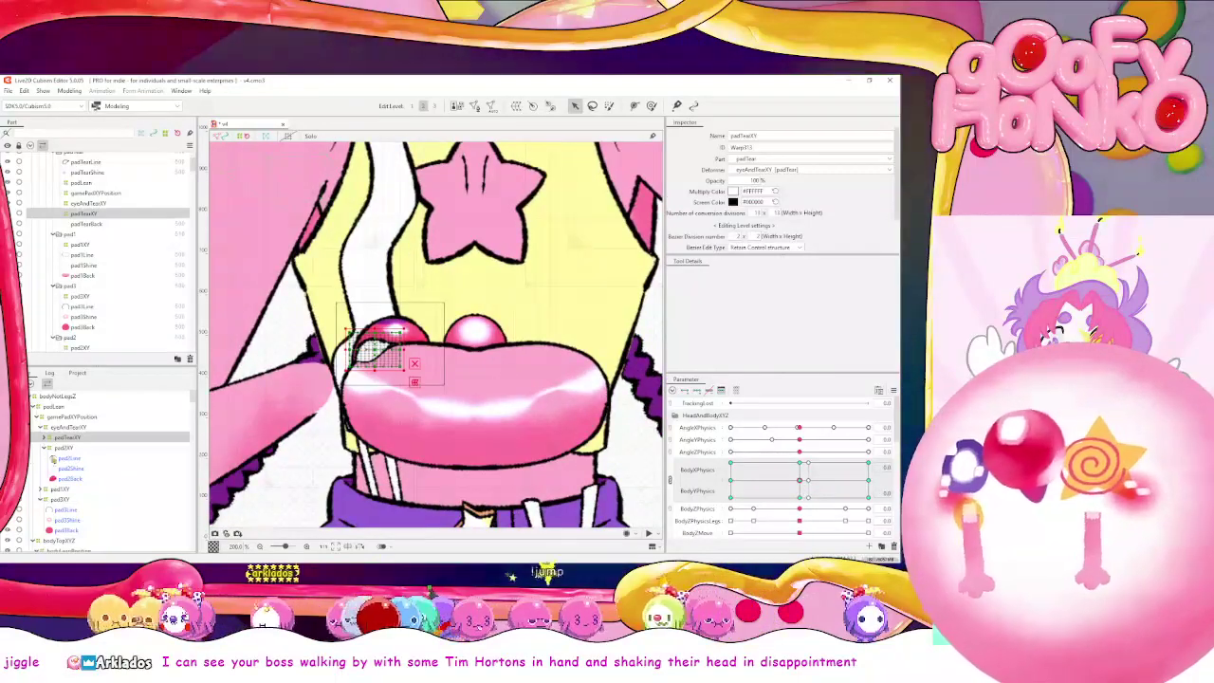
Select all the pad's XY and position deformers together and synthesize their corner forms for BodyXPhysics and BodyYPhysics
ctrl+click(64, 449)
ctrl+click(60, 488)
ctrl+click(61, 498)
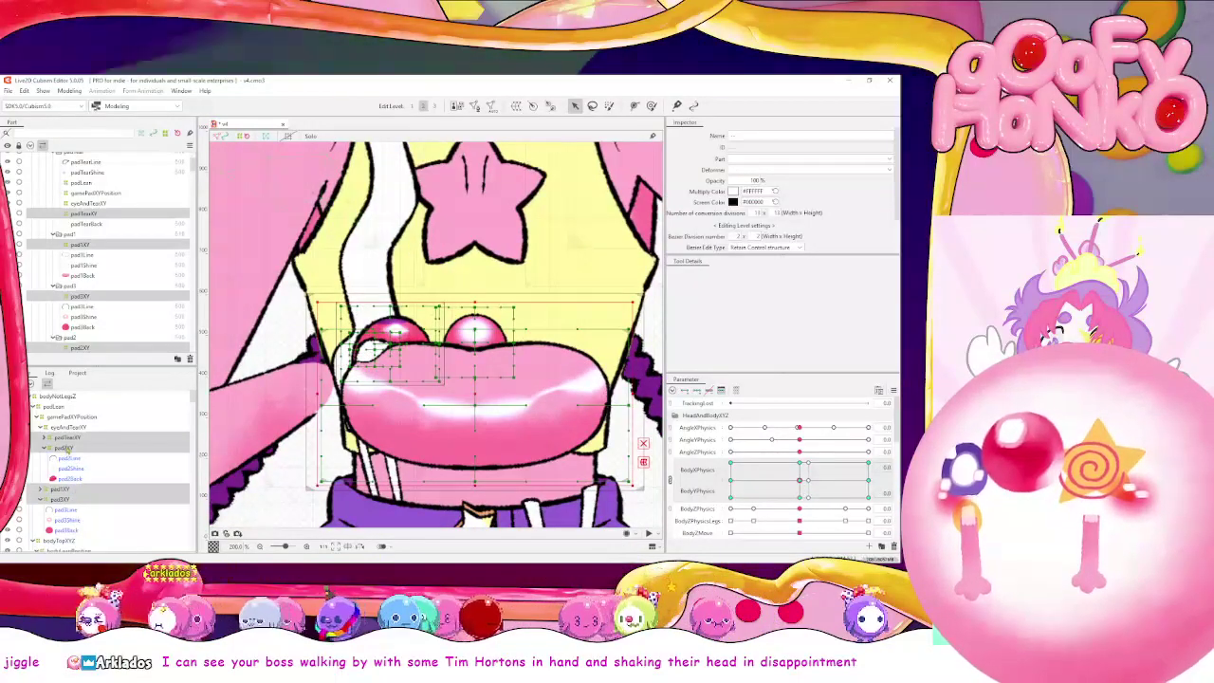
ctrl+click(74, 416)
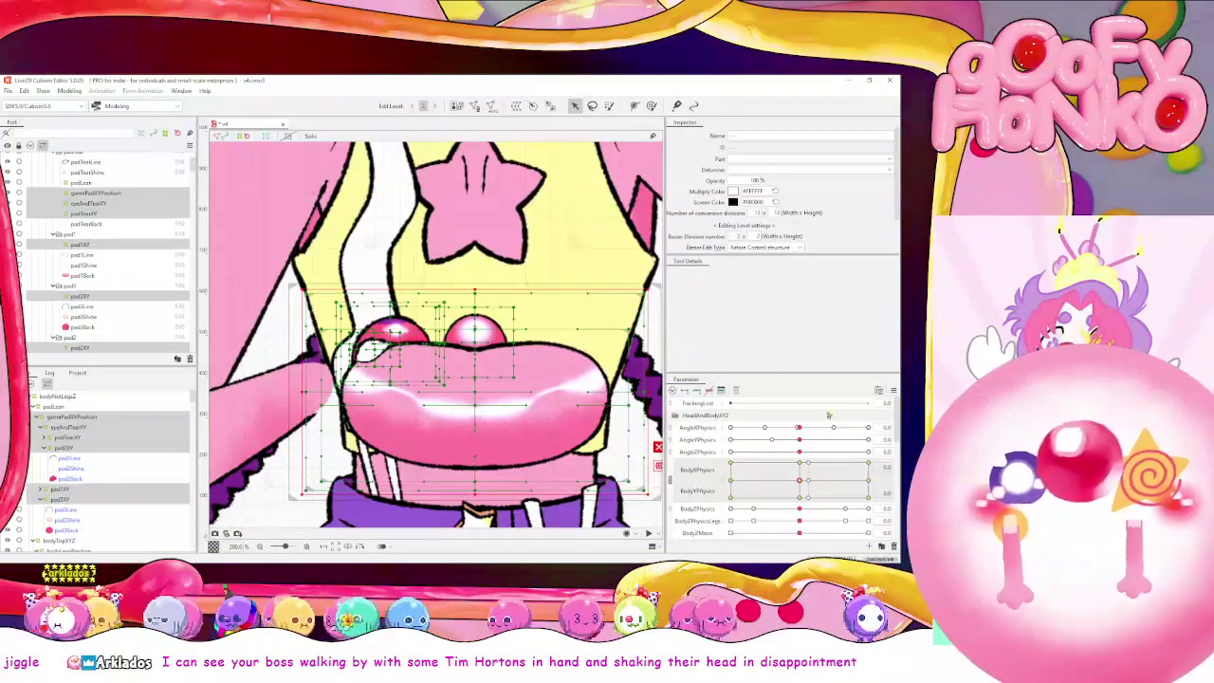
click(890, 390)
click(739, 379)
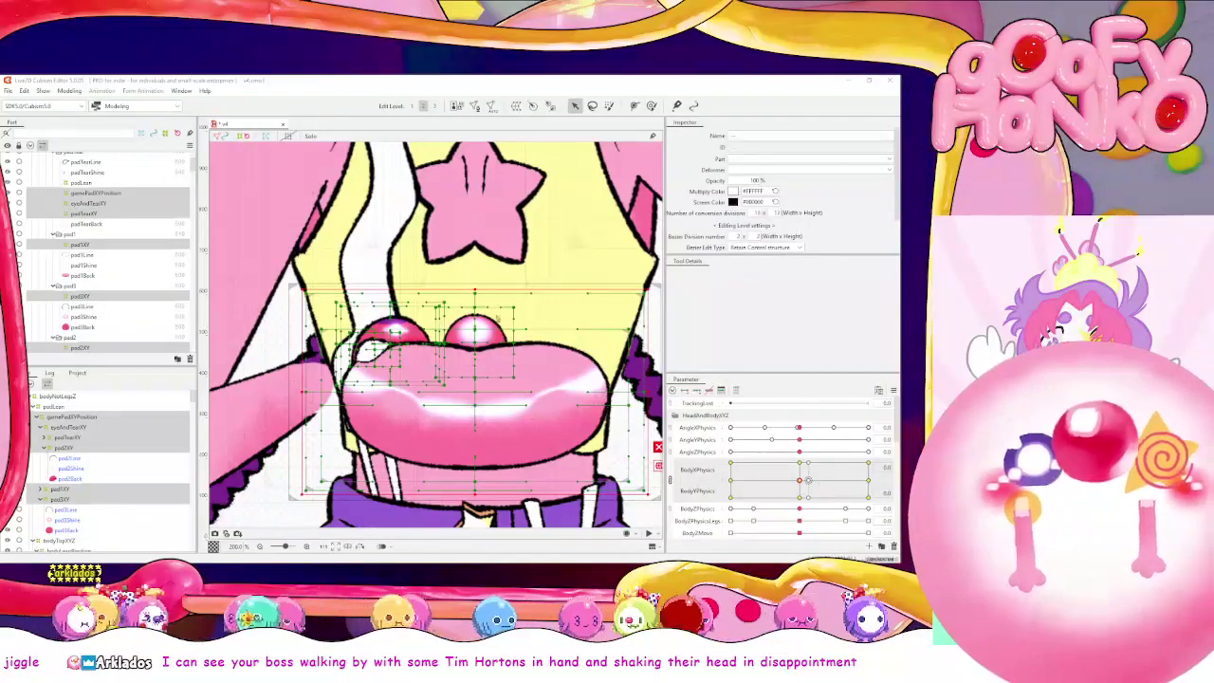
Open the physics settings preview, examine the pad's motion up close as the body moves, and close it again
click(69, 90)
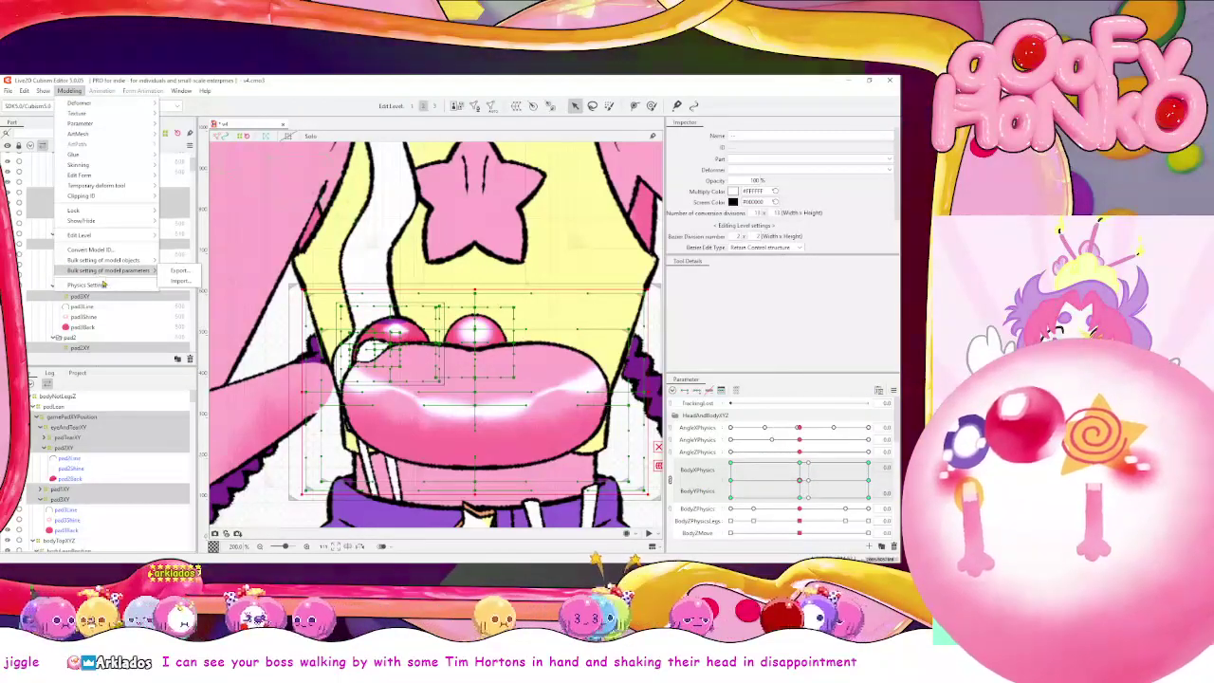
click(113, 286)
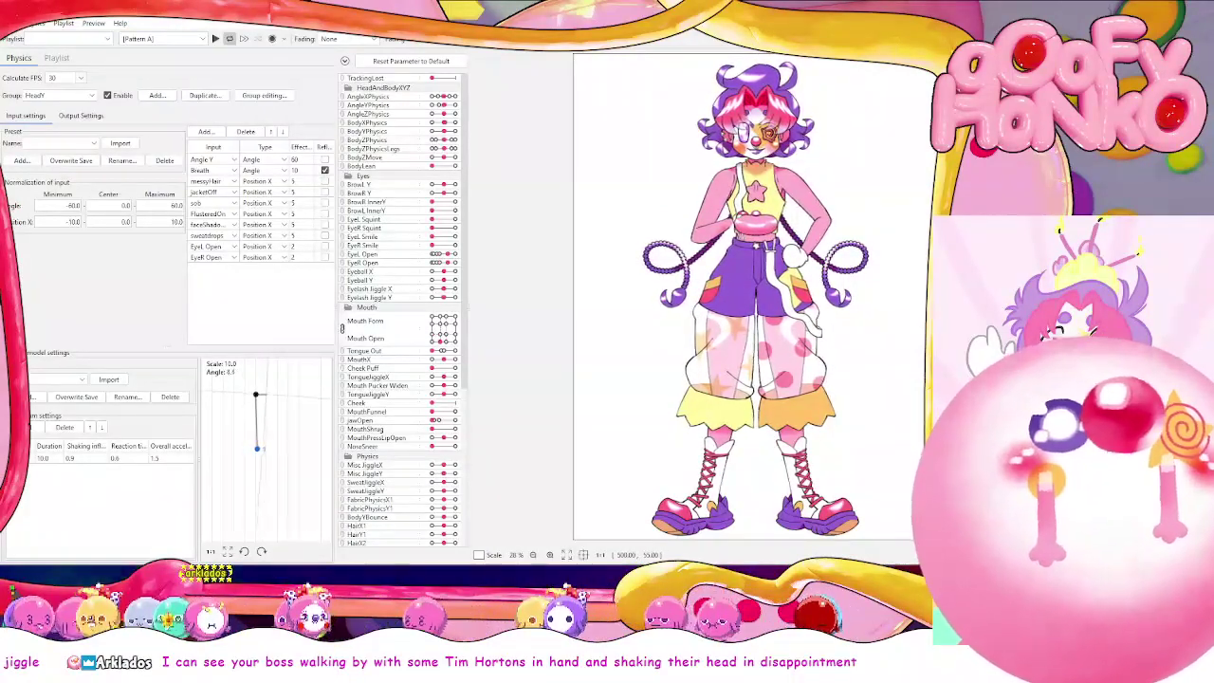
scroll(680, 132, up, 3)
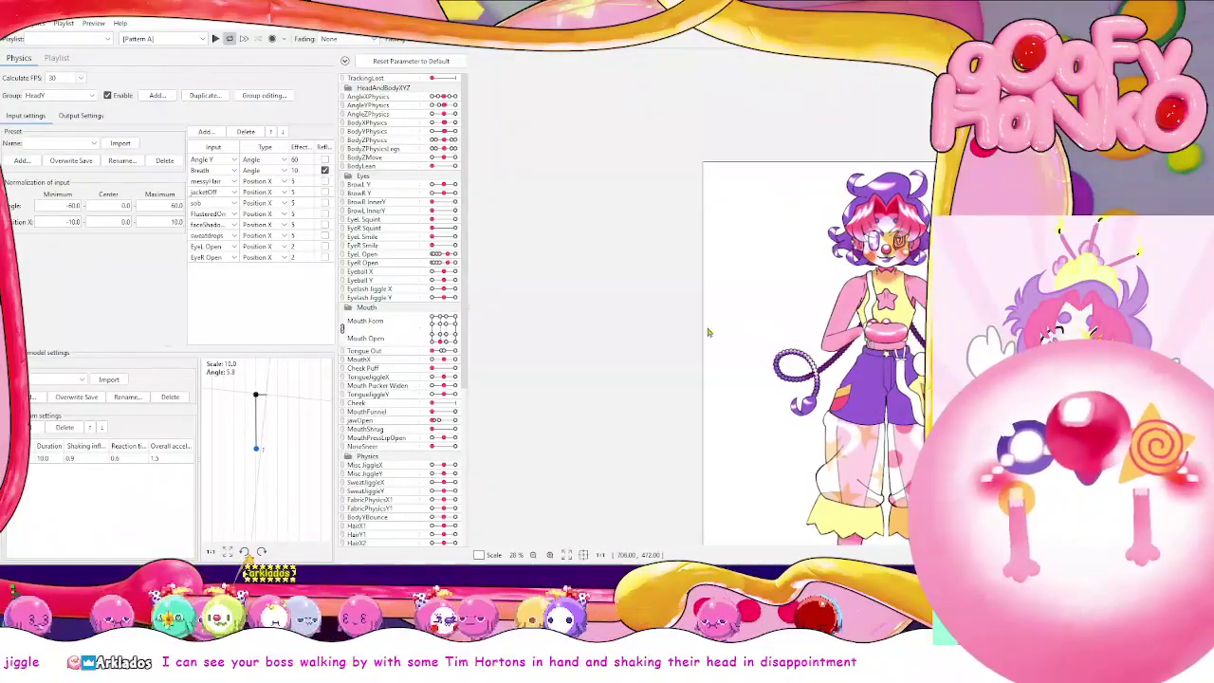
scroll(707, 332, up, 5)
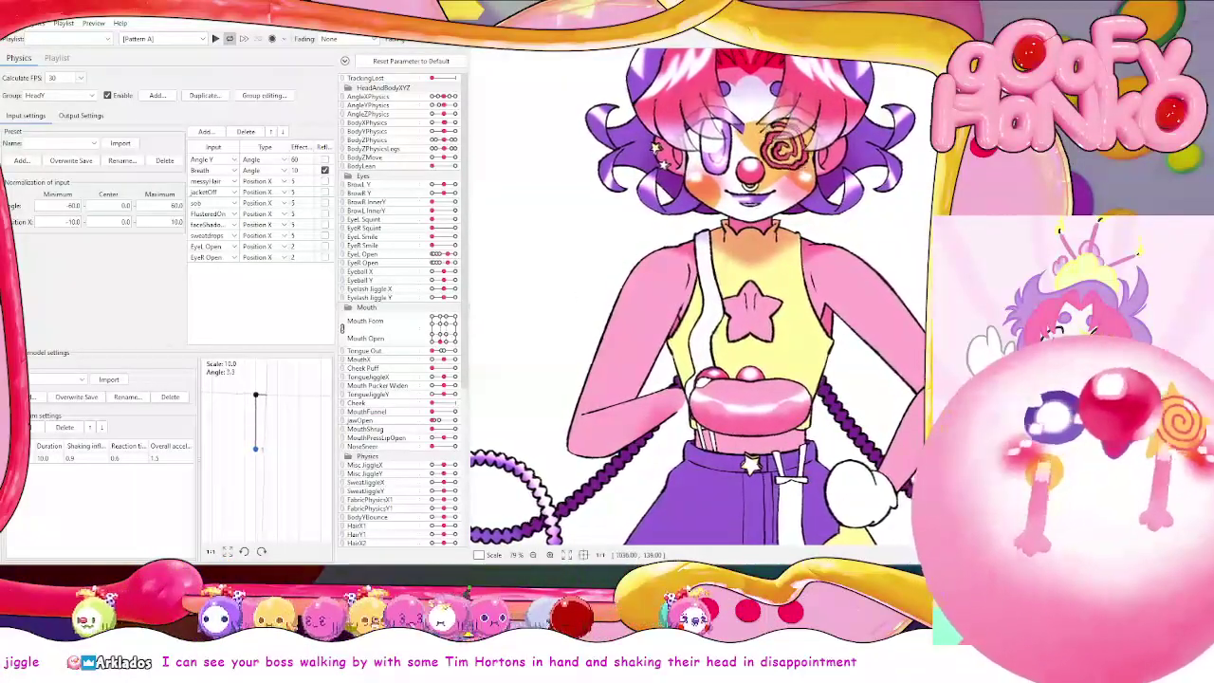
drag(615, 283, 602, 246)
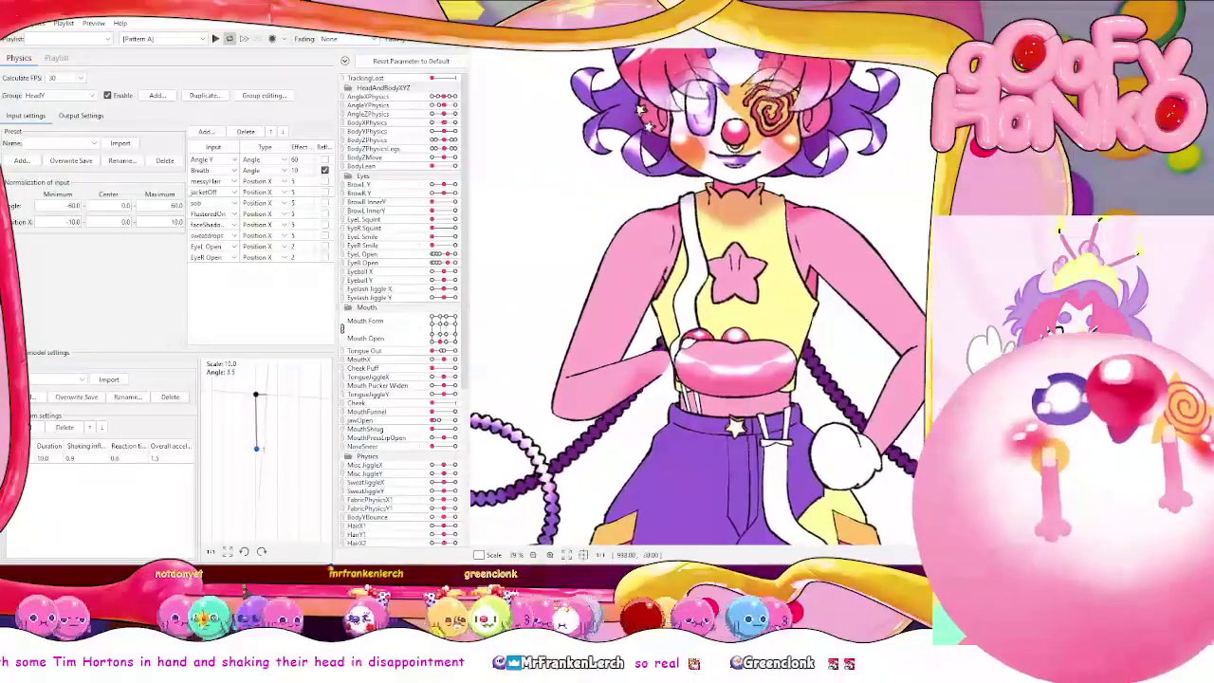
click(891, 81)
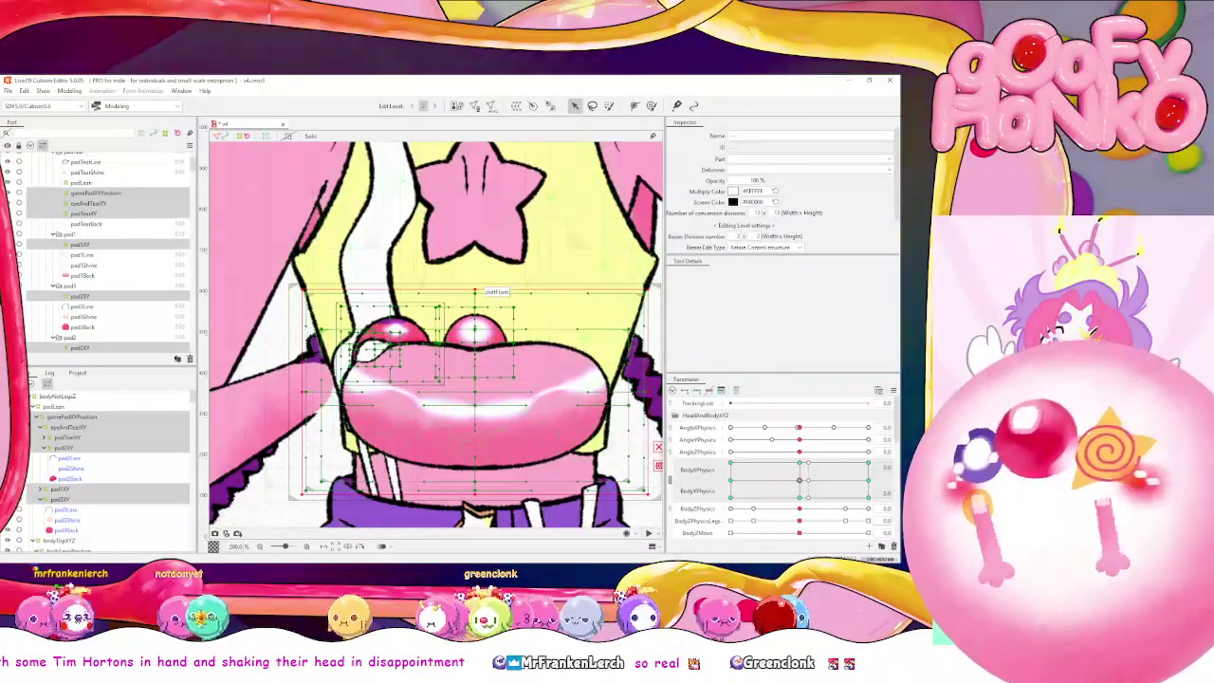
Collapse the padLean deformer and pad part, and show the hidden gamer hand, thumb and index artmeshes
click(33, 406)
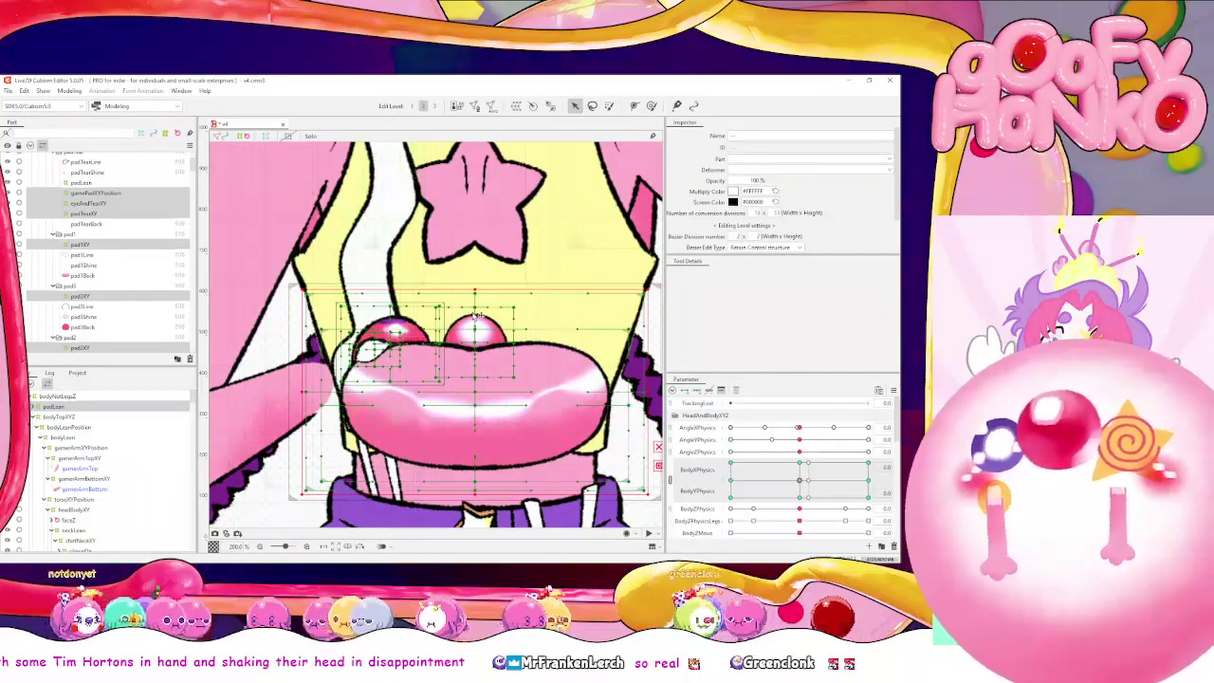
scroll(477, 316, down, 3)
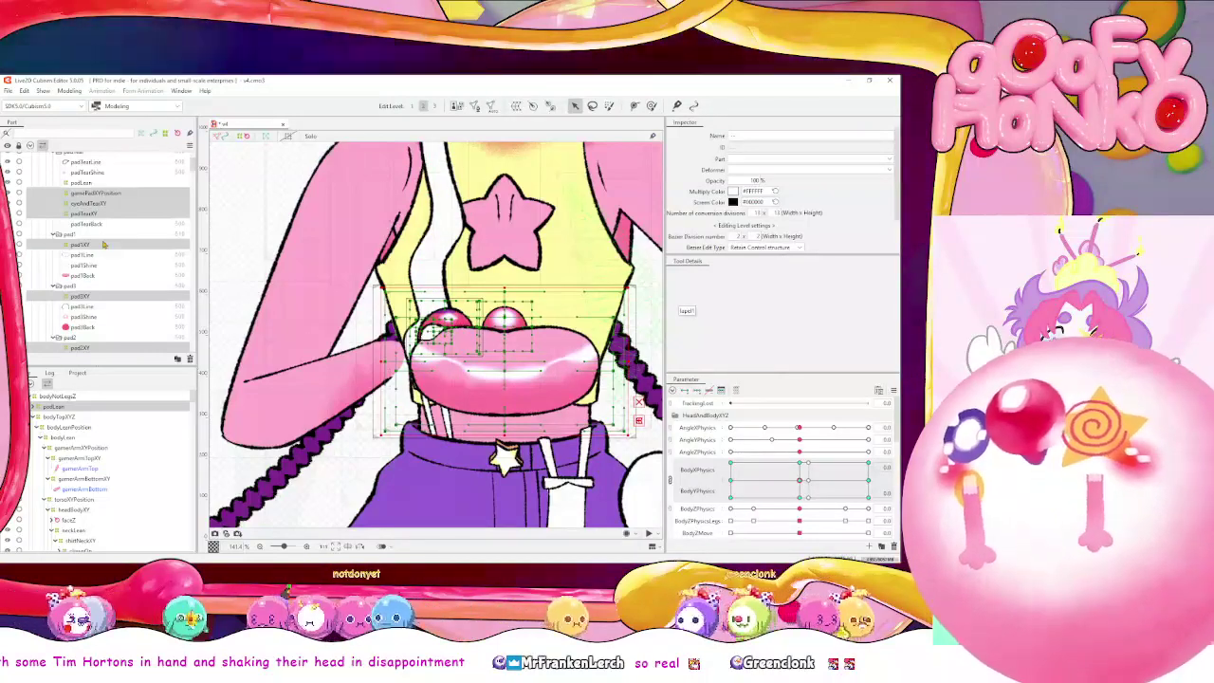
scroll(104, 245, up, 3)
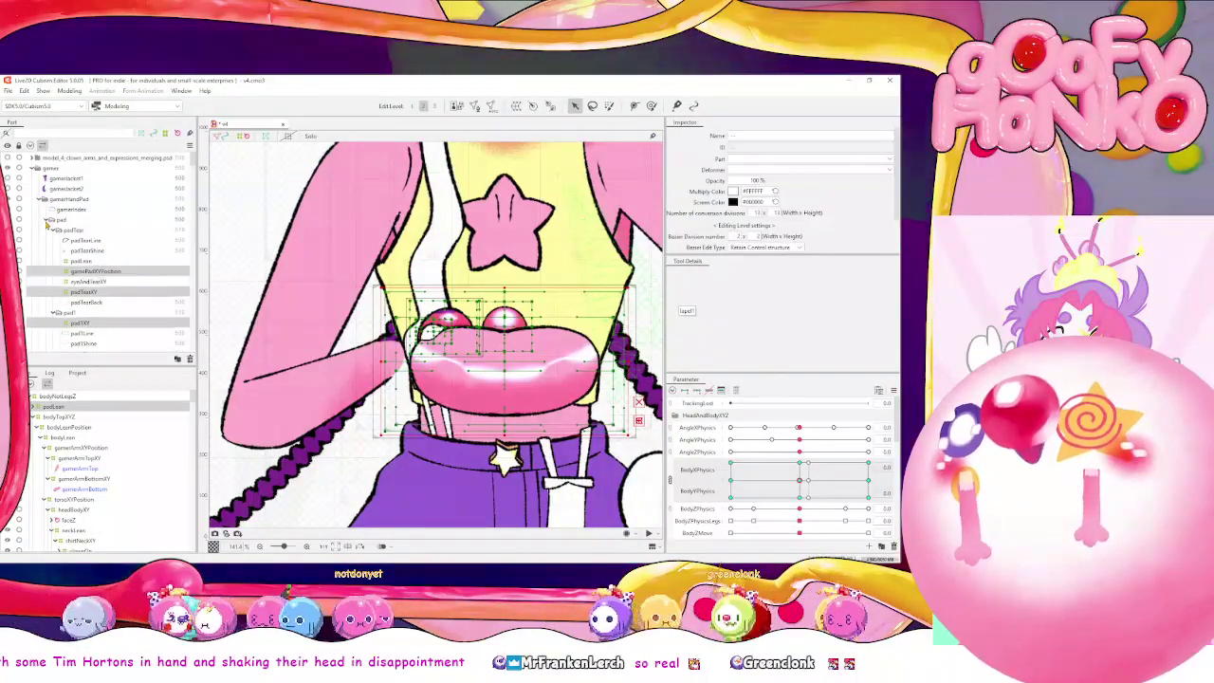
click(46, 220)
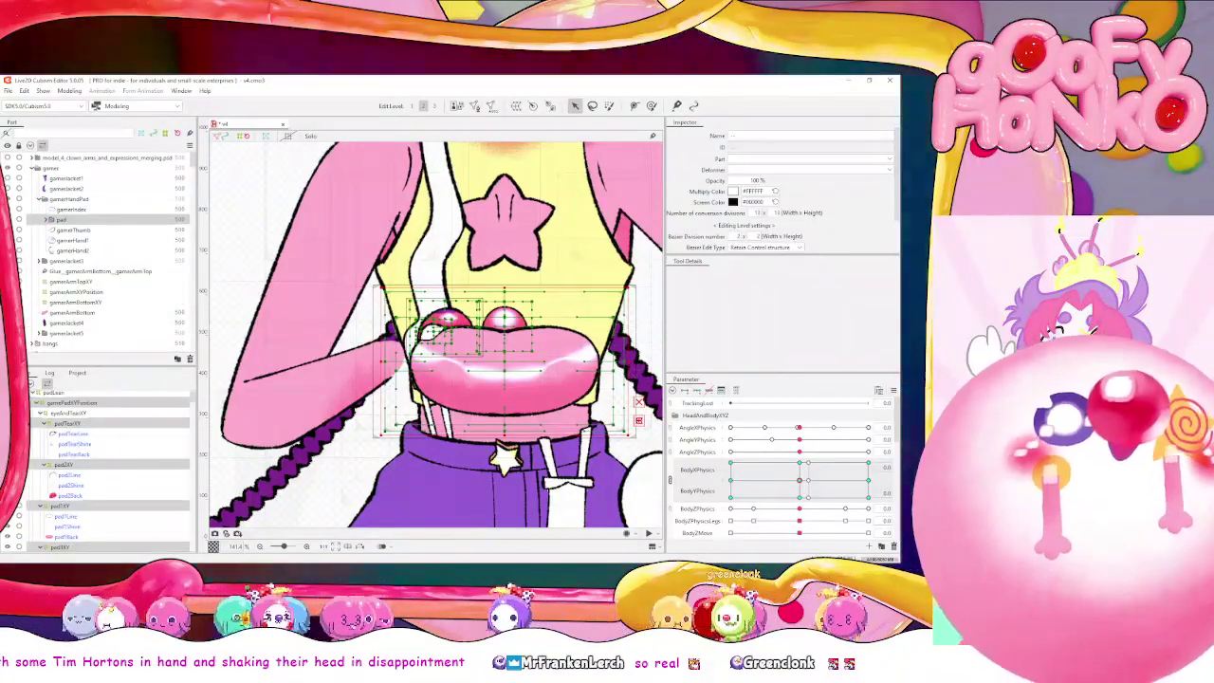
click(7, 230)
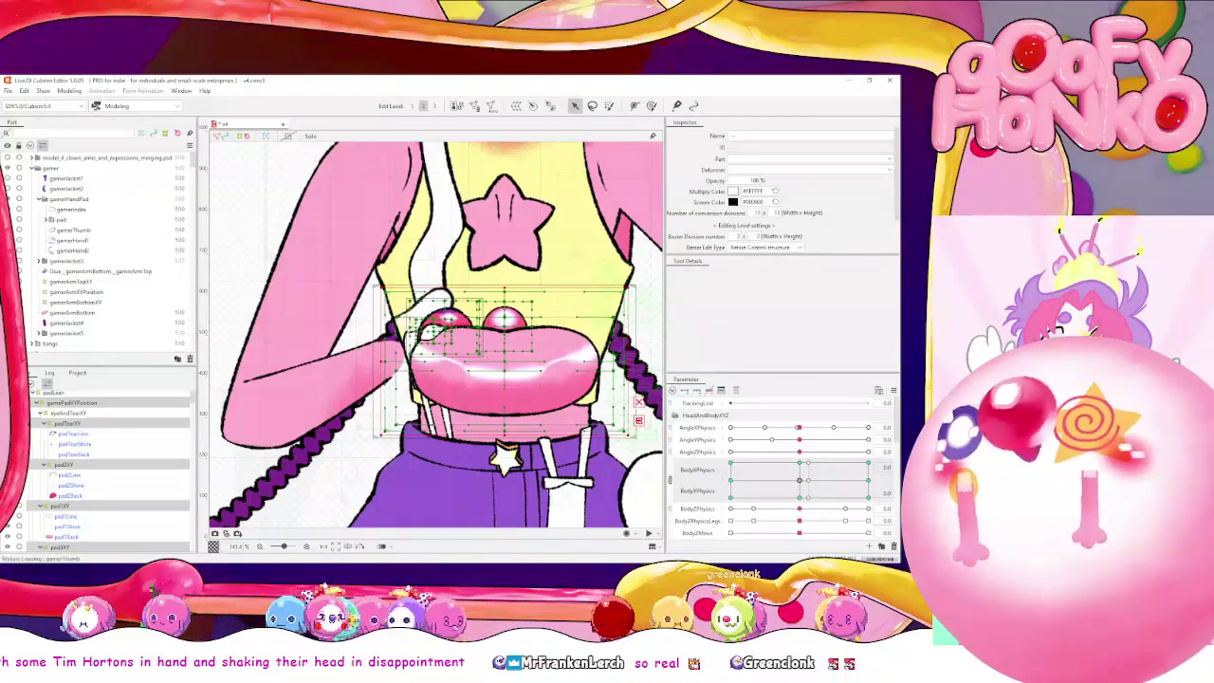
click(54, 216)
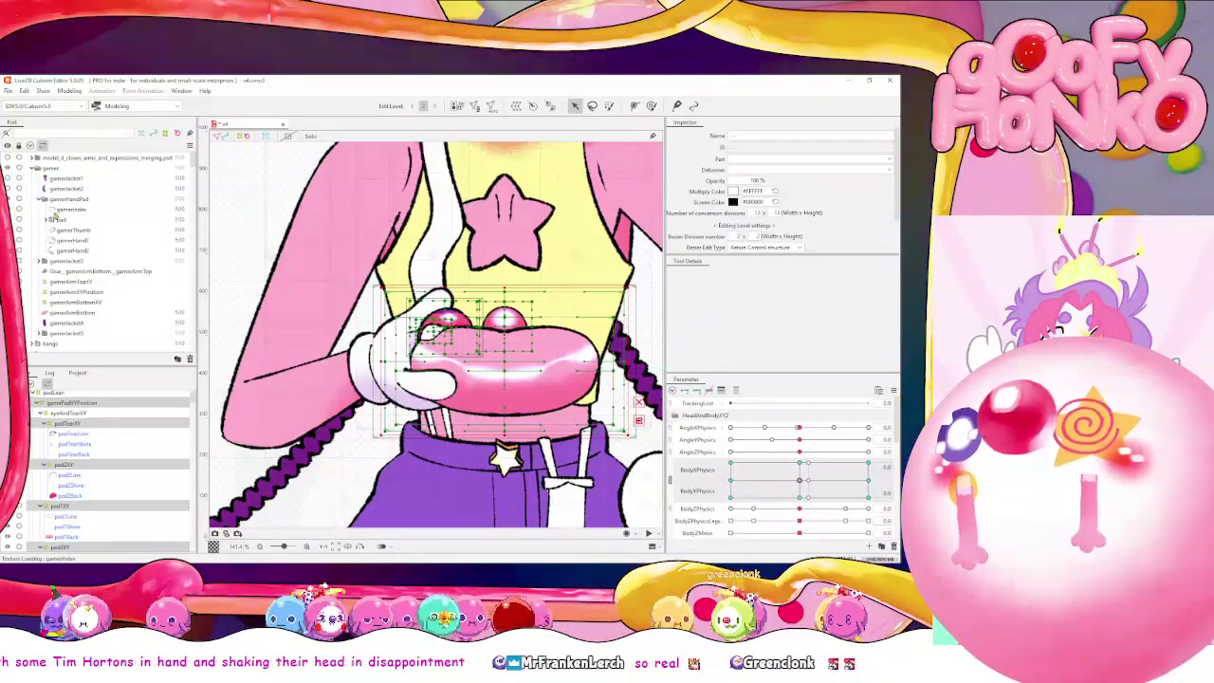
Create a warp deformer named gamerHandXYPosition around the gamerIndex, gamerThumb, gamerHand1 and gamerHand2 artmeshes
click(63, 209)
ctrl+click(83, 231)
ctrl+click(89, 240)
ctrl+click(92, 251)
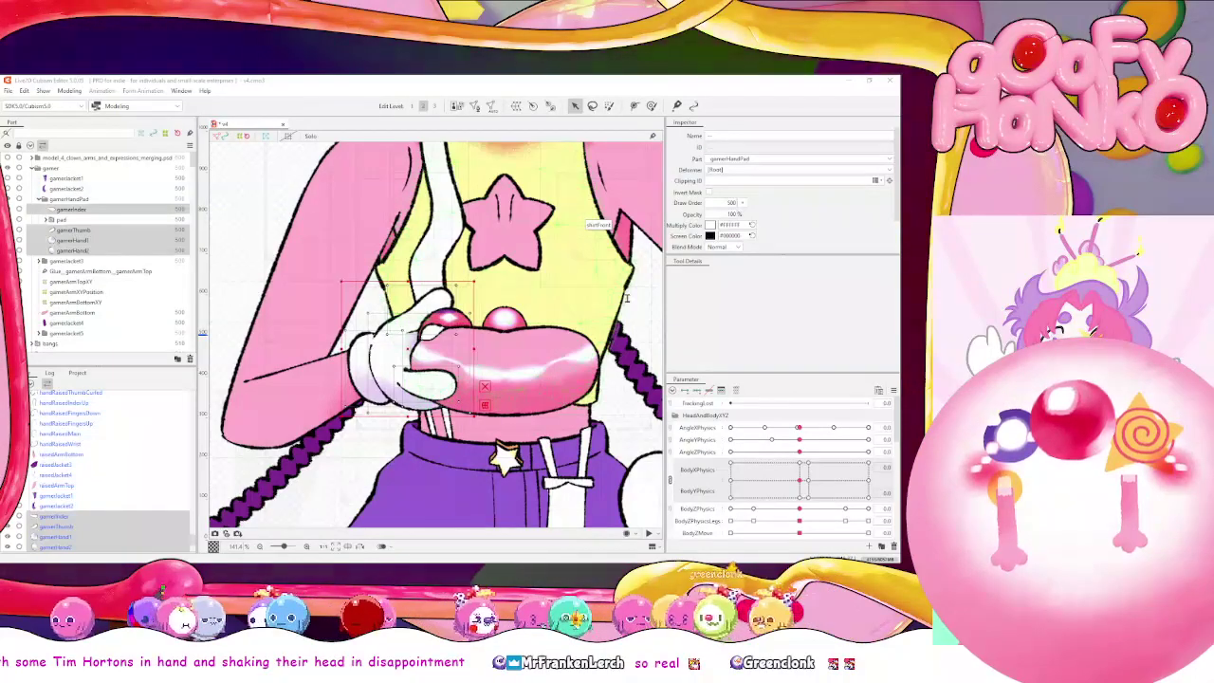
click(368, 390)
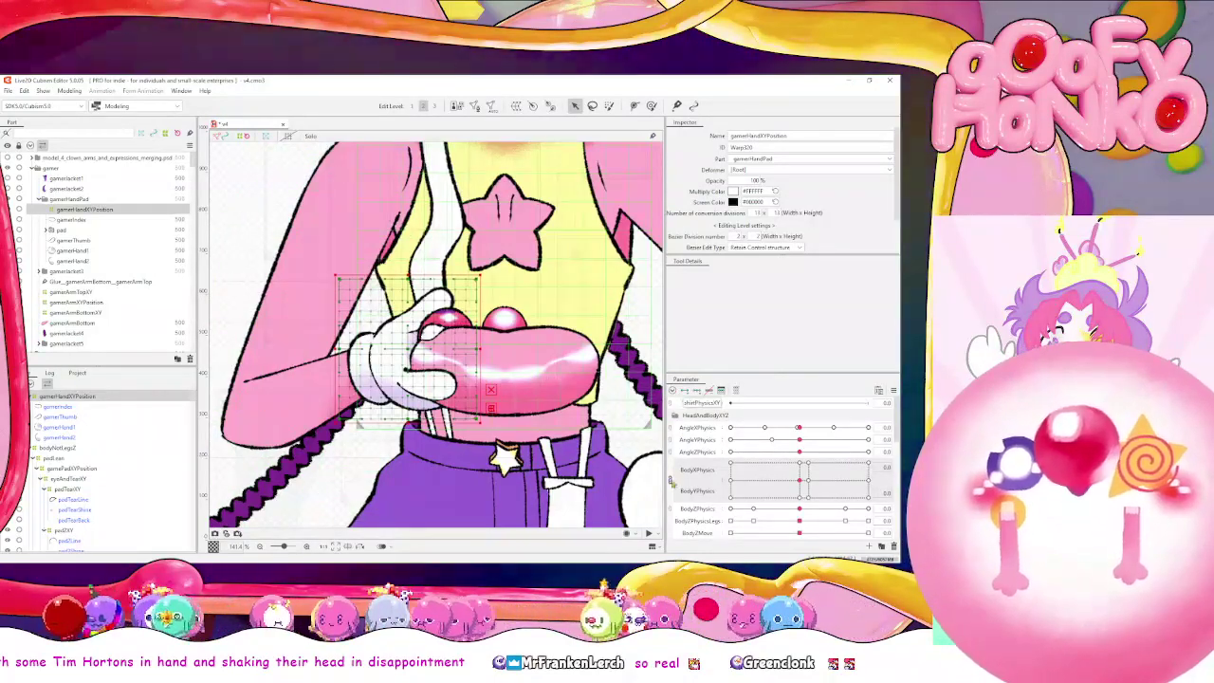
Unlink BodyXPhysics from BodyYPhysics, key gamerHandXYPosition on BodyXPhysics and shift it left onto the pad at the minimum
click(670, 480)
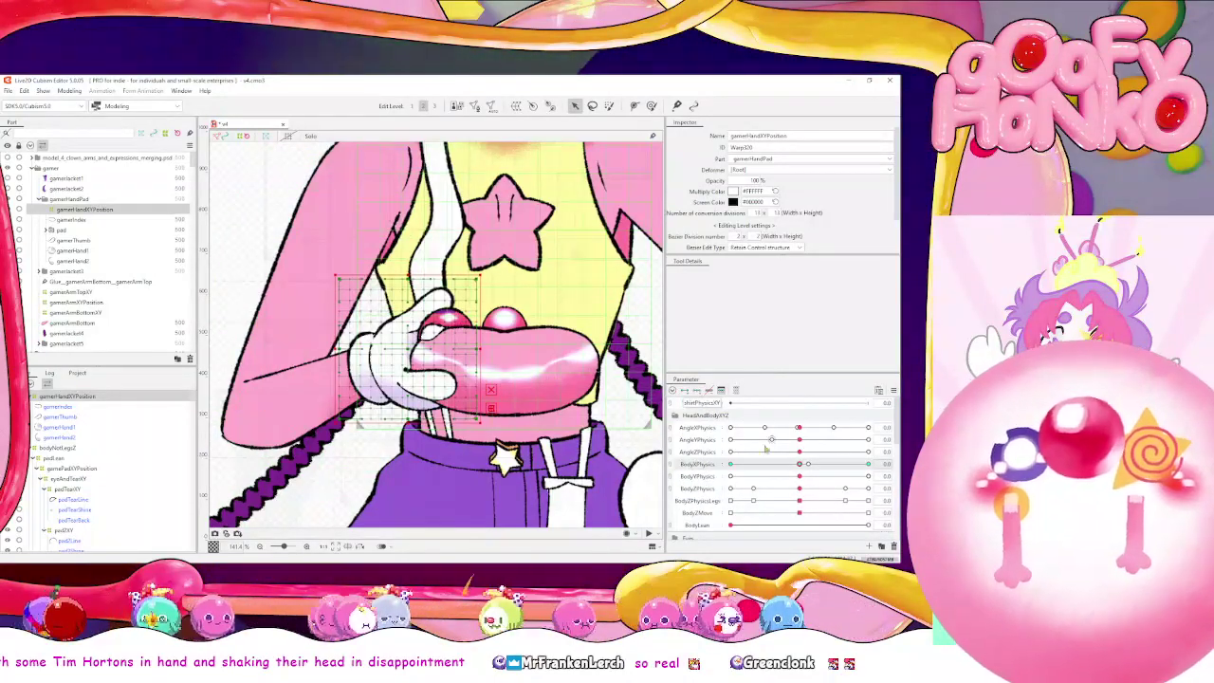
drag(737, 465, 655, 403)
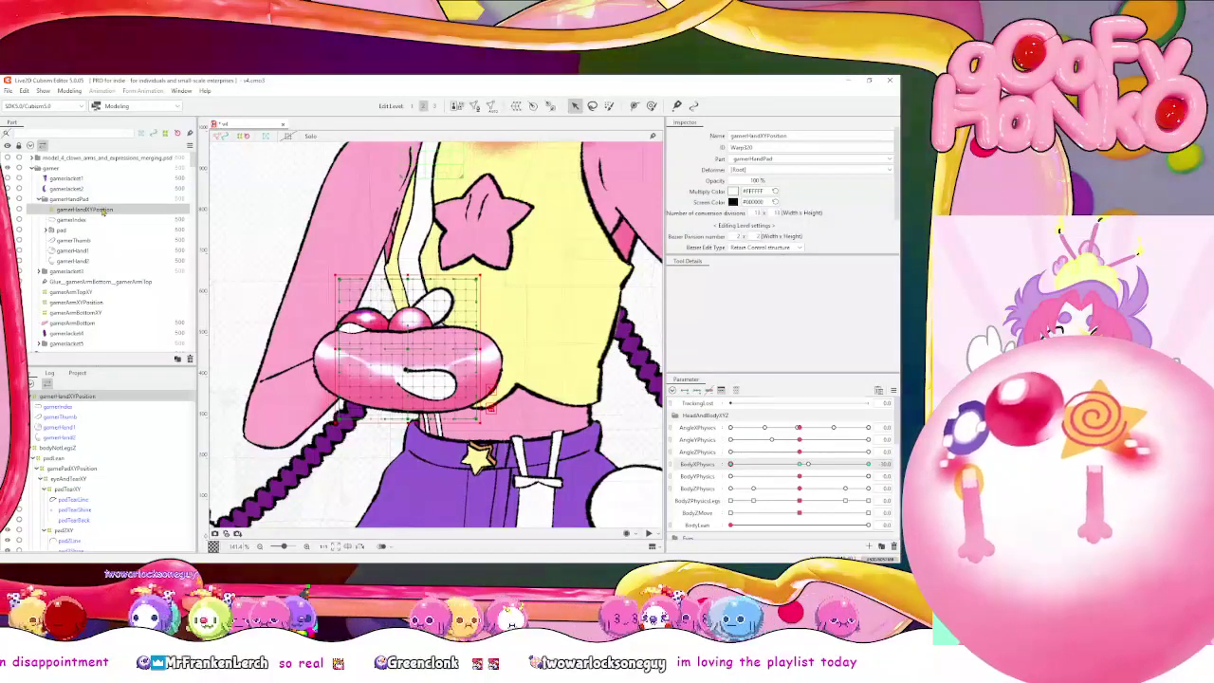
key(Left)
key(shift+Left)
key(shift+Left)
key(shift+Left)
key(shift+Left)
key(shift+Left)
key(shift+Left)
key(shift+Left)
key(shift+Left)
key(shift+Left)
key(shift+Left)
key(shift+Left)
key(shift+Left)
key(shift+Left)
key(shift+Left)
key(shift+Left)
key(shift+Left)
key(shift+Left)
key(shift+Left)
key(shift+Left)
key(shift+Left)
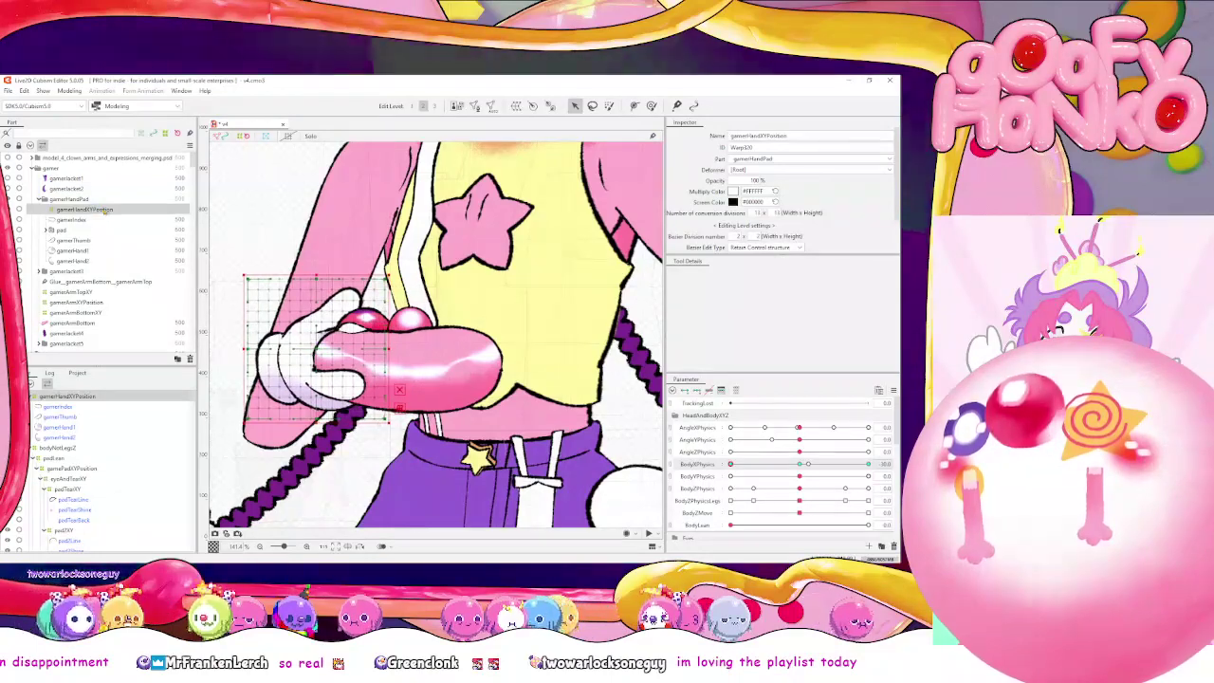
Set BodyXPhysics to 30.0 and shift the gamerHandXYPosition deformer right until the hand grips the pad
drag(827, 463, 869, 464)
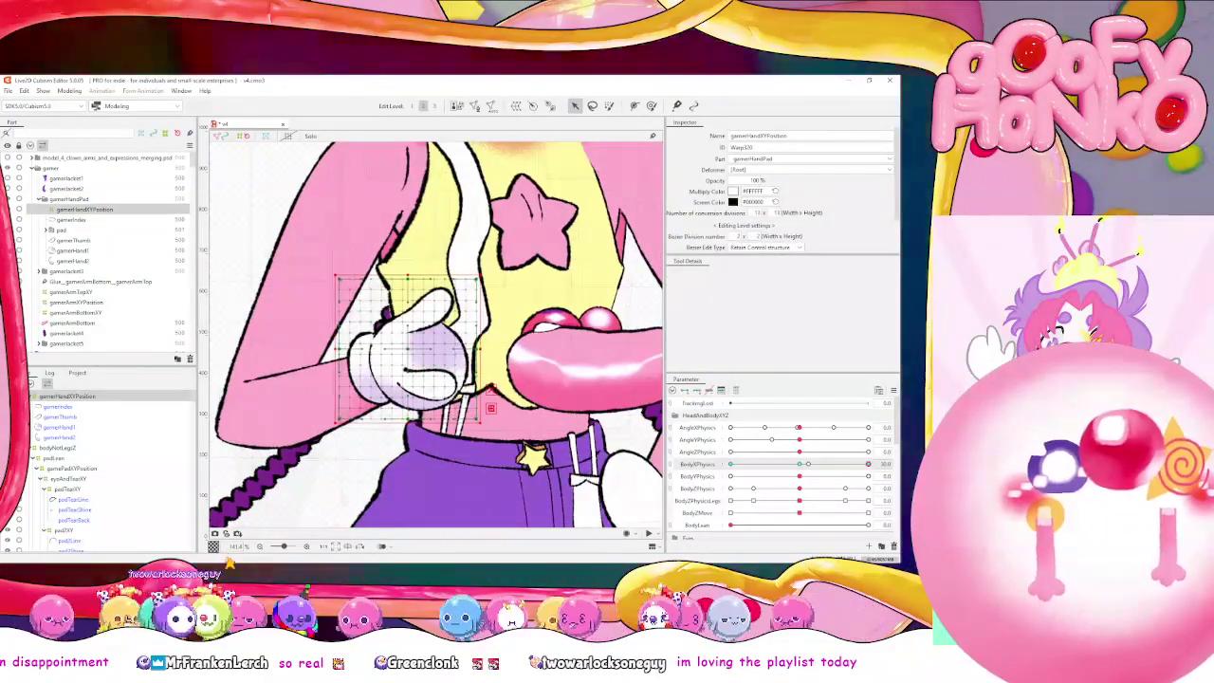
key(shift+Right)
key(shift+Right)
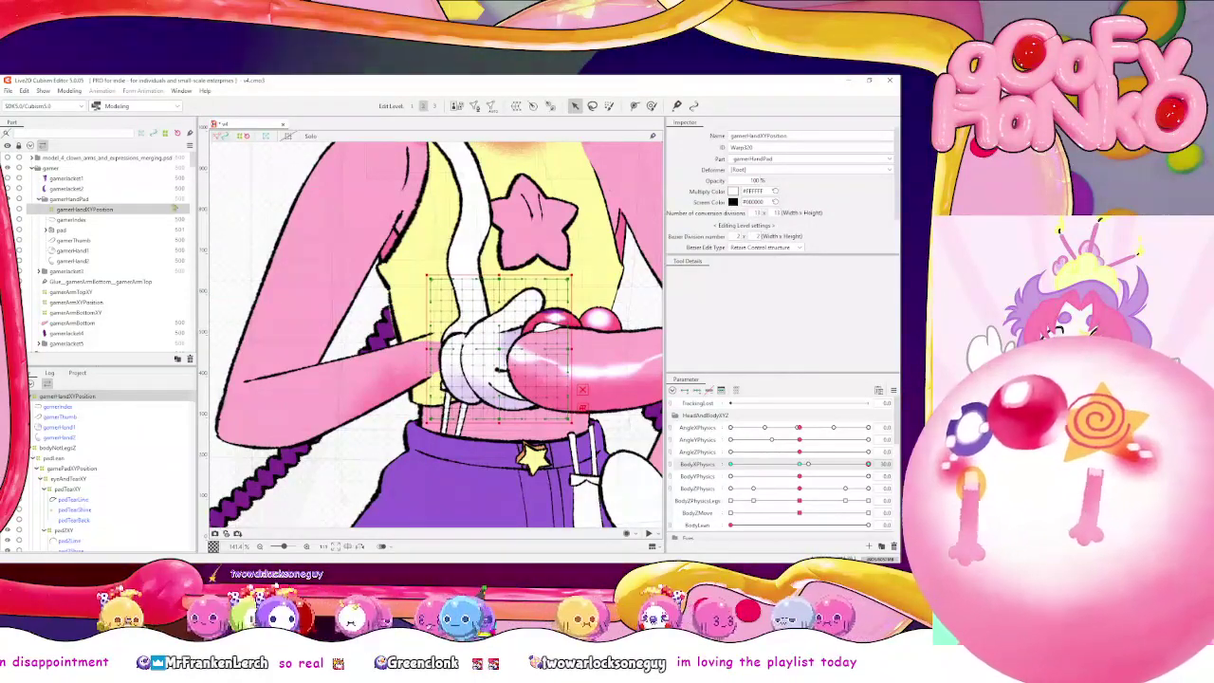
Turn off Group by Draw Order for the gamerHandPad part
click(76, 200)
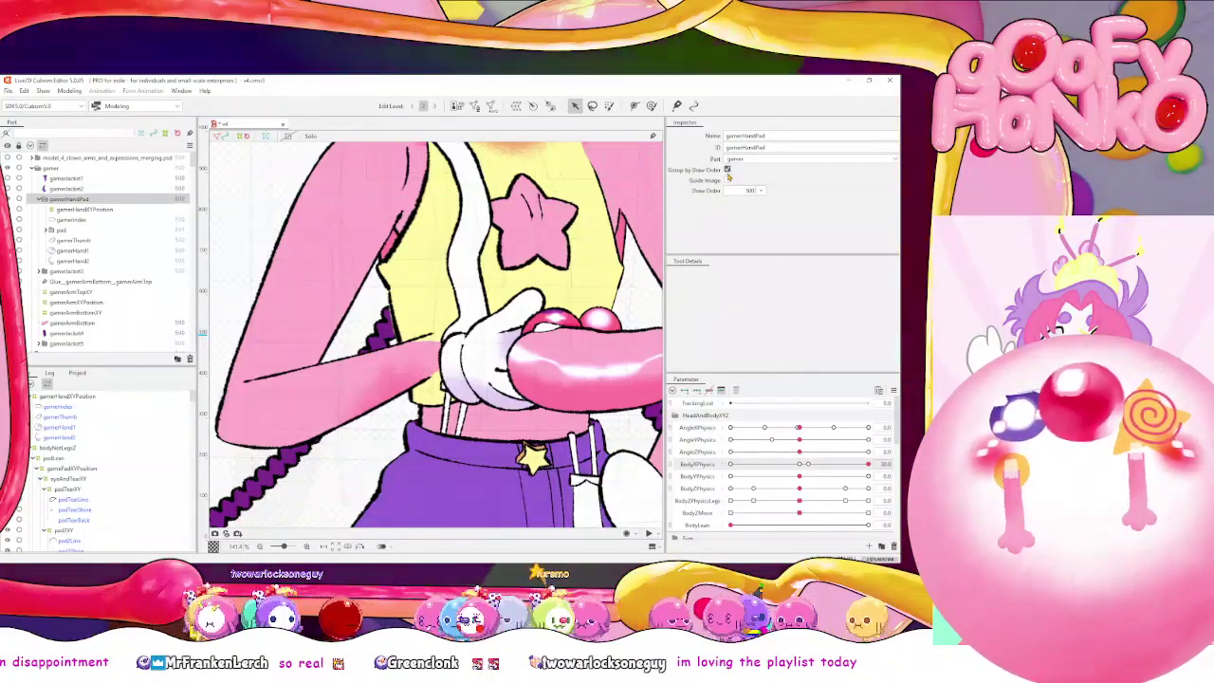
click(727, 171)
click(728, 174)
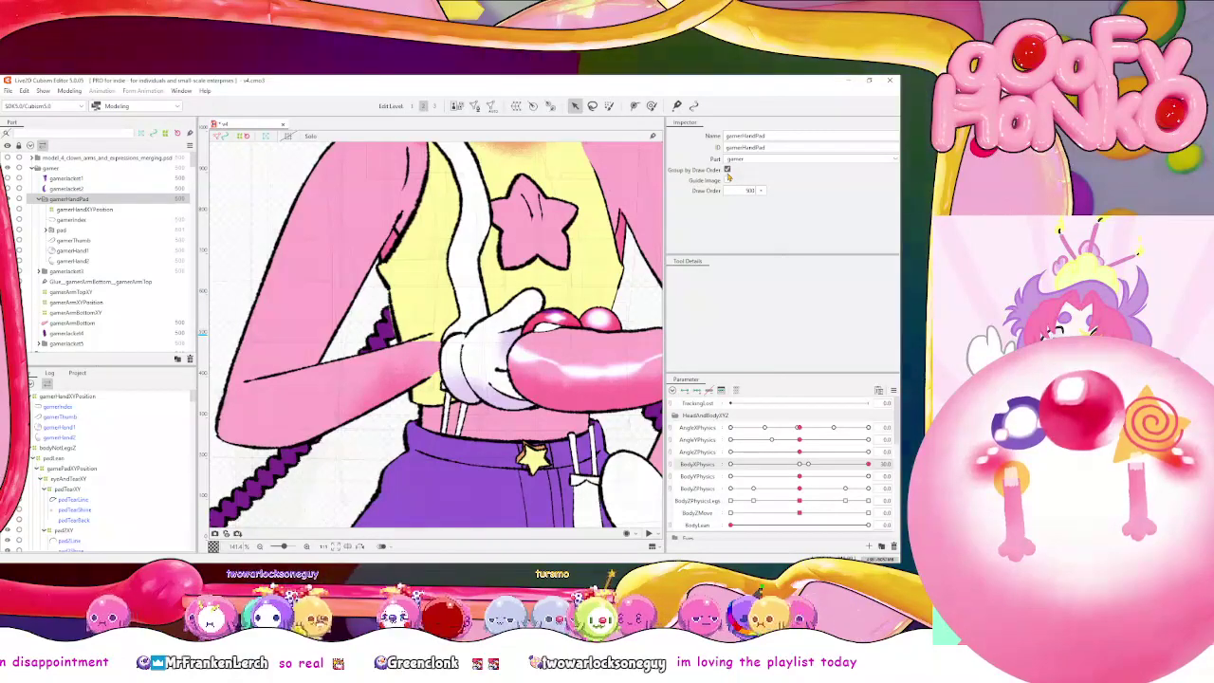
click(727, 171)
drag(497, 218, 425, 225)
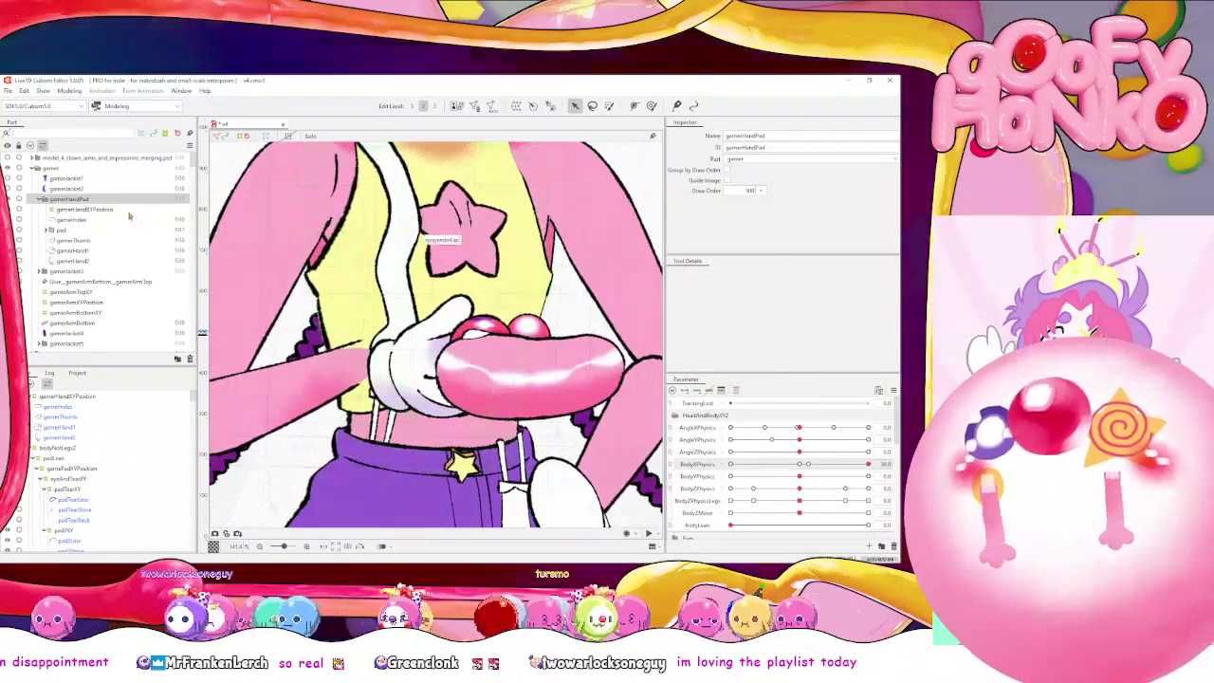
Set the draw order of both gamerIndex and gamerThumb to 502, above the pad part
click(66, 230)
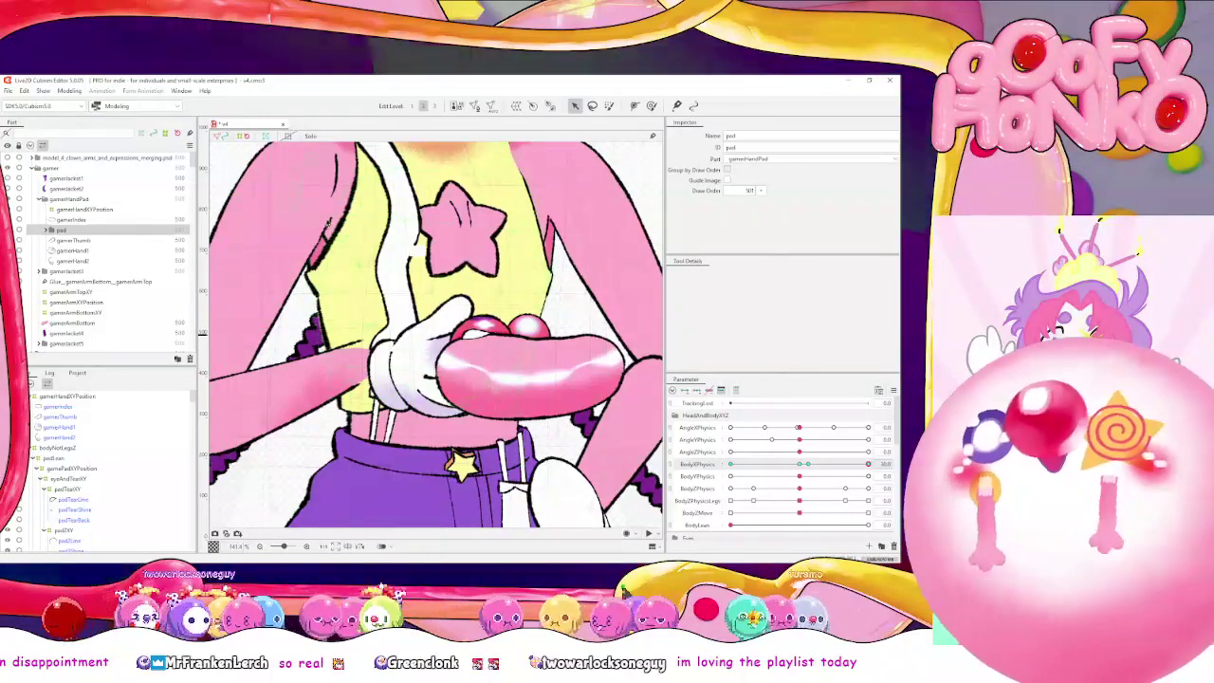
click(100, 220)
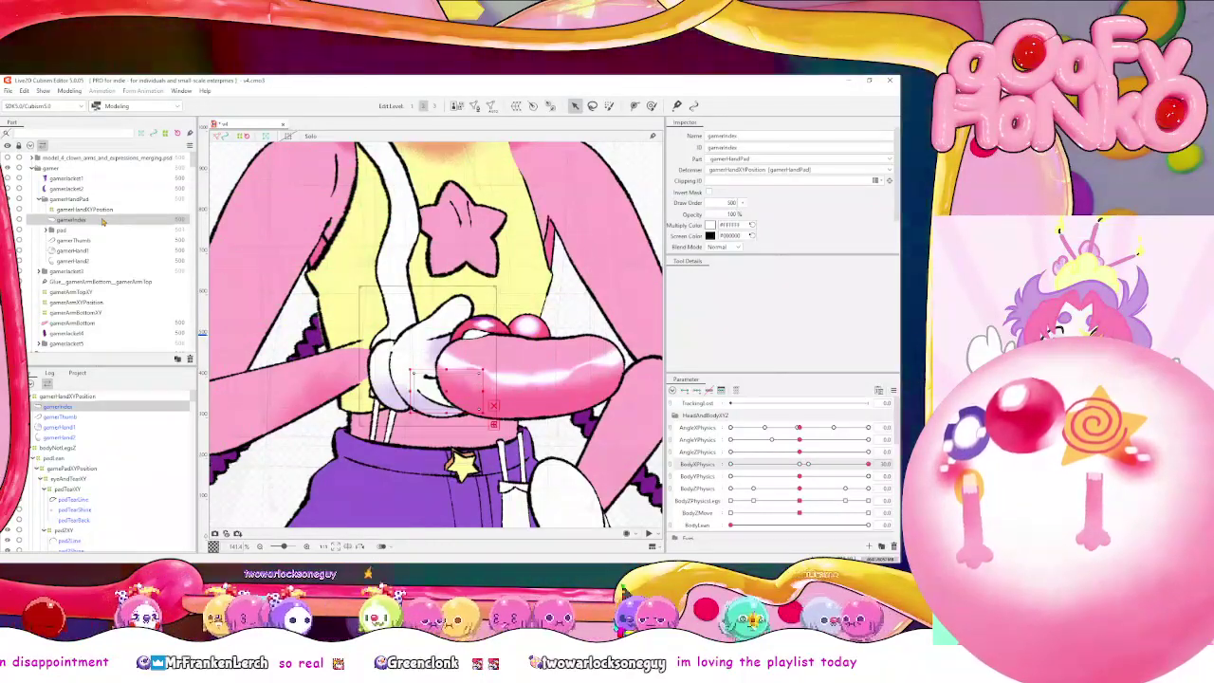
click(104, 230)
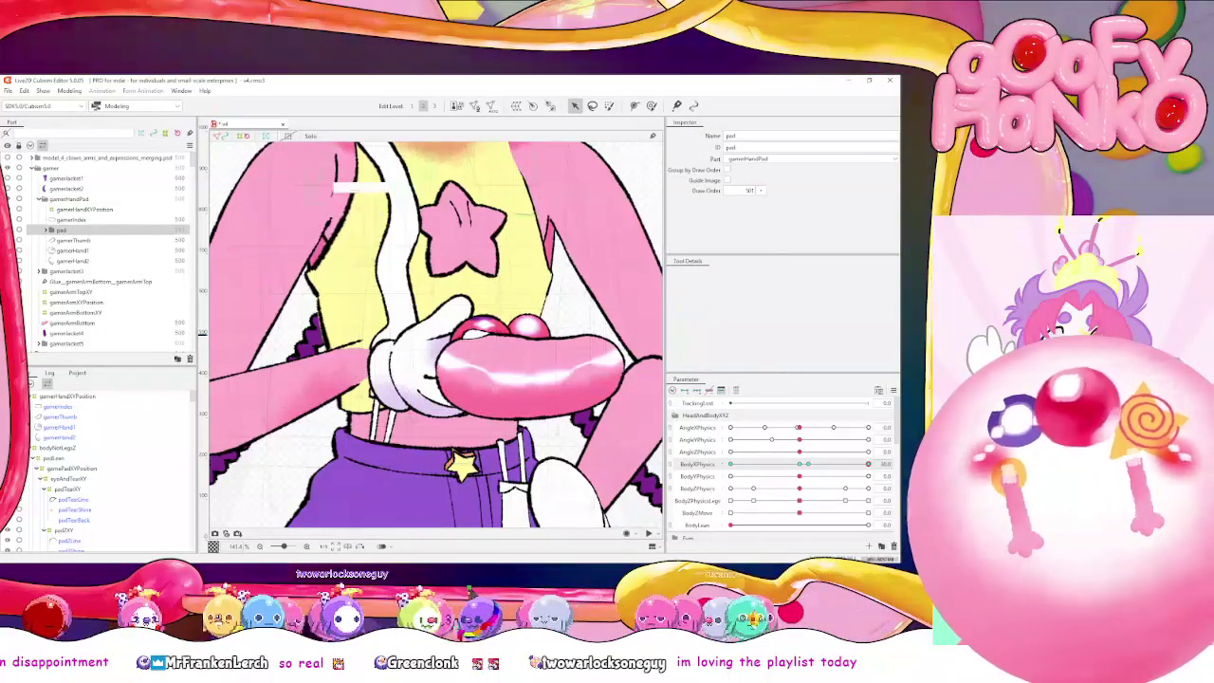
click(71, 219)
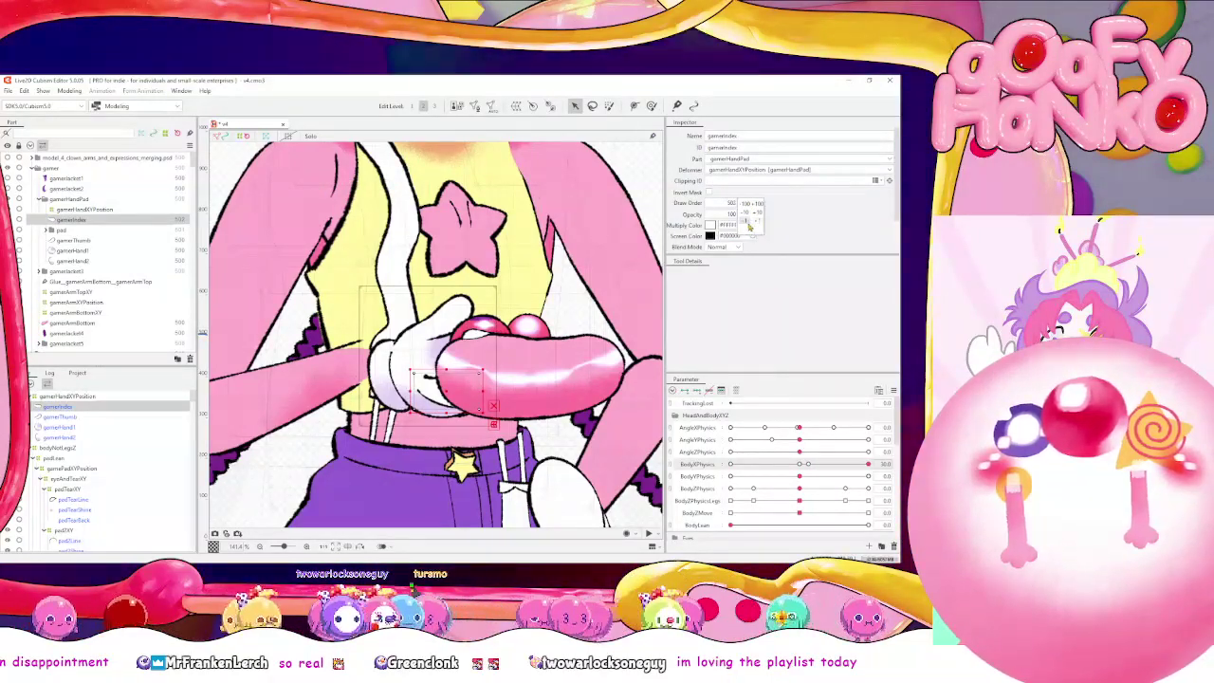
click(747, 222)
click(128, 200)
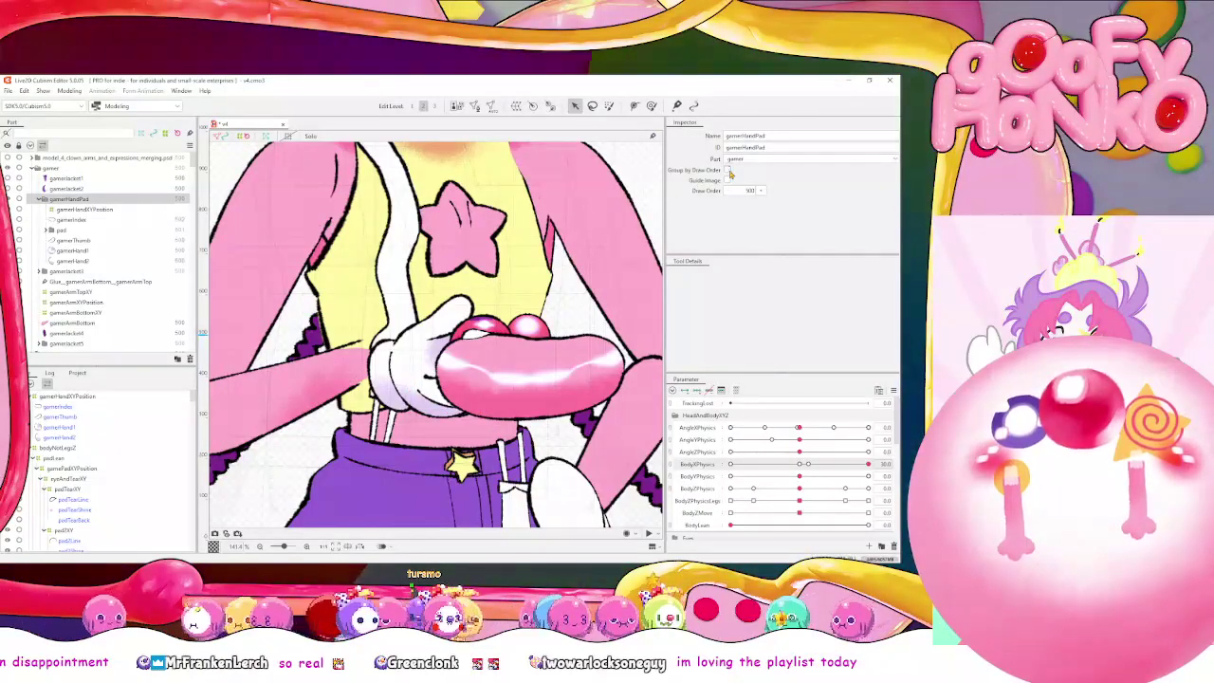
click(100, 241)
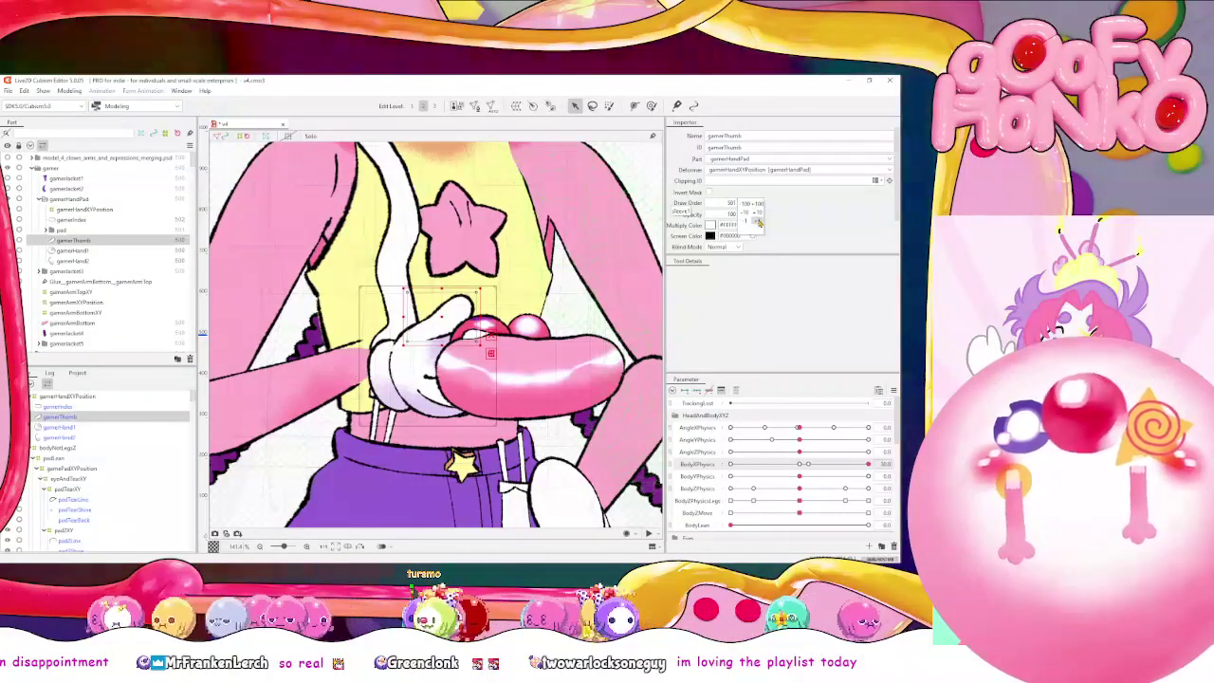
Return BodyXPhysics to 0 and raise the draw order of gamerIndex and gamerThumb together to 512
click(800, 463)
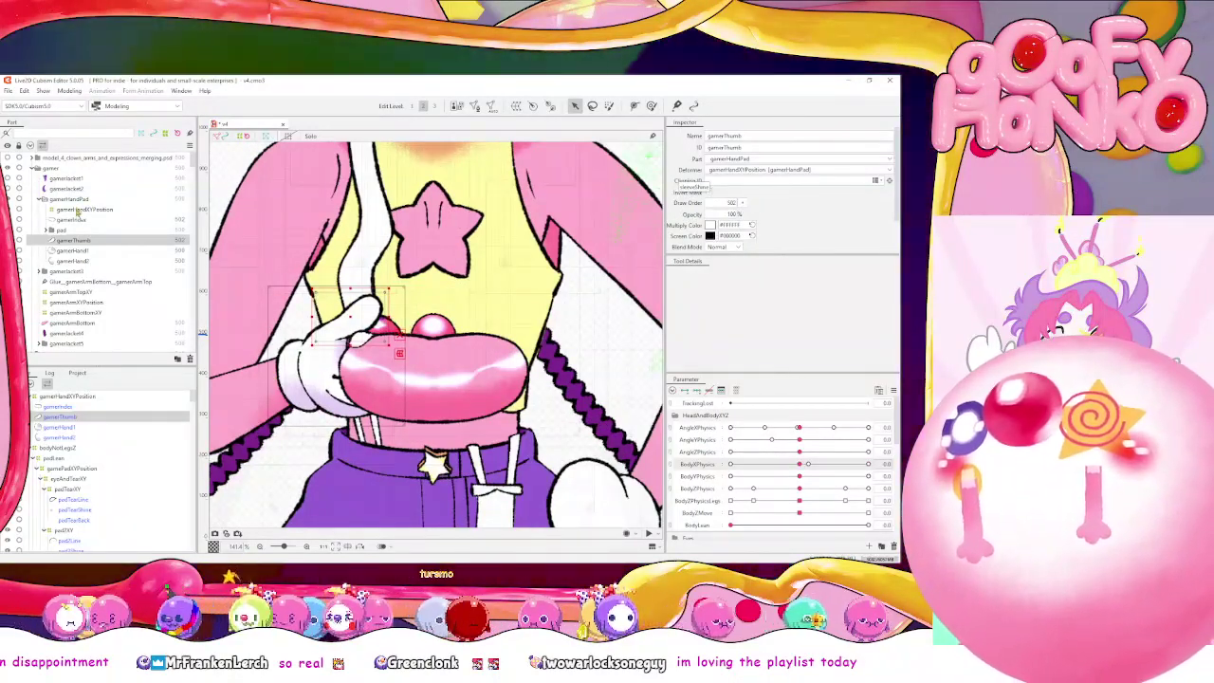
ctrl+click(88, 219)
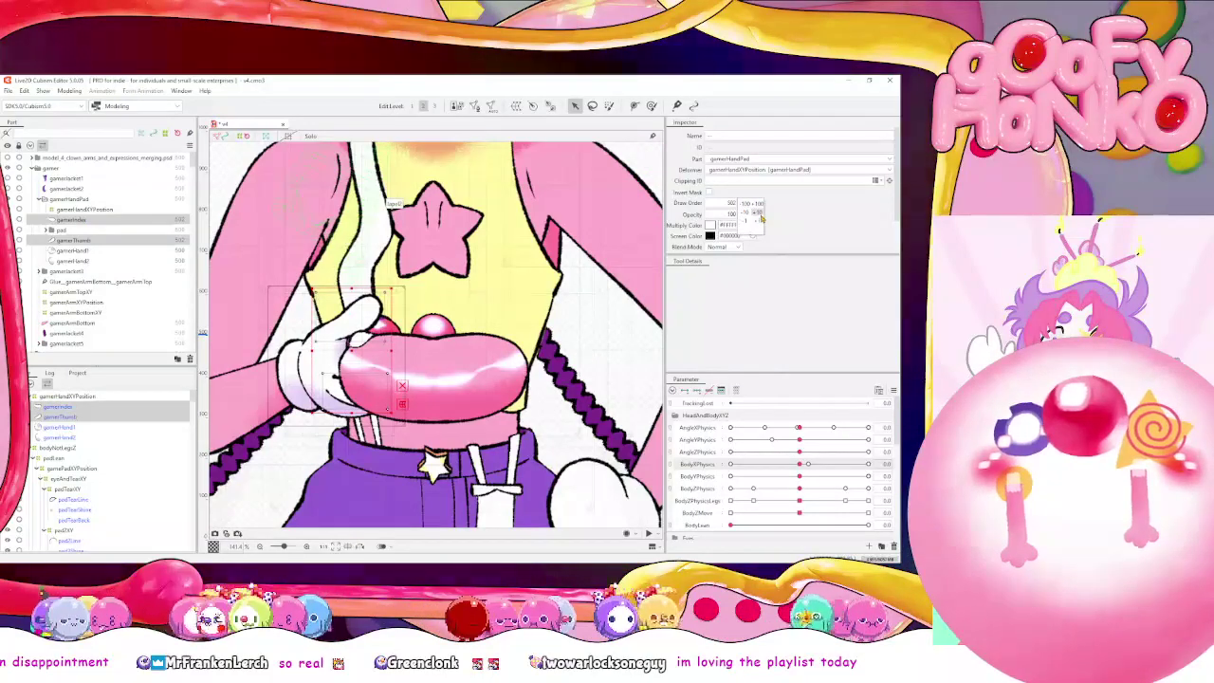
click(758, 213)
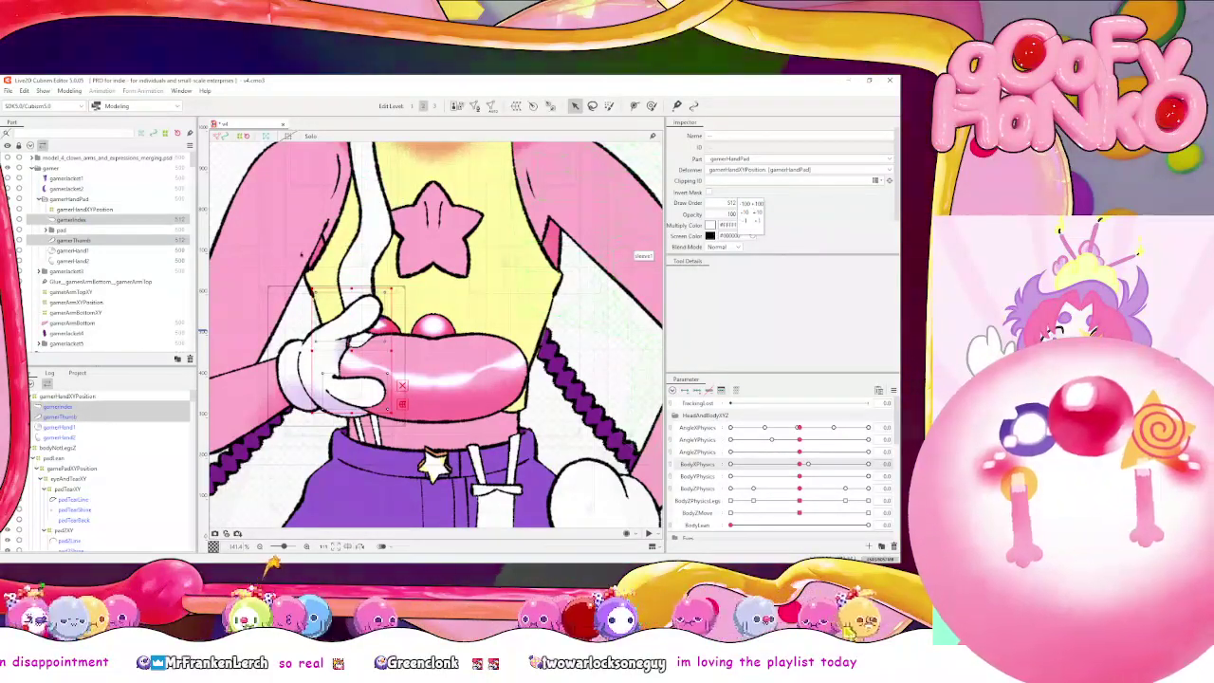
Lower the draw order of gamerThumb alone to 500 so the thumb sits behind the pad
click(101, 242)
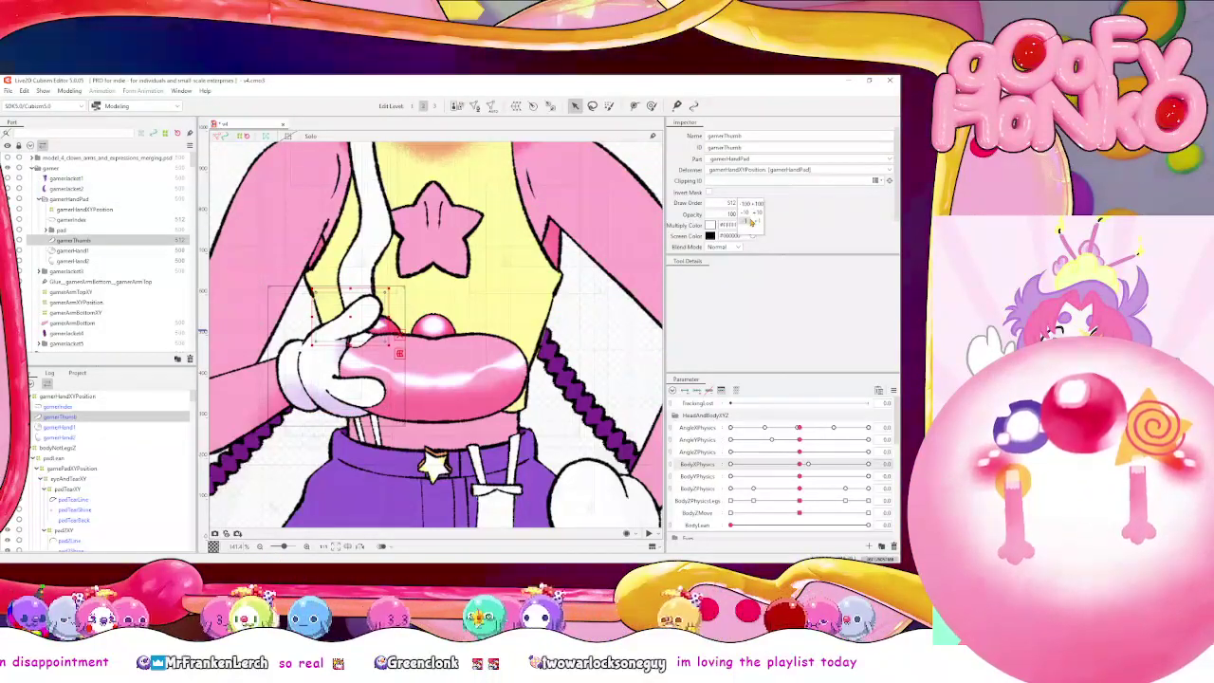
click(745, 214)
click(745, 213)
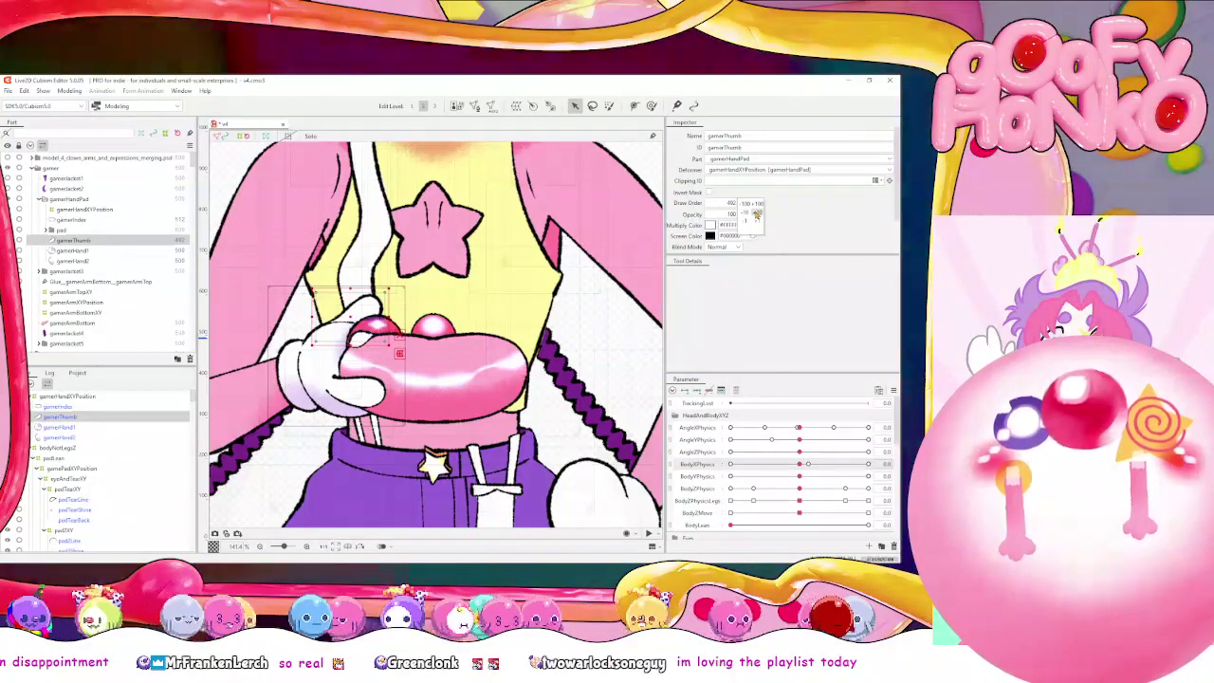
click(756, 213)
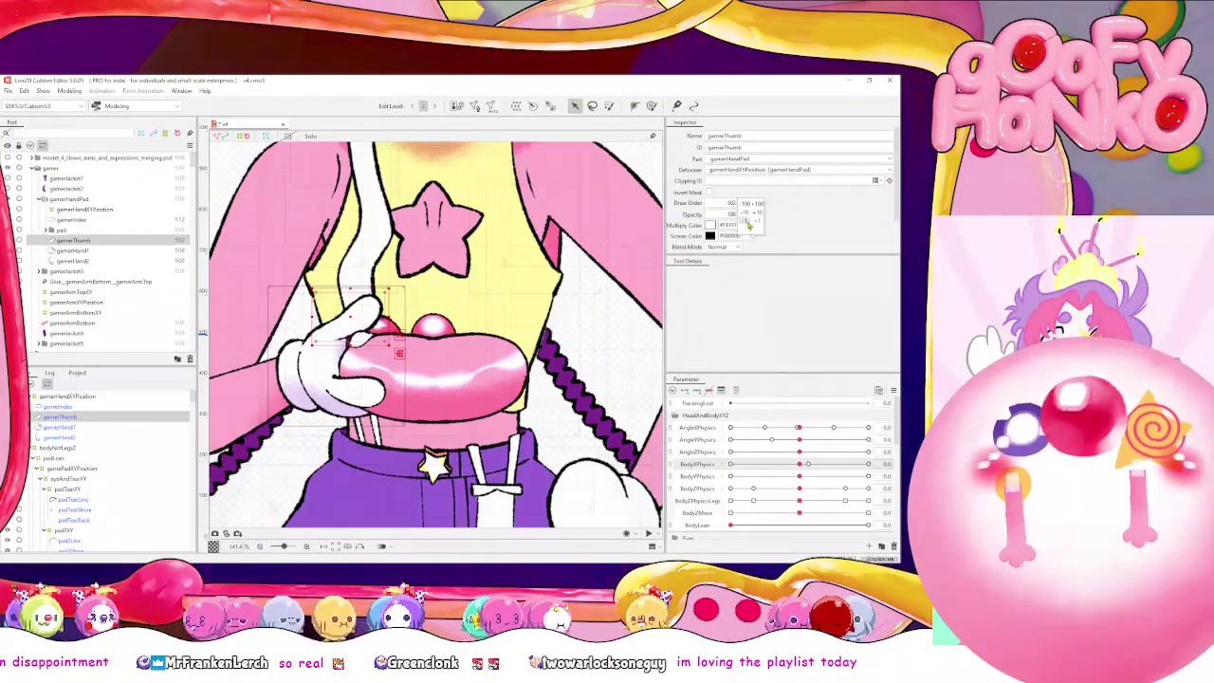
click(747, 221)
click(755, 222)
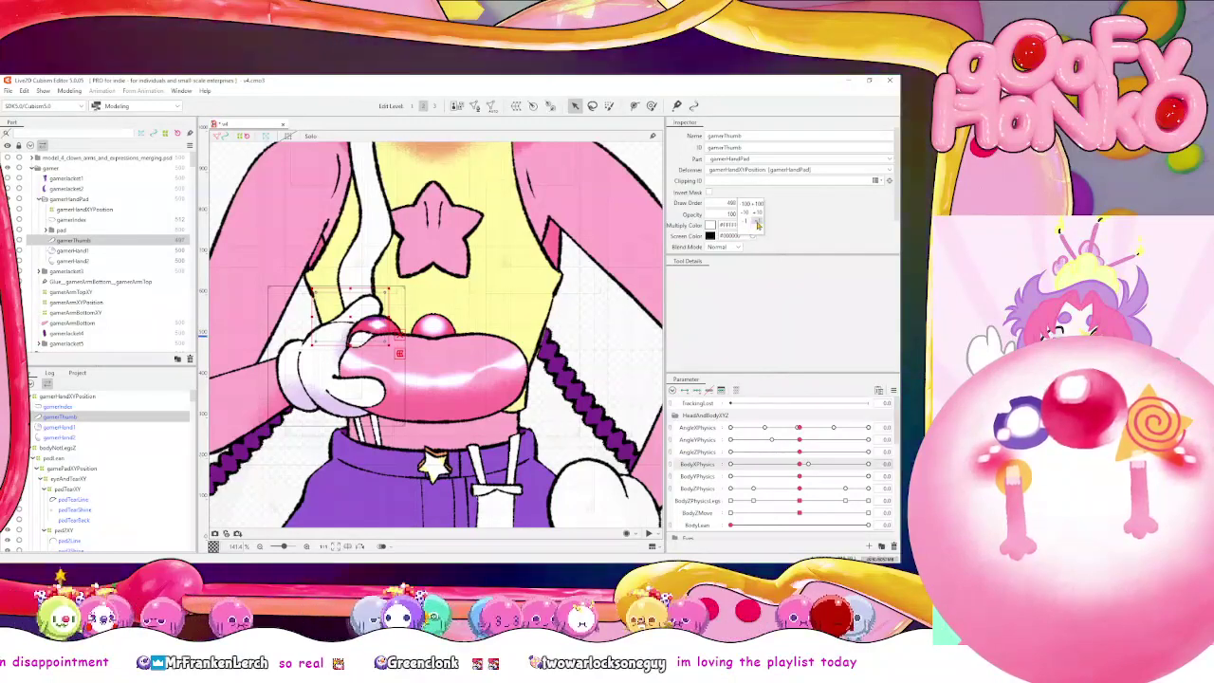
click(755, 222)
click(755, 222)
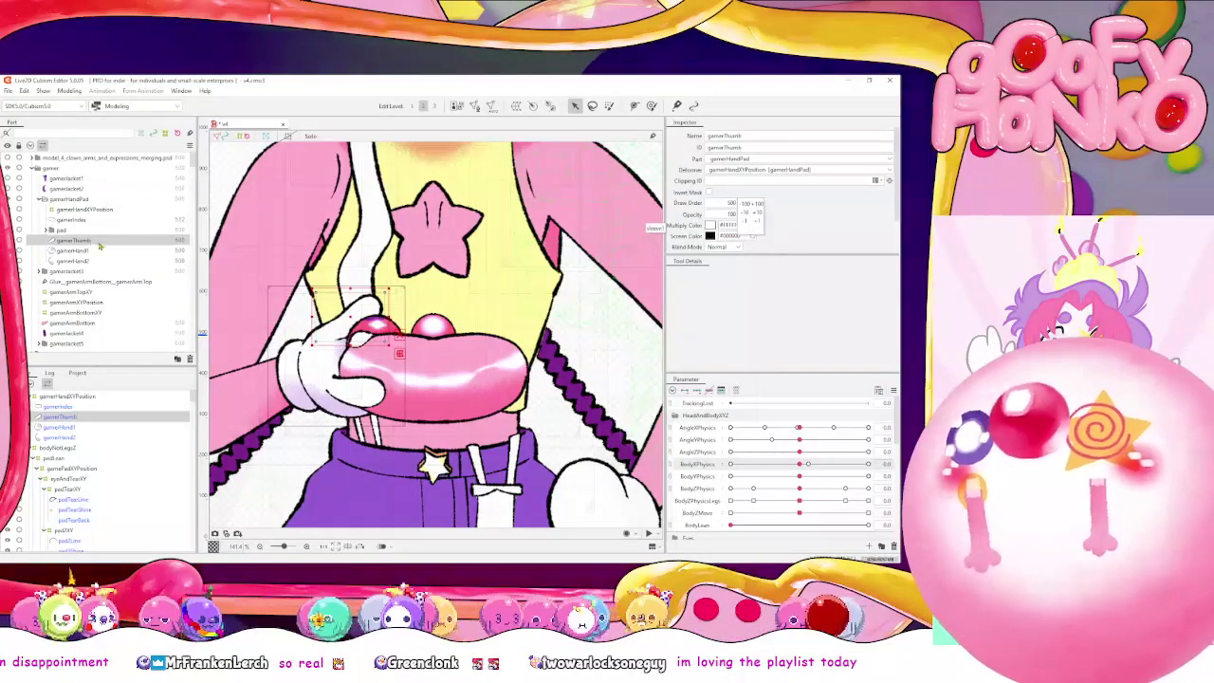
click(76, 250)
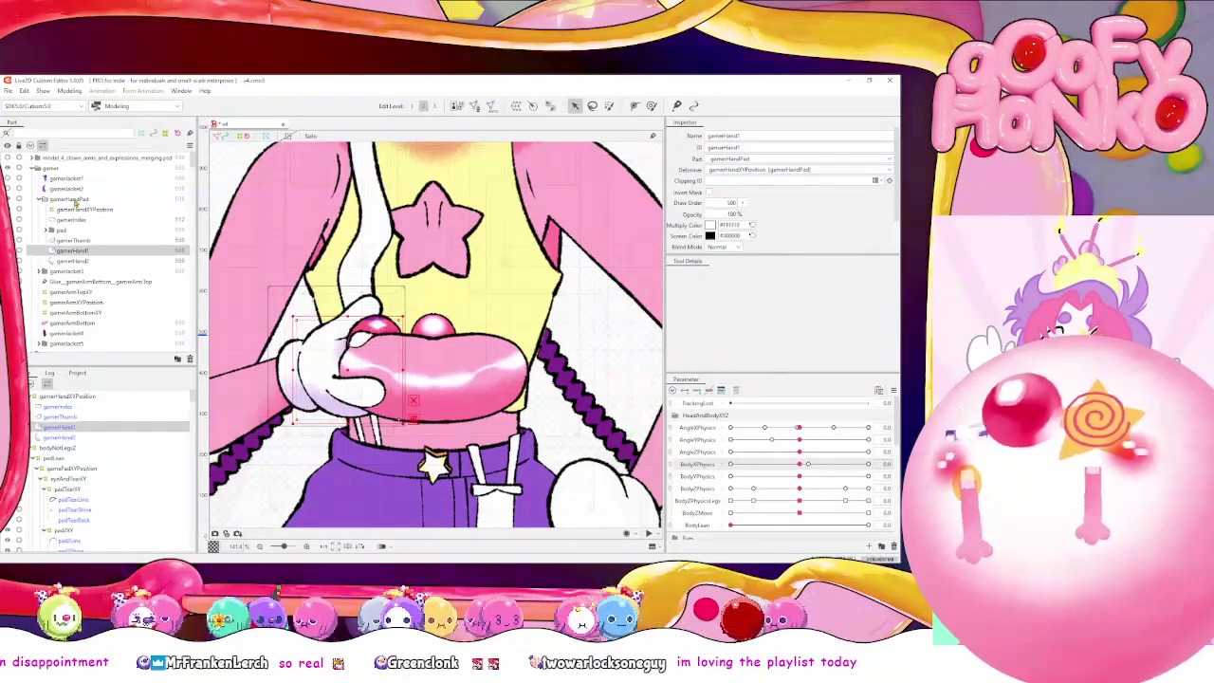
click(105, 201)
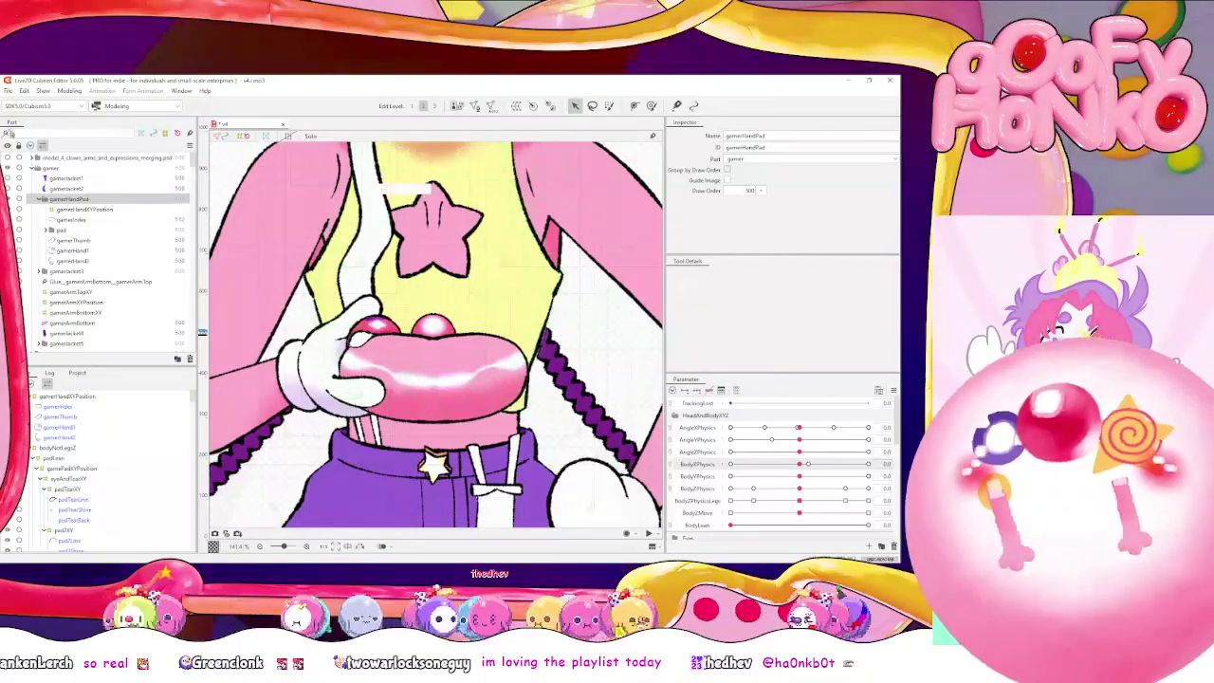
Key the gamerHandXYPosition warp deformer at three points on BodyYPhysics and shift it at the extremes to follow the body and pad
click(80, 208)
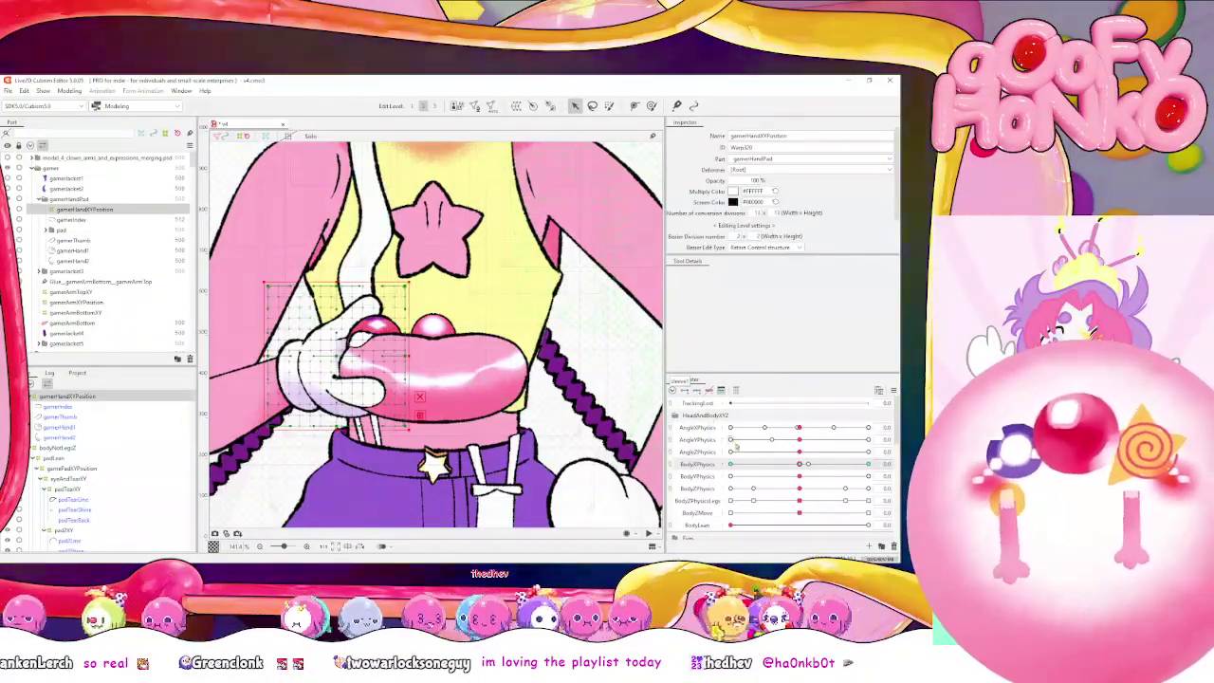
drag(798, 464, 731, 464)
scroll(408, 389, down, 1)
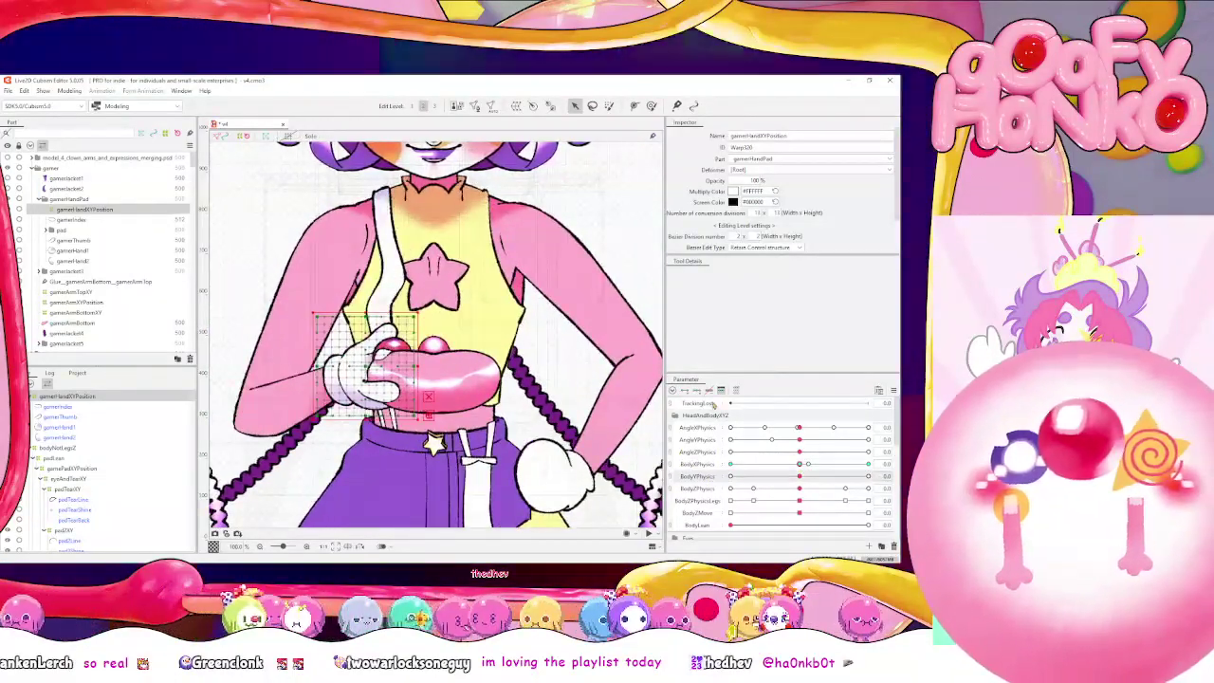
drag(793, 479, 730, 476)
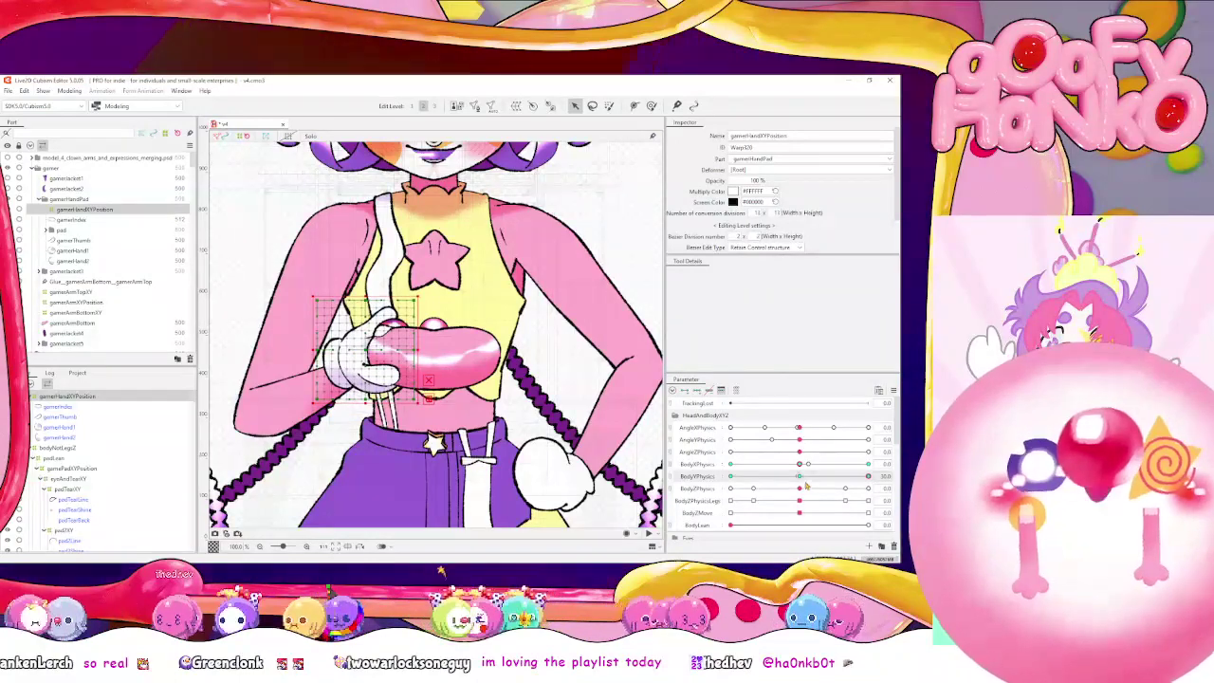
click(801, 477)
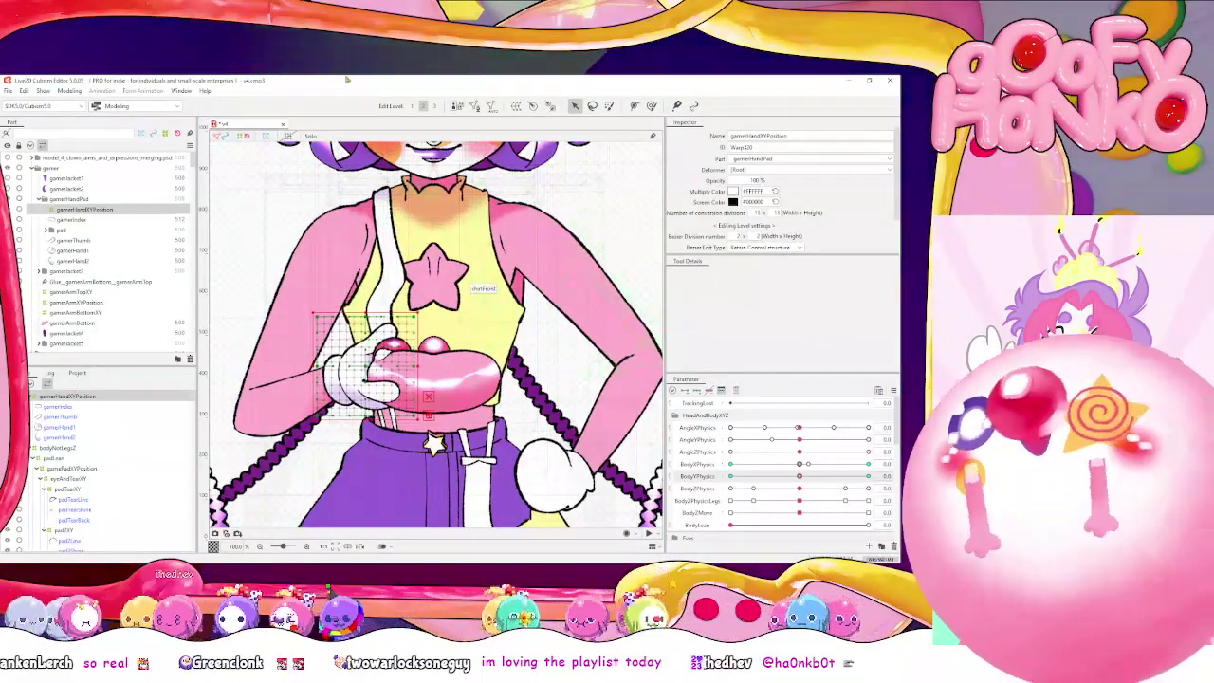
Open the gamerIndex mesh for editing and delete its entire existing mesh
click(91, 229)
click(91, 220)
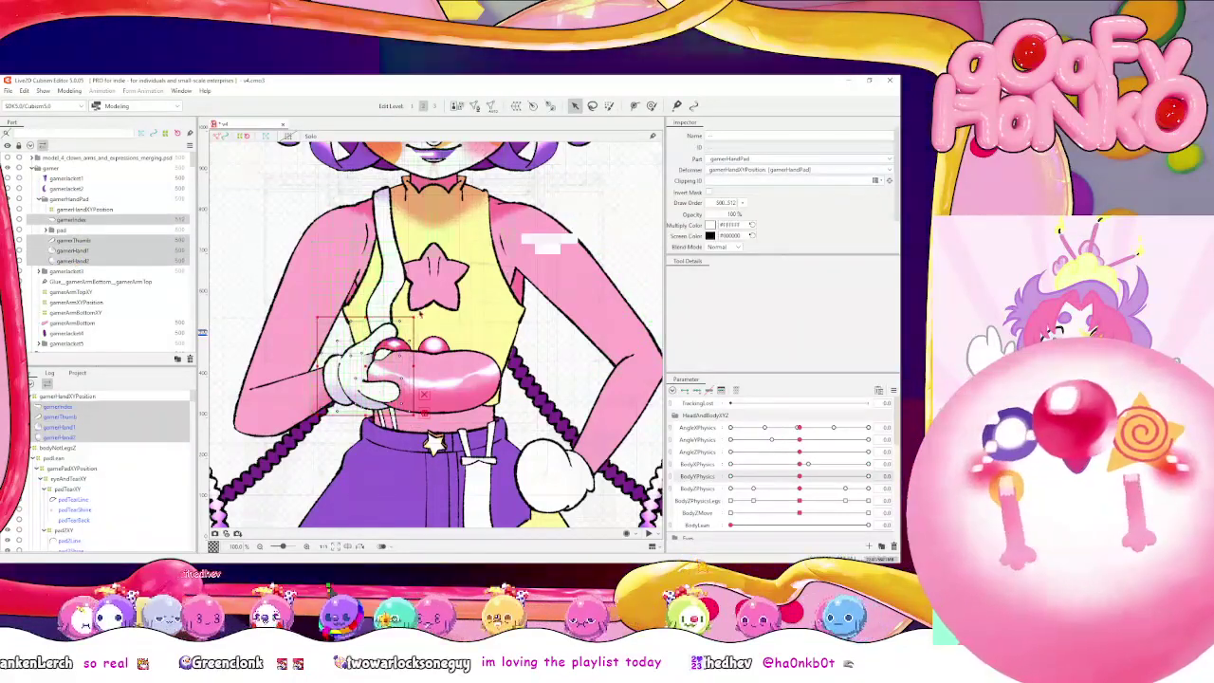
click(80, 219)
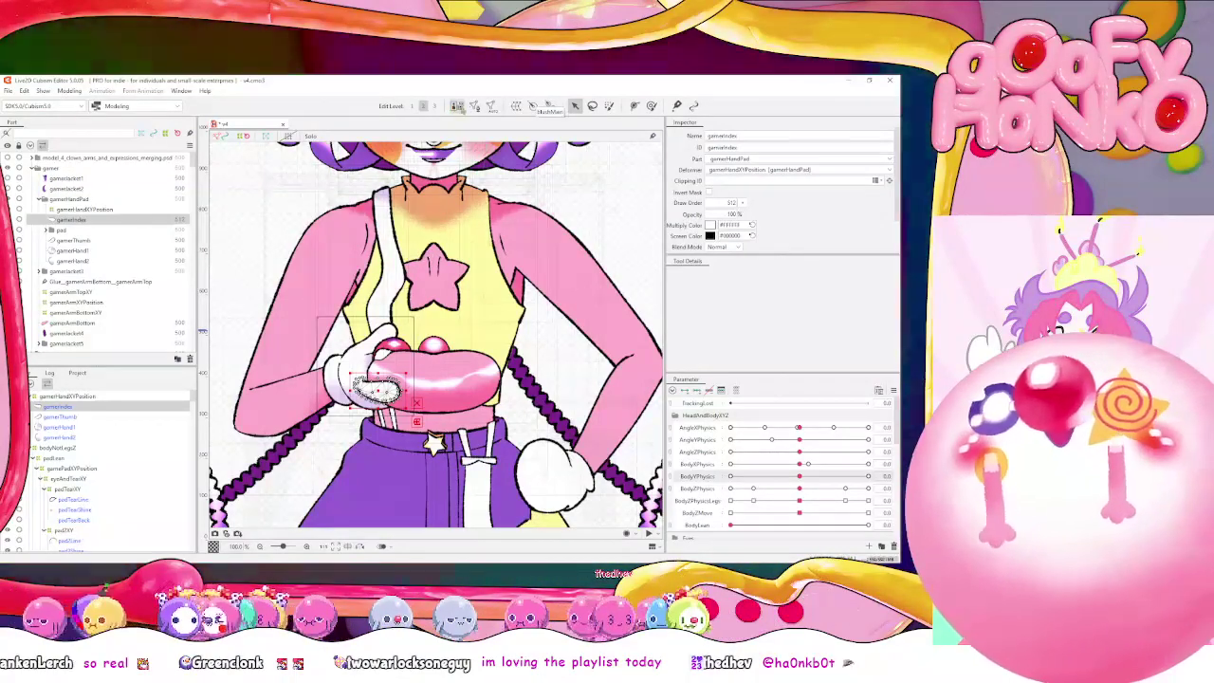
click(473, 106)
scroll(374, 375, up, 3)
scroll(384, 393, up, 2)
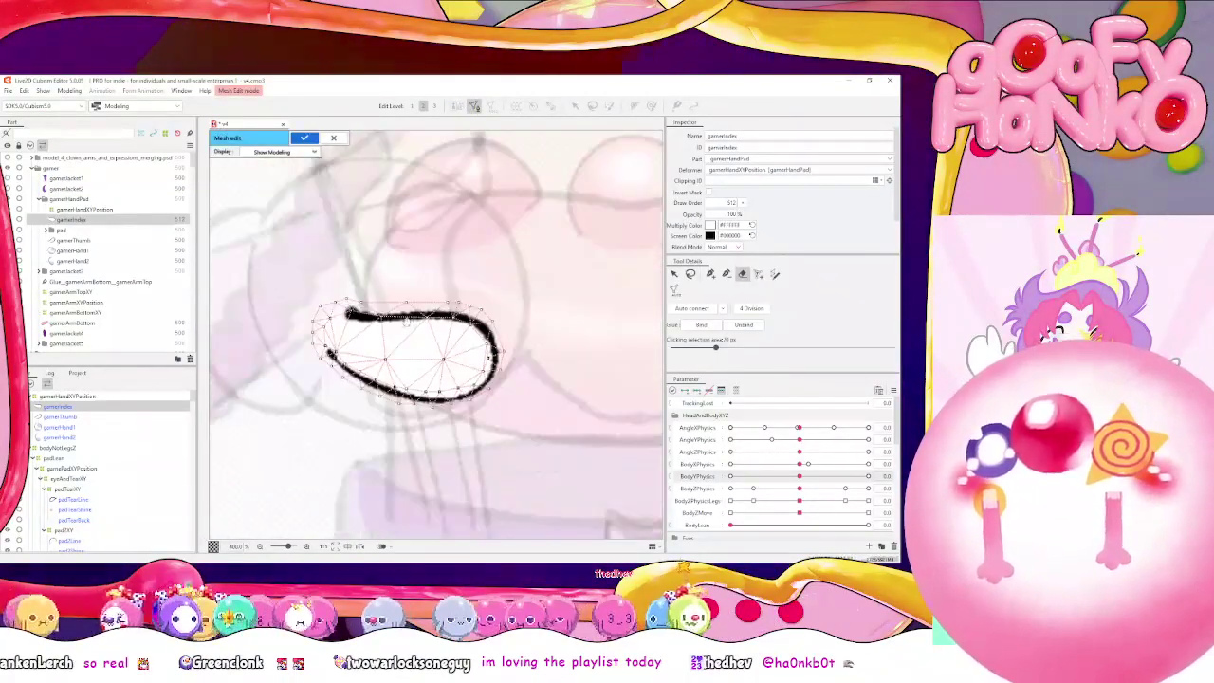
key(ctrl+a)
key(Delete)
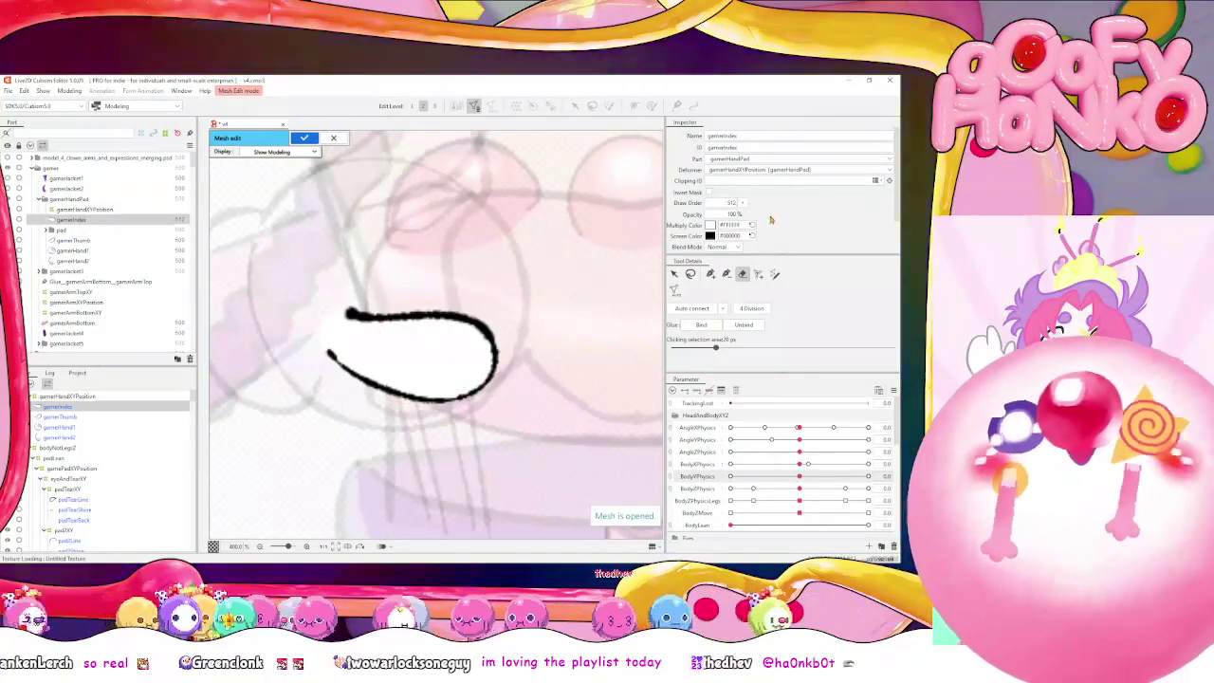
Start a new manual mesh on gamerIndex by adding connected vertices along the inner side of the finger's lower outline
click(710, 274)
click(315, 335)
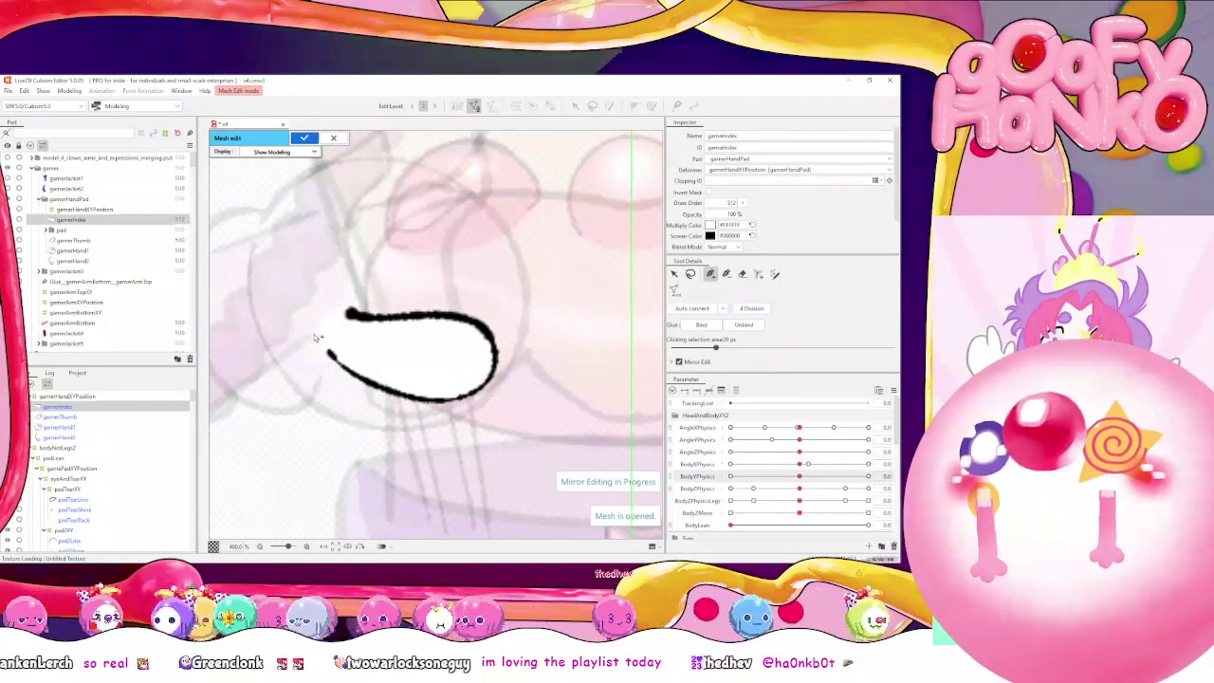
click(334, 347)
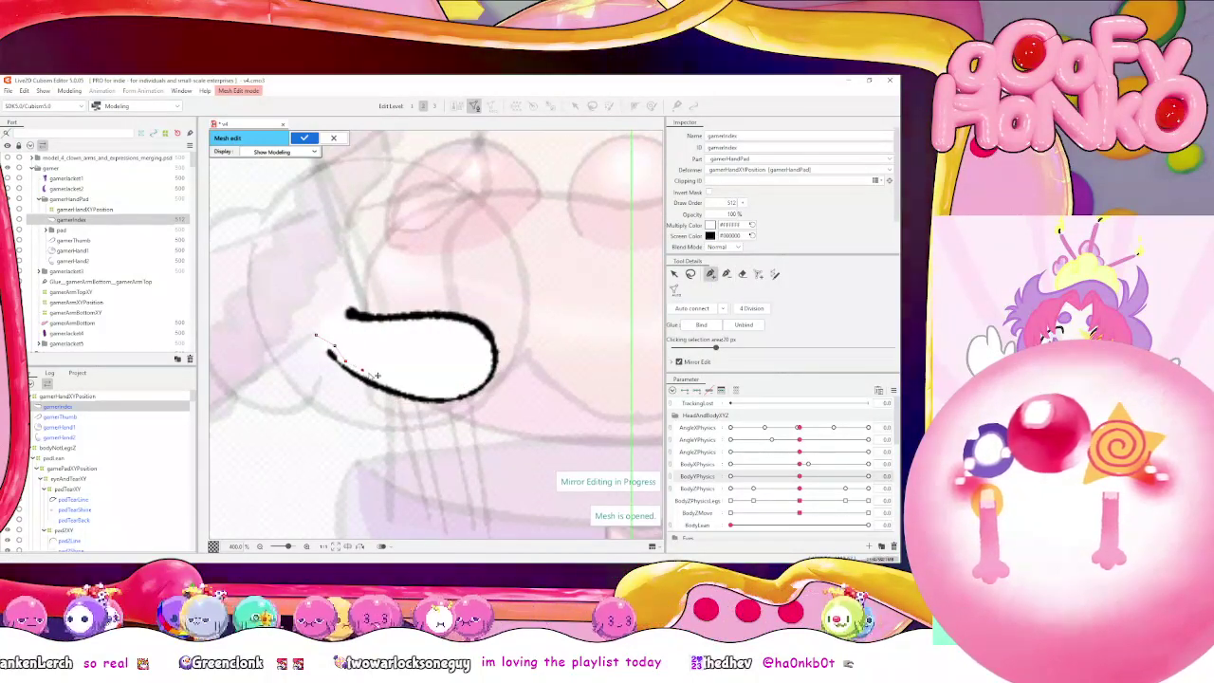
drag(570, 363, 461, 330)
scroll(318, 337, down, 3)
Turn off Mirror Edit and erase the mirrored vertices on the opposite side of the body
click(692, 363)
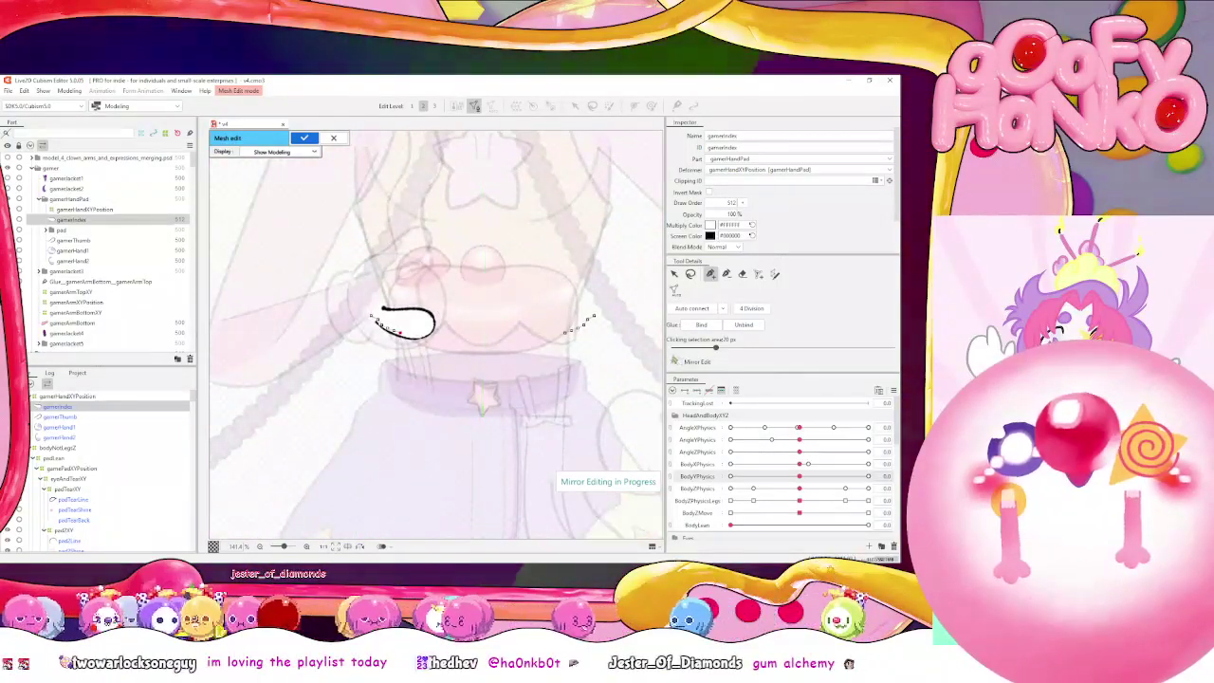
click(742, 274)
drag(566, 333, 594, 315)
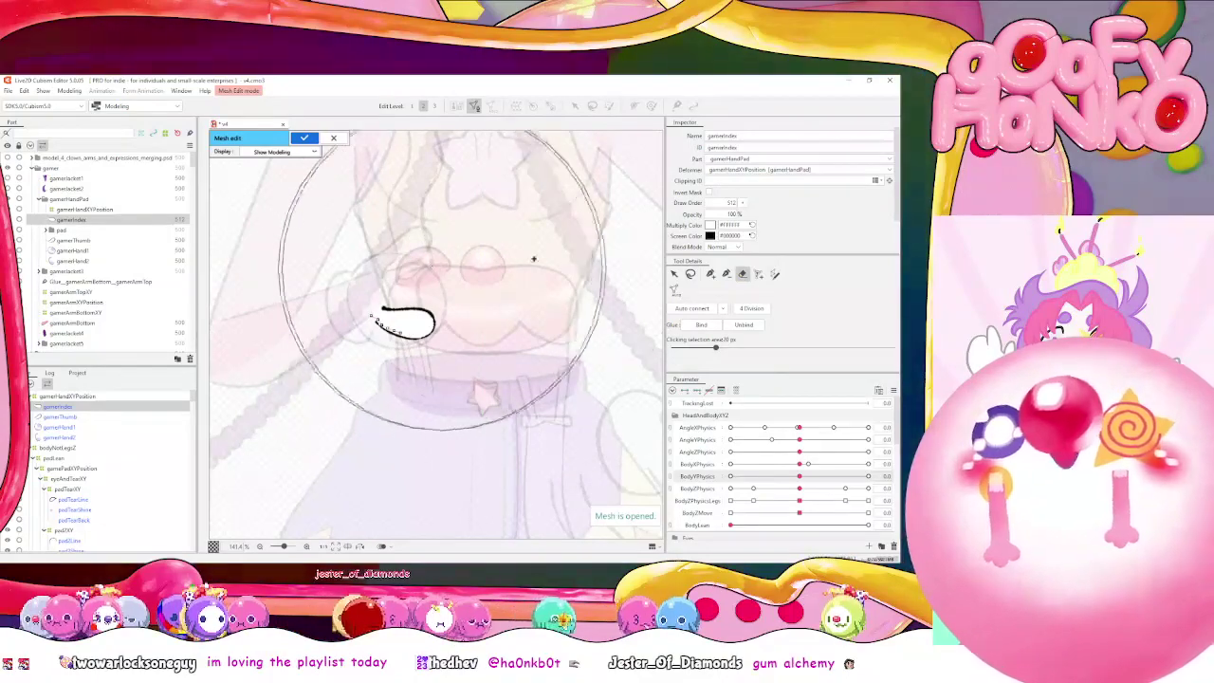
Continue the gamerIndex vertex chain along the inside of the outline, around the fingertip and back to the upper line's open end
click(710, 274)
scroll(269, 289, up, 3)
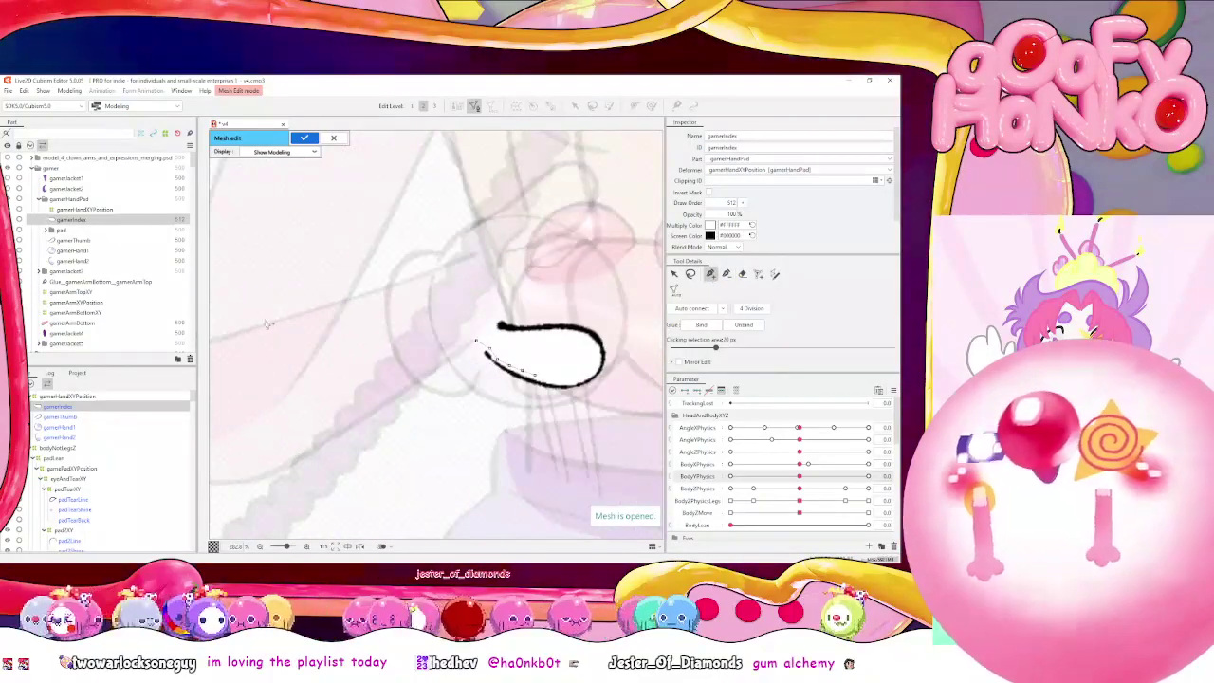
drag(333, 323, 258, 320)
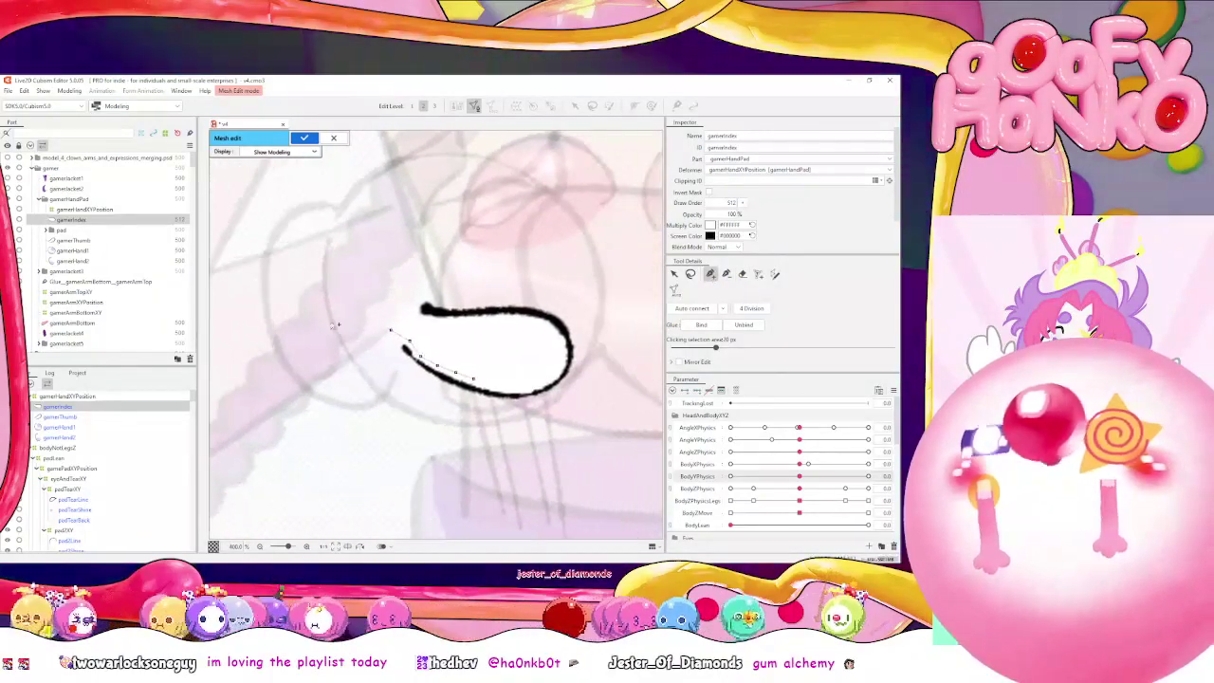
click(474, 379)
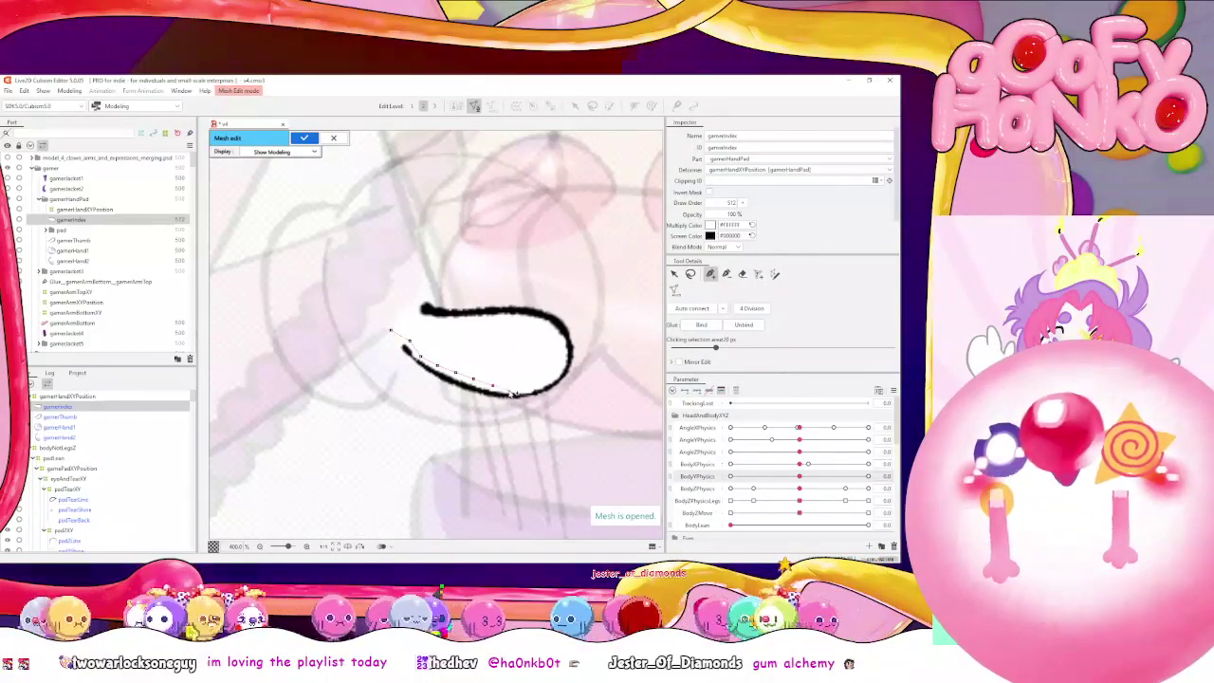
scroll(548, 386, up, 2)
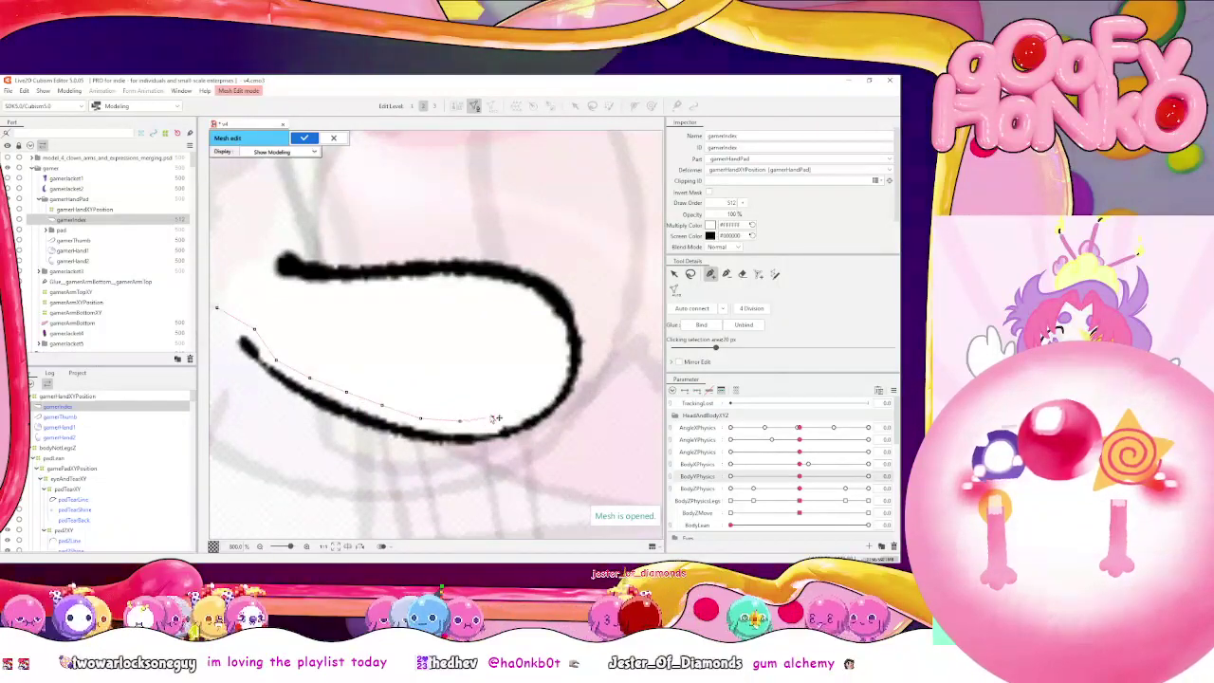
click(524, 407)
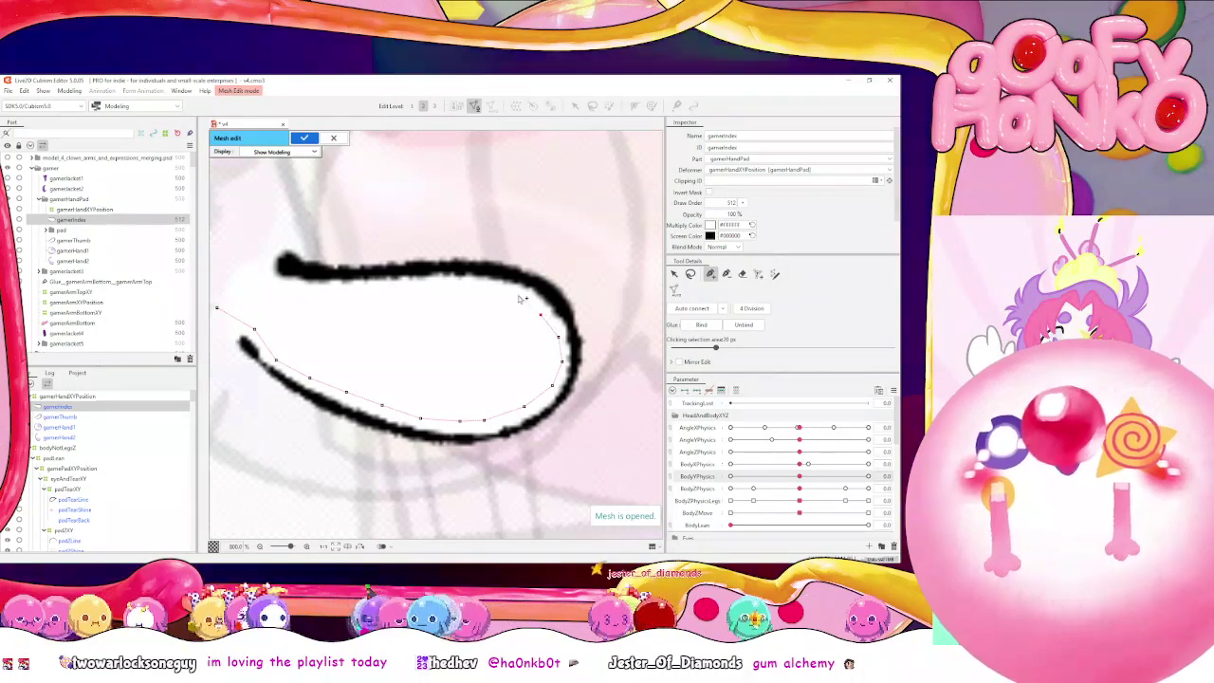
click(373, 288)
click(317, 290)
click(280, 287)
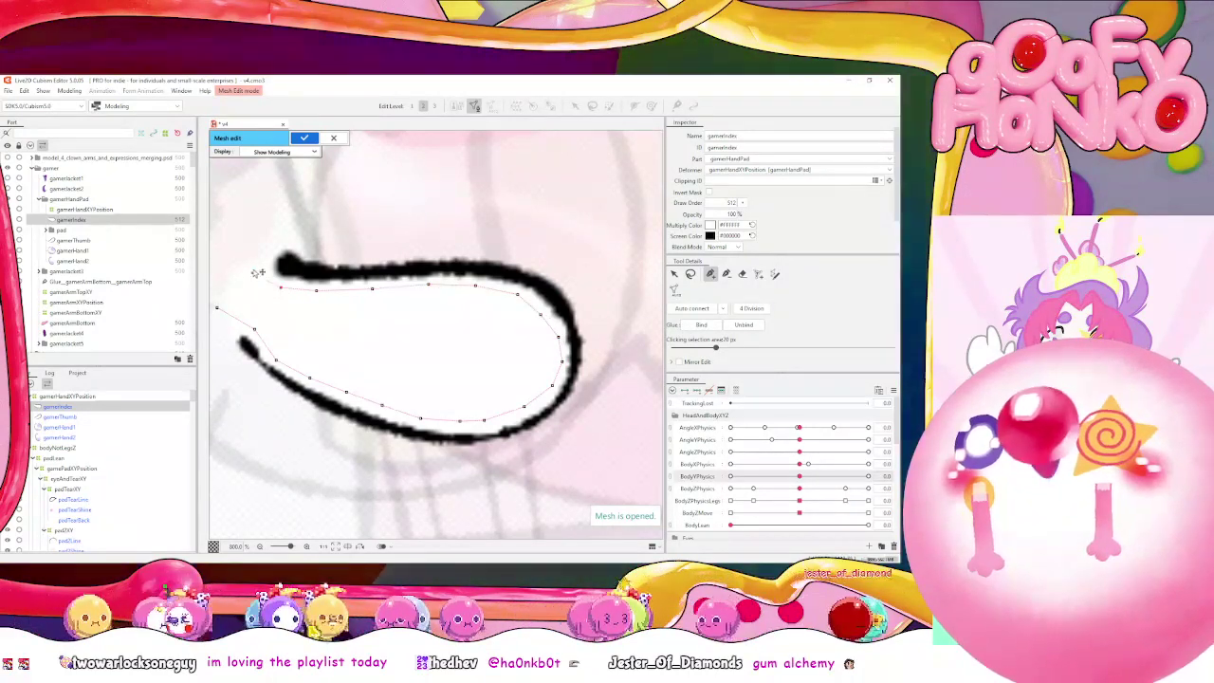
Add connected vertices around the upper line's open end and along its outer side, down past the fingertip's curve
click(266, 247)
click(293, 240)
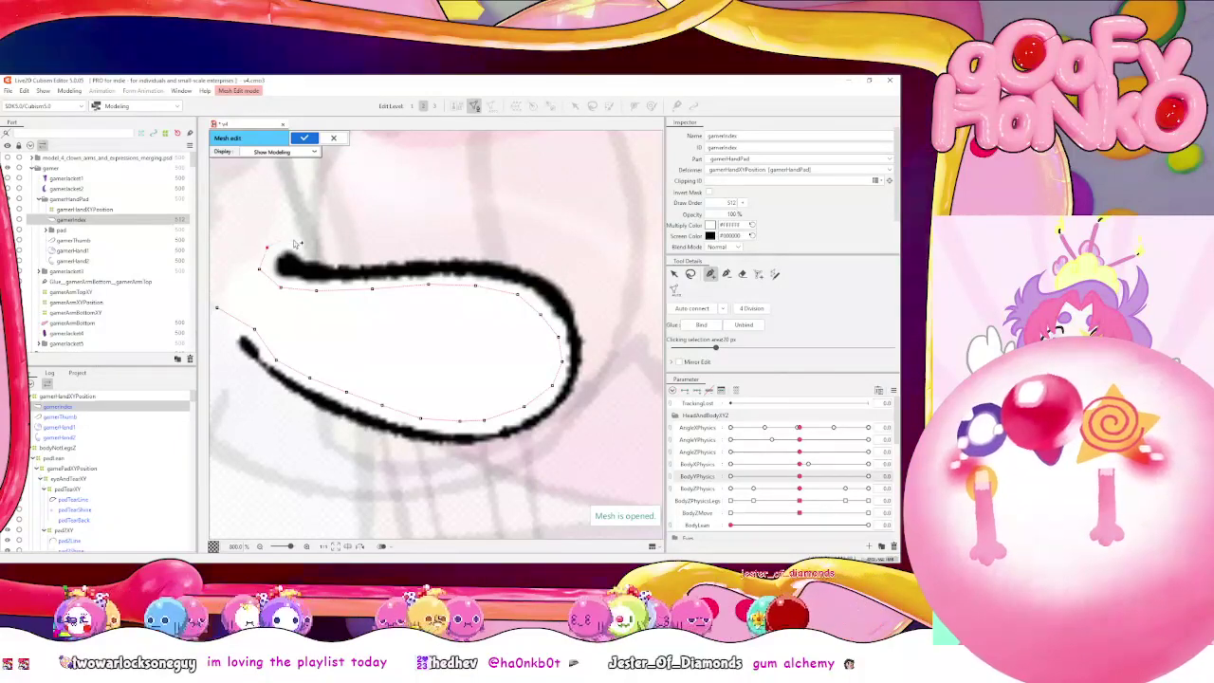
click(344, 257)
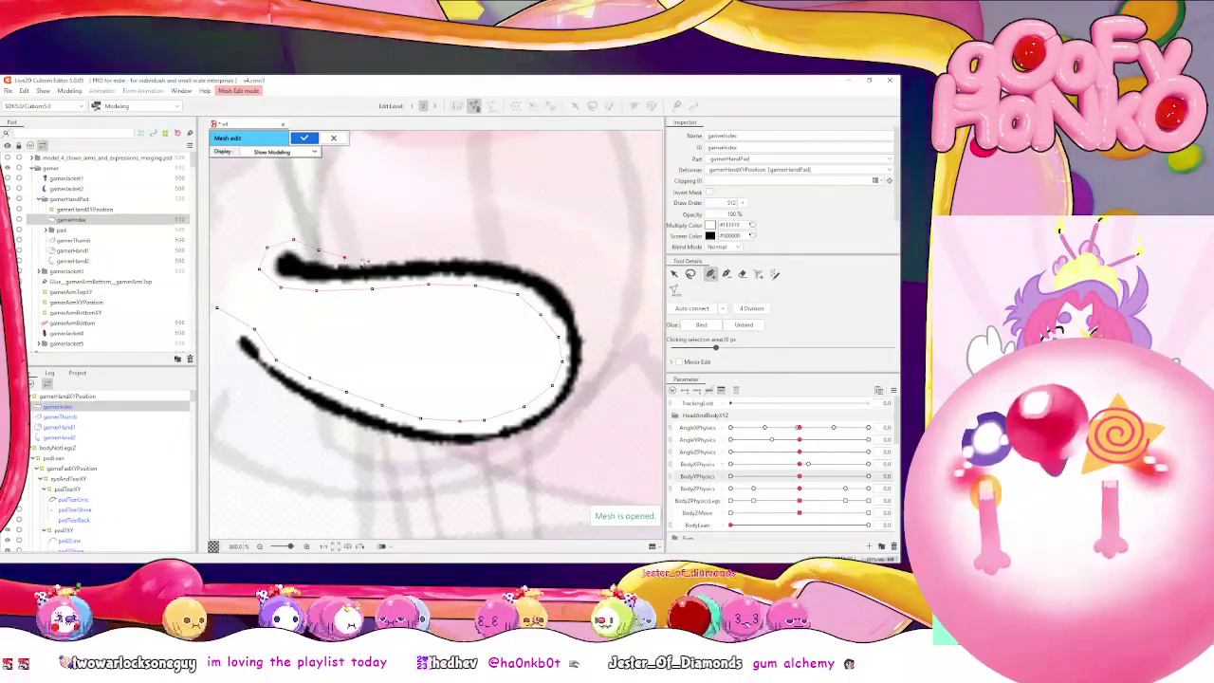
click(384, 254)
click(420, 255)
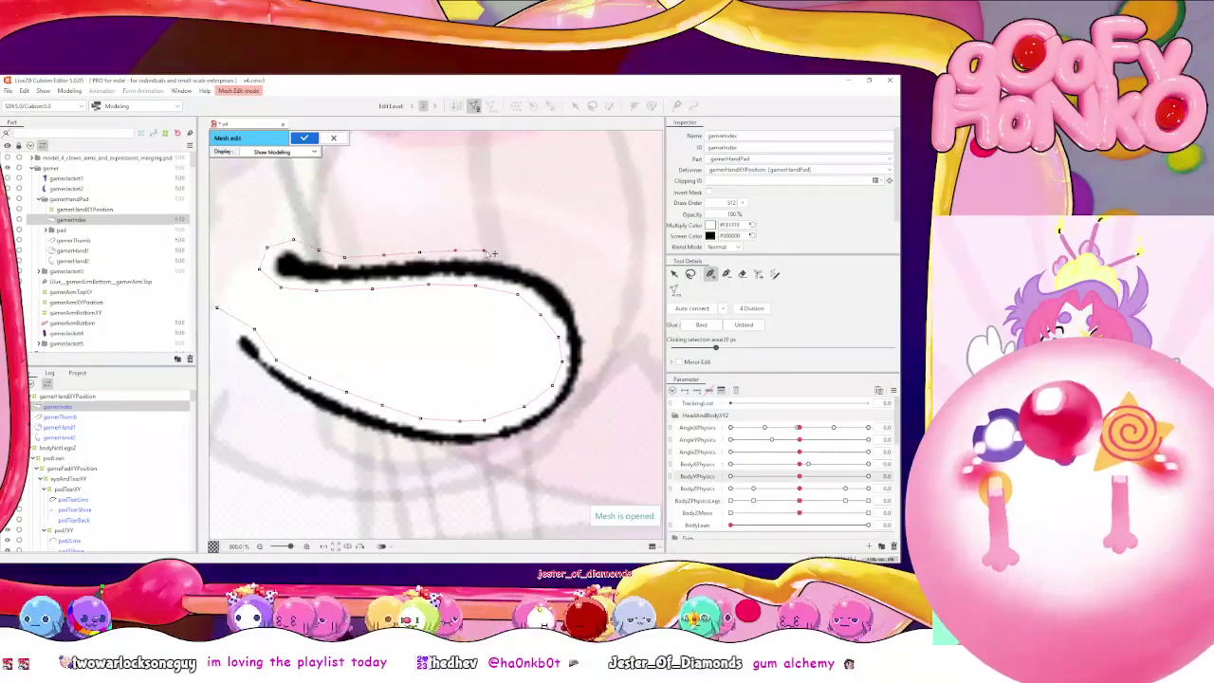
click(543, 259)
click(566, 279)
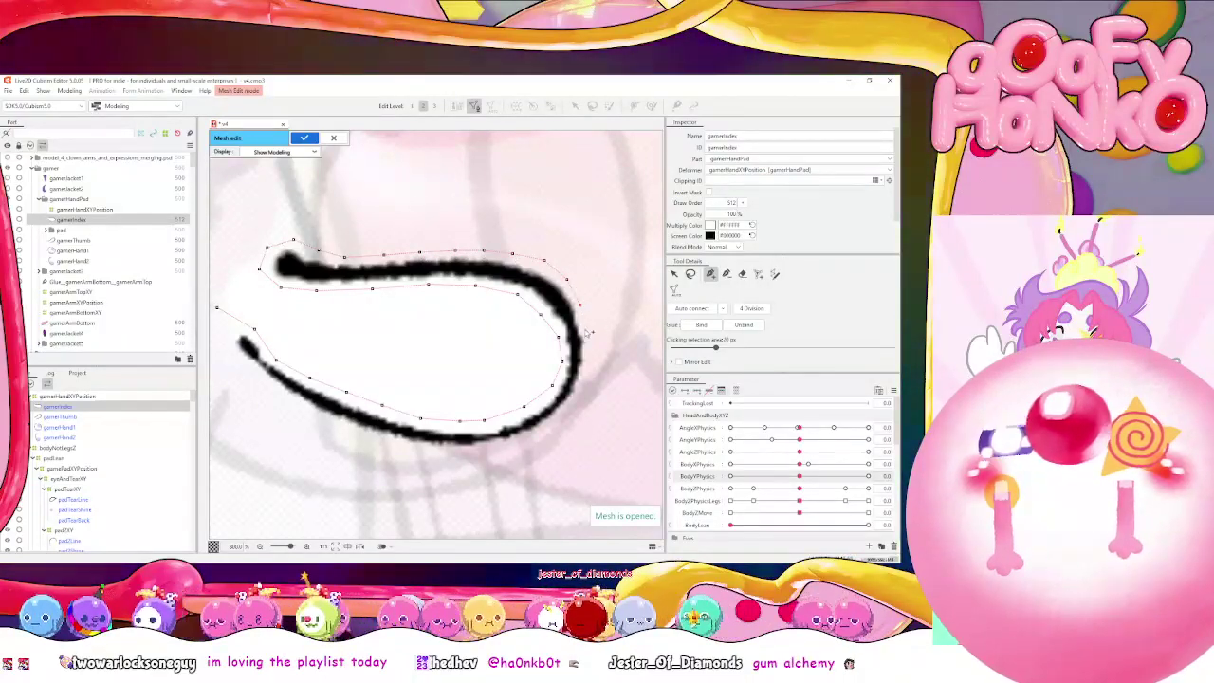
click(579, 306)
click(590, 336)
click(589, 364)
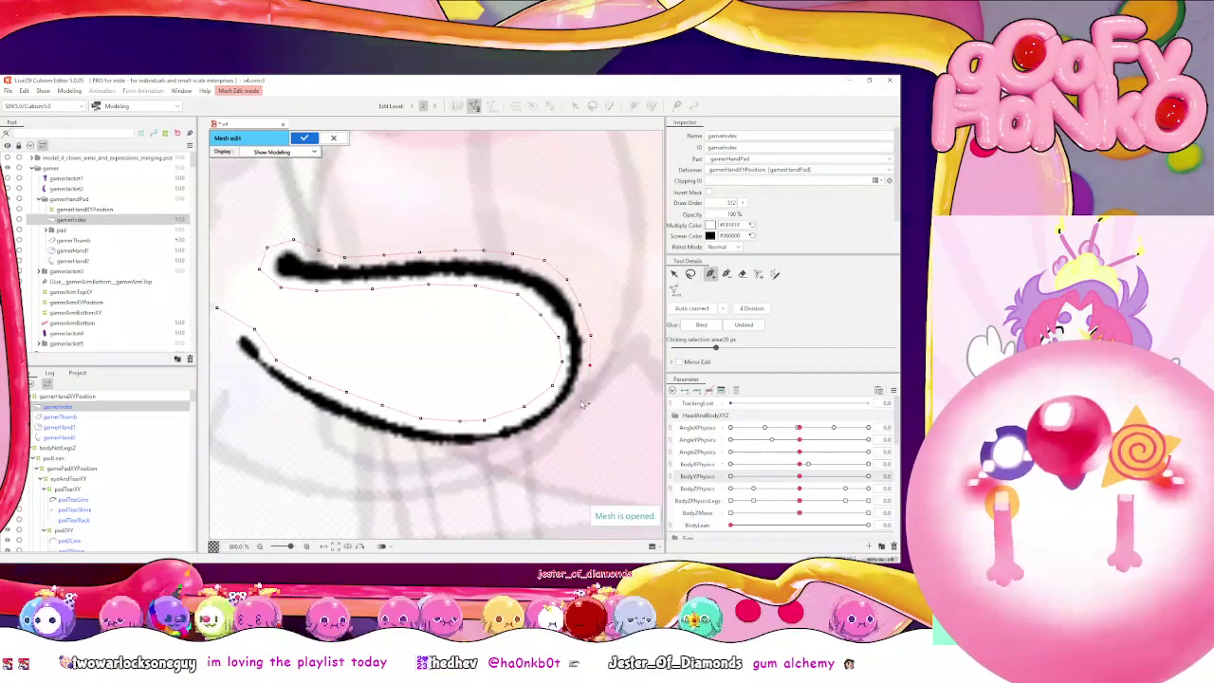
Continue the outer vertices beneath the finger's lower outline and close the chain at its first vertex
click(560, 420)
click(531, 439)
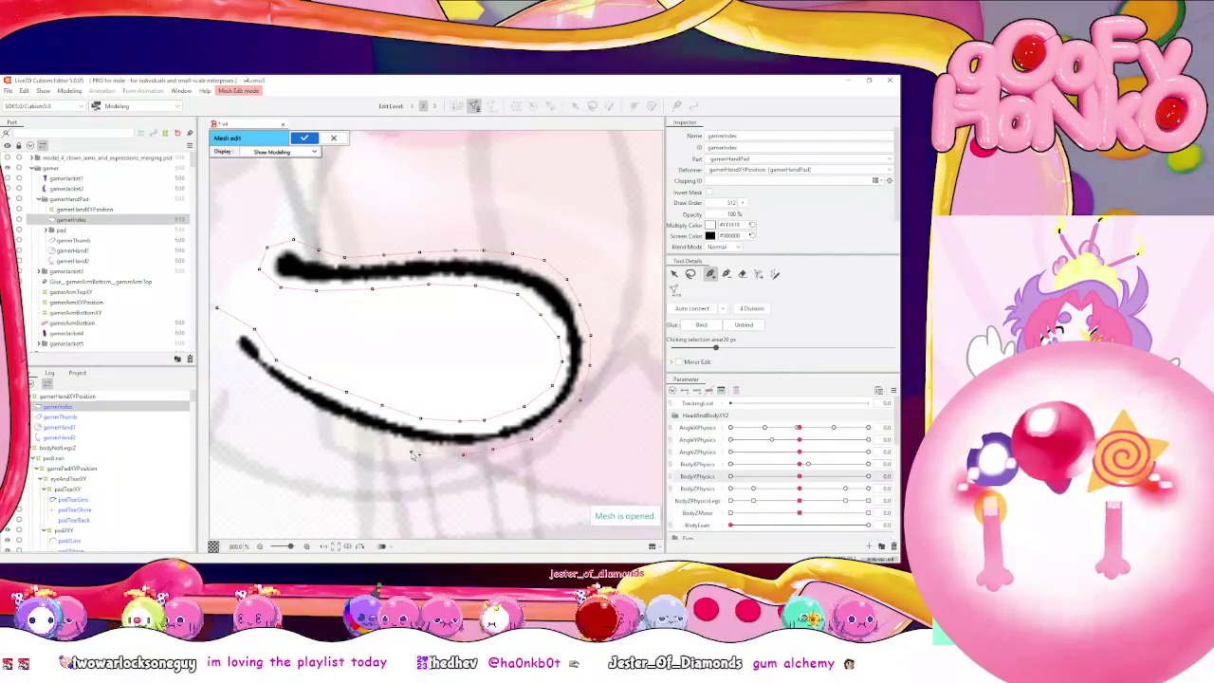
drag(378, 416, 526, 438)
click(477, 449)
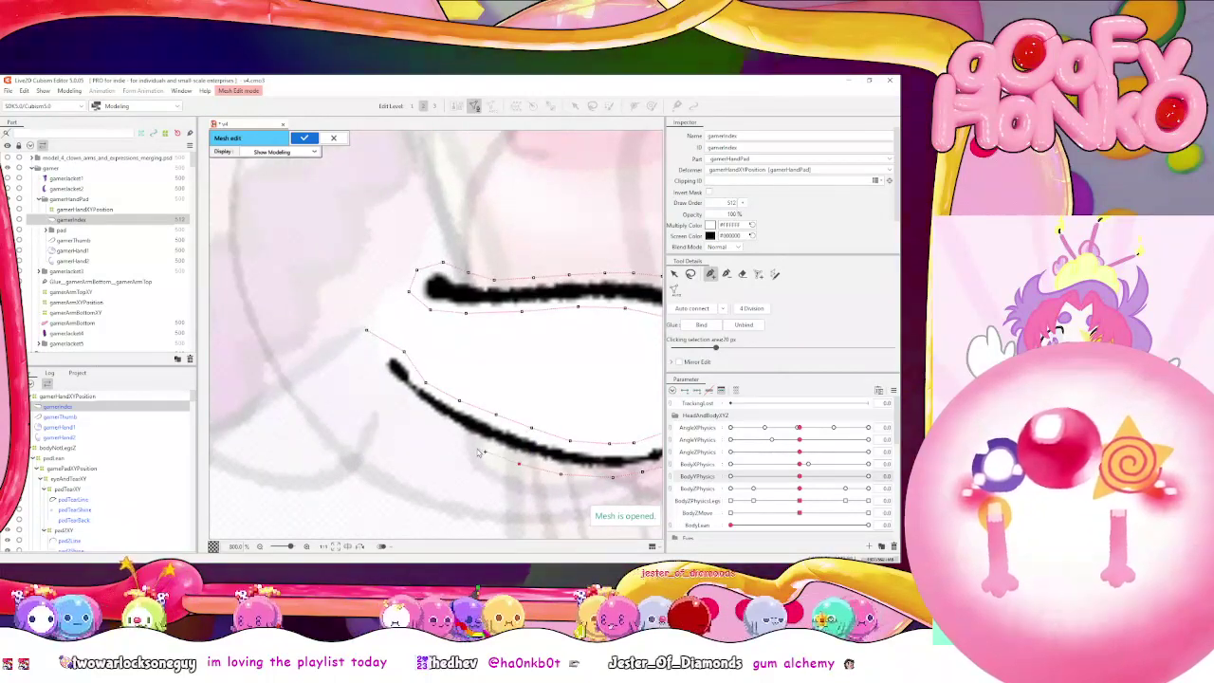
click(437, 430)
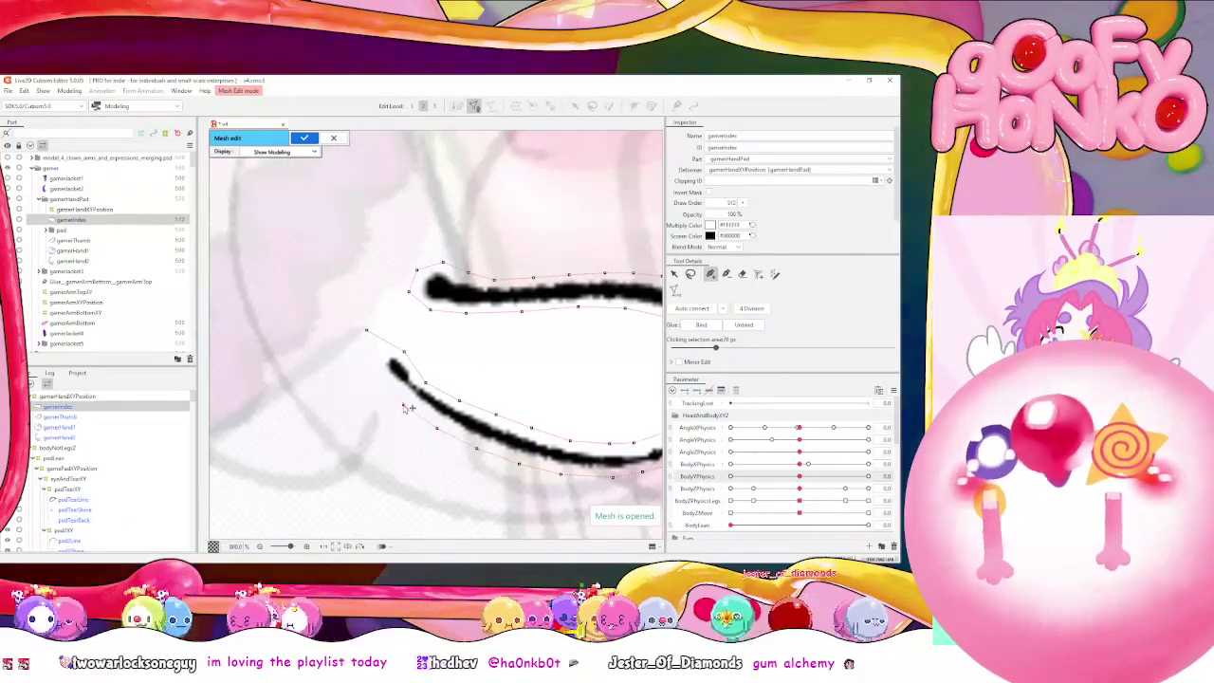
click(376, 379)
click(367, 331)
Auto-connect the vertices into triangles and add outer vertices bridging the finger's open base up to the upper line's end
scroll(474, 323, down, 2)
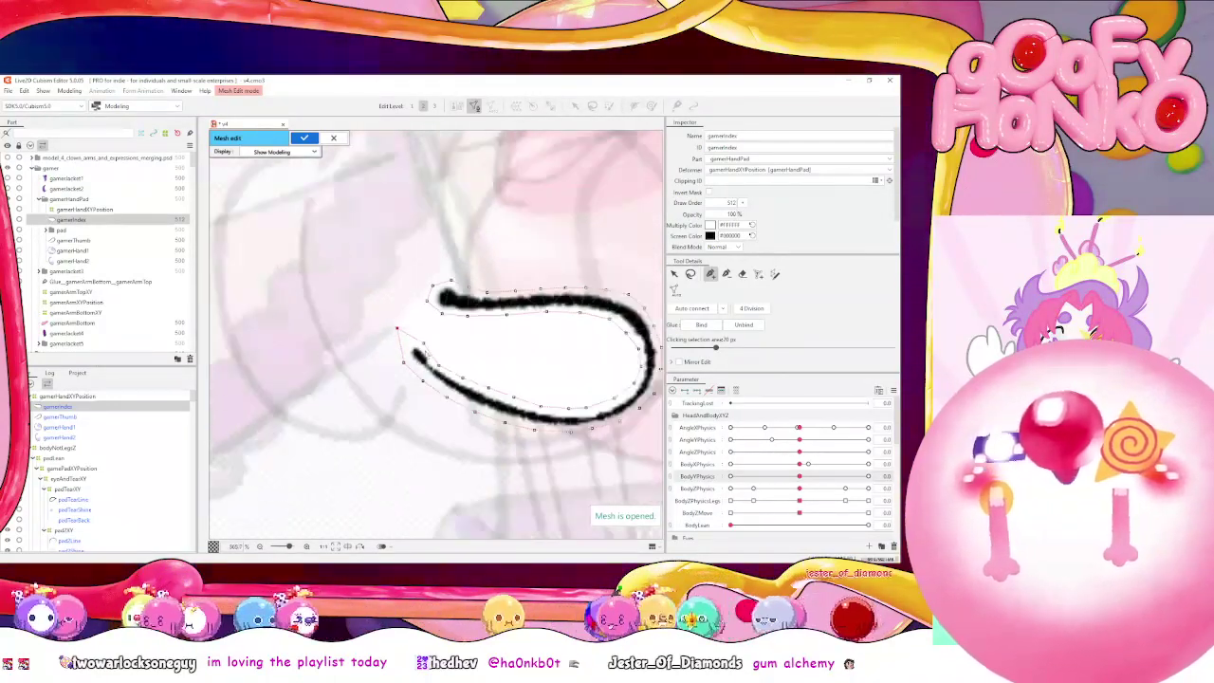
scroll(437, 338, up, 2)
click(692, 308)
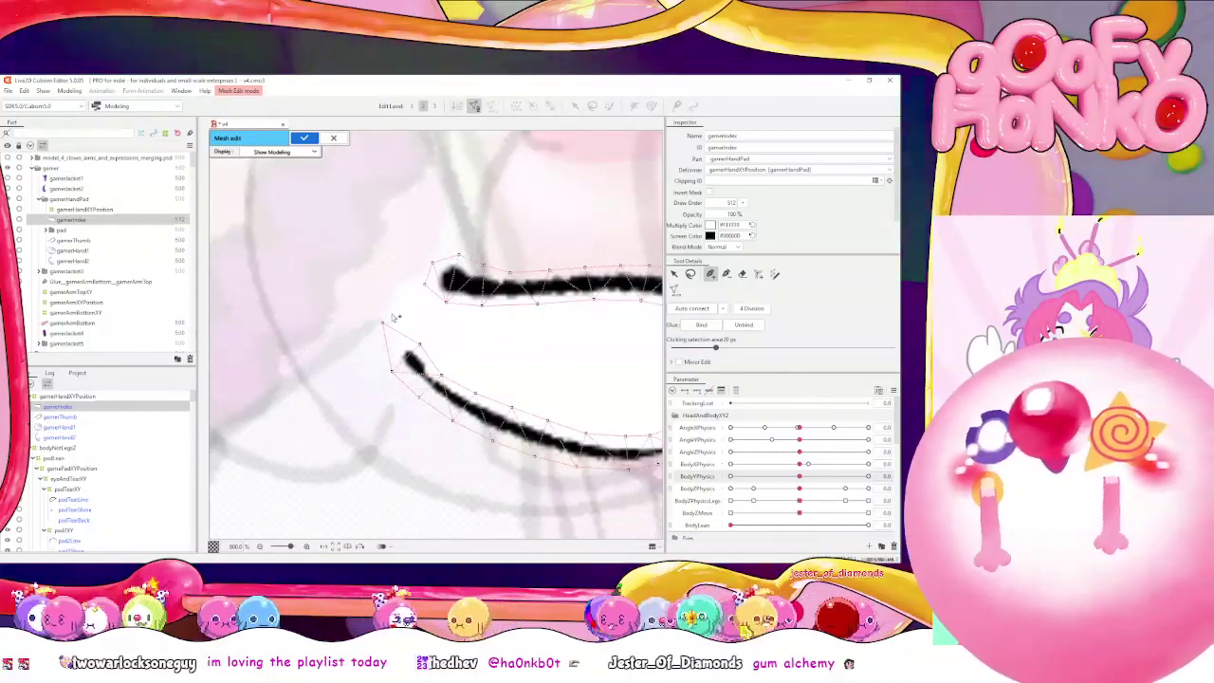
click(383, 288)
click(407, 265)
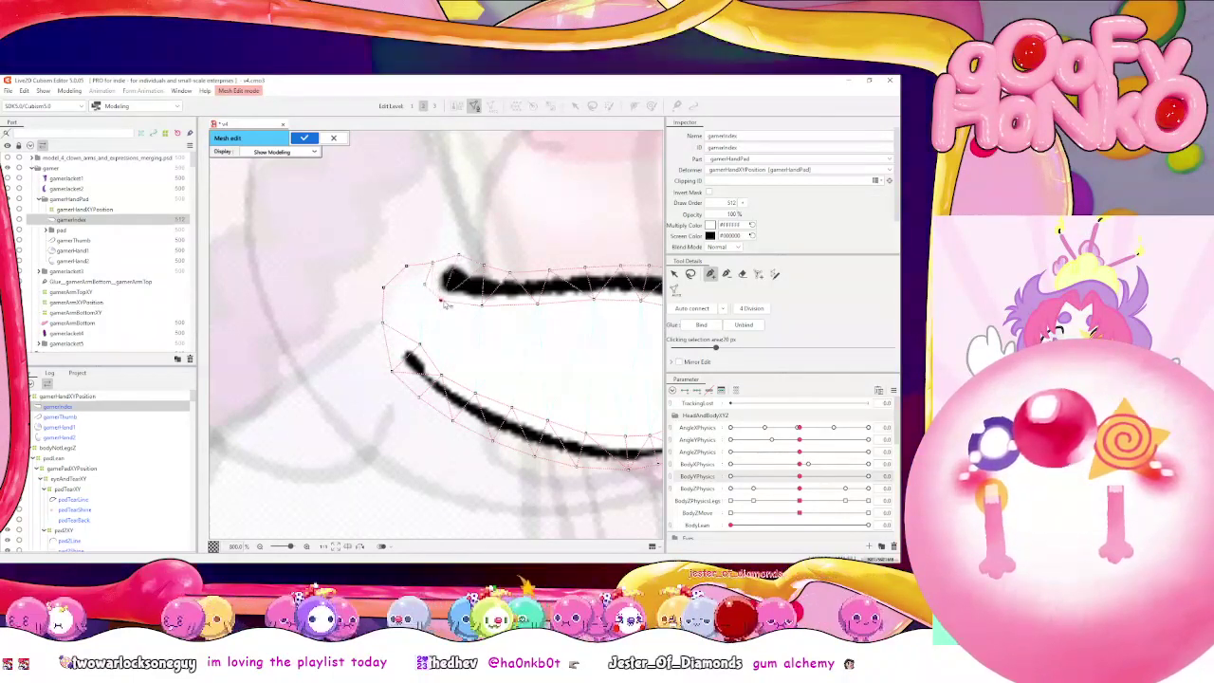
Rework the inner vertices beneath the upper line's end and connect them across the finger base to the lower line's inner vertices
click(725, 274)
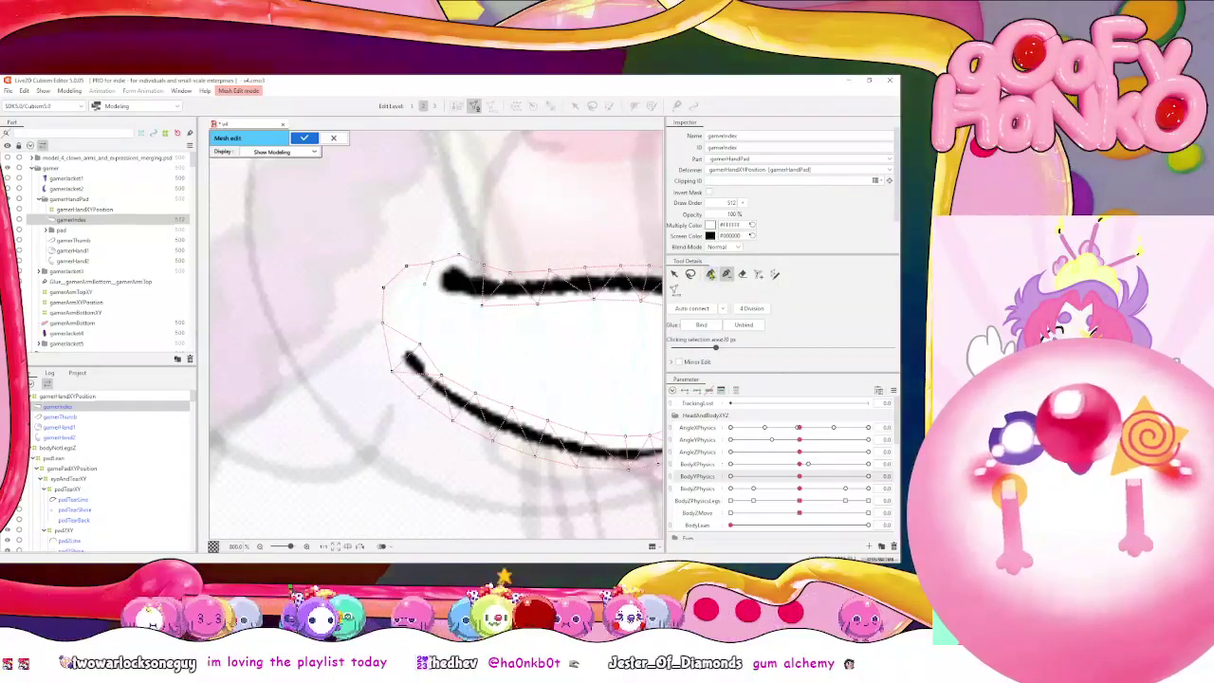
click(484, 266)
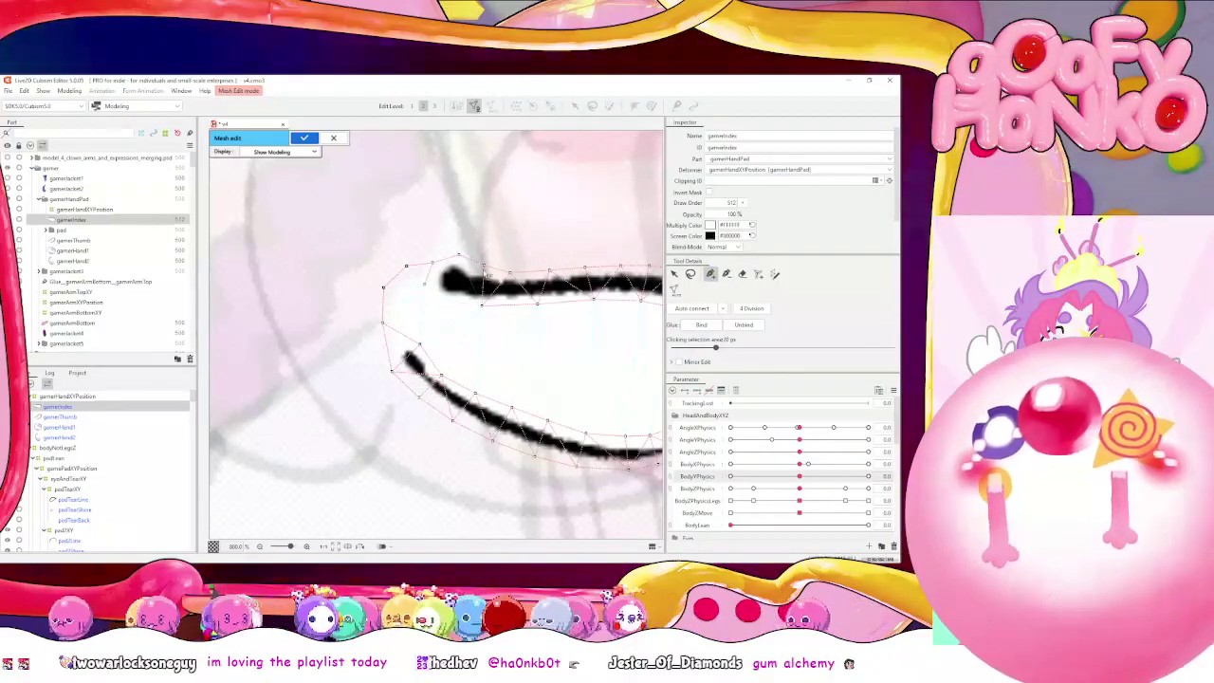
click(461, 300)
click(459, 255)
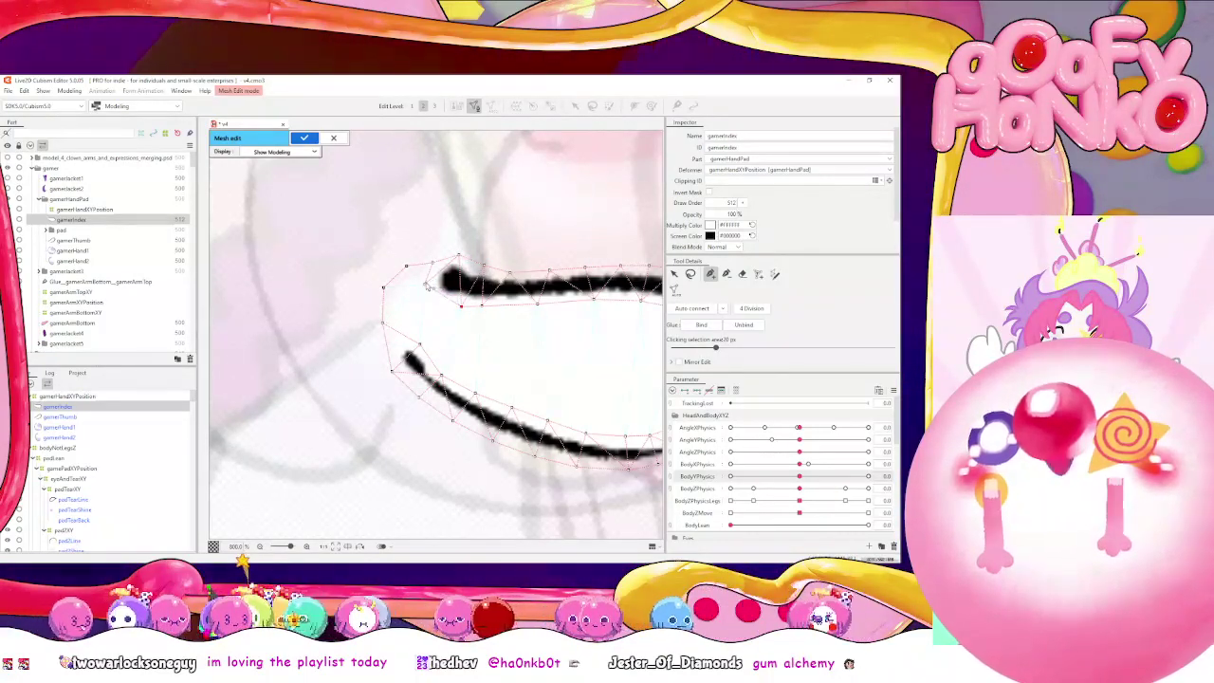
drag(433, 303, 440, 303)
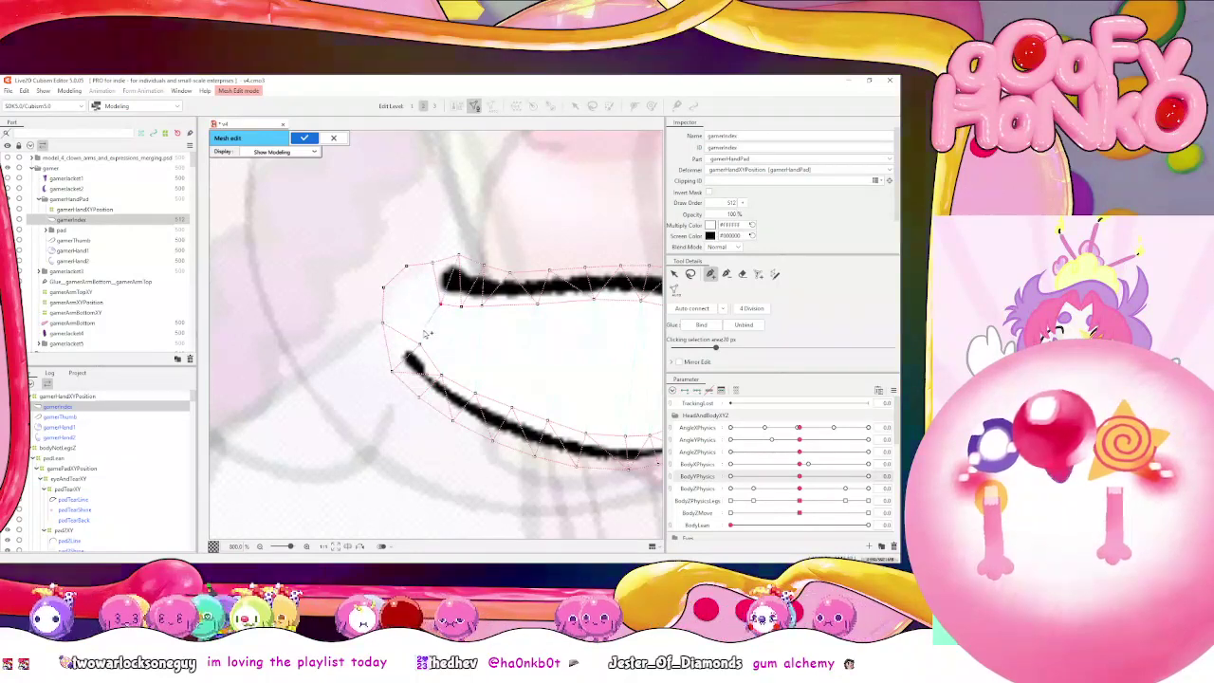
click(427, 312)
click(420, 344)
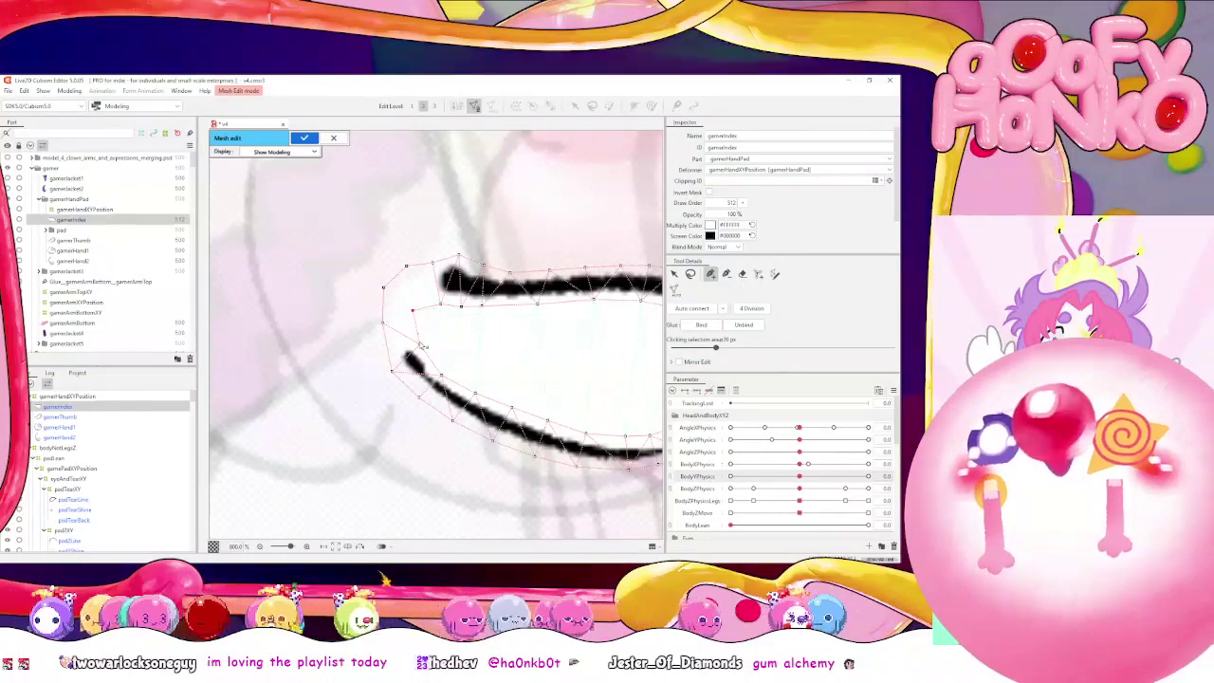
Try to bind the mesh with Glue, and apply the rebuilt gamerIndex mesh
scroll(545, 315, down, 2)
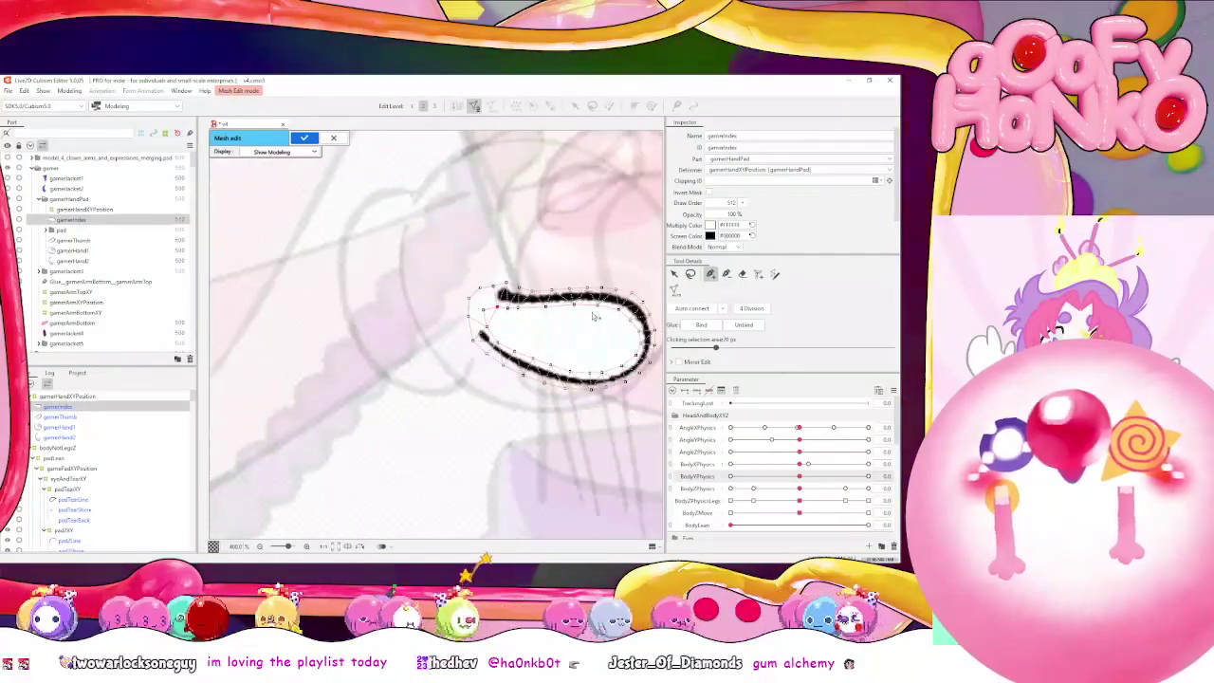
drag(594, 316, 501, 325)
click(698, 325)
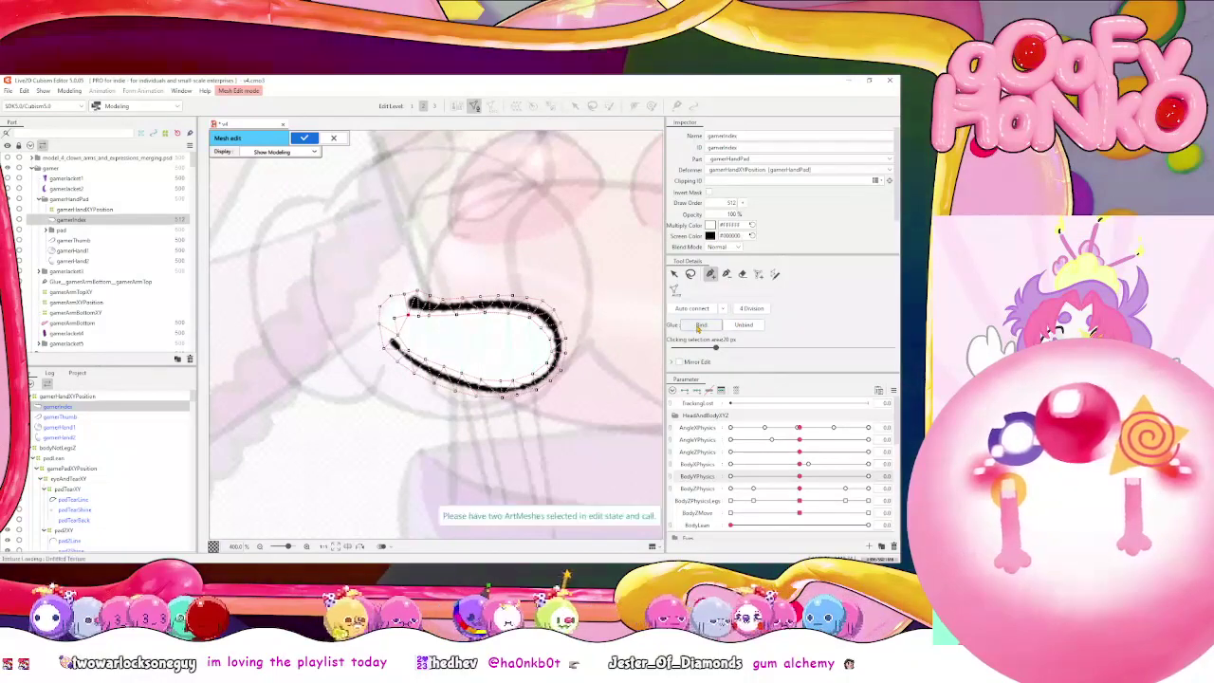
click(303, 138)
scroll(337, 199, down, 4)
drag(244, 267, 302, 357)
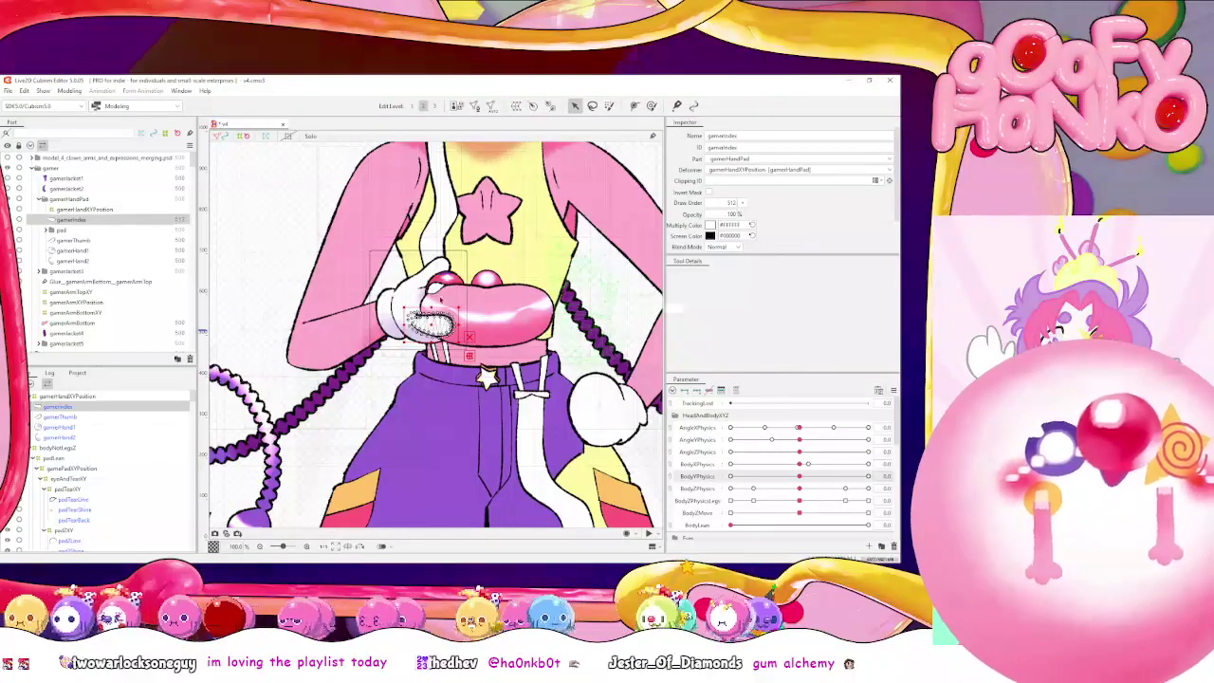
Create a warp deformer named gamerHandXY around gamerIndex, gamerThumb, gamerHand1 and gamerHand2, and parent it to gamerPadXYPosition
click(94, 209)
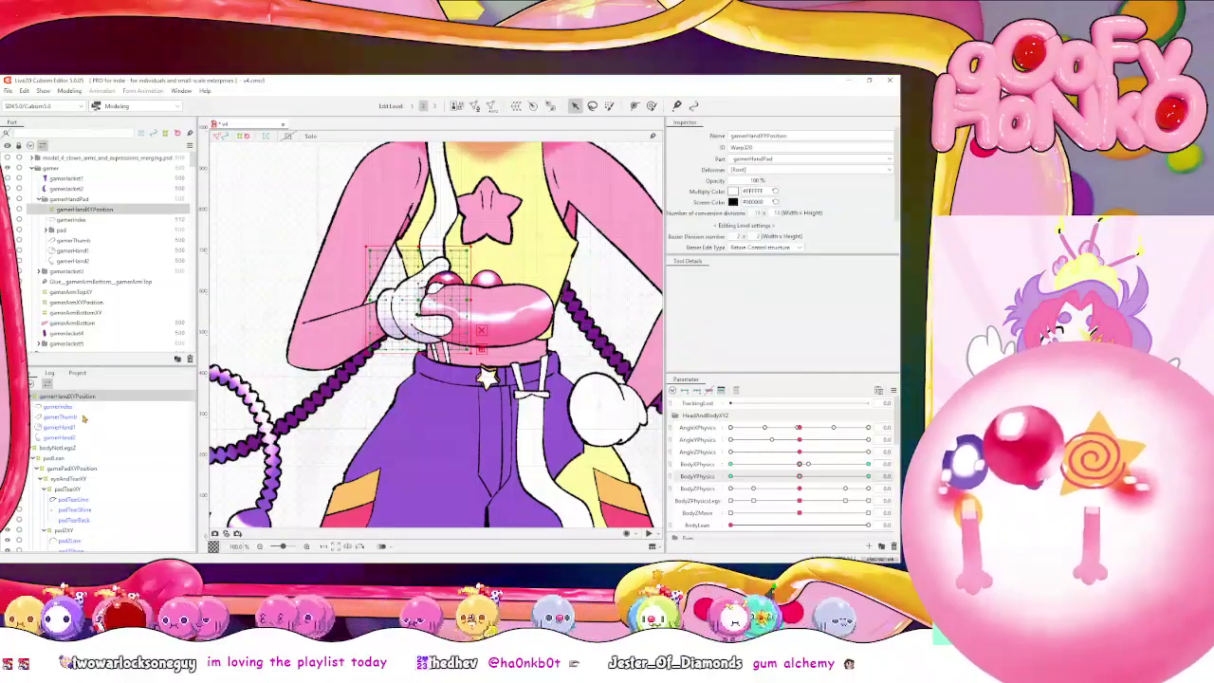
click(59, 407)
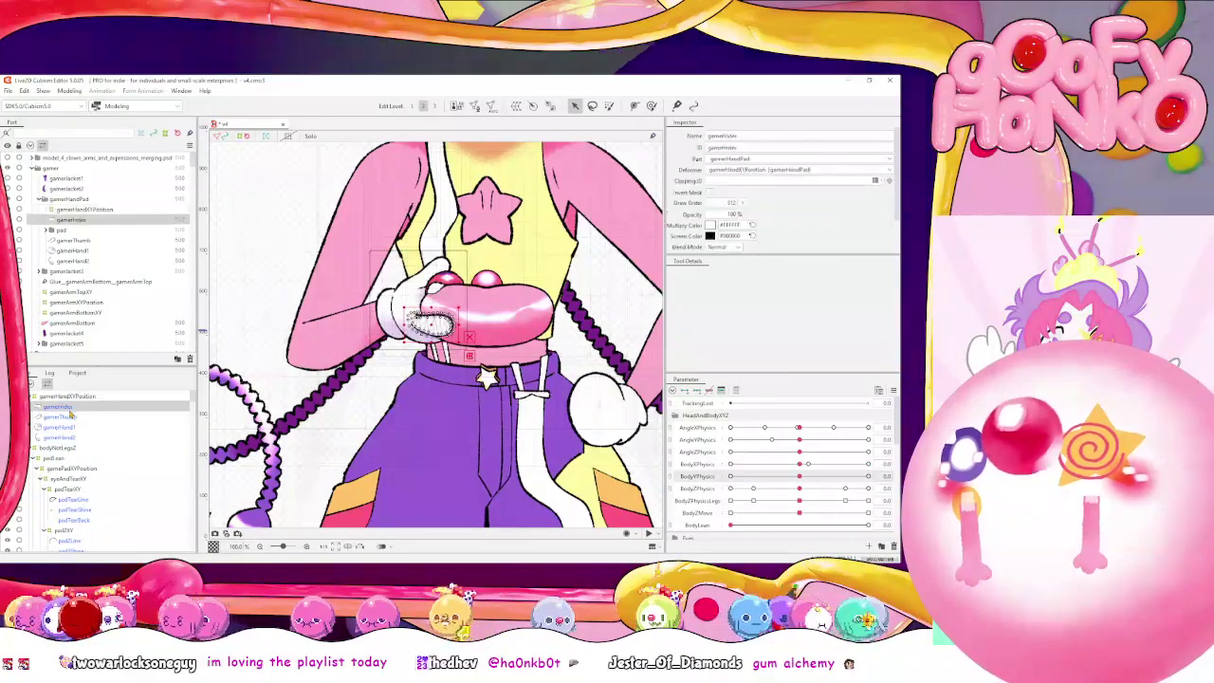
click(68, 396)
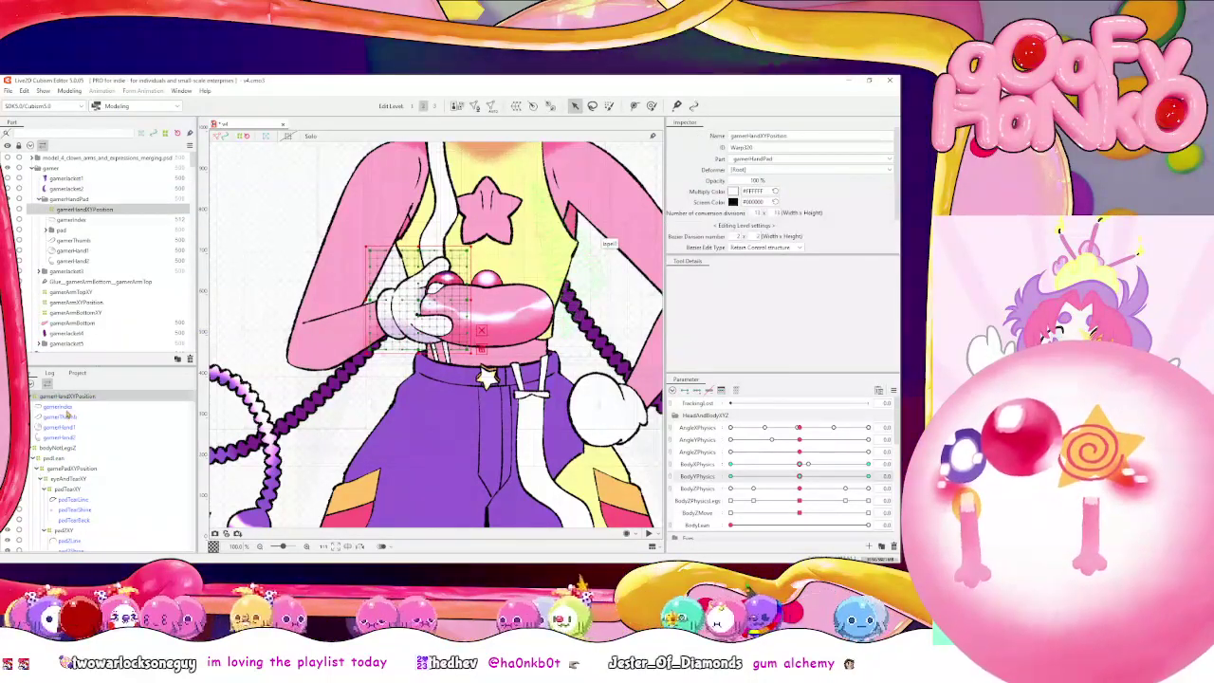
click(64, 406)
shift+click(62, 437)
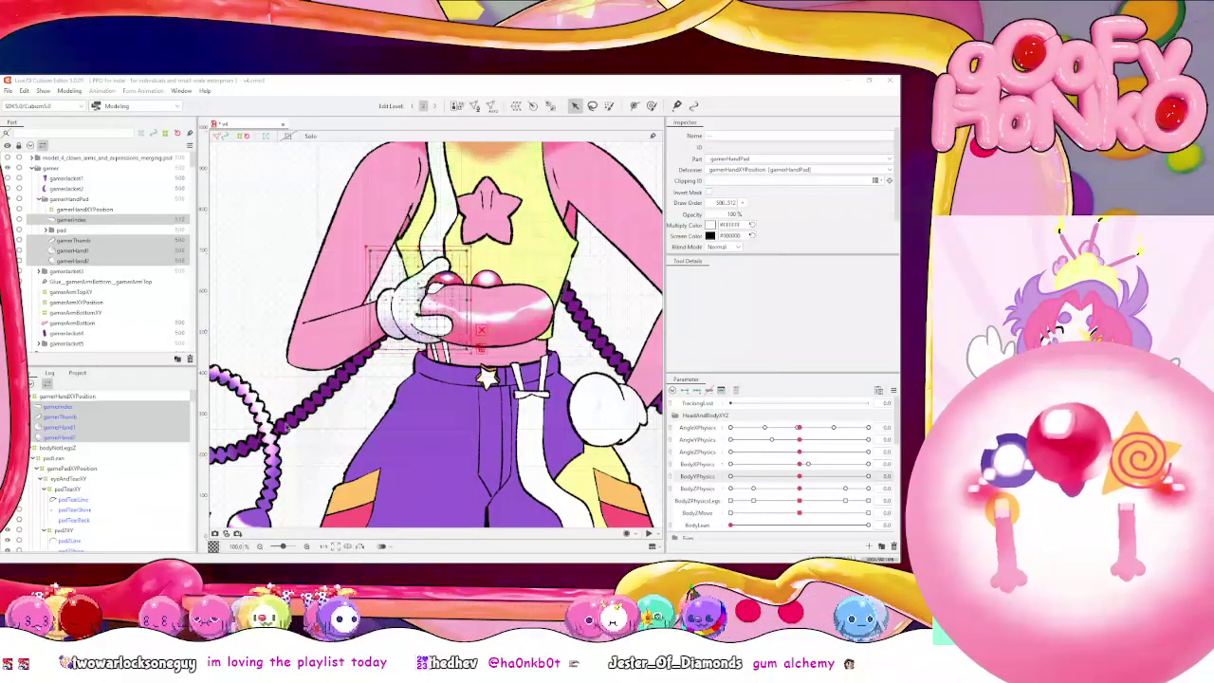
click(83, 407)
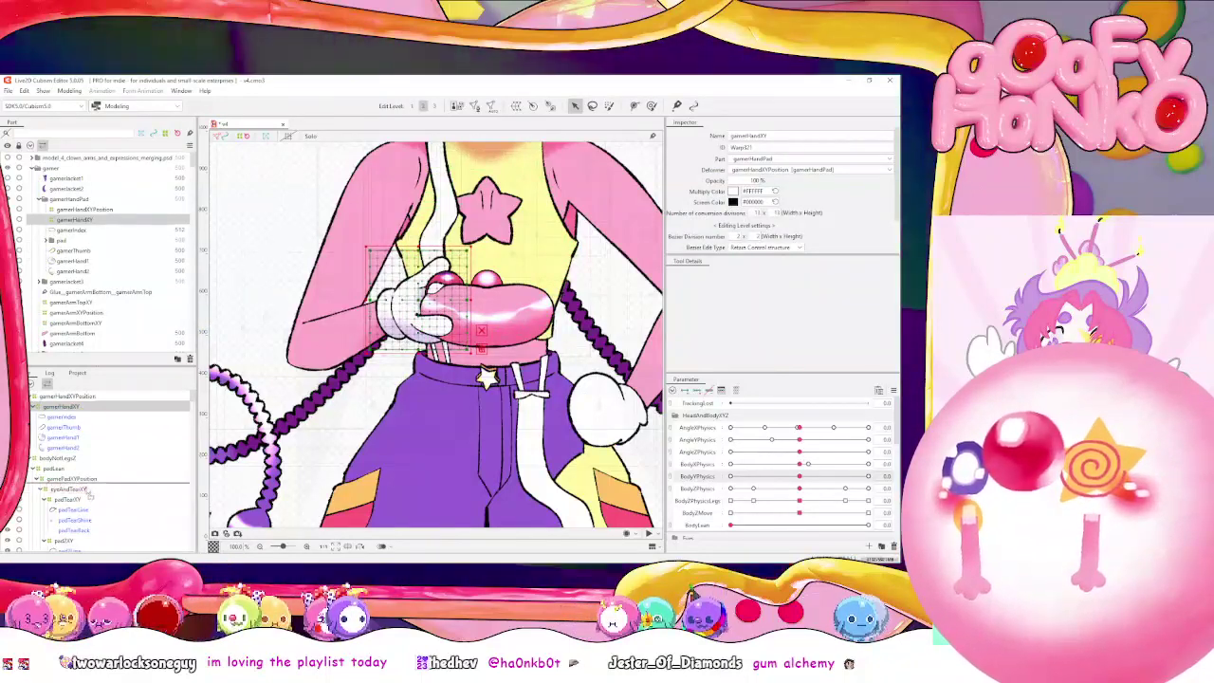
drag(87, 488, 85, 485)
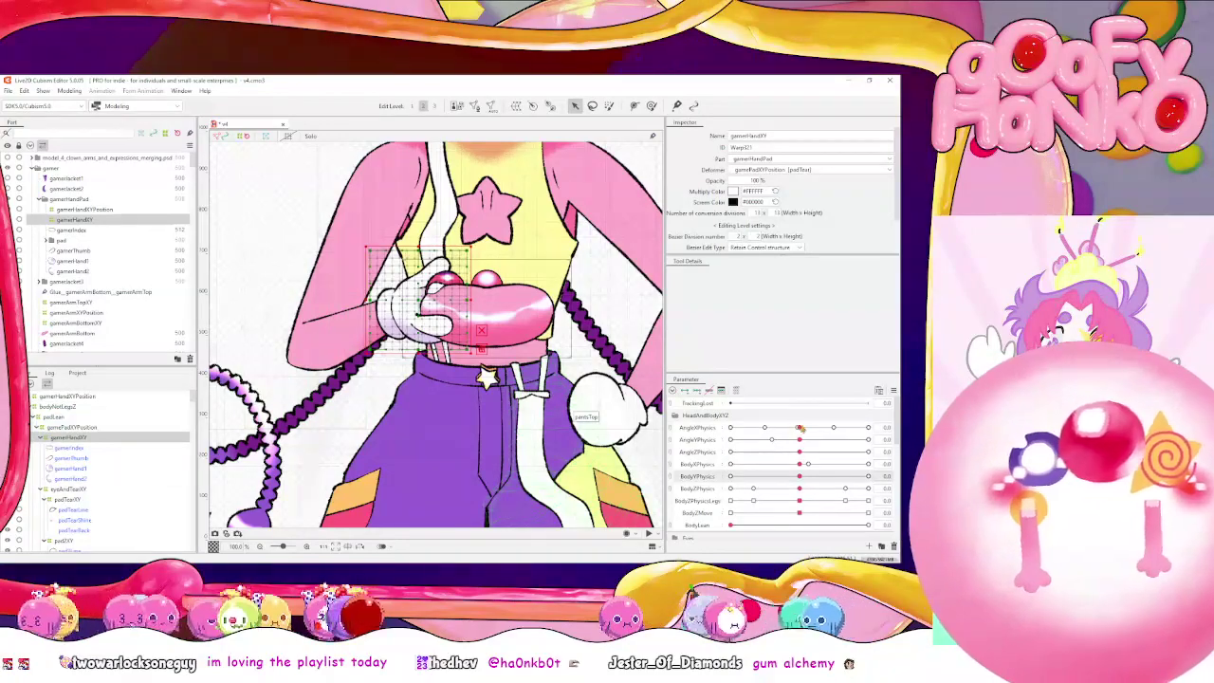
Test the hand's movement on BodyXPhysics and BodyYPhysics, and delete the gamerHandXYPosition warp deformer
drag(799, 428, 707, 469)
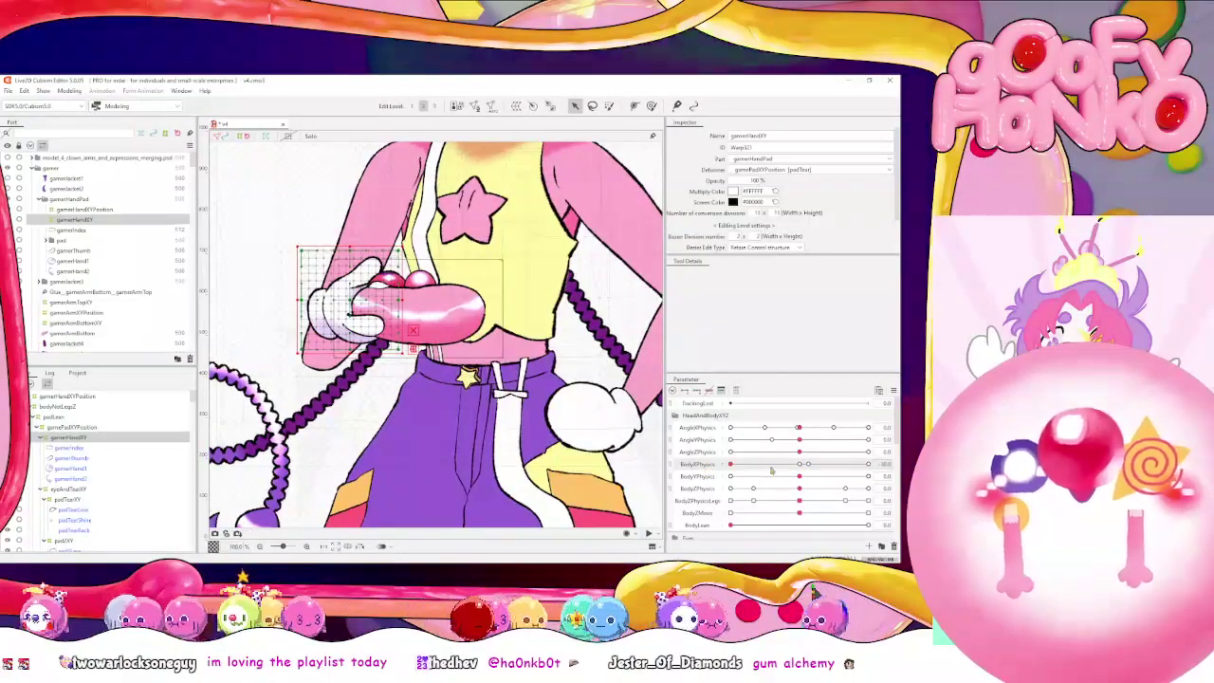
click(799, 464)
drag(799, 476, 868, 478)
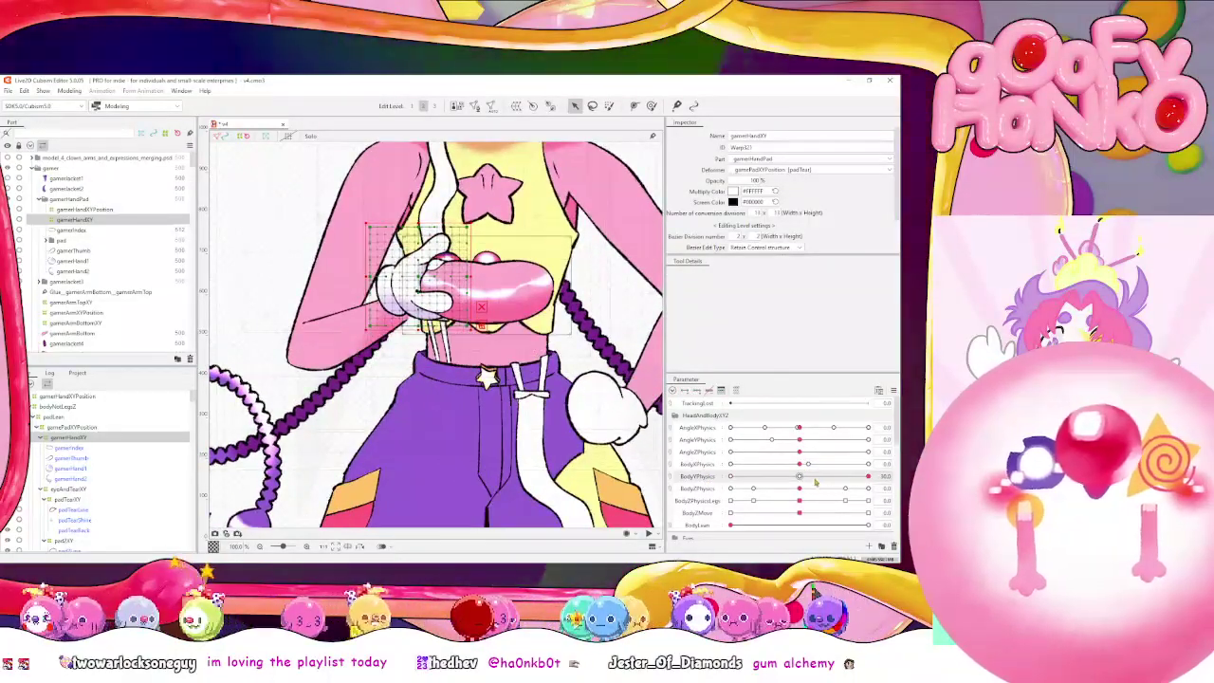
click(155, 389)
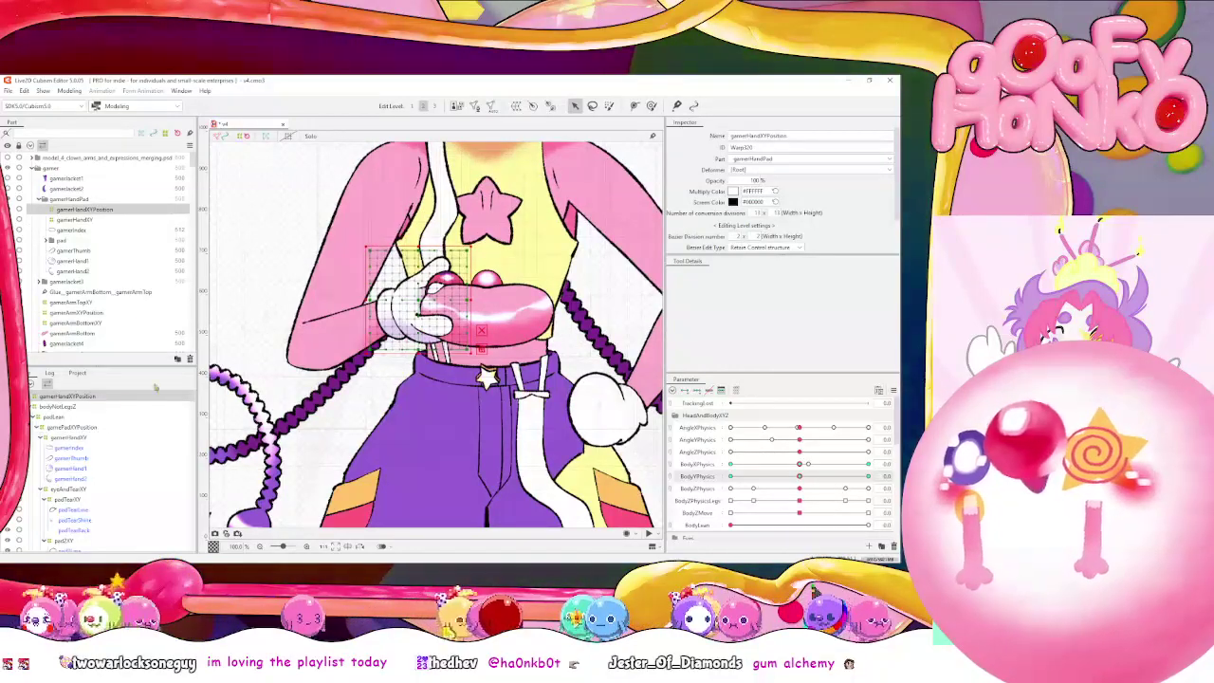
key(Delete)
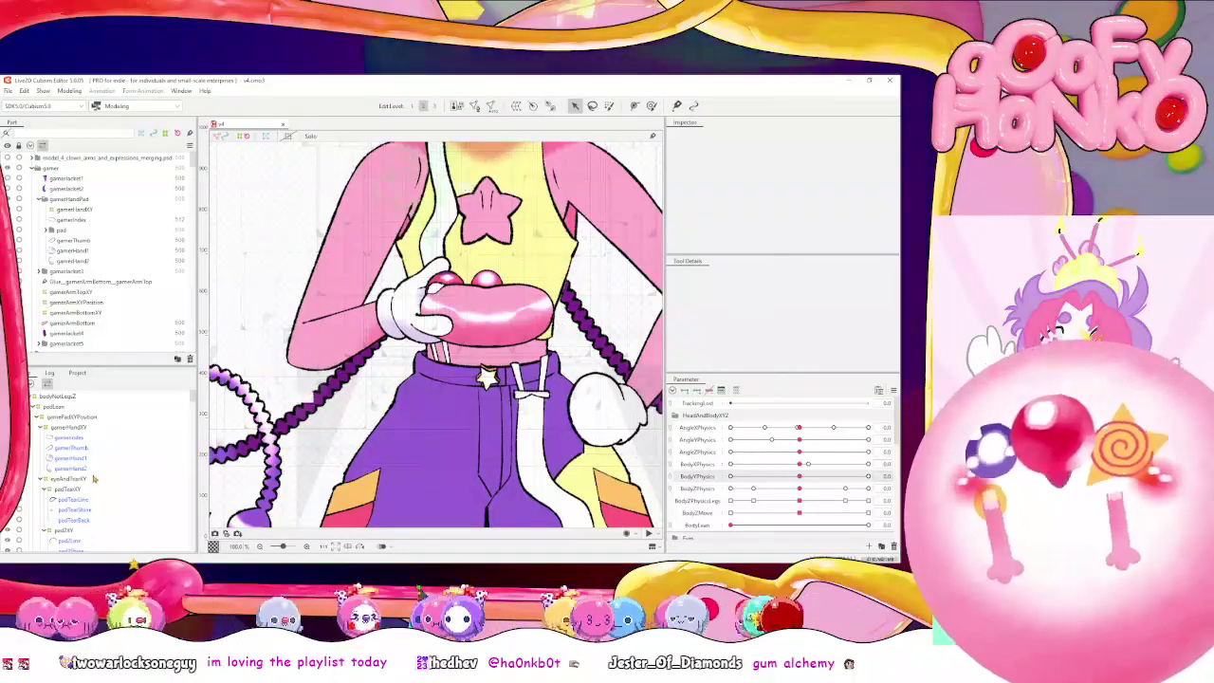
Open the gamerThumb mesh for editing and erase its existing vertices
click(81, 438)
click(82, 447)
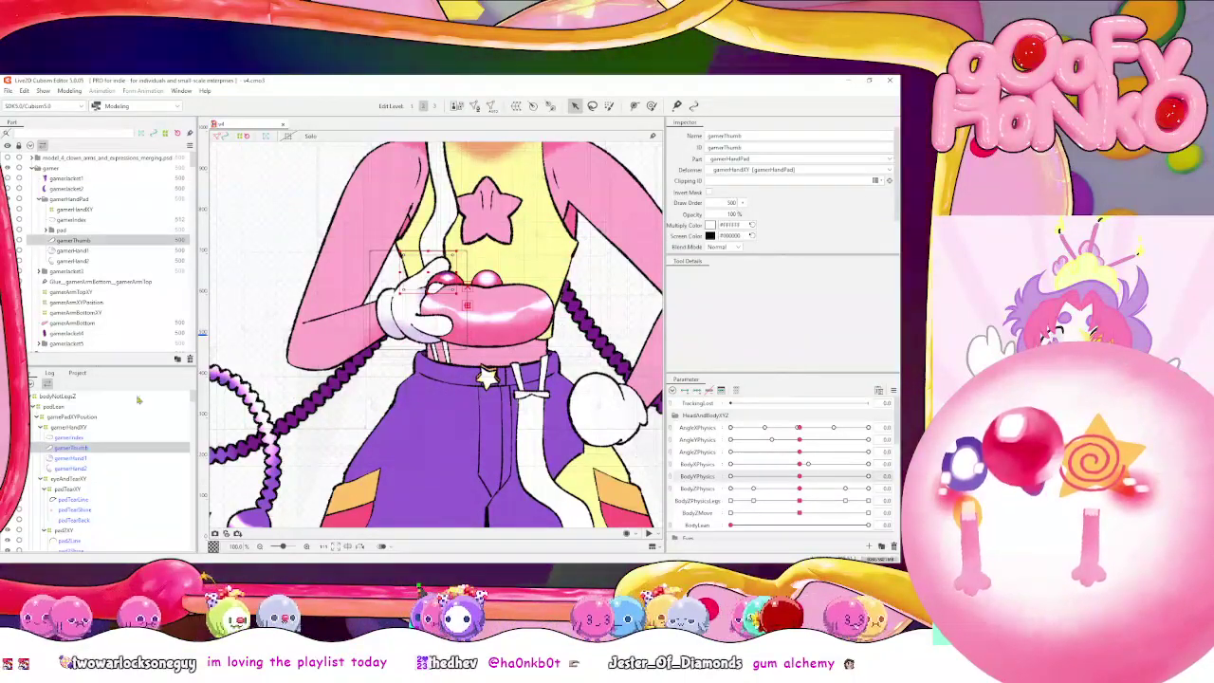
click(475, 107)
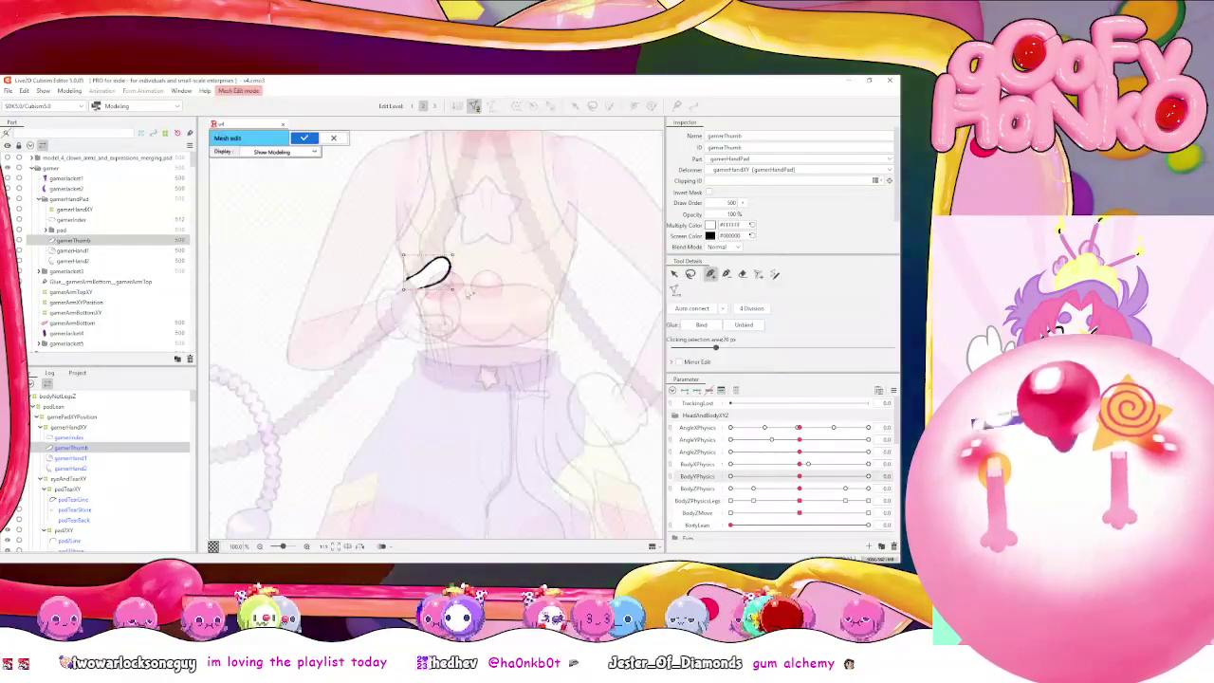
scroll(427, 333, up, 3)
drag(448, 241, 529, 376)
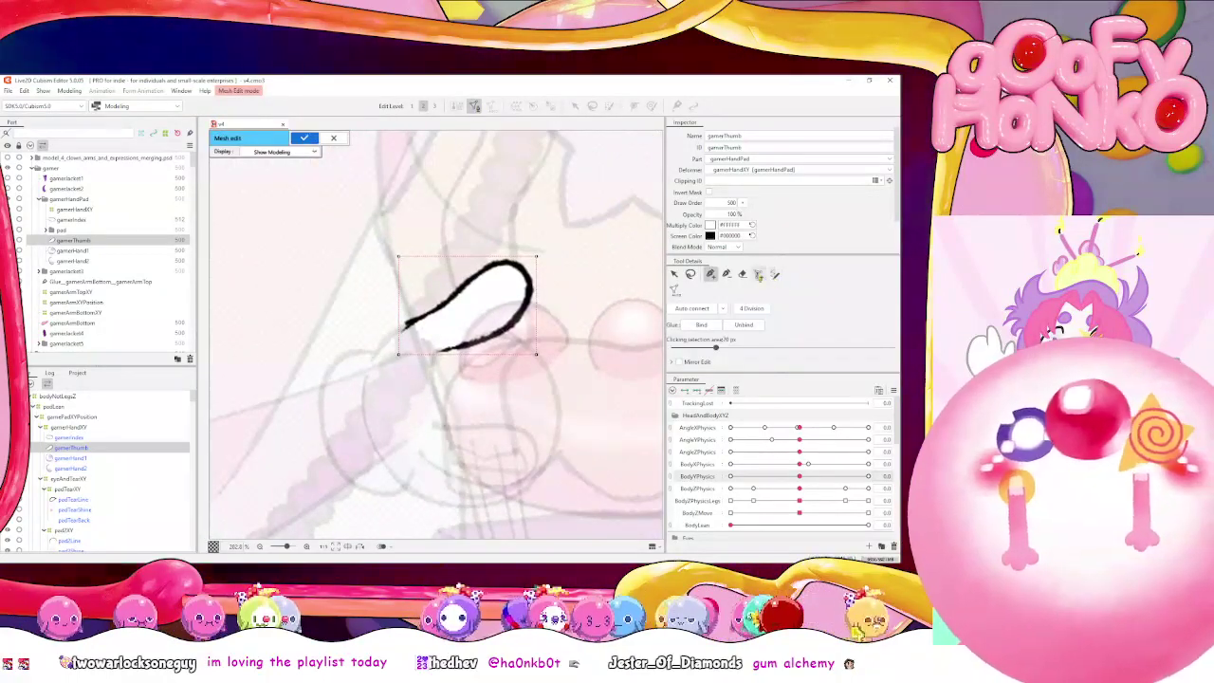
click(742, 274)
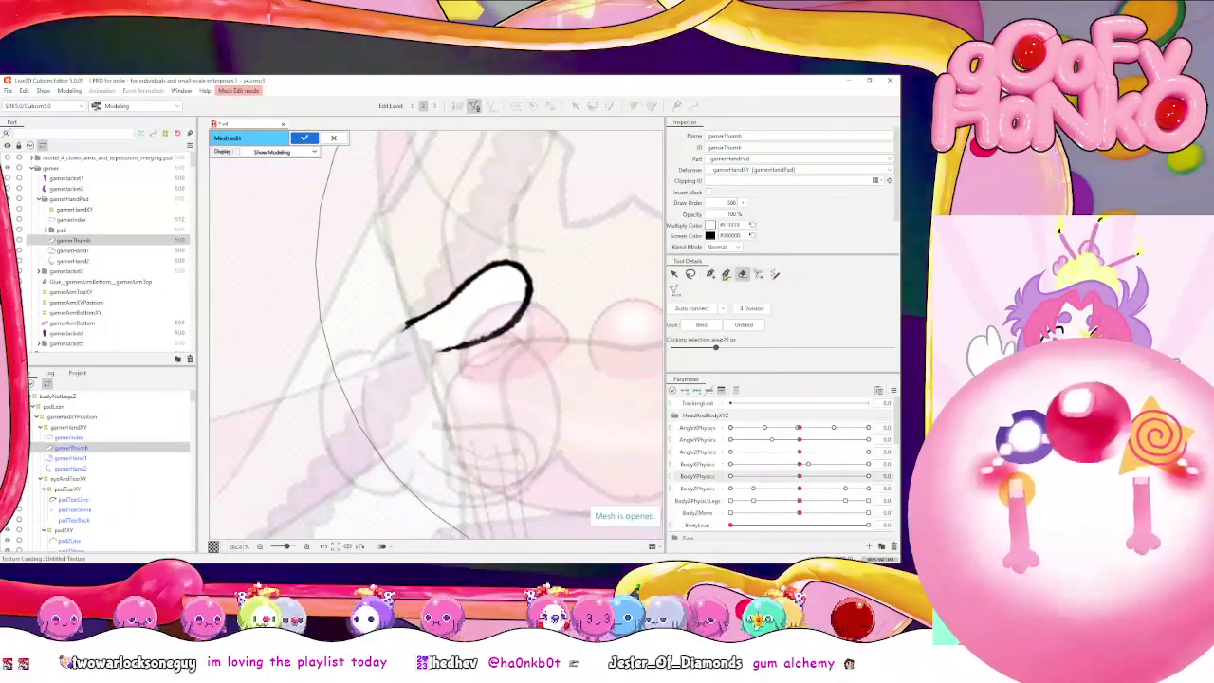
Place connected mesh vertices along the inside of the thumb's upper outline, from its base around the fingertip
click(710, 274)
scroll(491, 305, up, 2)
click(306, 367)
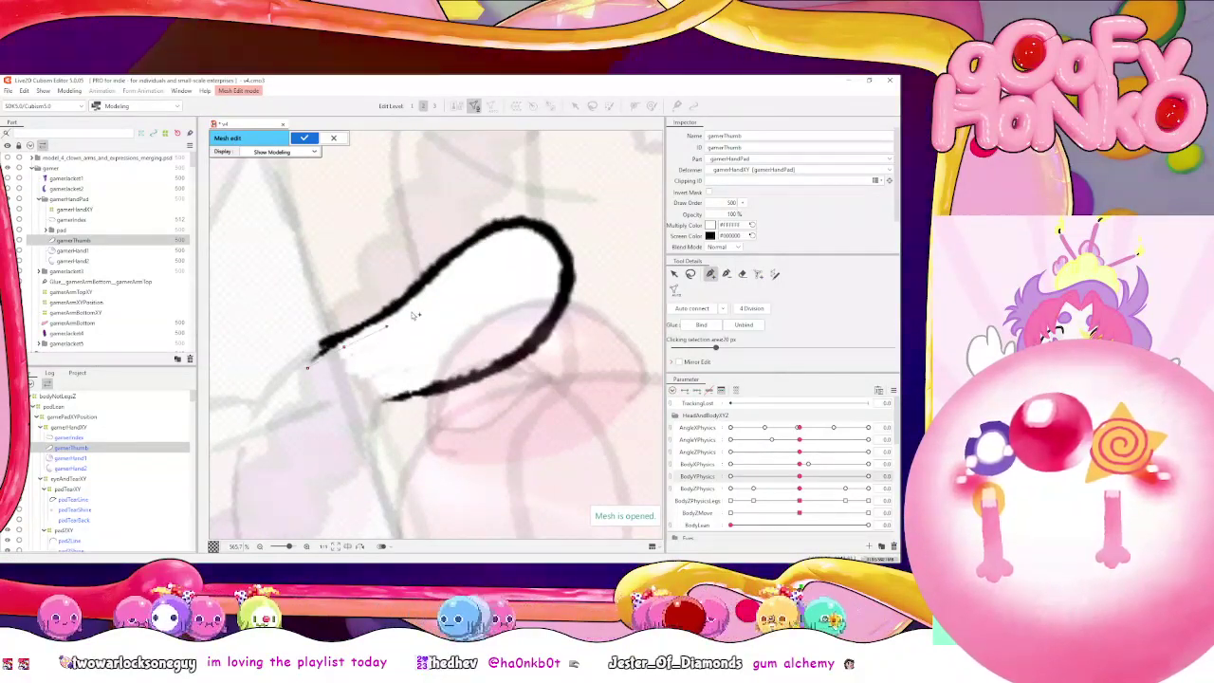
click(435, 285)
click(464, 258)
click(492, 240)
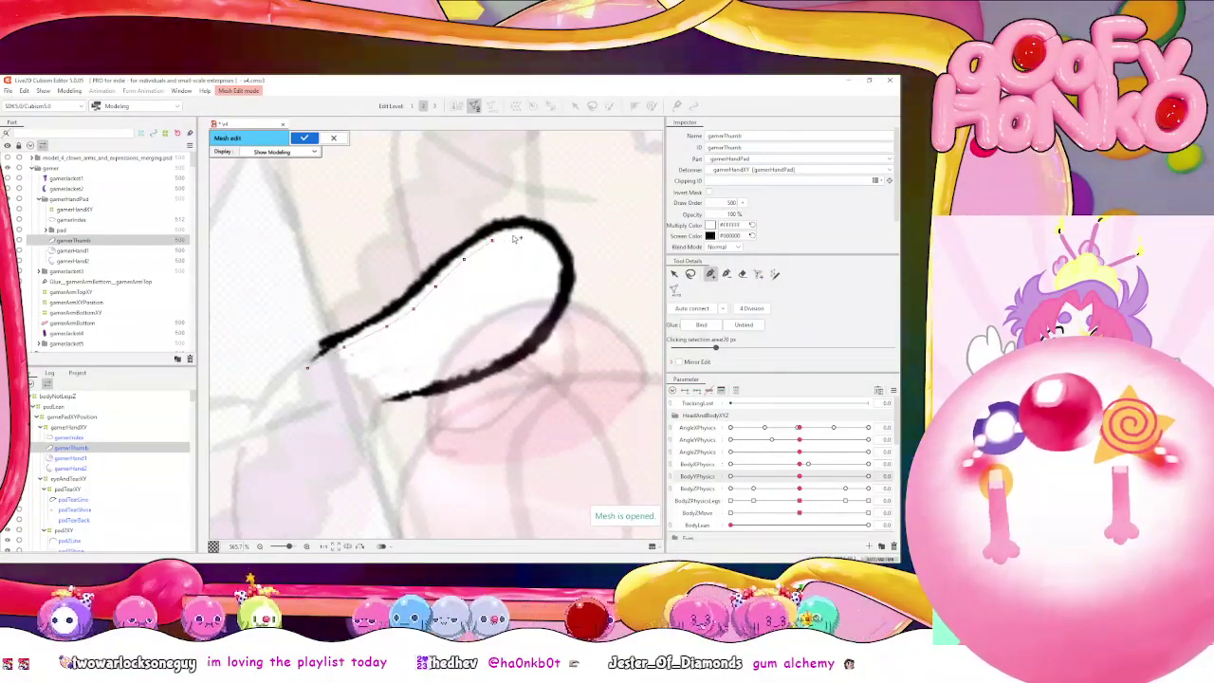
click(518, 233)
click(533, 236)
click(549, 251)
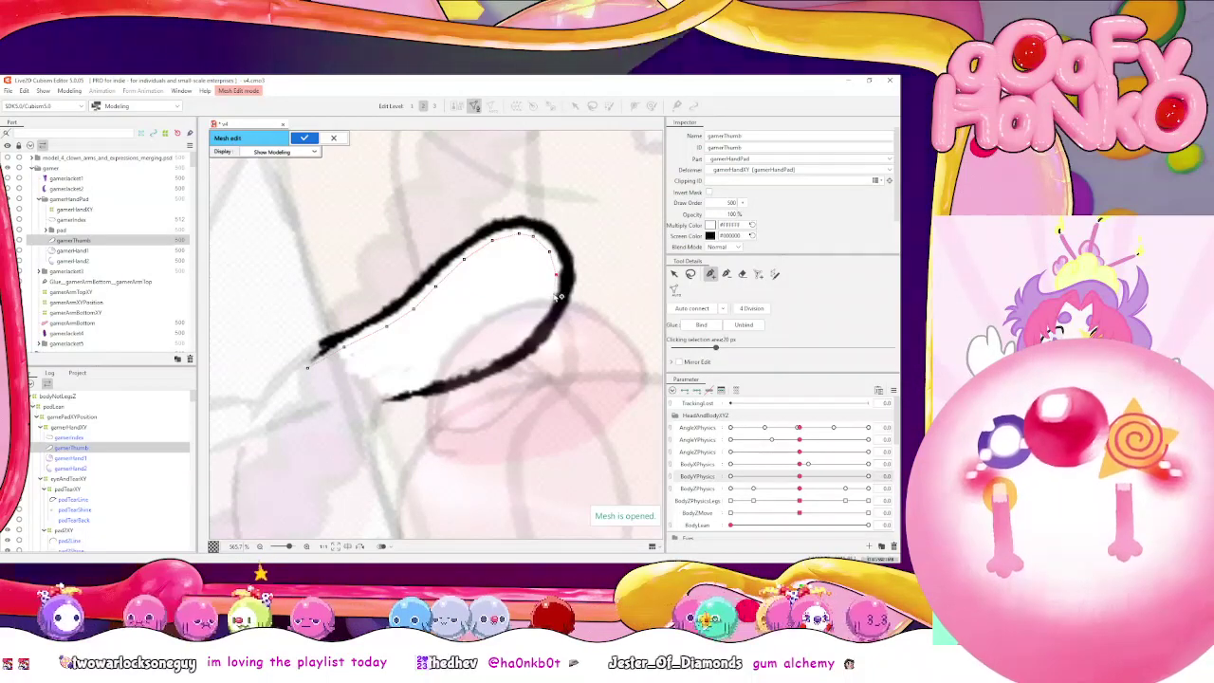
Continue the inner vertices from the thumb's tip along its lower outline to just past the line's end at the base
click(556, 271)
click(559, 295)
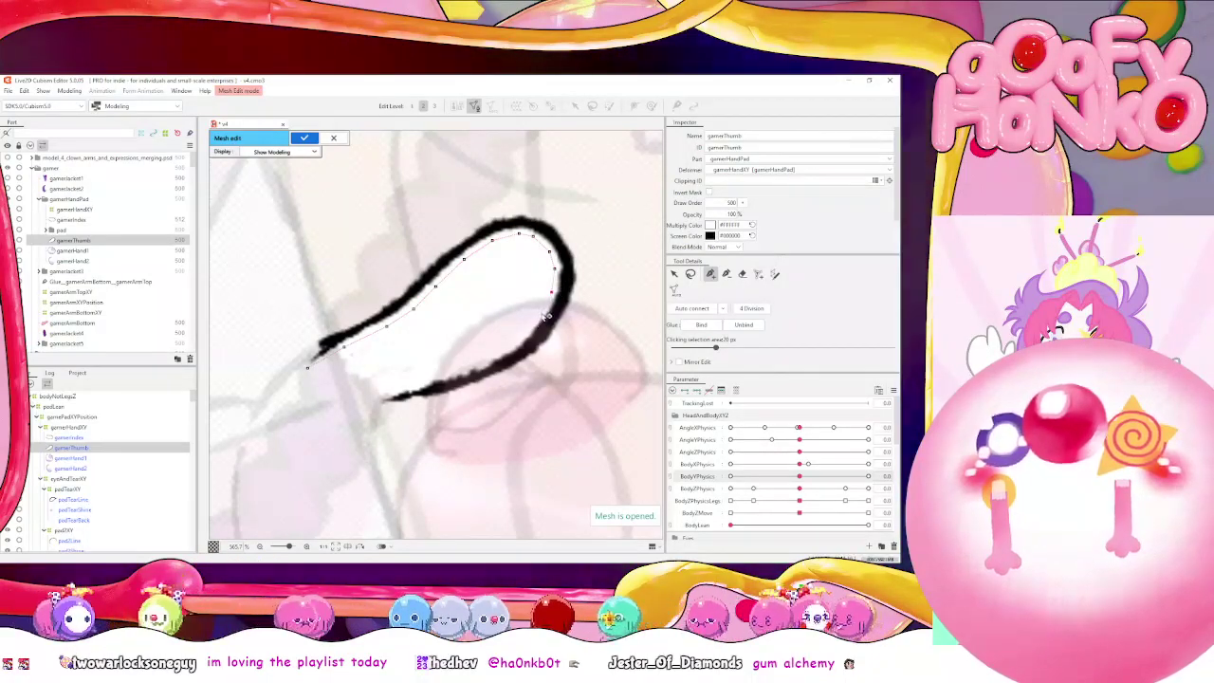
click(545, 309)
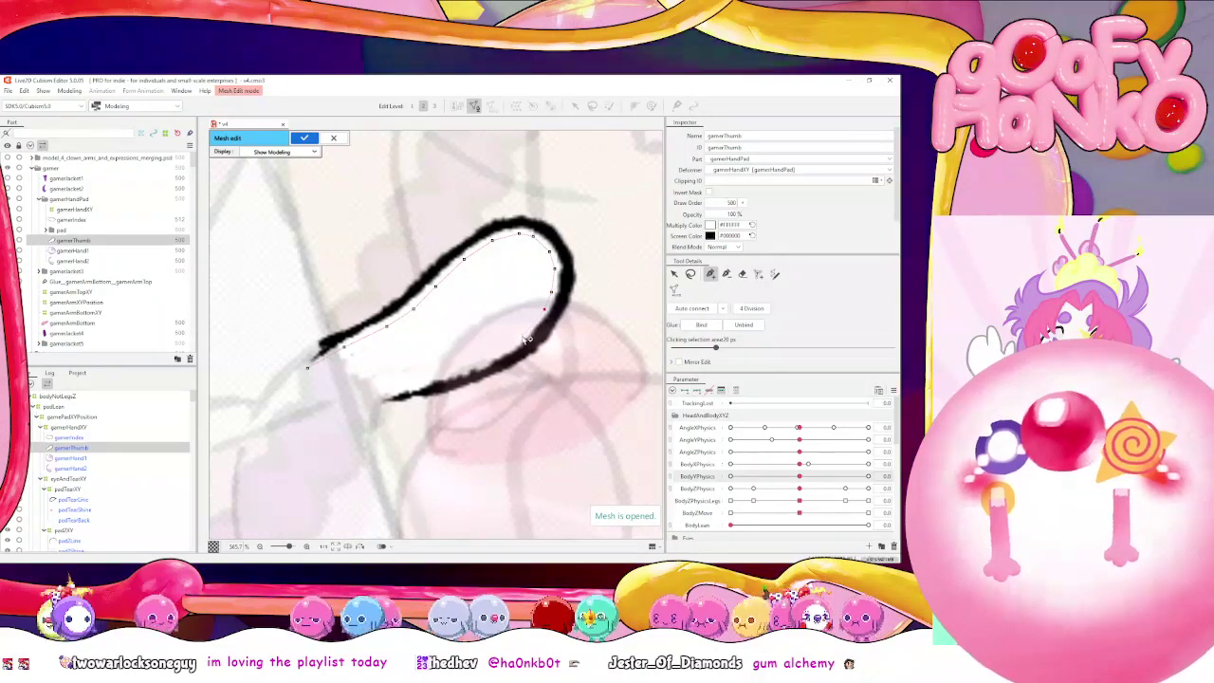
click(453, 368)
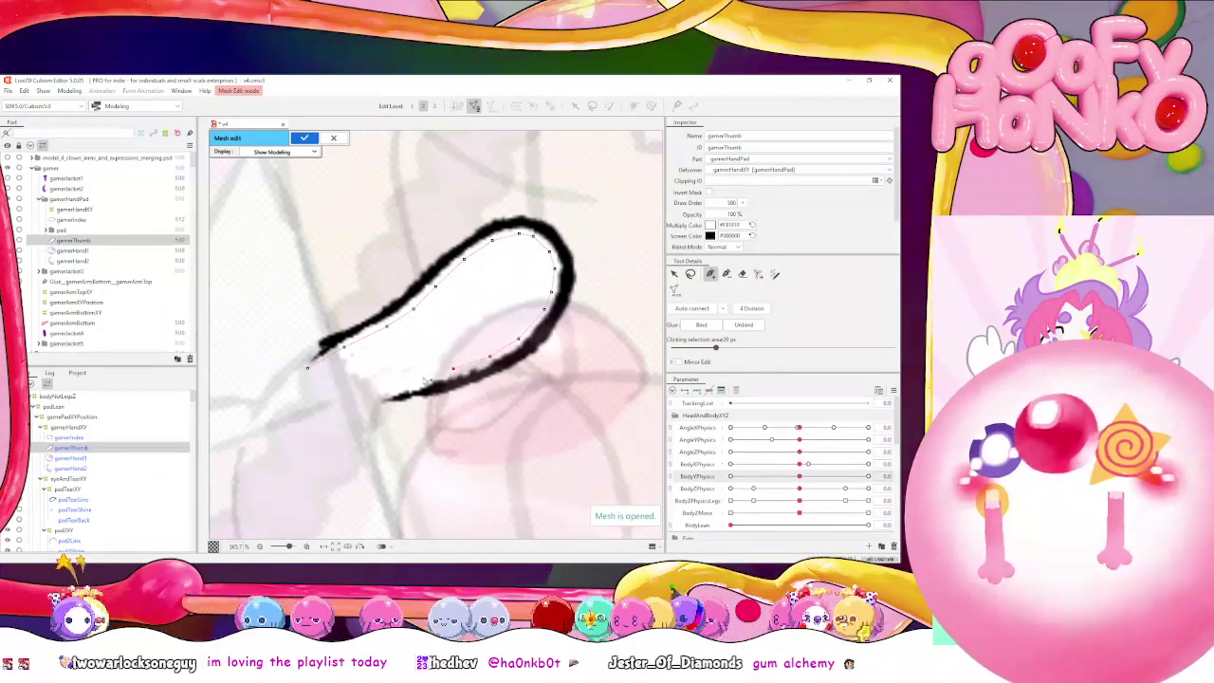
click(366, 396)
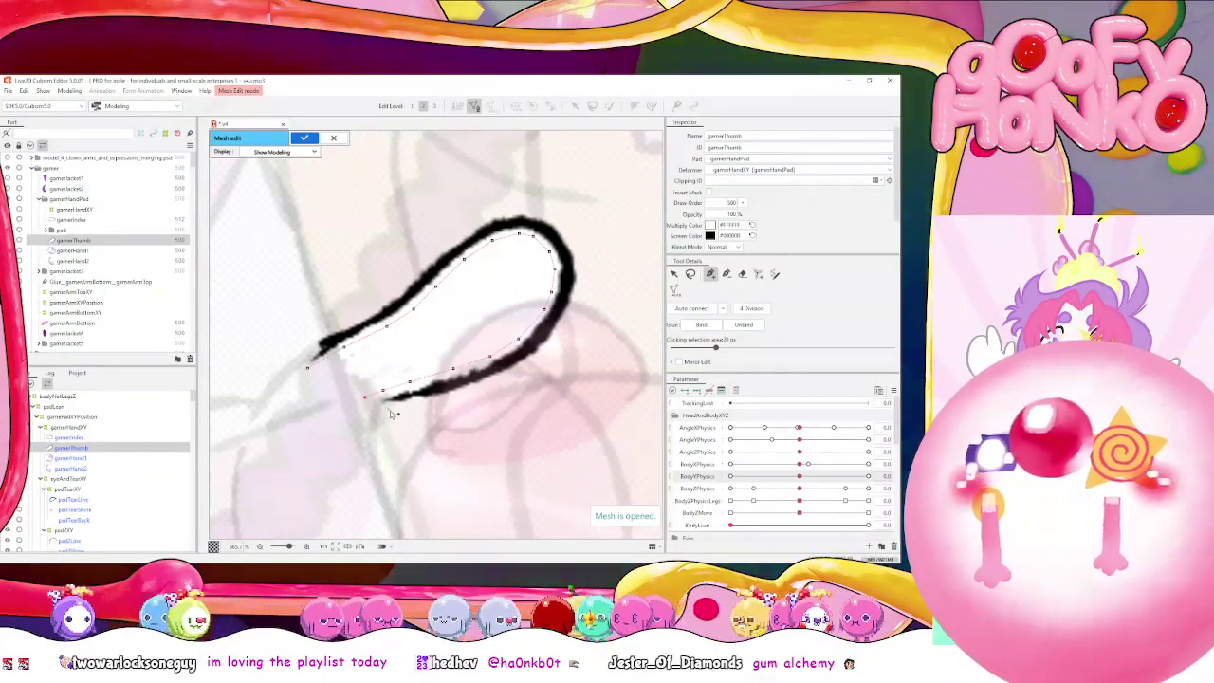
Place outer vertices beneath the thumb's lower outline, from the base up toward the fingertip
click(391, 411)
scroll(436, 406, up, 4)
scroll(490, 313, down, 4)
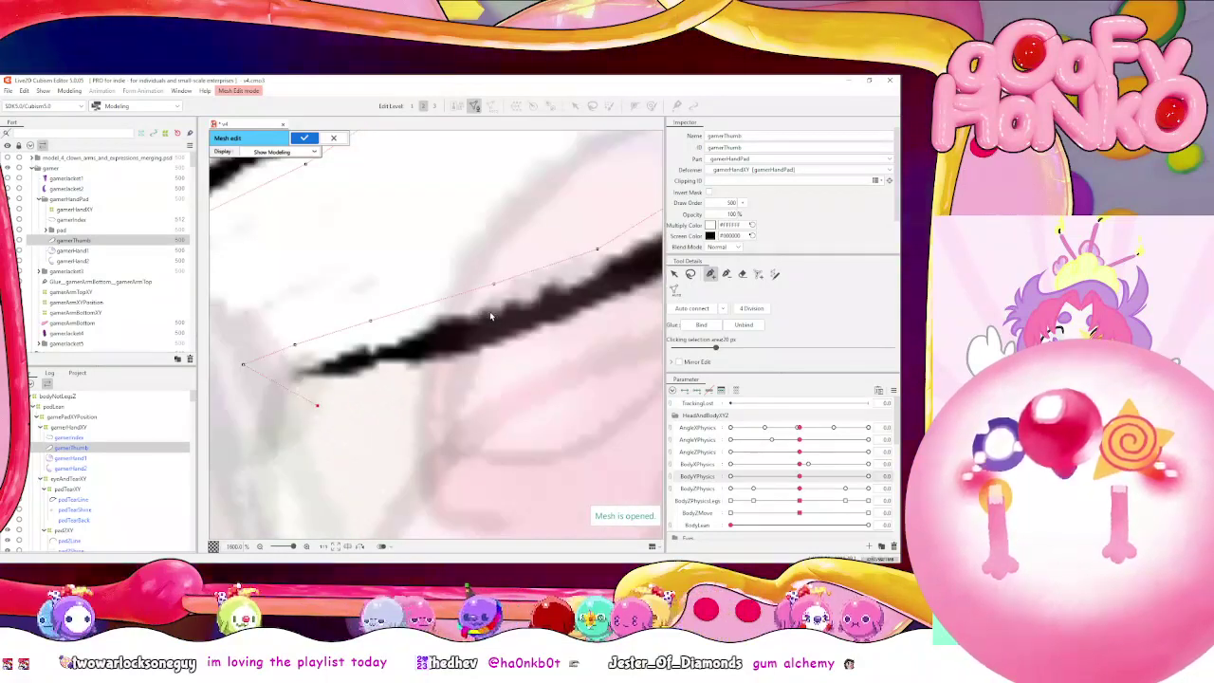
drag(492, 324, 488, 354)
click(449, 366)
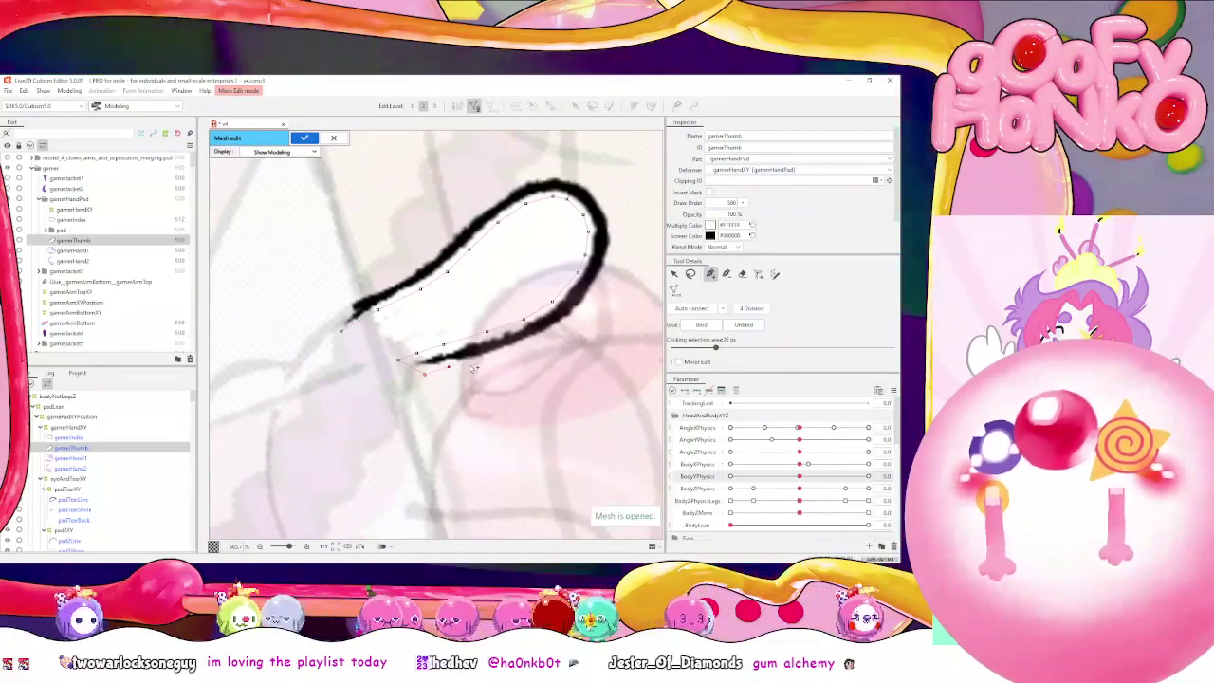
click(492, 358)
click(532, 345)
click(564, 329)
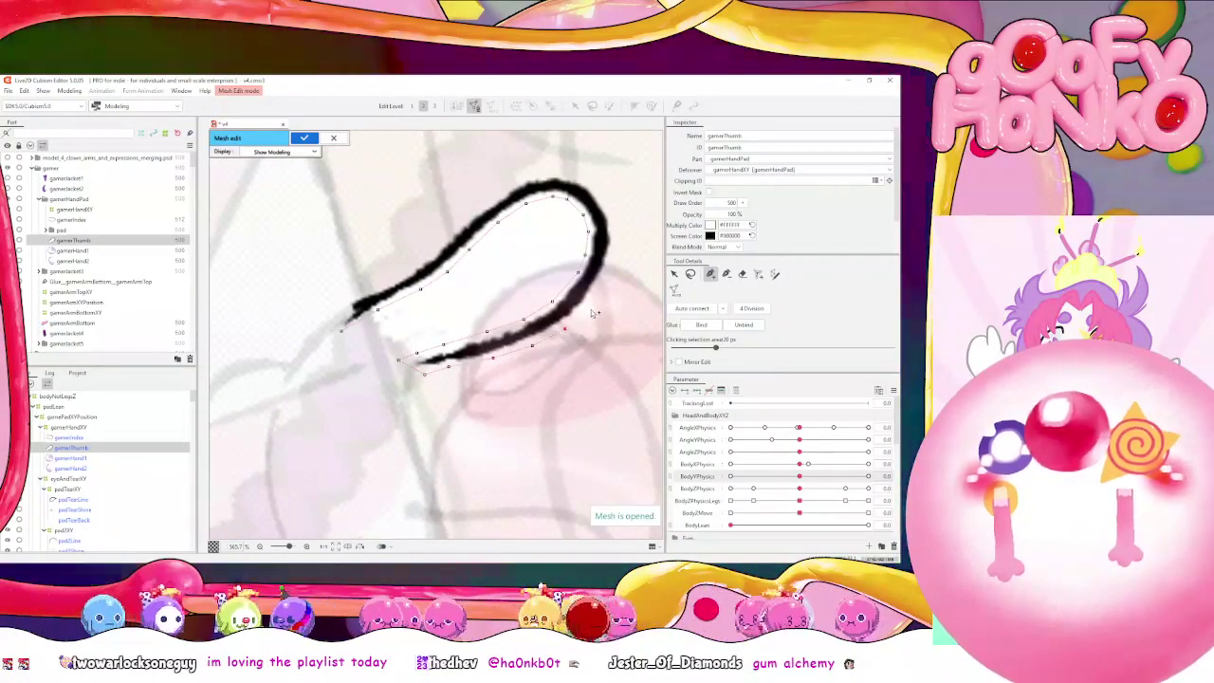
click(590, 308)
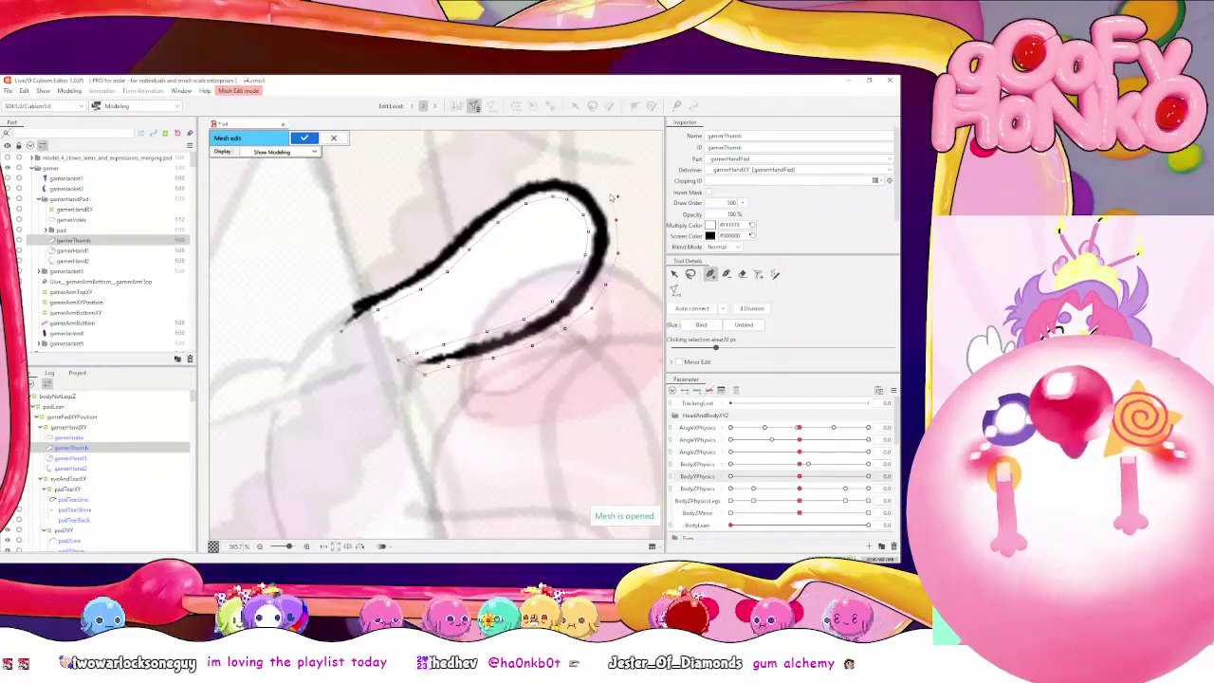
Continue the outer vertices around the fingertip and back along the thumb's upper outline toward the base
click(602, 191)
click(583, 177)
click(560, 168)
click(524, 171)
click(496, 183)
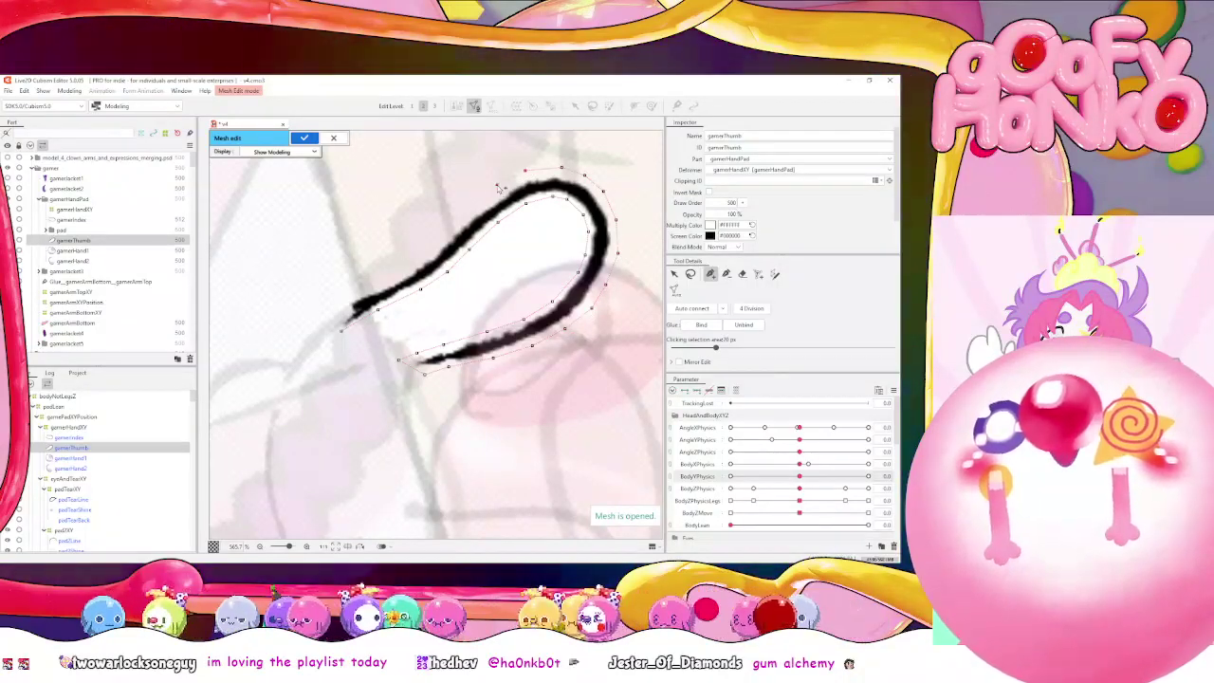
click(468, 206)
click(448, 230)
click(431, 254)
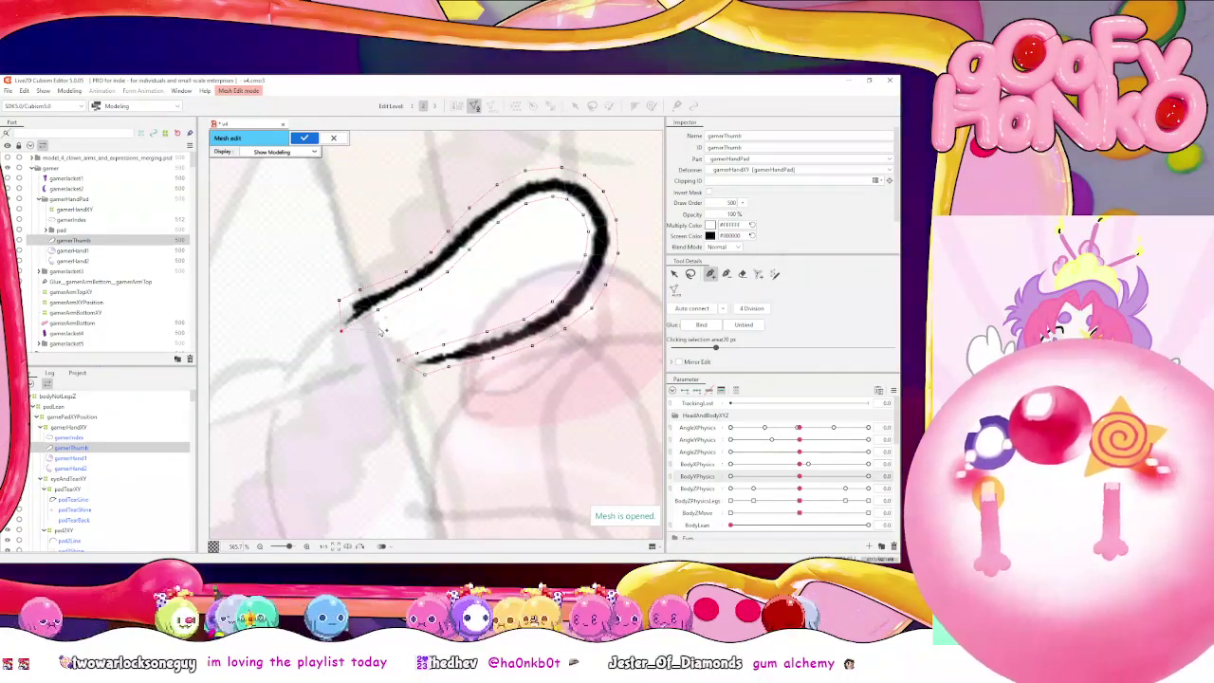
Connect the inner vertices across the thumb's base, auto-connect the mesh, and apply it to gamerThumb
click(417, 352)
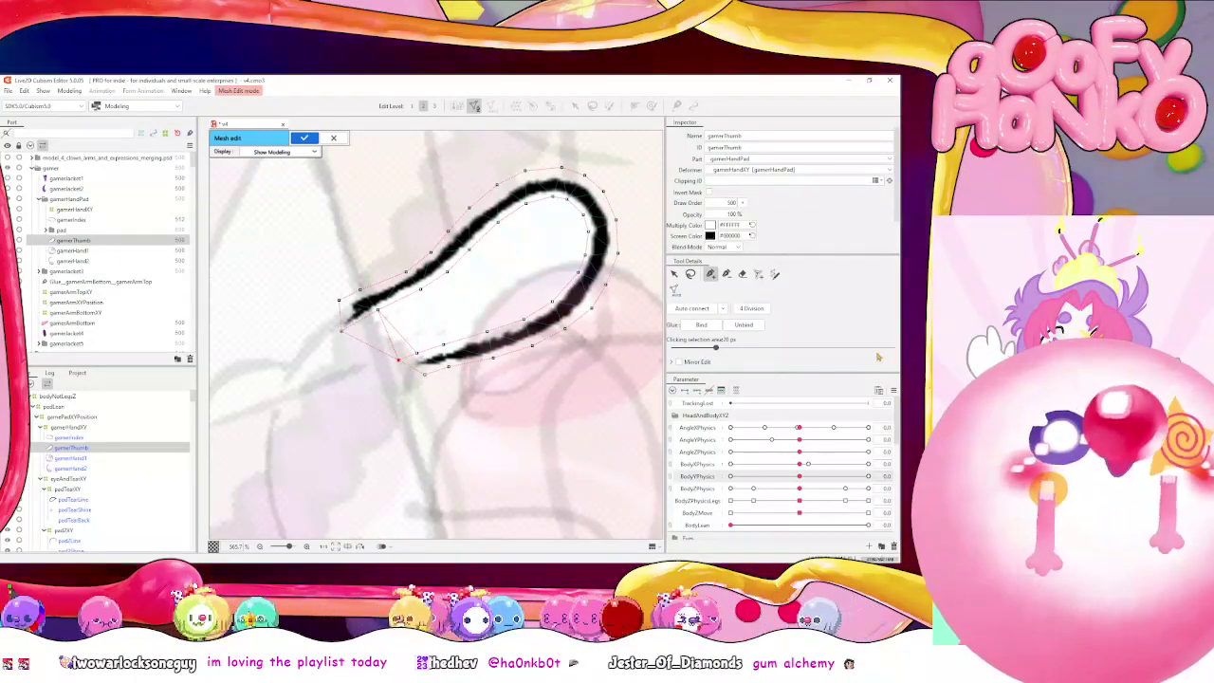
scroll(526, 275, up, 10)
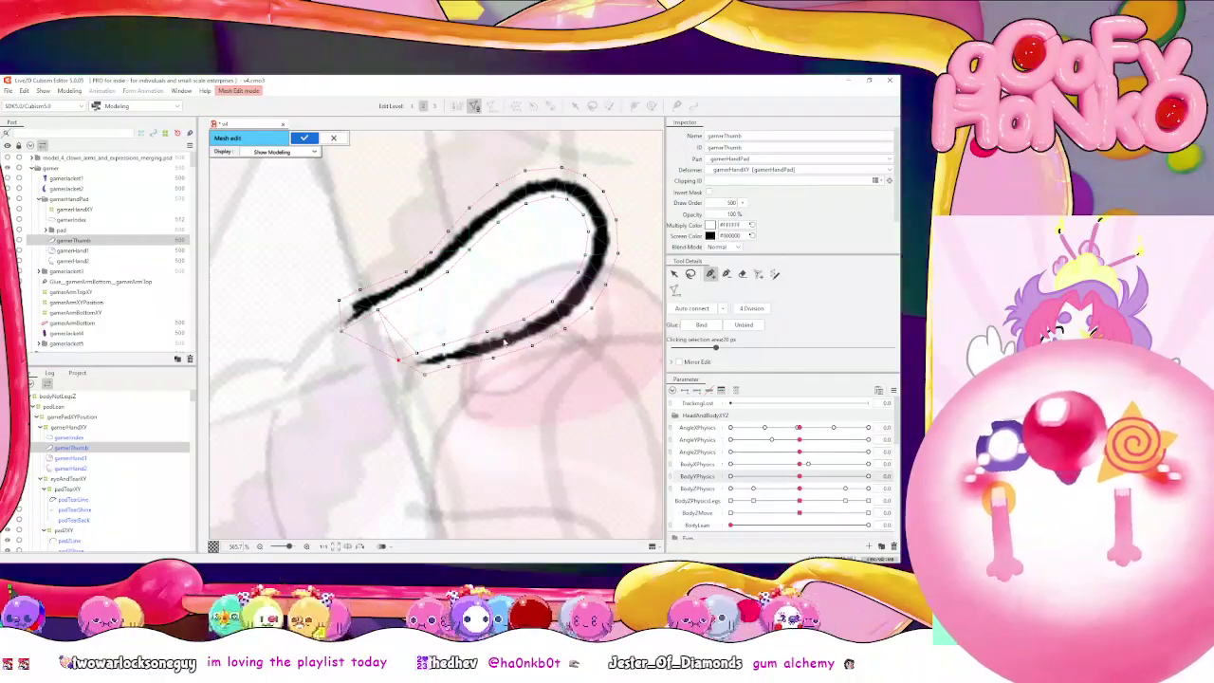
drag(524, 350, 438, 401)
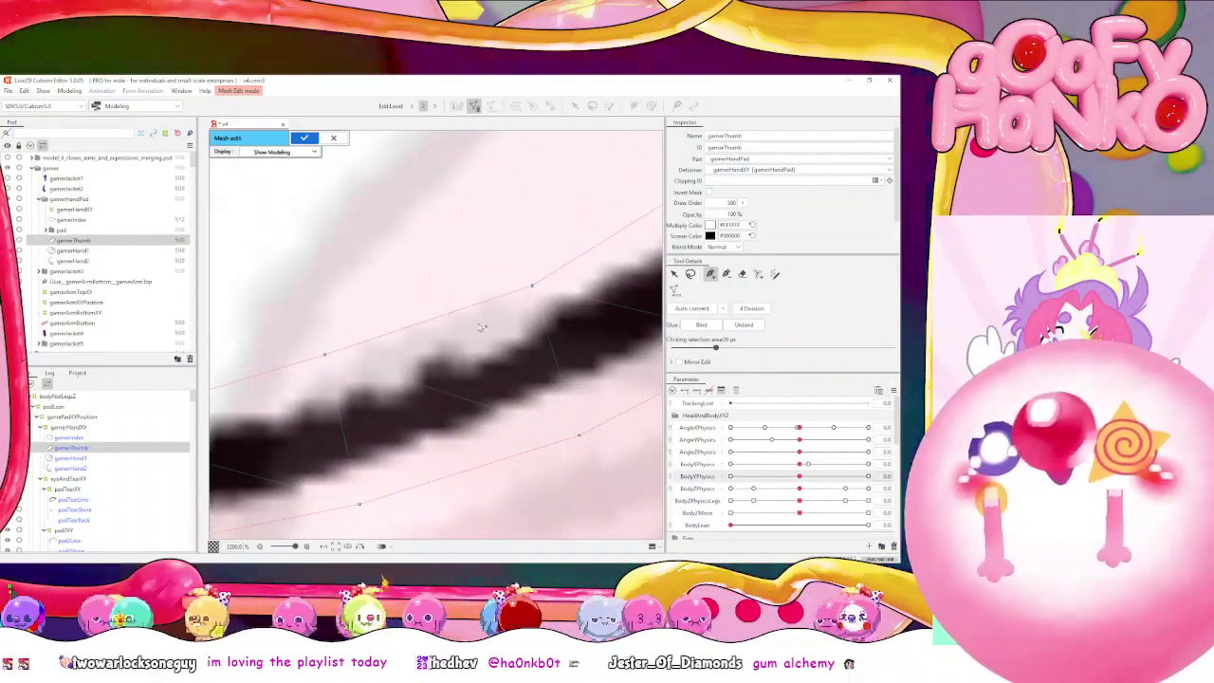
scroll(557, 331, down, 8)
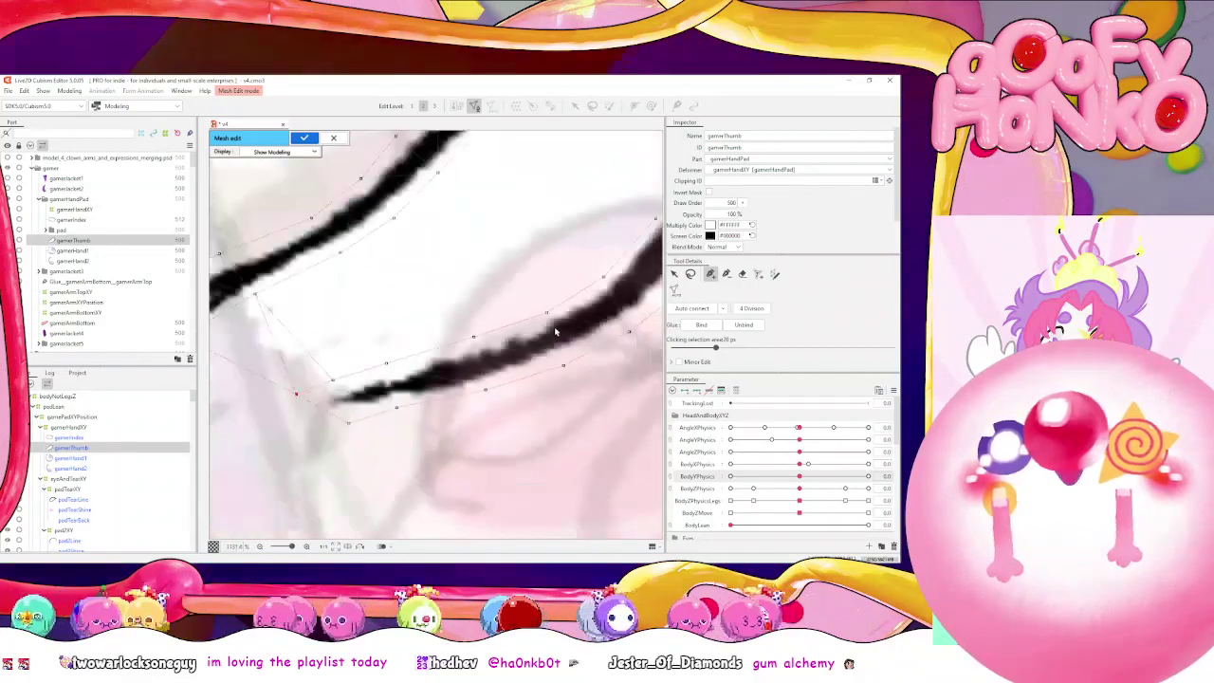
scroll(556, 331, down, 1)
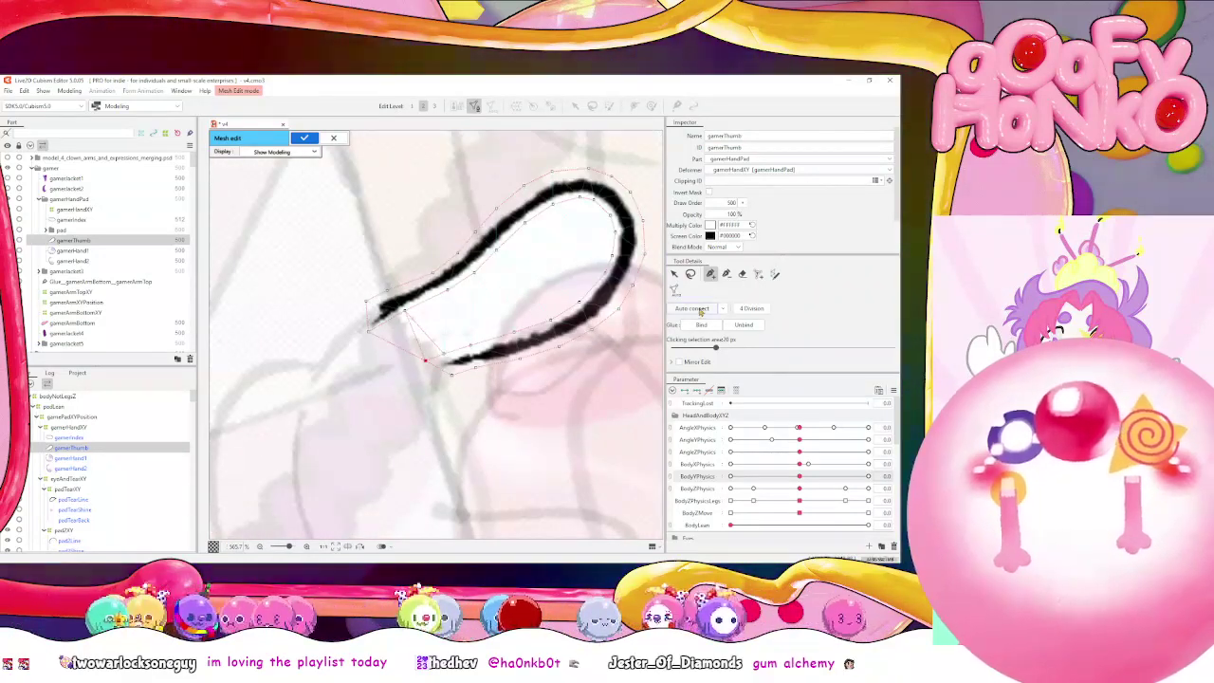
click(305, 140)
scroll(446, 313, down, 3)
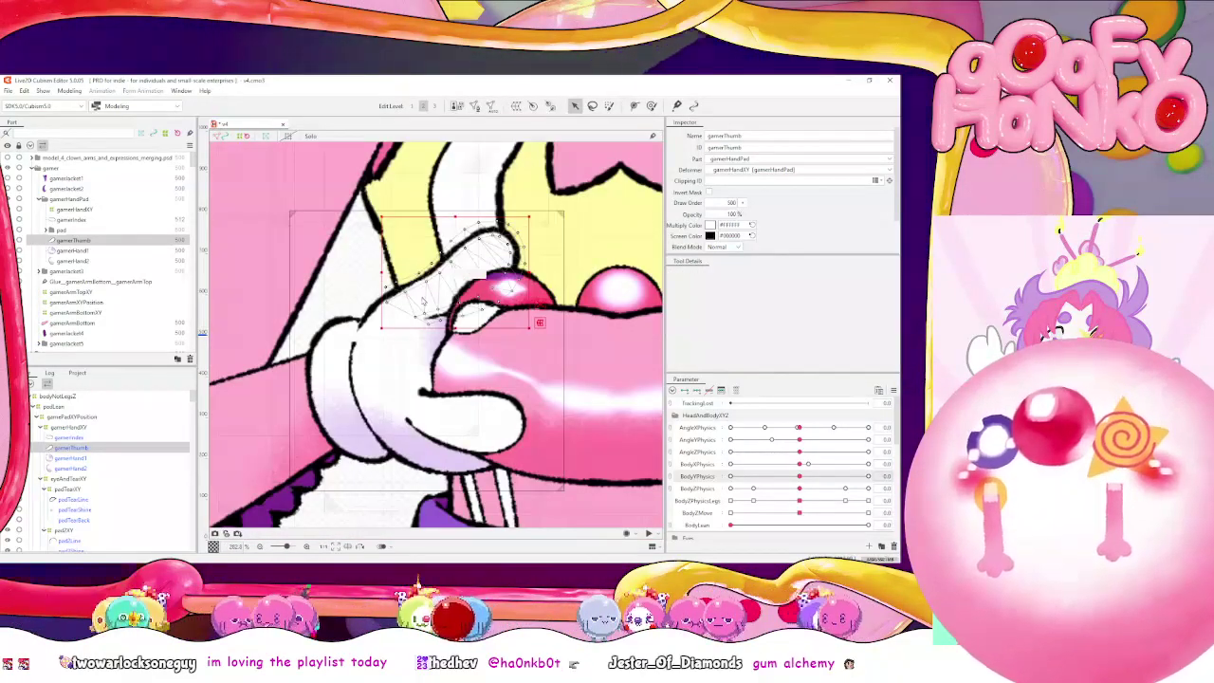
scroll(83, 443, up, 1)
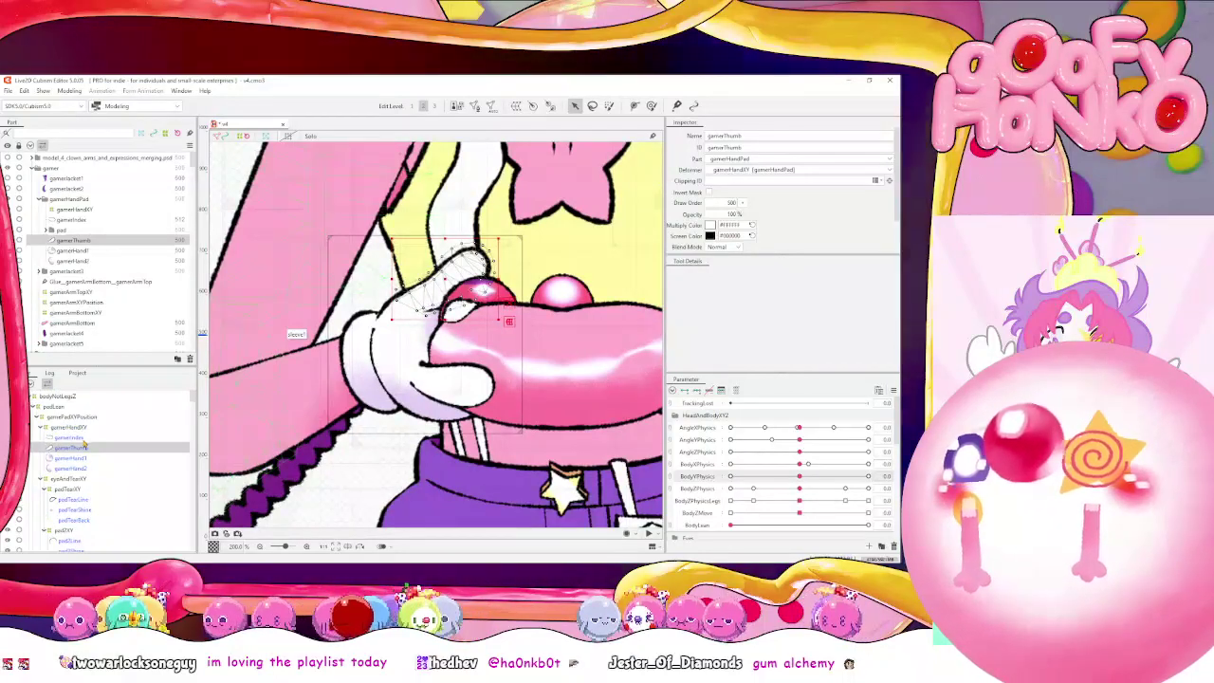
Clear the gamerHand1 mesh and trace its round outline with Stroke mesh-mapping, leaving the gap in the line open
click(475, 107)
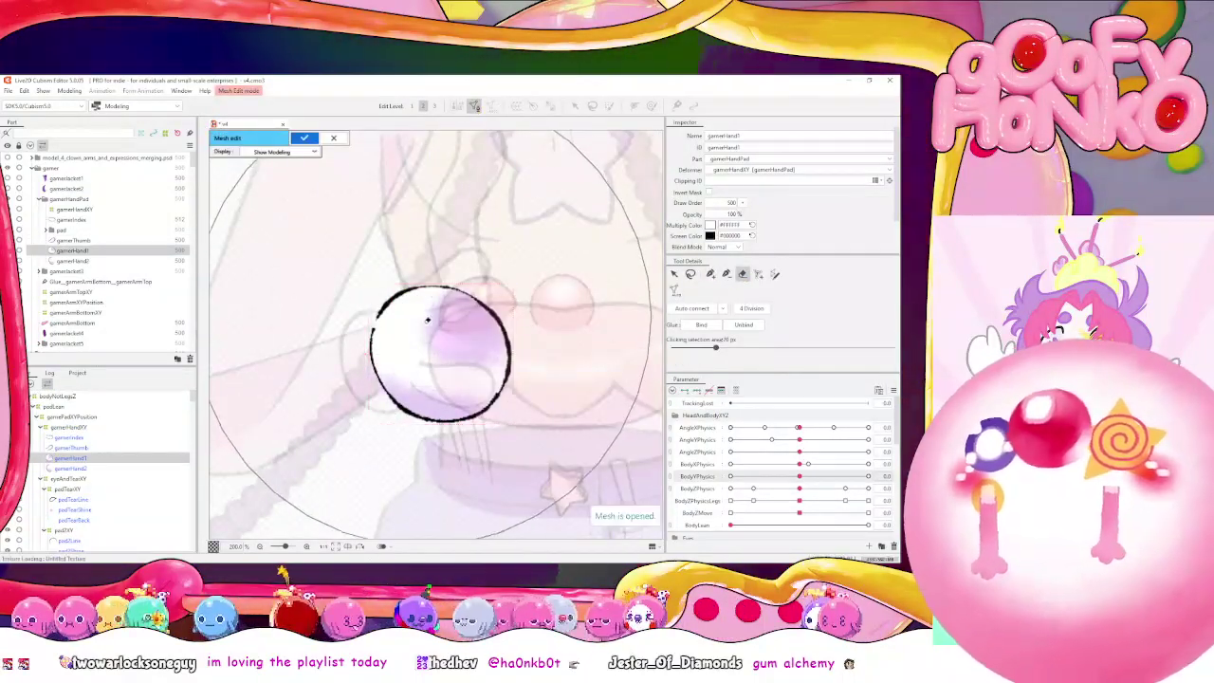
click(775, 274)
drag(381, 312, 391, 296)
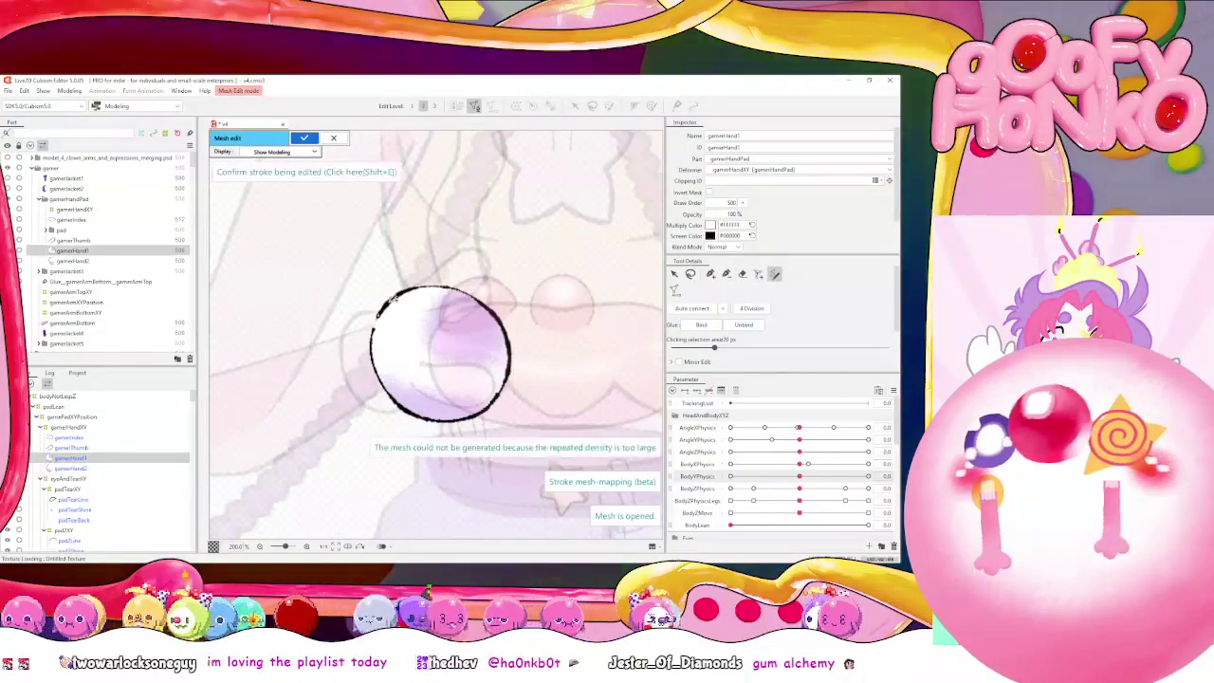
click(429, 285)
click(464, 292)
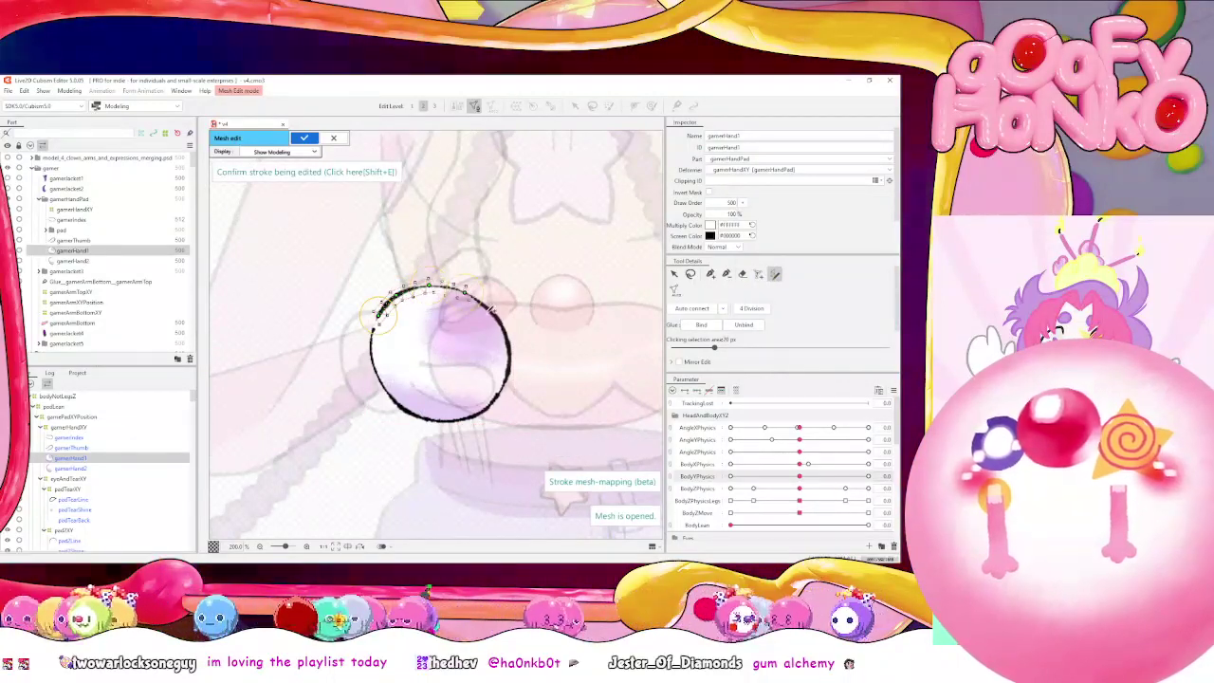
click(493, 315)
mouse_move(505, 323)
mouse_down()
mouse_move(512, 370)
mouse_move(479, 419)
mouse_move(426, 423)
mouse_move(383, 395)
mouse_up()
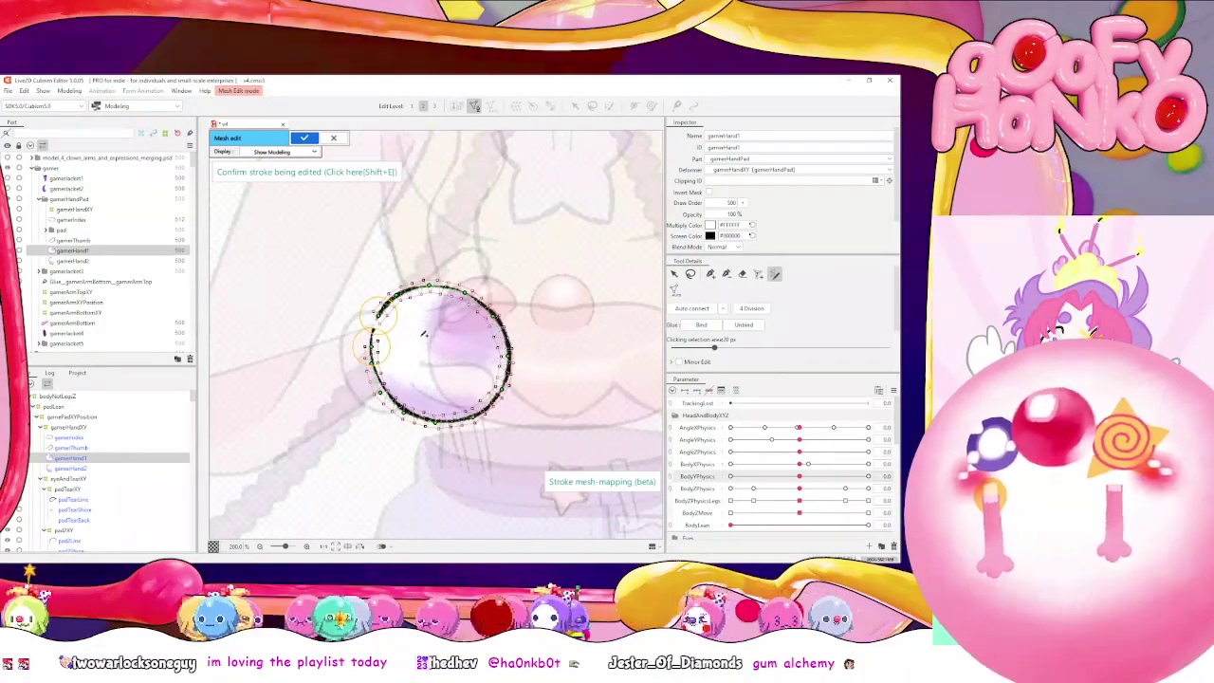
Adjust the gamerHand1 stroke points along the upper outline and the side facing the pad so the mesh follows the line
scroll(424, 334, up, 4)
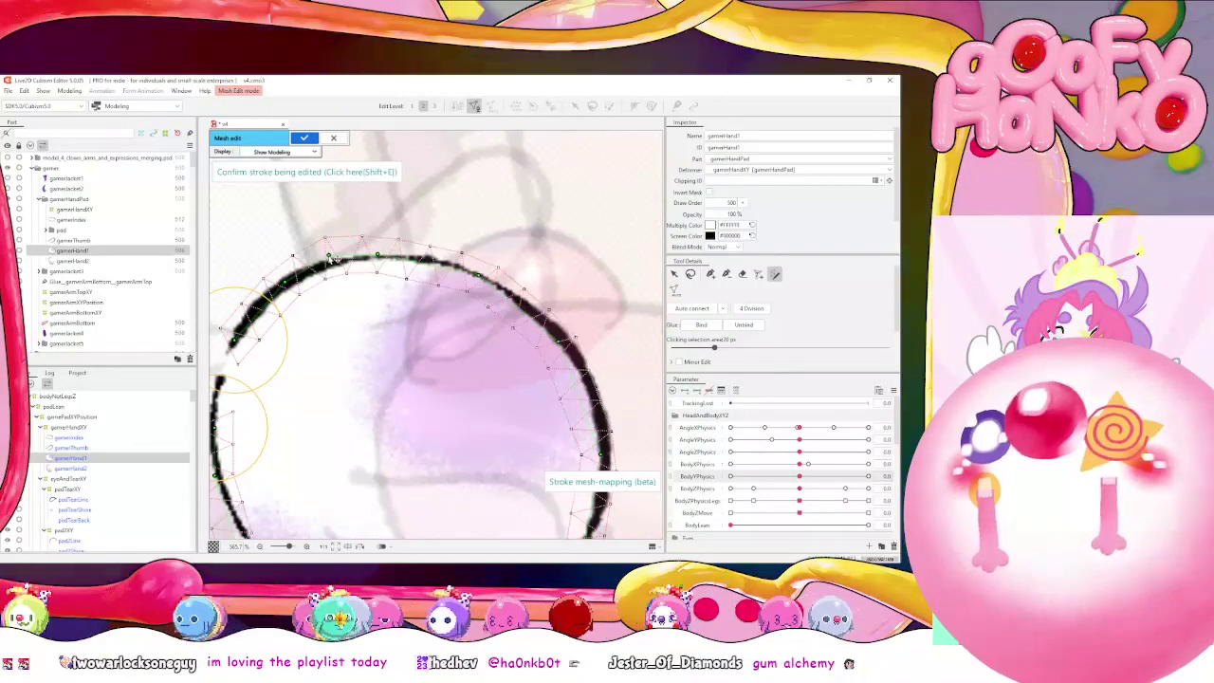
click(444, 260)
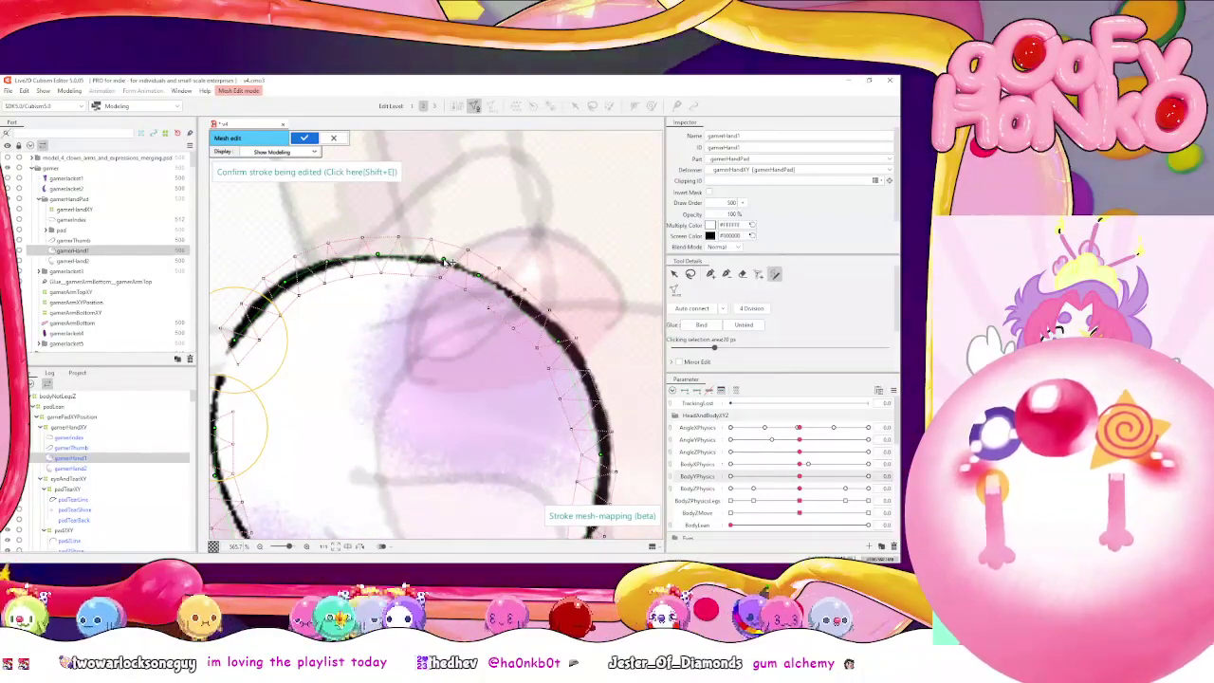
click(536, 311)
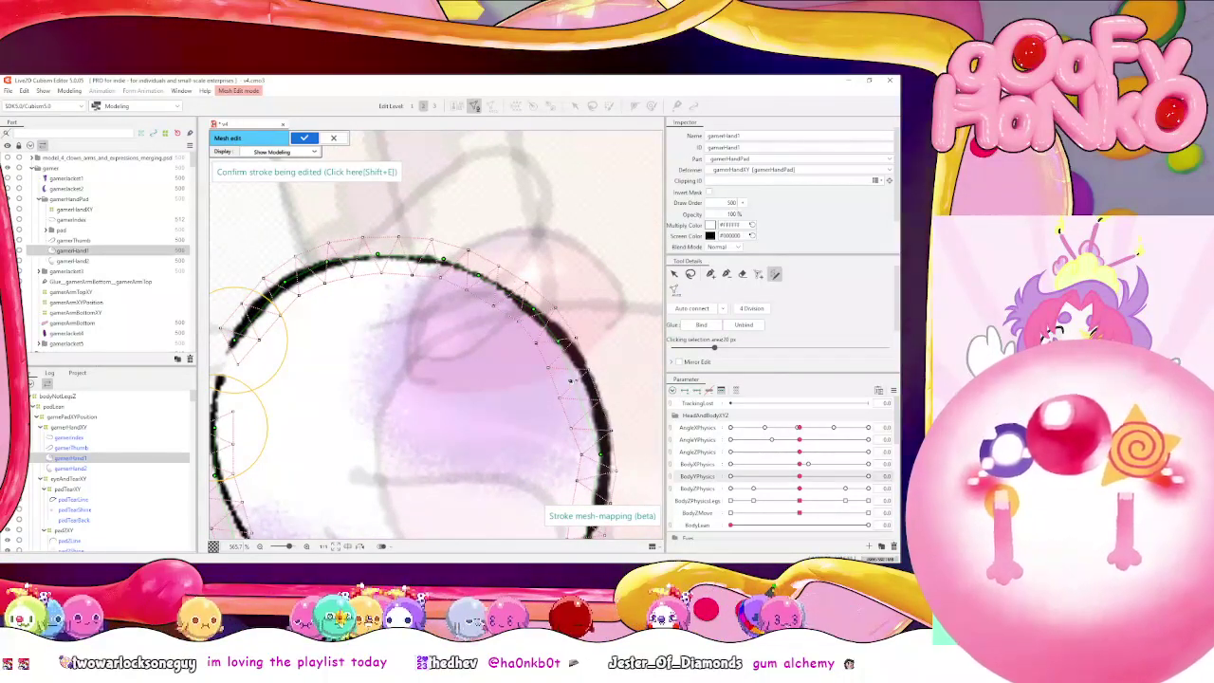
scroll(585, 410, down, 2)
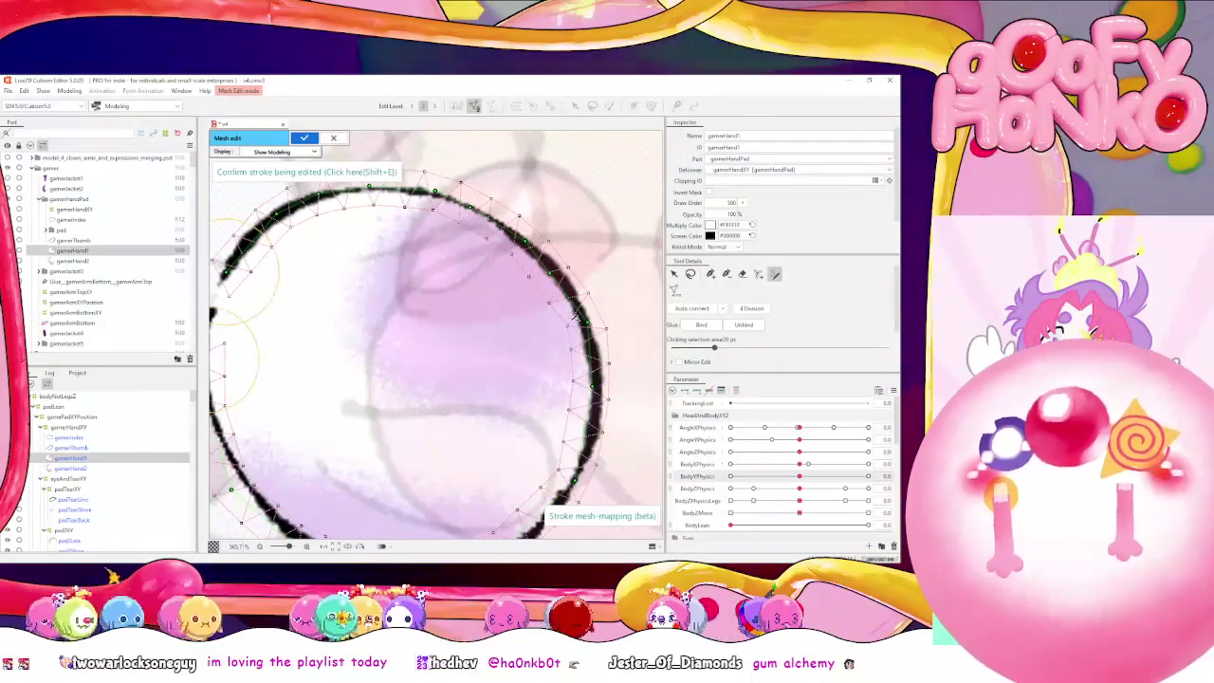
scroll(569, 285, down, 3)
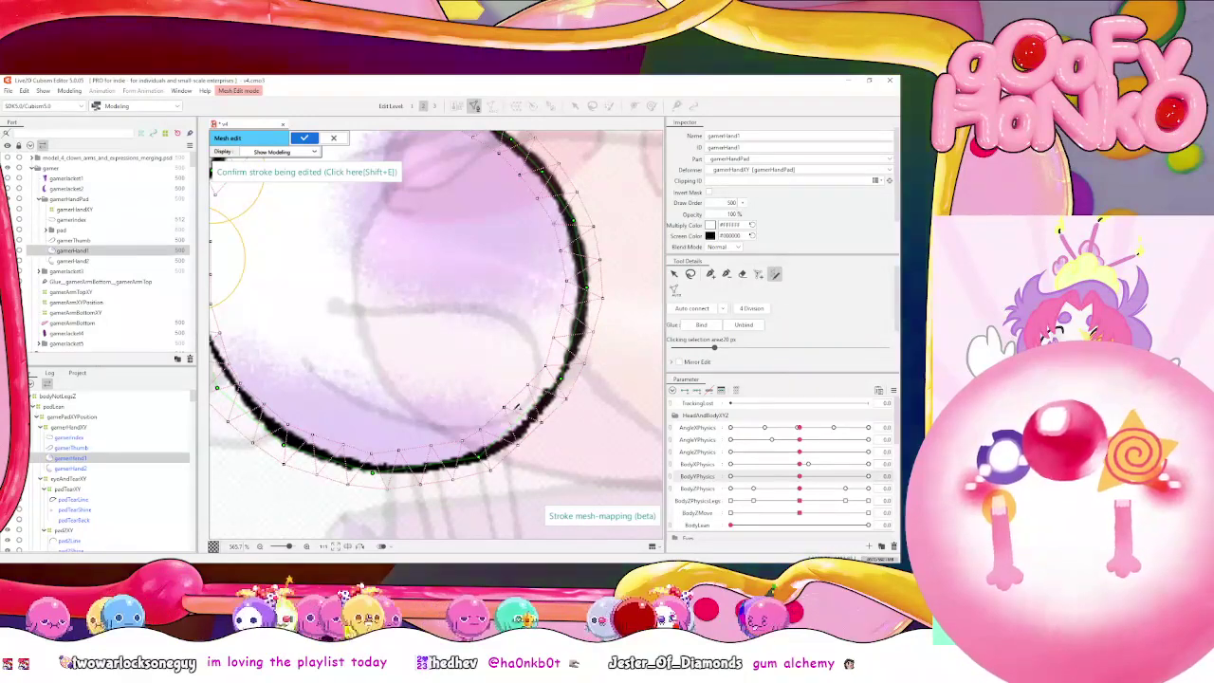
Refine the stroke points along gamerHand1's lower outline and up toward the line gap, and confirm the stroke mesh
drag(525, 427, 528, 434)
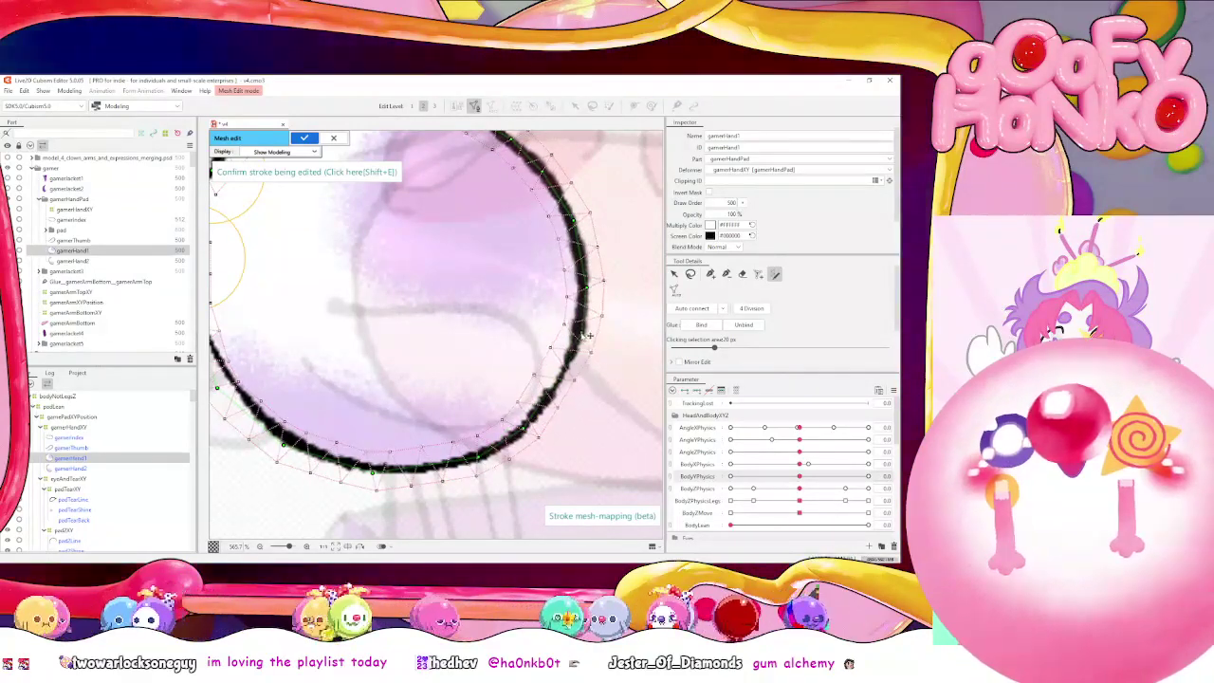
drag(553, 360, 627, 340)
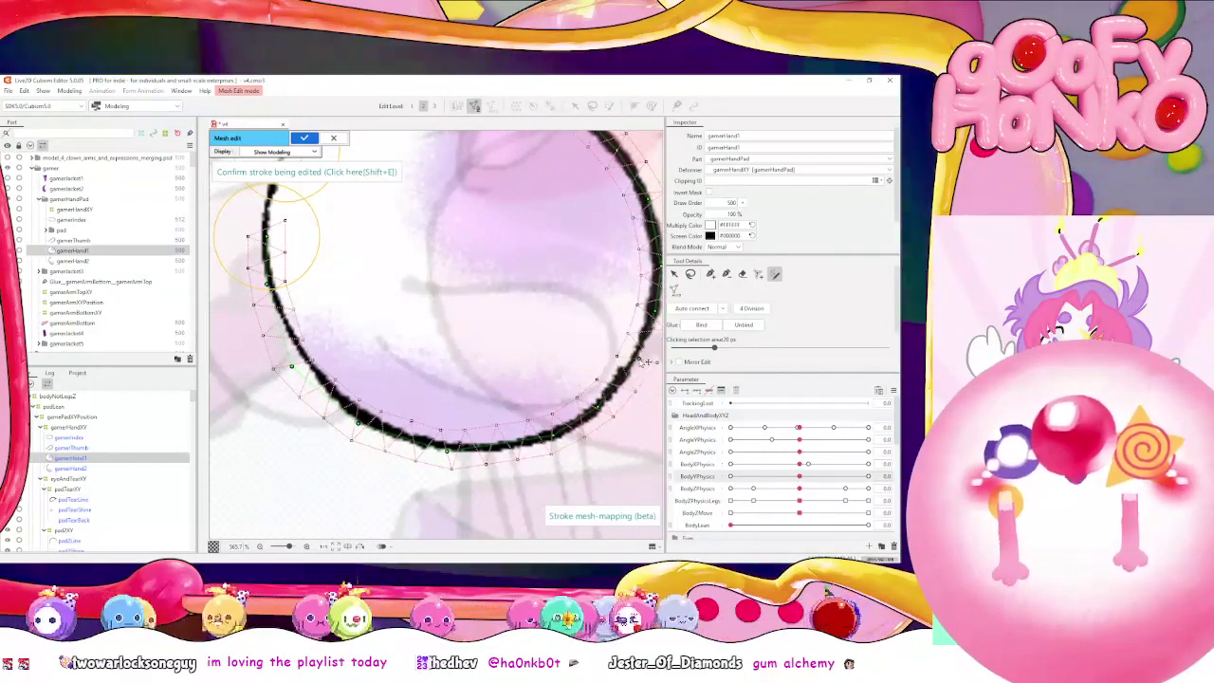
click(503, 447)
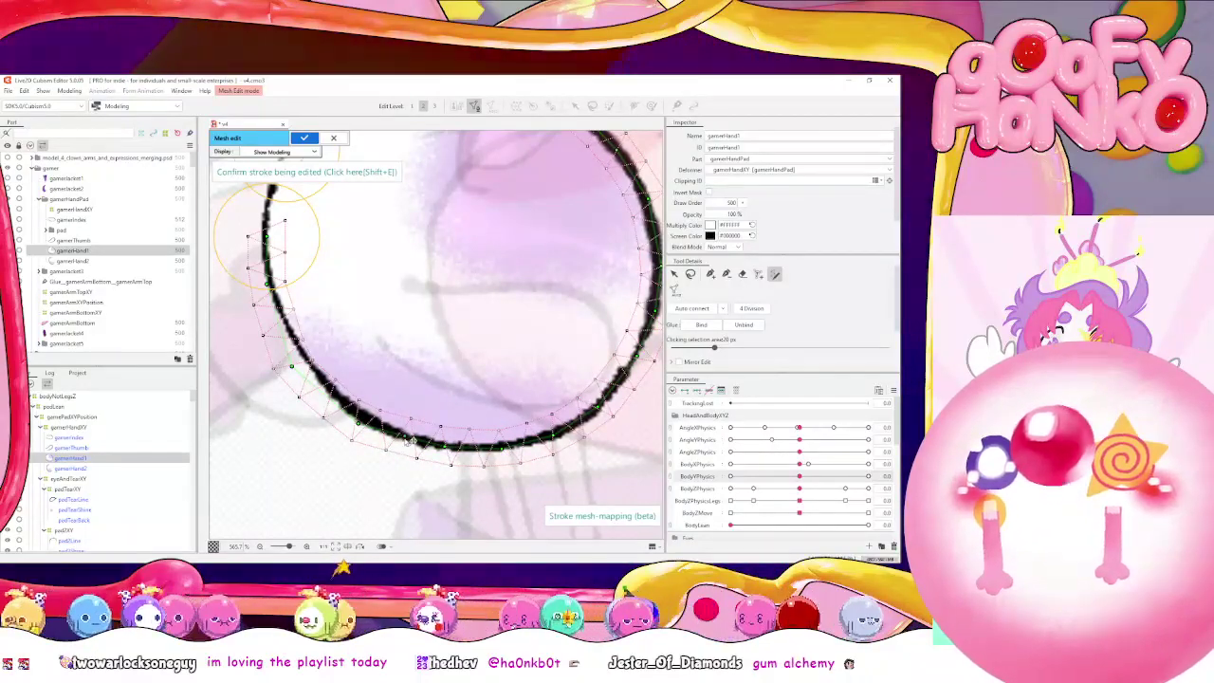
scroll(398, 422, left, 3)
scroll(398, 422, up, 1)
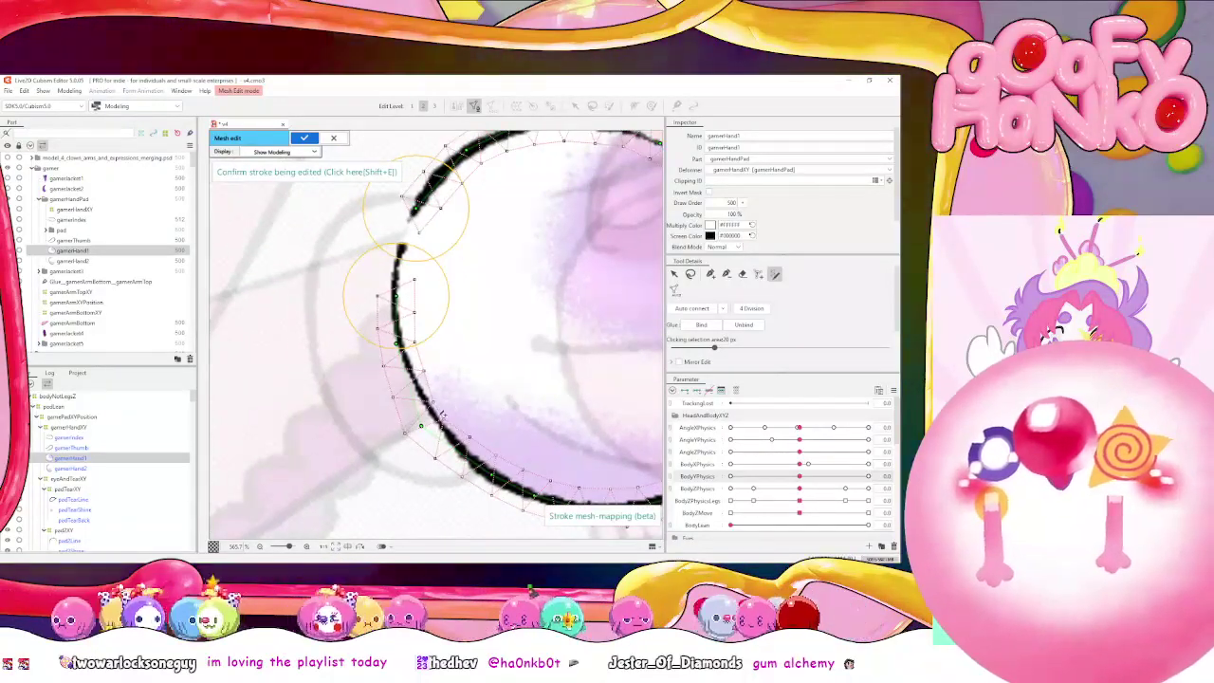
click(463, 454)
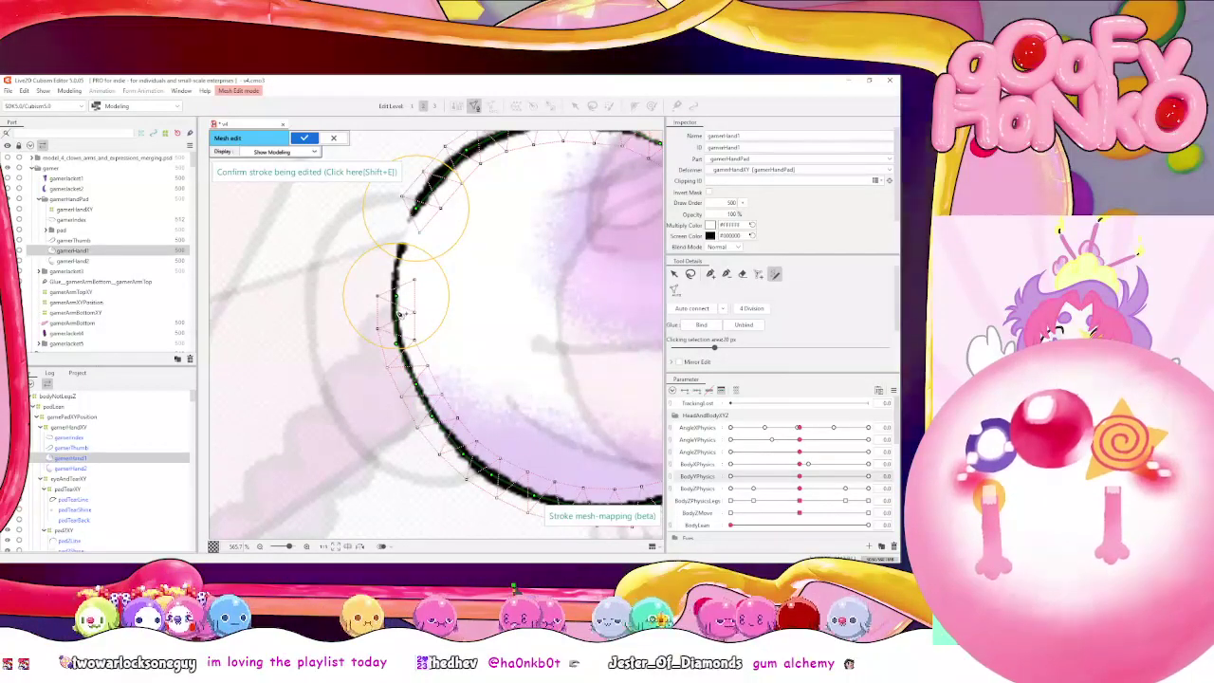
scroll(403, 295, up, 4)
click(389, 172)
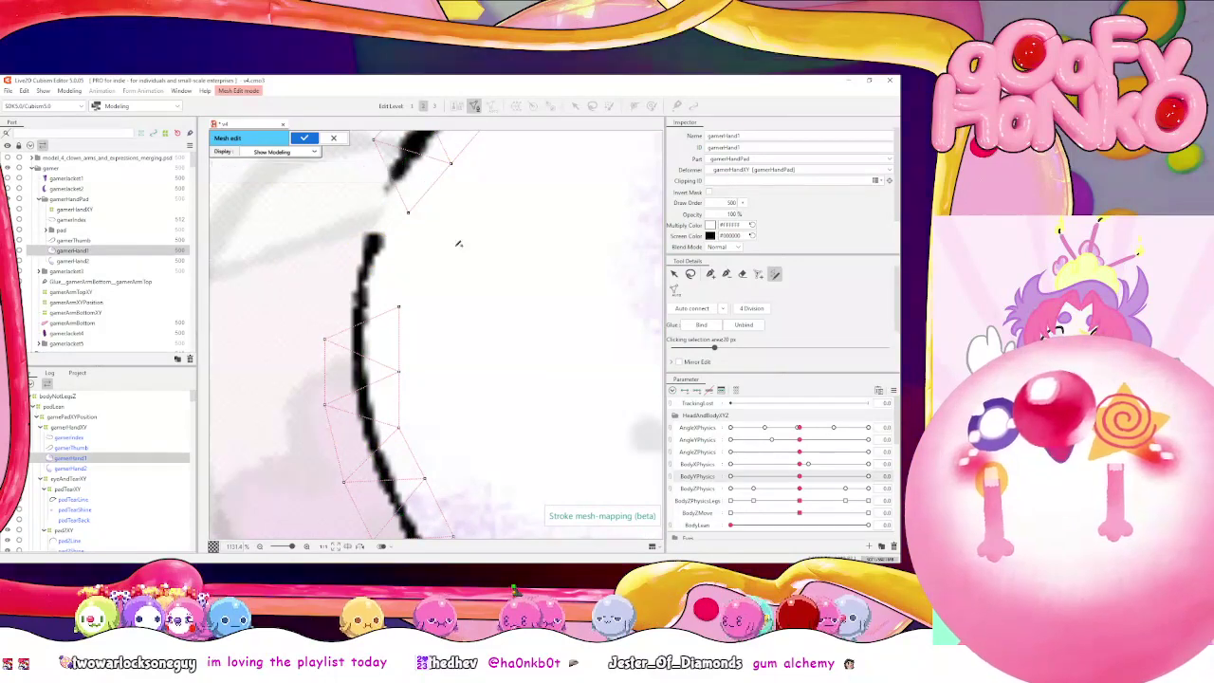
Bridge the gap in gamerHand1's outline mesh with connected inner and outer vertices
drag(458, 242, 532, 336)
click(710, 274)
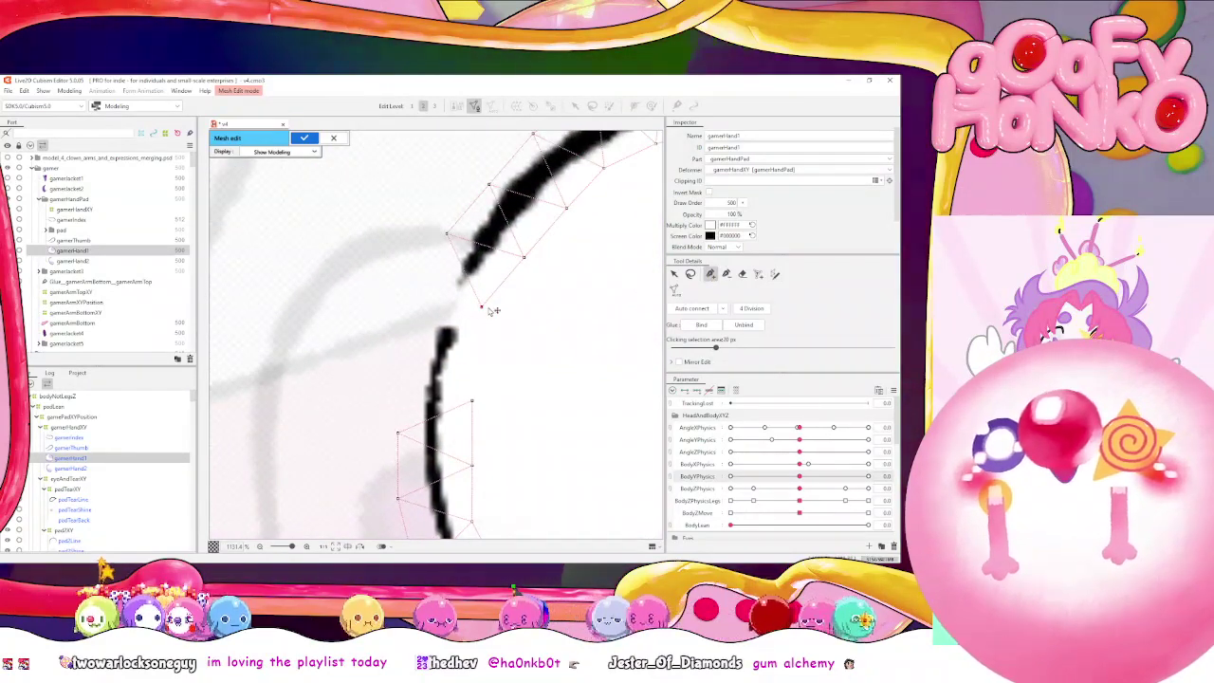
click(474, 356)
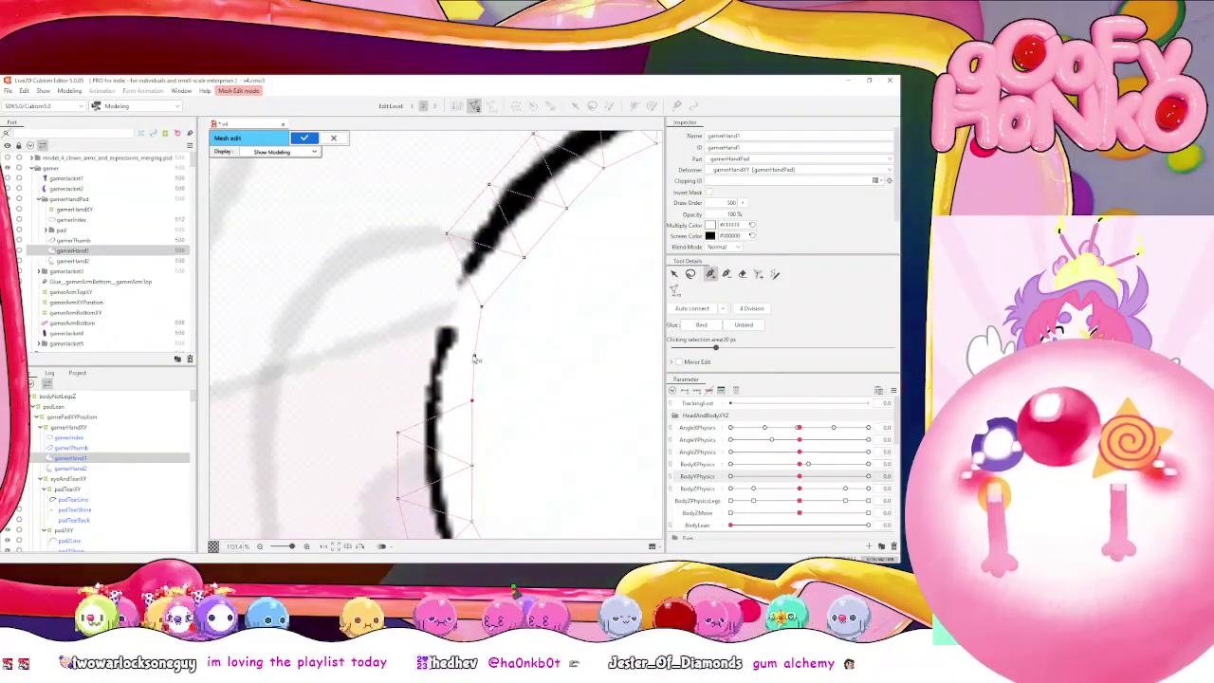
click(390, 379)
click(474, 355)
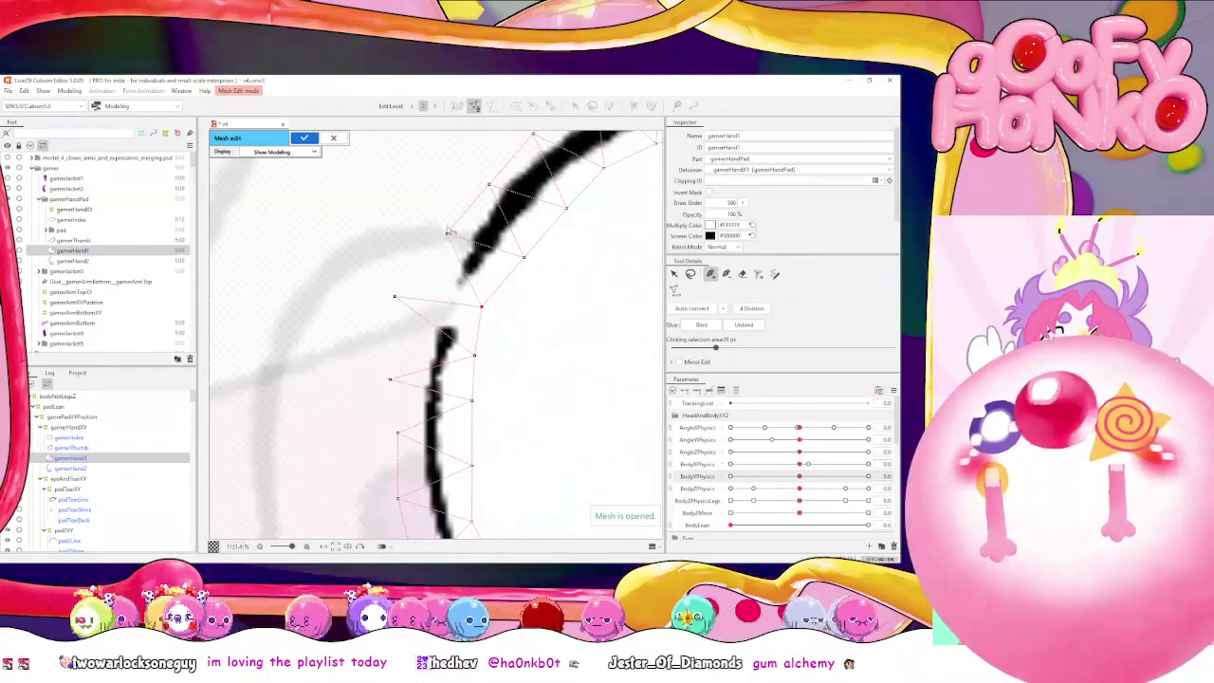
click(395, 297)
click(390, 379)
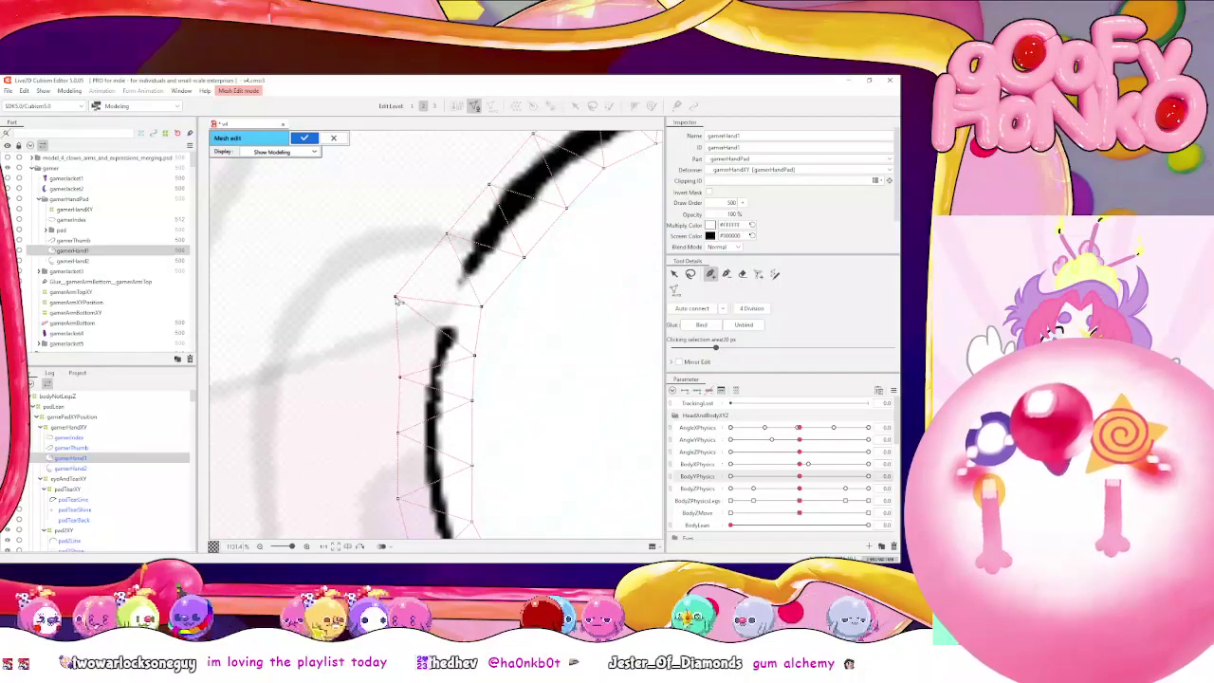
Place two rows of connected inner vertices across the lower palm of gamerHand1, above and below the thumb's base
scroll(421, 297, down, 5)
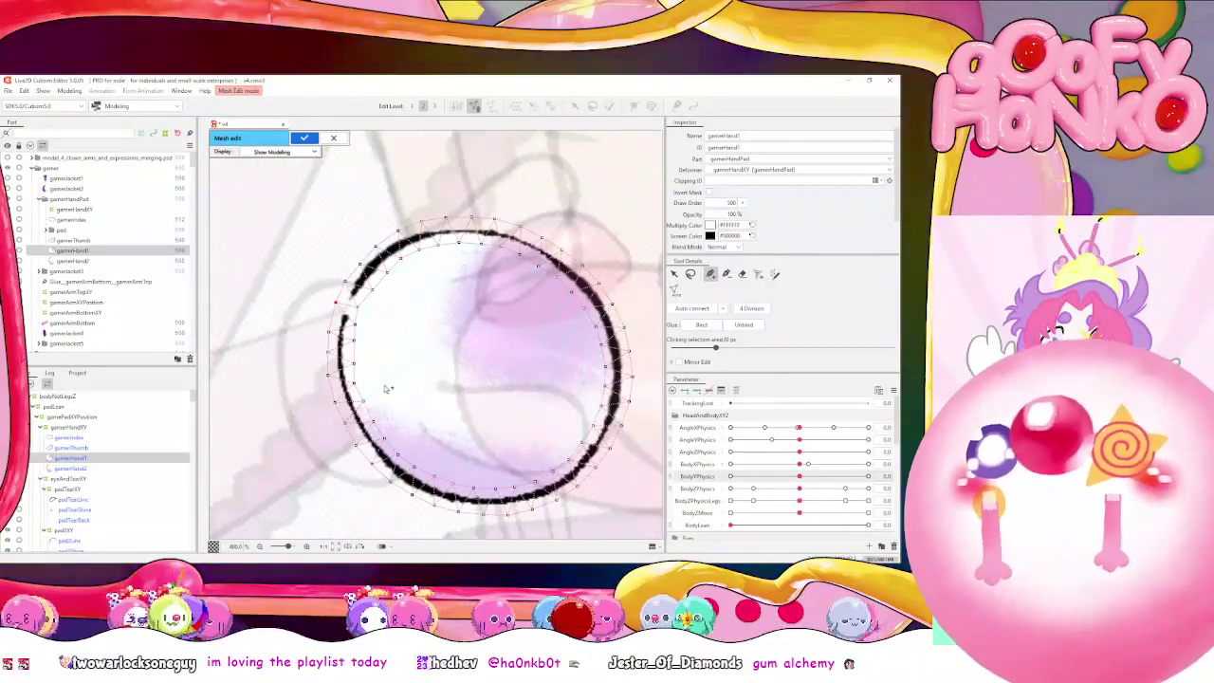
click(391, 402)
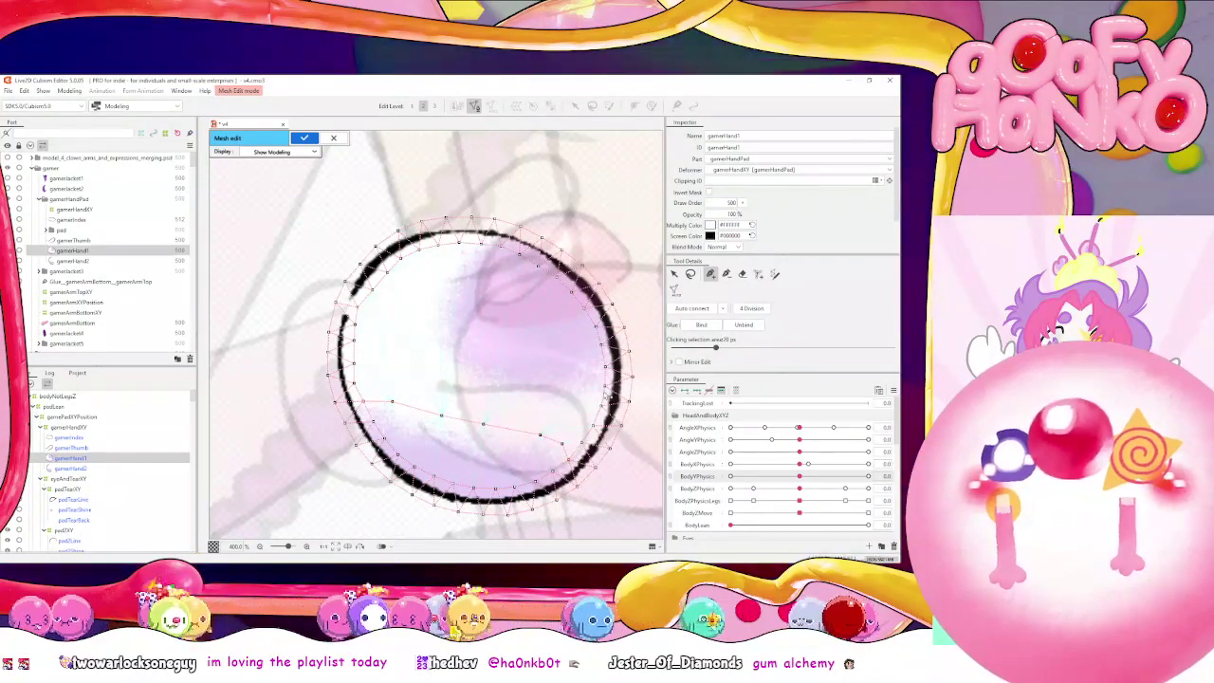
click(573, 414)
click(550, 413)
click(502, 397)
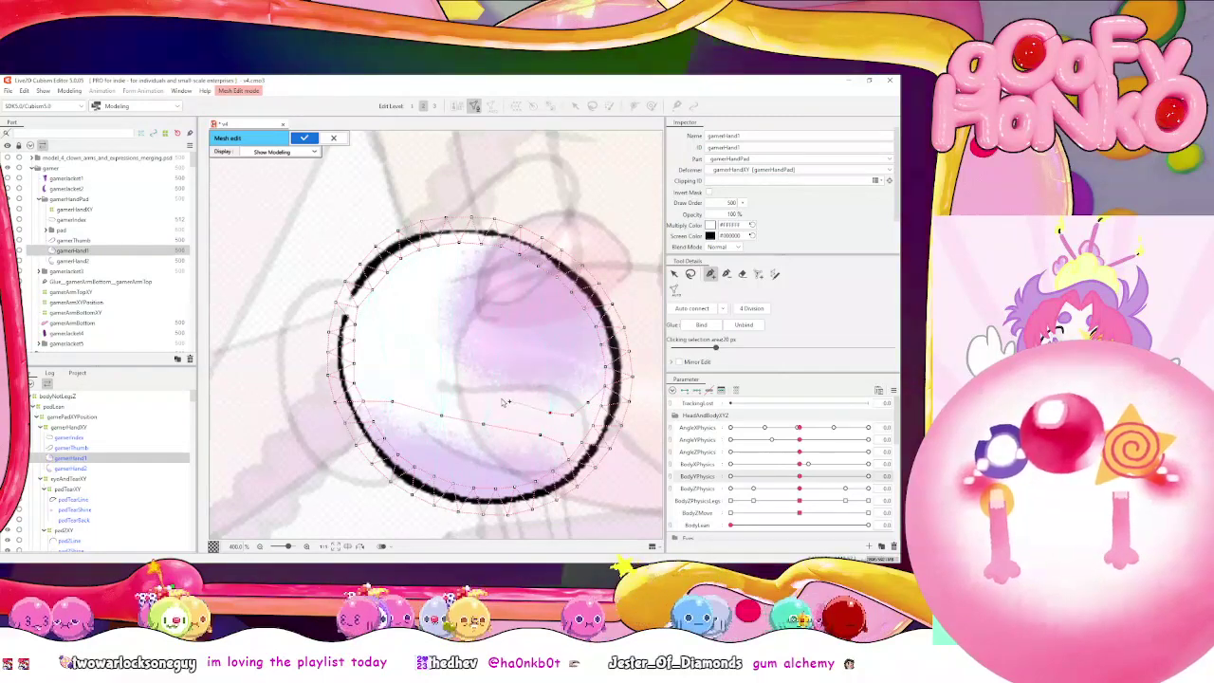
click(466, 385)
click(440, 376)
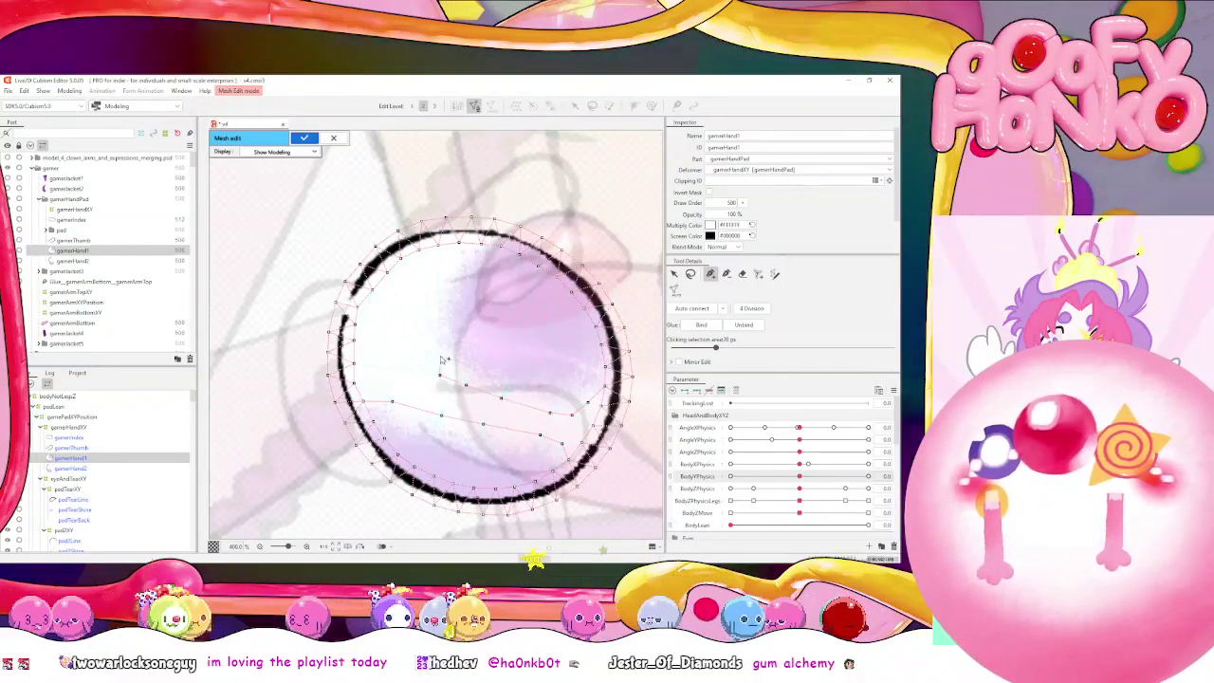
Extend the inner vertices up to gamerHand1's upper outline, auto-connect the mesh, and apply it
click(448, 261)
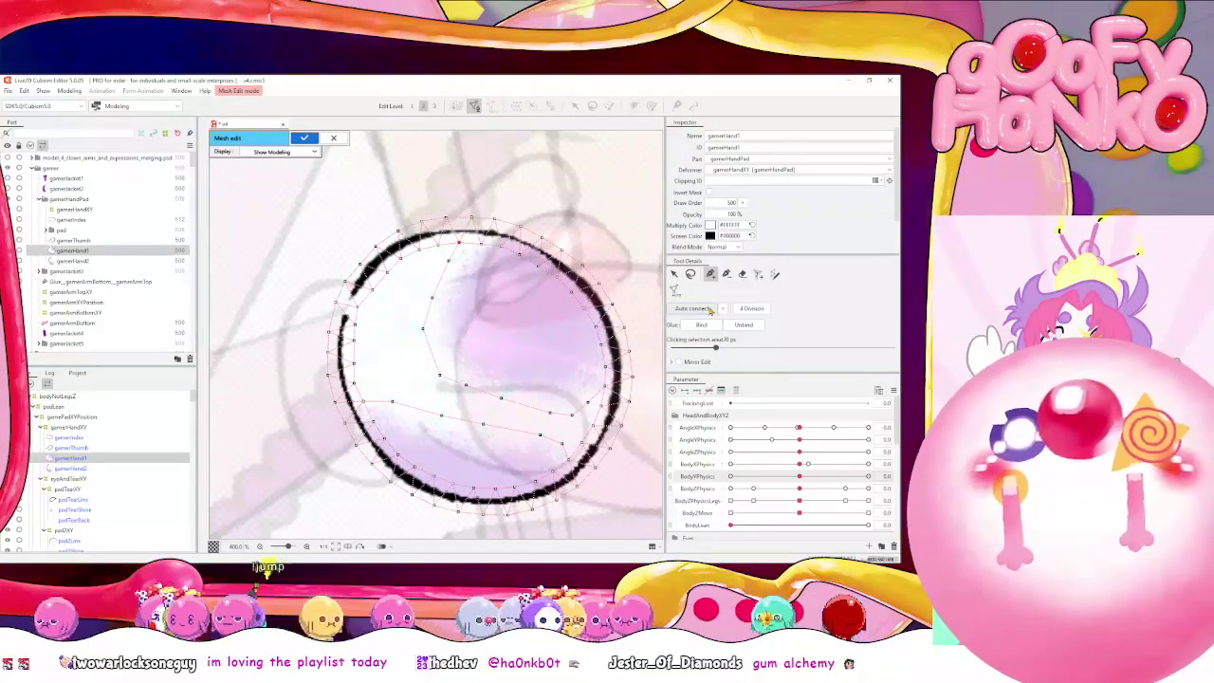
click(703, 308)
click(304, 140)
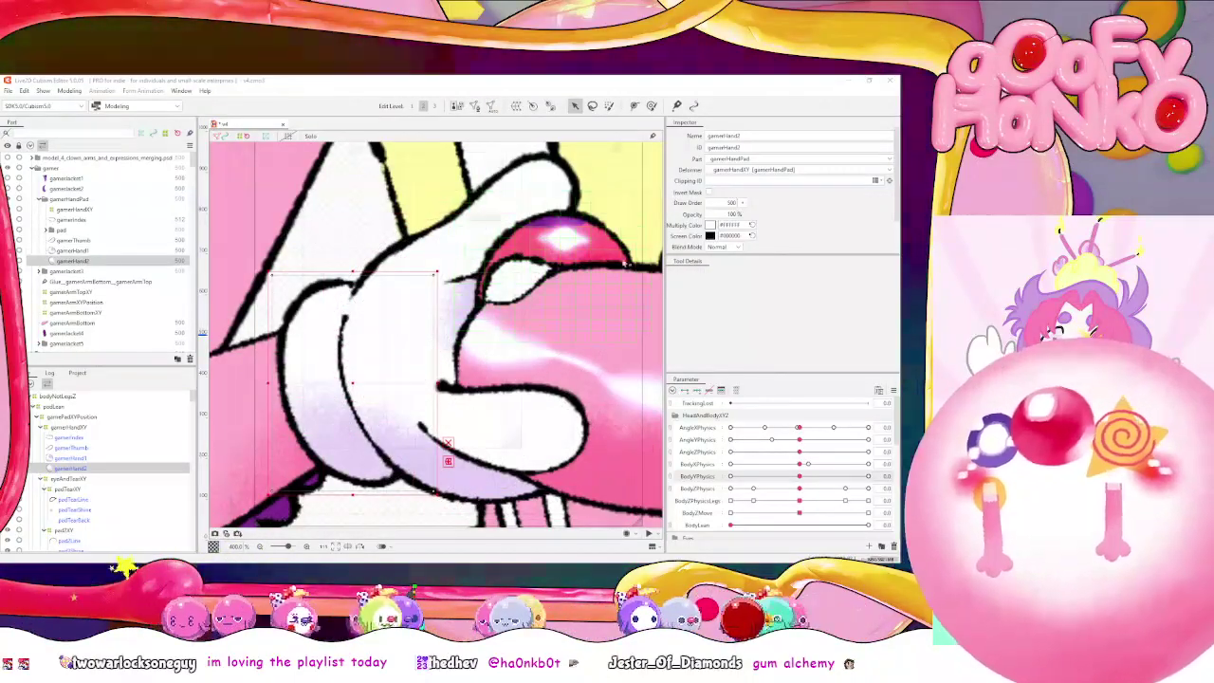
Open the gamerHand2 mesh for editing and clear its existing vertices
click(489, 108)
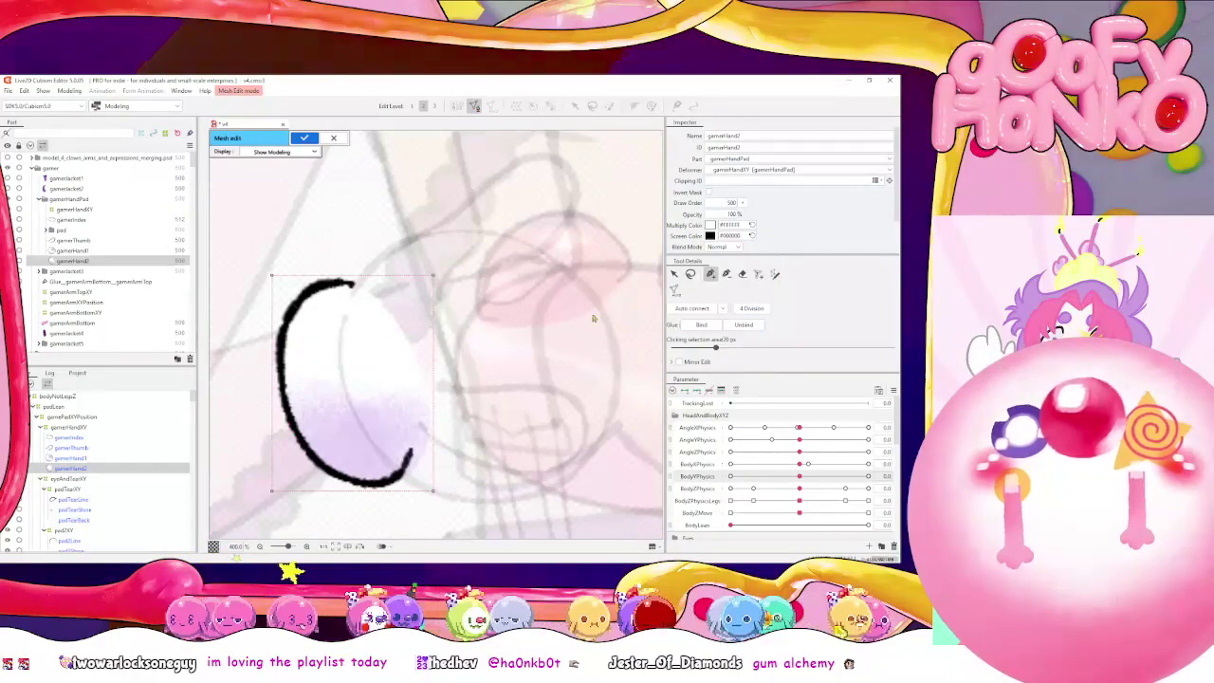
click(743, 274)
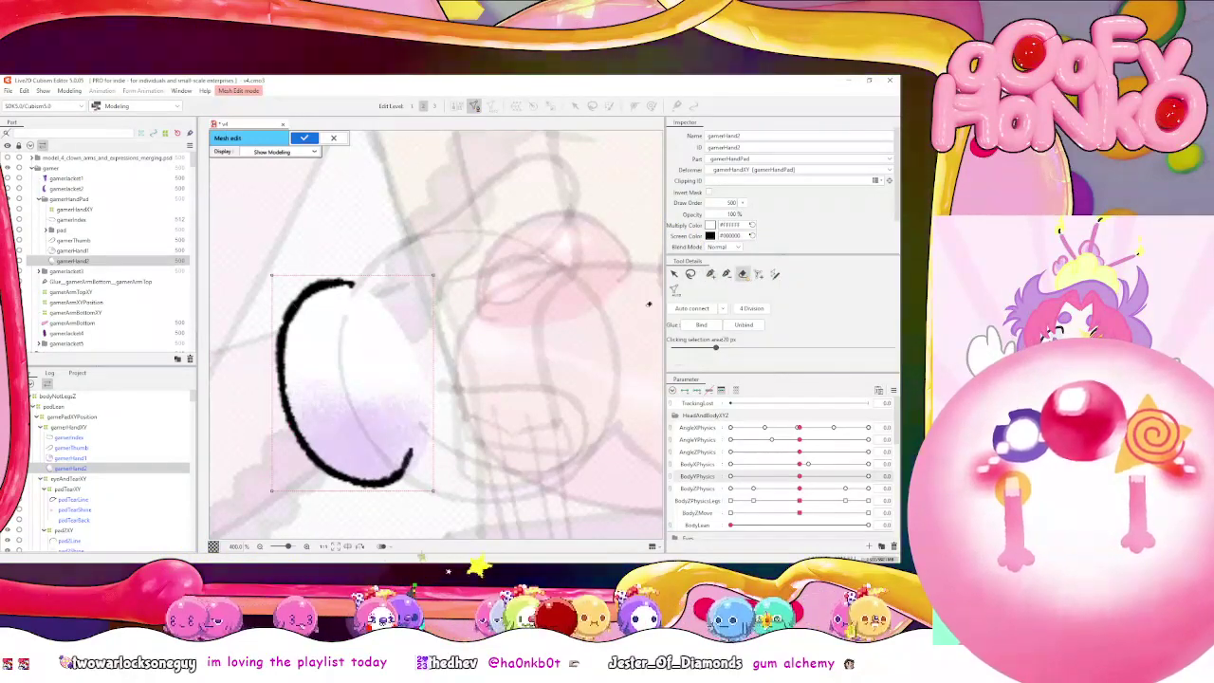
key(Delete)
drag(387, 363, 417, 329)
Trace gamerHand2's curved outline with Stroke mesh-mapping from its lower end to its upper end, and confirm the stroke
click(775, 274)
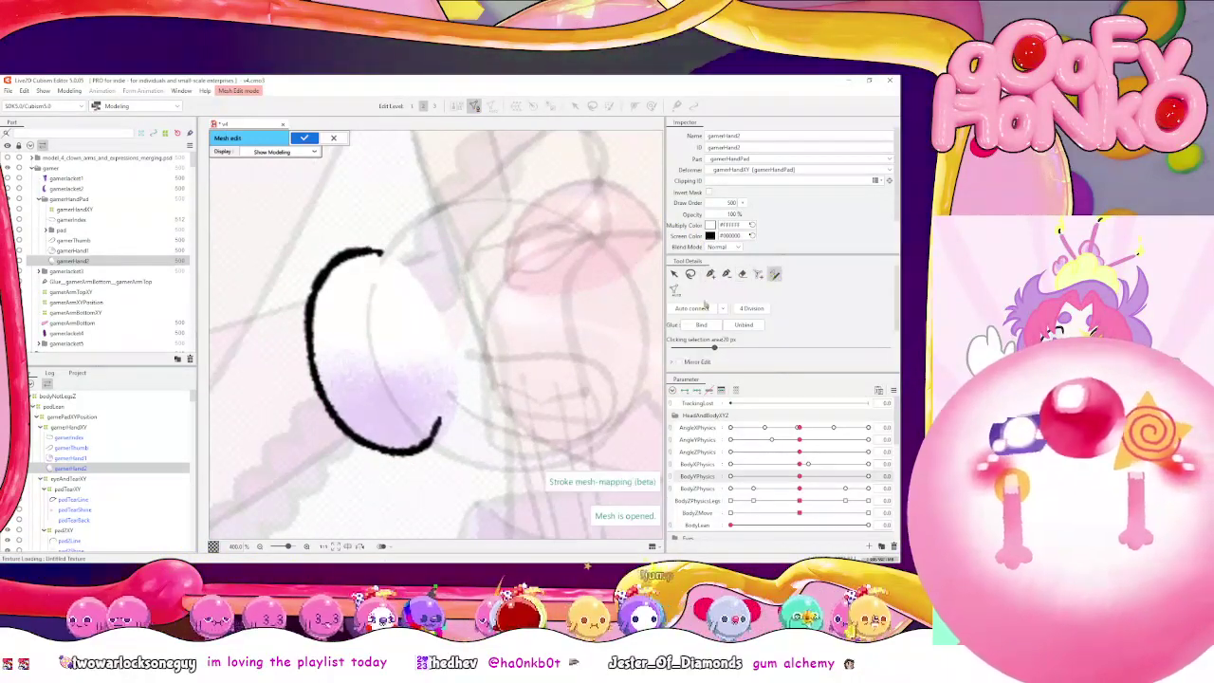
drag(455, 381, 529, 365)
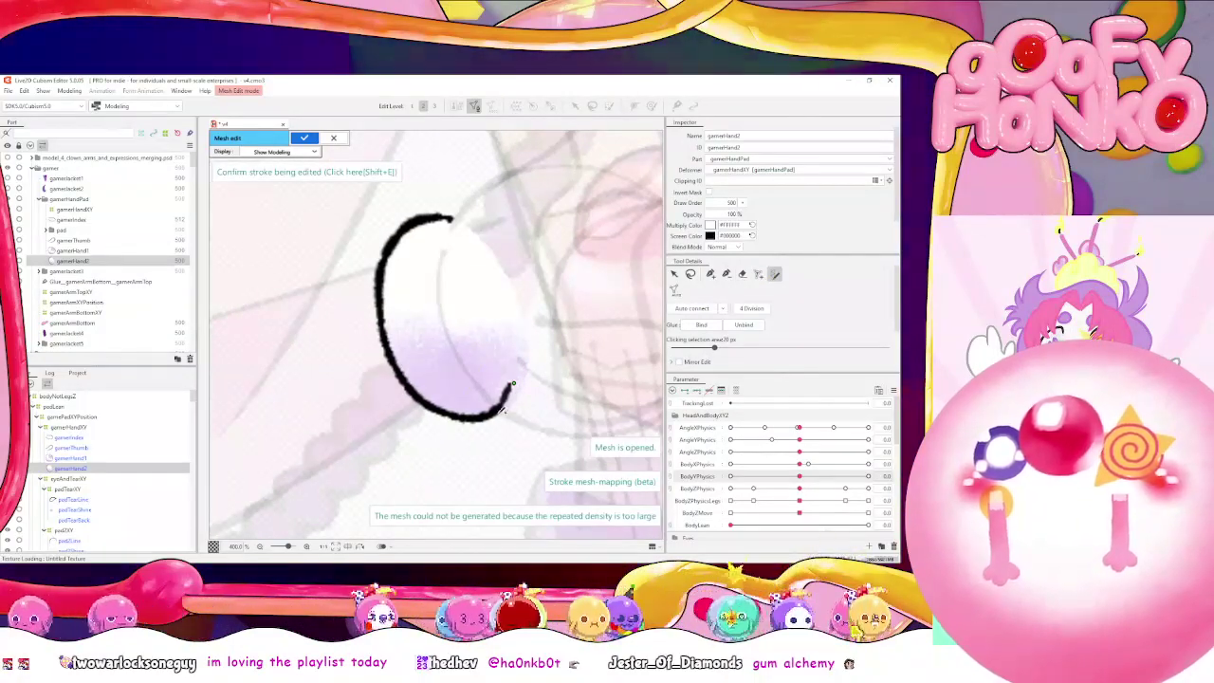
click(420, 400)
click(399, 370)
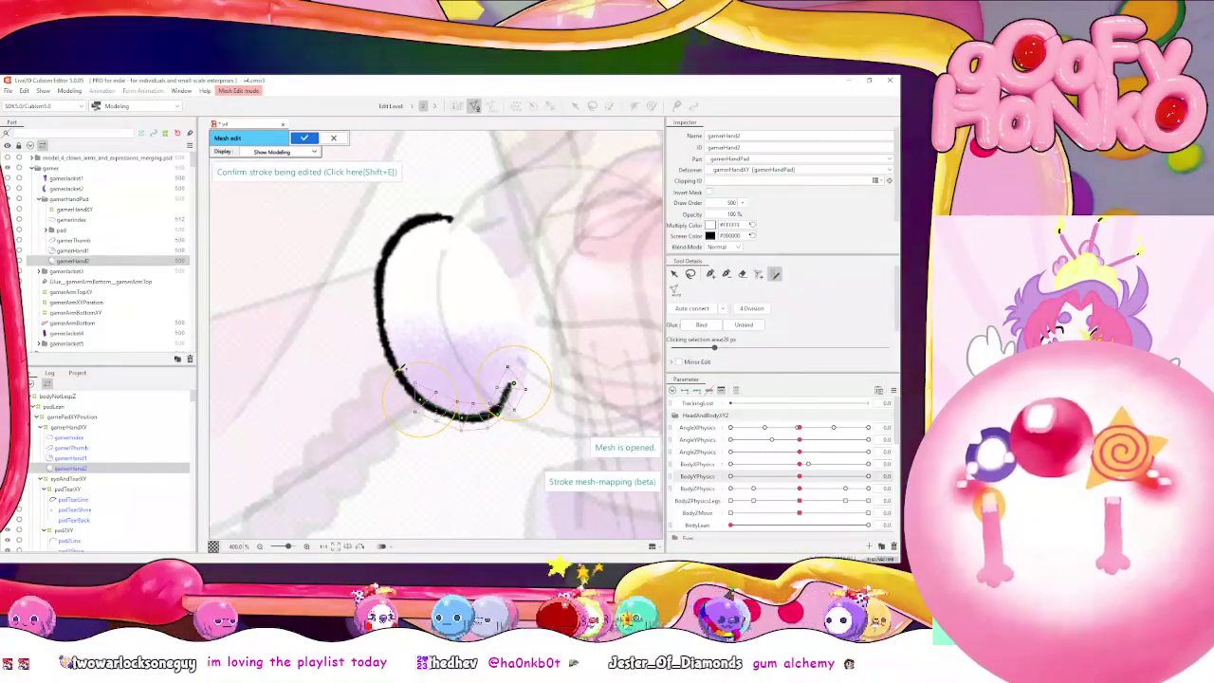
click(384, 336)
click(381, 298)
drag(388, 299, 389, 248)
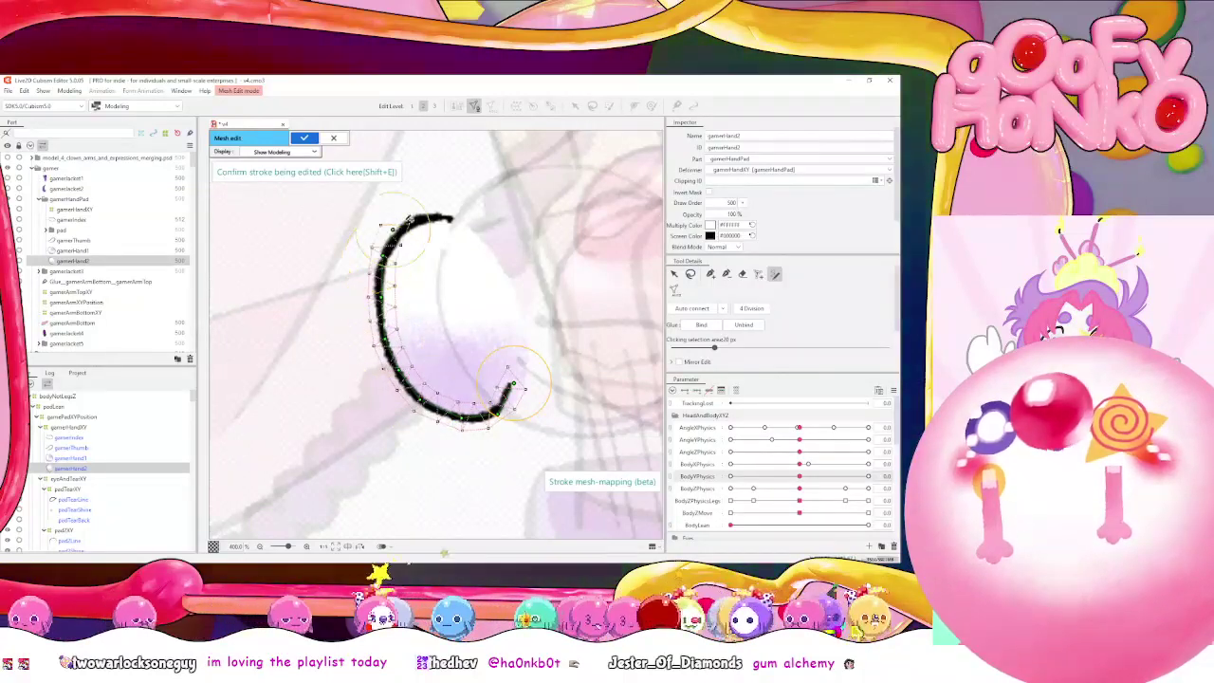
click(446, 217)
click(456, 217)
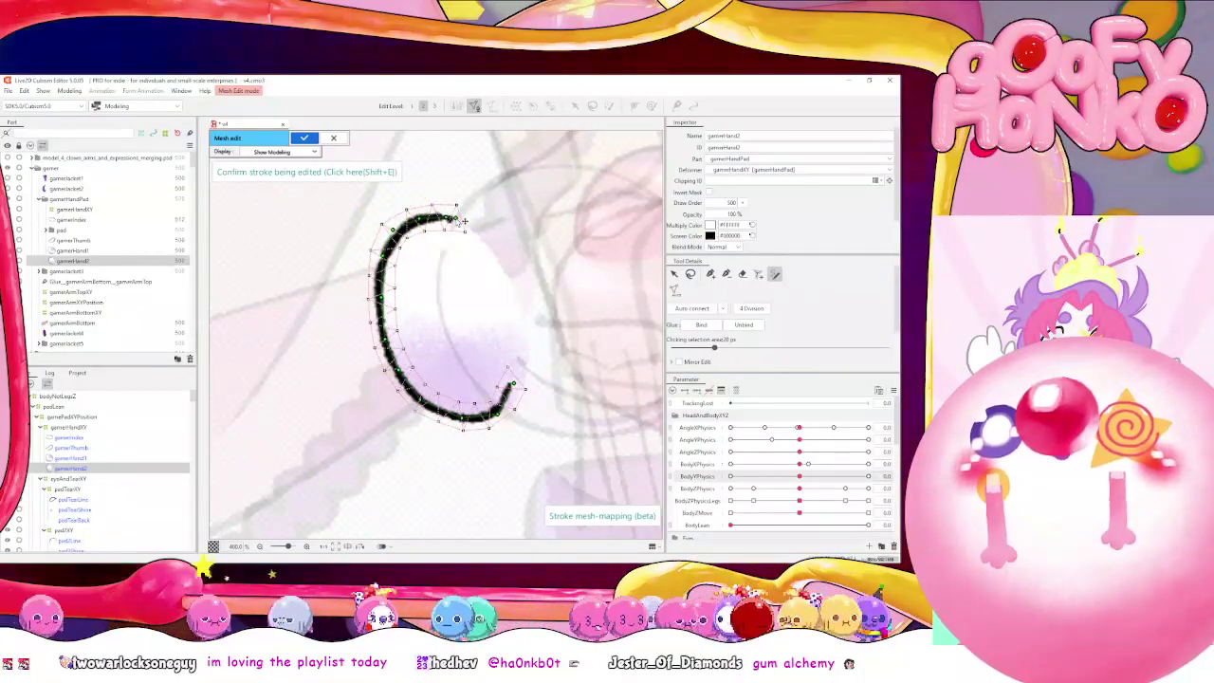
key(shift+e)
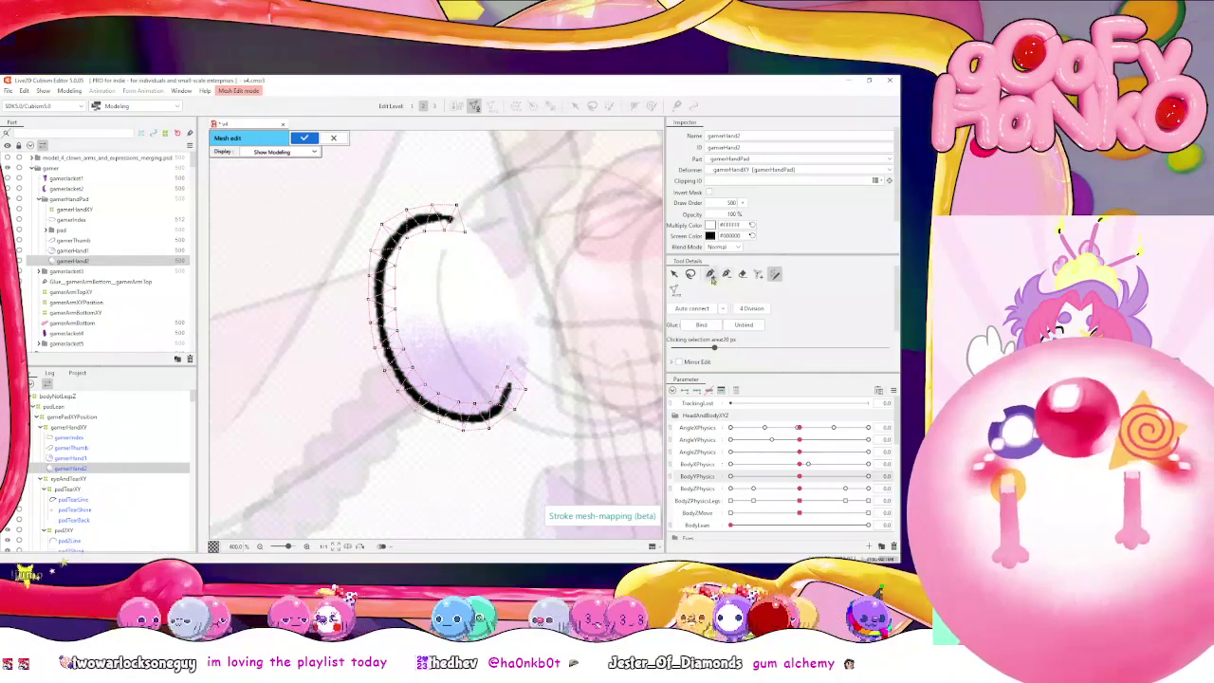
Place connected inner vertices across the middle of gamerHand2 and along the inside of its open, unlined edge
click(395, 309)
click(441, 318)
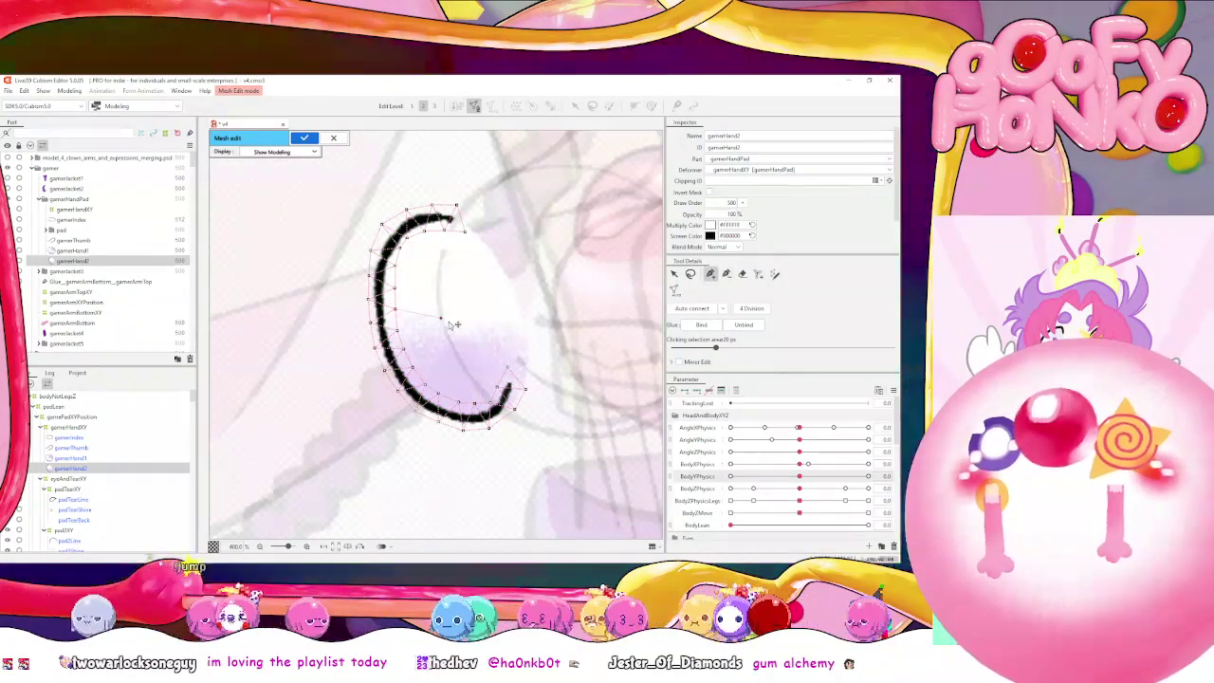
click(481, 327)
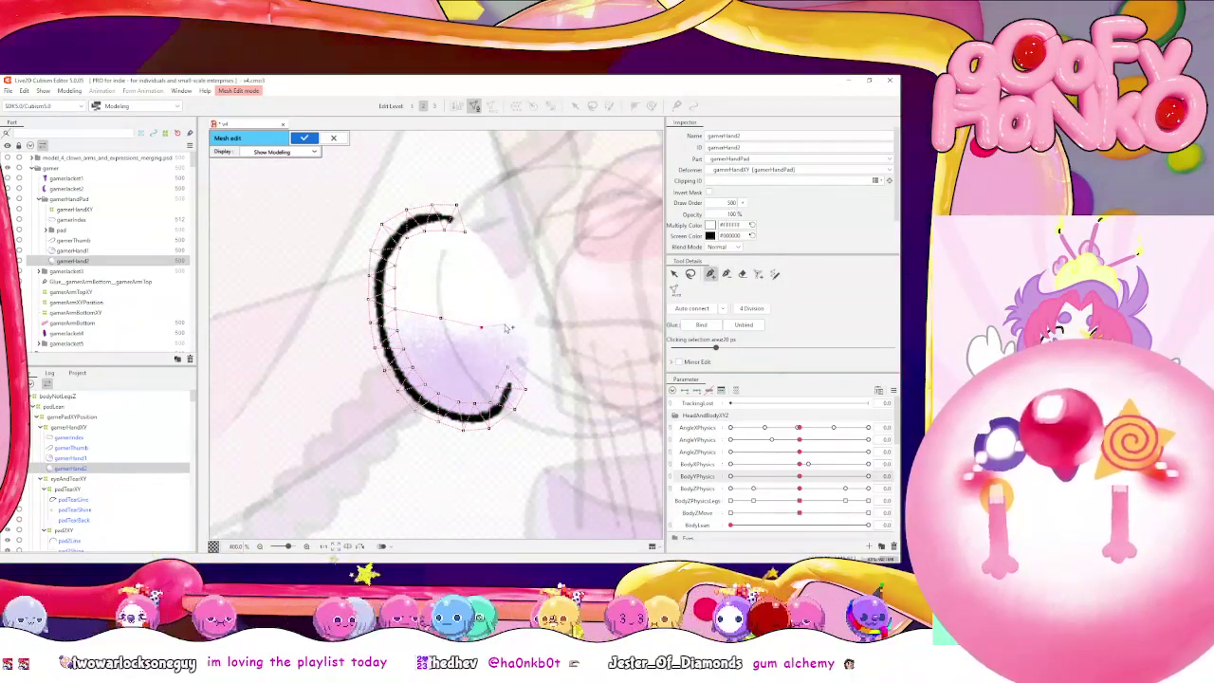
click(505, 352)
click(454, 352)
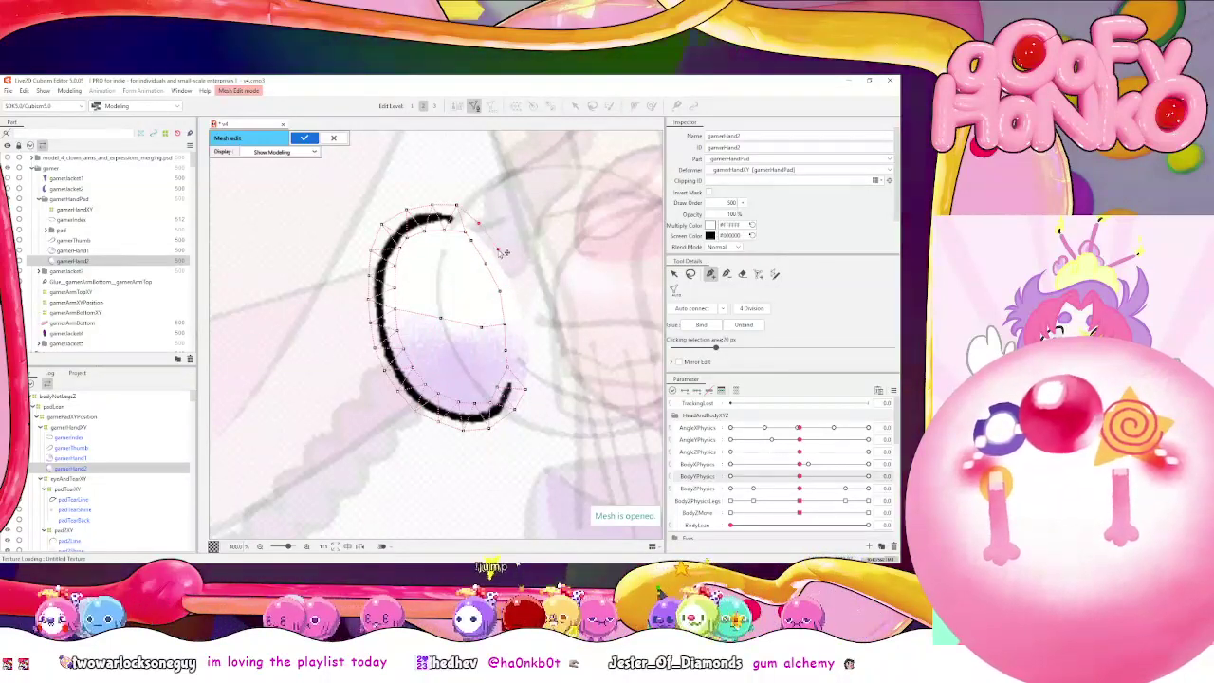
Close gamerHand2's open edge with a row of outer vertices down to the lower line end, auto-connect the mesh, and apply it
click(515, 283)
click(526, 309)
click(531, 337)
click(531, 367)
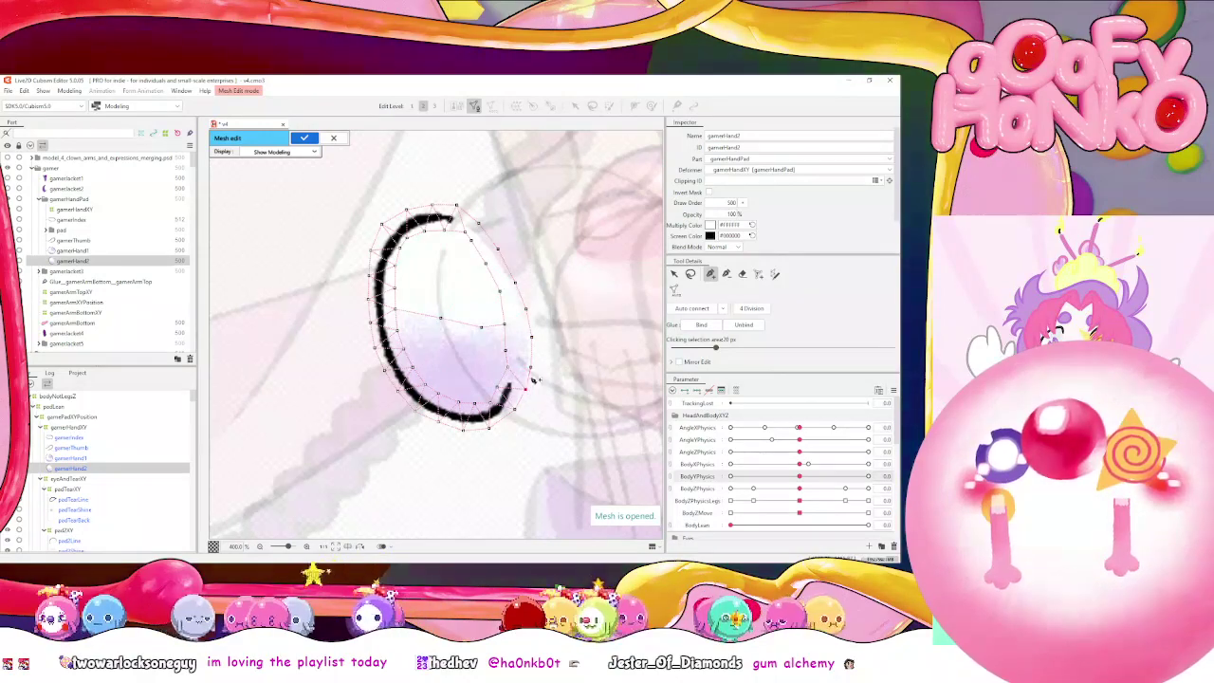
click(691, 309)
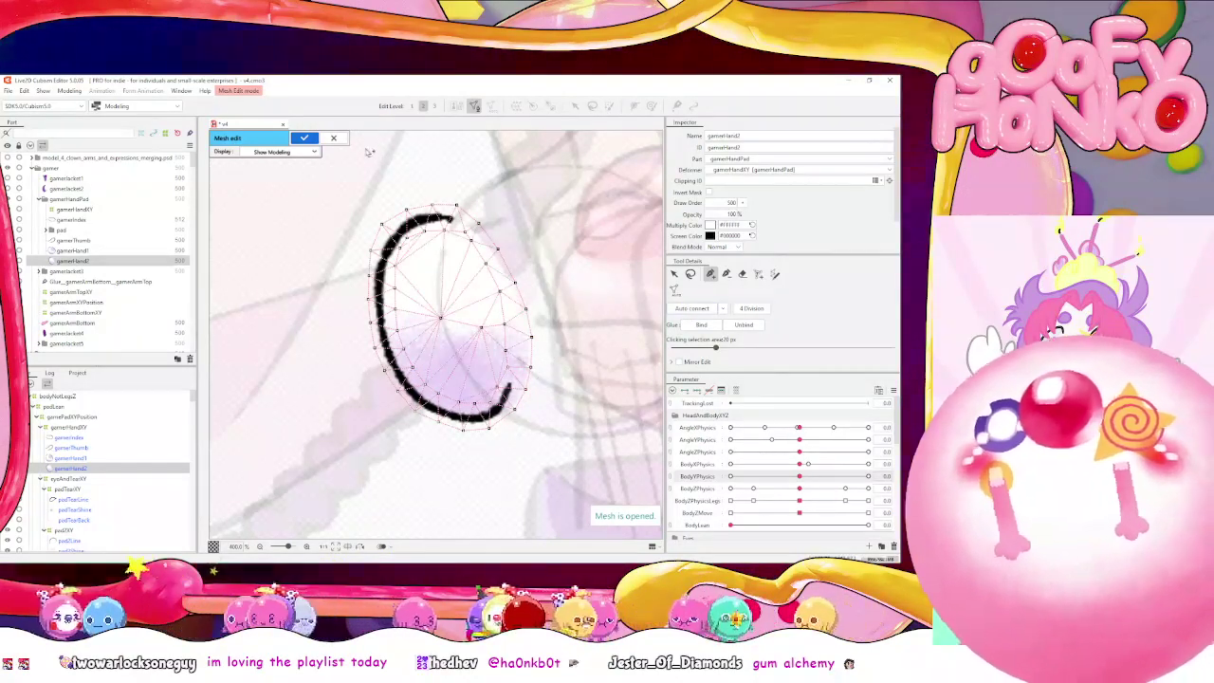
click(304, 138)
scroll(436, 332, down, 2)
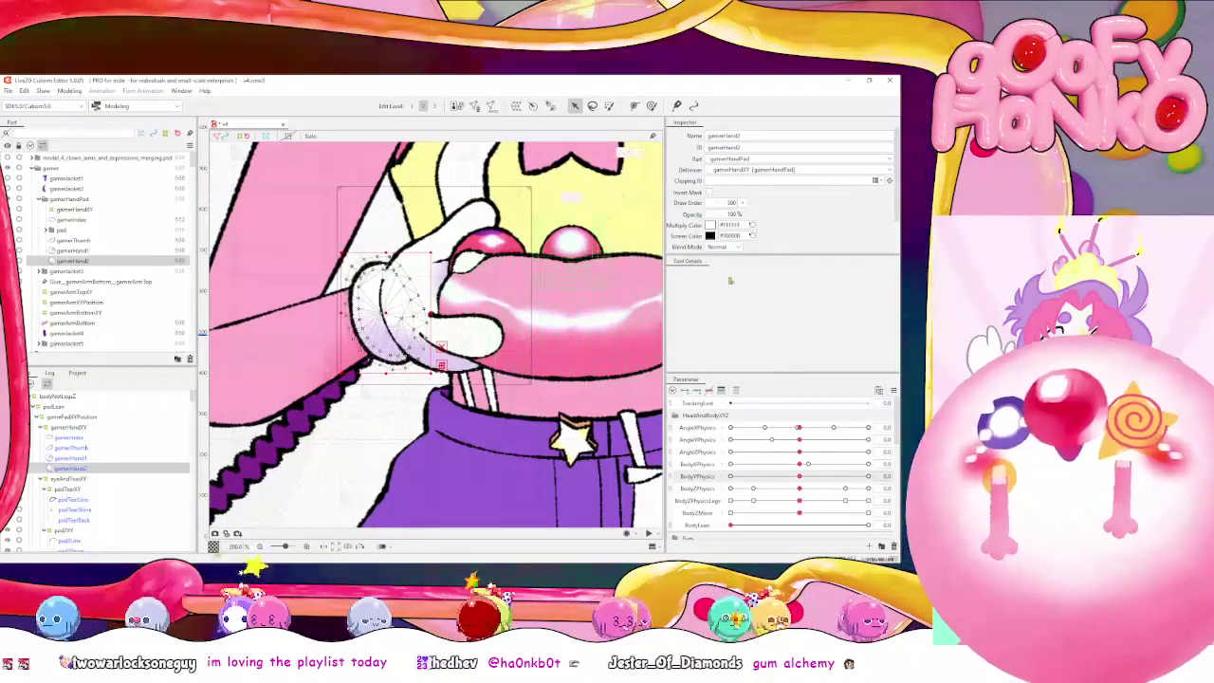
Open the gamerHand1 and gamerArmBottom meshes together for editing
scroll(408, 313, up, 2)
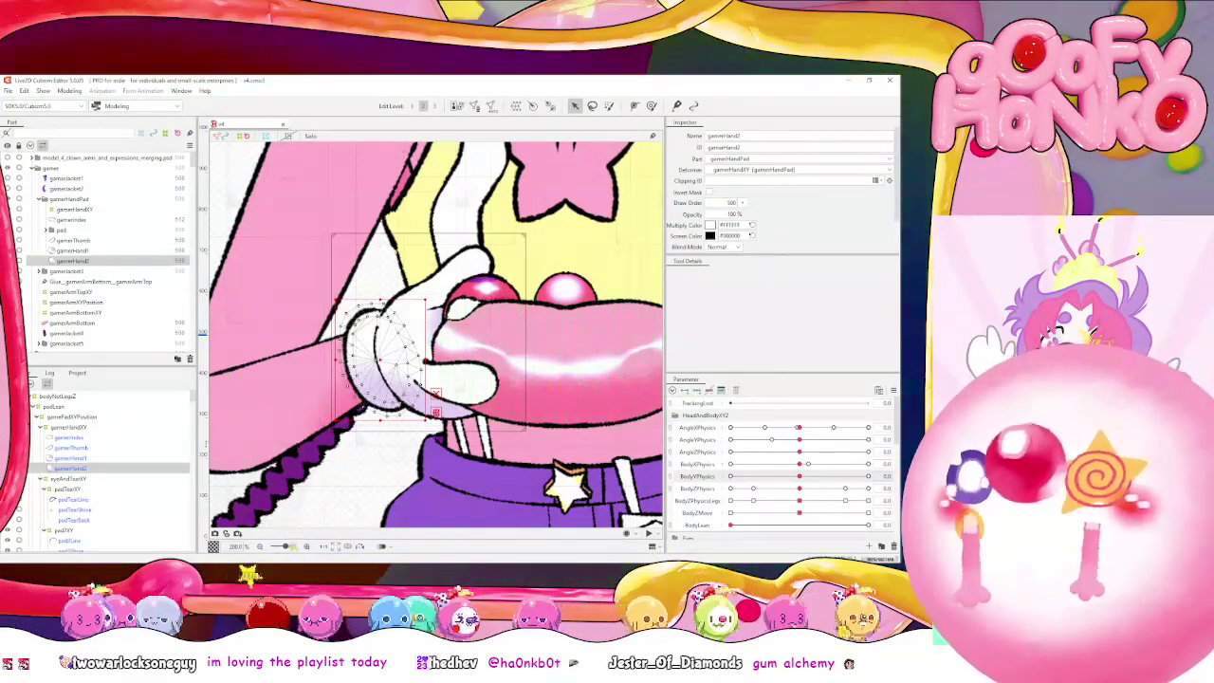
click(106, 459)
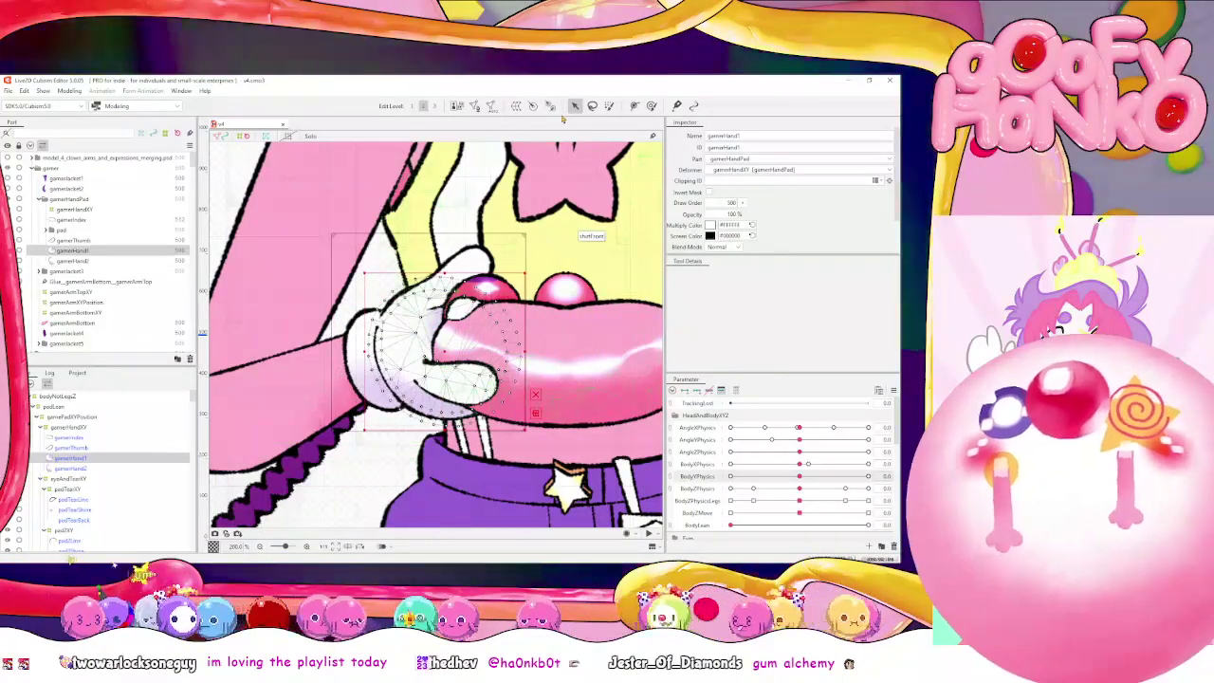
click(281, 378)
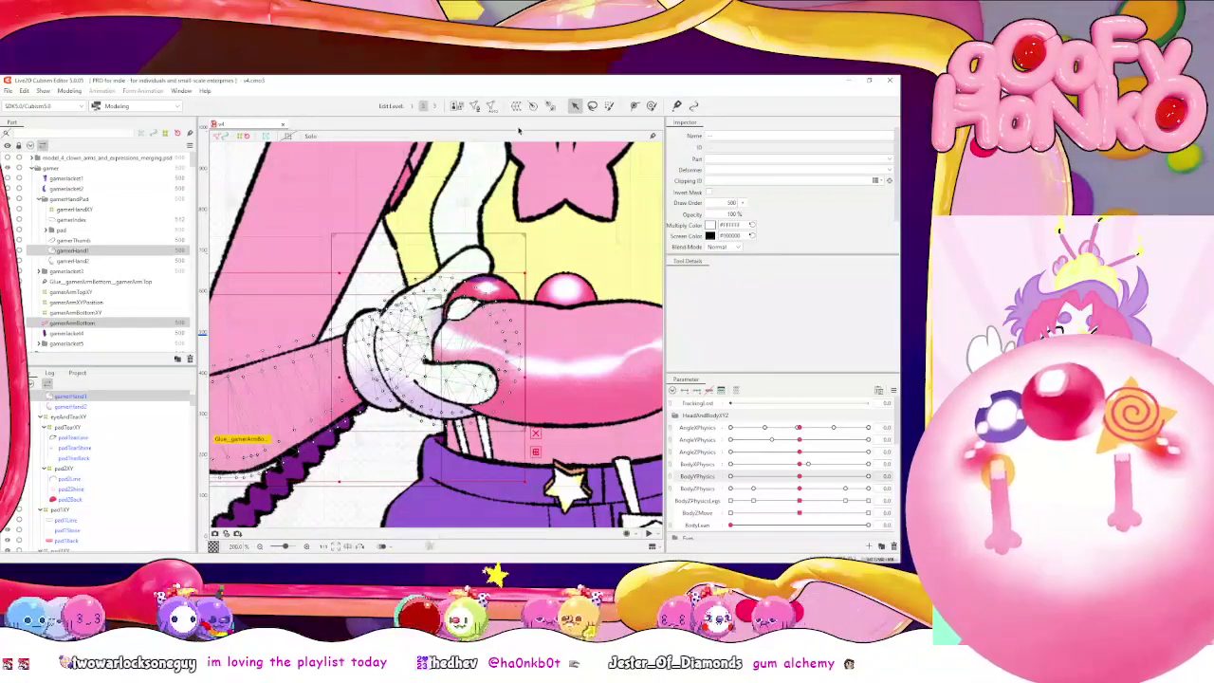
click(474, 107)
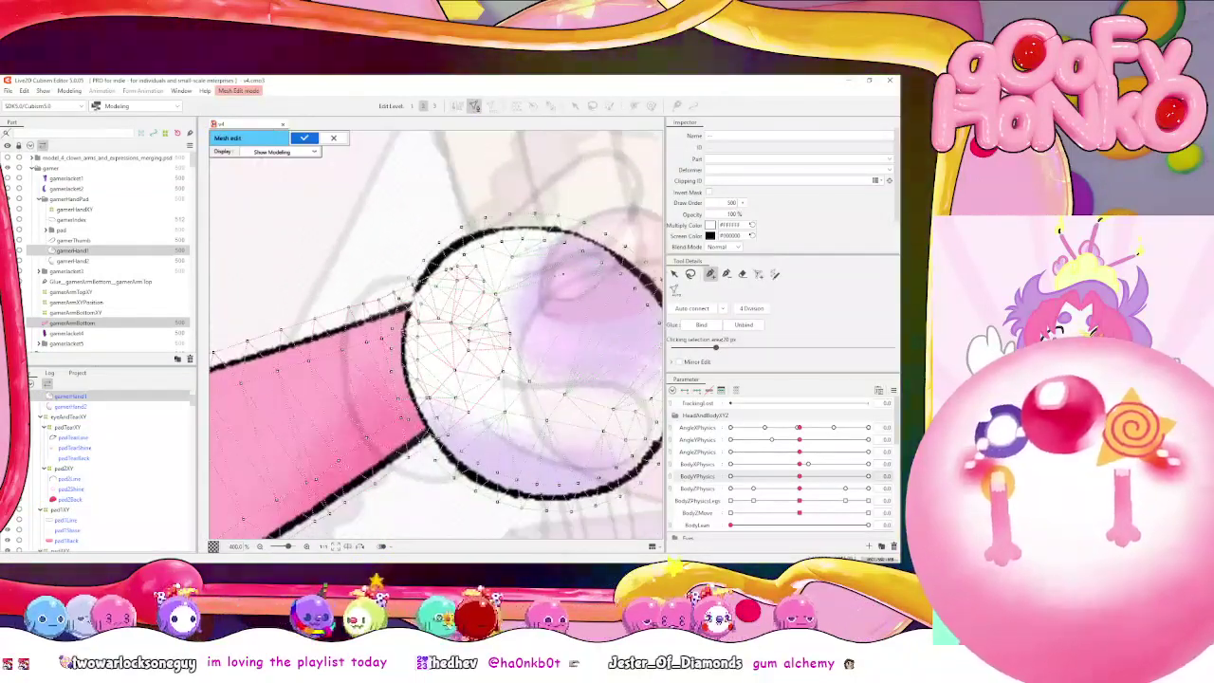
Erase gamerHand1's inner vertices across the palm while keeping the vertex rows along its outline
click(674, 275)
click(578, 314)
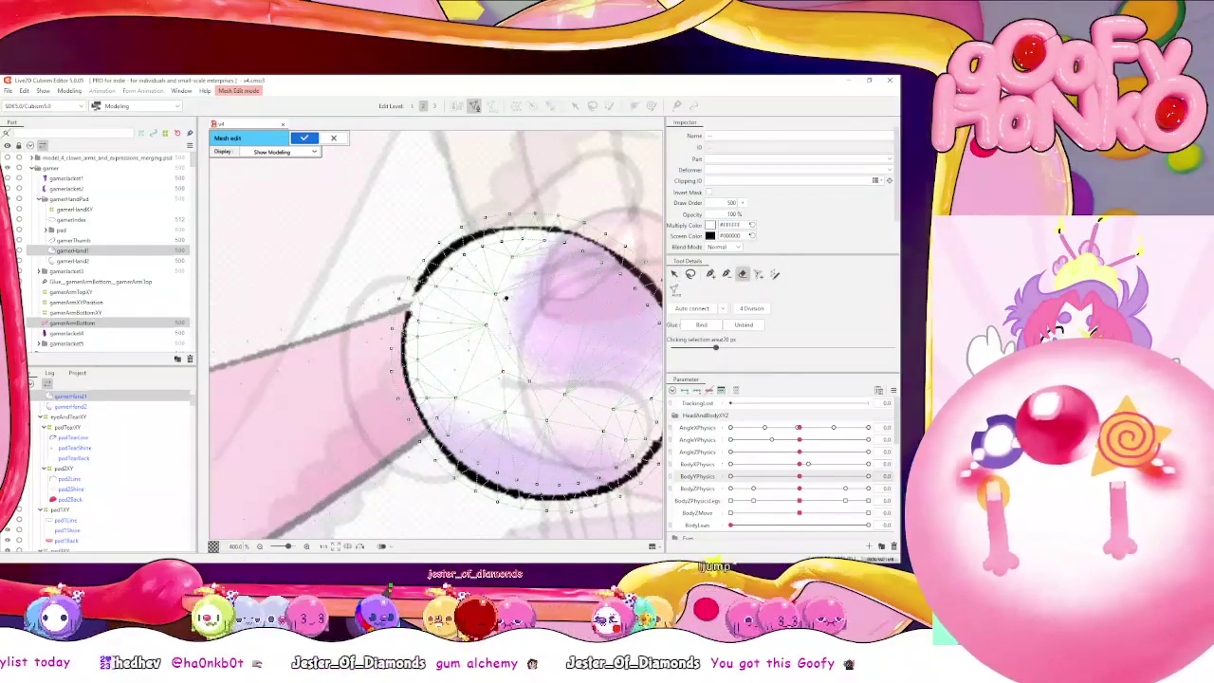
mouse_move(487, 337)
mouse_down()
mouse_move(439, 346)
mouse_move(526, 341)
mouse_move(520, 350)
mouse_move(522, 328)
mouse_up()
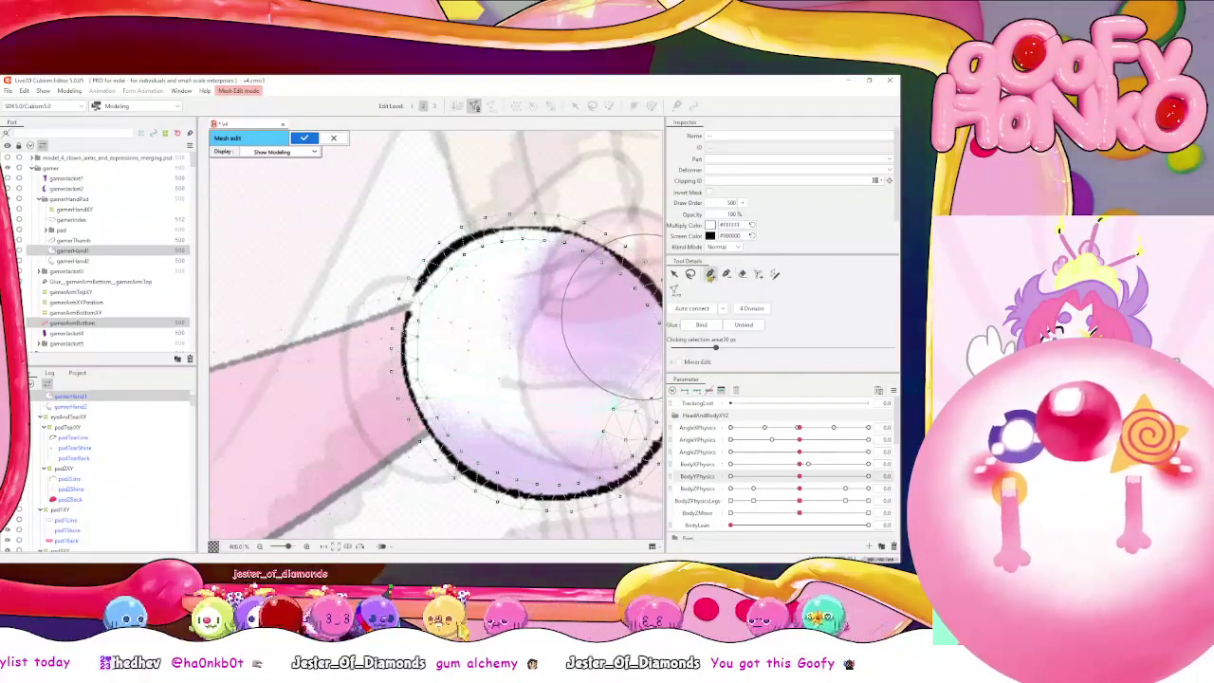
Place connected vertices inside gamerHand1 over the vertices at the end of the underlying arm mesh
scroll(492, 339, up, 2)
scroll(492, 339, down, 1)
scroll(464, 448, down, 1)
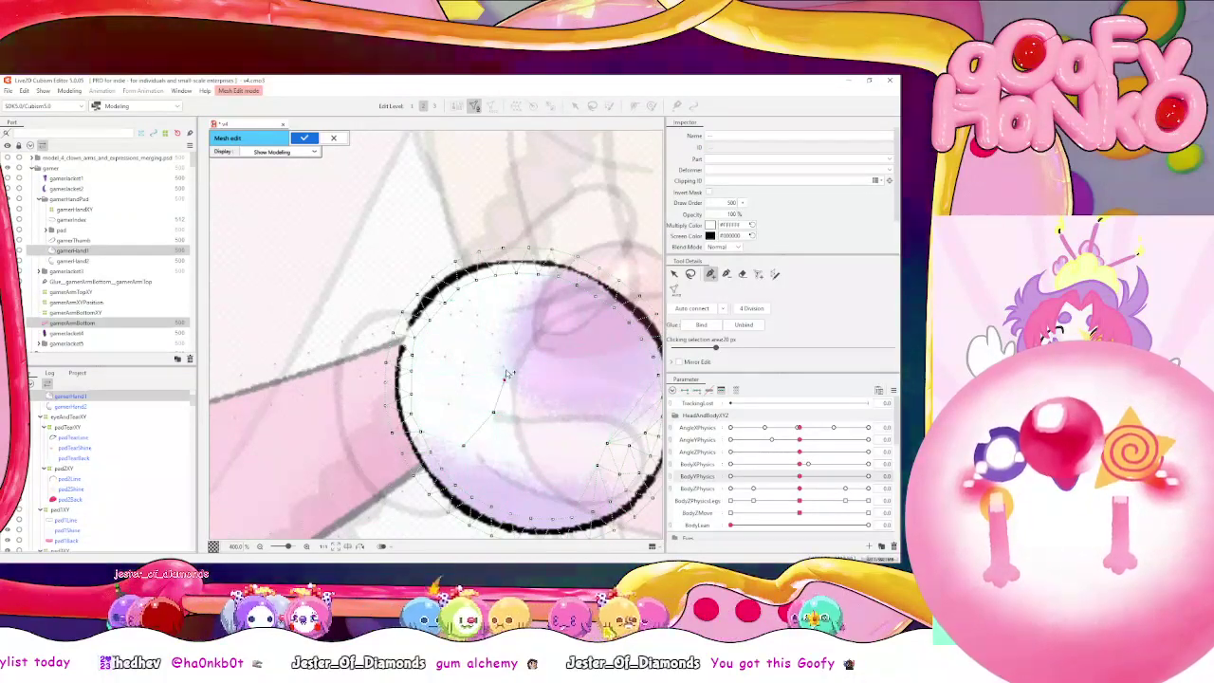
click(478, 316)
click(461, 311)
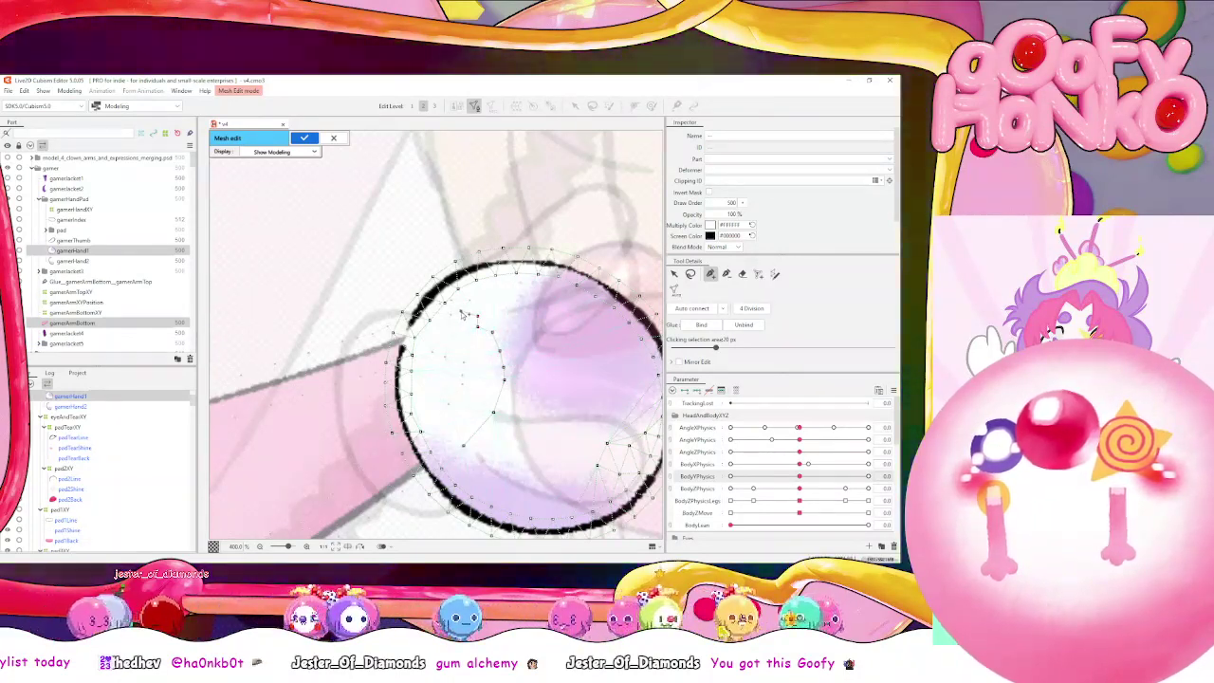
click(449, 316)
click(442, 356)
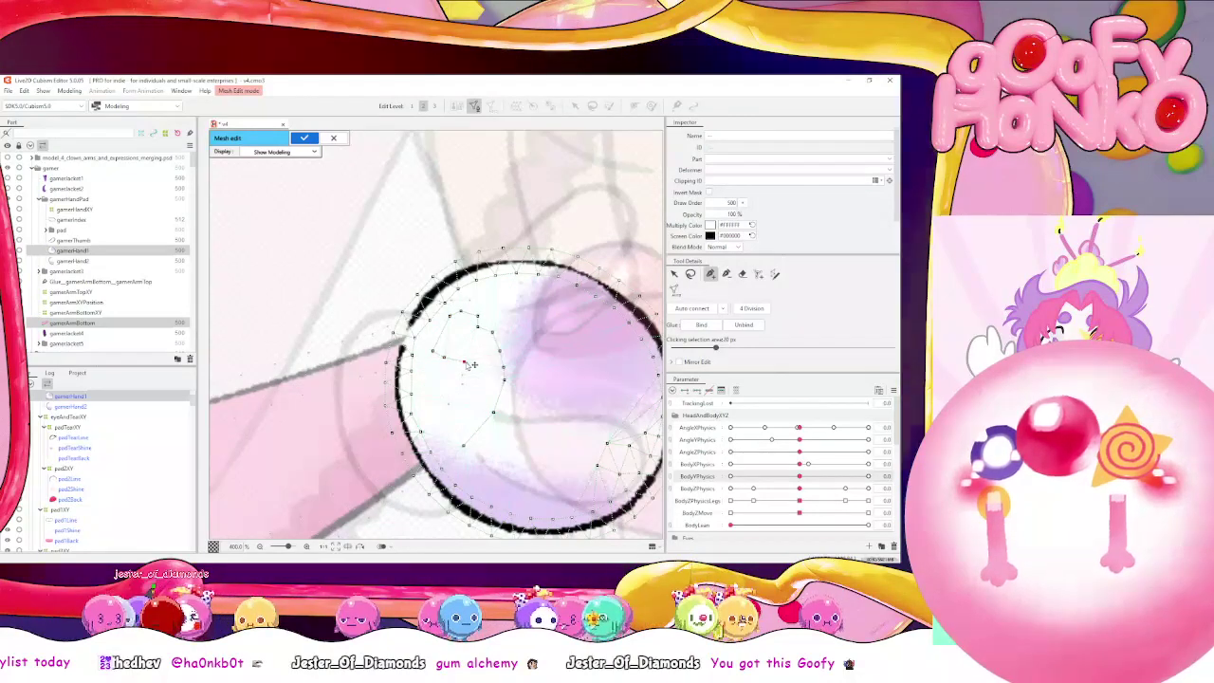
scroll(458, 402, up, 6)
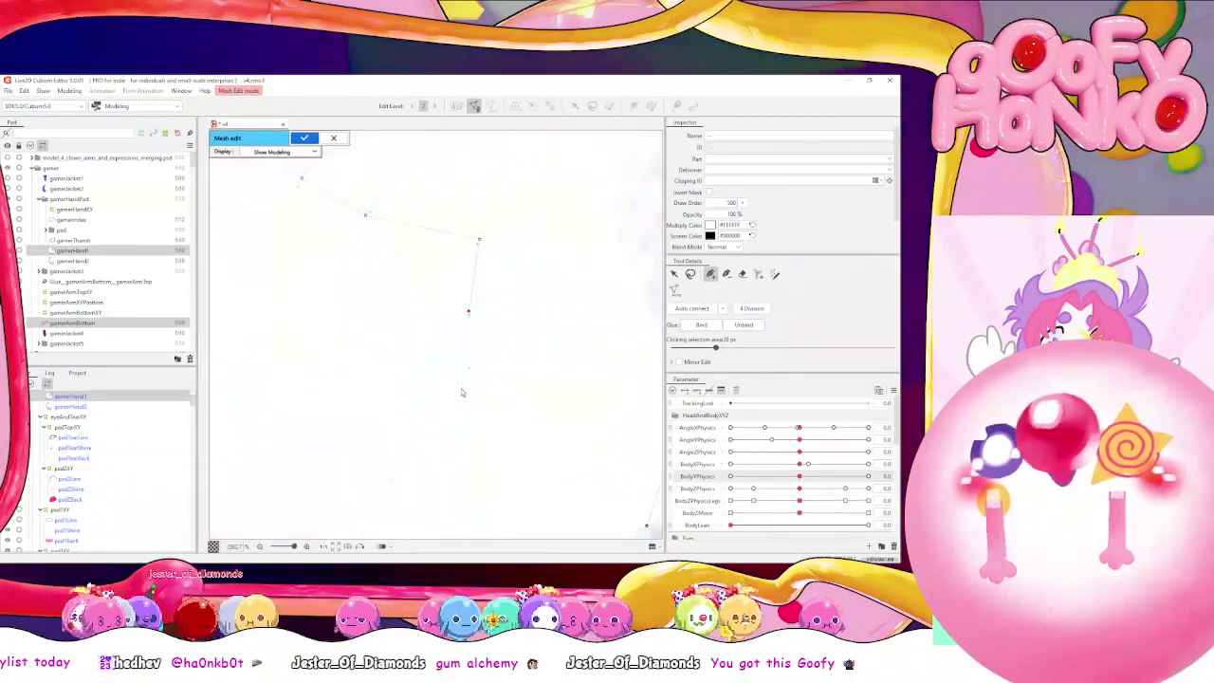
click(392, 482)
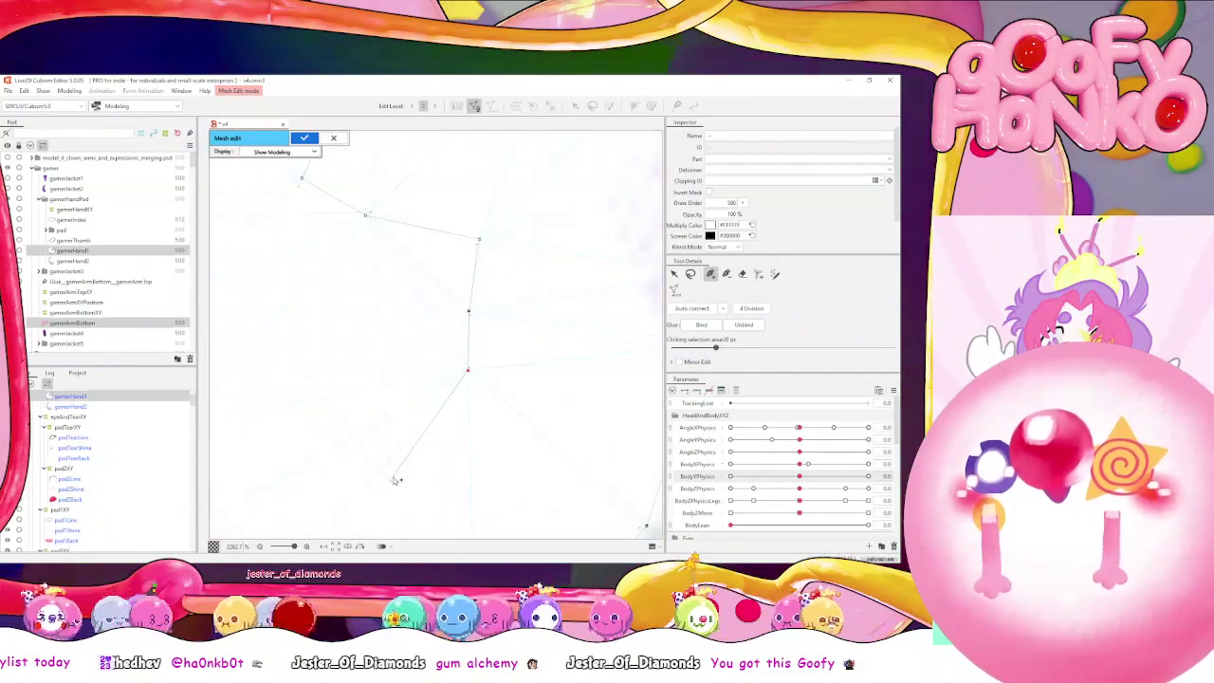
Continue gamerHand1's inner vertices over the remaining arm-end vertices, tie them to the outline rows, and auto-connect the mesh
scroll(452, 369, down, 2)
drag(445, 386, 506, 314)
drag(414, 422, 488, 405)
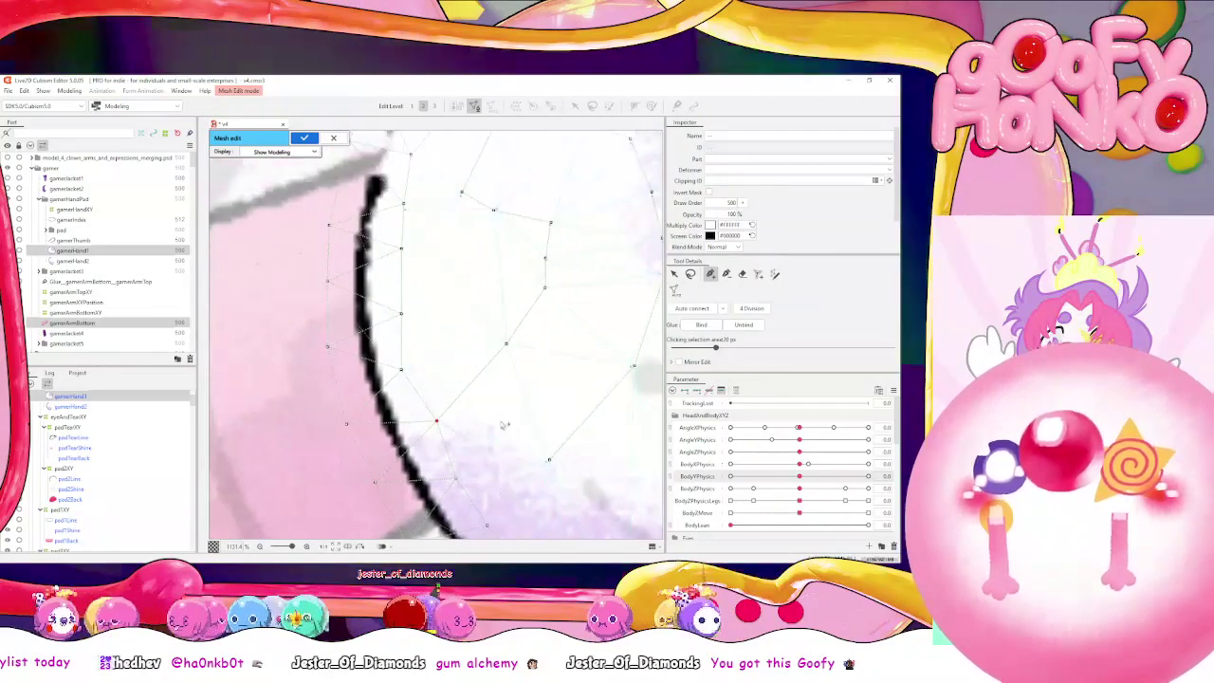
drag(481, 305, 482, 357)
drag(427, 249, 432, 307)
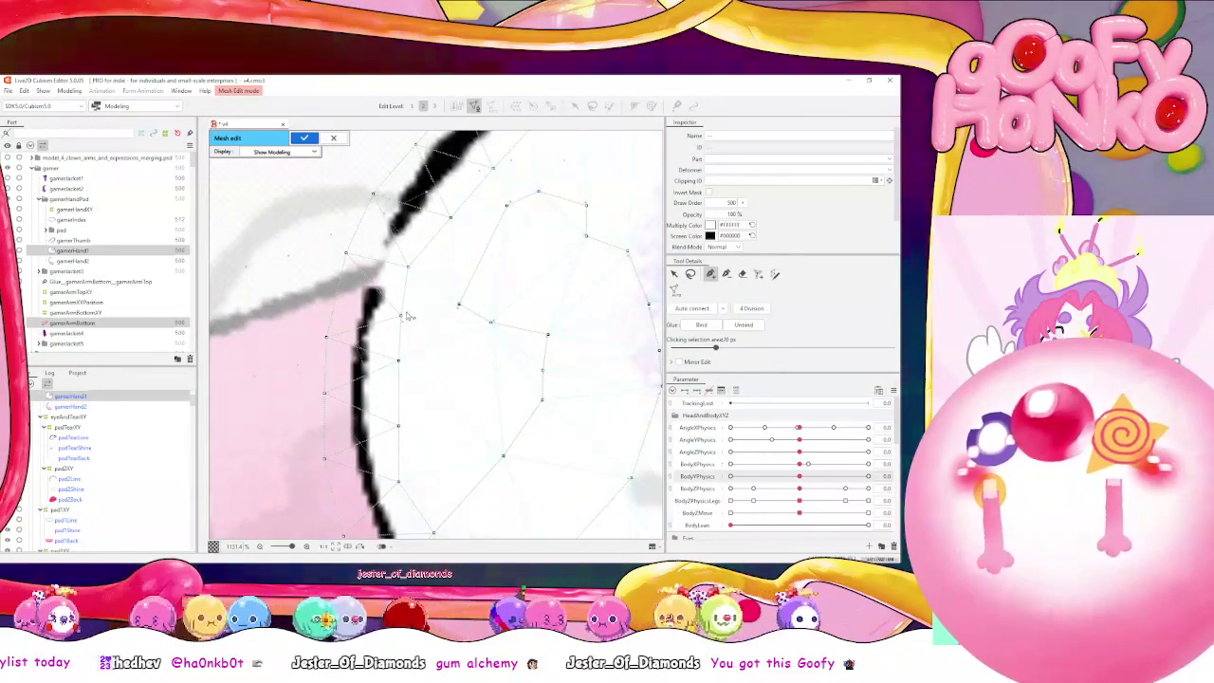
click(402, 324)
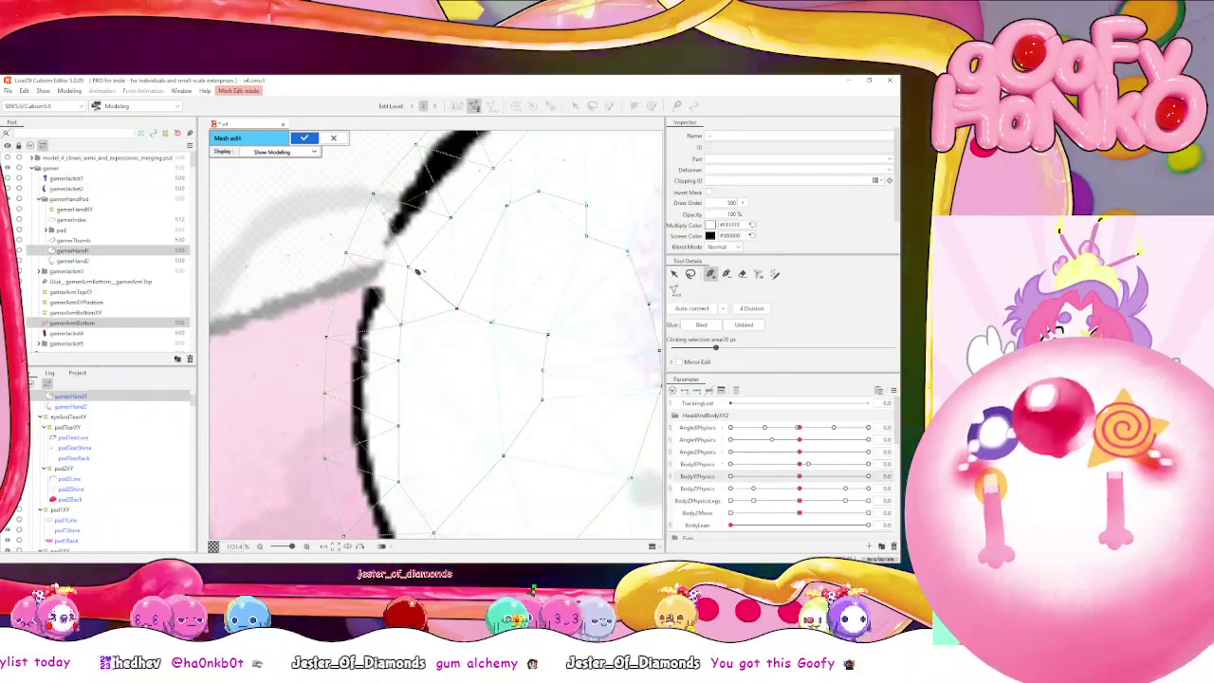
scroll(465, 313, down, 5)
scroll(456, 320, up, 5)
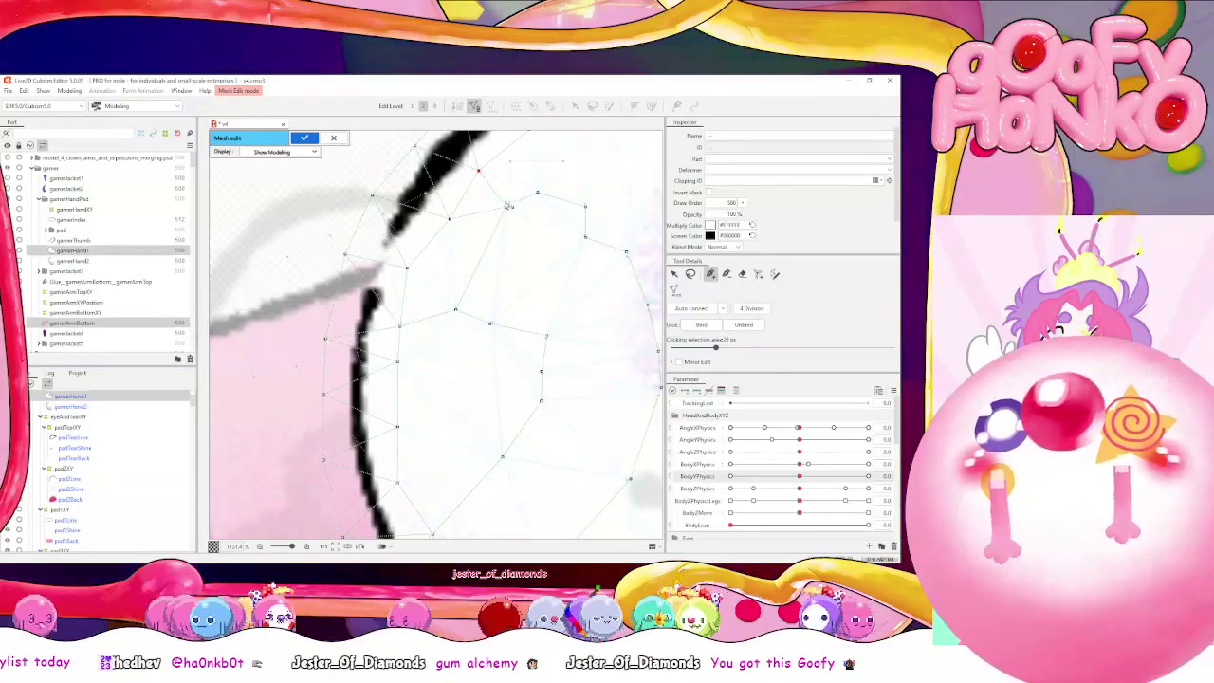
click(510, 161)
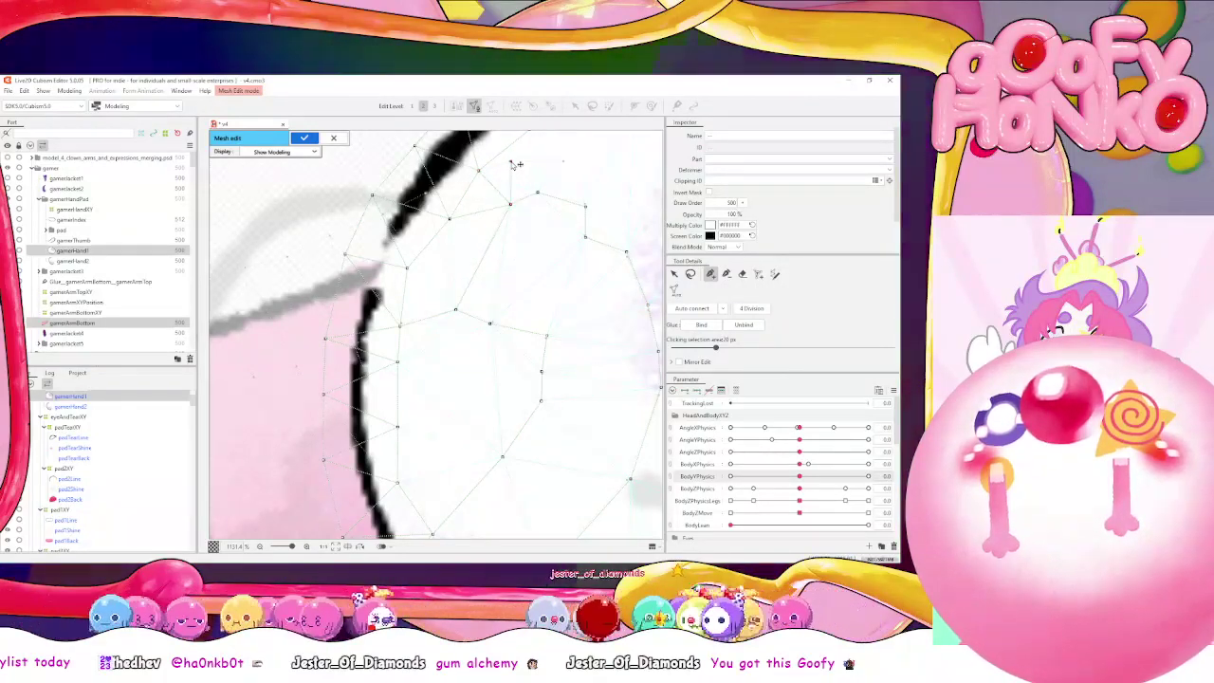
click(563, 161)
click(587, 206)
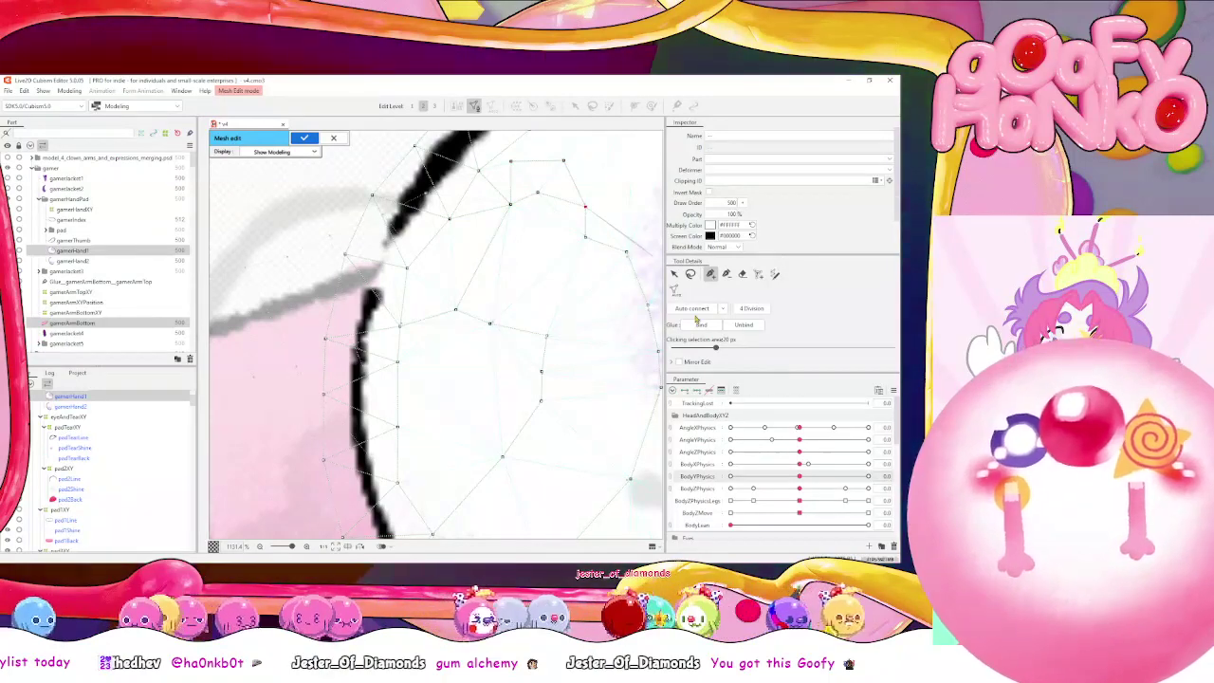
click(691, 309)
scroll(517, 275, down, 3)
scroll(488, 322, up, 1)
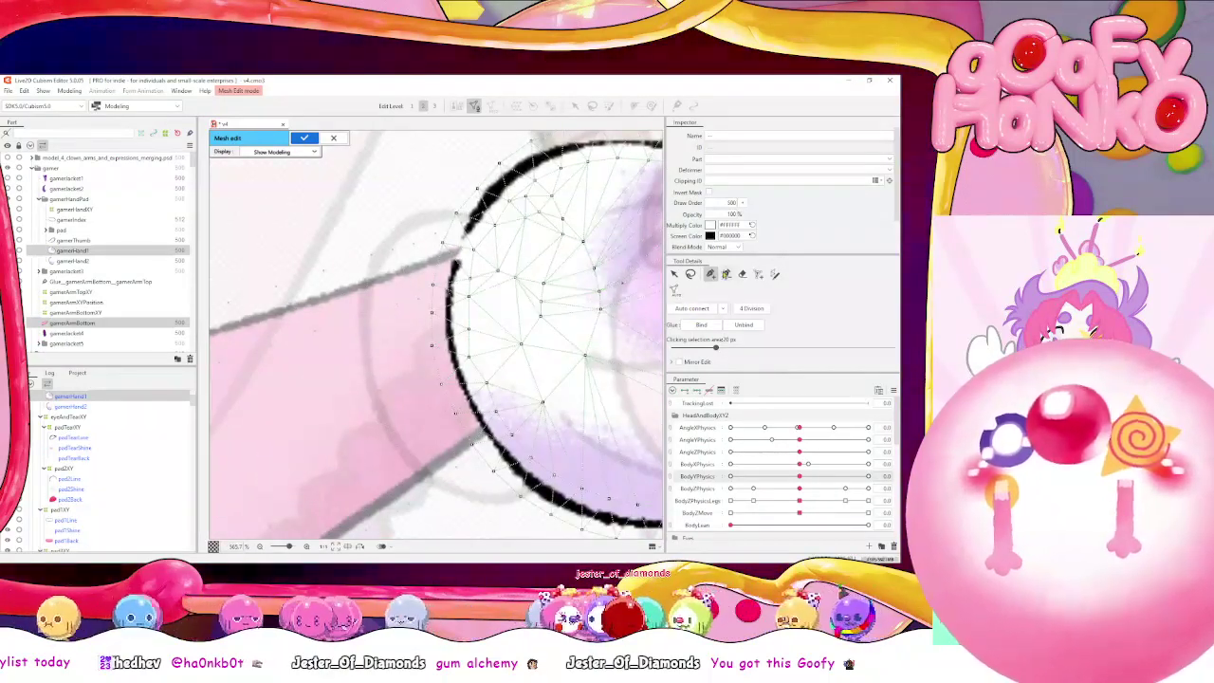
Make gamerArmBottom the active mesh and erase its vertices along the band where the hand's outline crosses the arm
click(674, 274)
click(455, 497)
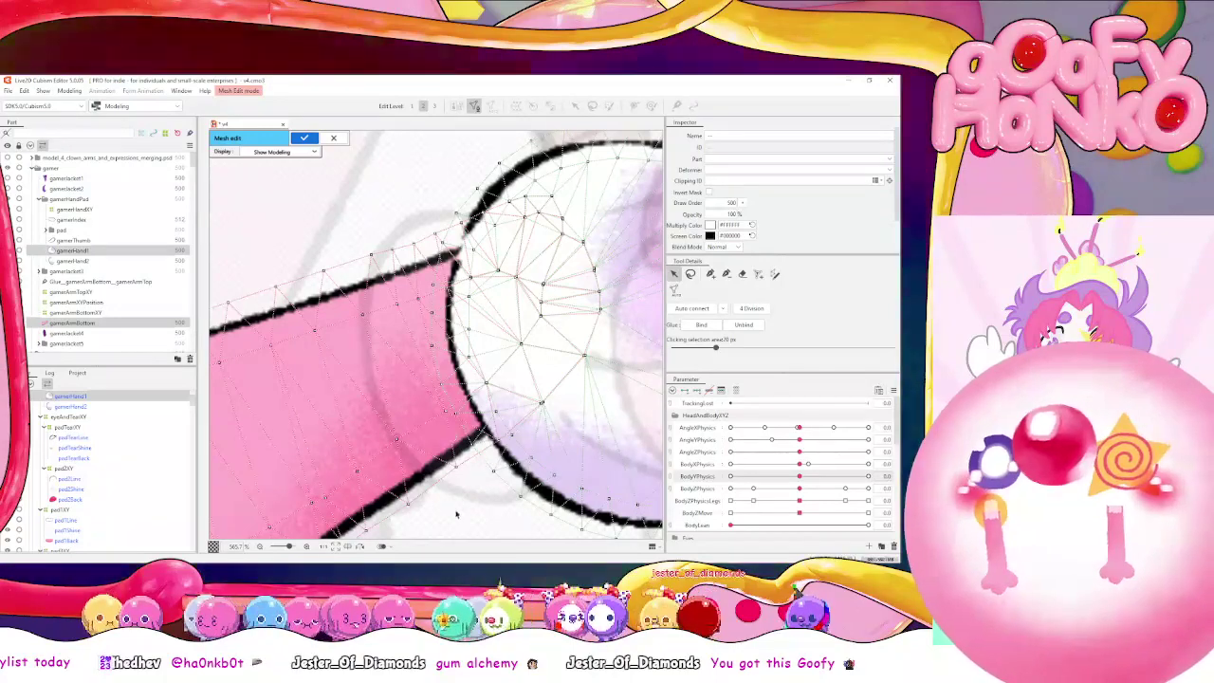
click(397, 385)
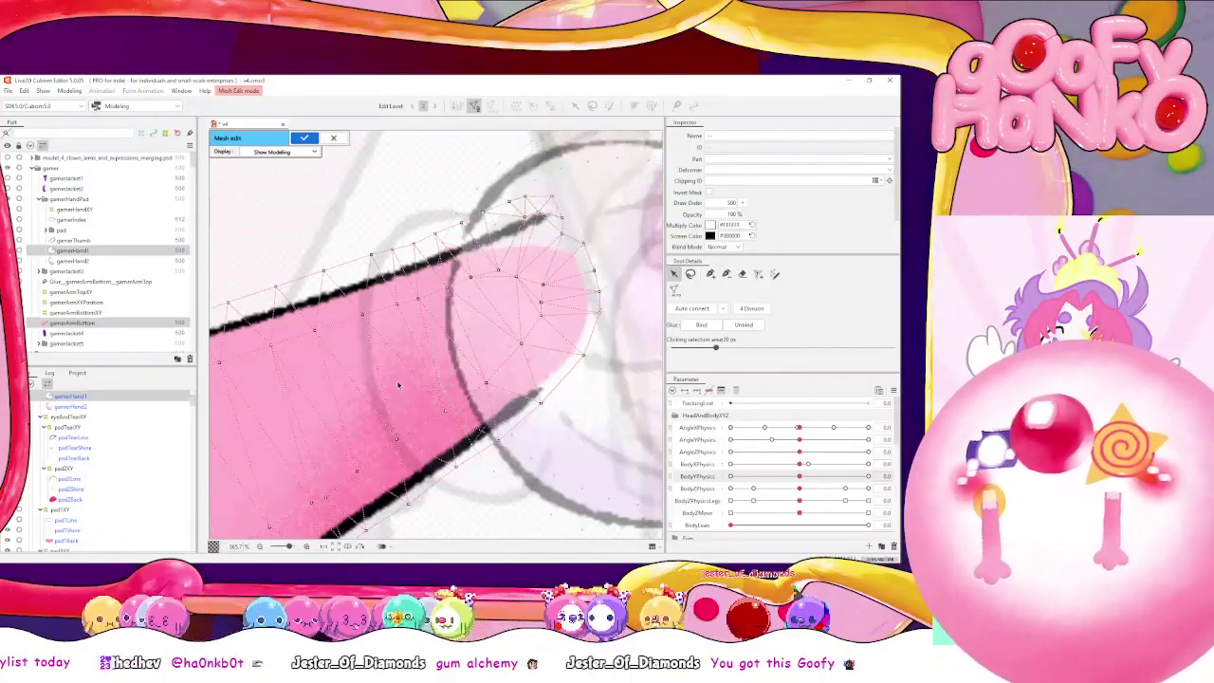
click(742, 274)
drag(515, 316, 405, 335)
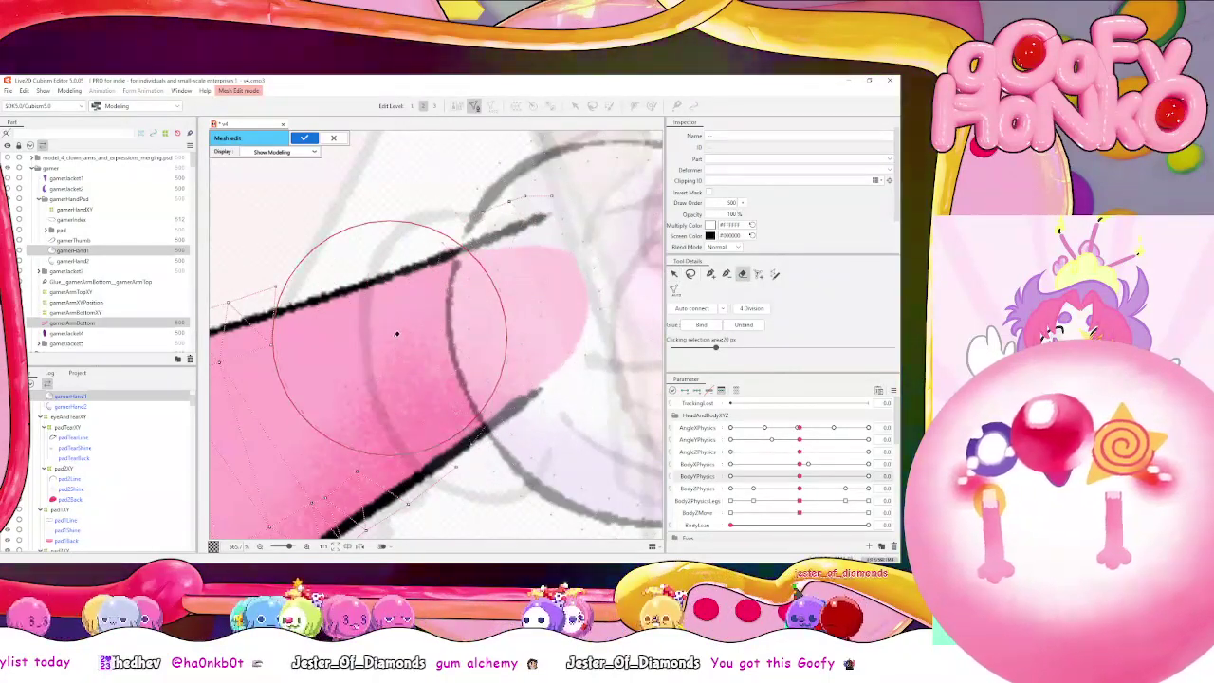
mouse_move(484, 344)
mouse_down()
mouse_move(488, 306)
mouse_move(569, 344)
mouse_move(522, 341)
mouse_move(590, 358)
mouse_up()
drag(498, 441, 466, 435)
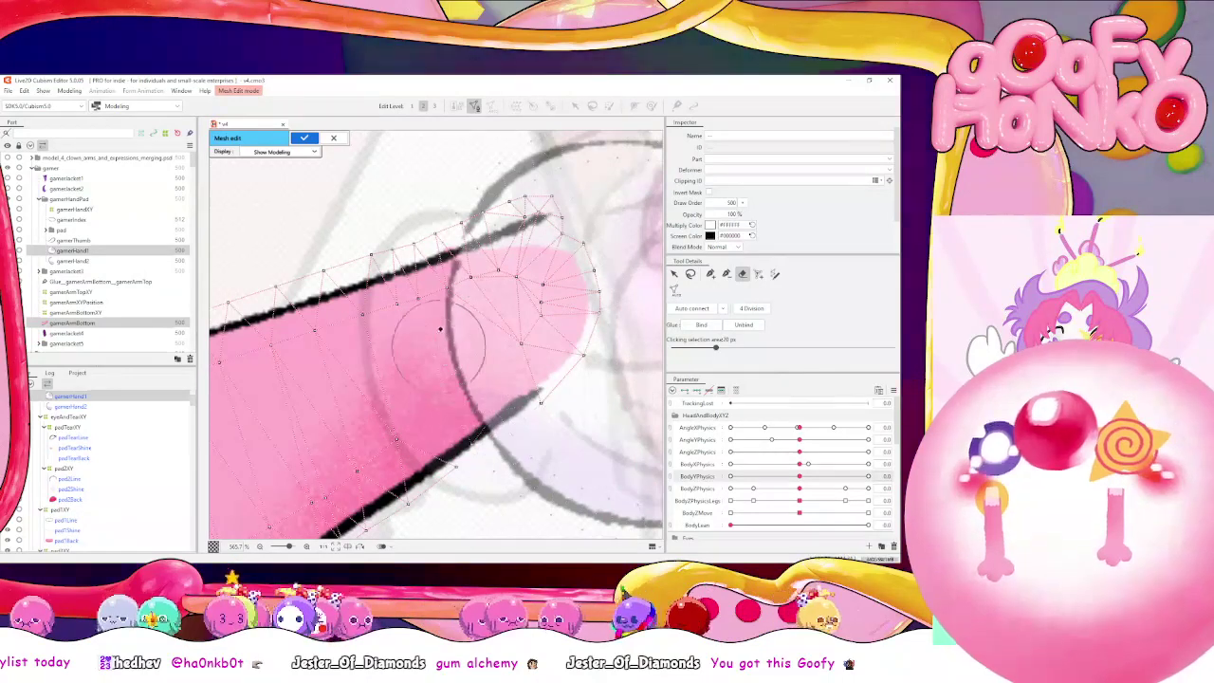
Add gamerArmBottom vertices over gamerHand1's outline vertices on both sides of the upper part of the wrist line
click(710, 274)
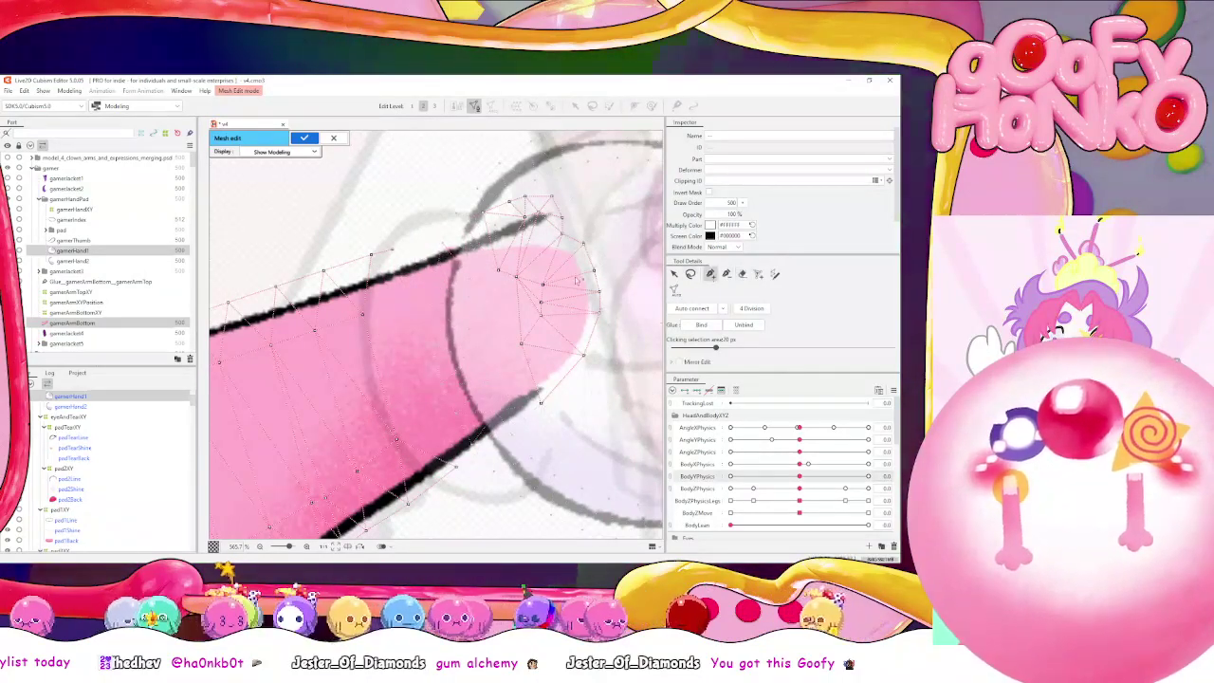
scroll(456, 264, up, 1)
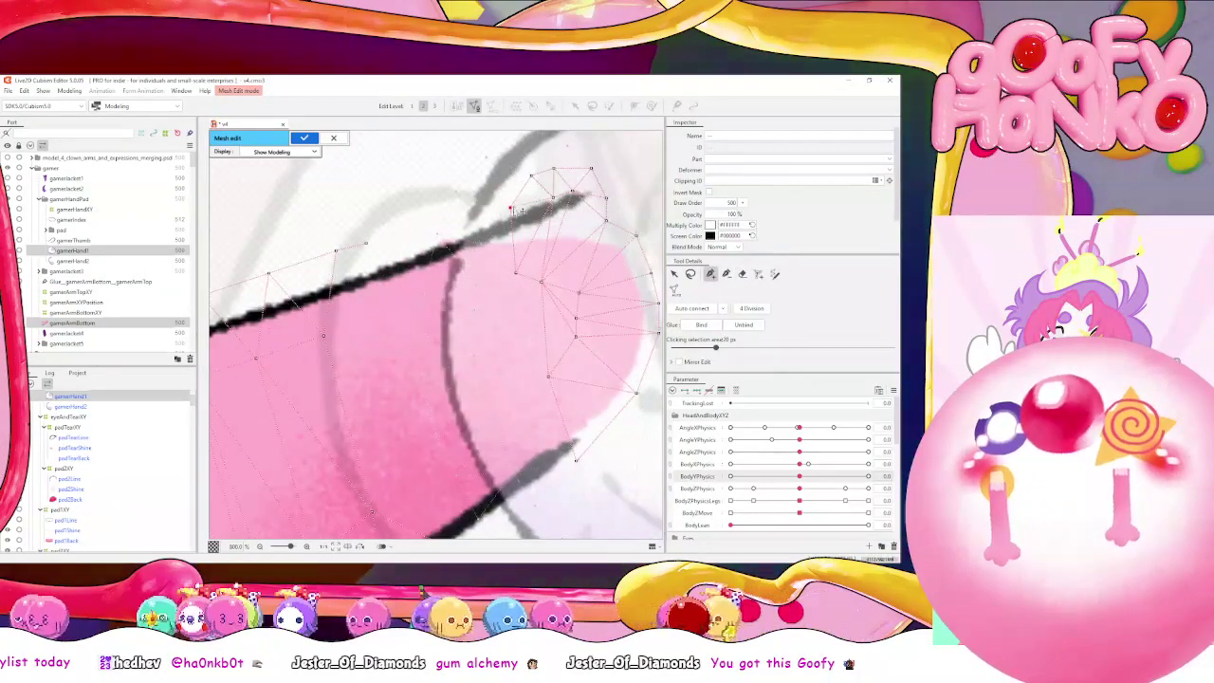
click(437, 233)
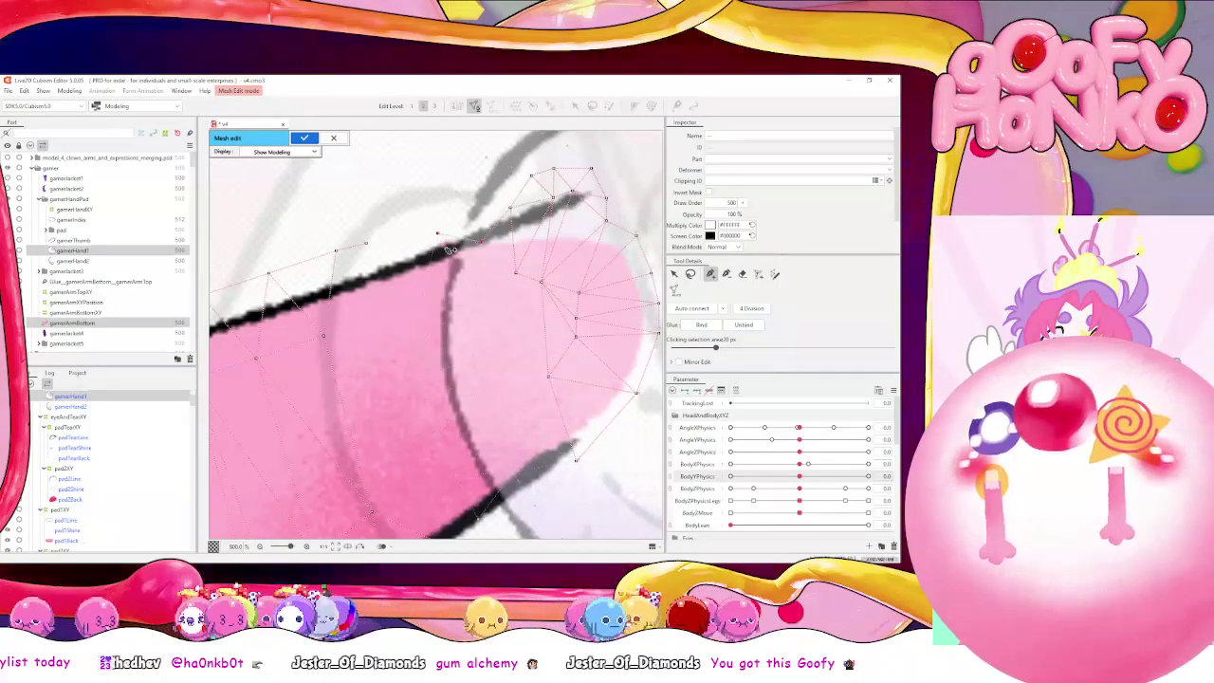
click(476, 285)
click(422, 294)
click(421, 334)
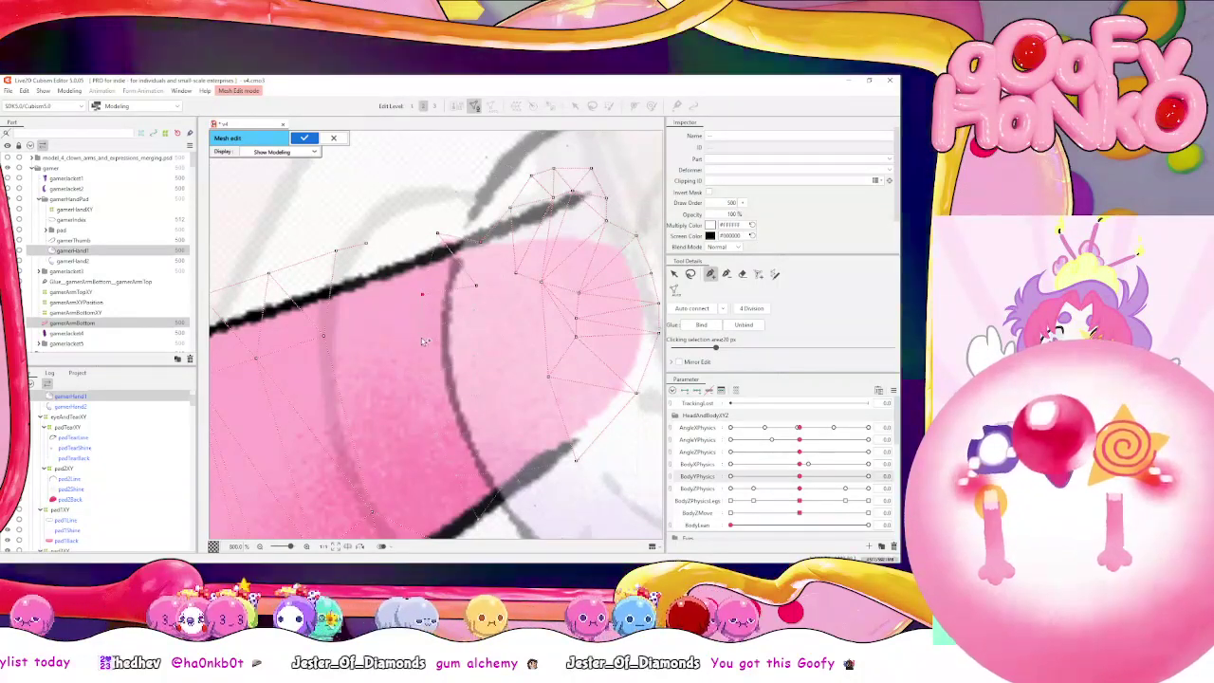
click(474, 310)
click(474, 356)
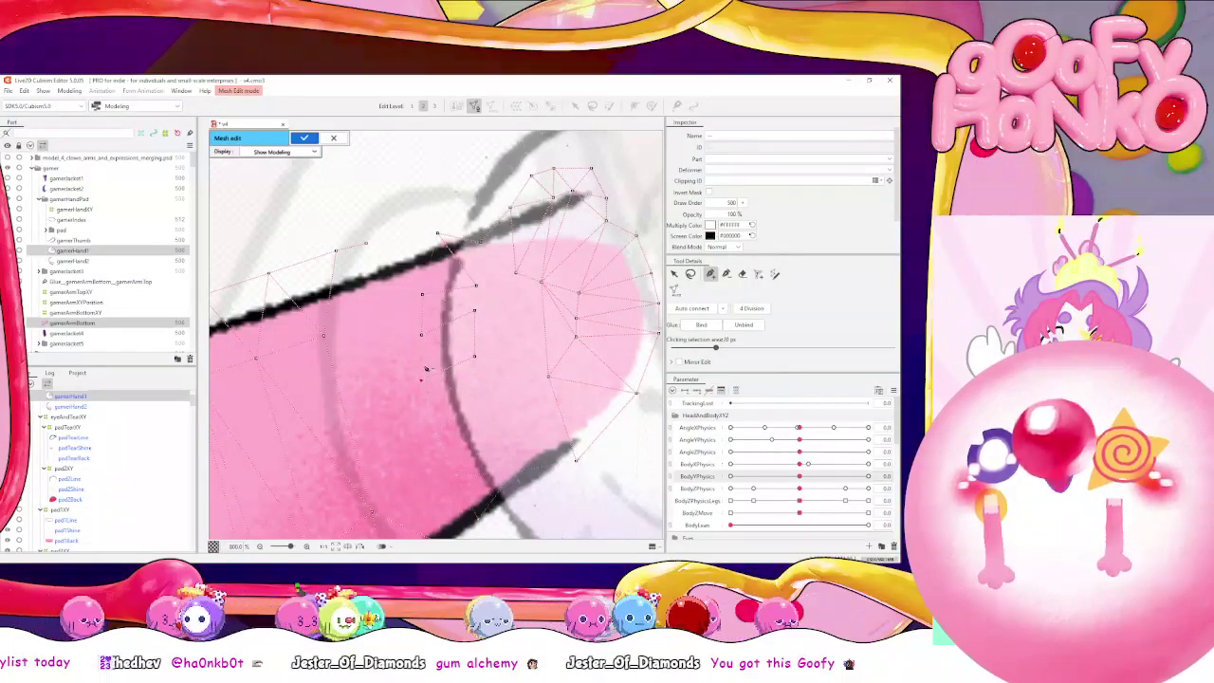
Add gamerArmBottom vertices along the lower wrist line and the arm's upper edge to match gamerHand1's, and auto-connect the mesh
scroll(426, 361, down, 2)
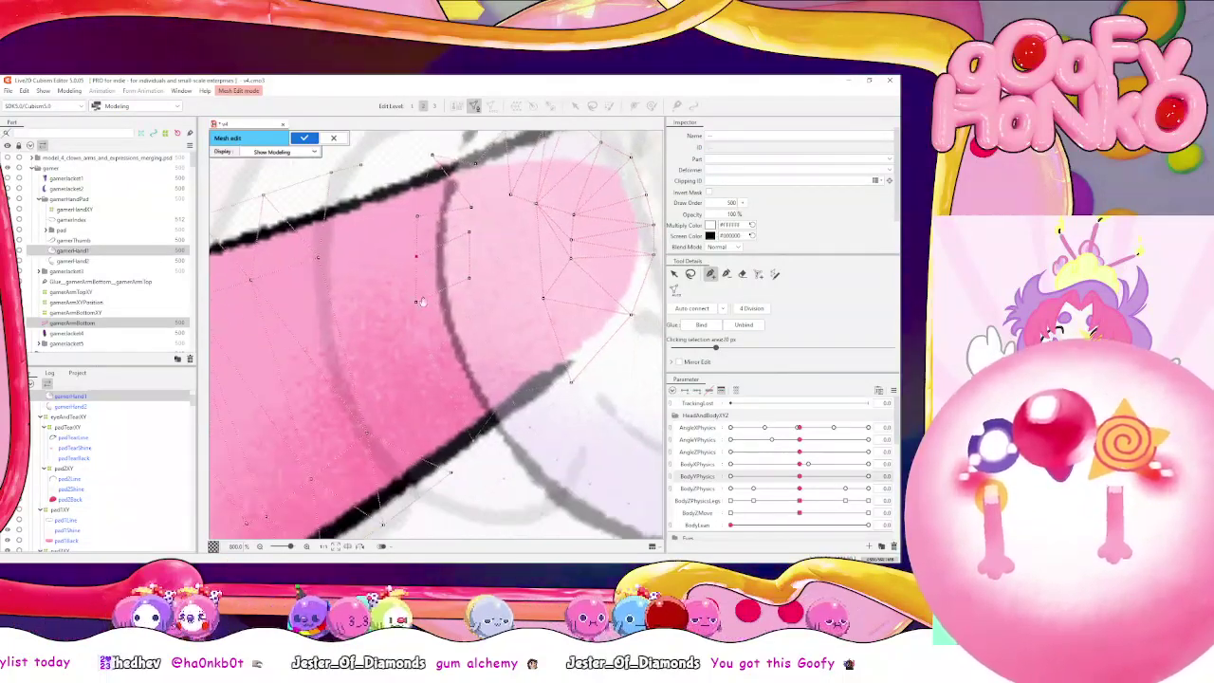
click(430, 355)
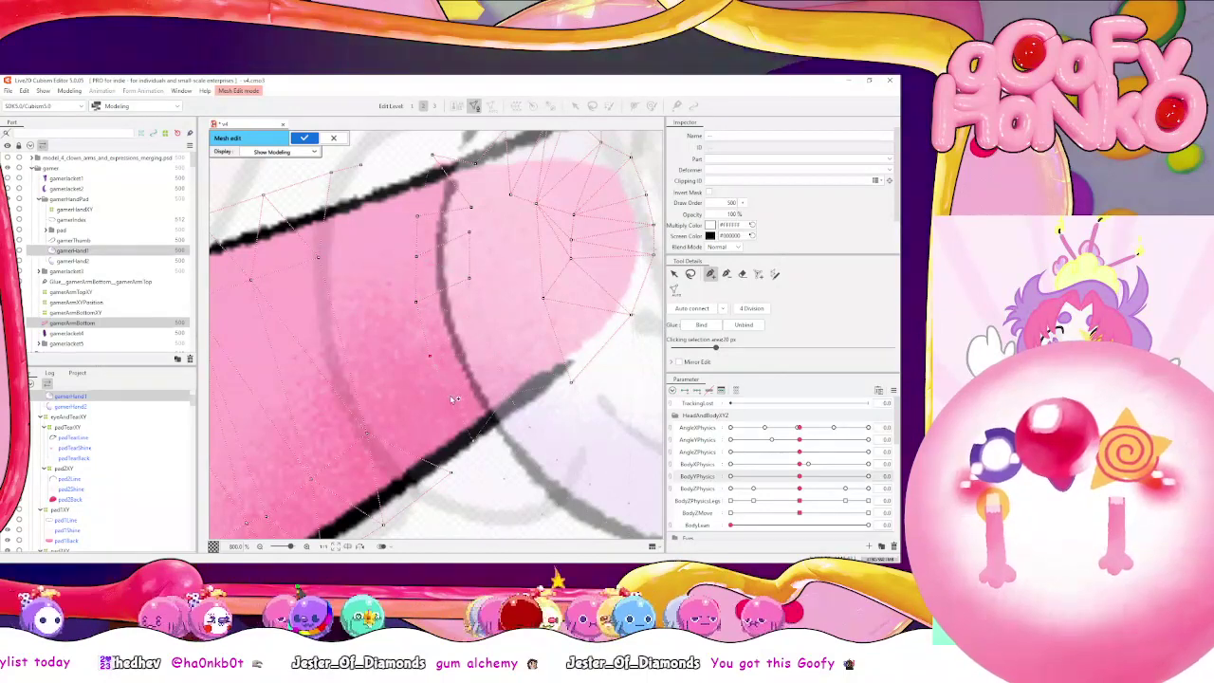
click(451, 398)
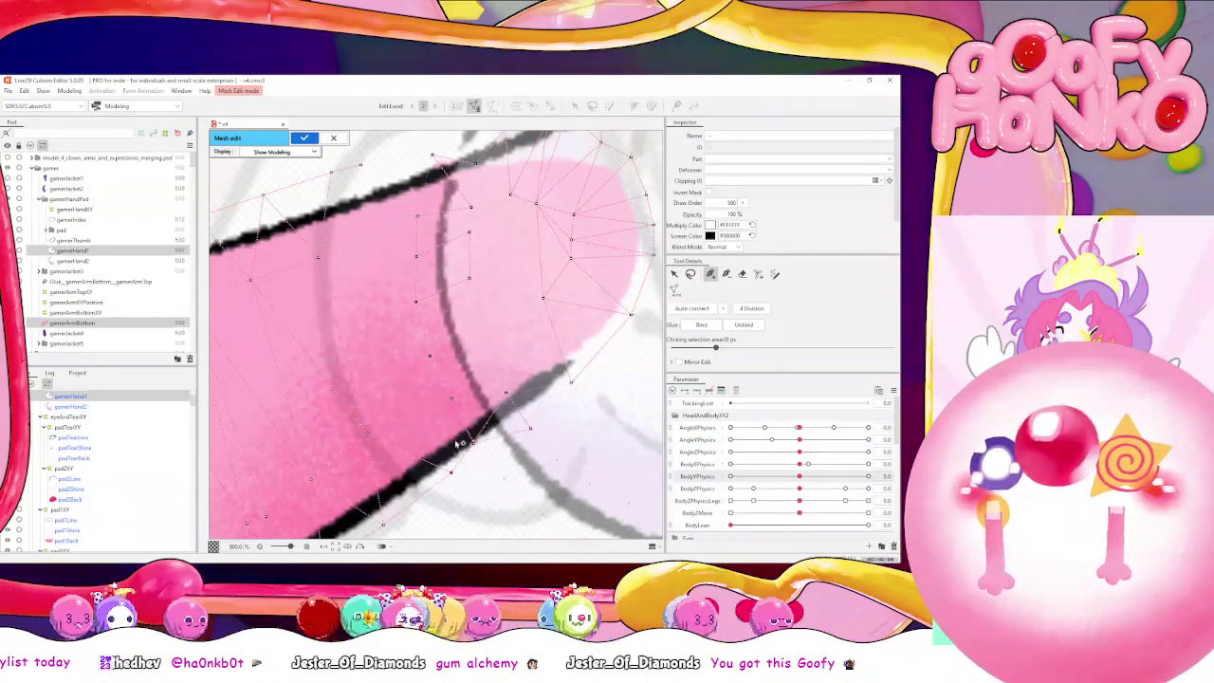
click(373, 433)
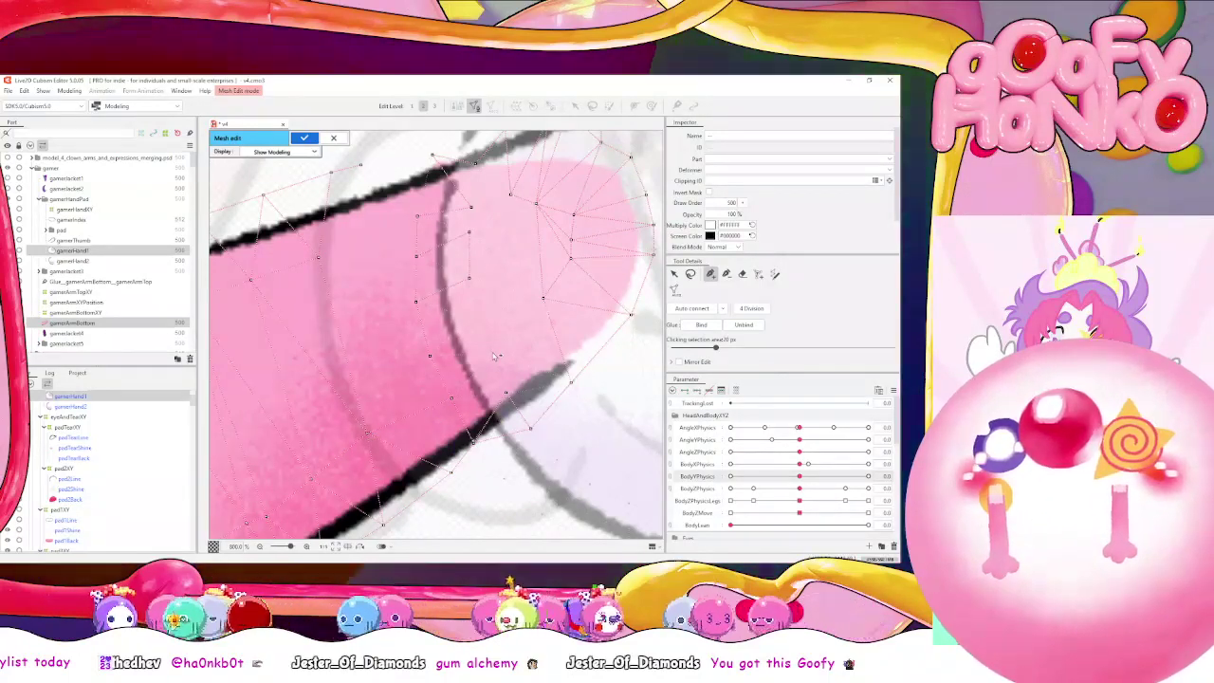
click(466, 316)
click(469, 278)
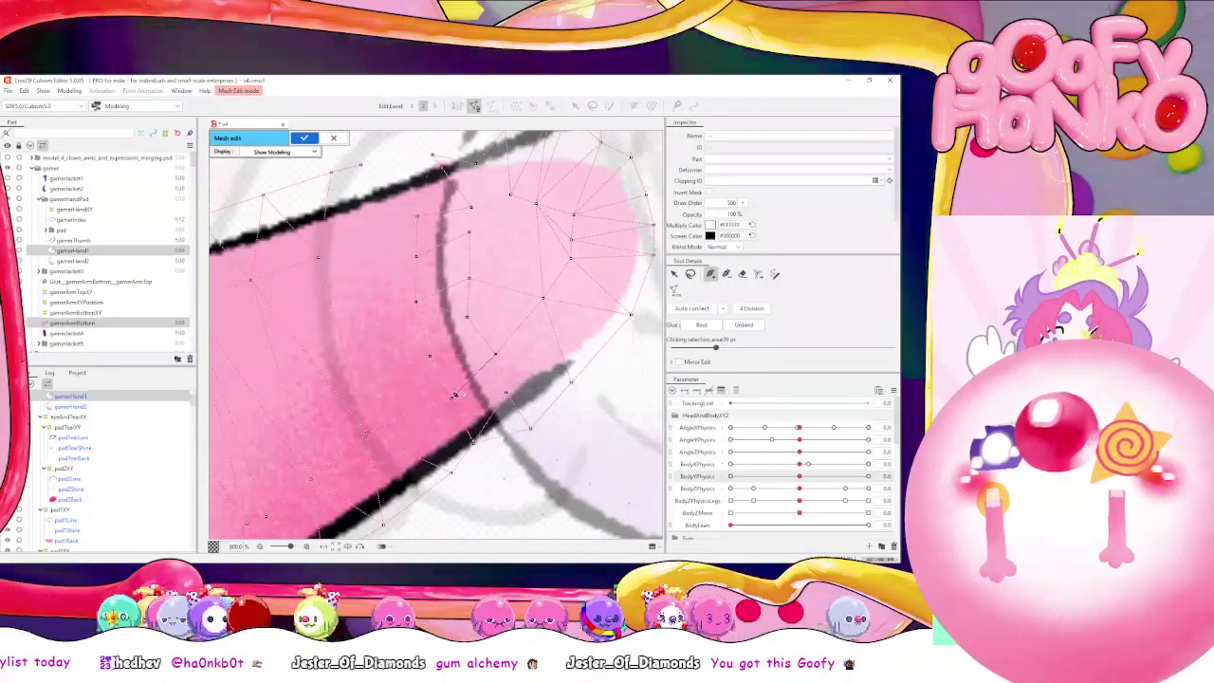
drag(473, 312, 501, 390)
click(460, 232)
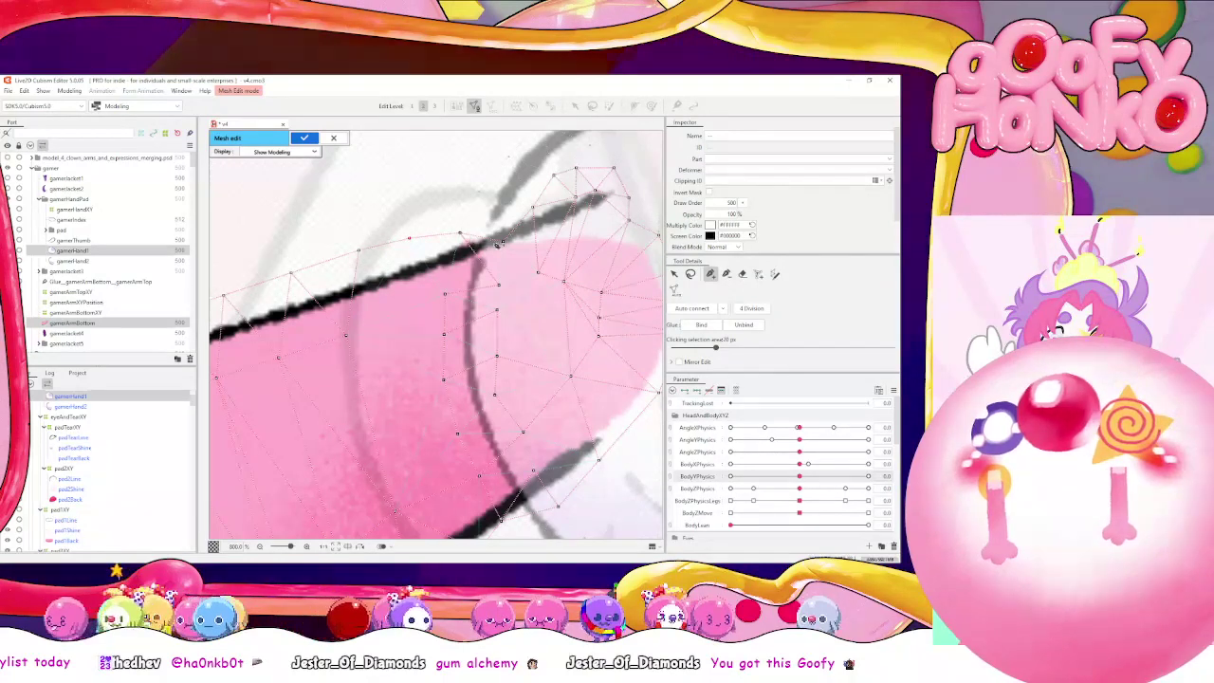
drag(497, 245, 495, 152)
click(694, 313)
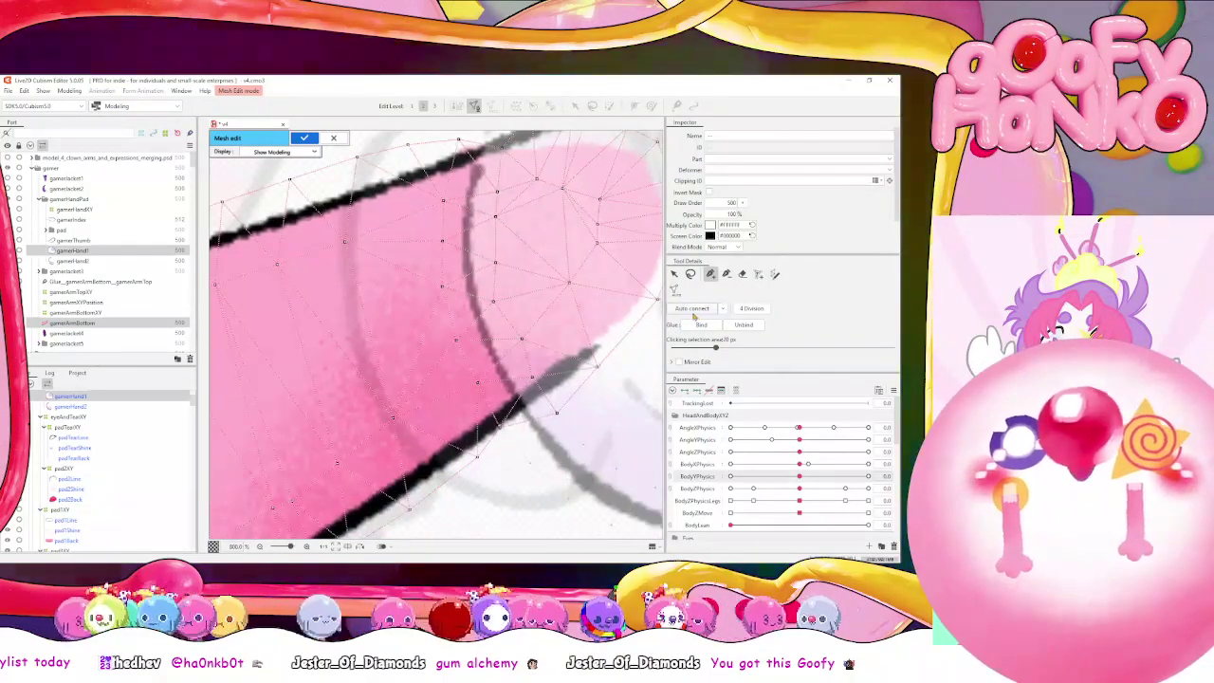
scroll(436, 332, down, 5)
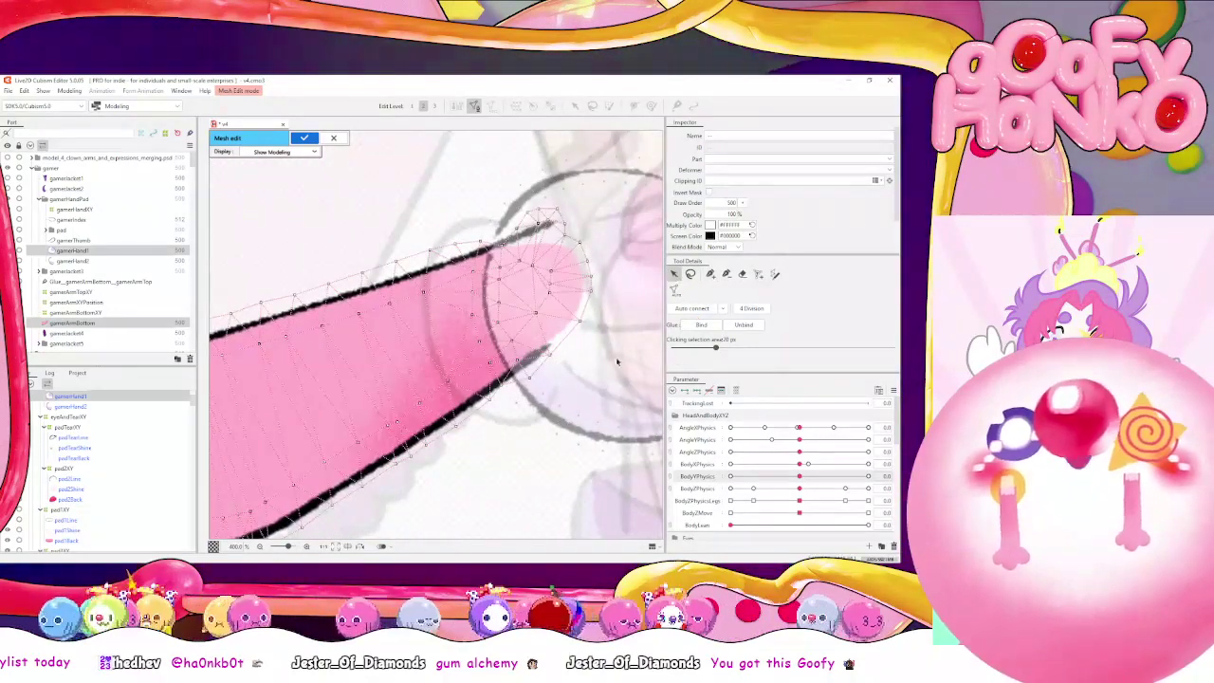
Extend gamerHand1's outline with vertices above the arm's upper edge past the wrist, adding an inner vertex just below that edge
scroll(617, 361, up, 2)
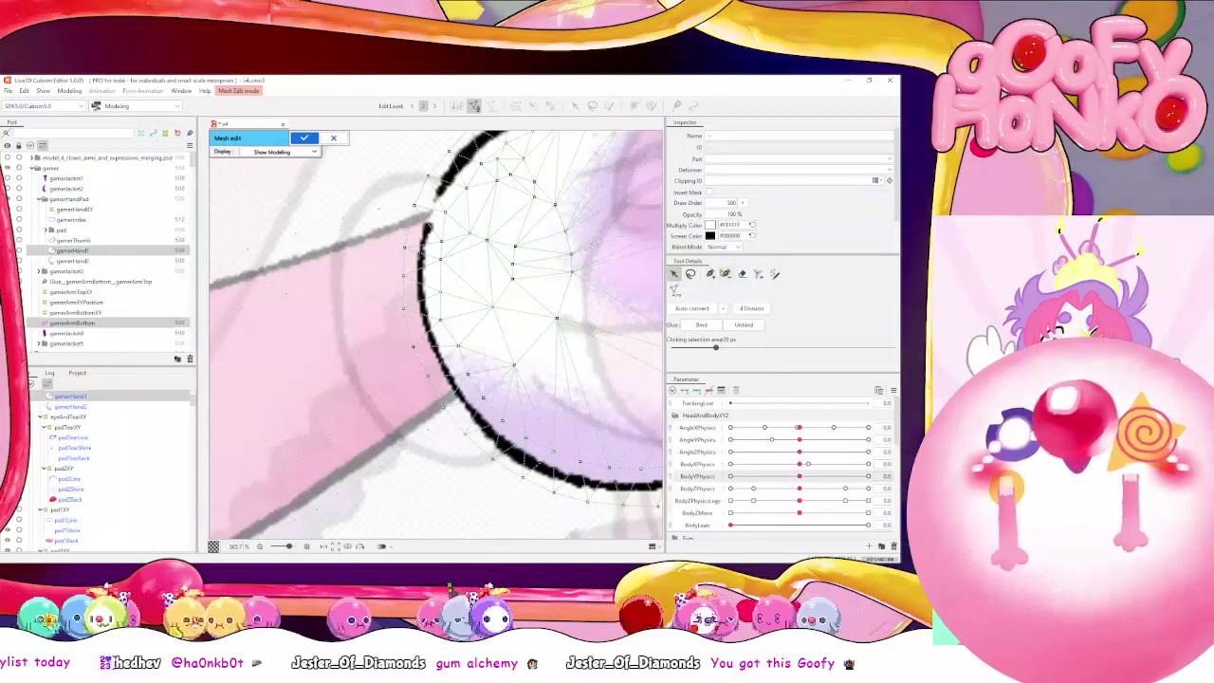
scroll(446, 269, up, 2)
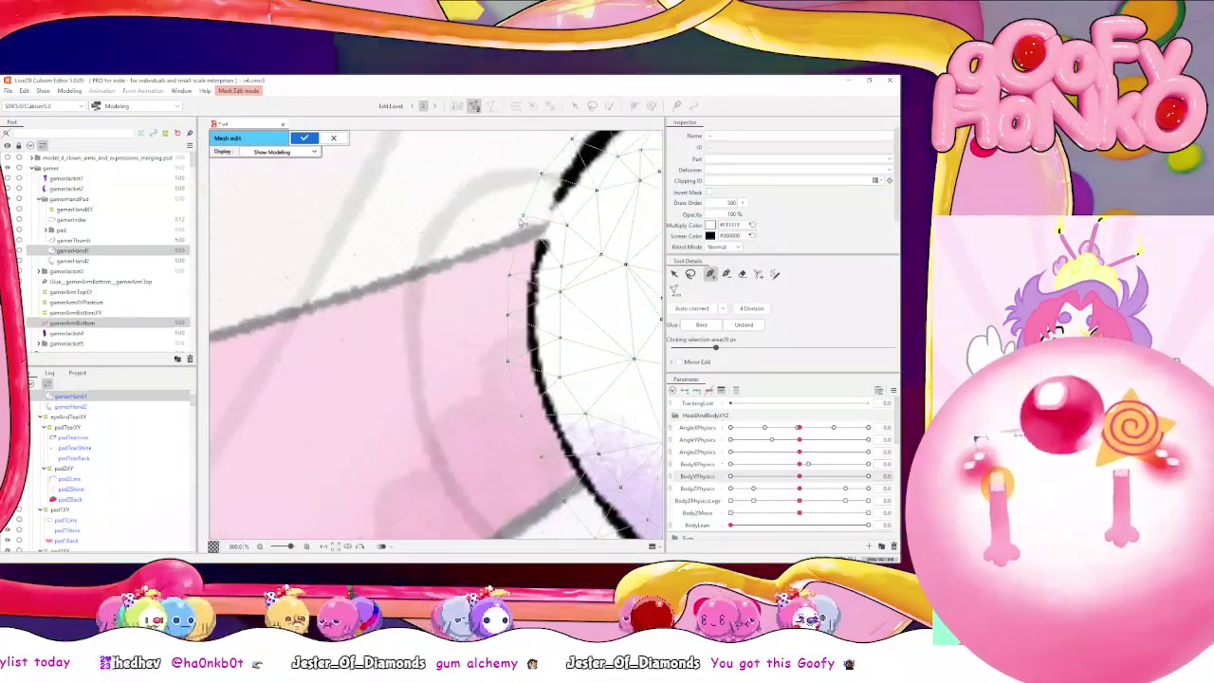
click(522, 218)
click(474, 222)
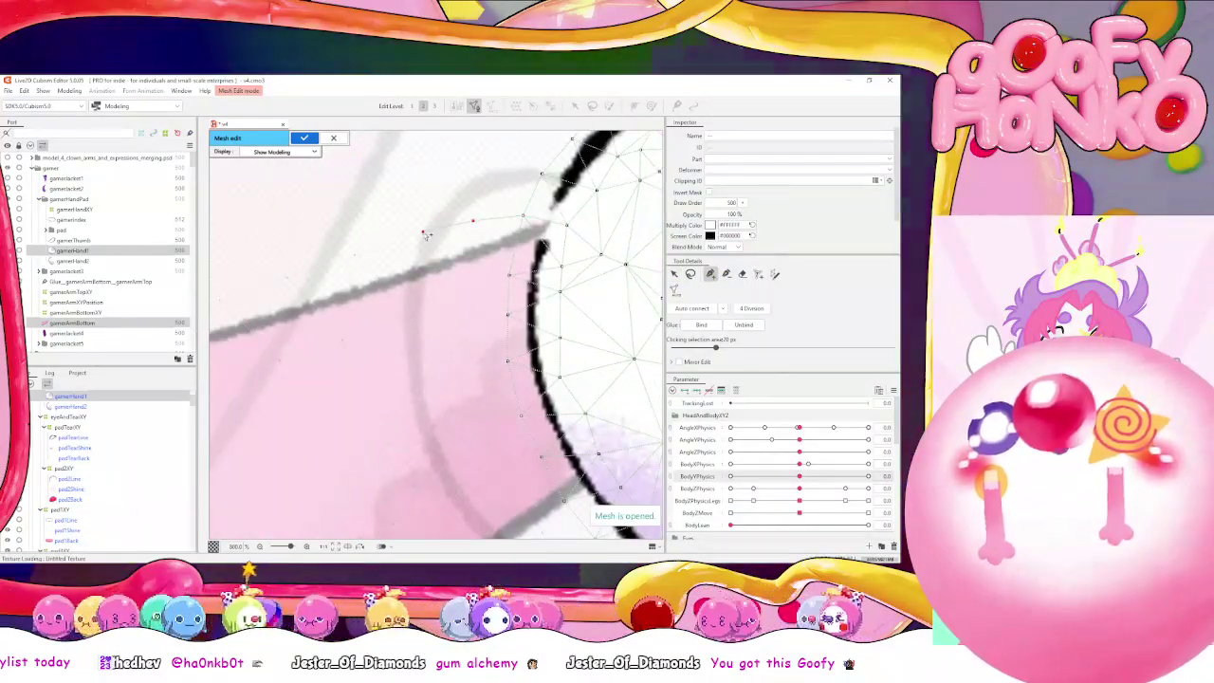
click(408, 318)
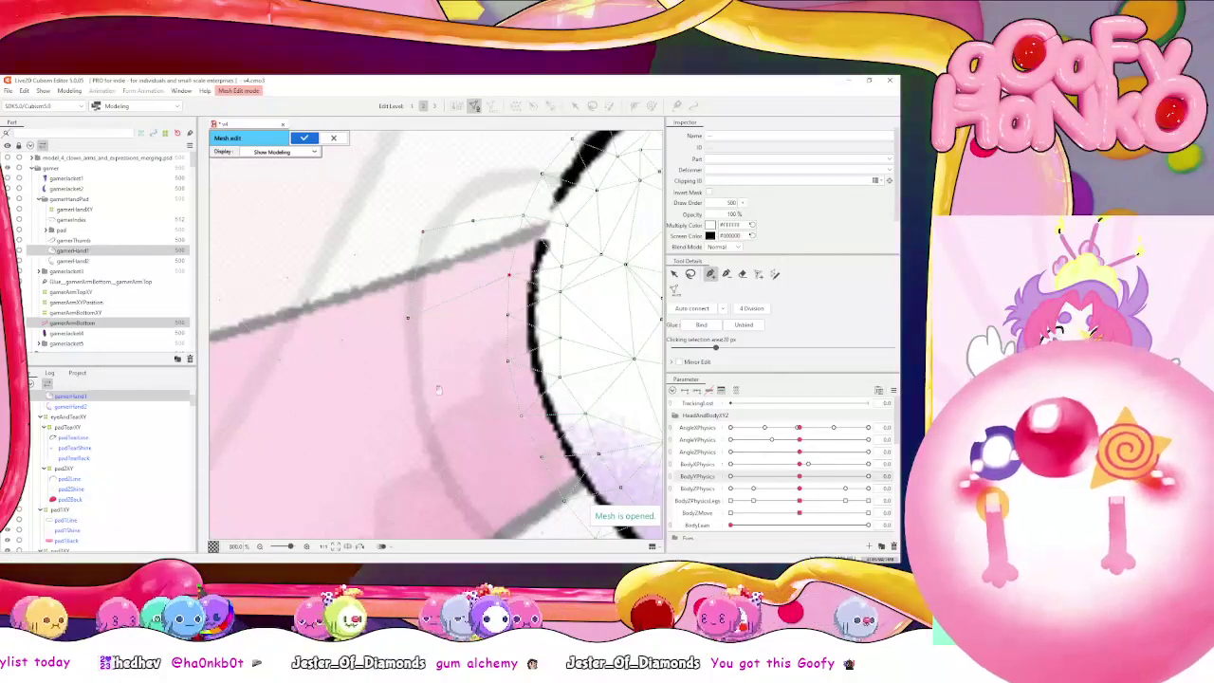
Add gamerHand1 vertices below and inside the arm's lower edge near the wrist, link them to the upper inner vertex, and apply the mesh edit
scroll(439, 389, down, 3)
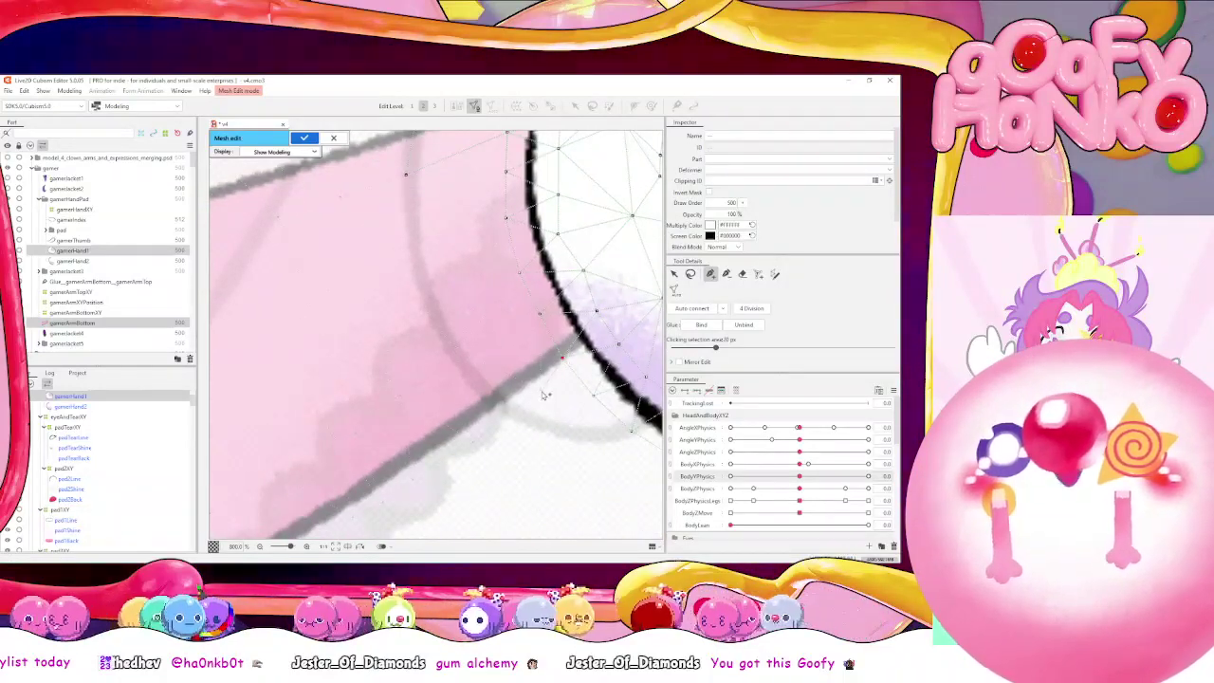
click(543, 389)
click(474, 440)
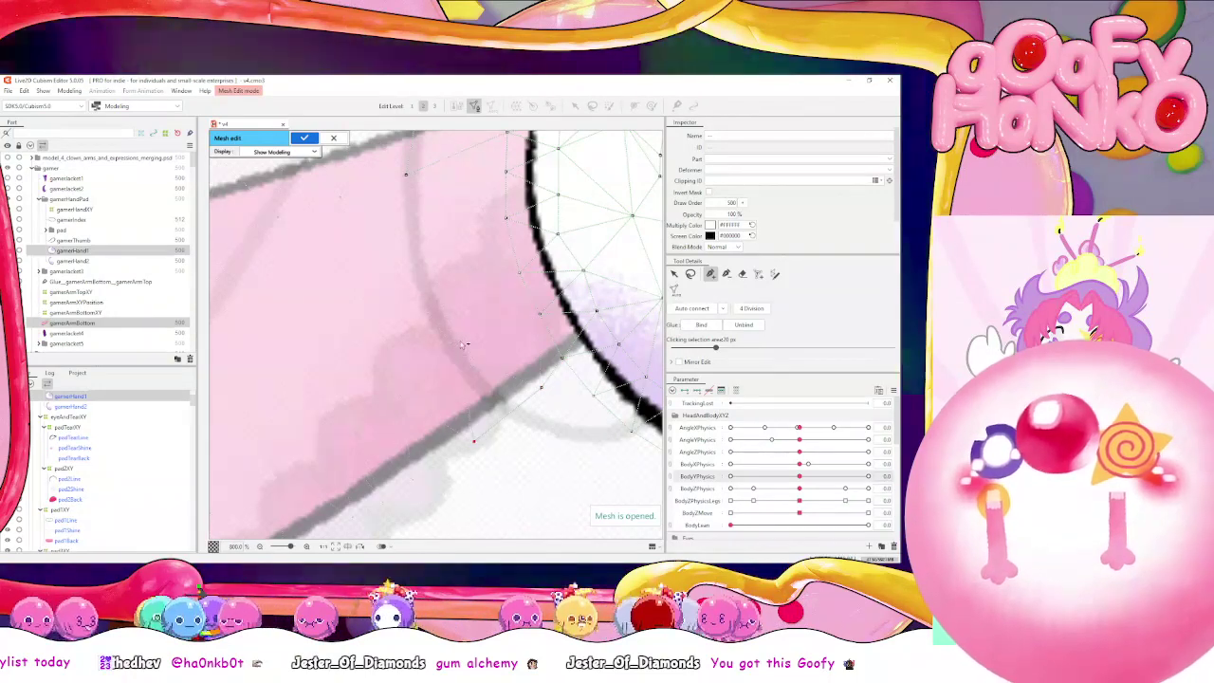
click(458, 351)
click(405, 175)
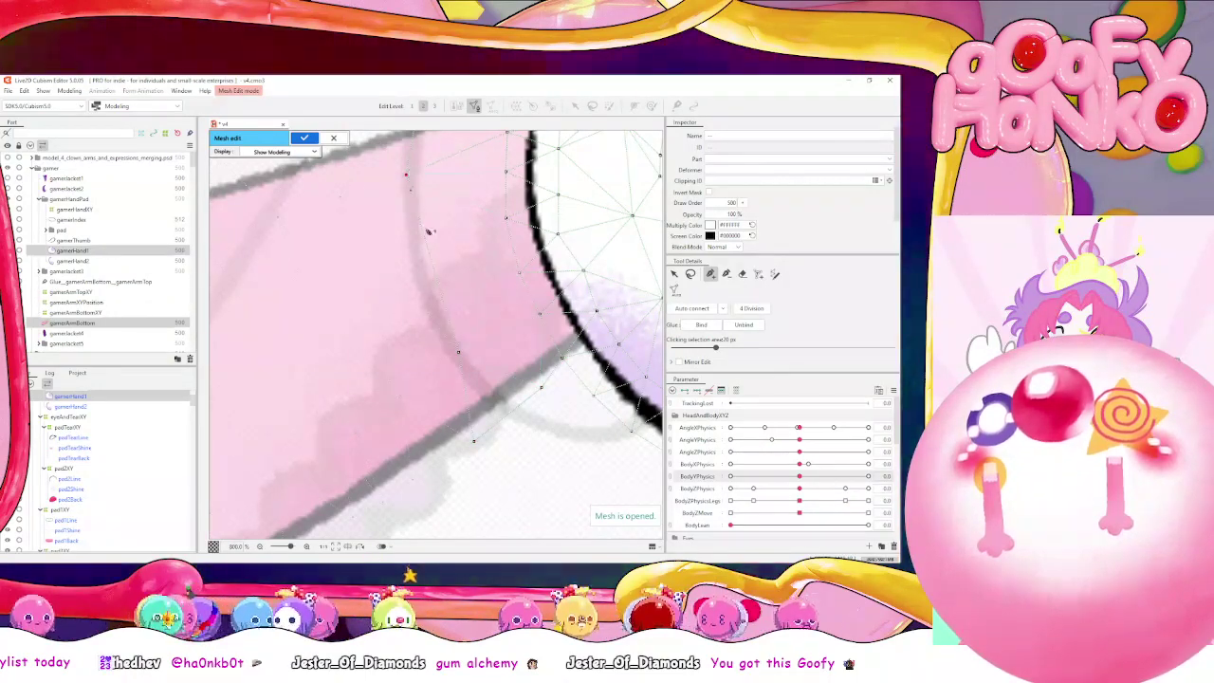
scroll(536, 329, up, 2)
drag(484, 236, 528, 484)
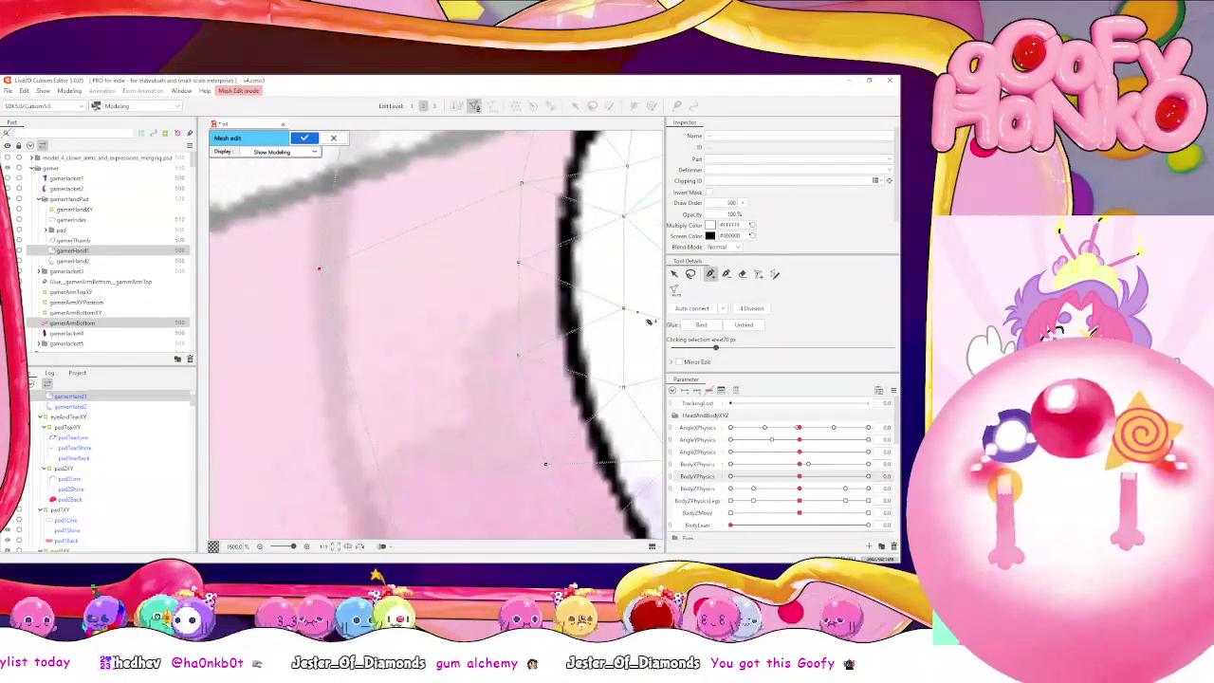
scroll(532, 349, down, 3)
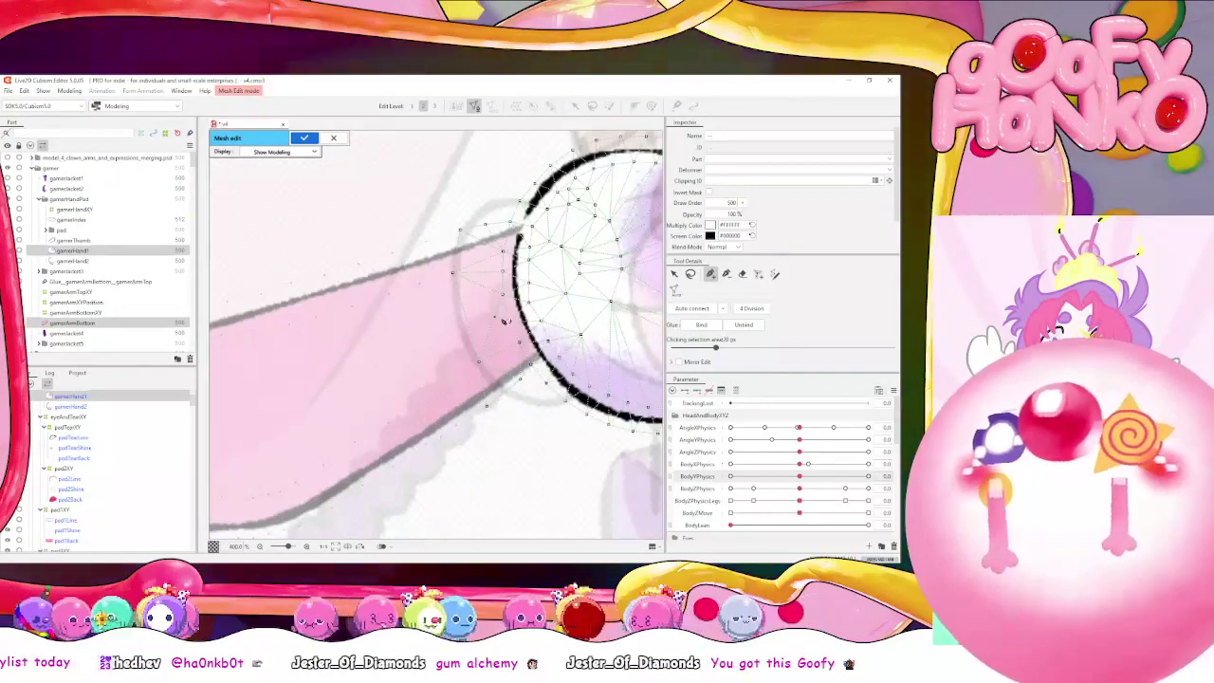
scroll(504, 319, down, 1)
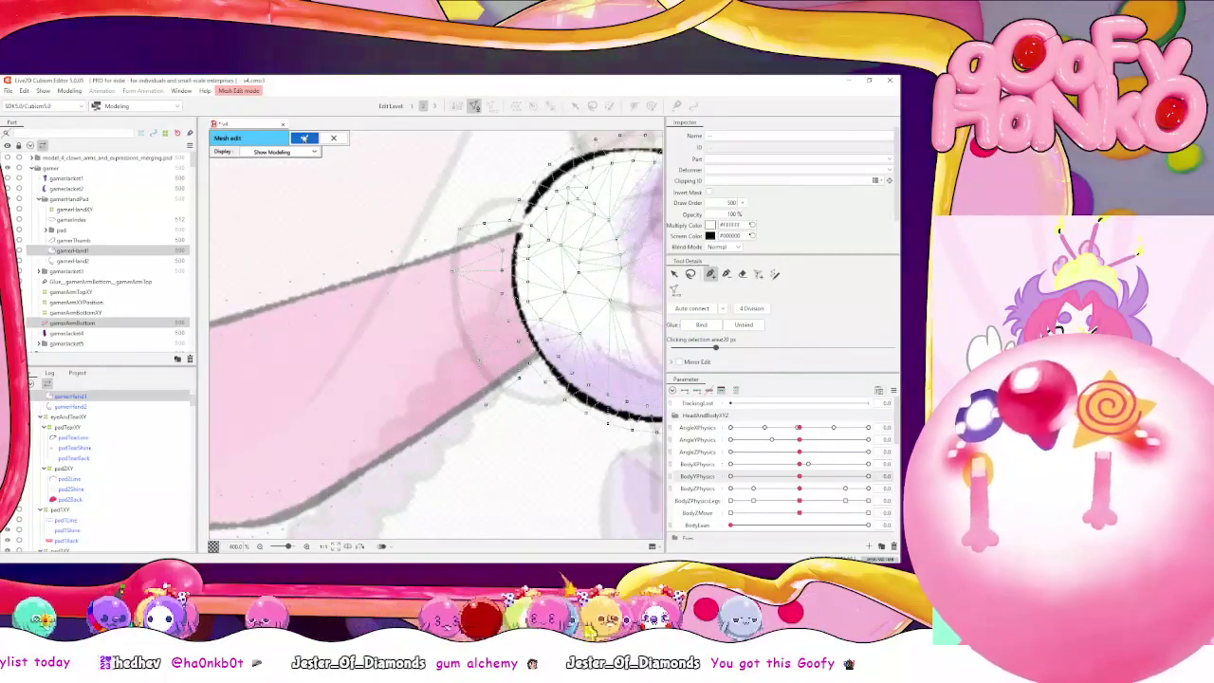
click(304, 138)
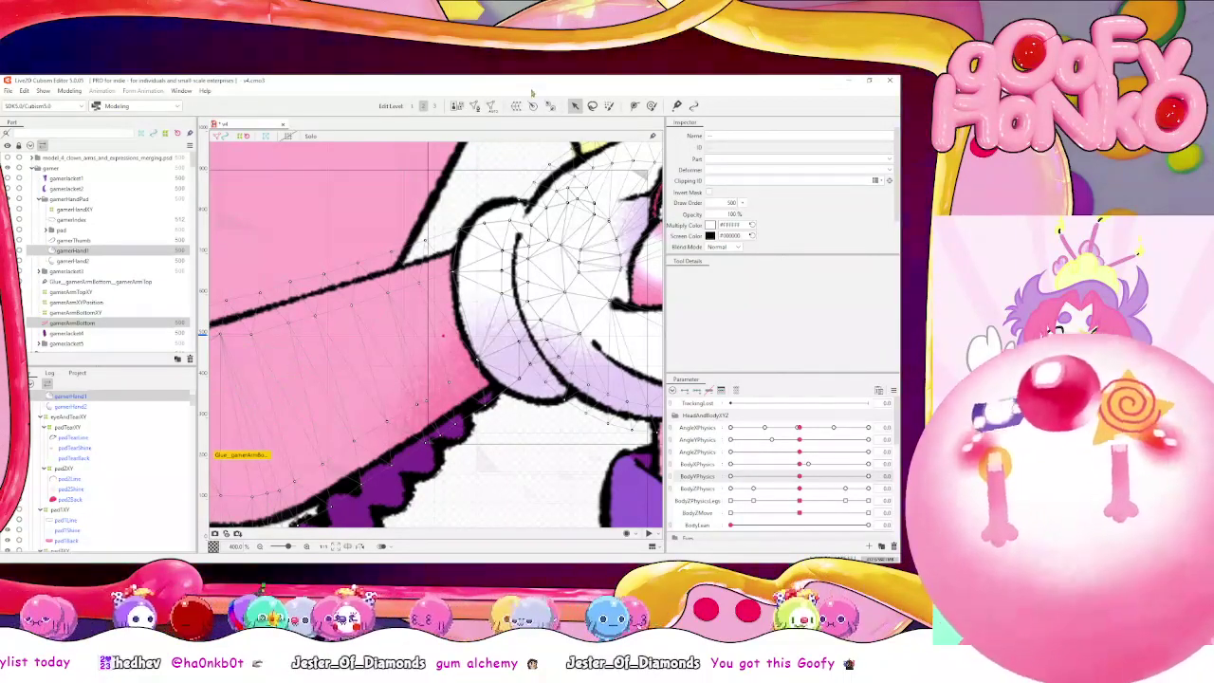
Reopen mesh editing with gamerHand1 active and add its vertices over gamerArmBottom's outline vertices below the arm's lower edge
click(474, 105)
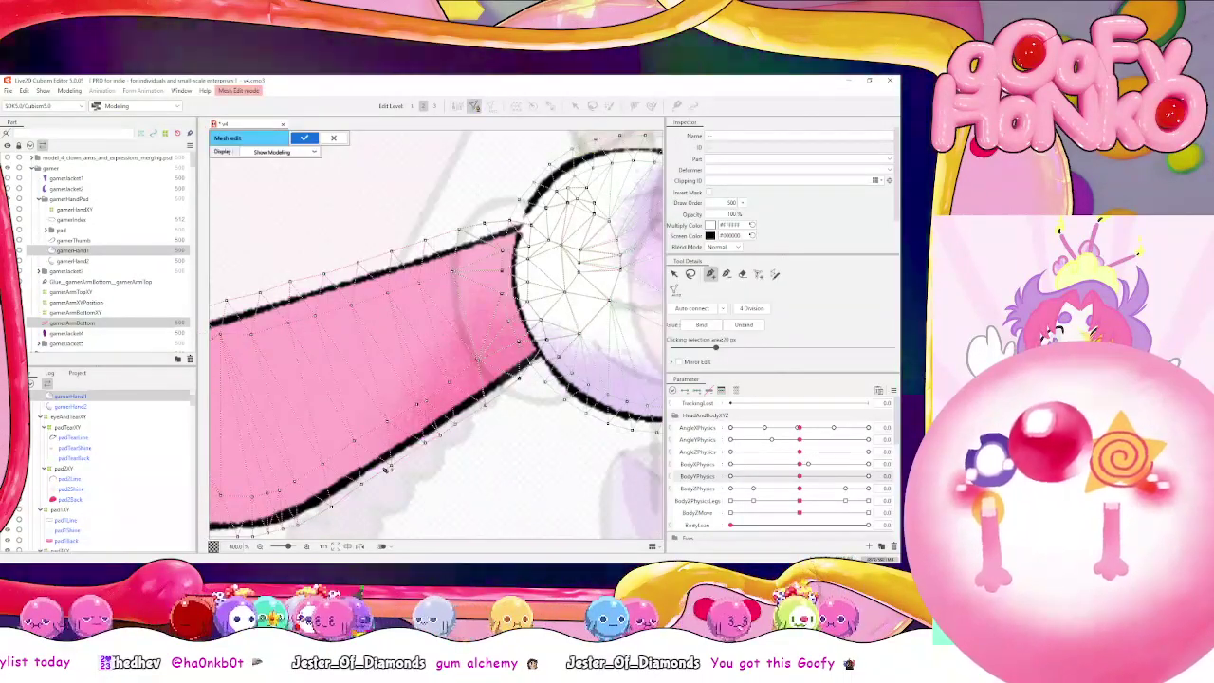
click(674, 274)
click(609, 350)
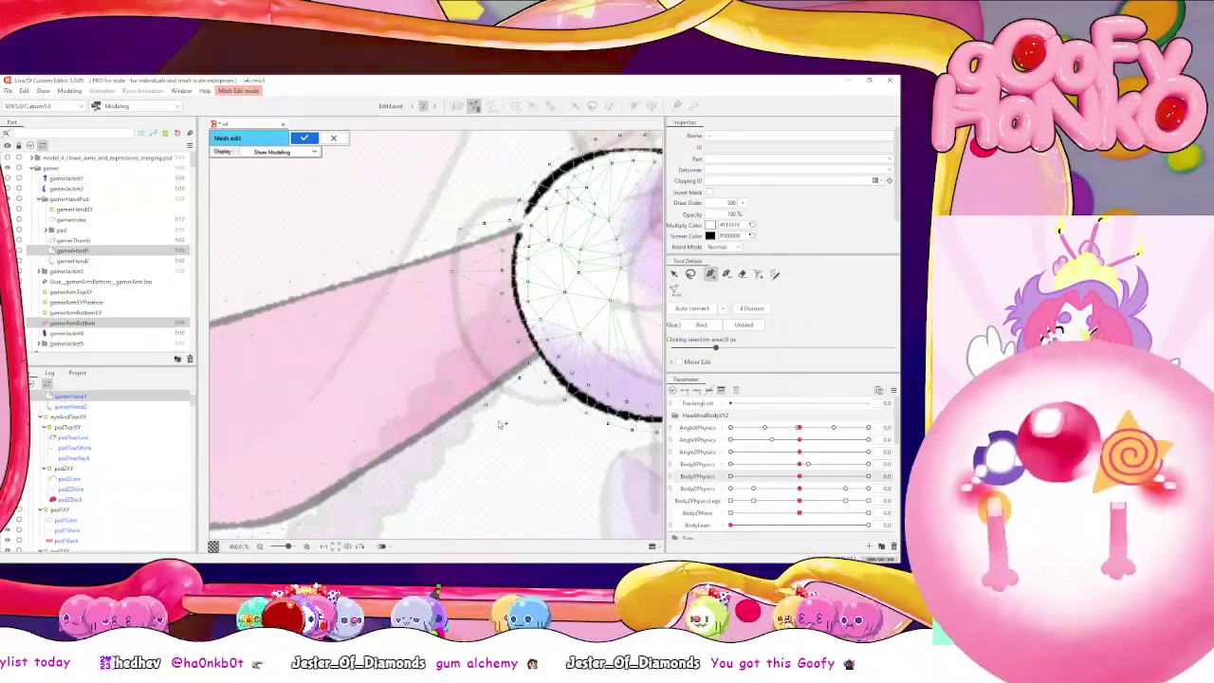
scroll(379, 455, up, 2)
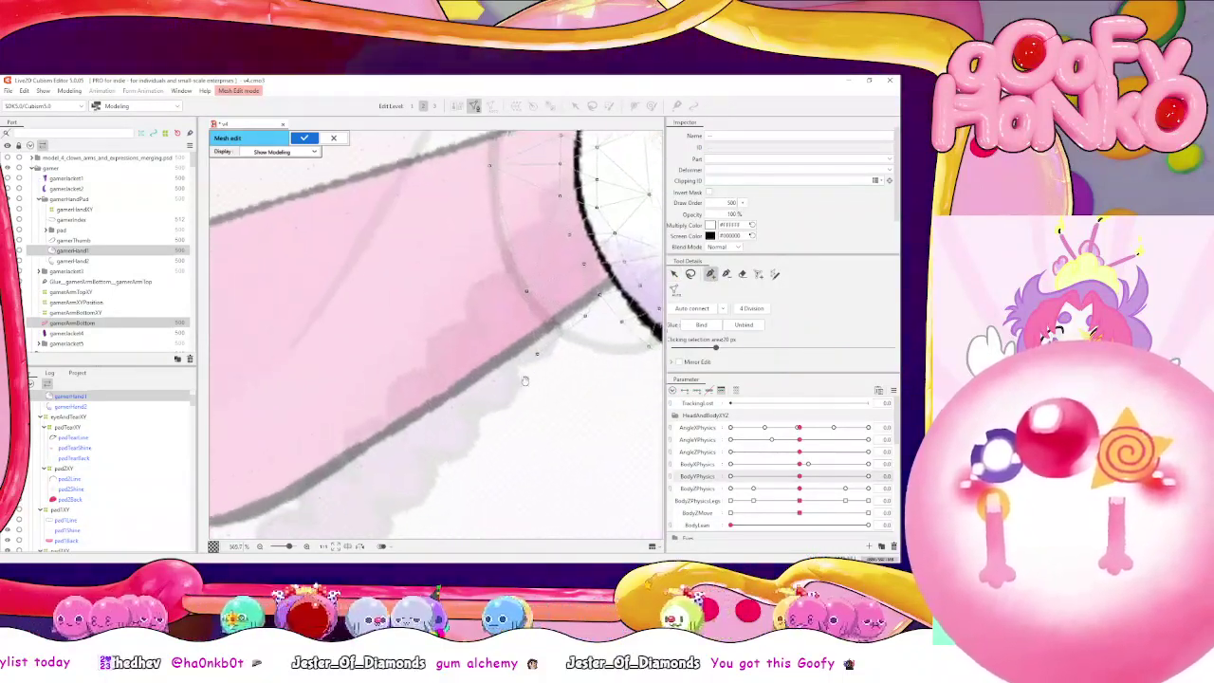
click(365, 463)
click(408, 434)
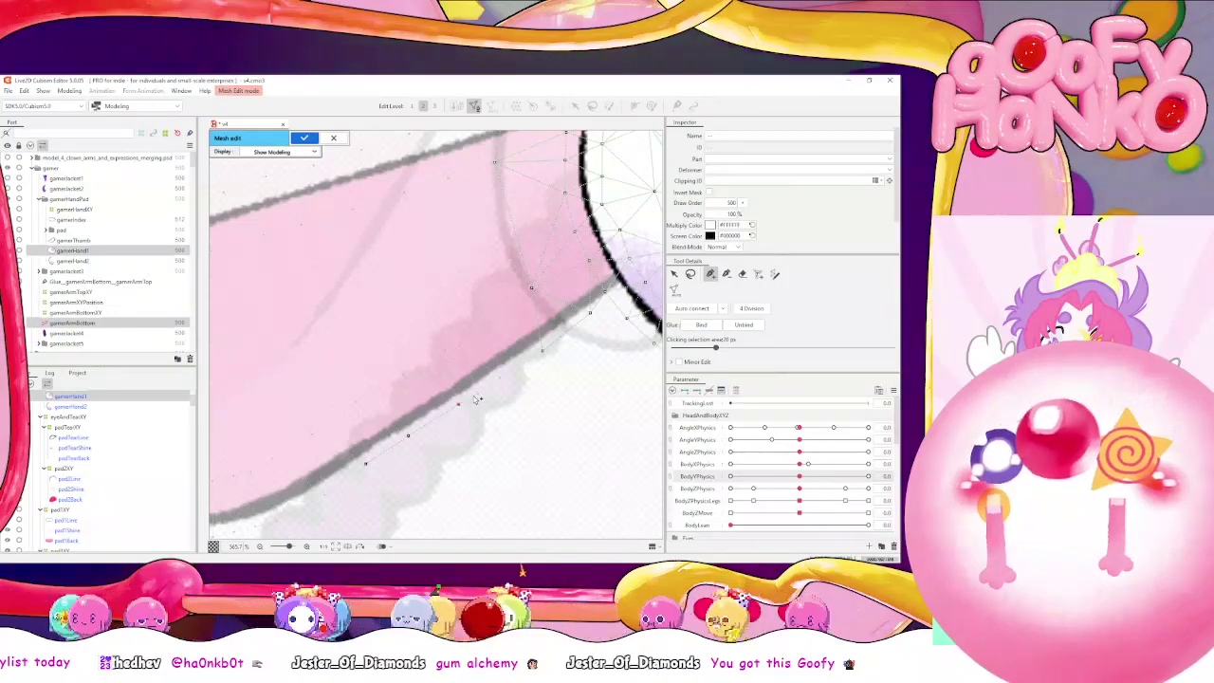
click(478, 392)
click(500, 377)
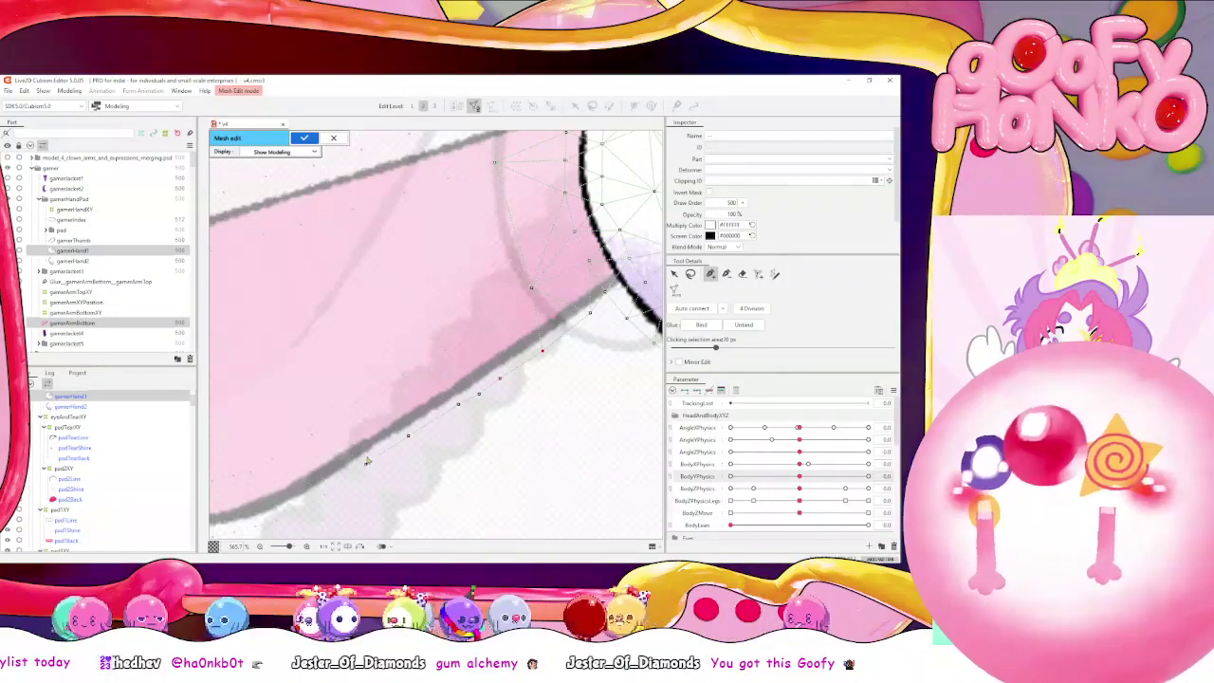
Run a gamerHand1 line across the arm's width and add a row of vertices just inside the upper edge back to the wrist
click(311, 433)
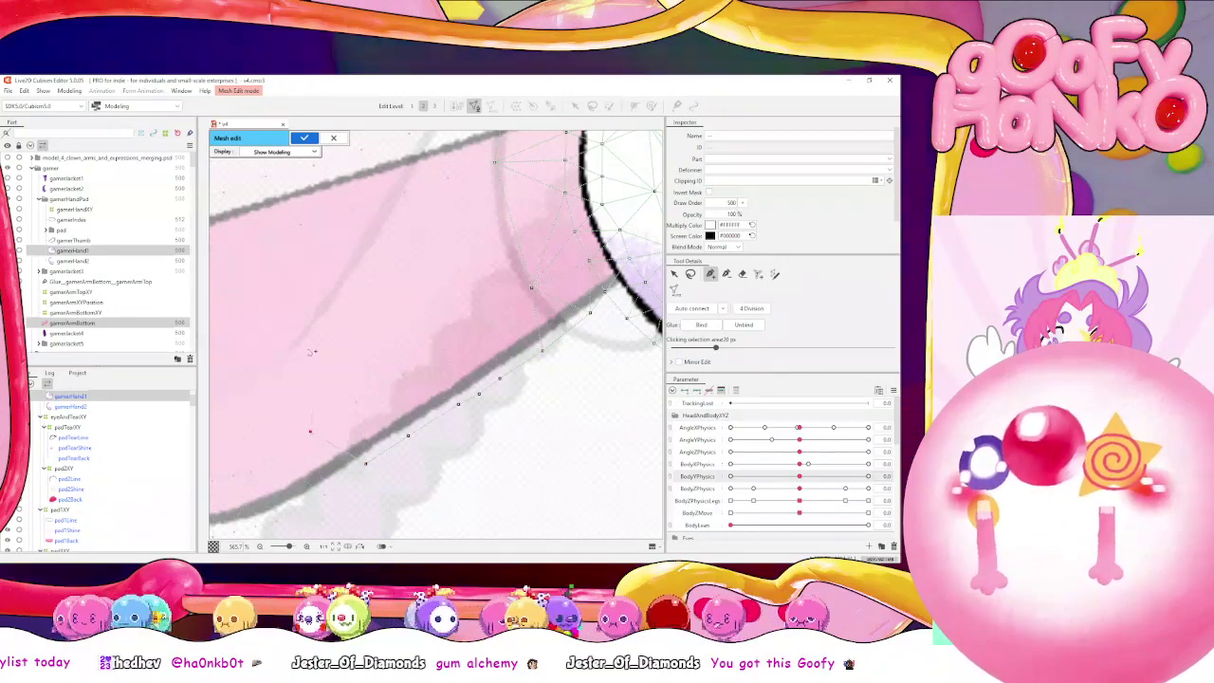
click(262, 234)
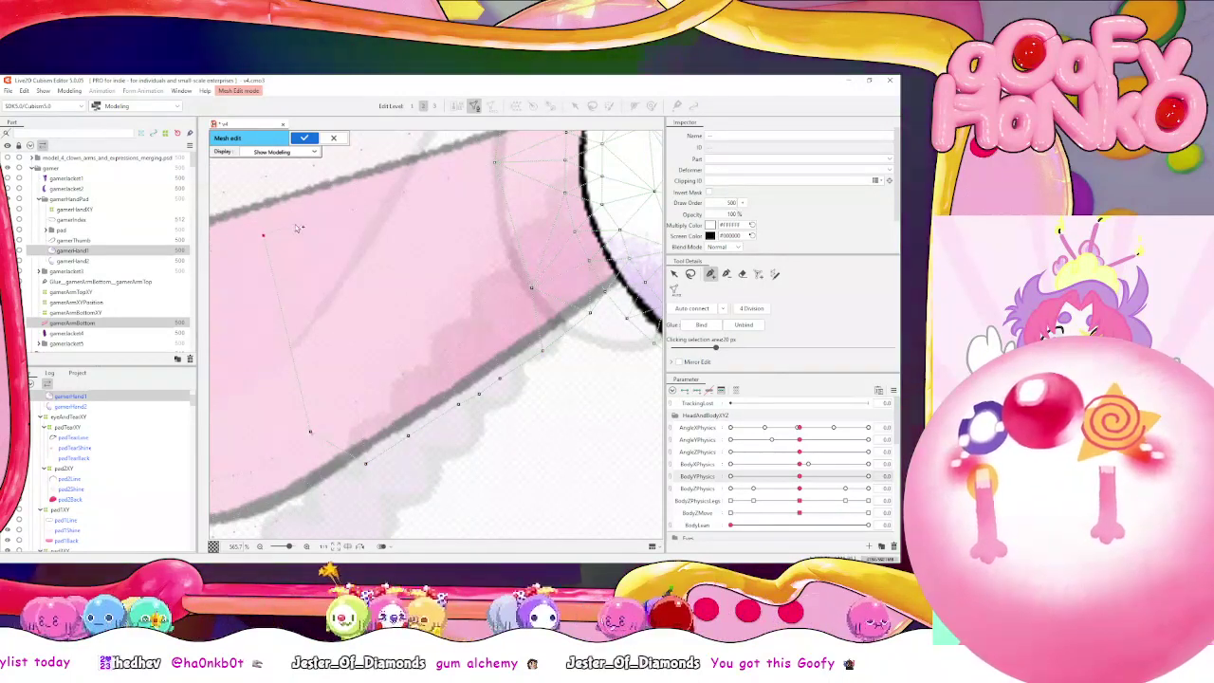
click(300, 224)
click(352, 210)
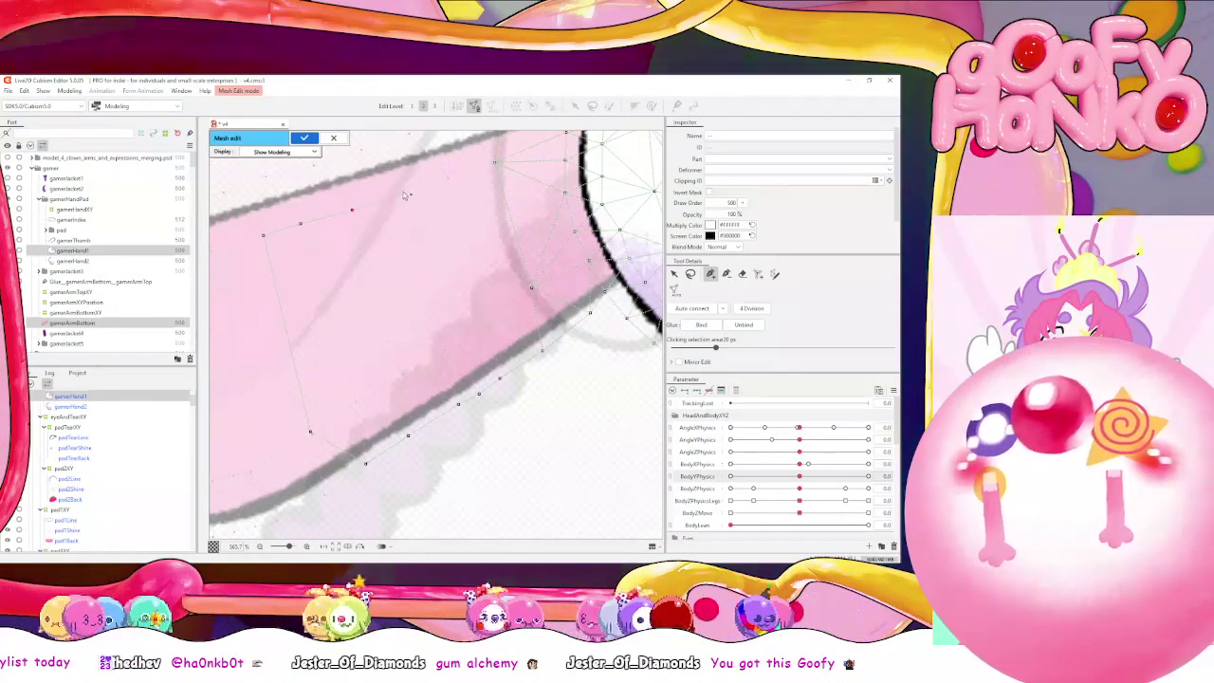
click(452, 176)
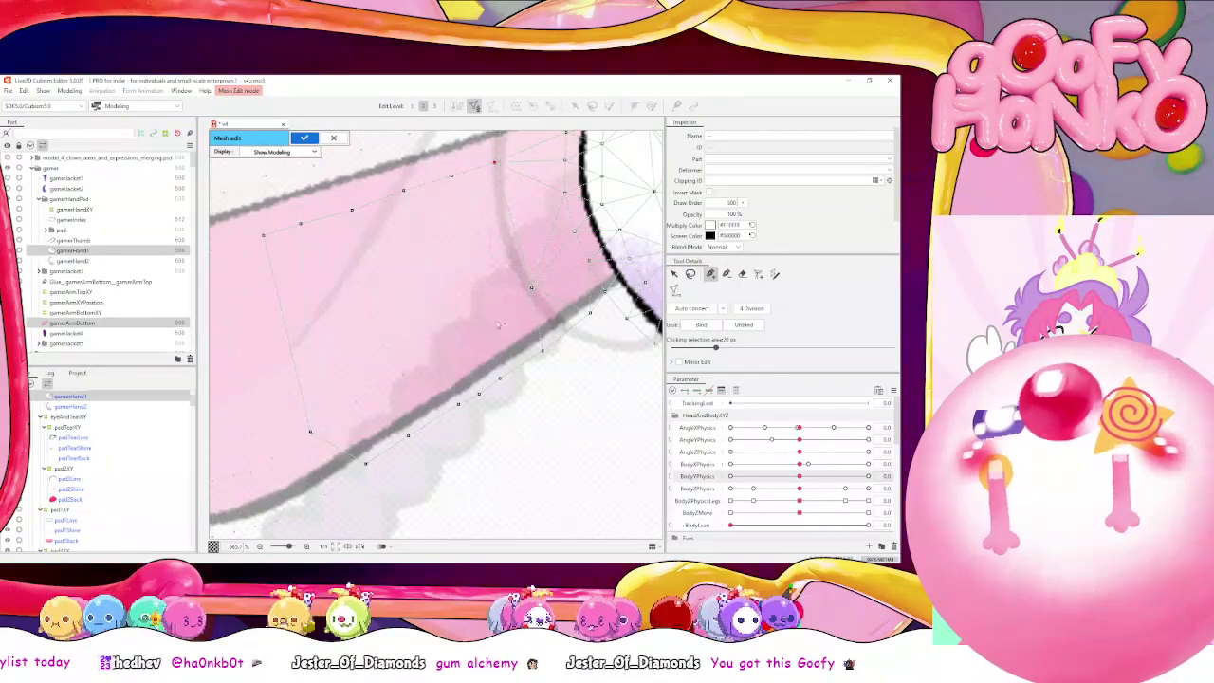
Add a row of gamerHand1 vertices just inside the arm's lower edge, matching gamerArmBottom's inner vertices up to the wrist
click(355, 402)
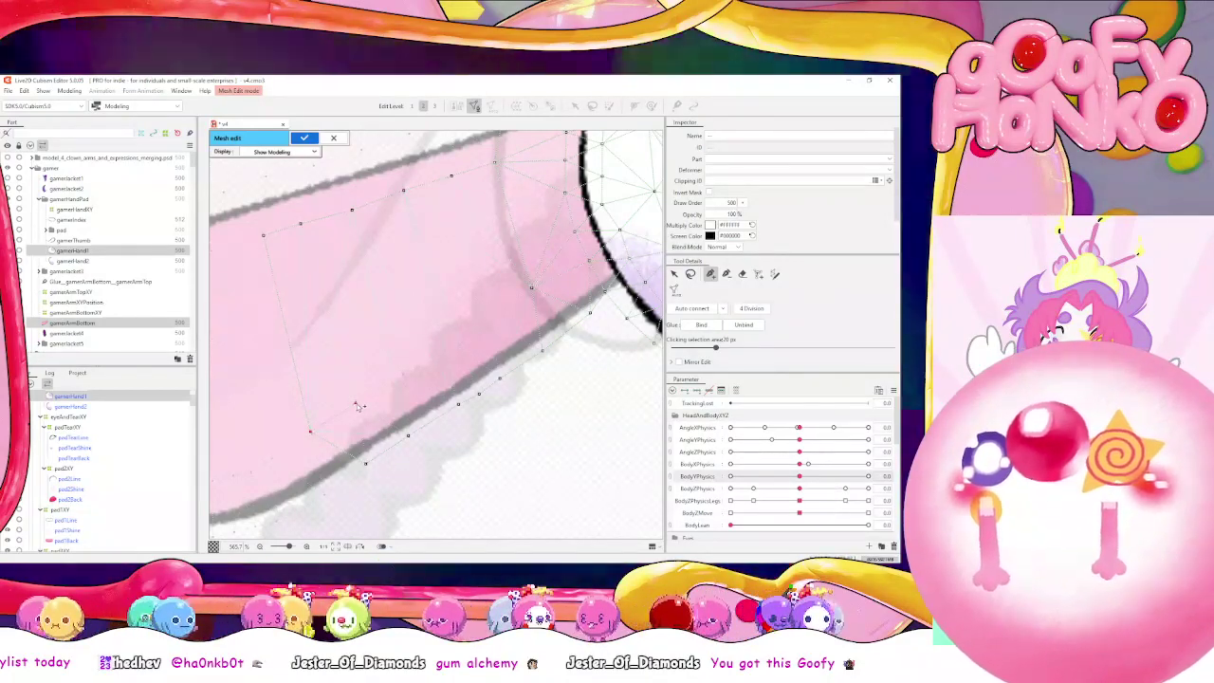
click(402, 376)
click(444, 349)
click(460, 343)
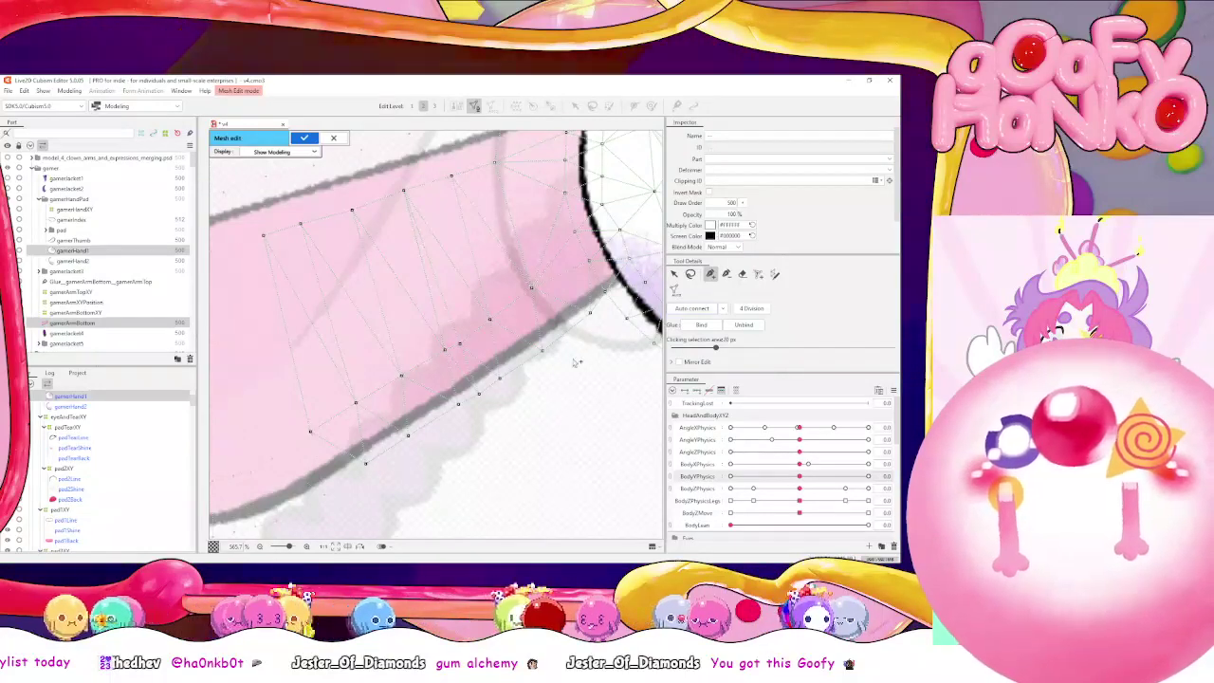
Add gamerHand1 vertices above the arm's upper edge to close the outline, and auto-connect the mesh
scroll(574, 362, down, 3)
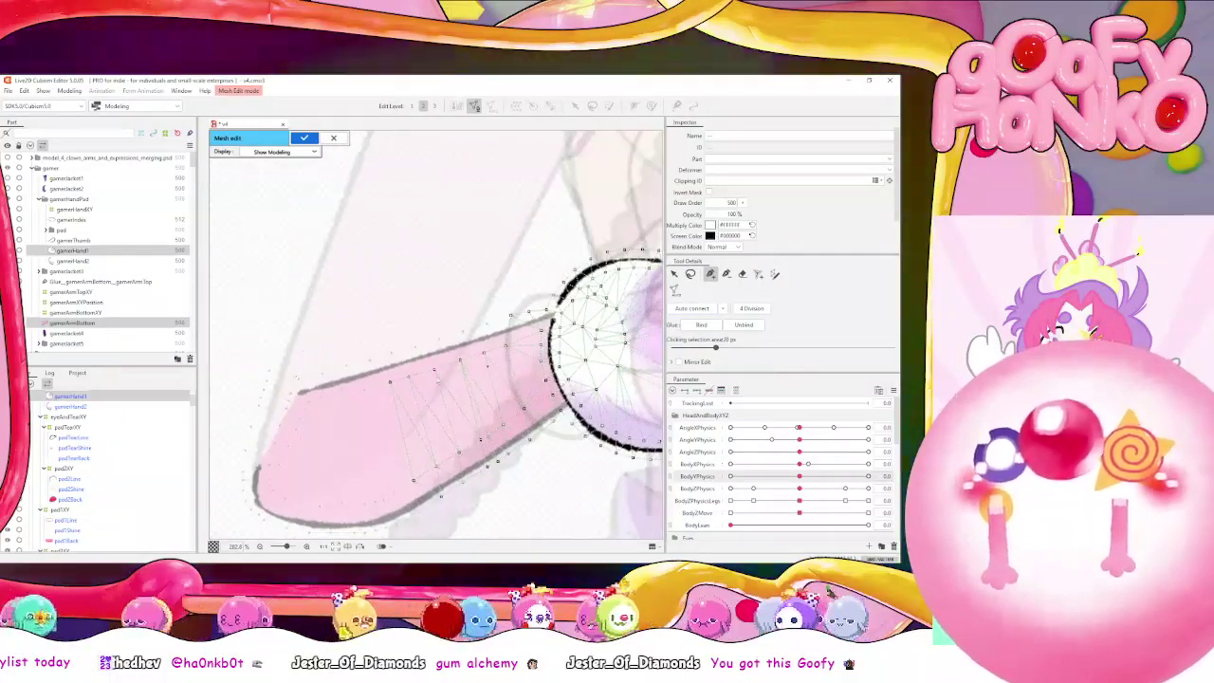
scroll(304, 318, up, 3)
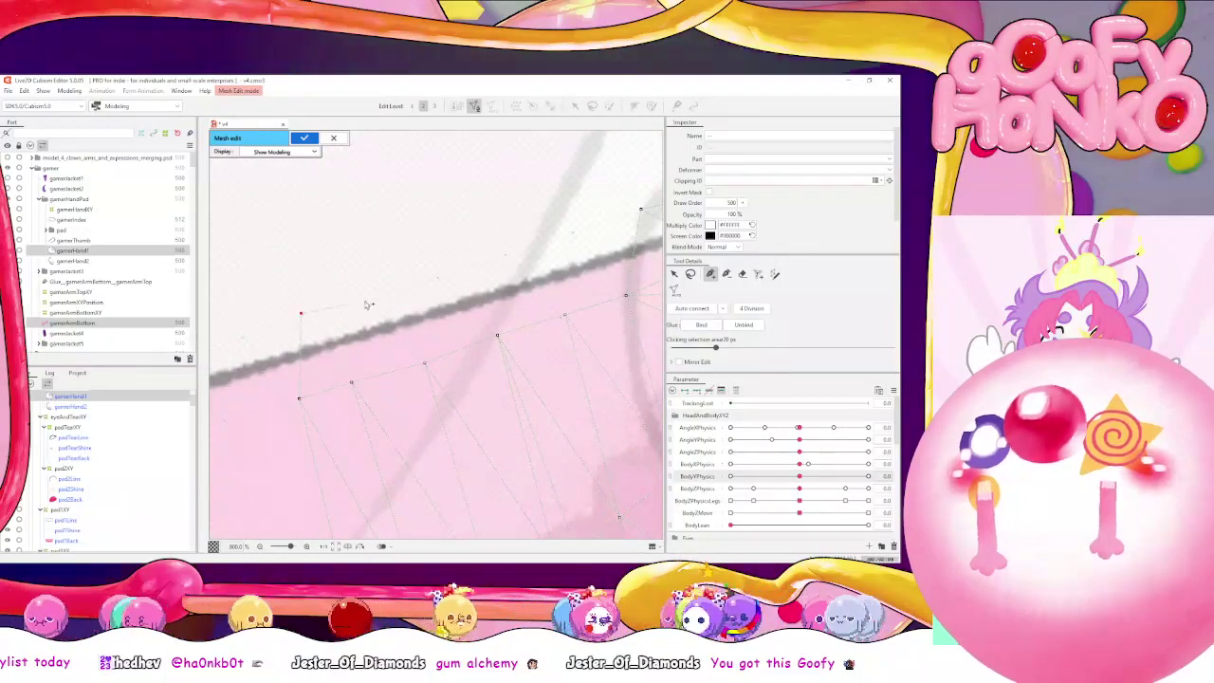
click(372, 301)
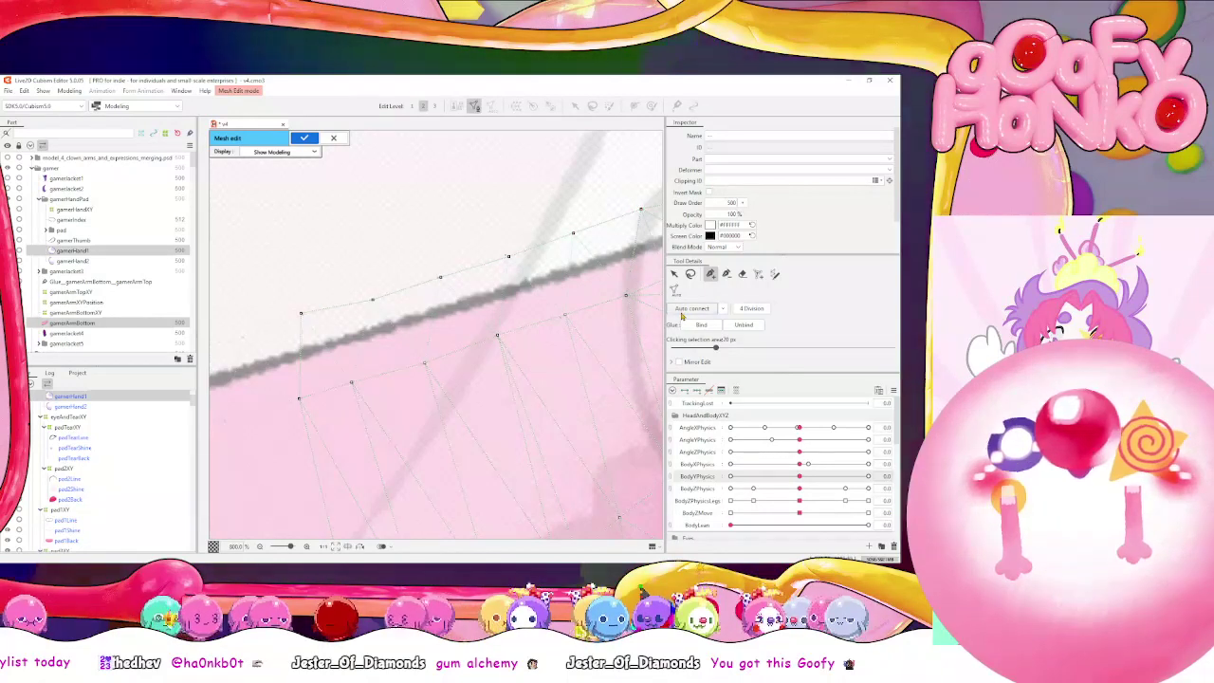
scroll(430, 426, down, 3)
drag(425, 433, 351, 387)
Lasso-select the overlapping gamerHand1 and gamerArmBottom vertices around the wrist, bind them with glue, and apply the mesh edit
click(674, 274)
click(395, 369)
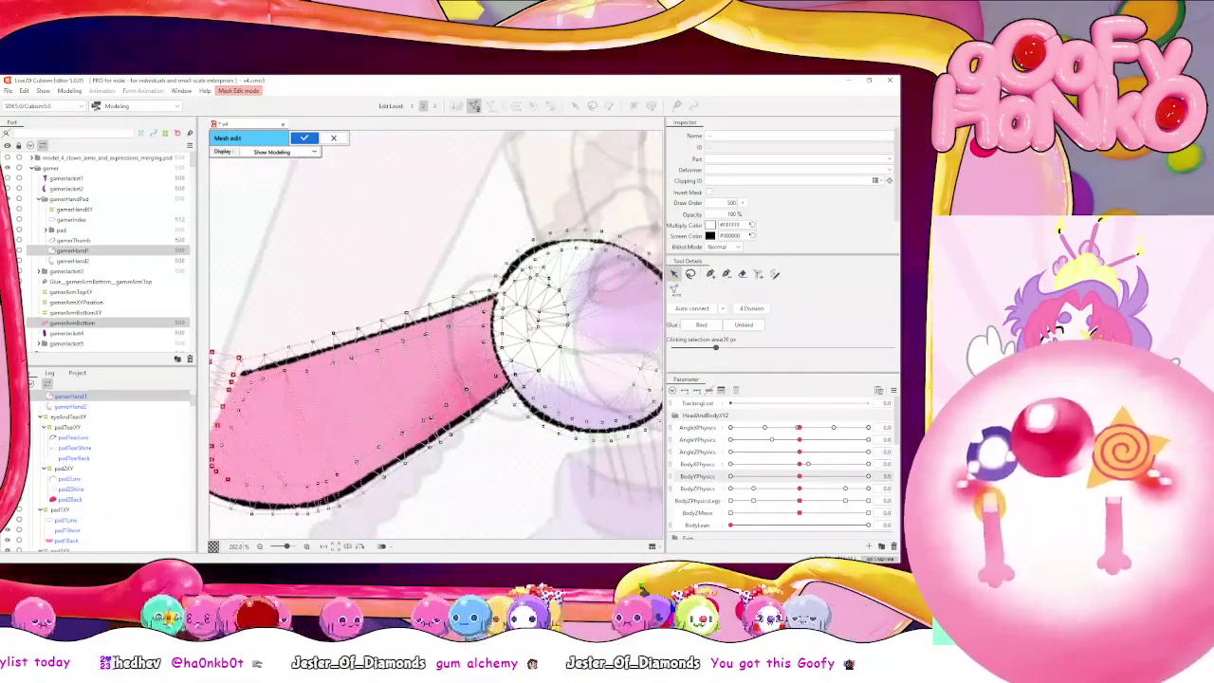
click(691, 275)
mouse_move(451, 282)
mouse_down()
mouse_move(330, 326)
mouse_move(356, 459)
mouse_move(380, 485)
mouse_move(403, 492)
mouse_move(495, 449)
mouse_move(525, 399)
mouse_move(570, 366)
mouse_move(545, 273)
mouse_up()
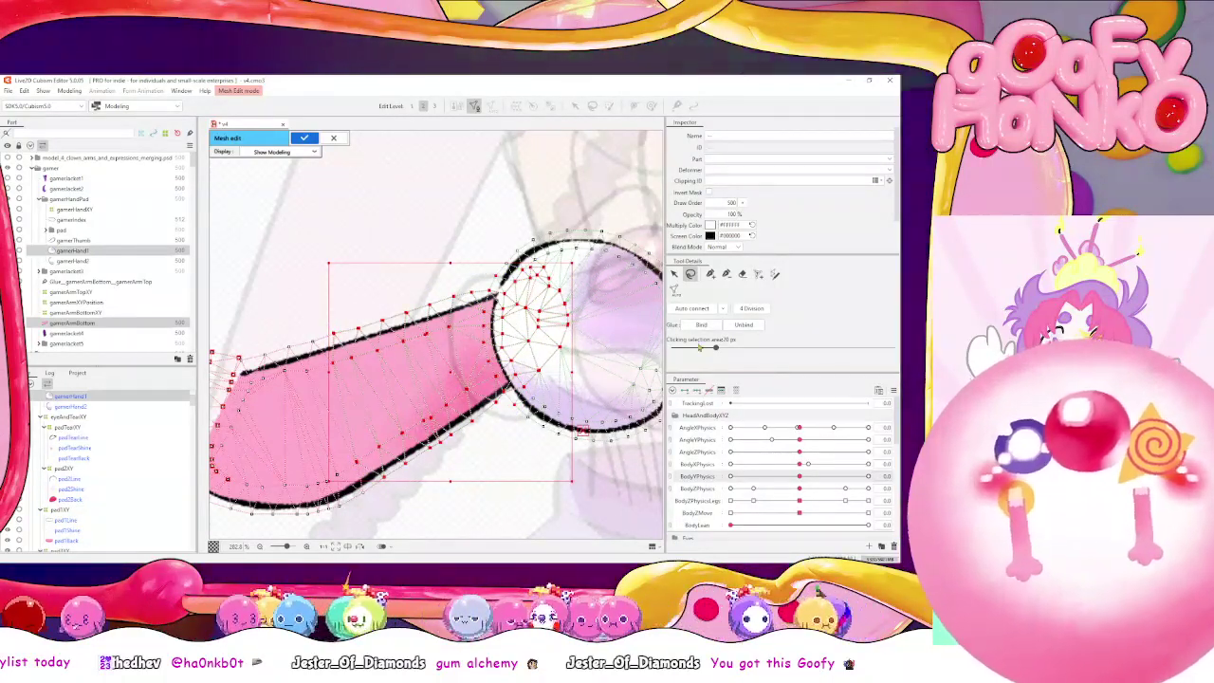
click(700, 325)
click(314, 139)
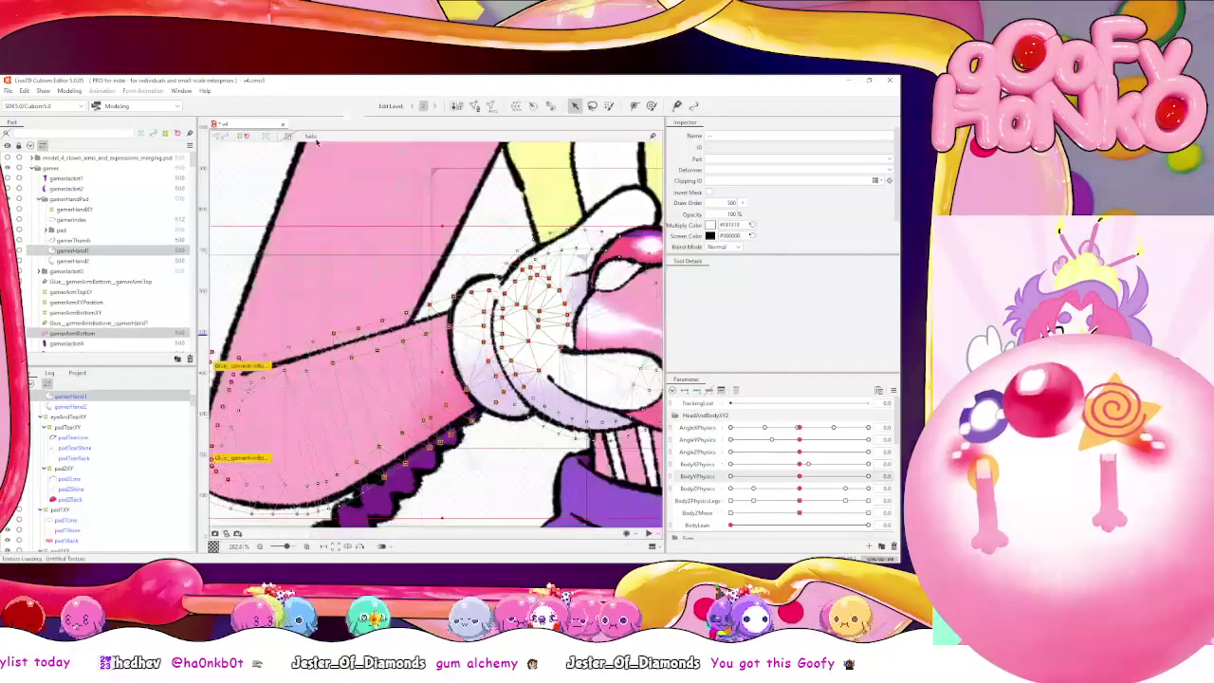
Set BodyYPhysics to -10 to test the joint and select the glue between gamerArmBottom and gamerHand1
scroll(356, 207, down, 5)
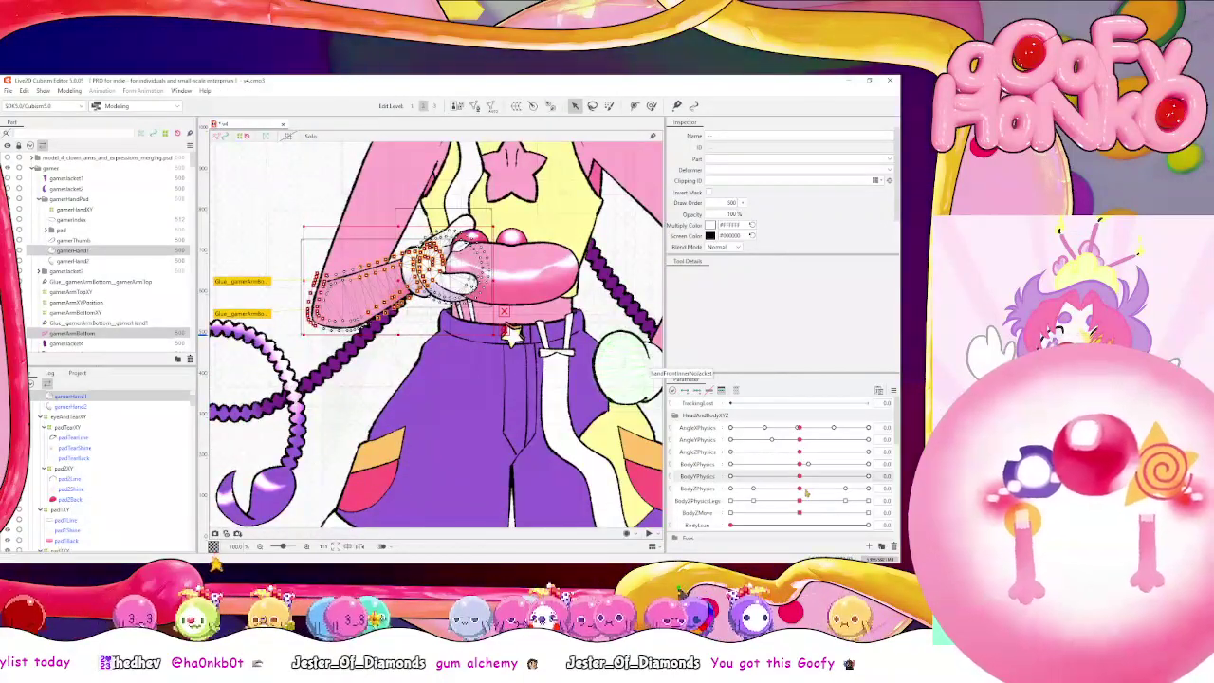
drag(798, 477, 694, 494)
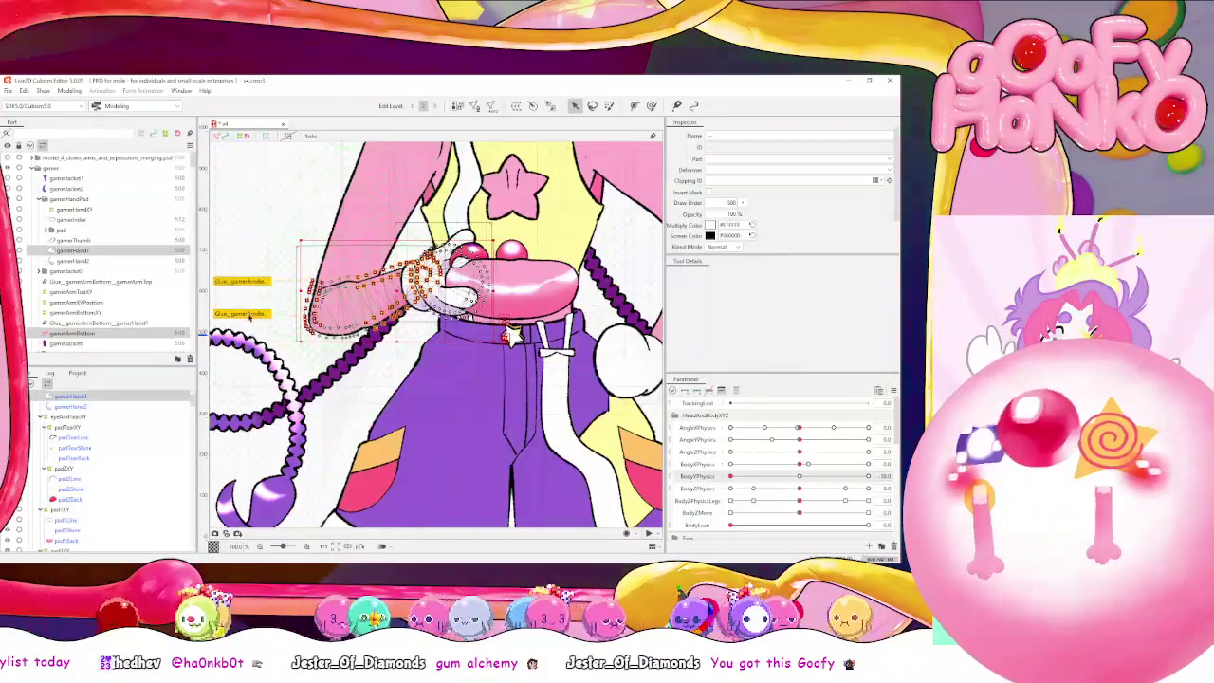
click(254, 315)
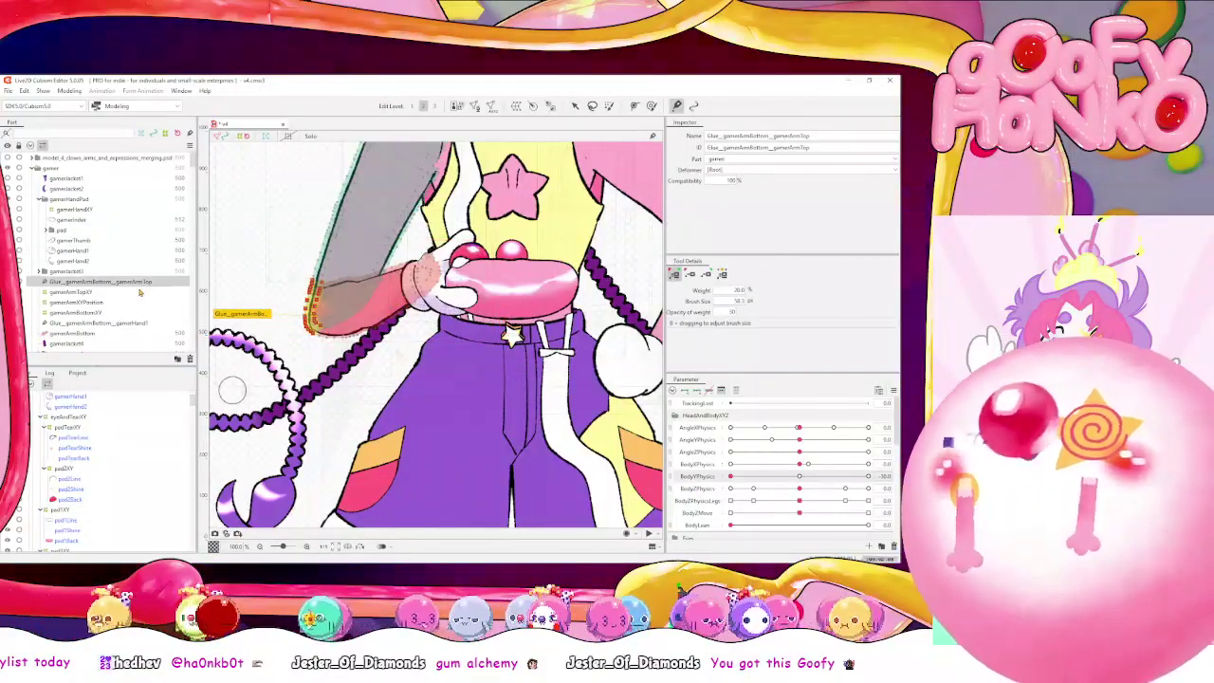
click(113, 323)
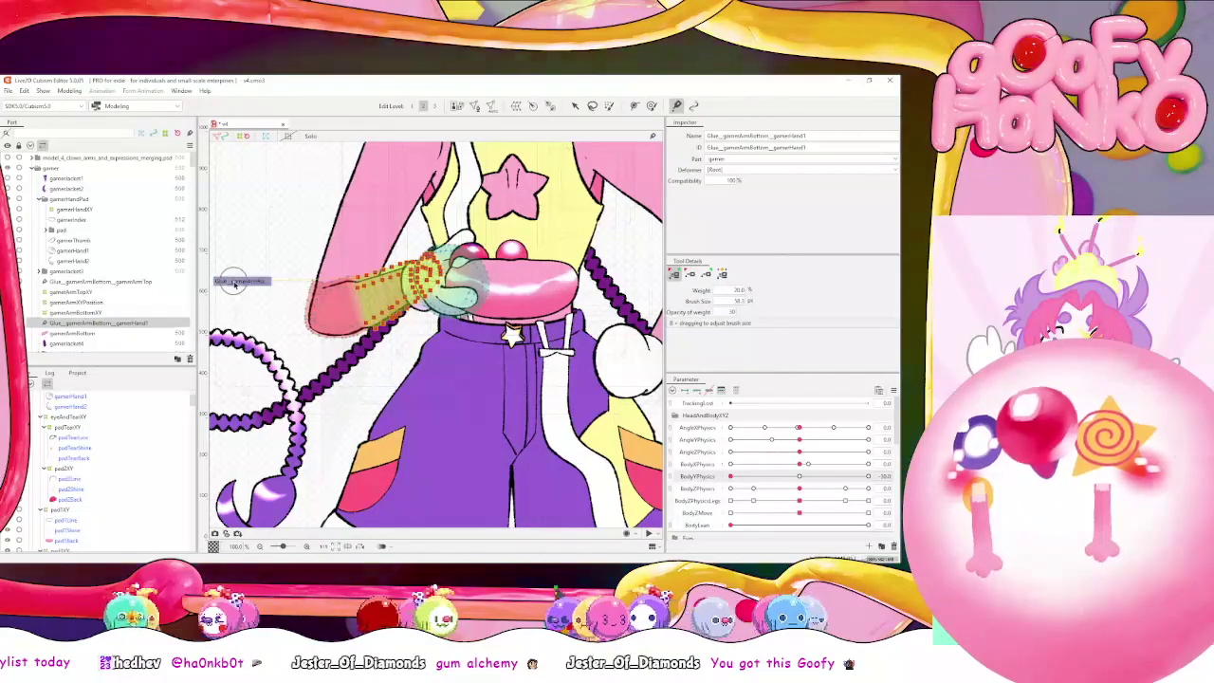
Paint the glue weights toward gamerHand1 over the glove and toward gamerArmBottom along the forearm, resizing the brush to suit
scroll(350, 363, up, 2)
mouse_move(350, 363)
mouse_down()
mouse_move(366, 413)
mouse_move(422, 438)
mouse_up()
key(b)
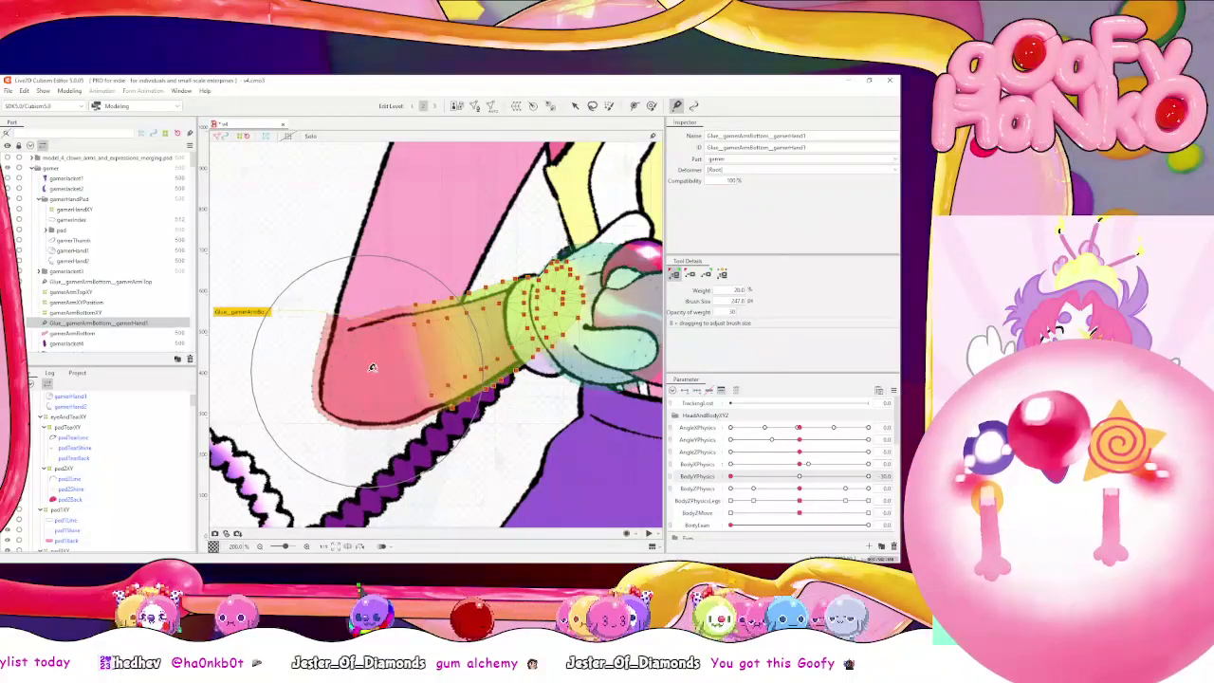
right_click(378, 349)
drag(498, 272, 439, 265)
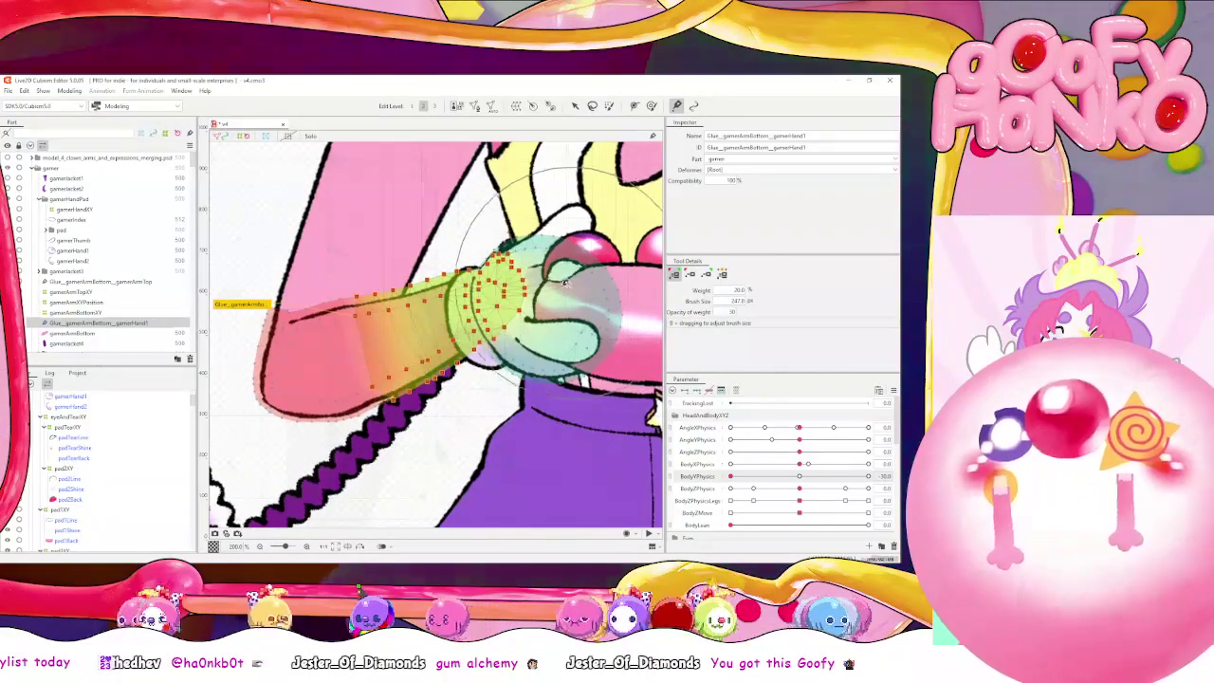
drag(565, 283, 537, 290)
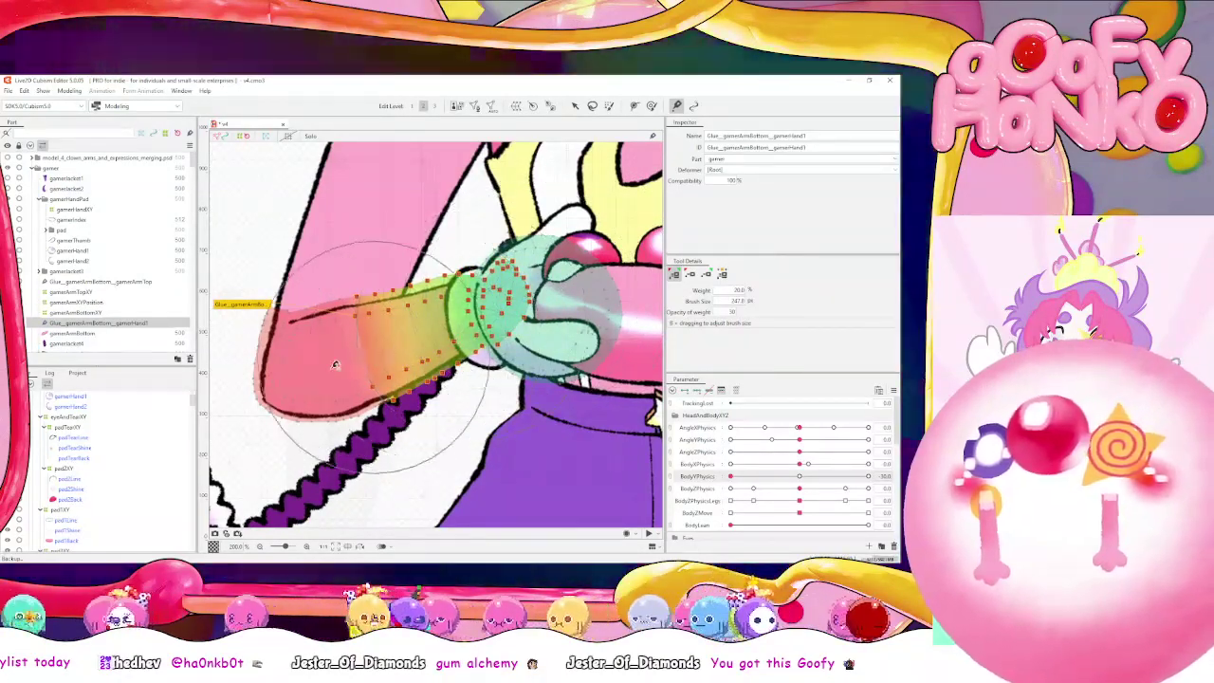
drag(335, 365, 306, 361)
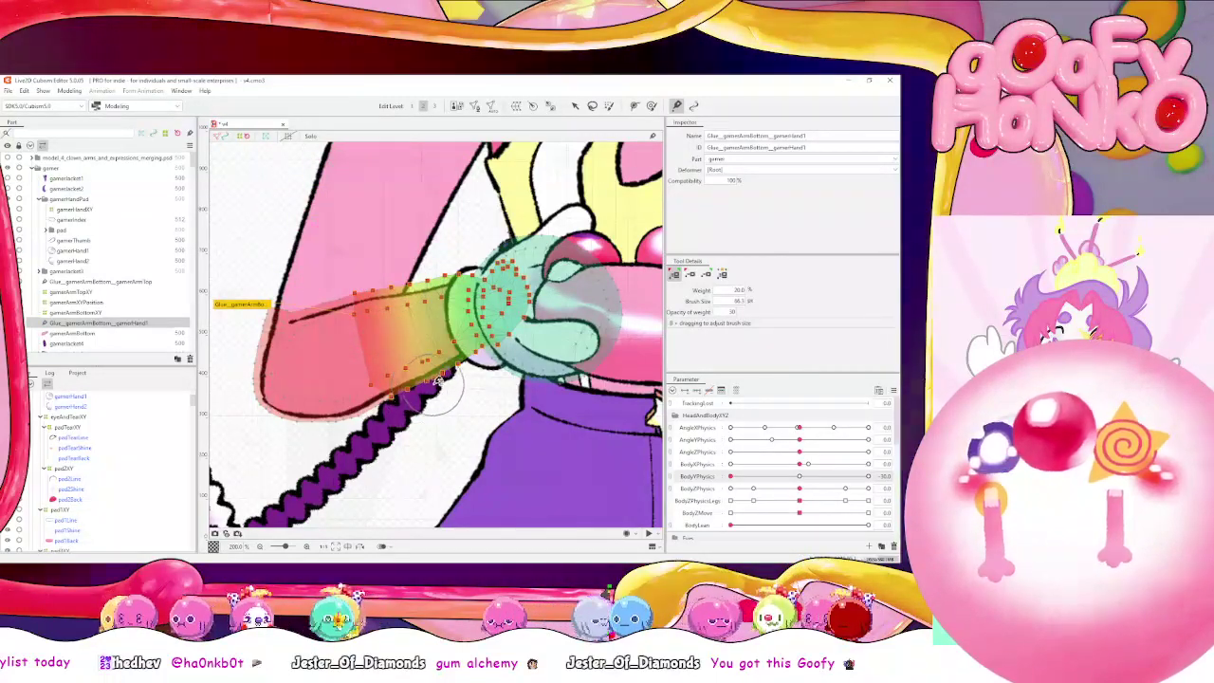
scroll(413, 273, down, 4)
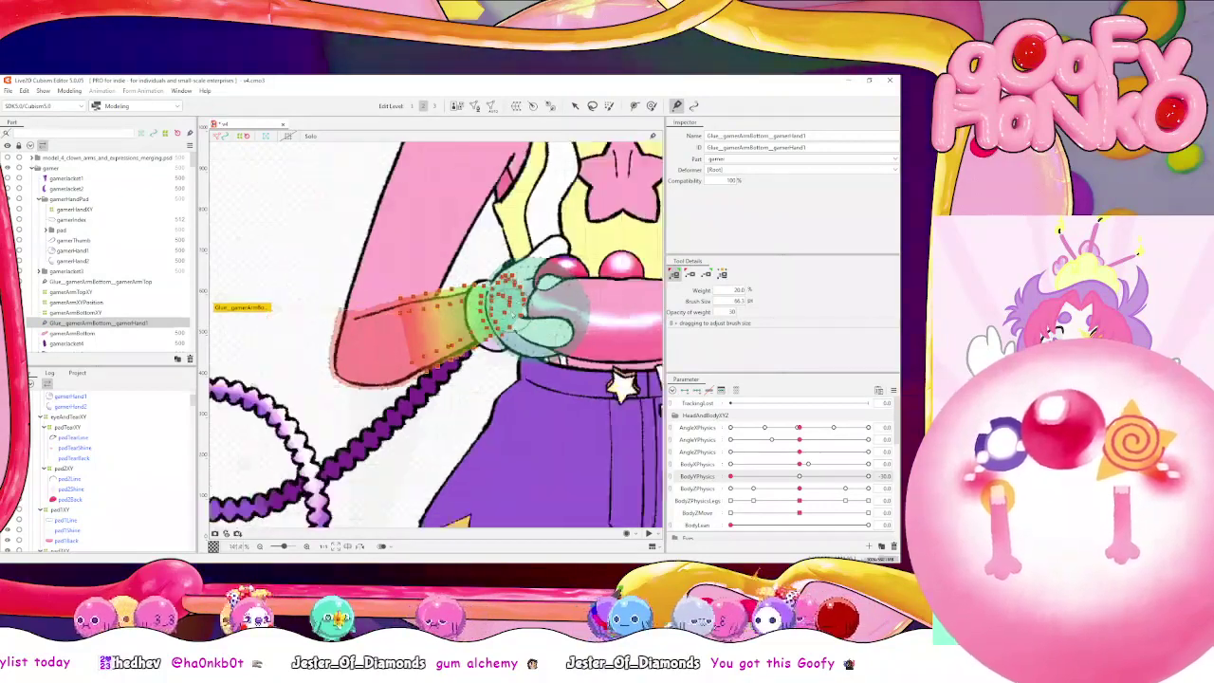
Preview the glued wrist and arm moving in the physics settings, panning around the pad pose, and return to the model
click(175, 312)
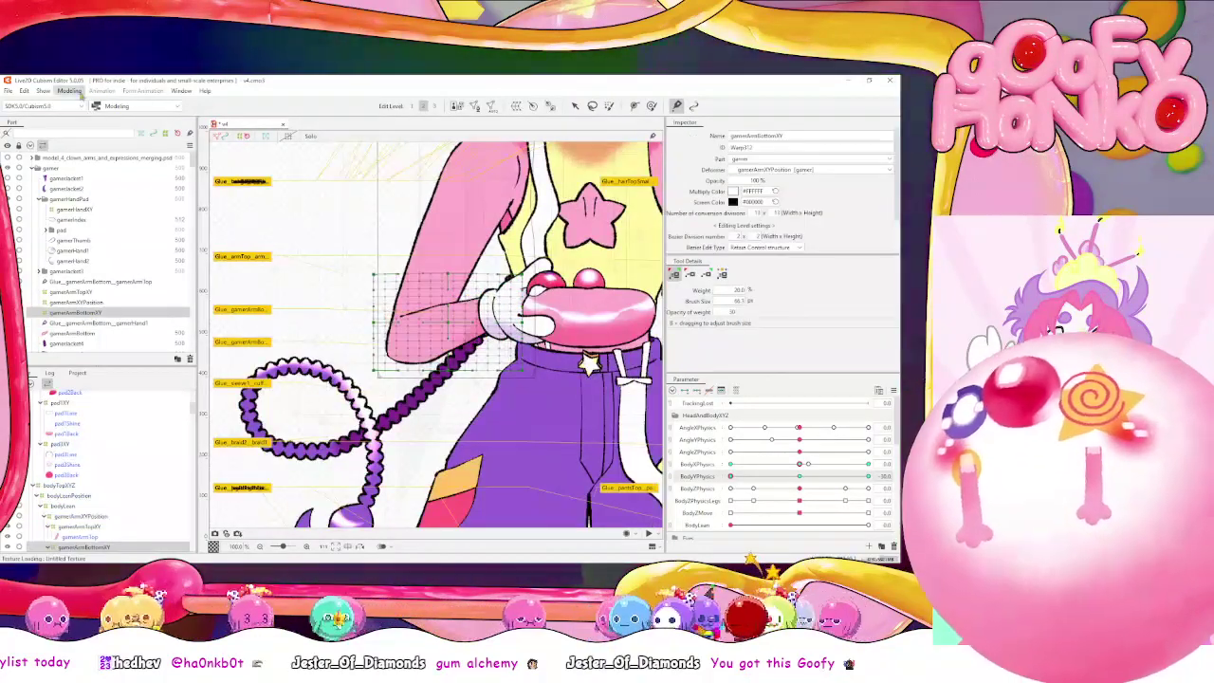
click(69, 90)
click(121, 281)
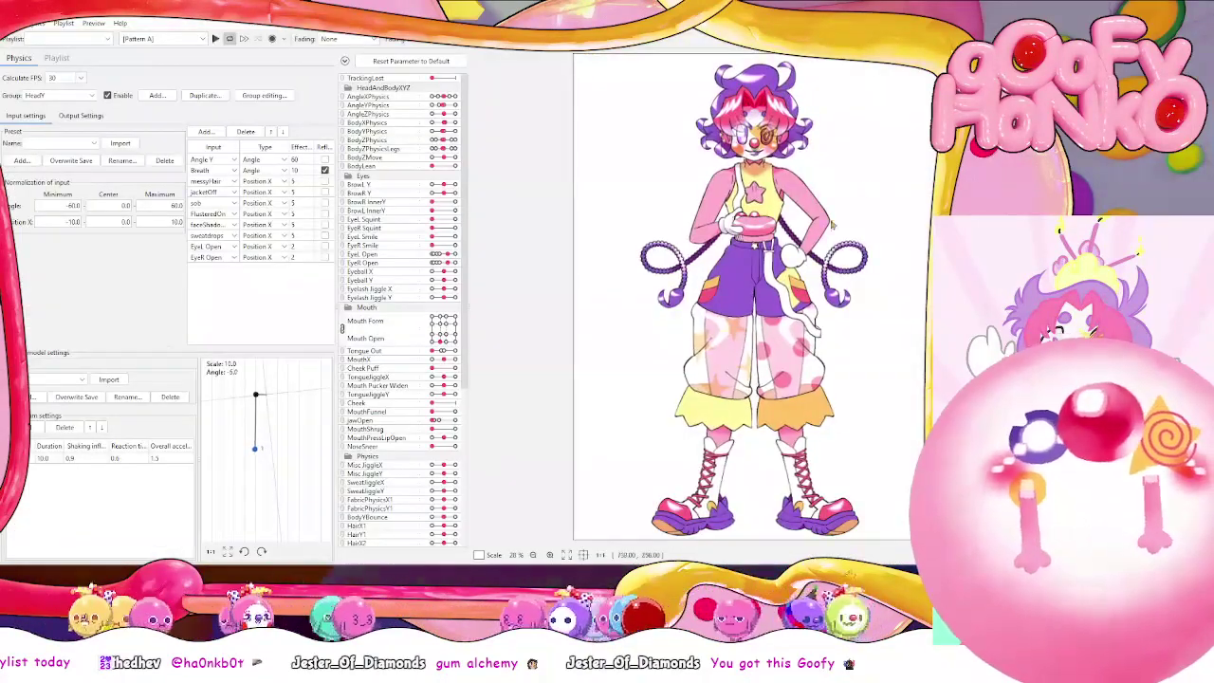
scroll(715, 254, up, 5)
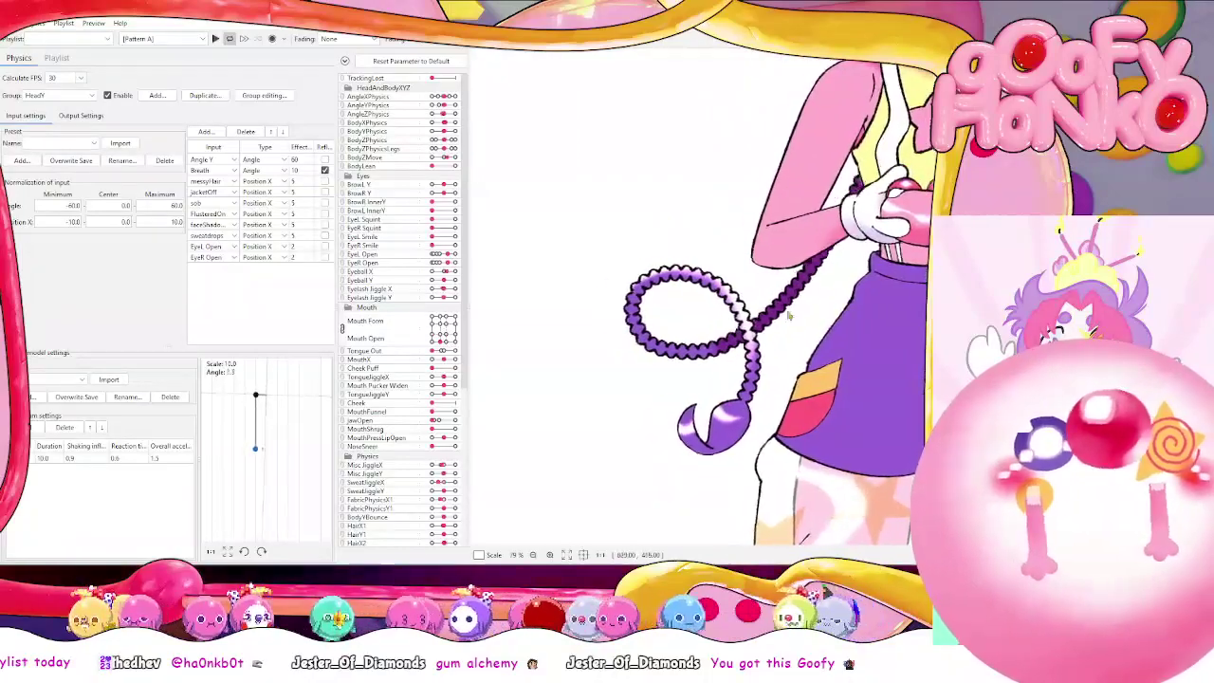
drag(789, 316, 1213, 300)
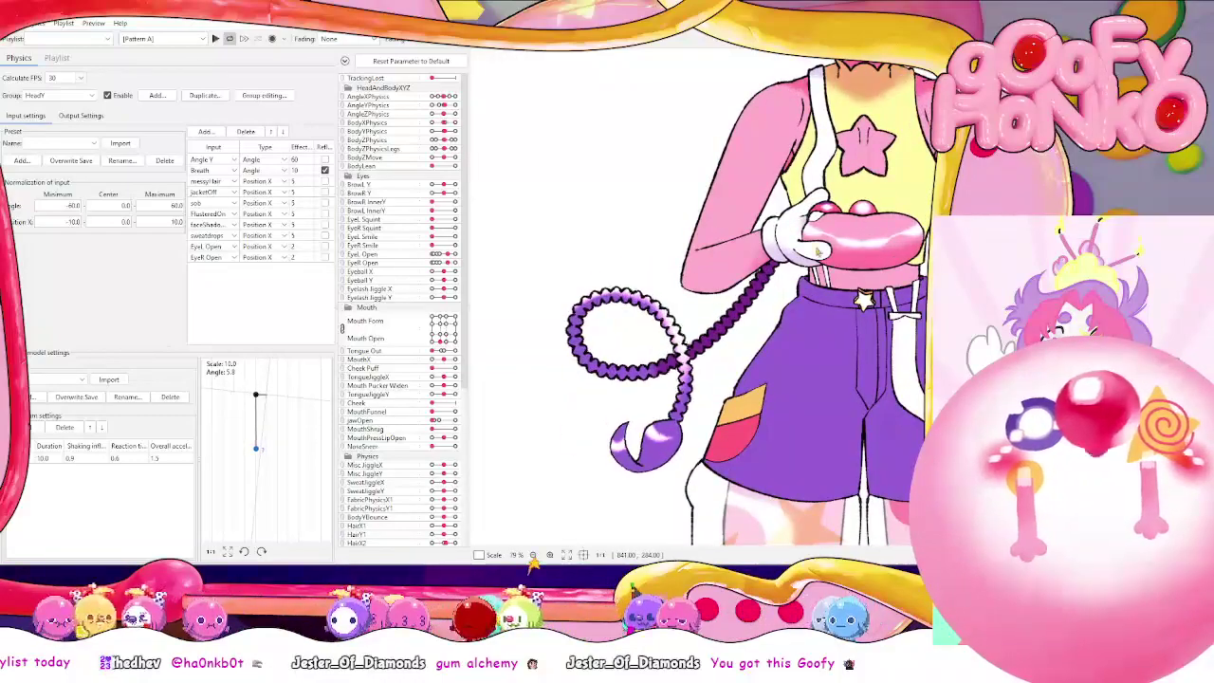
drag(817, 251, 1198, 425)
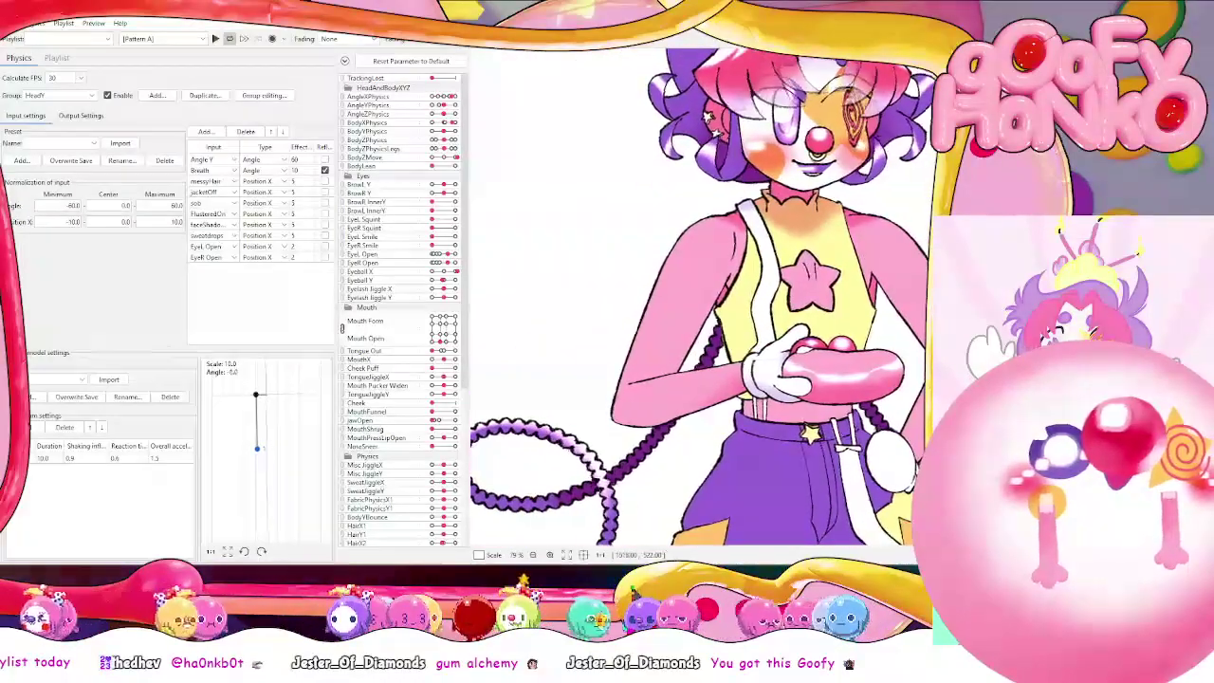
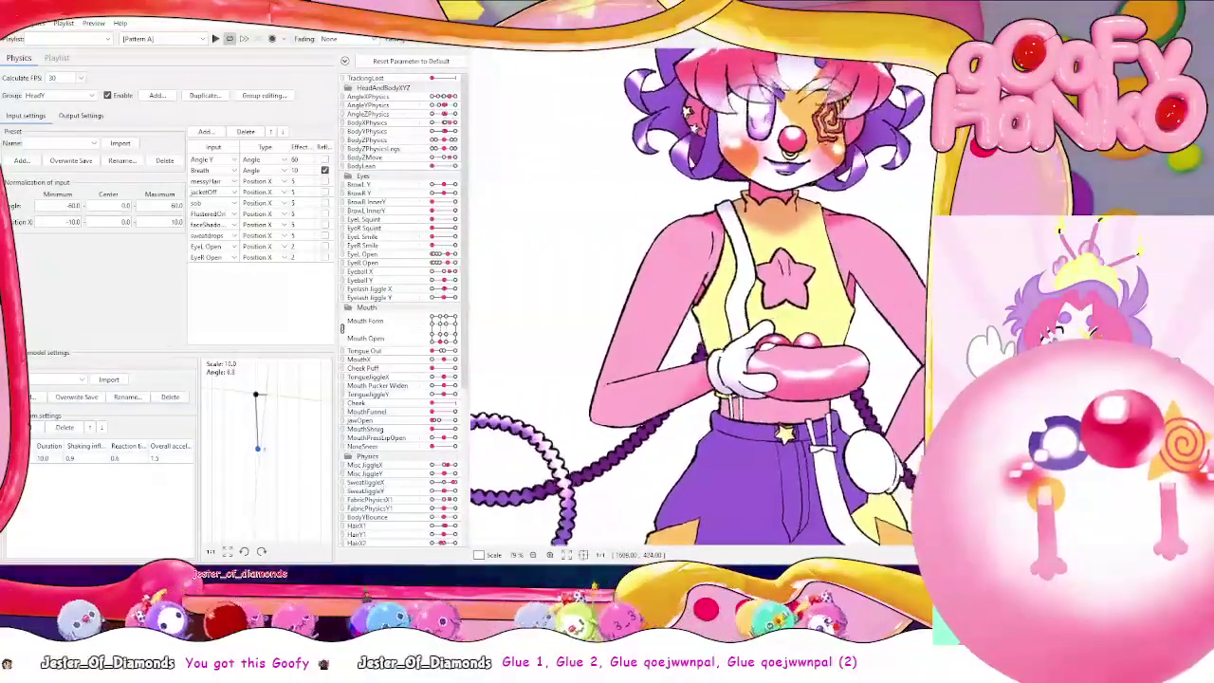
click(598, 570)
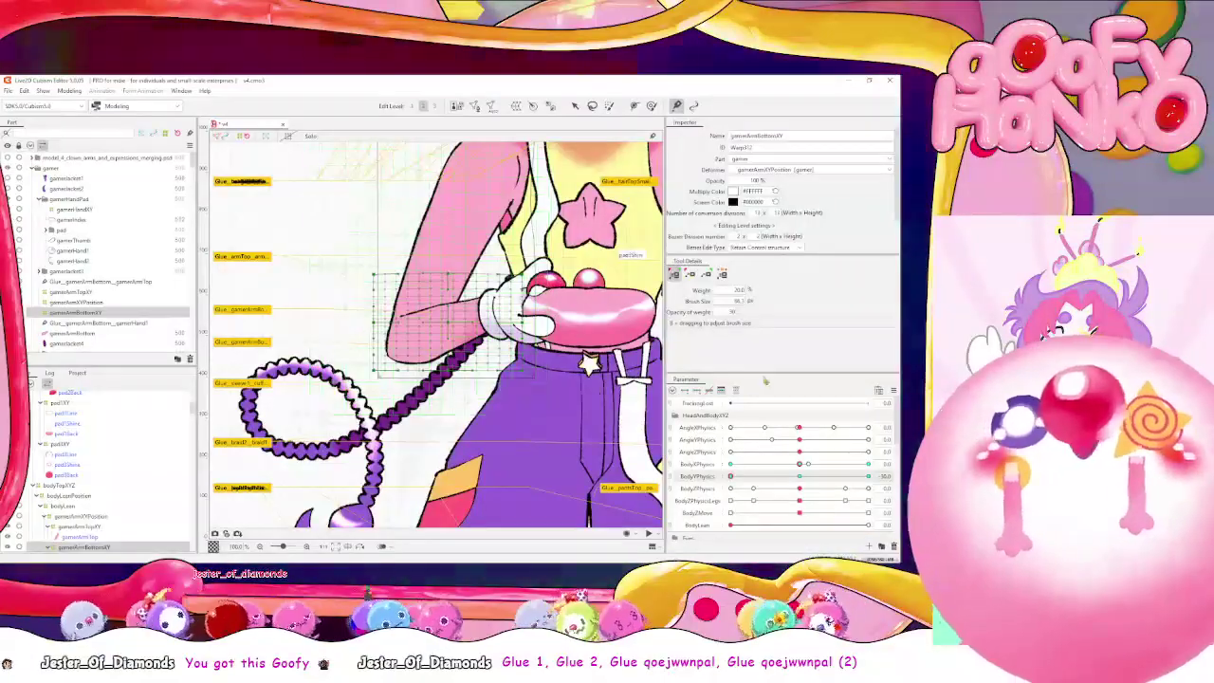
Combine BodyXPhysics with BodyYPhysics and inspect the forearm and hand at the lowest BodyXPhysics value
scroll(578, 314, up, 3)
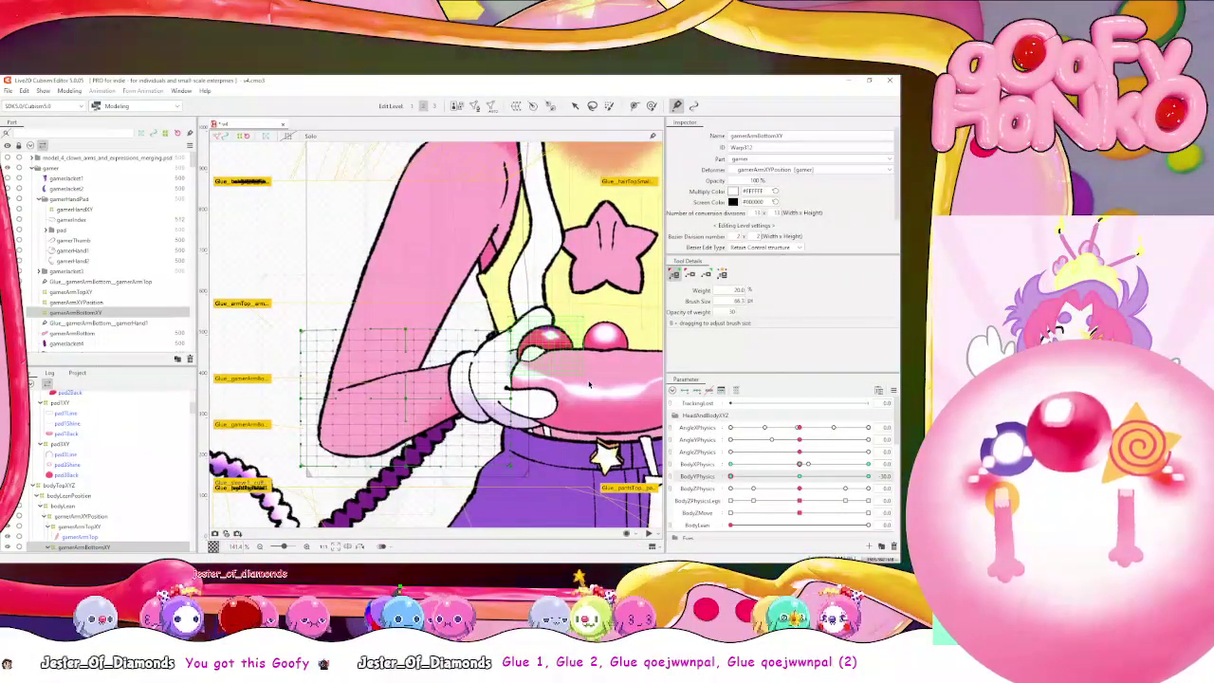
scroll(79, 524, down, 2)
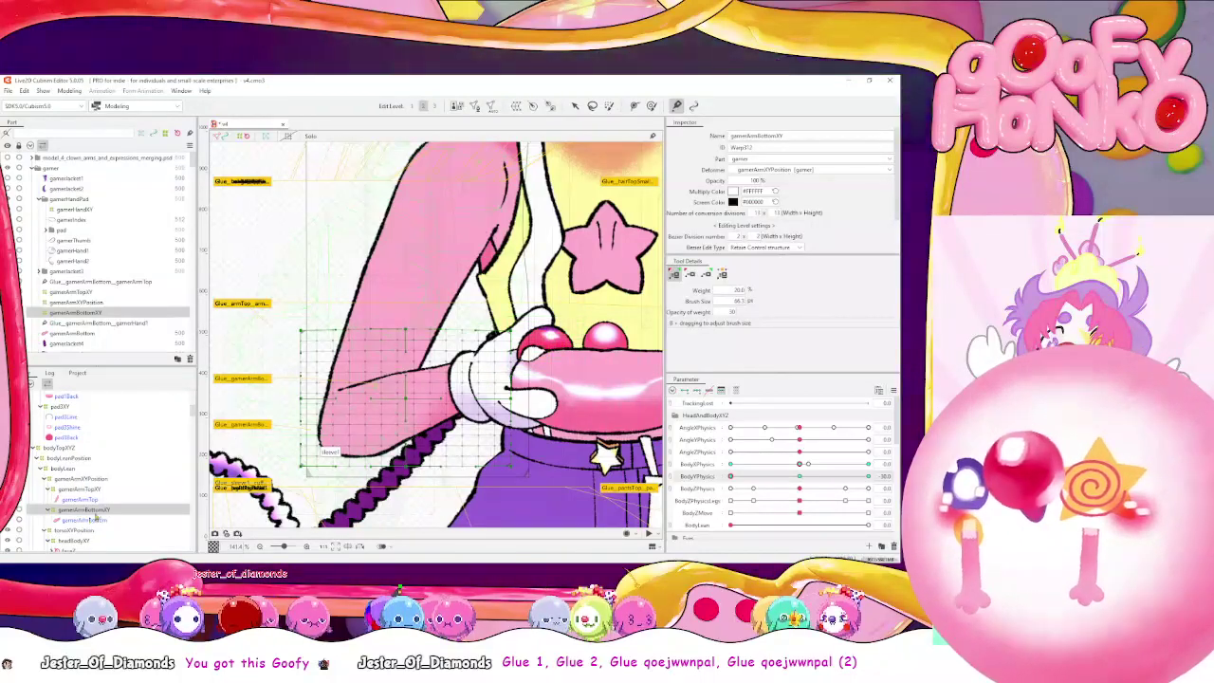
click(707, 464)
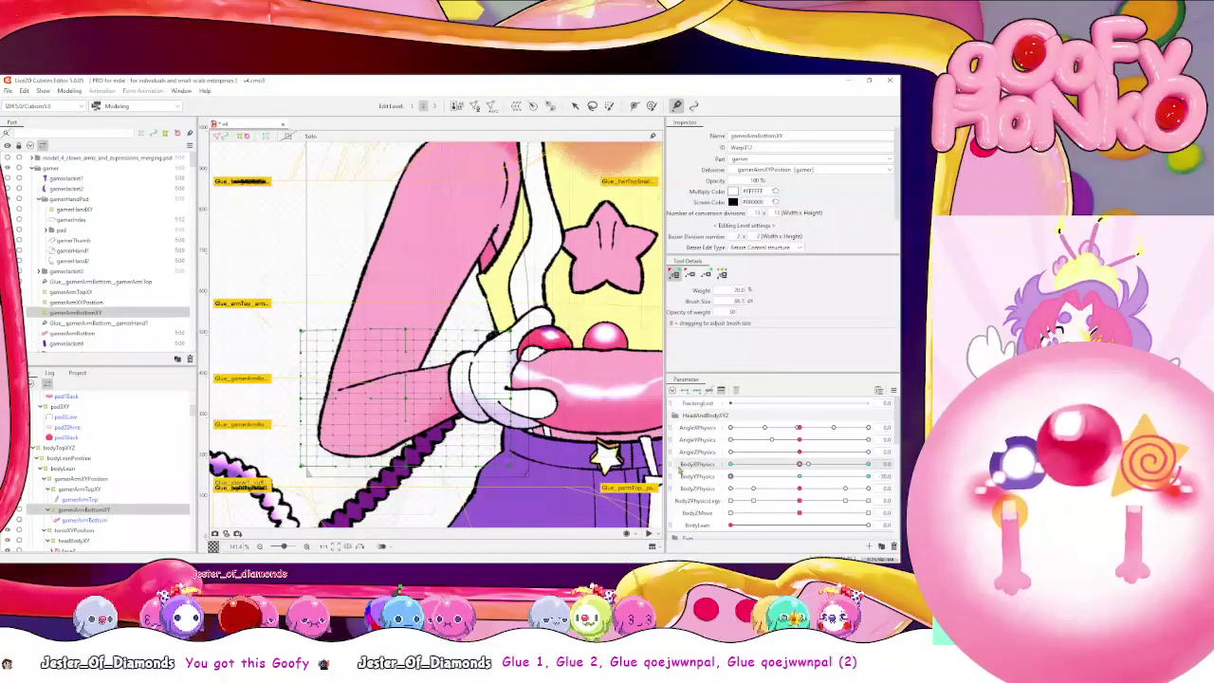
click(672, 470)
click(731, 480)
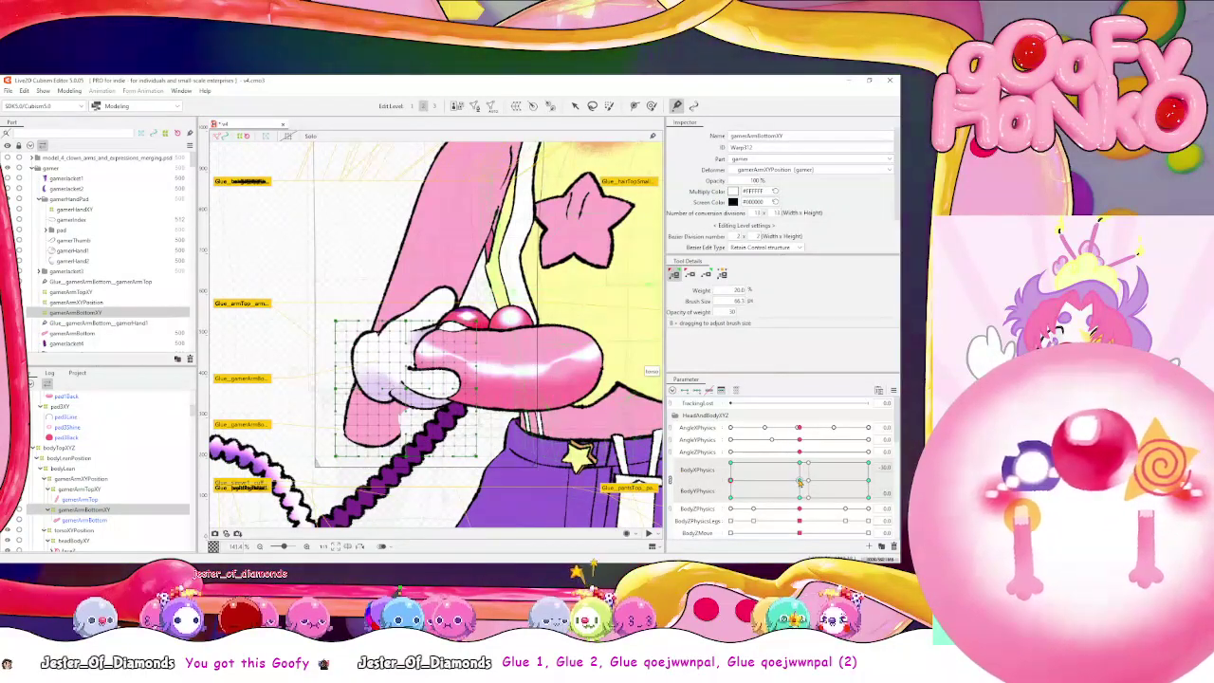
Try to key gamerHandXY on BodyXPhysics alone and reshape the whole hand with the deform brush
click(91, 219)
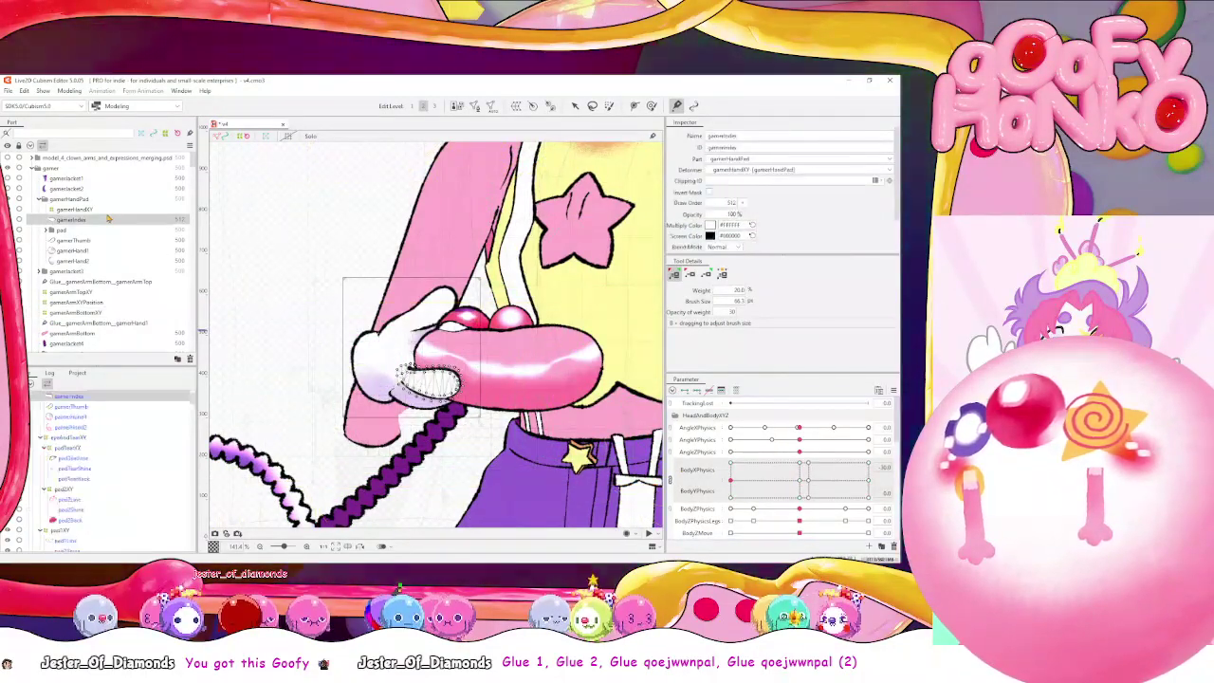
click(84, 208)
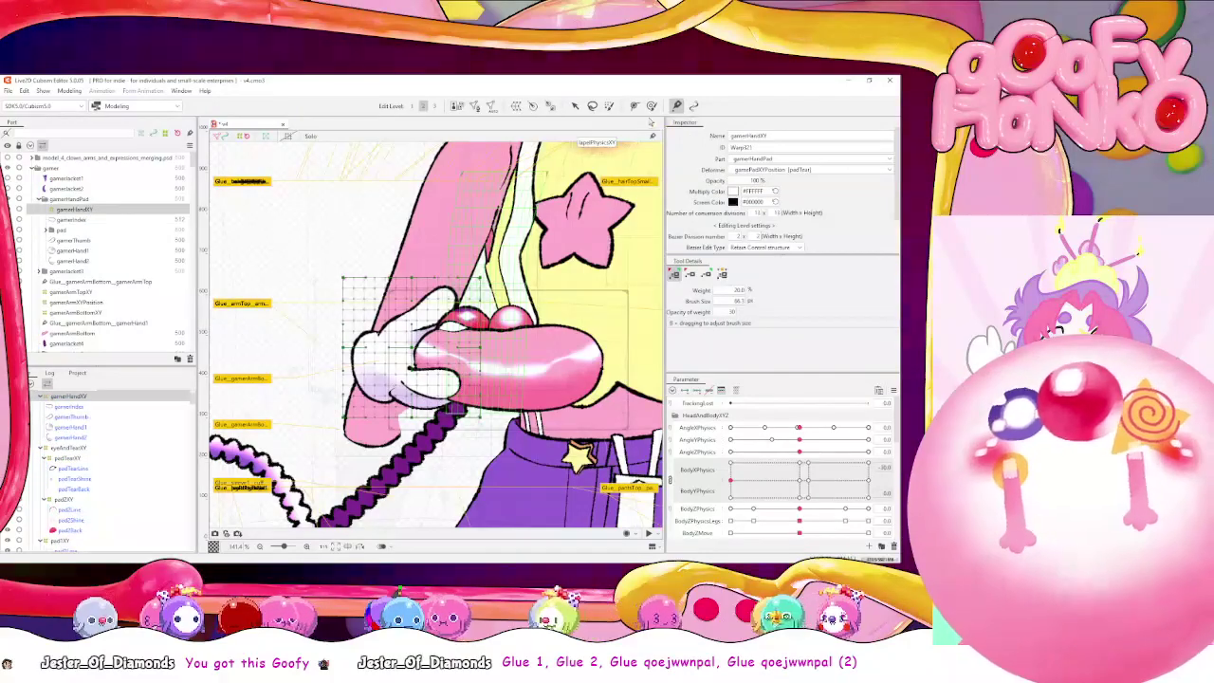
key(b)
drag(277, 406, 406, 406)
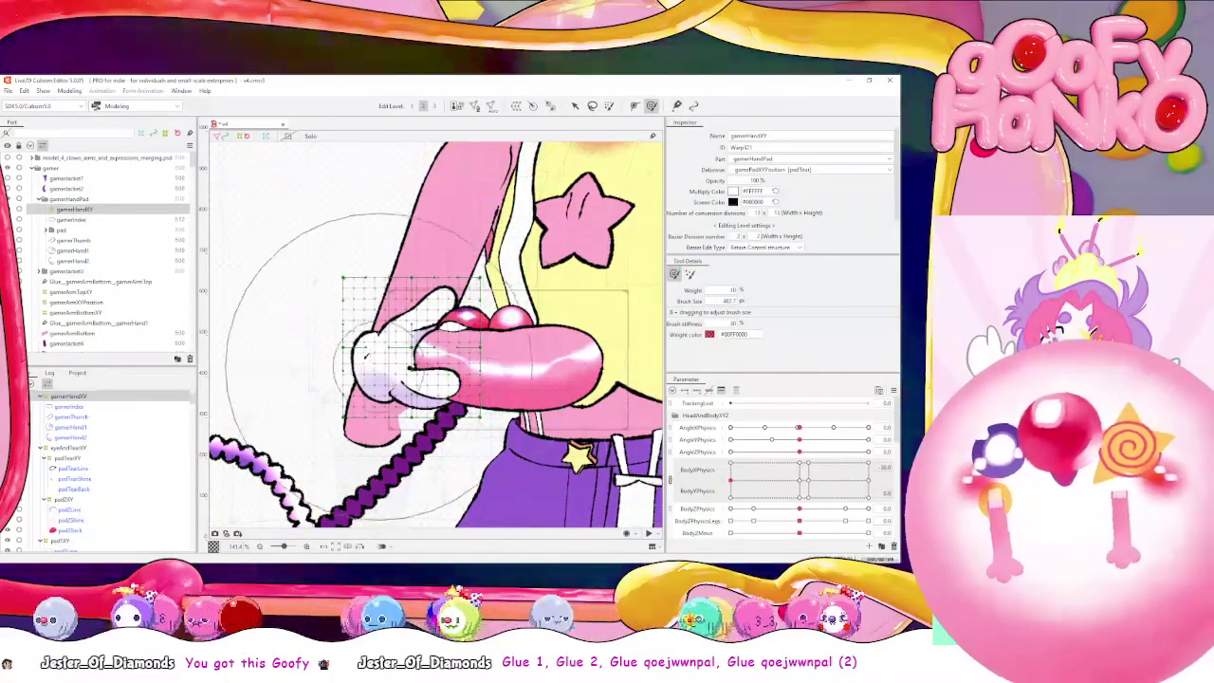
drag(365, 355, 504, 389)
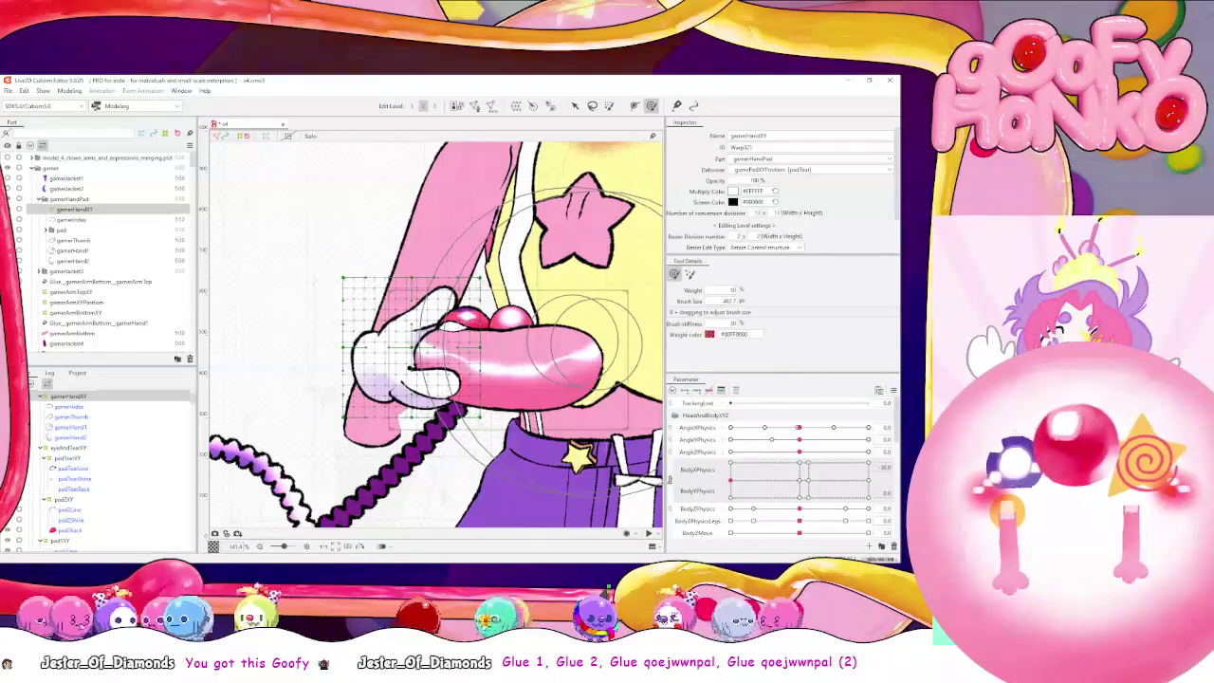
click(696, 391)
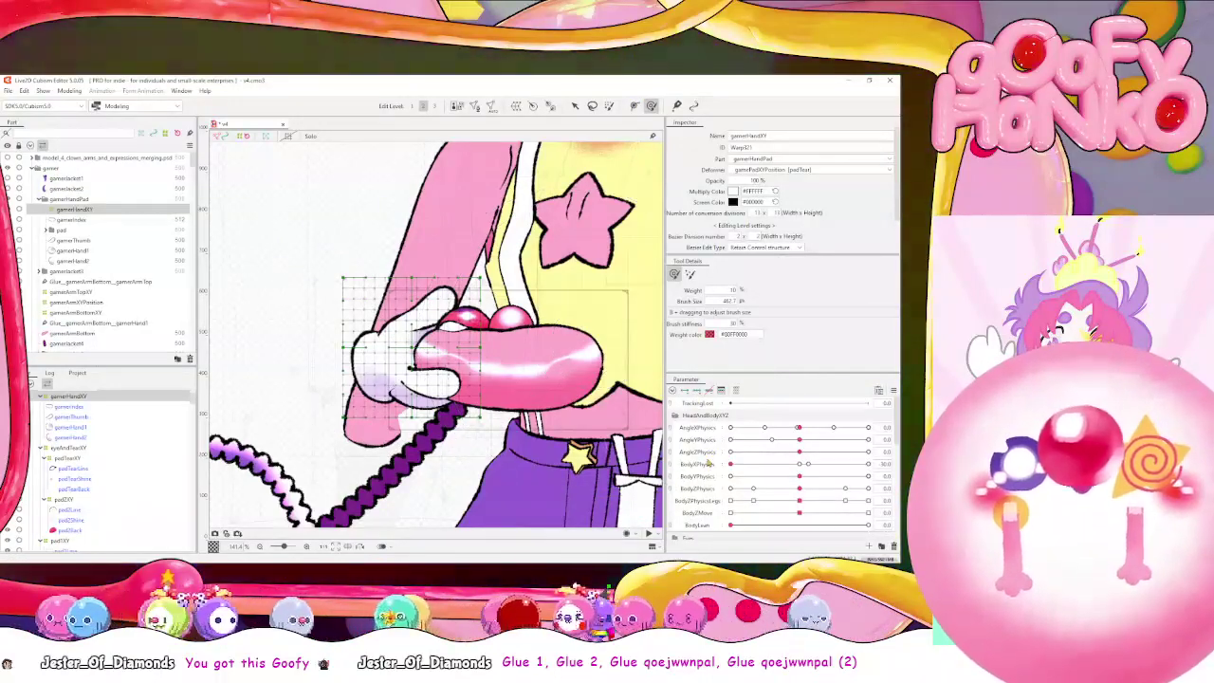
click(708, 464)
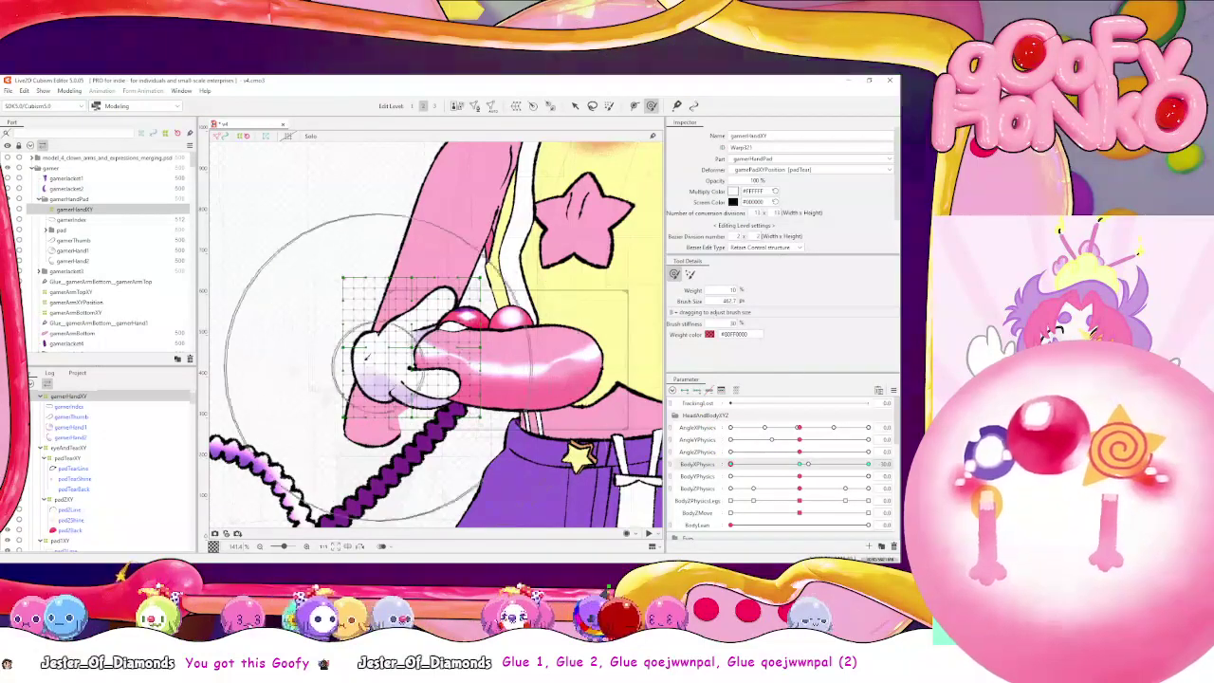
drag(342, 362, 406, 360)
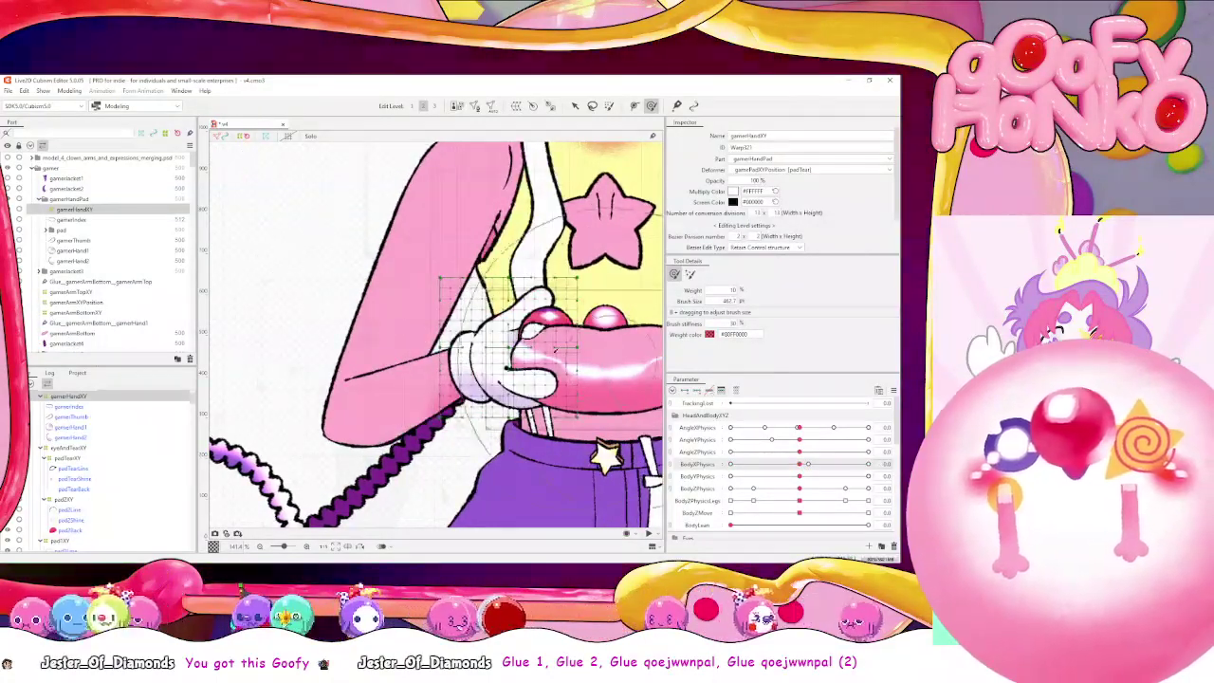
Create a warp deformer named gamerHandBackXY around gamerHand1 and gamerHand2
click(78, 252)
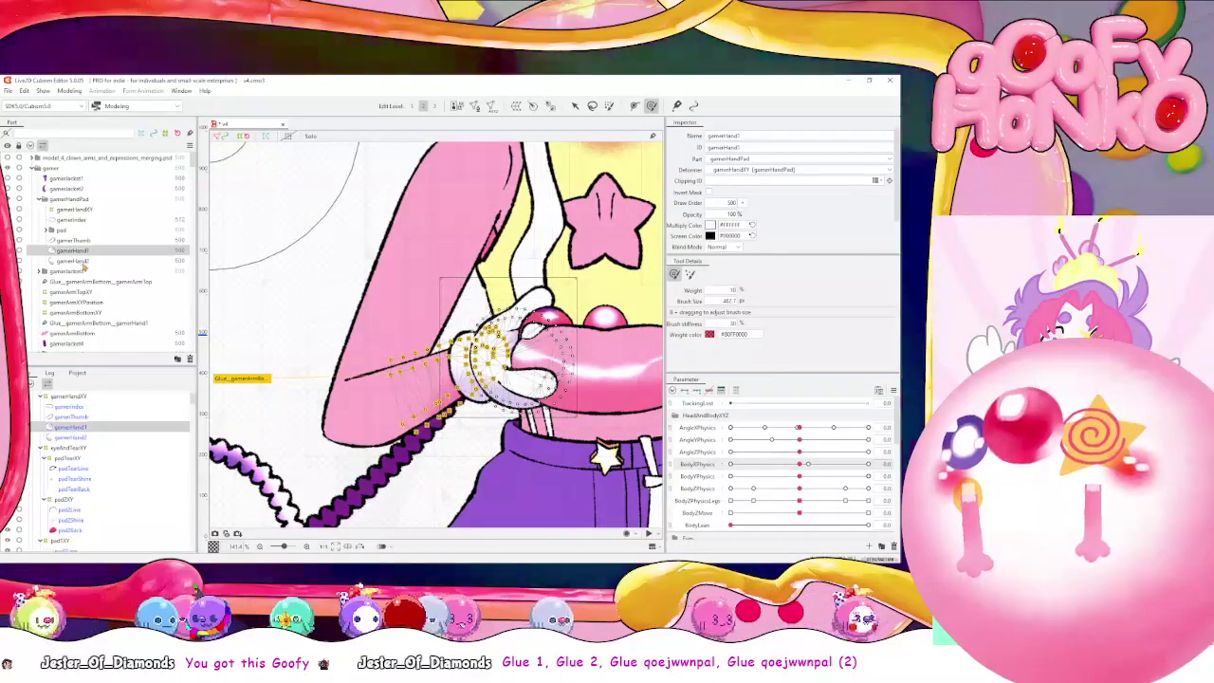
ctrl+click(84, 260)
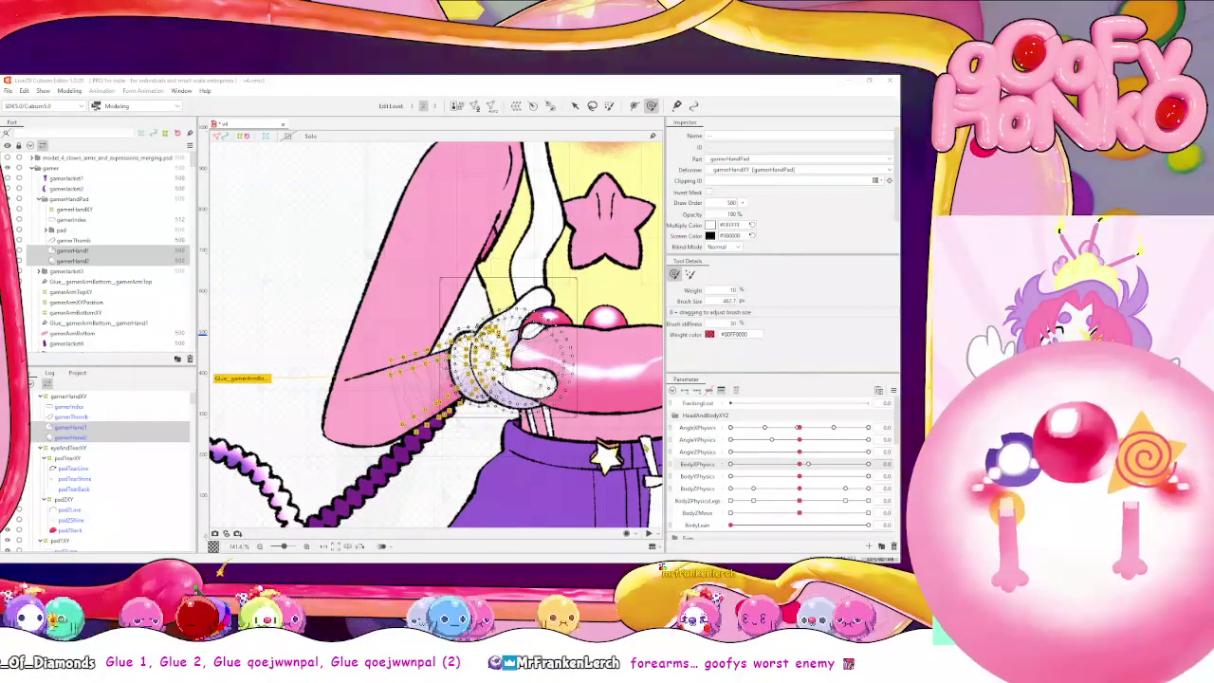
key(Return)
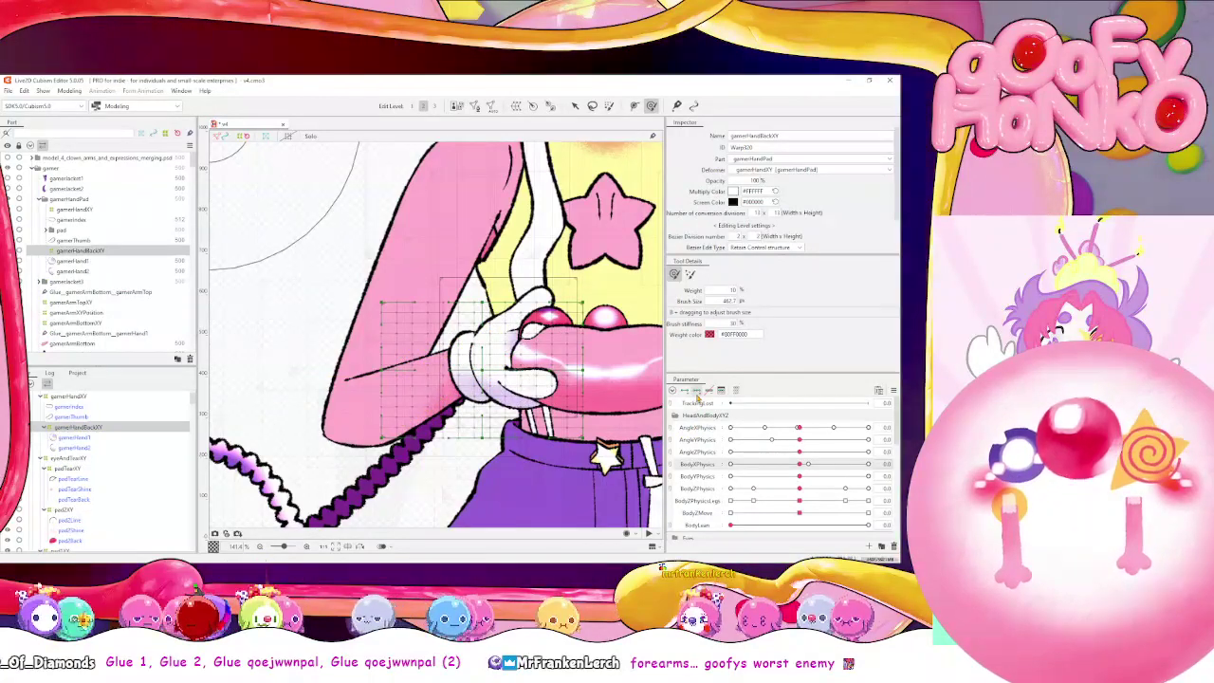
At the lowest BodyXPhysics key, push gamerHandBackXY's wrist side inward toward the pad with the deform brush
click(730, 463)
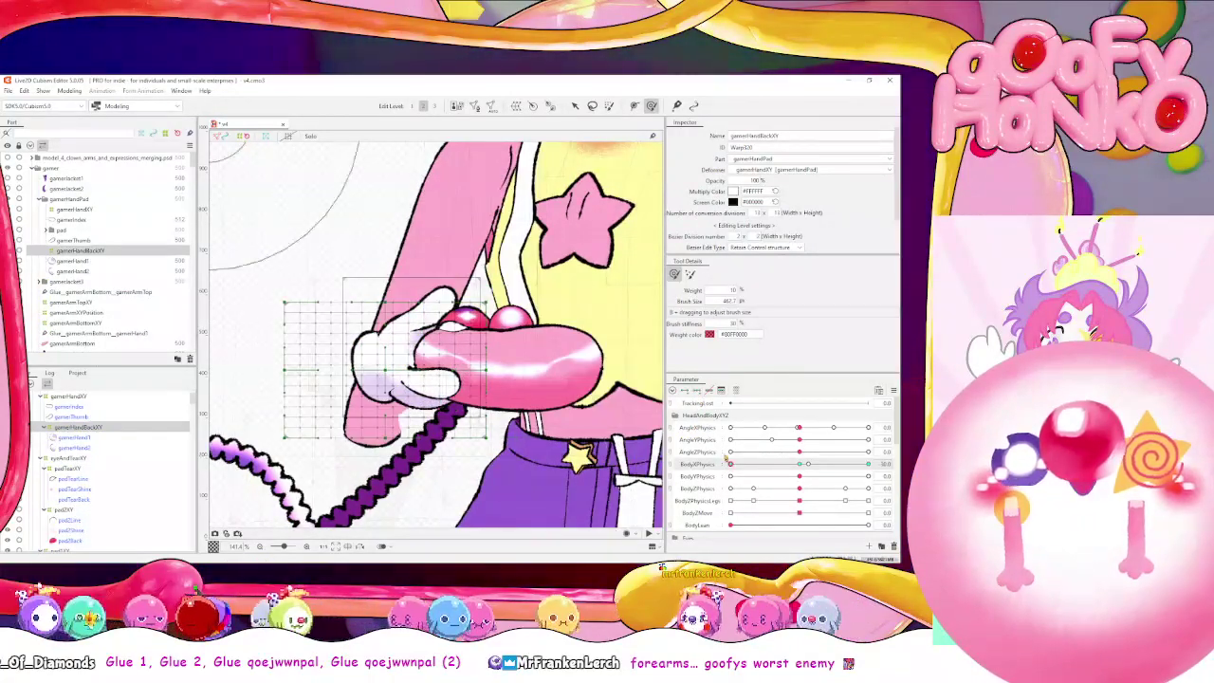
mouse_move(349, 368)
mouse_down()
mouse_move(566, 390)
mouse_move(764, 461)
mouse_move(835, 503)
mouse_up()
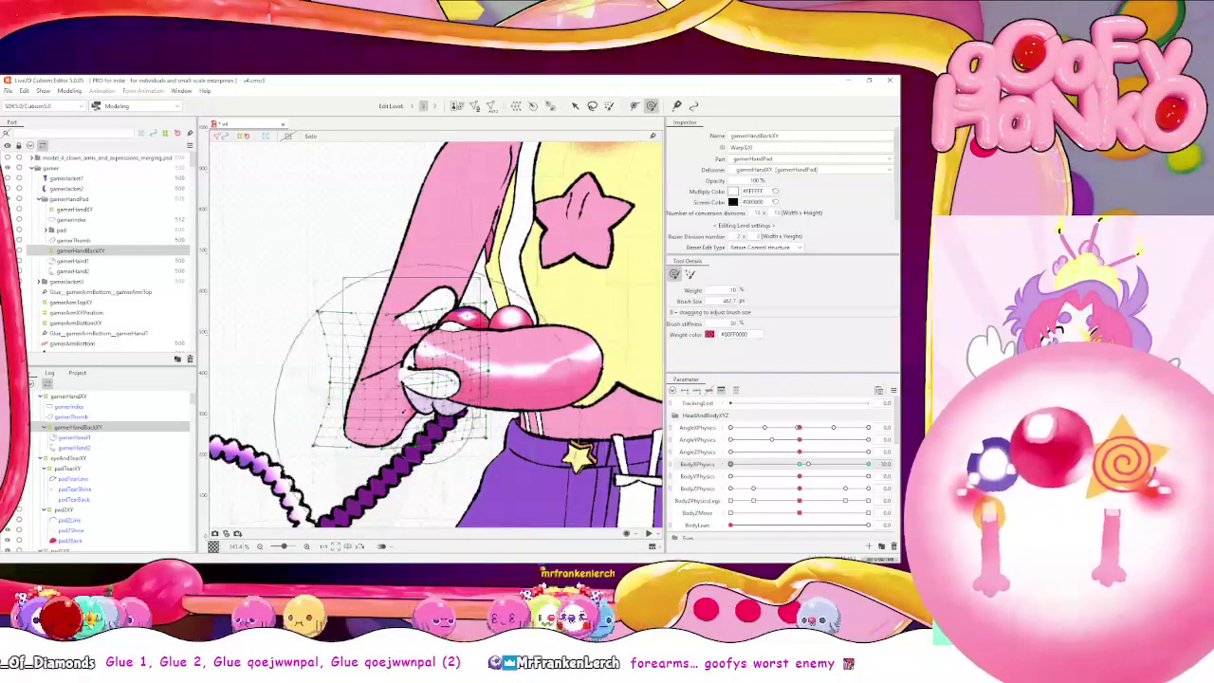
mouse_move(377, 403)
mouse_down()
mouse_move(456, 461)
mouse_move(499, 408)
mouse_up()
At the highest BodyXPhysics key, stretch gamerHandBackXY's wrist side toward the elbow, and scrub BodyXPhysics to test the motion
mouse_move(807, 464)
mouse_down()
mouse_move(729, 464)
mouse_move(868, 463)
mouse_up()
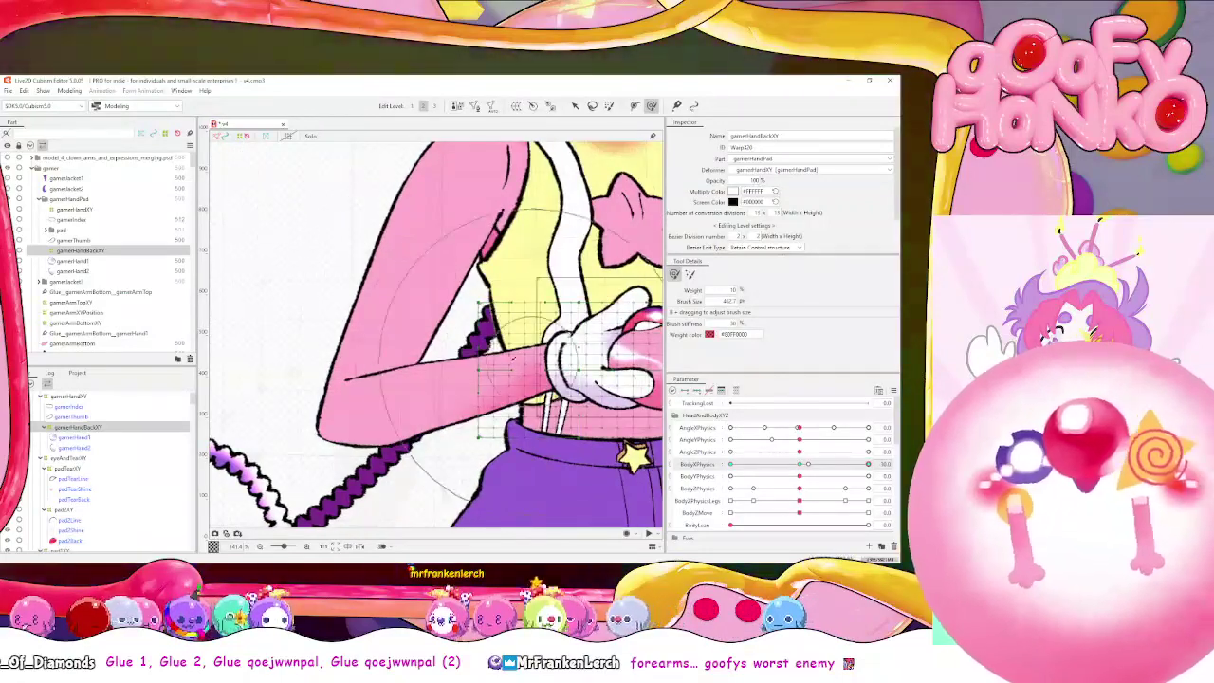
drag(507, 370, 185, 400)
drag(323, 384, 256, 381)
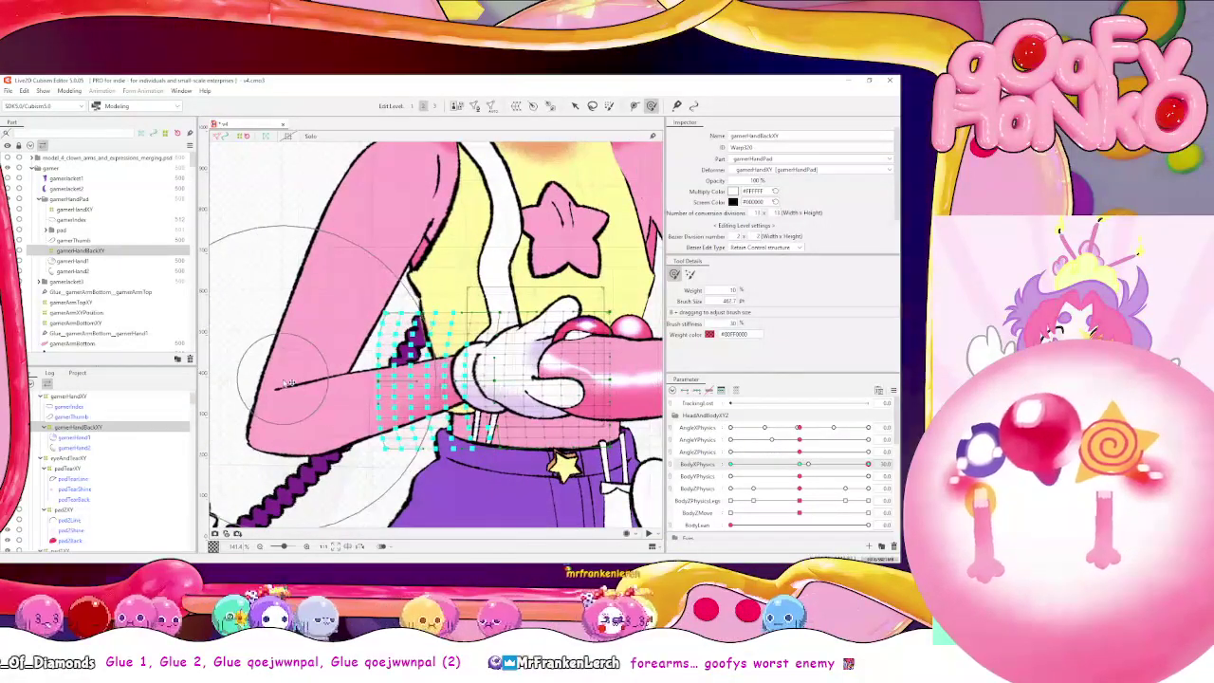
scroll(595, 405, down, 1)
drag(799, 464, 740, 457)
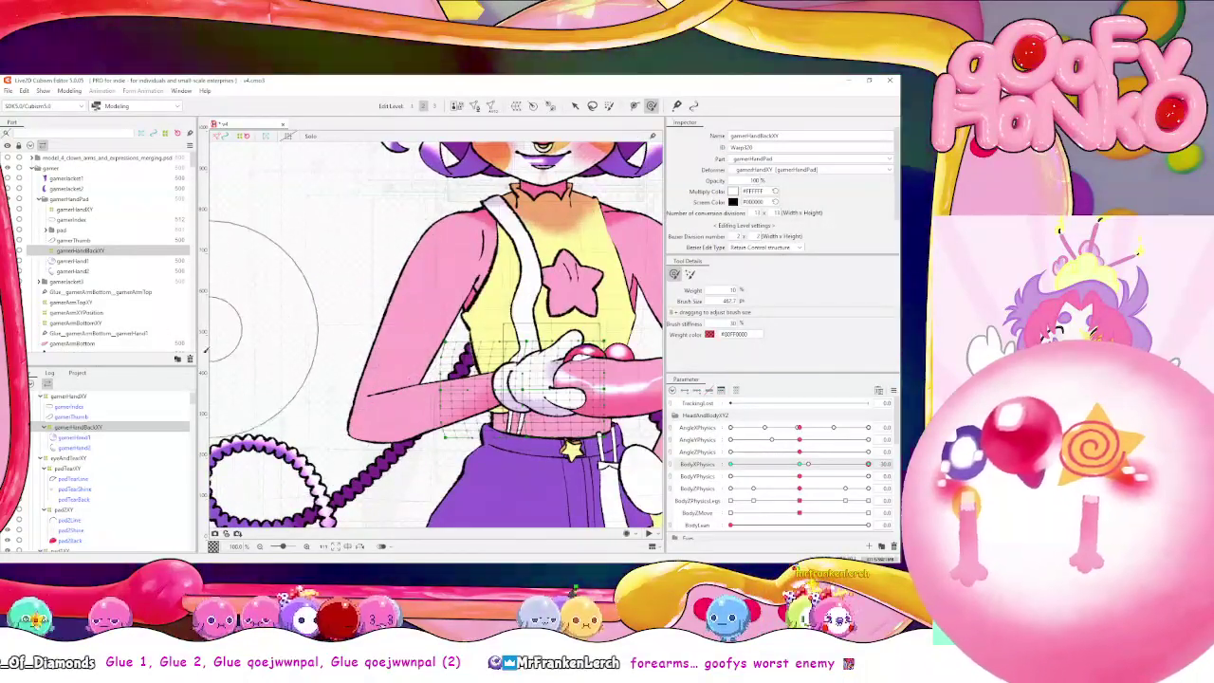
At the highest BodyXPhysics key, push the elbow of gamerArmTopXY and gamerArmBottomXY inward together with a smaller deform brush
scroll(127, 445, down, 5)
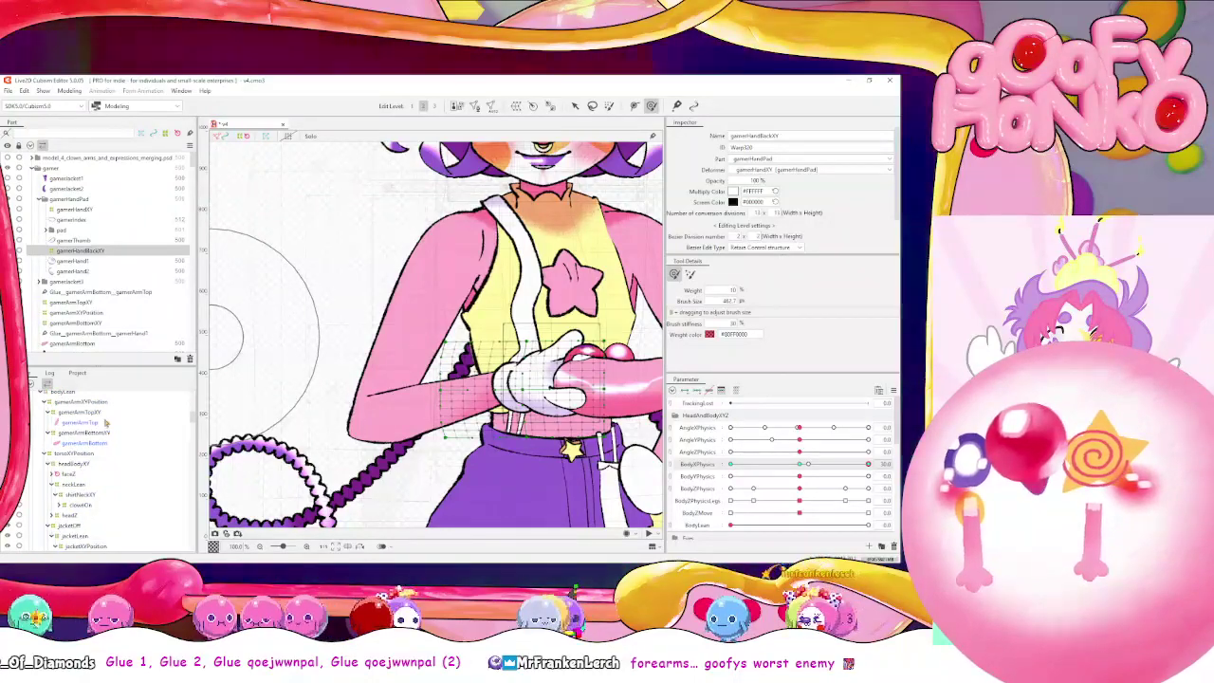
click(104, 413)
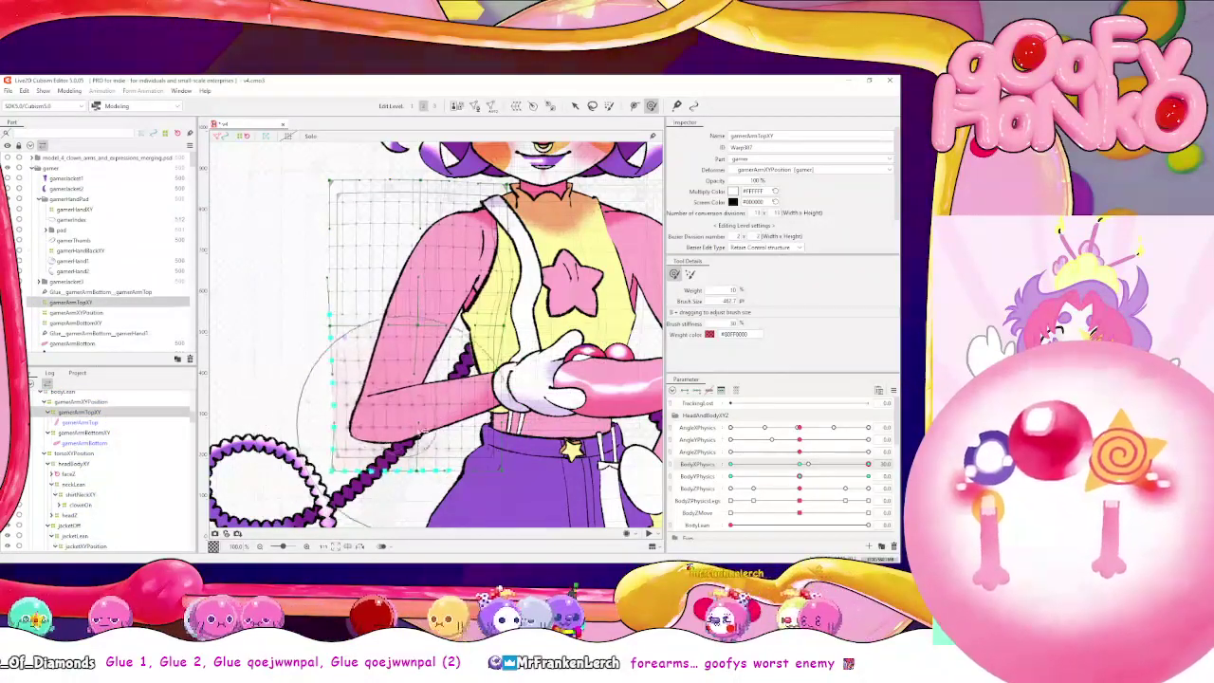
ctrl+click(83, 432)
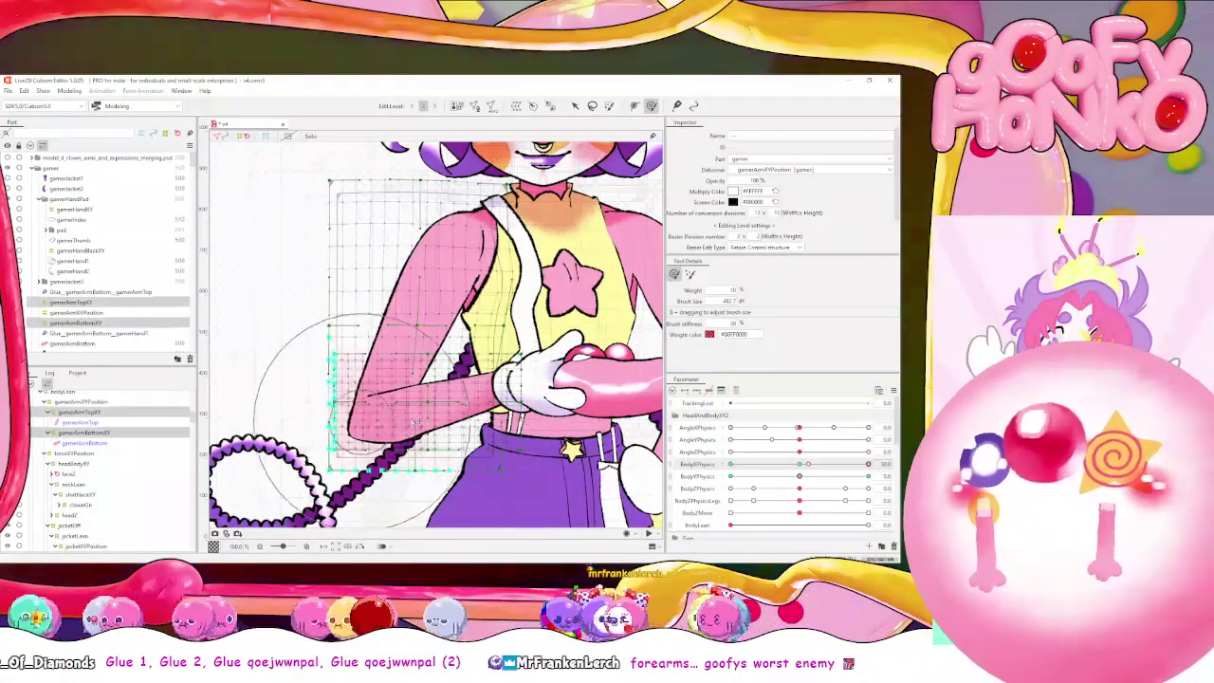
drag(378, 431, 395, 429)
key(b)
drag(500, 335, 427, 332)
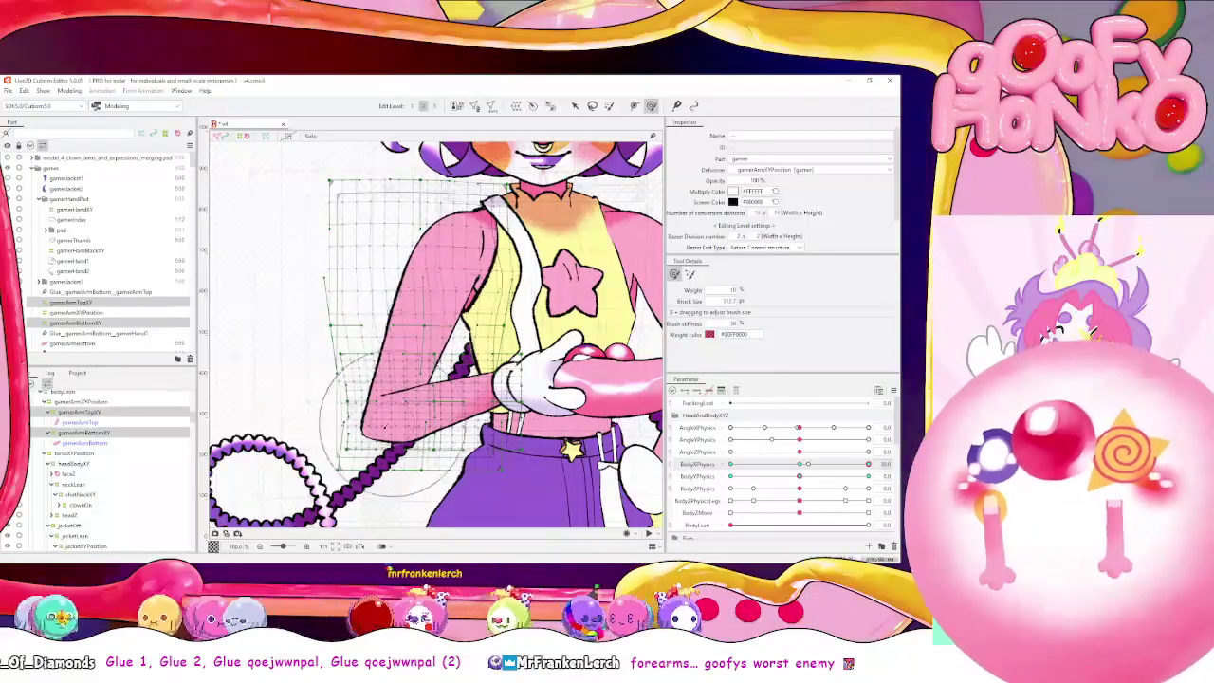
mouse_move(436, 422)
mouse_down()
mouse_move(399, 426)
mouse_move(483, 423)
mouse_up()
key(b)
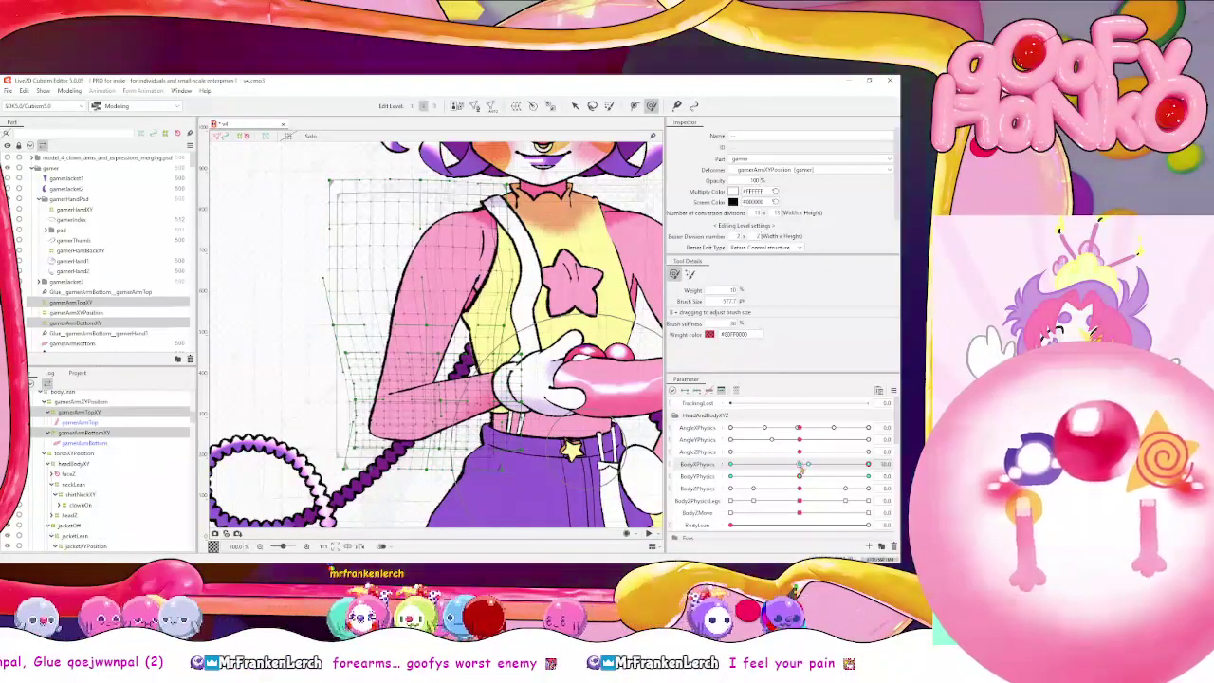
drag(800, 465, 896, 478)
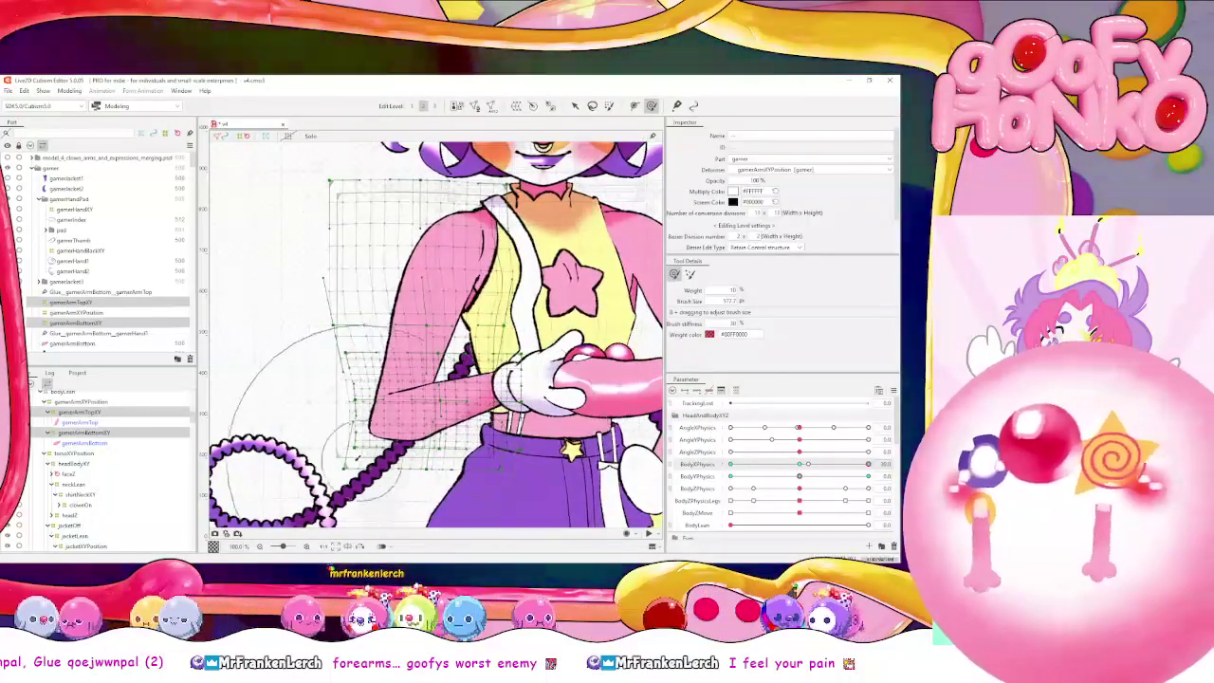
Nudge the elbow of both arm warps further toward the body with the deform brush, and scrub BodyXPhysics to test the motion
drag(436, 444, 527, 428)
drag(463, 344, 393, 301)
drag(799, 463, 886, 484)
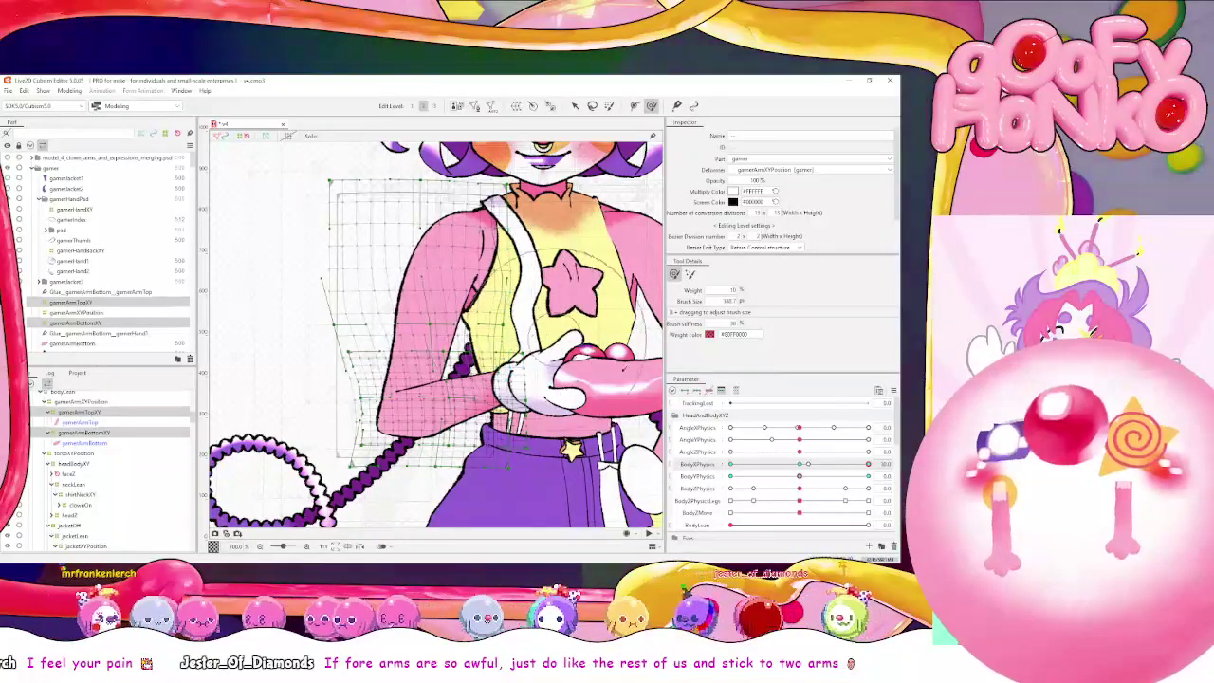
click(801, 464)
drag(806, 469, 872, 465)
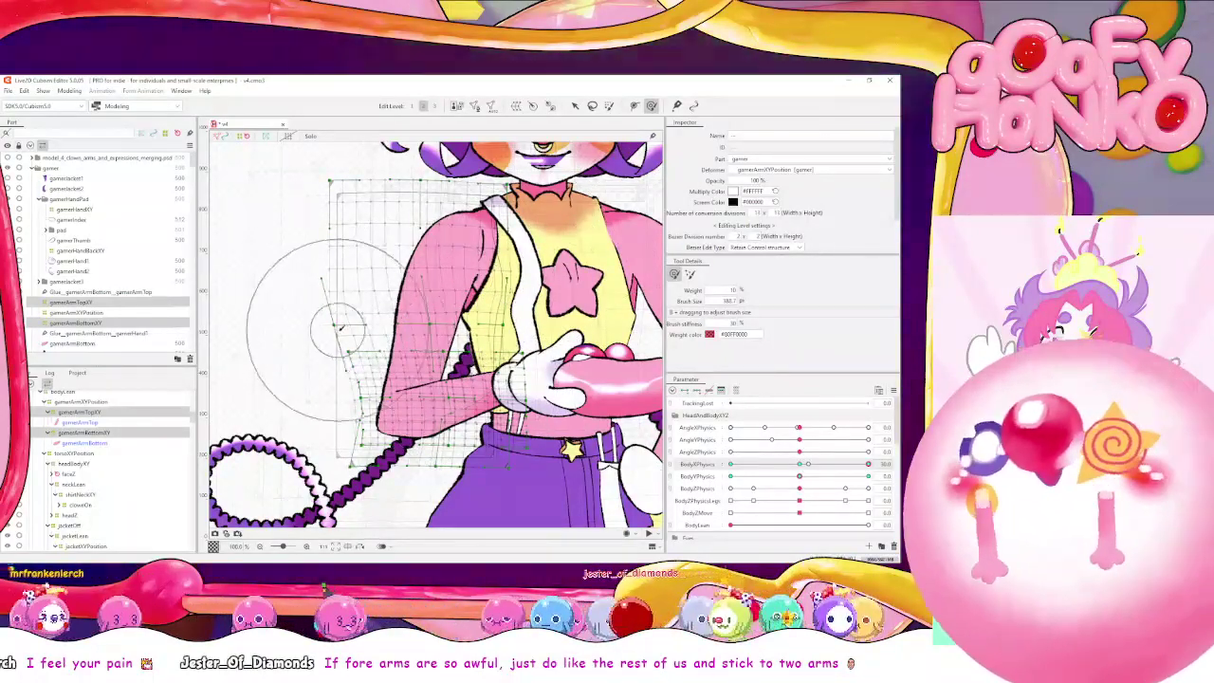
drag(862, 467, 897, 471)
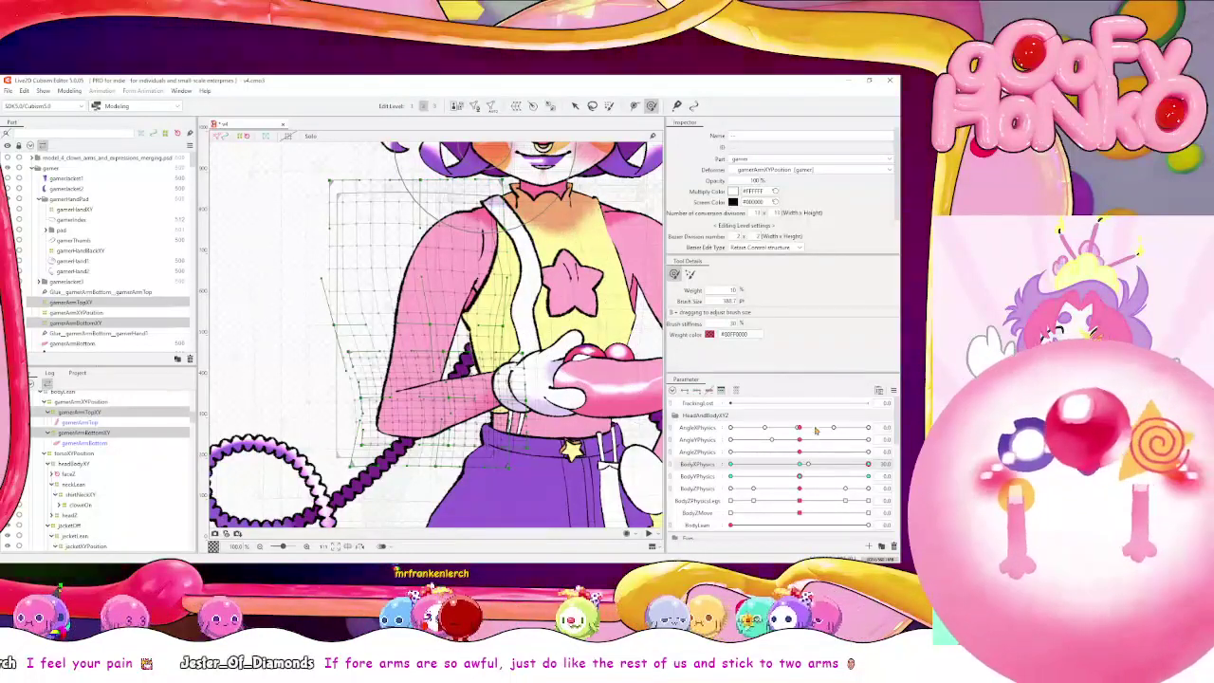
Synthesize the corners of gamerArmTopXY and gamerArmBottomXY, and test them by scrubbing BodyXPhysics and BodyYPhysics as a temporarily linked pair
click(891, 389)
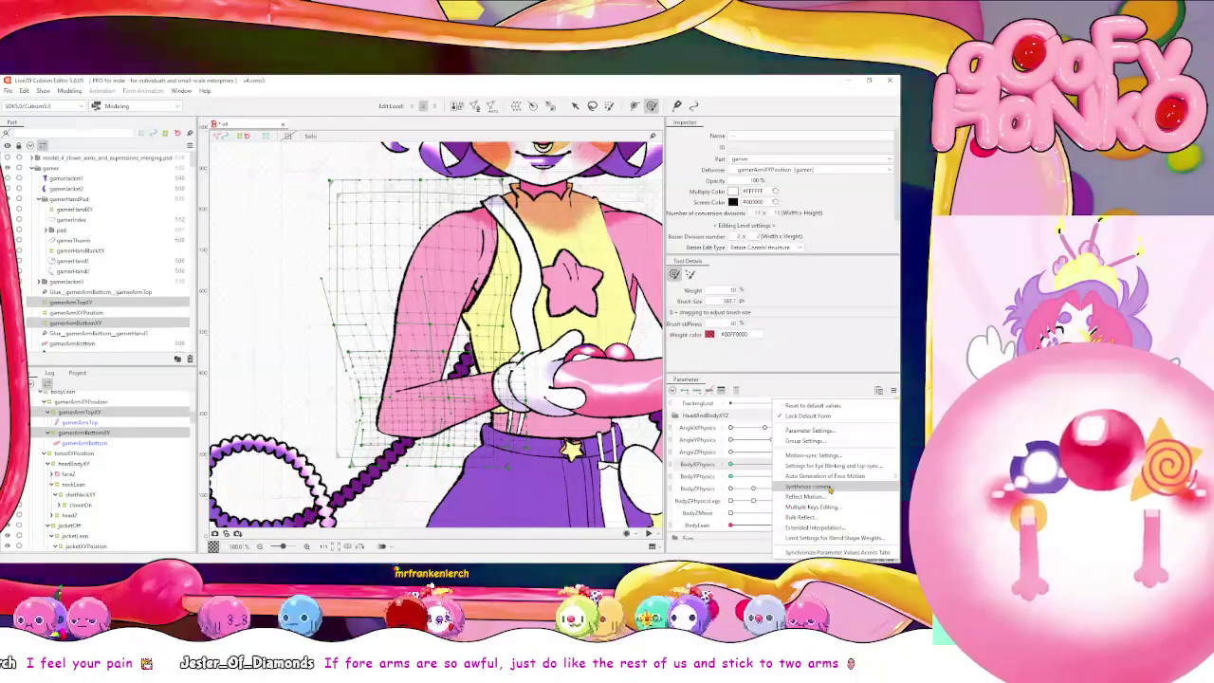
click(844, 488)
click(798, 464)
click(670, 469)
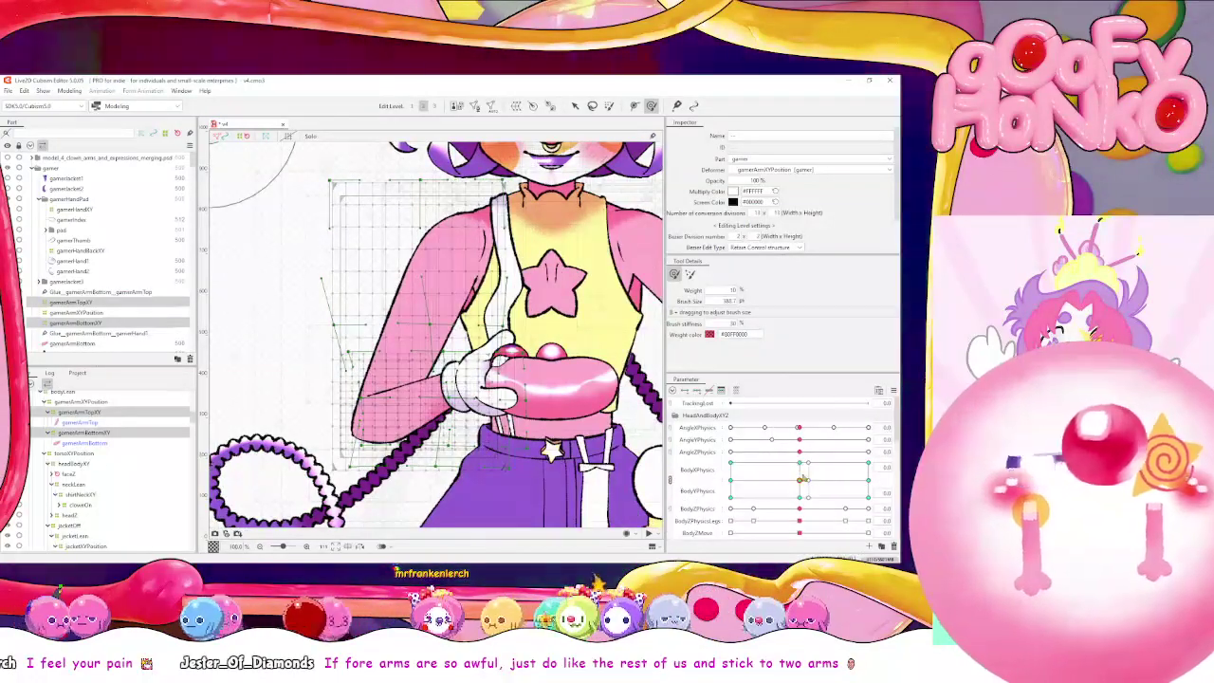
drag(802, 480, 882, 452)
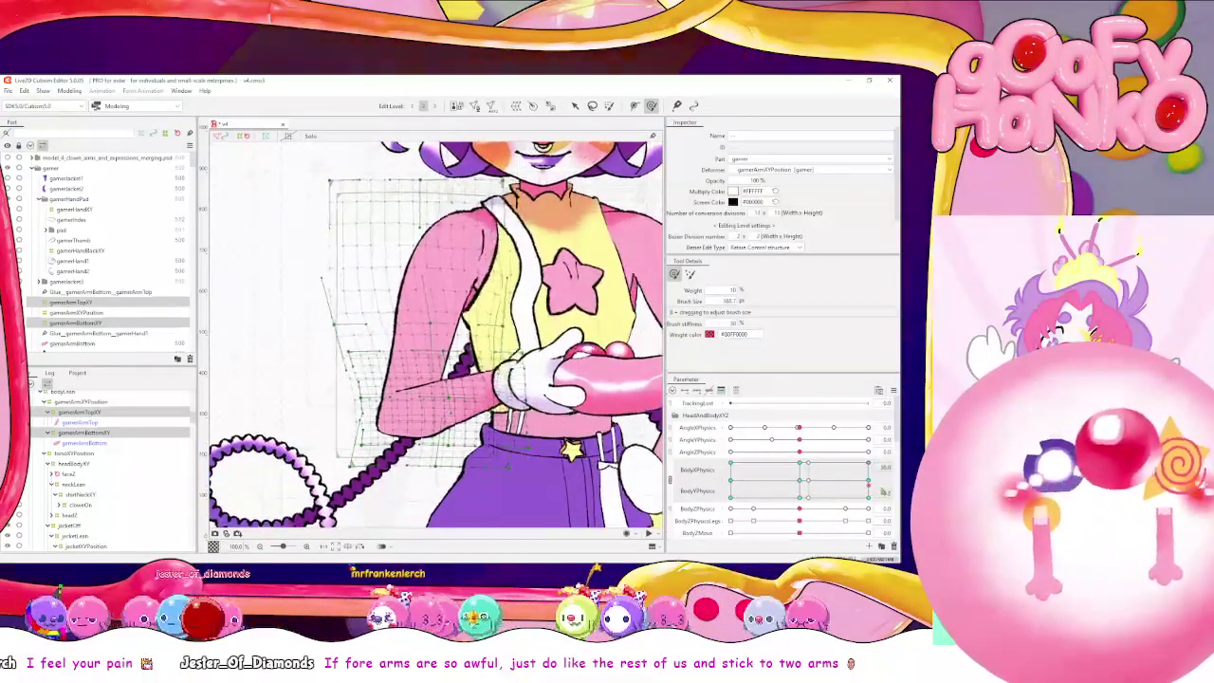
drag(807, 480, 702, 466)
click(670, 480)
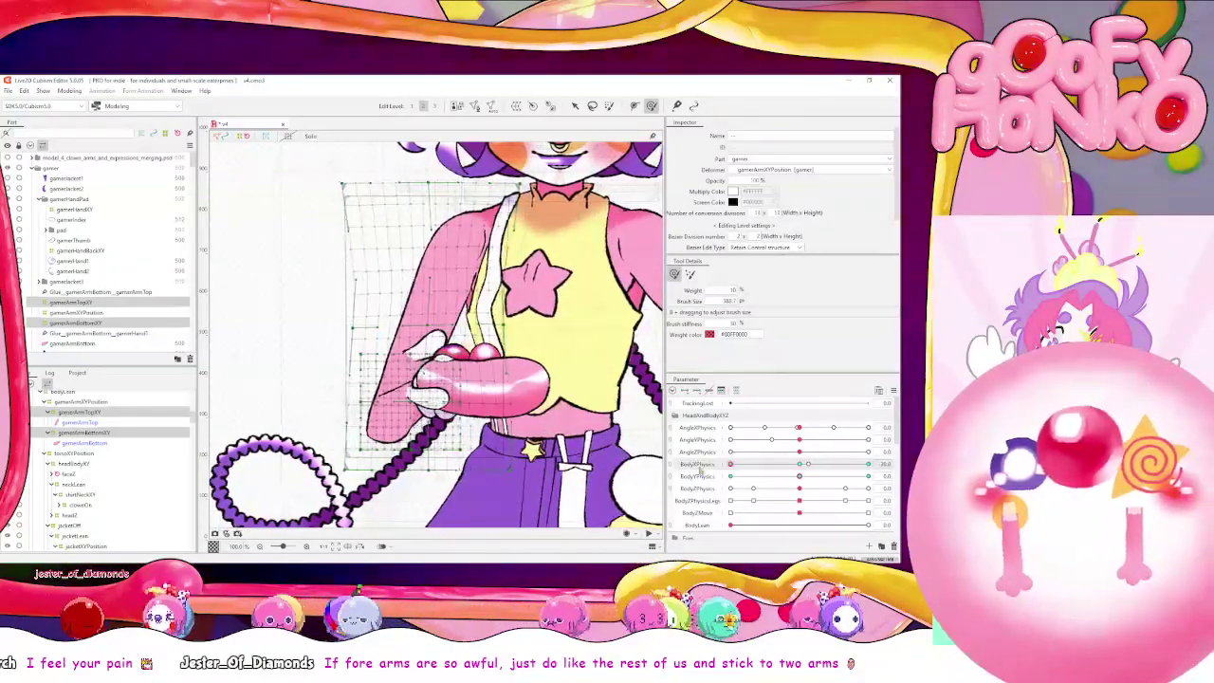
At the lowest BodyXPhysics key, adjust gamerHandBackXY's wrist side with the deform brush
scroll(96, 403, down, 10)
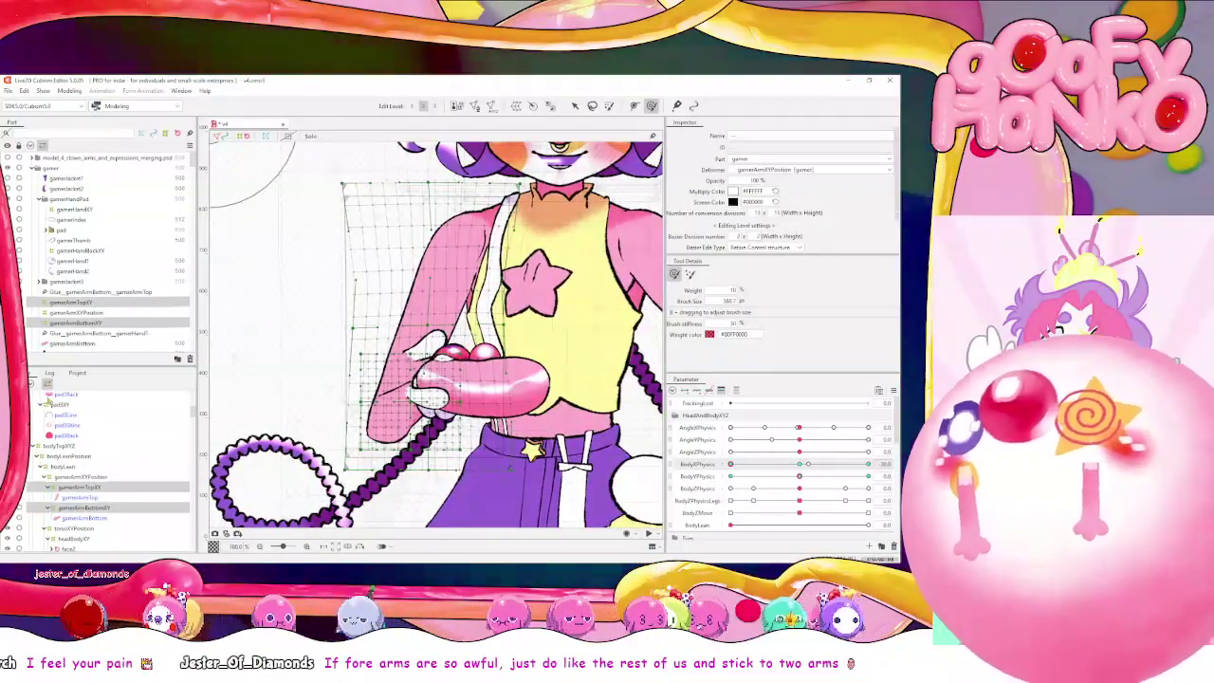
scroll(96, 403, up, 3)
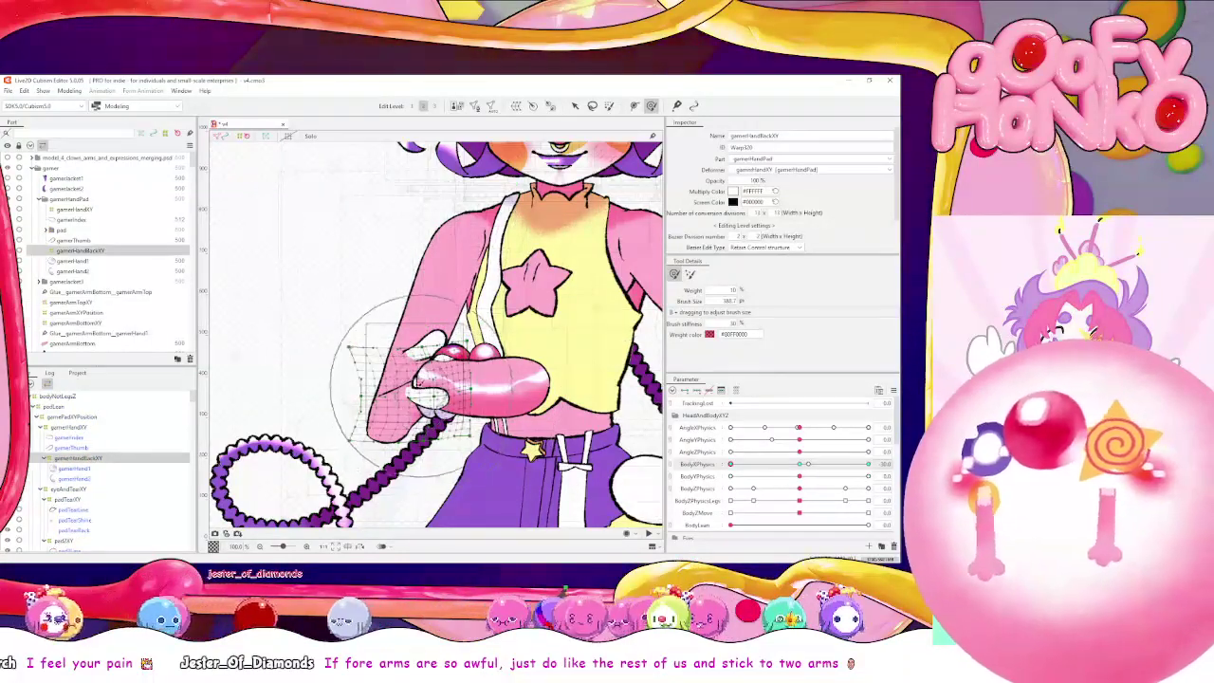
drag(406, 383, 320, 384)
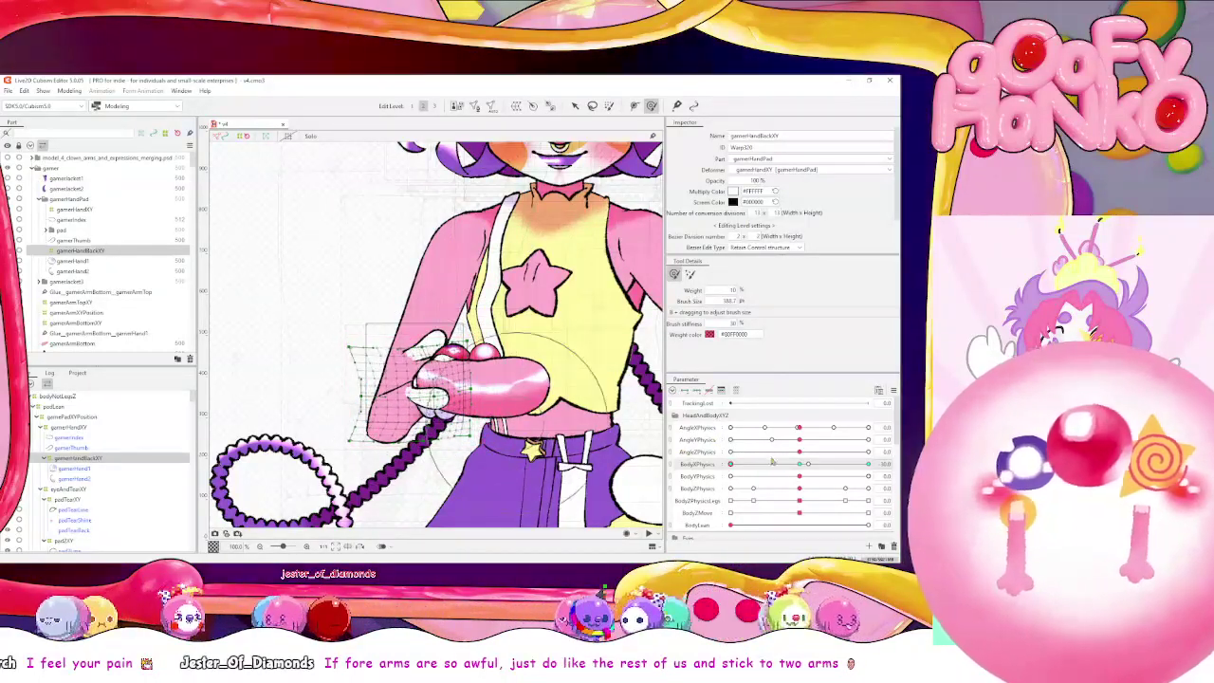
Nudge the gamePadXYPosition warp ten steps to the right at the lowest BodyXPhysics key, and scrub BodyXPhysics to check the pad's travel
click(110, 418)
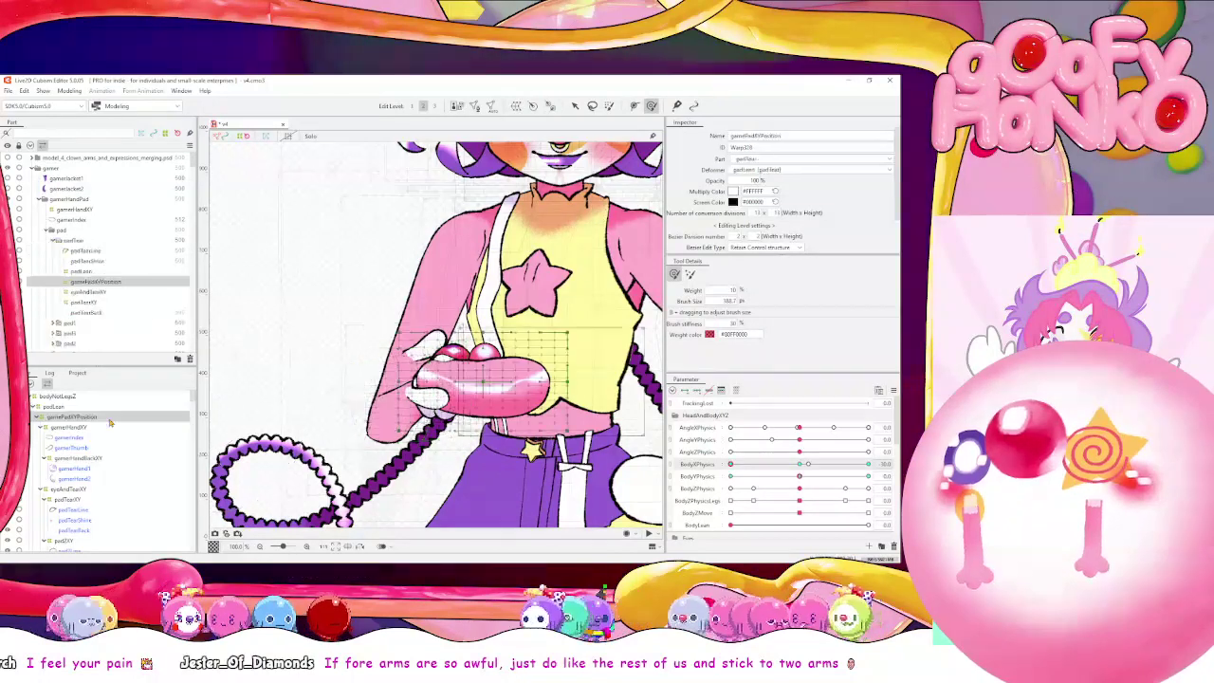
key(Right)
key(Right)
key(Right)
key(Right)
key(Right)
key(Right)
key(Right)
key(Right)
key(Right)
key(Right)
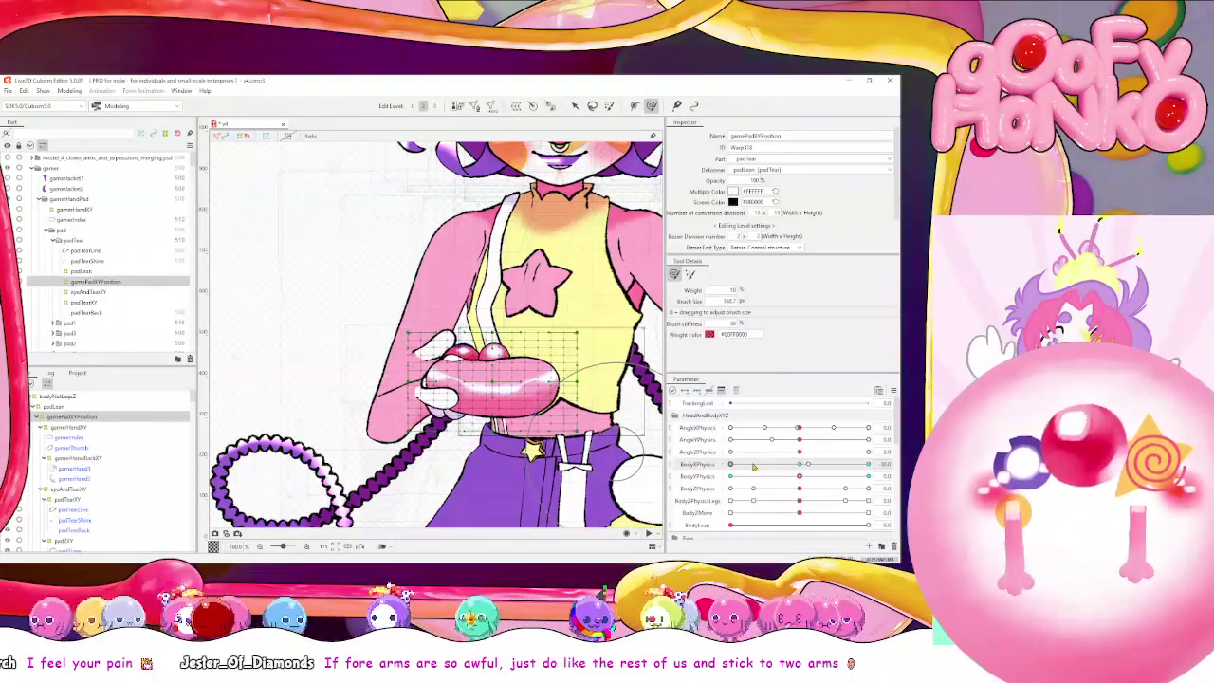
drag(754, 466, 893, 468)
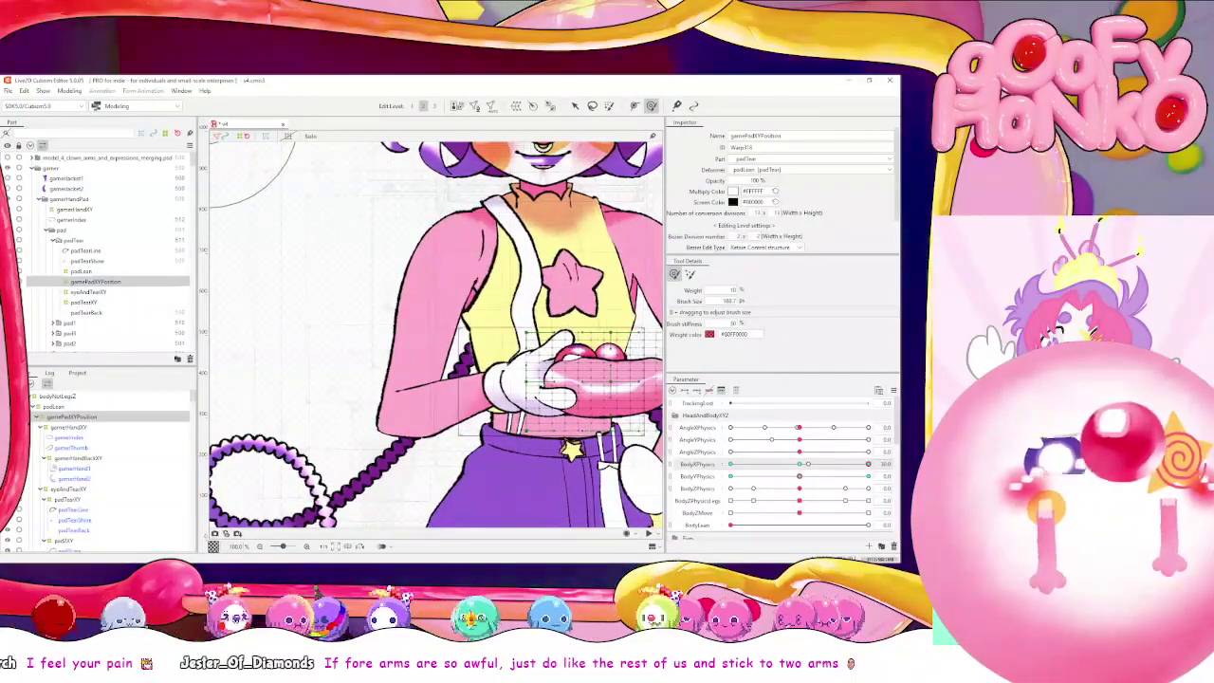
drag(804, 466, 686, 487)
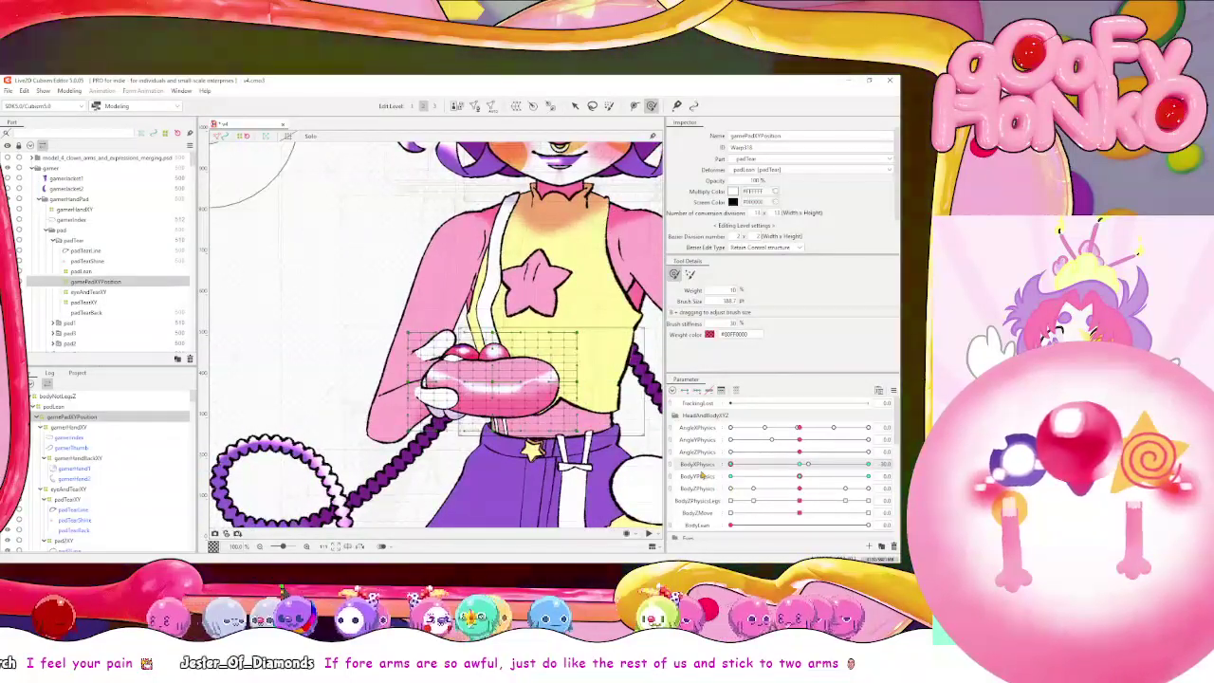
Reshape gamerHandBackXY's wrist at the lowest BodyXPhysics key with the deform brush, and scrub the parameter to test the joint
click(391, 403)
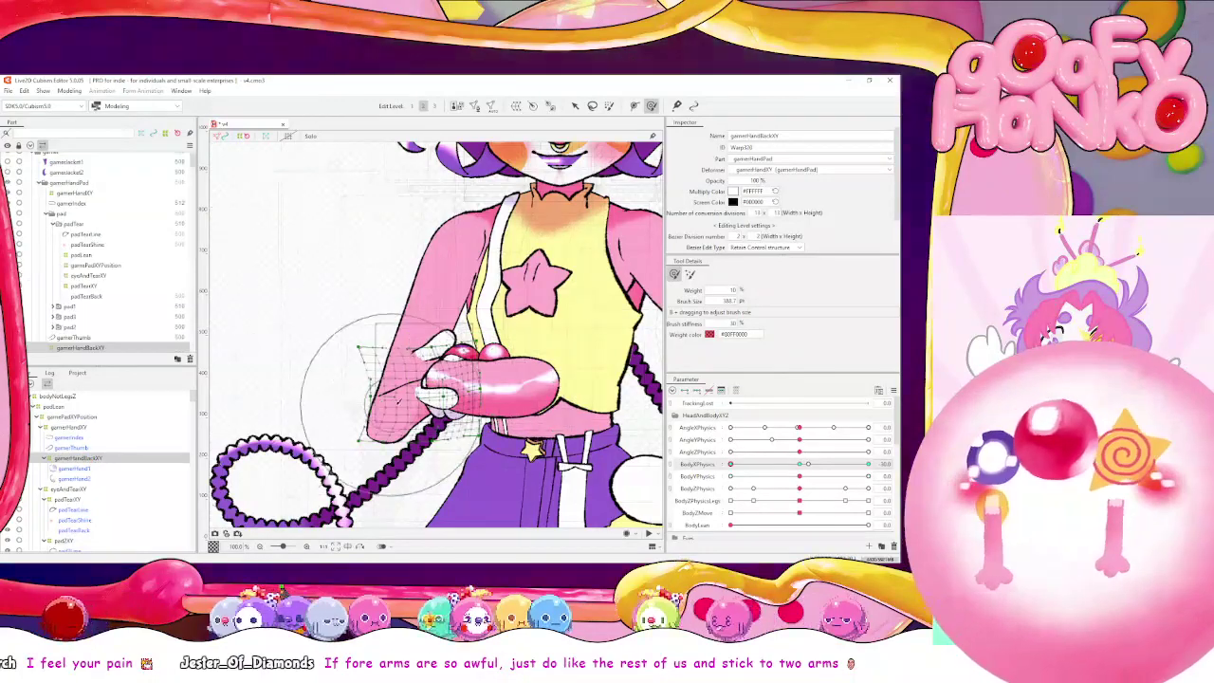
drag(478, 387, 488, 436)
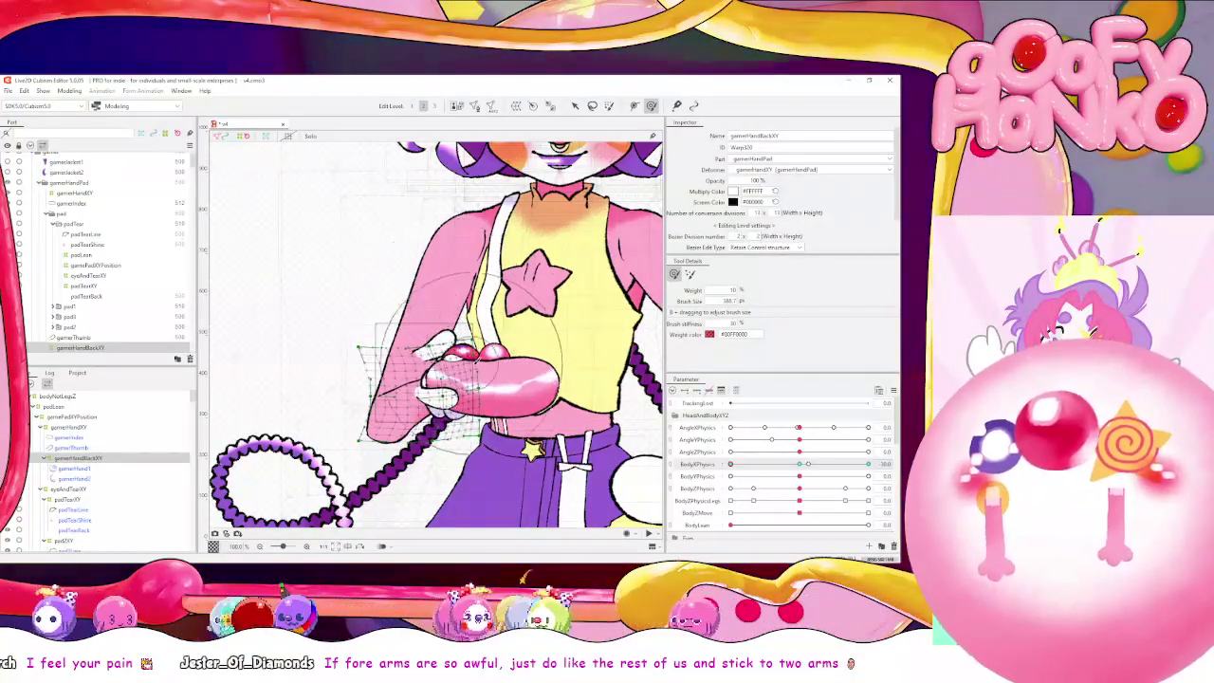
key(ctrl)
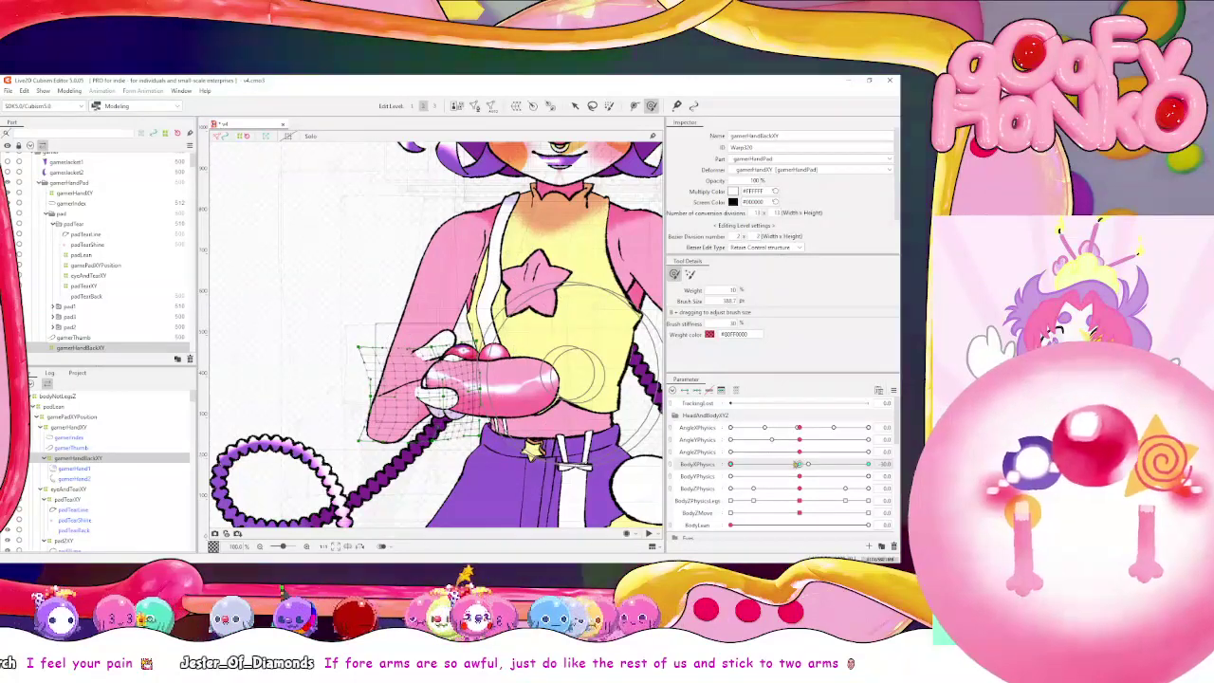
drag(799, 464, 711, 468)
key(ctrl)
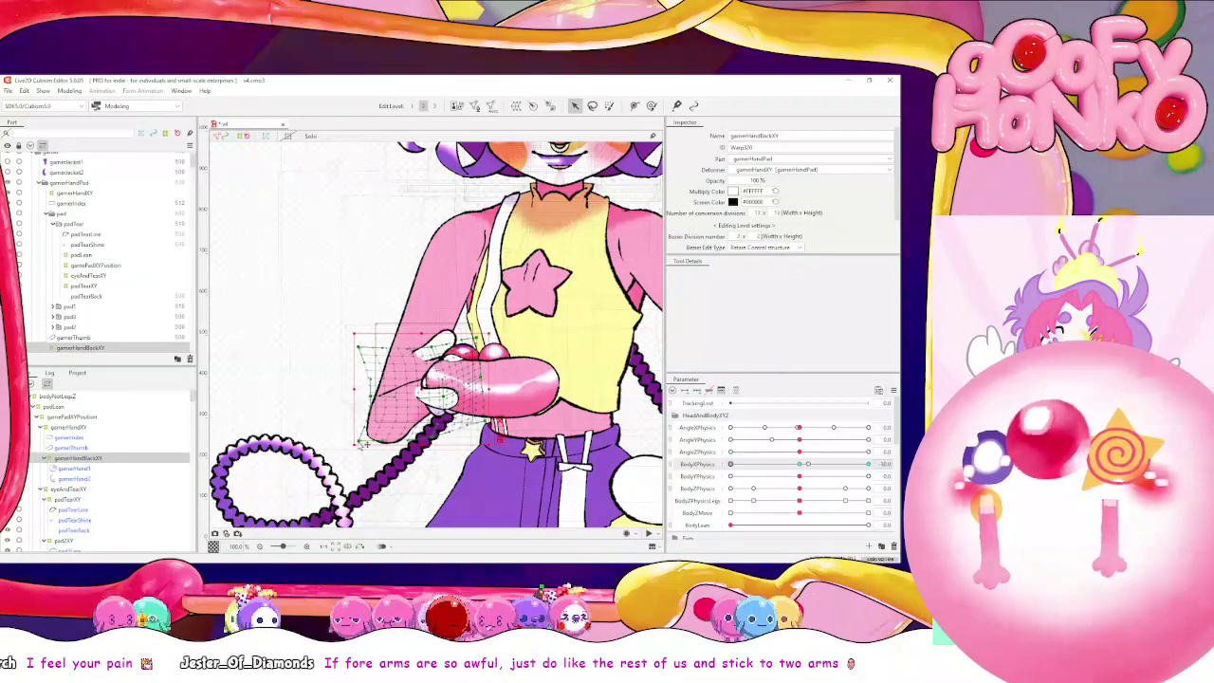
Move gamerHandBackXY's elbow-side corner points down and inward at the lowest BodyXPhysics key, and scrub the parameter to check the wrist
drag(363, 444, 371, 455)
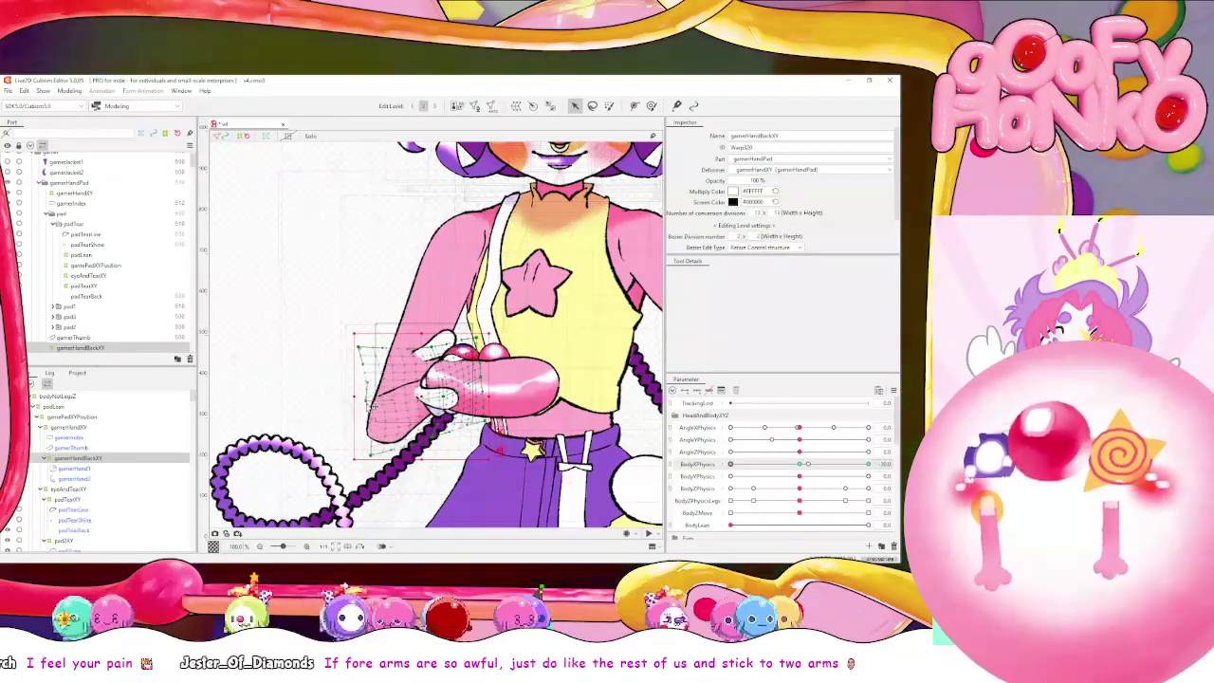
drag(359, 347, 365, 347)
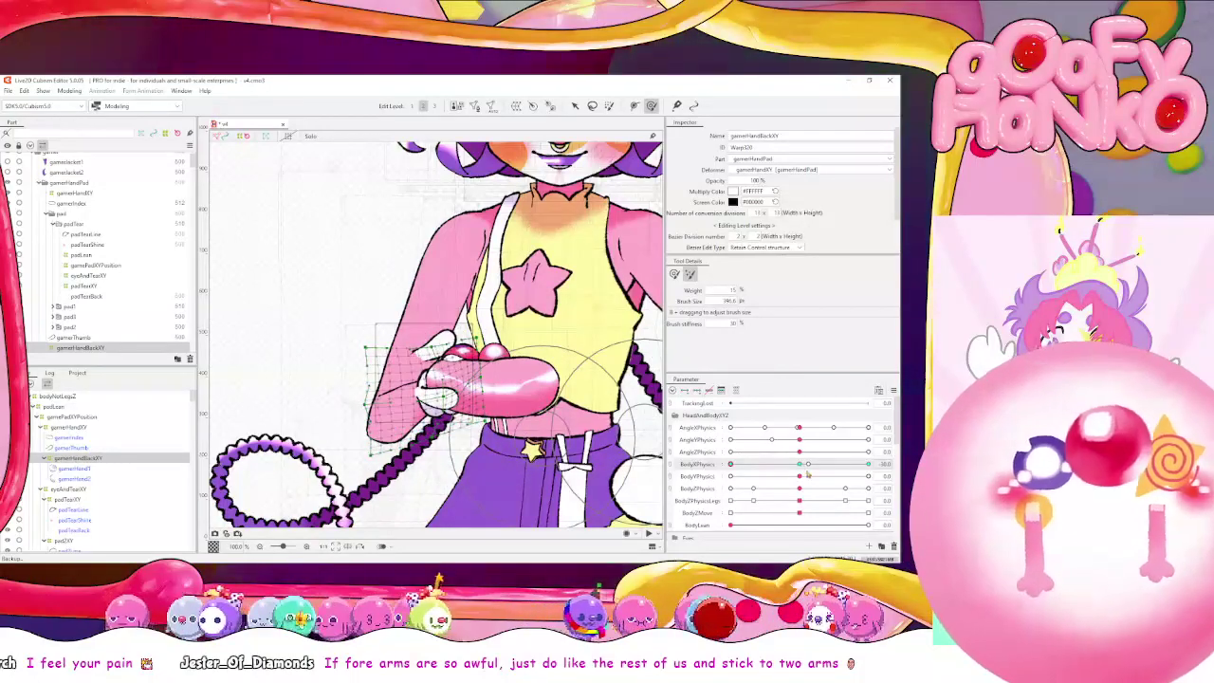
drag(807, 463, 731, 464)
key(Escape)
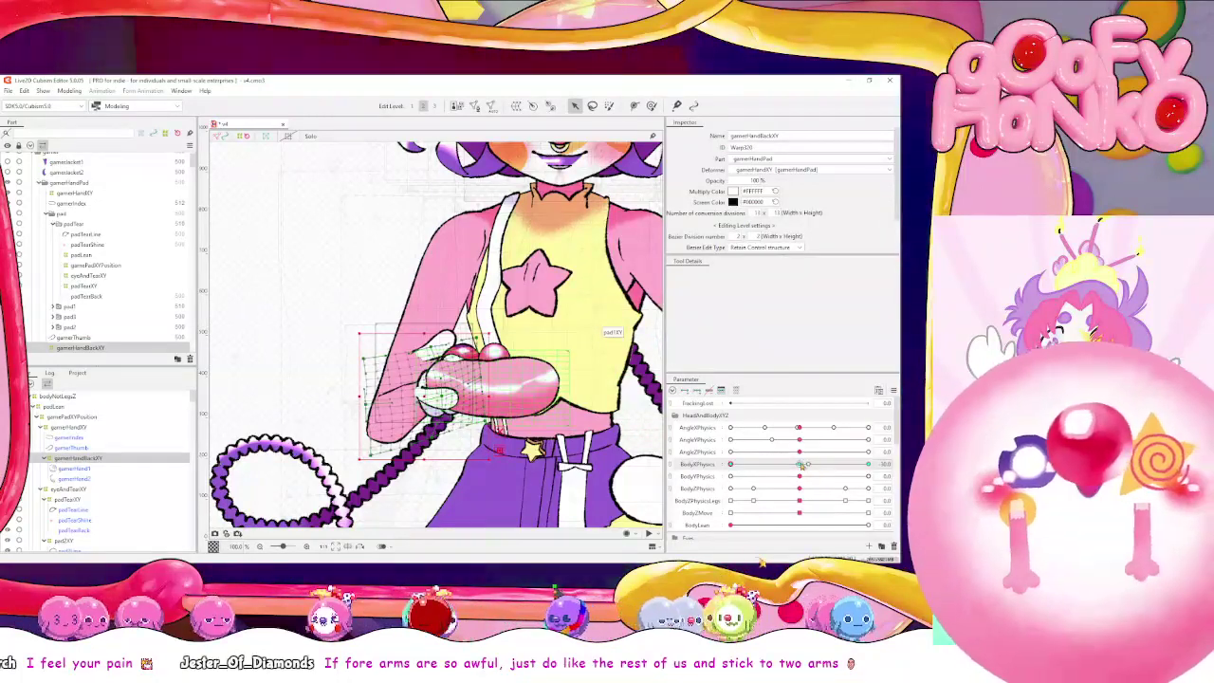
drag(798, 463, 694, 453)
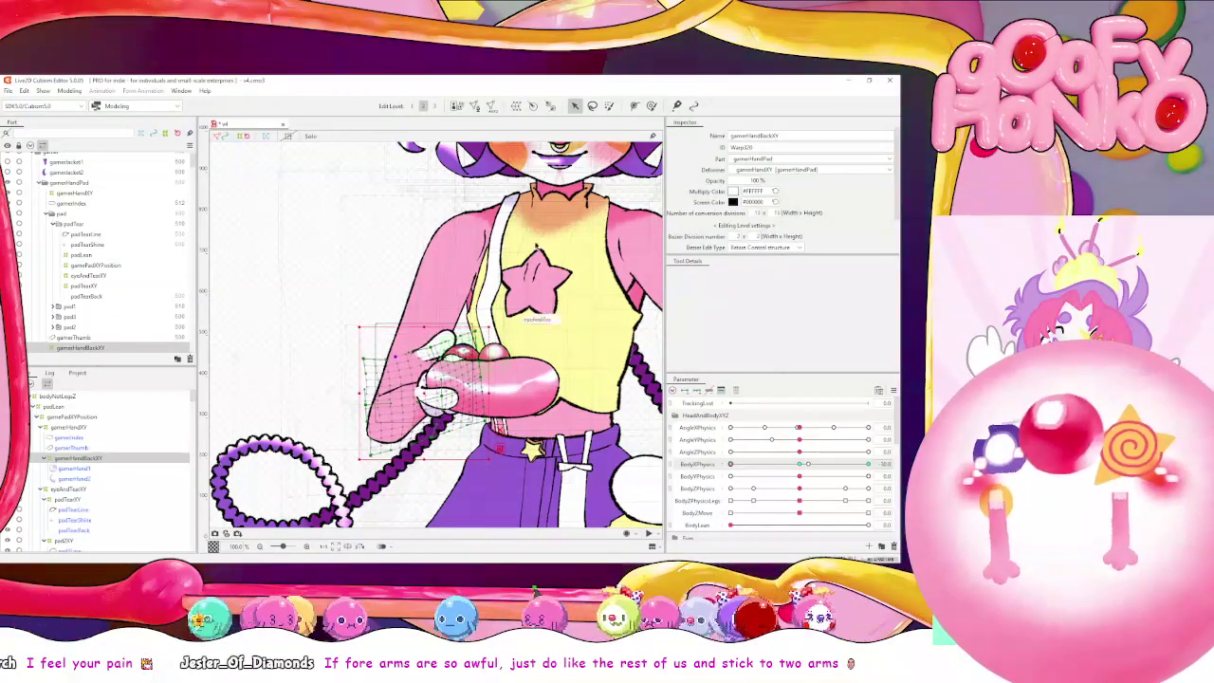
key(b)
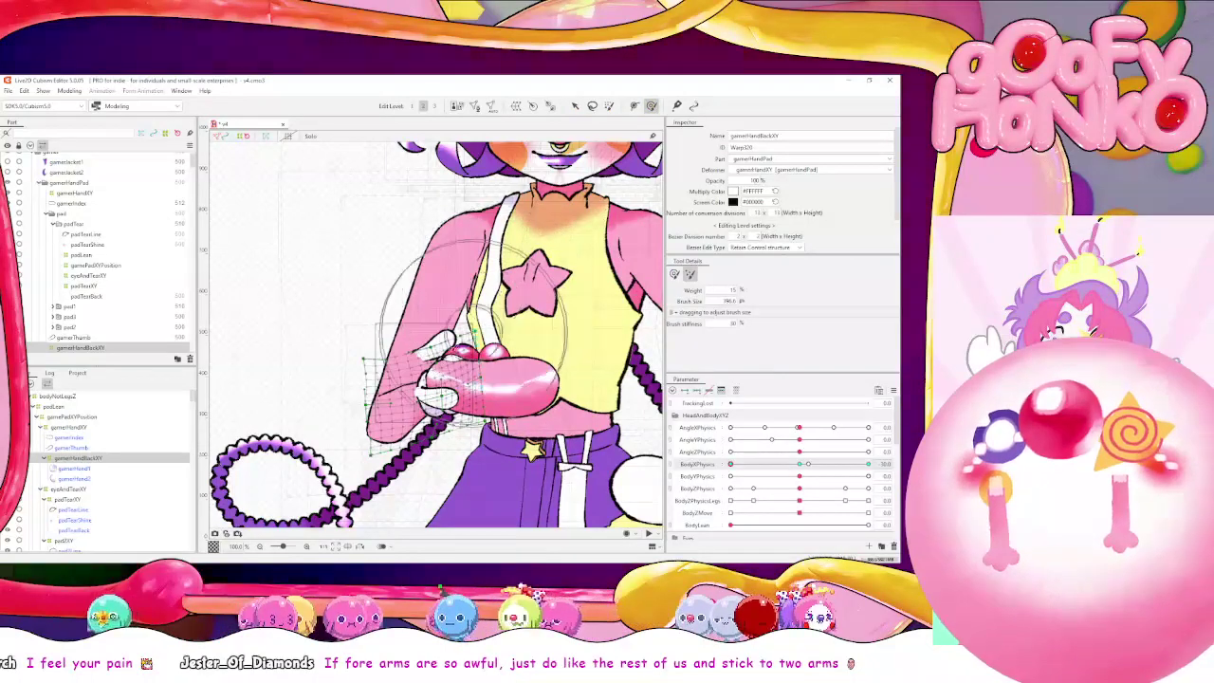
click(674, 274)
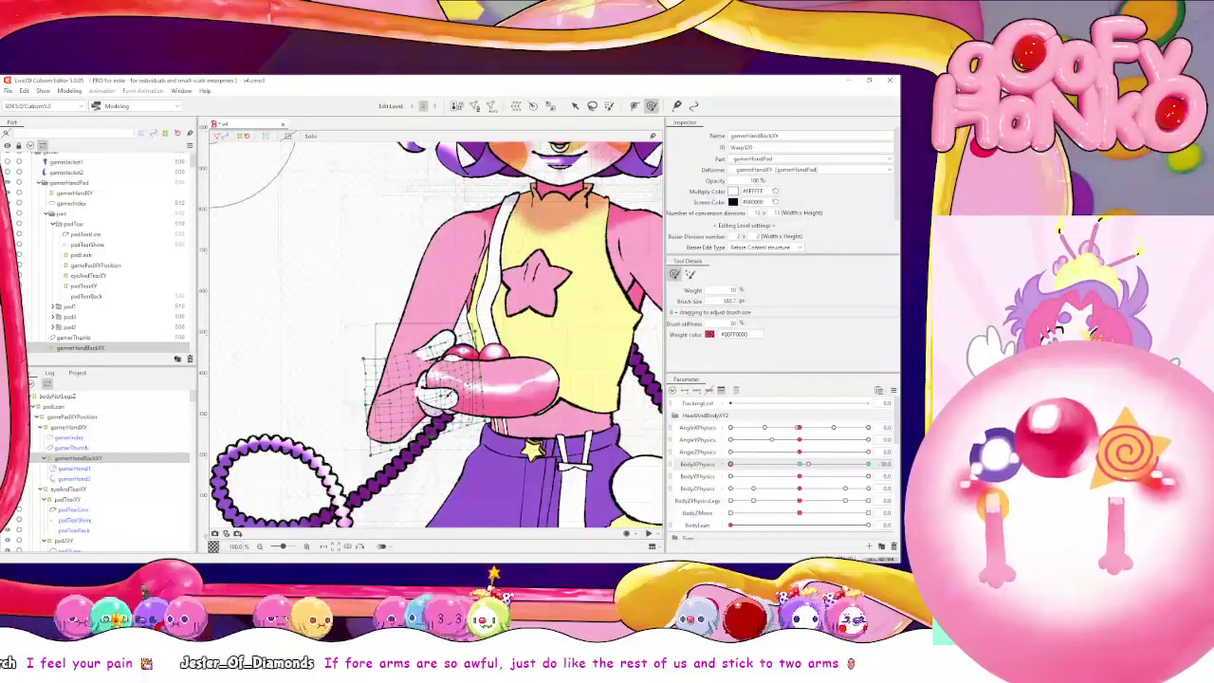
Synthesize the corners of the gamerArmBottomXY warp
scroll(130, 507, down, 5)
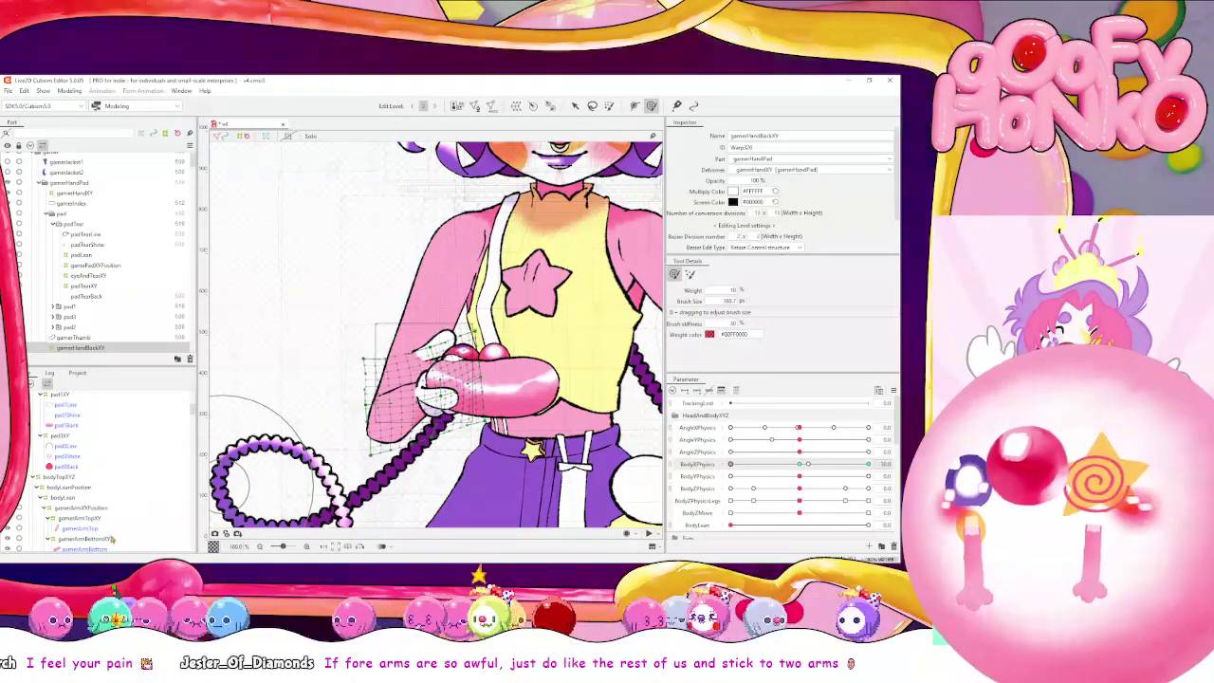
click(111, 538)
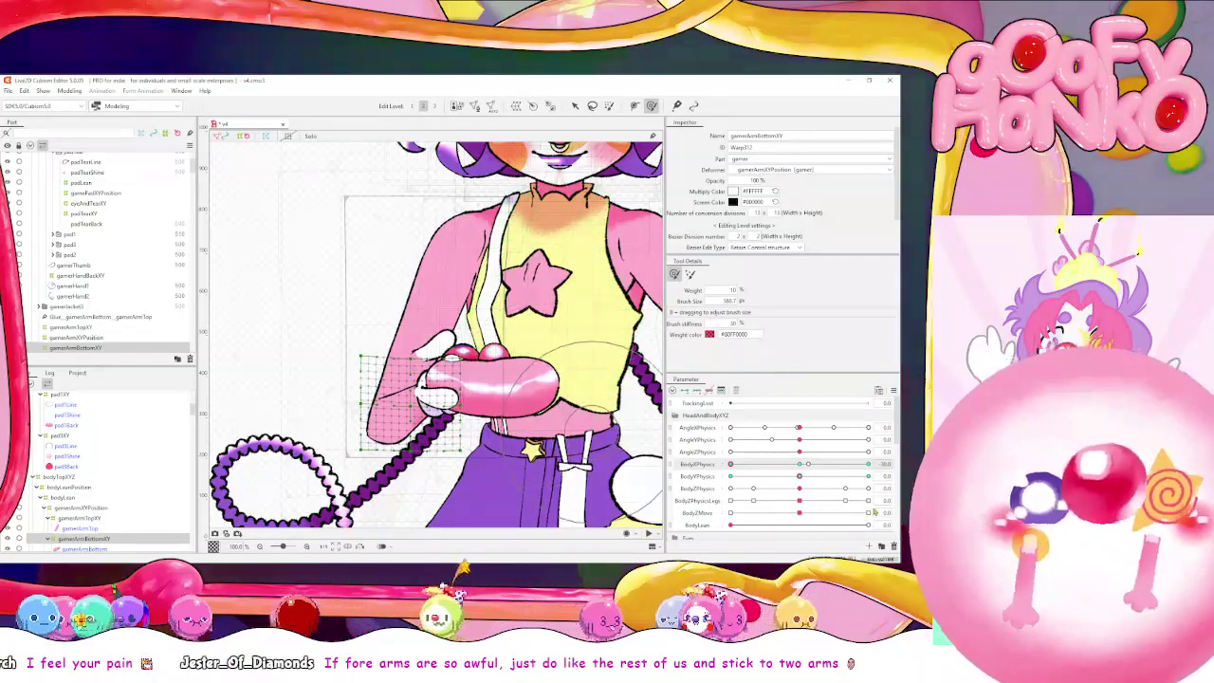
click(892, 390)
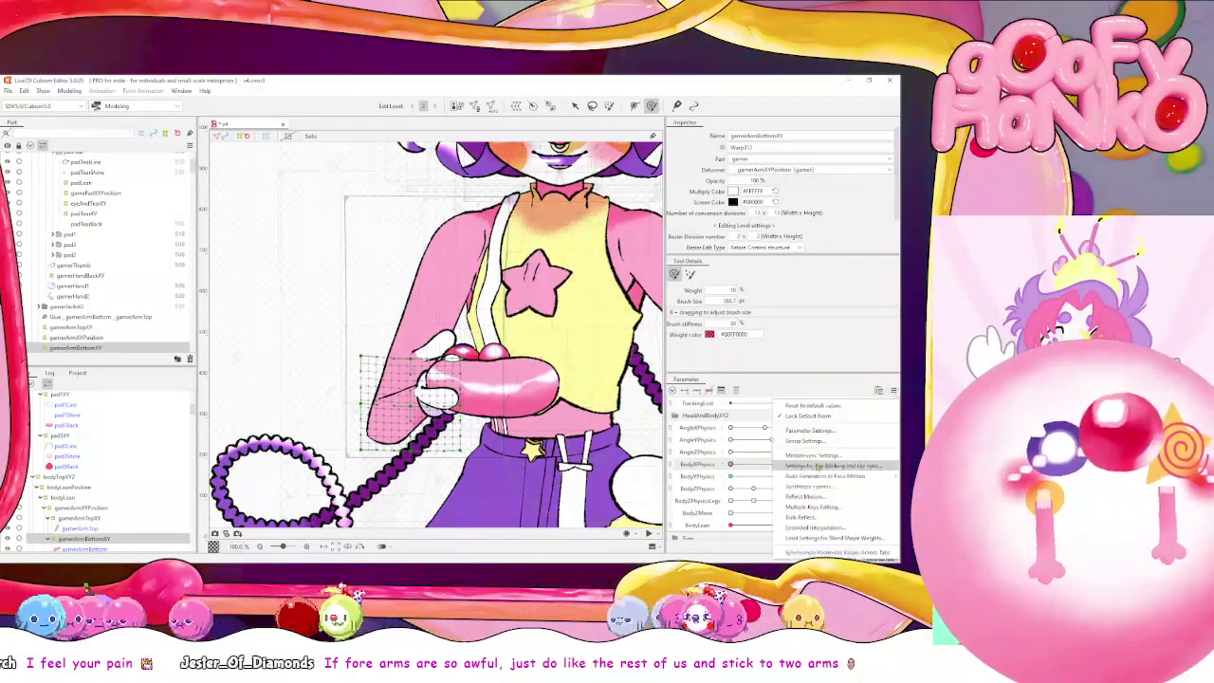
click(807, 487)
click(799, 465)
Reshape gamerArmBottomXY's forearm at the lowest BodyXPhysics key with the deform brush, and scrub the parameter to test it
drag(800, 465, 730, 455)
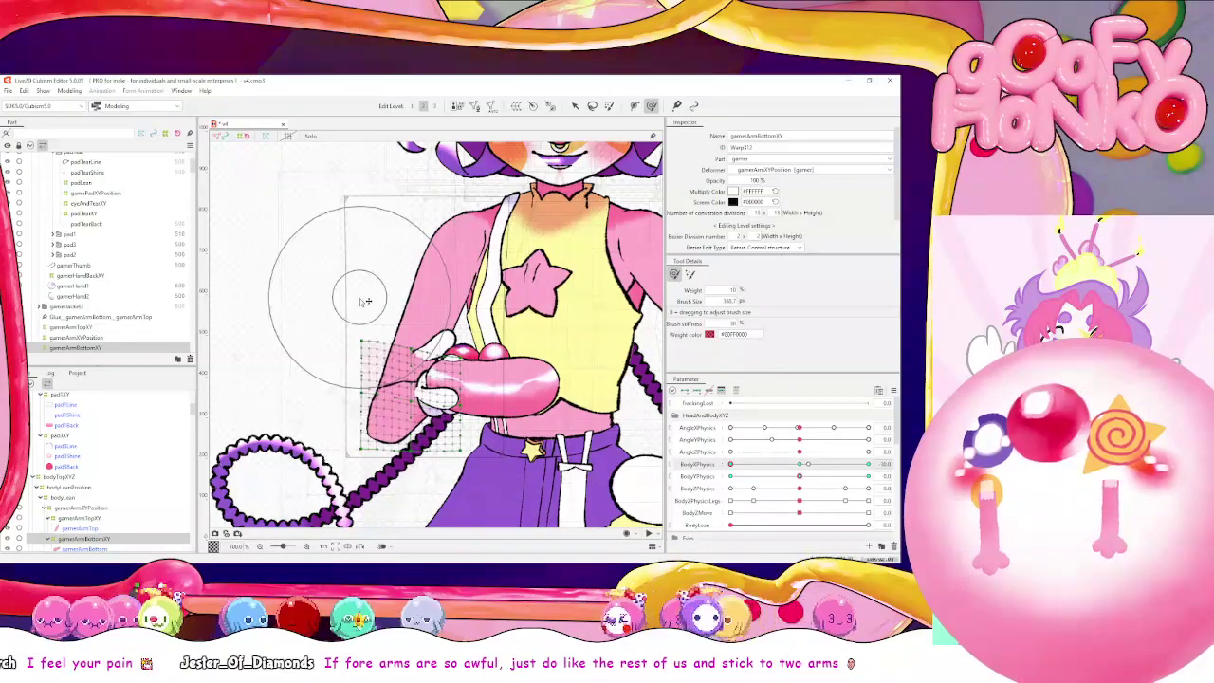
key(b)
drag(499, 311, 393, 333)
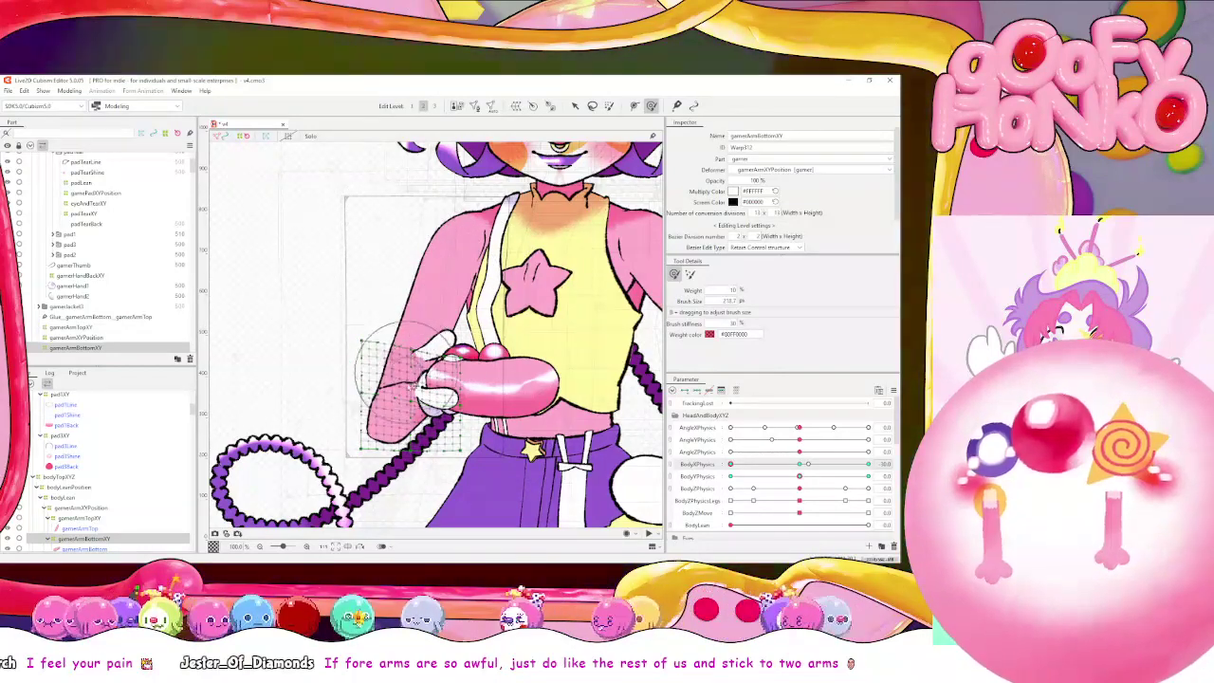
drag(799, 463, 699, 467)
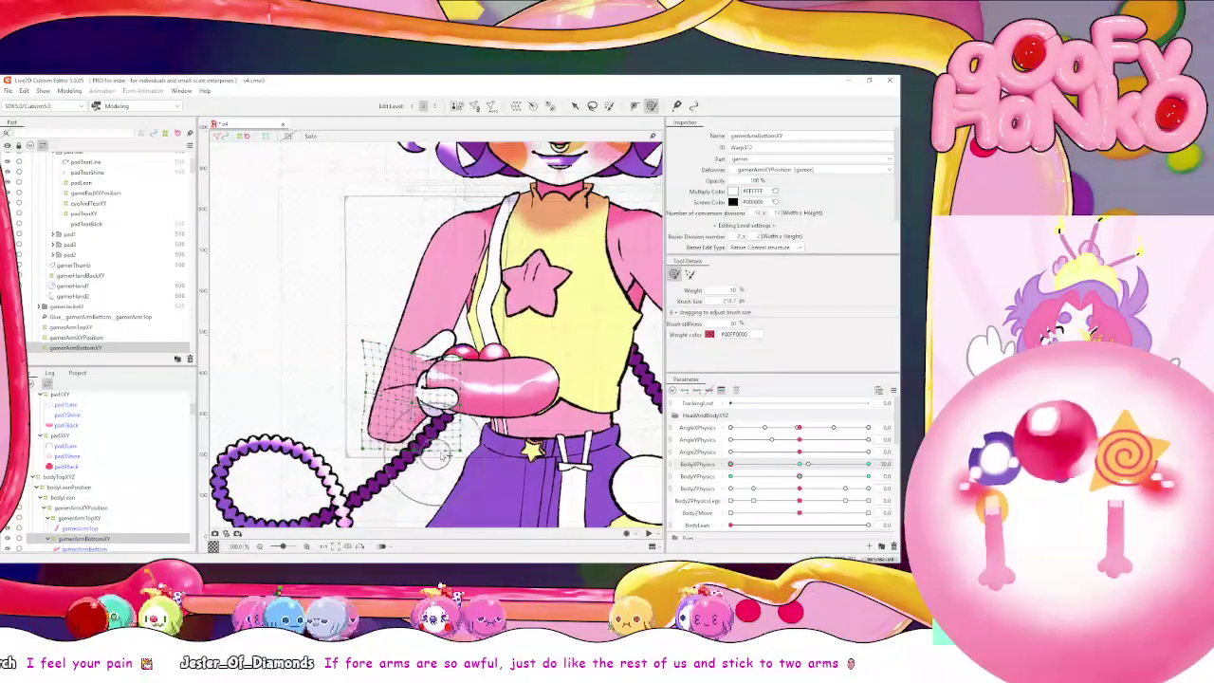
Reshape gamerArmBottomXY at the highest BodyXPhysics key with the deform brush, synthesize the warp's corners, and scrub BodyXPhysics to check the arm
drag(800, 465, 867, 465)
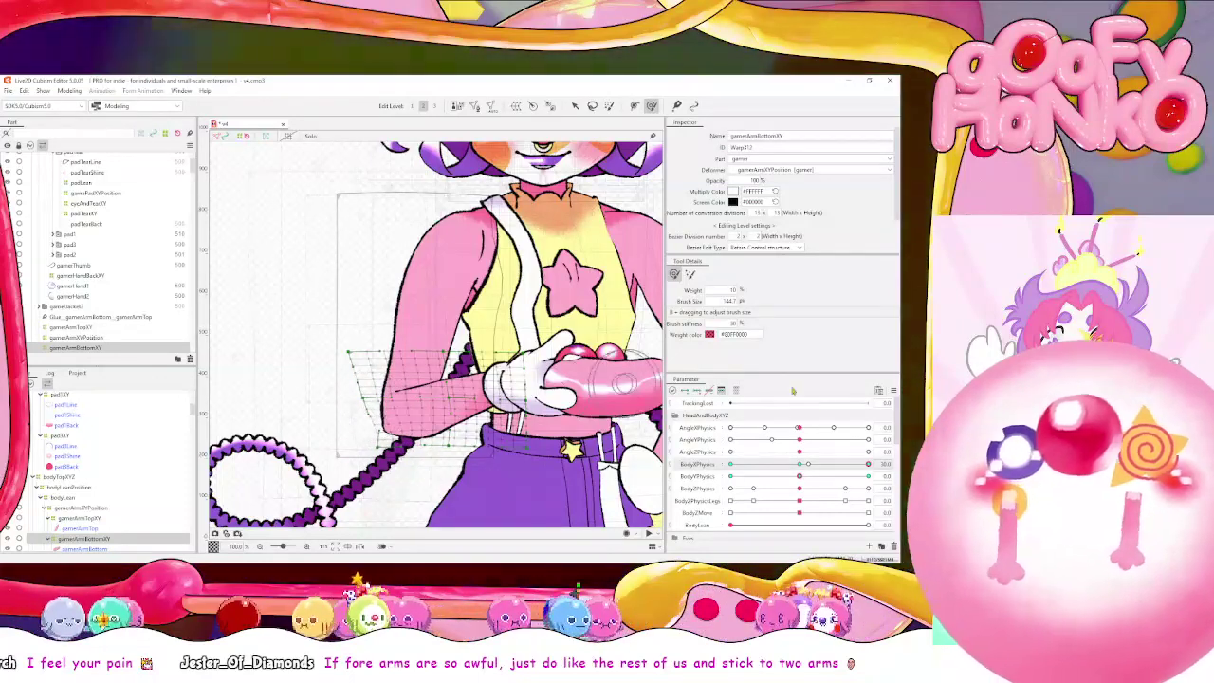
click(892, 390)
click(823, 485)
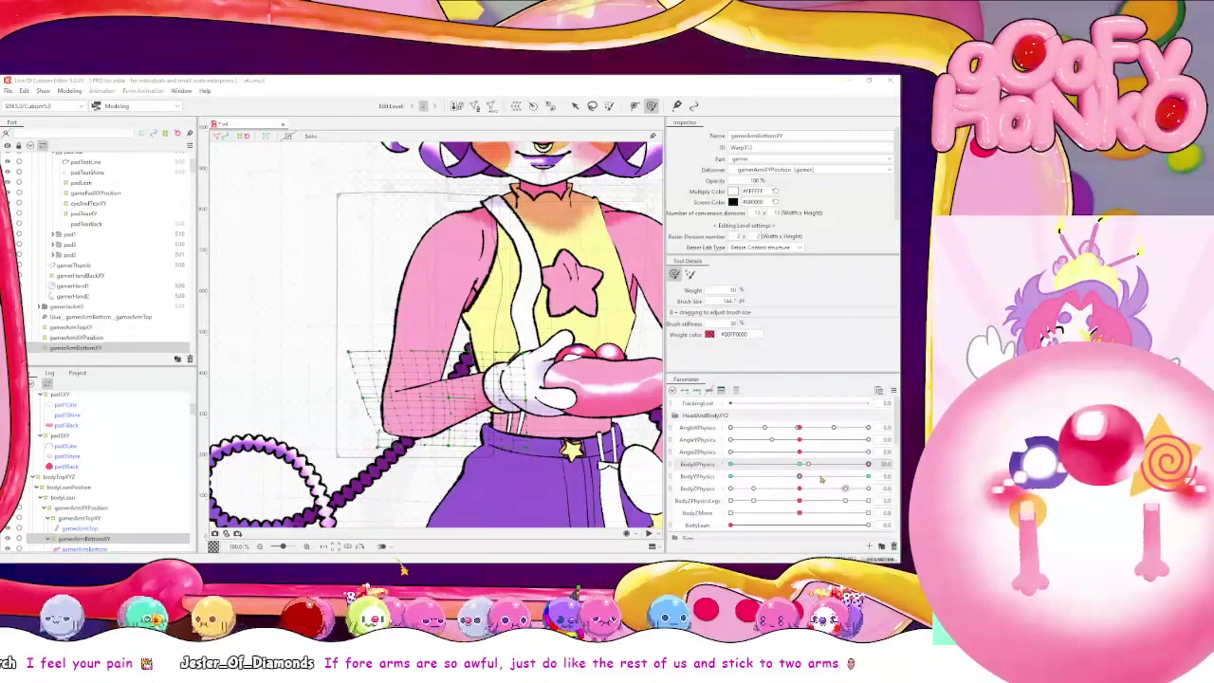
click(808, 463)
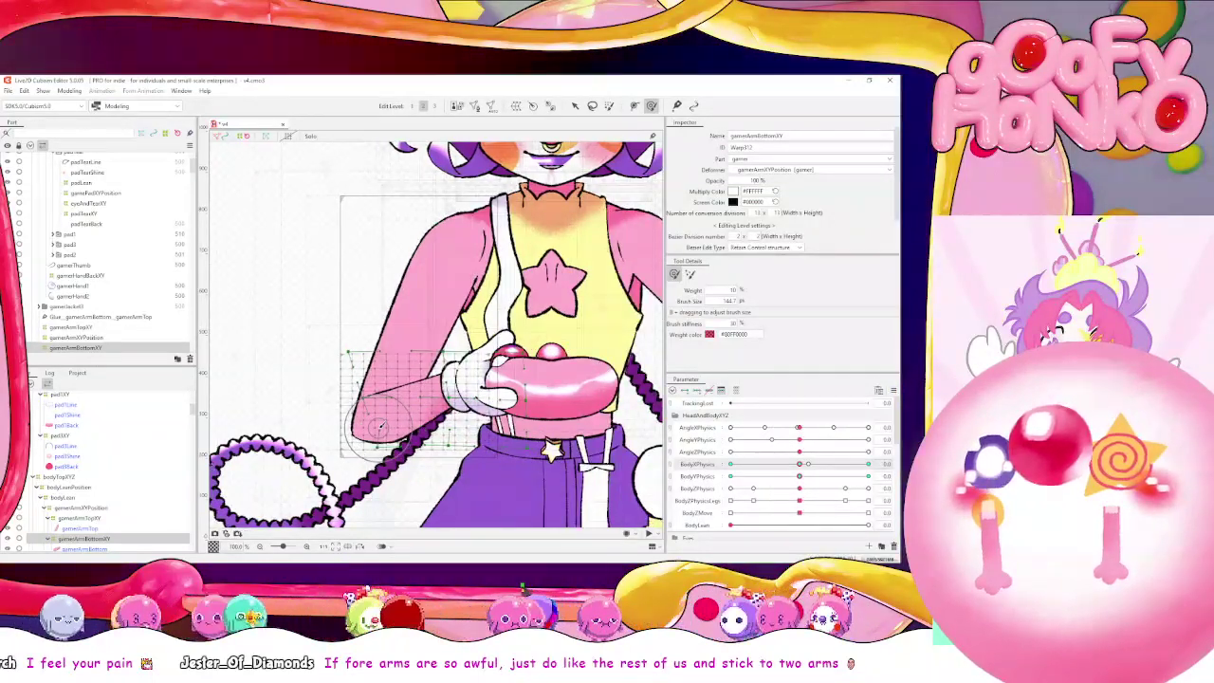
drag(796, 467, 868, 464)
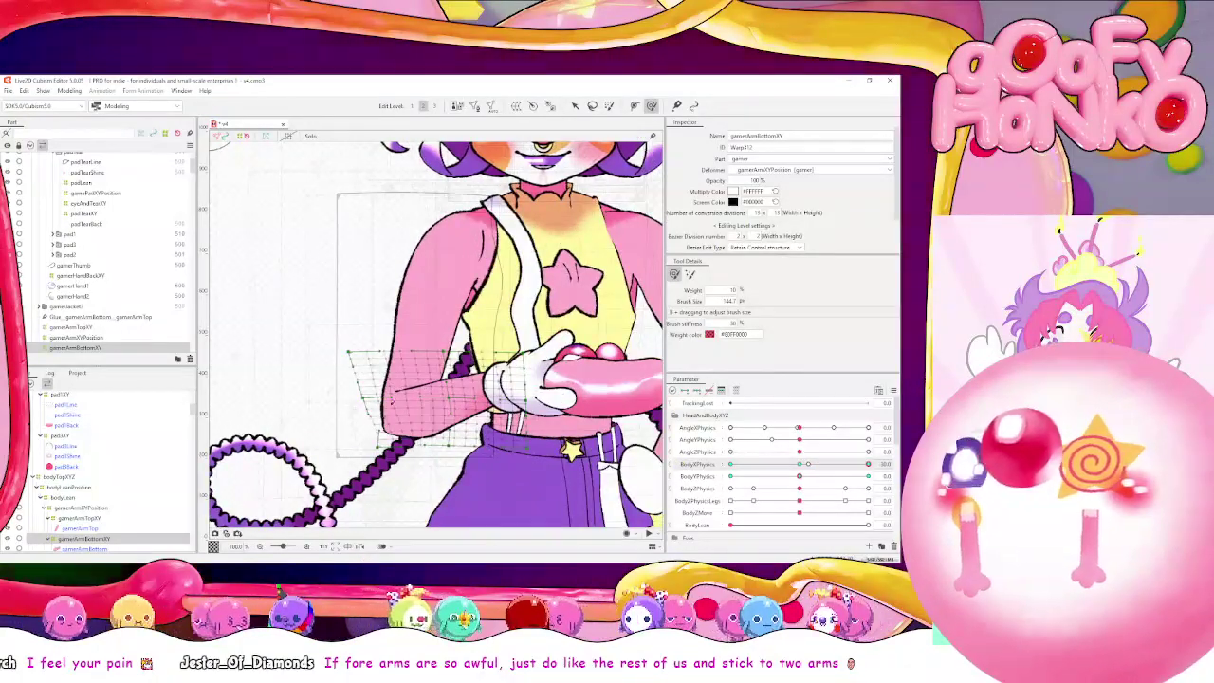
click(800, 463)
Adjust gamerArmBottomXY at the lowest and highest BodyYPhysics keys with the deform brush, and synthesize the warp's corners
drag(799, 476, 688, 479)
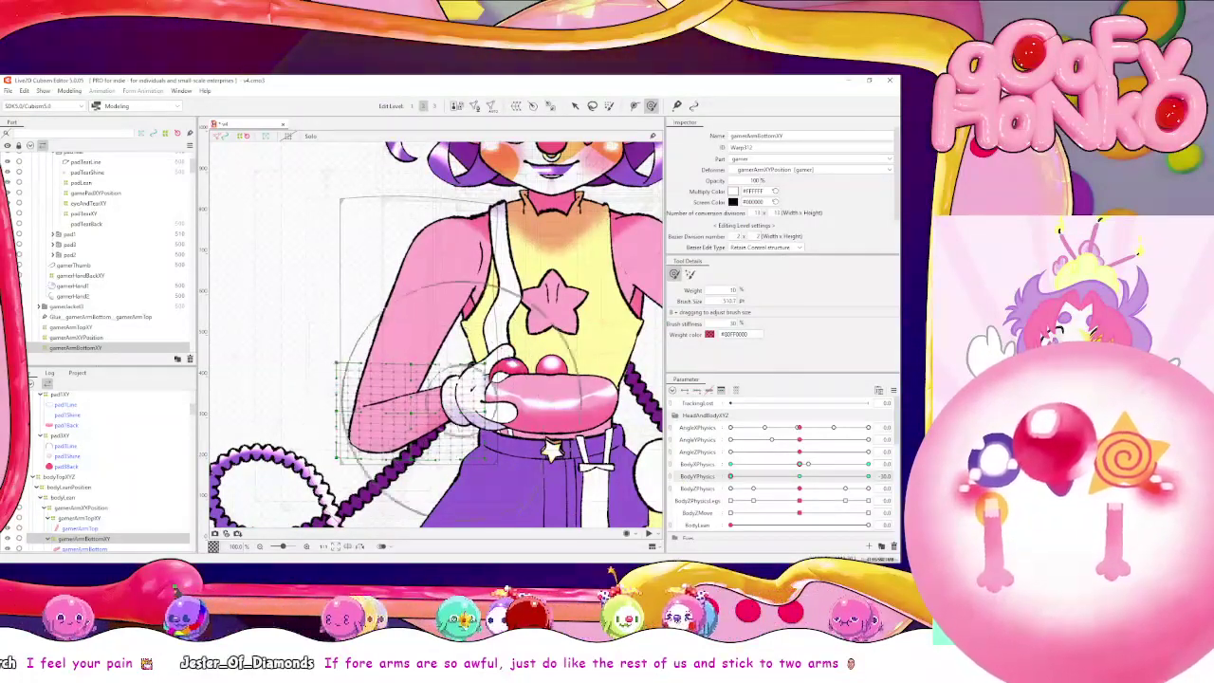
drag(730, 476, 868, 476)
key(b)
drag(432, 365, 365, 403)
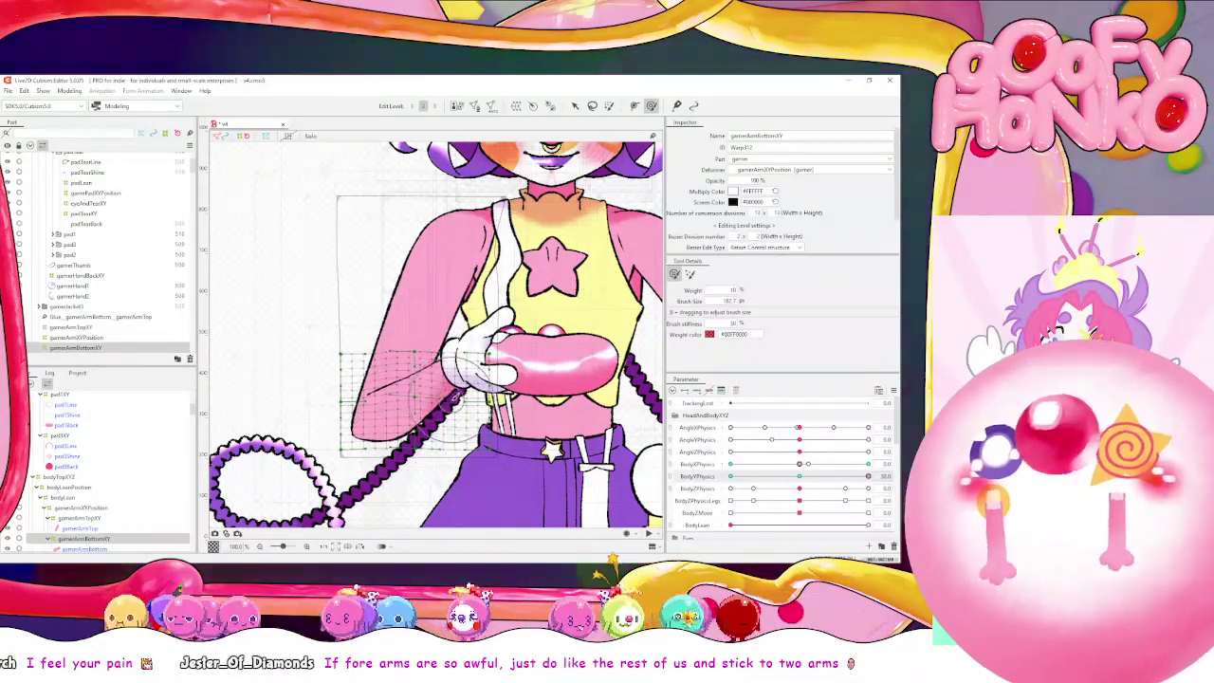
scroll(130, 441, up, 1)
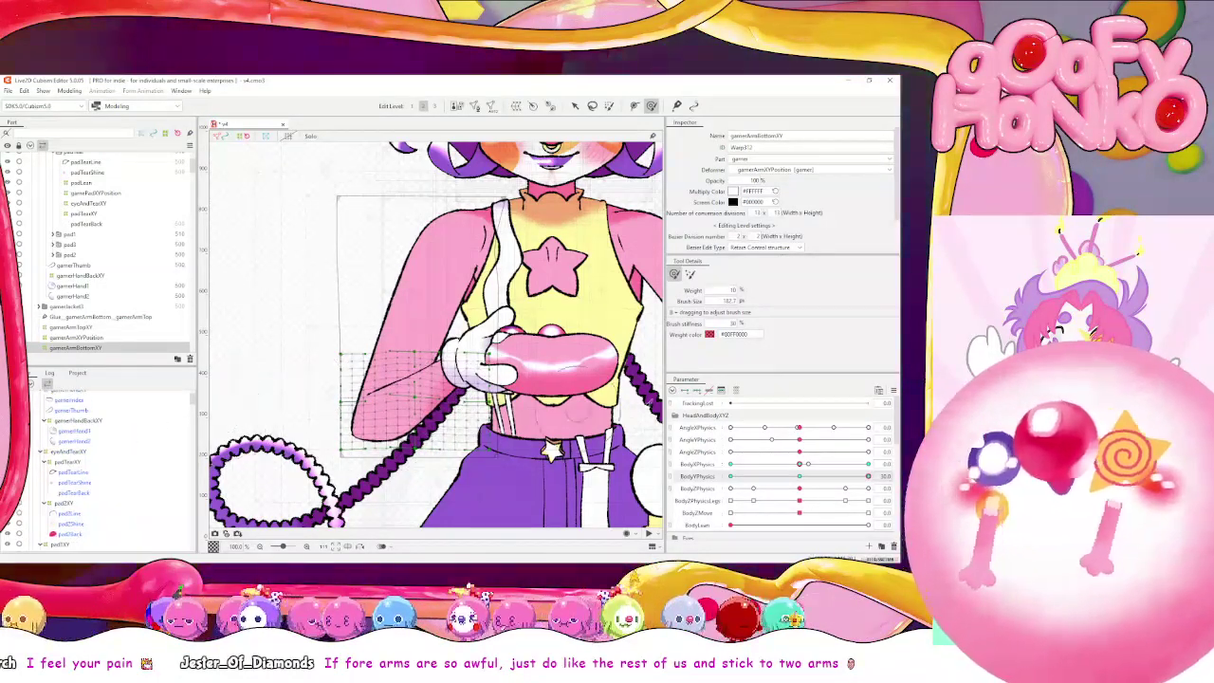
click(892, 390)
click(845, 487)
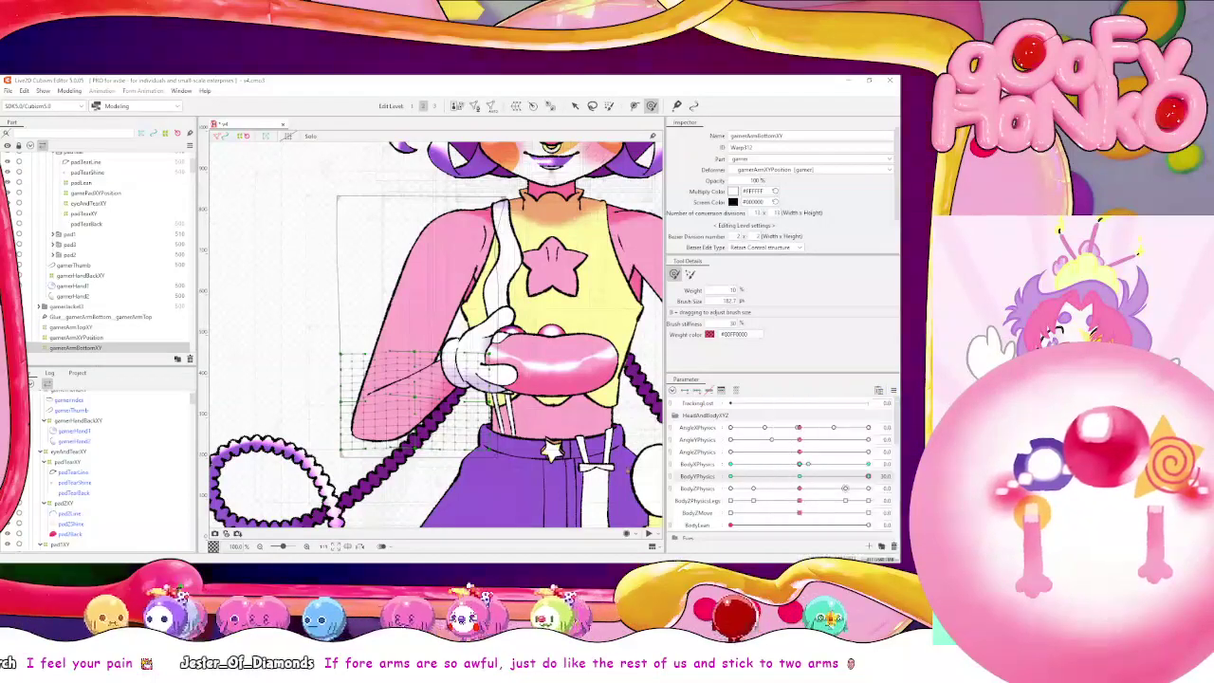
click(799, 476)
Add three BodyYPhysics keys to gamerHandBackXY and pull its wrist side downward at the highest key with the deform brush
click(122, 422)
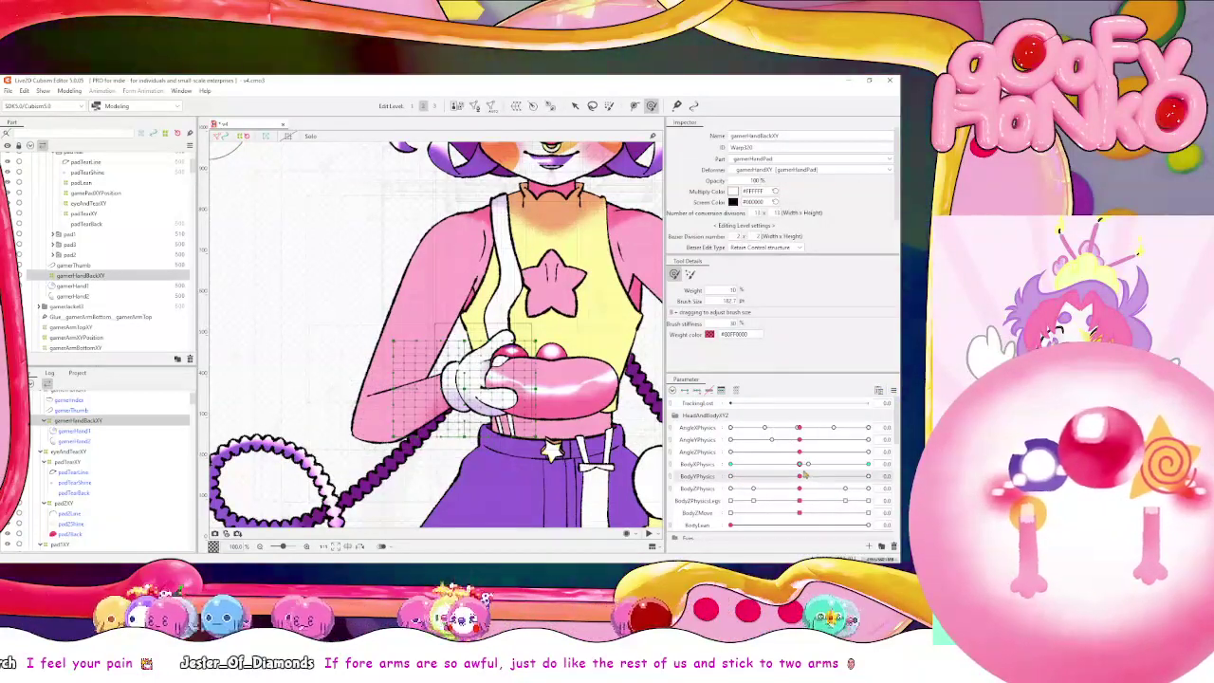
click(691, 477)
click(695, 390)
drag(799, 476, 867, 476)
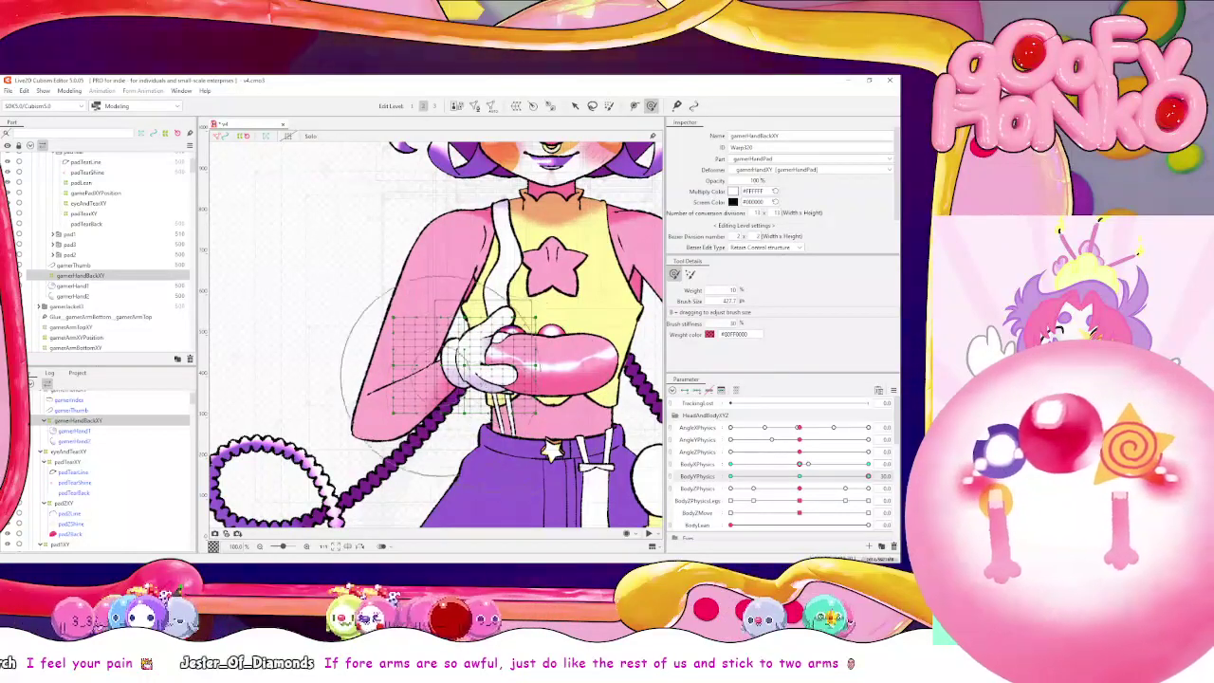
drag(441, 375, 443, 453)
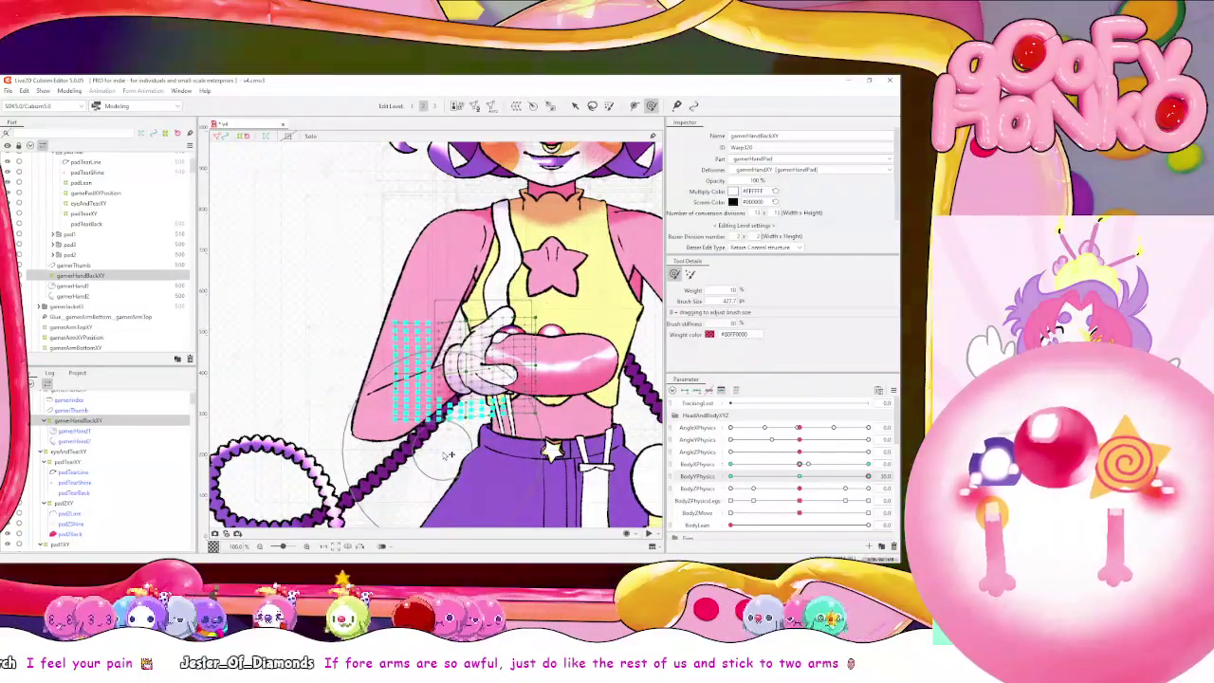
mouse_move(868, 476)
mouse_down()
mouse_move(730, 476)
mouse_move(869, 475)
mouse_up()
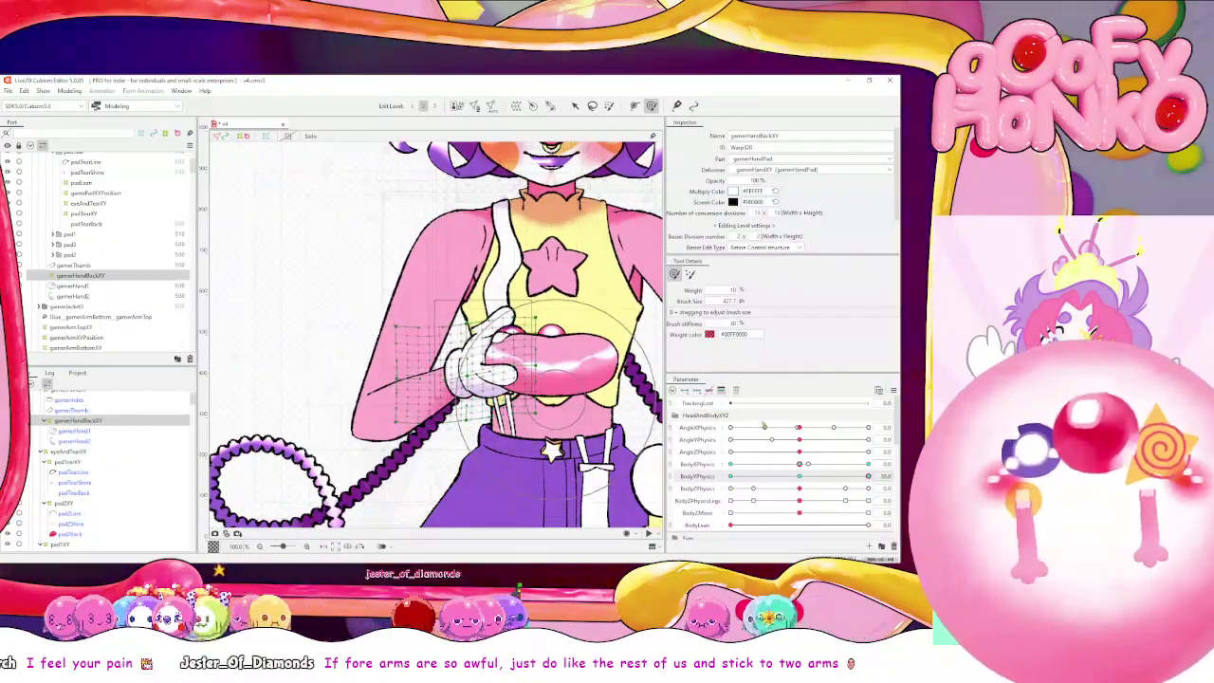
drag(802, 477, 869, 477)
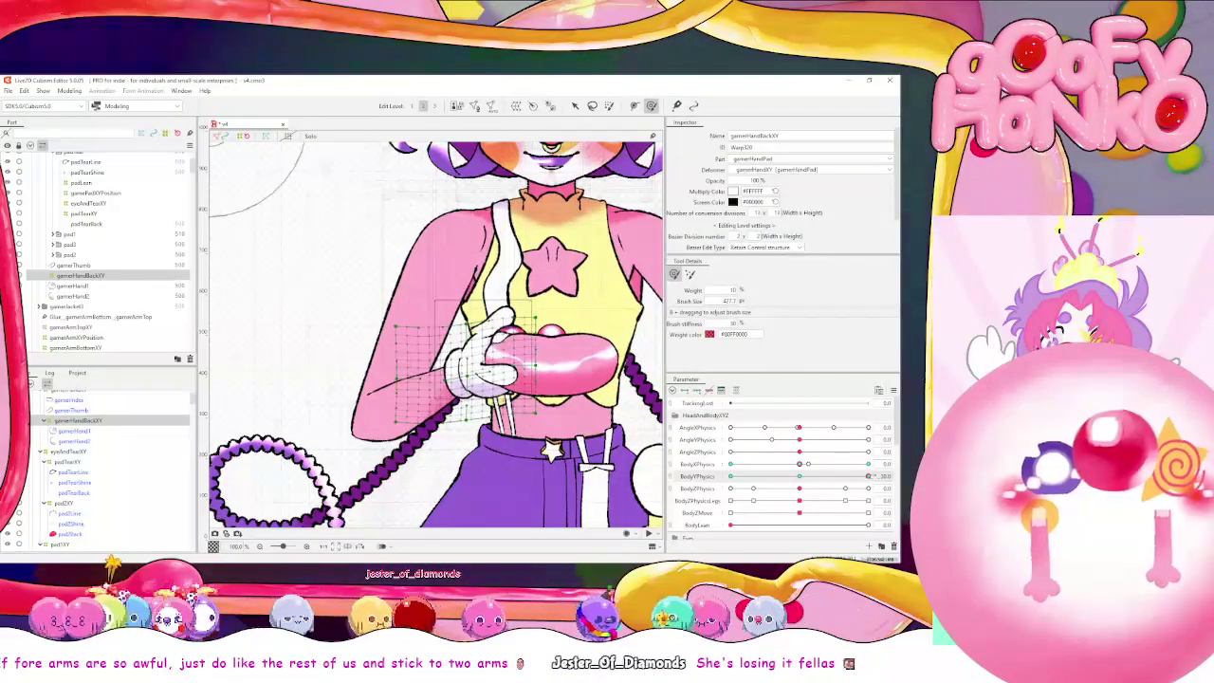
Synthesize the corners of gamerHandBackXY, combine BodyXPhysics with BodyYPhysics, and return both parameters to 0
click(894, 391)
click(819, 487)
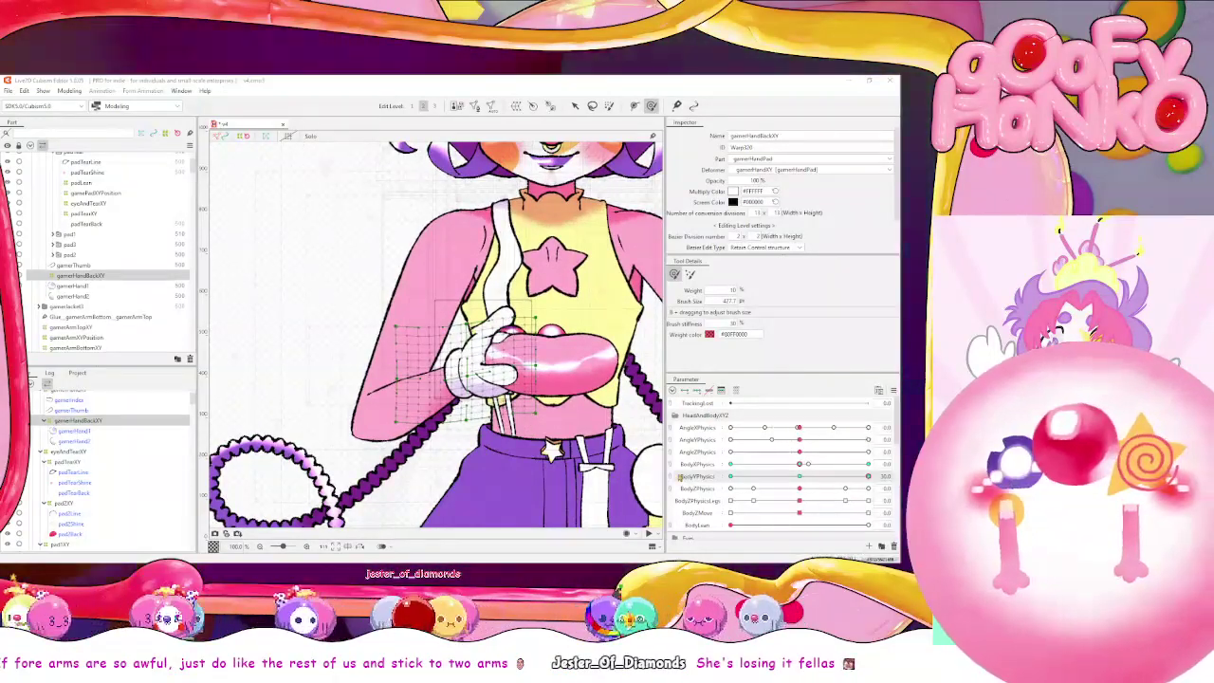
drag(845, 504, 799, 480)
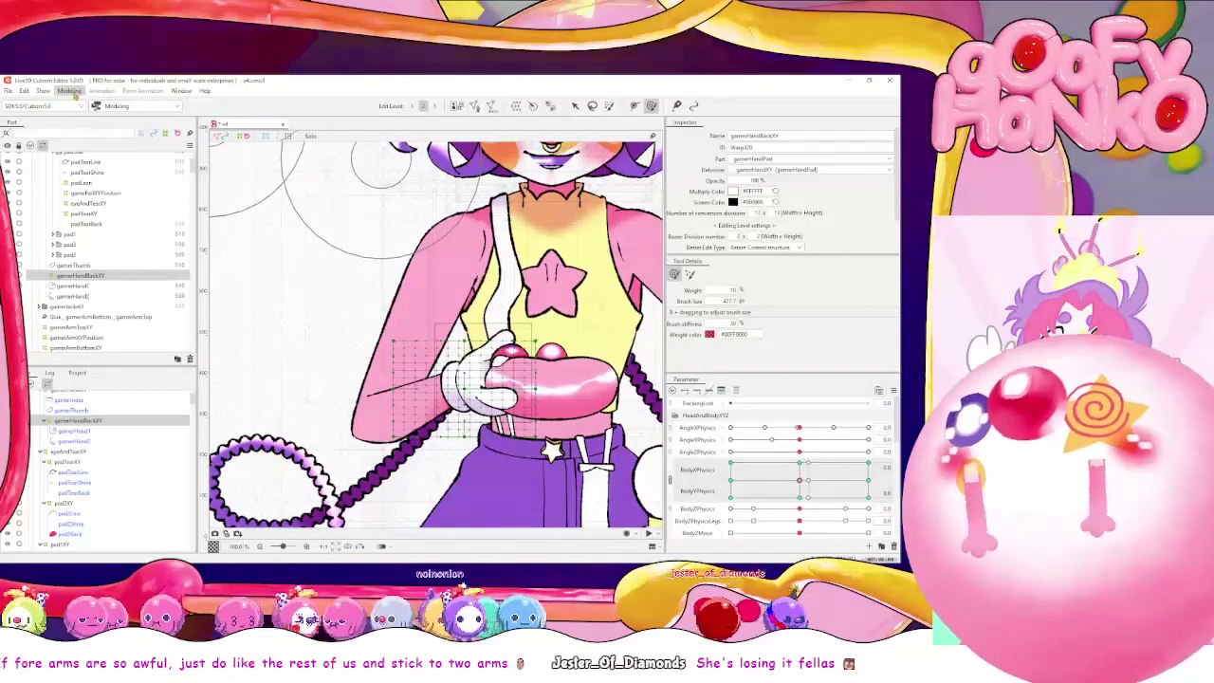
Open the physics settings, examine the gamer arm and pad close up in the physics preview, and return to the model
click(71, 91)
click(100, 283)
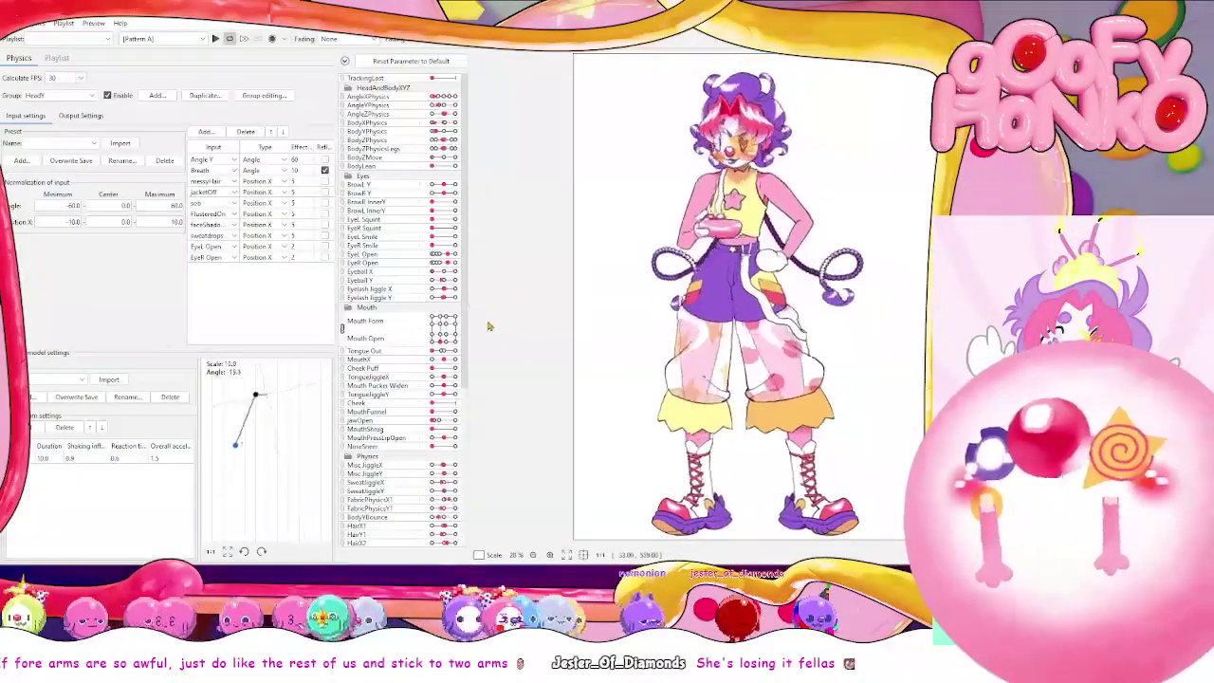
scroll(735, 223, up, 5)
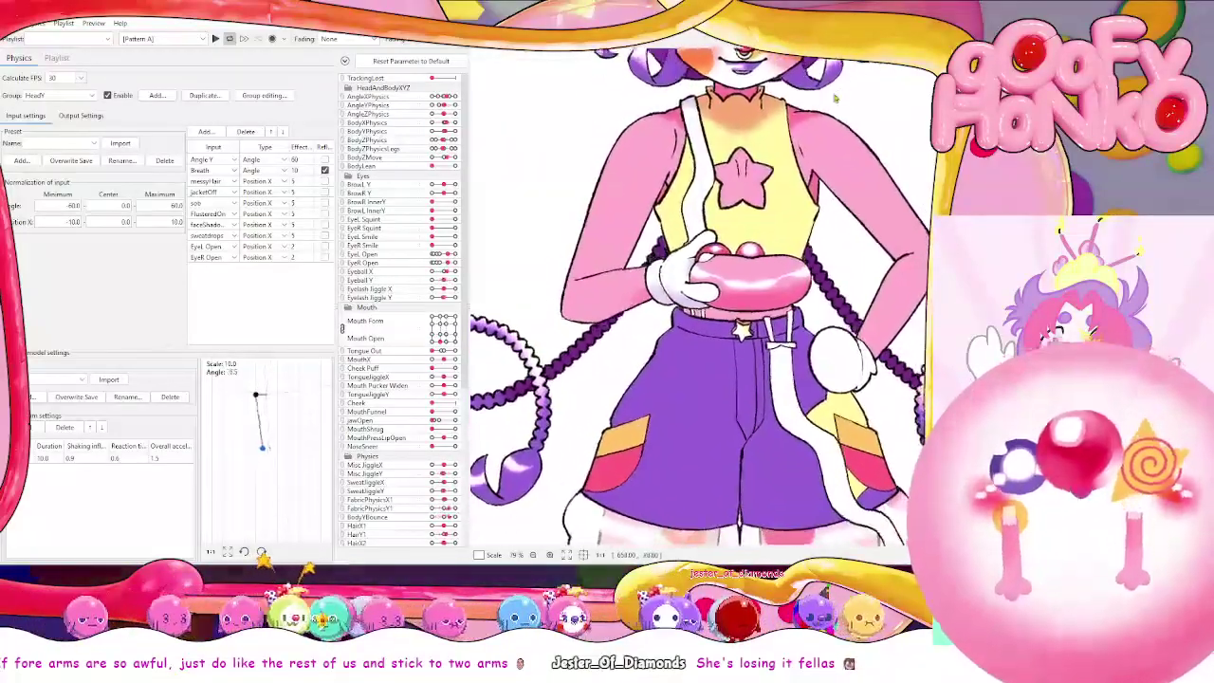
key(alt+Tab)
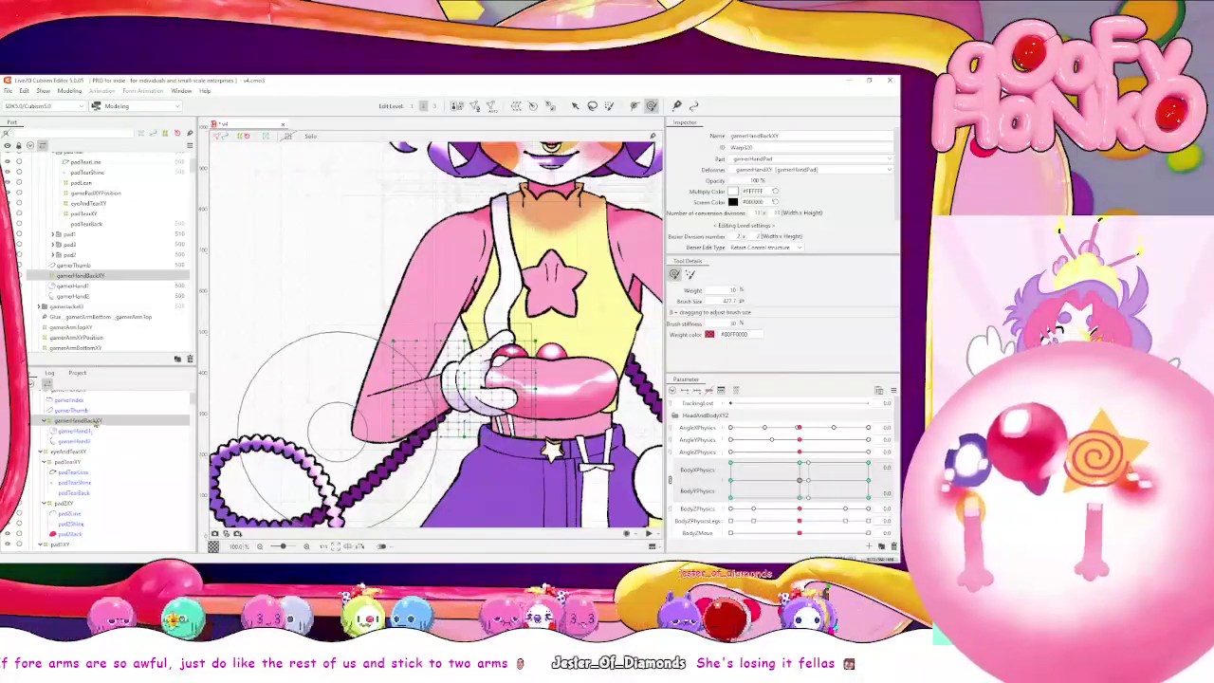
Select the gamerHand1 and gamerArmBottom meshes together and open them for mesh editing
key(v)
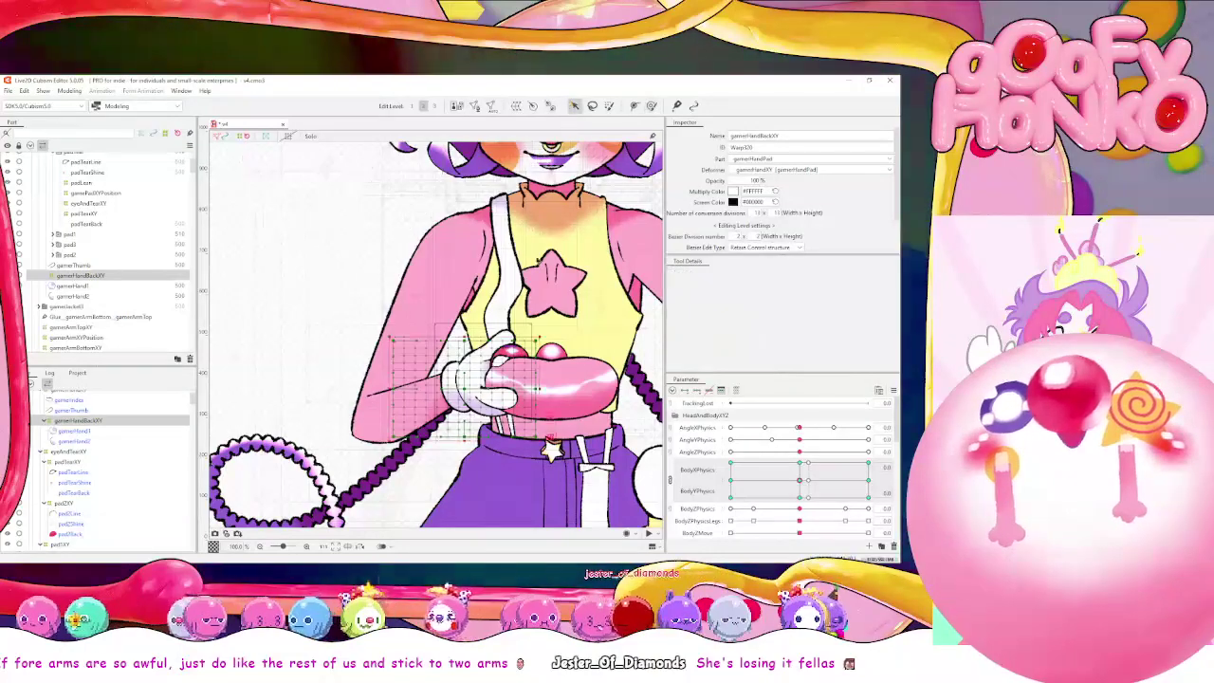
right_click(477, 372)
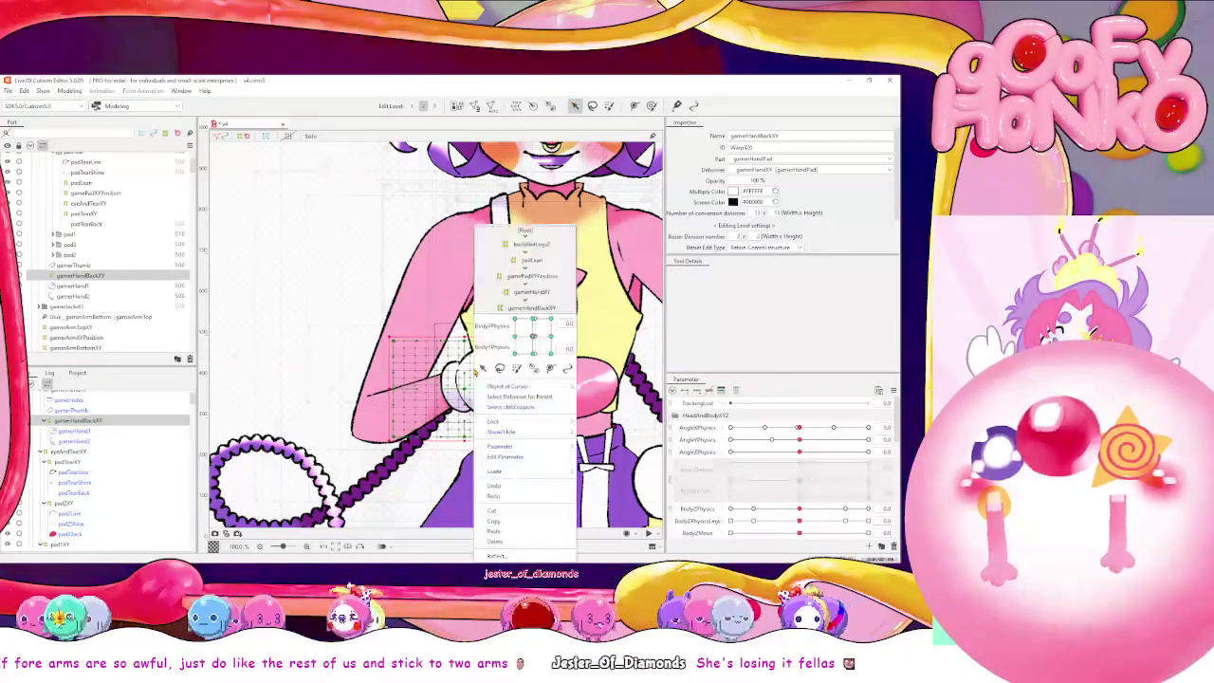
mouse_move(533, 386)
click(620, 292)
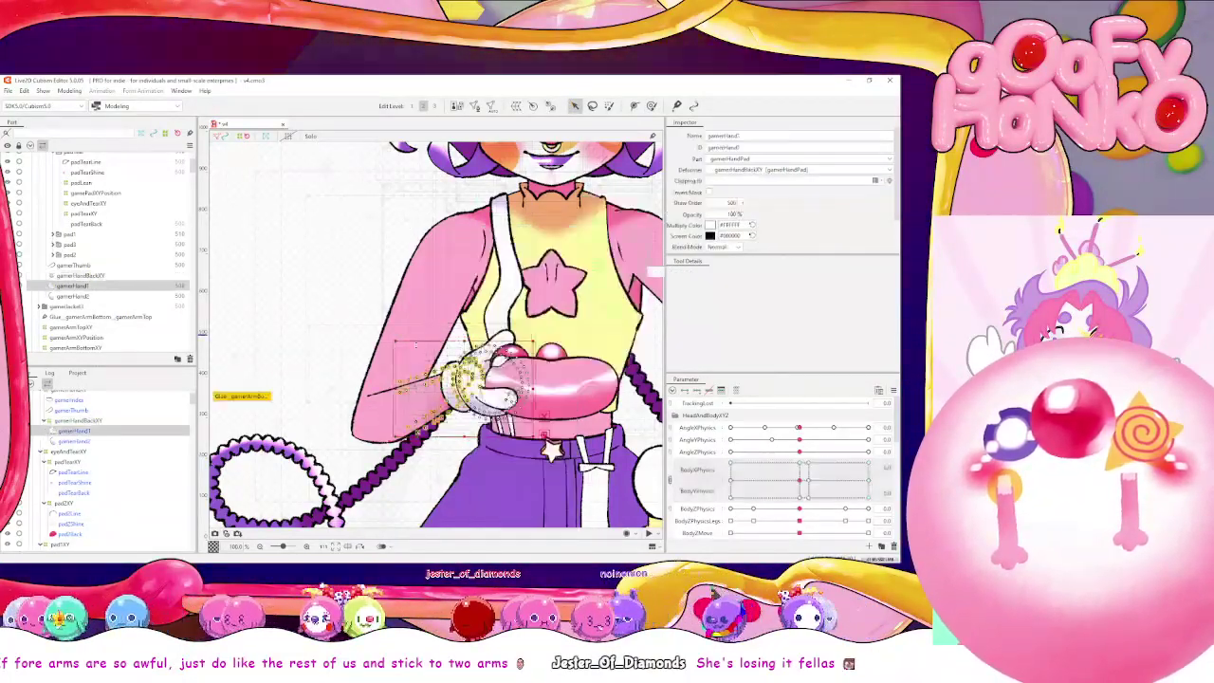
click(113, 437)
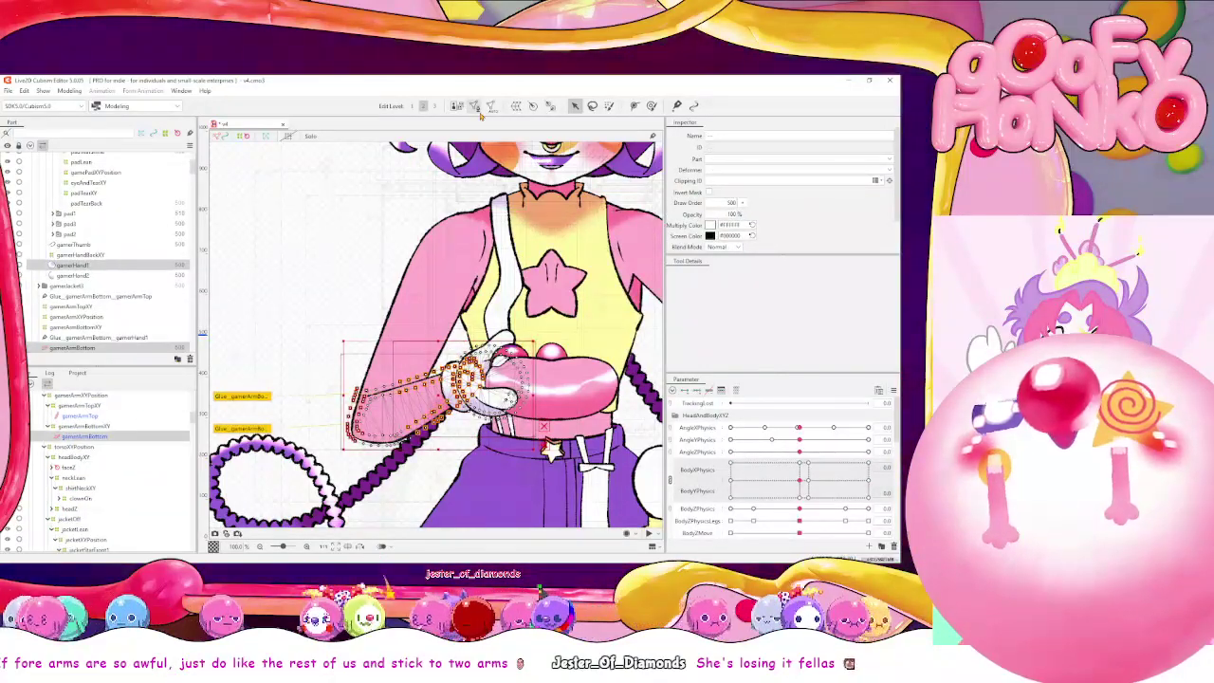
scroll(406, 414, up, 5)
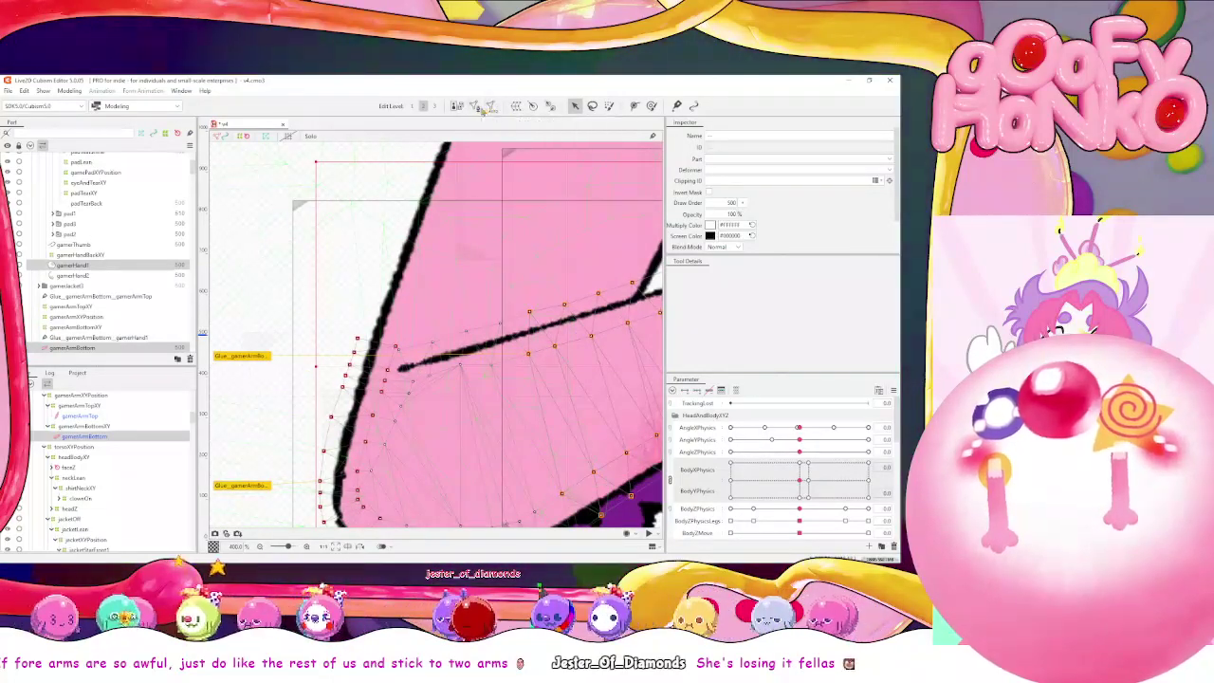
click(474, 106)
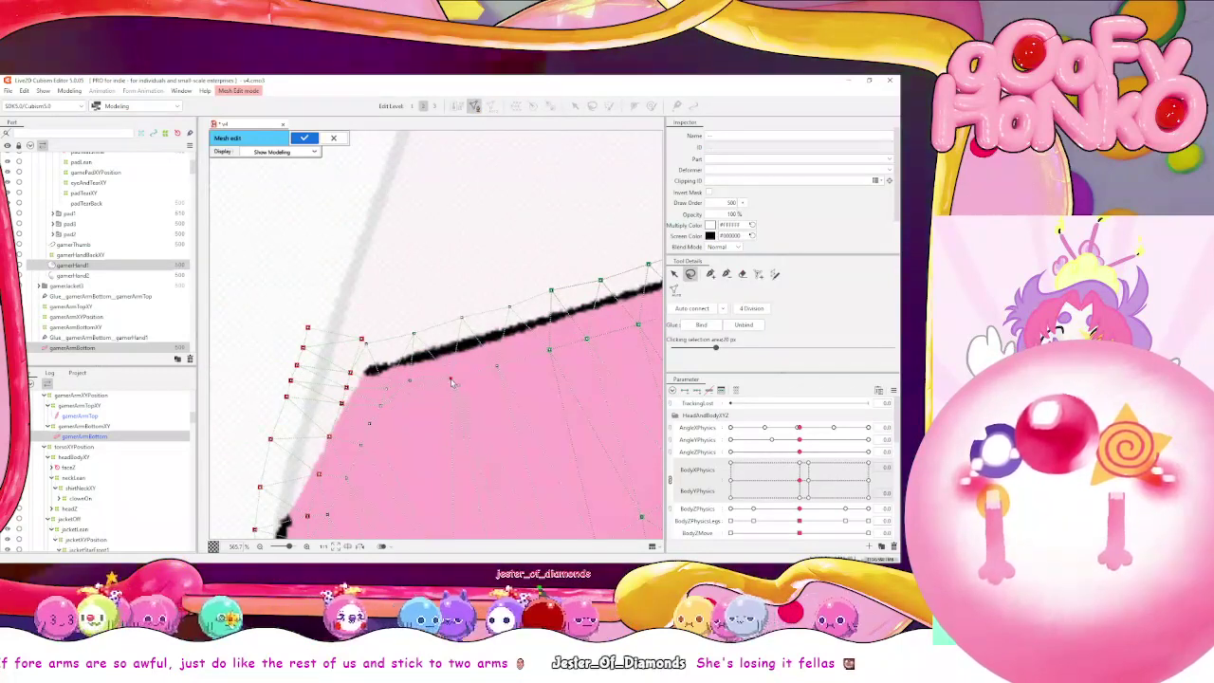
Extend the gamerHand1 mesh toward the elbow with zigzag vertices along the forearm's upper outline, matching gamerArmBottom's points and joining the existing glued vertices
key(p)
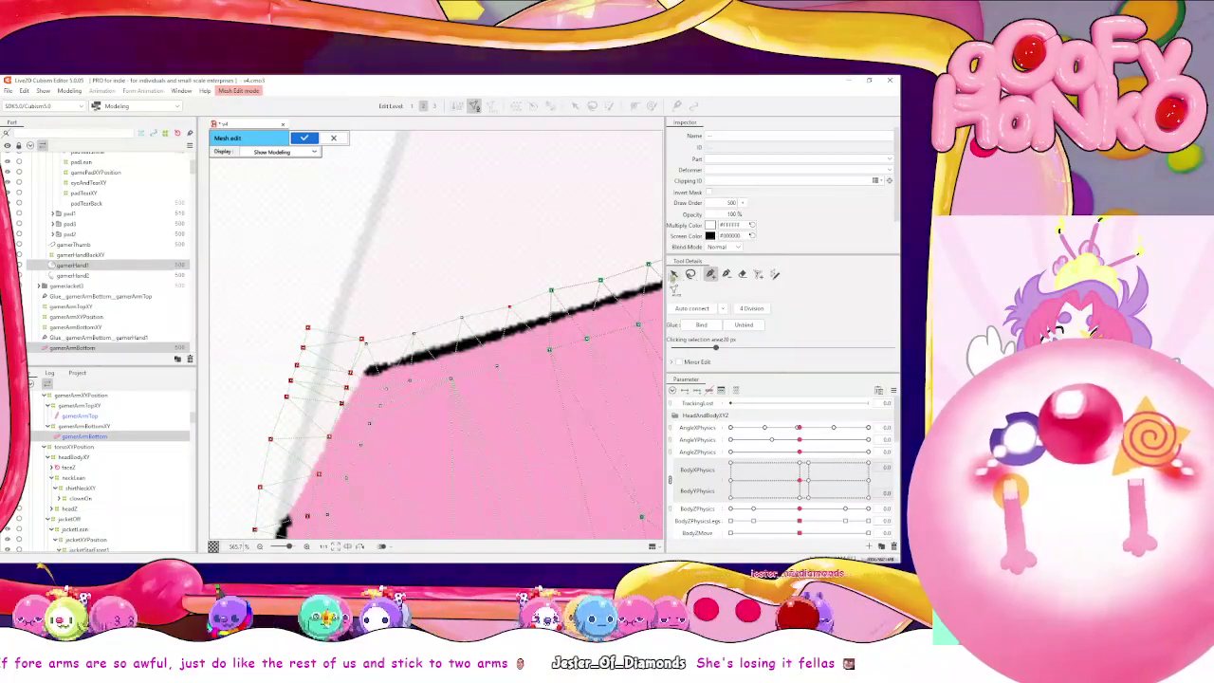
scroll(614, 381, down, 6)
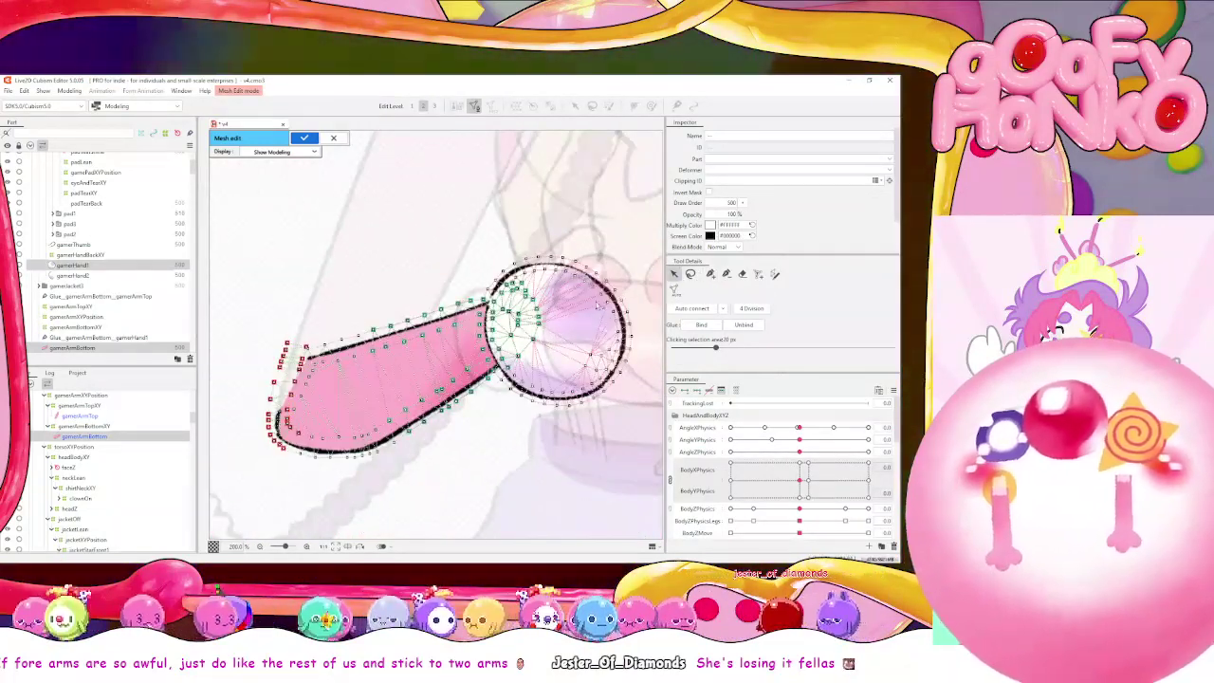
click(559, 323)
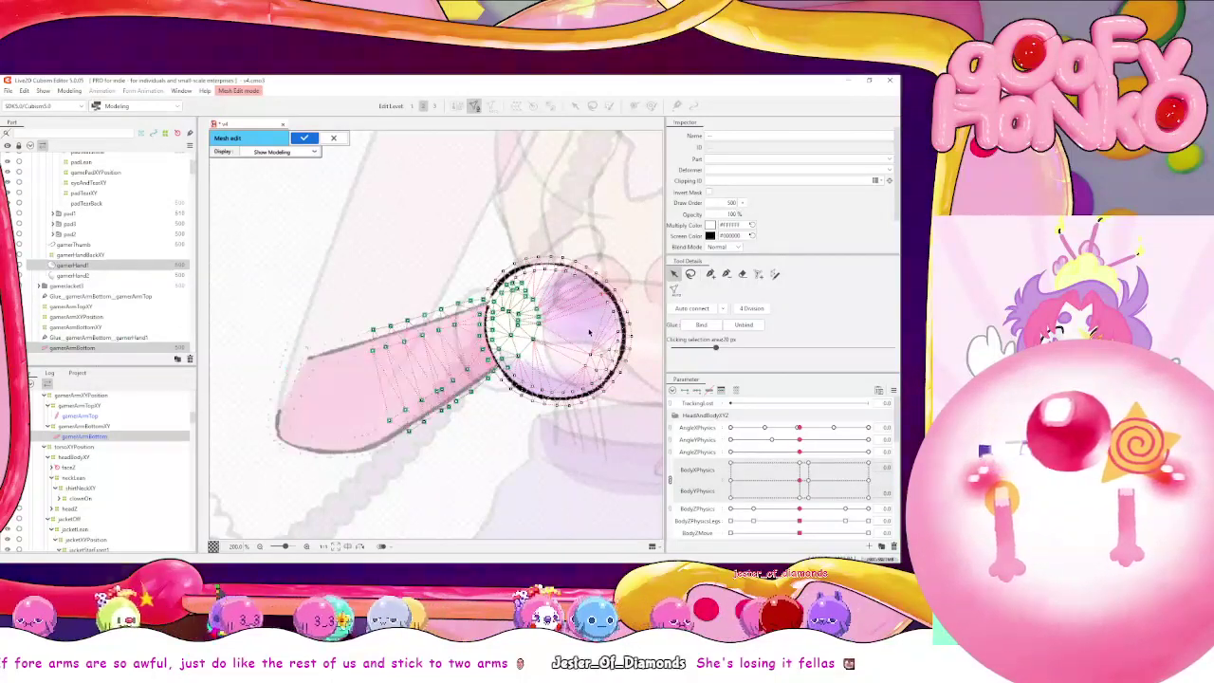
scroll(376, 343, up, 3)
drag(372, 343, 596, 335)
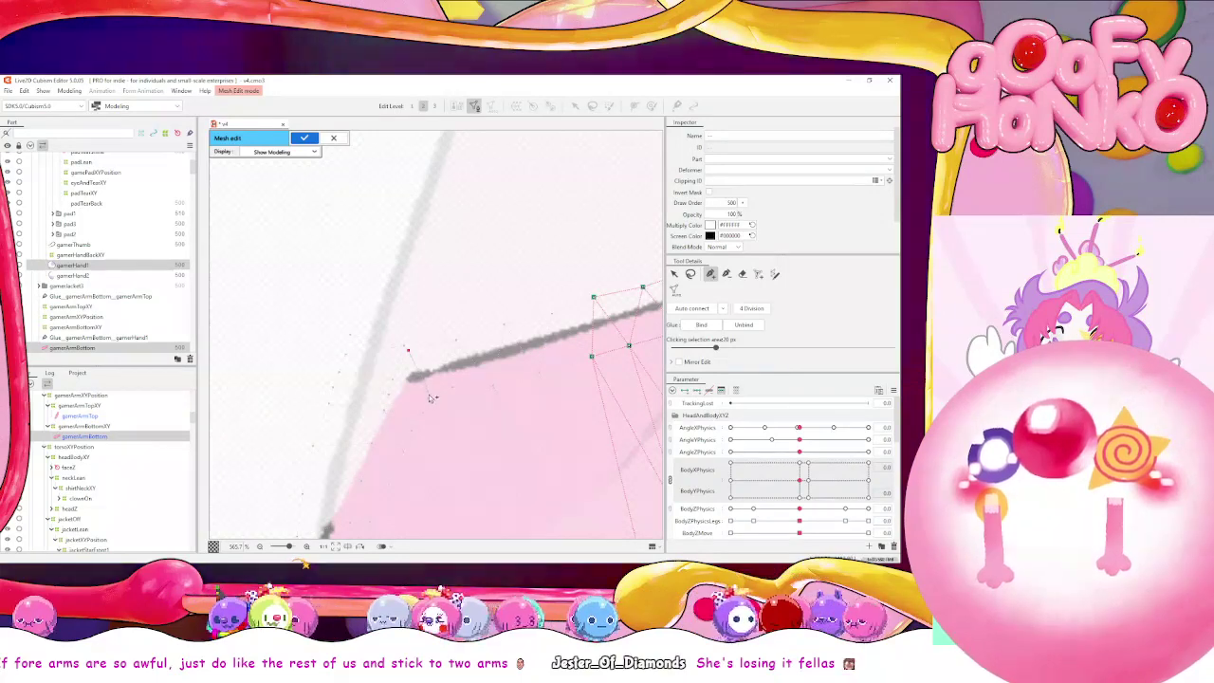
click(489, 382)
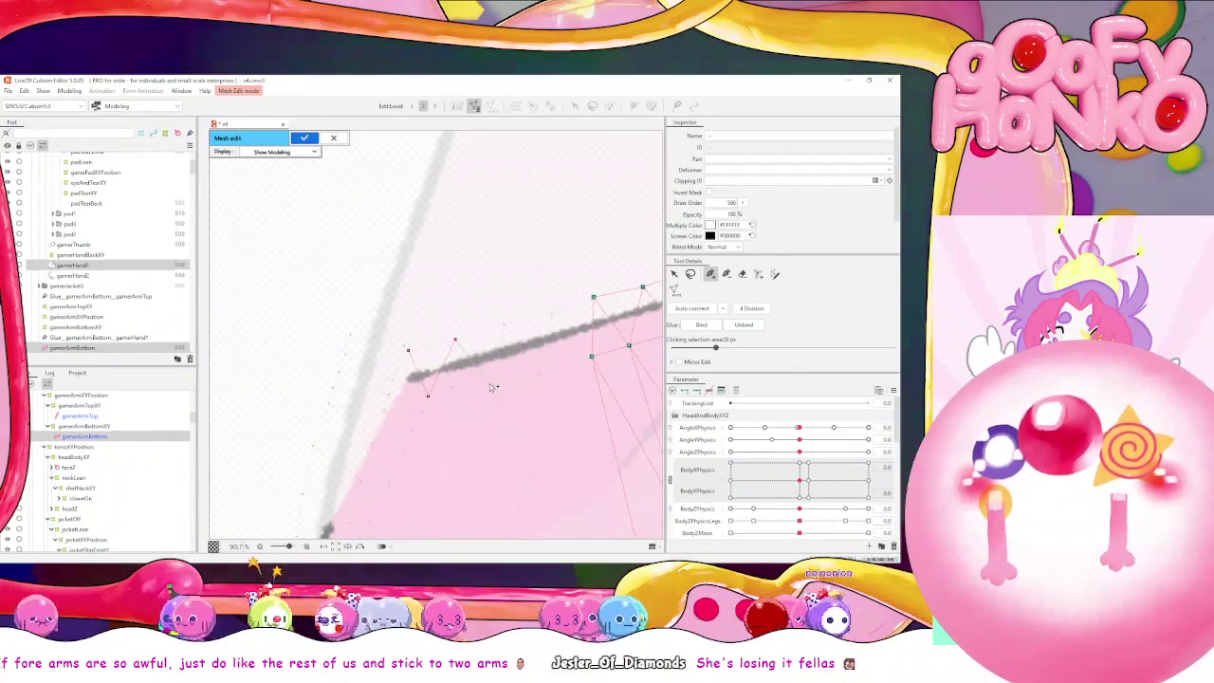
click(500, 325)
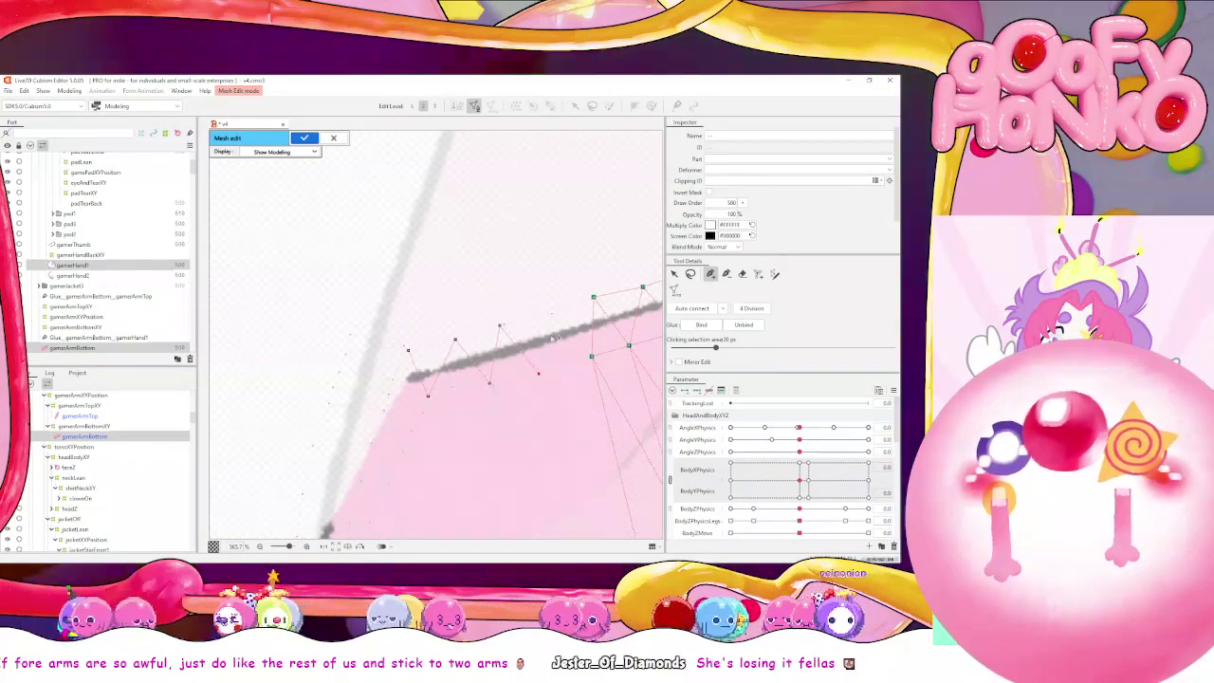
click(552, 312)
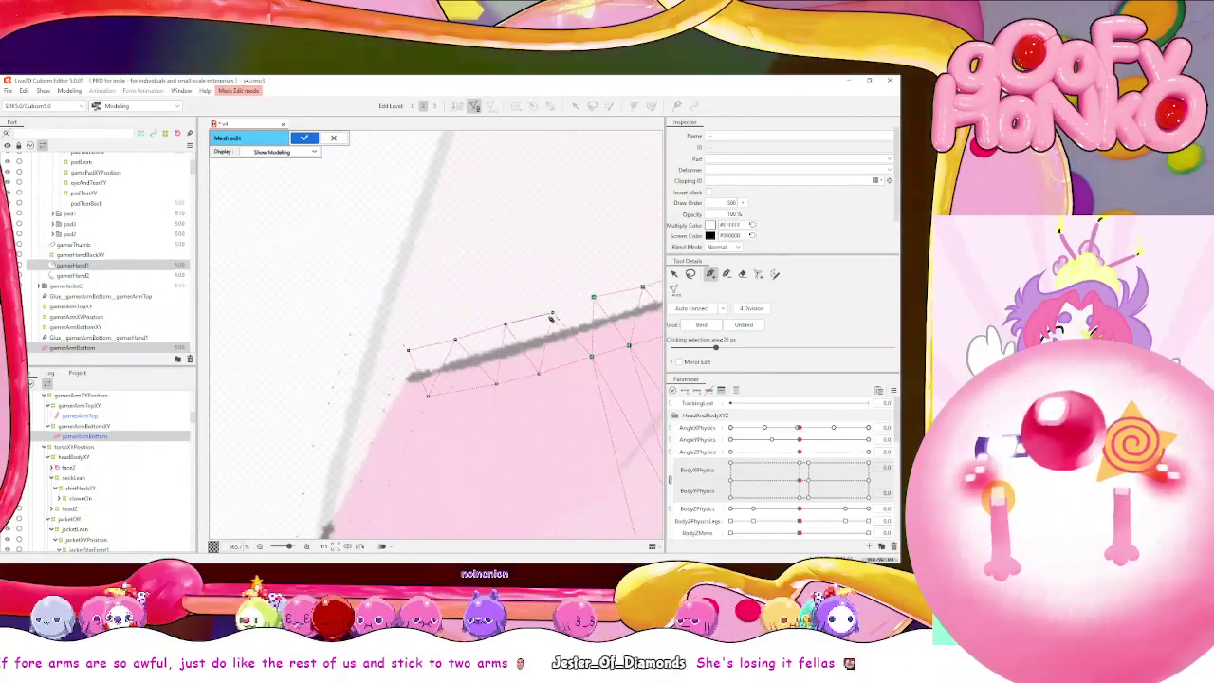
click(593, 296)
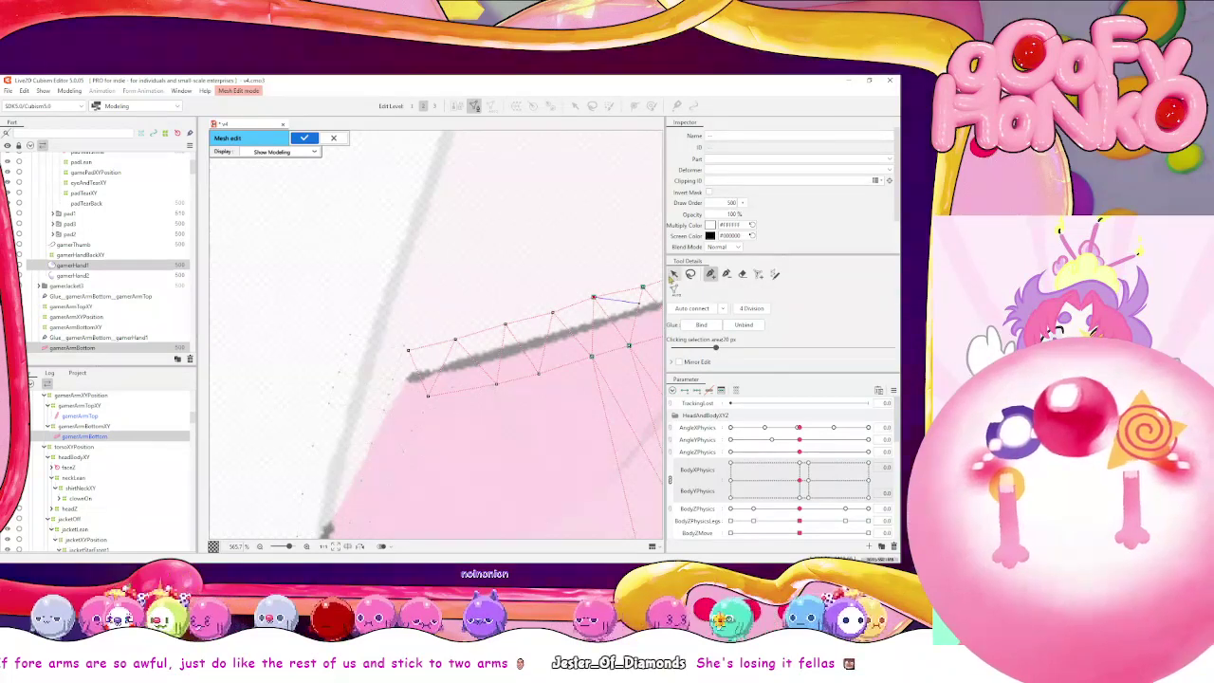
In the gamerArmBottom mesh, add a vertex beside the elbow end of the upper outline and connect it to the vertex above
click(674, 274)
click(460, 457)
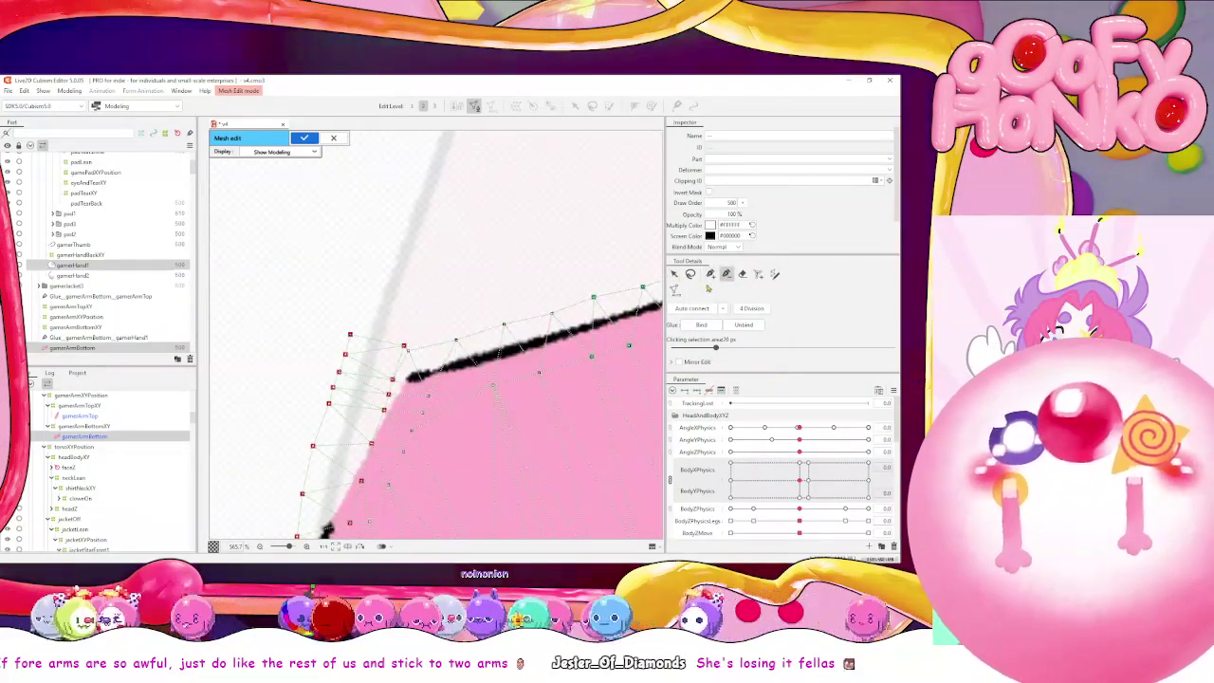
scroll(432, 377, up, 5)
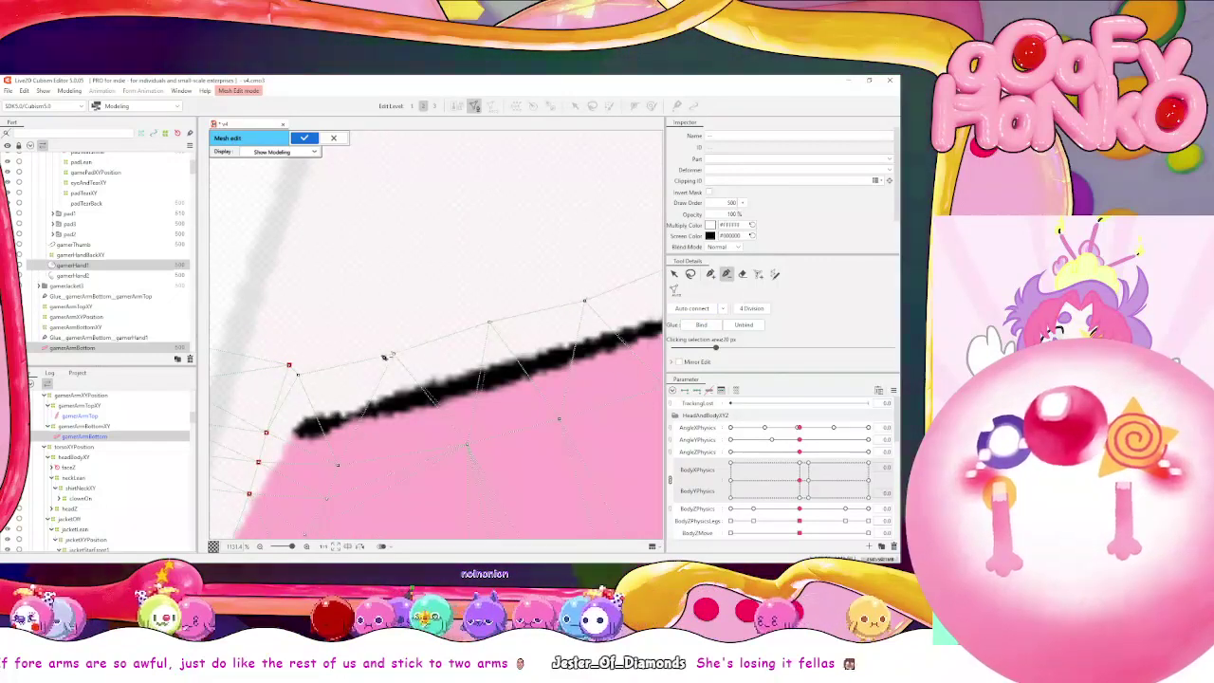
scroll(432, 376, up, 1)
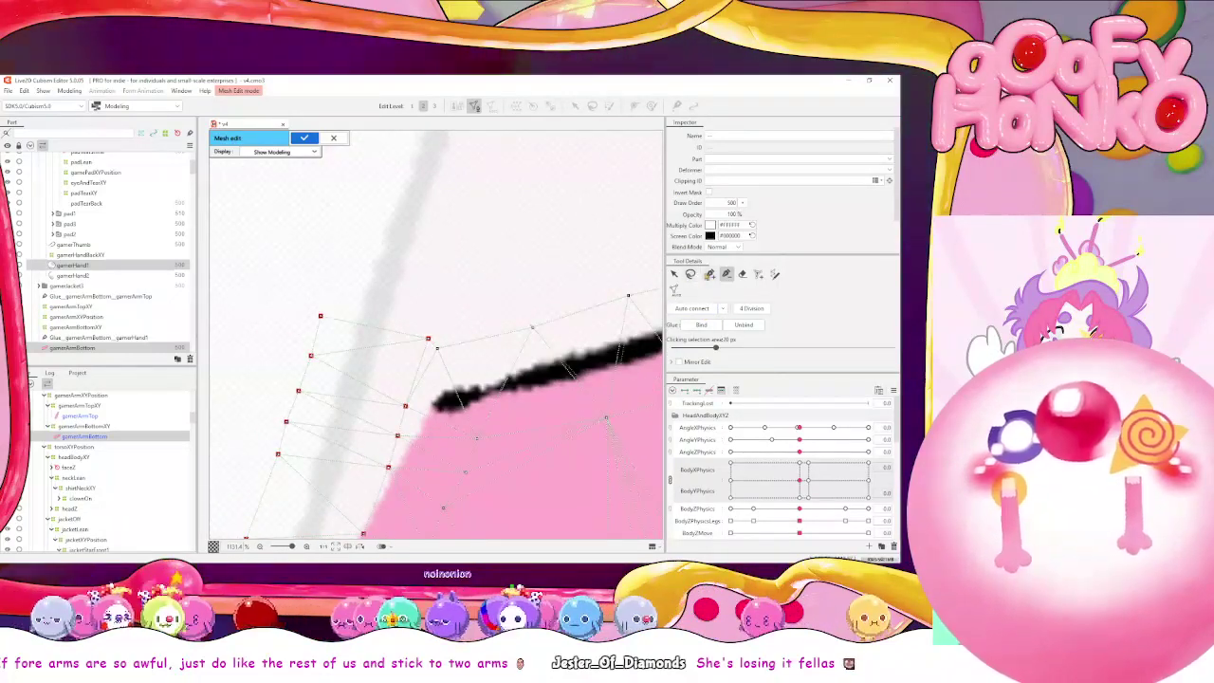
scroll(432, 376, up, 1)
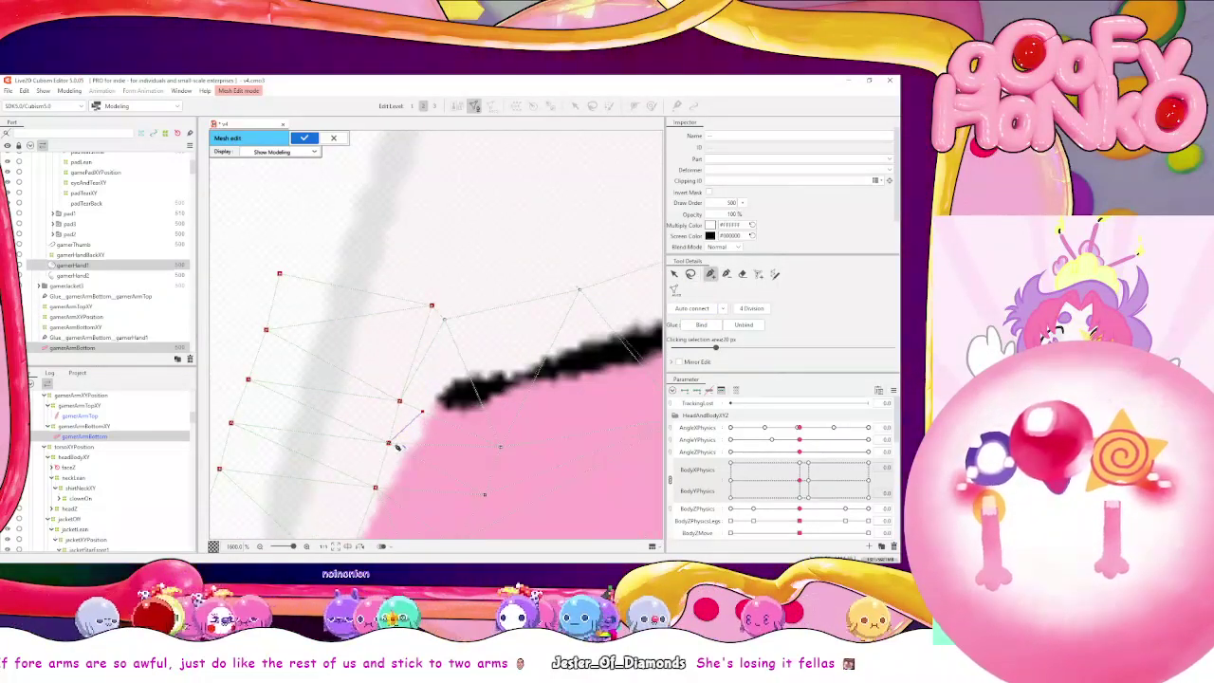
click(445, 320)
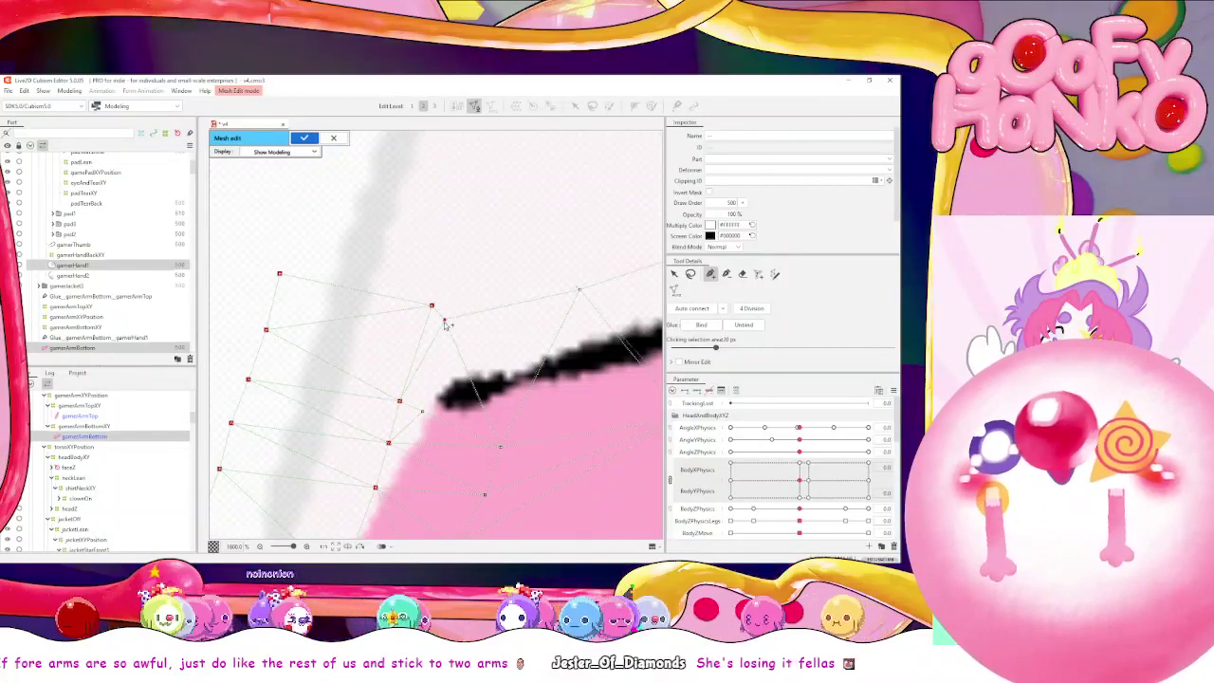
click(423, 411)
click(727, 274)
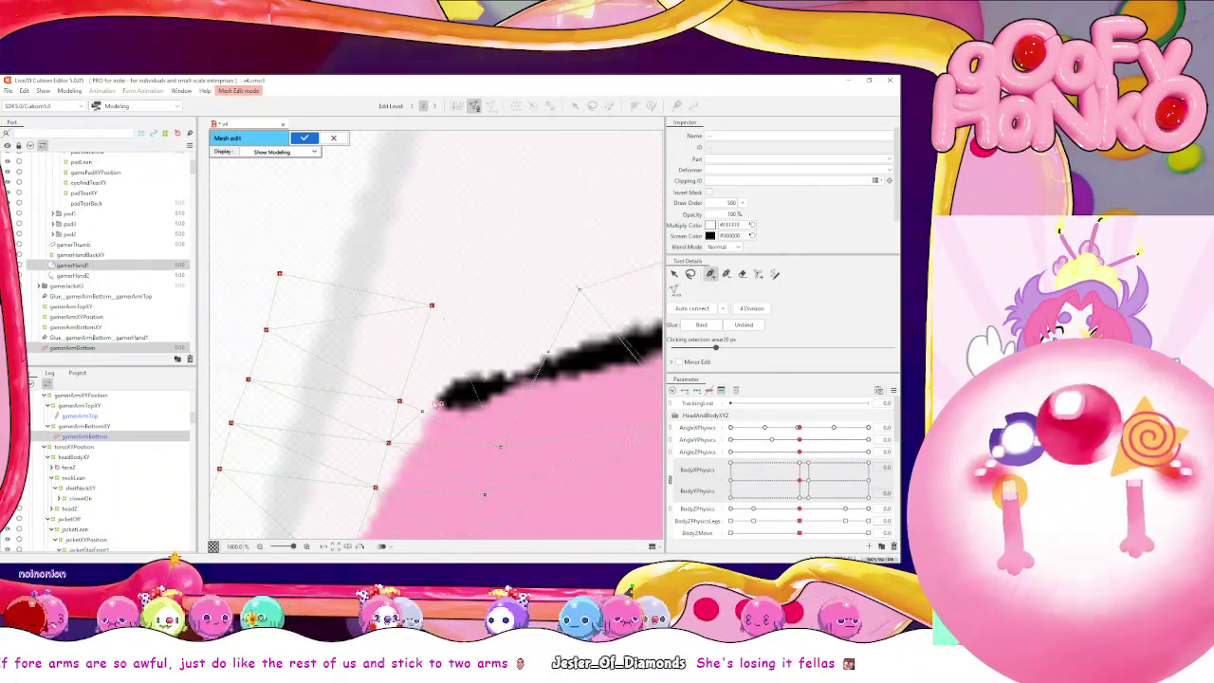
click(446, 318)
click(576, 287)
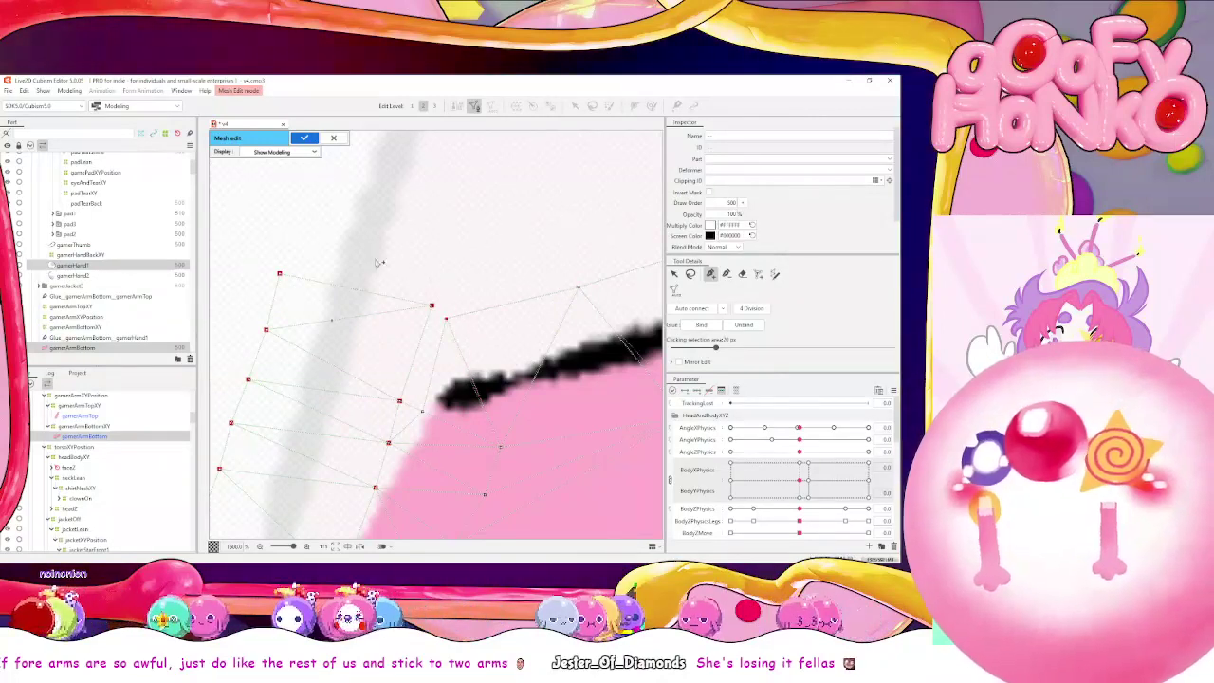
Select the overlapping unglued vertices along the forearm's upper outline and bind them with glue
scroll(411, 294, down, 5)
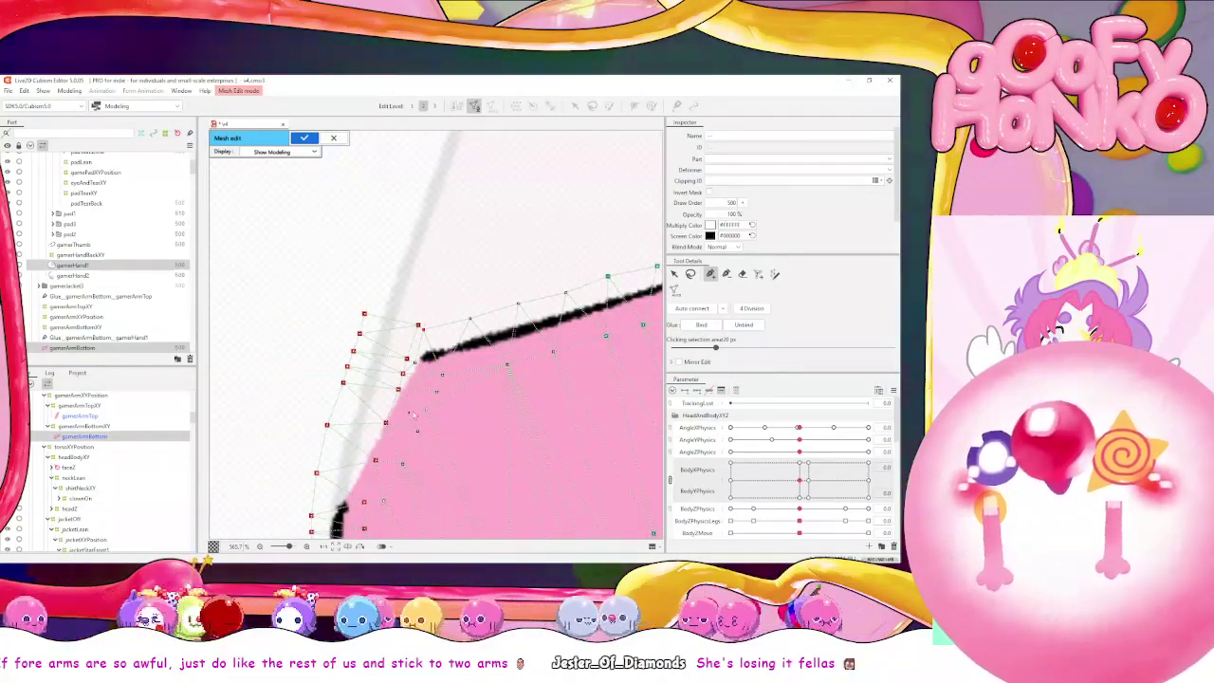
scroll(424, 383, up, 3)
scroll(477, 280, down, 8)
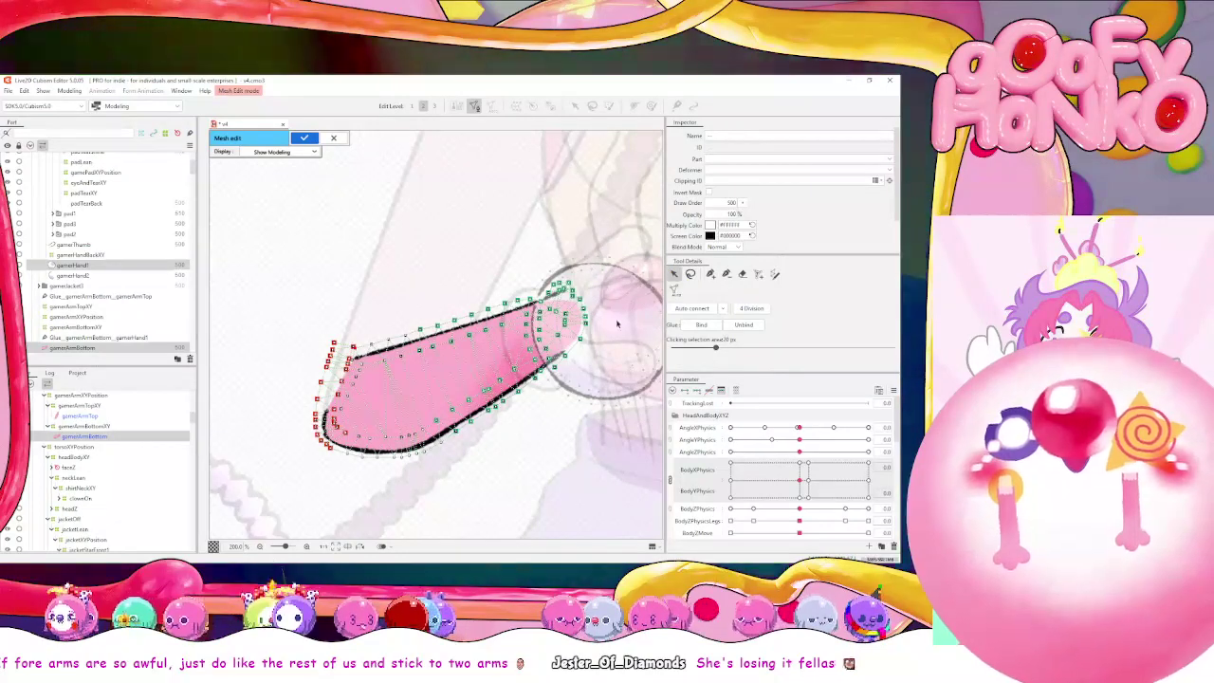
scroll(582, 284, up, 2)
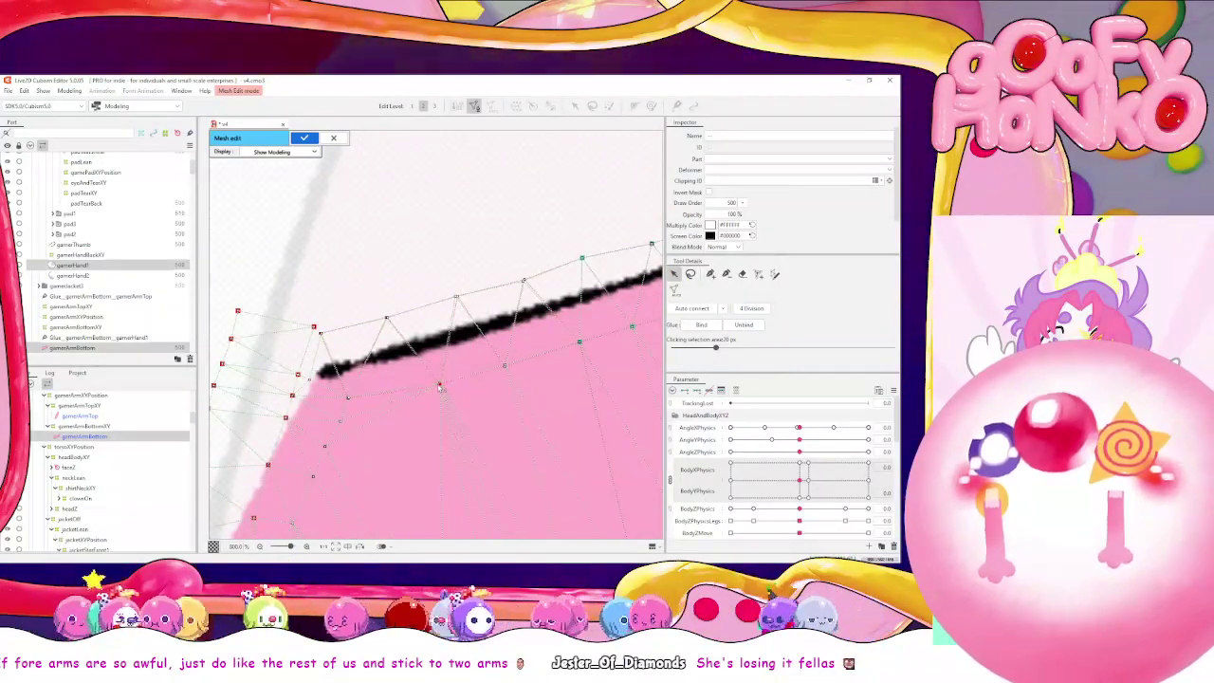
click(690, 274)
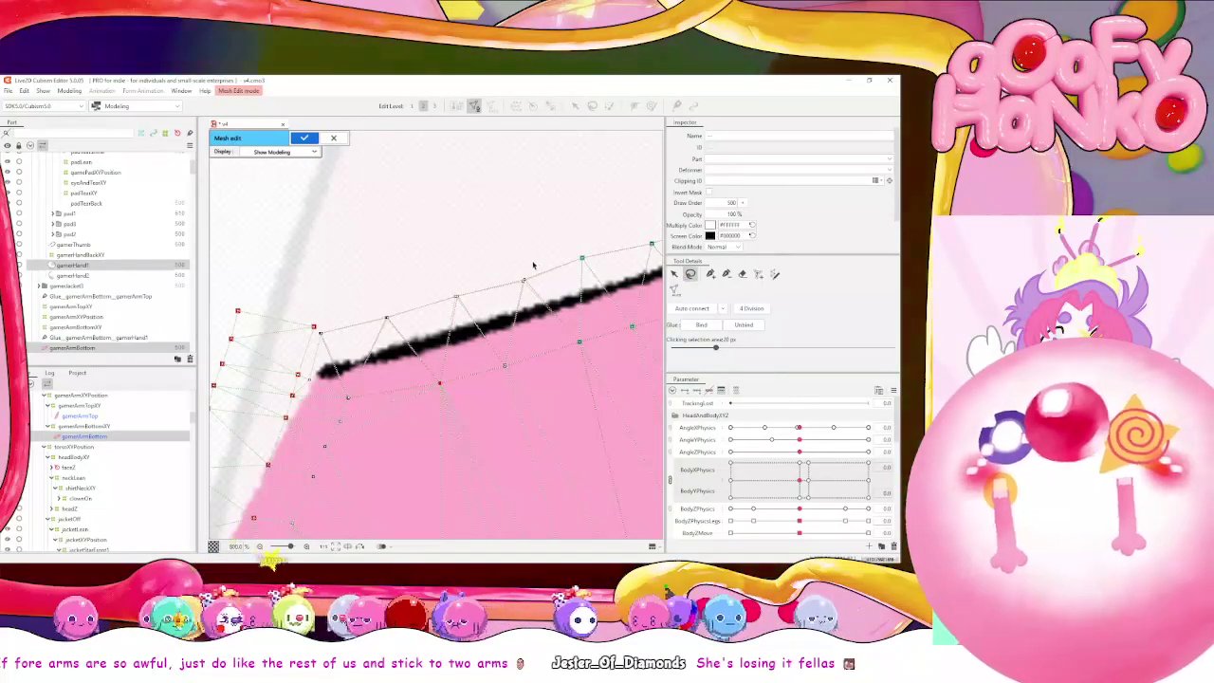
drag(526, 262, 318, 336)
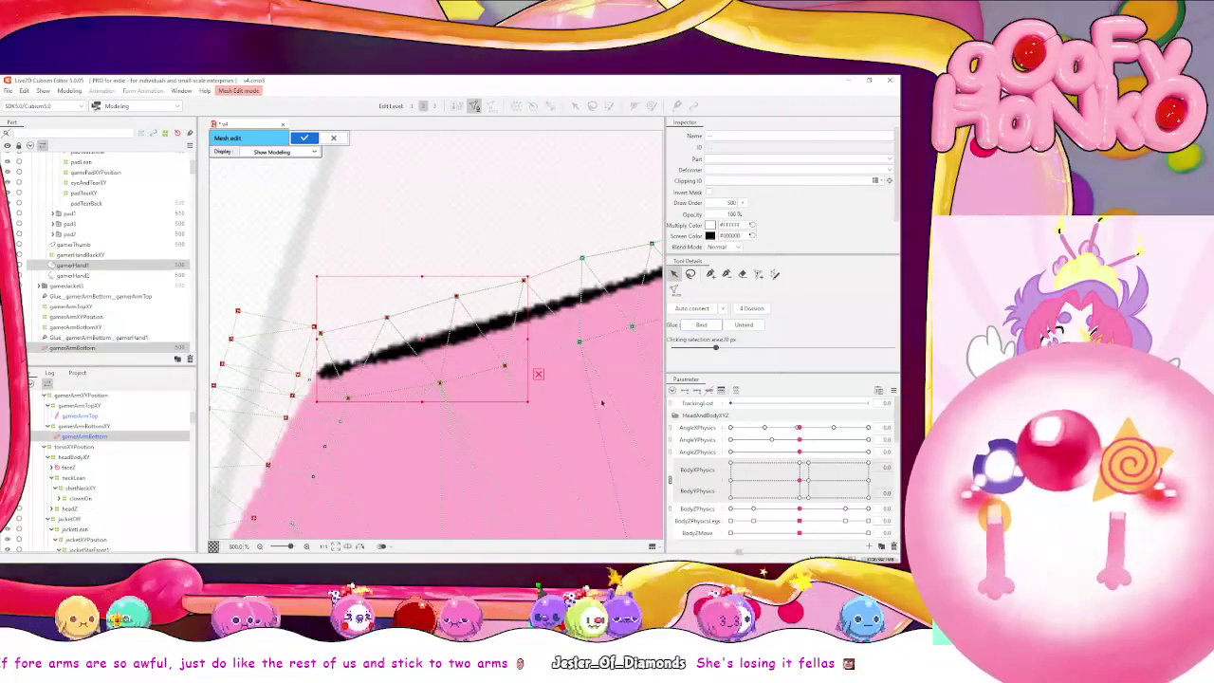
In the gamerHand1 mesh, add a vertex at the outline's elbow tip and connect it to the two neighbouring glued vertices
scroll(602, 403, down, 10)
scroll(541, 410, up, 9)
drag(598, 413, 395, 381)
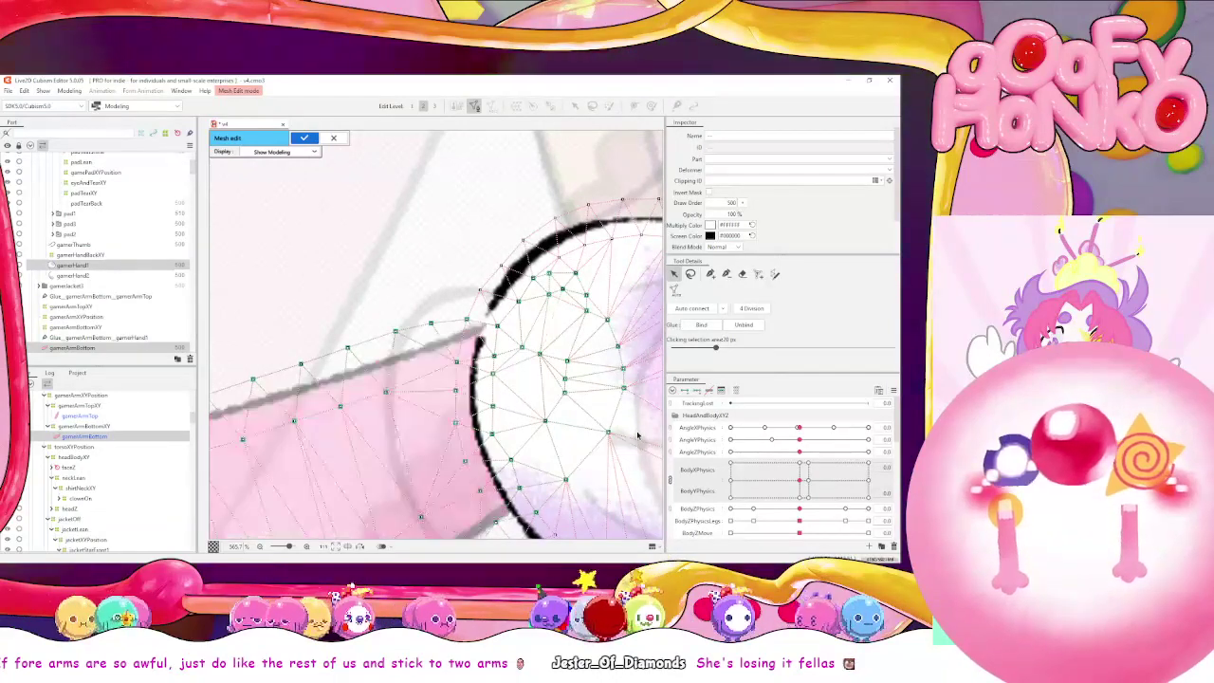
scroll(460, 439, up, 1)
drag(237, 465, 469, 416)
scroll(474, 410, up, 2)
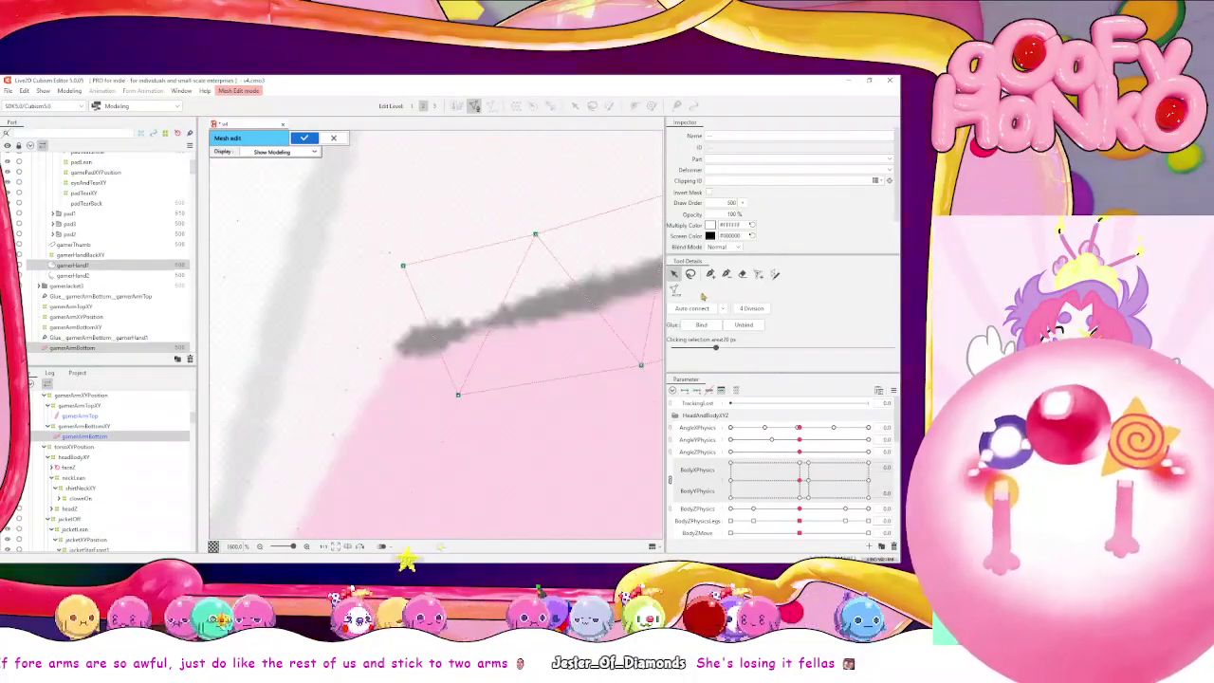
click(710, 274)
scroll(398, 330, up, 2)
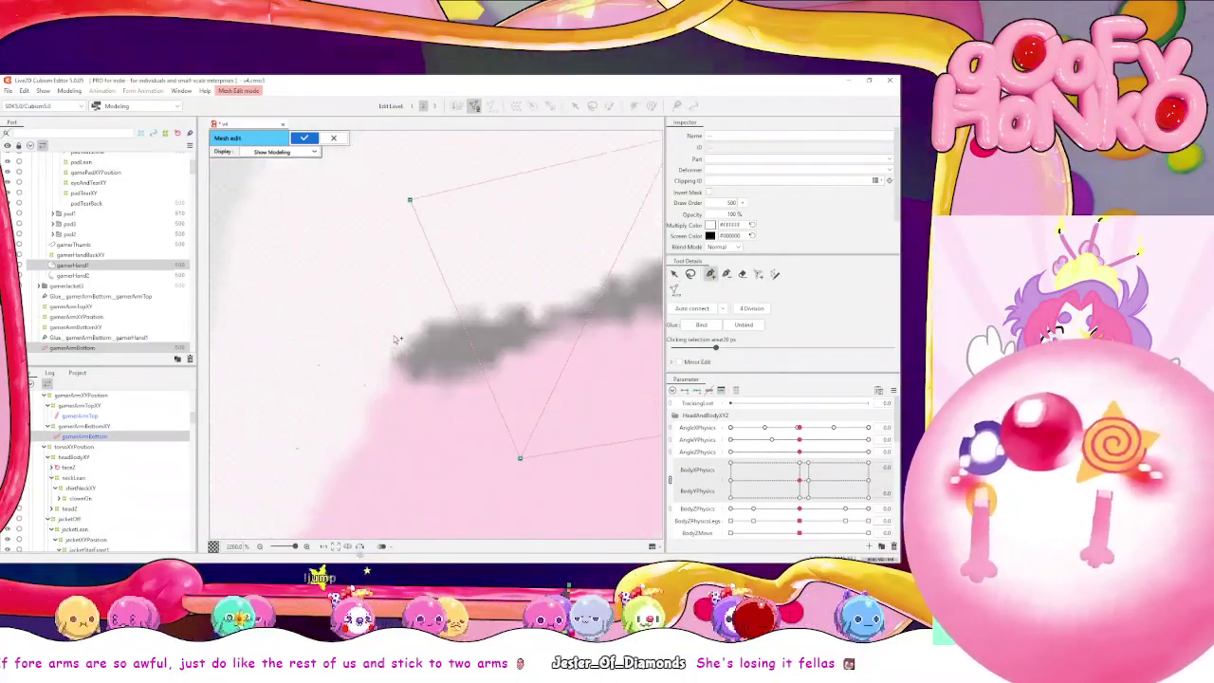
click(365, 384)
click(413, 201)
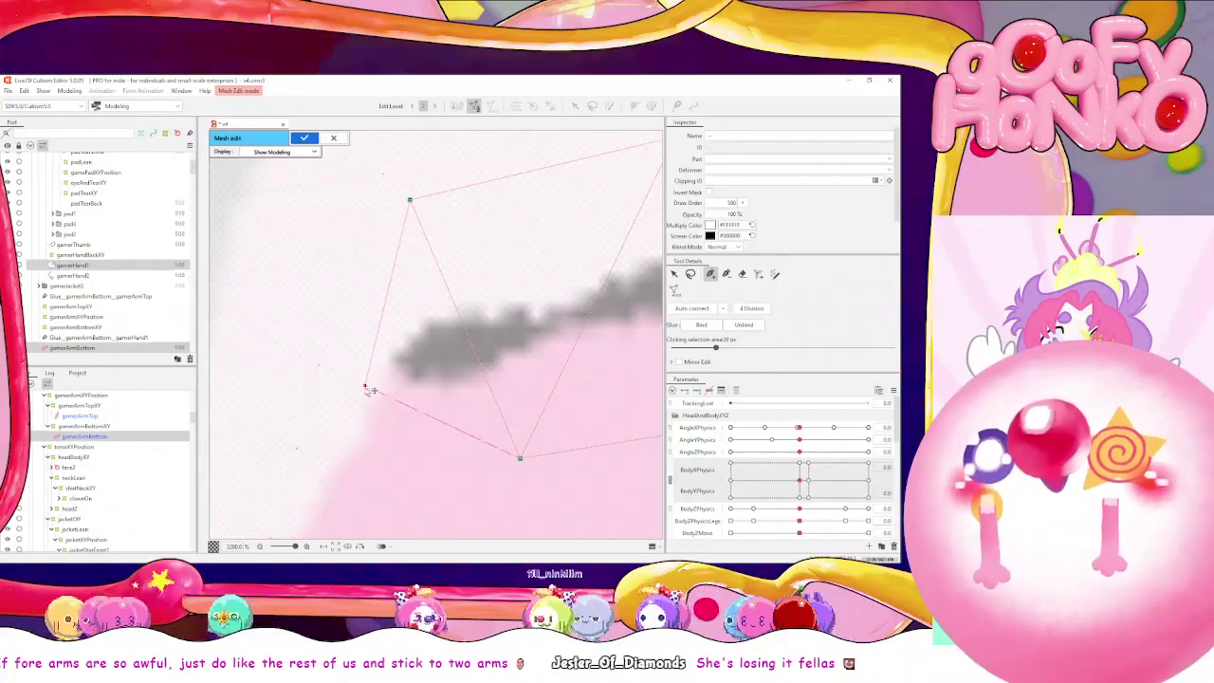
Glue the matching elbow-tip vertices of gamerHand1 and gamerArmBottom together and apply the mesh edit
scroll(493, 388, down, 8)
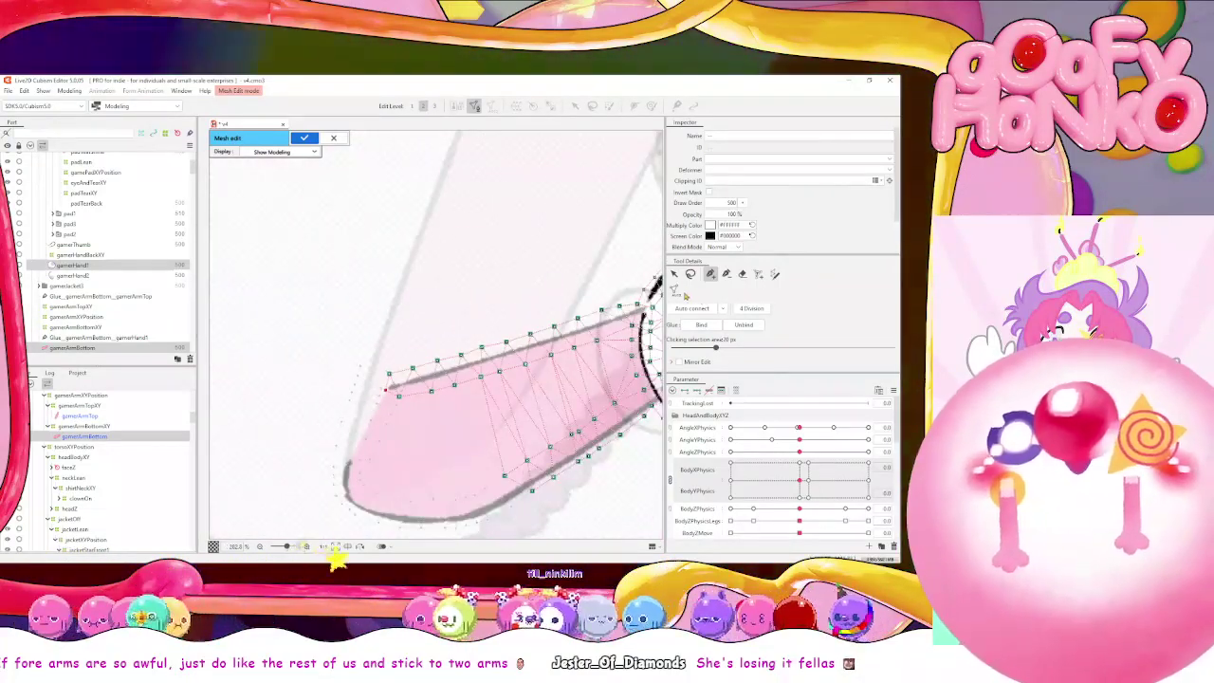
click(674, 274)
drag(581, 359, 408, 400)
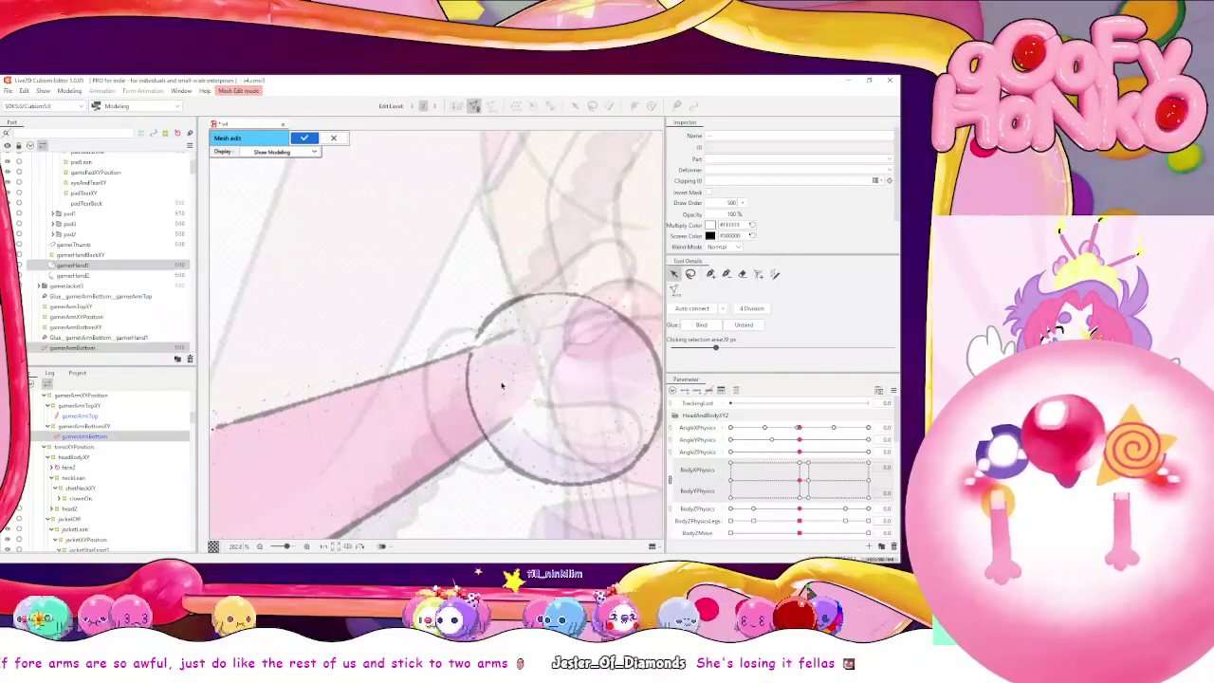
scroll(597, 477, up, 6)
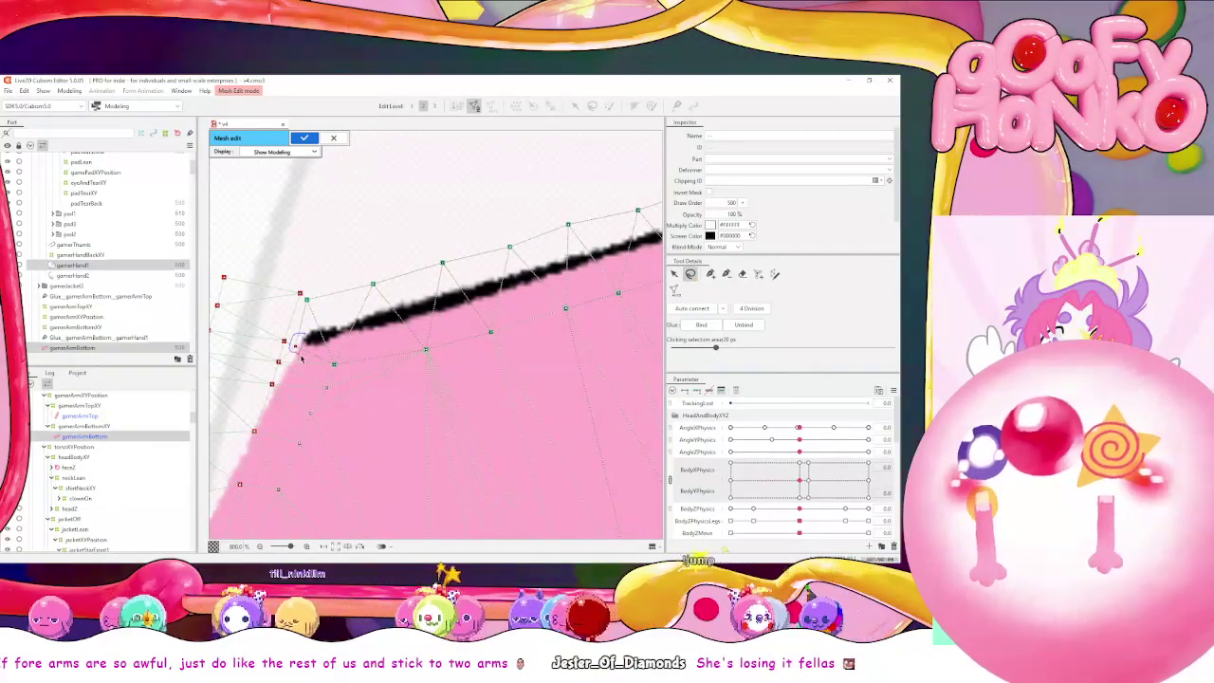
click(303, 137)
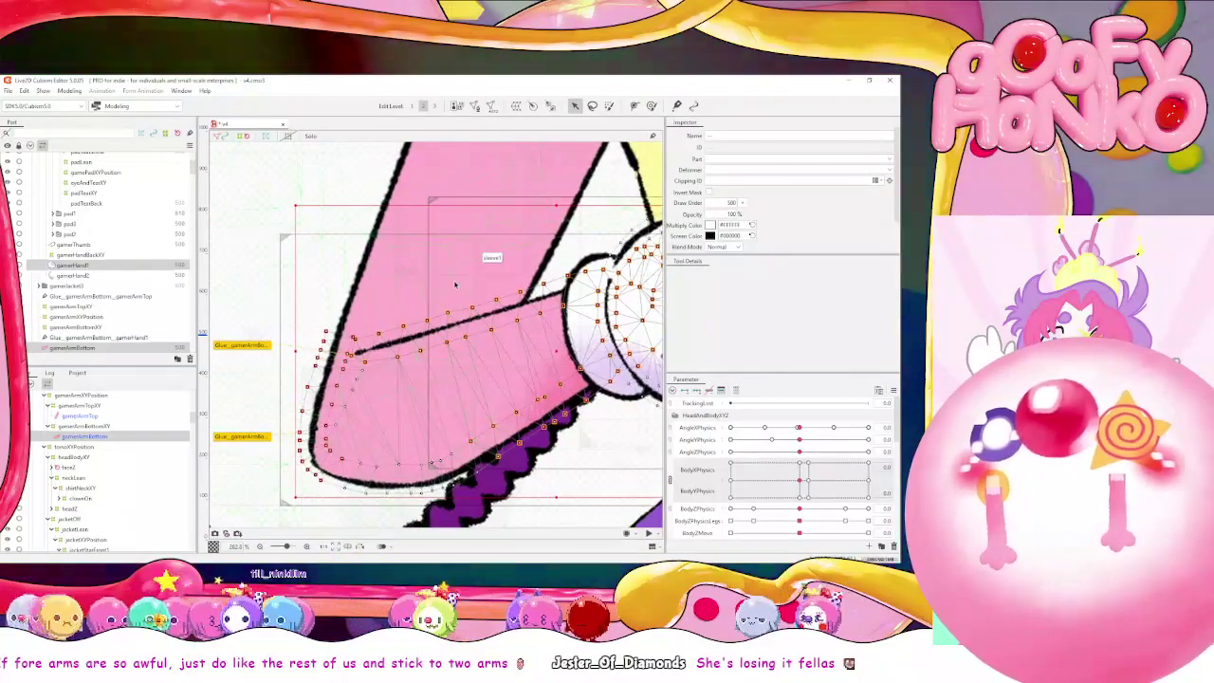
Open the physics settings to check the gamer arm in the preview, and return to the model
click(70, 90)
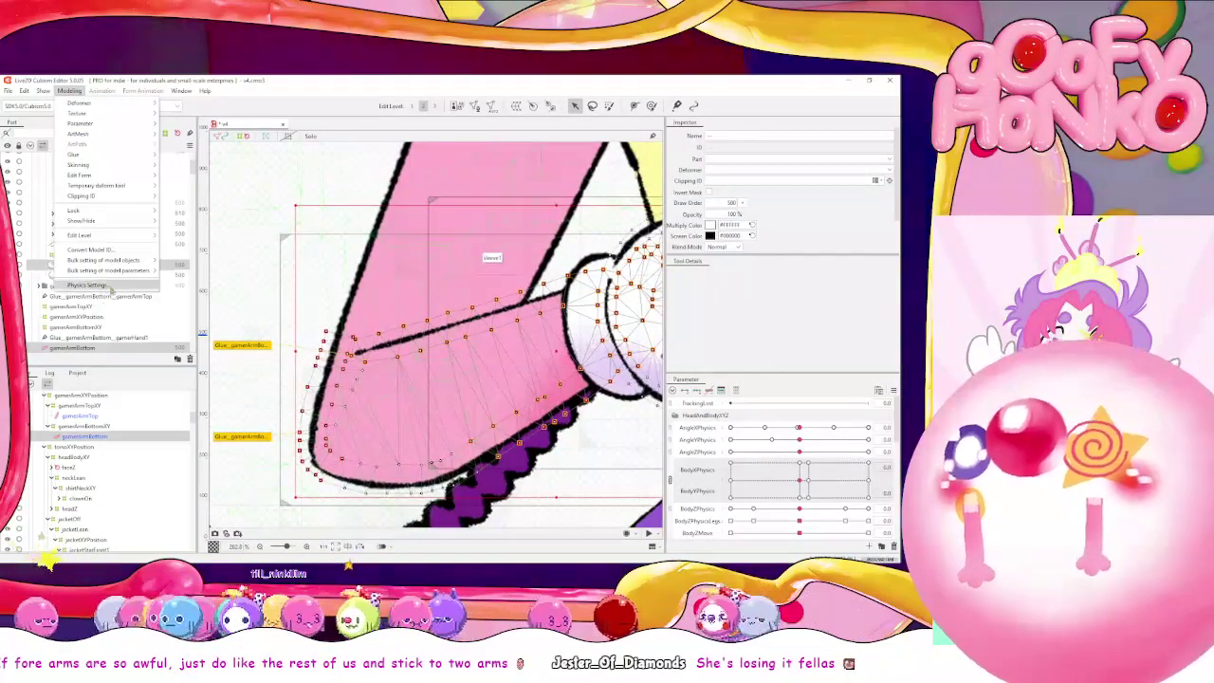
click(111, 285)
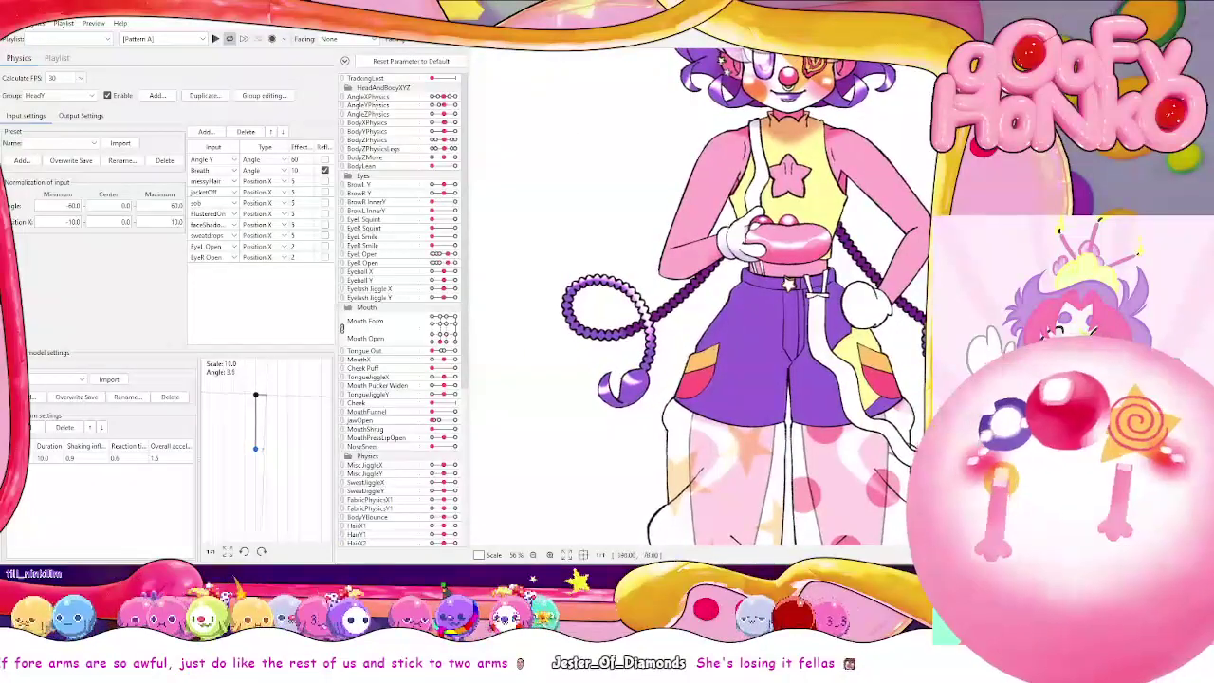
key(alt+Tab)
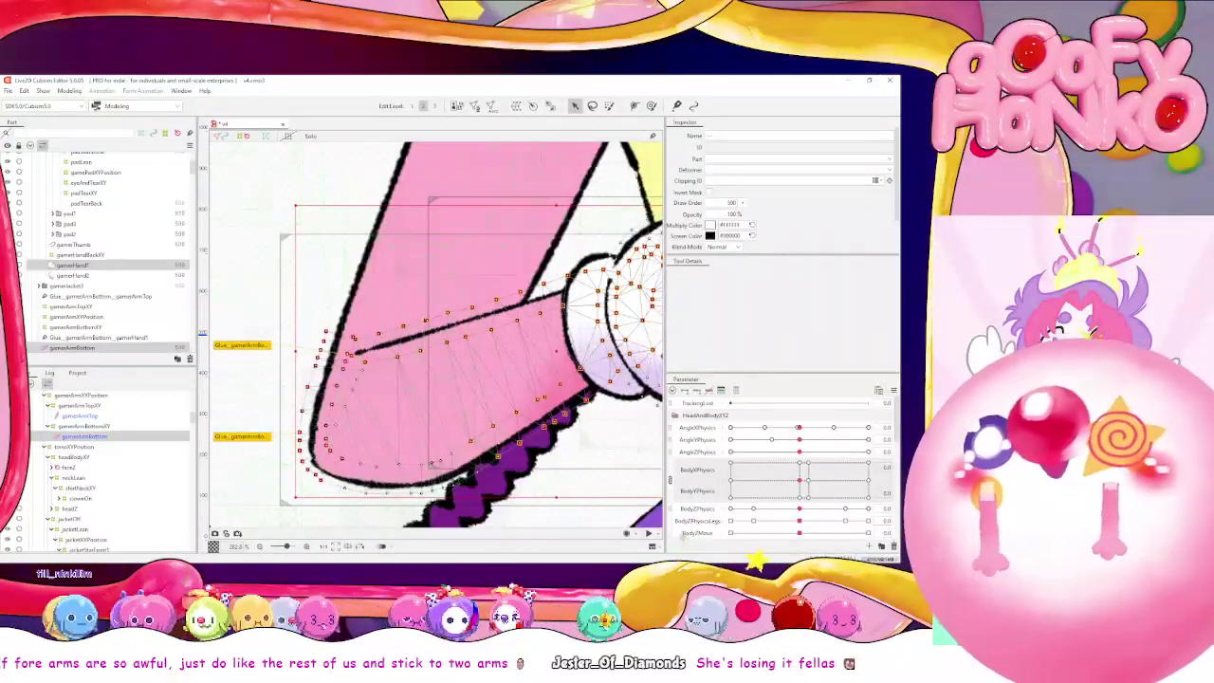
Rename the glue between gamerArmBottom and gamerArmTop as glueShoulderArm
click(89, 297)
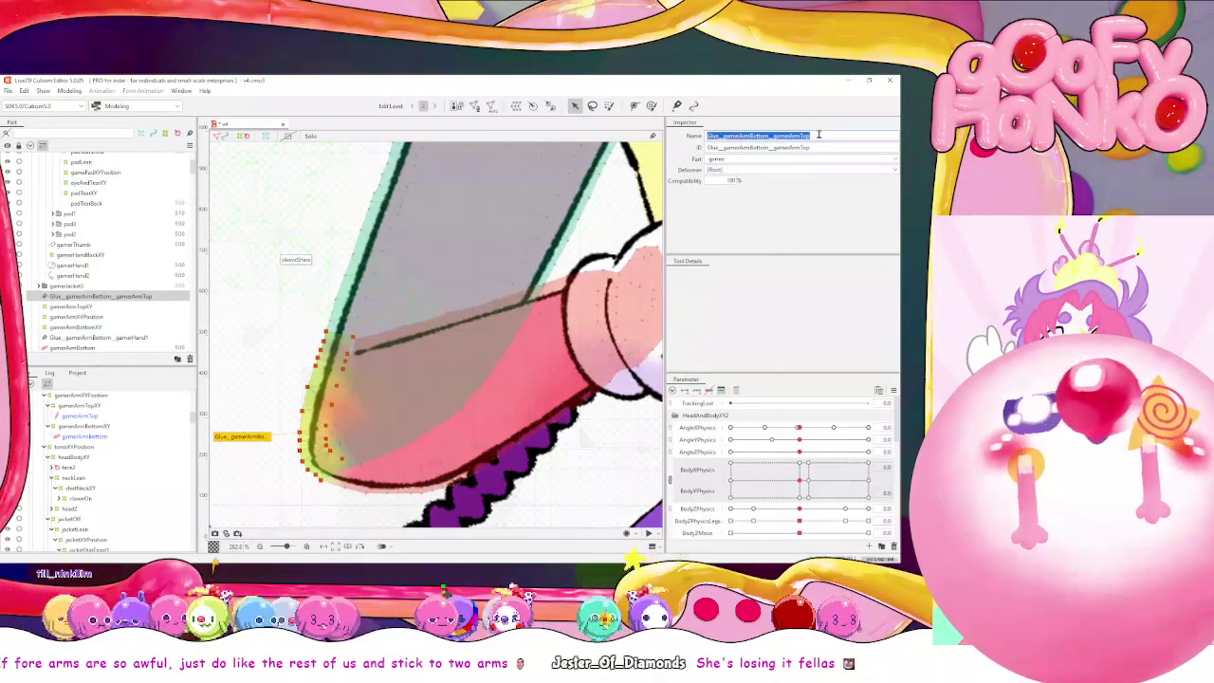
text(glueShould)
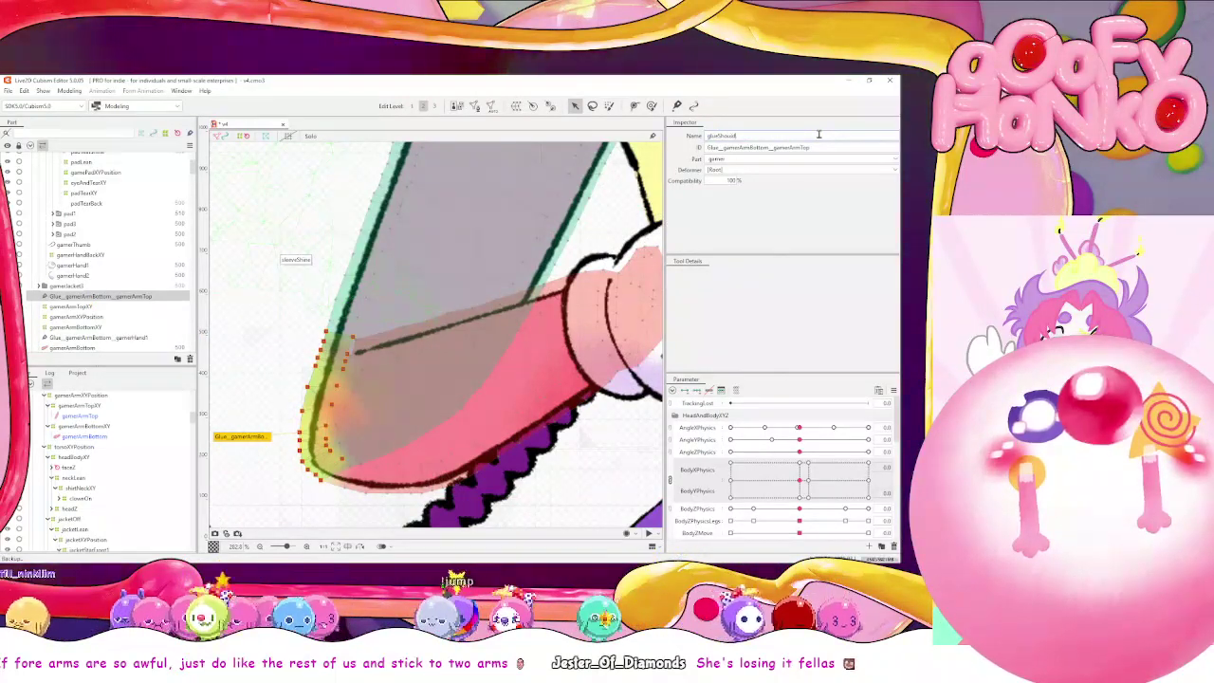
text(erArm)
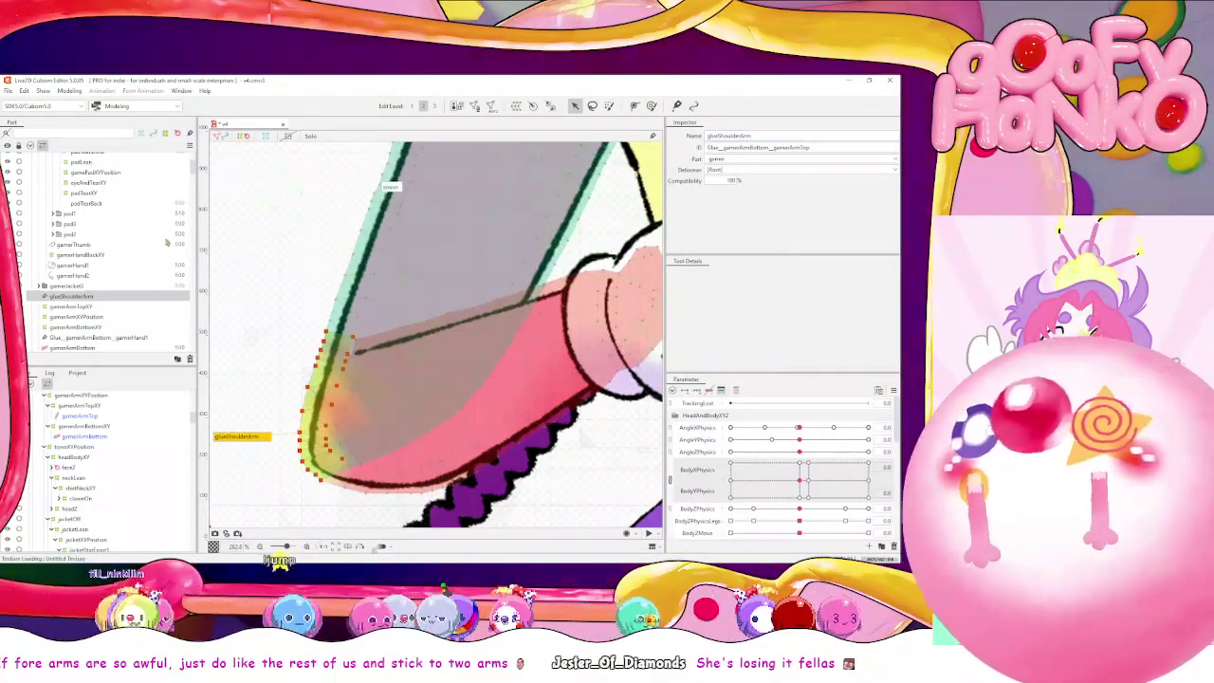
Rename the glue between gamerArmBottom and gamerHand1 as glueArmHand
click(95, 337)
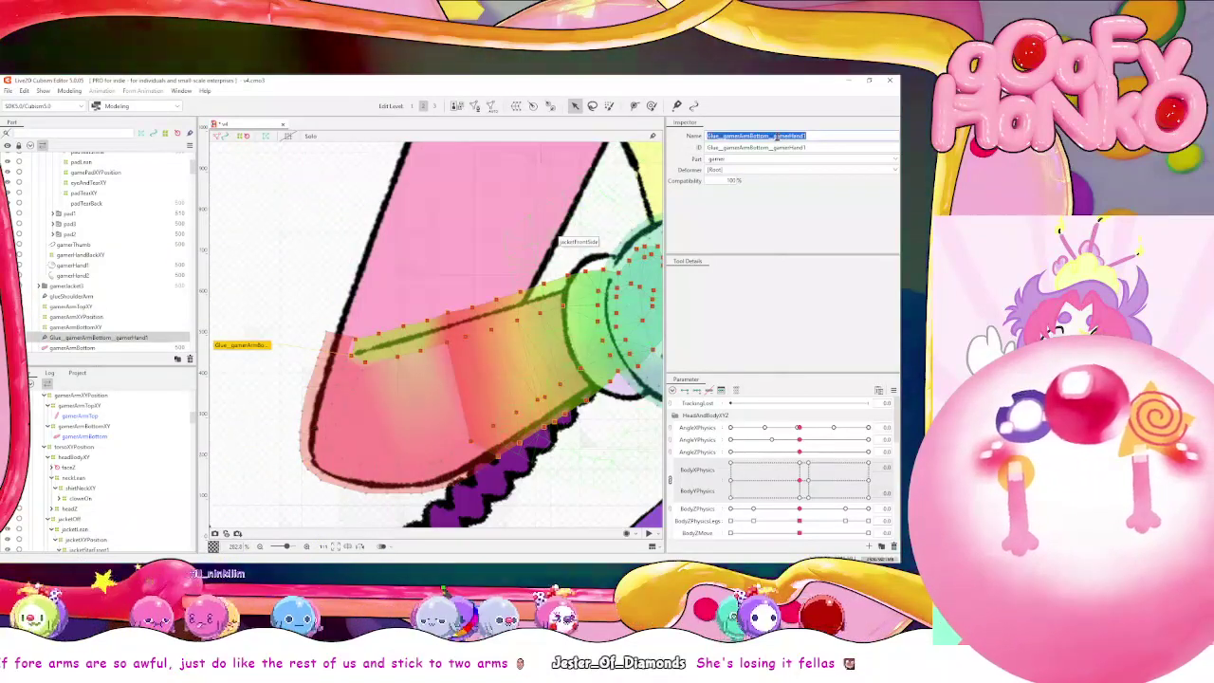
text(glueArmHand)
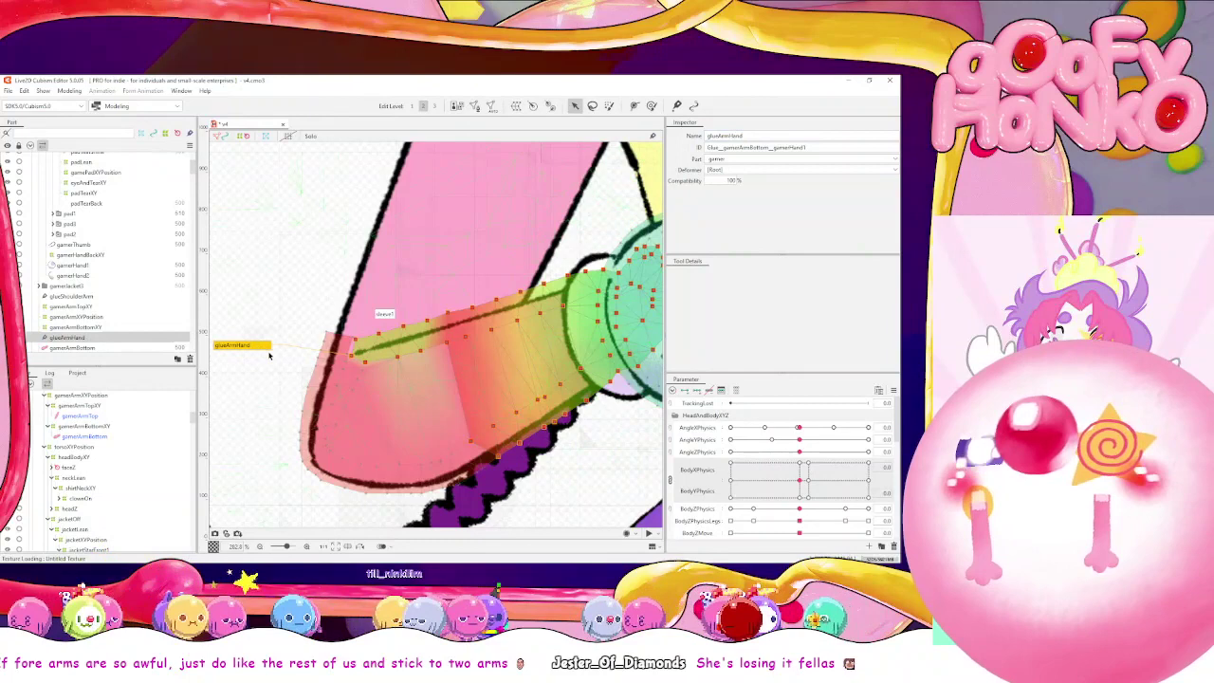
Paint the glueArmHand weights towards gamerArmBottom along the forearm's upper edge and test the result with the body physics parameters
double_click(261, 345)
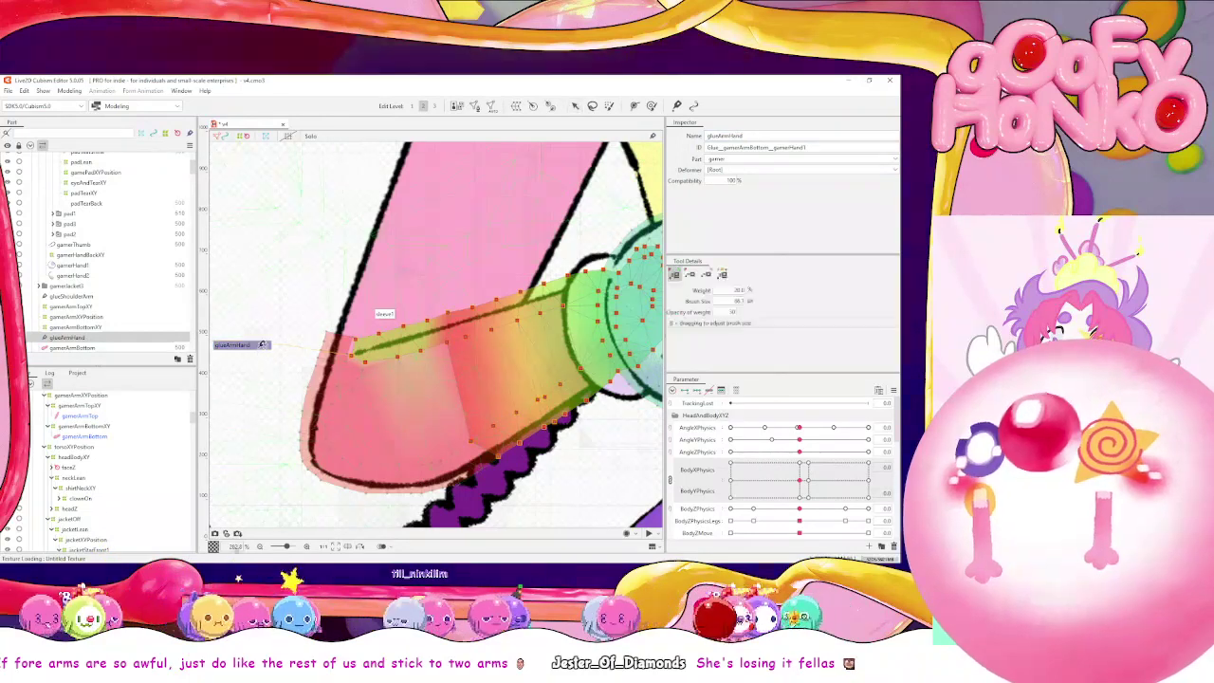
mouse_move(373, 344)
mouse_down()
mouse_move(411, 333)
mouse_move(362, 358)
mouse_move(395, 342)
mouse_move(343, 353)
mouse_move(409, 339)
mouse_move(387, 347)
mouse_move(466, 308)
mouse_up()
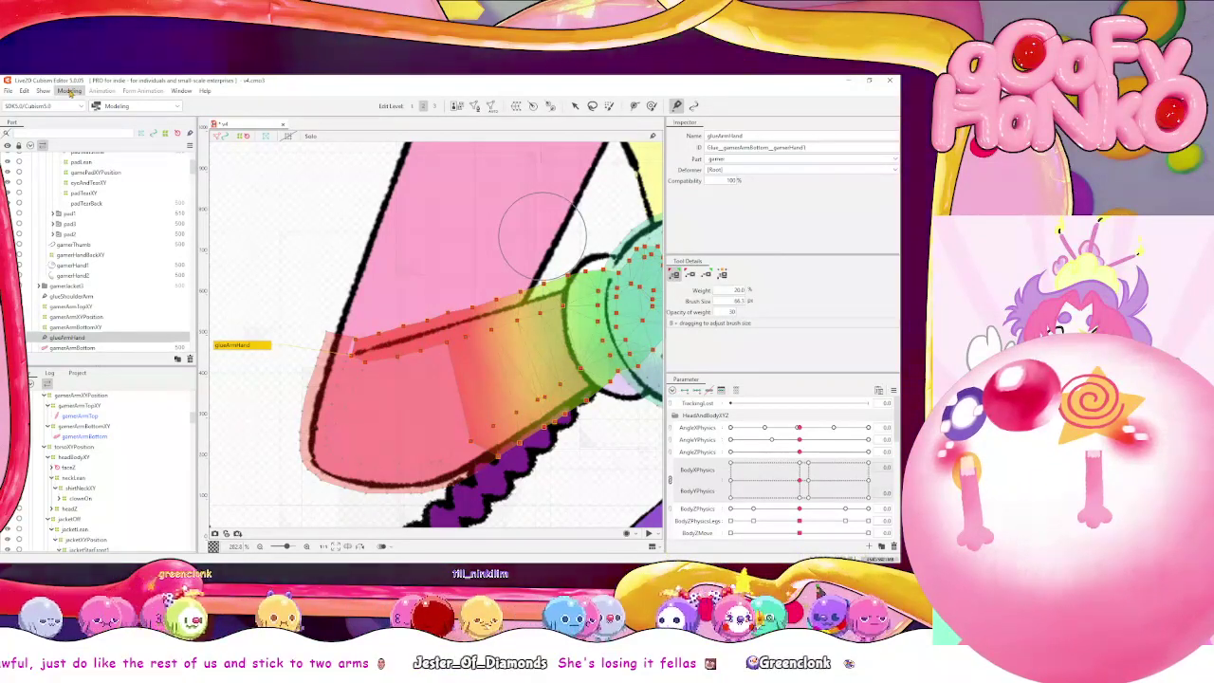
drag(740, 461, 799, 481)
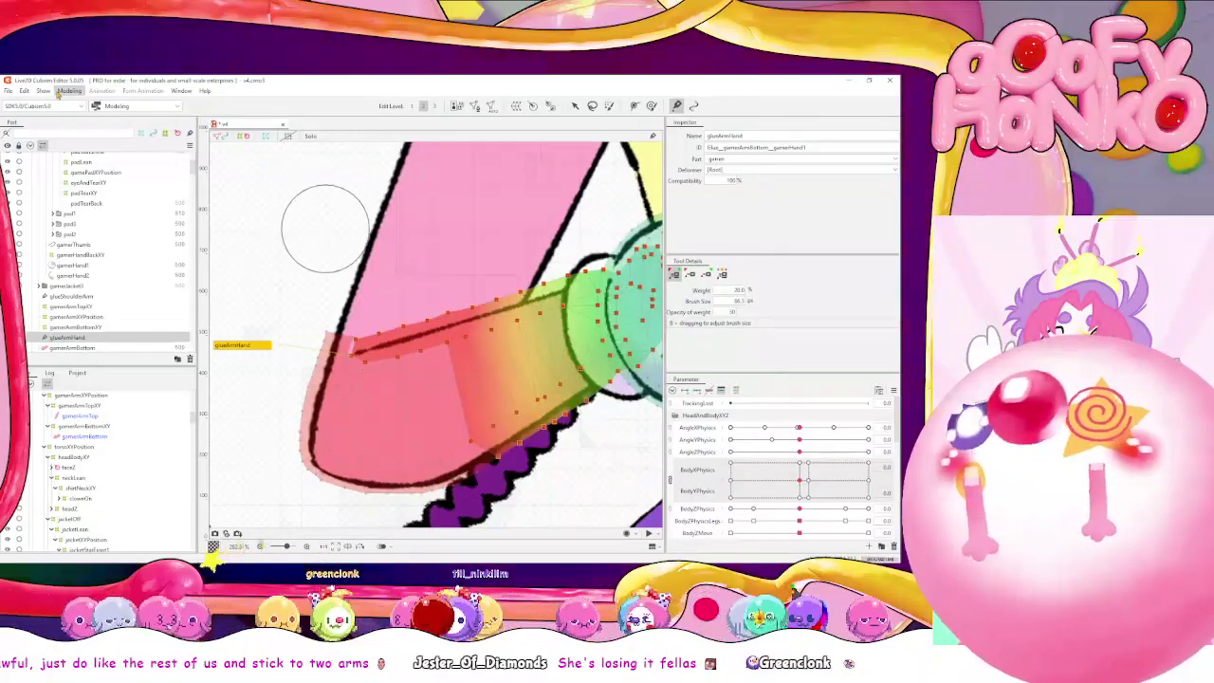
Open the physics settings to check how the glued forearm moves in the preview, and return to the model
click(69, 90)
click(87, 285)
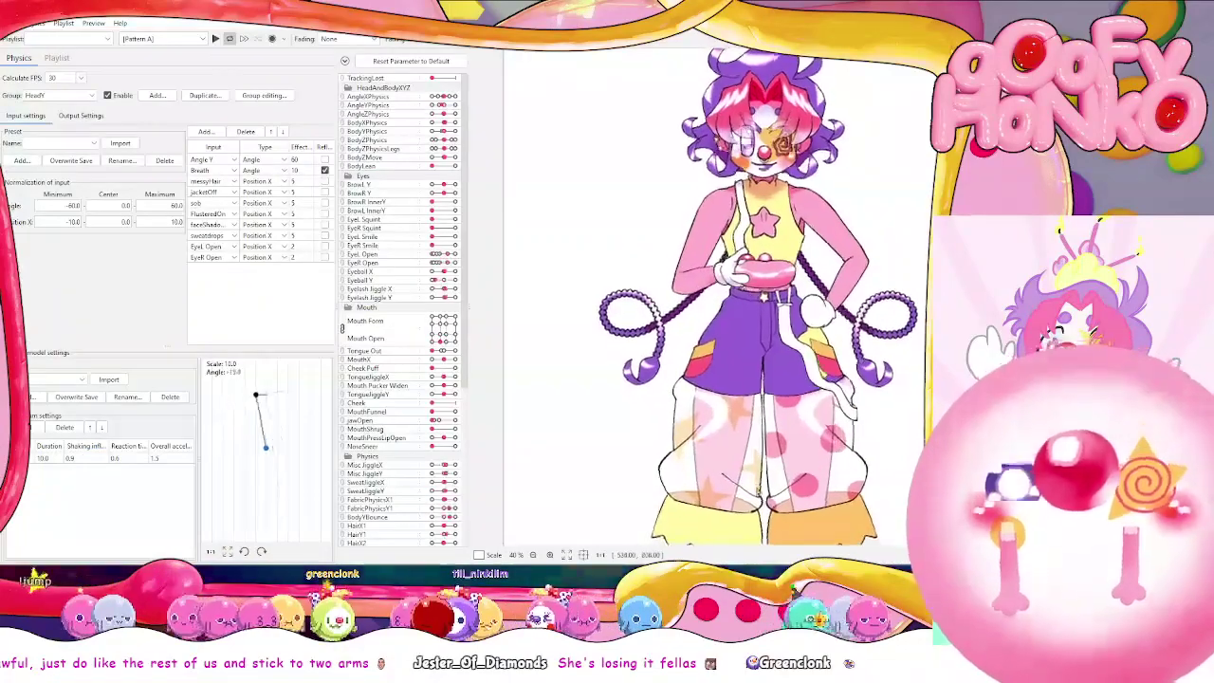
click(916, 13)
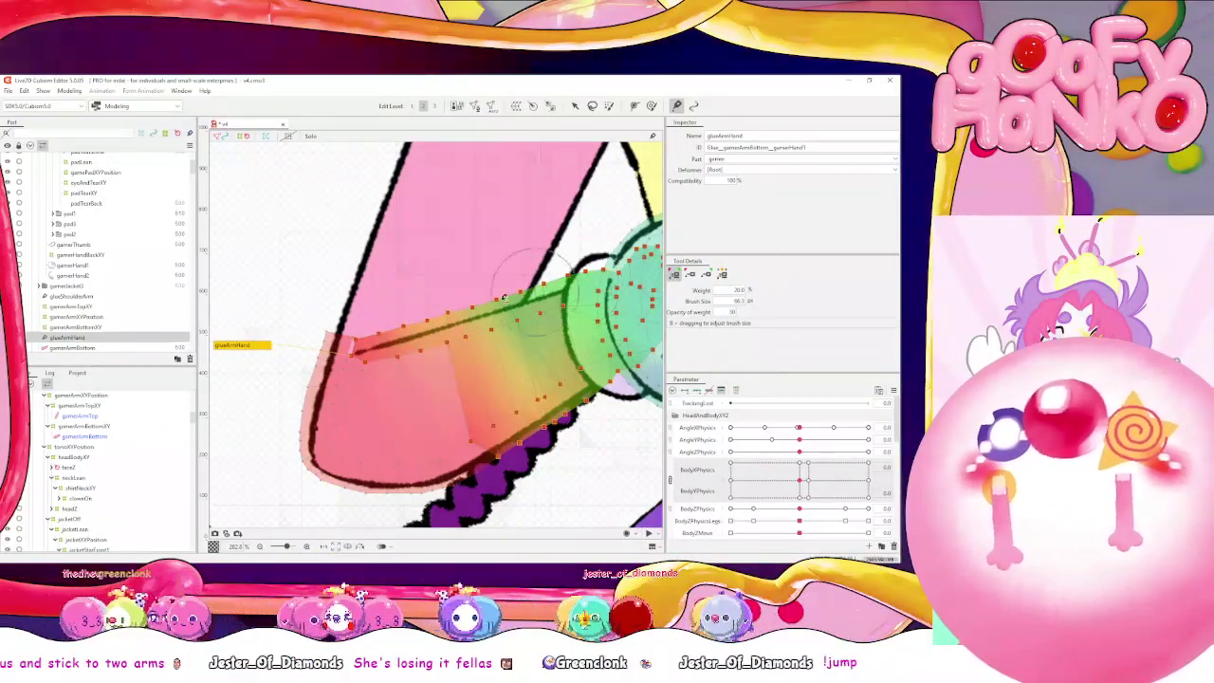
Reopen the physics preview, zoom in on the gamer arm and pad to examine the wrist and elbow, and return to the model
click(76, 91)
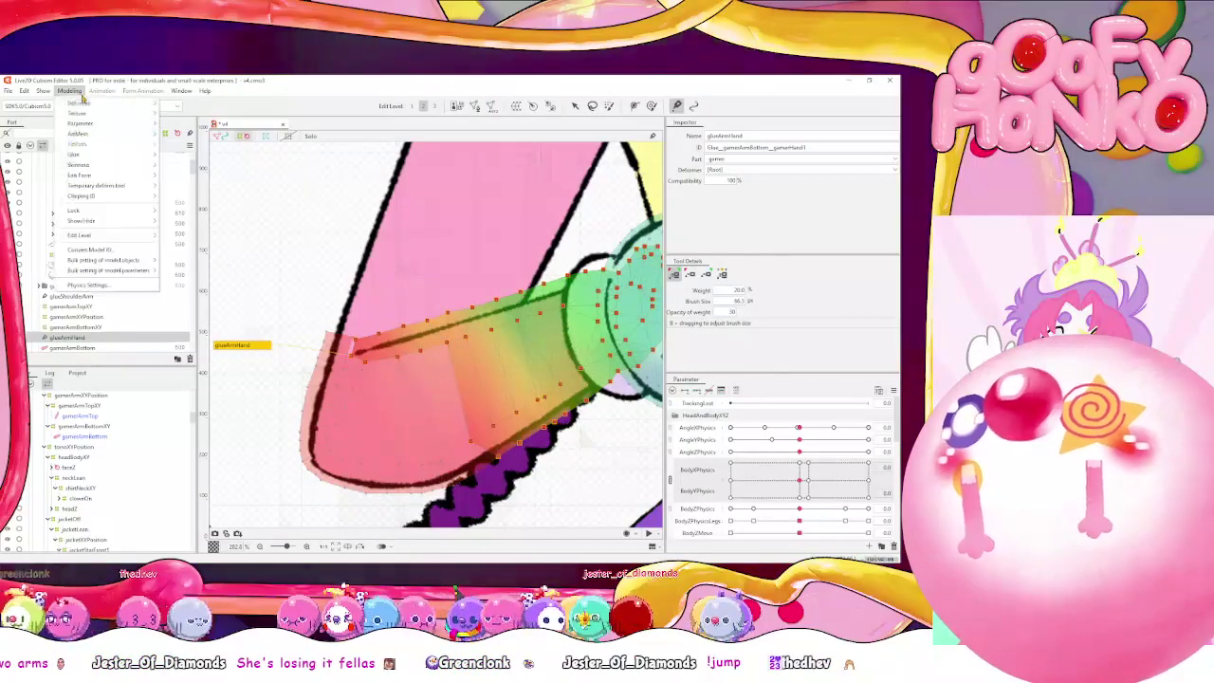
click(87, 284)
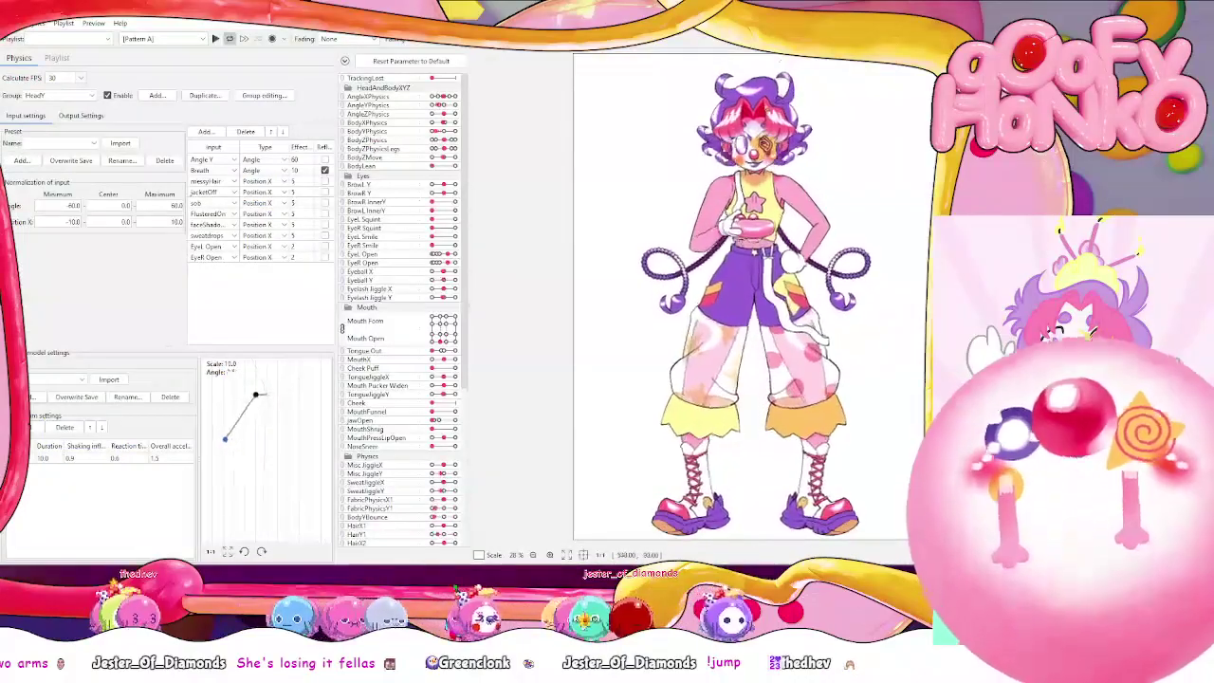
scroll(759, 218, up, 5)
drag(737, 206, 751, 300)
key(alt+Tab)
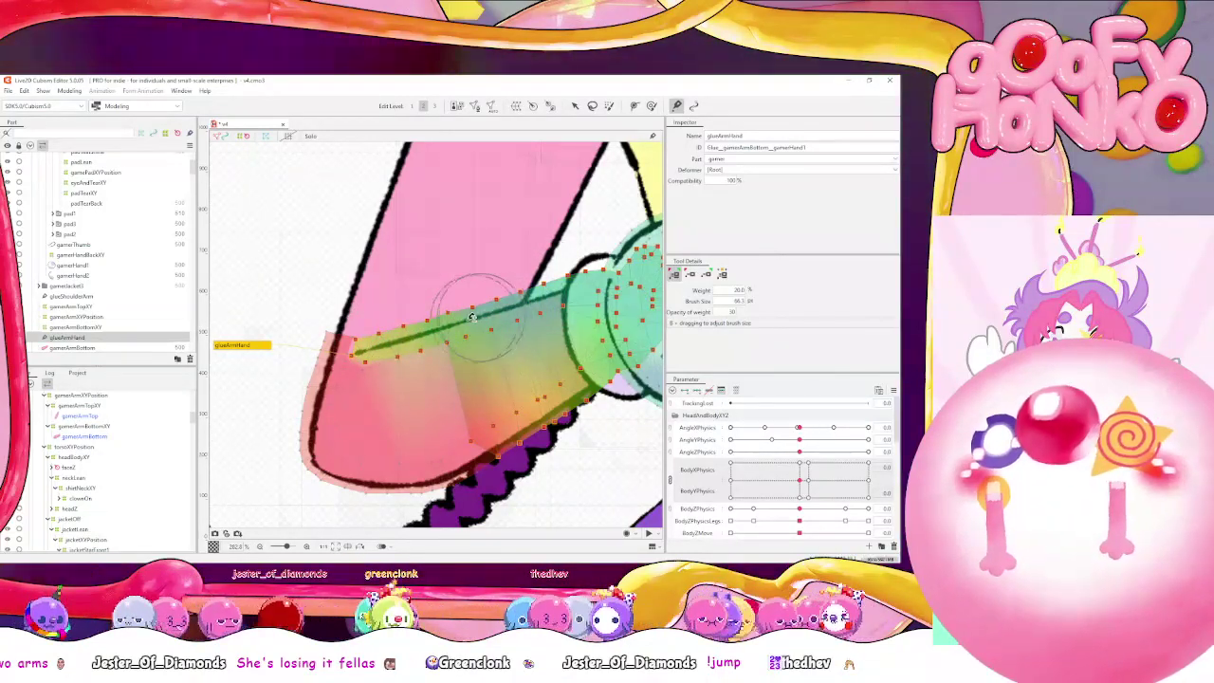
Check the gamer arm's motion in the physics preview again with the repainted glueArmHand weights, and return to the model
click(69, 91)
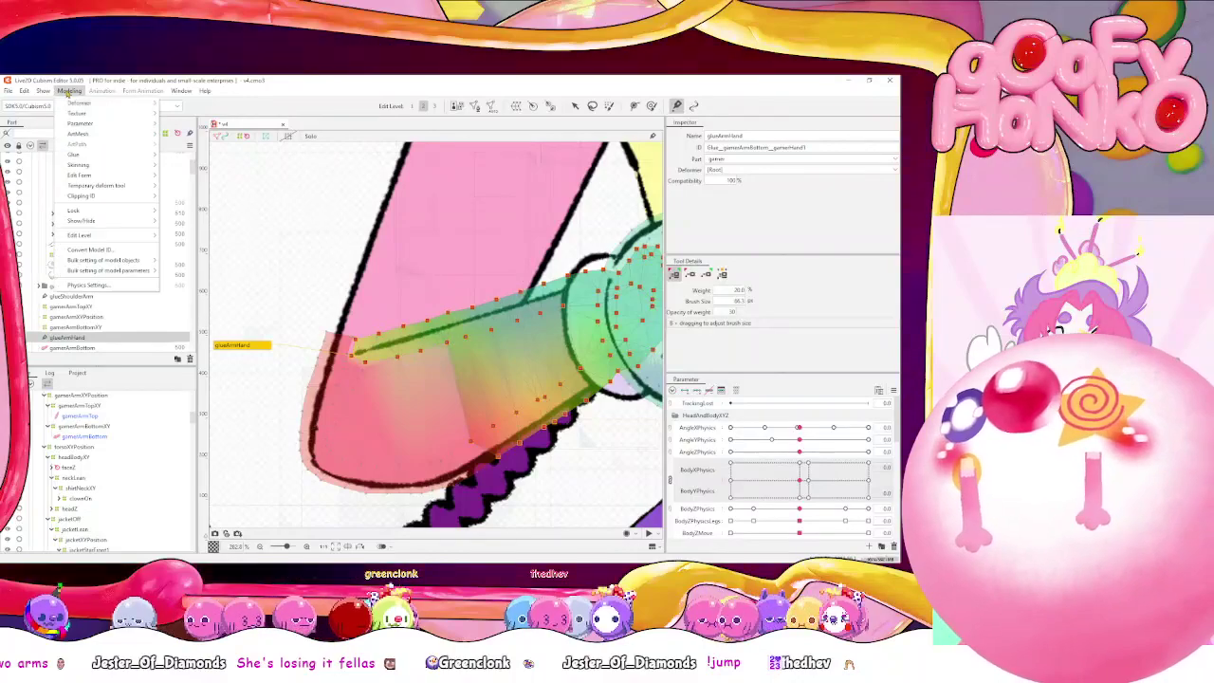
click(99, 286)
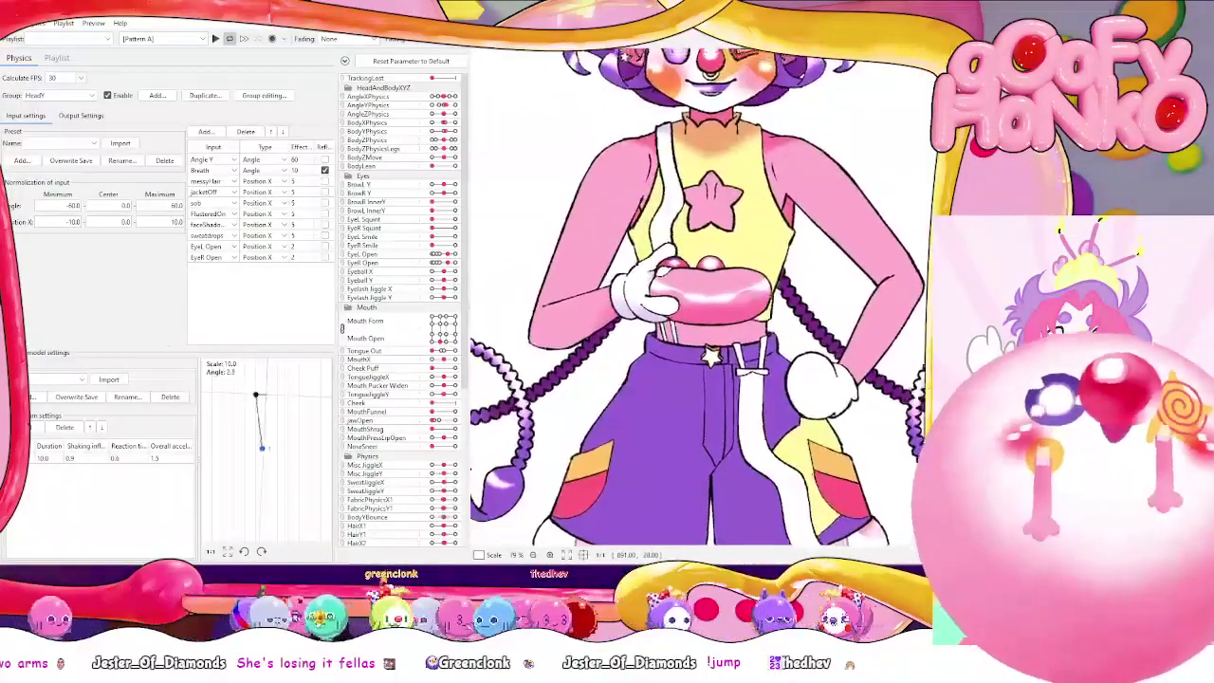
click(918, 12)
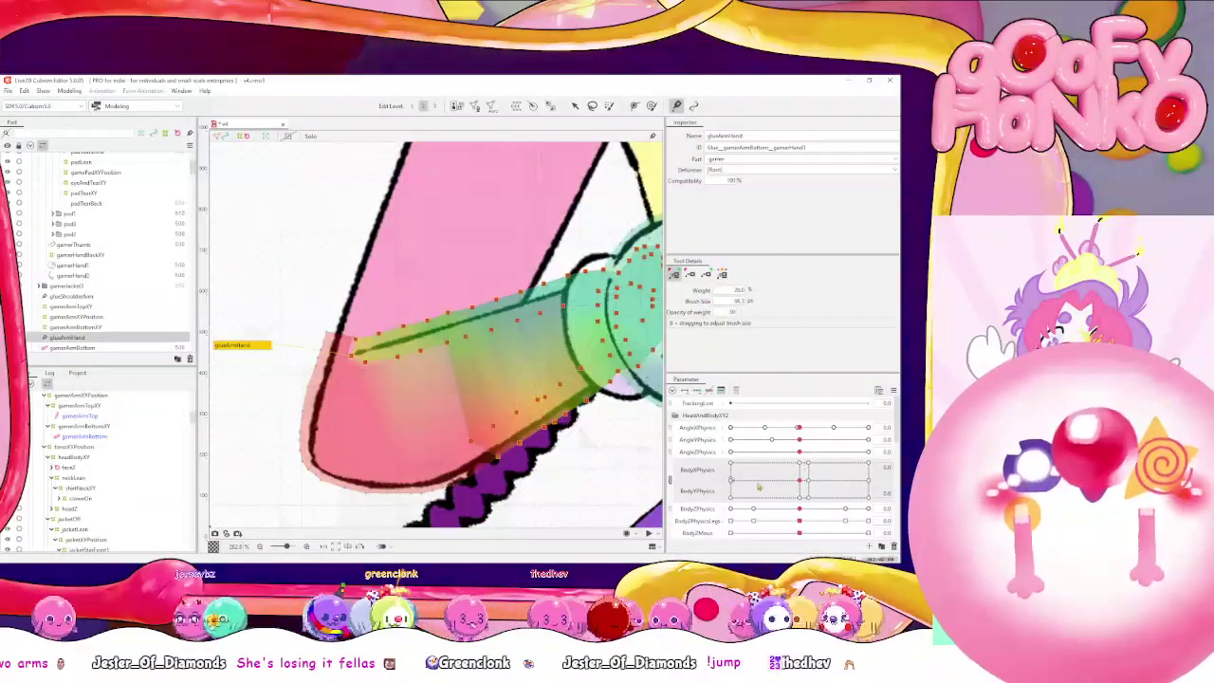
Unlink BodyXPhysics from BodyYPhysics, sweep BodyXPhysics to both extremes to check the glued forearm, and reset it to 0
click(670, 480)
drag(800, 476, 704, 470)
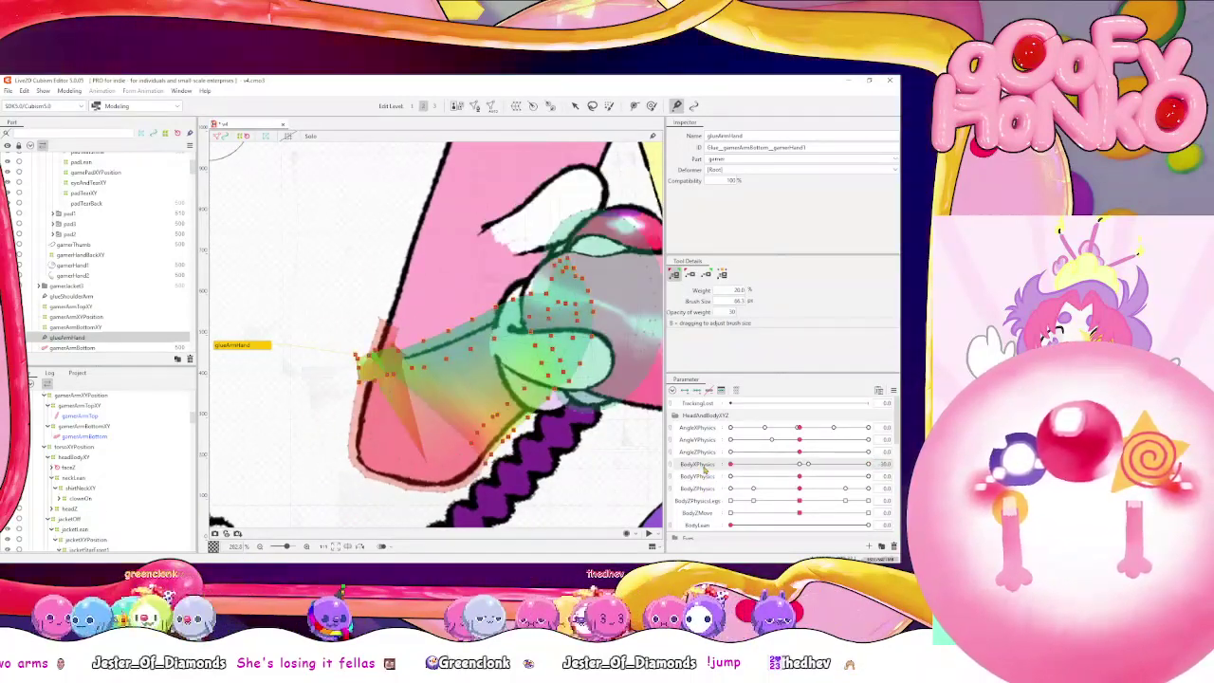
mouse_move(800, 464)
mouse_down()
mouse_move(867, 464)
mouse_move(802, 477)
mouse_move(882, 477)
mouse_up()
click(799, 464)
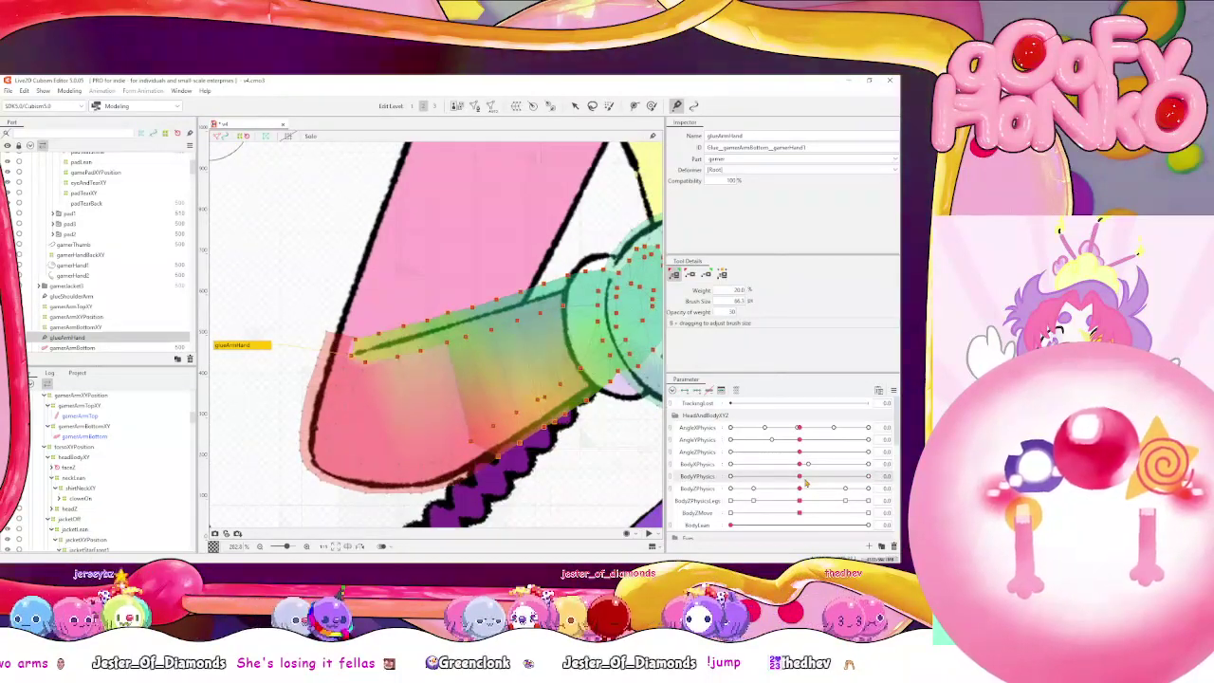
scroll(806, 465, down, 1)
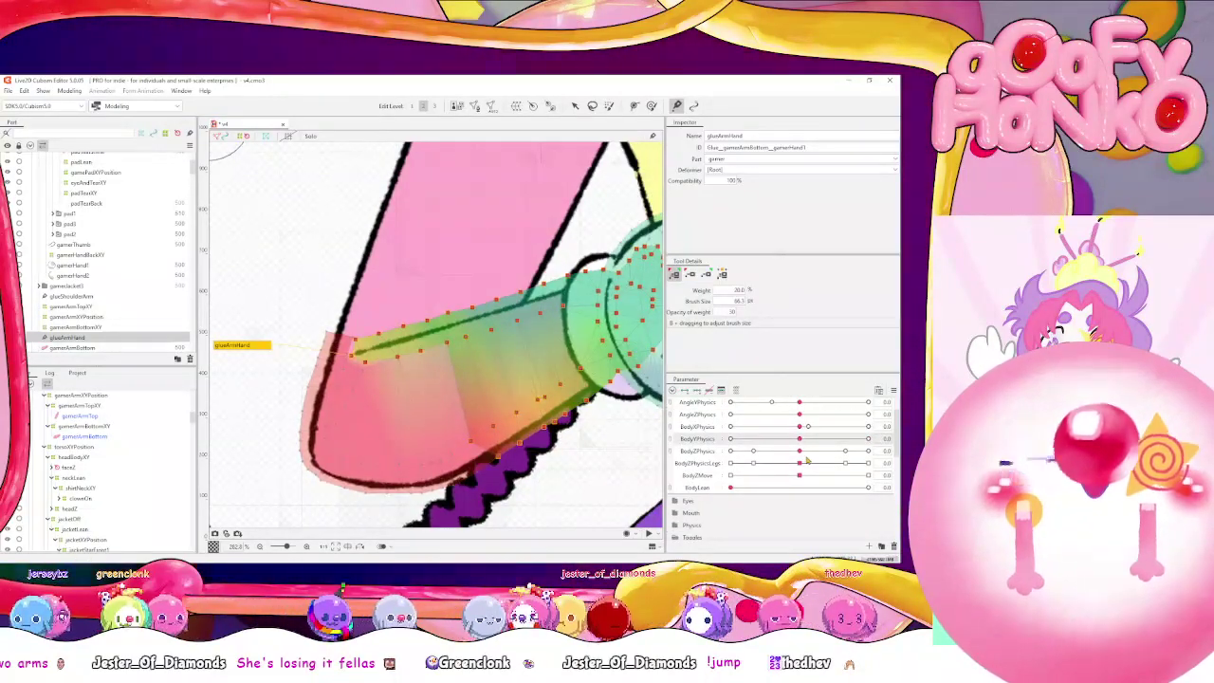
Expand the Physics parameter group and examine its parameters alongside the gamer arm and hand
scroll(756, 506, down, 3)
scroll(756, 506, up, 1)
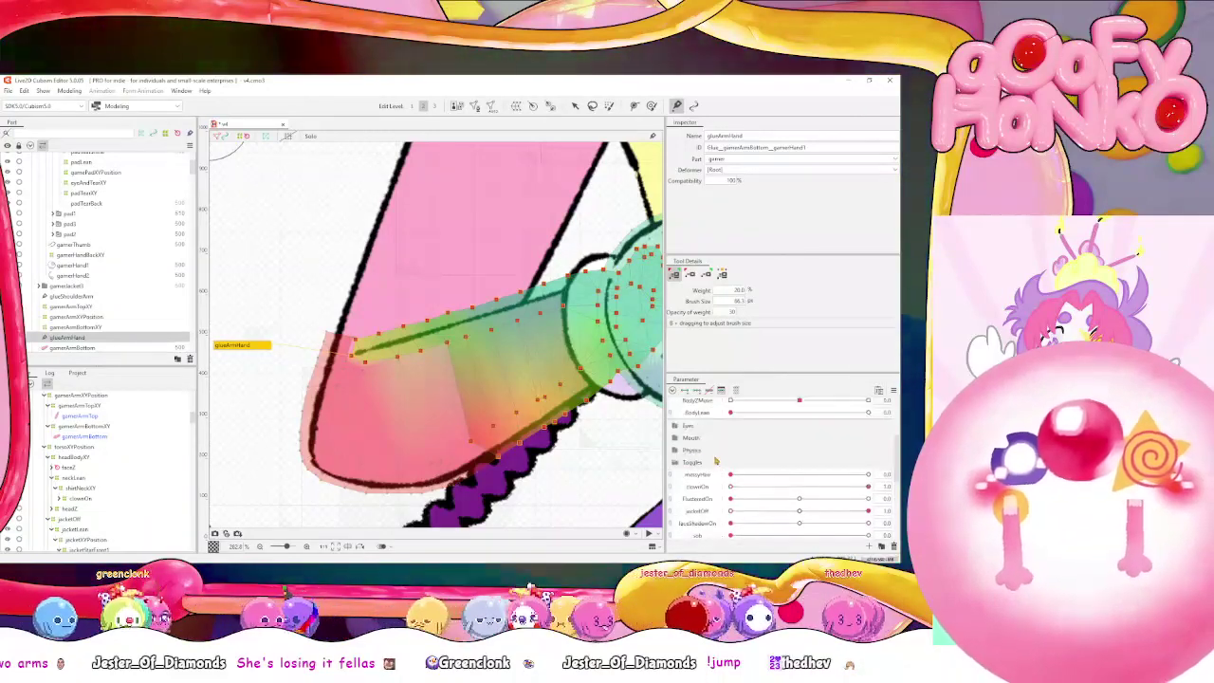
click(690, 449)
scroll(617, 444, down, 5)
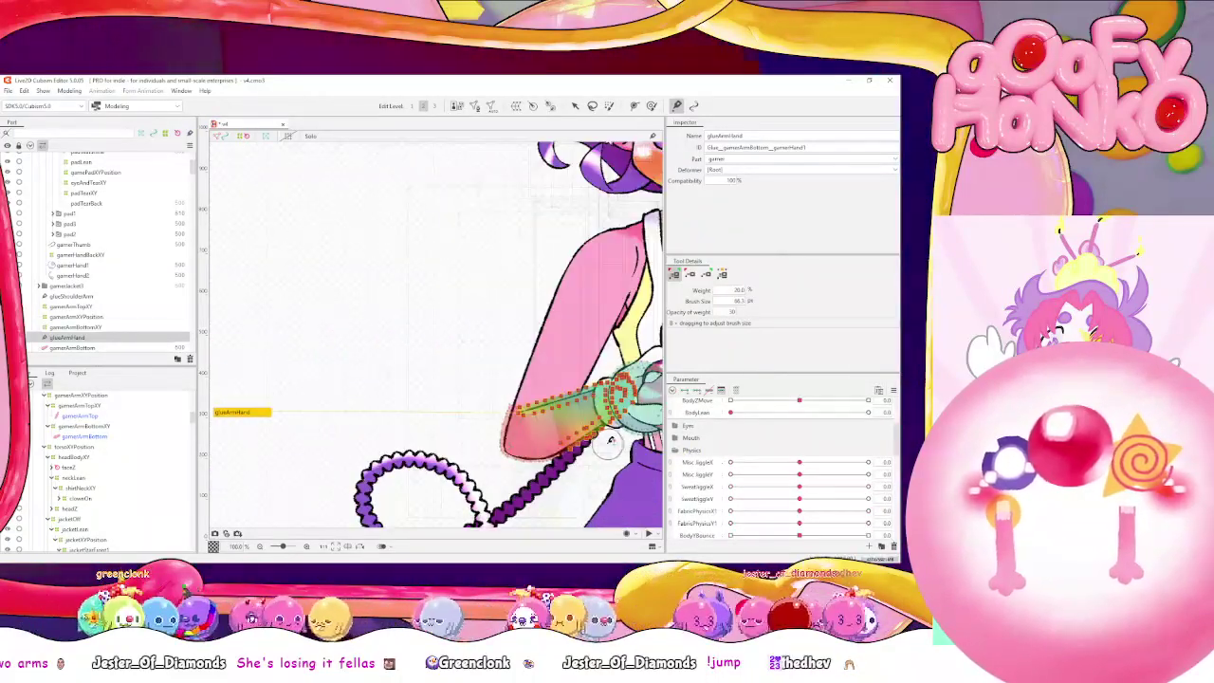
scroll(750, 484, down, 2)
scroll(774, 497, down, 2)
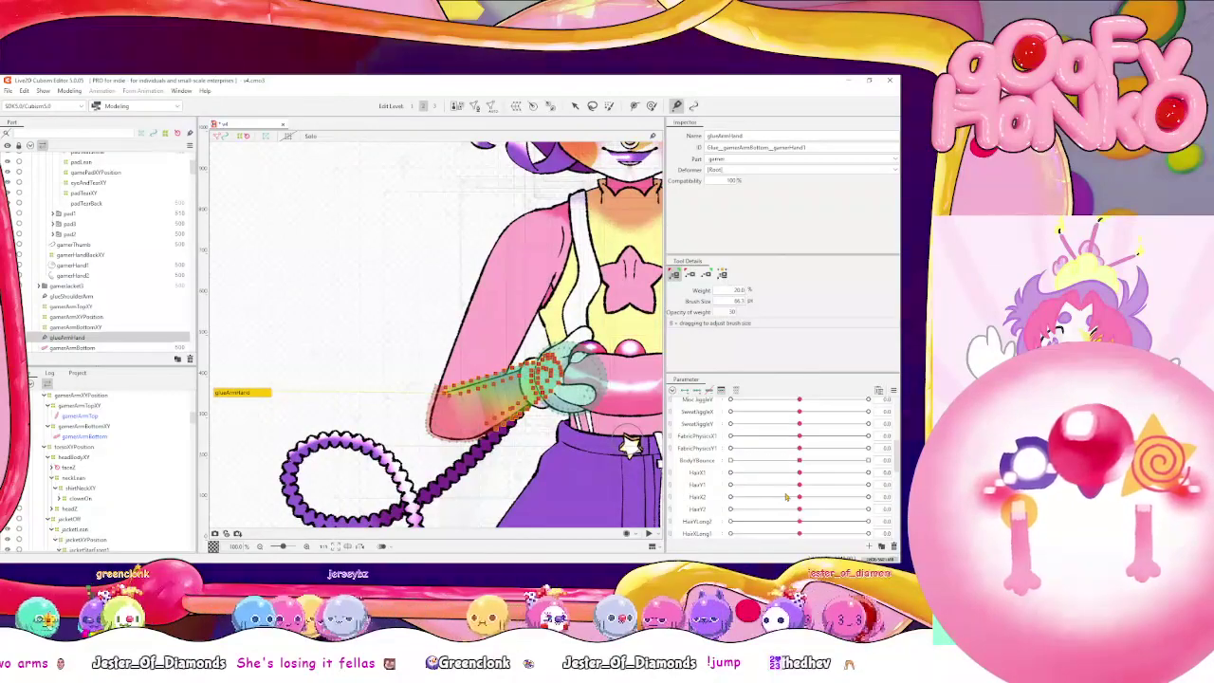
mouse_move(801, 461)
mouse_down()
mouse_move(839, 464)
mouse_move(745, 464)
mouse_move(810, 456)
mouse_up()
scroll(807, 464, up, 1)
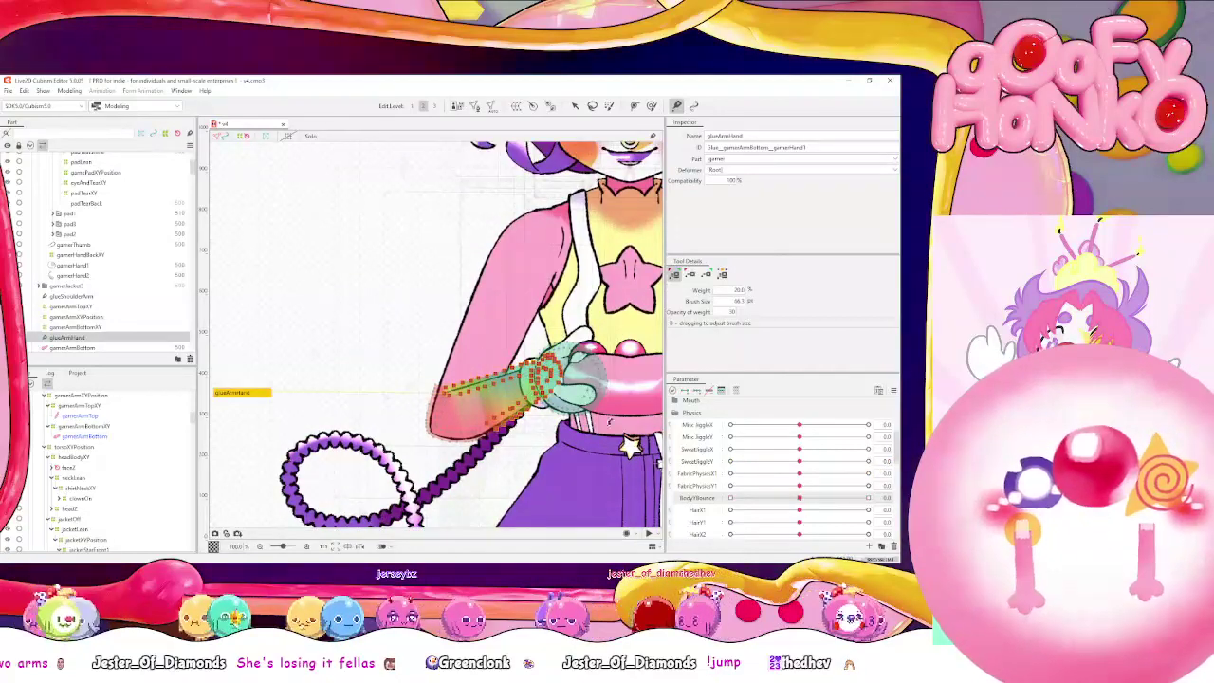
scroll(54, 418, up, 6)
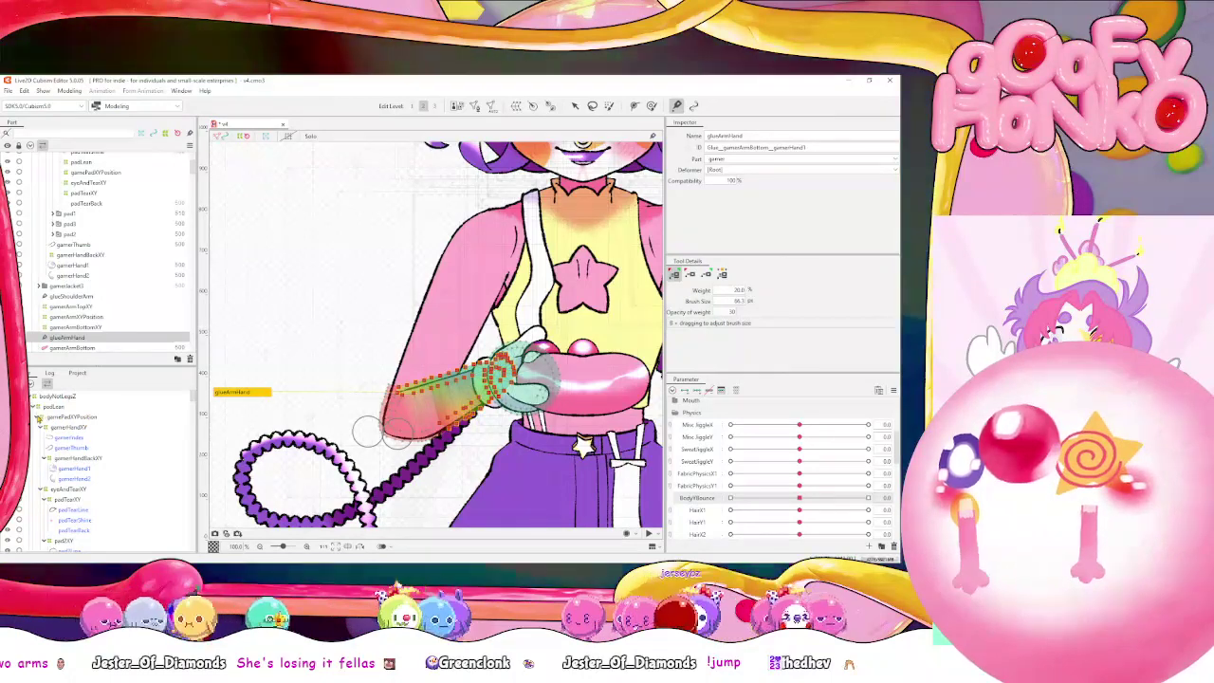
Compare which parameters drive the gamePadXYPosition, bodyTopXYZ and padLean deformers
click(59, 417)
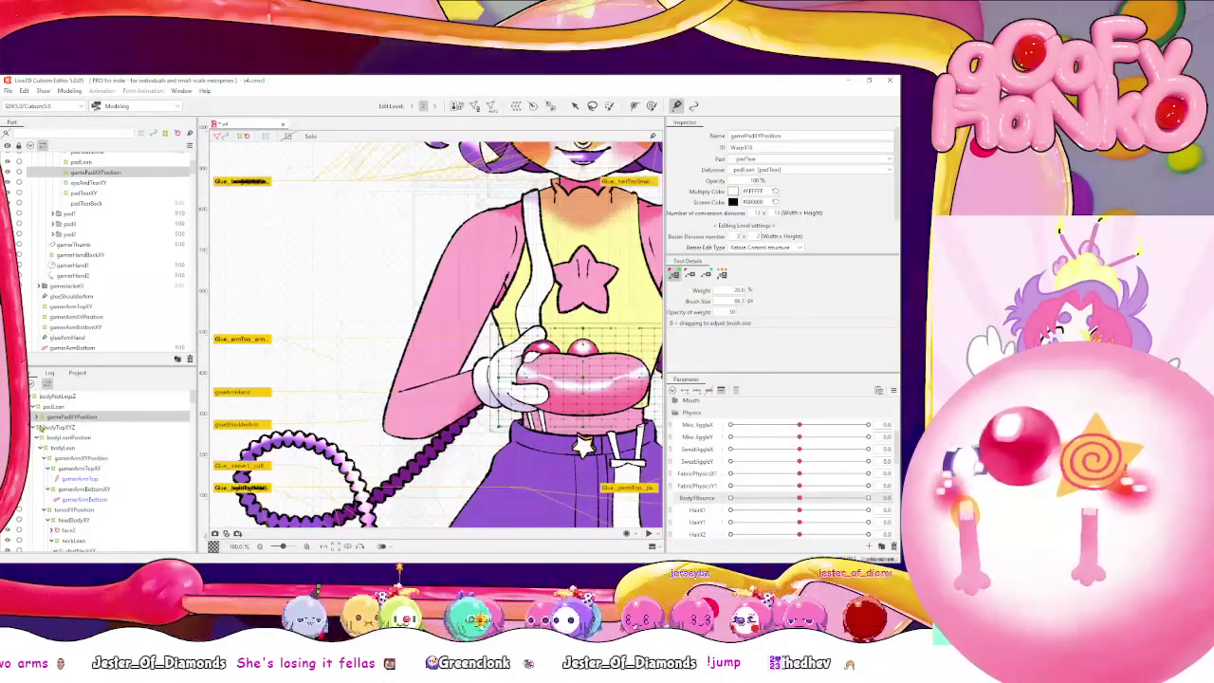
click(57, 426)
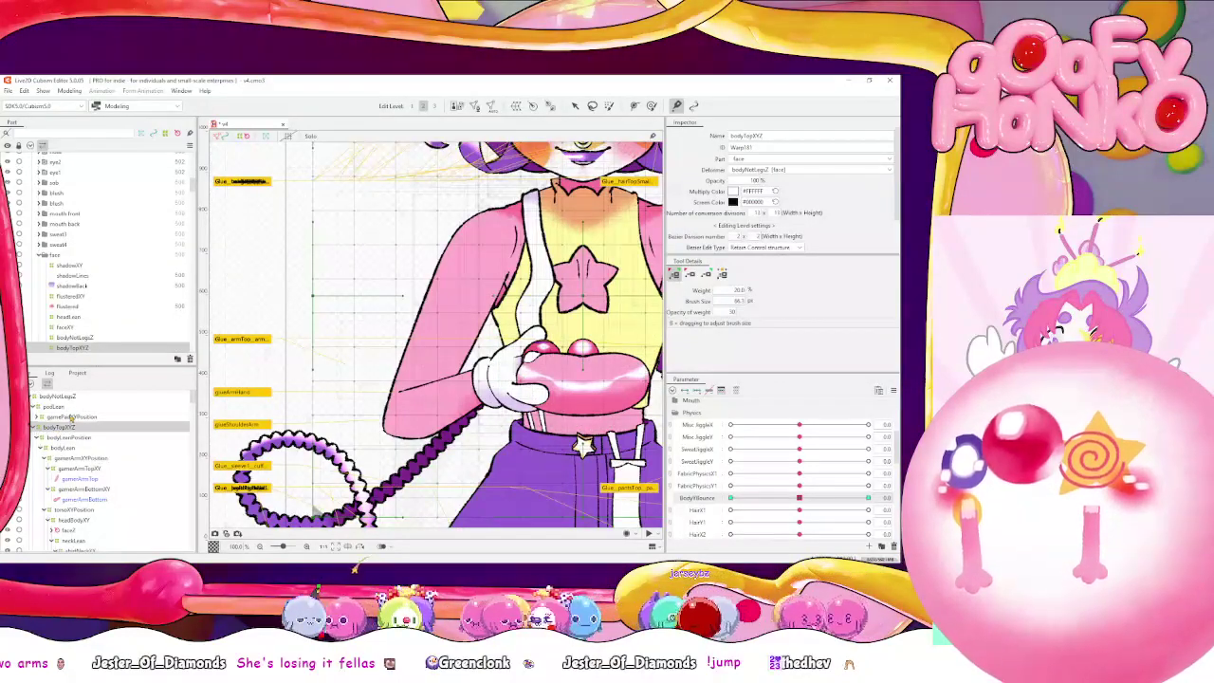
click(57, 407)
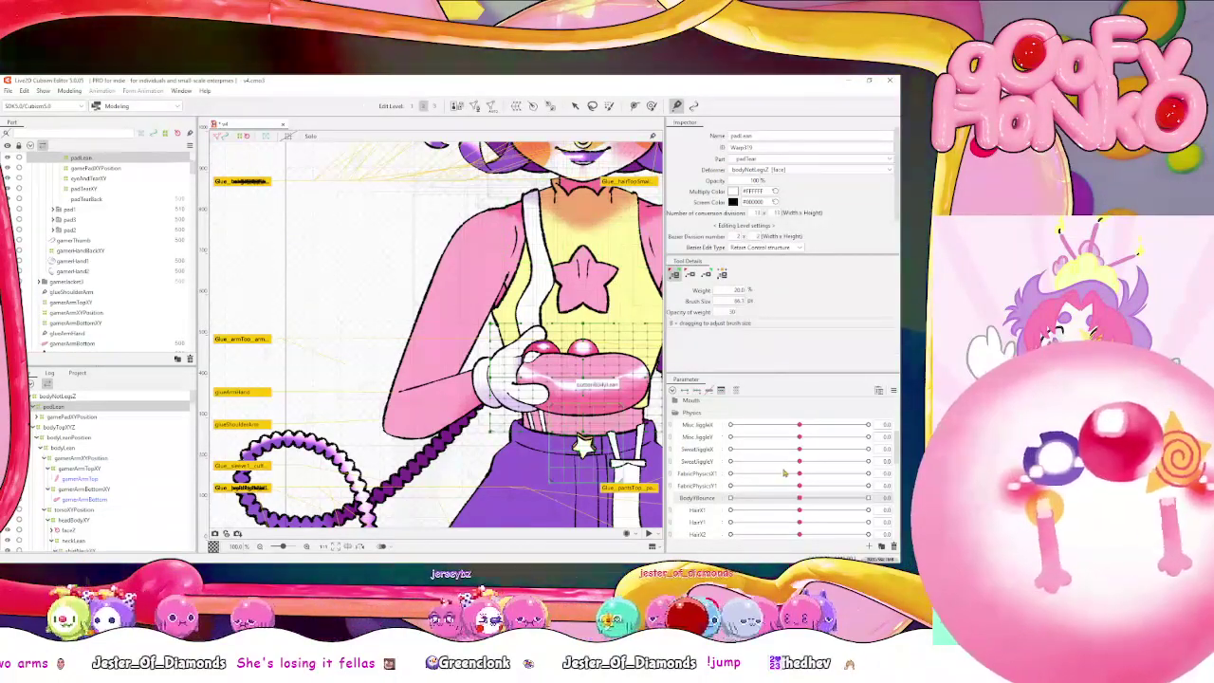
Preview how the game pad and arm follow the body by varying BodyLean and BodyXPhysics
scroll(828, 492, up, 3)
drag(828, 493, 730, 487)
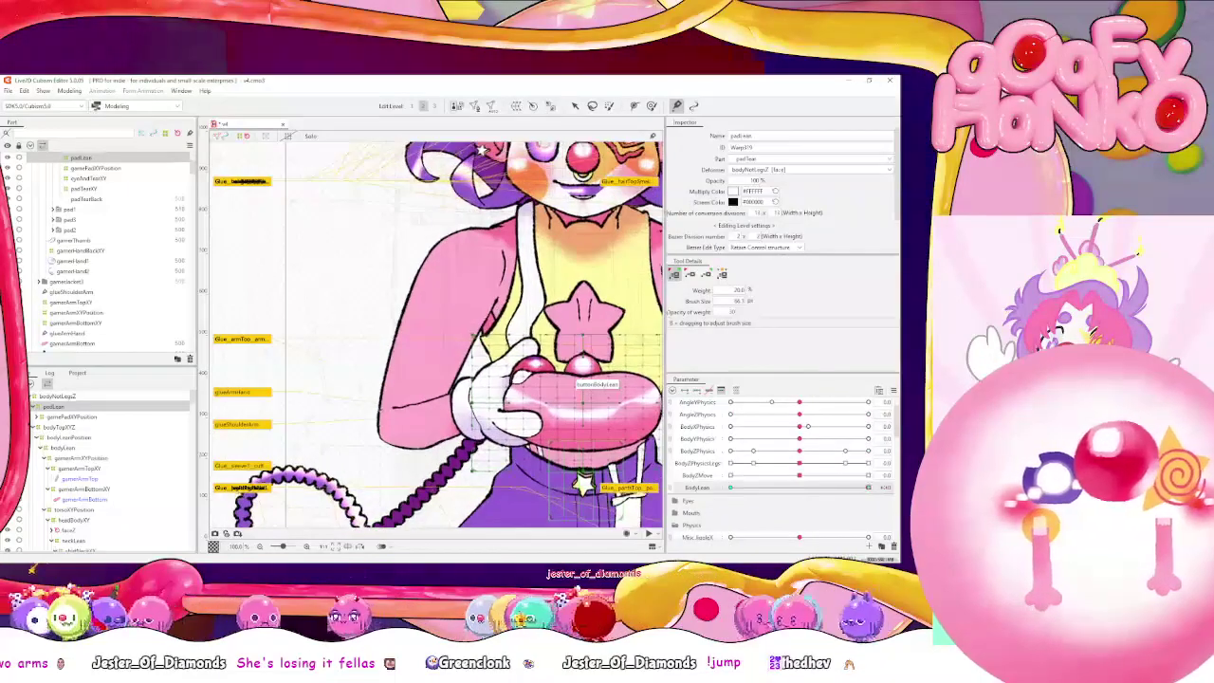
scroll(801, 439, up, 1)
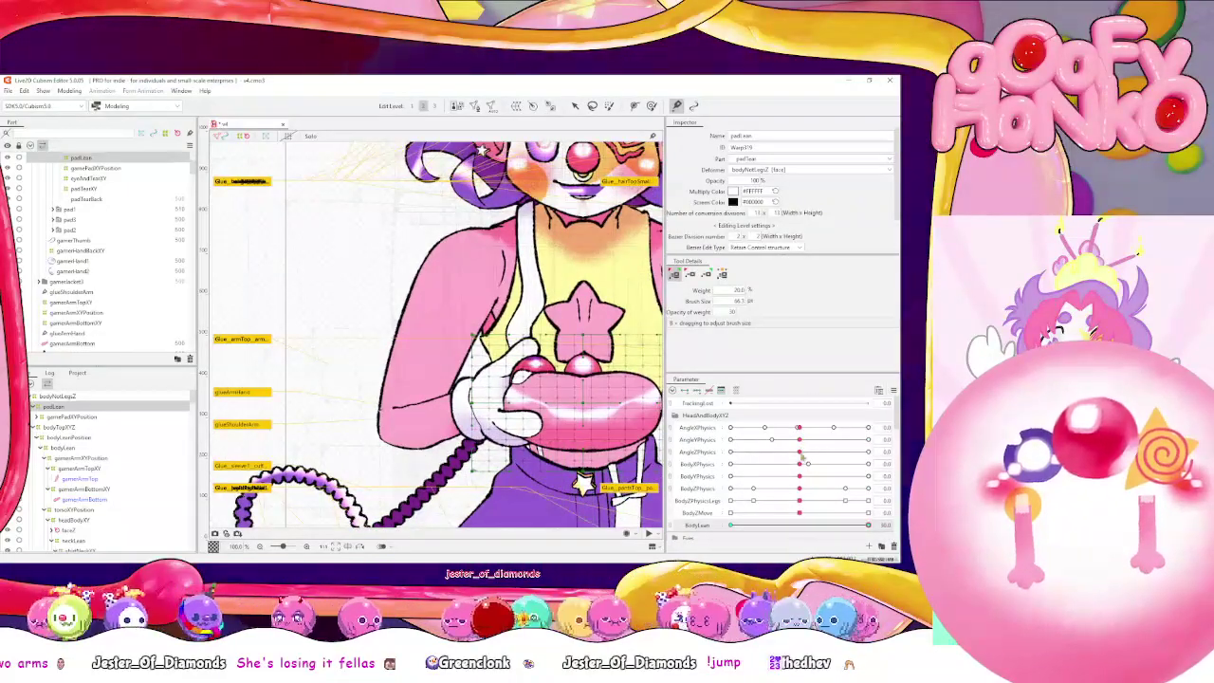
drag(799, 464, 705, 474)
drag(786, 467, 797, 471)
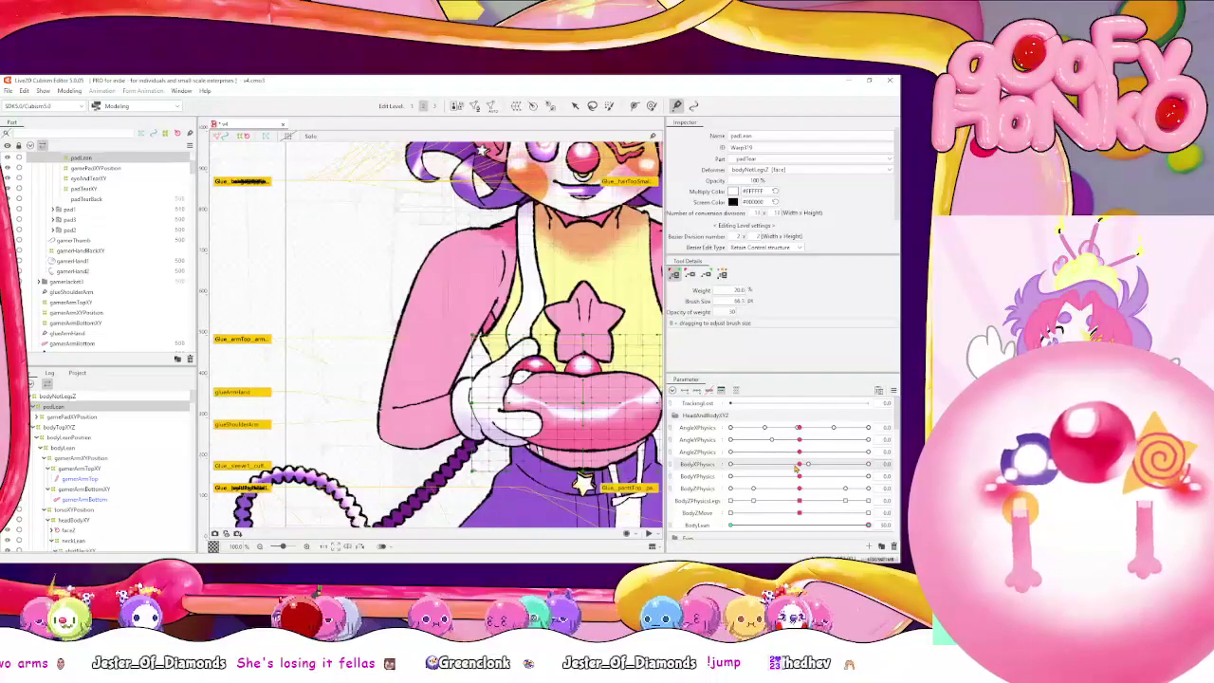
scroll(757, 467, down, 3)
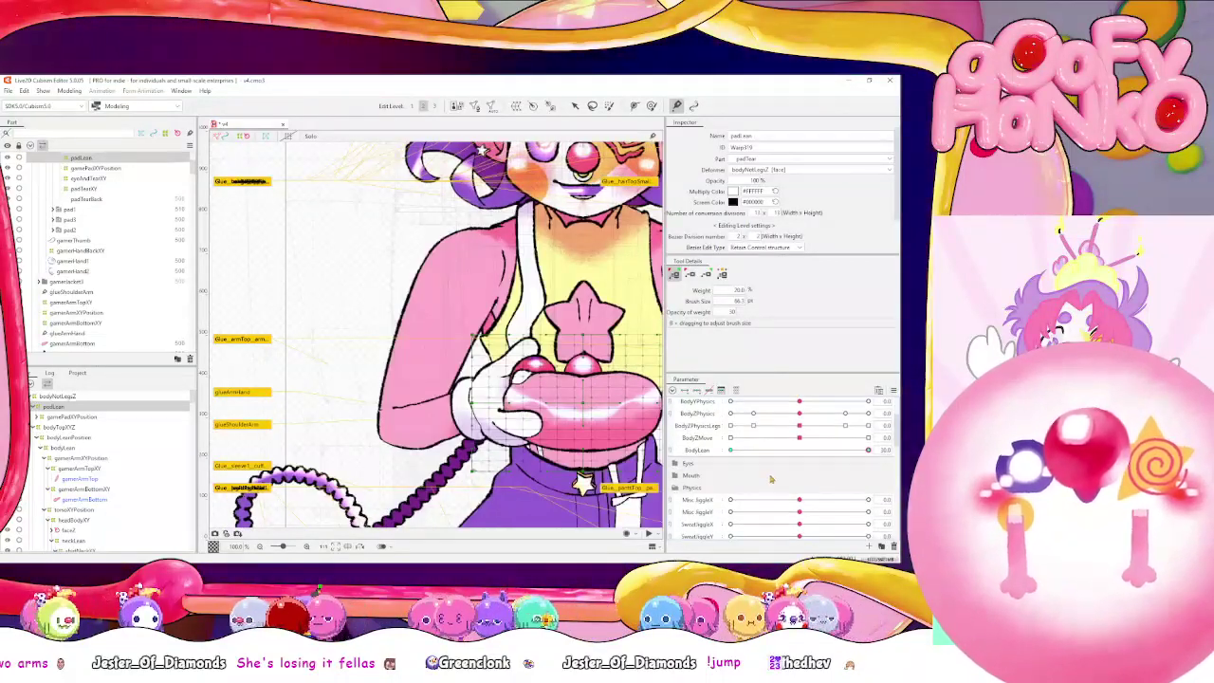
scroll(739, 464, down, 5)
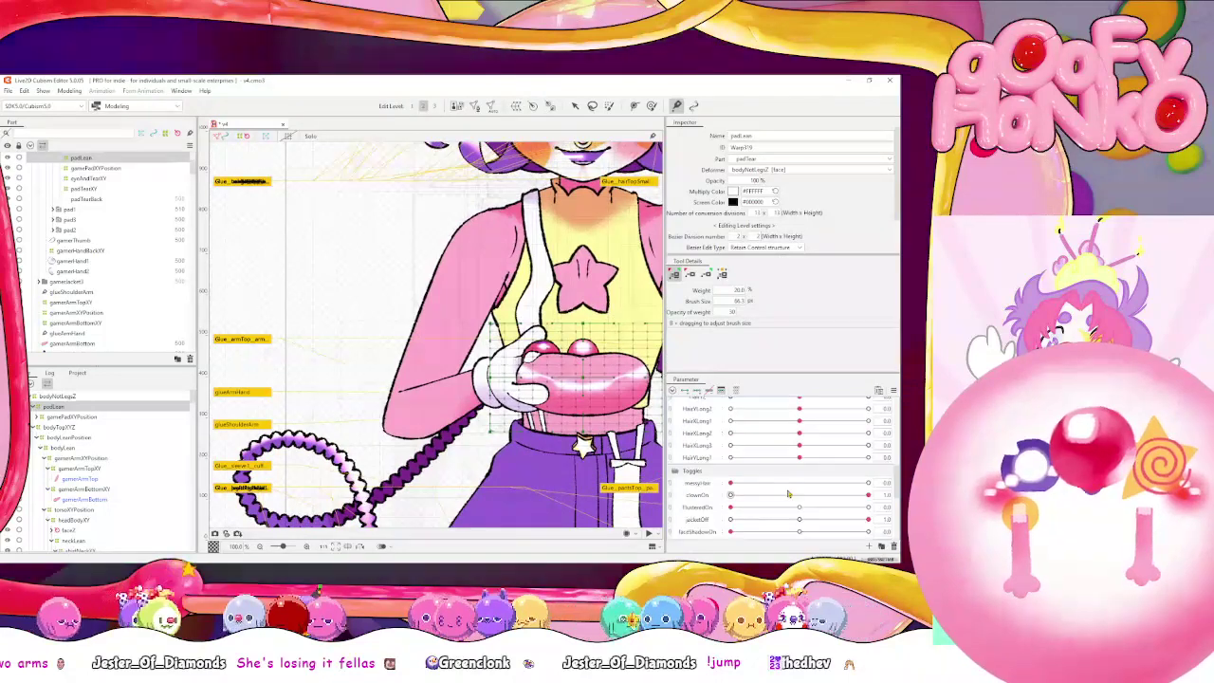
Reparent gamePadXYPosition directly under bodyNotLegsZ and place padLean inside it
click(78, 418)
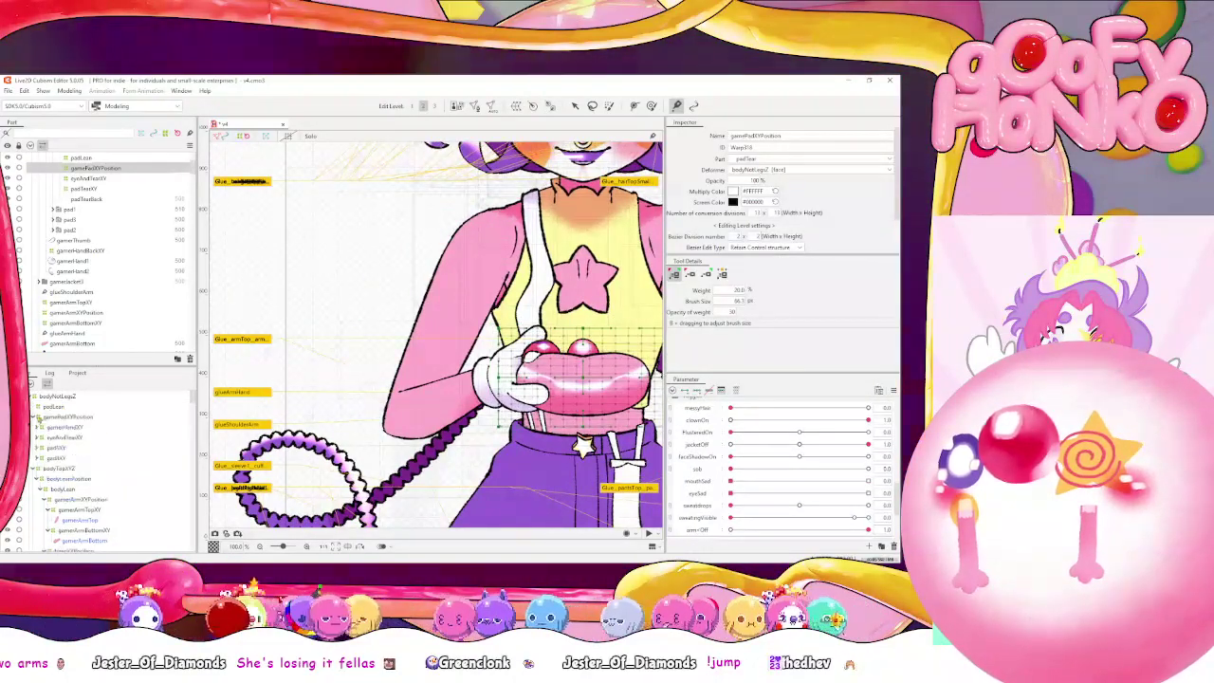
drag(66, 406, 70, 427)
click(66, 427)
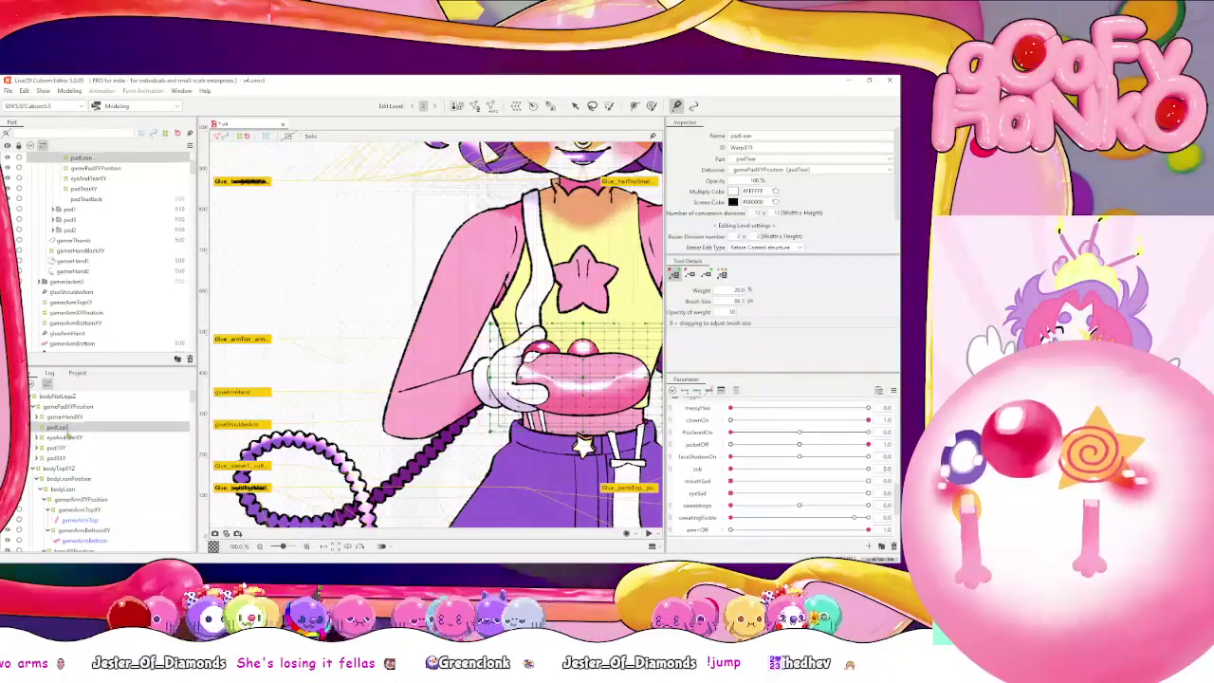
Move gamerHandXY, eyeAndTearXY and the two pad XY deformers together under padLean
ctrl+click(64, 439)
ctrl+click(57, 448)
ctrl+click(55, 457)
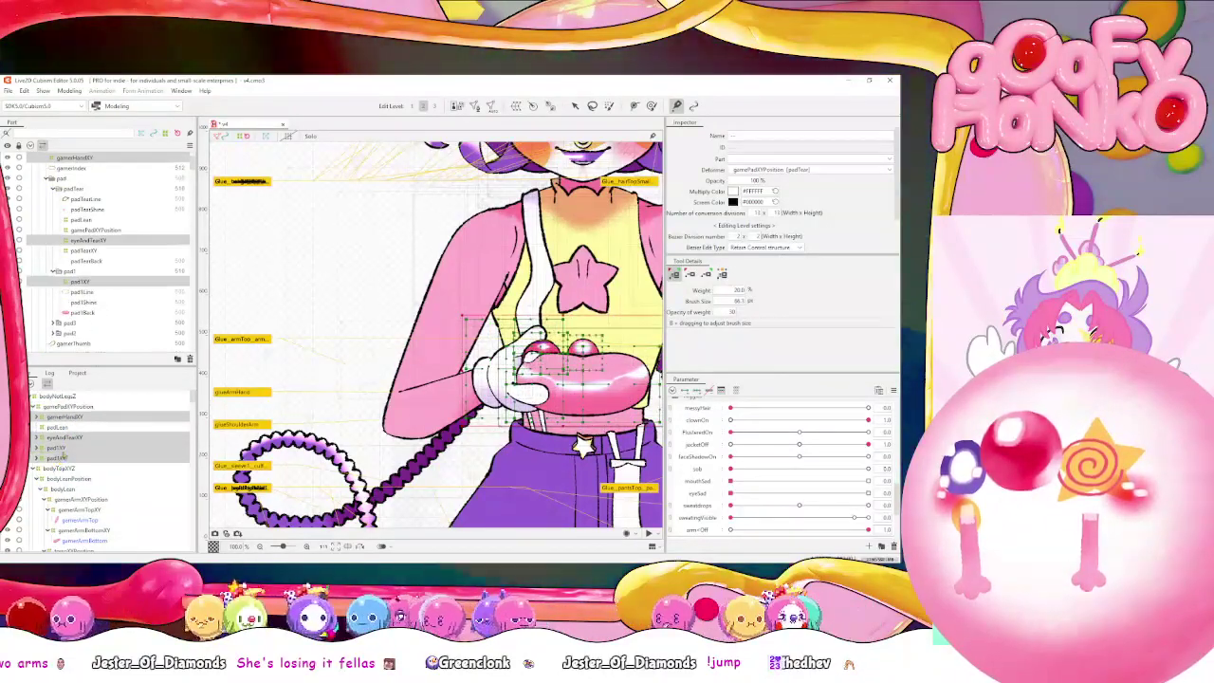
drag(65, 437, 59, 427)
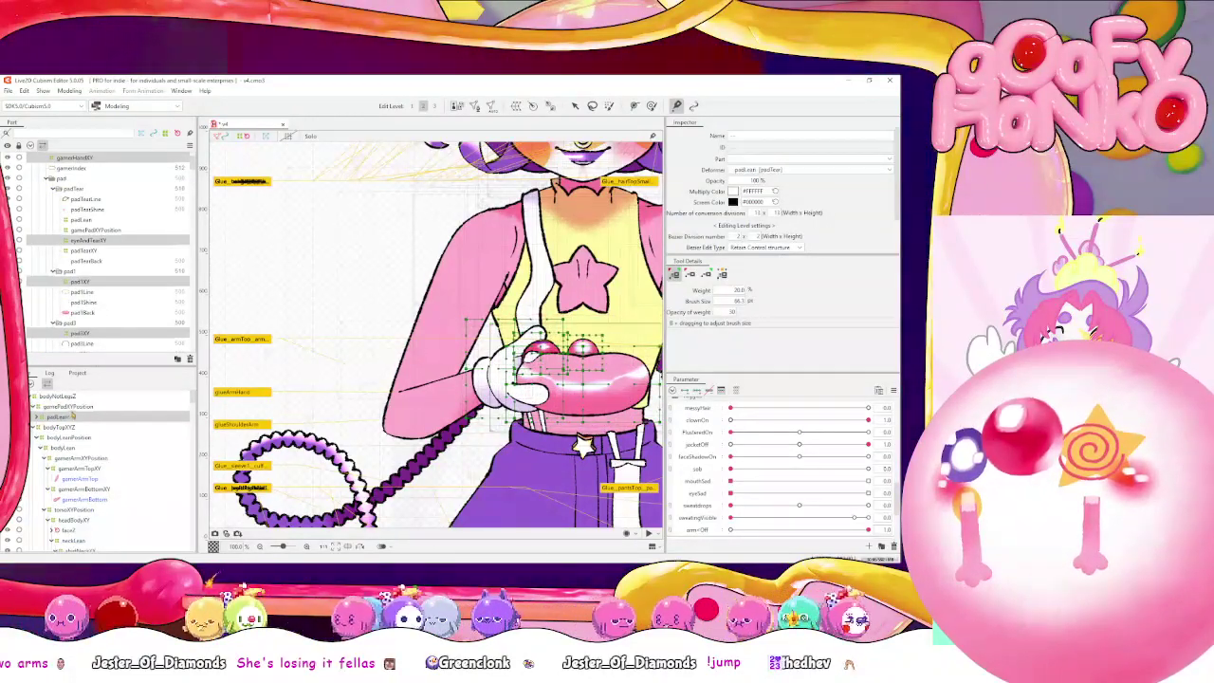
Add three BodyYBounce blend shape keys to the gamePadXYPosition deformer and set the parameter to -30
click(76, 406)
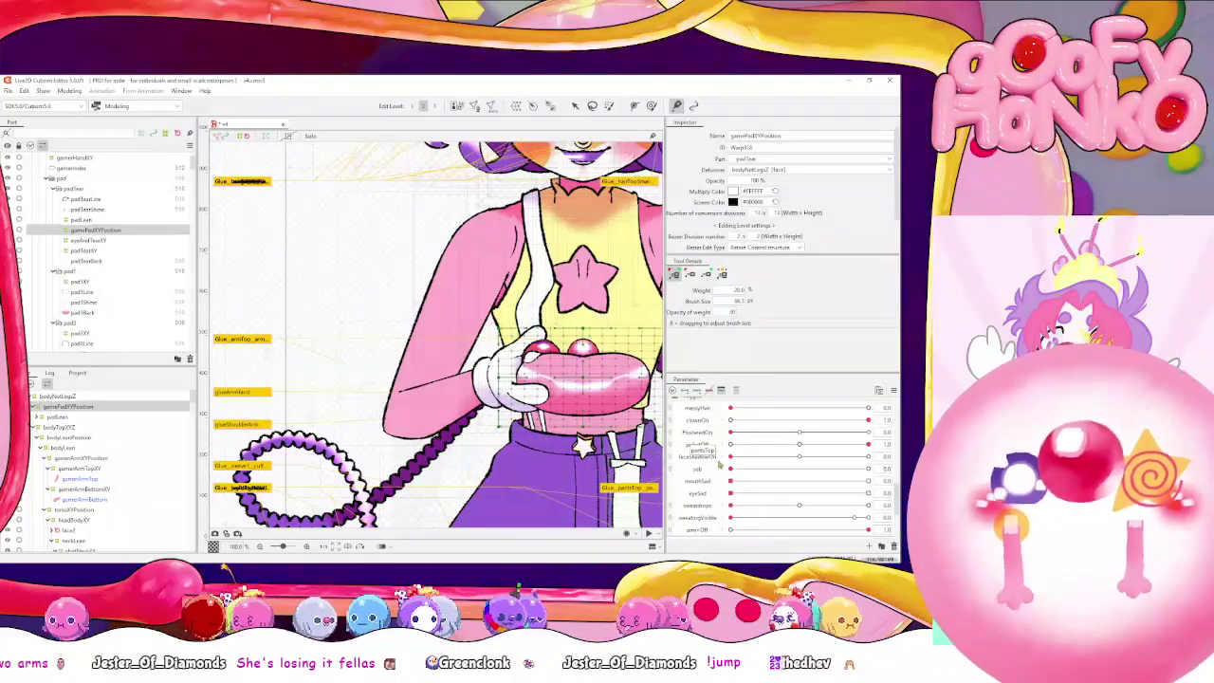
scroll(718, 474, down, 1)
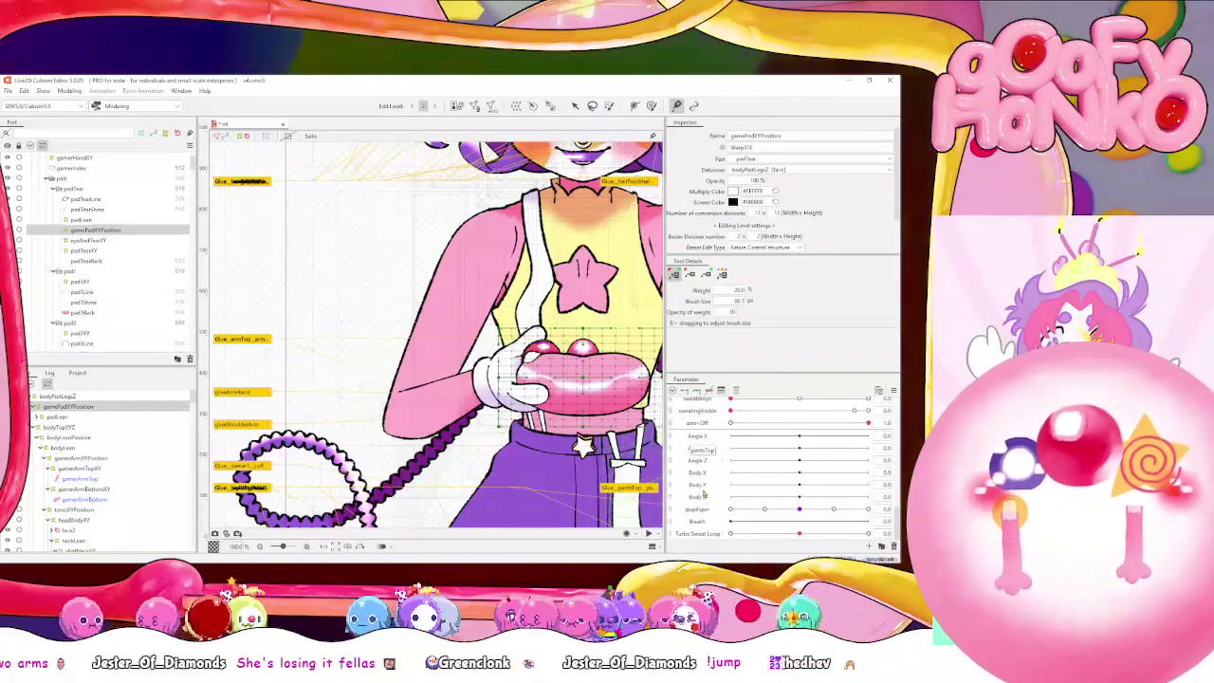
scroll(716, 498, down, 5)
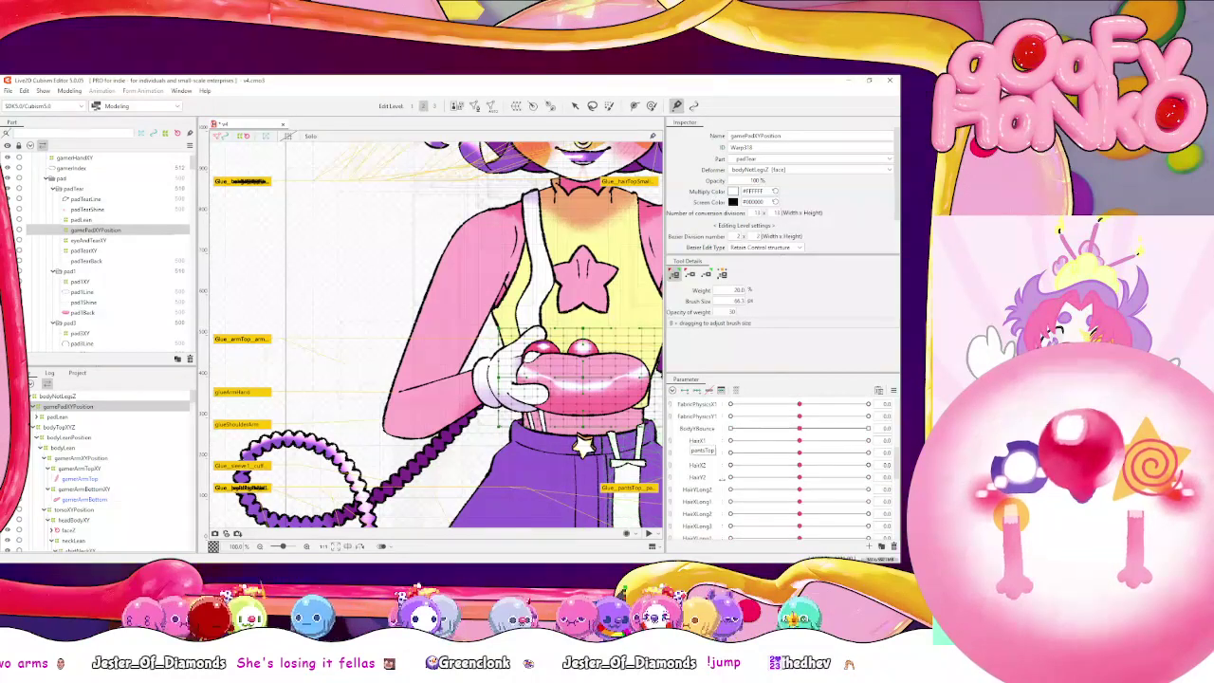
scroll(718, 450, down, 1)
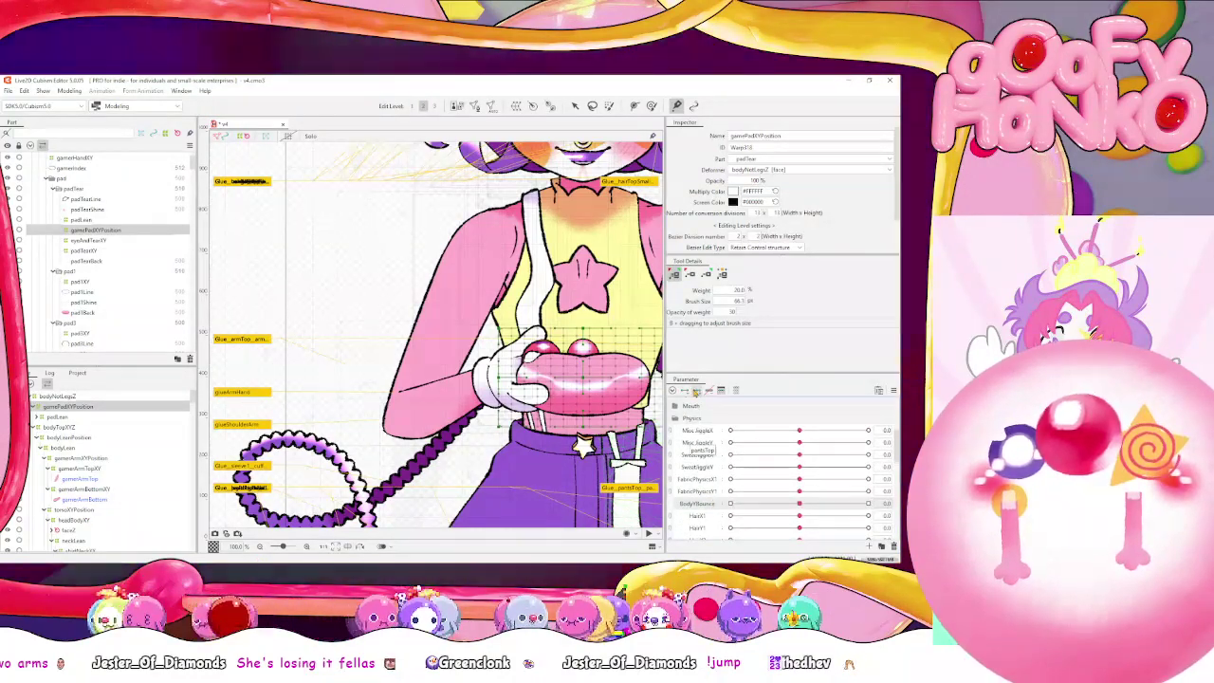
drag(799, 502, 730, 503)
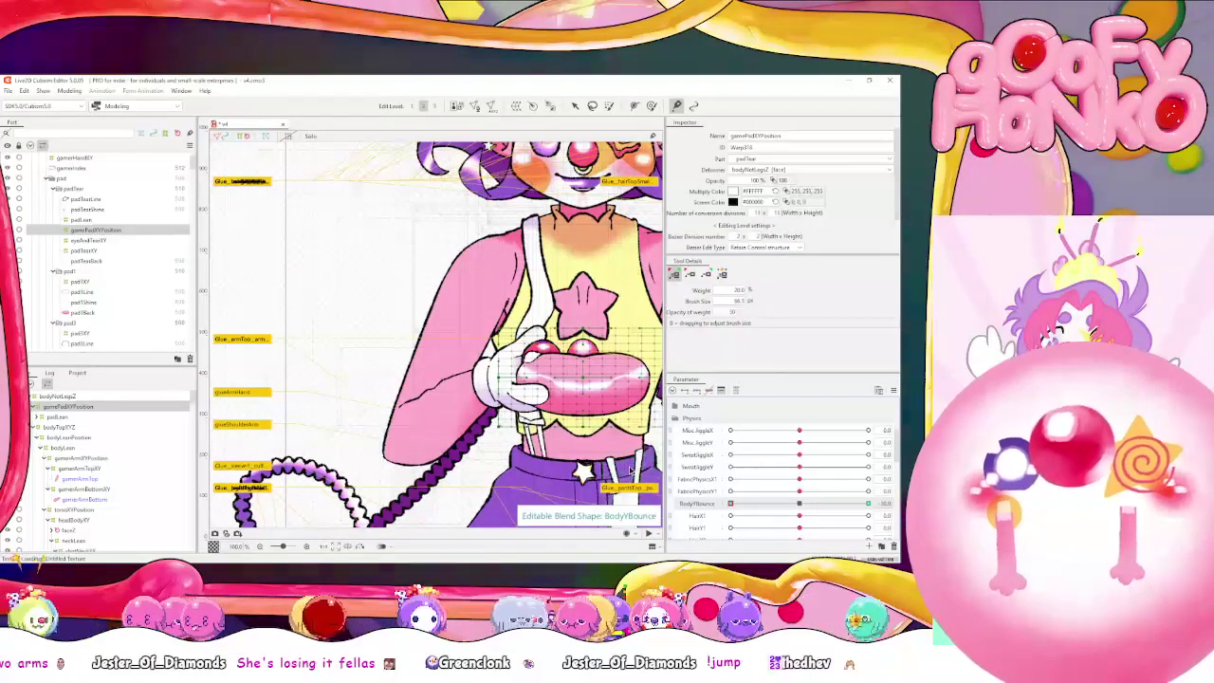
Shift the gamePadXYPosition deformer down at BodyYBounce -30 and up at BodyYBounce 30
click(573, 105)
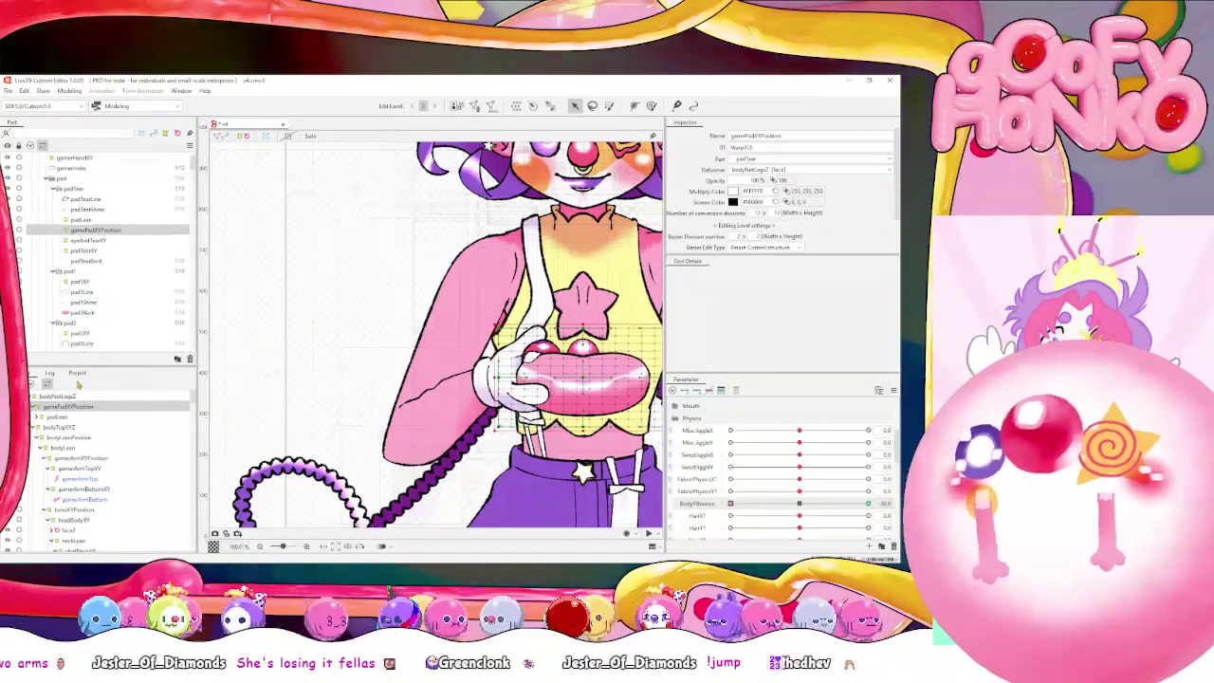
click(98, 409)
key(Down)
key(Down)
key(Down)
key(Down)
key(Down)
key(Down)
key(Down)
key(Down)
key(Down)
key(Down)
key(Down)
key(Down)
key(Down)
key(Down)
key(Down)
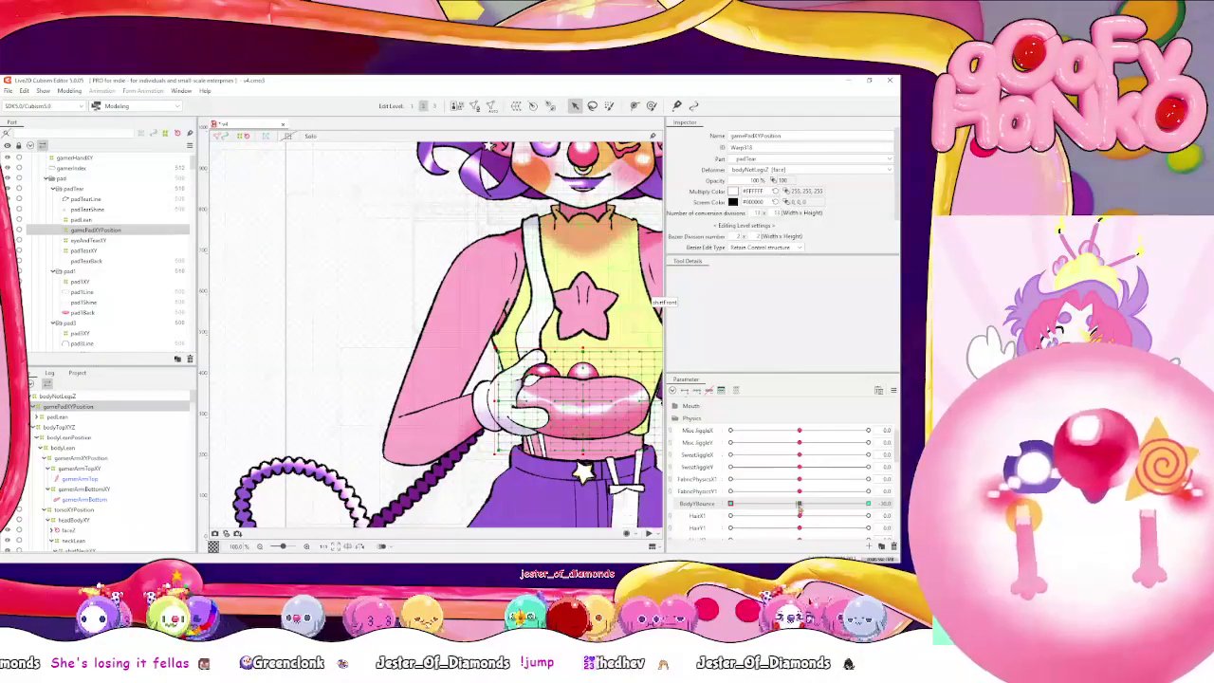
drag(730, 502, 889, 502)
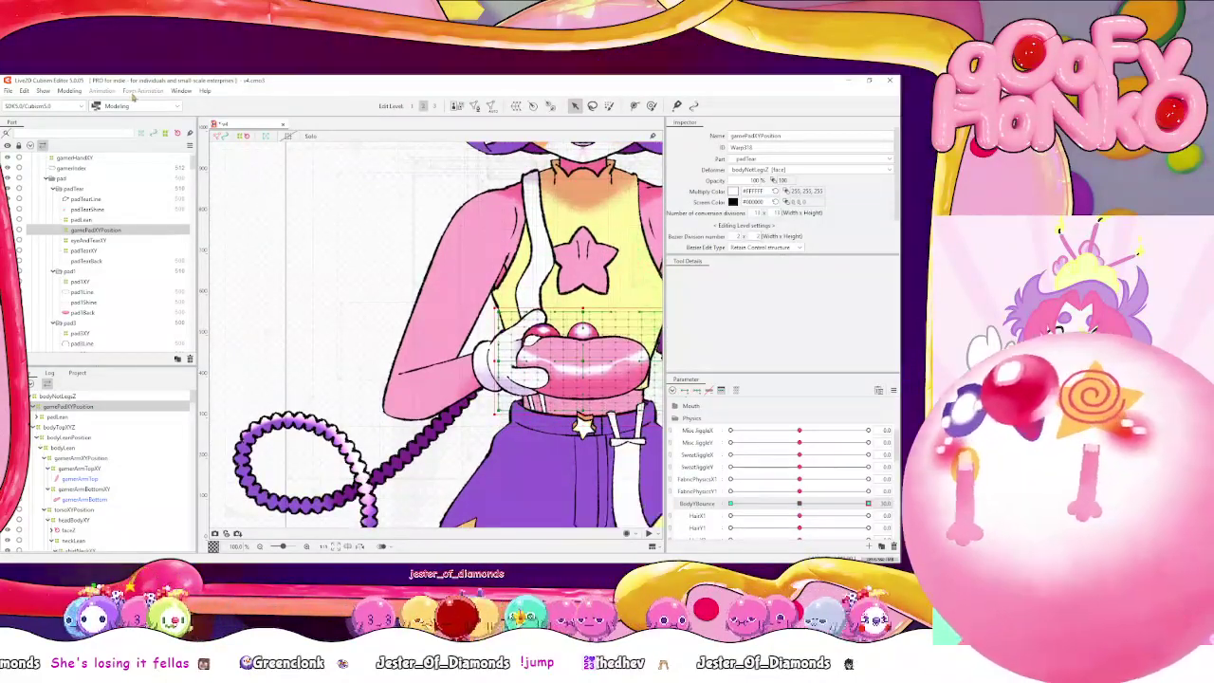
Open the physics settings and preview the model's motion up close around the arm and game pad
click(69, 91)
click(120, 286)
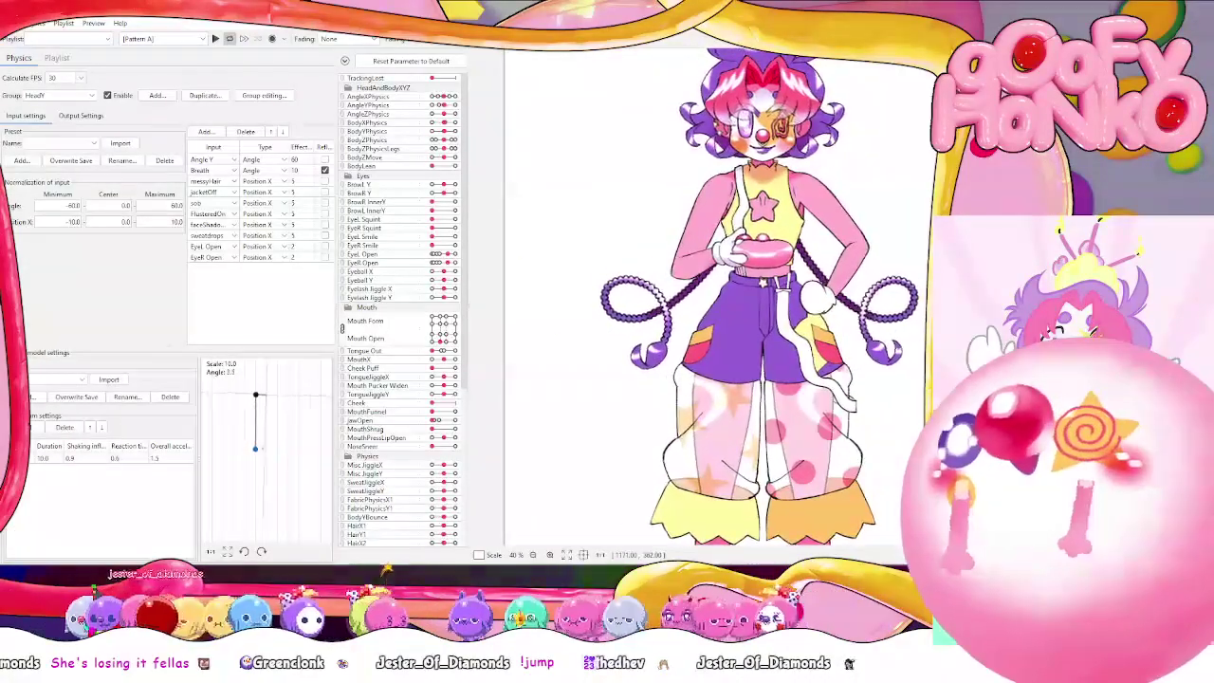
scroll(664, 234, up, 5)
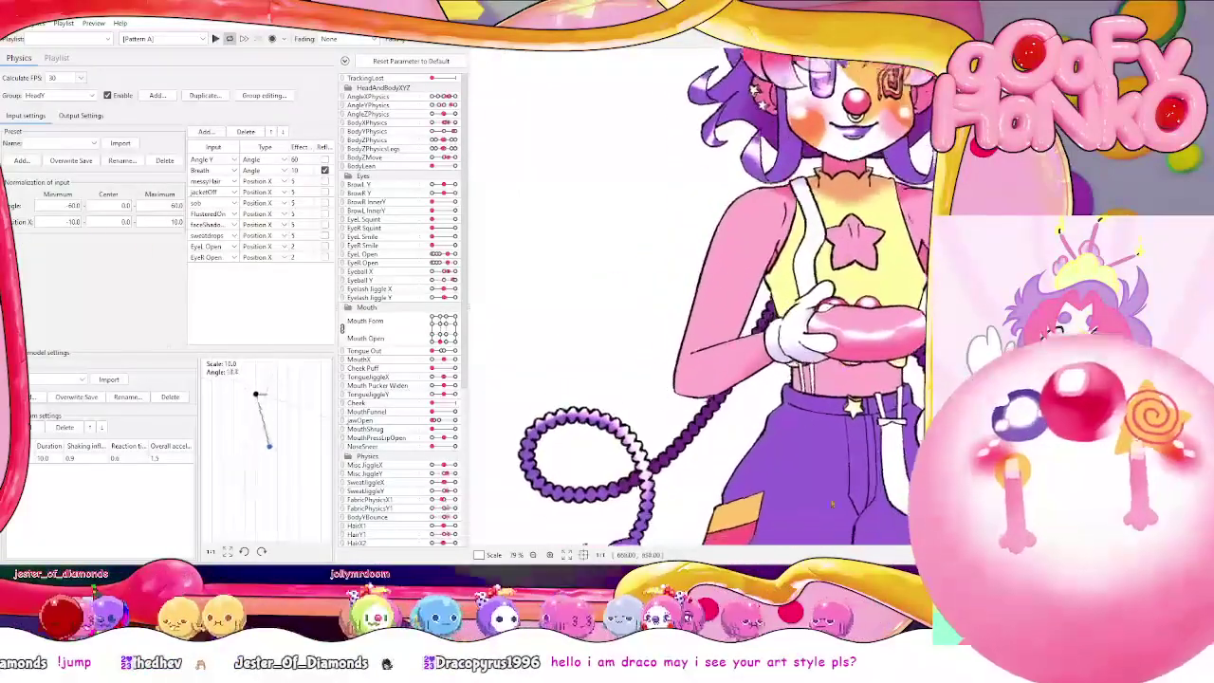
drag(253, 336, 713, 287)
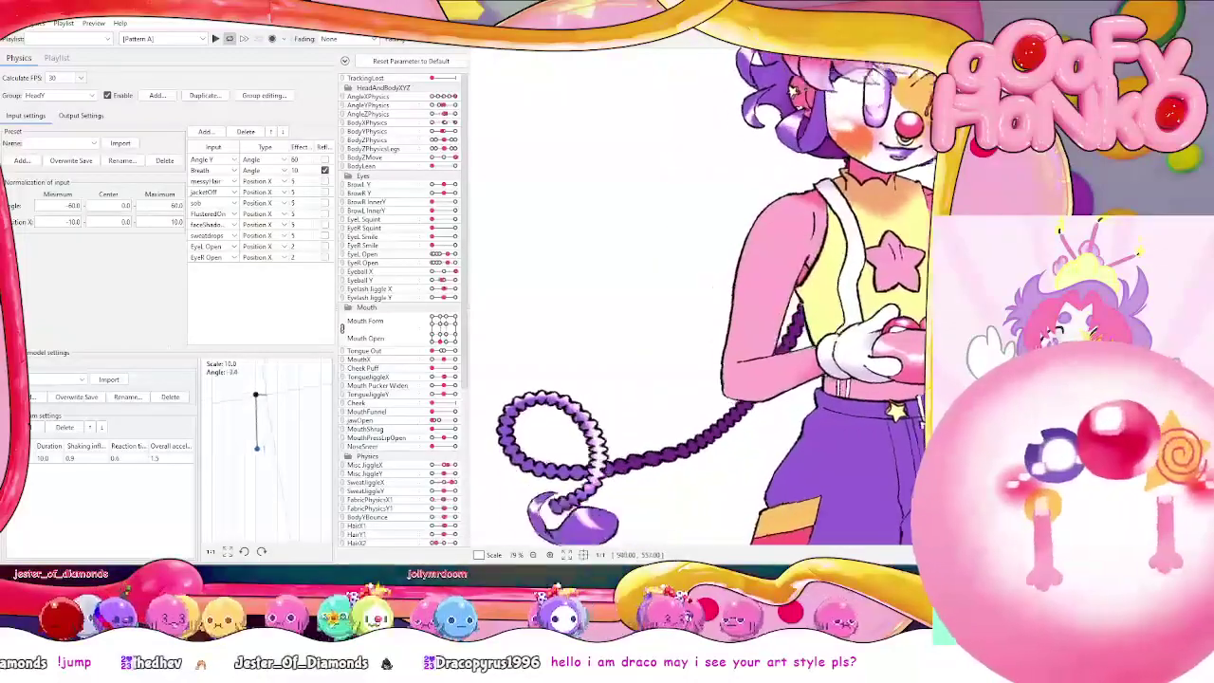
drag(1133, 379, 1173, 246)
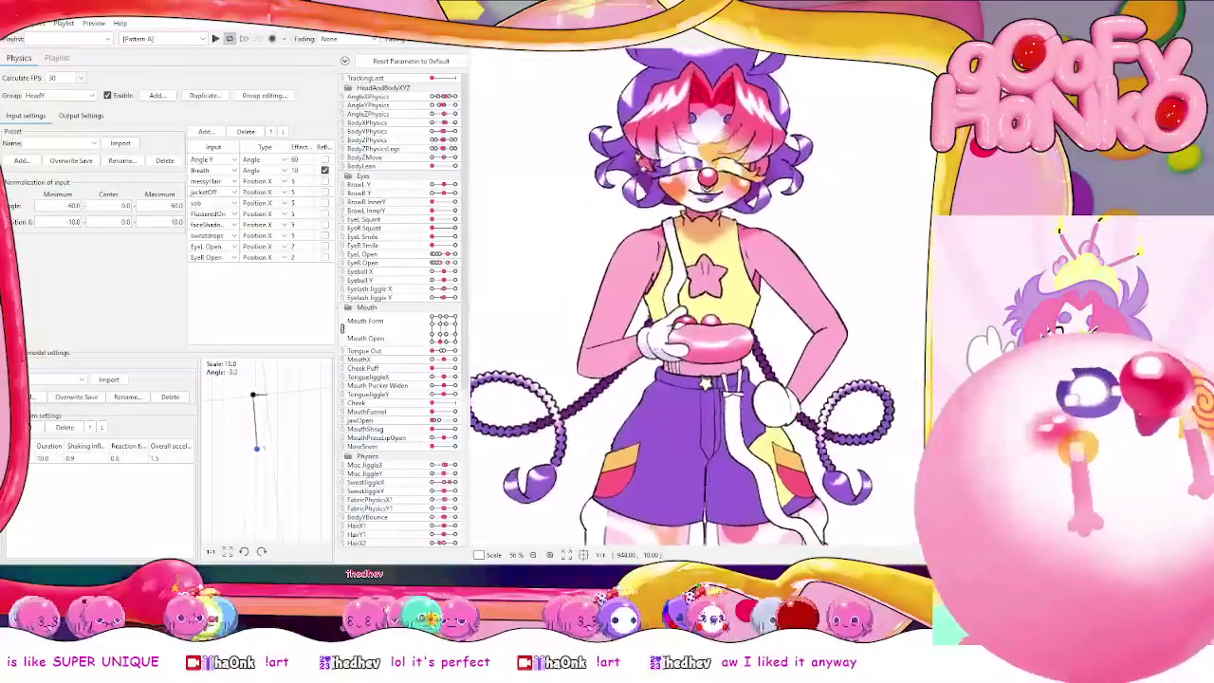
Return to the modeling window and inspect the gamer arm's elbow with BodyXPhysics at its minimum
key(alt+Tab)
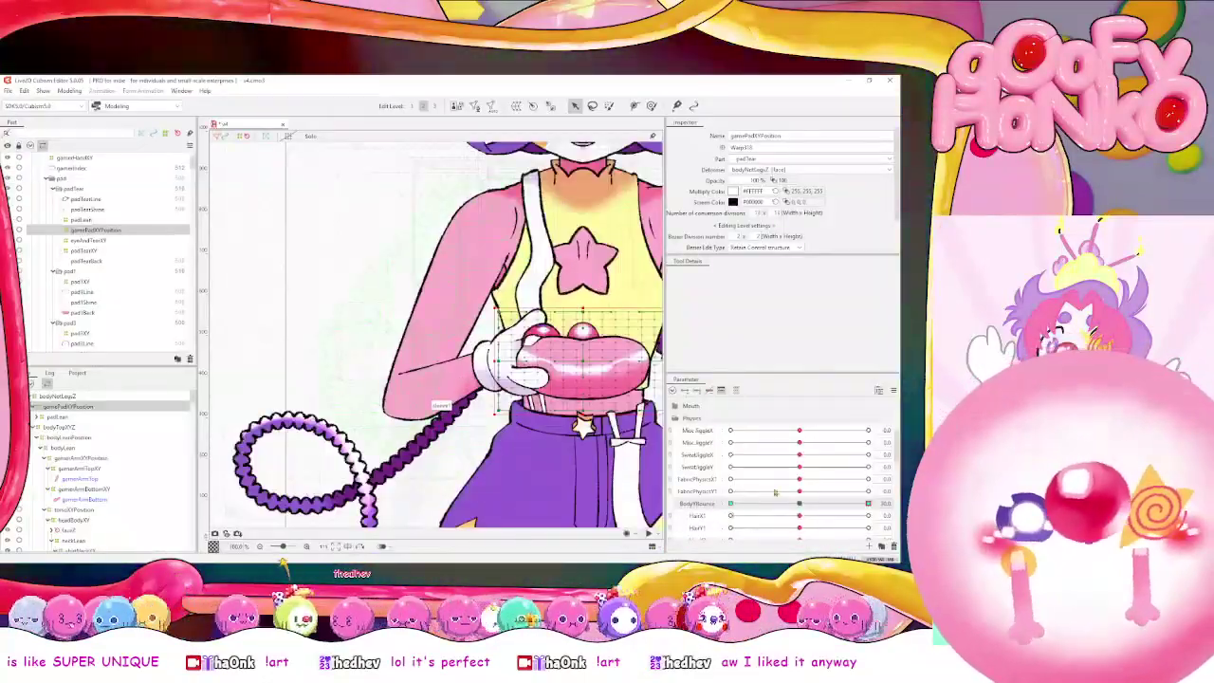
scroll(780, 479, up, 4)
drag(745, 464, 730, 465)
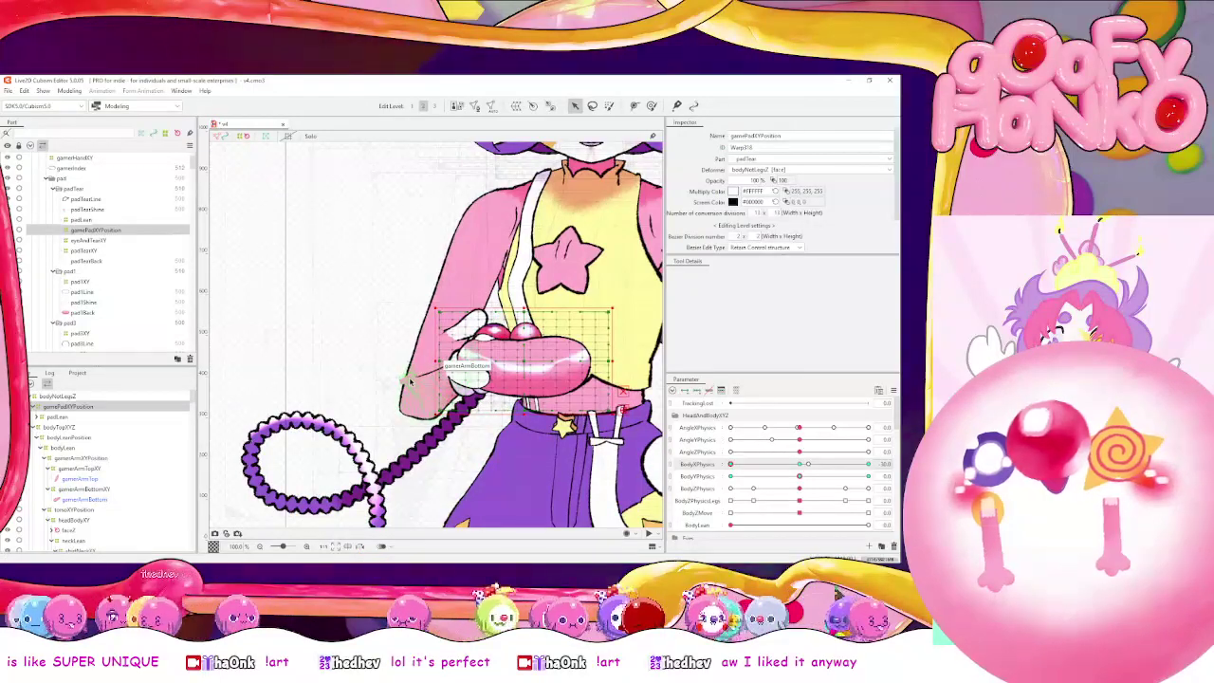
scroll(410, 381, up, 4)
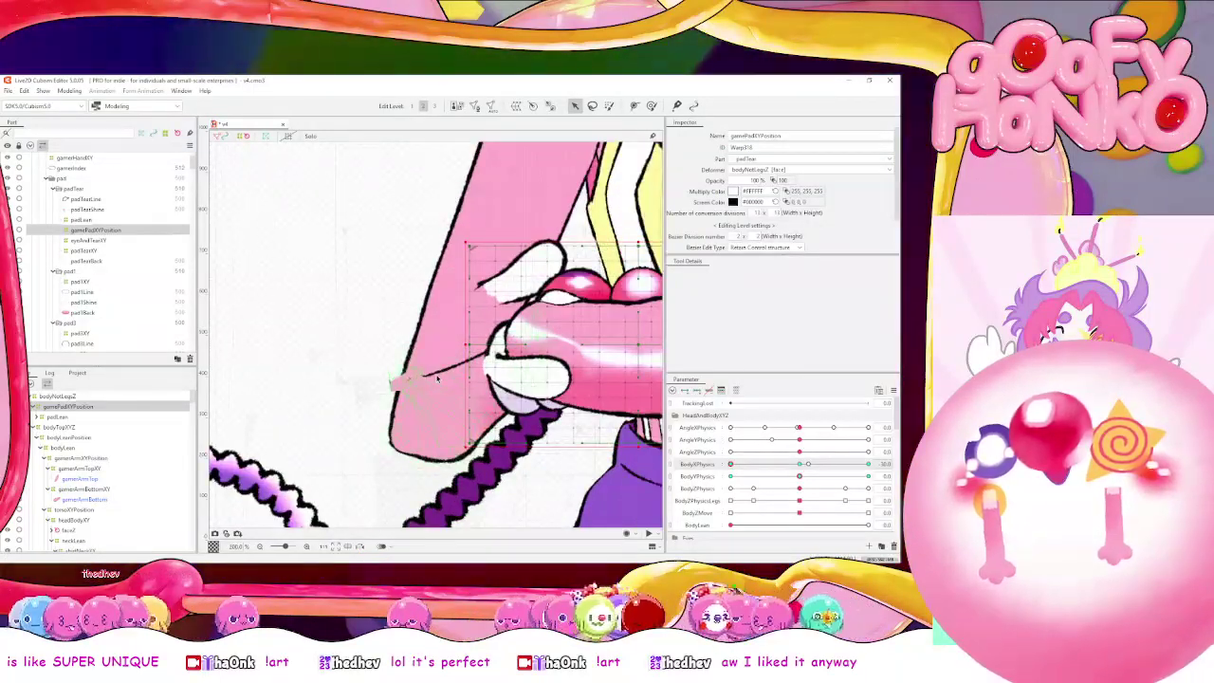
Select the glueArmHand glue and paint its weights along the crease line at the elbow end of the gamer forearm
click(437, 378)
click(265, 400)
click(265, 400)
scroll(379, 379, up, 3)
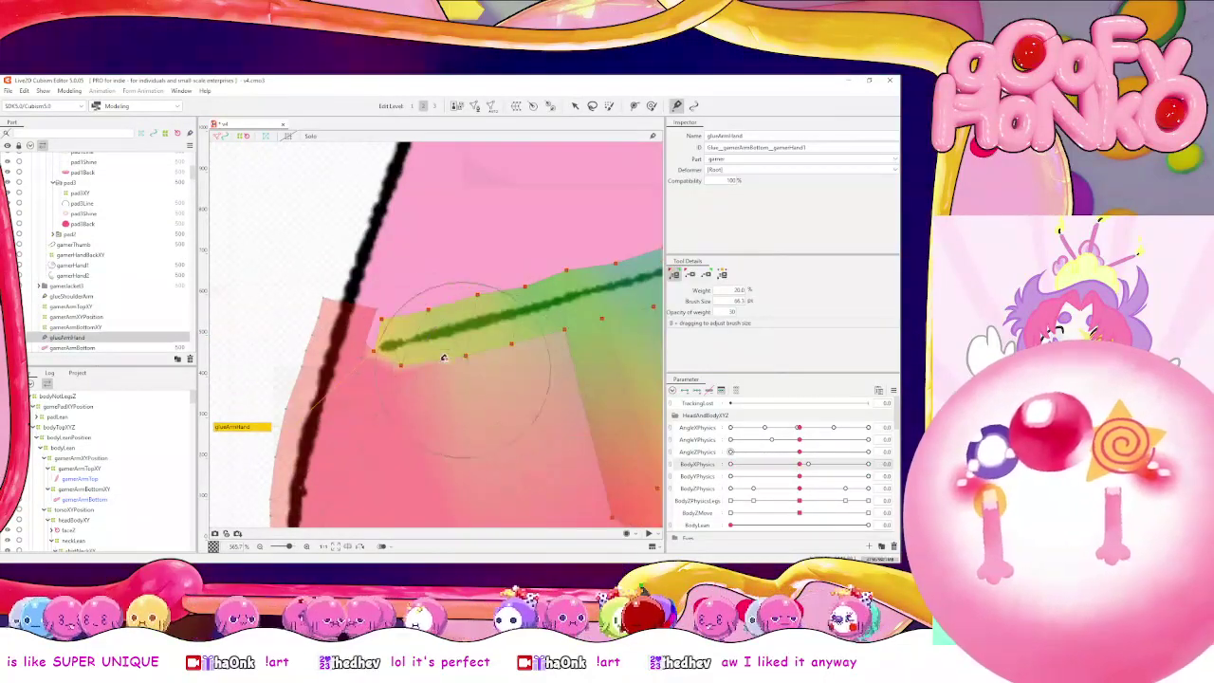
mouse_move(436, 296)
mouse_down()
mouse_move(420, 329)
mouse_move(505, 309)
mouse_up()
scroll(420, 329, down, 3)
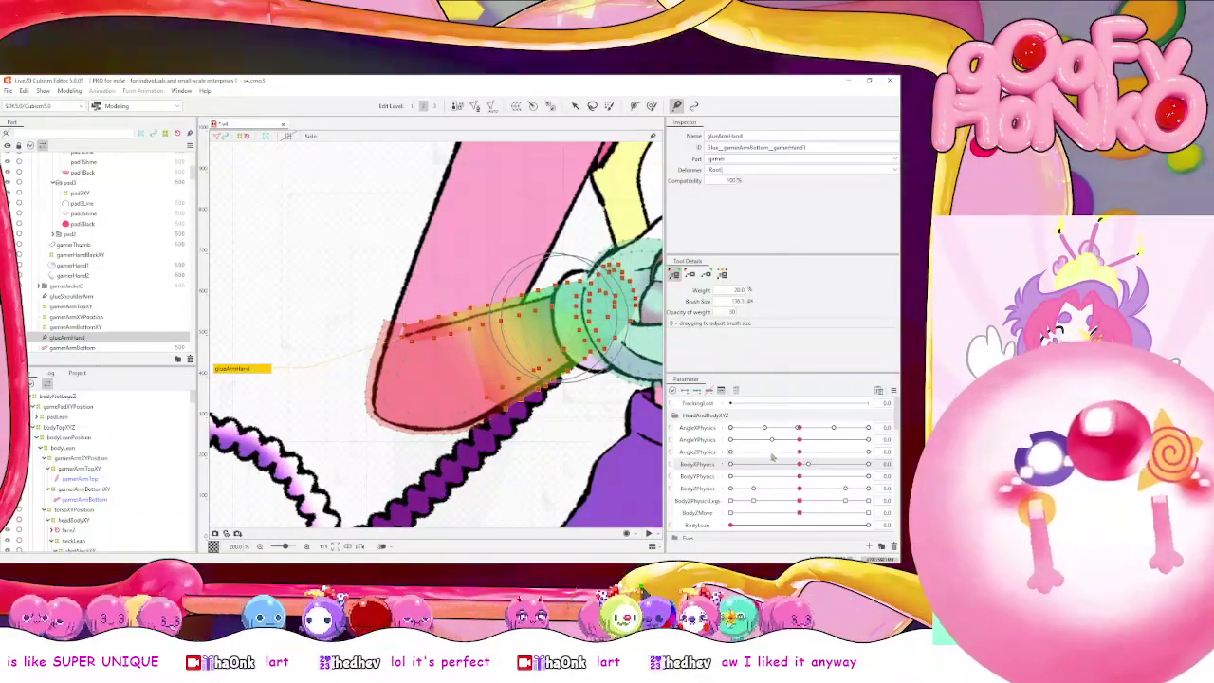
Smooth the glueArmHand weights along the upper forearm with BodyXPhysics at its minimum, checking the result against the neutral pose
drag(799, 464, 705, 465)
drag(495, 335, 471, 310)
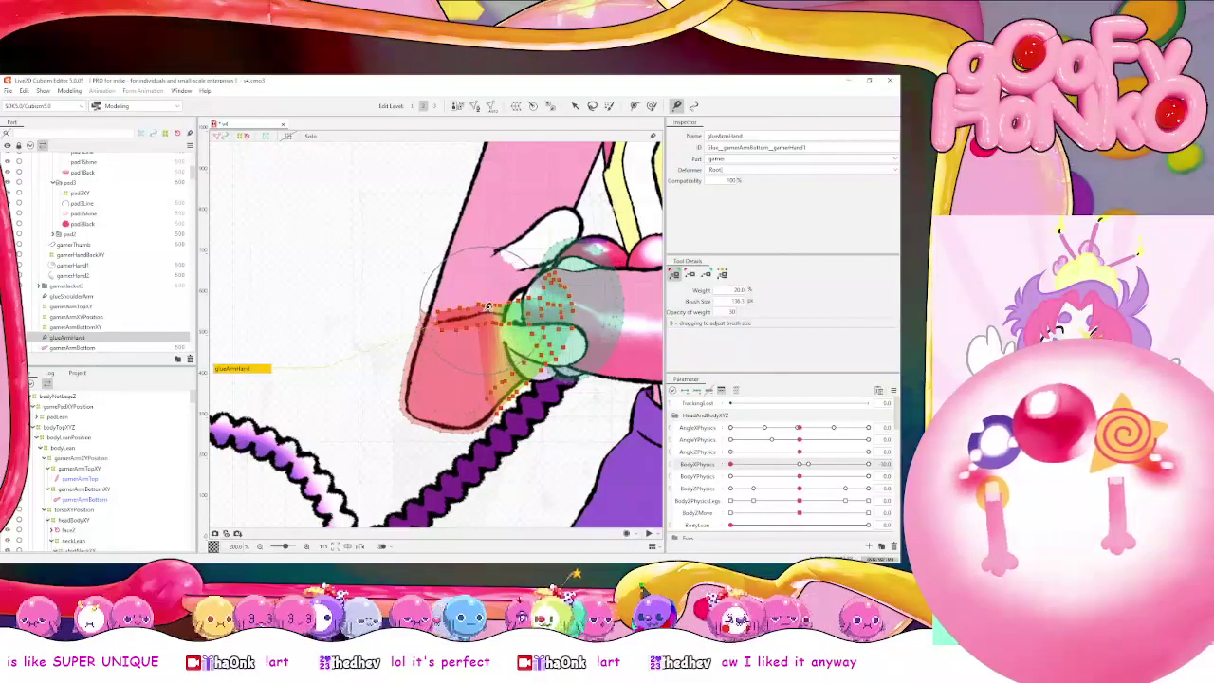
drag(799, 464, 807, 464)
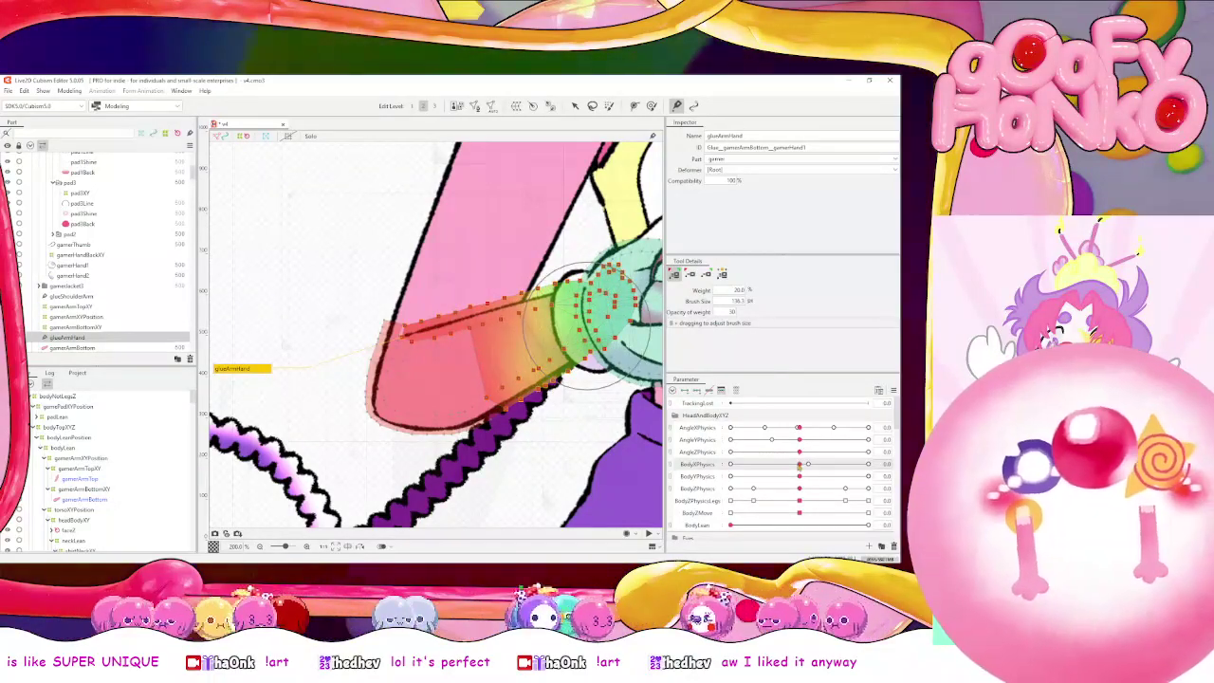
drag(799, 463, 702, 465)
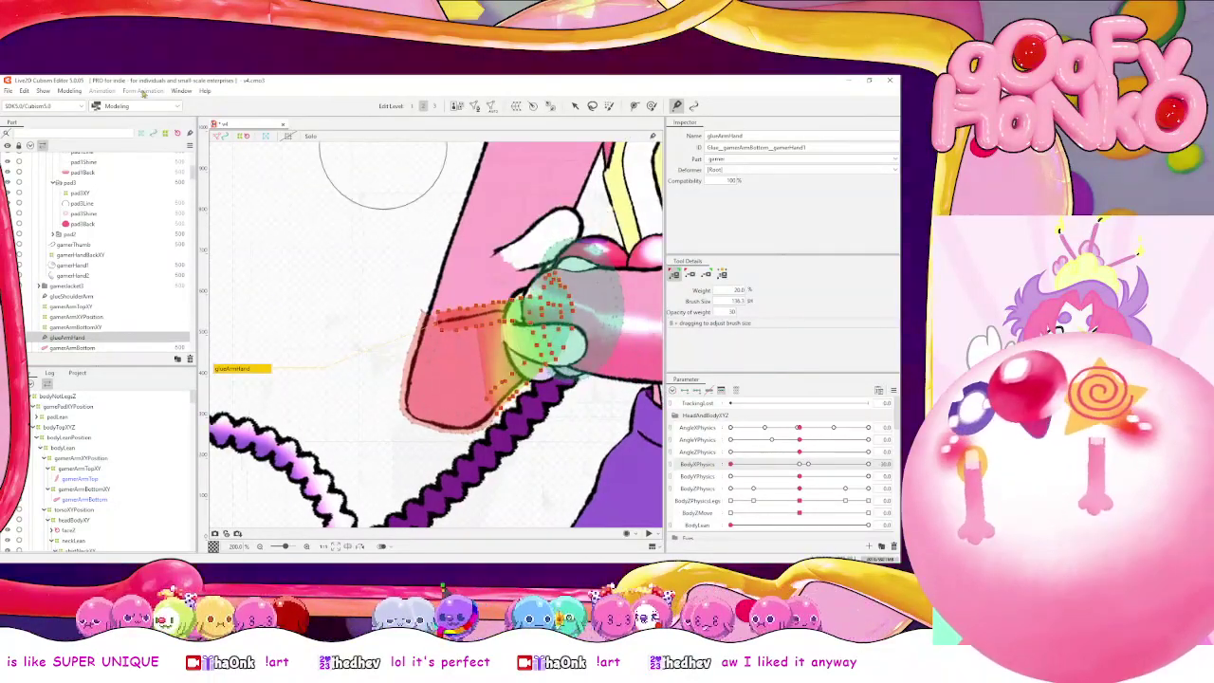
Open the physics settings and preview the arm and game pad motion up close
click(69, 90)
click(123, 283)
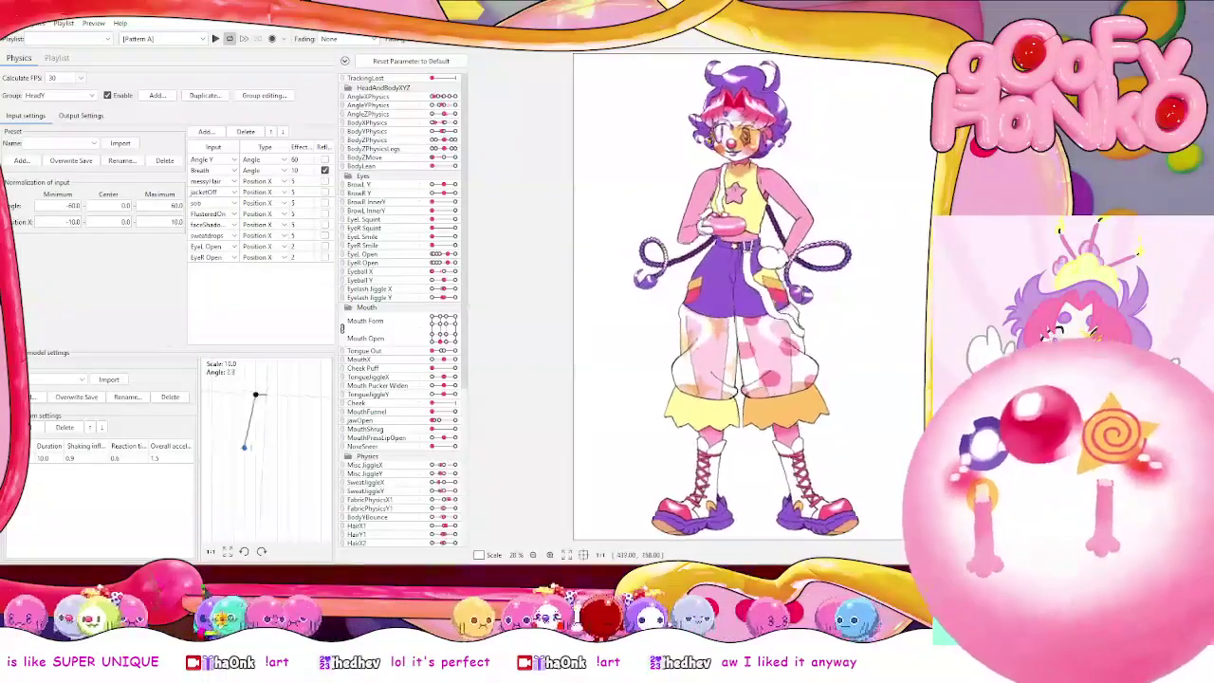
scroll(882, 203, up, 4)
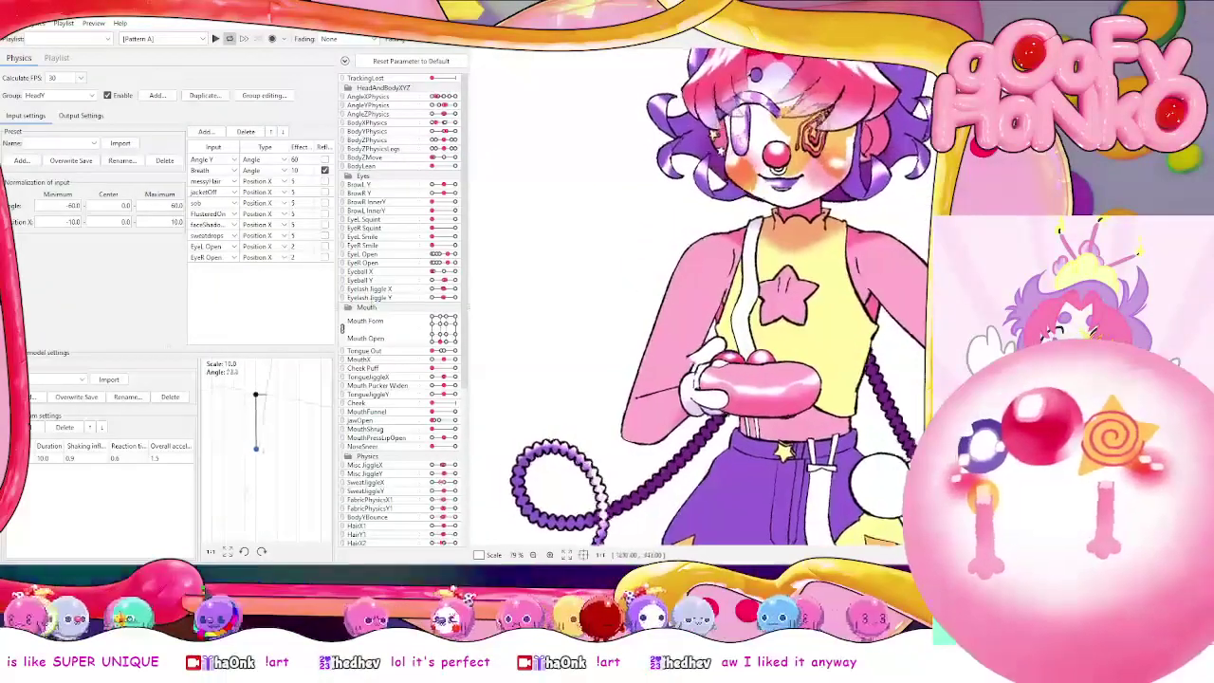
Return to the modeling window, reset BodyXPhysics to 0 and examine how the arm and game pad sit against the torso
key(alt+Tab)
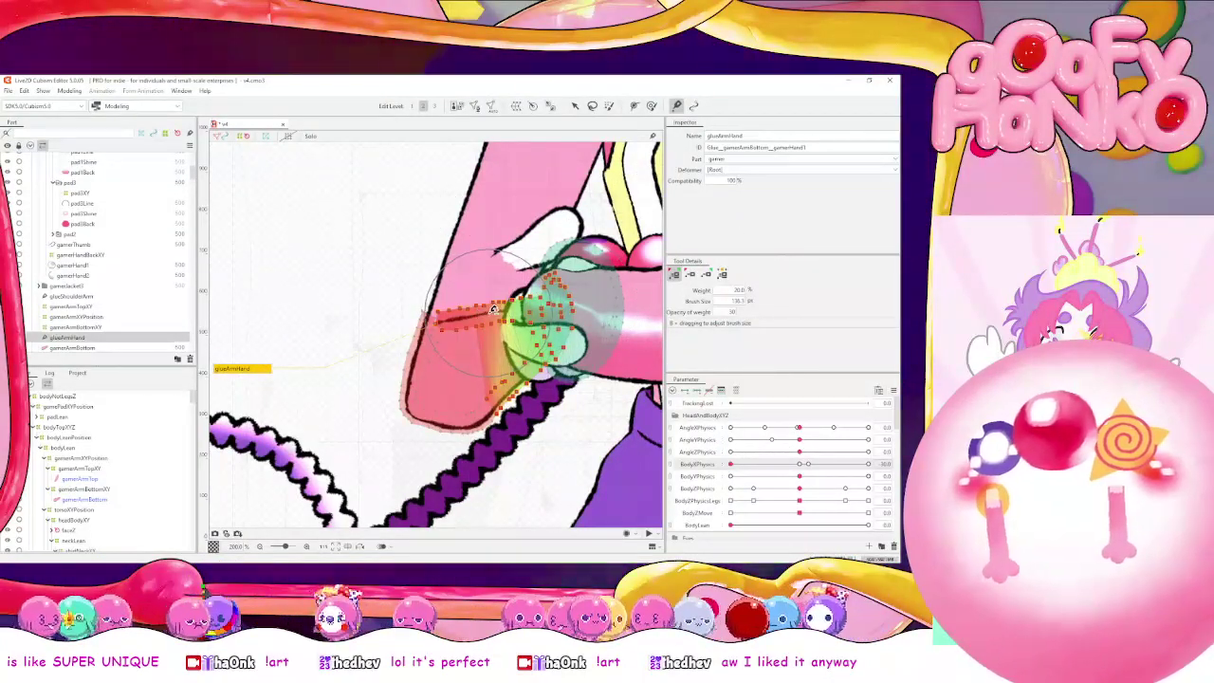
scroll(511, 297, down, 5)
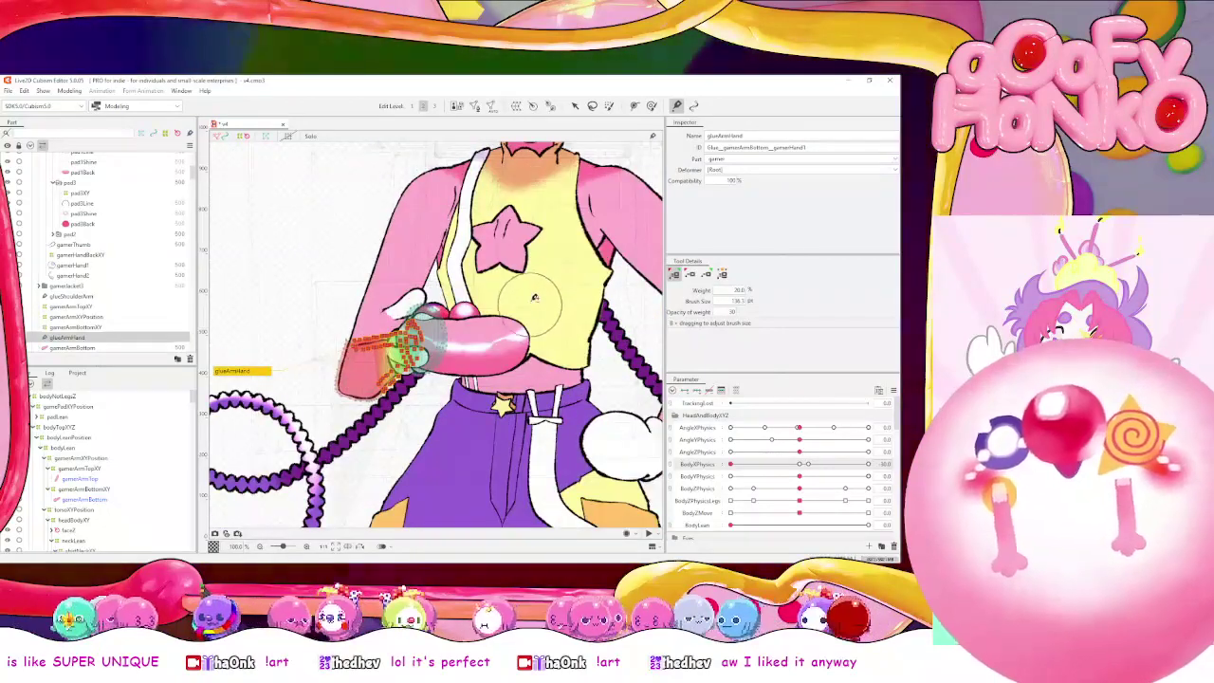
click(799, 464)
drag(559, 274, 510, 321)
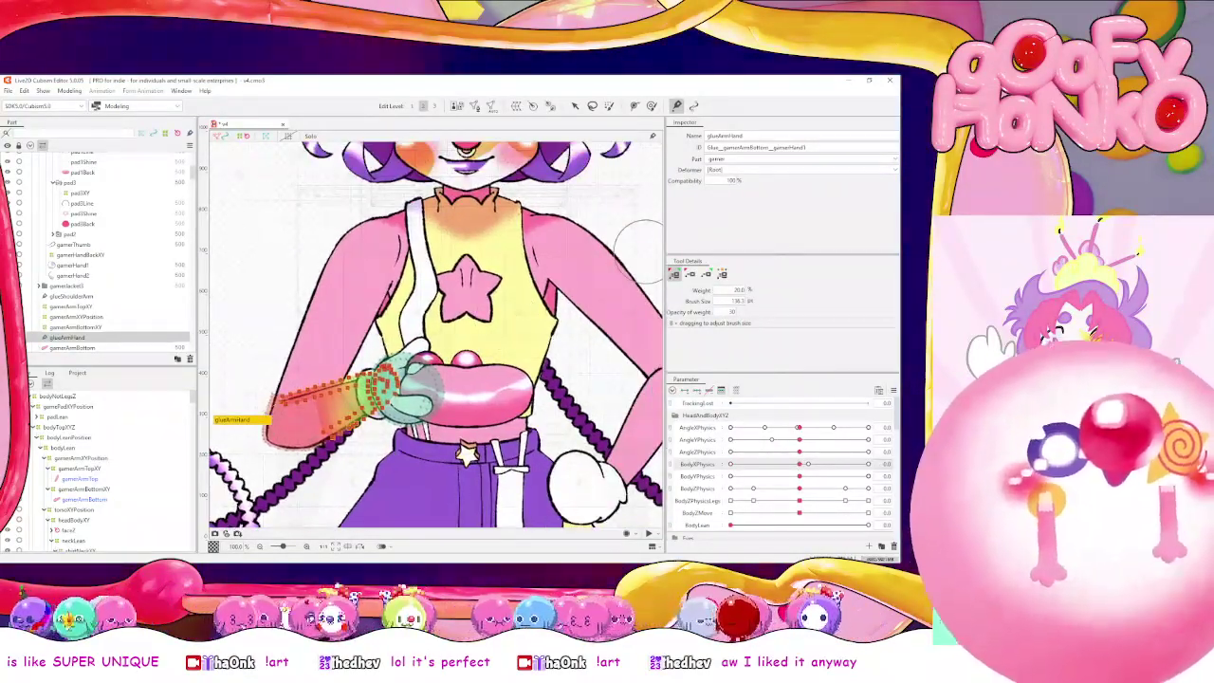
scroll(607, 303, down, 3)
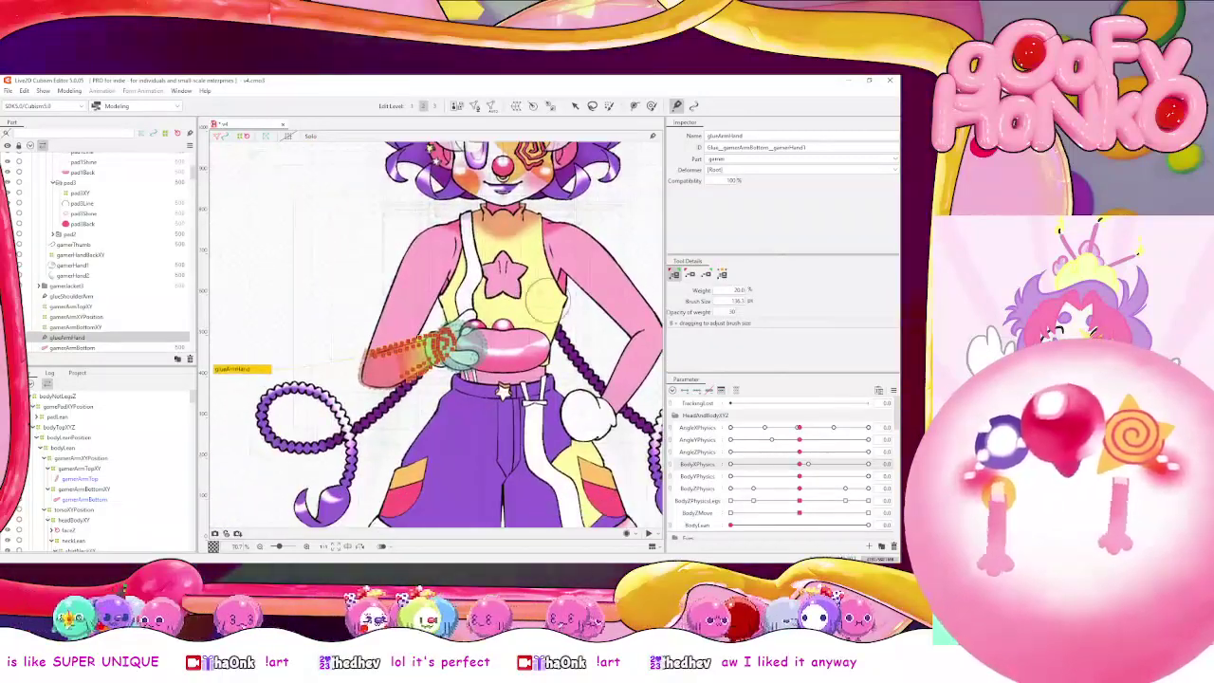
scroll(531, 313, up, 1)
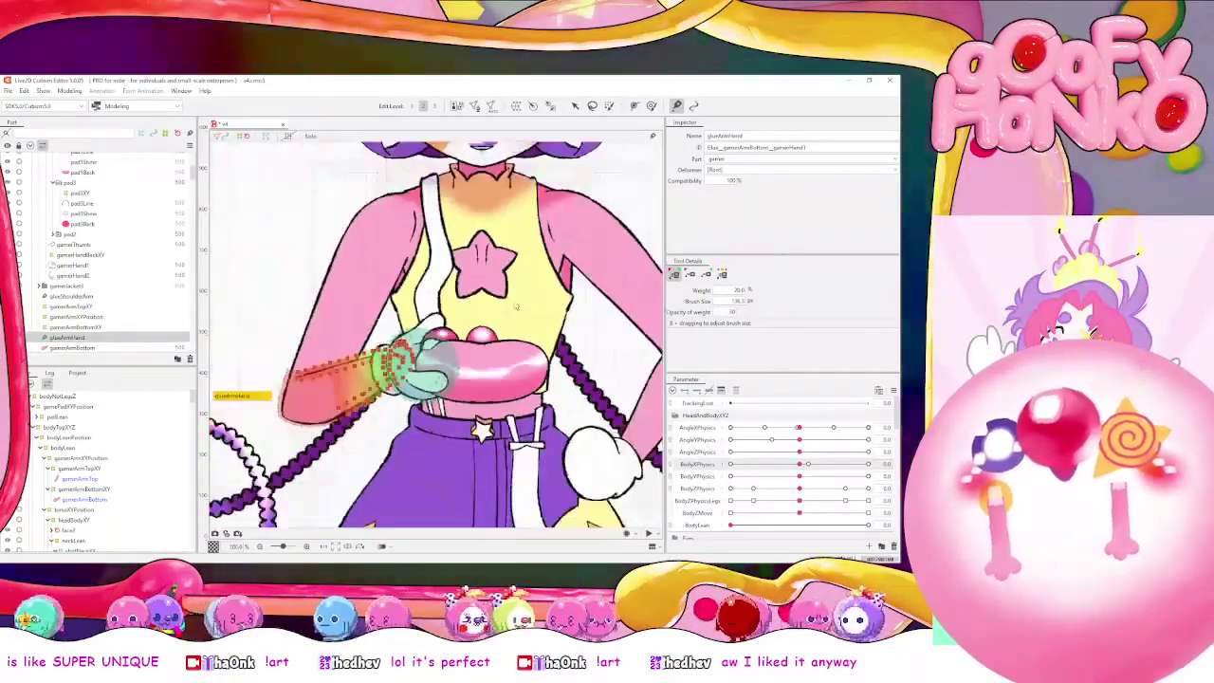
drag(623, 367, 623, 385)
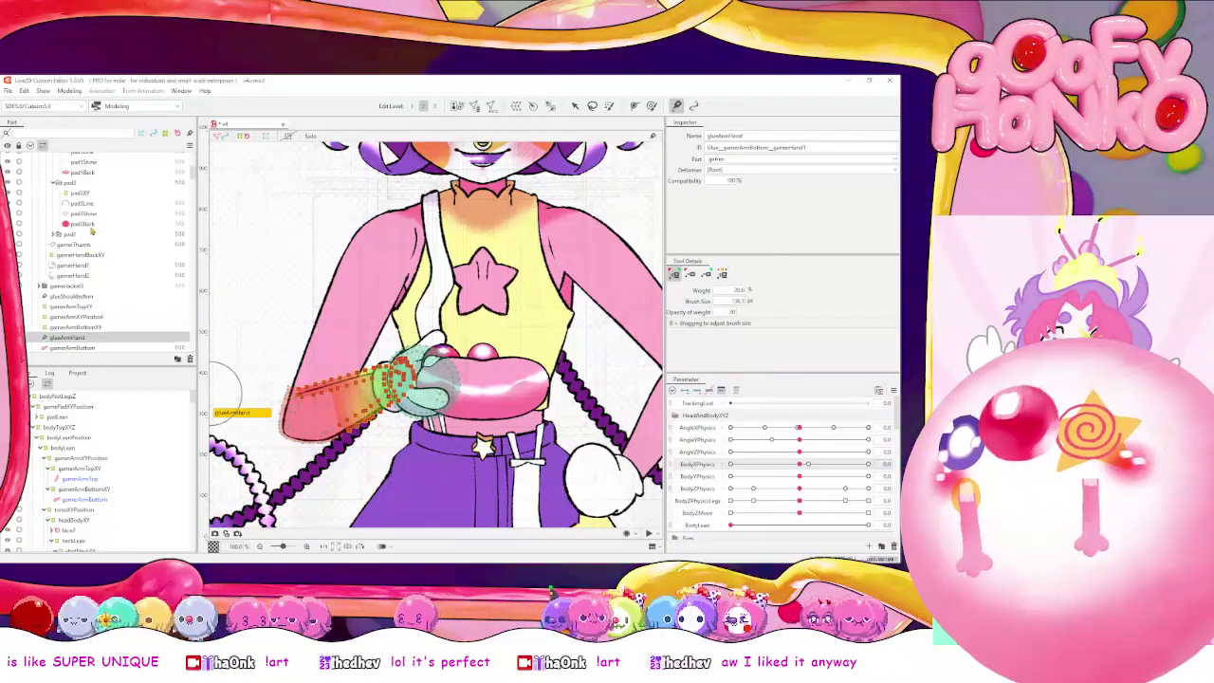
Create a warp deformer named gamerThumbXY for the gamerThumb part
click(87, 244)
scroll(91, 231, up, 2)
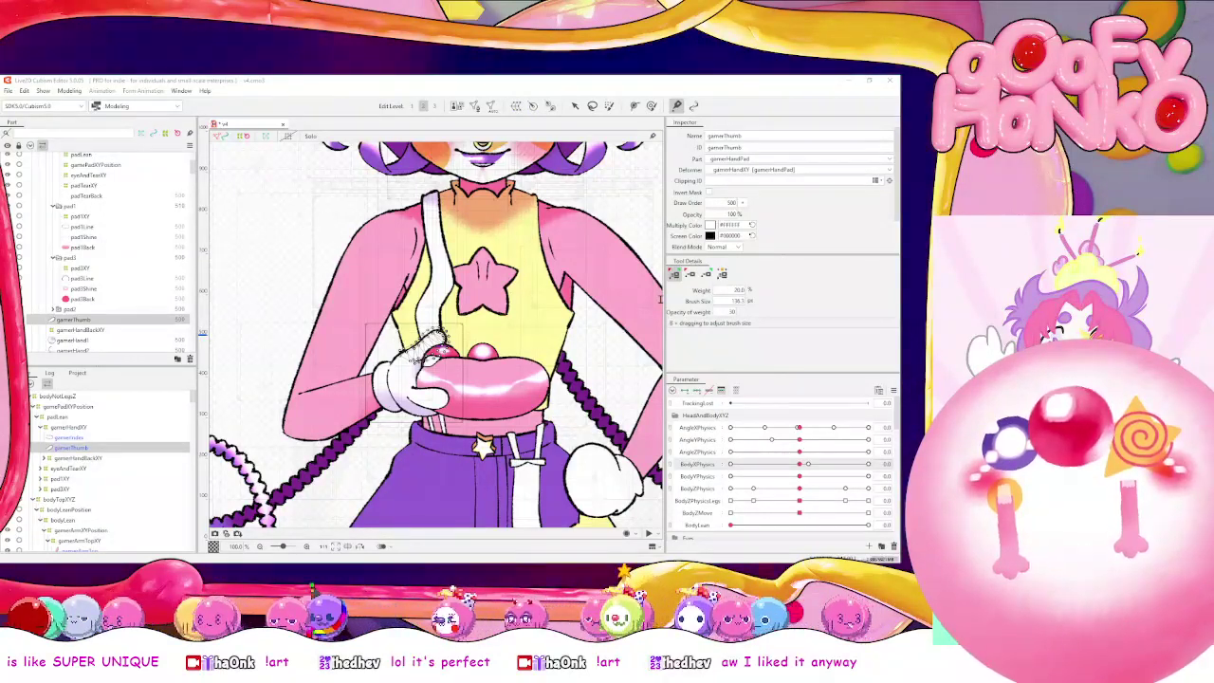
click(648, 450)
scroll(100, 329, down, 1)
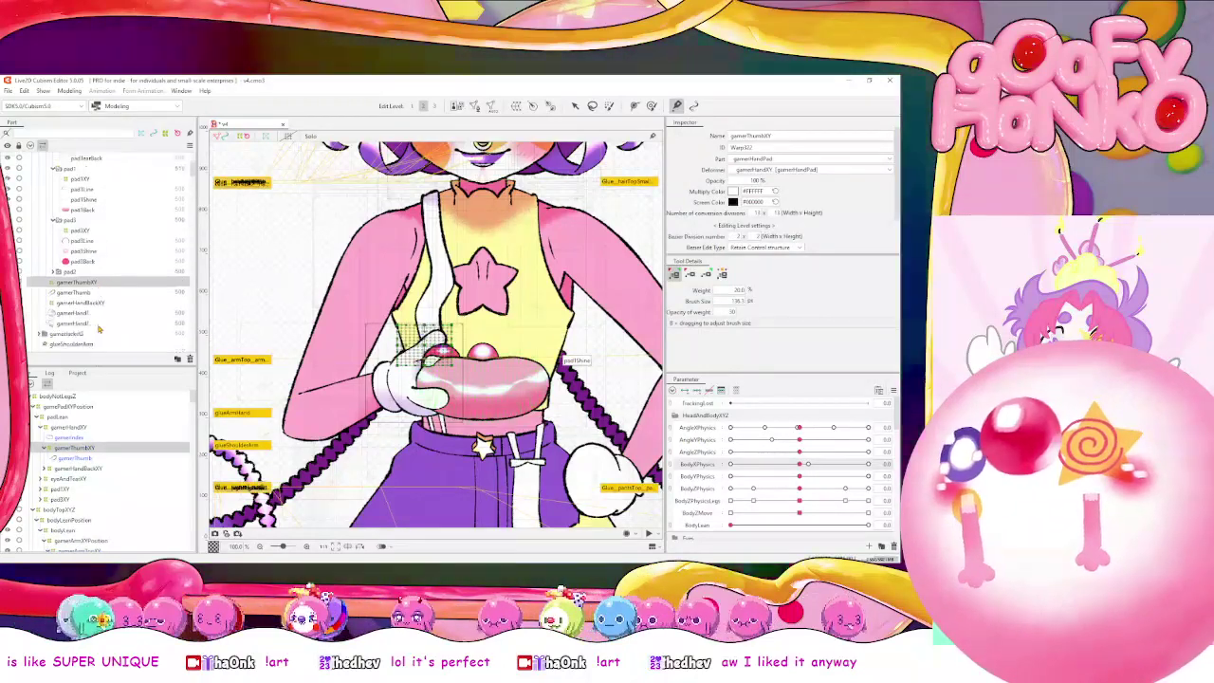
Create a warp deformer named gamerIndexXY for the gamerIndex part
scroll(95, 313, up, 5)
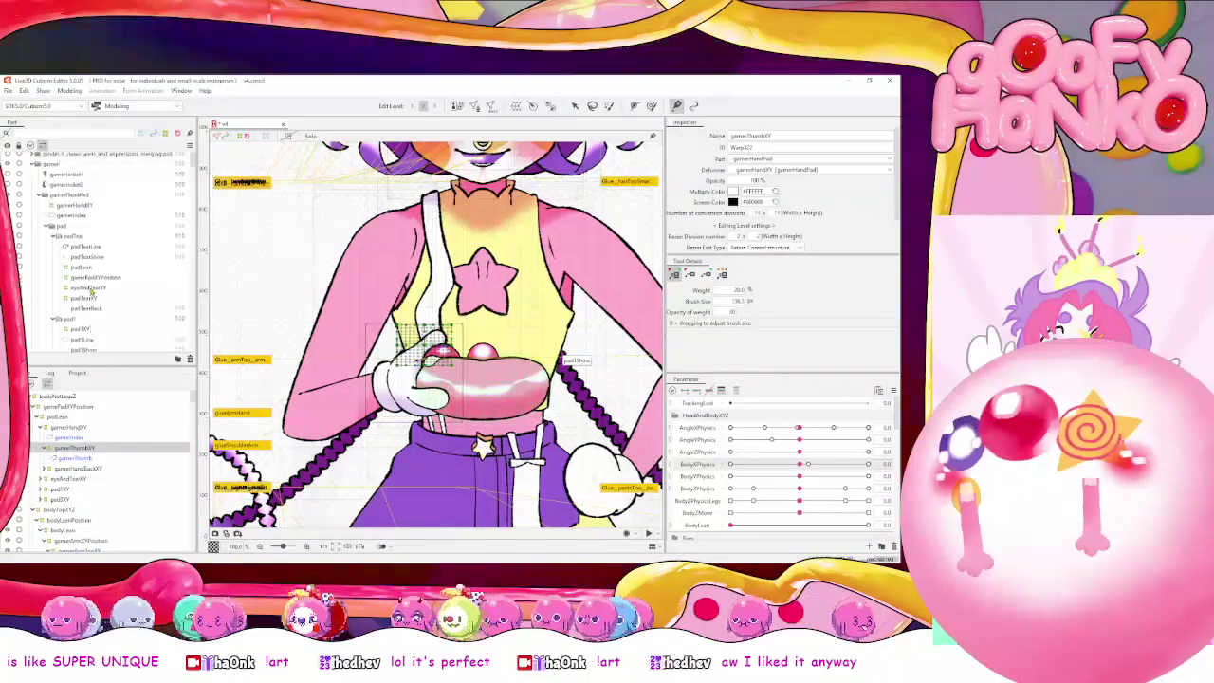
click(86, 217)
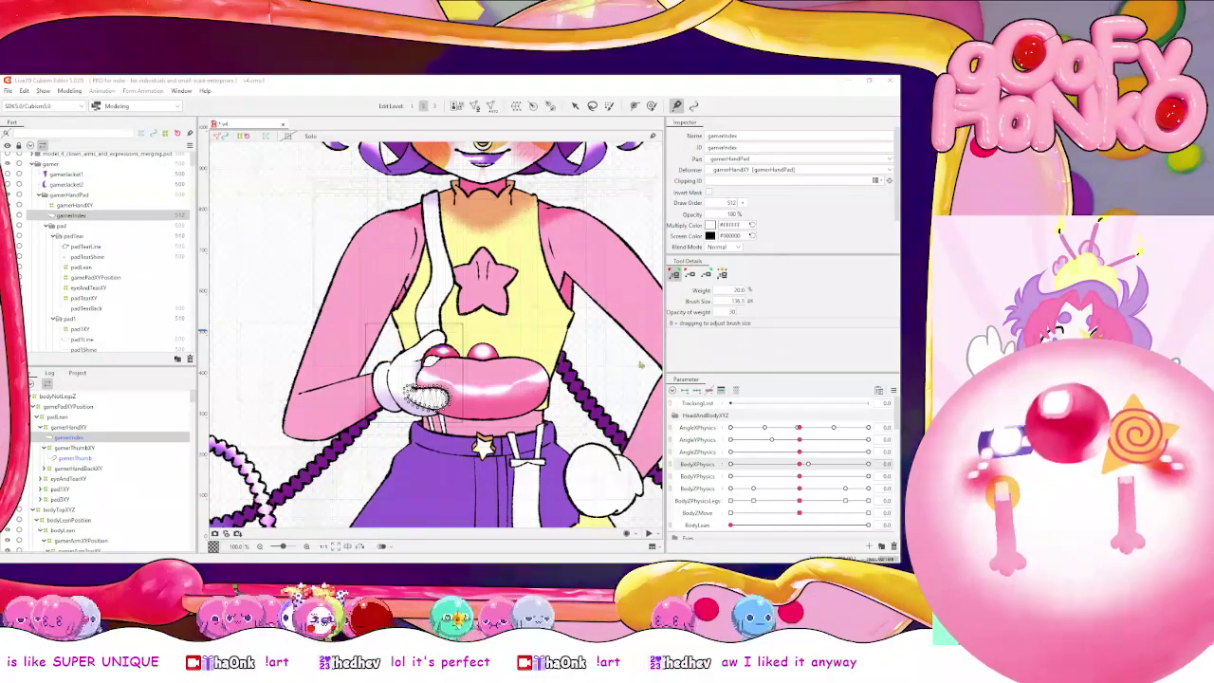
key(Return)
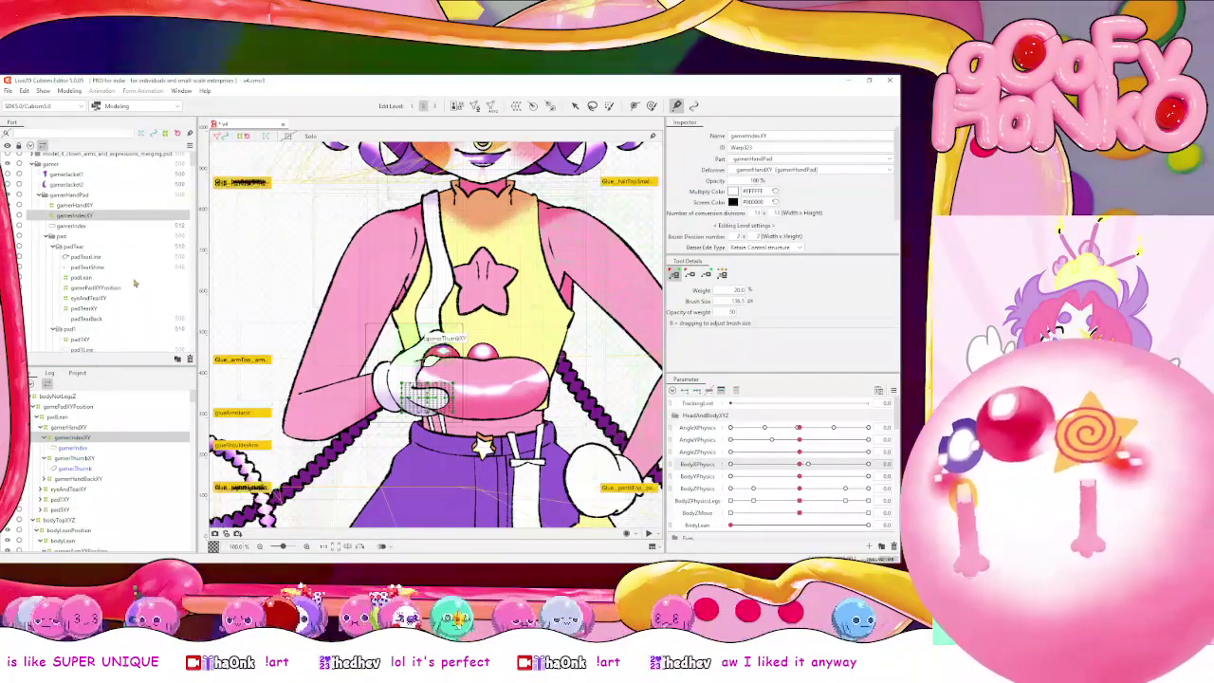
Add three BodyXPhysics keys to the gamerIndexXY and gamerThumbXY deformers together and set the parameter to its minimum
scroll(134, 283, down, 5)
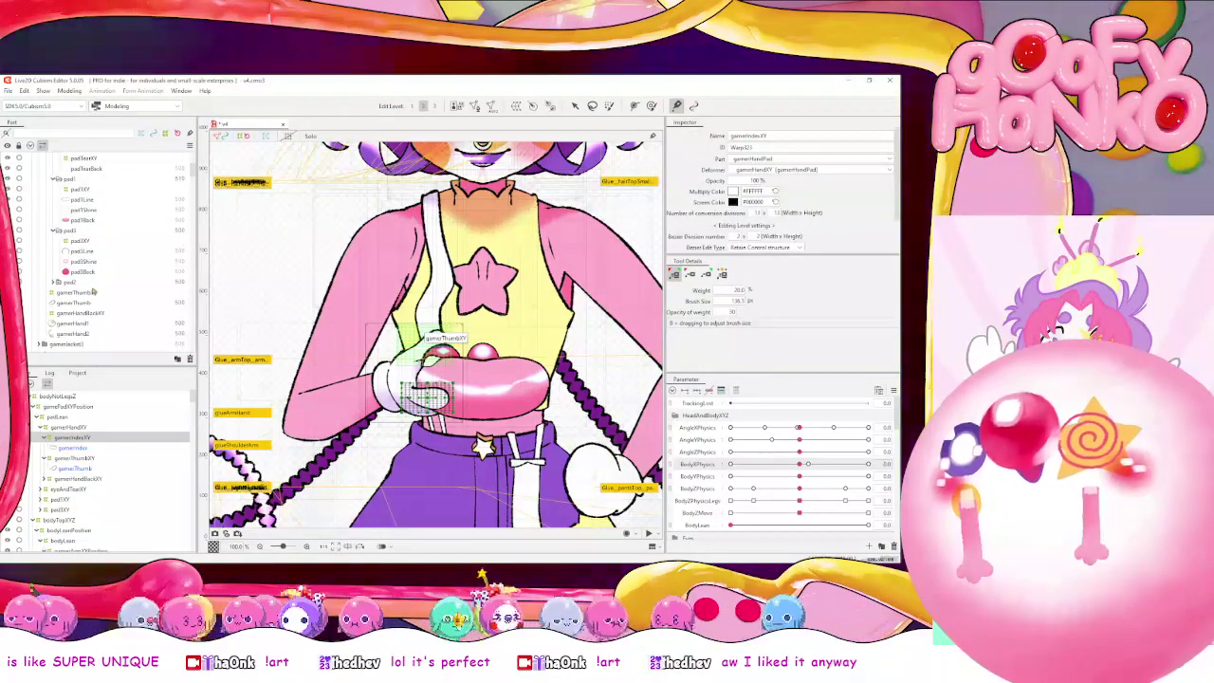
click(78, 292)
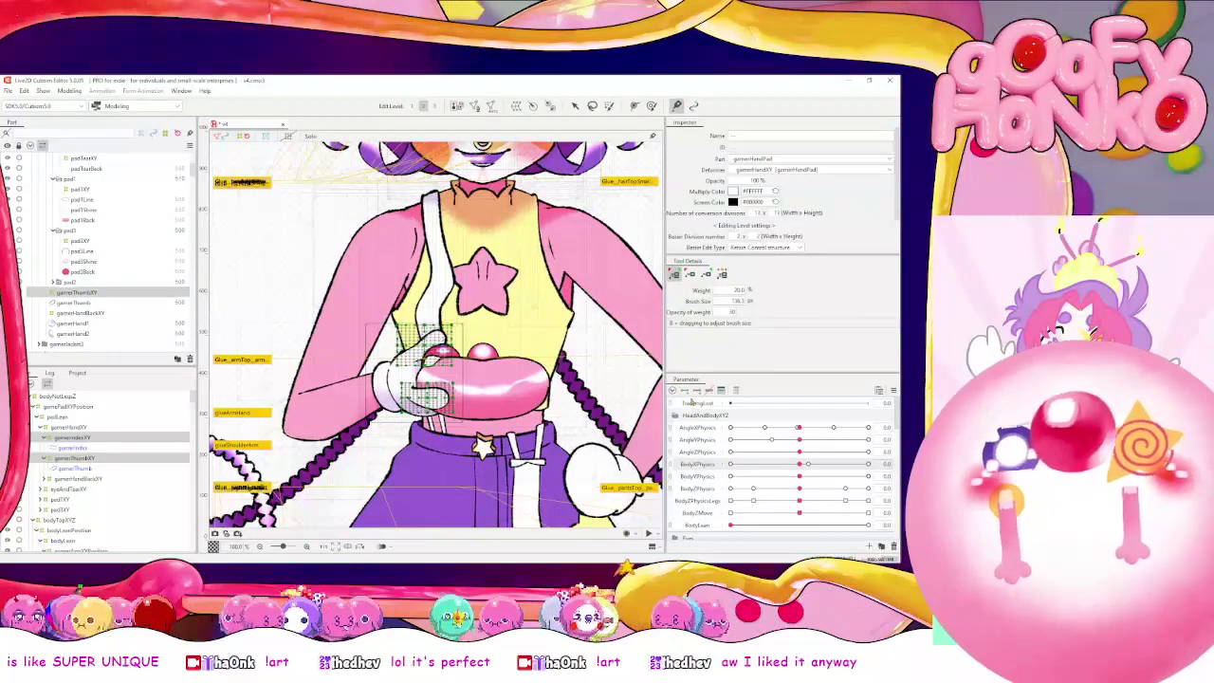
click(730, 465)
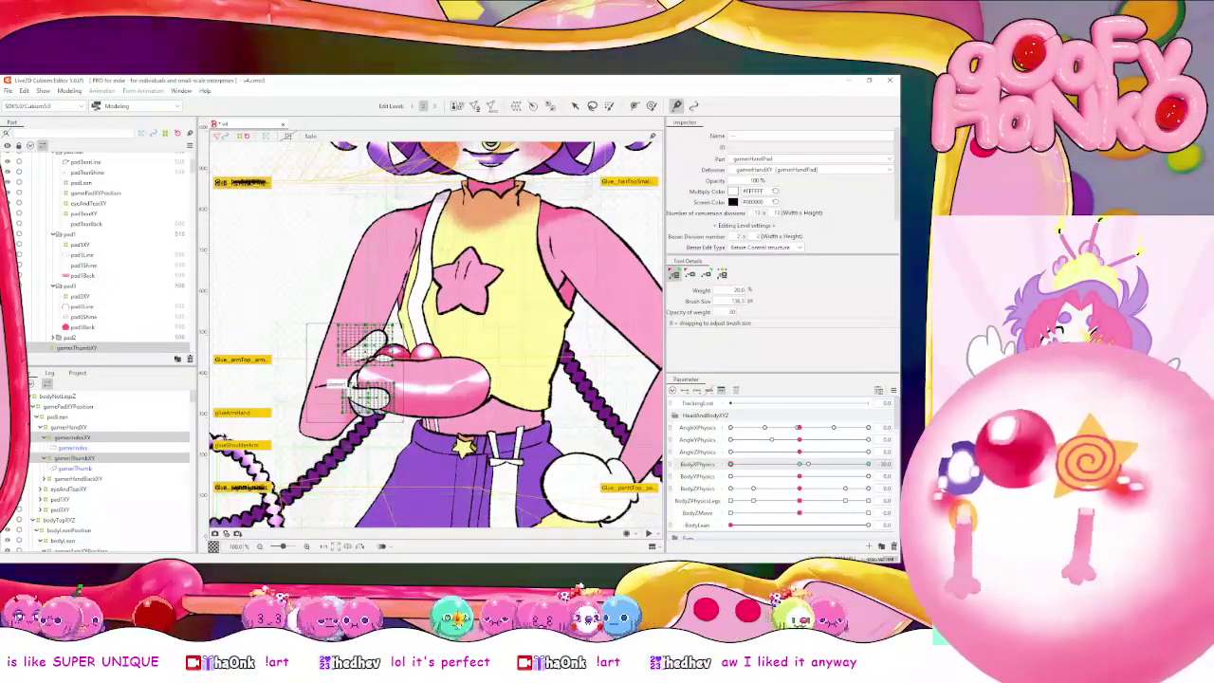
Shift the gamerThumbXY deformer toward the pad's buttons at minimum BodyXPhysics, reshape it with the deform brush and test the parameter
click(575, 106)
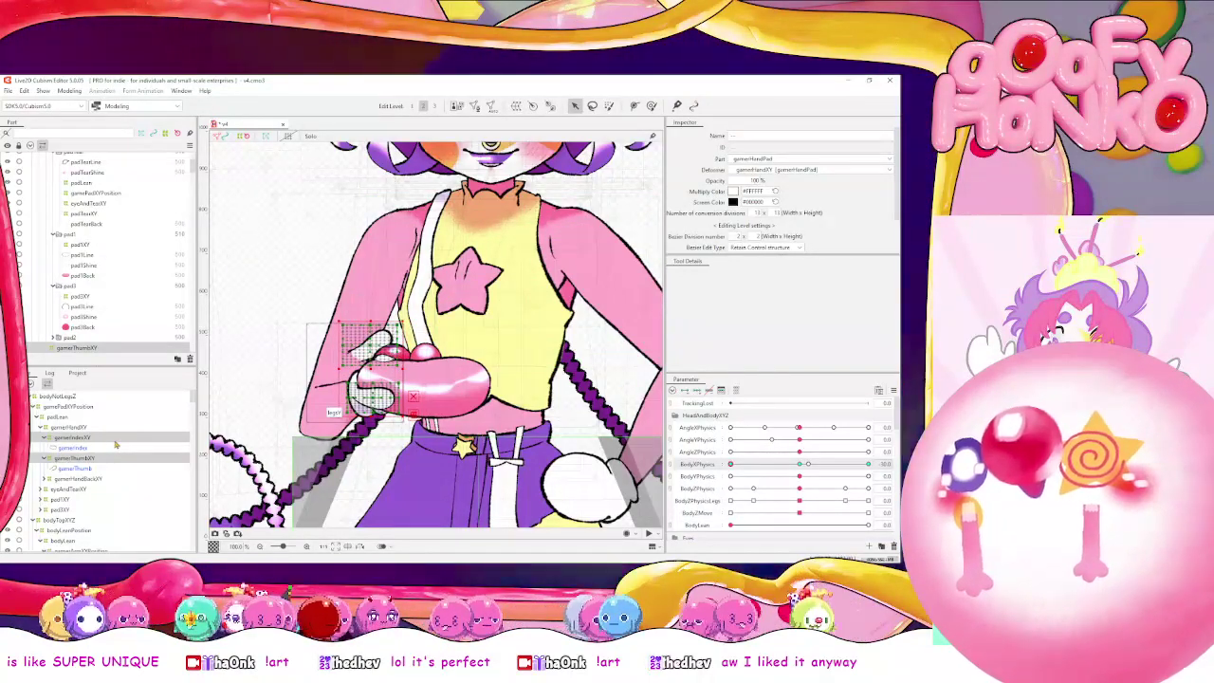
click(103, 458)
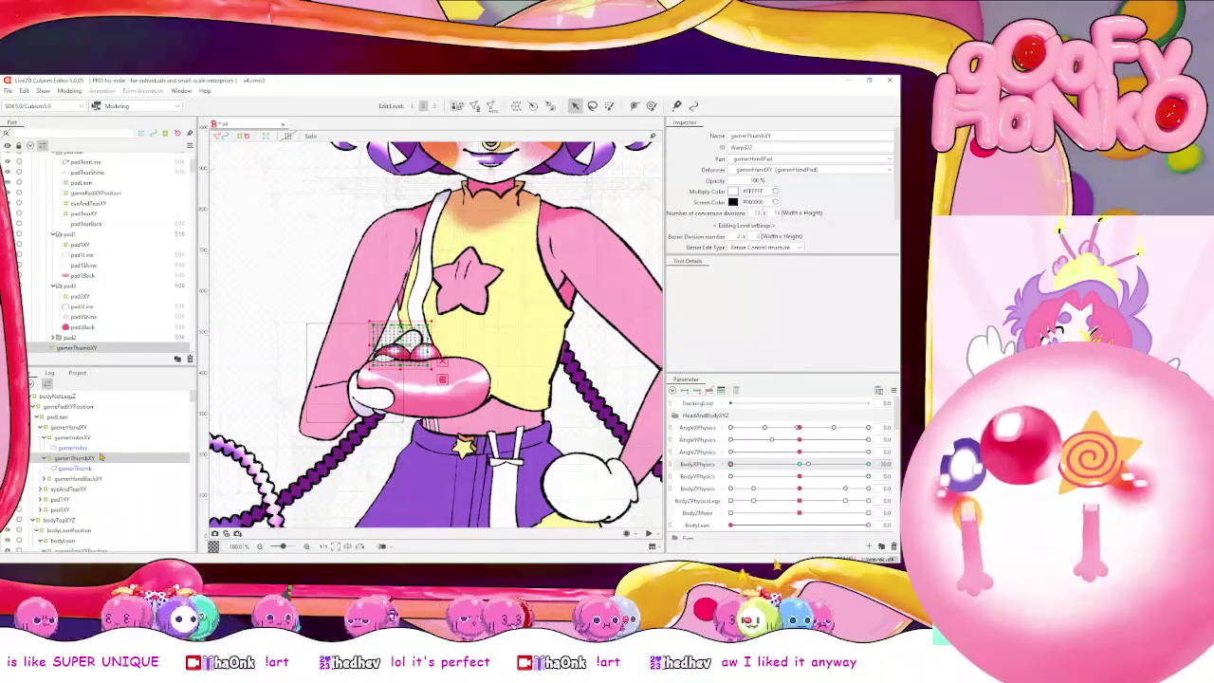
click(651, 106)
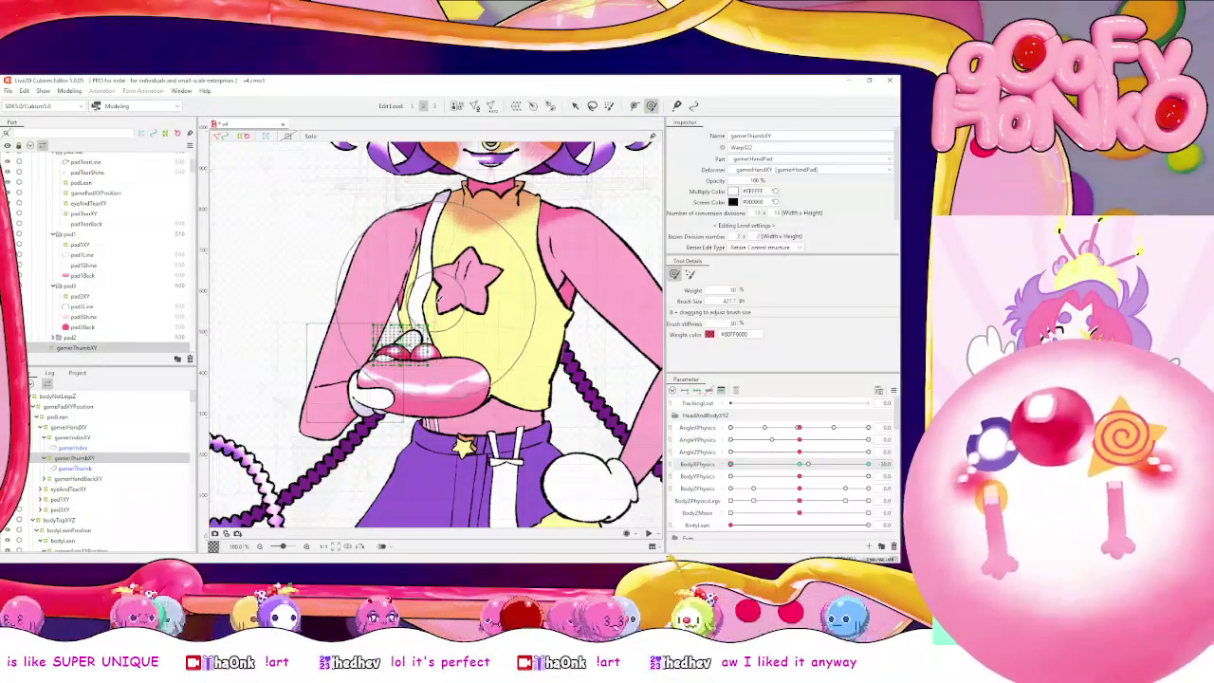
mouse_move(374, 303)
mouse_down()
mouse_move(315, 306)
mouse_move(296, 343)
mouse_move(299, 384)
mouse_move(401, 404)
mouse_up()
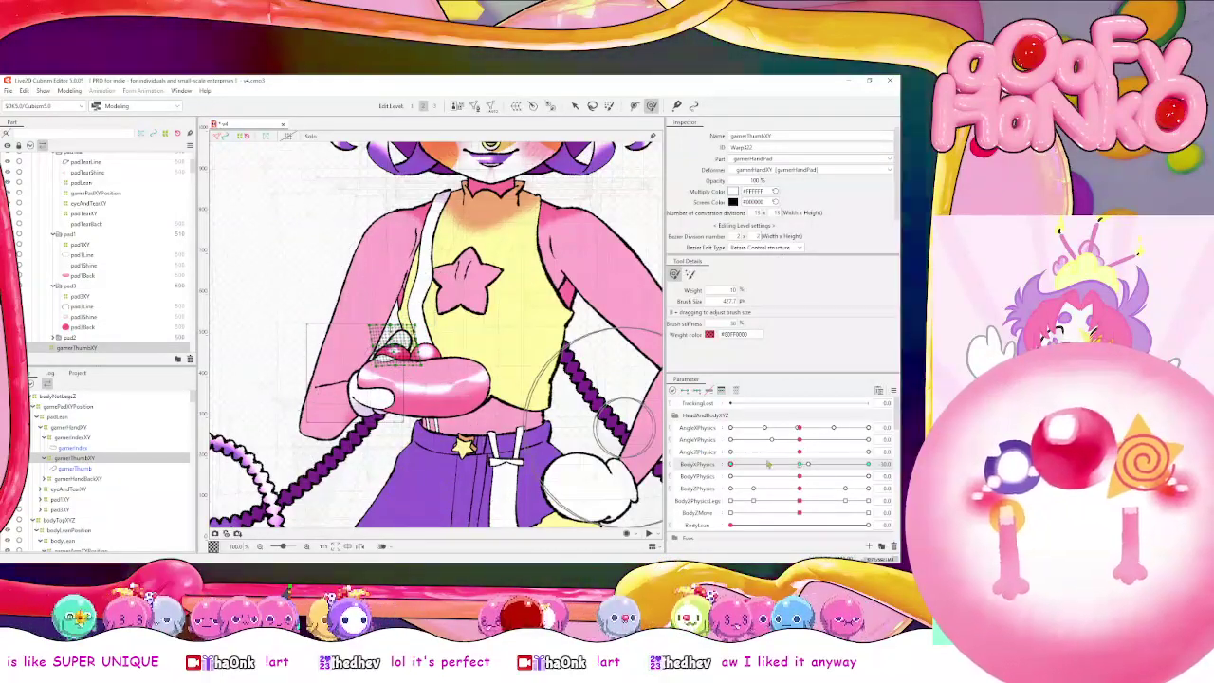
drag(790, 471, 756, 480)
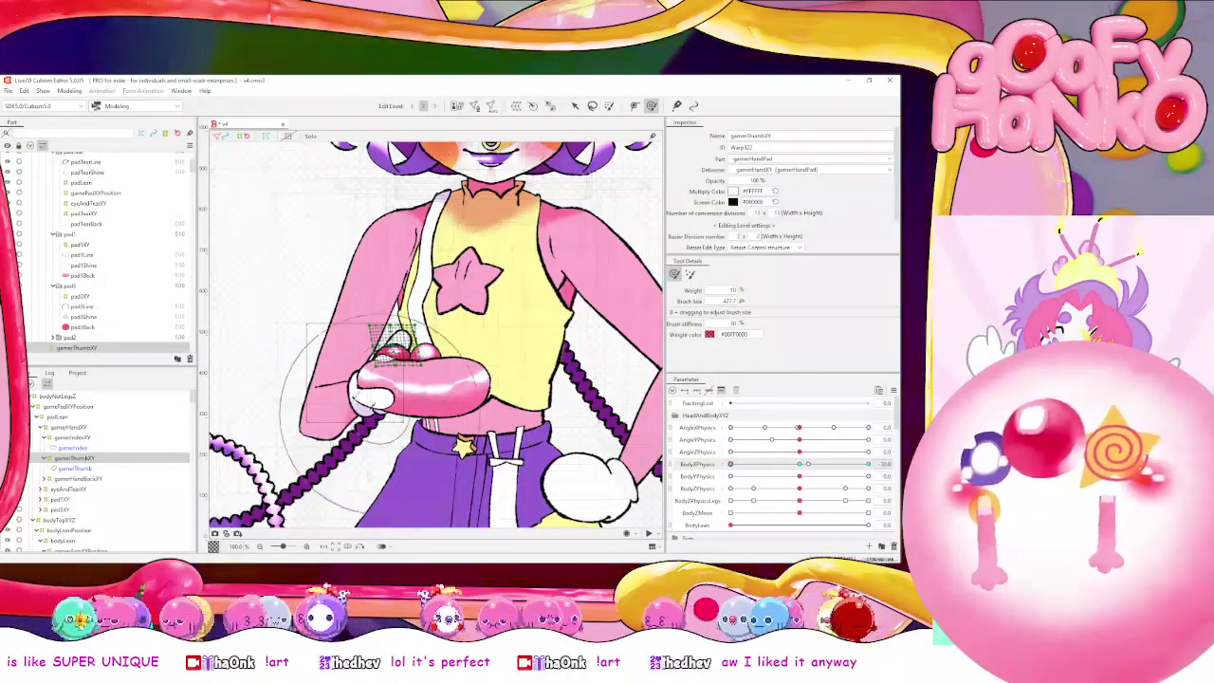
Inspect the index finger up close, and push the gamerHandBackXY deformer outward toward the forearm at minimum BodyXPhysics
scroll(370, 394, up, 5)
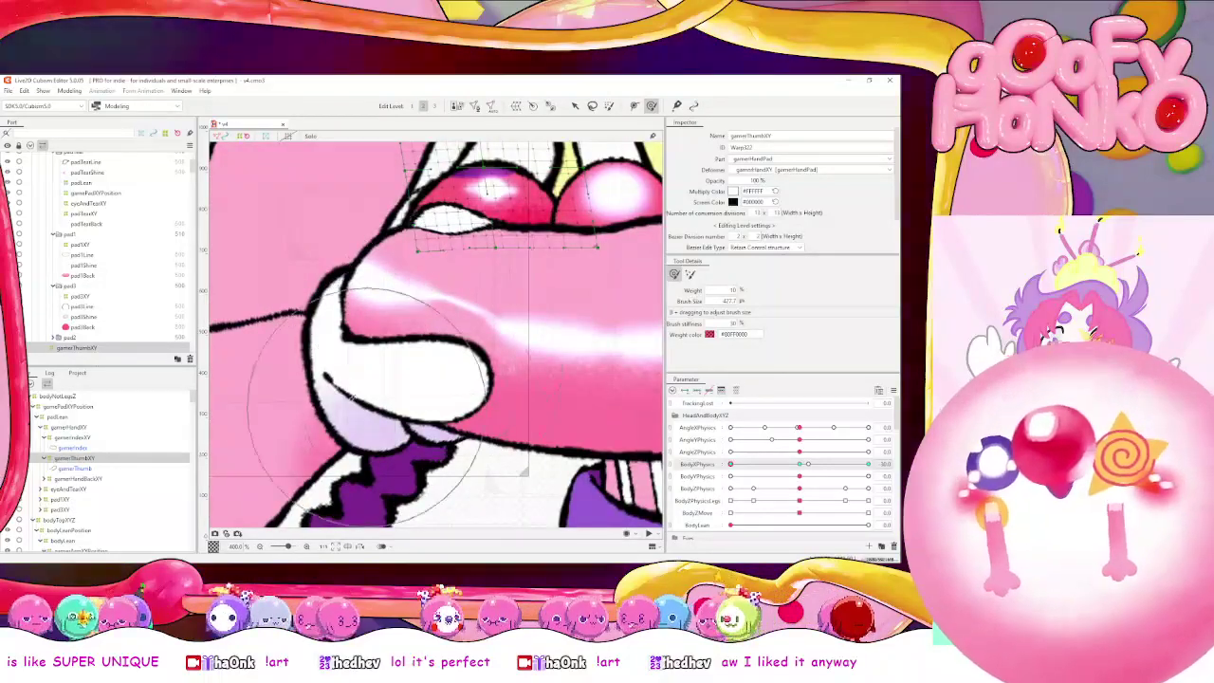
scroll(368, 396, up, 5)
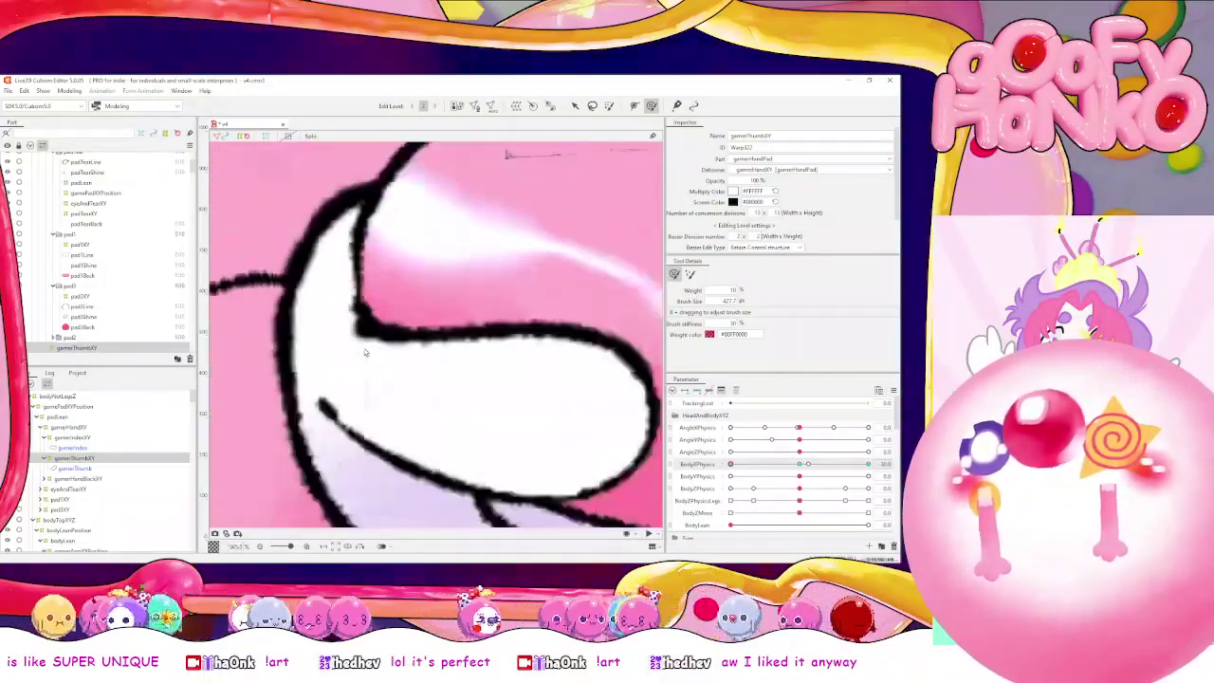
scroll(365, 351, down, 7)
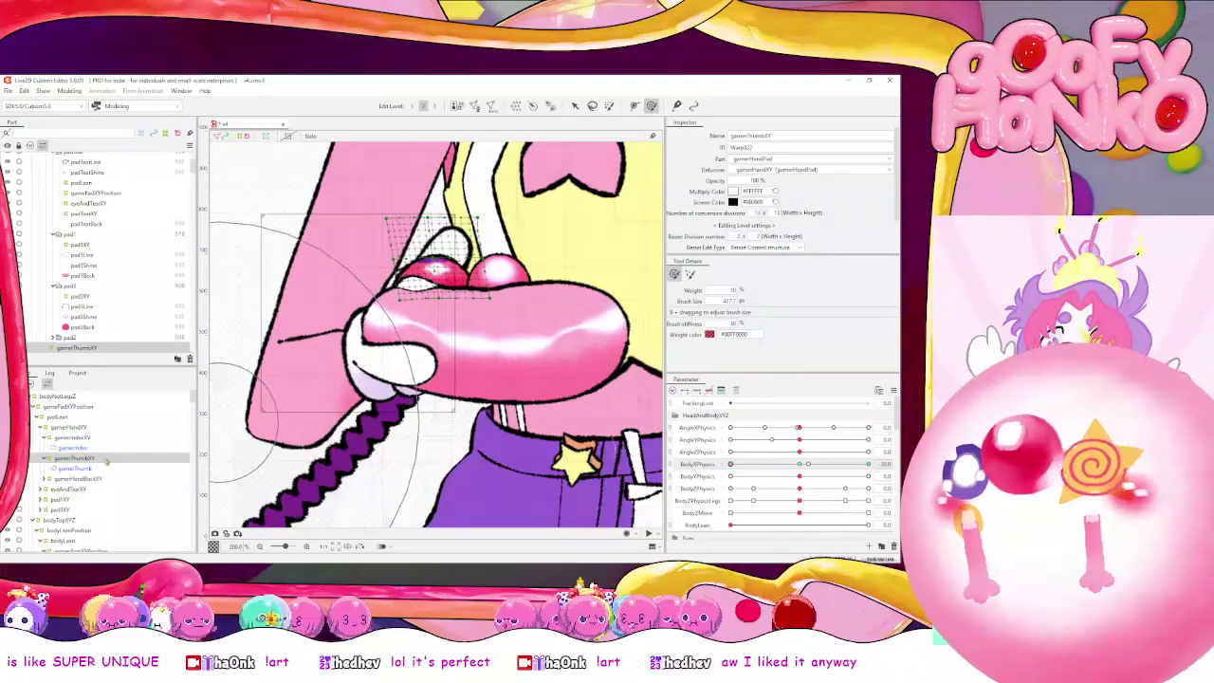
click(95, 478)
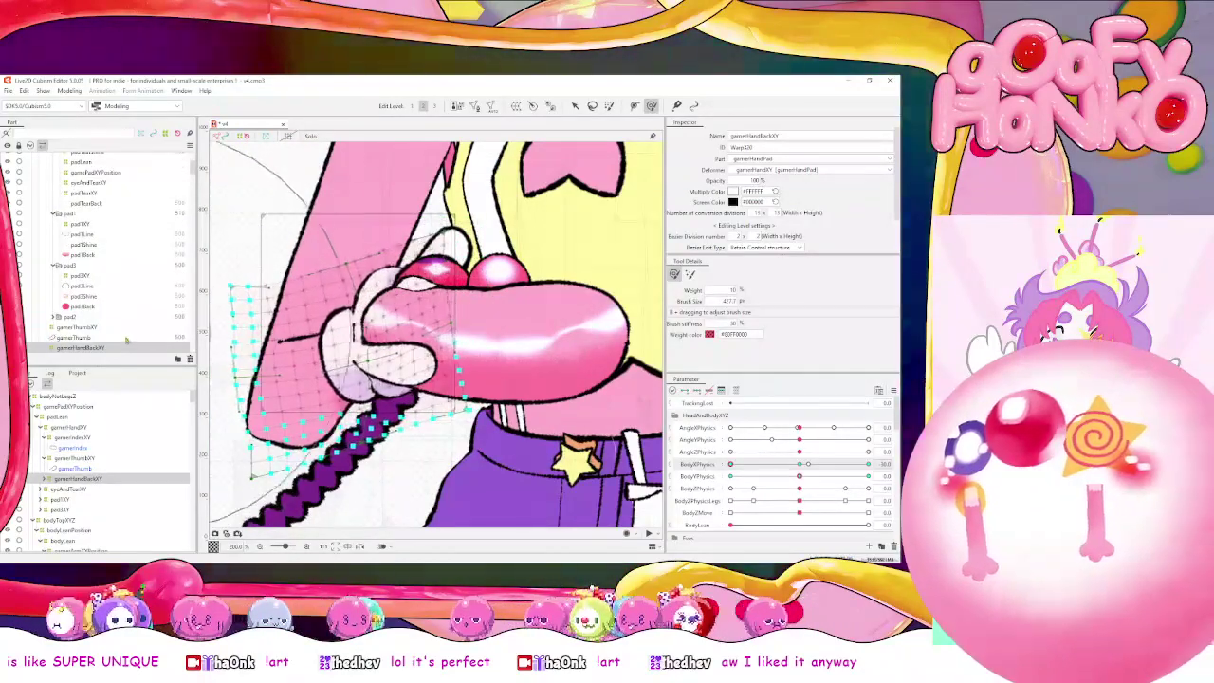
drag(126, 340, 44, 355)
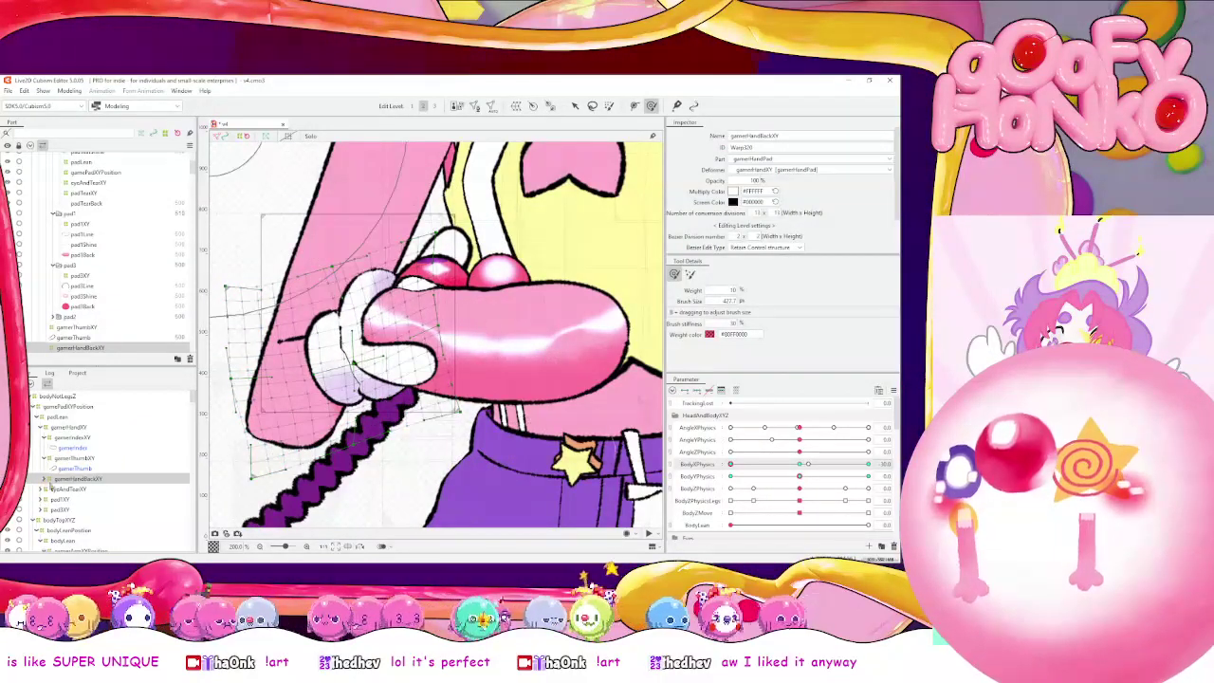
Paint the glueArmHand glue weights around the wrist between the forearm and gamerHand1, checking the join at minimum BodyXPhysics
click(43, 479)
click(78, 489)
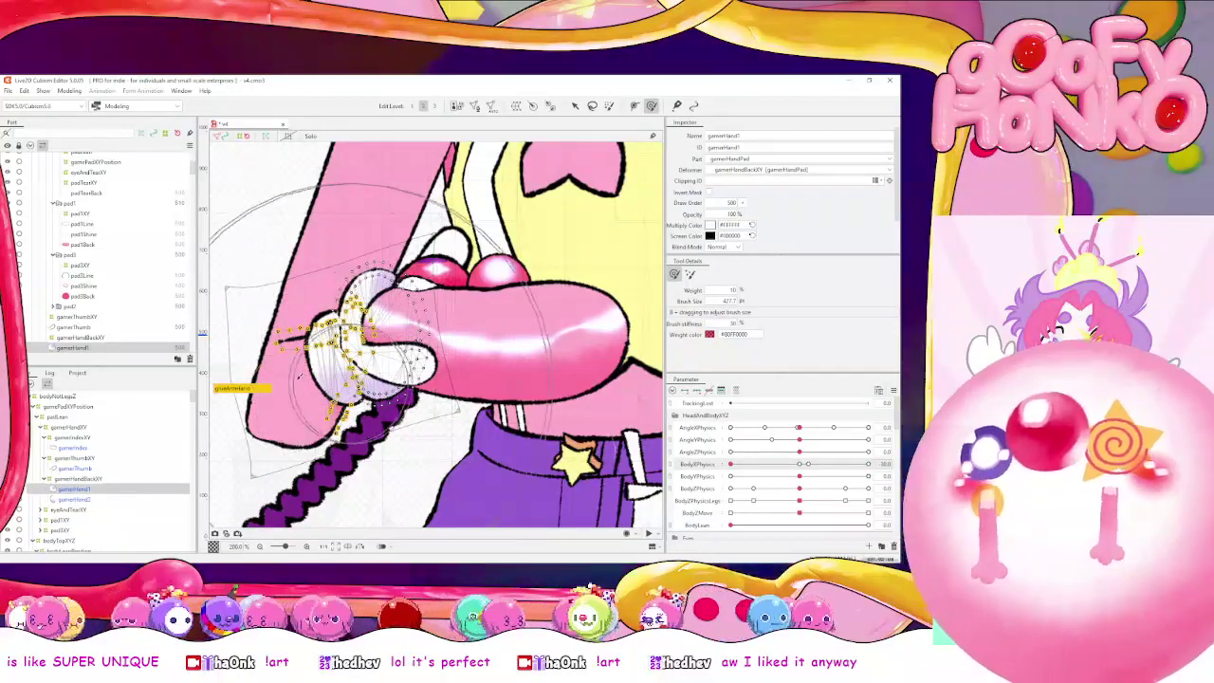
click(247, 388)
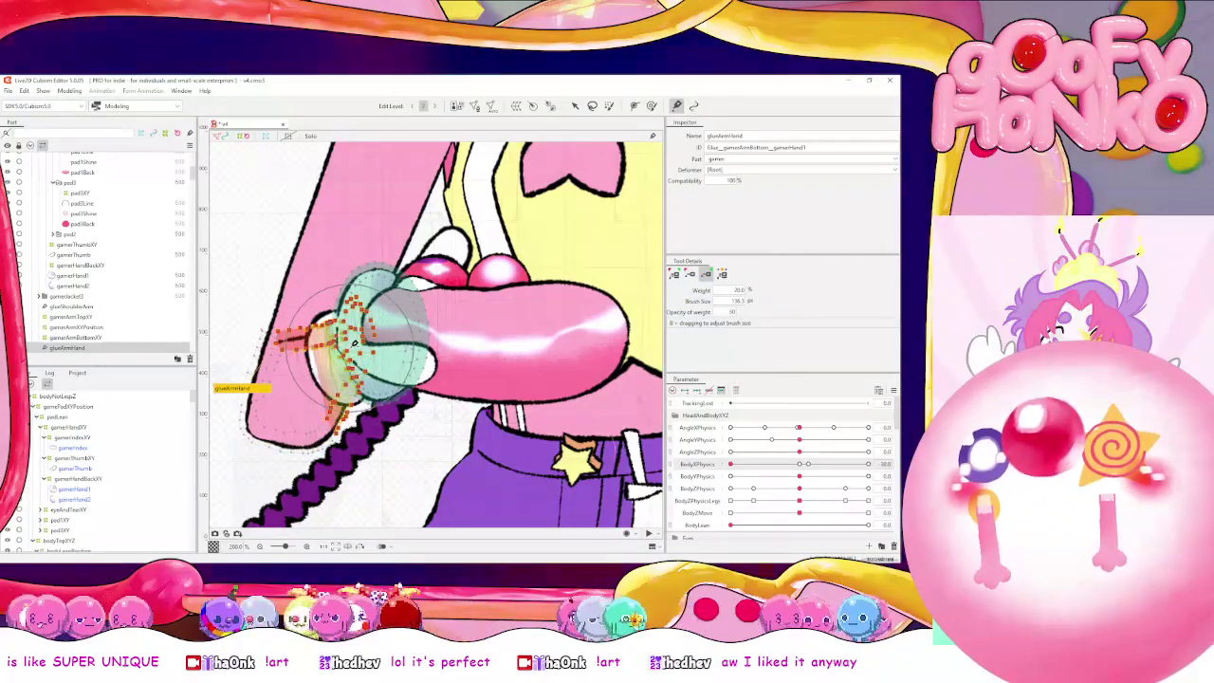
right_click(356, 354)
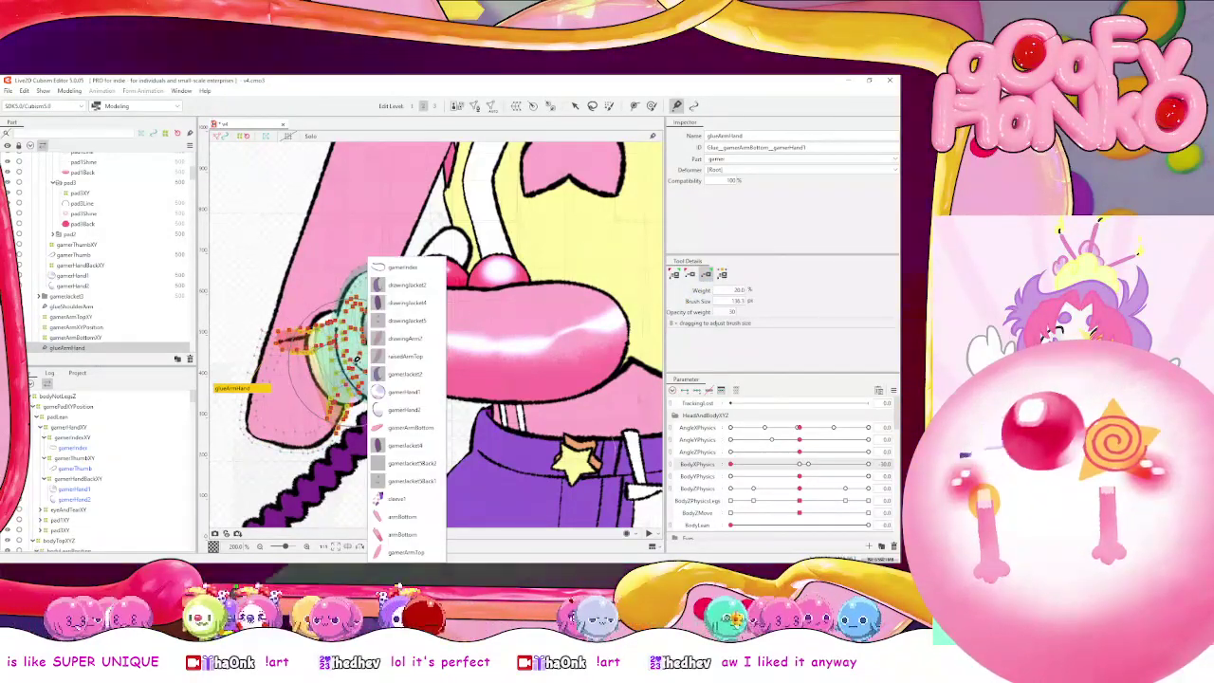
mouse_move(357, 360)
mouse_down()
mouse_move(322, 407)
mouse_move(273, 396)
mouse_move(266, 355)
mouse_move(329, 361)
mouse_up()
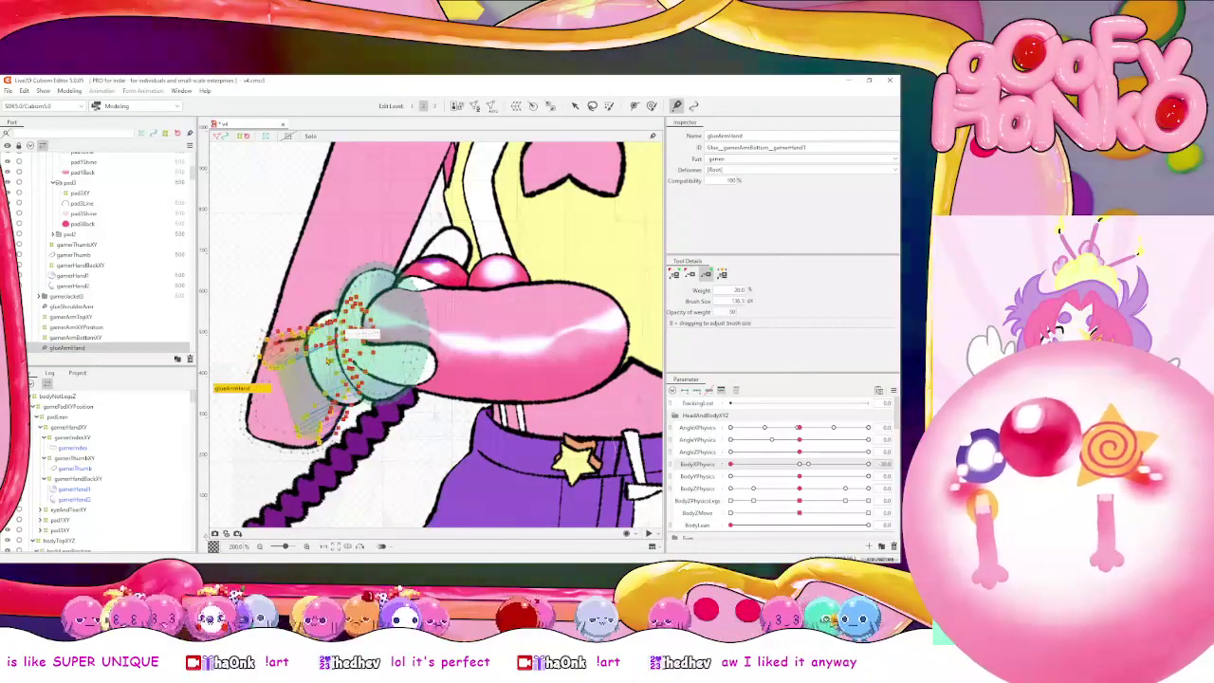
drag(810, 464, 732, 465)
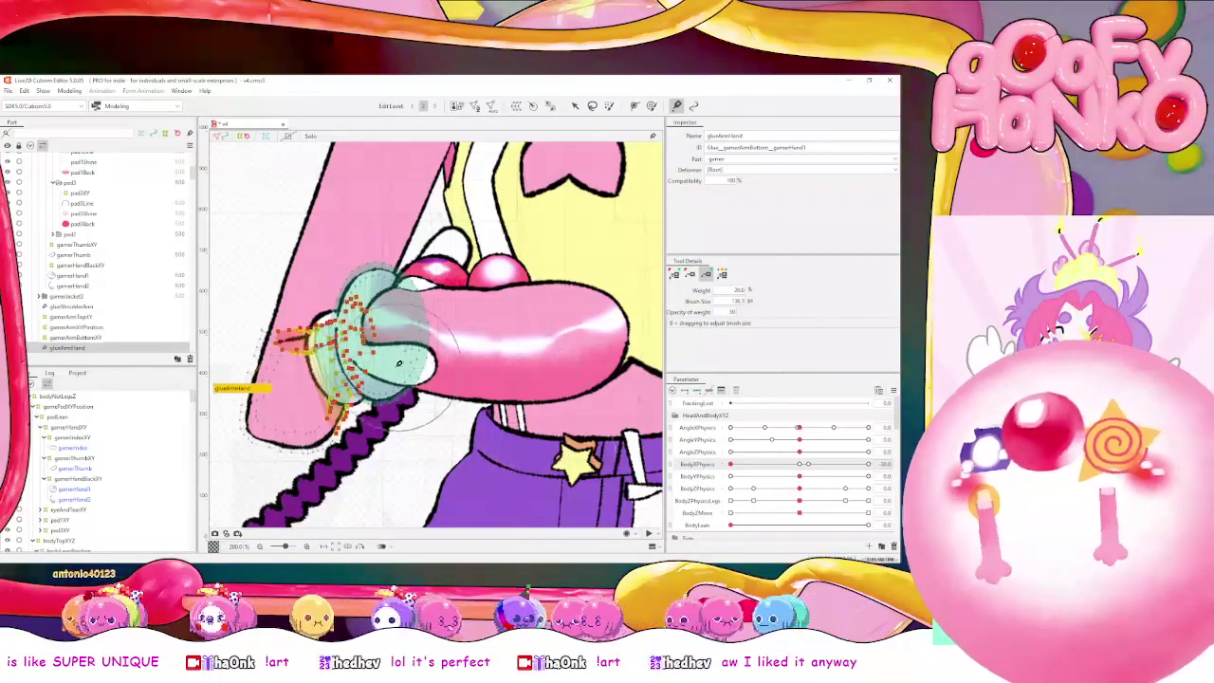
mouse_move(399, 363)
mouse_down()
mouse_move(325, 363)
mouse_move(351, 363)
mouse_up()
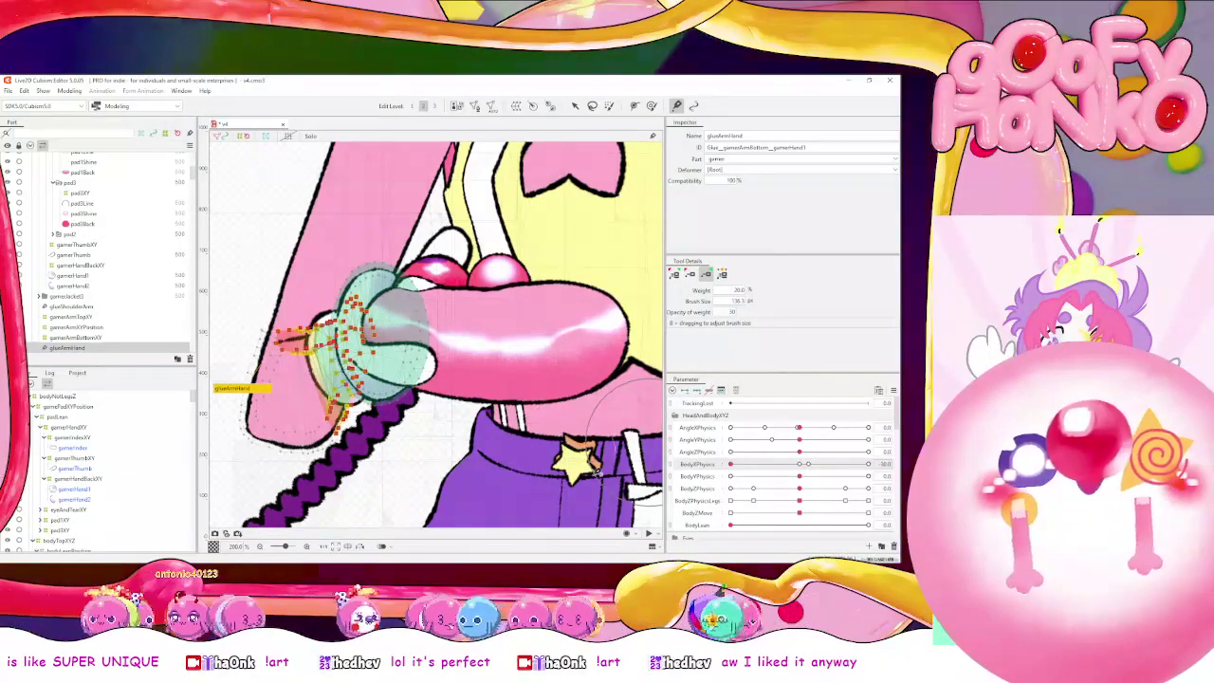
Pull the wrist side of the gamerHandBackXY deformer inward toward the pad with the deform brush at minimum BodyXPhysics and test the parameter
click(133, 477)
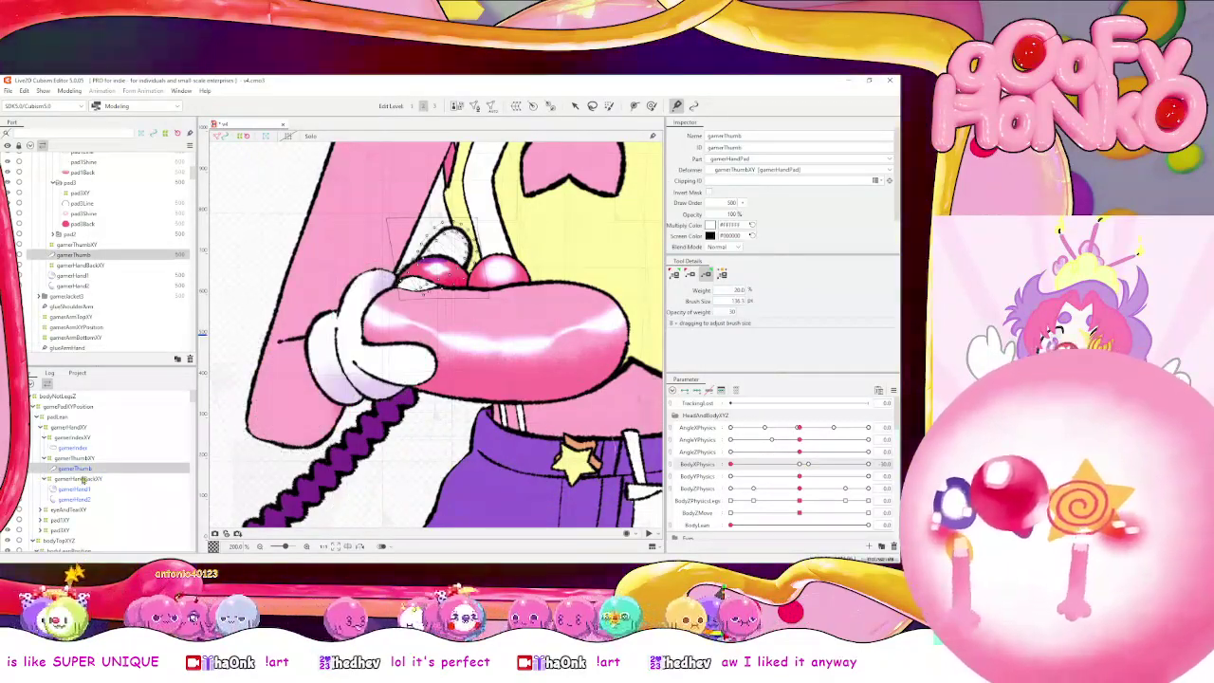
click(651, 106)
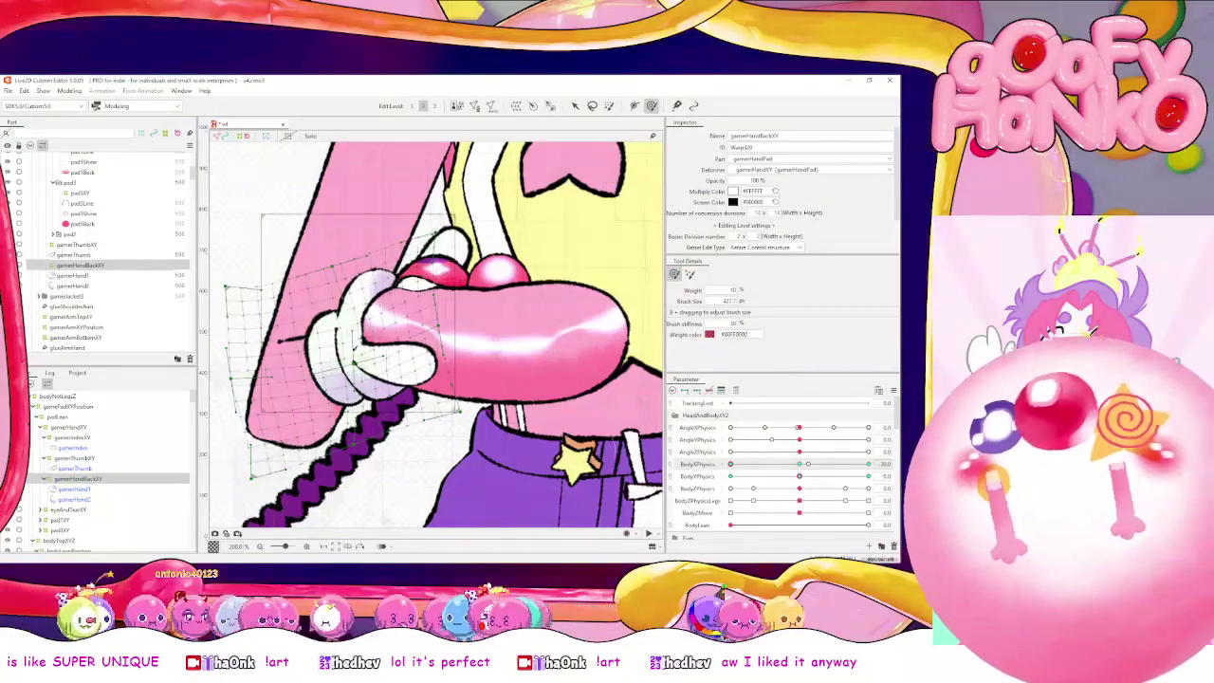
mouse_move(244, 415)
mouse_down()
mouse_move(275, 396)
mouse_move(334, 357)
mouse_move(431, 331)
mouse_move(329, 354)
mouse_move(433, 319)
mouse_move(339, 345)
mouse_move(353, 338)
mouse_move(391, 338)
mouse_move(284, 377)
mouse_move(329, 325)
mouse_move(349, 348)
mouse_up()
key(b)
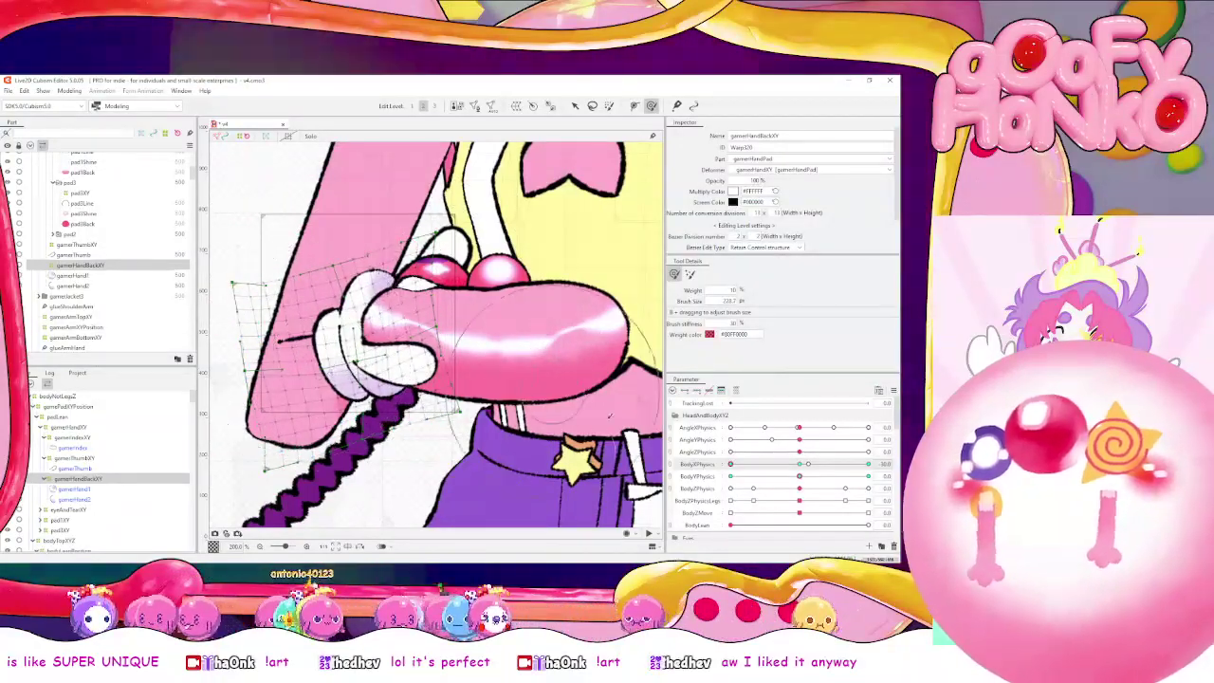
mouse_move(808, 464)
mouse_down()
mouse_move(689, 471)
mouse_move(868, 464)
mouse_move(693, 465)
mouse_up()
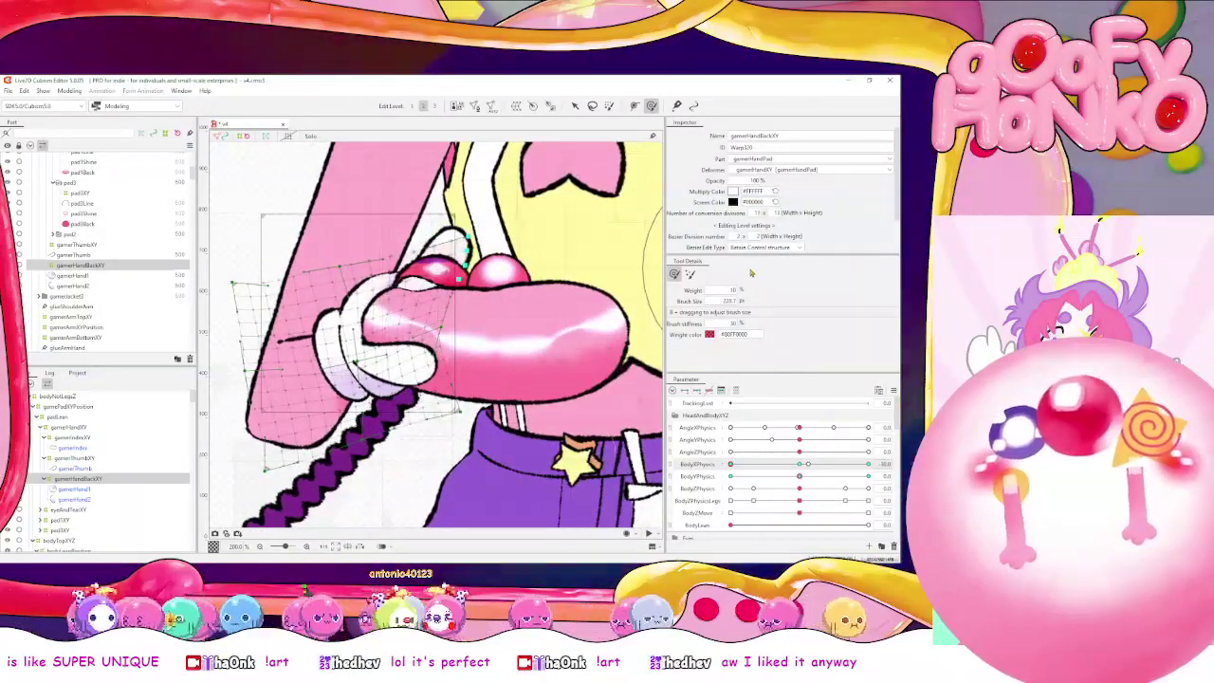
Stretch the thumb base of the gamerThumbXY deformer toward the back of the hand at minimum BodyXPhysics
click(93, 458)
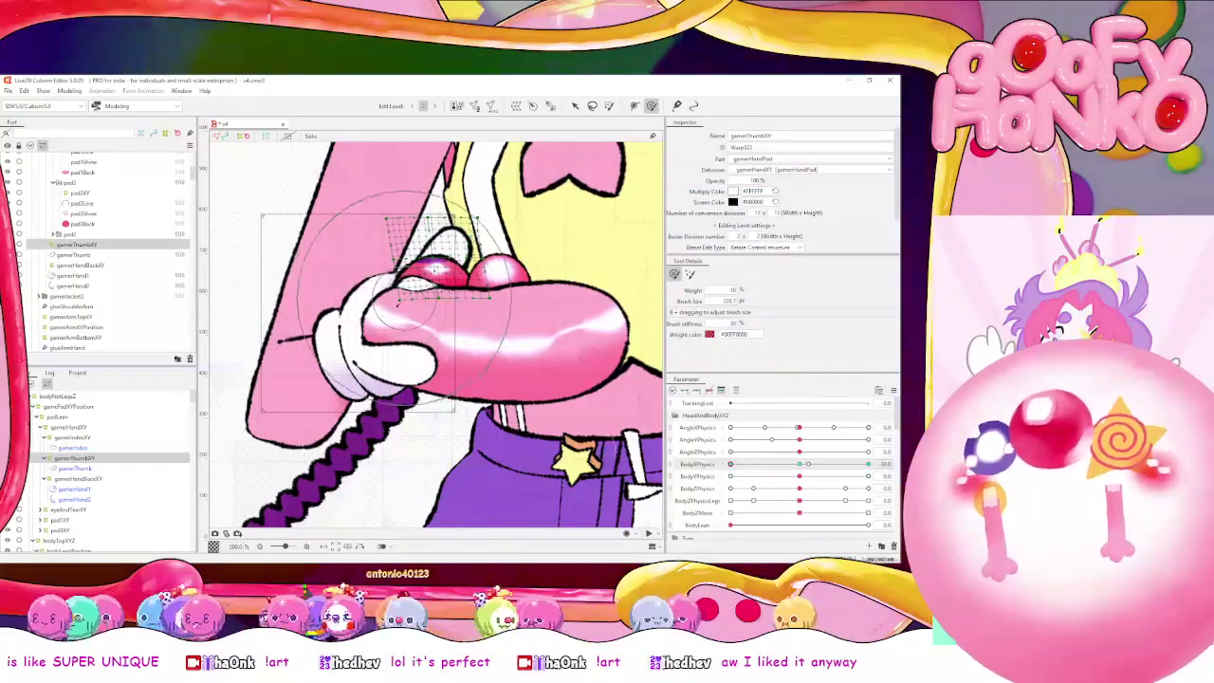
drag(404, 297, 361, 300)
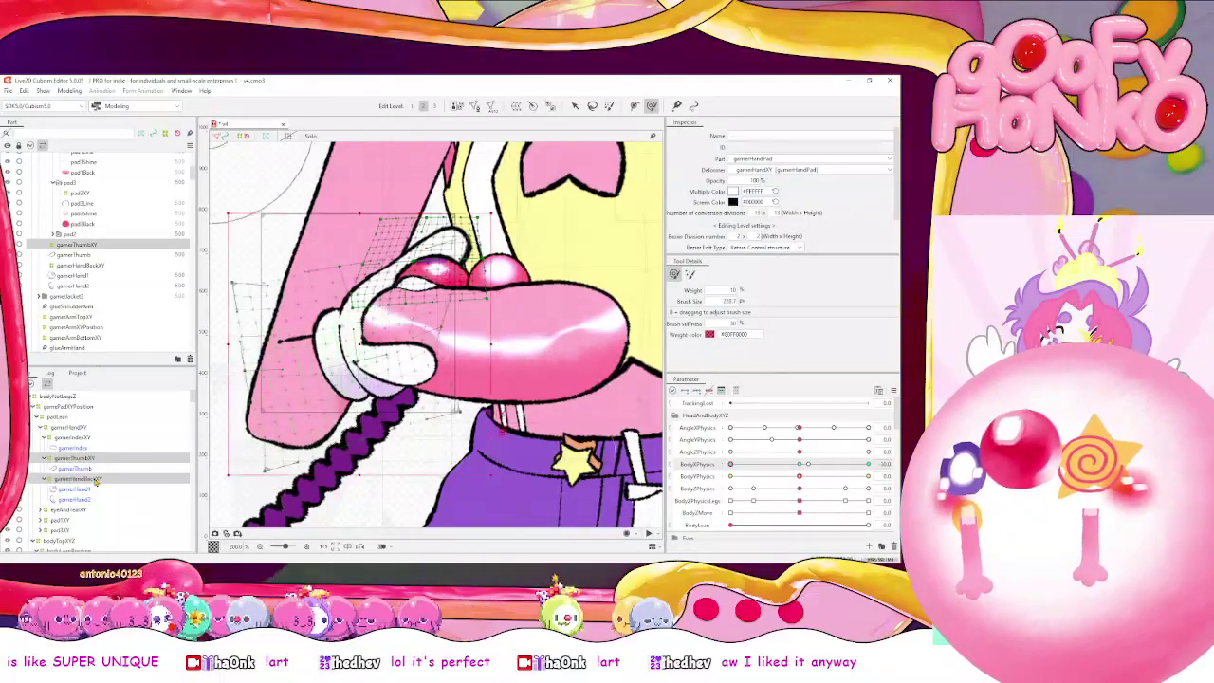
ctrl+click(96, 480)
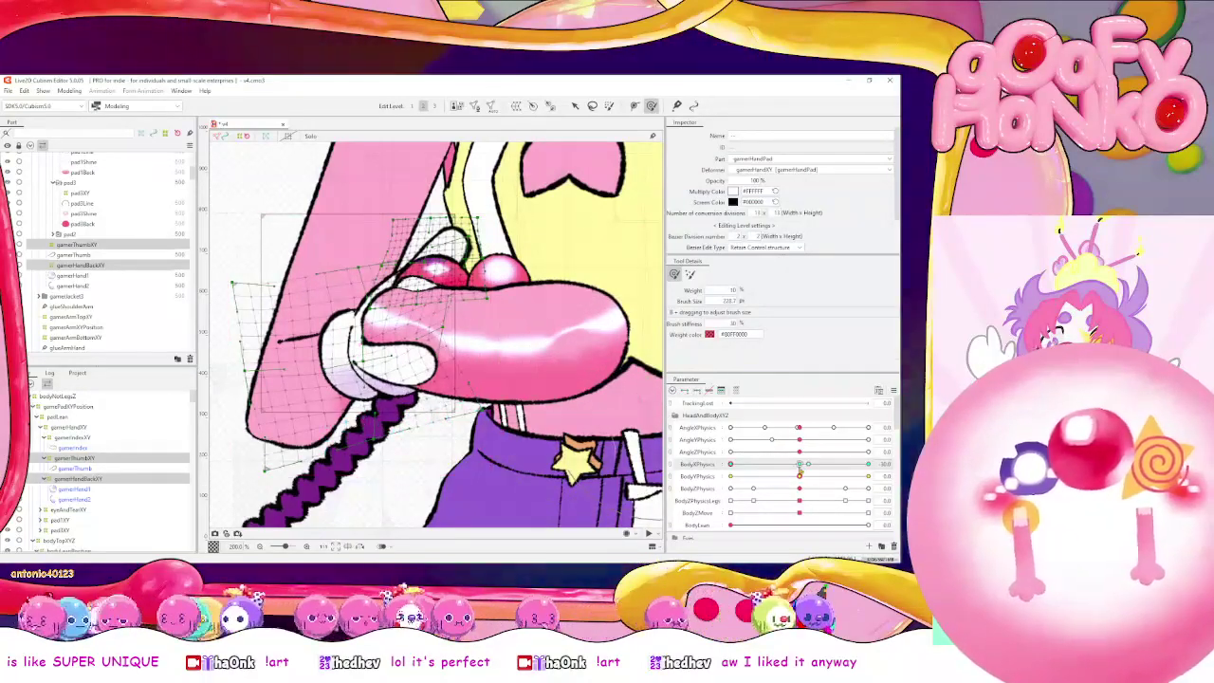
Set BodyXPhysics to its maximum and push the gamerIndexXY and gamerThumbXY deformers together toward the pad's center with the deform brush
mouse_move(799, 468)
mouse_down()
mouse_move(712, 474)
mouse_move(870, 460)
mouse_up()
drag(633, 339, 461, 362)
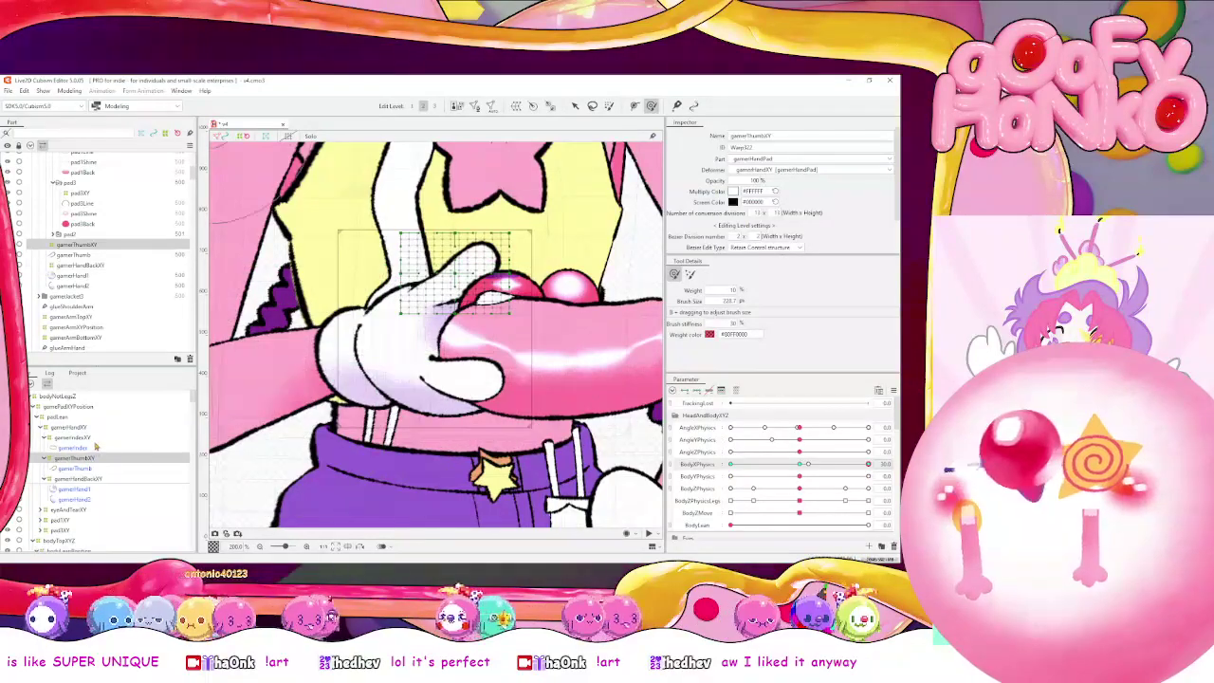
ctrl+click(96, 438)
scroll(471, 367, down, 1)
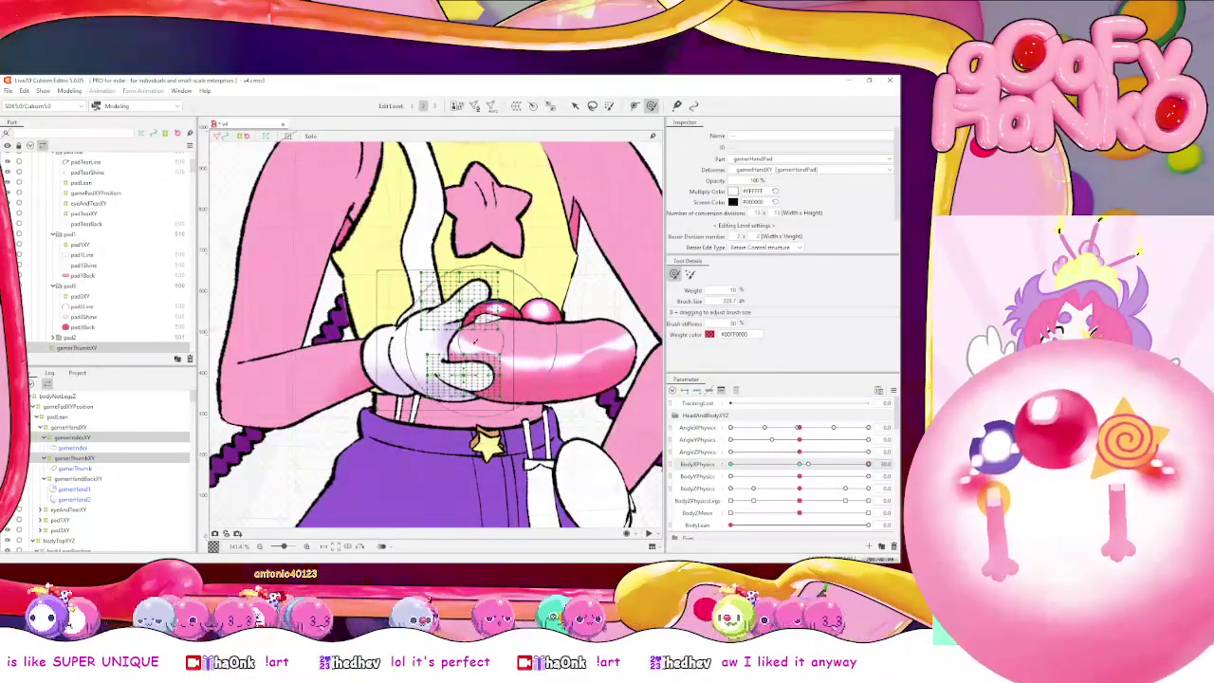
key(b)
drag(475, 341, 626, 329)
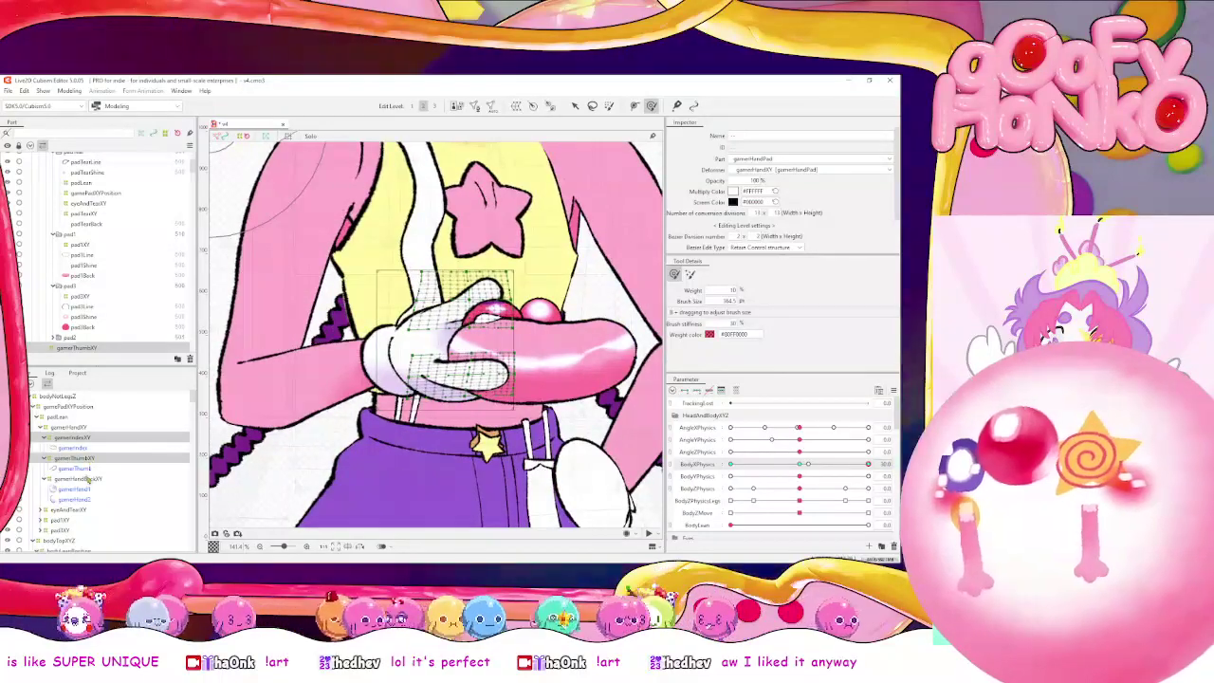
Check the hand back and thumb deformation by sweeping BodyXPhysics between its minimum and maximum
click(86, 479)
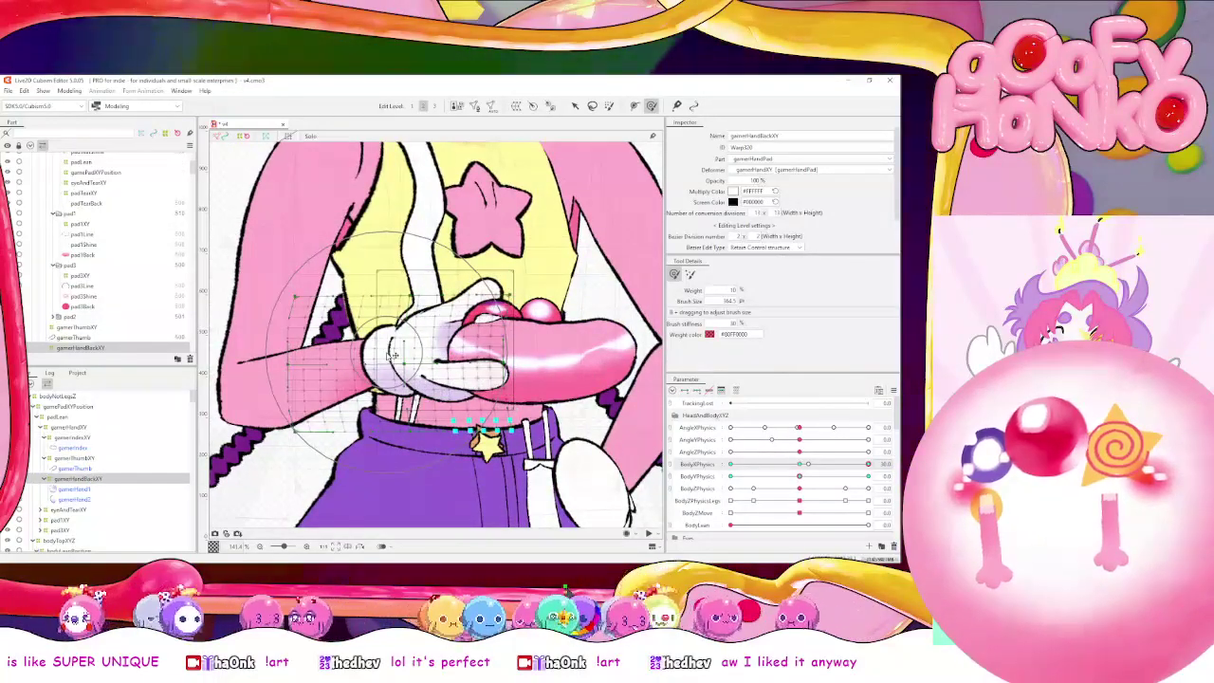
drag(805, 470, 730, 464)
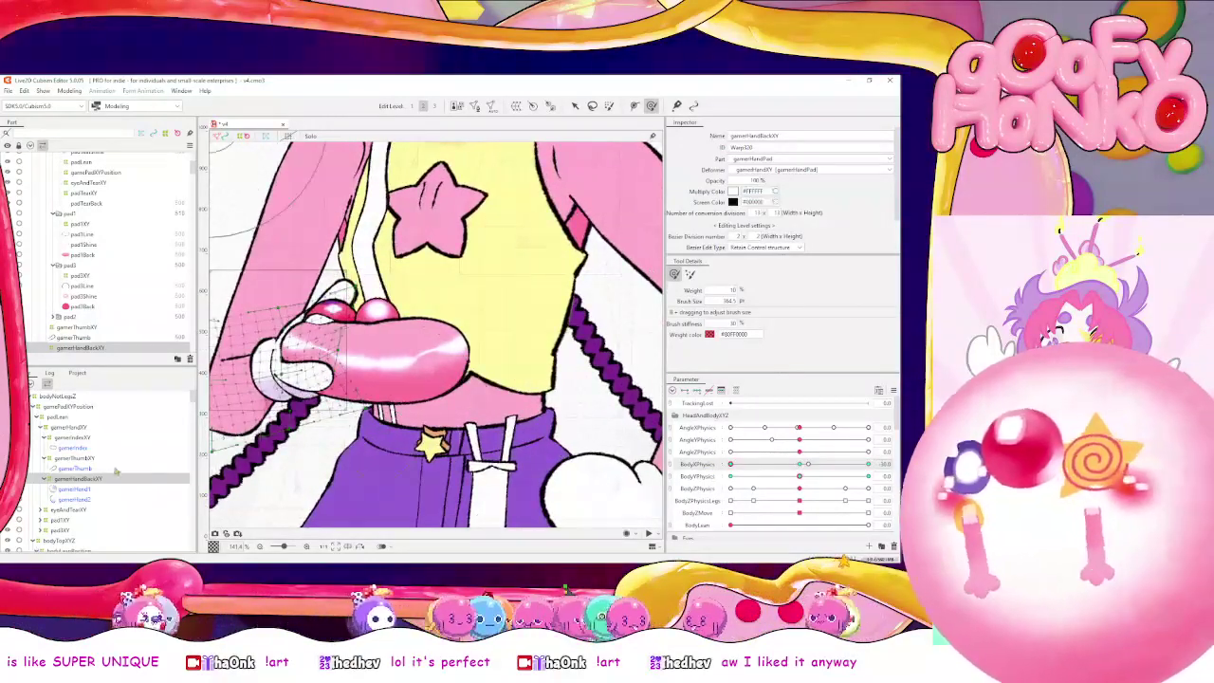
click(76, 458)
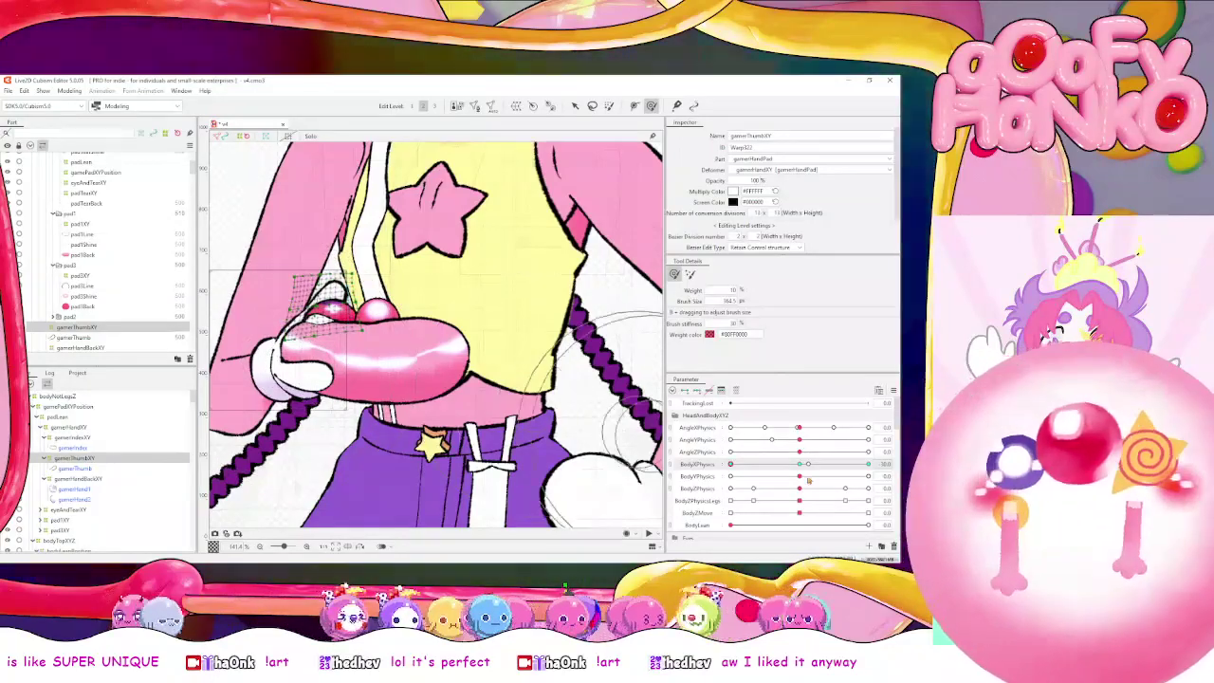
drag(807, 464, 869, 464)
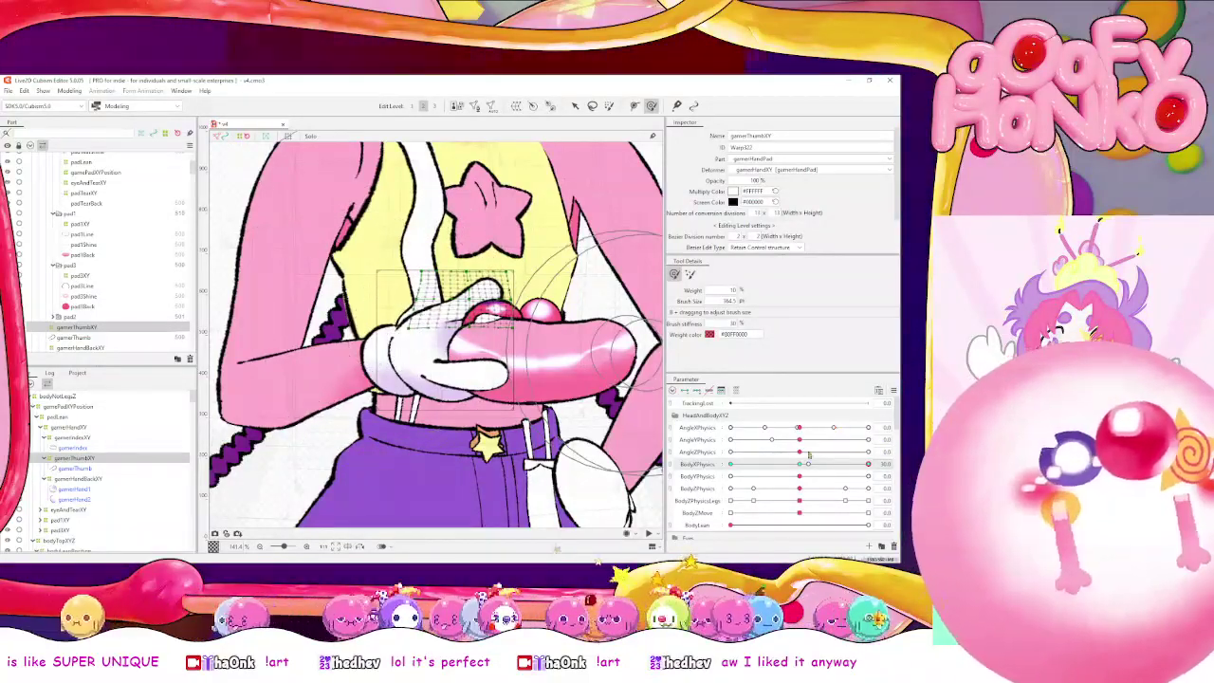
drag(800, 464, 875, 465)
drag(816, 469, 711, 473)
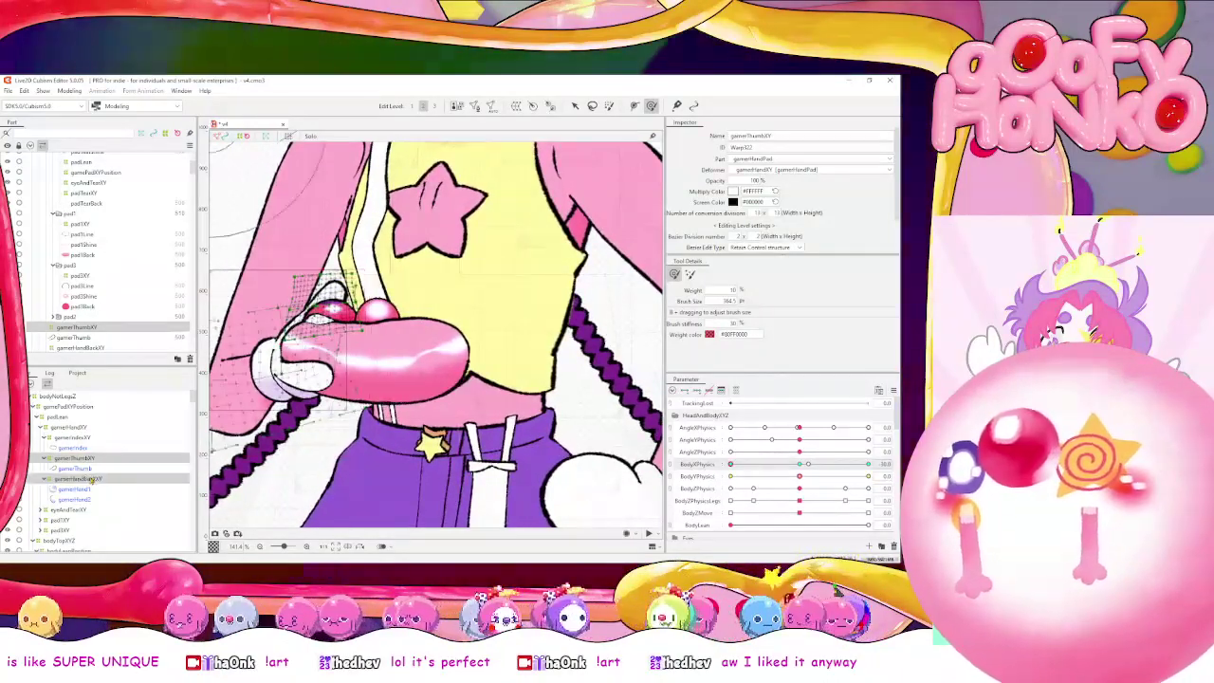
Reshape the gamerThumbXY and gamerHandBackXY deformers together at minimum BodyXPhysics and test the parameter through to its maximum
click(93, 479)
drag(396, 376, 339, 363)
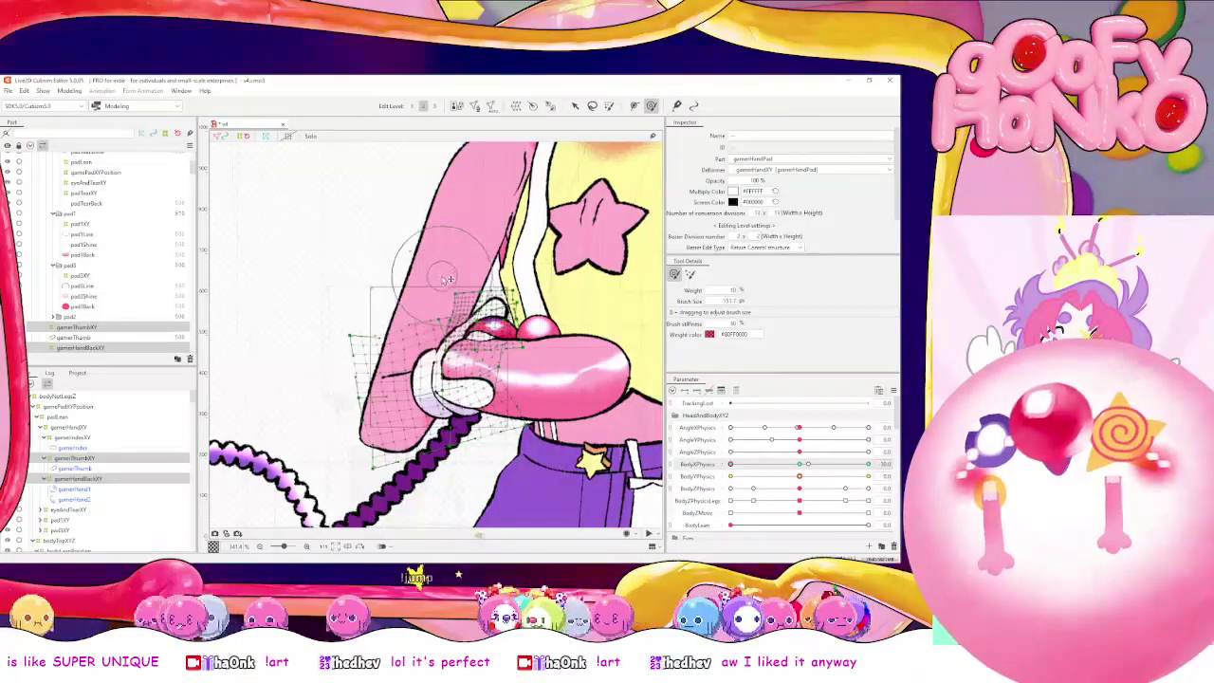
click(801, 464)
drag(802, 465, 869, 465)
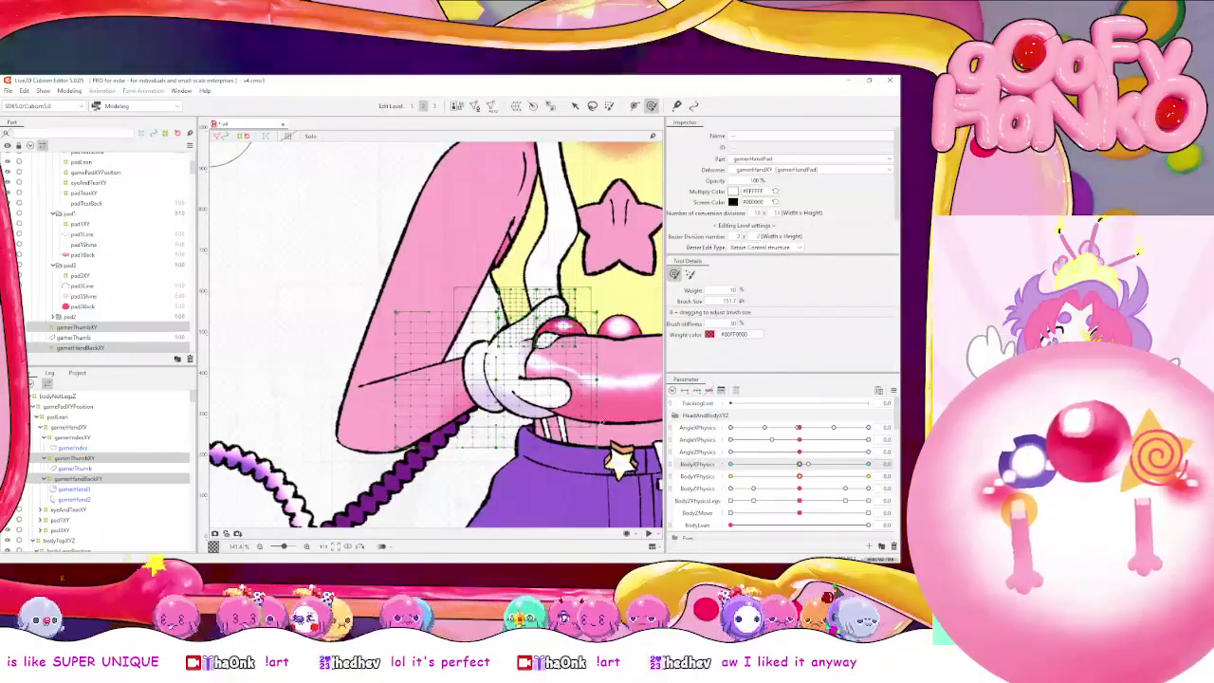
Add three BodyYPhysics keys to gamerIndexXY and gamerThumbXY, adjust both fingers' position on the pad at maximum, and test the minimum
click(90, 439)
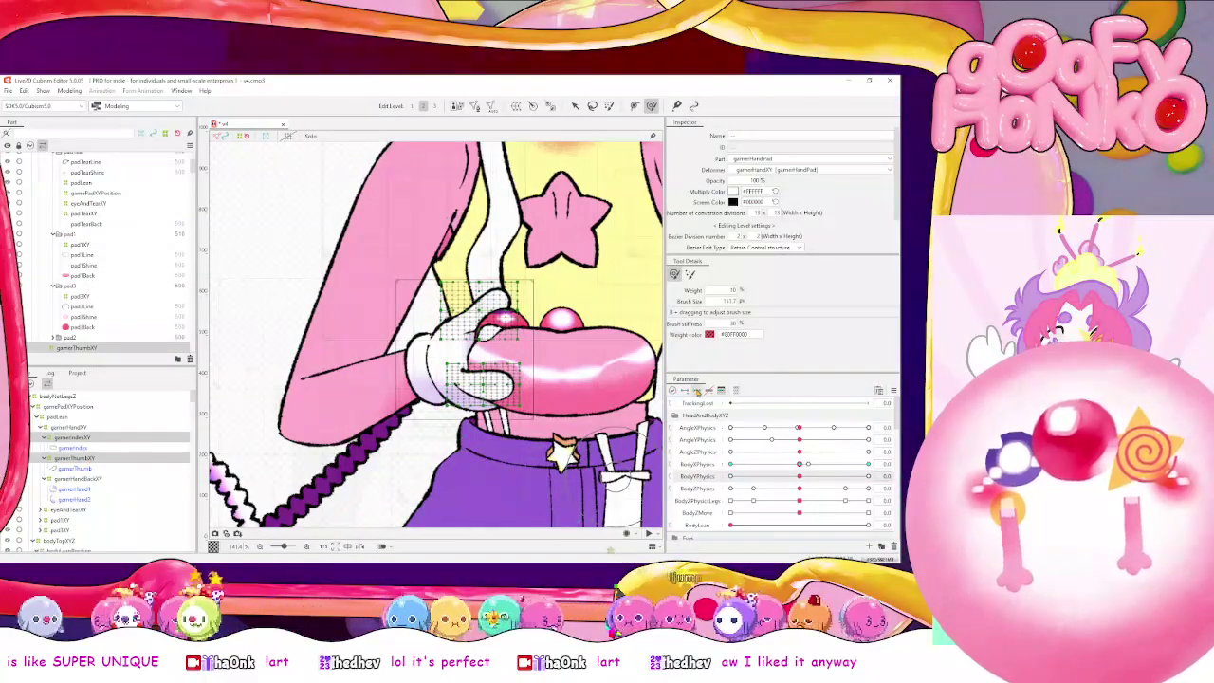
drag(797, 476, 888, 466)
click(83, 457)
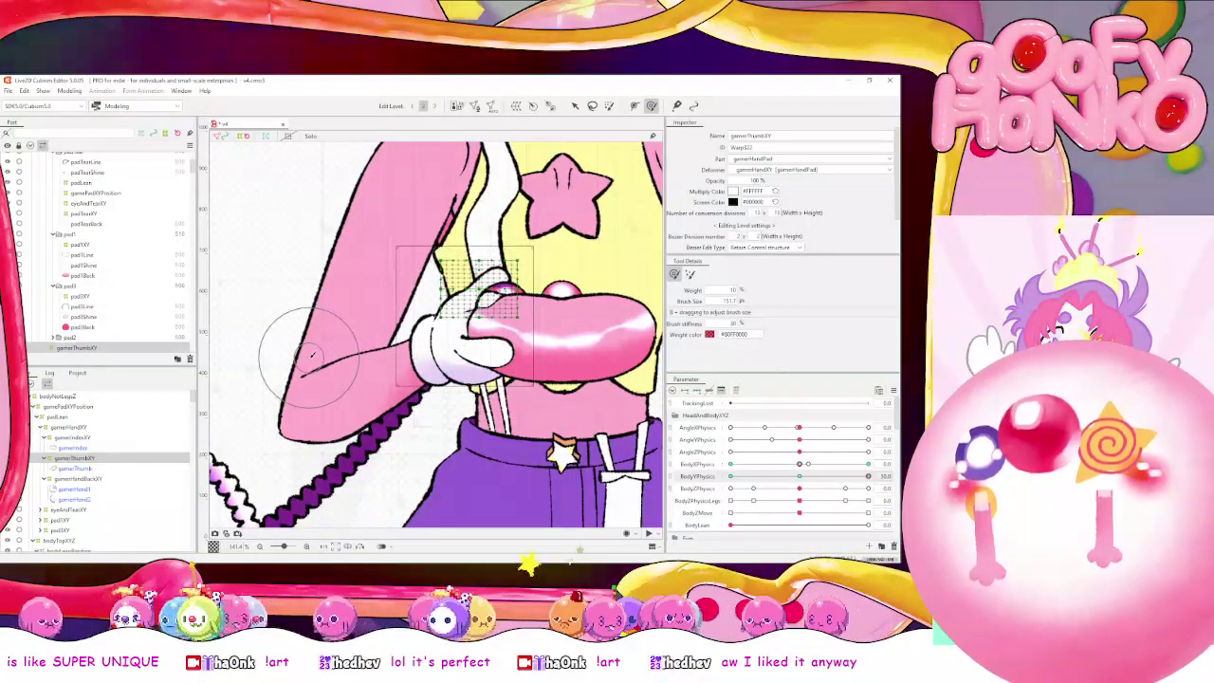
click(116, 439)
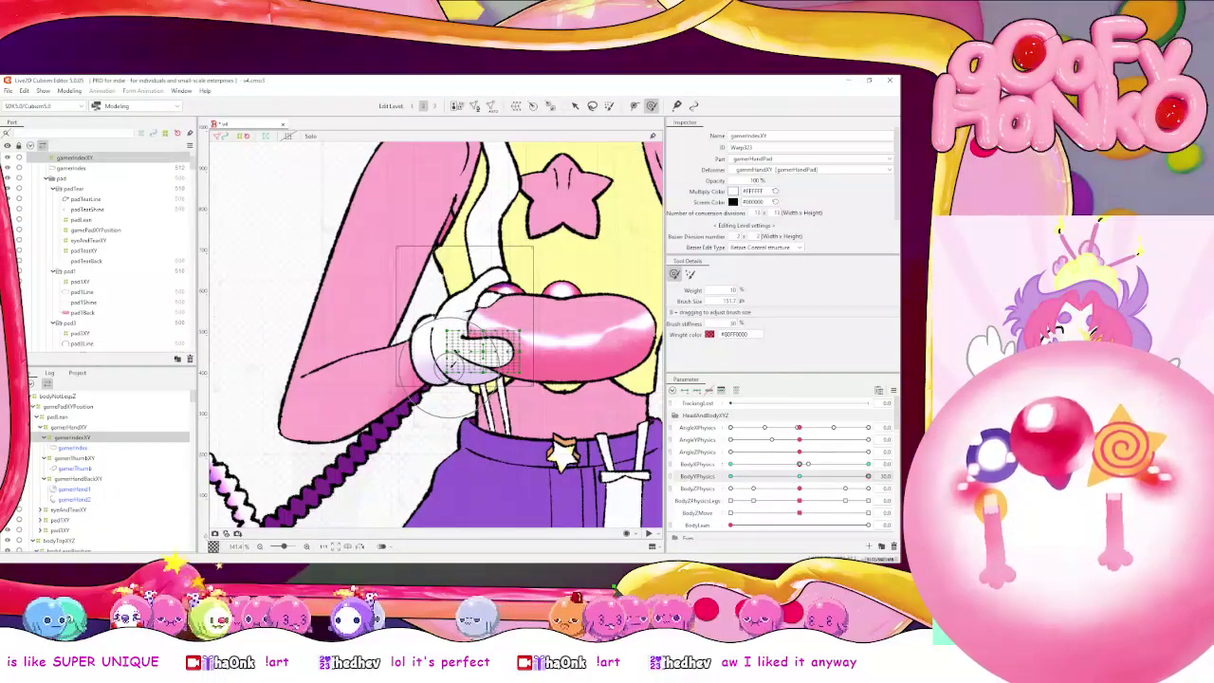
mouse_move(454, 365)
mouse_down()
mouse_move(512, 353)
mouse_move(497, 284)
mouse_up()
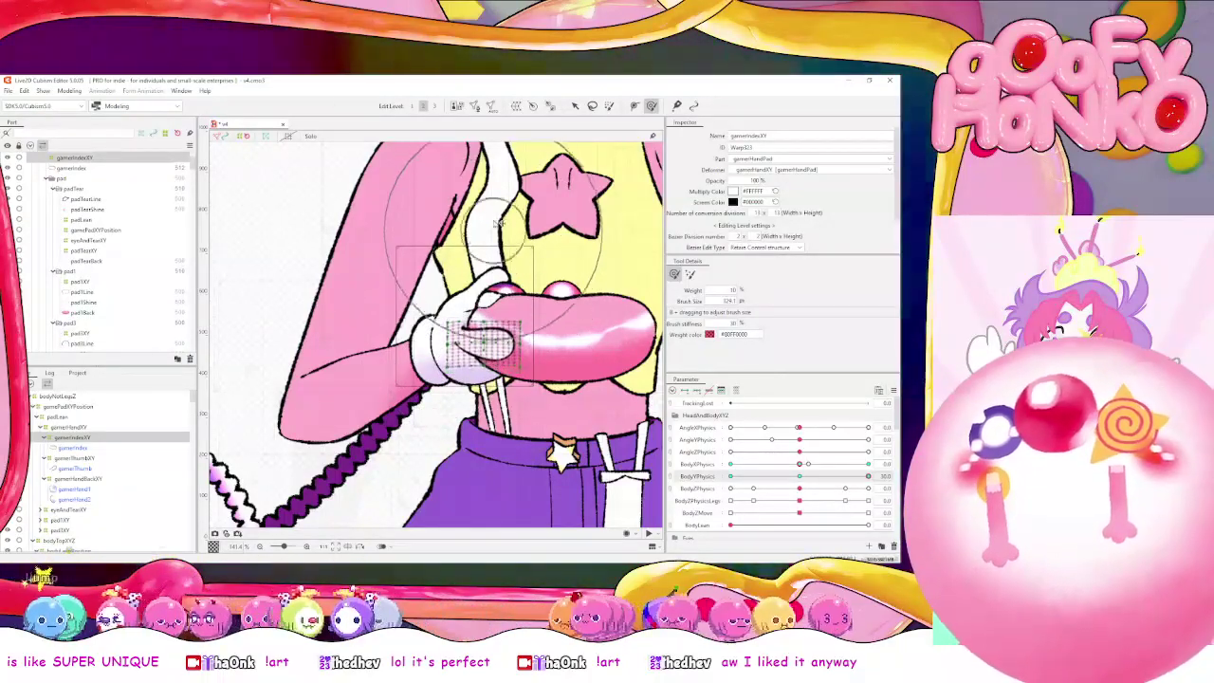
drag(497, 224, 497, 196)
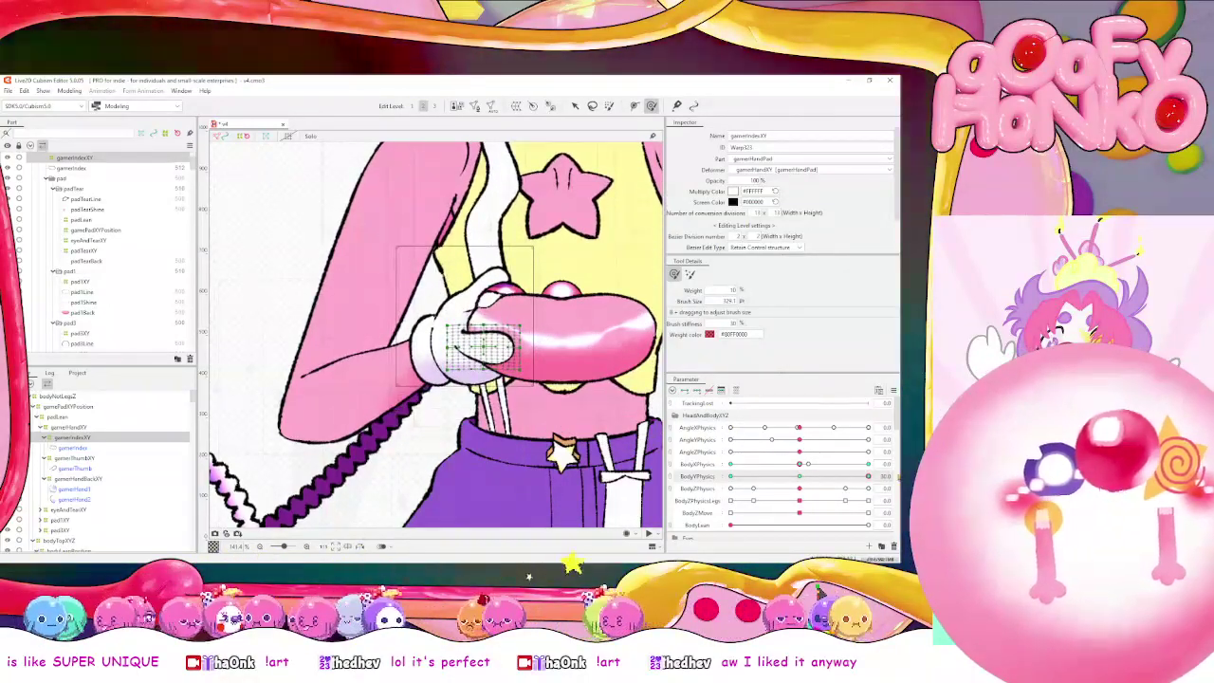
drag(868, 476, 731, 476)
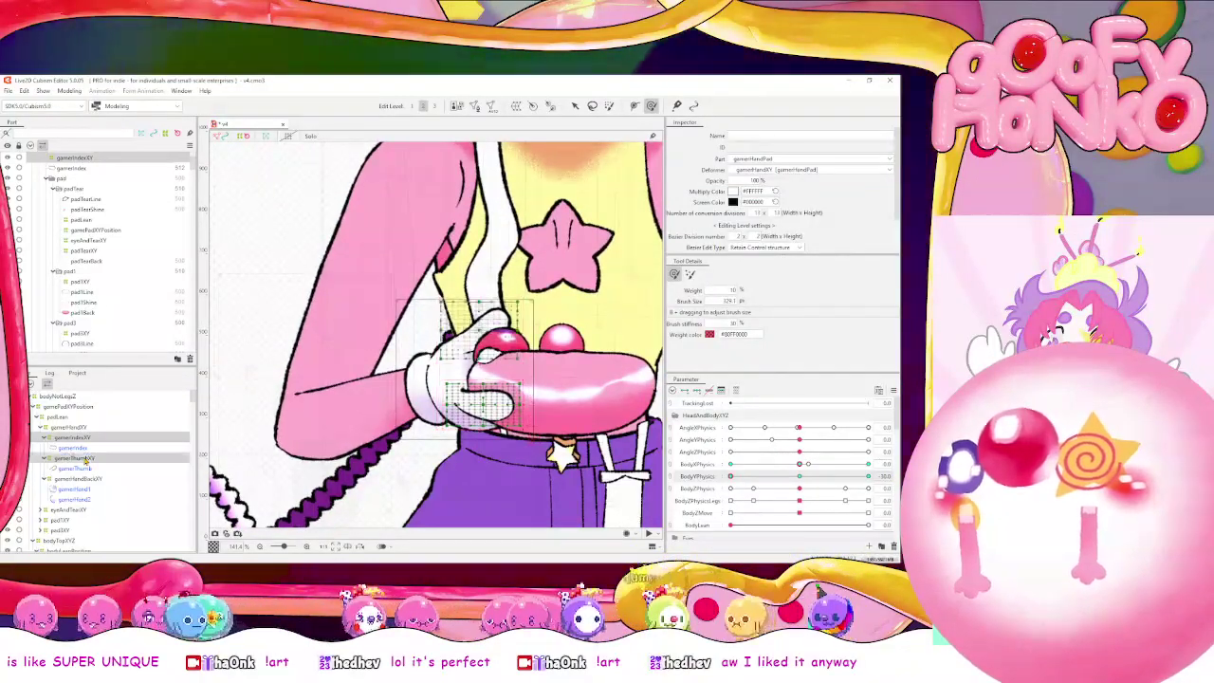
Link BodyXPhysics with BodyYPhysics for the gamerIndexXY, gamerThumbXY and gamerHandBackXY deformers, test a corner pose and return to center
ctrl+click(74, 458)
ctrl+click(82, 481)
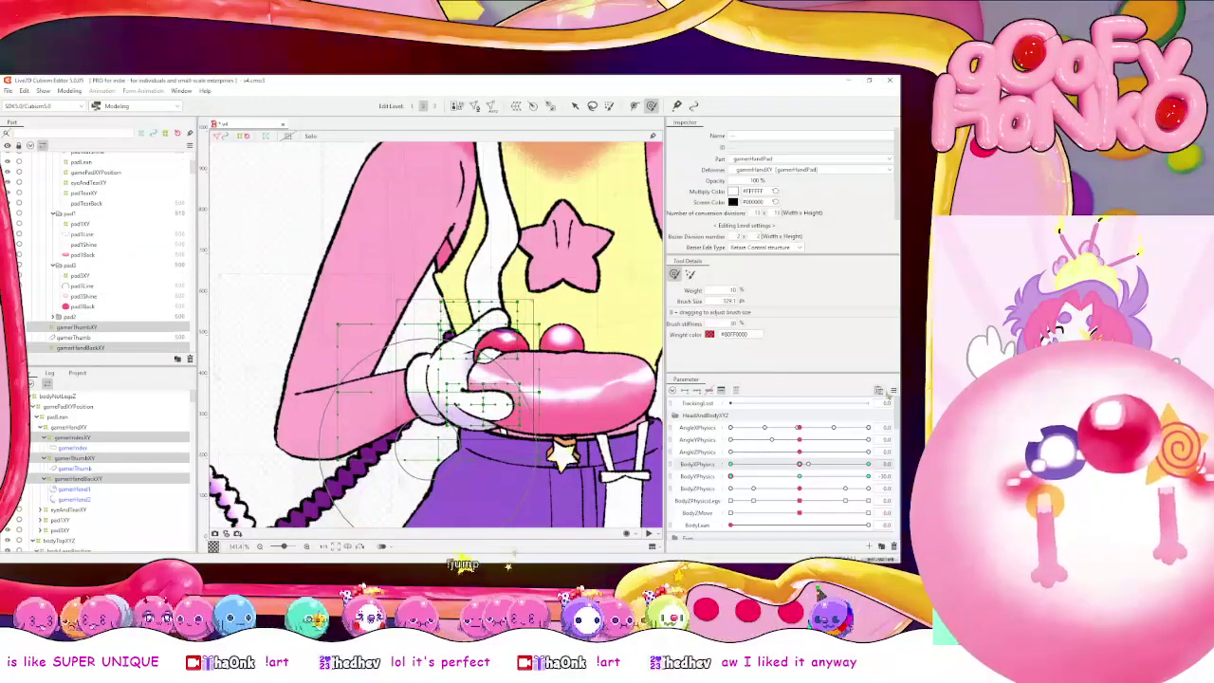
click(892, 390)
click(811, 485)
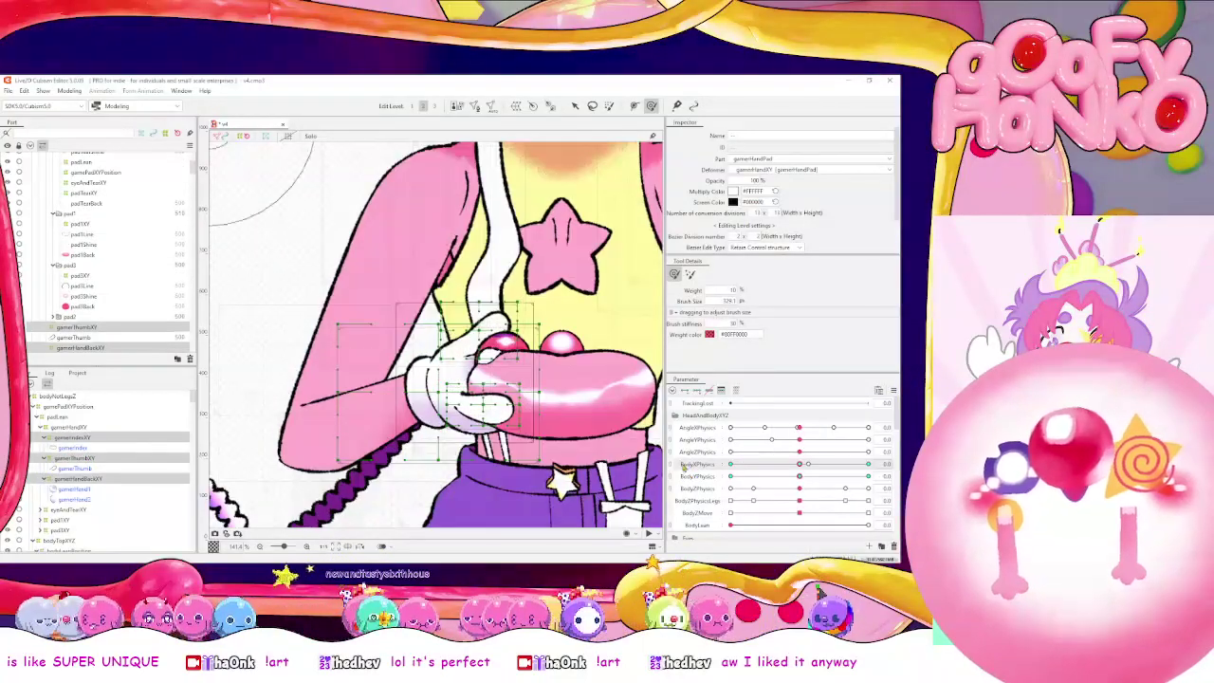
click(671, 469)
drag(745, 468, 868, 496)
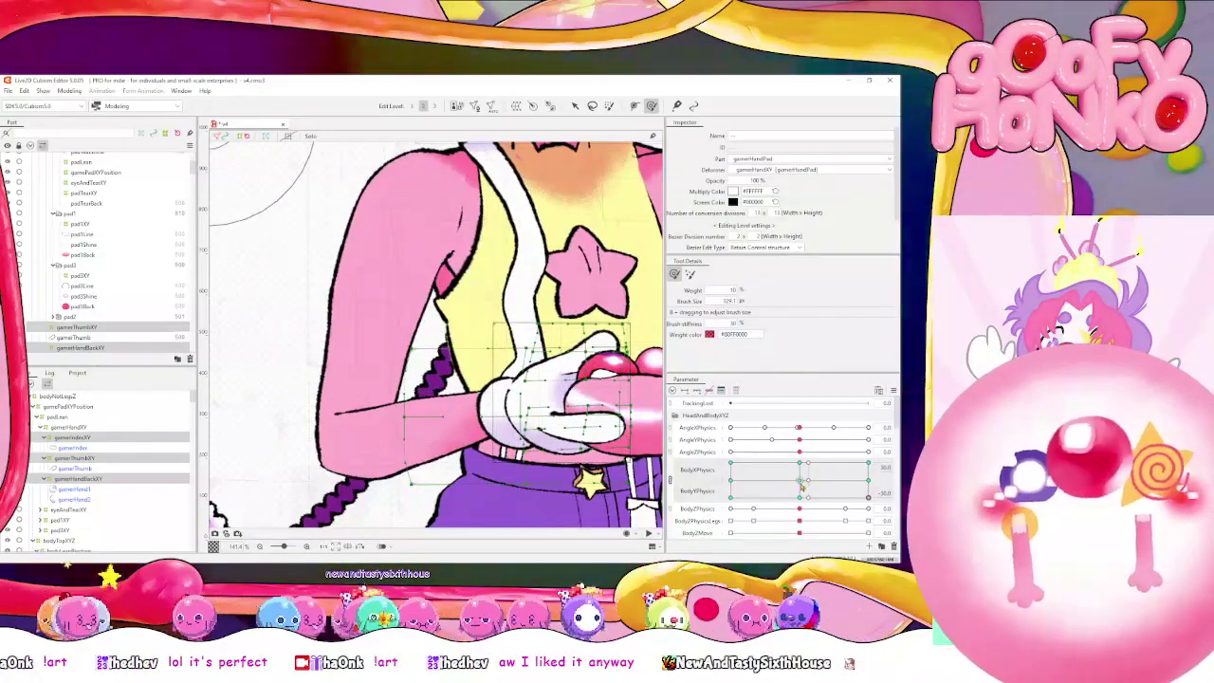
click(799, 481)
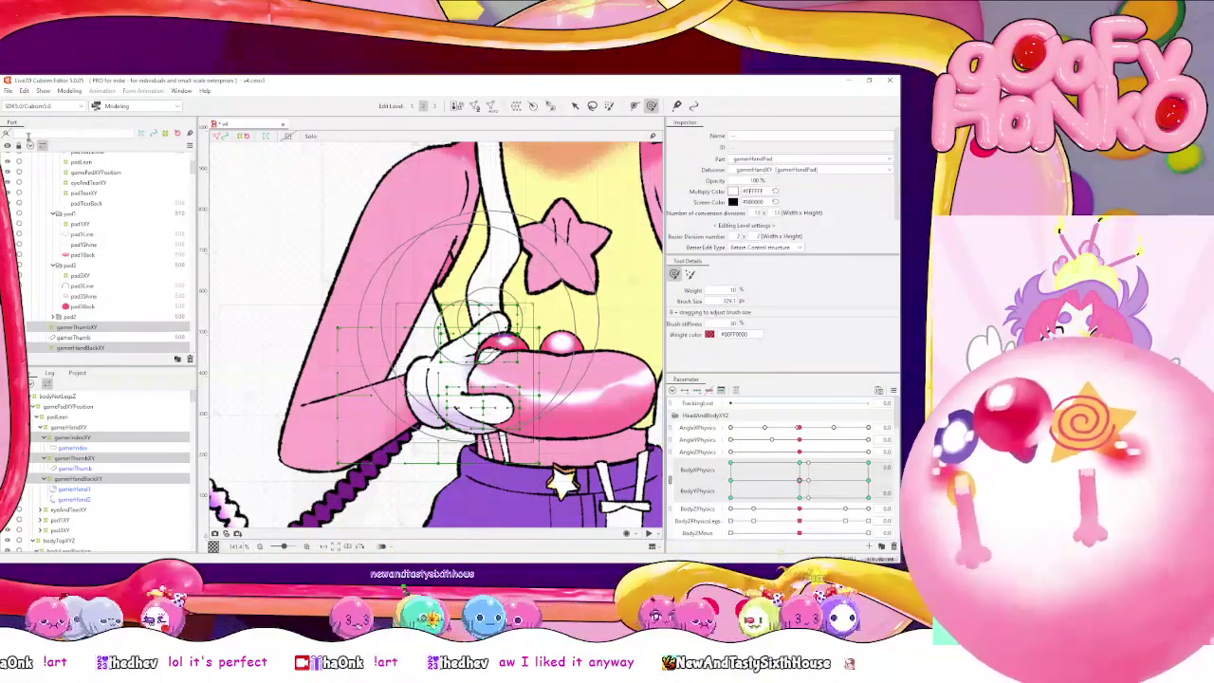
Open the physics settings to watch the hand and game pad move with the body, and return to the modeling window
click(76, 92)
click(119, 282)
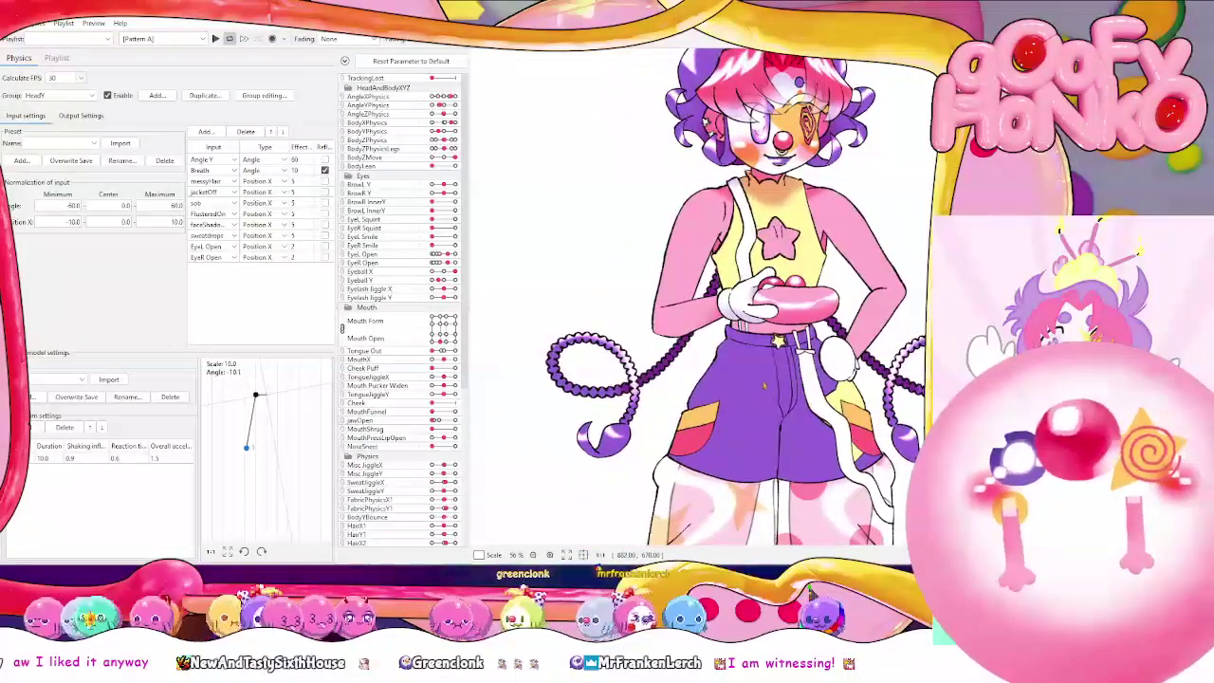
key(alt+Tab)
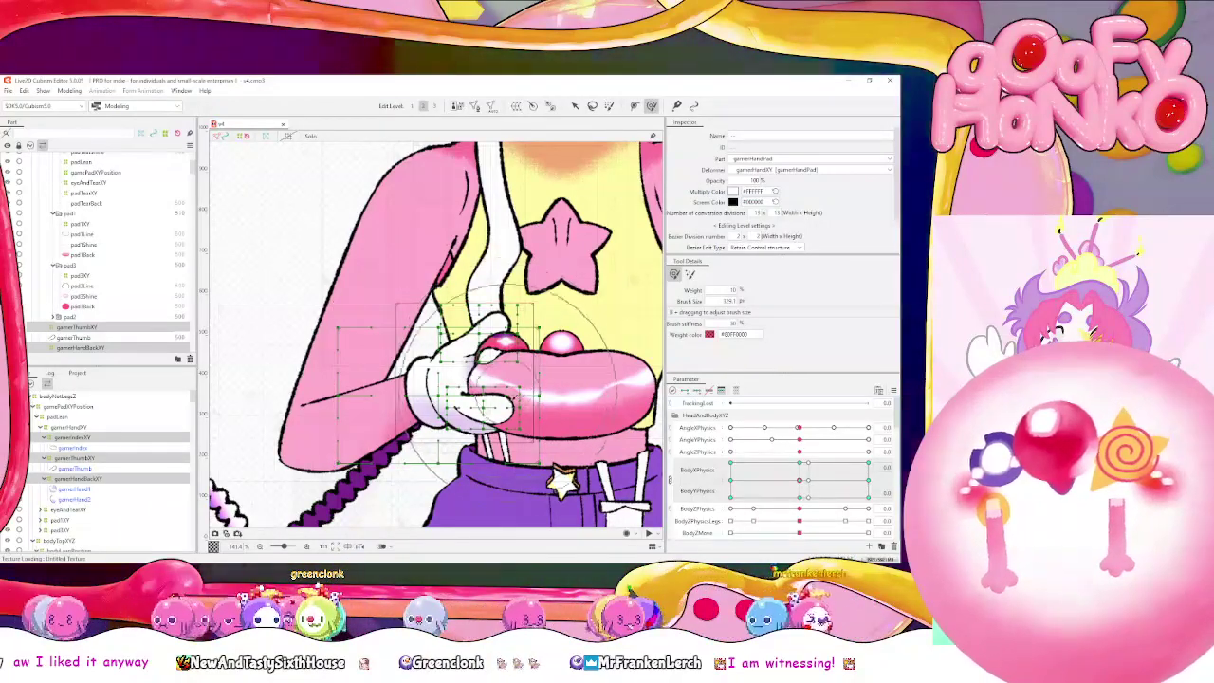
scroll(486, 403, up, 3)
scroll(485, 405, down, 5)
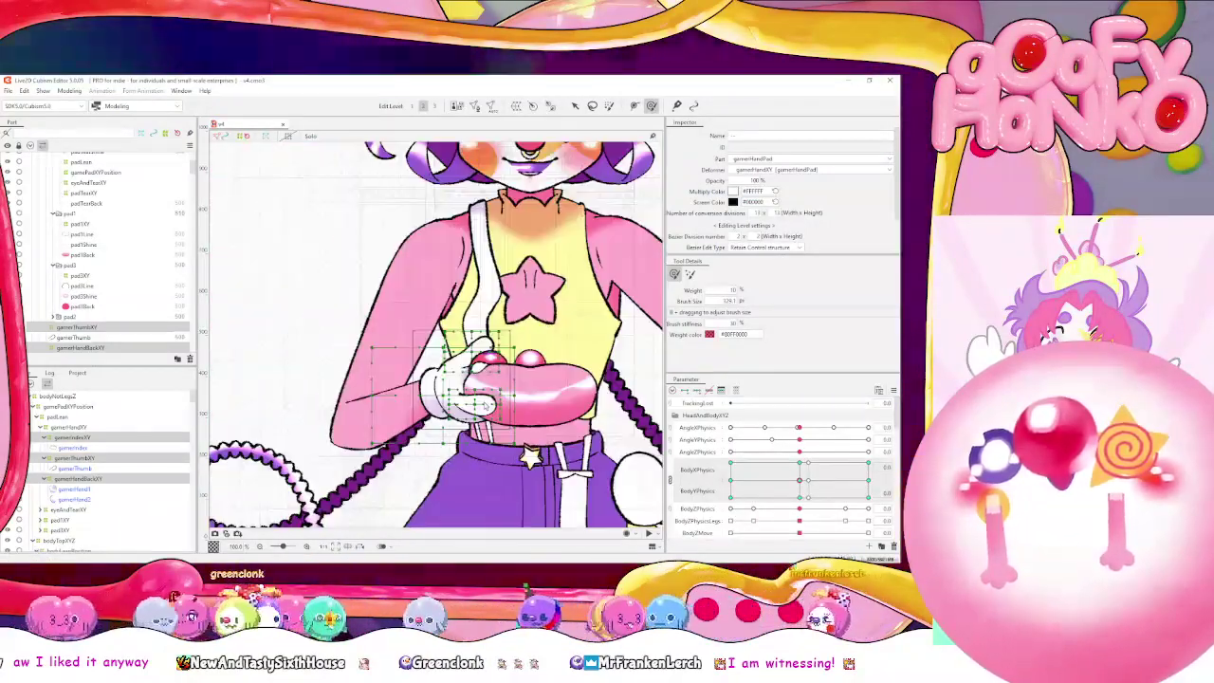
scroll(479, 412, up, 6)
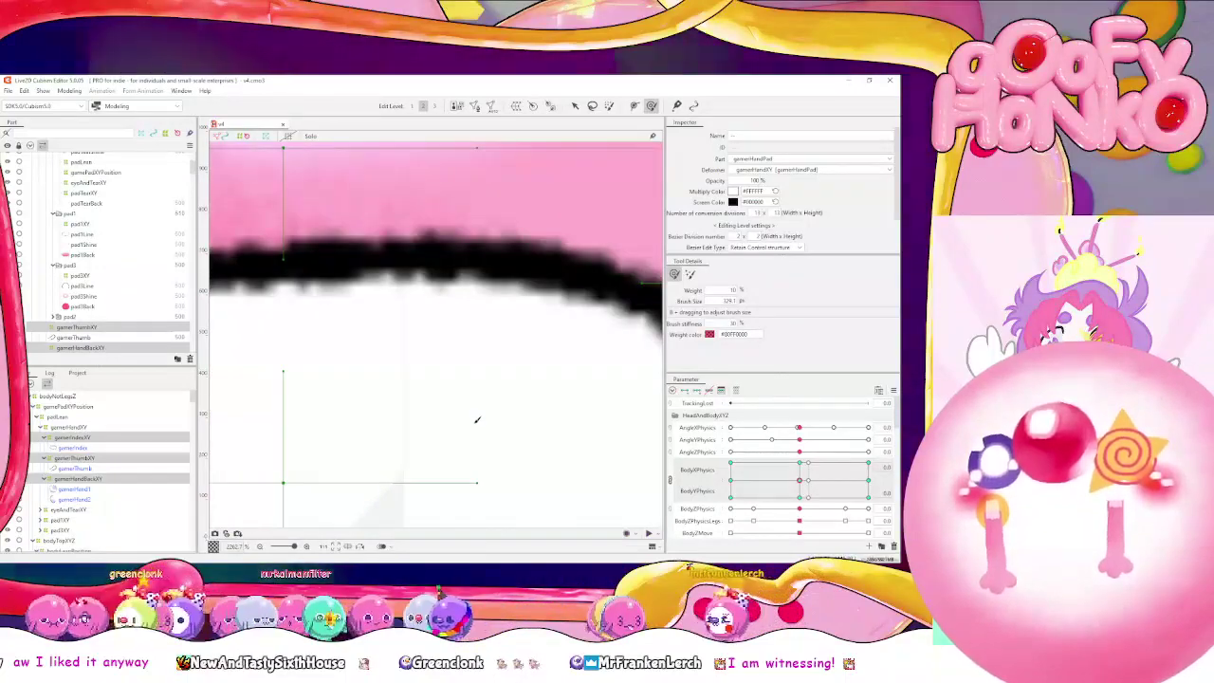
scroll(477, 420, up, 6)
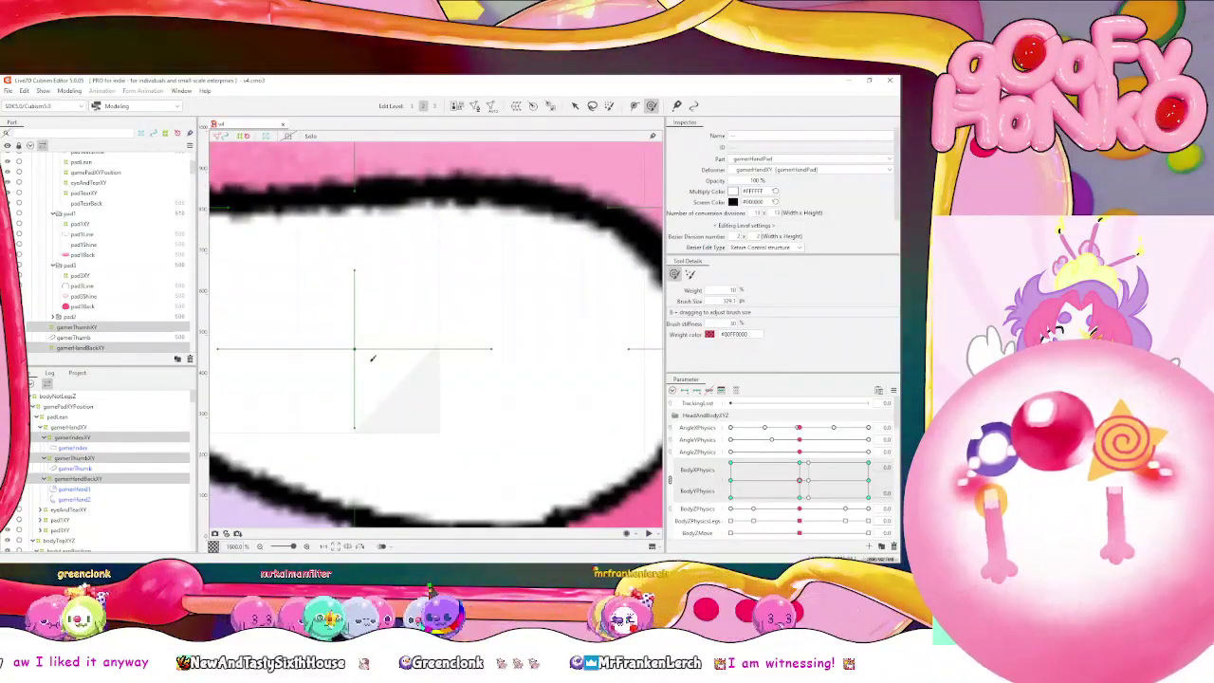
scroll(371, 358, down, 8)
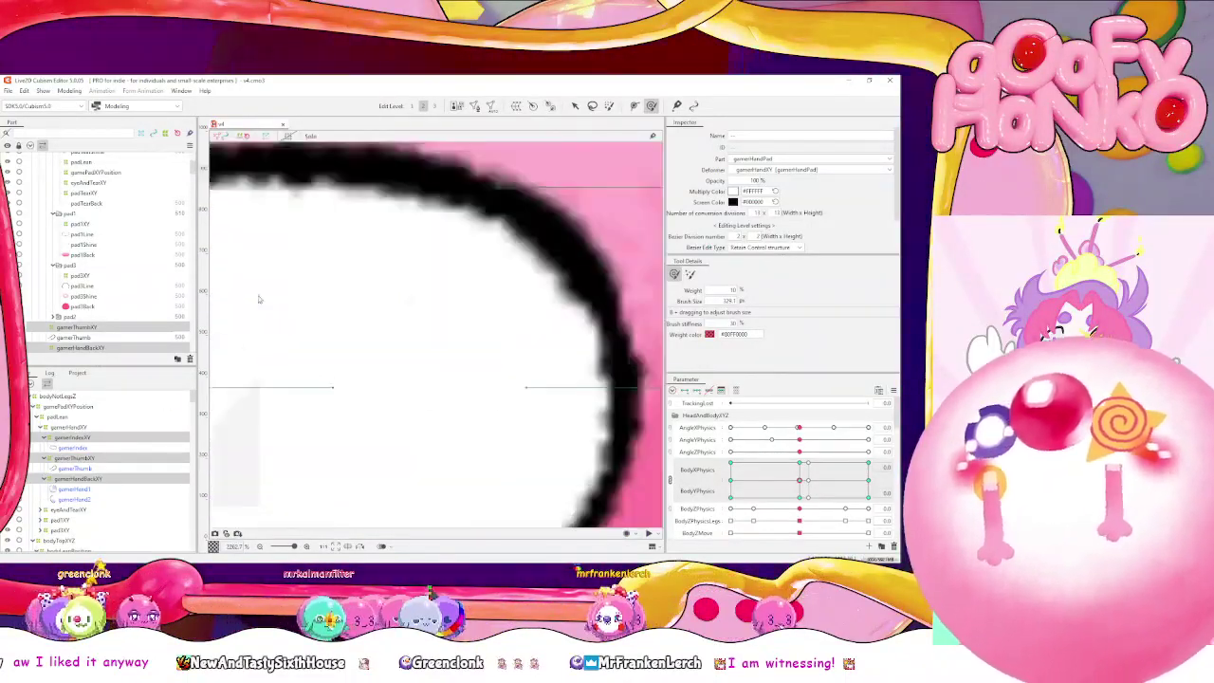
drag(258, 299, 207, 380)
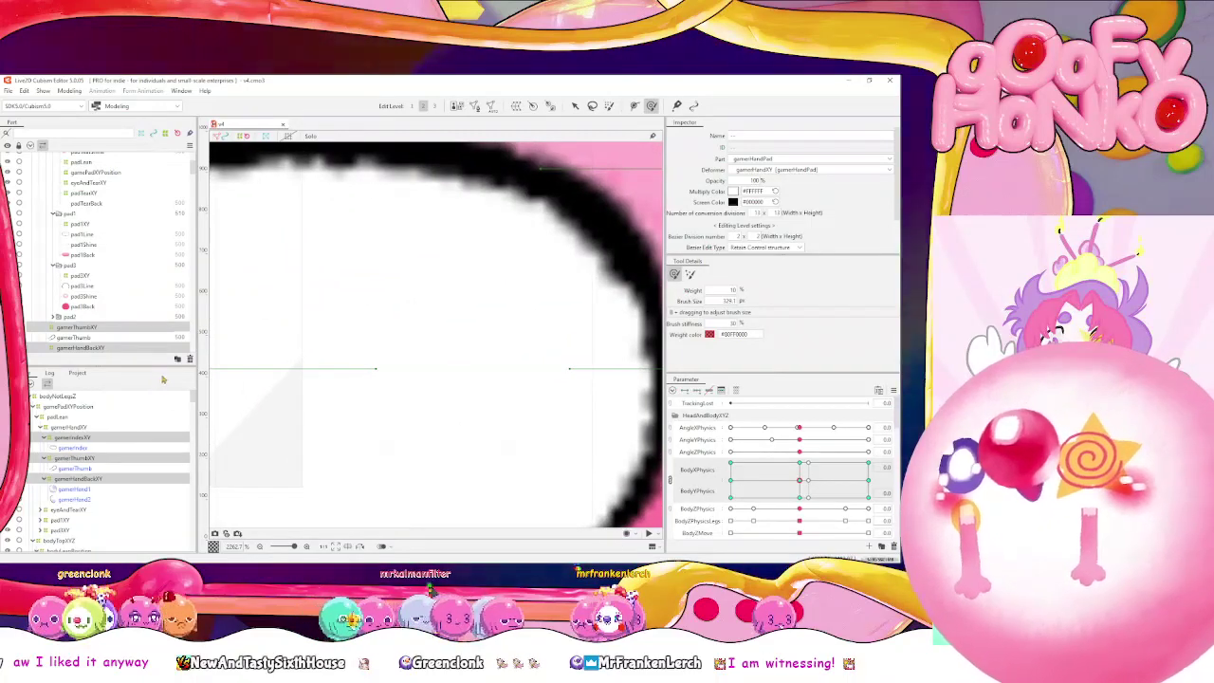
scroll(393, 304, down, 8)
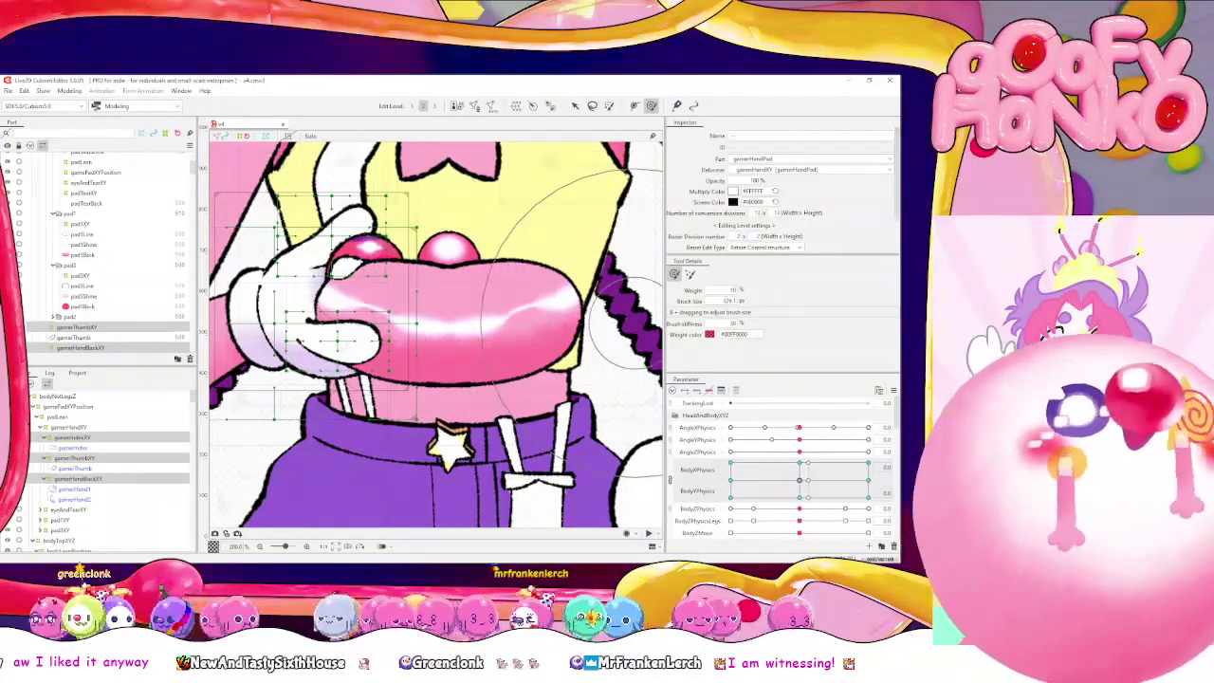
scroll(476, 312, down, 2)
scroll(476, 313, up, 1)
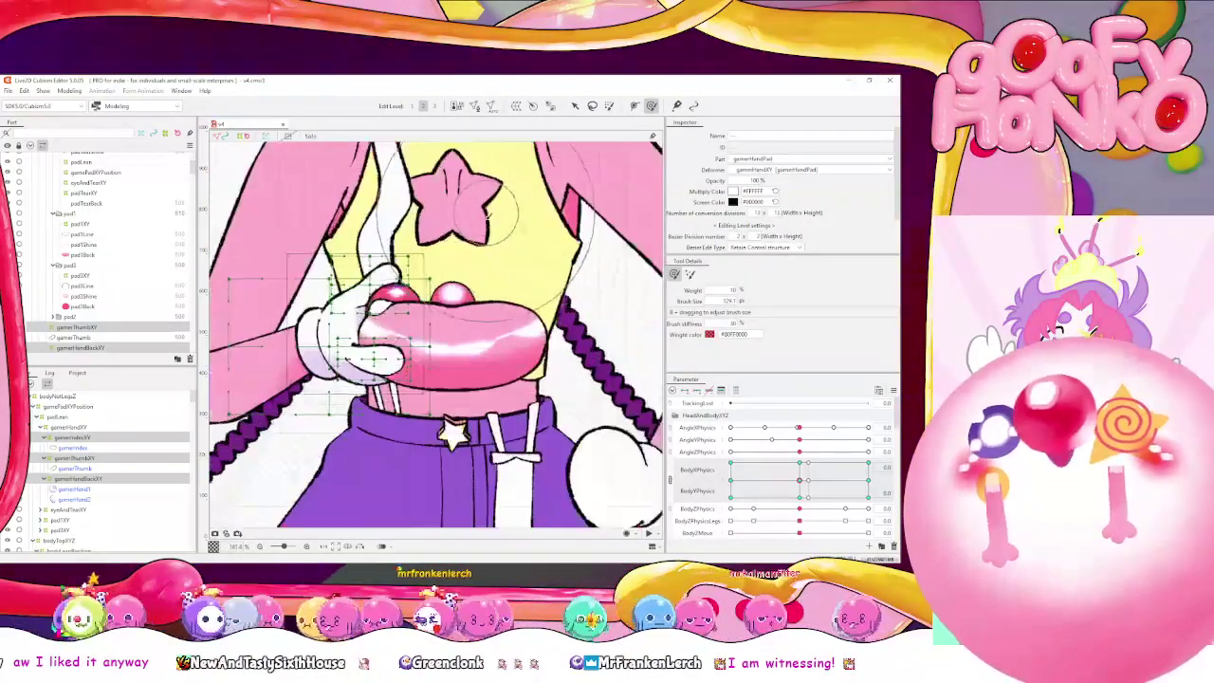
drag(497, 215, 508, 351)
scroll(509, 351, down, 2)
scroll(510, 351, up, 3)
scroll(509, 351, down, 3)
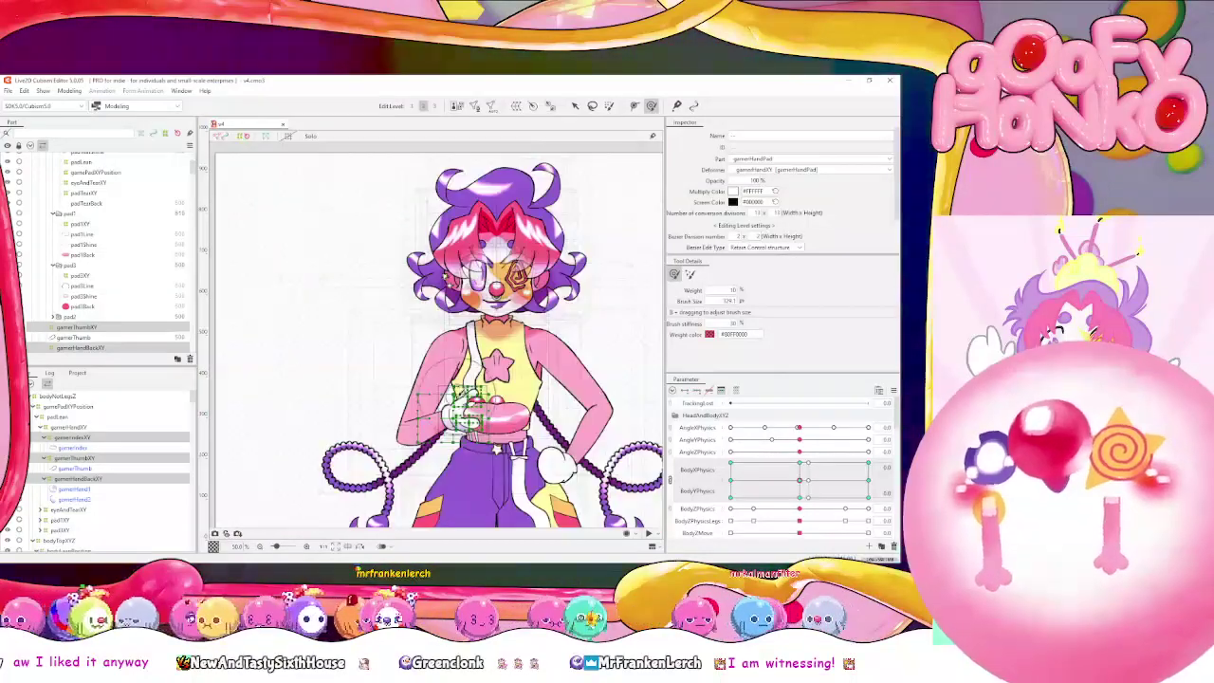
scroll(509, 351, up, 2)
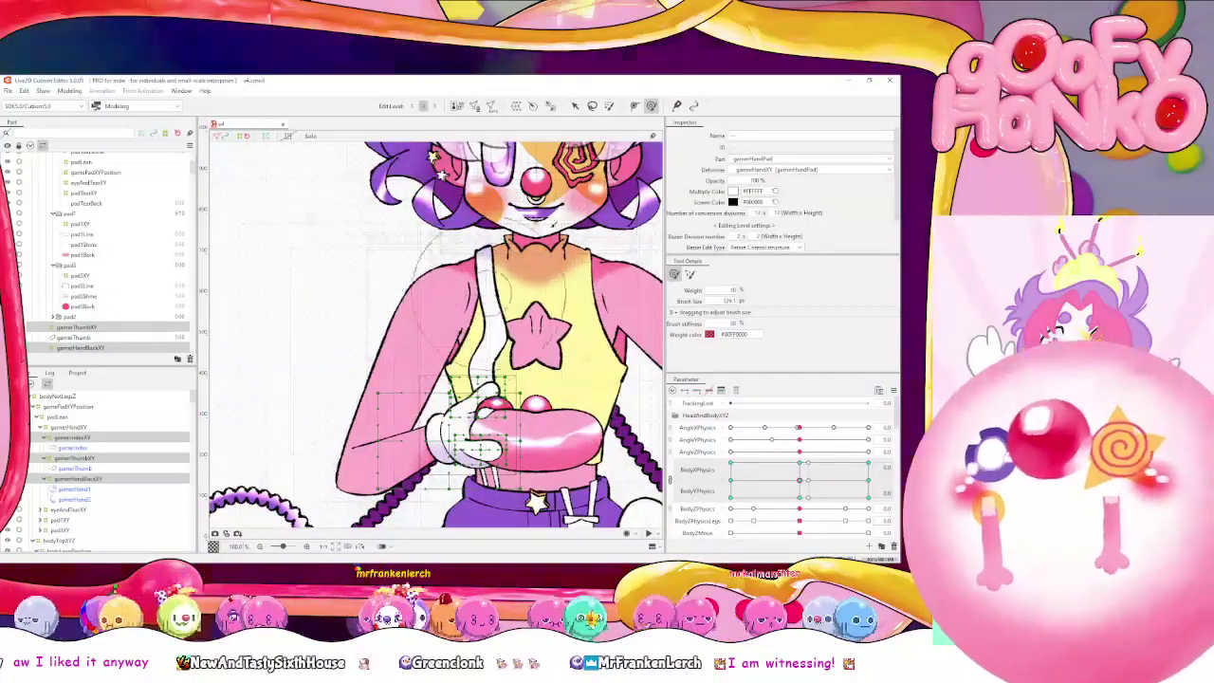
scroll(539, 464, up, 1)
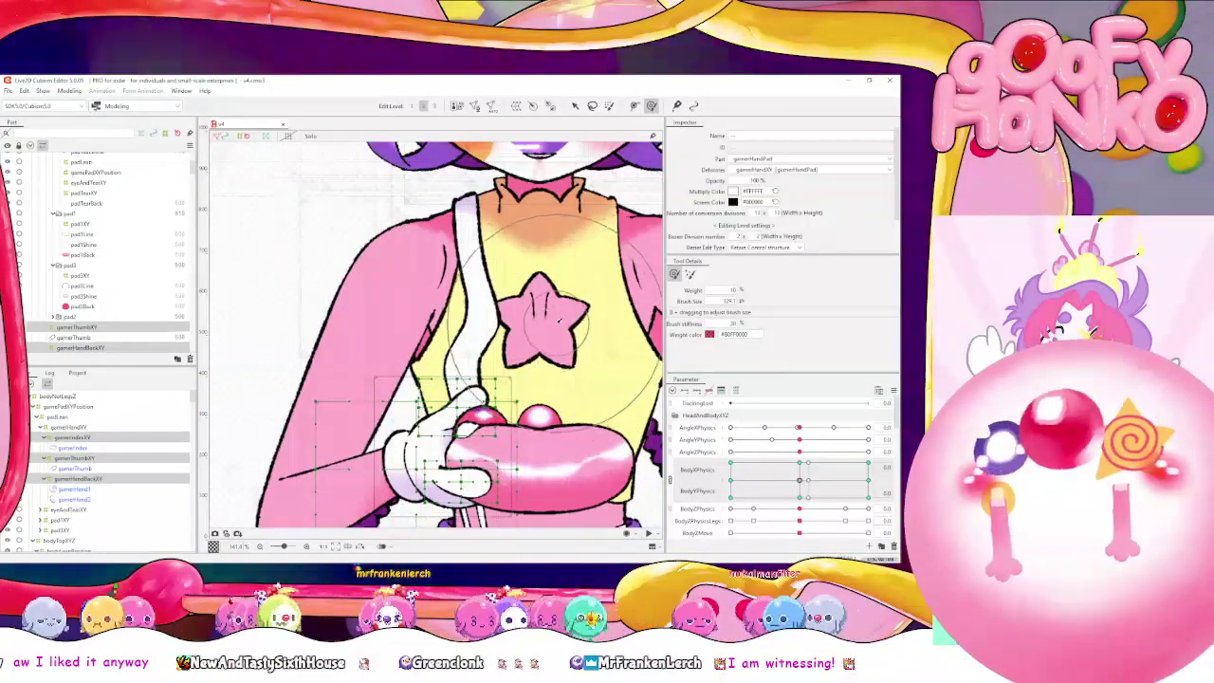
mouse_move(612, 320)
mouse_down()
mouse_move(319, 324)
mouse_move(517, 296)
mouse_up()
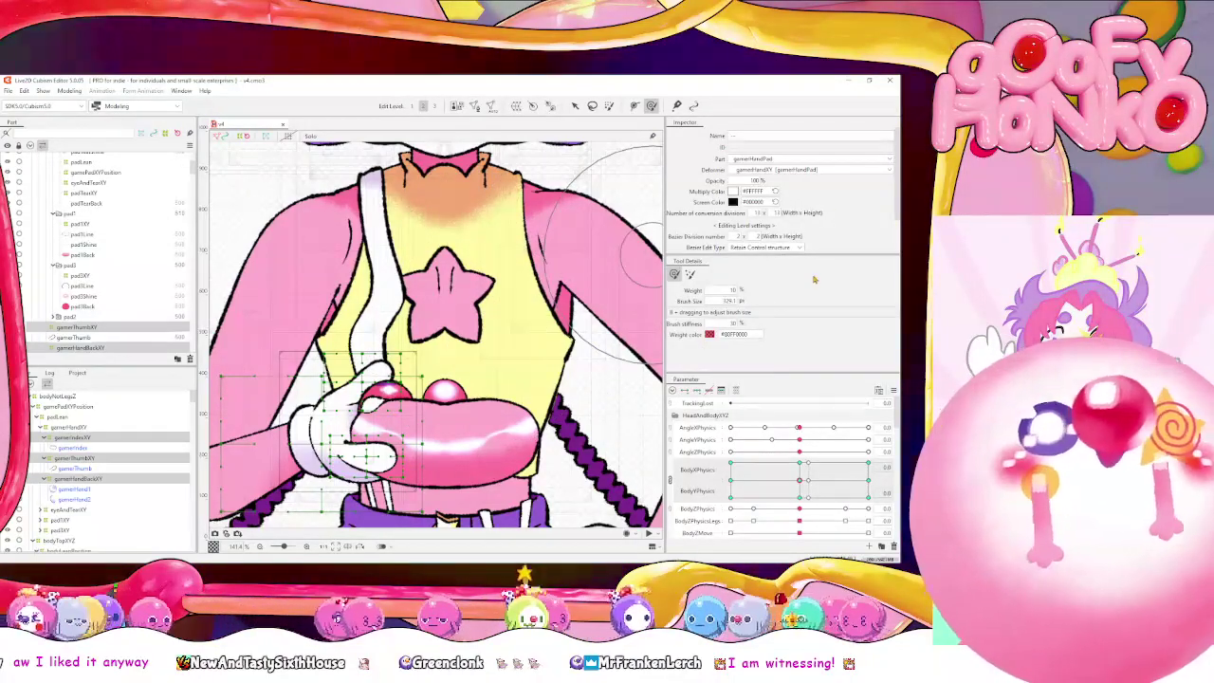
drag(453, 289, 500, 280)
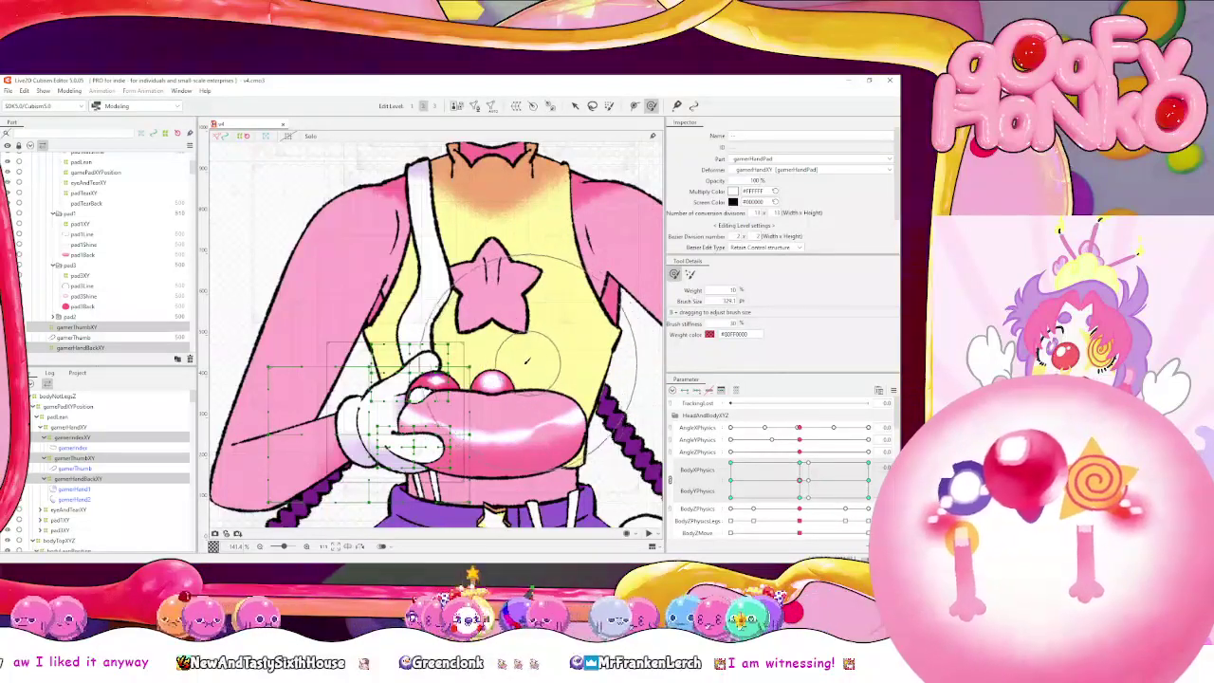
key(ctrl)
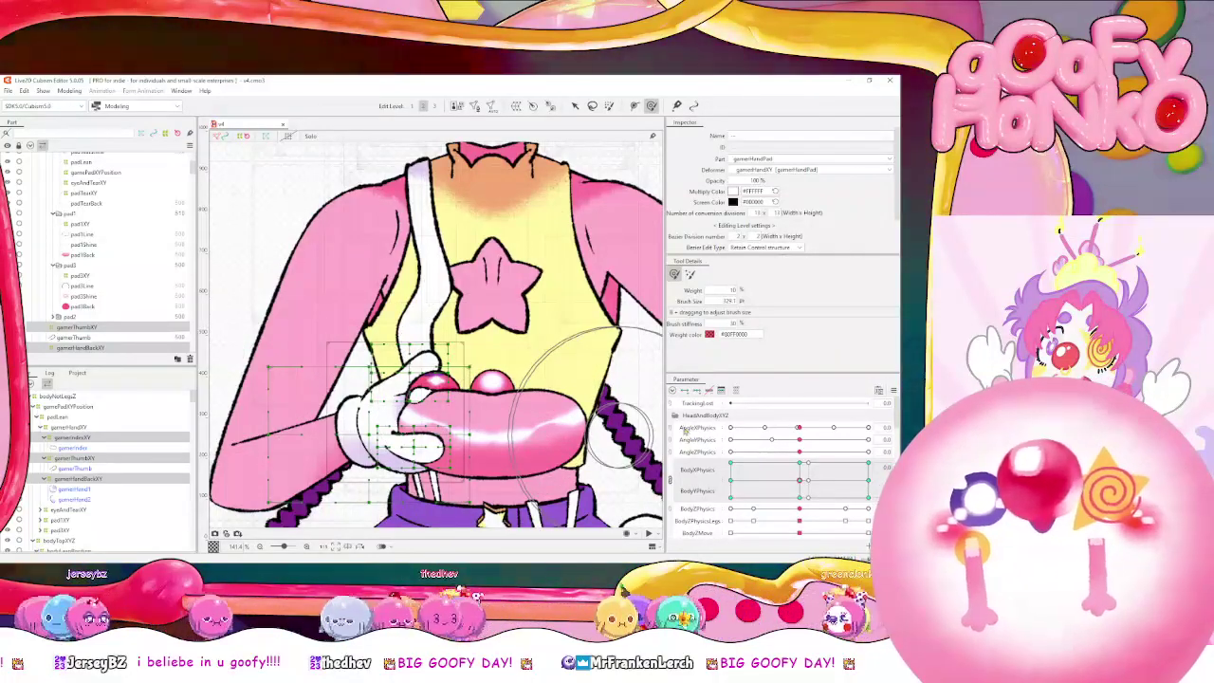
Collapse the HeadAndBodyXYZ parameter group and add a new parameter folder named Gamepad
click(674, 415)
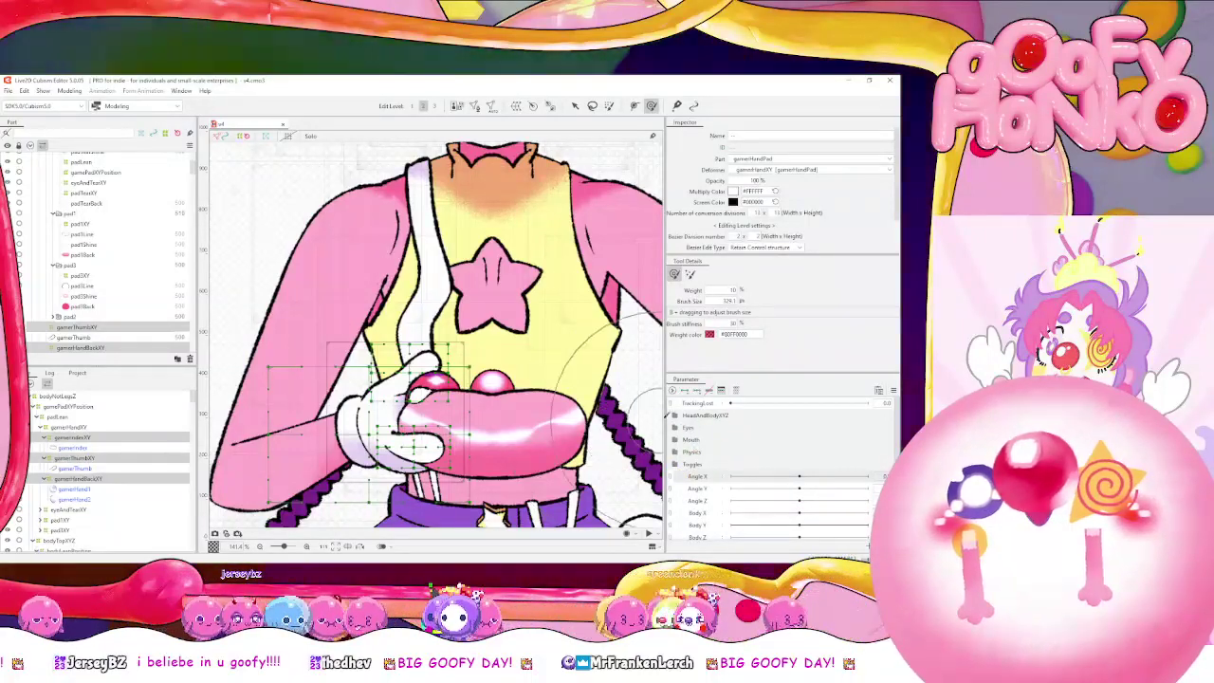
drag(664, 416, 415, 418)
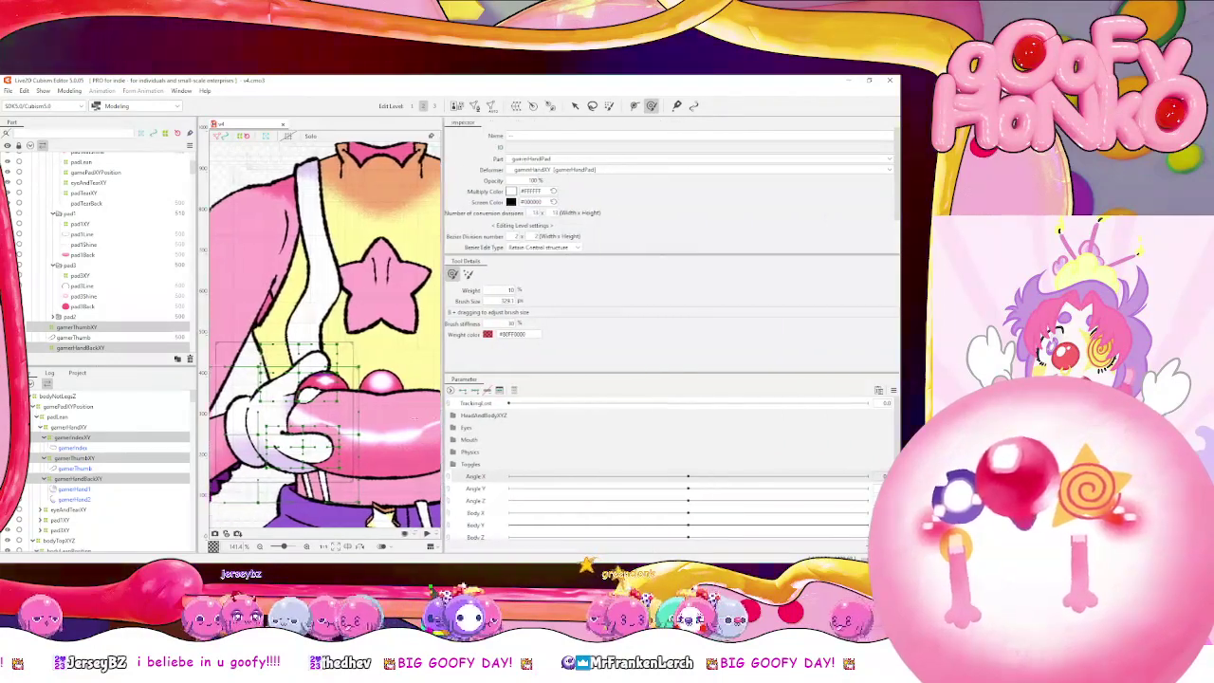
drag(443, 360, 411, 360)
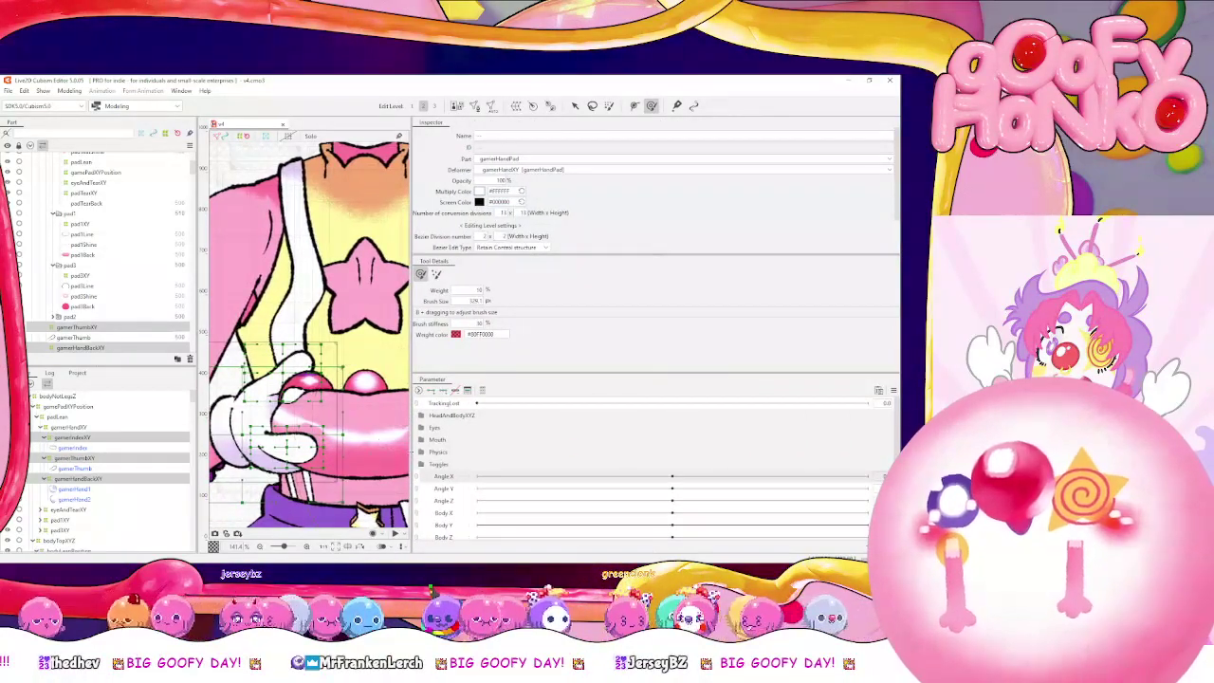
drag(413, 452, 708, 440)
click(882, 546)
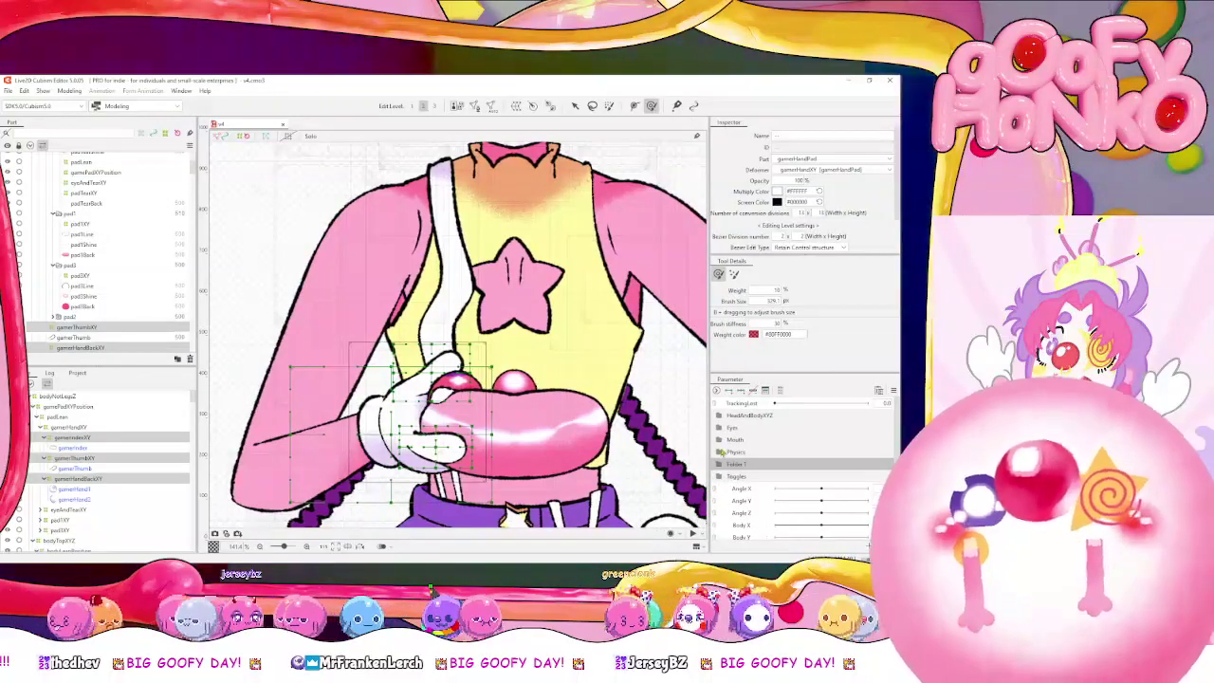
text(Gamepad)
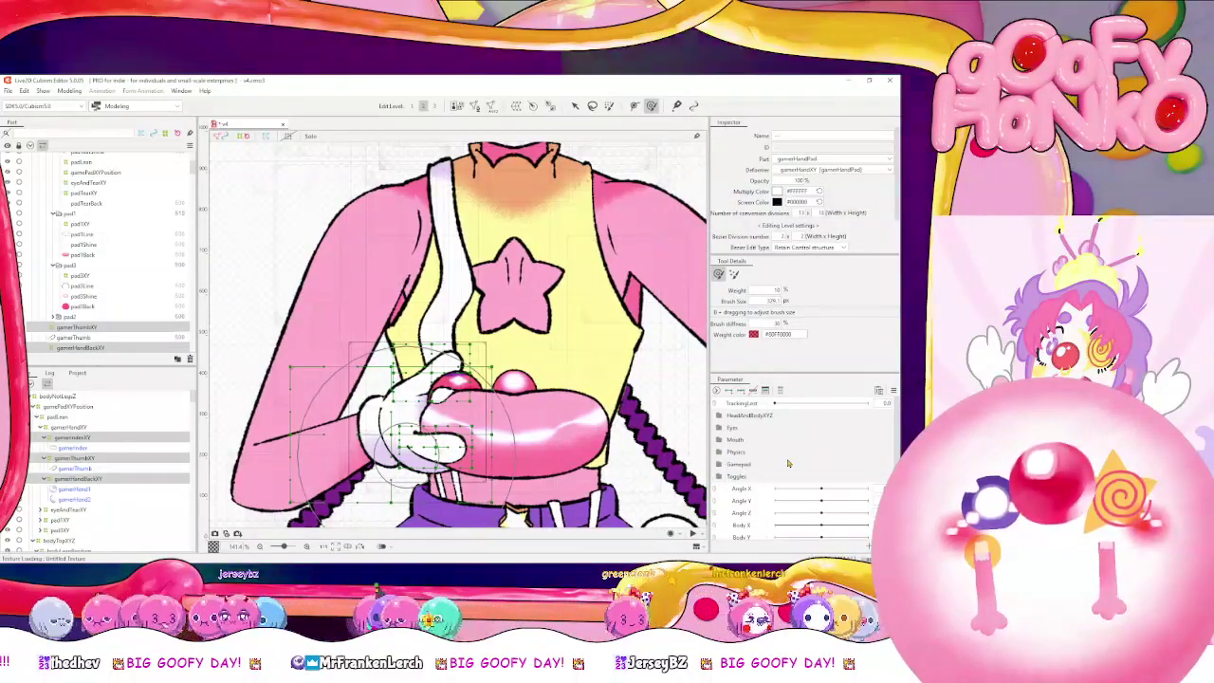
key(Return)
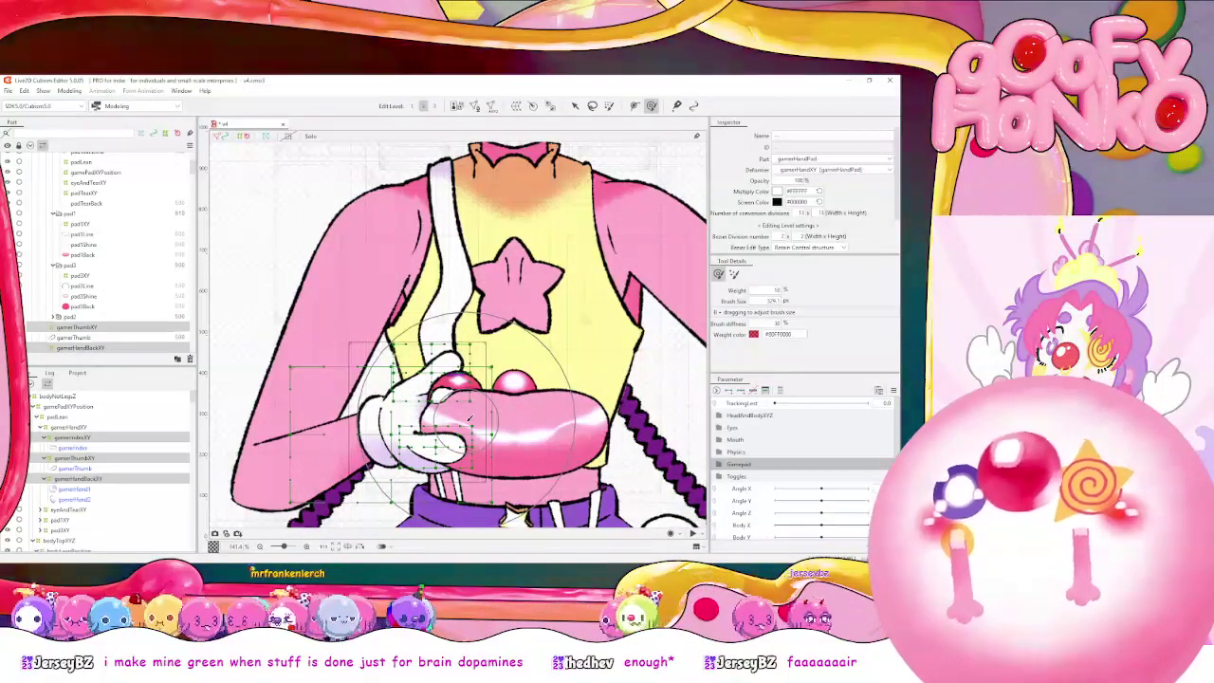
Link AngleXPhysics with AngleYPhysics, test the head at extreme poses, then return it to center and collapse the HeadAndBodyXYZ group
scroll(484, 431, down, 2)
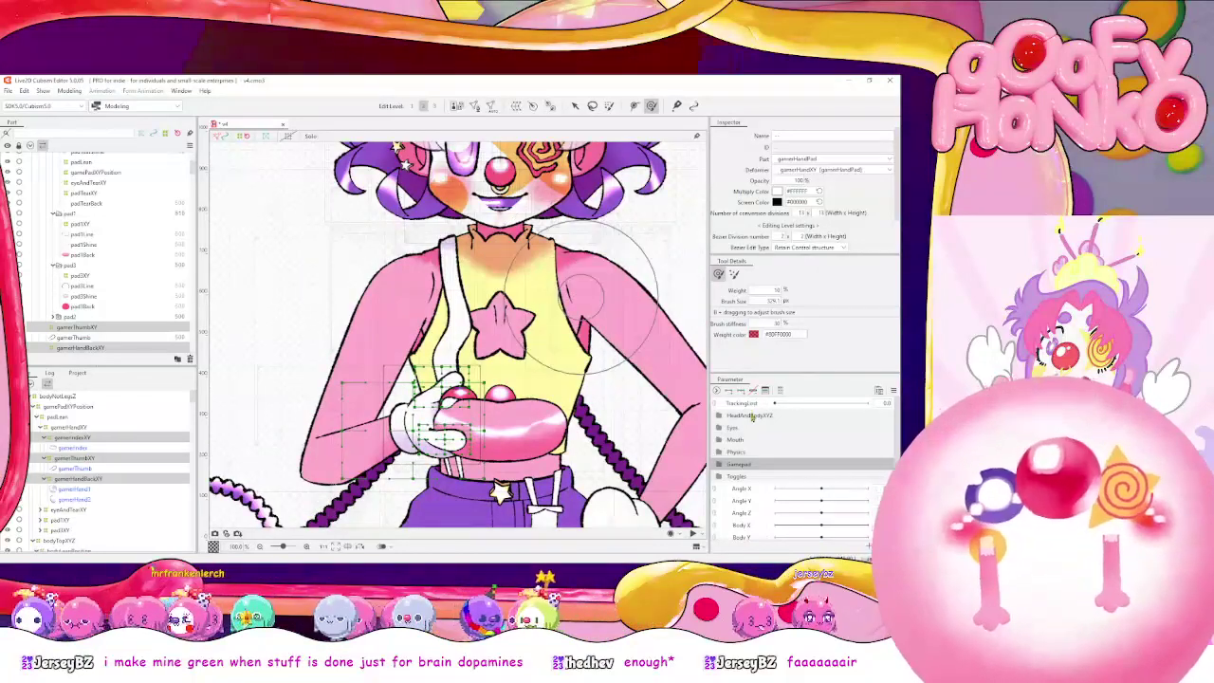
drag(567, 249, 569, 365)
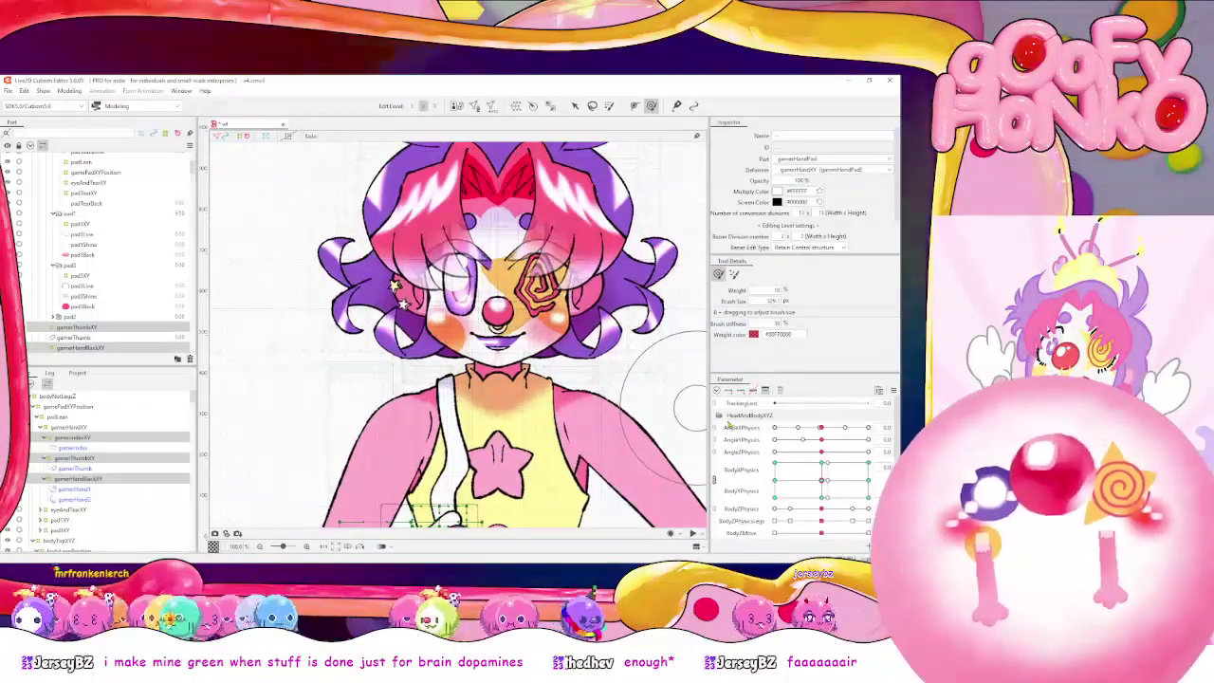
scroll(569, 366, down, 1)
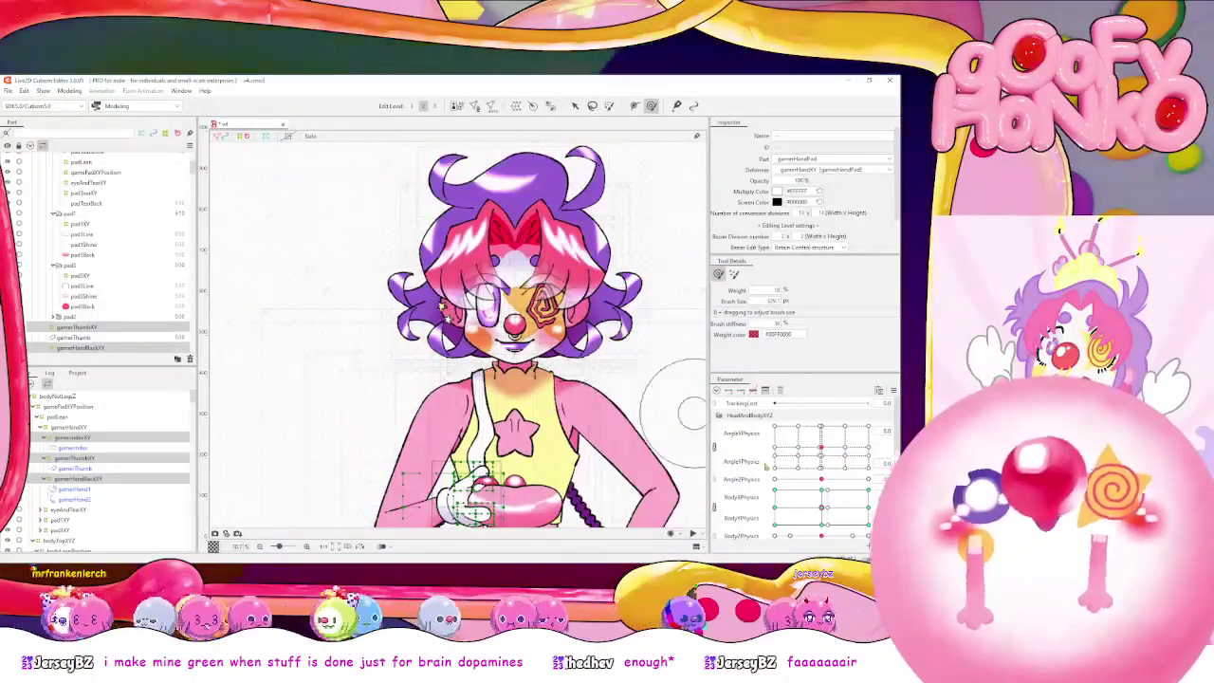
drag(776, 466, 764, 417)
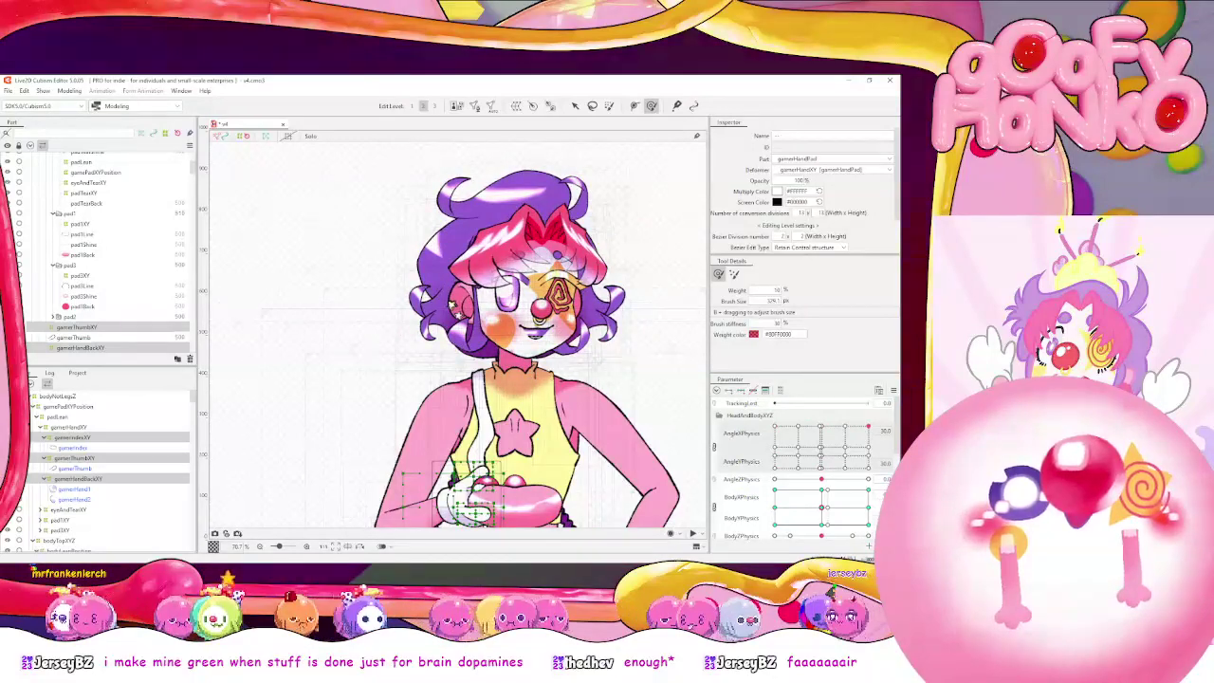
drag(866, 434, 711, 387)
drag(852, 370, 716, 493)
drag(713, 382, 690, 434)
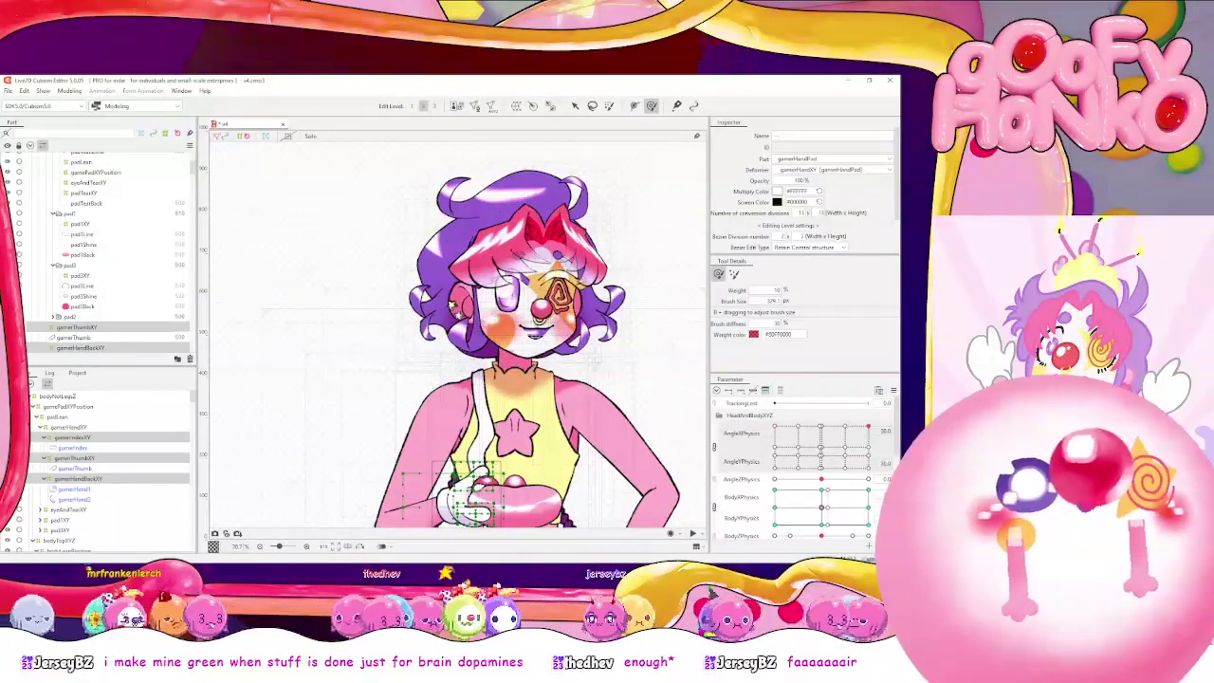
drag(720, 506, 824, 455)
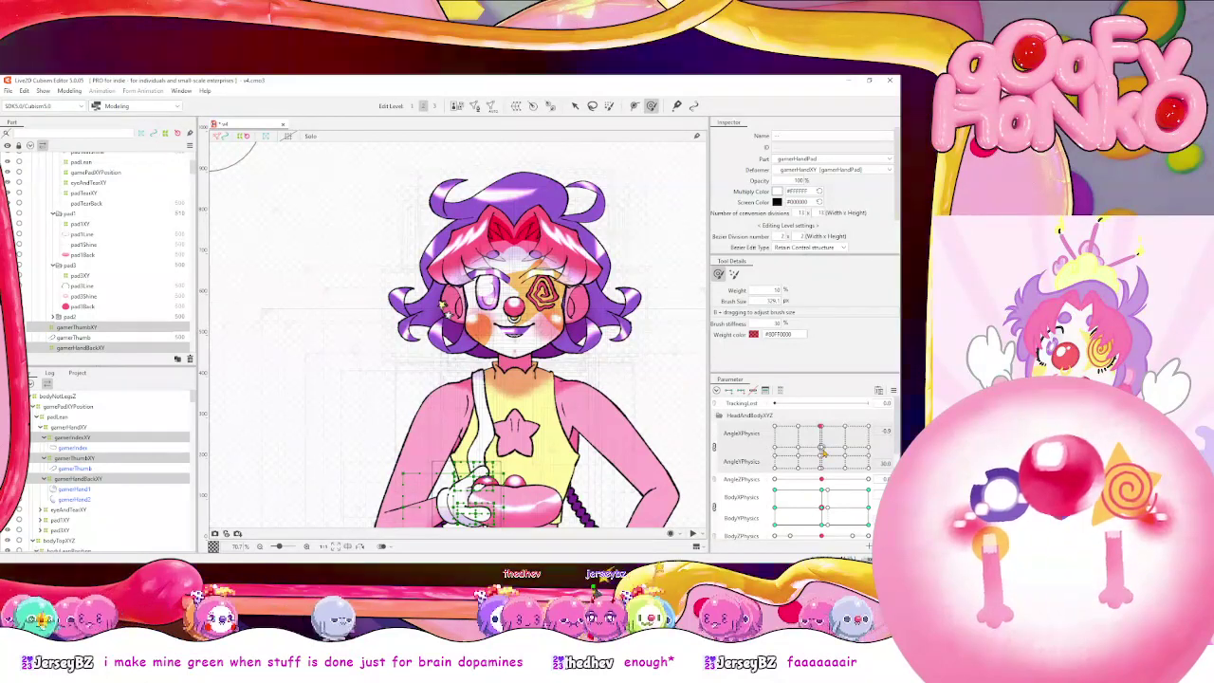
click(822, 449)
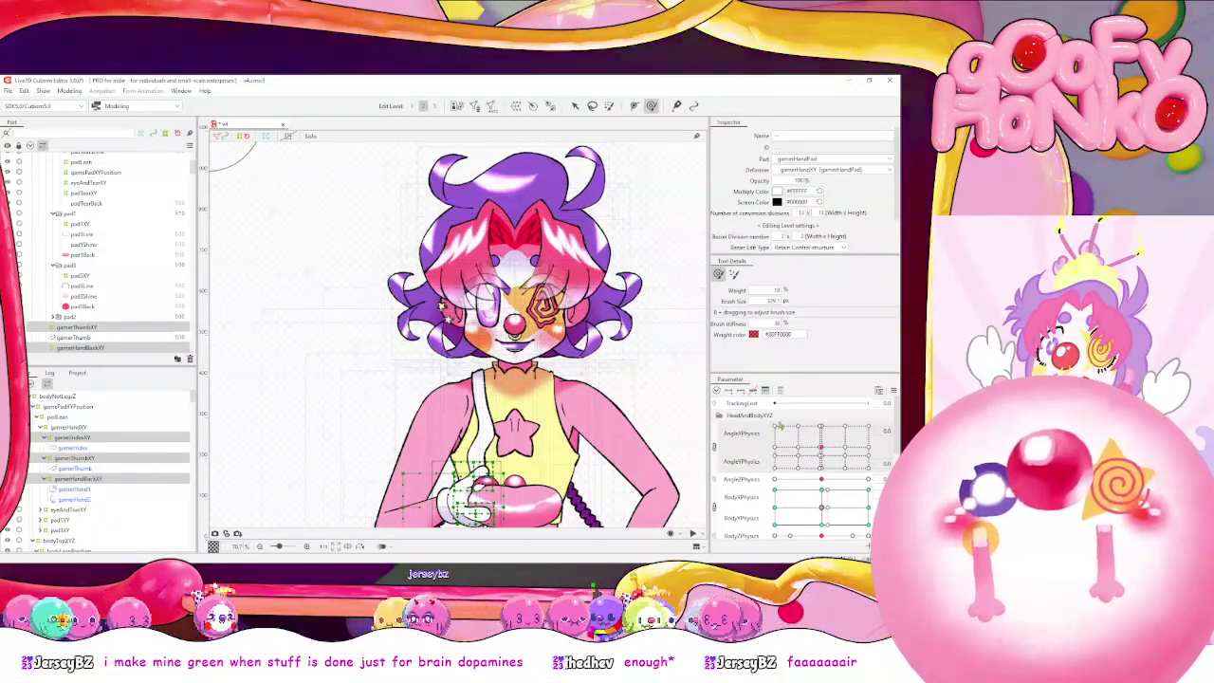
click(758, 415)
click(719, 415)
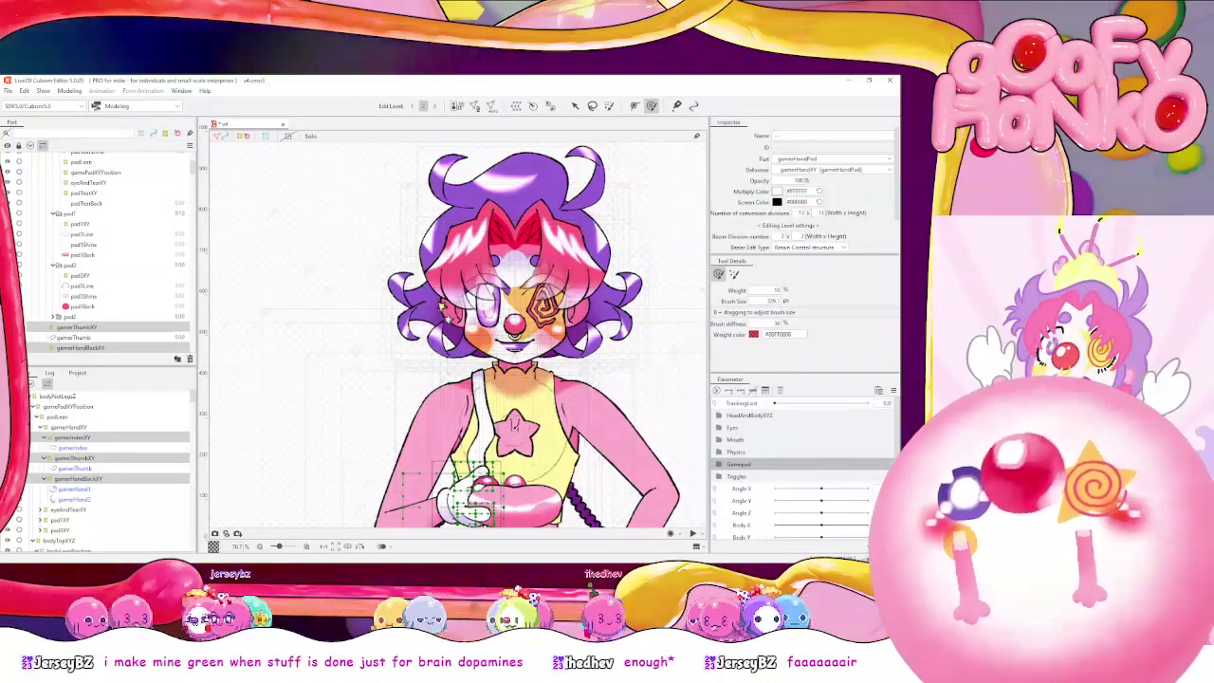
Select the gamerThumb artwork of the hand holding the game pad
scroll(482, 485, up, 2)
drag(482, 485, 541, 330)
scroll(490, 359, up, 2)
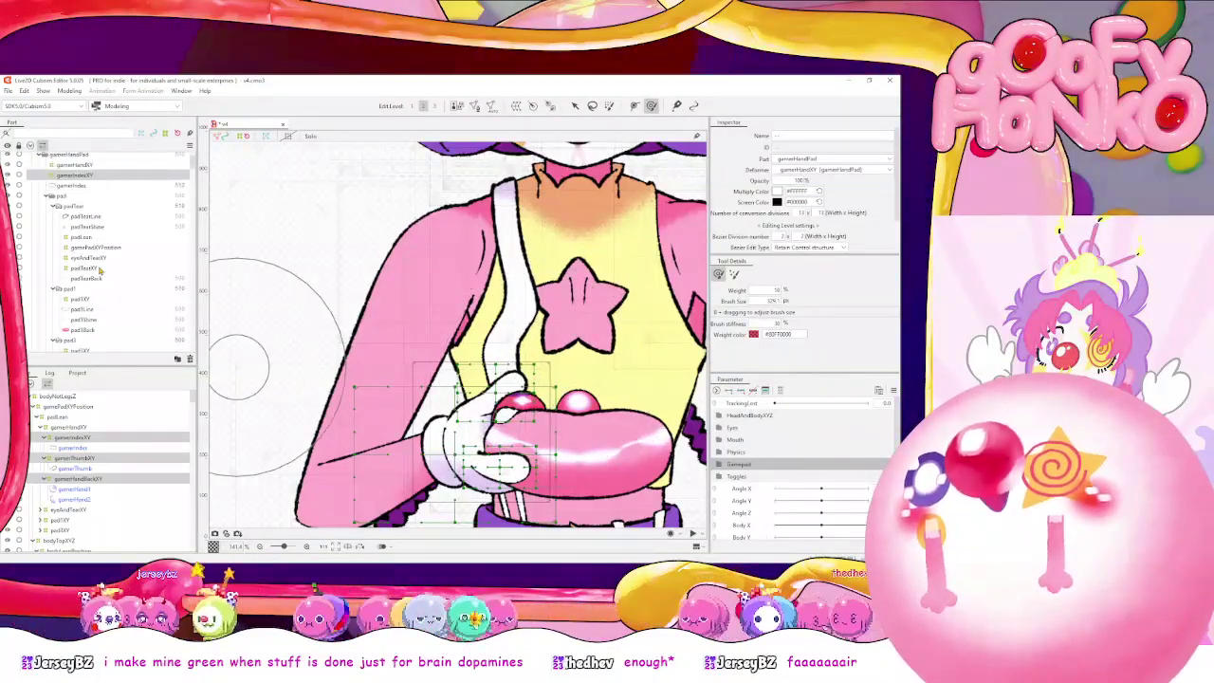
scroll(99, 271, down, 3)
click(78, 336)
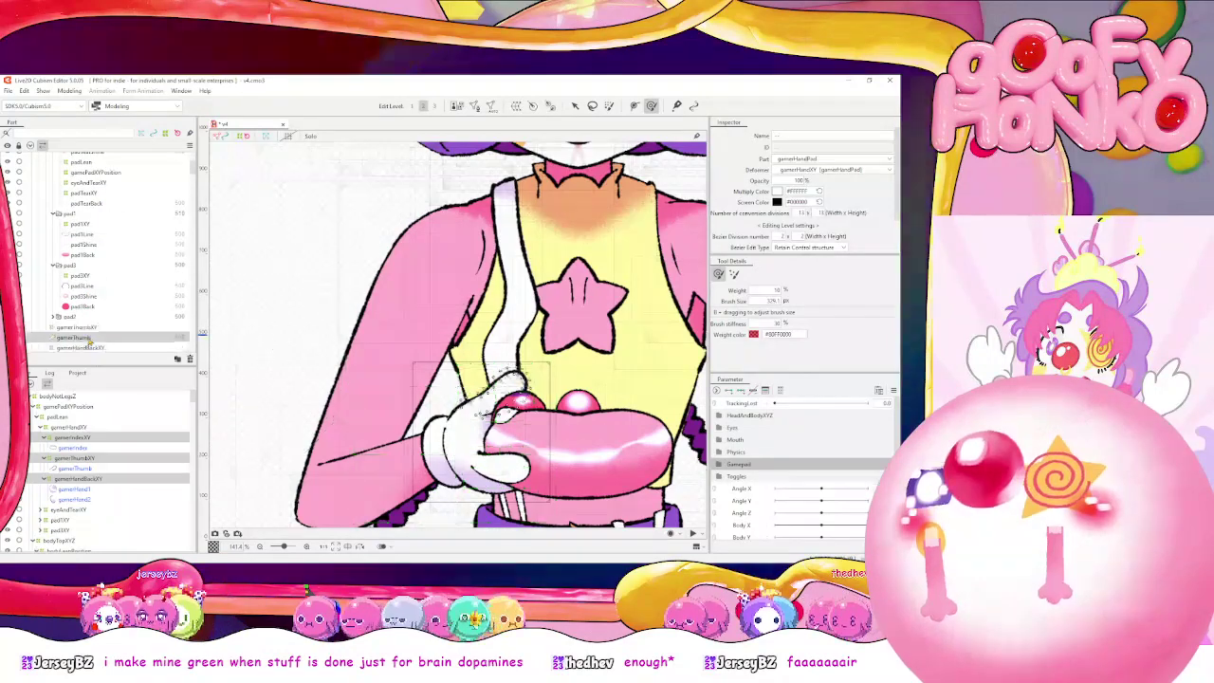
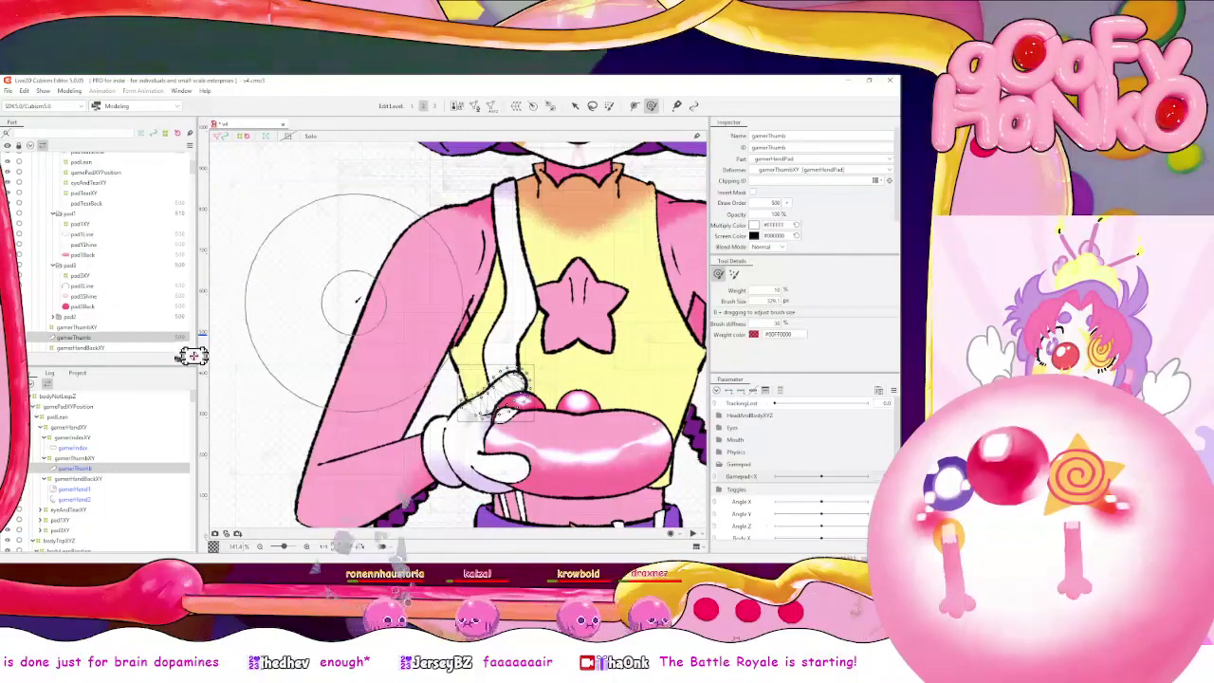
Duplicate the parameter in the Gamepad folder repeatedly until the folder holds four parameters
click(768, 463)
right_click(753, 477)
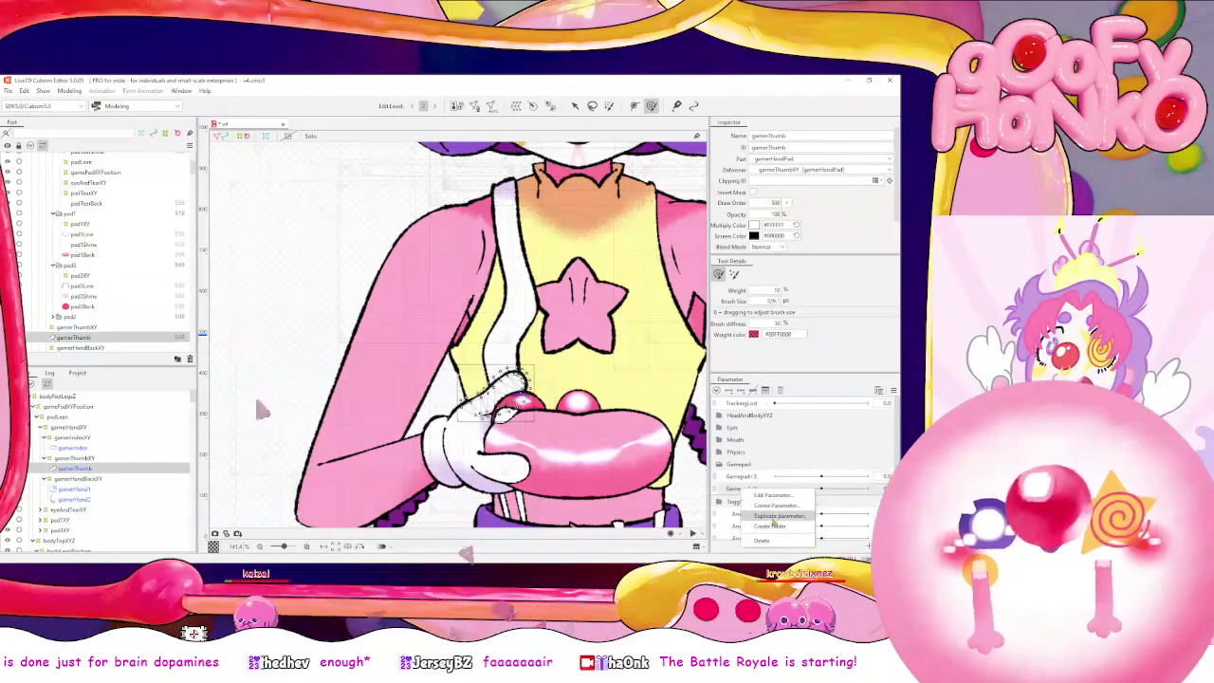
click(772, 517)
right_click(732, 504)
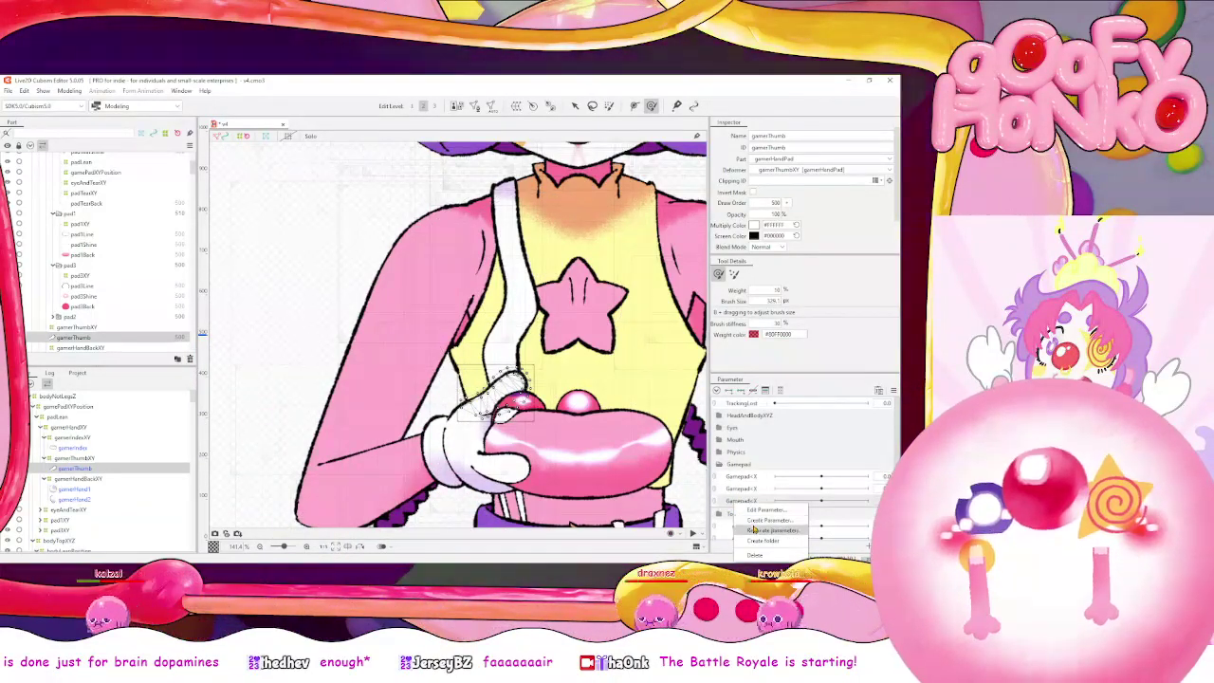
click(754, 529)
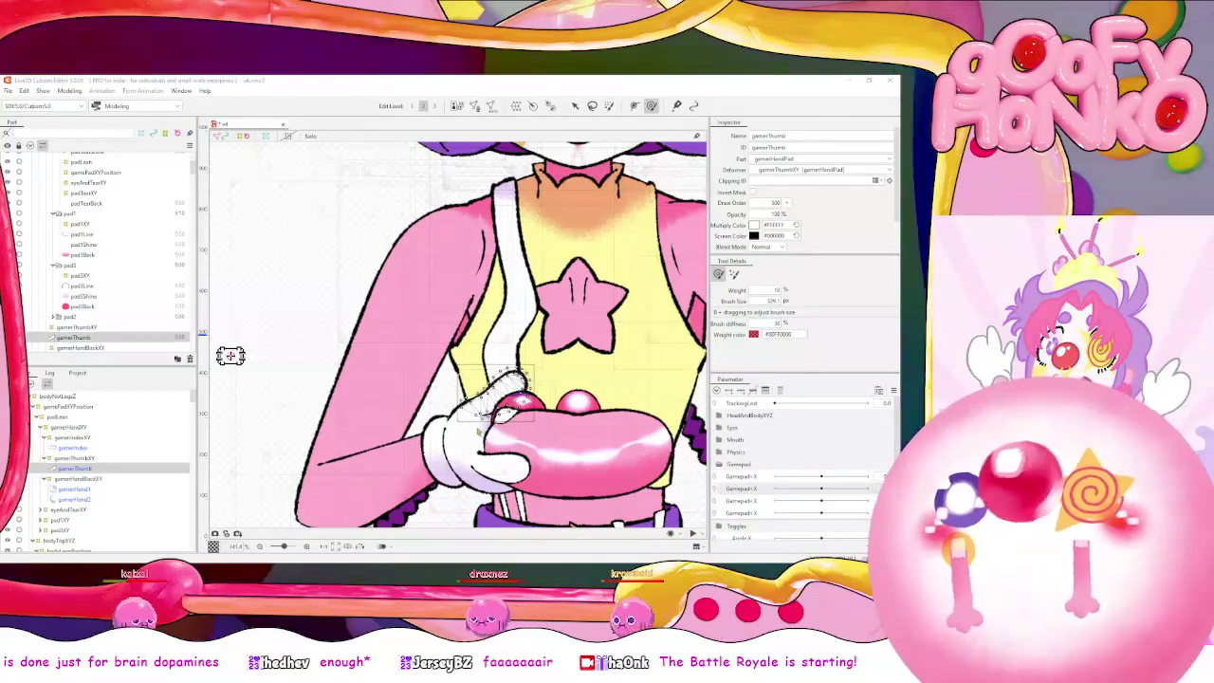
right_click(761, 489)
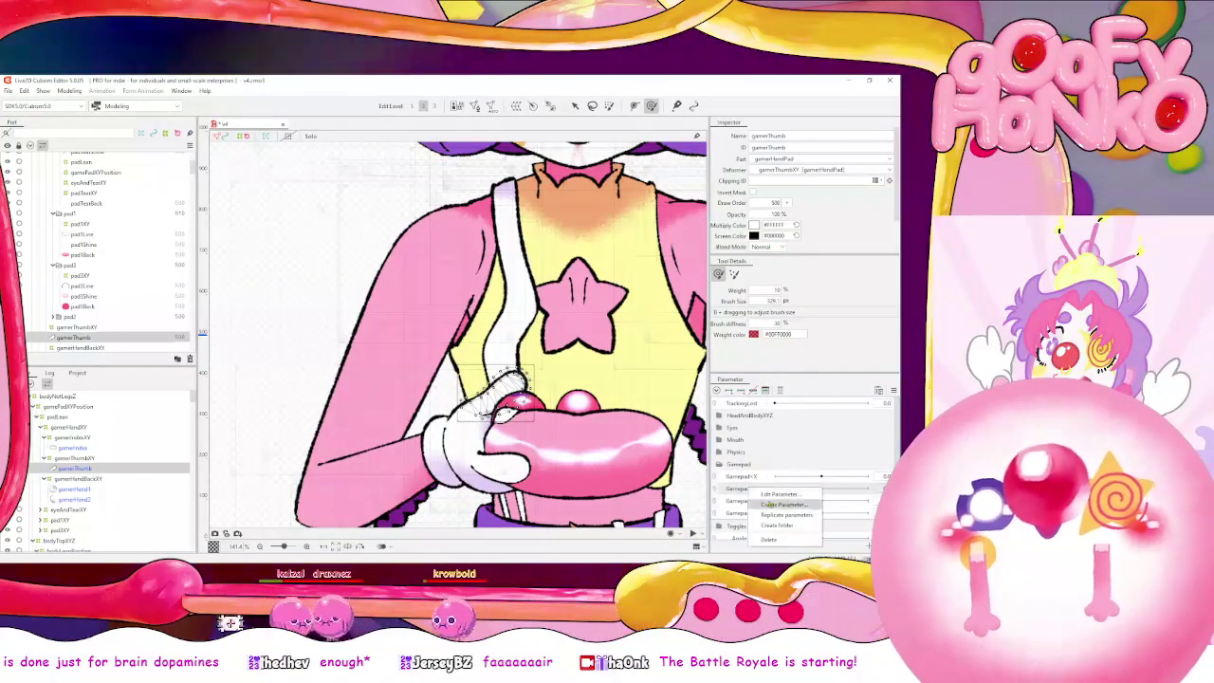
click(785, 515)
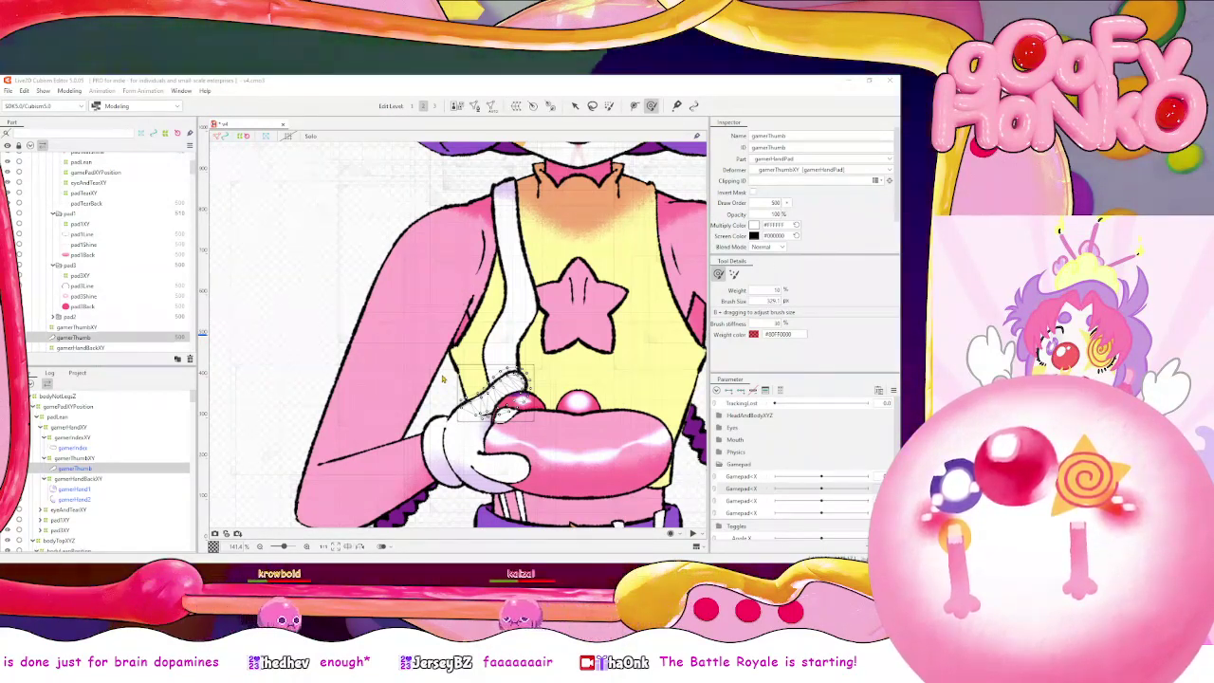
Create a warp deformer named thumbPadXY around gamerThumb and give it three keys on the first Gamepad X parameter
click(763, 506)
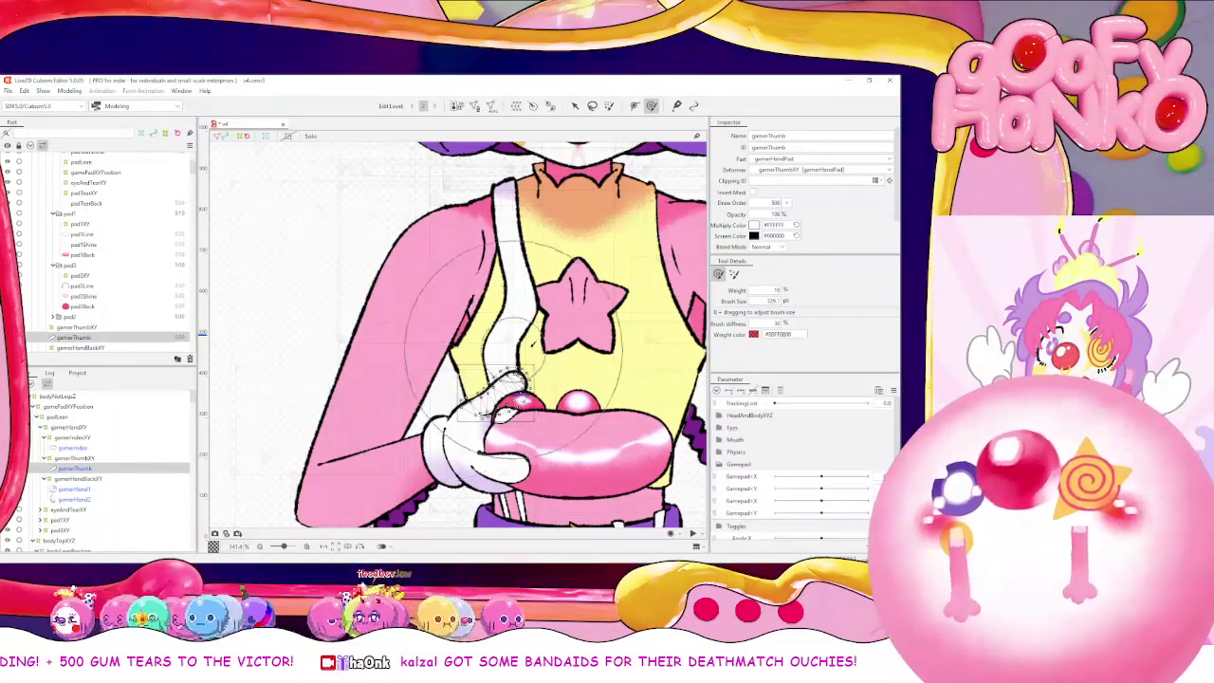
drag(512, 348, 428, 373)
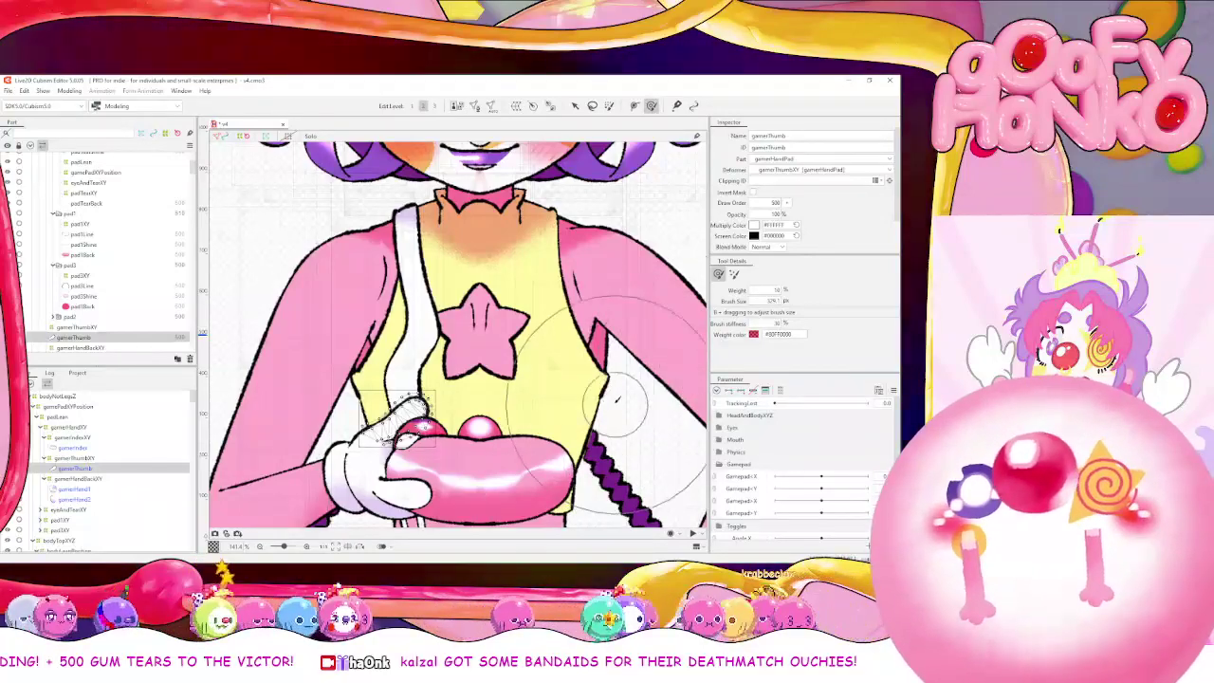
drag(617, 401, 650, 346)
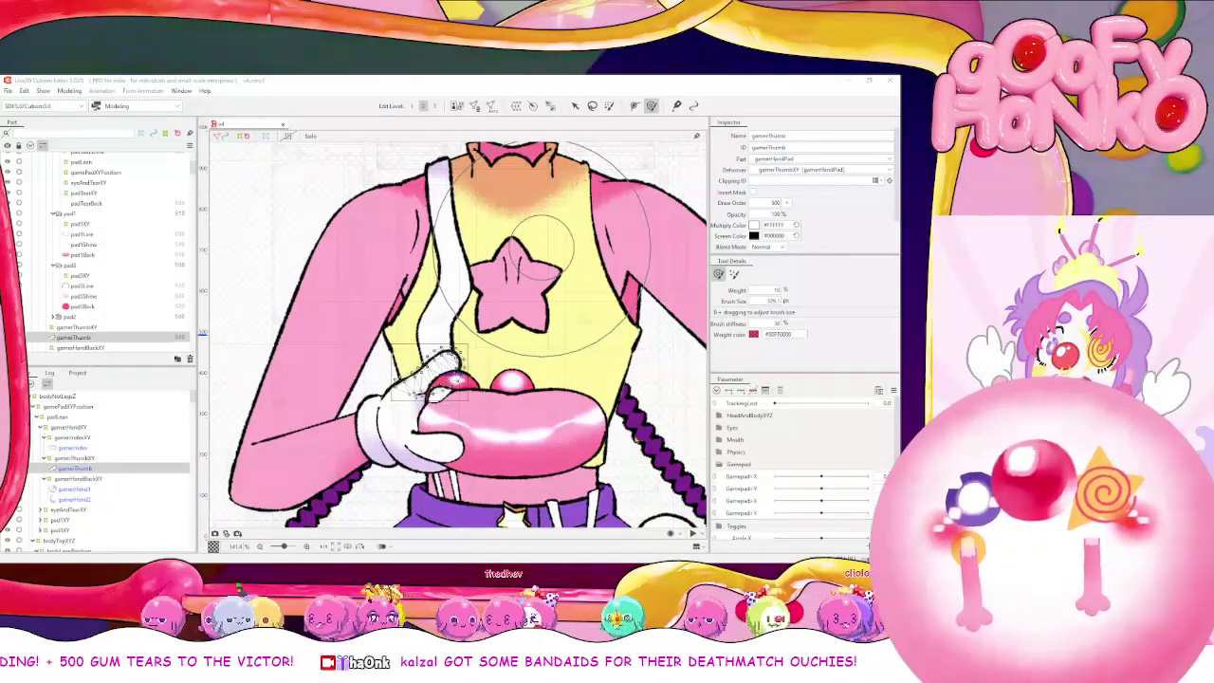
key(Return)
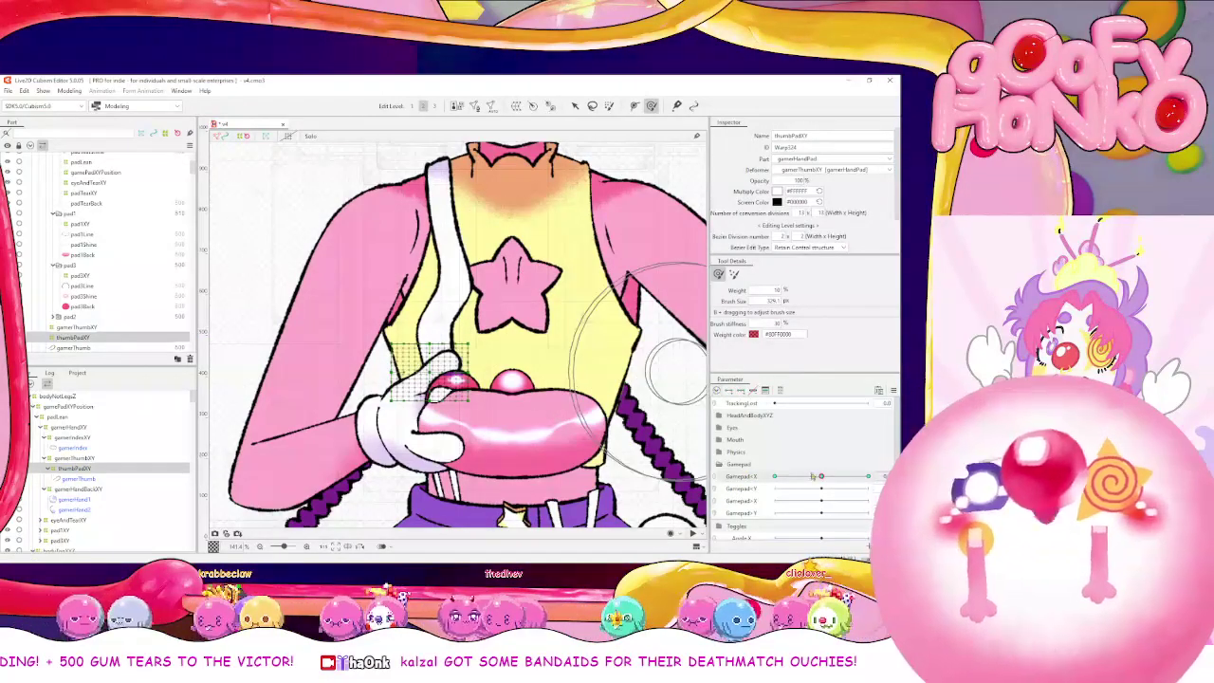
With the first Gamepad X parameter at -1, brush the thumbPadXY deformer so the thumb leans away from the pad's center, and check the motion
drag(471, 332, 404, 345)
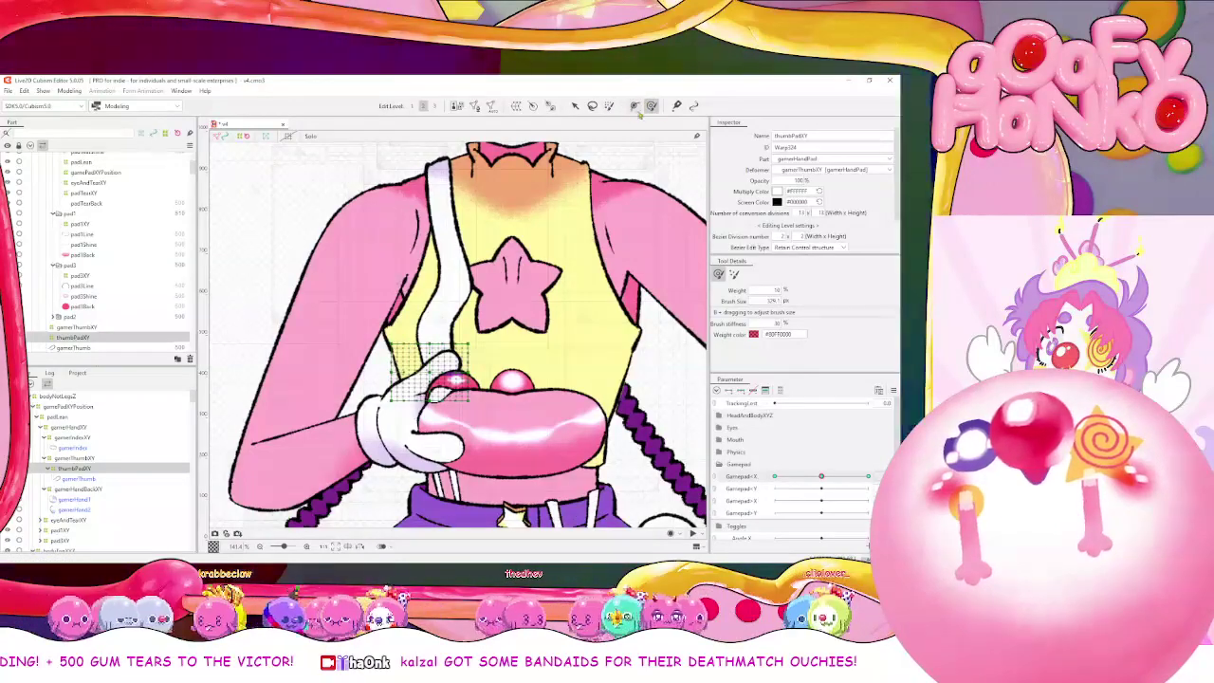
key(b)
drag(559, 360, 396, 379)
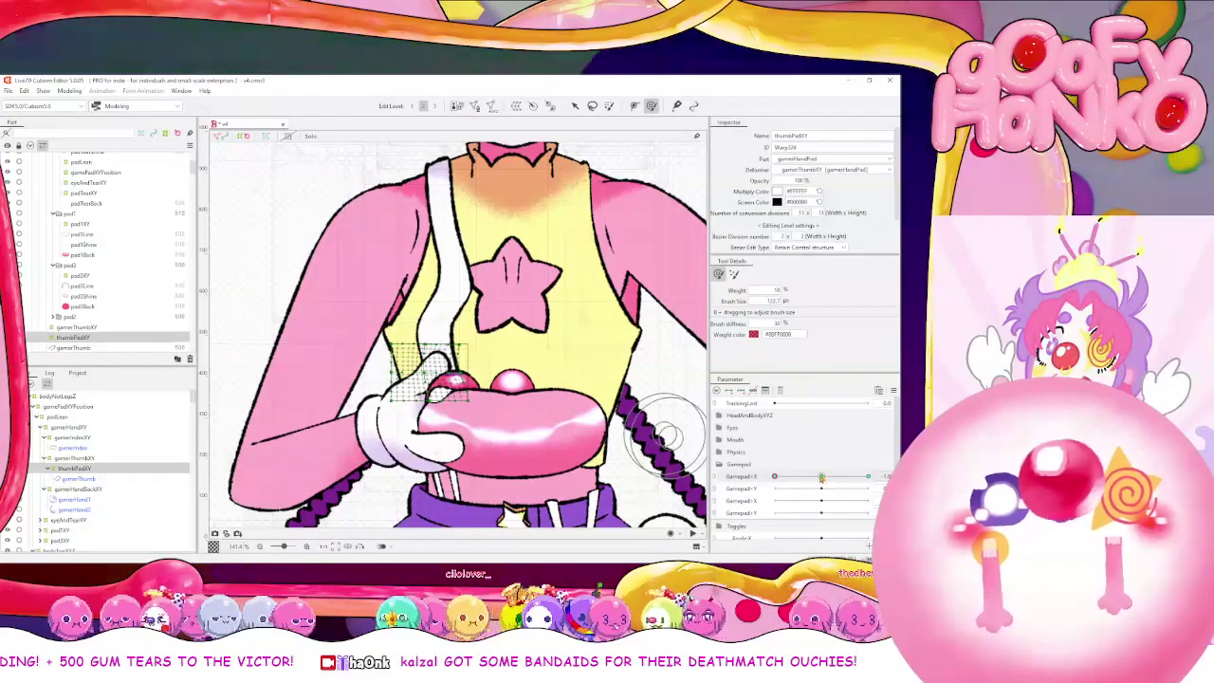
scroll(433, 336, up, 1)
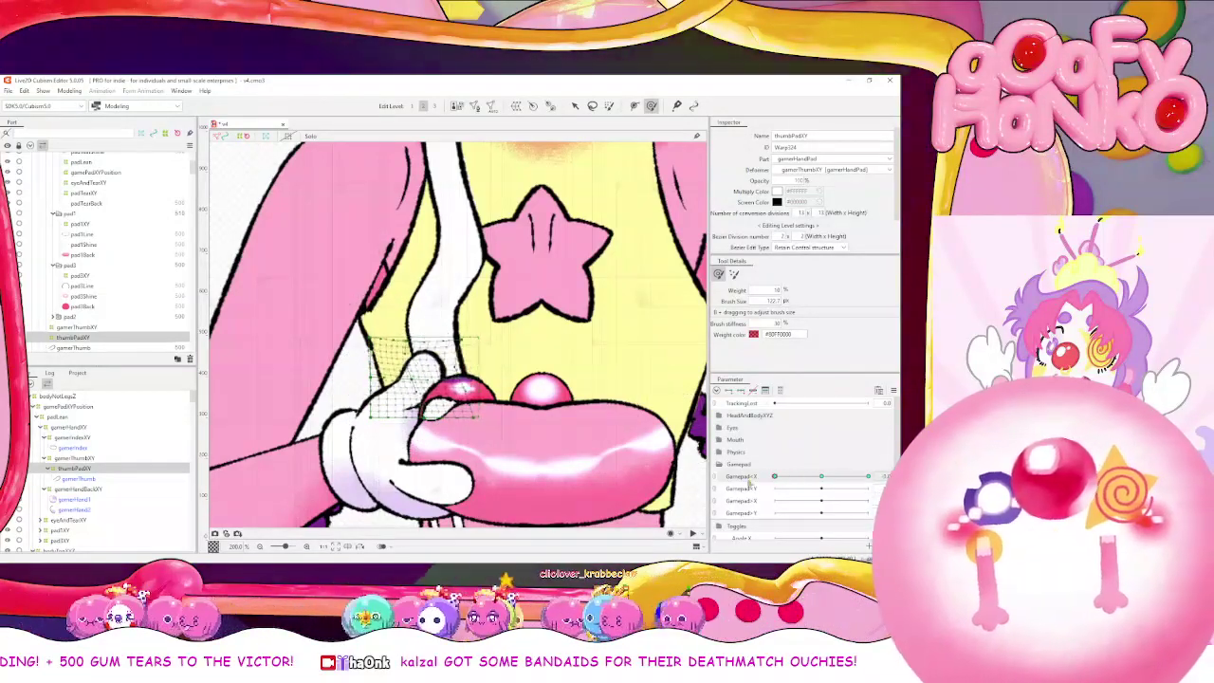
drag(807, 491, 757, 494)
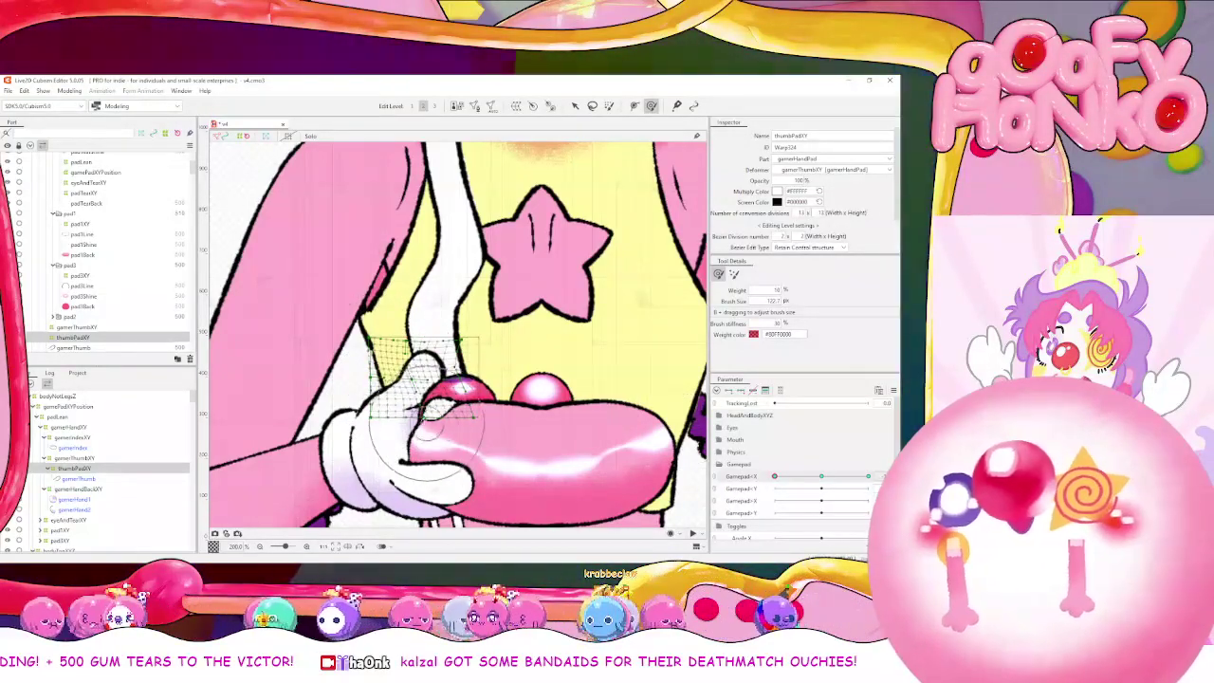
key(b)
drag(402, 402, 377, 400)
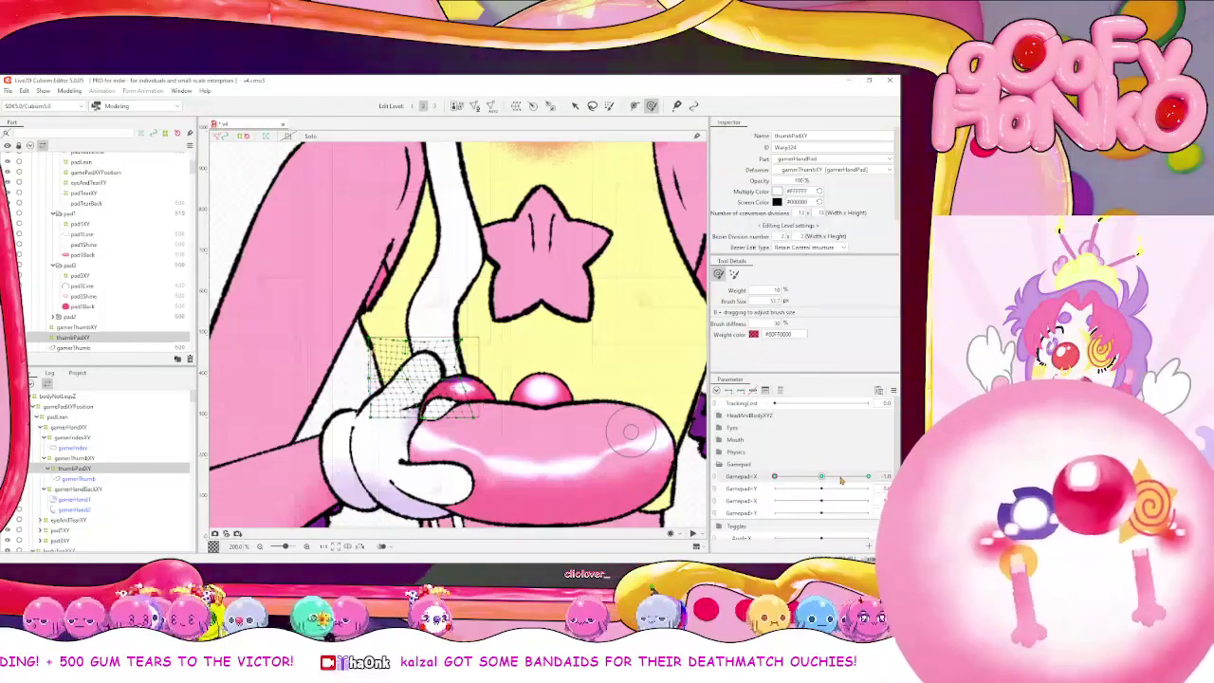
drag(827, 480, 748, 494)
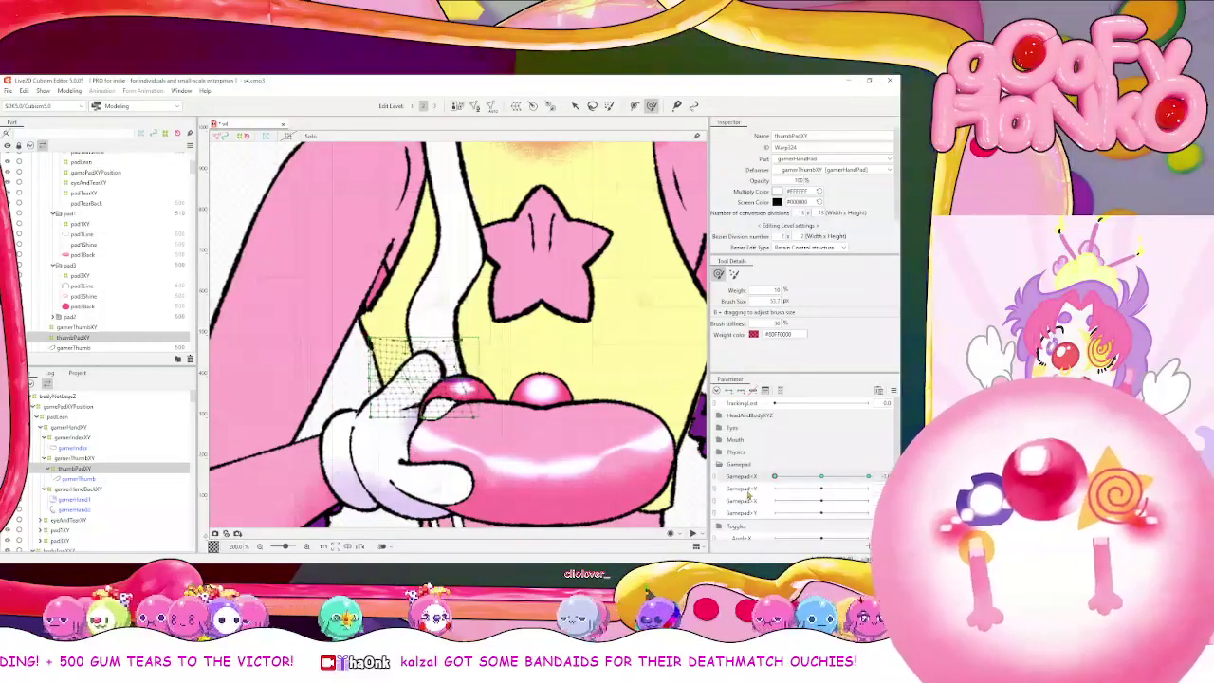
With the first Gamepad X parameter at 1, brush the thumbPadXY deformer so the thumb stretches toward the pad's center, and check the motion
key(b)
drag(556, 393, 632, 393)
drag(471, 353, 560, 367)
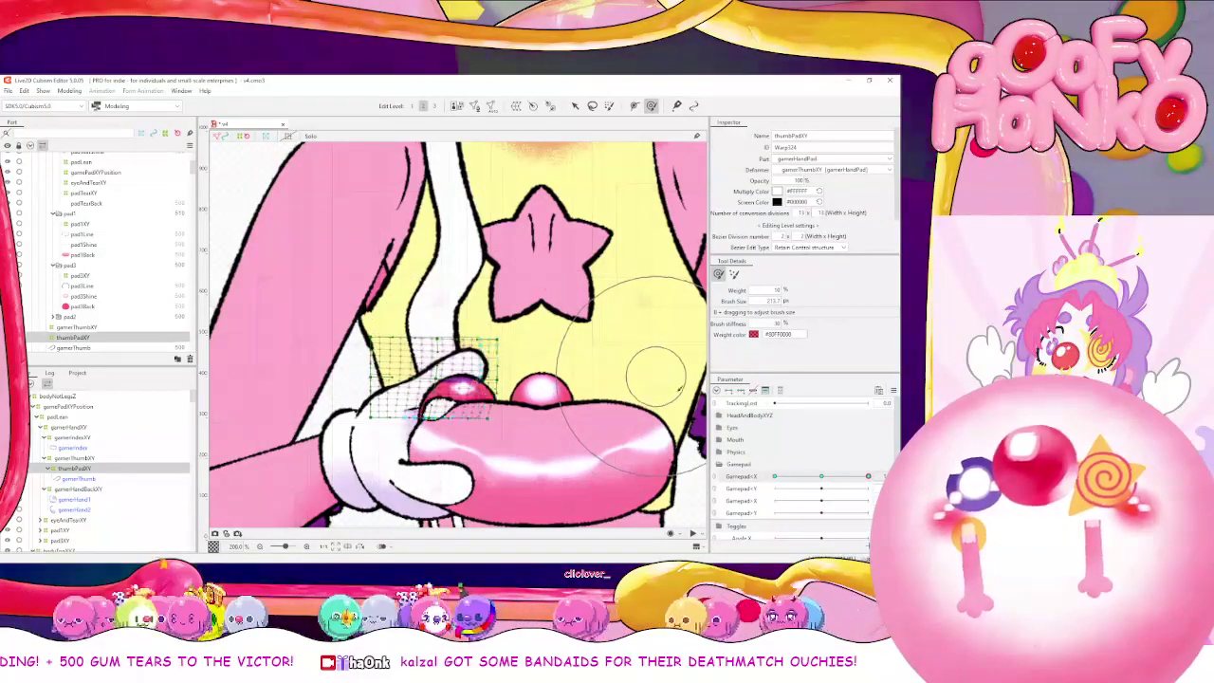
drag(821, 476, 798, 464)
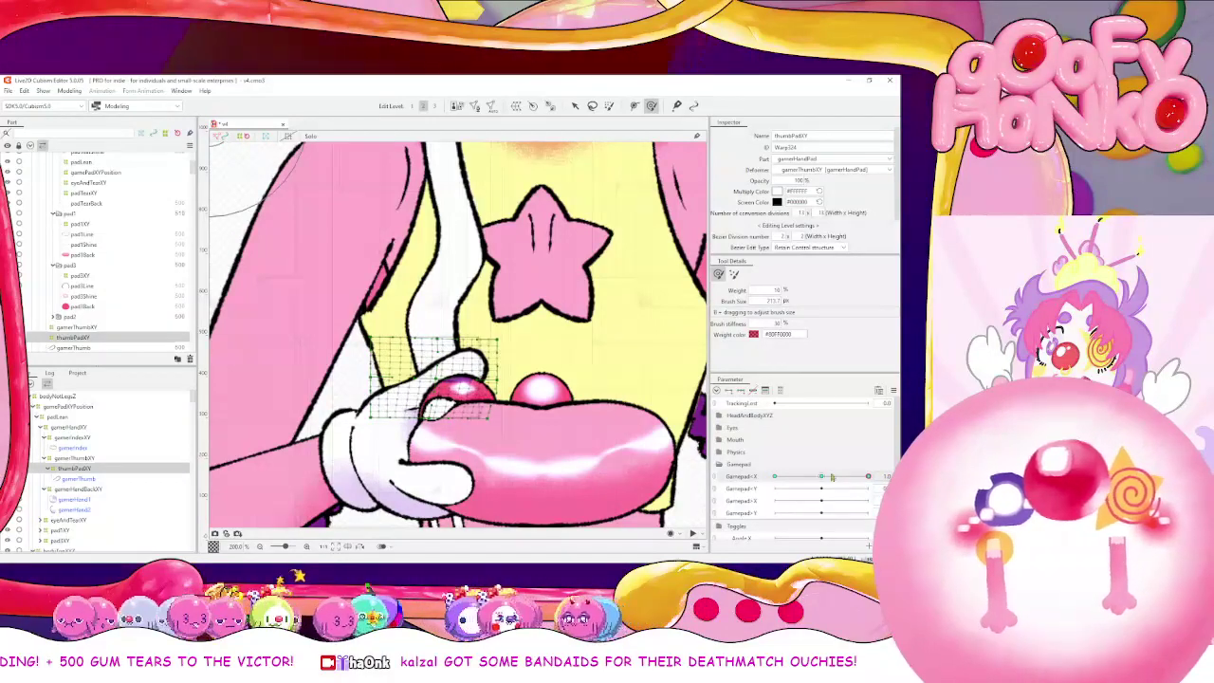
click(92, 287)
shift+click(89, 305)
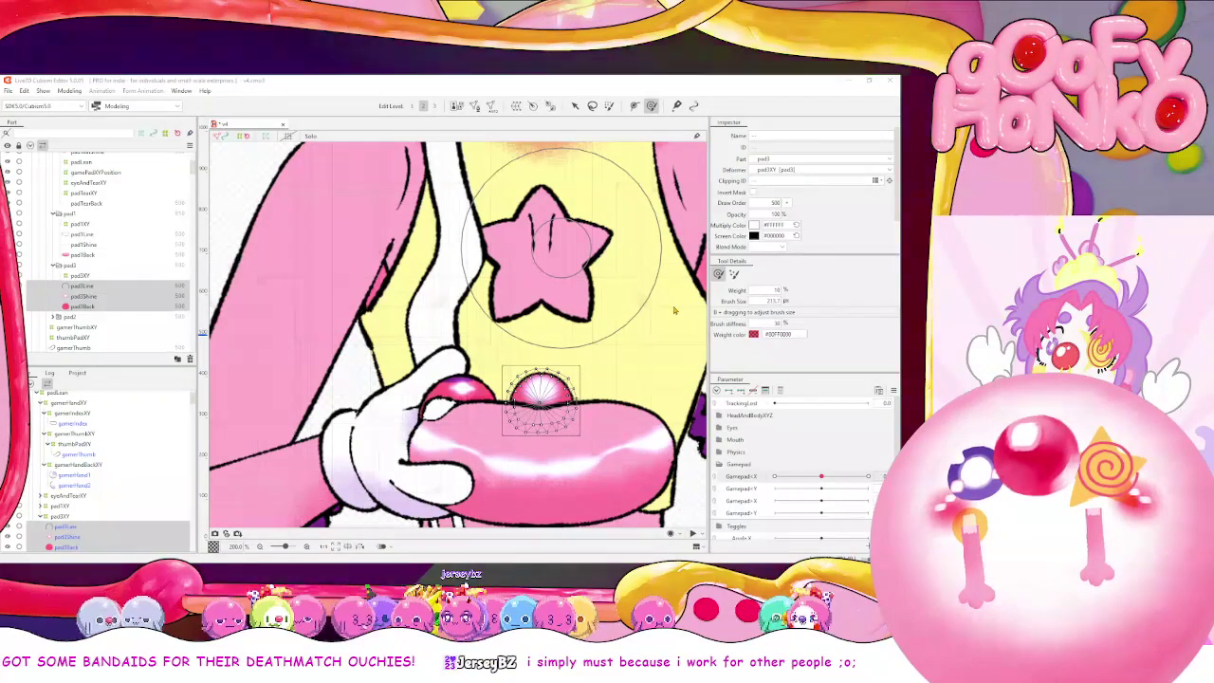
click(647, 439)
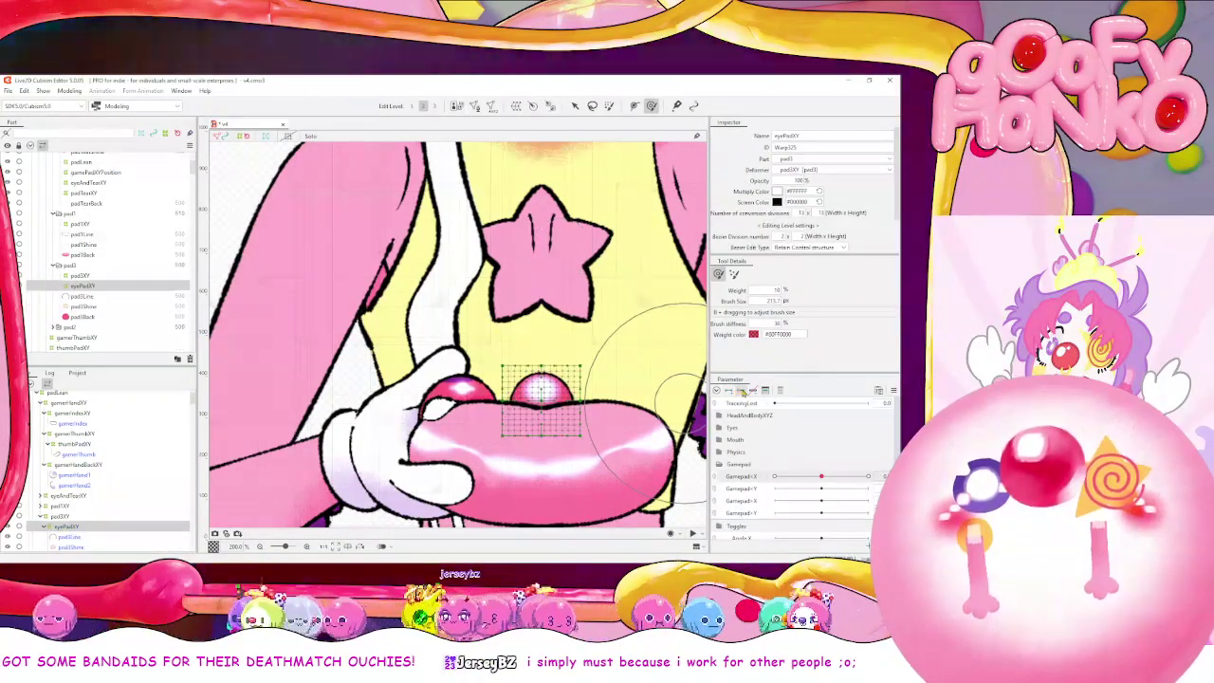
click(775, 476)
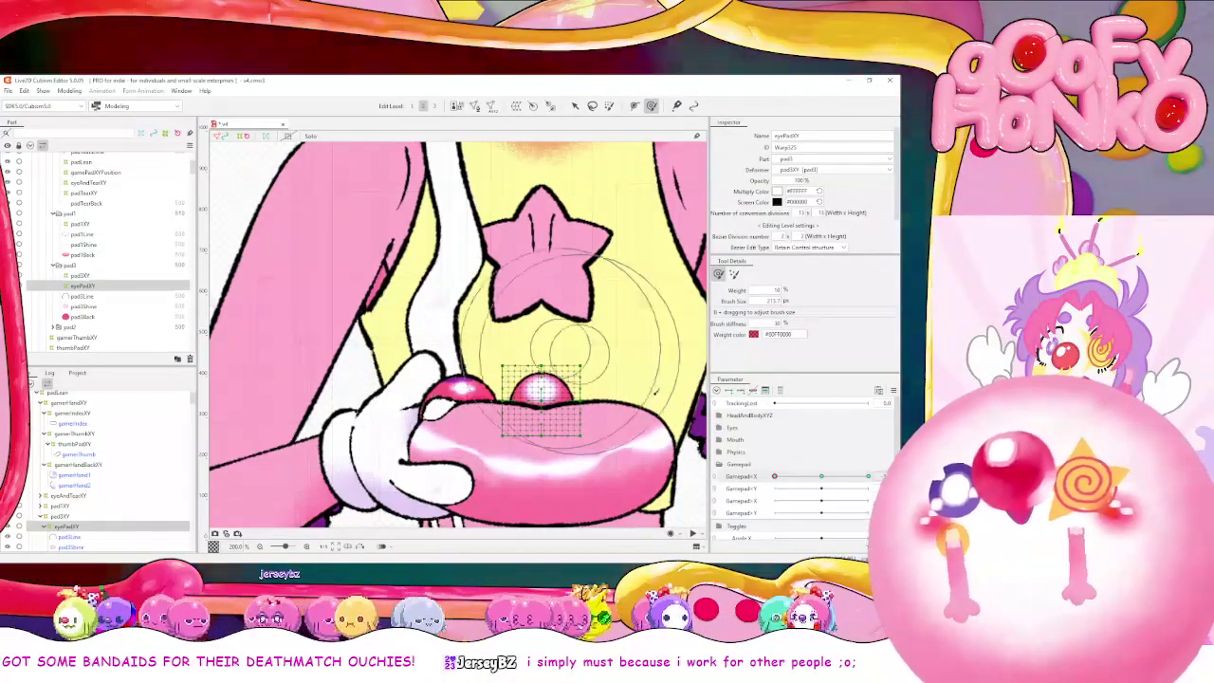
key(ctrl)
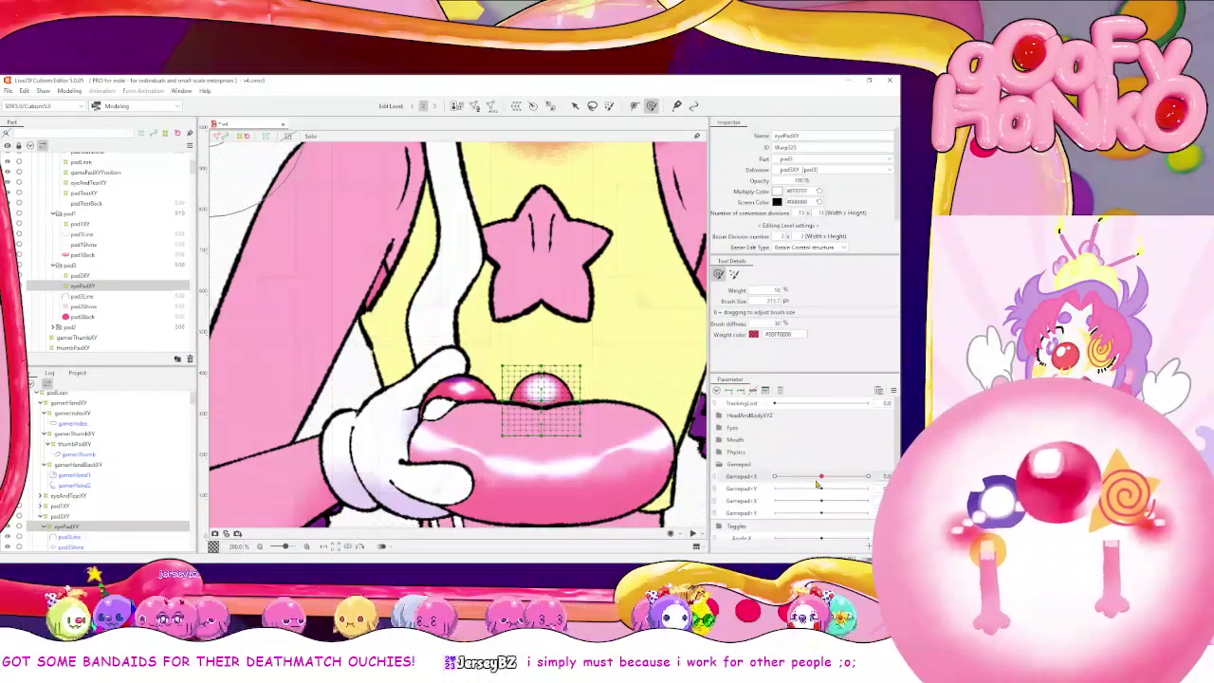
key(Delete)
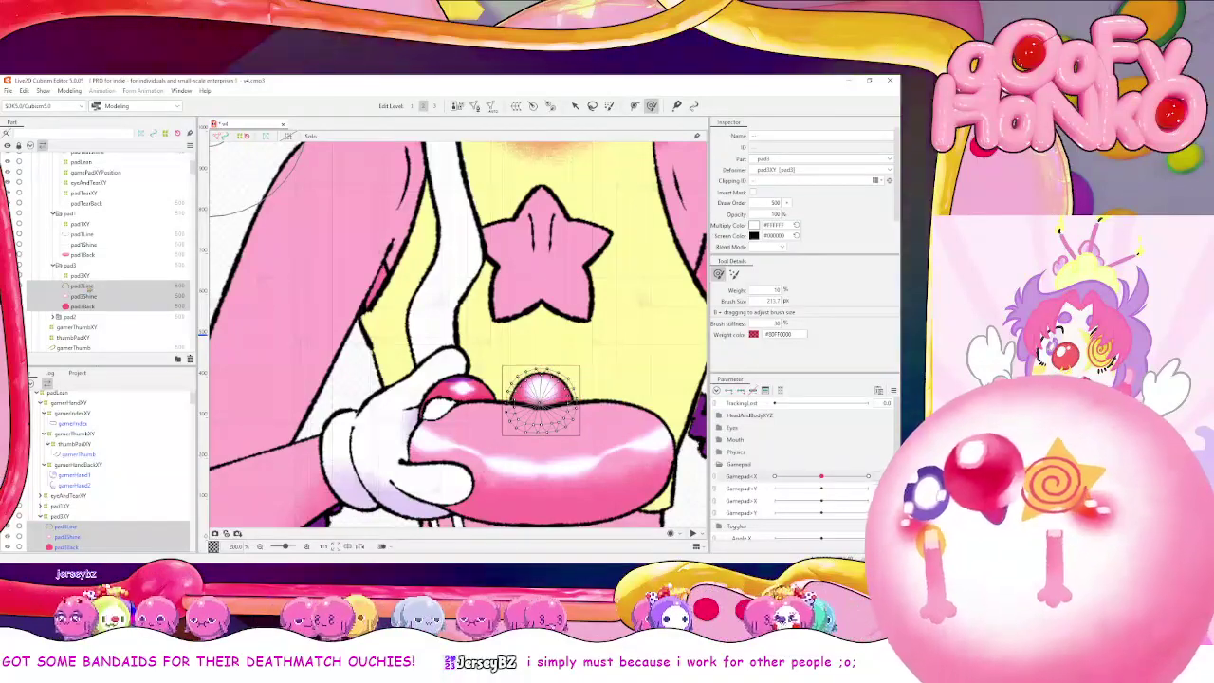
Create a warp deformer named eyePadXY around the pad2Line, pad2Shine and pad2Back artwork
scroll(87, 237, up, 3)
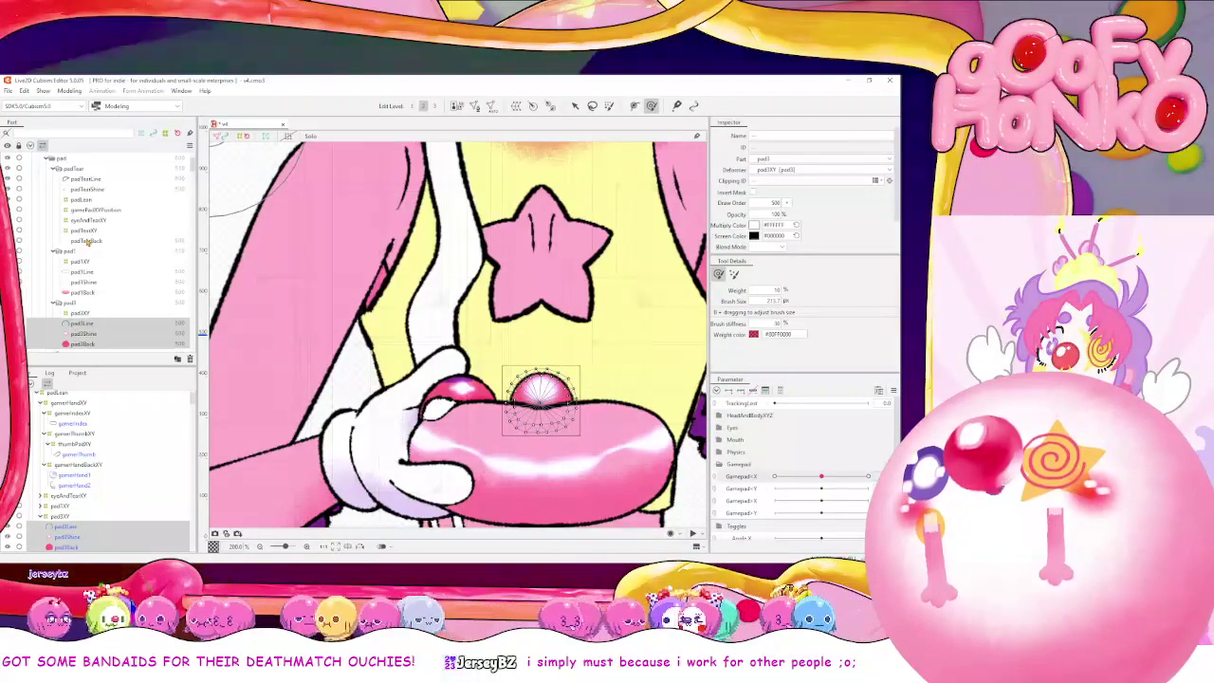
click(87, 229)
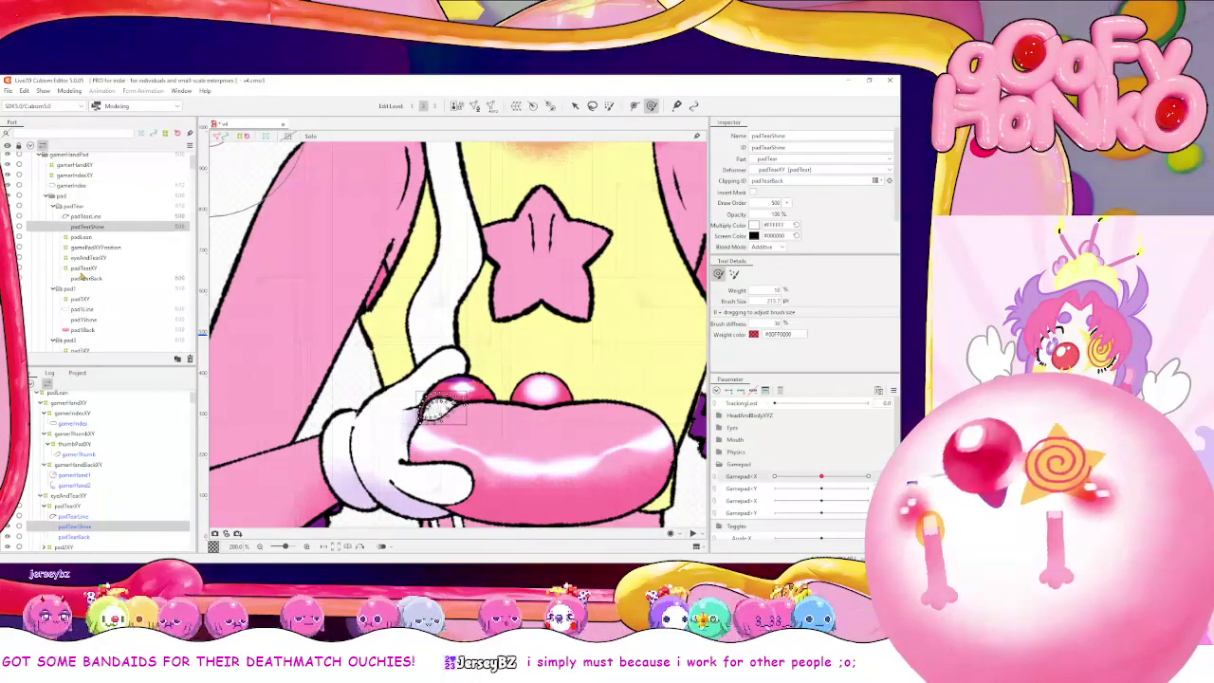
scroll(83, 275, down, 3)
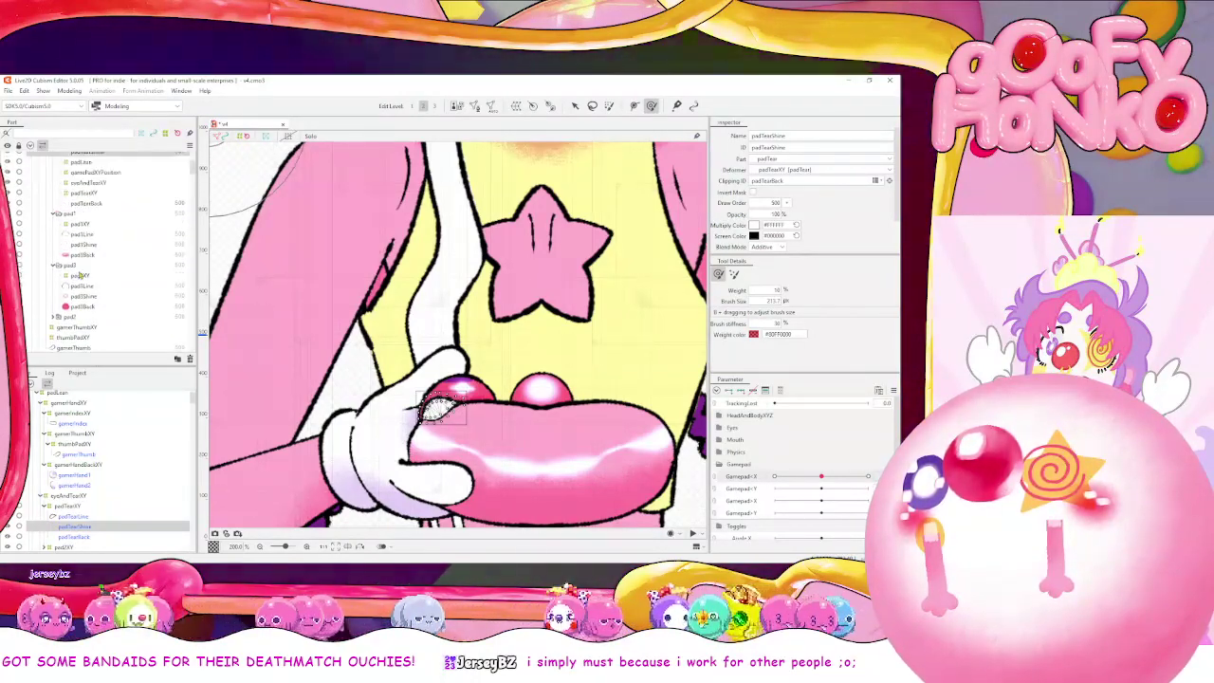
scroll(74, 323, down, 2)
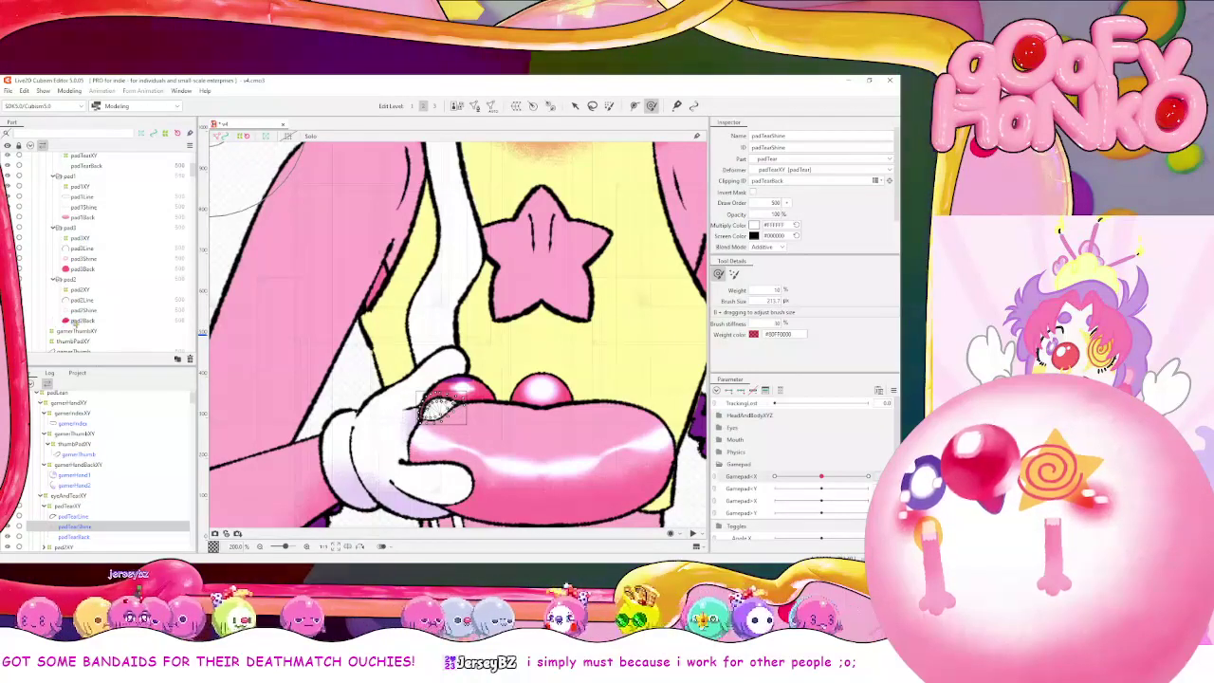
click(81, 321)
shift+click(83, 300)
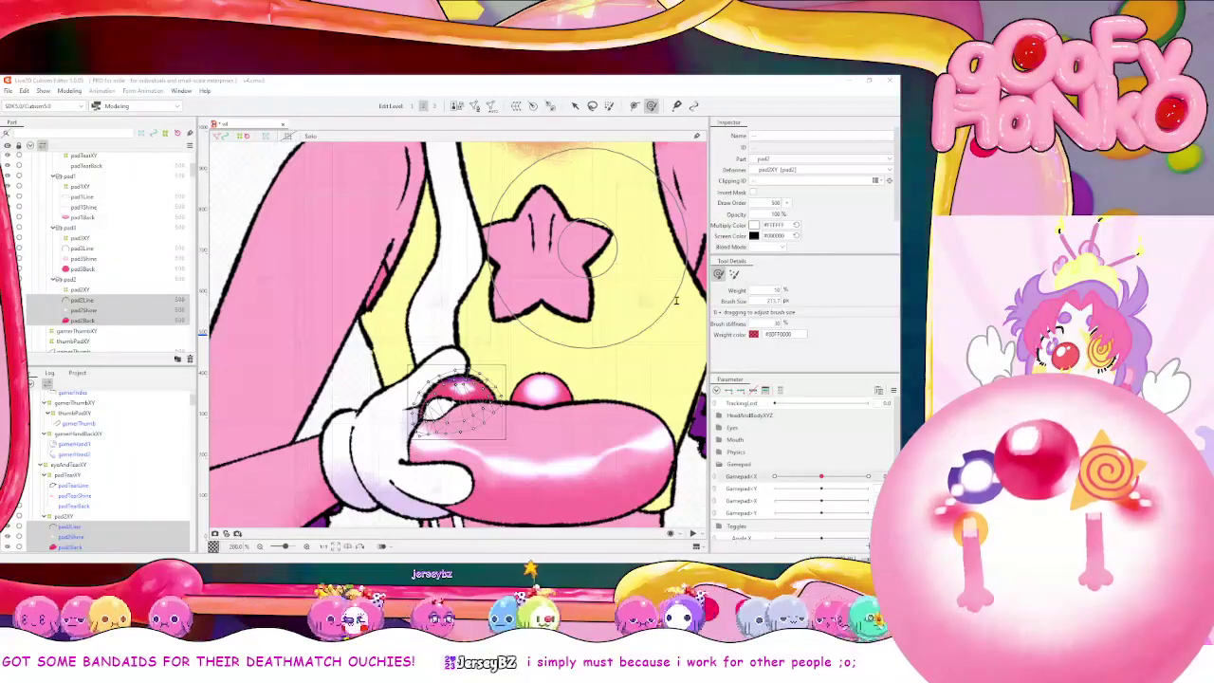
click(717, 440)
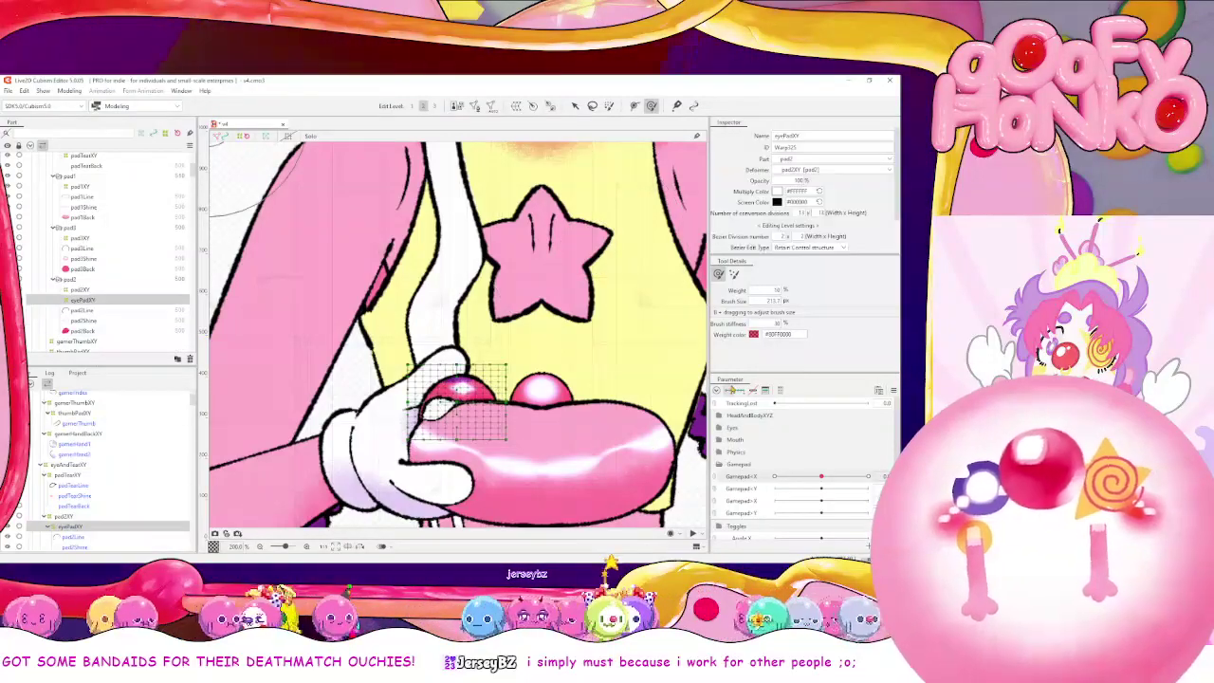
With the first Gamepad X parameter at -1, brush the eyePadXY deformer to squash the red button under the thumb toward the hand
click(776, 477)
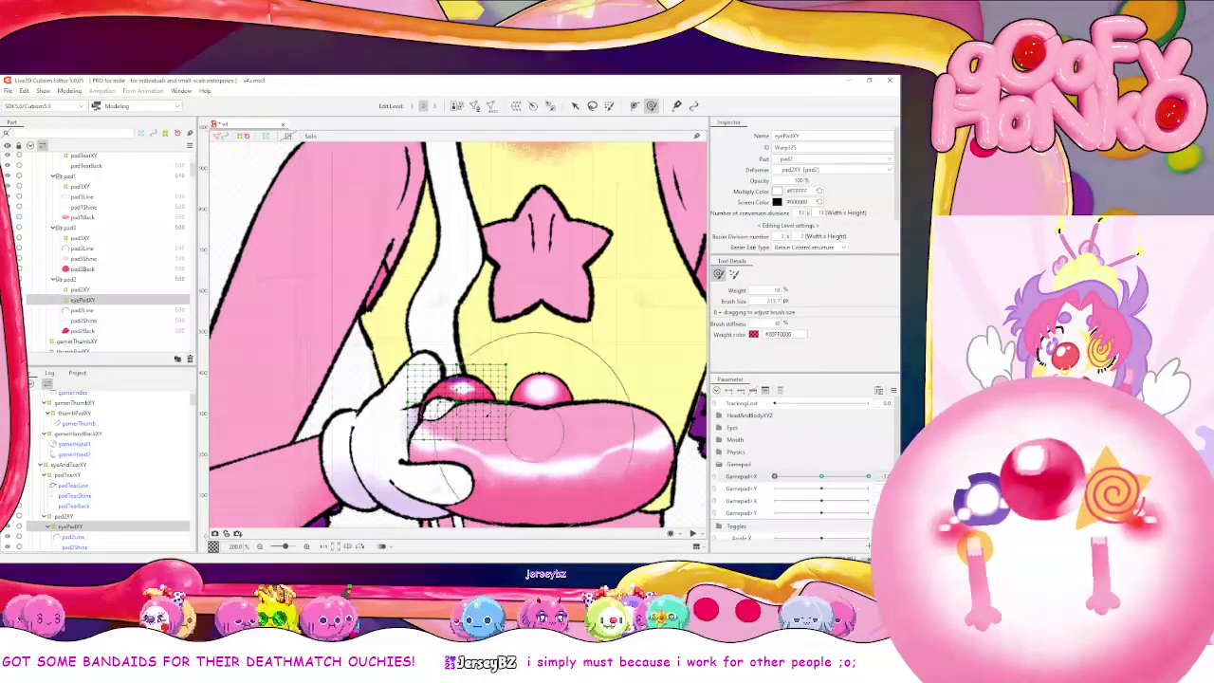
drag(442, 377, 370, 389)
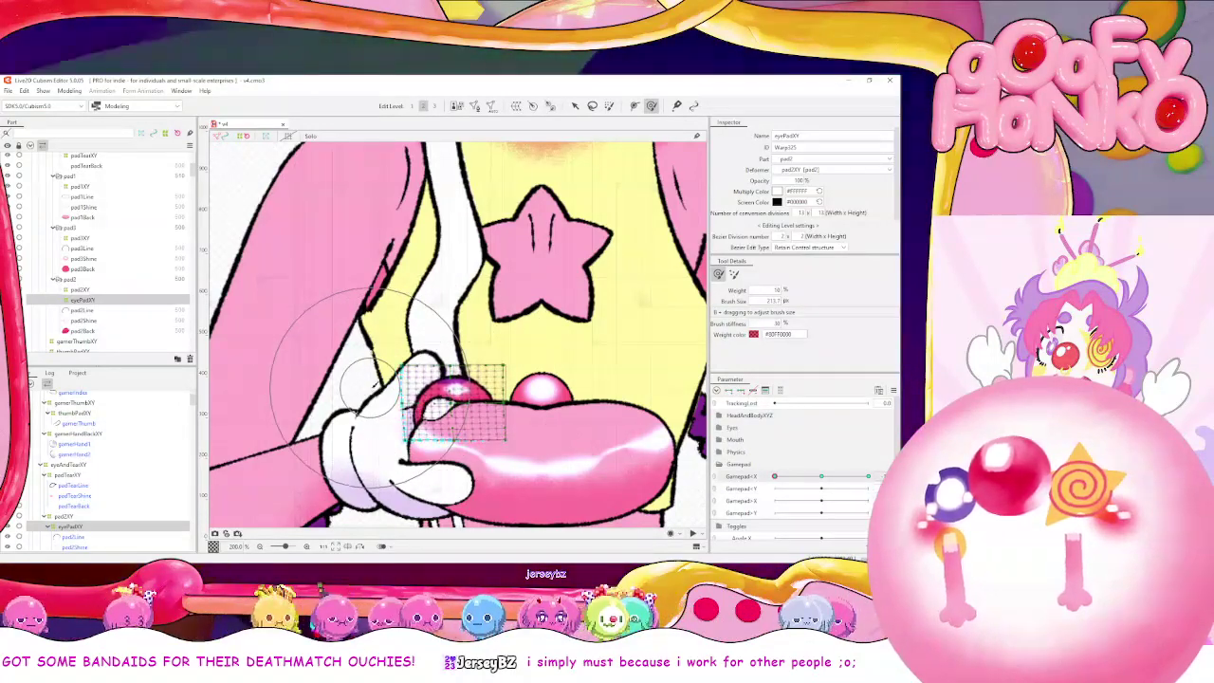
click(585, 349)
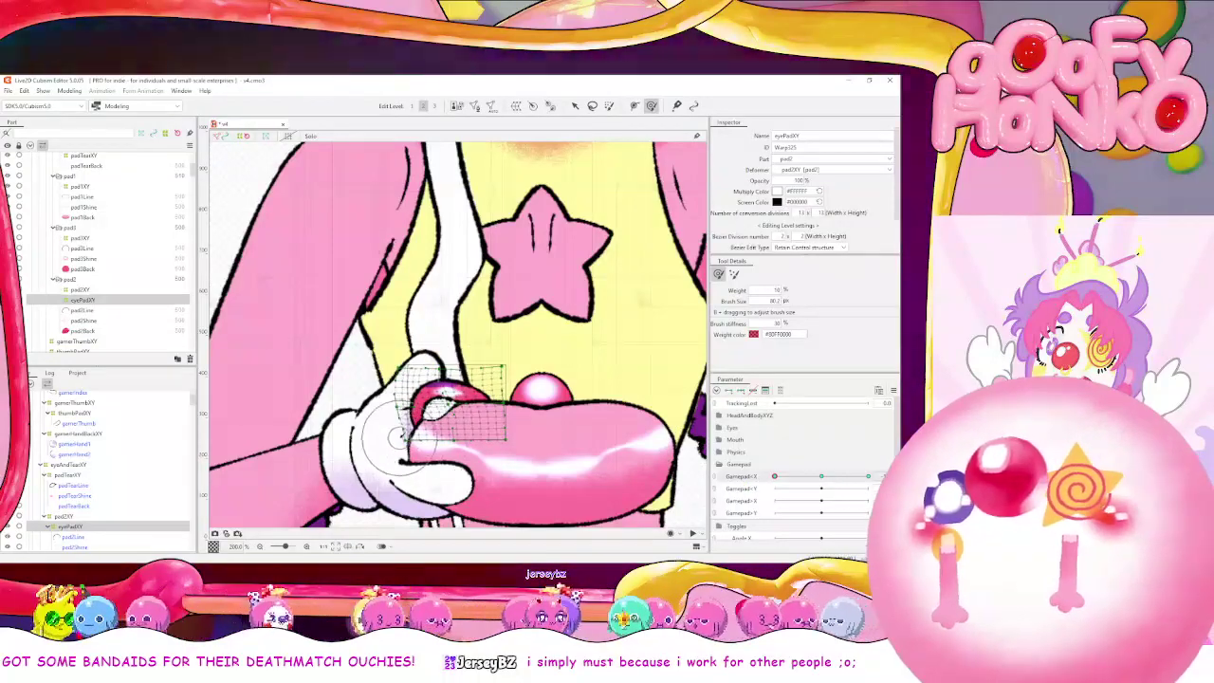
click(422, 433)
drag(407, 417, 422, 404)
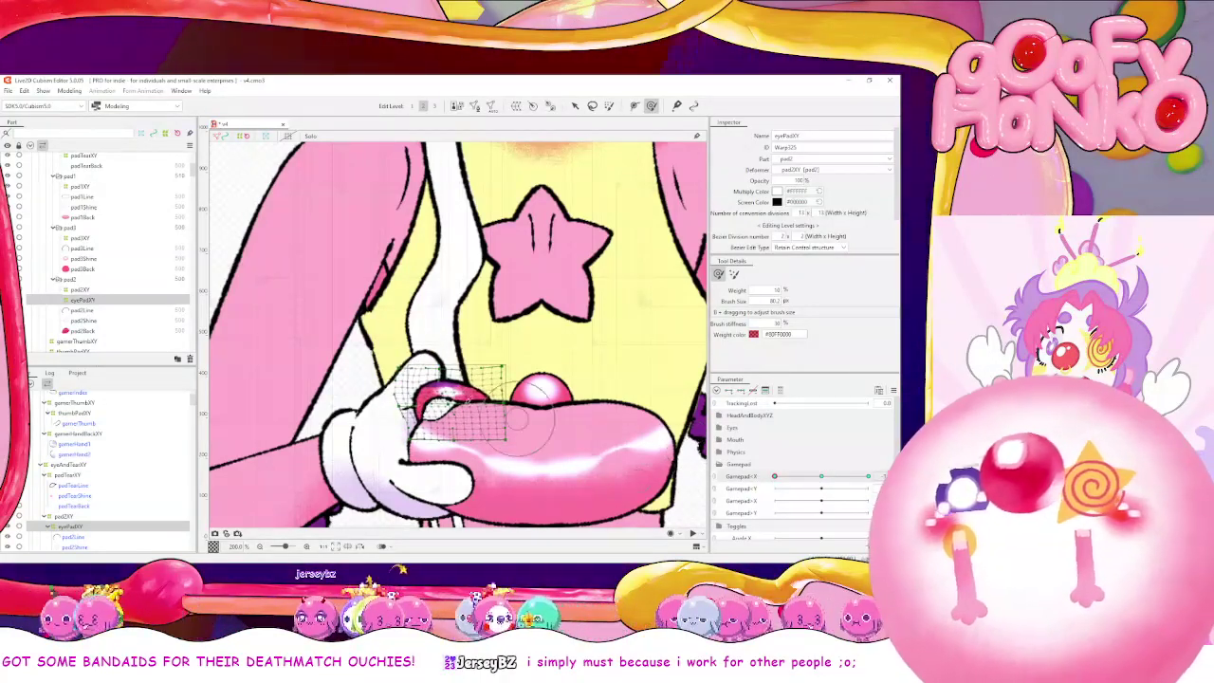
mouse_move(458, 425)
mouse_down()
mouse_move(408, 404)
mouse_move(438, 425)
mouse_up()
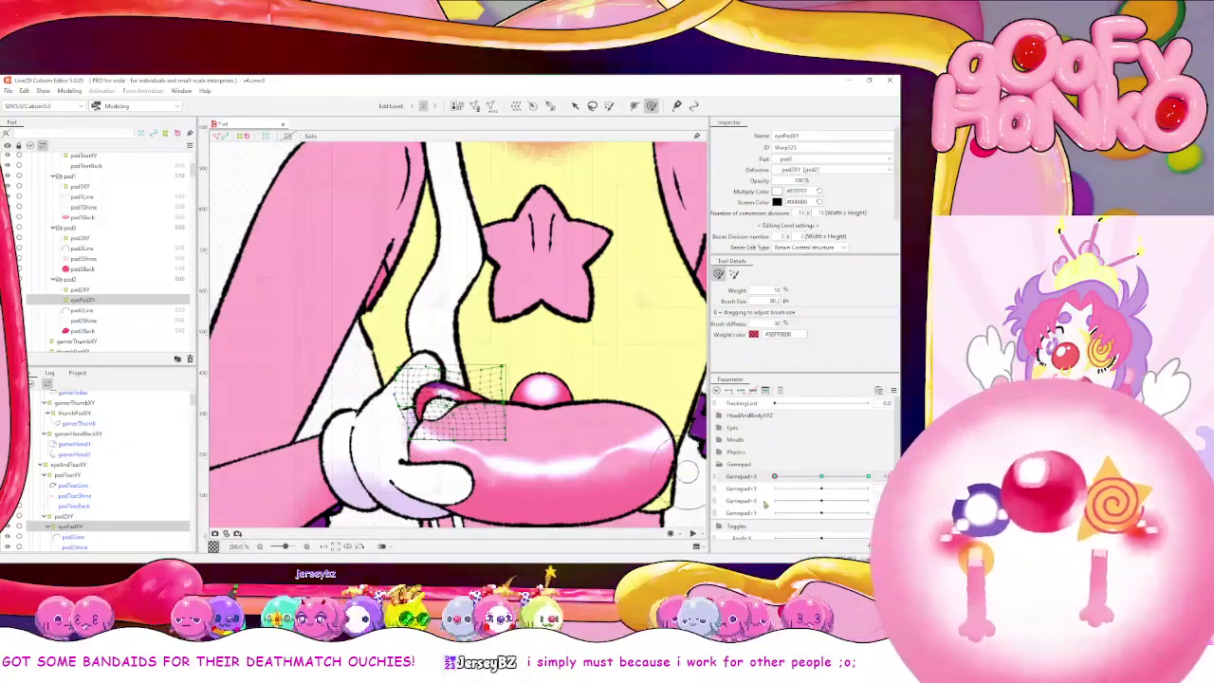
Check the red button's movement along Gamepad X and refine the eyePadXY deformation at -1, bending its edge further toward the hand
drag(775, 475, 830, 477)
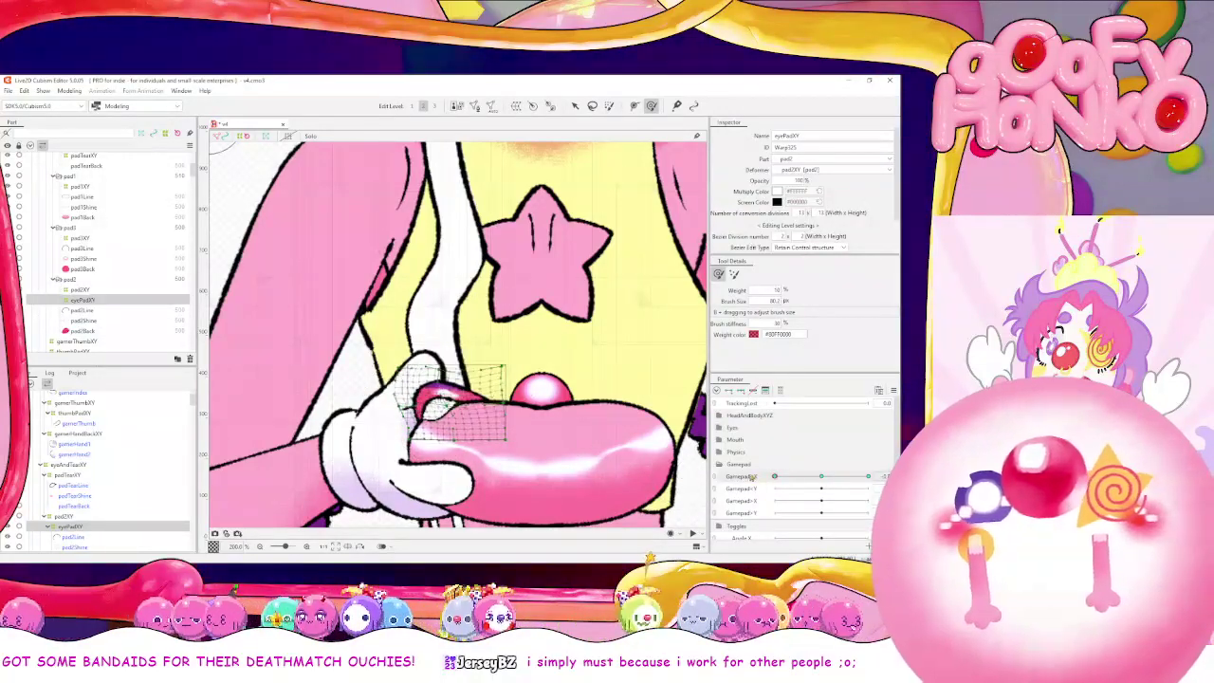
drag(751, 475, 828, 481)
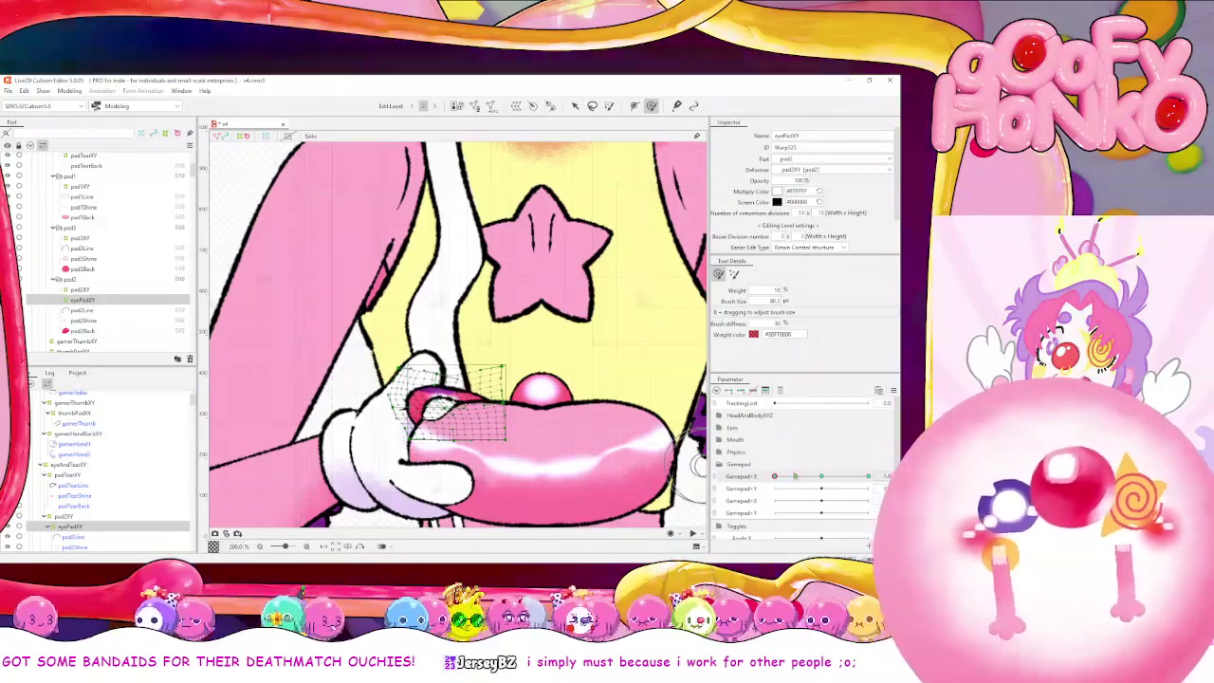
mouse_move(773, 475)
mouse_down()
mouse_move(821, 476)
mouse_move(773, 476)
mouse_up()
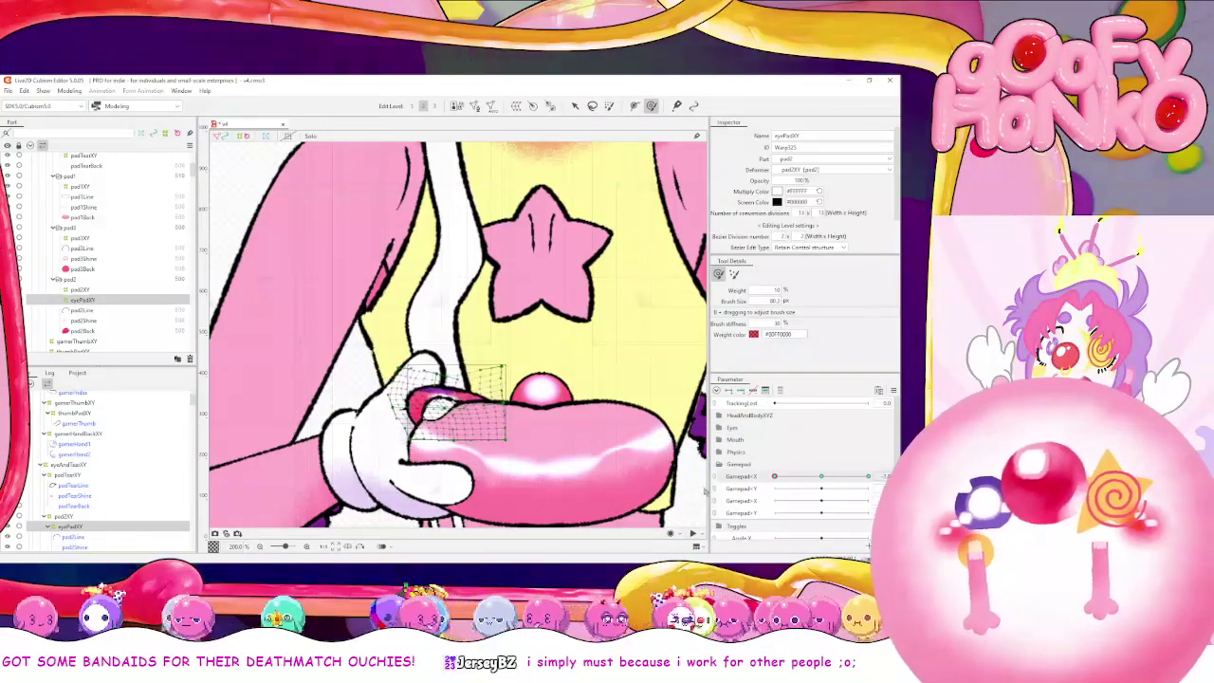
drag(453, 384, 467, 397)
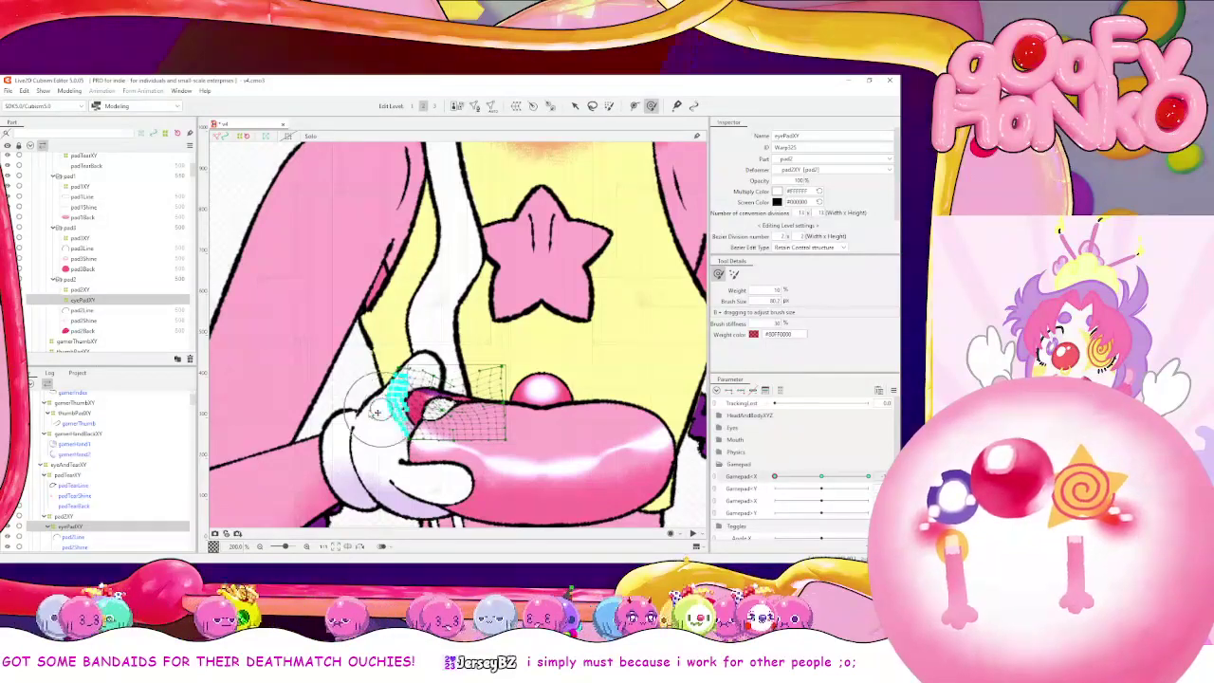
Test the thumb and red button deformation by moving the first Gamepad X parameter between its center and -1
drag(825, 478, 740, 481)
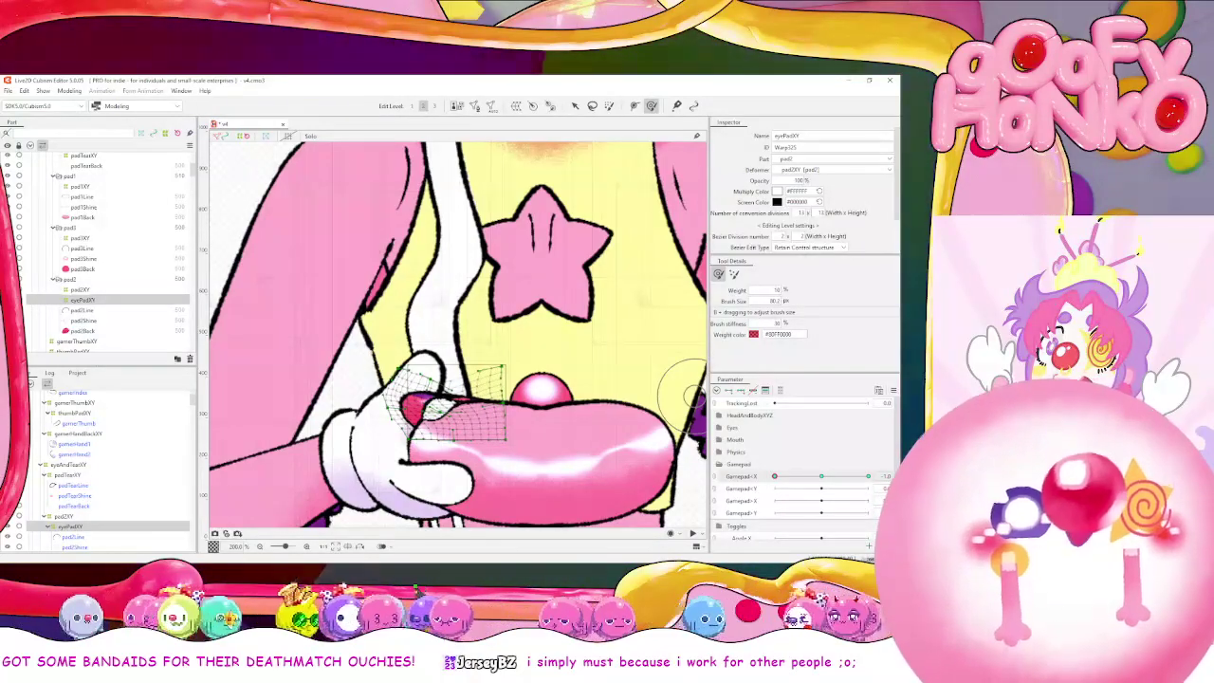
drag(821, 484, 816, 486)
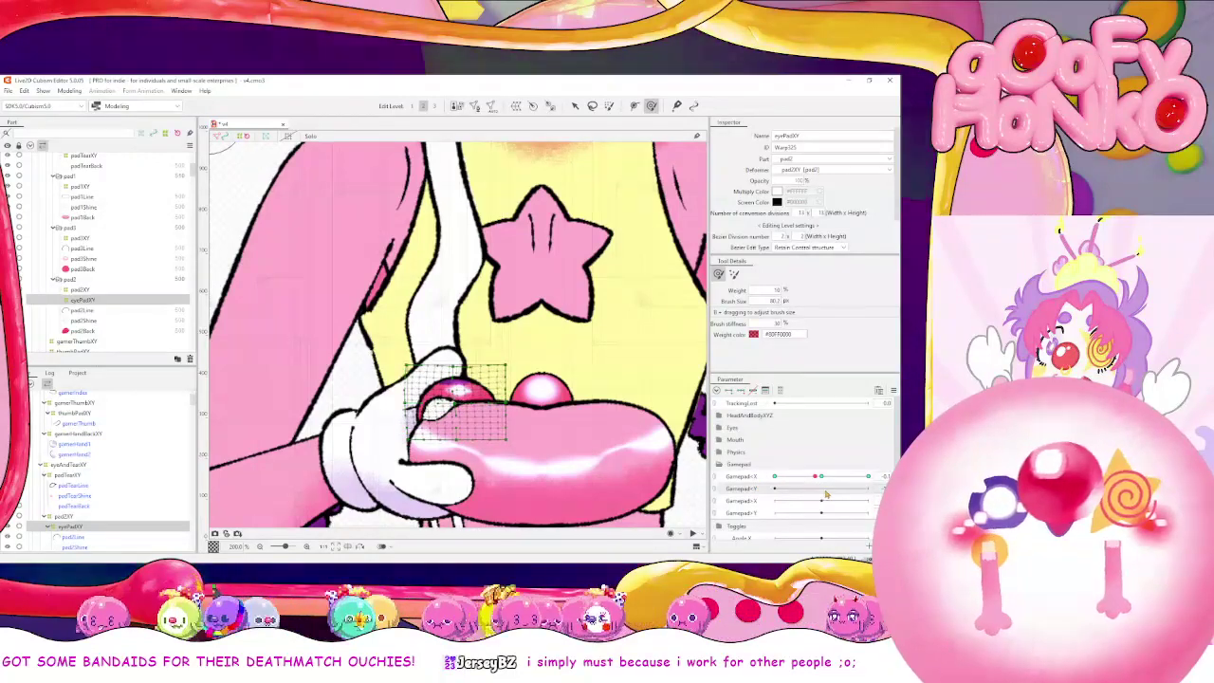
drag(821, 487, 683, 479)
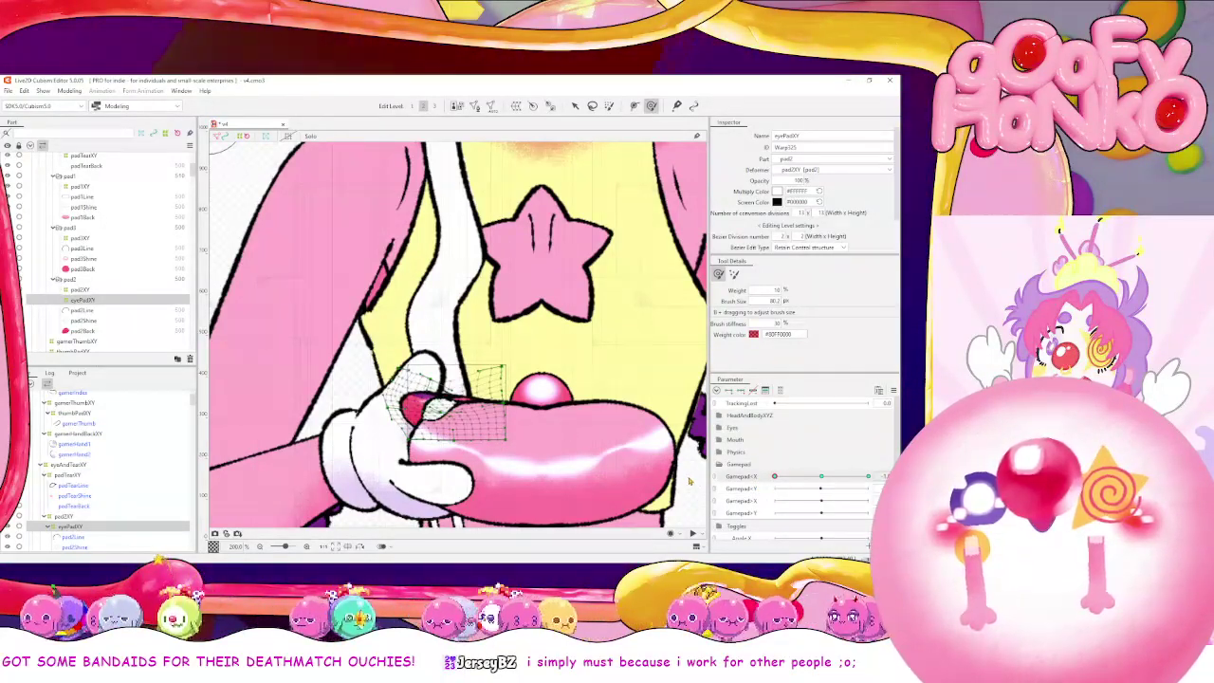
Undo the last eyePadXY deformation, and with the first Gamepad X at -1, brush the red button toward the hand again, more gently
key(ctrl+z)
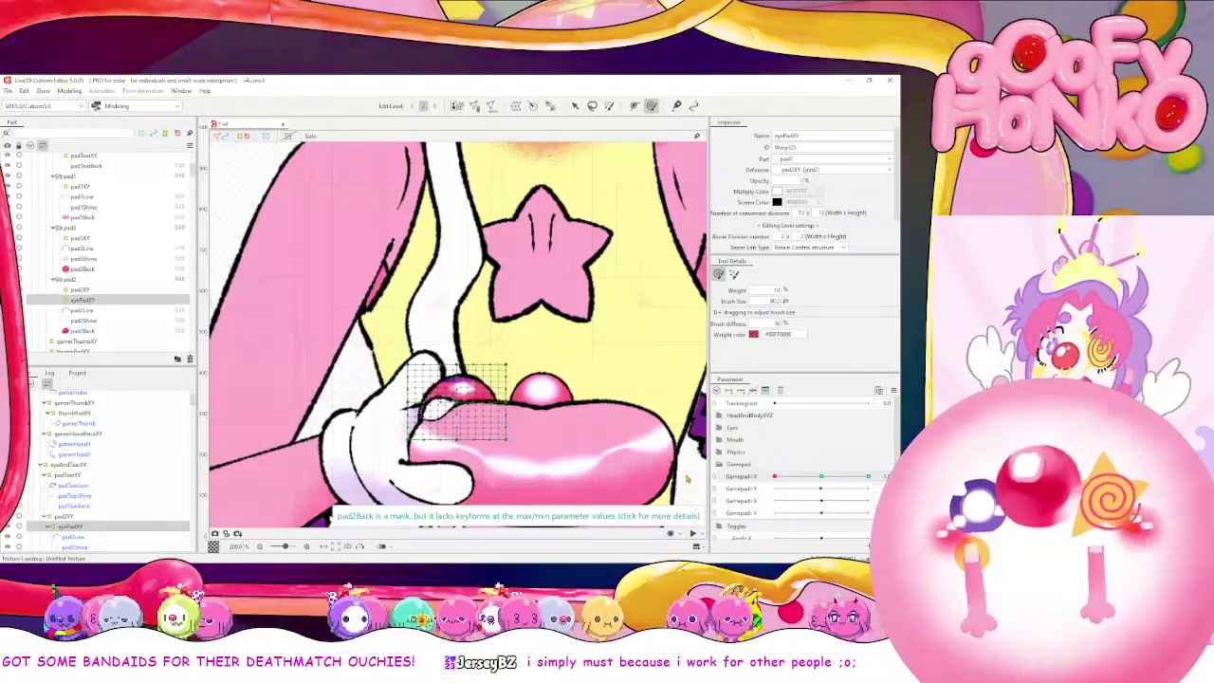
click(822, 476)
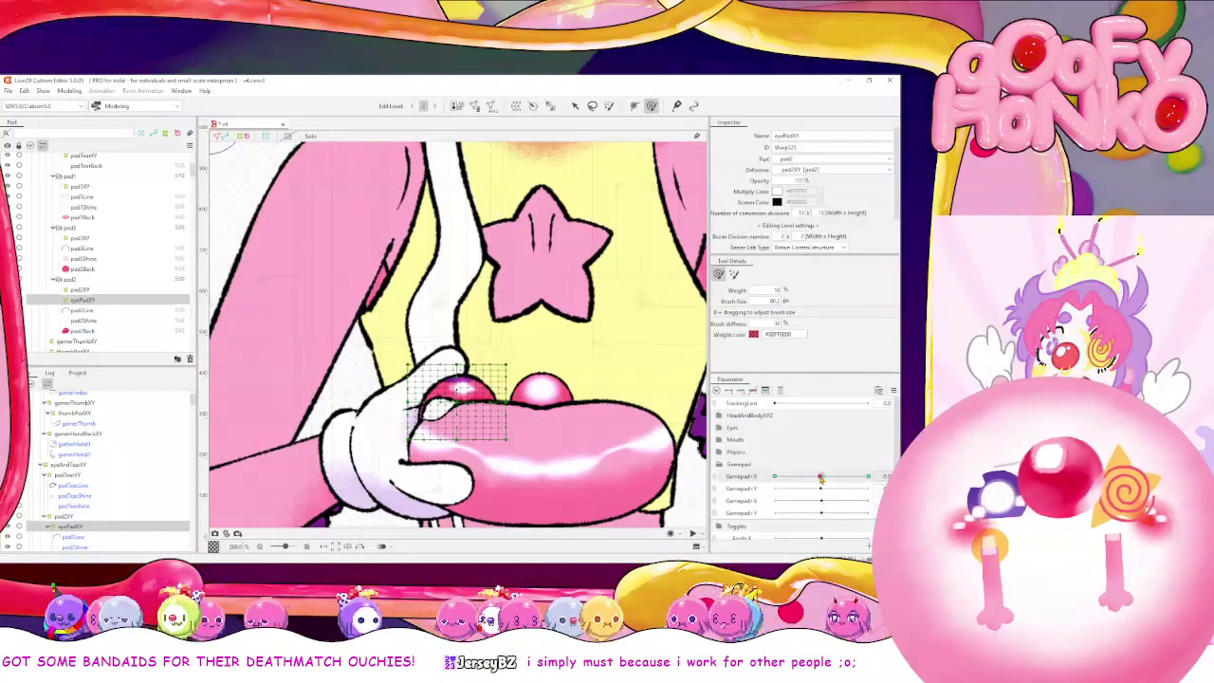
key(b)
drag(476, 453, 567, 442)
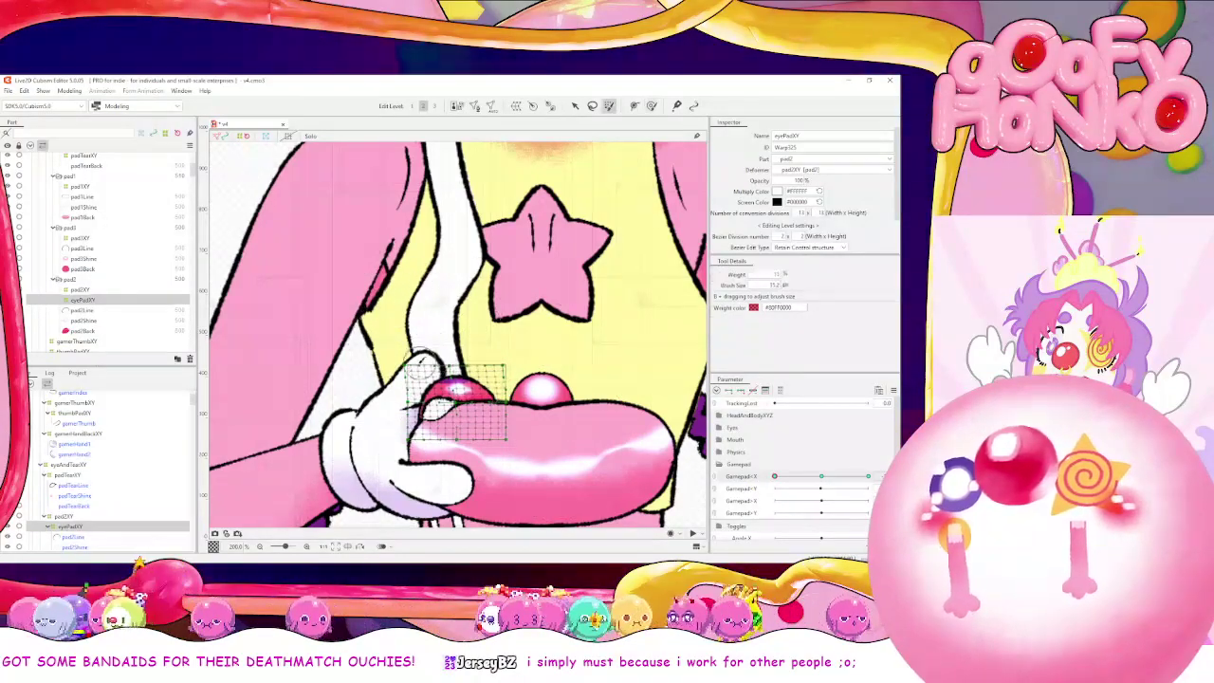
click(650, 106)
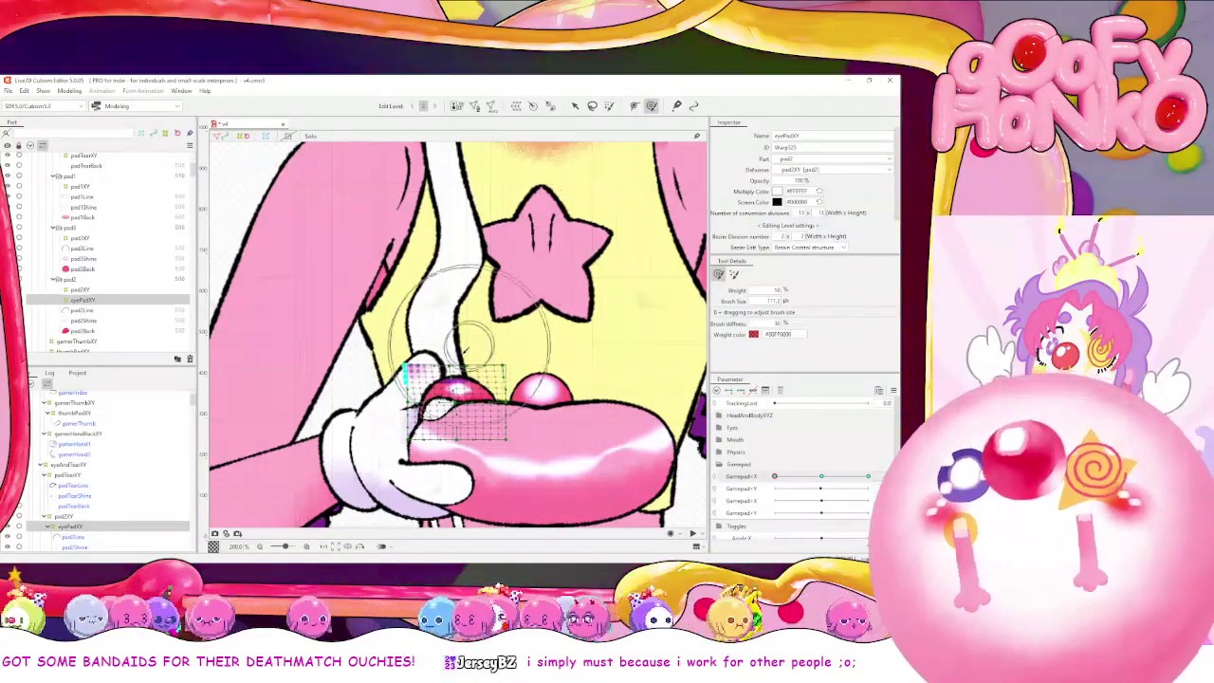
mouse_move(423, 366)
mouse_down()
mouse_move(364, 388)
mouse_move(343, 412)
mouse_up()
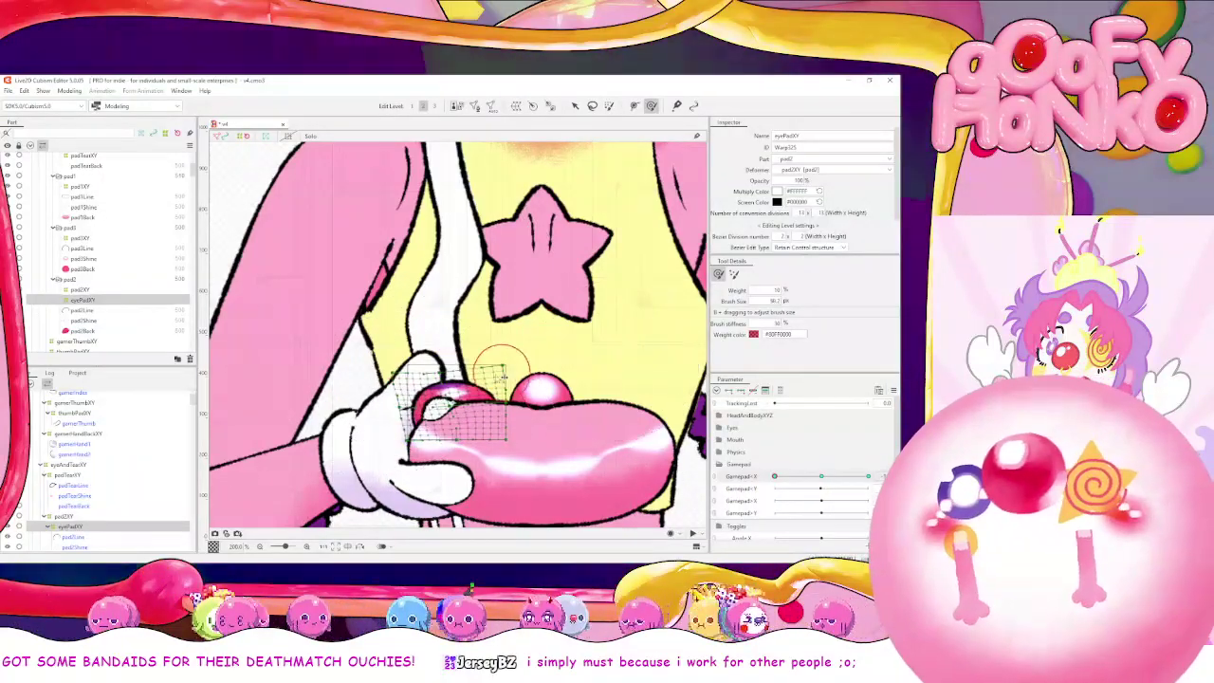
key(b)
mouse_move(493, 379)
mouse_down()
mouse_move(476, 374)
mouse_move(534, 366)
mouse_up()
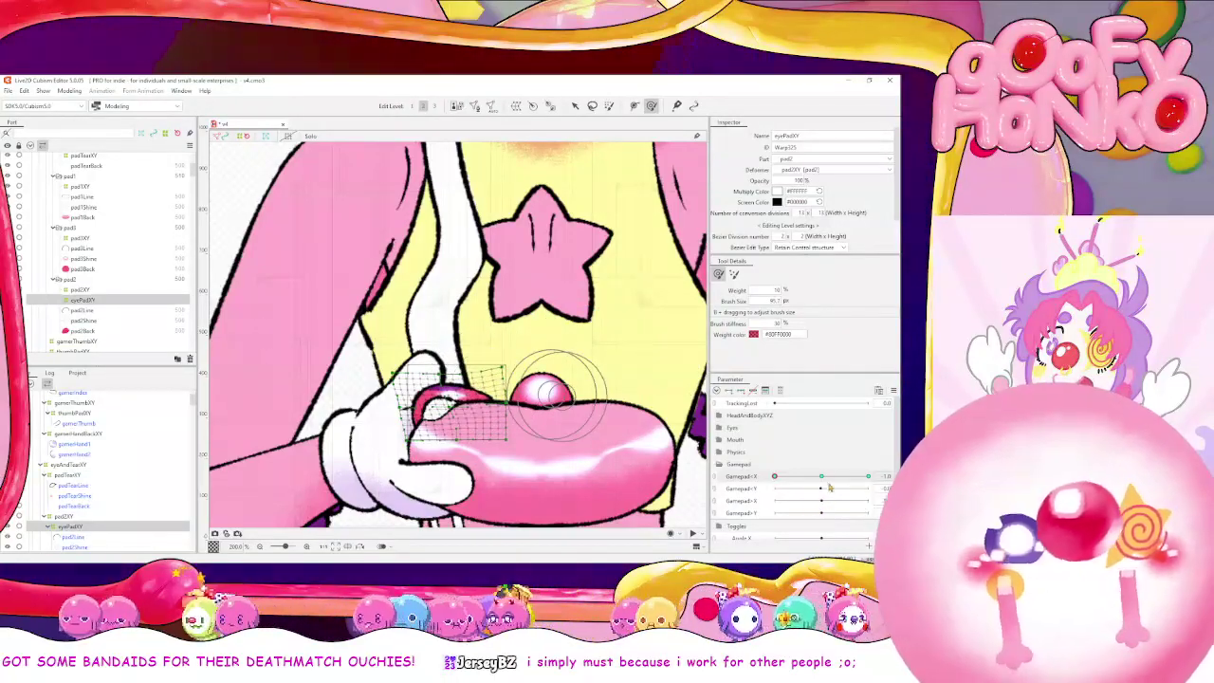
Check the red button between -1 and the center of the first Gamepad X, refining eyePadXY's edge near the hand at -1
drag(818, 477, 775, 476)
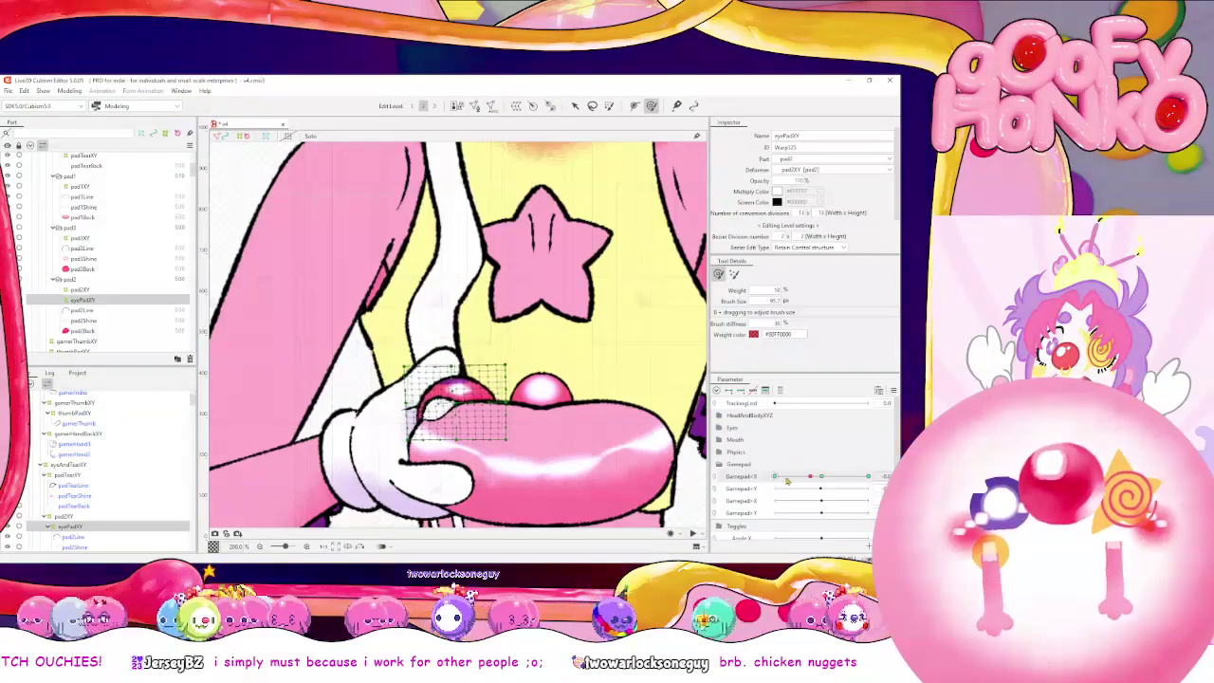
click(821, 476)
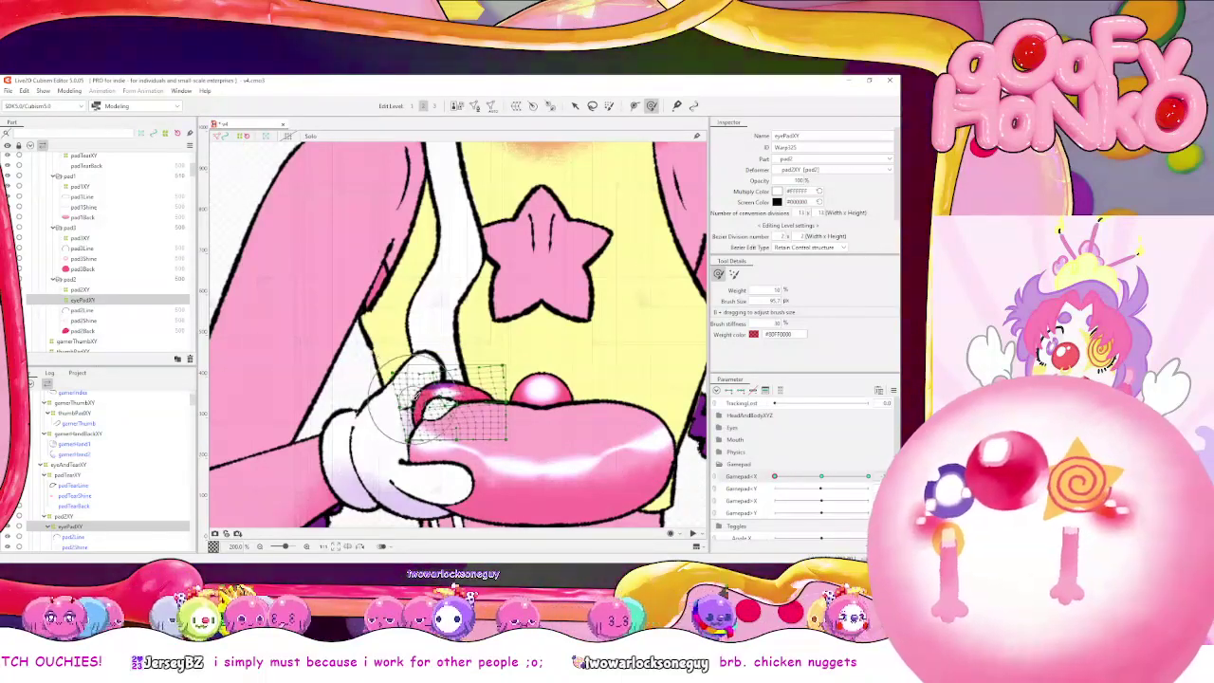
drag(366, 404, 419, 407)
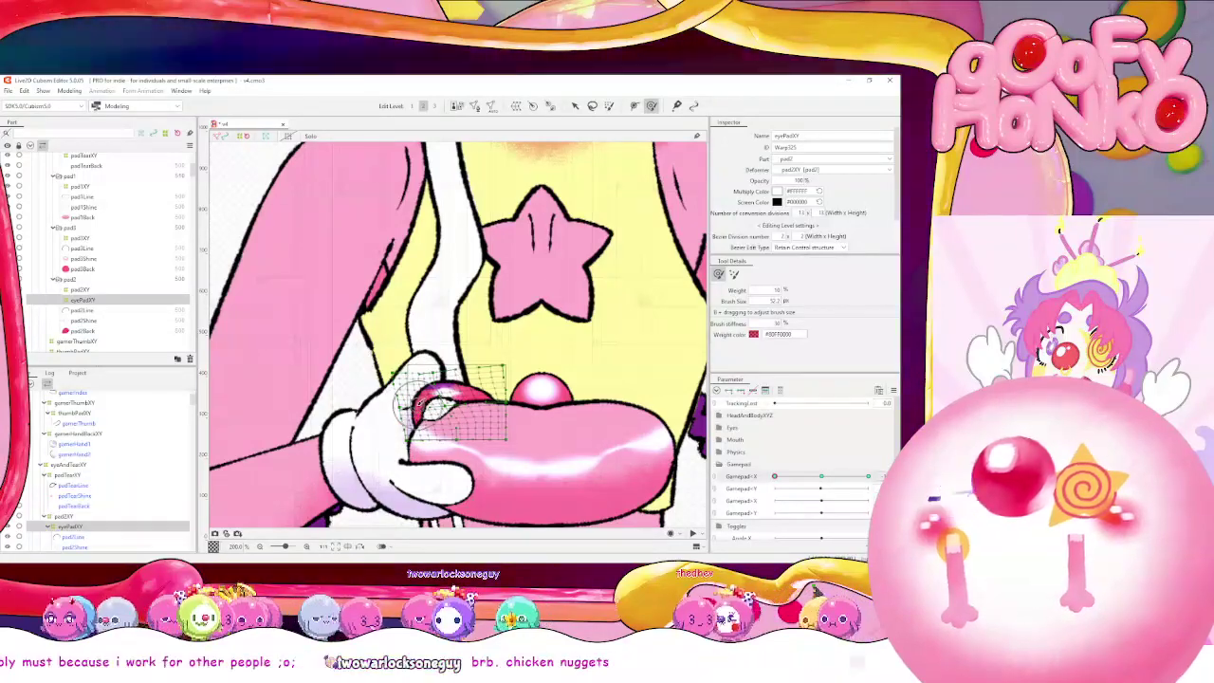
click(794, 477)
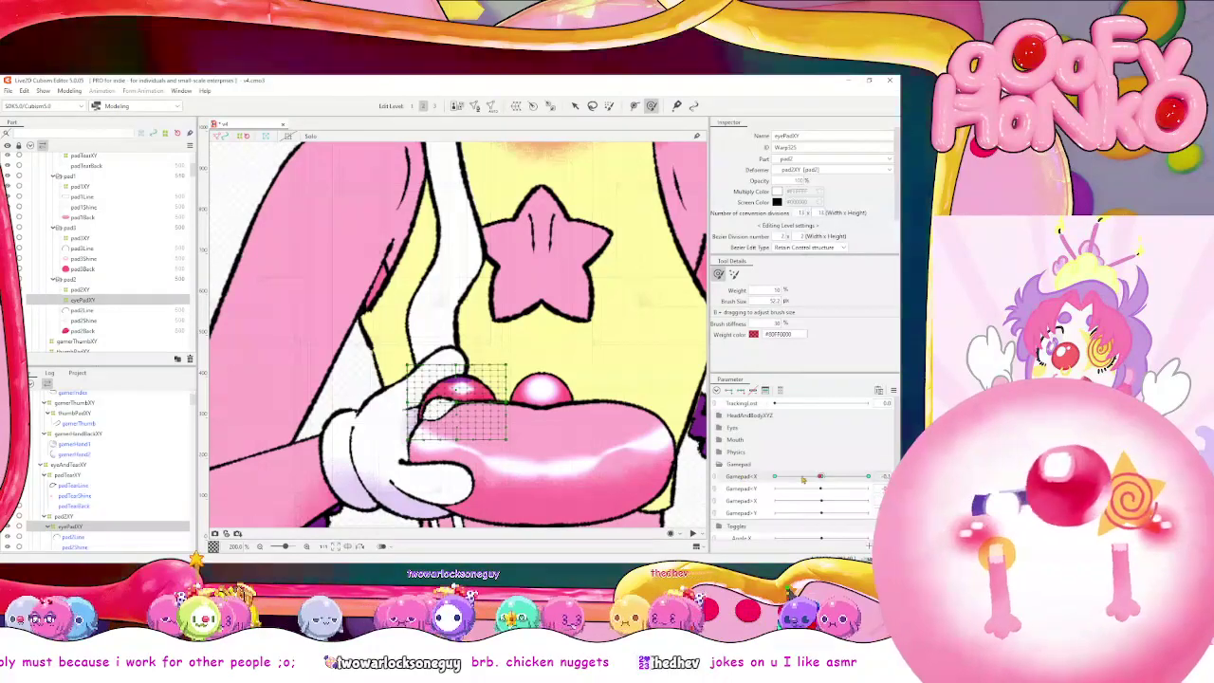
drag(795, 477, 755, 479)
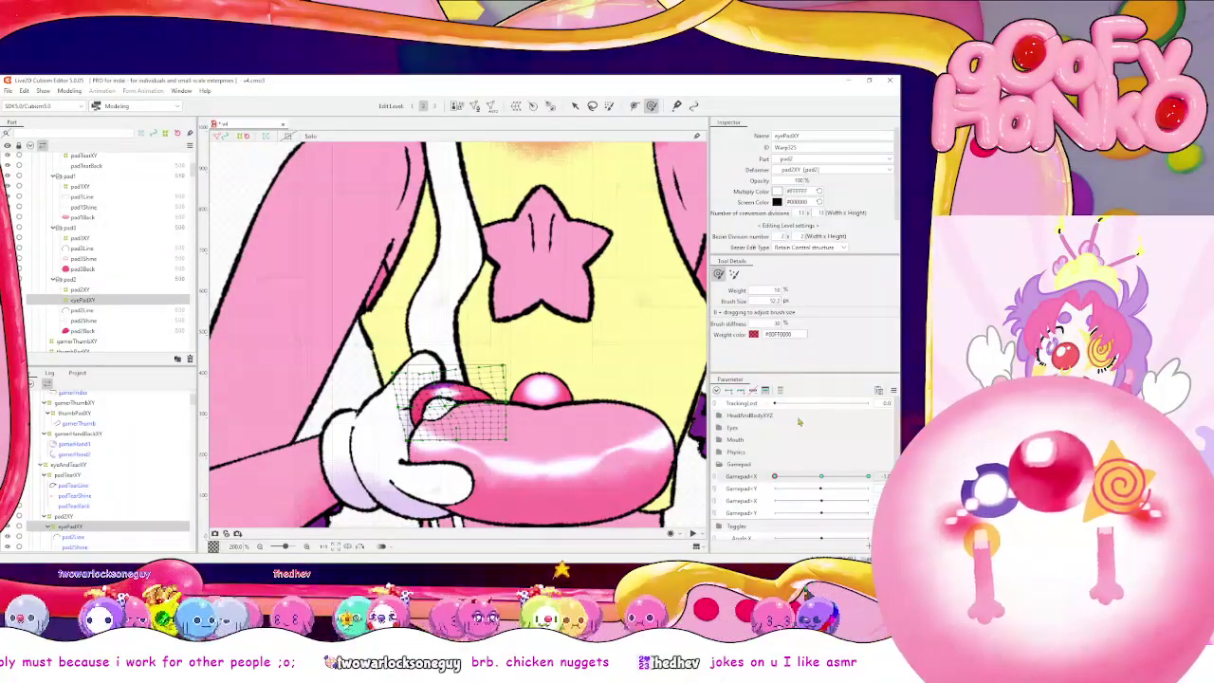
click(820, 476)
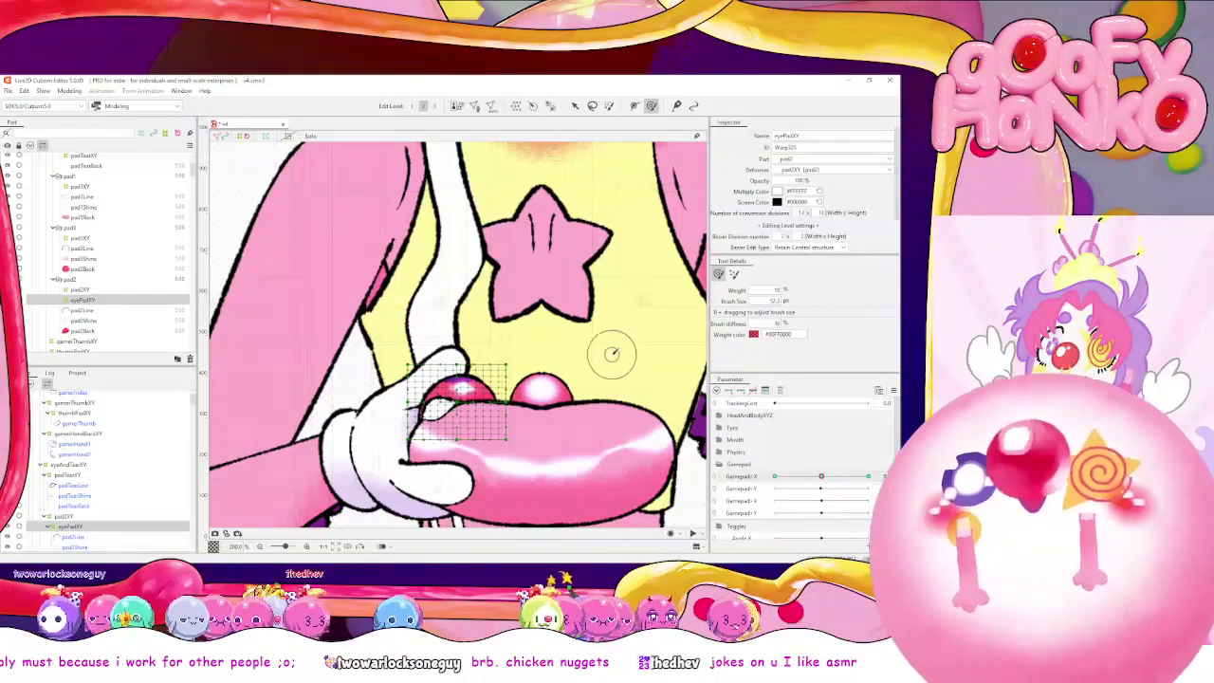
With the first Gamepad X at 1, brush the eyePadXY deformer to stretch the red button away from the hand, and save the model
drag(822, 477, 868, 476)
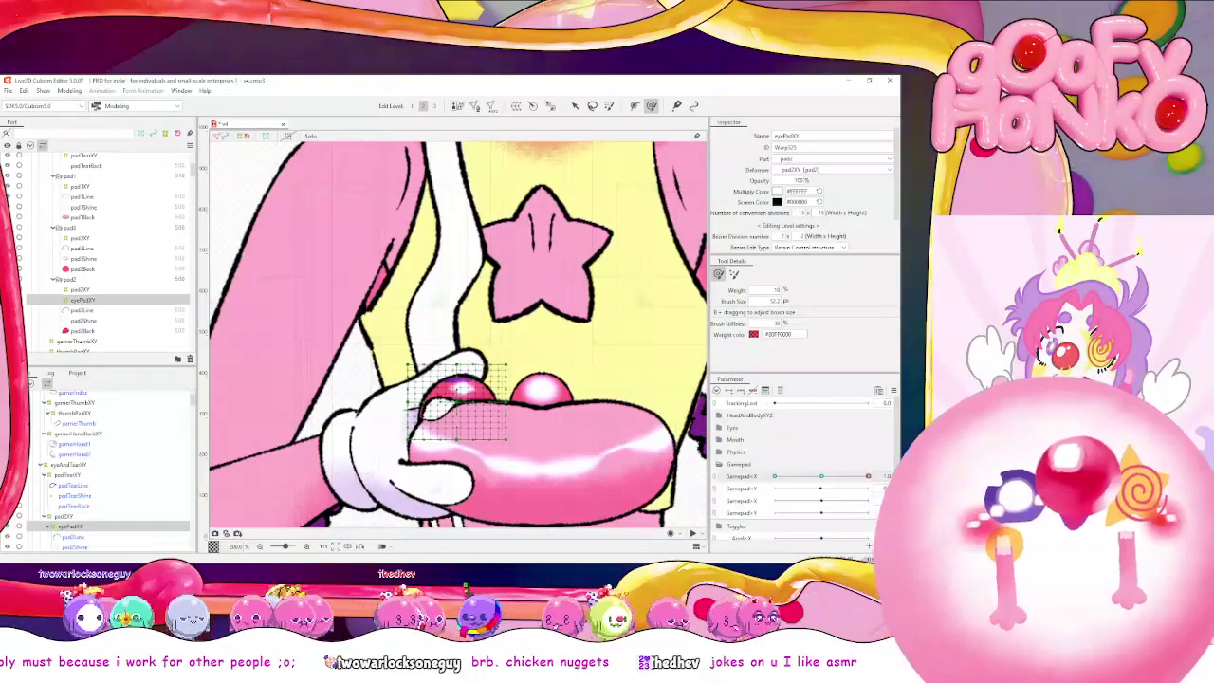
key(b)
drag(424, 373, 519, 359)
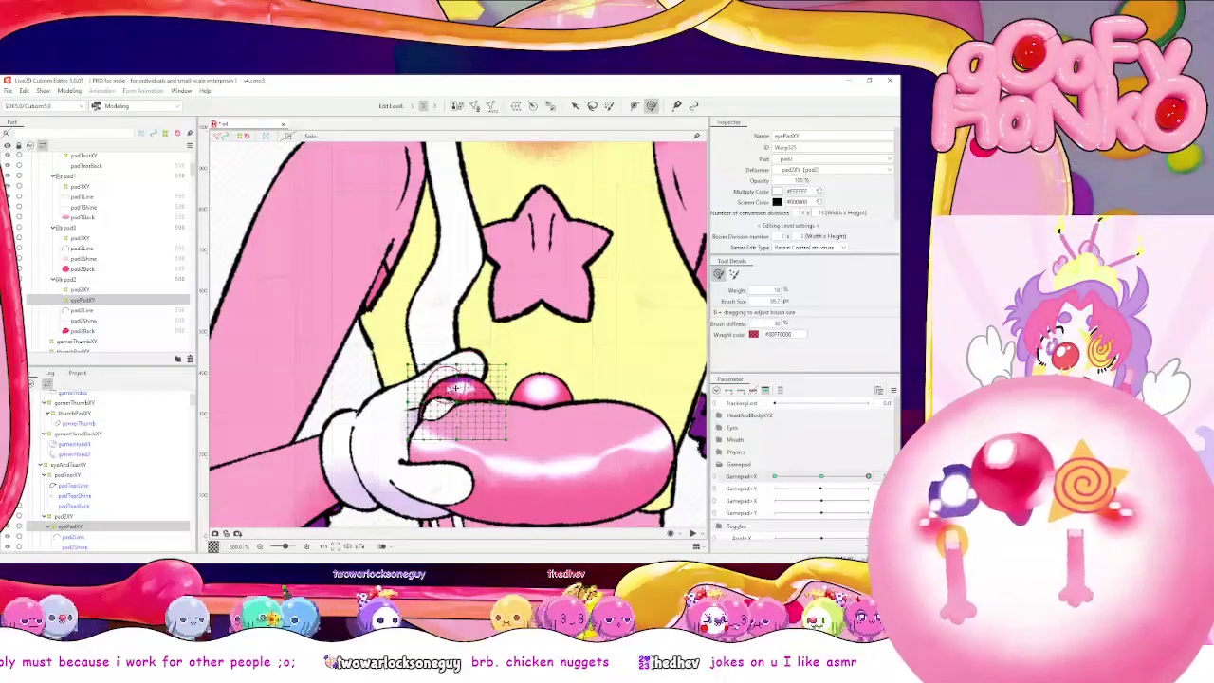
mouse_move(468, 374)
mouse_down()
mouse_move(454, 373)
mouse_move(472, 374)
mouse_up()
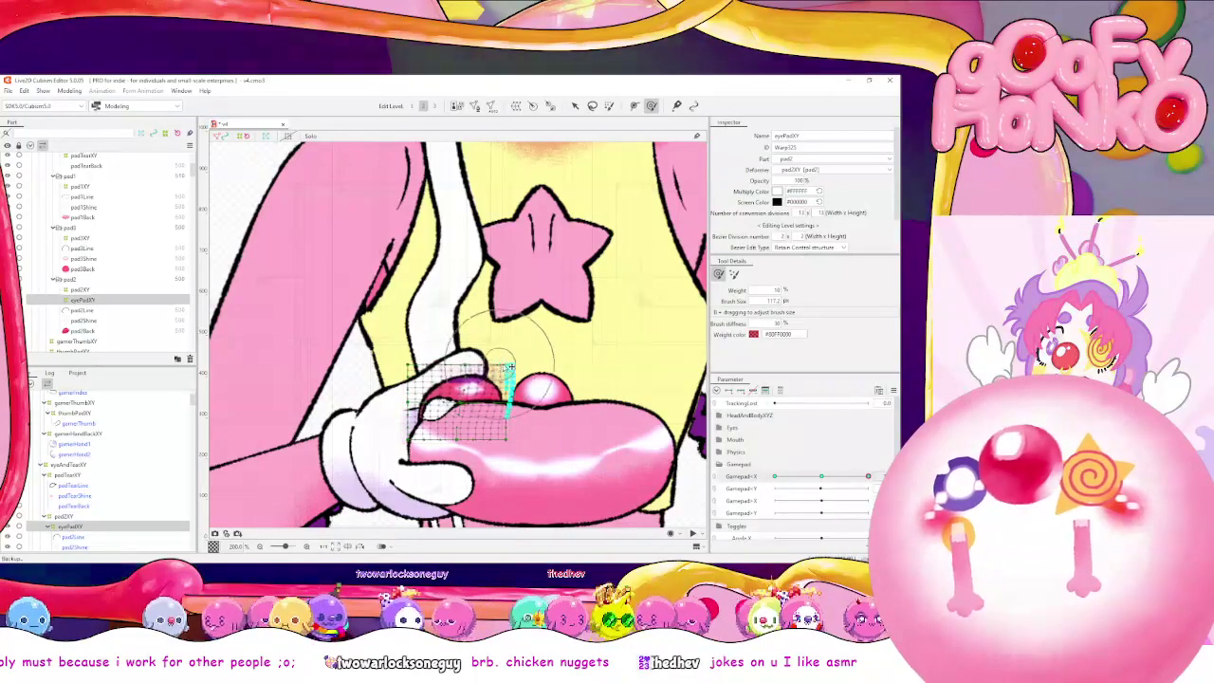
key(ctrl+s)
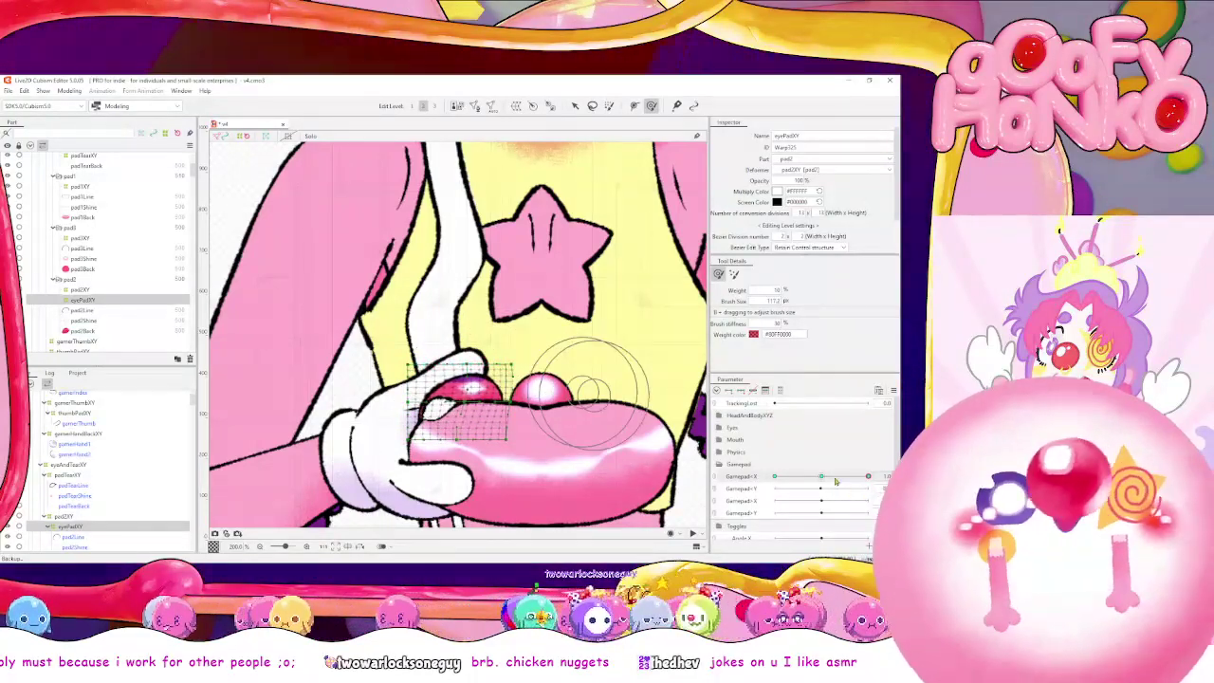
mouse_move(835, 479)
mouse_down()
mouse_move(887, 476)
mouse_move(871, 482)
mouse_up()
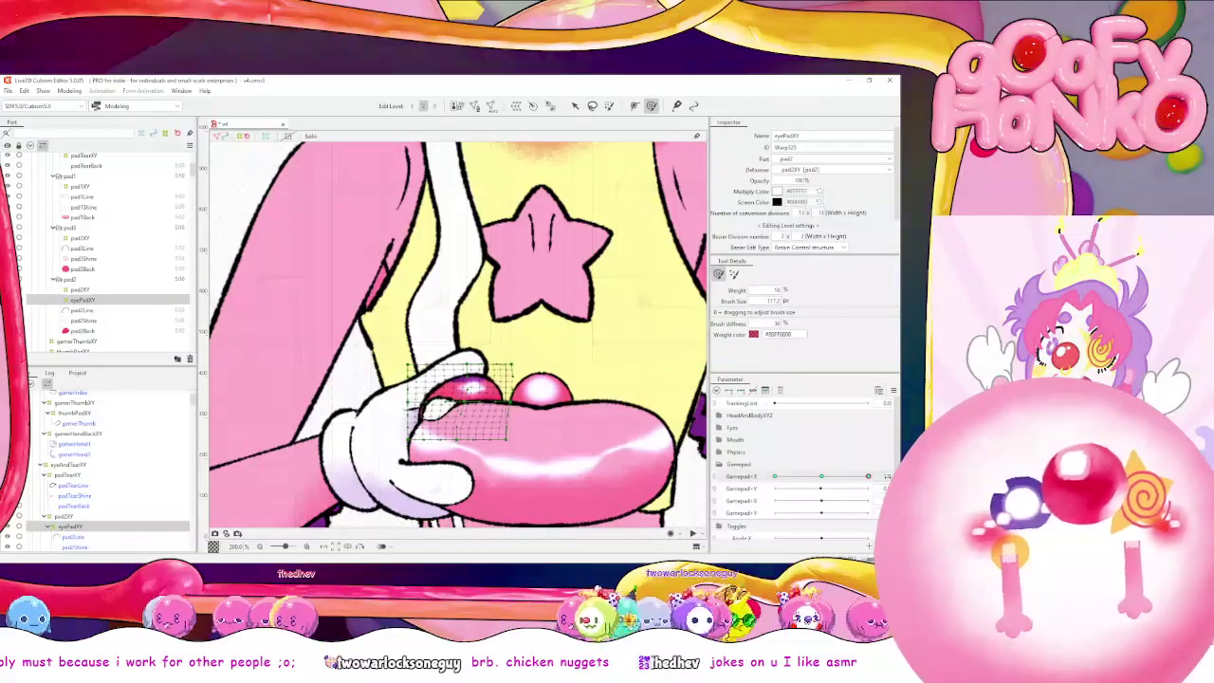
drag(436, 383, 392, 392)
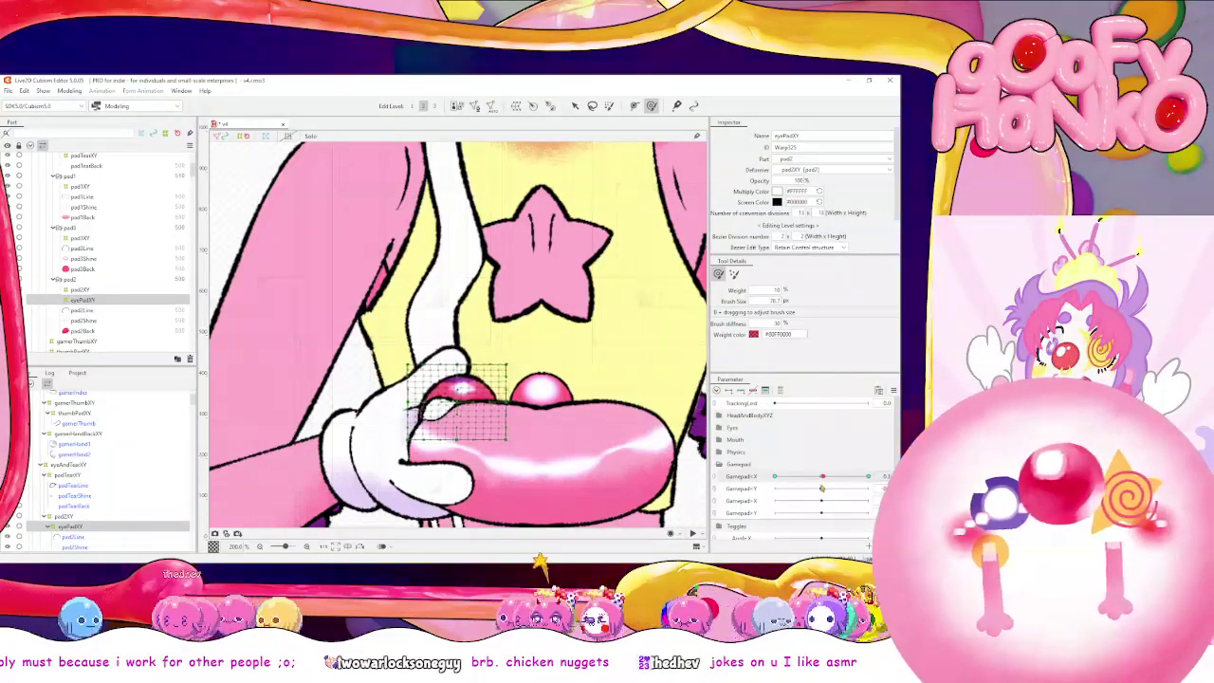
Sweep the first Gamepad X across its range and pull the eyePadXY deformation at -1 slightly further toward the hand, finishing at the center
drag(821, 476, 753, 492)
drag(868, 476, 852, 476)
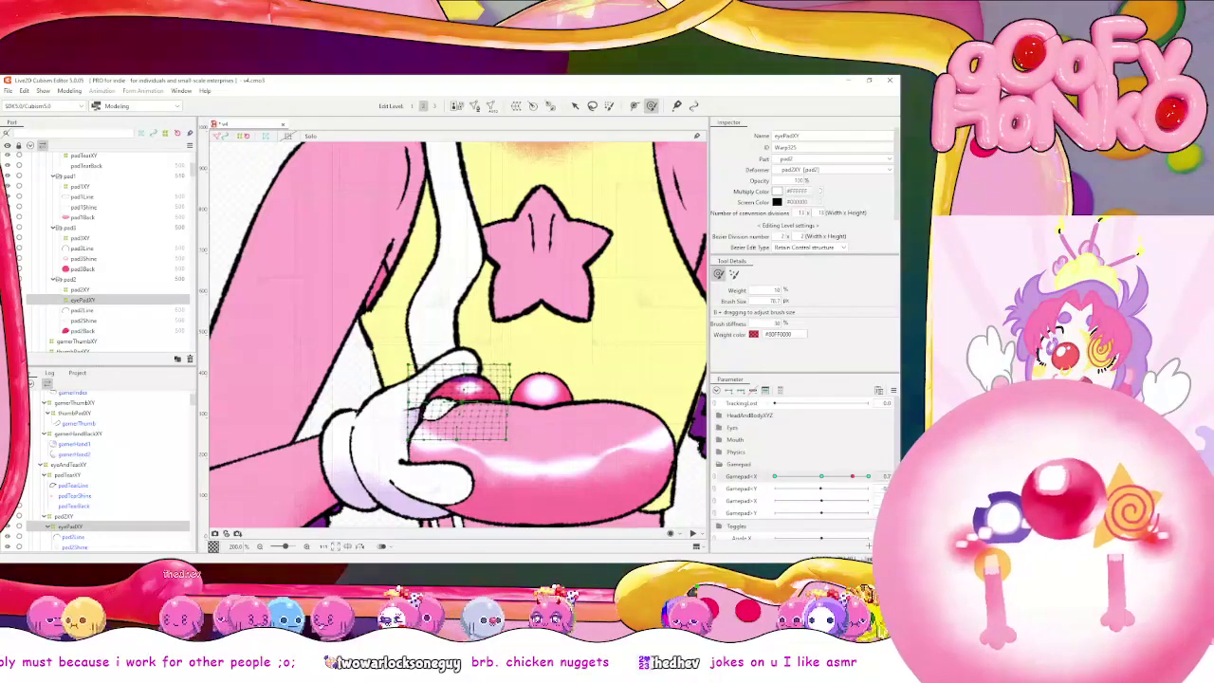
click(775, 476)
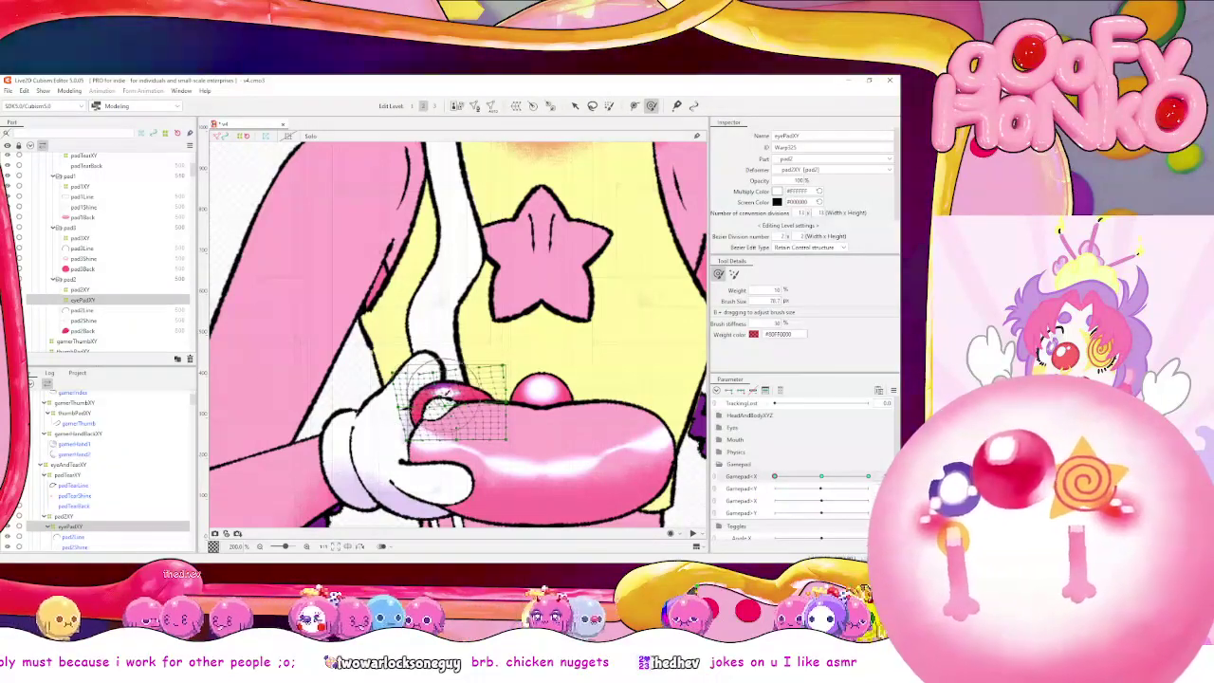
drag(427, 413, 399, 434)
mouse_move(775, 476)
mouse_down()
mouse_move(821, 478)
mouse_move(764, 481)
mouse_move(866, 483)
mouse_up()
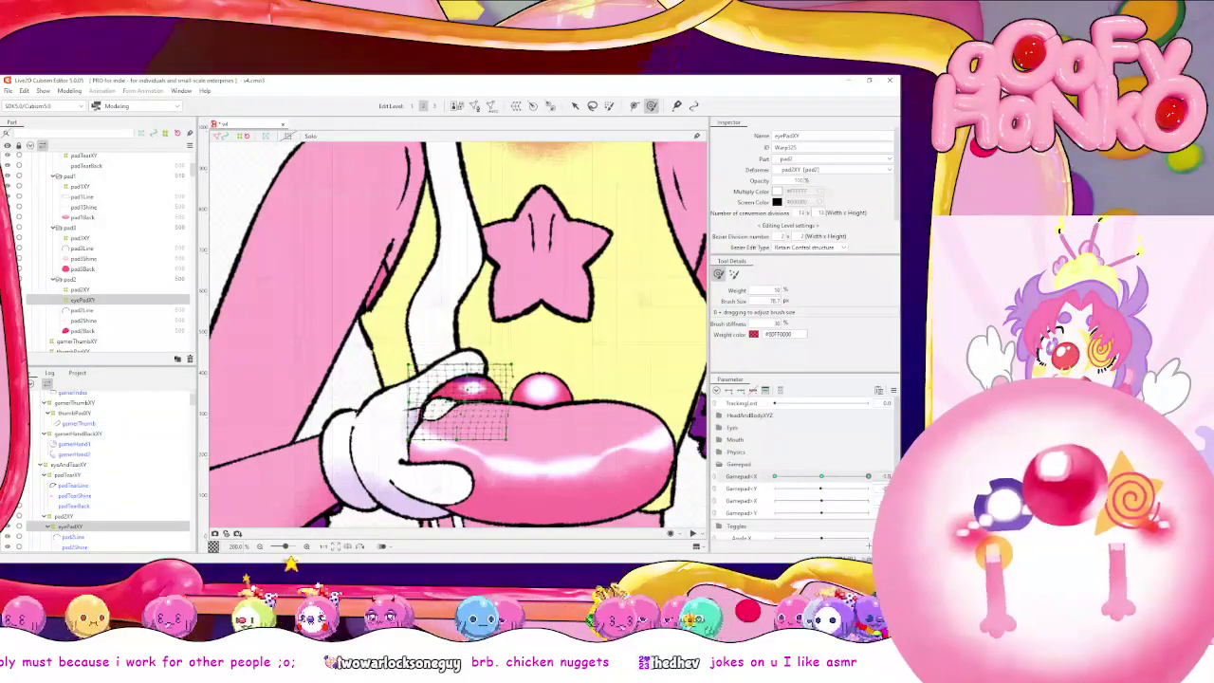
click(774, 476)
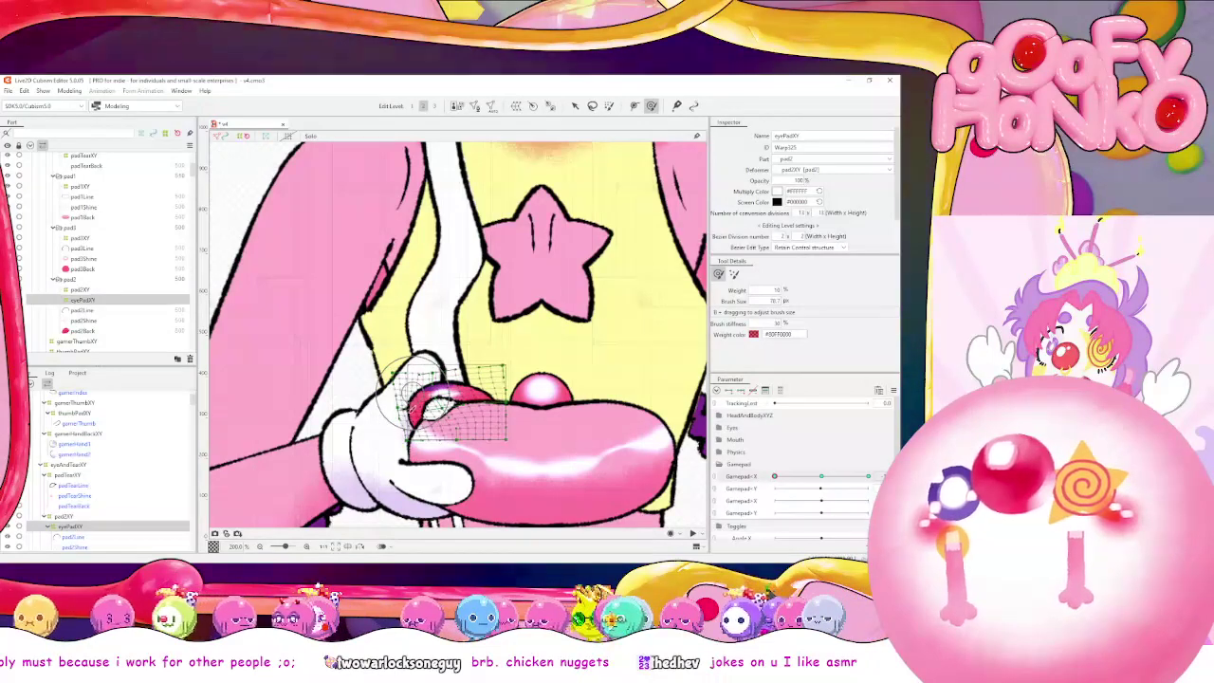
drag(414, 398, 402, 401)
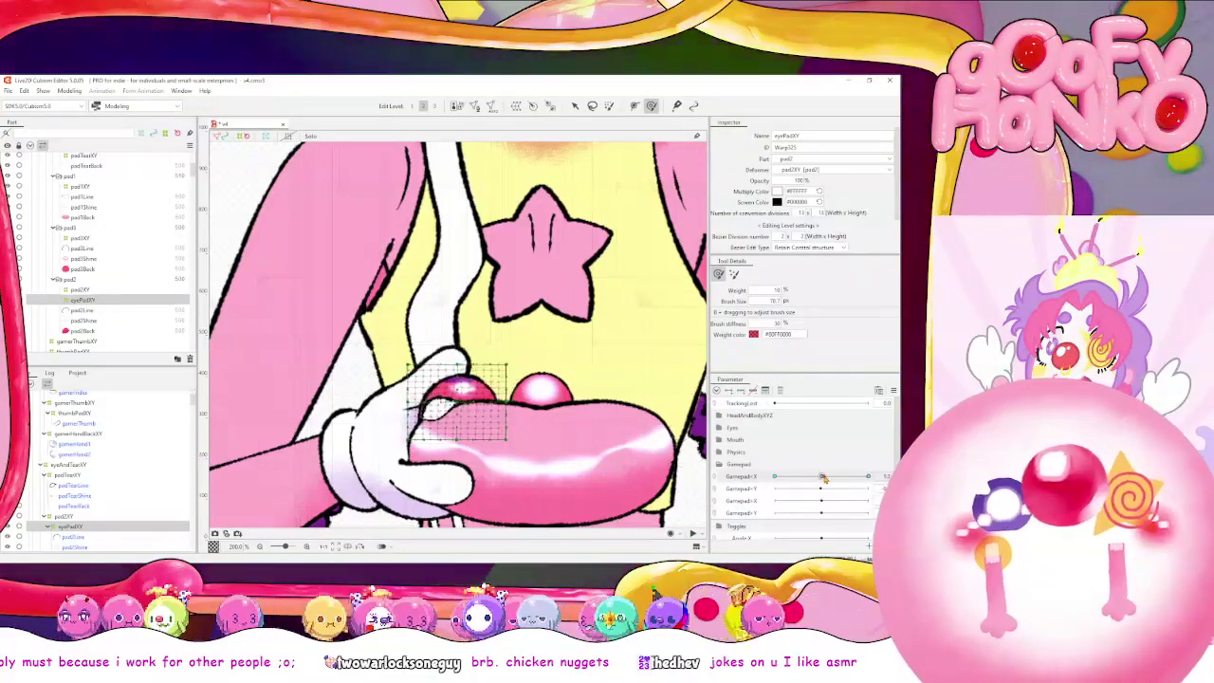
mouse_move(827, 483)
mouse_down()
mouse_move(766, 485)
mouse_move(831, 480)
mouse_move(821, 476)
mouse_up()
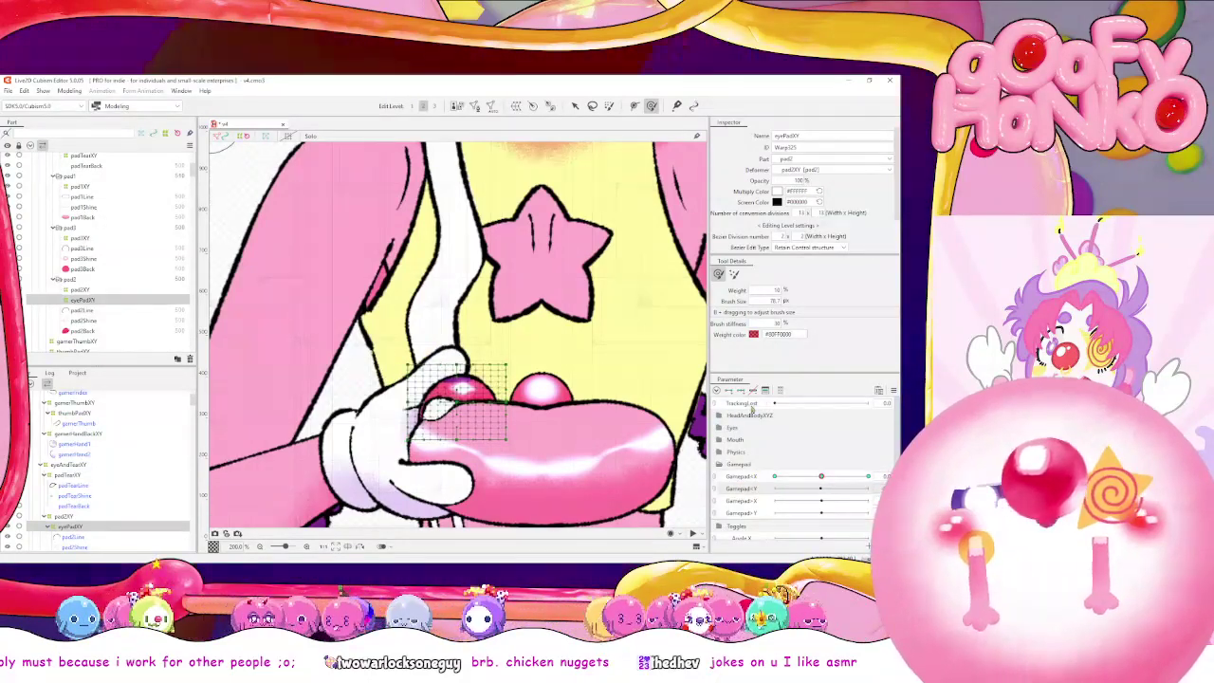
With the first Gamepad Y keyed and set to -1, brush the thumbPadXY deformer to press the thumb down over the red button
click(821, 491)
drag(823, 490, 776, 491)
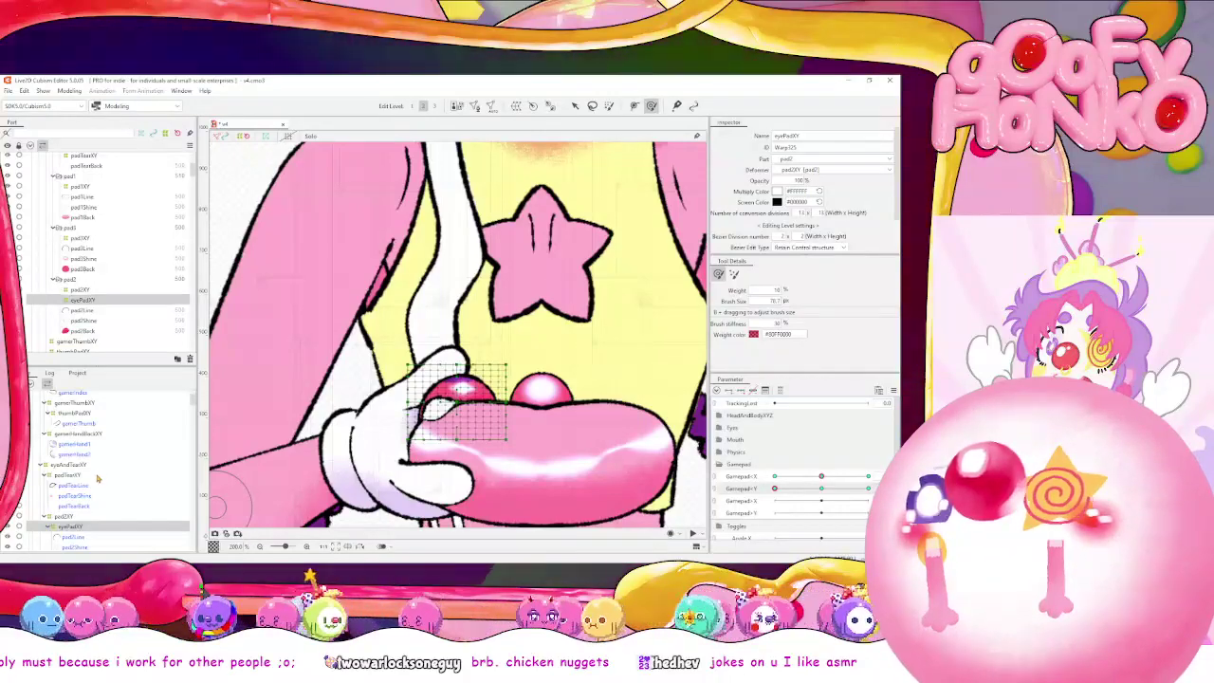
scroll(98, 474, down, 3)
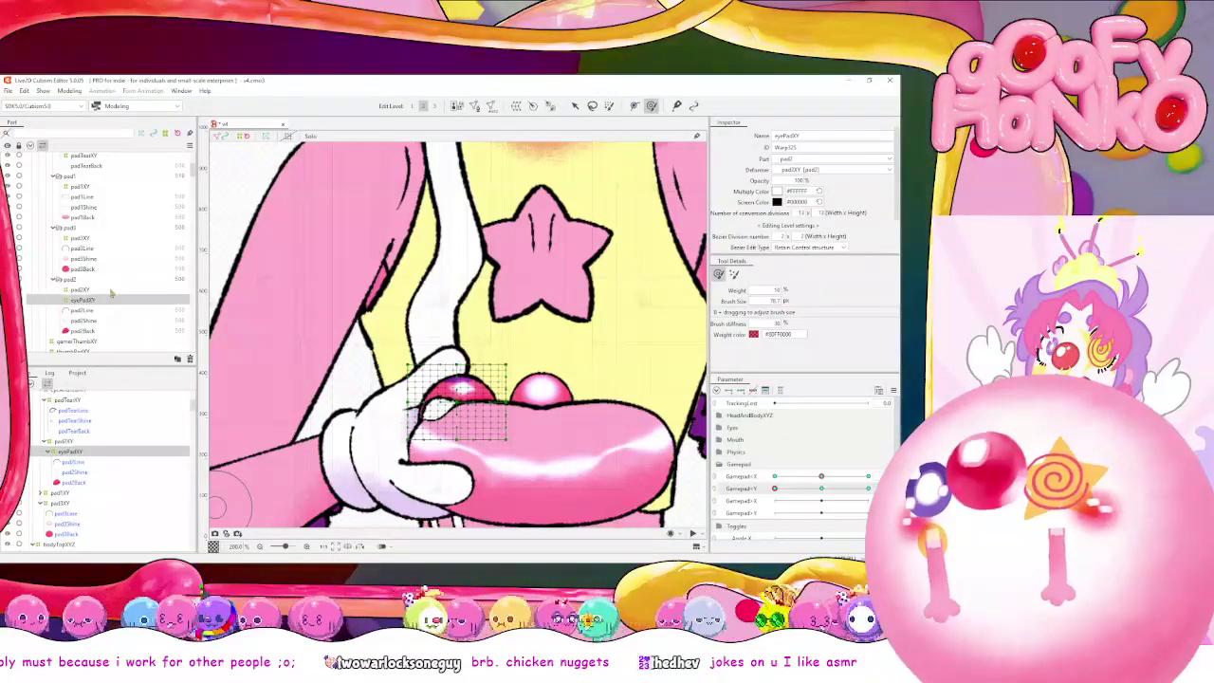
scroll(104, 325, down, 2)
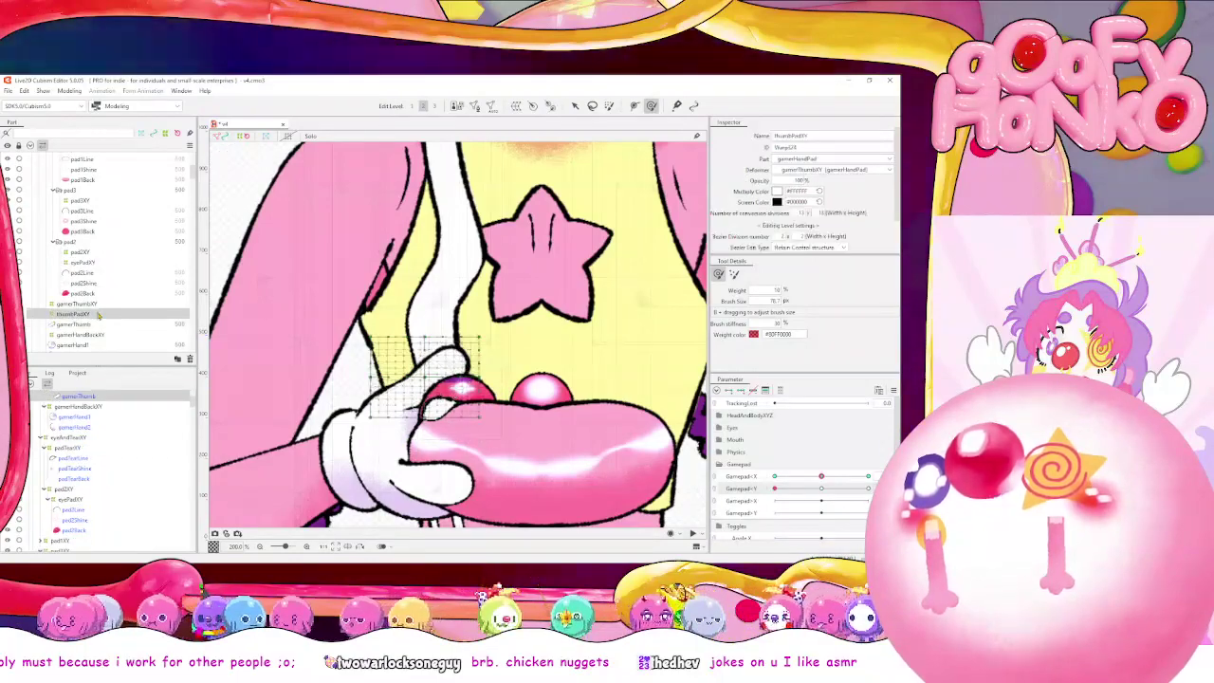
click(76, 314)
key(b)
drag(455, 359, 509, 360)
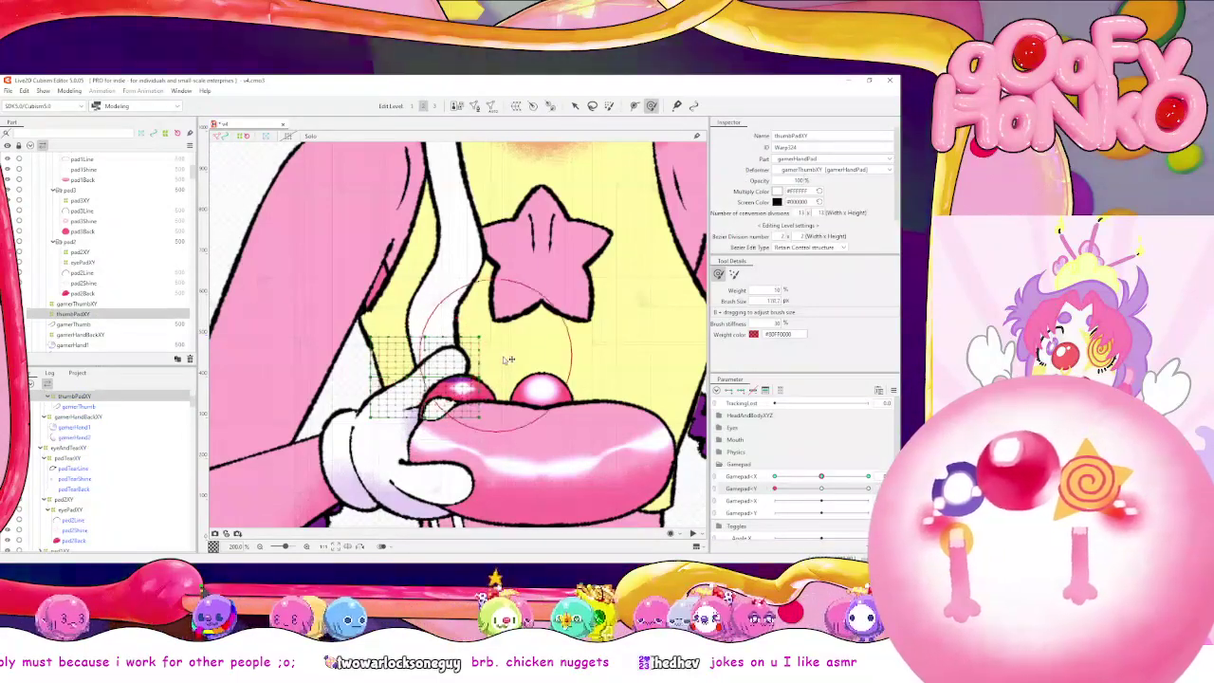
click(460, 398)
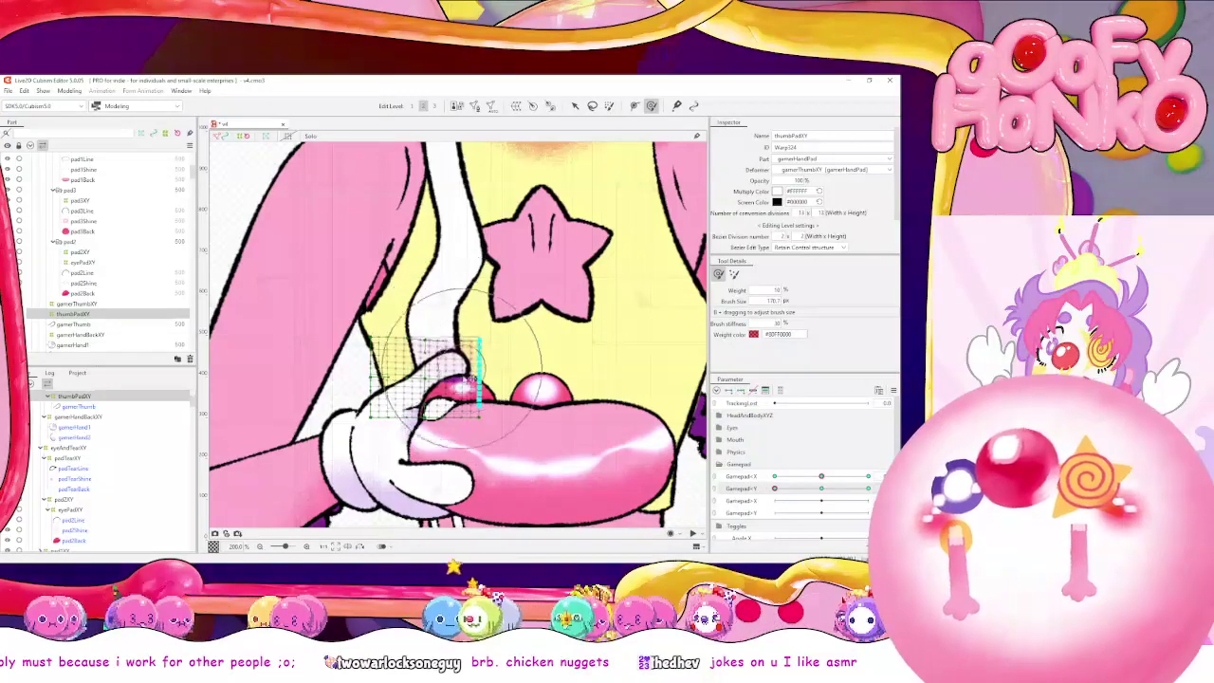
key(ctrl)
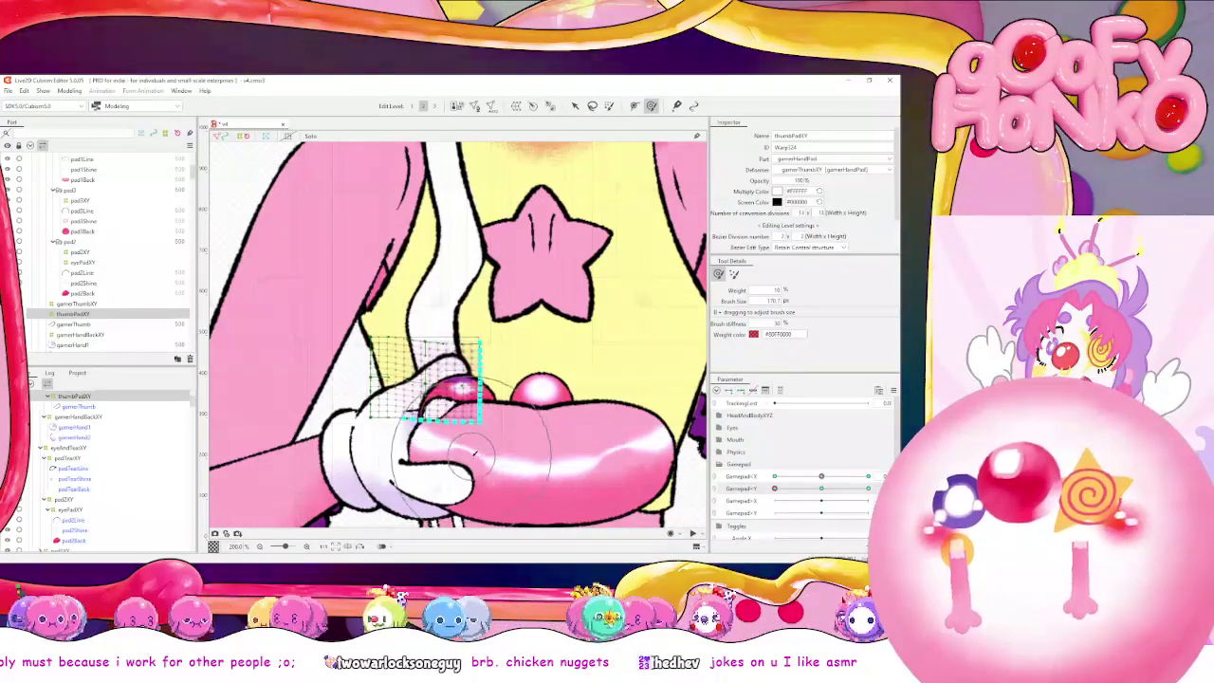
mouse_move(462, 373)
mouse_down()
mouse_move(457, 344)
mouse_move(461, 417)
mouse_up()
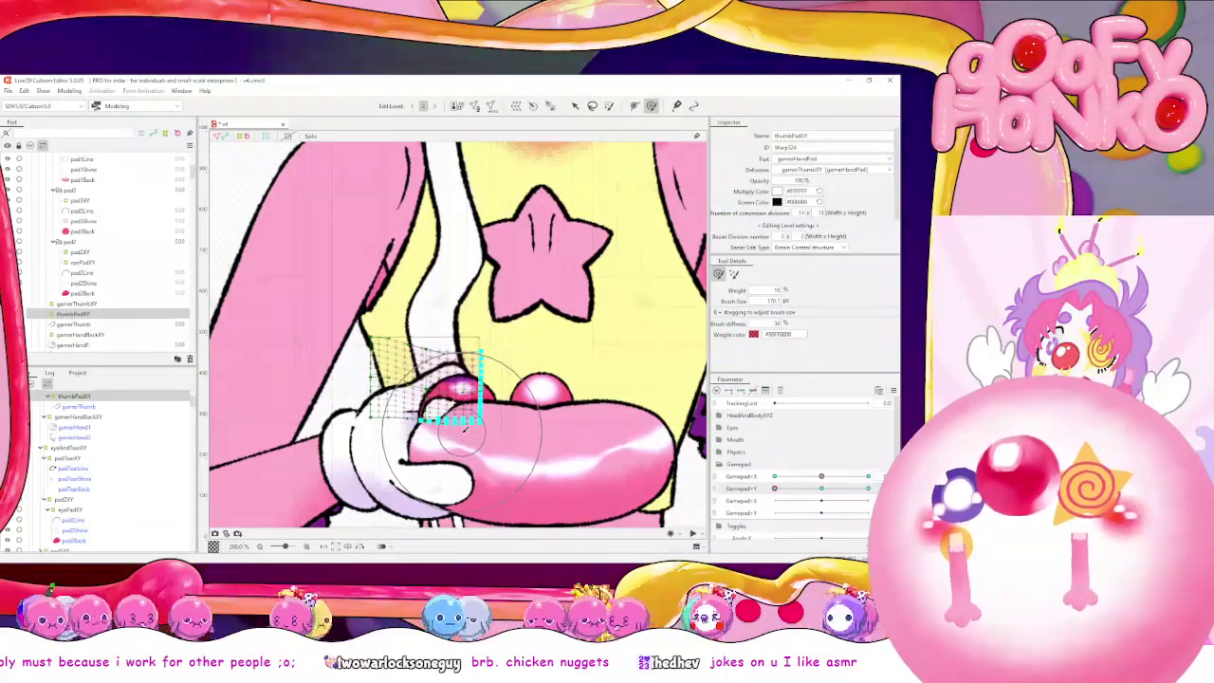
Set the first Gamepad Y to 1 and brush the thumbPadXY deformer around the thumb's tip
drag(774, 487, 868, 488)
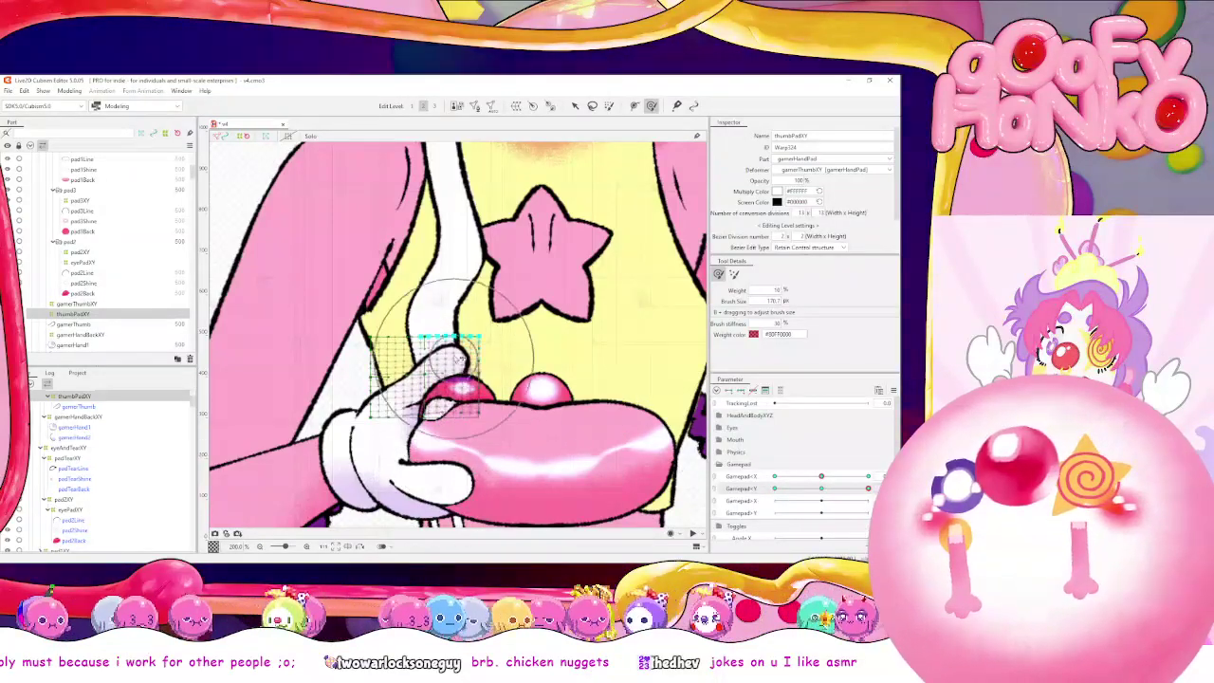
mouse_move(441, 295)
mouse_down()
mouse_move(439, 376)
mouse_move(417, 388)
mouse_up()
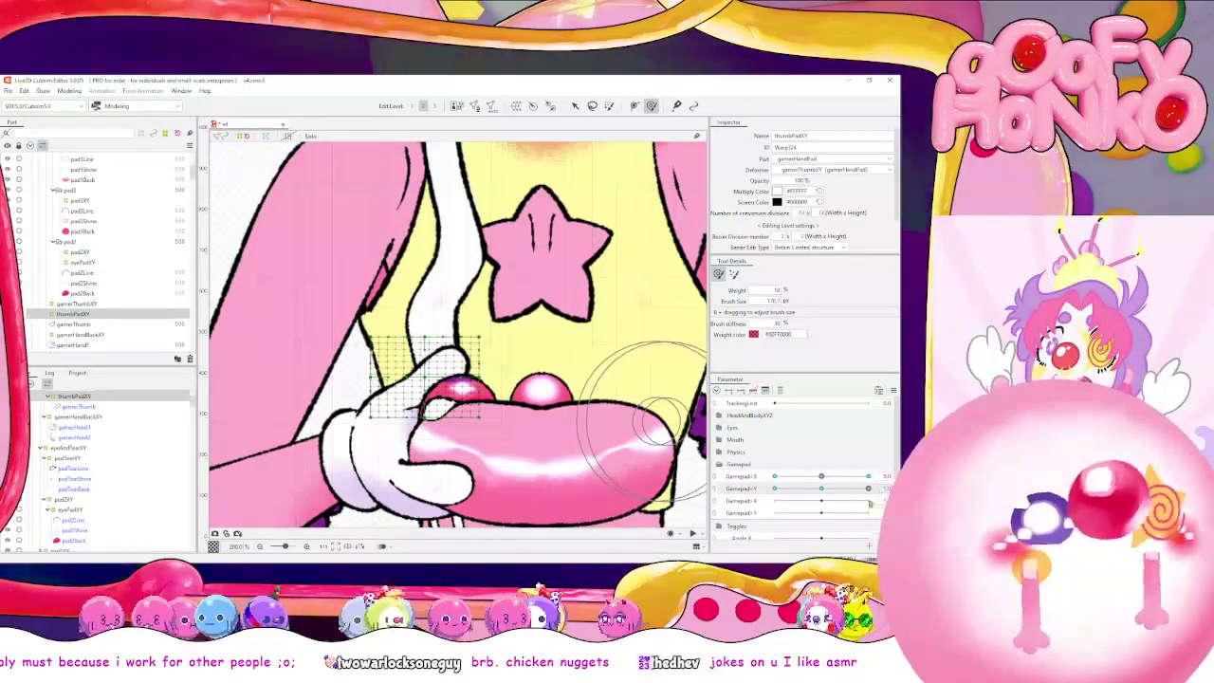
With the first Gamepad Y at 1, set the gamerThumb mesh's draw order to 501
click(109, 407)
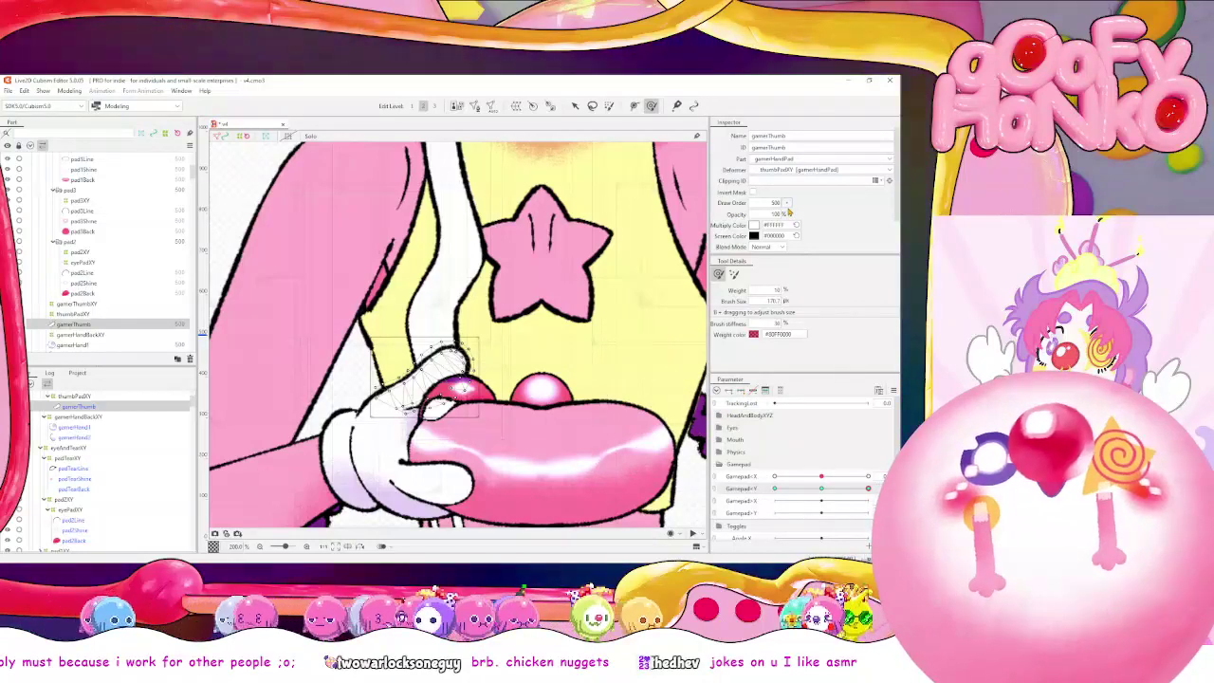
click(786, 203)
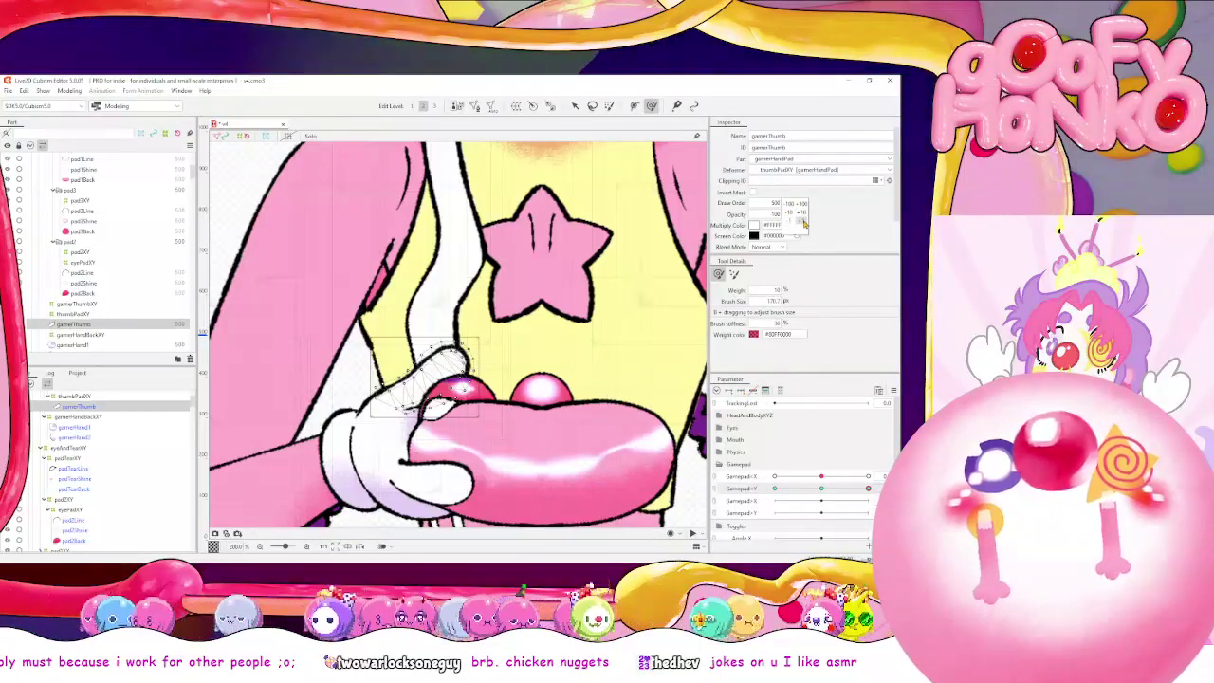
click(803, 221)
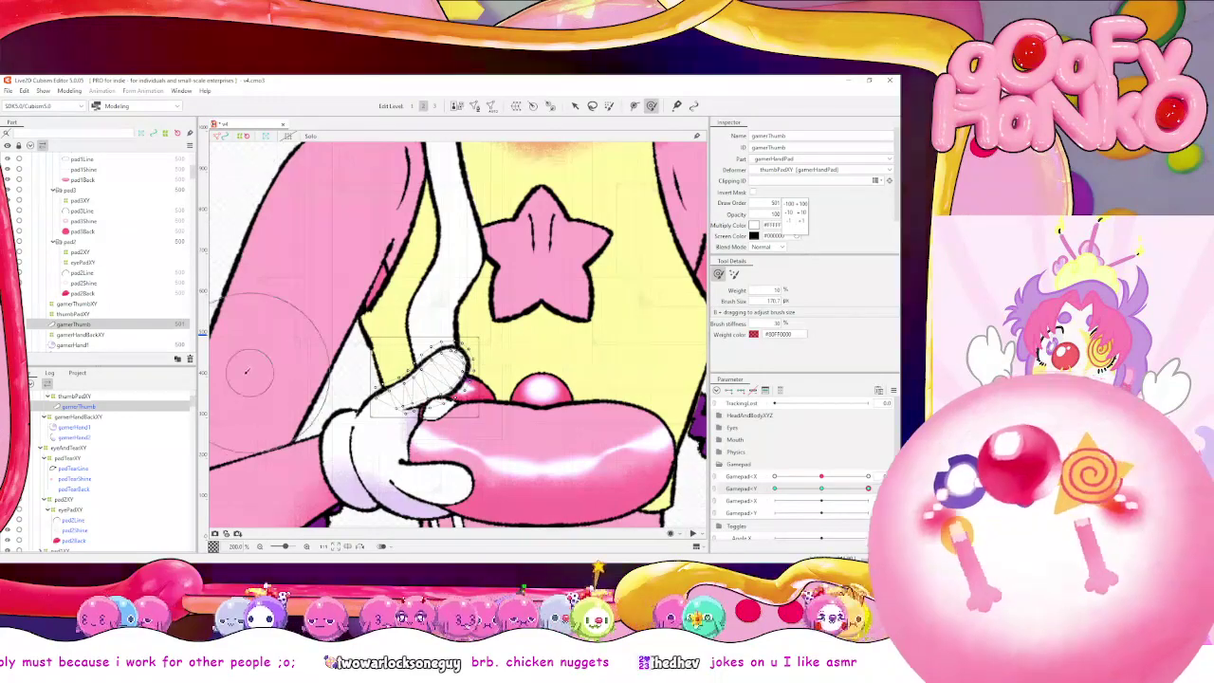
Set the first Gamepad Y midway between 0 and 1 and brush the thumbPadXY deformer to reshape the raised thumb
scroll(111, 426, up, 2)
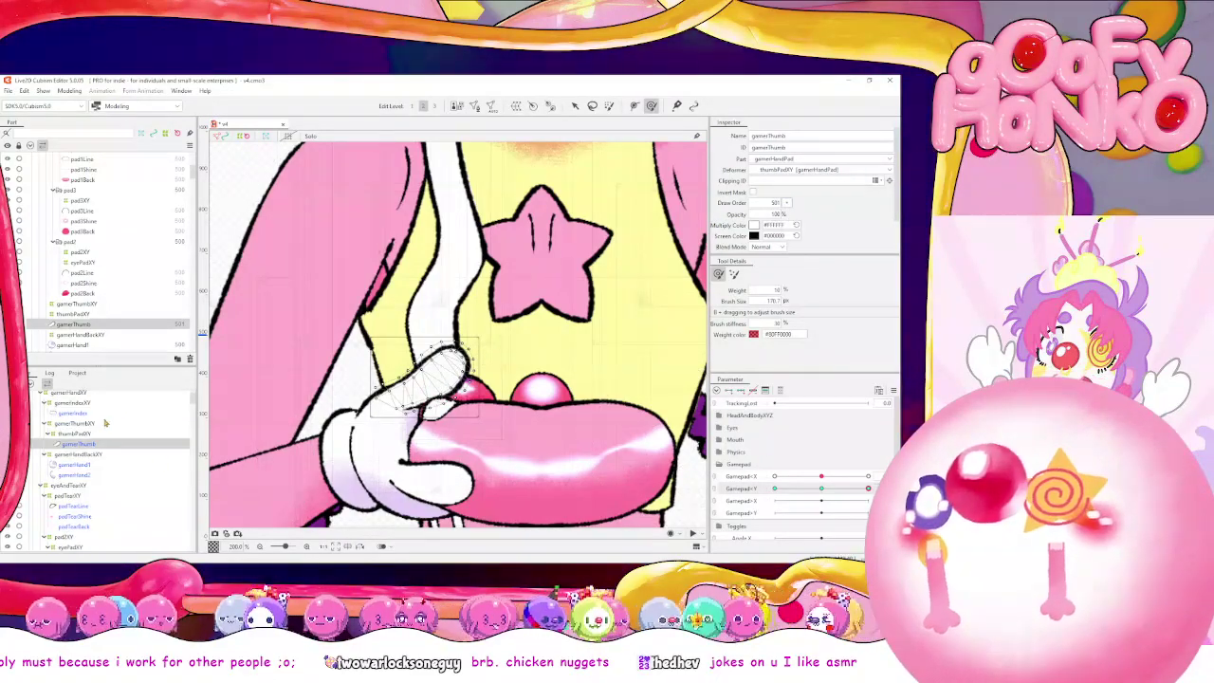
click(86, 434)
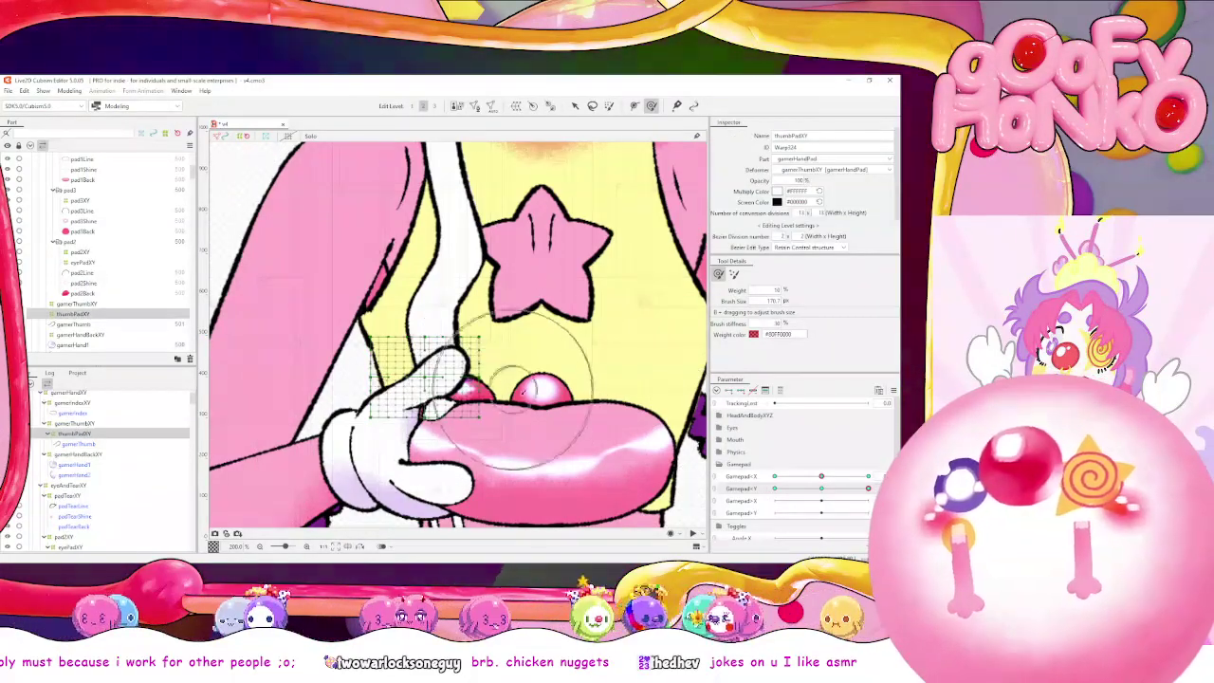
mouse_move(868, 489)
mouse_down()
mouse_move(845, 488)
mouse_move(870, 487)
mouse_up()
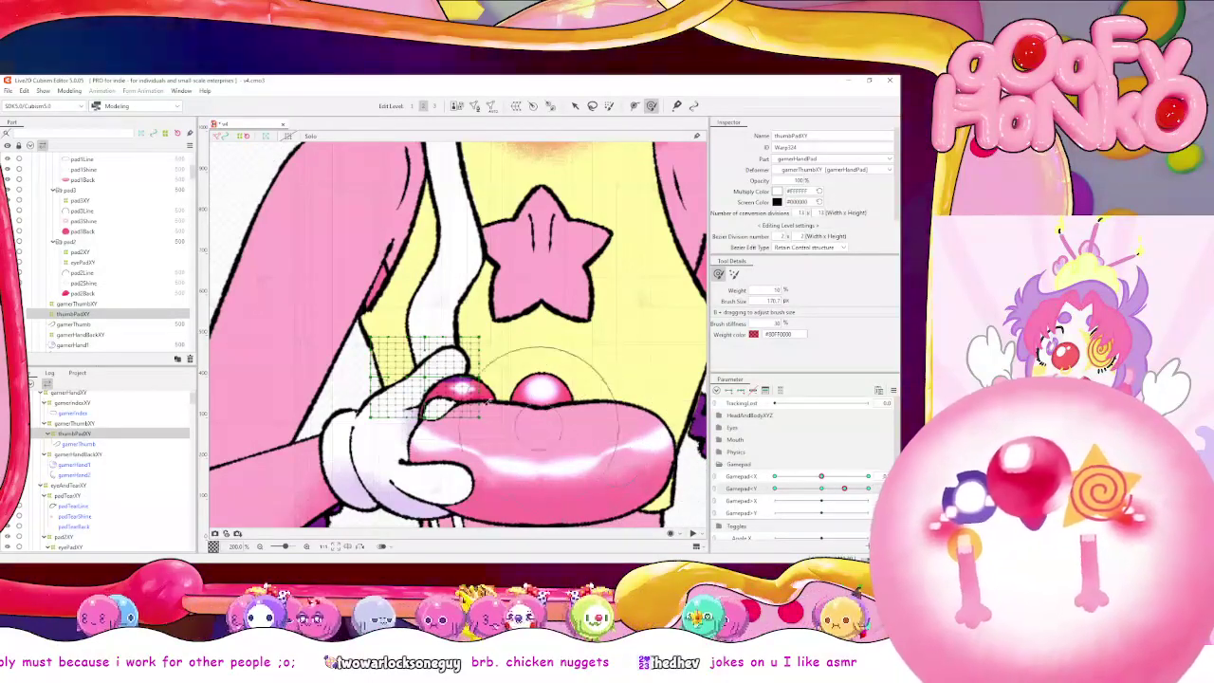
drag(452, 408, 436, 322)
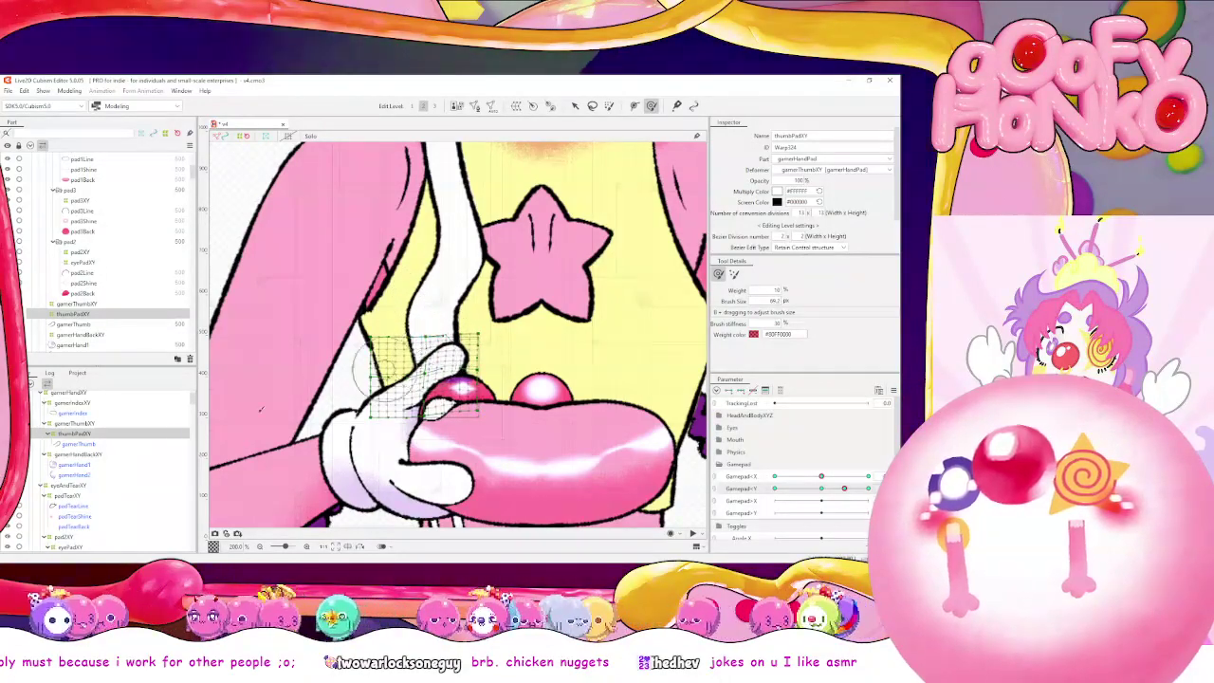
Set gamerThumb's draw order to 501 at the midpoint between 0 and 1 on the first Gamepad Y, and check the transition
click(126, 442)
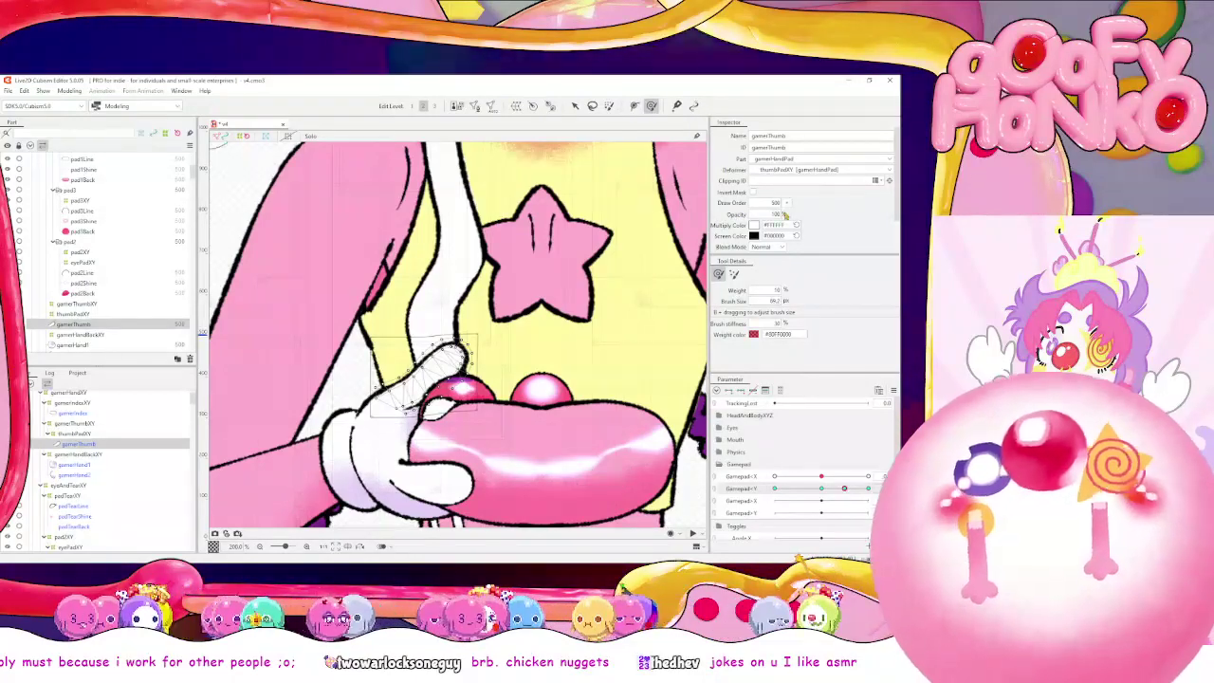
click(786, 203)
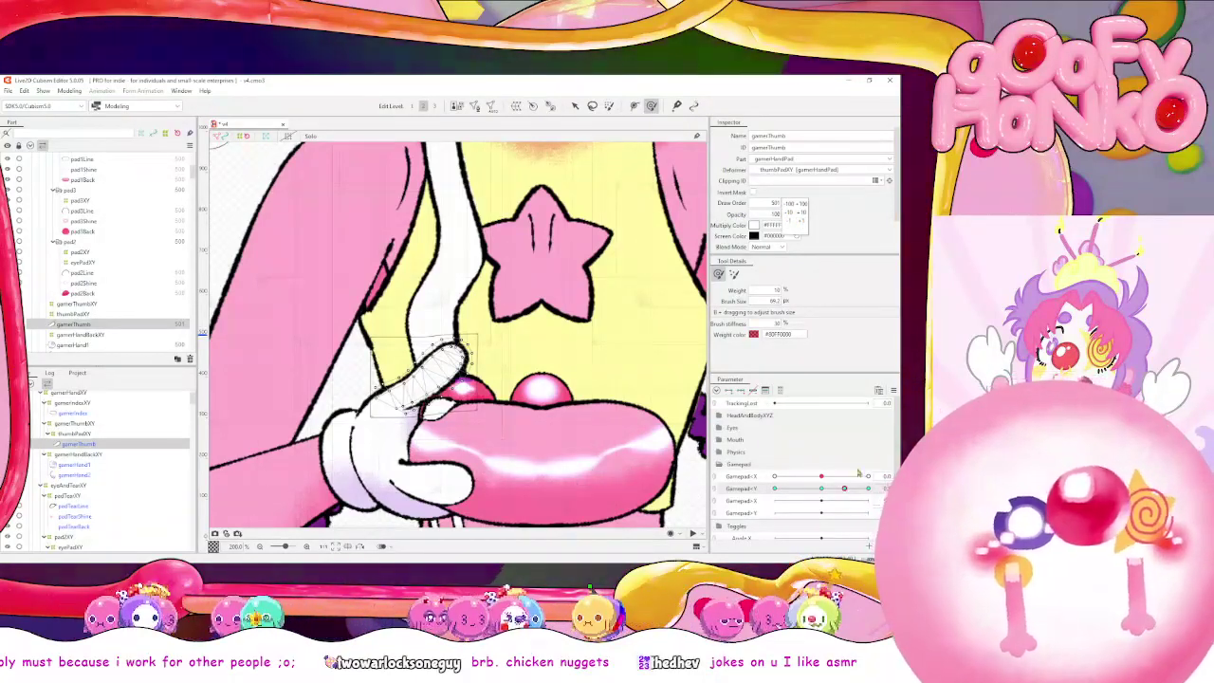
drag(822, 489, 842, 489)
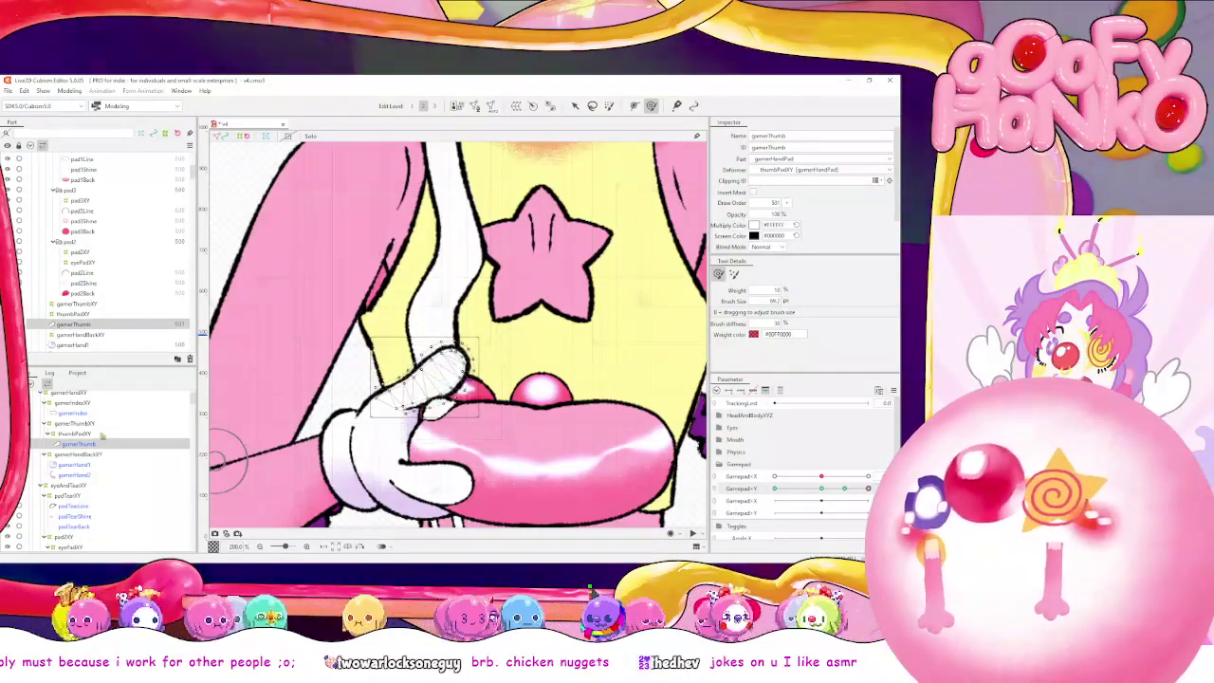
Select the eyePadXY deformer and key it midway between 0 and 1 on the first Gamepad Y for shaping the red button
click(87, 243)
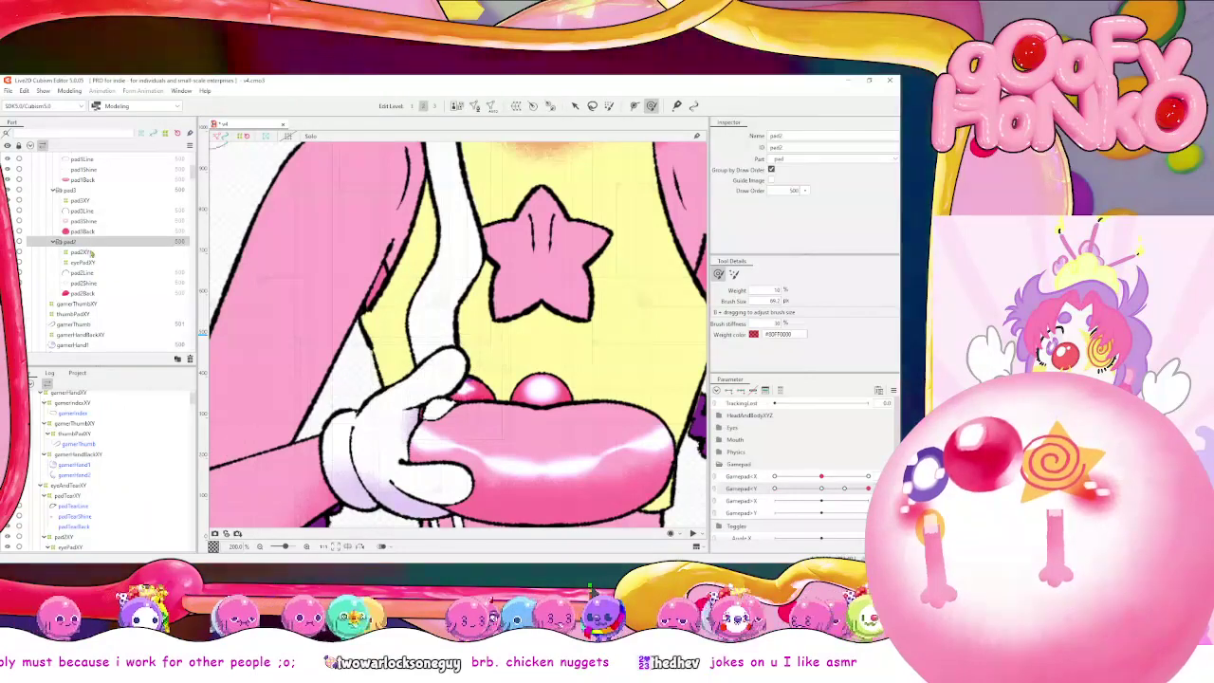
click(93, 262)
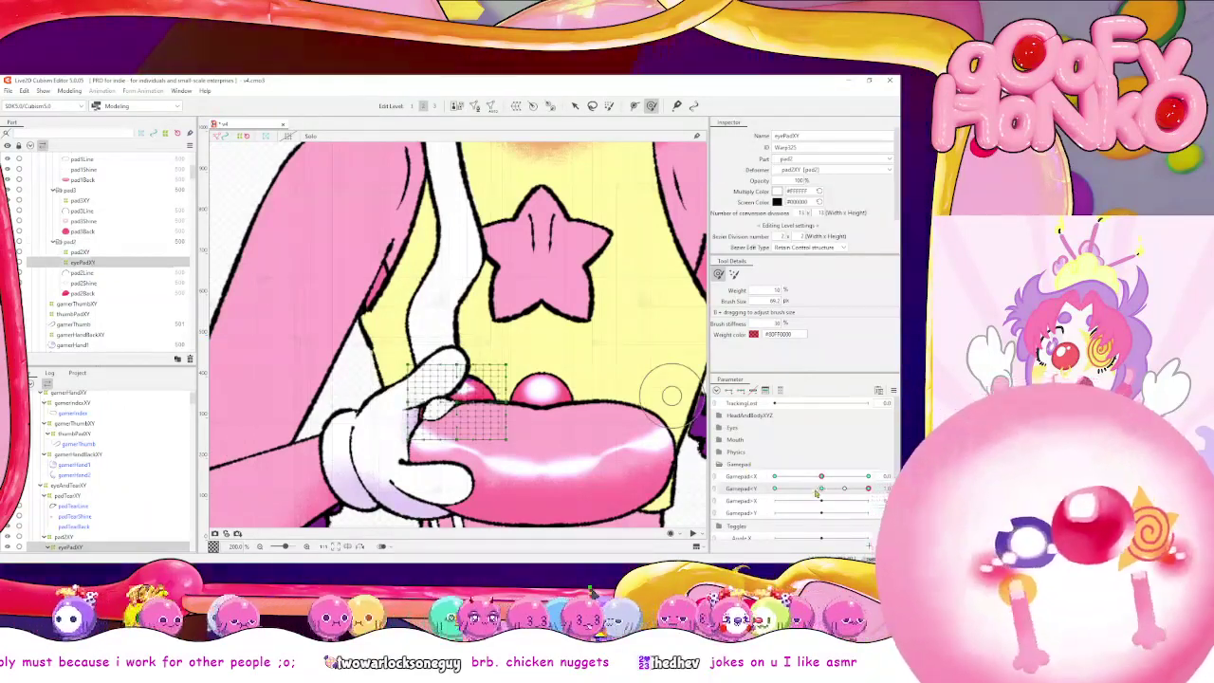
click(844, 488)
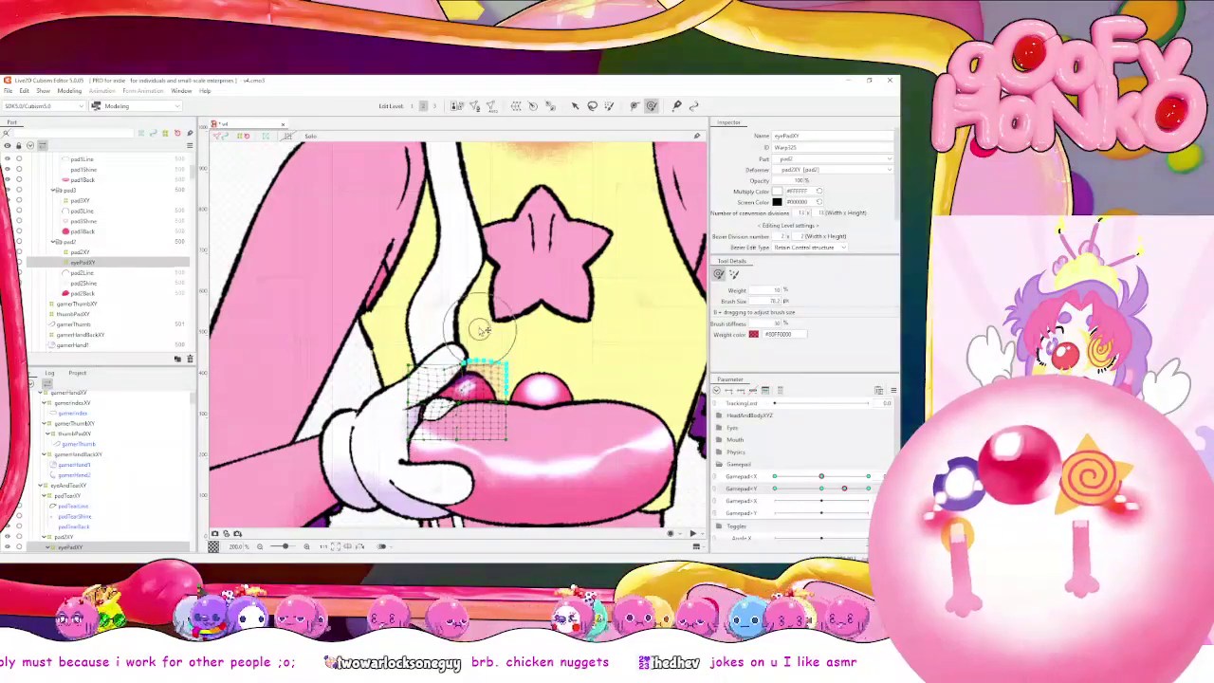
With the first Gamepad Y at 1, undo the last brush stroke and move eyePadXY's central control point down and its upper middle point up
click(867, 487)
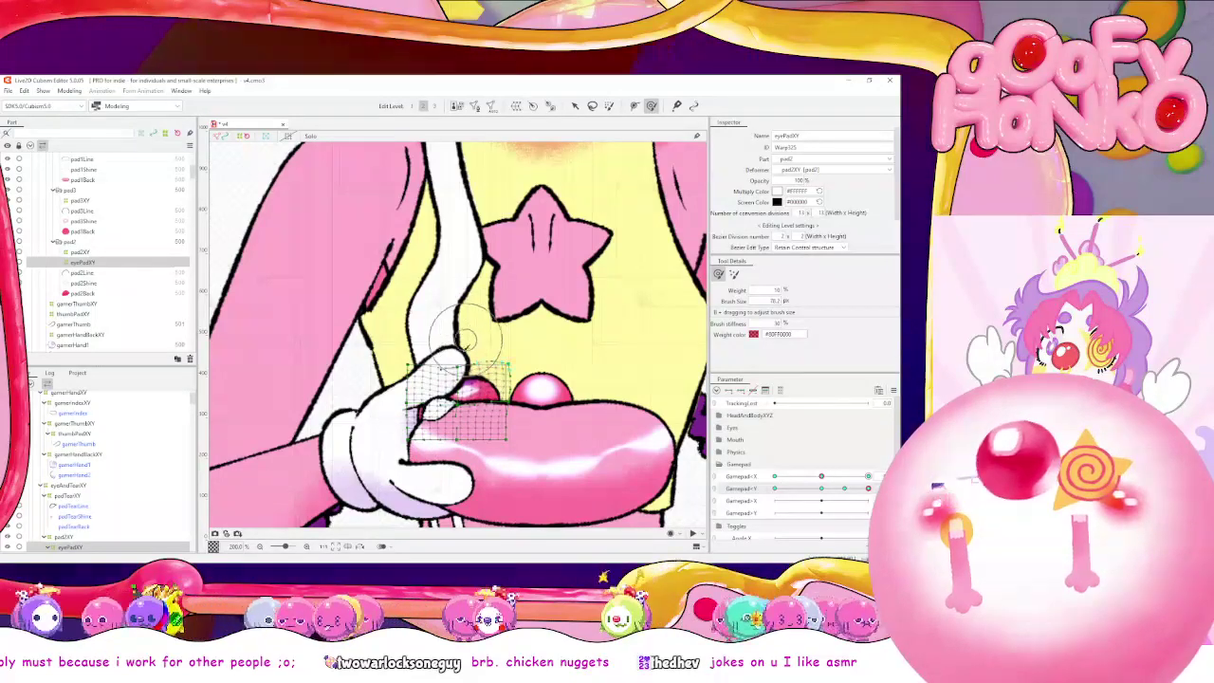
scroll(454, 353, up, 3)
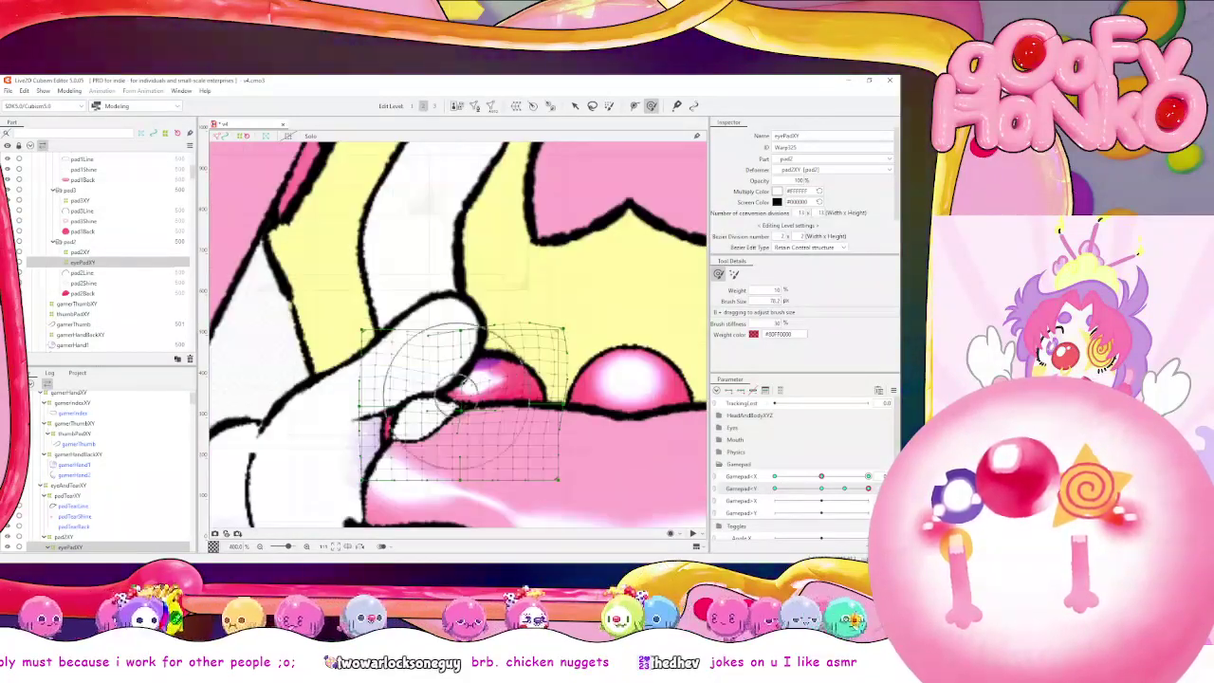
key(ctrl+z)
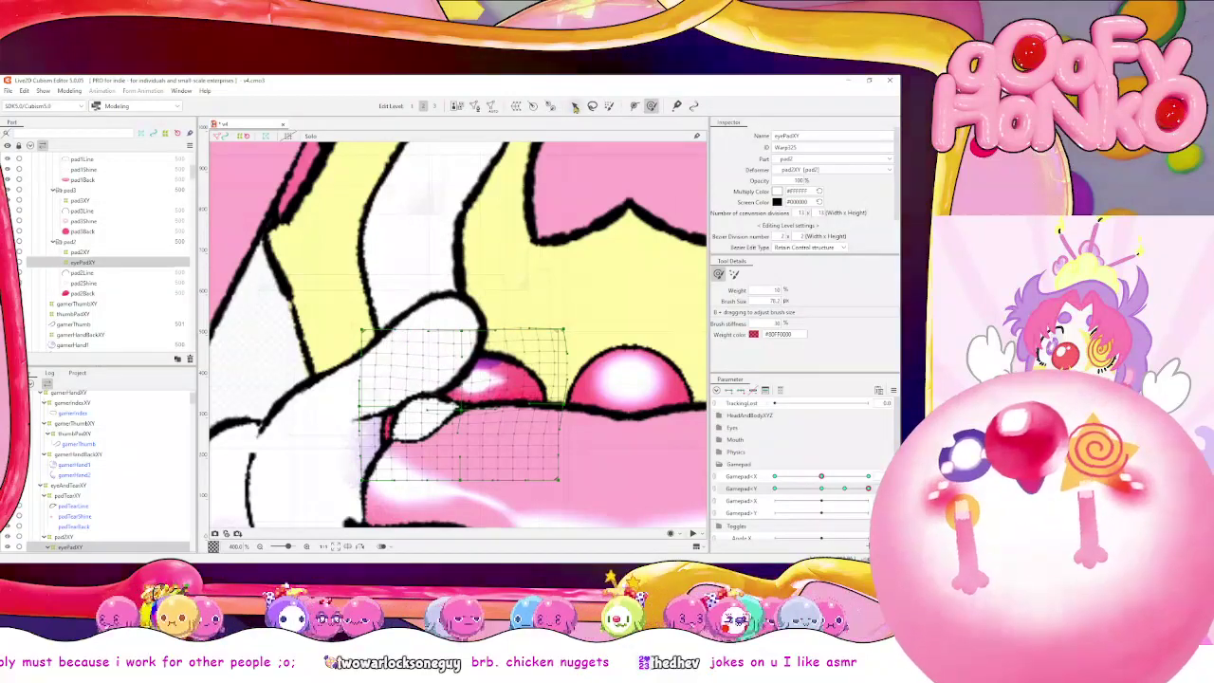
key(v)
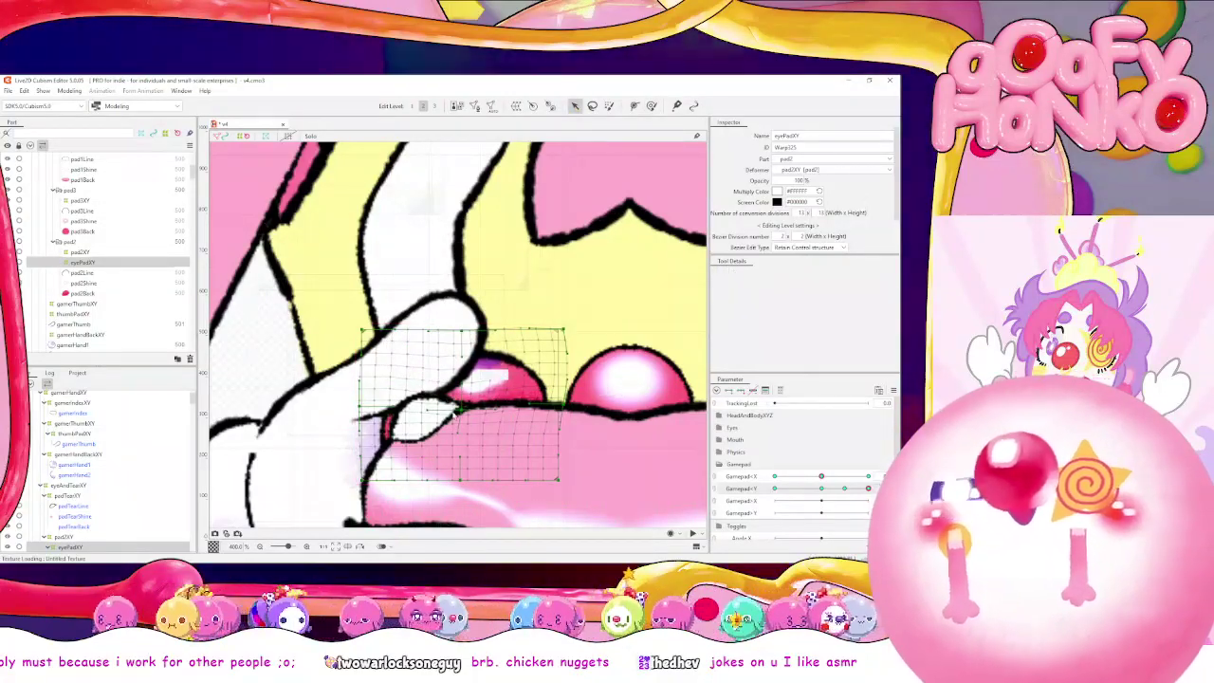
drag(467, 421, 470, 443)
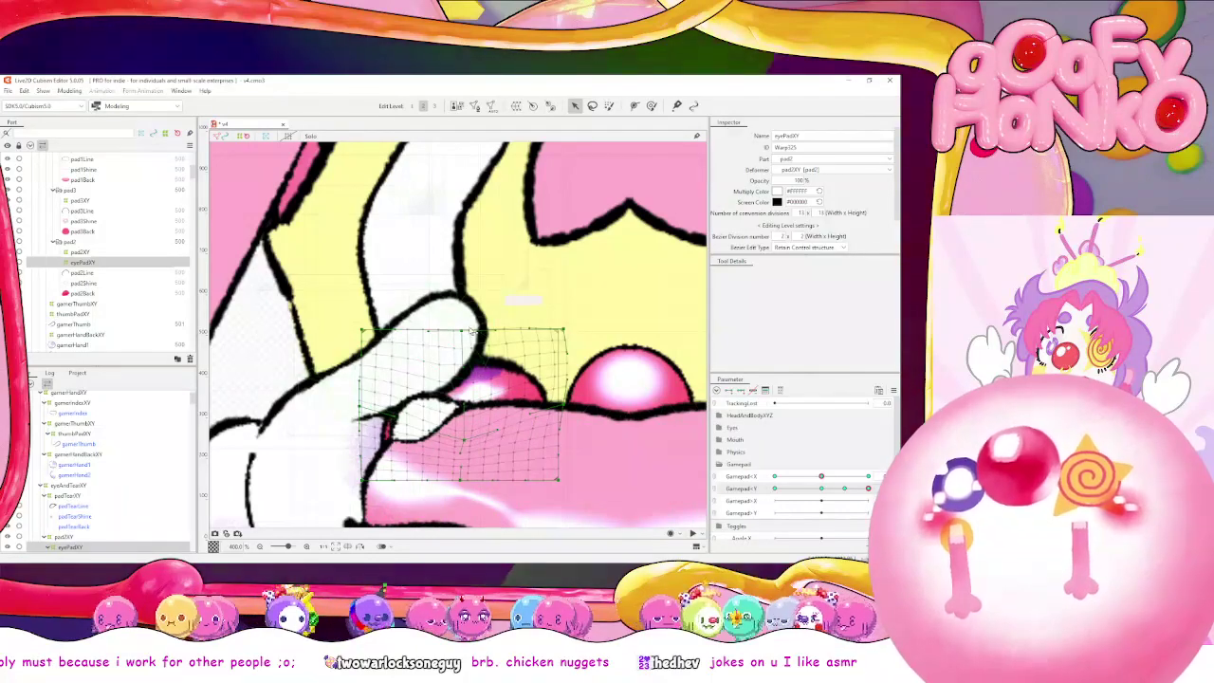
drag(462, 329, 462, 318)
Set the first Gamepad Y to -1 and lower eyePadXY's upper middle control point to flatten the red button, finishing at the center
drag(828, 487, 774, 488)
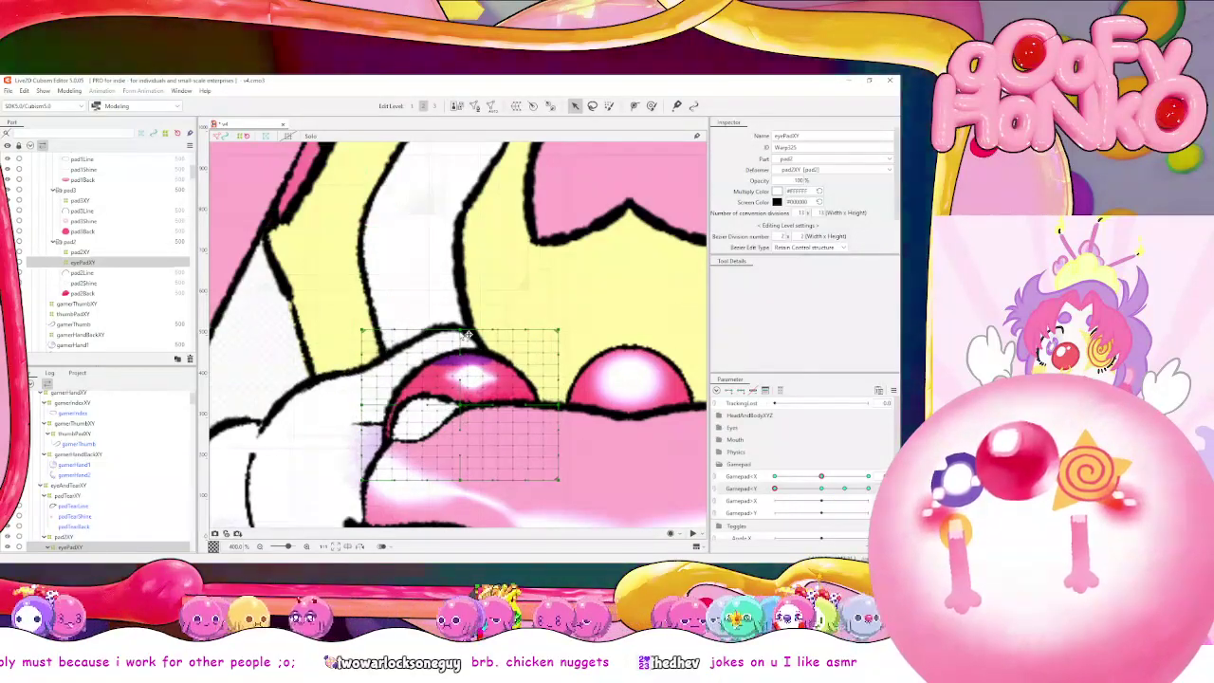
drag(460, 331, 463, 350)
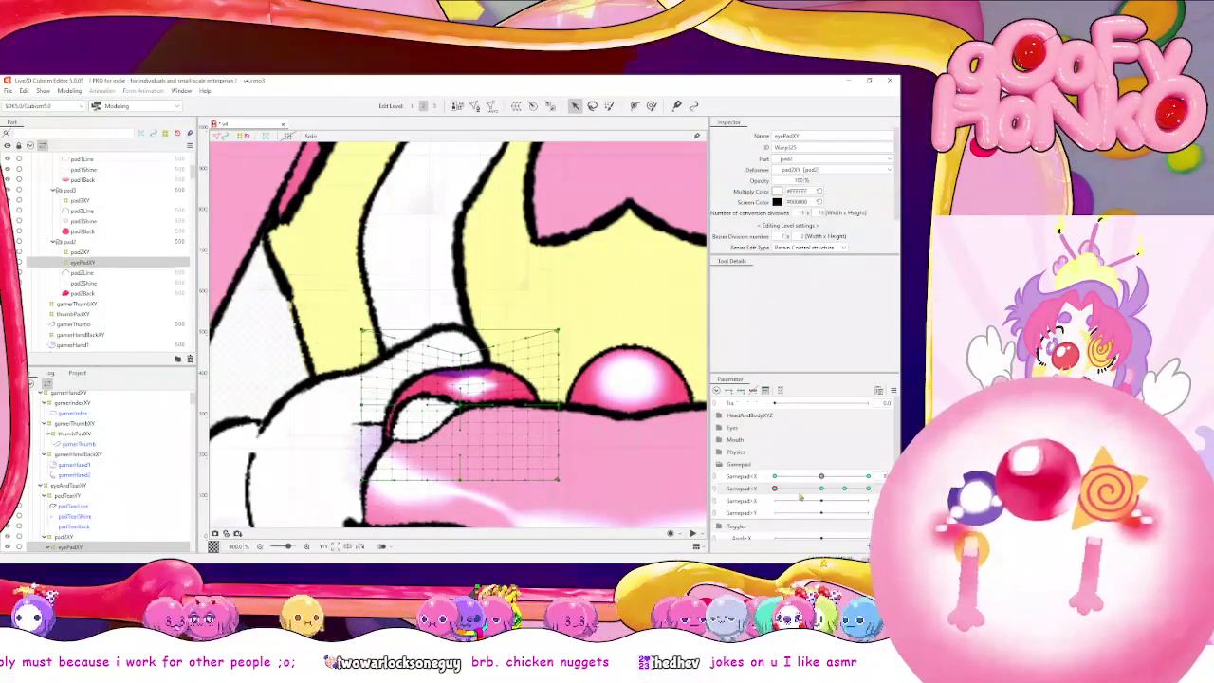
mouse_move(821, 488)
mouse_down()
mouse_move(783, 489)
mouse_move(863, 488)
mouse_move(795, 483)
mouse_move(813, 479)
mouse_up()
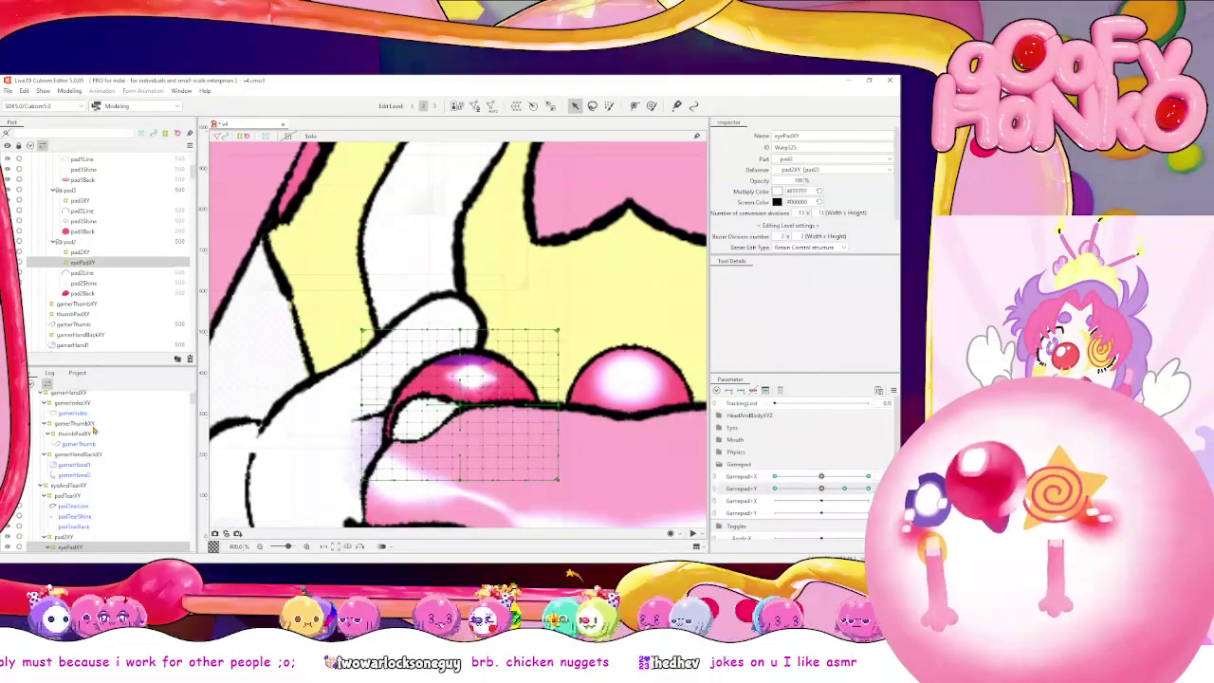
Combine the first Gamepad X and Y parameters and synthesize the corner forms of the thumbPadXY and eyePadXY deformers
click(93, 433)
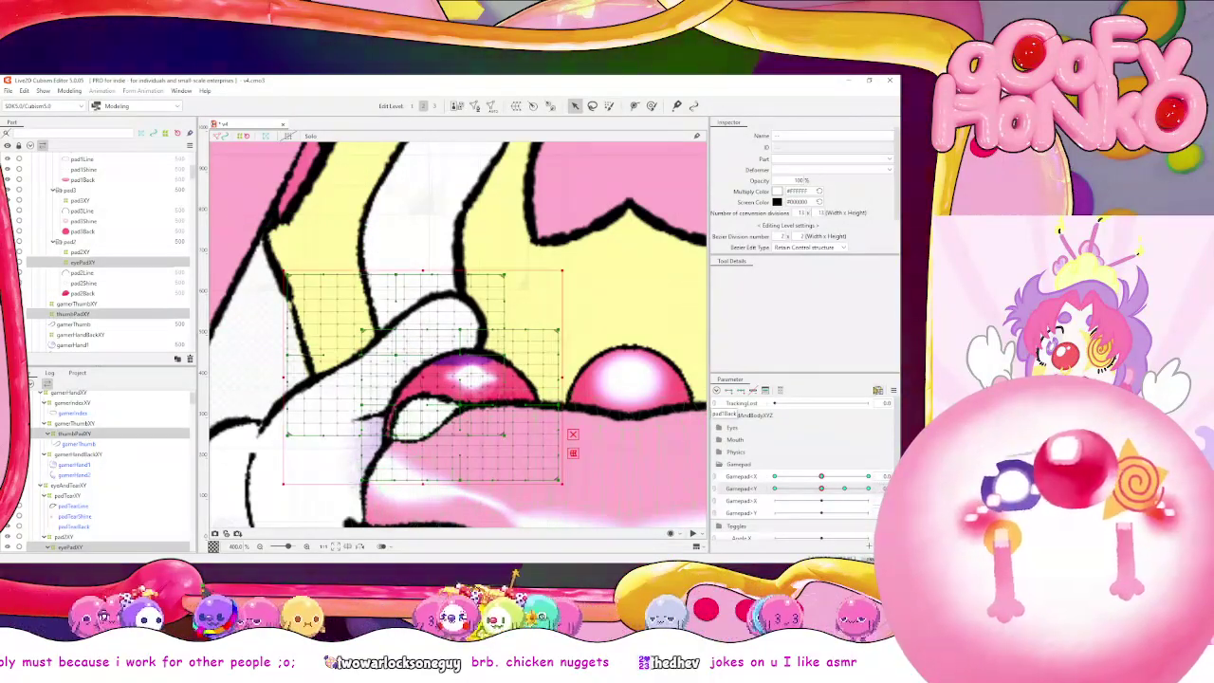
right_click(779, 403)
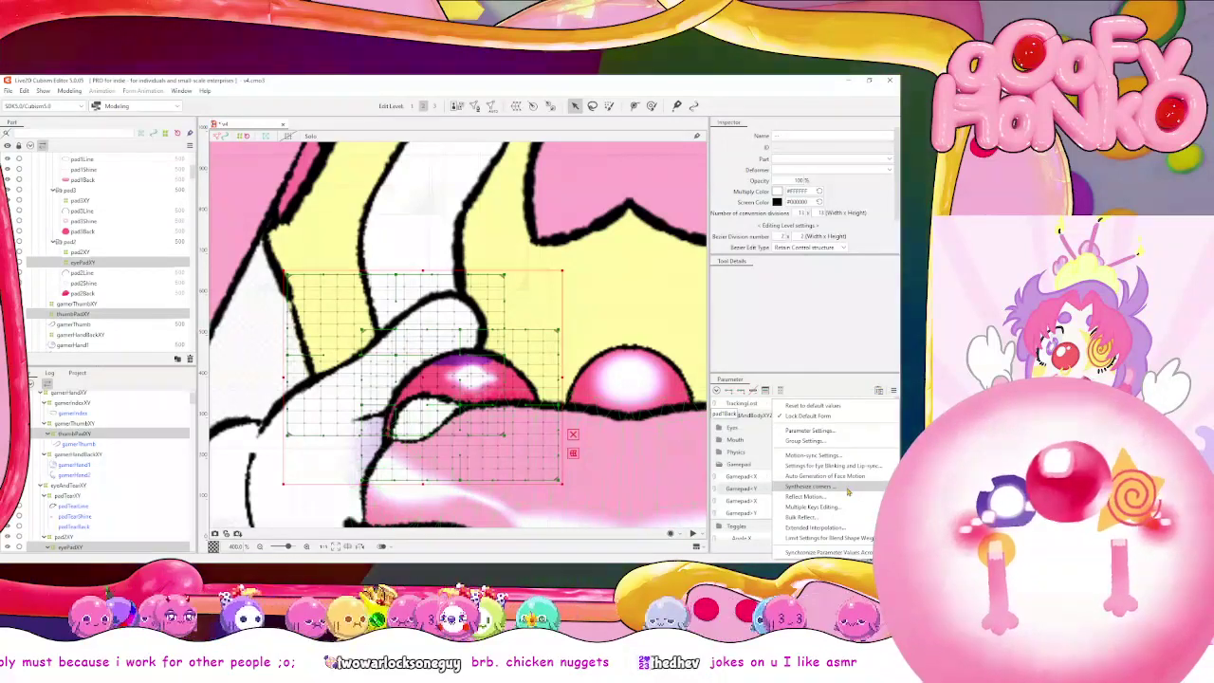
click(747, 482)
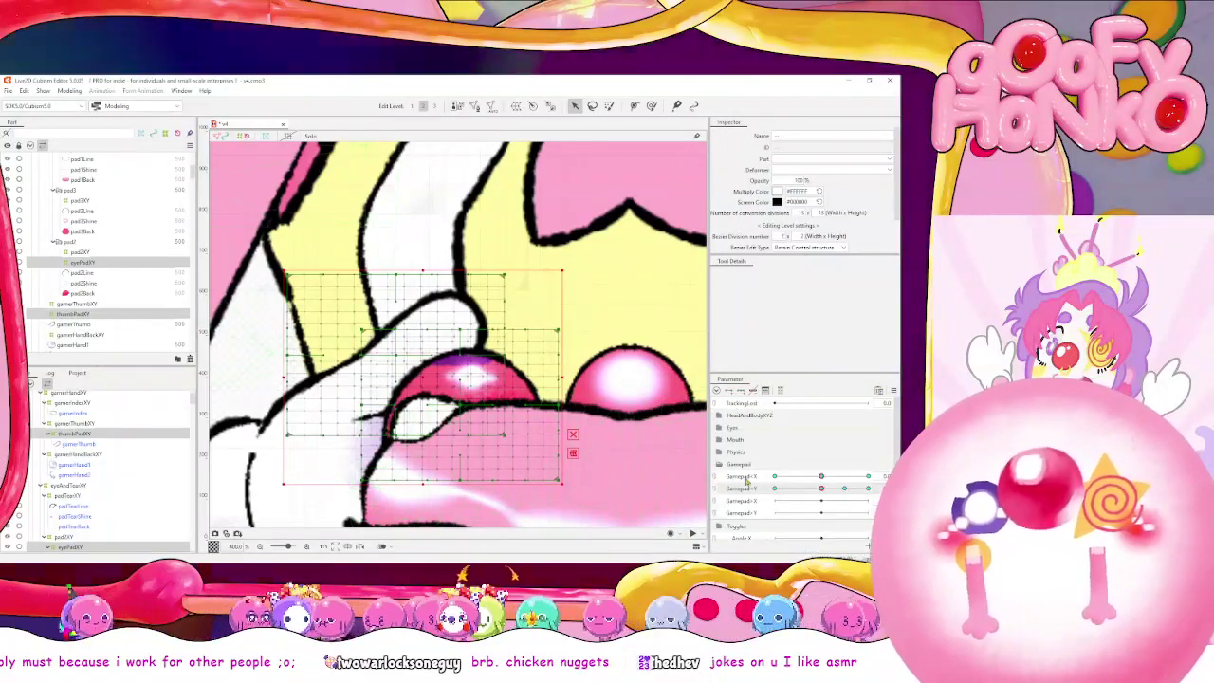
click(715, 481)
mouse_move(821, 495)
mouse_down()
mouse_move(836, 515)
mouse_move(792, 471)
mouse_move(854, 490)
mouse_move(840, 467)
mouse_move(815, 494)
mouse_up()
Open the physics settings, preview the thumb and red button across the combined Gamepad X and Y range, and return to the model
click(70, 90)
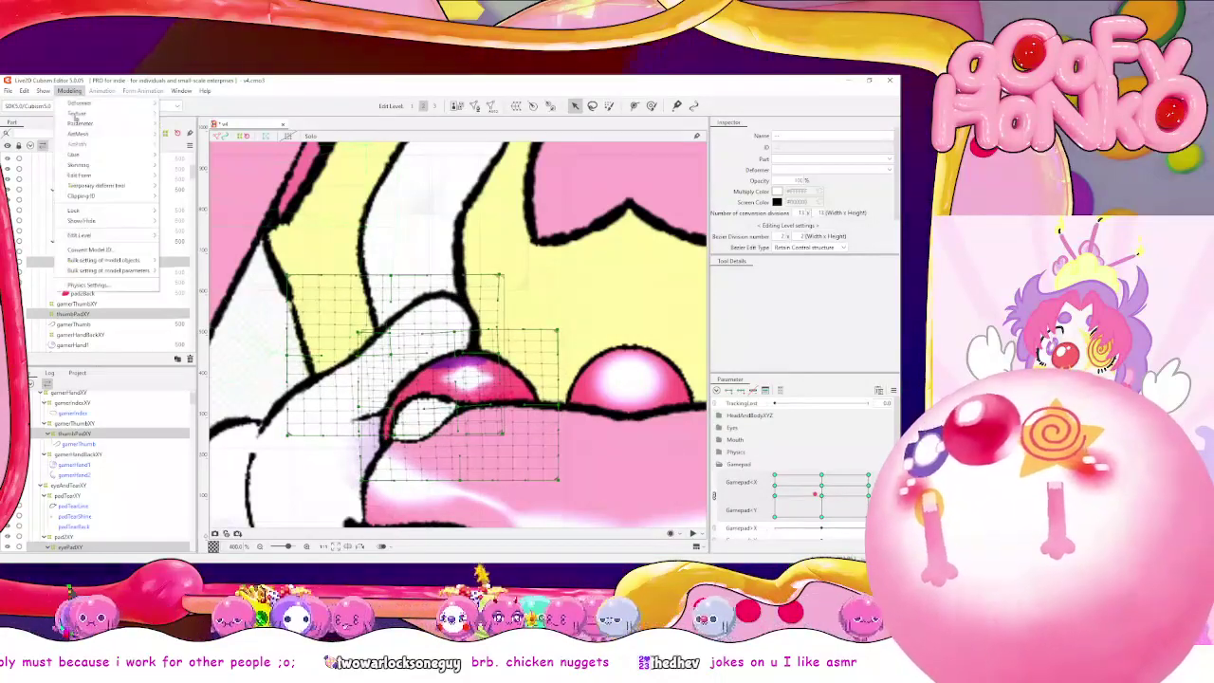
click(95, 285)
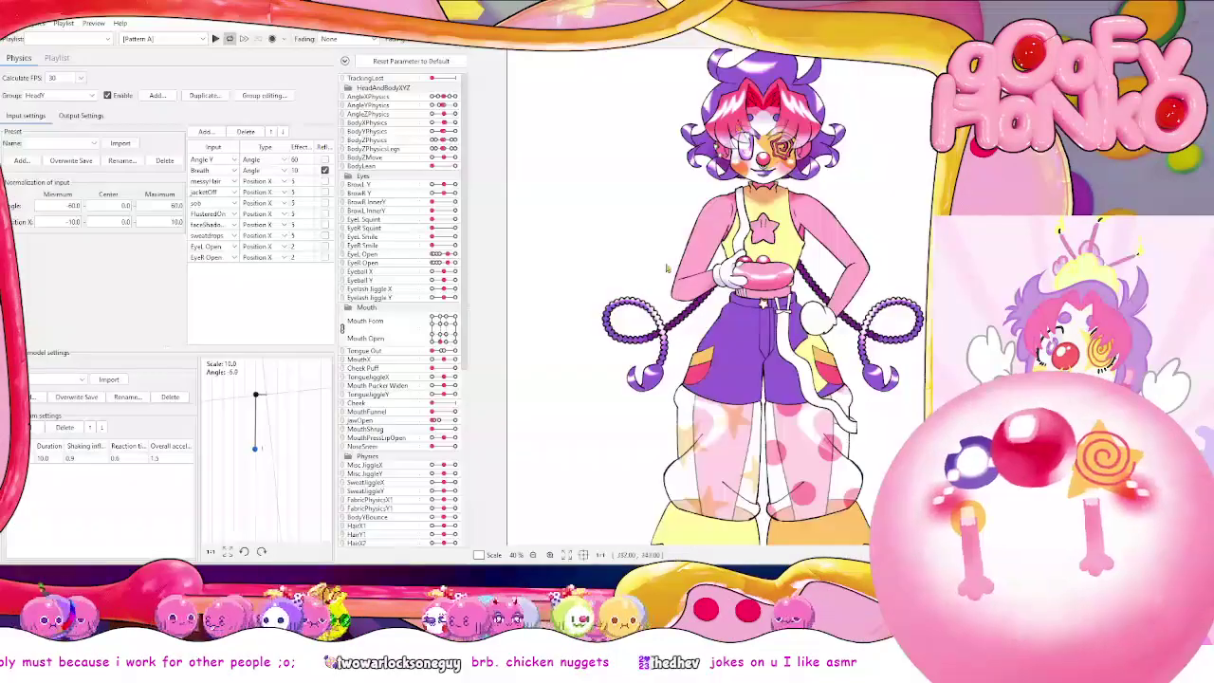
scroll(393, 465, down, 5)
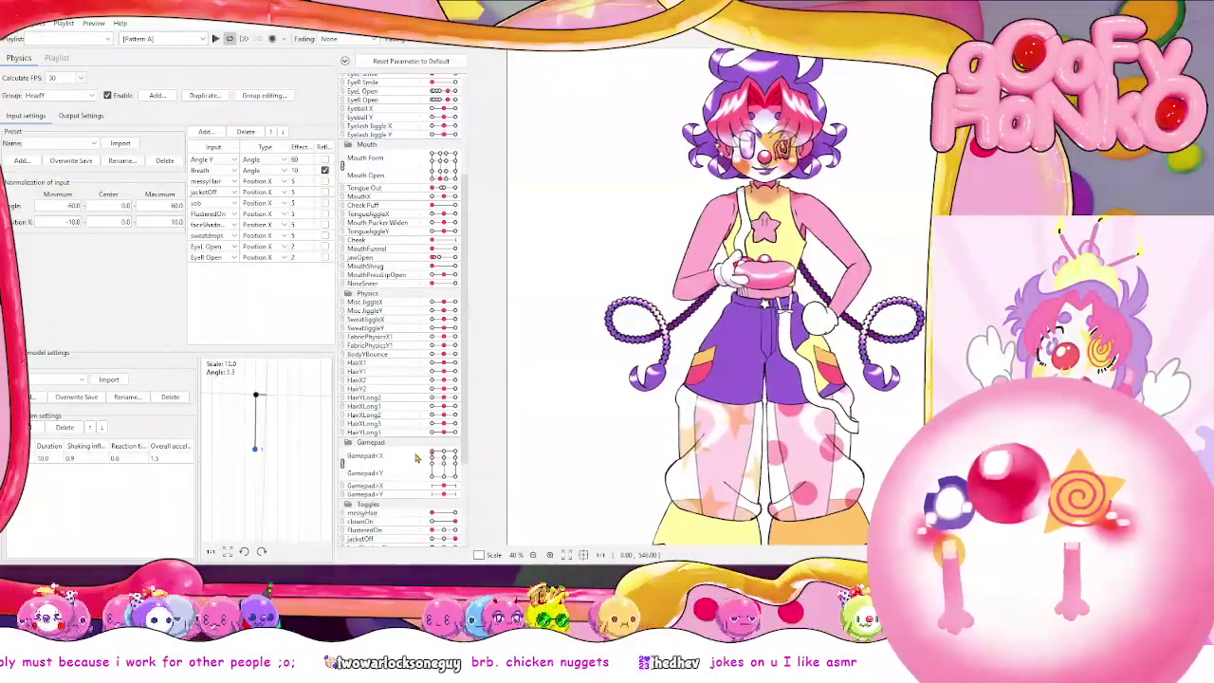
scroll(704, 330, up, 5)
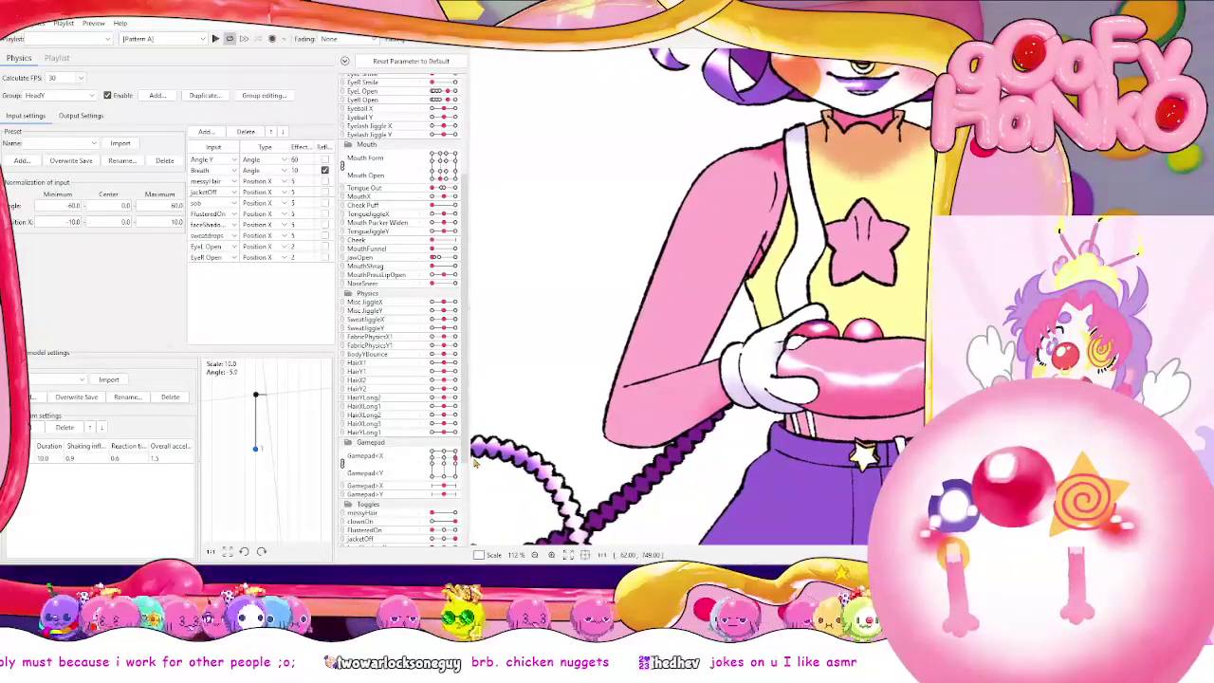
key(alt+Tab)
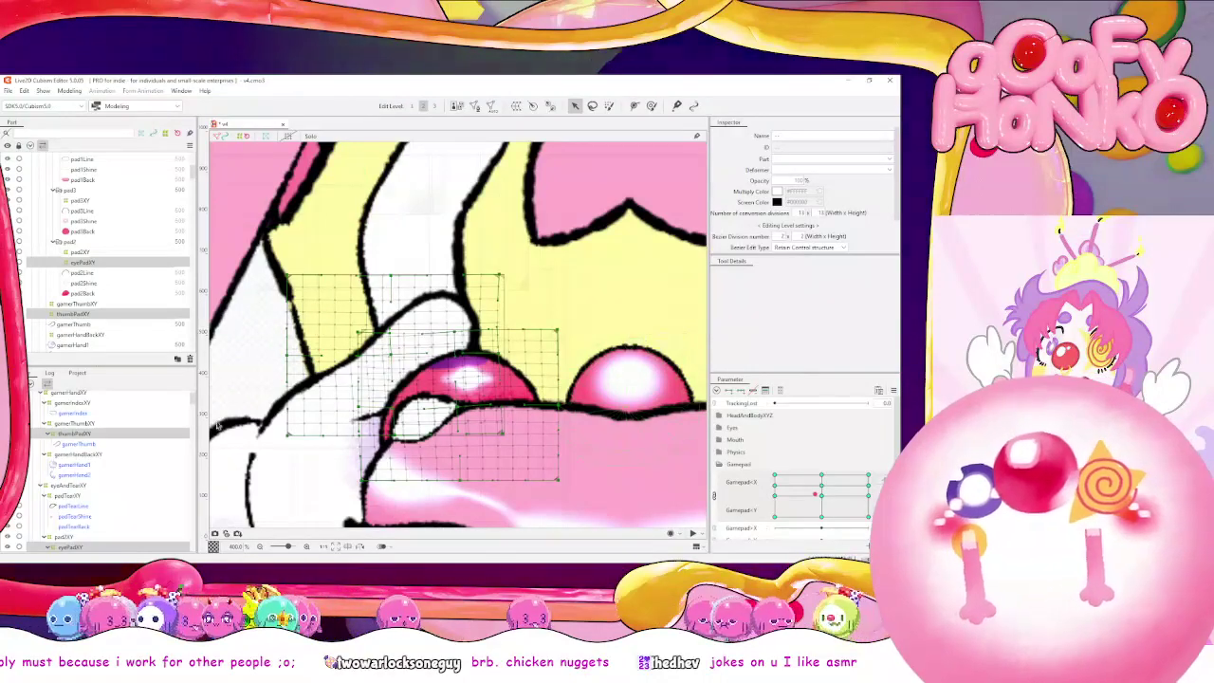
At Gamepad X 1 and Y -1, brush the thumbPadXY deformer around the thumb and compare it with the neighboring key positions
click(97, 437)
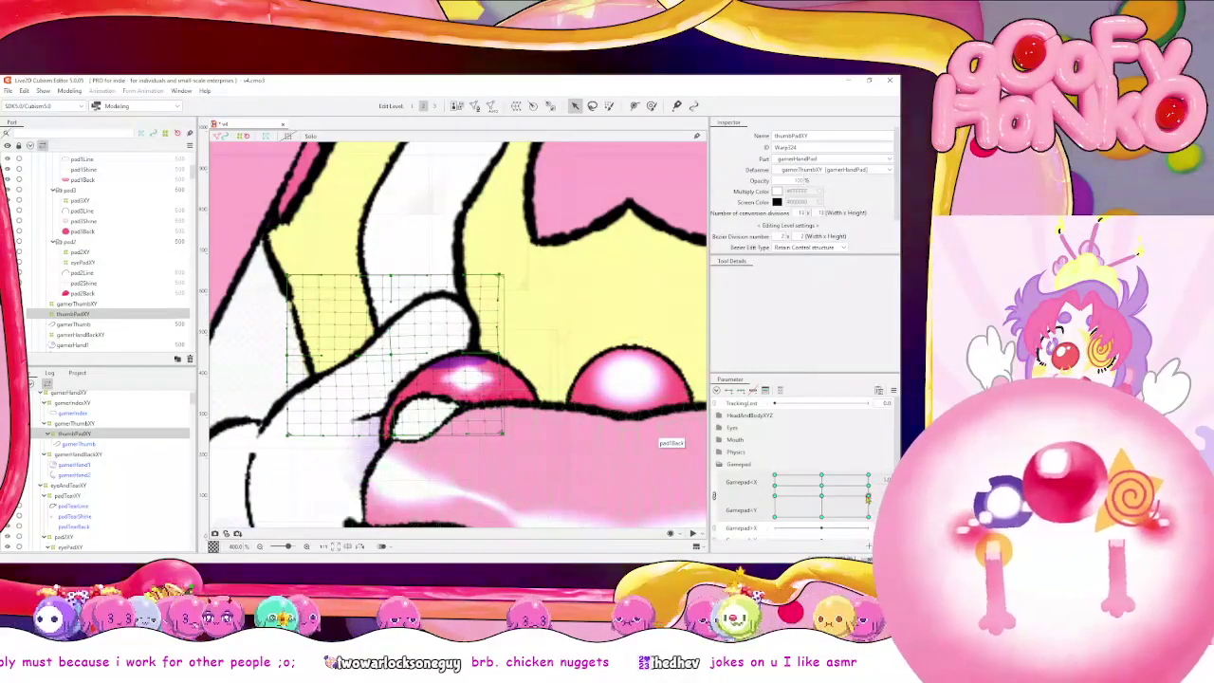
drag(867, 497, 867, 517)
click(650, 106)
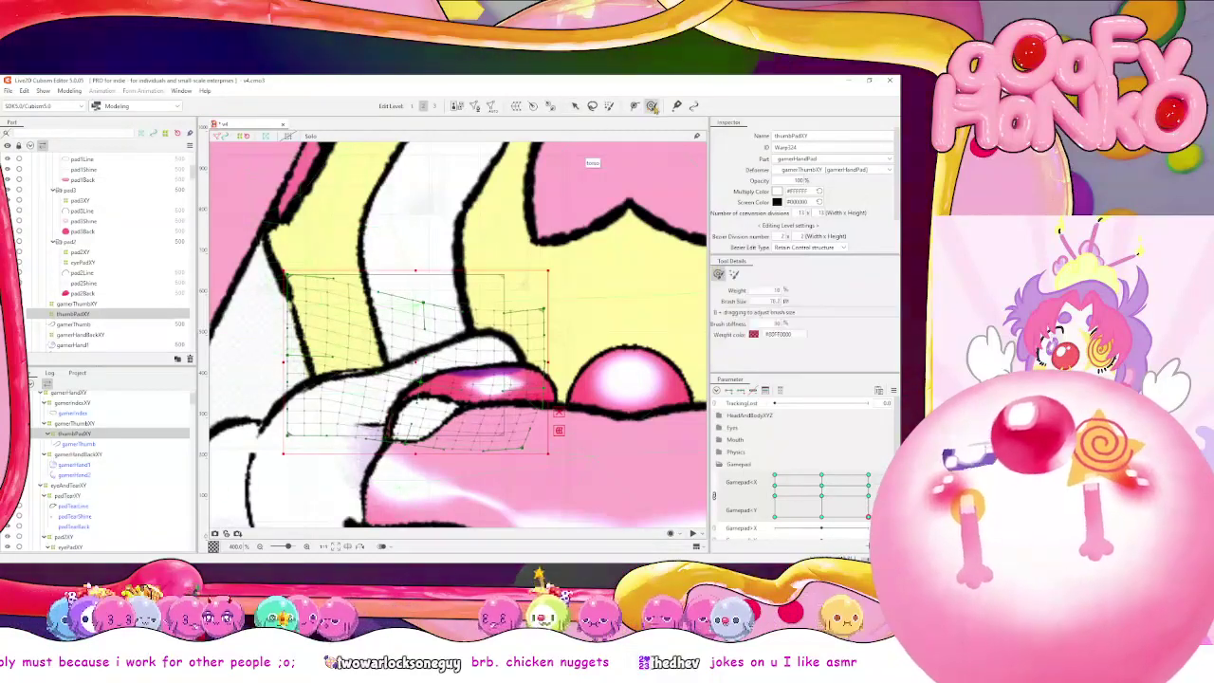
drag(412, 351, 332, 366)
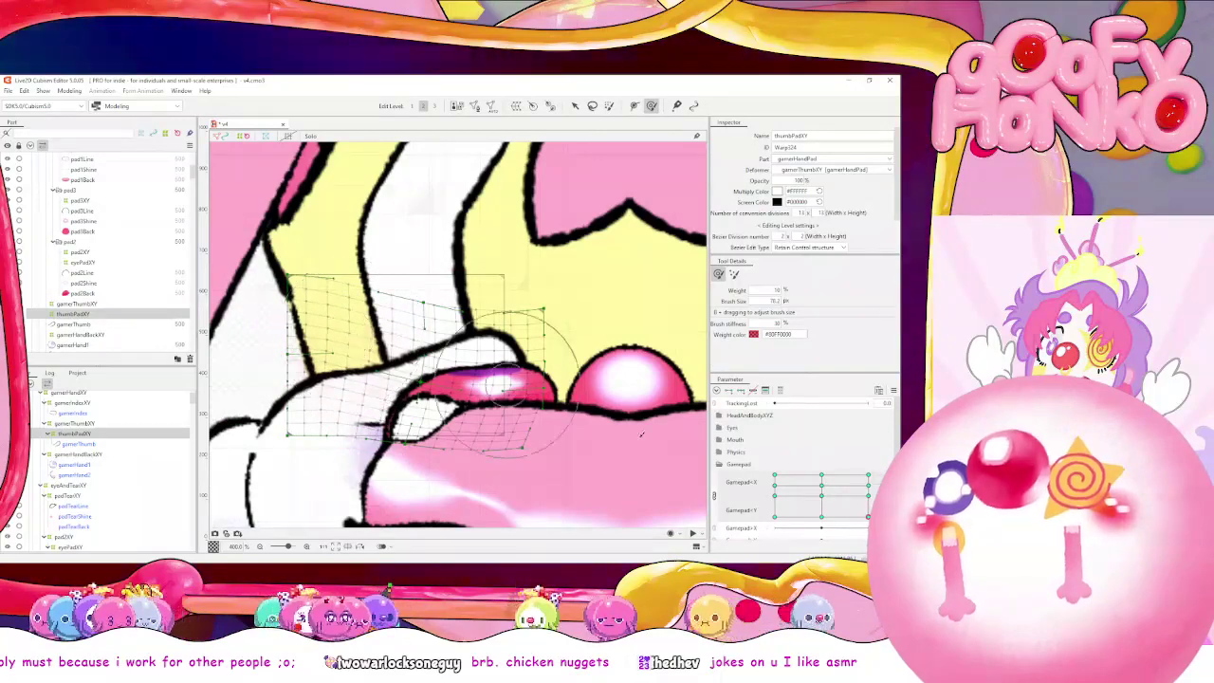
click(821, 516)
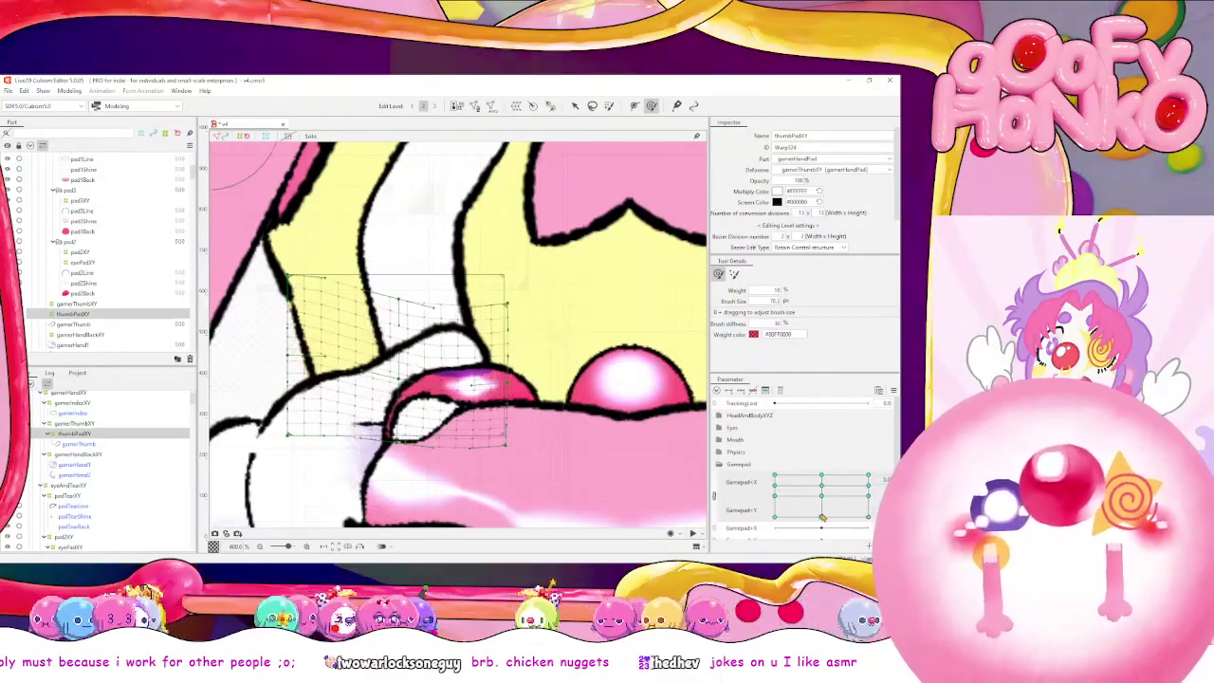
click(868, 488)
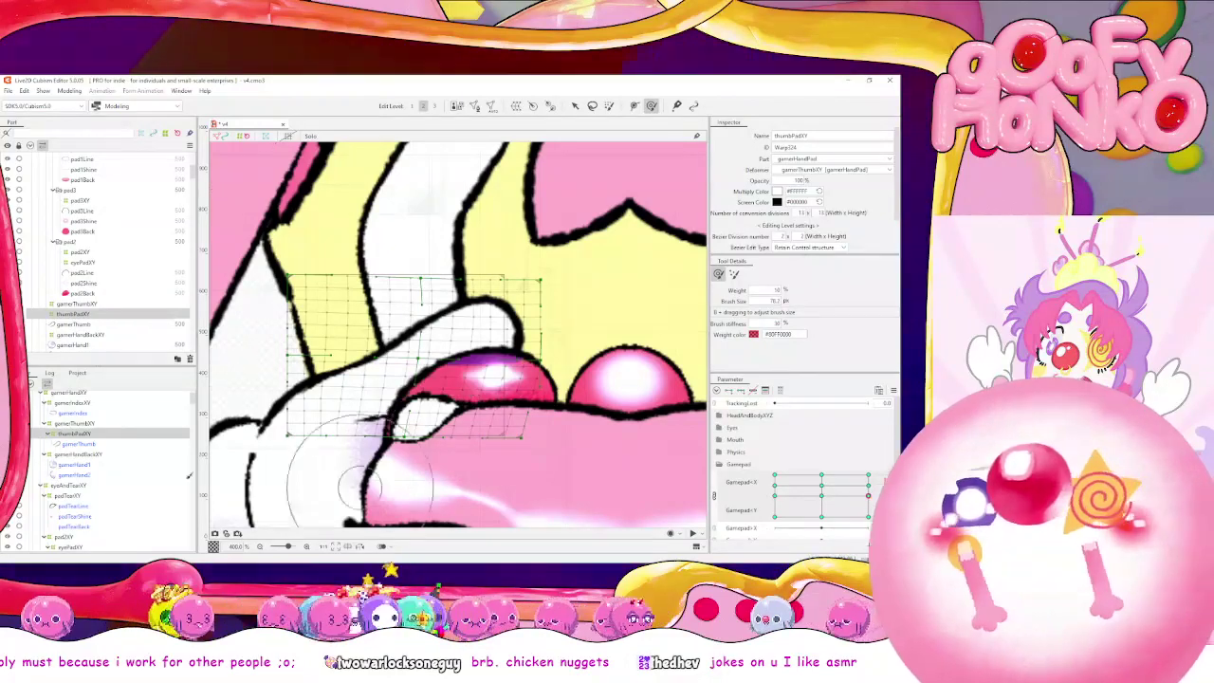
scroll(100, 494, down, 1)
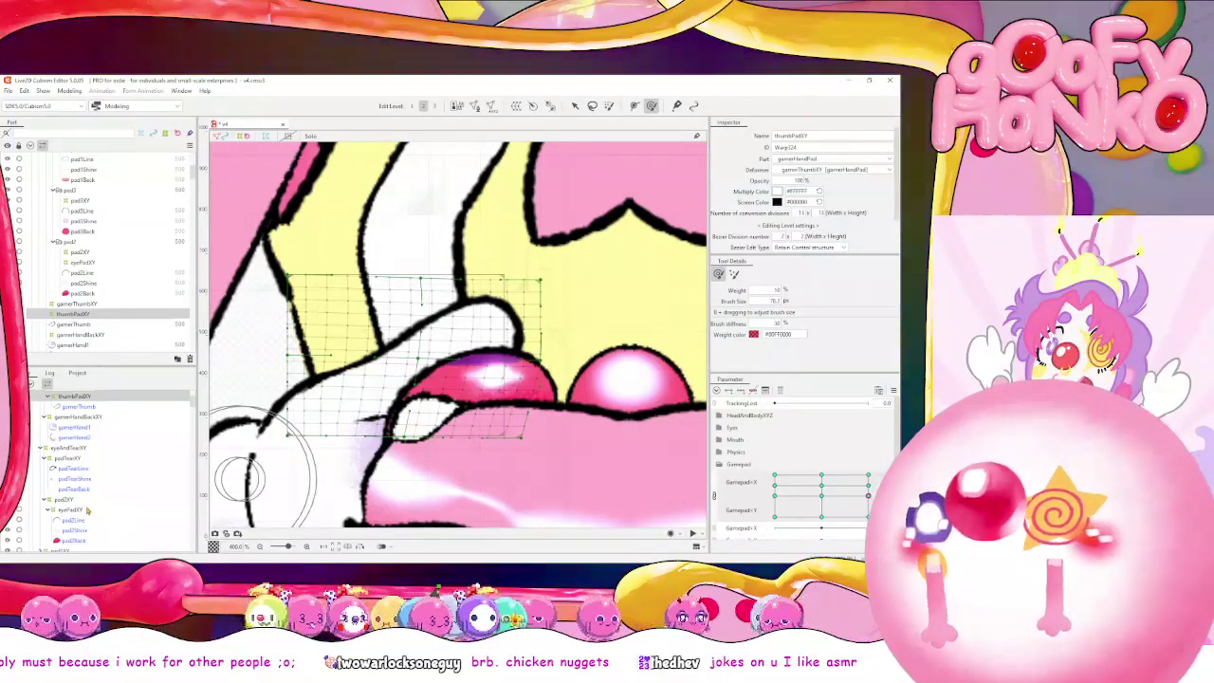
Select the eyePadXY deformer and compare the red button at the center, Gamepad X 1 and intermediate Gamepad Y key positions
click(90, 509)
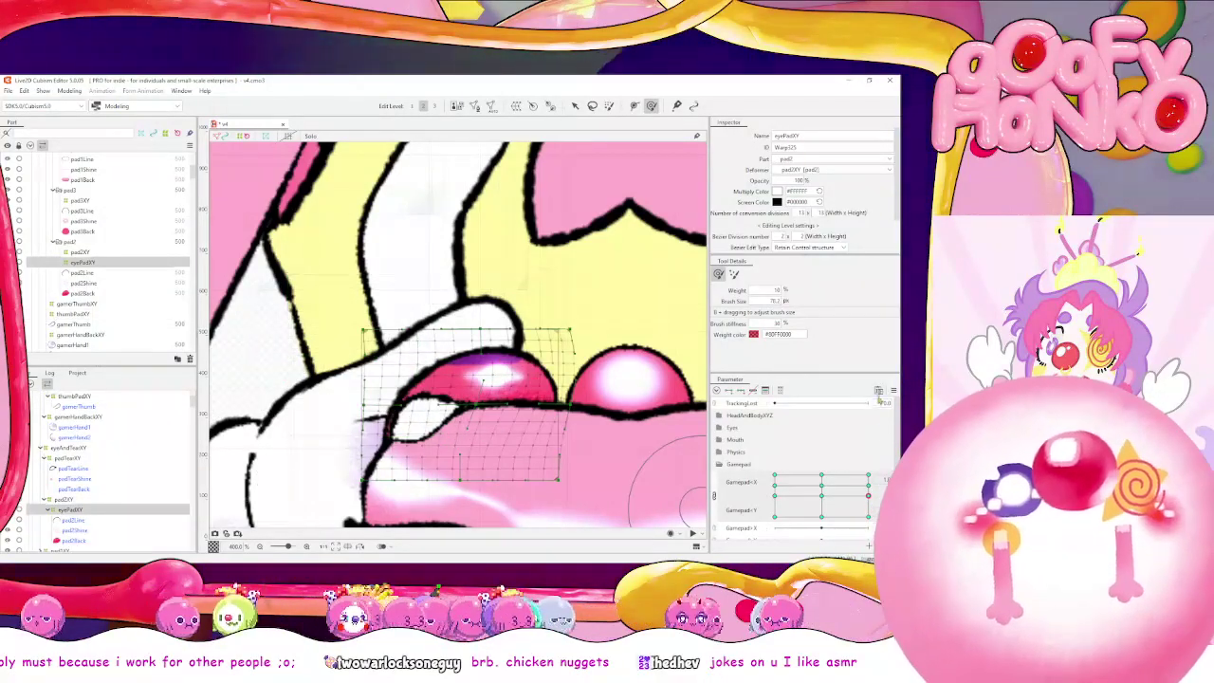
click(892, 390)
key(Escape)
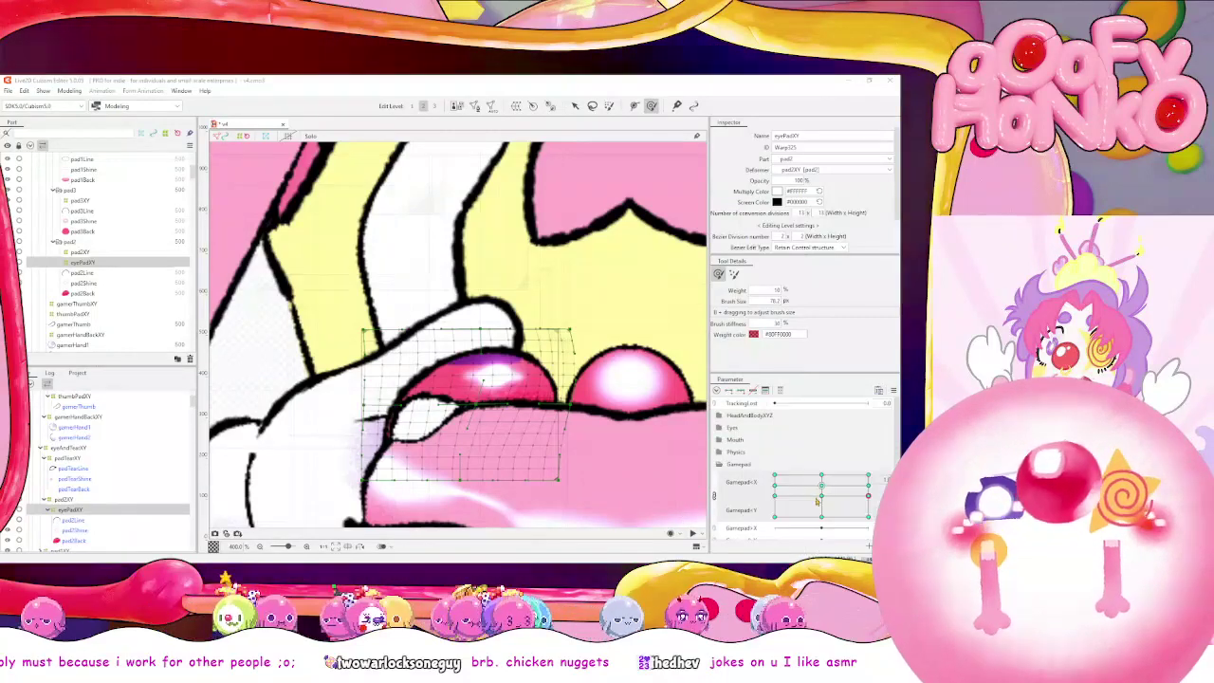
click(821, 495)
click(868, 496)
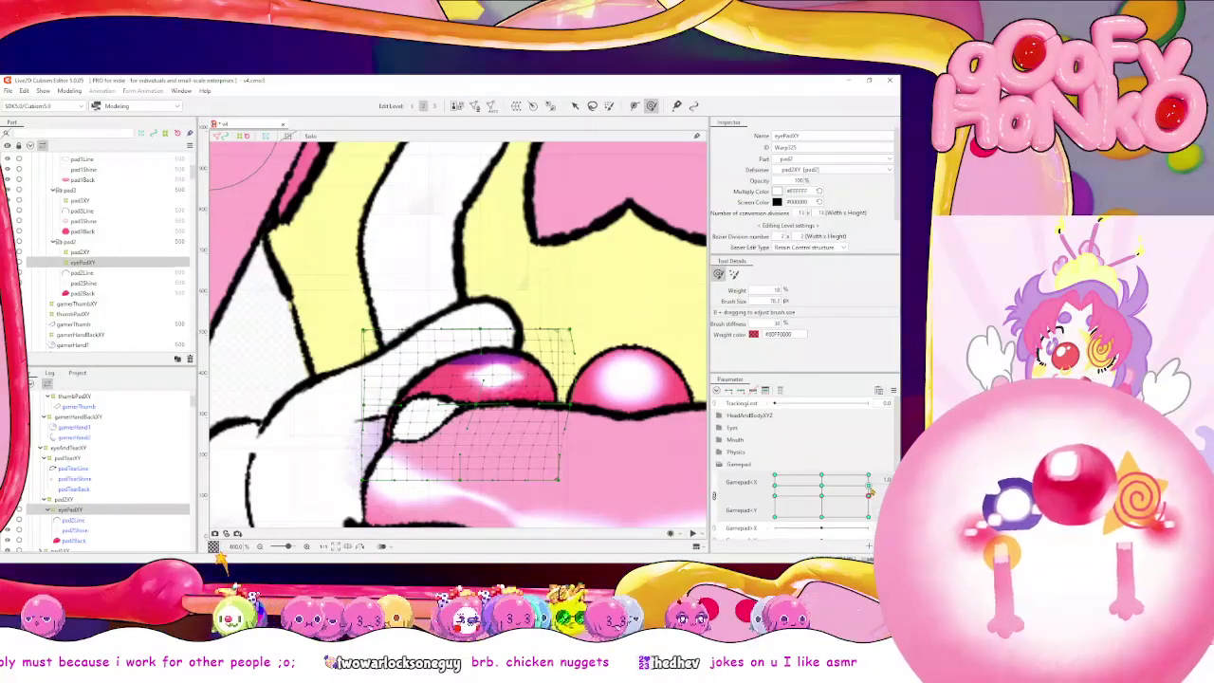
drag(867, 494, 868, 489)
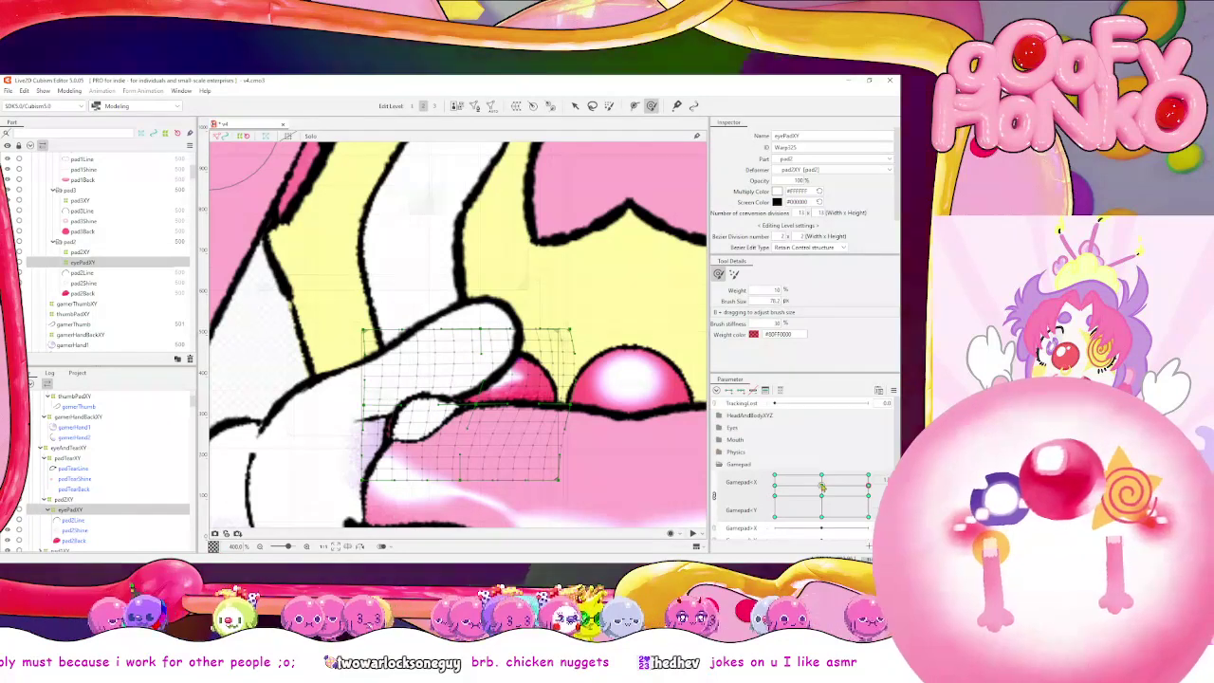
click(821, 484)
Separate the first Gamepad X and Y and brush the eyePadXY deformer beneath the thumb at X 0 and the intermediate Y key
click(714, 494)
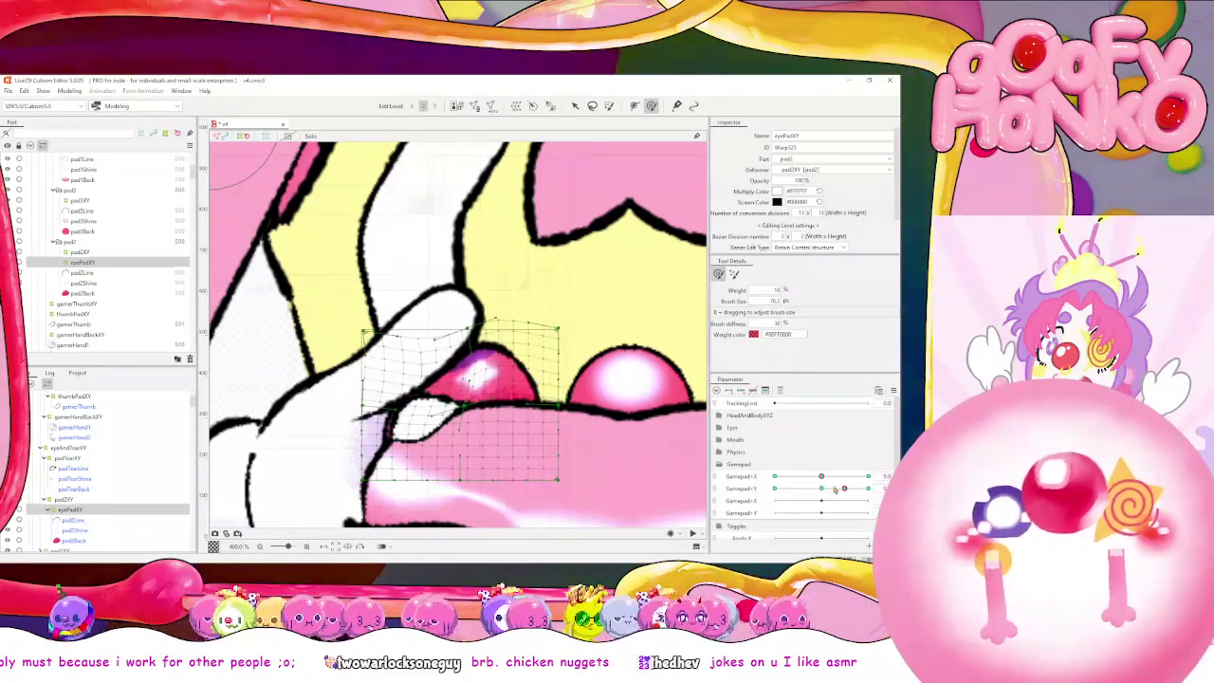
drag(415, 361, 439, 385)
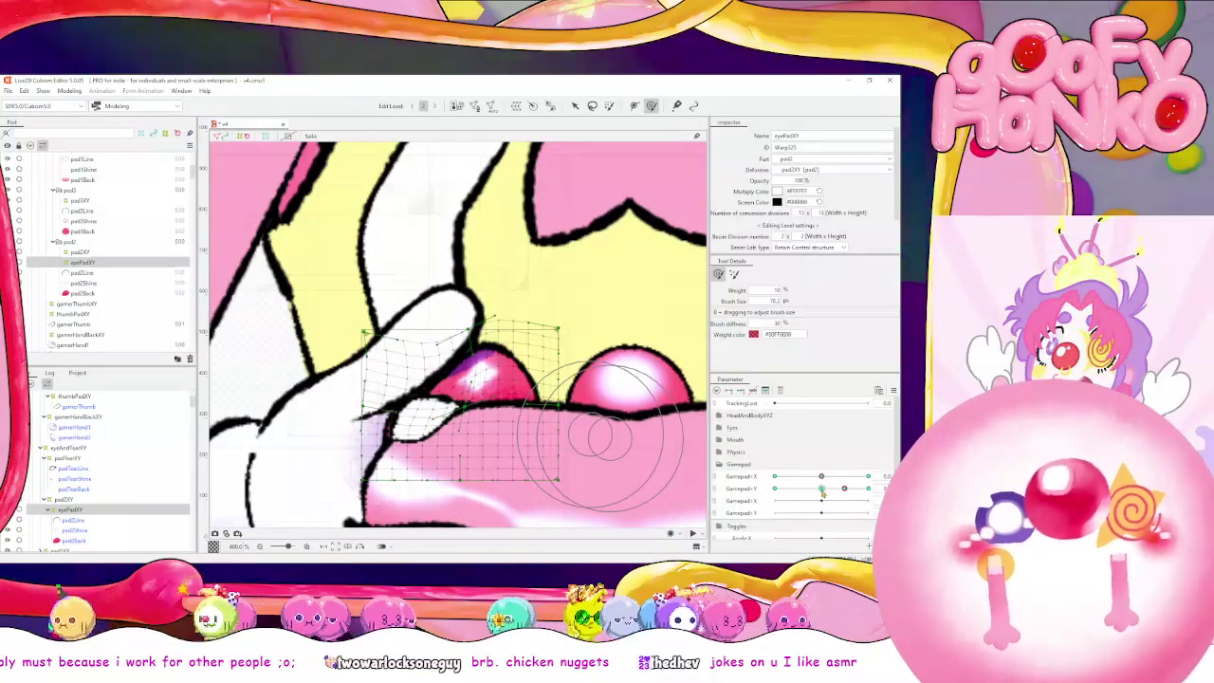
mouse_move(823, 489)
mouse_down()
mouse_move(861, 490)
mouse_move(844, 489)
mouse_up()
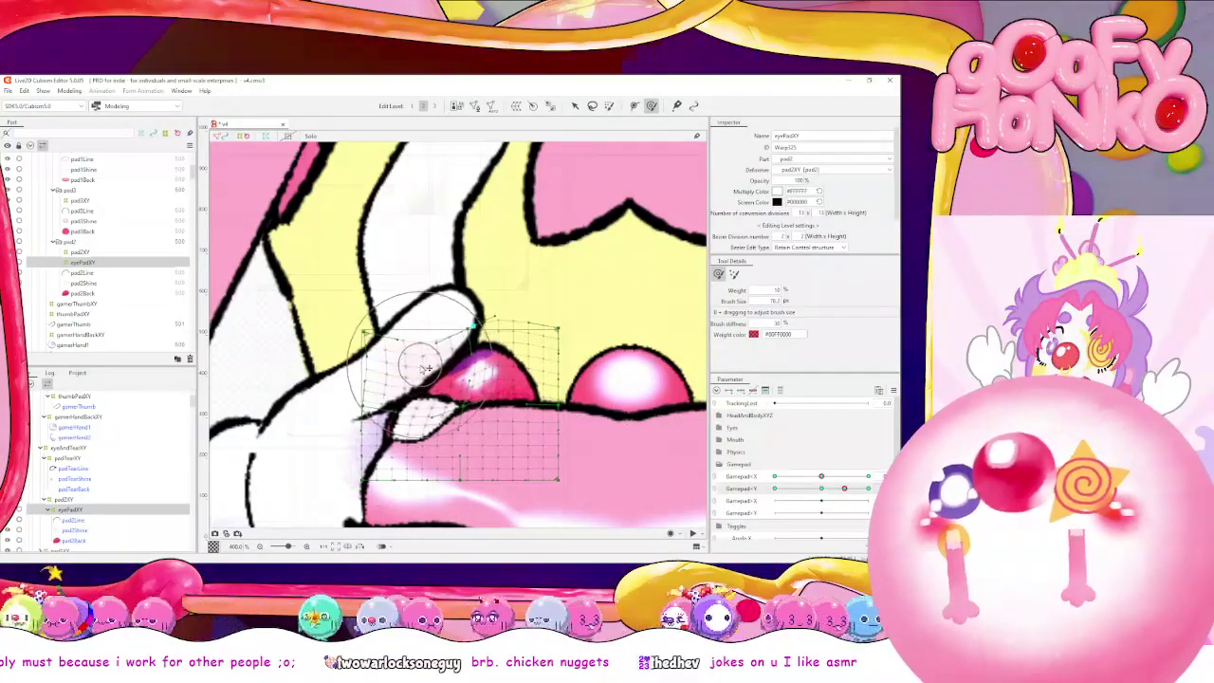
drag(844, 488, 868, 489)
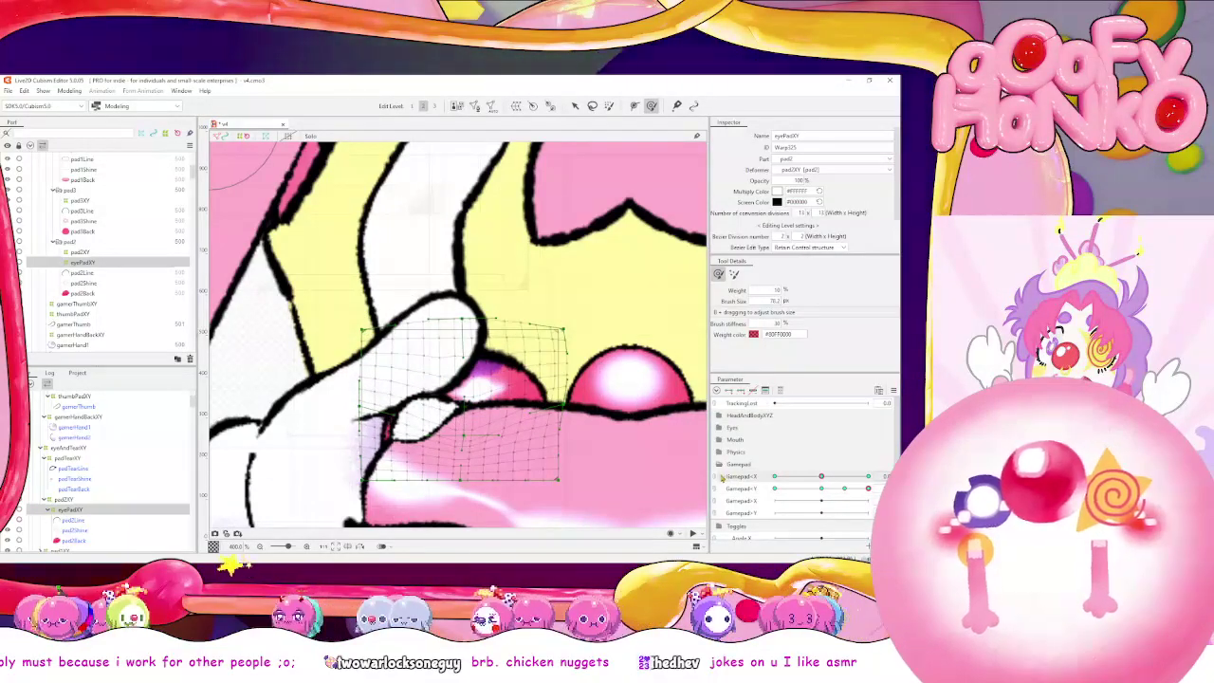
At combined Gamepad X -1 and the intermediate Y key, brush the eyePadXY deformer around the thumb and compare the neighboring keys
click(716, 478)
drag(821, 475, 824, 486)
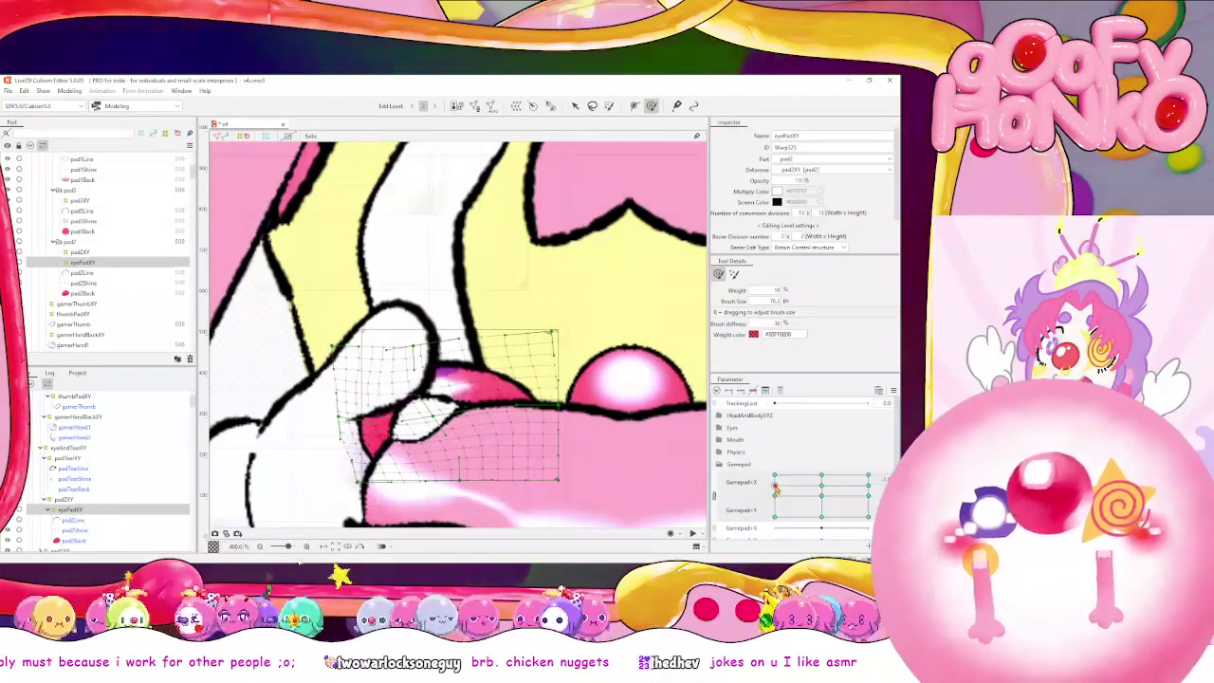
click(775, 484)
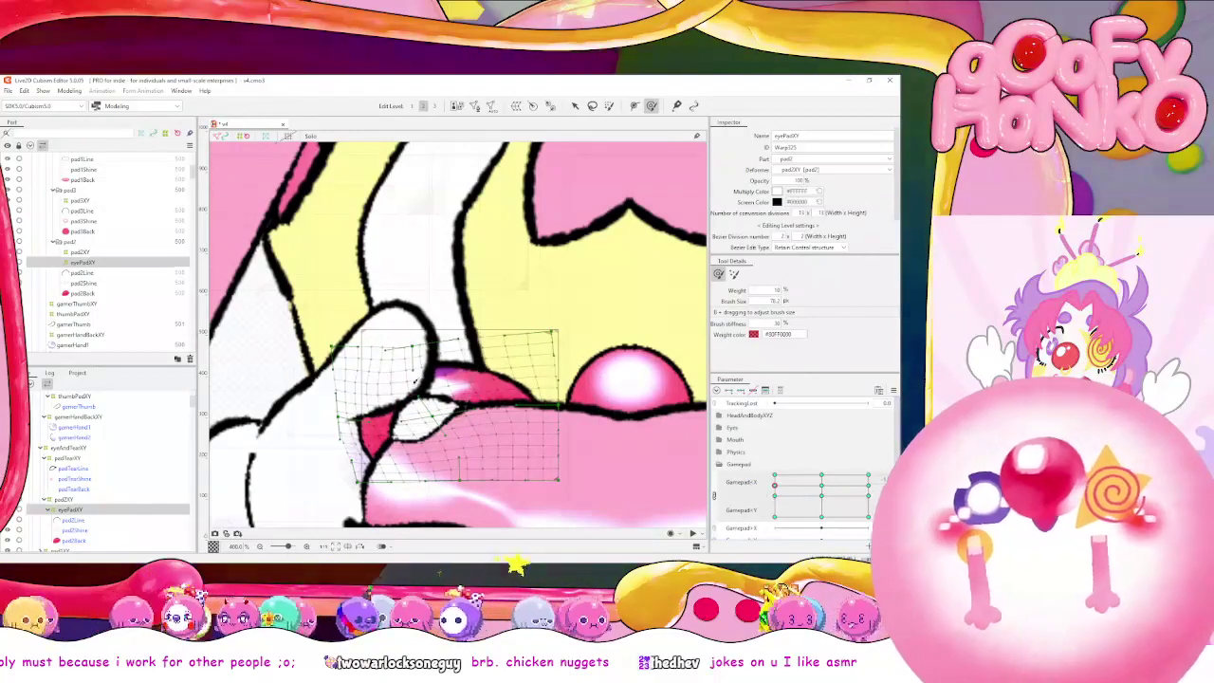
drag(380, 377, 406, 425)
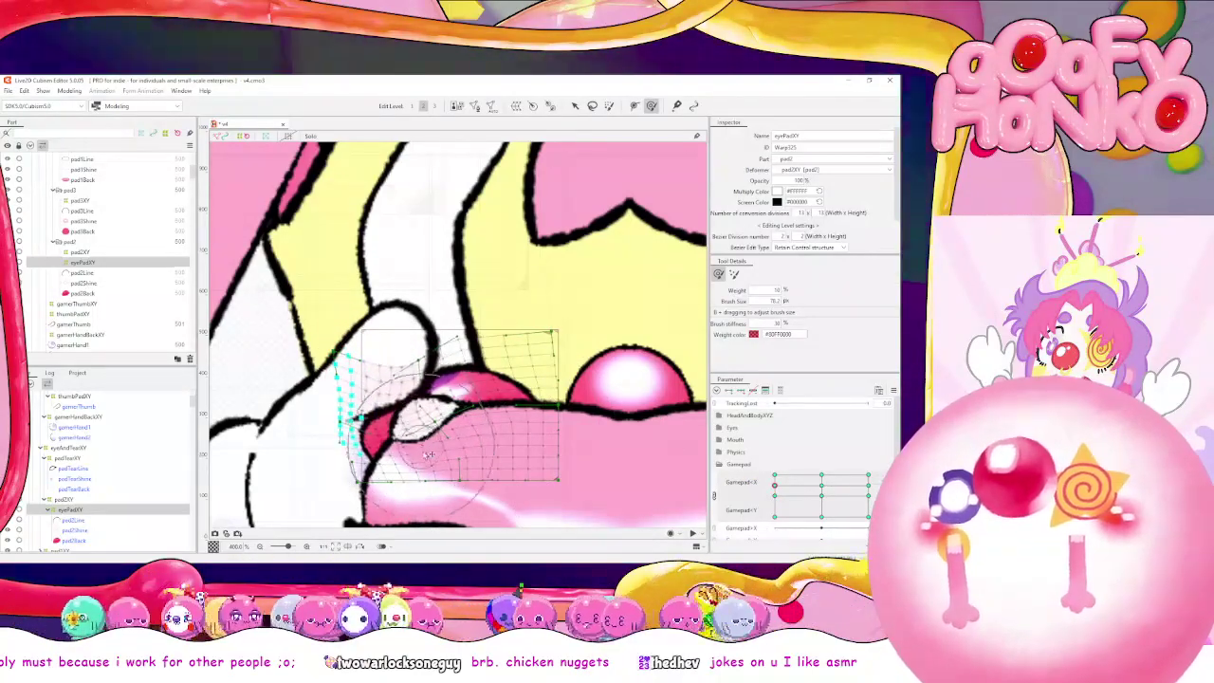
click(775, 496)
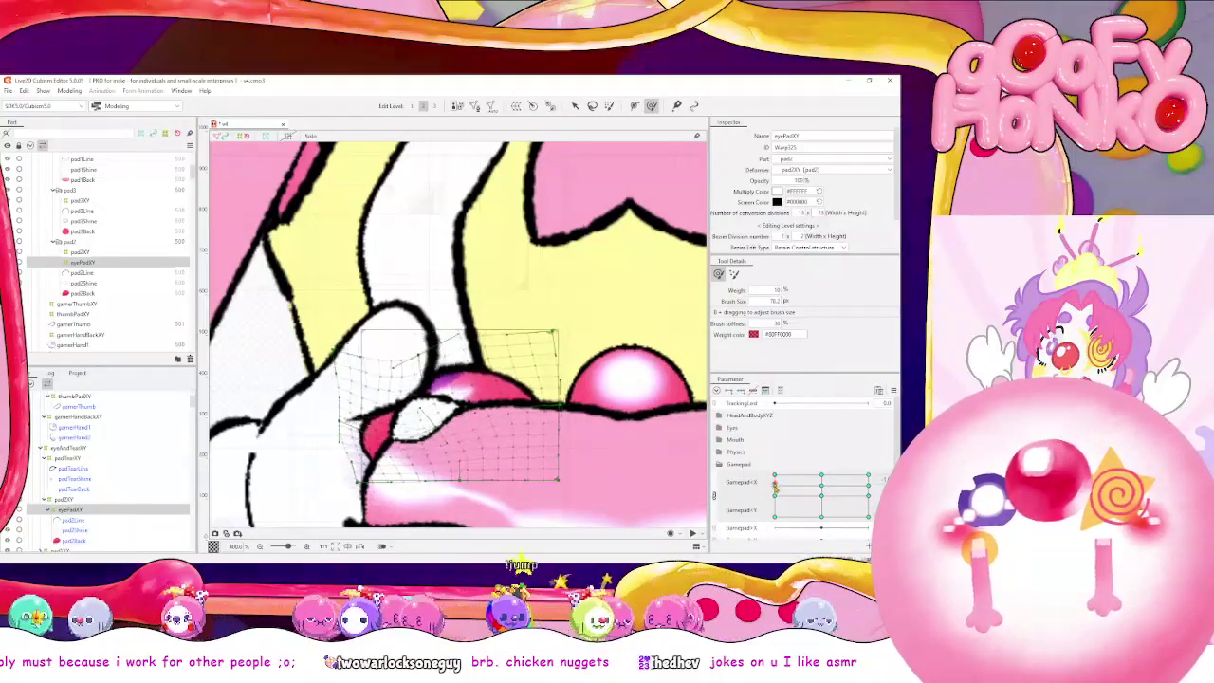
mouse_move(775, 494)
mouse_down()
mouse_move(775, 475)
mouse_move(777, 491)
mouse_move(819, 487)
mouse_up()
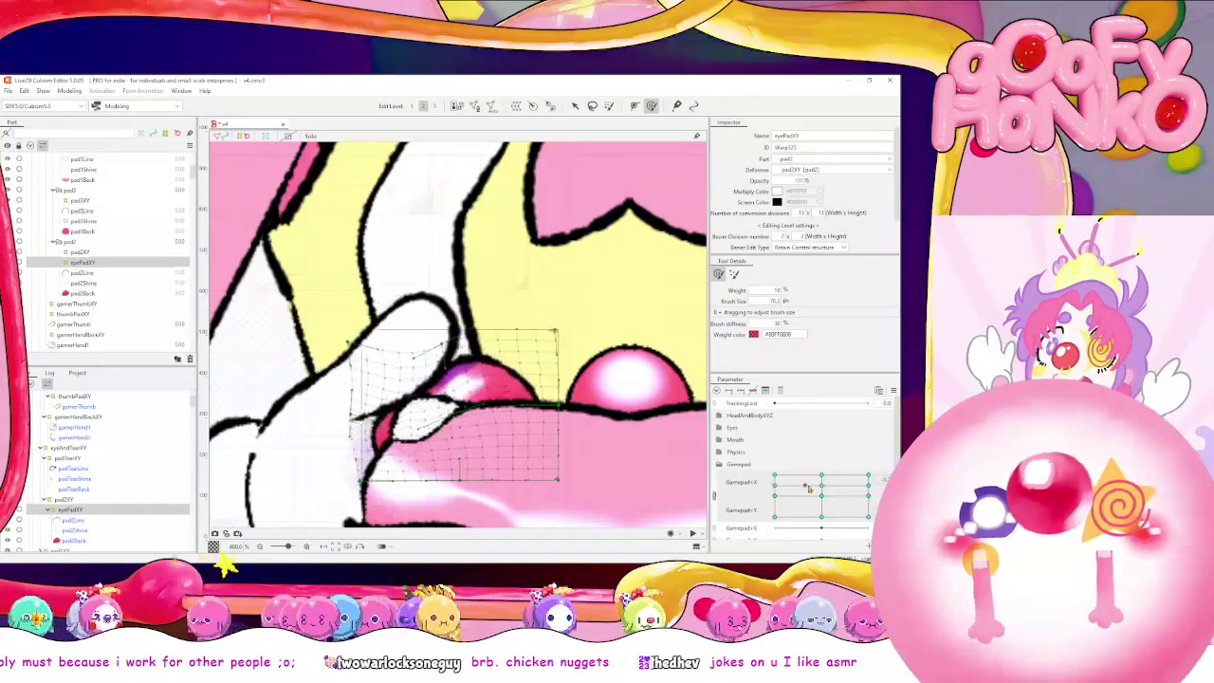
mouse_move(809, 488)
mouse_down()
mouse_move(870, 495)
mouse_move(869, 484)
mouse_up()
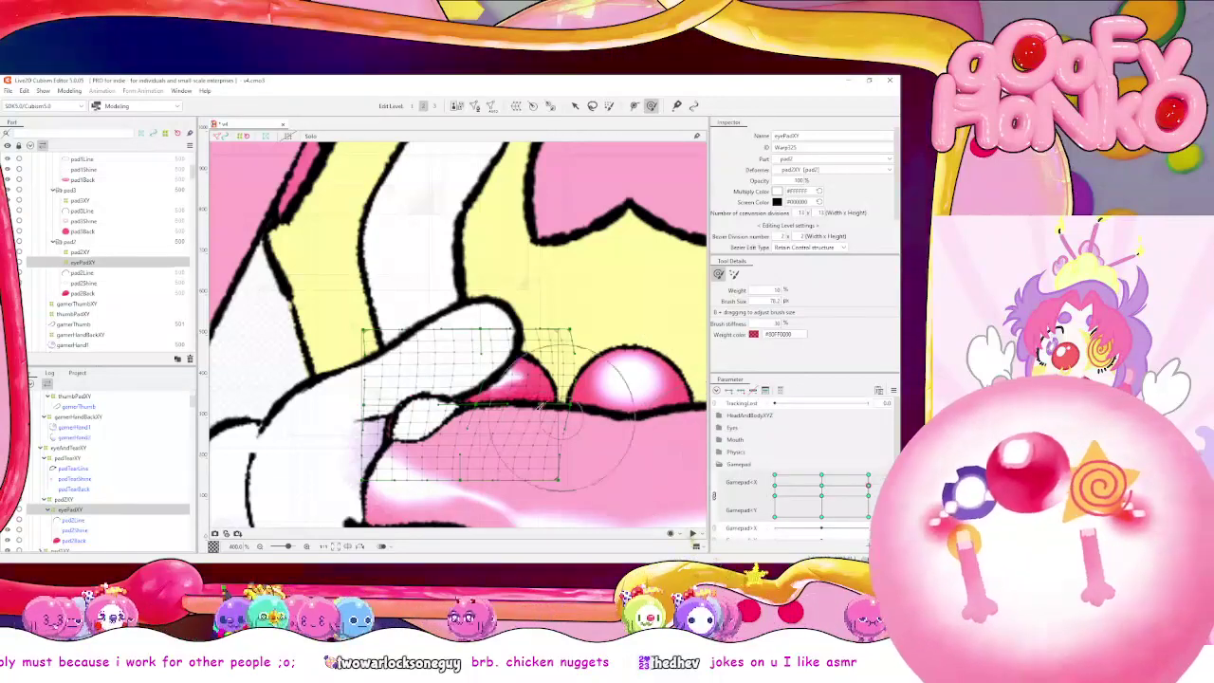
click(867, 495)
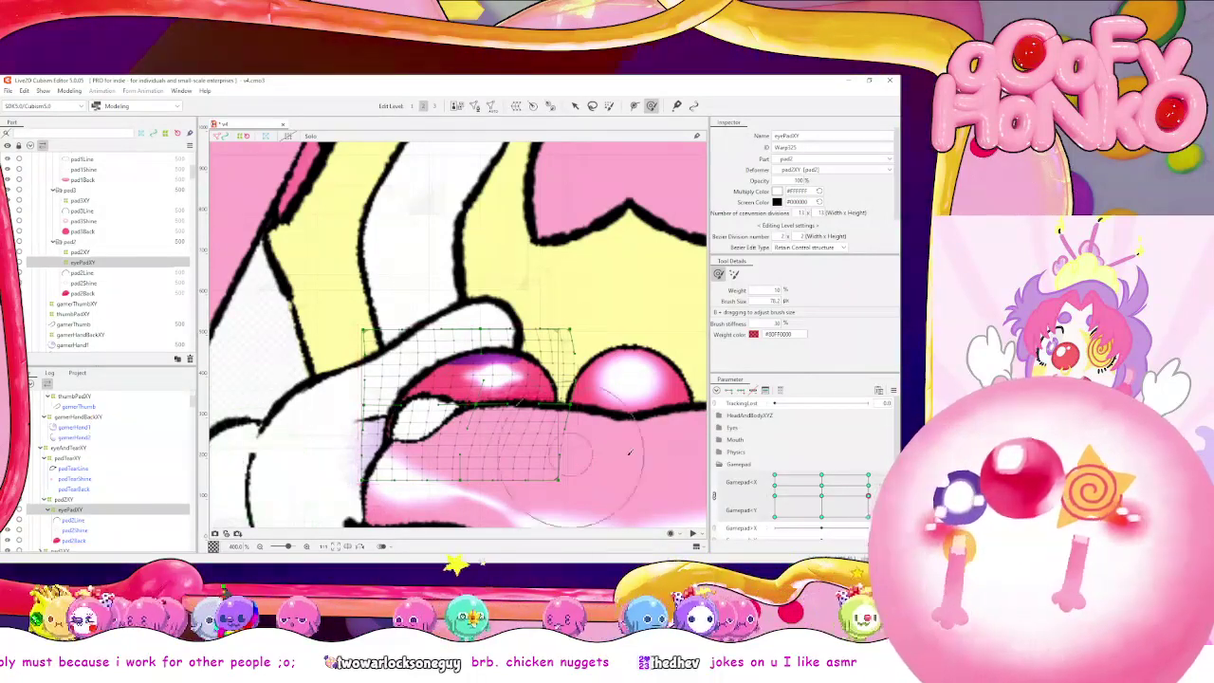
Undo the thumbPadXY and eyePadXY deformations at the intermediate Gamepad Y key and separate the first Gamepad X and Y parameters
click(893, 390)
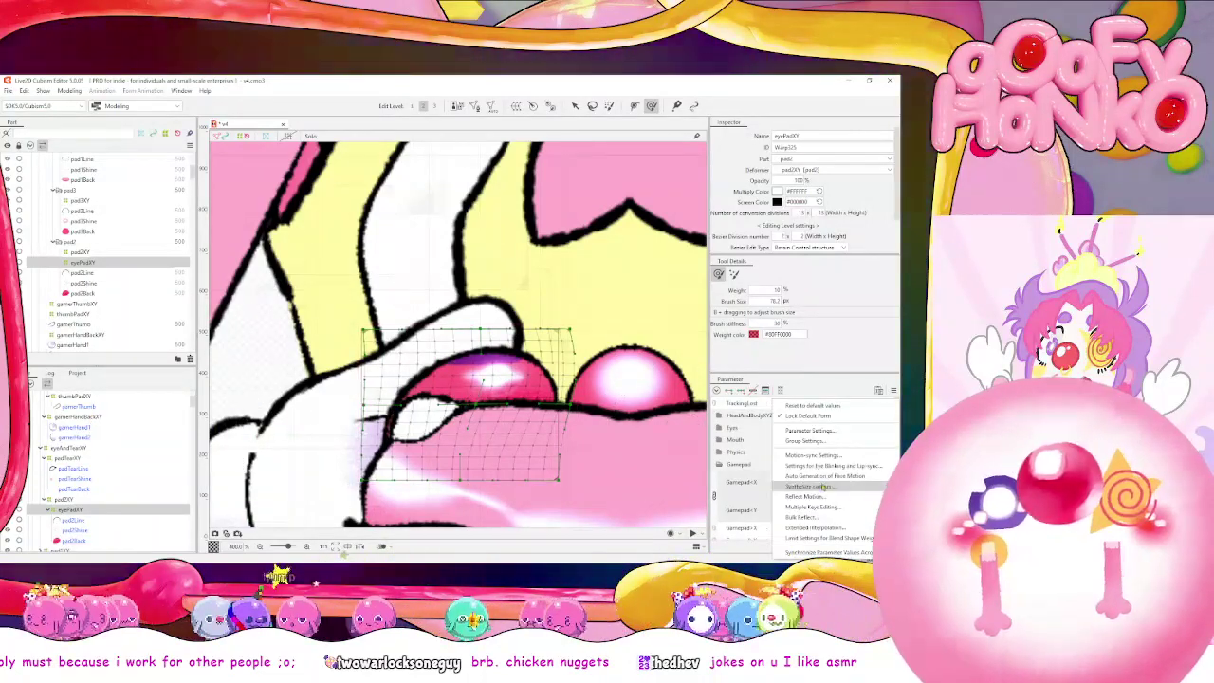
mouse_move(823, 475)
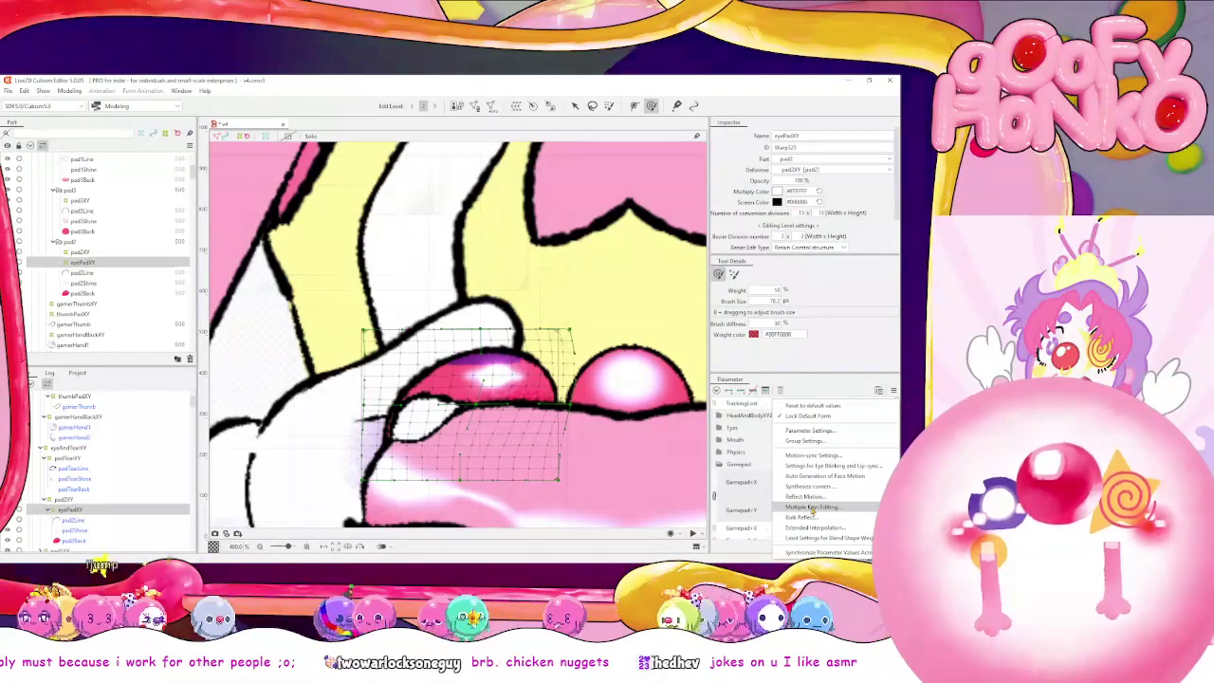
click(758, 508)
click(821, 496)
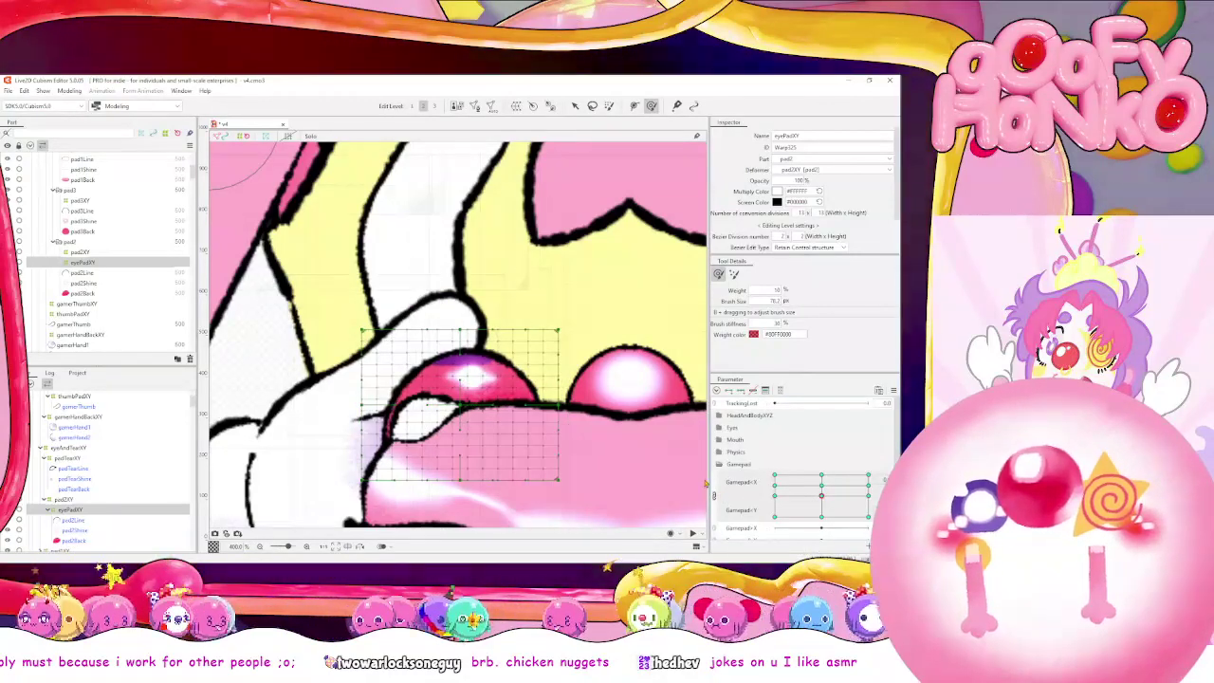
key(ctrl+z)
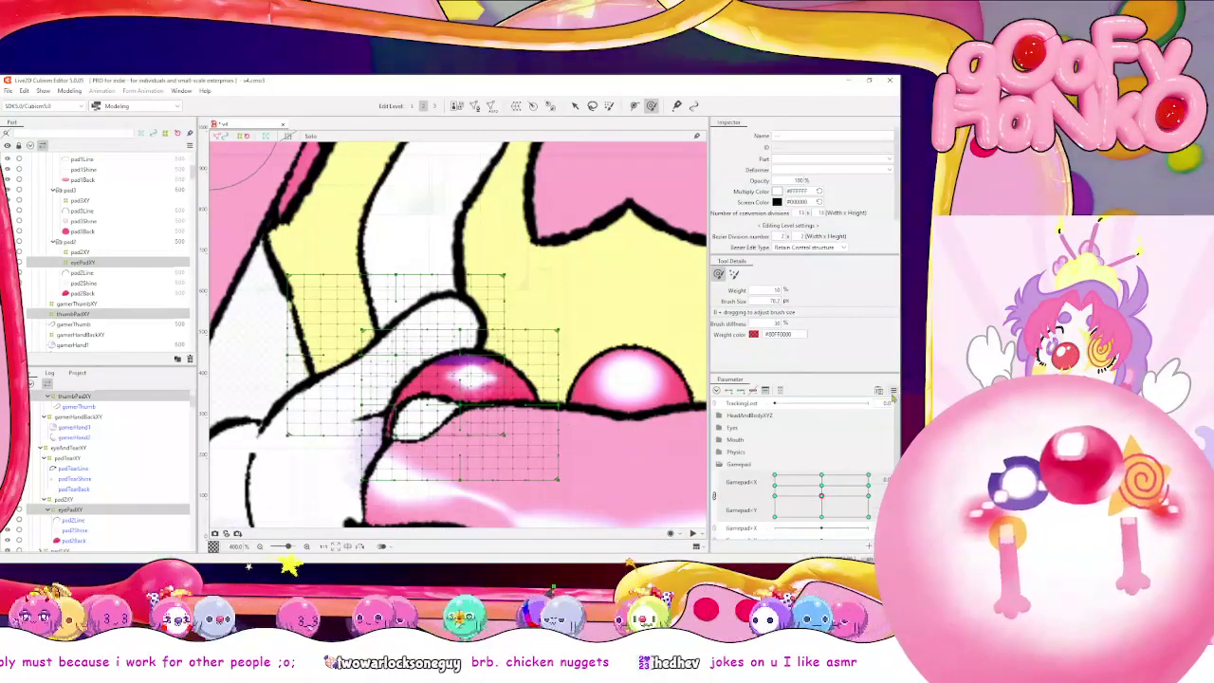
click(892, 390)
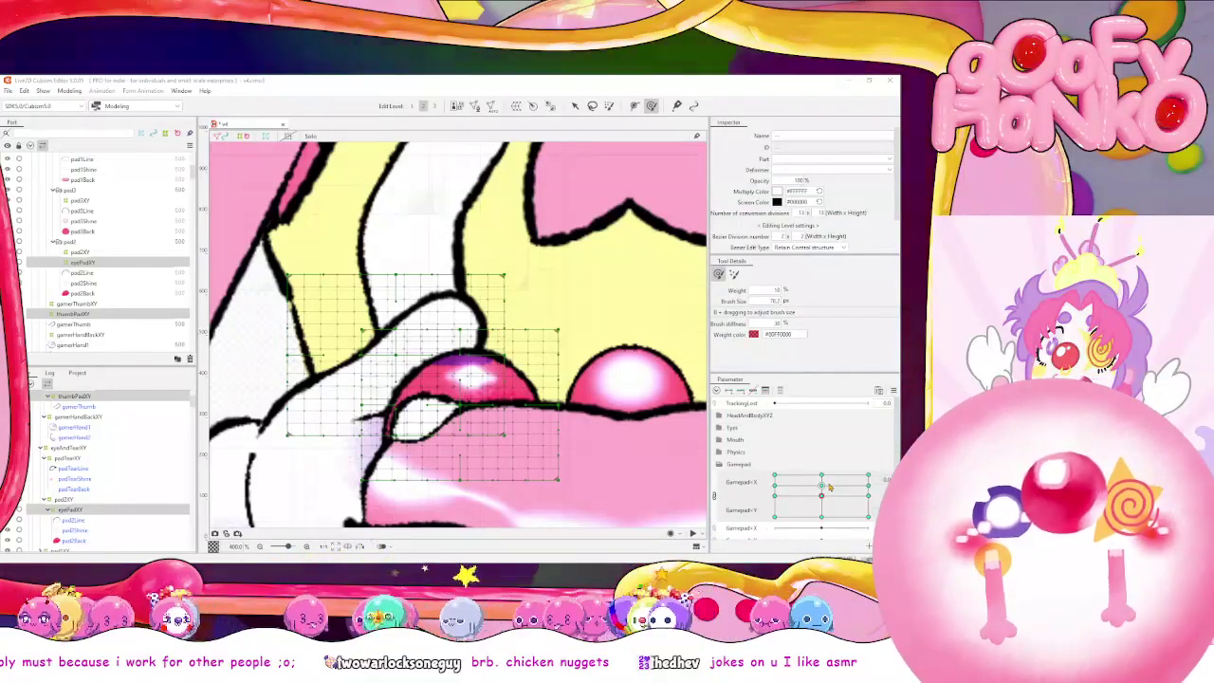
mouse_move(867, 496)
mouse_down()
mouse_move(868, 477)
mouse_move(844, 470)
mouse_move(823, 496)
mouse_move(868, 490)
mouse_move(835, 495)
mouse_move(845, 495)
mouse_up()
click(714, 496)
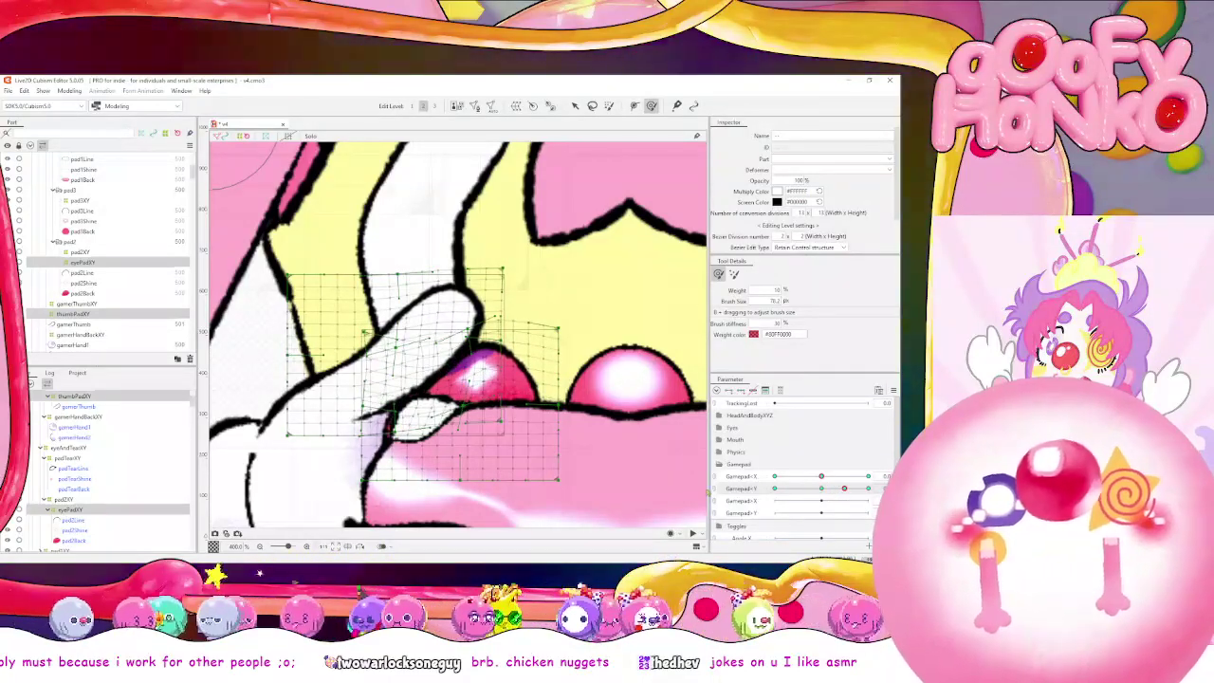
key(ctrl+z)
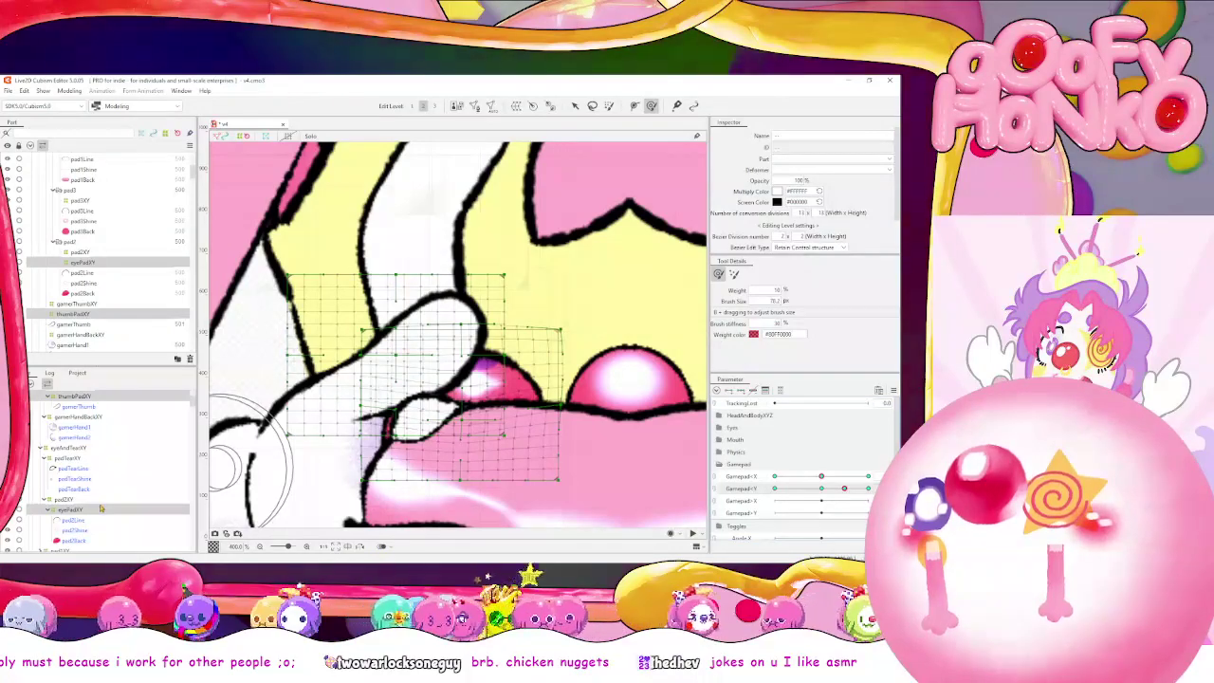
At Gamepad X 0 and the intermediate Gamepad Y key, brush the thumbPadXY and eyePadXY deformers to reshape the thumb and red button
click(106, 396)
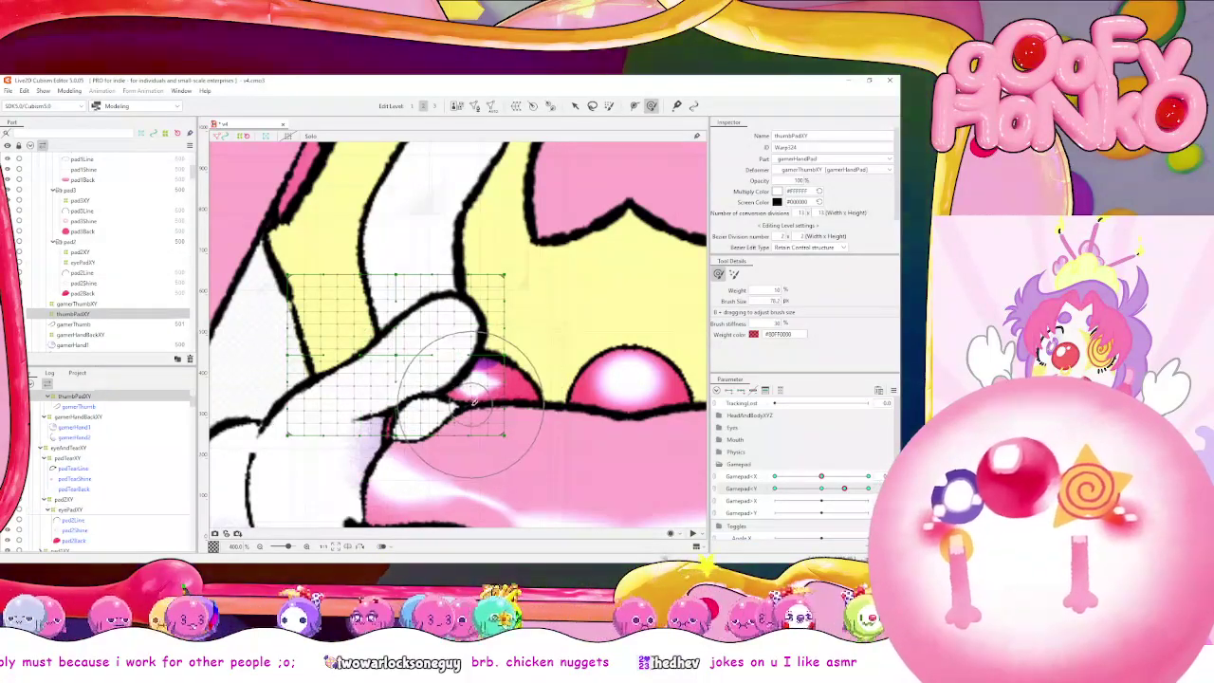
mouse_move(466, 404)
mouse_down()
mouse_move(447, 379)
mouse_move(423, 325)
mouse_up()
click(99, 509)
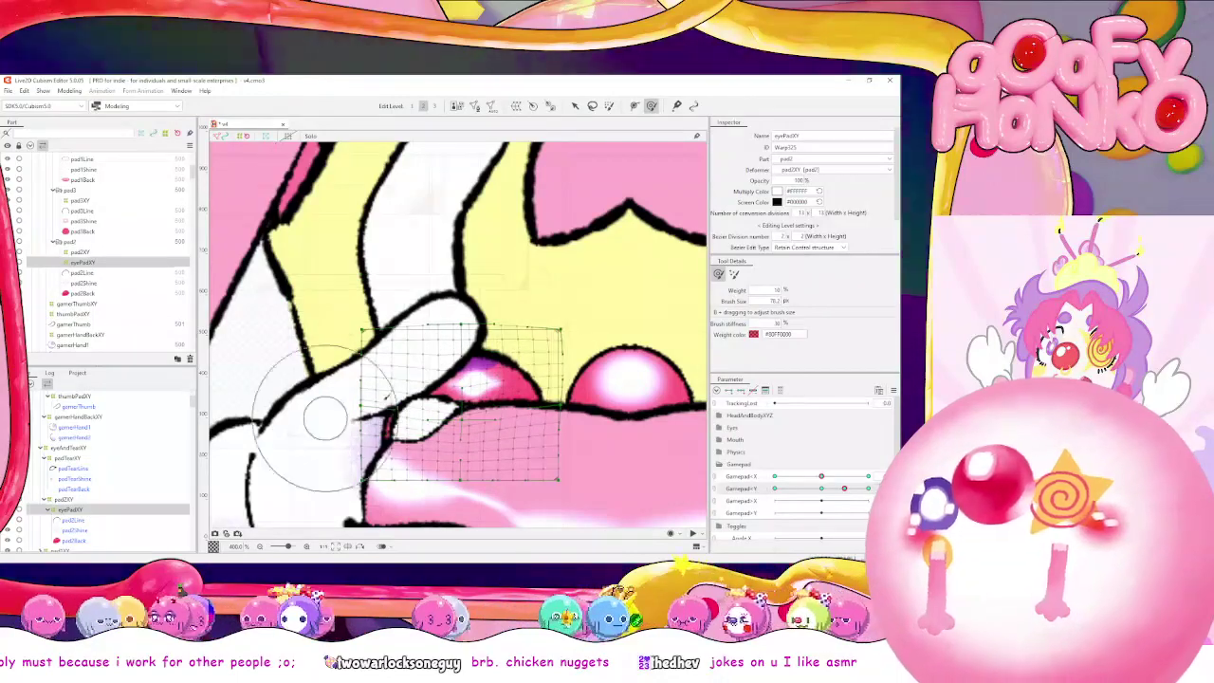
drag(417, 358, 427, 373)
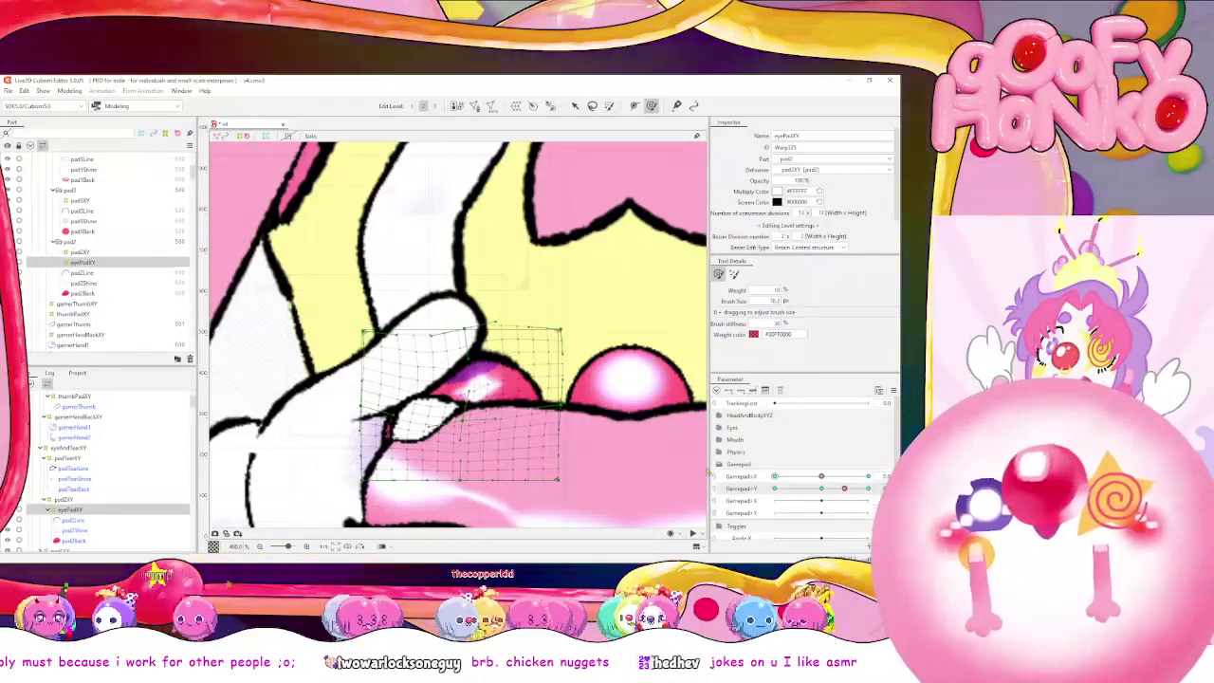
At the intermediate Gamepad Y key, brush the eyePadXY deformer around the thumb at Gamepad X -1 and at X 1
click(715, 477)
mouse_move(821, 485)
mouse_down()
mouse_move(821, 498)
mouse_move(865, 492)
mouse_move(781, 495)
mouse_move(824, 496)
mouse_move(868, 474)
mouse_move(822, 491)
mouse_move(773, 477)
mouse_up()
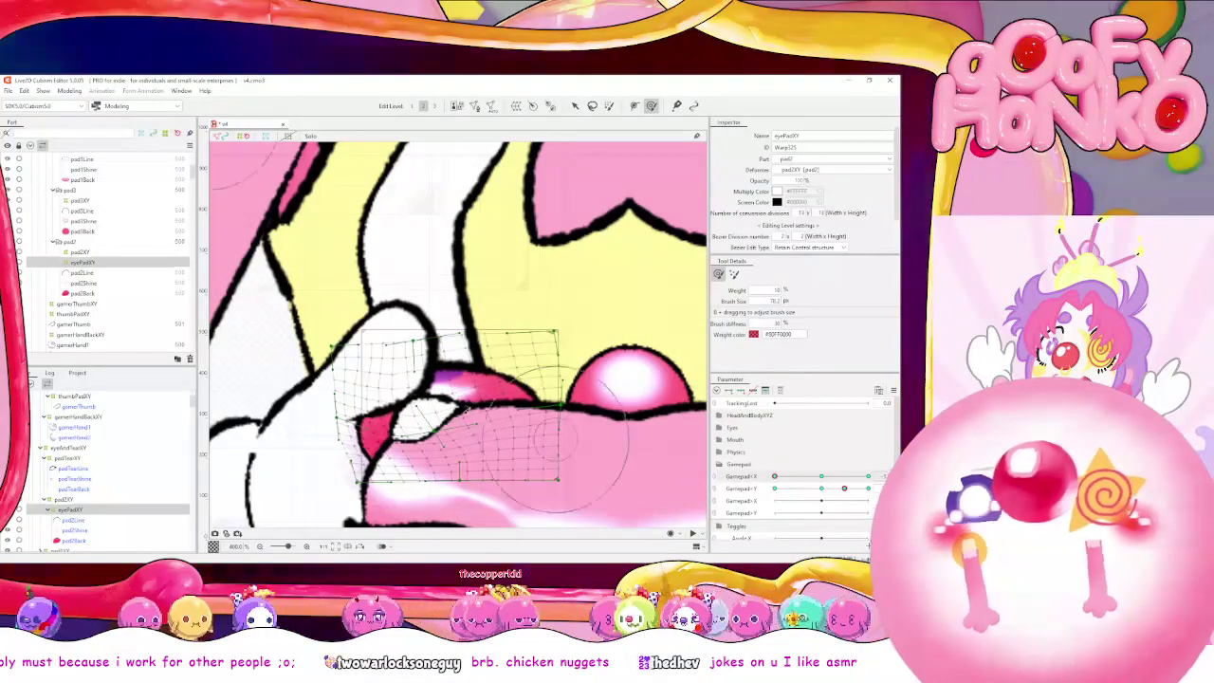
mouse_move(390, 417)
mouse_down()
mouse_move(383, 383)
mouse_move(405, 443)
mouse_up()
click(867, 476)
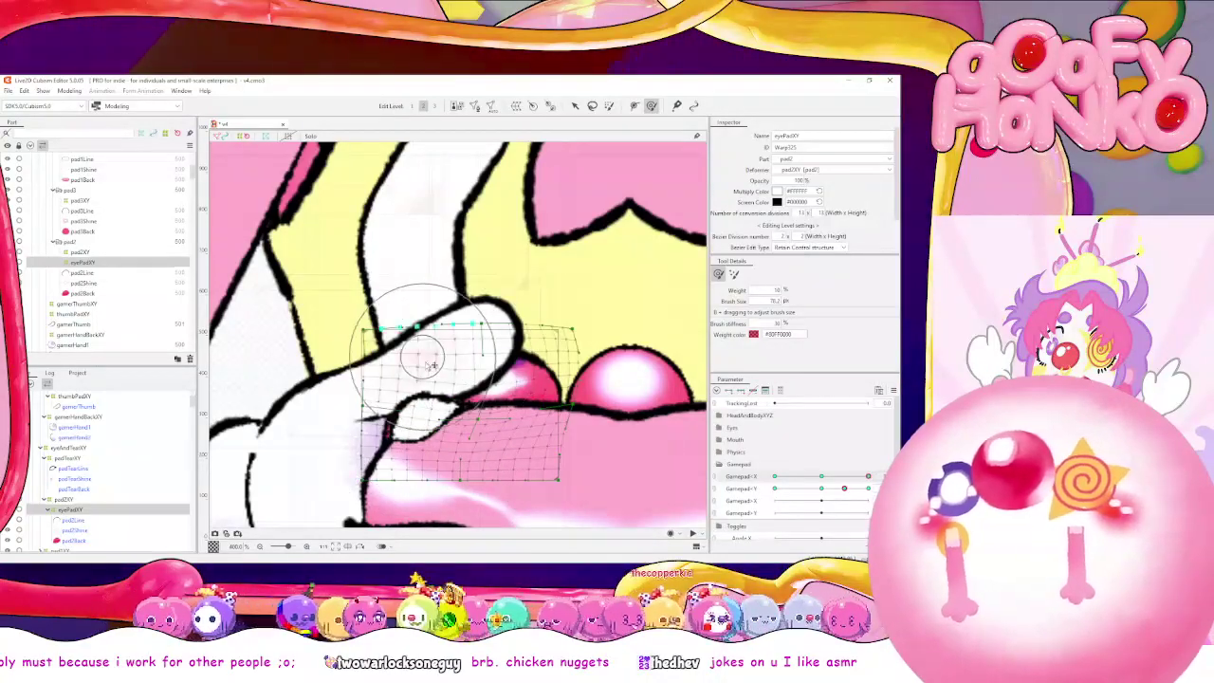
drag(569, 482, 487, 406)
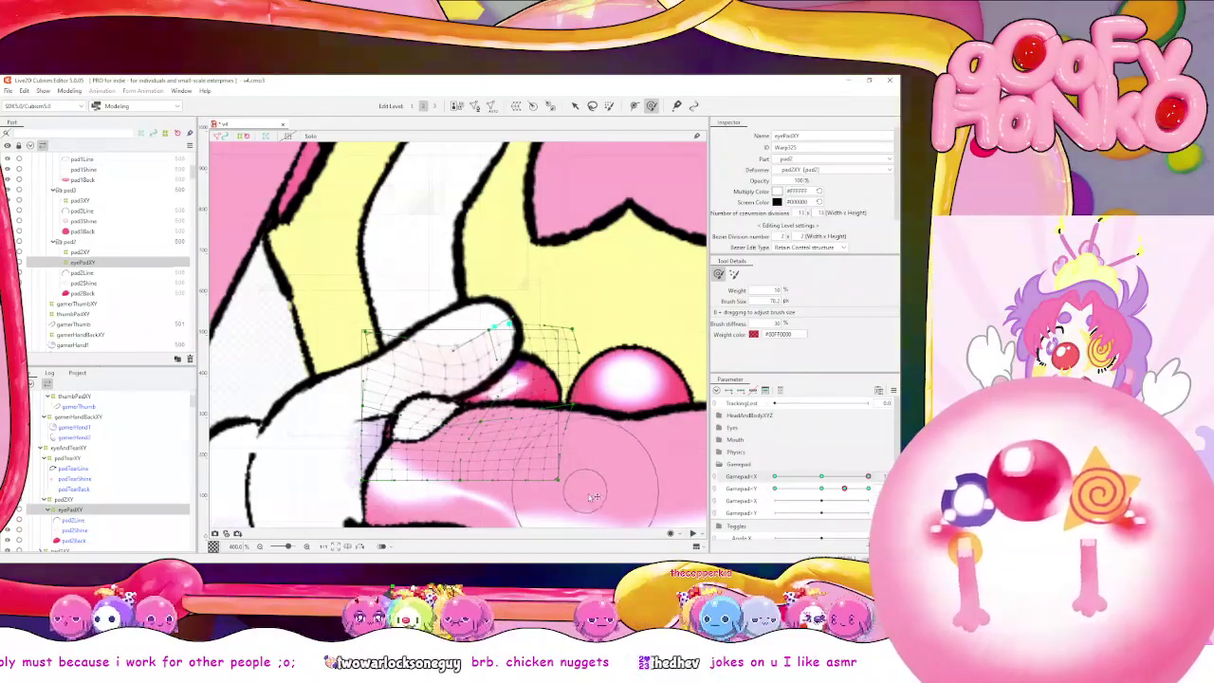
drag(582, 487, 458, 373)
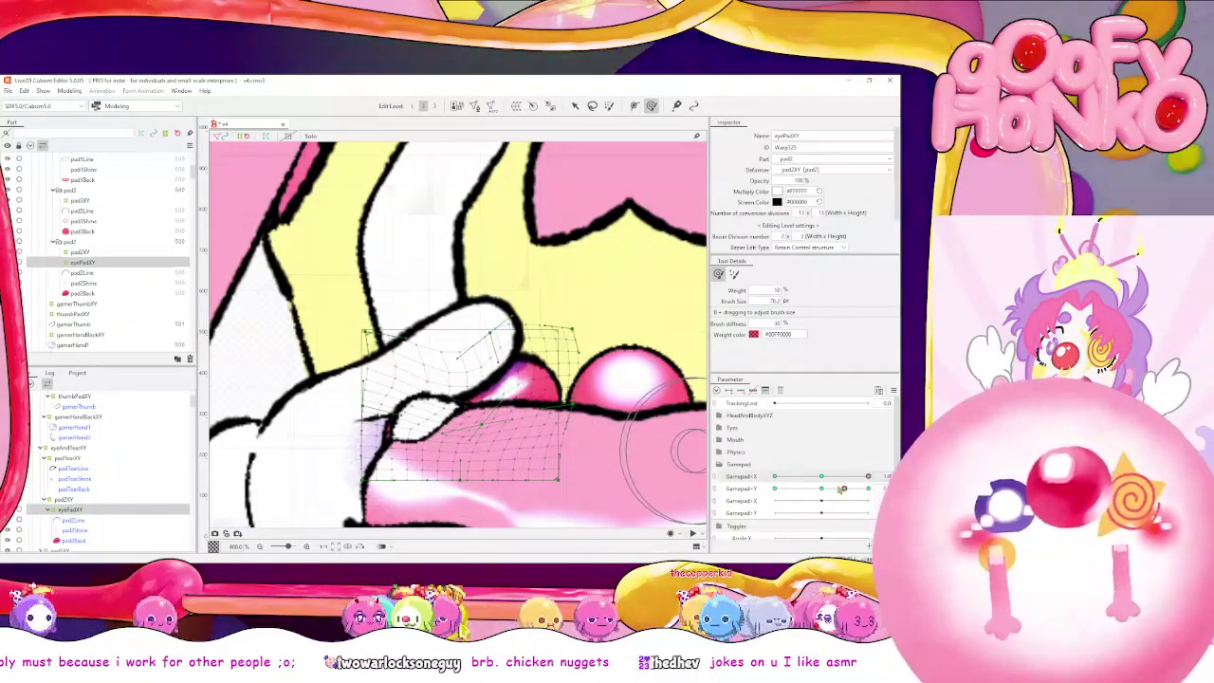
Recombine the first Gamepad X and Y parameters and preview the thumb and red button across the combined range
click(822, 498)
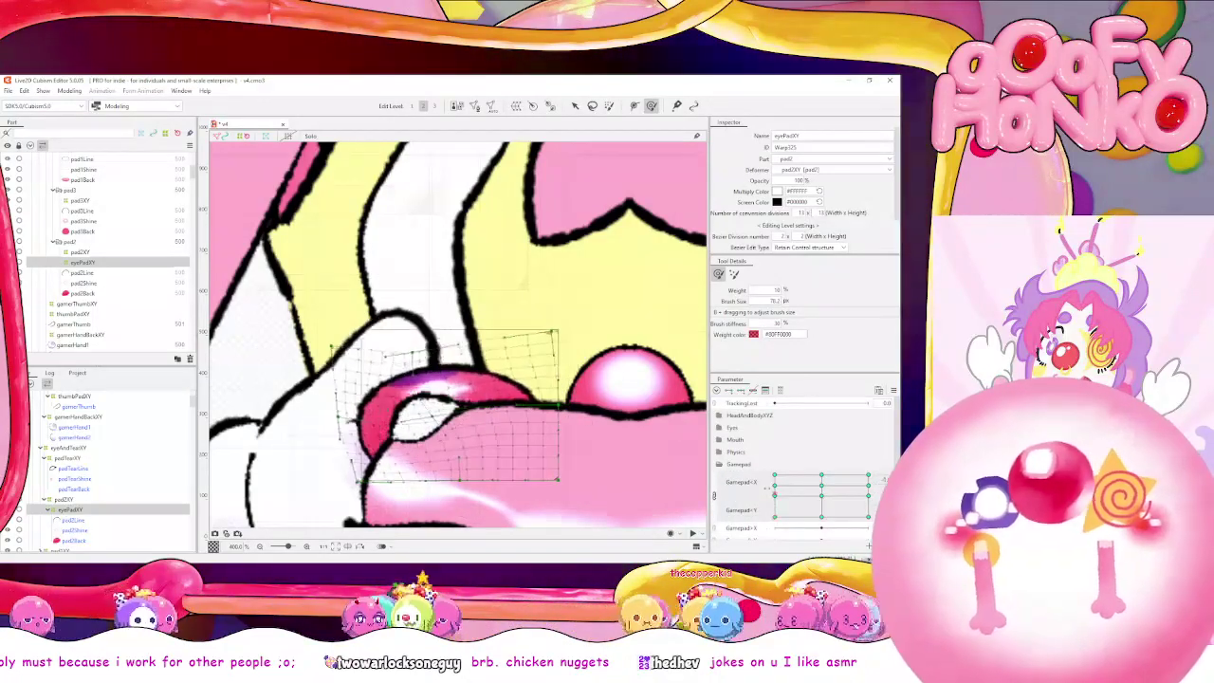
drag(797, 518, 853, 520)
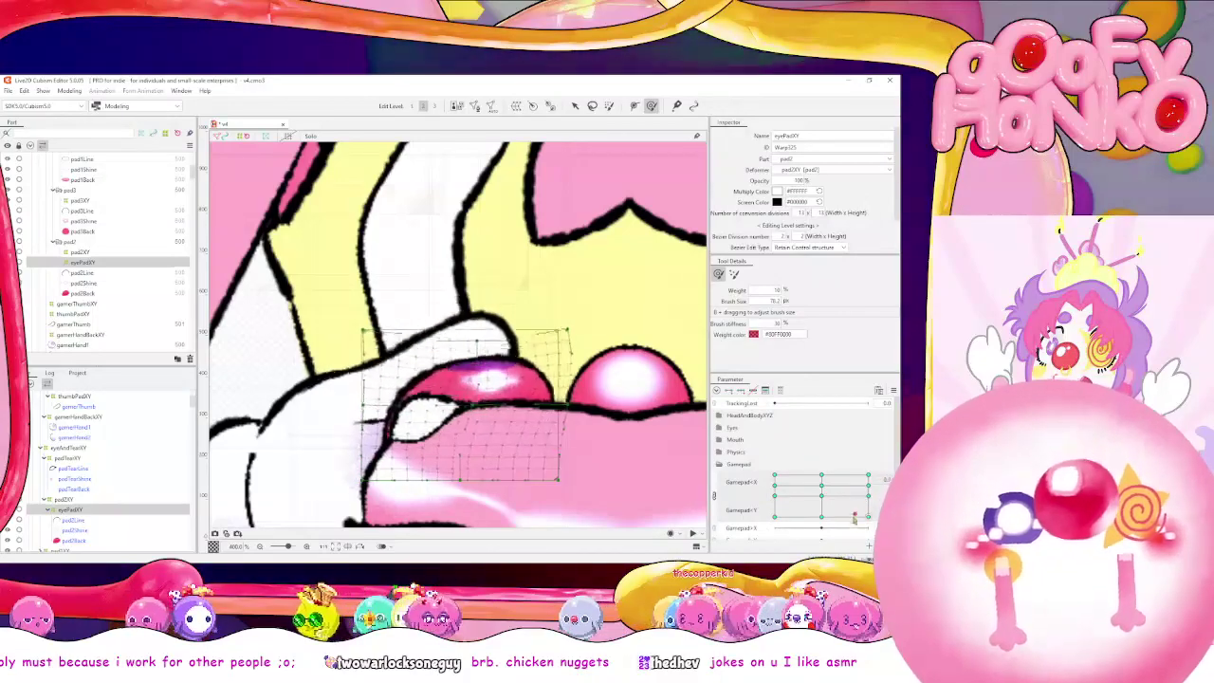
drag(770, 505, 842, 483)
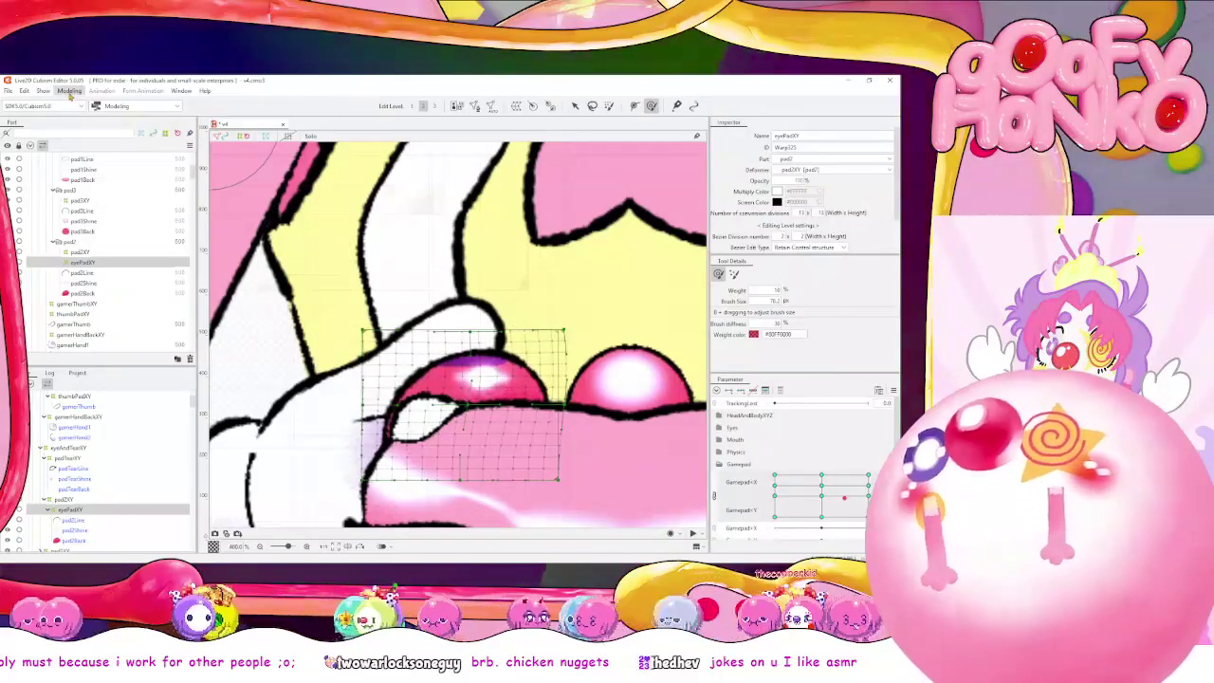
Open the physics settings and collapse the Eyes, Mouth and Physics parameter groups to preview the Gamepad parameters
click(69, 92)
click(87, 285)
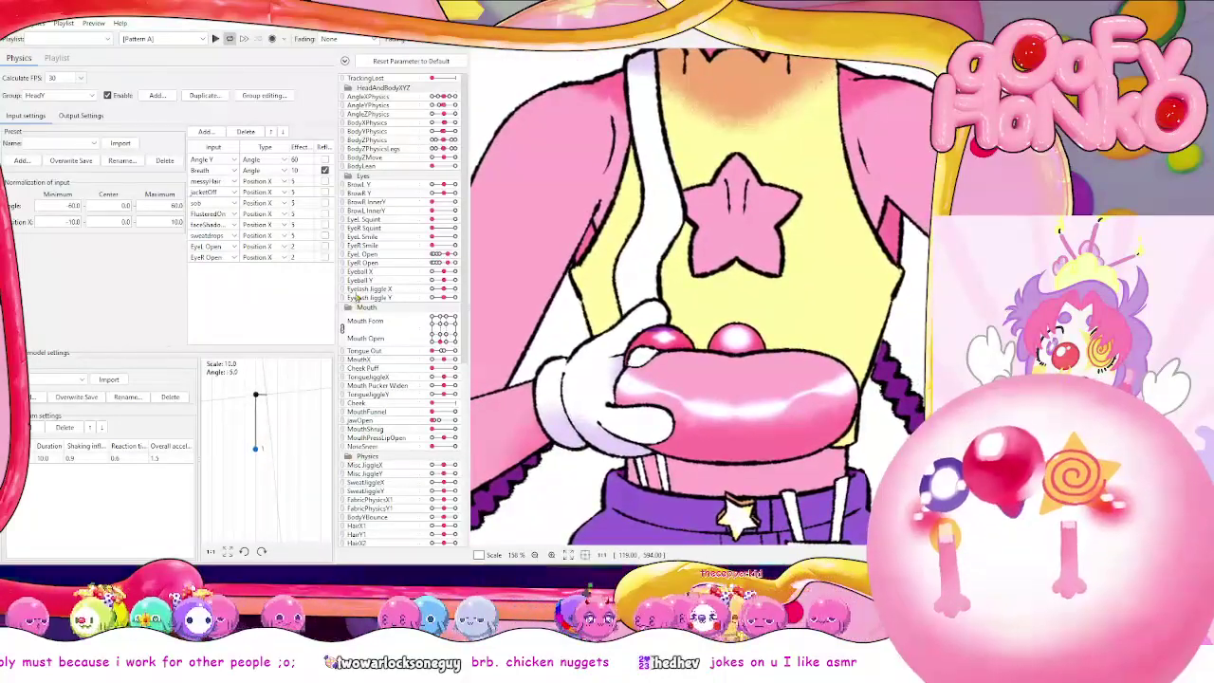
click(348, 308)
click(347, 176)
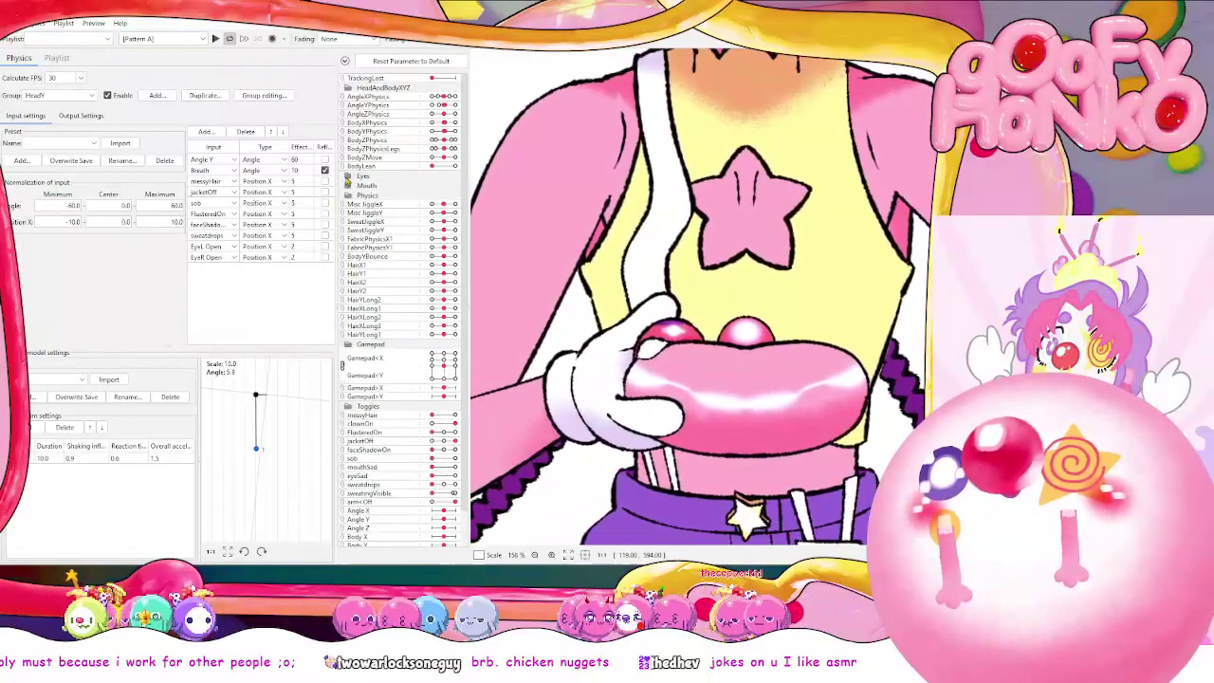
click(348, 196)
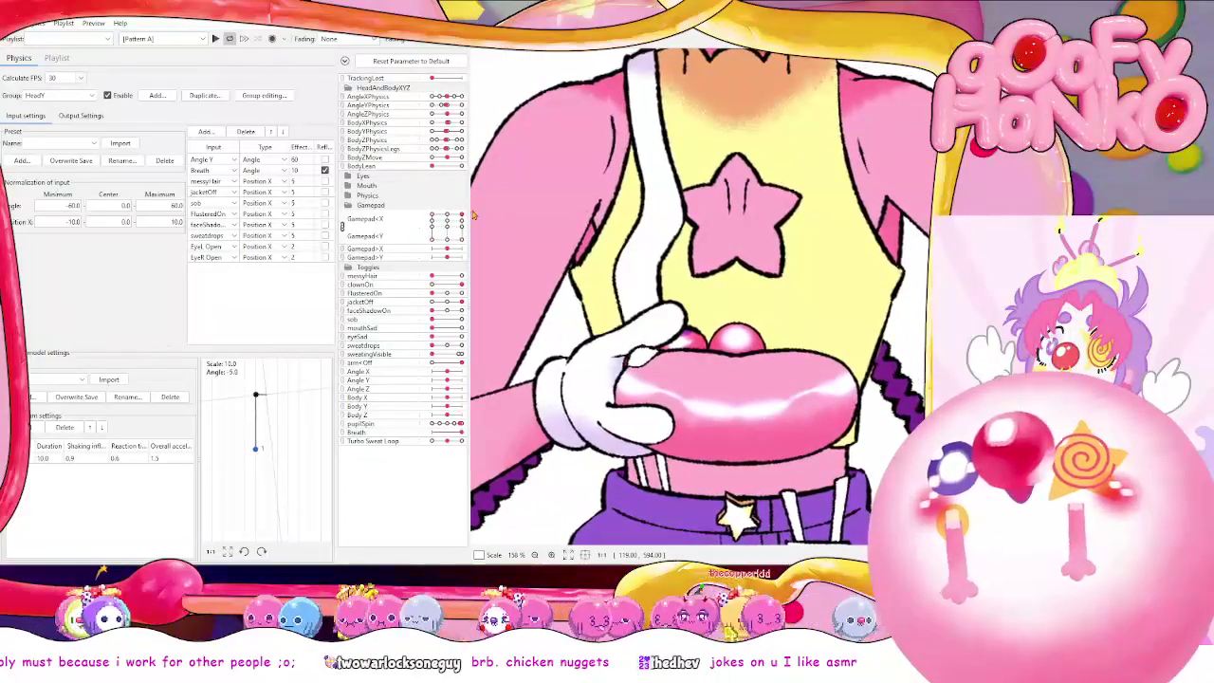
Switch back to the Cubism model and brush the thumbPadXY deformer at the lowest Gamepad Y key for X 1, 0 and -1
key(alt+Tab)
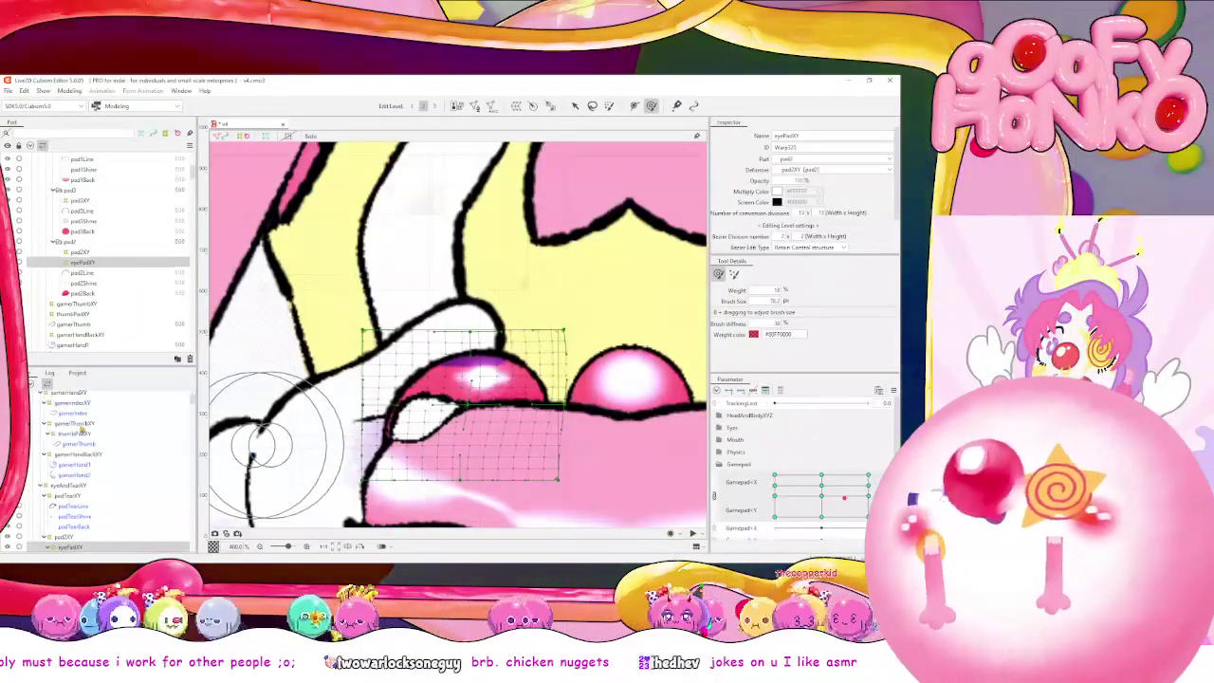
click(76, 433)
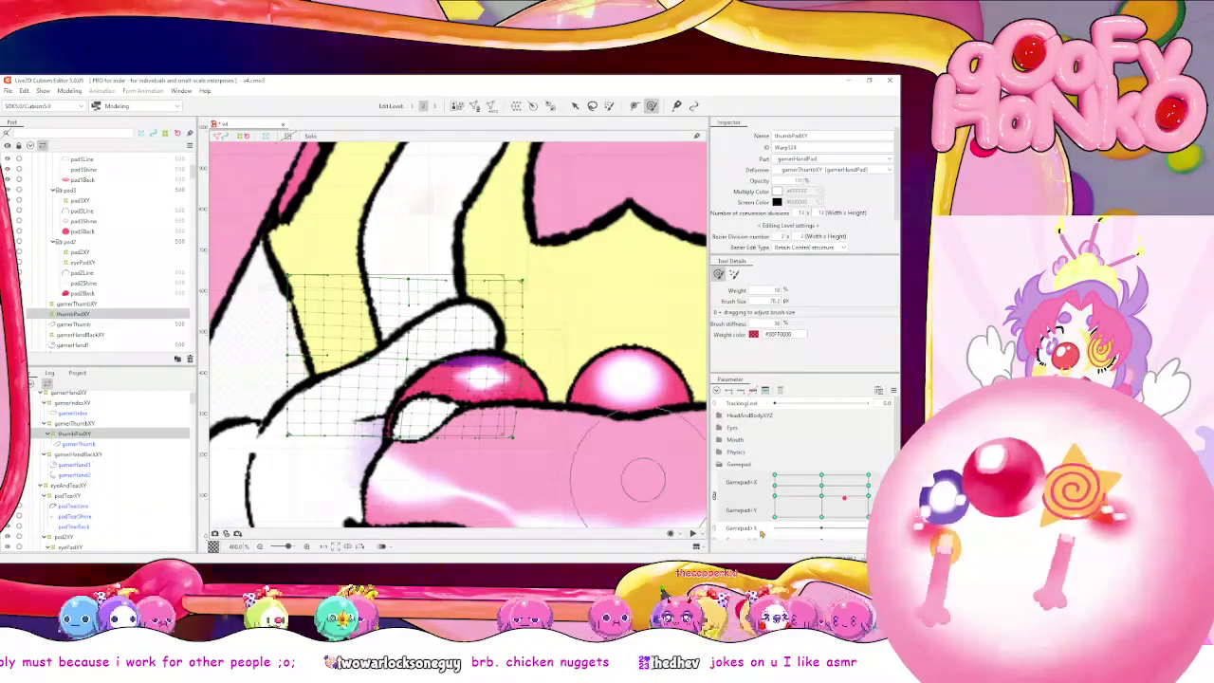
click(821, 517)
click(868, 517)
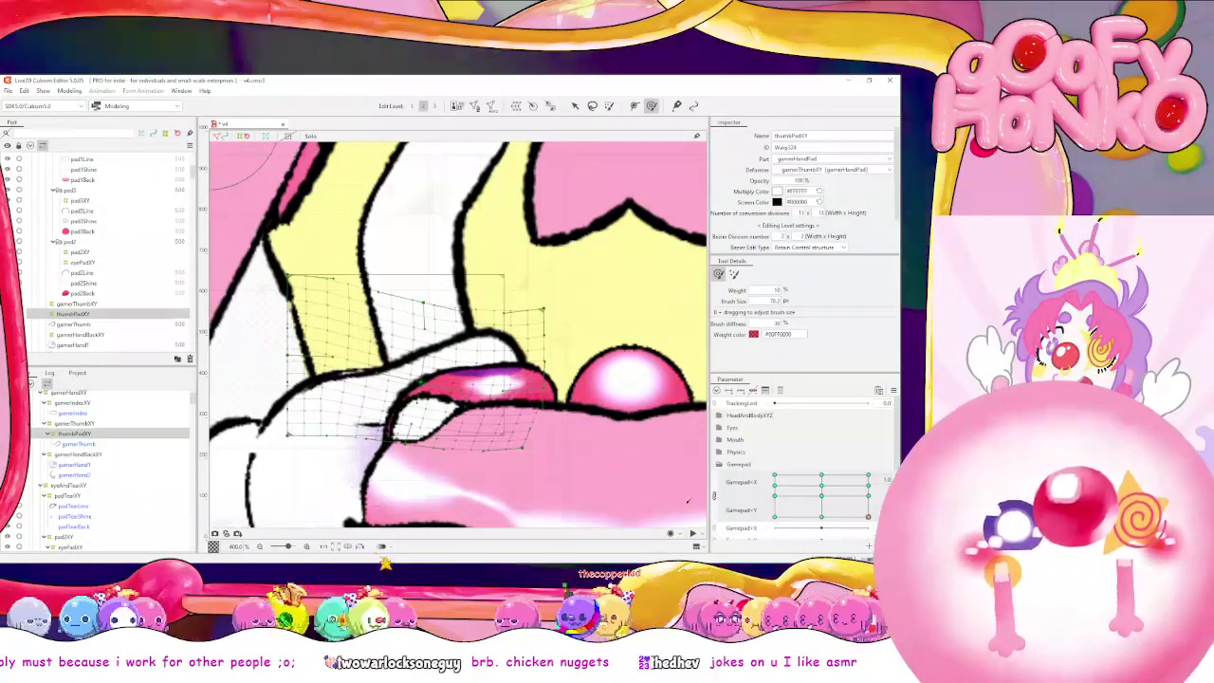
click(821, 518)
drag(821, 518, 863, 516)
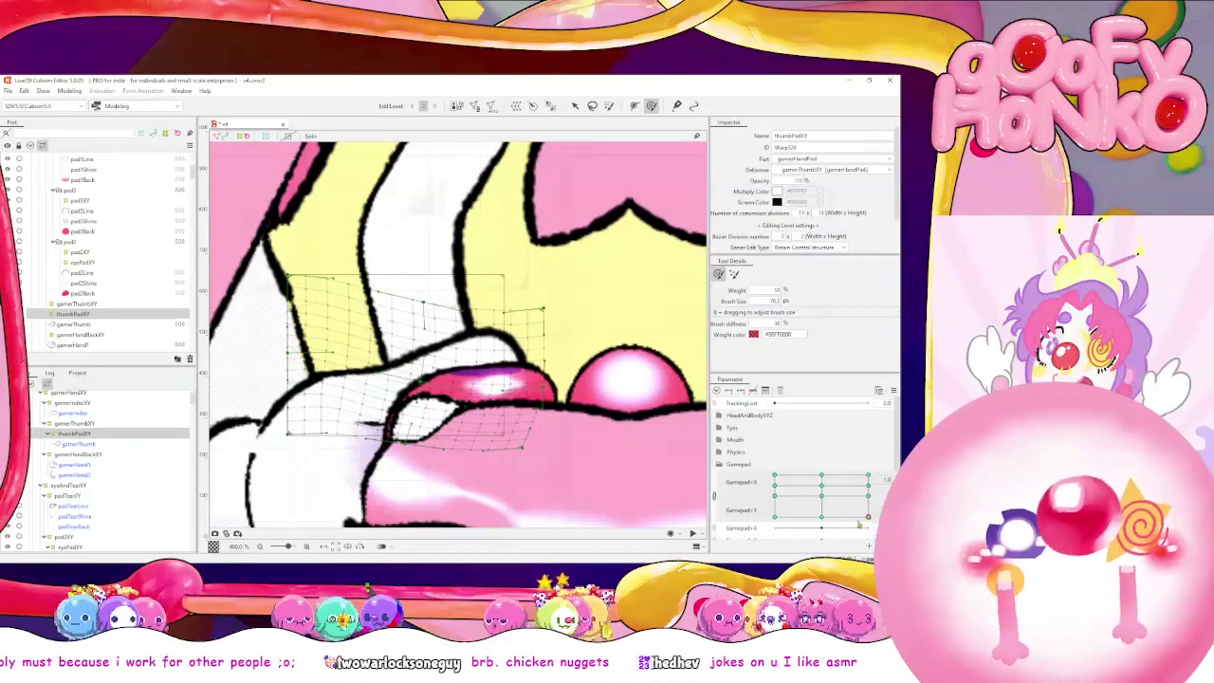
click(821, 518)
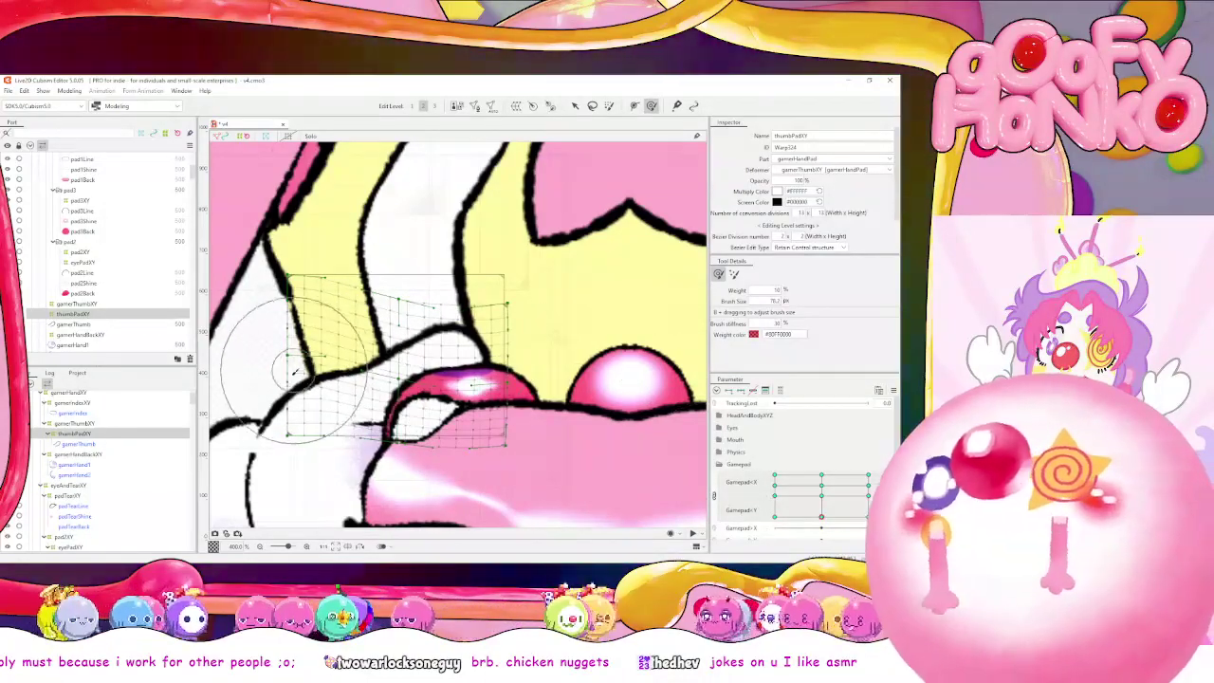
click(774, 517)
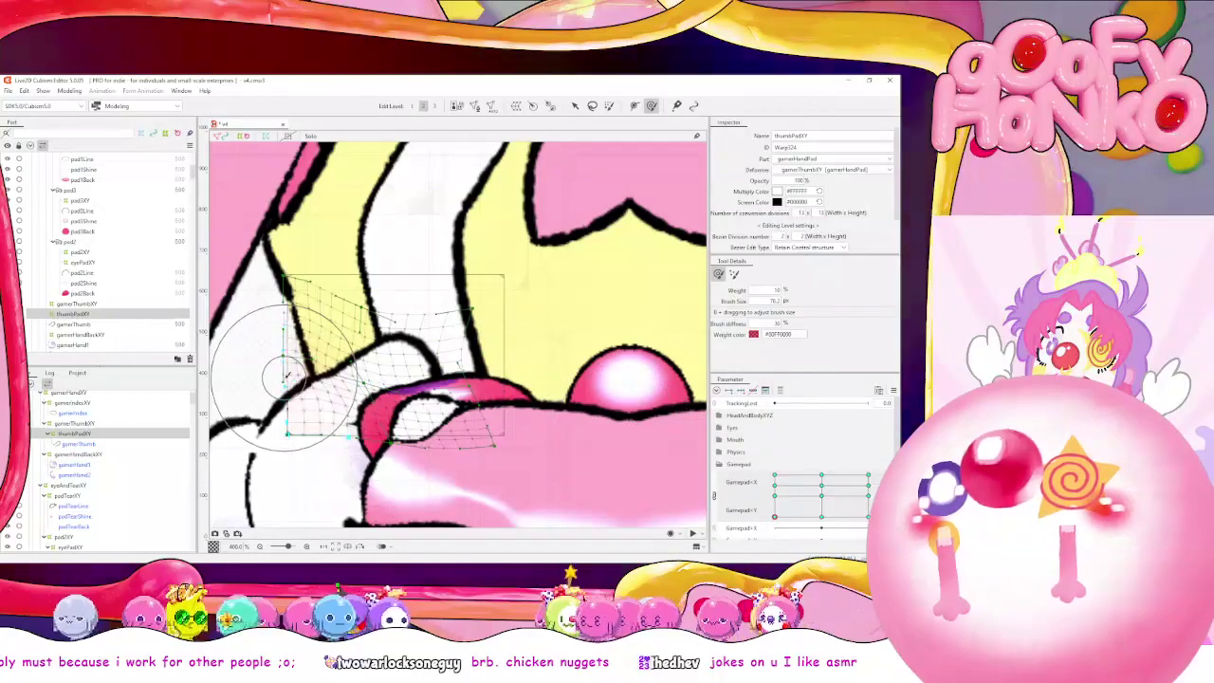
Preview the thumb and pad across the combined Gamepad range, and return Gamepad X and Y to their centre key
click(785, 516)
mouse_move(795, 518)
mouse_down()
mouse_move(862, 514)
mouse_move(866, 477)
mouse_move(844, 480)
mouse_move(847, 529)
mouse_move(780, 489)
mouse_move(853, 455)
mouse_move(856, 468)
mouse_move(858, 456)
mouse_move(826, 458)
mouse_up()
scroll(603, 361, down, 3)
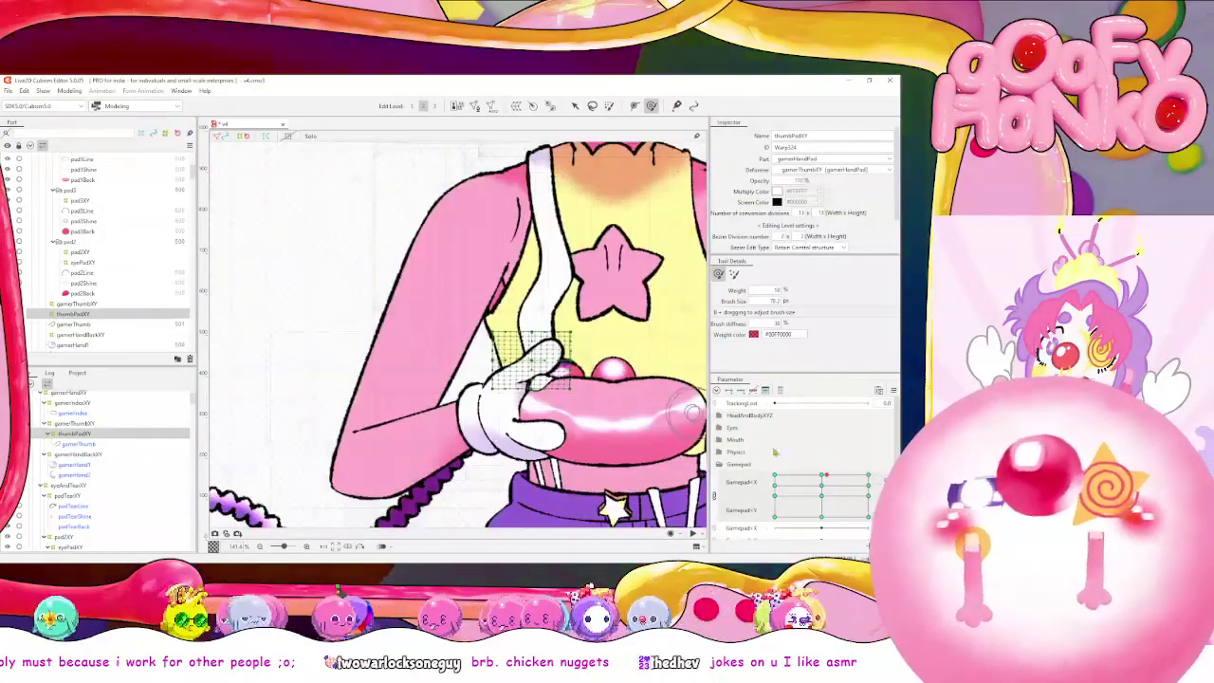
click(822, 496)
drag(695, 331, 620, 360)
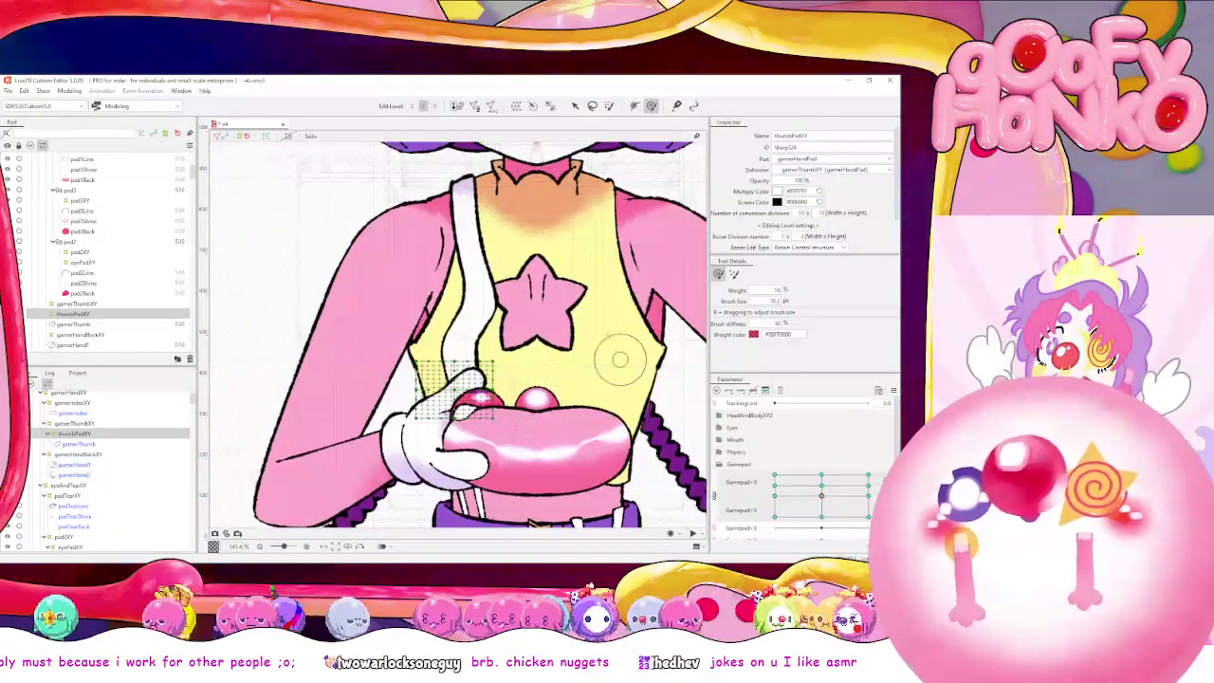
Create a nested padTearXY warp deformer around padTearLine, padTearShine and padTearBack, with keys on Gamepad X and Gamepad Y
click(84, 505)
shift+click(83, 526)
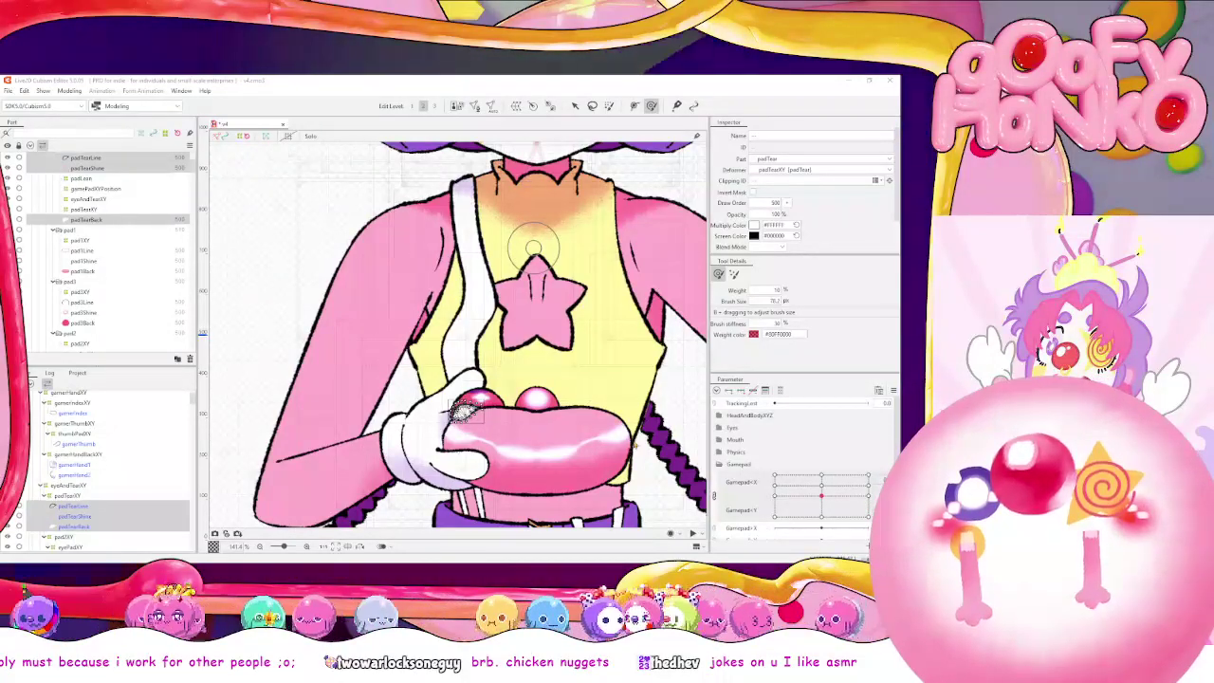
click(746, 402)
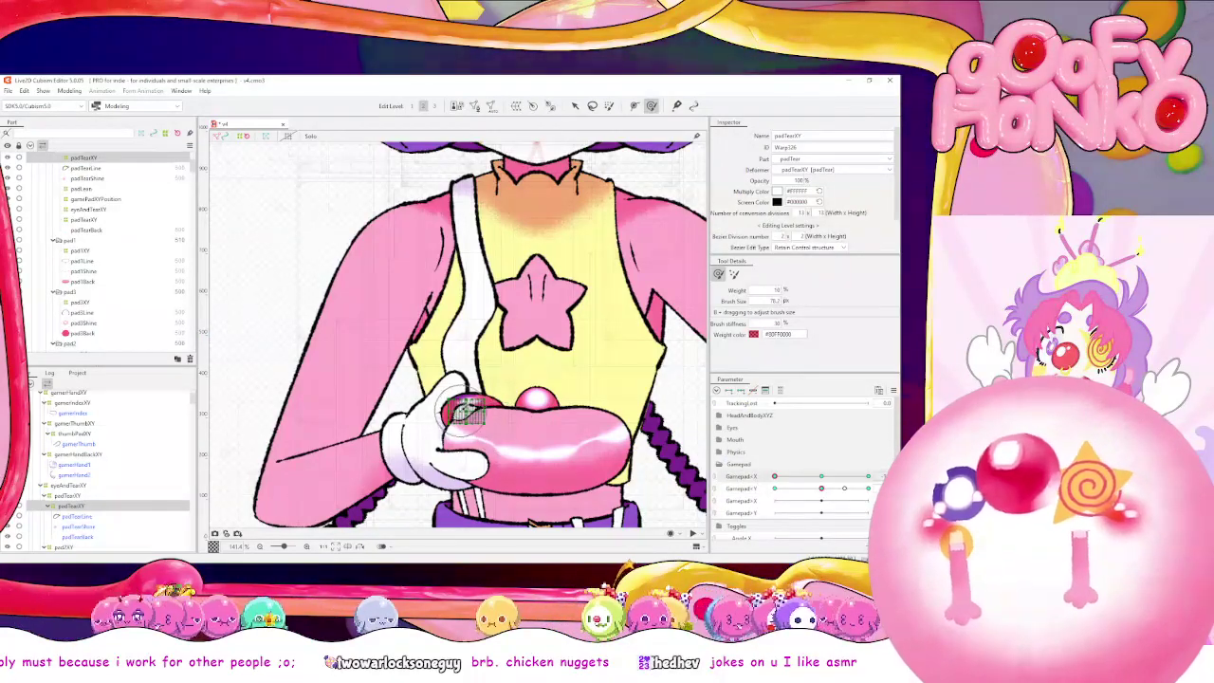
Brush the nested padTearXY deformer to shift the white tear shape at Gamepad X -1 and at X 1
key(b)
scroll(463, 409, up, 2)
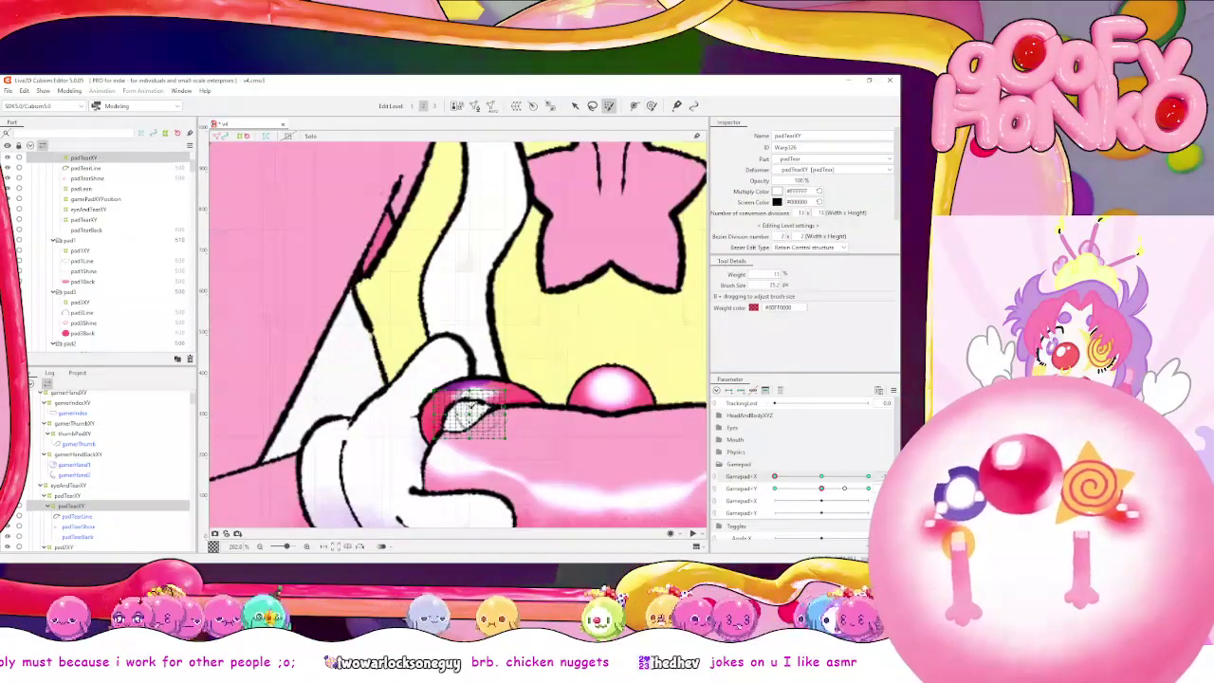
drag(494, 409, 401, 428)
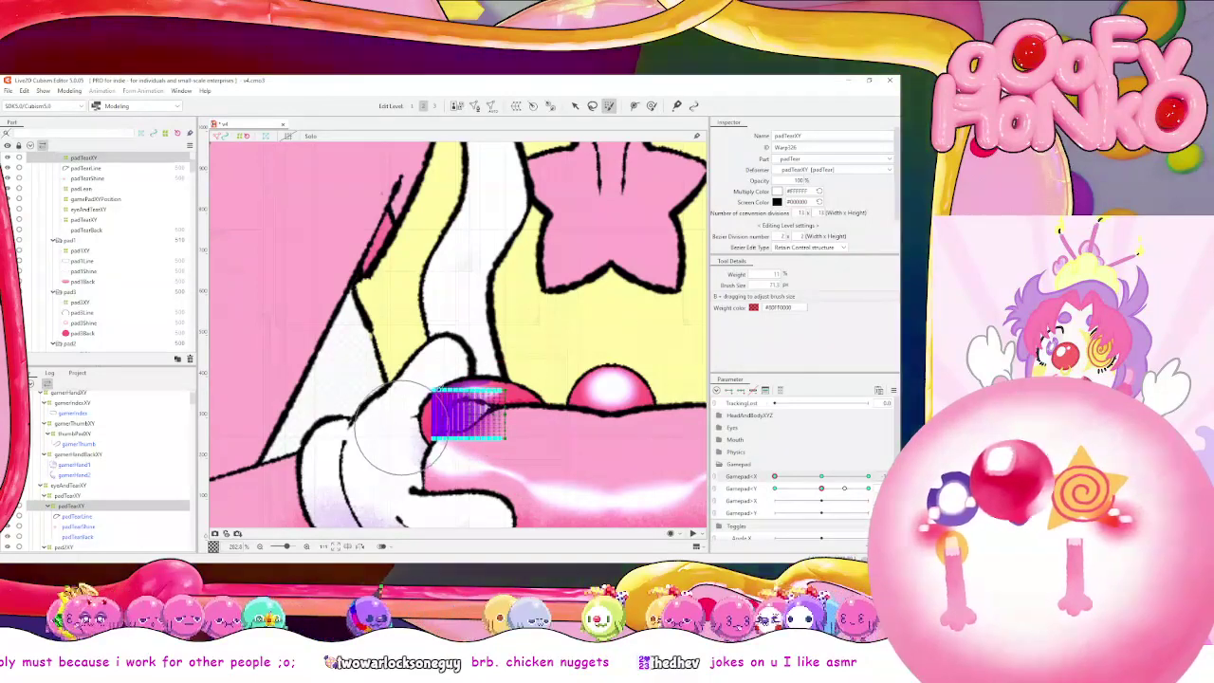
click(650, 105)
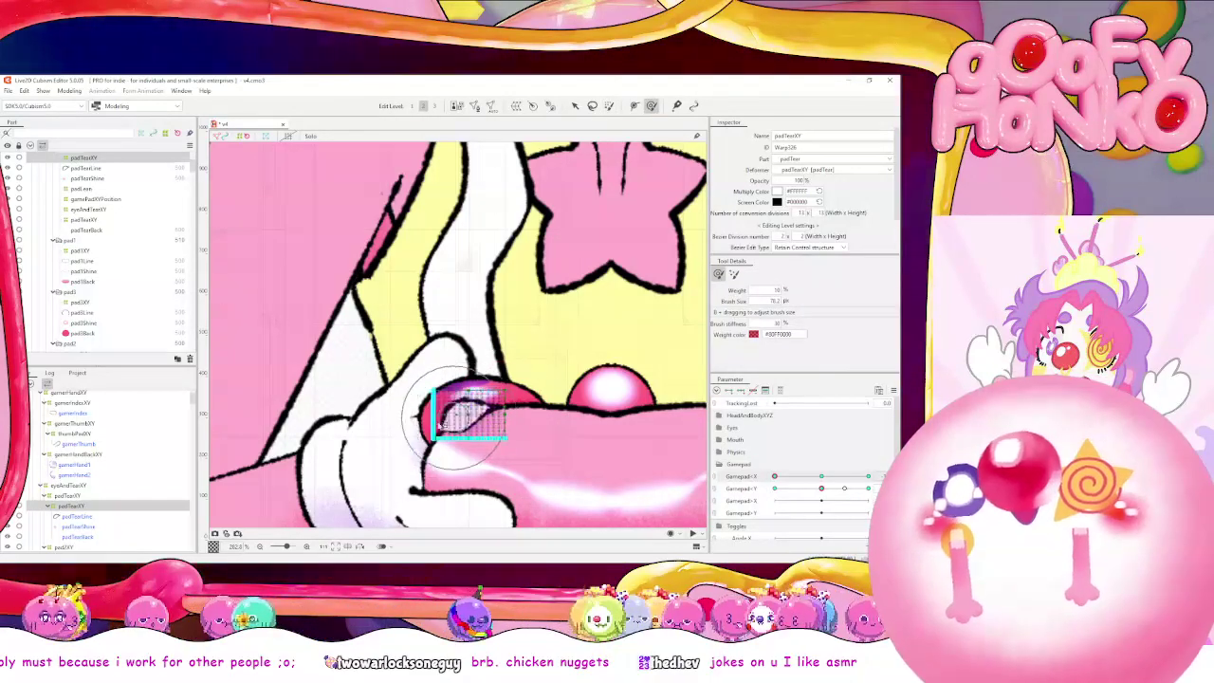
click(821, 476)
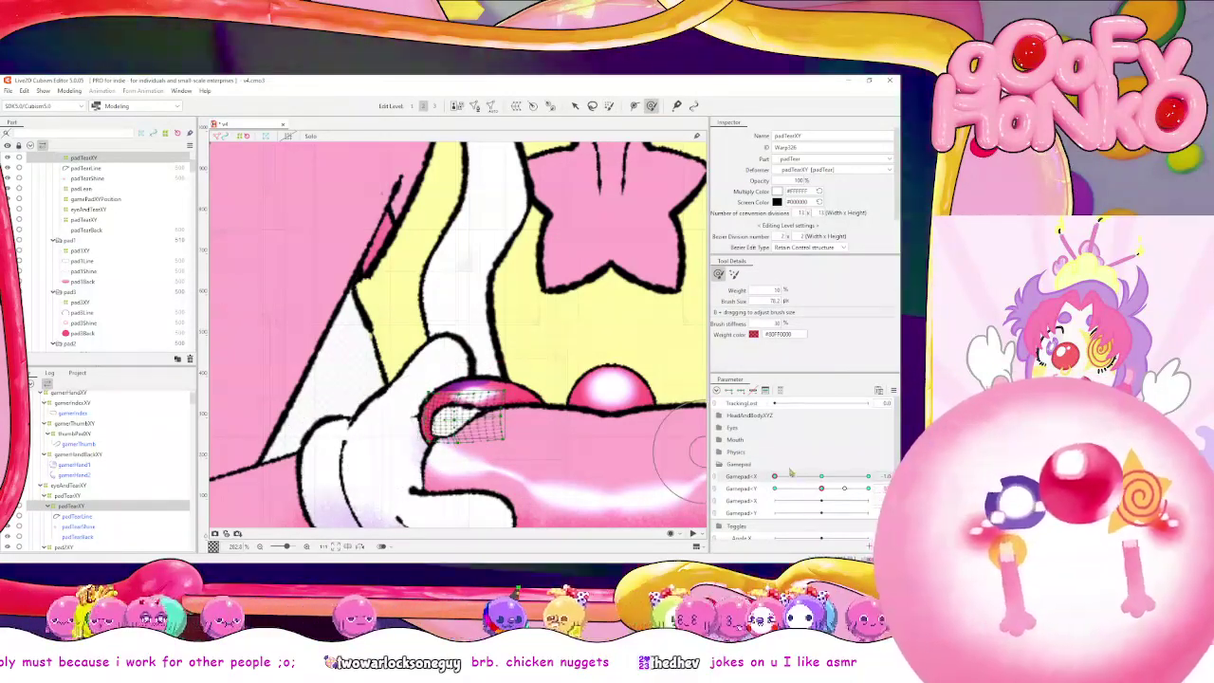
mouse_move(822, 476)
mouse_down()
mouse_move(775, 476)
mouse_move(867, 476)
mouse_up()
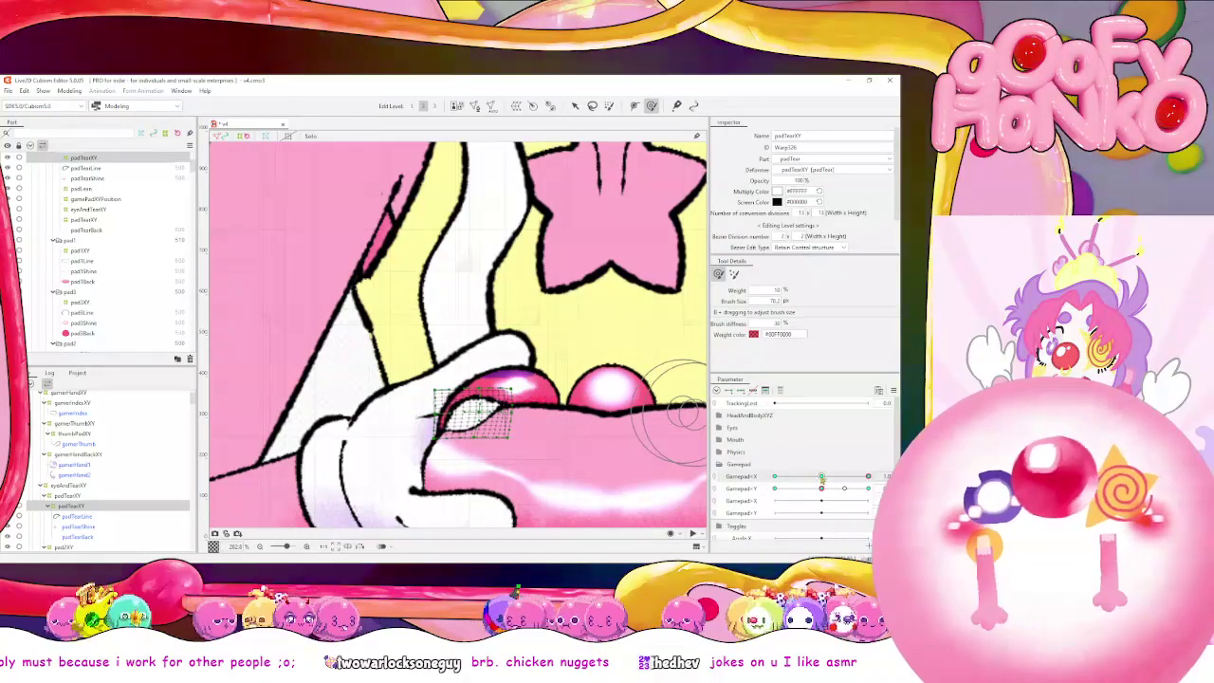
drag(867, 476, 775, 476)
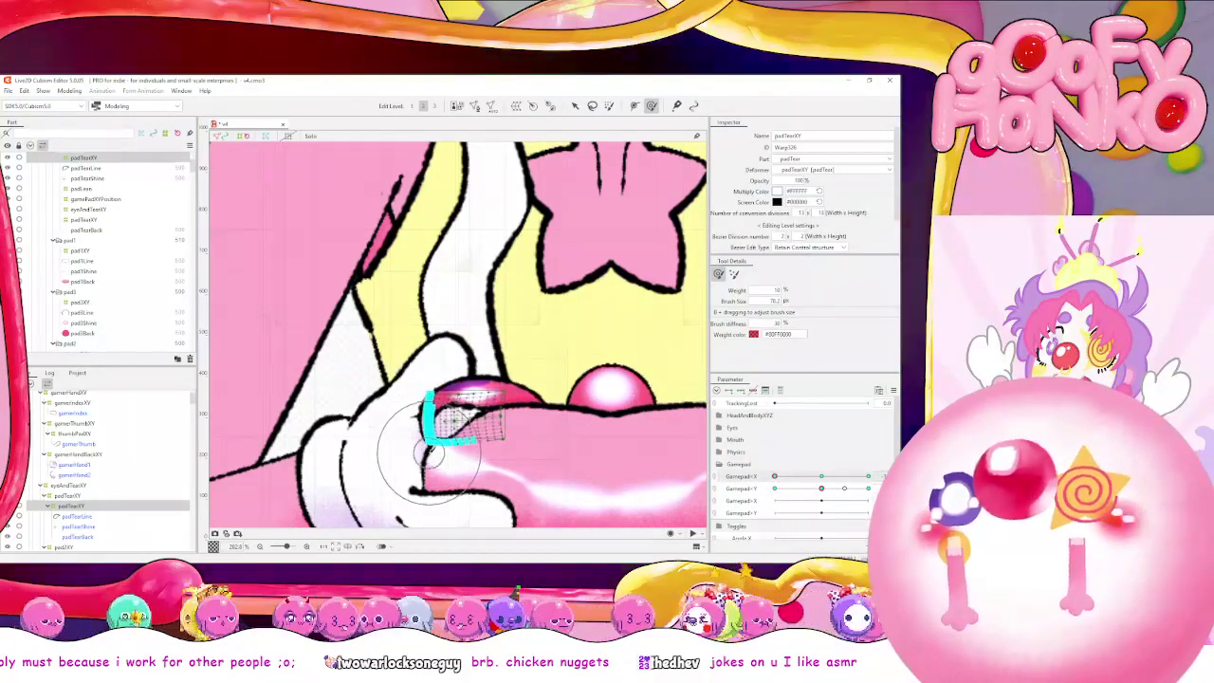
At Gamepad X 0, brush the nested padTearXY deformer at the lowest and highest Gamepad Y keys to reshape the tear
drag(822, 494, 792, 491)
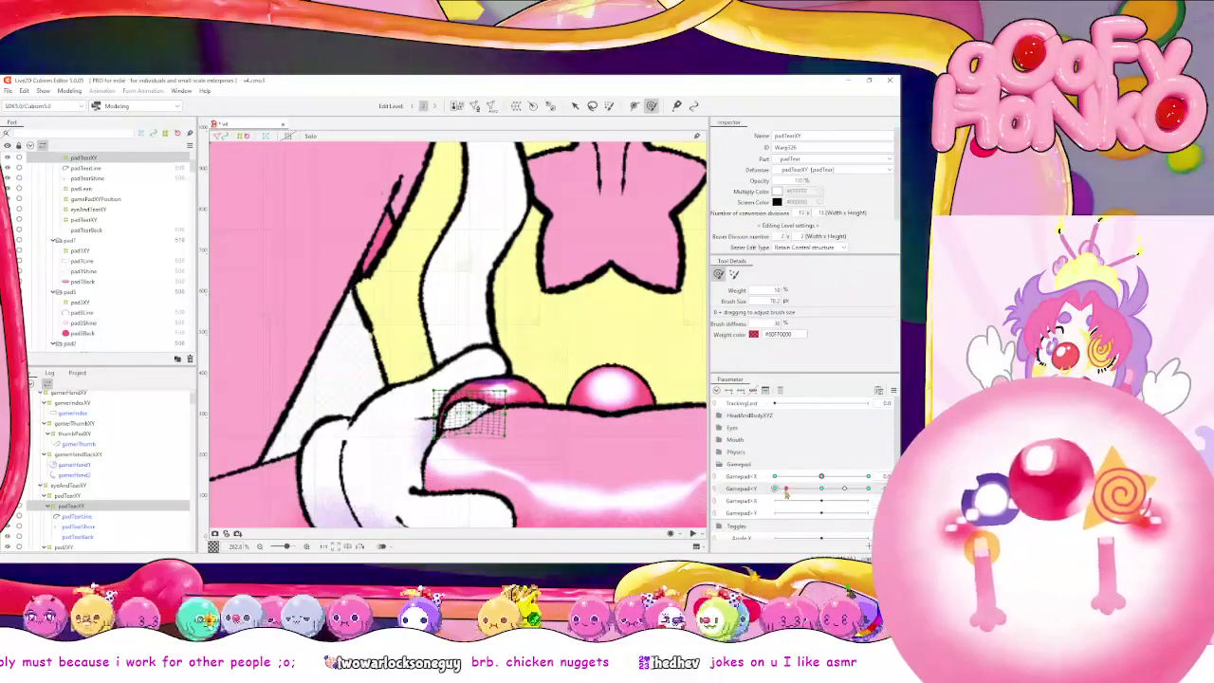
key(b)
drag(541, 393, 471, 411)
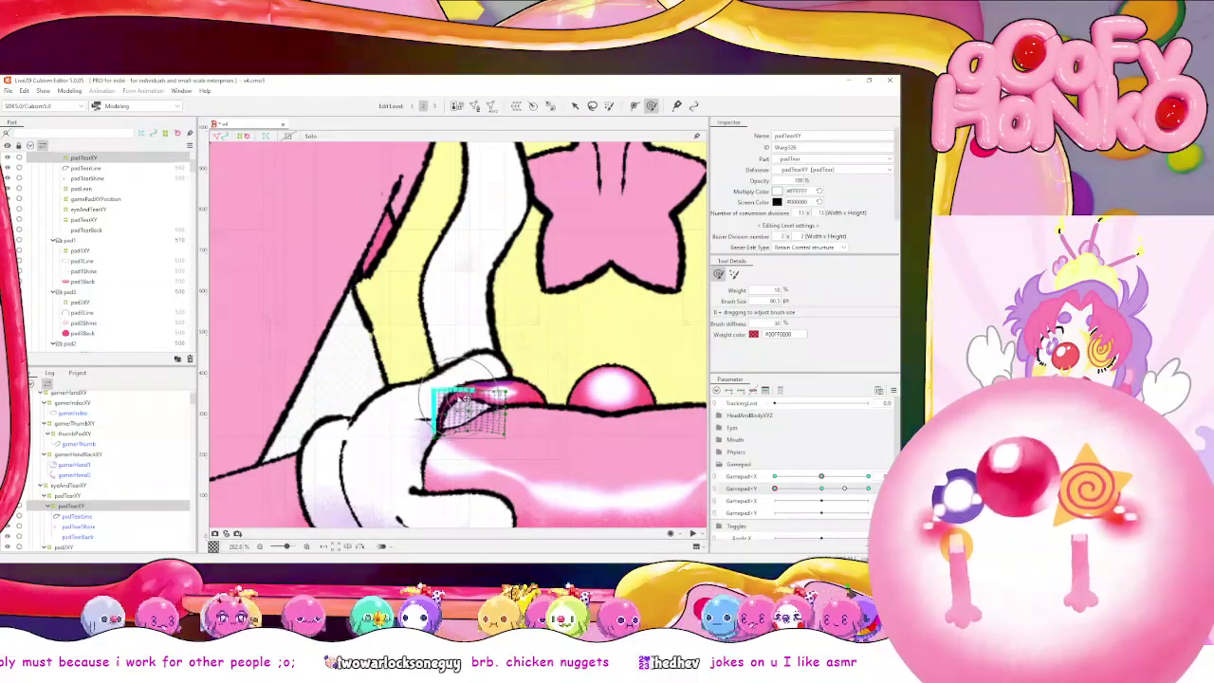
mouse_move(821, 488)
mouse_down()
mouse_move(778, 489)
mouse_move(799, 490)
mouse_up()
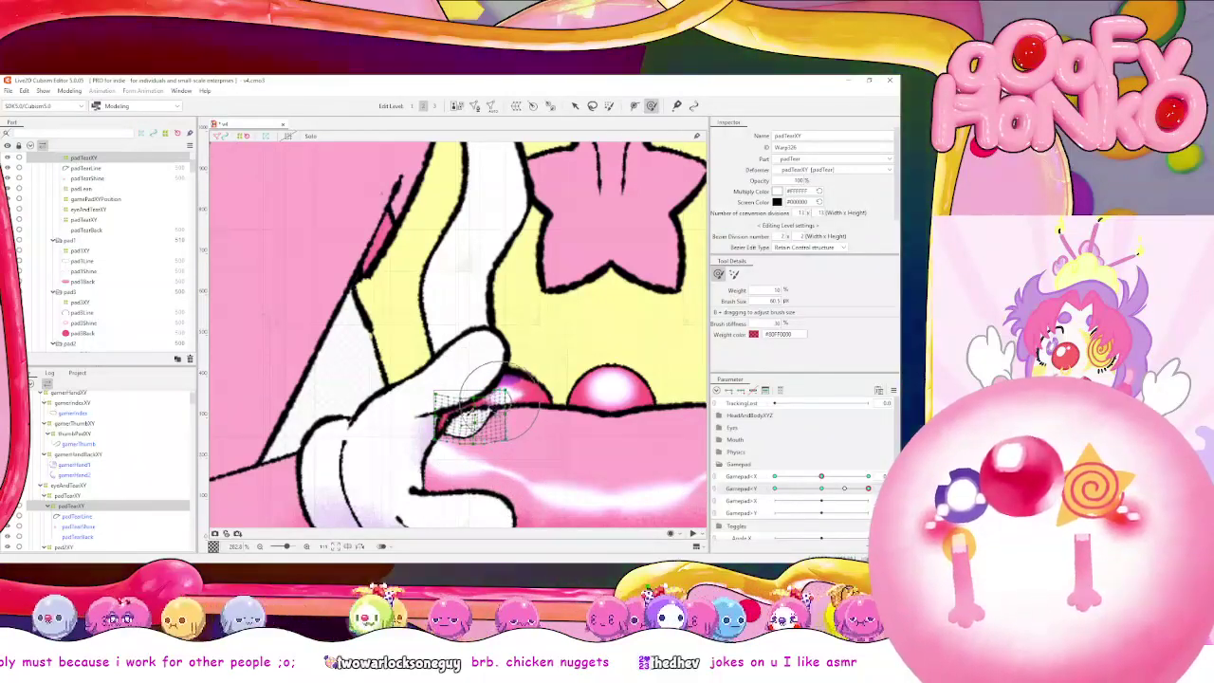
click(831, 488)
drag(830, 492, 875, 495)
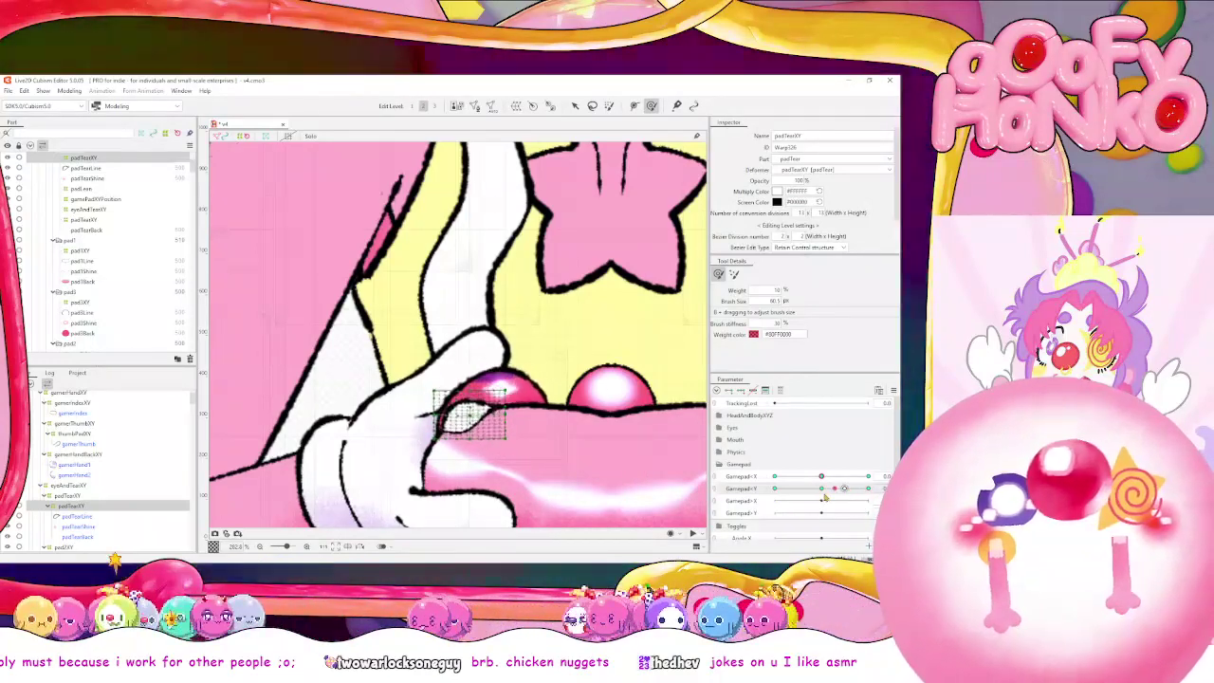
At Gamepad X 0, brush the thumbPadXY deformer to refine the thumb at the highest and intermediate Gamepad Y keys
click(84, 433)
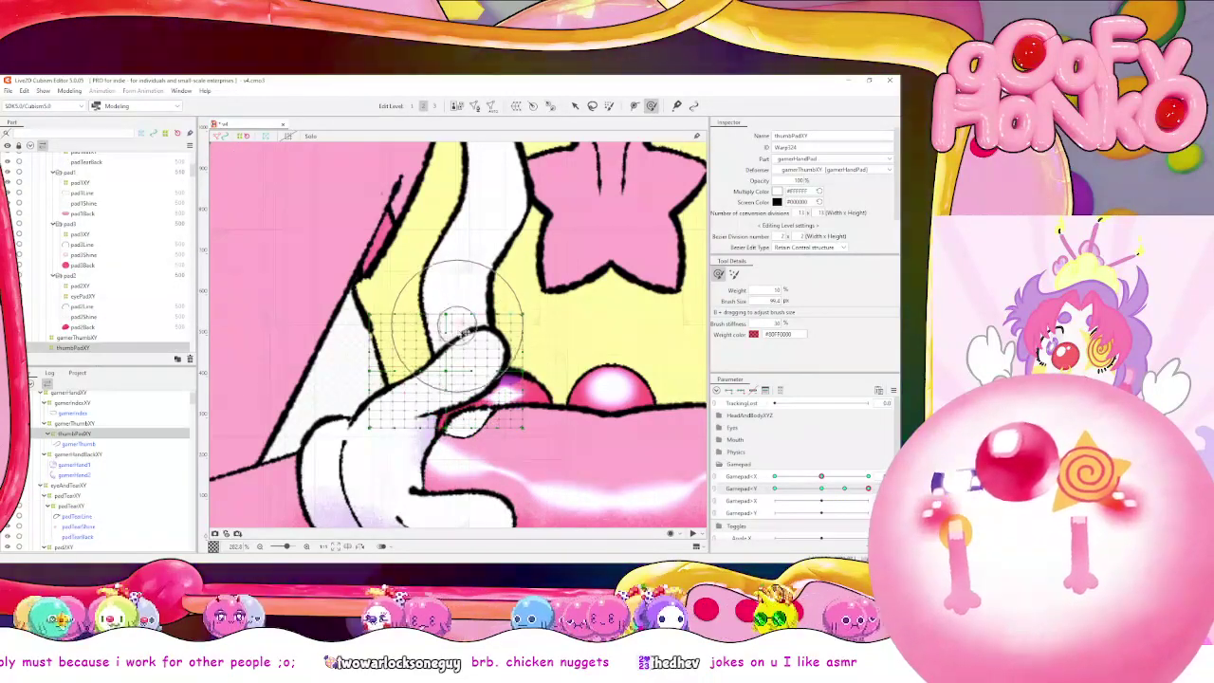
mouse_move(867, 488)
mouse_down()
mouse_move(821, 490)
mouse_move(868, 500)
mouse_up()
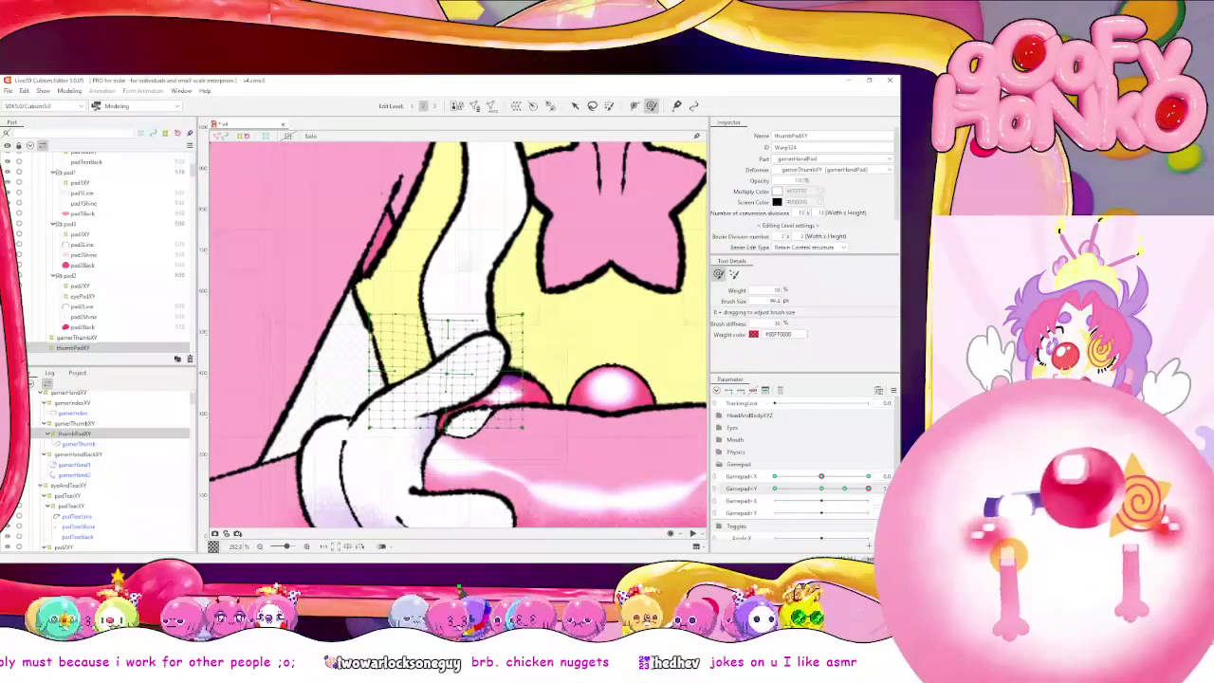
drag(493, 337, 503, 359)
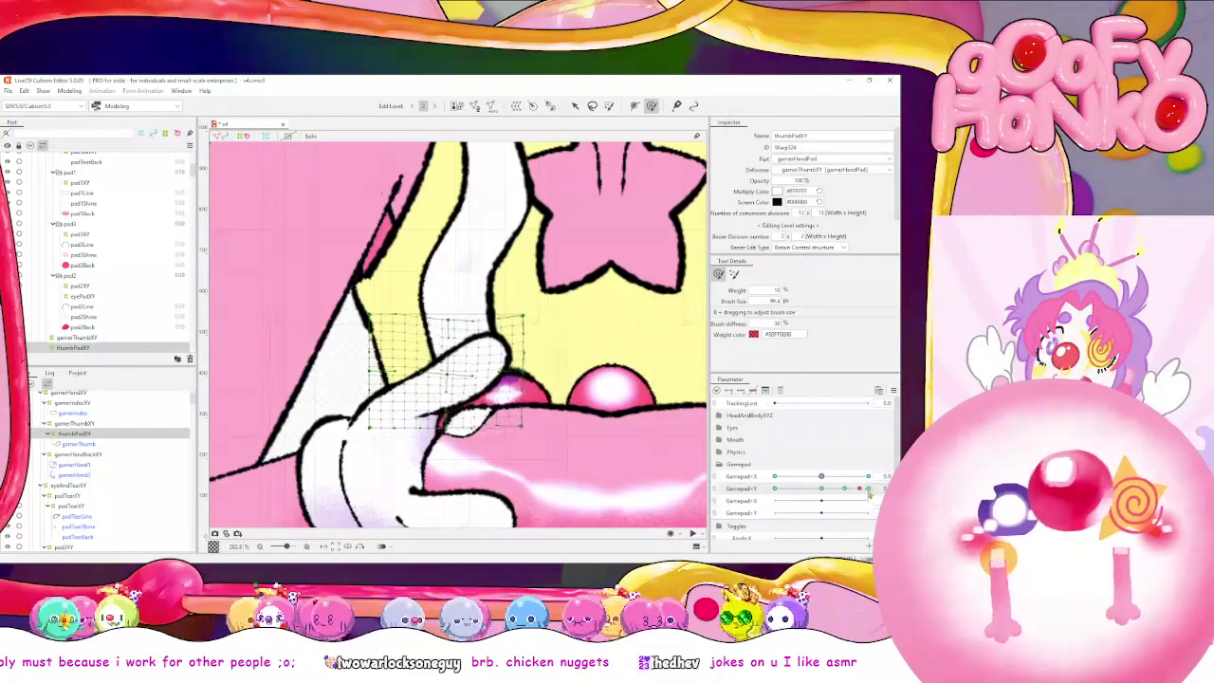
drag(868, 488, 845, 499)
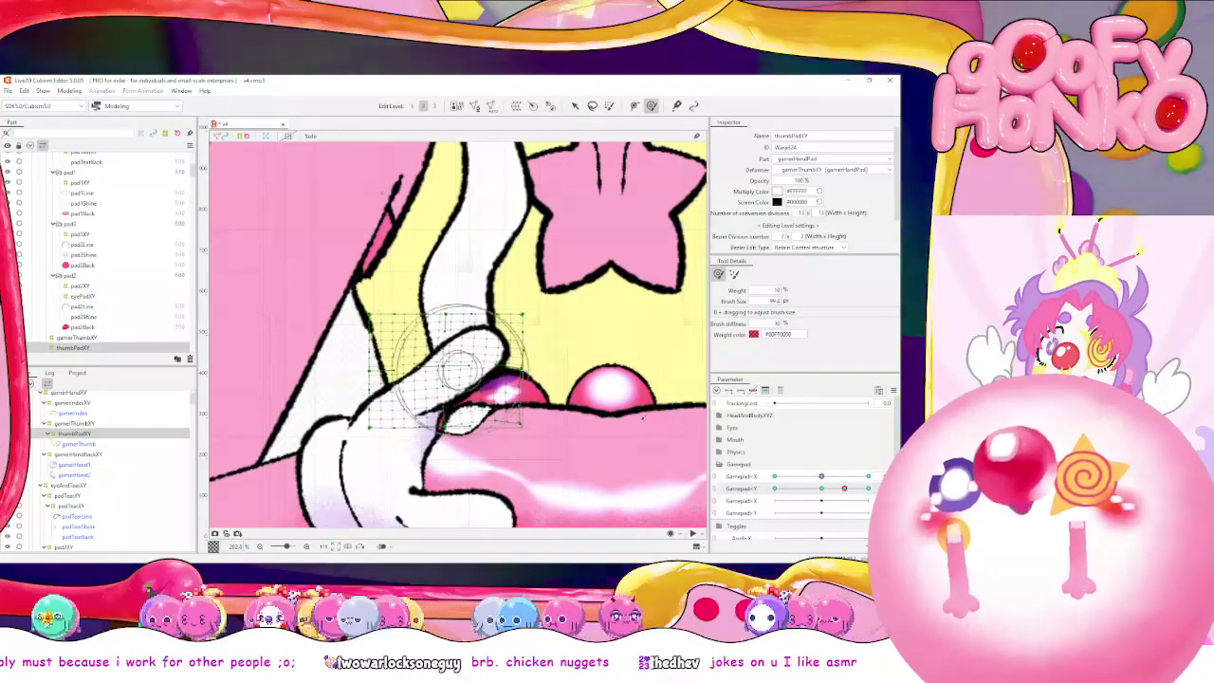
drag(836, 488, 828, 494)
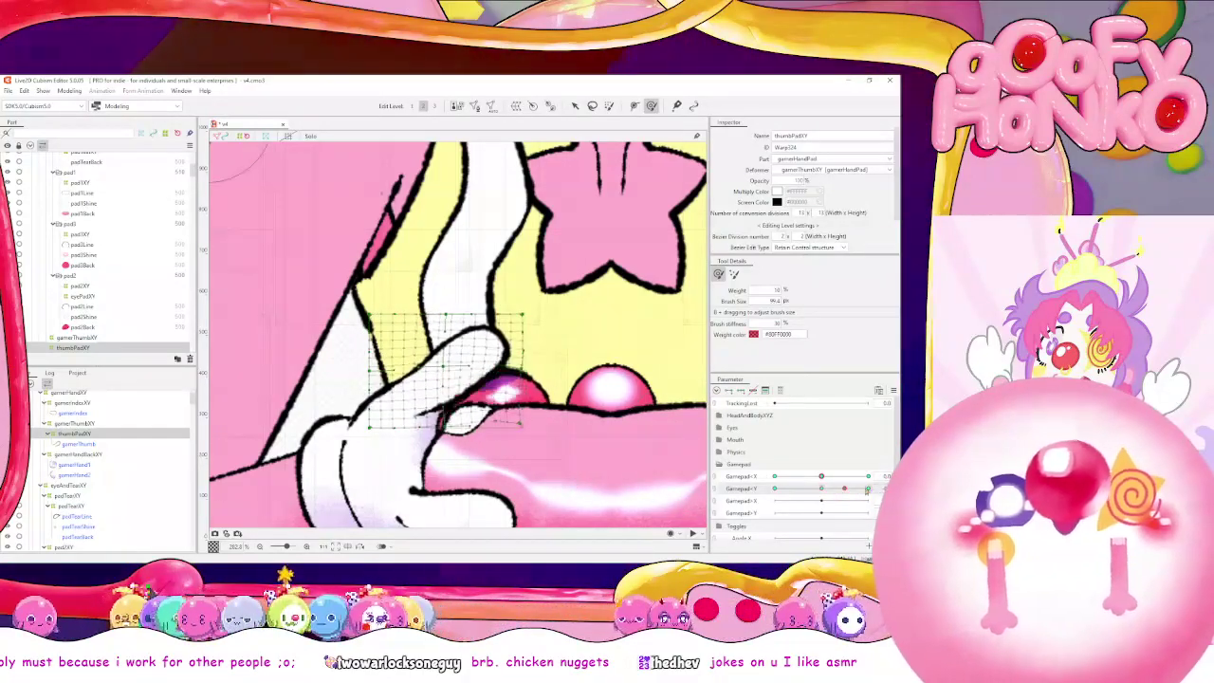
At Gamepad X 1, brush the thumbPadXY deformer to refine the thumb tip at the intermediate and highest Gamepad Y keys
click(866, 477)
click(843, 488)
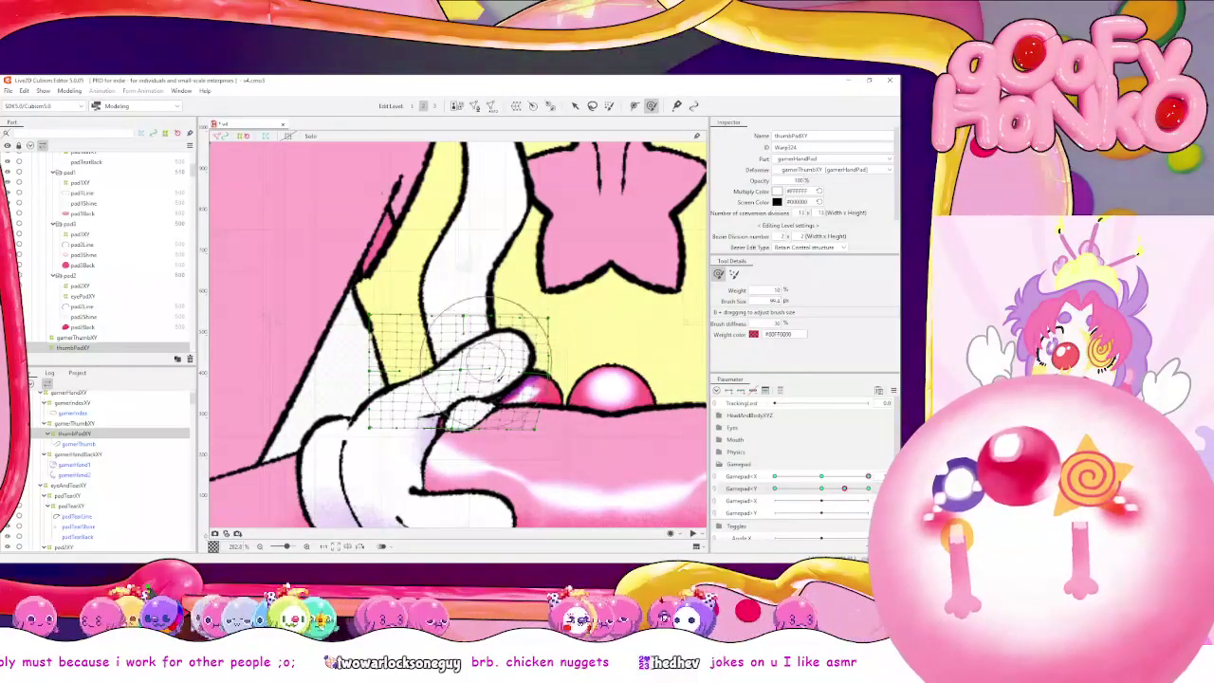
key(ctrl)
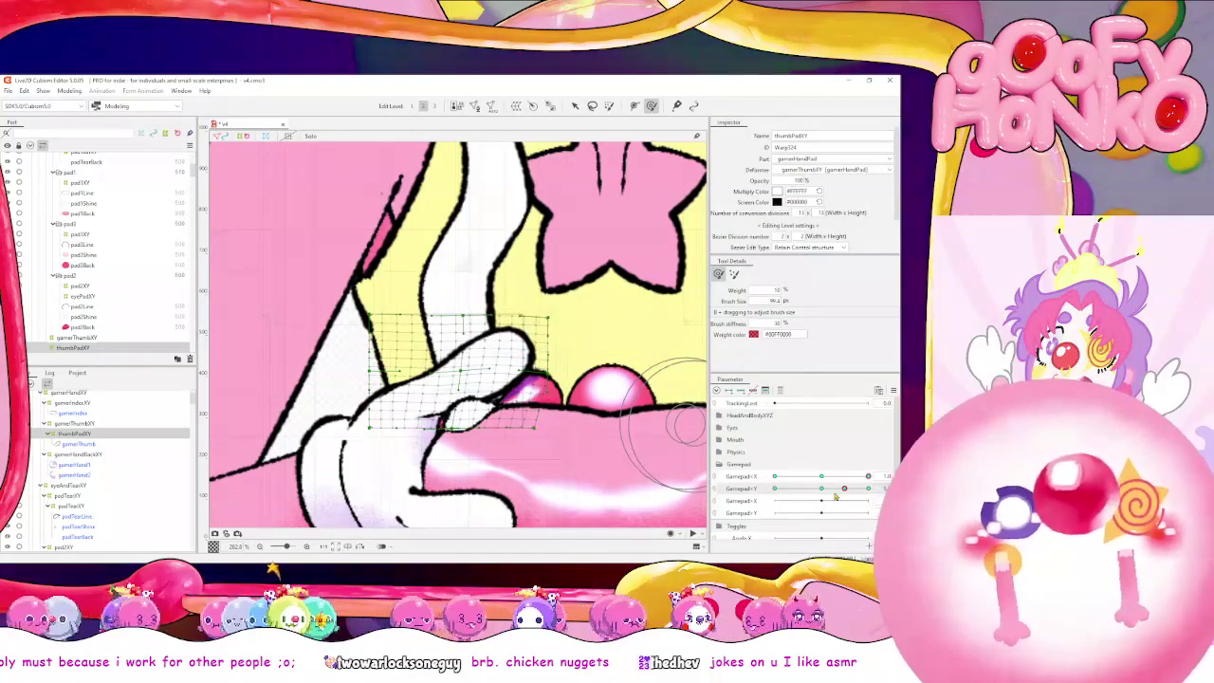
click(868, 489)
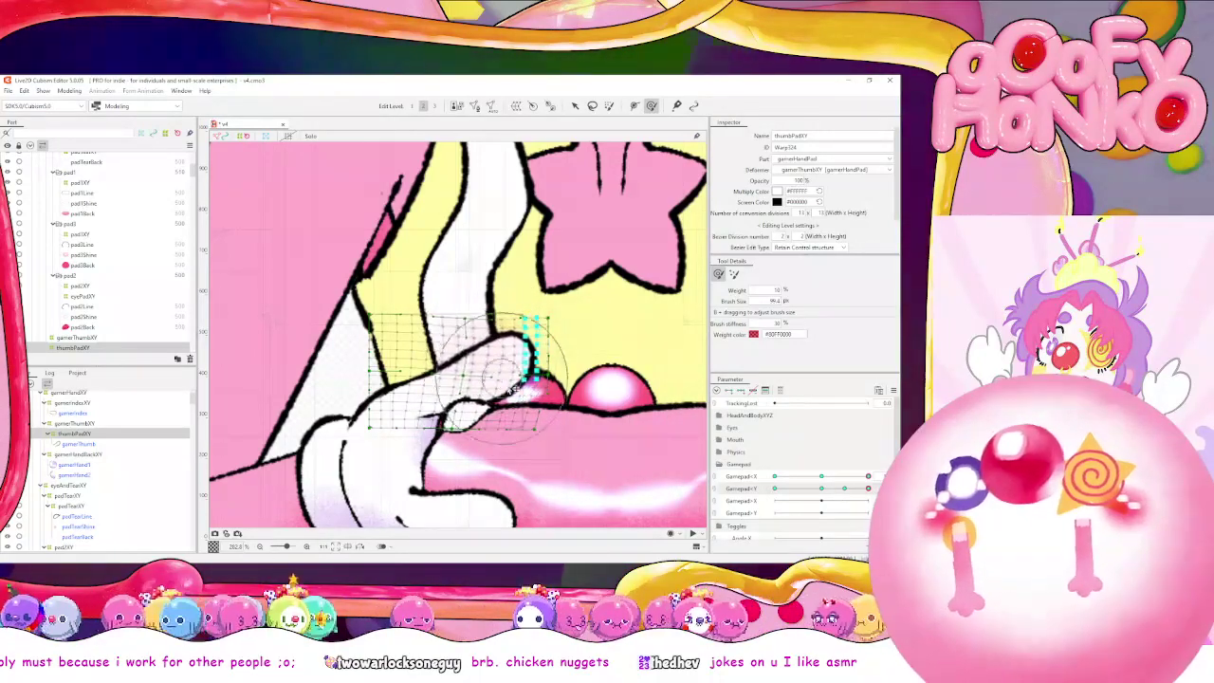
key(b)
drag(513, 379, 555, 381)
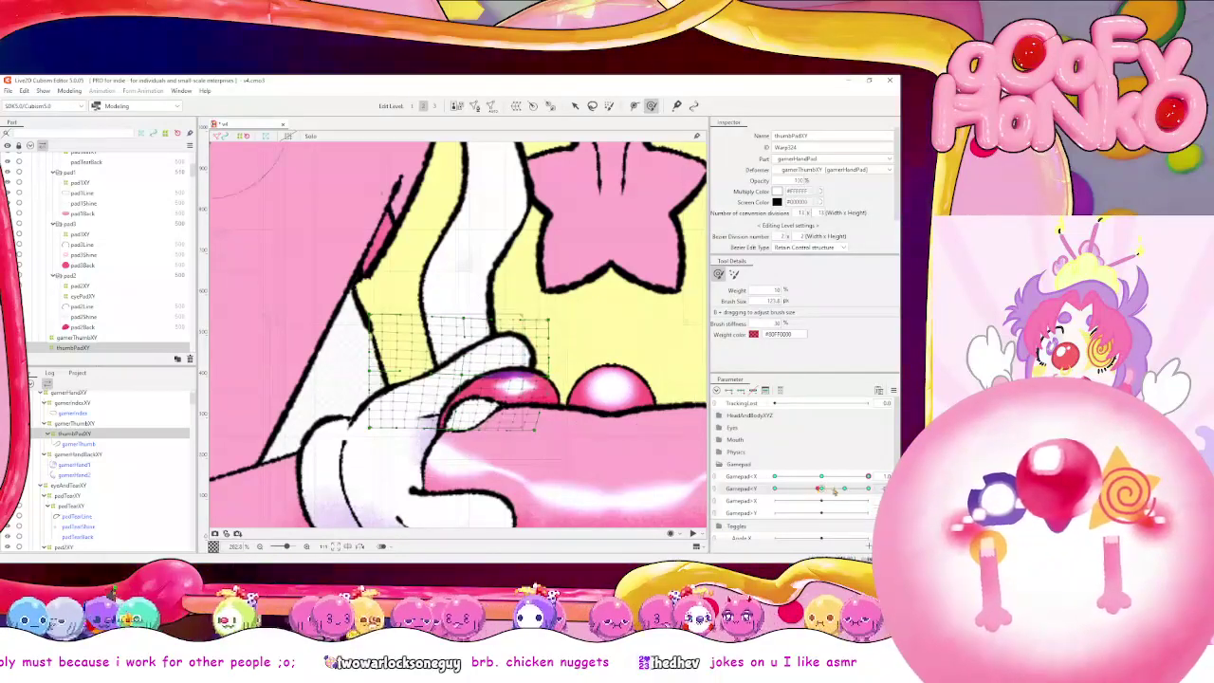
mouse_move(867, 488)
mouse_down()
mouse_move(821, 489)
mouse_move(867, 488)
mouse_up()
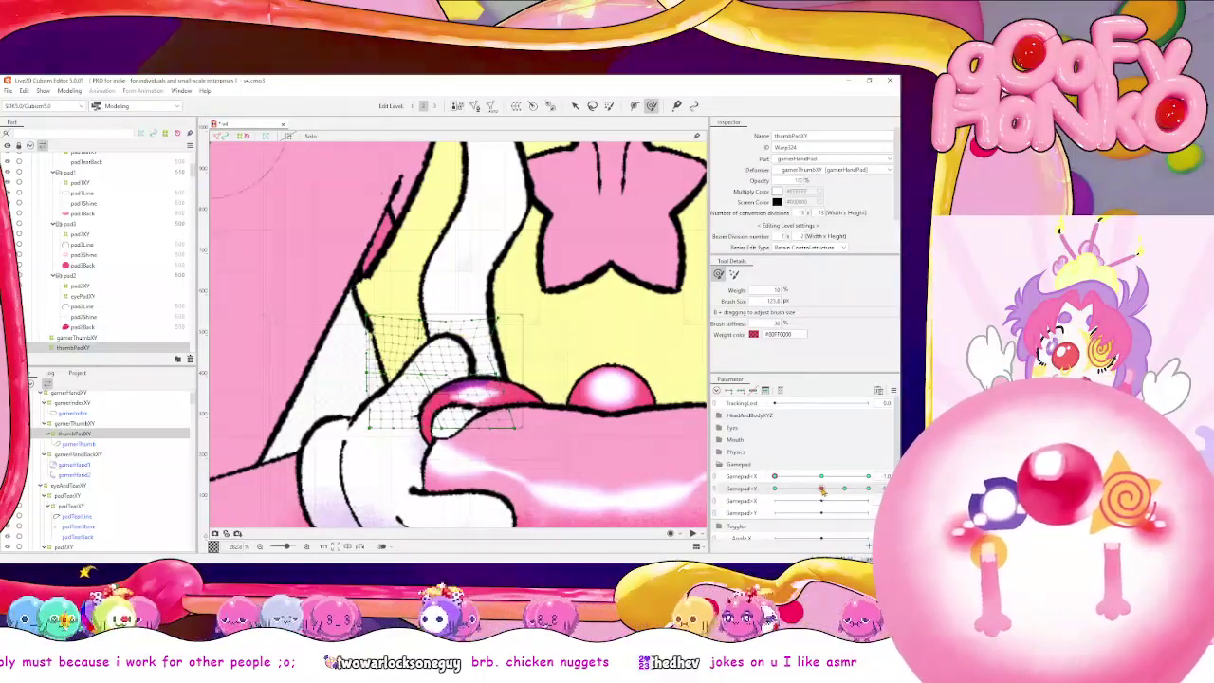
At Gamepad X -1, brush the thumbPadXY deformer to reshape the thumb at the intermediate and highest Gamepad Y keys
click(843, 488)
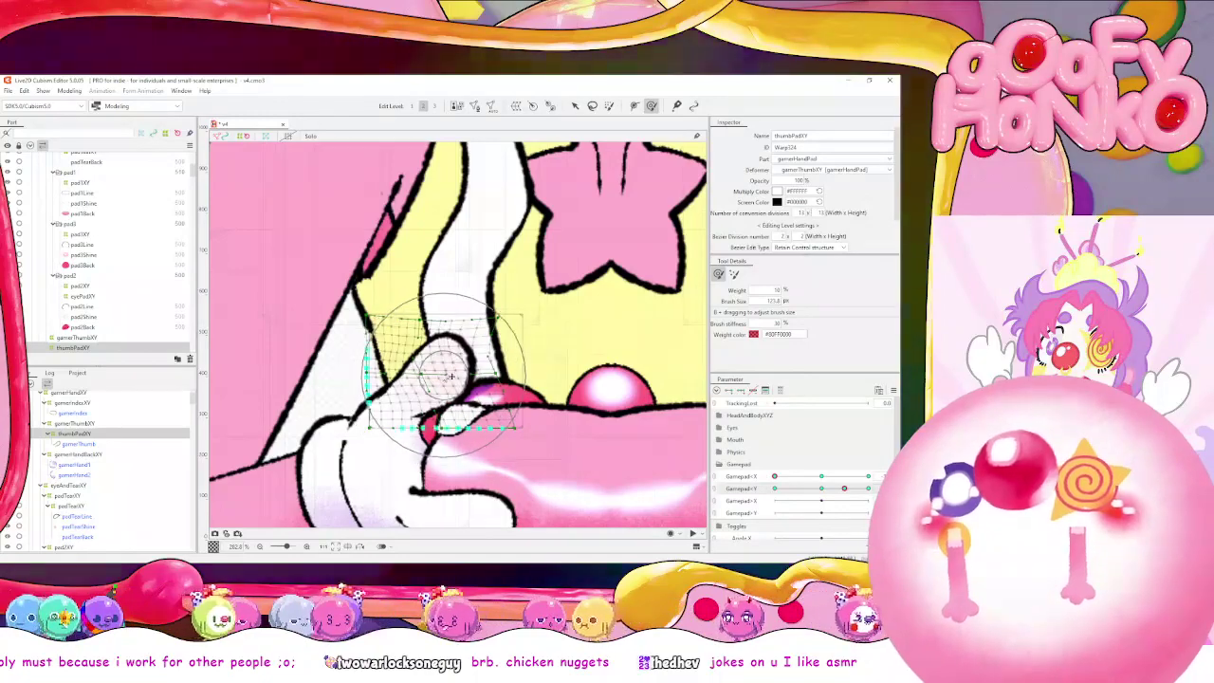
drag(438, 362, 423, 357)
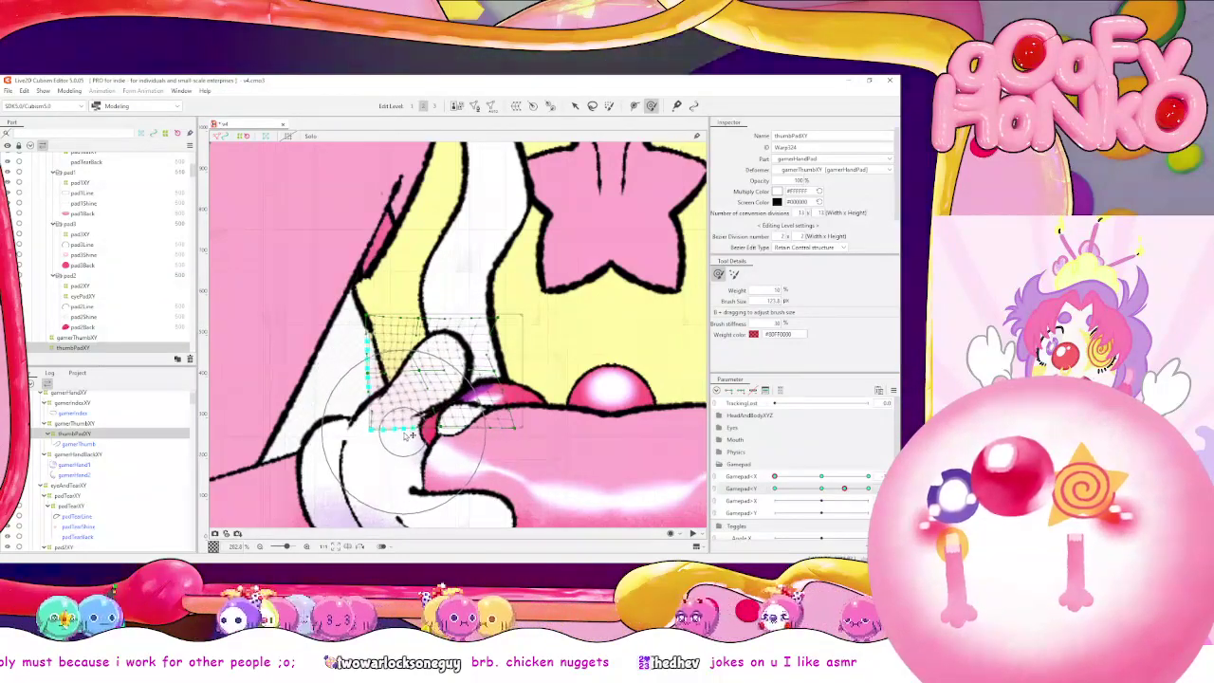
drag(844, 488, 860, 490)
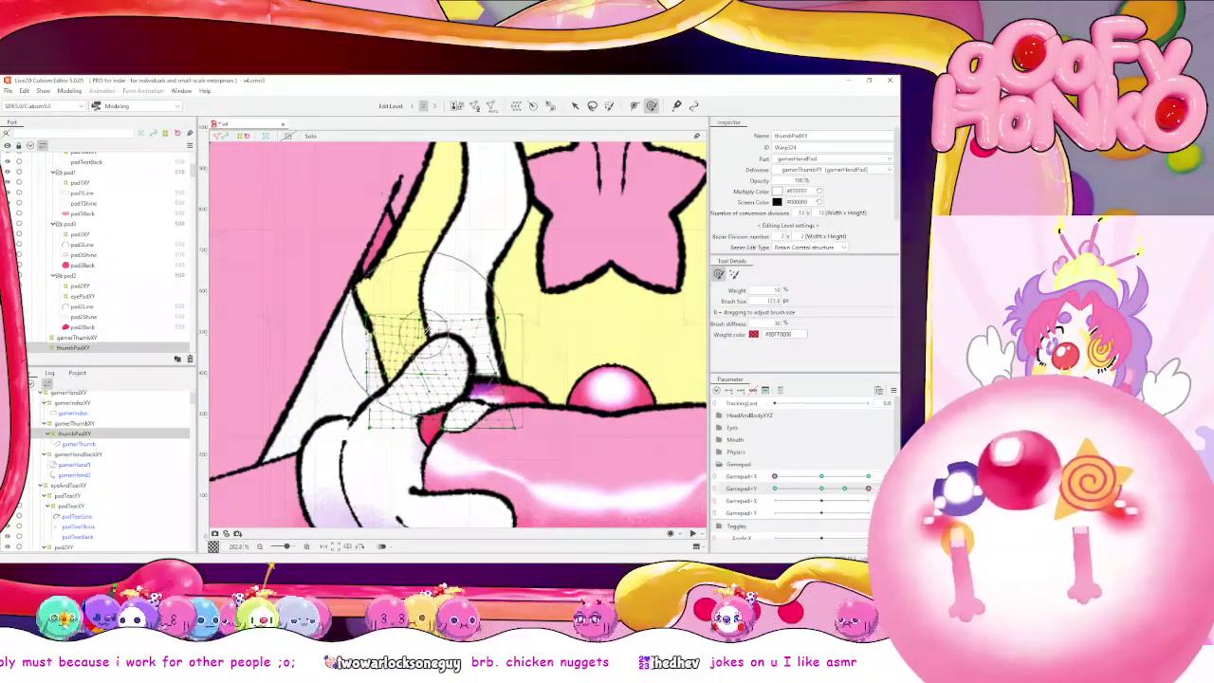
mouse_move(868, 488)
mouse_down()
mouse_move(819, 495)
mouse_move(869, 488)
mouse_up()
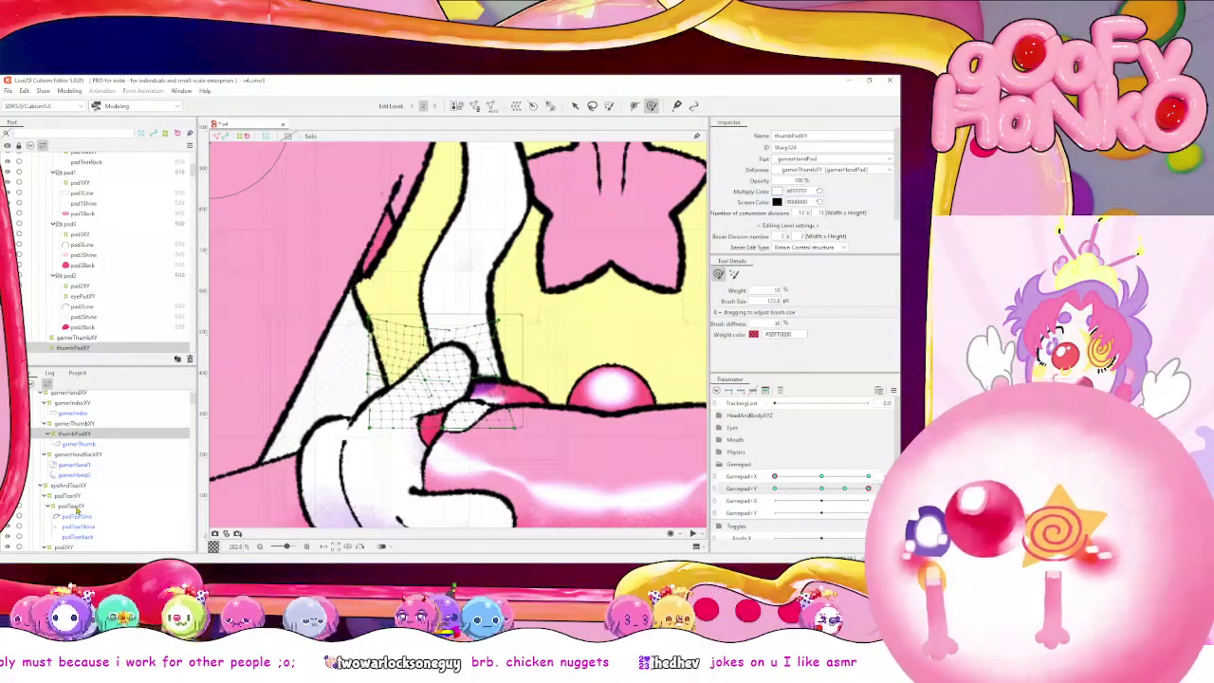
Brush the eyePadXY deformer at the intermediate Gamepad Y key to refine the pad button beneath the thumb at Gamepad X -1 and 0
scroll(78, 510, down, 1)
click(79, 520)
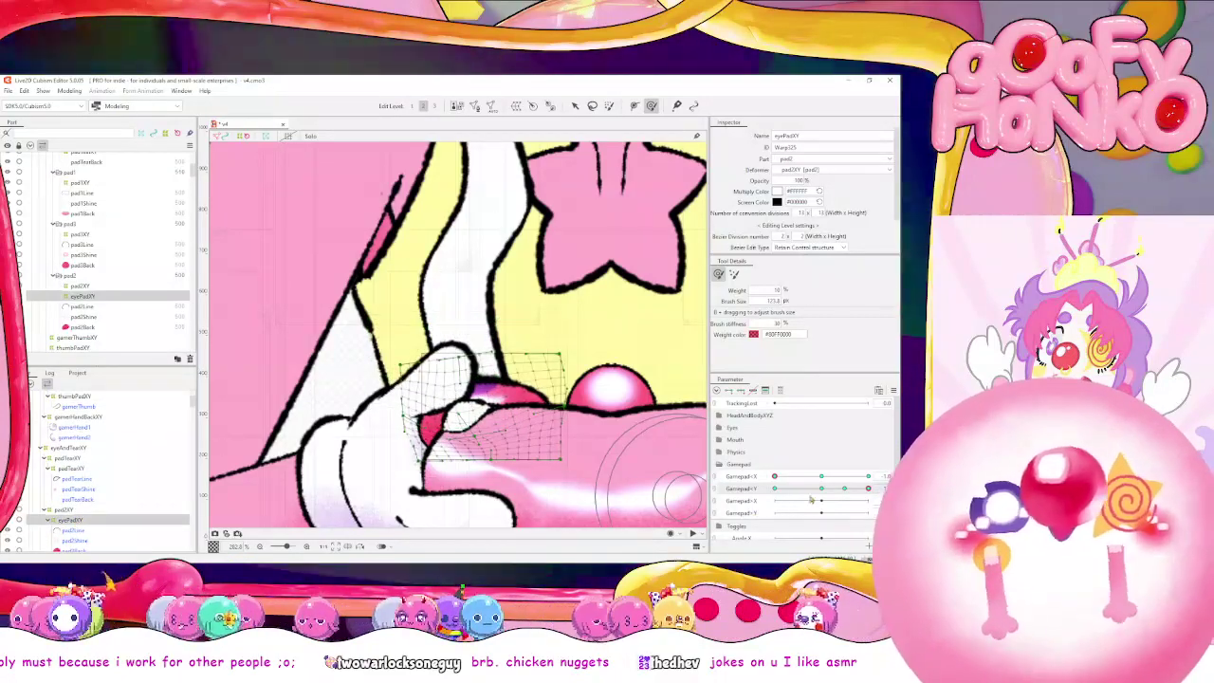
drag(476, 416, 447, 396)
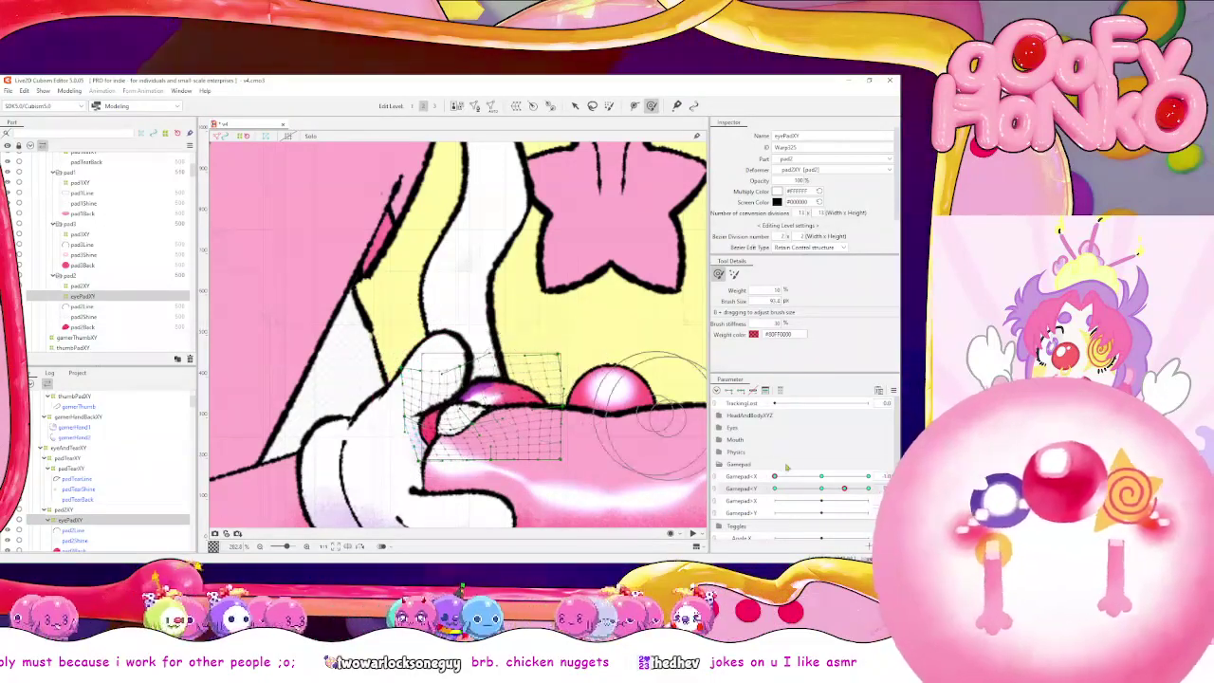
click(821, 477)
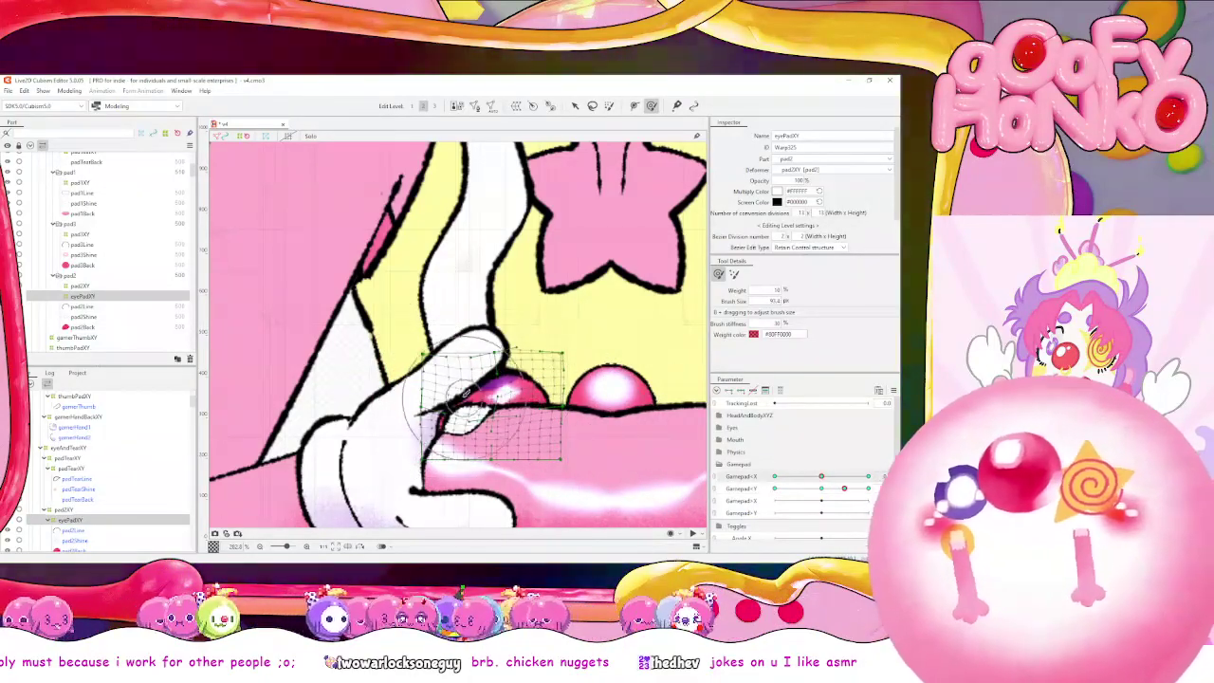
drag(474, 386, 458, 381)
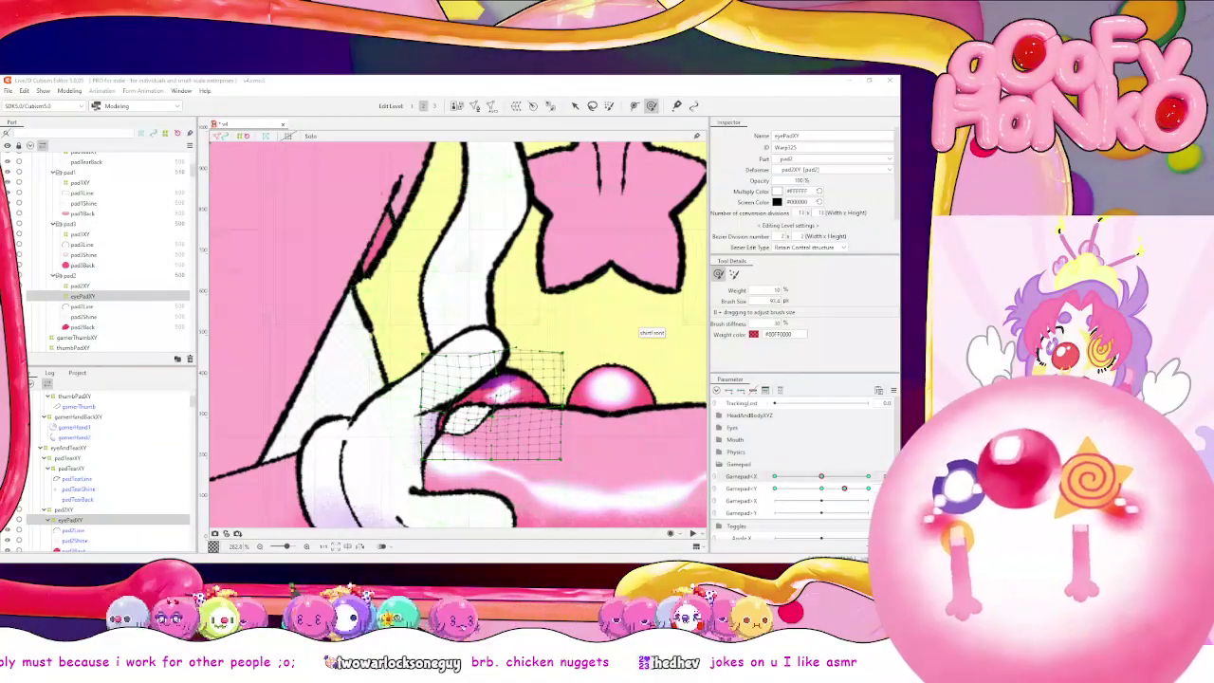
mouse_move(844, 488)
mouse_down()
mouse_move(822, 488)
mouse_move(875, 490)
mouse_move(843, 488)
mouse_up()
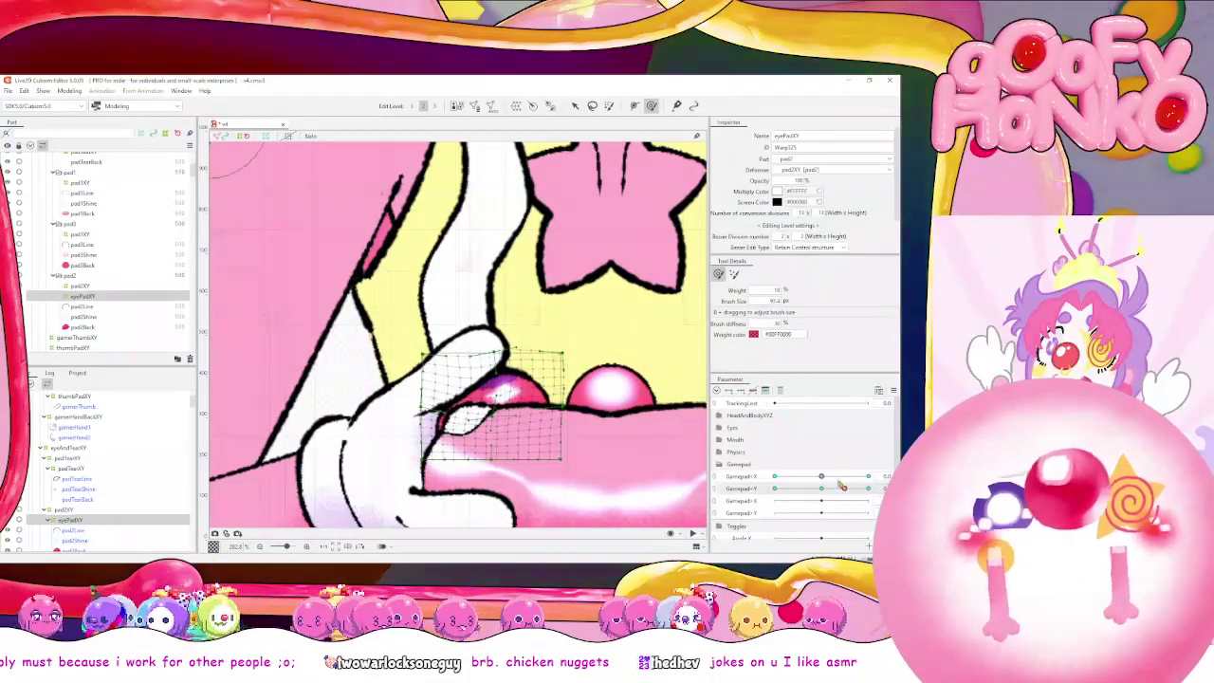
At Gamepad X 1, brush the eyePadXY deformer at the intermediate Gamepad Y key and return Gamepad X and Y to 0
click(869, 476)
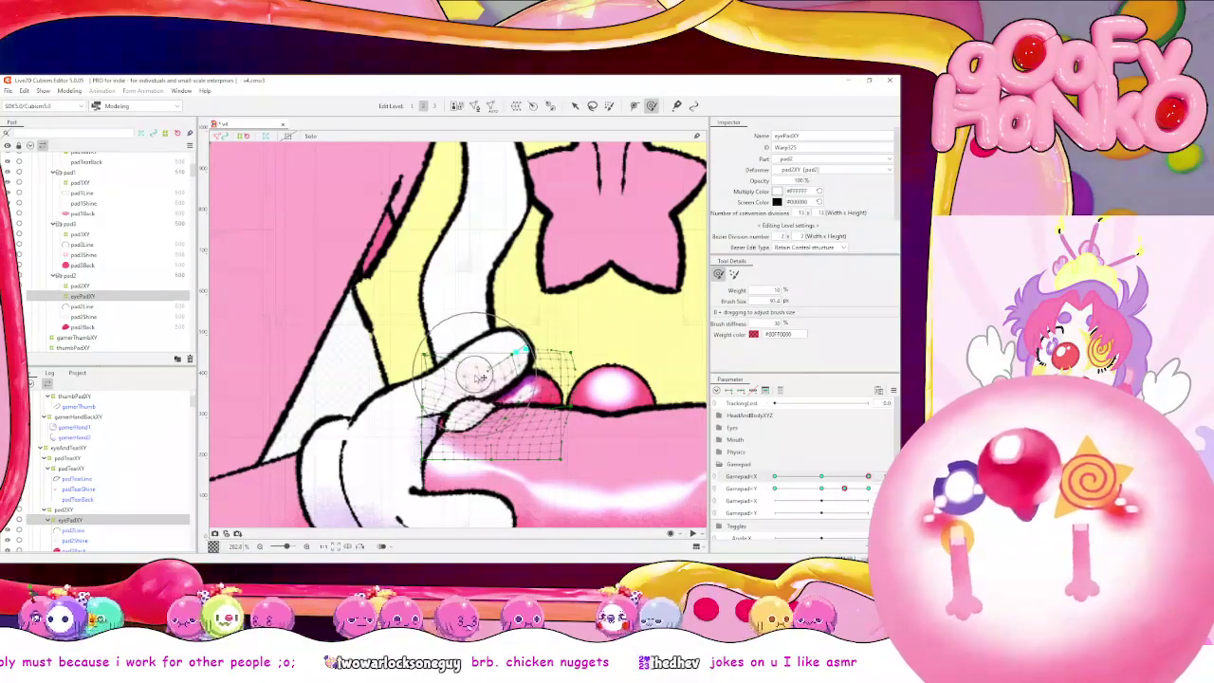
drag(867, 476, 821, 476)
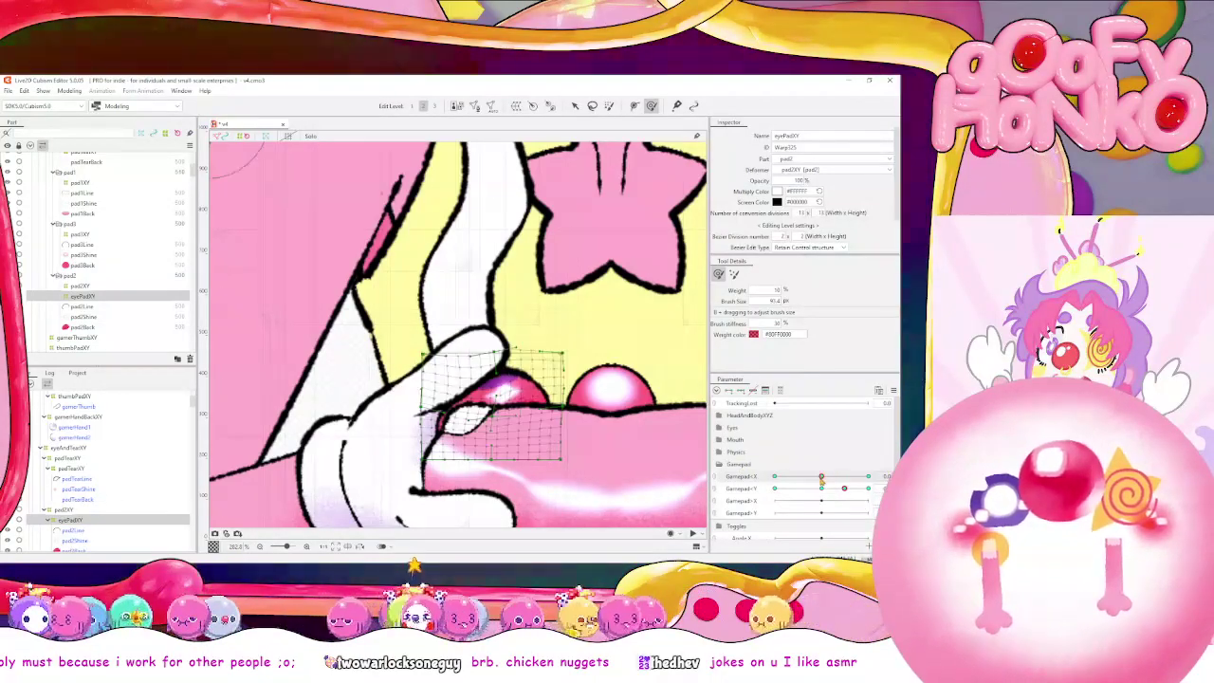
click(821, 488)
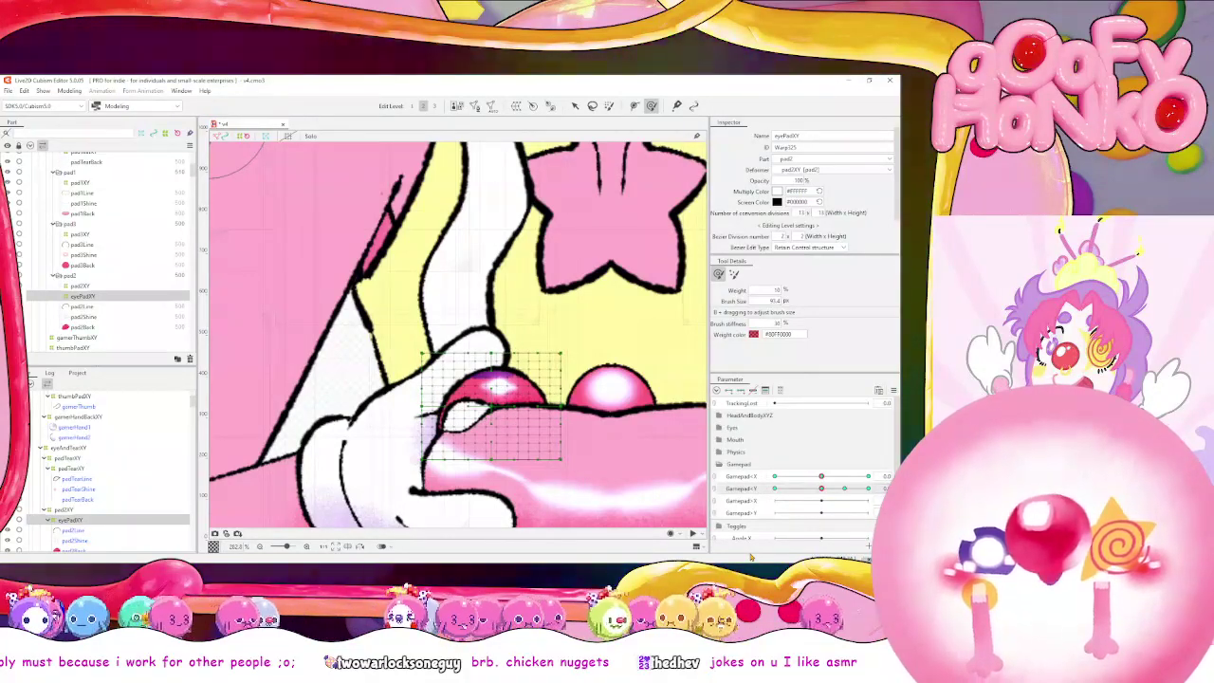
Preview the game pad and hand movement in the physics settings and return to the modeling view
click(69, 90)
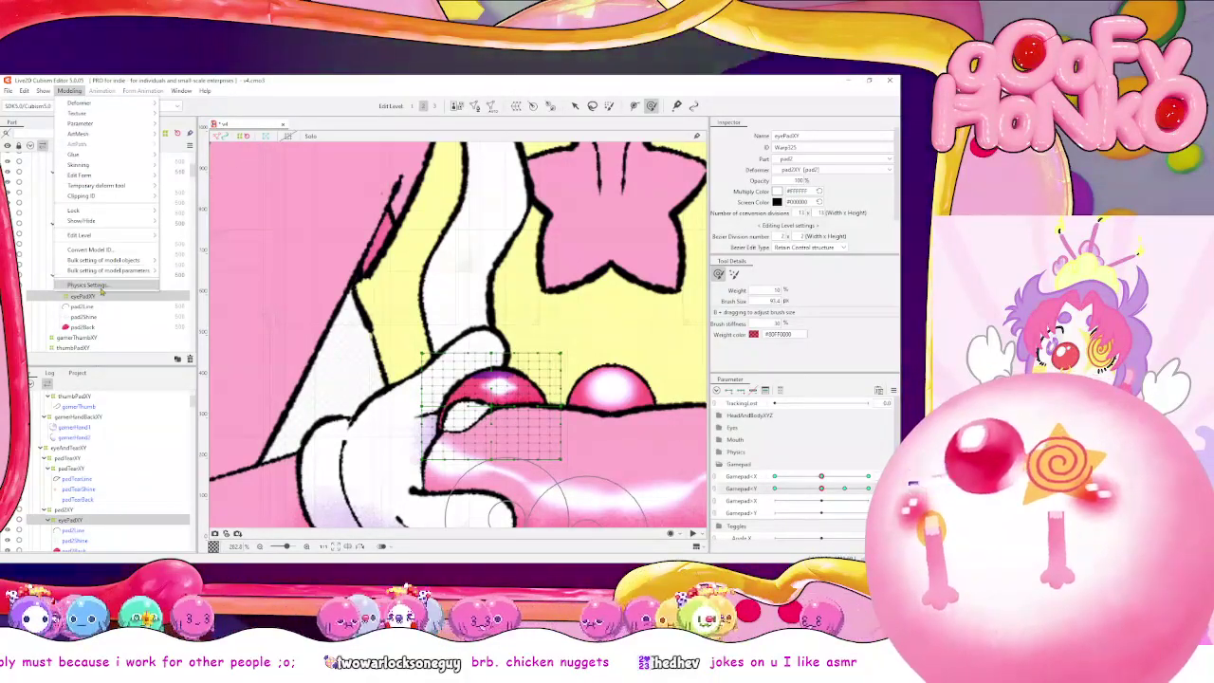
click(86, 284)
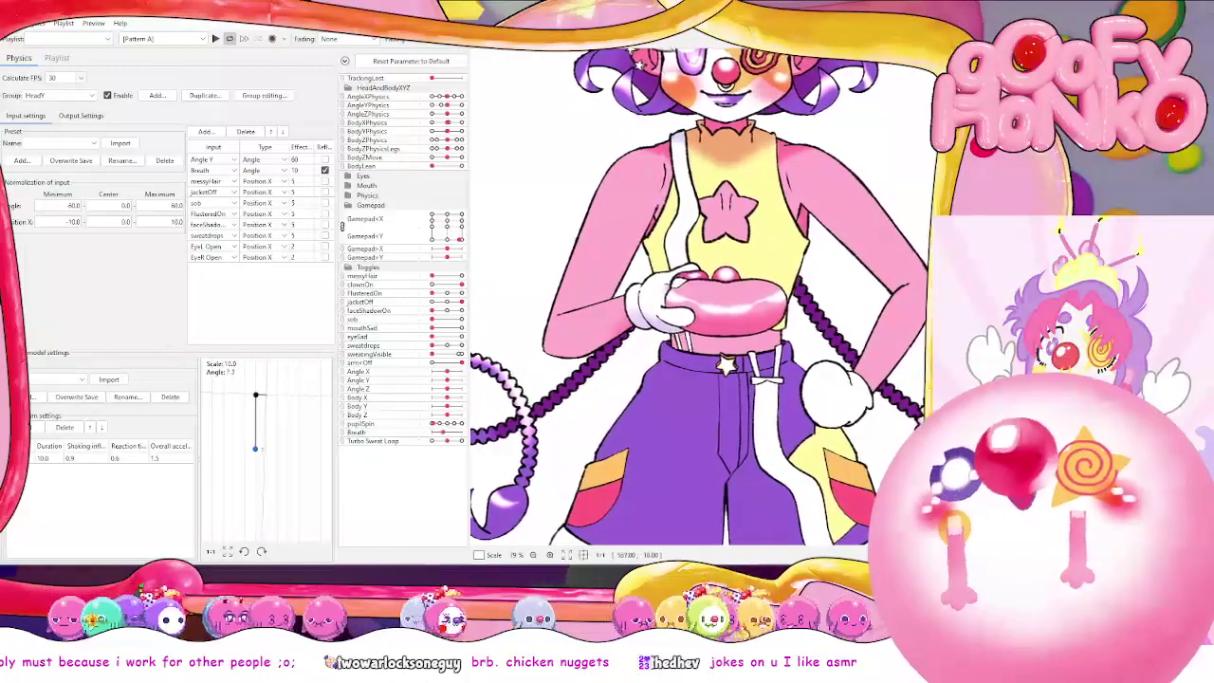
key(alt+Tab)
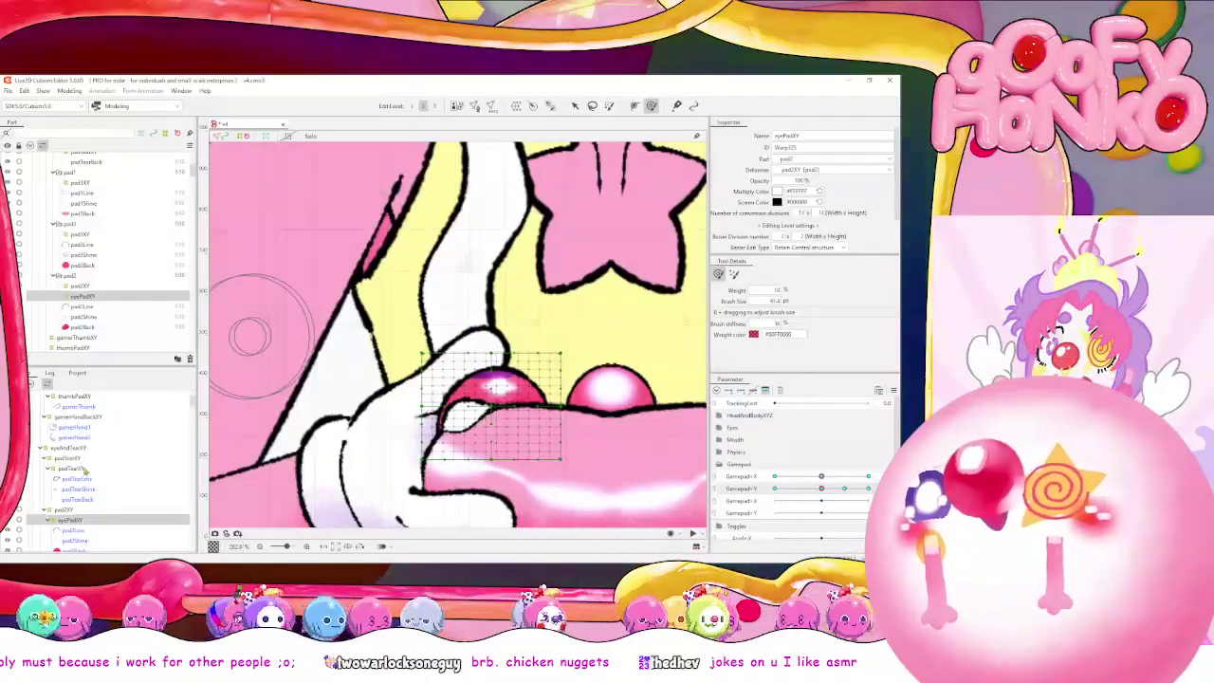
Select the nested padTearXY deformer and examine the pad, thumb and tear movement up close in the physics preview
click(83, 469)
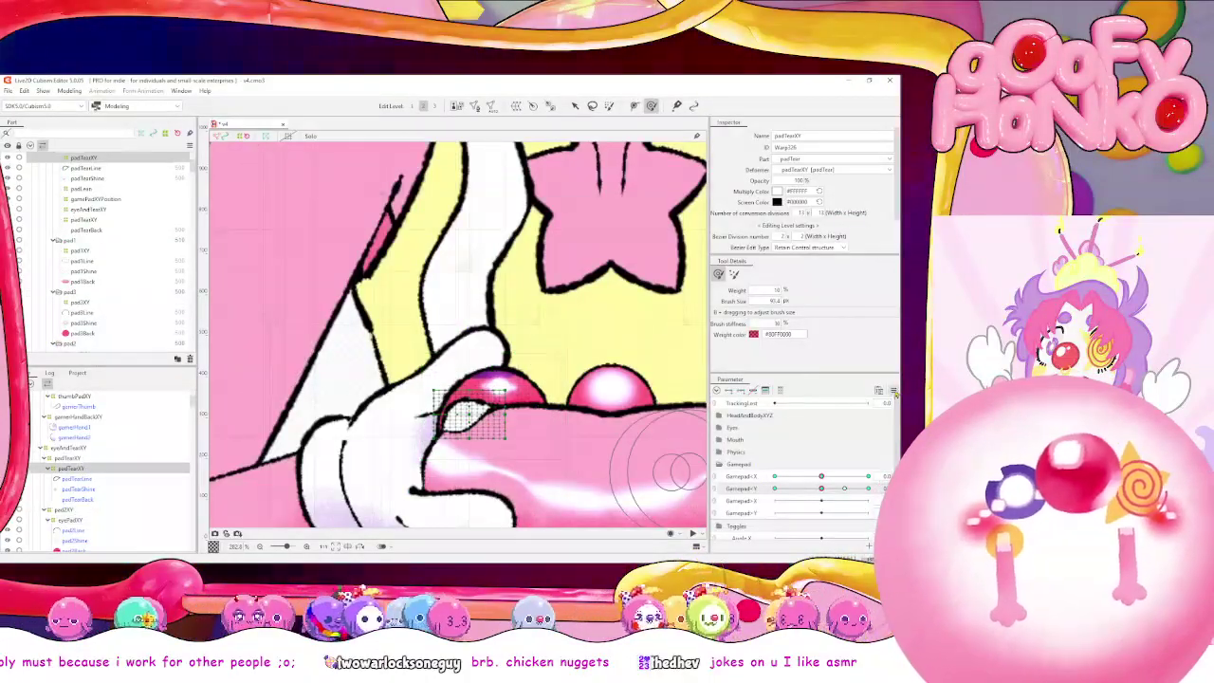
right_click(779, 402)
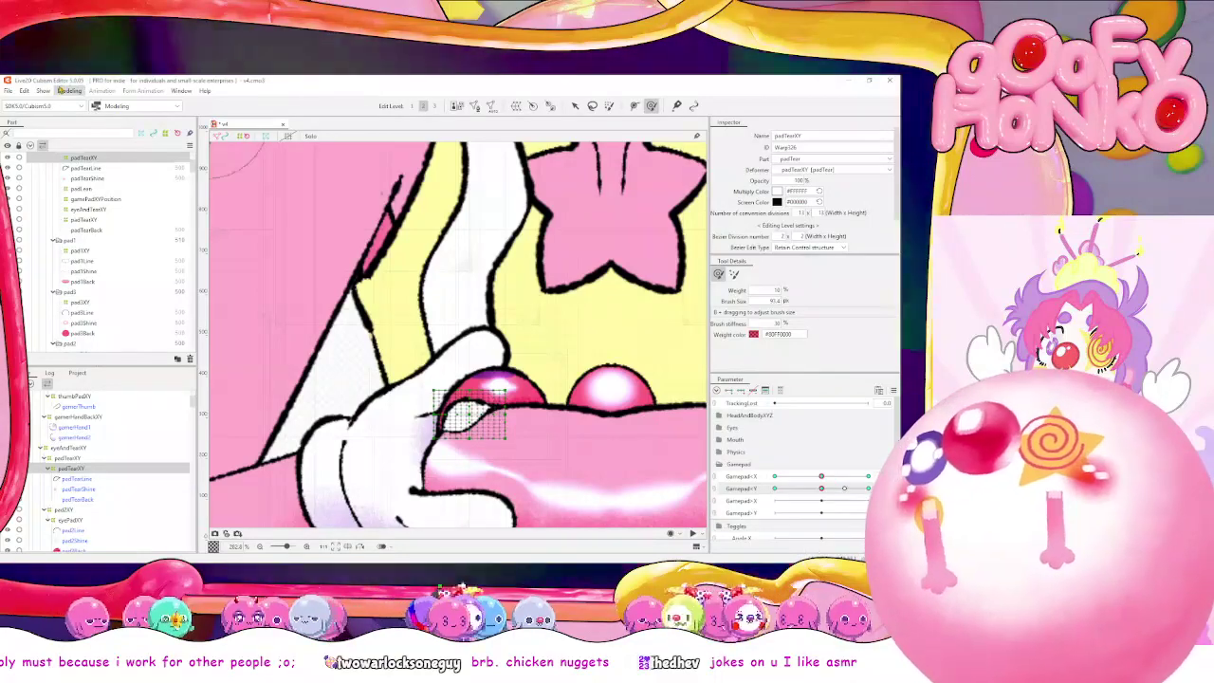
click(69, 90)
click(87, 285)
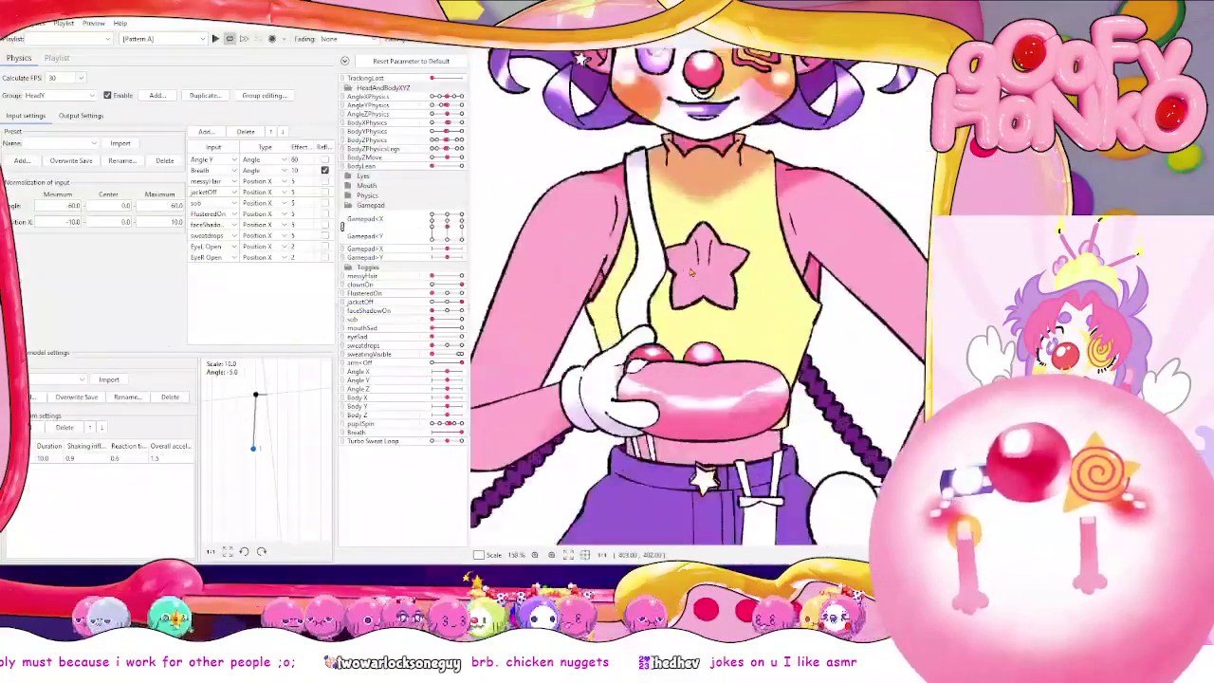
drag(615, 327, 616, 256)
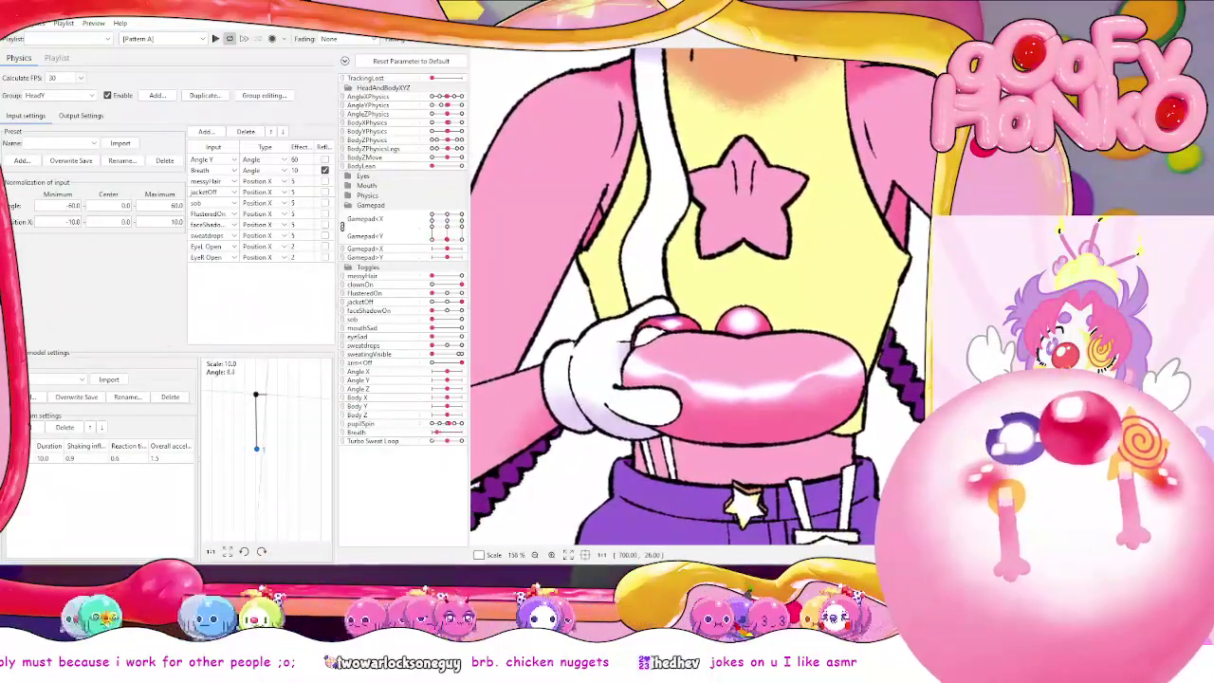
key(alt+Tab)
At Gamepad X 0, brush the nested padTearXY deformer to refine the tear under the thumb at the lowest and highest Gamepad Y keys
drag(826, 489, 773, 489)
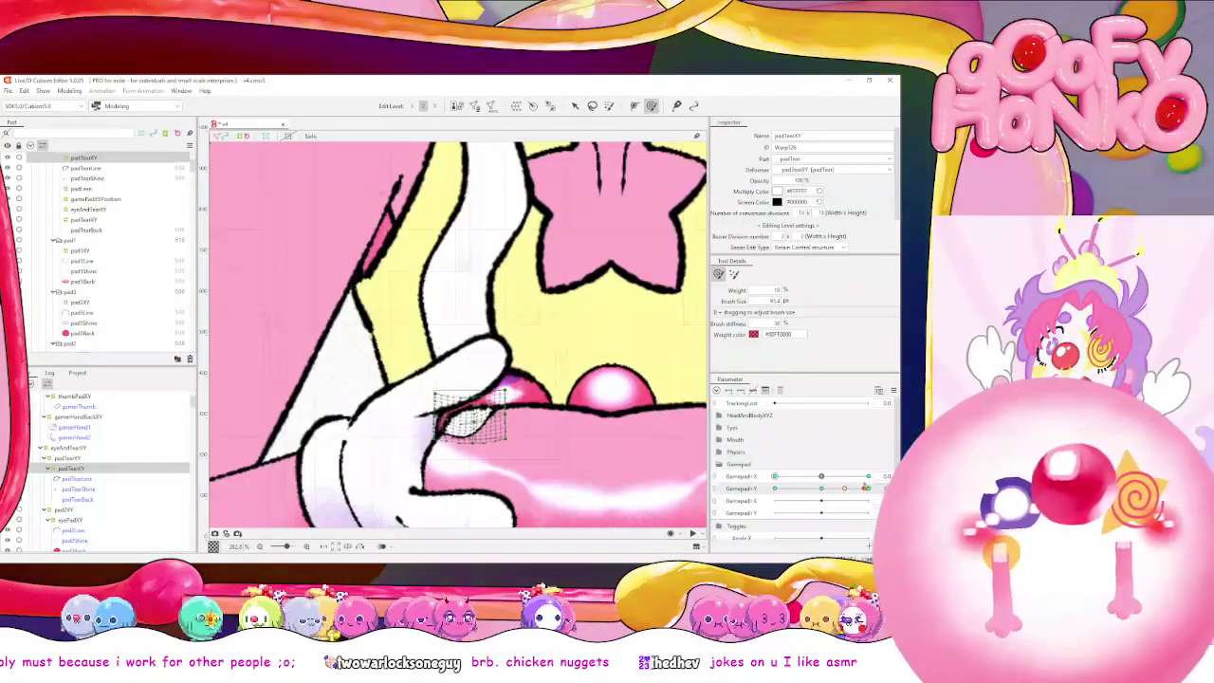
click(821, 487)
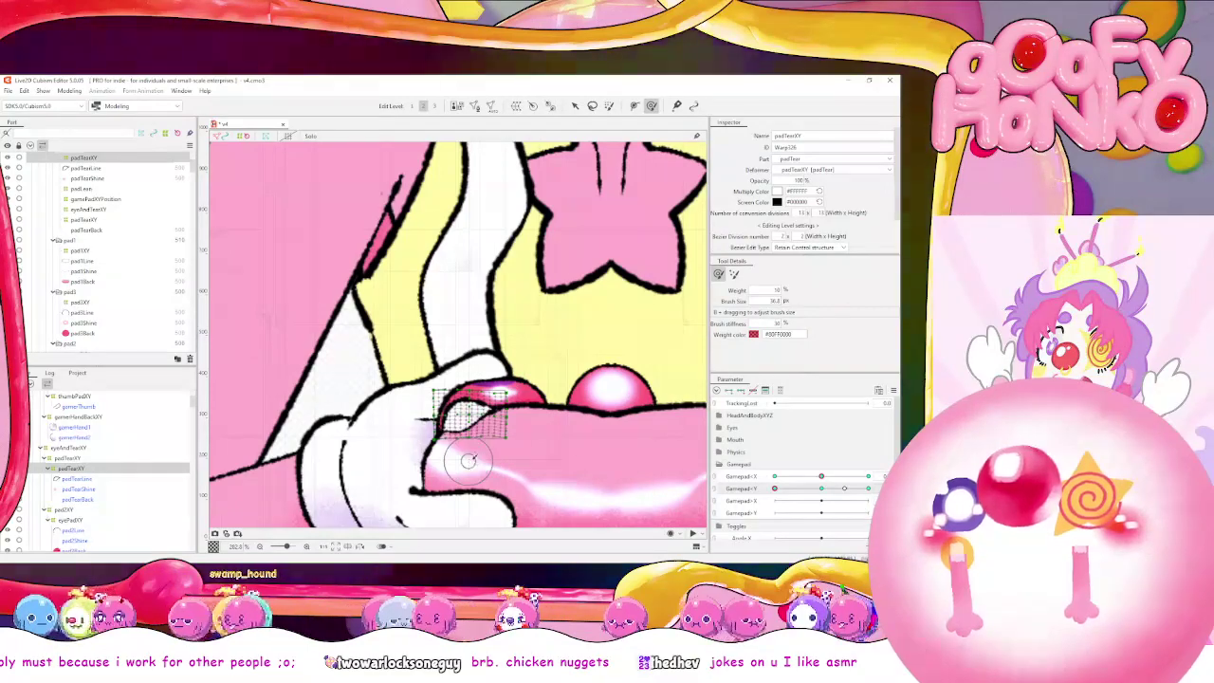
mouse_move(821, 488)
mouse_down()
mouse_move(798, 491)
mouse_move(875, 489)
mouse_up()
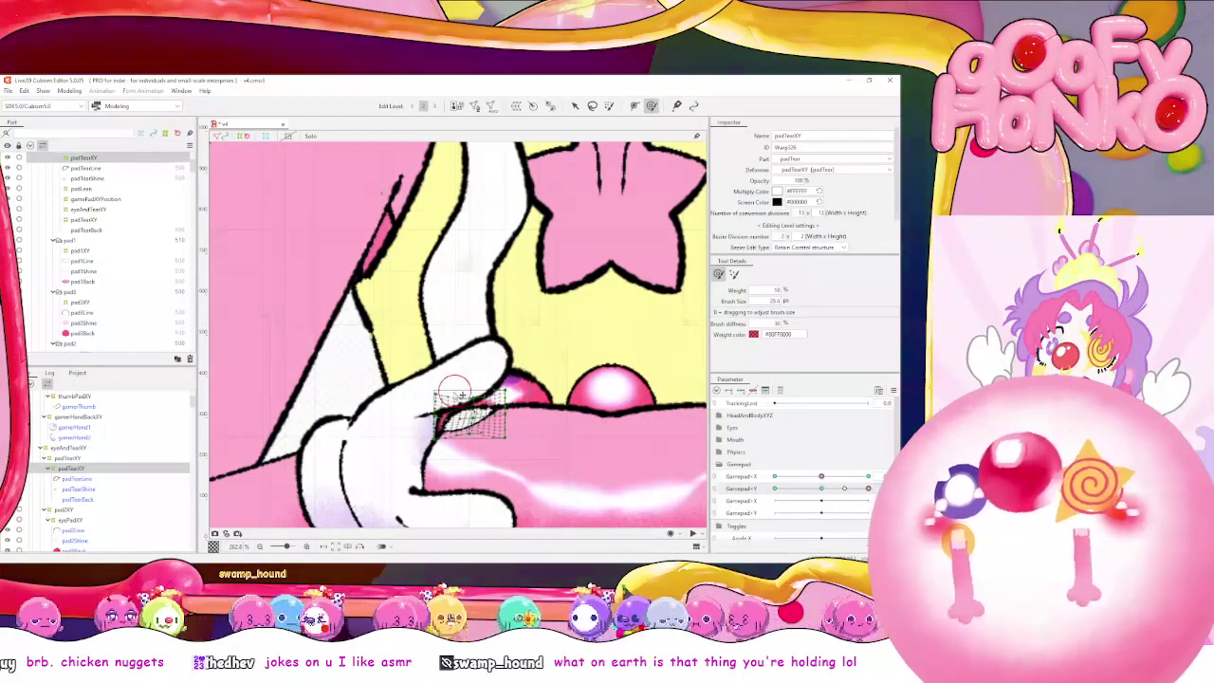
mouse_move(484, 406)
mouse_down()
mouse_move(510, 405)
mouse_move(471, 424)
mouse_up()
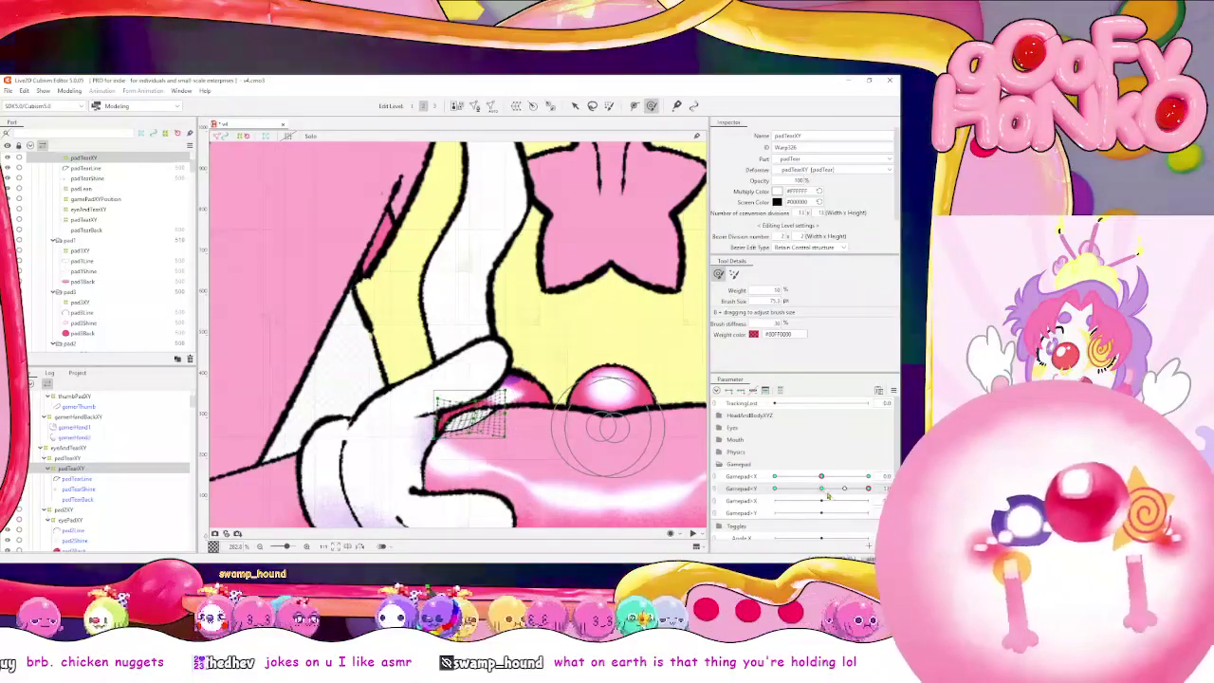
click(844, 488)
mouse_move(845, 488)
mouse_down()
mouse_move(824, 489)
mouse_move(861, 493)
mouse_up()
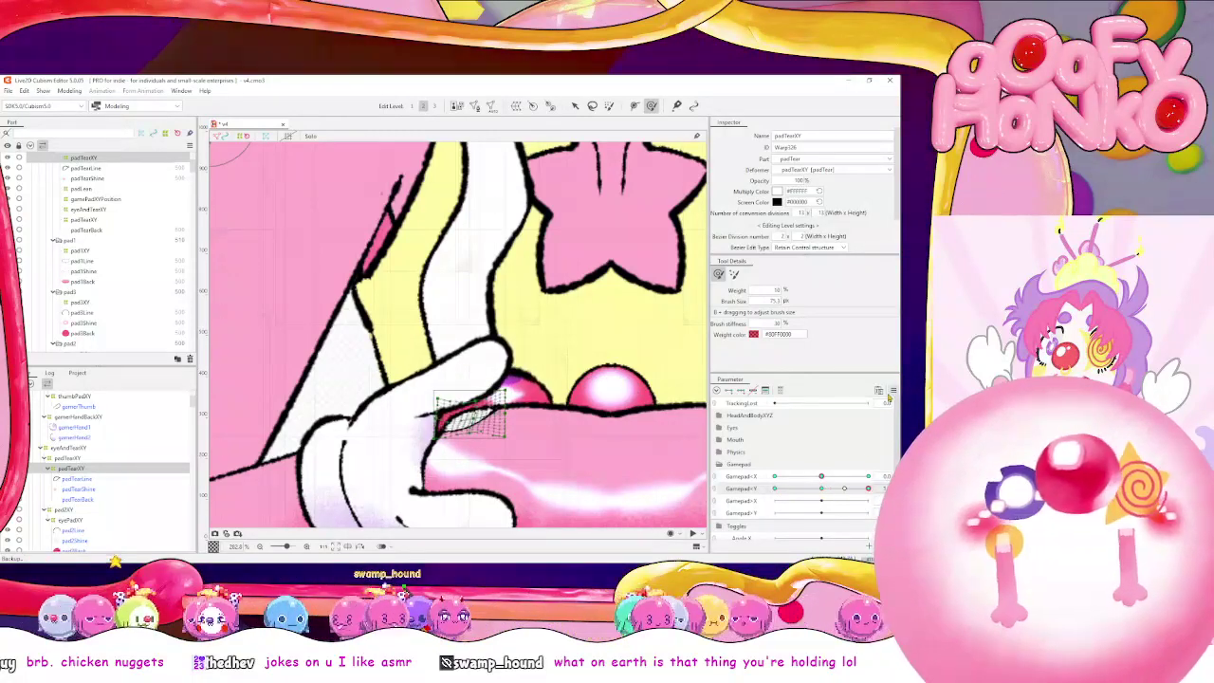
Reset the parameters to their default values and test the Gamepad X and Y movement in the physics preview
click(891, 391)
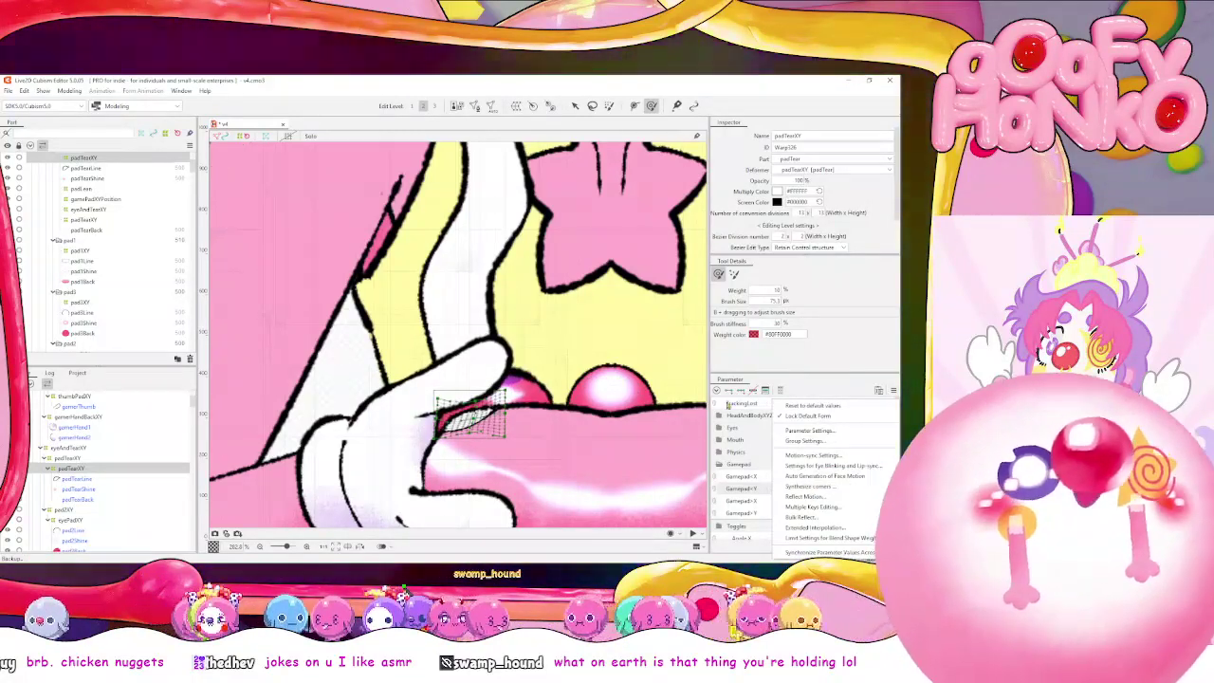
click(813, 486)
click(71, 91)
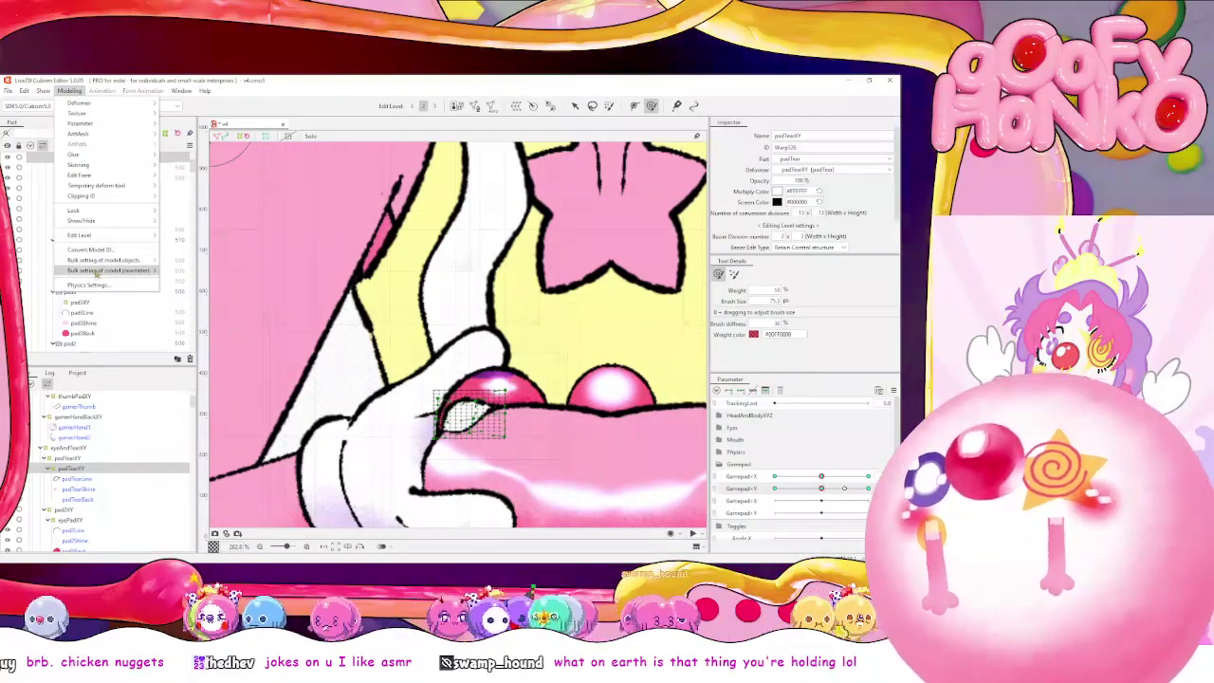
click(107, 284)
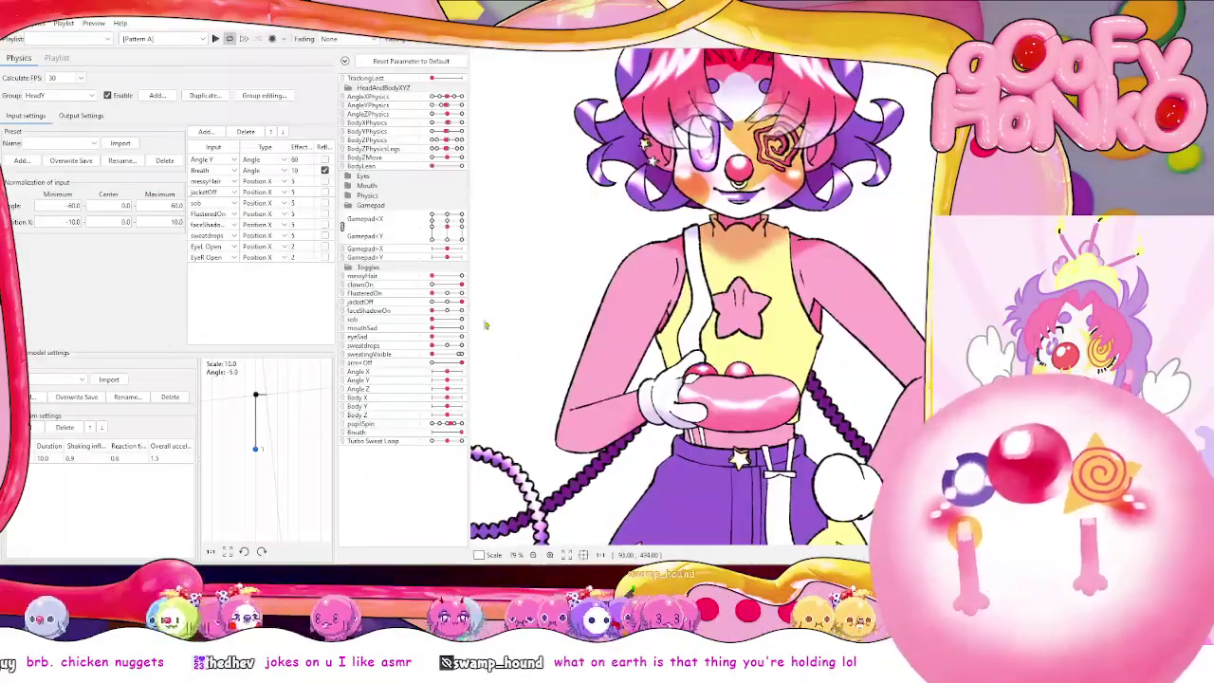
mouse_move(446, 227)
mouse_down()
mouse_move(448, 247)
mouse_move(457, 217)
mouse_up()
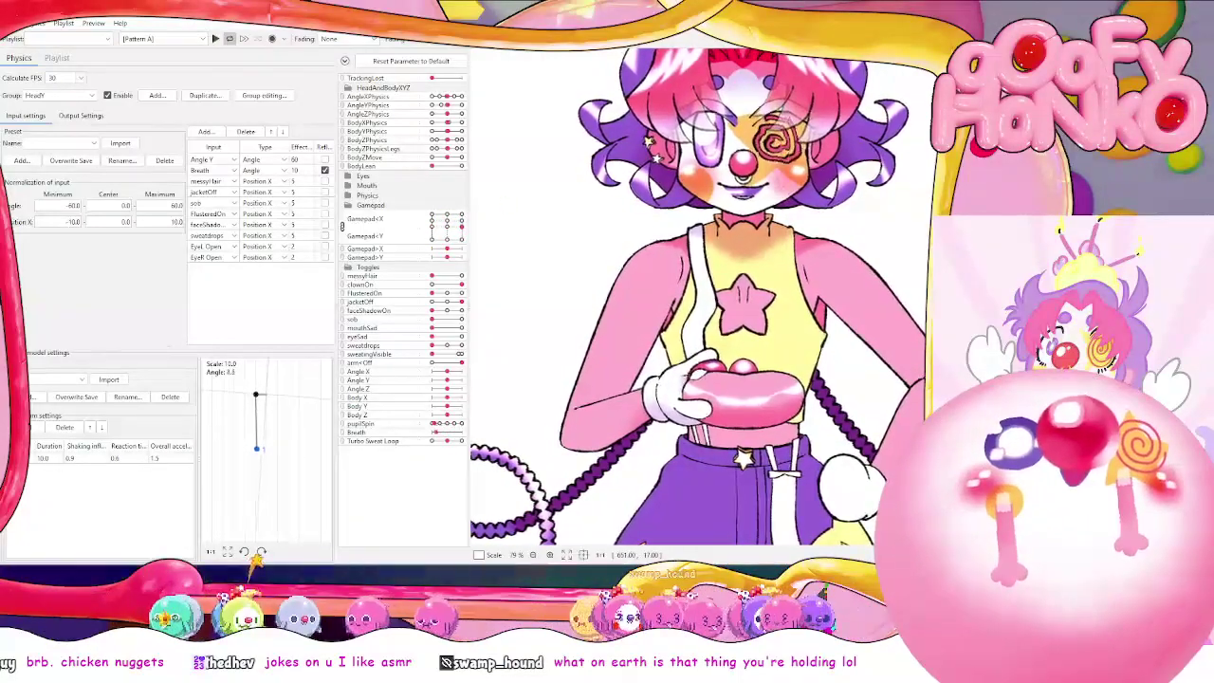
key(alt+Tab)
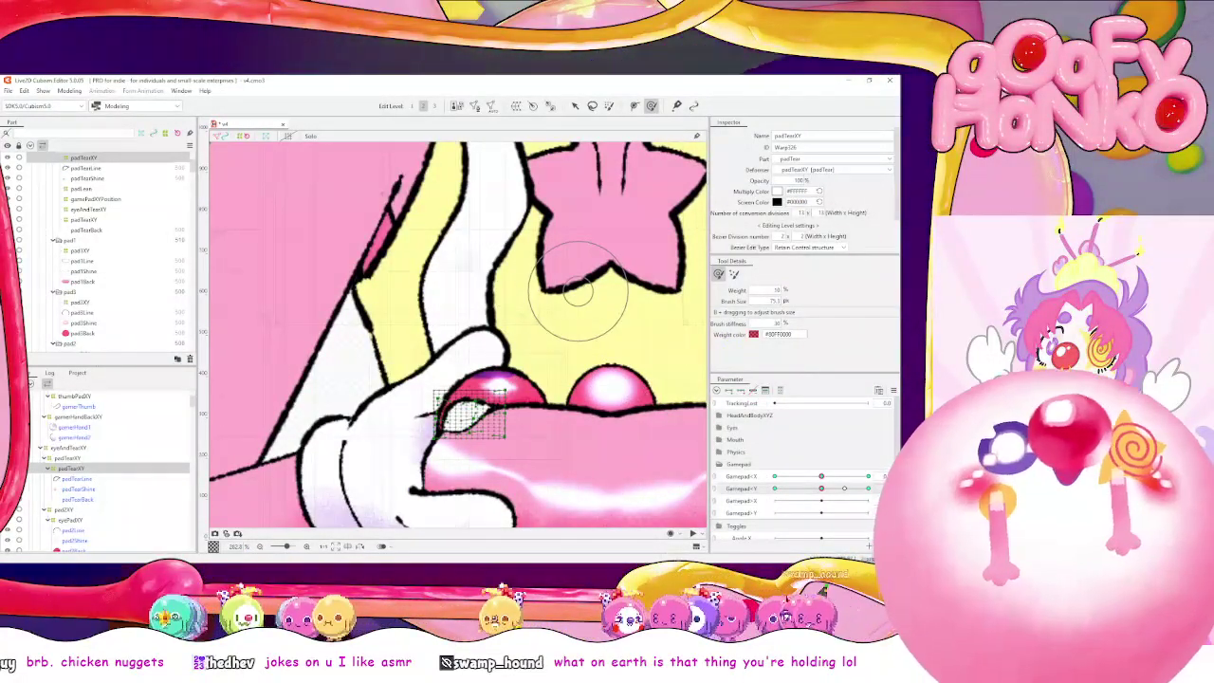
key(ctrl)
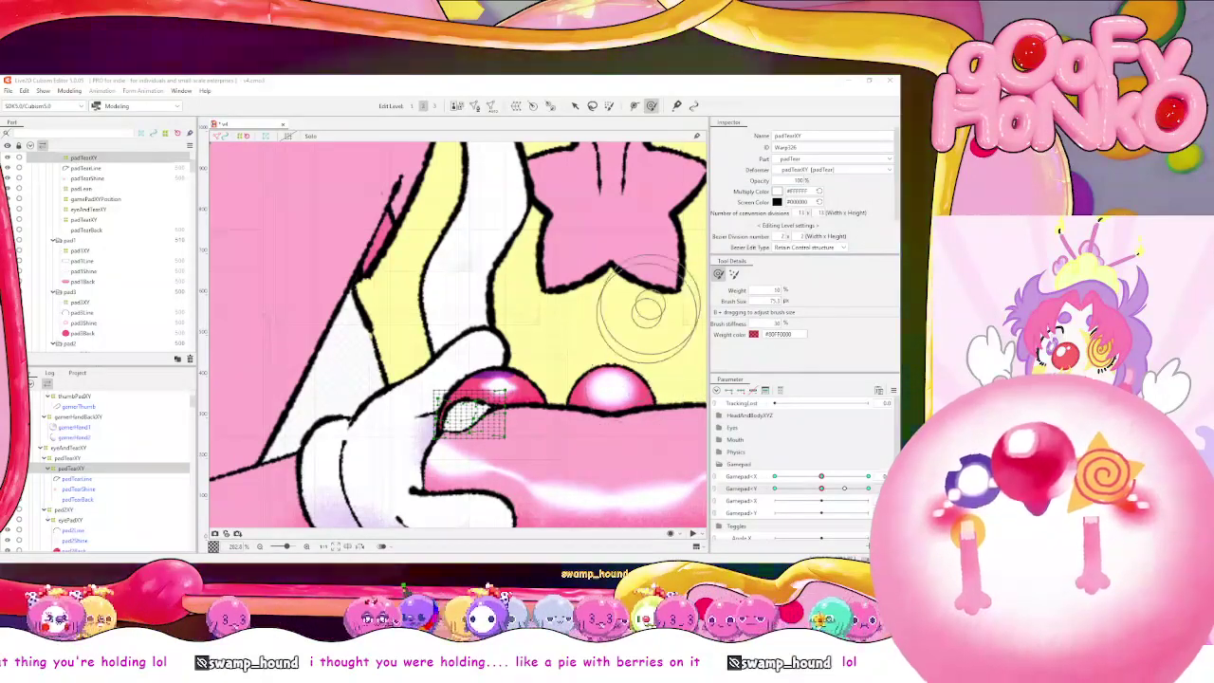
scroll(544, 311, down, 3)
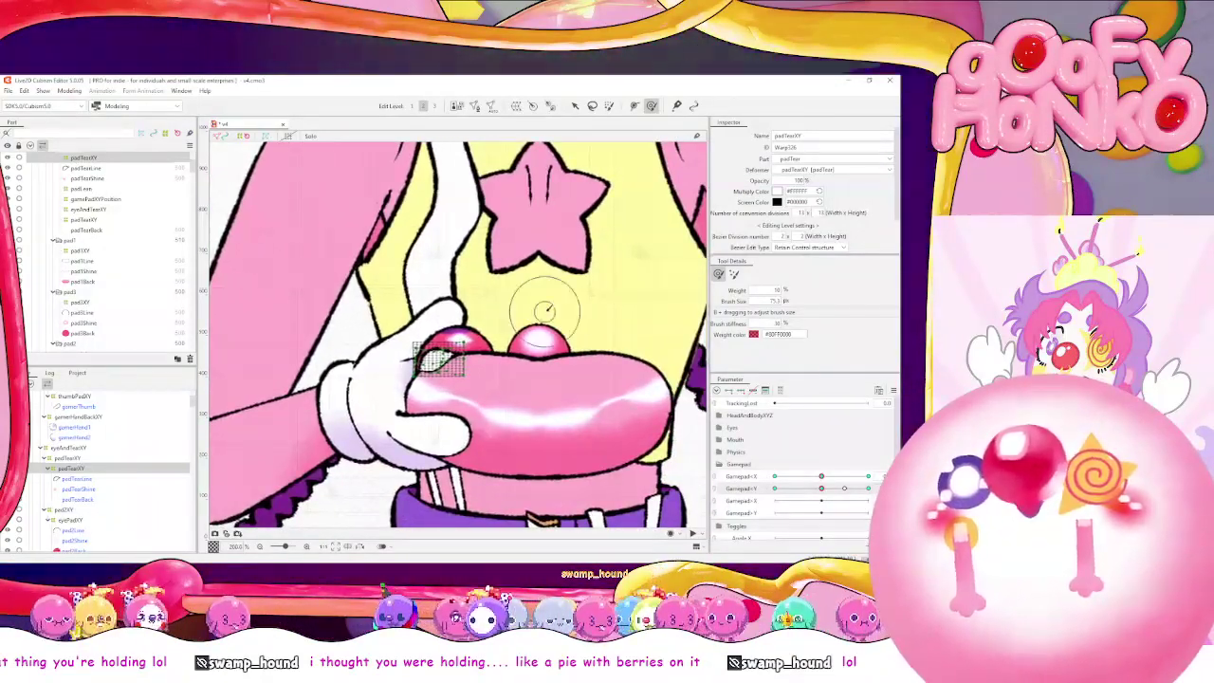
scroll(436, 356, up, 2)
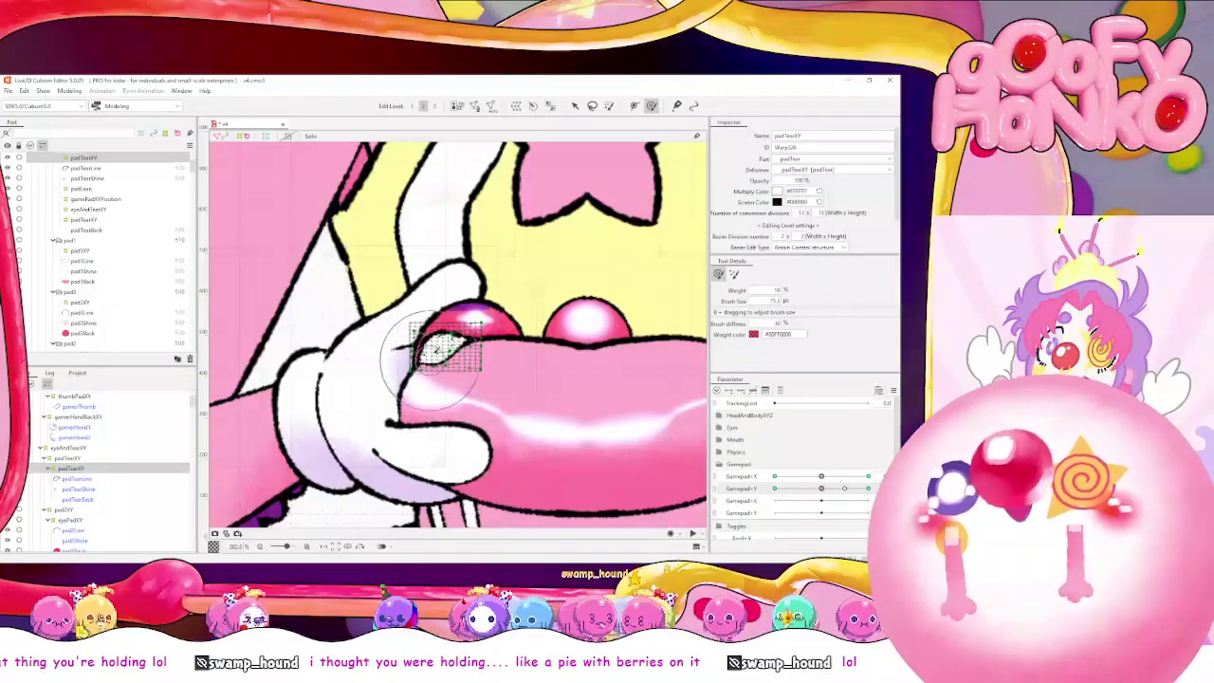
scroll(438, 353, up, 5)
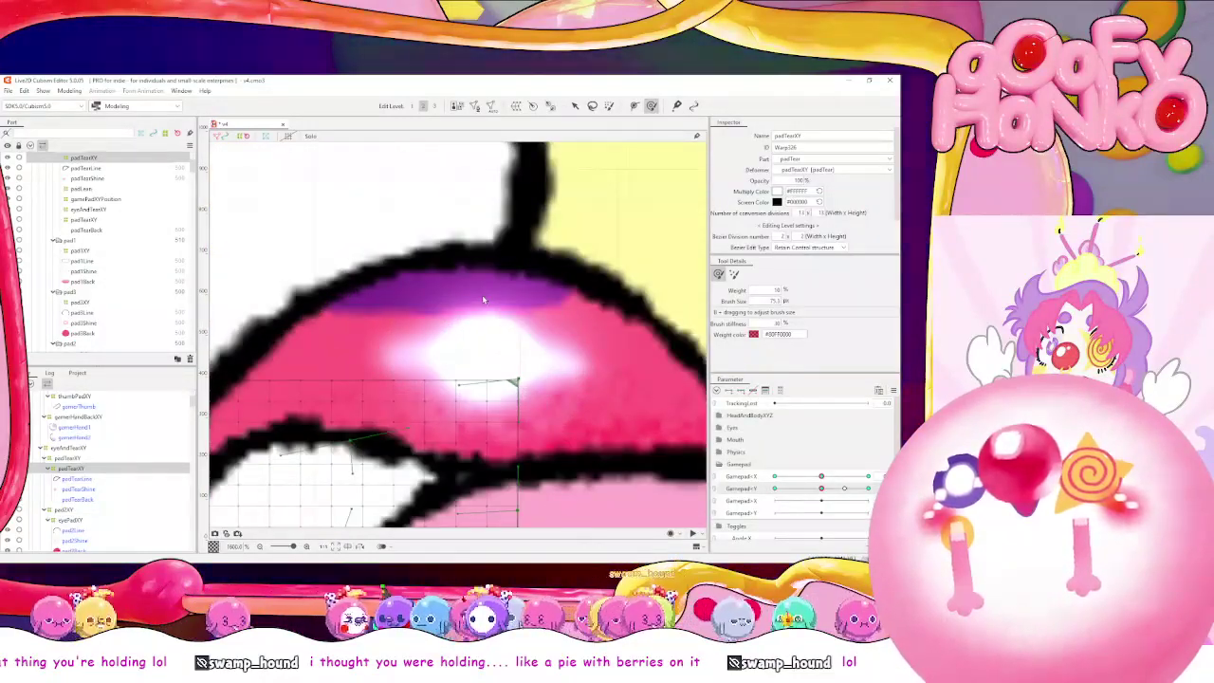
scroll(482, 300, down, 7)
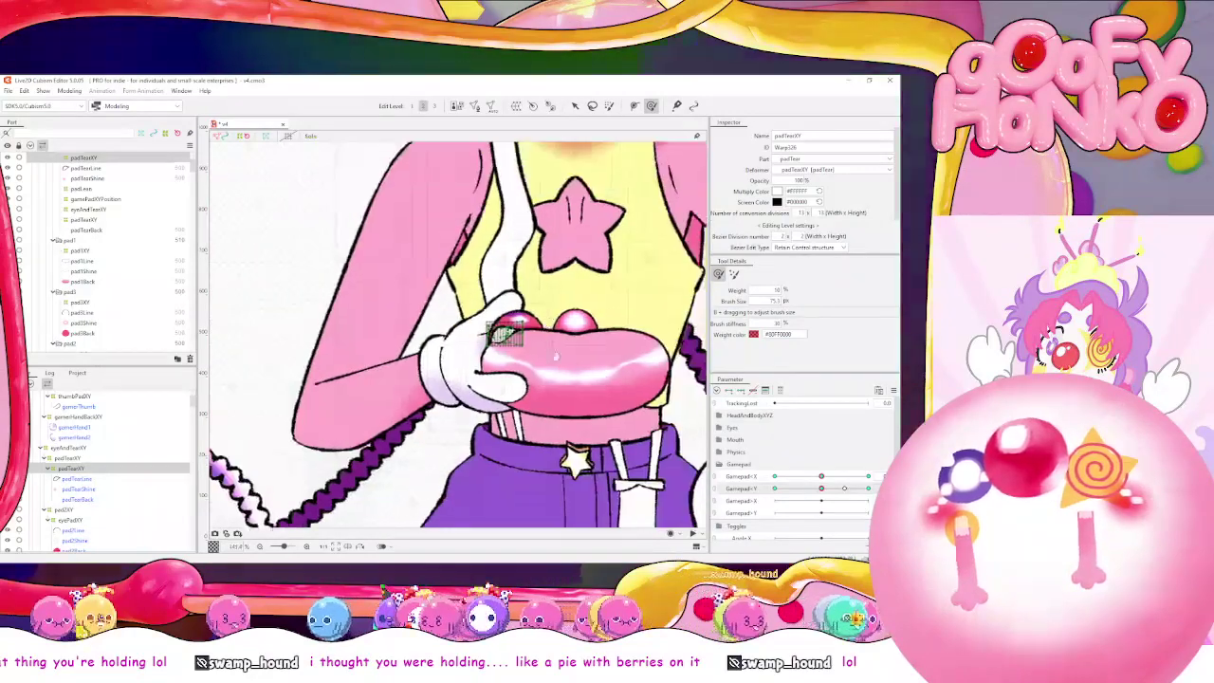
scroll(555, 357, up, 3)
scroll(512, 384, down, 3)
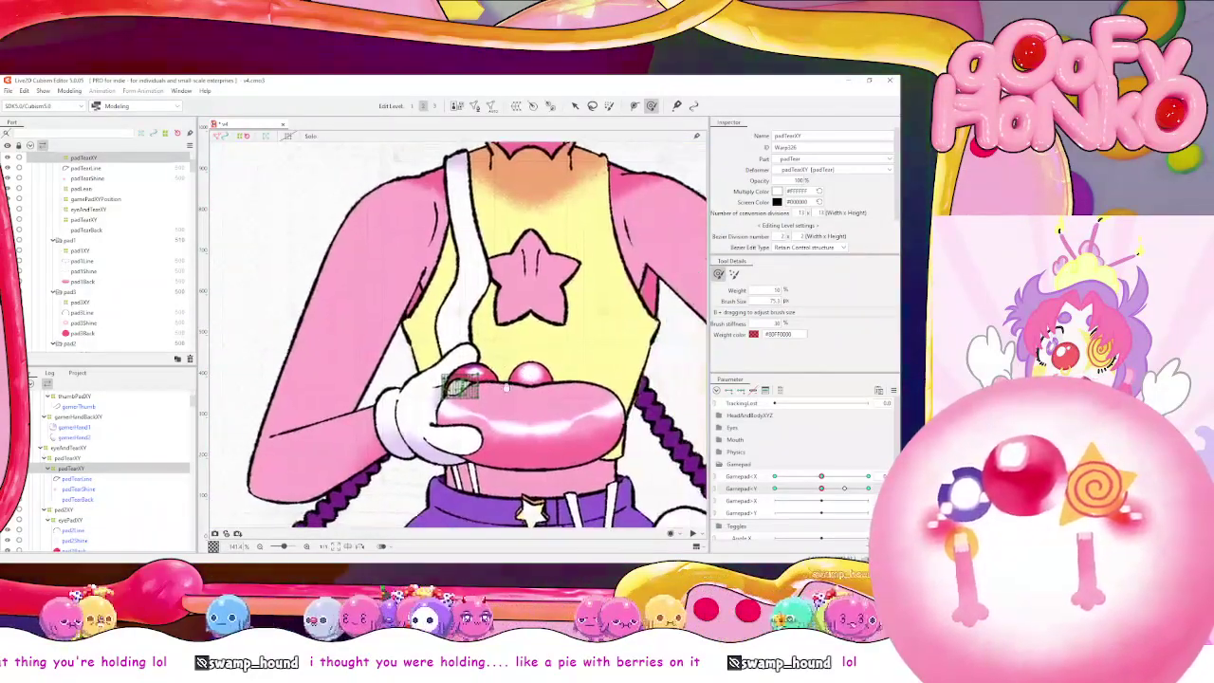